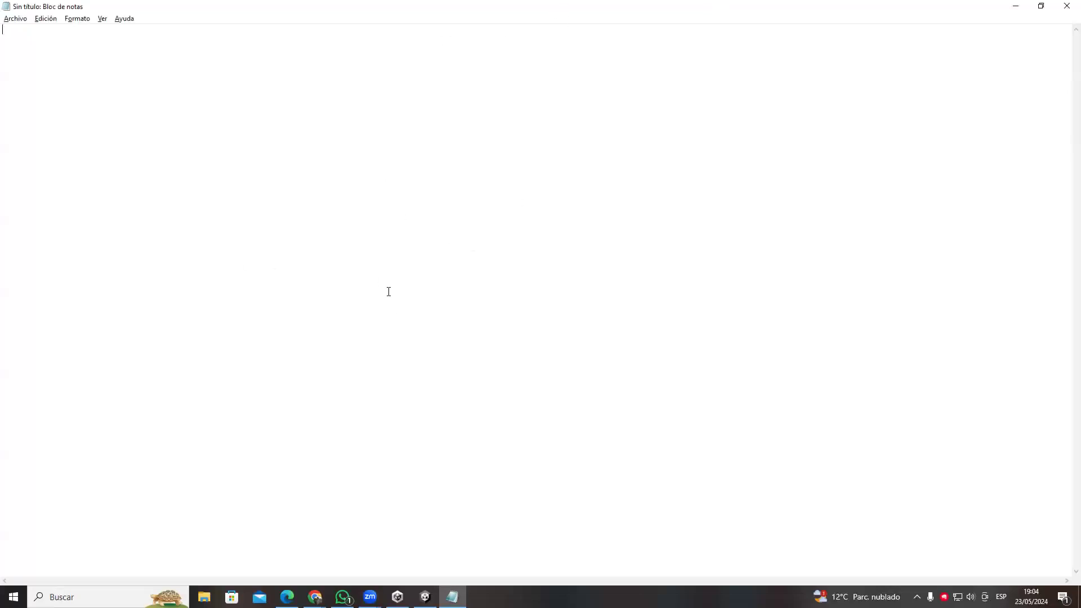
- Jot the note 'Multijugador. Servidor' in the untitled Notepad document, fixing typos along the way
{"action": "type", "text": "MUltijug"}
{"action": "key", "text": "BackSpace"}
{"action": "key", "text": "BackSpace"}
{"action": "key", "text": "BackSpace"}
{"action": "key", "text": "BackSpace"}
{"action": "key", "text": "BackSpace"}
{"action": "key", "text": "BackSpace"}
{"action": "key", "text": "BackSpace"}
{"action": "key", "text": "BackSpace"}
{"action": "type", "text": "Multijug"}
{"action": "key", "text": "BackSpace"}
{"action": "key", "text": "BackSpace"}
{"action": "type", "text": "ugador"}
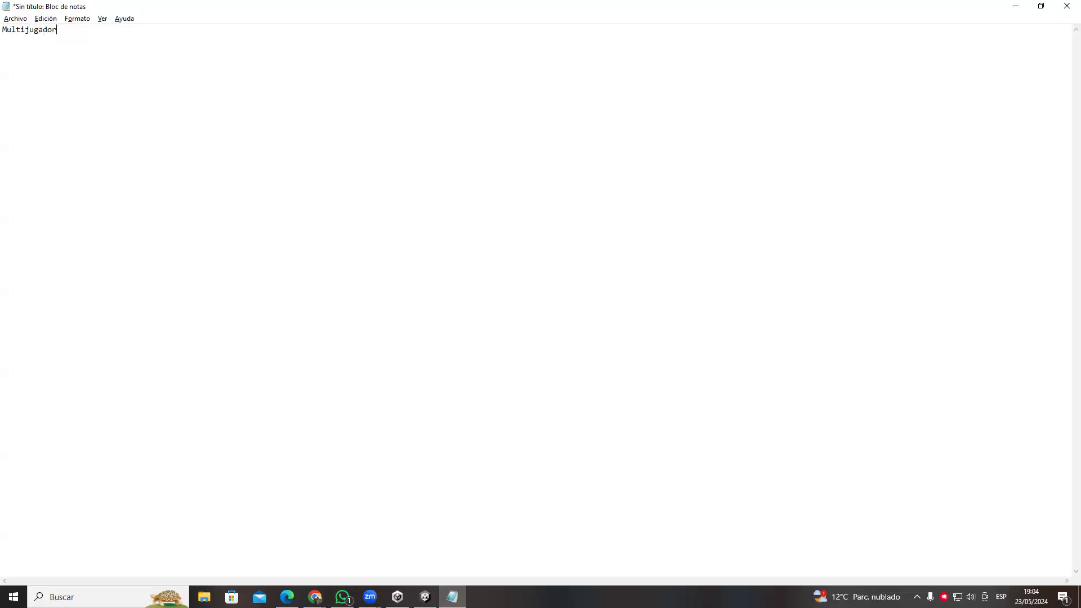
{"action": "type", "text": " --->  Servedi"}
{"action": "key", "text": "BackSpace"}
{"action": "key", "text": "BackSpace"}
{"action": "key", "text": "BackSpace"}
{"action": "key", "text": "BackSpace"}
{"action": "key", "text": "BackSpace"}
{"action": "key", "text": "BackSpace"}
{"action": "key", "text": "BackSpace"}
{"action": "key", "text": "BackSpace"}
{"action": "key", "text": "BackSpace"}
{"action": "key", "text": "BackSpace"}
{"action": "key", "text": "BackSpace"}
{"action": "key", "text": "BackSpace"}
{"action": "key", "text": "BackSpace"}
{"action": "type", "text": ". Servidor"}
- Clear the notes, leaving a short 'mUL' line selected, and bring up the Zoom meeting windows
{"action": "left_click_drag", "start_coordinate": [5, 25], "coordinate": [161, 133]}
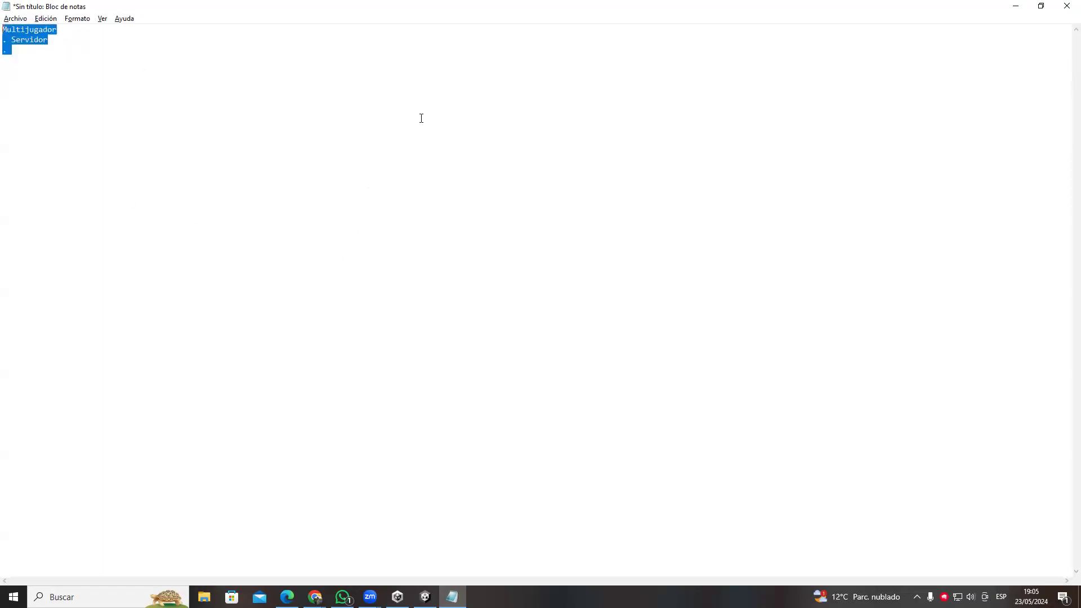
{"action": "key", "text": "ctrl+z"}
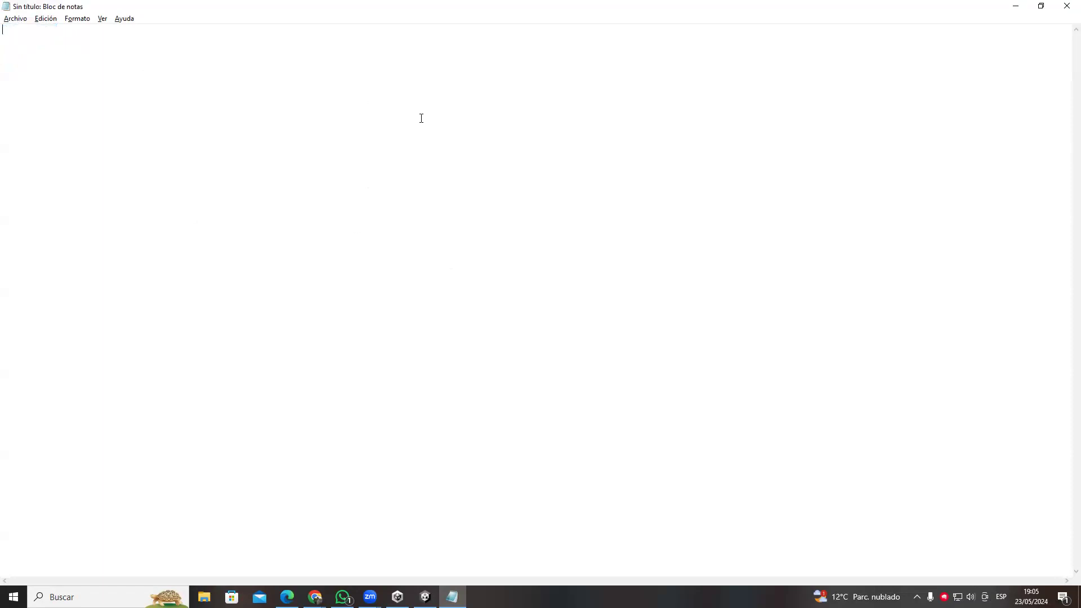
{"action": "type", "text": "mUL"}
{"action": "key", "text": "ctrl+e"}
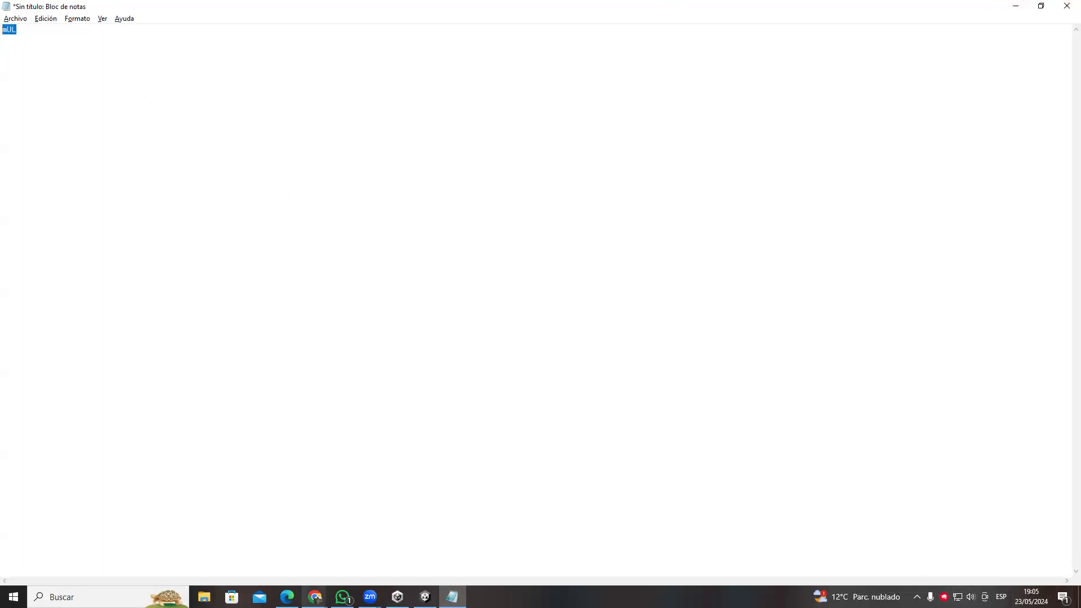
{"action": "left_click", "coordinate": [370, 597]}
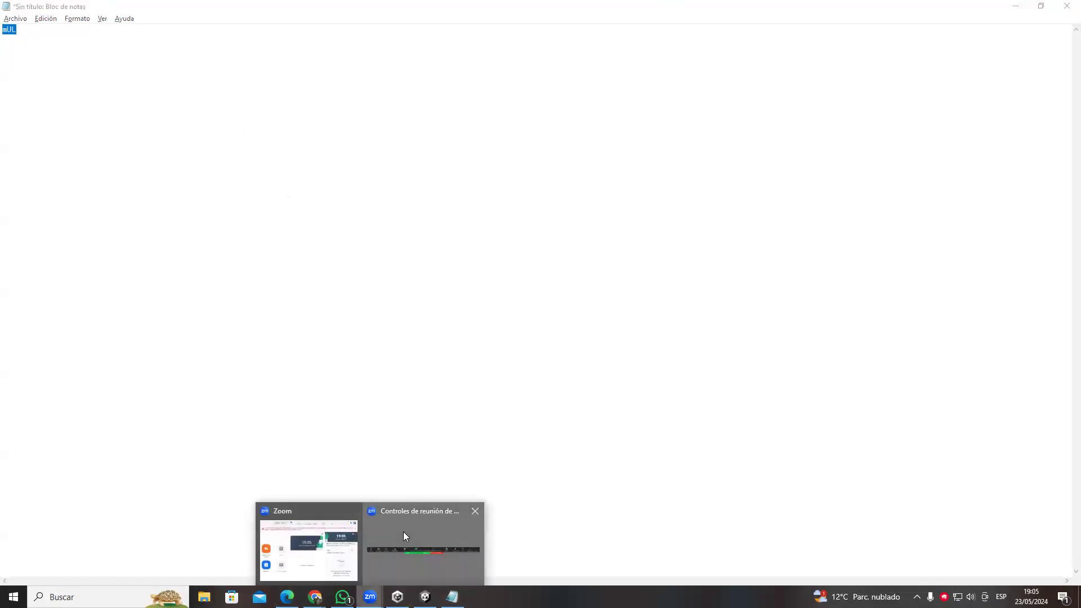
- Close the Notepad note without saving and add one new section to the Moodle course
{"action": "left_click", "coordinate": [1066, 6]}
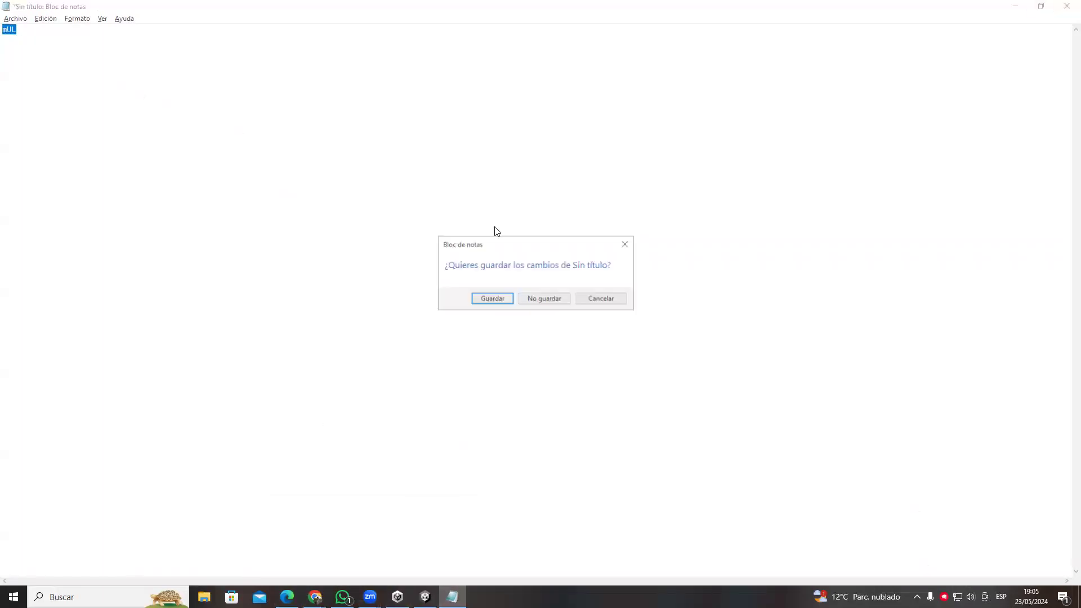
{"action": "left_click", "coordinate": [543, 298]}
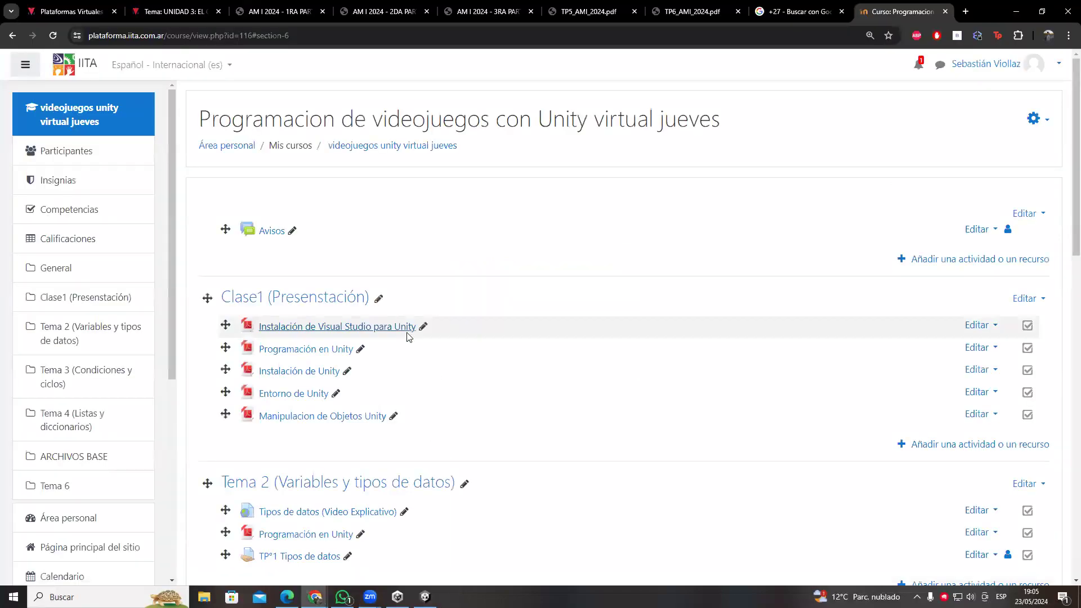
{"action": "scroll", "coordinate": [417, 332], "scroll_direction": "down", "scroll_amount": 10}
{"action": "scroll", "coordinate": [466, 326], "scroll_direction": "down", "scroll_amount": 5}
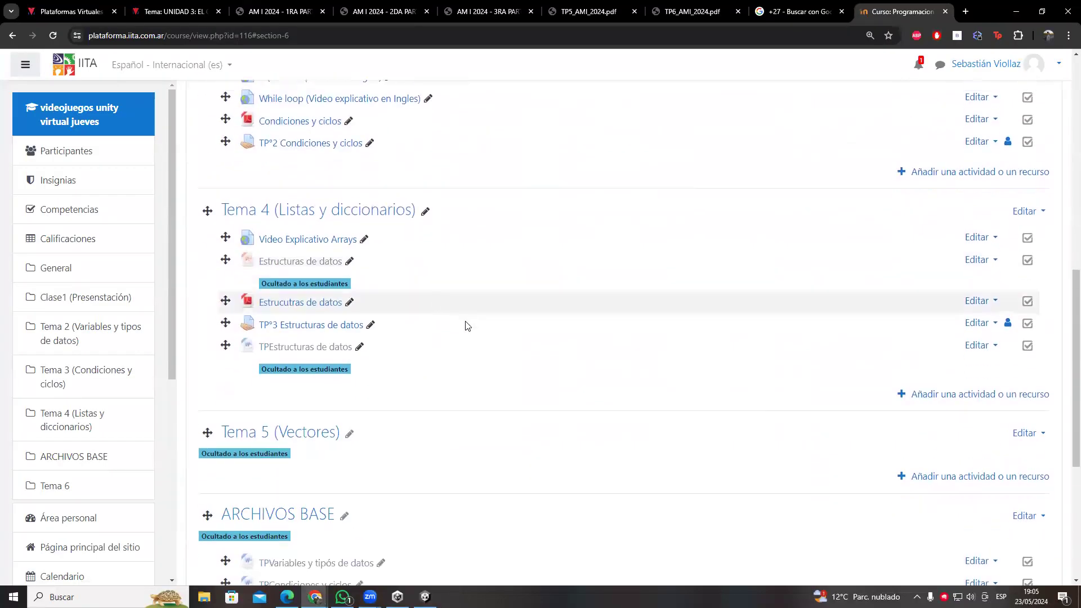
{"action": "scroll", "coordinate": [298, 379], "scroll_direction": "up", "scroll_amount": 1}
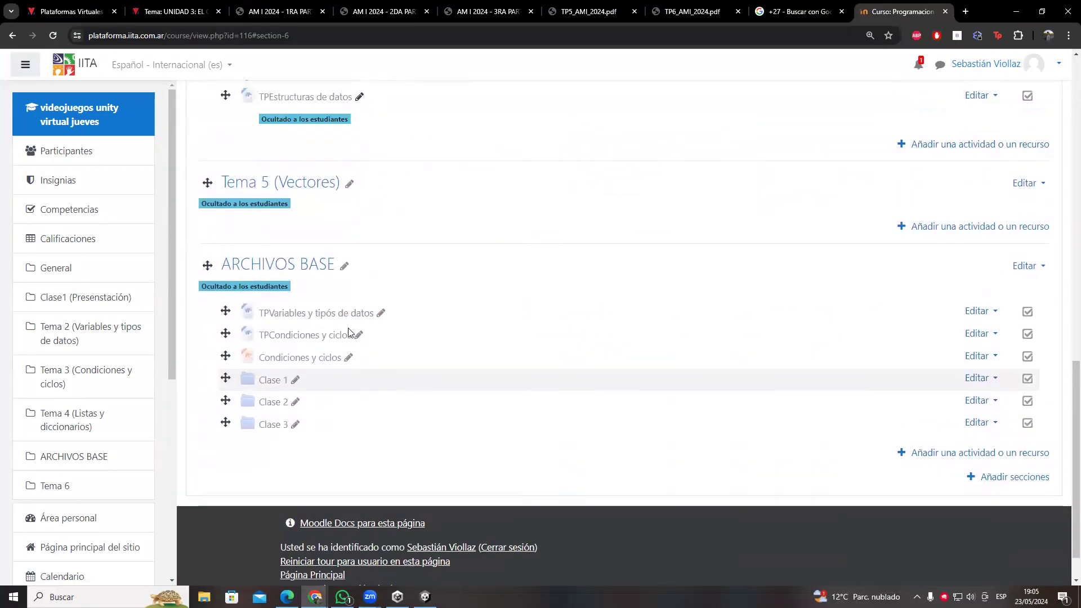
{"action": "left_click", "coordinate": [1002, 486]}
{"action": "left_click", "coordinate": [605, 176]}
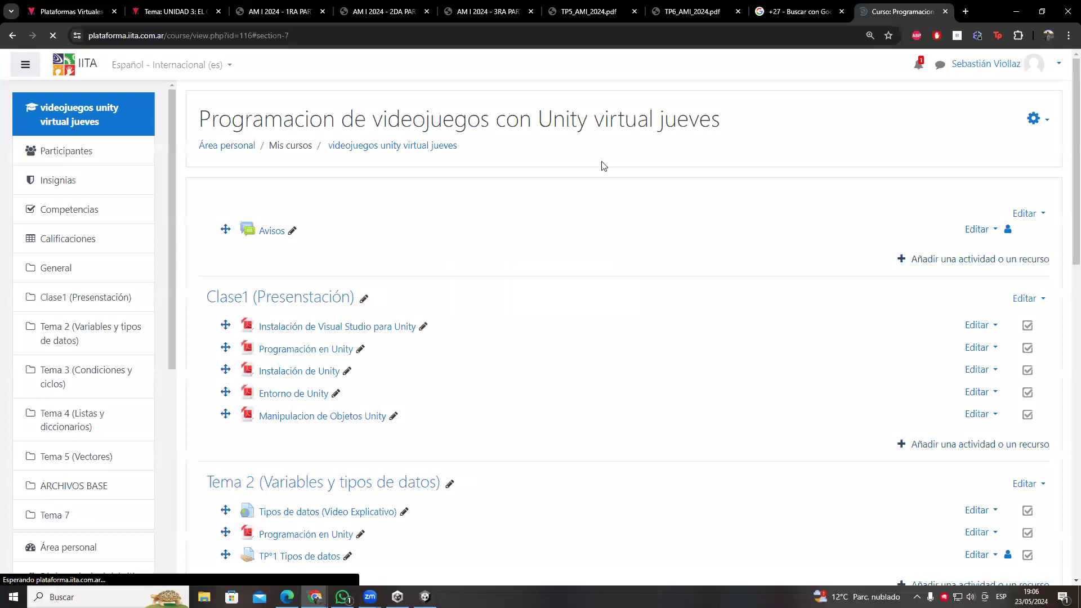
- Rename the new Tema 7 section to Proyectos
{"action": "left_click", "coordinate": [279, 386]}
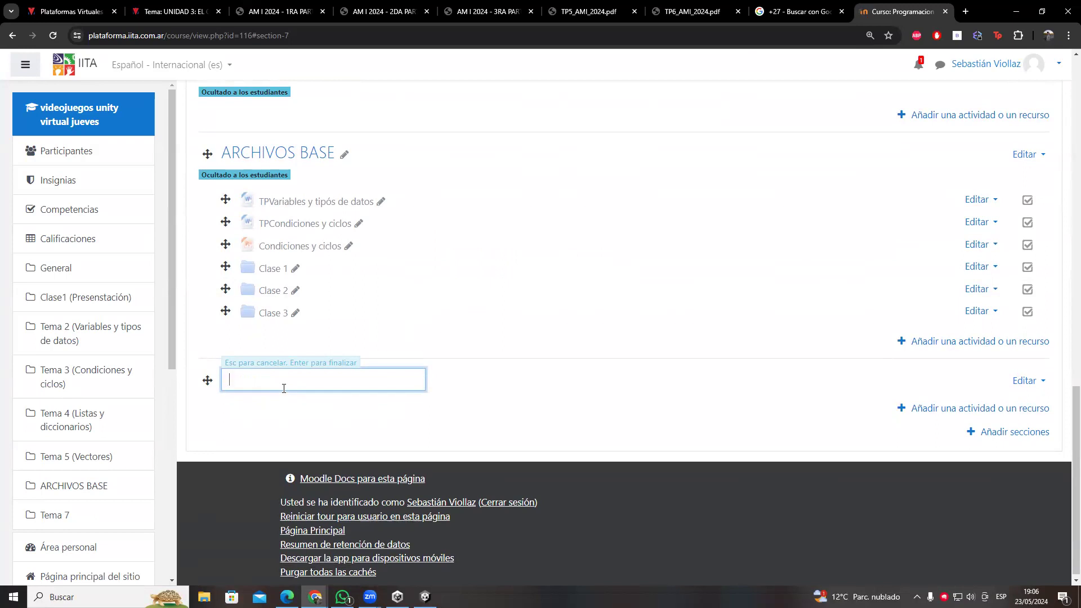
{"action": "type", "text": "Proyectos"}
{"action": "key", "text": "Escape"}
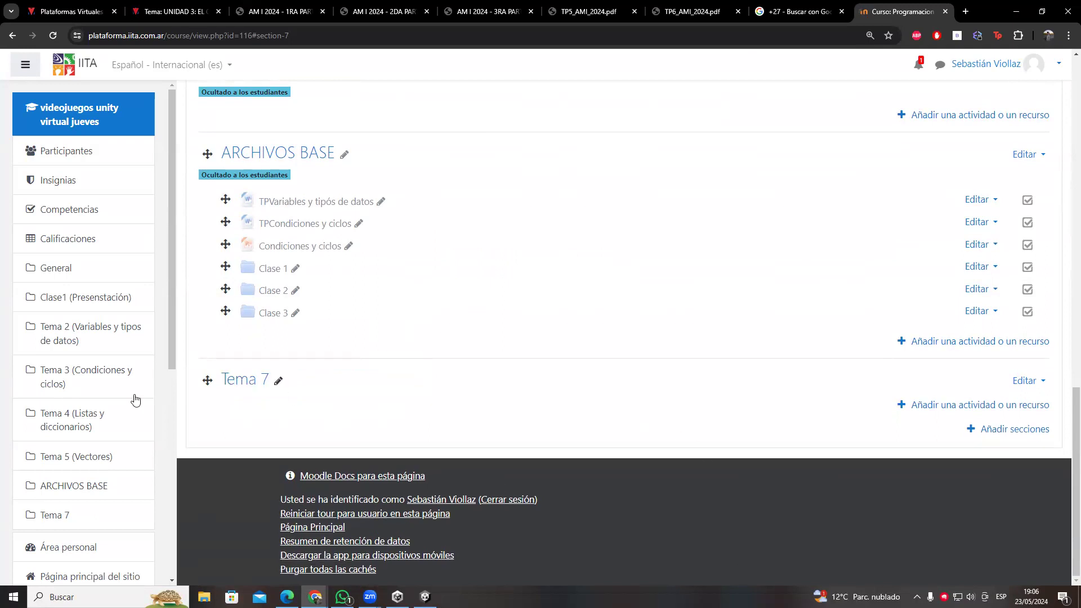
{"action": "left_click", "coordinate": [278, 381]}
{"action": "type", "text": "P"}
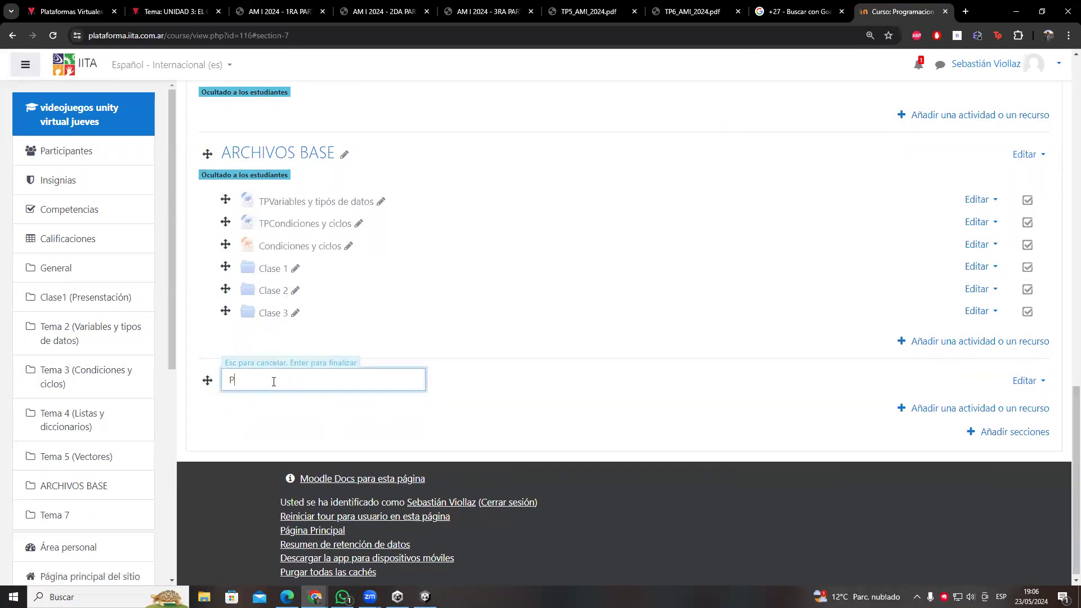
{"action": "type", "text": "royectos"}
{"action": "key", "text": "Return"}
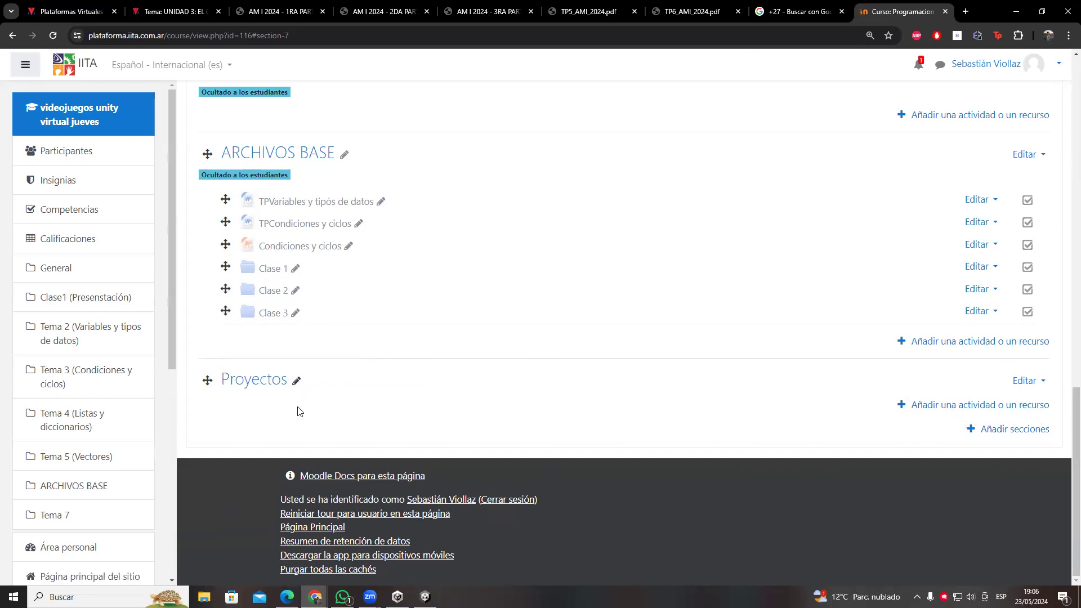
{"action": "left_click", "coordinate": [953, 408]}
{"action": "scroll", "coordinate": [473, 391], "scroll_direction": "down", "scroll_amount": 5}
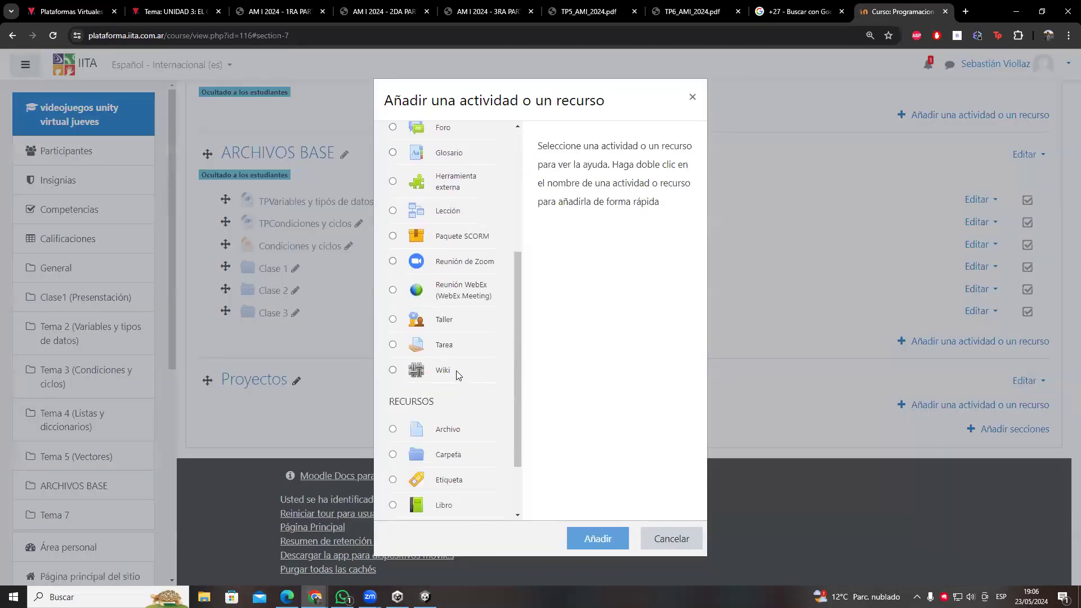
{"action": "scroll", "coordinate": [472, 389], "scroll_direction": "up", "scroll_amount": 5}
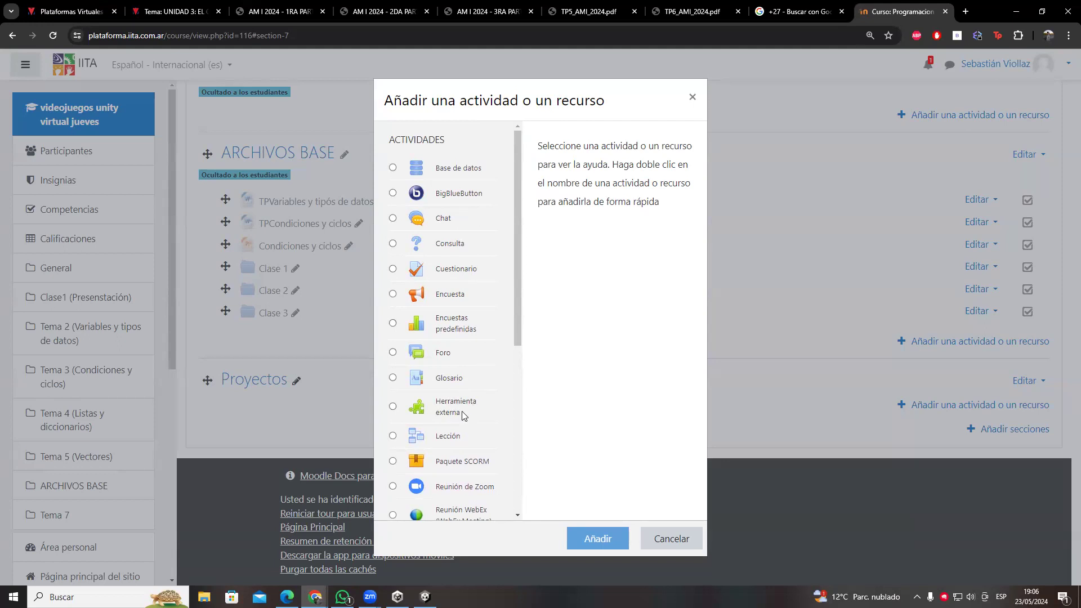
{"action": "scroll", "coordinate": [459, 423], "scroll_direction": "down", "scroll_amount": 3}
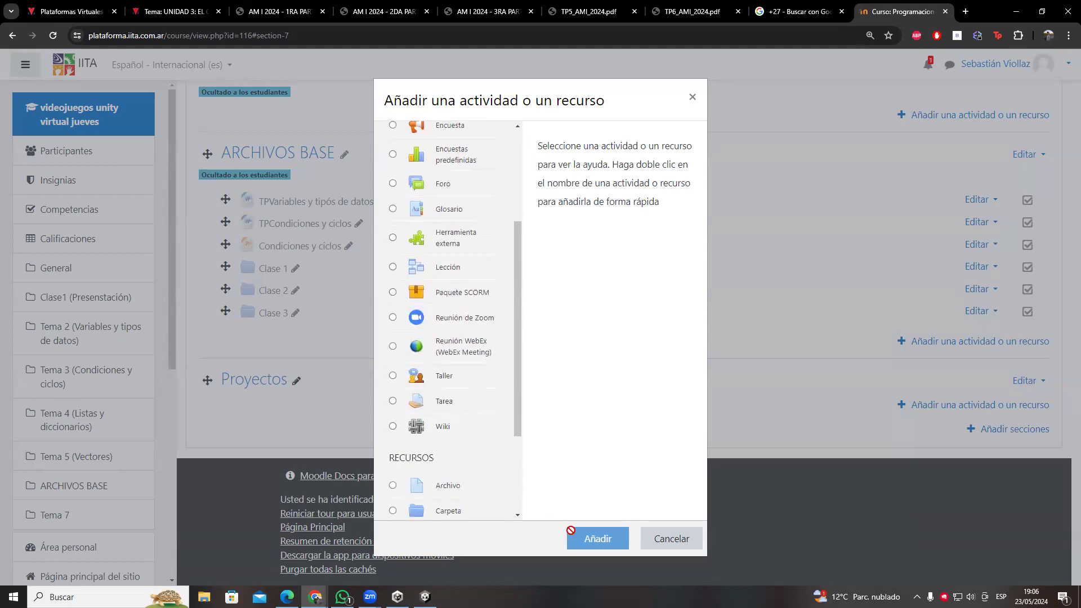
{"action": "left_click", "coordinate": [655, 542]}
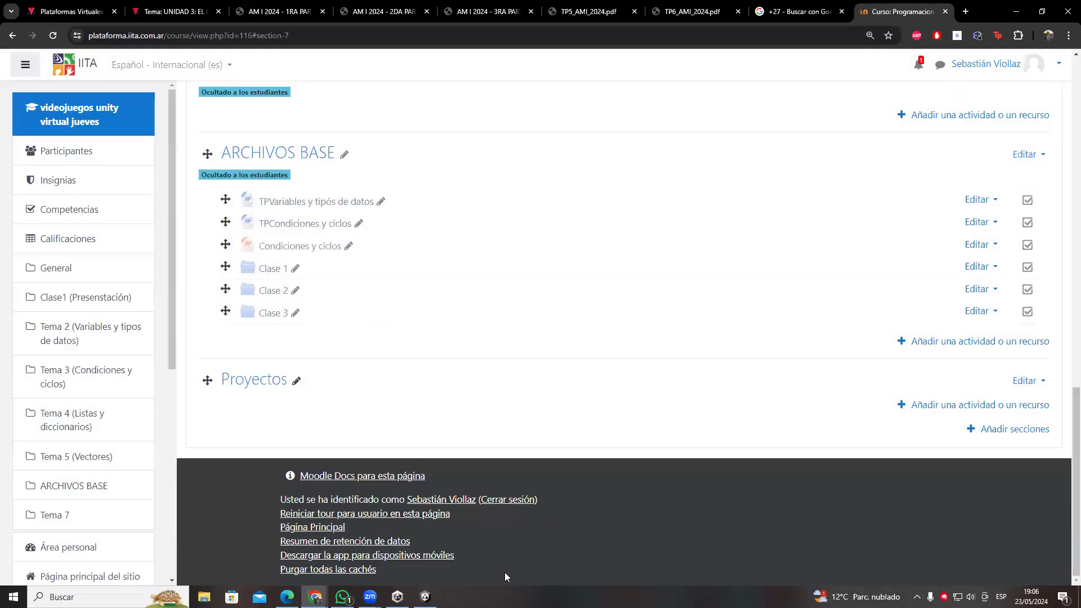
{"action": "left_click_drag", "start_coordinate": [235, 413], "coordinate": [291, 430]}
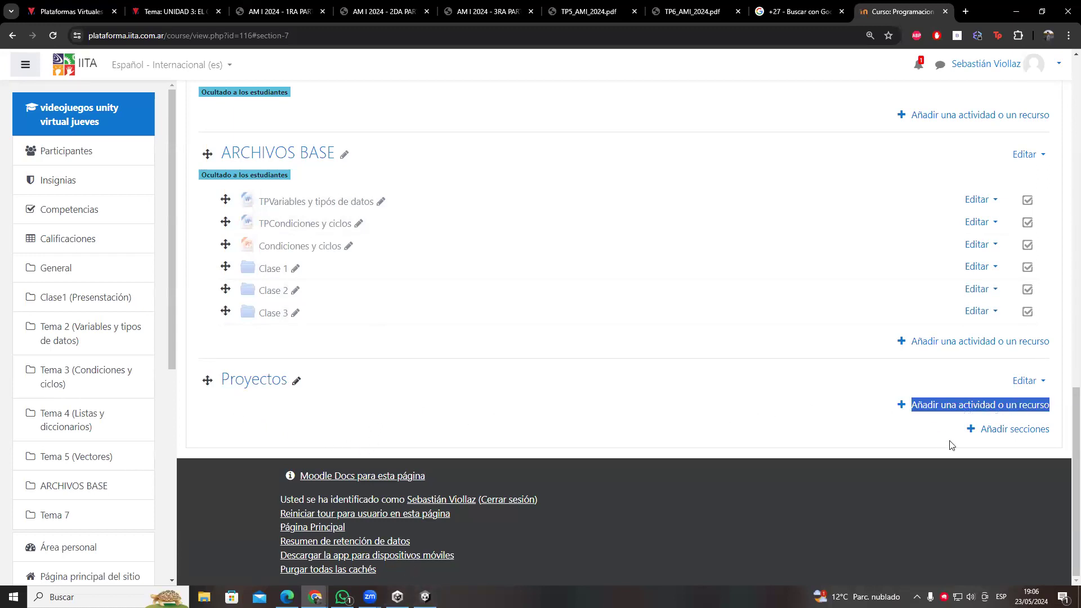
{"action": "left_click_drag", "start_coordinate": [1064, 438], "coordinate": [688, 383]}
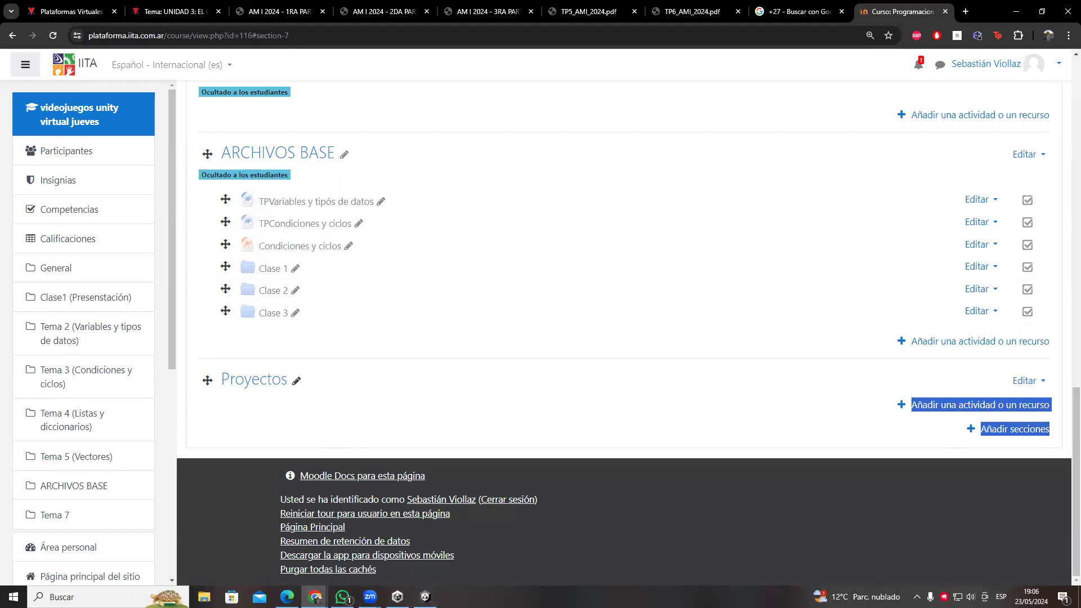
{"action": "left_click", "coordinate": [228, 435]}
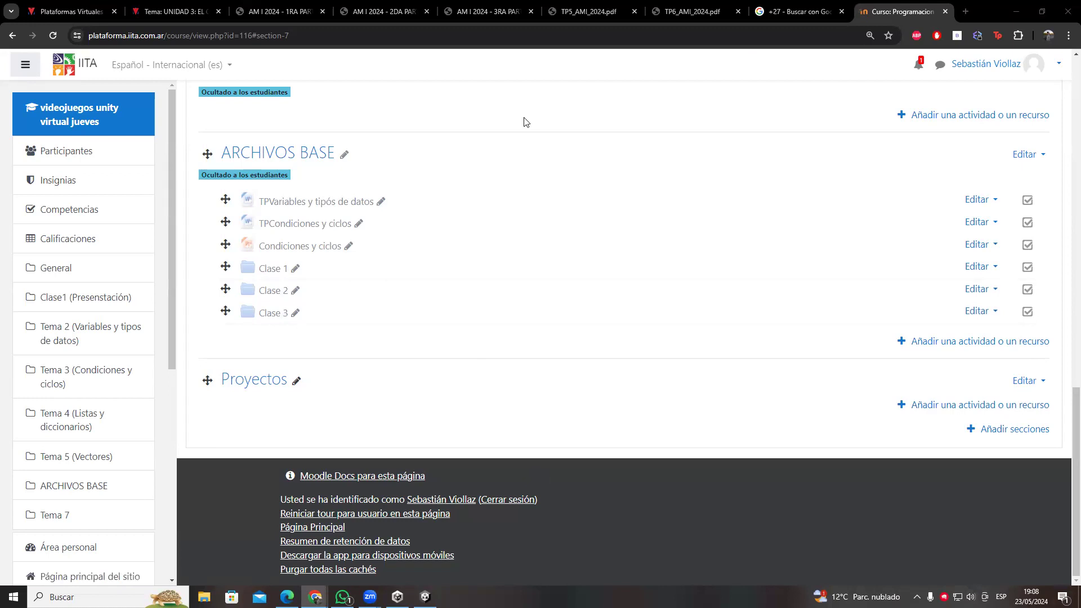
{"action": "left_click", "coordinate": [905, 403]}
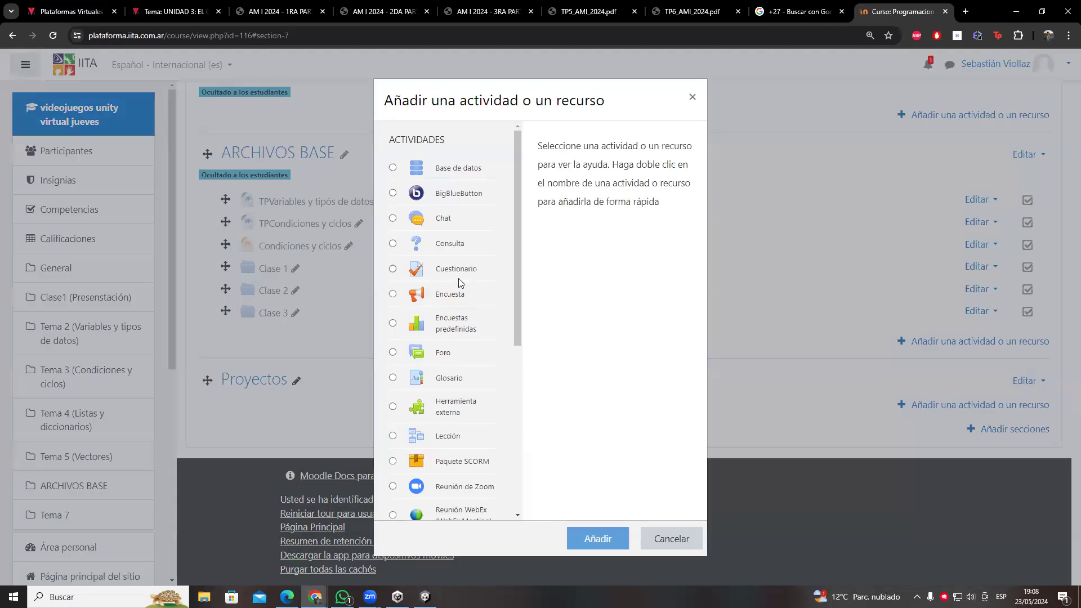
{"action": "scroll", "coordinate": [461, 273], "scroll_direction": "down", "scroll_amount": 5}
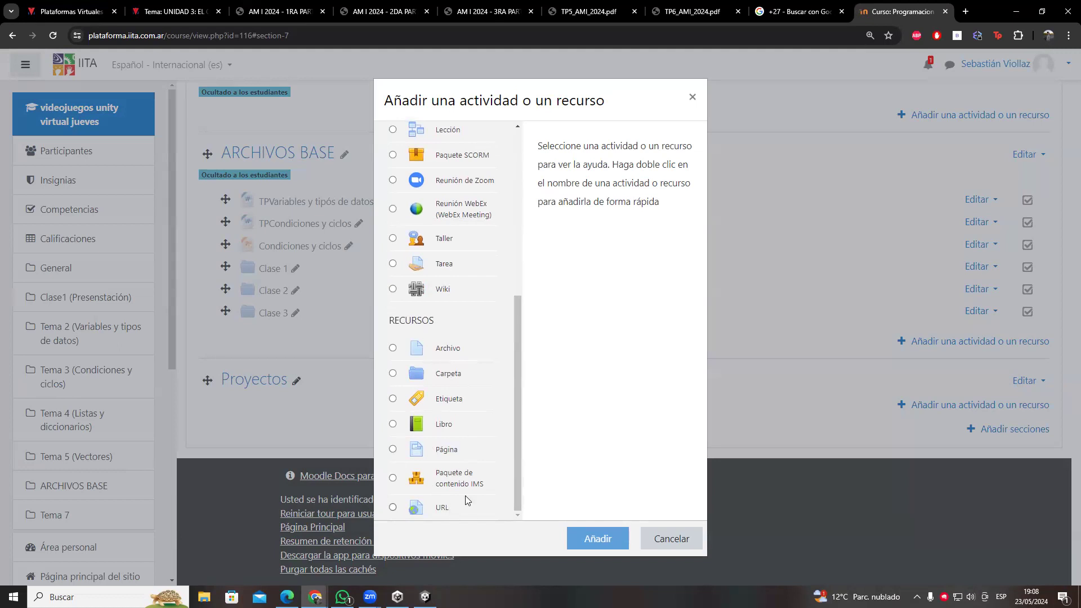
{"action": "left_click", "coordinate": [671, 538]}
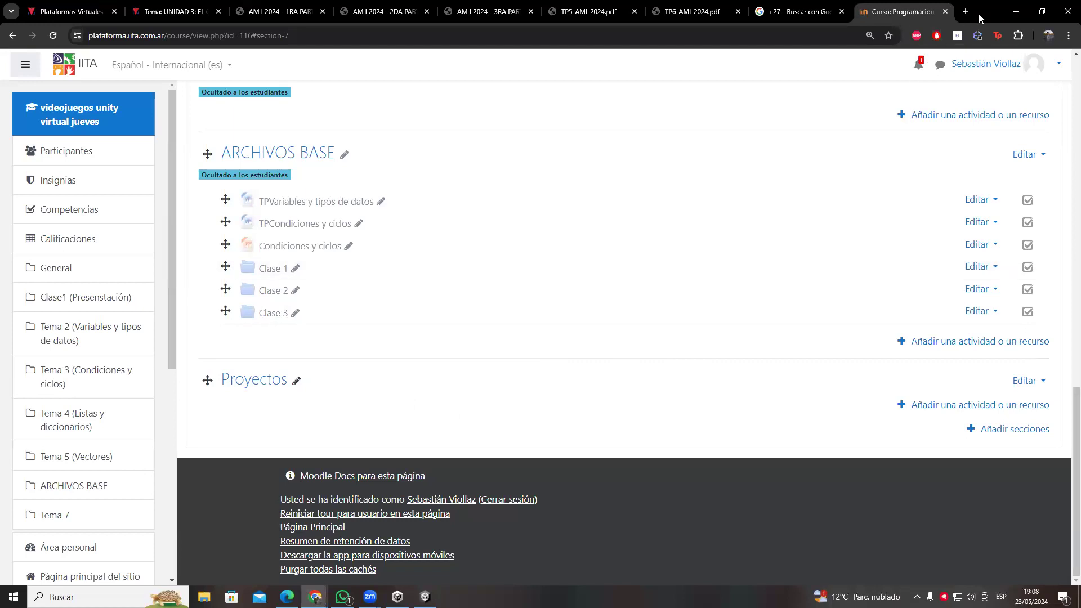
{"action": "key", "text": "super+Tab"}
- Launch Jueves19Hrs from Unity Hub, choosing Ignore on the Safe Mode compilation-error prompt
{"action": "left_click", "coordinate": [397, 597]}
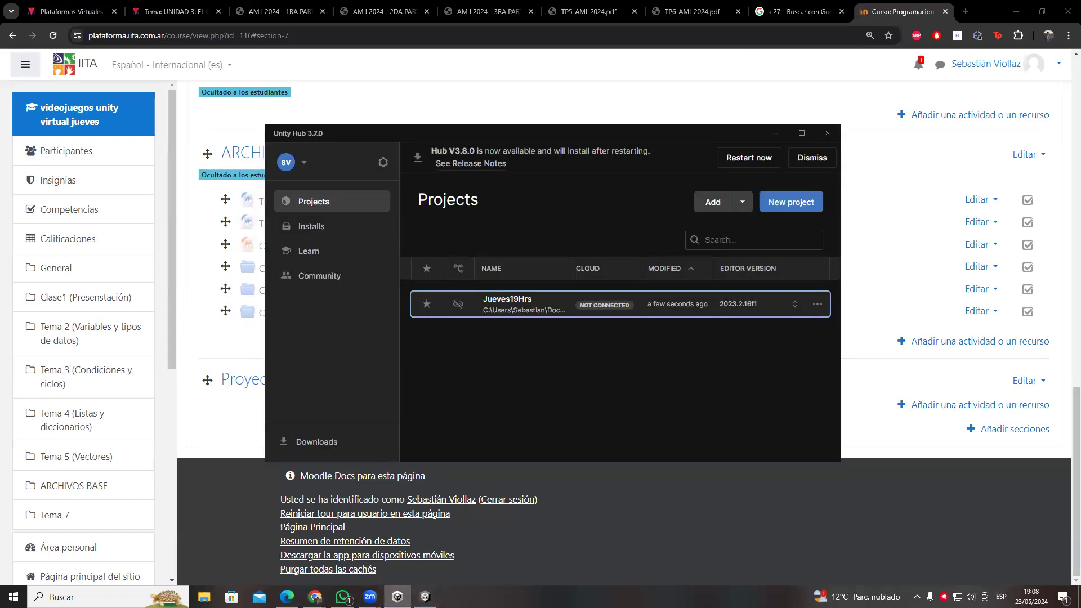
{"action": "left_click", "coordinate": [397, 597]}
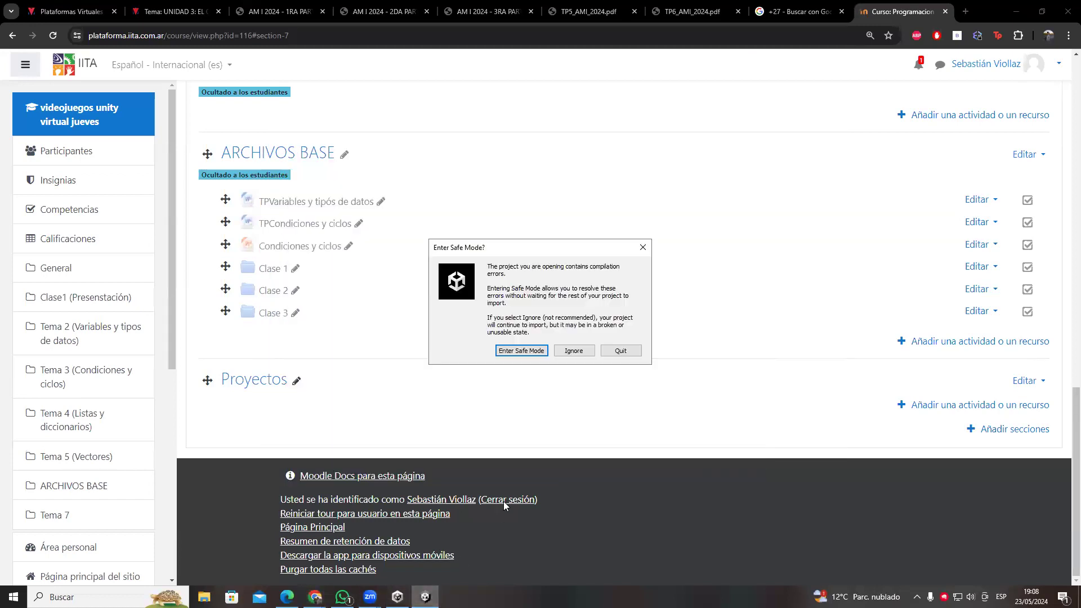
{"action": "left_click", "coordinate": [575, 351]}
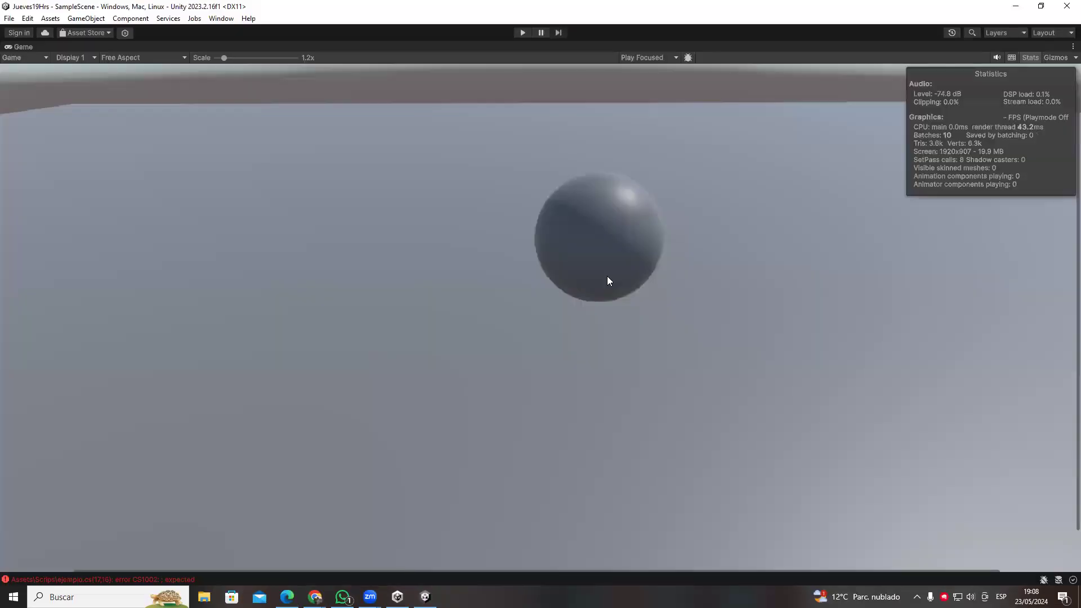
- Restore the full editor layout and look around the plane in the Scene view
{"action": "double_click", "coordinate": [18, 46]}
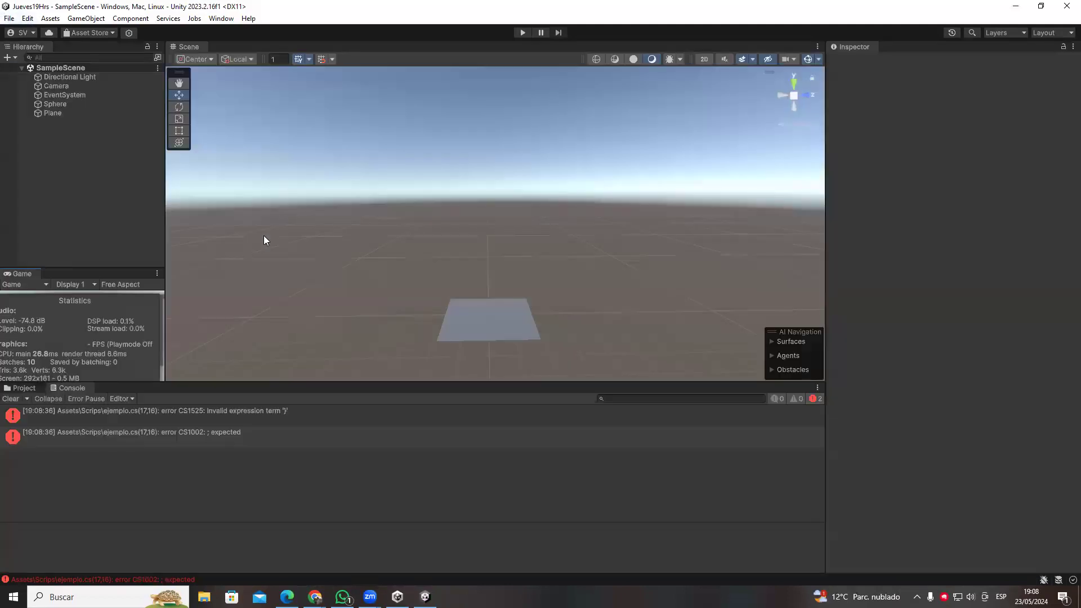
{"action": "left_click", "coordinate": [25, 388]}
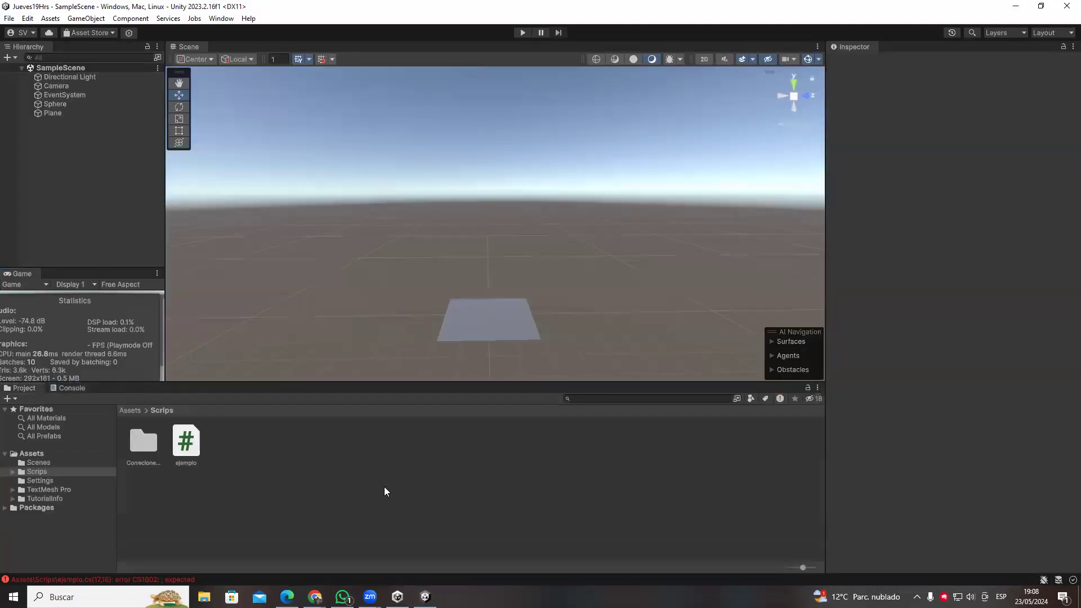
{"action": "scroll", "coordinate": [637, 268], "scroll_direction": "down", "scroll_amount": 3}
{"action": "scroll", "coordinate": [640, 266], "scroll_direction": "up", "scroll_amount": 4}
{"action": "right_click_drag", "start_coordinate": [601, 291], "coordinate": [567, 265]}
{"action": "scroll", "coordinate": [497, 300], "scroll_direction": "up", "scroll_amount": 3}
{"action": "scroll", "coordinate": [617, 243], "scroll_direction": "up", "scroll_amount": 3}
{"action": "scroll", "coordinate": [568, 265], "scroll_direction": "up", "scroll_amount": 2}
{"action": "scroll", "coordinate": [567, 265], "scroll_direction": "up", "scroll_amount": 3}
{"action": "scroll", "coordinate": [568, 265], "scroll_direction": "down", "scroll_amount": 3}
{"action": "middle_click_drag", "start_coordinate": [475, 239], "coordinate": [550, 201]}
{"action": "scroll", "coordinate": [550, 201], "scroll_direction": "up", "scroll_amount": 2}
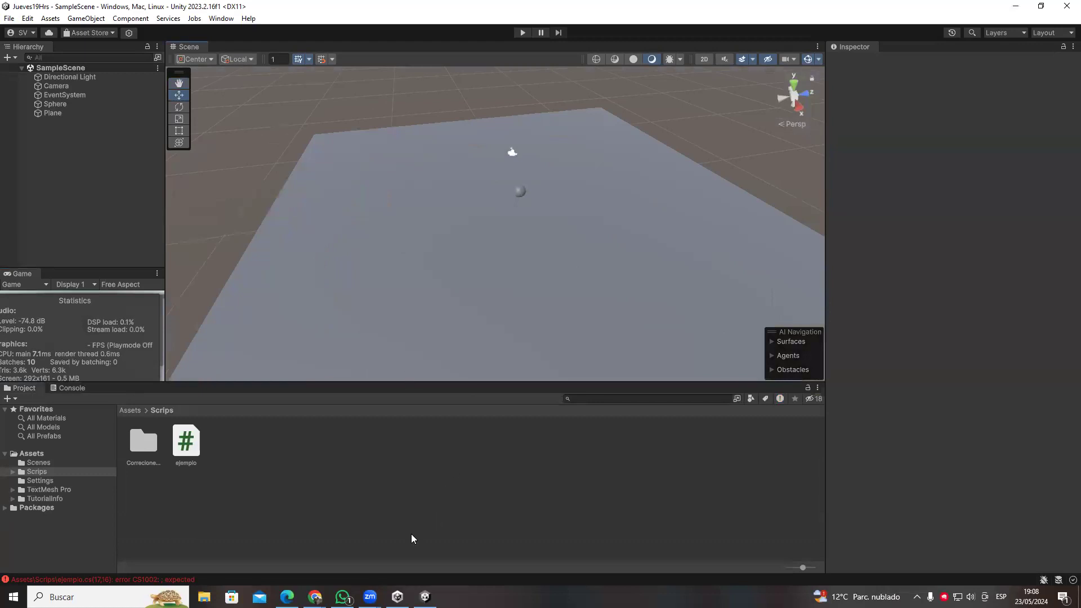
{"action": "scroll", "coordinate": [554, 264], "scroll_direction": "down", "scroll_amount": 2}
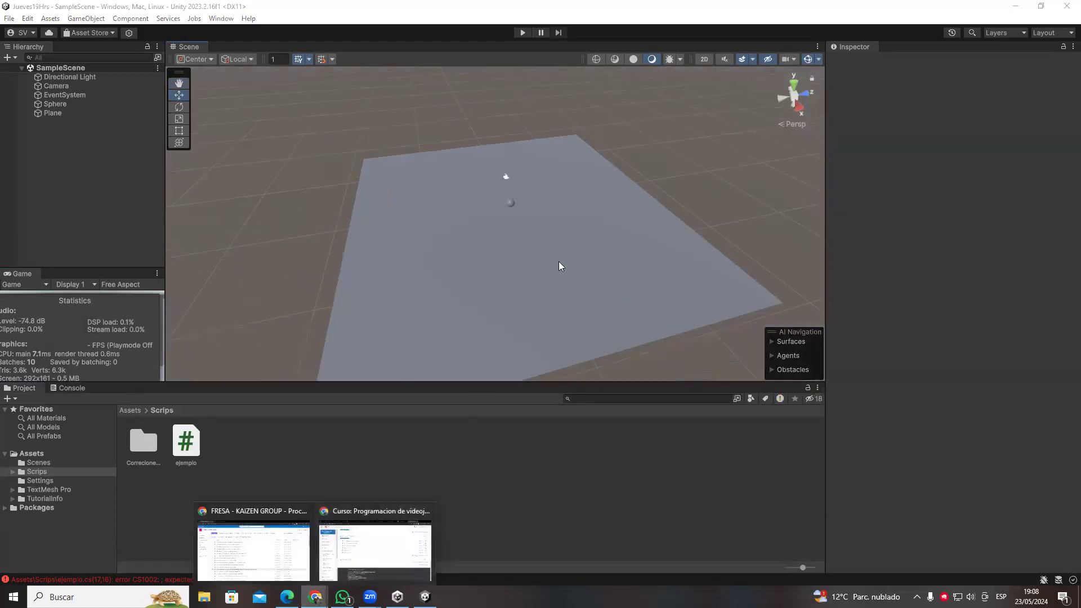
{"action": "left_click", "coordinate": [558, 264]}
{"action": "left_click", "coordinate": [705, 218]}
{"action": "right_click_drag", "start_coordinate": [705, 218], "coordinate": [621, 238]}
{"action": "scroll", "coordinate": [620, 238], "scroll_direction": "down", "scroll_amount": 3}
{"action": "middle_click_drag", "start_coordinate": [620, 239], "coordinate": [529, 227]}
{"action": "scroll", "coordinate": [530, 222], "scroll_direction": "up", "scroll_amount": 8}
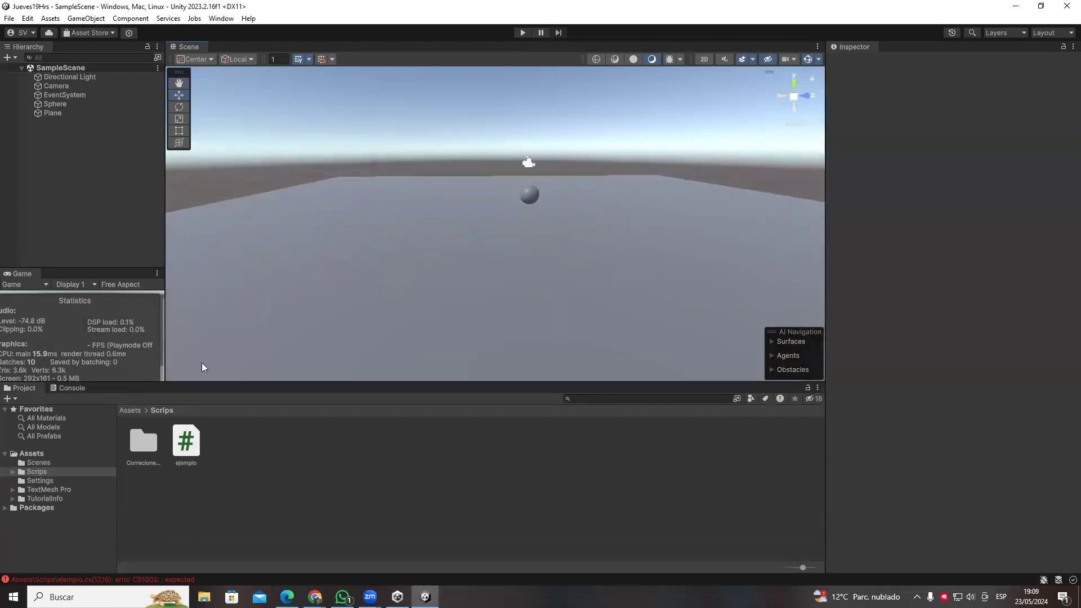
- Check the Console's two script errors and delete the faulty ejemplo script
{"action": "left_click", "coordinate": [69, 388]}
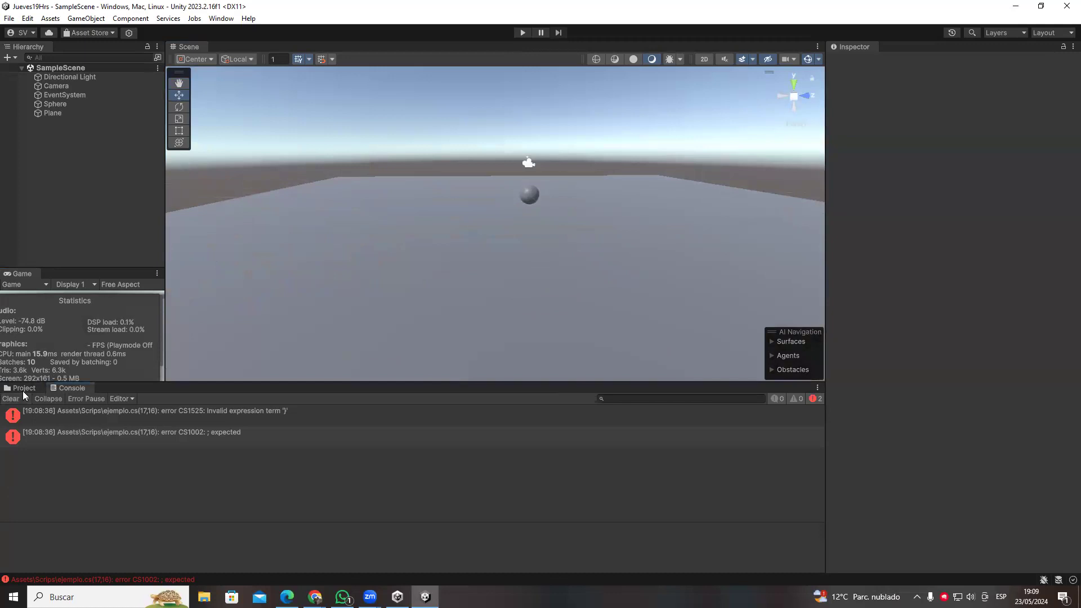
{"action": "left_click", "coordinate": [23, 389]}
{"action": "left_click", "coordinate": [63, 389]}
{"action": "left_click", "coordinate": [23, 389]}
{"action": "left_click", "coordinate": [186, 442]}
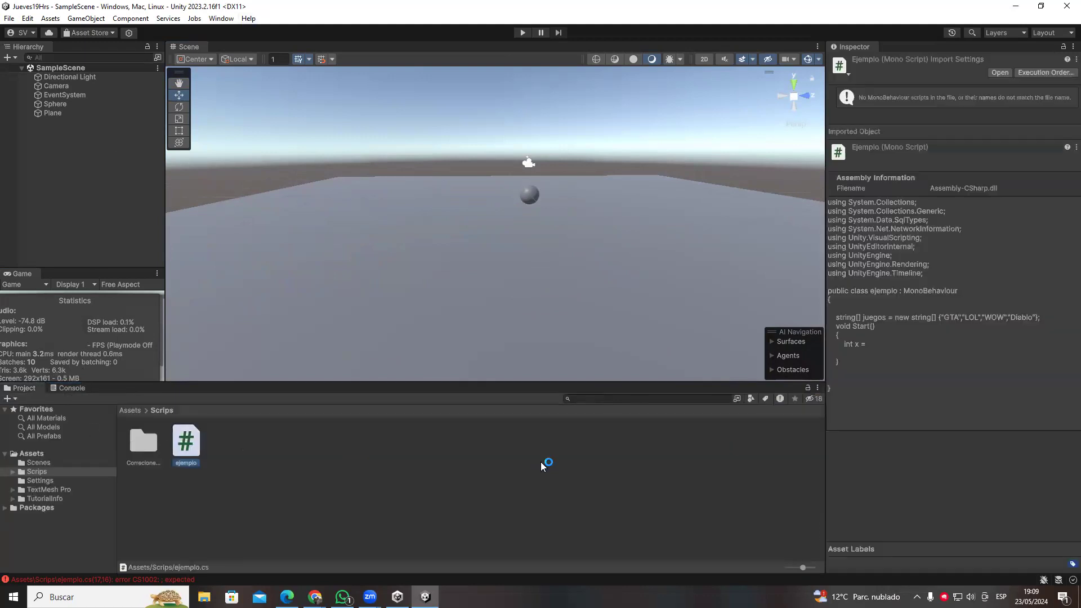
{"action": "key", "text": "Delete"}
{"action": "key", "text": "Return"}
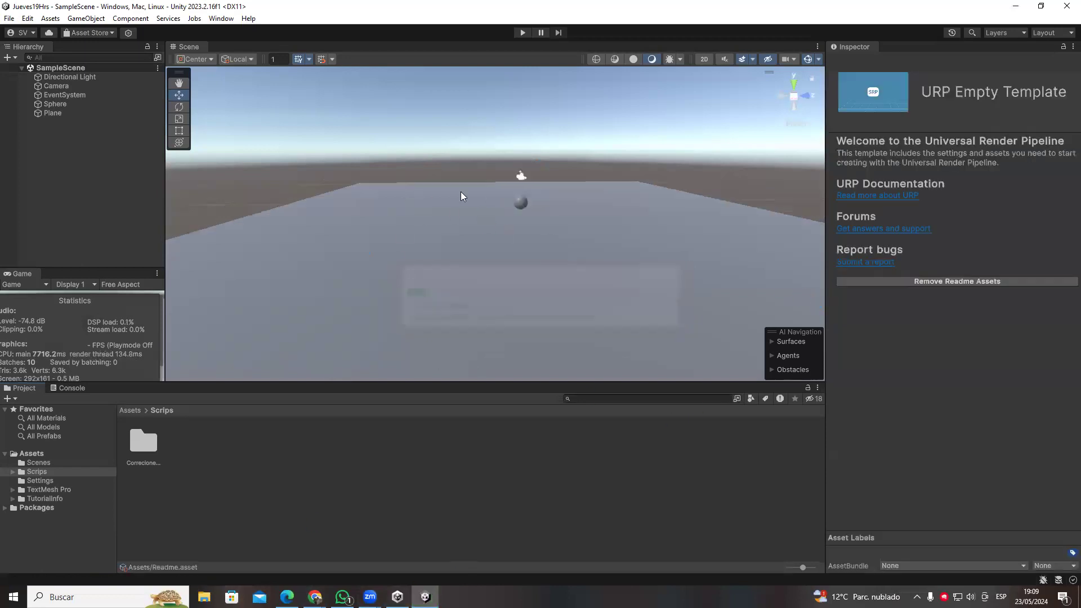
- Open the punto1 script from Scrips > Correciones TP1 for editing
{"action": "scroll", "coordinate": [438, 258], "scroll_direction": "up", "scroll_amount": 5}
{"action": "scroll", "coordinate": [438, 259], "scroll_direction": "down", "scroll_amount": 3}
{"action": "middle_click_drag", "start_coordinate": [438, 259], "coordinate": [431, 289]}
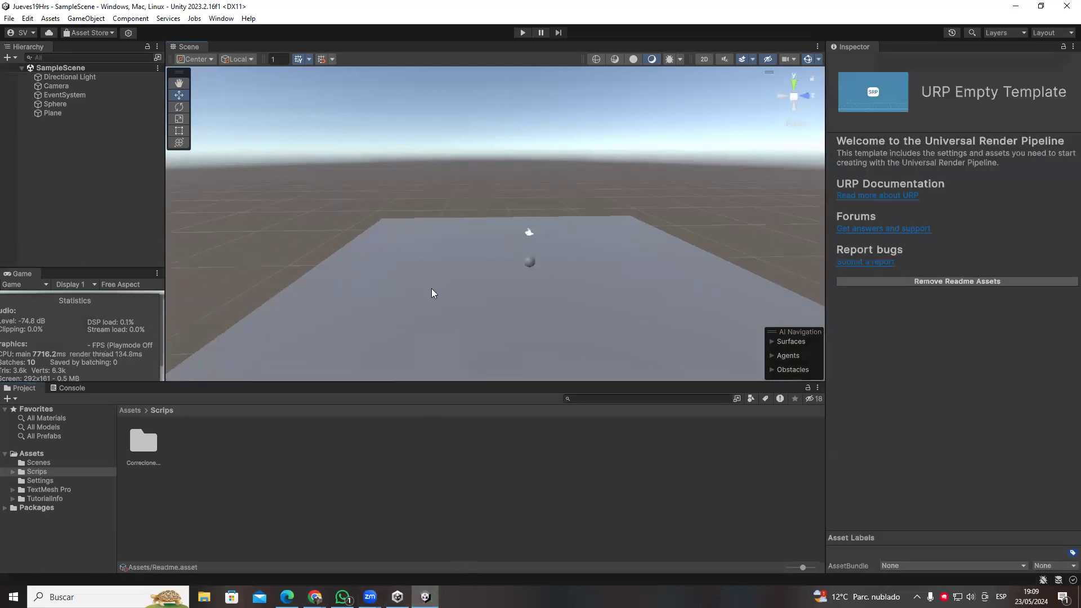
{"action": "right_click_drag", "start_coordinate": [431, 288], "coordinate": [479, 327]}
{"action": "left_click", "coordinate": [130, 410]}
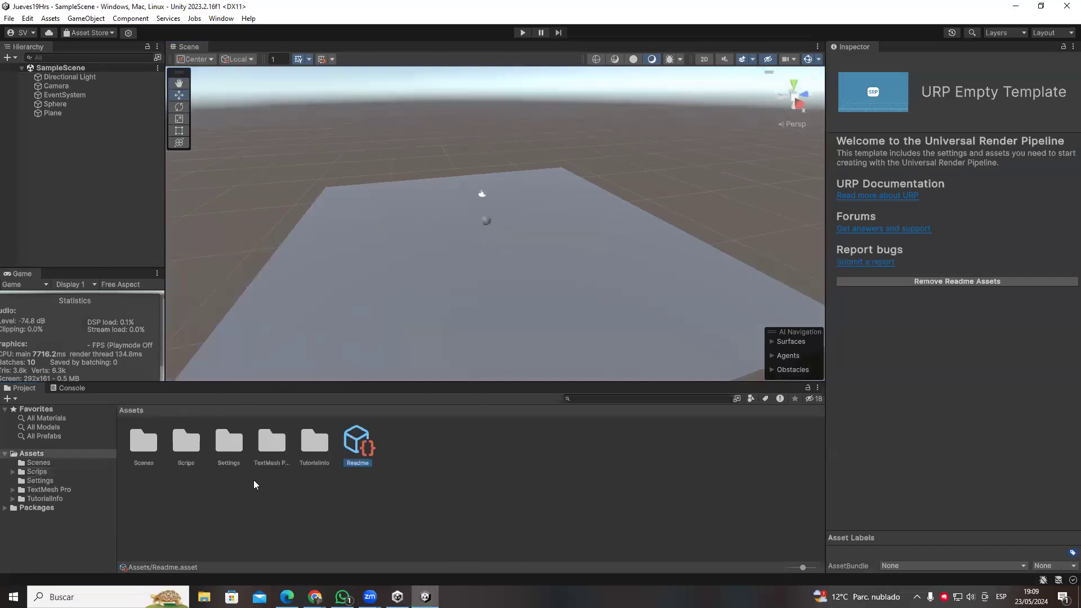
{"action": "double_click", "coordinate": [184, 444]}
{"action": "double_click", "coordinate": [143, 441]}
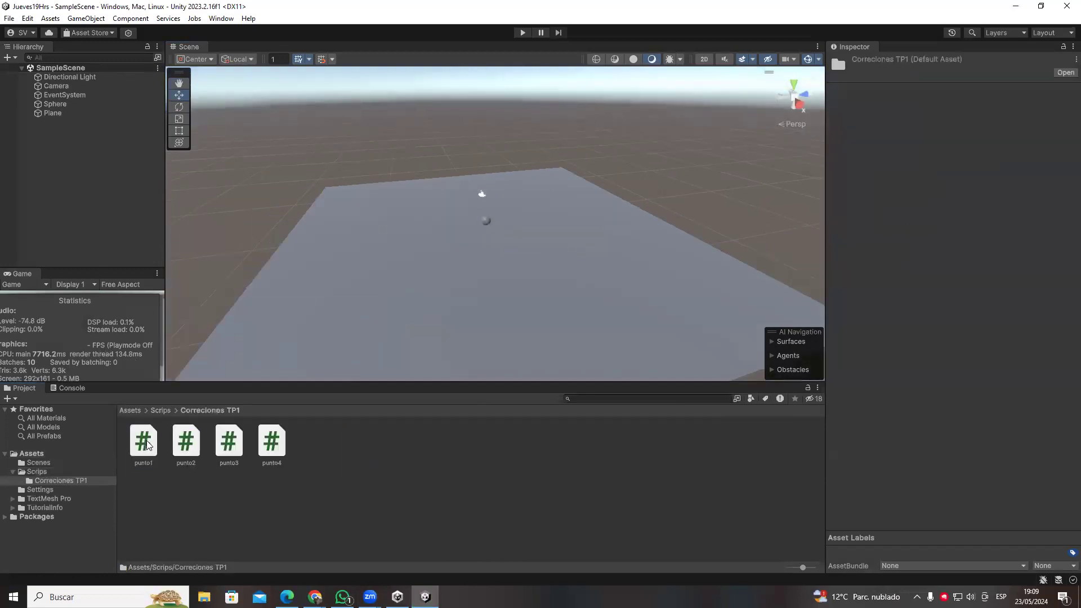
{"action": "double_click", "coordinate": [143, 441]}
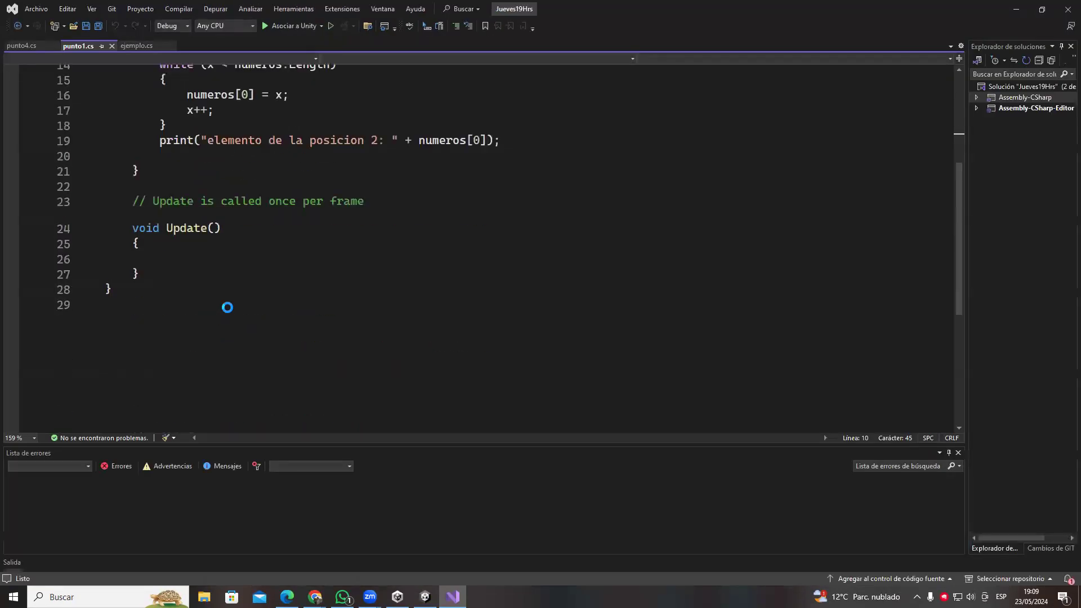
- Walk through punto1.cs: the numeros array declaration, the Start loop with print, and Update
{"action": "scroll", "coordinate": [150, 234], "scroll_direction": "up", "scroll_amount": 3}
{"action": "left_click_drag", "start_coordinate": [168, 155], "coordinate": [256, 210]}
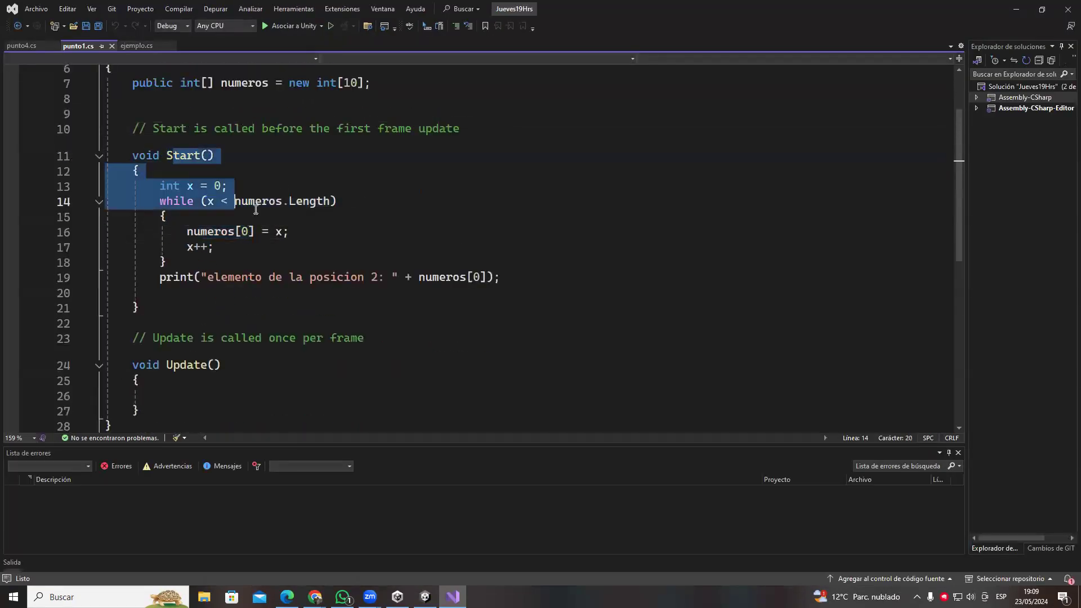
{"action": "left_click_drag", "start_coordinate": [282, 277], "coordinate": [276, 277]}
{"action": "scroll", "coordinate": [244, 254], "scroll_direction": "up", "scroll_amount": 2}
{"action": "left_click_drag", "start_coordinate": [133, 176], "coordinate": [439, 186]}
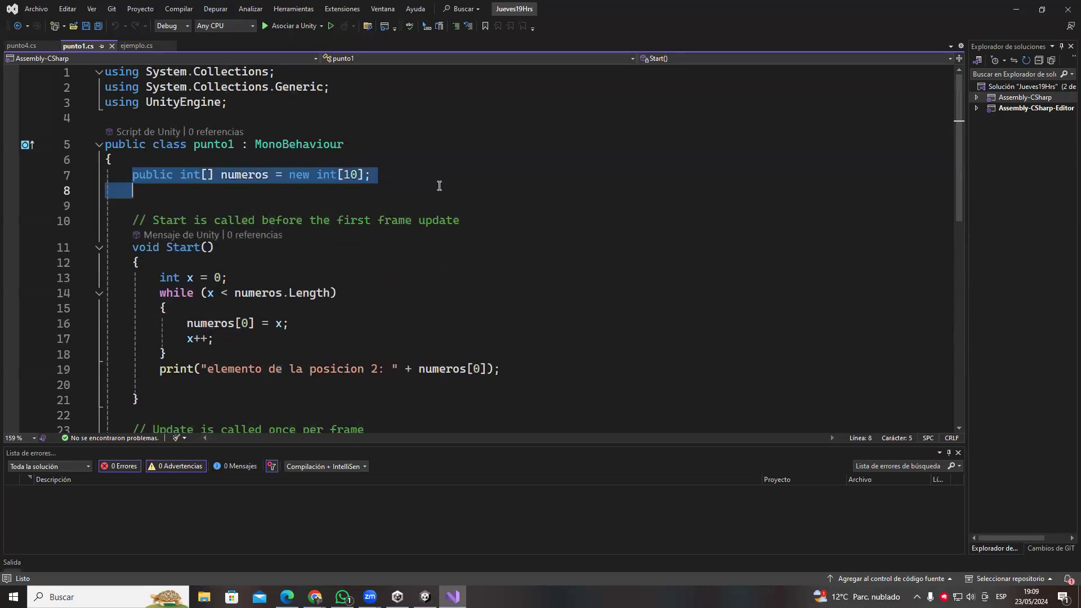
{"action": "scroll", "coordinate": [439, 186], "scroll_direction": "down", "scroll_amount": 1}
{"action": "left_click_drag", "start_coordinate": [140, 216], "coordinate": [538, 330]}
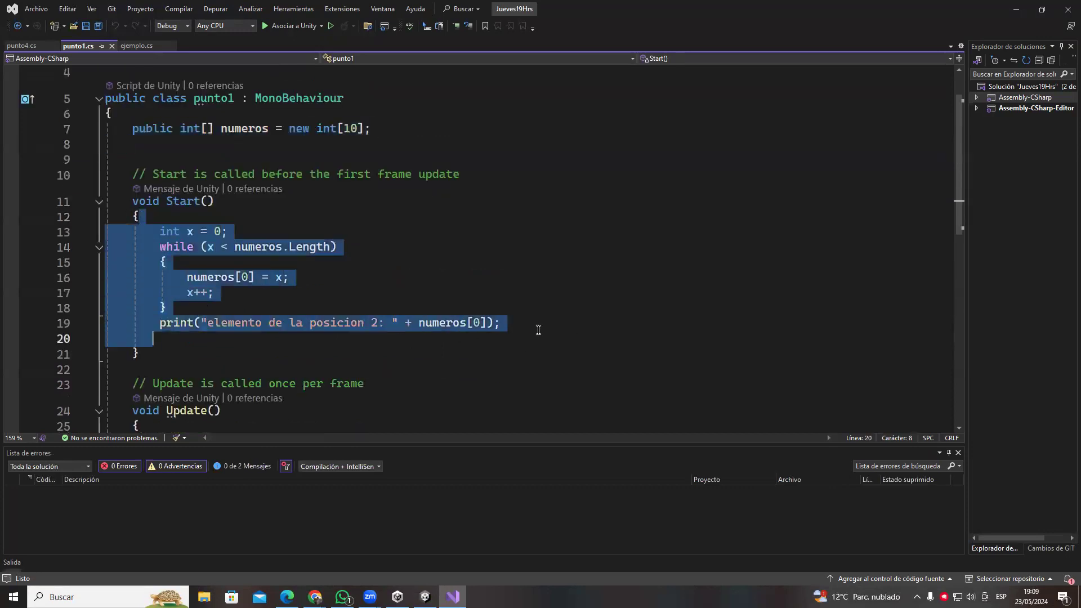
{"action": "left_click", "coordinate": [539, 330]}
{"action": "left_click_drag", "start_coordinate": [154, 231], "coordinate": [524, 324]}
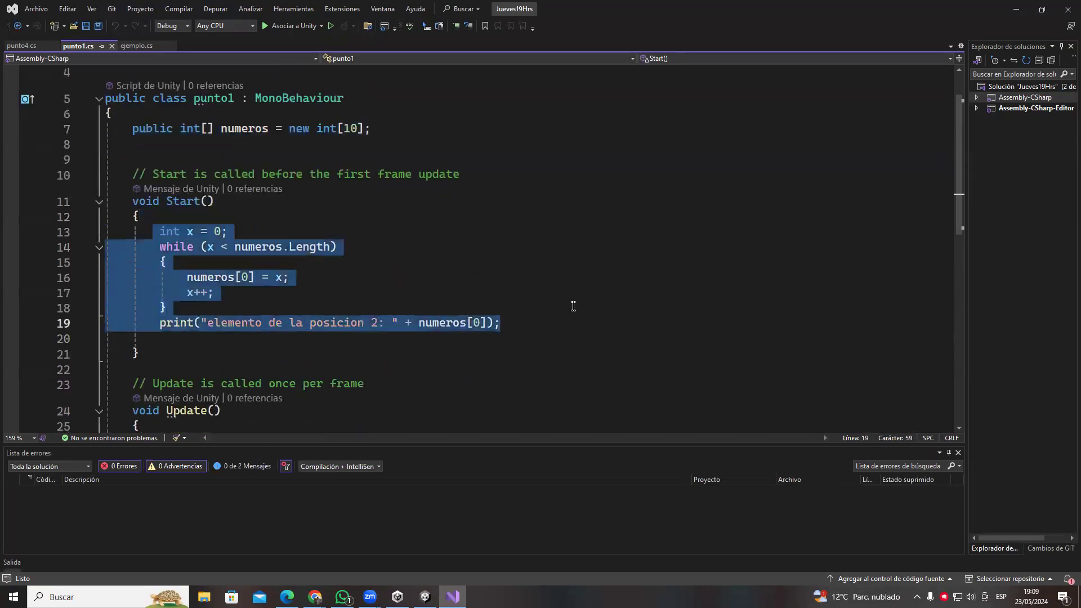
{"action": "scroll", "coordinate": [443, 345], "scroll_direction": "down", "scroll_amount": 1}
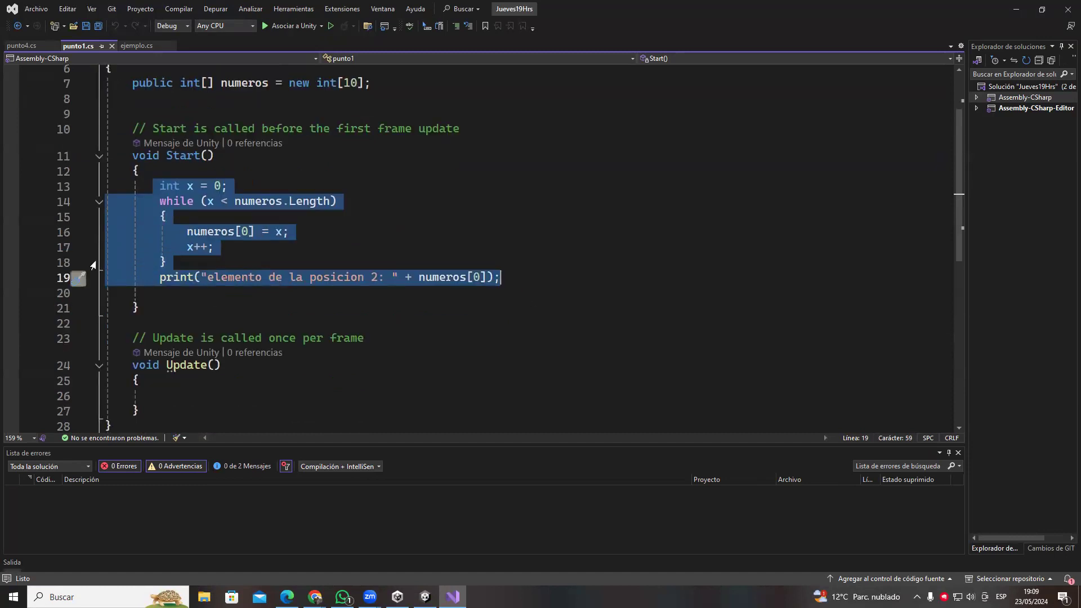
{"action": "left_click", "coordinate": [105, 260]}
{"action": "left_click_drag", "start_coordinate": [163, 186], "coordinate": [214, 248]}
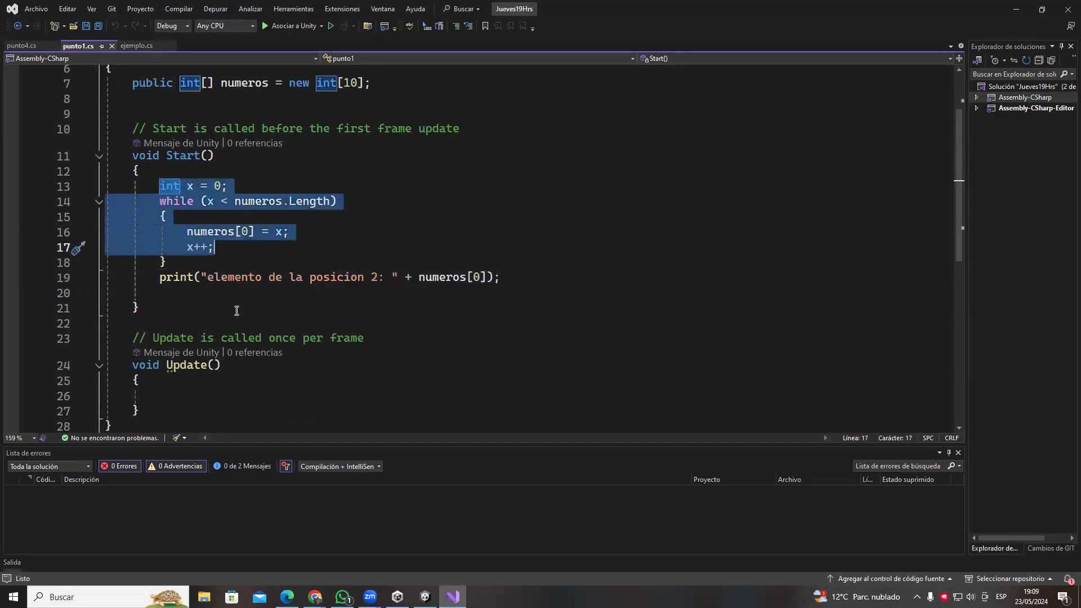
{"action": "scroll", "coordinate": [165, 315], "scroll_direction": "down", "scroll_amount": 2}
{"action": "left_click", "coordinate": [165, 316]}
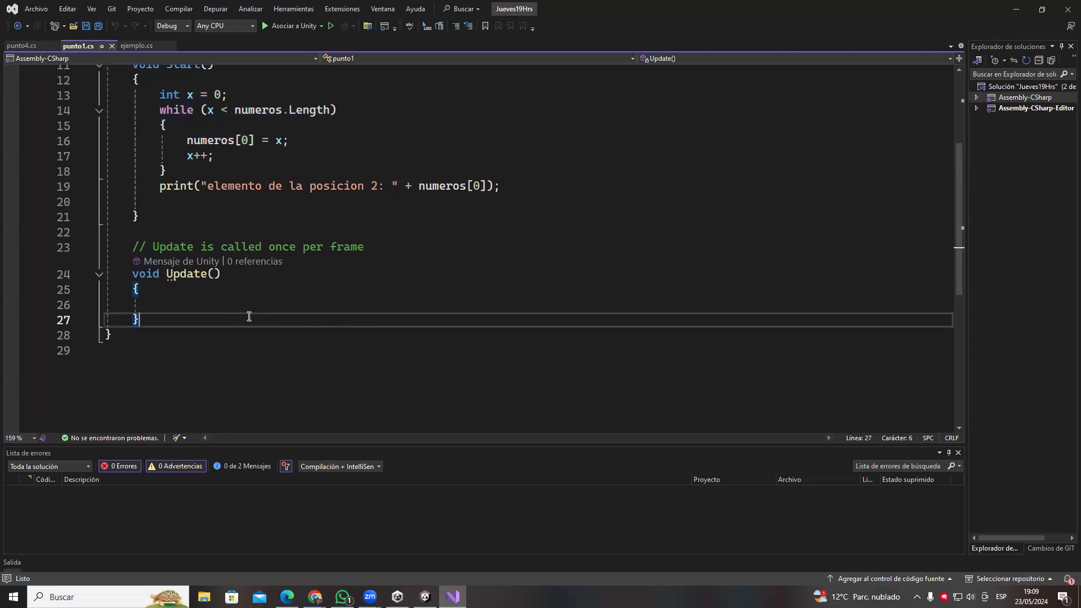
{"action": "scroll", "coordinate": [399, 334], "scroll_direction": "up", "scroll_amount": 4}
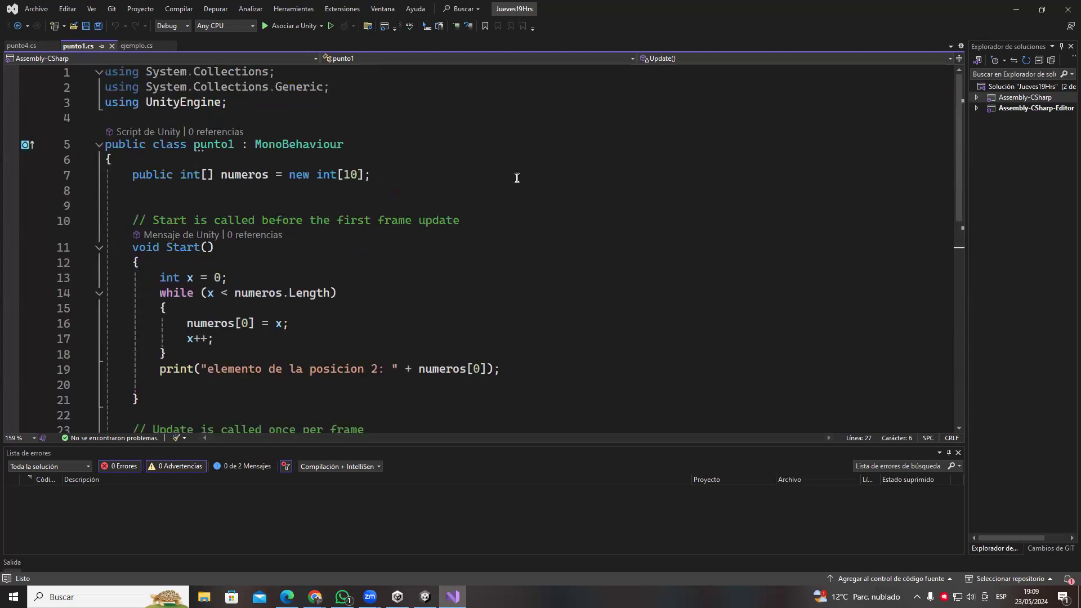
- Place the cursor on blank line 9, then close Visual Studio to return to Unity
{"action": "left_click", "coordinate": [779, 204]}
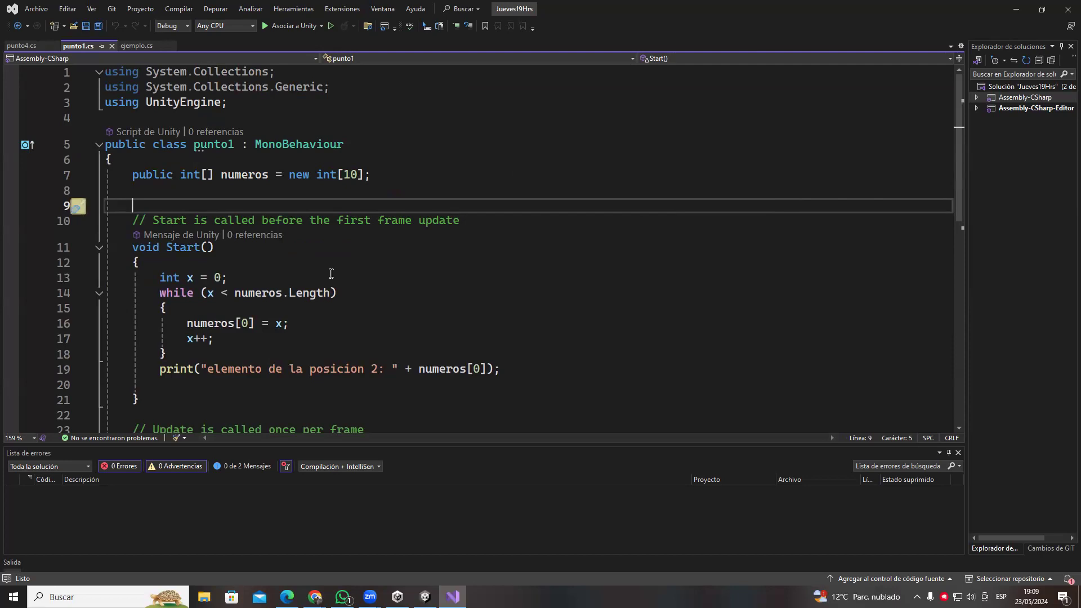
{"action": "scroll", "coordinate": [351, 321], "scroll_direction": "down", "scroll_amount": 2}
{"action": "scroll", "coordinate": [357, 309], "scroll_direction": "up", "scroll_amount": 2}
{"action": "left_click", "coordinate": [1064, 6]}
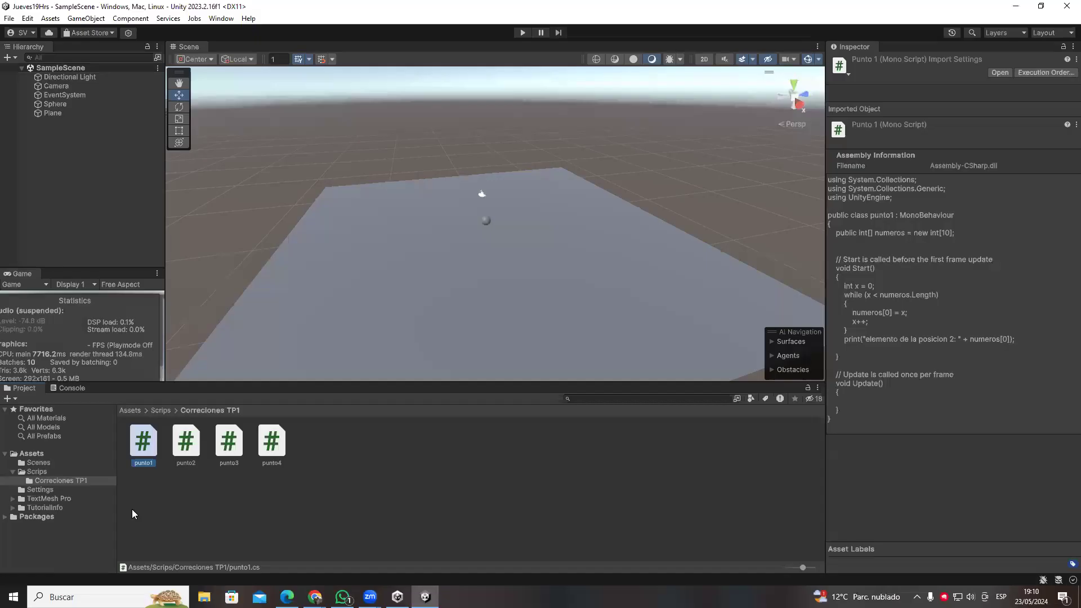
- Delete the Correciones TP1 folder, leaving the Scrips folder empty
{"action": "left_click", "coordinate": [161, 411]}
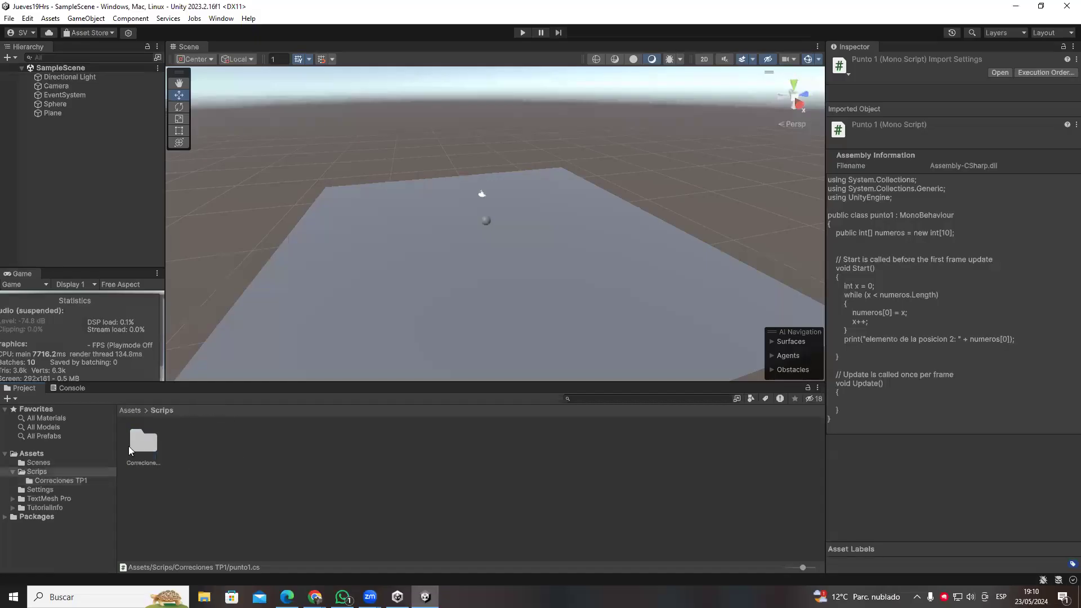
{"action": "double_click", "coordinate": [146, 442]}
{"action": "left_click", "coordinate": [162, 411]}
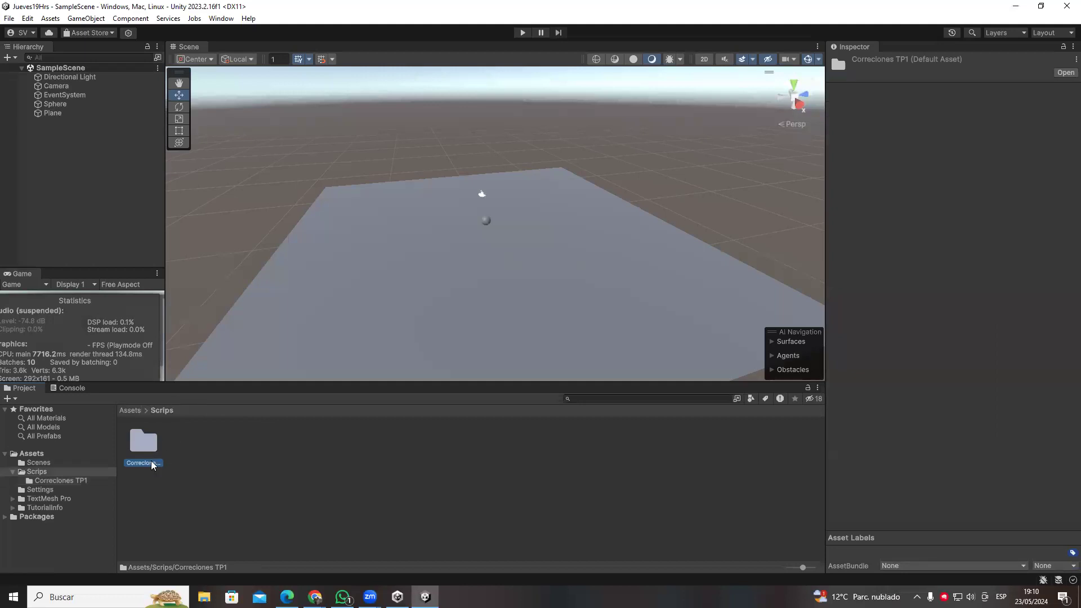
{"action": "key", "text": "Delete"}
{"action": "left_click", "coordinate": [581, 319]}
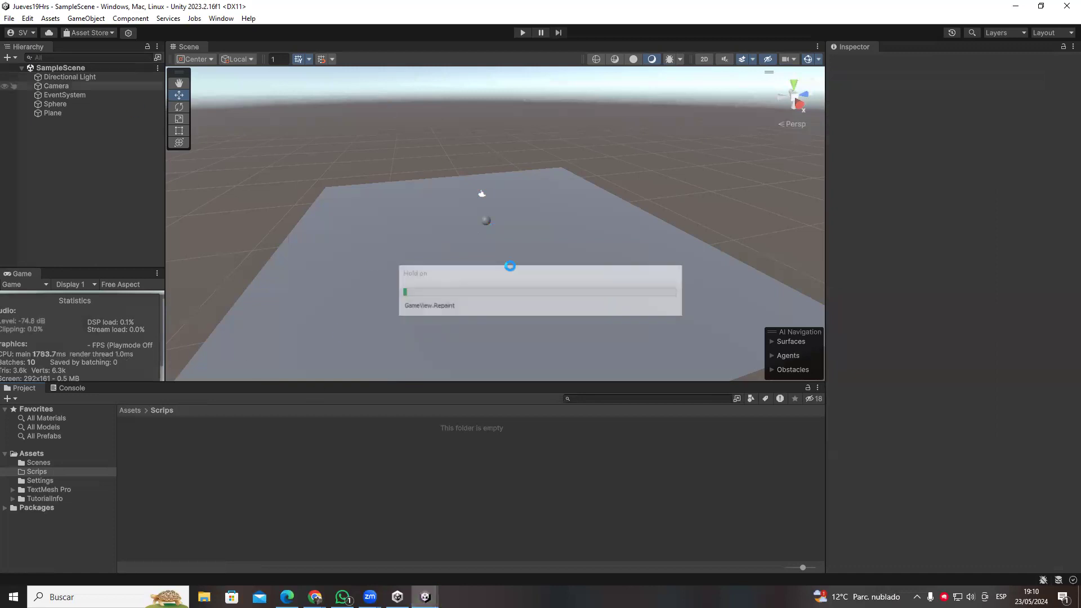
- Check the console and reframe the Scene view so the plane fills it
{"action": "scroll", "coordinate": [526, 254], "scroll_direction": "down", "scroll_amount": 3}
{"action": "right_click_drag", "start_coordinate": [526, 253], "coordinate": [602, 243]}
{"action": "middle_click_drag", "start_coordinate": [451, 220], "coordinate": [536, 244]}
{"action": "left_click", "coordinate": [69, 388]}
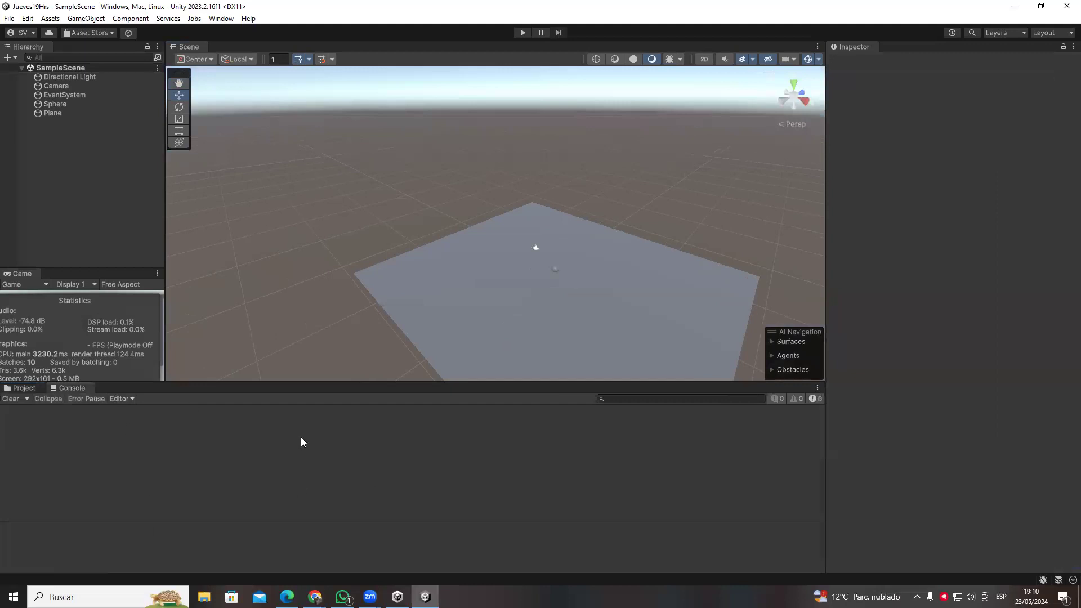
{"action": "scroll", "coordinate": [467, 315], "scroll_direction": "down", "scroll_amount": 3}
{"action": "right_click_drag", "start_coordinate": [338, 291], "coordinate": [473, 279]}
{"action": "middle_click_drag", "start_coordinate": [394, 306], "coordinate": [524, 255]}
{"action": "scroll", "coordinate": [523, 254], "scroll_direction": "up", "scroll_amount": 3}
{"action": "scroll", "coordinate": [519, 257], "scroll_direction": "down", "scroll_amount": 3}
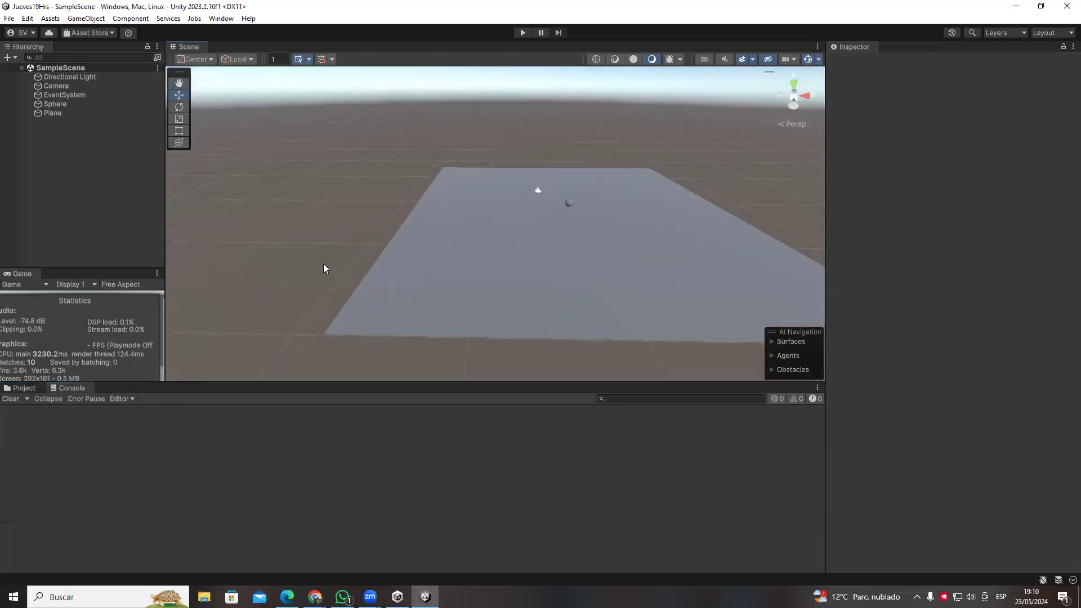
- Dock the Game view beside the Scene view at 1x scale with Stats hidden
{"action": "right_click_drag", "start_coordinate": [323, 263], "coordinate": [389, 262]}
{"action": "left_click_drag", "start_coordinate": [17, 274], "coordinate": [226, 42]}
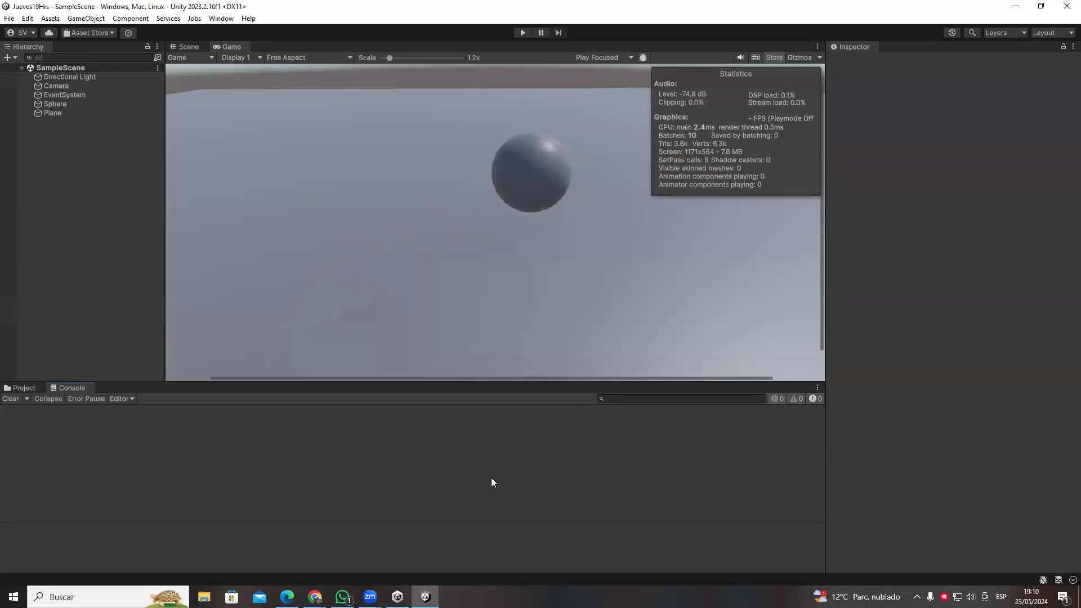
{"action": "scroll", "coordinate": [489, 244], "scroll_direction": "down", "scroll_amount": 2}
{"action": "left_click", "coordinate": [774, 57]}
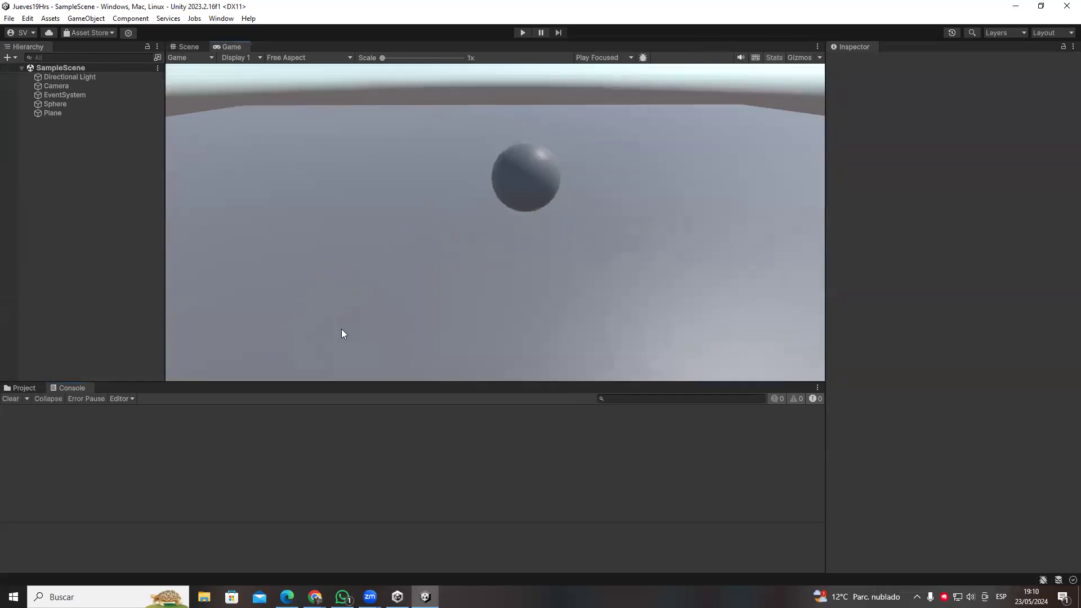
{"action": "left_click", "coordinate": [17, 388]}
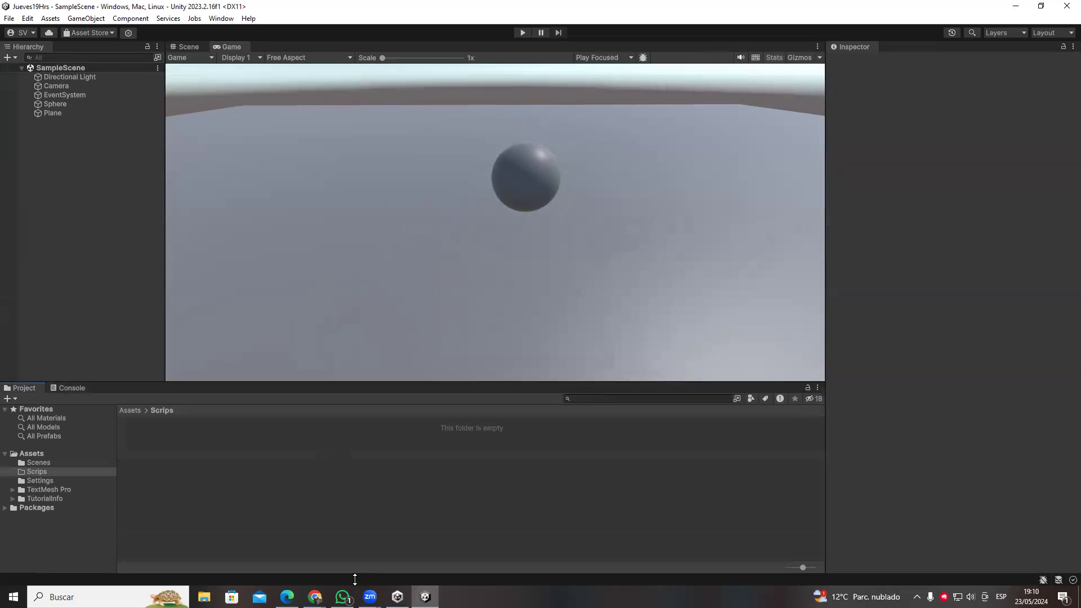
- Return to the Scene tab and orbit and pan until the whole tilted plane and sphere are in view
{"action": "left_click", "coordinate": [179, 46]}
{"action": "scroll", "coordinate": [492, 276], "scroll_direction": "down", "scroll_amount": 4}
{"action": "scroll", "coordinate": [493, 276], "scroll_direction": "up", "scroll_amount": 5}
{"action": "right_click_drag", "start_coordinate": [431, 251], "coordinate": [541, 282]}
{"action": "middle_click_drag", "start_coordinate": [540, 281], "coordinate": [665, 287]}
{"action": "scroll", "coordinate": [666, 287], "scroll_direction": "down", "scroll_amount": 3}
{"action": "scroll", "coordinate": [372, 261], "scroll_direction": "up", "scroll_amount": 6}
{"action": "middle_click_drag", "start_coordinate": [360, 260], "coordinate": [317, 247]}
{"action": "right_click_drag", "start_coordinate": [355, 249], "coordinate": [495, 208]}
{"action": "middle_click_drag", "start_coordinate": [495, 208], "coordinate": [543, 157]}
{"action": "middle_click_drag", "start_coordinate": [535, 209], "coordinate": [538, 331]}
{"action": "right_click_drag", "start_coordinate": [414, 331], "coordinate": [484, 270]}
{"action": "middle_click_drag", "start_coordinate": [450, 276], "coordinate": [555, 169]}
{"action": "scroll", "coordinate": [529, 202], "scroll_direction": "up", "scroll_amount": 5}
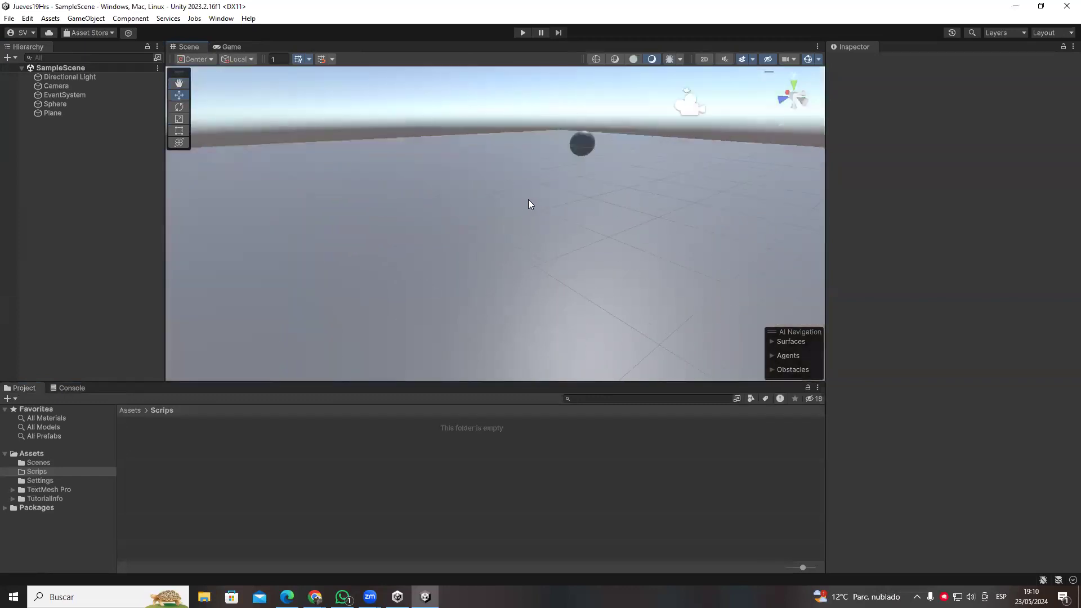
{"action": "scroll", "coordinate": [529, 200], "scroll_direction": "down", "scroll_amount": 8}
{"action": "middle_click_drag", "start_coordinate": [523, 225], "coordinate": [533, 282]}
{"action": "right_click_drag", "start_coordinate": [451, 192], "coordinate": [502, 246]}
{"action": "middle_click_drag", "start_coordinate": [592, 248], "coordinate": [542, 280]}
{"action": "right_click_drag", "start_coordinate": [542, 281], "coordinate": [506, 247]}
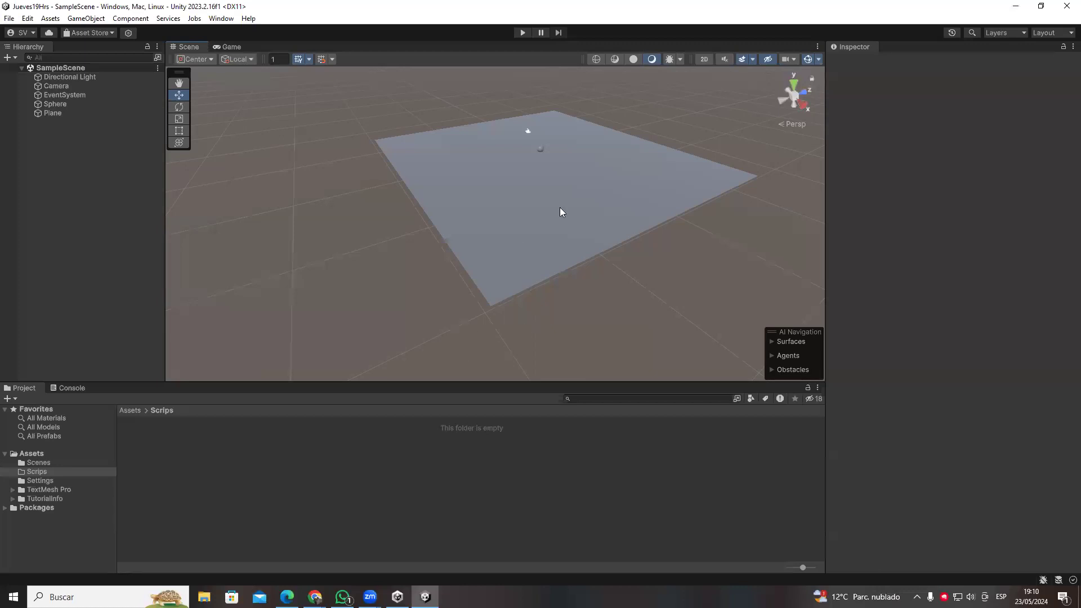
- Remove the missing (Script) component from the Sphere using its Inspector menu
{"action": "left_click", "coordinate": [540, 149]}
{"action": "left_click", "coordinate": [586, 169]}
{"action": "left_click", "coordinate": [540, 149]}
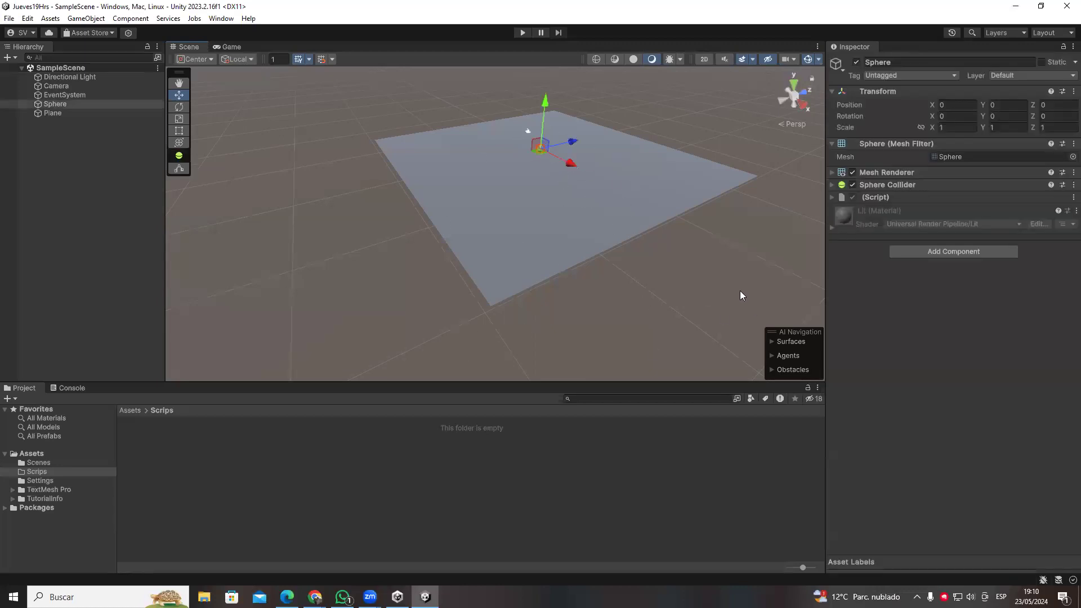
{"action": "left_click", "coordinate": [1073, 197]}
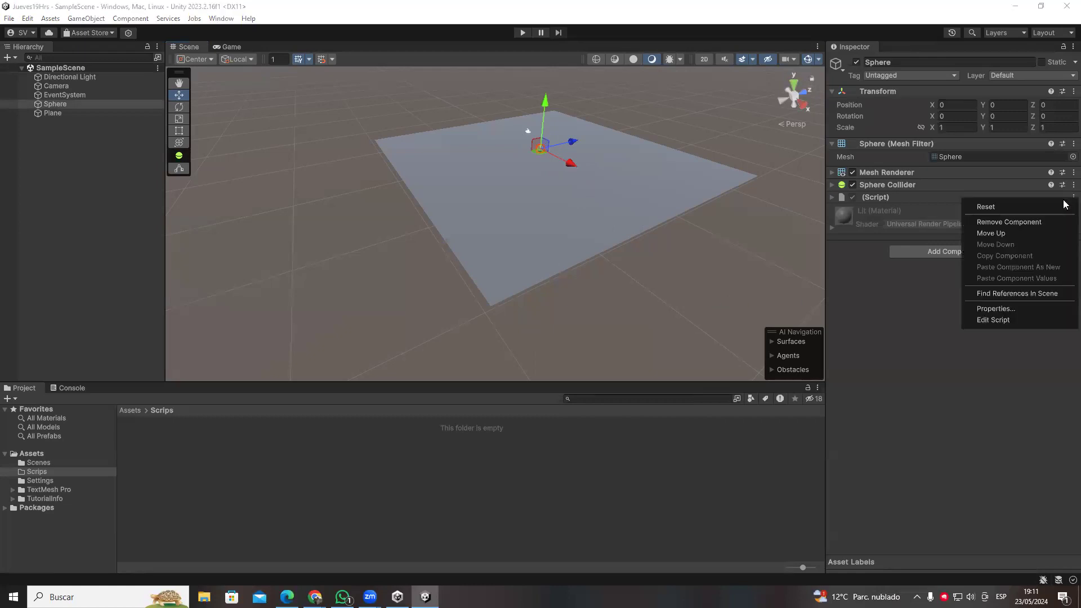
{"action": "left_click", "coordinate": [1020, 222]}
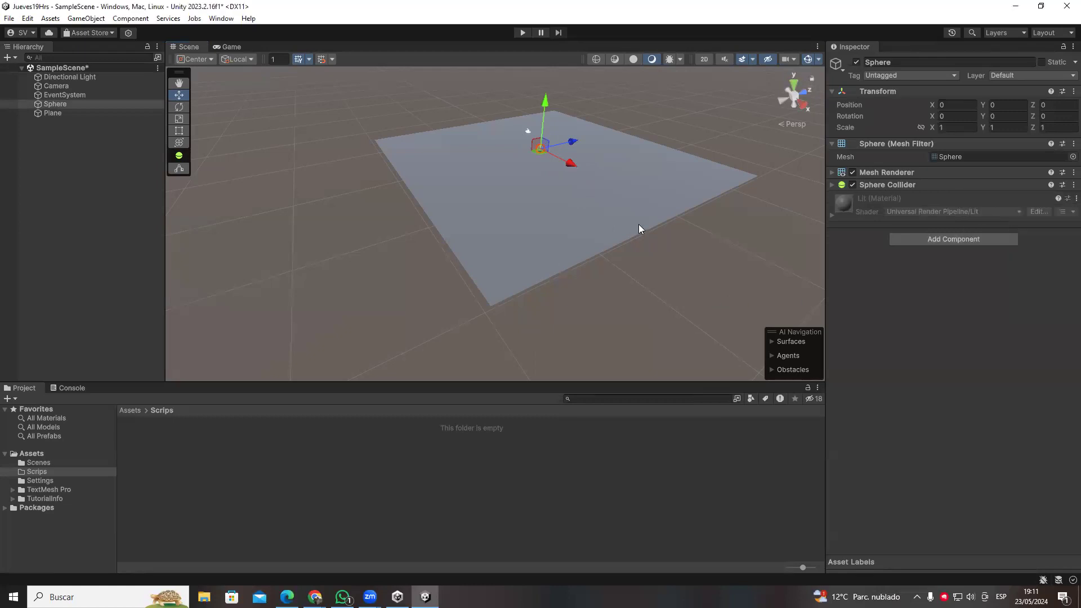
{"action": "left_click", "coordinate": [628, 211]}
- Orbit and pan the Scene view around the plane toward the ball
{"action": "right_click_drag", "start_coordinate": [467, 256], "coordinate": [555, 274]}
{"action": "middle_click_drag", "start_coordinate": [554, 273], "coordinate": [568, 299]}
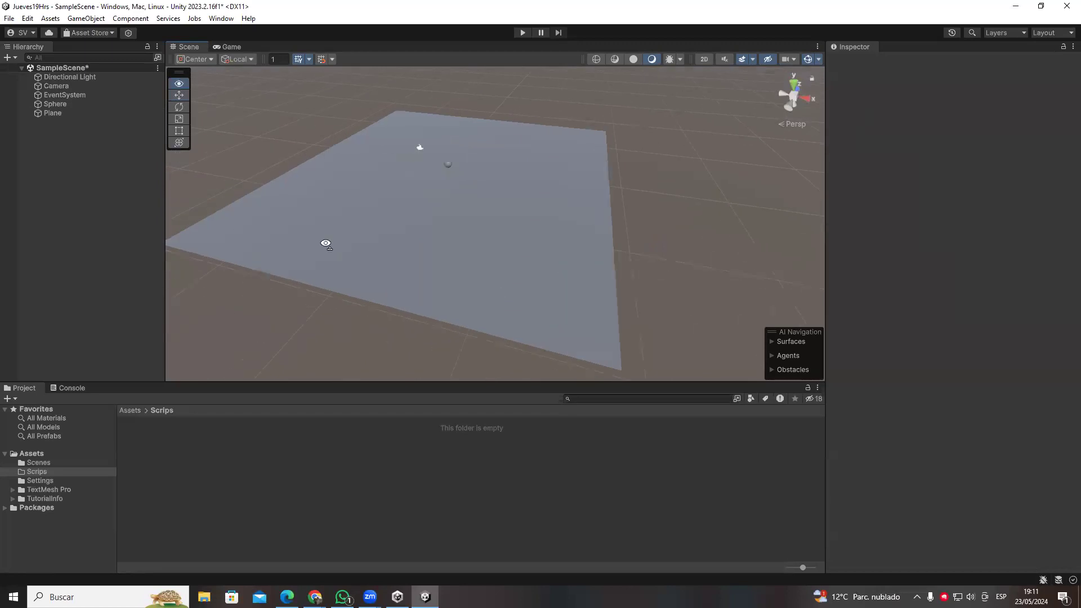
{"action": "right_click_drag", "start_coordinate": [326, 243], "coordinate": [439, 242]}
{"action": "middle_click_drag", "start_coordinate": [439, 241], "coordinate": [461, 228]}
{"action": "left_click", "coordinate": [498, 230]}
{"action": "scroll", "coordinate": [521, 248], "scroll_direction": "down", "scroll_amount": 5}
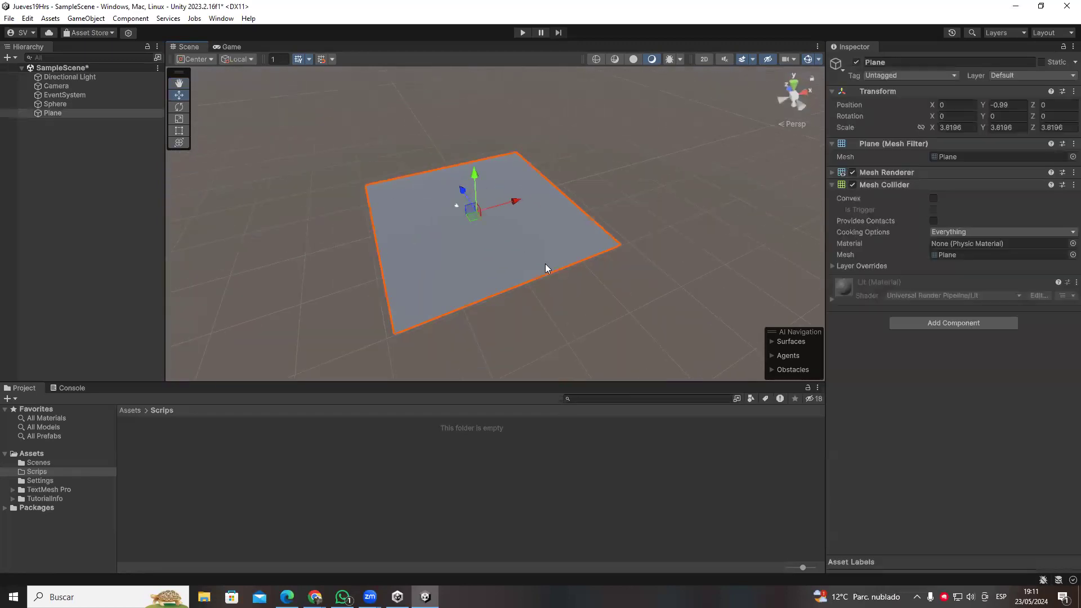
{"action": "scroll", "coordinate": [546, 268], "scroll_direction": "up", "scroll_amount": 6}
{"action": "right_click_drag", "start_coordinate": [546, 268], "coordinate": [457, 273]}
{"action": "middle_click_drag", "start_coordinate": [555, 245], "coordinate": [377, 324]}
{"action": "left_click", "coordinate": [513, 113]}
{"action": "right_click_drag", "start_coordinate": [376, 248], "coordinate": [412, 240]}
{"action": "middle_click_drag", "start_coordinate": [338, 275], "coordinate": [429, 230]}
{"action": "scroll", "coordinate": [437, 229], "scroll_direction": "up", "scroll_amount": 5}
{"action": "scroll", "coordinate": [437, 229], "scroll_direction": "down", "scroll_amount": 3}
{"action": "middle_click_drag", "start_coordinate": [336, 244], "coordinate": [383, 229]}
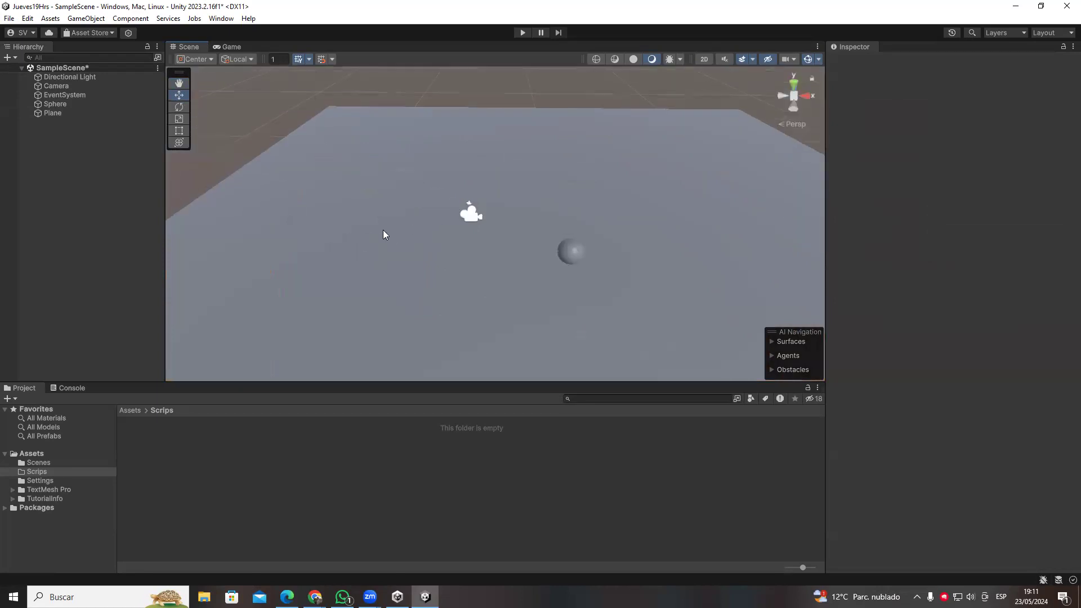
- Undo an accidental move of the Sphere, keeping it at the origin, and frame the whole plane
{"action": "left_click", "coordinate": [570, 251]}
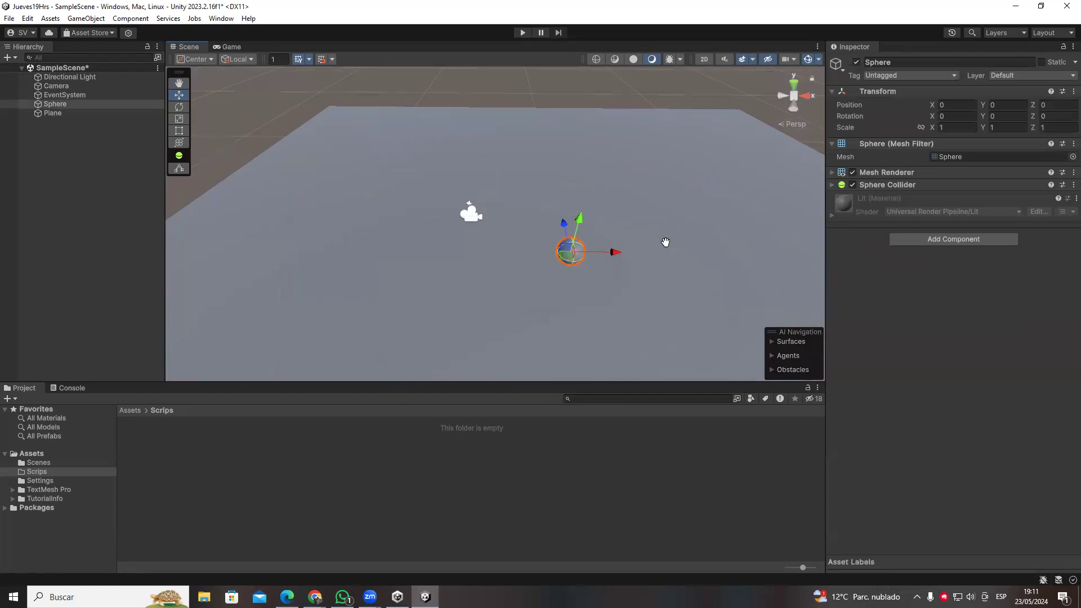
{"action": "middle_click_drag", "start_coordinate": [666, 242], "coordinate": [528, 224]}
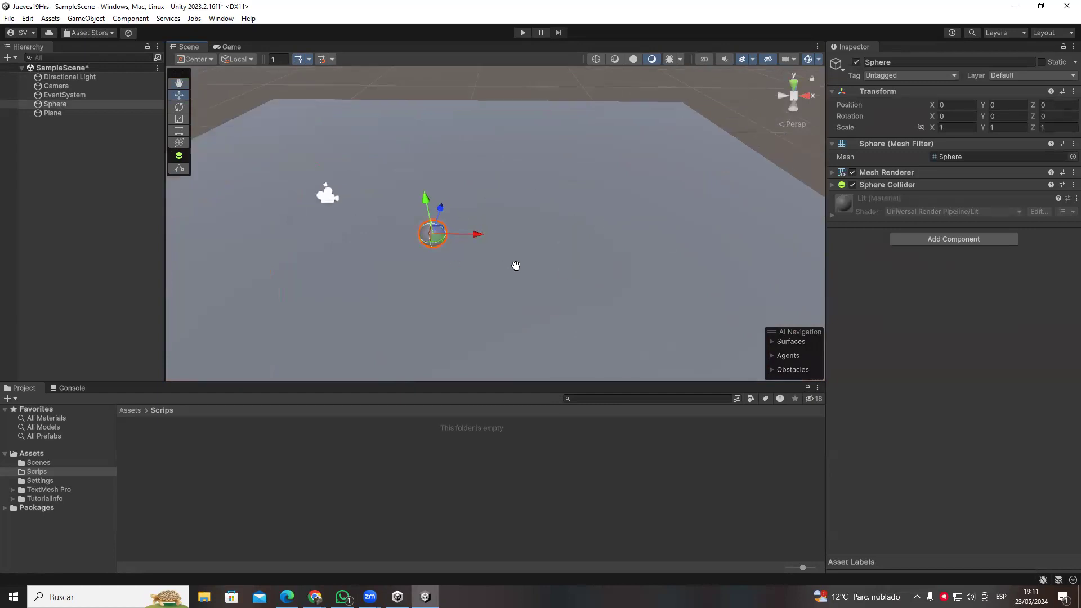
{"action": "left_click_drag", "start_coordinate": [439, 230], "coordinate": [362, 253]}
{"action": "key", "text": "ctrl+z"}
{"action": "key", "text": "ctrl+z"}
{"action": "right_click_drag", "start_coordinate": [290, 277], "coordinate": [386, 281]}
{"action": "middle_click_drag", "start_coordinate": [386, 281], "coordinate": [489, 237]}
{"action": "right_click_drag", "start_coordinate": [490, 237], "coordinate": [411, 279]}
{"action": "scroll", "coordinate": [480, 259], "scroll_direction": "down", "scroll_amount": 4}
{"action": "right_click_drag", "start_coordinate": [480, 258], "coordinate": [320, 271]}
{"action": "left_click_drag", "start_coordinate": [320, 272], "coordinate": [298, 264], "text": "alt"}
{"action": "key", "text": "s"}
{"action": "right_click_drag", "start_coordinate": [298, 264], "coordinate": [445, 273]}
{"action": "left_click", "coordinate": [533, 307]}
{"action": "scroll", "coordinate": [533, 306], "scroll_direction": "up", "scroll_amount": 3}
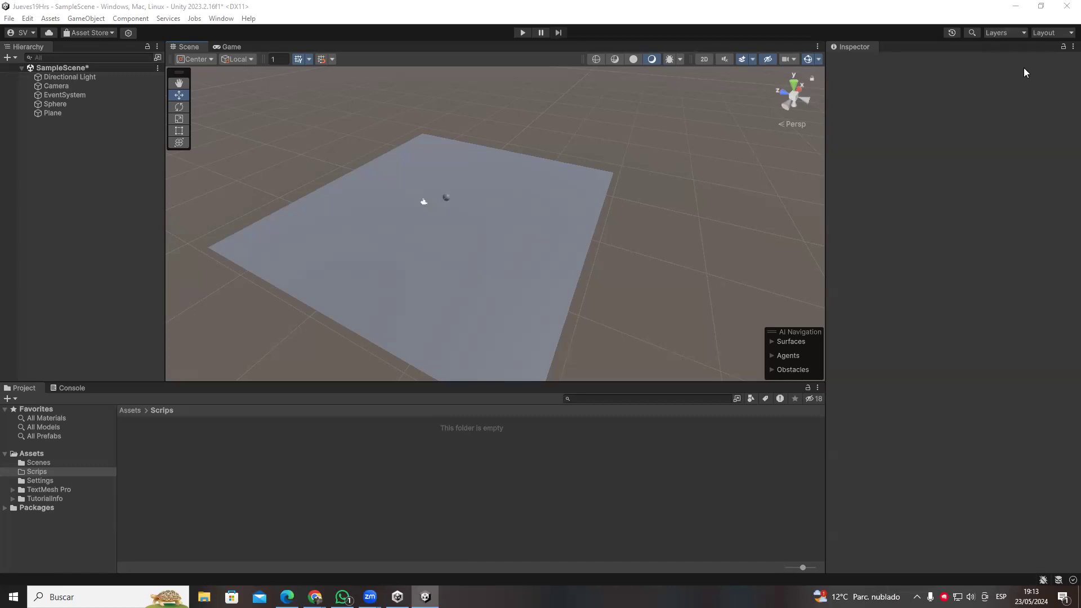
- Fly the view closer over the plane and select the Sphere
{"action": "scroll", "coordinate": [466, 297], "scroll_direction": "down", "scroll_amount": 4}
{"action": "scroll", "coordinate": [466, 297], "scroll_direction": "up", "scroll_amount": 6}
{"action": "right_click_drag", "start_coordinate": [394, 251], "coordinate": [476, 259]}
{"action": "mouse_move", "coordinate": [476, 259]}
{"action": "middle_mouse_down"}
{"action": "mouse_move", "coordinate": [480, 246]}
{"action": "mouse_move", "coordinate": [483, 280]}
{"action": "mouse_move", "coordinate": [479, 245]}
{"action": "middle_mouse_up"}
{"action": "scroll", "coordinate": [480, 247], "scroll_direction": "up", "scroll_amount": 2}
{"action": "scroll", "coordinate": [483, 280], "scroll_direction": "up", "scroll_amount": 2}
{"action": "left_click", "coordinate": [469, 249]}
{"action": "scroll", "coordinate": [493, 232], "scroll_direction": "down", "scroll_amount": 4}
{"action": "scroll", "coordinate": [496, 234], "scroll_direction": "up", "scroll_amount": 4}
{"action": "left_click", "coordinate": [506, 255]}
{"action": "left_click", "coordinate": [459, 246]}
{"action": "left_click_drag", "start_coordinate": [579, 268], "coordinate": [514, 267], "text": "alt"}
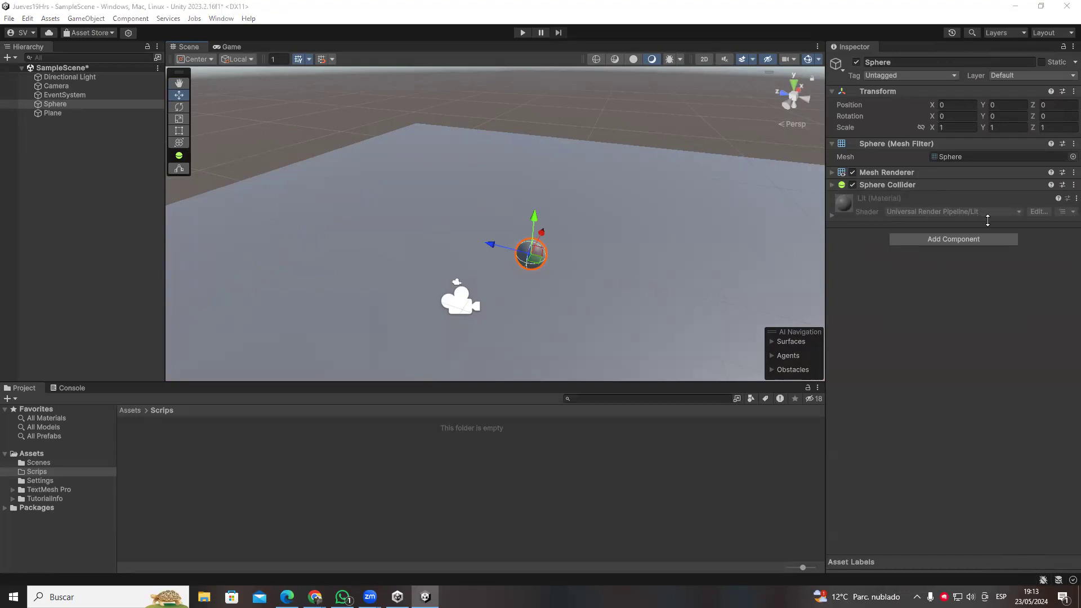
- Nudge the Sphere to Position X -0.08, Y 0.08 and reselect it
{"action": "left_click_drag", "start_coordinate": [528, 254], "coordinate": [528, 253]}
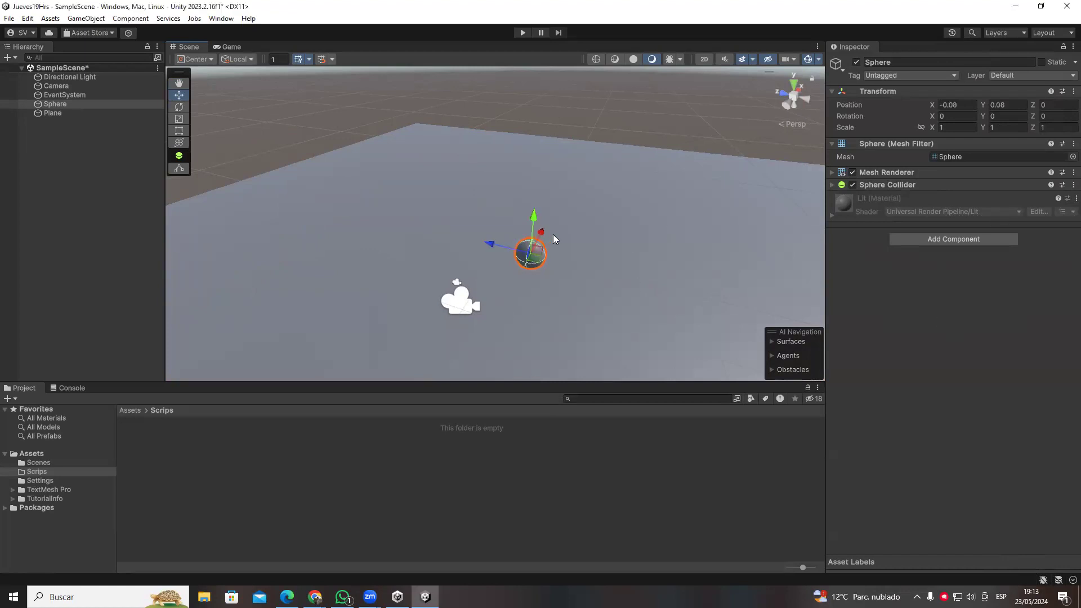
{"action": "left_click_drag", "start_coordinate": [565, 272], "coordinate": [566, 271]}
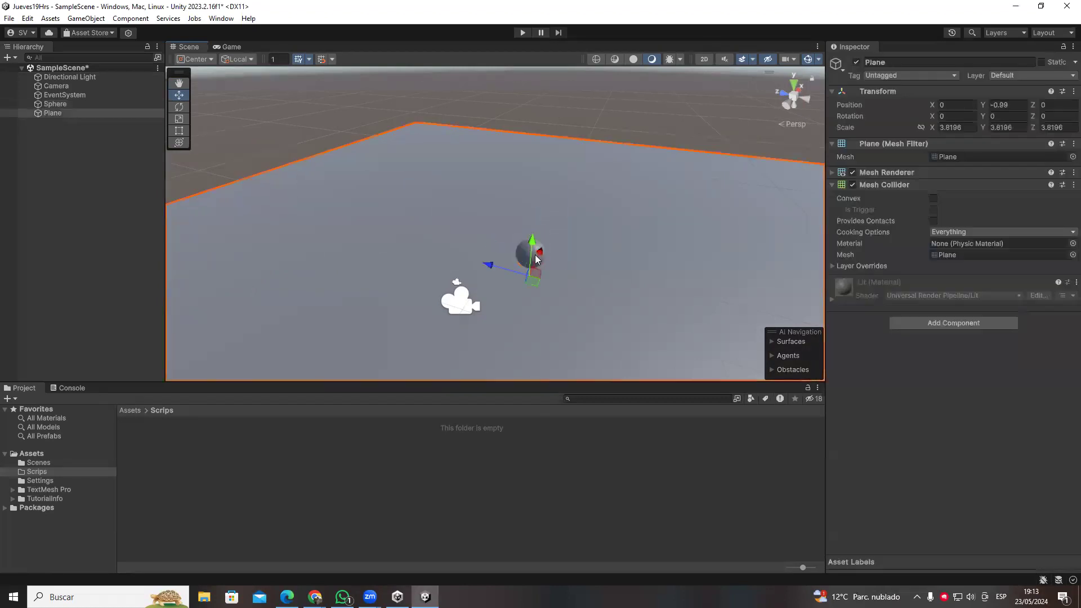
{"action": "left_click_drag", "start_coordinate": [640, 224], "coordinate": [293, 290], "text": "alt"}
{"action": "scroll", "coordinate": [513, 227], "scroll_direction": "down", "scroll_amount": 8}
{"action": "scroll", "coordinate": [513, 228], "scroll_direction": "up", "scroll_amount": 3}
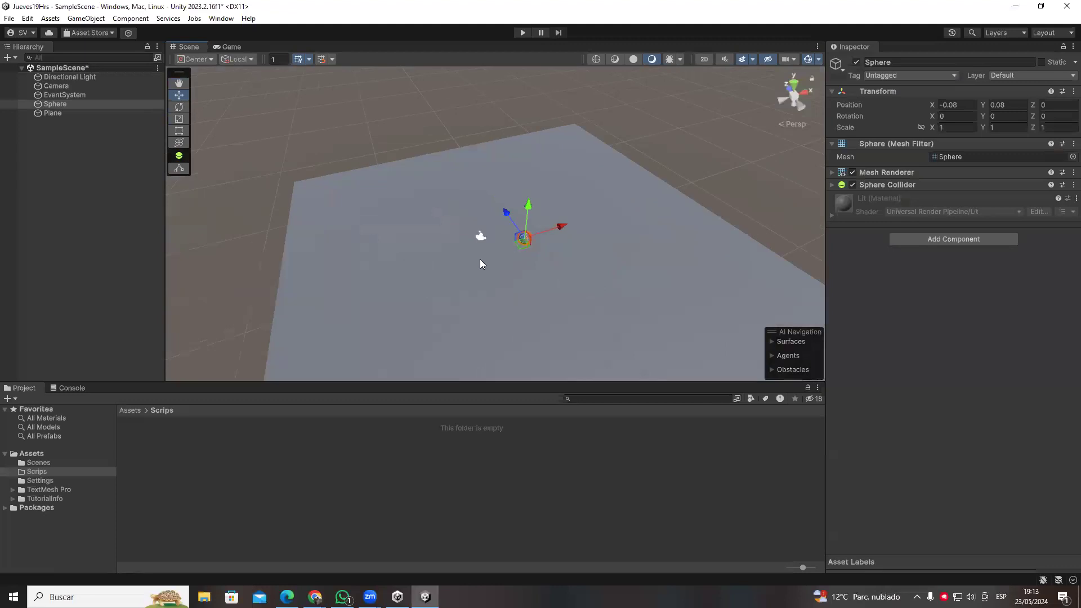
{"action": "left_click", "coordinate": [480, 259]}
{"action": "scroll", "coordinate": [510, 225], "scroll_direction": "down", "scroll_amount": 5}
{"action": "left_click", "coordinate": [57, 106]}
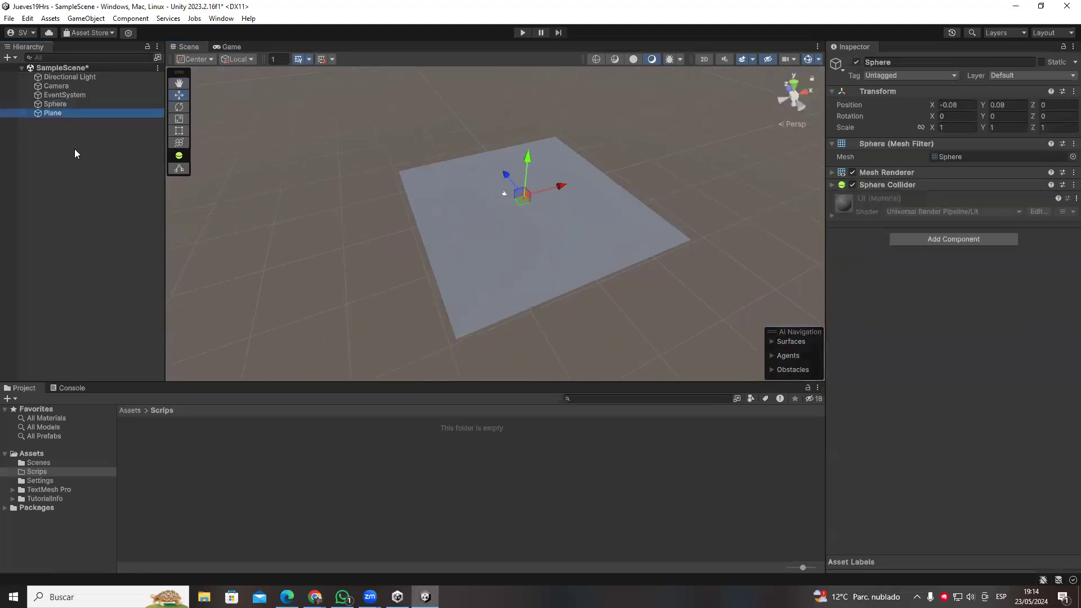
- Create an empty object named Mapa and reset its Transform to the origin
{"action": "right_click", "coordinate": [74, 152]}
{"action": "left_click", "coordinate": [163, 325]}
{"action": "left_click", "coordinate": [932, 63]}
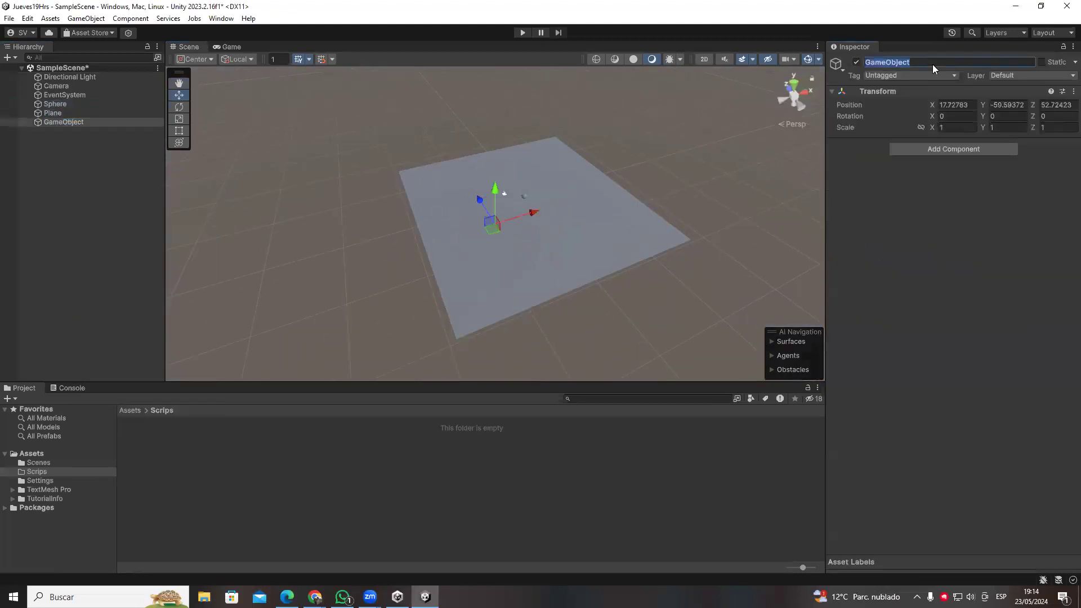
{"action": "type", "text": "Mapa"}
{"action": "right_click", "coordinate": [876, 93]}
{"action": "left_click", "coordinate": [909, 112]}
- Parent the Plane under Mapa, reset its Transform, and set Scale X and Z to 2
{"action": "left_click_drag", "start_coordinate": [49, 115], "coordinate": [52, 121]}
{"action": "left_click", "coordinate": [921, 63]}
{"action": "right_click", "coordinate": [897, 93]}
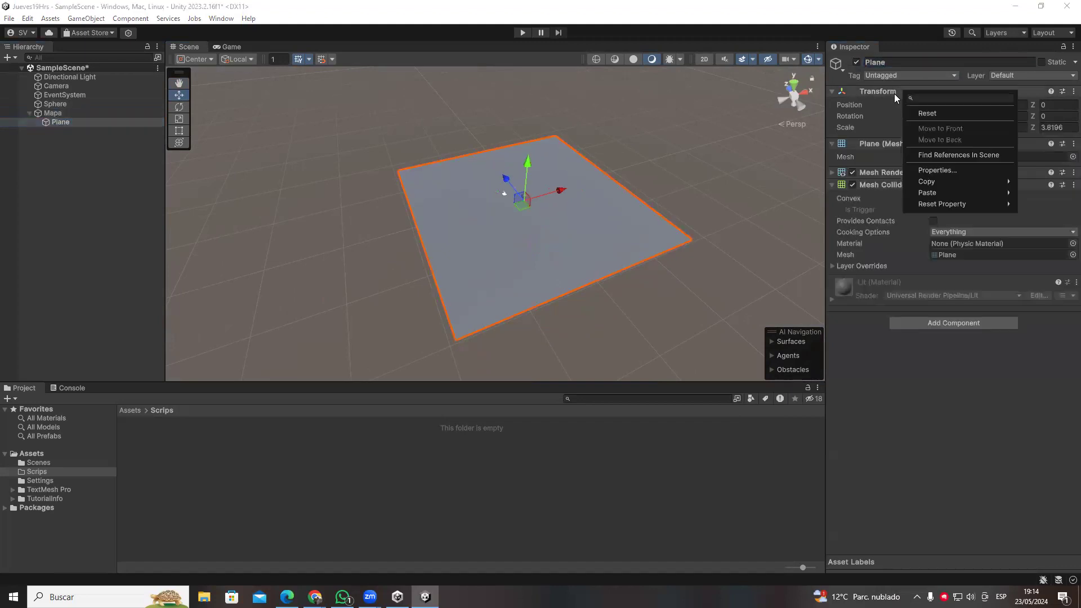
{"action": "left_click", "coordinate": [946, 105]}
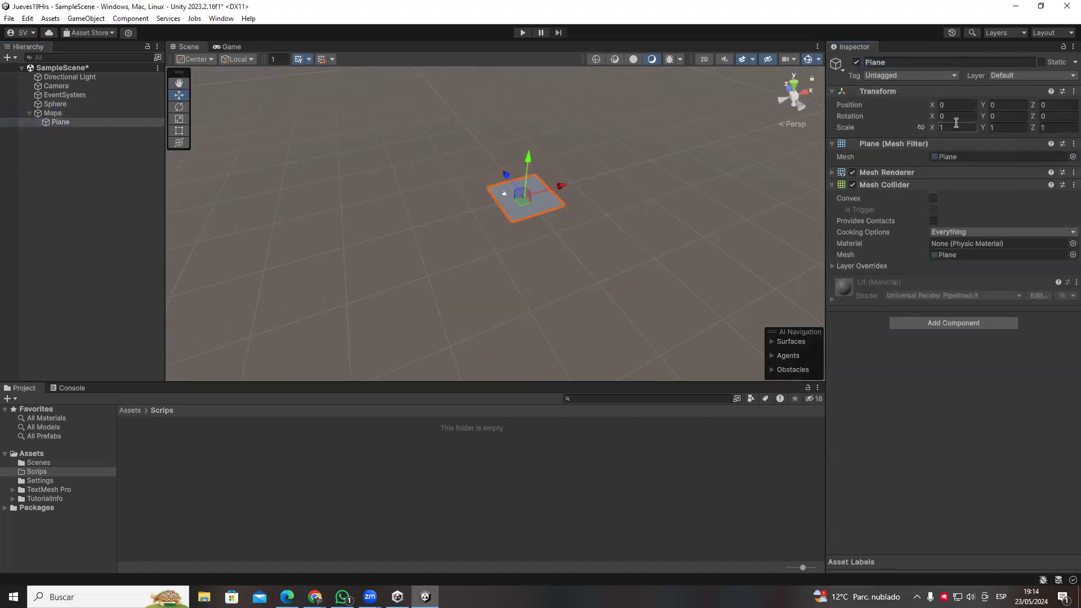
{"action": "scroll", "coordinate": [621, 191], "scroll_direction": "up", "scroll_amount": 5}
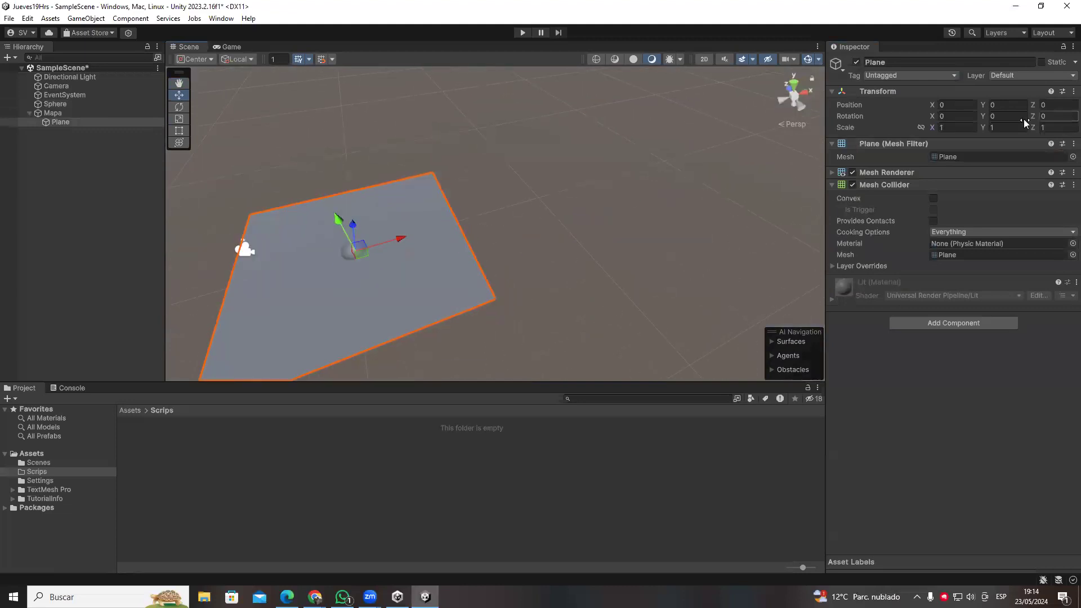
{"action": "type", "text": "2"}
{"action": "key", "text": "Tab"}
{"action": "key", "text": "Tab"}
{"action": "type", "text": "2"}
{"action": "scroll", "coordinate": [507, 236], "scroll_direction": "down", "scroll_amount": 8}
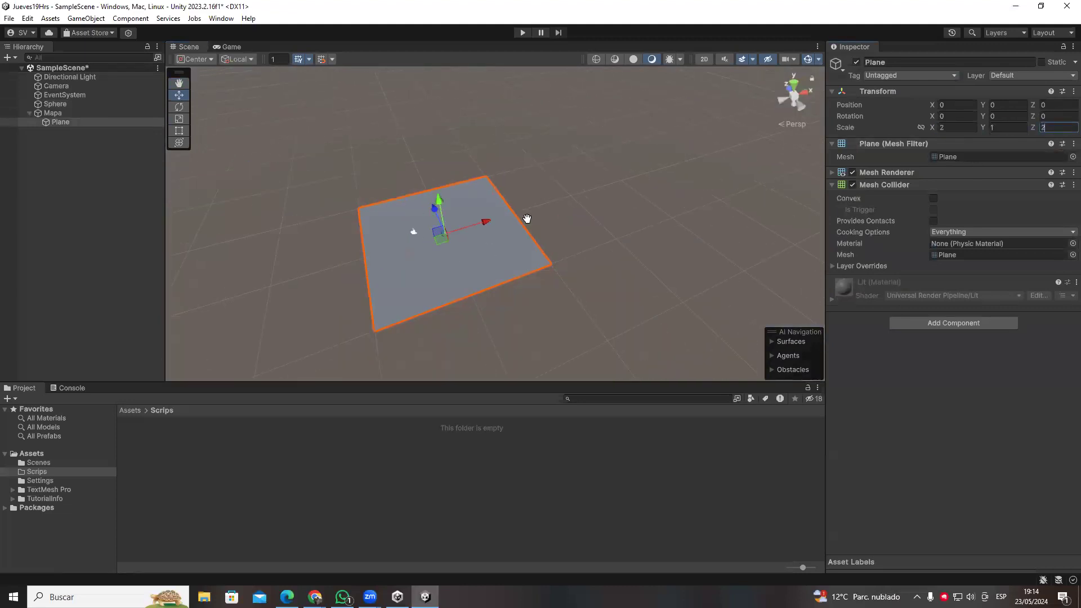
{"action": "middle_click_drag", "start_coordinate": [209, 192], "coordinate": [231, 188]}
- Undo an accidentally created extra parent object around Mapa
{"action": "right_click", "coordinate": [54, 113]}
{"action": "left_click", "coordinate": [111, 305]}
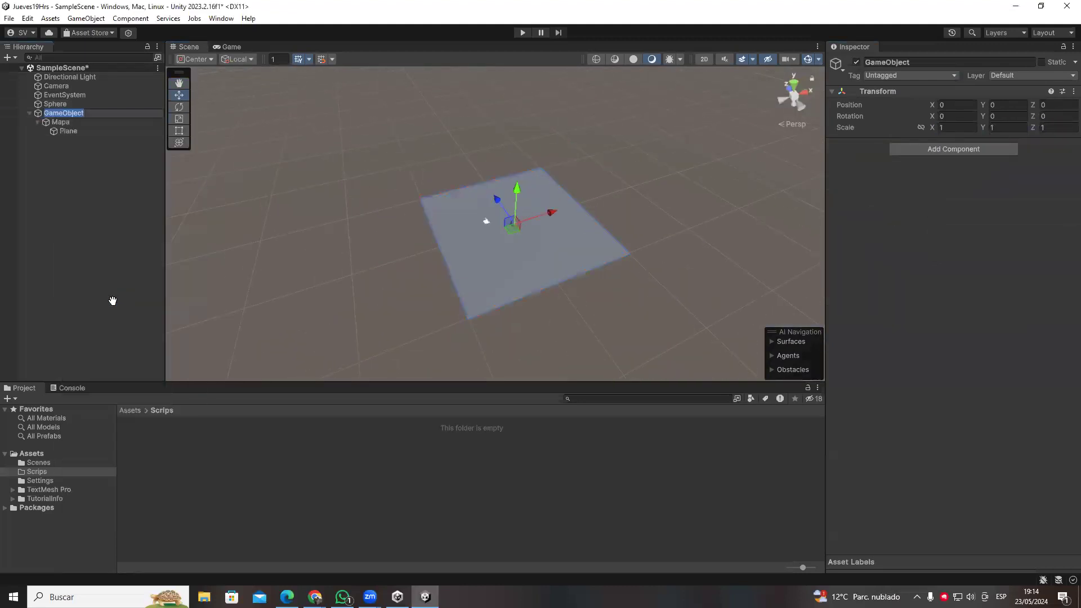
{"action": "left_click", "coordinate": [86, 186]}
{"action": "key", "text": "ctrl+z"}
{"action": "key", "text": "ctrl+z"}
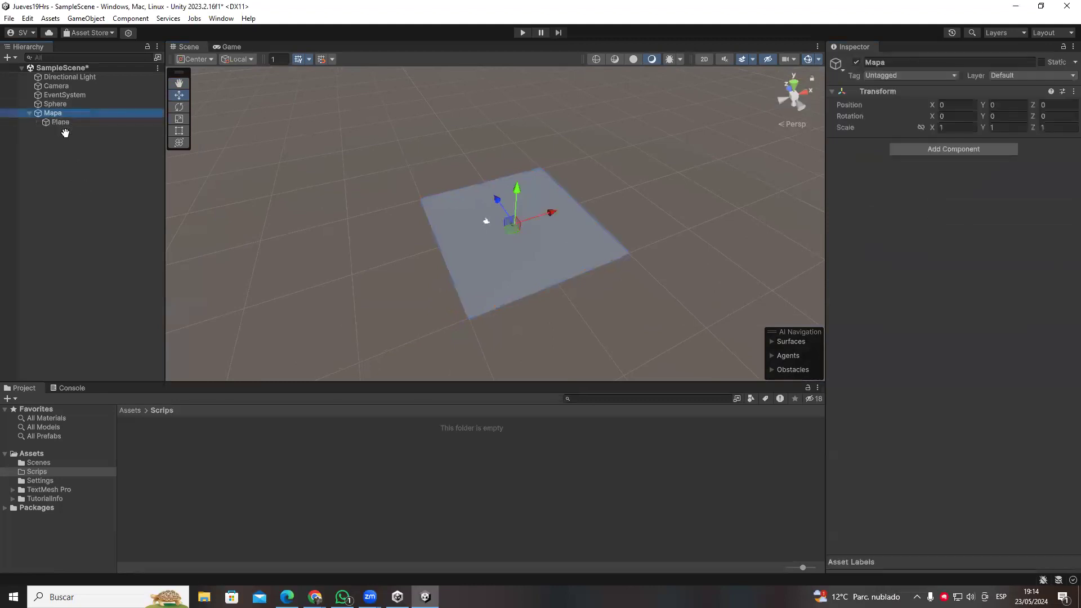
- Add an empty child named Paredes under Mapa
{"action": "right_click", "coordinate": [56, 112]}
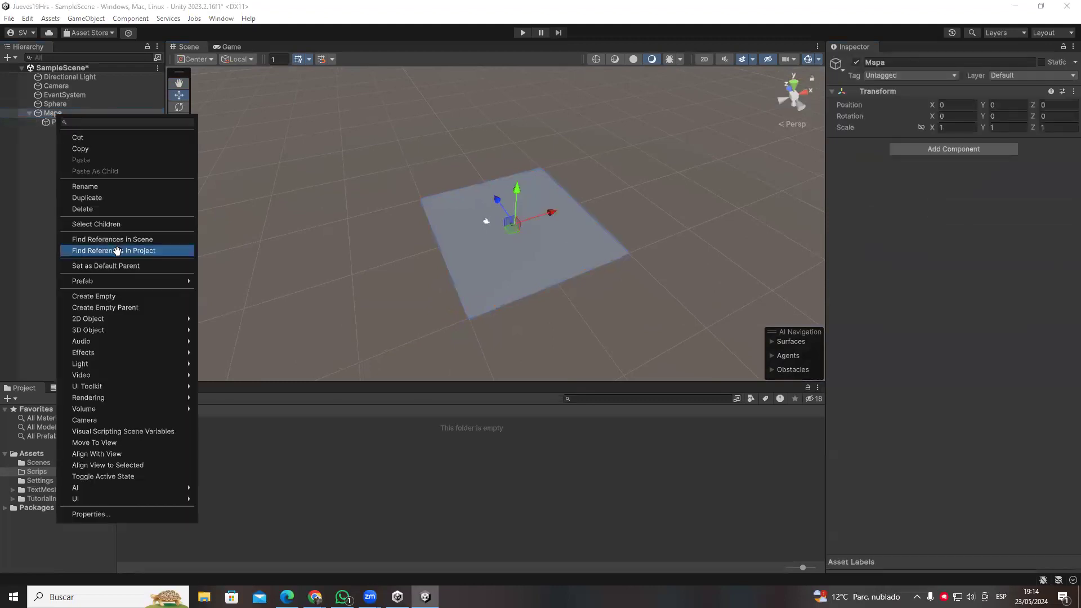
{"action": "left_click", "coordinate": [138, 296]}
{"action": "type", "text": "Parede"}
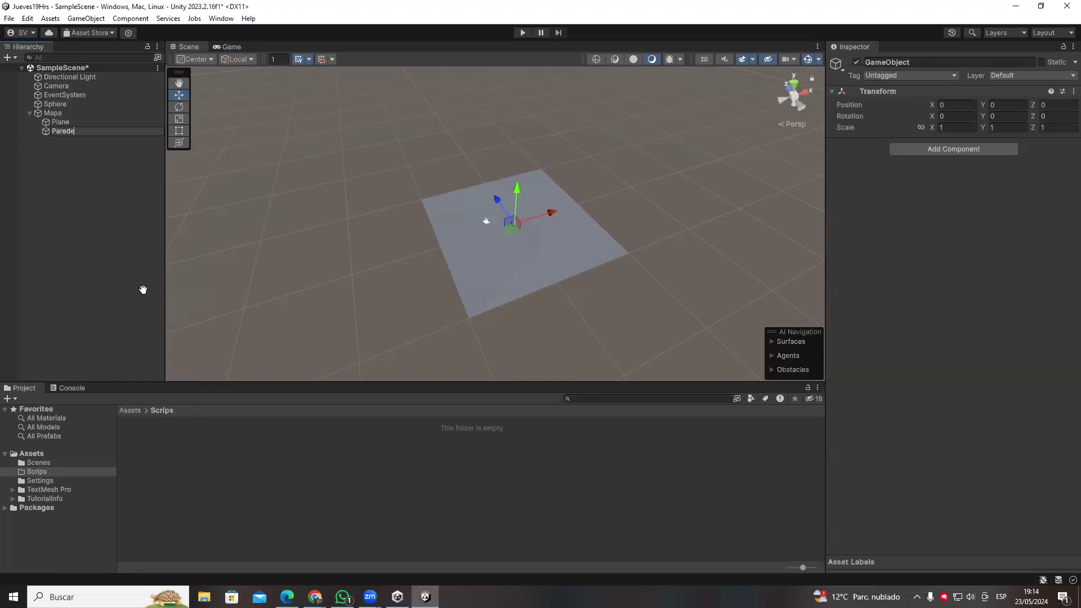
{"action": "type", "text": "s"}
{"action": "key", "text": "Return"}
- Add a 3D Cube as a child of Paredes
{"action": "right_click", "coordinate": [53, 131]}
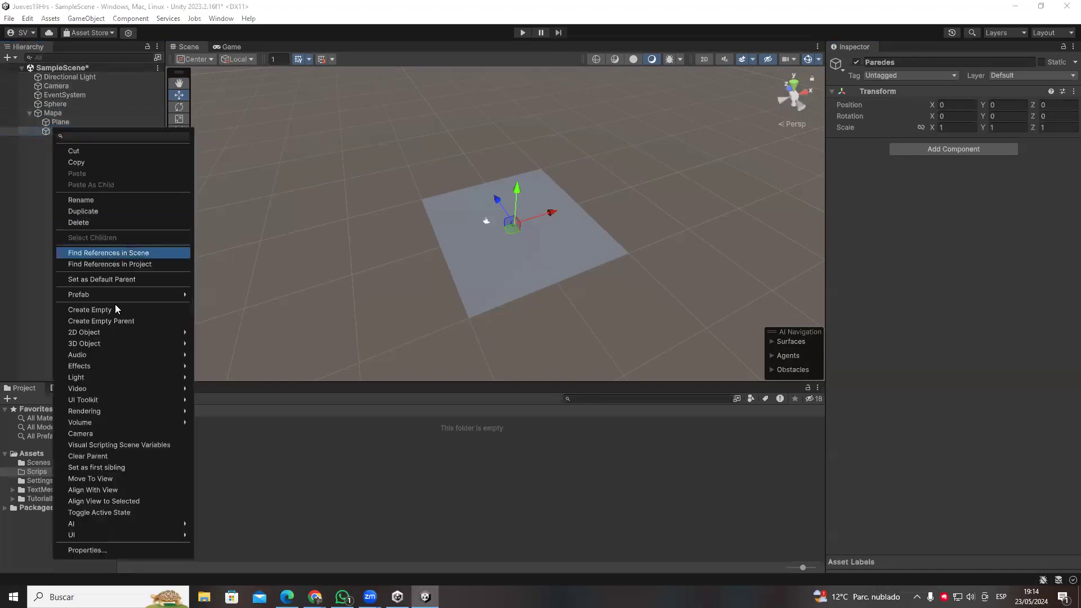
{"action": "mouse_move", "coordinate": [113, 343]}
{"action": "left_click", "coordinate": [236, 347]}
{"action": "scroll", "coordinate": [522, 241], "scroll_direction": "down", "scroll_amount": 4}
{"action": "scroll", "coordinate": [611, 232], "scroll_direction": "up", "scroll_amount": 6}
{"action": "left_click", "coordinate": [92, 185]}
{"action": "left_click", "coordinate": [73, 142]}
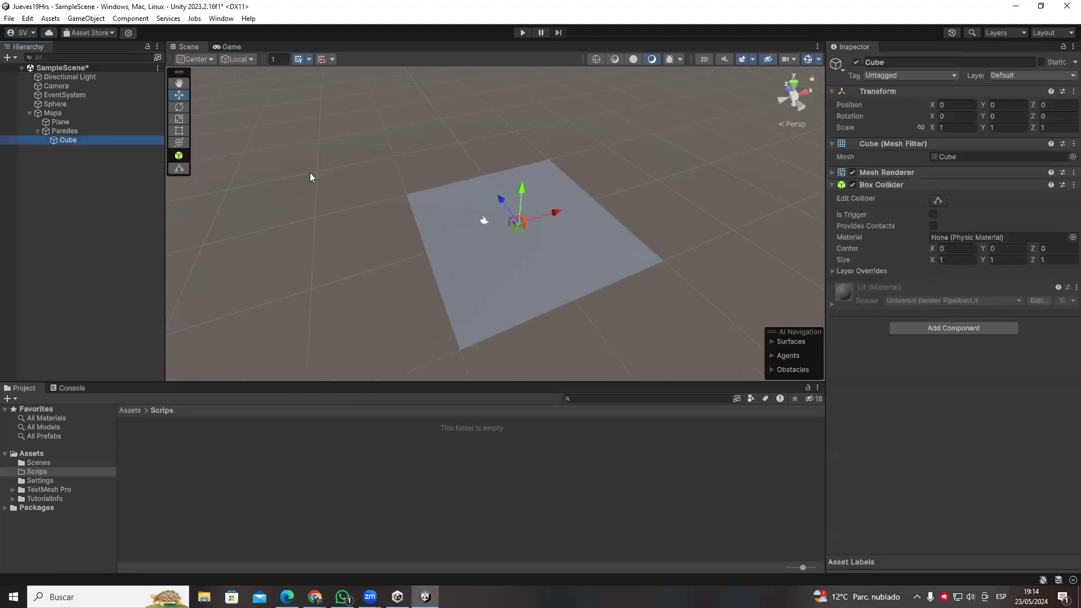
- Scale the cube into a thin, tall wall of about 0.6 × 2.58 × 19.81
{"action": "right_click_drag", "start_coordinate": [309, 173], "coordinate": [399, 204]}
{"action": "left_click_drag", "start_coordinate": [508, 216], "coordinate": [494, 221]}
{"action": "scroll", "coordinate": [443, 241], "scroll_direction": "up", "scroll_amount": 5}
{"action": "right_click_drag", "start_coordinate": [443, 241], "coordinate": [477, 243]}
{"action": "scroll", "coordinate": [496, 239], "scroll_direction": "down", "scroll_amount": 3}
{"action": "middle_click_drag", "start_coordinate": [535, 226], "coordinate": [614, 219]}
{"action": "left_click", "coordinate": [962, 127]}
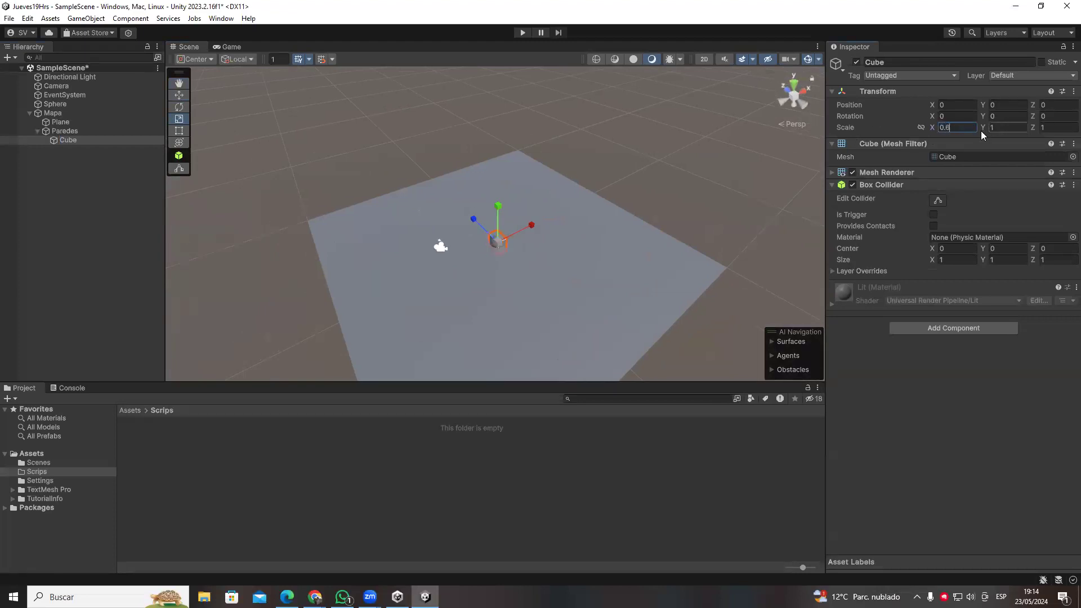
{"action": "left_click_drag", "start_coordinate": [473, 223], "coordinate": [937, 510]}
{"action": "scroll", "coordinate": [538, 310], "scroll_direction": "down", "scroll_amount": 3}
{"action": "scroll", "coordinate": [470, 187], "scroll_direction": "up", "scroll_amount": 3}
{"action": "left_click_drag", "start_coordinate": [495, 206], "coordinate": [489, 154]}
- Place the wall on one plane edge and duplicate it to the opposite edge (X 9.1 and -10.39)
{"action": "key", "text": "e"}
{"action": "left_click_drag", "start_coordinate": [598, 259], "coordinate": [642, 301], "text": "alt"}
{"action": "scroll", "coordinate": [634, 301], "scroll_direction": "up", "scroll_amount": 3}
{"action": "scroll", "coordinate": [629, 301], "scroll_direction": "down", "scroll_amount": 2}
{"action": "key", "text": "d"}
{"action": "right_click_drag", "start_coordinate": [630, 300], "coordinate": [473, 266]}
{"action": "key", "text": "w"}
{"action": "left_click_drag", "start_coordinate": [555, 252], "coordinate": [707, 292]}
{"action": "key", "text": "ctrl+d"}
{"action": "left_click_drag", "start_coordinate": [525, 317], "coordinate": [715, 344], "text": "alt"}
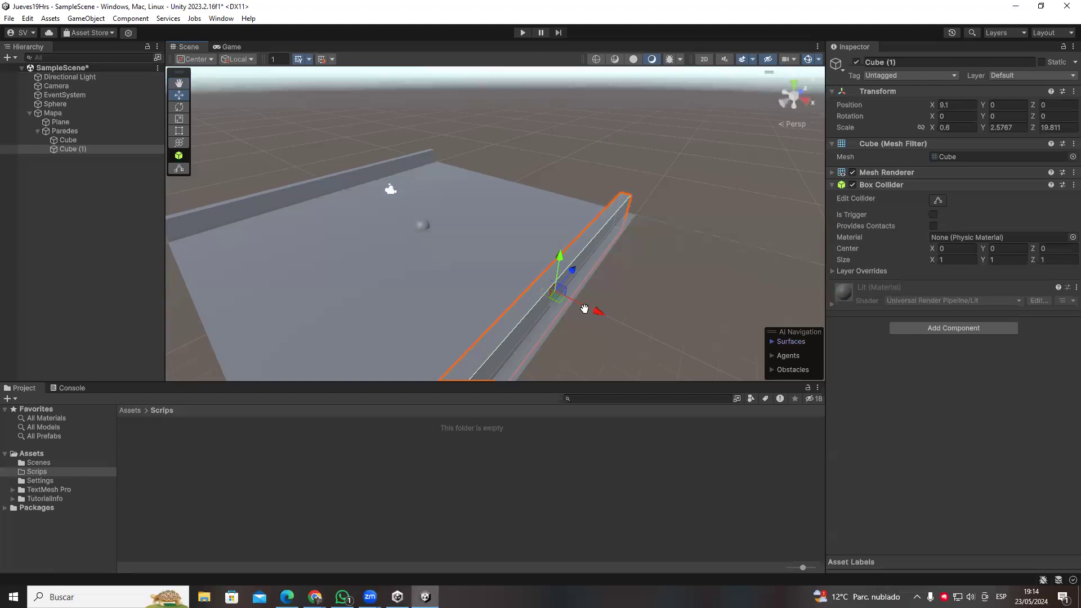
- Select both walls and raise them above the plane
{"action": "left_click_drag", "start_coordinate": [586, 309], "coordinate": [604, 314]}
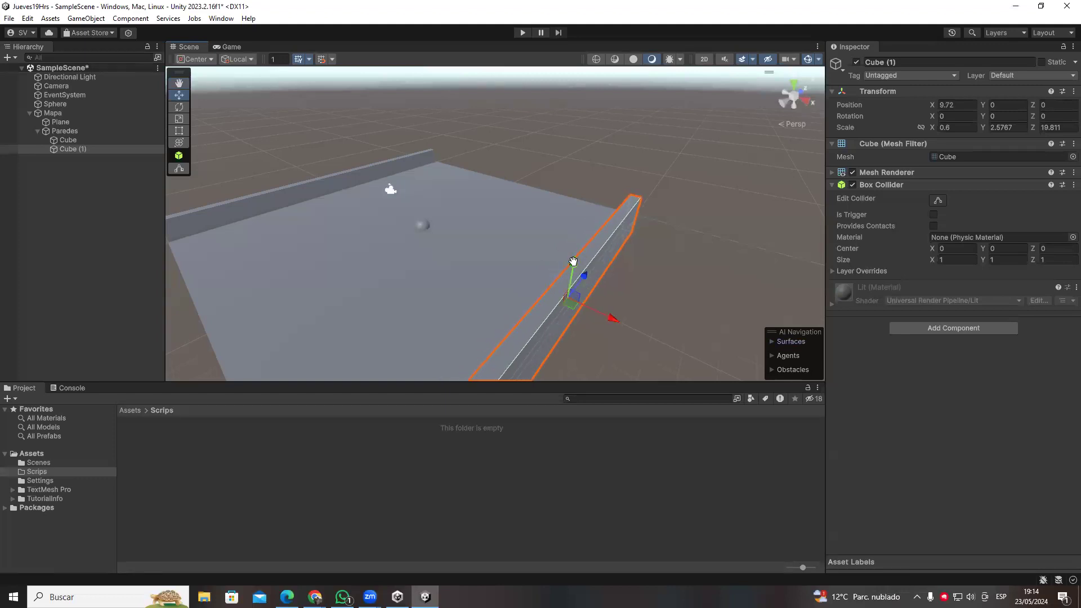
{"action": "left_click", "coordinate": [310, 183], "text": "shift"}
{"action": "left_click_drag", "start_coordinate": [413, 187], "coordinate": [410, 167]}
{"action": "left_click_drag", "start_coordinate": [722, 312], "coordinate": [400, 262], "text": "alt"}
{"action": "left_click", "coordinate": [436, 242]}
{"action": "left_click_drag", "start_coordinate": [602, 268], "coordinate": [536, 297], "text": "alt"}
{"action": "middle_click_drag", "start_coordinate": [611, 286], "coordinate": [519, 299]}
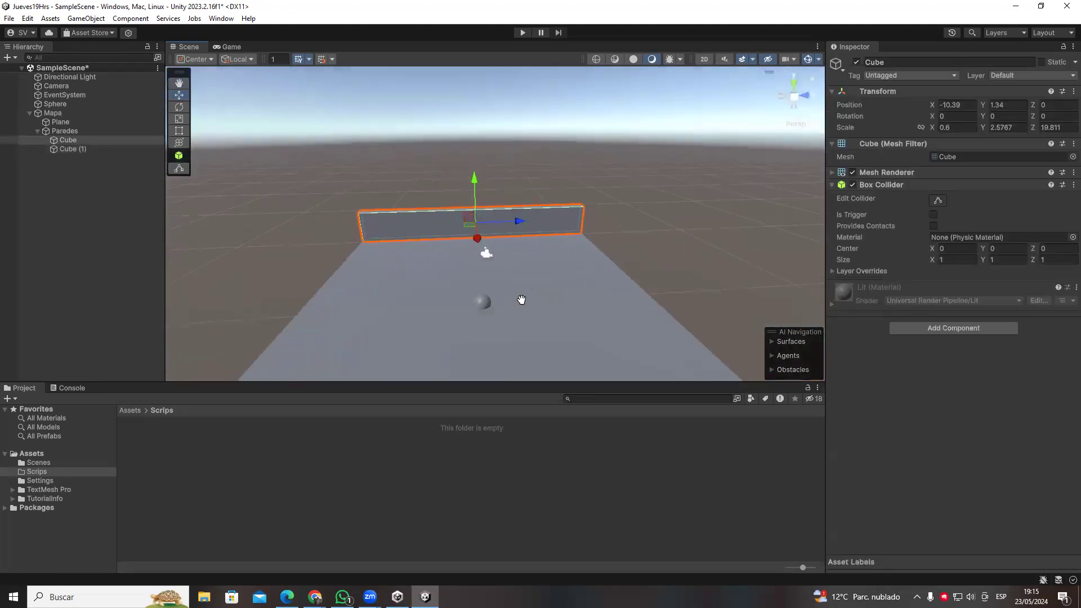
- Duplicate a wall, set its Rotation Y to 90, and move it to the plane's end edge
{"action": "key", "text": "ctrl+d"}
{"action": "left_click_drag", "start_coordinate": [477, 238], "coordinate": [653, 278]}
{"action": "left_click", "coordinate": [179, 107]}
{"action": "left_click", "coordinate": [1017, 118]}
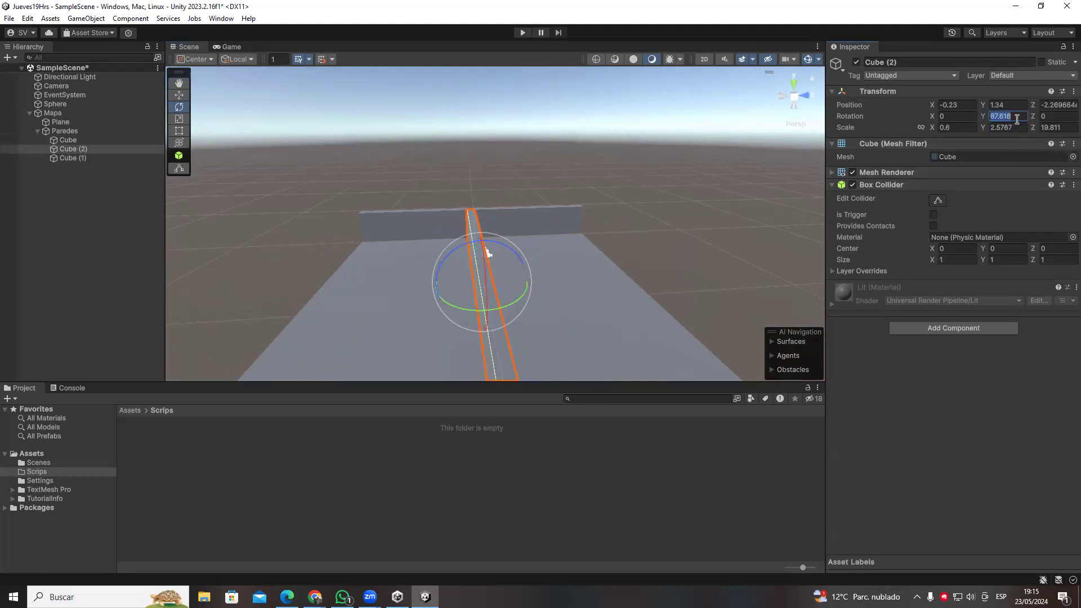
{"action": "type", "text": "90"}
{"action": "key", "text": "Return"}
{"action": "left_click_drag", "start_coordinate": [714, 184], "coordinate": [367, 230], "text": "alt"}
{"action": "key", "text": "w"}
{"action": "left_click_drag", "start_coordinate": [535, 205], "coordinate": [332, 210]}
- Duplicate the rotated wall for the opposite end, then view the enclosed plane
{"action": "key", "text": "ctrl+d"}
{"action": "left_click", "coordinate": [298, 223]}
{"action": "right_click_drag", "start_coordinate": [297, 223], "coordinate": [625, 207]}
{"action": "key", "text": "a"}
{"action": "key", "text": "w"}
{"action": "left_click", "coordinate": [648, 251]}
- Raise the Plane to Y 0.42 and the Sphere to Y 1.16
{"action": "key", "text": "d"}
{"action": "key", "text": "f"}
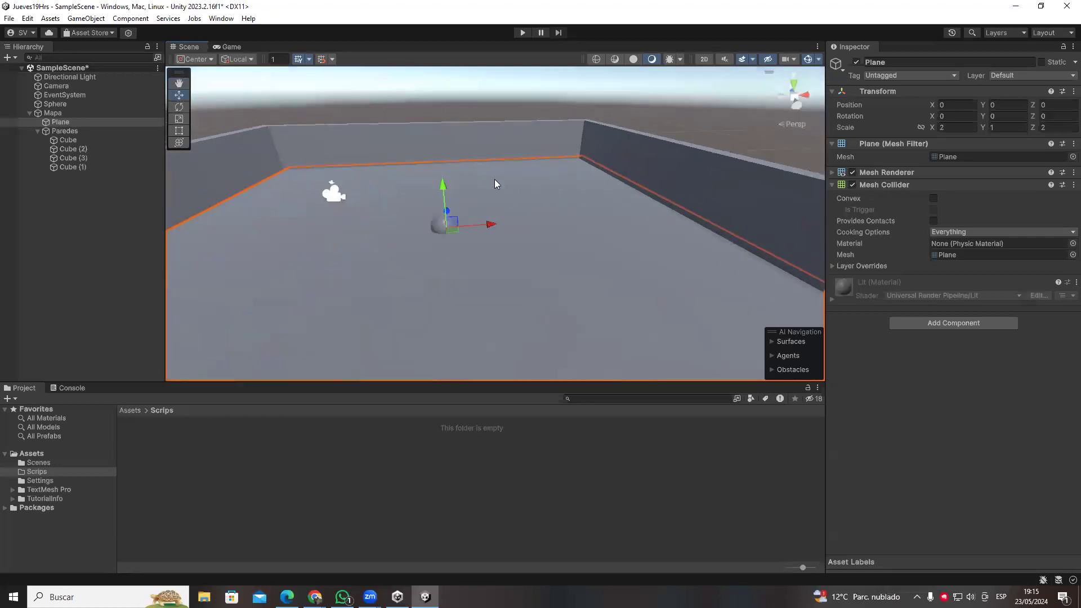
{"action": "left_click_drag", "start_coordinate": [446, 189], "coordinate": [443, 178]}
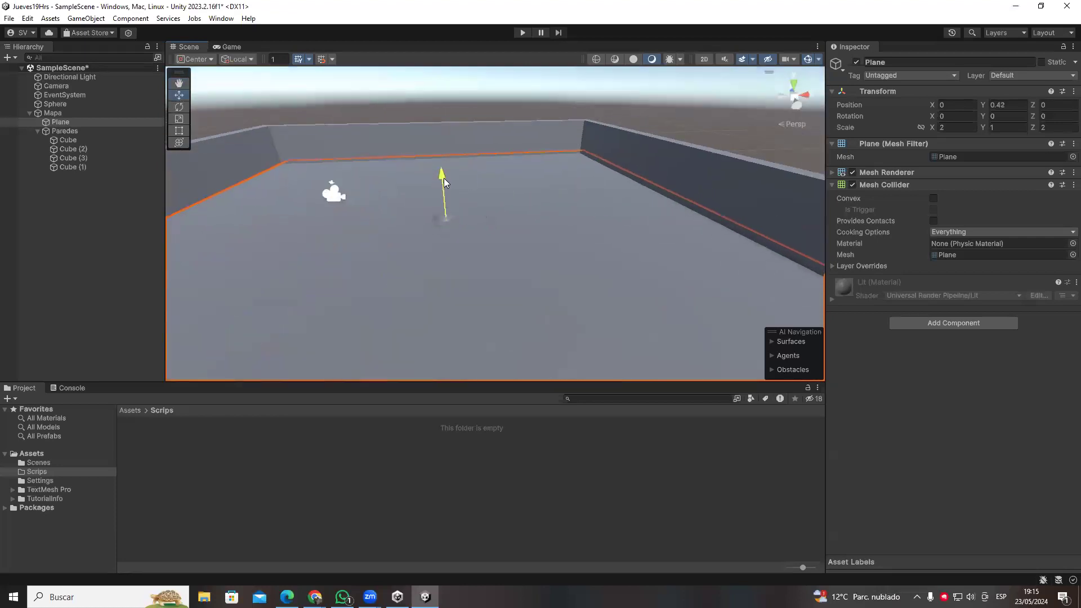
{"action": "left_click", "coordinate": [471, 81]}
{"action": "right_click_drag", "start_coordinate": [472, 81], "coordinate": [522, 98]}
{"action": "left_click", "coordinate": [363, 205]}
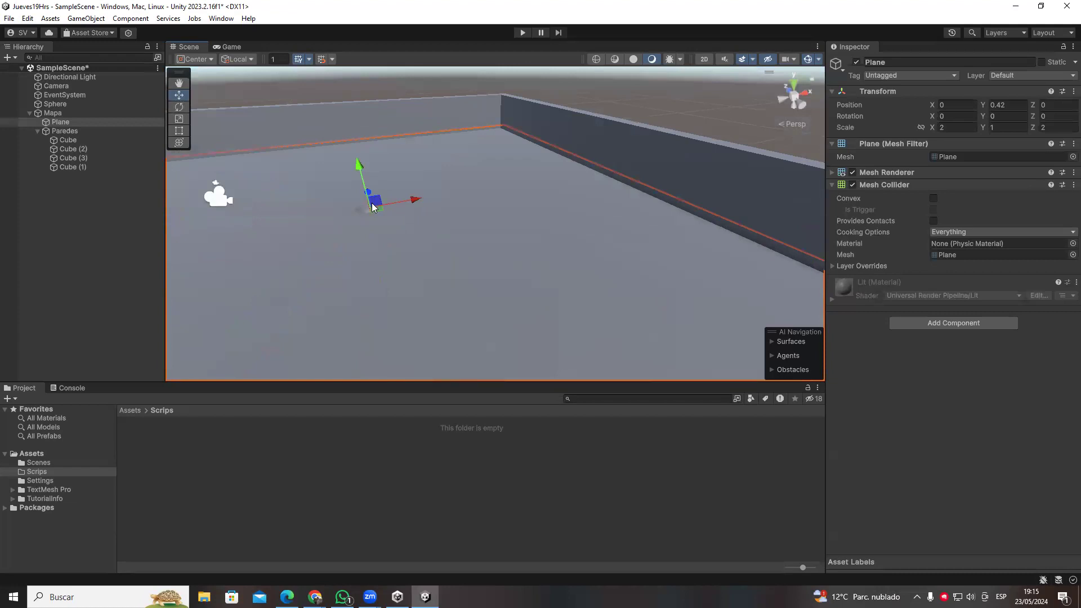
{"action": "left_click", "coordinate": [359, 212]}
{"action": "left_click_drag", "start_coordinate": [361, 174], "coordinate": [345, 146]}
{"action": "right_click", "coordinate": [607, 234]}
{"action": "scroll", "coordinate": [586, 209], "scroll_direction": "down", "scroll_amount": 8}
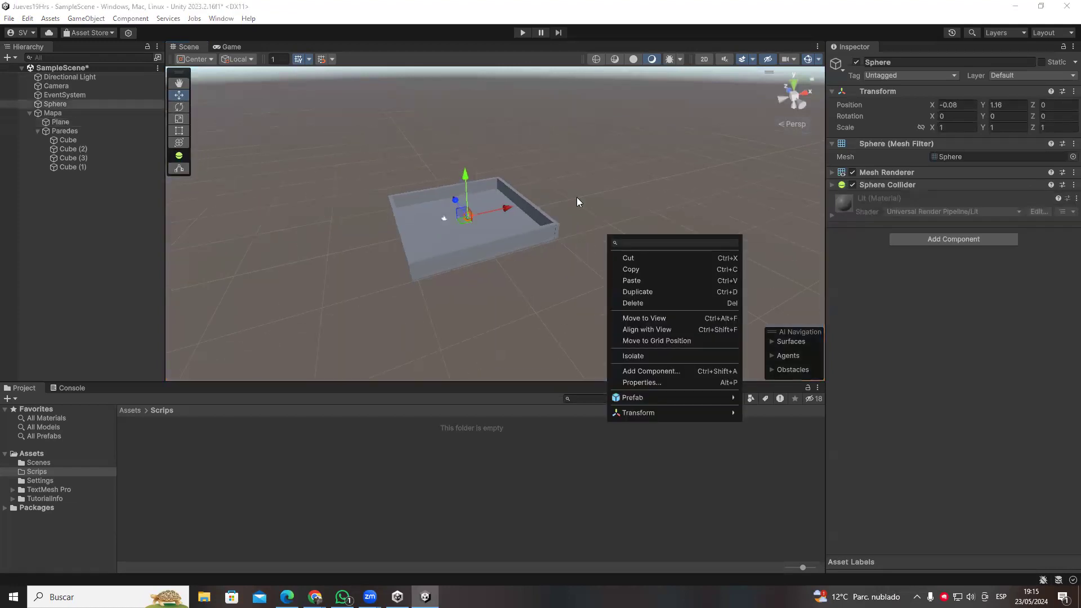
{"action": "left_click", "coordinate": [577, 198]}
{"action": "scroll", "coordinate": [391, 231], "scroll_direction": "up", "scroll_amount": 4}
- Create a new folder in the Assets panel
{"action": "left_click", "coordinate": [31, 453]}
{"action": "right_click", "coordinate": [381, 484]}
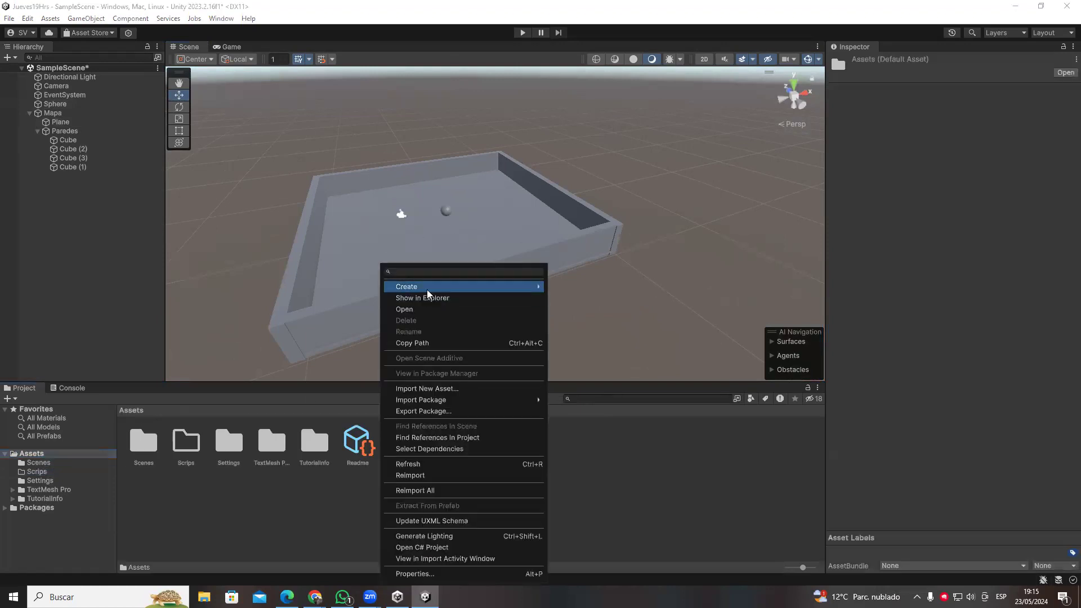
{"action": "mouse_move", "coordinate": [428, 293]}
{"action": "left_click", "coordinate": [565, 41]}
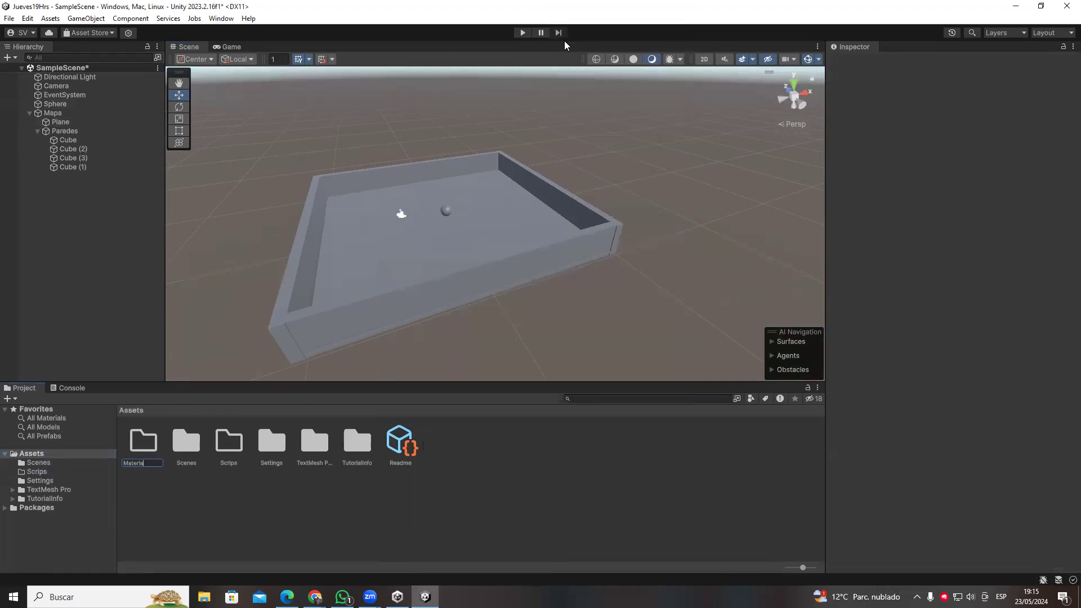
- Name the folder Materiales, open it, and create a Rojo material inside
{"action": "type", "text": "Materiiales"}
{"action": "key", "text": "Return"}
{"action": "double_click", "coordinate": [135, 448]}
{"action": "right_click", "coordinate": [185, 437]}
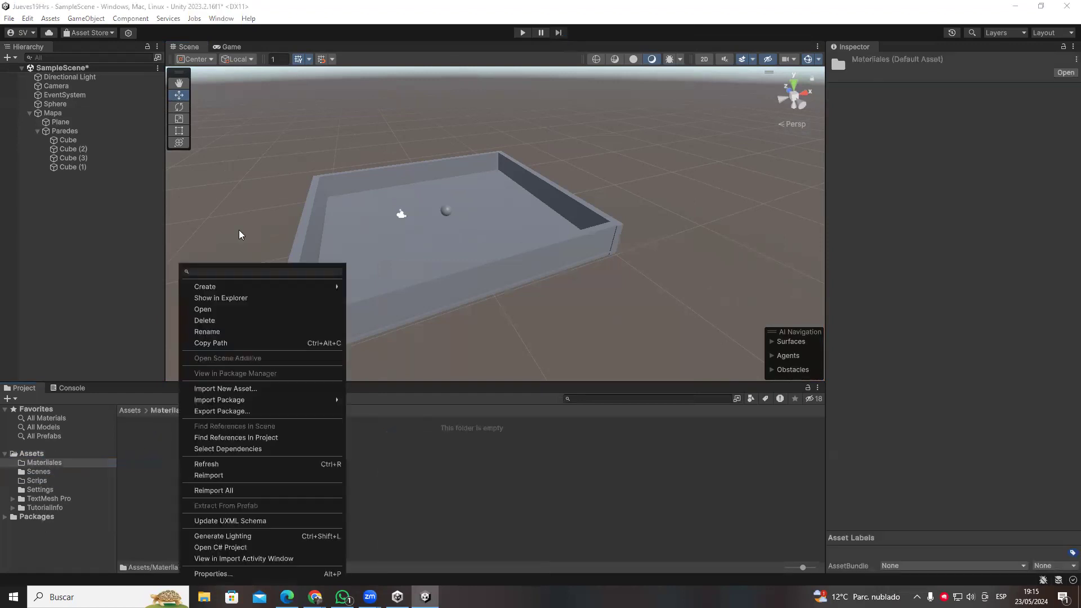
{"action": "mouse_move", "coordinate": [228, 286]}
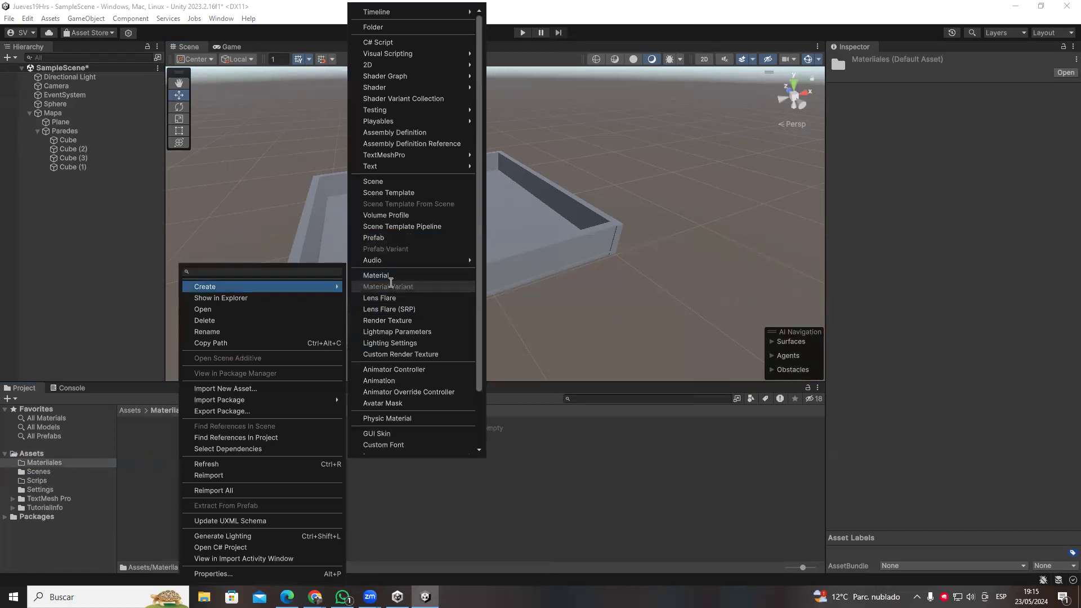
{"action": "left_click", "coordinate": [397, 276]}
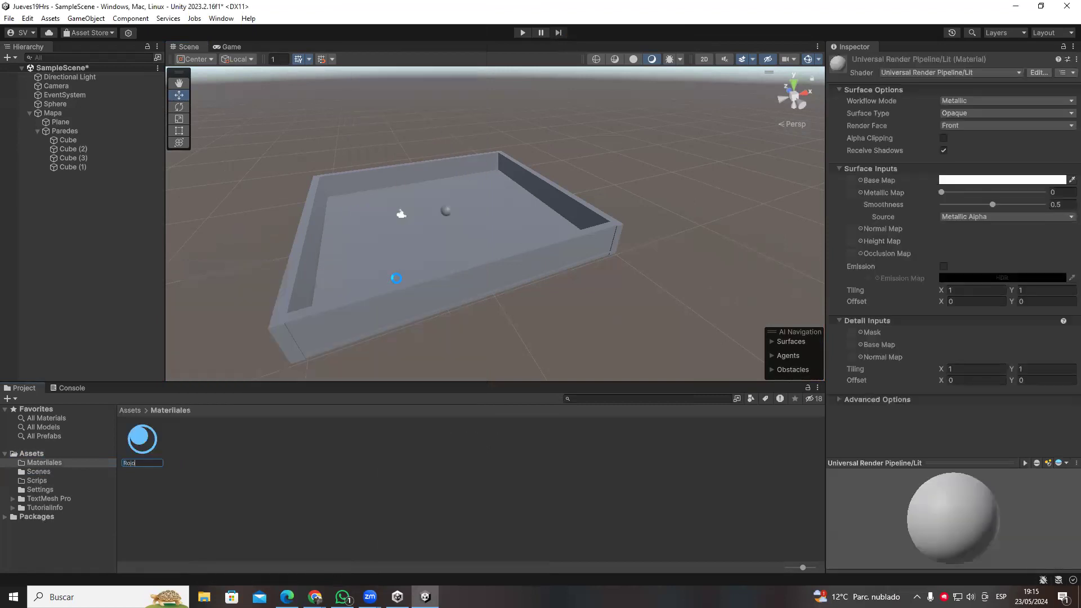
{"action": "key", "text": "Return"}
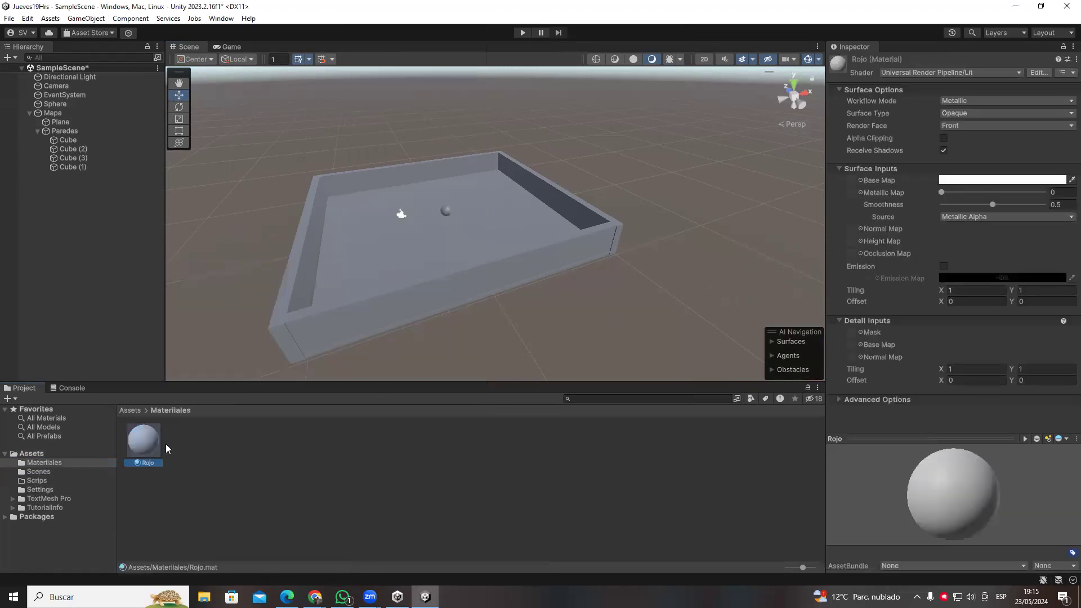
- Create a bright green Verde material and apply it to the floor Plane
{"action": "right_click", "coordinate": [211, 420]}
{"action": "mouse_move", "coordinate": [252, 288]}
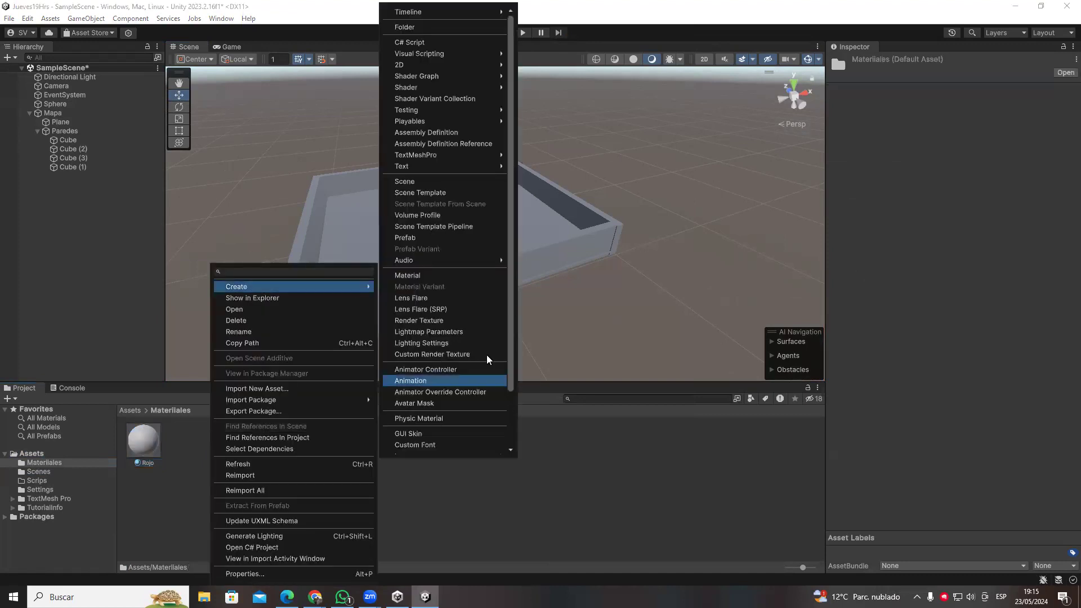
{"action": "left_click", "coordinate": [443, 276]}
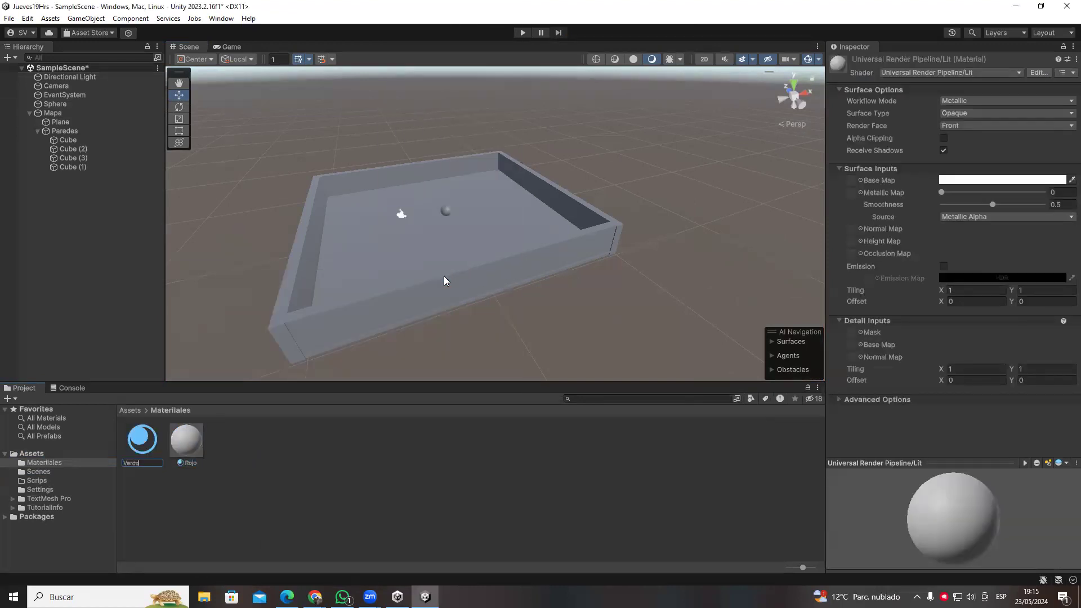
{"action": "key", "text": "Return"}
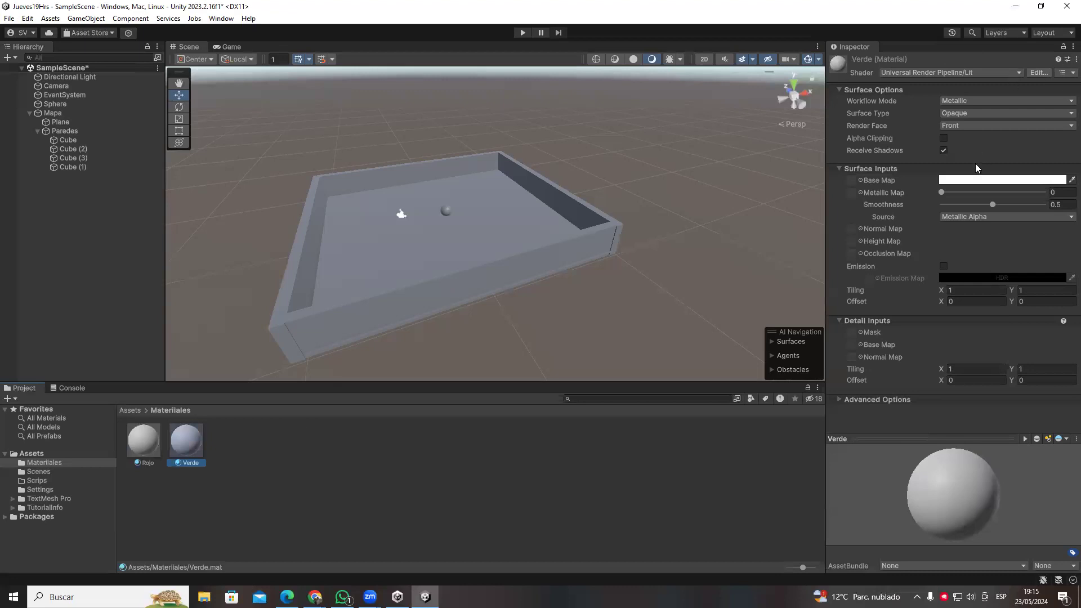
{"action": "left_click", "coordinate": [970, 179]}
{"action": "left_click_drag", "start_coordinate": [1008, 259], "coordinate": [1040, 237]}
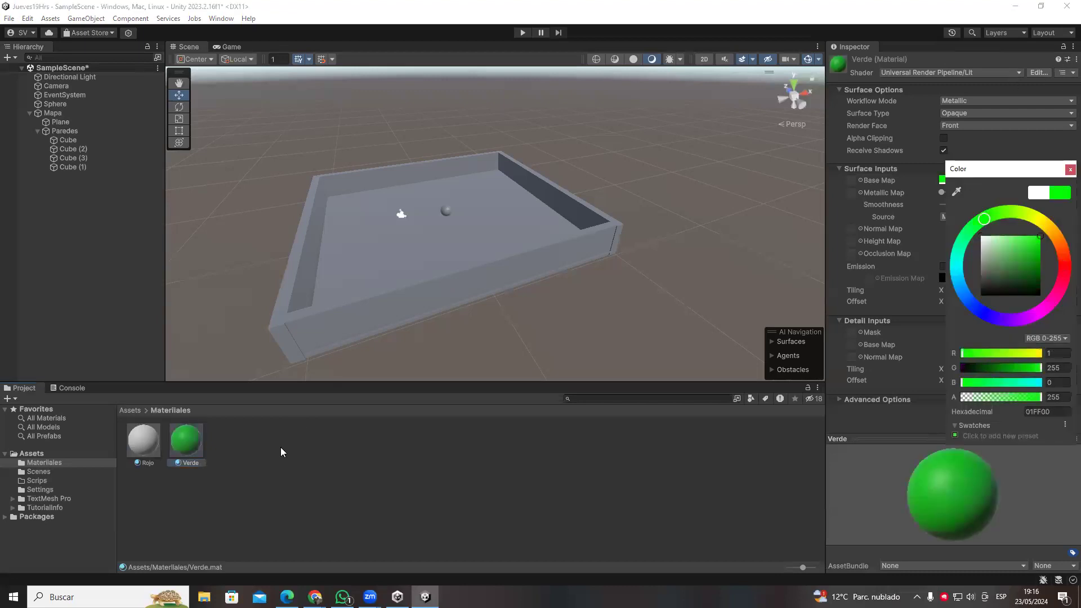
{"action": "left_click_drag", "start_coordinate": [186, 442], "coordinate": [343, 270]}
- Set Rojo's base colour to red FF0000 and apply it to all four walls
{"action": "left_click", "coordinate": [147, 453]}
{"action": "right_click", "coordinate": [148, 445]}
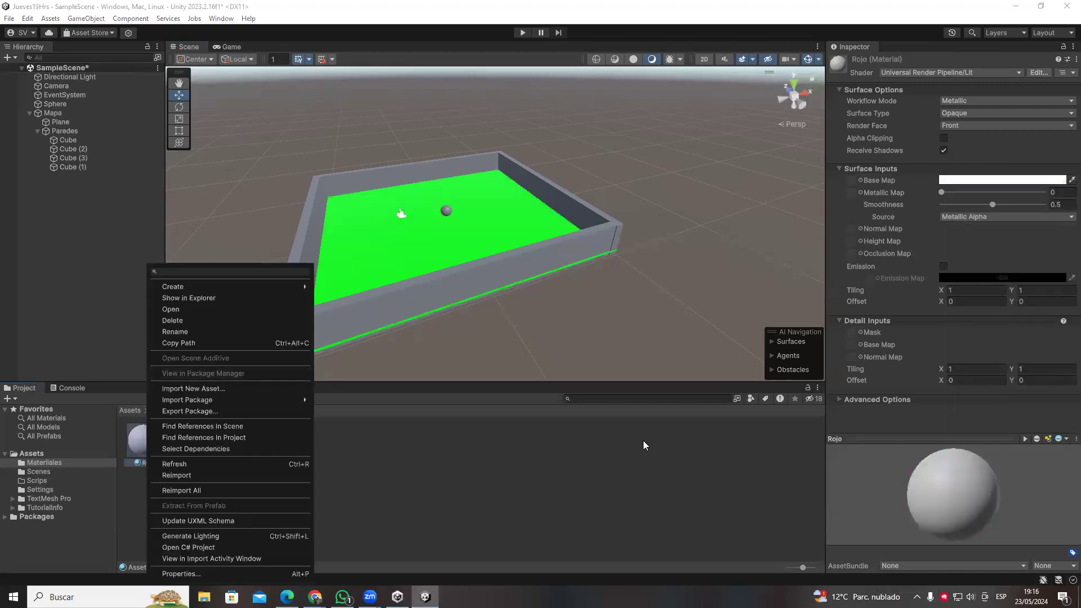
{"action": "left_click", "coordinate": [951, 179]}
{"action": "left_click_drag", "start_coordinate": [996, 236], "coordinate": [1040, 233]}
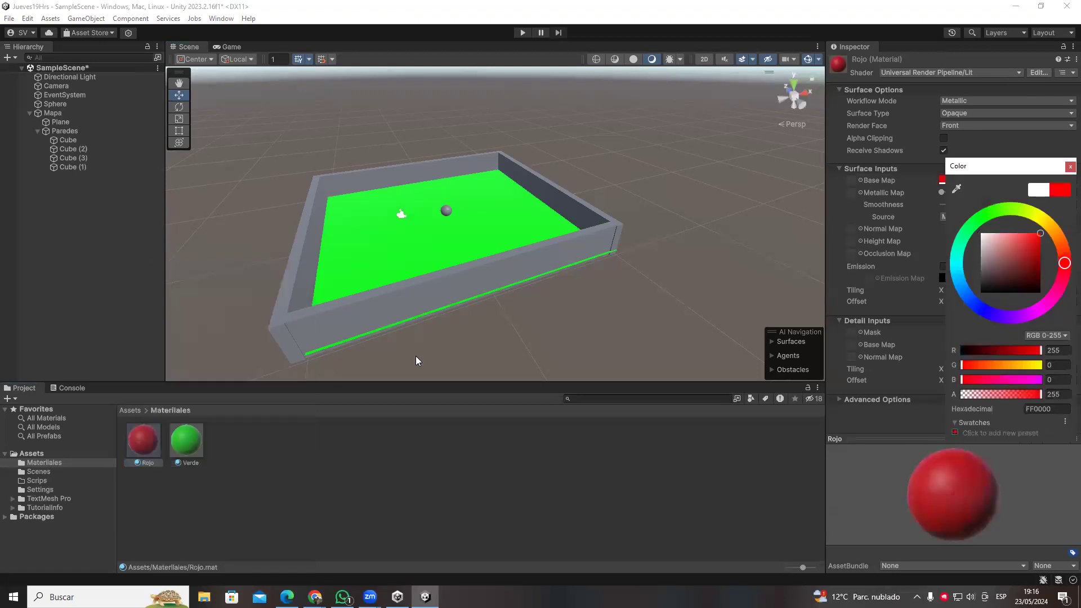
{"action": "left_click_drag", "start_coordinate": [157, 446], "coordinate": [316, 346]}
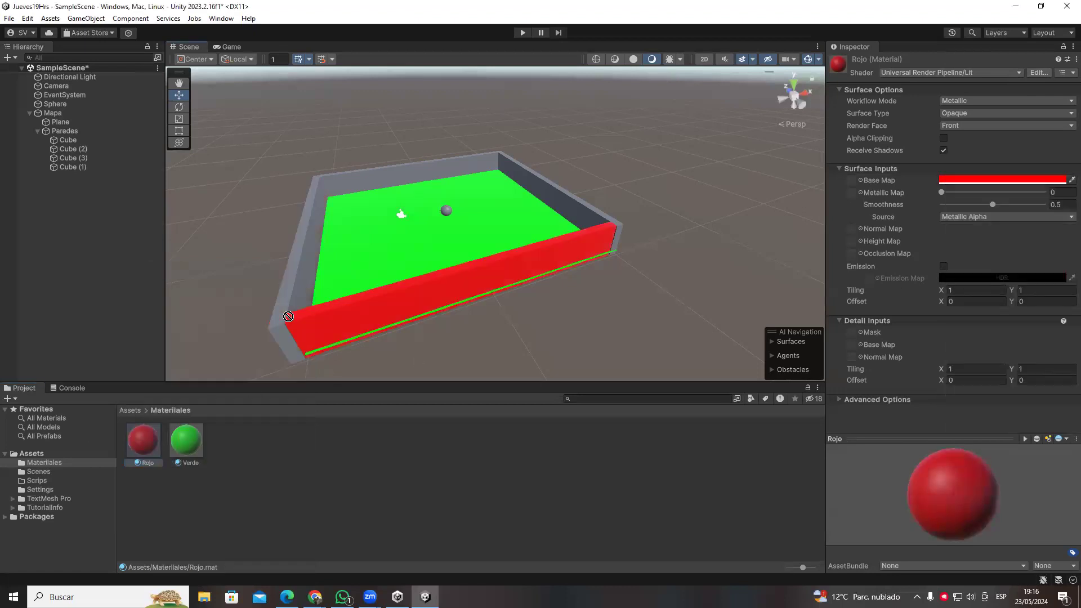
{"action": "left_click", "coordinate": [68, 167]}
{"action": "left_click", "coordinate": [68, 140], "text": "shift"}
{"action": "left_click_drag", "start_coordinate": [143, 440], "coordinate": [915, 337]}
- Clear the selection and bring up Verde's base colour picker again
{"action": "scroll", "coordinate": [677, 288], "scroll_direction": "down", "scroll_amount": 5}
{"action": "left_click", "coordinate": [673, 287]}
{"action": "scroll", "coordinate": [614, 281], "scroll_direction": "up", "scroll_amount": 3}
{"action": "middle_click_drag", "start_coordinate": [604, 212], "coordinate": [602, 233]}
{"action": "scroll", "coordinate": [603, 233], "scroll_direction": "up", "scroll_amount": 2}
{"action": "left_click", "coordinate": [186, 440]}
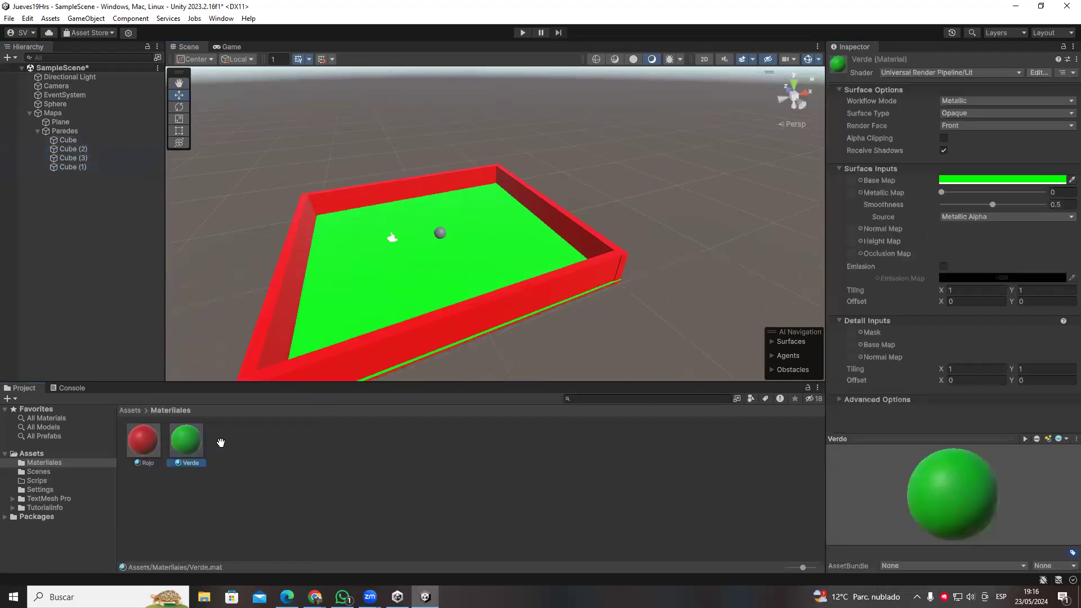
{"action": "left_click", "coordinate": [982, 180]}
- Darken Verde to a muted green and orbit the arena to review the floor
{"action": "mouse_move", "coordinate": [983, 221]}
{"action": "left_mouse_down"}
{"action": "mouse_move", "coordinate": [976, 227]}
{"action": "mouse_move", "coordinate": [1011, 268]}
{"action": "left_mouse_up"}
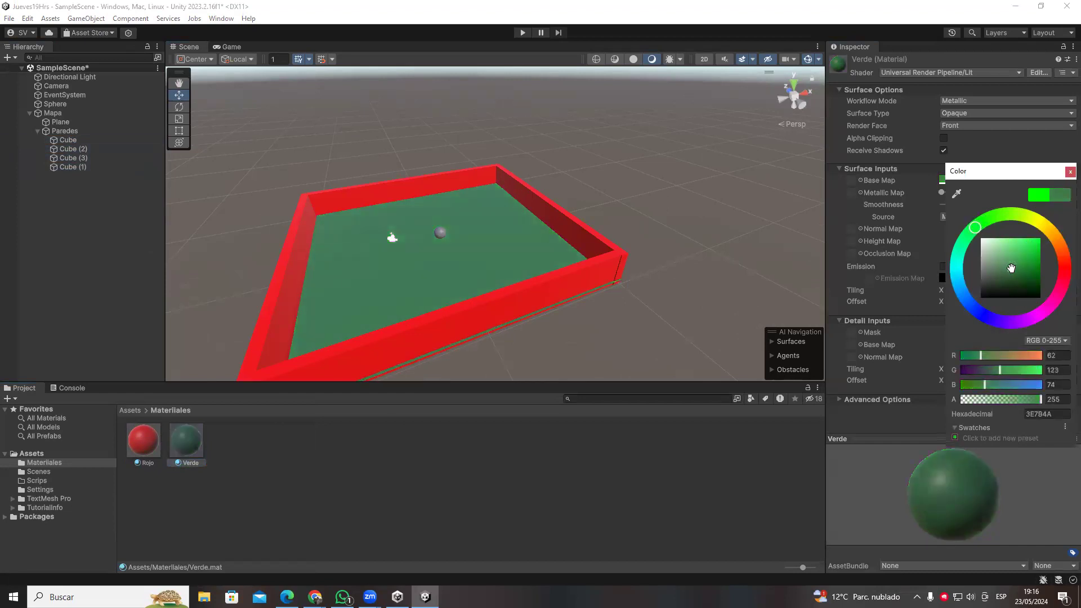
{"action": "right_click_drag", "start_coordinate": [628, 202], "coordinate": [720, 59]}
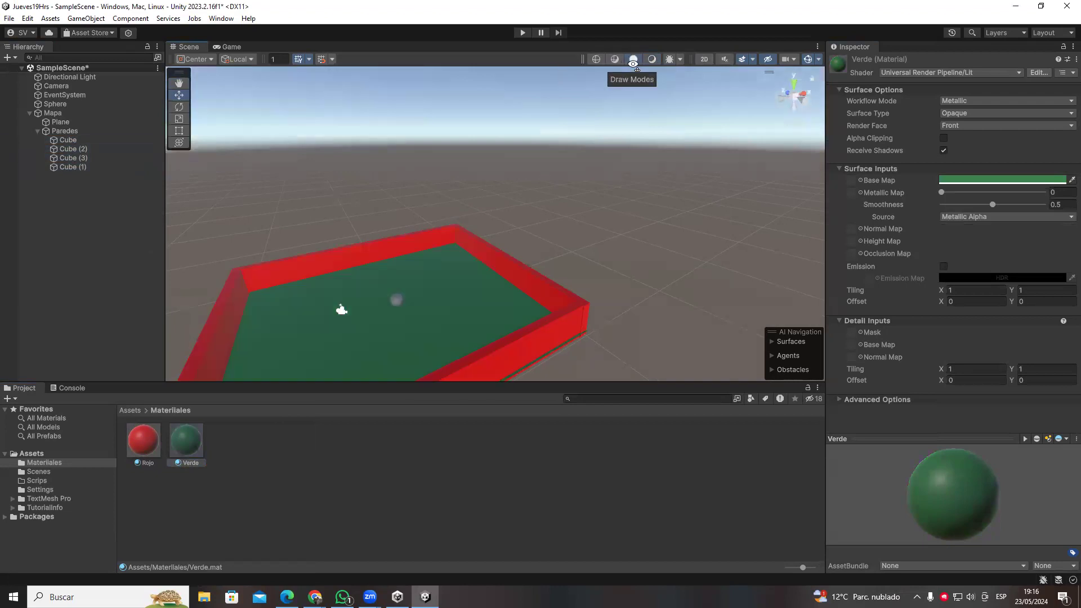
{"action": "right_click_drag", "start_coordinate": [656, 222], "coordinate": [693, 80]}
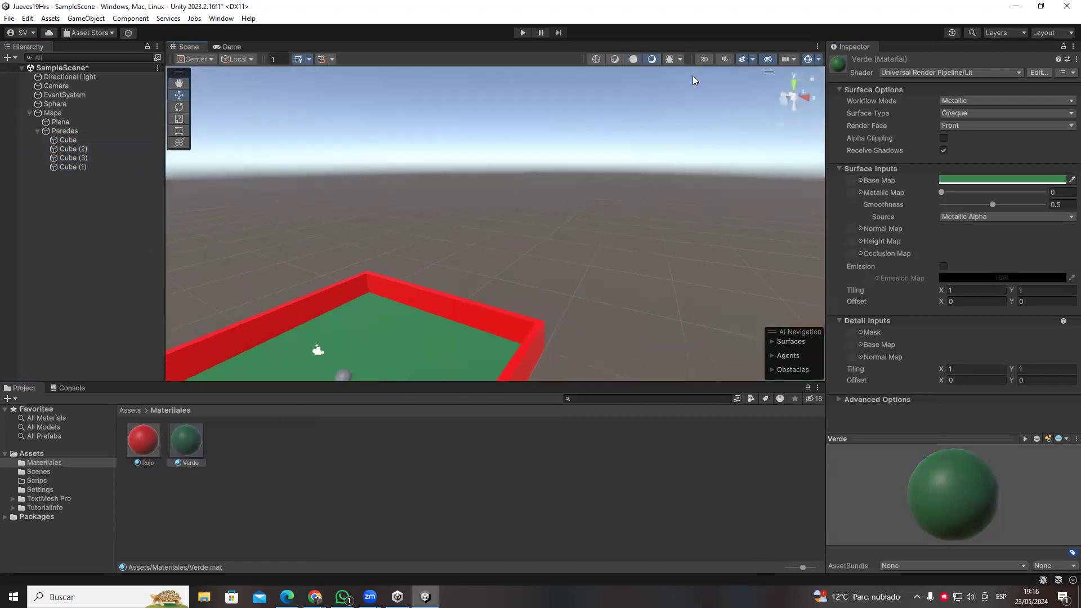
{"action": "left_click", "coordinate": [669, 59]}
{"action": "left_click", "coordinate": [652, 59]}
{"action": "mouse_move", "coordinate": [568, 180]}
{"action": "right_mouse_down"}
{"action": "mouse_move", "coordinate": [430, 365]}
{"action": "mouse_move", "coordinate": [502, 285]}
{"action": "mouse_move", "coordinate": [372, 312]}
{"action": "mouse_move", "coordinate": [525, 121]}
{"action": "mouse_move", "coordinate": [475, 171]}
{"action": "mouse_move", "coordinate": [458, 169]}
{"action": "mouse_move", "coordinate": [290, 289]}
{"action": "mouse_move", "coordinate": [325, 247]}
{"action": "mouse_move", "coordinate": [309, 239]}
{"action": "right_mouse_up"}
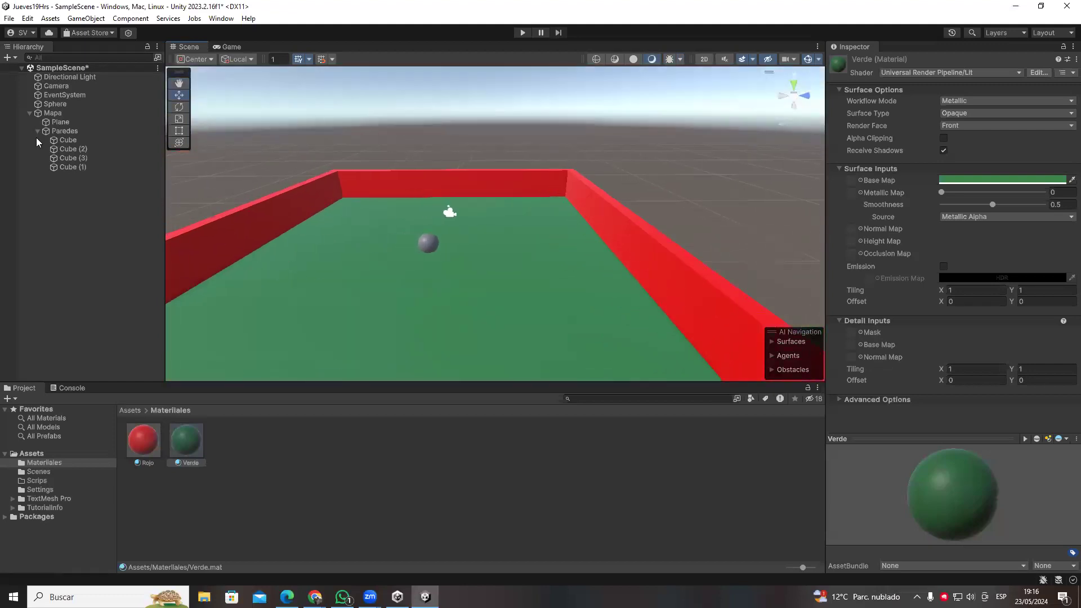
- Rename the Sphere to Personaje in the Inspector
{"action": "left_click", "coordinate": [26, 104]}
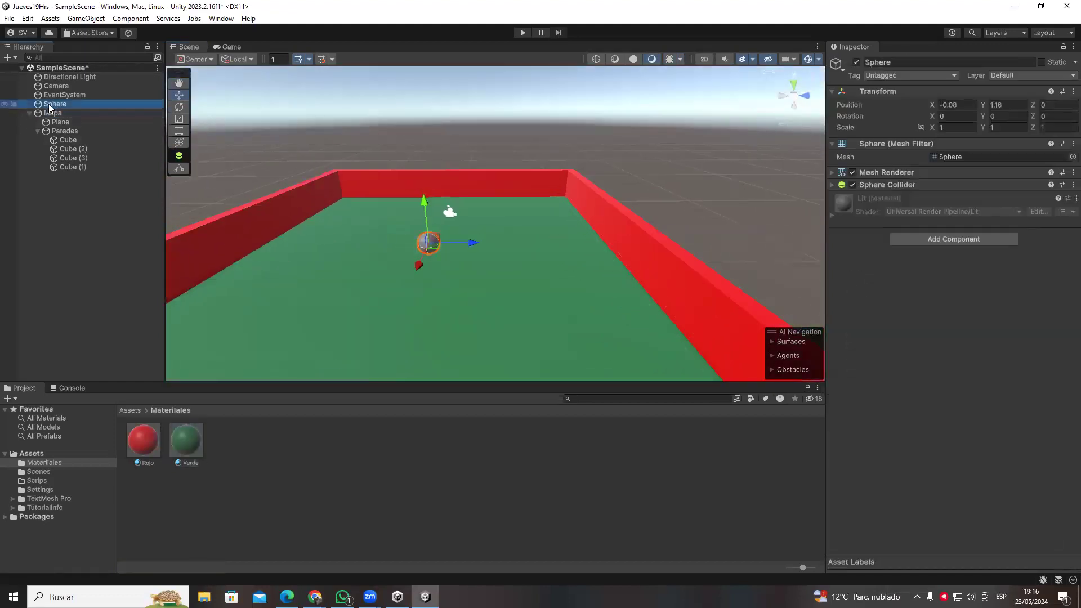
{"action": "right_click", "coordinate": [926, 63]}
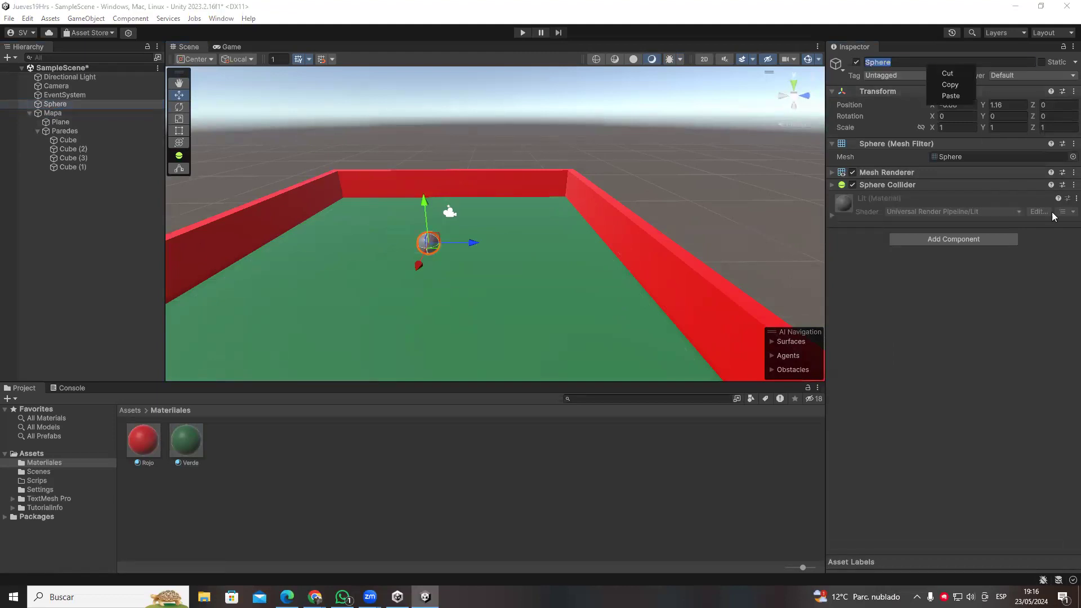
{"action": "left_click", "coordinate": [895, 59]}
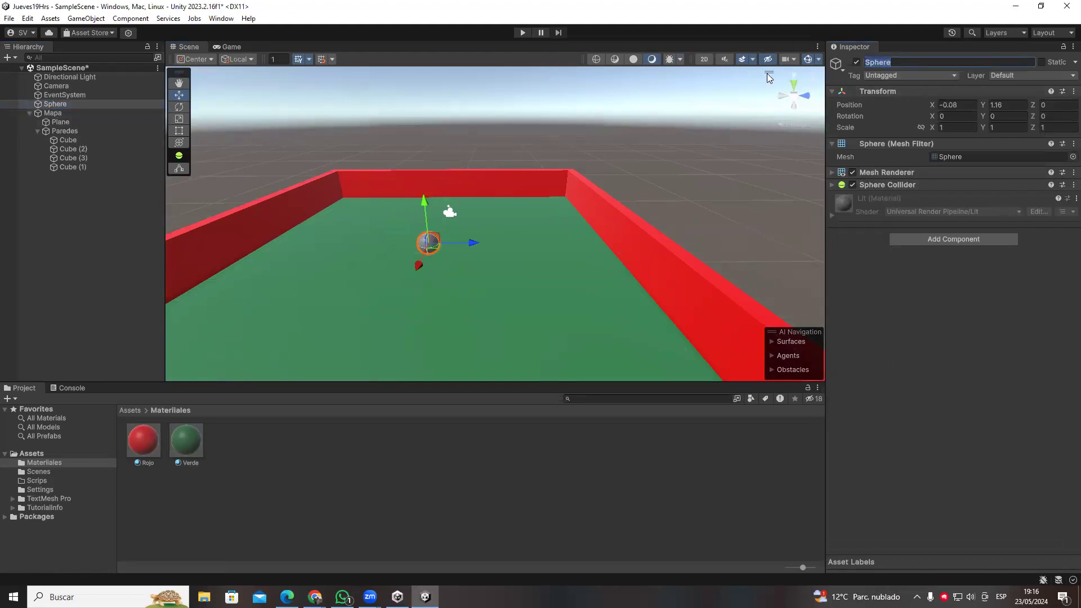
{"action": "type", "text": "Perosnaj"}
{"action": "key", "text": "BackSpace"}
{"action": "key", "text": "BackSpace"}
{"action": "key", "text": "BackSpace"}
{"action": "key", "text": "BackSpace"}
{"action": "key", "text": "BackSpace"}
{"action": "type", "text": "sioanj"}
{"action": "key", "text": "BackSpace"}
{"action": "key", "text": "BackSpace"}
{"action": "key", "text": "BackSpace"}
{"action": "key", "text": "BackSpace"}
{"action": "key", "text": "BackSpace"}
{"action": "type", "text": "onaje"}
{"action": "key", "text": "Return"}
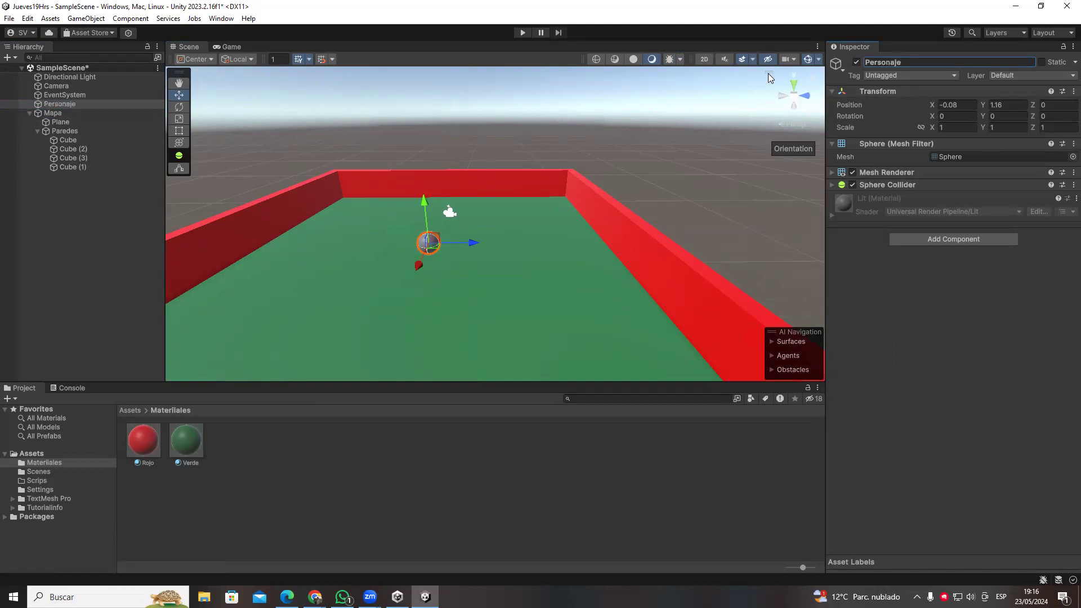
- Select the Camera, check the Game view, and run a brief Play test
{"action": "left_click", "coordinate": [72, 87]}
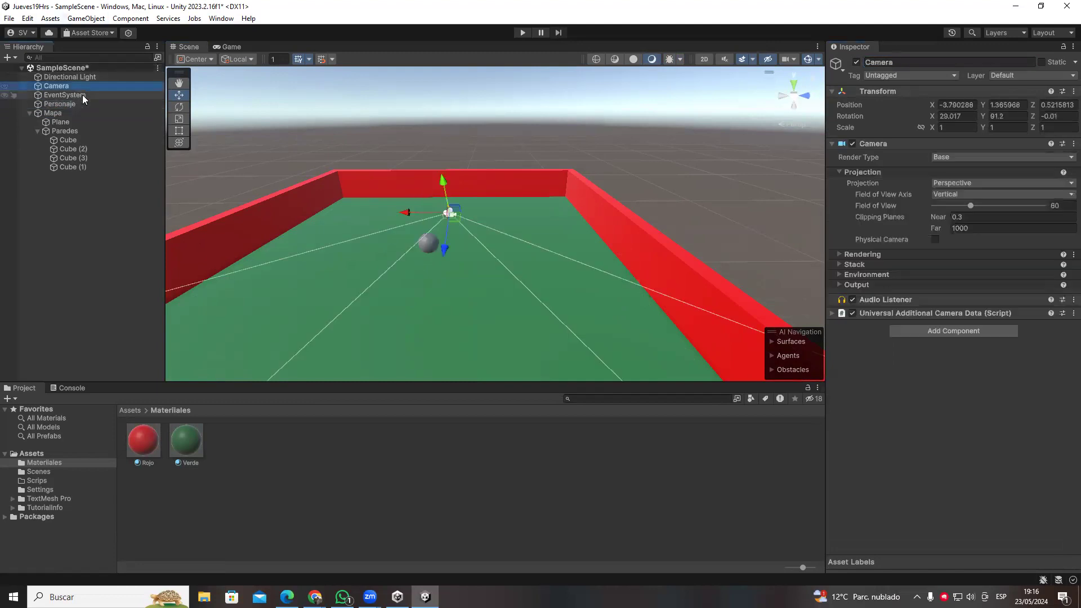
{"action": "right_click_drag", "start_coordinate": [582, 156], "coordinate": [424, 340]}
{"action": "left_click_drag", "start_coordinate": [424, 340], "coordinate": [563, 270], "text": "alt"}
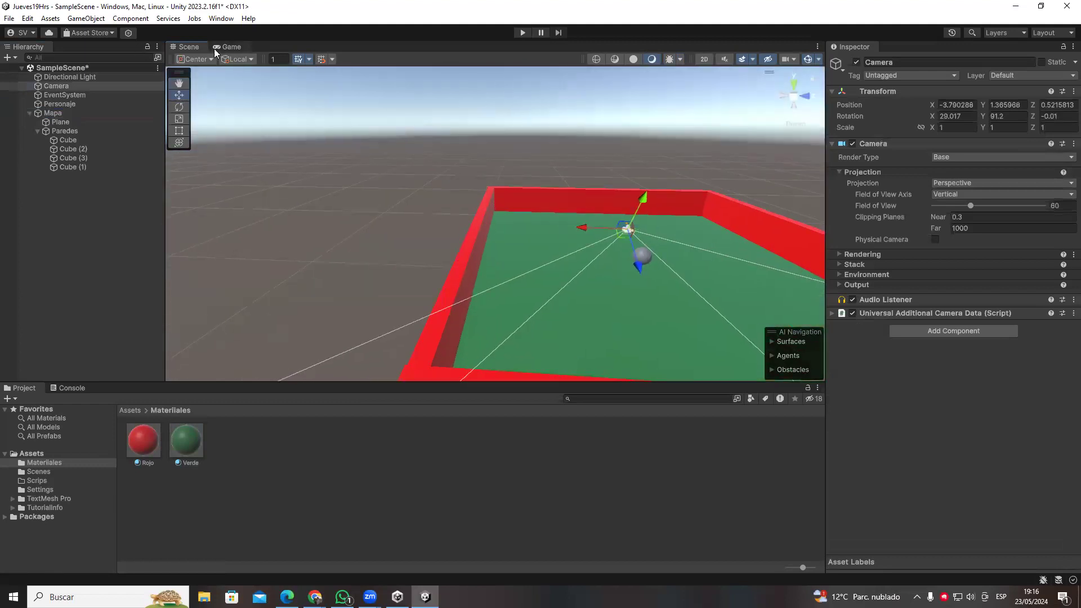
{"action": "left_click", "coordinate": [228, 47]}
{"action": "left_click", "coordinate": [188, 47]}
{"action": "left_click_drag", "start_coordinate": [336, 152], "coordinate": [485, 64], "text": "alt"}
{"action": "left_click", "coordinate": [523, 32]}
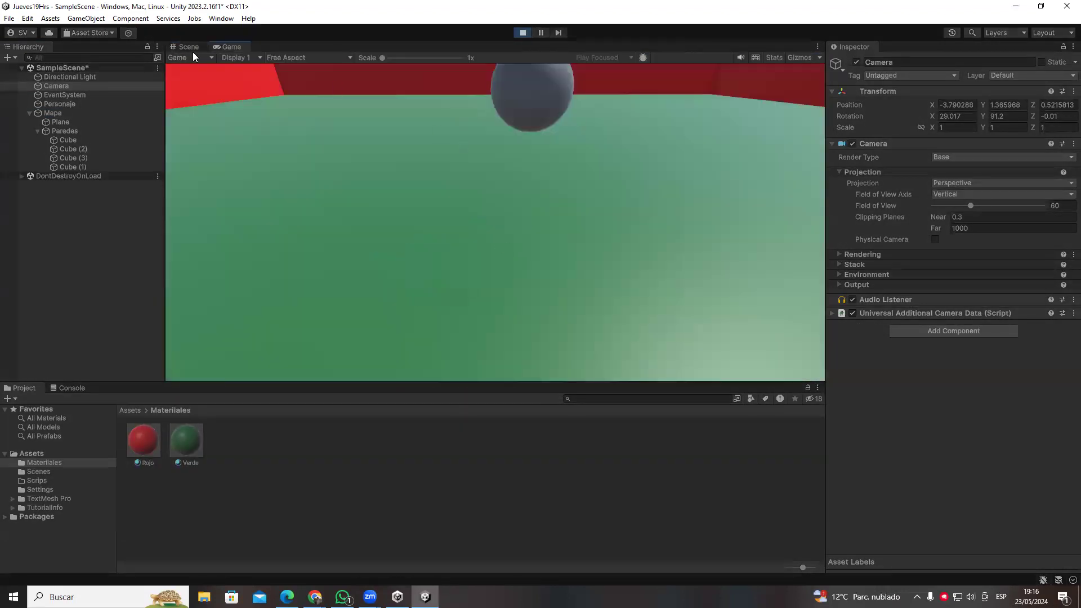
{"action": "left_click", "coordinate": [523, 34]}
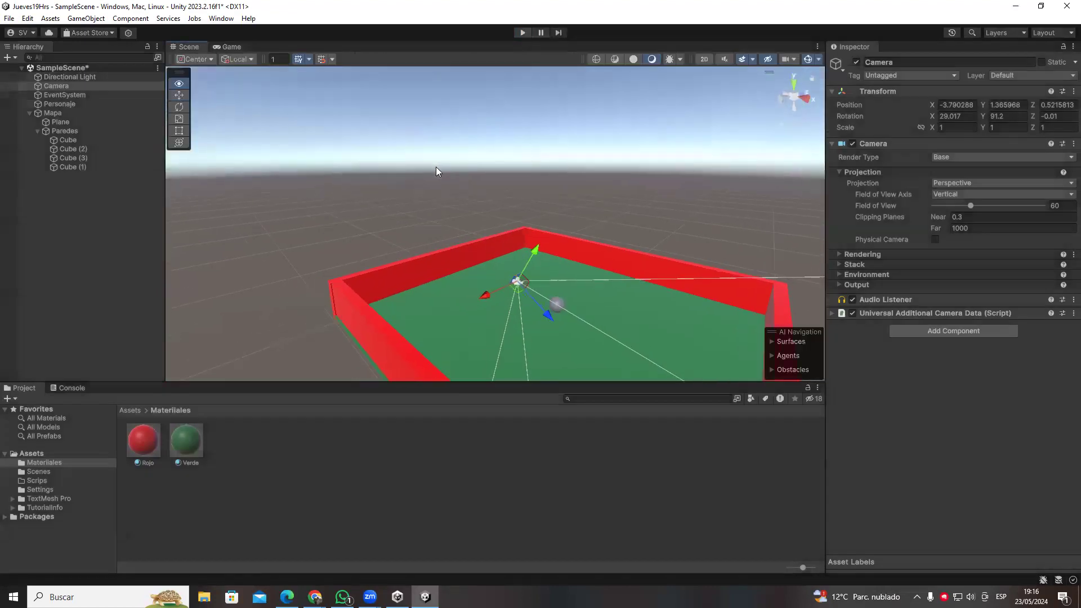
{"action": "right_click_drag", "start_coordinate": [332, 380], "coordinate": [356, 264]}
- Reset the Camera's Transform and frame it in the Scene view
{"action": "key", "text": "w"}
{"action": "right_click", "coordinate": [887, 90]}
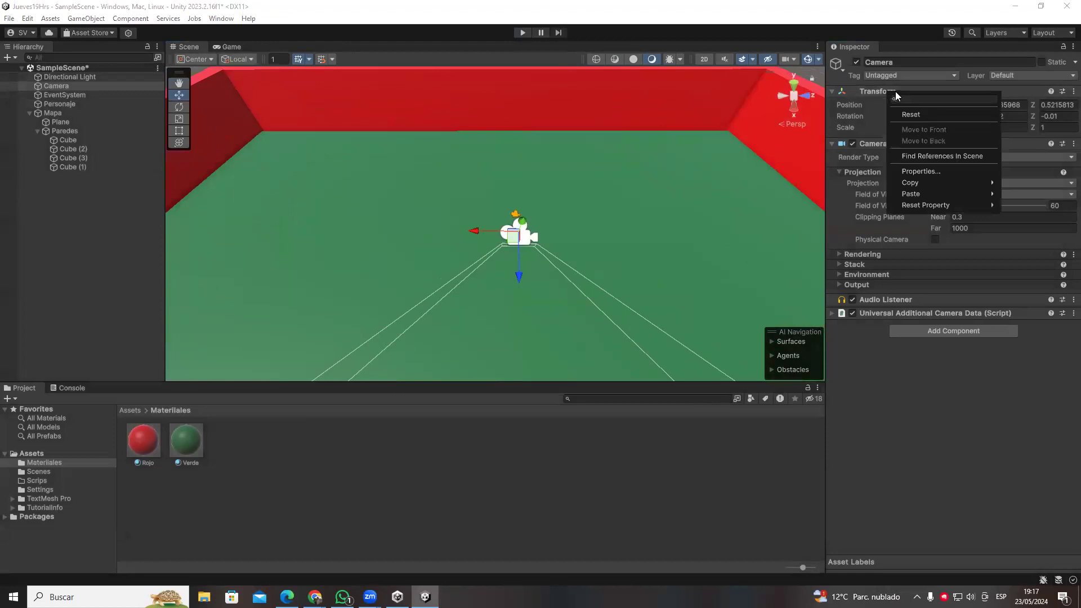
{"action": "left_click", "coordinate": [907, 113]}
{"action": "key", "text": "f"}
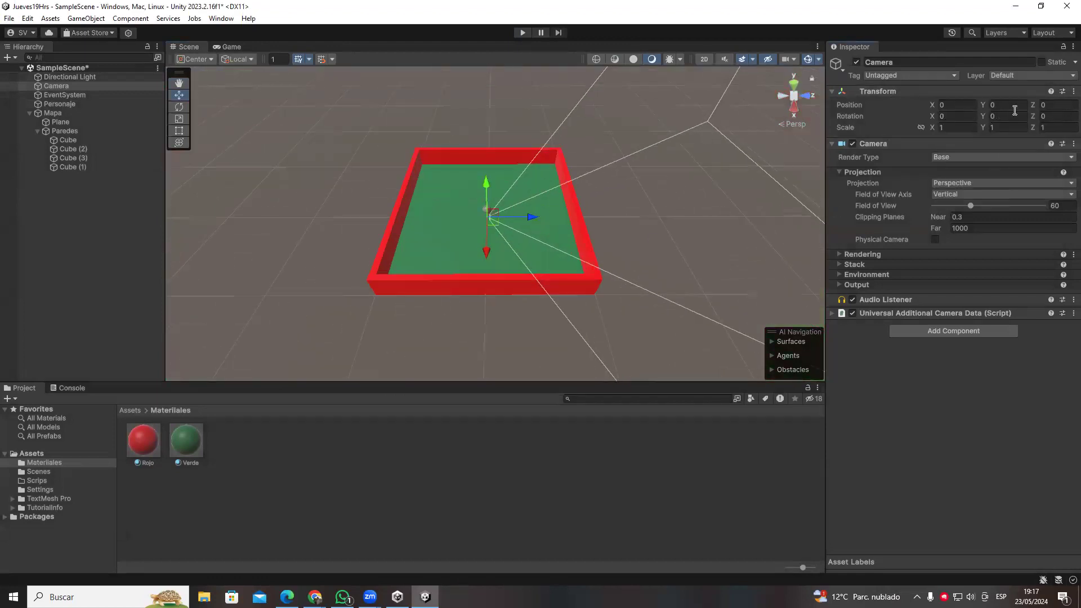
{"action": "left_click", "coordinate": [1003, 117]}
{"action": "type", "text": "90"}
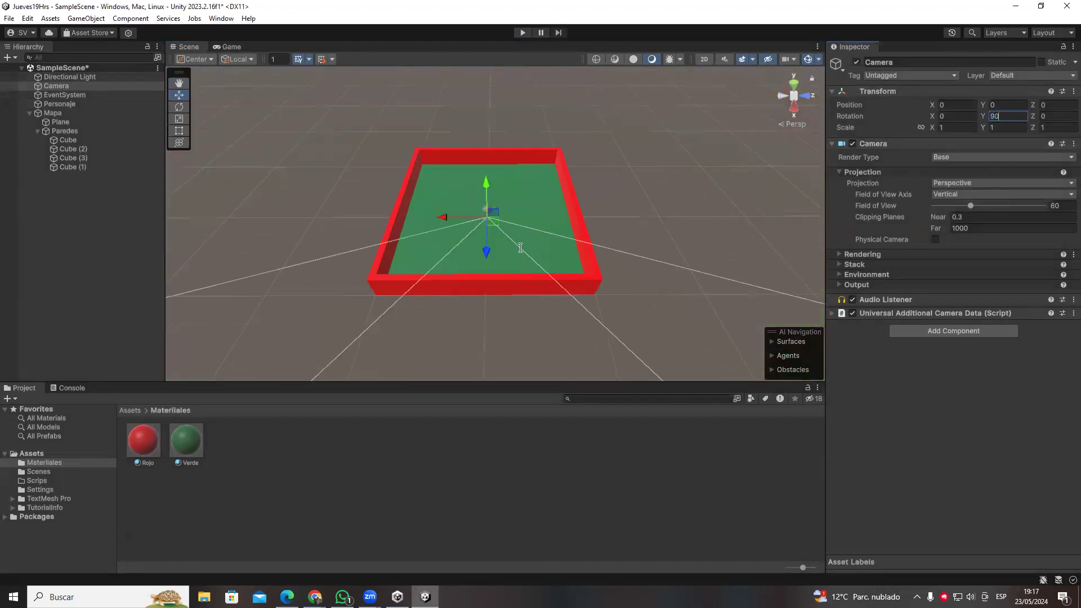
{"action": "left_click_drag", "start_coordinate": [486, 253], "coordinate": [487, 179]}
{"action": "key", "text": "ctrl+z"}
{"action": "middle_click_drag", "start_coordinate": [636, 185], "coordinate": [416, 296]}
{"action": "right_click_drag", "start_coordinate": [416, 296], "coordinate": [343, 298]}
- Raise the Camera about 6 units and try a Z rotation of 90
{"action": "left_click_drag", "start_coordinate": [400, 297], "coordinate": [375, 243]}
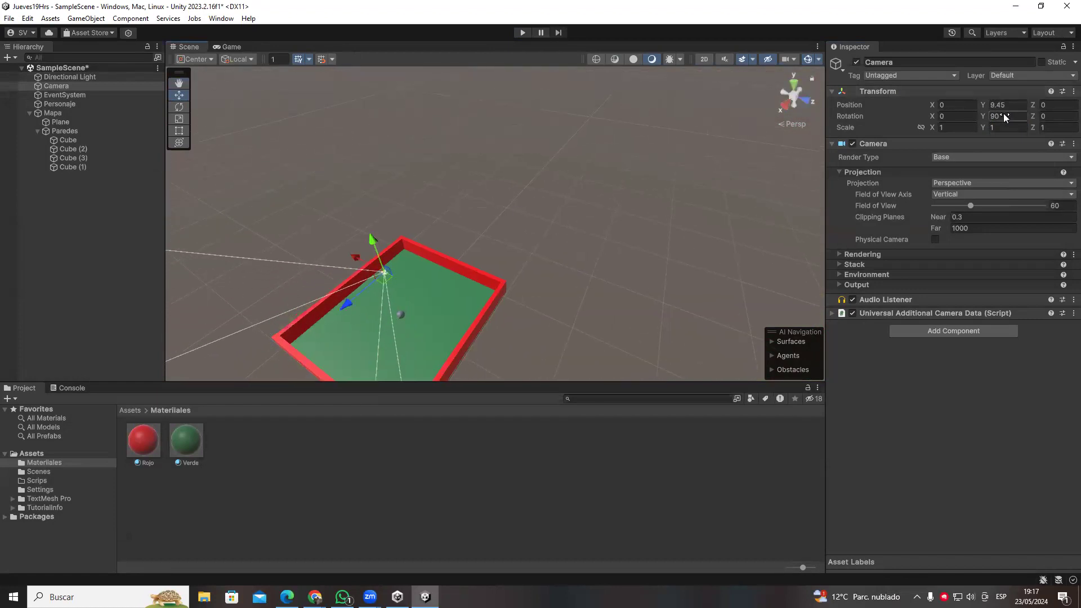
{"action": "type", "text": "18"}
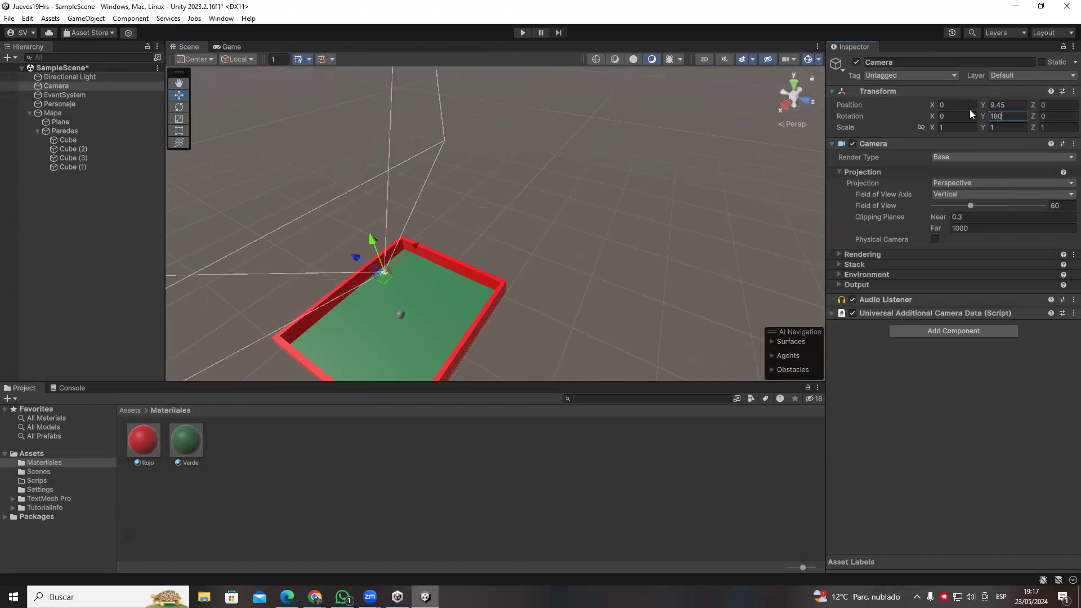
{"action": "key", "text": "BackSpace"}
{"action": "key", "text": "BackSpace"}
{"action": "key", "text": "BackSpace"}
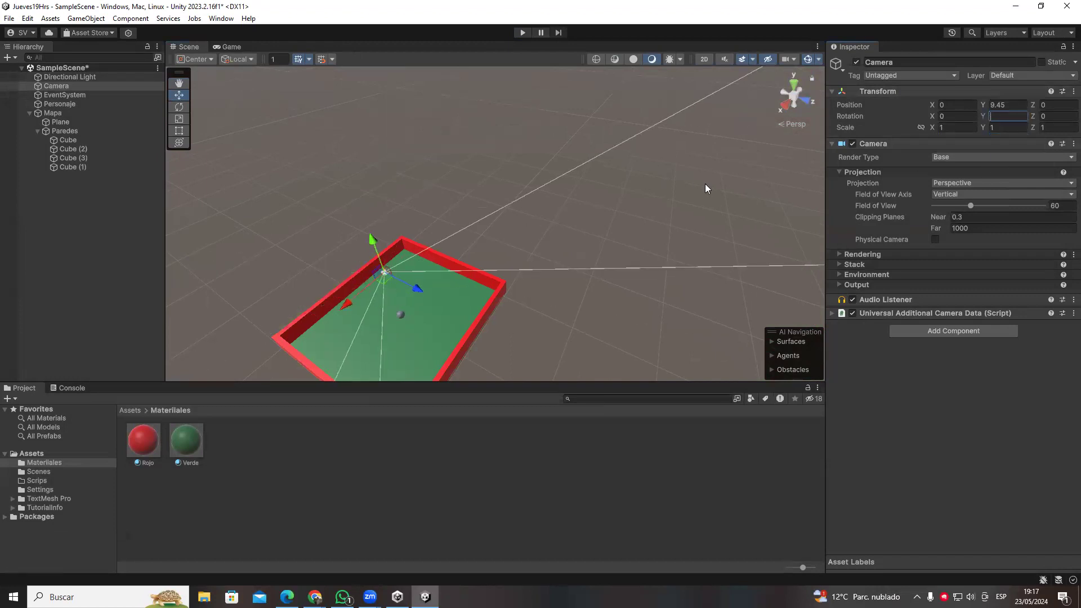
{"action": "left_click", "coordinate": [1050, 116]}
{"action": "type", "text": "90"}
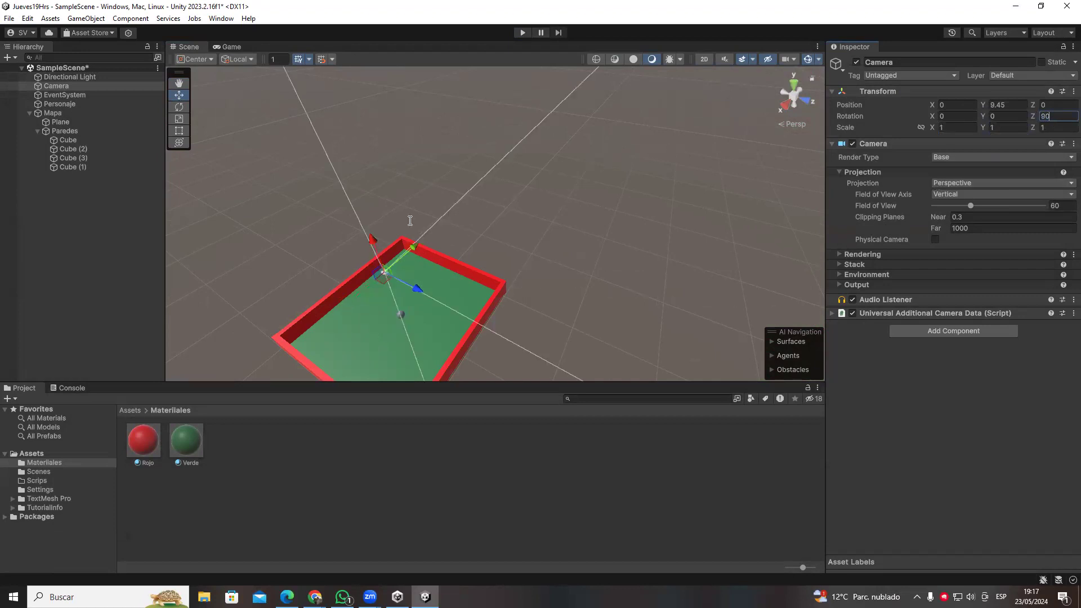
{"action": "right_click_drag", "start_coordinate": [411, 220], "coordinate": [475, 218]}
{"action": "middle_click_drag", "start_coordinate": [475, 217], "coordinate": [481, 185]}
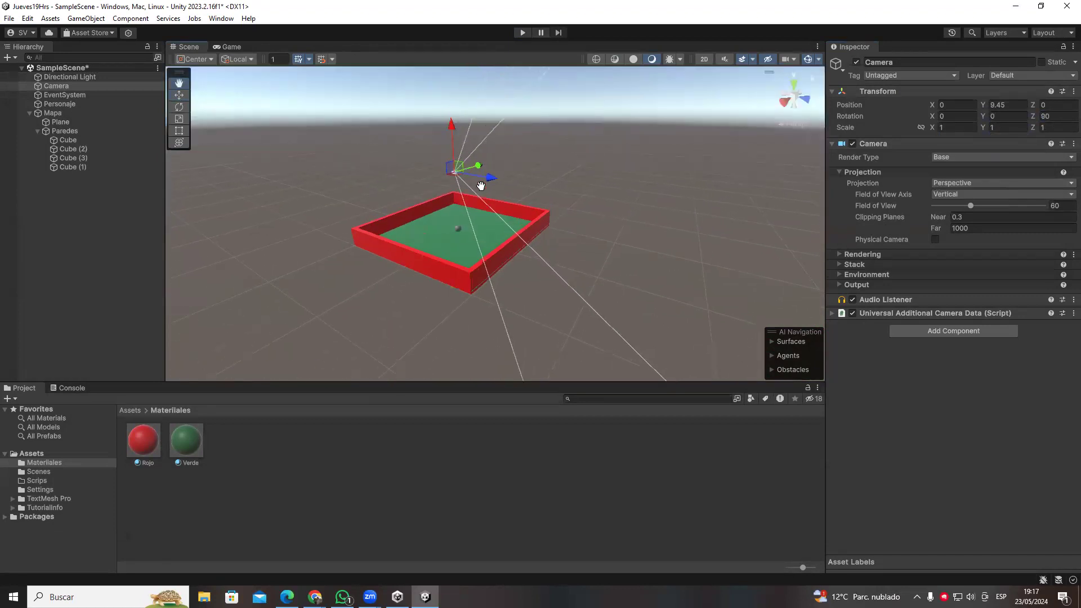
- Set the Camera's Z rotation back to 0 and its X rotation to 90
{"action": "key", "text": "e"}
{"action": "left_click_drag", "start_coordinate": [428, 151], "coordinate": [666, 85]}
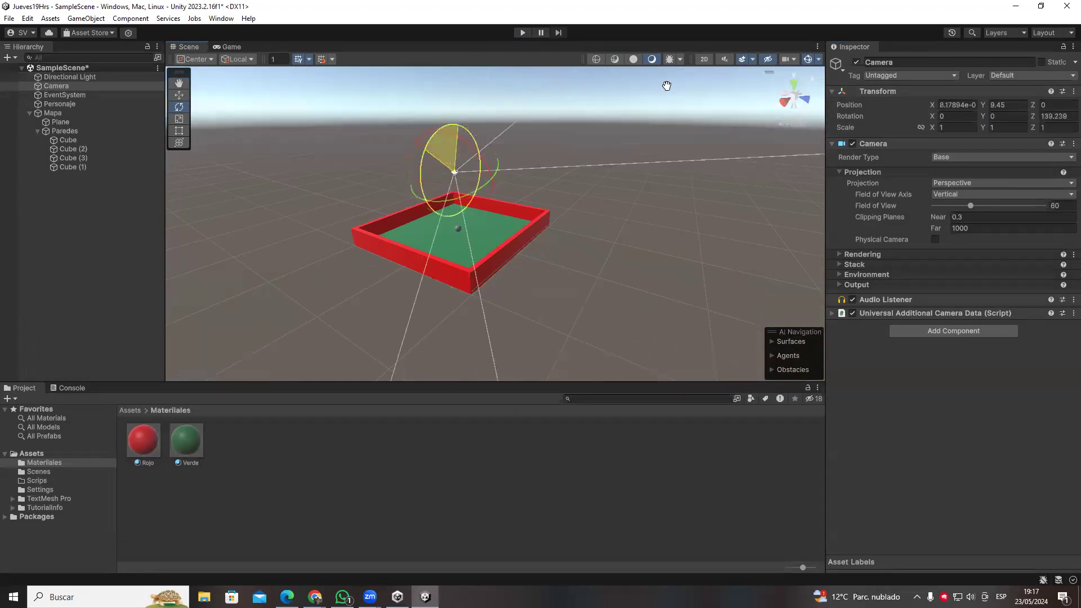
{"action": "left_click", "coordinate": [1044, 116]}
{"action": "type", "text": "0"}
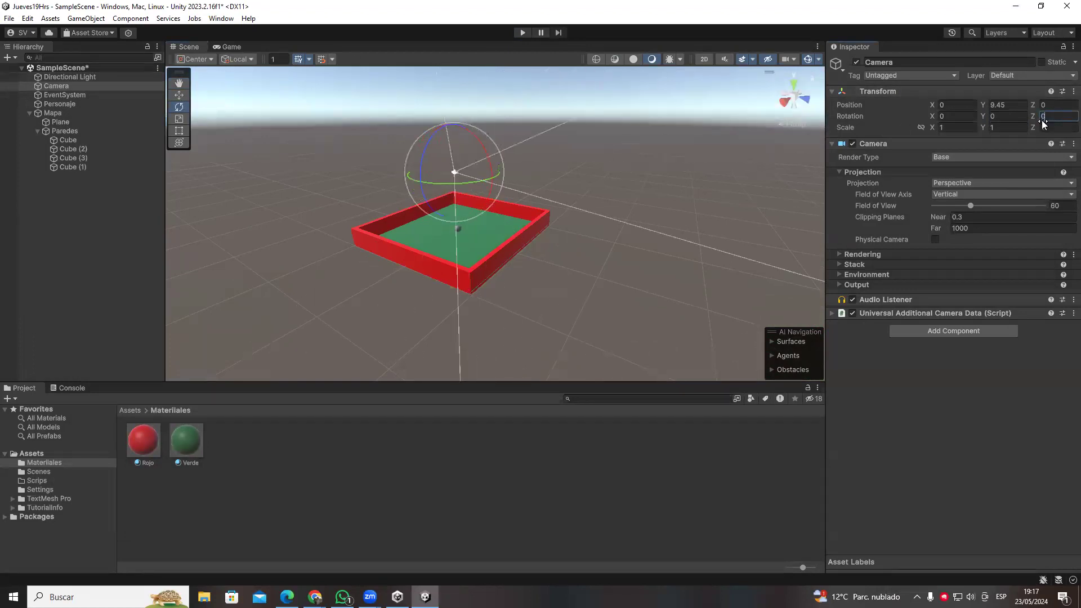
{"action": "key", "text": "w"}
{"action": "right_click_drag", "start_coordinate": [529, 214], "coordinate": [528, 213]}
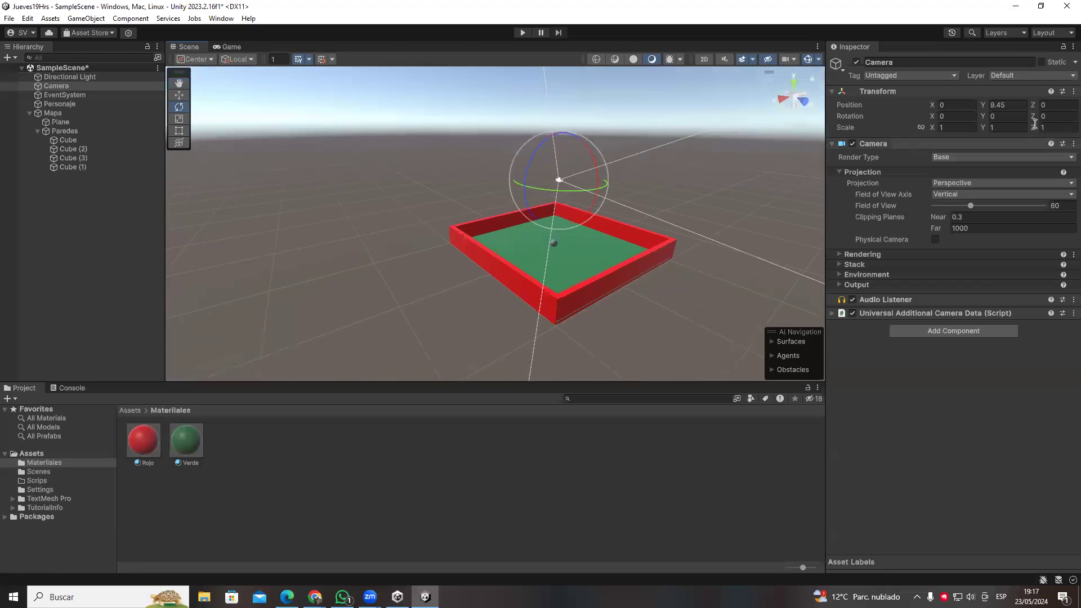
{"action": "type", "text": "90"}
{"action": "key", "text": "w"}
- Raise the Camera higher and dock the Game view as its own panel to check framing
{"action": "right_click_drag", "start_coordinate": [518, 170], "coordinate": [250, 40]}
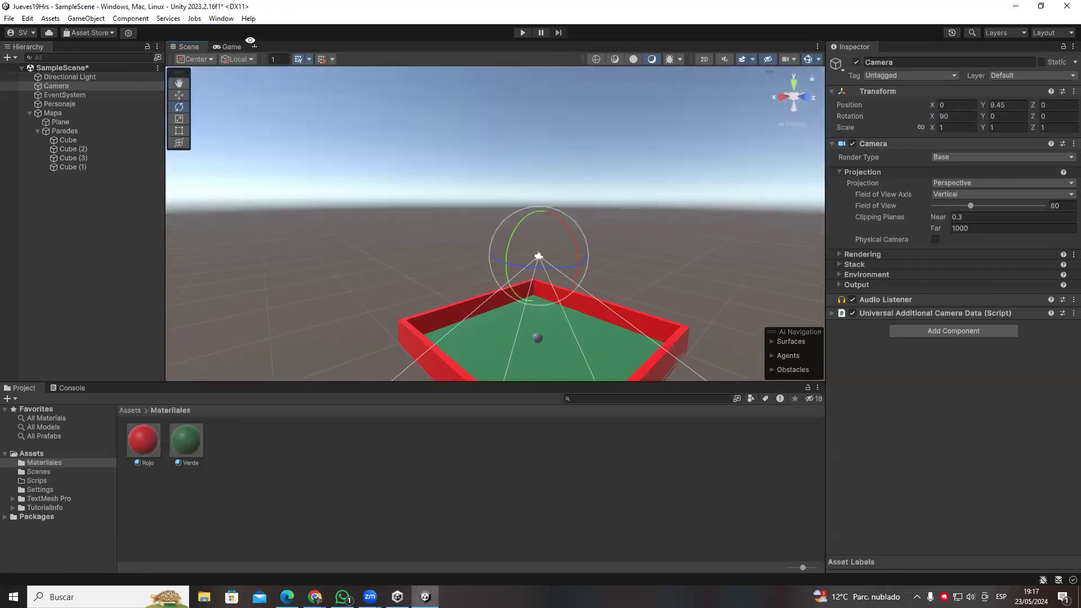
{"action": "left_click", "coordinate": [228, 47]}
{"action": "left_click", "coordinate": [176, 46]}
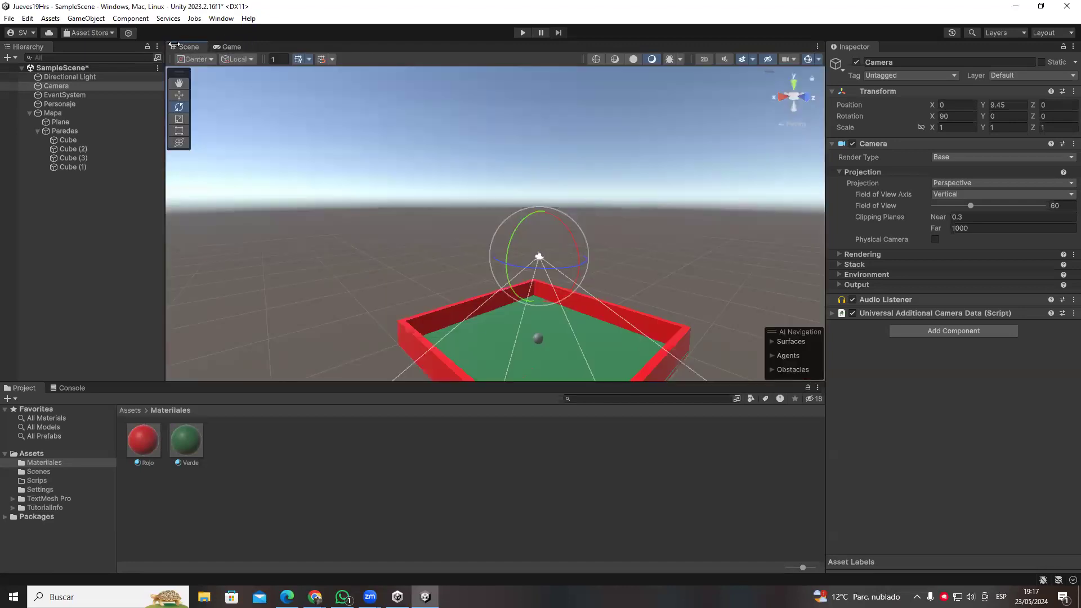
{"action": "scroll", "coordinate": [543, 276], "scroll_direction": "down", "scroll_amount": 5}
{"action": "key", "text": "w"}
{"action": "left_click_drag", "start_coordinate": [506, 287], "coordinate": [506, 206]}
{"action": "left_click", "coordinate": [236, 47]}
{"action": "left_click_drag", "start_coordinate": [235, 47], "coordinate": [534, 300]}
{"action": "left_click_drag", "start_coordinate": [155, 278], "coordinate": [78, 323]}
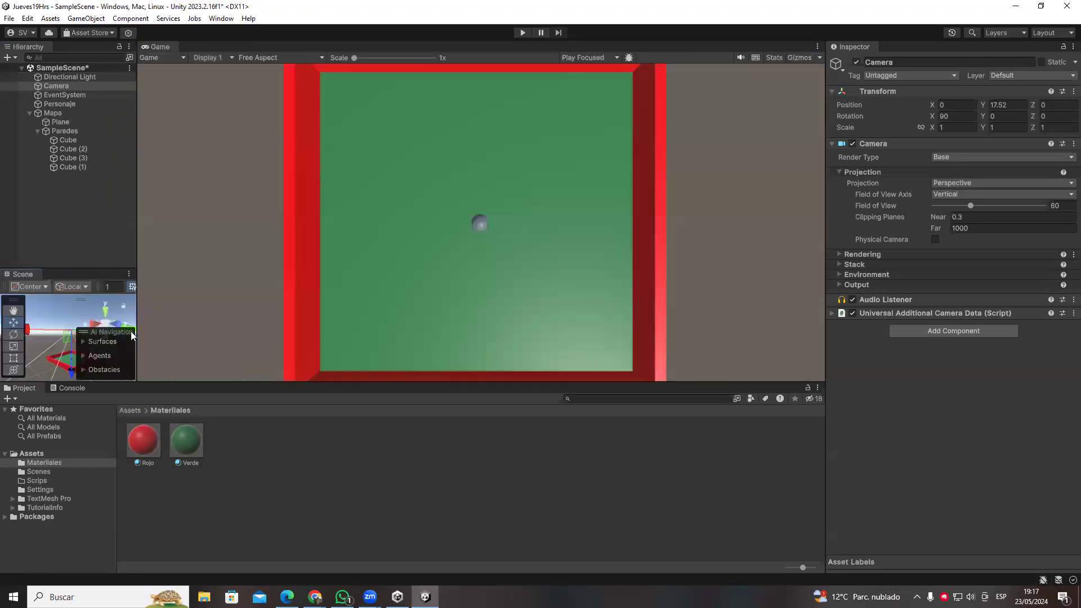
- Raise the Camera to Y 21.1, dock the Scene view beside Game, and select Personaje
{"action": "left_click_drag", "start_coordinate": [73, 376], "coordinate": [73, 360]}
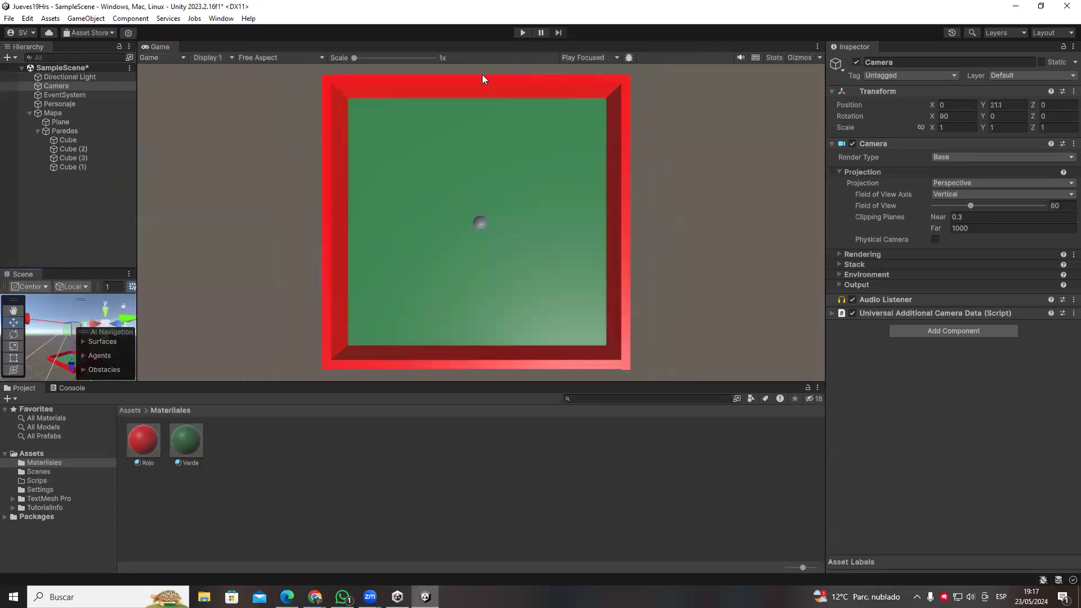
{"action": "left_click_drag", "start_coordinate": [23, 275], "coordinate": [206, 51]}
{"action": "right_click_drag", "start_coordinate": [570, 251], "coordinate": [486, 329]}
{"action": "key", "text": "w"}
{"action": "right_click_drag", "start_coordinate": [387, 309], "coordinate": [566, 399]}
{"action": "key", "text": "s"}
{"action": "key", "text": "w"}
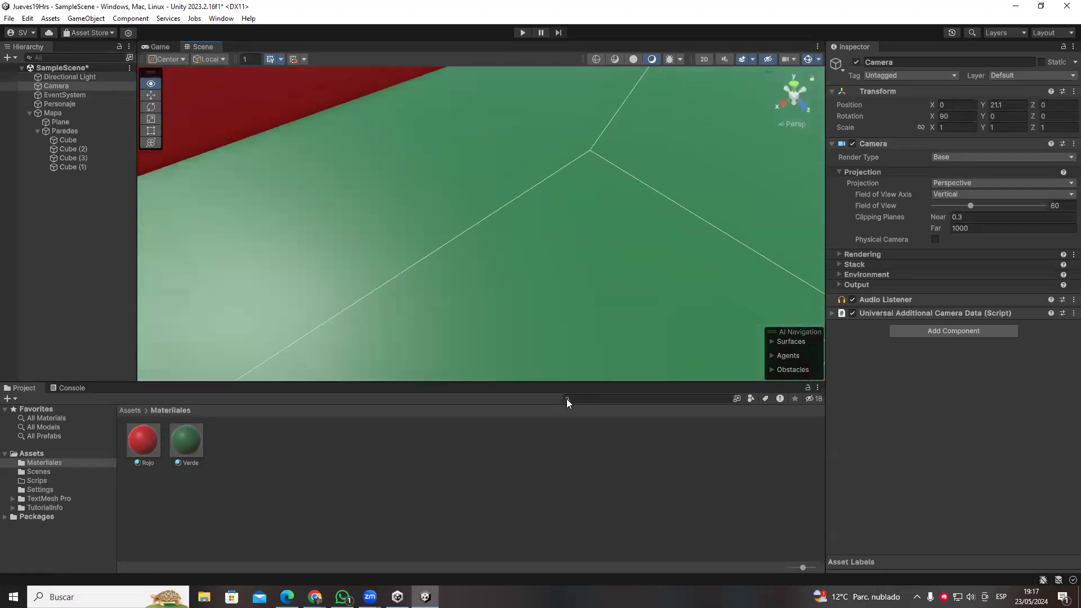
{"action": "scroll", "coordinate": [500, 309], "scroll_direction": "down", "scroll_amount": 5}
{"action": "scroll", "coordinate": [496, 283], "scroll_direction": "up", "scroll_amount": 5}
{"action": "right_click_drag", "start_coordinate": [495, 283], "coordinate": [498, 310]}
{"action": "left_click", "coordinate": [521, 280]}
{"action": "right_click_drag", "start_coordinate": [623, 229], "coordinate": [791, 222]}
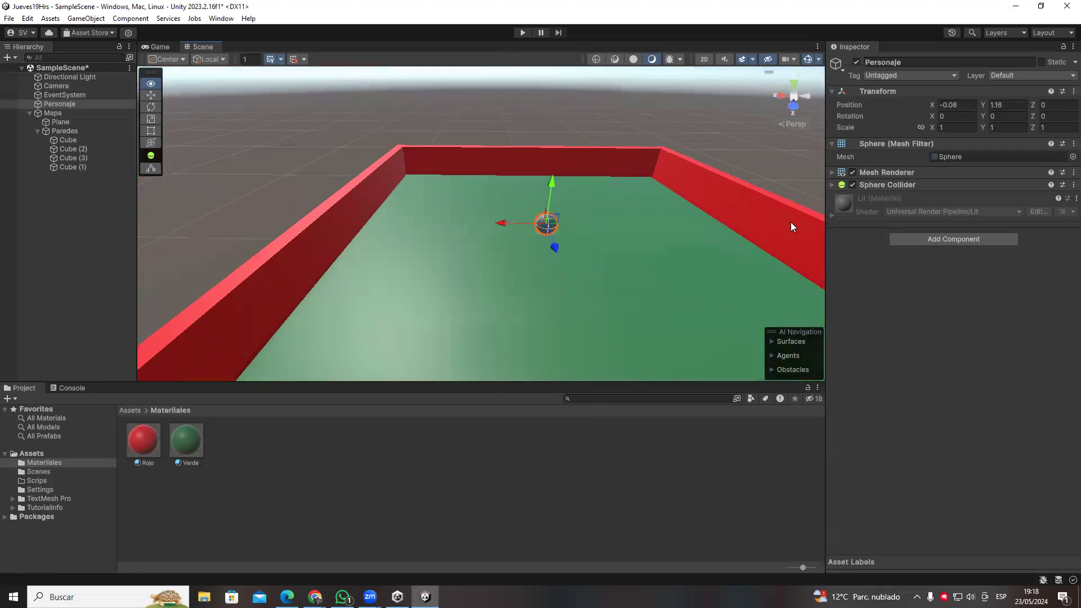
- Add a new Ball_Controller script component to Personaje and open it in Visual Studio
{"action": "left_click", "coordinate": [937, 241]}
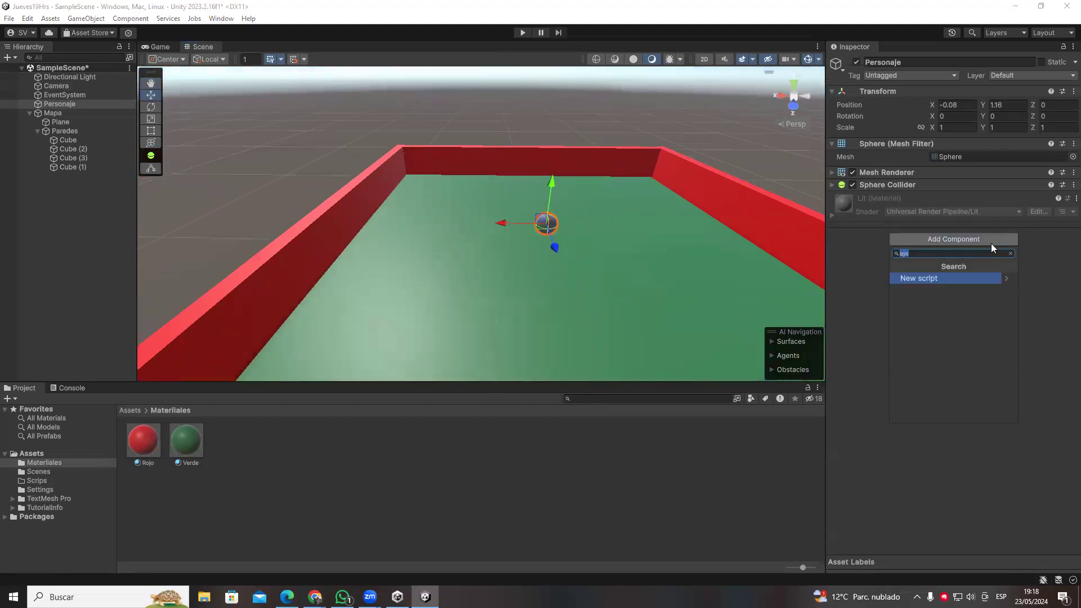
{"action": "key", "text": "BackSpace"}
{"action": "key", "text": "BackSpace"}
{"action": "key", "text": "BackSpace"}
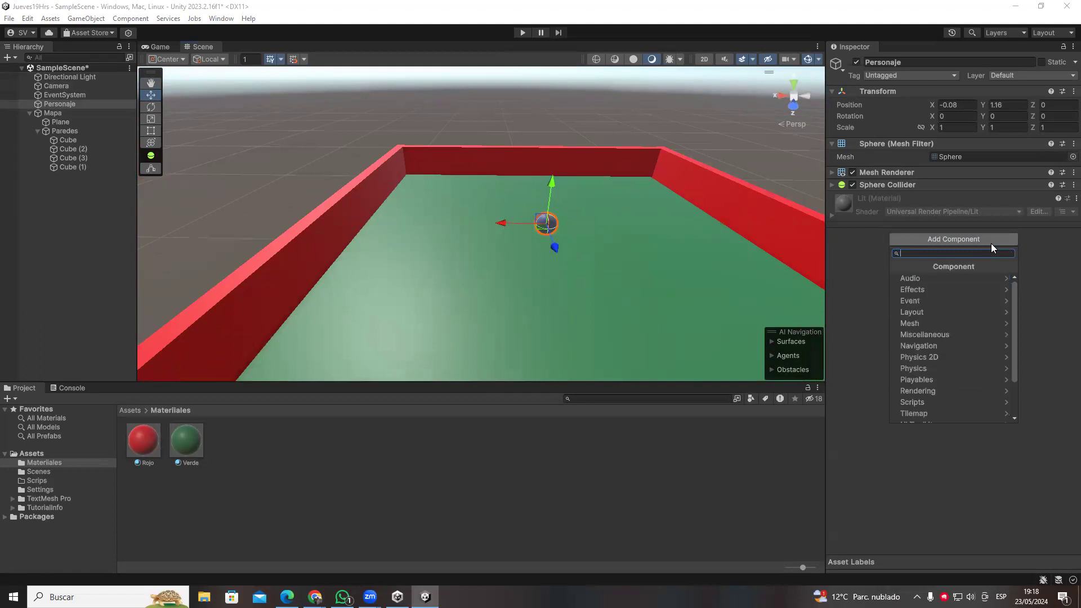
{"action": "type", "text": "B"}
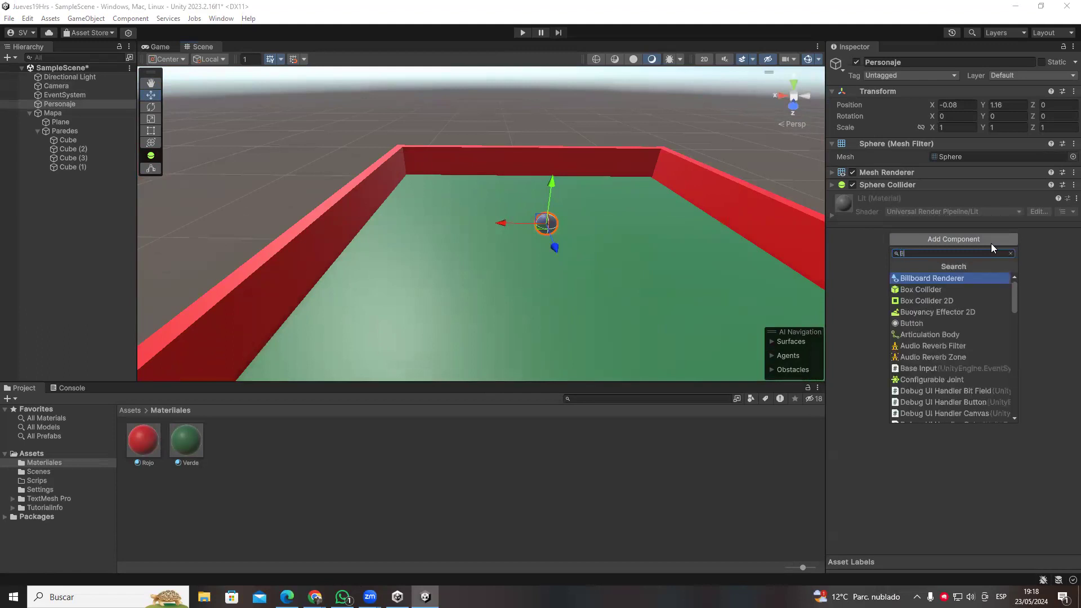
{"action": "type", "text": "all"}
{"action": "type", "text": "_Controller"}
{"action": "key", "text": "Return"}
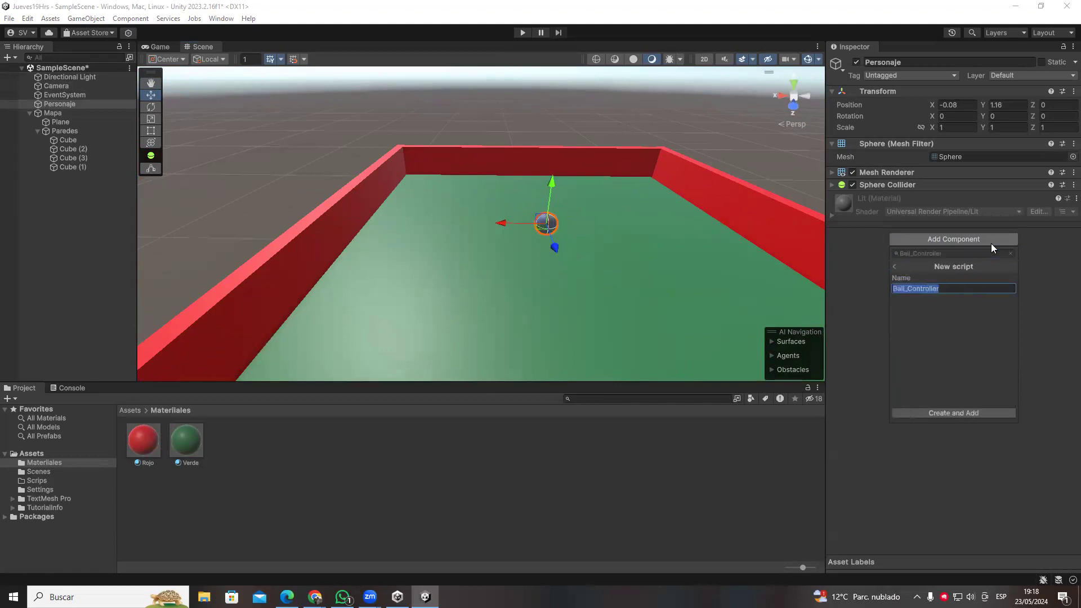
{"action": "left_click", "coordinate": [952, 414]}
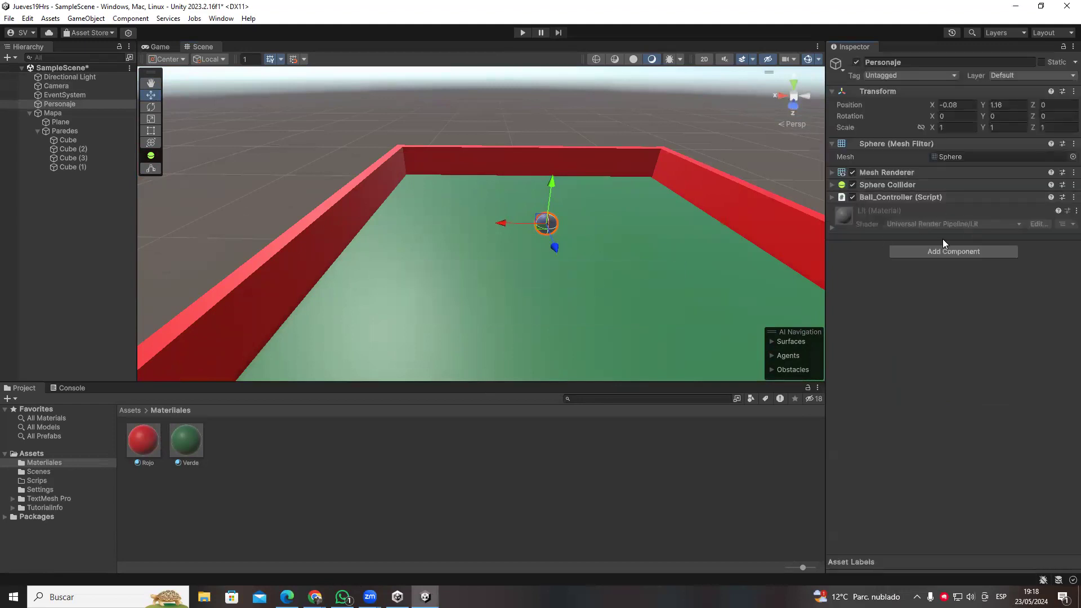
{"action": "right_click", "coordinate": [1064, 200]}
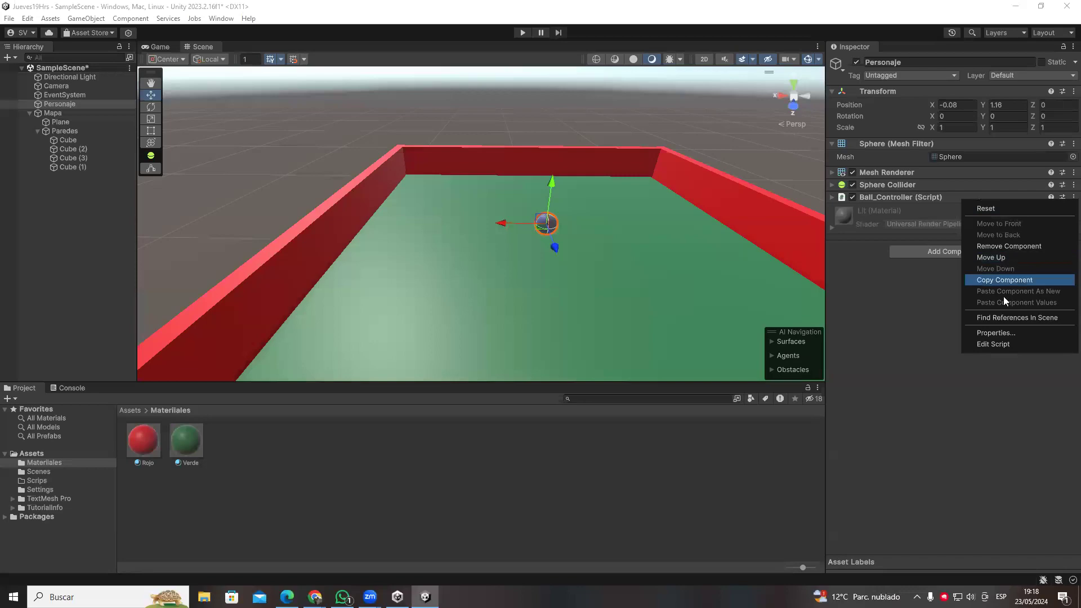
{"action": "left_click", "coordinate": [1003, 345]}
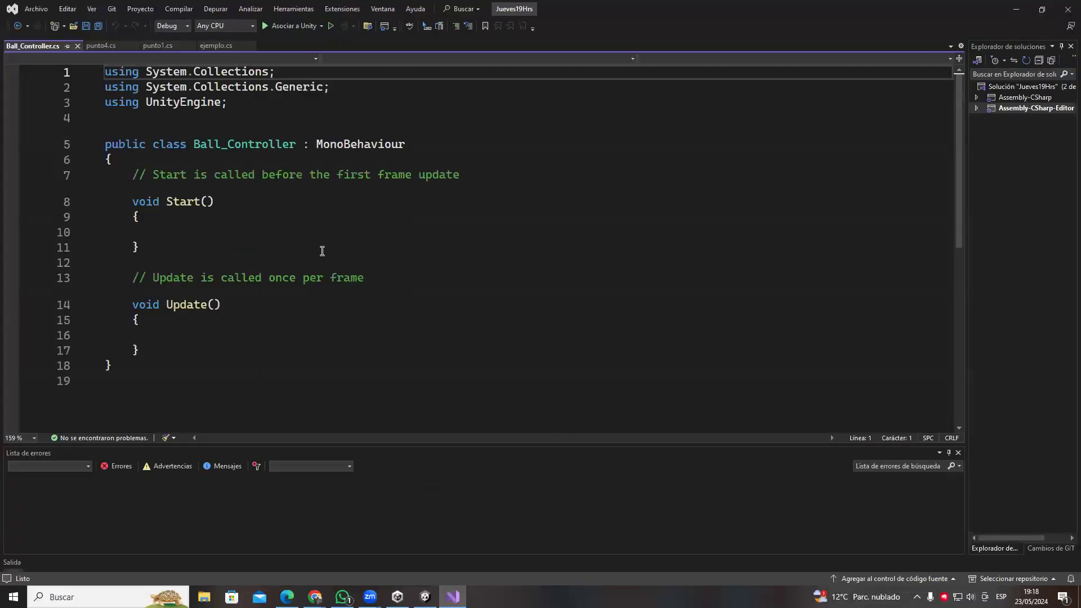
- Delete the Start method and the leftover comments from Ball_Controller
{"action": "left_click_drag", "start_coordinate": [131, 202], "coordinate": [410, 282]}
{"action": "key", "text": "Delete"}
{"action": "left_click_drag", "start_coordinate": [130, 174], "coordinate": [469, 182]}
{"action": "key", "text": "Delete"}
{"action": "left_click", "coordinate": [192, 248]}
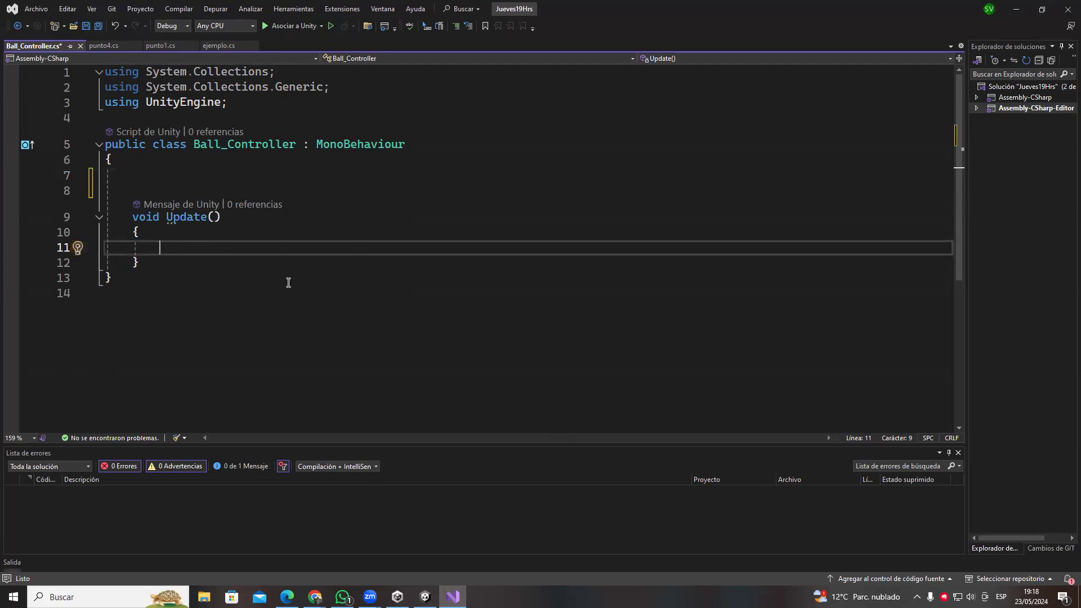
{"action": "key", "text": "Up"}
{"action": "key", "text": "Up"}
{"action": "key", "text": "Up"}
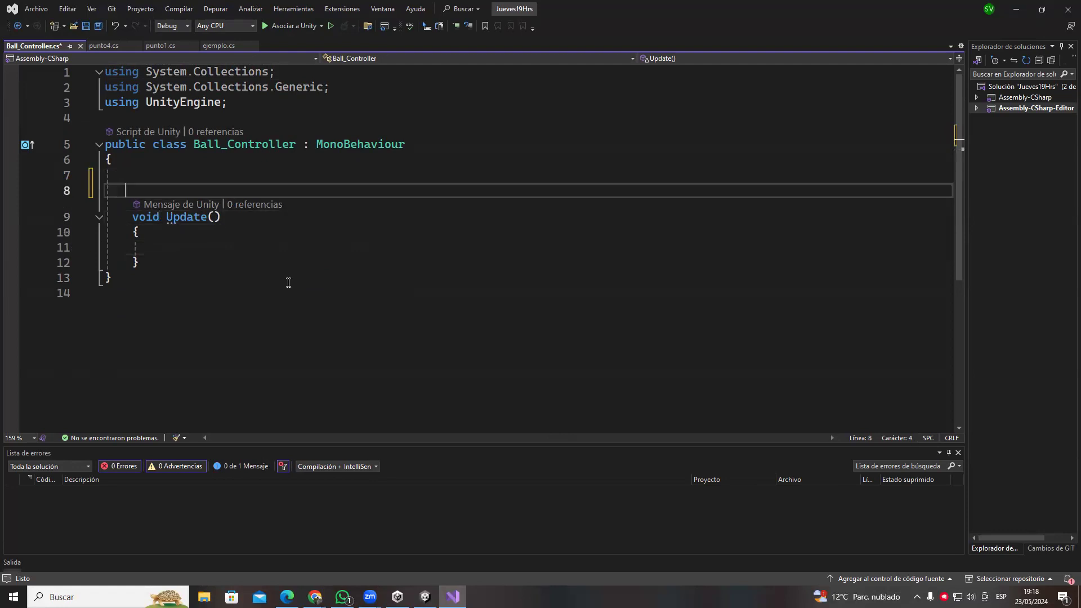
{"action": "key", "text": "Return"}
{"action": "key", "text": "Up"}
{"action": "key", "text": "Up"}
{"action": "key", "text": "Down"}
{"action": "key", "text": "Down"}
{"action": "key", "text": "Down"}
{"action": "key", "text": "Down"}
{"action": "key", "text": "Down"}
- Add an empty if block with braces inside Update
{"action": "key", "text": "Tab"}
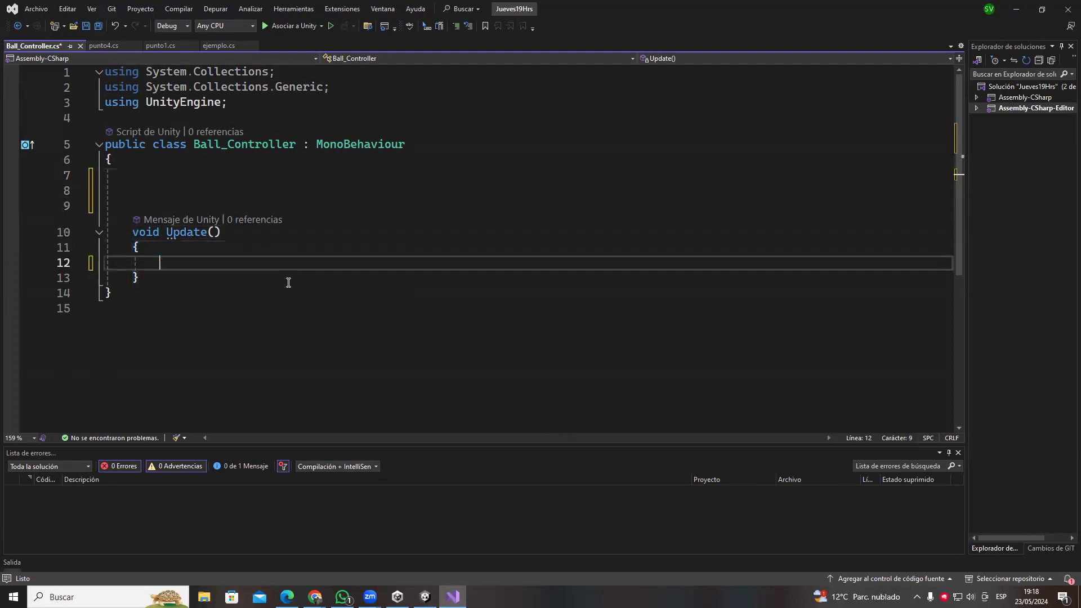
{"action": "type", "text": "if"}
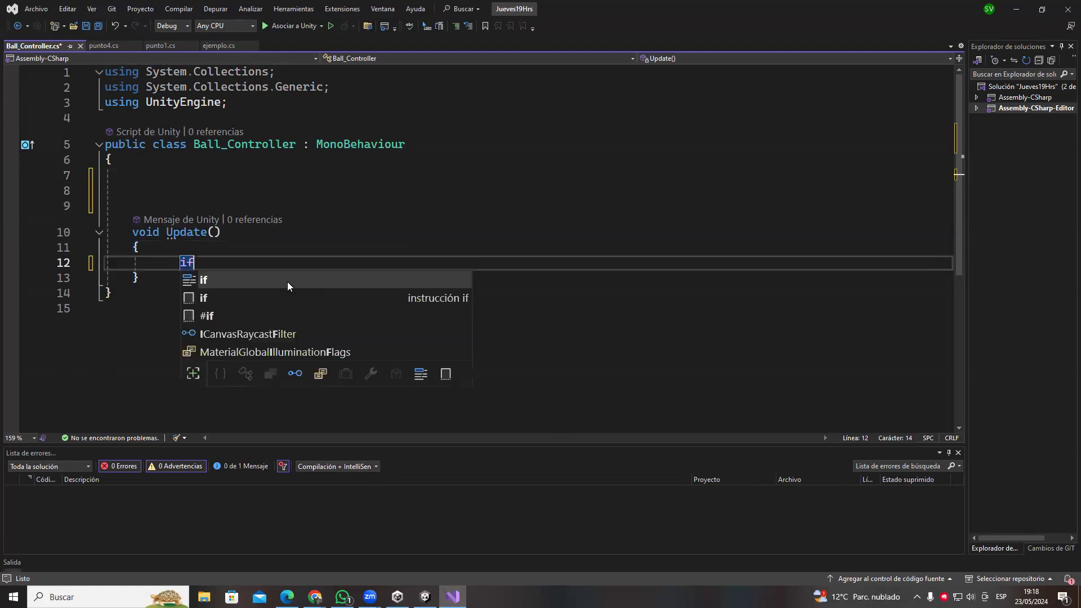
{"action": "type", "text": "(){"}
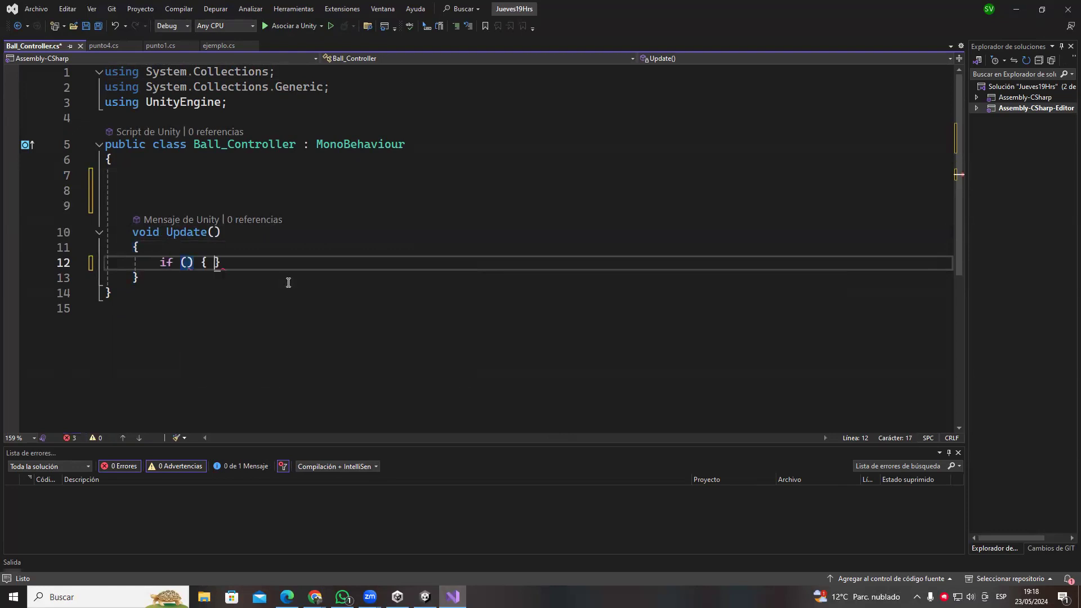
{"action": "key", "text": "Return"}
{"action": "key", "text": "Up"}
{"action": "key", "text": "Up"}
{"action": "key", "text": "Right"}
{"action": "key", "text": "Right"}
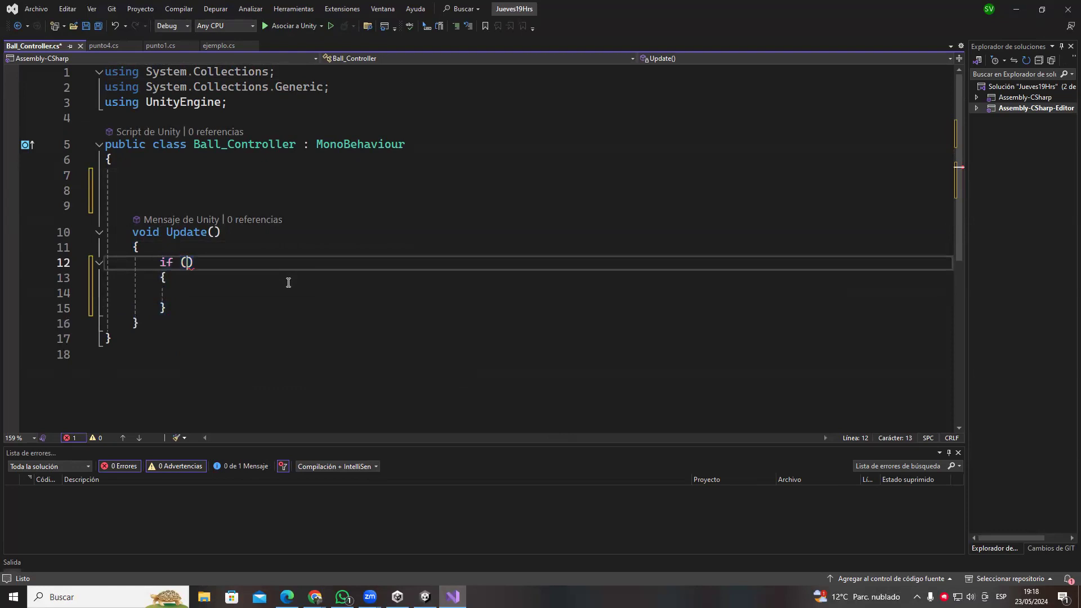
- Fill the if condition with Input.GetKeyDown(KeyCode.Space) using IntelliSense and save
{"action": "type", "text": "Input.Get"}
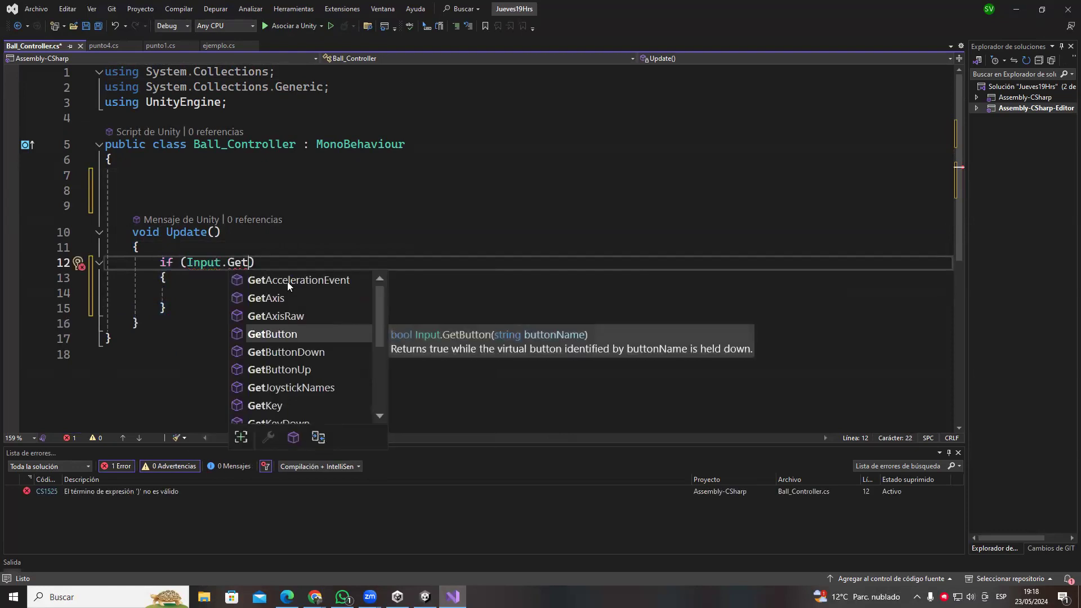
{"action": "key", "text": "Down"}
{"action": "key", "text": "Up"}
{"action": "type", "text": "Key"}
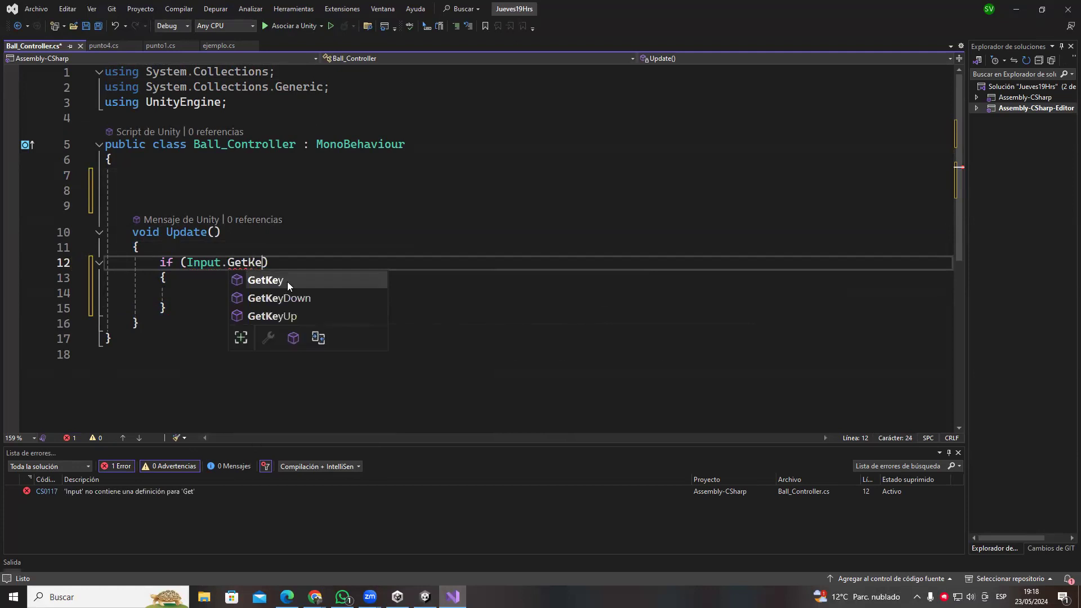
{"action": "key", "text": "Down"}
{"action": "key", "text": "Down"}
{"action": "key", "text": "Tab"}
{"action": "key", "text": "BackSpace"}
{"action": "key", "text": "BackSpace"}
{"action": "type", "text": "Down"}
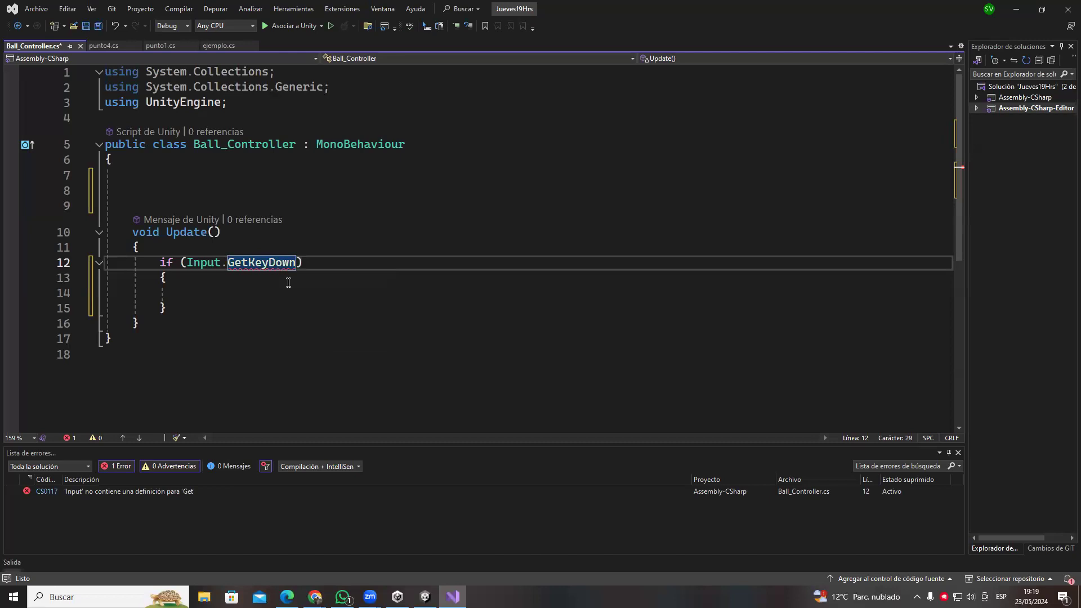
{"action": "type", "text": "(\""}
{"action": "type", "text": "Key"}
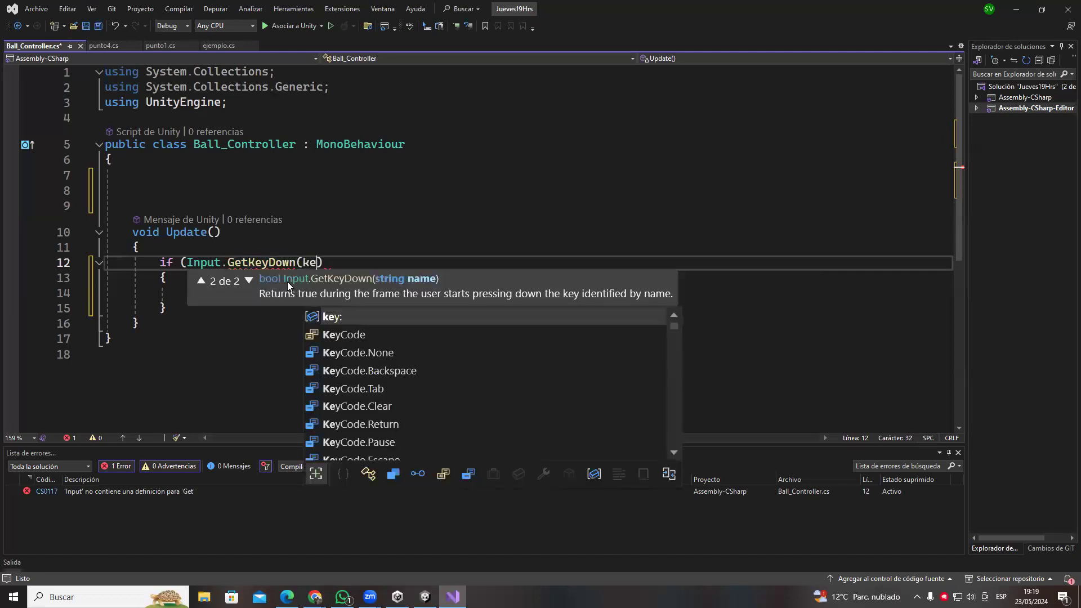
{"action": "key", "text": "Tab"}
{"action": "type", "text": ".Sp"}
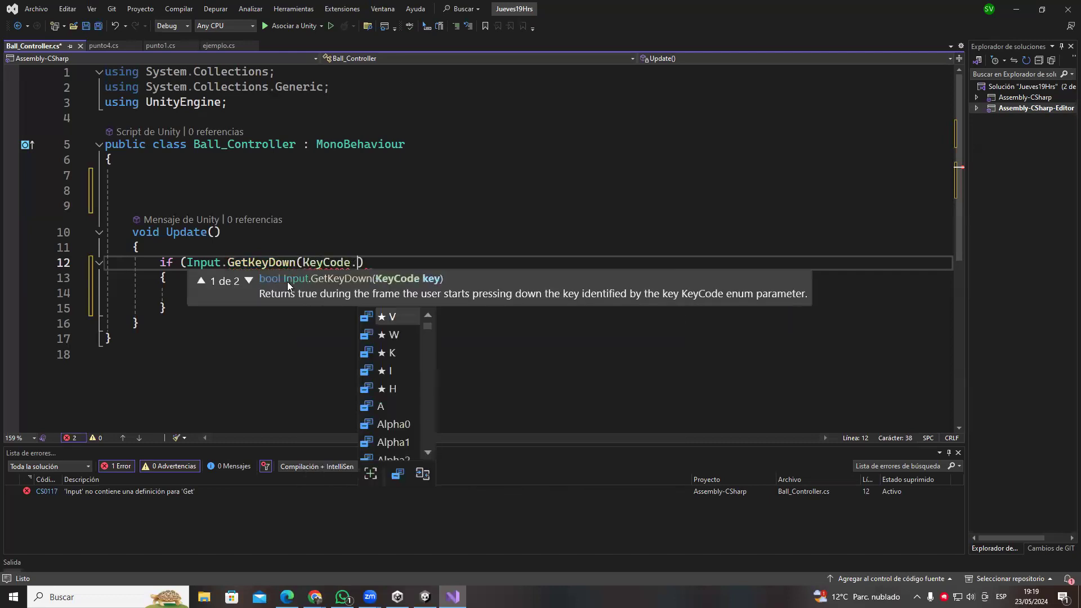
{"action": "key", "text": "Tab"}
{"action": "key", "text": "ctrl+s"}
{"action": "type", "text": ")"}
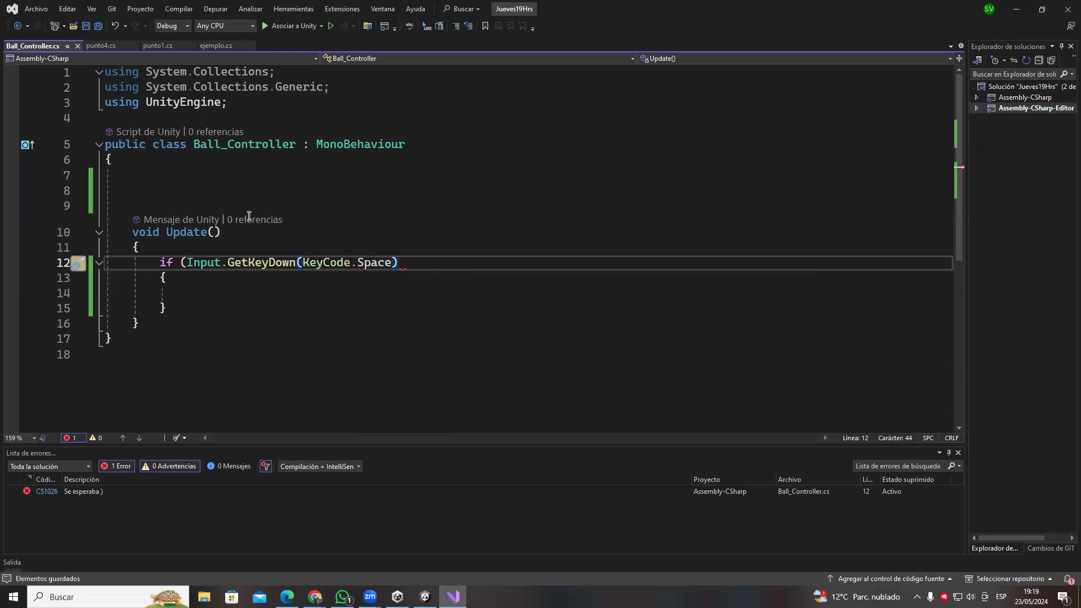
- Add the missing closing parenthesis to the GetKeyDown condition on line 12
{"action": "left_click_drag", "start_coordinate": [187, 262], "coordinate": [302, 260]}
{"action": "left_click", "coordinate": [393, 262], "text": "shift"}
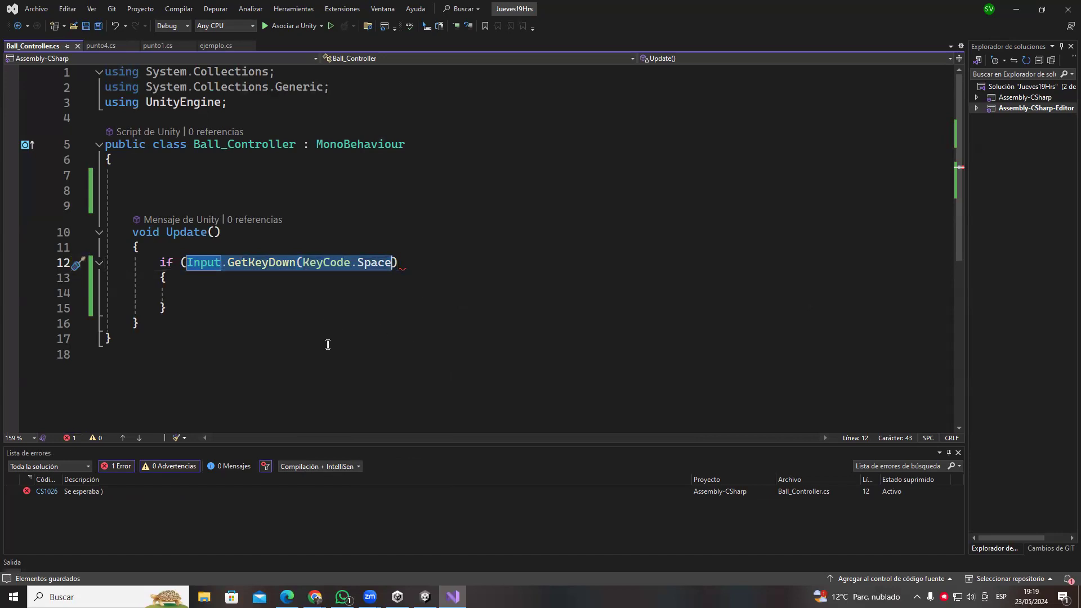
{"action": "left_click", "coordinate": [423, 262]}
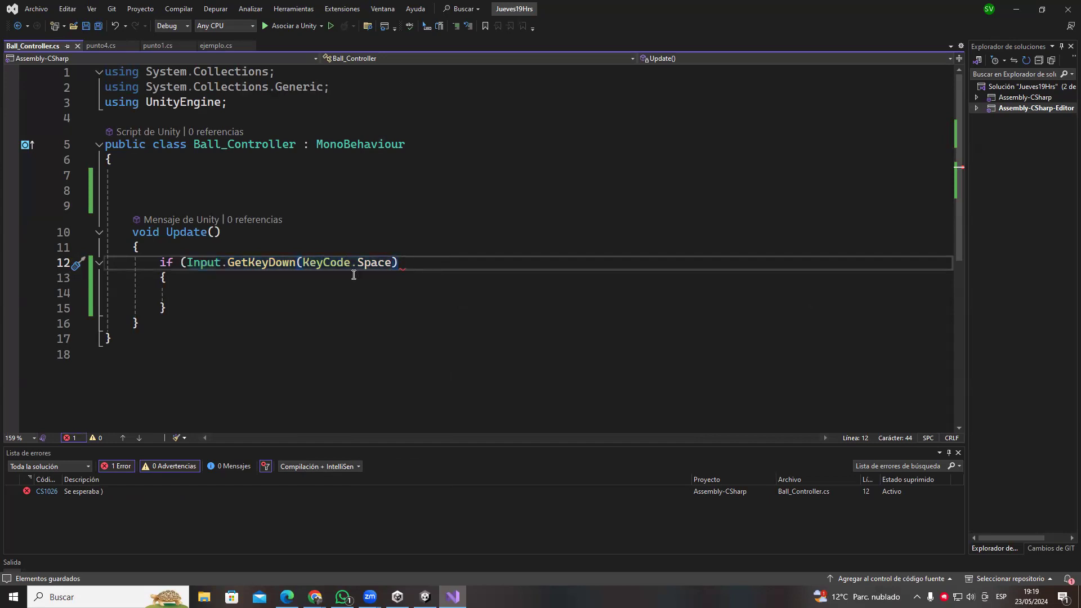
{"action": "type", "text": ")"}
- Add print("Apretaste el espacio") inside the if block
{"action": "right_click", "coordinate": [434, 263]}
{"action": "left_click", "coordinate": [223, 263]}
{"action": "left_click_drag", "start_coordinate": [241, 259], "coordinate": [303, 261]}
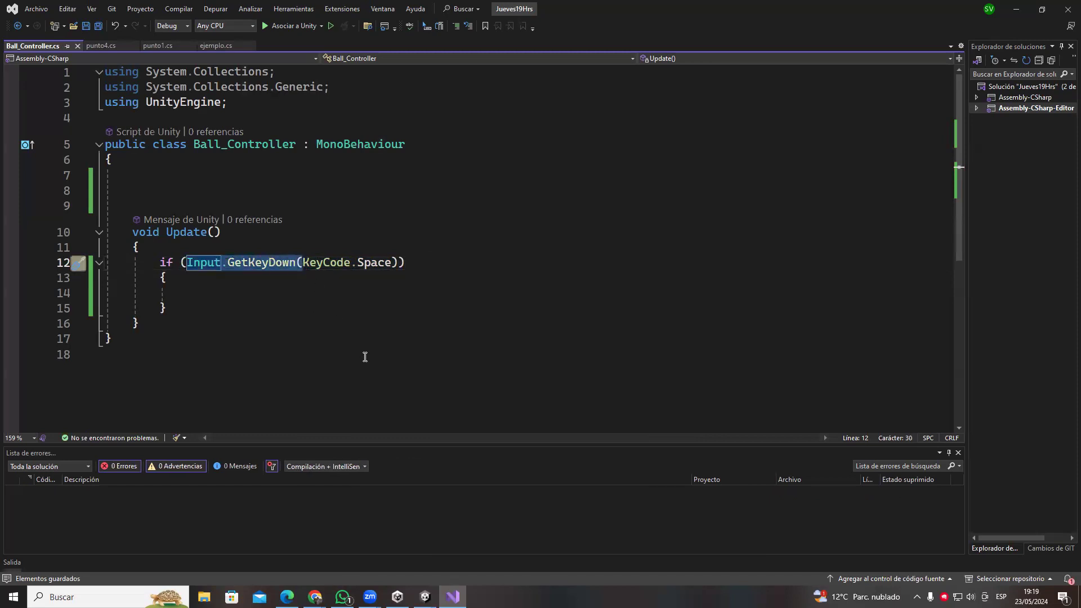
{"action": "left_click", "coordinate": [210, 293]}
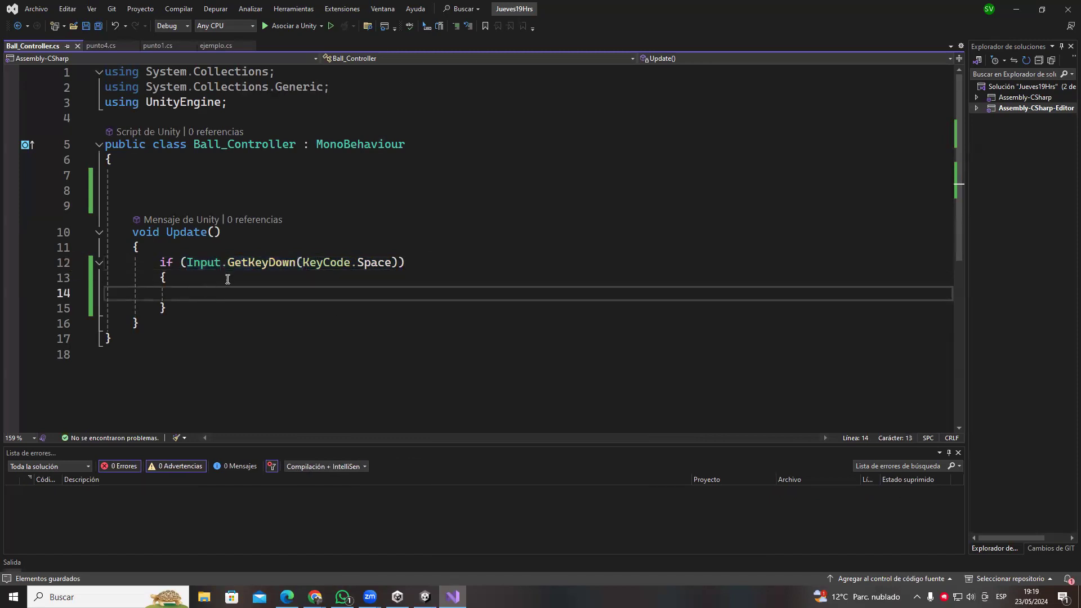
{"action": "type", "text": "print(\"A"}
{"action": "type", "text": "pretaste el espaci"}
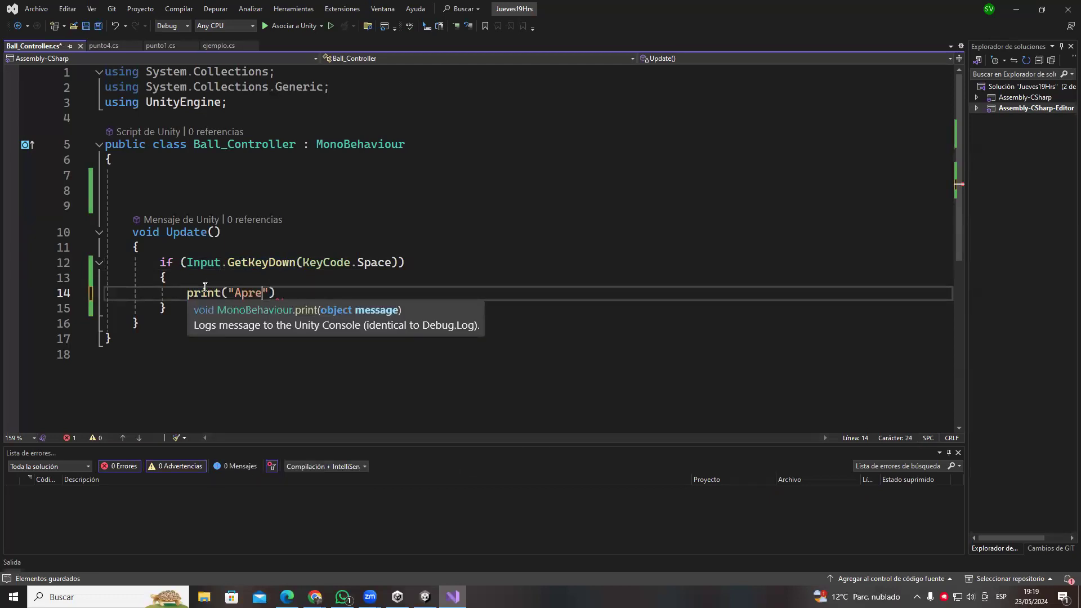
{"action": "type", "text": "o\")"}
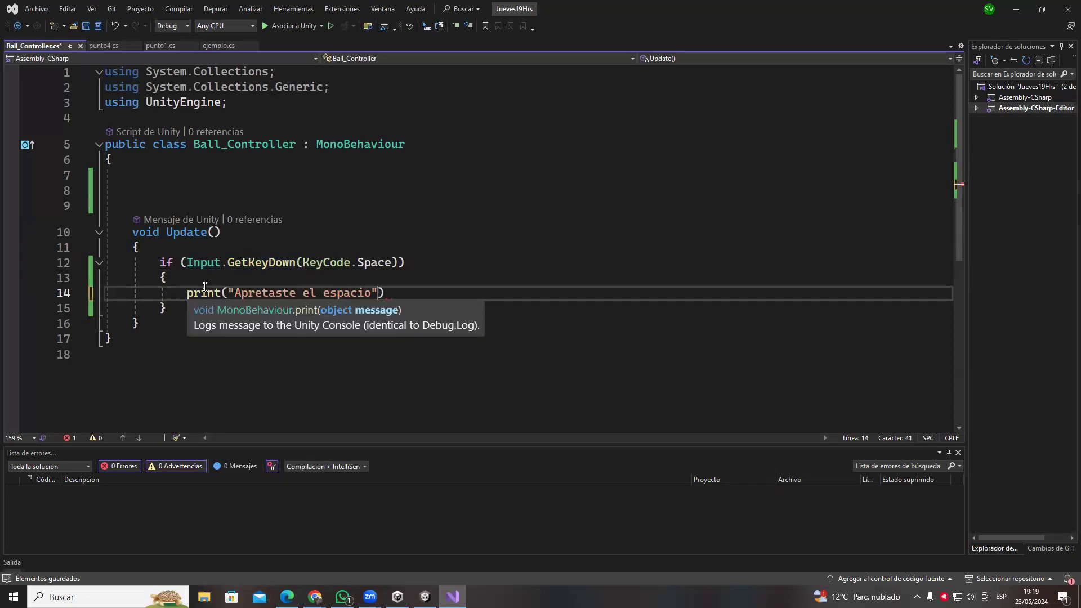
- Play the scene with the Console shown, press Space twice to log 'Apretaste el espacio', then stop
{"action": "key", "text": "alt+Tab"}
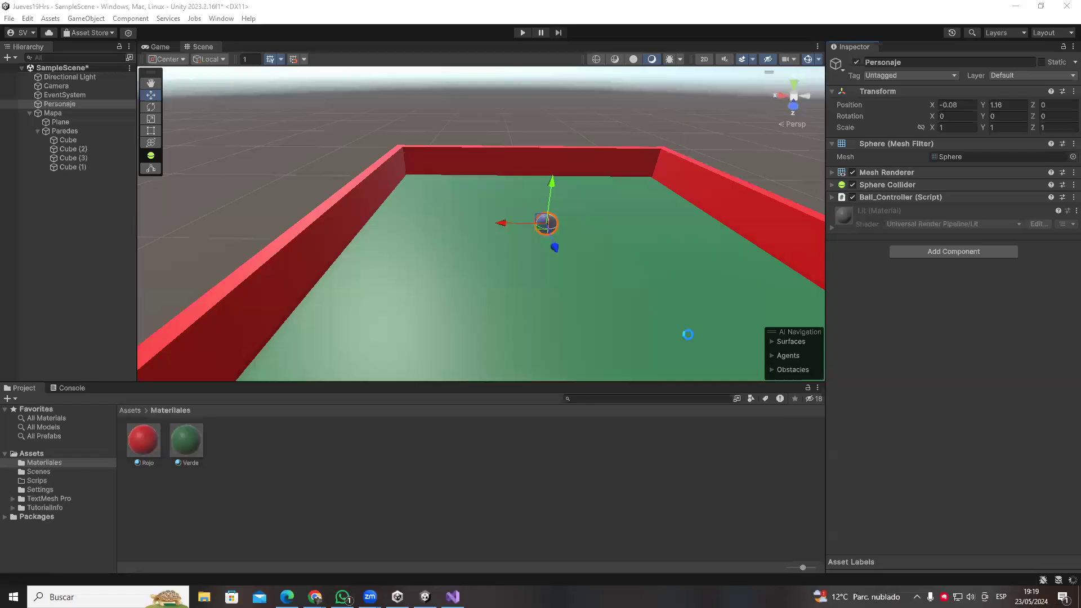
{"action": "left_click", "coordinate": [71, 388]}
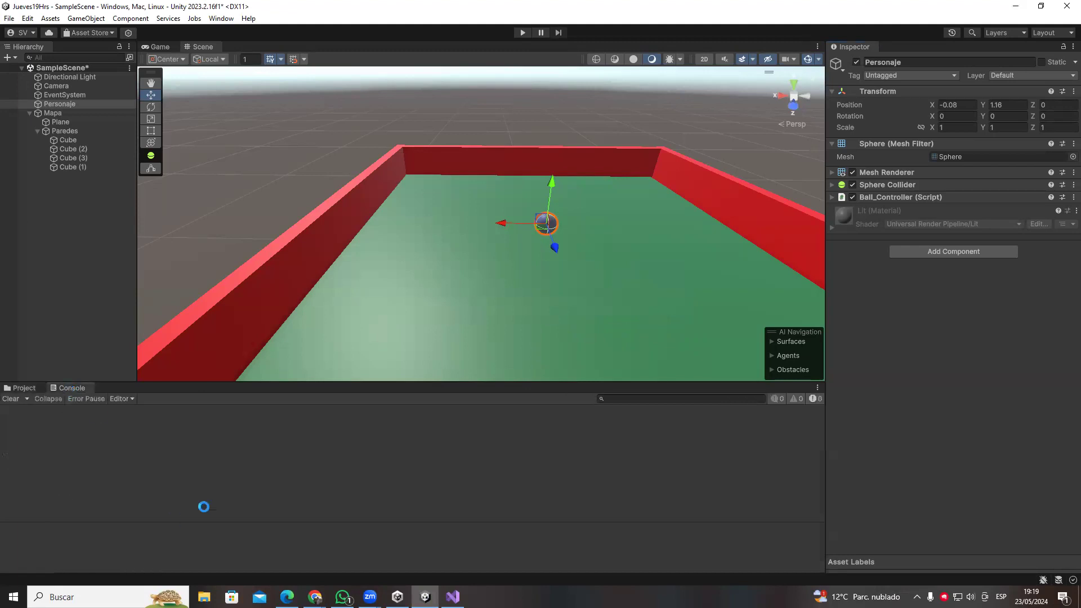
{"action": "left_click", "coordinate": [533, 34]}
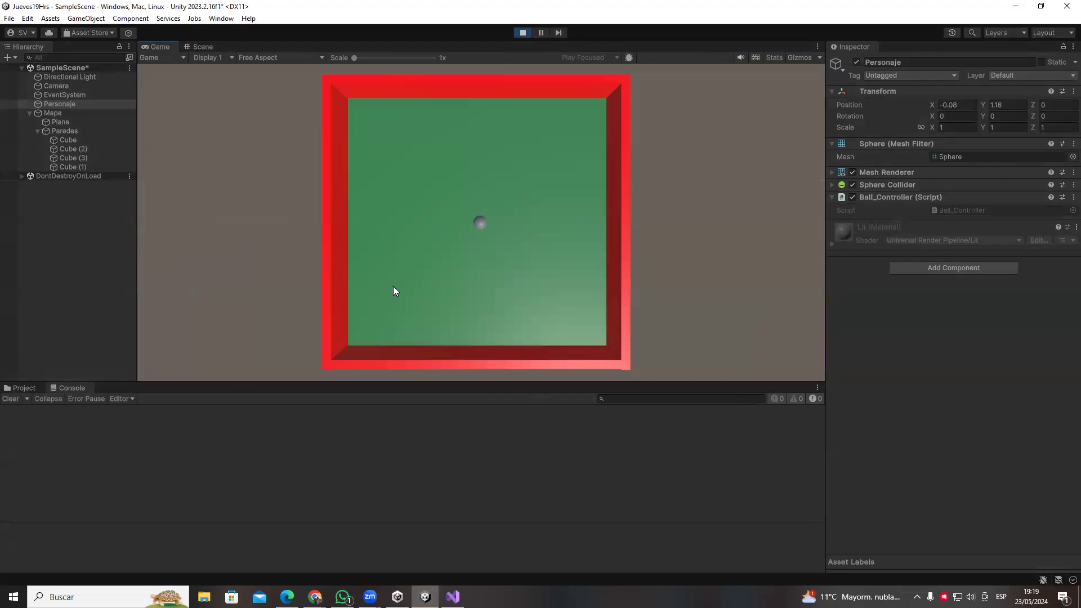
{"action": "key", "text": "space"}
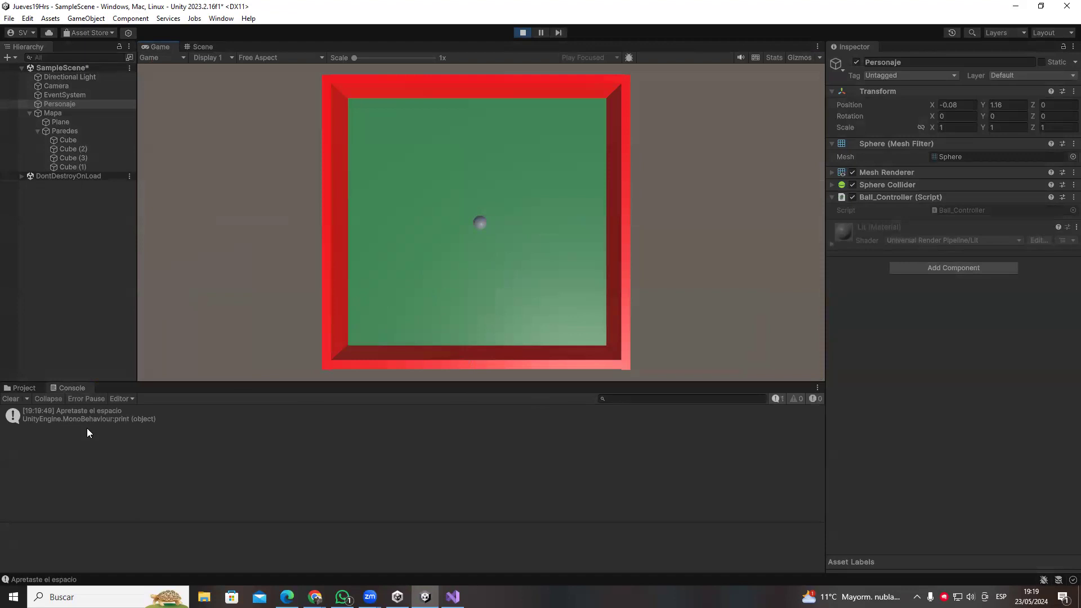
{"action": "key", "text": "space"}
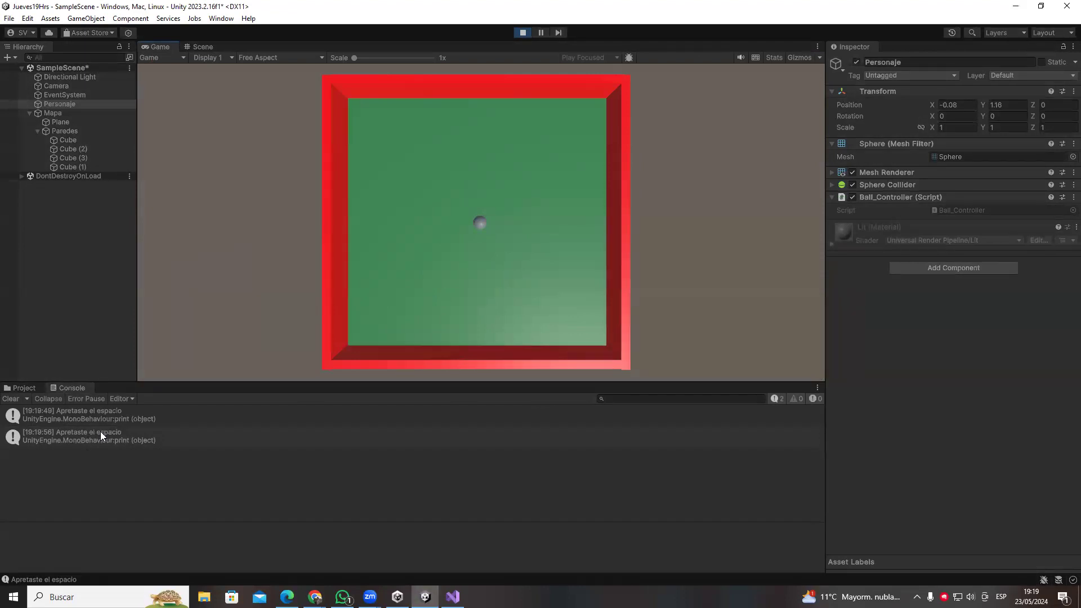
{"action": "left_click", "coordinate": [112, 441]}
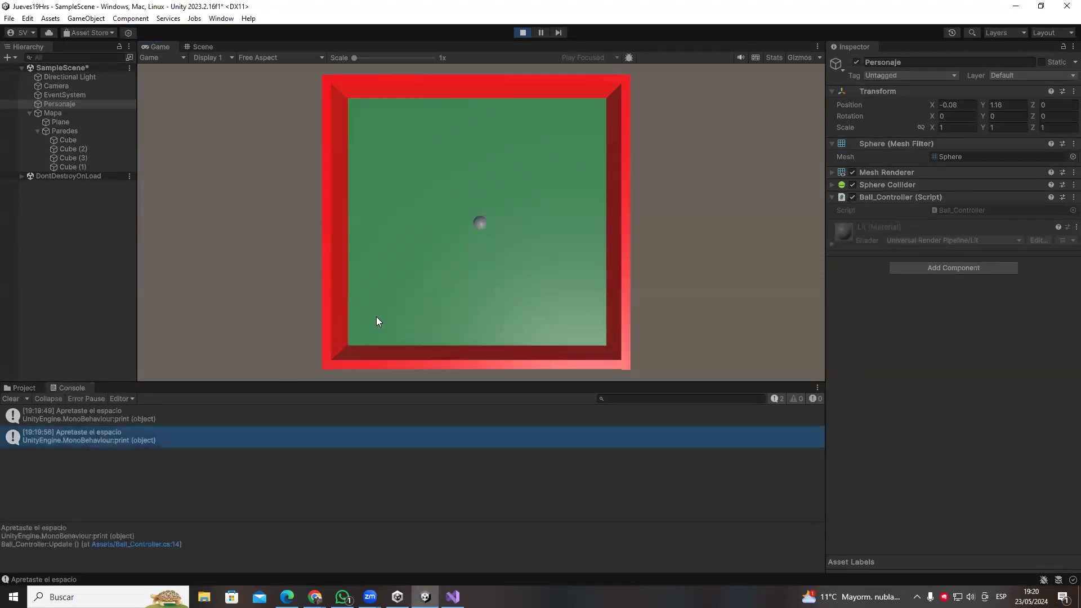
{"action": "left_click", "coordinate": [522, 32]}
- Change Input.GetKeyDown to Input.GetKey on line 12 of Ball_Controller
{"action": "key", "text": "alt+Tab"}
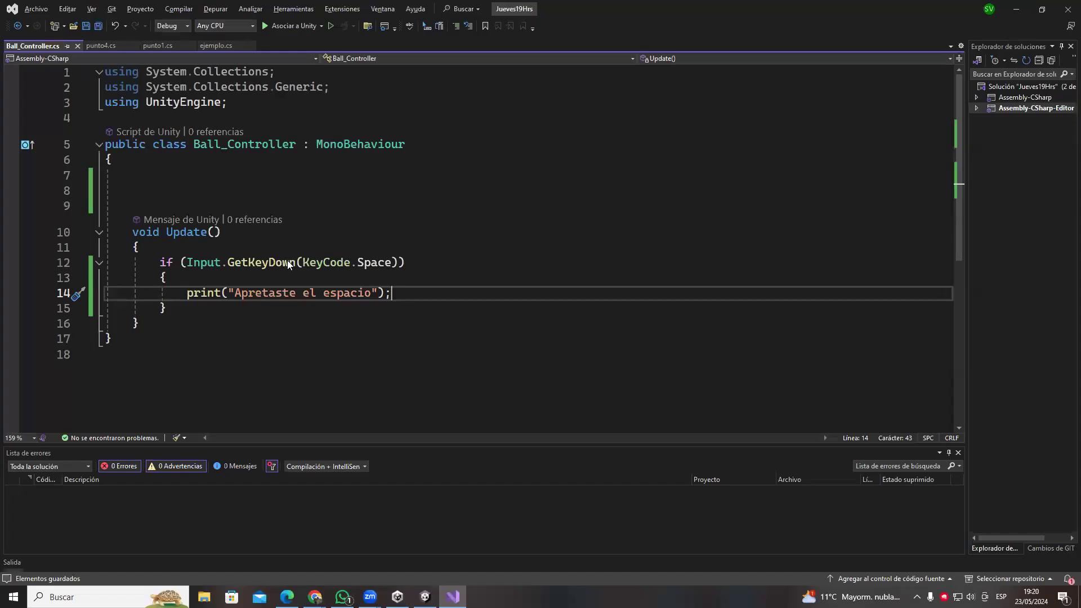
{"action": "double_click", "coordinate": [228, 264]}
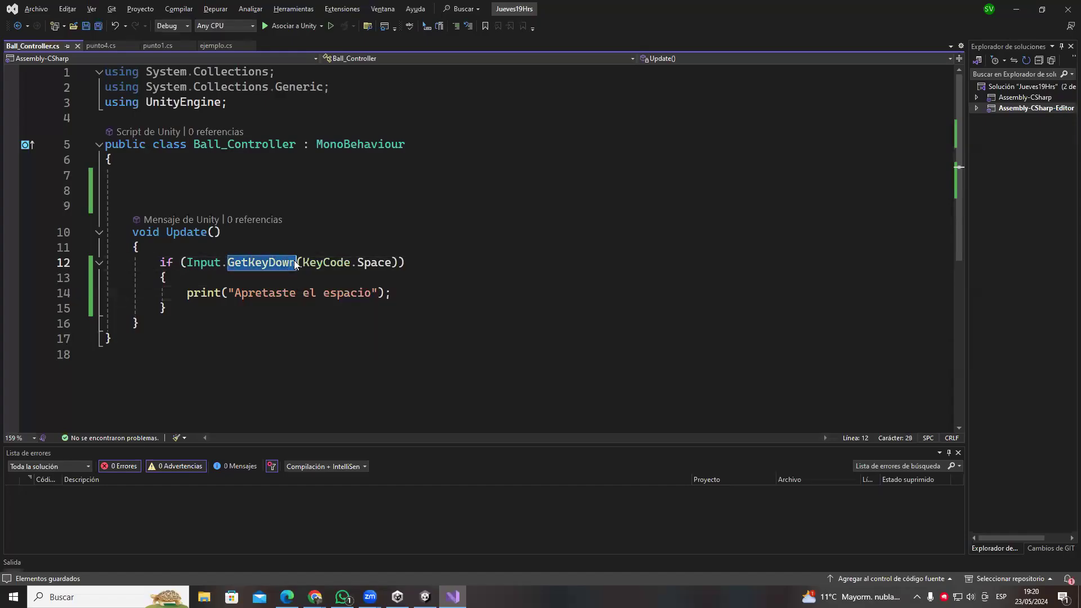
{"action": "left_click", "coordinate": [276, 263]}
{"action": "key", "text": "Delete"}
{"action": "key", "text": "Delete"}
{"action": "key", "text": "Delete"}
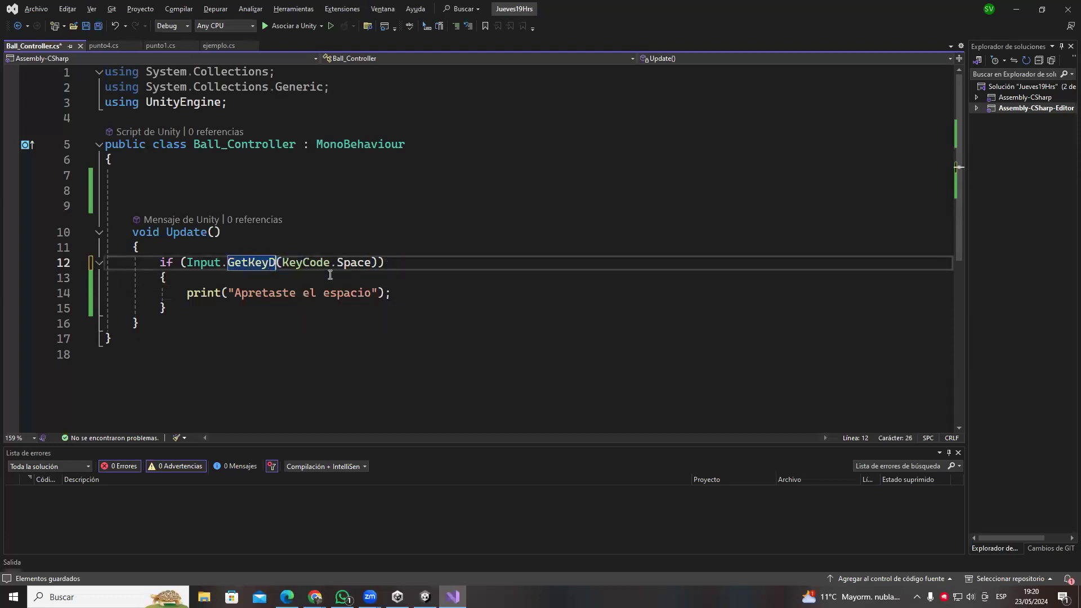
{"action": "key", "text": "BackSpace"}
{"action": "left_click", "coordinate": [348, 237]}
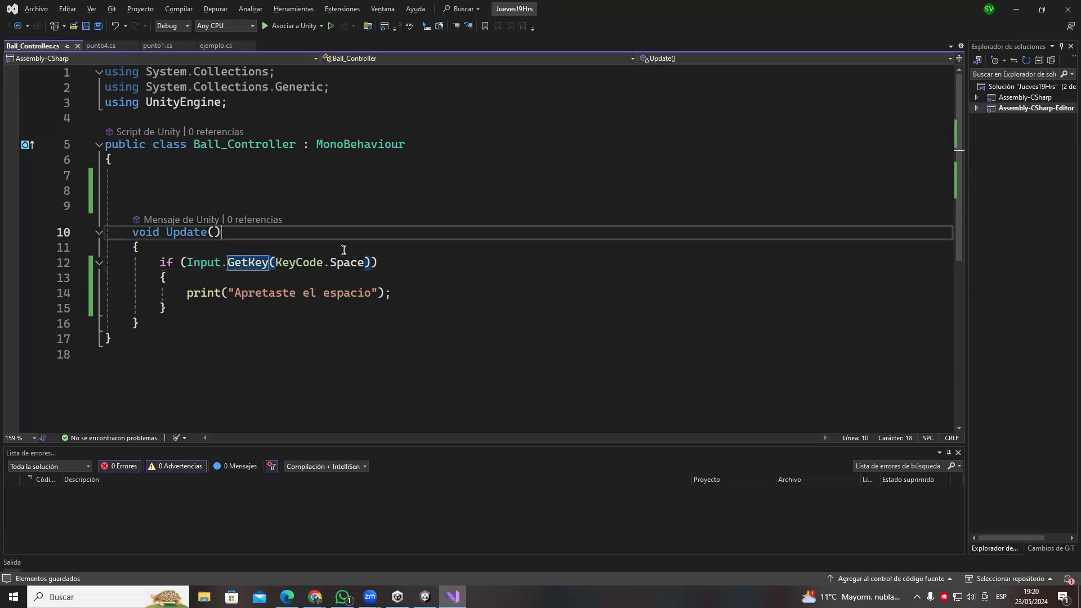
{"action": "double_click", "coordinate": [229, 265]}
{"action": "left_click", "coordinate": [284, 232]}
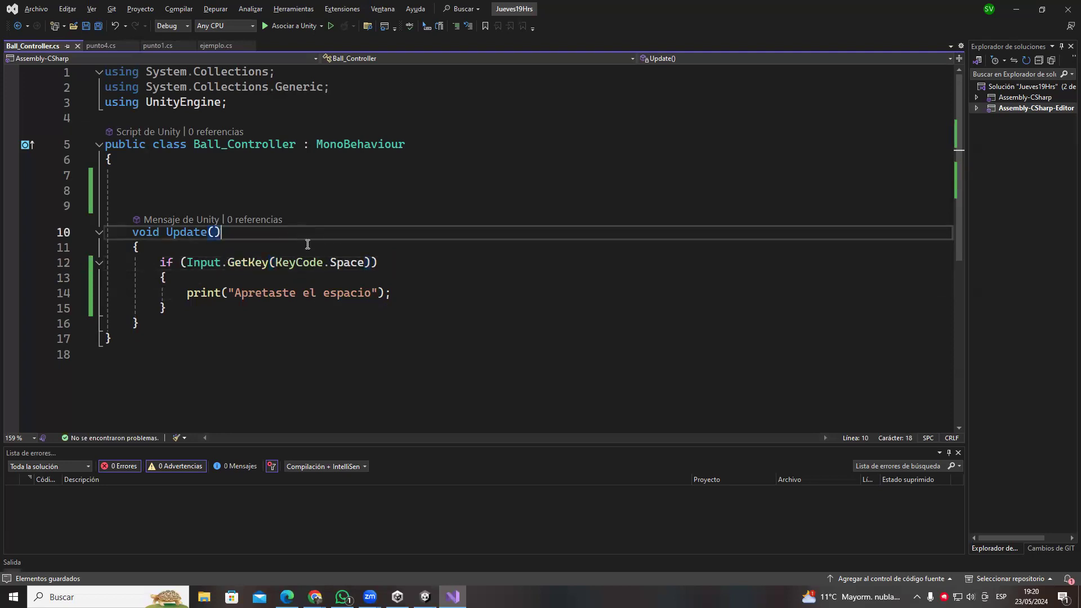
{"action": "left_click_drag", "start_coordinate": [228, 263], "coordinate": [252, 262]}
{"action": "key", "text": "alt+Tab"}
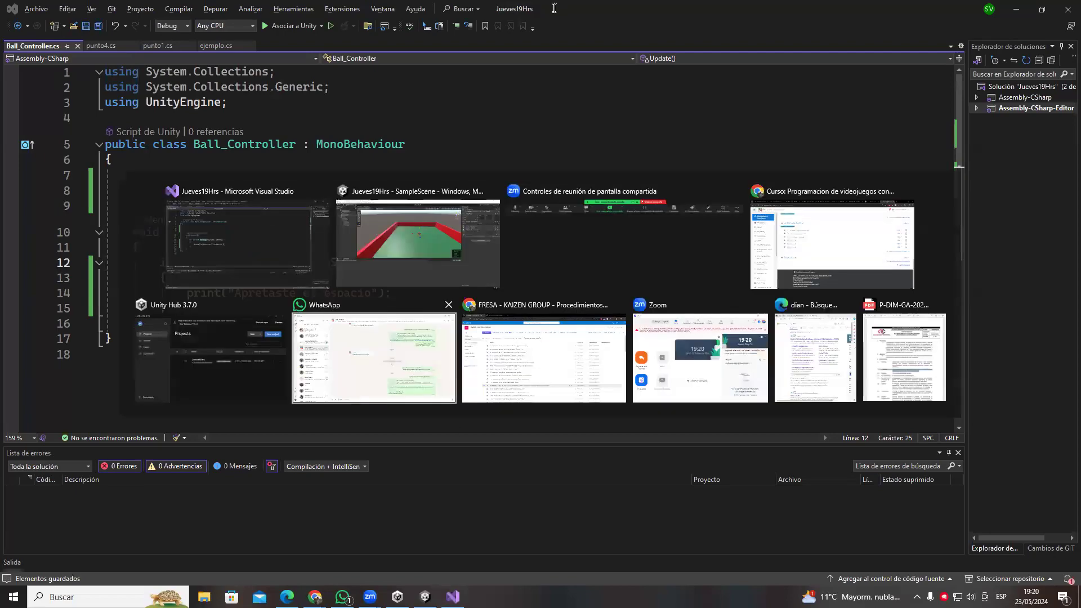
- Play the game holding Space, clearing the Console as GetKey floods it with messages, then stop
{"action": "left_click", "coordinate": [524, 32]}
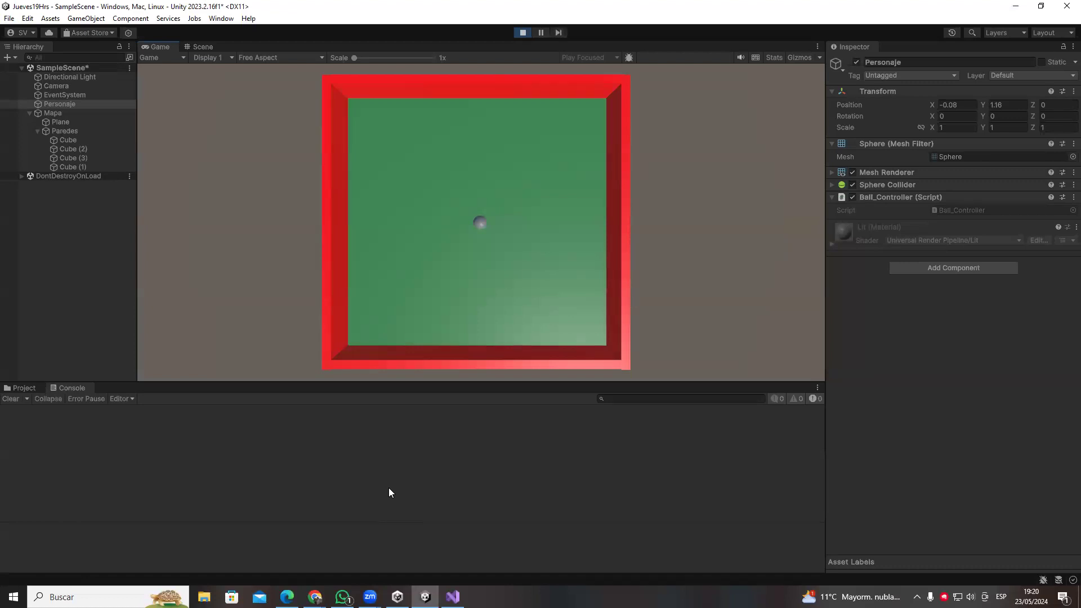
{"action": "key", "text": "space"}
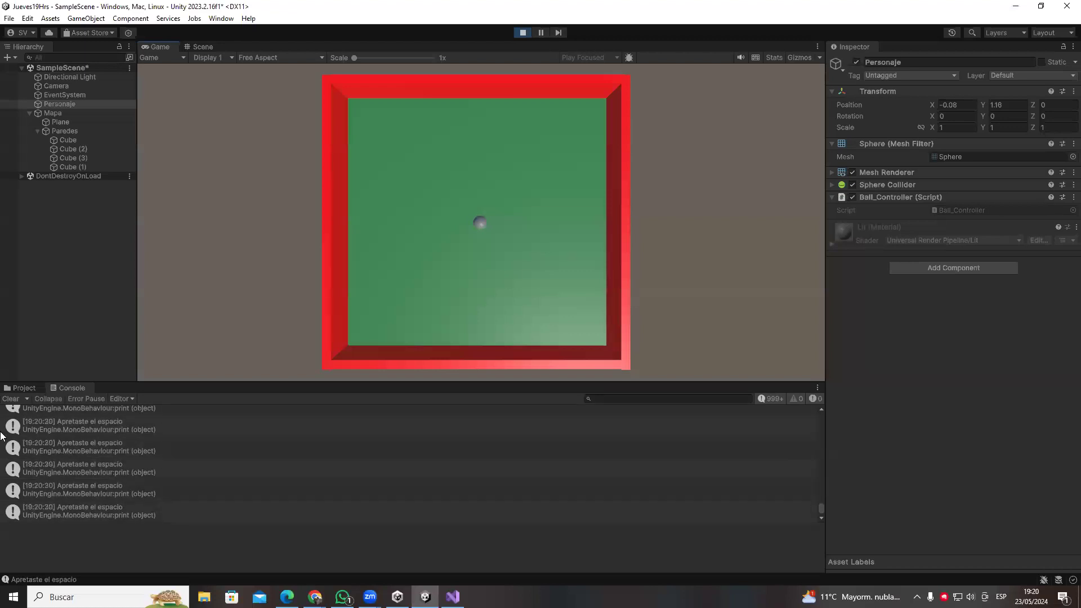
{"action": "left_click", "coordinate": [10, 399]}
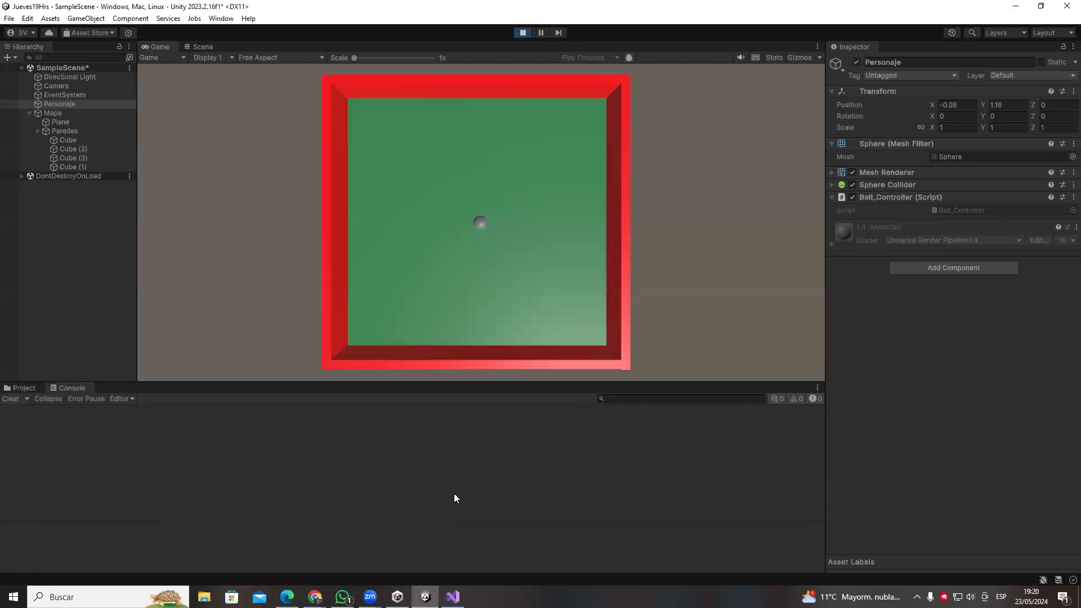
{"action": "key", "text": "space"}
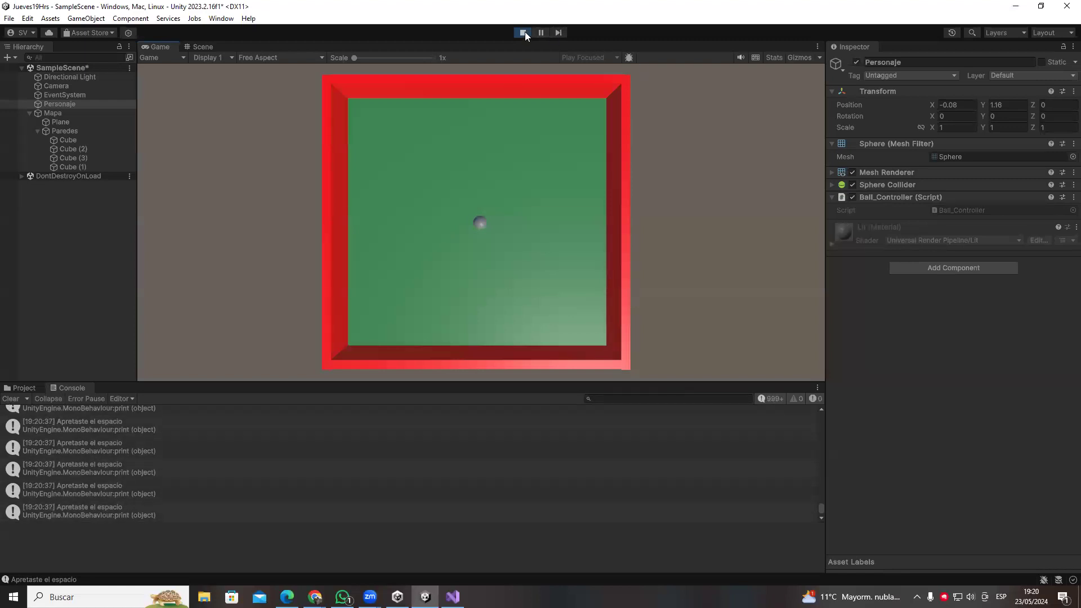
{"action": "left_click", "coordinate": [11, 398]}
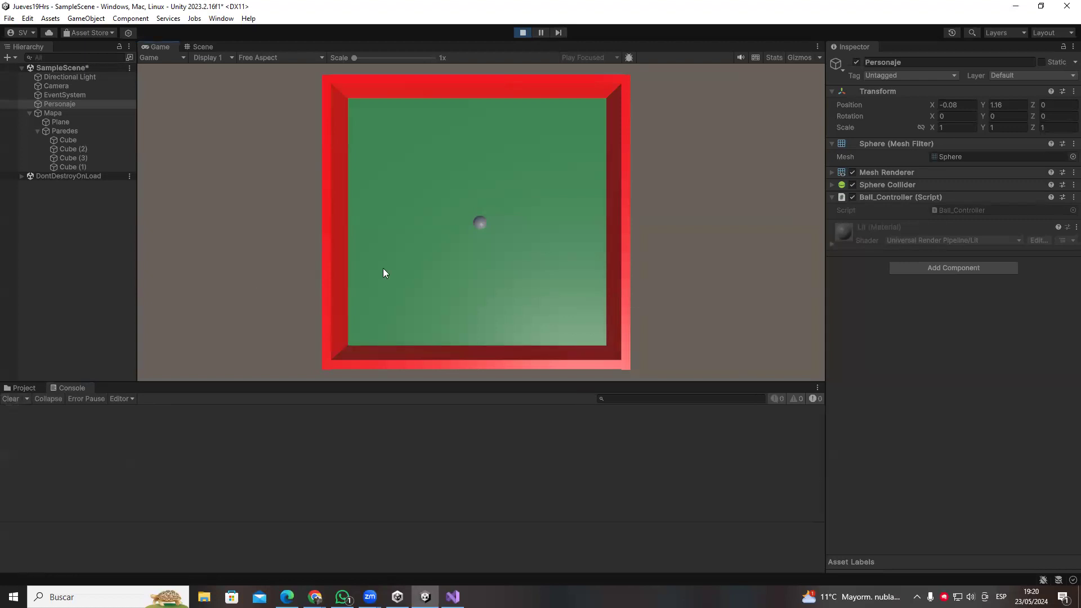
{"action": "key", "text": "space"}
{"action": "scroll", "coordinate": [204, 448], "scroll_direction": "up", "scroll_amount": 14}
{"action": "scroll", "coordinate": [195, 451], "scroll_direction": "up", "scroll_amount": 5}
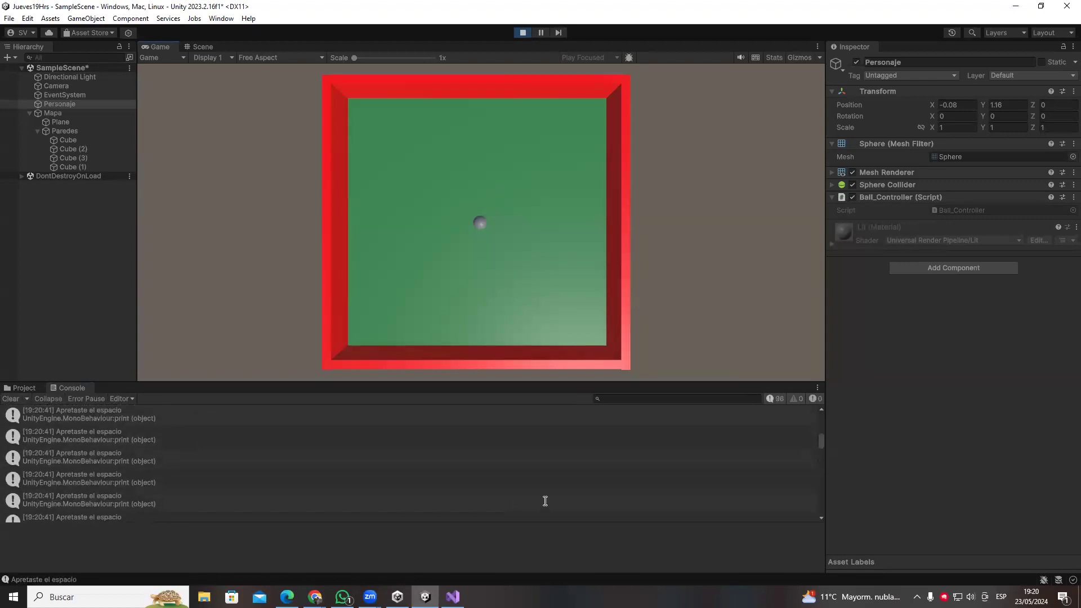
{"action": "left_click", "coordinate": [681, 439]}
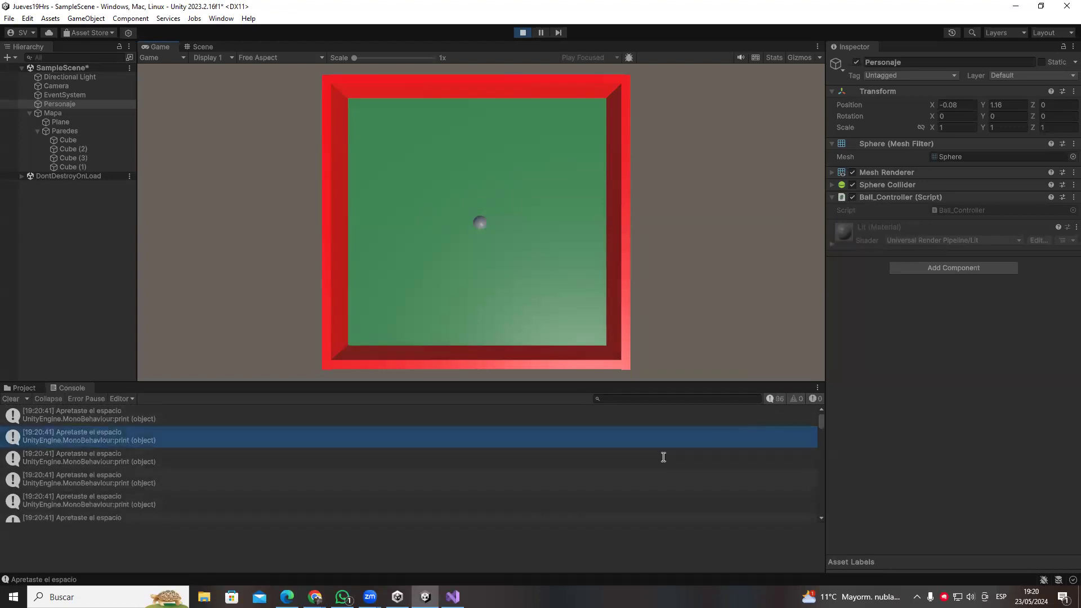
{"action": "scroll", "coordinate": [663, 454], "scroll_direction": "down", "scroll_amount": 10}
{"action": "scroll", "coordinate": [476, 474], "scroll_direction": "down", "scroll_amount": 8}
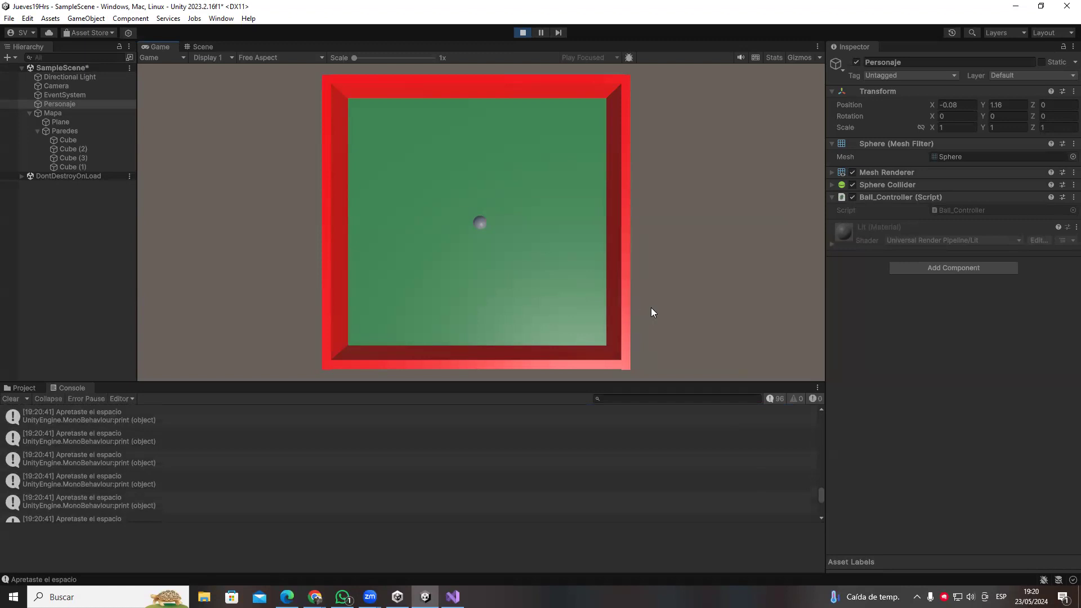
{"action": "key", "text": "space"}
{"action": "left_click", "coordinate": [522, 32]}
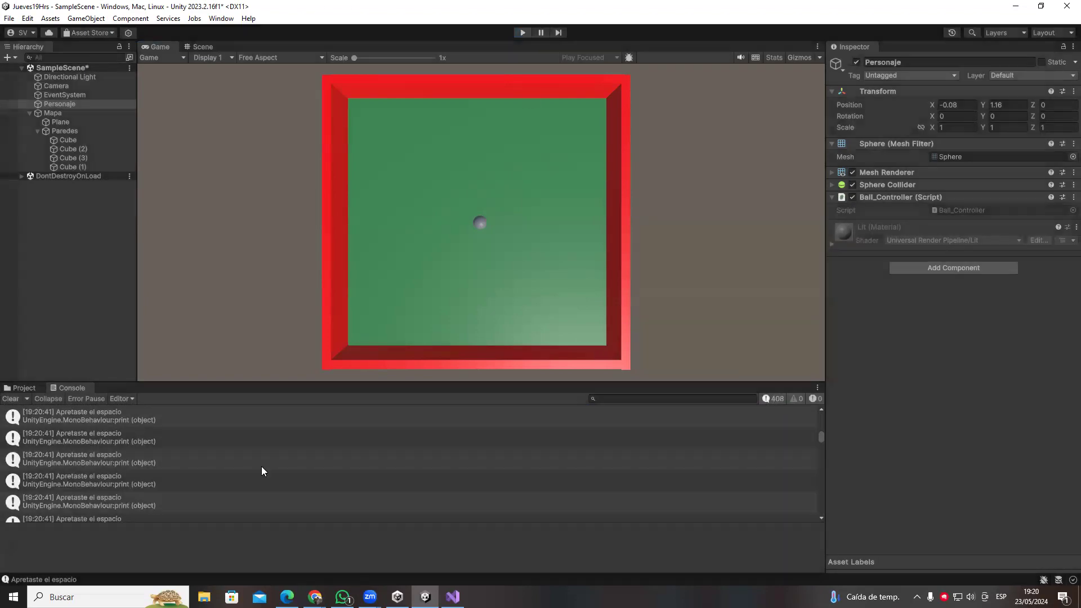
- Change the Space check to Input.GetKeyUp and save the script
{"action": "key", "text": "alt+Tab"}
{"action": "left_click_drag", "start_coordinate": [227, 262], "coordinate": [270, 270]}
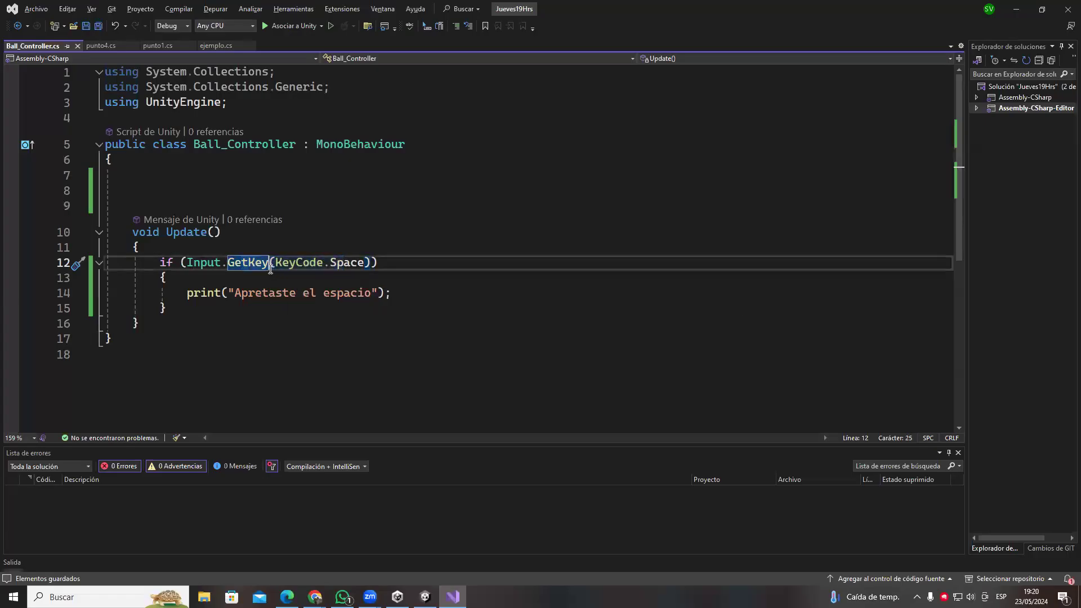
{"action": "type", "text": "Up"}
{"action": "left_click", "coordinate": [360, 359]}
{"action": "key", "text": "ctrl+s"}
{"action": "key", "text": "alt+Tab"}
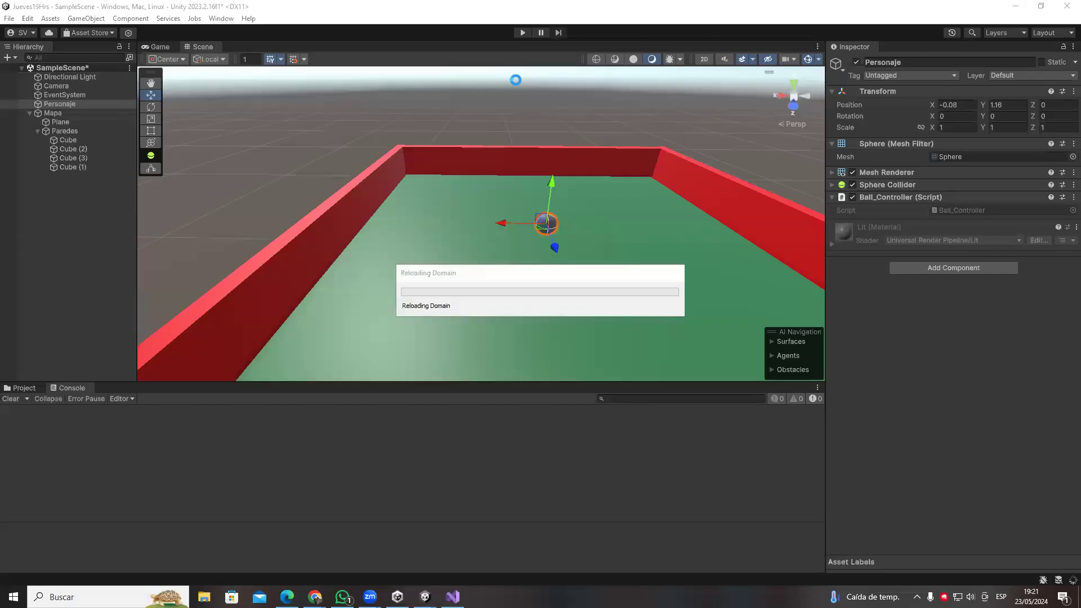
- Play the game, press Space twice getting one log per press, then stop
{"action": "left_click", "coordinate": [523, 32]}
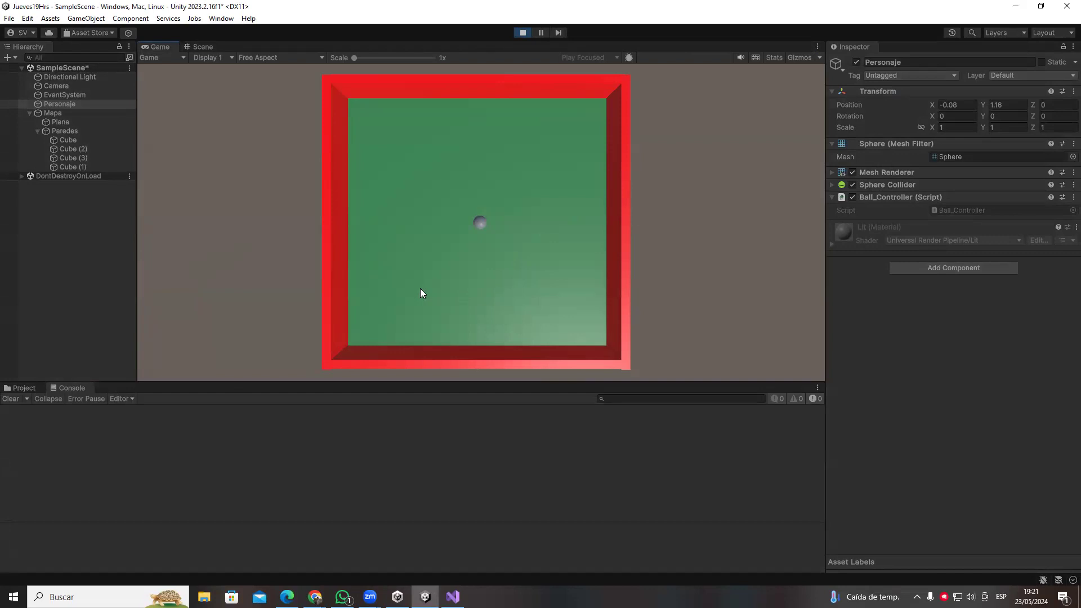
{"action": "key", "text": "space"}
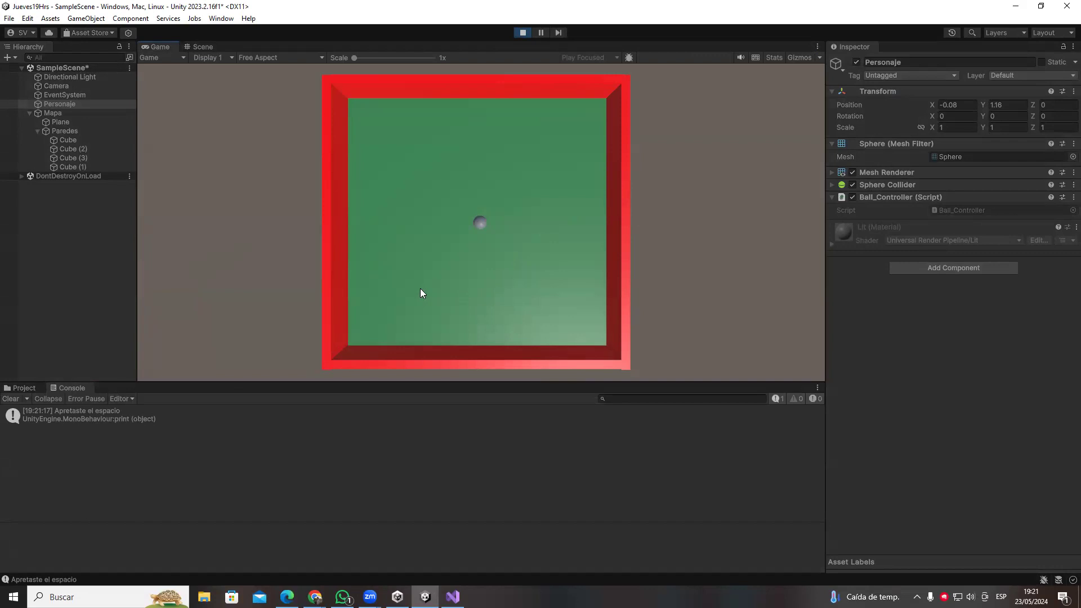
{"action": "key", "text": "space"}
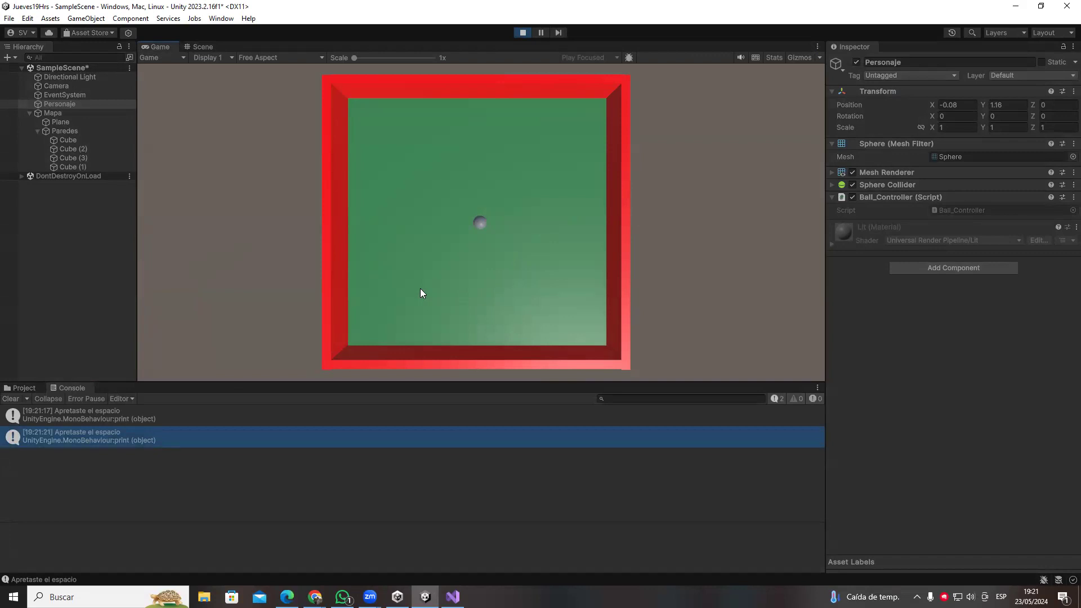
{"action": "left_click", "coordinate": [523, 33]}
- Replace GetKeyUp with GetKeyDown in the Space check and save
{"action": "key", "text": "alt+Tab"}
{"action": "left_click_drag", "start_coordinate": [142, 261], "coordinate": [304, 313]}
{"action": "left_click", "coordinate": [304, 313]}
{"action": "left_click_drag", "start_coordinate": [159, 261], "coordinate": [248, 314]}
{"action": "left_click", "coordinate": [246, 317]}
{"action": "left_click_drag", "start_coordinate": [160, 264], "coordinate": [196, 308]}
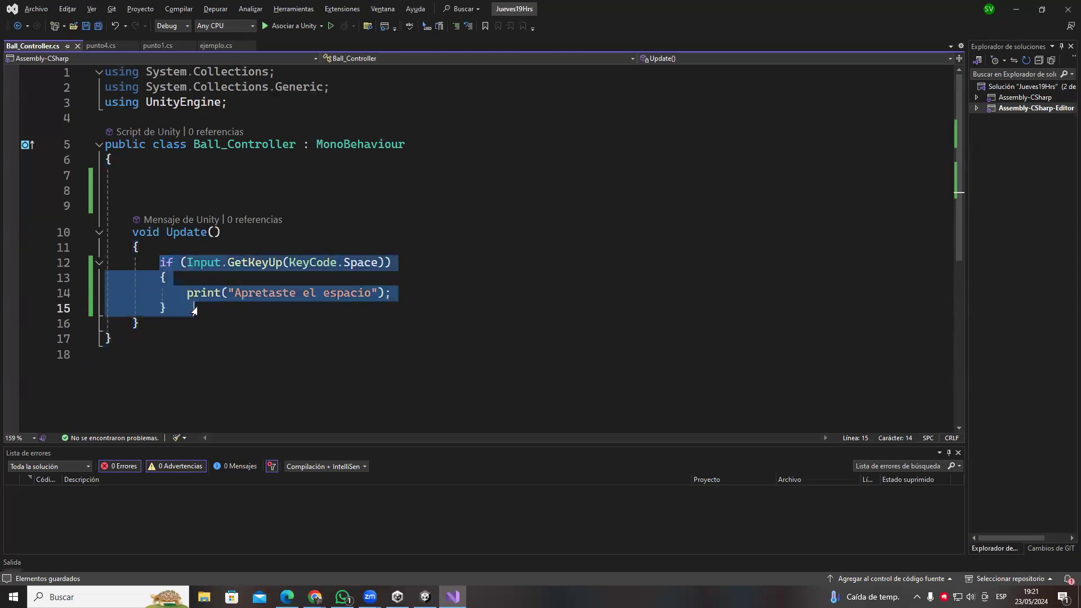
{"action": "left_click", "coordinate": [255, 262]}
{"action": "key", "text": "BackSpace"}
{"action": "key", "text": "BackSpace"}
{"action": "type", "text": "Down"}
{"action": "left_click", "coordinate": [388, 232]}
{"action": "key", "text": "ctrl+s"}
- Delete Down so line 12 reads Input.GetKey(KeyCode.Space)
{"action": "left_click_drag", "start_coordinate": [269, 263], "coordinate": [296, 262]}
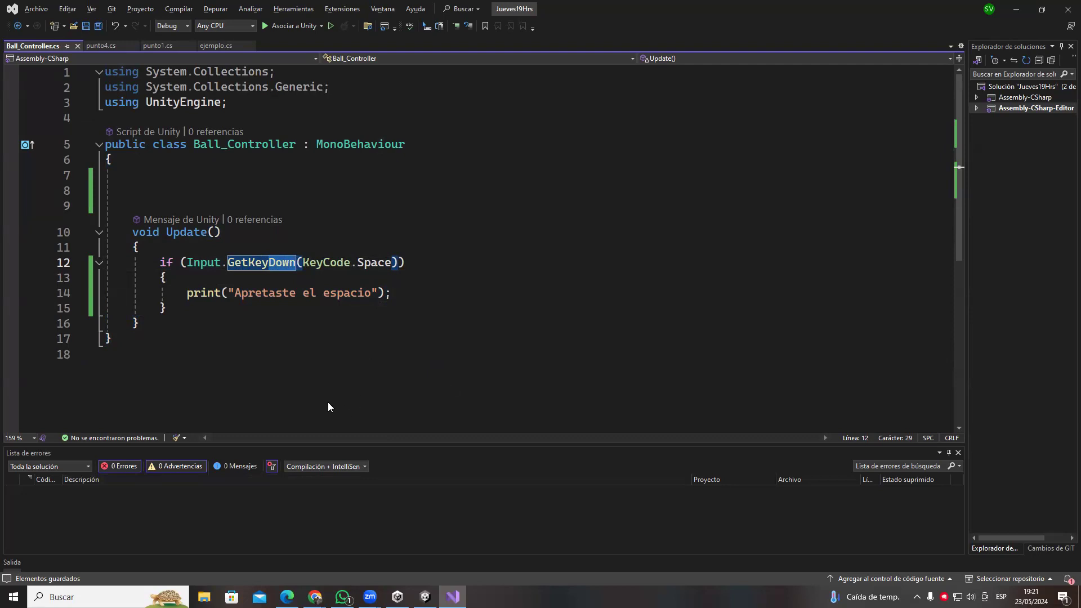
{"action": "left_click", "coordinate": [292, 338]}
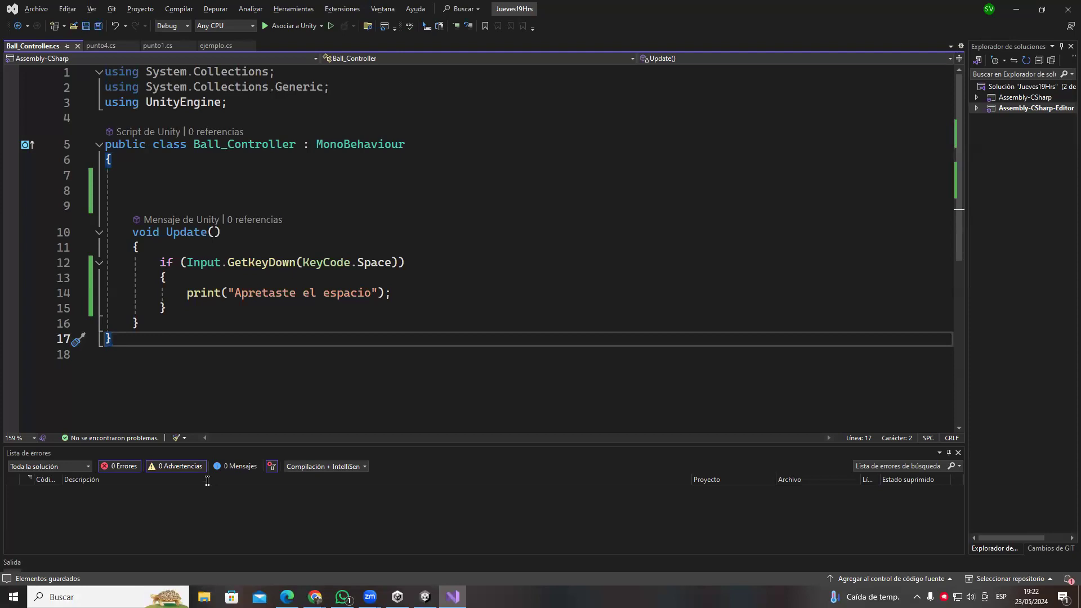
{"action": "left_click", "coordinate": [271, 264]}
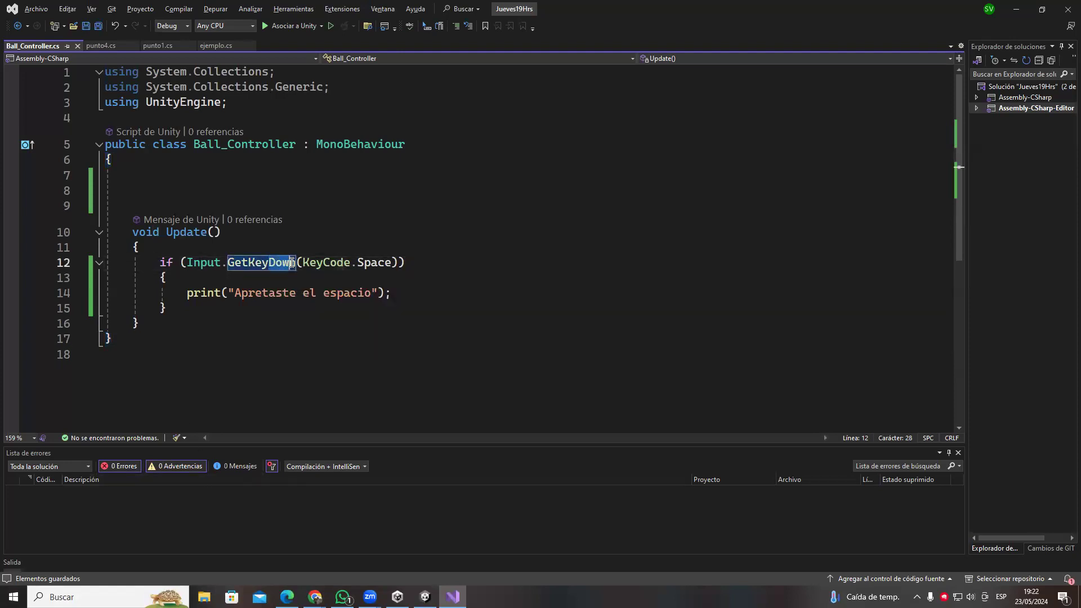
{"action": "key", "text": "Delete"}
{"action": "key", "text": "Delete"}
{"action": "key", "text": "Delete"}
{"action": "key", "text": "Delete"}
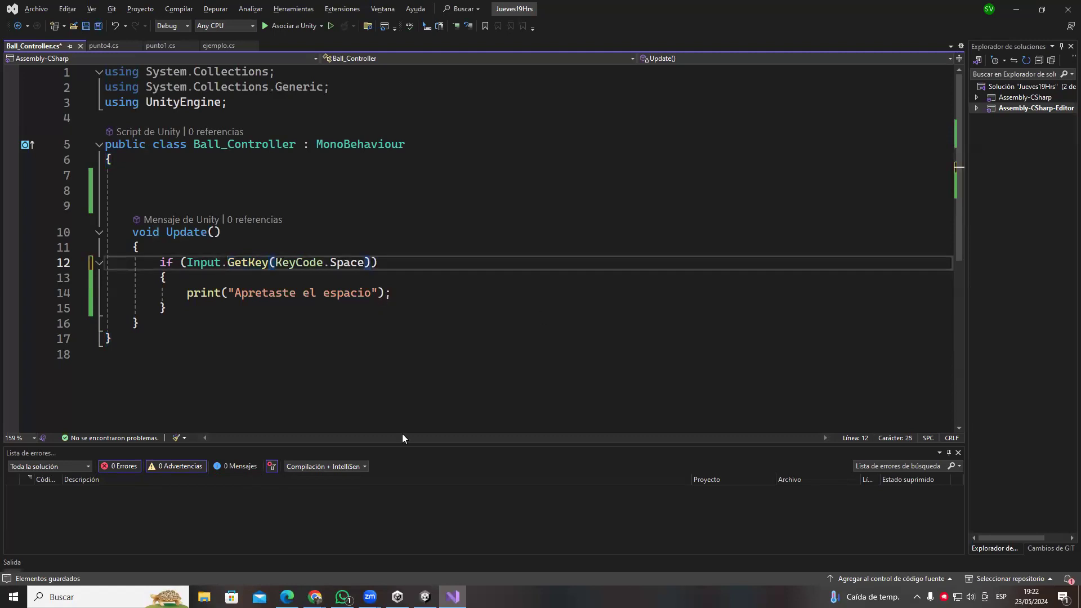
{"action": "left_click", "coordinate": [255, 342]}
{"action": "double_click", "coordinate": [237, 264]}
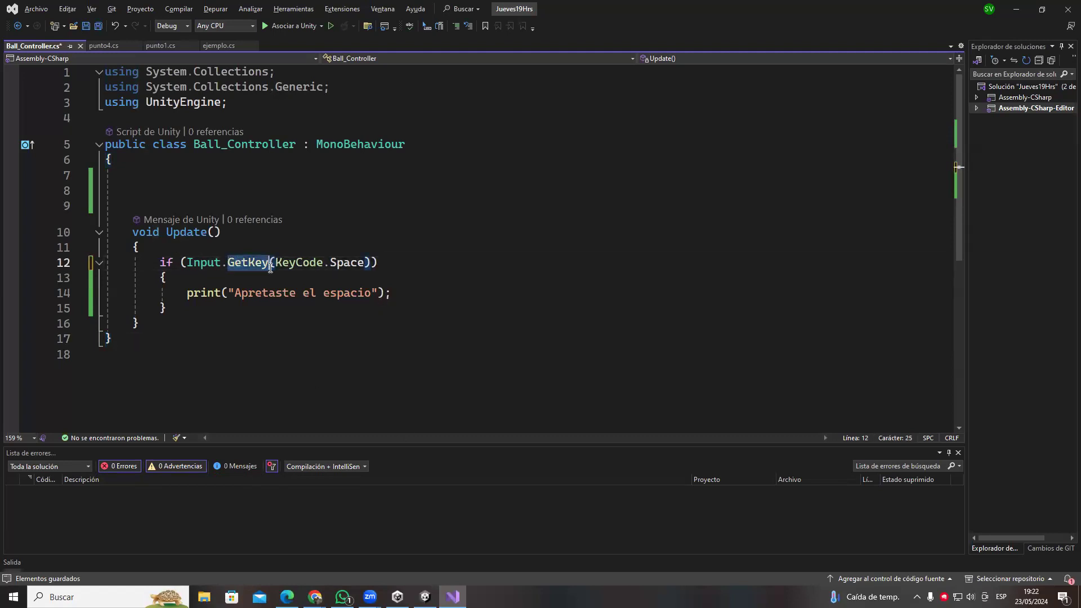
{"action": "left_click_drag", "start_coordinate": [181, 293], "coordinate": [446, 285]}
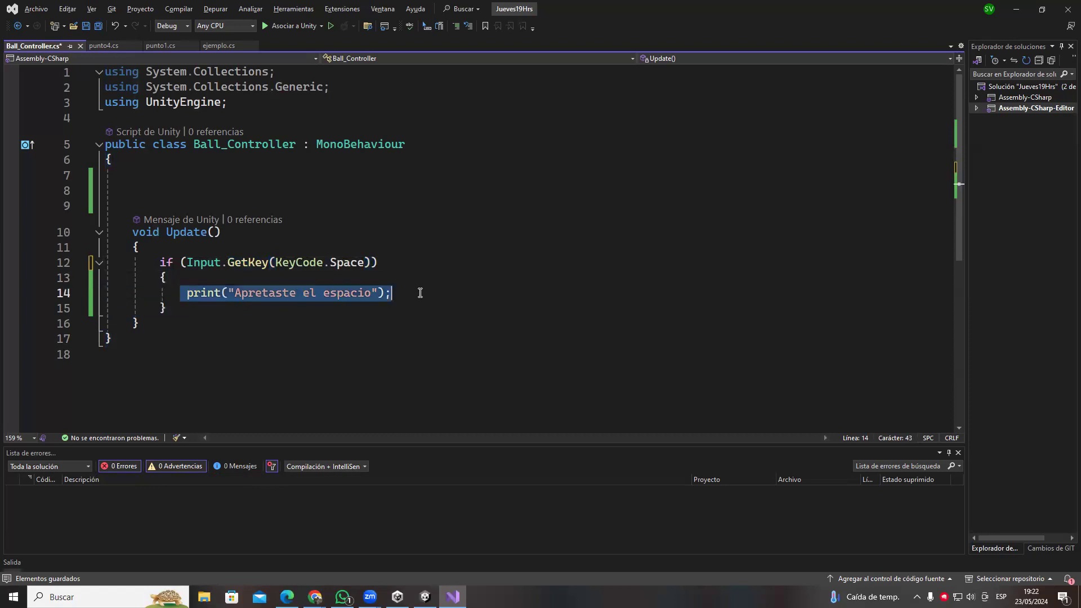
{"action": "left_click", "coordinate": [176, 370]}
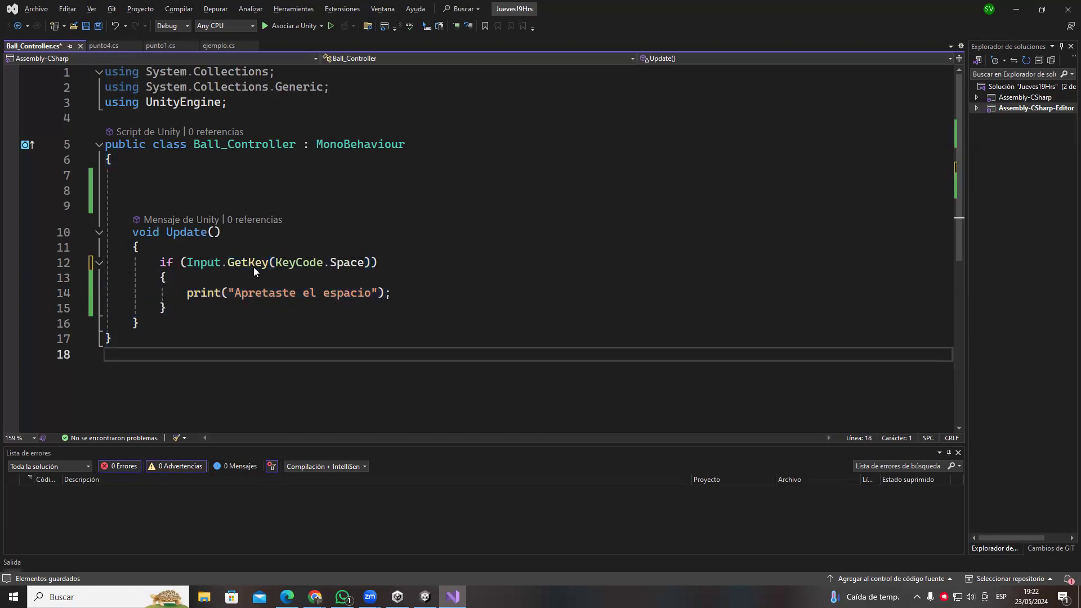
{"action": "double_click", "coordinate": [268, 263]}
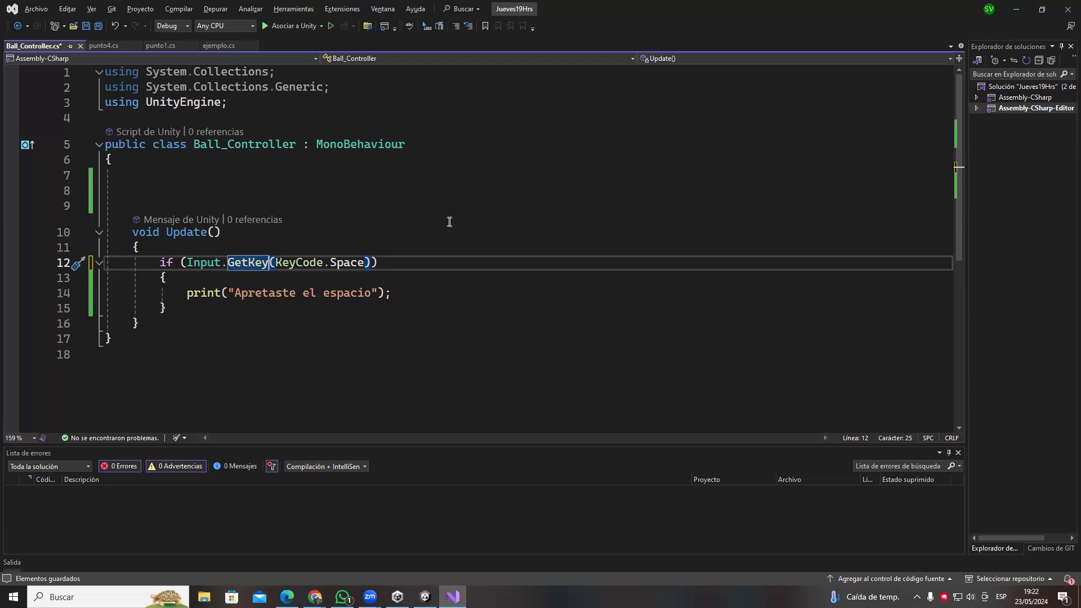
{"action": "left_click_drag", "start_coordinate": [151, 261], "coordinate": [195, 309]}
{"action": "left_click_drag", "start_coordinate": [159, 263], "coordinate": [180, 311]}
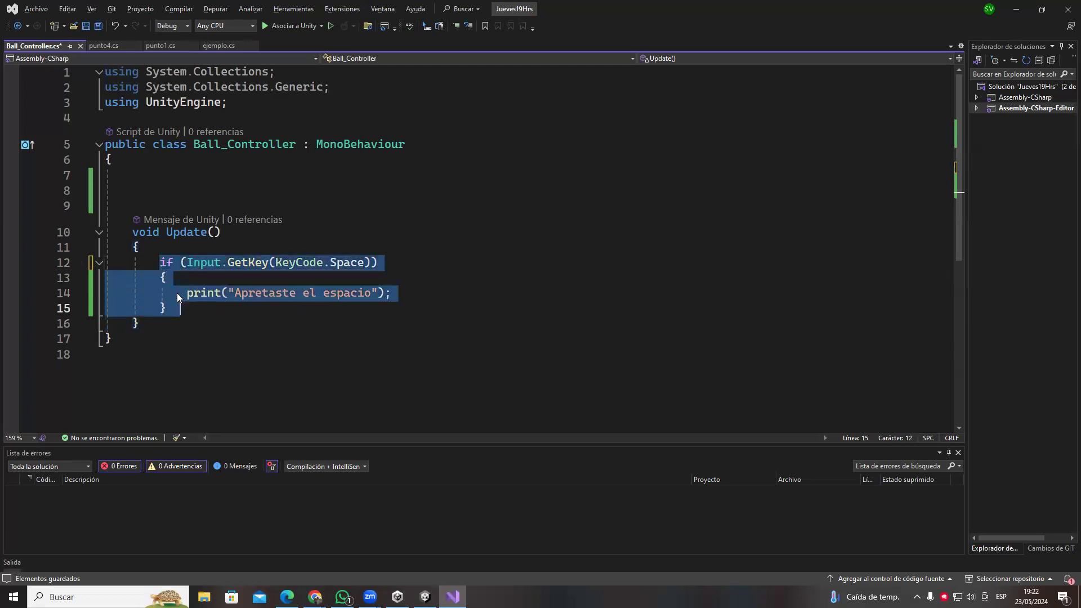
- Orbit and zoom the Scene view around the arena and the Personaje ball to find a good angle
{"action": "key", "text": "alt+Tab"}
{"action": "right_click_drag", "start_coordinate": [461, 275], "coordinate": [507, 273]}
{"action": "scroll", "coordinate": [507, 273], "scroll_direction": "down", "scroll_amount": 10}
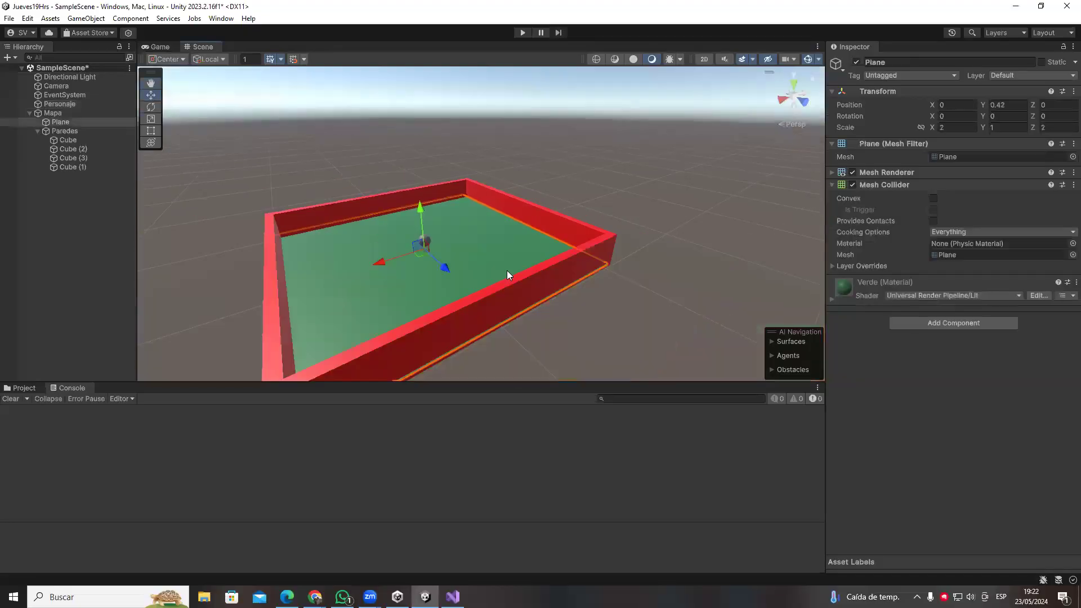
{"action": "scroll", "coordinate": [492, 273], "scroll_direction": "up", "scroll_amount": 3}
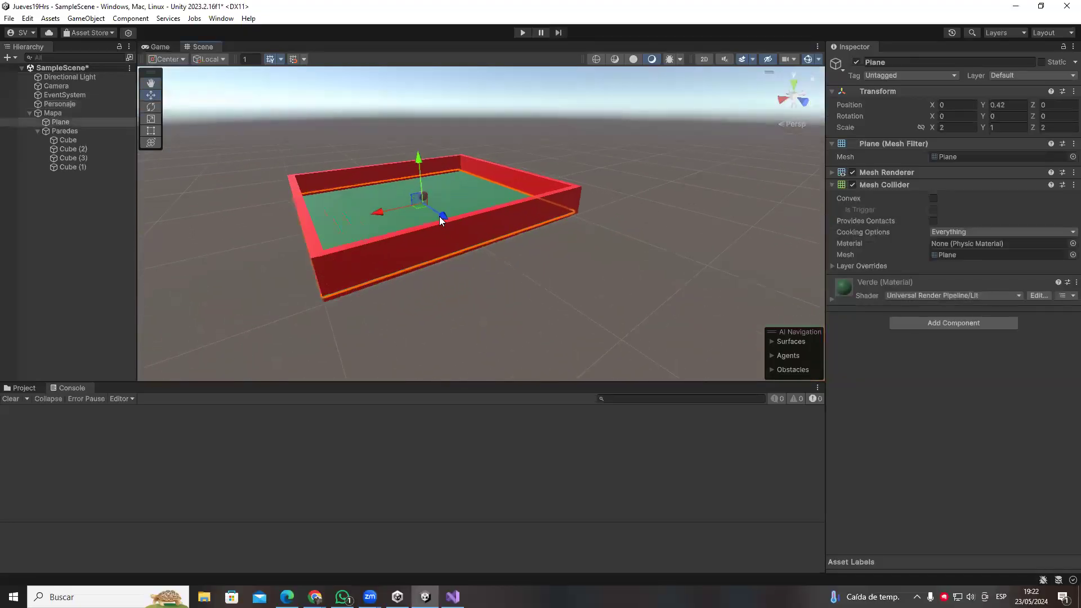
{"action": "right_click_drag", "start_coordinate": [439, 217], "coordinate": [482, 257]}
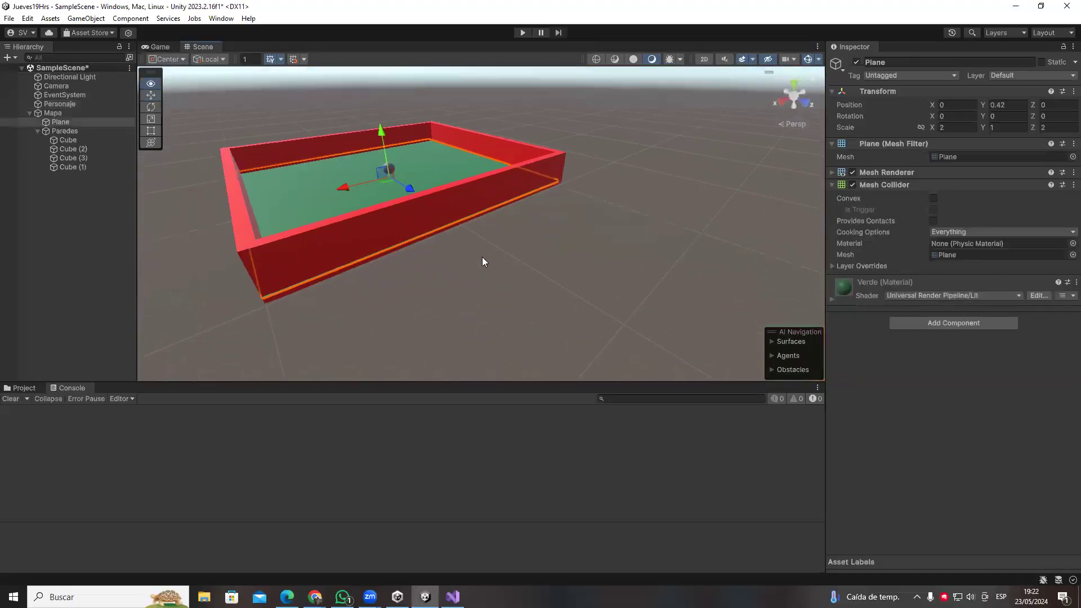
{"action": "middle_click_drag", "start_coordinate": [482, 257], "coordinate": [547, 355]}
{"action": "scroll", "coordinate": [470, 280], "scroll_direction": "up", "scroll_amount": 3}
{"action": "middle_click_drag", "start_coordinate": [487, 249], "coordinate": [506, 240]}
{"action": "scroll", "coordinate": [478, 242], "scroll_direction": "up", "scroll_amount": 4}
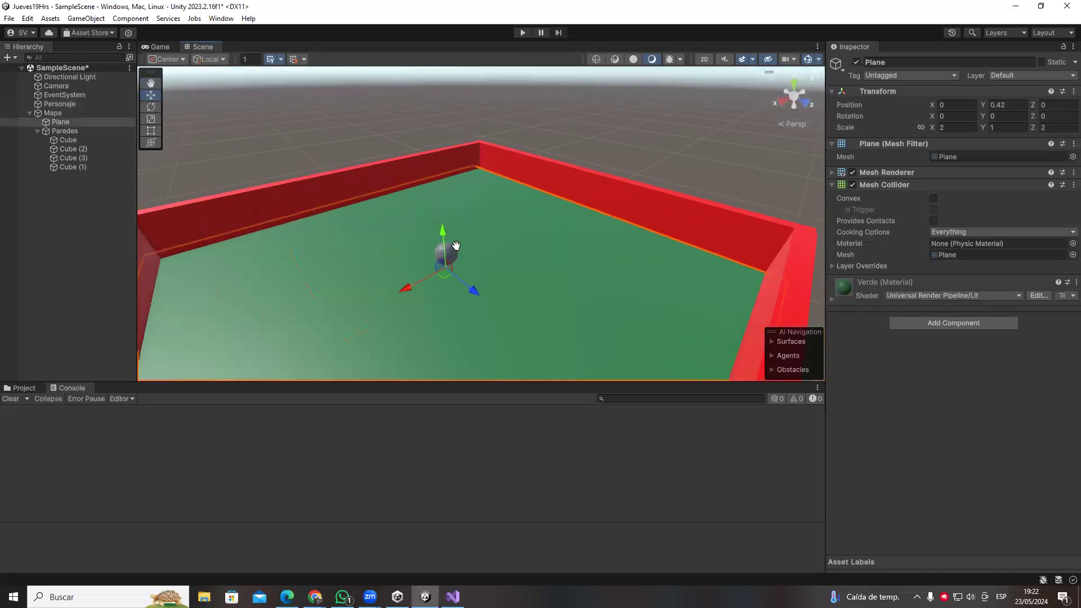
{"action": "right_click_drag", "start_coordinate": [456, 243], "coordinate": [580, 210]}
{"action": "middle_click_drag", "start_coordinate": [625, 167], "coordinate": [716, 107]}
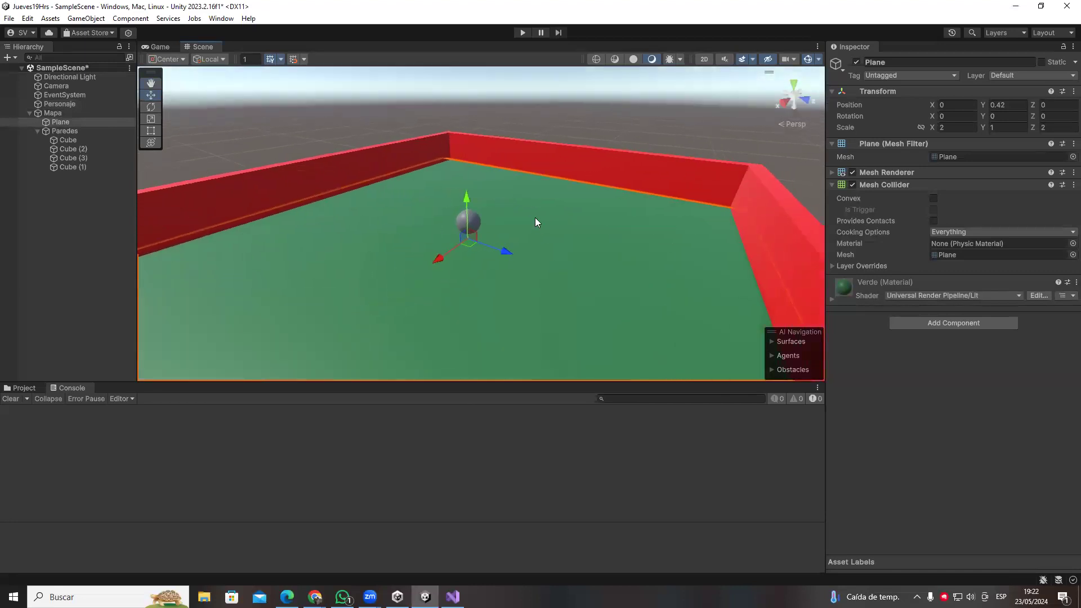
{"action": "left_click", "coordinate": [536, 221]}
{"action": "left_click", "coordinate": [544, 242]}
{"action": "left_click", "coordinate": [18, 188]}
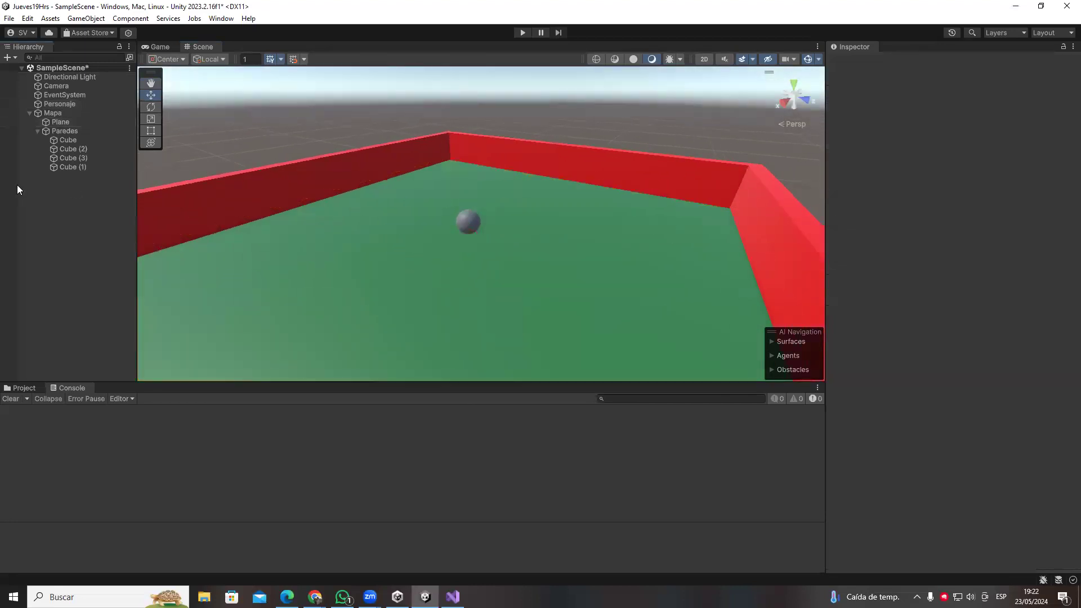
{"action": "left_click", "coordinate": [37, 130]}
{"action": "left_click", "coordinate": [33, 114]}
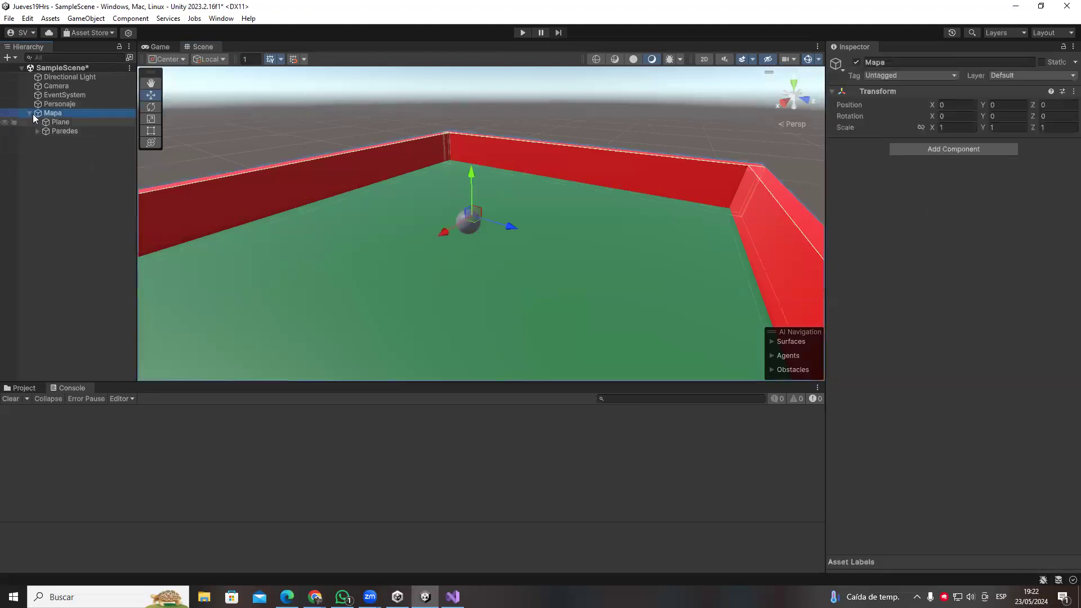
{"action": "left_click", "coordinate": [721, 295]}
{"action": "left_click_drag", "start_coordinate": [555, 266], "coordinate": [484, 242], "text": "alt"}
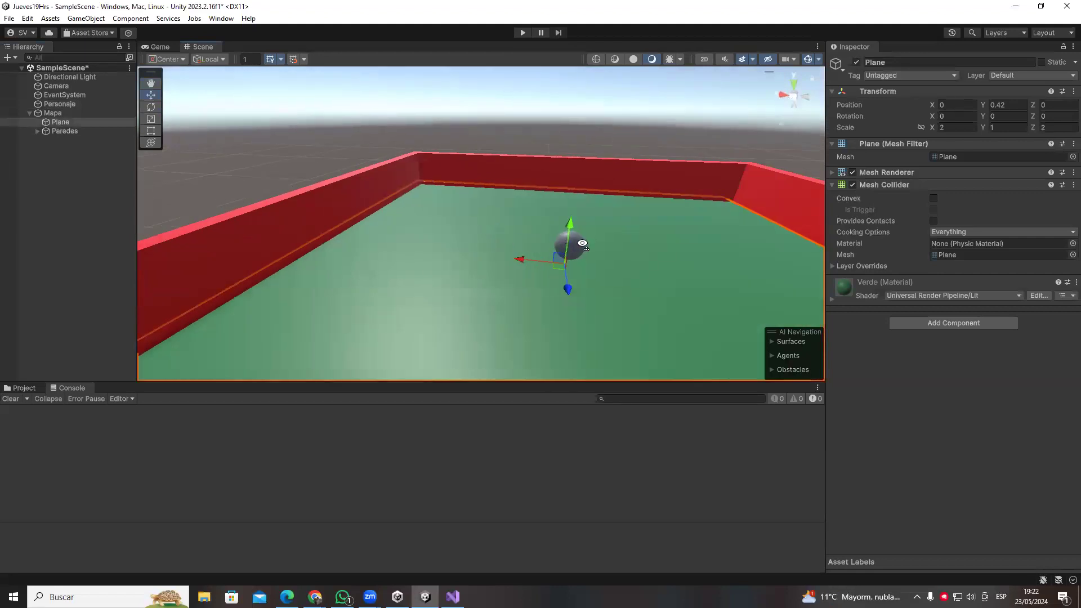
{"action": "left_click", "coordinate": [570, 246]}
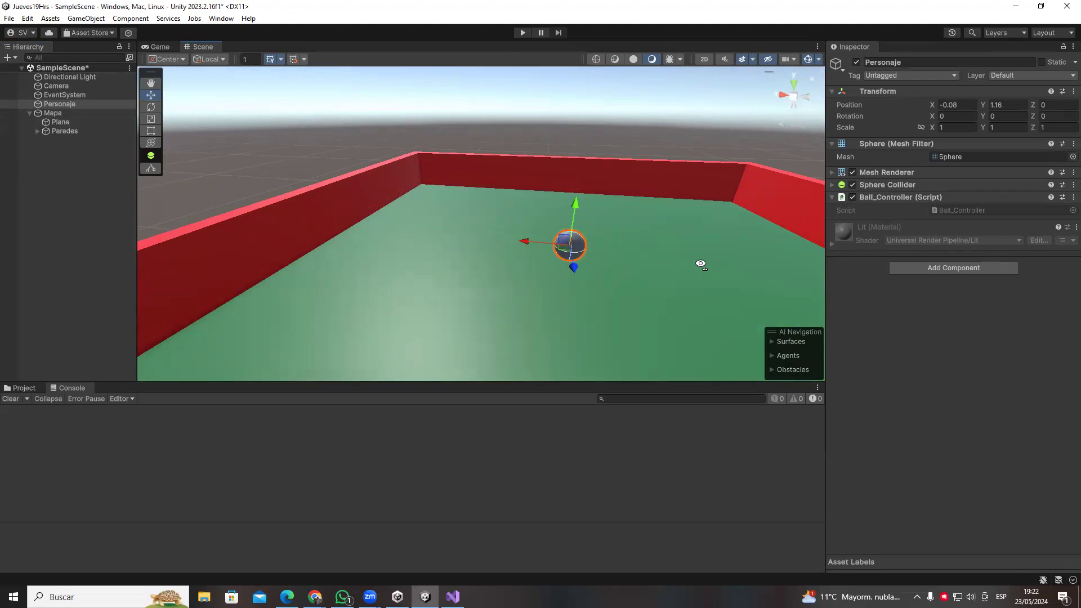
{"action": "left_click_drag", "start_coordinate": [526, 269], "coordinate": [529, 259], "text": "alt"}
{"action": "mouse_move", "coordinate": [562, 263]}
{"action": "right_mouse_down"}
{"action": "mouse_move", "coordinate": [574, 265]}
{"action": "mouse_move", "coordinate": [558, 266]}
{"action": "right_mouse_up"}
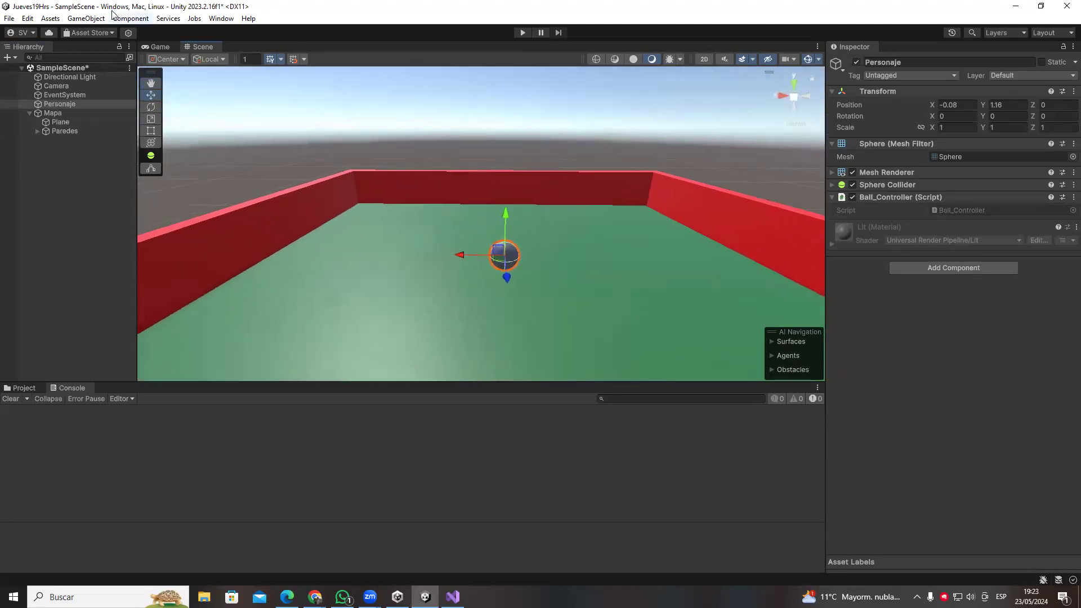
- Align the Camera with the Scene view and preview the angled arena in the Game view
{"action": "left_click", "coordinate": [158, 49]}
{"action": "left_click", "coordinate": [214, 48]}
{"action": "left_click_drag", "start_coordinate": [670, 237], "coordinate": [664, 226], "text": "alt"}
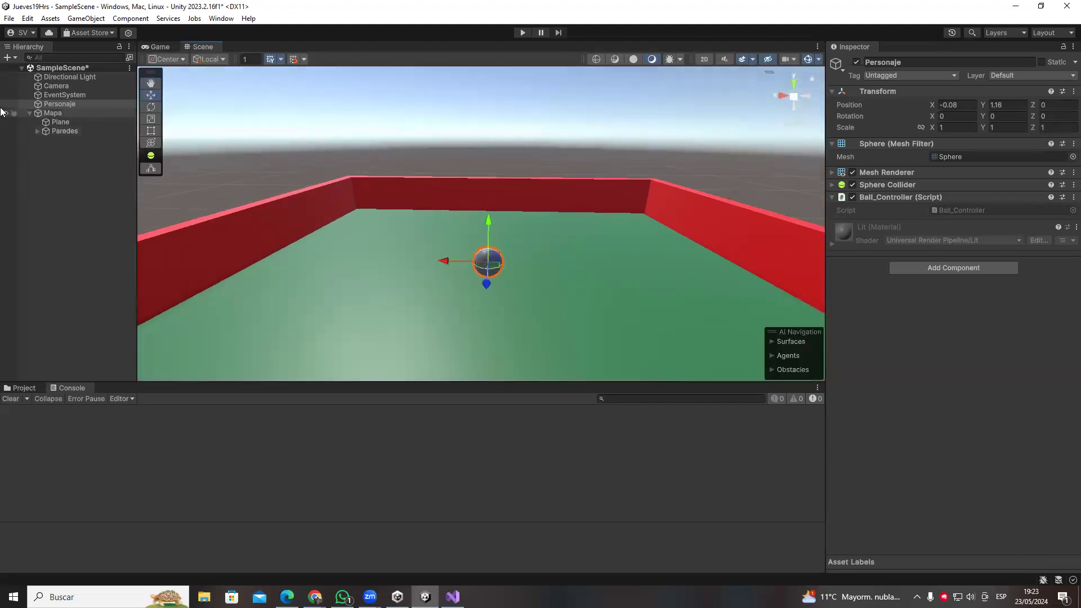
{"action": "right_click", "coordinate": [57, 86]}
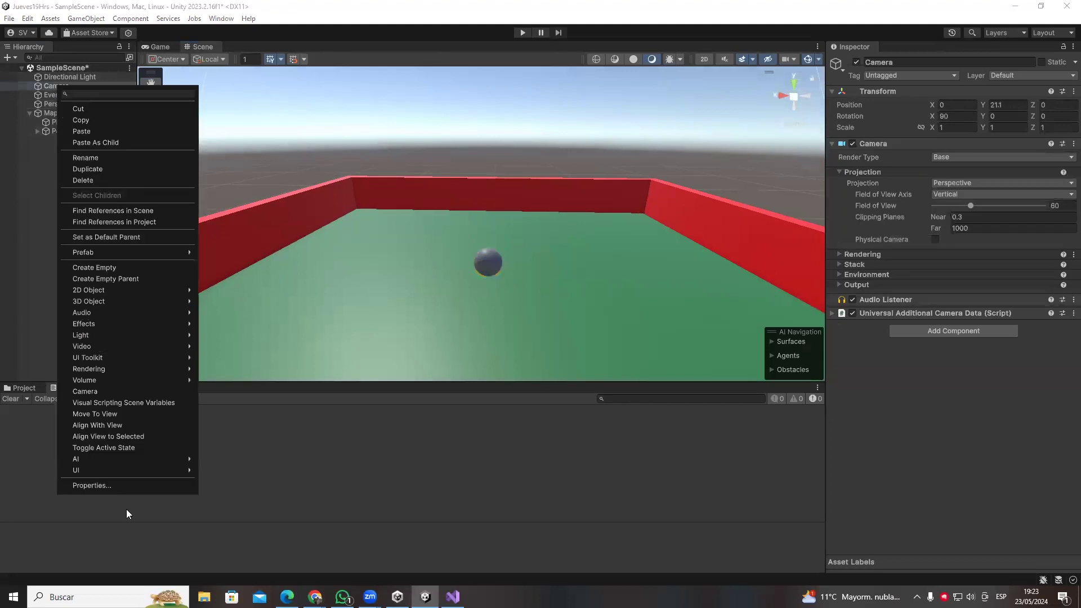
{"action": "left_click", "coordinate": [118, 425]}
{"action": "left_click", "coordinate": [158, 48]}
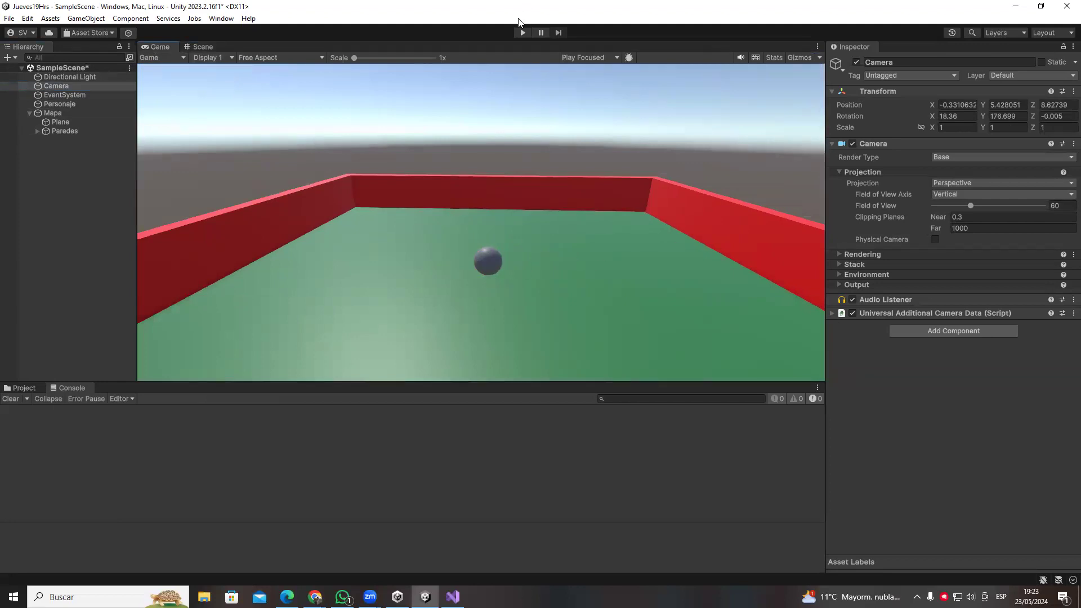
- Select the print statement on line 14 in Visual Studio
{"action": "key", "text": "alt+Tab"}
{"action": "left_click", "coordinate": [190, 250]}
{"action": "left_click_drag", "start_coordinate": [187, 293], "coordinate": [394, 294]}
- Replace the print line with transform, correcting the mistaken TransparencySortMode completion
{"action": "key", "text": "Delete"}
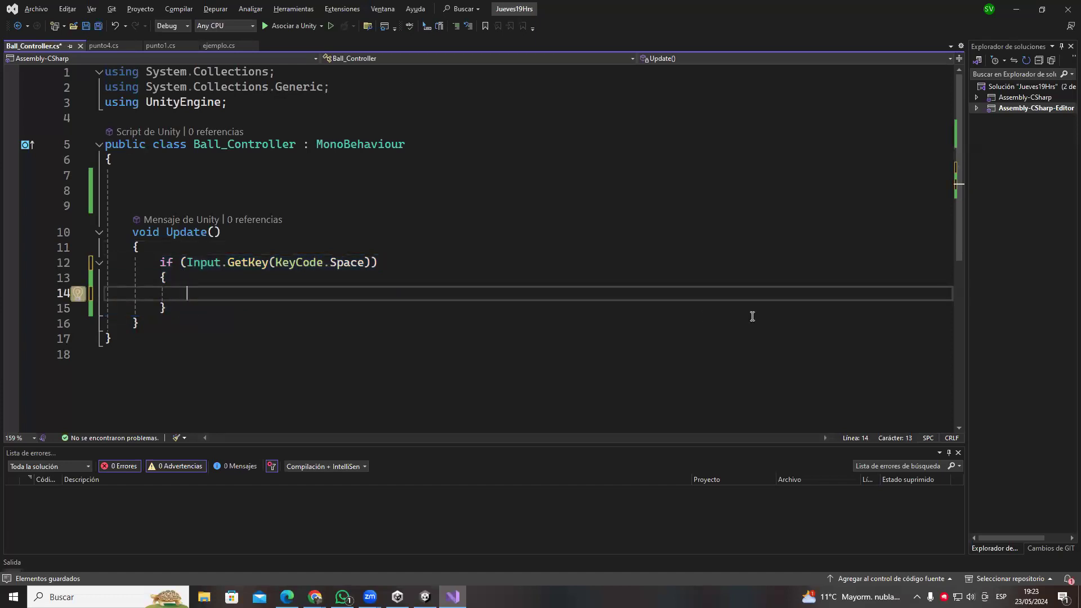
{"action": "type", "text": "TransparencySortMode"}
{"action": "key", "text": "BackSpace"}
{"action": "key", "text": "BackSpace"}
{"action": "key", "text": "BackSpace"}
{"action": "key", "text": "BackSpace"}
{"action": "key", "text": "BackSpace"}
{"action": "key", "text": "BackSpace"}
{"action": "key", "text": "BackSpace"}
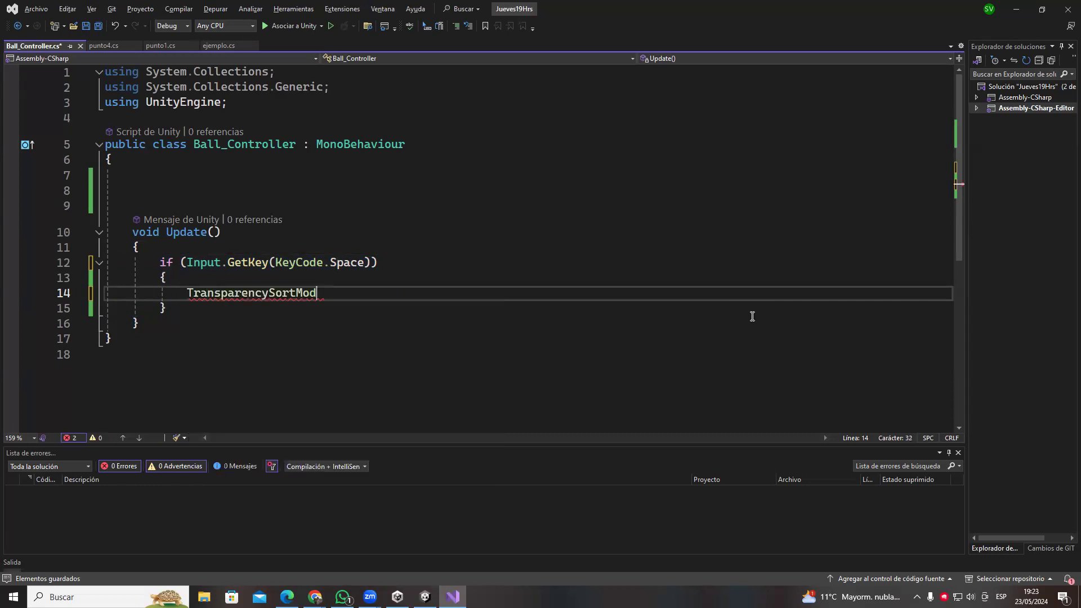
{"action": "key", "text": "BackSpace"}
{"action": "key", "text": "BackSpace"}
{"action": "key", "text": "BackSpace"}
{"action": "key", "text": "BackSpace"}
{"action": "key", "text": "BackSpace"}
{"action": "key", "text": "BackSpace"}
{"action": "key", "text": "BackSpace"}
{"action": "key", "text": "BackSpace"}
{"action": "key", "text": "BackSpace"}
{"action": "key", "text": "BackSpace"}
{"action": "key", "text": "BackSpace"}
{"action": "key", "text": "BackSpace"}
{"action": "key", "text": "BackSpace"}
{"action": "type", "text": "transform"}
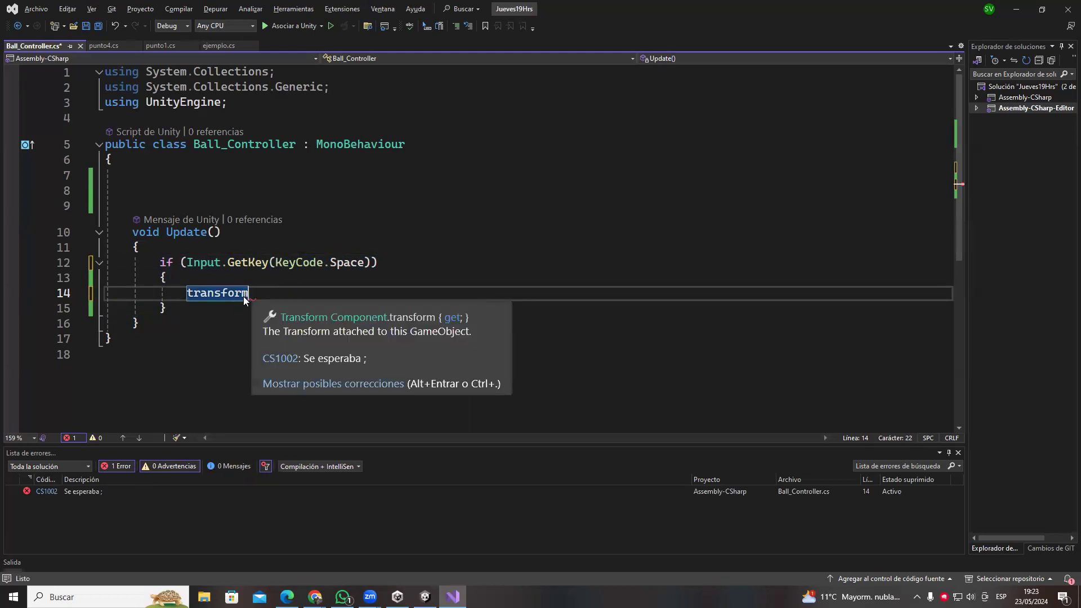
{"action": "key", "text": "alt+Tab"}
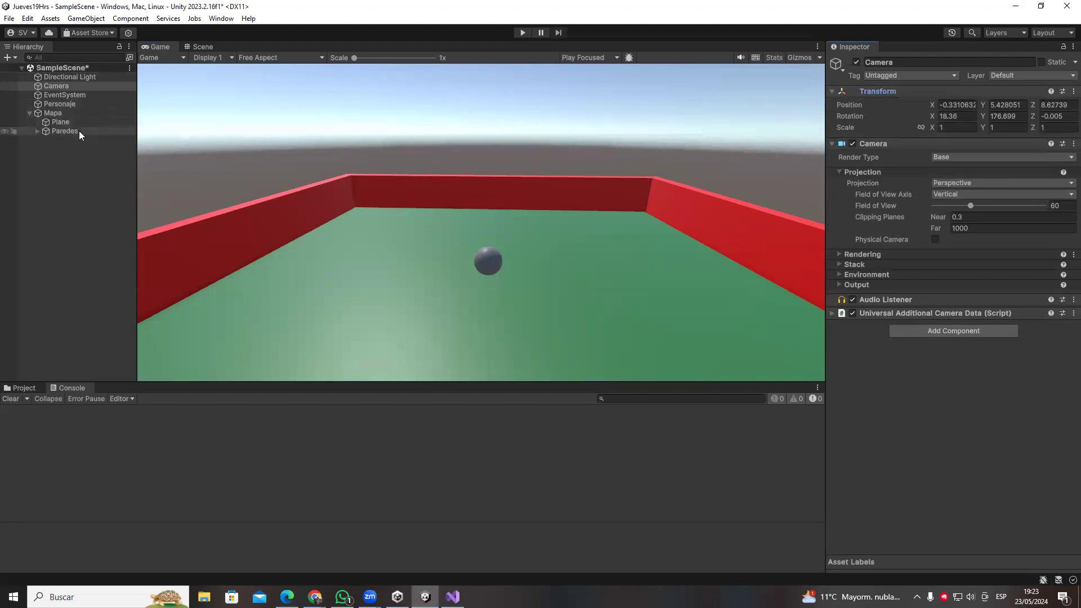
- Select the Personaje ball and try nudging its position and rotation, undoing each change
{"action": "left_click", "coordinate": [62, 104]}
{"action": "left_click", "coordinate": [919, 91]}
{"action": "left_click", "coordinate": [862, 91]}
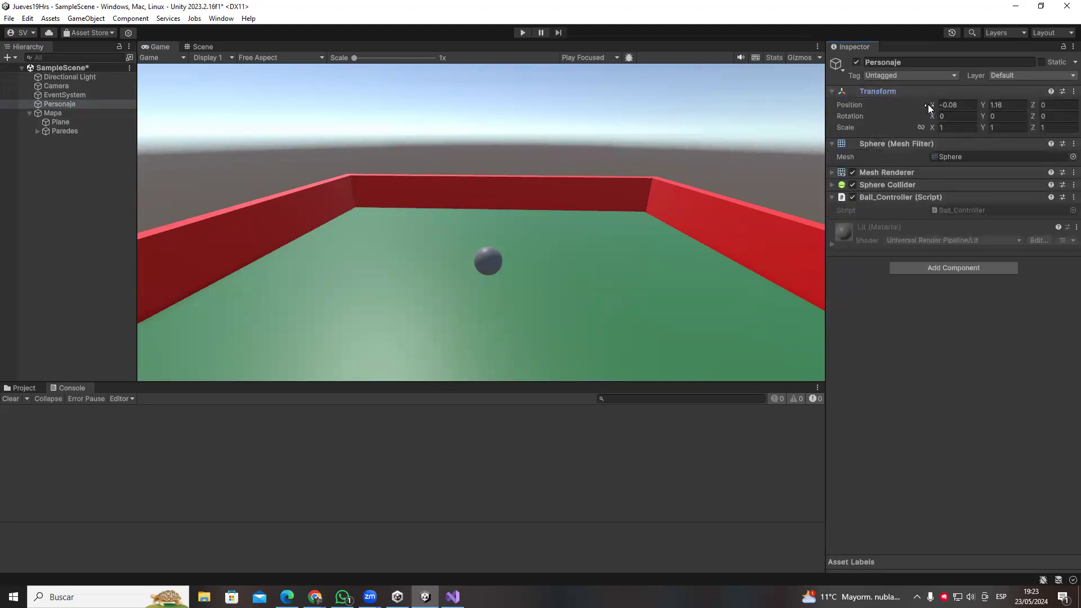
{"action": "mouse_move", "coordinate": [933, 107]}
{"action": "left_mouse_down"}
{"action": "mouse_move", "coordinate": [867, 93]}
{"action": "mouse_move", "coordinate": [955, 96]}
{"action": "mouse_move", "coordinate": [934, 106]}
{"action": "mouse_move", "coordinate": [1050, 98]}
{"action": "mouse_move", "coordinate": [936, 104]}
{"action": "left_mouse_up"}
{"action": "key", "text": "ctrl+z"}
{"action": "left_click_drag", "start_coordinate": [1034, 106], "coordinate": [1008, 123]}
{"action": "key", "text": "ctrl+z"}
{"action": "left_click_drag", "start_coordinate": [933, 117], "coordinate": [1041, 136]}
{"action": "key", "text": "ctrl+z"}
{"action": "key", "text": "ctrl+z"}
- Reset the ball's Transform and set Position Y to 1, placing it at 0, 1, 0
{"action": "right_click", "coordinate": [880, 92]}
{"action": "left_click", "coordinate": [917, 115]}
{"action": "left_click", "coordinate": [996, 105]}
{"action": "type", "text": "1"}
{"action": "left_click", "coordinate": [1017, 365]}
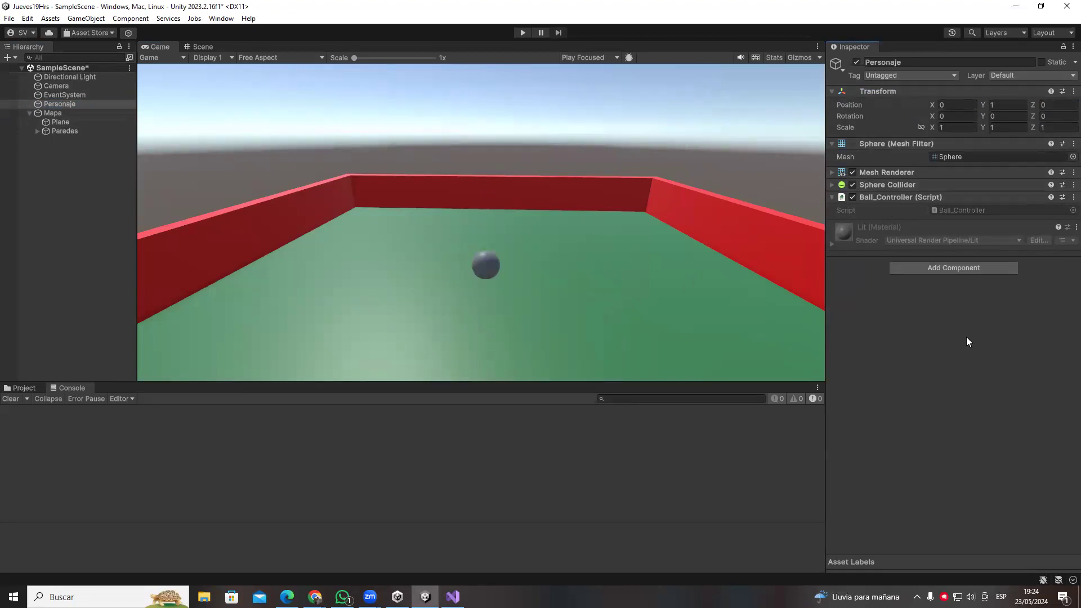
{"action": "left_click", "coordinate": [300, 591]}
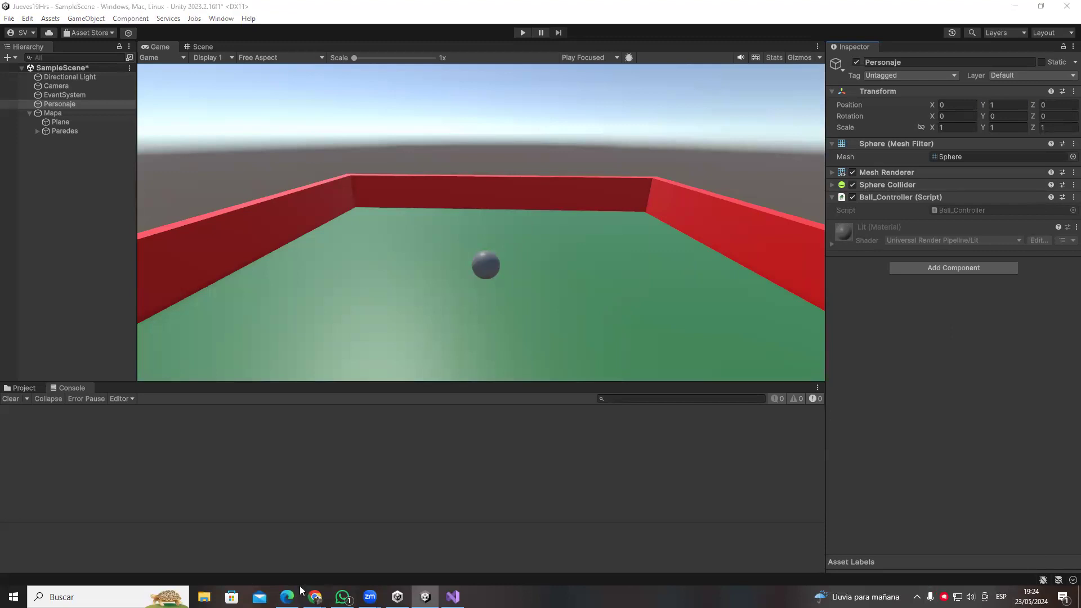
{"action": "left_click", "coordinate": [1008, 105]}
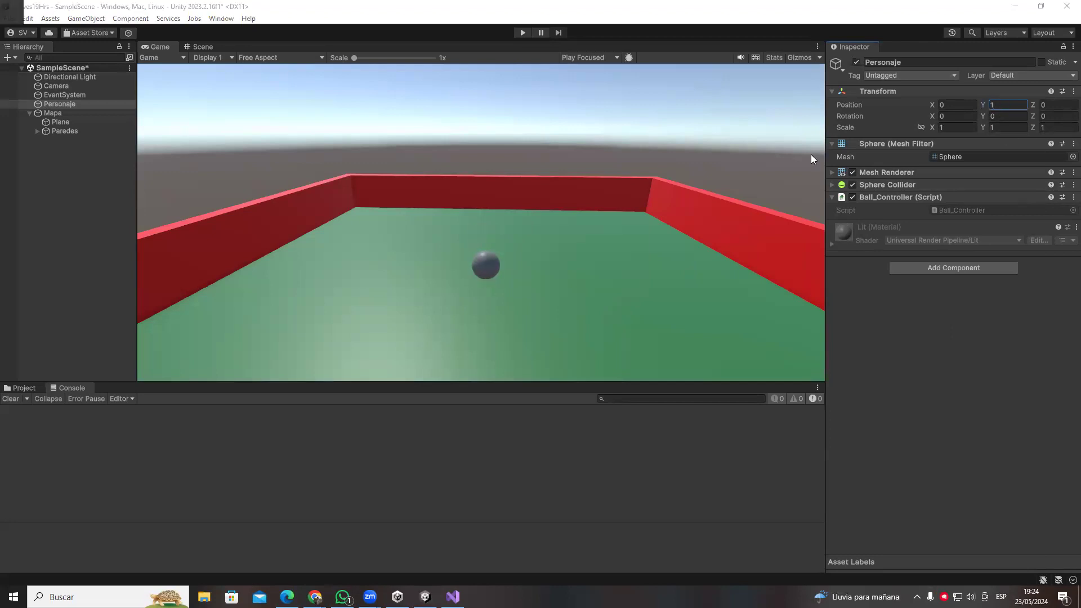
{"action": "key", "text": "alt+Tab"}
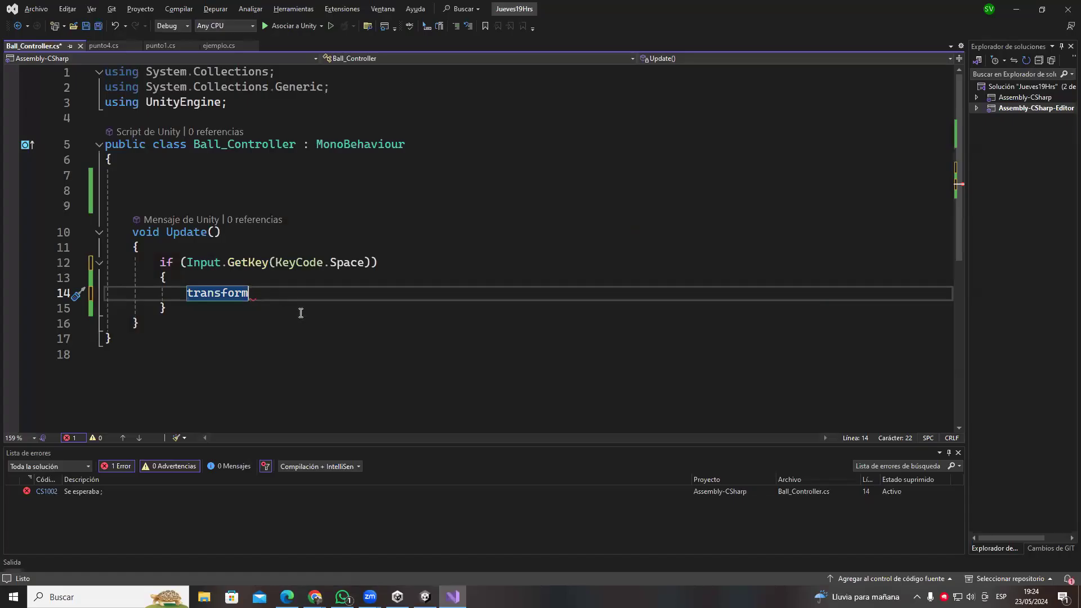
- Complete line 14 as transform.position.y = 2; and save the script
{"action": "type", "text": "."}
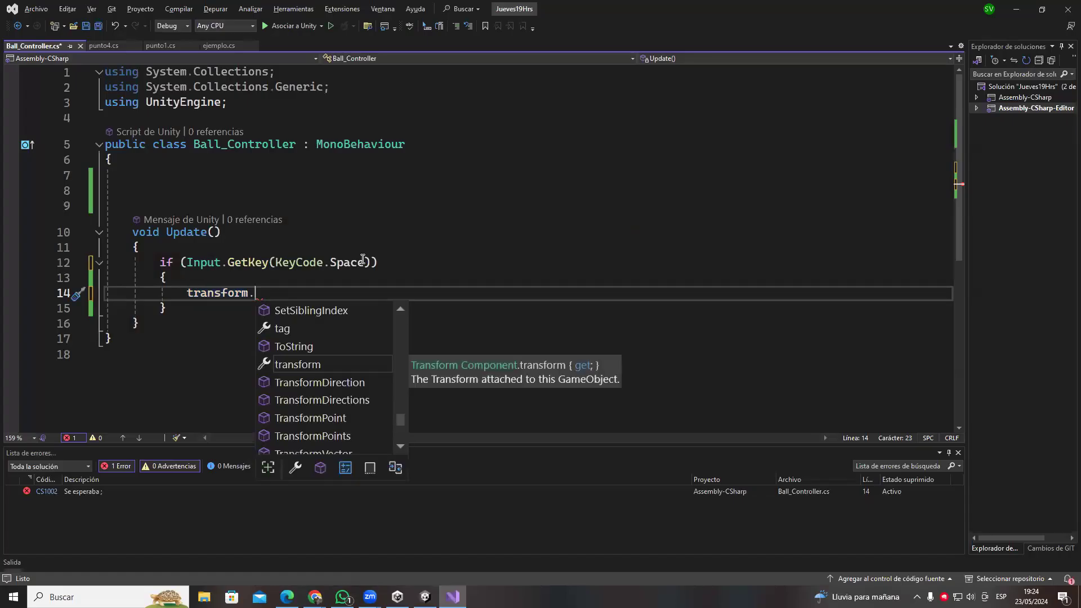
{"action": "key", "text": "Escape"}
{"action": "key", "text": "alt+Tab"}
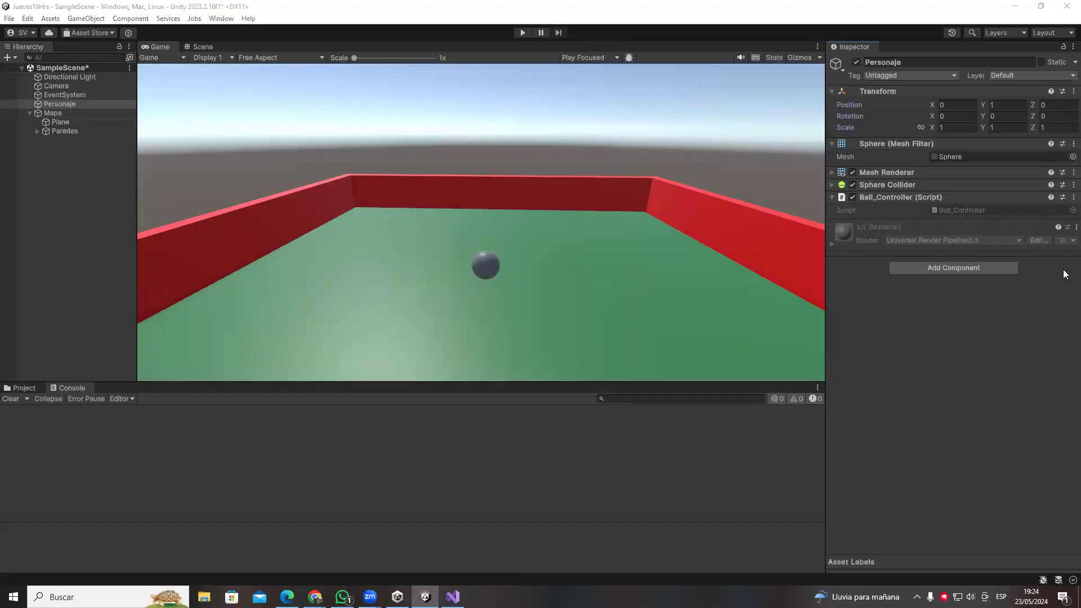
{"action": "left_click", "coordinate": [872, 117]}
{"action": "key", "text": "alt+Tab"}
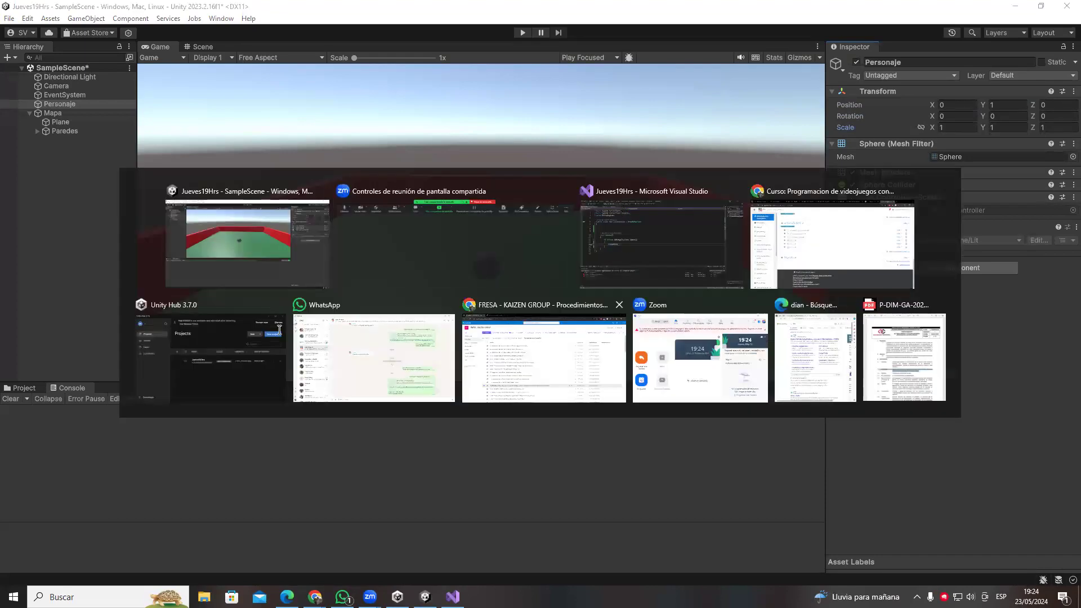
{"action": "type", "text": "position"}
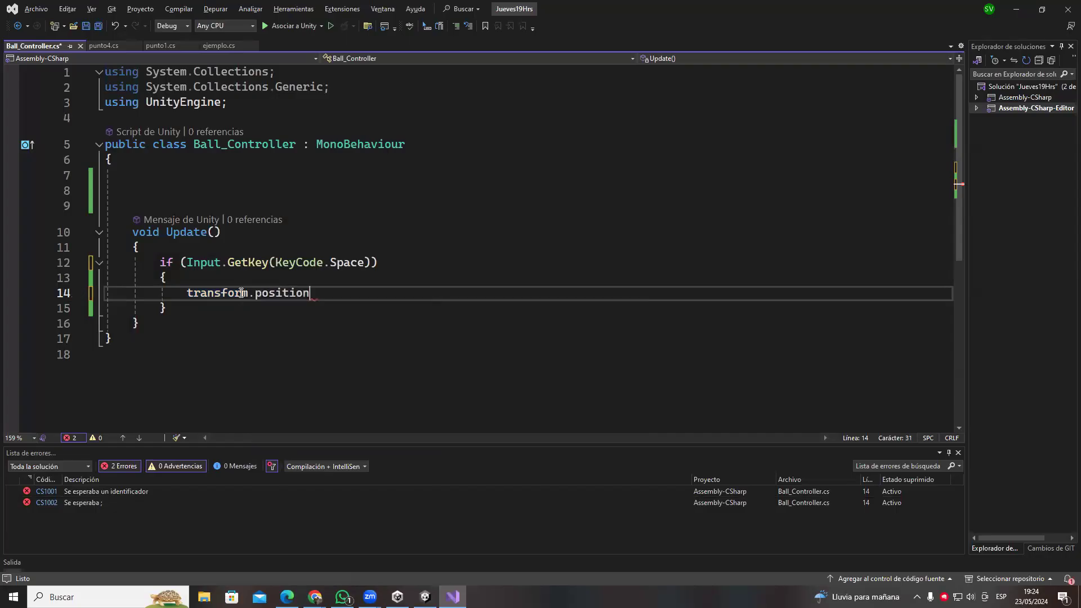
{"action": "key", "text": "ctrl+shift+Left"}
{"action": "type", "text": ".y"}
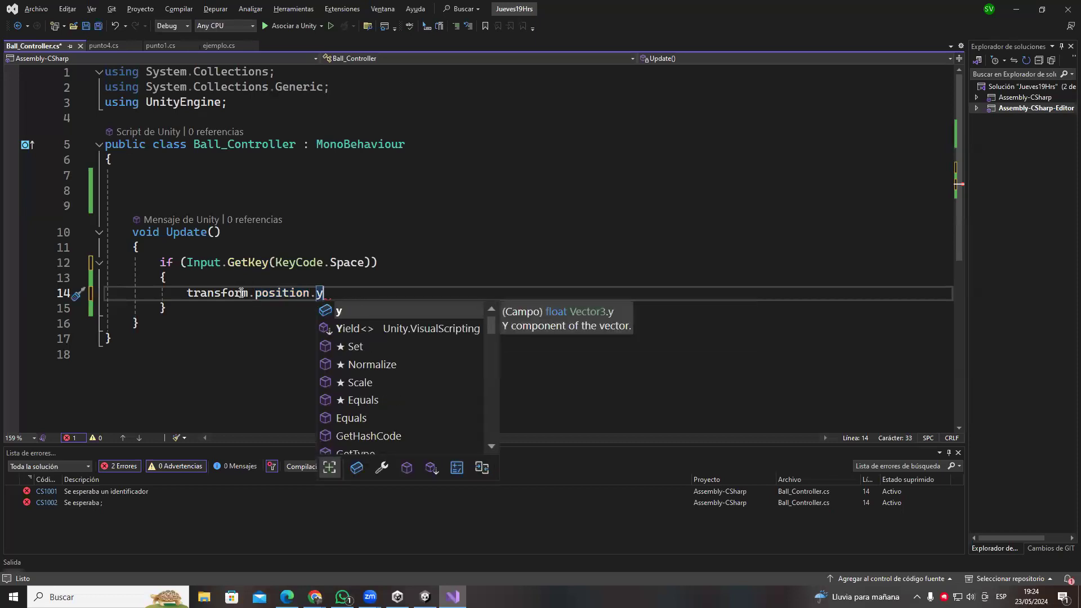
{"action": "type", "text": " = "}
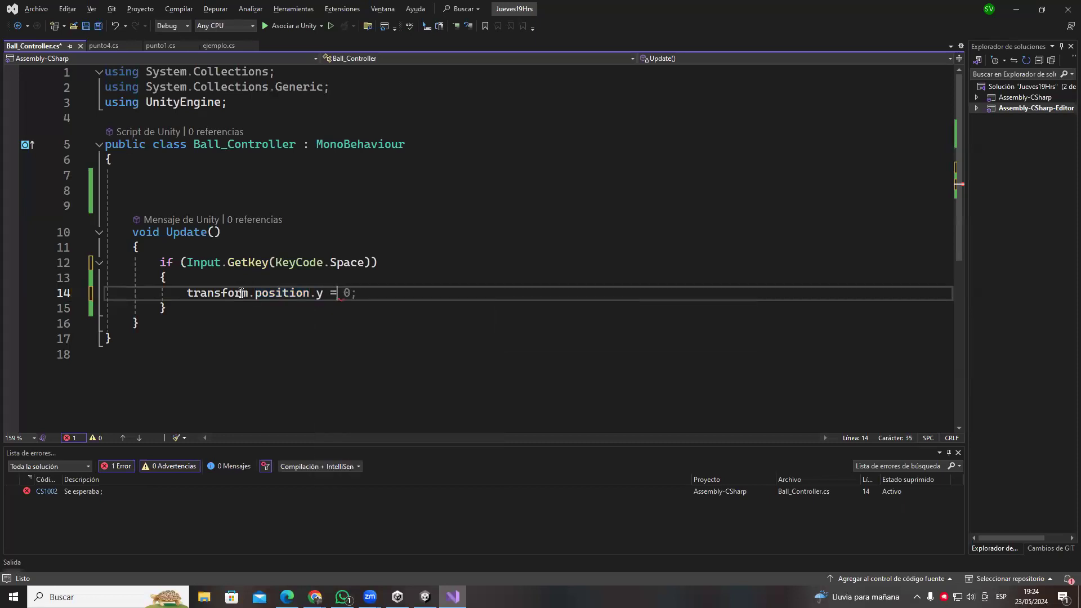
{"action": "type", "text": "2;"}
{"action": "key", "text": "ctrl+s"}
- Inspect the CS1612 error flagged on the position.y = 2 statement
{"action": "left_click", "coordinate": [194, 308]}
{"action": "left_click", "coordinate": [316, 350]}
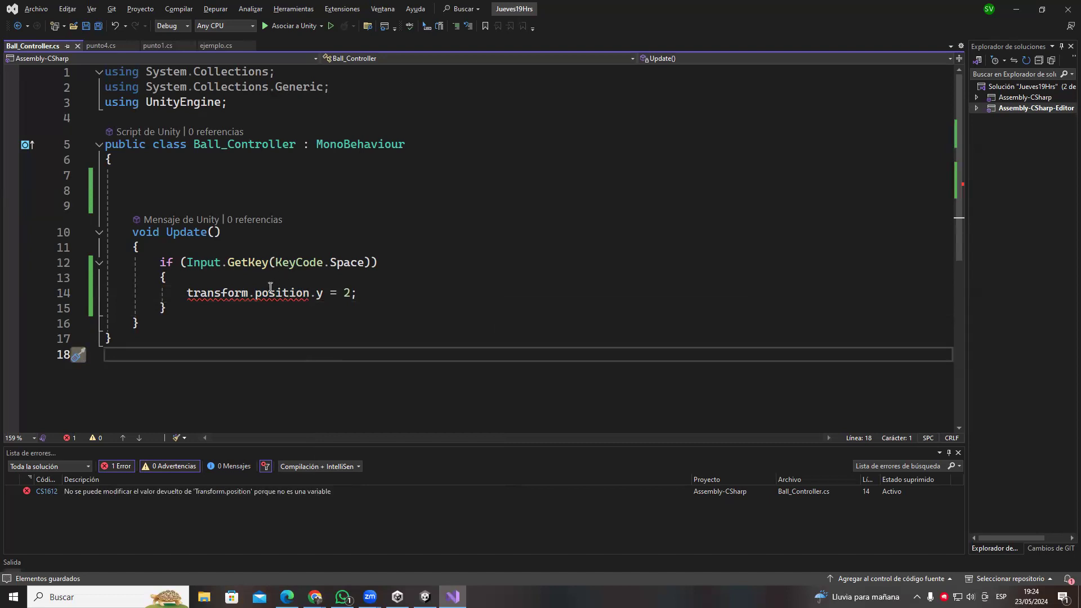
{"action": "mouse_move", "coordinate": [271, 295]}
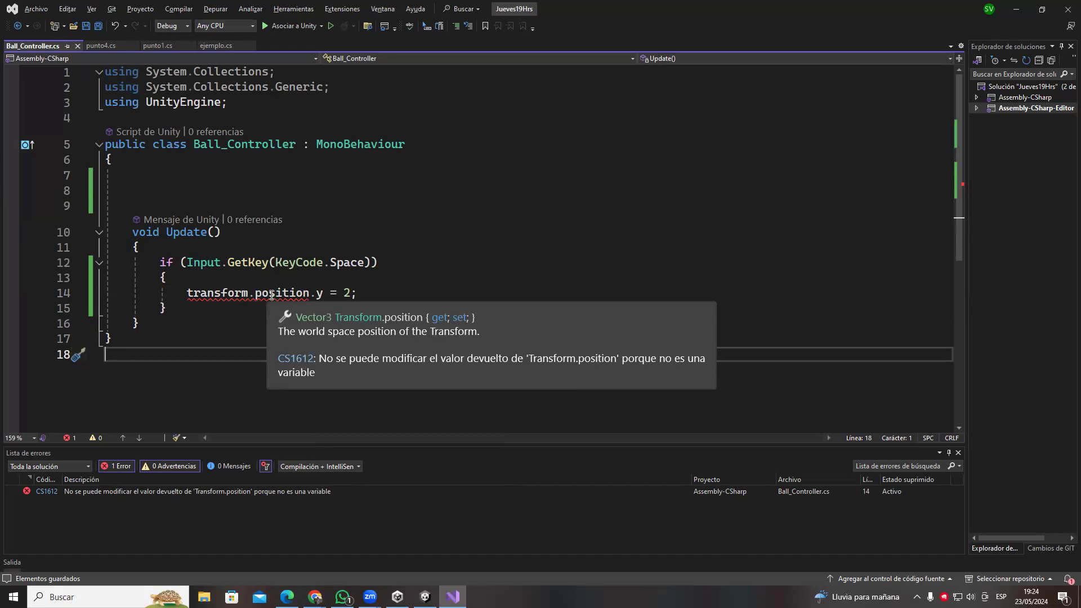
{"action": "left_click_drag", "start_coordinate": [312, 292], "coordinate": [352, 292]}
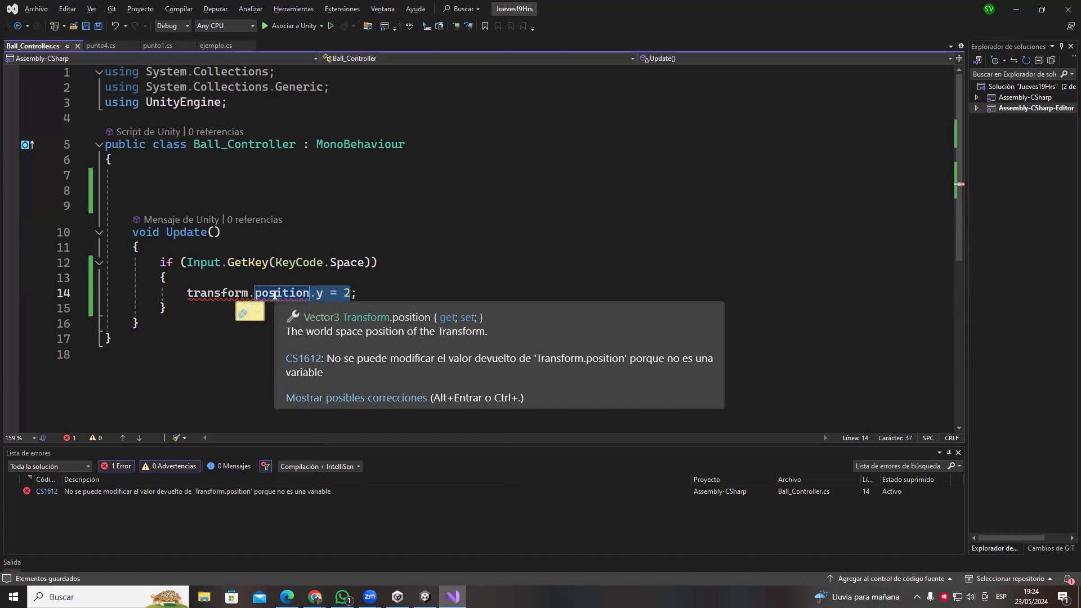
{"action": "left_click", "coordinate": [274, 293]}
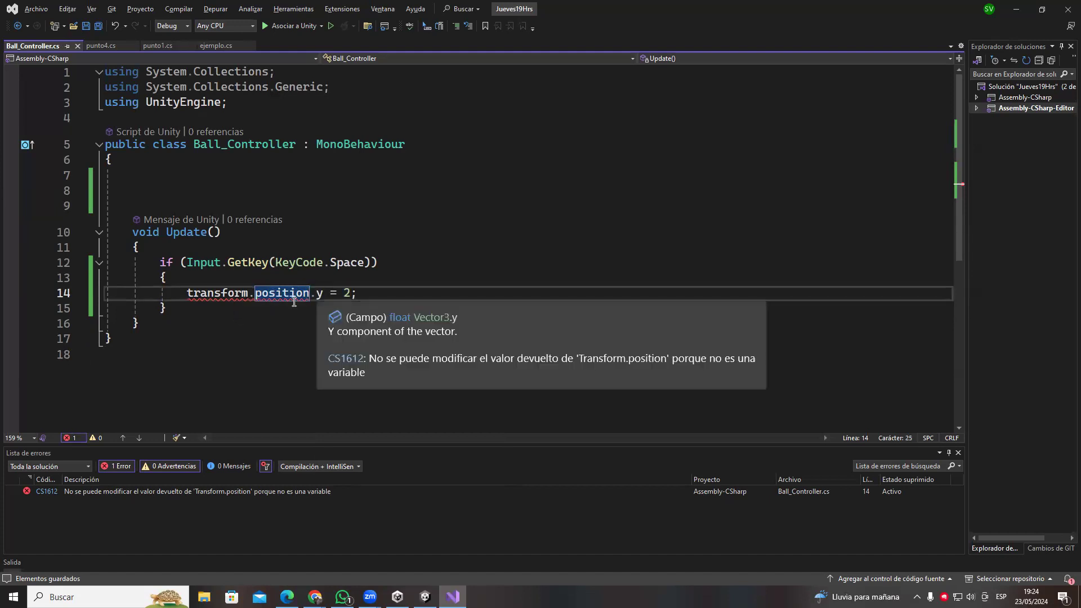
{"action": "left_click_drag", "start_coordinate": [350, 293], "coordinate": [258, 293]}
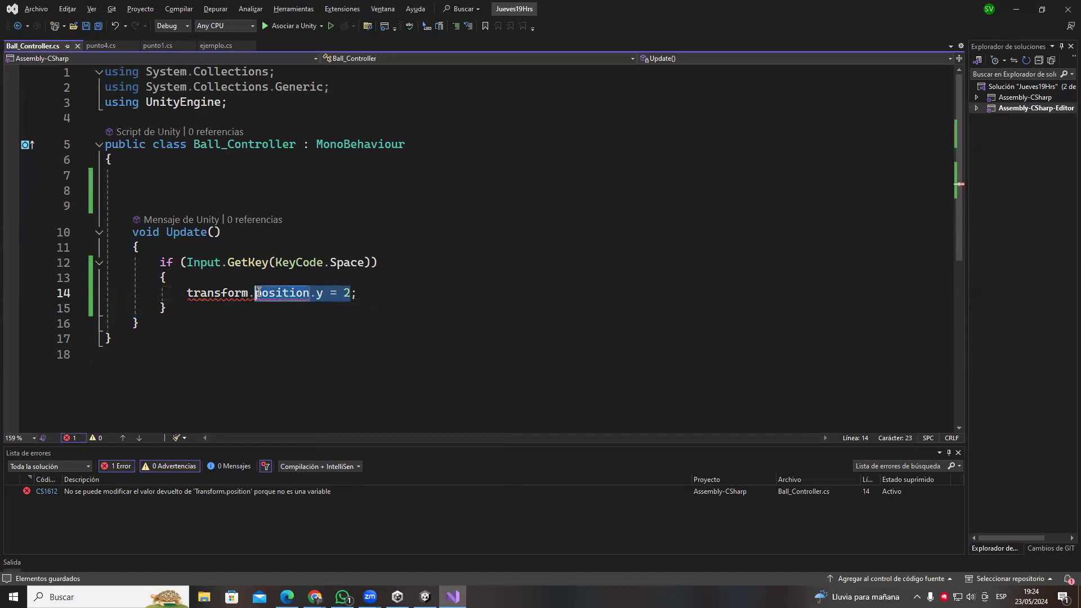
{"action": "left_click", "coordinate": [369, 268]}
{"action": "left_click_drag", "start_coordinate": [352, 291], "coordinate": [257, 294]}
{"action": "left_click", "coordinate": [383, 267]}
{"action": "left_click_drag", "start_coordinate": [350, 293], "coordinate": [316, 293]}
{"action": "left_click", "coordinate": [298, 302]}
{"action": "left_click", "coordinate": [373, 338]}
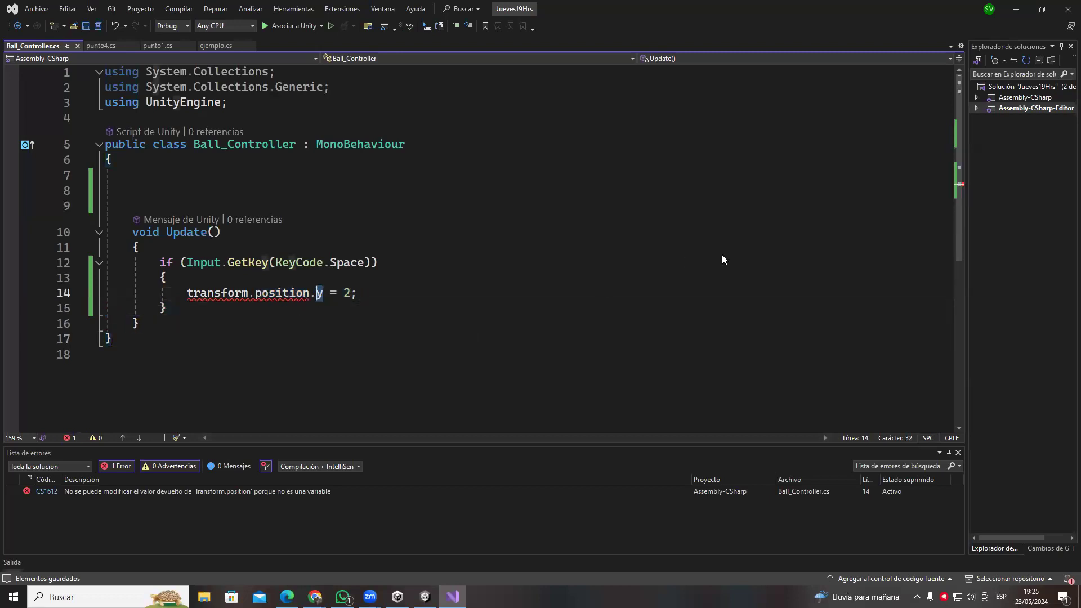
{"action": "key", "text": "alt+Tab"}
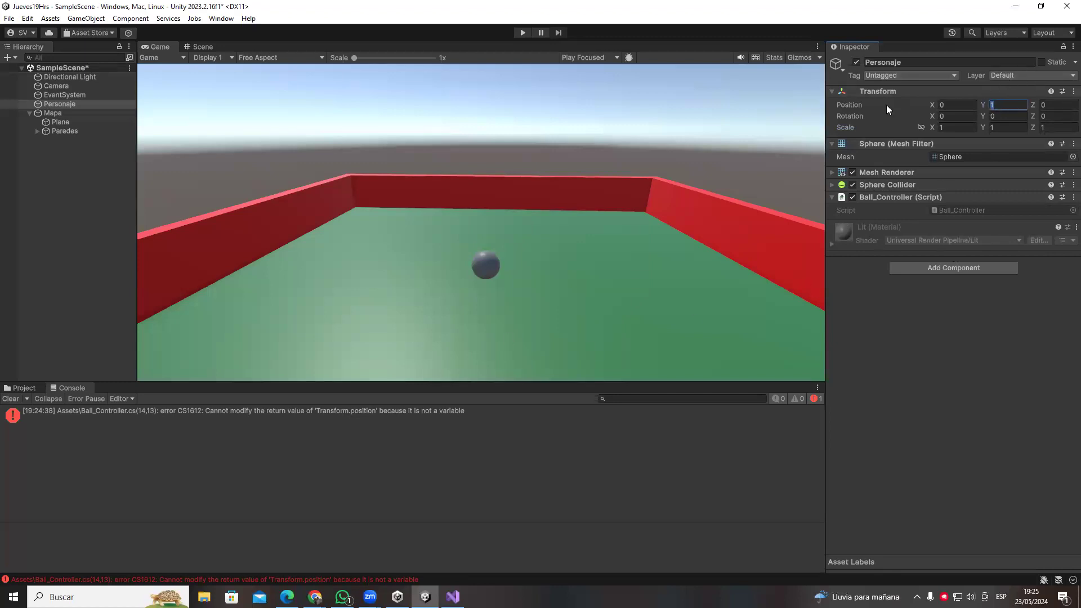
{"action": "key", "text": "Tab"}
{"action": "key", "text": "alt+Tab"}
{"action": "double_click", "coordinate": [258, 292]}
{"action": "key", "text": "alt+Tab"}
{"action": "key", "text": "alt+Tab"}
- Delete the transform.position.y line, leaving an empty line inside the Space check
{"action": "left_click", "coordinate": [215, 201]}
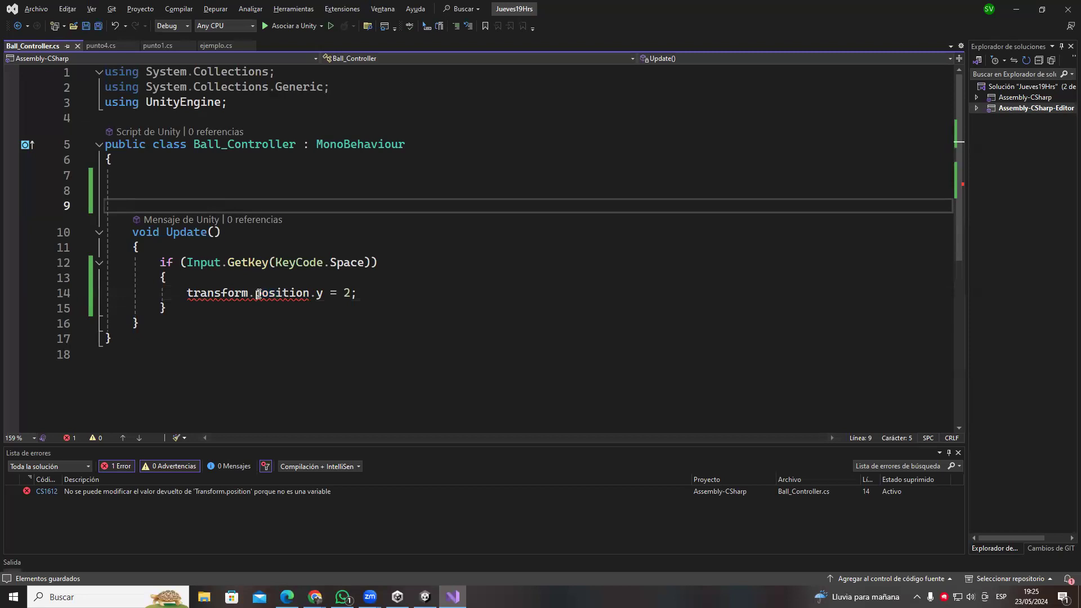
{"action": "triple_click", "coordinate": [258, 293]}
{"action": "key", "text": "Delete"}
{"action": "left_click", "coordinate": [213, 280]}
{"action": "key", "text": "Return"}
- Declare a Vector3 pos field on line 9, replacing an int nombre attempt
{"action": "left_click", "coordinate": [220, 204]}
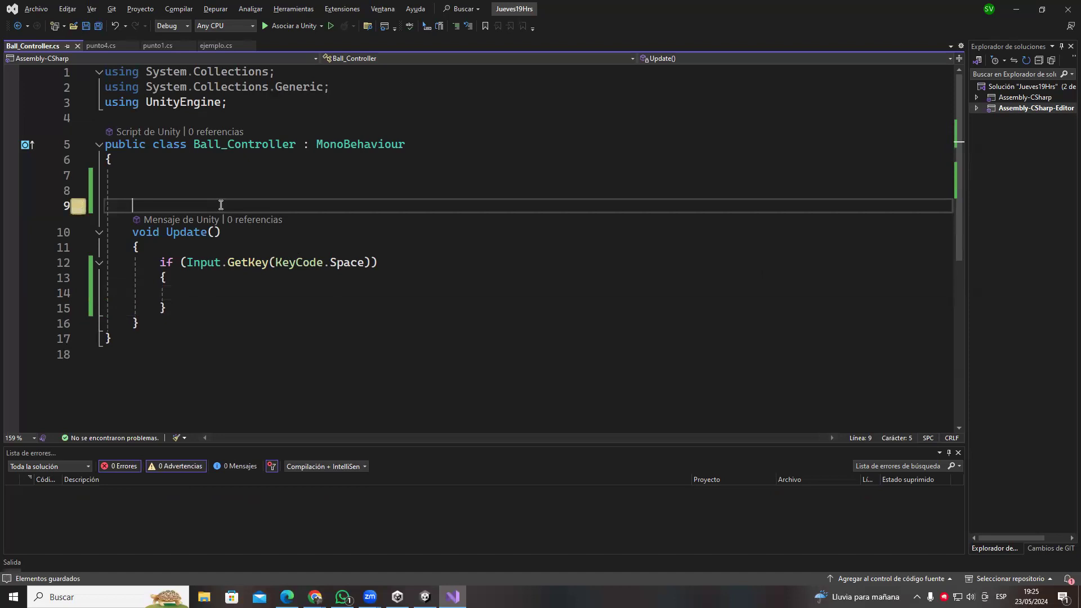
{"action": "type", "text": "int "}
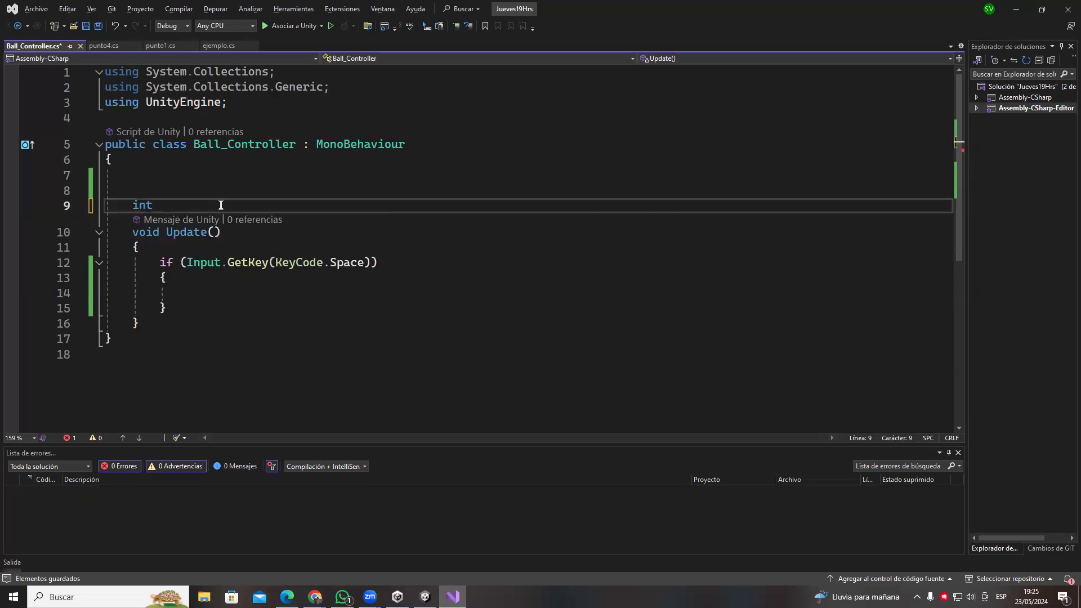
{"action": "type", "text": "nombre;"}
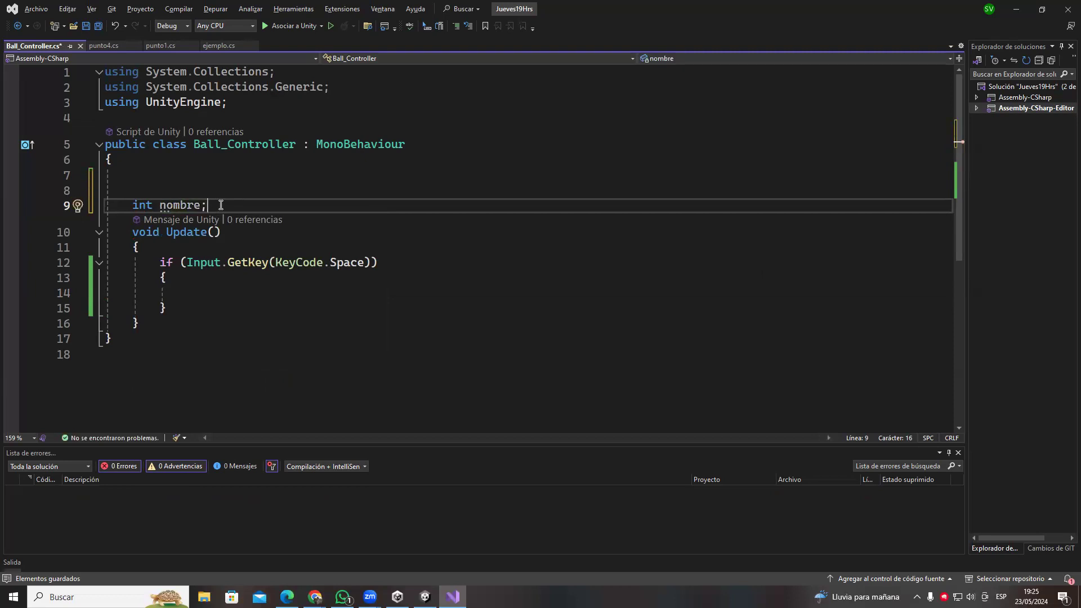
{"action": "key", "text": "BackSpace"}
{"action": "key", "text": "BackSpace"}
{"action": "key", "text": "BackSpace"}
{"action": "key", "text": "BackSpace"}
{"action": "key", "text": "BackSpace"}
{"action": "key", "text": "BackSpace"}
{"action": "key", "text": "BackSpace"}
{"action": "key", "text": "BackSpace"}
{"action": "key", "text": "BackSpace"}
{"action": "key", "text": "BackSpace"}
{"action": "key", "text": "BackSpace"}
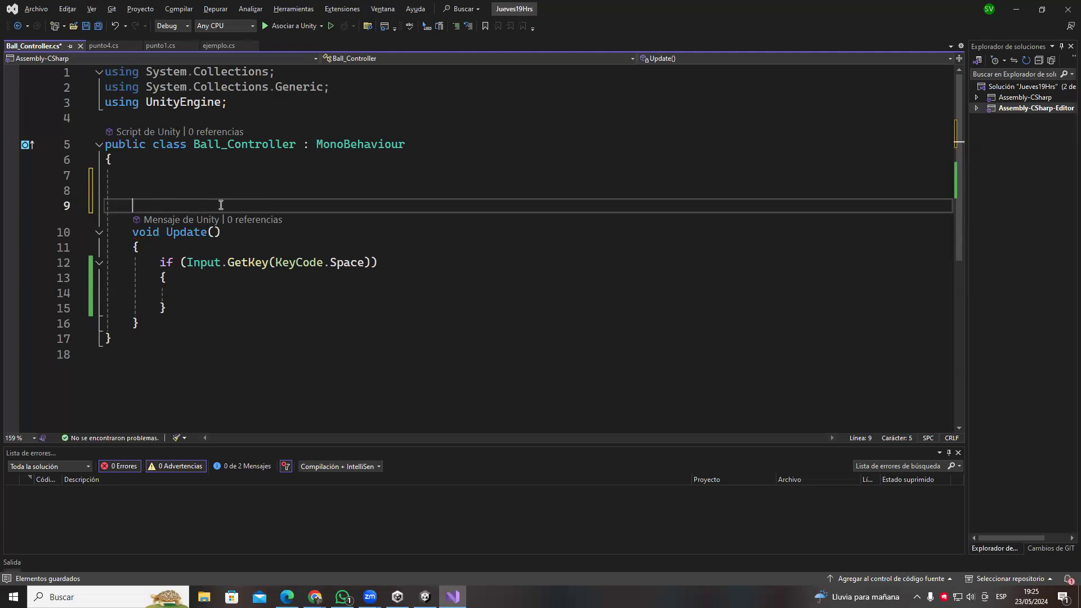
{"action": "type", "text": "Vector3 "}
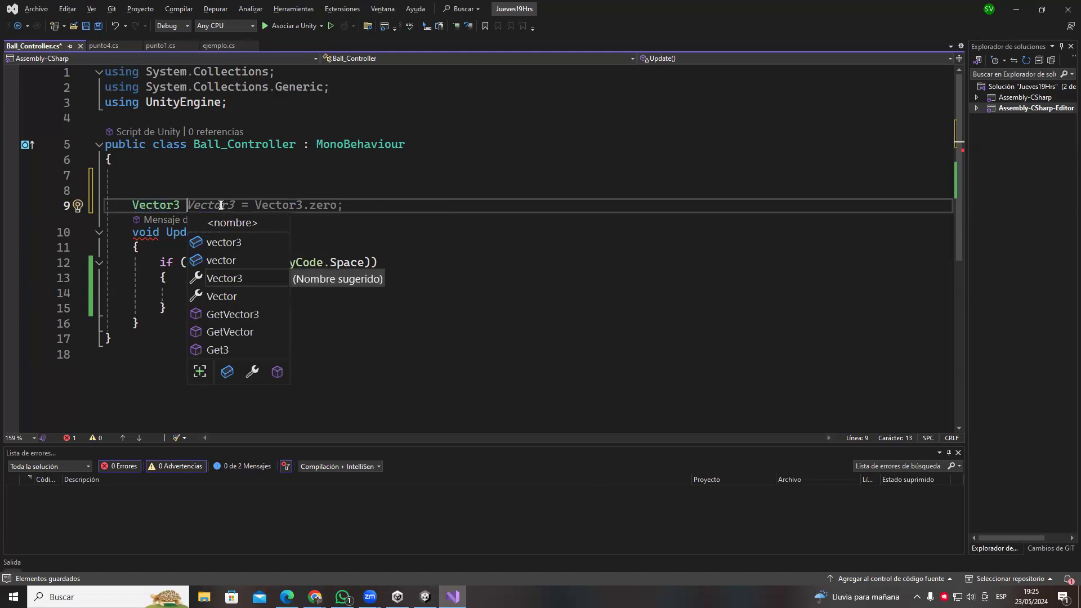
{"action": "type", "text": "pos"}
{"action": "key", "text": "BackSpace"}
{"action": "key", "text": "BackSpace"}
{"action": "key", "text": "BackSpace"}
{"action": "key", "text": "BackSpace"}
{"action": "type", "text": "pos"}
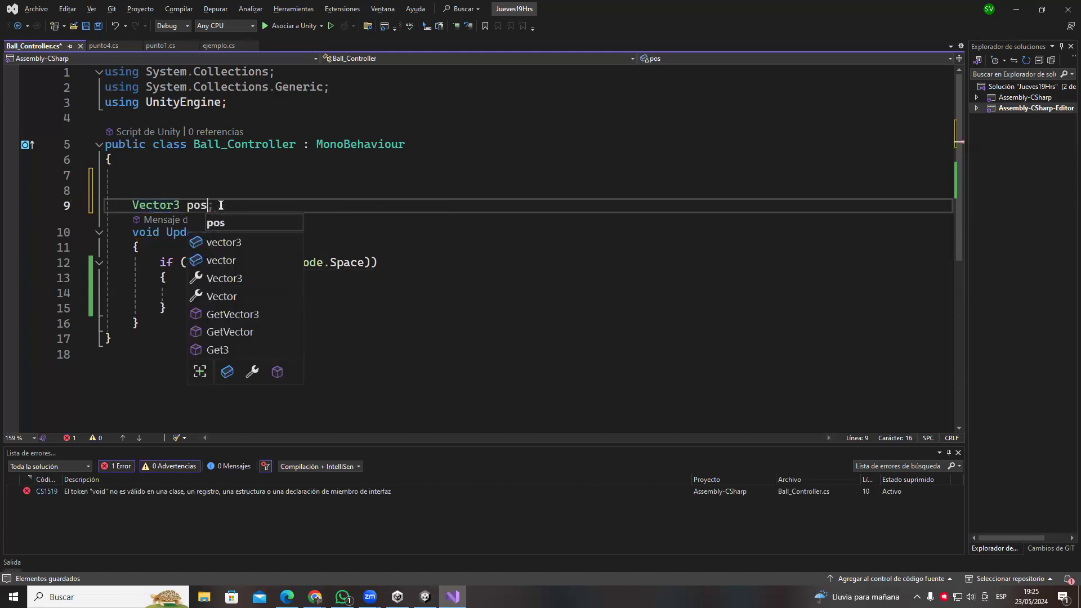
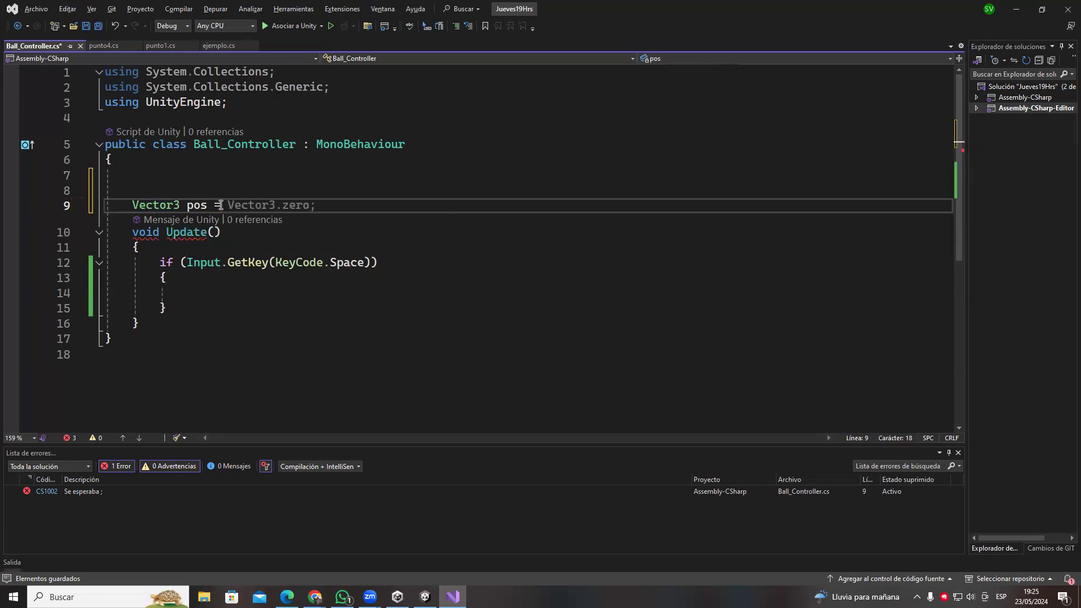
- Change line 9 to read public Vector3 pos; and save Ball_Controller.cs
{"action": "key", "text": "BackSpace"}
{"action": "key", "text": "BackSpace"}
{"action": "key", "text": "BackSpace"}
{"action": "key", "text": "BackSpace"}
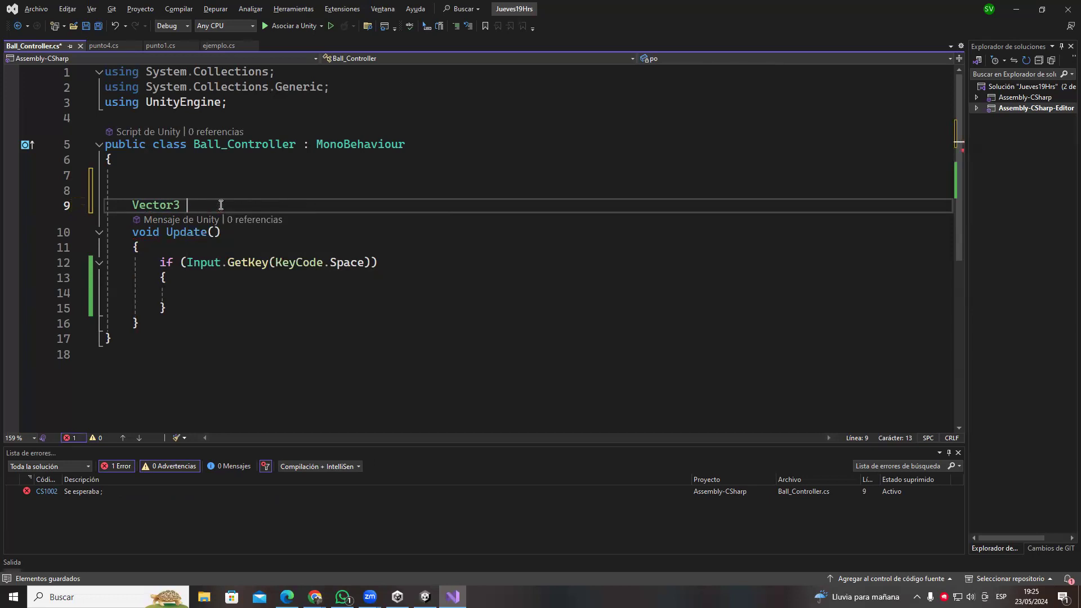
{"action": "type", "text": "post"}
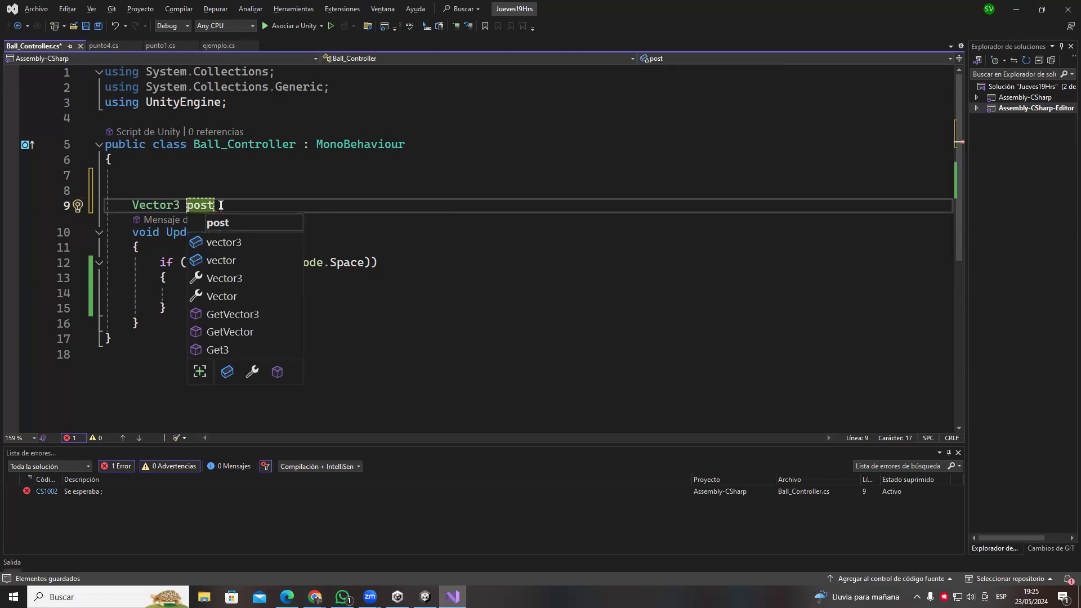
{"action": "key", "text": "Escape"}
{"action": "key", "text": "ctrl+s"}
{"action": "key", "text": "Home"}
{"action": "type", "text": "public"}
{"action": "key", "text": "ctrl+s"}
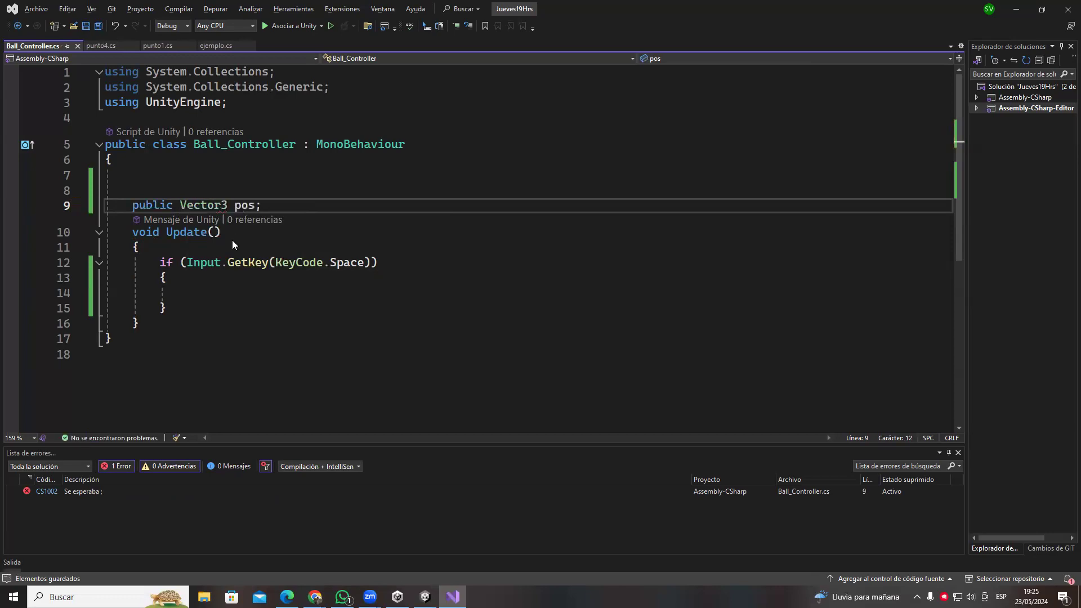
{"action": "key", "text": "alt+Tab"}
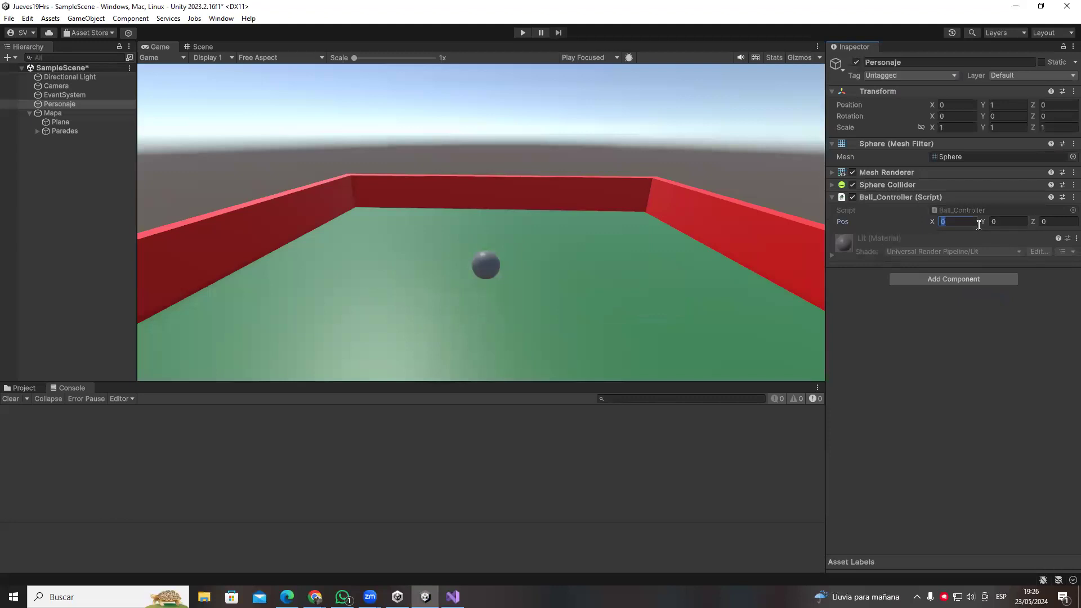
- Review the new Ball_Controller Pos X, Y and Z fields, all 0, beside the Transform Position
{"action": "left_click", "coordinate": [1057, 221]}
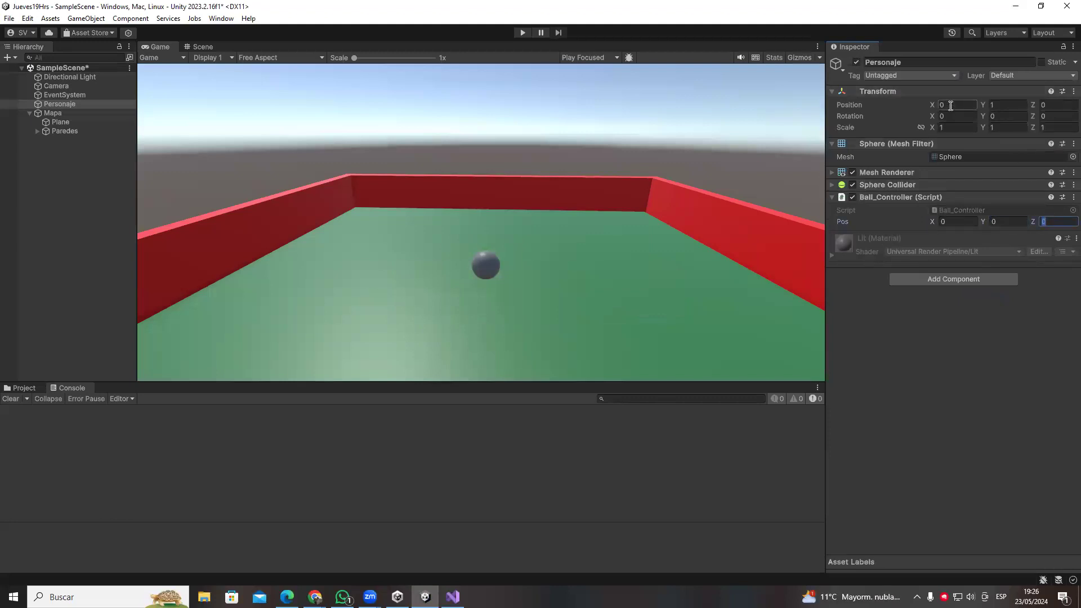
{"action": "left_click", "coordinate": [1008, 104]}
{"action": "left_click", "coordinate": [971, 231]}
{"action": "left_click", "coordinate": [1008, 218]}
{"action": "left_click", "coordinate": [1050, 221]}
{"action": "left_click", "coordinate": [964, 222]}
{"action": "left_click", "coordinate": [956, 222]}
{"action": "key", "text": "alt+Tab"}
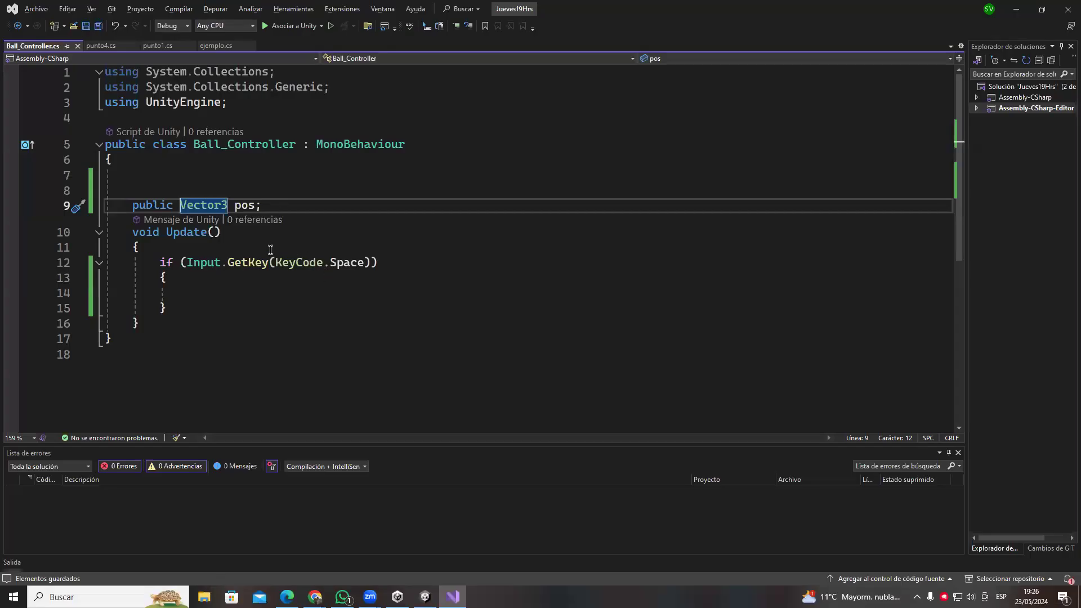
- Add a Start method below the pos field containing pos.y = 2; and save
{"action": "left_click", "coordinate": [234, 292]}
{"action": "left_click", "coordinate": [292, 205]}
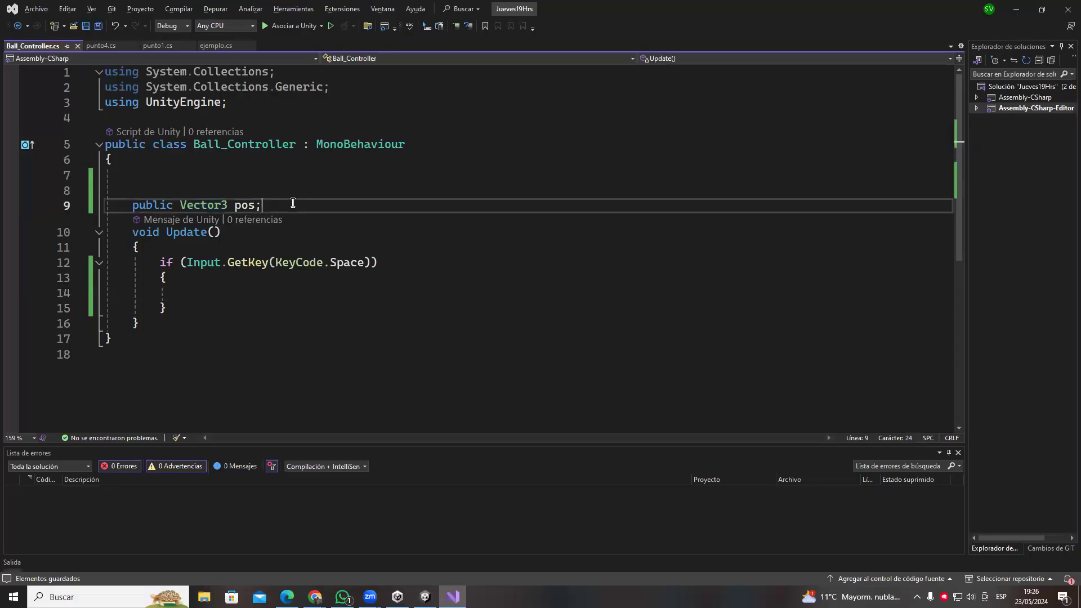
{"action": "key", "text": "Return"}
{"action": "key", "text": "Return"}
{"action": "type", "text": "void Star"}
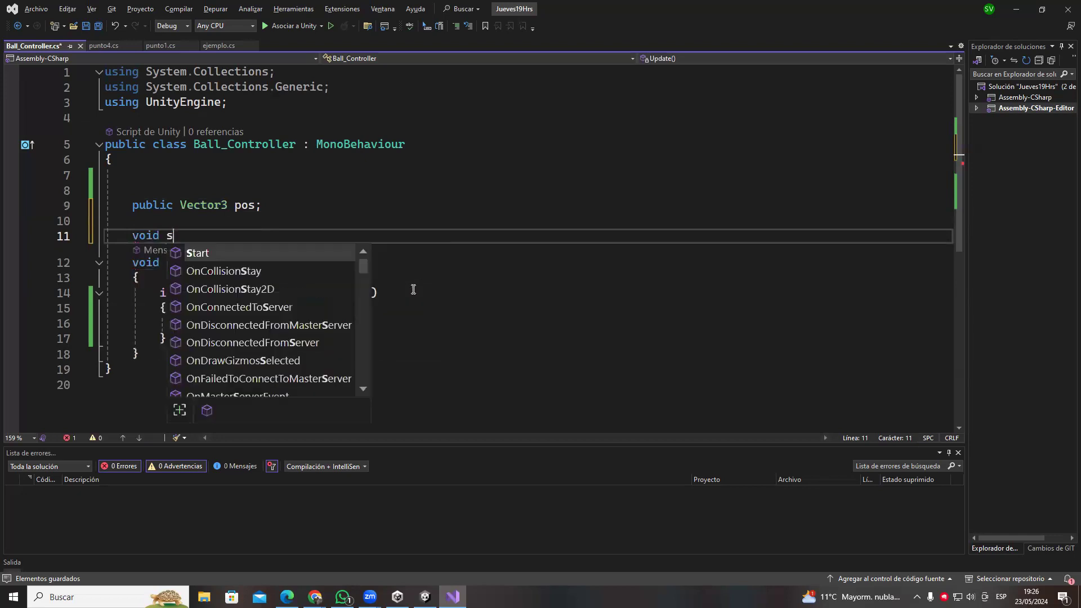
{"action": "key", "text": "Tab"}
{"action": "type", "text": "pos"}
{"action": "key", "text": "Escape"}
{"action": "type", "text": ".y = 2"}
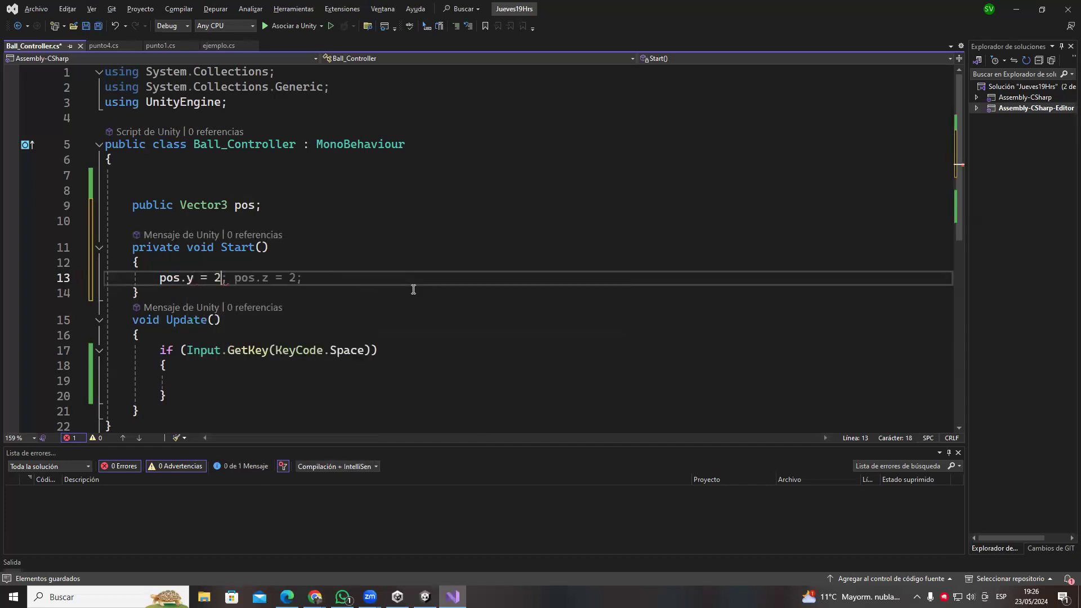
{"action": "type", "text": ";"}
{"action": "key", "text": "ctrl+s"}
{"action": "left_click", "coordinate": [378, 231]}
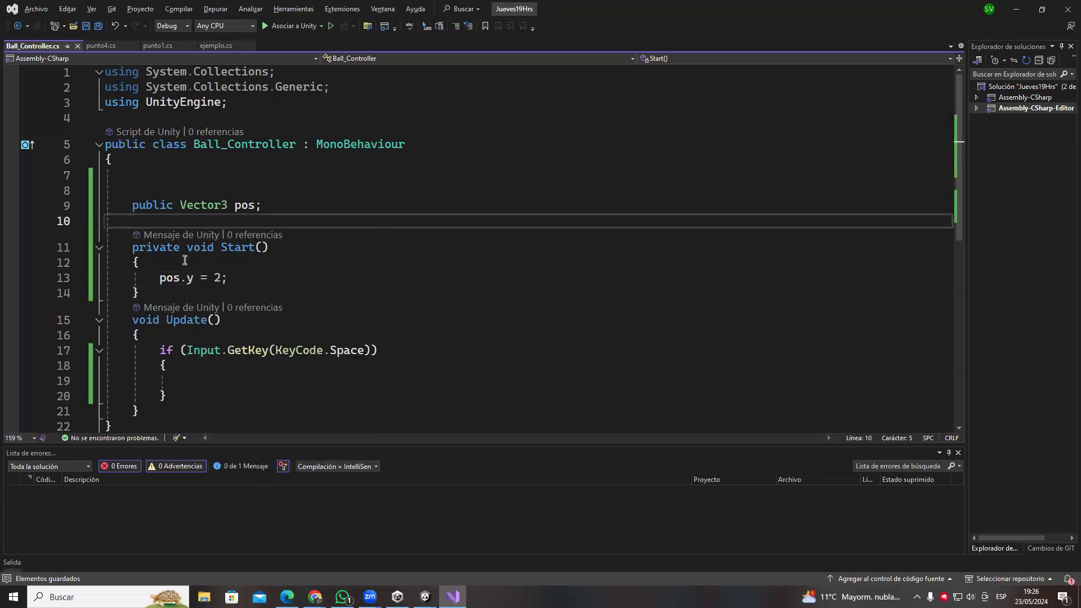
{"action": "left_click", "coordinate": [239, 205]}
{"action": "left_click", "coordinate": [200, 278]}
- Run the scene to see Pos Y become 2, then stop so it resets
{"action": "key", "text": "alt+Tab"}
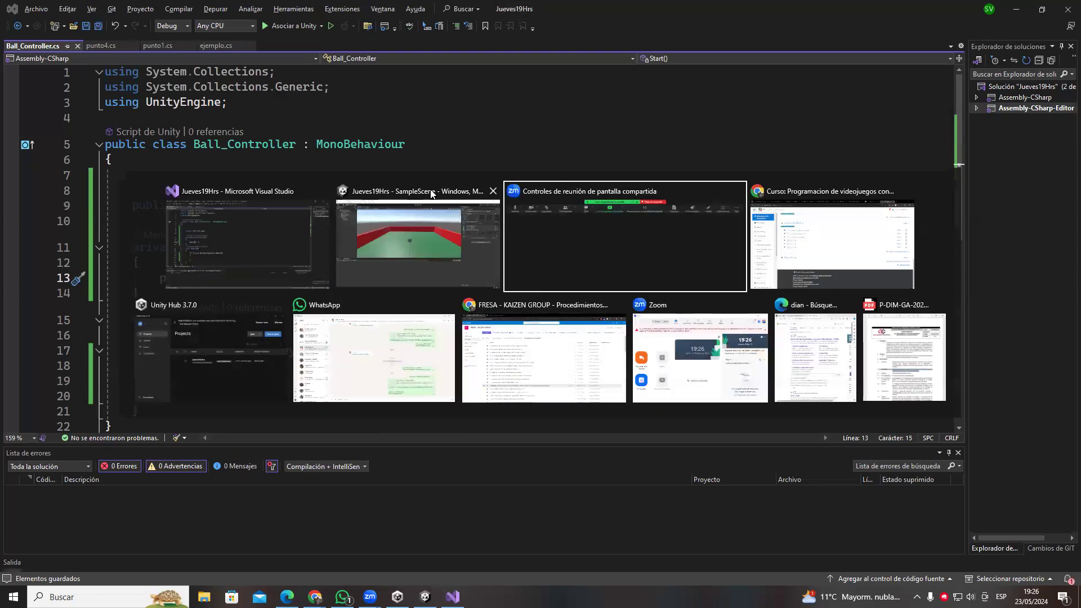
{"action": "left_click", "coordinate": [434, 207]}
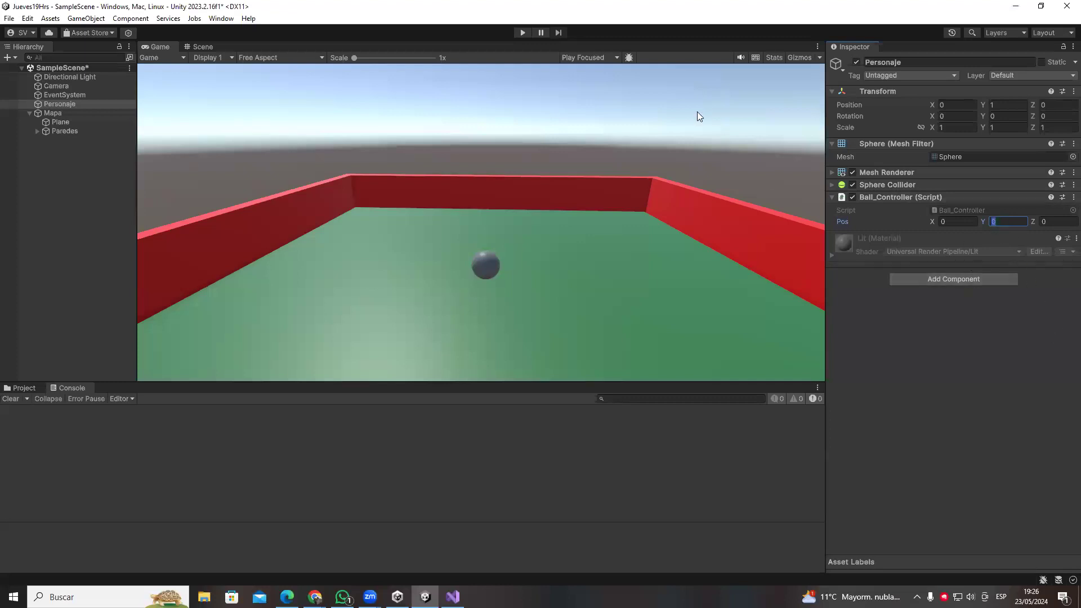
{"action": "left_click", "coordinate": [521, 33]}
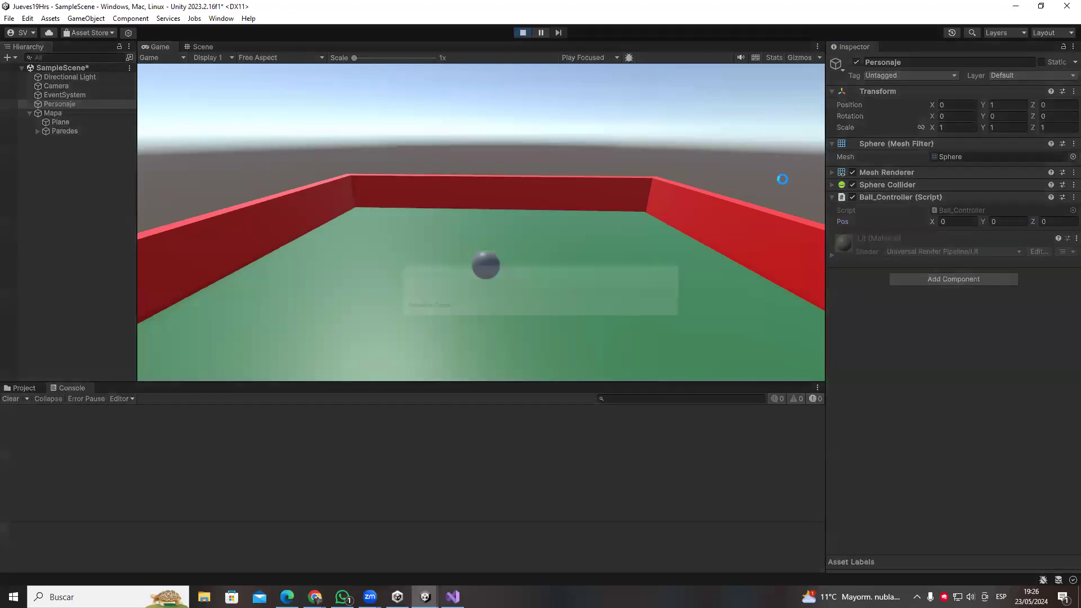
{"action": "left_click", "coordinate": [1003, 223]}
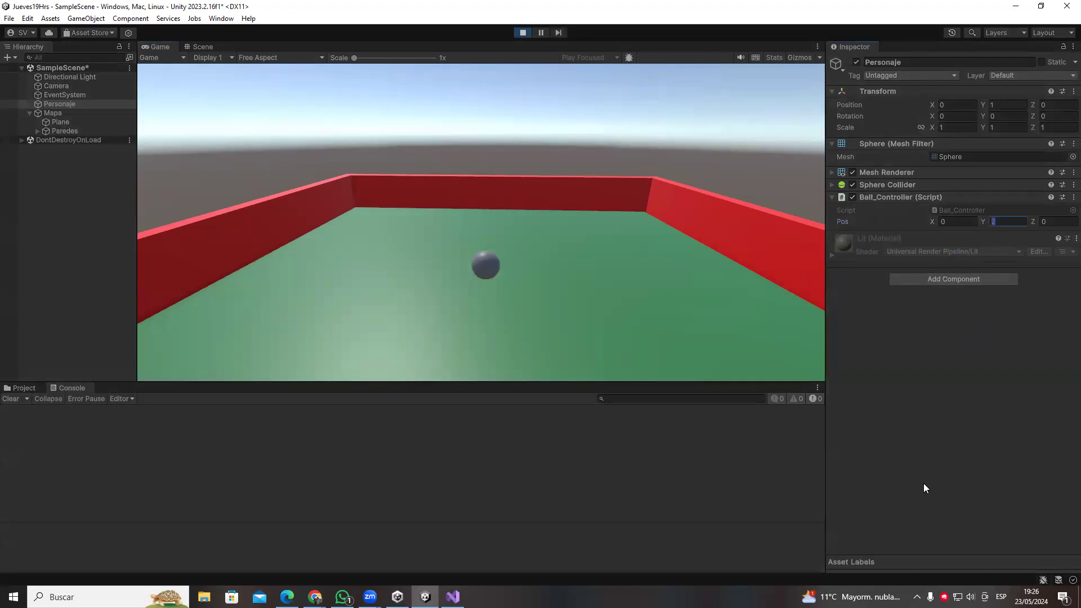
{"action": "left_click", "coordinate": [523, 33]}
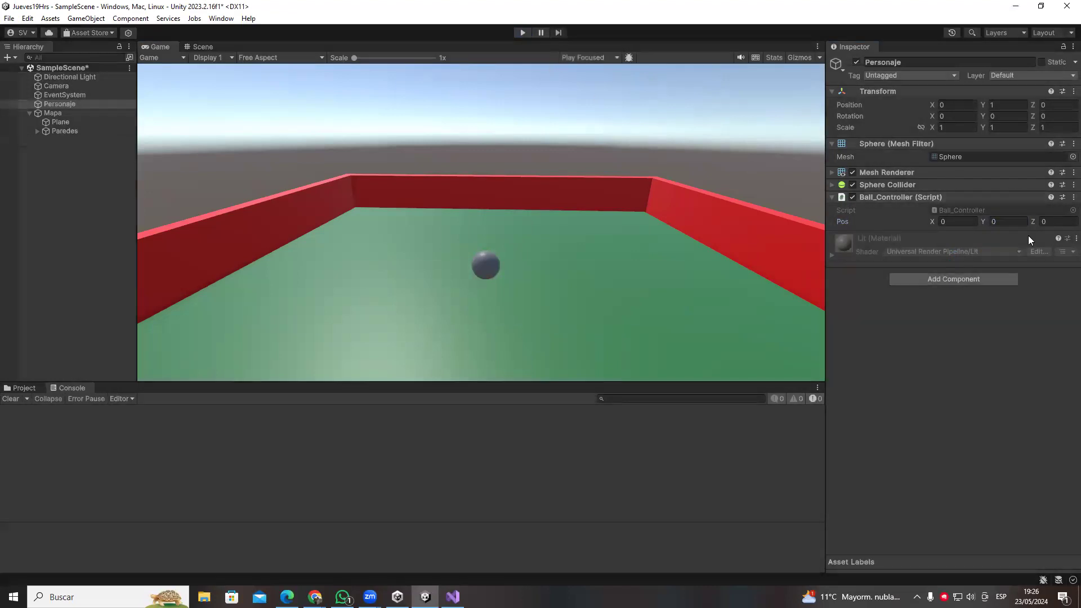
{"action": "left_click", "coordinate": [524, 32]}
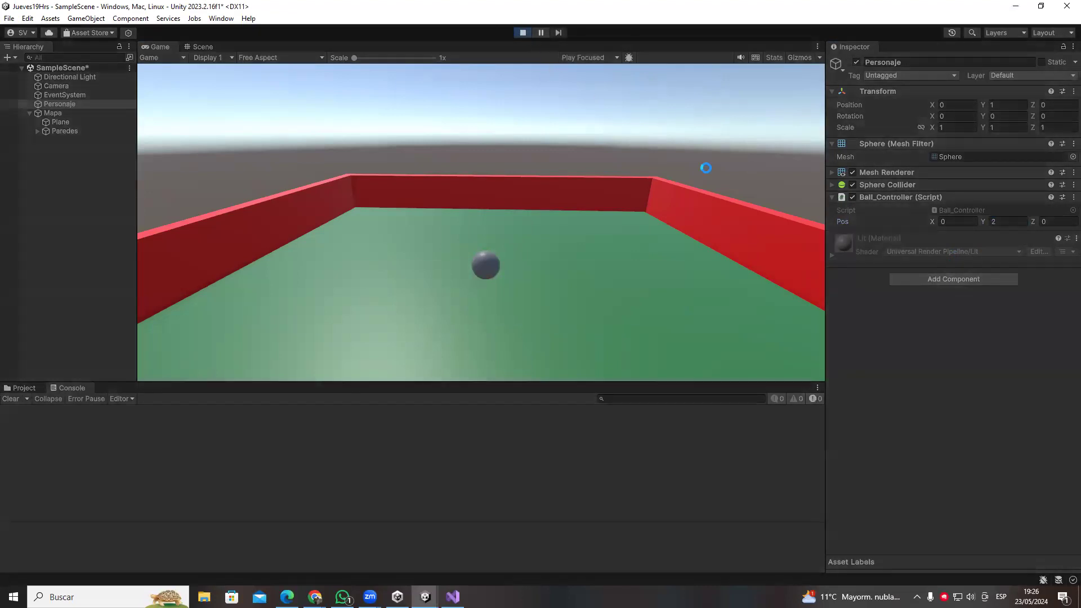
{"action": "left_click", "coordinate": [521, 32]}
{"action": "left_click", "coordinate": [1012, 223]}
{"action": "left_click_drag", "start_coordinate": [1012, 224], "coordinate": [983, 234]}
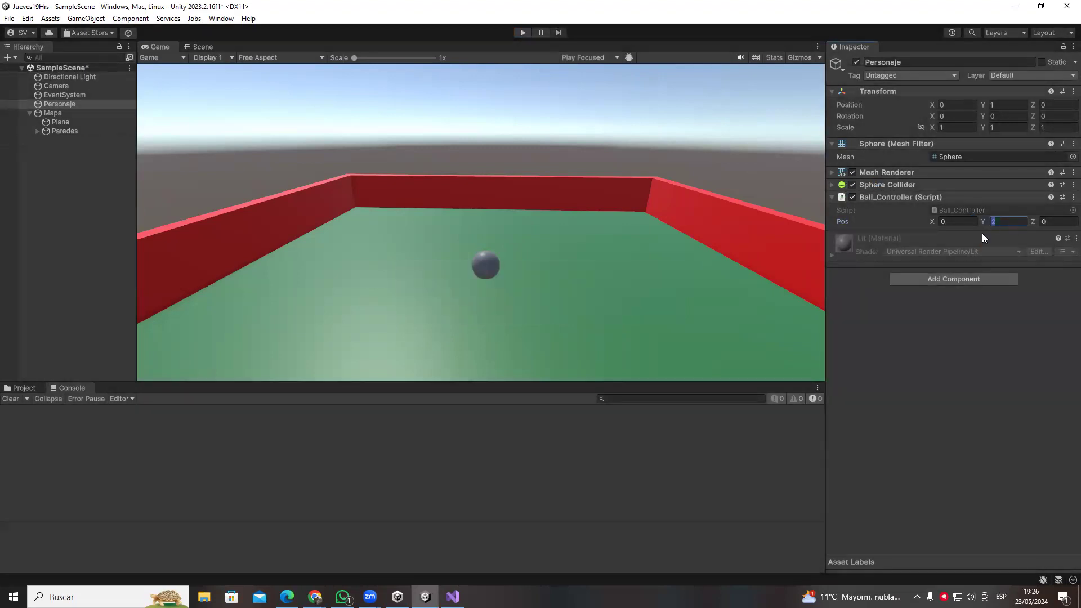
{"action": "left_click_drag", "start_coordinate": [1049, 219], "coordinate": [1040, 222]}
- Change pos.y to pos.z in the Start method and let Unity recompile
{"action": "key", "text": "alt+Tab"}
{"action": "left_click", "coordinate": [189, 278]}
{"action": "double_click", "coordinate": [190, 278]}
{"action": "type", "text": "z"}
{"action": "left_click", "coordinate": [276, 243]}
{"action": "key", "text": "alt+Tab"}
{"action": "key", "text": "alt+Tab"}
- Revert line 13 from pos.z to pos.y = 2 and save the script
{"action": "triple_click", "coordinate": [217, 278]}
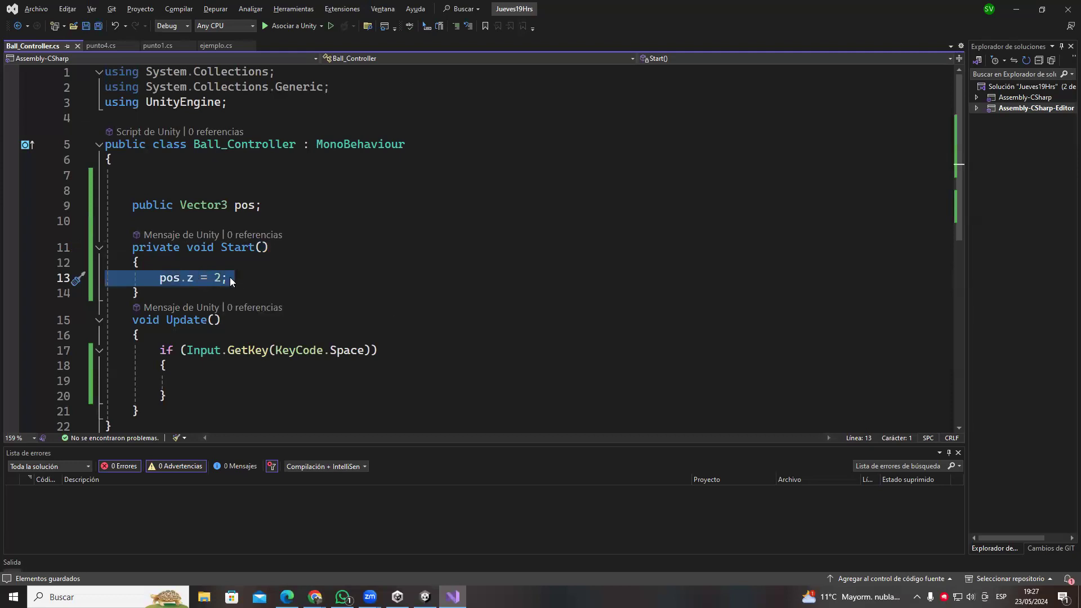
{"action": "left_click", "coordinate": [220, 277]}
{"action": "key", "text": "BackSpace"}
{"action": "key", "text": "BackSpace"}
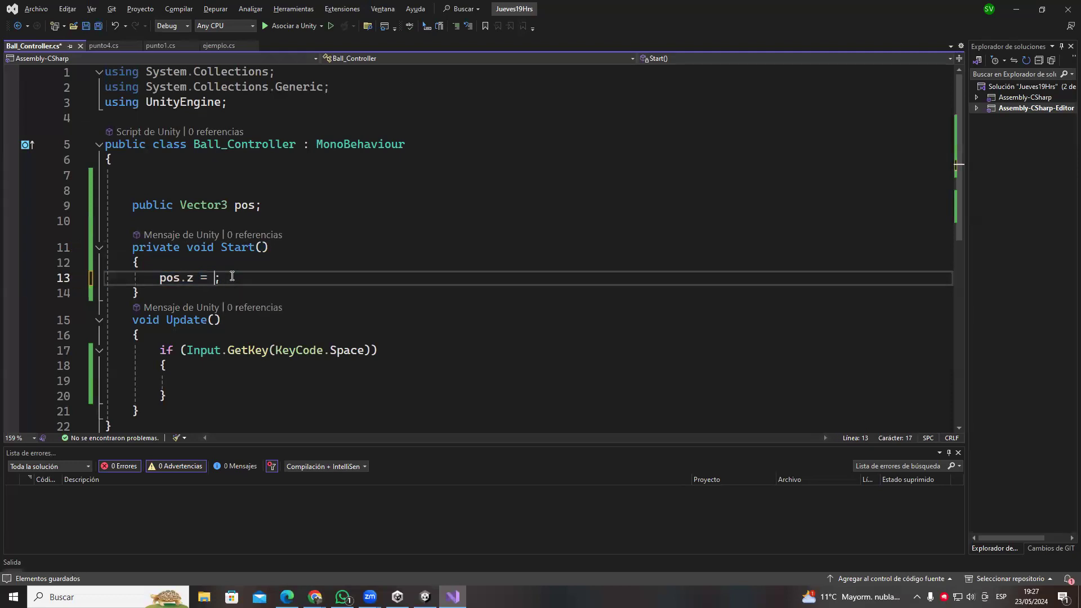
{"action": "key", "text": "Left"}
{"action": "key", "text": "Left"}
{"action": "key", "text": "BackSpace"}
{"action": "type", "text": "y"}
{"action": "left_click", "coordinate": [263, 267]}
{"action": "key", "text": "ctrl+s"}
- Highlight line 13 and the pos field with the Start declaration for review
{"action": "left_click_drag", "start_coordinate": [156, 277], "coordinate": [220, 277]}
{"action": "left_click", "coordinate": [259, 260]}
{"action": "left_click_drag", "start_coordinate": [144, 275], "coordinate": [223, 275]}
{"action": "left_click", "coordinate": [331, 212]}
{"action": "left_click_drag", "start_coordinate": [132, 206], "coordinate": [270, 247]}
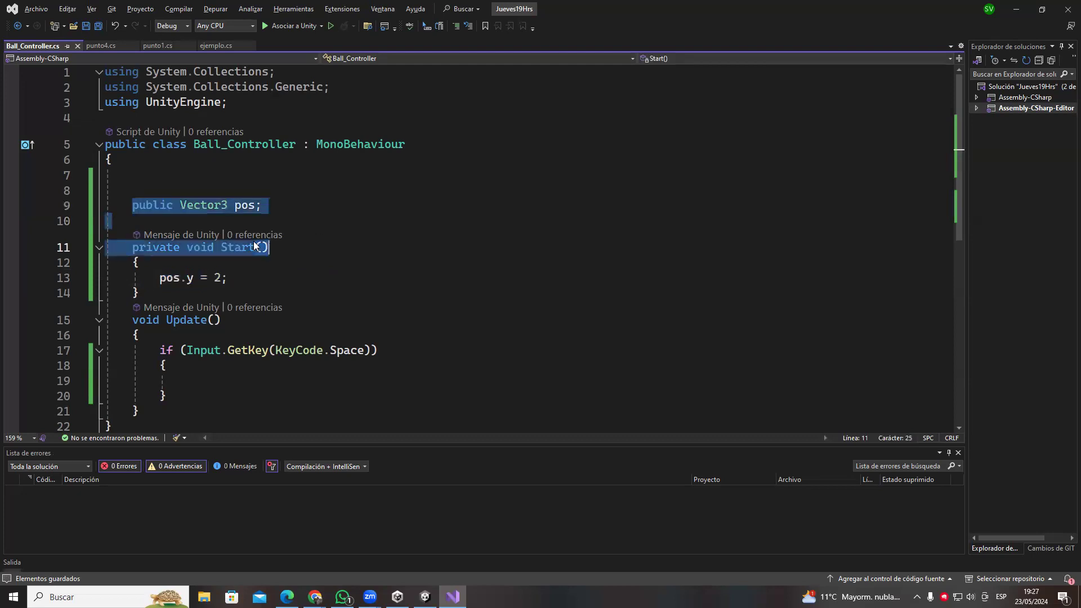
{"action": "key", "text": "alt+Tab"}
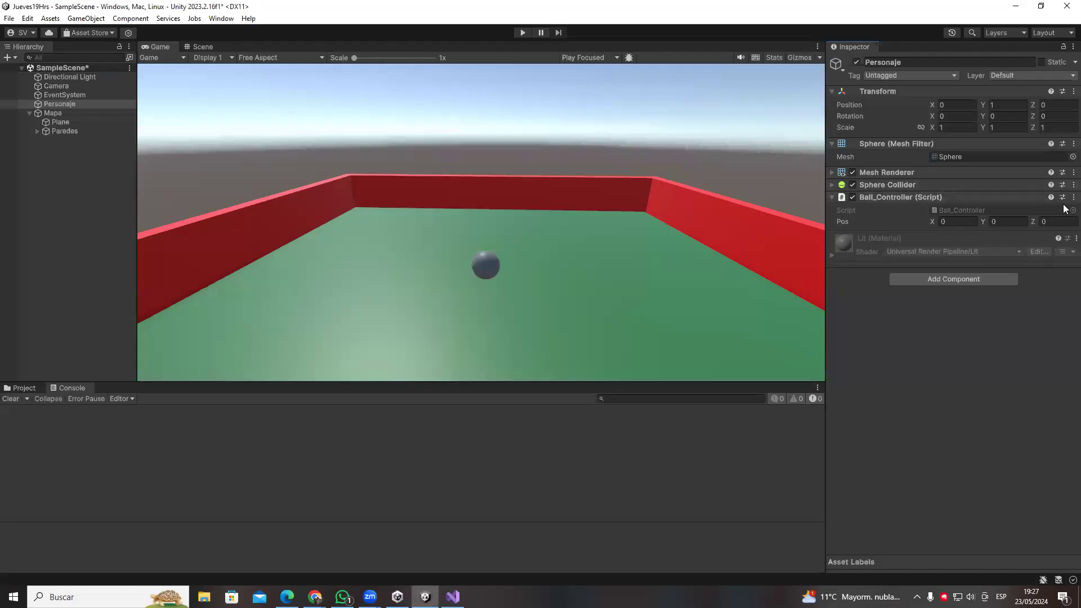
- Run play mode, confirm Pos Y shows 2, then stop the scene
{"action": "left_click", "coordinate": [961, 221]}
{"action": "left_click", "coordinate": [1006, 221]}
{"action": "left_click", "coordinate": [523, 33]}
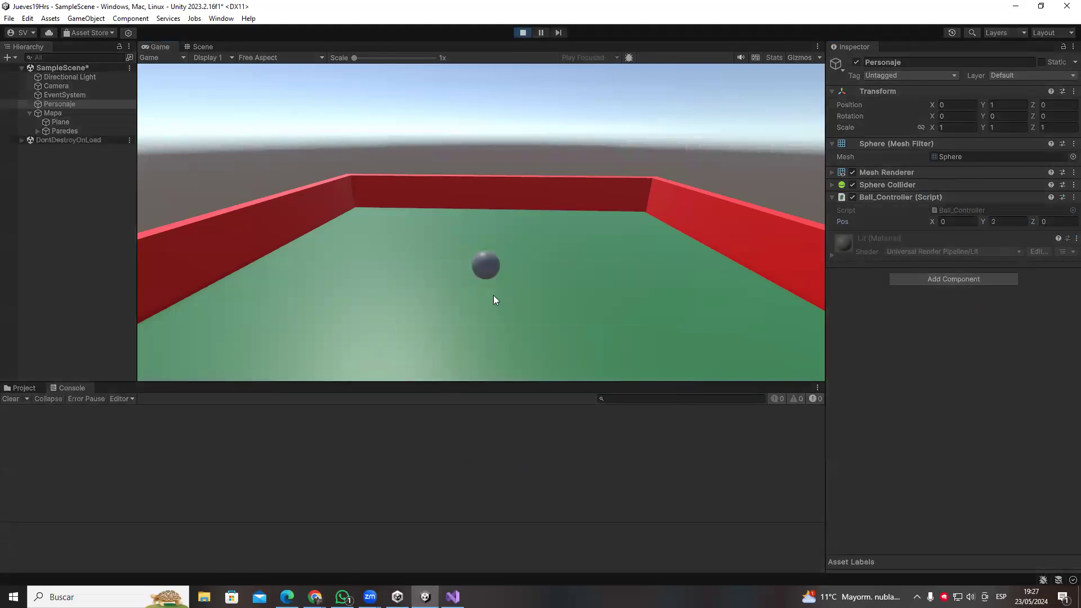
{"action": "left_click", "coordinate": [1054, 222]}
{"action": "left_click", "coordinate": [523, 33]}
- Write transform.position = pos; inside the KeyCode.Space if block
{"action": "key", "text": "alt+Tab"}
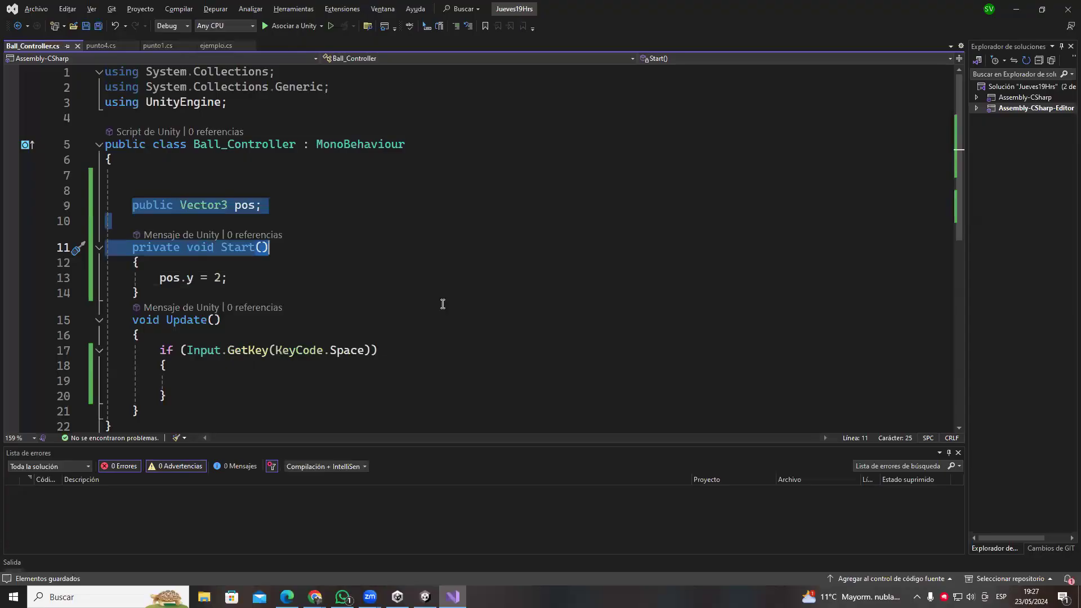
{"action": "left_click", "coordinate": [192, 377]}
{"action": "left_click", "coordinate": [207, 379]}
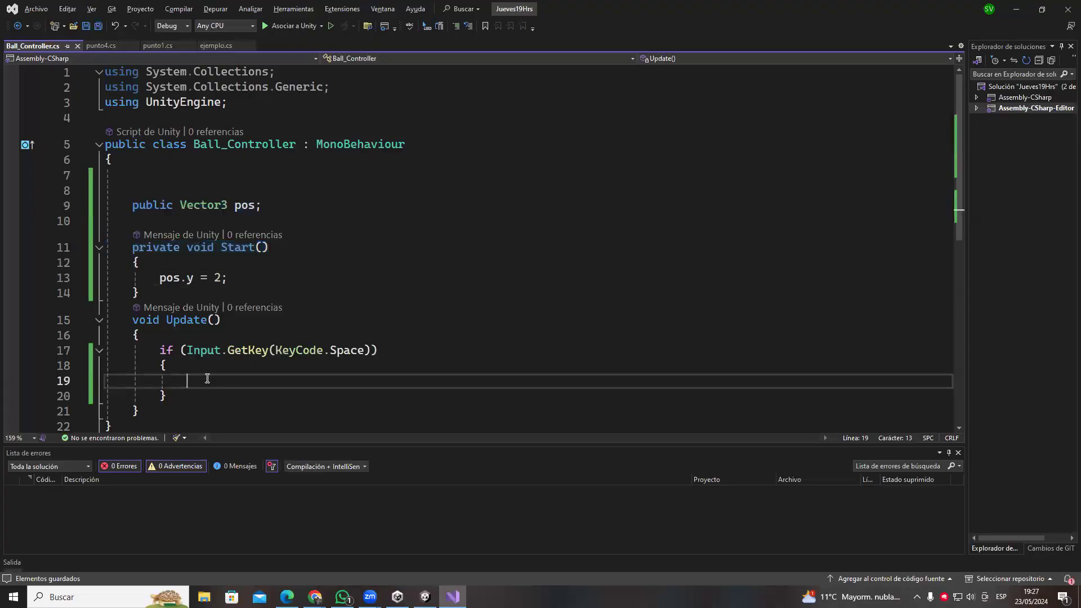
{"action": "type", "text": "transform.position = pos;"}
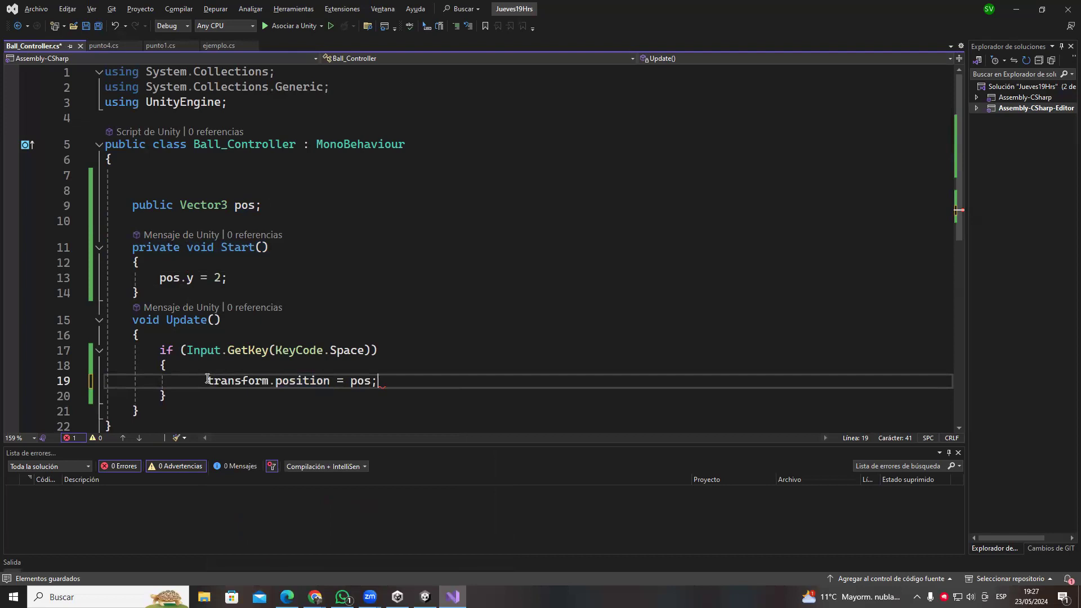
{"action": "double_click", "coordinate": [304, 381]}
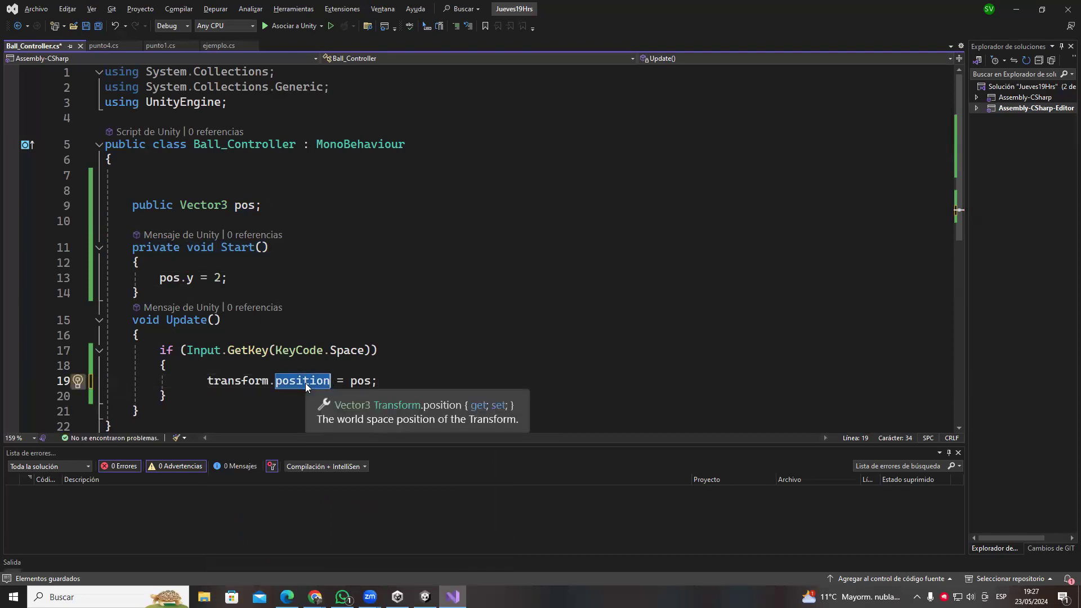
{"action": "key", "text": "alt+Tab"}
{"action": "left_click", "coordinate": [852, 92]}
- Collapse the Mesh Filter, check Transform Position Y is 1, and start play mode
{"action": "left_click", "coordinate": [850, 106]}
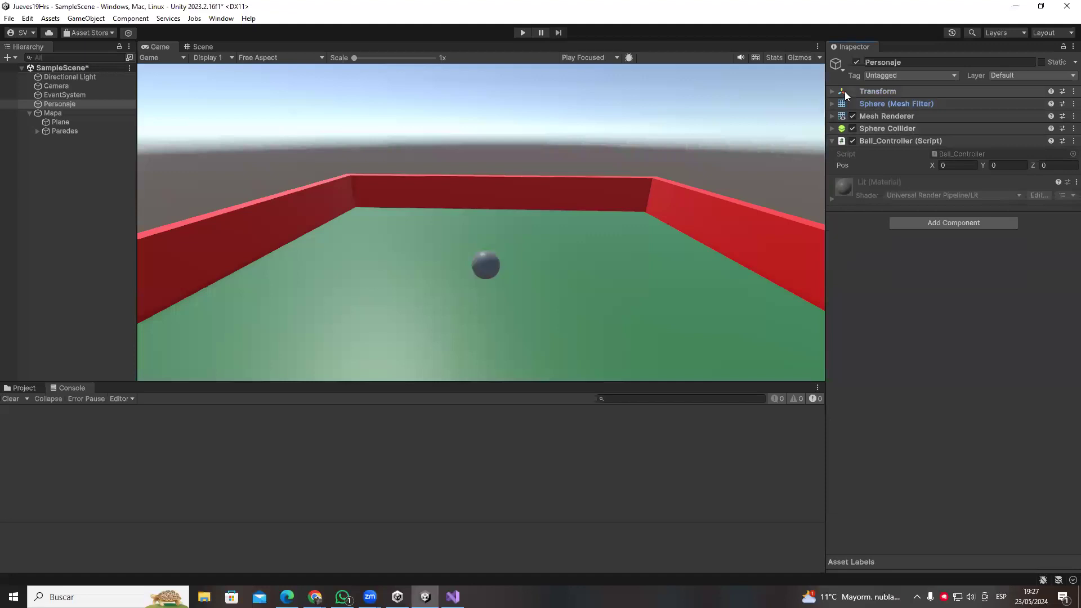
{"action": "left_click", "coordinate": [846, 93]}
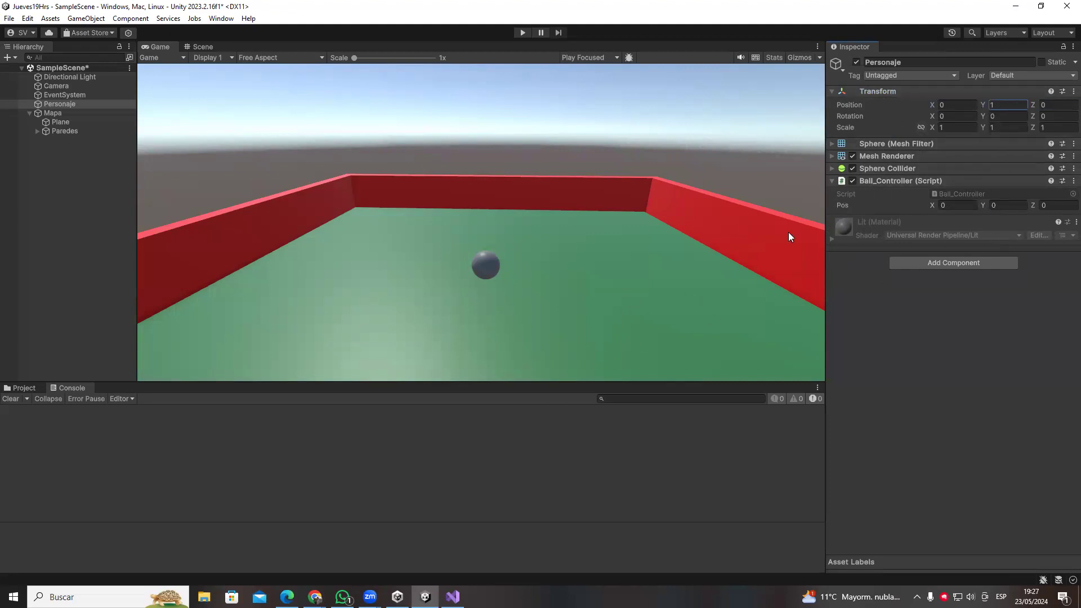
{"action": "left_click", "coordinate": [1015, 105]}
{"action": "left_click", "coordinate": [925, 102]}
{"action": "left_click", "coordinate": [523, 33]}
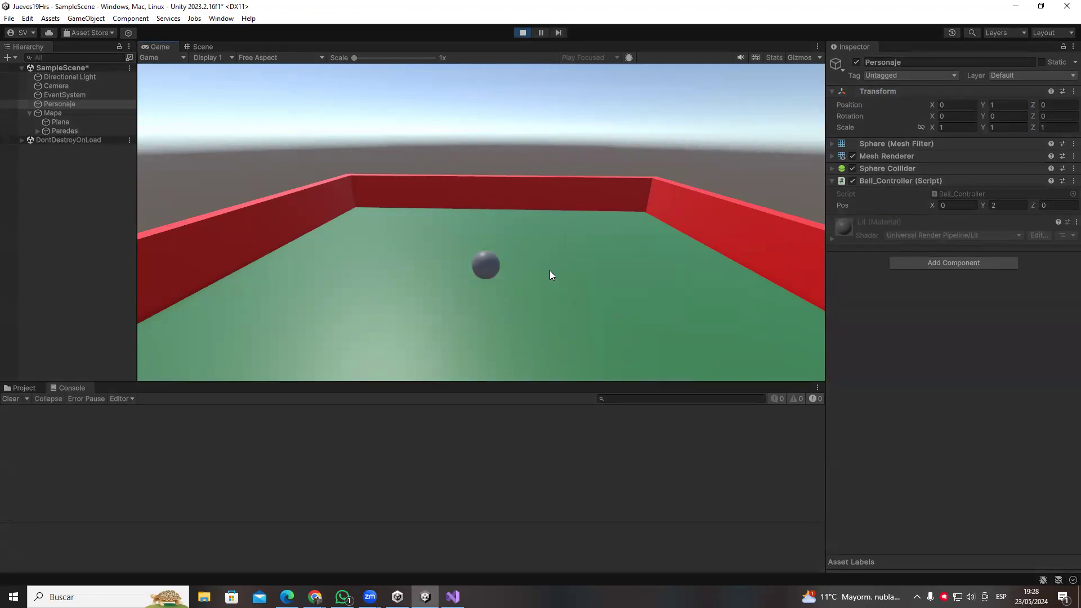
{"action": "key", "text": "alt+Tab"}
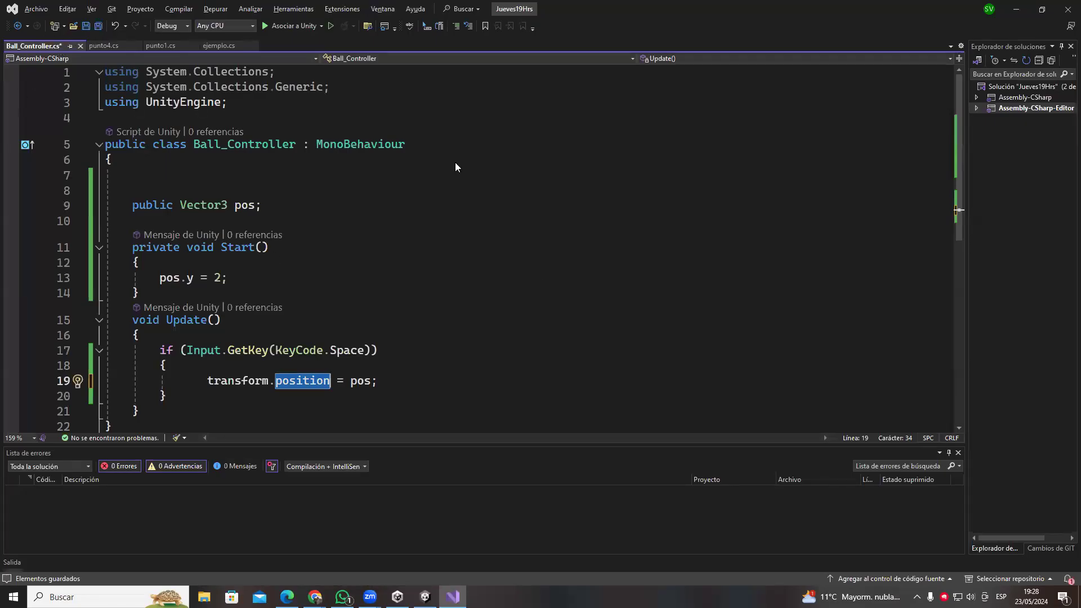
- Stop play, save Ball_Controller.cs so Unity recompiles, and restart play mode
{"action": "key", "text": "alt+Tab"}
{"action": "left_click", "coordinate": [524, 37]}
{"action": "key", "text": "alt+Tab"}
{"action": "key", "text": "ctrl+s"}
{"action": "key", "text": "alt+Tab"}
{"action": "left_click", "coordinate": [522, 33]}
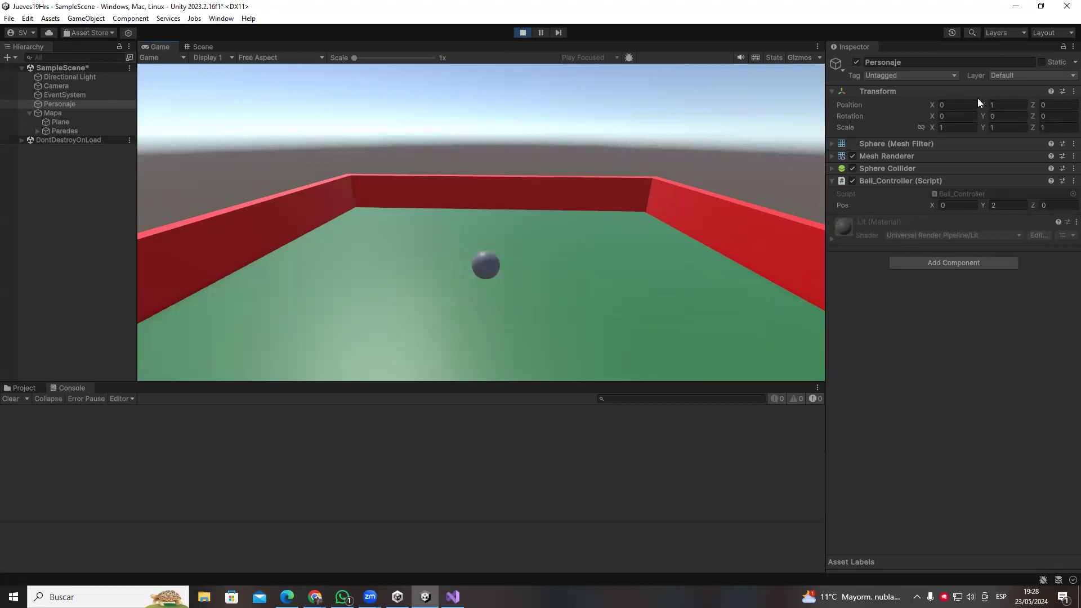
- Press Space during play to lift the ball to height 2, then stop the game
{"action": "key", "text": "space"}
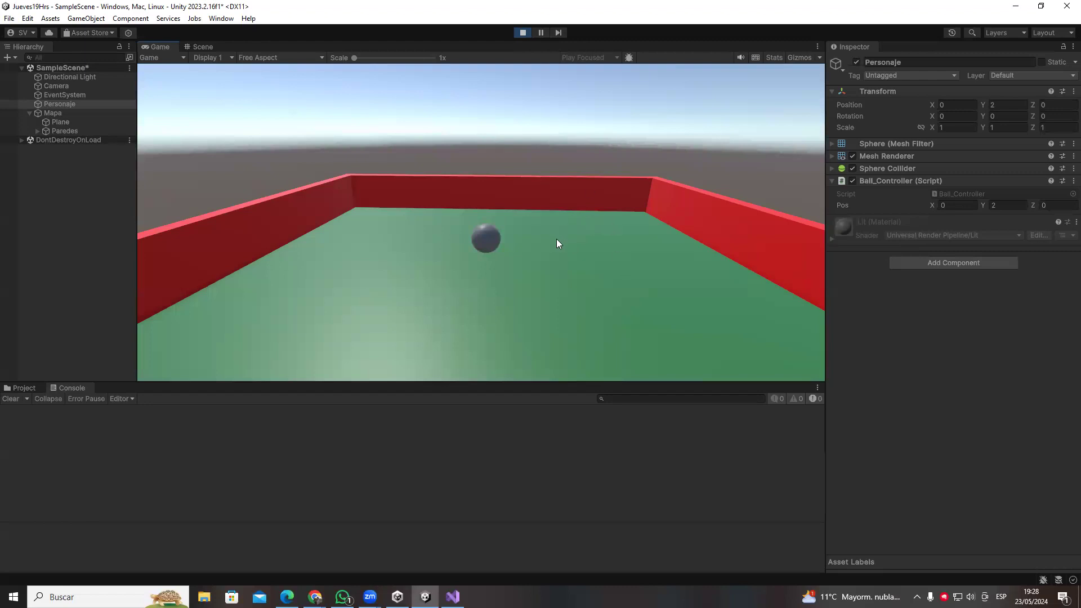
{"action": "left_click", "coordinate": [522, 32]}
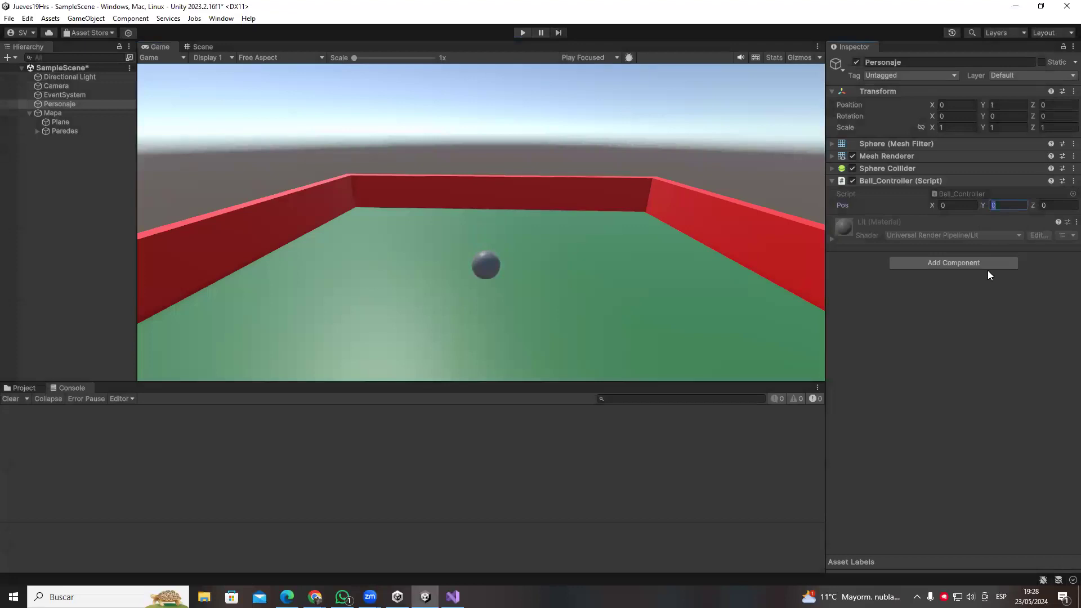
{"action": "key", "text": "alt+Tab"}
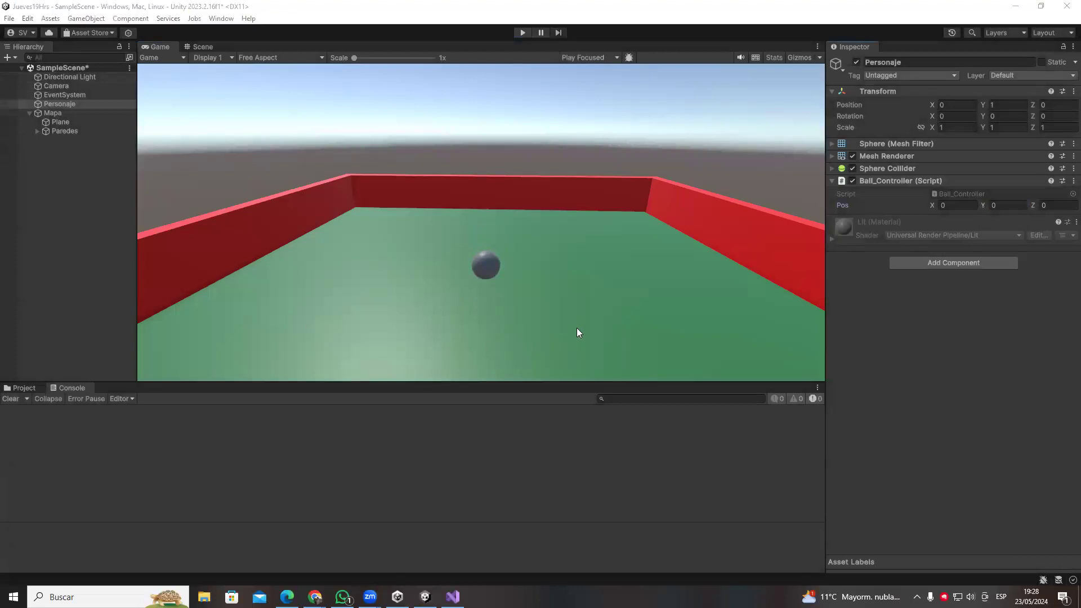
{"action": "key", "text": "alt+Tab"}
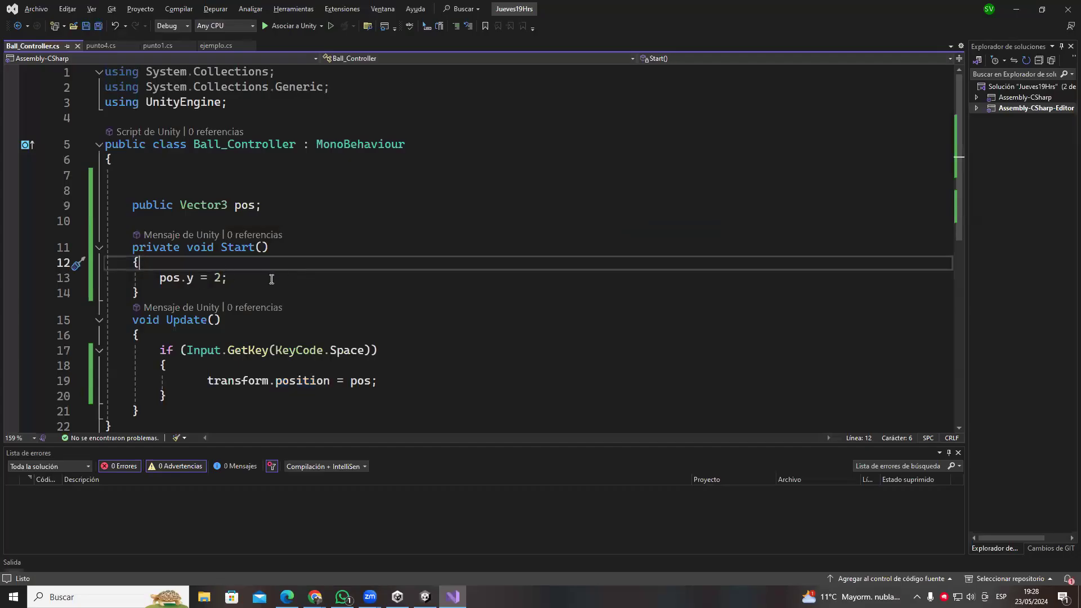
- Delete the pos.y = 2; line from Start, save Ball_Controller.cs and return to Unity
{"action": "left_click_drag", "start_coordinate": [264, 280], "coordinate": [102, 278]}
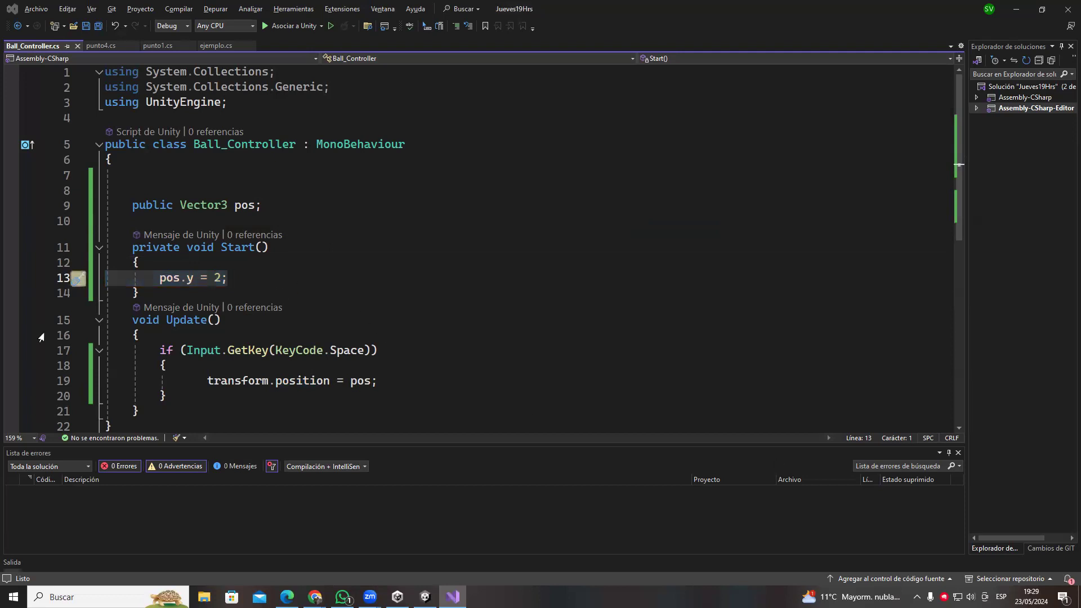
{"action": "left_click_drag", "start_coordinate": [228, 280], "coordinate": [107, 279]}
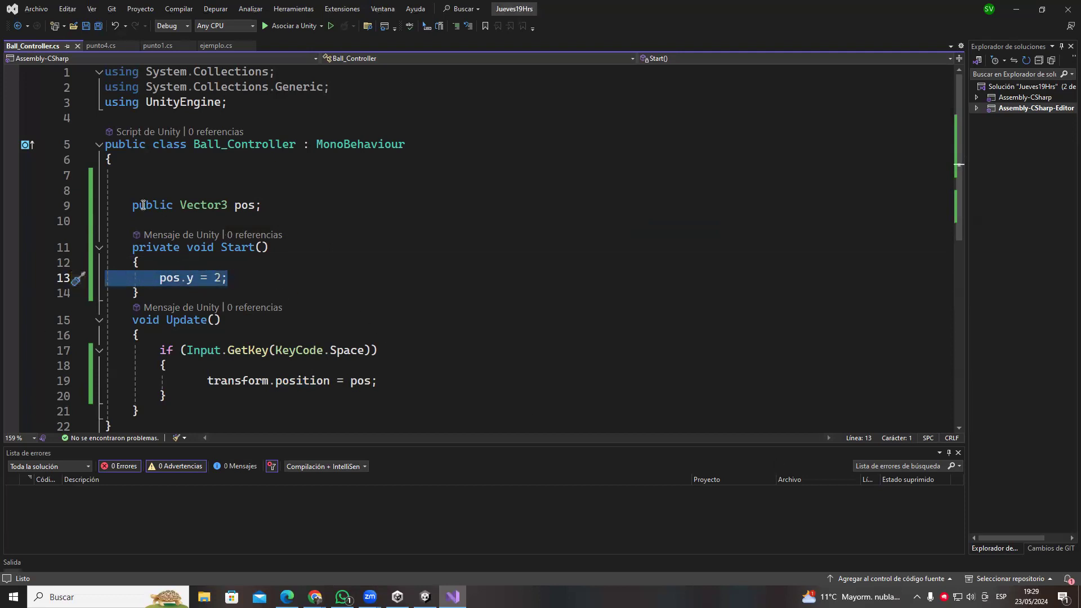
{"action": "key", "text": "Delete"}
{"action": "key", "text": "ctrl+s"}
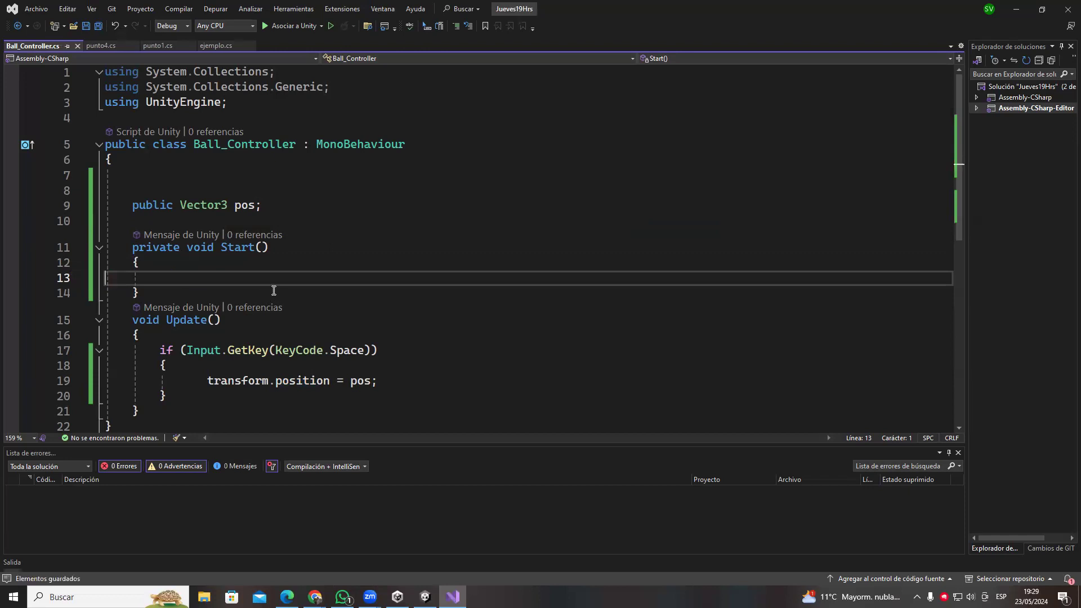
{"action": "key", "text": "alt+Tab"}
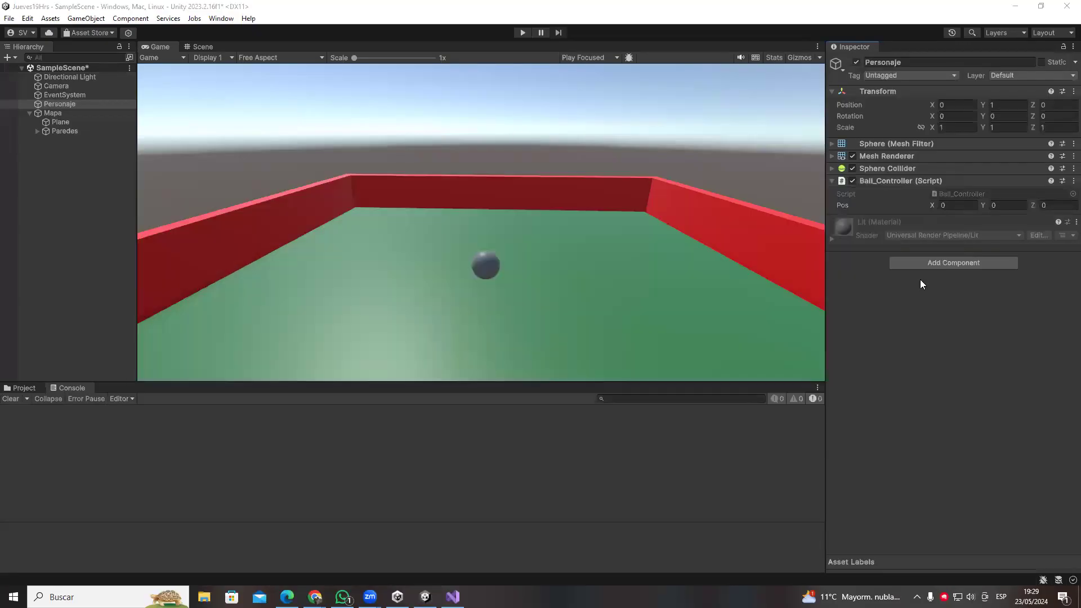
- Set the ball controller's Pos Y to 2 in the Inspector and enter Play mode
{"action": "left_click", "coordinate": [996, 207]}
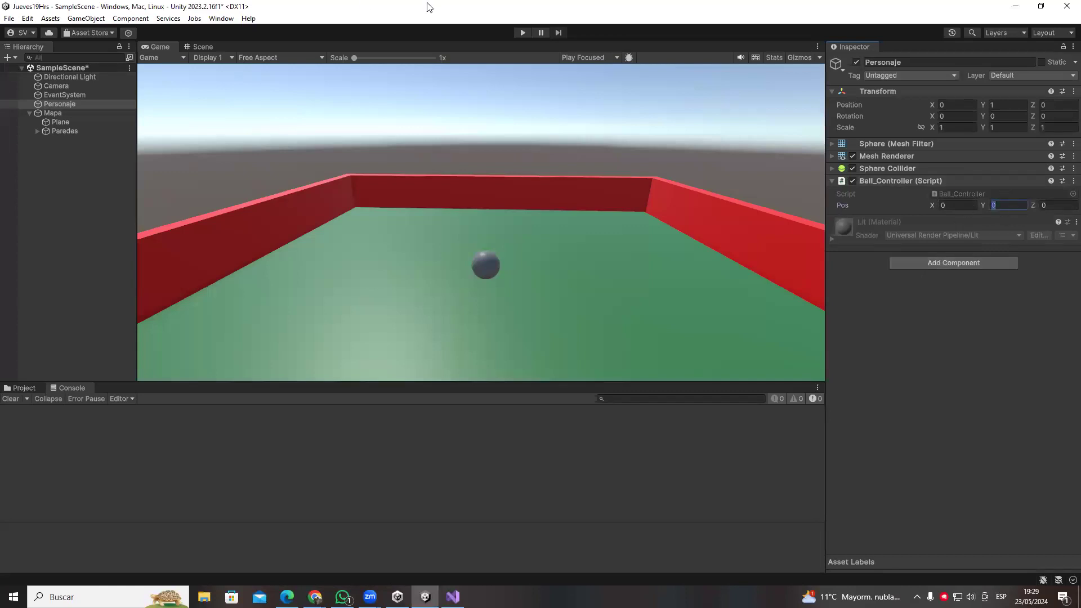
{"action": "type", "text": "1"}
{"action": "key", "text": "BackSpace"}
{"action": "type", "text": "2"}
{"action": "left_click", "coordinate": [523, 33]}
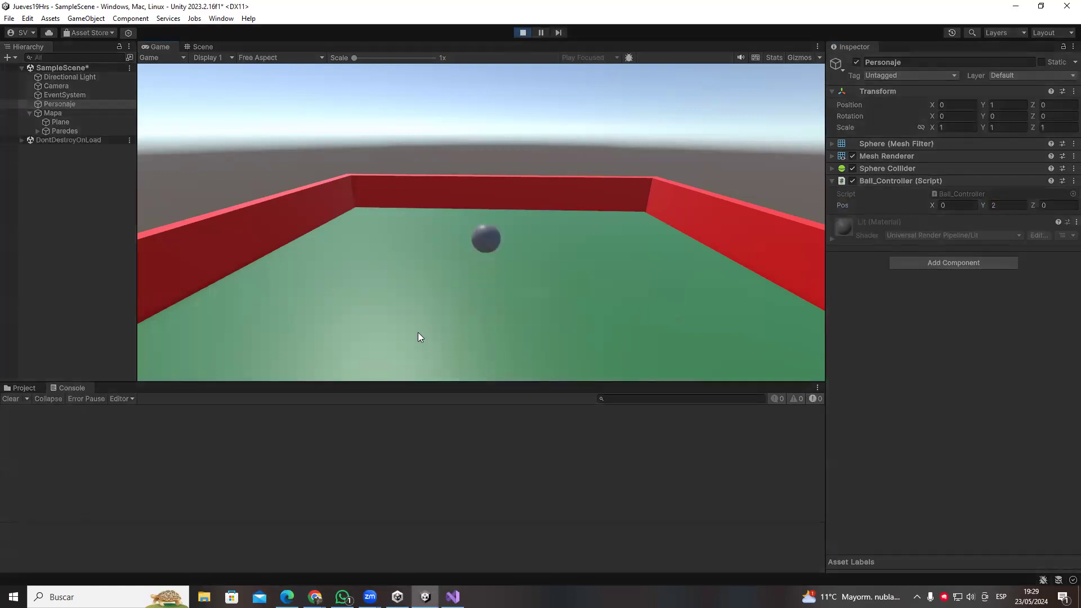
- While playing, try Pos Y values of 3 and then 6
{"action": "left_click", "coordinate": [1001, 204]}
{"action": "type", "text": "3"}
{"action": "key", "text": "Return"}
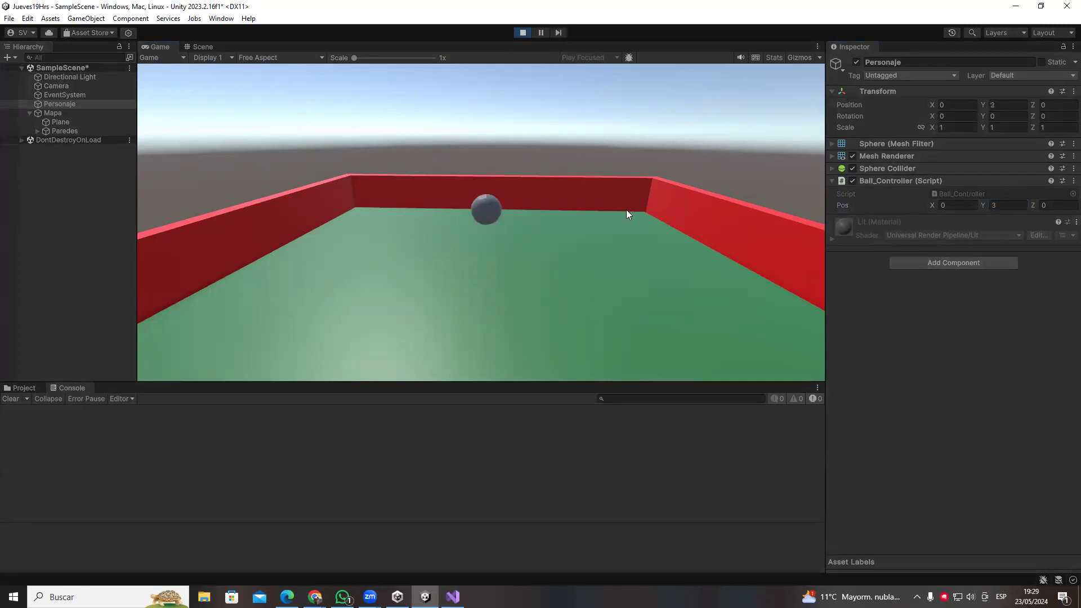
{"action": "type", "text": "6"}
{"action": "key", "text": "Return"}
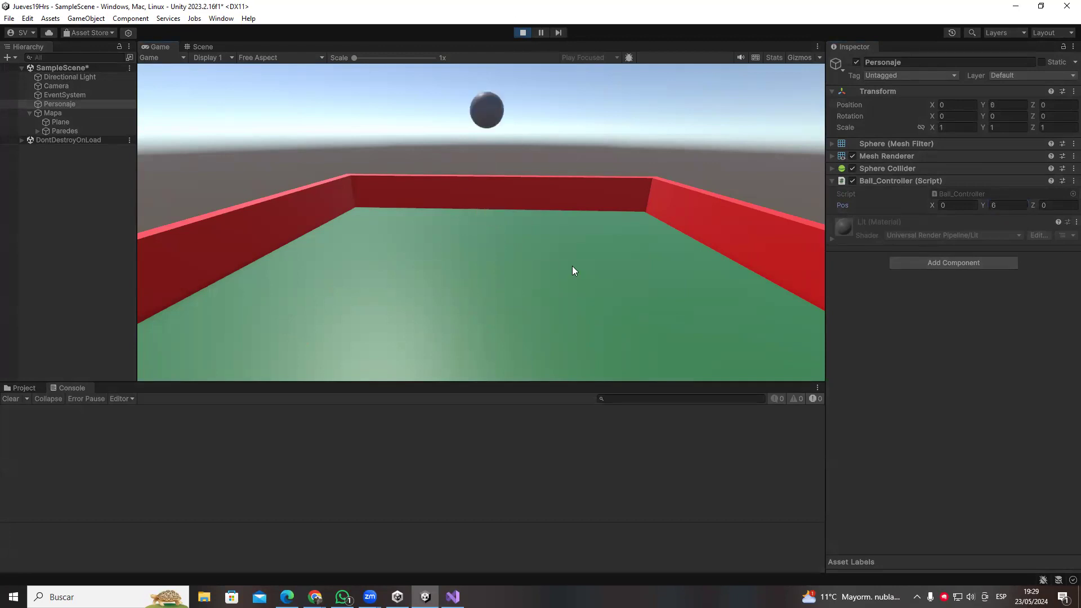
- Reset Pos Y to 2, test Pos X values 1 and 3 with Space, then stop the game
{"action": "left_click", "coordinate": [1006, 207]}
{"action": "key", "text": "BackSpace"}
{"action": "type", "text": "2"}
{"action": "left_click", "coordinate": [947, 202]}
{"action": "type", "text": "1"}
{"action": "left_click", "coordinate": [469, 222]}
{"action": "key", "text": "space"}
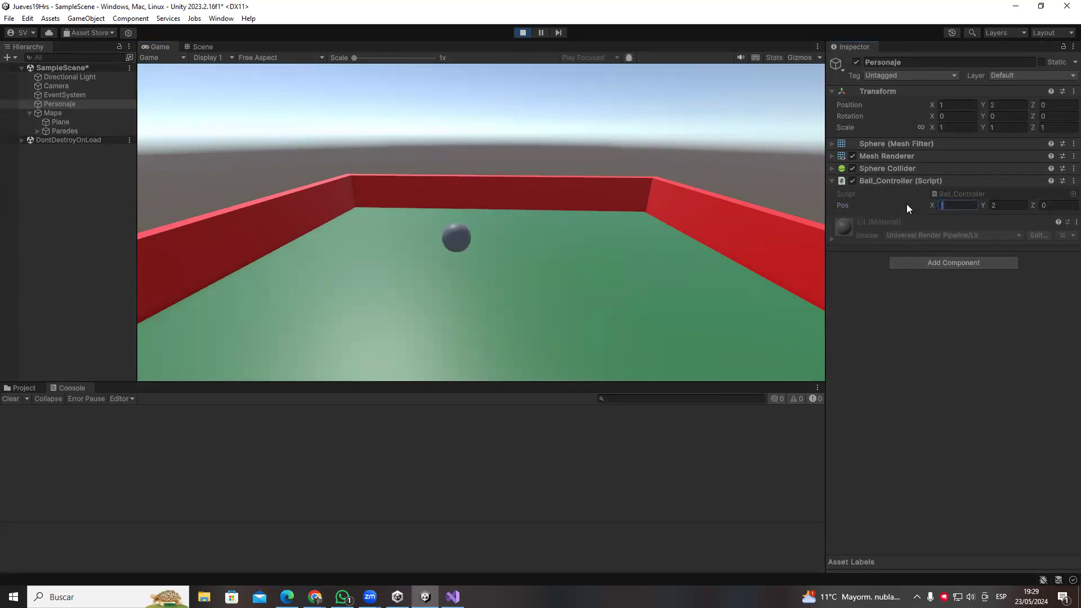
{"action": "type", "text": "3"}
{"action": "left_click", "coordinate": [515, 274]}
{"action": "left_click", "coordinate": [515, 274]}
{"action": "left_click", "coordinate": [527, 33]}
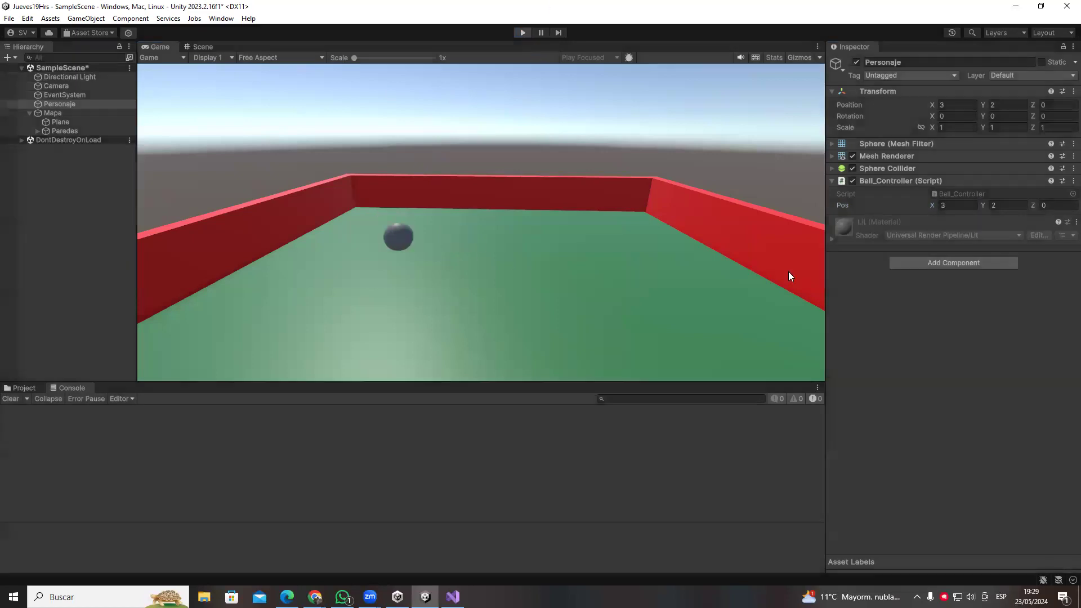
- Remove the extra indent from the pos declaration on line 9 and save the script
{"action": "key", "text": "alt+Tab"}
{"action": "triple_click", "coordinate": [164, 205]}
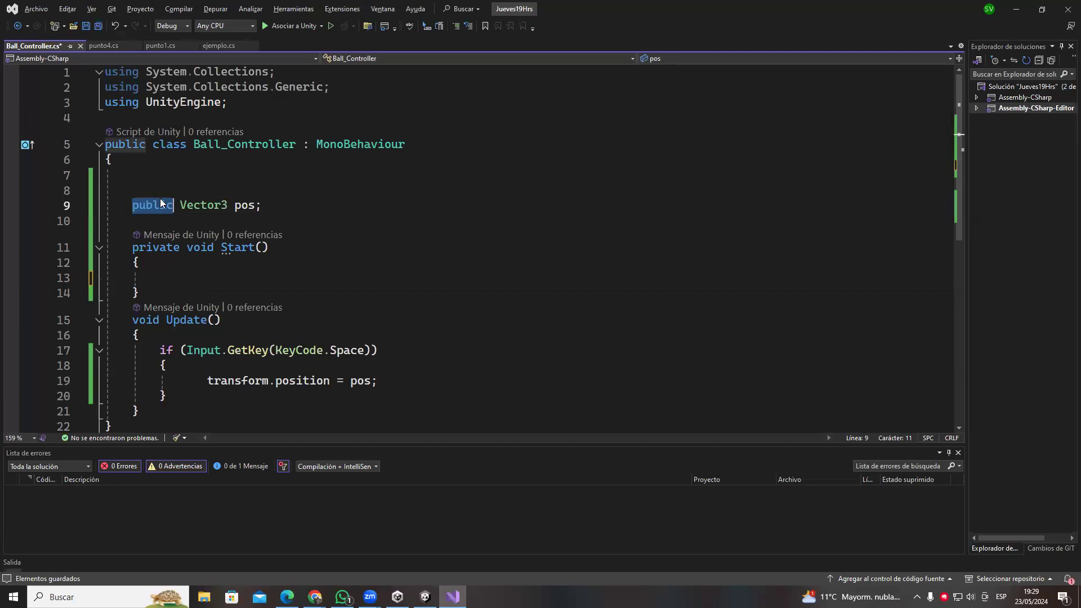
{"action": "key", "text": "alt+Tab"}
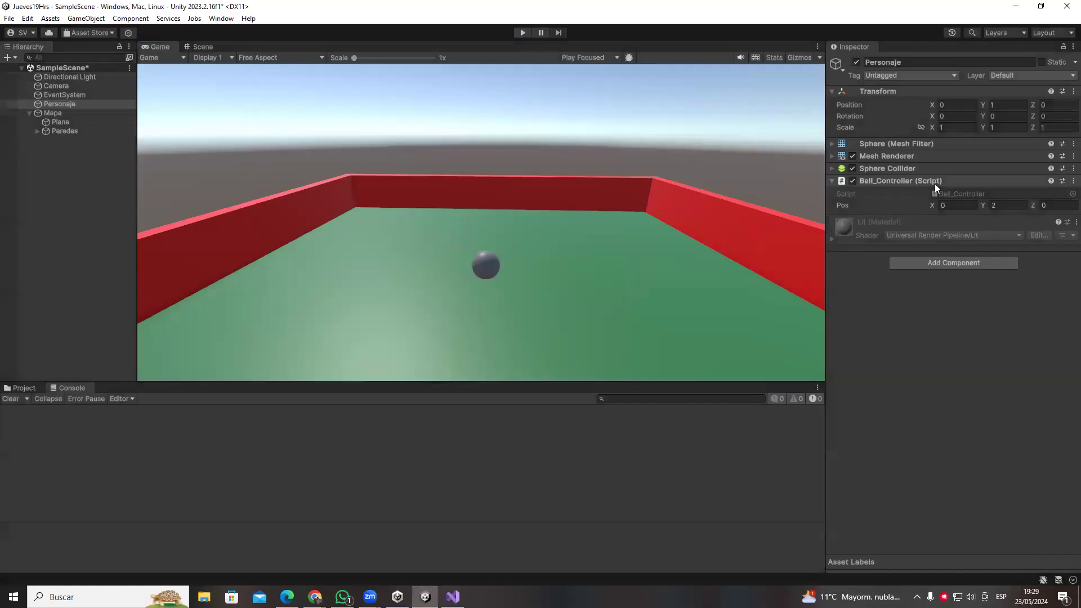
{"action": "key", "text": "alt+Tab"}
{"action": "left_click", "coordinate": [229, 193]}
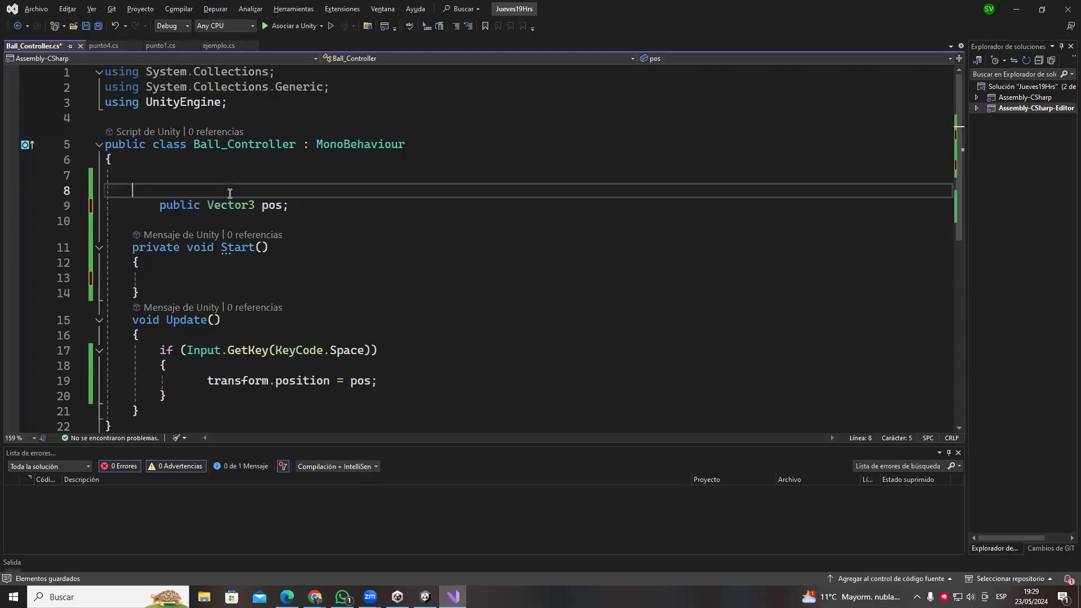
{"action": "left_click", "coordinate": [159, 208]}
{"action": "key", "text": "BackSpace"}
{"action": "key", "text": "BackSpace"}
{"action": "key", "text": "BackSpace"}
{"action": "key", "text": "BackSpace"}
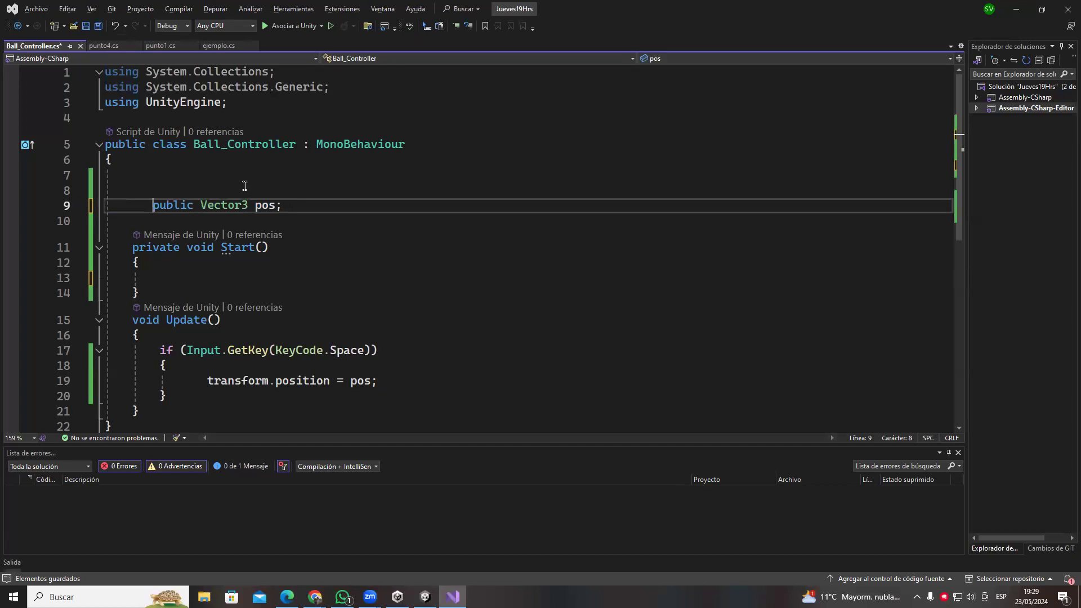
{"action": "key", "text": "ctrl+s"}
{"action": "key", "text": "alt+Tab"}
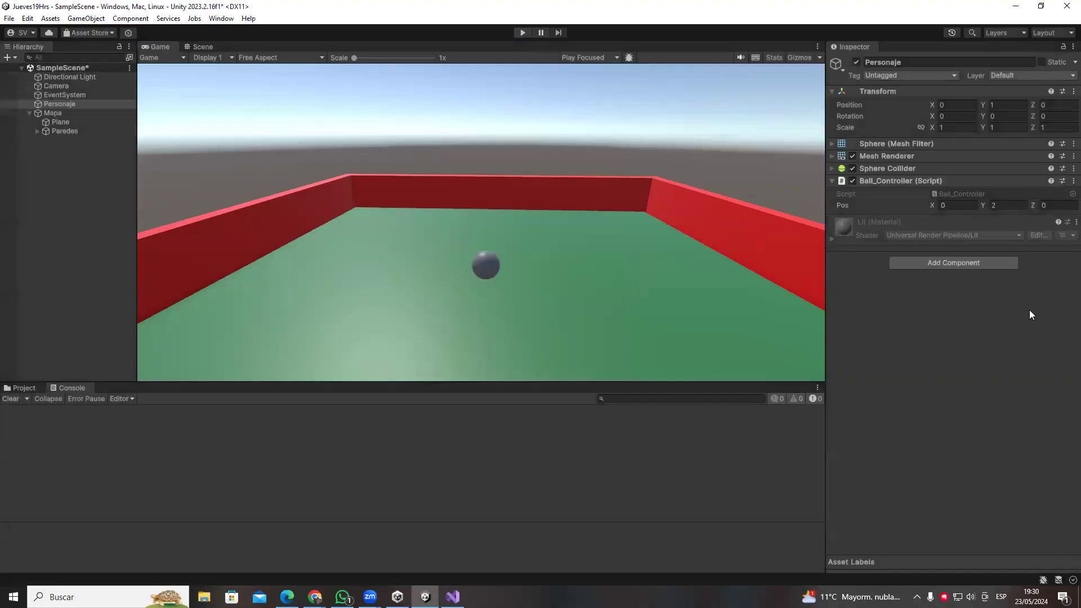
- Add a Rigidbody to the Personaje ball, then play and press Space twice to test physics
{"action": "left_click", "coordinate": [942, 264]}
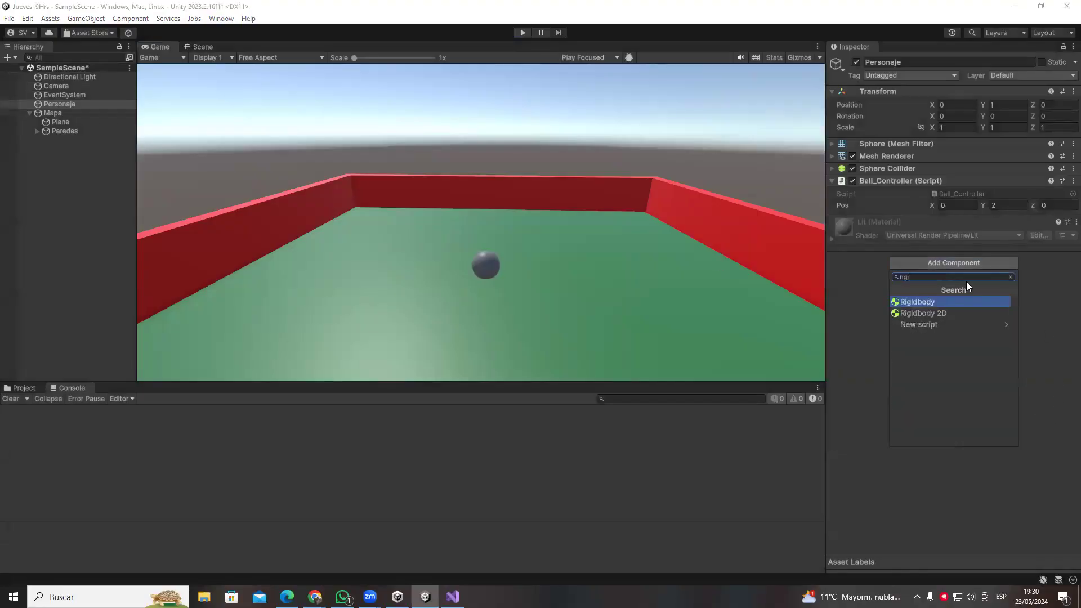
{"action": "key", "text": "Return"}
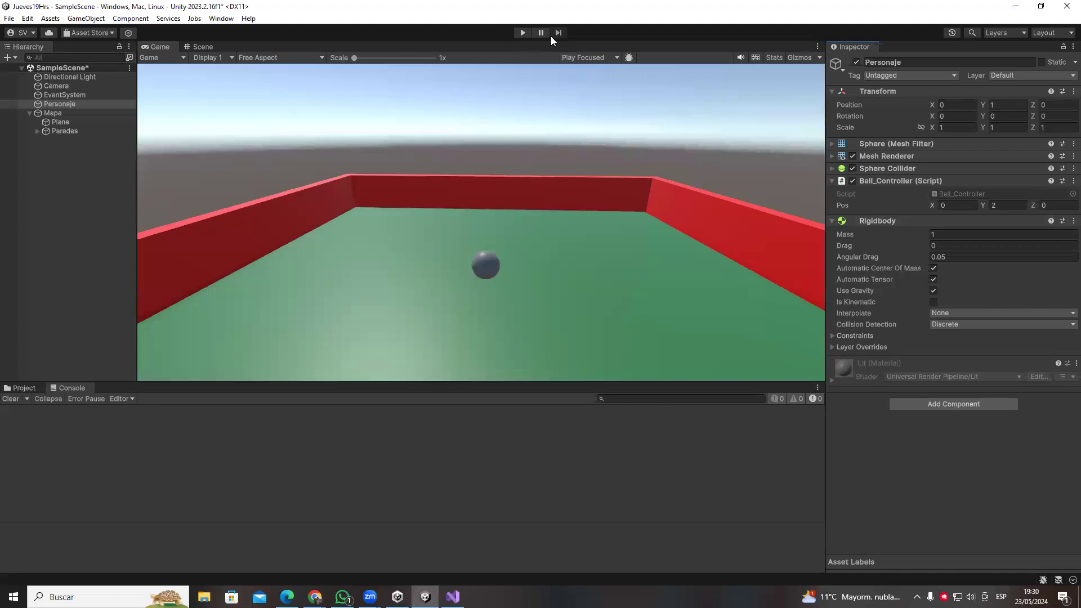
{"action": "left_click", "coordinate": [527, 32]}
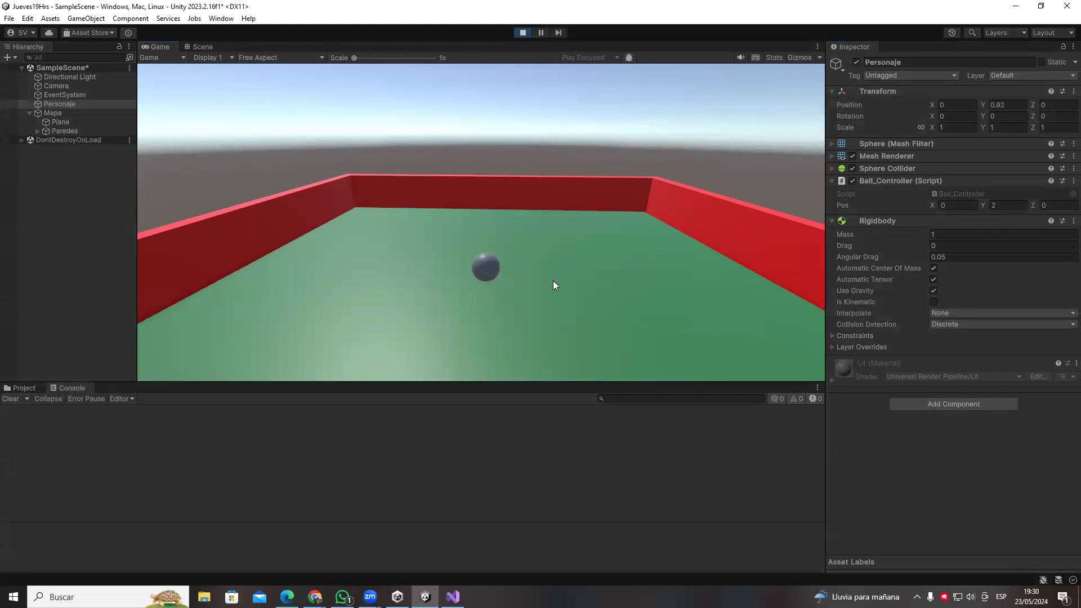
{"action": "key", "text": "space"}
{"action": "key", "text": "space"}
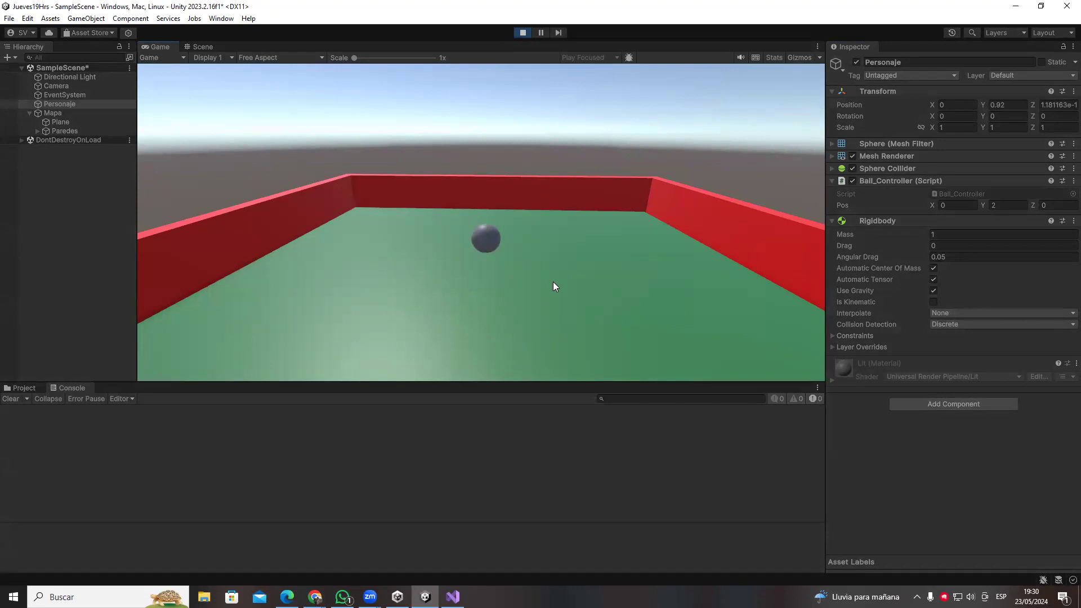
{"action": "key", "text": "space"}
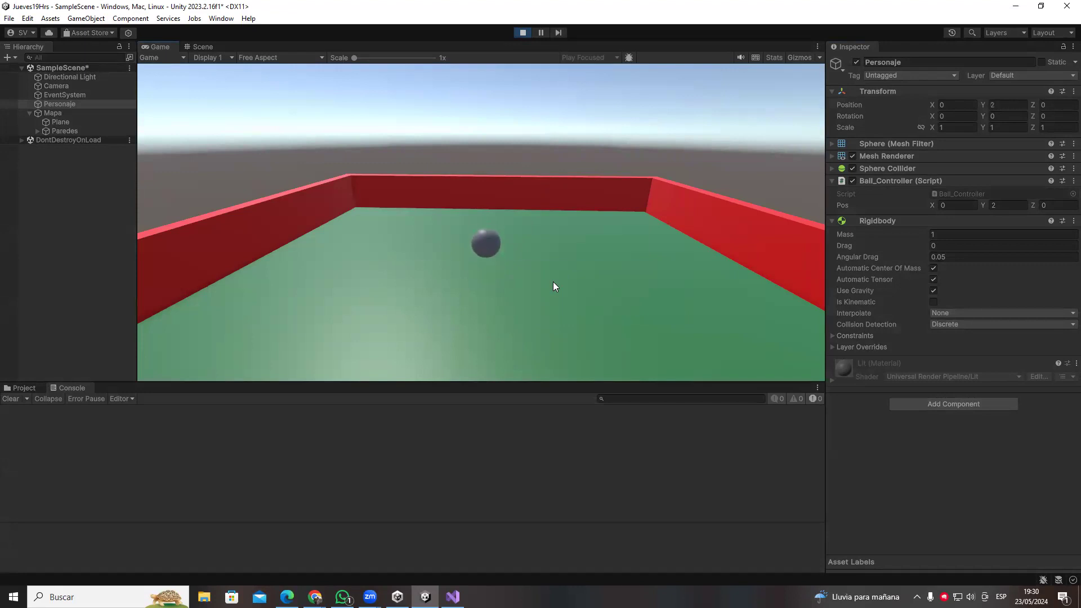
- Change Pos Y to 5 during play and jump the ball up to that height
{"action": "left_click", "coordinate": [1003, 202]}
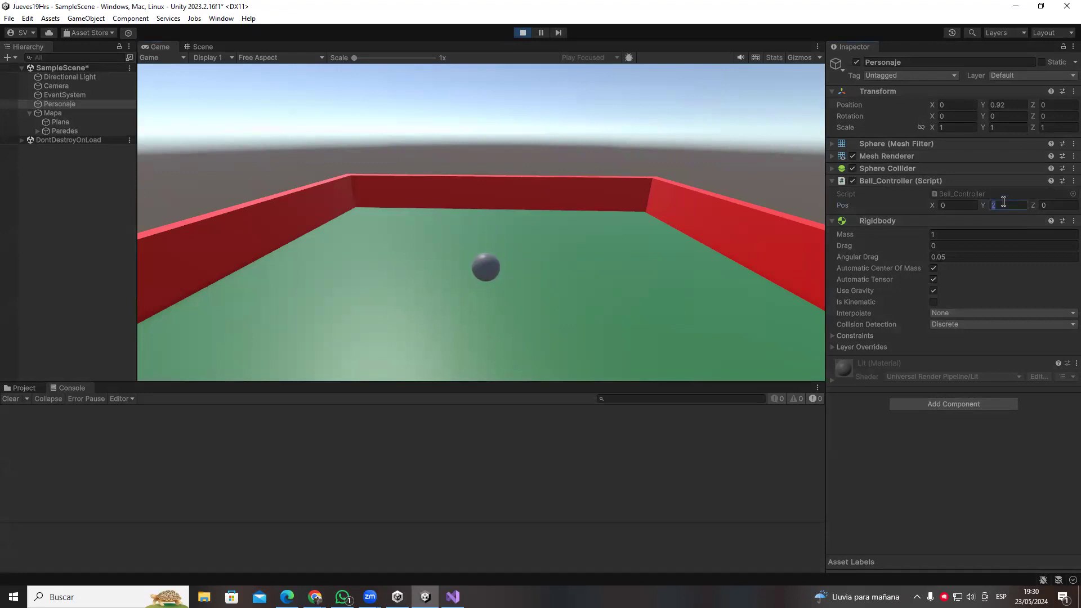
{"action": "type", "text": "5"}
{"action": "left_click", "coordinate": [551, 225]}
{"action": "key", "text": "space"}
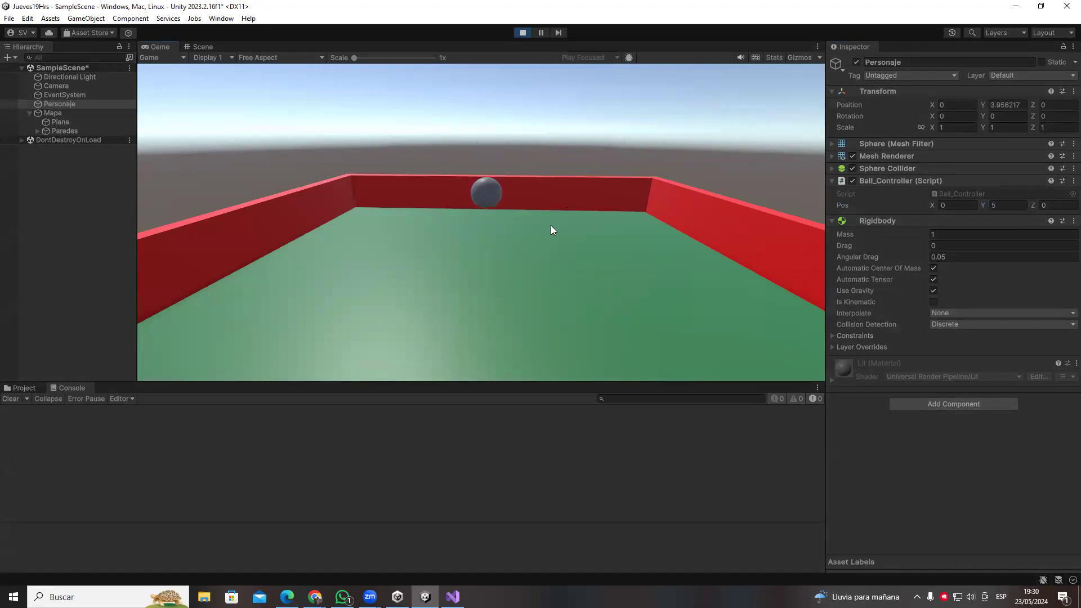
{"action": "key", "text": "space"}
{"action": "key", "text": "space"}
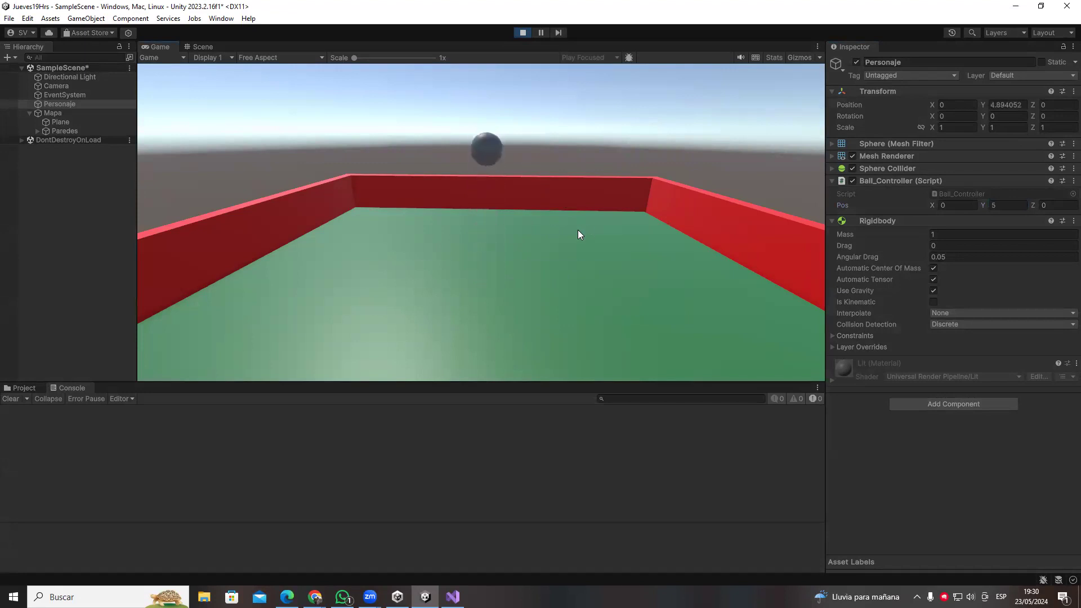
{"action": "key", "text": "space"}
{"action": "key", "text": "space"}
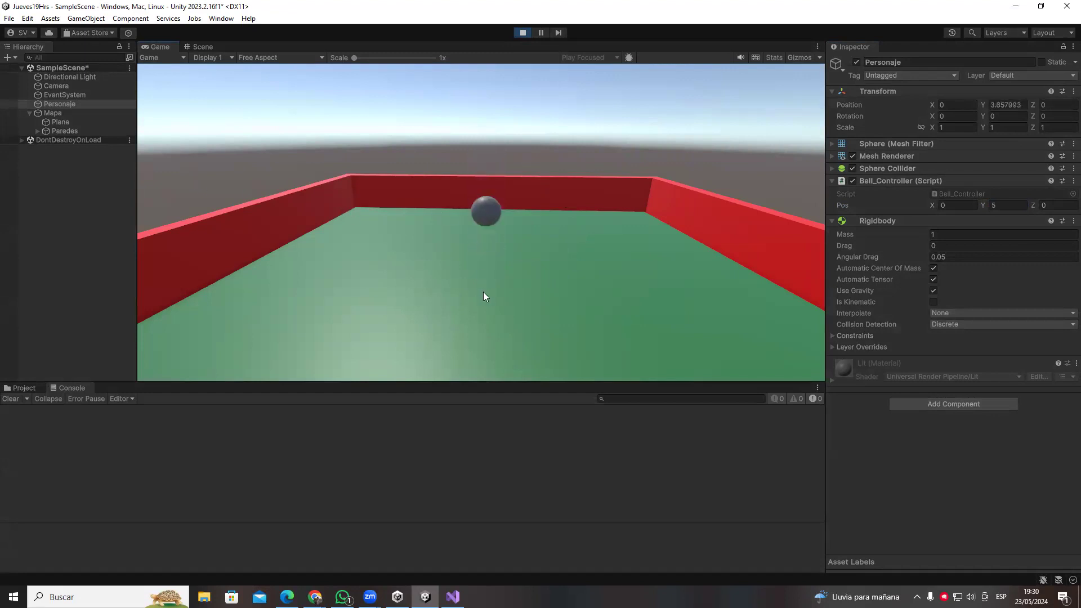
- Drag the ball off-centre in the Scene view and press Space to send it back to the floor centre
{"action": "left_click", "coordinate": [198, 48]}
{"action": "left_click_drag", "start_coordinate": [490, 276], "coordinate": [419, 230]}
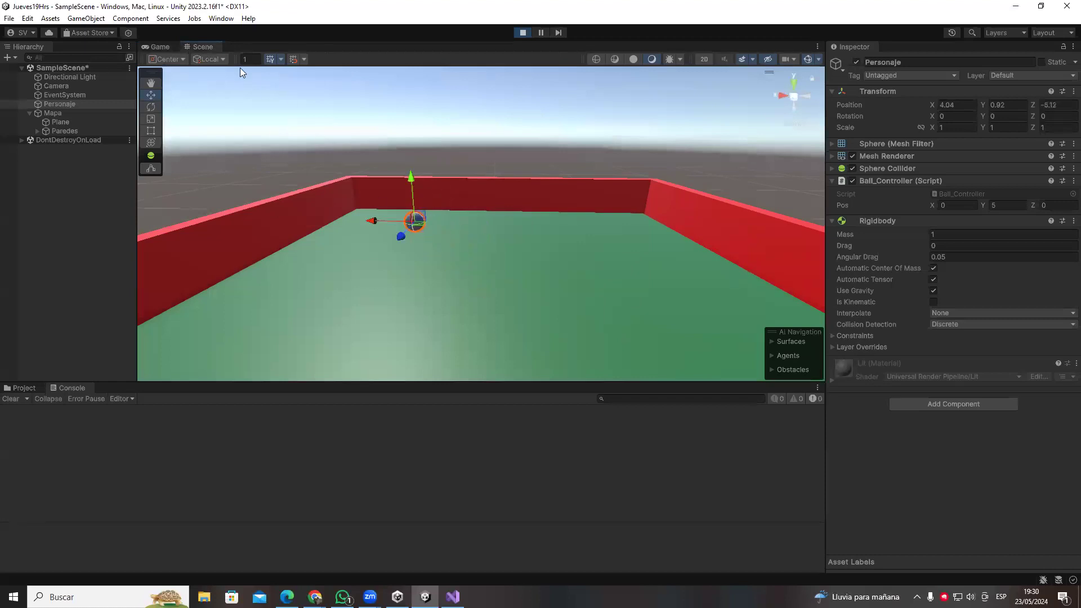
{"action": "left_click", "coordinate": [160, 47]}
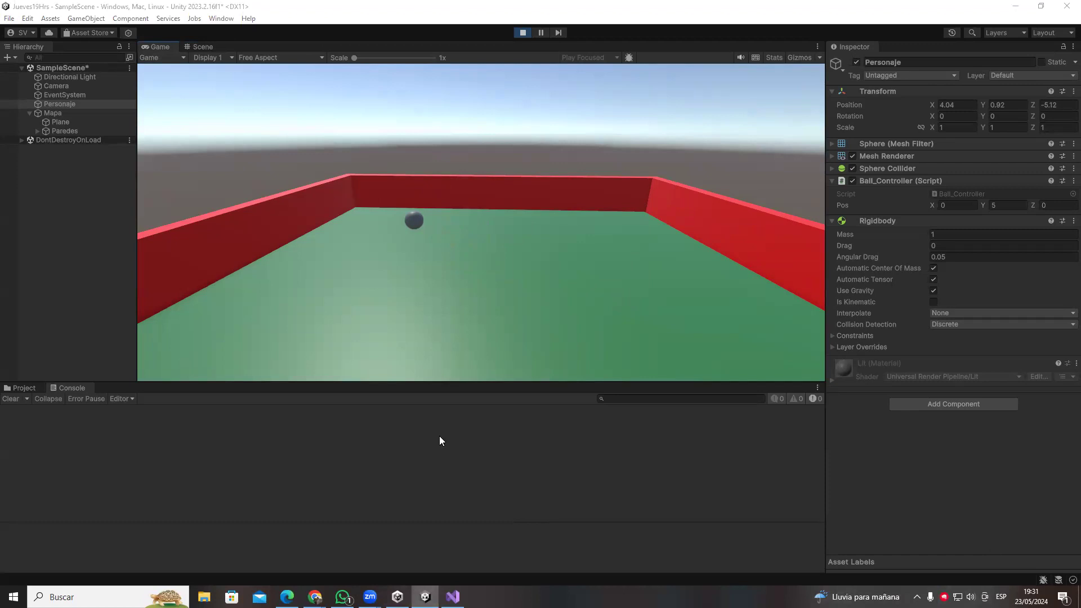
{"action": "left_click", "coordinate": [201, 47]}
{"action": "right_click_drag", "start_coordinate": [423, 199], "coordinate": [491, 245]}
{"action": "scroll", "coordinate": [473, 265], "scroll_direction": "down", "scroll_amount": 3}
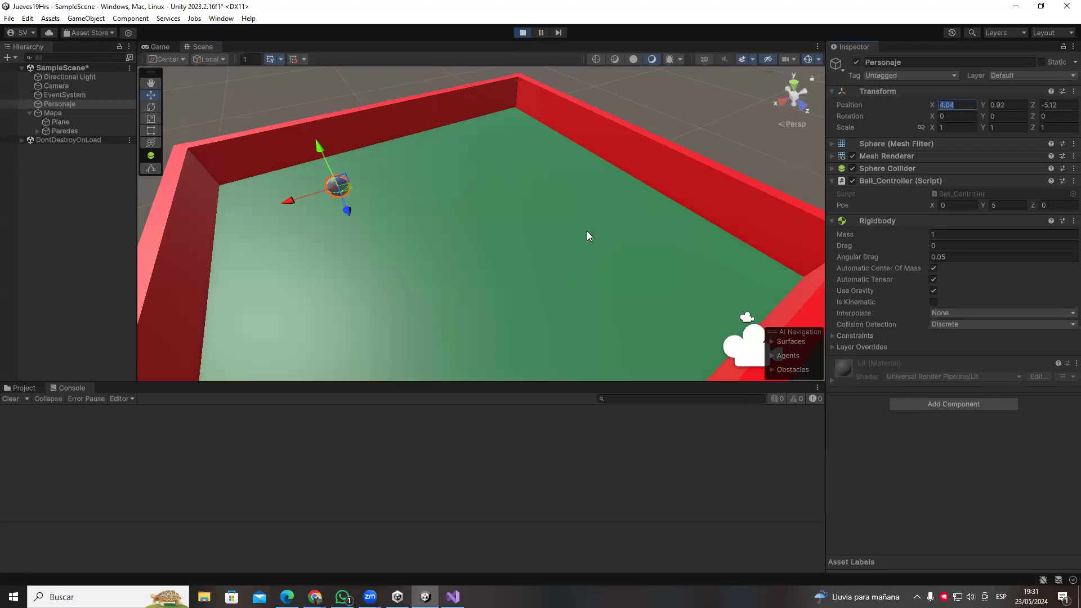
{"action": "type", "text": "0"}
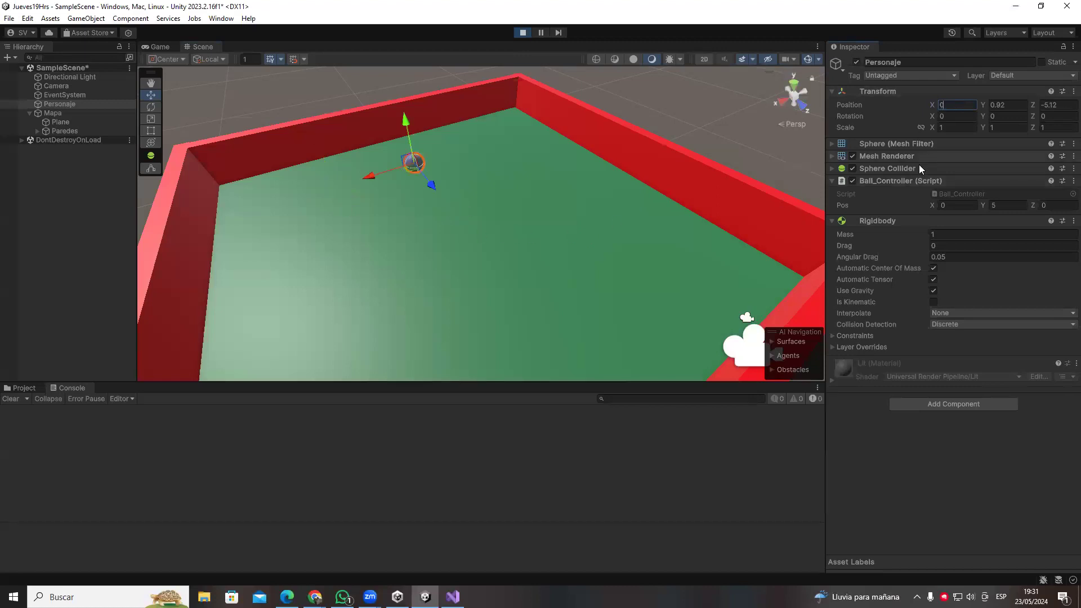
{"action": "key", "text": "ctrl+z"}
{"action": "left_click", "coordinate": [157, 49]}
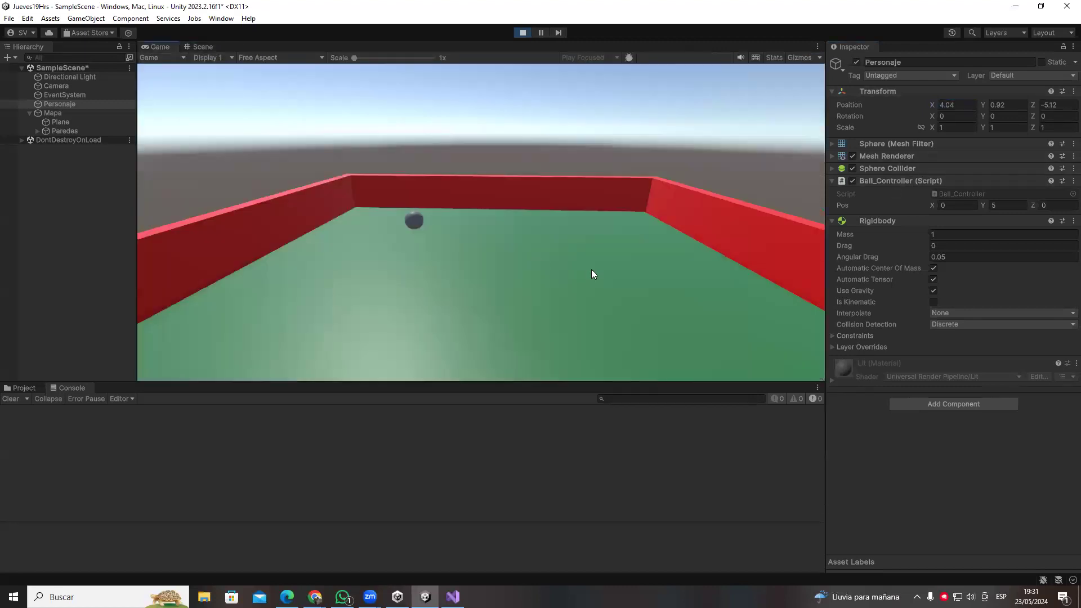
{"action": "key", "text": "space"}
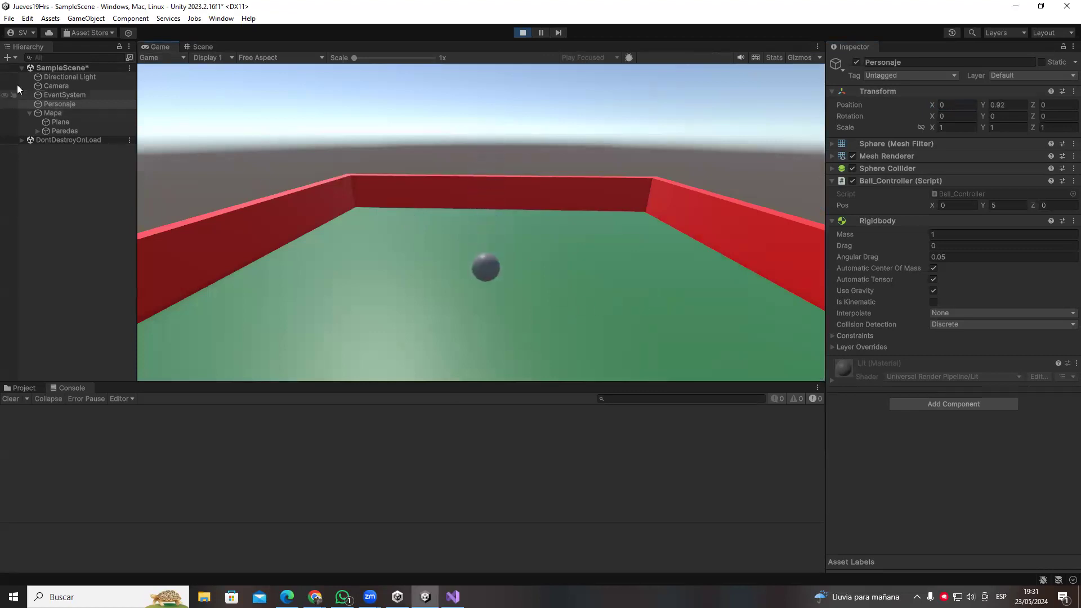
{"action": "left_click", "coordinate": [201, 48]}
{"action": "left_click_drag", "start_coordinate": [397, 214], "coordinate": [251, 203]}
- Dock the Game view to the left of the Scene view, widen it, and stop the game
{"action": "left_click_drag", "start_coordinate": [166, 48], "coordinate": [648, 349]}
{"action": "left_click_drag", "start_coordinate": [159, 275], "coordinate": [260, 197]}
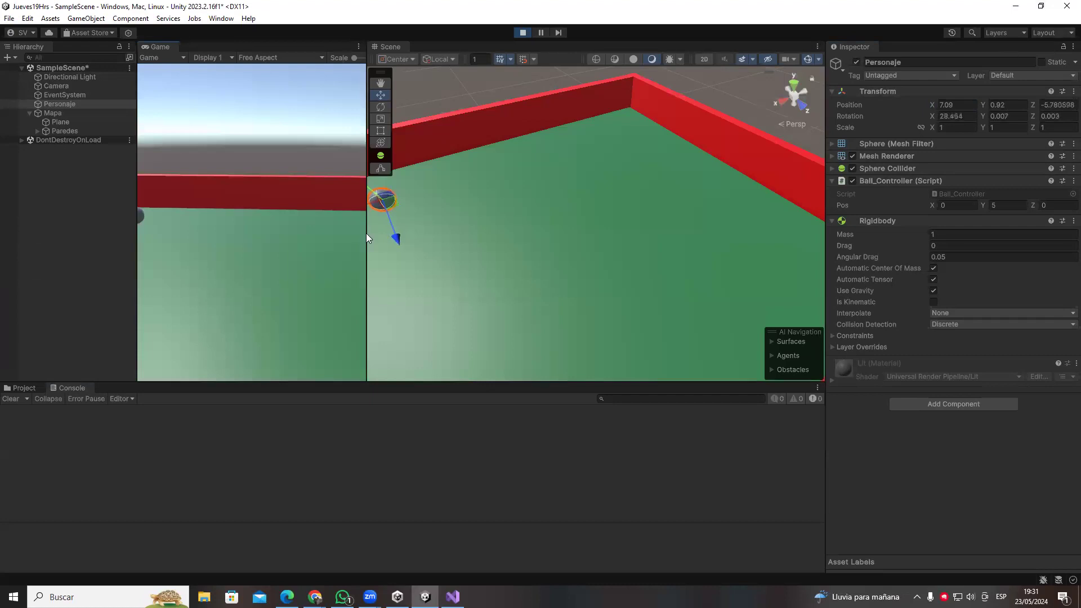
{"action": "left_click_drag", "start_coordinate": [366, 235], "coordinate": [601, 255]}
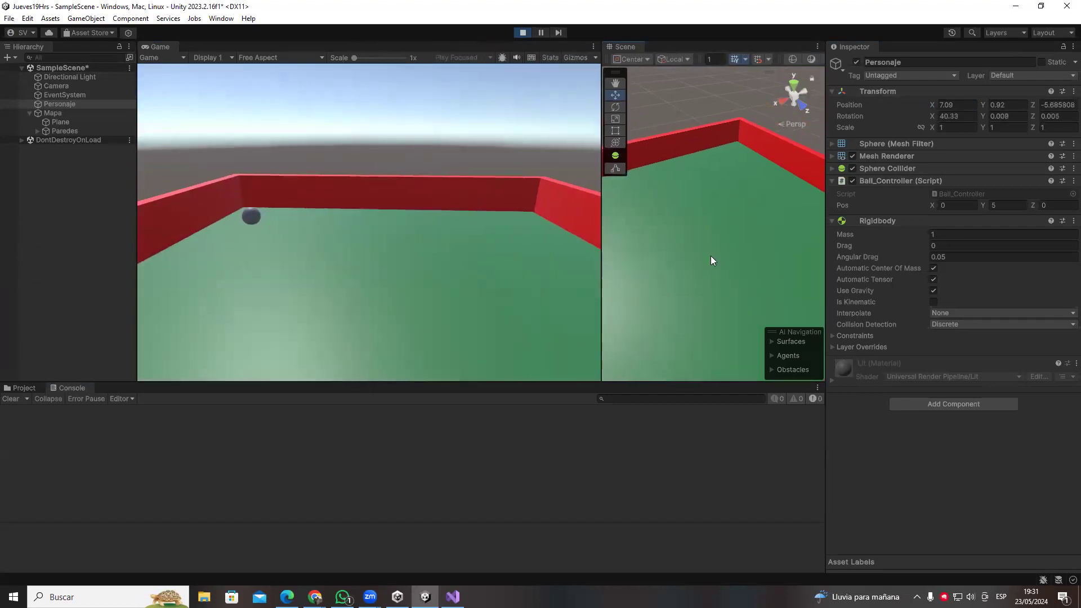
{"action": "left_click", "coordinate": [710, 255]}
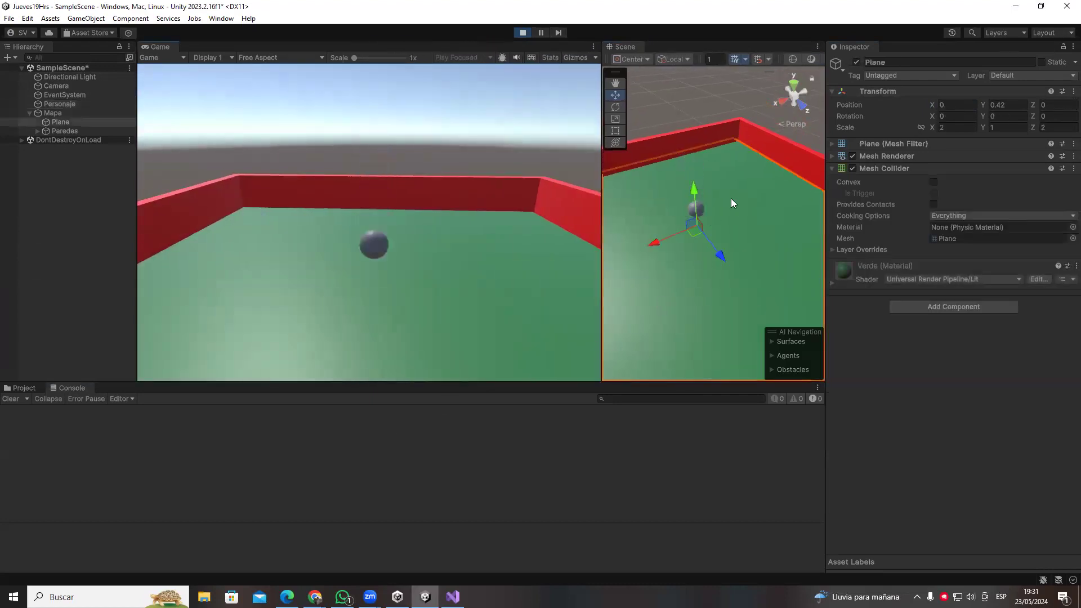
{"action": "left_click", "coordinate": [53, 103]}
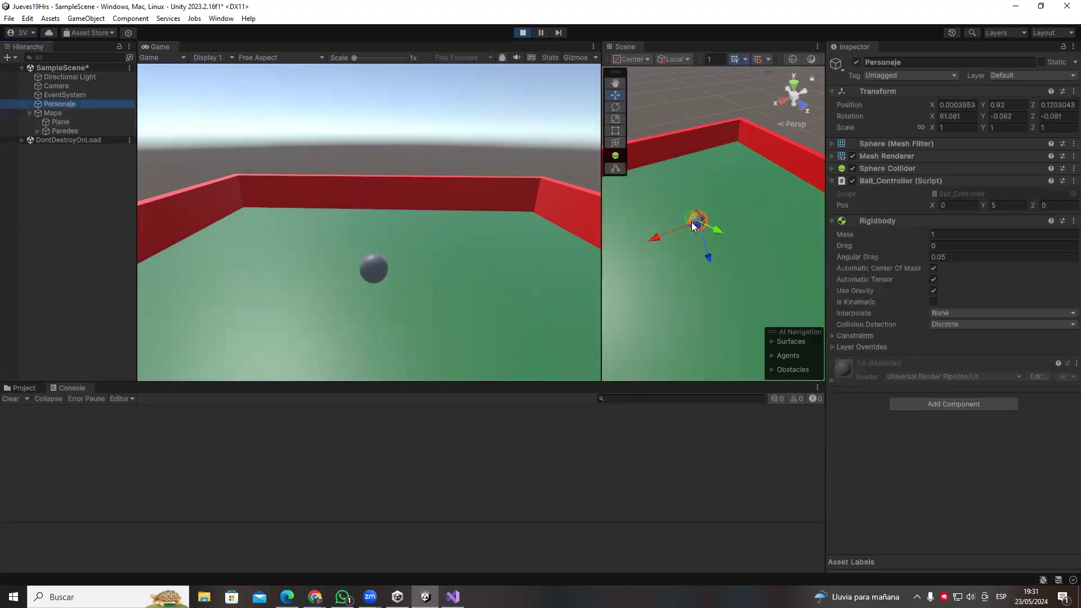
{"action": "left_click", "coordinate": [130, 282]}
{"action": "left_click", "coordinate": [523, 32]}
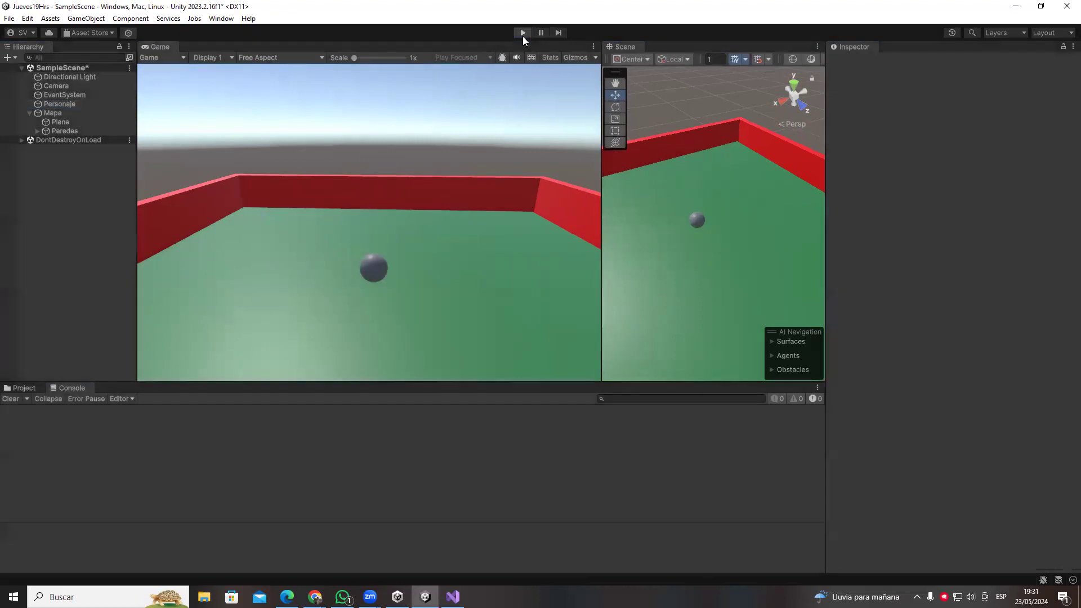
- Delete the public Vector3 pos field and open a blank line inside the Space if block
{"action": "key", "text": "alt+Tab"}
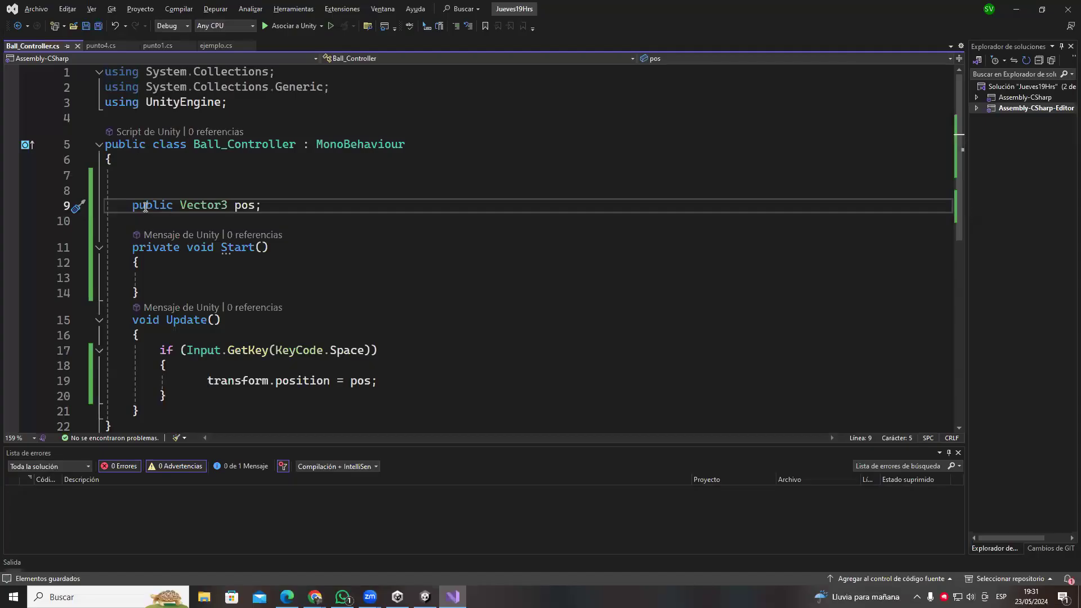
{"action": "triple_click", "coordinate": [145, 207]}
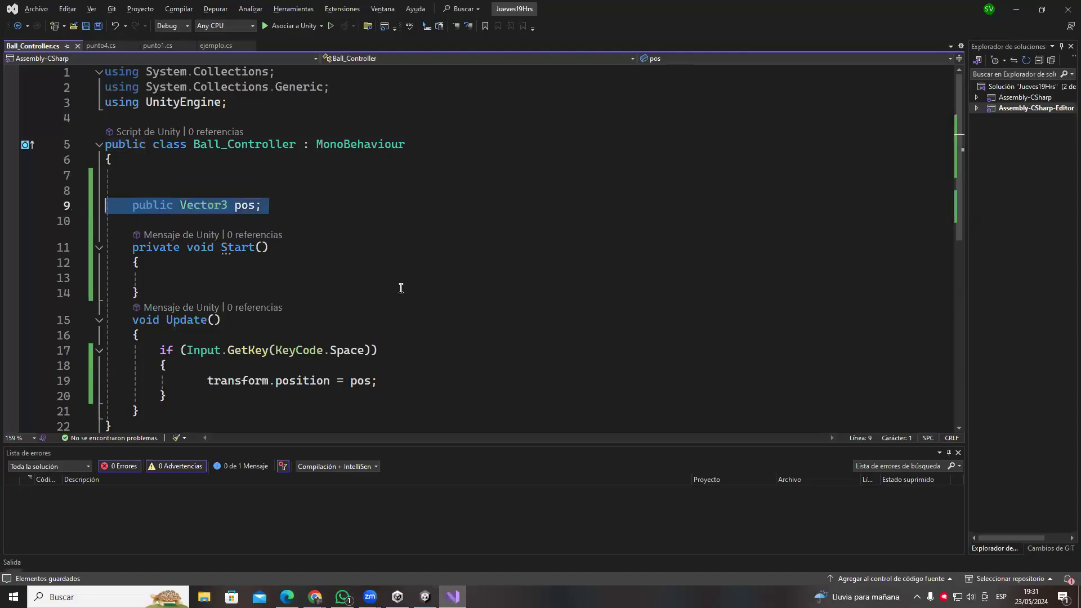
{"action": "key", "text": "Delete"}
{"action": "scroll", "coordinate": [366, 310], "scroll_direction": "down", "scroll_amount": 2}
{"action": "left_click", "coordinate": [310, 258]}
{"action": "key", "text": "Return"}
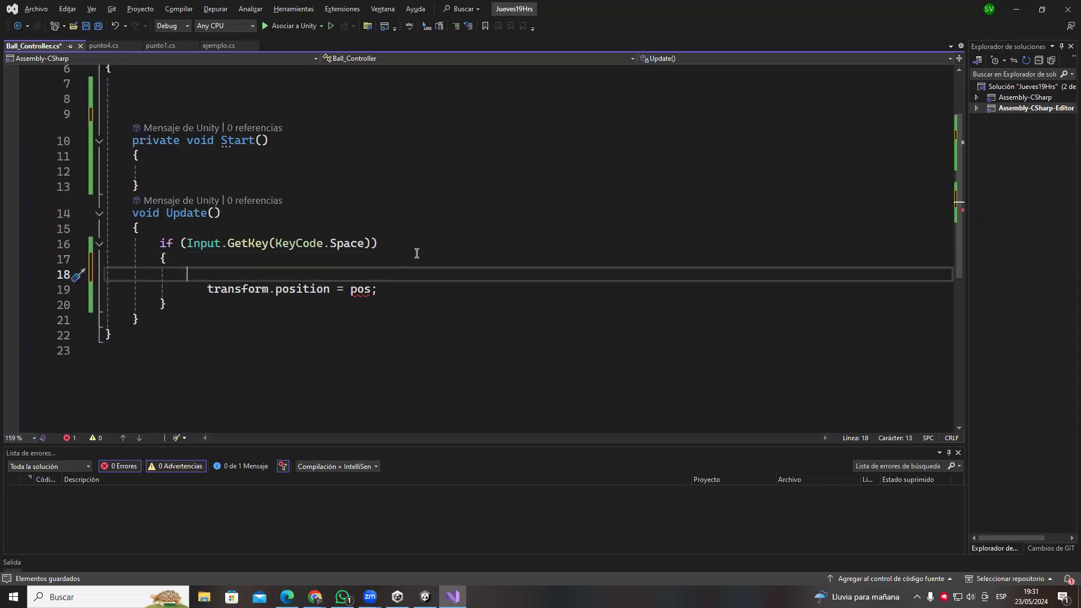
{"action": "left_click_drag", "start_coordinate": [201, 289], "coordinate": [333, 287]}
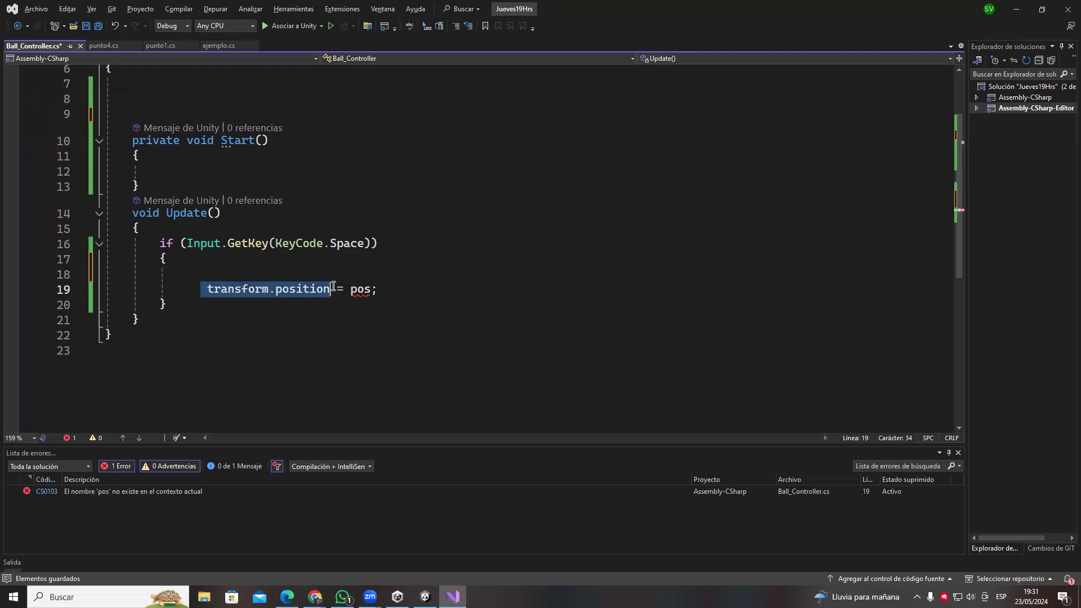
{"action": "left_click", "coordinate": [388, 281]}
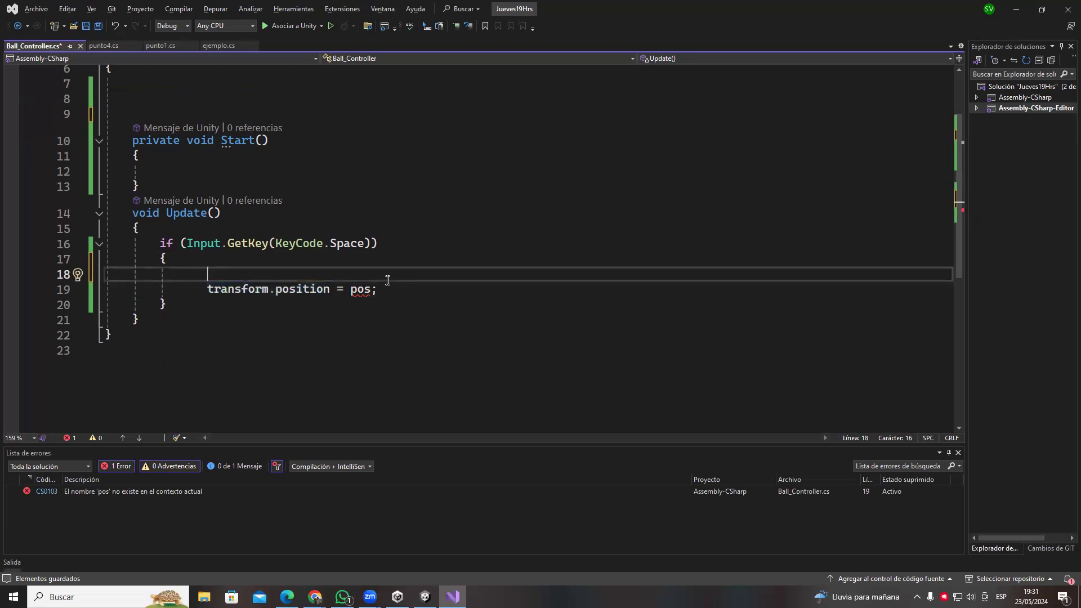
- Add Vector3 actual_pos = transform.position; and actual_pos.y += 1; inside the Space block, and save
{"action": "type", "text": "Vecto"}
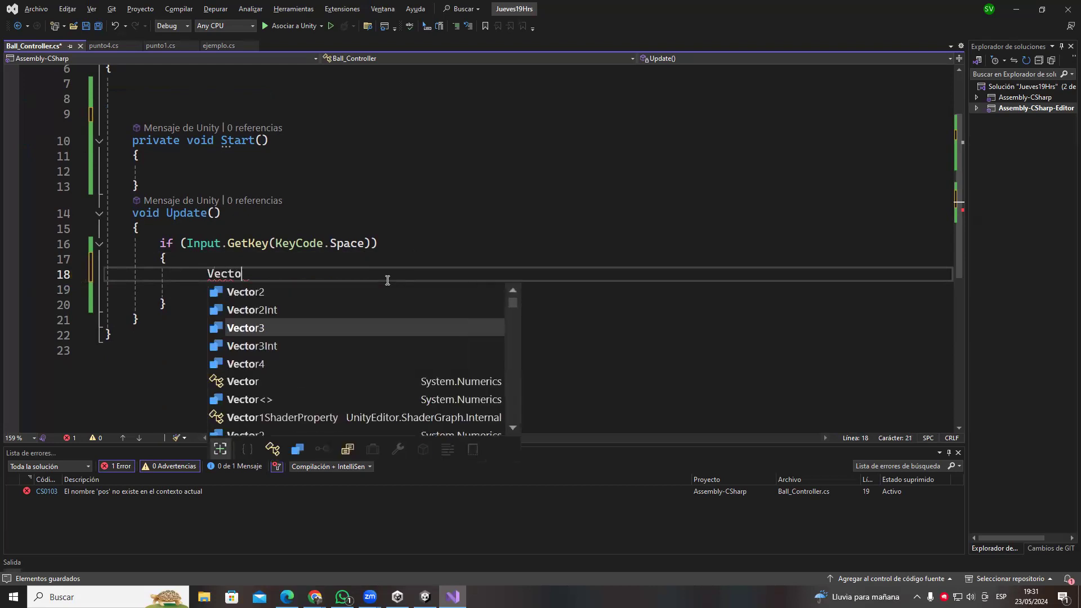
{"action": "type", "text": "r3 "}
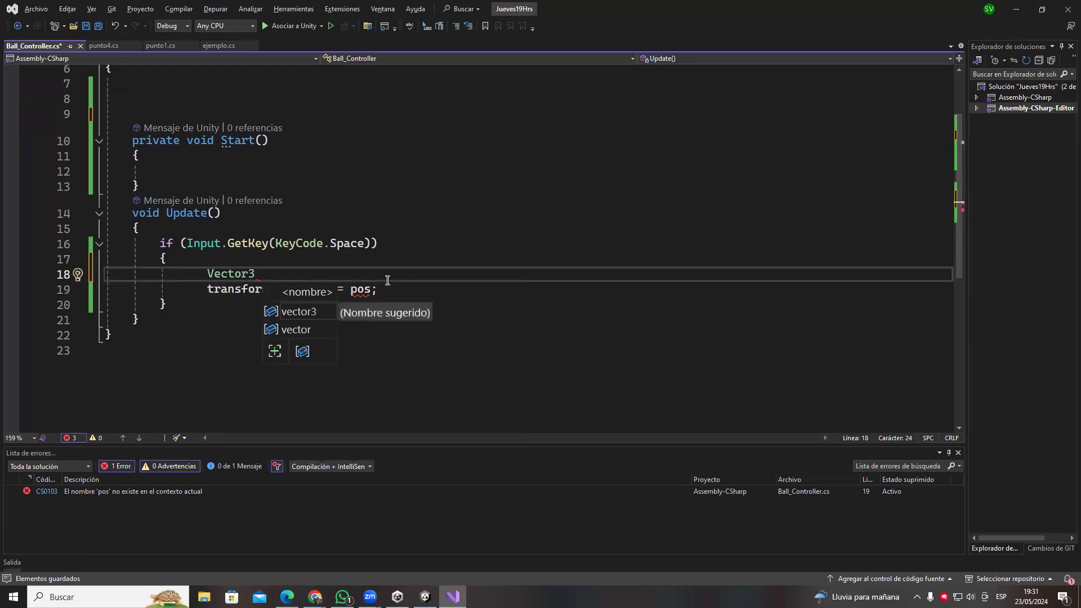
{"action": "type", "text": "pos_A"}
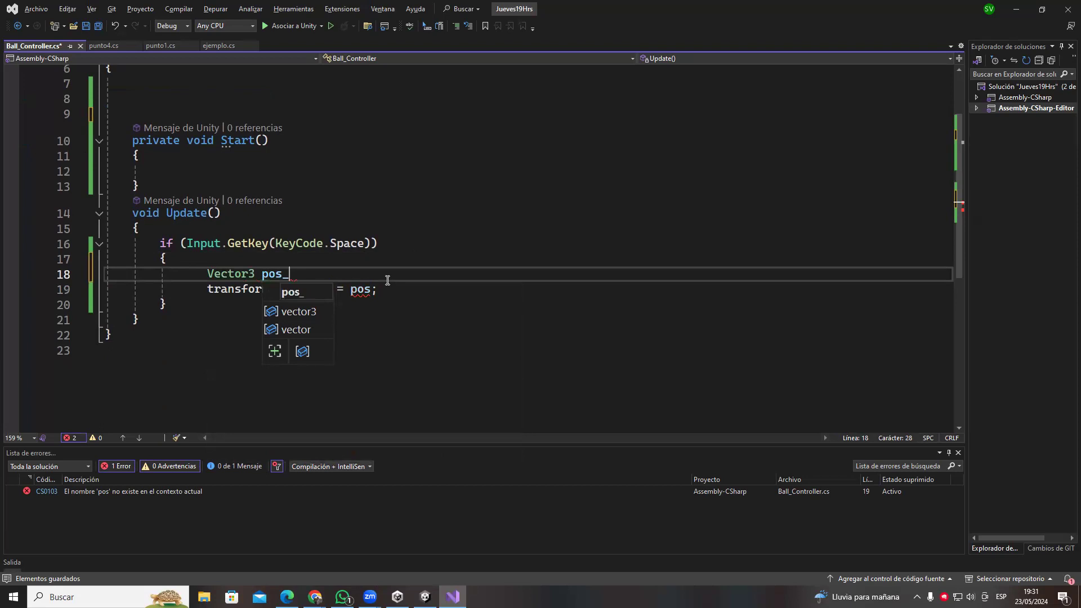
{"action": "key", "text": "BackSpace"}
{"action": "key", "text": "BackSpace"}
{"action": "type", "text": "actual_p"}
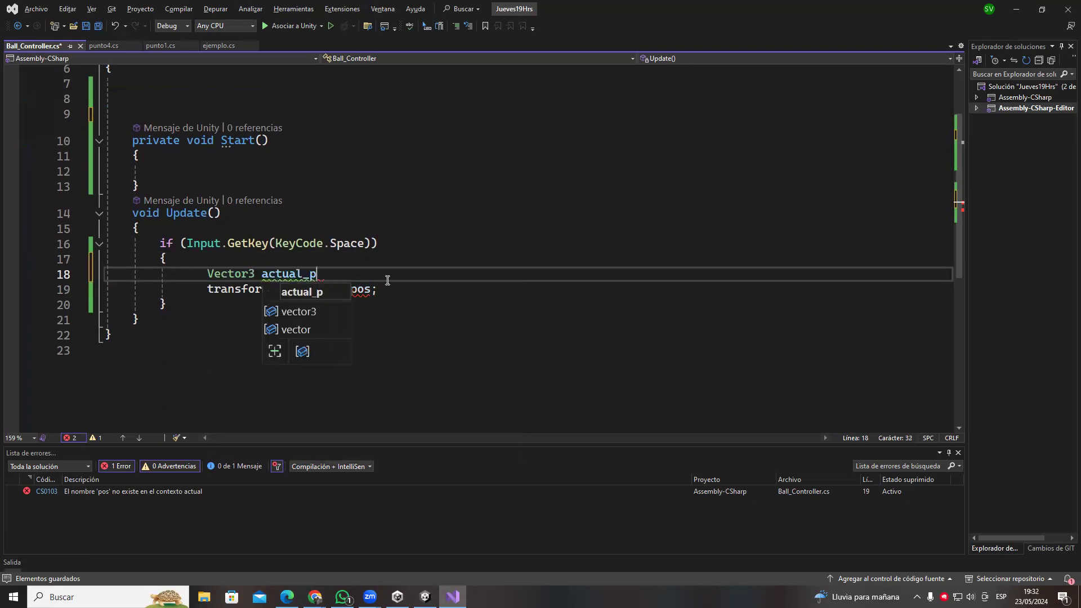
{"action": "type", "text": "óss = tr"}
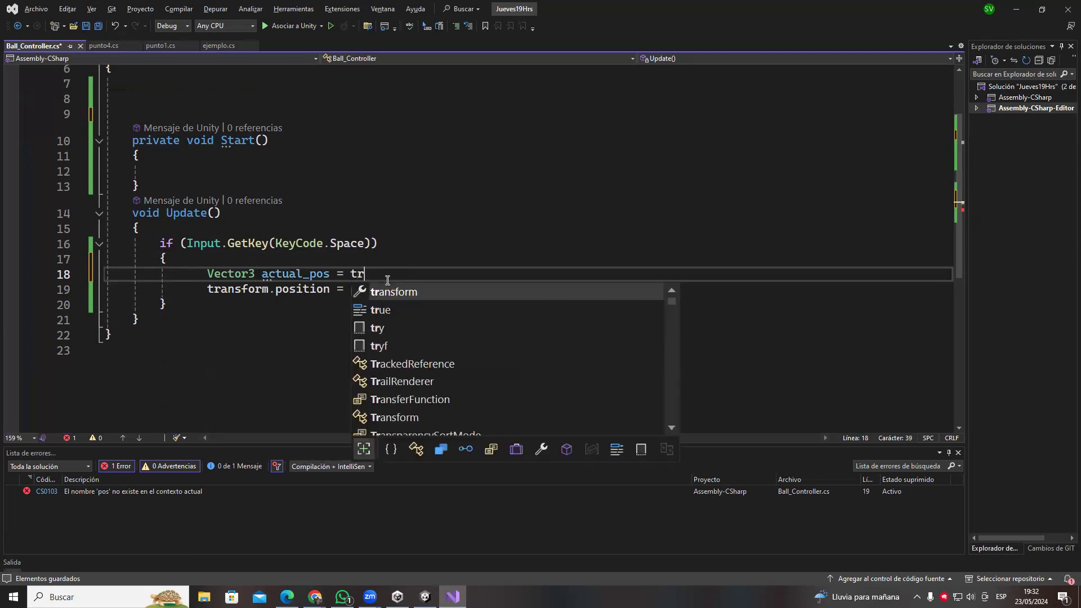
{"action": "type", "text": "ansform.position;"}
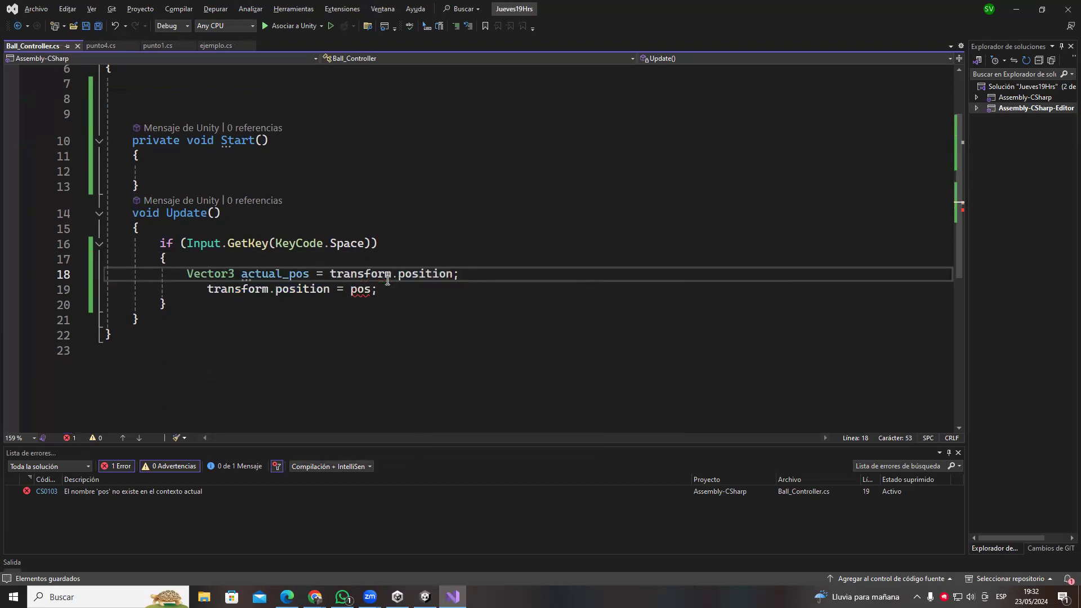
{"action": "key", "text": "Return"}
{"action": "key", "text": "Return"}
{"action": "key", "text": "Up"}
{"action": "type", "text": "actual"}
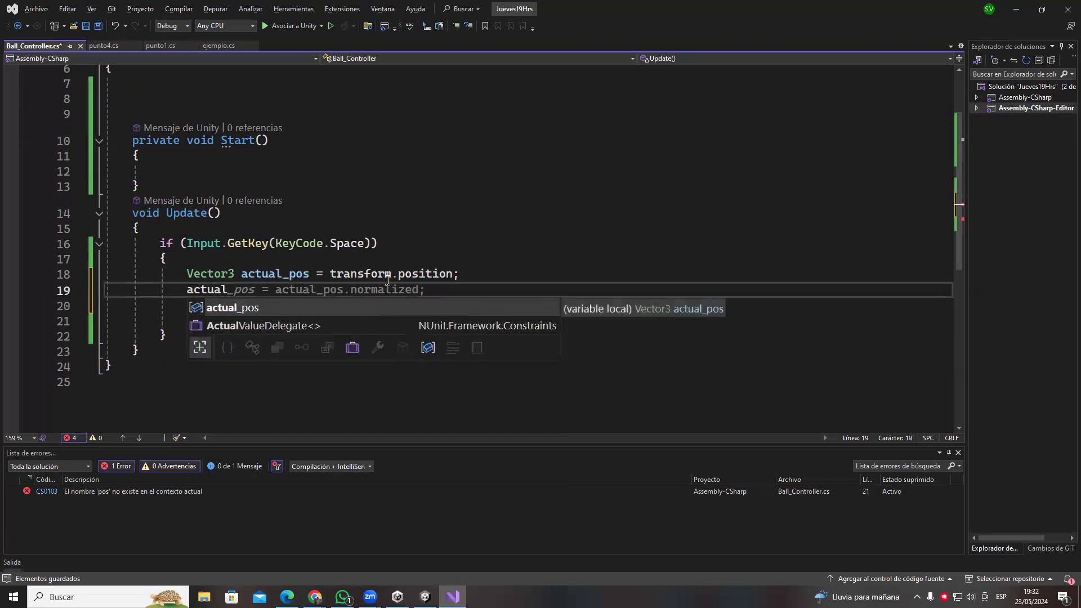
{"action": "type", "text": "_pos.y ="}
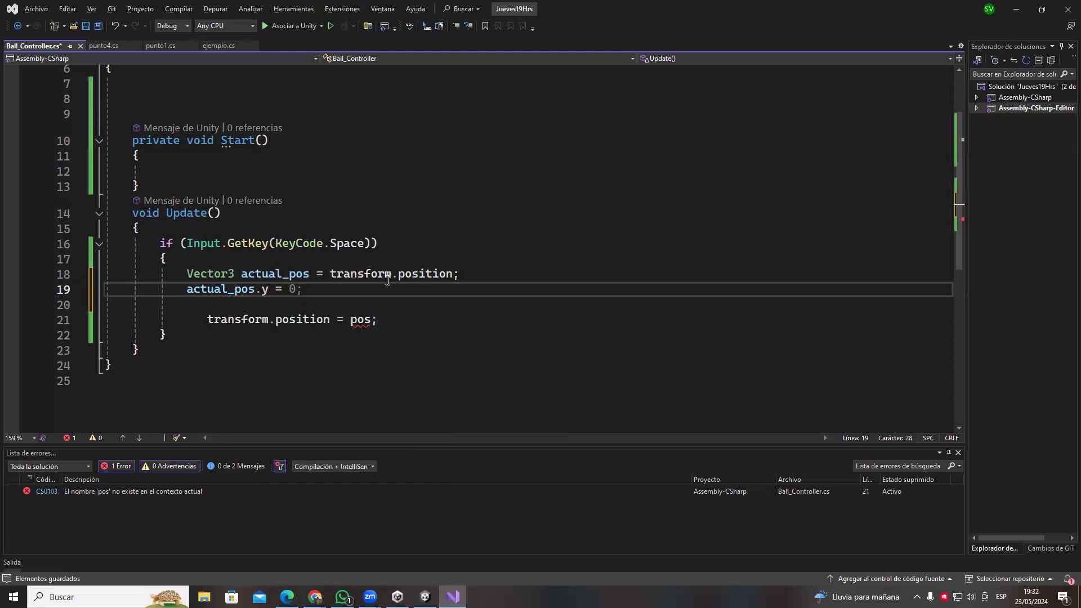
{"action": "key", "text": "BackSpace"}
{"action": "key", "text": "BackSpace"}
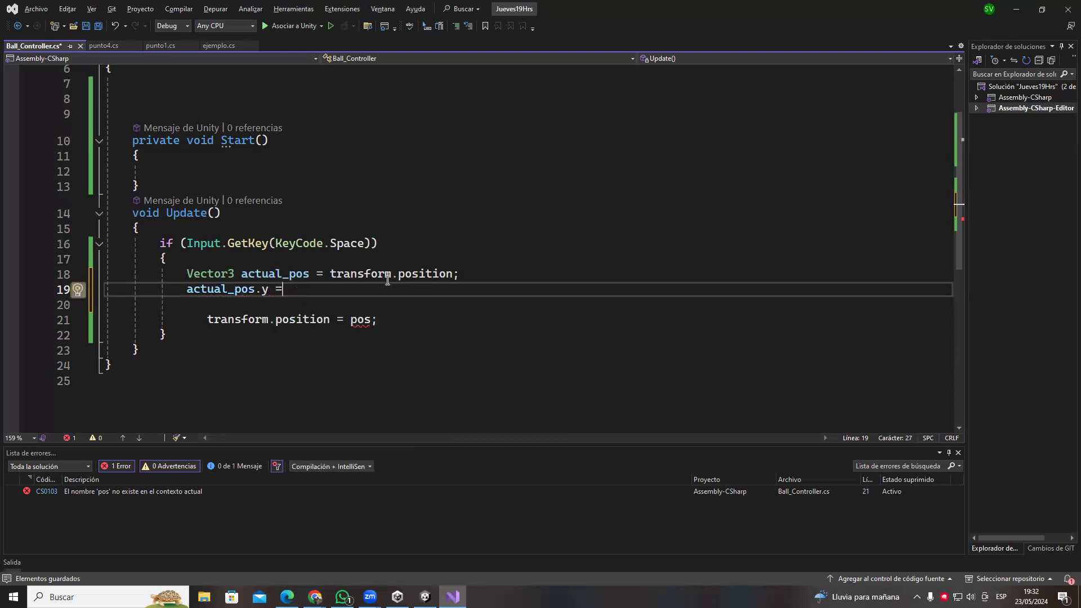
{"action": "type", "text": "+= 1;"}
{"action": "key", "text": "ctrl+s"}
{"action": "key", "text": "Down"}
- Replace the old transform.position = pos line with transform.position = actual_pos; and save
{"action": "right_click", "coordinate": [388, 280]}
{"action": "left_click", "coordinate": [235, 322]}
{"action": "triple_click", "coordinate": [245, 320]}
{"action": "key", "text": "Delete"}
{"action": "left_click_drag", "start_coordinate": [184, 274], "coordinate": [501, 274]}
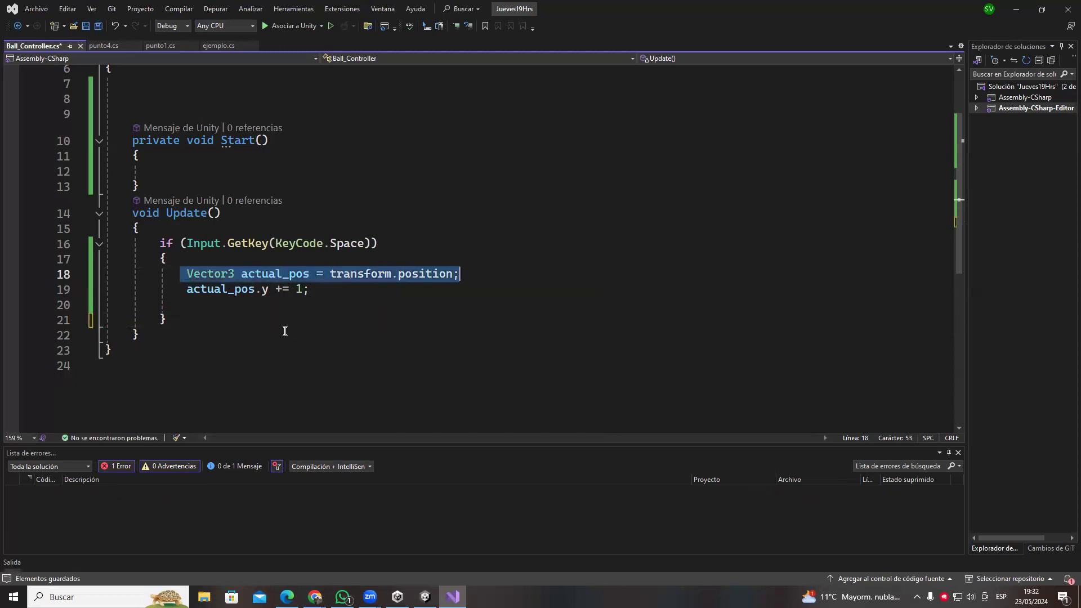
{"action": "left_click_drag", "start_coordinate": [187, 289], "coordinate": [271, 294]}
{"action": "left_click", "coordinate": [318, 289]}
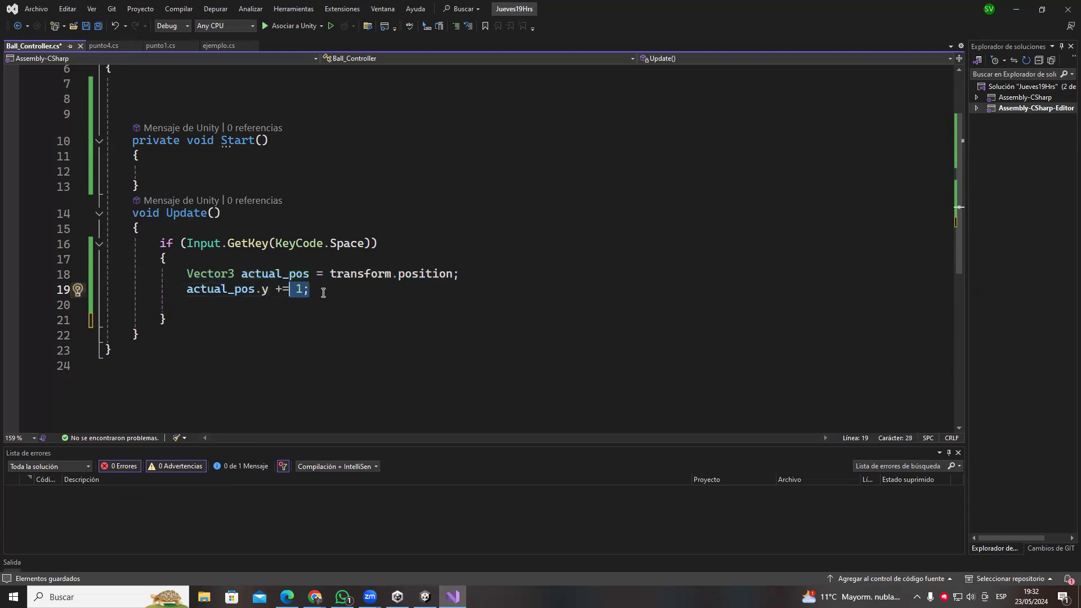
{"action": "key", "text": "Return"}
{"action": "key", "text": "Return"}
{"action": "type", "text": "t"}
{"action": "key", "text": "Tab"}
{"action": "key", "text": "Tab"}
{"action": "key", "text": "ctrl+s"}
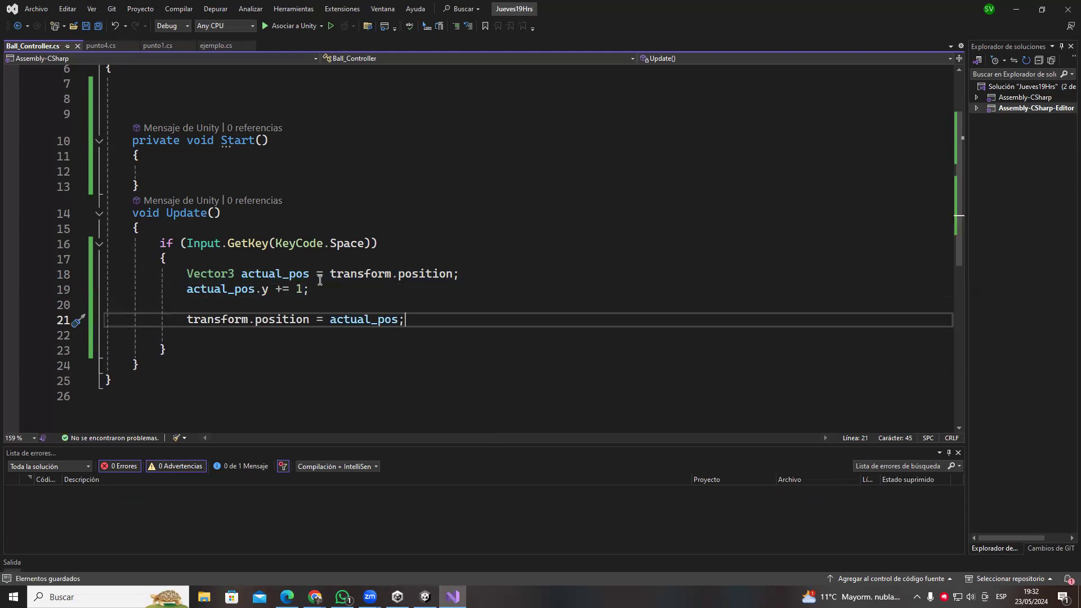
- Highlight the position-copy and y += 1 lines to review them
{"action": "triple_click", "coordinate": [279, 289]}
{"action": "left_click", "coordinate": [278, 277]}
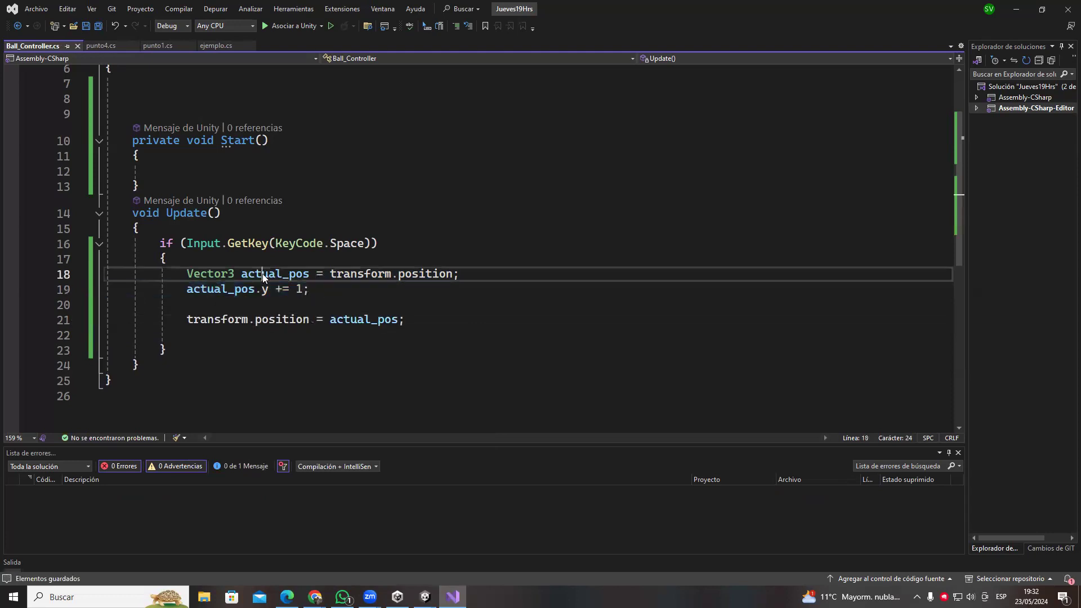
{"action": "left_click_drag", "start_coordinate": [187, 274], "coordinate": [492, 276]}
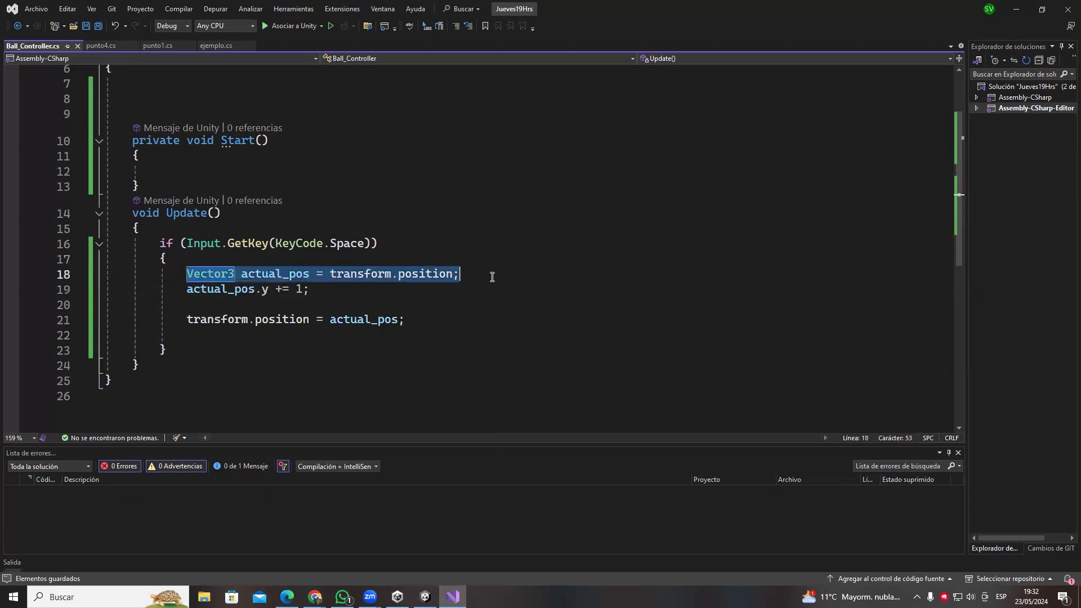
{"action": "left_click_drag", "start_coordinate": [187, 289], "coordinate": [263, 291]}
{"action": "left_click", "coordinate": [257, 290]}
{"action": "left_click", "coordinate": [463, 287]}
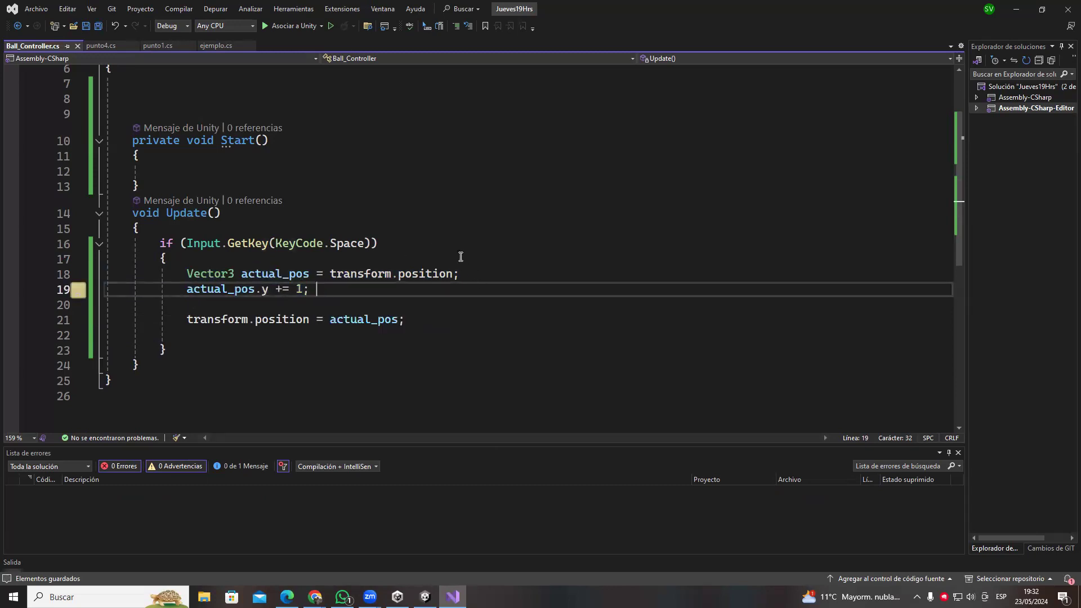
{"action": "key", "text": "alt+Tab"}
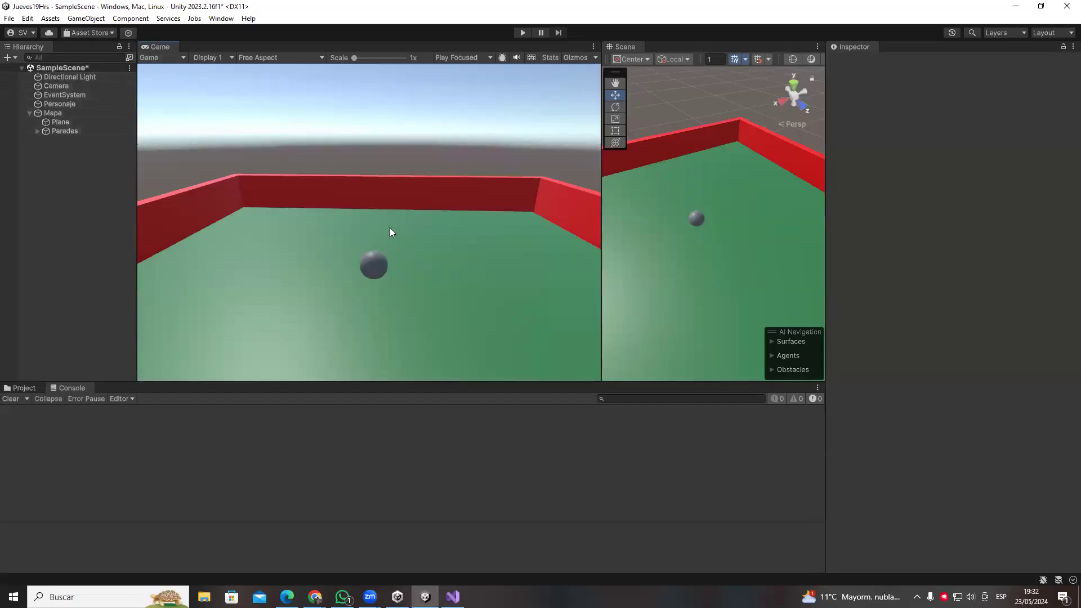
- Dock the Scene view and try lifting the Plane floor, then undo that move
{"action": "left_click_drag", "start_coordinate": [612, 43], "coordinate": [360, 47]}
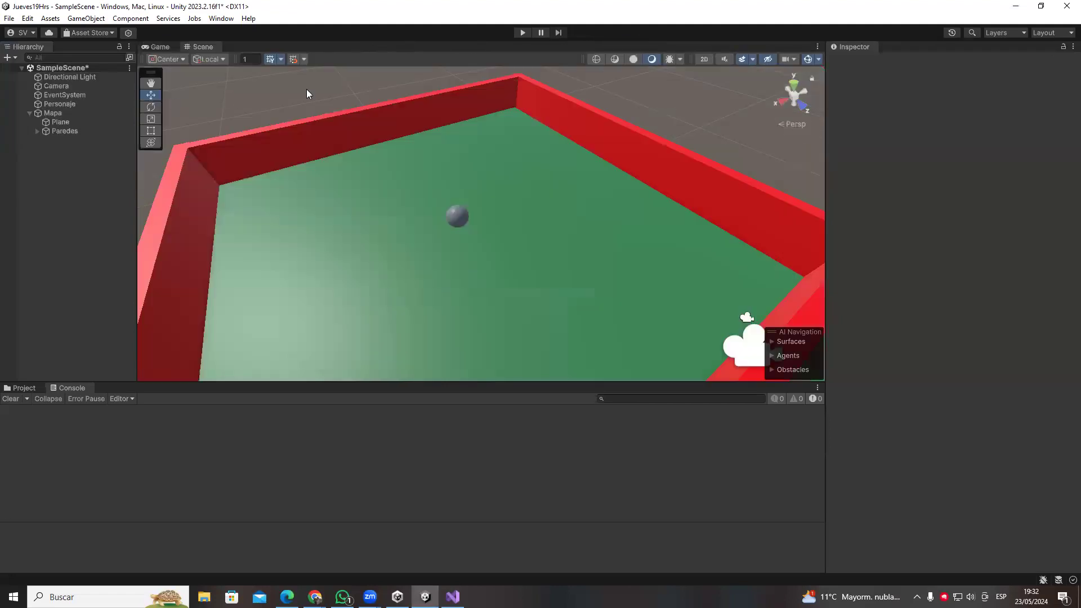
{"action": "scroll", "coordinate": [452, 230], "scroll_direction": "down", "scroll_amount": 2}
{"action": "left_click", "coordinate": [382, 323]}
{"action": "scroll", "coordinate": [434, 324], "scroll_direction": "down", "scroll_amount": 1}
{"action": "scroll", "coordinate": [445, 304], "scroll_direction": "up", "scroll_amount": 1}
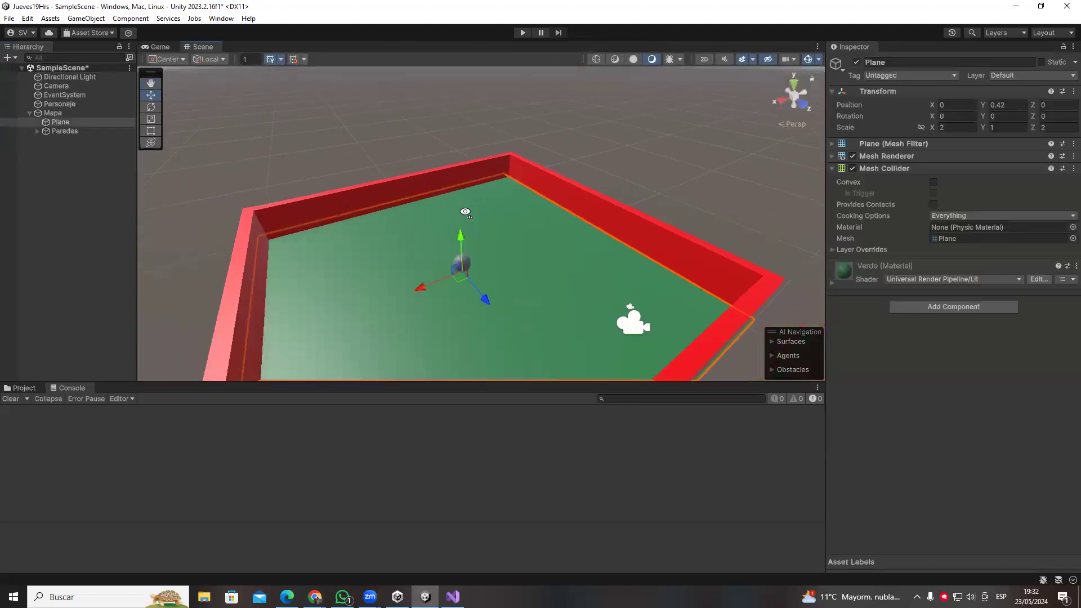
{"action": "right_click_drag", "start_coordinate": [466, 210], "coordinate": [486, 127]}
{"action": "scroll", "coordinate": [488, 128], "scroll_direction": "down", "scroll_amount": 2}
{"action": "scroll", "coordinate": [597, 283], "scroll_direction": "down", "scroll_amount": 4}
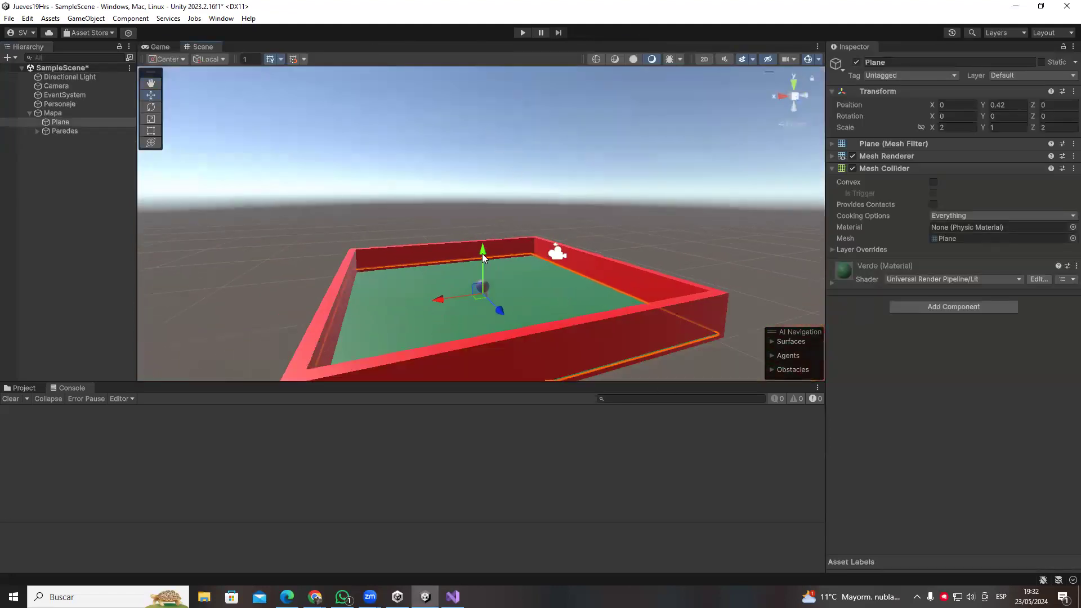
{"action": "left_click_drag", "start_coordinate": [483, 250], "coordinate": [483, 167]}
{"action": "left_click", "coordinate": [515, 331]}
{"action": "left_click", "coordinate": [509, 336]}
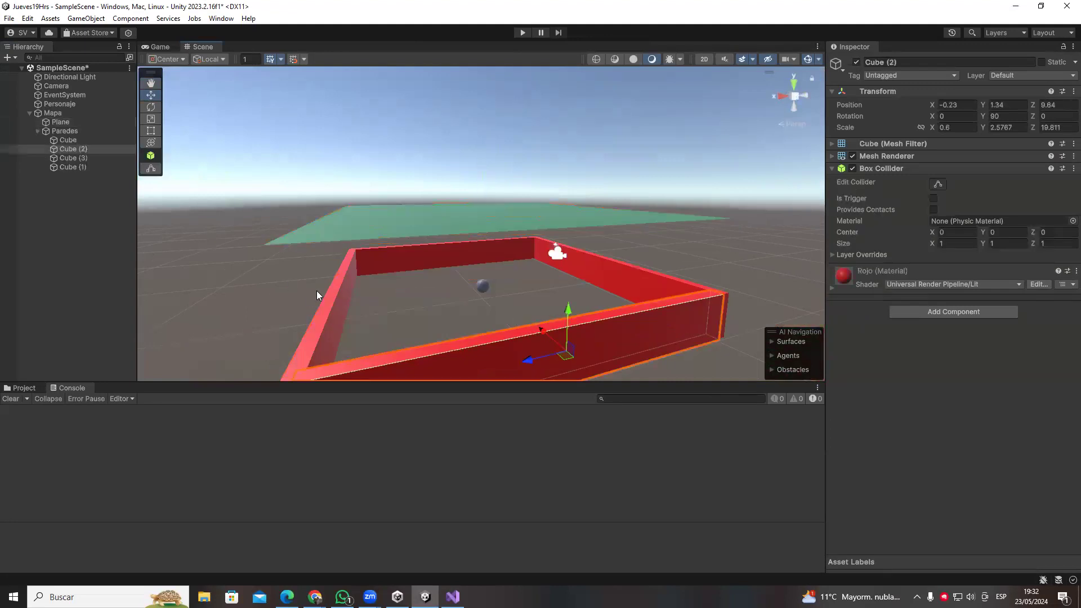
{"action": "key", "text": "ctrl+z"}
{"action": "key", "text": "ctrl+z"}
- Raise Mapa to about Y 6.5 and place Personaje above it at Y 7.97, undoing the stray move
{"action": "left_click", "coordinate": [52, 113]}
{"action": "left_click_drag", "start_coordinate": [482, 259], "coordinate": [475, 147]}
{"action": "left_click", "coordinate": [62, 103]}
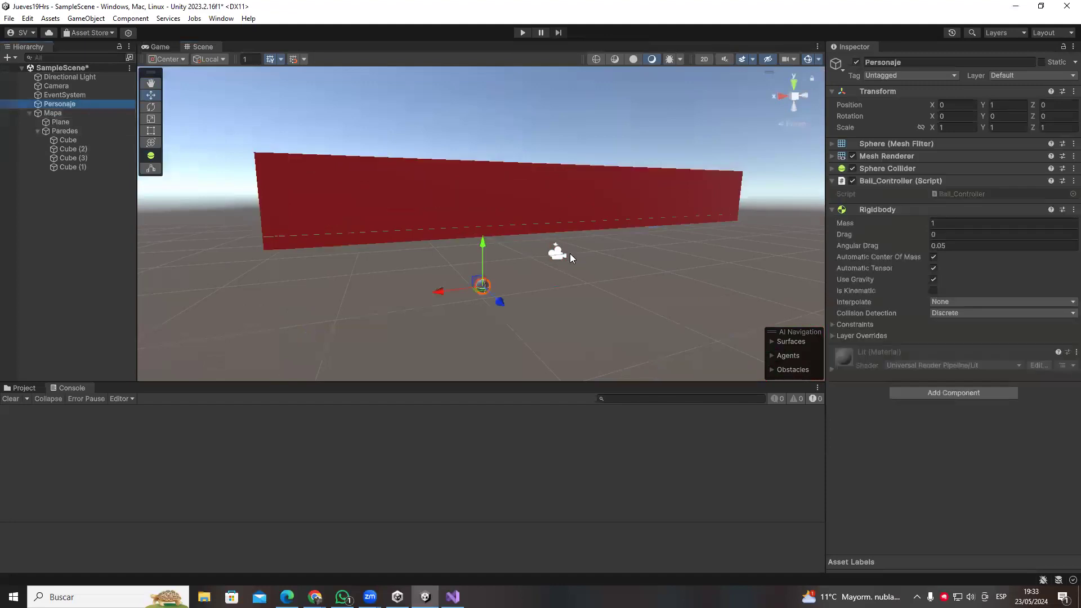
{"action": "left_click_drag", "start_coordinate": [482, 246], "coordinate": [456, 131]}
{"action": "right_click_drag", "start_coordinate": [456, 131], "coordinate": [529, 268]}
{"action": "middle_click_drag", "start_coordinate": [529, 269], "coordinate": [513, 200]}
{"action": "right_click", "coordinate": [517, 149]}
{"action": "mouse_move", "coordinate": [492, 88]}
{"action": "left_mouse_down"}
{"action": "mouse_move", "coordinate": [493, 120]}
{"action": "mouse_move", "coordinate": [489, 67]}
{"action": "left_mouse_up"}
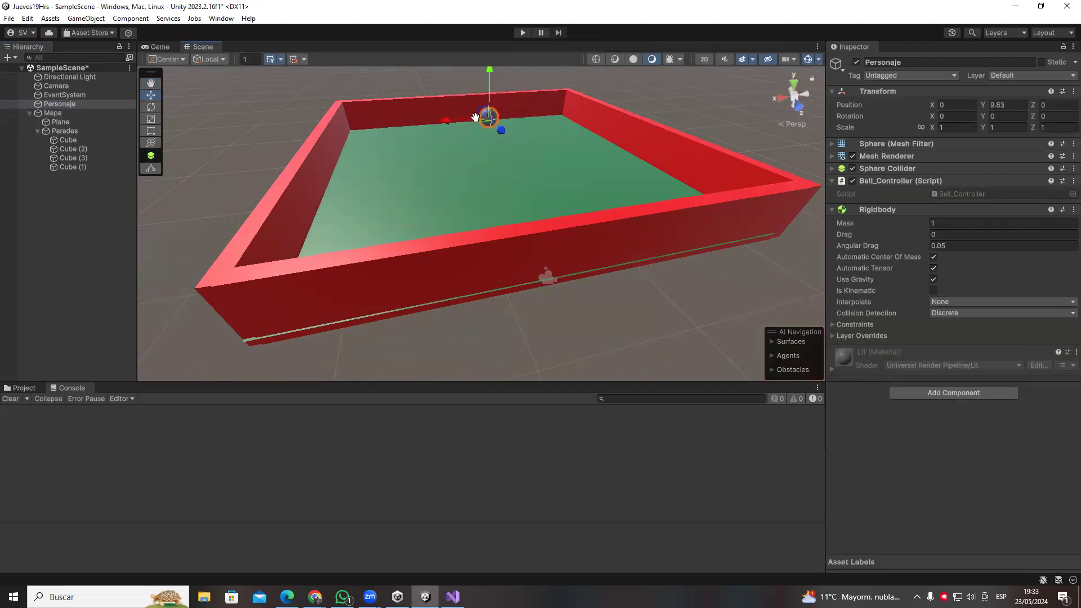
{"action": "left_click_drag", "start_coordinate": [488, 119], "coordinate": [569, 112]}
{"action": "key", "text": "ctrl+z"}
{"action": "key", "text": "ctrl+z"}
{"action": "key", "text": "ctrl+z"}
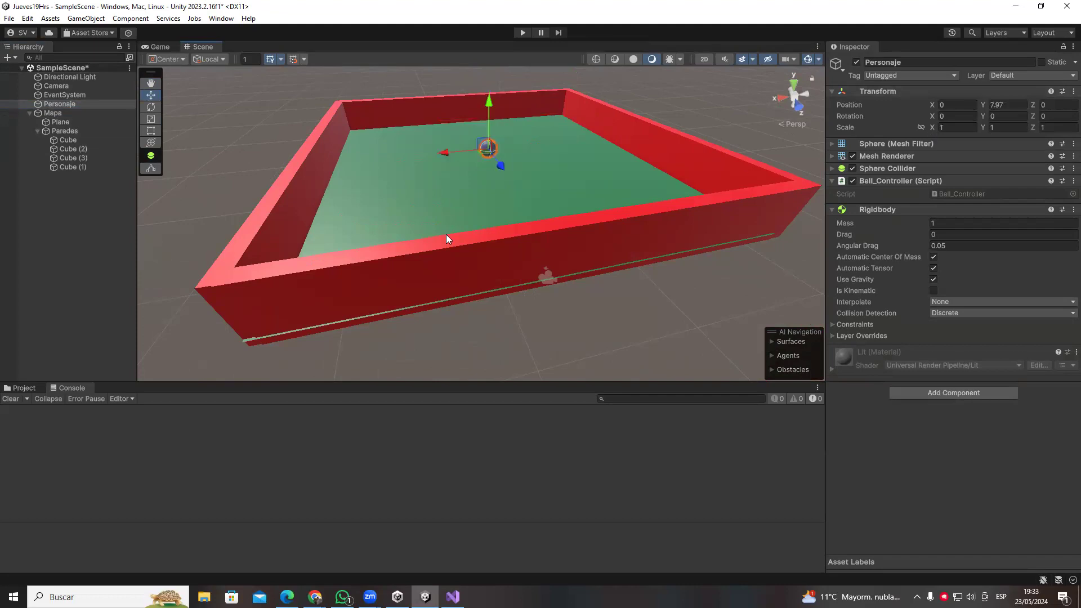
{"action": "key", "text": "alt+Tab"}
{"action": "left_click_drag", "start_coordinate": [183, 268], "coordinate": [489, 274]}
- Walk through the actual_pos copy, y += 1 increment and transform.position assignment lines
{"action": "triple_click", "coordinate": [275, 267]}
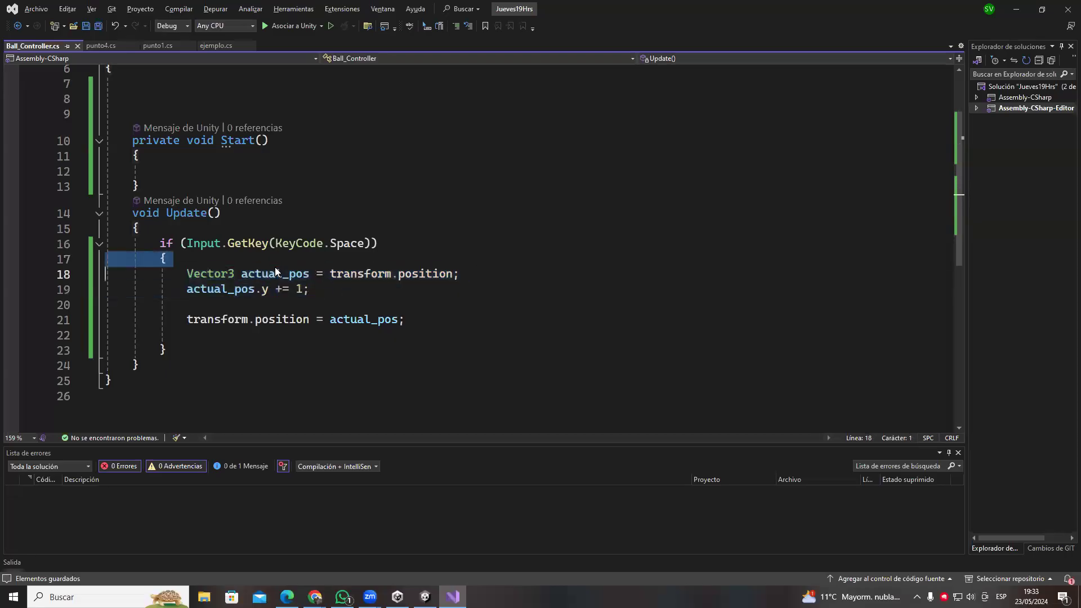
{"action": "triple_click", "coordinate": [271, 283]}
{"action": "left_click", "coordinate": [264, 295]}
{"action": "left_click_drag", "start_coordinate": [265, 295], "coordinate": [328, 306]}
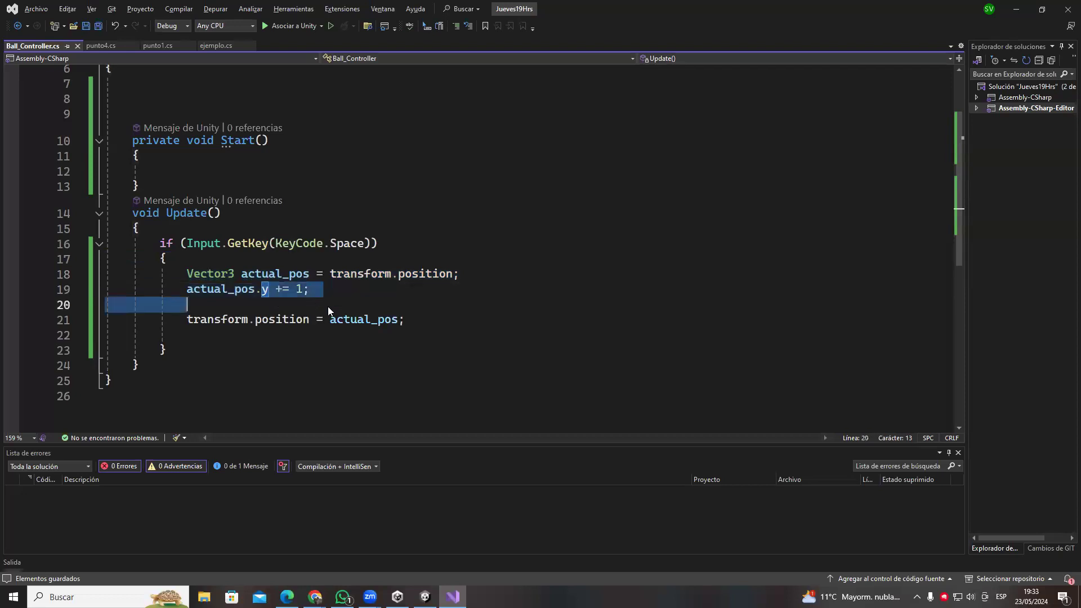
{"action": "left_click_drag", "start_coordinate": [194, 320], "coordinate": [255, 320]}
{"action": "left_click_drag", "start_coordinate": [367, 319], "coordinate": [414, 321]}
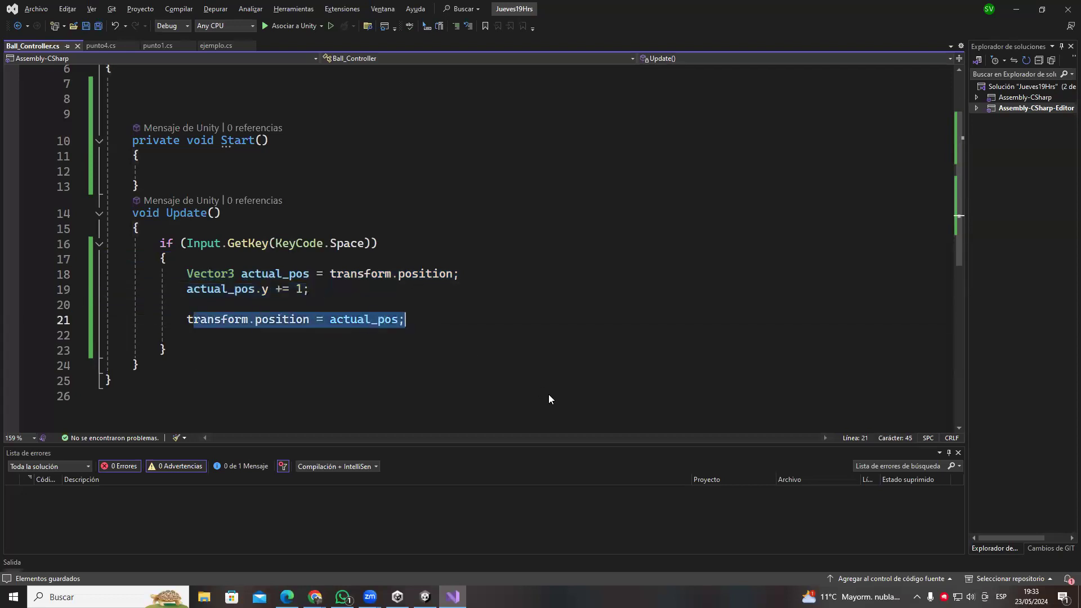
{"action": "key", "text": "alt+Tab"}
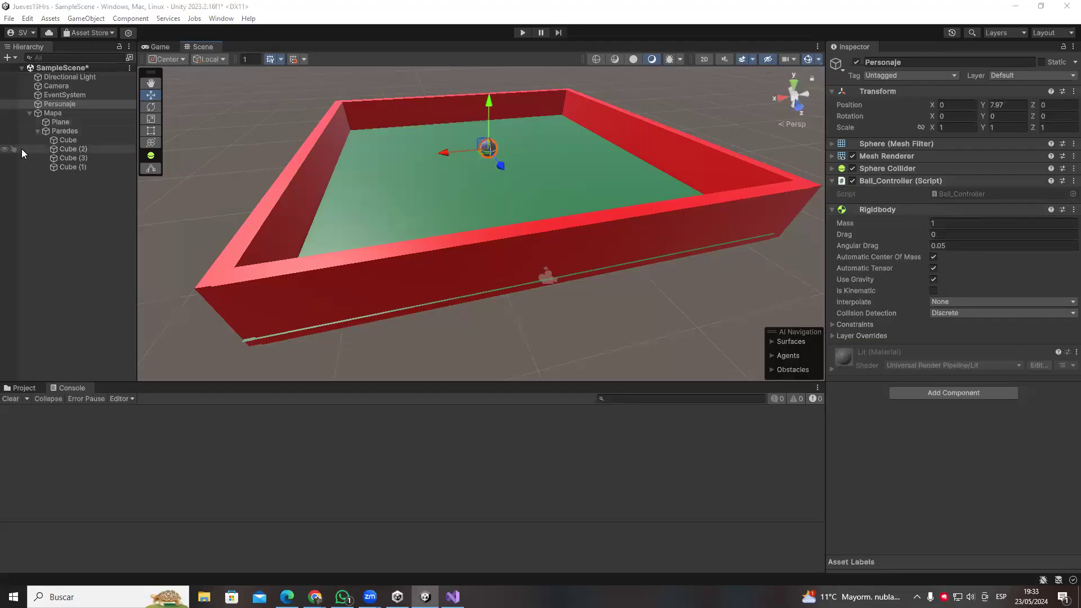
{"action": "scroll", "coordinate": [265, 236], "scroll_direction": "up", "scroll_amount": 5}
{"action": "key", "text": "alt+Tab"}
{"action": "left_click_drag", "start_coordinate": [326, 289], "coordinate": [189, 274]}
{"action": "left_click_drag", "start_coordinate": [276, 289], "coordinate": [313, 291]}
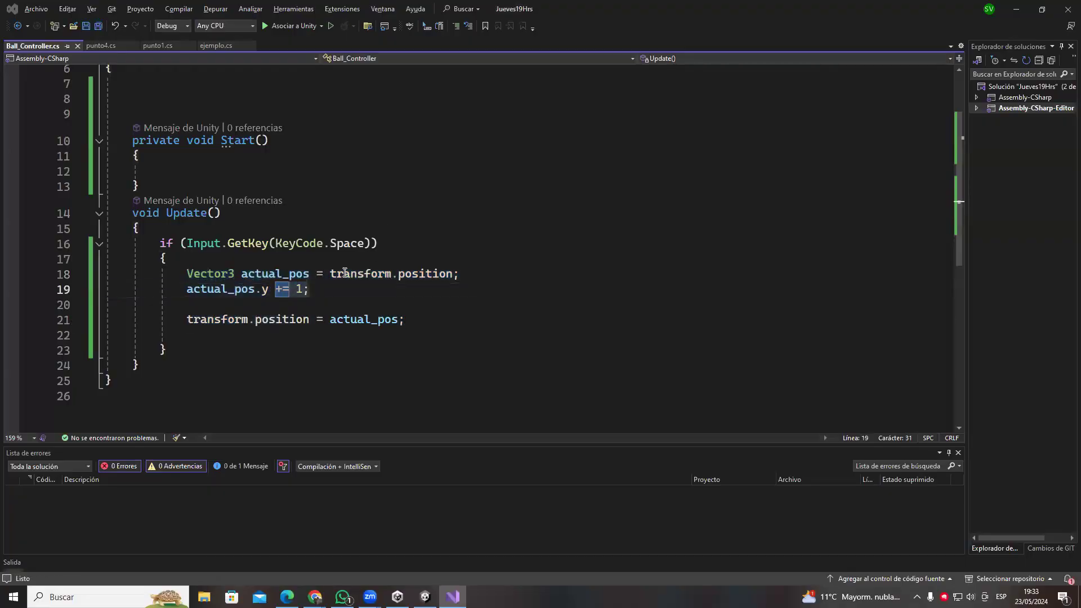
- Play and stop the scene briefly, then select Mapa in the Hierarchy
{"action": "key", "text": "alt+Tab"}
{"action": "left_click", "coordinate": [523, 33]}
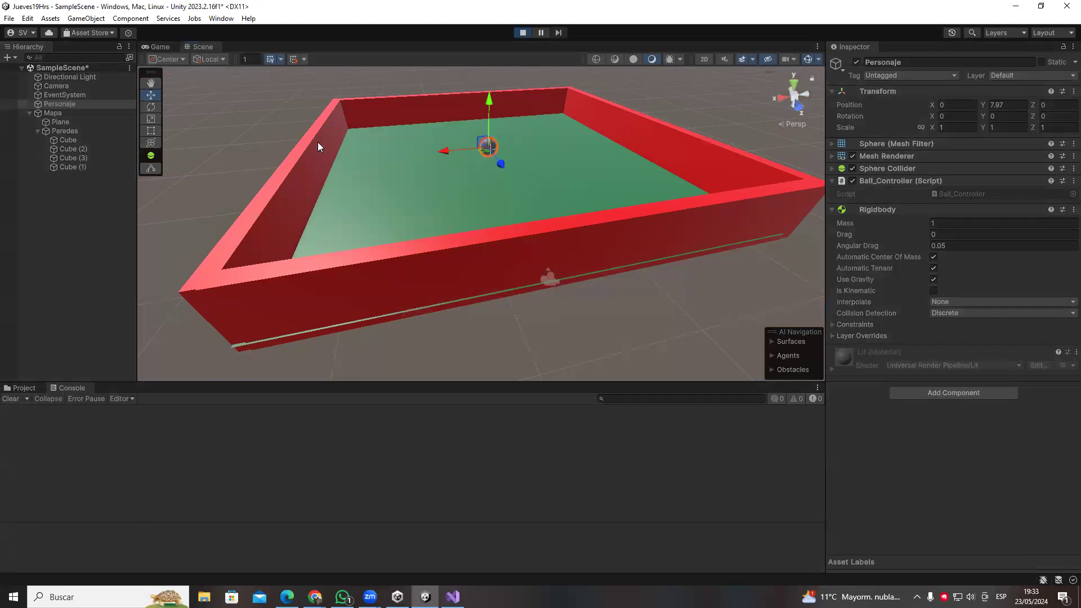
{"action": "left_click", "coordinate": [521, 32]}
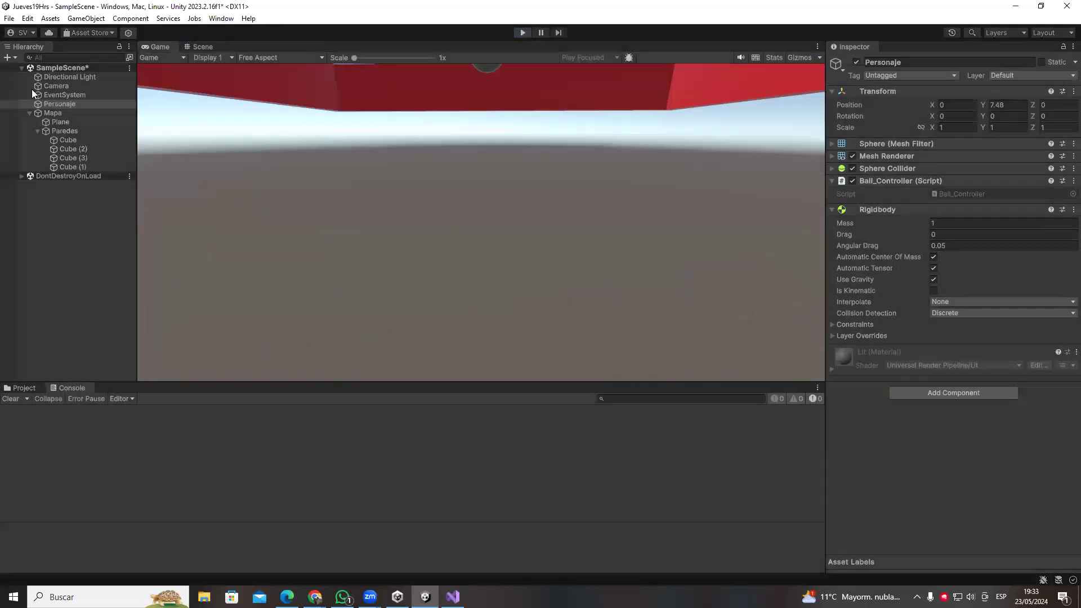
{"action": "left_click", "coordinate": [54, 114]}
- Return Mapa to Position Y 0
{"action": "left_click_drag", "start_coordinate": [491, 175], "coordinate": [491, 177]}
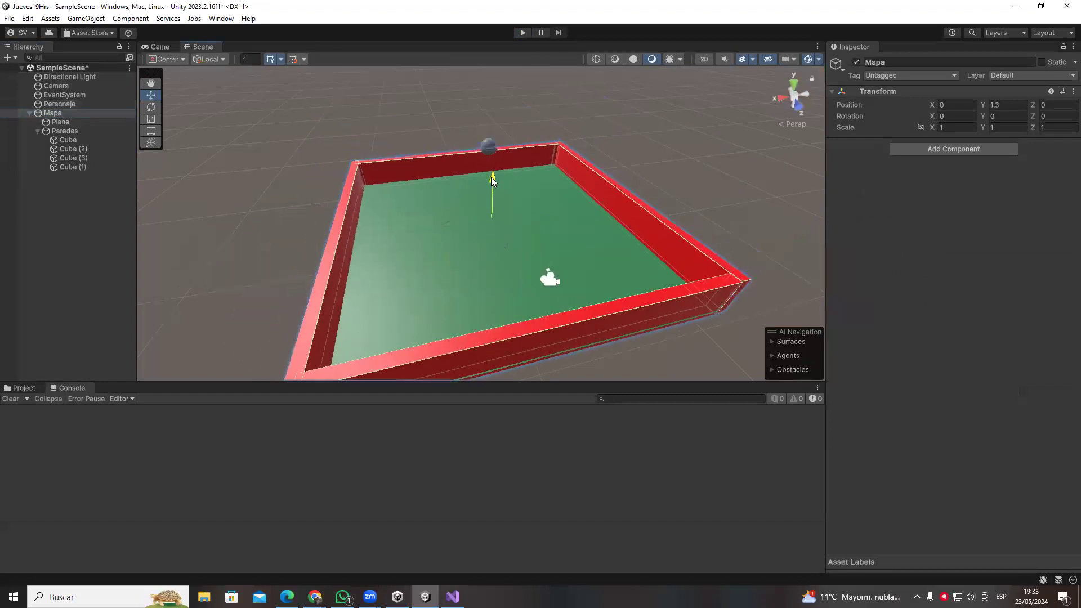
{"action": "left_click_drag", "start_coordinate": [1014, 106], "coordinate": [894, 92]}
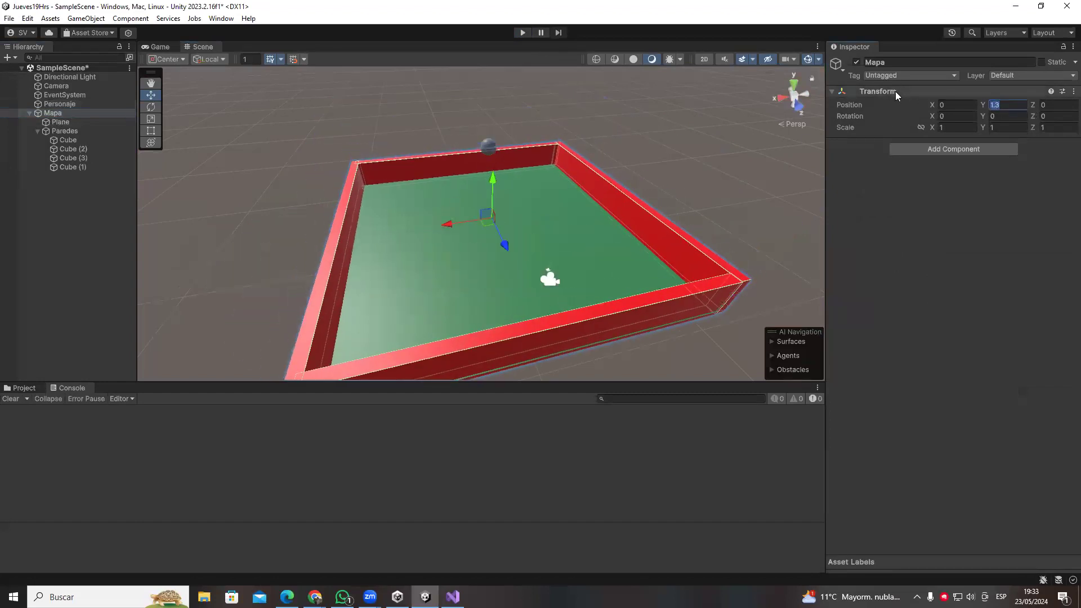
{"action": "type", "text": "0"}
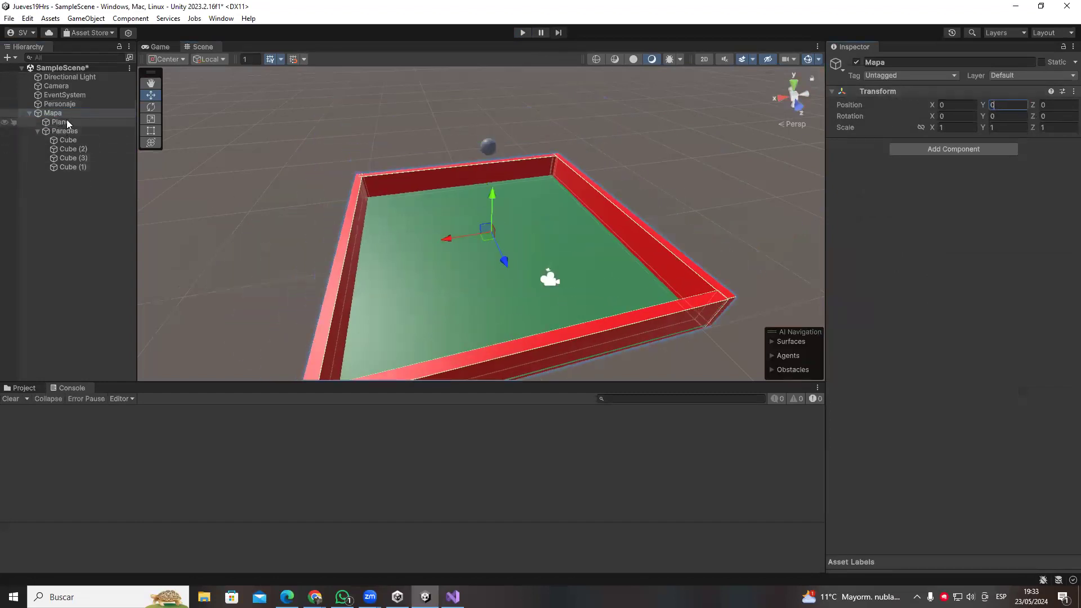
- Select the Camera, check its Game view, and dock the Scene view below the Hierarchy
{"action": "left_click", "coordinate": [57, 86]}
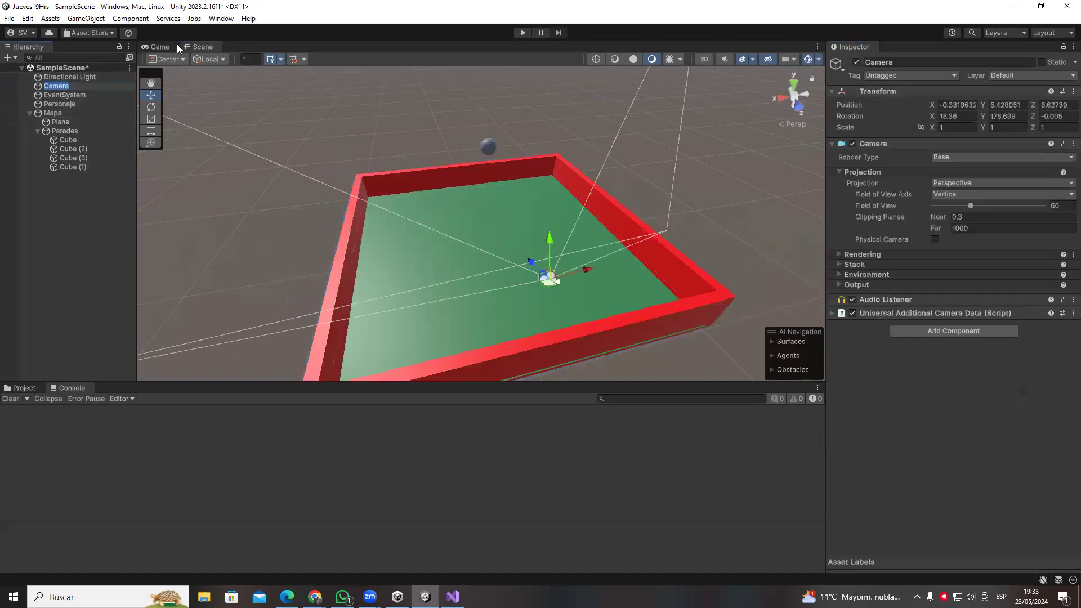
{"action": "left_click", "coordinate": [163, 47]}
{"action": "left_click", "coordinate": [201, 47]}
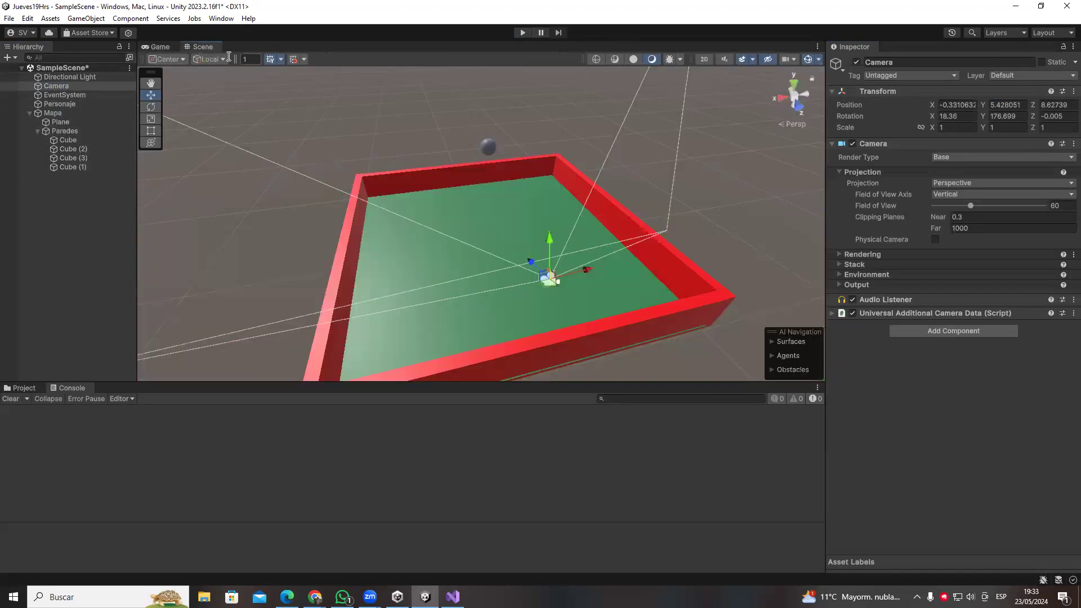
{"action": "left_click_drag", "start_coordinate": [205, 47], "coordinate": [68, 242]}
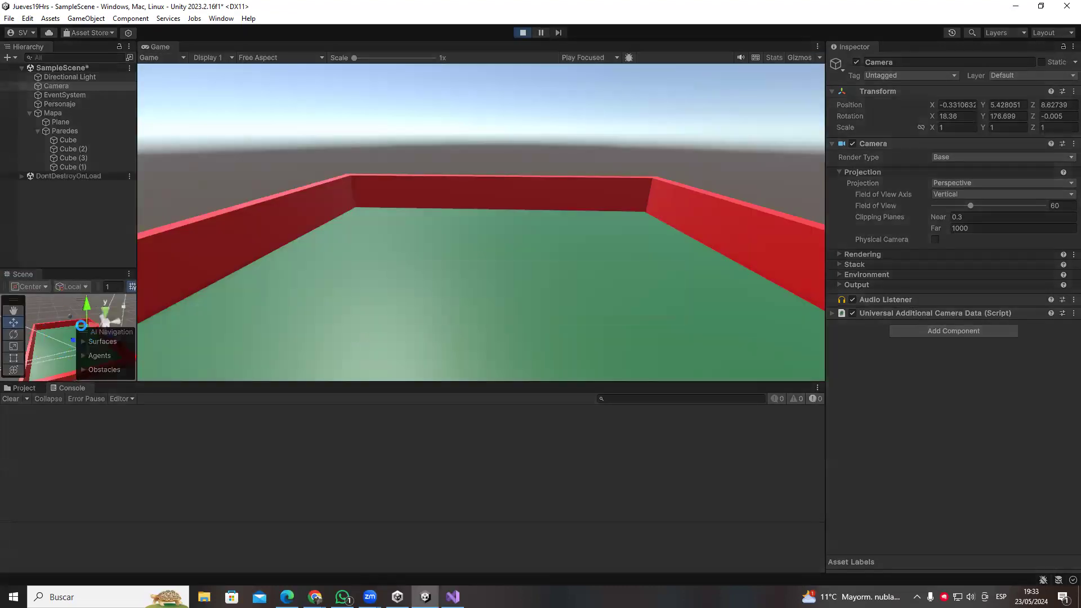
- Stop play mode and check the GetKey Space condition on line 16 of Ball_Controller
{"action": "right_click_drag", "start_coordinate": [66, 333], "coordinate": [63, 373]}
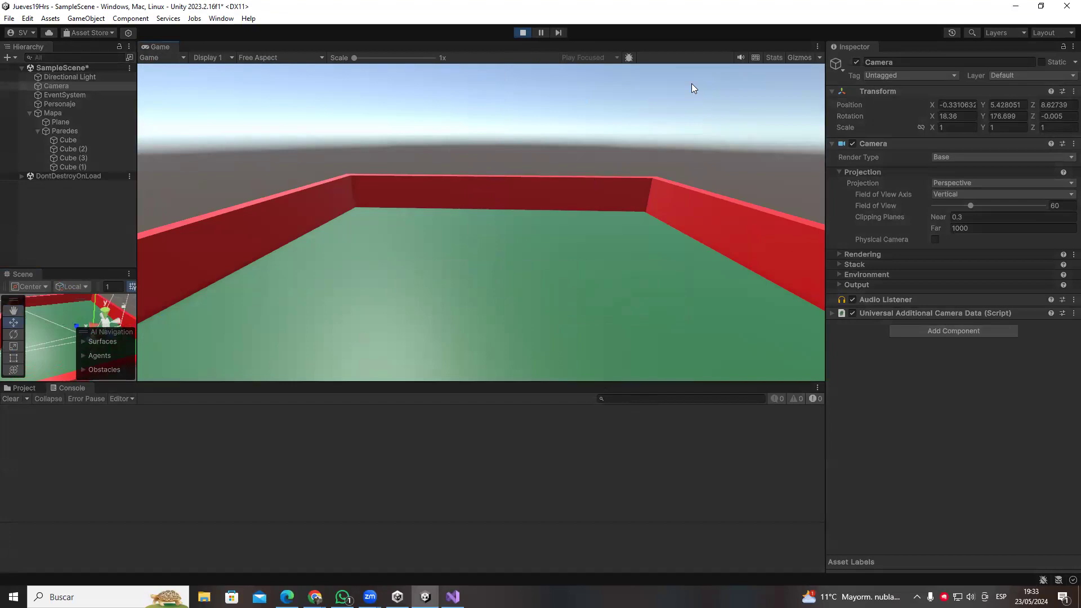
{"action": "left_click", "coordinate": [523, 32]}
{"action": "key", "text": "alt+Tab"}
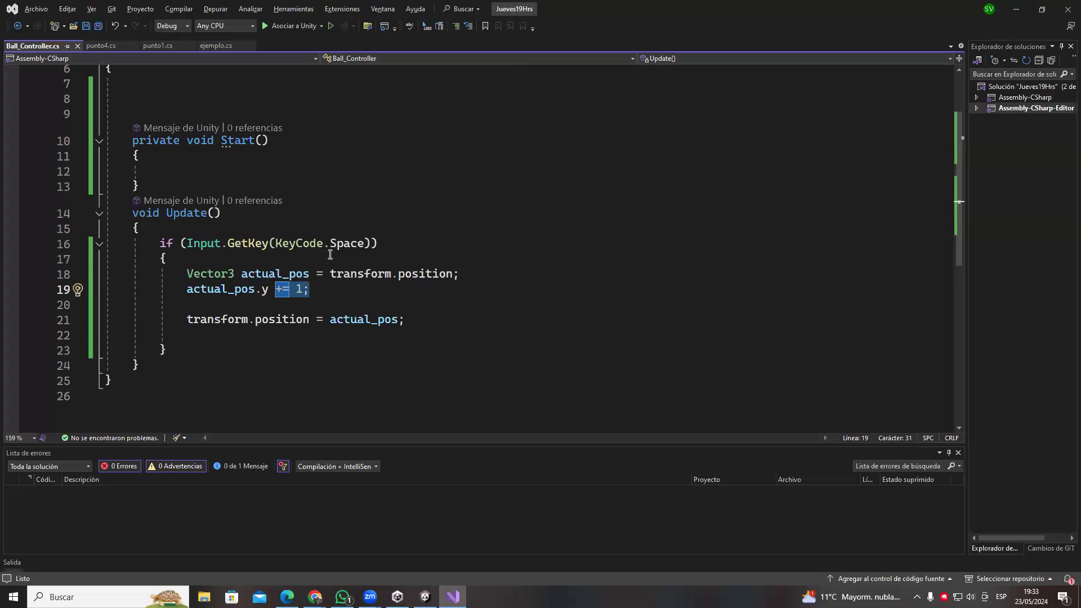
{"action": "left_click", "coordinate": [265, 246]}
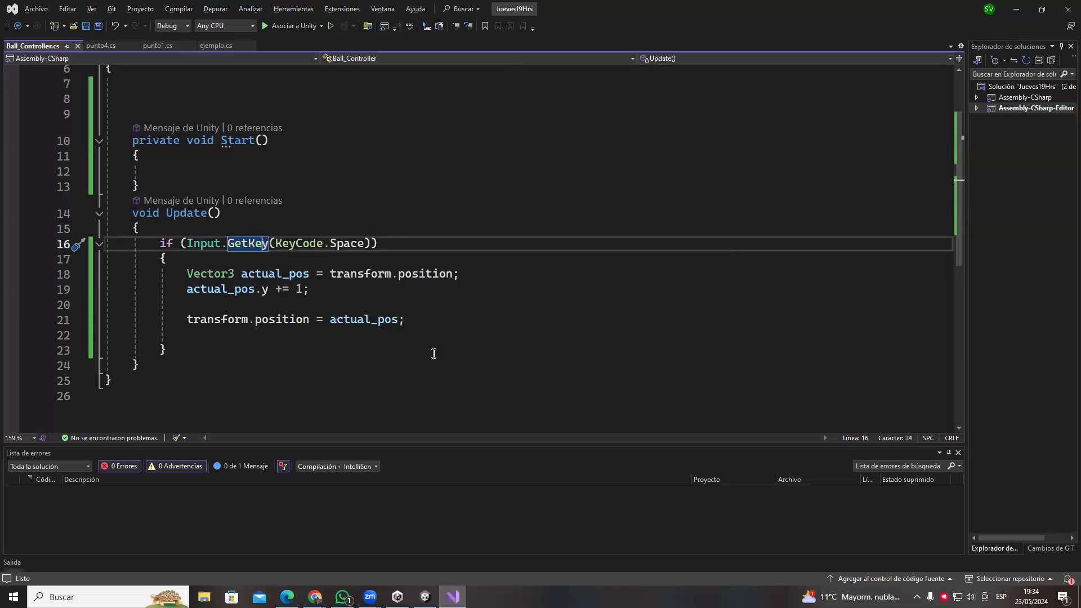
{"action": "key", "text": "alt+Tab"}
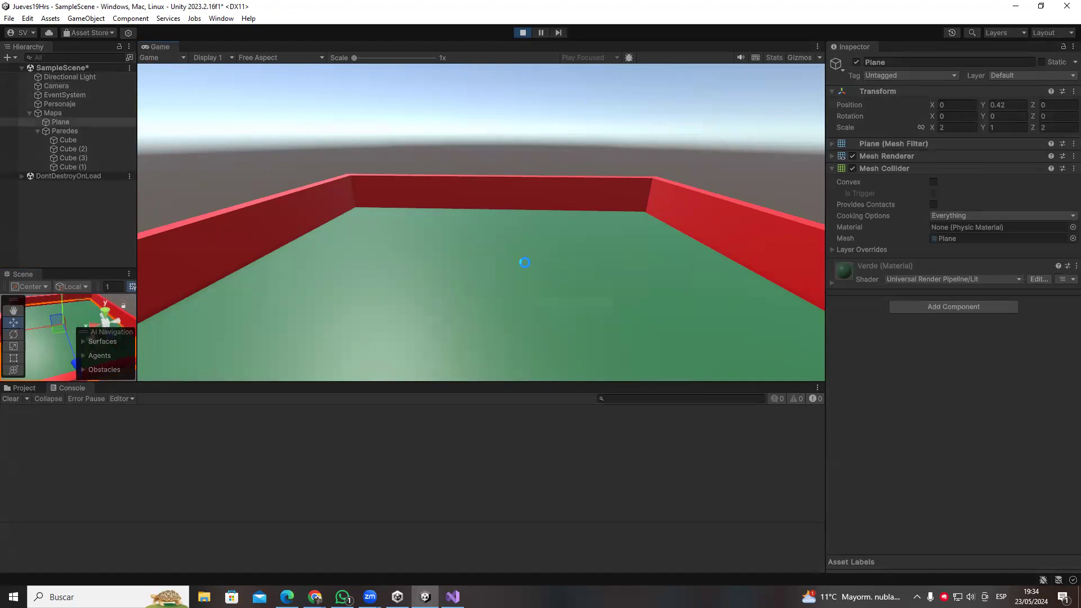
- Play-test holding Space on Personaje to watch the ball rise, then stop and return to the script
{"action": "left_click", "coordinate": [62, 104]}
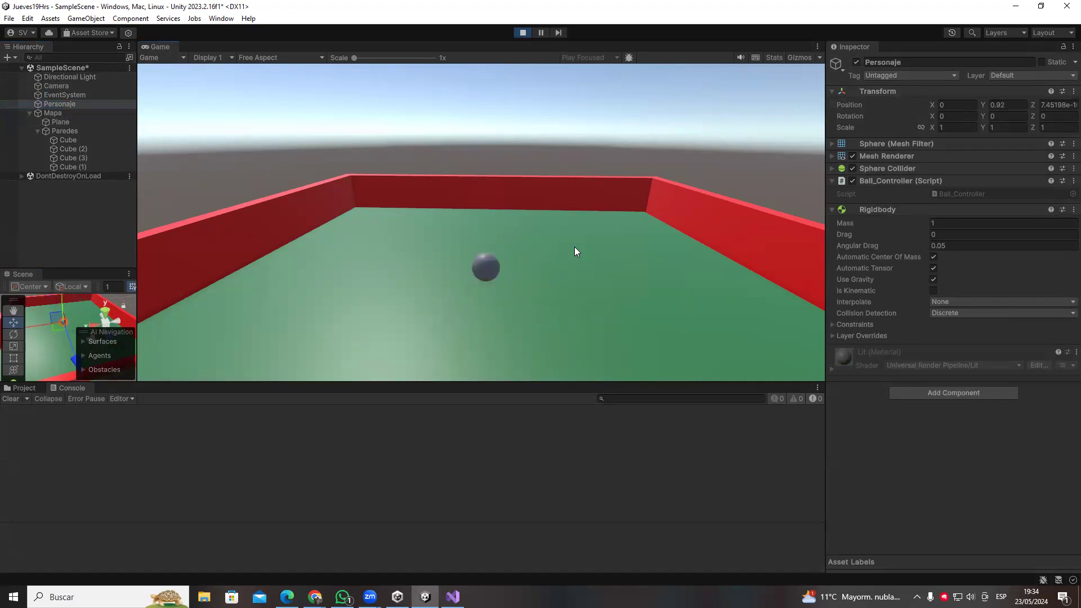
{"action": "key", "text": "space"}
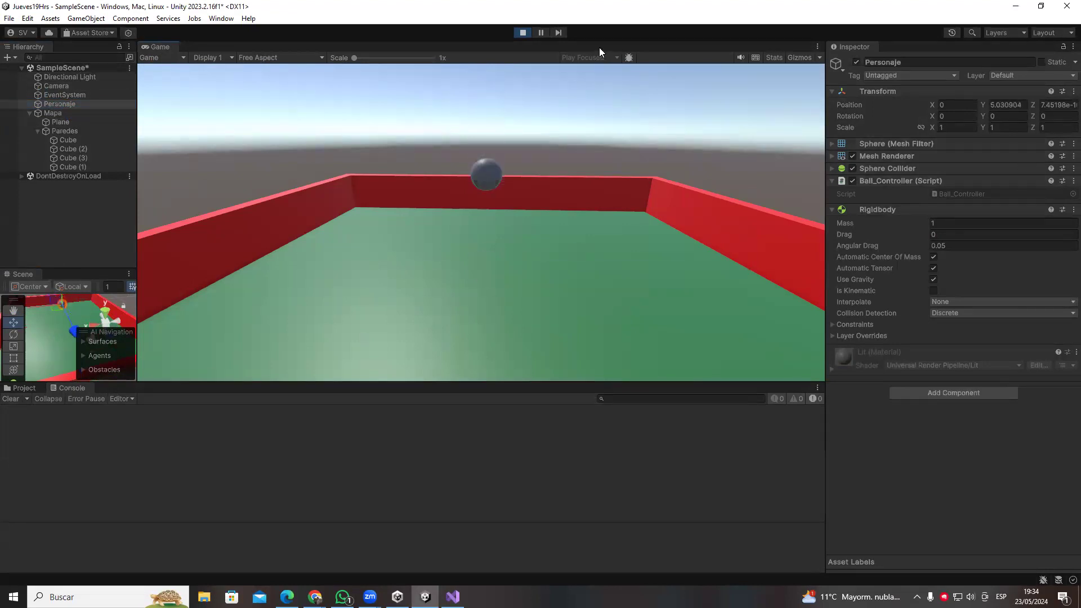
{"action": "left_click", "coordinate": [519, 34]}
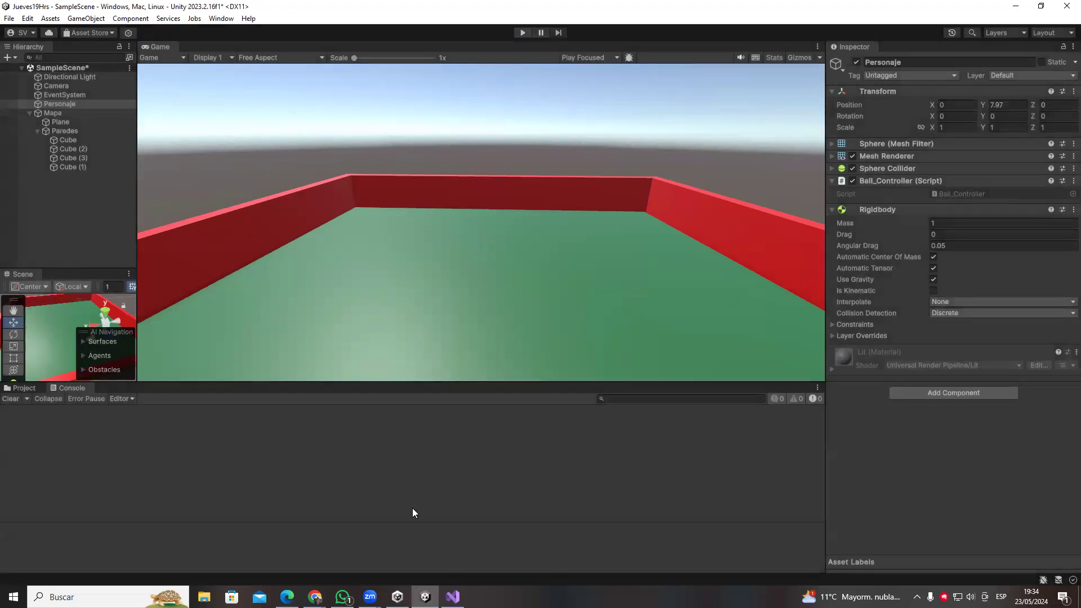
{"action": "key", "text": "alt+Tab"}
{"action": "key", "text": "alt+Tab"}
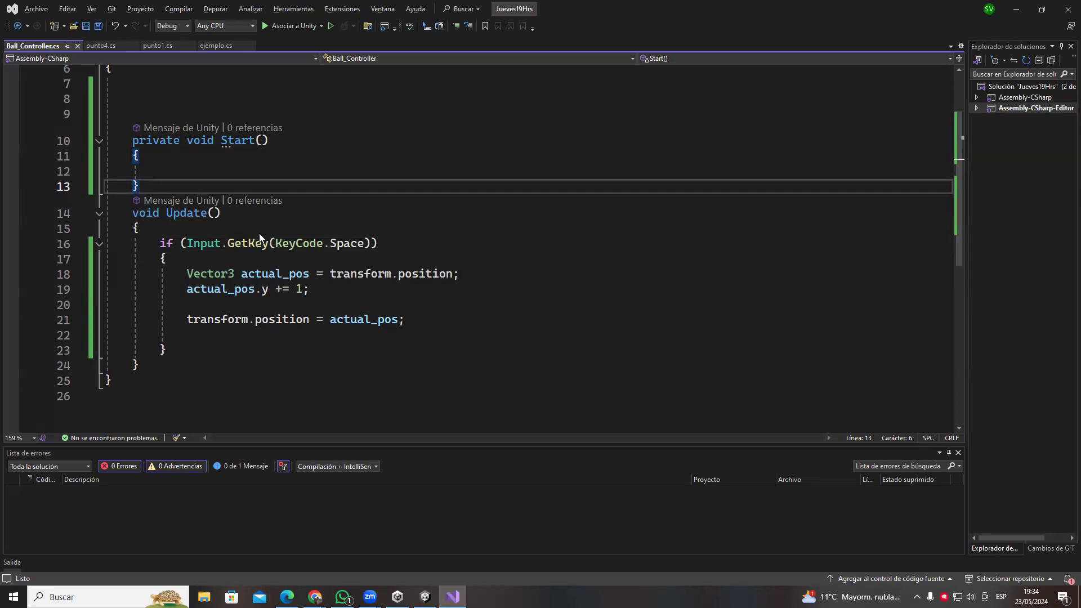
- Change the Y step on line 19 from 1 to 0.000001f and save the script
{"action": "left_click", "coordinate": [311, 285]}
{"action": "key", "text": "BackSpace"}
{"action": "type", "text": "0."}
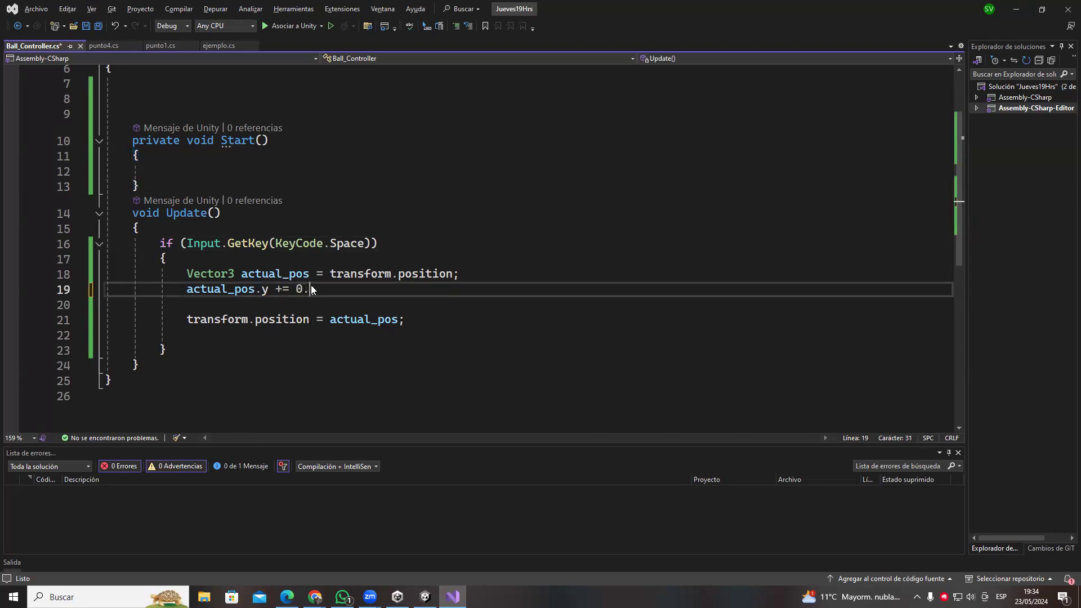
{"action": "type", "text": "000001f;"}
{"action": "key", "text": "ctrl+s"}
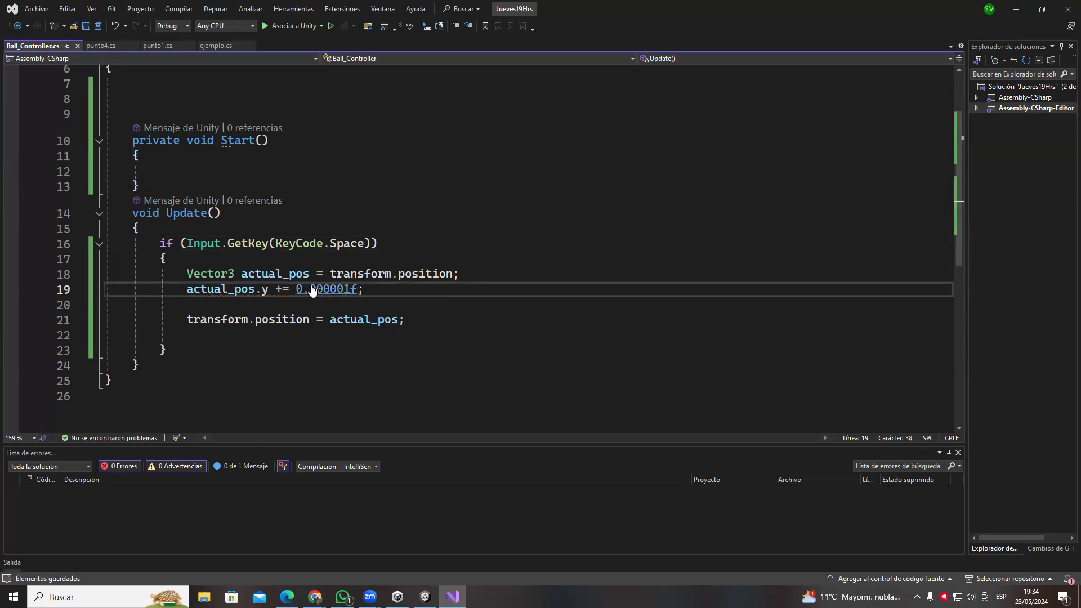
- Run and stop the Unity scene to test the 0.000001f step, then return to the script
{"action": "key", "text": "alt+Tab"}
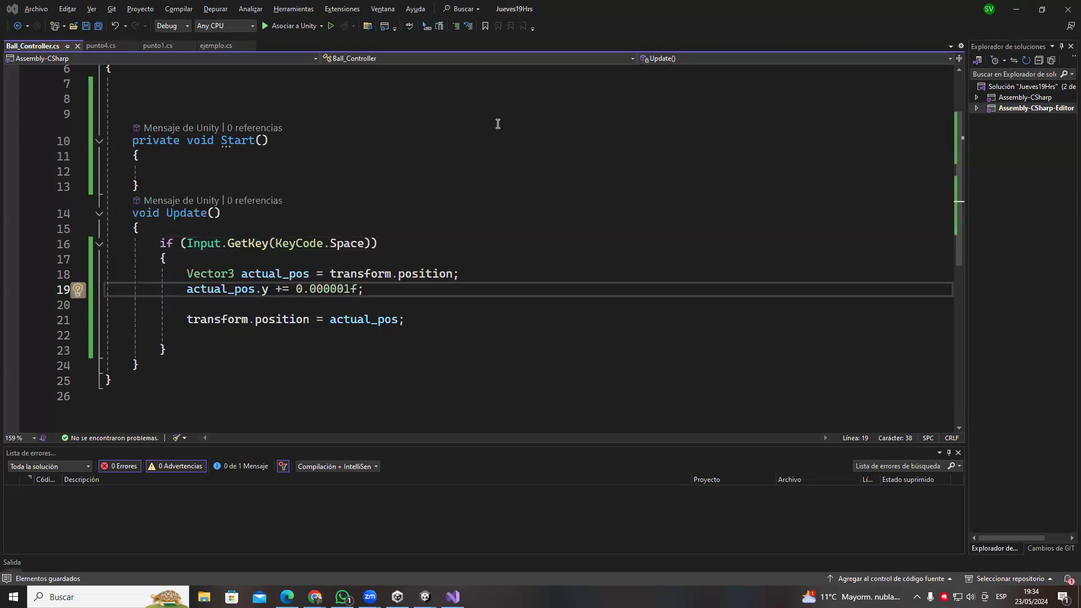
{"action": "key", "text": "alt+Tab"}
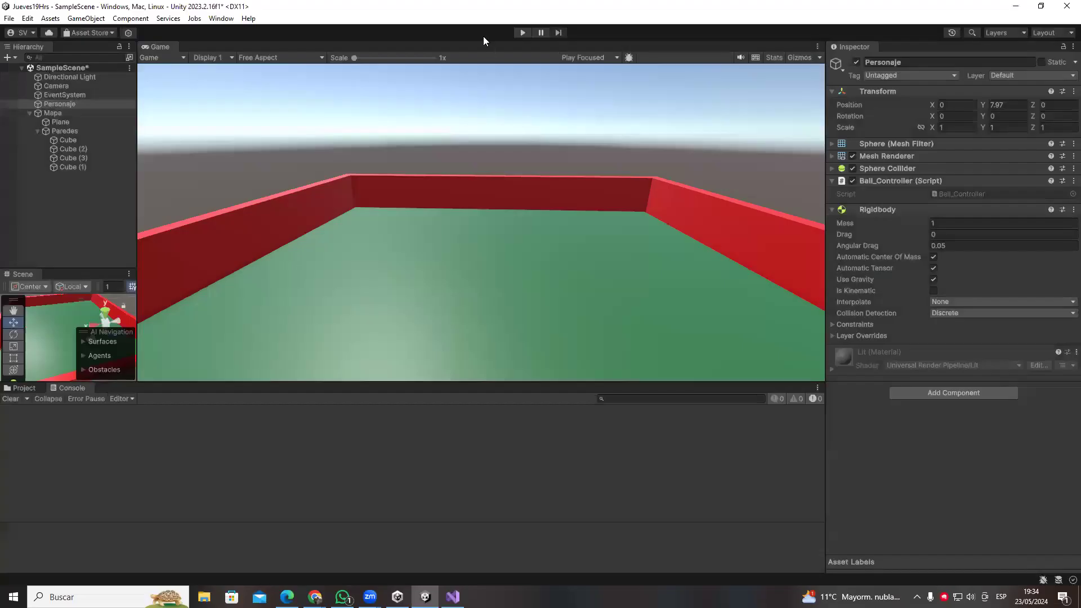
{"action": "left_click", "coordinate": [523, 33]}
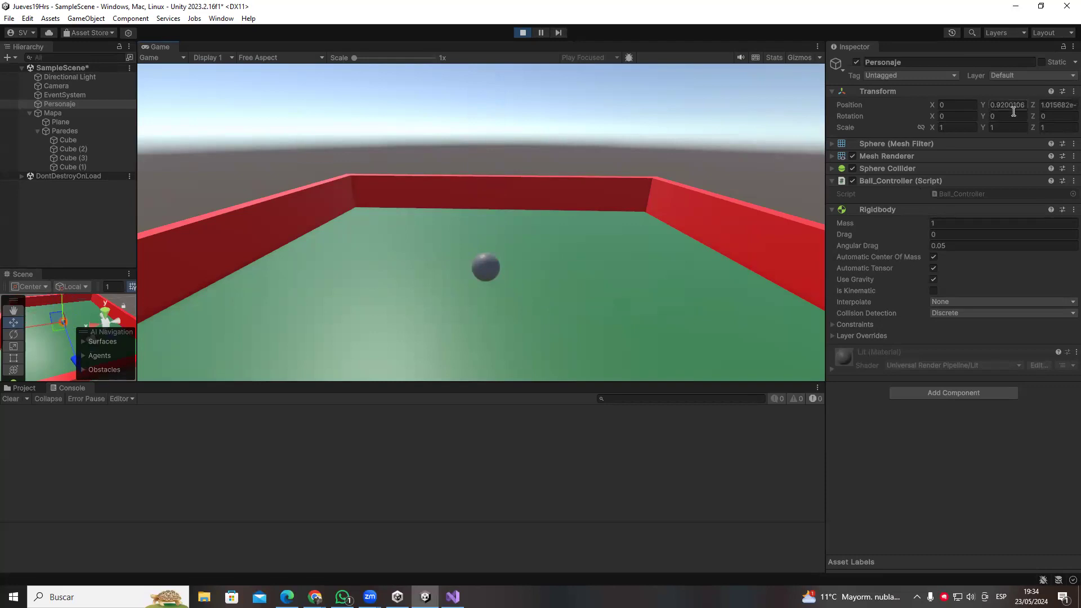
{"action": "left_click", "coordinate": [523, 32]}
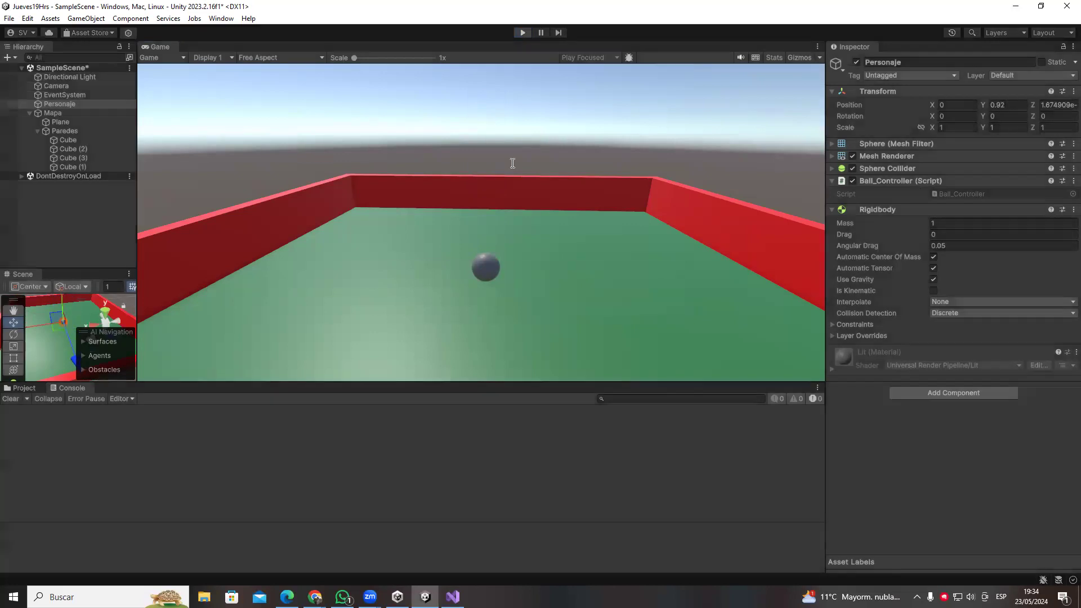
{"action": "key", "text": "alt+Tab"}
- Restore the line 19 step to 1 and change line 16's GetKey to GetKeyDown
{"action": "double_click", "coordinate": [327, 290]}
{"action": "type", "text": "1"}
{"action": "left_click", "coordinate": [262, 244]}
{"action": "double_click", "coordinate": [262, 244]}
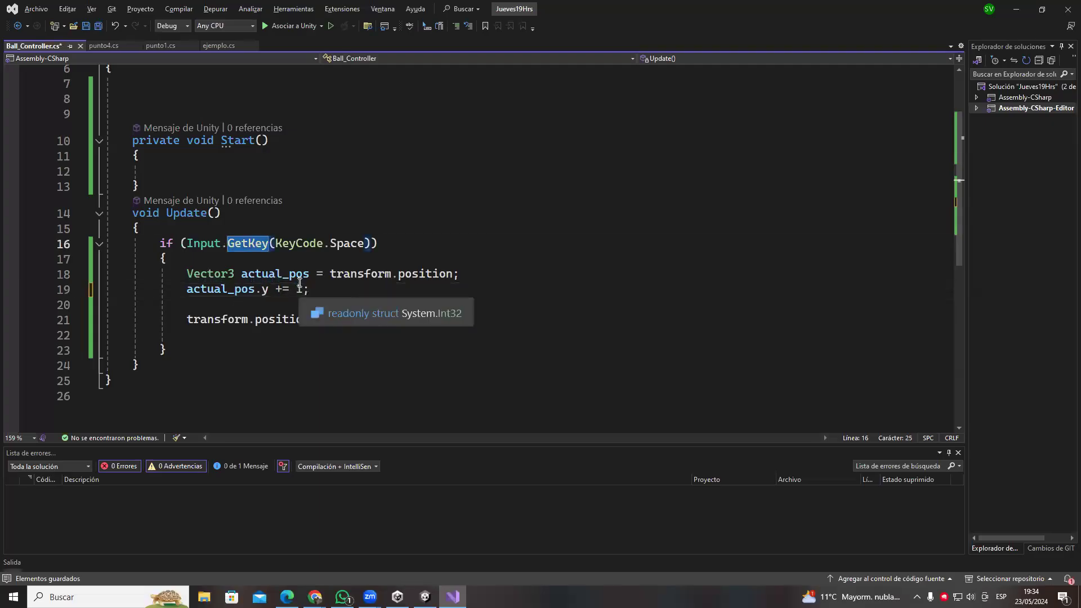
{"action": "left_click", "coordinate": [270, 243]}
{"action": "type", "text": "Down"}
- Save the script and start the Unity scene to test the GetKeyDown jump
{"action": "key", "text": "ctrl+s"}
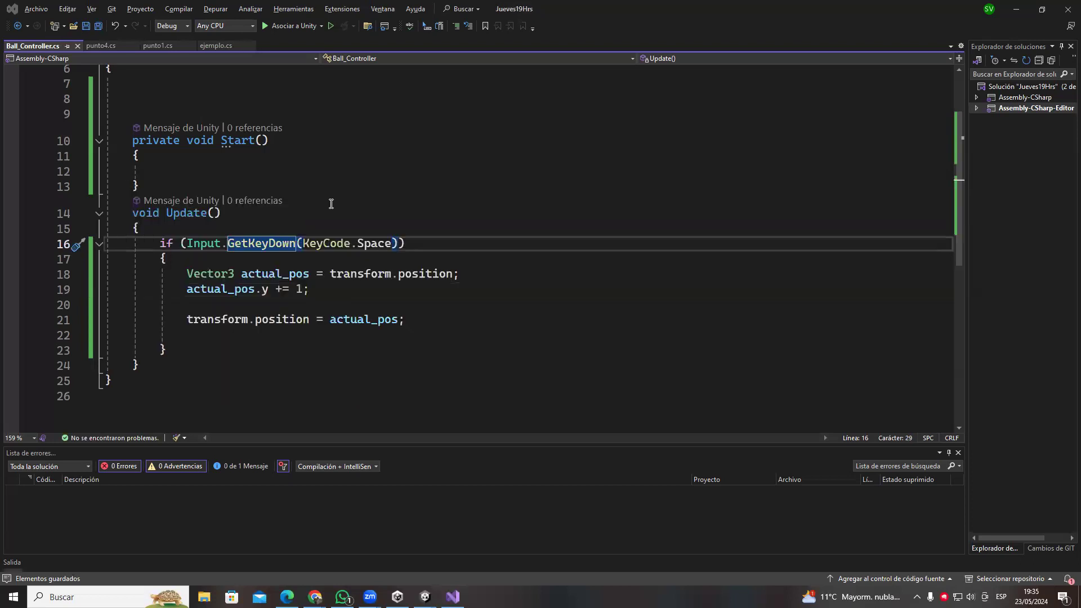
{"action": "key", "text": "alt+Tab"}
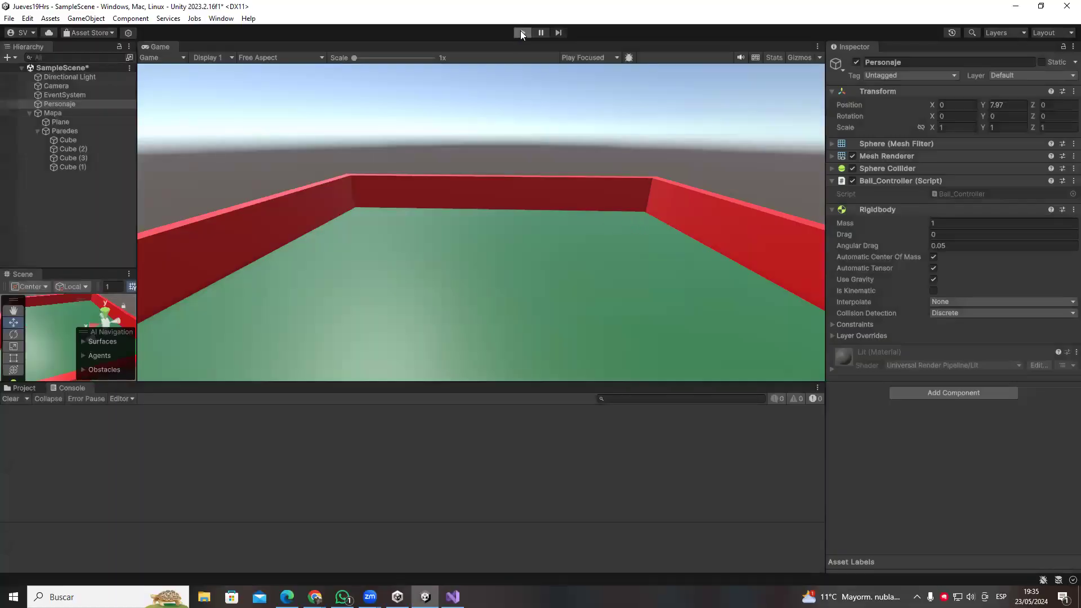
{"action": "left_click", "coordinate": [522, 33]}
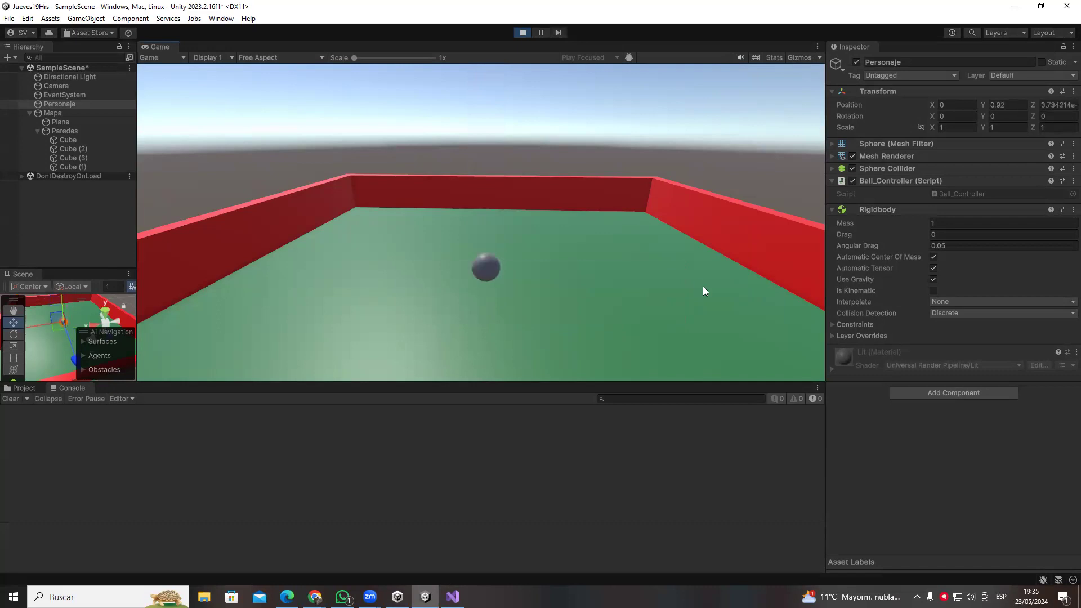
- Hop the ball with Space and drag it around the arena floor along X and Z
{"action": "key", "text": "space"}
{"action": "key", "text": "space"}
{"action": "key", "text": "space"}
{"action": "key", "text": "space"}
{"action": "left_click_drag", "start_coordinate": [58, 323], "coordinate": [88, 330]}
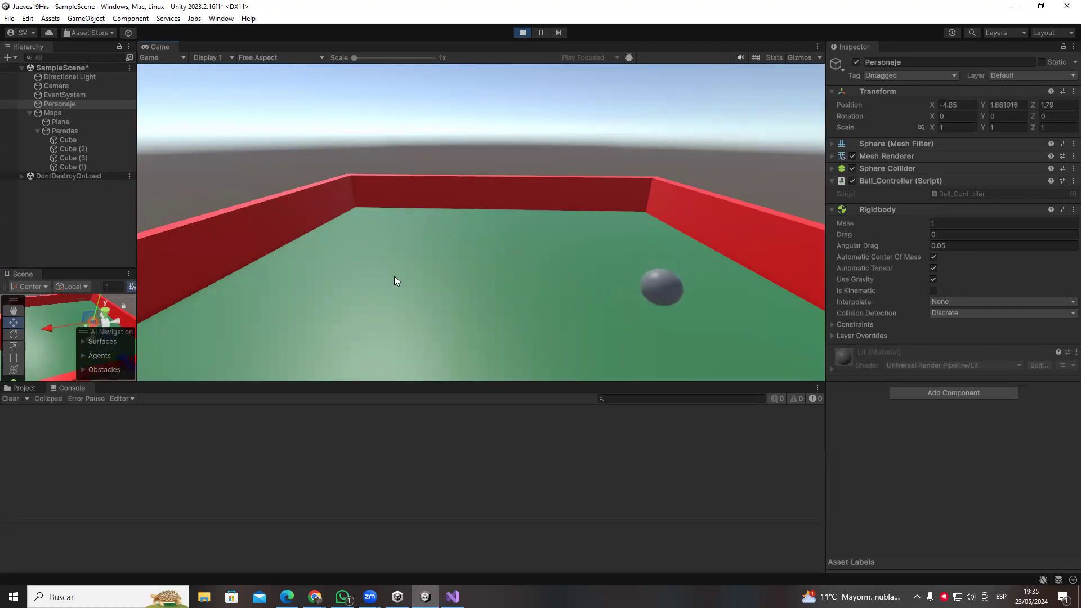
{"action": "left_click_drag", "start_coordinate": [56, 330], "coordinate": [89, 304]}
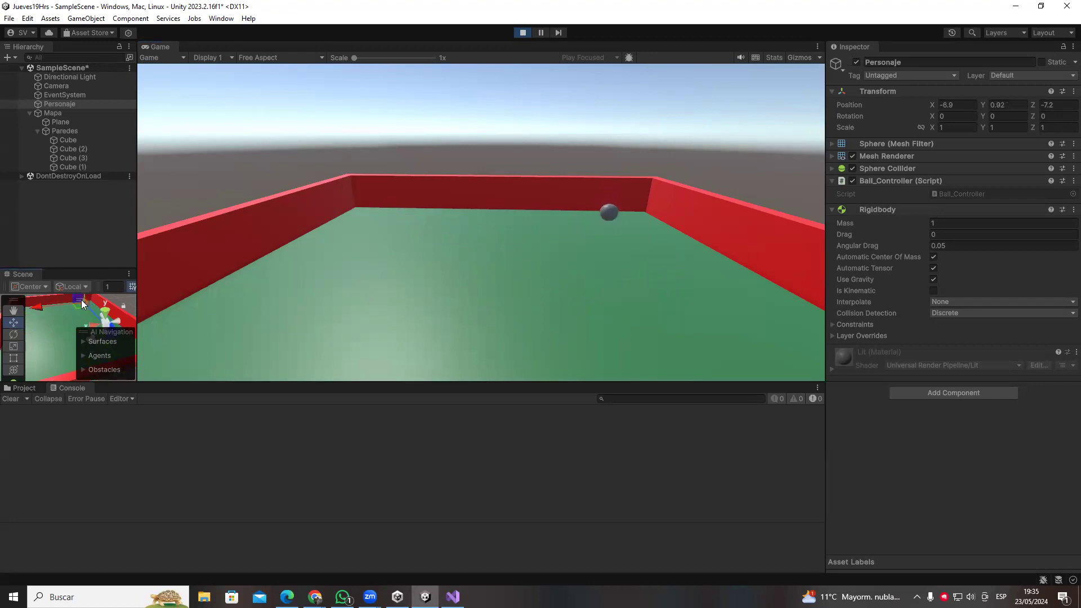
{"action": "left_click_drag", "start_coordinate": [42, 308], "coordinate": [67, 398]}
{"action": "left_click_drag", "start_coordinate": [42, 338], "coordinate": [9, 347]}
- Hop the ball once more, stop play mode, and return to Visual Studio
{"action": "left_click", "coordinate": [324, 287]}
{"action": "key", "text": "space"}
{"action": "key", "text": "space"}
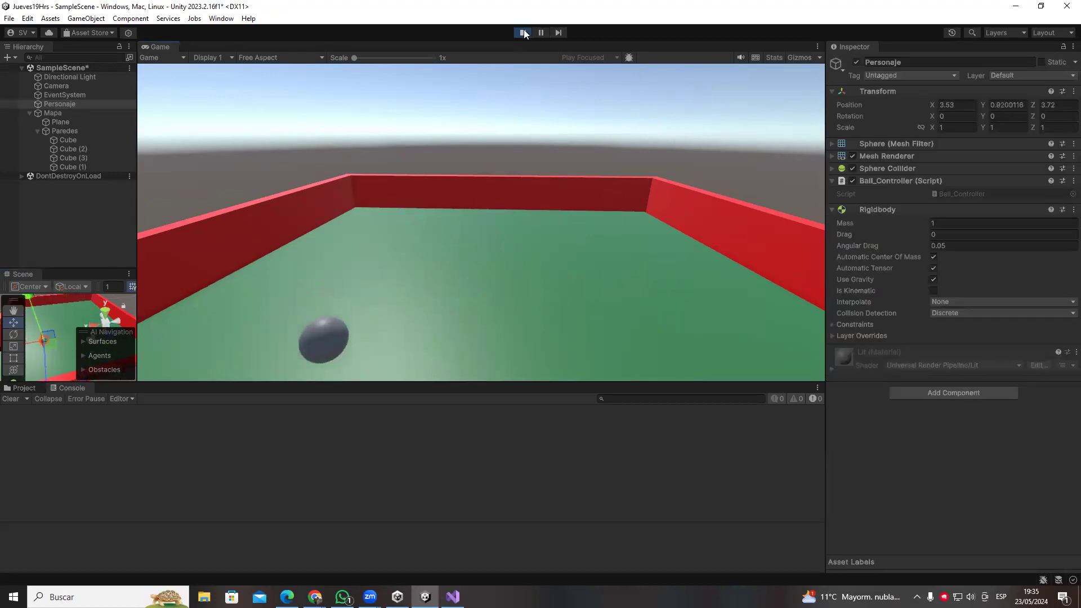
{"action": "left_click", "coordinate": [523, 33]}
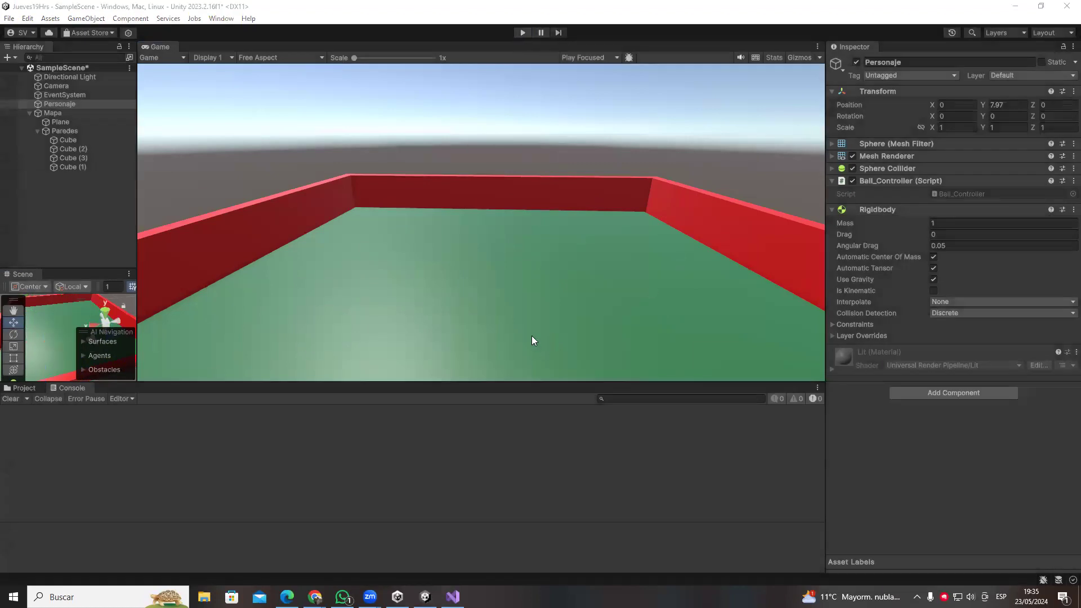
{"action": "key", "text": "alt+Tab"}
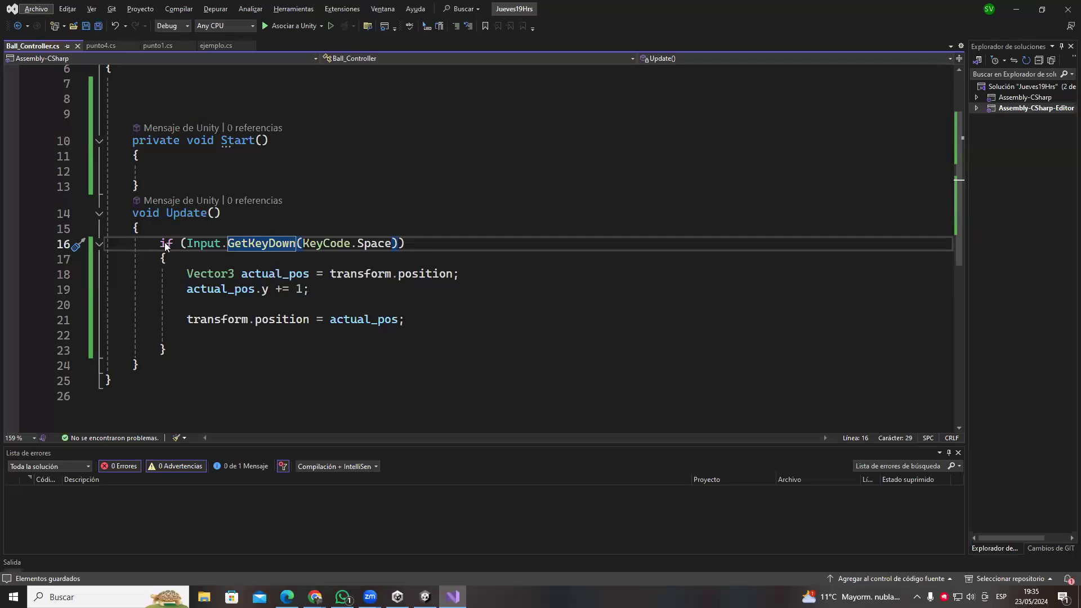
- Below the Space block, write an if (Input.GetKeyDown(KeyCode.W)) block with braces
{"action": "left_click", "coordinate": [200, 354]}
{"action": "key", "text": "Return"}
{"action": "key", "text": "Return"}
{"action": "key", "text": "Return"}
{"action": "key", "text": "Return"}
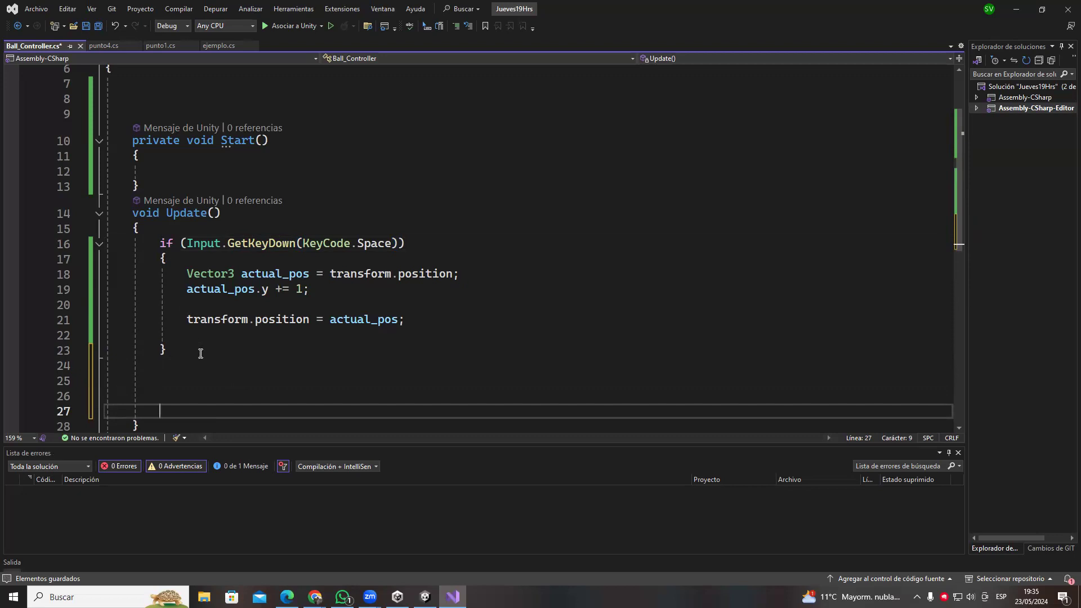
{"action": "key", "text": "Up"}
{"action": "type", "text": "if("}
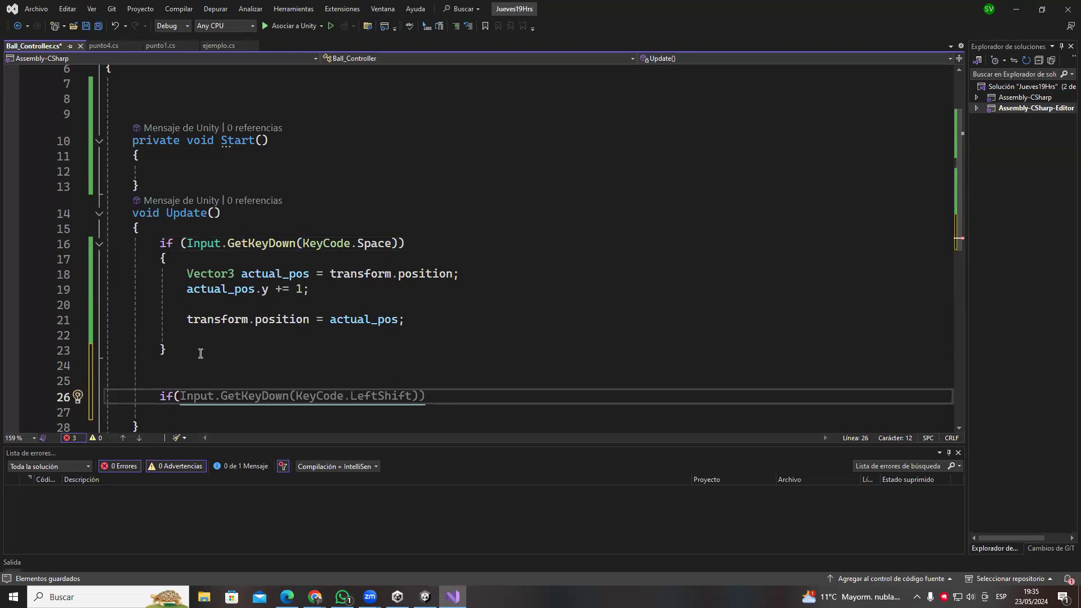
{"action": "key", "text": "Tab"}
{"action": "double_click", "coordinate": [371, 394]}
{"action": "type", "text": "W"}
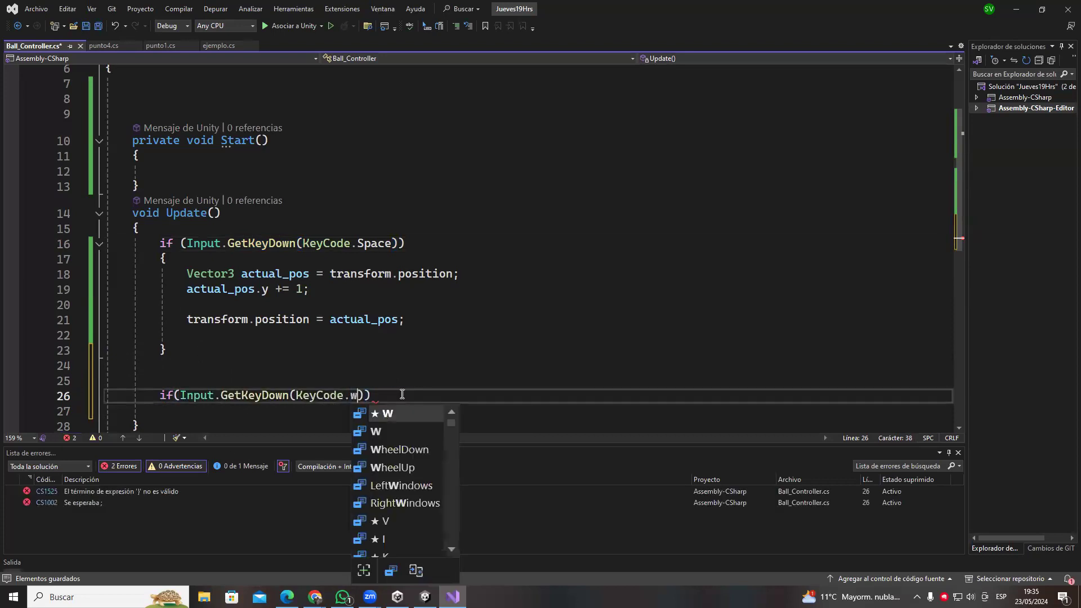
{"action": "left_click", "coordinate": [415, 397]}
{"action": "key", "text": "Return"}
{"action": "type", "text": "{"}
{"action": "key", "text": "Return"}
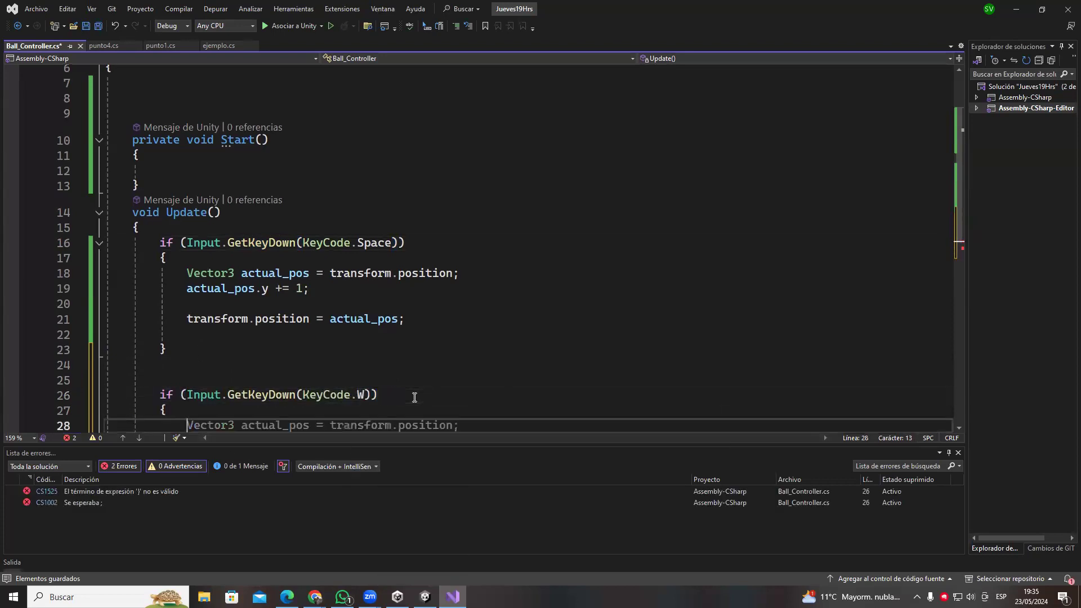
{"action": "scroll", "coordinate": [415, 397], "scroll_direction": "down", "scroll_amount": 4}
{"action": "left_click", "coordinate": [189, 266]}
- Duplicate the W if-block so there are four copies
{"action": "left_click_drag", "start_coordinate": [181, 258], "coordinate": [162, 213]}
{"action": "key", "text": "ctrl+c"}
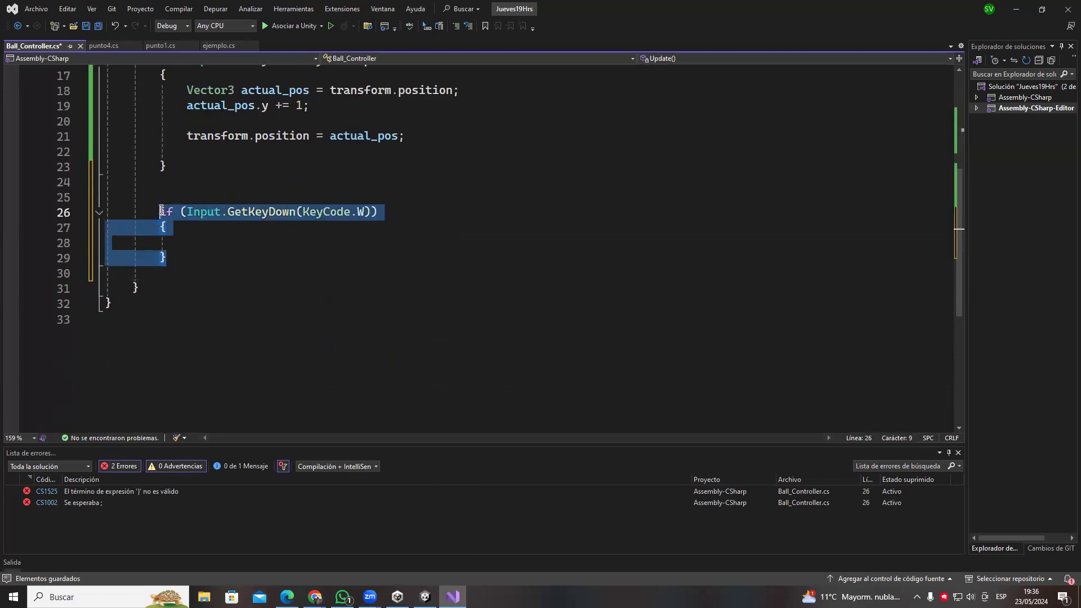
{"action": "left_click", "coordinate": [197, 255]}
{"action": "key", "text": "Return"}
{"action": "key", "text": "ctrl+v"}
{"action": "key", "text": "Return"}
{"action": "key", "text": "ctrl+v"}
{"action": "key", "text": "Return"}
{"action": "key", "text": "ctrl+v"}
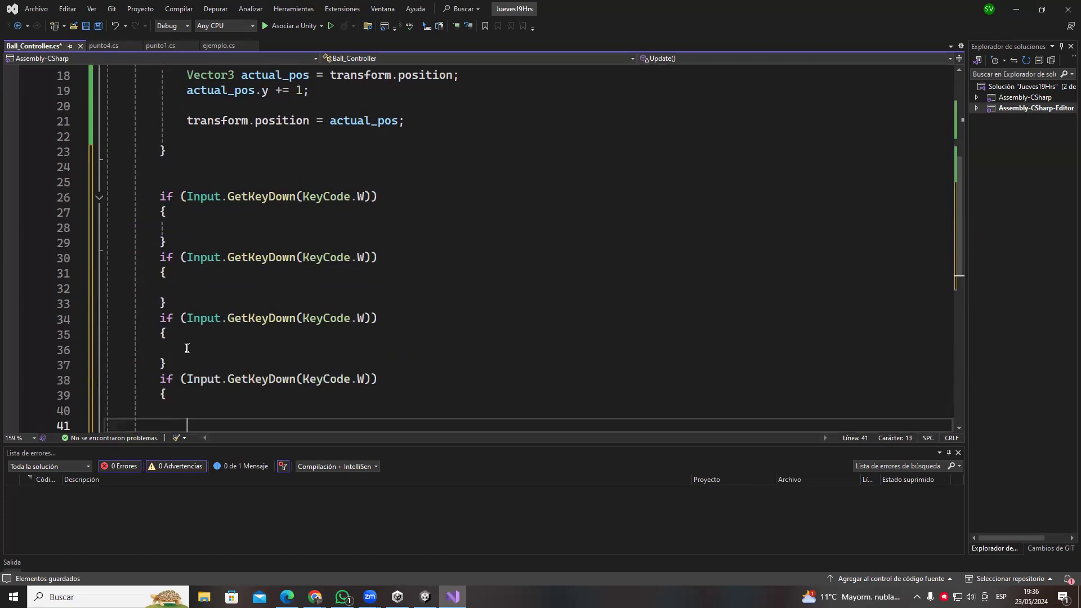
{"action": "left_click_drag", "start_coordinate": [159, 196], "coordinate": [189, 228]}
- Change the keys of the second, third and fourth copies to S, A and D
{"action": "left_click", "coordinate": [363, 260]}
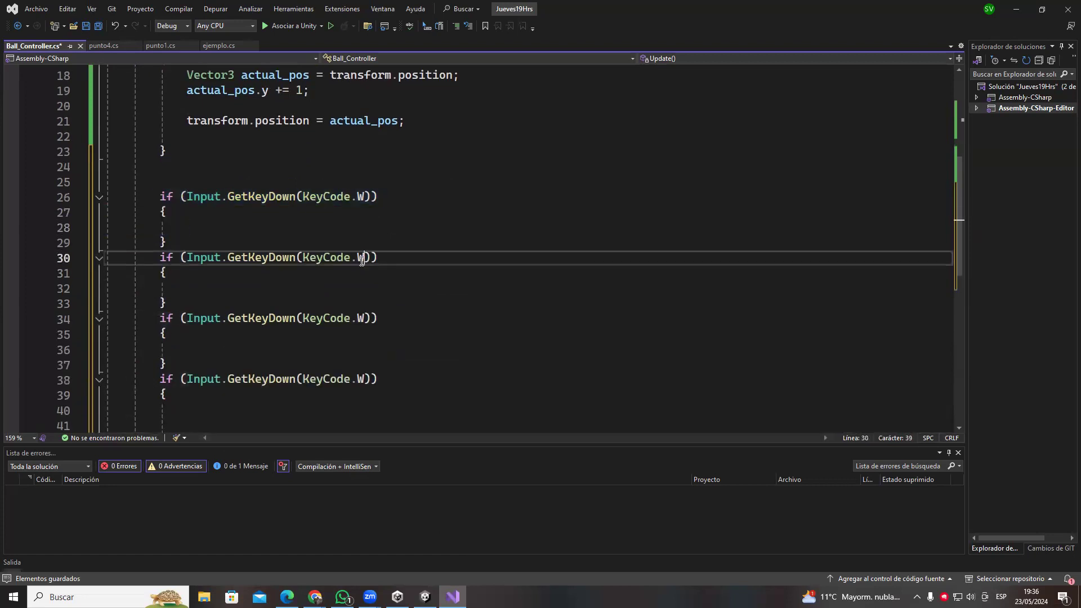
{"action": "key", "text": "BackSpace"}
{"action": "type", "text": "S"}
{"action": "key", "text": "Escape"}
{"action": "left_click", "coordinate": [363, 319]}
{"action": "key", "text": "BackSpace"}
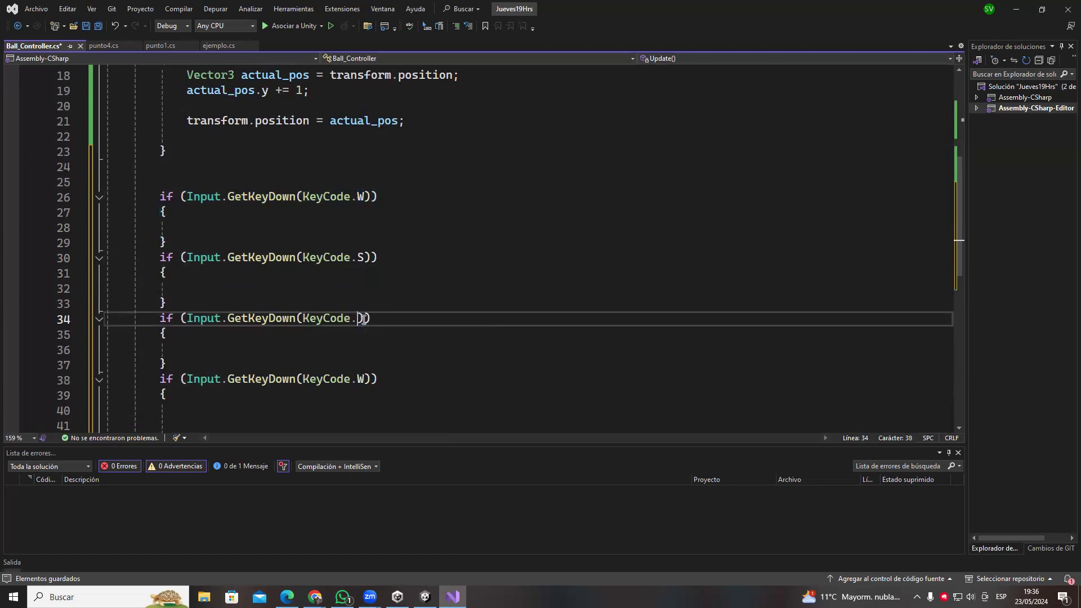
{"action": "type", "text": "a"}
{"action": "key", "text": "Tab"}
{"action": "left_click", "coordinate": [365, 379]}
{"action": "key", "text": "BackSpace"}
{"action": "type", "text": "d"}
{"action": "key", "text": "Tab"}
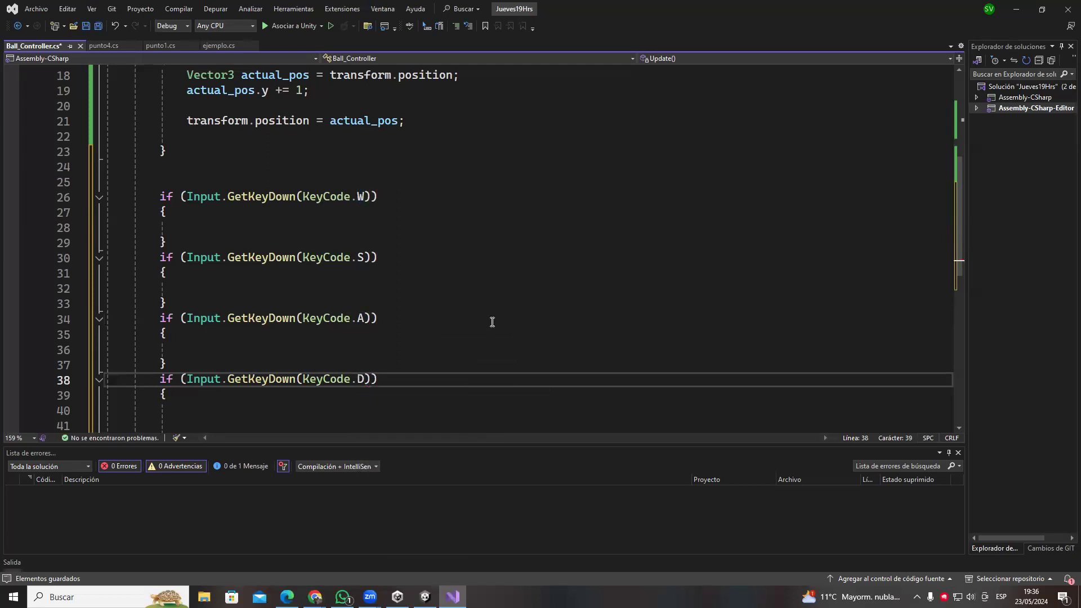
{"action": "scroll", "coordinate": [258, 251], "scroll_direction": "up", "scroll_amount": 2}
- Move the Space if-block to below the D block
{"action": "left_click", "coordinate": [258, 251]}
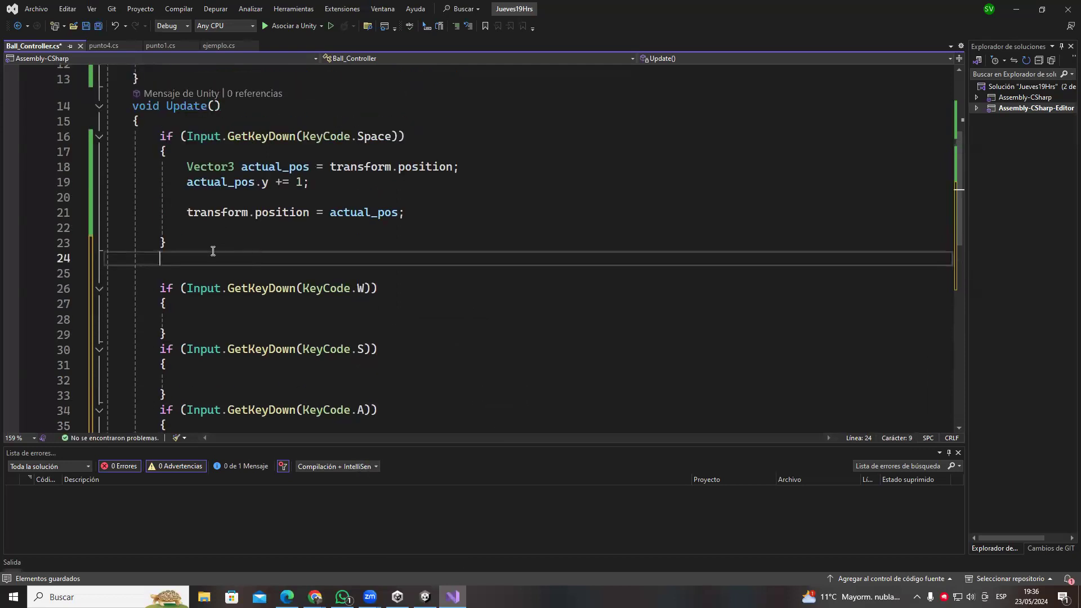
{"action": "left_click", "coordinate": [191, 276]}
{"action": "left_click_drag", "start_coordinate": [183, 246], "coordinate": [154, 138]}
{"action": "left_click", "coordinate": [158, 137], "text": "shift"}
{"action": "key", "text": "ctrl+c"}
{"action": "key", "text": "Delete"}
{"action": "key", "text": "Delete"}
{"action": "key", "text": "Delete"}
{"action": "key", "text": "Delete"}
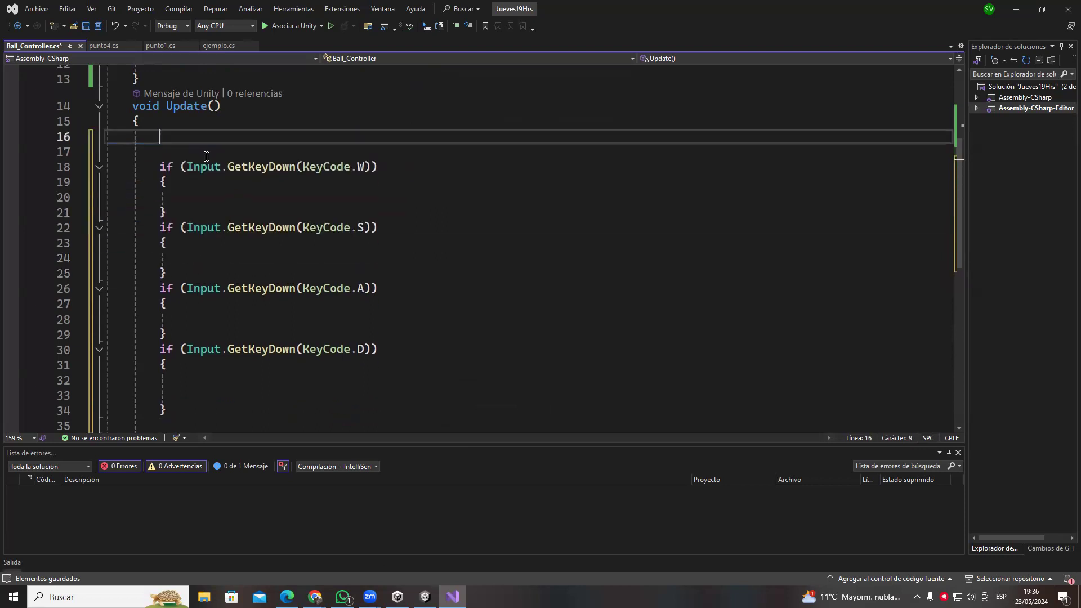
{"action": "scroll", "coordinate": [252, 238], "scroll_direction": "down", "scroll_amount": 2}
{"action": "scroll", "coordinate": [293, 245], "scroll_direction": "up", "scroll_amount": 3}
{"action": "key", "text": "Delete"}
{"action": "key", "text": "Delete"}
{"action": "key", "text": "Delete"}
{"action": "key", "text": "Delete"}
{"action": "scroll", "coordinate": [224, 258], "scroll_direction": "down", "scroll_amount": 4}
{"action": "left_click", "coordinate": [226, 258]}
{"action": "key", "text": "ctrl+v"}
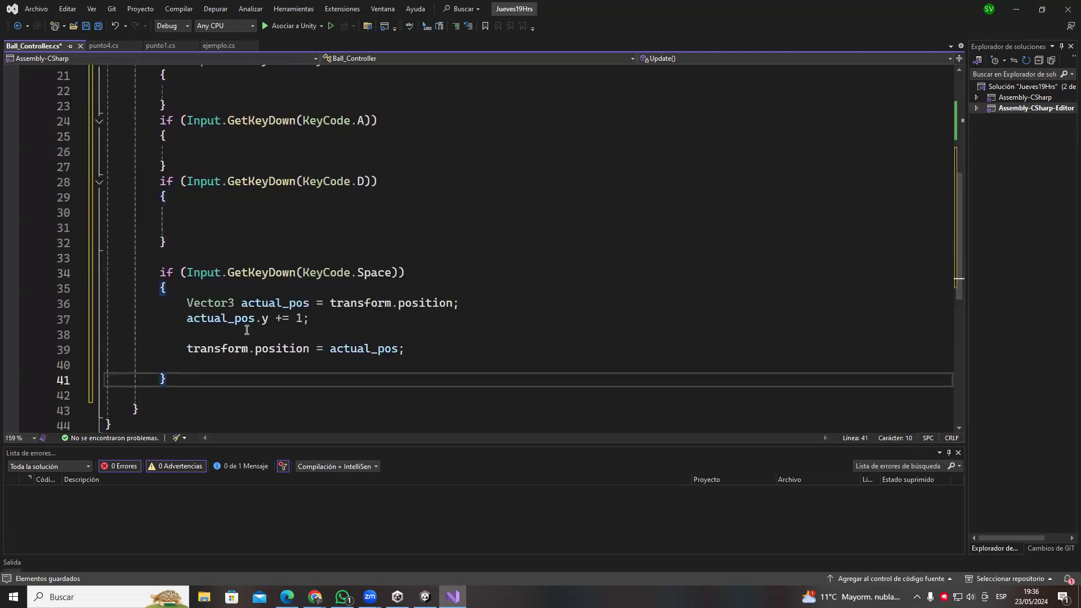
{"action": "scroll", "coordinate": [264, 273], "scroll_direction": "up", "scroll_amount": 5}
- Copy the Space block's four actual_pos lift lines and paste them into the W block
{"action": "left_click", "coordinate": [225, 303]}
{"action": "scroll", "coordinate": [257, 299], "scroll_direction": "down", "scroll_amount": 5}
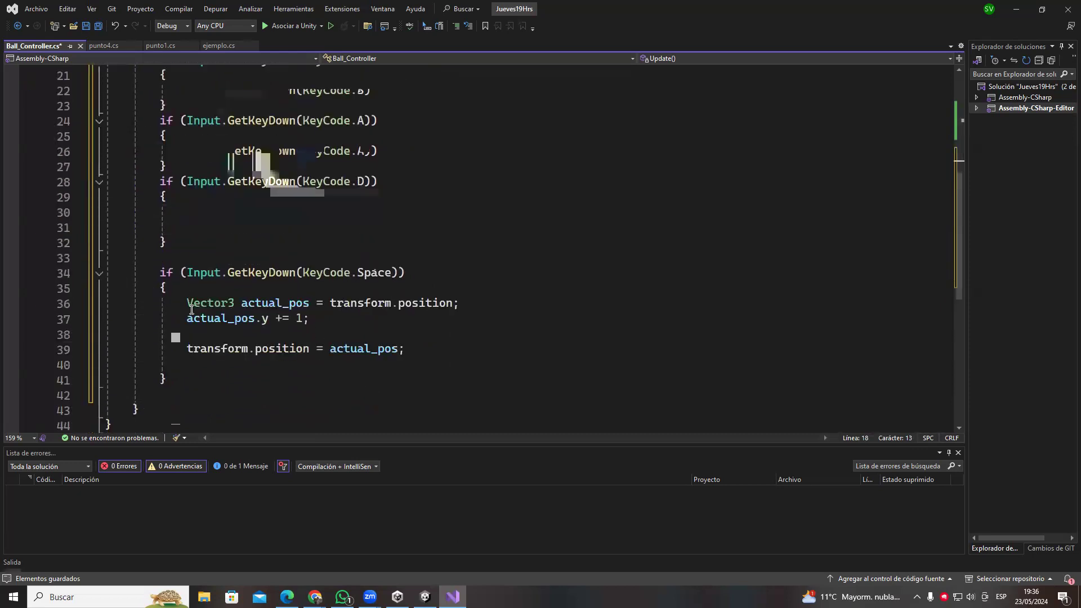
{"action": "left_click_drag", "start_coordinate": [187, 302], "coordinate": [418, 350]}
{"action": "key", "text": "ctrl+c"}
{"action": "scroll", "coordinate": [407, 338], "scroll_direction": "up", "scroll_amount": 5}
{"action": "left_click", "coordinate": [227, 304]}
{"action": "key", "text": "ctrl+v"}
- Paste the same lift lines into the S, A and D blocks
{"action": "scroll", "coordinate": [223, 313], "scroll_direction": "down", "scroll_amount": 2}
{"action": "left_click", "coordinate": [219, 315]}
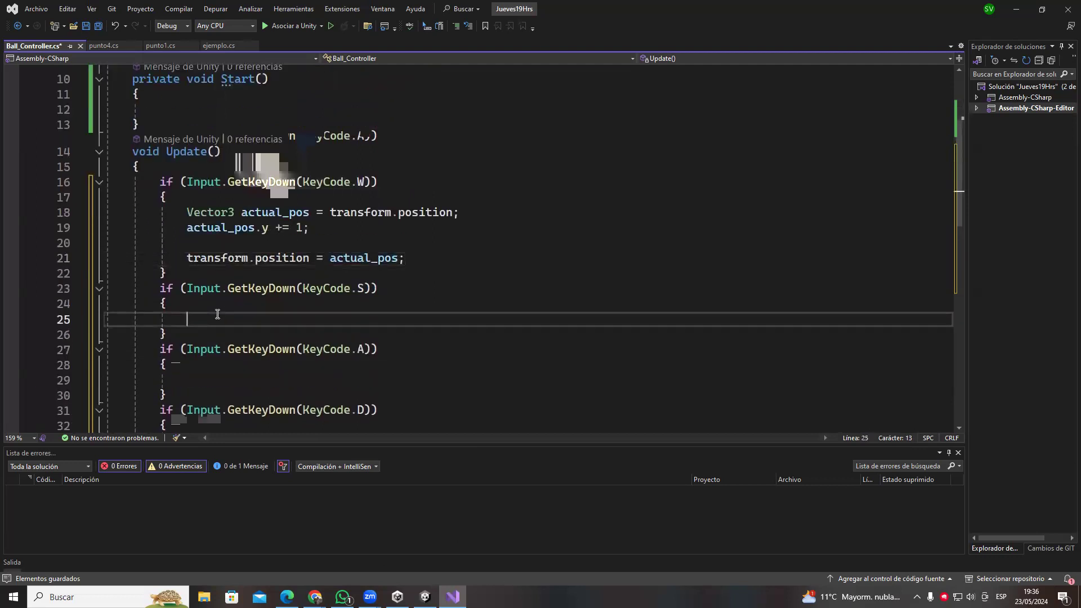
{"action": "key", "text": "ctrl+v"}
{"action": "scroll", "coordinate": [219, 327], "scroll_direction": "down", "scroll_amount": 2}
{"action": "left_click", "coordinate": [219, 341]}
{"action": "key", "text": "ctrl+v"}
{"action": "scroll", "coordinate": [219, 338], "scroll_direction": "down", "scroll_amount": 3}
{"action": "left_click", "coordinate": [208, 306]}
{"action": "key", "text": "ctrl+v"}
{"action": "scroll", "coordinate": [273, 288], "scroll_direction": "up", "scroll_amount": 3}
{"action": "scroll", "coordinate": [279, 161], "scroll_direction": "up", "scroll_amount": 1}
- Inspect the W block's position-reading line and y component, glancing over at Unity
{"action": "left_click", "coordinate": [357, 142]}
{"action": "left_click_drag", "start_coordinate": [187, 167], "coordinate": [464, 168]}
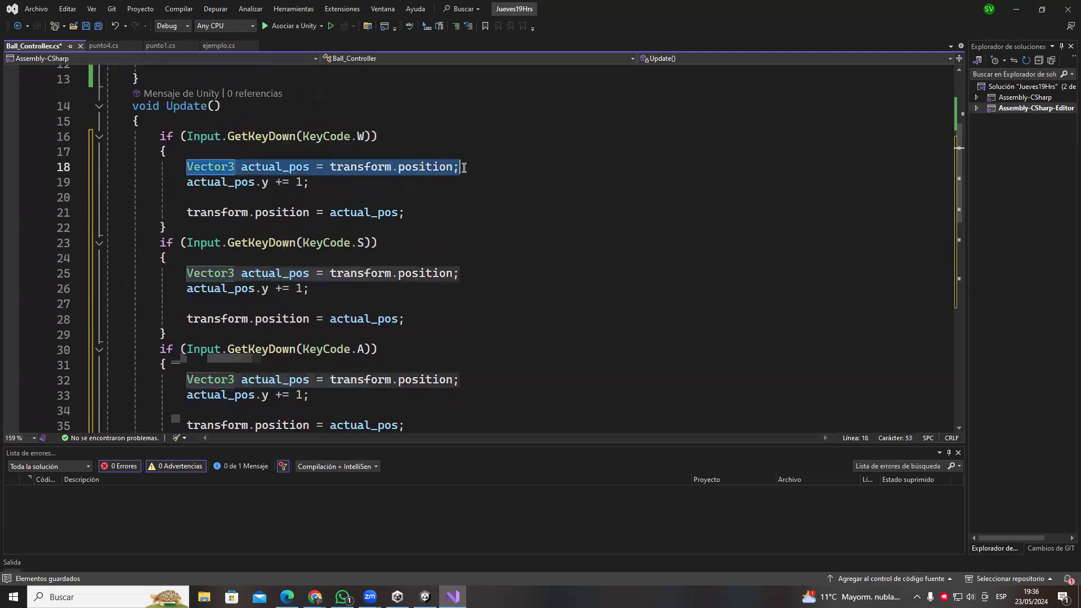
{"action": "left_click", "coordinate": [269, 182]}
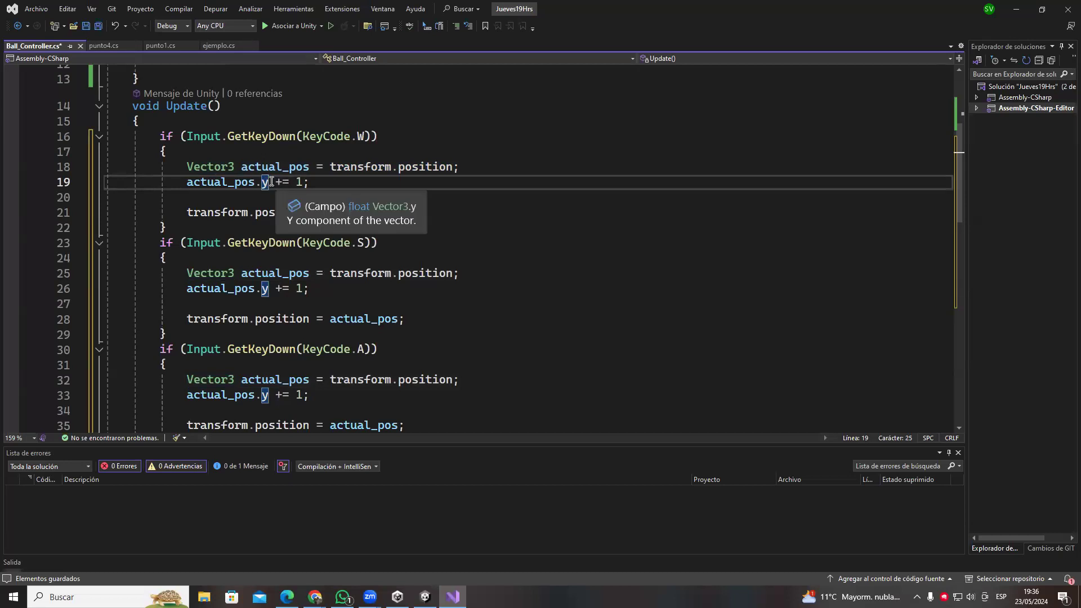
{"action": "key", "text": "alt+Tab"}
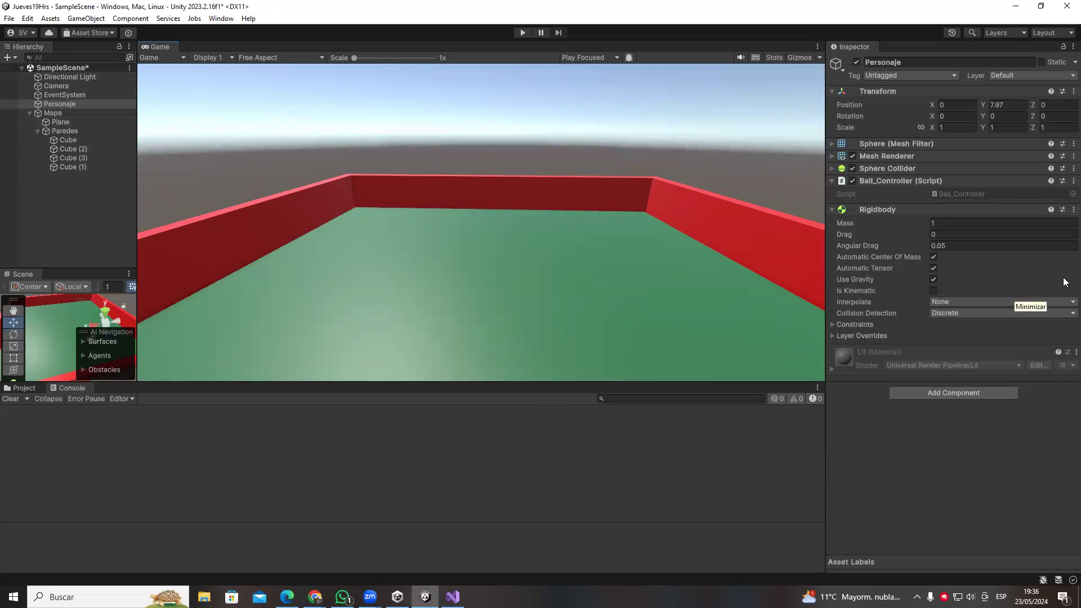
{"action": "key", "text": "alt+Tab"}
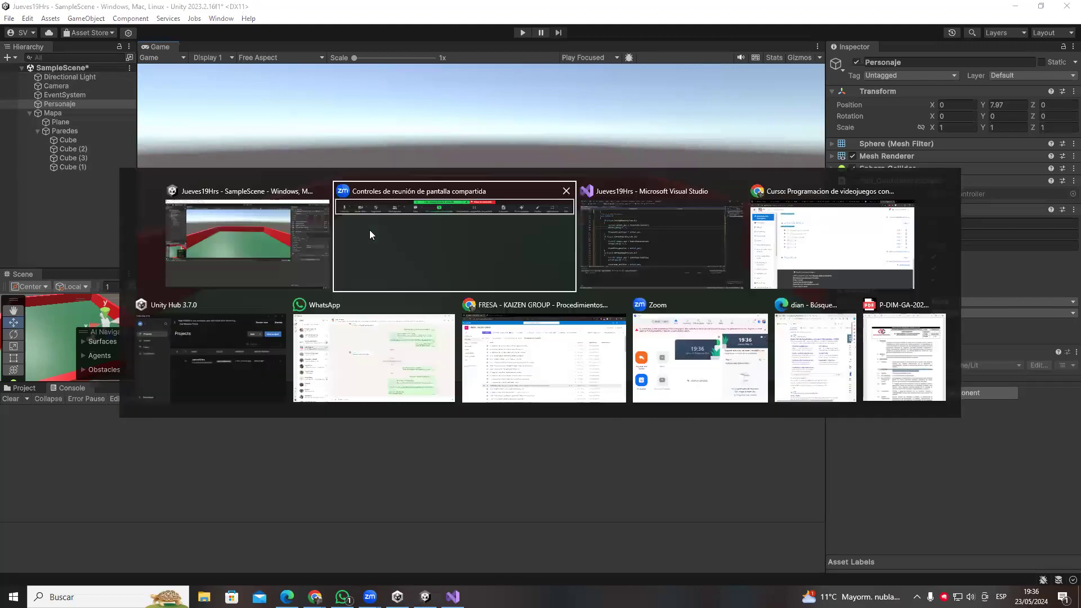
- Review the W, S, A, D and Space blocks, ending at the actual_pos lines 18–19
{"action": "left_click_drag", "start_coordinate": [155, 136], "coordinate": [421, 381]}
{"action": "scroll", "coordinate": [353, 234], "scroll_direction": "down", "scroll_amount": 3}
{"action": "scroll", "coordinate": [441, 379], "scroll_direction": "down", "scroll_amount": 1}
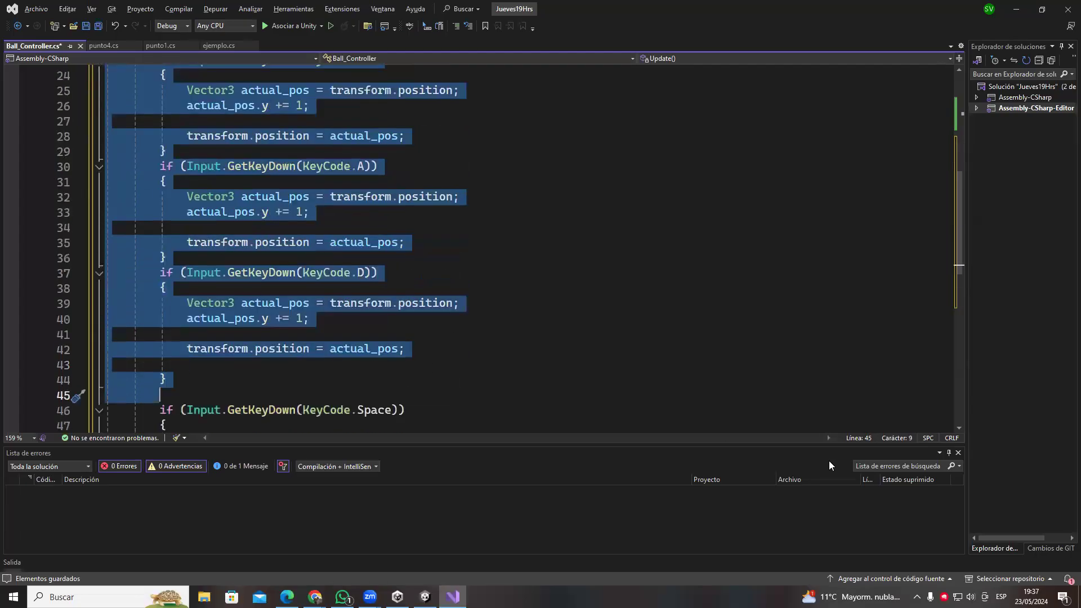
{"action": "left_click", "coordinate": [554, 228]}
{"action": "scroll", "coordinate": [343, 243], "scroll_direction": "up", "scroll_amount": 2}
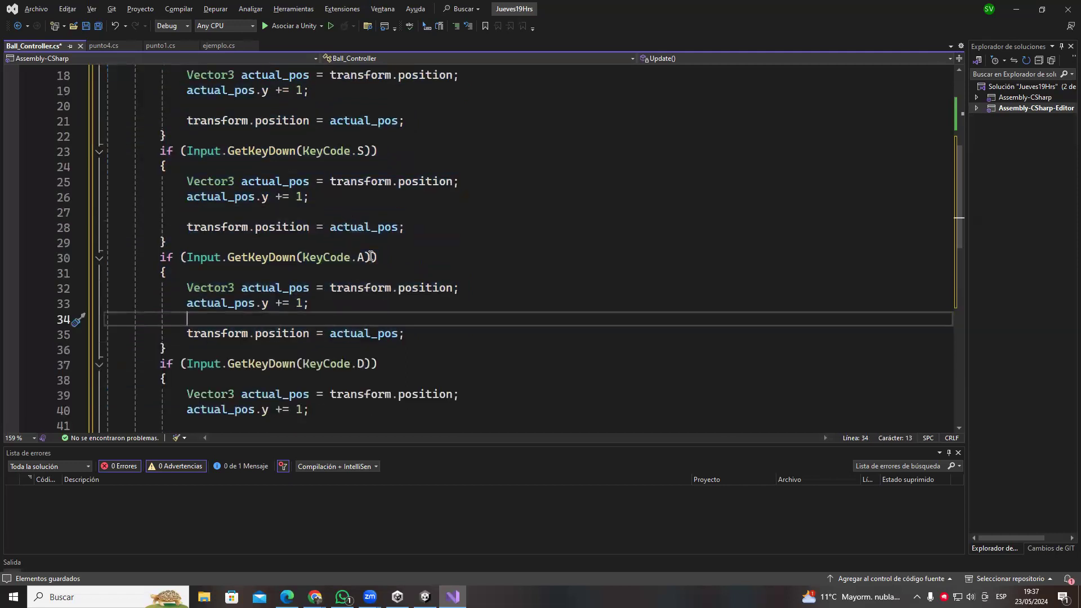
{"action": "scroll", "coordinate": [268, 205], "scroll_direction": "up", "scroll_amount": 2}
{"action": "scroll", "coordinate": [651, 307], "scroll_direction": "down", "scroll_amount": 7}
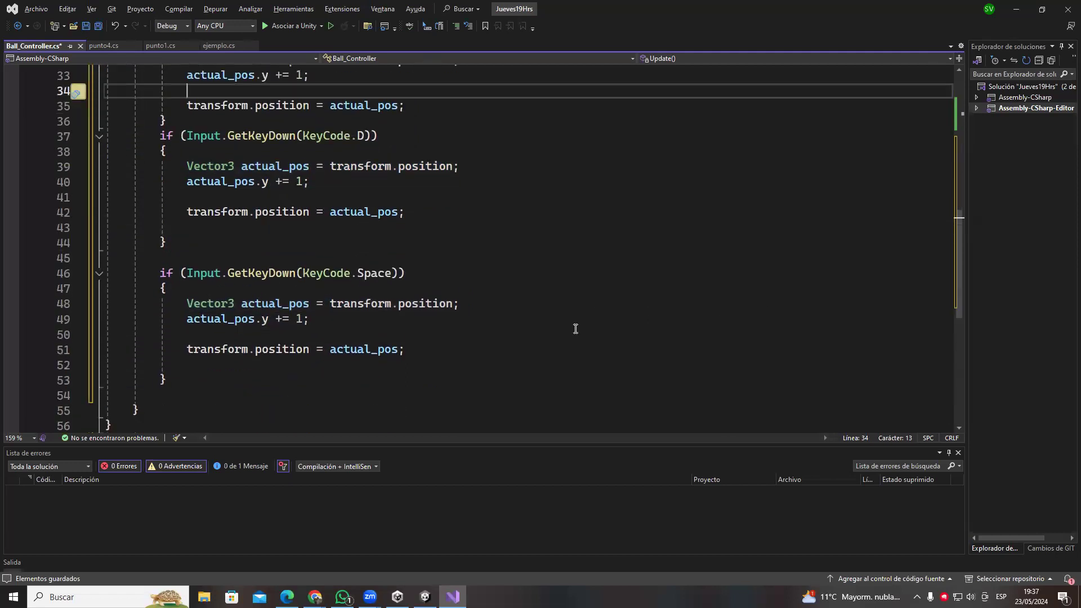
{"action": "scroll", "coordinate": [575, 328], "scroll_direction": "up", "scroll_amount": 1}
{"action": "scroll", "coordinate": [364, 353], "scroll_direction": "down", "scroll_amount": 1}
{"action": "left_click", "coordinate": [320, 374]}
{"action": "scroll", "coordinate": [316, 274], "scroll_direction": "up", "scroll_amount": 8}
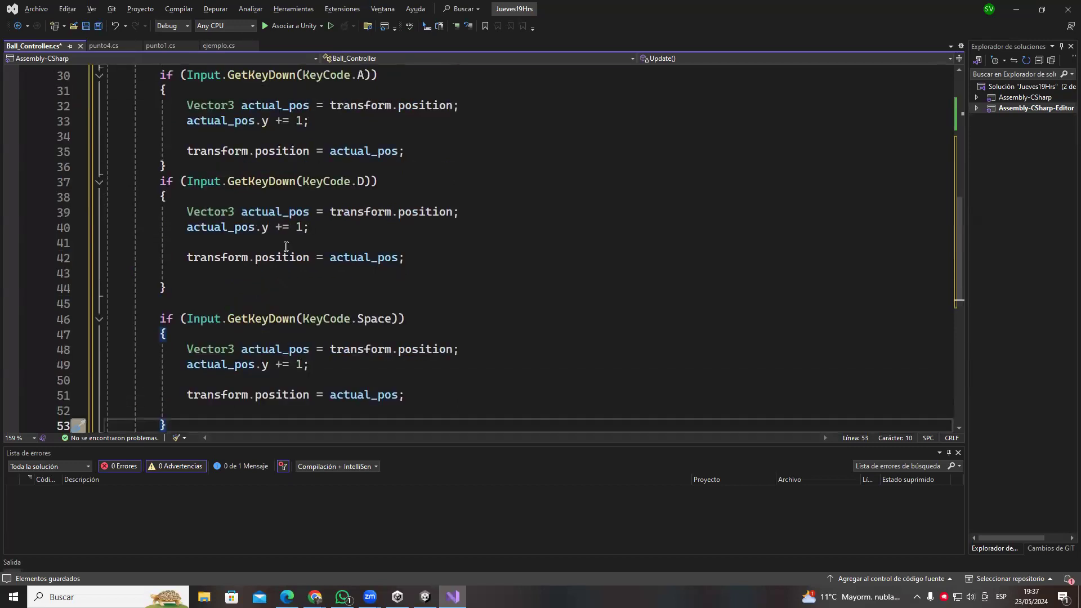
{"action": "left_click_drag", "start_coordinate": [188, 212], "coordinate": [473, 217]}
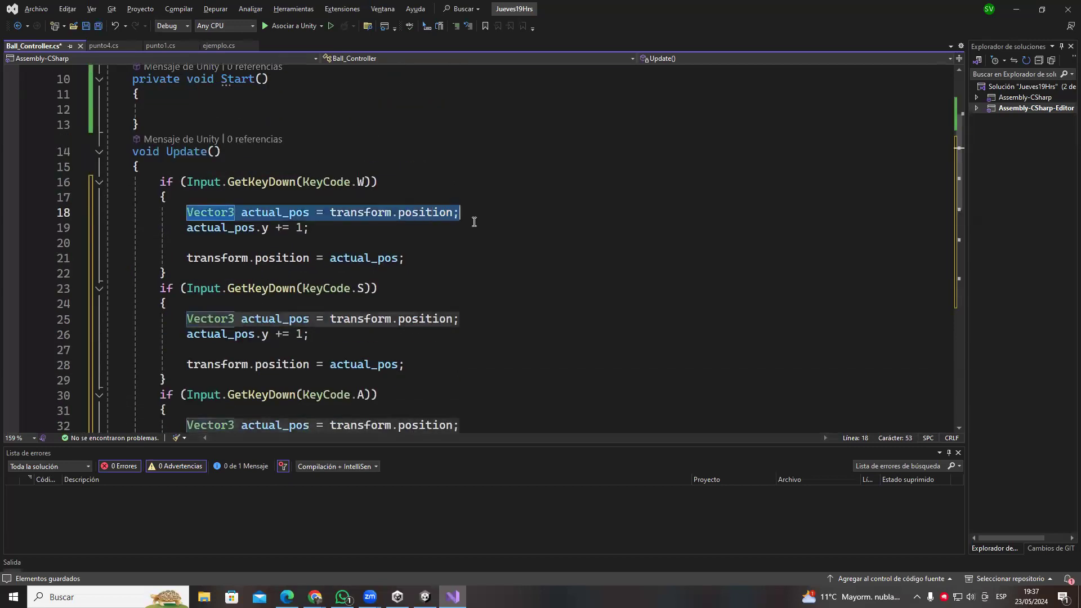
{"action": "left_click", "coordinate": [450, 227]}
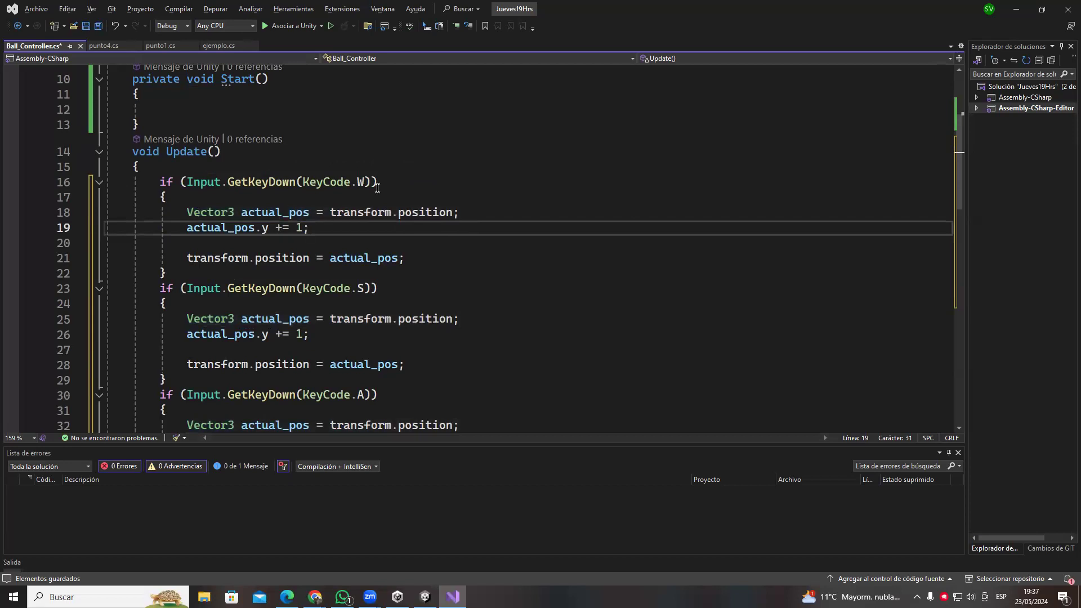
- Make the Scene view fill the main area and orbit to look over the arena
{"action": "key", "text": "alt+Tab"}
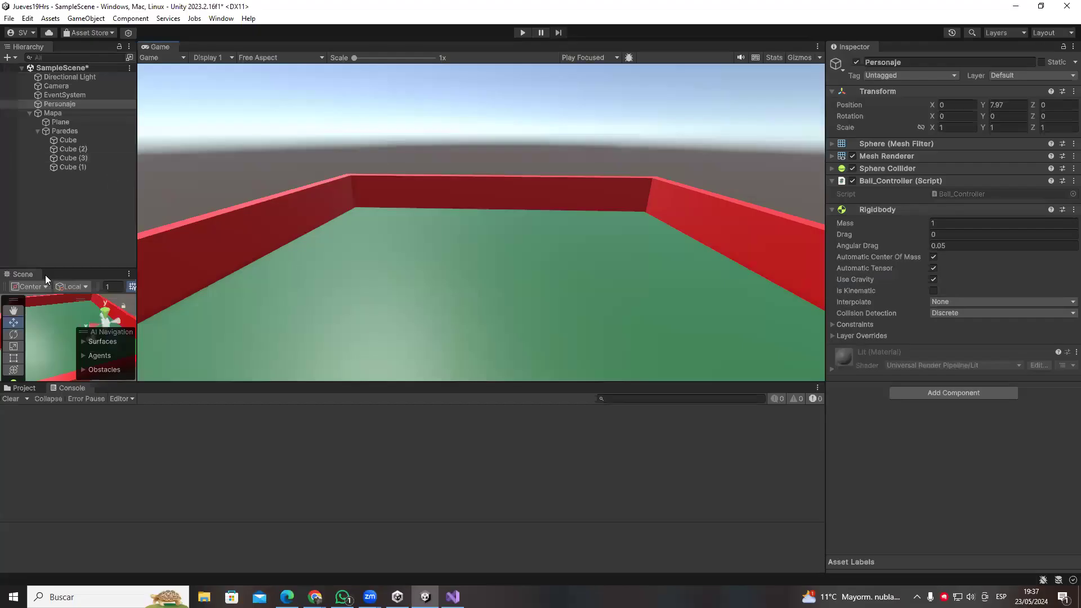
{"action": "left_click_drag", "start_coordinate": [23, 276], "coordinate": [242, 56]}
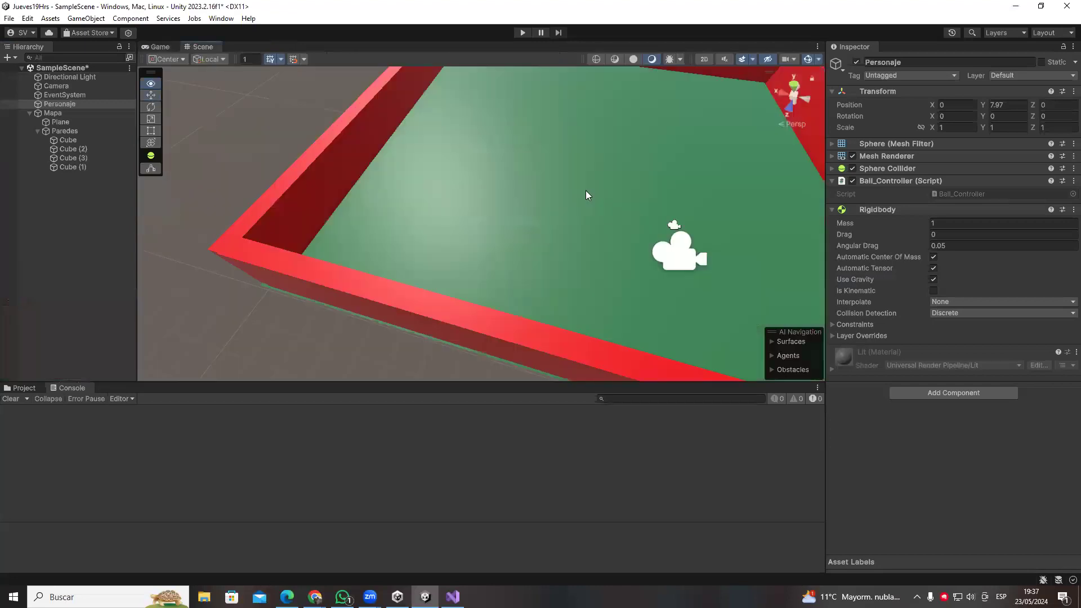
{"action": "right_click_drag", "start_coordinate": [604, 214], "coordinate": [653, 231]}
- Align the Camera with the scene view looking down on the walled floor, then select Personaje
{"action": "left_click", "coordinate": [84, 86]}
{"action": "right_click", "coordinate": [72, 86]}
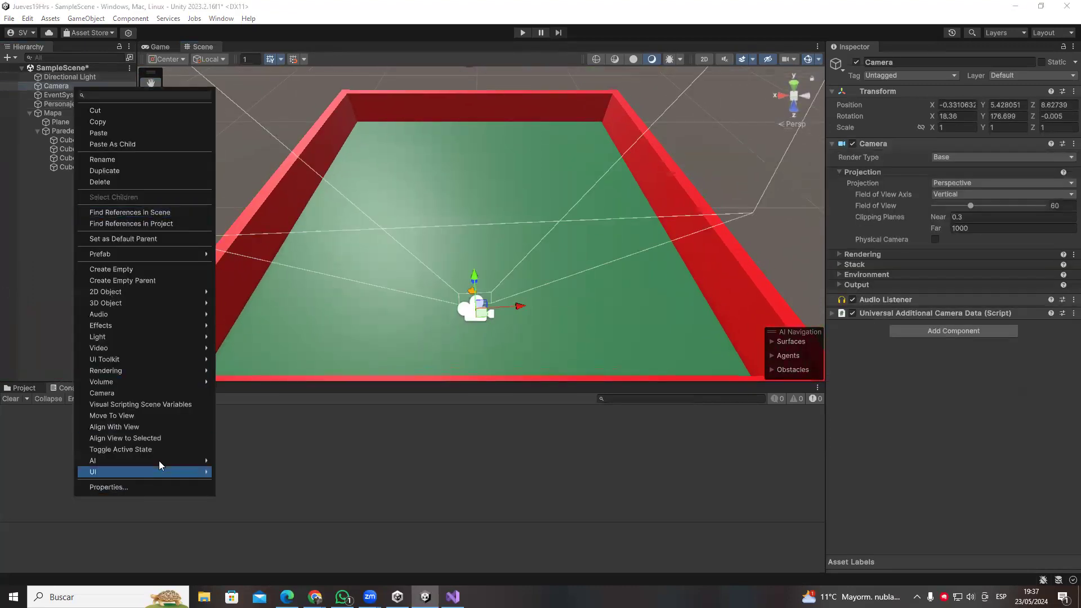
{"action": "left_click", "coordinate": [148, 431]}
{"action": "right_click_drag", "start_coordinate": [507, 219], "coordinate": [314, 214]}
{"action": "left_click_drag", "start_coordinate": [315, 215], "coordinate": [503, 175], "text": "alt"}
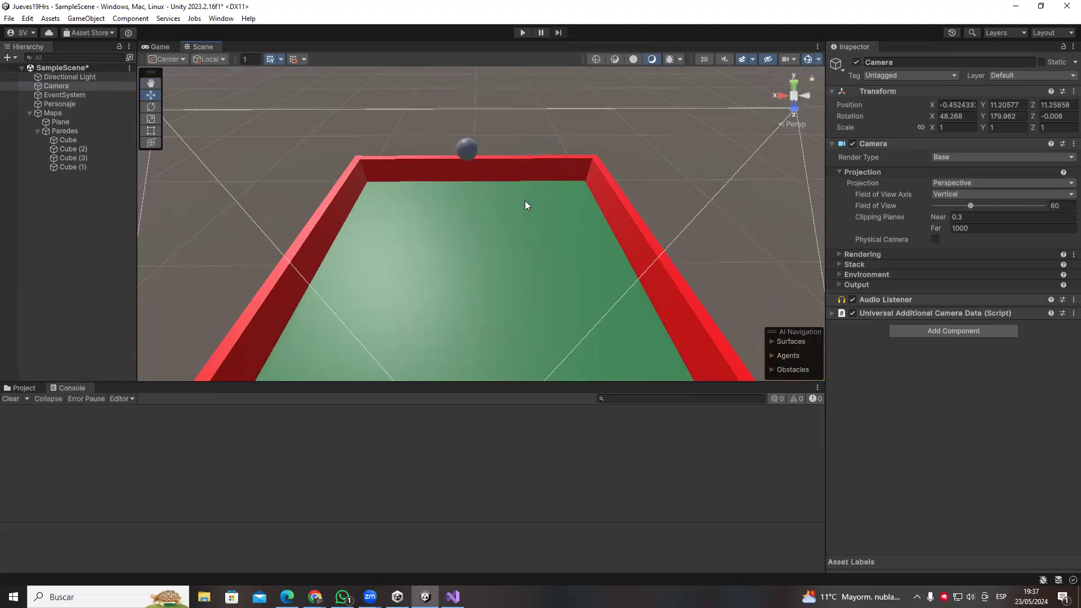
{"action": "left_click", "coordinate": [471, 155]}
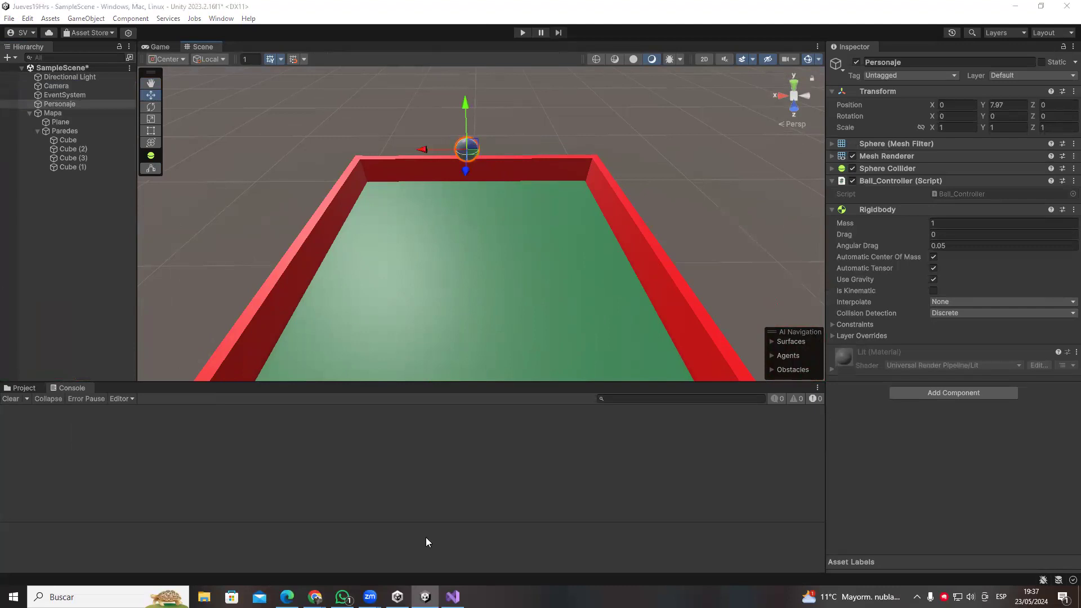
{"action": "left_click_drag", "start_coordinate": [557, 205], "coordinate": [566, 374]}
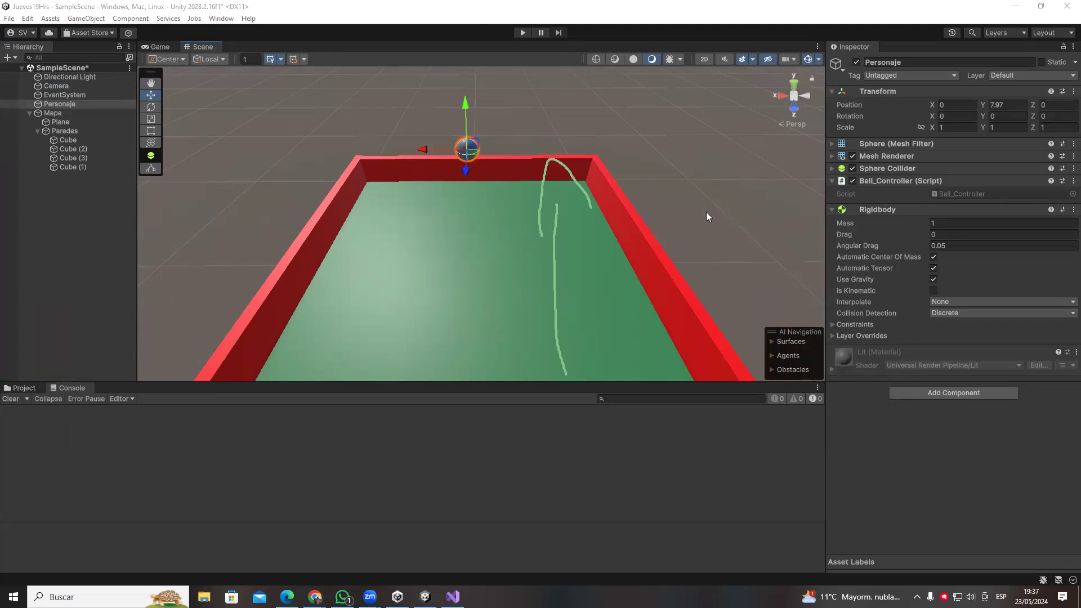
{"action": "left_click_drag", "start_coordinate": [747, 104], "coordinate": [784, 62]}
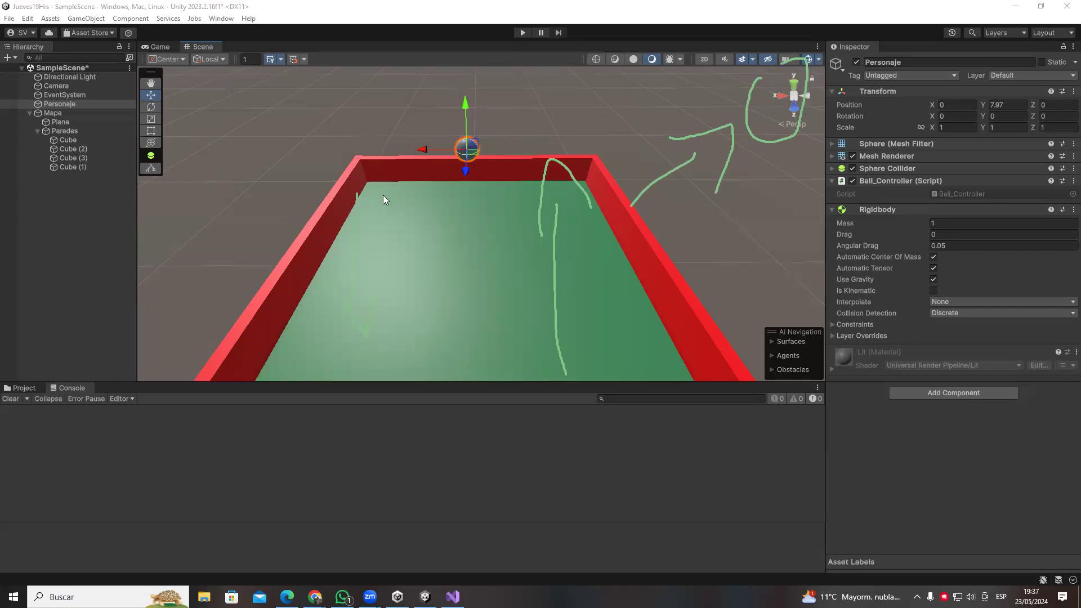
{"action": "mouse_move", "coordinate": [348, 181]}
{"action": "left_mouse_down"}
{"action": "mouse_move", "coordinate": [367, 100]}
{"action": "mouse_move", "coordinate": [388, 104]}
{"action": "left_mouse_up"}
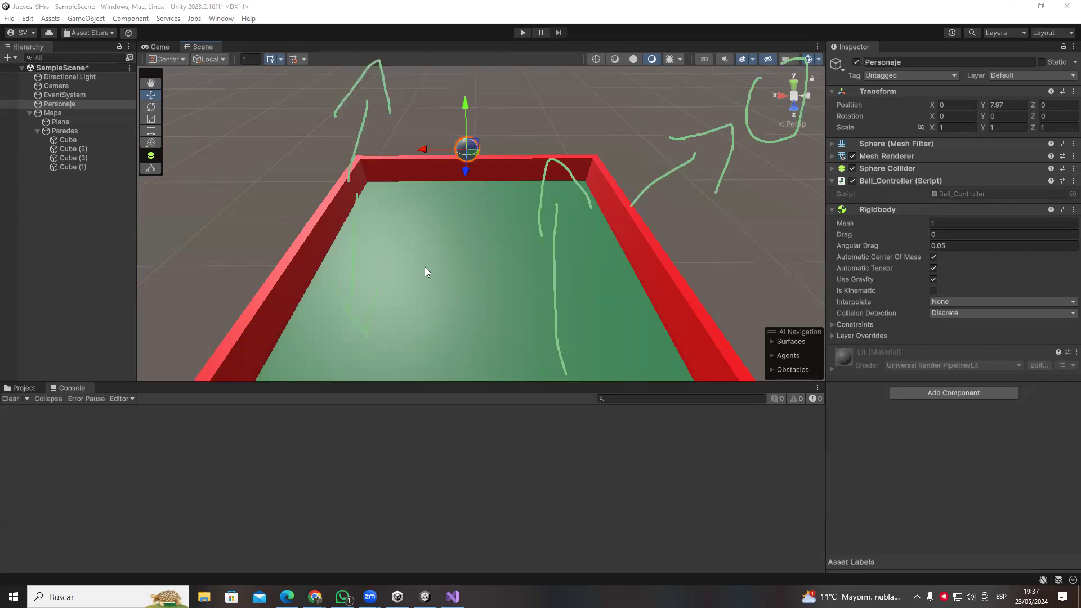
{"action": "key", "text": "ctrl+z"}
{"action": "key", "text": "ctrl+z"}
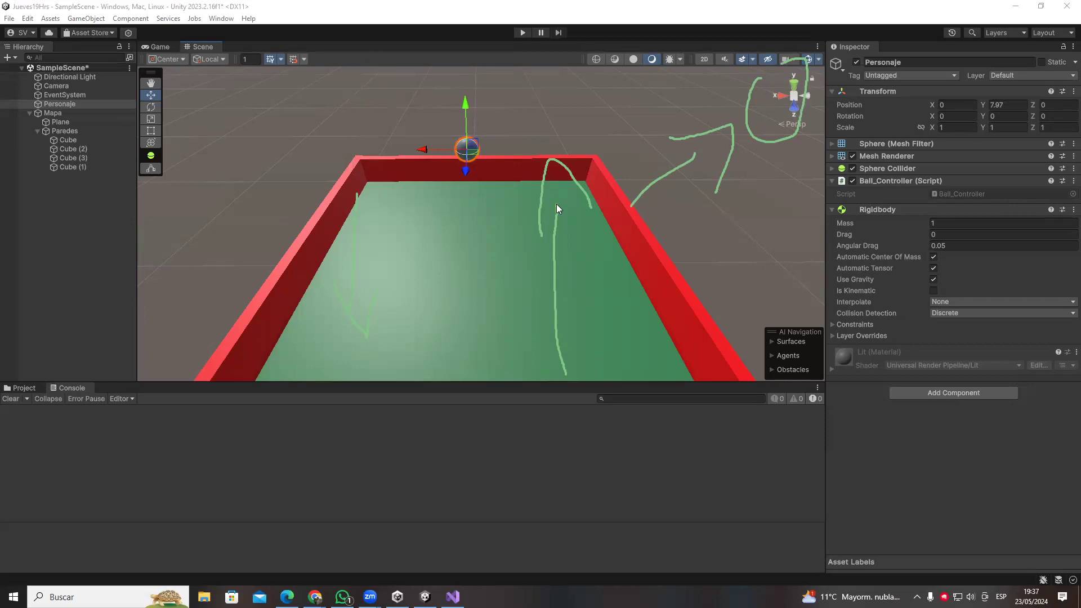
{"action": "key", "text": "ctrl+z"}
{"action": "key", "text": "ctrl+z"}
{"action": "key", "text": "ctrl+z"}
{"action": "key", "text": "ctrl+z"}
{"action": "key", "text": "ctrl+z"}
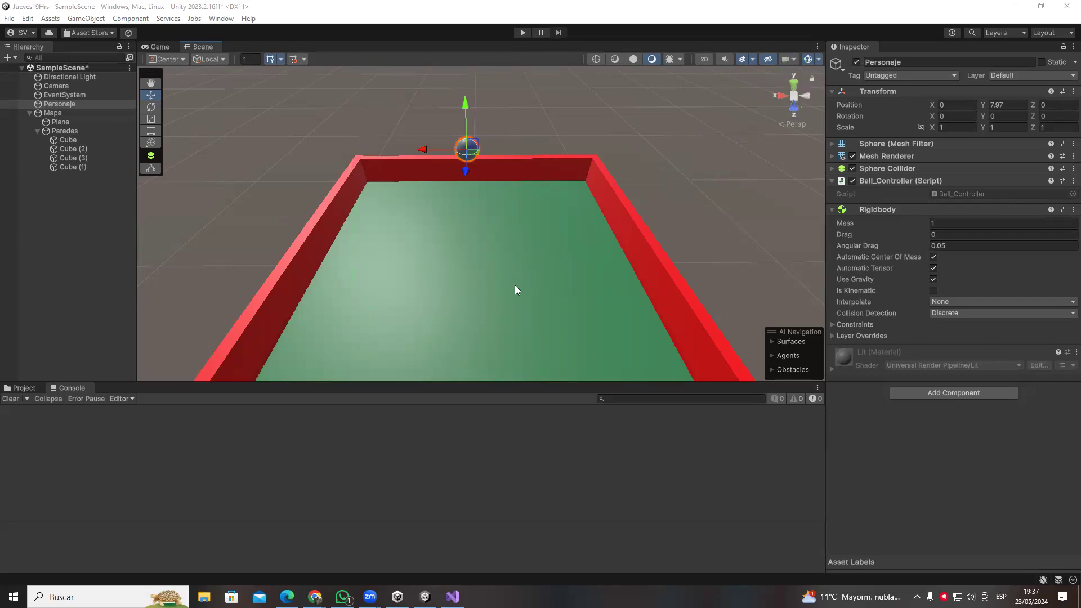
{"action": "key", "text": "alt+Tab"}
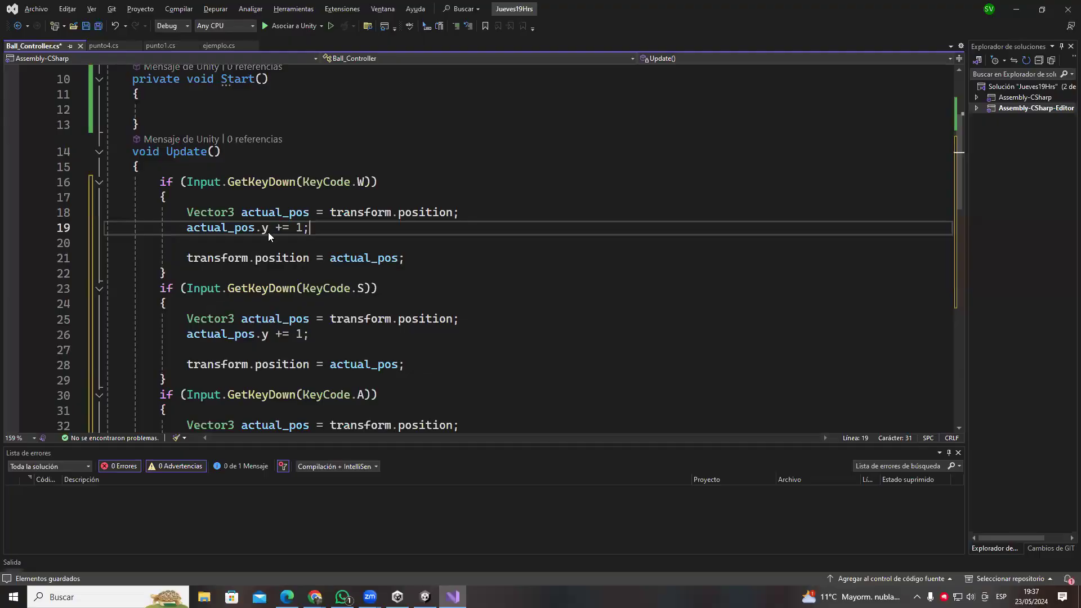
- Change line 19's W block from actual_pos.y += 1 to actual_pos.z -= 1 and save Ball_Controller.cs
{"action": "left_click", "coordinate": [269, 229]}
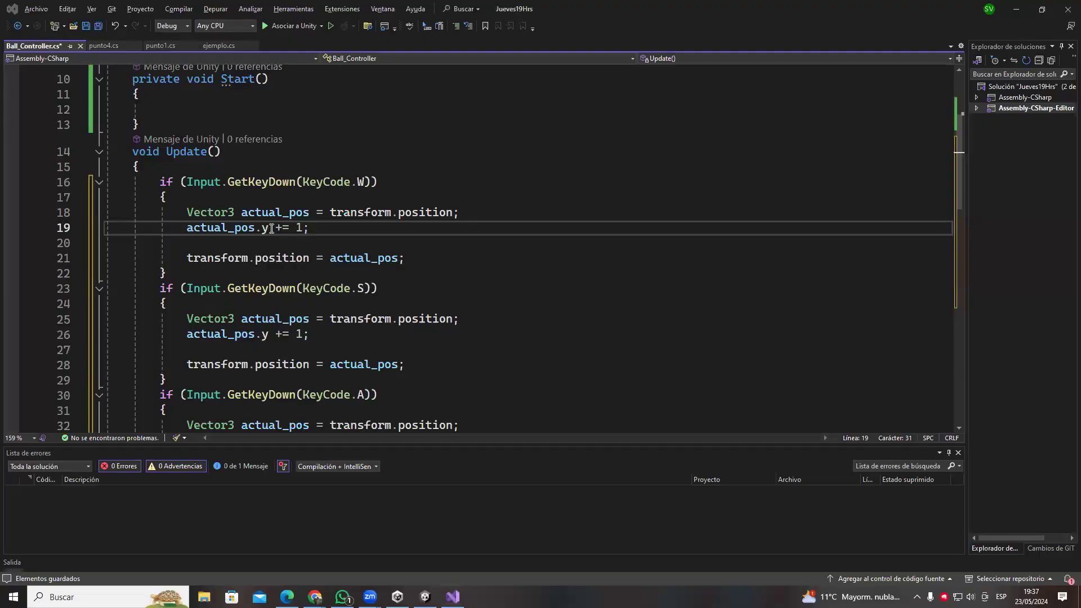
{"action": "key", "text": "BackSpace"}
{"action": "type", "text": "Z"}
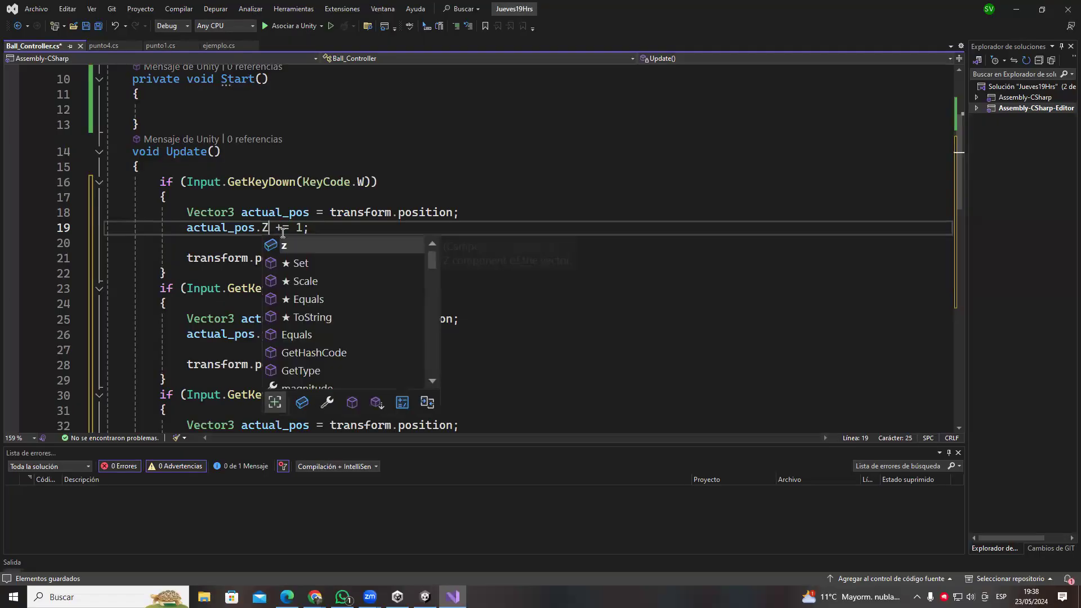
{"action": "left_click", "coordinate": [282, 230]}
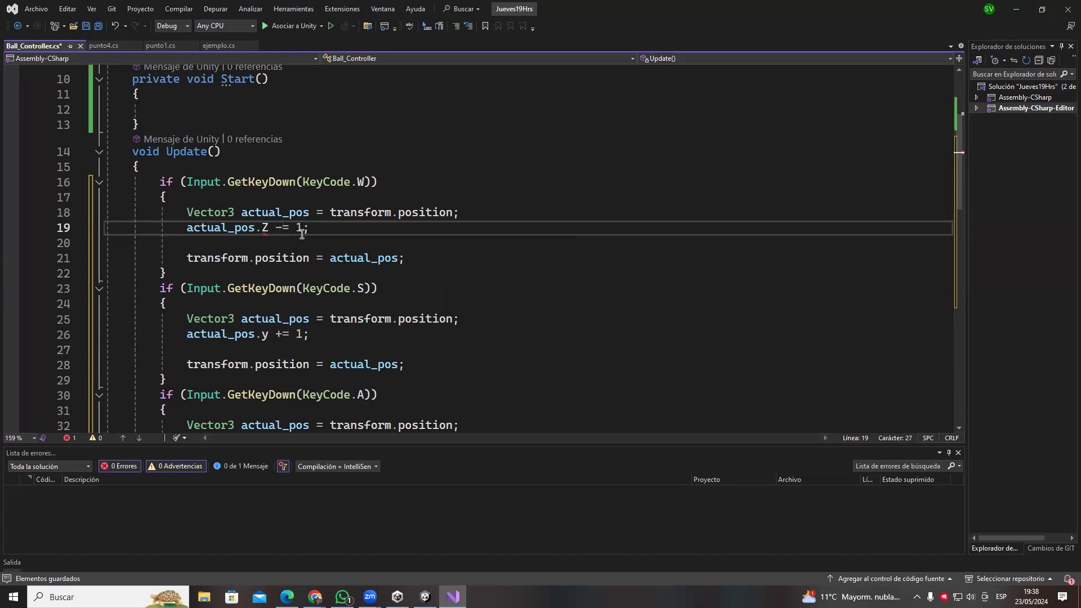
{"action": "key", "text": "BackSpace"}
{"action": "type", "text": "z"}
{"action": "key", "text": "Escape"}
{"action": "key", "text": "Up"}
{"action": "key", "text": "Up"}
{"action": "key", "text": "ctrl+s"}
{"action": "key", "text": "alt+Tab"}
{"action": "key", "text": "alt+Tab"}
{"action": "key", "text": "alt+Tab"}
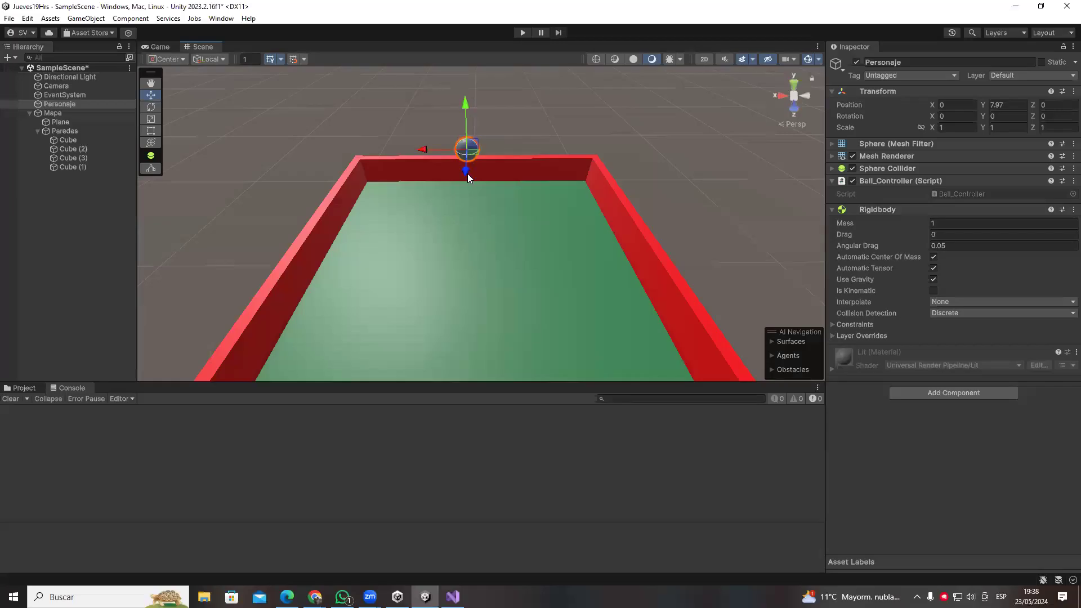
- Test-drag the Personaje ball along its Z axis toward the walls, undoing each move
{"action": "left_click_drag", "start_coordinate": [468, 173], "coordinate": [471, 126]}
{"action": "key", "text": "ctrl+z"}
{"action": "left_click", "coordinate": [61, 107]}
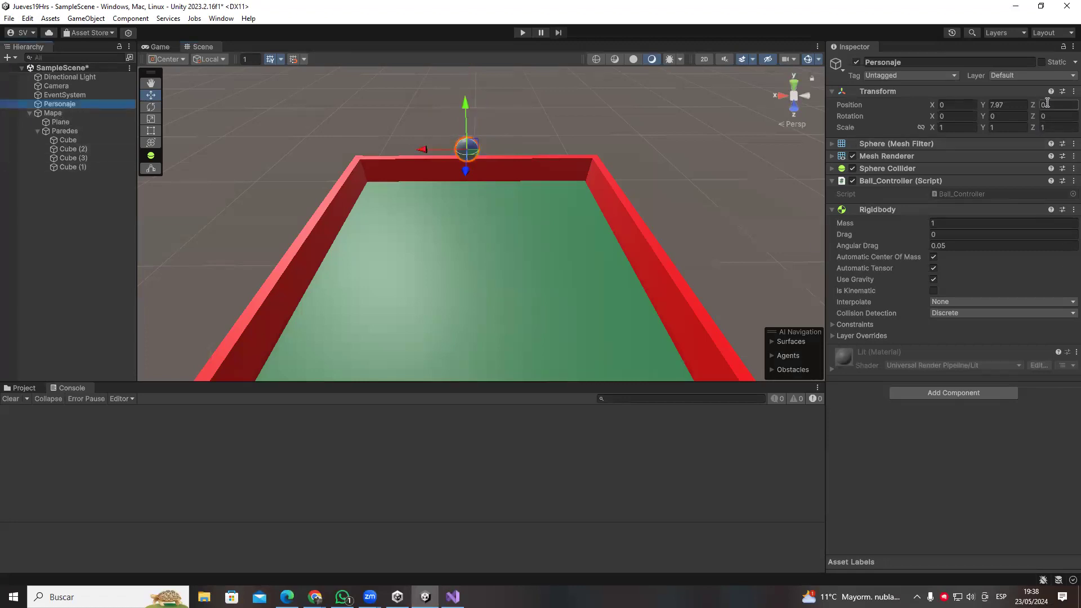
{"action": "left_click_drag", "start_coordinate": [467, 173], "coordinate": [473, 100]}
{"action": "key", "text": "ctrl+z"}
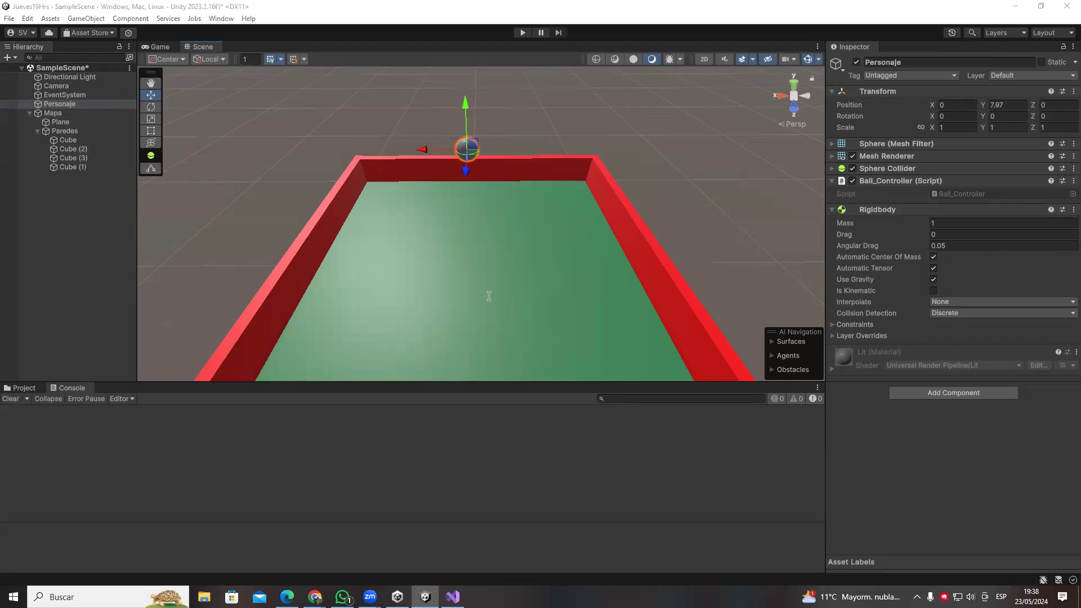
{"action": "key", "text": "alt+Tab"}
{"action": "key", "text": "alt+Tab"}
- Orbit the Scene view along the floor, briefly moving Personaje to the view and undoing it
{"action": "right_click_drag", "start_coordinate": [639, 157], "coordinate": [78, 206]}
{"action": "left_click_drag", "start_coordinate": [77, 207], "coordinate": [205, 190], "text": "alt"}
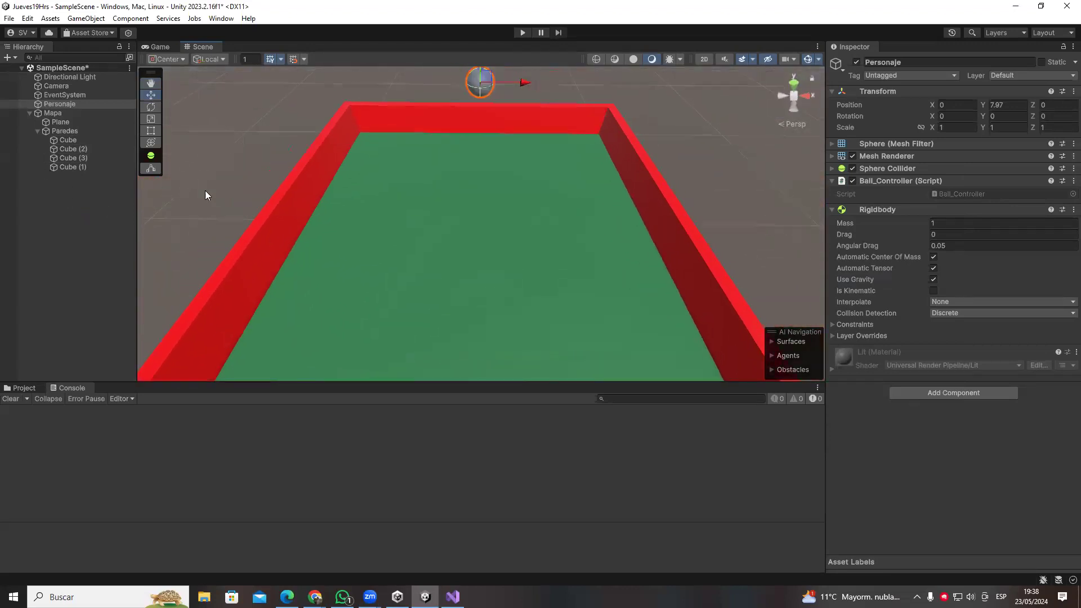
{"action": "left_click_drag", "start_coordinate": [383, 218], "coordinate": [444, 247], "text": "alt"}
{"action": "middle_click_drag", "start_coordinate": [477, 249], "coordinate": [481, 230]}
{"action": "right_click_drag", "start_coordinate": [480, 230], "coordinate": [506, 221]}
{"action": "left_click", "coordinate": [44, 106]}
{"action": "right_click", "coordinate": [47, 109]}
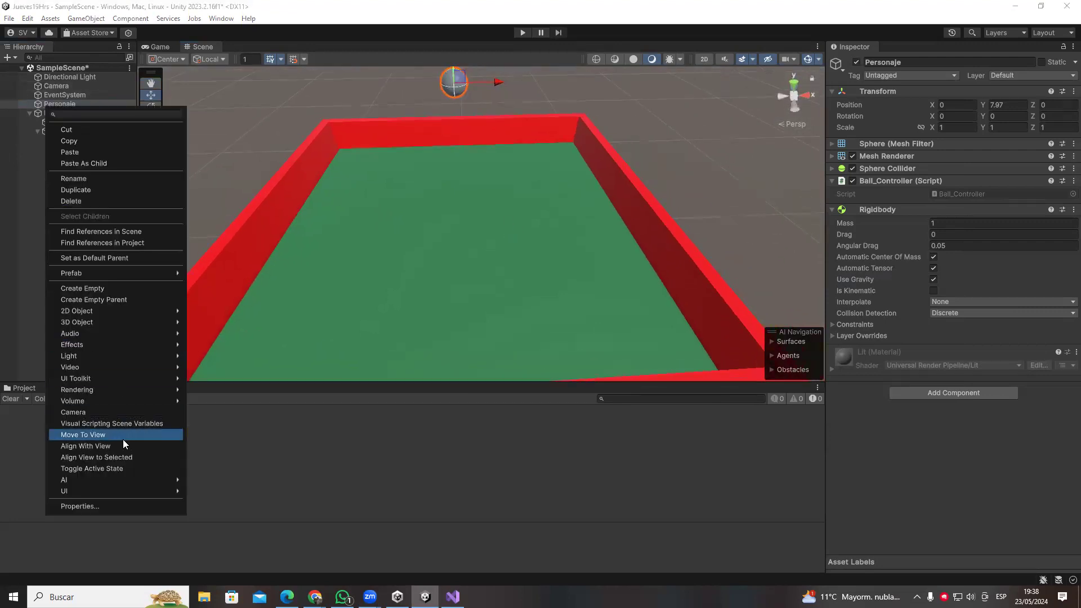
{"action": "left_click", "coordinate": [123, 448]}
{"action": "left_click_drag", "start_coordinate": [395, 212], "coordinate": [552, 197], "text": "alt"}
{"action": "key", "text": "ctrl+z"}
{"action": "left_click_drag", "start_coordinate": [442, 185], "coordinate": [602, 255], "text": "alt"}
{"action": "right_click_drag", "start_coordinate": [603, 255], "coordinate": [497, 307]}
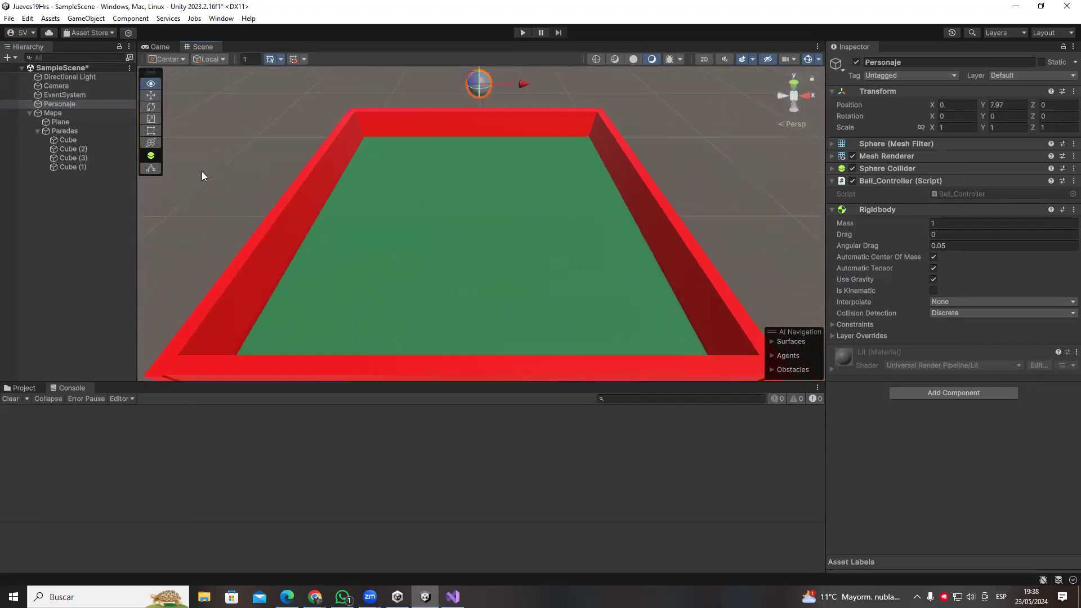
- Align the Camera with the current scene view, then retry and undo a Z move of the ball
{"action": "right_click", "coordinate": [80, 88]}
{"action": "left_click", "coordinate": [152, 426]}
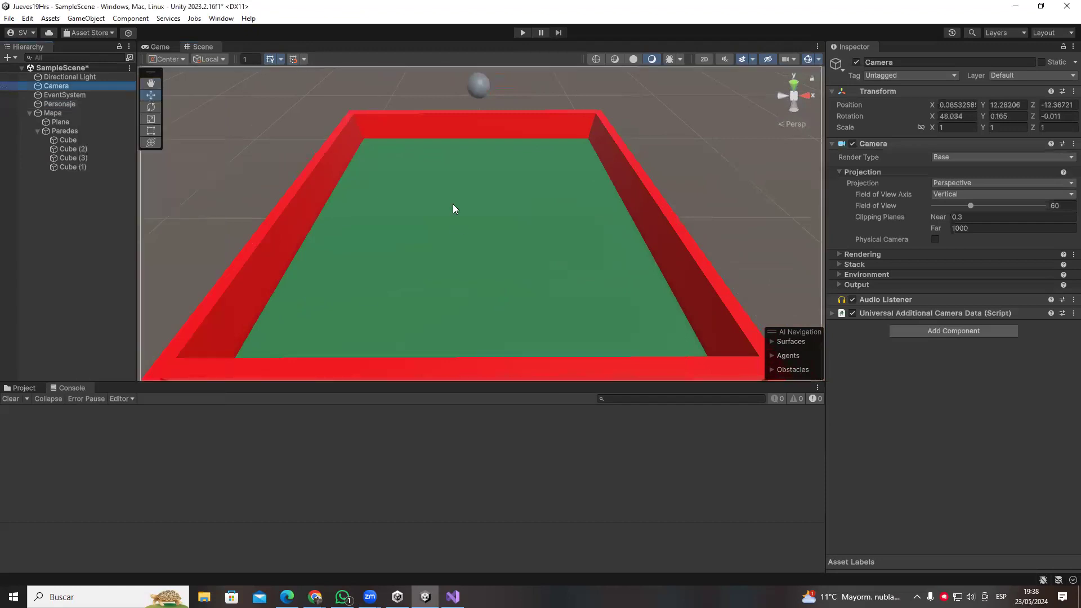
{"action": "right_click_drag", "start_coordinate": [442, 193], "coordinate": [458, 151]}
{"action": "left_click", "coordinate": [458, 150]}
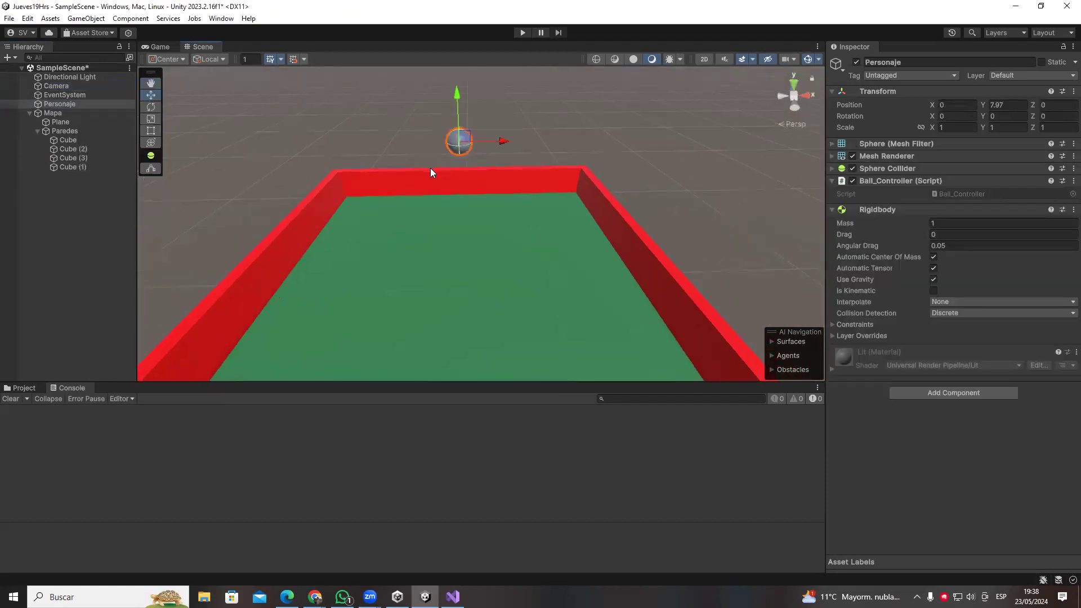
{"action": "right_click_drag", "start_coordinate": [542, 146], "coordinate": [366, 171]}
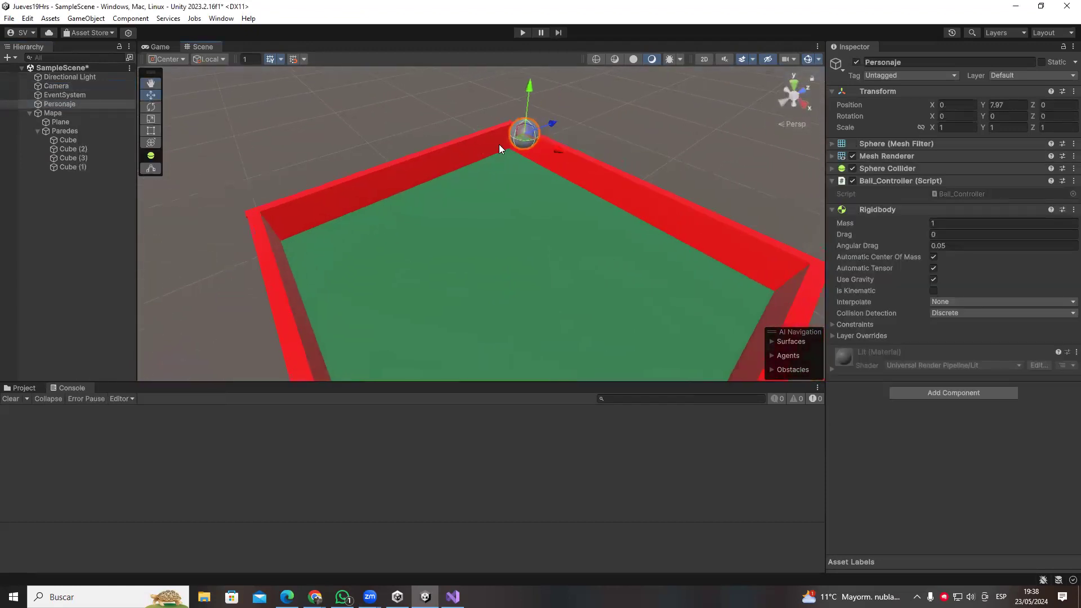
{"action": "left_click_drag", "start_coordinate": [548, 124], "coordinate": [710, 79]}
{"action": "key", "text": "ctrl+z"}
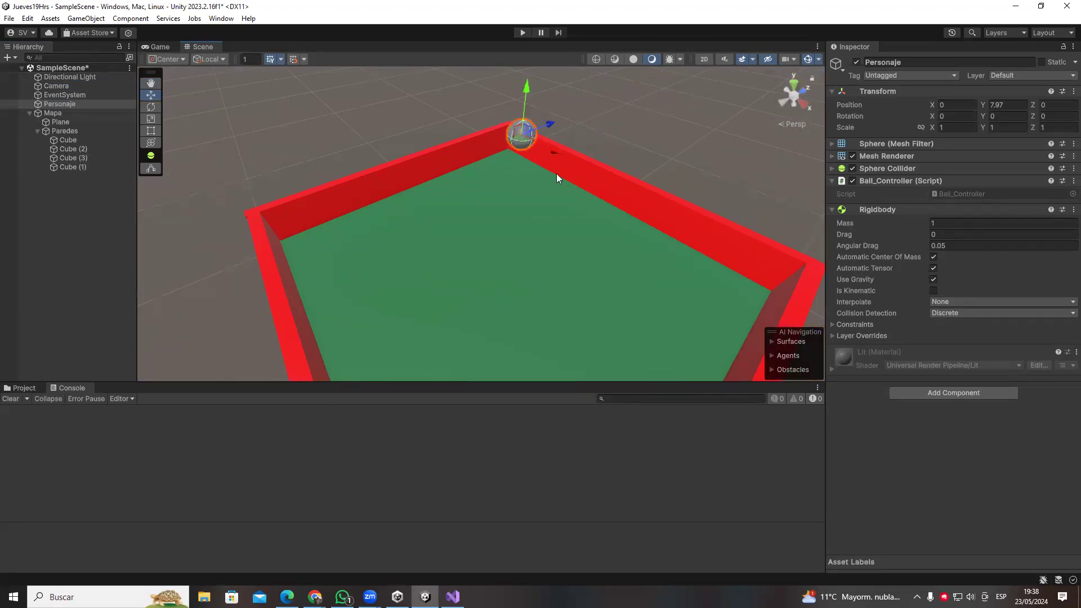
{"action": "key", "text": "alt+Tab"}
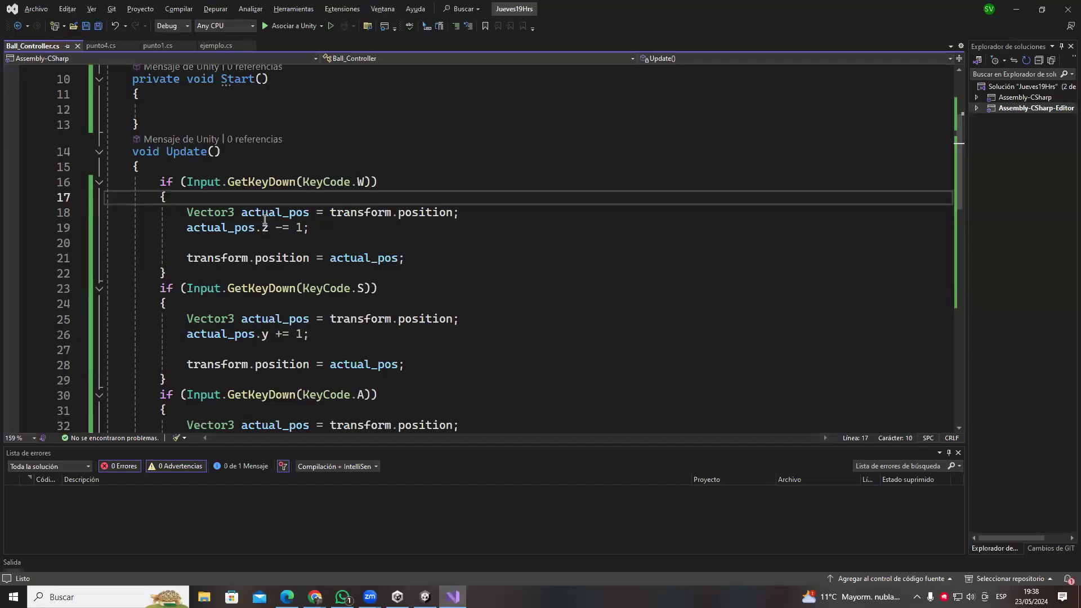
- Make line 19 read actual_pos.z += 1 and save the script
{"action": "double_click", "coordinate": [282, 230]}
{"action": "key", "text": "BackSpace"}
{"action": "key", "text": "ctrl+s"}
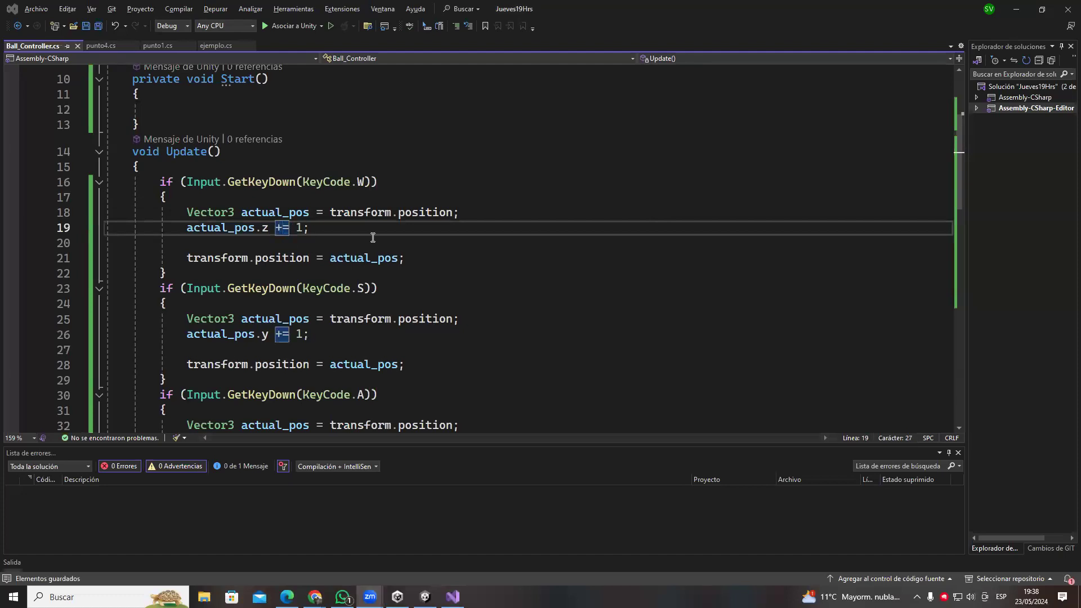
{"action": "key", "text": "alt+Tab"}
- Change line 26's S block to actual_pos.z -= 1 and save the script
{"action": "left_click", "coordinate": [370, 289]}
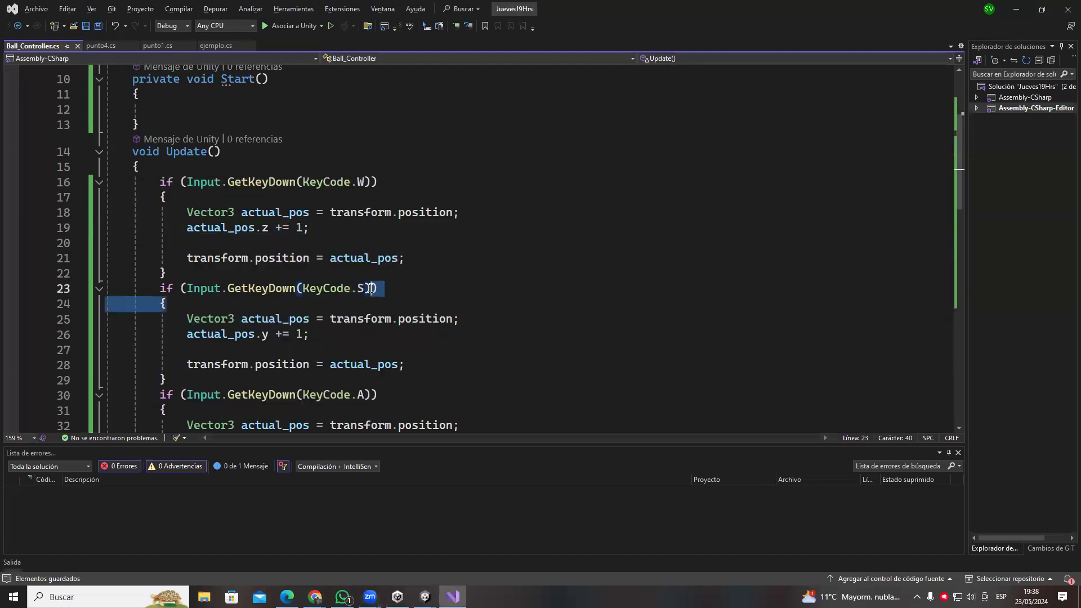
{"action": "left_click", "coordinate": [269, 334]}
{"action": "key", "text": "BackSpace"}
{"action": "type", "text": "Z"}
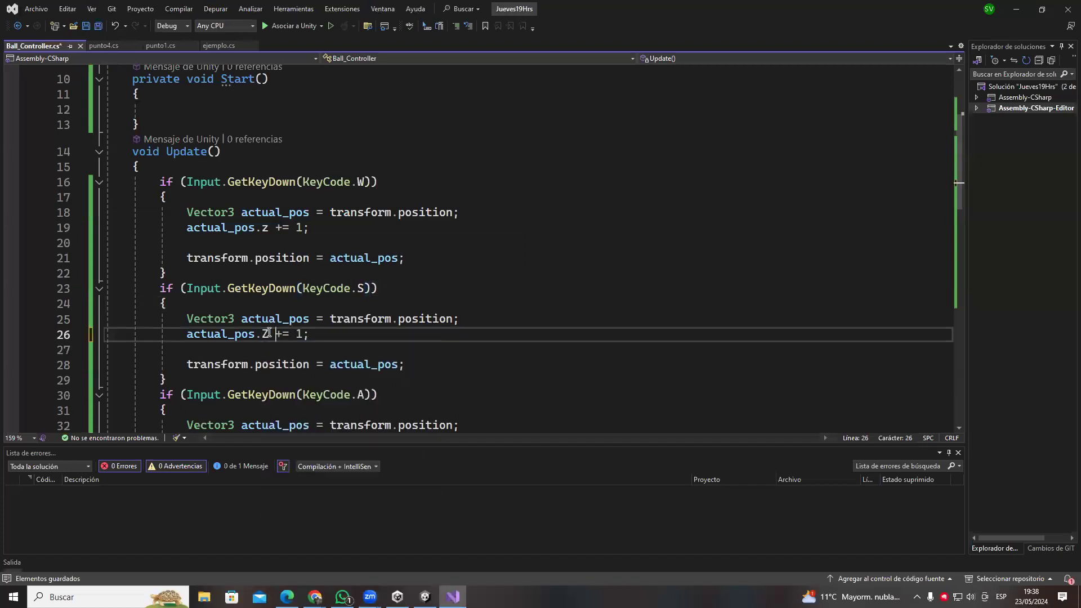
{"action": "key", "text": "BackSpace"}
{"action": "key", "text": "Left"}
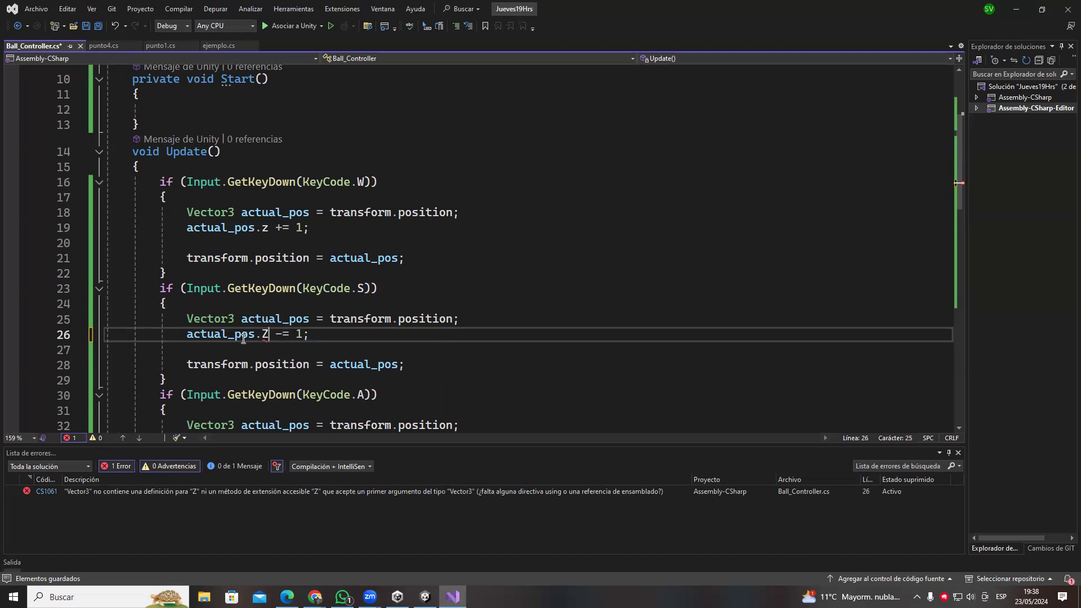
{"action": "key", "text": "BackSpace"}
{"action": "type", "text": "z"}
{"action": "key", "text": "BackSpace"}
{"action": "type", "text": "z"}
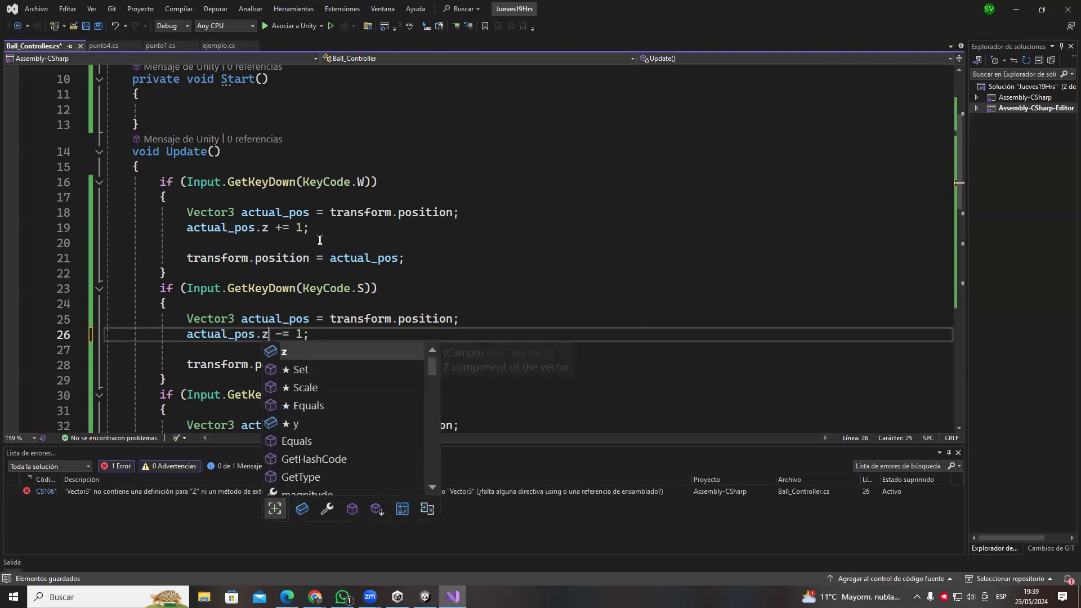
{"action": "left_click", "coordinate": [320, 231]}
{"action": "key", "text": "ctrl+s"}
{"action": "scroll", "coordinate": [334, 226], "scroll_direction": "down", "scroll_amount": 4}
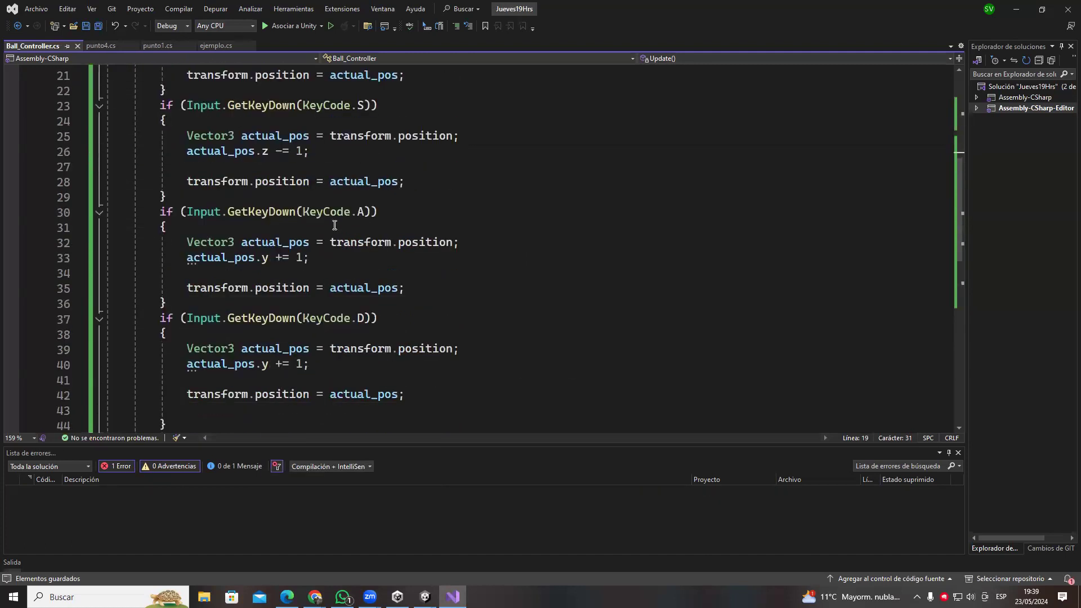
{"action": "left_click", "coordinate": [337, 214]}
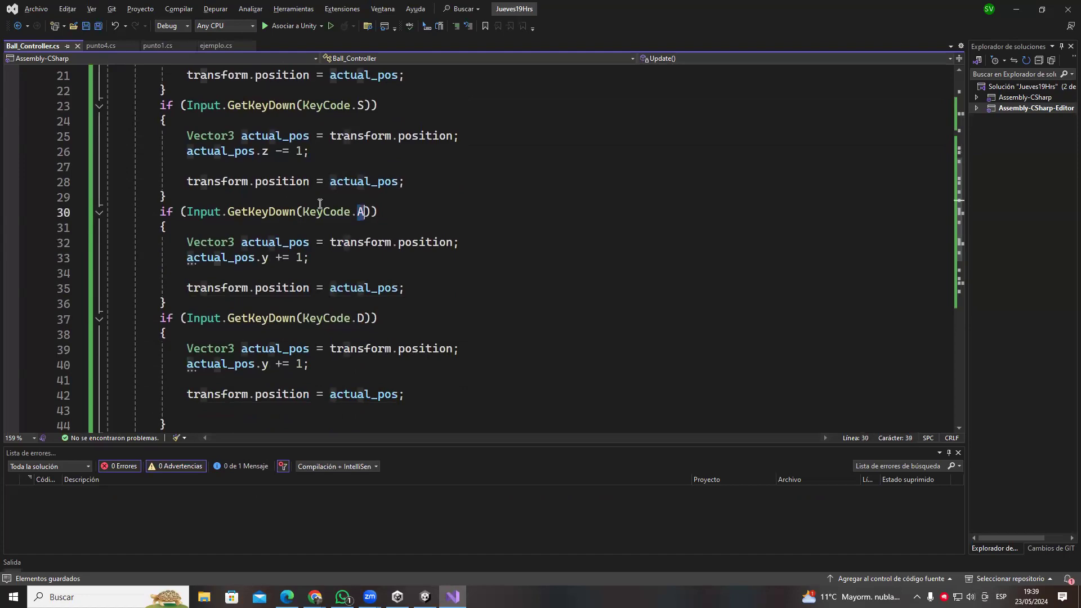
{"action": "key", "text": "alt+Tab"}
- Fly and orbit the Scene view around the red-walled field
{"action": "right_click_drag", "start_coordinate": [526, 202], "coordinate": [666, 192]}
{"action": "key", "text": "a"}
{"action": "key", "text": "s"}
{"action": "key", "text": "w"}
{"action": "key", "text": "d"}
{"action": "left_click_drag", "start_coordinate": [665, 192], "coordinate": [661, 196], "text": "alt"}
{"action": "left_click_drag", "start_coordinate": [512, 254], "coordinate": [393, 219], "text": "alt"}
- Orbit the Scene view around the red-walled arena and the ball, then go back to Visual Studio
{"action": "key", "text": "alt+Tab"}
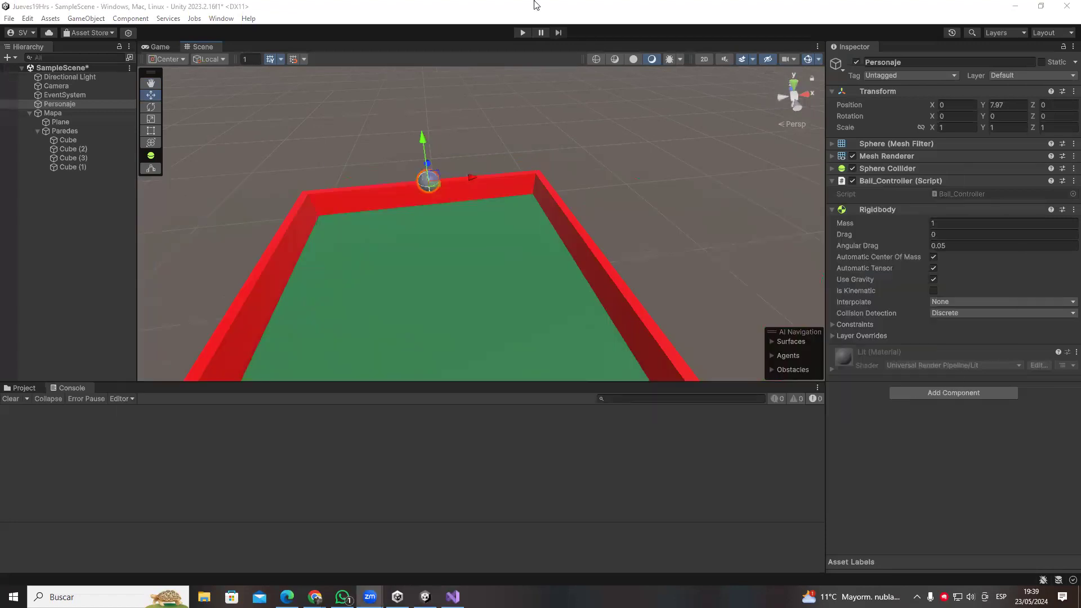
{"action": "left_click_drag", "start_coordinate": [528, 239], "coordinate": [488, 217], "text": "alt"}
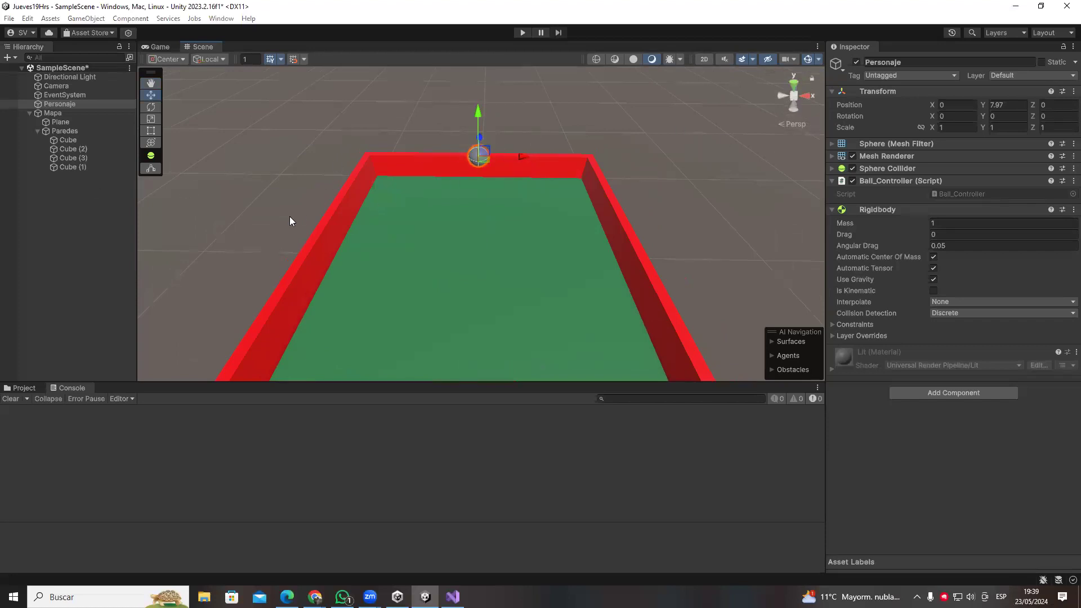
{"action": "key", "text": "alt+Tab"}
{"action": "key", "text": "alt+Tab"}
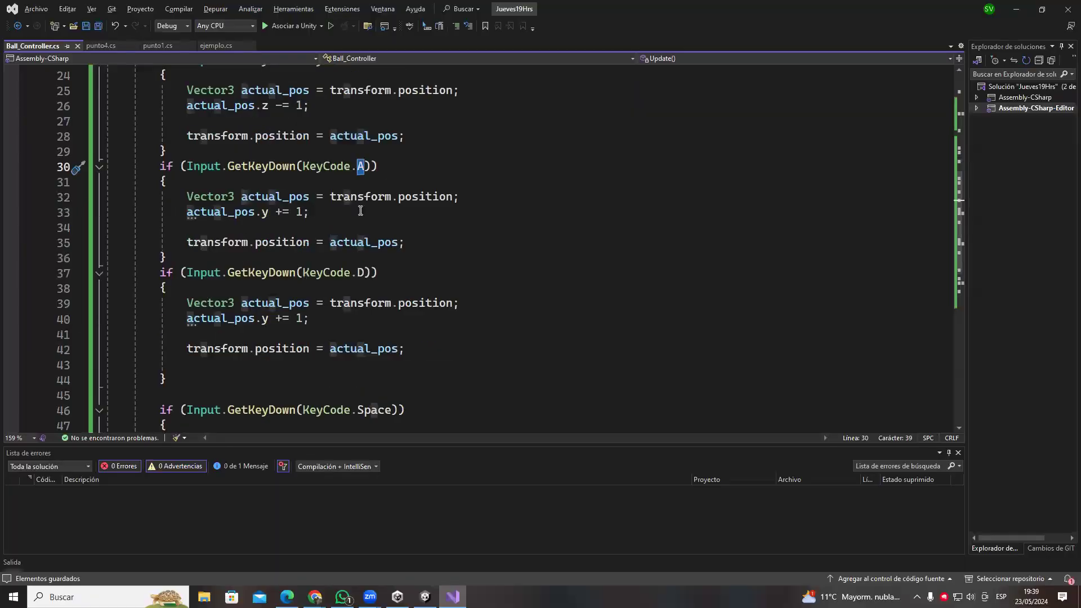
- Change line 33's A block to actual_pos.x -= 1
{"action": "left_click", "coordinate": [267, 211]}
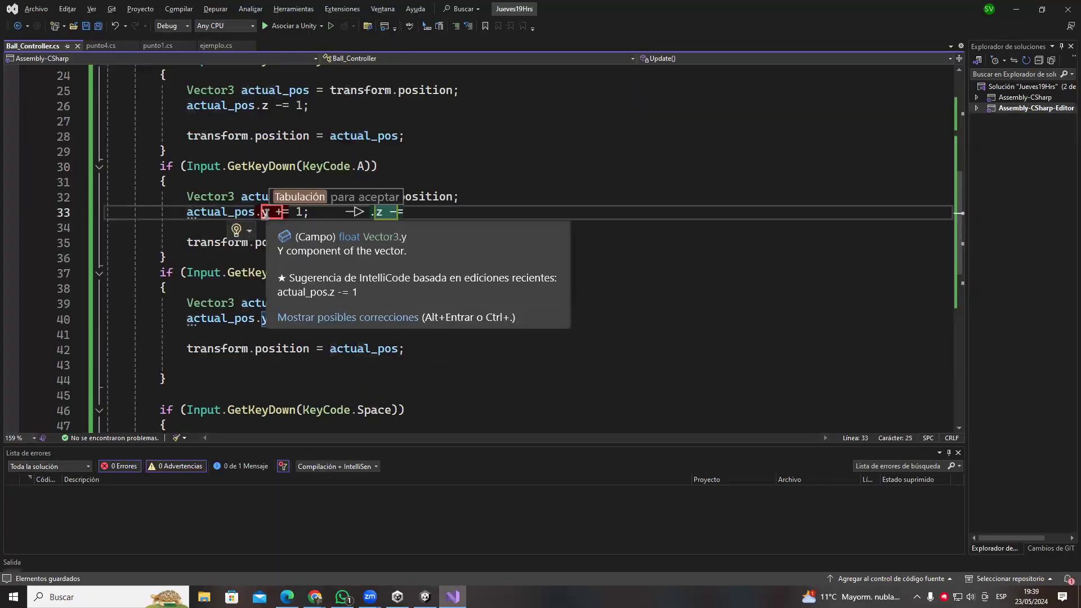
{"action": "key", "text": "BackSpace"}
{"action": "type", "text": "x"}
{"action": "key", "text": "Right"}
{"action": "key", "text": "Right"}
{"action": "key", "text": "BackSpace"}
{"action": "type", "text": "-"}
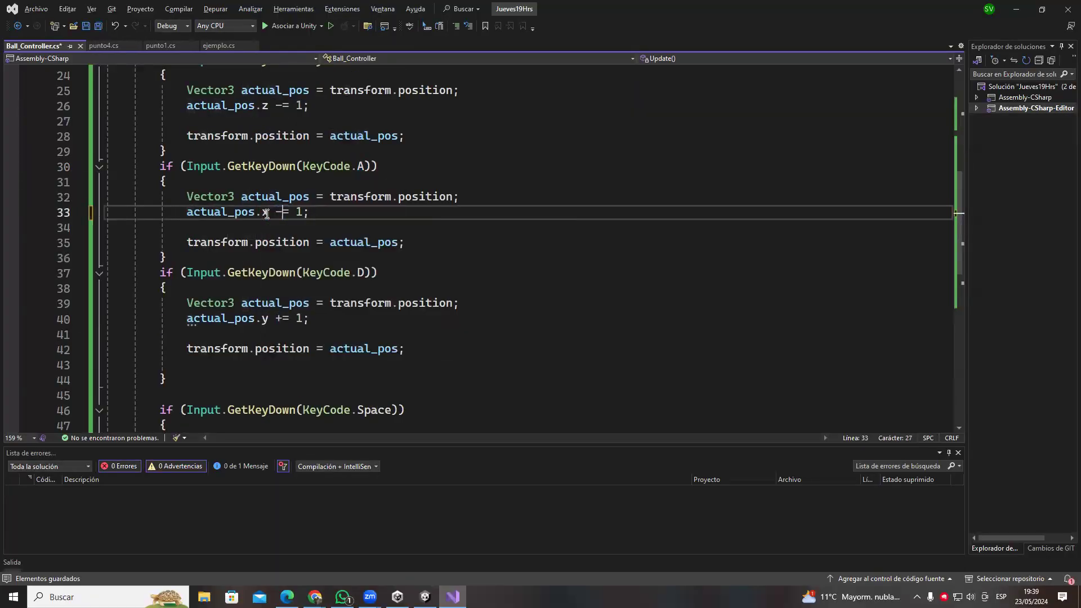
- Change line 40's D block to actual_pos.x += 1 and save the script
{"action": "left_click", "coordinate": [262, 333]}
{"action": "left_click", "coordinate": [267, 320]}
{"action": "key", "text": "BackSpace"}
{"action": "type", "text": "x"}
{"action": "key", "text": "ctrl+s"}
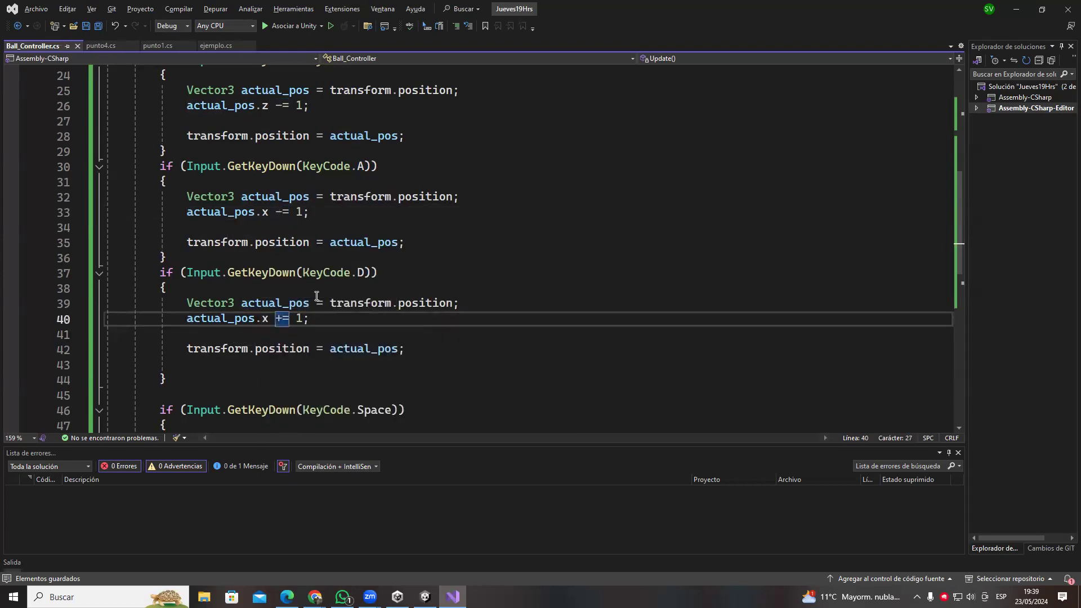
{"action": "left_click_drag", "start_coordinate": [317, 349], "coordinate": [386, 349]}
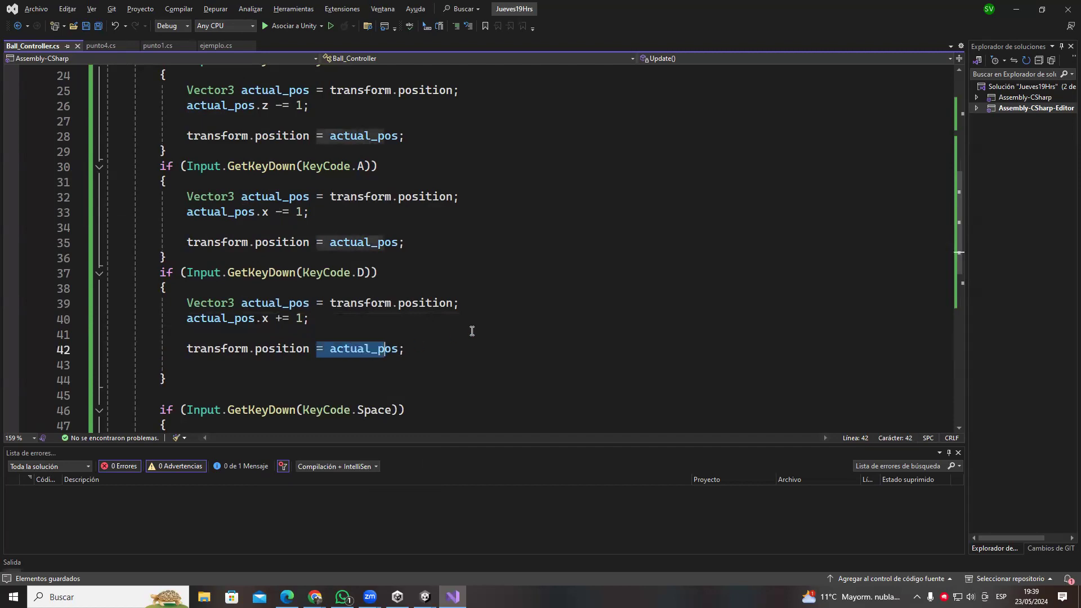
{"action": "key", "text": "alt+Tab"}
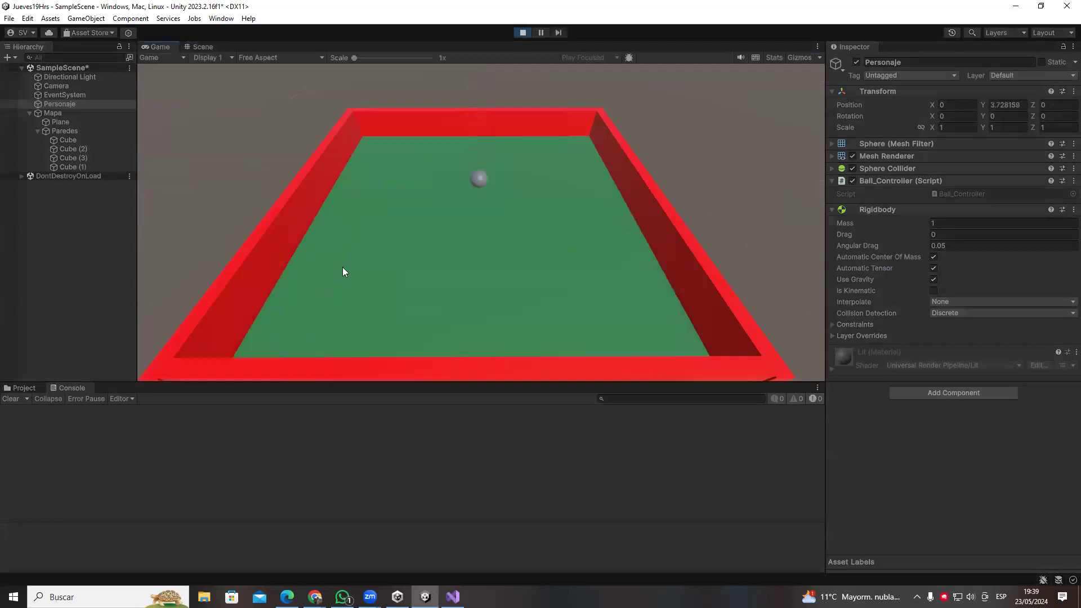
- Test the ball's one-unit steps with A, D, W and S, then stop the run
{"action": "key", "text": "a"}
{"action": "key", "text": "a"}
{"action": "key", "text": "a"}
{"action": "key", "text": "d"}
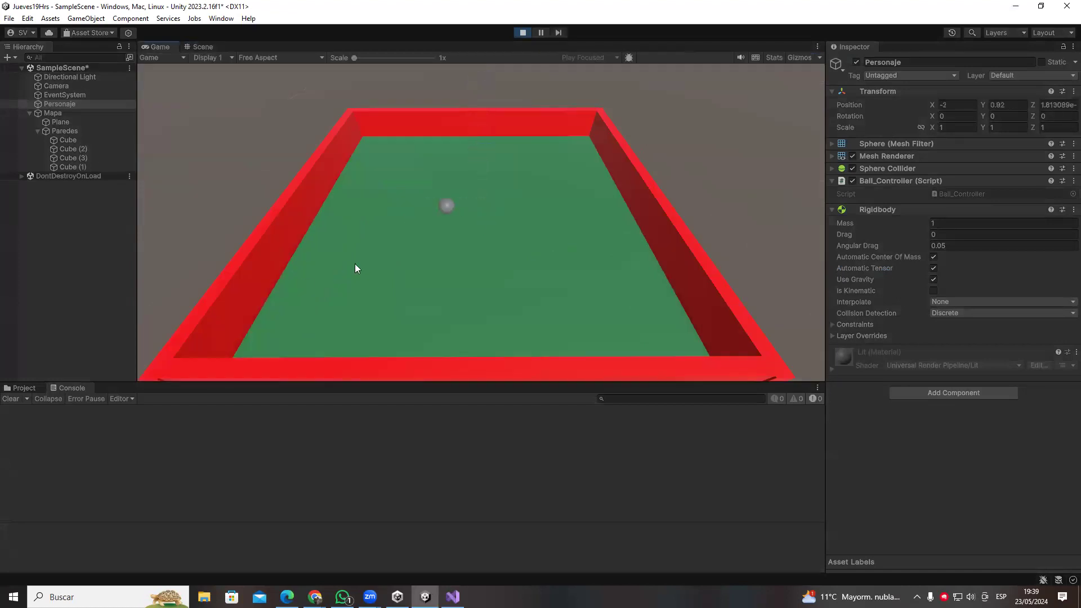
{"action": "key", "text": "d"}
{"action": "key", "text": "d"}
{"action": "key", "text": "d"}
{"action": "key", "text": "d"}
{"action": "key", "text": "w"}
{"action": "key", "text": "w"}
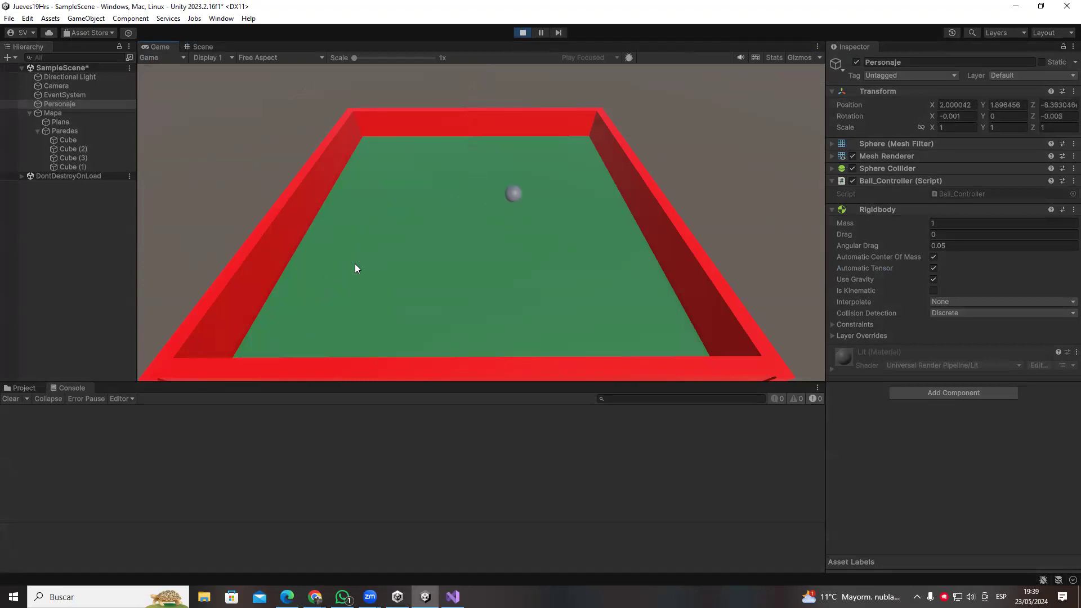
{"action": "key", "text": "a"}
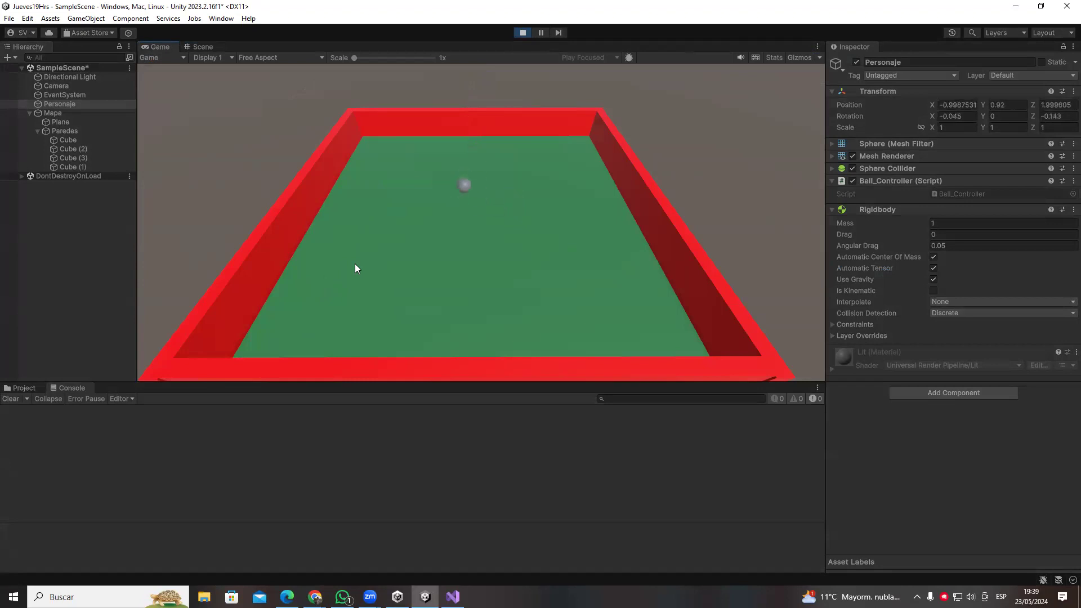
{"action": "key", "text": "s"}
{"action": "left_click", "coordinate": [523, 33]}
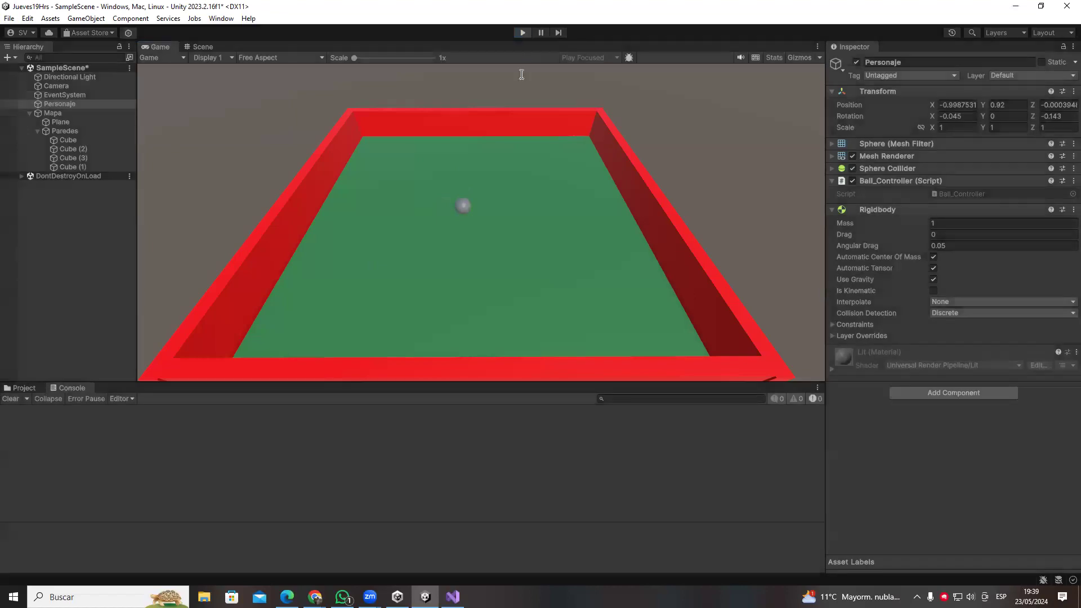
- Check GetKeyDown on line 30, then replay and step the ball with D, Left and Down
{"action": "key", "text": "alt+Tab"}
{"action": "left_click_drag", "start_coordinate": [251, 164], "coordinate": [285, 170]}
{"action": "key", "text": "alt+Tab"}
{"action": "left_click", "coordinate": [522, 33]}
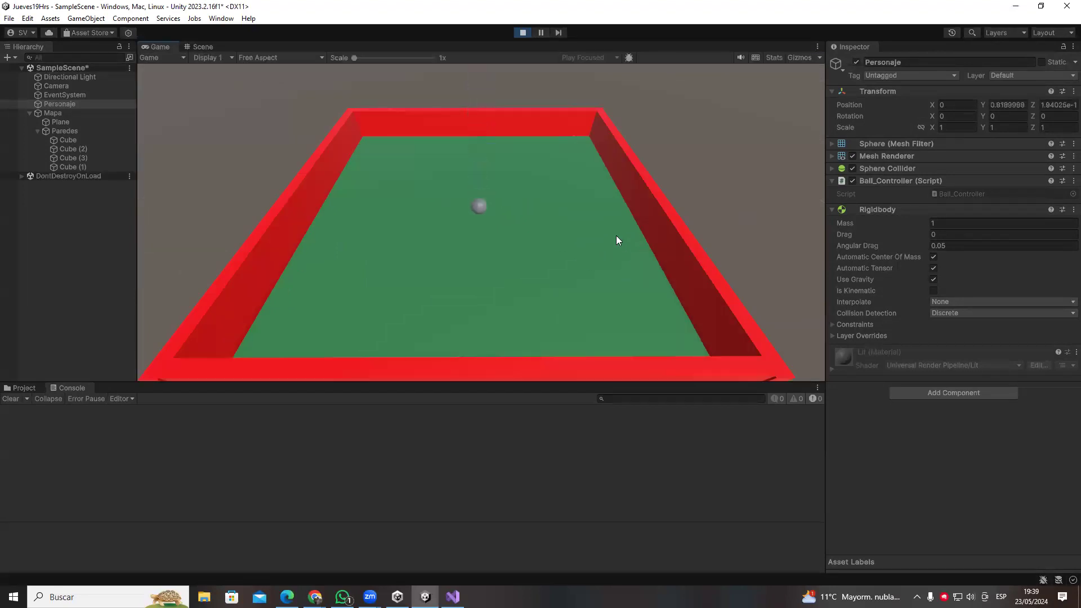
{"action": "key", "text": "d"}
{"action": "key", "text": "d"}
{"action": "key", "text": "d"}
{"action": "key", "text": "d"}
{"action": "key", "text": "d"}
{"action": "key", "text": "Left"}
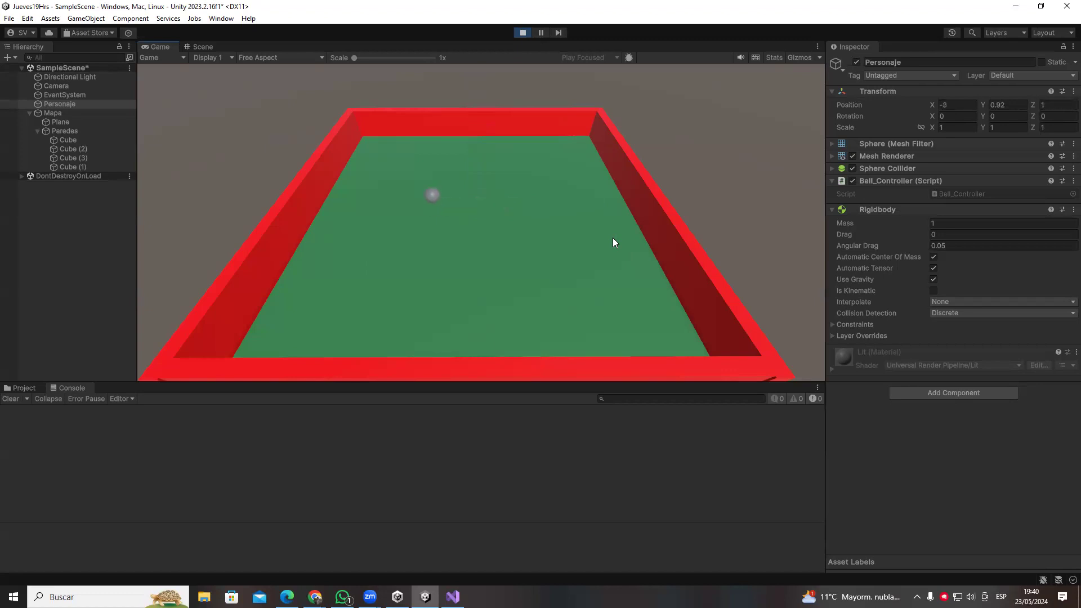
{"action": "key", "text": "Down"}
- Stop play and change the A and D checks from GetKeyDown to GetKey
{"action": "left_click", "coordinate": [516, 33]}
{"action": "key", "text": "alt+Tab"}
{"action": "left_click", "coordinate": [297, 166]}
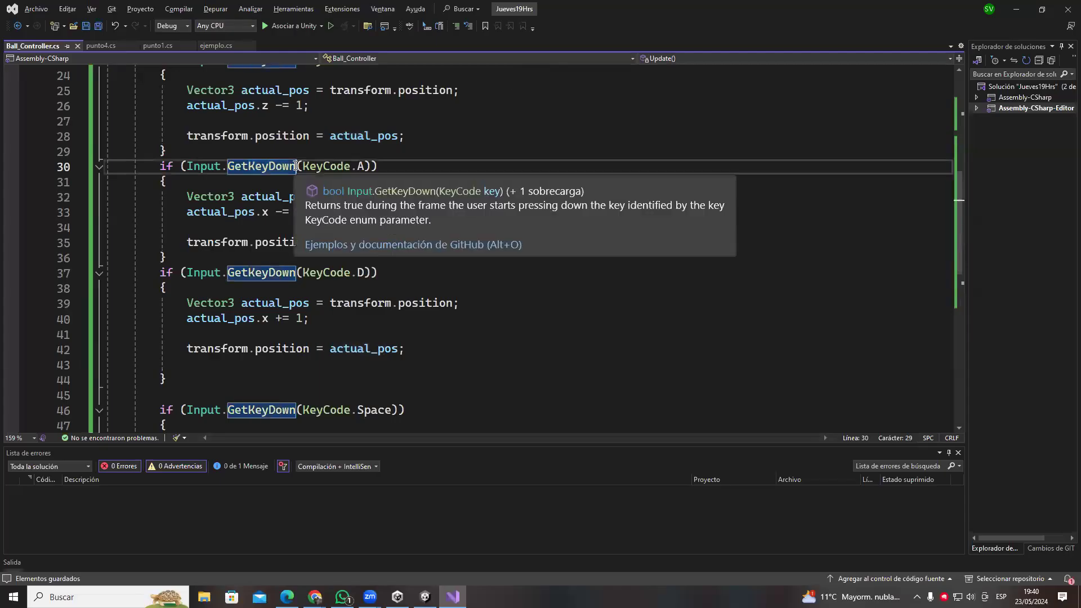
{"action": "key", "text": "BackSpace"}
{"action": "key", "text": "BackSpace"}
{"action": "key", "text": "BackSpace"}
{"action": "key", "text": "BackSpace"}
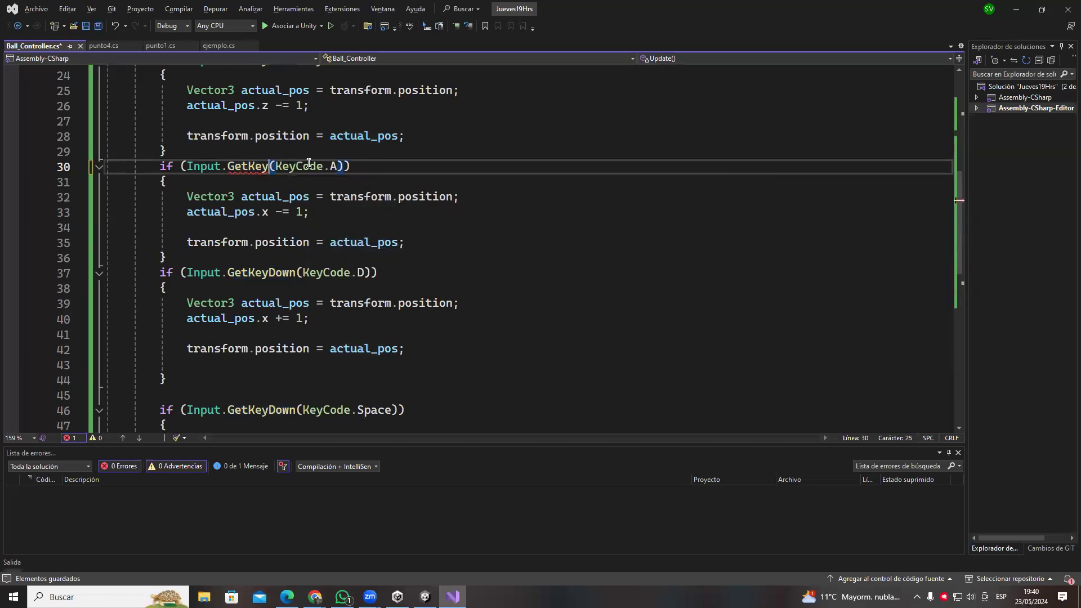
{"action": "left_click", "coordinate": [277, 273]}
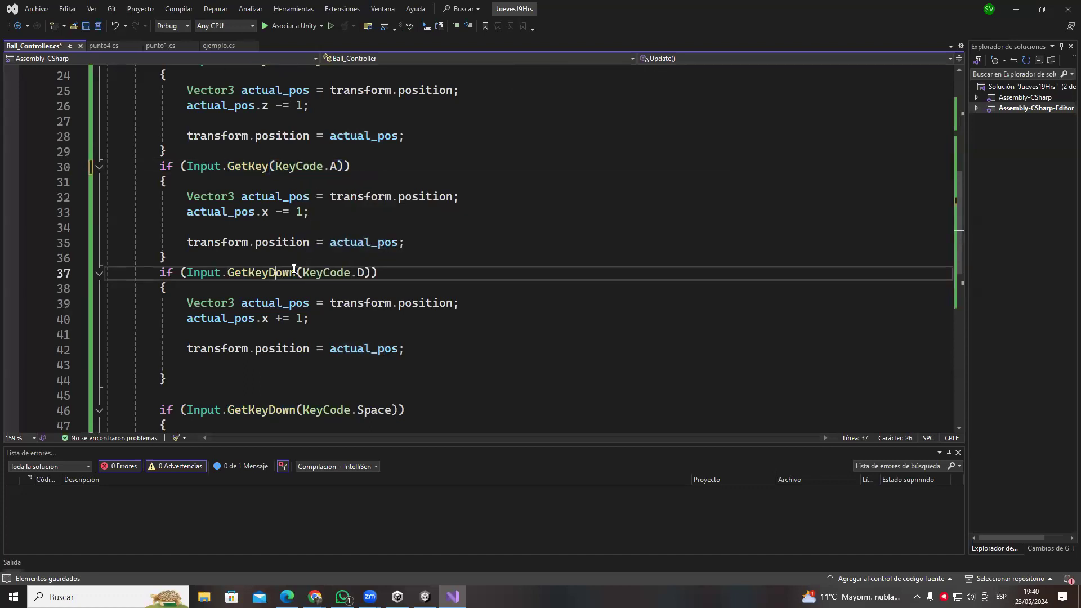
{"action": "key", "text": "Delete"}
{"action": "key", "text": "Delete"}
{"action": "key", "text": "Delete"}
{"action": "key", "text": "BackSpace"}
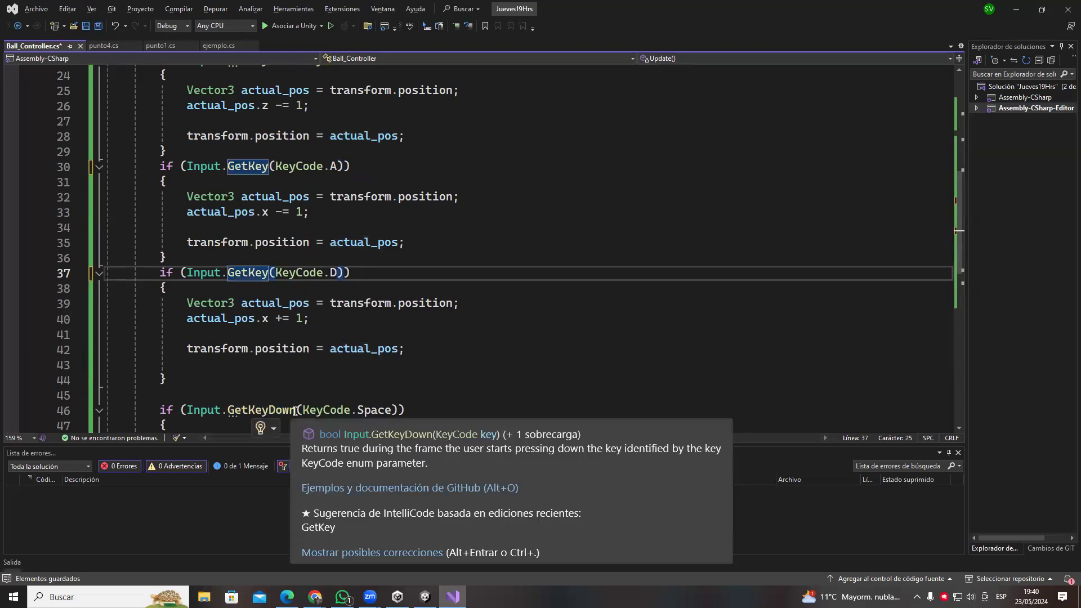
- Change the S and W checks to GetKey as well
{"action": "scroll", "coordinate": [295, 411], "scroll_direction": "up", "scroll_amount": 5}
{"action": "left_click", "coordinate": [295, 288]}
{"action": "key", "text": "Tab"}
{"action": "scroll", "coordinate": [403, 343], "scroll_direction": "down", "scroll_amount": 3}
{"action": "scroll", "coordinate": [400, 338], "scroll_direction": "up", "scroll_amount": 2}
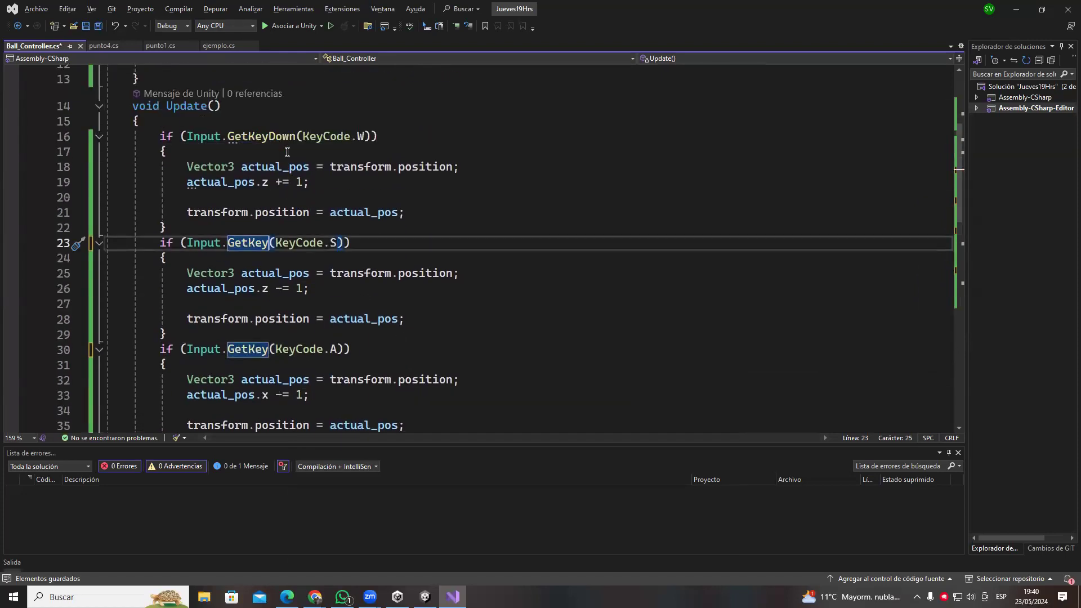
{"action": "left_click", "coordinate": [296, 137]}
{"action": "key", "text": "Tab"}
{"action": "scroll", "coordinate": [372, 253], "scroll_direction": "down", "scroll_amount": 6}
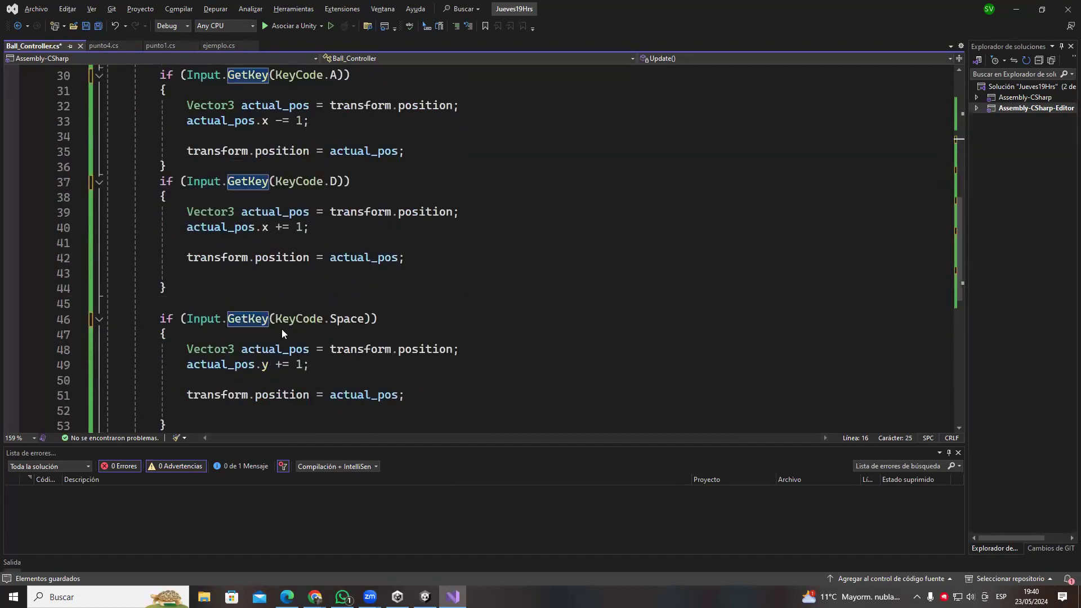
- Make the Space jump check on line 46 use GetKeyDown and save the script
{"action": "left_click", "coordinate": [273, 320]}
{"action": "type", "text": "D"}
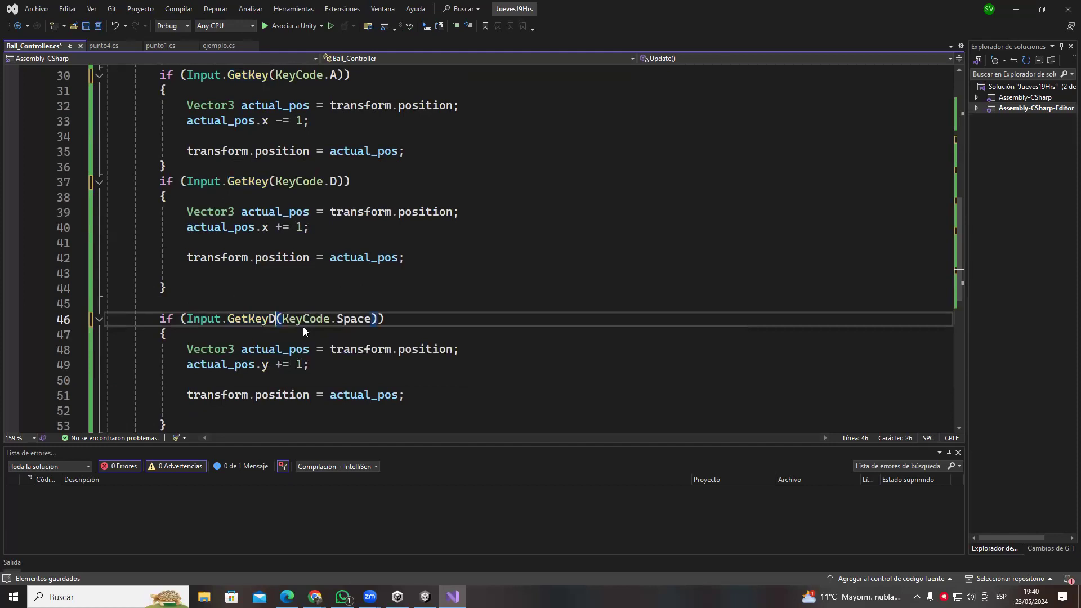
{"action": "key", "text": "Tab"}
{"action": "left_click", "coordinate": [410, 260]}
{"action": "key", "text": "ctrl+s"}
{"action": "scroll", "coordinate": [383, 411], "scroll_direction": "up", "scroll_amount": 5}
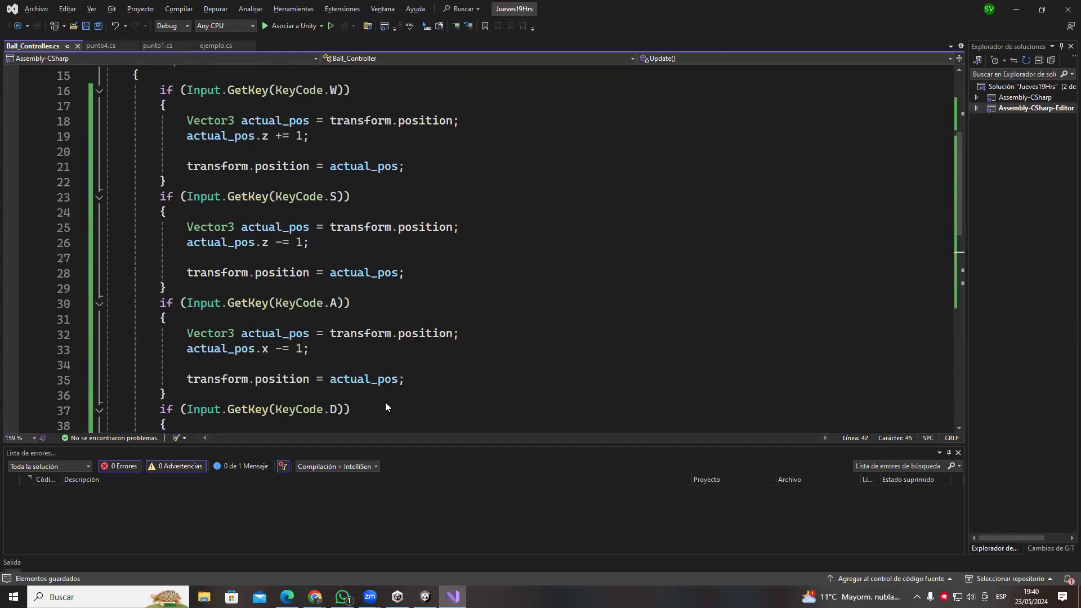
{"action": "left_click_drag", "start_coordinate": [234, 188], "coordinate": [311, 214]}
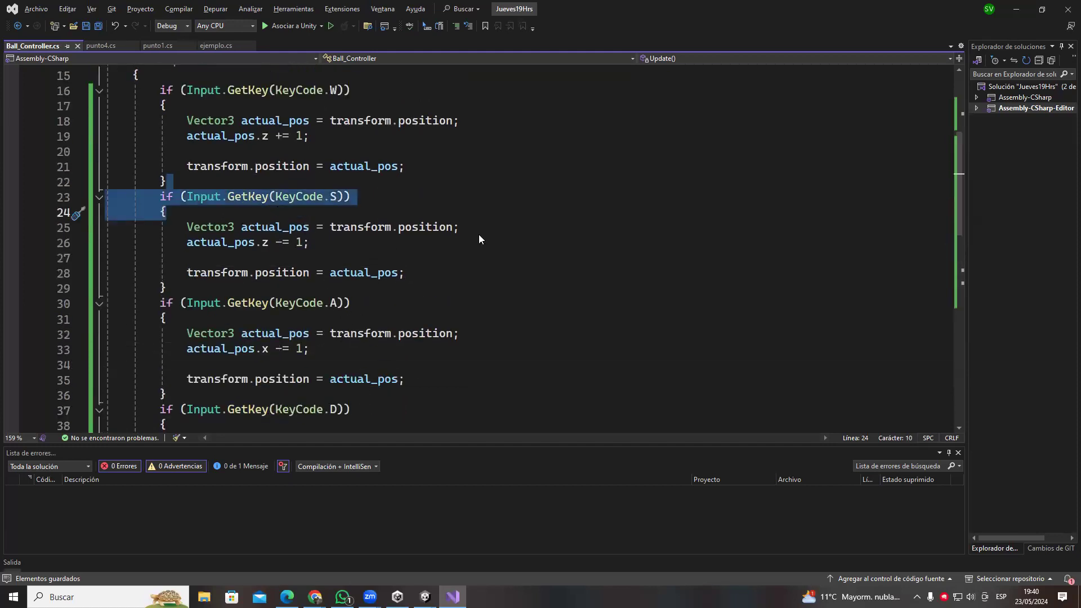
{"action": "key", "text": "alt+Tab"}
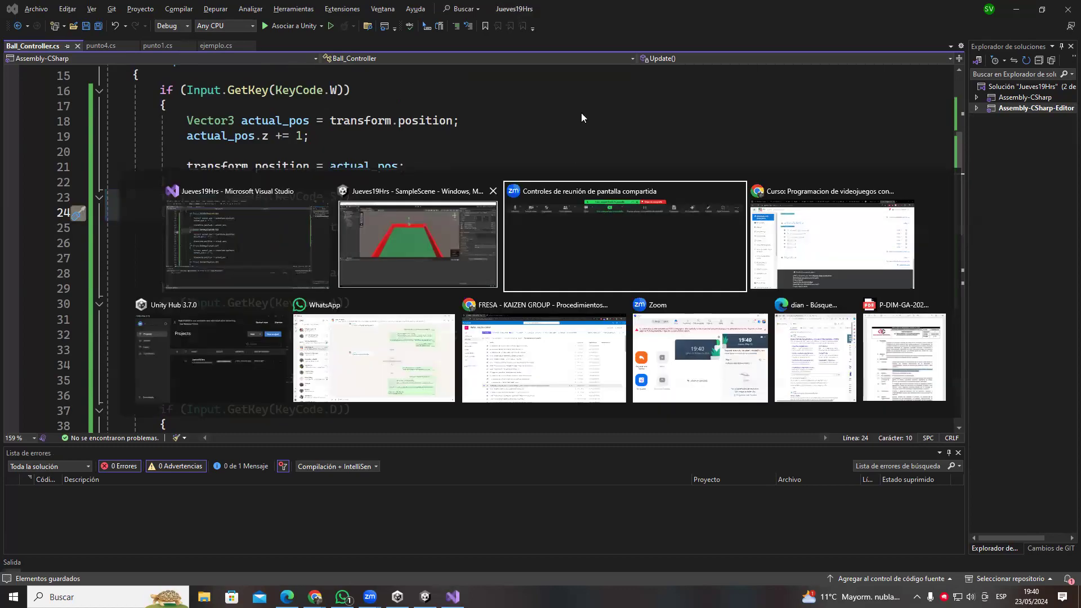
- Run play mode, inspect the S step value 1 on line 26, then stop play
{"action": "left_click", "coordinate": [522, 33]}
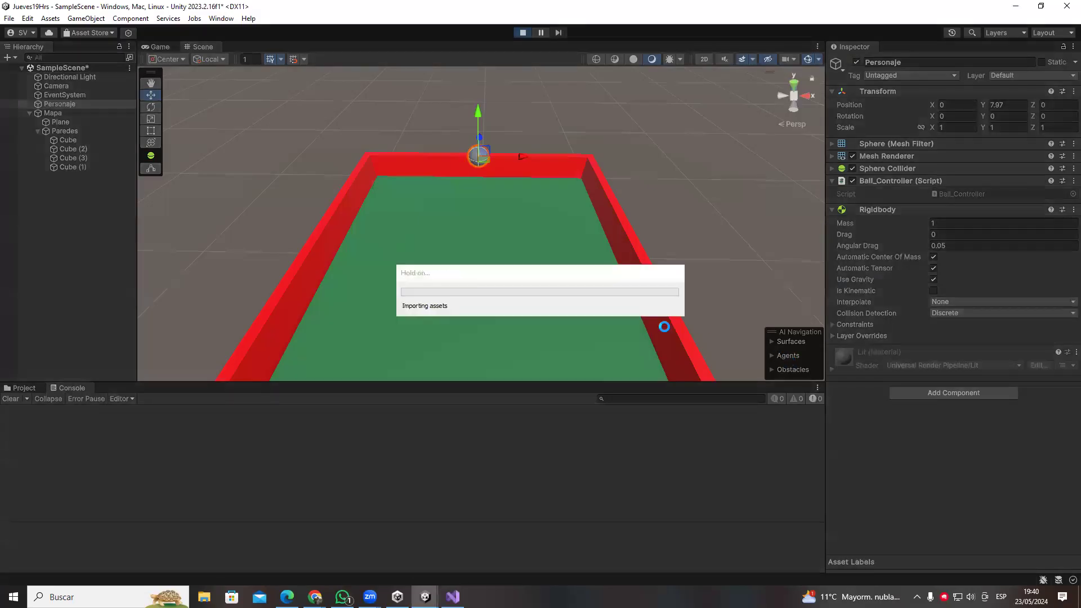
{"action": "key", "text": "alt+Tab"}
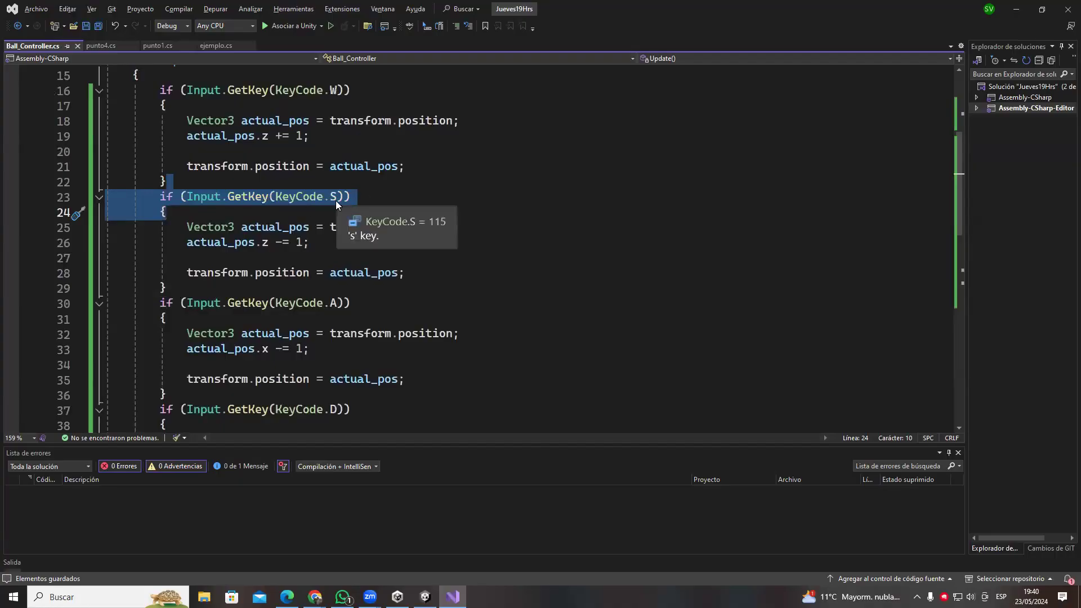
{"action": "left_click", "coordinate": [296, 243]}
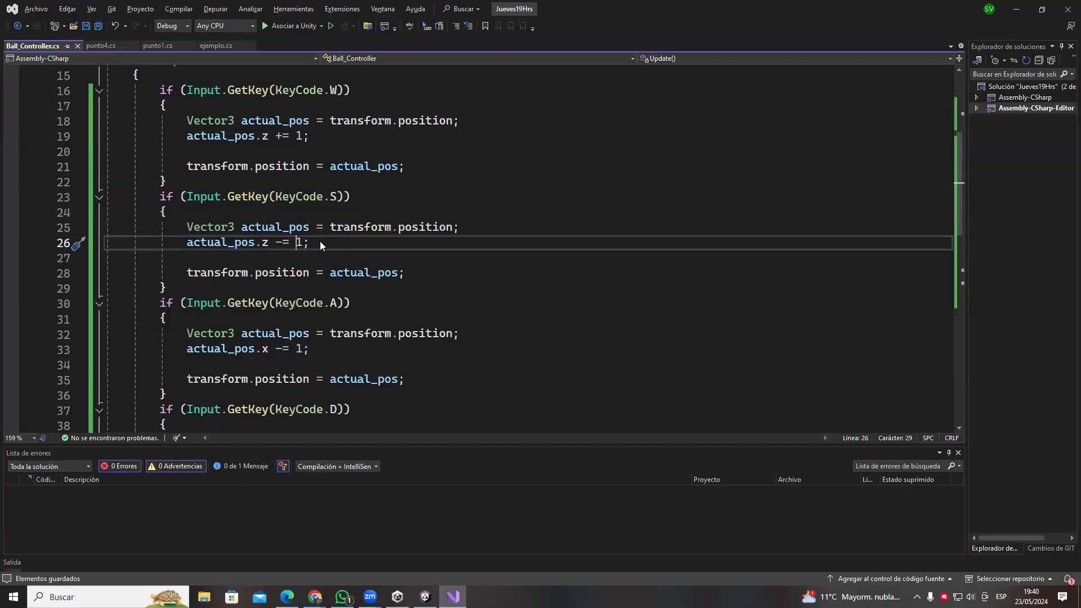
{"action": "key", "text": "shift+Right"}
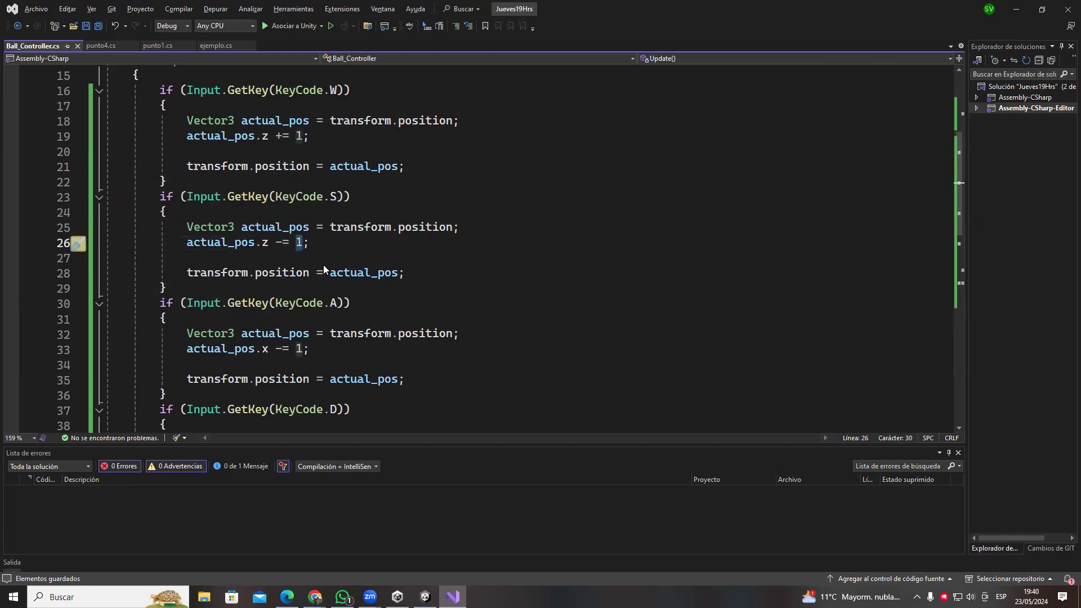
{"action": "key", "text": "alt+Tab"}
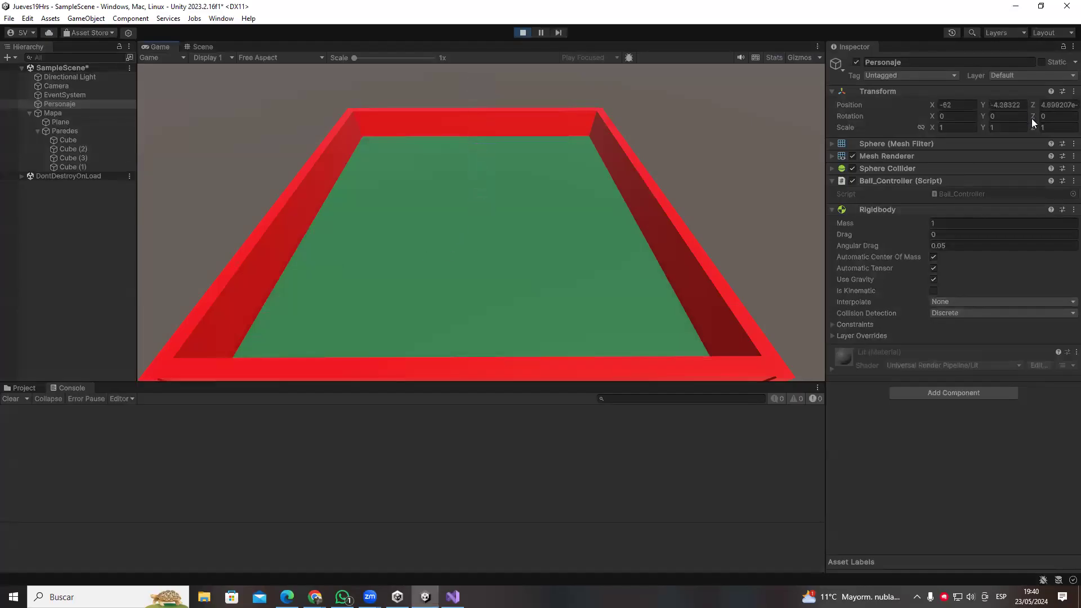
{"action": "left_click", "coordinate": [524, 33]}
{"action": "key", "text": "alt+Tab"}
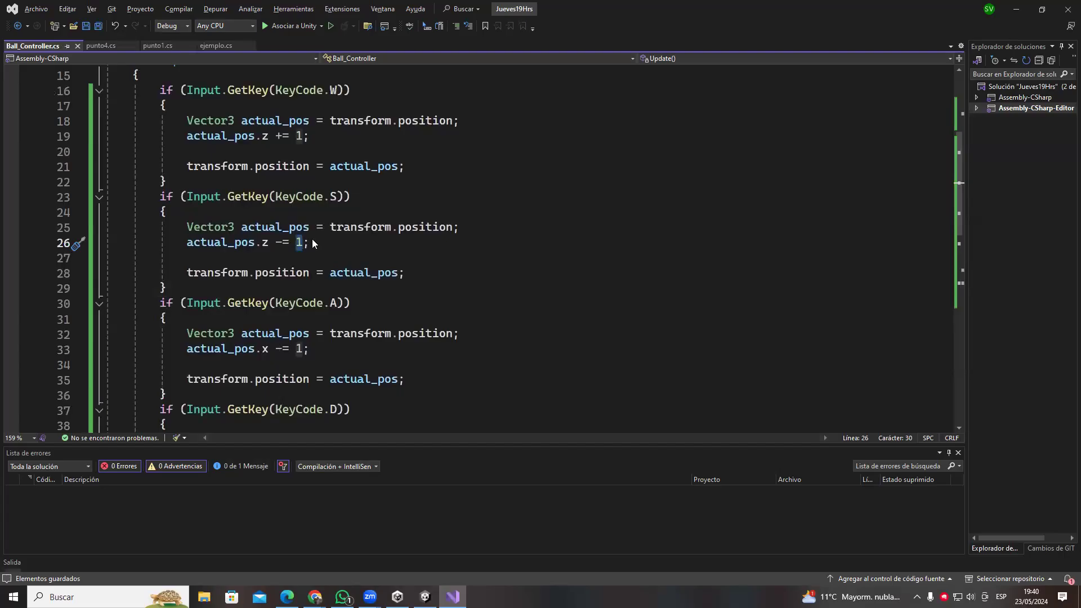
{"action": "left_click", "coordinate": [265, 199]}
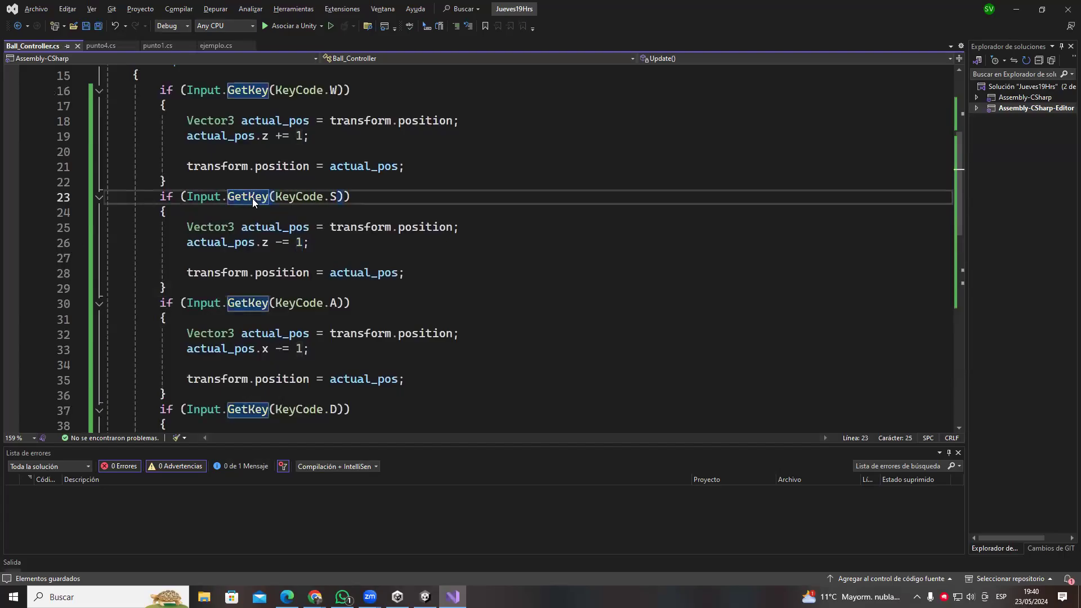
{"action": "double_click", "coordinate": [238, 197]}
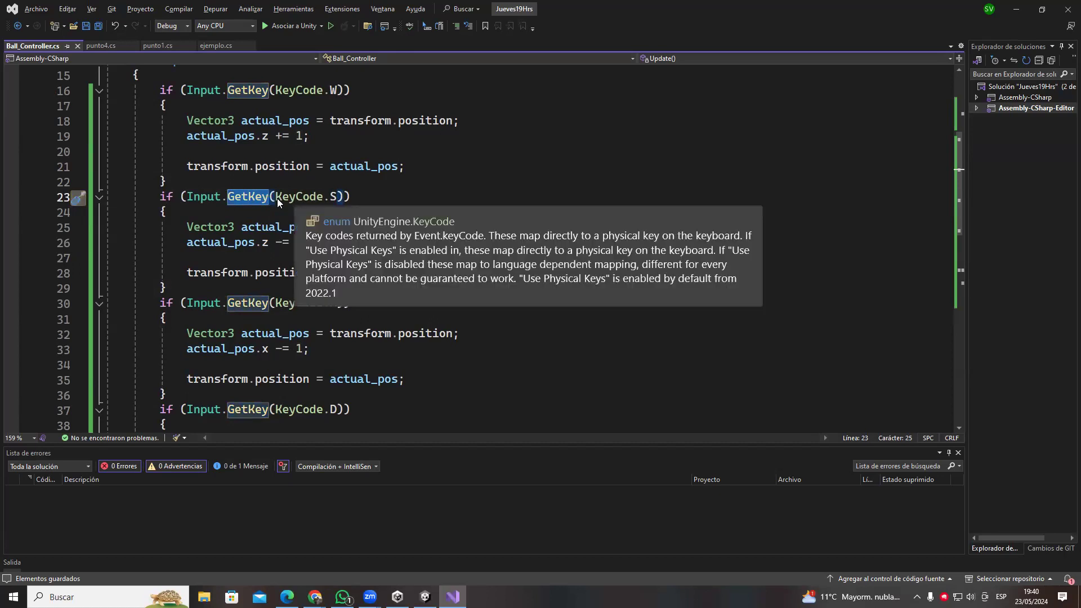
{"action": "left_click", "coordinate": [300, 243]}
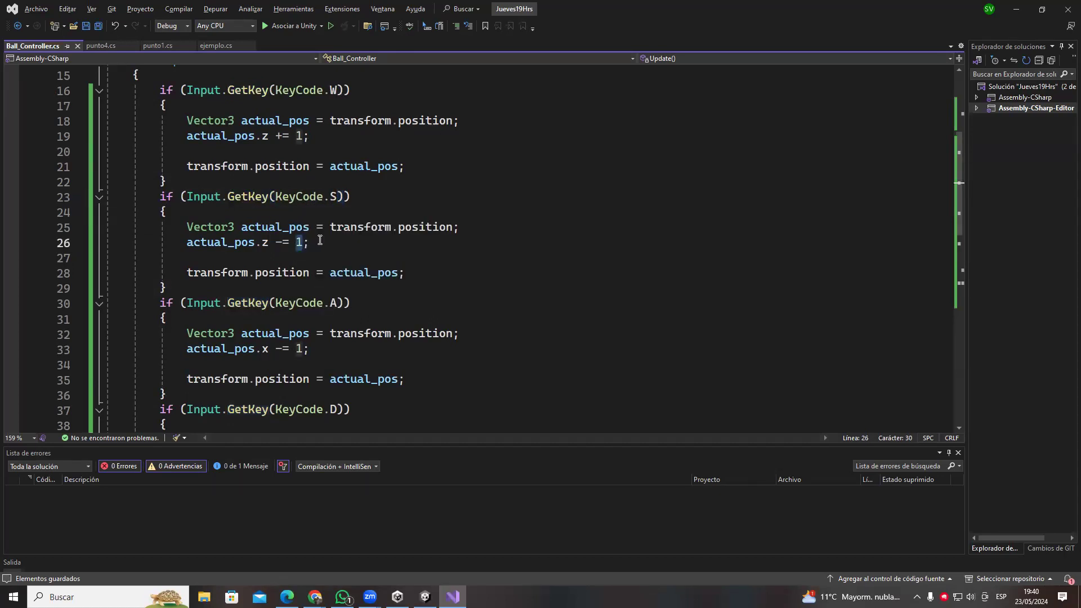
{"action": "left_click", "coordinate": [297, 243]}
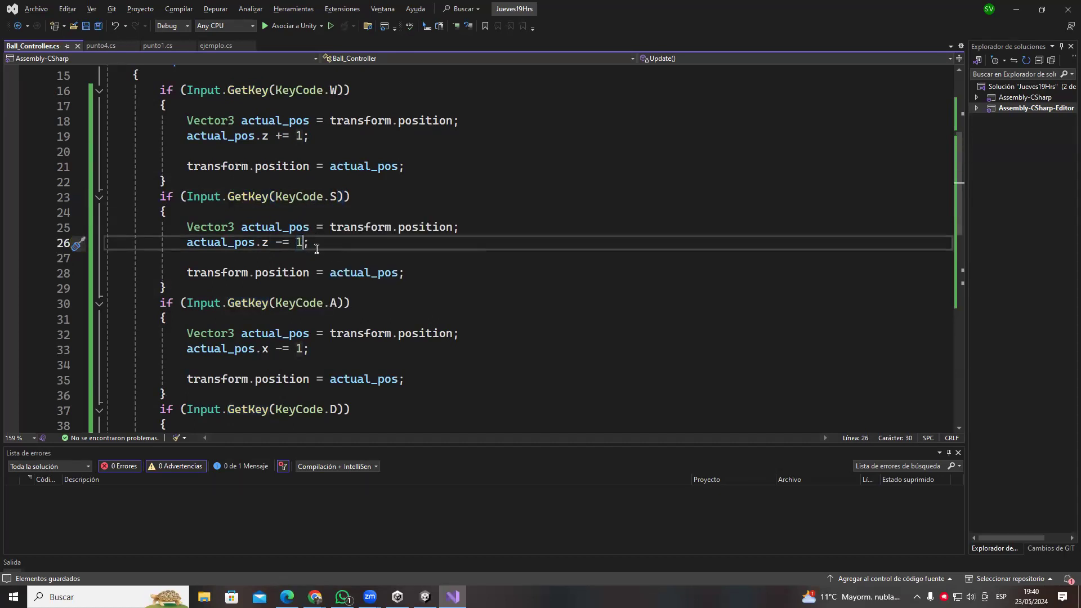
{"action": "left_click", "coordinate": [298, 137]}
{"action": "scroll", "coordinate": [318, 209], "scroll_direction": "up", "scroll_amount": 3}
{"action": "scroll", "coordinate": [319, 210], "scroll_direction": "down", "scroll_amount": 1}
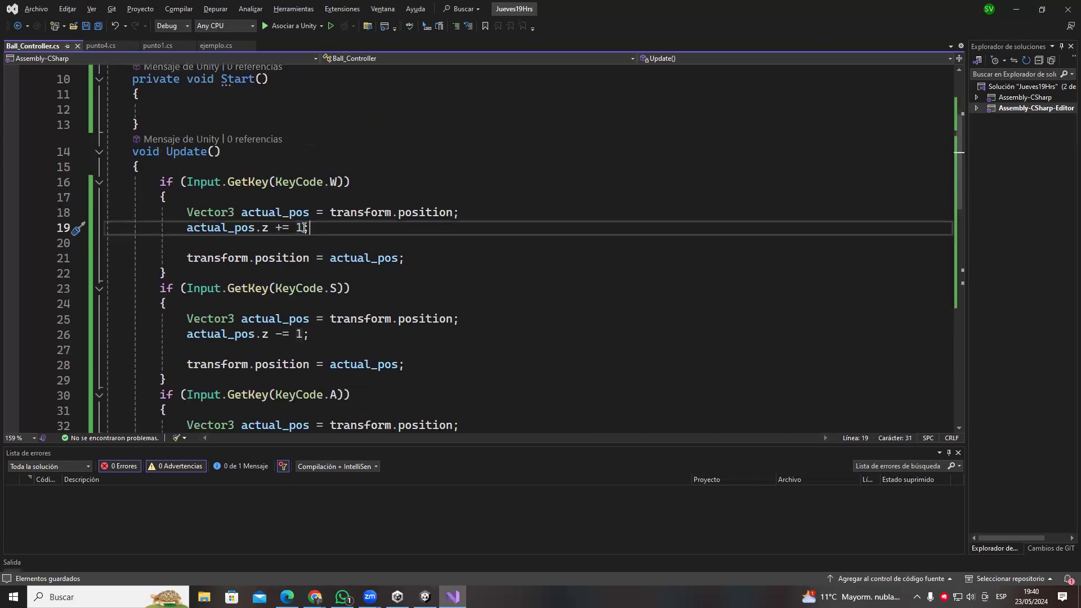
{"action": "key", "text": "Right"}
- Change line 19's W step value from 1 to 0.001f
{"action": "key", "text": "BackSpace"}
{"action": "type", "text": "0."}
{"action": "type", "text": "0001"}
{"action": "key", "text": "BackSpace"}
{"action": "key", "text": "BackSpace"}
{"action": "key", "text": "BackSpace"}
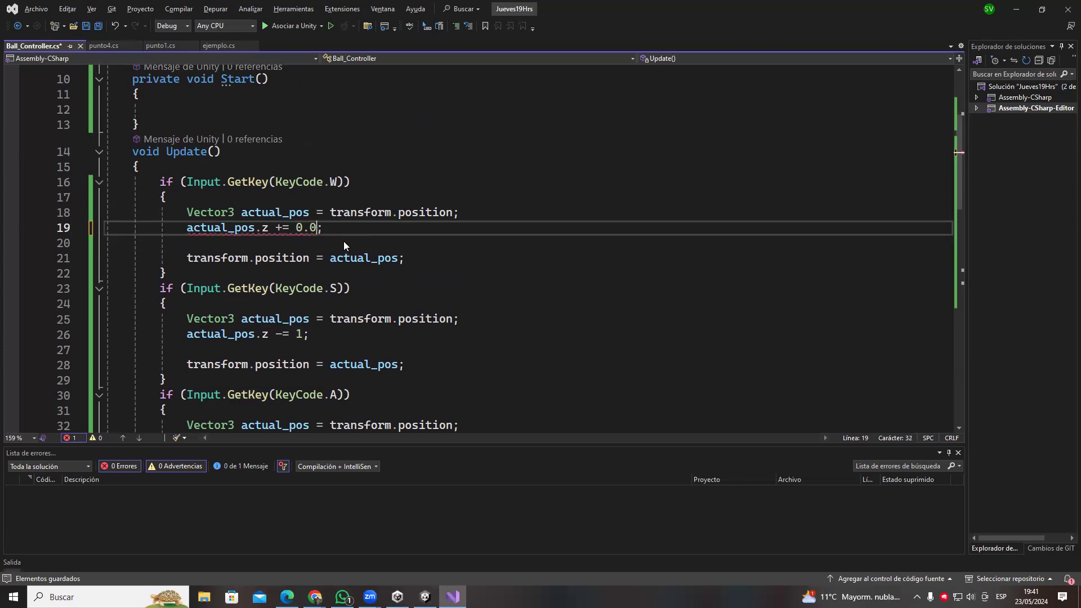
{"action": "type", "text": "01f"}
- Play-test the 0.001f step by holding W in Unity, then stop and return
{"action": "key", "text": "alt+Tab"}
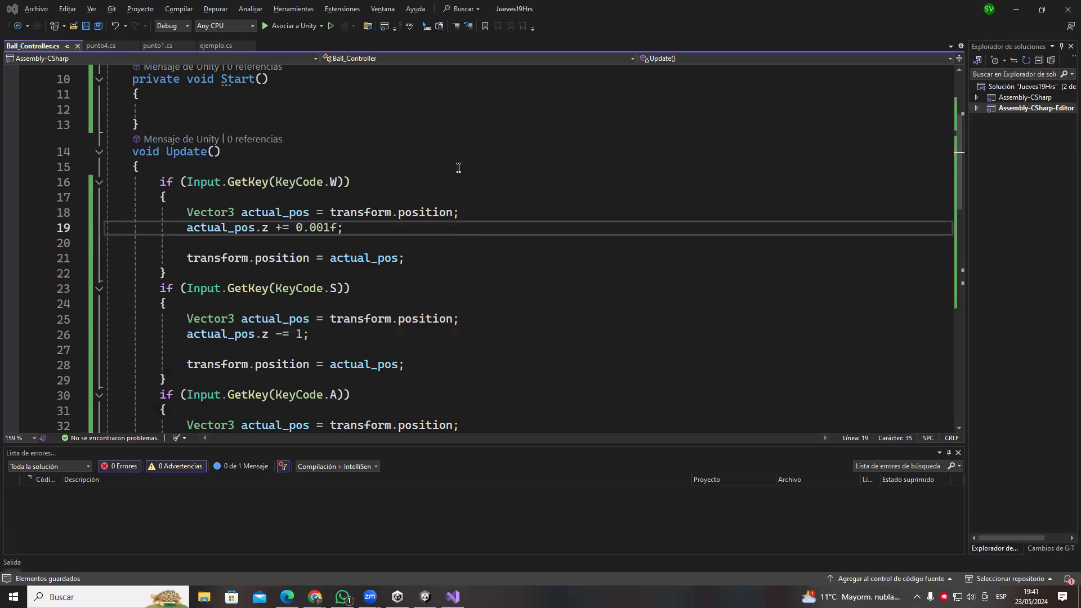
{"action": "key", "text": "alt+Tab"}
{"action": "left_click", "coordinate": [523, 32]}
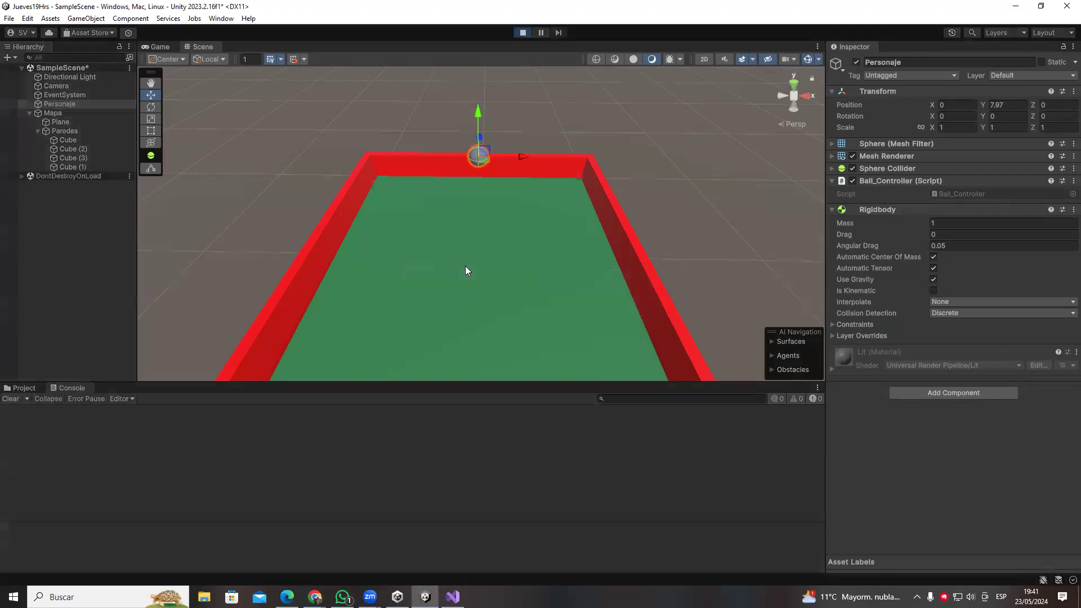
{"action": "key", "text": "w"}
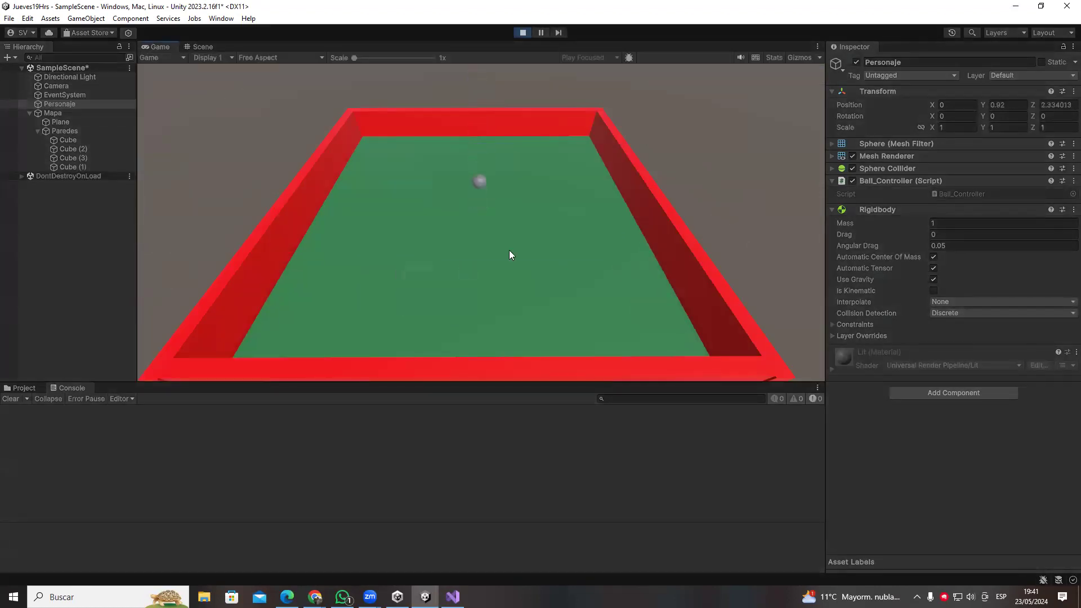
{"action": "left_click", "coordinate": [523, 32]}
{"action": "key", "text": "alt+Tab"}
- Replace 0.001f on line 19 with 1 so W adds 1 to actual_pos.z, and save
{"action": "left_click_drag", "start_coordinate": [295, 232], "coordinate": [337, 231]}
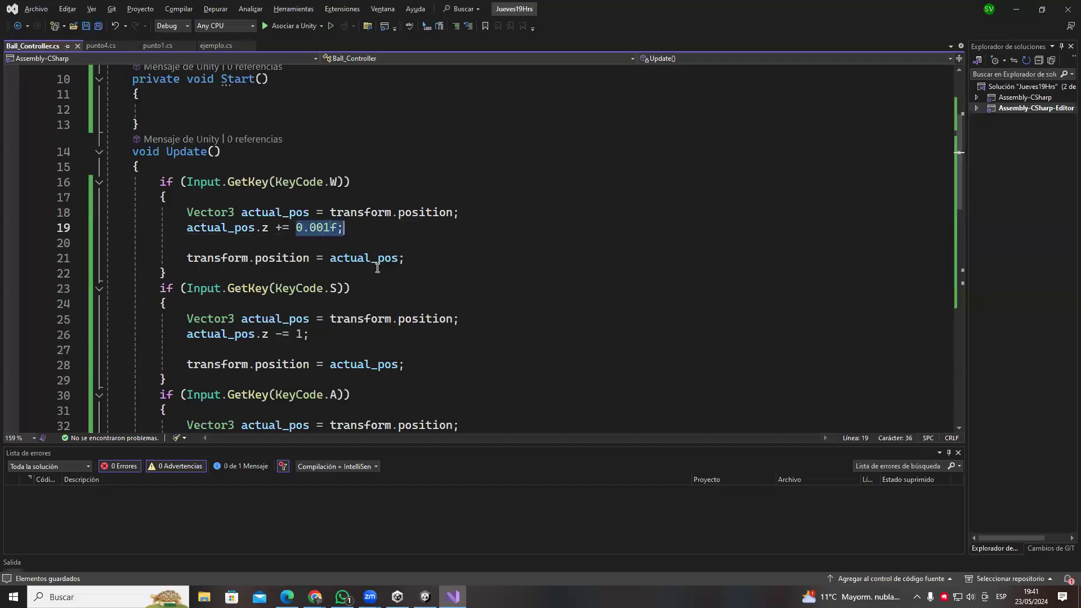
{"action": "type", "text": "0.0001"}
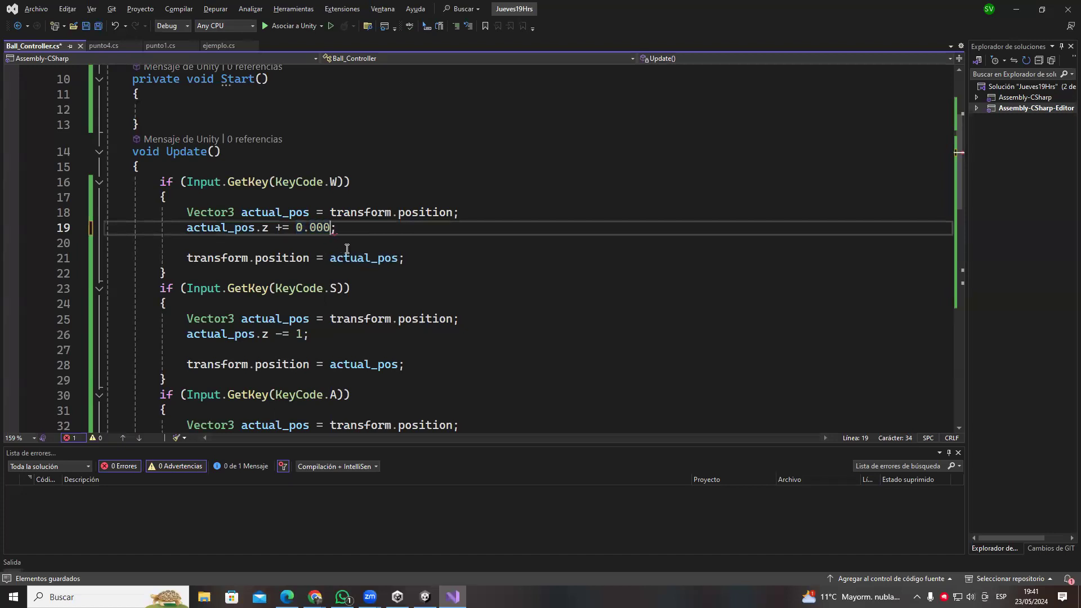
{"action": "key", "text": "ctrl+z"}
{"action": "type", "text": "1"}
{"action": "key", "text": "ctrl+s"}
{"action": "left_click", "coordinate": [302, 233]}
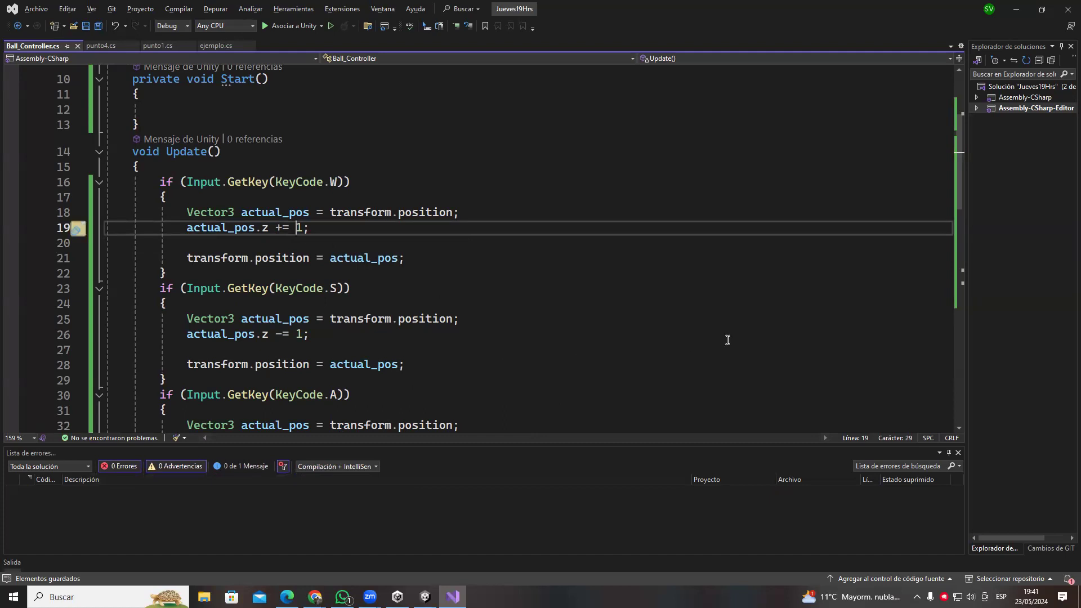
{"action": "left_click_drag", "start_coordinate": [187, 213], "coordinate": [311, 232]}
{"action": "left_click", "coordinate": [181, 158]}
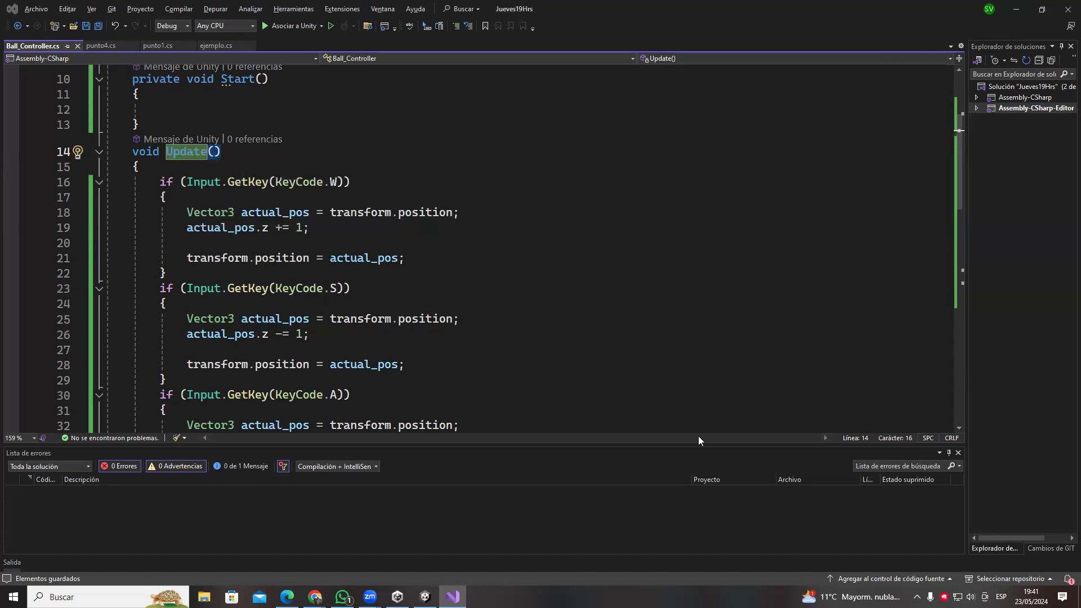
- Play with the Stats FPS overlay on, push the ball forward with W, then stop play
{"action": "key", "text": "alt+Tab"}
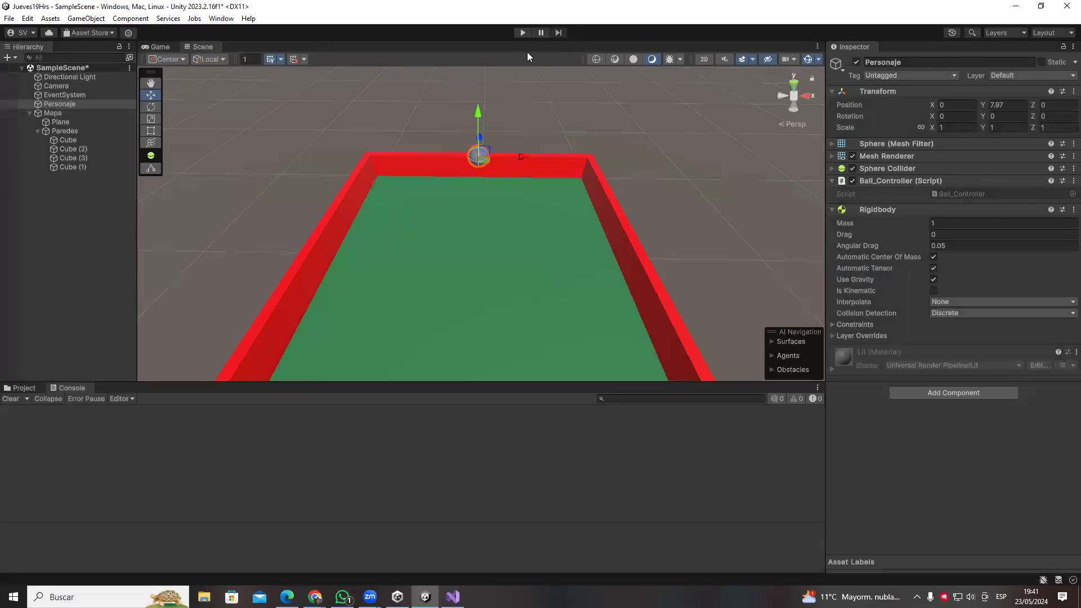
{"action": "left_click", "coordinate": [523, 32]}
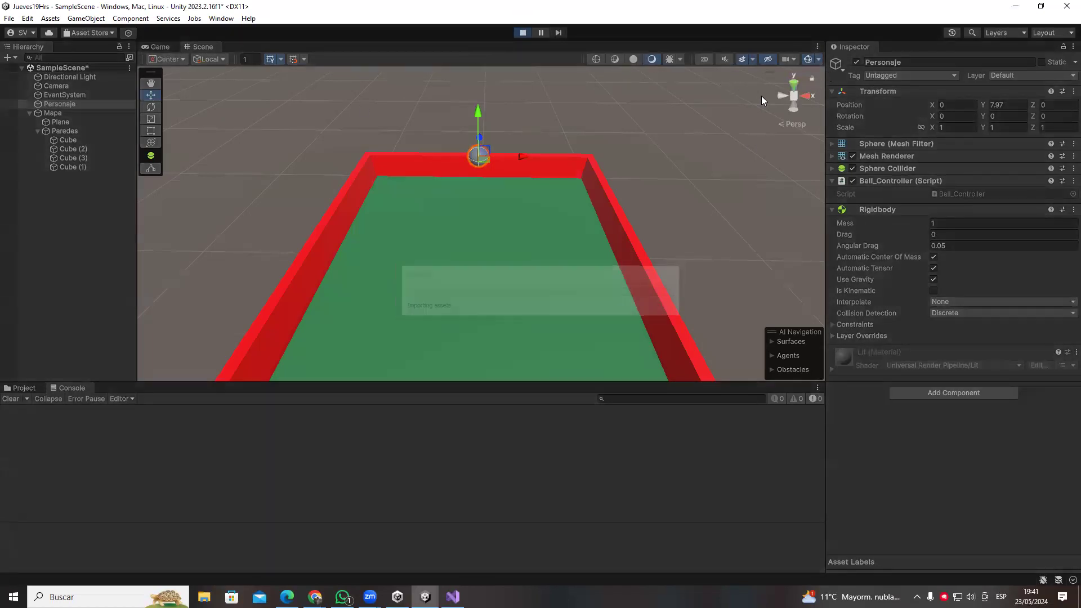
{"action": "left_click", "coordinate": [820, 57]}
{"action": "left_click", "coordinate": [777, 60]}
{"action": "left_click", "coordinate": [774, 58]}
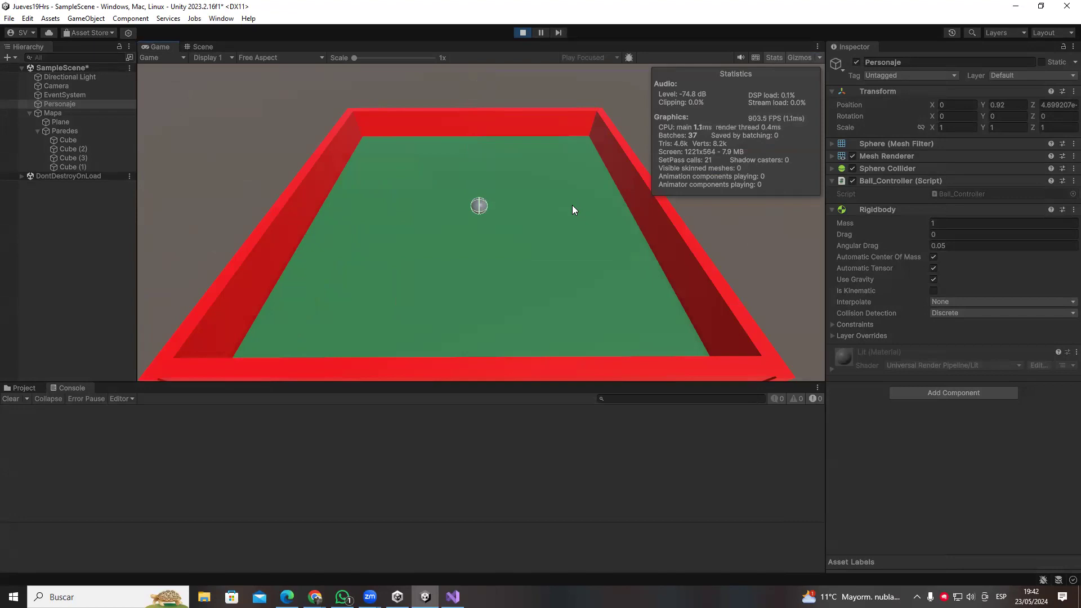
{"action": "key", "text": "w"}
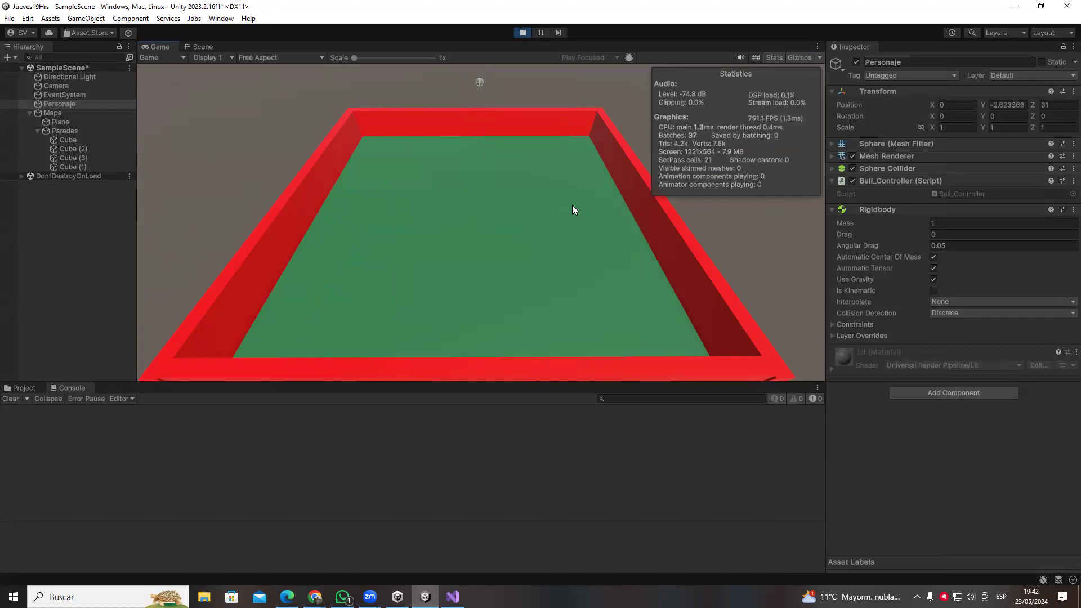
{"action": "left_click", "coordinate": [523, 33]}
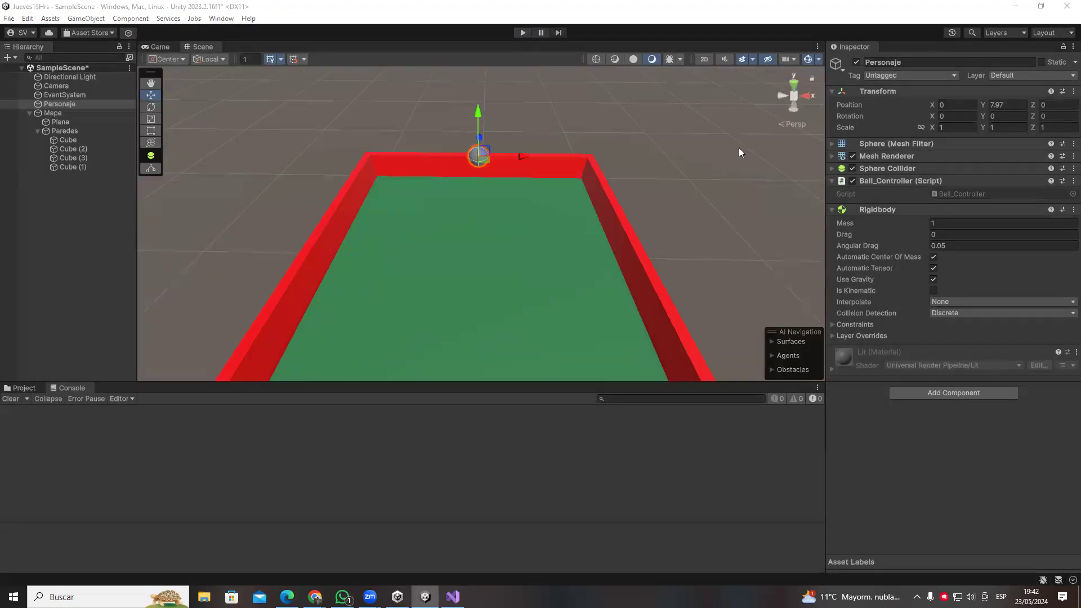
- Check the step statement on line 19, then set Personaje's Position Z to 800
{"action": "key", "text": "alt+Tab"}
{"action": "mouse_move", "coordinate": [189, 228]}
{"action": "left_mouse_down"}
{"action": "mouse_move", "coordinate": [322, 239]}
{"action": "mouse_move", "coordinate": [313, 233]}
{"action": "mouse_move", "coordinate": [324, 229]}
{"action": "mouse_move", "coordinate": [189, 228]}
{"action": "left_mouse_up"}
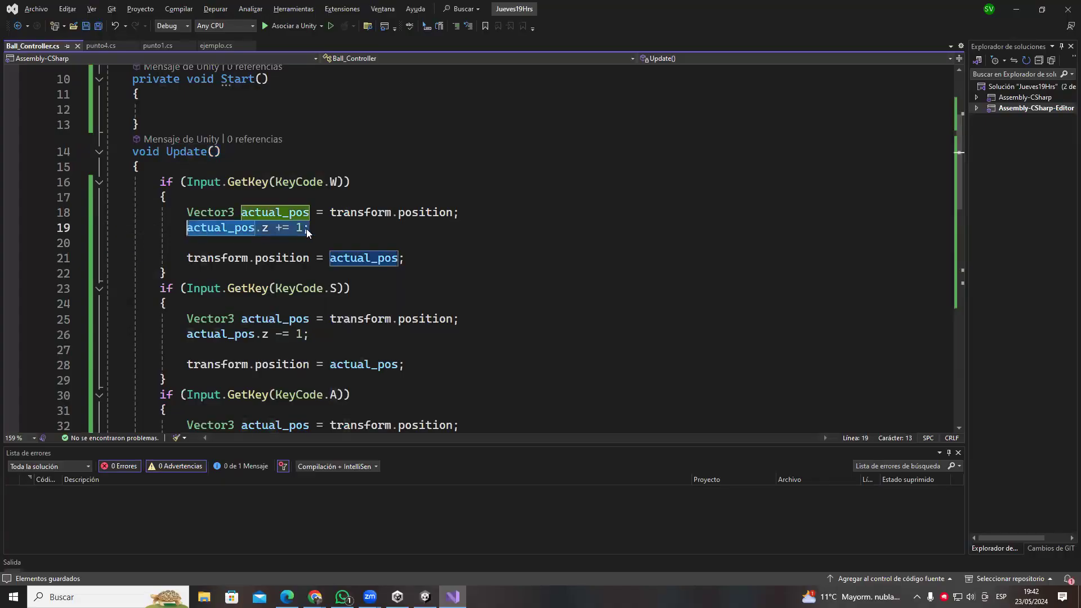
{"action": "left_click", "coordinate": [306, 229]}
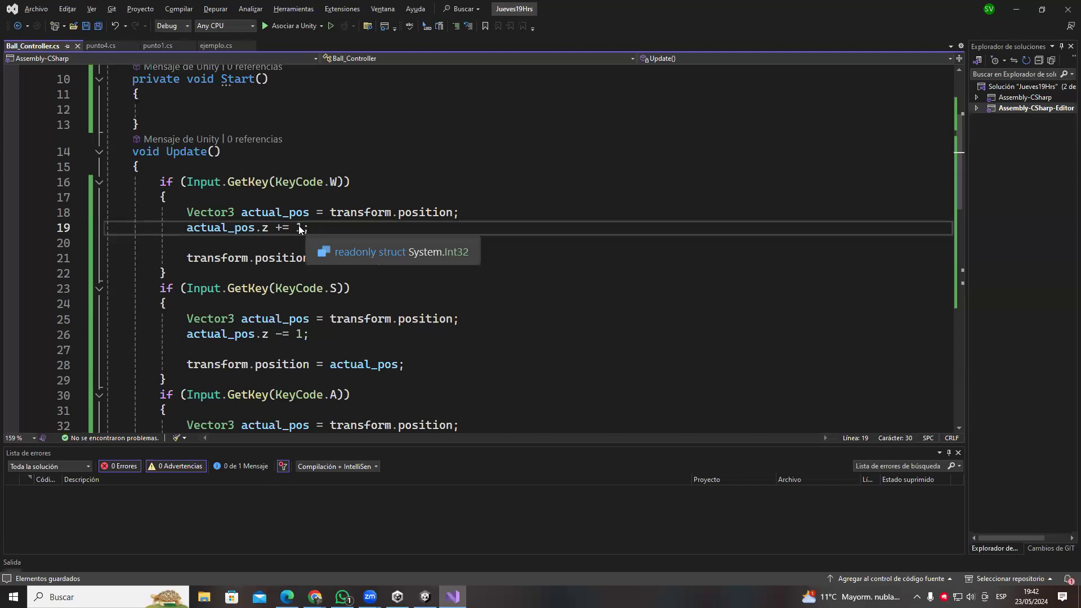
{"action": "key", "text": "alt+Tab"}
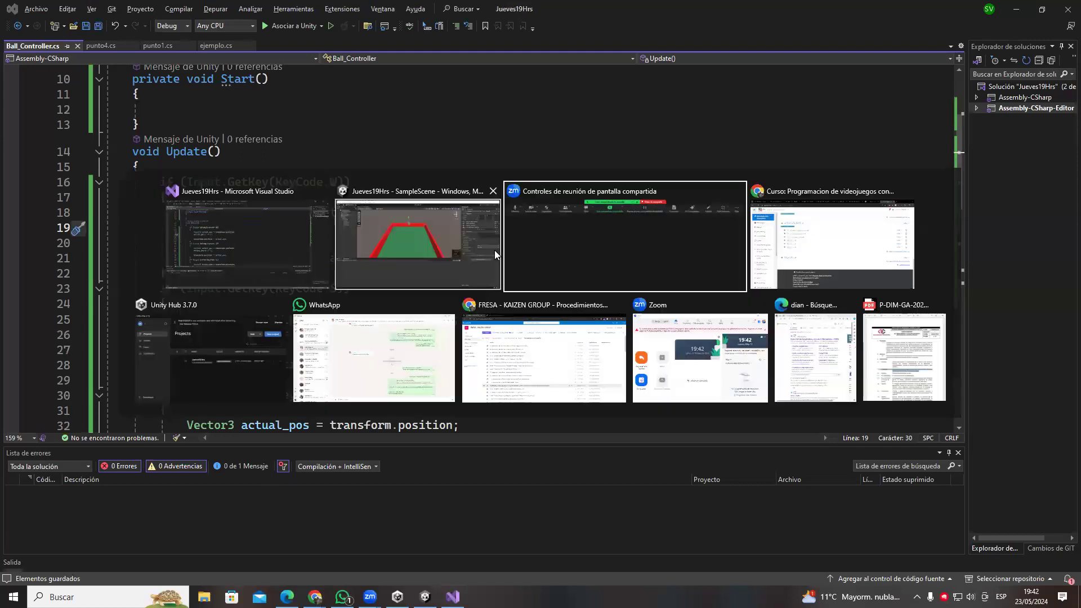
{"action": "left_click", "coordinate": [418, 244]}
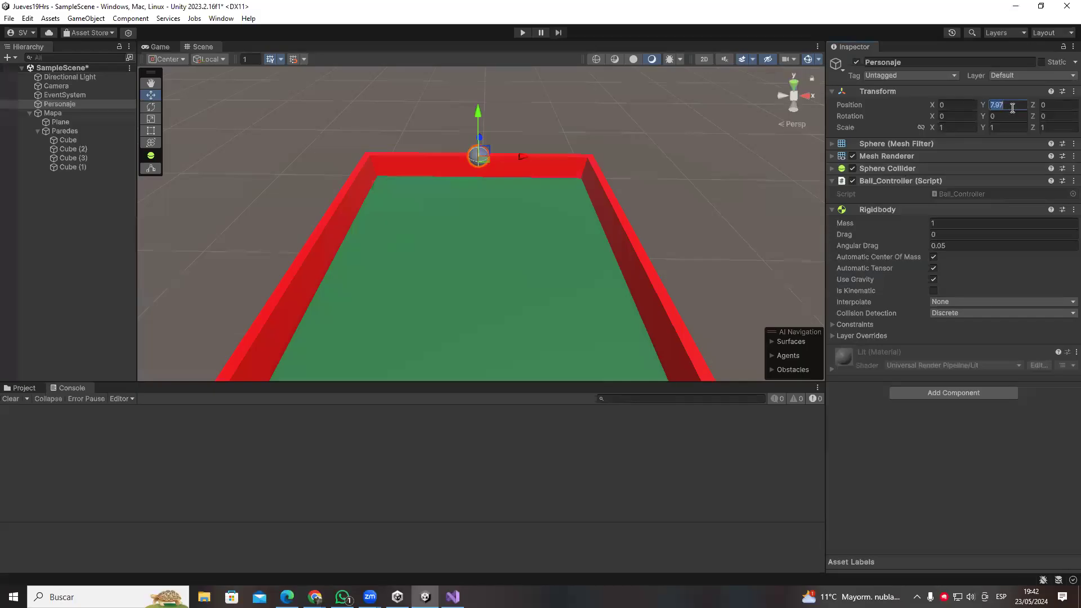
{"action": "left_click", "coordinate": [1046, 107]}
{"action": "type", "text": "800"}
{"action": "key", "text": "Return"}
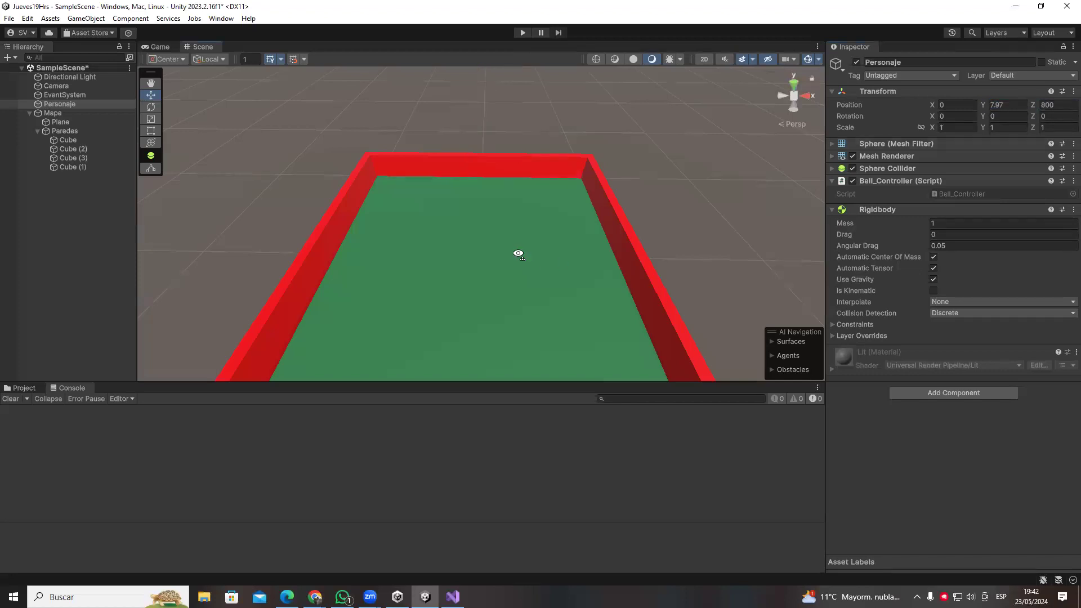
- Frame the relocated ball and fly the scene camera around to locate it
{"action": "key", "text": "f"}
{"action": "scroll", "coordinate": [589, 194], "scroll_direction": "down", "scroll_amount": 5}
{"action": "right_click_drag", "start_coordinate": [600, 216], "coordinate": [359, 294]}
{"action": "key", "text": "w"}
{"action": "scroll", "coordinate": [595, 171], "scroll_direction": "up", "scroll_amount": 5}
{"action": "scroll", "coordinate": [594, 172], "scroll_direction": "up", "scroll_amount": 2}
{"action": "key", "text": "a"}
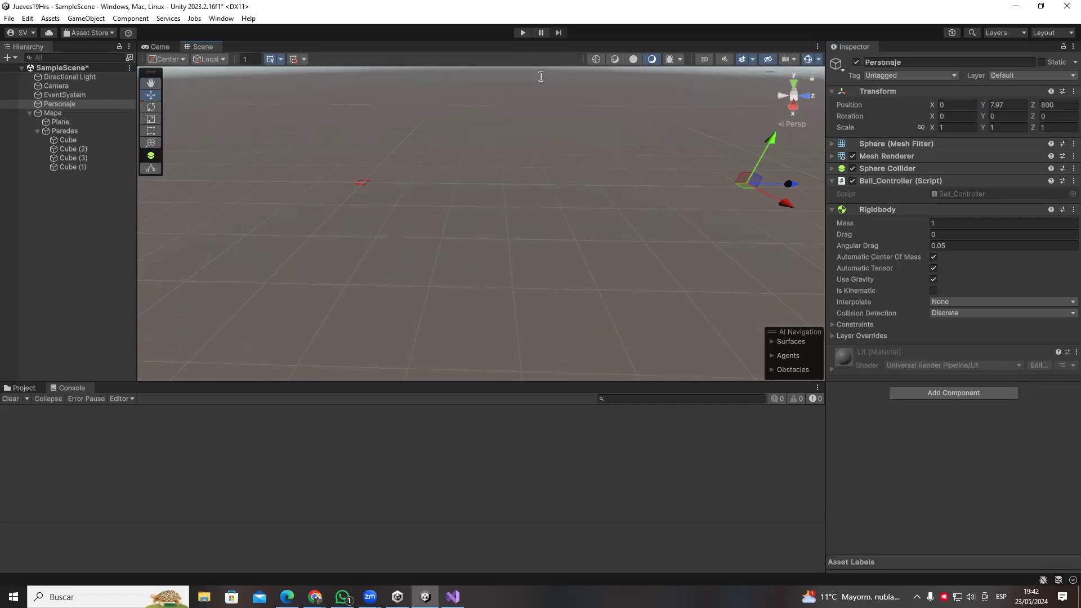
- Compare the step value 1 on line 19 while orbiting the scene view
{"action": "key", "text": "alt+Tab"}
{"action": "left_click", "coordinate": [317, 228]}
{"action": "left_click", "coordinate": [299, 230]}
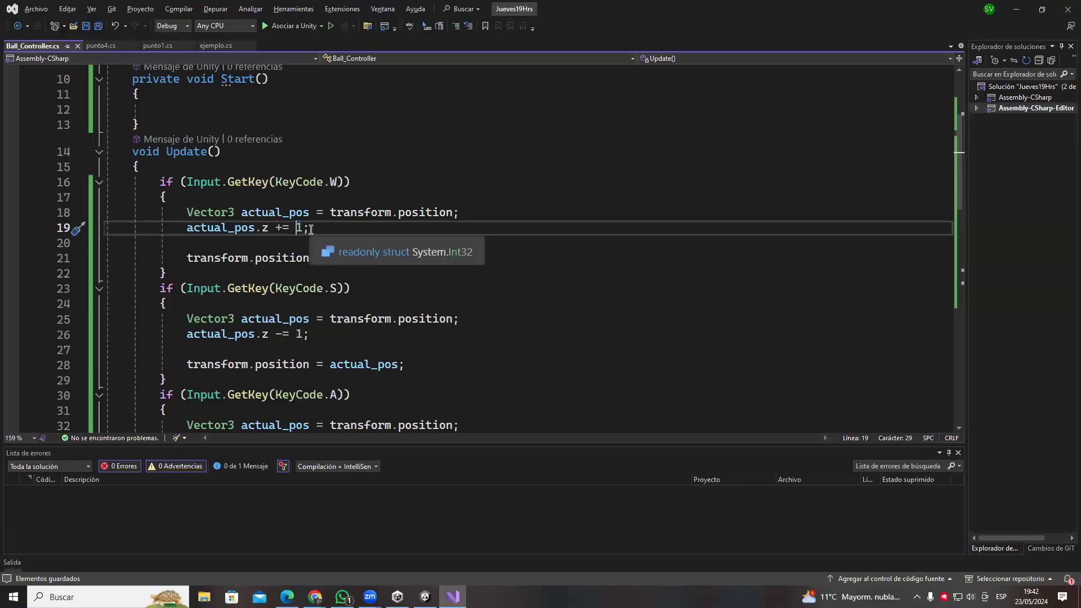
{"action": "key", "text": "alt+Tab"}
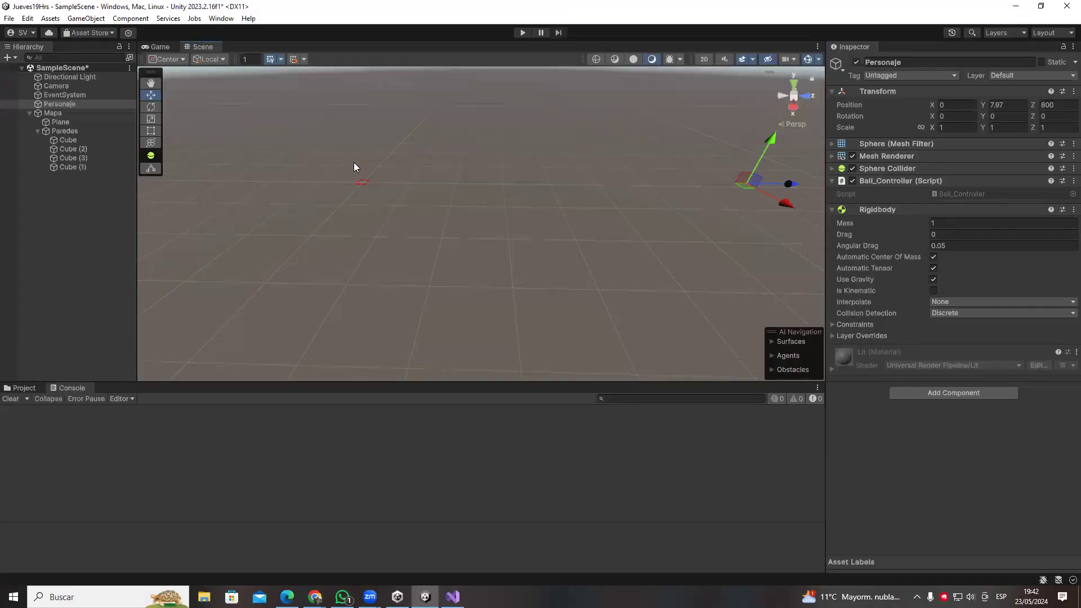
{"action": "key", "text": "alt+Tab"}
{"action": "key", "text": "alt+Tab"}
{"action": "key", "text": "alt+Tab"}
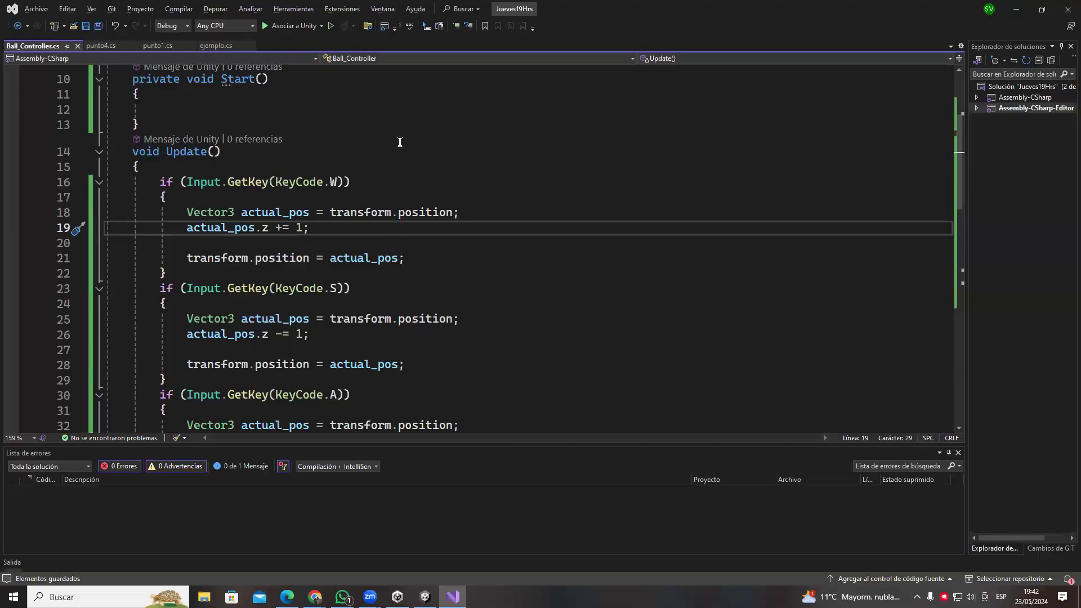
{"action": "key", "text": "alt+Tab"}
{"action": "mouse_move", "coordinate": [381, 195]}
{"action": "right_mouse_down"}
{"action": "mouse_move", "coordinate": [400, 183]}
{"action": "mouse_move", "coordinate": [311, 137]}
{"action": "mouse_move", "coordinate": [380, 159]}
{"action": "right_mouse_up"}
{"action": "scroll", "coordinate": [355, 168], "scroll_direction": "up", "scroll_amount": 3}
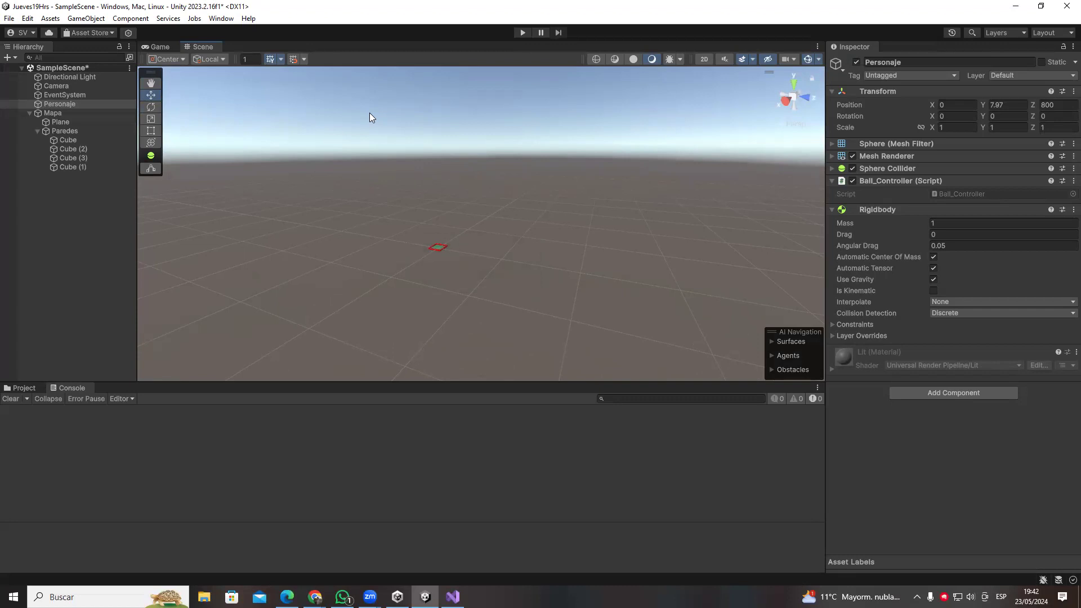
- Recheck line 19's step value, then fly the scene camera back toward the tray
{"action": "key", "text": "alt+Tab"}
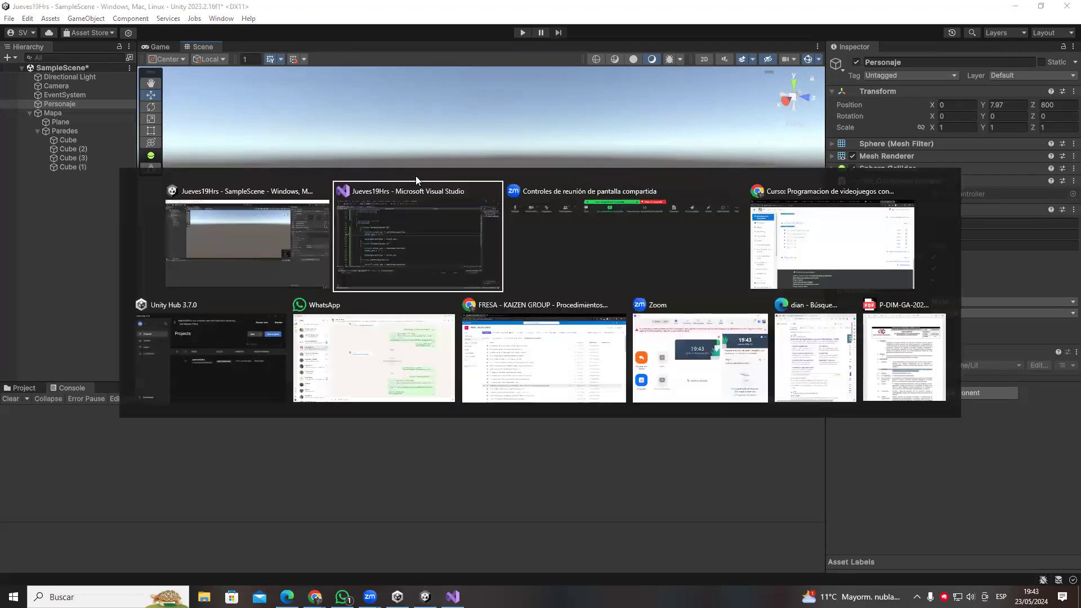
{"action": "left_click", "coordinate": [302, 228]}
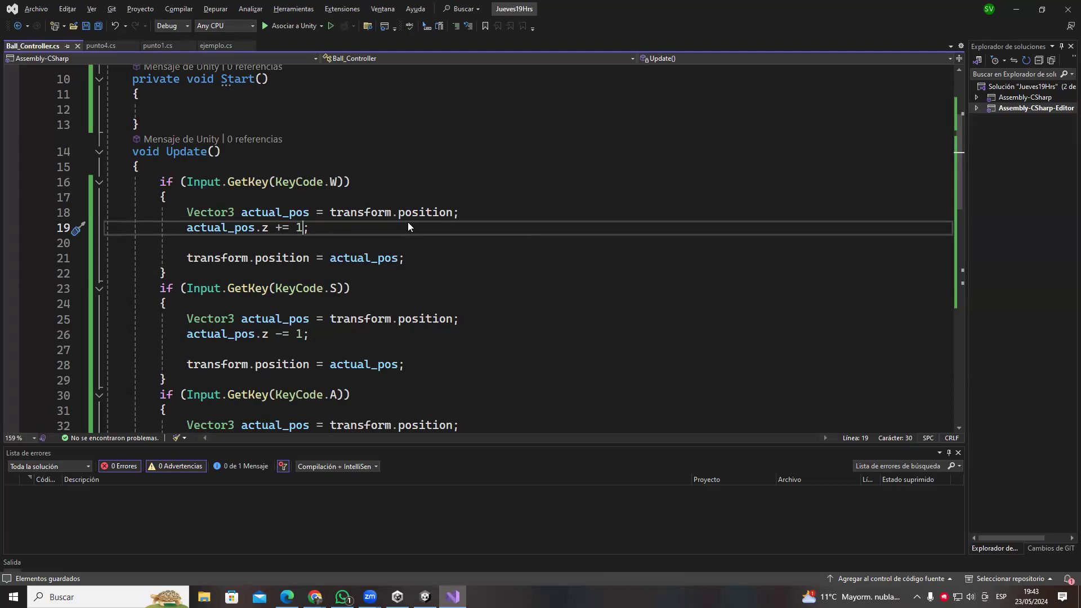
{"action": "key", "text": "alt+Tab"}
{"action": "right_click_drag", "start_coordinate": [511, 241], "coordinate": [608, 275]}
{"action": "scroll", "coordinate": [521, 246], "scroll_direction": "up", "scroll_amount": 3}
{"action": "key", "text": "w"}
{"action": "key", "text": "a"}
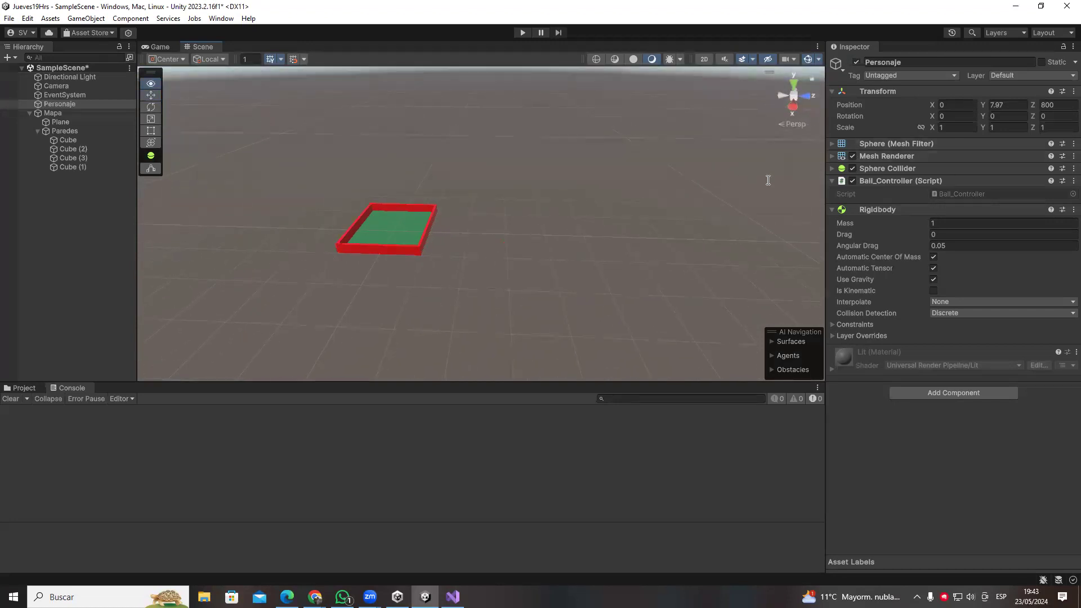
- Remove the step value 1 at the end of line 19 in the Ball_Controller script
{"action": "right_click_drag", "start_coordinate": [768, 180], "coordinate": [729, 191]}
{"action": "key", "text": "alt+Tab"}
{"action": "left_click_drag", "start_coordinate": [181, 227], "coordinate": [316, 224]}
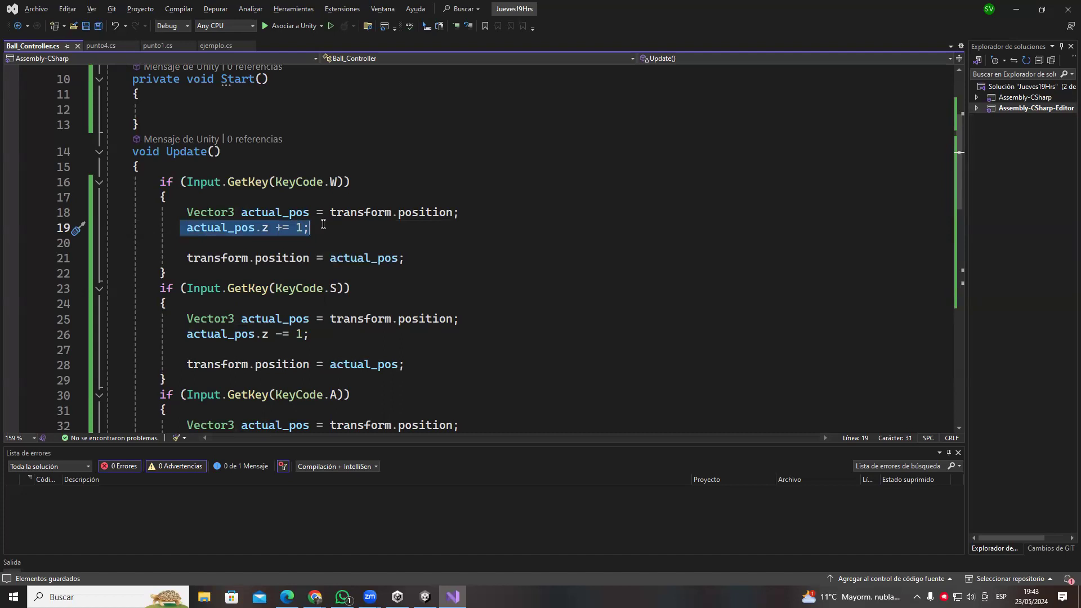
{"action": "left_click", "coordinate": [324, 225]}
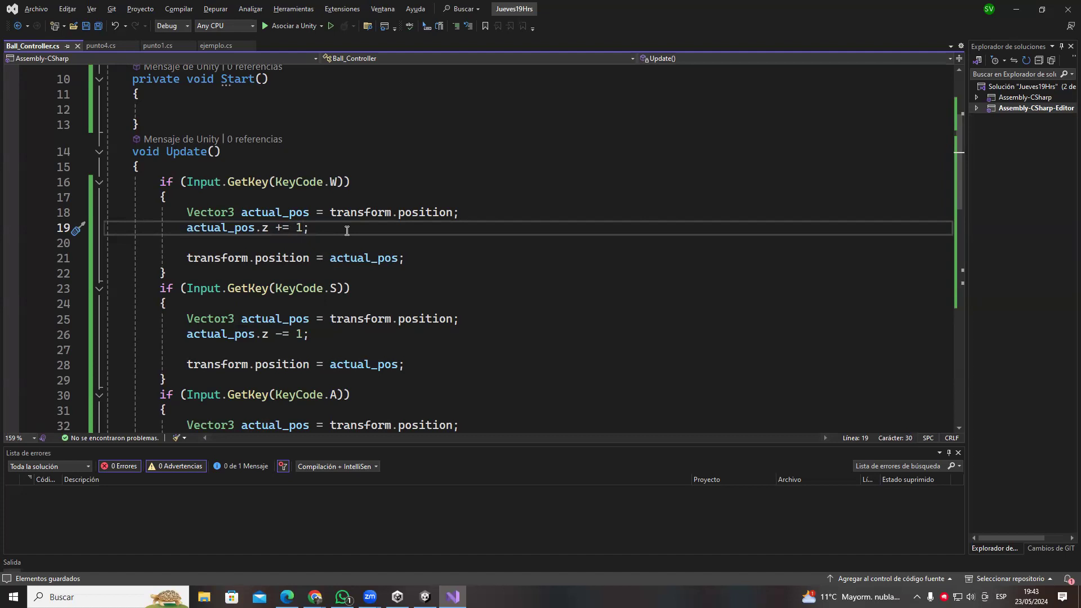
{"action": "key", "text": "BackSpace"}
{"action": "type", "text": "2"}
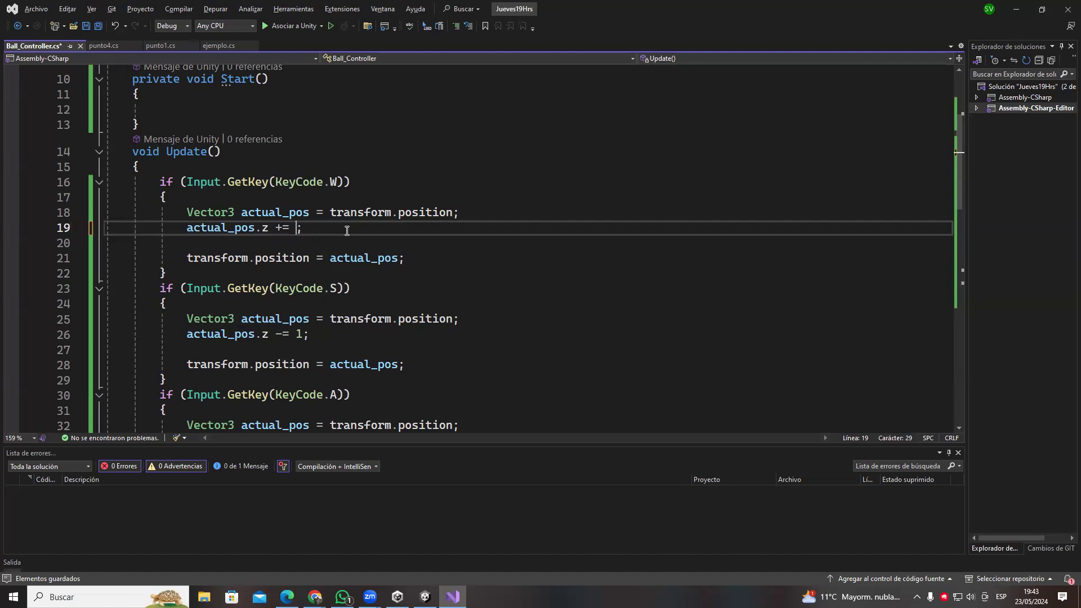
- Set Personaje's Position Z to 2, view the tray, then undo back to 800
{"action": "key", "text": "alt+Tab"}
{"action": "left_click", "coordinate": [1056, 106]}
{"action": "type", "text": "2"}
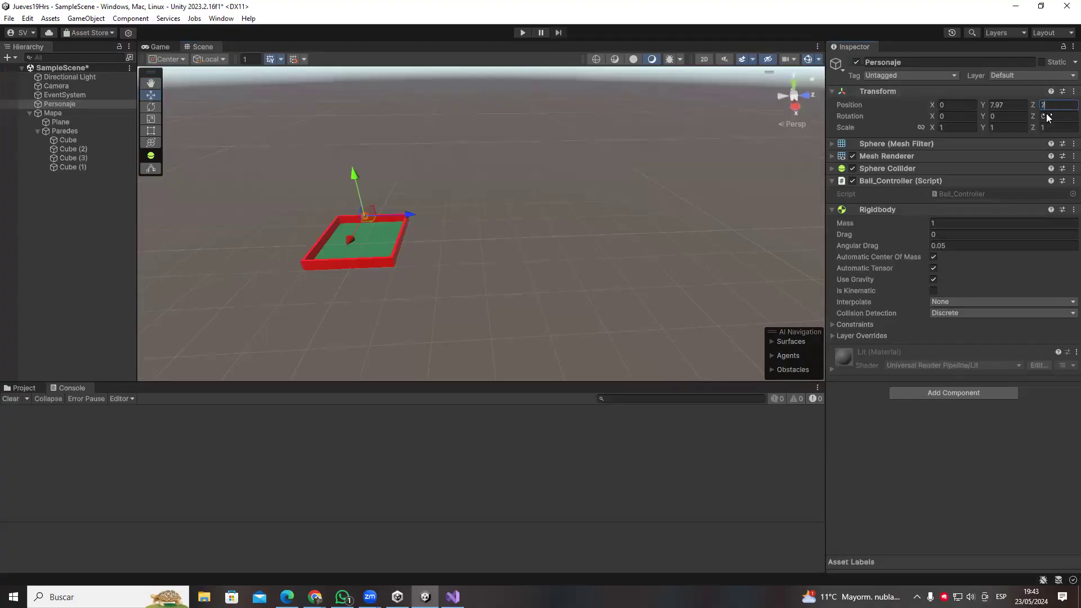
{"action": "scroll", "coordinate": [443, 249], "scroll_direction": "down", "scroll_amount": 2}
{"action": "scroll", "coordinate": [442, 248], "scroll_direction": "up", "scroll_amount": 3}
{"action": "right_click_drag", "start_coordinate": [334, 248], "coordinate": [437, 262]}
{"action": "key", "text": "w"}
{"action": "key", "text": "a"}
{"action": "key", "text": "ctrl+z"}
- Re-enter Position Z 2 for Personaje and orbit the scene view around the tray
{"action": "right_click_drag", "start_coordinate": [693, 228], "coordinate": [809, 212]}
{"action": "right_click_drag", "start_coordinate": [468, 236], "coordinate": [484, 253]}
{"action": "scroll", "coordinate": [473, 256], "scroll_direction": "down", "scroll_amount": 5}
{"action": "middle_click_drag", "start_coordinate": [468, 260], "coordinate": [289, 352]}
{"action": "left_click", "coordinate": [1053, 107]}
{"action": "type", "text": "2"}
{"action": "right_click_drag", "start_coordinate": [456, 246], "coordinate": [383, 244]}
{"action": "right_click_drag", "start_coordinate": [623, 262], "coordinate": [653, 245]}
{"action": "left_click_drag", "start_coordinate": [314, 234], "coordinate": [383, 239], "text": "alt"}
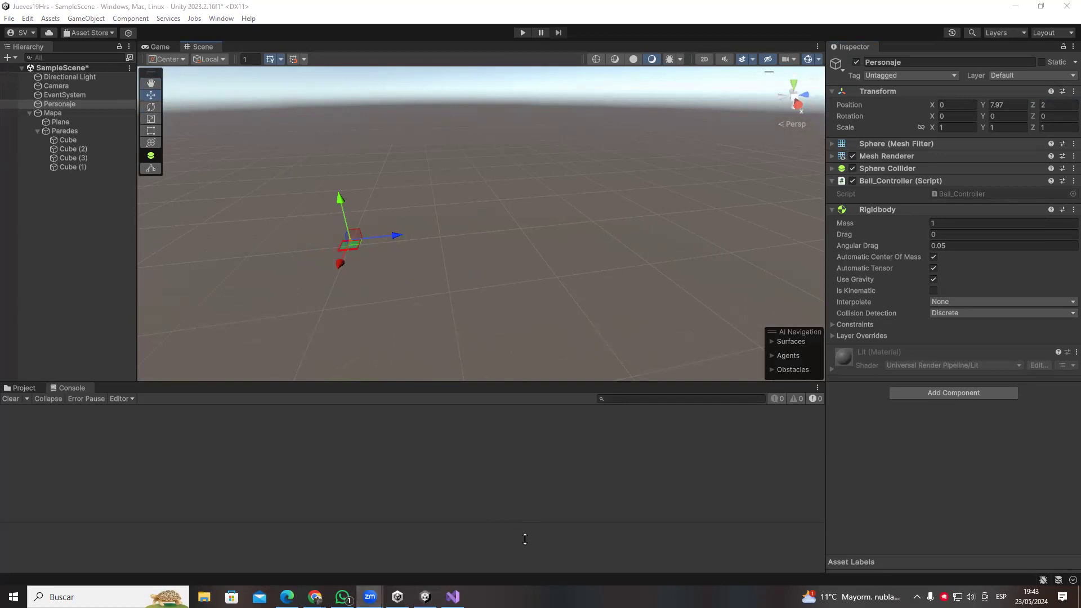
- Sketch a ball labelled 2FPS and another labelled 100FPS over the scene
{"action": "left_click_drag", "start_coordinate": [270, 288], "coordinate": [263, 293]}
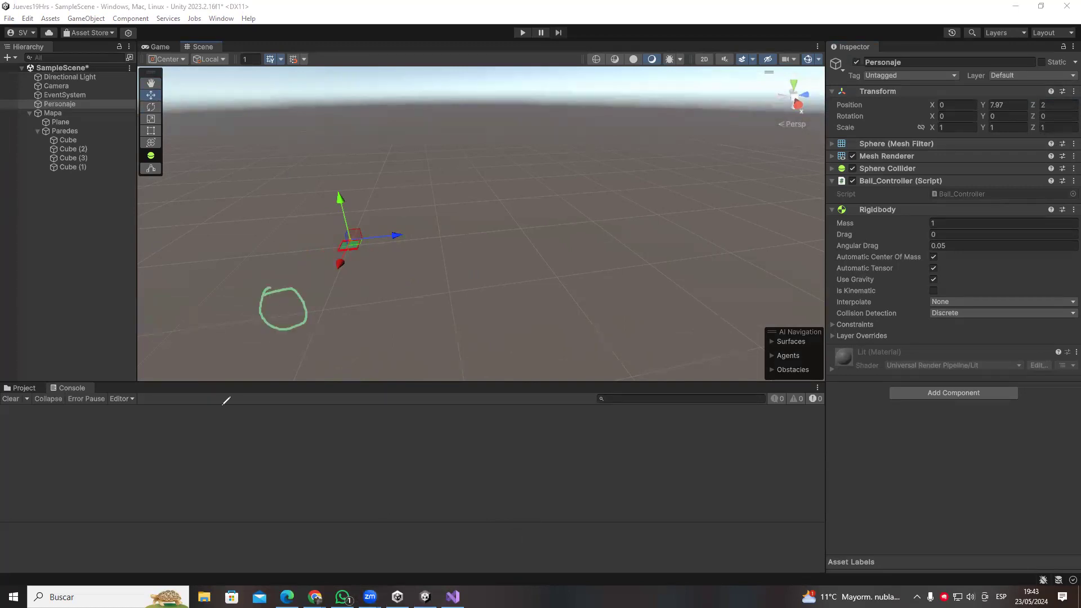
{"action": "mouse_move", "coordinate": [72, 299]}
{"action": "left_mouse_down"}
{"action": "mouse_move", "coordinate": [88, 321]}
{"action": "mouse_move", "coordinate": [113, 326]}
{"action": "left_mouse_up"}
{"action": "mouse_move", "coordinate": [123, 334]}
{"action": "left_mouse_down"}
{"action": "mouse_move", "coordinate": [120, 294]}
{"action": "mouse_move", "coordinate": [147, 290]}
{"action": "mouse_move", "coordinate": [150, 309]}
{"action": "mouse_move", "coordinate": [187, 309]}
{"action": "mouse_move", "coordinate": [208, 325]}
{"action": "mouse_move", "coordinate": [190, 326]}
{"action": "left_mouse_up"}
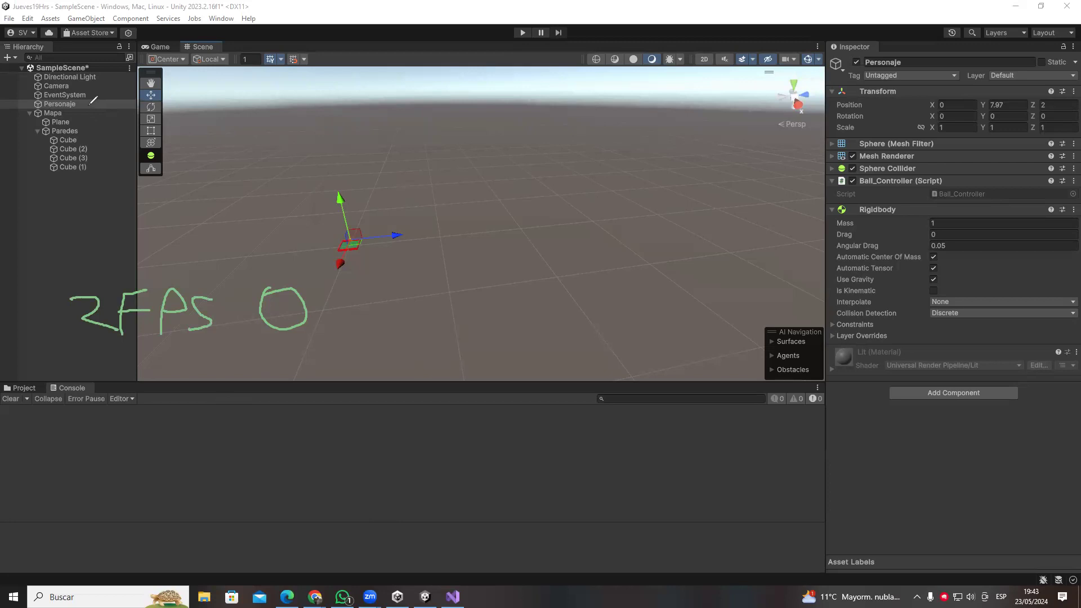
{"action": "left_click_drag", "start_coordinate": [86, 108], "coordinate": [105, 141]}
{"action": "left_click_drag", "start_coordinate": [119, 102], "coordinate": [150, 116]}
{"action": "mouse_move", "coordinate": [191, 116]}
{"action": "left_mouse_down"}
{"action": "mouse_move", "coordinate": [208, 99]}
{"action": "mouse_move", "coordinate": [237, 107]}
{"action": "mouse_move", "coordinate": [226, 118]}
{"action": "mouse_move", "coordinate": [258, 108]}
{"action": "mouse_move", "coordinate": [237, 125]}
{"action": "mouse_move", "coordinate": [265, 127]}
{"action": "mouse_move", "coordinate": [255, 139]}
{"action": "mouse_move", "coordinate": [287, 131]}
{"action": "mouse_move", "coordinate": [304, 110]}
{"action": "left_mouse_up"}
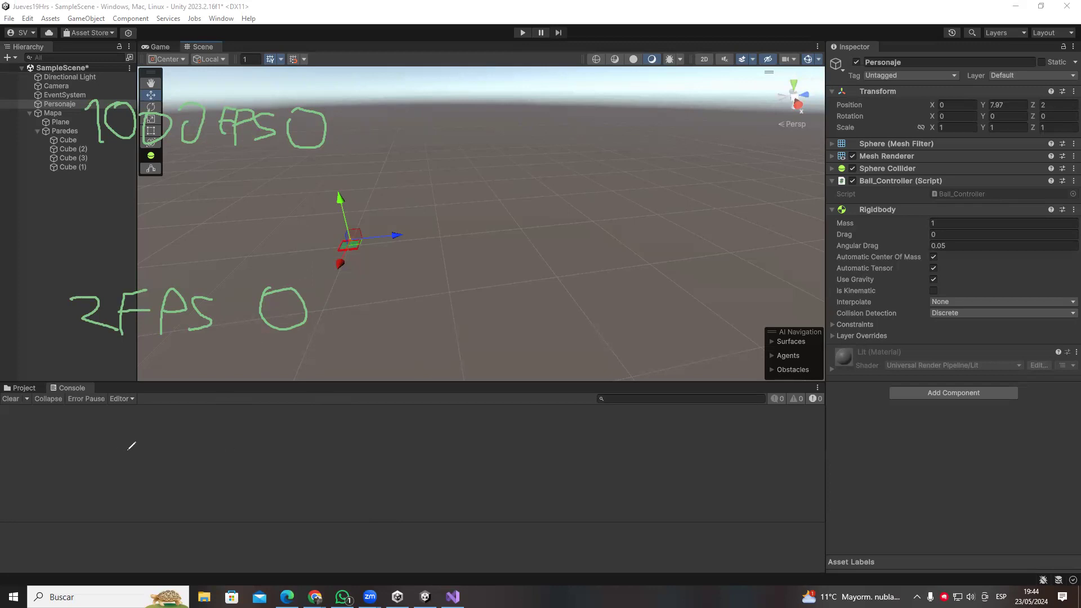
- Write step value 1 below and draw travel lines from each ball, undoing stray strokes
{"action": "mouse_move", "coordinate": [97, 473]}
{"action": "left_mouse_down"}
{"action": "mouse_move", "coordinate": [111, 485]}
{"action": "mouse_move", "coordinate": [97, 492]}
{"action": "left_mouse_up"}
{"action": "key", "text": "alt+Tab"}
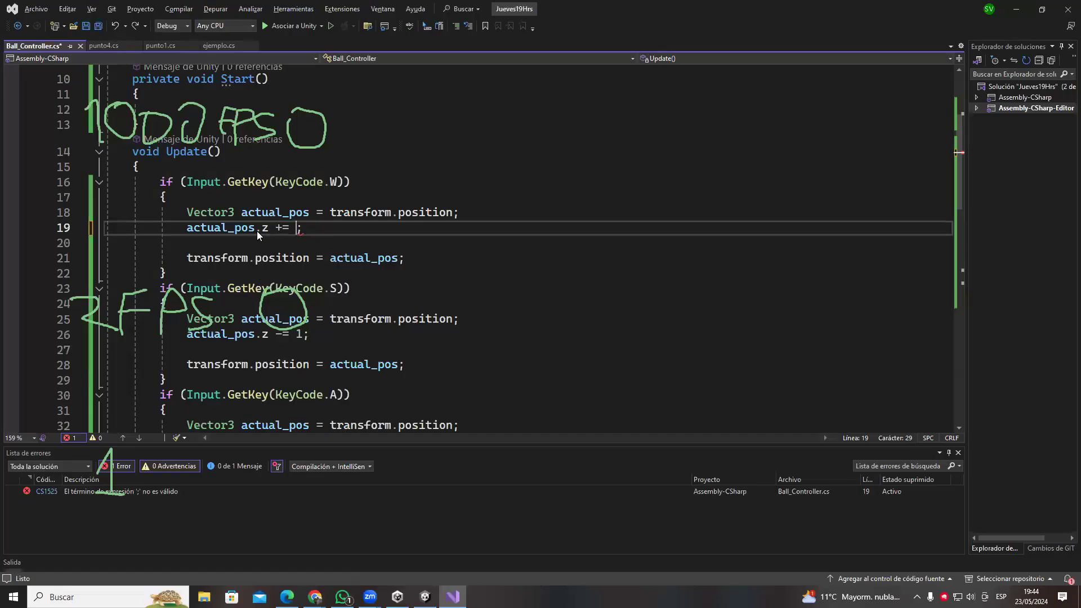
{"action": "key", "text": "alt+Tab"}
{"action": "key", "text": "Tab"}
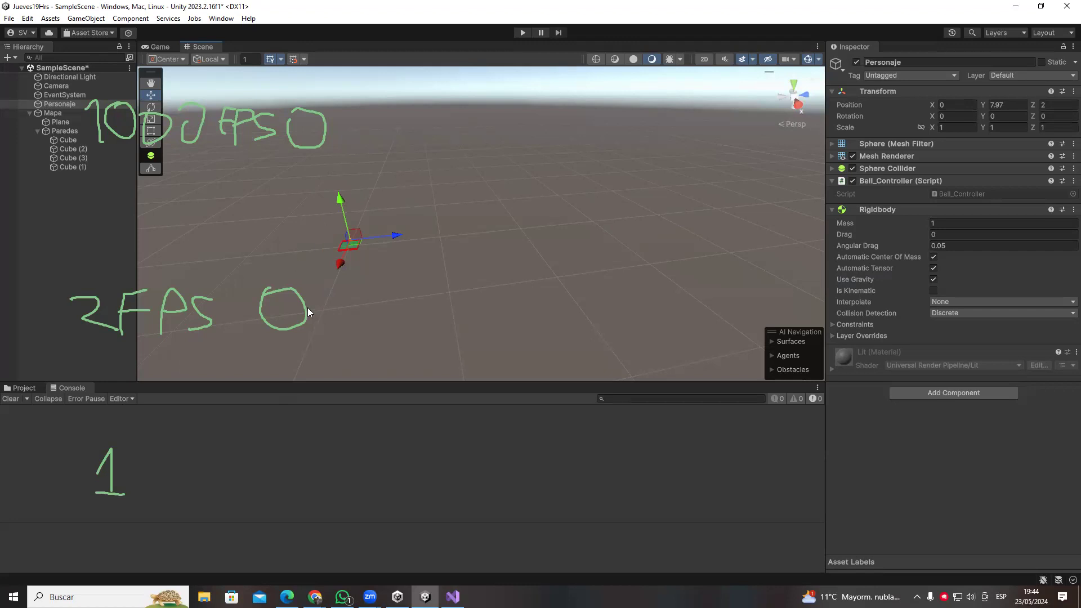
{"action": "left_click_drag", "start_coordinate": [307, 309], "coordinate": [491, 326]}
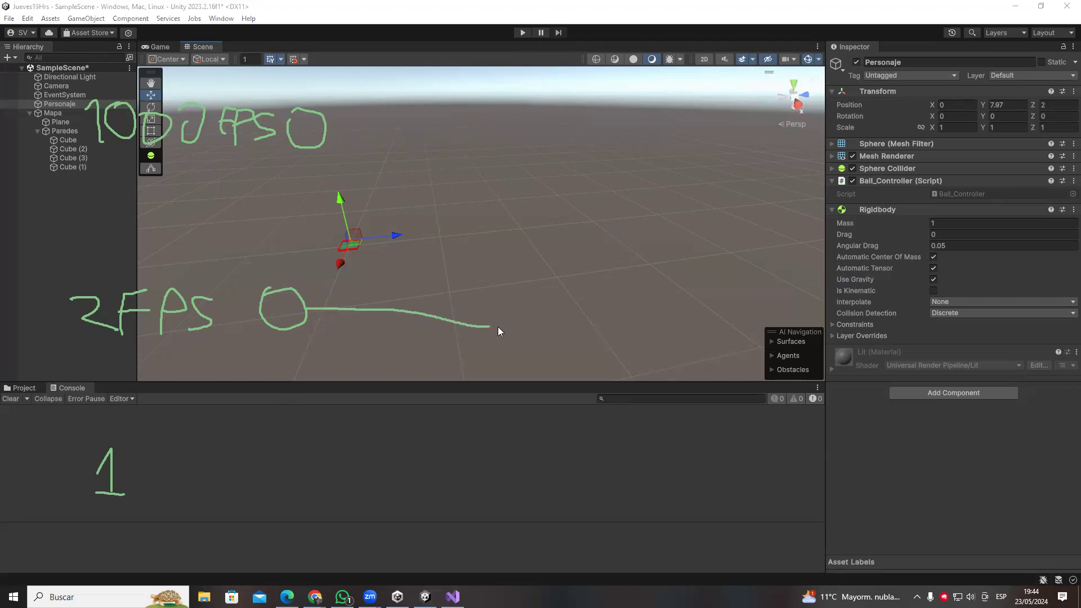
{"action": "key", "text": "ctrl+z"}
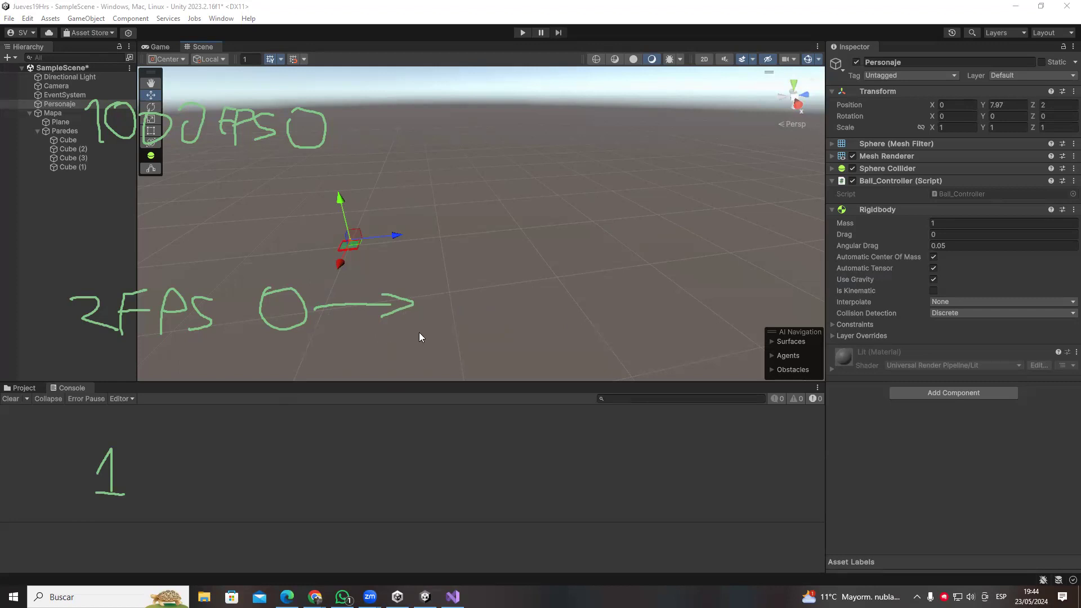
{"action": "key", "text": "ctrl+z"}
{"action": "key", "text": "ctrl+z"}
{"action": "key", "text": "ctrl+z"}
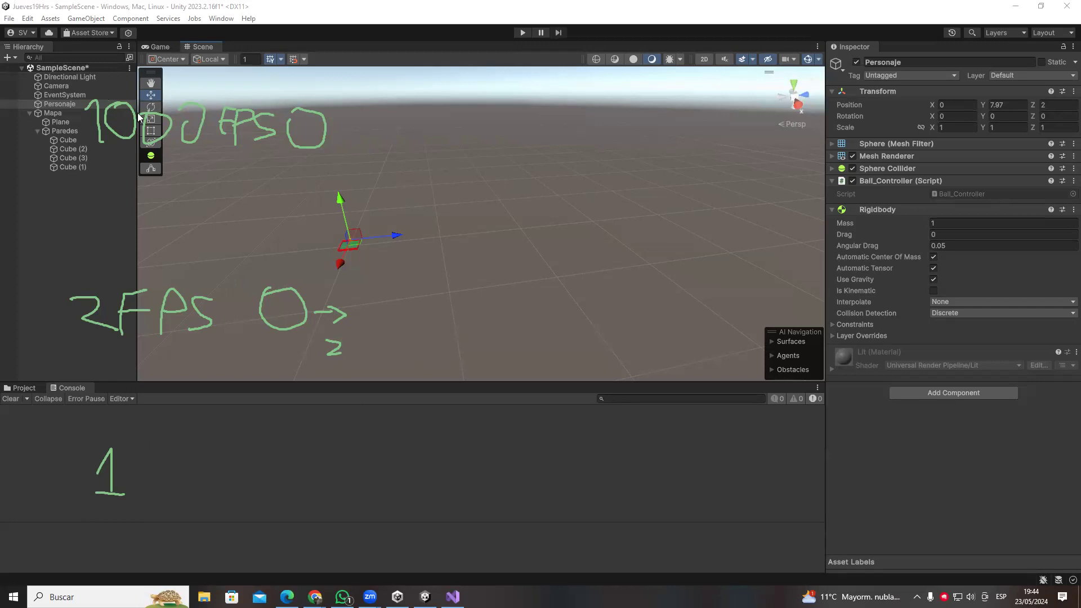
{"action": "left_click_drag", "start_coordinate": [336, 136], "coordinate": [711, 131]}
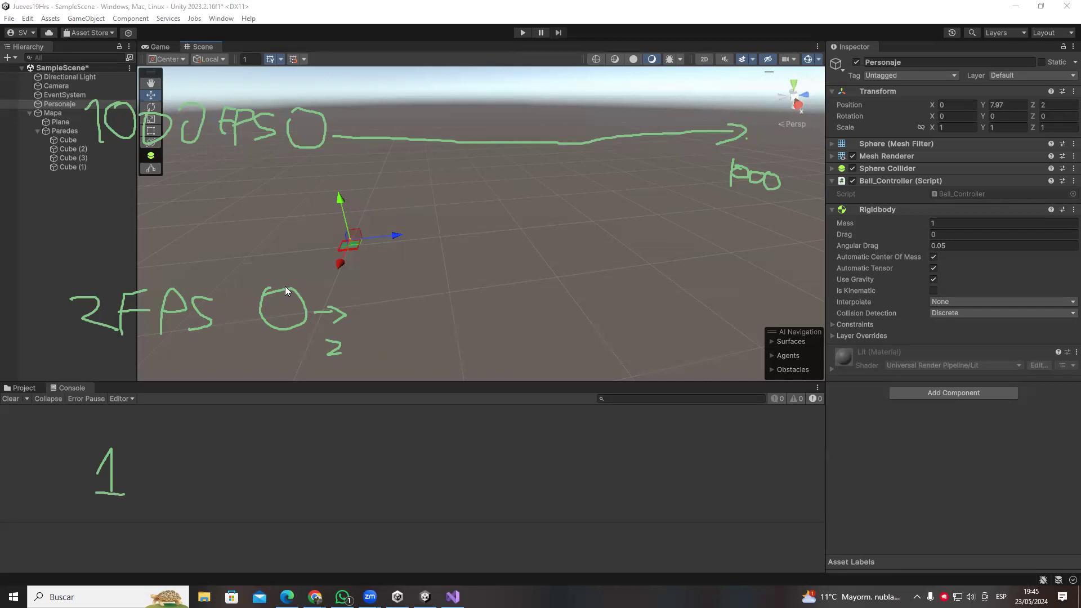
- Annotate the frame-rate comparison over the Unity scene, then bring up Ball_Controller.cs in Visual Studio
{"action": "key", "text": "alt+Tab"}
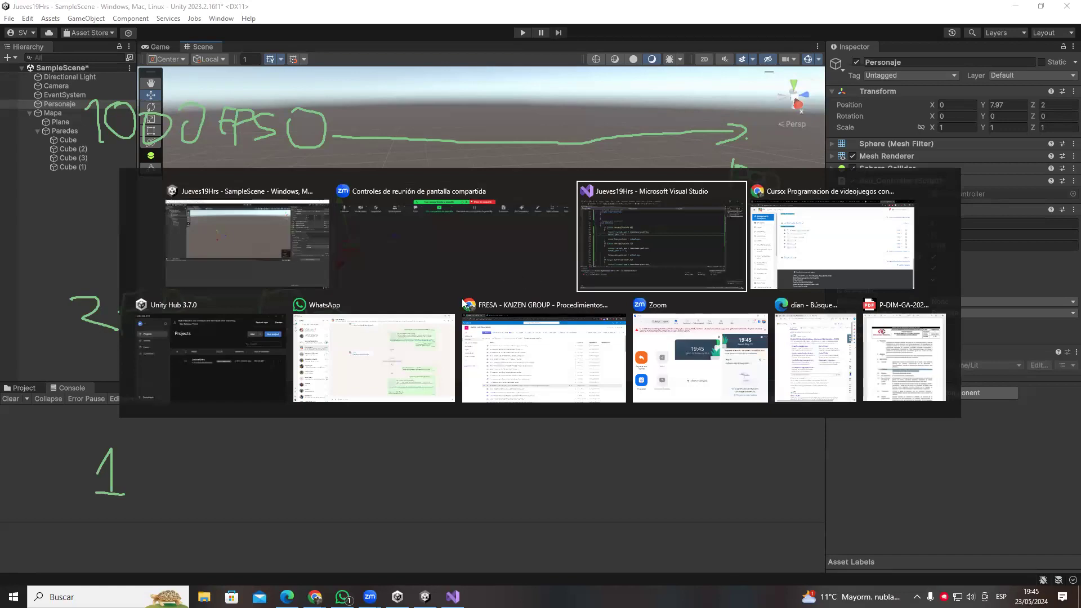
{"action": "key", "text": "alt+Tab"}
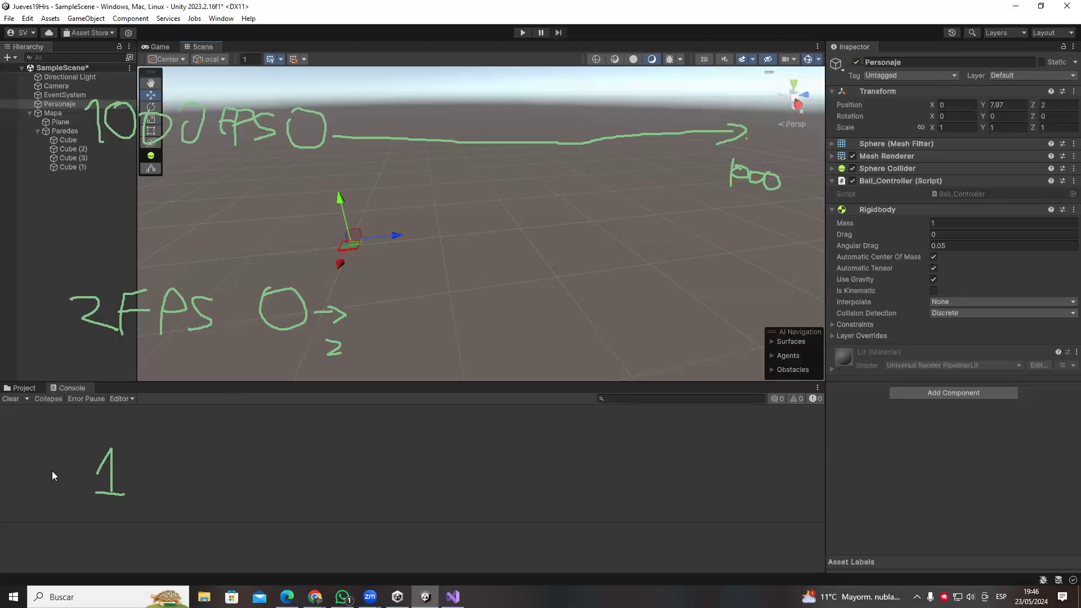
{"action": "left_click_drag", "start_coordinate": [52, 471], "coordinate": [59, 465]}
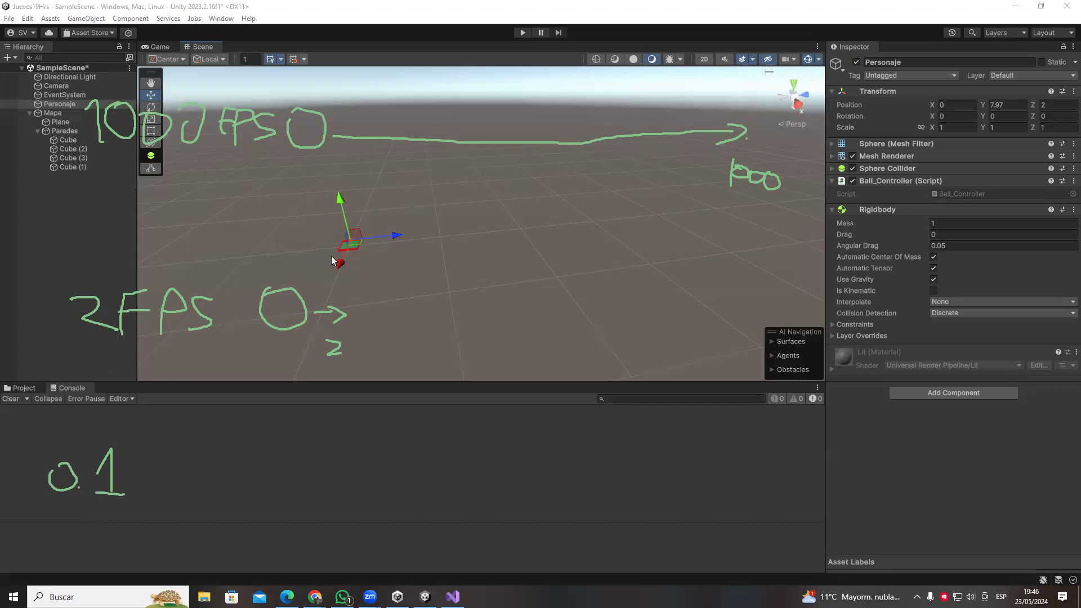
{"action": "key", "text": "alt+Tab"}
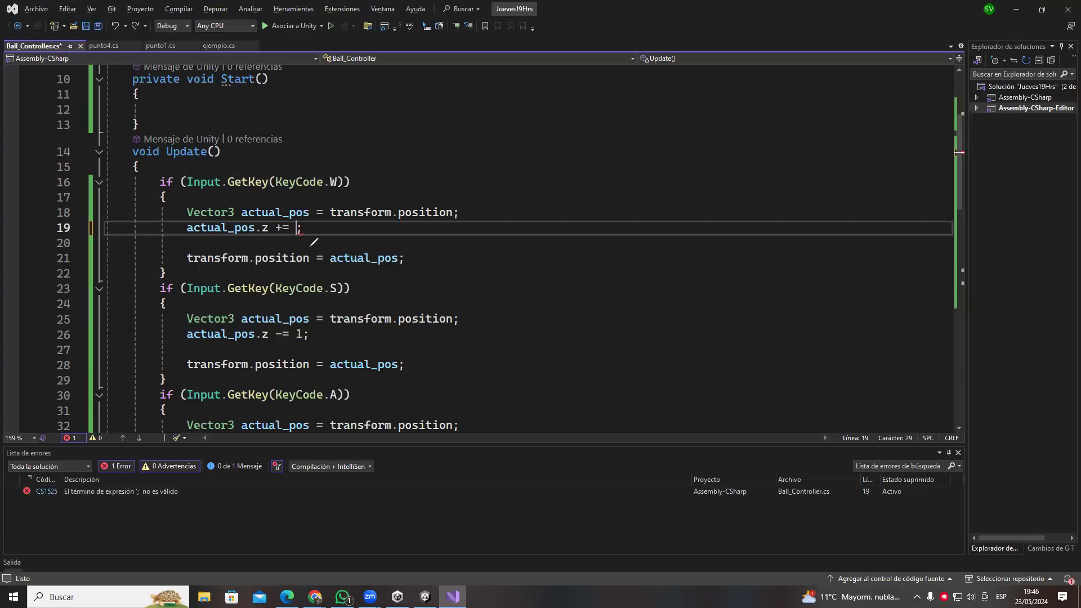
- Change line 19 to actual_pos.z += 1 * Time.deltaTime;, briefly circle it, then return to Unity
{"action": "type", "text": "1"}
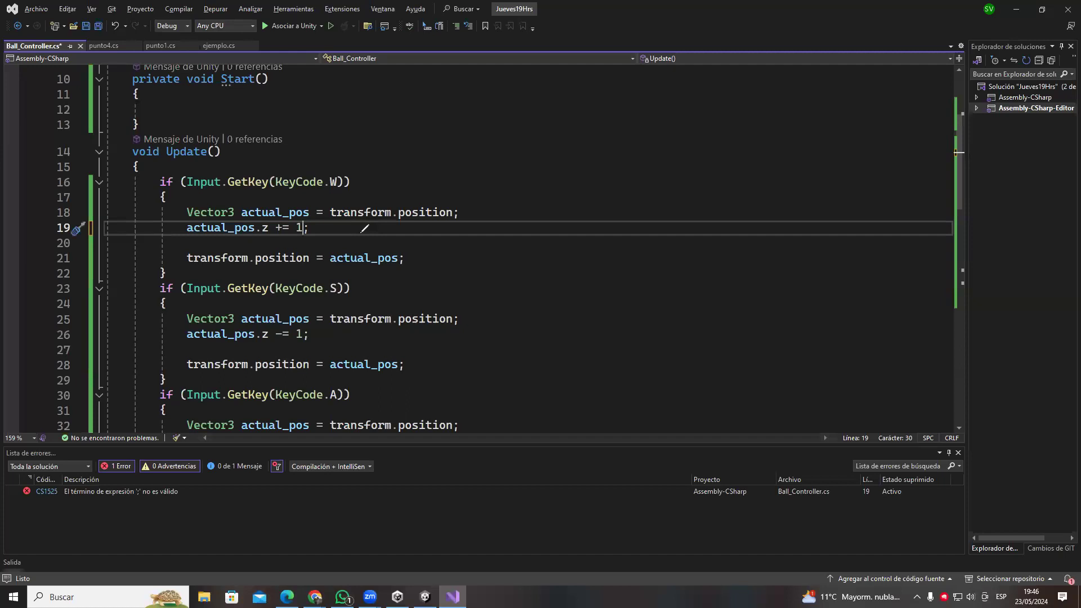
{"action": "type", "text": " * T"}
{"action": "type", "text": "ime.delta"}
{"action": "key", "text": "Tab"}
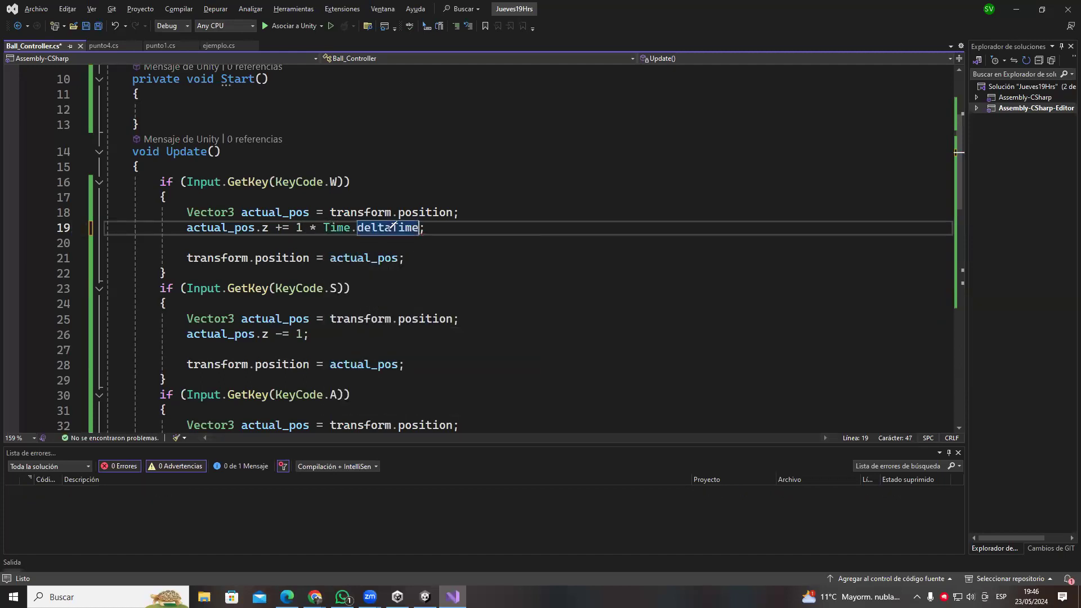
{"action": "mouse_move", "coordinate": [322, 230]}
{"action": "left_mouse_down"}
{"action": "mouse_move", "coordinate": [337, 239]}
{"action": "mouse_move", "coordinate": [381, 200]}
{"action": "left_mouse_up"}
{"action": "left_click_drag", "start_coordinate": [311, 206], "coordinate": [326, 246]}
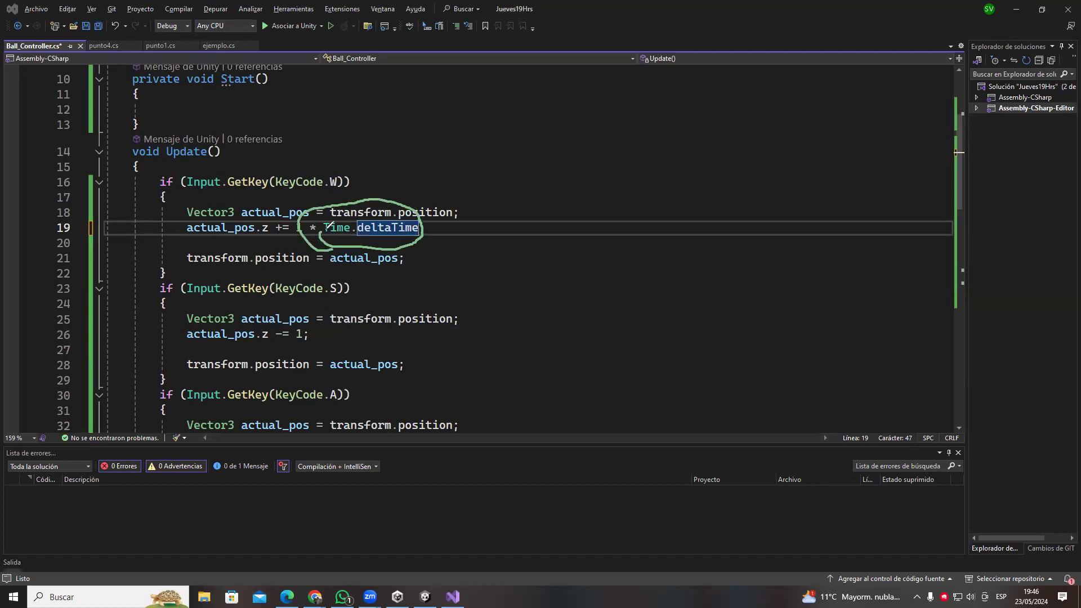
{"action": "key", "text": "ctrl+z"}
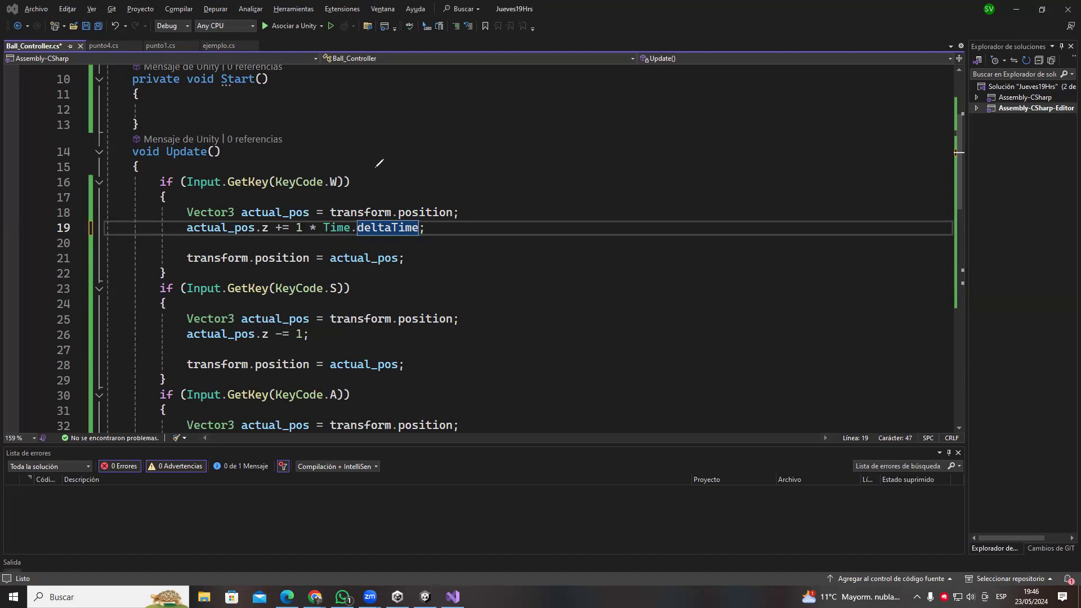
{"action": "key", "text": "alt+Tab"}
{"action": "left_click", "coordinate": [404, 265]}
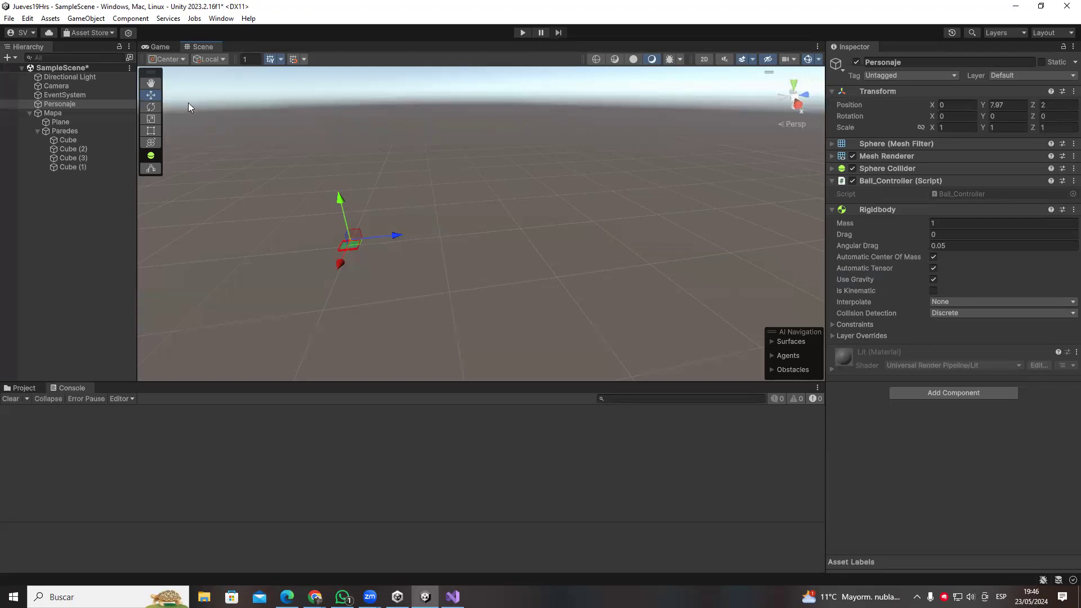
- Sketch an upper row of frame boxes and a smaller lower row over the Scene view
{"action": "mouse_move", "coordinate": [202, 106]}
{"action": "left_mouse_down"}
{"action": "mouse_move", "coordinate": [190, 208]}
{"action": "mouse_move", "coordinate": [262, 215]}
{"action": "mouse_move", "coordinate": [310, 104]}
{"action": "mouse_move", "coordinate": [176, 76]}
{"action": "left_mouse_up"}
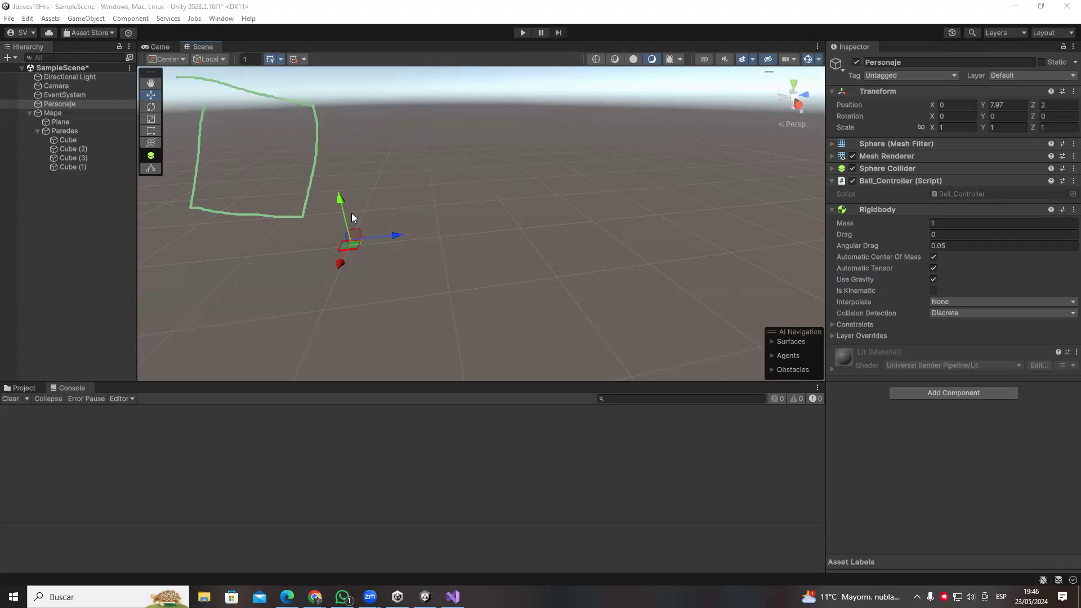
{"action": "mouse_move", "coordinate": [330, 108]}
{"action": "left_mouse_down"}
{"action": "mouse_move", "coordinate": [323, 203]}
{"action": "mouse_move", "coordinate": [410, 216]}
{"action": "mouse_move", "coordinate": [432, 116]}
{"action": "mouse_move", "coordinate": [344, 97]}
{"action": "left_mouse_up"}
{"action": "mouse_move", "coordinate": [454, 115]}
{"action": "left_mouse_down"}
{"action": "mouse_move", "coordinate": [546, 215]}
{"action": "mouse_move", "coordinate": [558, 135]}
{"action": "mouse_move", "coordinate": [456, 117]}
{"action": "left_mouse_up"}
{"action": "mouse_move", "coordinate": [594, 210]}
{"action": "left_mouse_down"}
{"action": "mouse_move", "coordinate": [598, 112]}
{"action": "mouse_move", "coordinate": [669, 220]}
{"action": "mouse_move", "coordinate": [589, 213]}
{"action": "left_mouse_up"}
{"action": "mouse_move", "coordinate": [696, 214]}
{"action": "left_mouse_down"}
{"action": "mouse_move", "coordinate": [704, 118]}
{"action": "mouse_move", "coordinate": [794, 225]}
{"action": "left_mouse_up"}
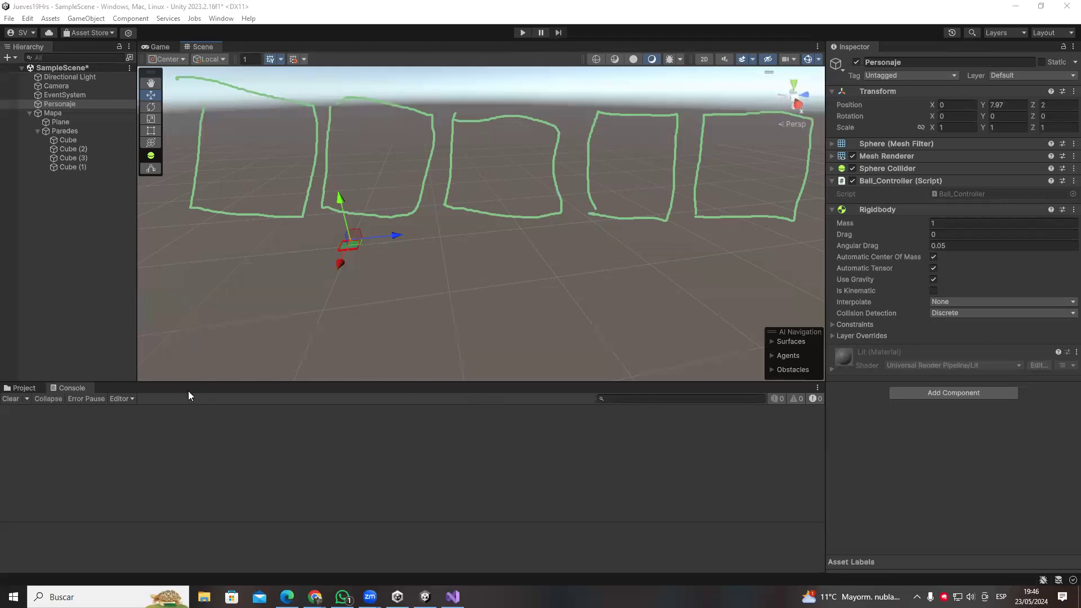
{"action": "left_click_drag", "start_coordinate": [176, 341], "coordinate": [236, 320]}
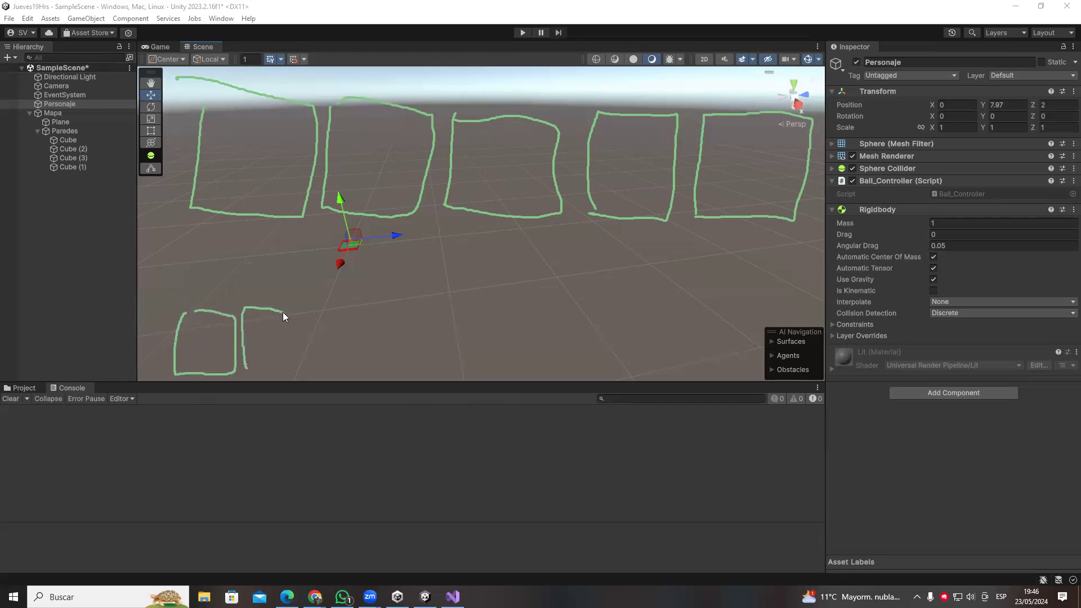
{"action": "mouse_move", "coordinate": [360, 370]}
{"action": "left_mouse_down"}
{"action": "mouse_move", "coordinate": [362, 314]}
{"action": "mouse_move", "coordinate": [360, 373]}
{"action": "mouse_move", "coordinate": [432, 318]}
{"action": "mouse_move", "coordinate": [434, 376]}
{"action": "left_mouse_up"}
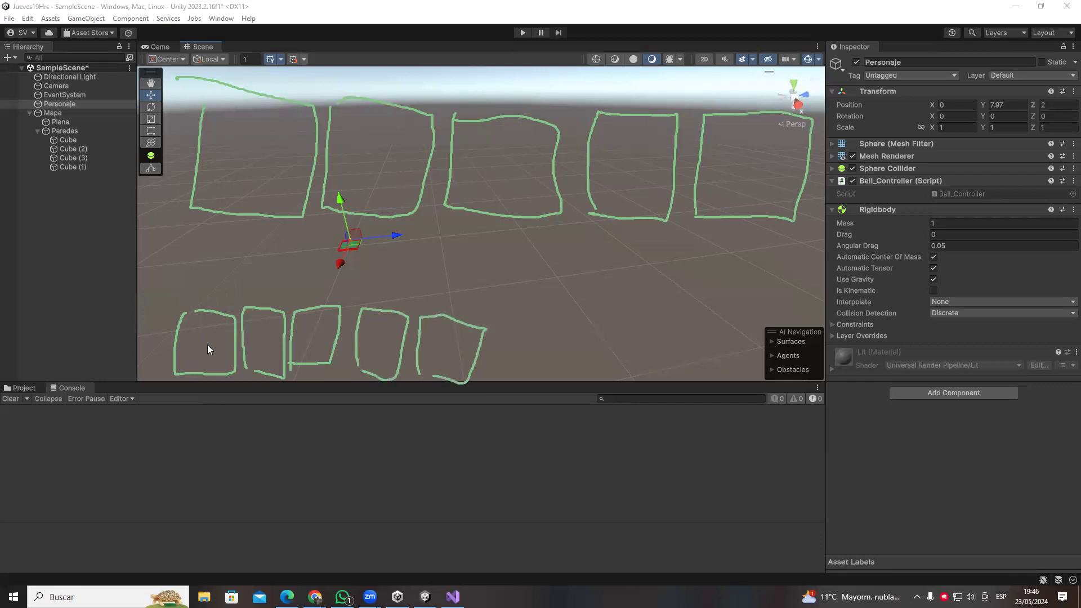
- Draw a span line and a 5FPS note over the lower frames, then erase all the sketches
{"action": "left_click_drag", "start_coordinate": [179, 269], "coordinate": [418, 284]}
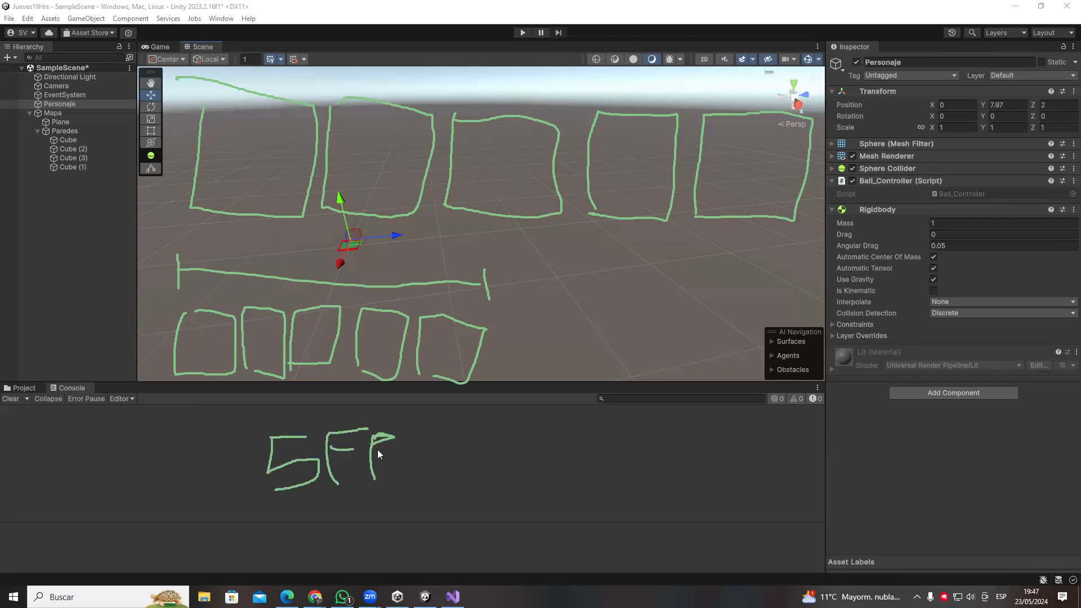
{"action": "left_click_drag", "start_coordinate": [421, 457], "coordinate": [397, 477]}
{"action": "key", "text": "ctrl+z"}
{"action": "key", "text": "ctrl+z"}
{"action": "key", "text": "ctrl+z"}
{"action": "key", "text": "ctrl+z"}
{"action": "key", "text": "ctrl+z"}
{"action": "key", "text": "ctrl+z"}
{"action": "key", "text": "ctrl+z"}
{"action": "key", "text": "ctrl+z"}
{"action": "key", "text": "ctrl+z"}
{"action": "key", "text": "ctrl+z"}
{"action": "key", "text": "ctrl+z"}
{"action": "key", "text": "ctrl+z"}
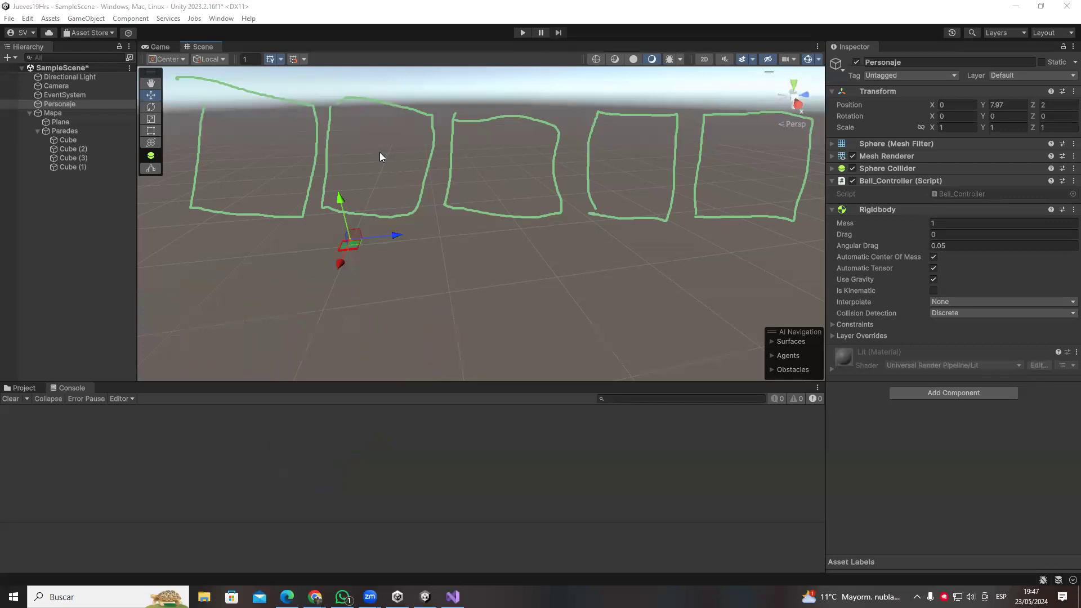
{"action": "key", "text": "ctrl+z"}
{"action": "key", "text": "ctrl+z"}
{"action": "key", "text": "ctrl+z"}
{"action": "key", "text": "ctrl+z"}
{"action": "key", "text": "ctrl+z"}
{"action": "key", "text": "ctrl+z"}
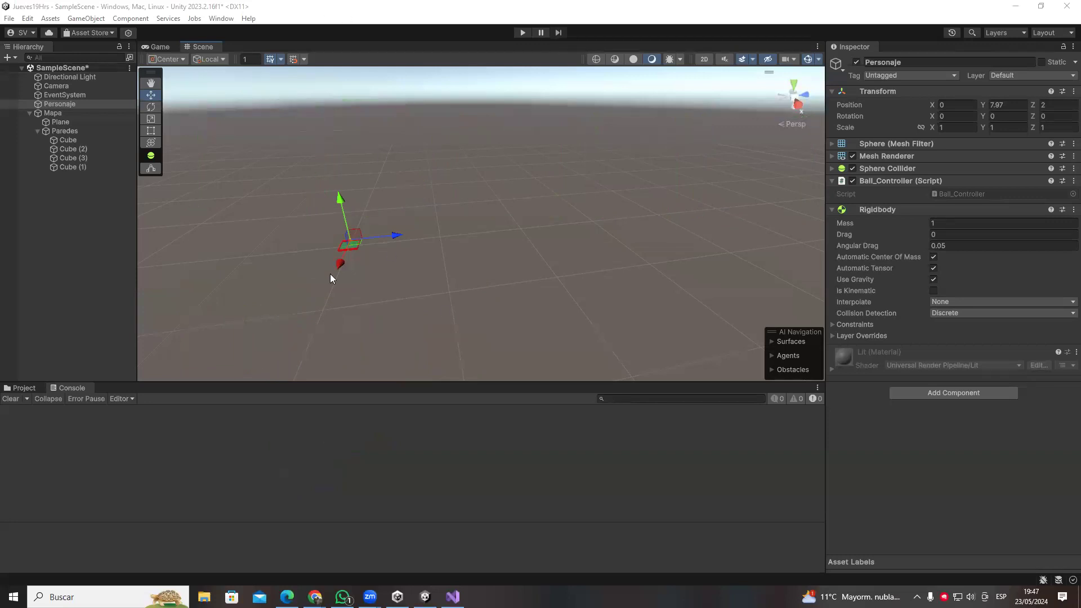
{"action": "key", "text": "alt+Tab"}
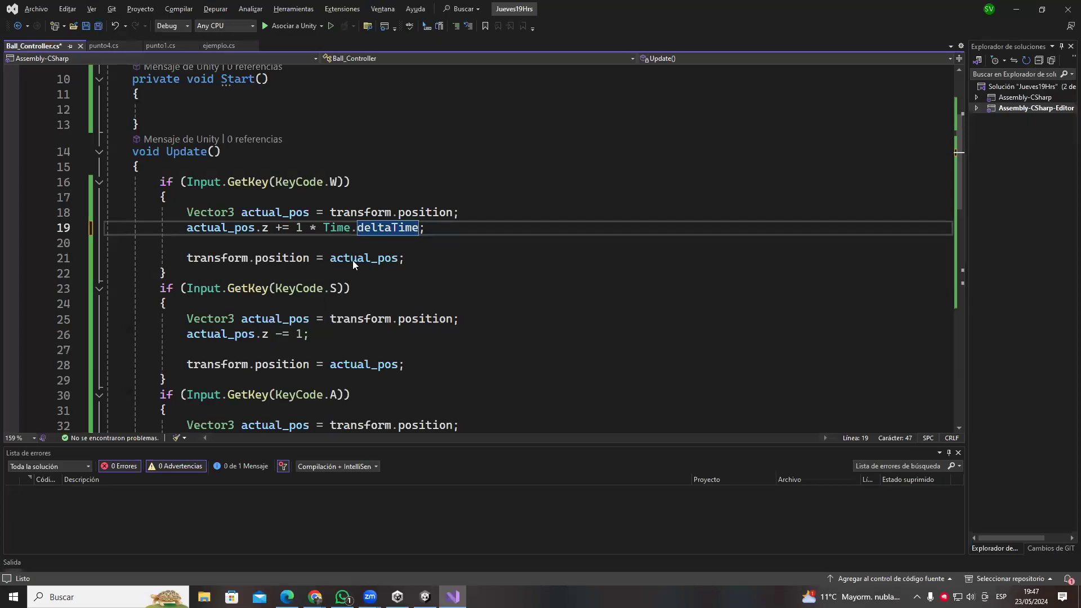
- Sketch two more frame boxes over the Unity scene
{"action": "key", "text": "alt+Tab"}
{"action": "left_click_drag", "start_coordinate": [313, 330], "coordinate": [208, 187]}
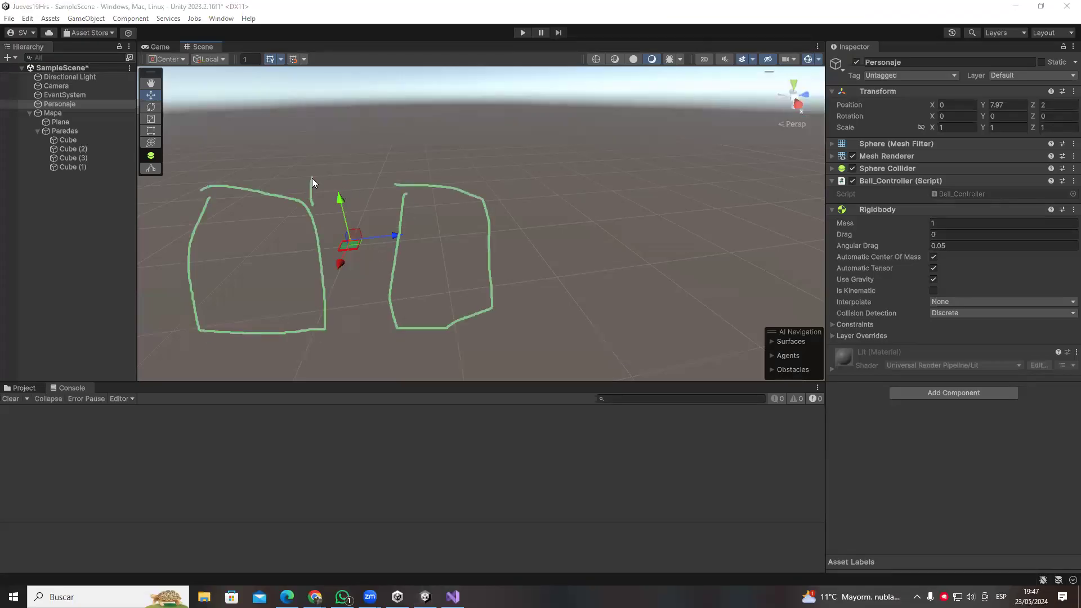
{"action": "mouse_move", "coordinate": [553, 205]}
{"action": "left_mouse_down"}
{"action": "mouse_move", "coordinate": [652, 196]}
{"action": "mouse_move", "coordinate": [570, 191]}
{"action": "left_mouse_up"}
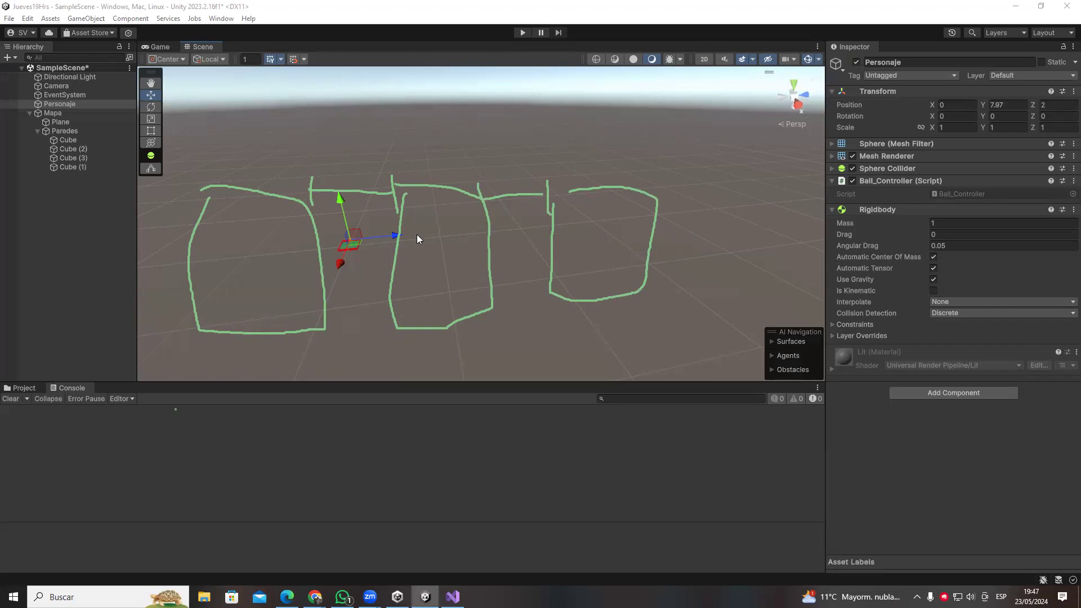
- In Visual Studio, revert line 19 to actual_pos.z += 1; by dropping the Time.deltaTime factor
{"action": "key", "text": "alt+Tab"}
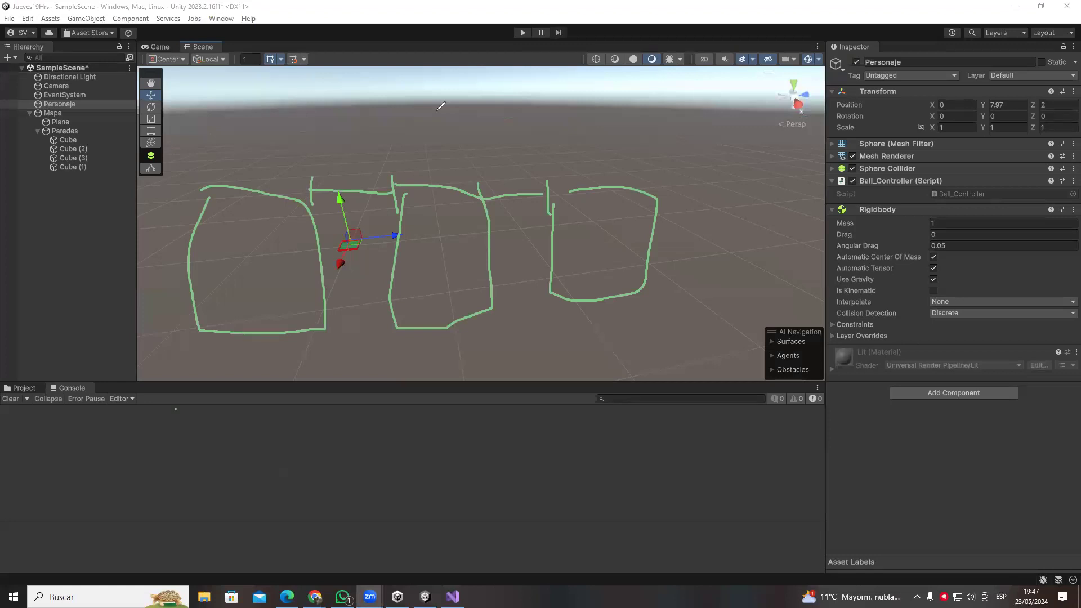
{"action": "key", "text": "alt+Tab"}
{"action": "key", "text": "Tab"}
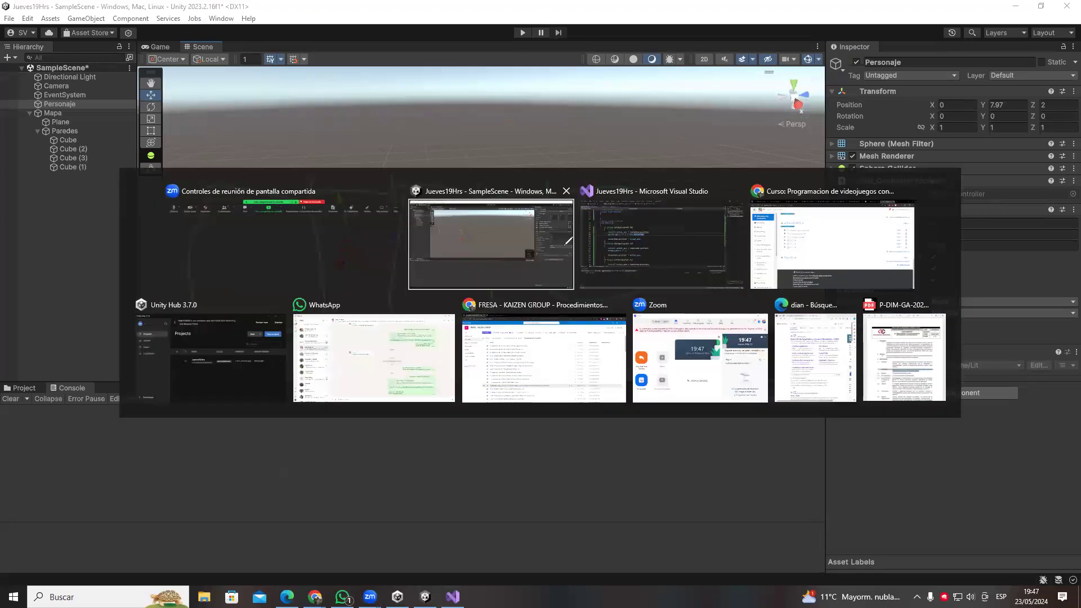
{"action": "key", "text": "BackSpace"}
{"action": "key", "text": "BackSpace"}
{"action": "key", "text": "BackSpace"}
{"action": "key", "text": "BackSpace"}
{"action": "key", "text": "BackSpace"}
{"action": "key", "text": "BackSpace"}
{"action": "key", "text": "BackSpace"}
{"action": "key", "text": "BackSpace"}
{"action": "key", "text": "BackSpace"}
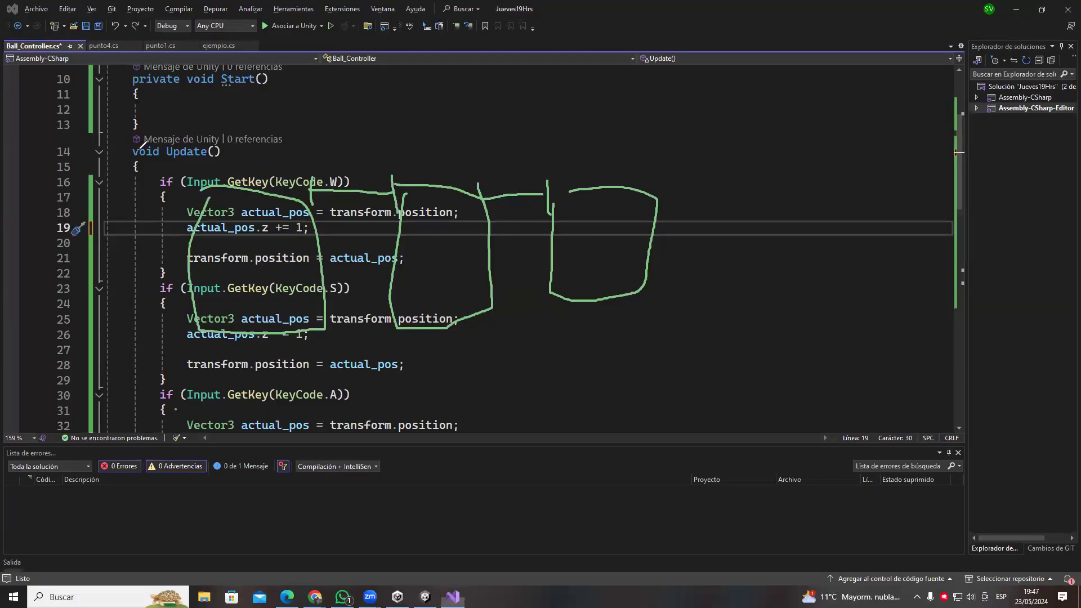
{"action": "key", "text": "Escape"}
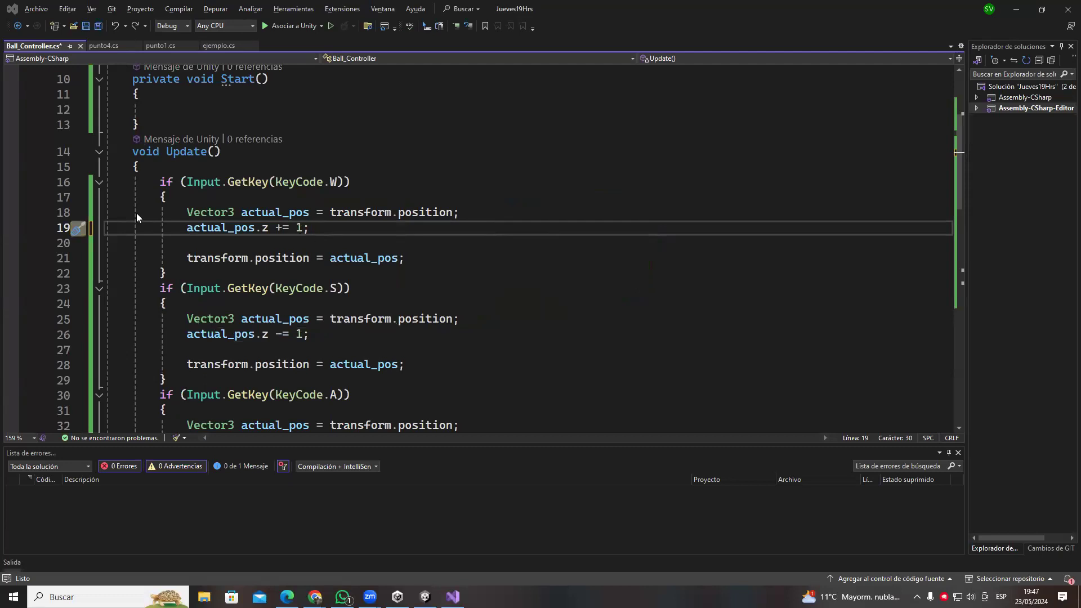
- Make line 19 read actual_pos.z += 1 * Time.deltaTime; again and save the script
{"action": "left_click", "coordinate": [303, 226]}
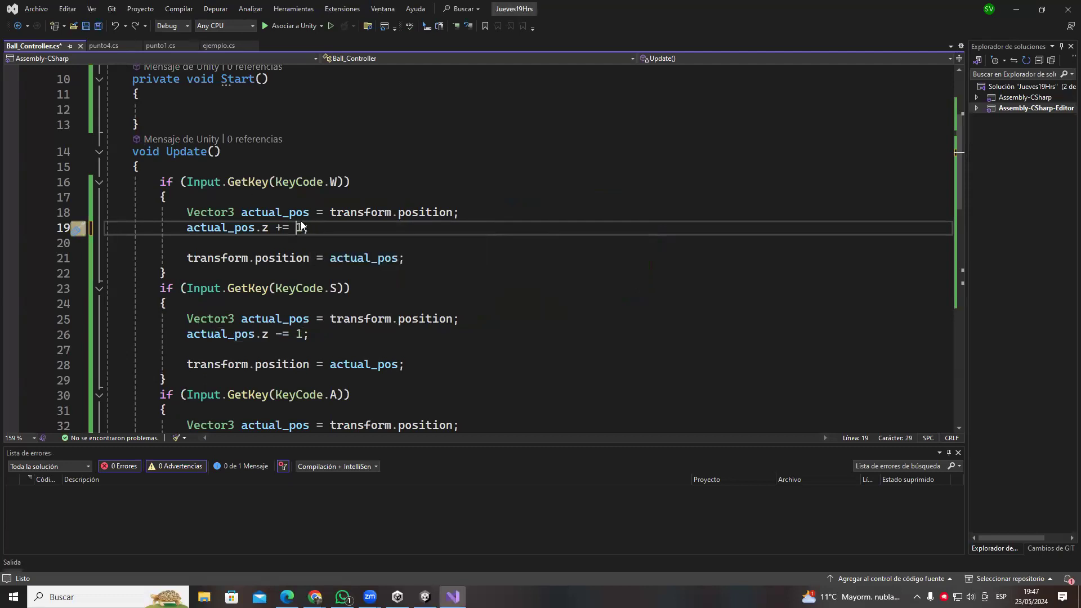
{"action": "type", "text": "+ Time.de"}
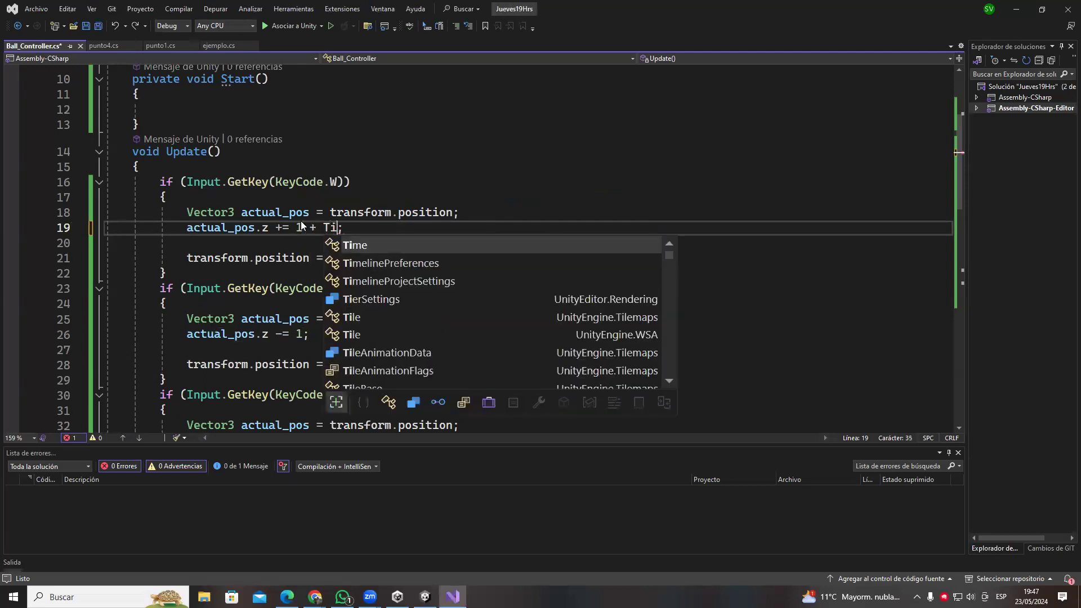
{"action": "key", "text": "Tab"}
{"action": "key", "text": "ctrl+s"}
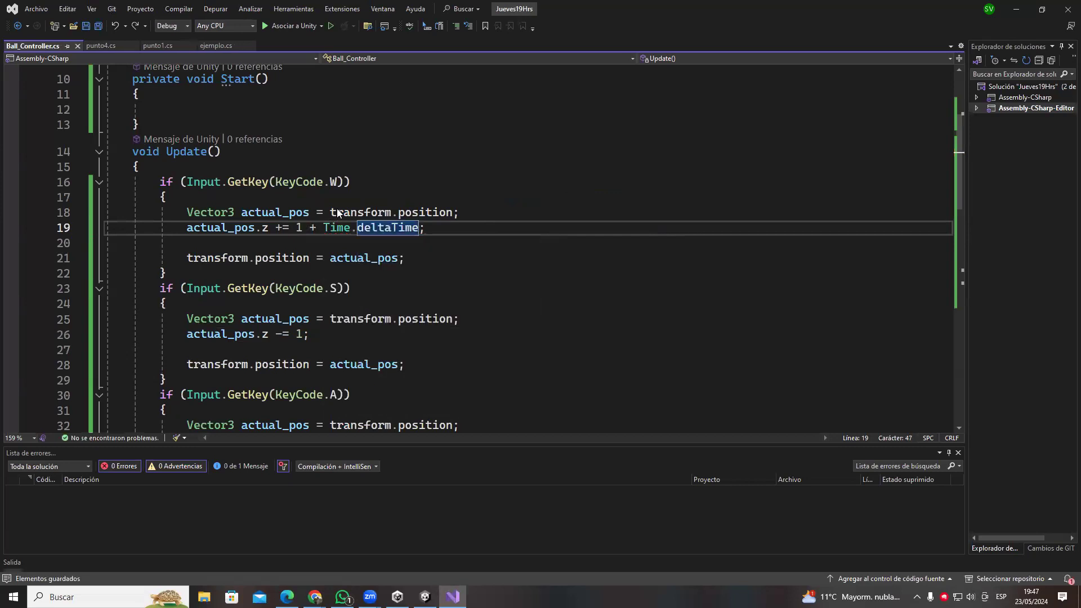
{"action": "left_click", "coordinate": [323, 231]}
{"action": "key", "text": "Left"}
{"action": "key", "text": "BackSpace"}
{"action": "type", "text": "*"}
{"action": "key", "text": "ctrl+s"}
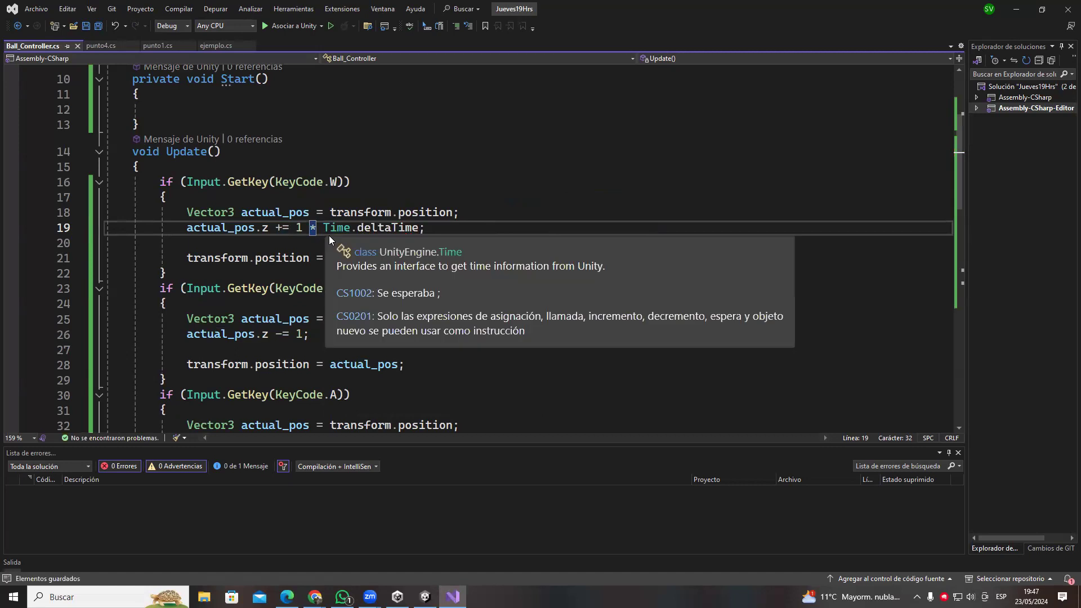
- Copy 1 * Time.deltaTime from line 19 into the S and A movement lines 26 and 33
{"action": "left_click", "coordinate": [298, 238]}
{"action": "double_click", "coordinate": [299, 230]}
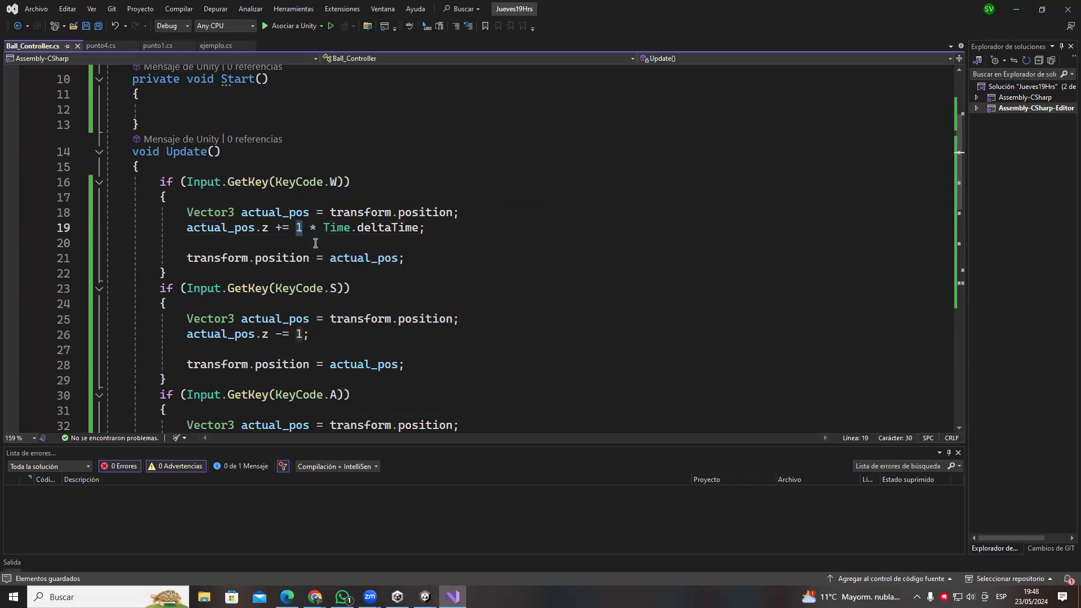
{"action": "left_click", "coordinate": [298, 239]}
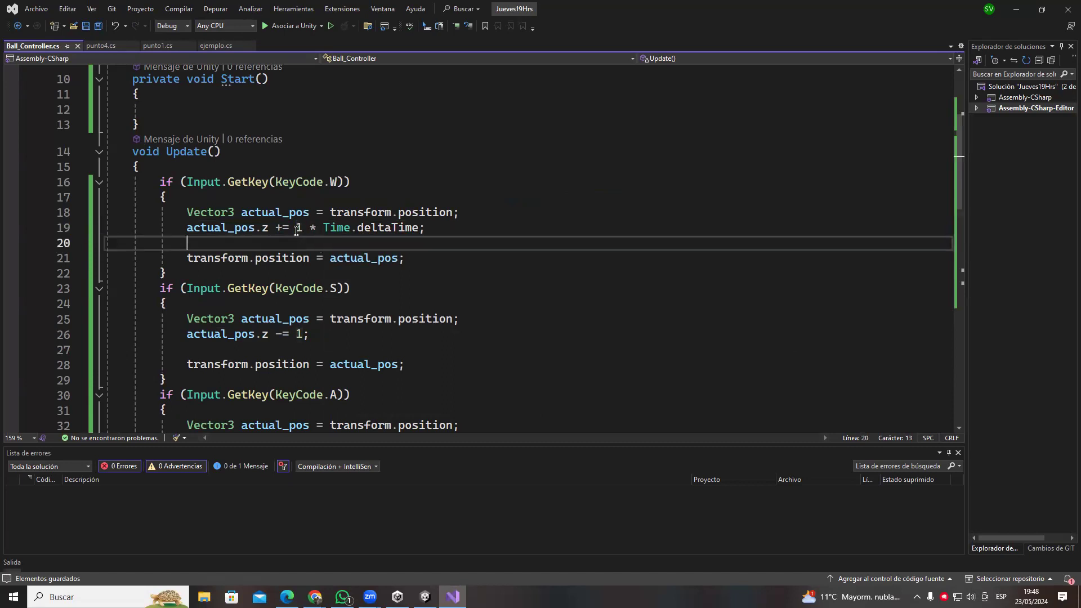
{"action": "left_click_drag", "start_coordinate": [297, 228], "coordinate": [422, 228]}
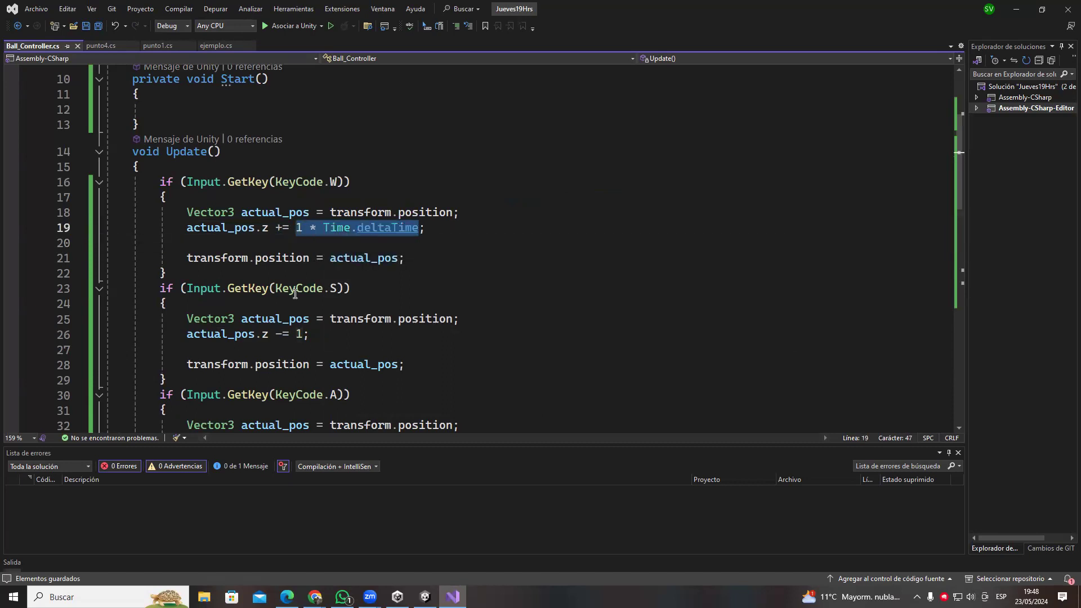
{"action": "double_click", "coordinate": [299, 334]}
{"action": "key", "text": "BackSpace"}
{"action": "type", "text": "1 * Time.deltaTime"}
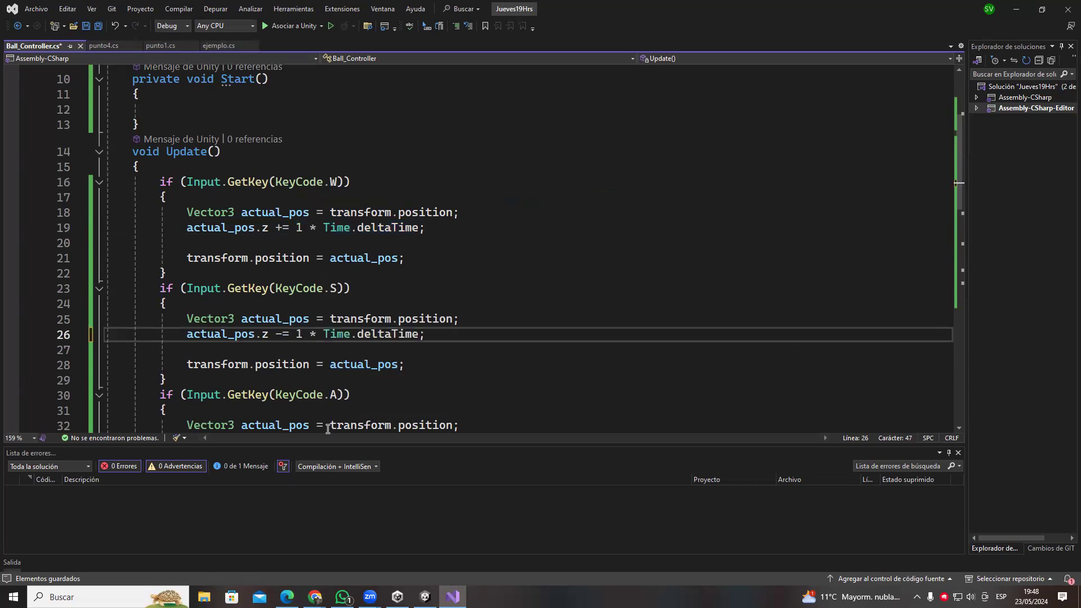
{"action": "scroll", "coordinate": [361, 371], "scroll_direction": "down", "scroll_amount": 2}
{"action": "left_click", "coordinate": [298, 350]}
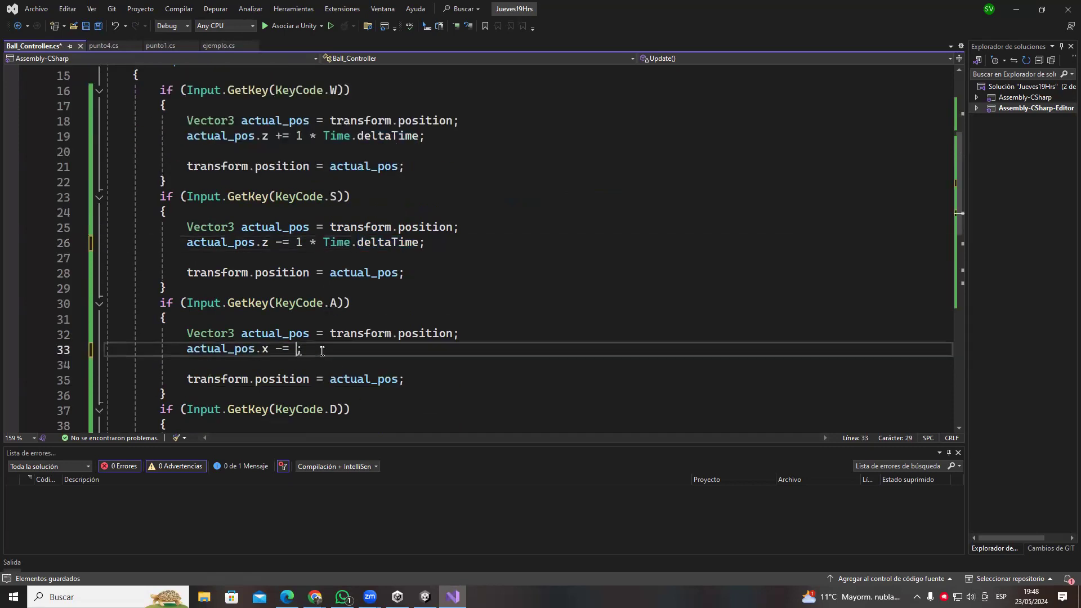
{"action": "type", "text": "1 * Time.deltaTime"}
- Try the Time.deltaTime suggestion on line 49, then undo it so the line keeps 1
{"action": "scroll", "coordinate": [323, 352], "scroll_direction": "down", "scroll_amount": 5}
{"action": "left_click", "coordinate": [298, 365]}
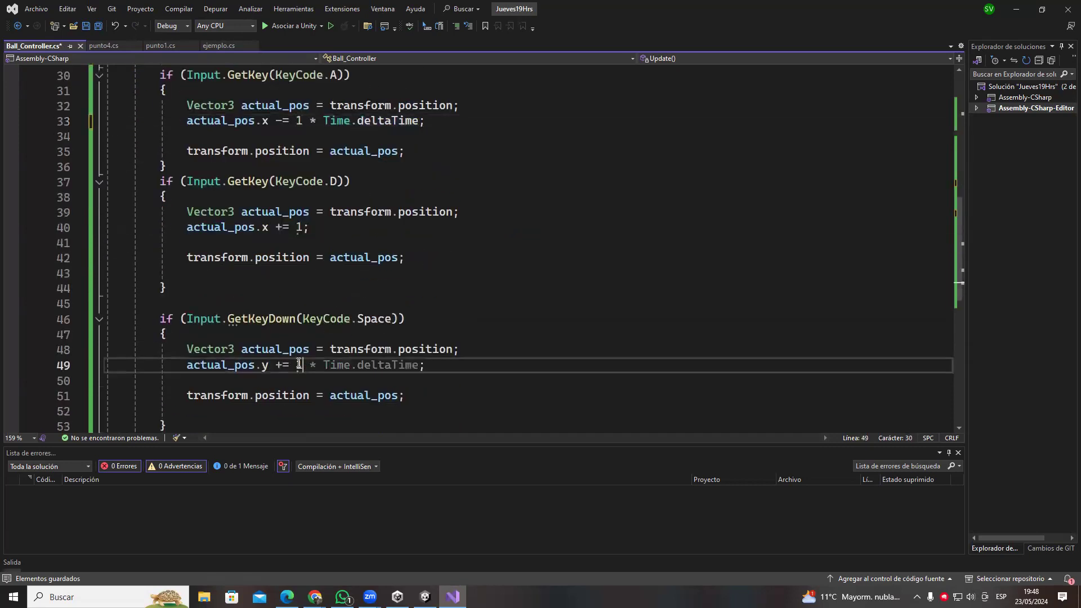
{"action": "key", "text": "Tab"}
{"action": "scroll", "coordinate": [303, 308], "scroll_direction": "down", "scroll_amount": 1}
{"action": "key", "text": "ctrl+z"}
{"action": "type", "text": "1"}
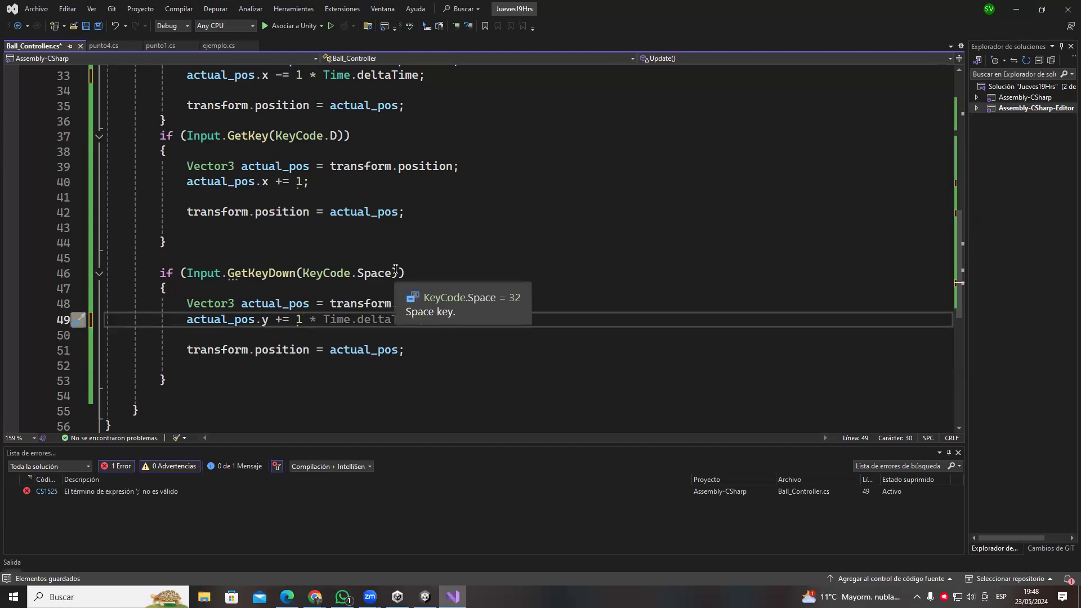
{"action": "scroll", "coordinate": [395, 269], "scroll_direction": "up", "scroll_amount": 1}
{"action": "left_click", "coordinate": [374, 319]}
{"action": "left_click", "coordinate": [282, 320]}
{"action": "key", "text": "Right"}
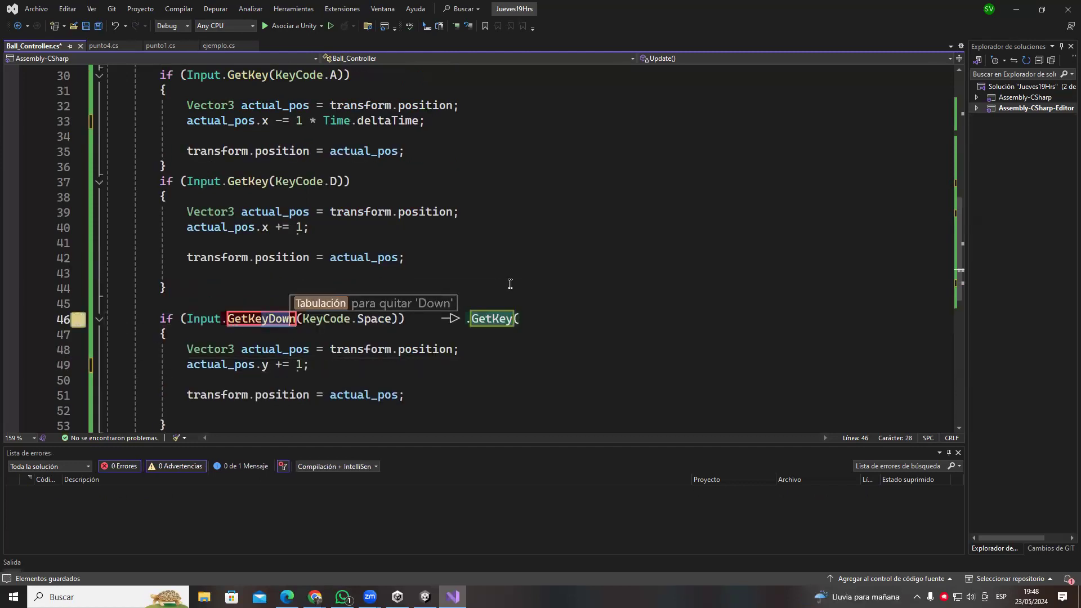
- Add * Time.deltaTime to the D movement line 40 and save the script
{"action": "left_click", "coordinate": [301, 229]}
{"action": "key", "text": "Tab"}
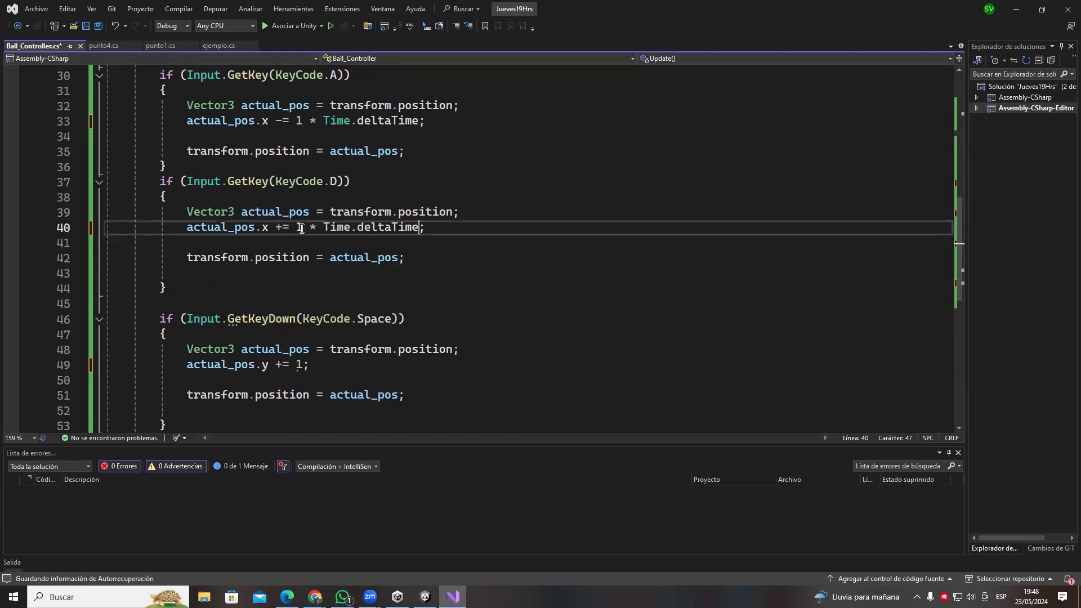
{"action": "key", "text": "ctrl+s"}
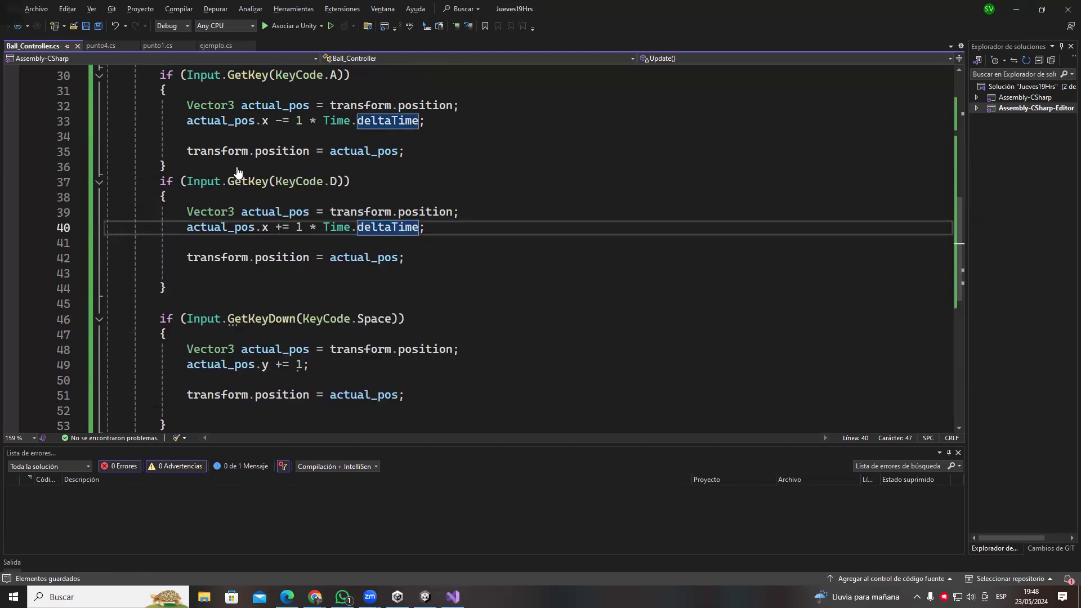
{"action": "key", "text": "alt+Tab"}
{"action": "middle_click_drag", "start_coordinate": [415, 224], "coordinate": [425, 279]}
- Frame the arena in the Scene view and enter Play mode
{"action": "mouse_move", "coordinate": [425, 278]}
{"action": "right_mouse_down"}
{"action": "mouse_move", "coordinate": [410, 298]}
{"action": "mouse_move", "coordinate": [445, 284]}
{"action": "right_mouse_up"}
{"action": "middle_click_drag", "start_coordinate": [445, 284], "coordinate": [573, 216]}
{"action": "scroll", "coordinate": [569, 242], "scroll_direction": "up", "scroll_amount": 8}
{"action": "right_click_drag", "start_coordinate": [563, 272], "coordinate": [670, 315]}
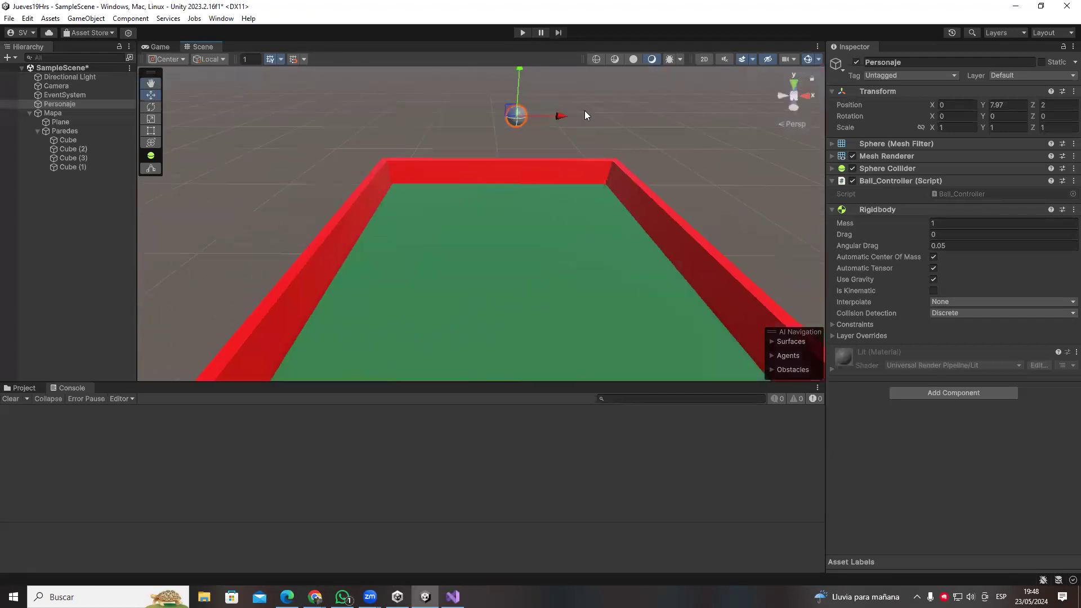
{"action": "scroll", "coordinate": [585, 111], "scroll_direction": "down", "scroll_amount": 3}
{"action": "left_click", "coordinate": [522, 33]}
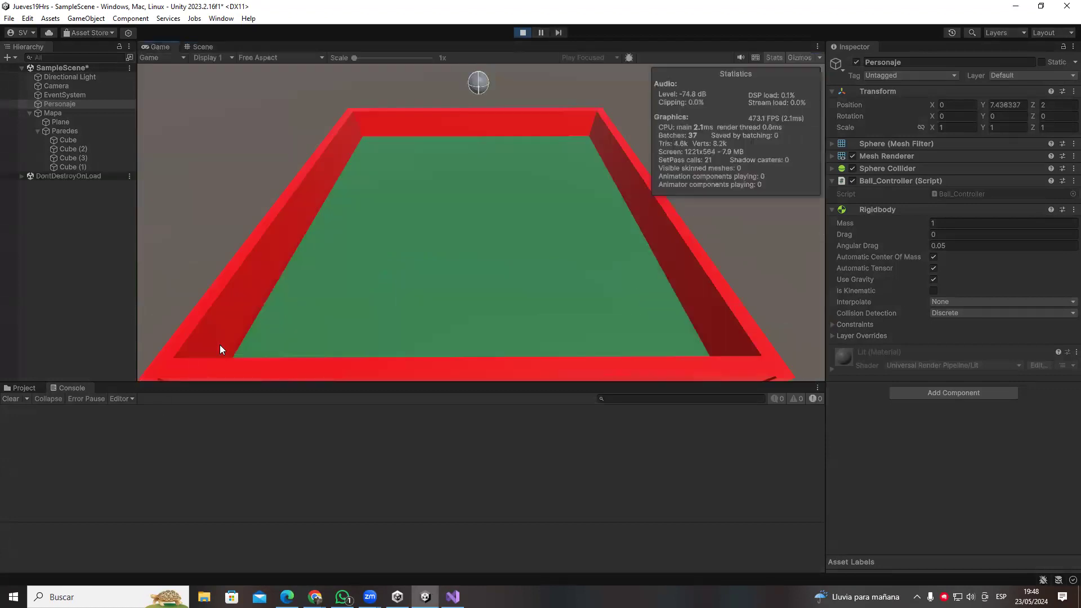
- Roll the ball left, right, down and up with the arrow keys, then stop Play mode
{"action": "key", "text": "Left"}
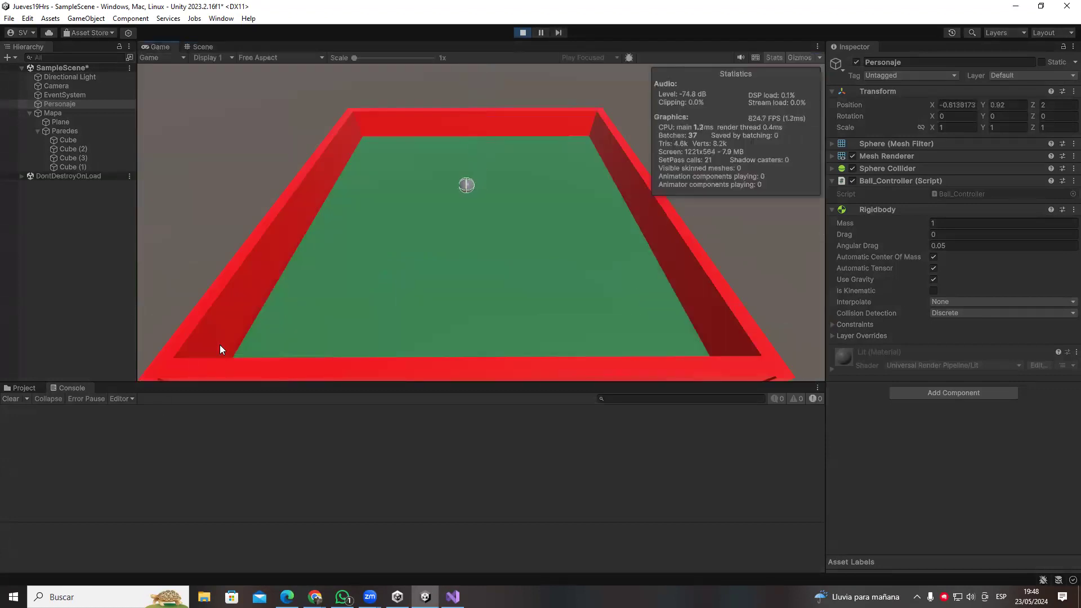
{"action": "key", "text": "Right"}
{"action": "key", "text": "Down"}
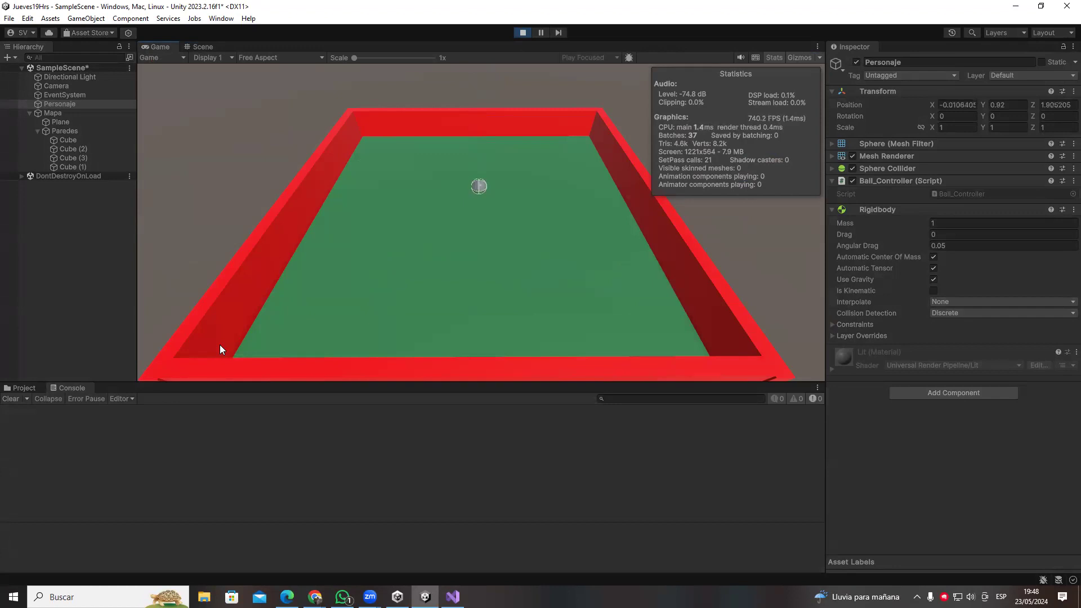
{"action": "key", "text": "Up"}
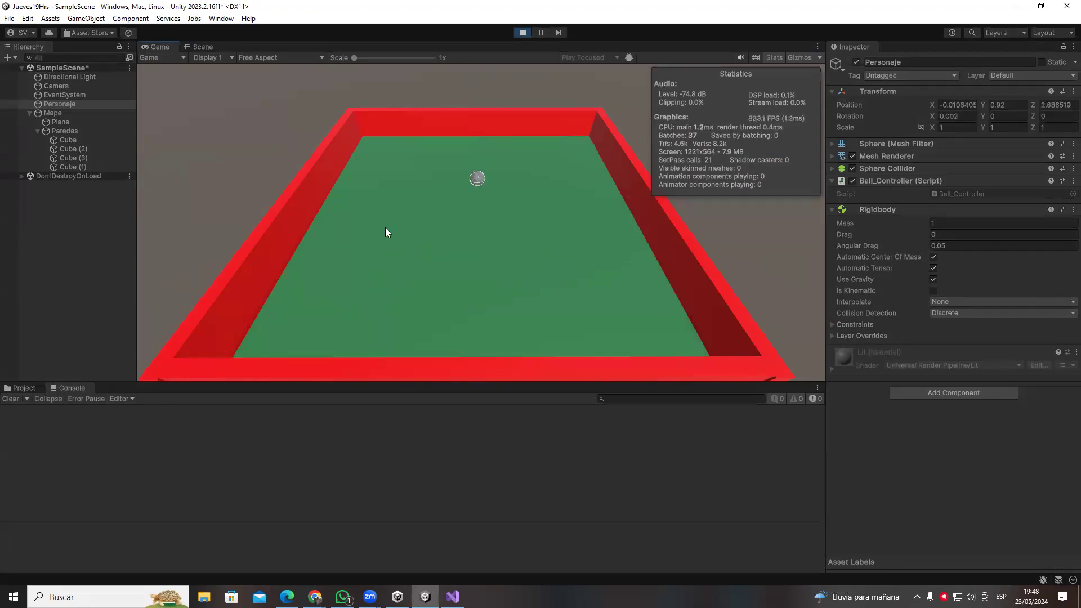
{"action": "key", "text": "Down"}
{"action": "left_click", "coordinate": [524, 32]}
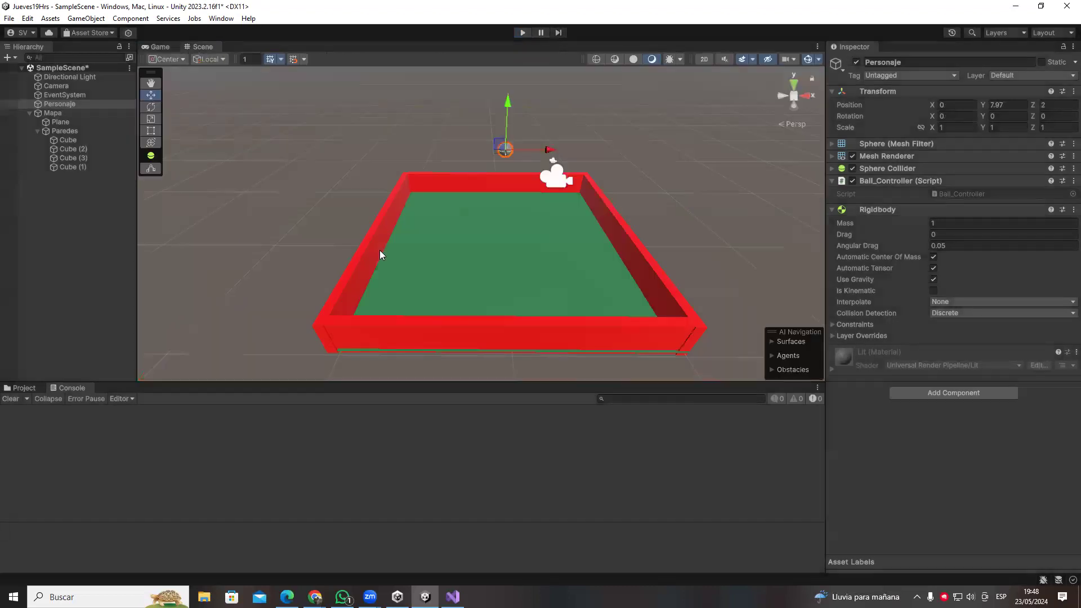
{"action": "key", "text": "alt+Tab"}
{"action": "left_click_drag", "start_coordinate": [298, 223], "coordinate": [301, 218]}
- Declare public float velocidad; on line 8 of Ball_Controller and save
{"action": "left_click", "coordinate": [301, 366]}
{"action": "scroll", "coordinate": [304, 323], "scroll_direction": "down", "scroll_amount": 2}
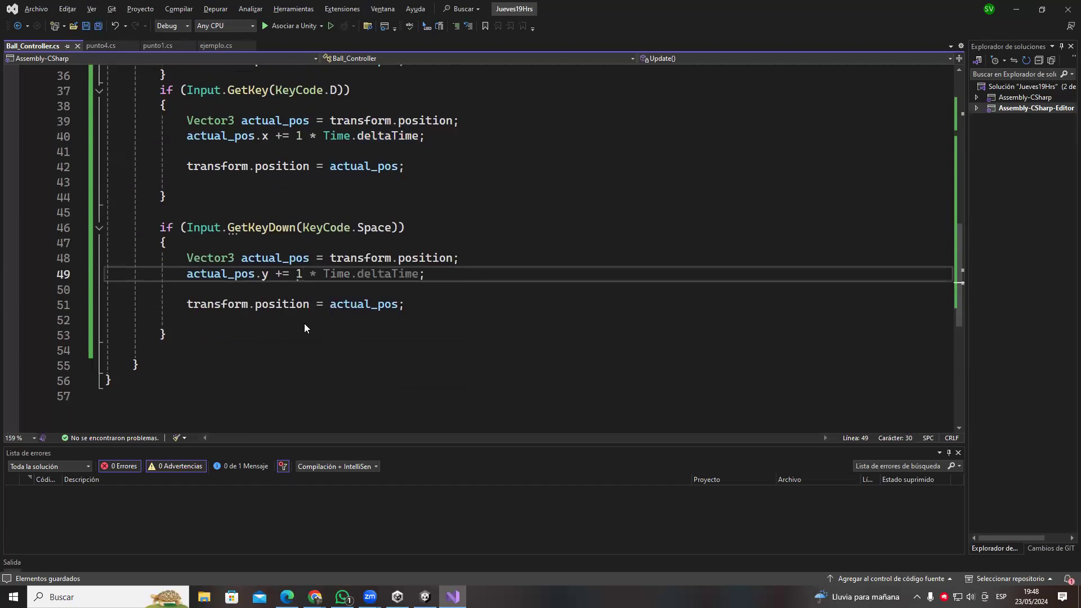
{"action": "scroll", "coordinate": [293, 226], "scroll_direction": "up", "scroll_amount": 12}
{"action": "left_click", "coordinate": [238, 212]}
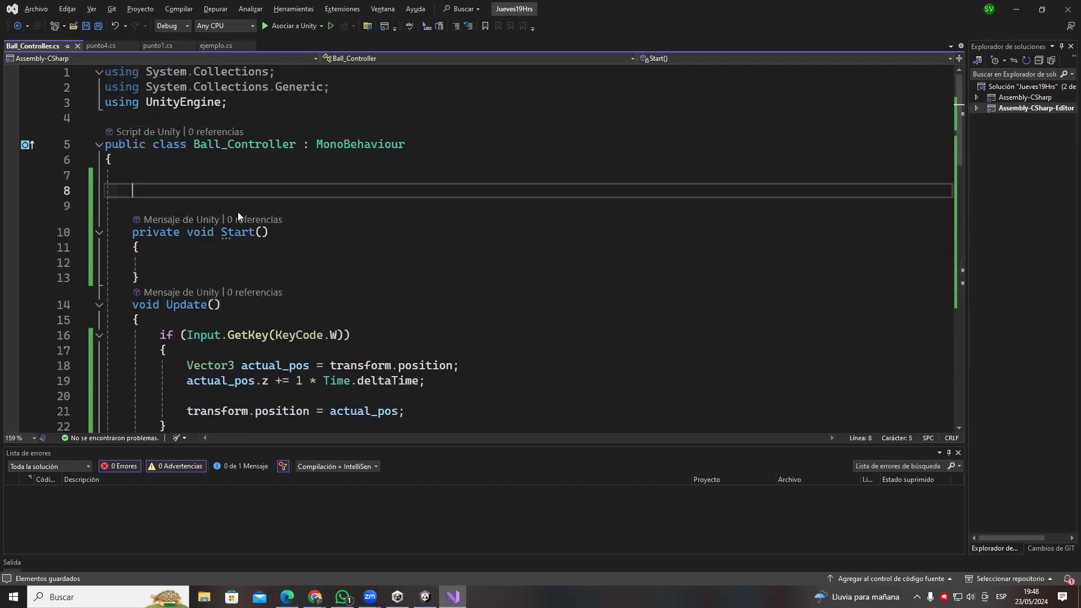
{"action": "type", "text": "pu"}
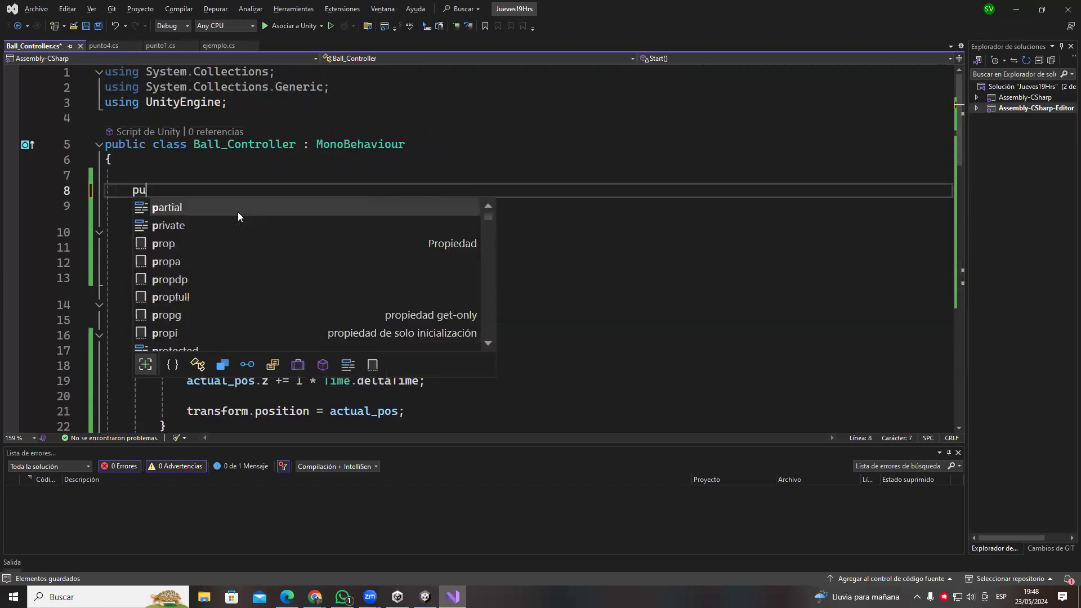
{"action": "type", "text": "blic floa"}
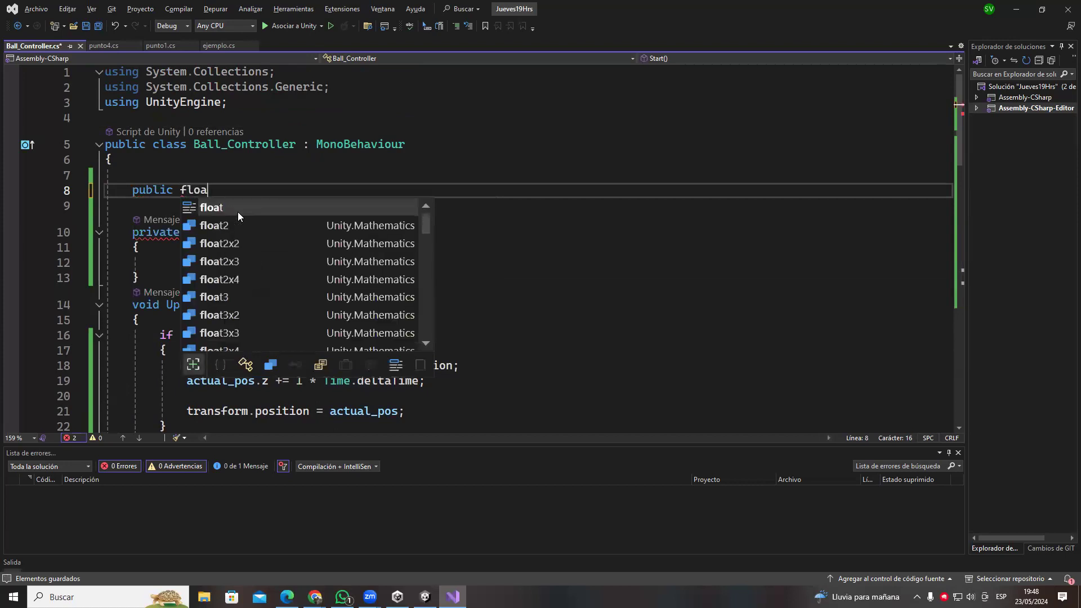
{"action": "type", "text": "t velocidad;"}
{"action": "key", "text": "ctrl+s"}
{"action": "left_click_drag", "start_coordinate": [131, 191], "coordinate": [266, 197]}
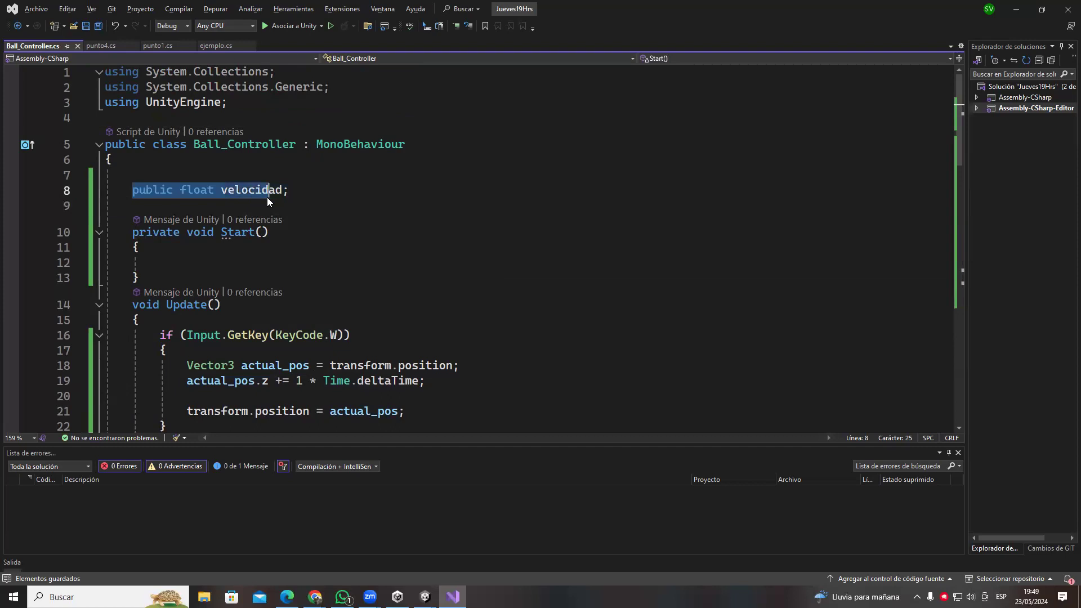
{"action": "scroll", "coordinate": [267, 197], "scroll_direction": "down", "scroll_amount": 3}
- Replace the 1 with velocidad in the W and S movement lines 19 and 26
{"action": "left_click", "coordinate": [302, 197]}
{"action": "double_click", "coordinate": [300, 197]}
{"action": "type", "text": "velocidad"}
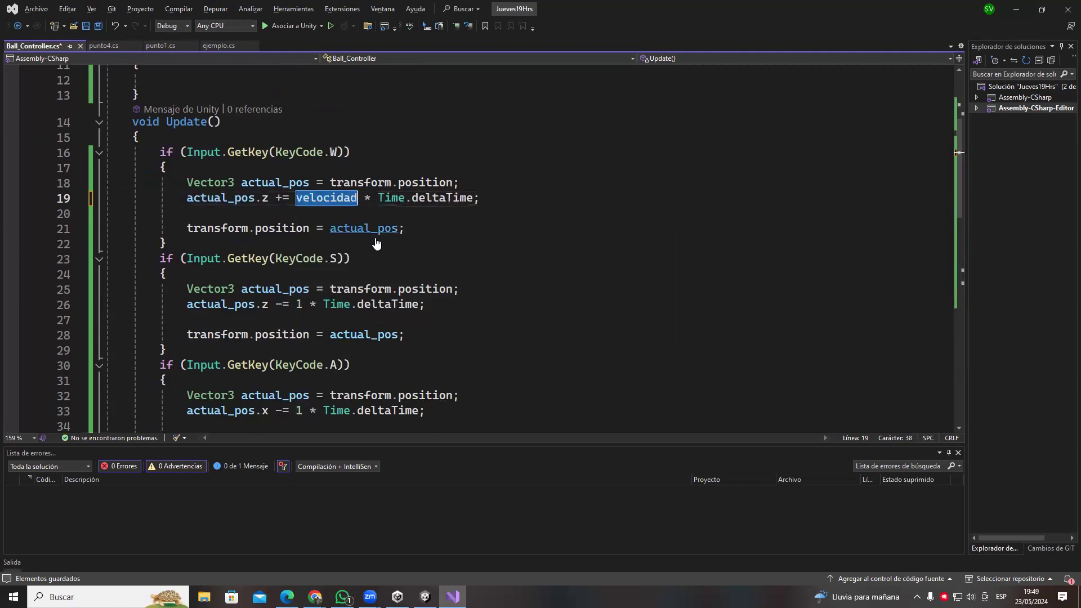
{"action": "scroll", "coordinate": [376, 243], "scroll_direction": "down", "scroll_amount": 1}
{"action": "double_click", "coordinate": [300, 259]}
{"action": "type", "text": "velocidad"}
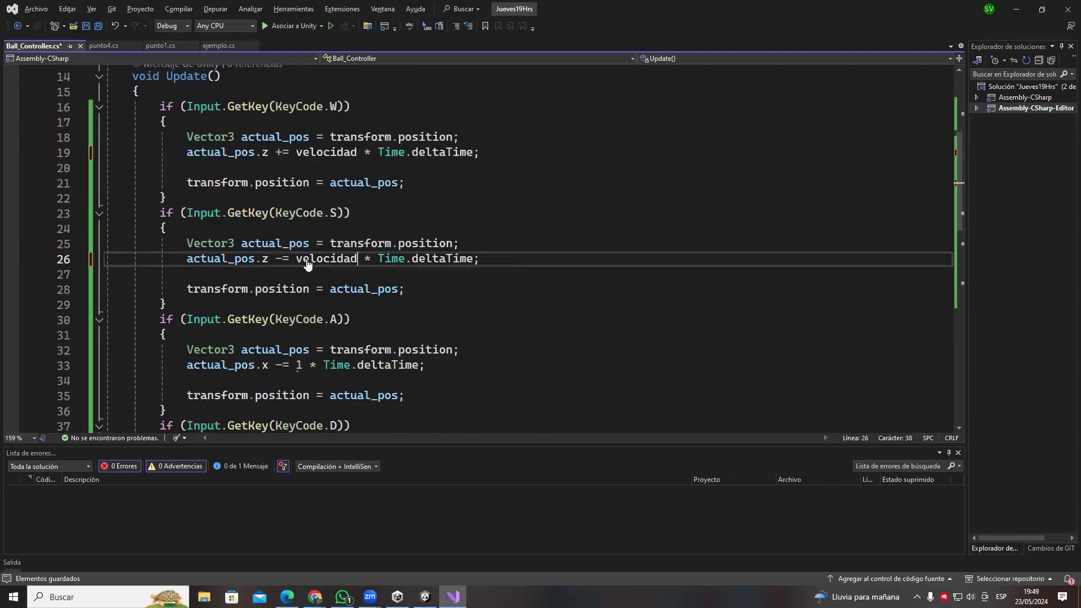
- Replace the 1 with velocidad in the A and D lines 33 and 40, then save
{"action": "double_click", "coordinate": [299, 365]}
{"action": "key", "text": "Tab"}
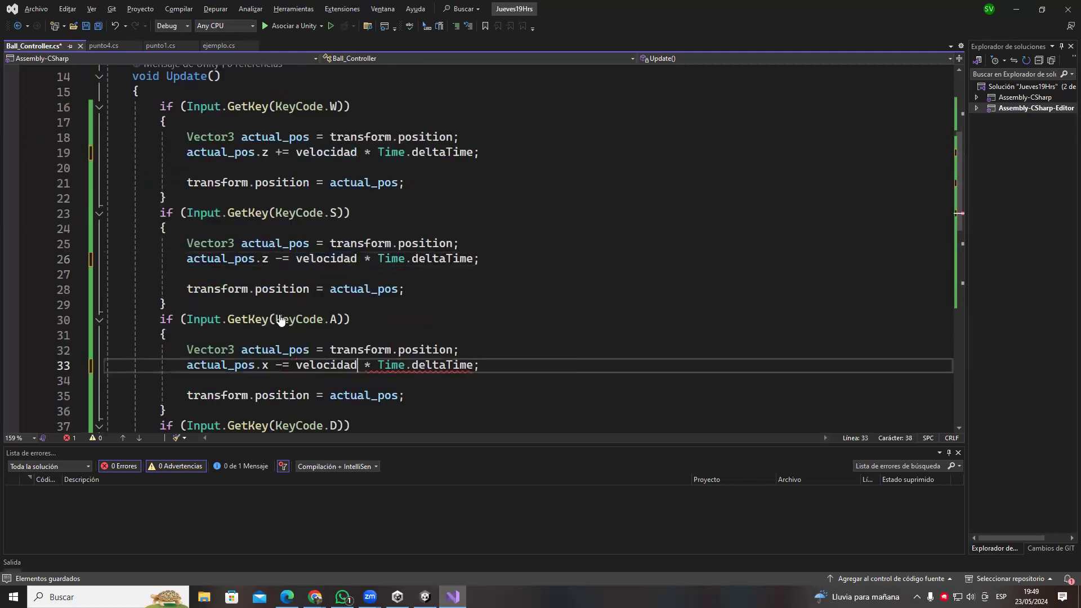
{"action": "scroll", "coordinate": [324, 362], "scroll_direction": "down", "scroll_amount": 2}
{"action": "scroll", "coordinate": [324, 362], "scroll_direction": "down", "scroll_amount": 1}
{"action": "double_click", "coordinate": [299, 334]}
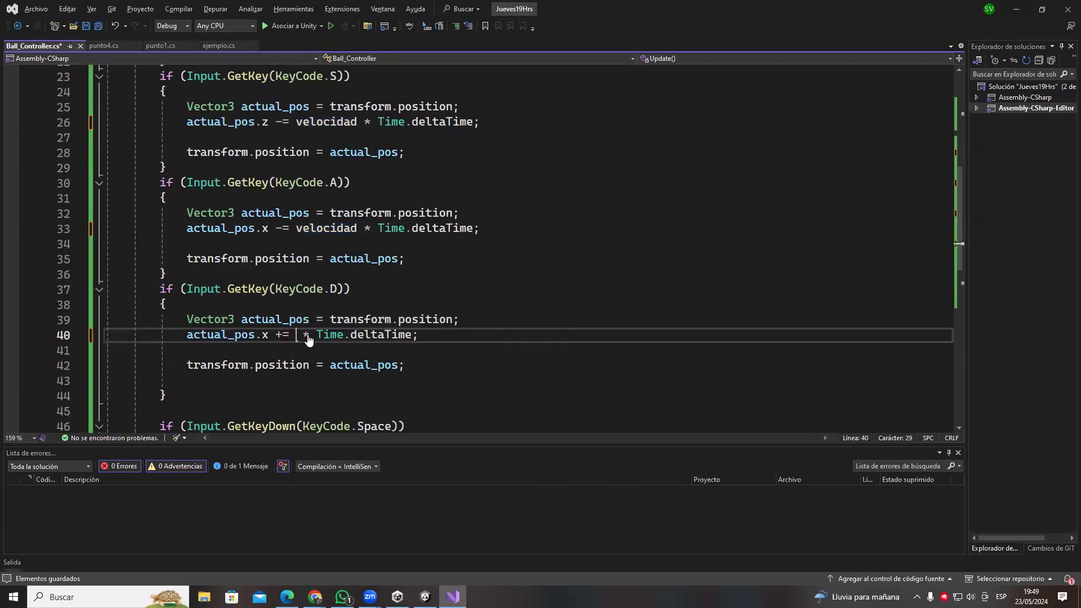
{"action": "type", "text": "velocidad"}
{"action": "scroll", "coordinate": [575, 298], "scroll_direction": "down", "scroll_amount": 1}
{"action": "scroll", "coordinate": [576, 299], "scroll_direction": "down", "scroll_amount": 3}
{"action": "key", "text": "ctrl+s"}
{"action": "key", "text": "alt+Tab"}
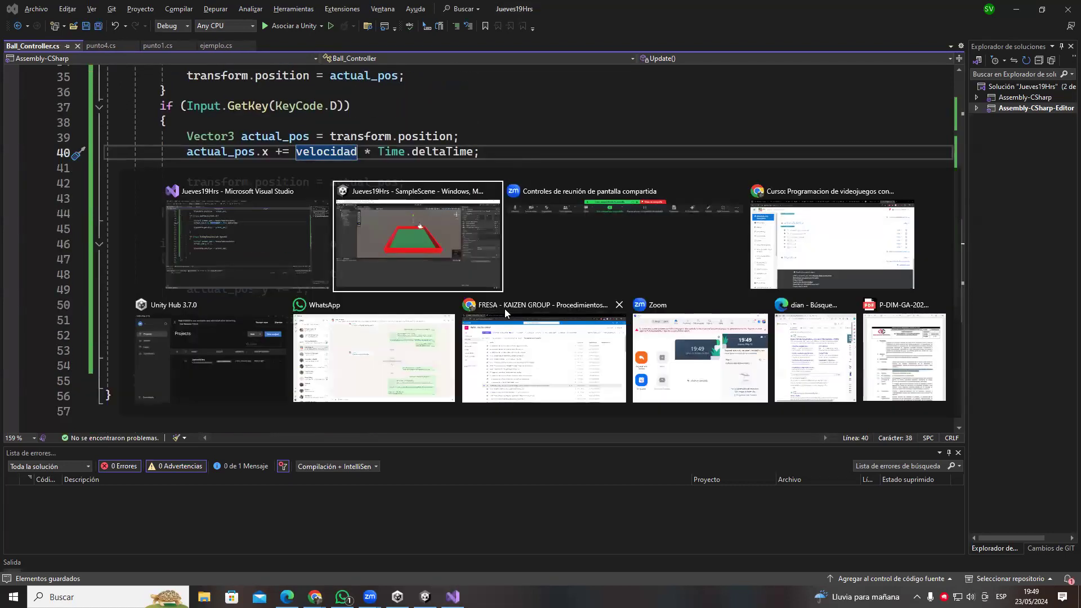
- Return to the Unity editor and start Play mode
{"action": "key", "text": "alt+Tab"}
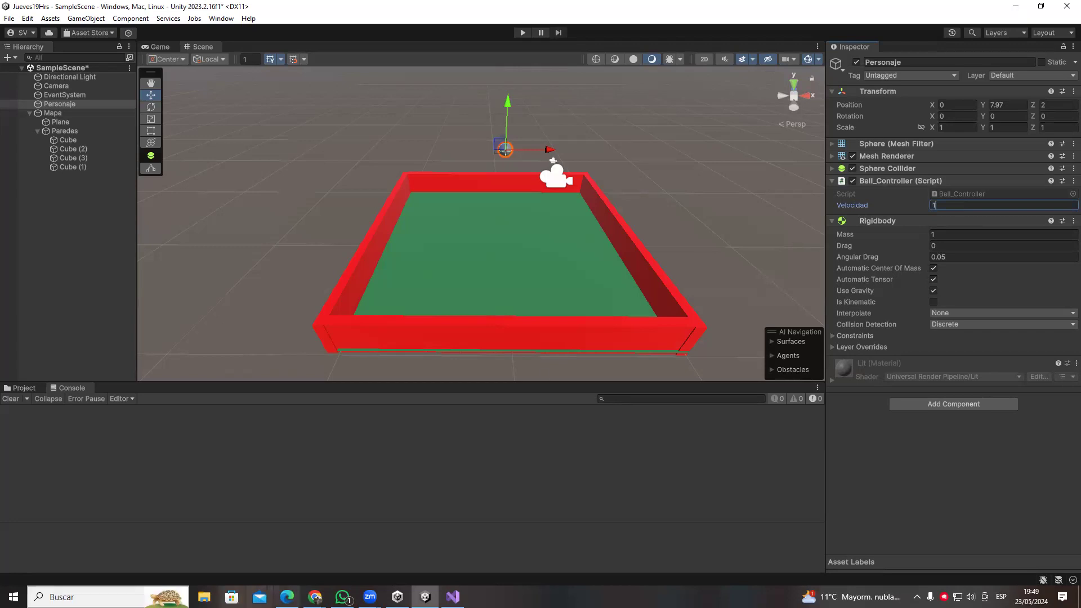
{"action": "left_click", "coordinate": [114, 547]}
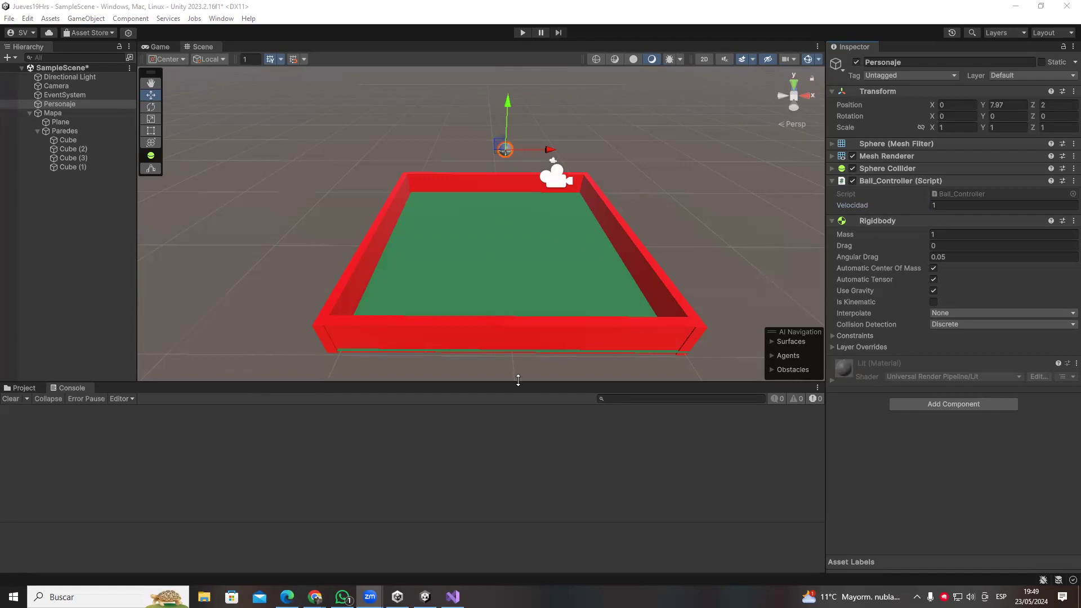
{"action": "key", "text": "alt+Tab"}
{"action": "key", "text": "alt+Tab"}
{"action": "key", "text": "alt+Tab"}
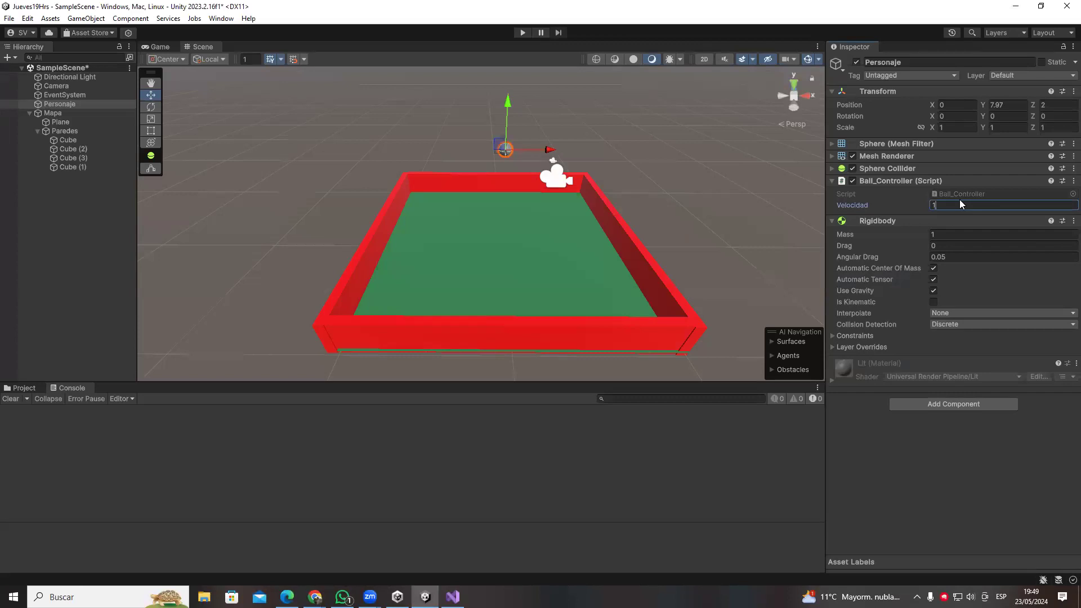
{"action": "left_click", "coordinate": [522, 33]}
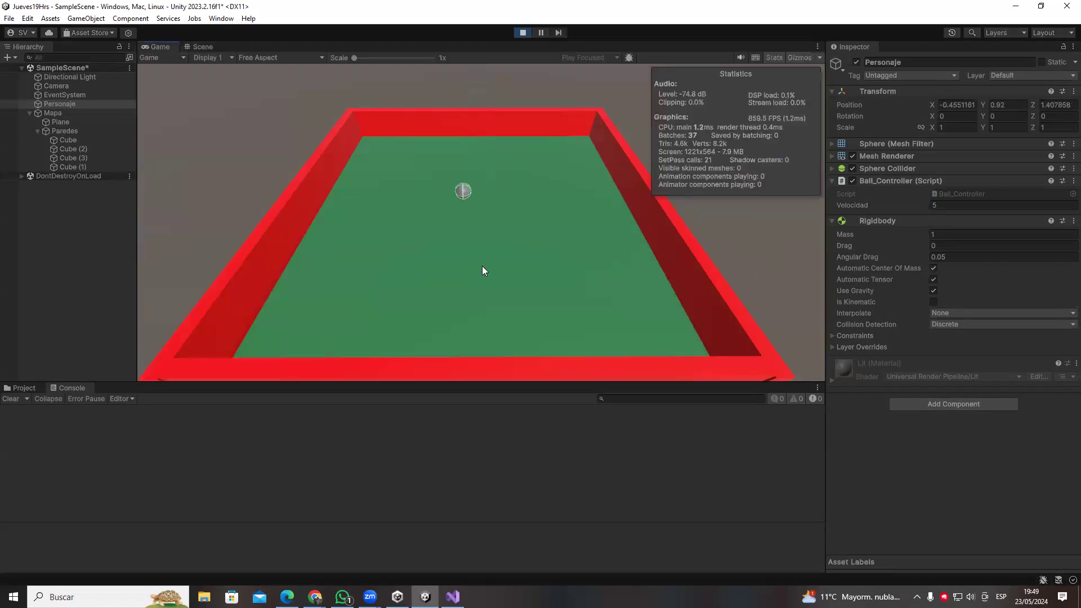
- Steer the ball around the board with the WASD keys
{"action": "key", "text": "a"}
{"action": "key", "text": "s"}
{"action": "key", "text": "d"}
{"action": "key", "text": "w"}
{"action": "key", "text": "a"}
{"action": "key", "text": "s"}
{"action": "key", "text": "d"}
- Change Ball_Controller's Velocidad to 10, then to 100, during play
{"action": "left_click", "coordinate": [1001, 210]}
{"action": "type", "text": "10"}
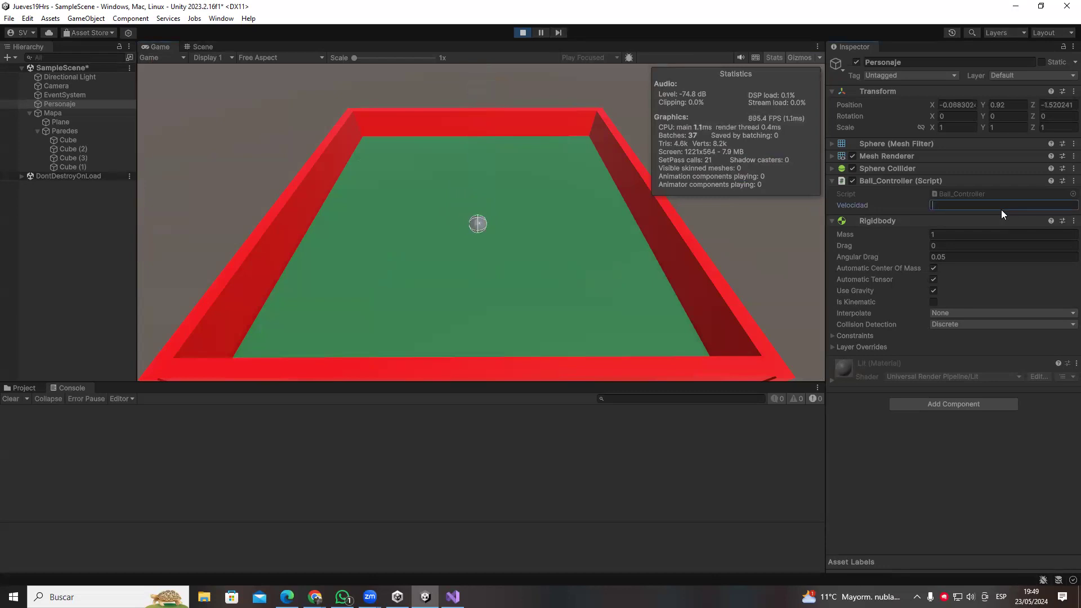
{"action": "left_click", "coordinate": [335, 184]}
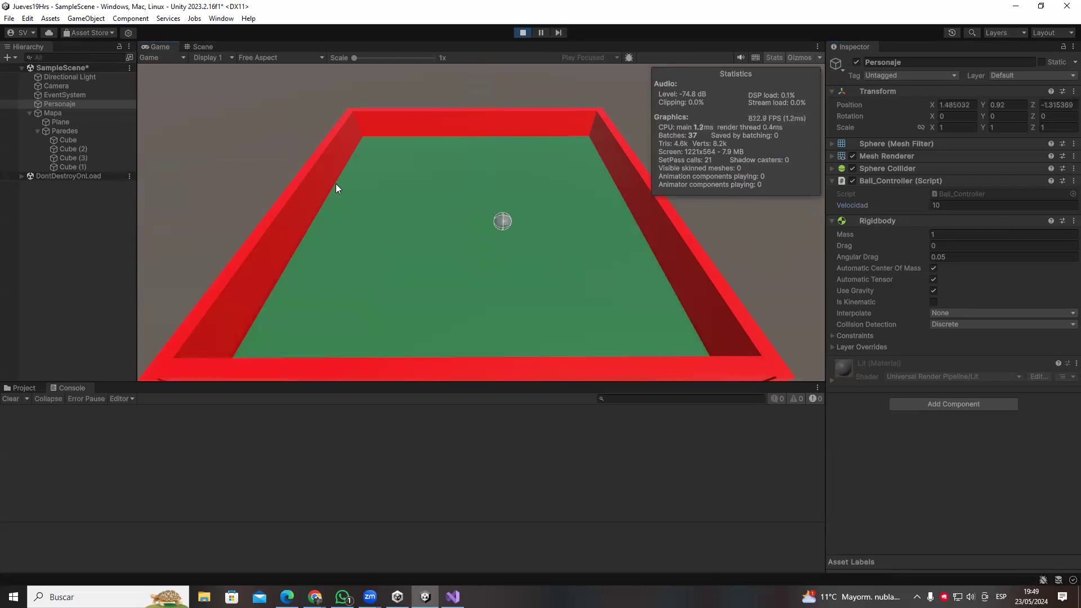
{"action": "left_click", "coordinate": [1018, 205]}
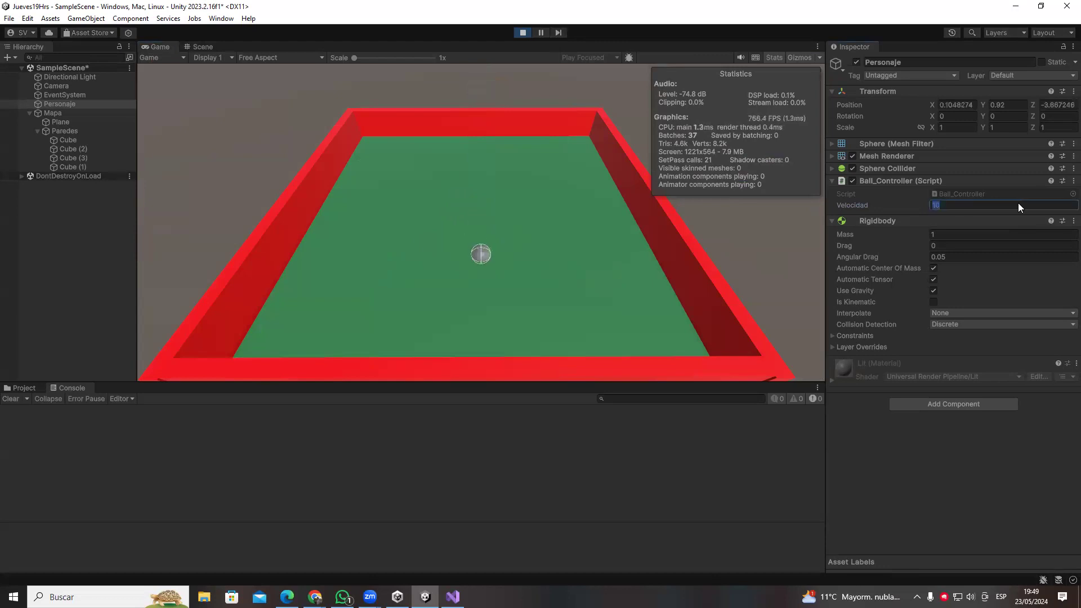
{"action": "type", "text": "100"}
{"action": "left_click", "coordinate": [534, 273]}
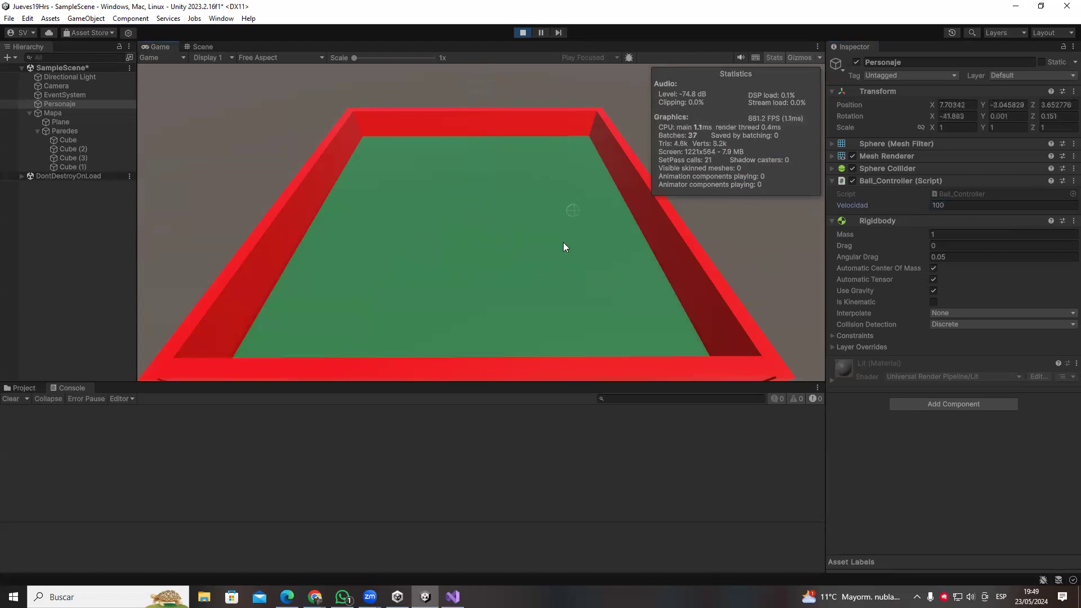
- Toggle Play mode with Ctrl+P and try steering the ball with WASD
{"action": "key", "text": "ctrl+p"}
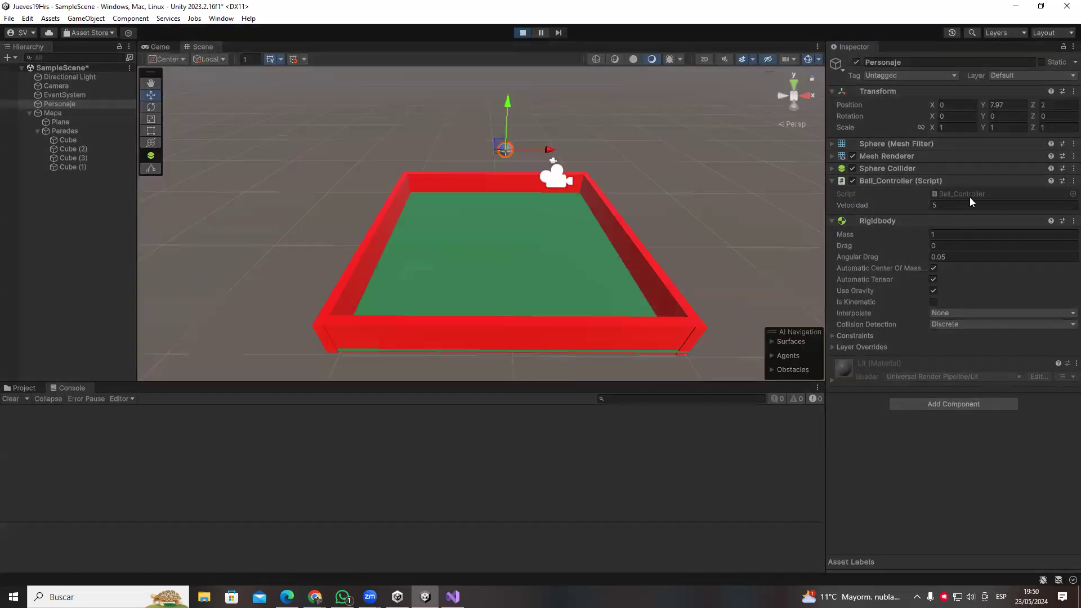
{"action": "key", "text": "a"}
{"action": "key", "text": "s"}
{"action": "key", "text": "d"}
{"action": "key", "text": "w"}
{"action": "key", "text": "s"}
{"action": "key", "text": "d"}
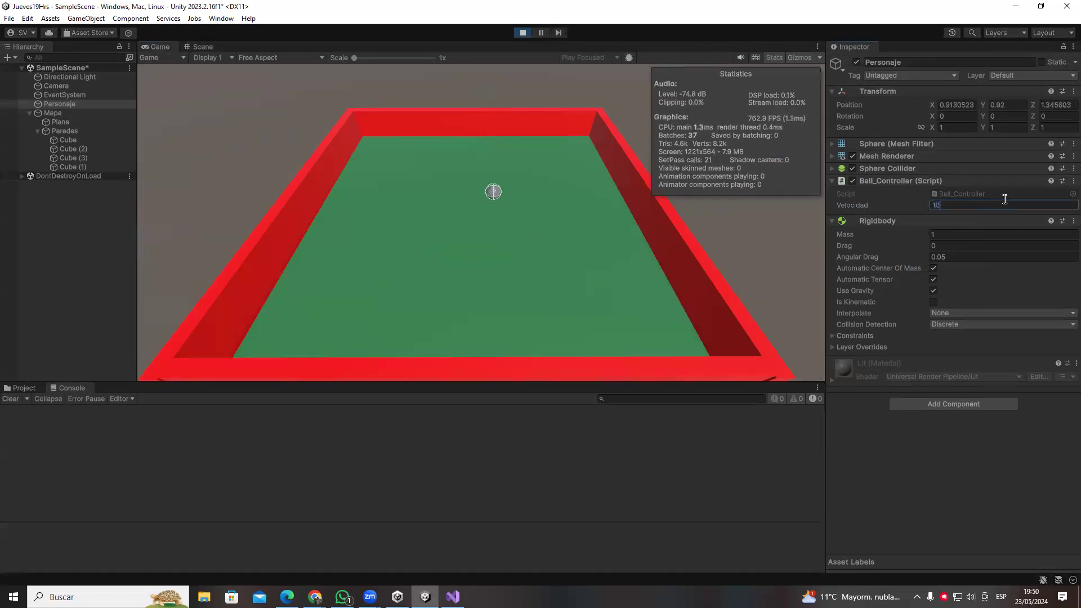
- Focus the Game view and drive the ball around the walled board with WASD and arrow keys
{"action": "left_click", "coordinate": [611, 253]}
{"action": "key", "text": "a"}
{"action": "key", "text": "s"}
{"action": "key", "text": "d"}
{"action": "key", "text": "w"}
{"action": "key", "text": "a"}
{"action": "key", "text": "d"}
{"action": "key", "text": "s"}
{"action": "key", "text": "w"}
{"action": "key", "text": "a"}
{"action": "key", "text": "s"}
{"action": "key", "text": "a"}
{"action": "key", "text": "d"}
{"action": "key", "text": "w"}
{"action": "key", "text": "a"}
{"action": "key", "text": "s"}
{"action": "key", "text": "d"}
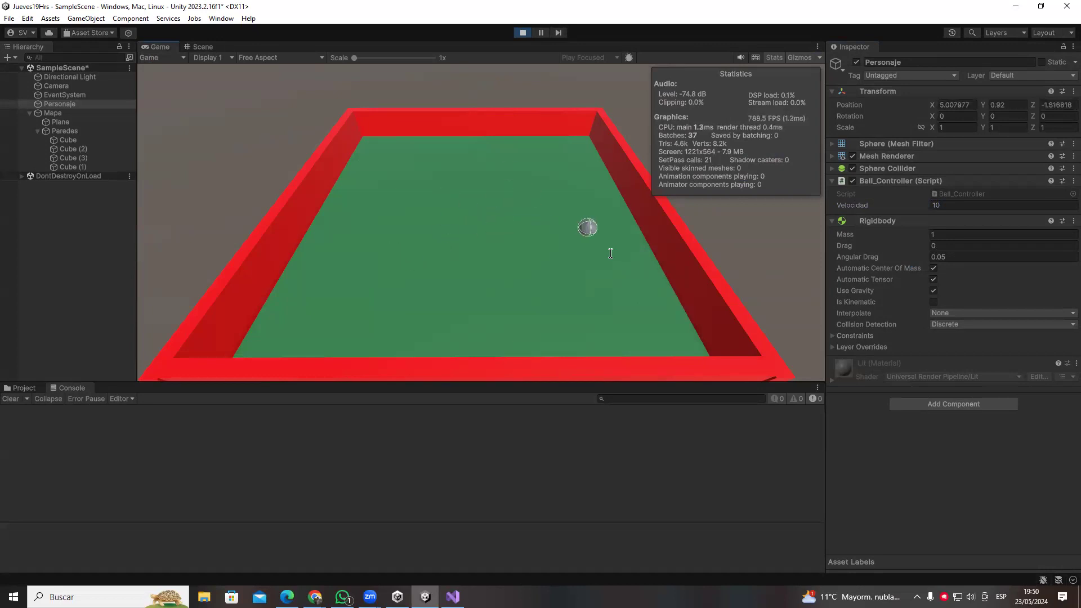
{"action": "key", "text": "Up"}
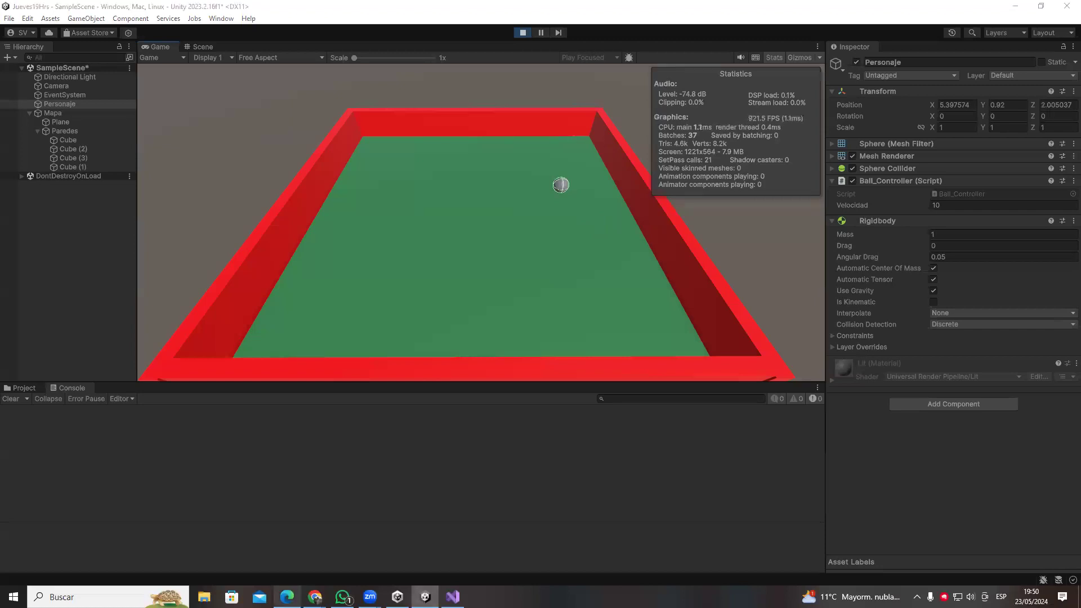
- Launch Word from Windows search, then dismiss it and return to Unity
{"action": "mouse_move", "coordinate": [287, 597]}
{"action": "key", "text": "super"}
{"action": "type", "text": "word"}
{"action": "key", "text": "Return"}
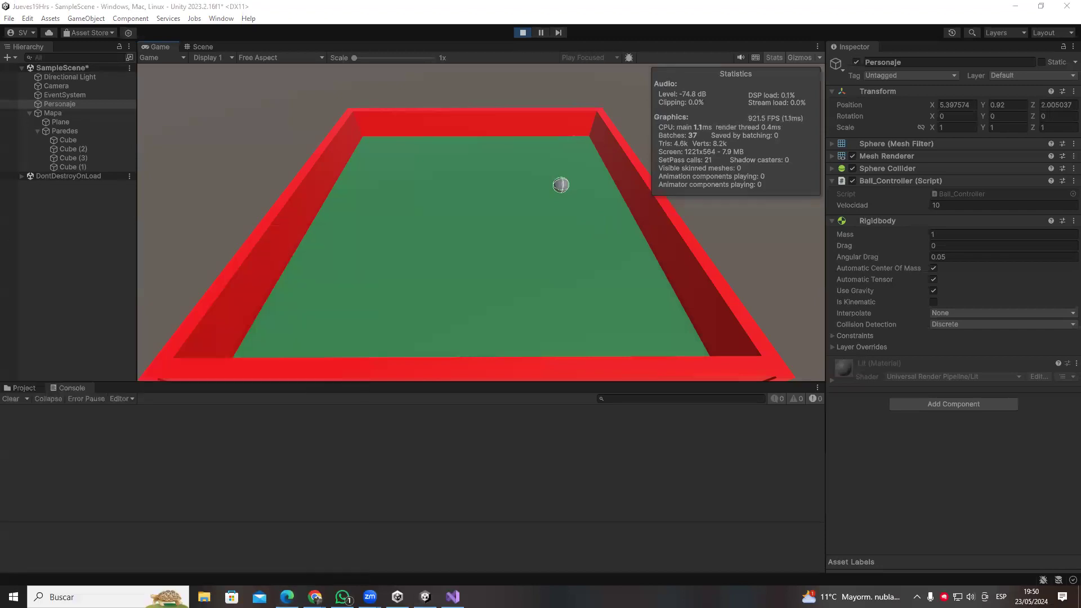
{"action": "key", "text": "super"}
{"action": "left_click", "coordinate": [1067, 5]}
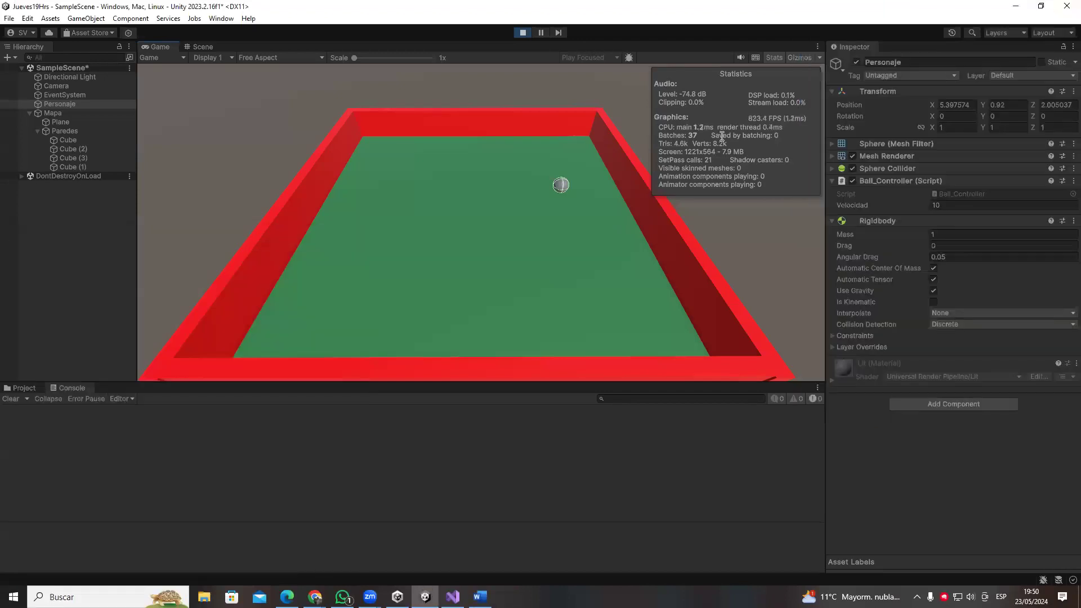
- Cancel the Word search, close the stuck printer window and bring WordPad forward
{"action": "key", "text": "super"}
{"action": "key", "text": "super"}
{"action": "type", "text": "word"}
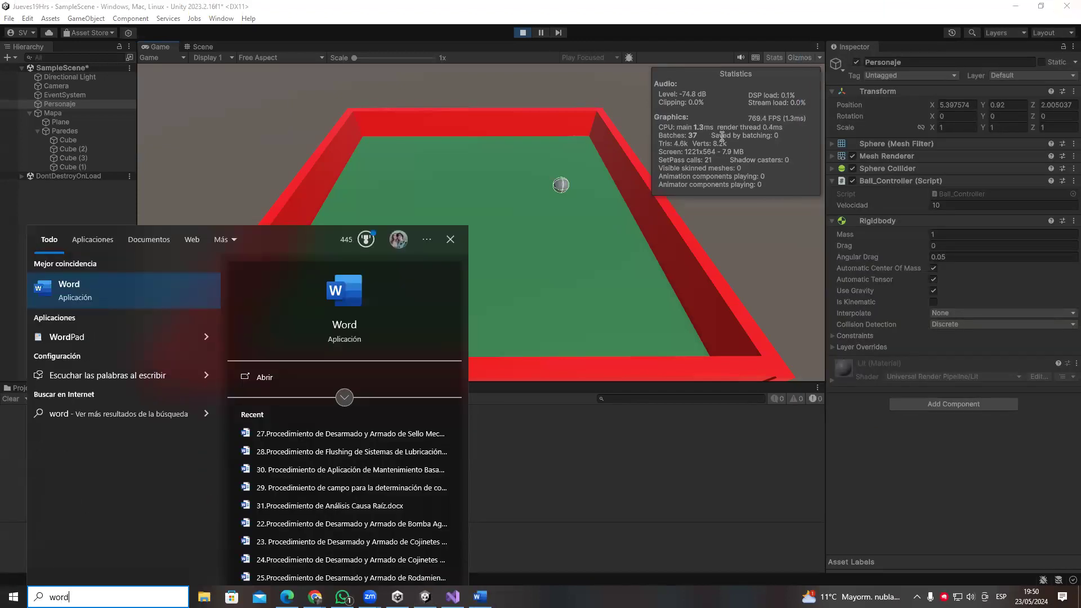
{"action": "key", "text": "Escape"}
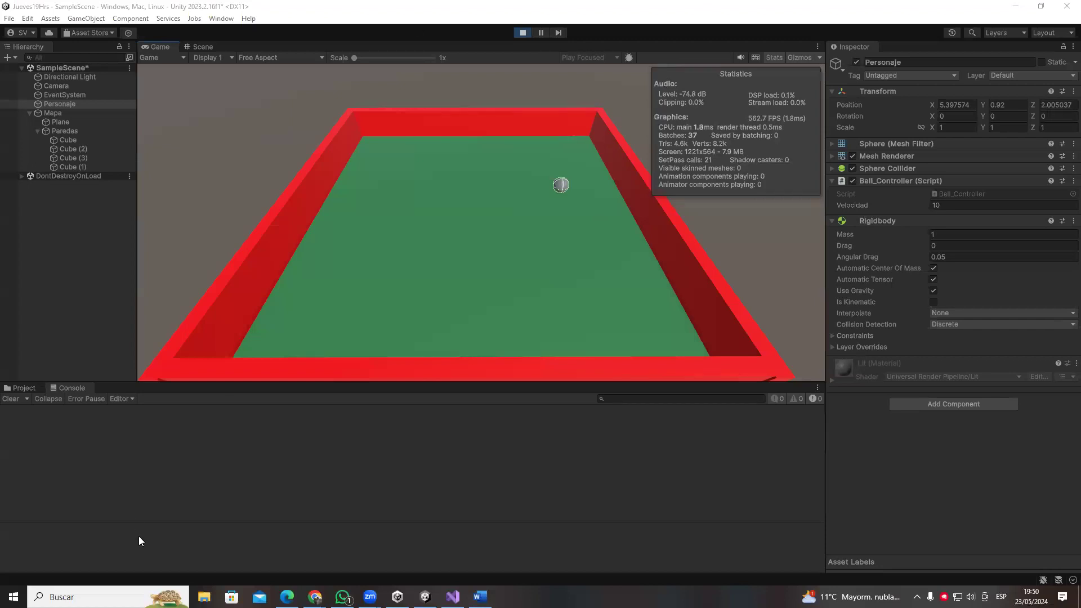
{"action": "key", "text": "alt+Tab"}
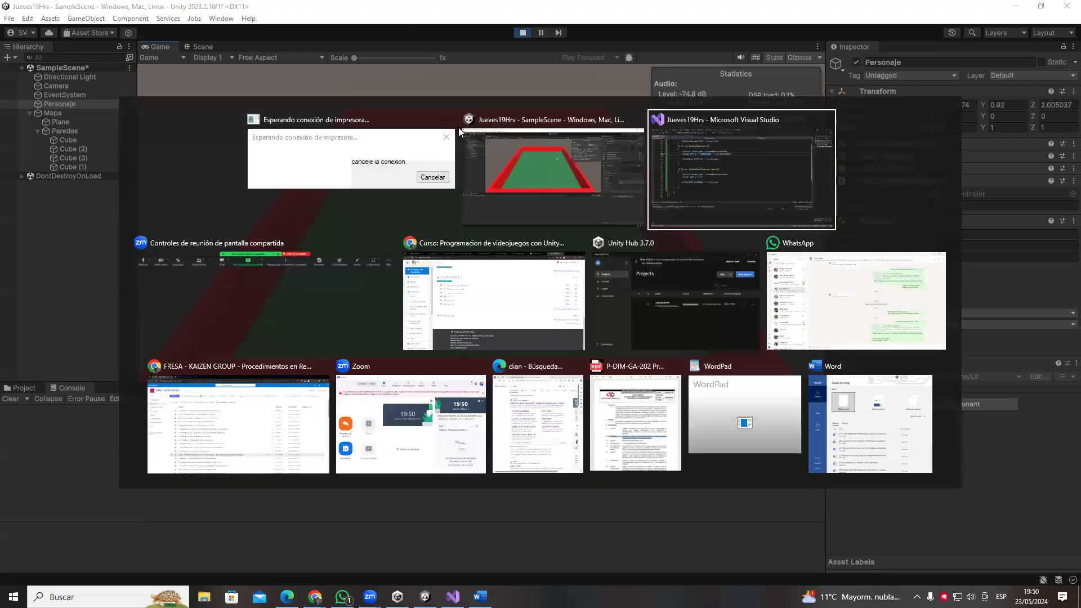
{"action": "left_click", "coordinate": [450, 120]}
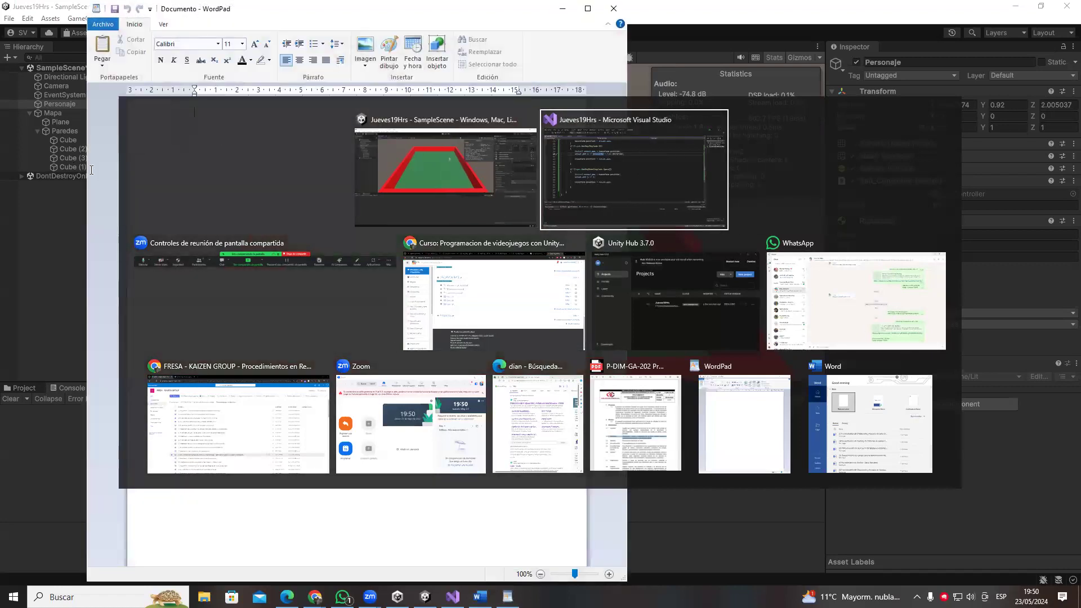
{"action": "left_click", "coordinate": [160, 520]}
- Begin the first numbered note '1) Tra...' in WordPad, then go back to Unity
{"action": "key", "text": "alt+Tab"}
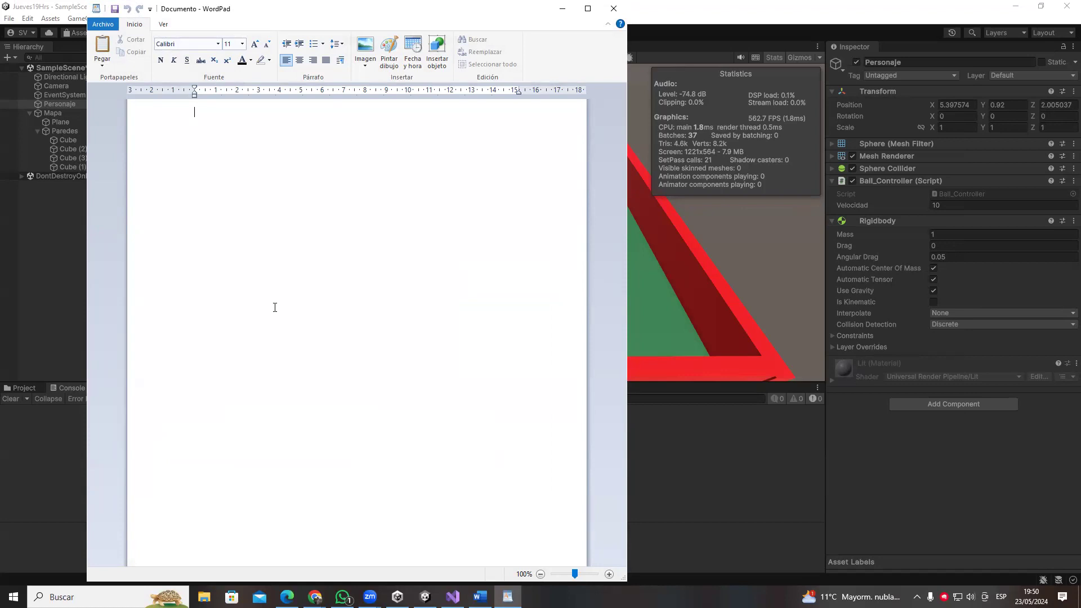
{"action": "type", "text": "1) T"}
{"action": "key", "text": "Caps_Lock"}
{"action": "type", "text": "raspasa paredes"}
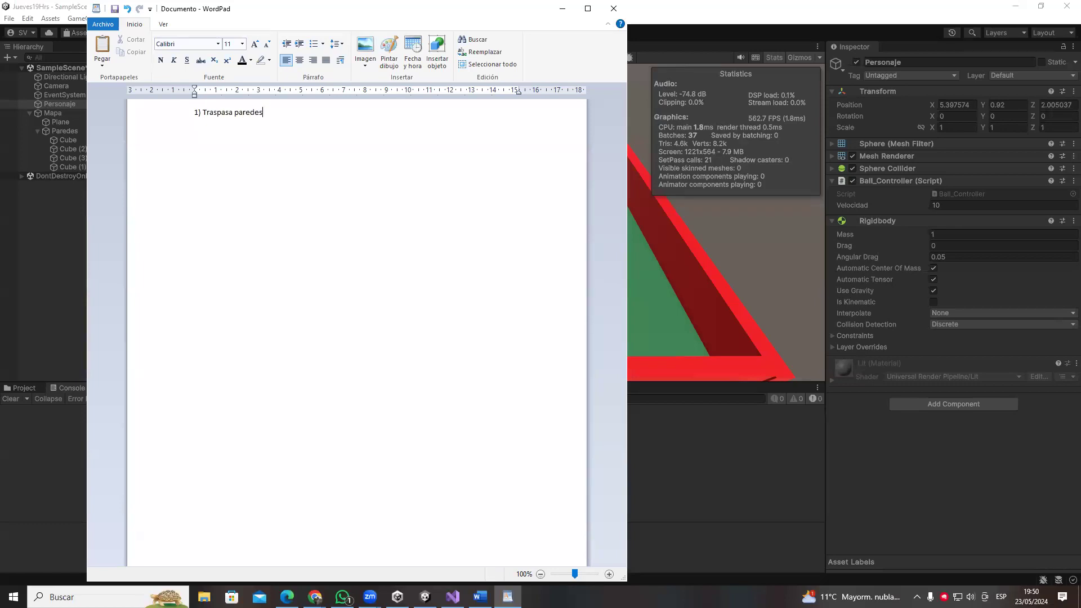
{"action": "key", "text": "alt+Tab"}
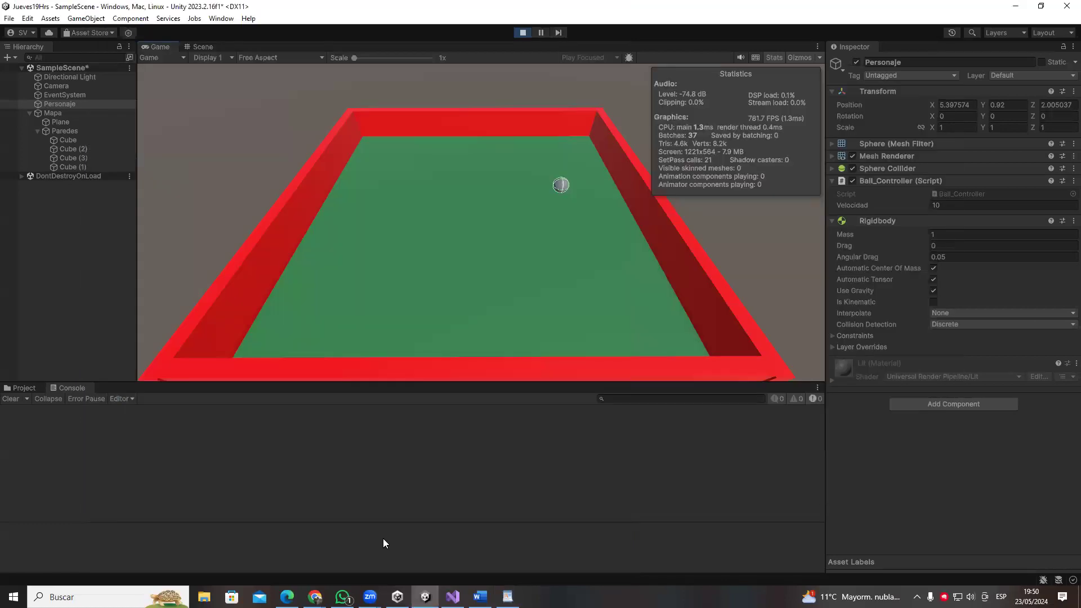
- Restart Play mode and steer the ball around the board with the arrow keys
{"action": "left_click", "coordinate": [522, 32]}
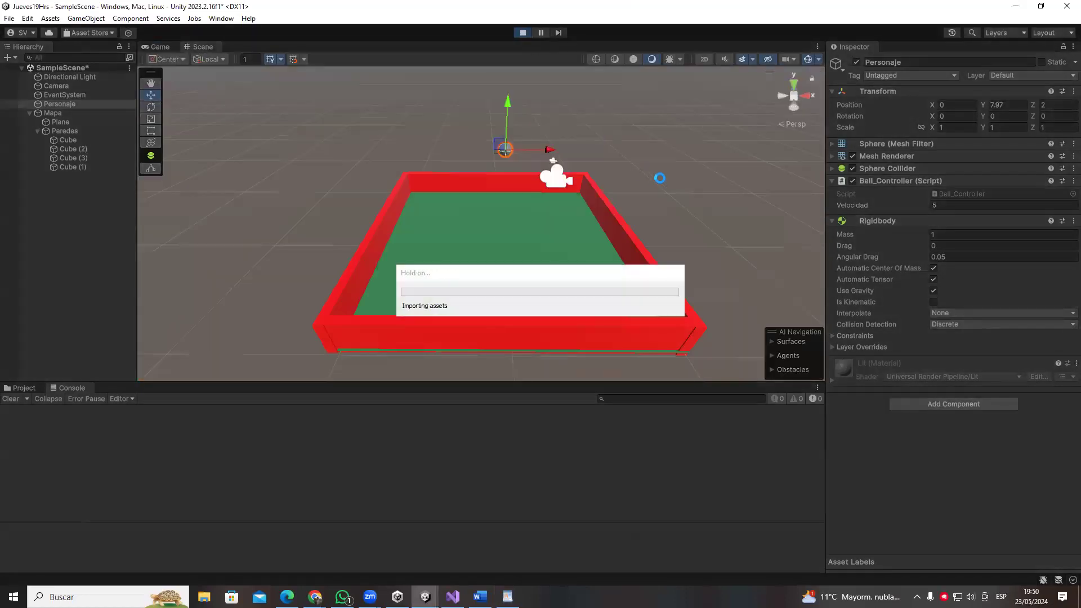
{"action": "key", "text": "Right"}
{"action": "key", "text": "Right"}
{"action": "key", "text": "Right"}
{"action": "key", "text": "Left"}
{"action": "key", "text": "Down"}
{"action": "key", "text": "Right"}
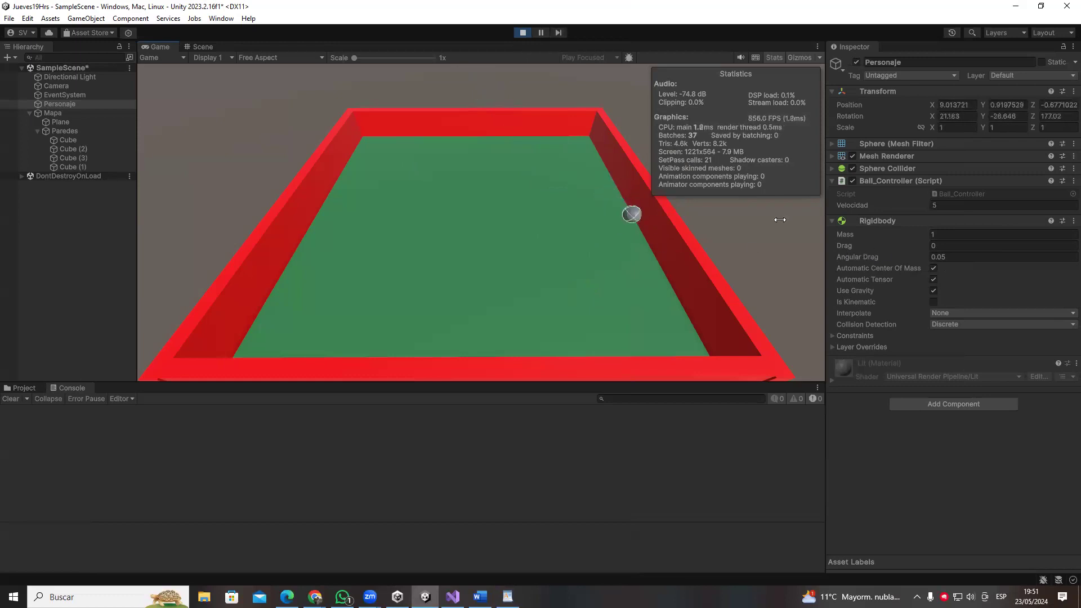
{"action": "key", "text": "Left"}
{"action": "key", "text": "Right"}
{"action": "key", "text": "Up"}
{"action": "key", "text": "Left"}
{"action": "key", "text": "Right"}
{"action": "key", "text": "Up"}
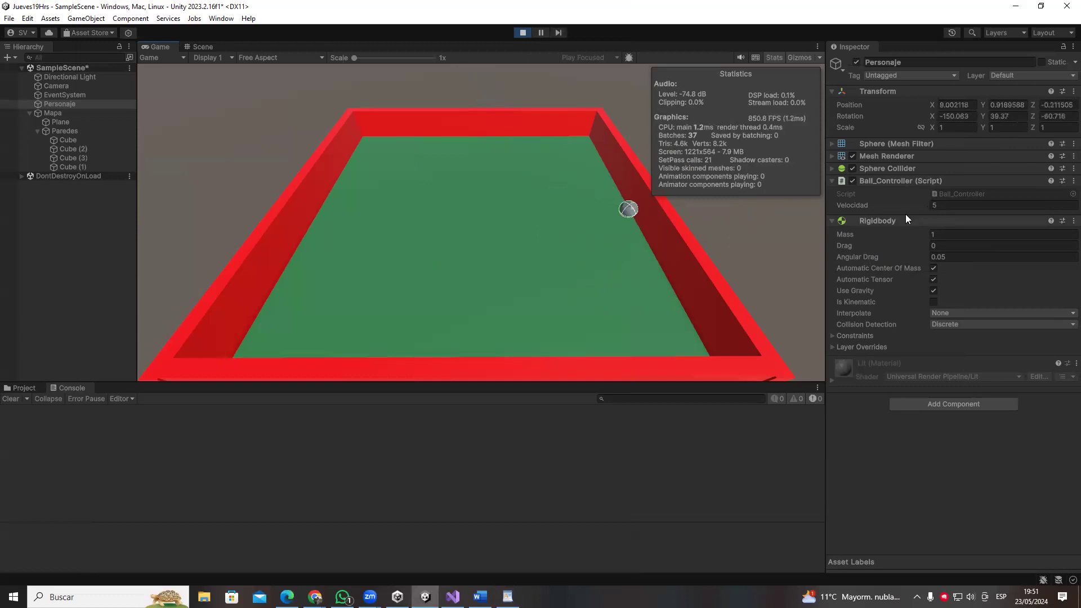
{"action": "key", "text": "Left"}
{"action": "key", "text": "Down"}
{"action": "key", "text": "Right"}
{"action": "key", "text": "Up"}
{"action": "key", "text": "Up"}
{"action": "key", "text": "Down"}
{"action": "key", "text": "Left"}
{"action": "key", "text": "Right"}
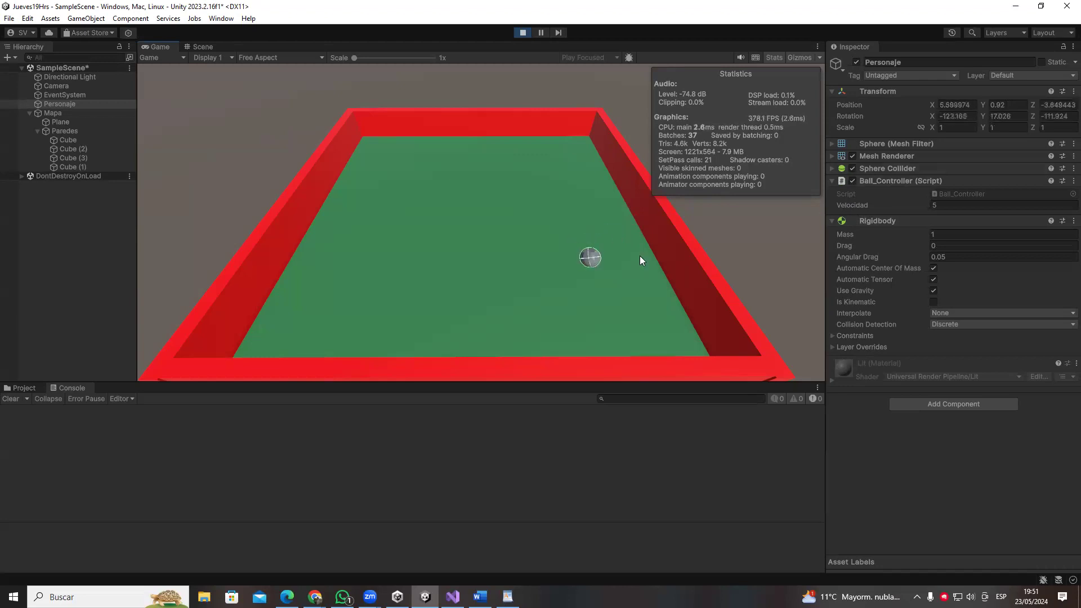
- Remove the ball's Rigidbody component and test steering it without one
{"action": "right_click", "coordinate": [1008, 222]}
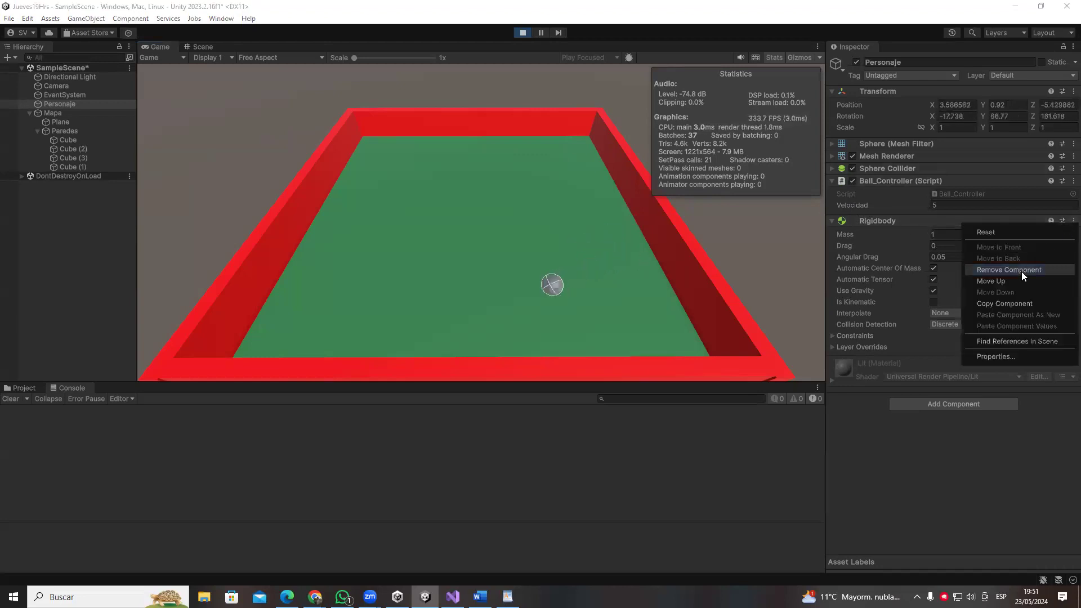
{"action": "left_click", "coordinate": [1024, 275]}
{"action": "key", "text": "Right"}
{"action": "key", "text": "Right"}
{"action": "key", "text": "Left"}
{"action": "key", "text": "Right"}
{"action": "key", "text": "Left"}
{"action": "key", "text": "Right"}
{"action": "key", "text": "Right"}
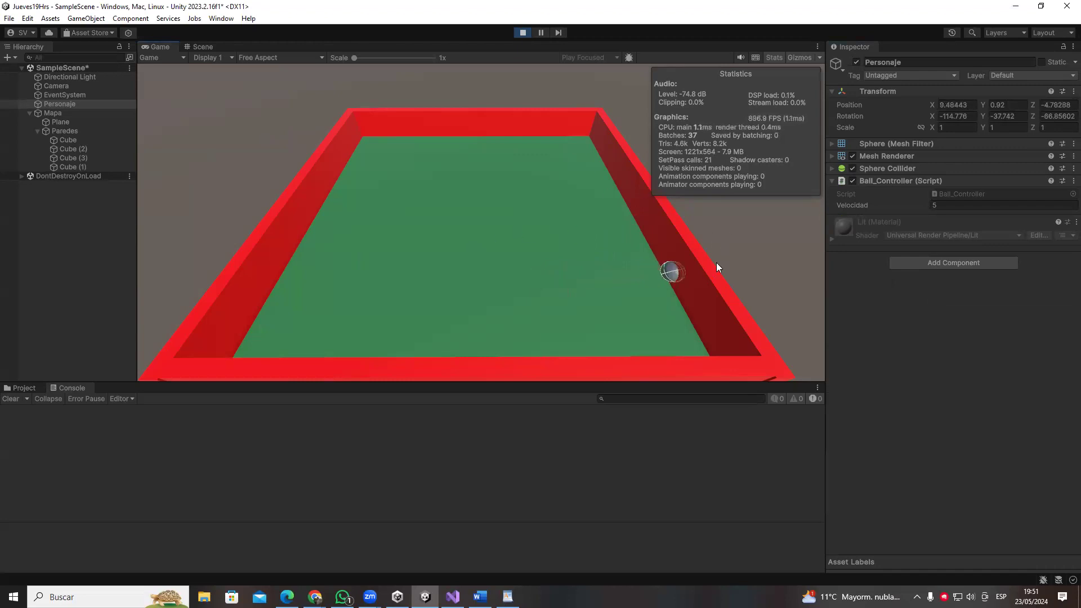
- Add a Rigidbody back to the ball and stop Play mode
{"action": "left_click", "coordinate": [905, 262]}
{"action": "left_click", "coordinate": [914, 302]}
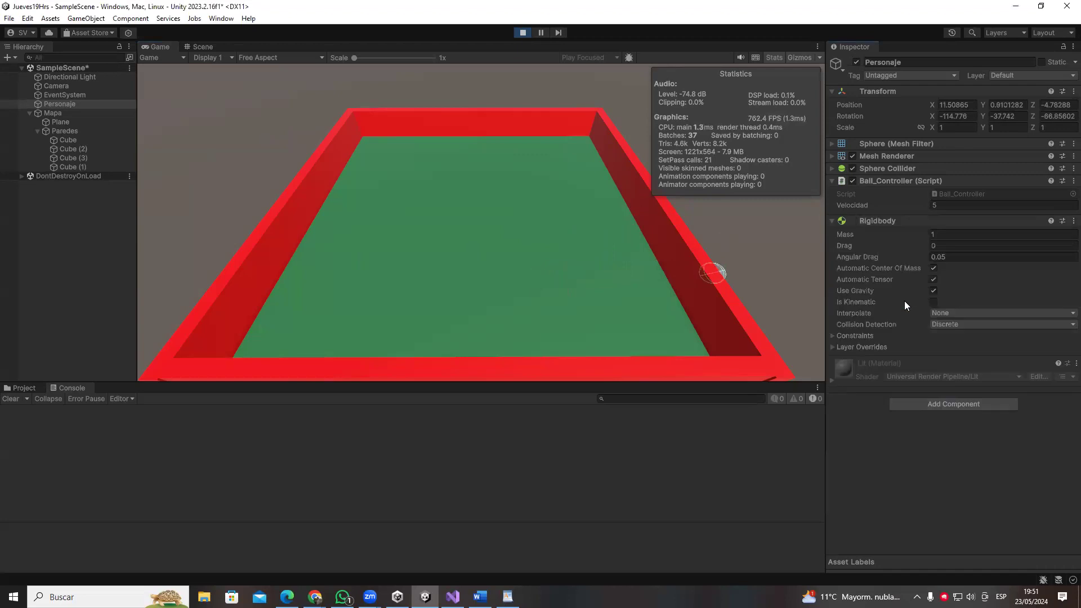
{"action": "left_click", "coordinate": [521, 32]}
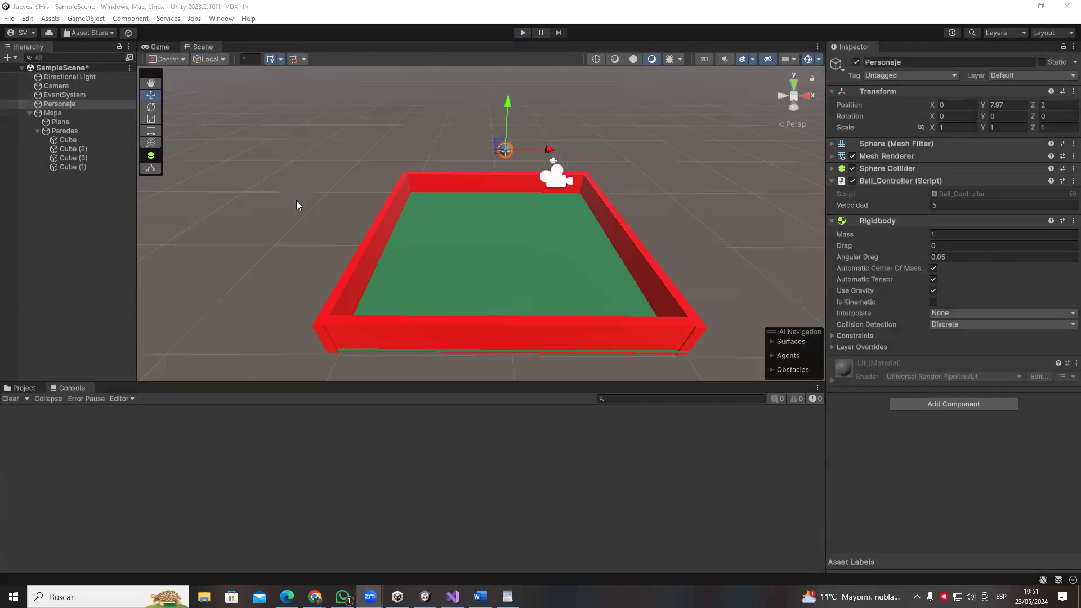
- Retype the first WordPad note so it reads '1) Traspasa paredes'
{"action": "key", "text": "alt+Tab"}
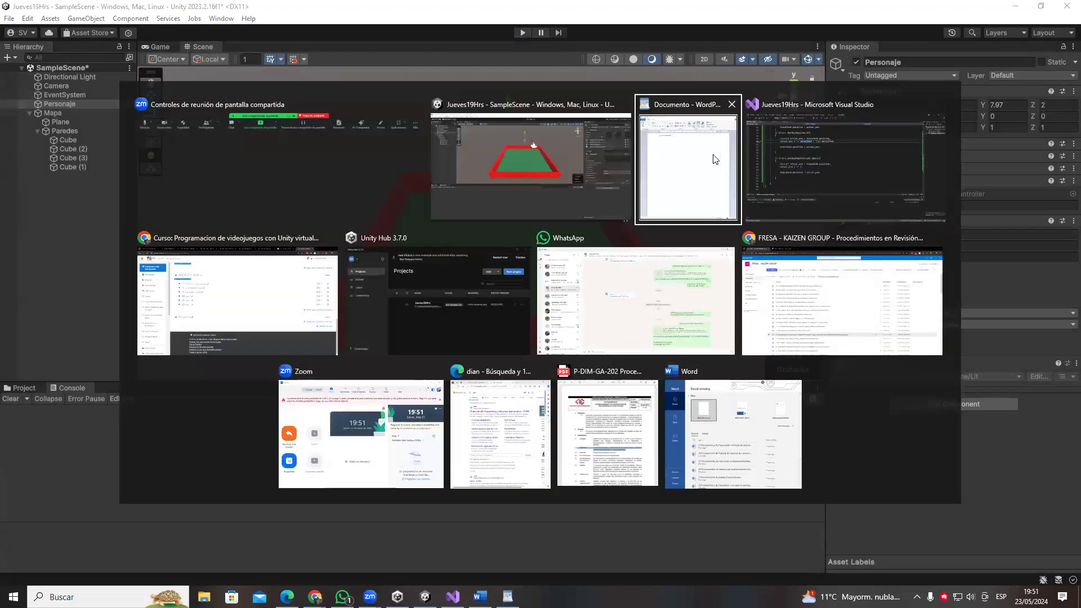
{"action": "left_click_drag", "start_coordinate": [196, 110], "coordinate": [278, 108]}
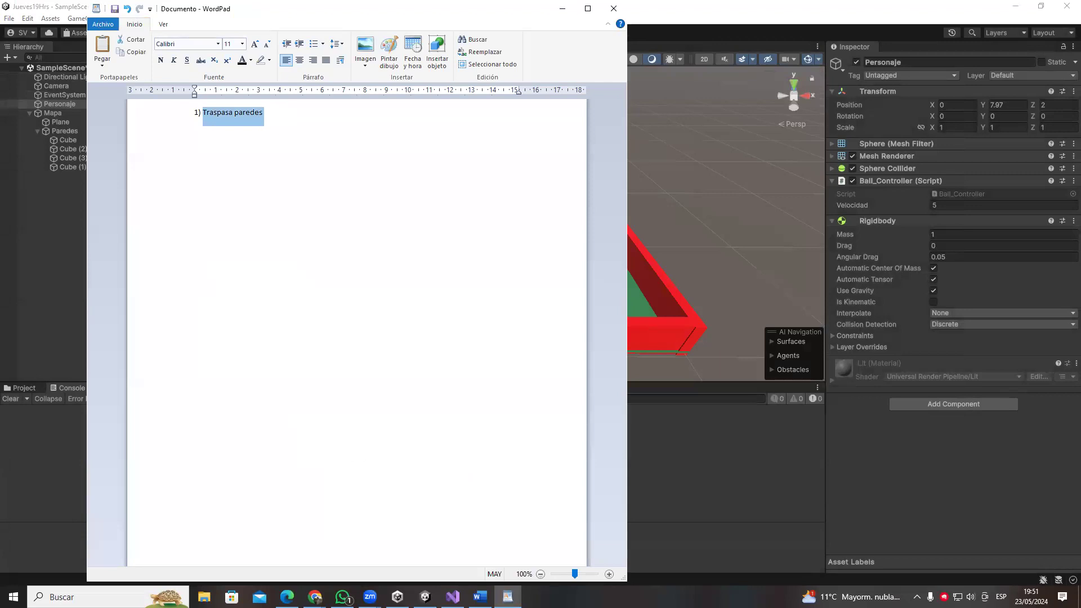
{"action": "type", "text": "Tra"}
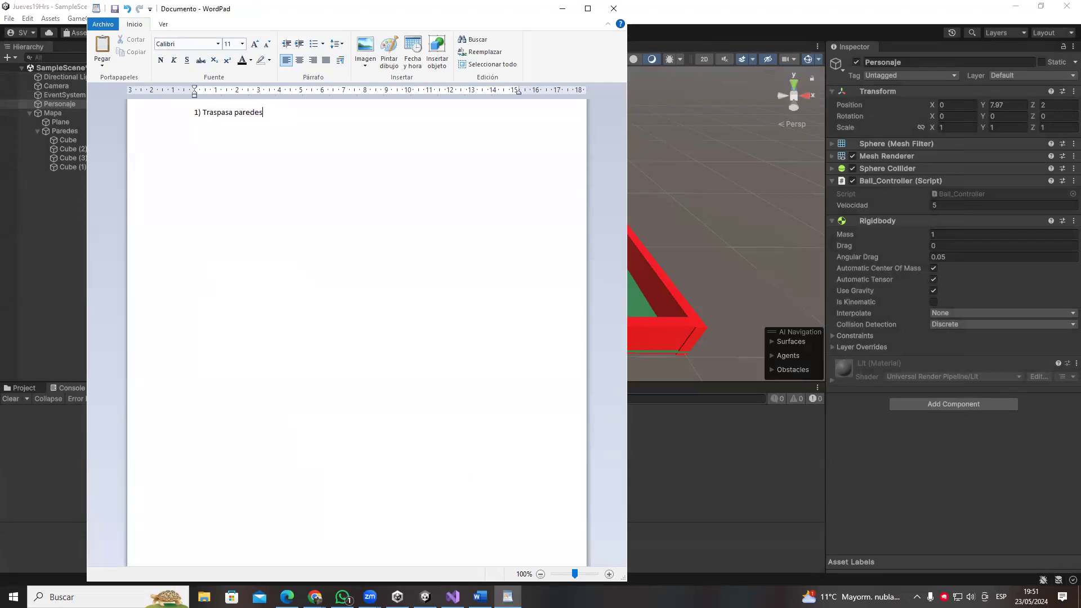
{"action": "key", "text": "alt+Tab"}
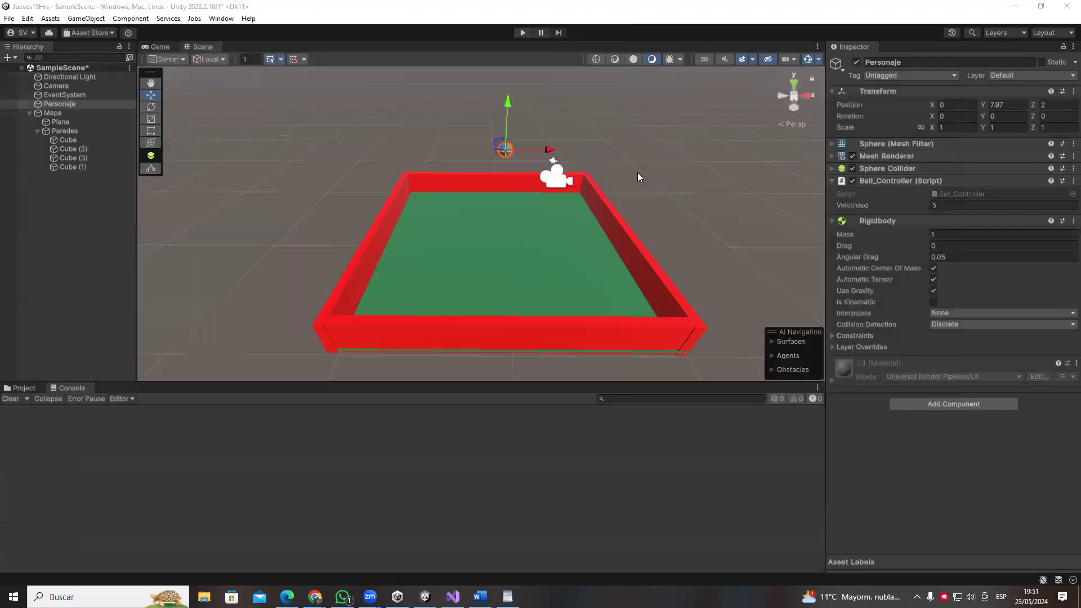
- Bring Visual Studio forward and select the KeyCode.A movement block in Ball_Controller.cs
{"action": "key", "text": "alt+Tab"}
{"action": "left_click", "coordinate": [814, 168]}
{"action": "scroll", "coordinate": [213, 178], "scroll_direction": "down", "scroll_amount": 2}
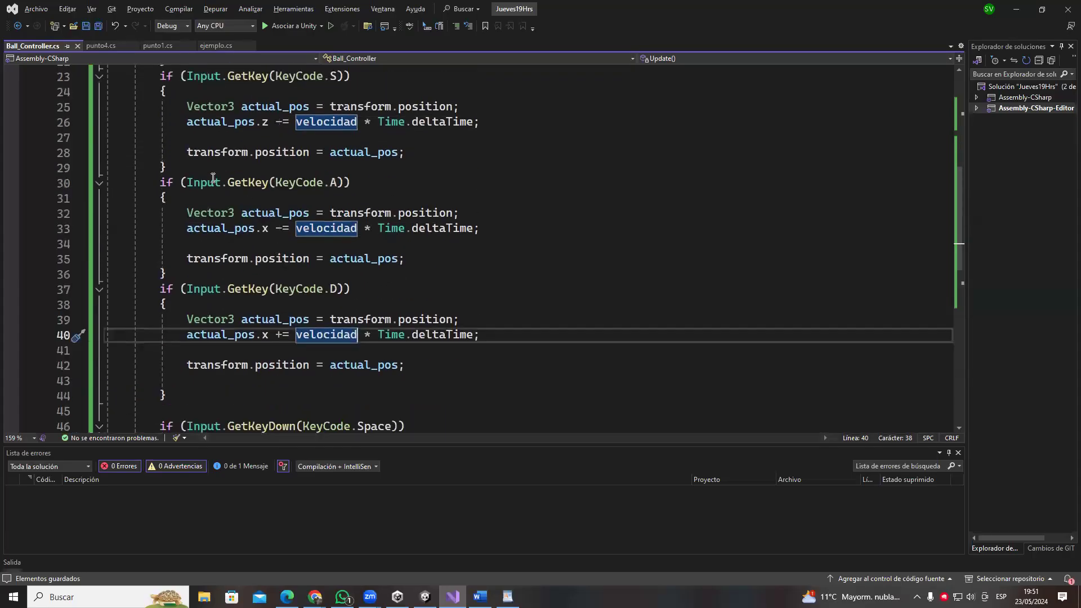
{"action": "left_click_drag", "start_coordinate": [185, 220], "coordinate": [405, 259]}
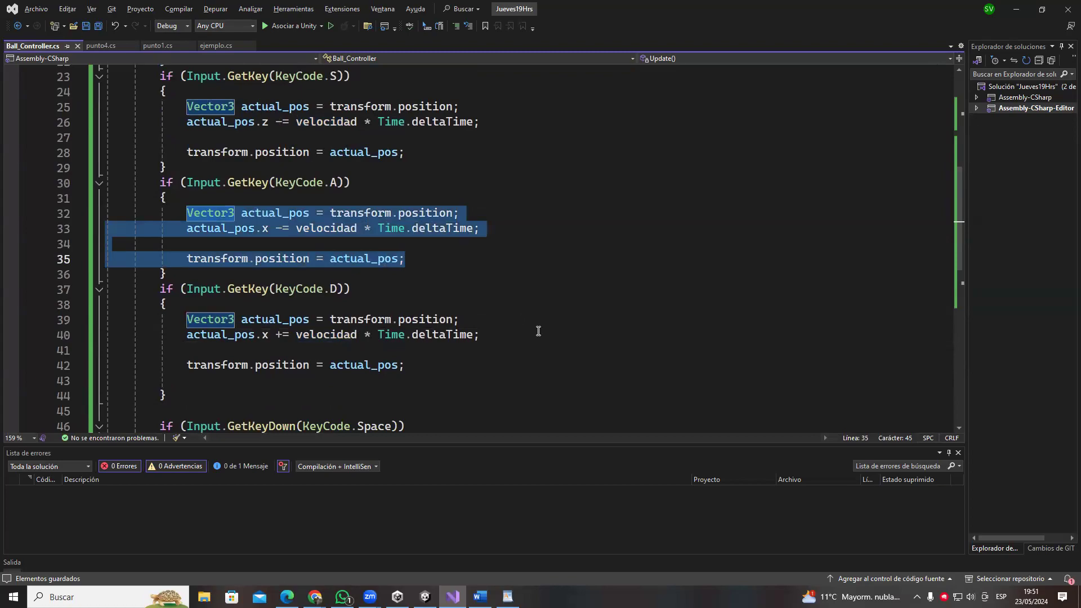
- Bring Unity forward and adjust the ball's Y position, entering 0
{"action": "key", "text": "alt+Tab"}
{"action": "left_click", "coordinate": [478, 188]}
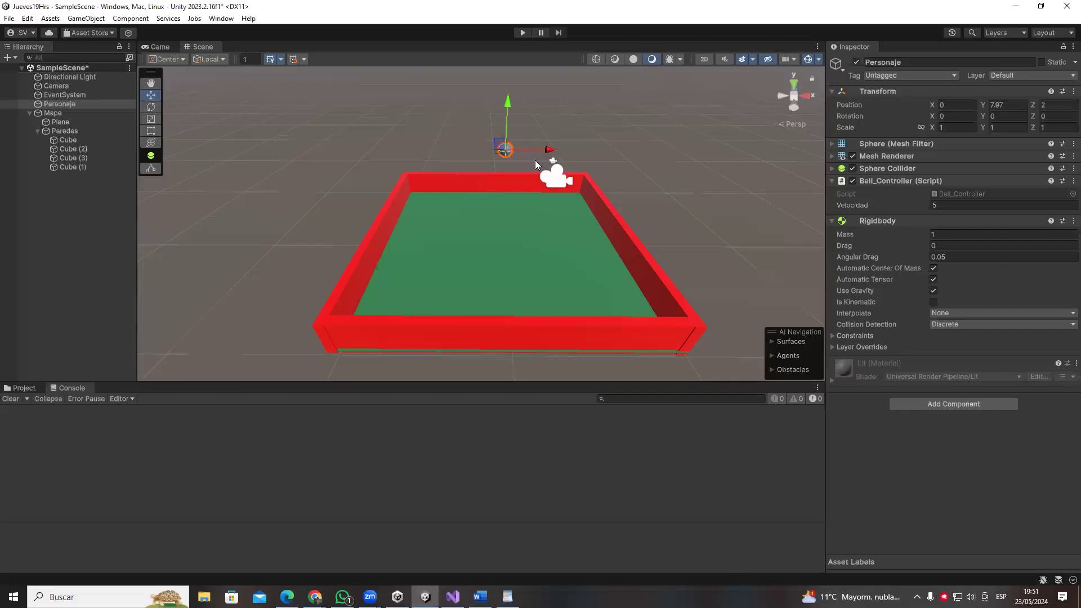
{"action": "mouse_move", "coordinate": [986, 106]}
{"action": "left_mouse_down"}
{"action": "mouse_move", "coordinate": [997, 106]}
{"action": "mouse_move", "coordinate": [934, 106]}
{"action": "mouse_move", "coordinate": [998, 106]}
{"action": "mouse_move", "coordinate": [980, 110]}
{"action": "left_mouse_up"}
{"action": "type", "text": "0"}
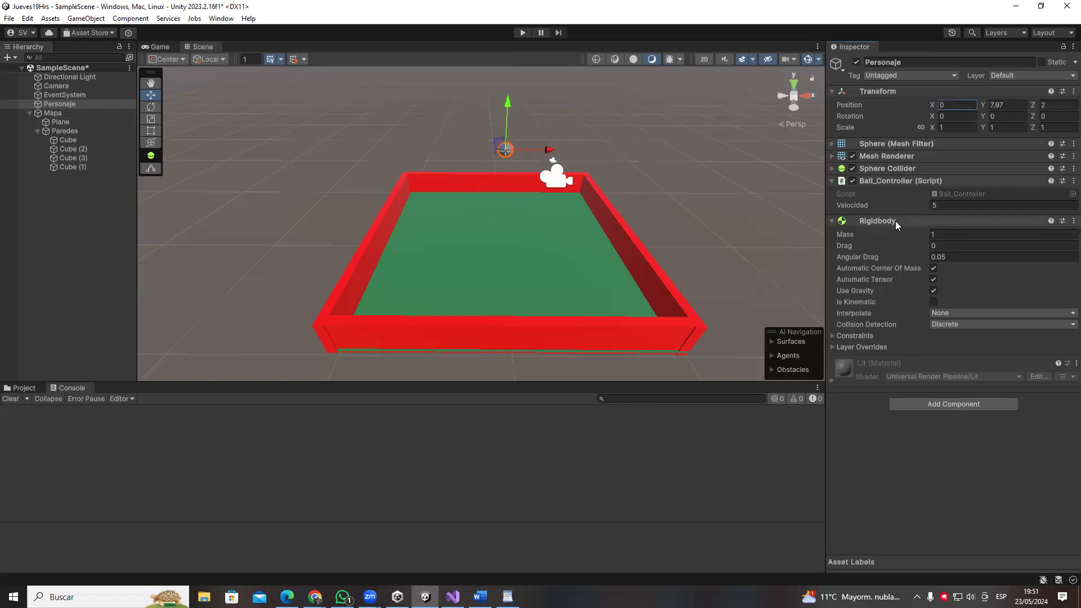
- Collapse the Rigidbody component in the Inspector and switch to the WordPad notes
{"action": "left_click", "coordinate": [878, 218]}
{"action": "left_click", "coordinate": [878, 218]}
{"action": "left_click", "coordinate": [877, 218]}
{"action": "left_click", "coordinate": [878, 218]}
{"action": "left_click", "coordinate": [878, 218]}
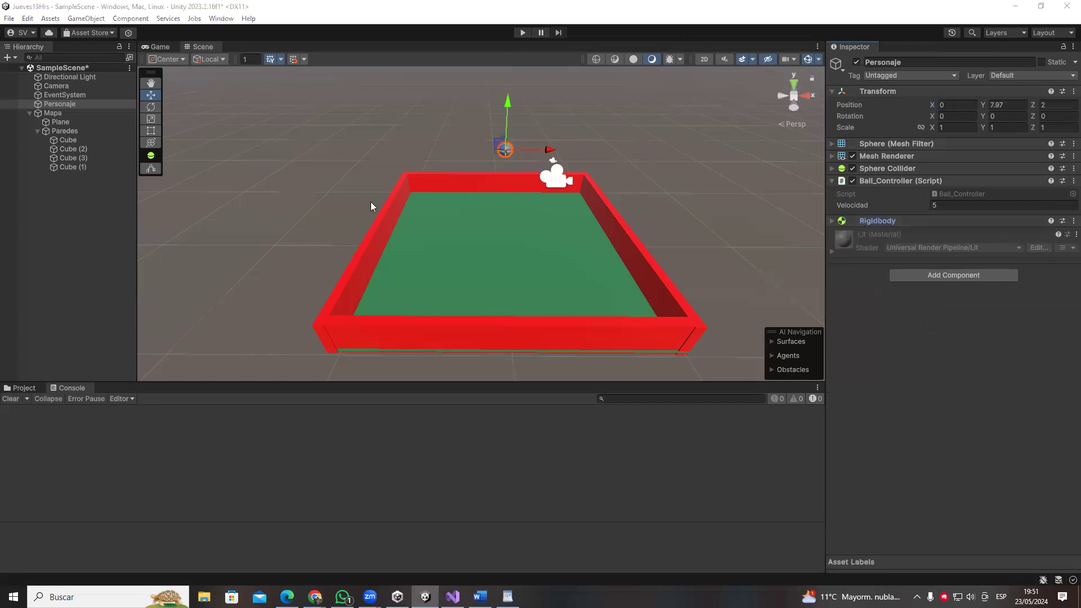
{"action": "key", "text": "alt+Tab"}
{"action": "key", "text": "alt+Tab"}
{"action": "key", "text": "Tab"}
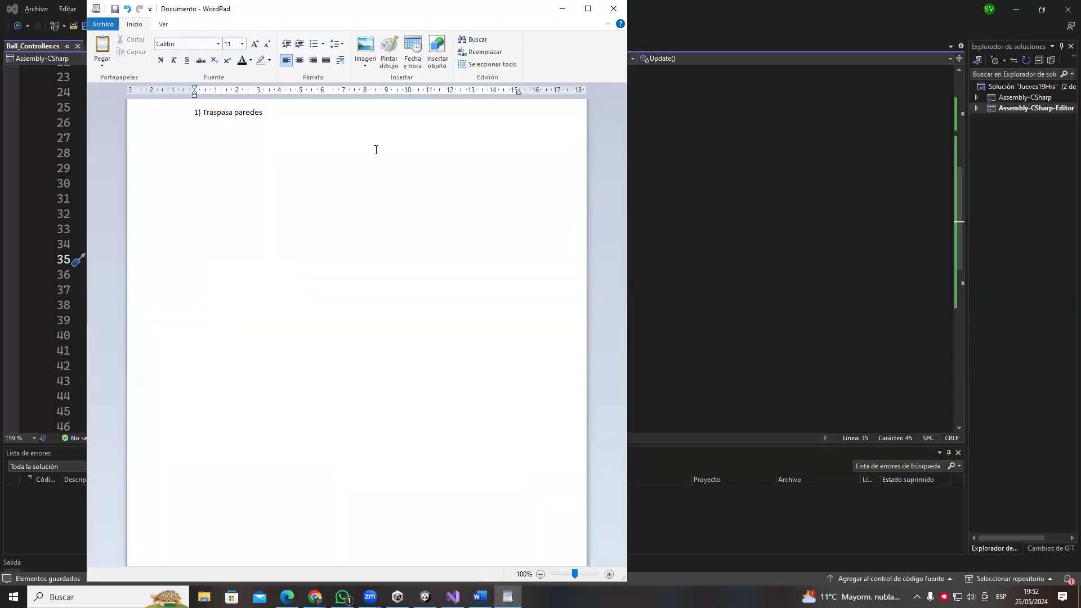
- Add 'Usar RB para mover' to note 1 in WordPad
{"action": "type", "text": "U"}
{"action": "key", "text": "Caps_Lock"}
{"action": "type", "text": "sar RB"}
{"action": "key", "text": "Caps_Lock"}
{"action": "key", "text": "Return"}
{"action": "key", "text": "Caps_Lock"}
{"action": "type", "text": "para"}
- Write the second note '2) Salto TP'
{"action": "key", "text": "Caps_Lock"}
{"action": "type", "text": "alt"}
{"action": "key", "text": "BackSpace"}
{"action": "key", "text": "Caps_Lock"}
{"action": "type", "text": "P"}
{"action": "key", "text": "Caps_Lock"}
{"action": "key", "text": "alt+Tab"}
{"action": "key", "text": "alt+Tab"}
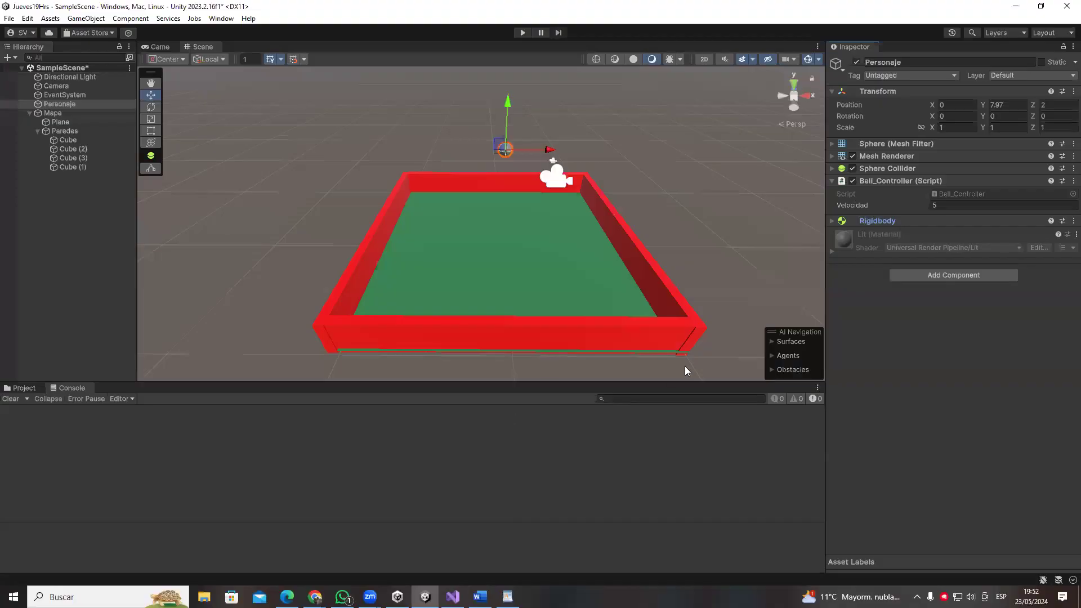
- Scroll through the notes and return to the Unity scene
{"action": "scroll", "coordinate": [421, 260], "scroll_direction": "up", "scroll_amount": 5}
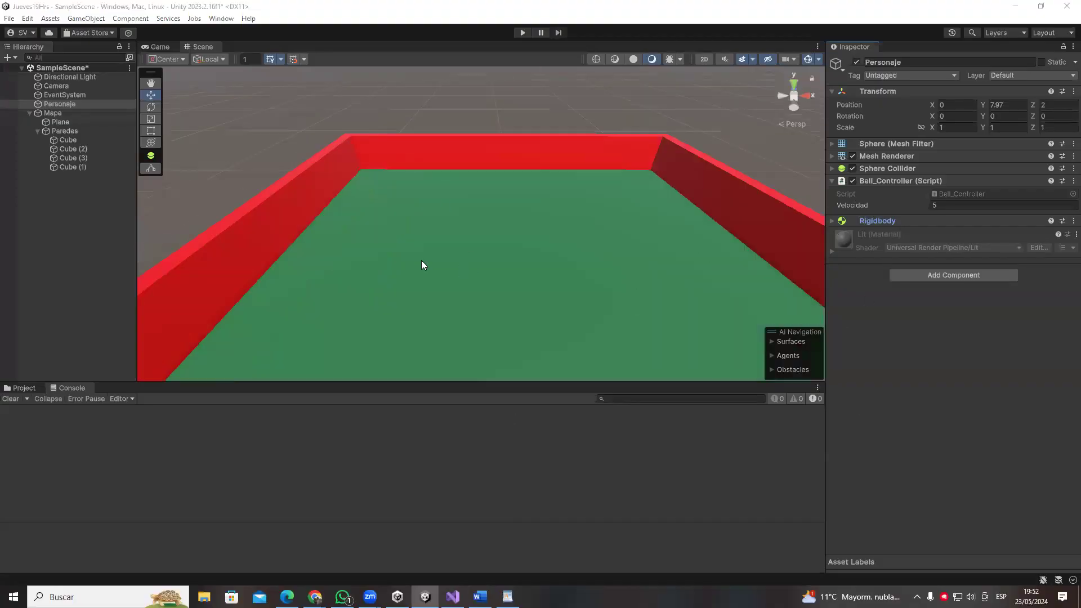
{"action": "key", "text": "alt+Tab"}
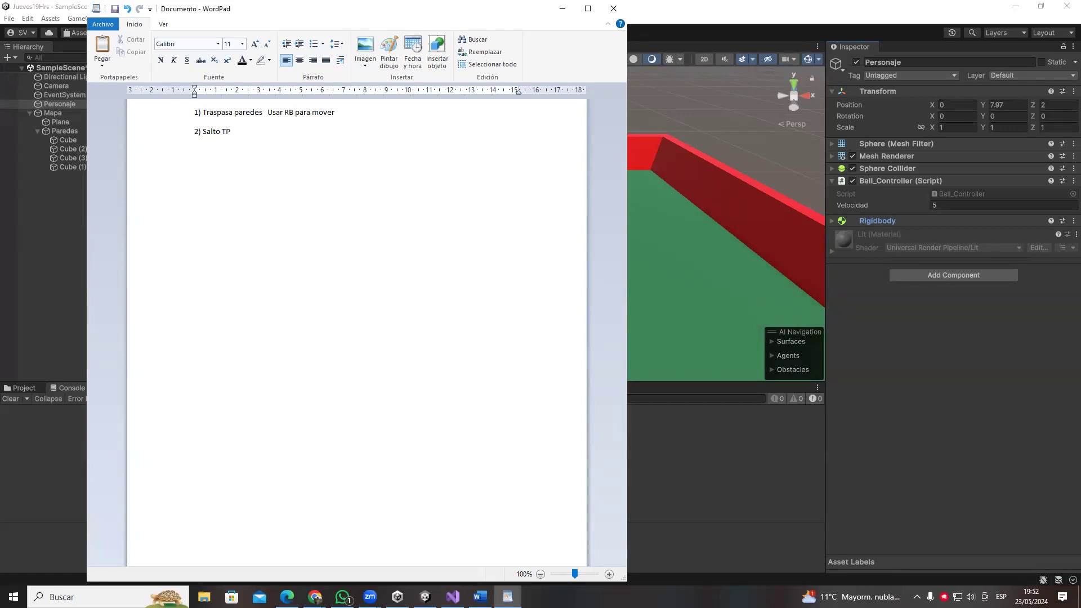
{"action": "scroll", "coordinate": [674, 318], "scroll_direction": "down", "scroll_amount": 6}
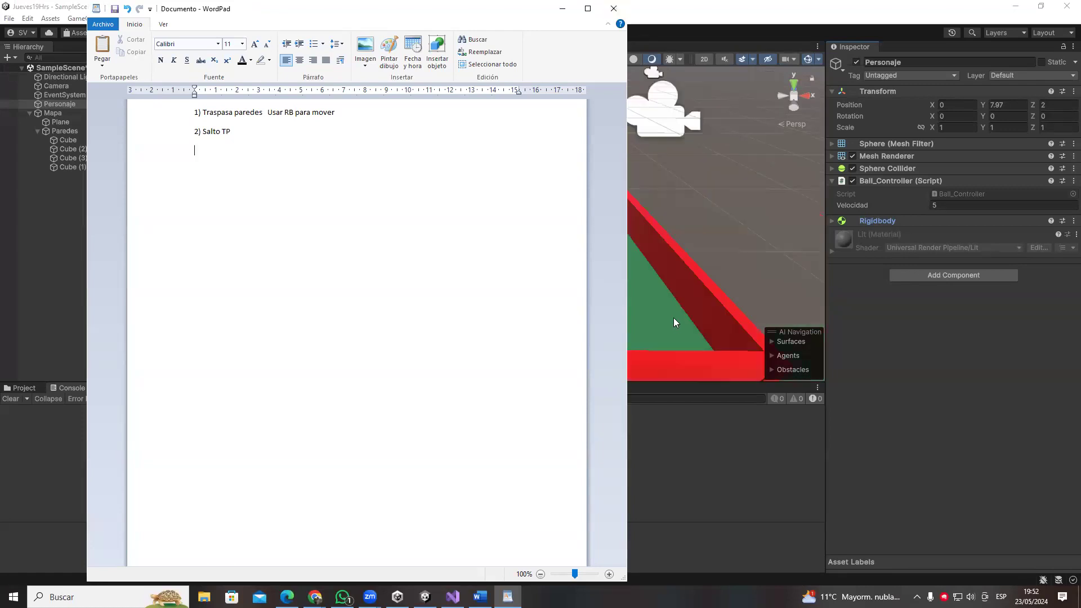
{"action": "left_click", "coordinate": [670, 313]}
{"action": "scroll", "coordinate": [508, 260], "scroll_direction": "up", "scroll_amount": 5}
{"action": "scroll", "coordinate": [509, 254], "scroll_direction": "down", "scroll_amount": 4}
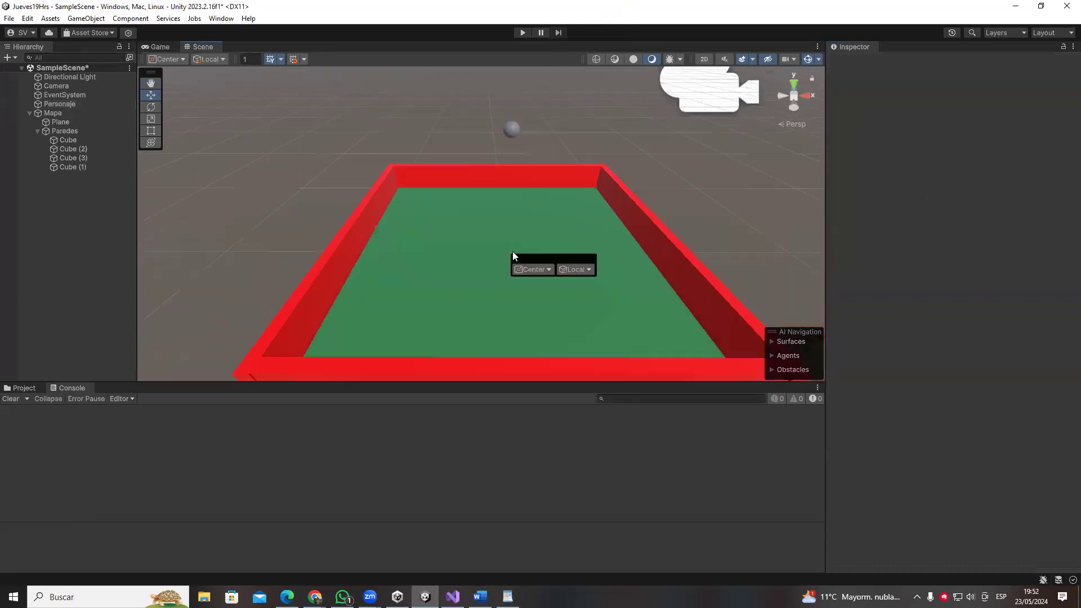
- Select the Plane and angle the Scene view to inspect the red-walled green board
{"action": "left_click", "coordinate": [511, 250]}
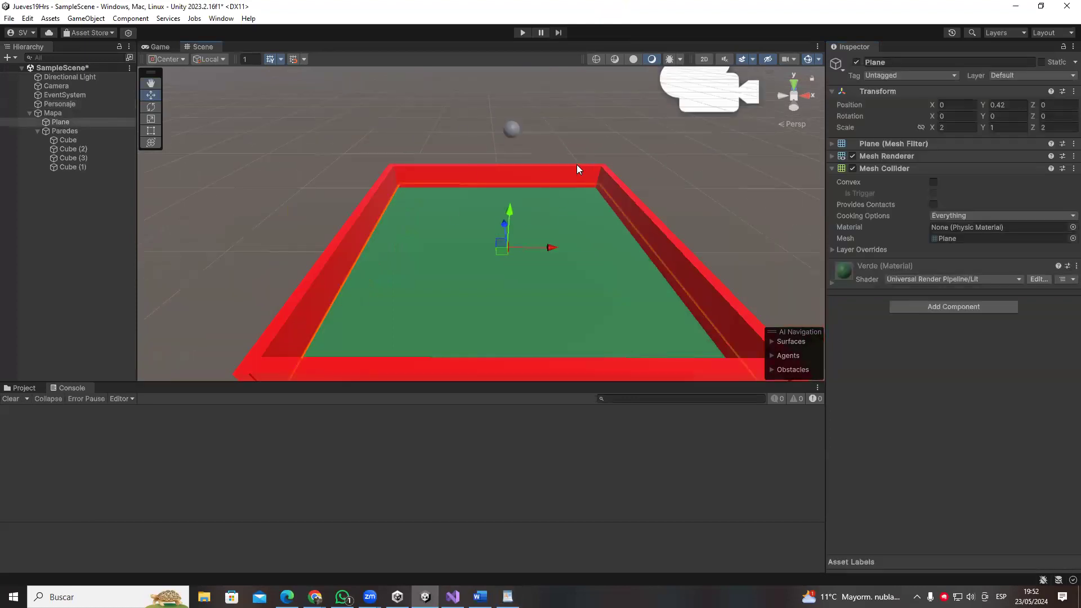
{"action": "mouse_move", "coordinate": [424, 140]}
{"action": "right_mouse_down"}
{"action": "mouse_move", "coordinate": [448, 144]}
{"action": "mouse_move", "coordinate": [421, 147]}
{"action": "right_mouse_up"}
{"action": "key", "text": "alt+Tab"}
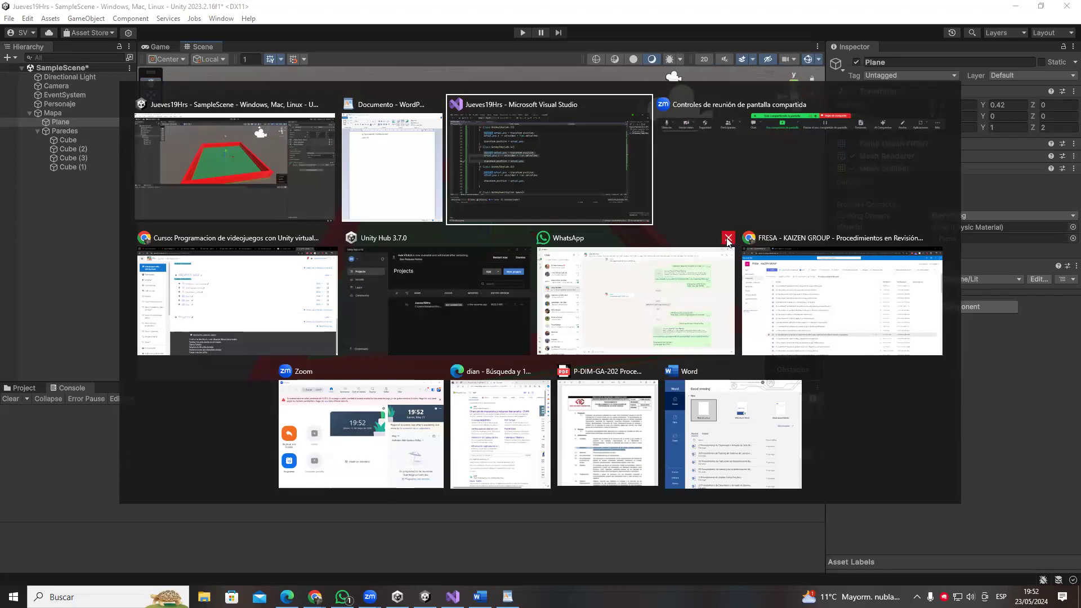
- In Ball_Controller, insert a blank line after the opening brace of Update()
{"action": "left_click", "coordinate": [451, 270]}
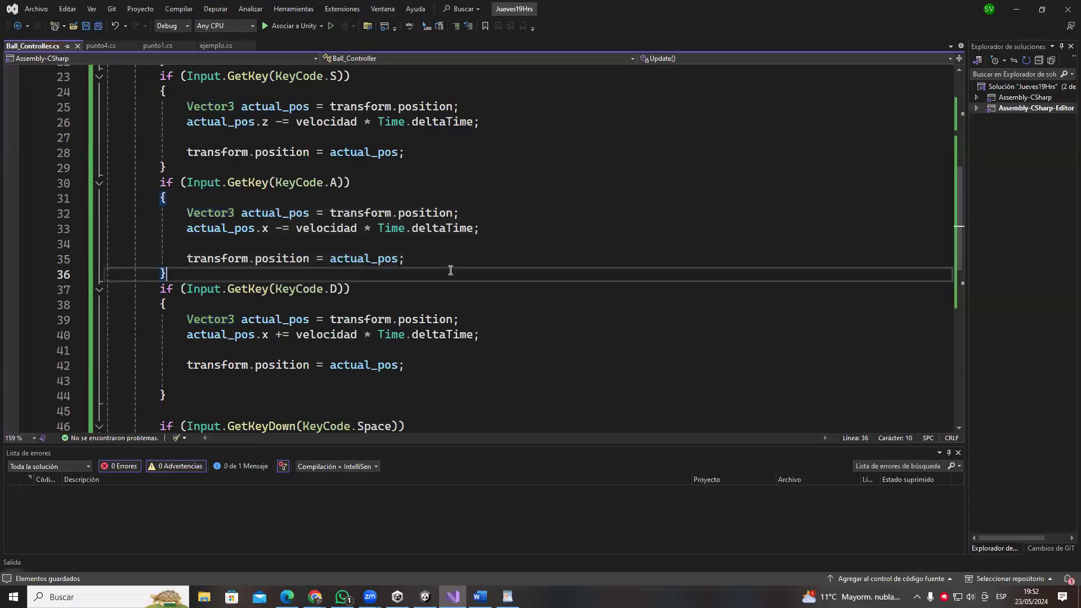
{"action": "scroll", "coordinate": [448, 272], "scroll_direction": "down", "scroll_amount": 3}
{"action": "left_click", "coordinate": [375, 350]}
{"action": "scroll", "coordinate": [349, 247], "scroll_direction": "up", "scroll_amount": 6}
{"action": "left_click_drag", "start_coordinate": [357, 250], "coordinate": [218, 190]}
{"action": "scroll", "coordinate": [310, 234], "scroll_direction": "down", "scroll_amount": 1}
{"action": "left_click", "coordinate": [429, 276]}
{"action": "scroll", "coordinate": [436, 284], "scroll_direction": "down", "scroll_amount": 3}
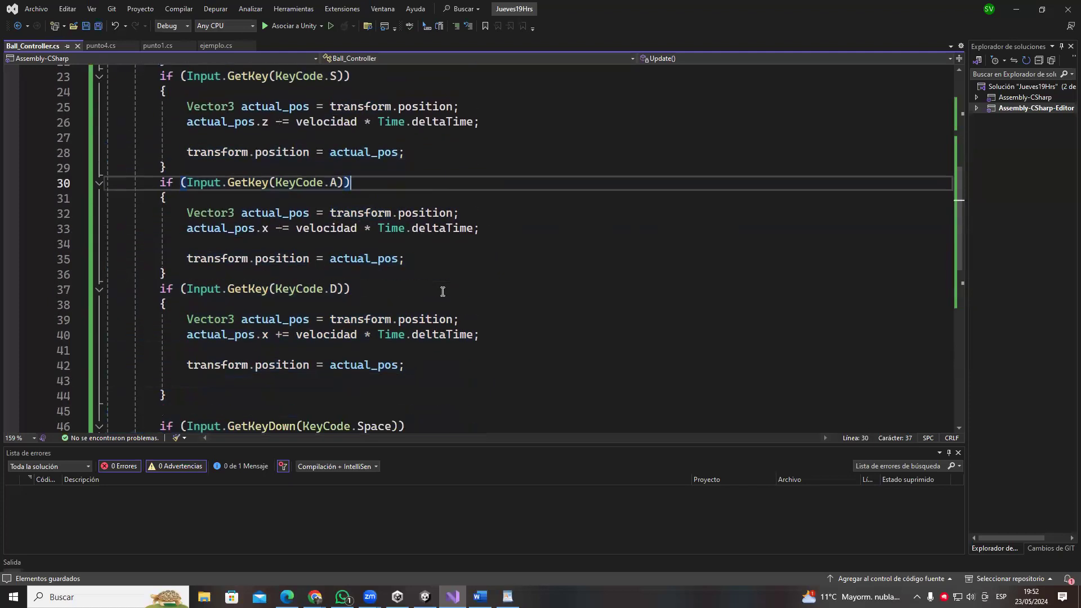
{"action": "scroll", "coordinate": [363, 359], "scroll_direction": "down", "scroll_amount": 2}
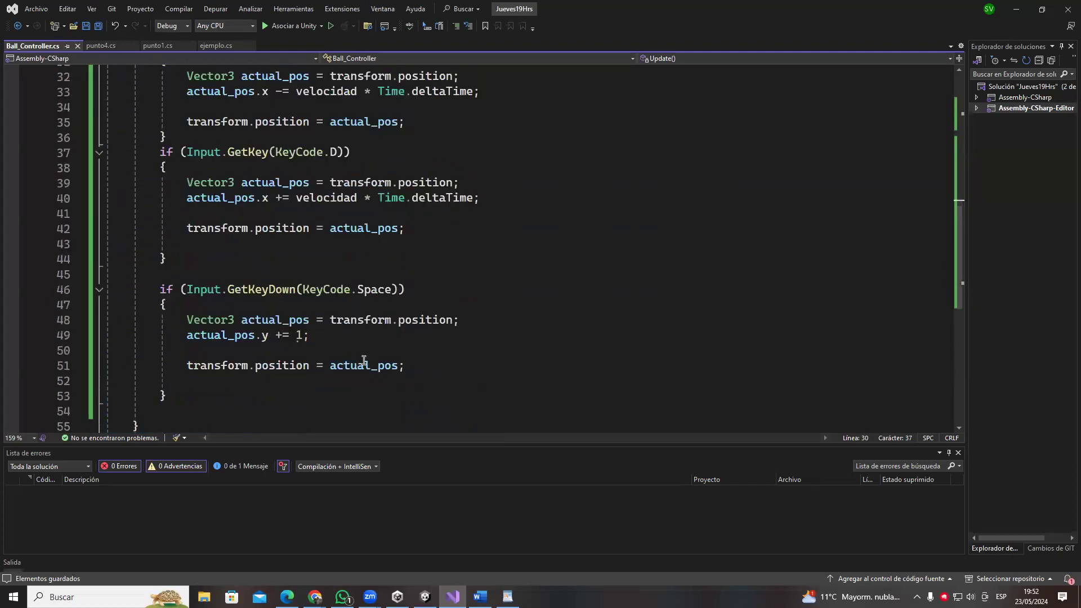
{"action": "scroll", "coordinate": [363, 360], "scroll_direction": "up", "scroll_amount": 1}
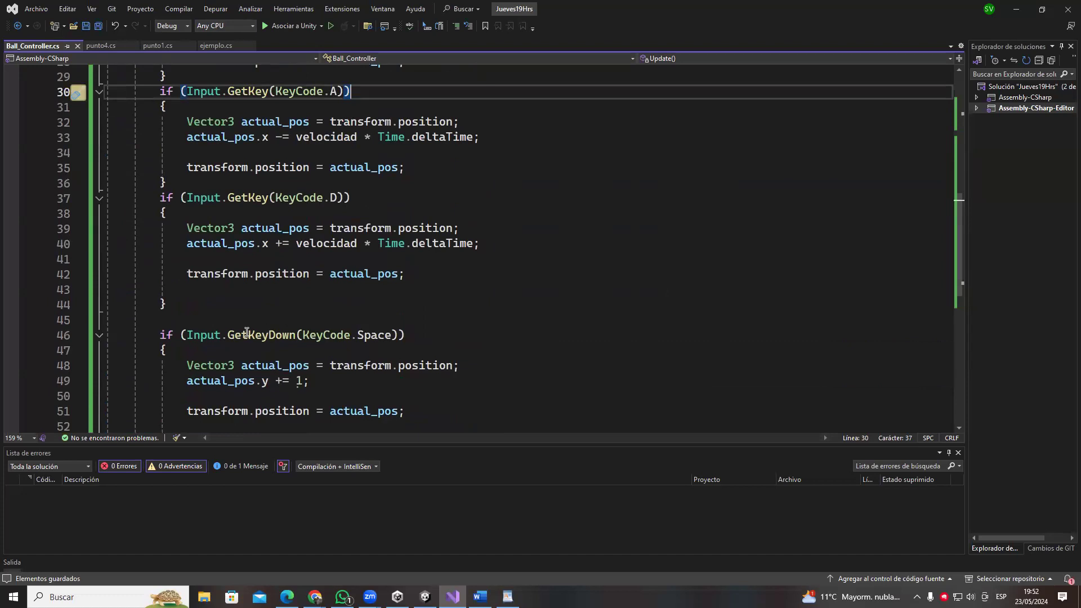
{"action": "scroll", "coordinate": [249, 330], "scroll_direction": "up", "scroll_amount": 7}
{"action": "left_click", "coordinate": [181, 184]}
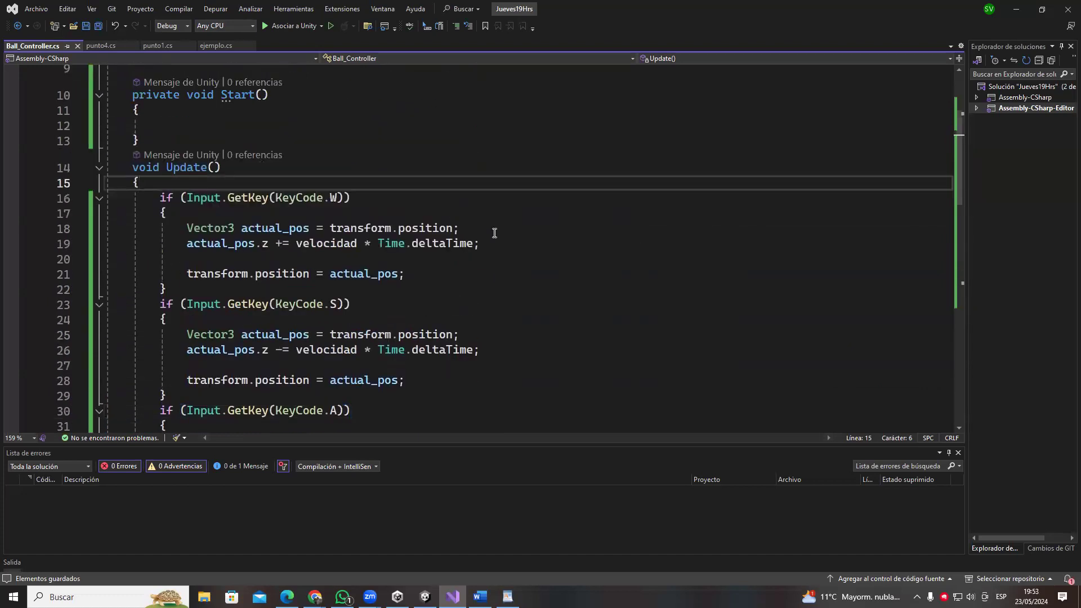
{"action": "key", "text": "Return"}
- Comment out the four GetKey W/S/A/D movement blocks, leaving the Space jump block active
{"action": "scroll", "coordinate": [197, 185], "scroll_direction": "down", "scroll_amount": 2}
{"action": "left_click_drag", "start_coordinate": [151, 112], "coordinate": [440, 289]}
{"action": "left_click_drag", "start_coordinate": [437, 330], "coordinate": [395, 229]}
{"action": "key", "text": "ctrl+k"}
{"action": "key", "text": "ctrl+c"}
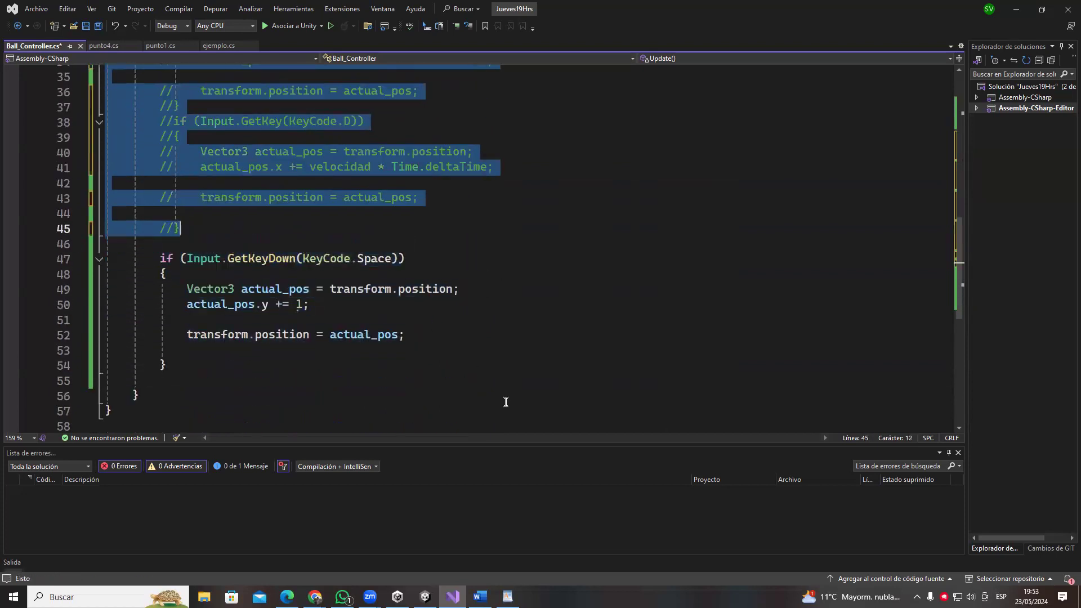
- Add extra blank lines above the commented-out movement code
{"action": "scroll", "coordinate": [286, 320], "scroll_direction": "up", "scroll_amount": 10}
{"action": "left_click", "coordinate": [223, 290]}
{"action": "key", "text": "Return"}
{"action": "key", "text": "Return"}
{"action": "key", "text": "Return"}
{"action": "key", "text": "Up"}
{"action": "key", "text": "Up"}
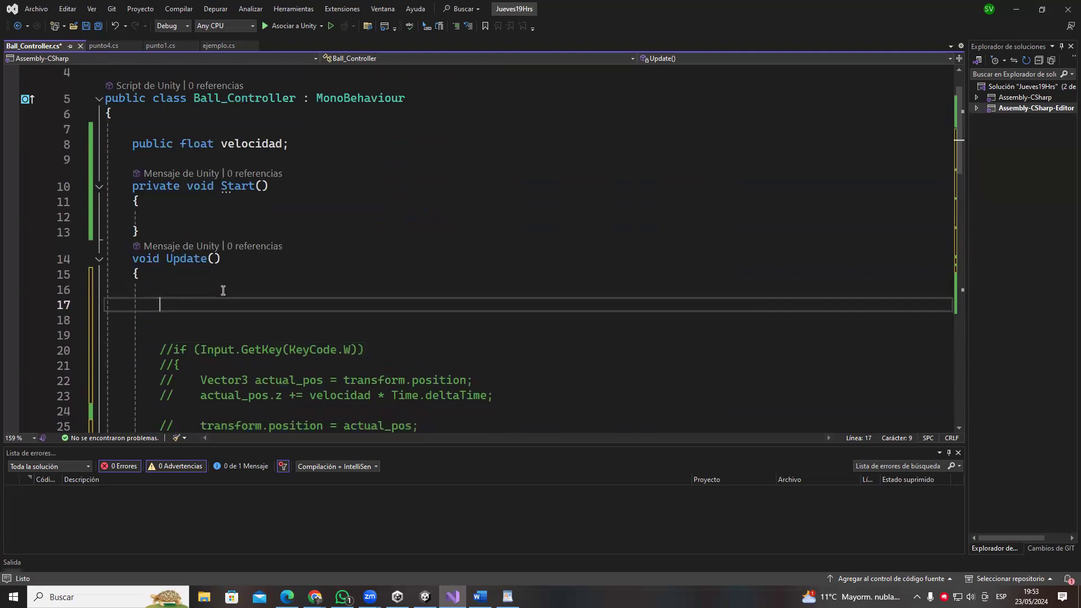
- Declare 'public Vector3 mov;' below the velocidad field and save
{"action": "left_click", "coordinate": [322, 161]}
{"action": "key", "text": "Return"}
{"action": "key", "text": "Return"}
{"action": "type", "text": "public Vector"}
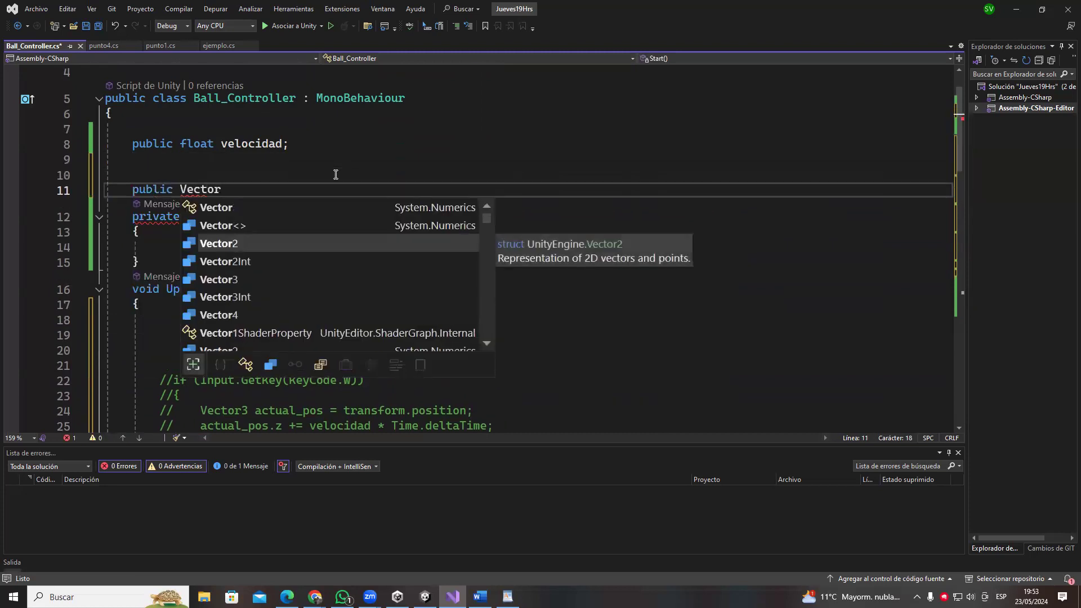
{"action": "key", "text": "Down"}
{"action": "key", "text": "Down"}
{"action": "key", "text": "Tab"}
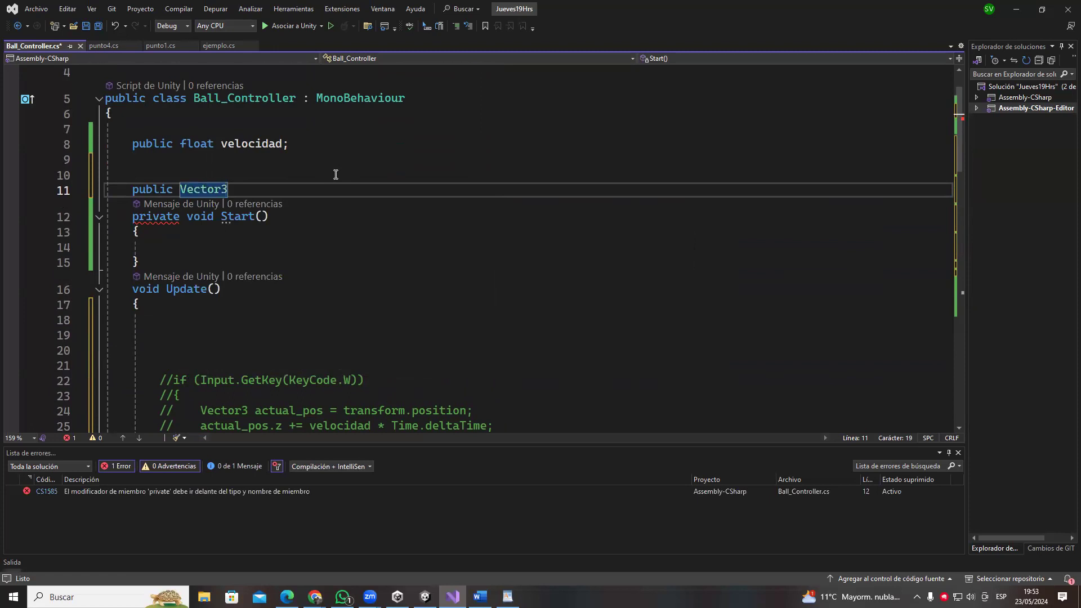
{"action": "type", "text": "input"}
{"action": "key", "text": "BackSpace"}
{"action": "key", "text": "BackSpace"}
{"action": "key", "text": "BackSpace"}
{"action": "key", "text": "BackSpace"}
{"action": "key", "text": "BackSpace"}
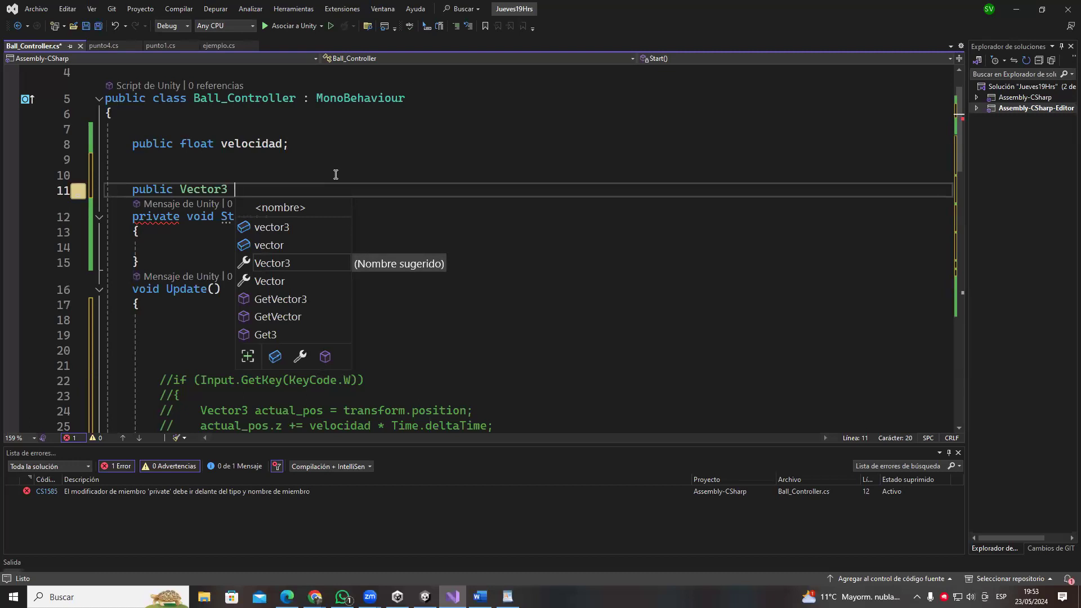
{"action": "type", "text": "mov;"}
{"action": "key", "text": "ctrl+s"}
- Begin Update() with 'mov = new Vector3(1,1,1);' and save
{"action": "key", "text": "Down"}
{"action": "key", "text": "Down"}
{"action": "key", "text": "Down"}
{"action": "key", "text": "Down"}
{"action": "key", "text": "Down"}
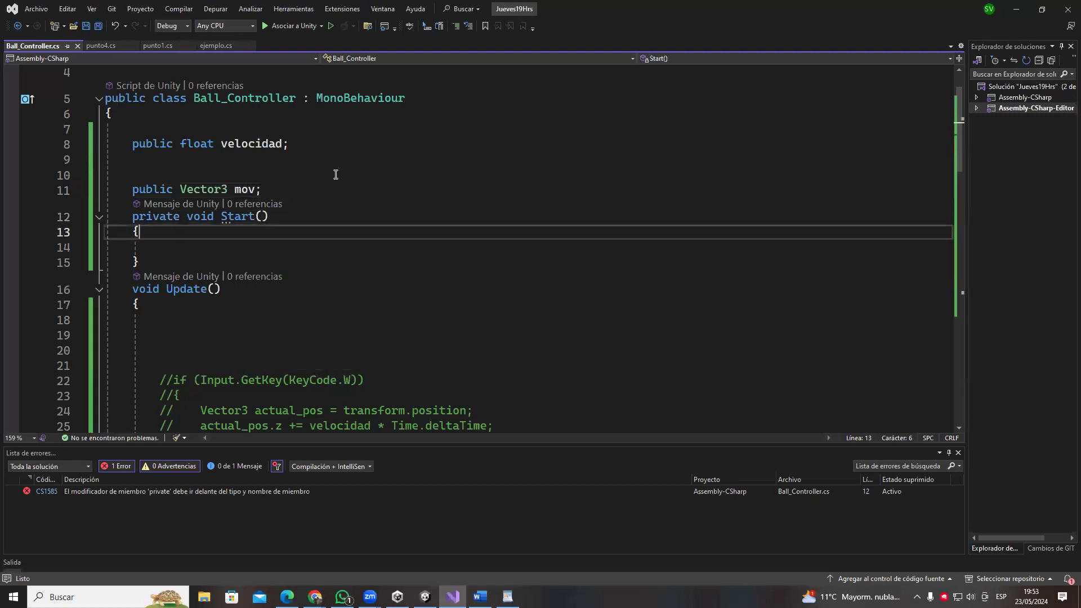
{"action": "key", "text": "Down"}
{"action": "key", "text": "Down"}
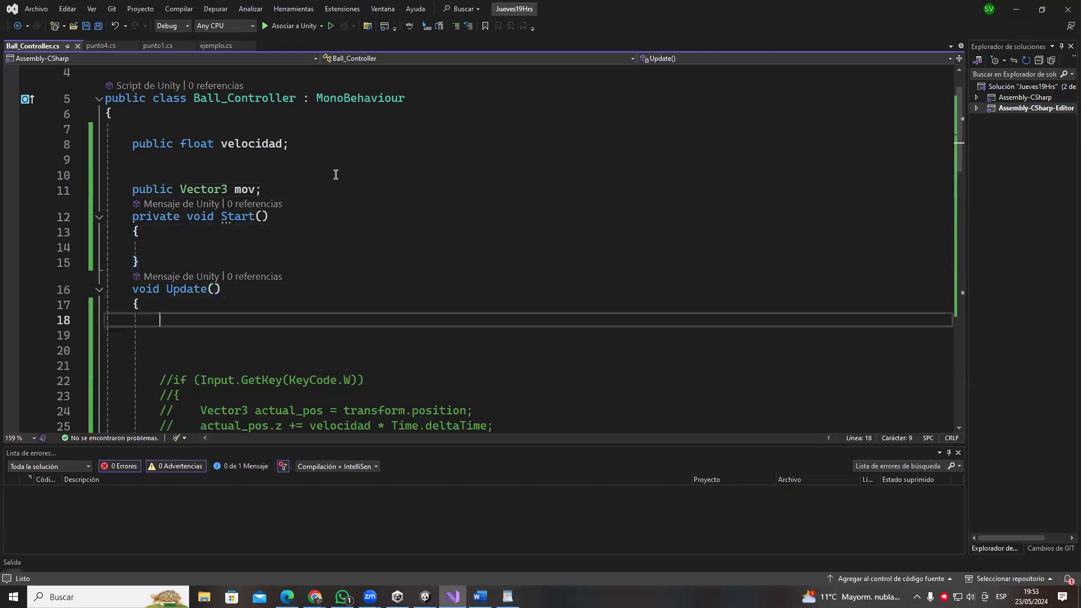
{"action": "type", "text": "mov"}
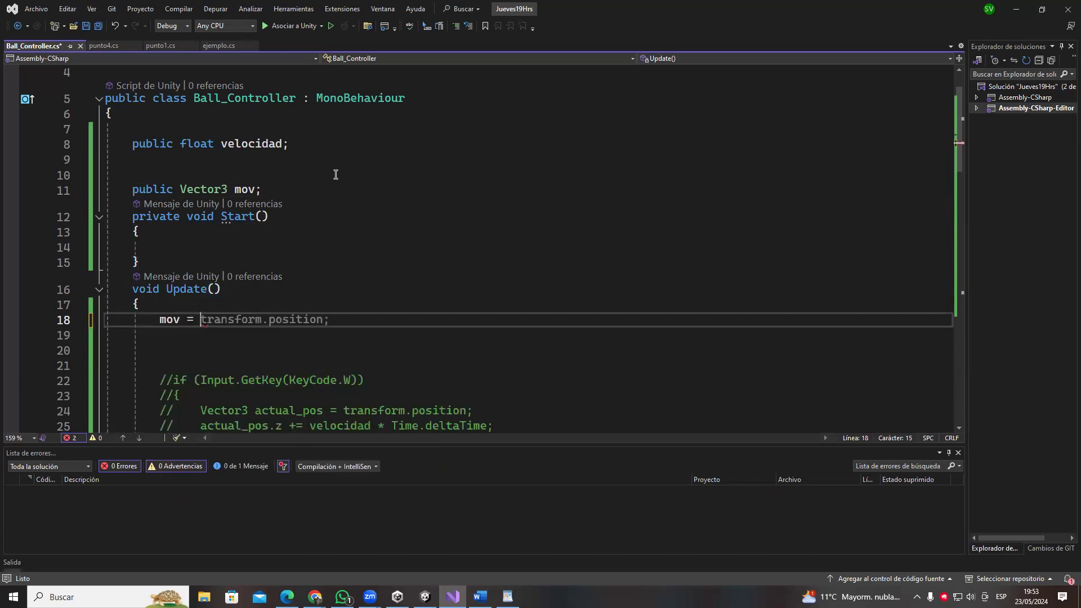
{"action": "type", "text": " = new Vector3"}
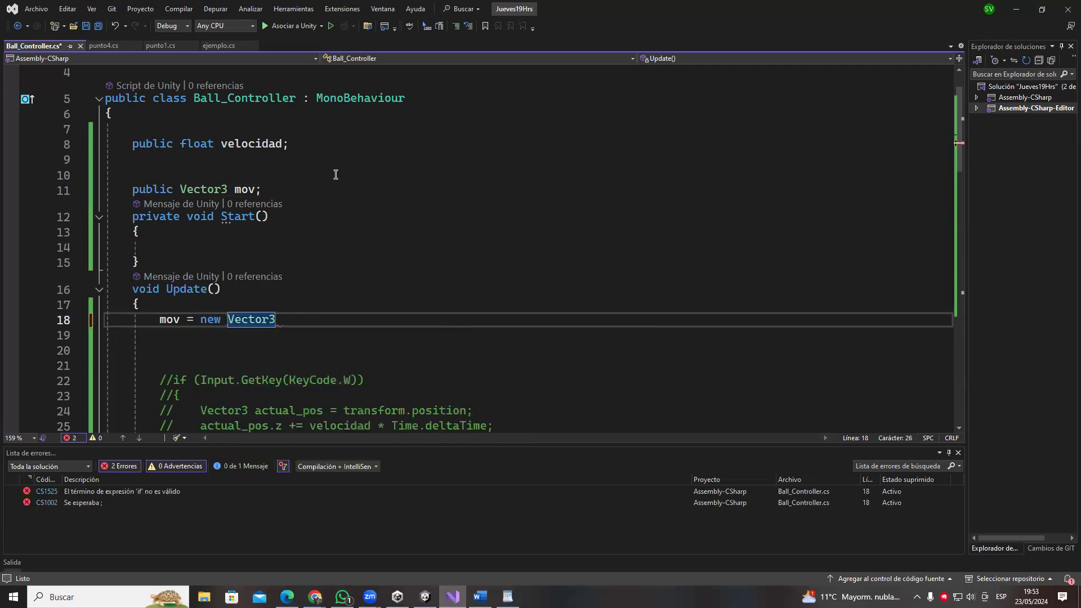
{"action": "type", "text": "()"}
{"action": "key", "text": "ctrl+s"}
{"action": "type", "text": ";"}
{"action": "key", "text": "Left"}
{"action": "key", "text": "Left"}
{"action": "type", "text": "1,1,1"}
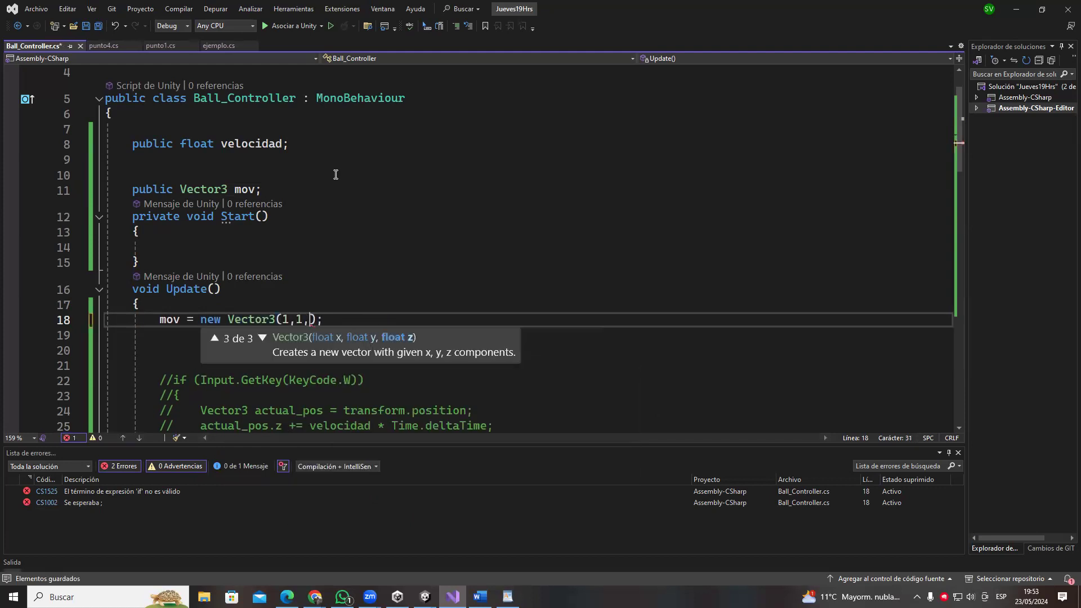
{"action": "left_click", "coordinate": [465, 264]}
{"action": "left_click_drag", "start_coordinate": [160, 320], "coordinate": [315, 321]}
{"action": "double_click", "coordinate": [166, 320]}
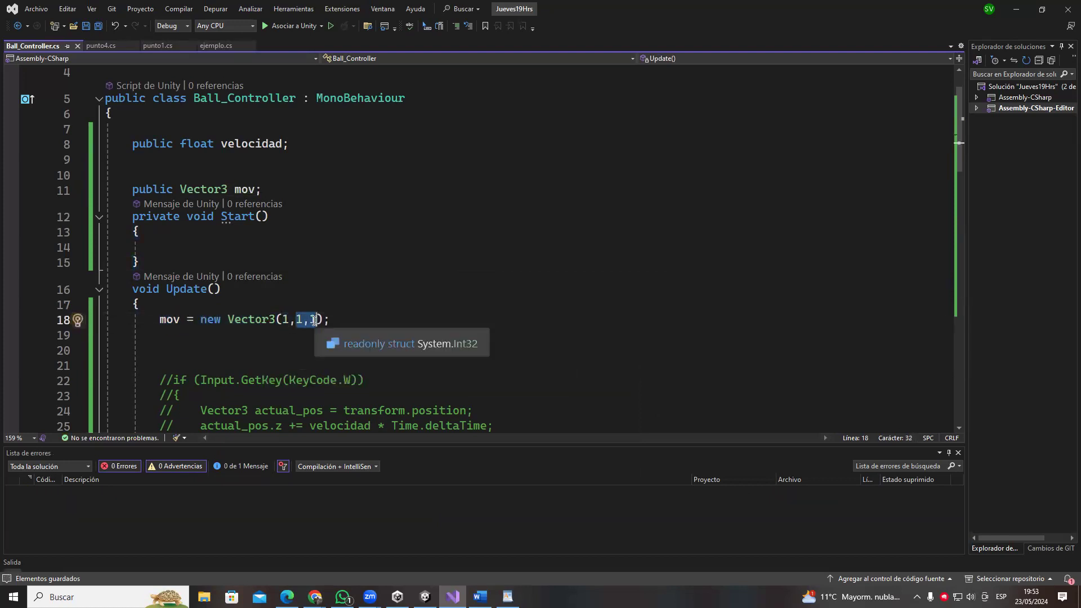
{"action": "left_click_drag", "start_coordinate": [333, 248], "coordinate": [345, 265]}
- Play the scene in Unity to see Mov at 1,1,1, then stop
{"action": "key", "text": "alt+Tab"}
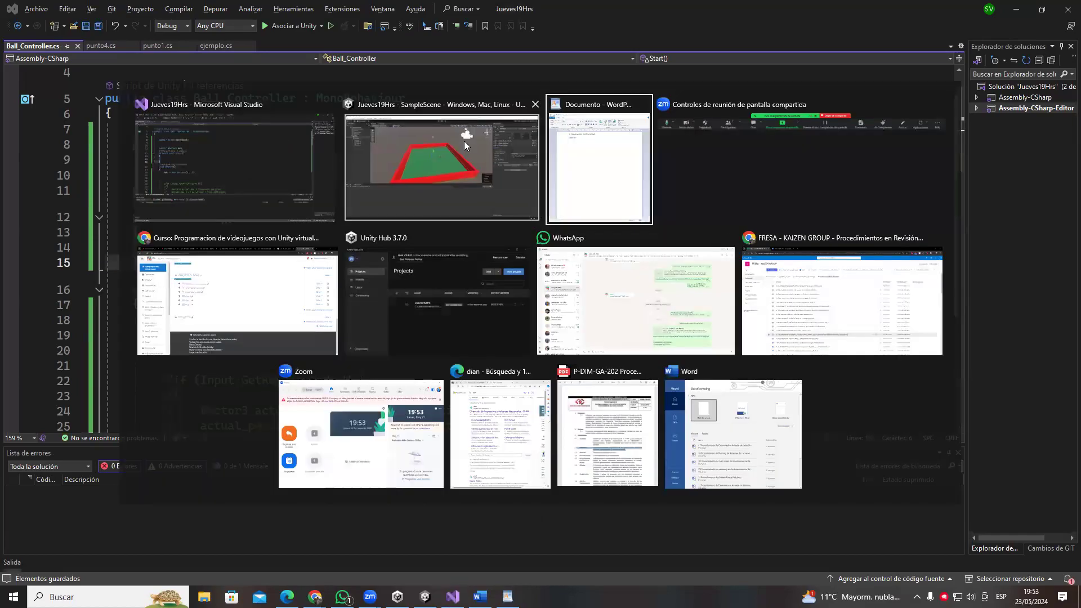
{"action": "left_click", "coordinate": [464, 141]}
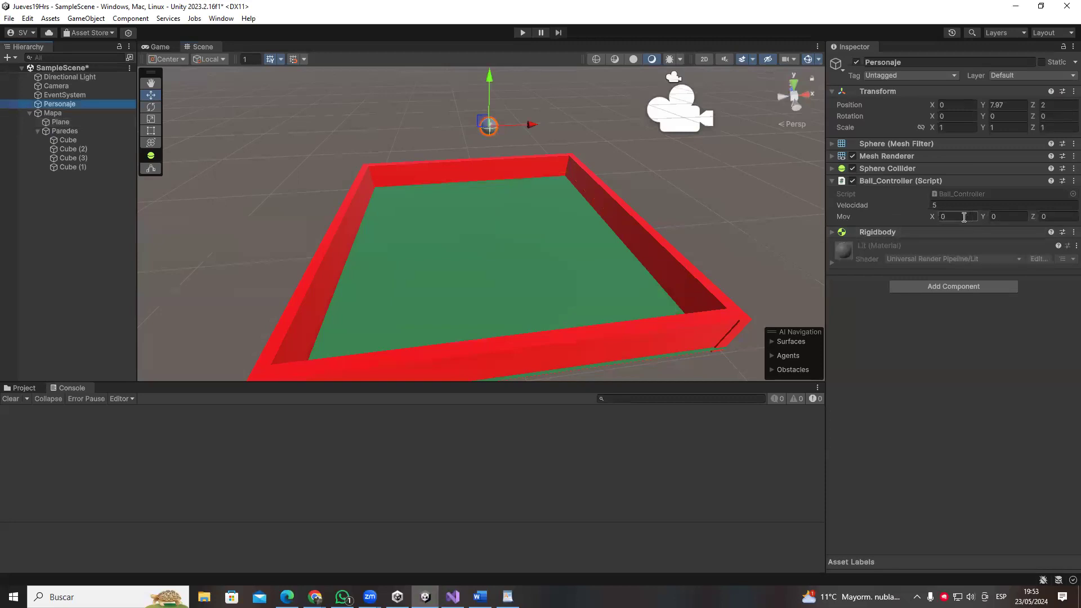
{"action": "left_click", "coordinate": [523, 32]}
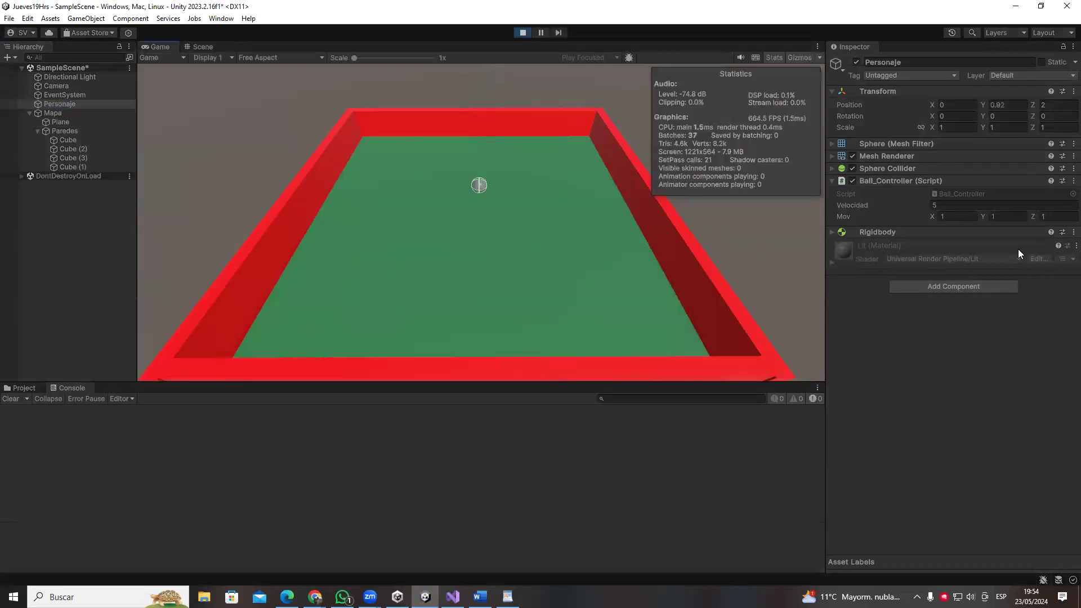
{"action": "left_click", "coordinate": [521, 33]}
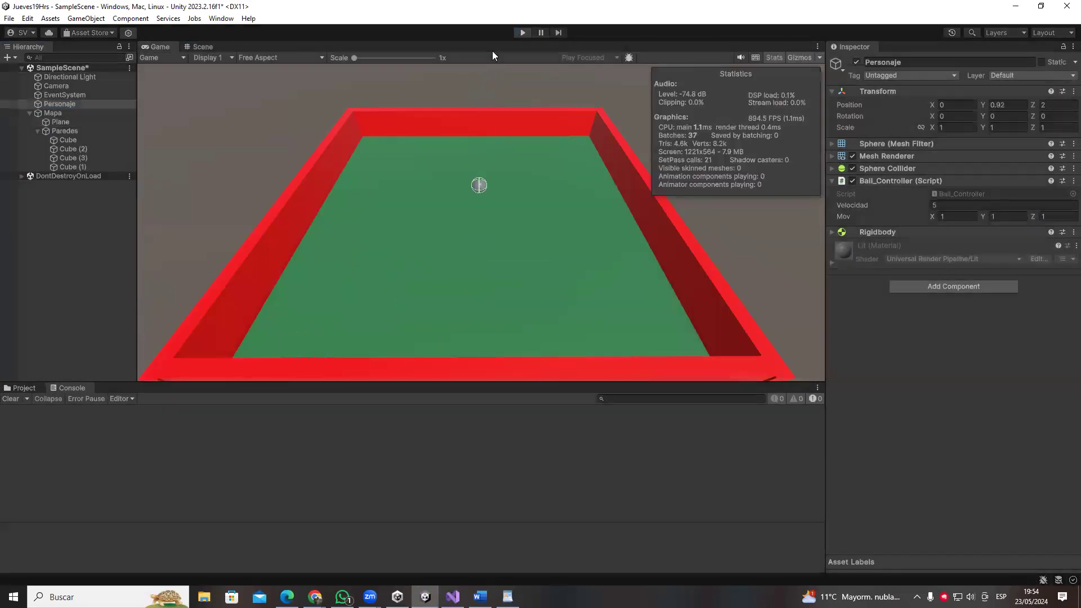
- Change the vector to Vector3(1,2,1), save, and replay to see Mov at 1,2,1
{"action": "key", "text": "alt+Tab"}
{"action": "double_click", "coordinate": [296, 319]}
{"action": "type", "text": "2"}
{"action": "key", "text": "ctrl+s"}
{"action": "key", "text": "alt+Tab"}
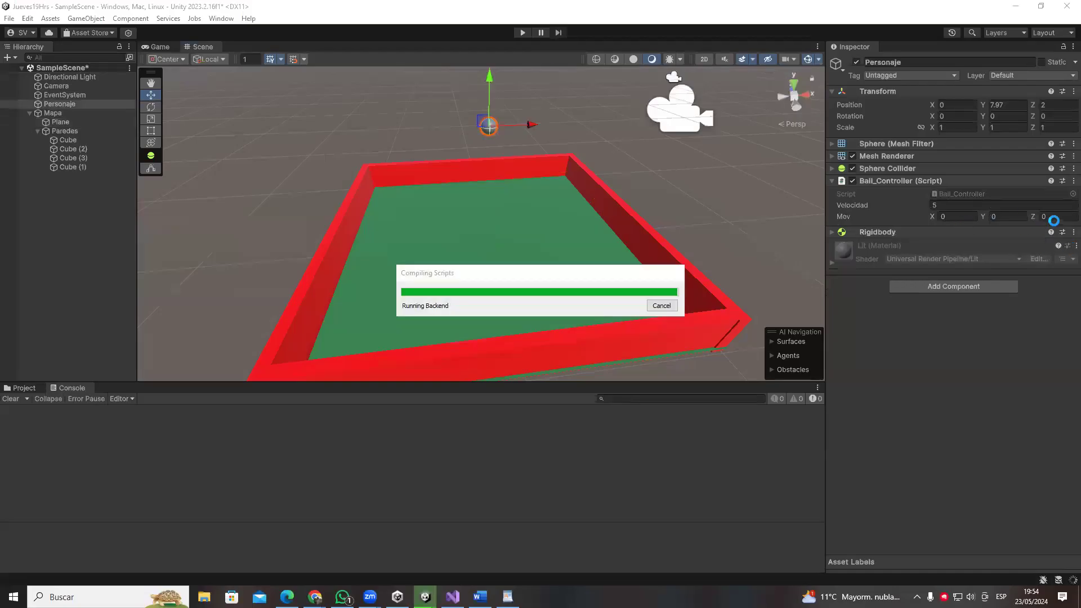
{"action": "left_click", "coordinate": [520, 33]}
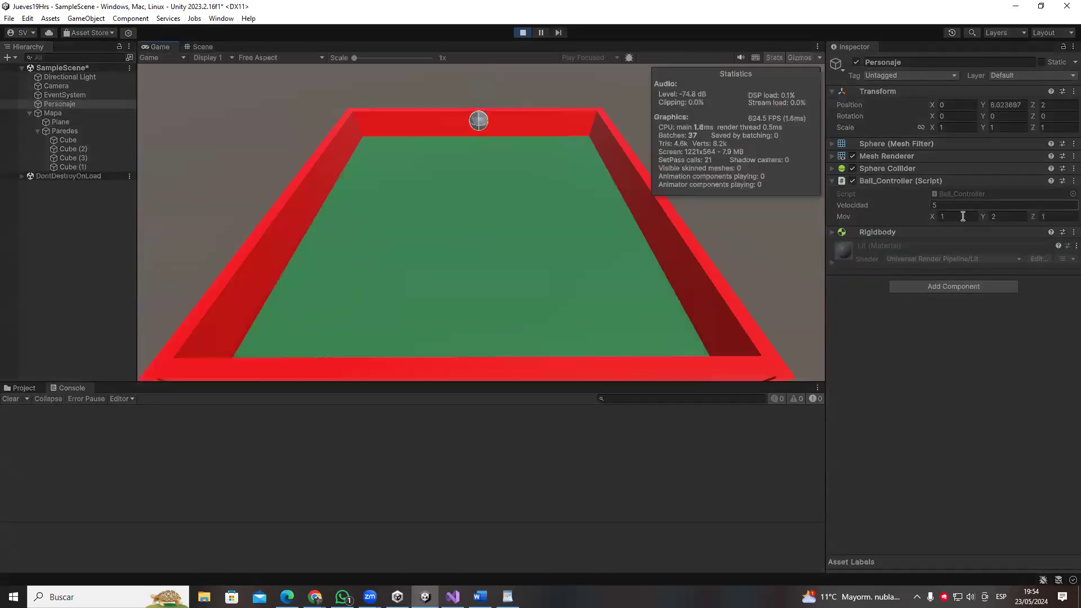
{"action": "left_click", "coordinate": [524, 32]}
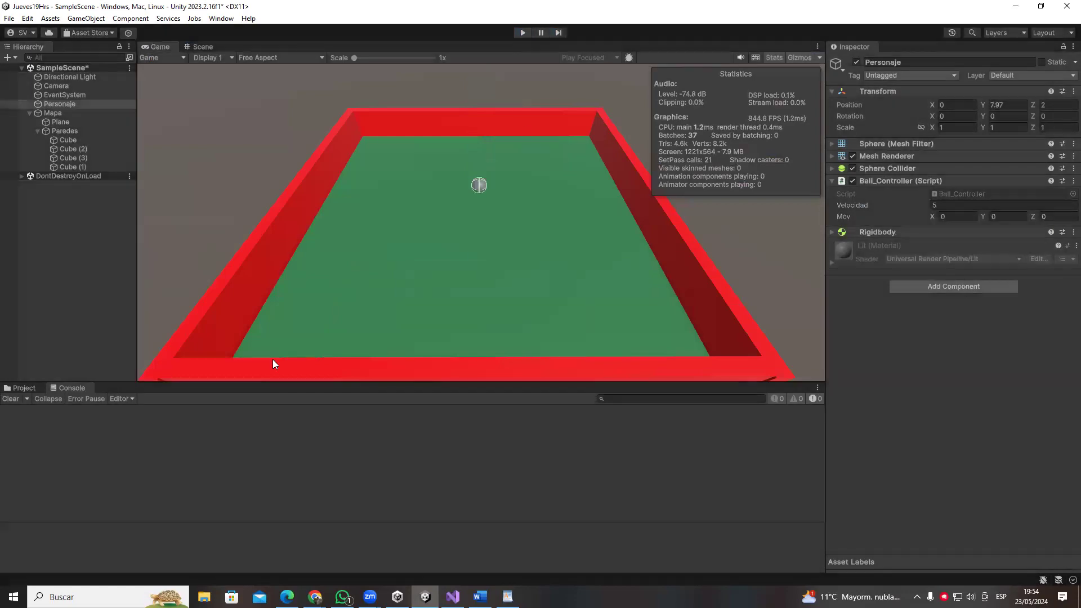
{"action": "key", "text": "alt+Tab"}
{"action": "left_click", "coordinate": [285, 319]}
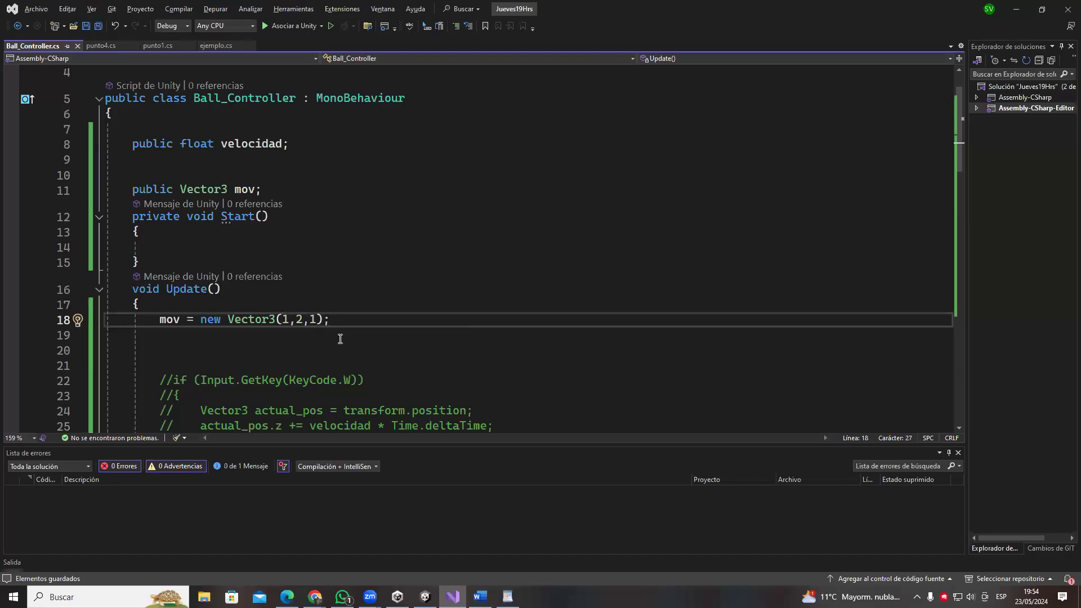
- Change line 18 to mov = new Vector3(Input.GetKey,0,0)
{"action": "key", "text": "BackSpace"}
{"action": "type", "text": "0"}
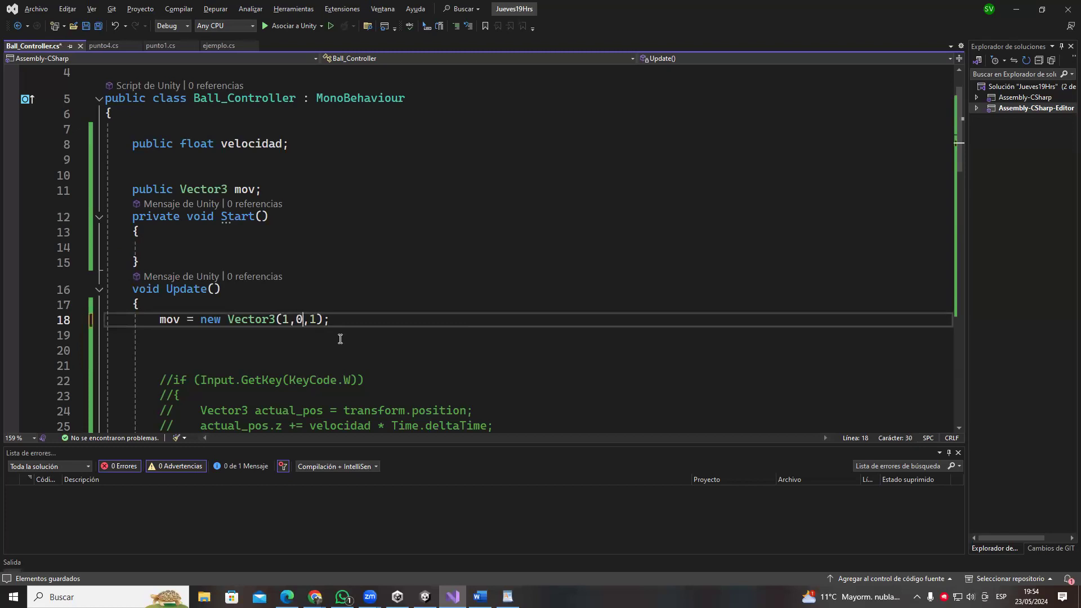
{"action": "key", "text": "BackSpace"}
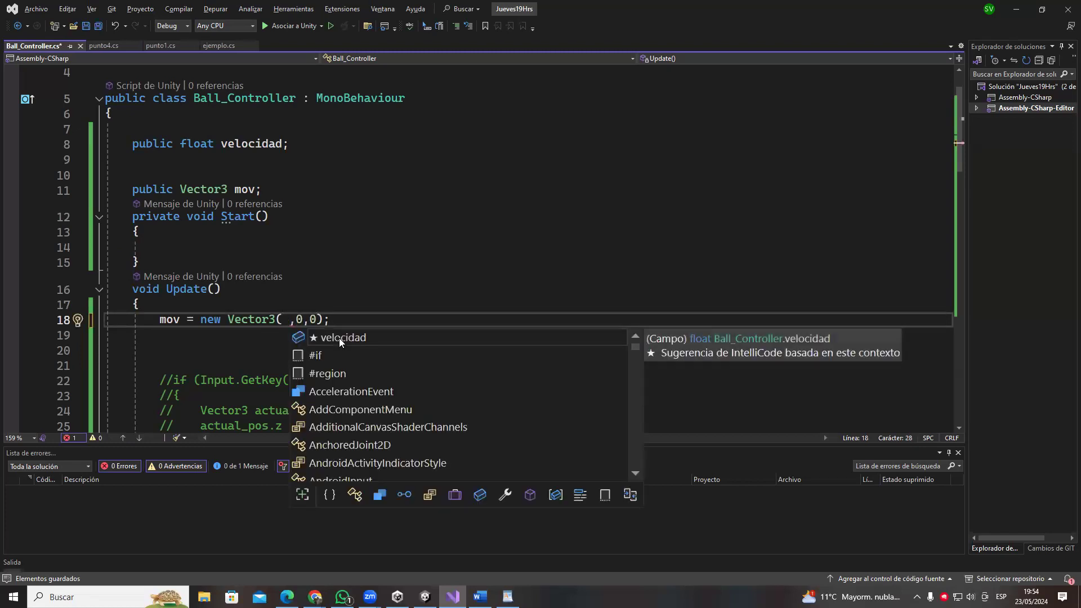
{"action": "type", "text": "Input.Get"}
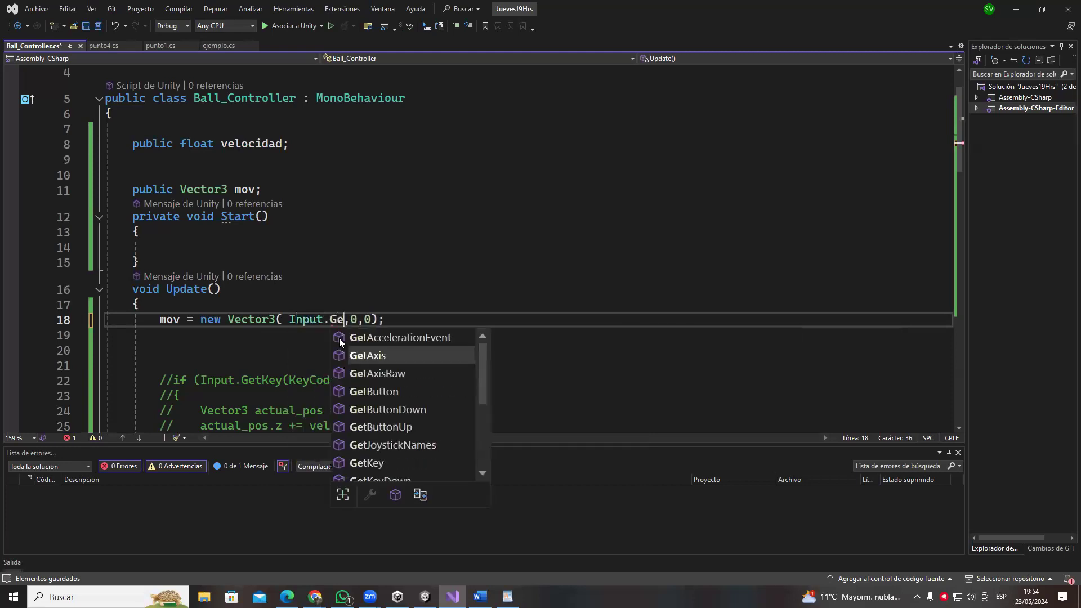
{"action": "key", "text": "Tab"}
{"action": "key", "text": "BackSpace"}
{"action": "key", "text": "BackSpace"}
{"action": "key", "text": "BackSpace"}
{"action": "key", "text": "BackSpace"}
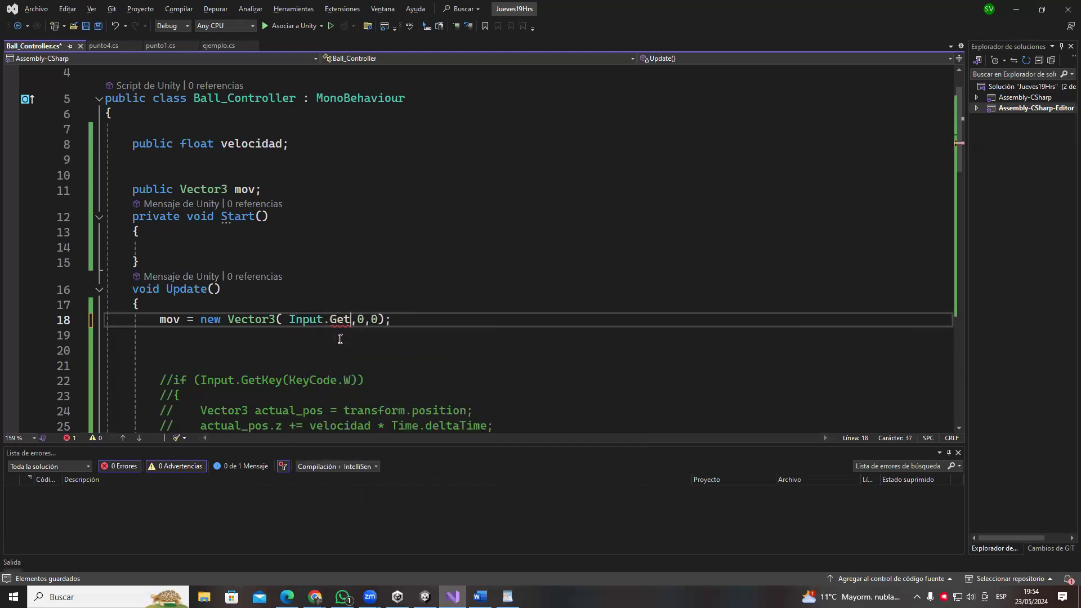
{"action": "type", "text": "Key"}
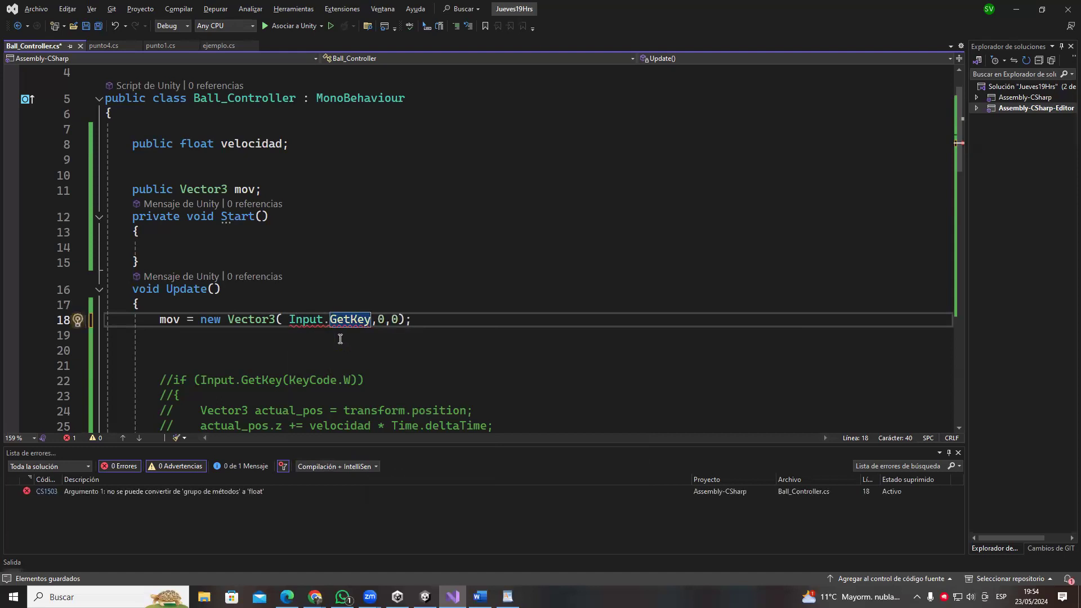
- Uncomment the W-key movement block on lines 21–28 with Ctrl+K, Ctrl+U
{"action": "scroll", "coordinate": [338, 340], "scroll_direction": "down", "scroll_amount": 1}
{"action": "left_click", "coordinate": [272, 310]}
{"action": "scroll", "coordinate": [273, 310], "scroll_direction": "down", "scroll_amount": 1}
{"action": "left_click_drag", "start_coordinate": [147, 275], "coordinate": [437, 379]}
{"action": "key", "text": "ctrl+k"}
{"action": "key", "text": "ctrl+u"}
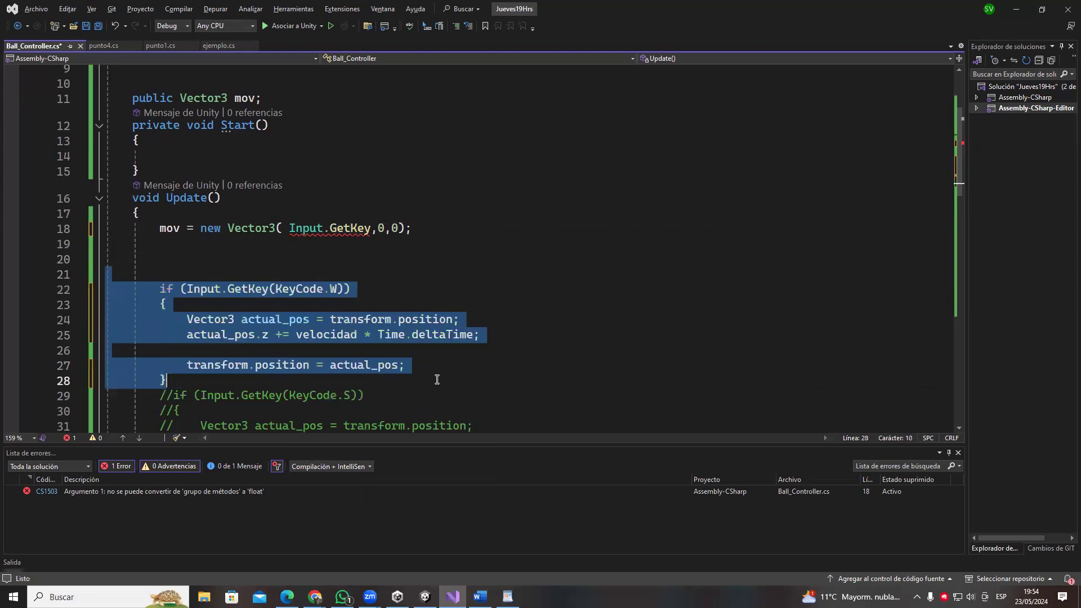
{"action": "left_click", "coordinate": [441, 275]}
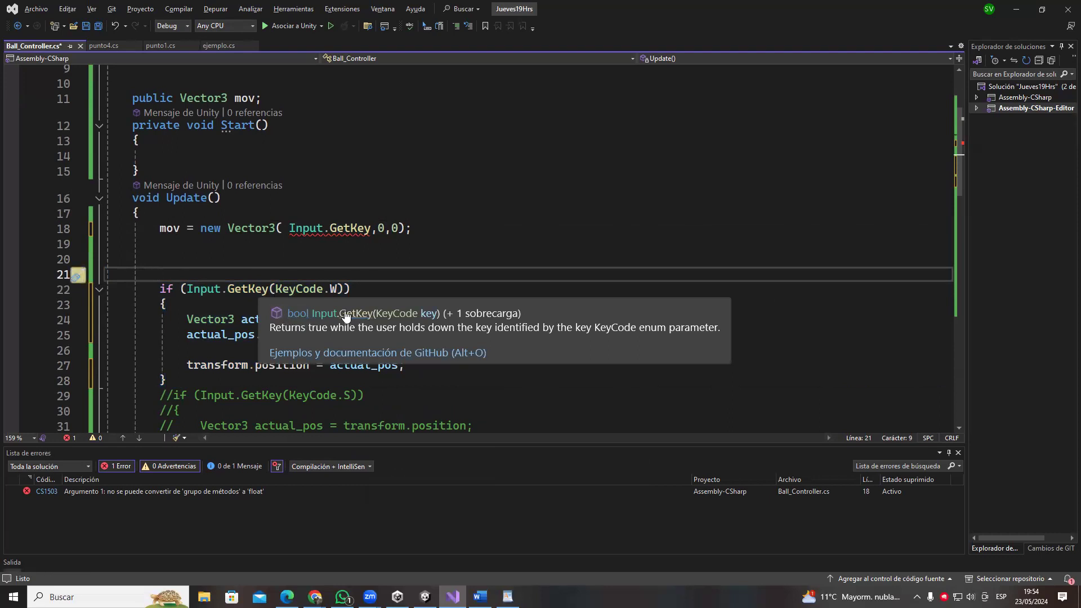
- Try replacing velocidad * Time.deltaTime on line 25 with true, then undo it
{"action": "left_click_drag", "start_coordinate": [187, 290], "coordinate": [345, 284]}
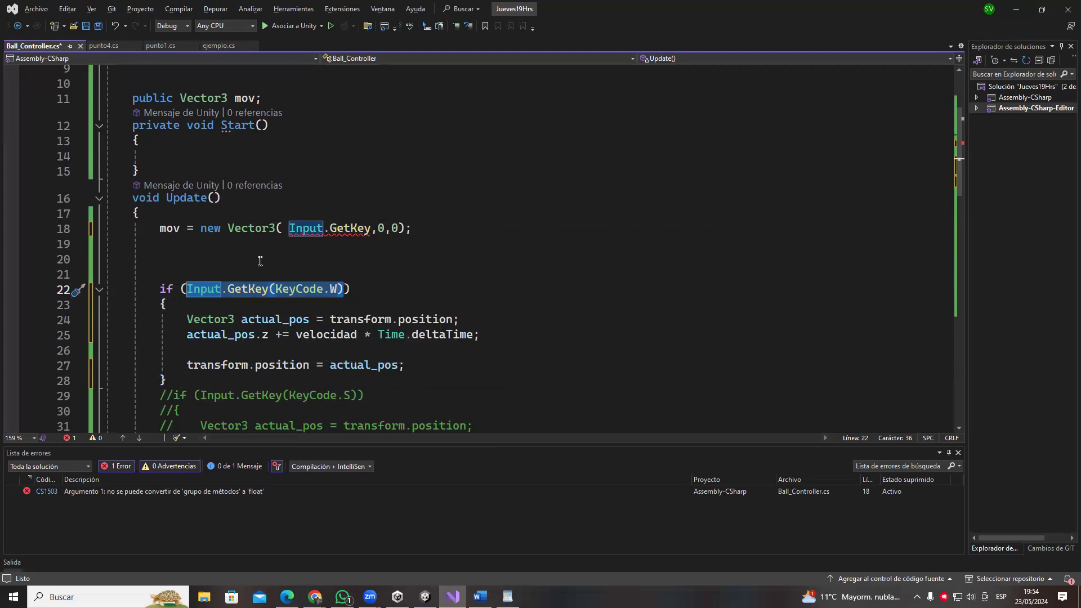
{"action": "left_click", "coordinate": [266, 337]}
{"action": "key", "text": "Up"}
{"action": "key", "text": "Up"}
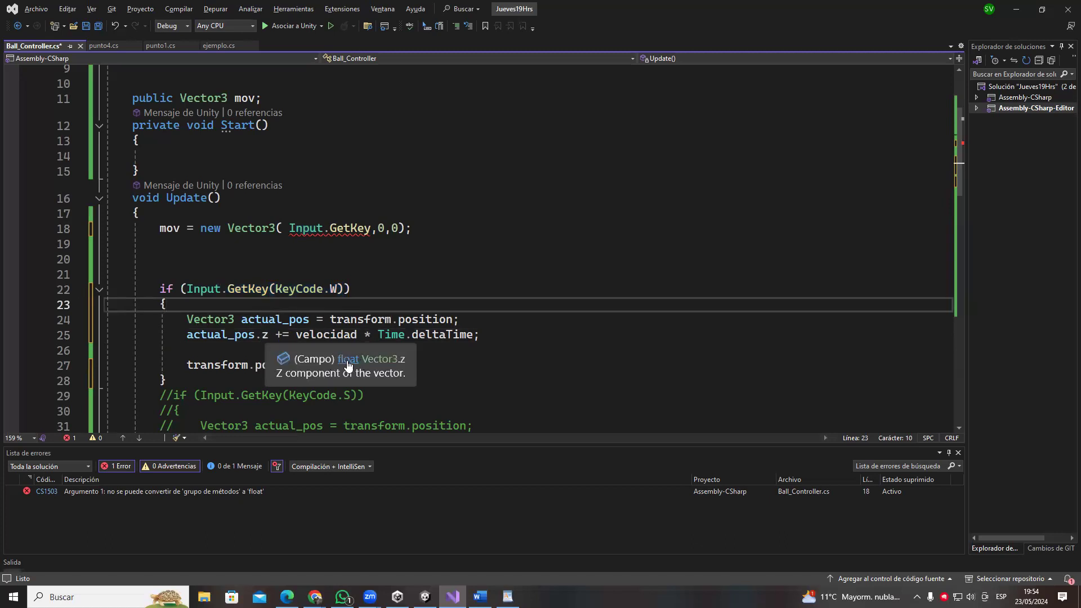
{"action": "left_click_drag", "start_coordinate": [478, 336], "coordinate": [296, 337]}
{"action": "type", "text": "vTru;"}
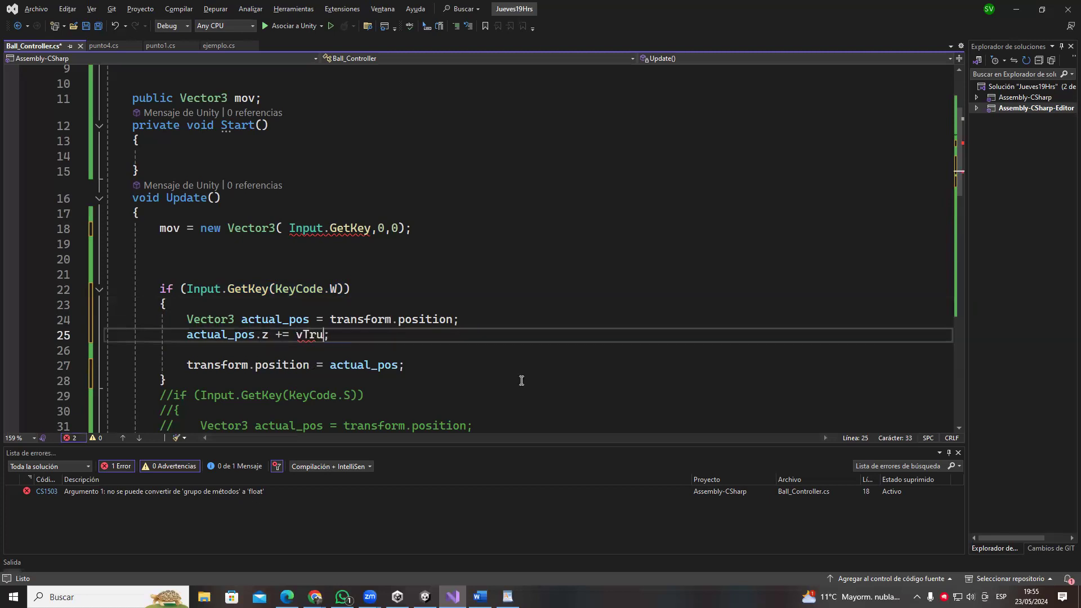
{"action": "key", "text": "BackSpace"}
{"action": "key", "text": "BackSpace"}
{"action": "key", "text": "BackSpace"}
{"action": "type", "text": "tr"}
{"action": "key", "text": "Down"}
{"action": "key", "text": "Tab"}
{"action": "key", "text": "ctrl+s"}
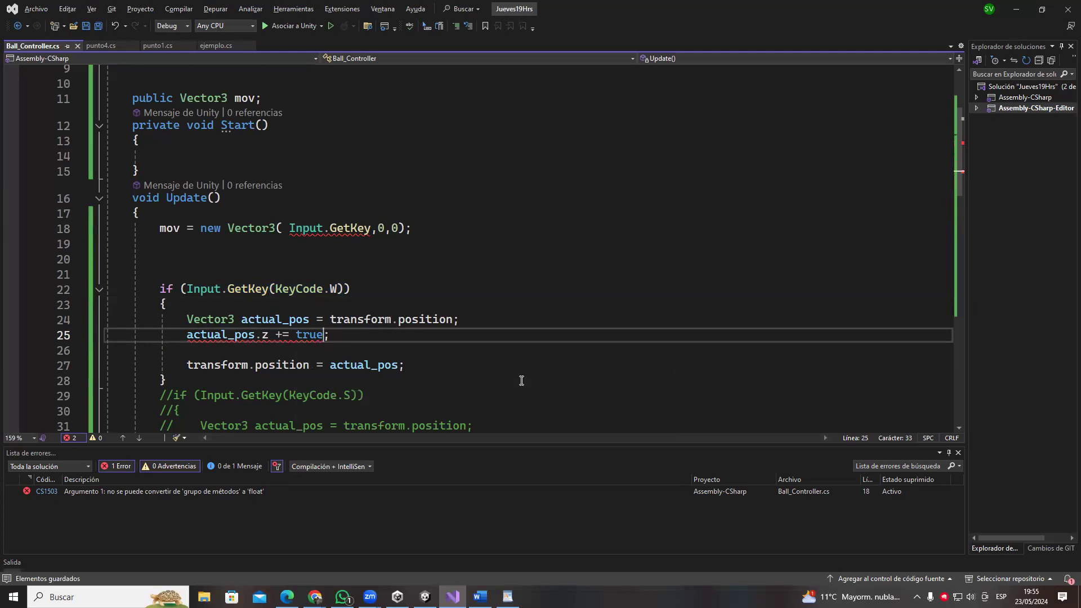
{"action": "key", "text": "BackSpace"}
{"action": "key", "text": "BackSpace"}
{"action": "key", "text": "BackSpace"}
{"action": "key", "text": "BackSpace"}
{"action": "type", "text": "vTru"}
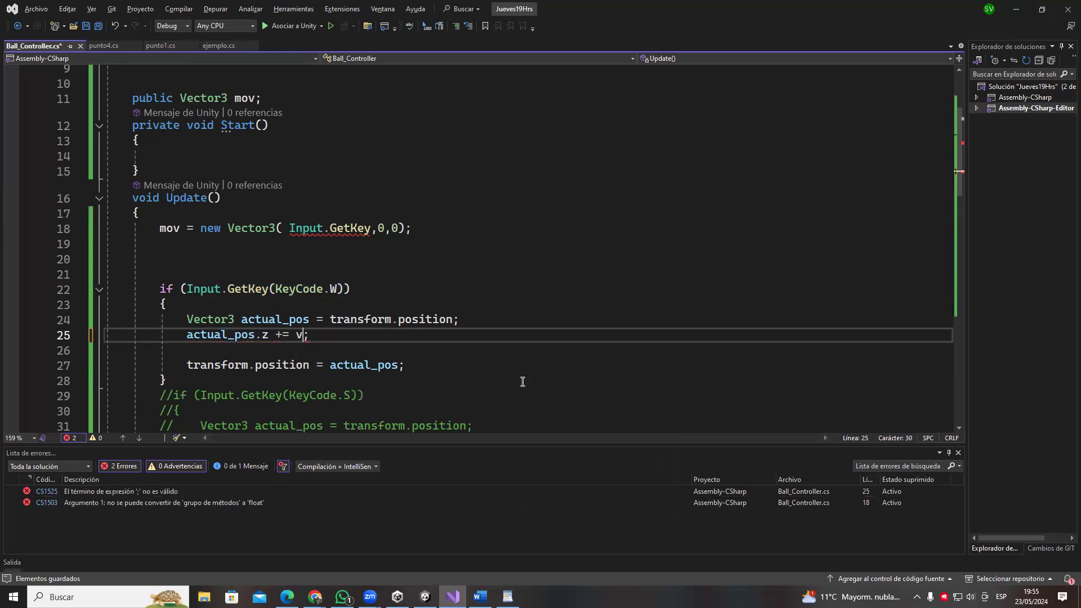
{"action": "key", "text": "ctrl+z"}
{"action": "key", "text": "ctrl+z"}
{"action": "key", "text": "ctrl+z"}
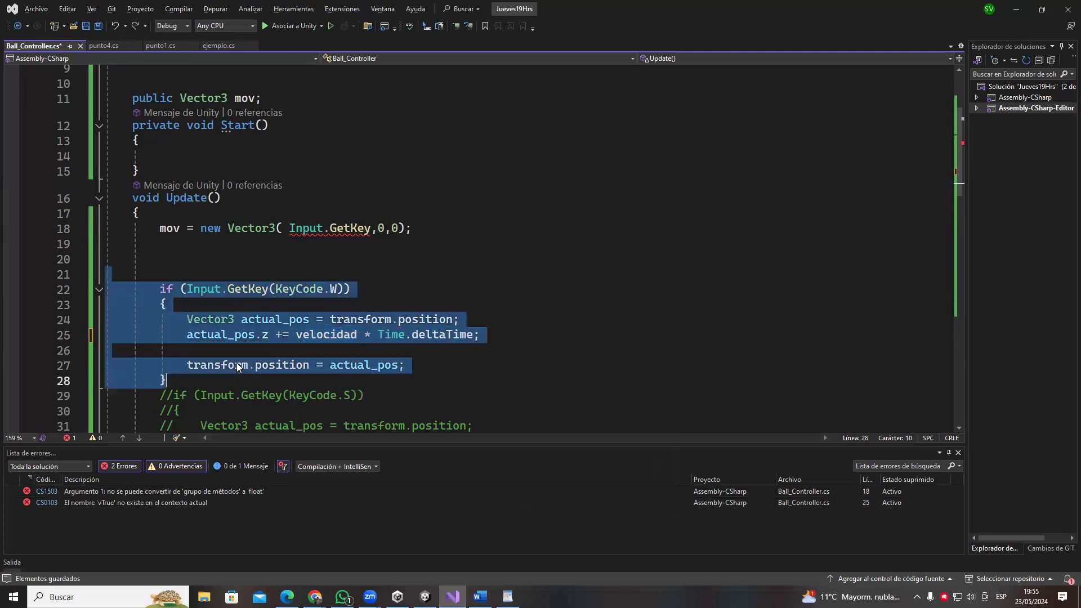
{"action": "left_click", "coordinate": [308, 231]}
- Try changing line 24's Vector3 actual_pos type to int, then restore it to Vector3
{"action": "left_click_drag", "start_coordinate": [331, 324], "coordinate": [464, 322]}
{"action": "left_click_drag", "start_coordinate": [526, 248], "coordinate": [514, 260]}
{"action": "left_click", "coordinate": [414, 319]}
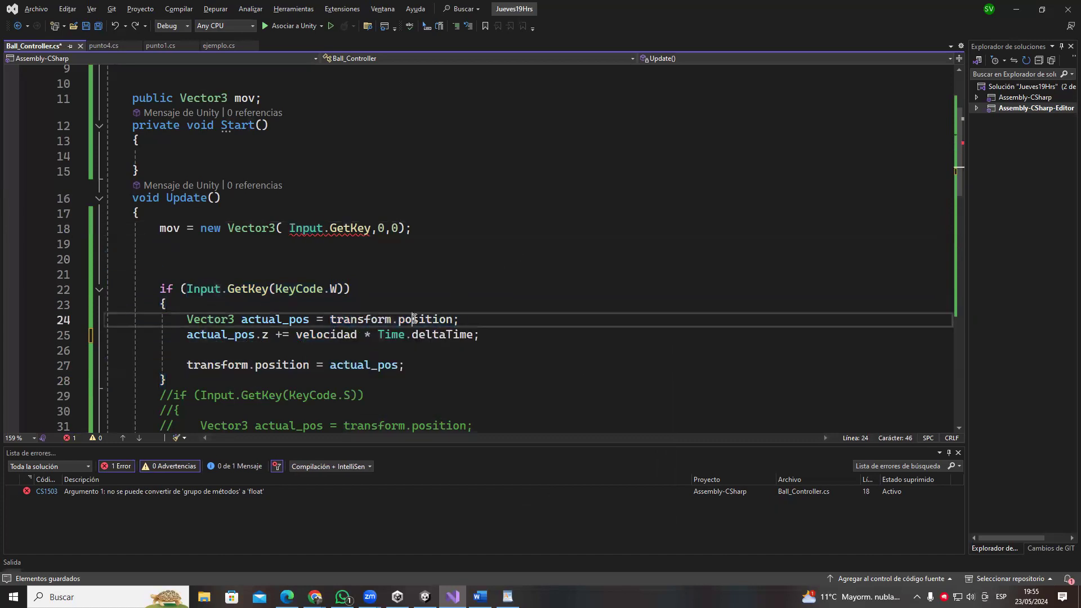
{"action": "left_click_drag", "start_coordinate": [181, 320], "coordinate": [311, 320]}
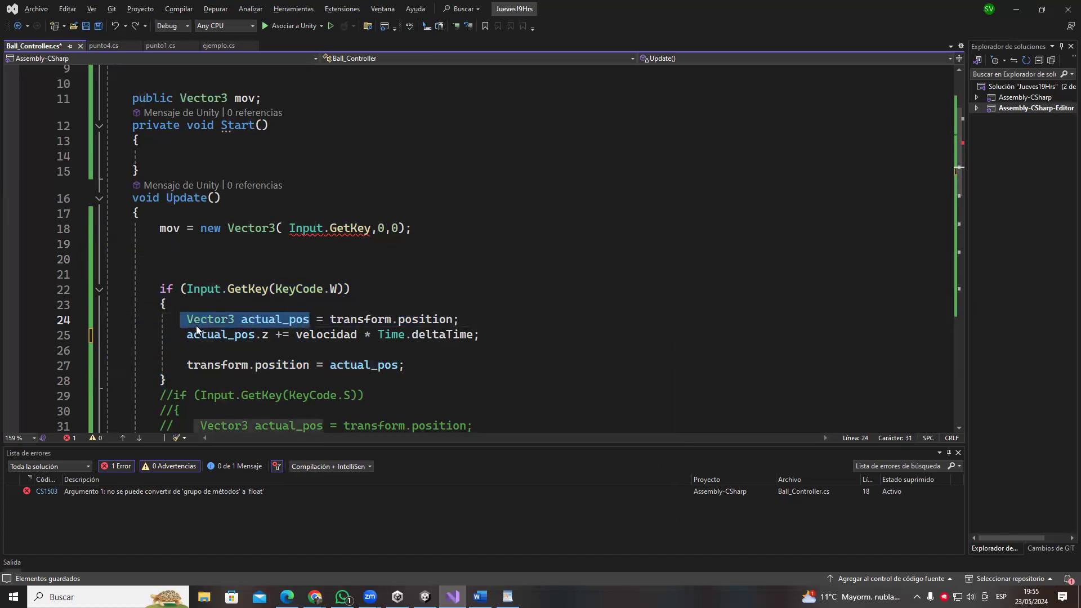
{"action": "left_click", "coordinate": [183, 310]}
{"action": "left_click_drag", "start_coordinate": [186, 318], "coordinate": [312, 319]}
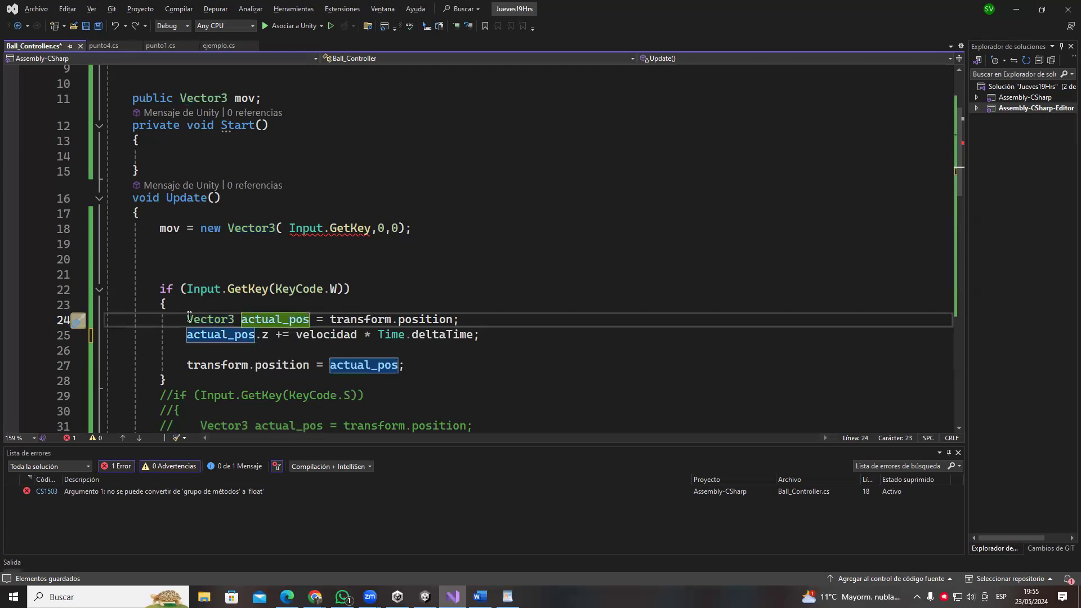
{"action": "double_click", "coordinate": [221, 320]}
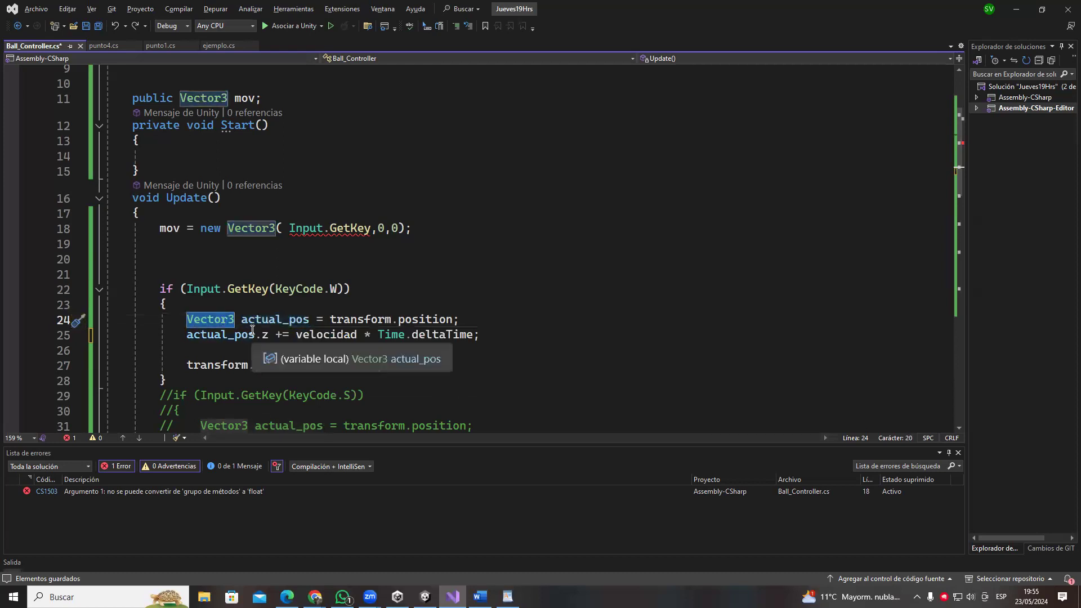
{"action": "type", "text": "int"}
{"action": "left_click", "coordinate": [293, 272]}
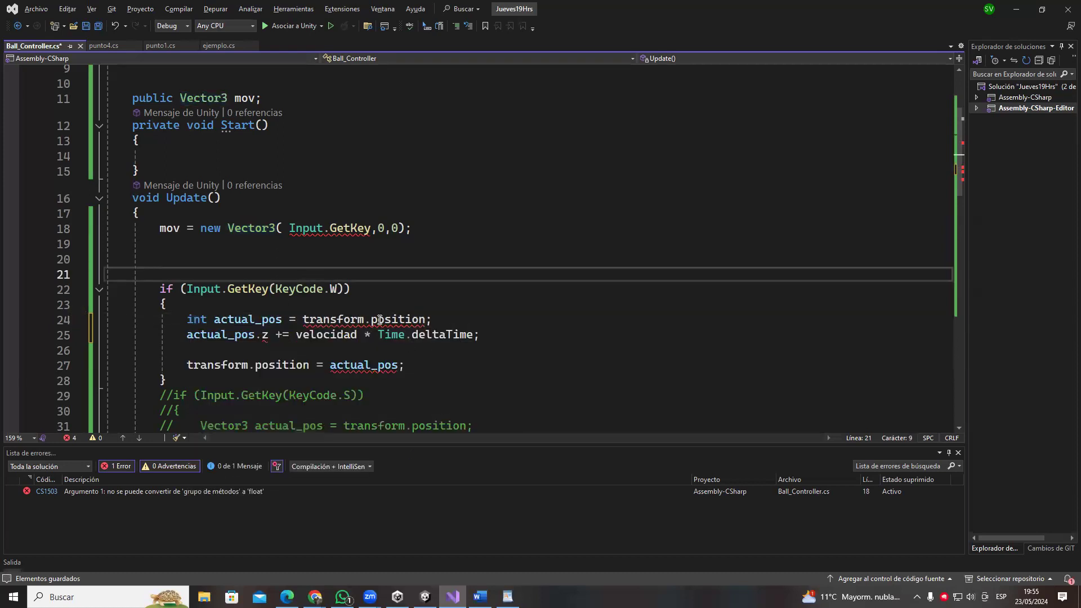
{"action": "mouse_move", "coordinate": [380, 320]}
{"action": "left_click", "coordinate": [200, 319]}
{"action": "double_click", "coordinate": [197, 320]}
{"action": "type", "text": "Vector3"}
{"action": "key", "text": "Down"}
{"action": "key", "text": "Down"}
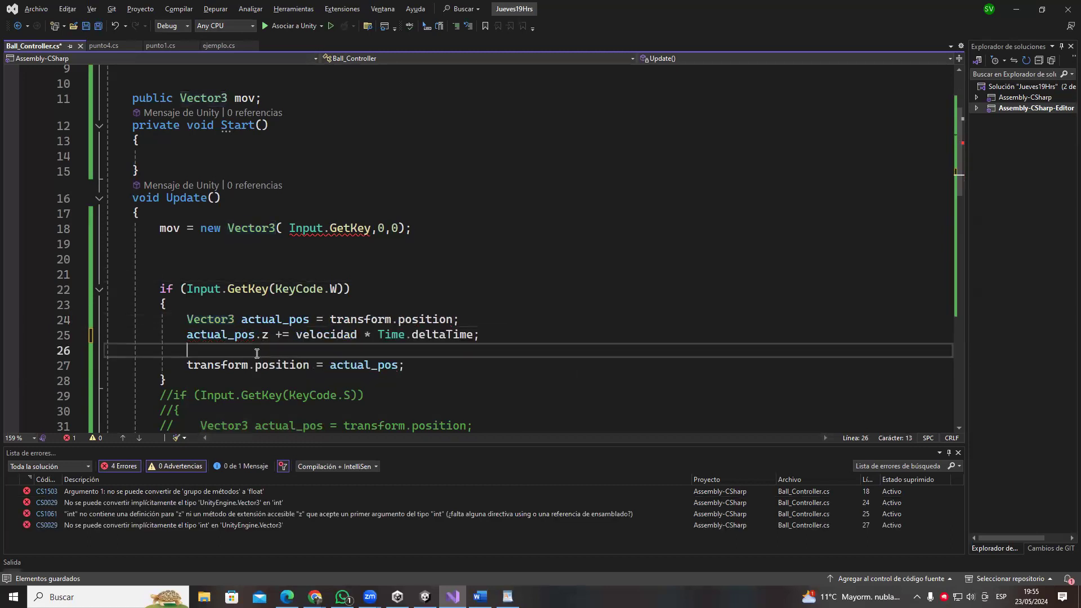
{"action": "scroll", "coordinate": [369, 290], "scroll_direction": "down", "scroll_amount": 2}
{"action": "scroll", "coordinate": [369, 290], "scroll_direction": "up", "scroll_amount": 1}
{"action": "scroll", "coordinate": [360, 315], "scroll_direction": "down", "scroll_amount": 10}
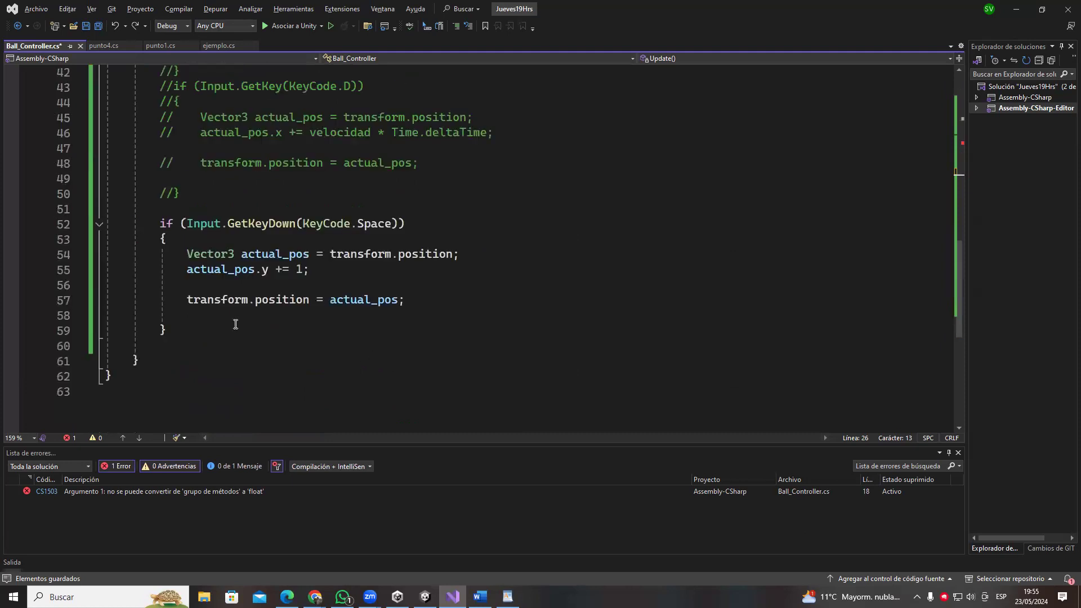
{"action": "mouse_move", "coordinate": [305, 304]}
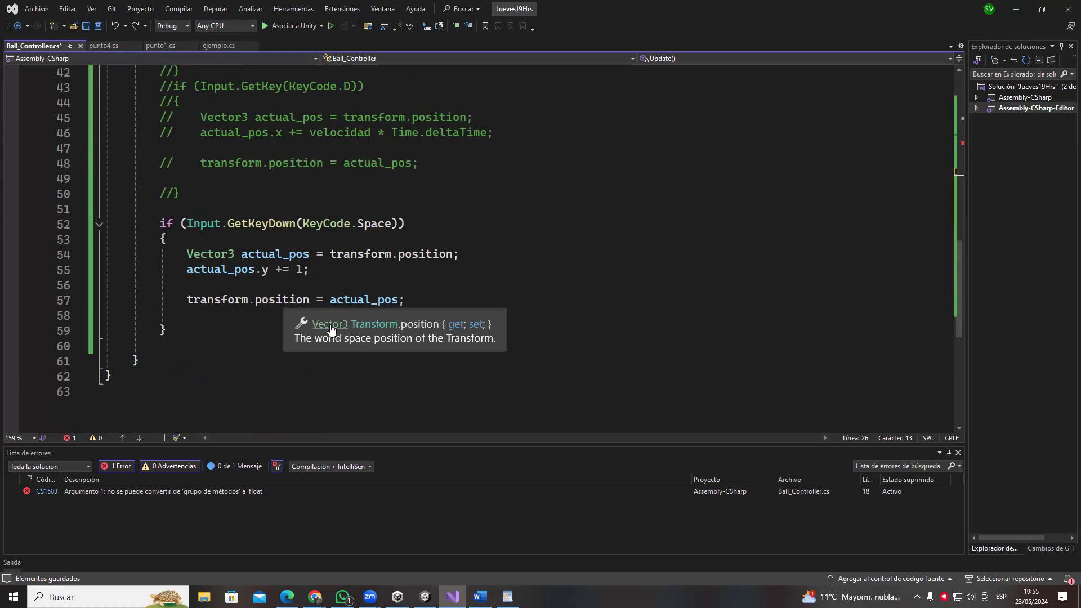
{"action": "mouse_move", "coordinate": [439, 262]}
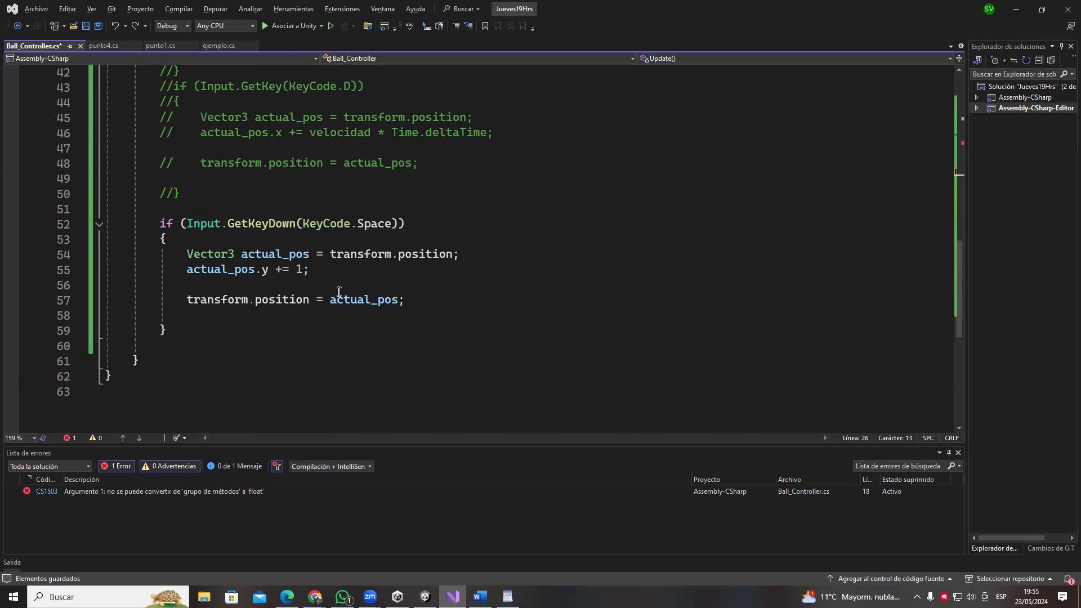
{"action": "mouse_move", "coordinate": [265, 272]}
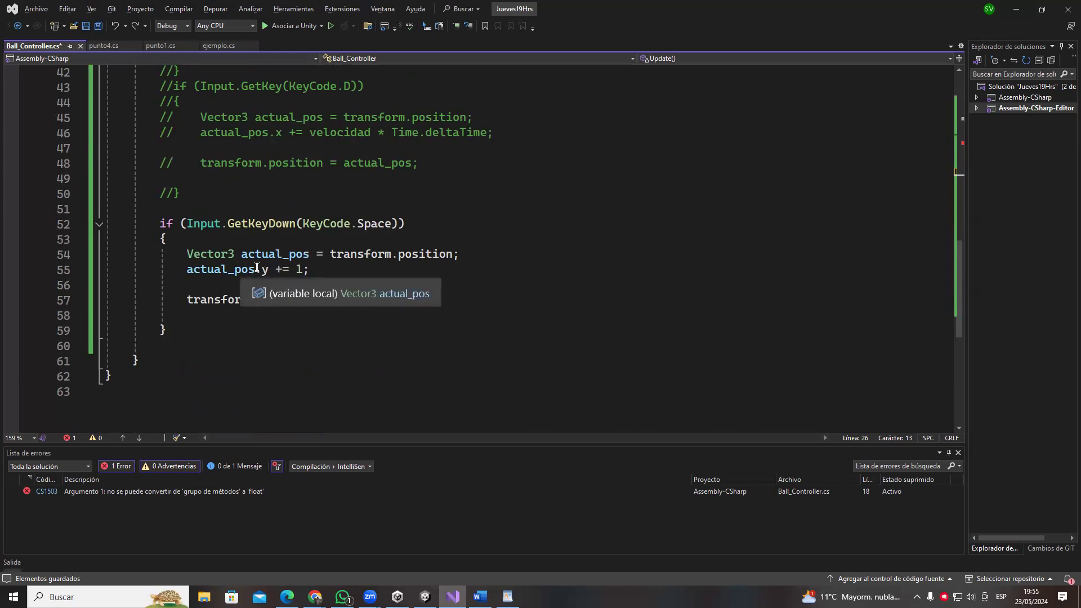
{"action": "mouse_move", "coordinate": [227, 300]}
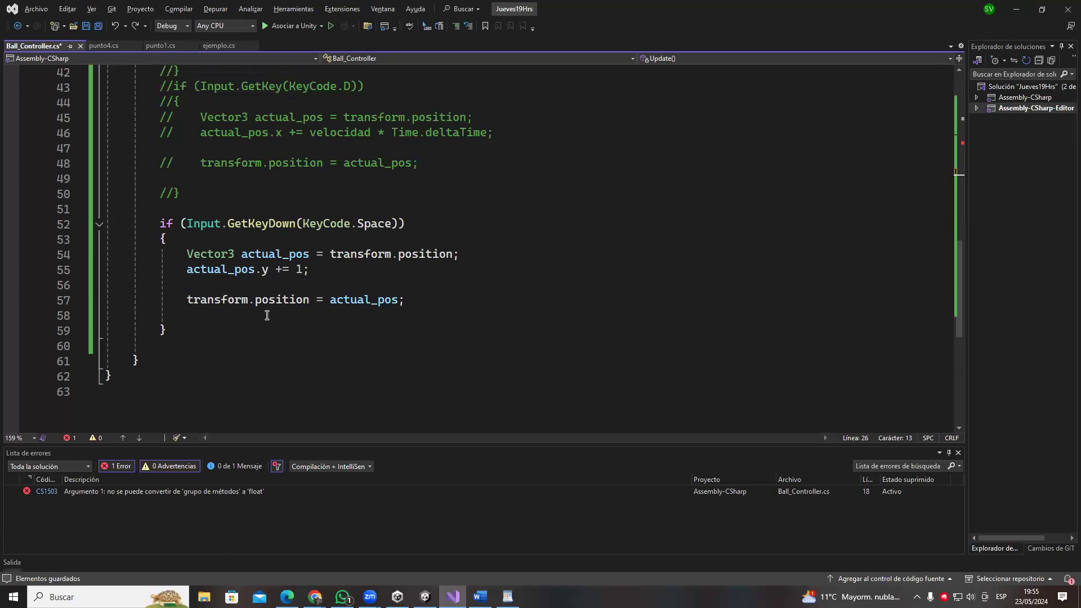
{"action": "scroll", "coordinate": [267, 315], "scroll_direction": "up", "scroll_amount": 10}
- Remove Input.GetKey from the first Vector3 argument on line 18
{"action": "double_click", "coordinate": [232, 256]}
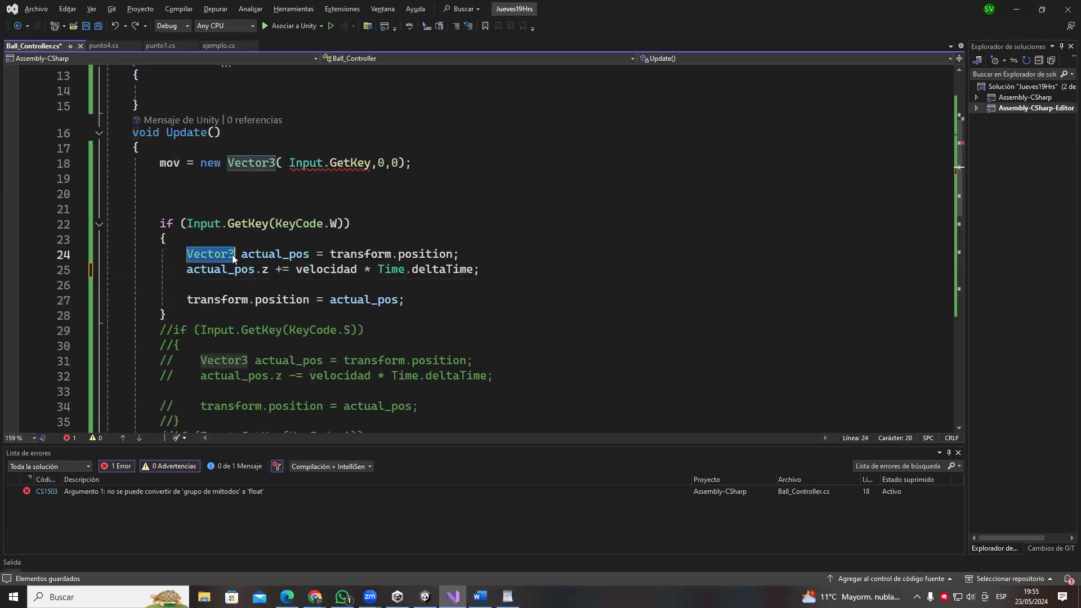
{"action": "scroll", "coordinate": [318, 181], "scroll_direction": "up", "scroll_amount": 1}
{"action": "left_click", "coordinate": [350, 209]}
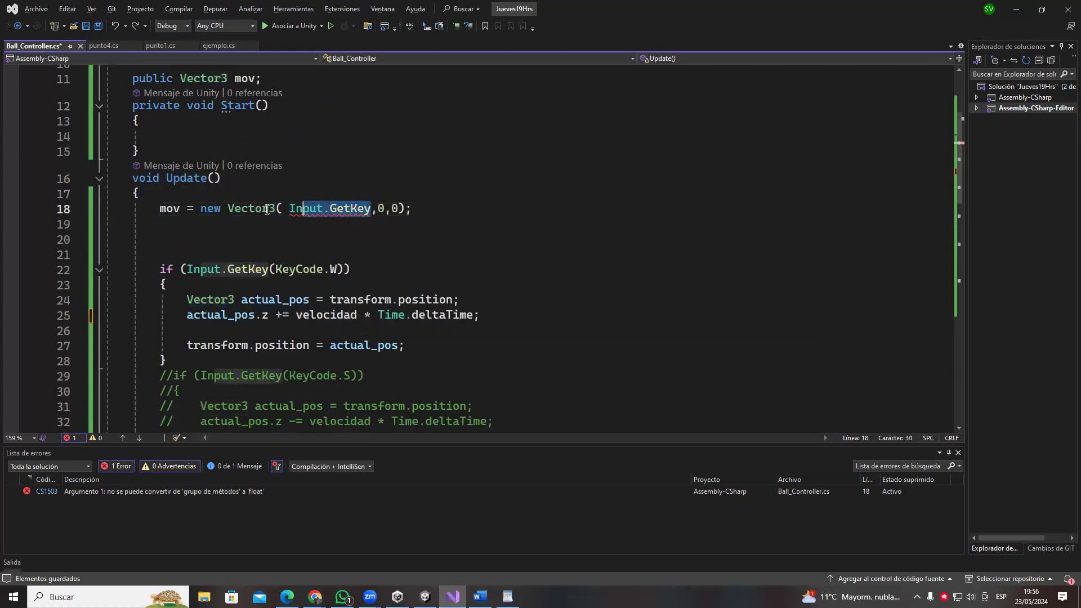
{"action": "left_click", "coordinate": [290, 208]}
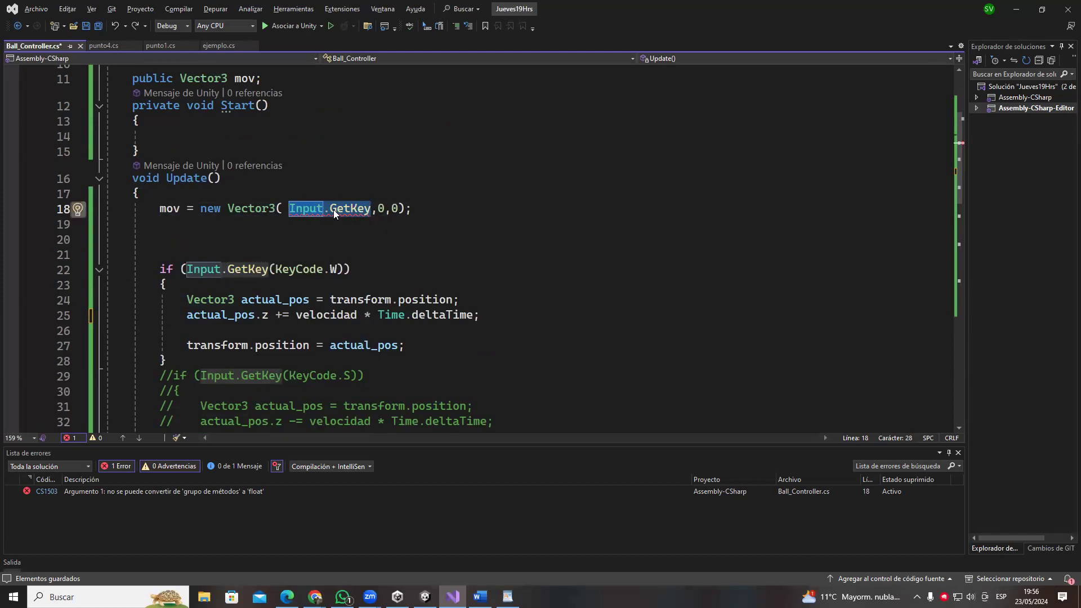
{"action": "left_click", "coordinate": [359, 185]}
{"action": "left_click_drag", "start_coordinate": [371, 208], "coordinate": [282, 209]}
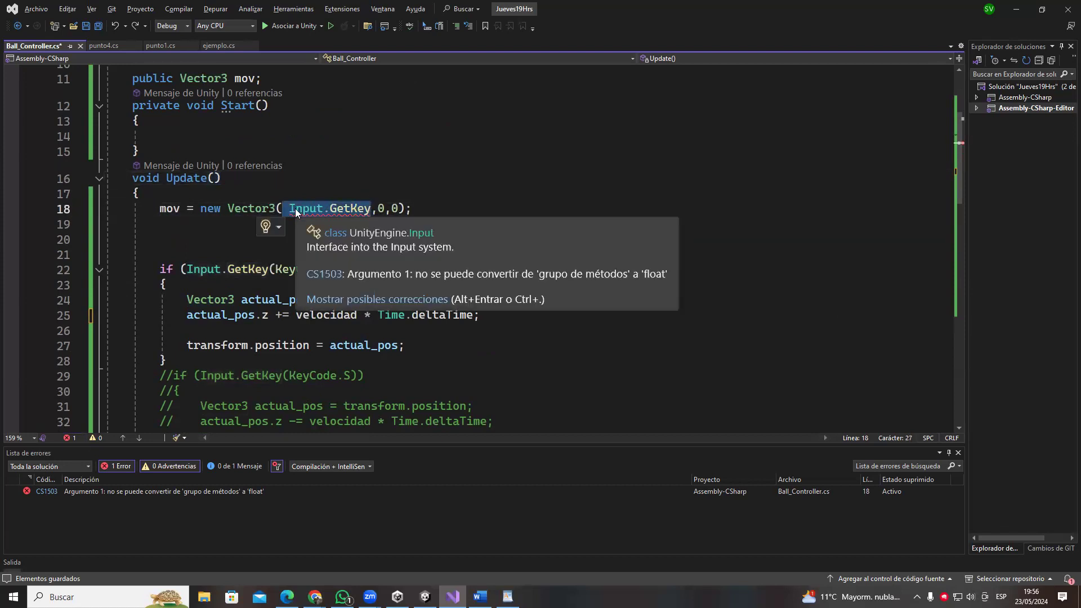
{"action": "key", "text": "BackSpace"}
{"action": "type", "text": "1"}
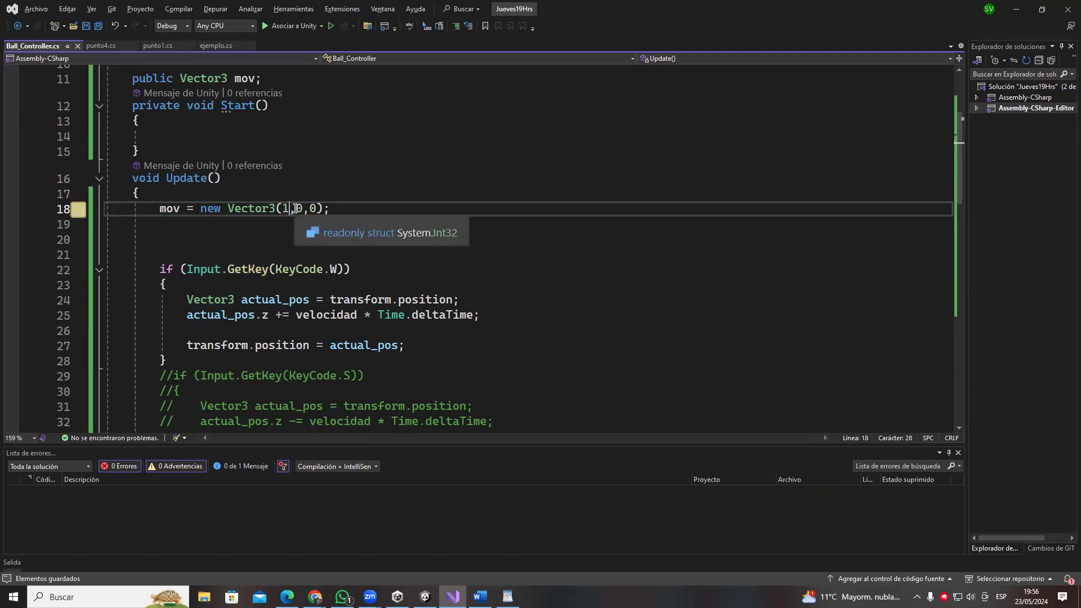
{"action": "key", "text": "BackSpace"}
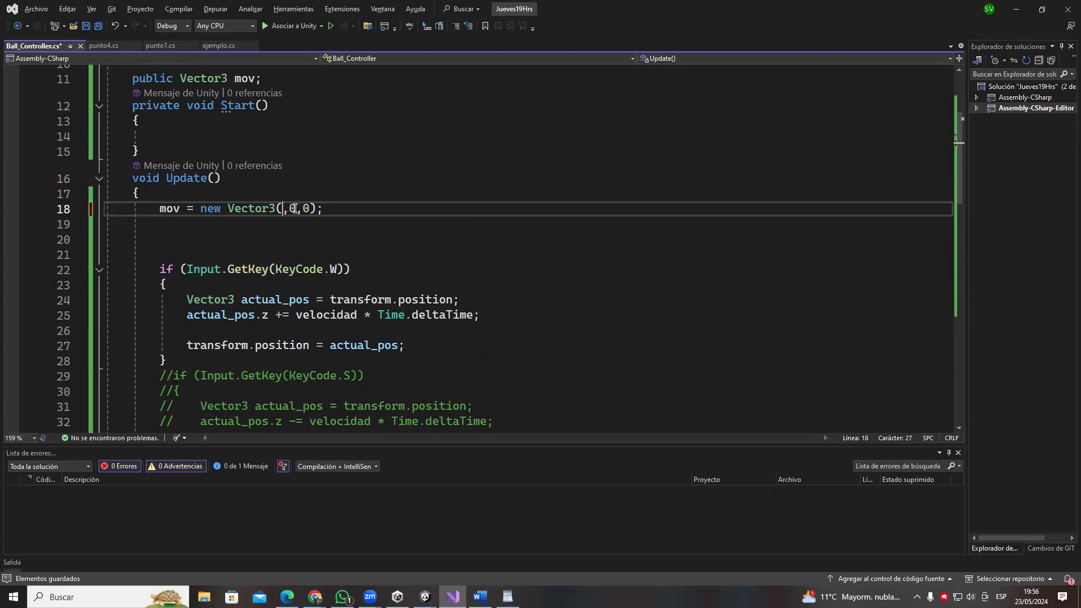
- Enter Input.GetAxisRaw as the first argument using IntelliSense
{"action": "type", "text": "In"}
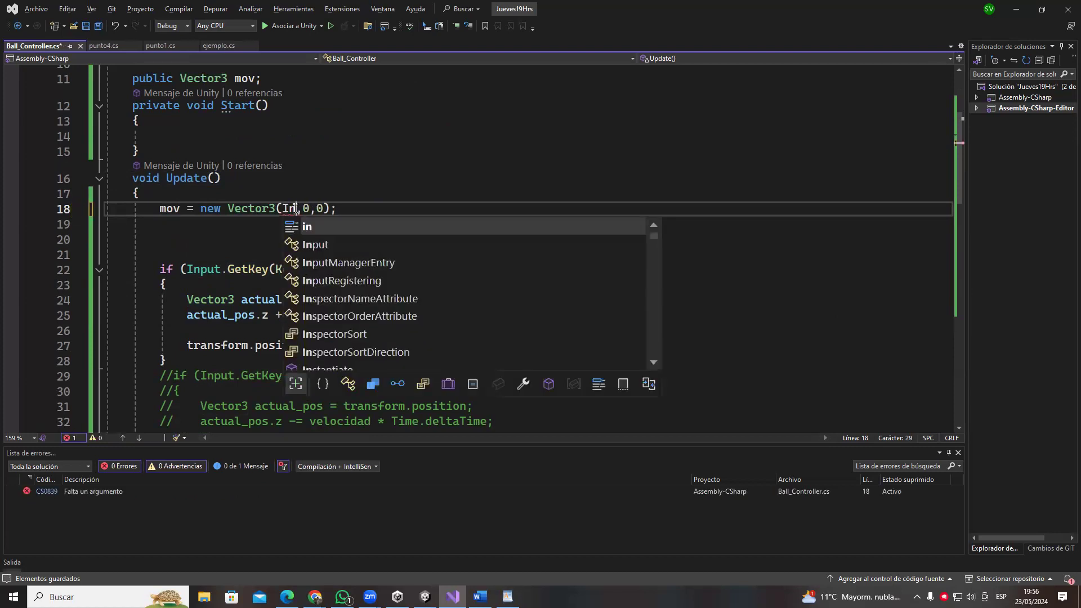
{"action": "key", "text": "Tab"}
{"action": "type", "text": ".Ge"}
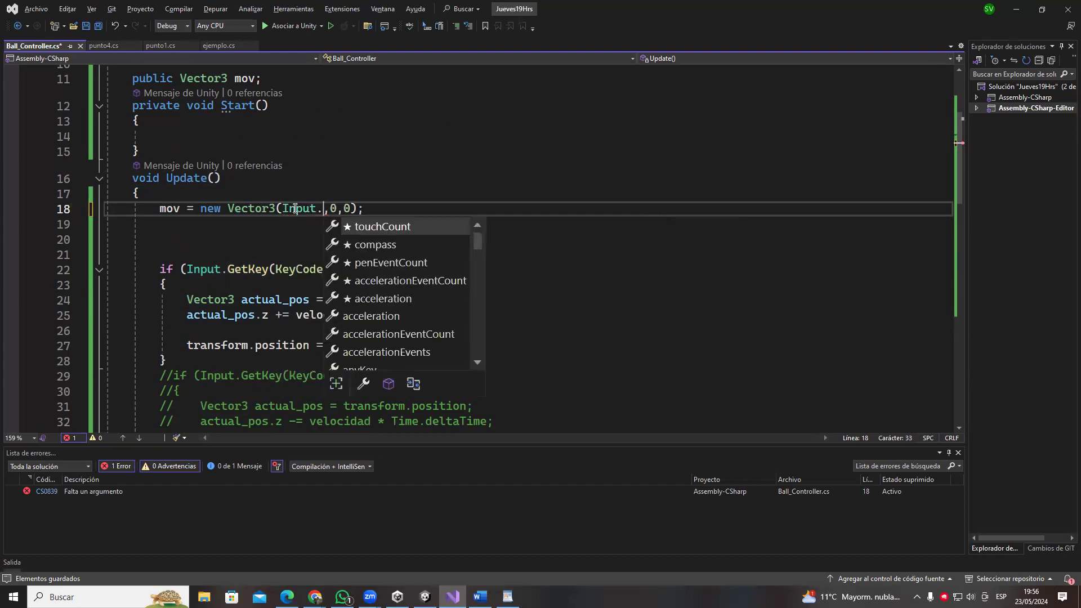
{"action": "key", "text": "Down"}
{"action": "key", "text": "Down"}
{"action": "key", "text": "Down"}
{"action": "key", "text": "Down"}
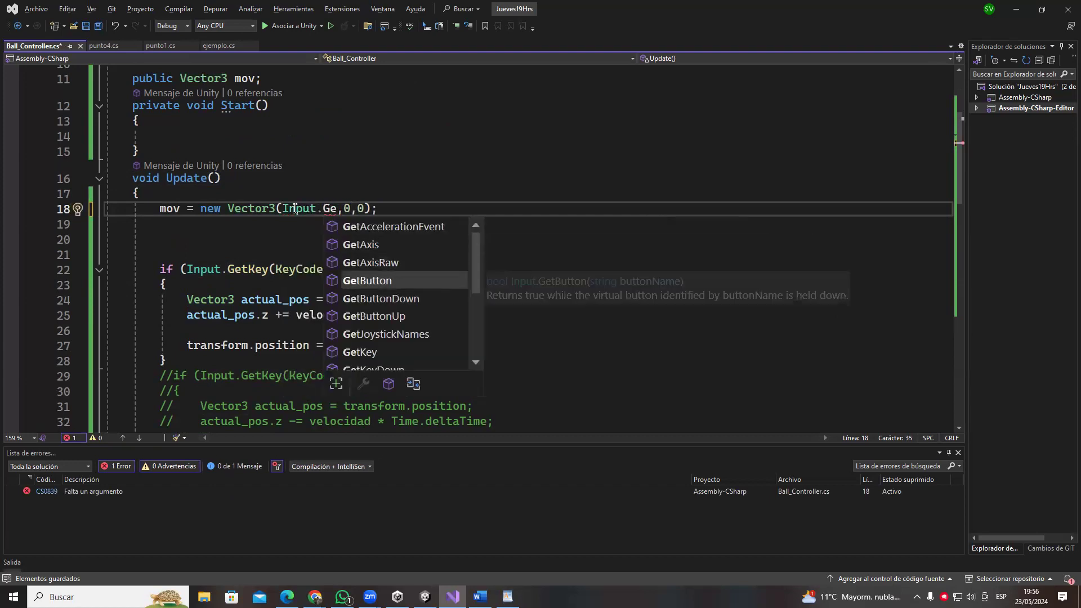
{"action": "key", "text": "Down"}
{"action": "key", "text": "Down"}
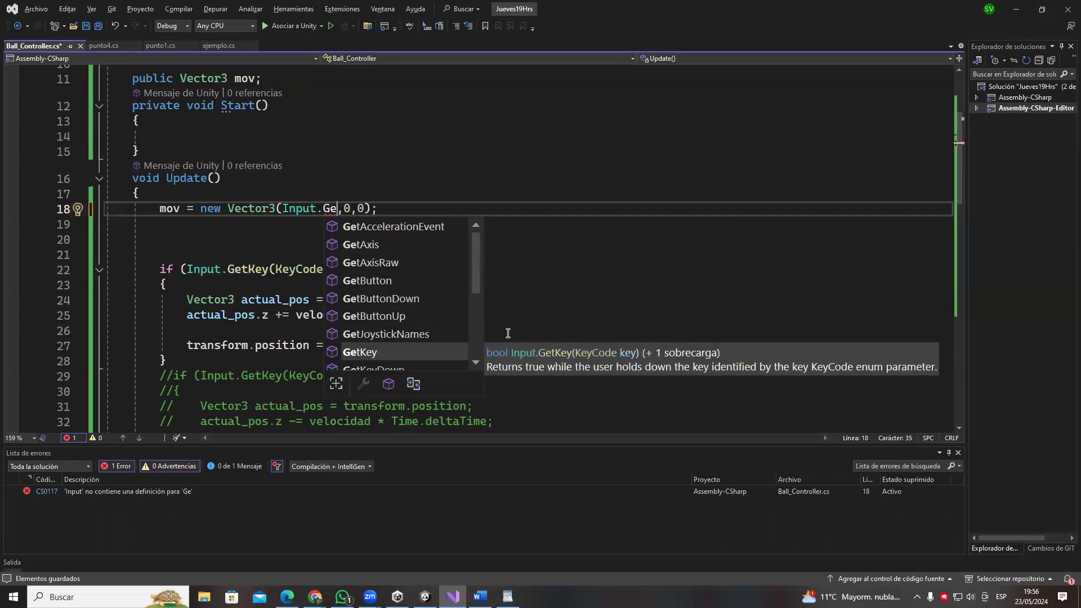
{"action": "key", "text": "Up"}
{"action": "key", "text": "Up"}
{"action": "key", "text": "Up"}
{"action": "key", "text": "Up"}
{"action": "key", "text": "Up"}
{"action": "key", "text": "Up"}
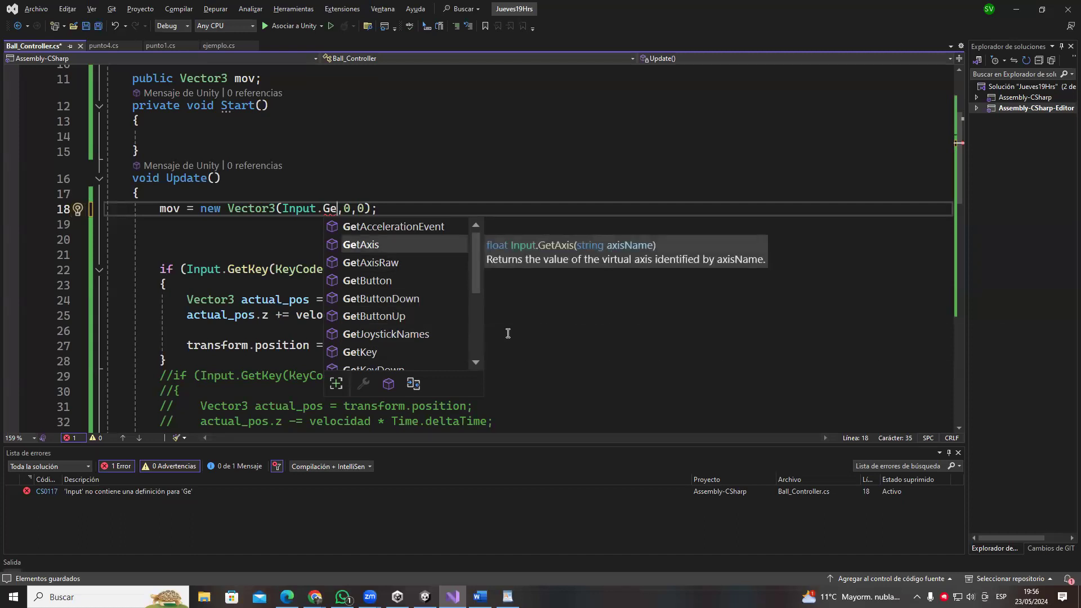
{"action": "key", "text": "Down"}
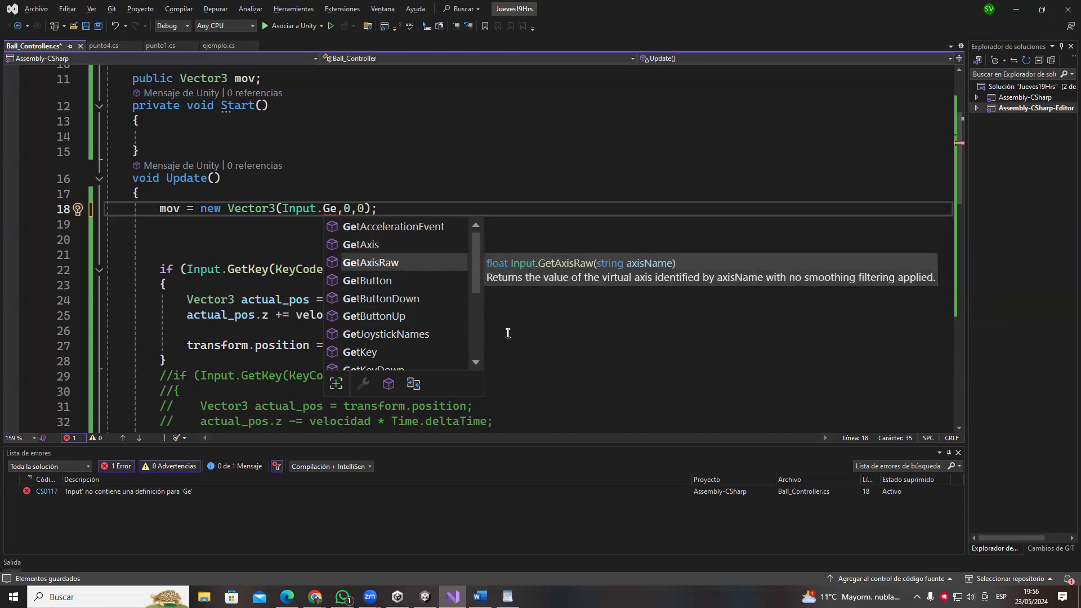
{"action": "key", "text": "Tab"}
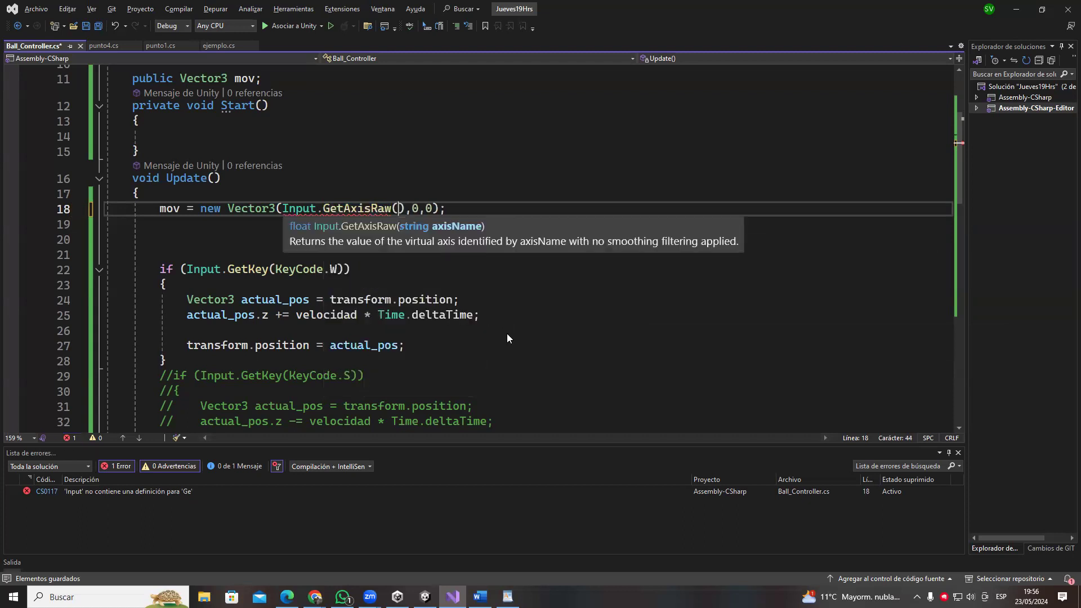
- Add the ("Horizontal") axis argument to GetAxisRaw and save the script
{"action": "type", "text": "("}
{"action": "type", "text": "\"Horiz"}
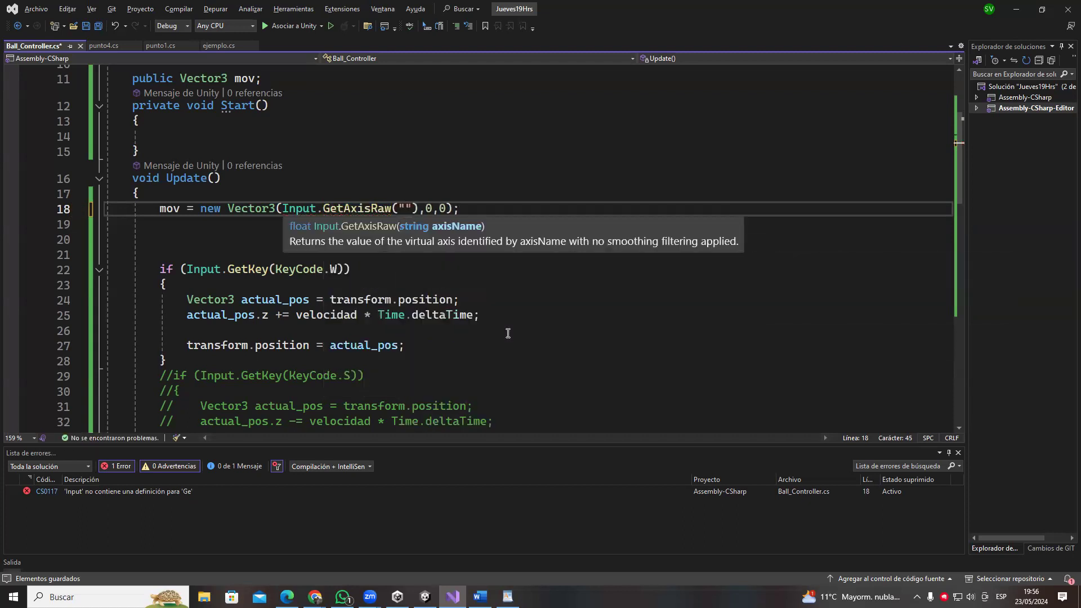
{"action": "type", "text": "ona"}
{"action": "key", "text": "BackSpace"}
{"action": "key", "text": "BackSpace"}
{"action": "type", "text": "ntal"}
{"action": "key", "text": "ctrl+s"}
{"action": "double_click", "coordinate": [428, 210]}
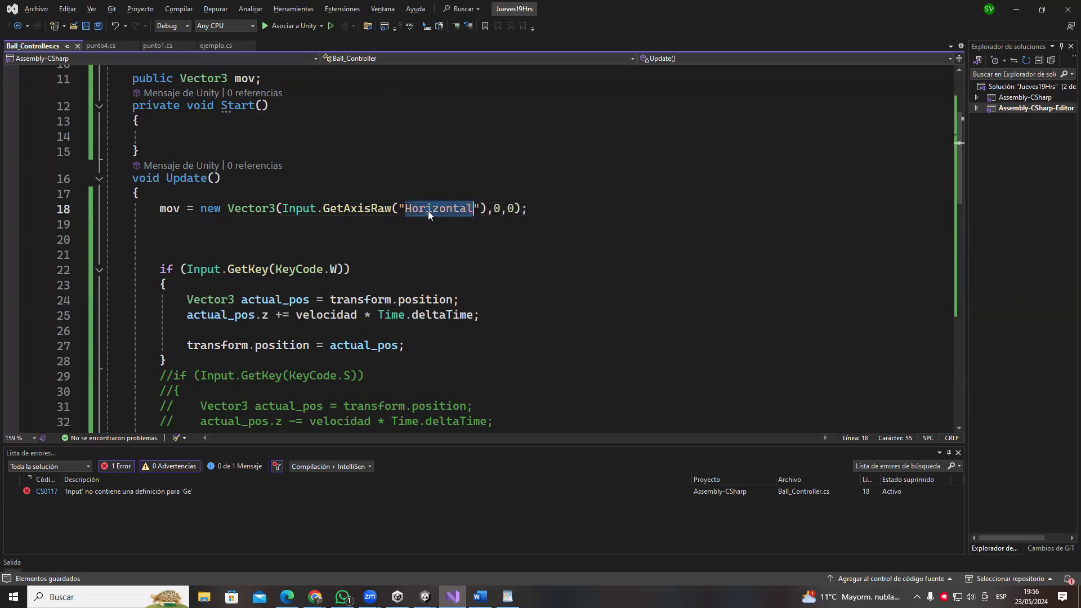
{"action": "left_click", "coordinate": [419, 184]}
- Play the scene in Unity and press W to roll the ball forward across the green floor
{"action": "key", "text": "alt+Tab"}
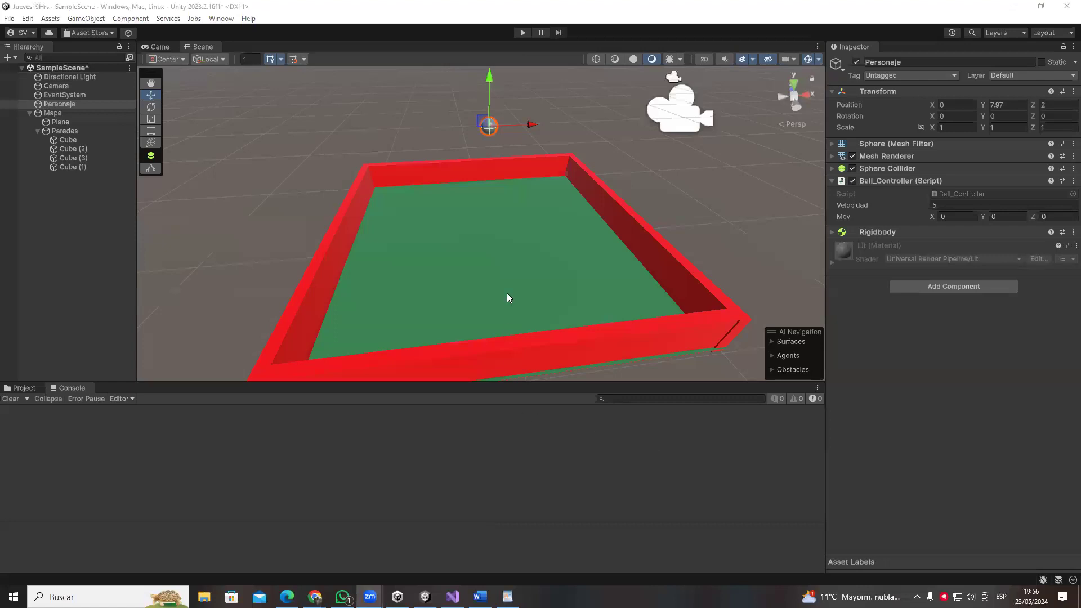
{"action": "left_click", "coordinate": [525, 29]}
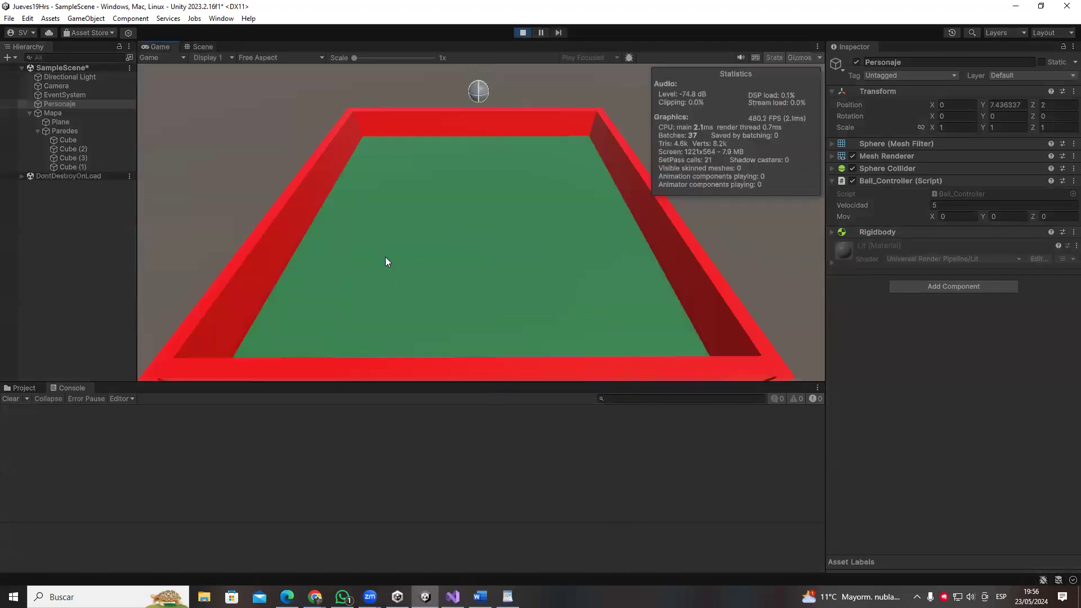
{"action": "key", "text": "w"}
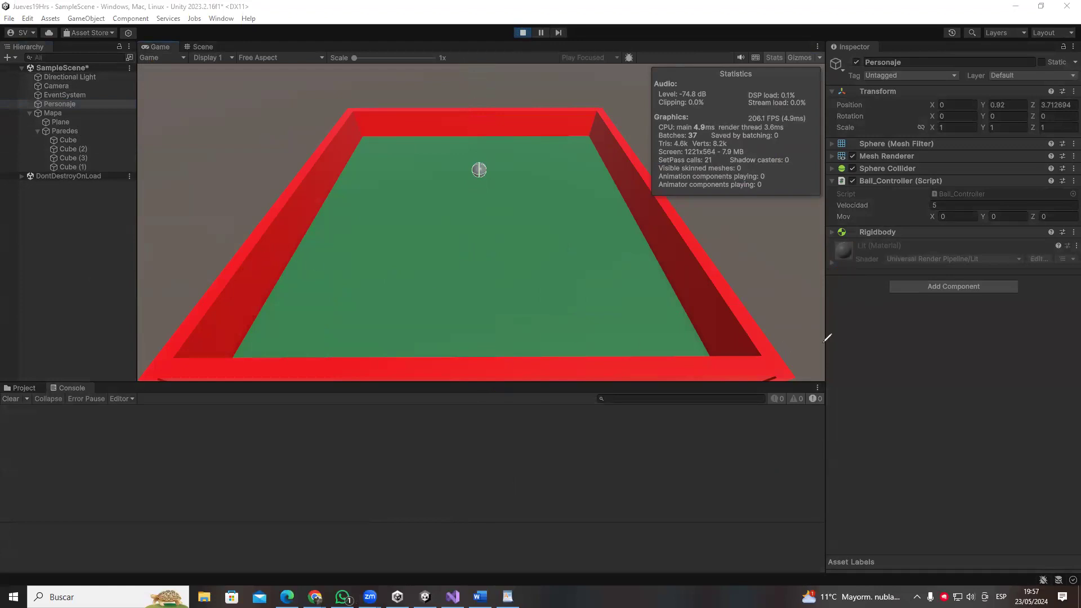
{"action": "mouse_move", "coordinate": [816, 346]}
{"action": "left_mouse_down"}
{"action": "mouse_move", "coordinate": [503, 350]}
{"action": "mouse_move", "coordinate": [647, 377]}
{"action": "left_mouse_up"}
{"action": "left_click_drag", "start_coordinate": [796, 327], "coordinate": [794, 401]}
{"action": "left_click_drag", "start_coordinate": [659, 305], "coordinate": [664, 142]}
{"action": "mouse_move", "coordinate": [642, 152]}
{"action": "left_mouse_down"}
{"action": "mouse_move", "coordinate": [683, 103]}
{"action": "mouse_move", "coordinate": [690, 194]}
{"action": "left_mouse_up"}
{"action": "left_click_drag", "start_coordinate": [631, 289], "coordinate": [688, 295]}
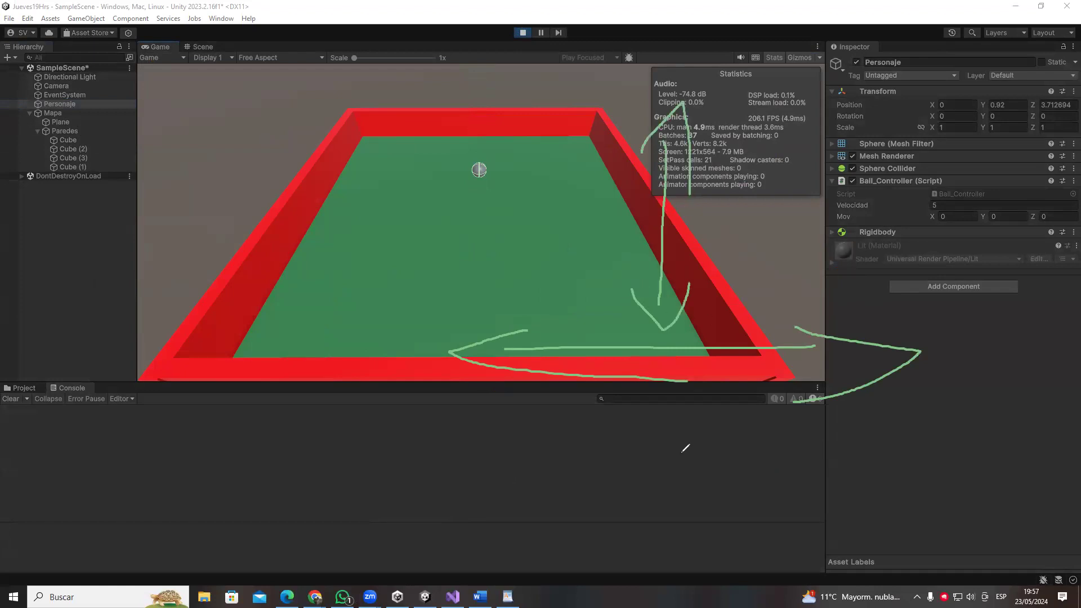
{"action": "key", "text": "ctrl+z"}
{"action": "key", "text": "ctrl+z"}
{"action": "key", "text": "ctrl+z"}
{"action": "key", "text": "ctrl+z"}
{"action": "key", "text": "ctrl+z"}
{"action": "key", "text": "ctrl+z"}
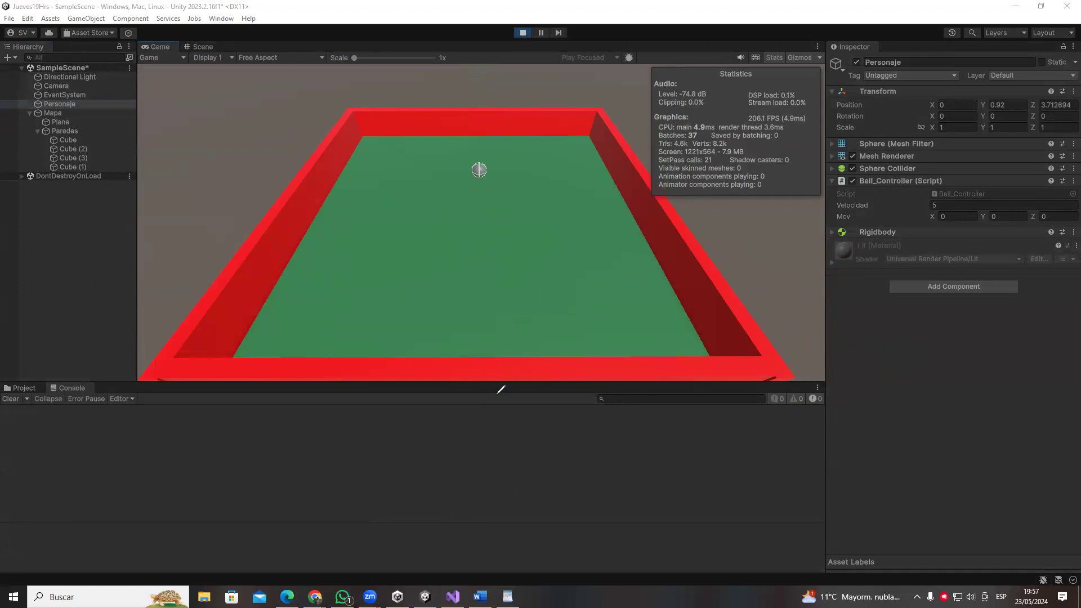
{"action": "left_click_drag", "start_coordinate": [302, 237], "coordinate": [324, 334]}
{"action": "left_click_drag", "start_coordinate": [294, 291], "coordinate": [681, 288]}
{"action": "left_click_drag", "start_coordinate": [804, 279], "coordinate": [696, 321]}
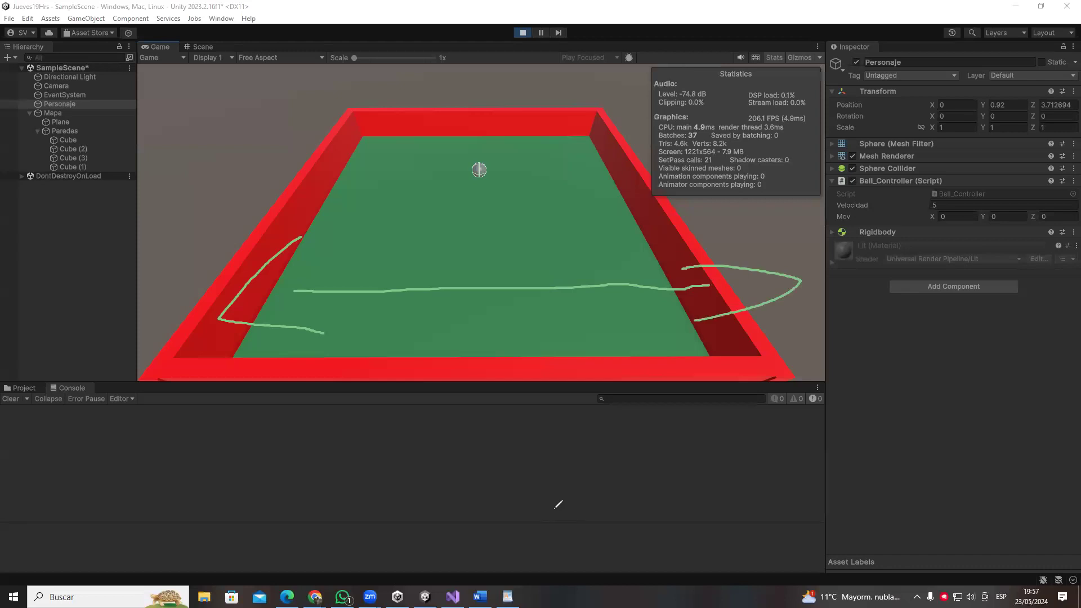
{"action": "mouse_move", "coordinate": [163, 178]}
{"action": "left_mouse_down"}
{"action": "mouse_move", "coordinate": [146, 181]}
{"action": "mouse_move", "coordinate": [163, 102]}
{"action": "mouse_move", "coordinate": [177, 154]}
{"action": "left_mouse_up"}
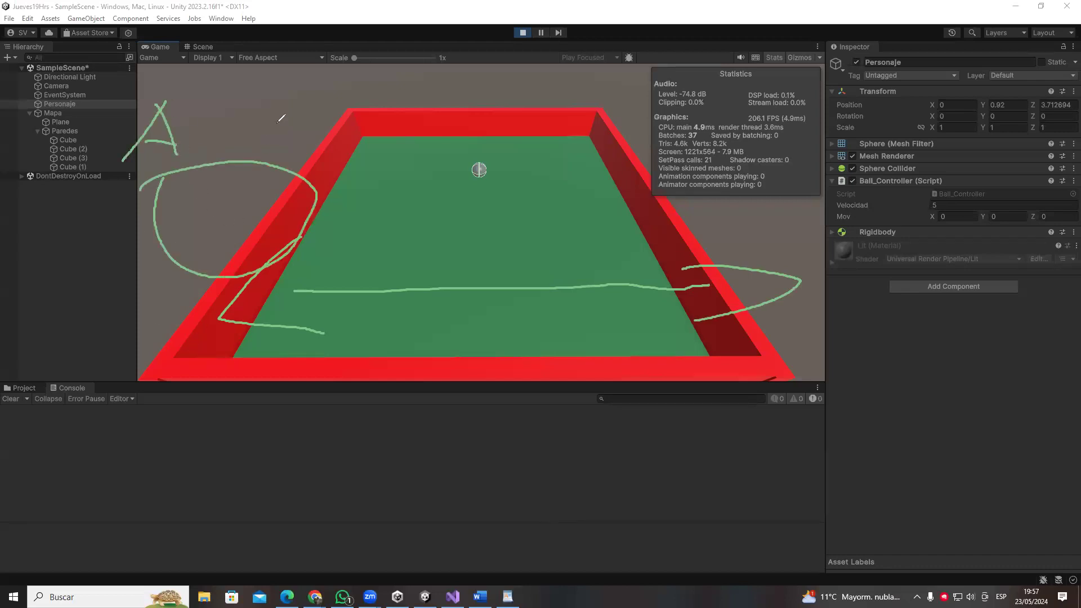
{"action": "left_click_drag", "start_coordinate": [240, 102], "coordinate": [262, 146]}
{"action": "left_click_drag", "start_coordinate": [180, 410], "coordinate": [193, 387]}
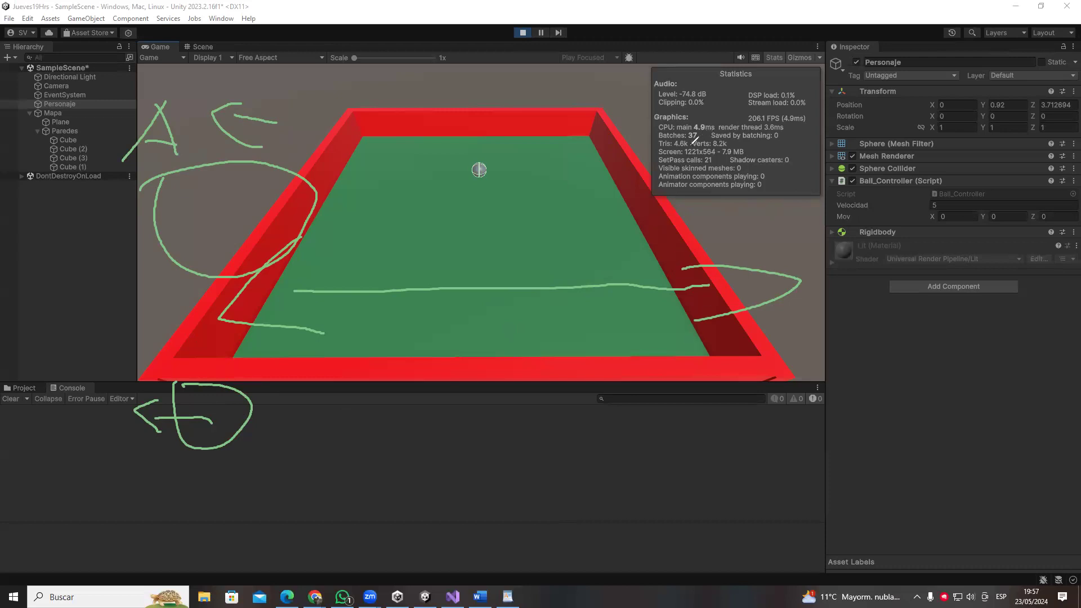
{"action": "mouse_move", "coordinate": [653, 134]}
{"action": "left_mouse_down"}
{"action": "mouse_move", "coordinate": [704, 194]}
{"action": "mouse_move", "coordinate": [662, 127]}
{"action": "left_mouse_up"}
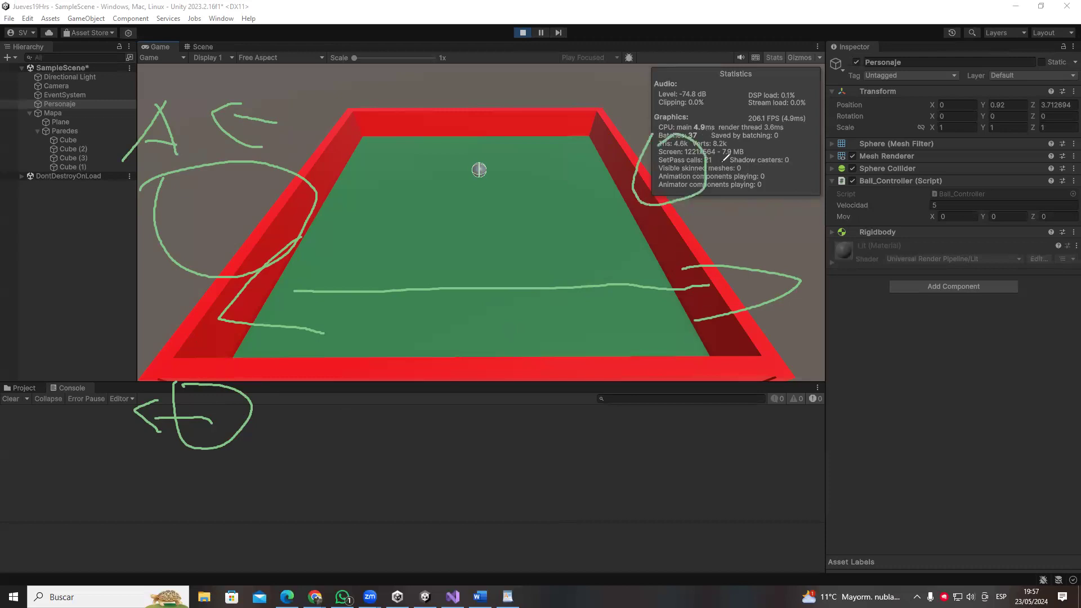
{"action": "left_click_drag", "start_coordinate": [732, 153], "coordinate": [730, 198]}
{"action": "mouse_move", "coordinate": [656, 134]}
{"action": "left_mouse_down"}
{"action": "mouse_move", "coordinate": [646, 208]}
{"action": "mouse_move", "coordinate": [721, 172]}
{"action": "mouse_move", "coordinate": [668, 143]}
{"action": "left_mouse_up"}
{"action": "mouse_move", "coordinate": [707, 372]}
{"action": "left_mouse_down"}
{"action": "mouse_move", "coordinate": [755, 451]}
{"action": "mouse_move", "coordinate": [708, 367]}
{"action": "mouse_move", "coordinate": [749, 391]}
{"action": "left_mouse_up"}
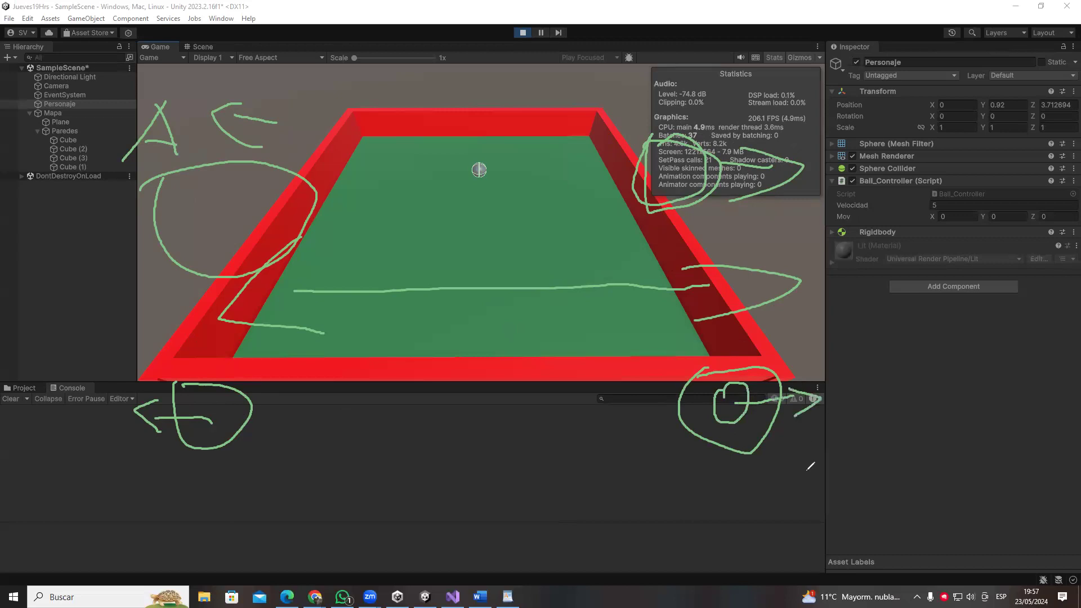
{"action": "key", "text": "ctrl+z"}
{"action": "key", "text": "ctrl+z"}
{"action": "key", "text": "ctrl+z"}
{"action": "key", "text": "ctrl+z"}
{"action": "key", "text": "ctrl+z"}
{"action": "key", "text": "ctrl+z"}
{"action": "key", "text": "ctrl+z"}
{"action": "key", "text": "ctrl+z"}
{"action": "key", "text": "ctrl+z"}
{"action": "key", "text": "ctrl+z"}
{"action": "key", "text": "ctrl+z"}
{"action": "key", "text": "ctrl+z"}
{"action": "key", "text": "ctrl+z"}
{"action": "key", "text": "ctrl+z"}
{"action": "key", "text": "ctrl+z"}
{"action": "key", "text": "ctrl+z"}
{"action": "key", "text": "ctrl+z"}
{"action": "left_click_drag", "start_coordinate": [395, 416], "coordinate": [392, 215]}
{"action": "left_click_drag", "start_coordinate": [345, 248], "coordinate": [417, 288]}
{"action": "left_click_drag", "start_coordinate": [358, 408], "coordinate": [417, 404]}
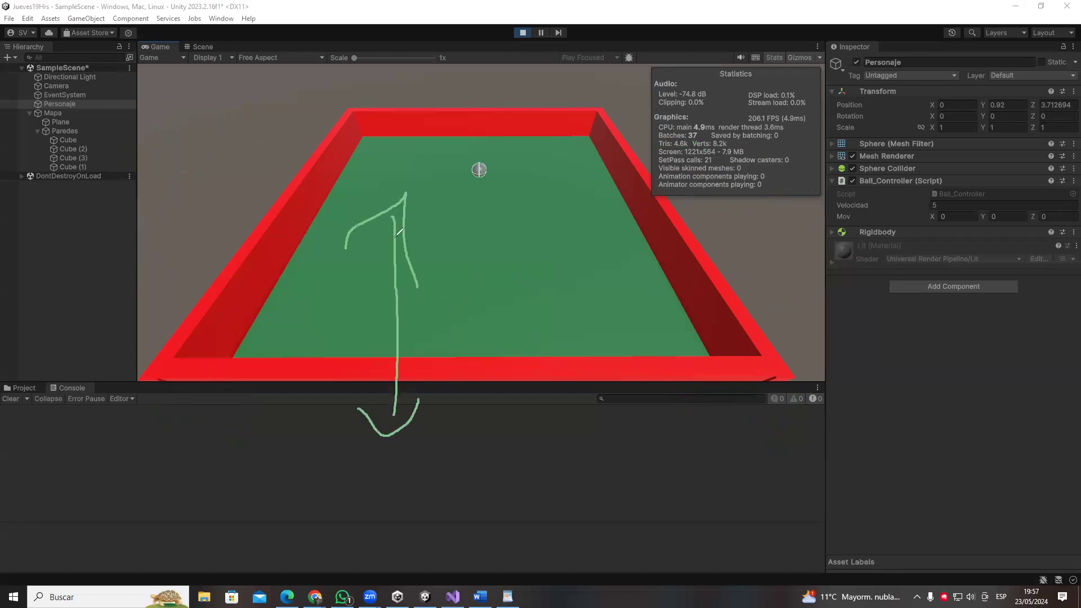
{"action": "mouse_move", "coordinate": [366, 137]}
{"action": "left_mouse_down"}
{"action": "mouse_move", "coordinate": [380, 152]}
{"action": "mouse_move", "coordinate": [381, 140]}
{"action": "left_mouse_up"}
{"action": "mouse_move", "coordinate": [390, 452]}
{"action": "left_mouse_down"}
{"action": "mouse_move", "coordinate": [388, 478]}
{"action": "mouse_move", "coordinate": [347, 504]}
{"action": "left_mouse_up"}
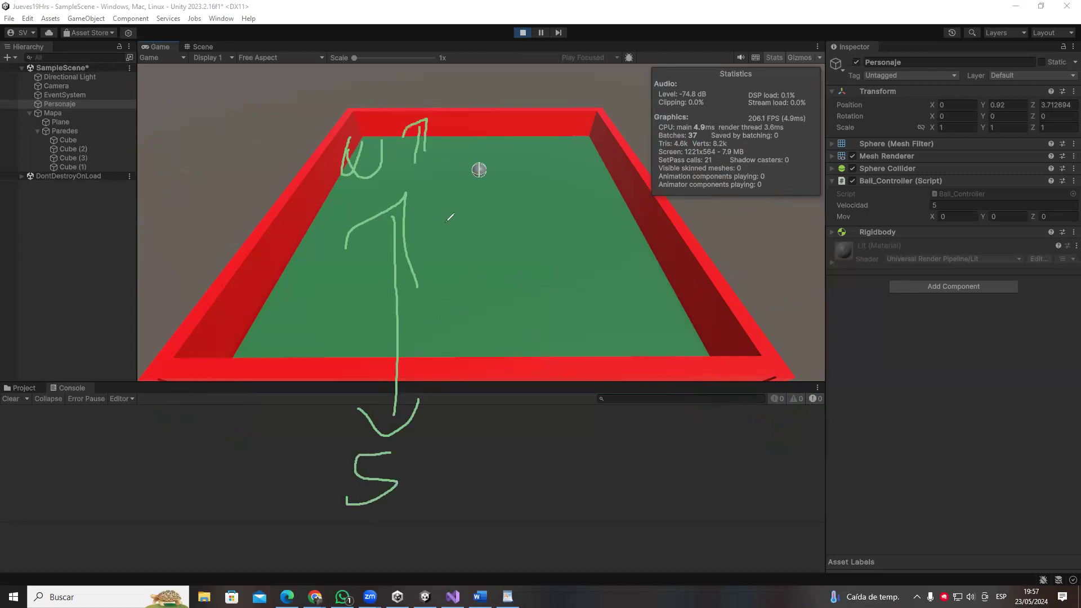
{"action": "left_click_drag", "start_coordinate": [442, 444], "coordinate": [438, 503]}
{"action": "left_click_drag", "start_coordinate": [423, 484], "coordinate": [523, 486]}
{"action": "mouse_move", "coordinate": [469, 173]}
{"action": "left_mouse_down"}
{"action": "mouse_move", "coordinate": [481, 89]}
{"action": "mouse_move", "coordinate": [507, 134]}
{"action": "left_mouse_up"}
{"action": "key", "text": "ctrl+z"}
{"action": "key", "text": "ctrl+z"}
{"action": "key", "text": "ctrl+z"}
{"action": "key", "text": "ctrl+z"}
{"action": "key", "text": "ctrl+z"}
{"action": "key", "text": "ctrl+z"}
{"action": "key", "text": "ctrl+z"}
{"action": "key", "text": "ctrl+z"}
{"action": "key", "text": "ctrl+z"}
{"action": "key", "text": "ctrl+z"}
{"action": "key", "text": "ctrl+z"}
{"action": "key", "text": "ctrl+z"}
{"action": "key", "text": "ctrl+z"}
{"action": "key", "text": "ctrl+z"}
{"action": "key", "text": "ctrl+z"}
{"action": "key", "text": "ctrl+z"}
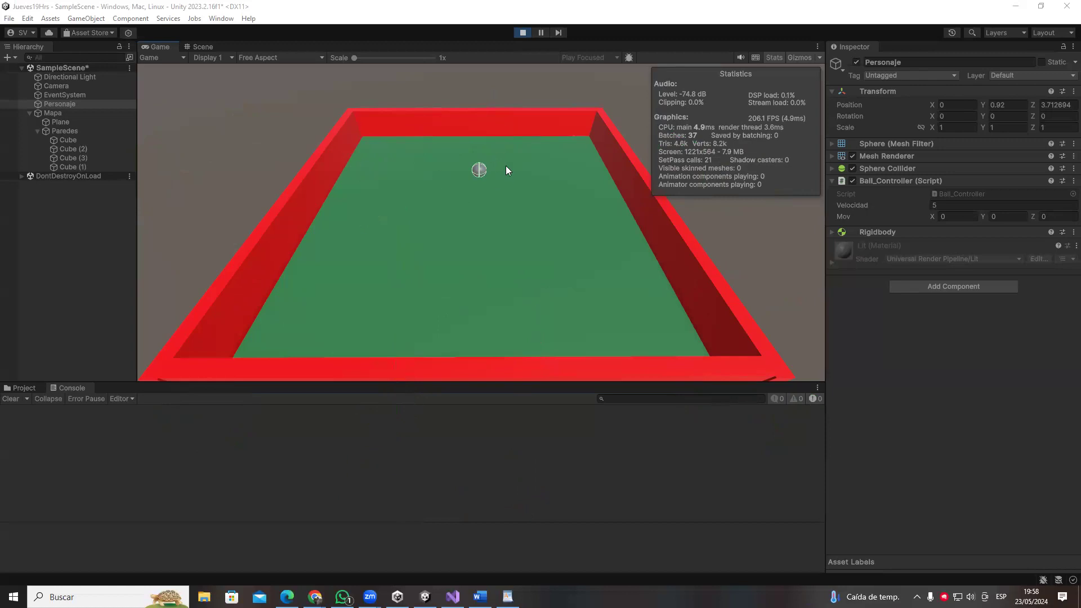
{"action": "left_click", "coordinate": [500, 231]}
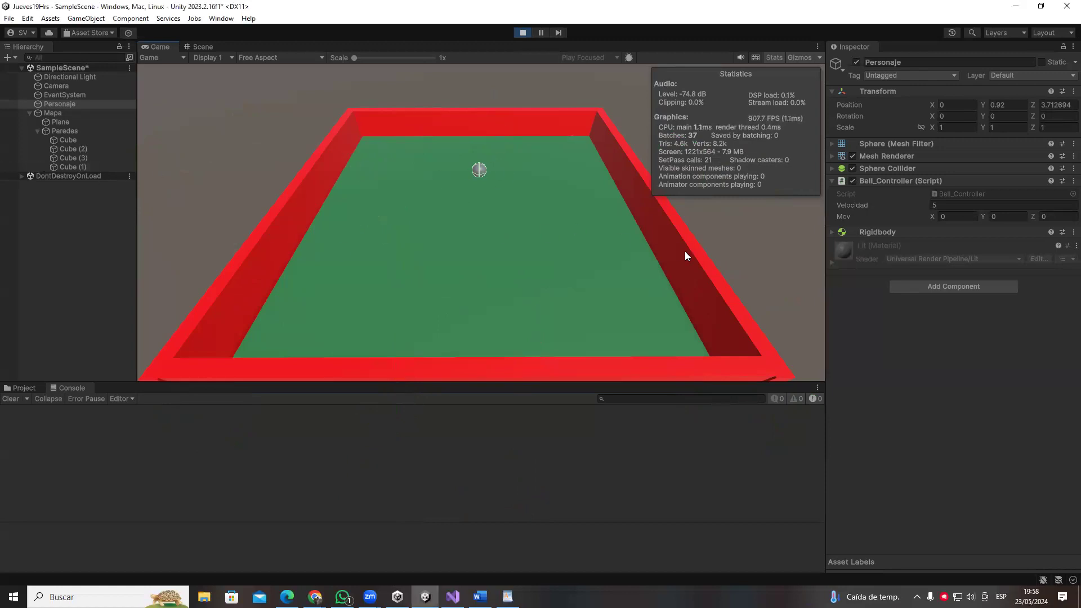
- Highlight the GetAxisRaw("Horizontal") call on line 18 in Visual Studio
{"action": "left_click", "coordinate": [420, 233]}
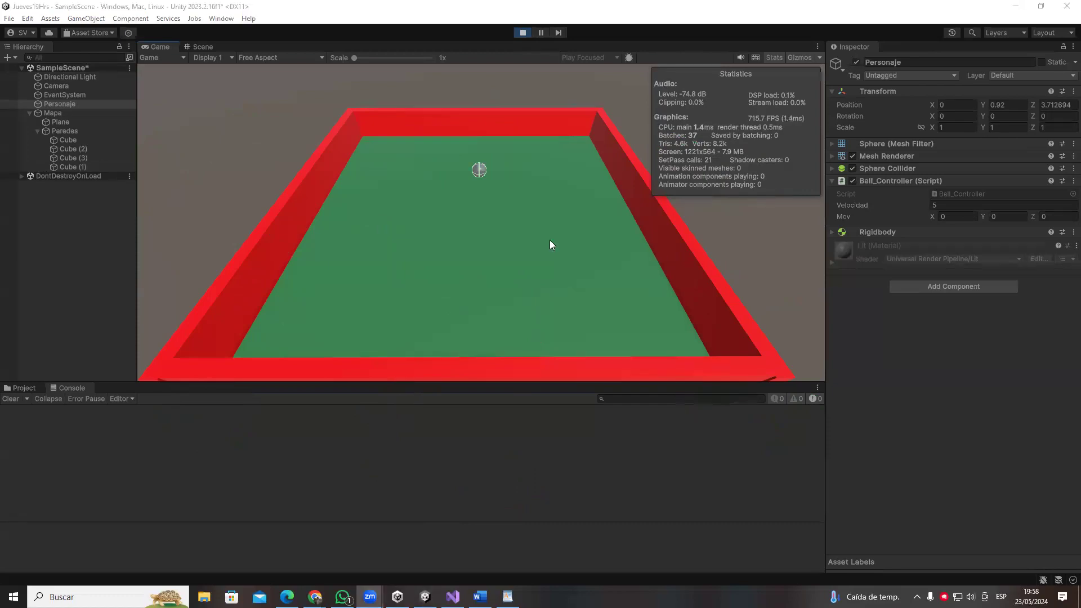
{"action": "key", "text": "alt+Tab"}
{"action": "left_click_drag", "start_coordinate": [283, 208], "coordinate": [476, 208]}
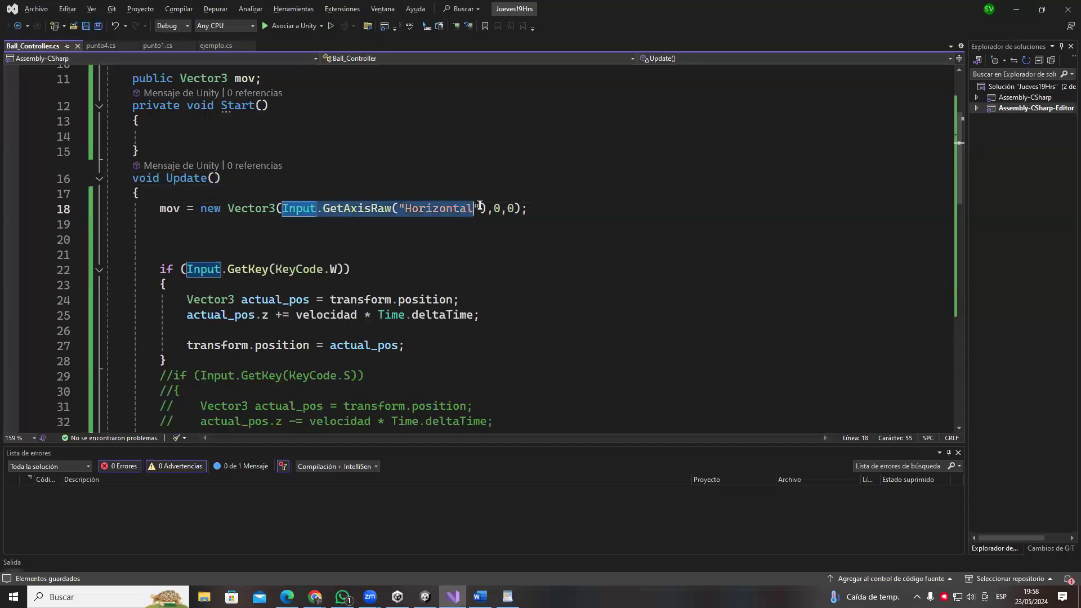
{"action": "double_click", "coordinate": [444, 208]}
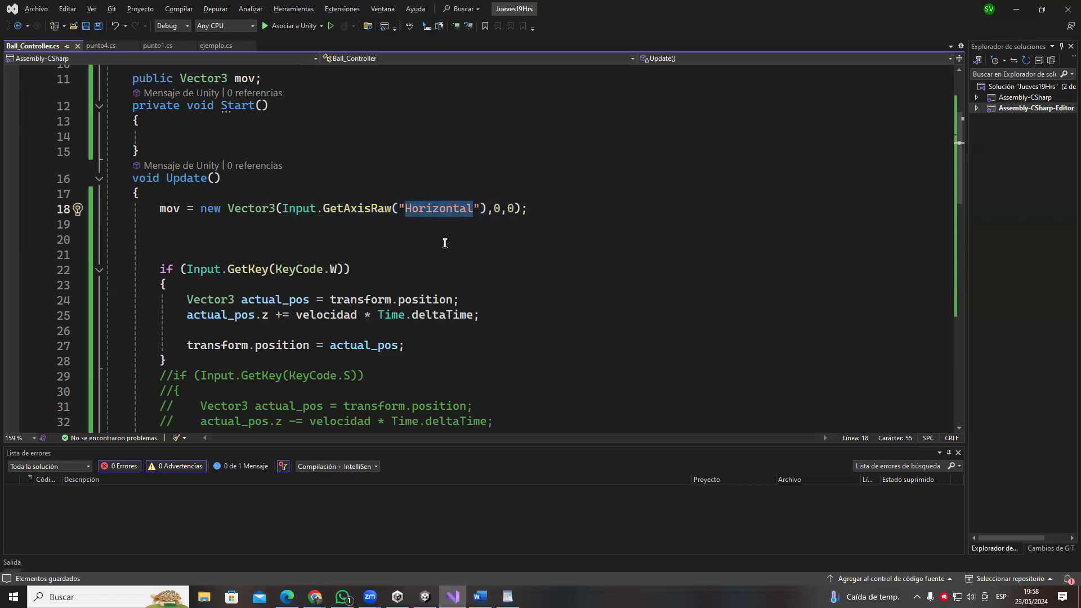
{"action": "key", "text": "alt+Tab"}
- Focus the running game and press D to see Mov's X value change
{"action": "left_click", "coordinate": [768, 173]}
{"action": "left_click", "coordinate": [954, 216]}
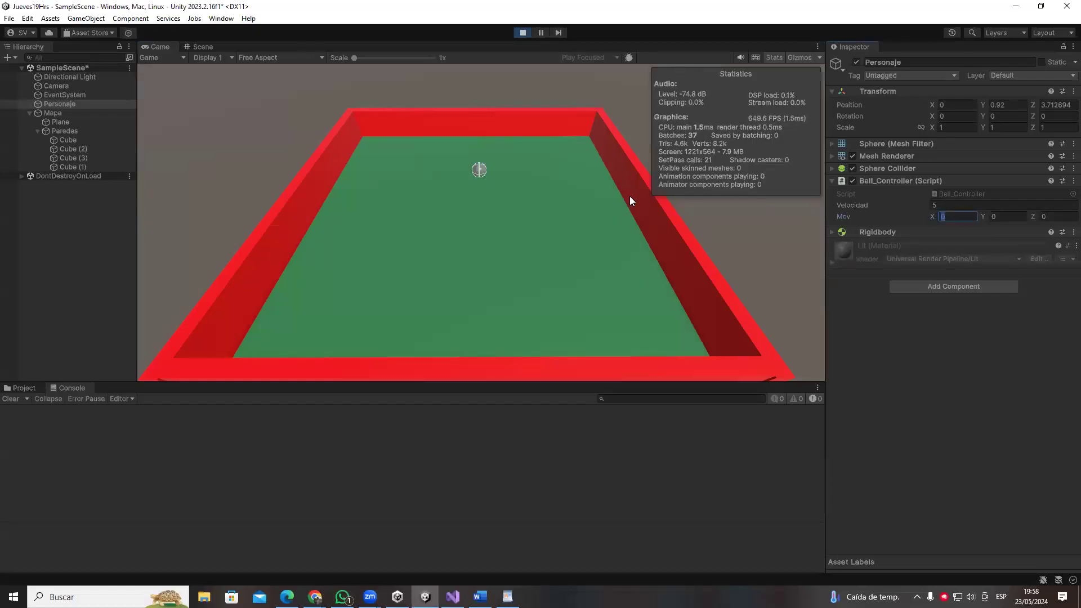
{"action": "left_click", "coordinate": [502, 269]}
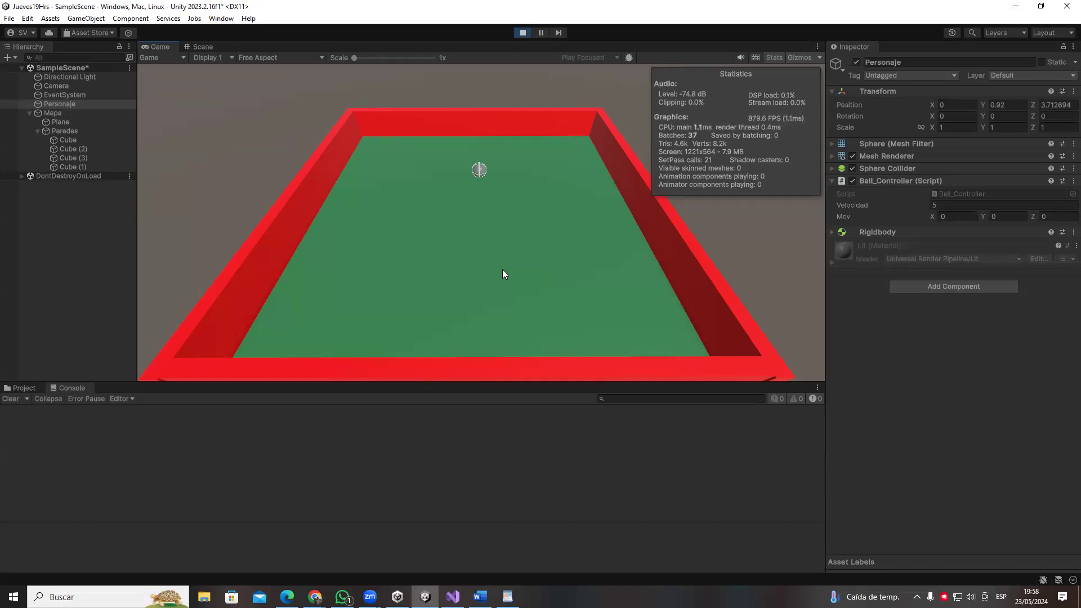
{"action": "key", "text": "d"}
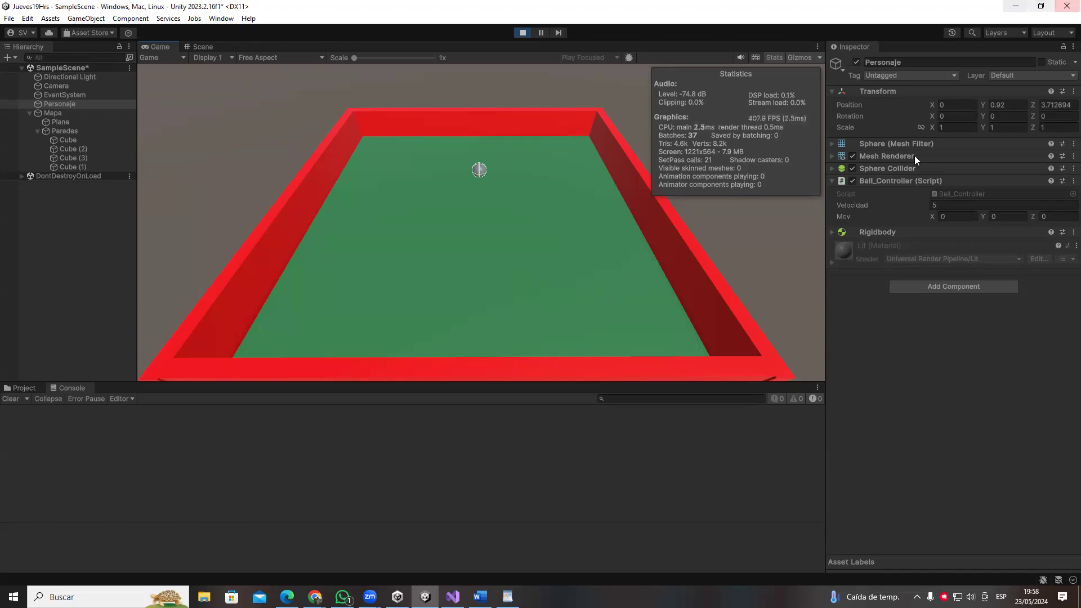
{"action": "key", "text": "alt+Tab"}
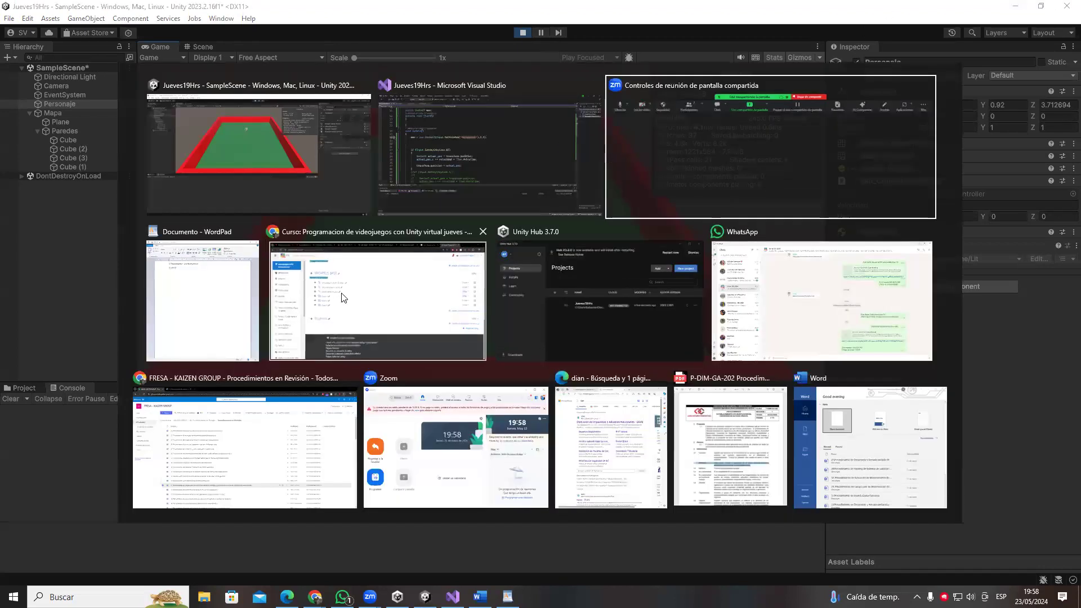
- Search Google Images for 'Sistema de ejes' and preview a Cartesian axes diagram
{"action": "left_click", "coordinate": [327, 307]}
{"action": "key", "text": "ctrl+t"}
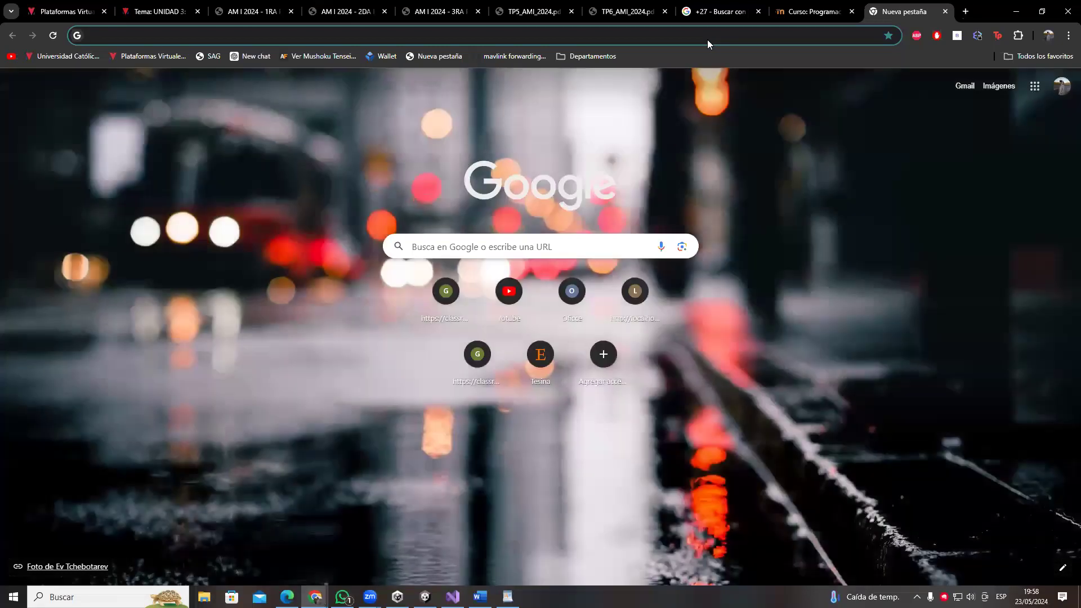
{"action": "type", "text": "EJES"}
{"action": "key", "text": "BackSpace"}
{"action": "key", "text": "BackSpace"}
{"action": "key", "text": "BackSpace"}
{"action": "key", "text": "BackSpace"}
{"action": "type", "text": "Sistema de ejes"}
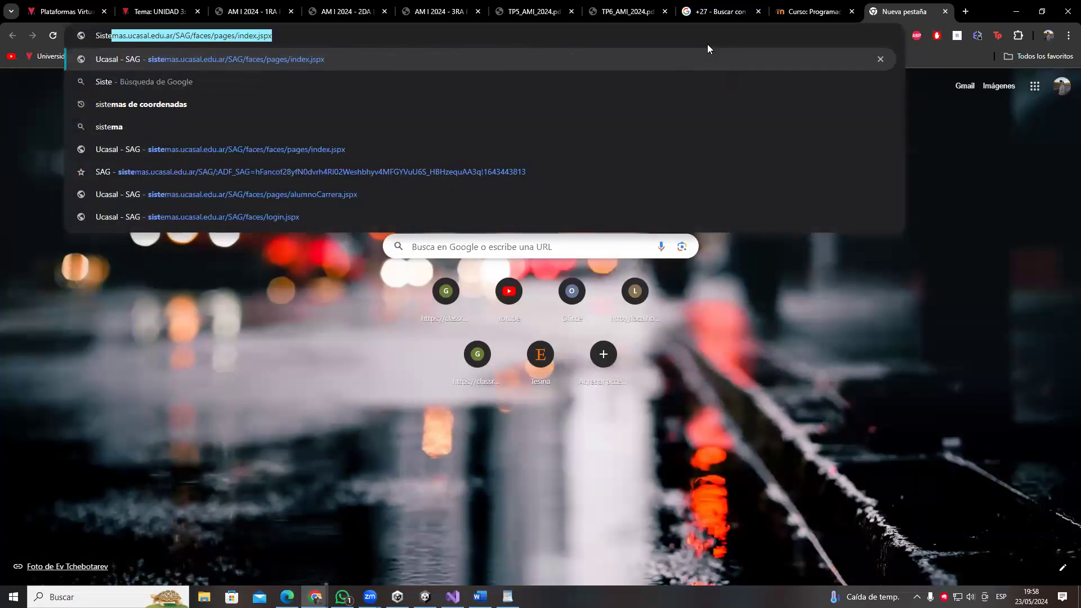
{"action": "key", "text": "Return"}
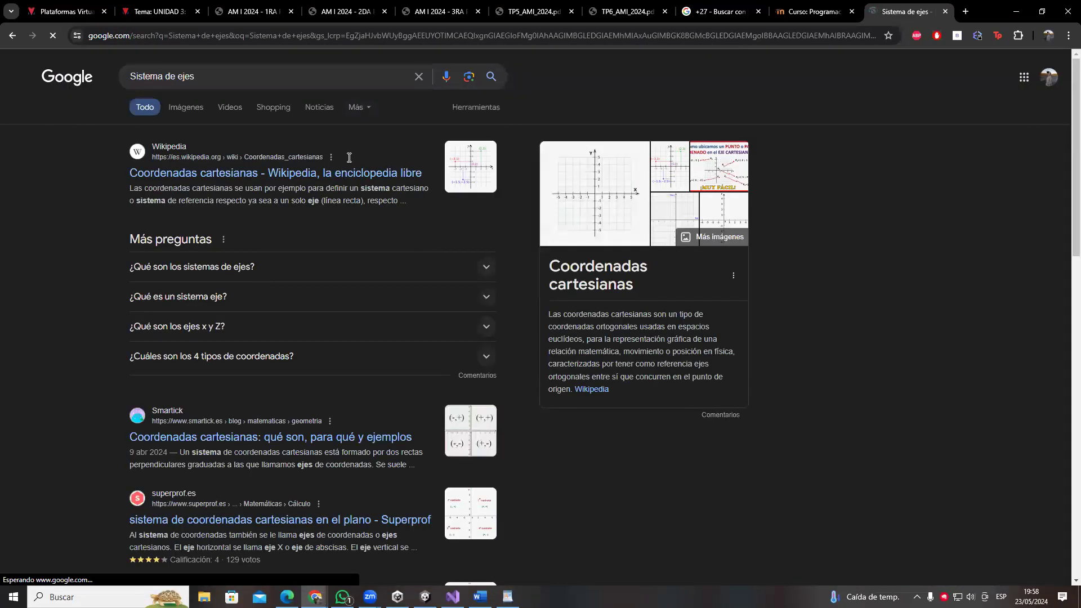
{"action": "left_click", "coordinate": [186, 107]}
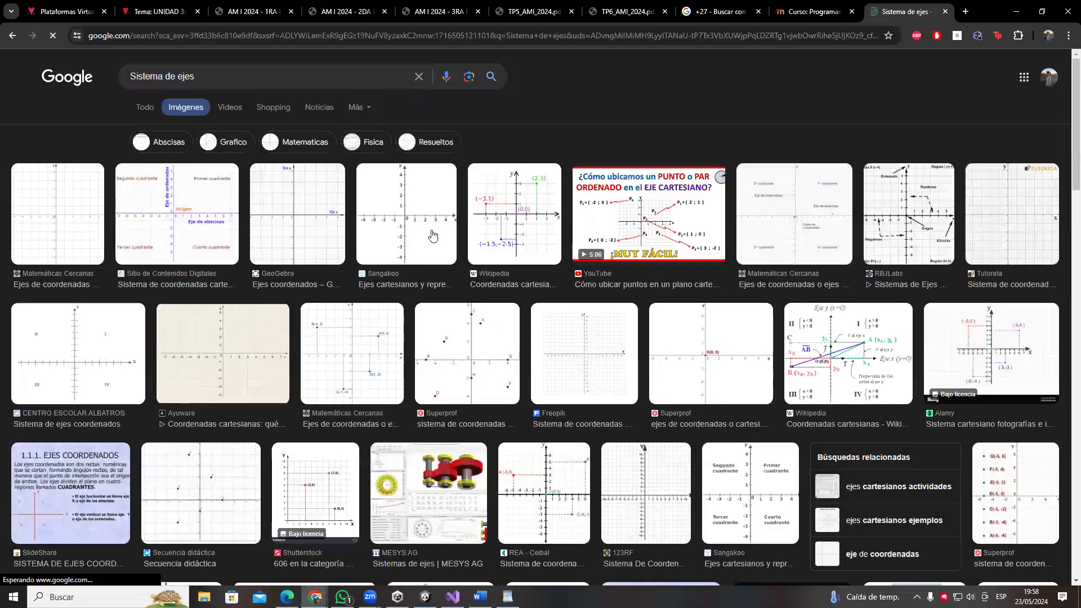
{"action": "left_click", "coordinate": [430, 238]}
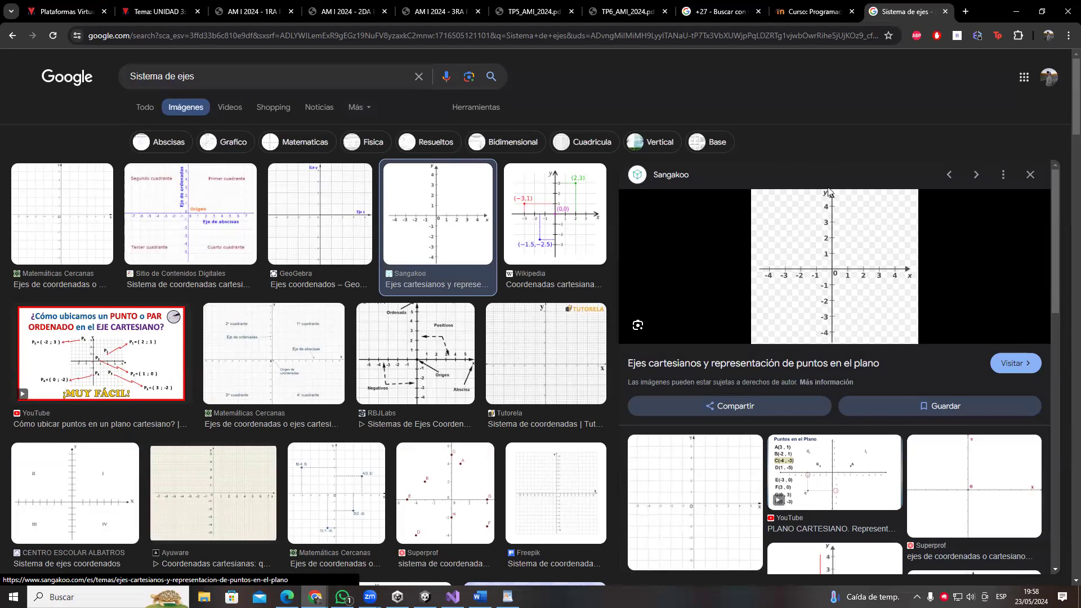
- Close the axes search tab and return to Visual Studio
{"action": "left_click", "coordinate": [948, 15]}
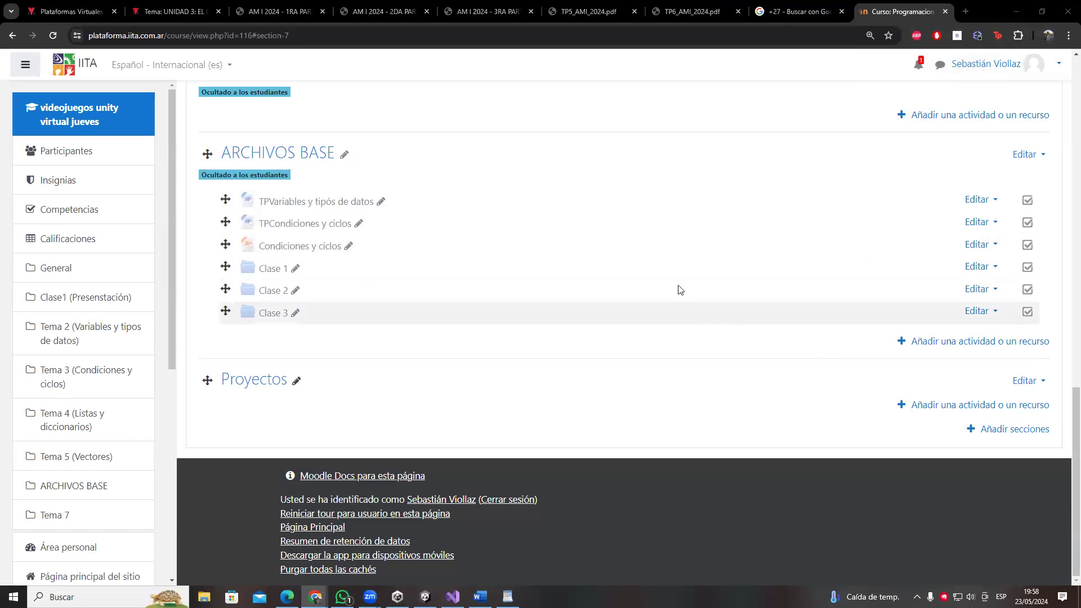
{"action": "key", "text": "alt+Tab"}
{"action": "left_click", "coordinate": [708, 175]}
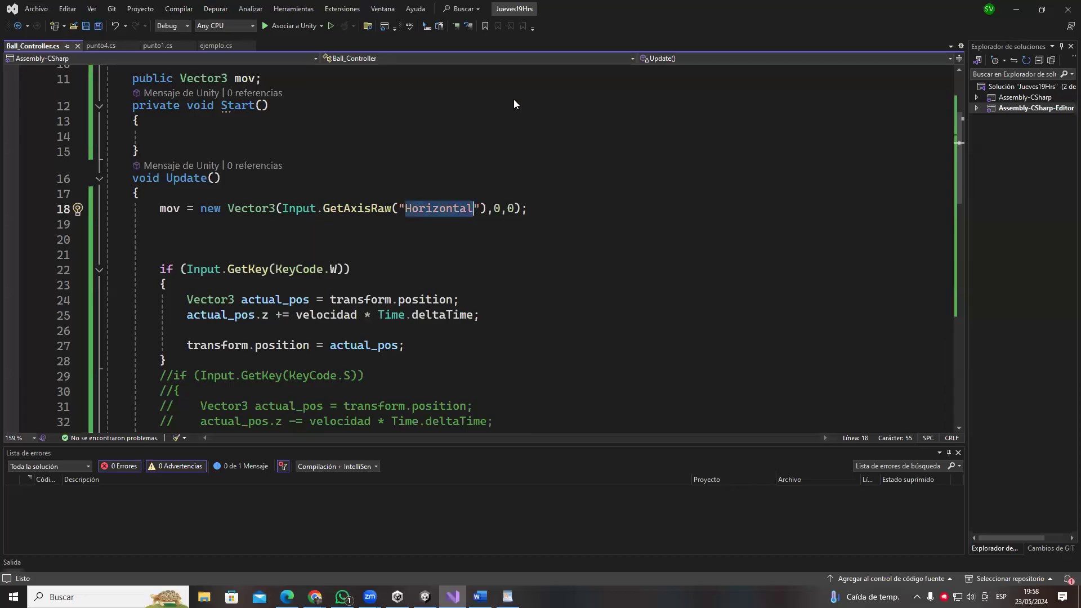
- In the running Unity game, test the A and W keys while watching Mov X
{"action": "key", "text": "alt+Tab"}
{"action": "key", "text": "alt+Tab"}
{"action": "key", "text": "a"}
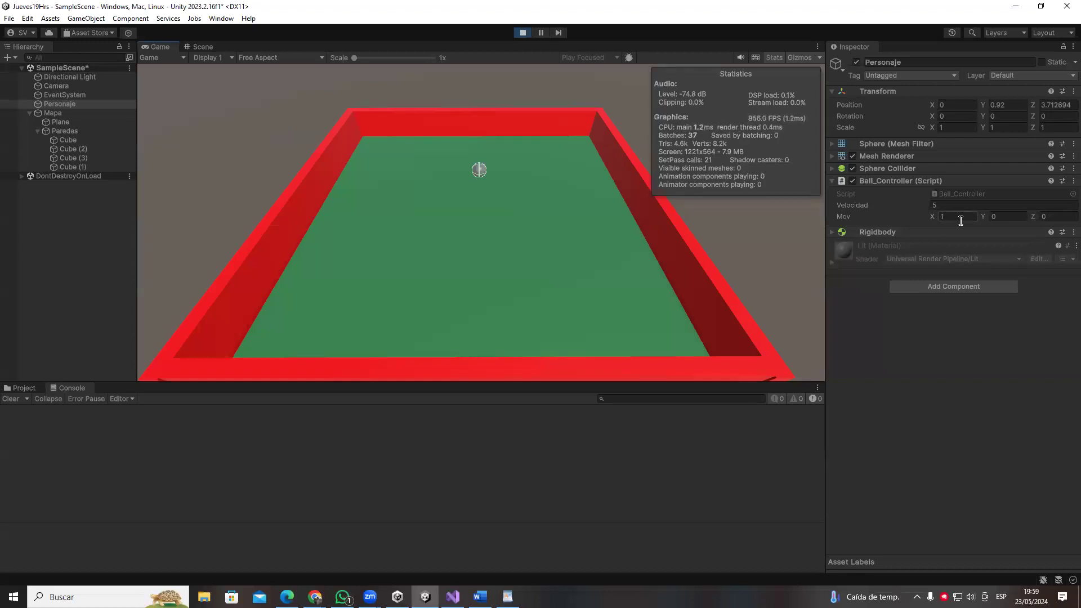
{"action": "key", "text": "w"}
{"action": "left_click", "coordinate": [958, 217]}
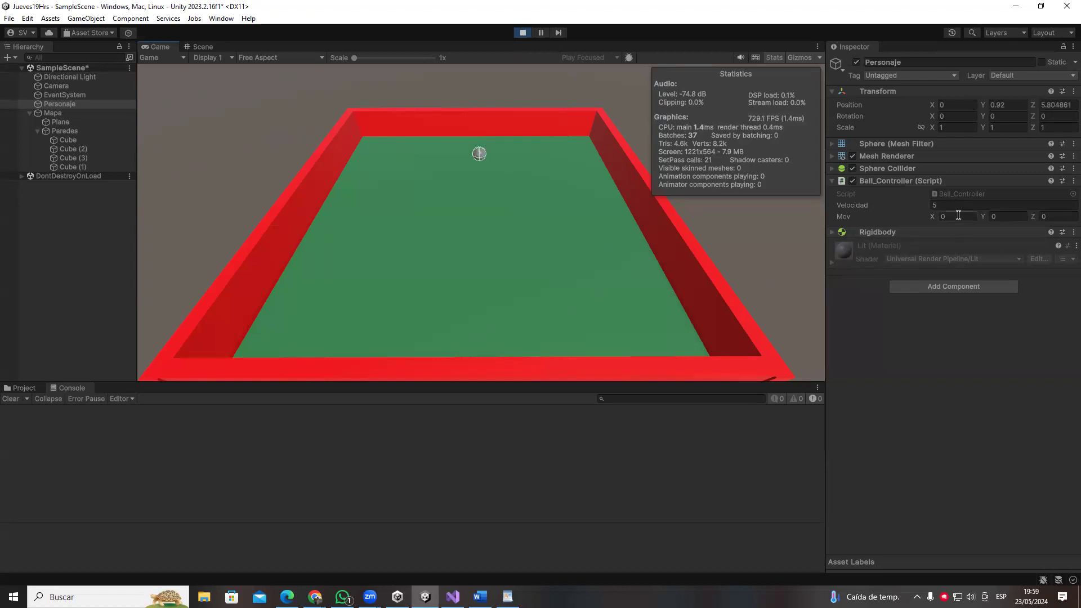
{"action": "key", "text": "alt+Tab"}
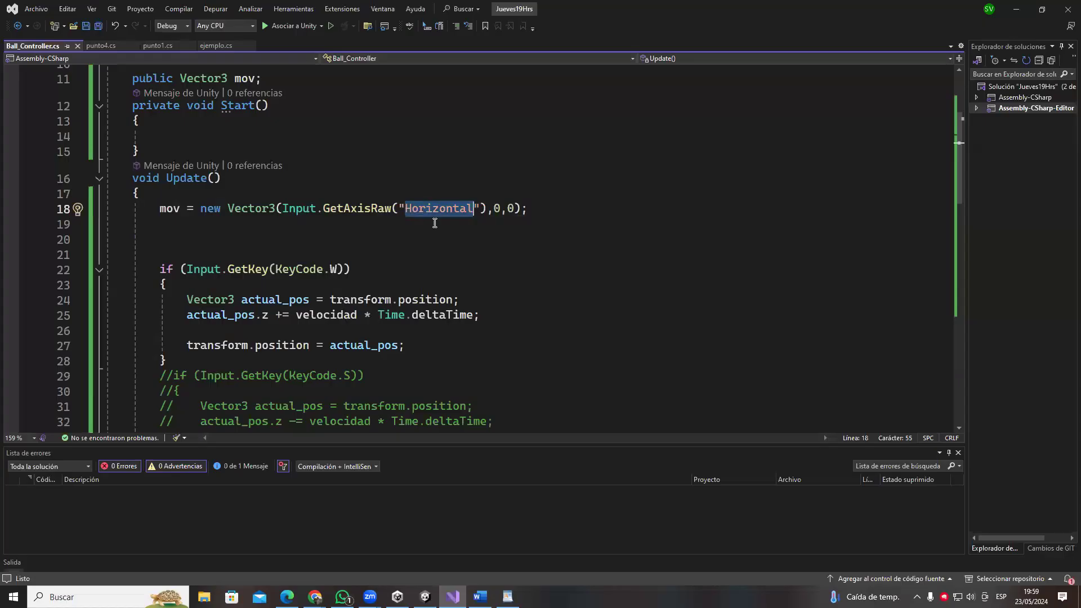
- Replace mov's last 0 with Input.GetAxisRaw("Vertical"), save, and go back to Unity
{"action": "left_click_drag", "start_coordinate": [488, 209], "coordinate": [290, 210]}
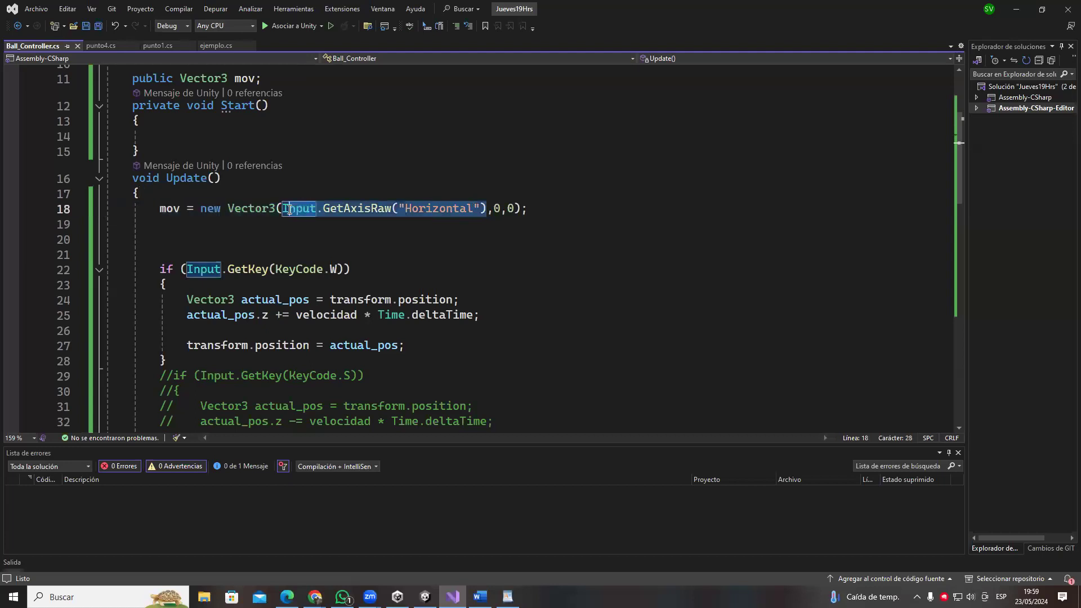
{"action": "key", "text": "ctrl+c"}
{"action": "left_click", "coordinate": [515, 208]}
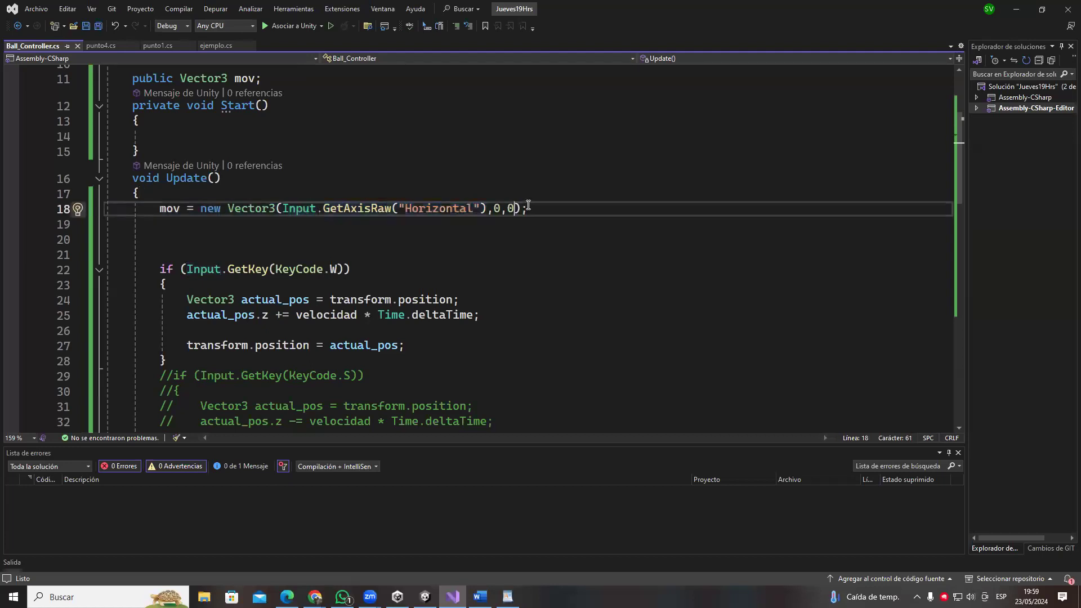
{"action": "key", "text": "BackSpace"}
{"action": "key", "text": "ctrl+v"}
{"action": "double_click", "coordinate": [651, 212]}
{"action": "type", "text": "Vertical"}
{"action": "key", "text": "ctrl+s"}
{"action": "key", "text": "alt+Tab"}
{"action": "key", "text": "alt+Tab"}
{"action": "left_click", "coordinate": [440, 197]}
{"action": "key", "text": "alt+Tab"}
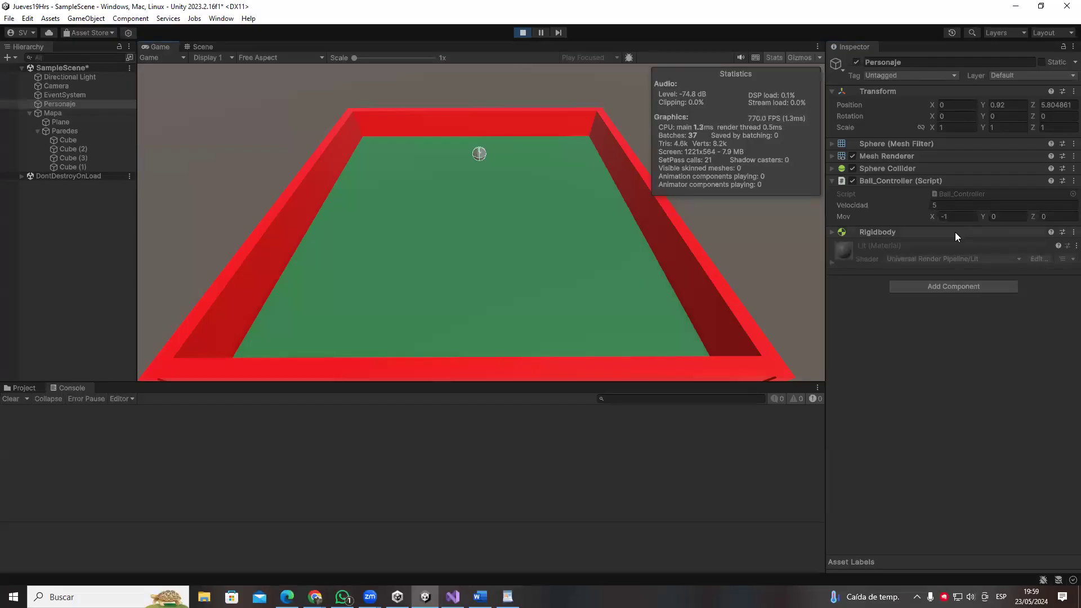
- Try entering Mov X and Z values (1, 1, -1) in the Inspector during Play mode
{"action": "left_click", "coordinate": [951, 217]}
{"action": "type", "text": "1"}
{"action": "left_click", "coordinate": [612, 273]}
{"action": "left_click", "coordinate": [1048, 219]}
{"action": "type", "text": "1"}
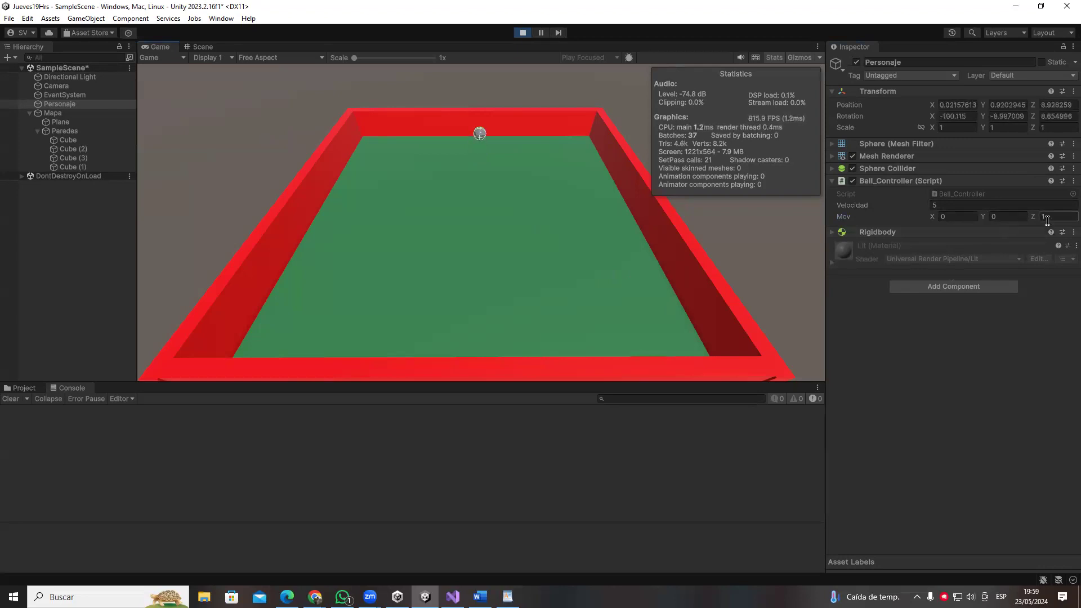
{"action": "type", "text": "s"}
{"action": "key", "text": "Return"}
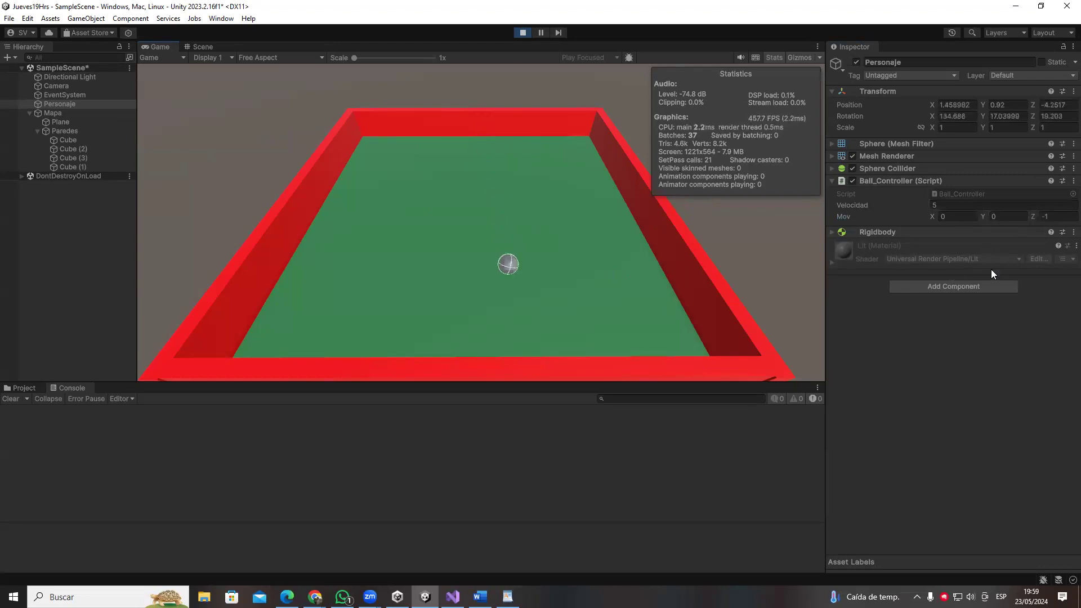
{"action": "left_click", "coordinate": [1055, 217]}
{"action": "type", "text": "-1wa"}
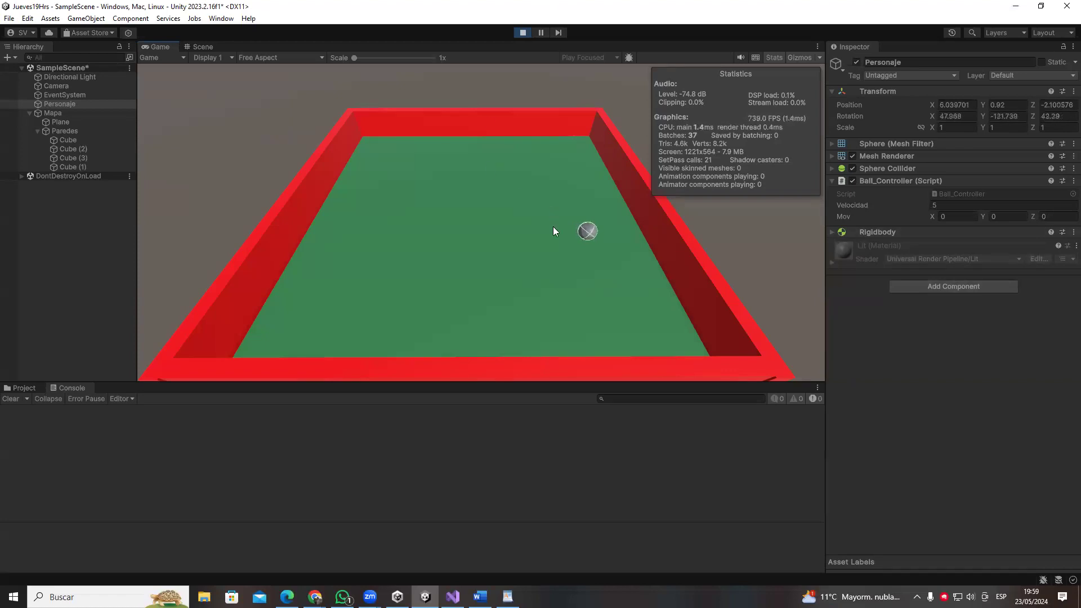
{"action": "left_click", "coordinate": [1000, 216]}
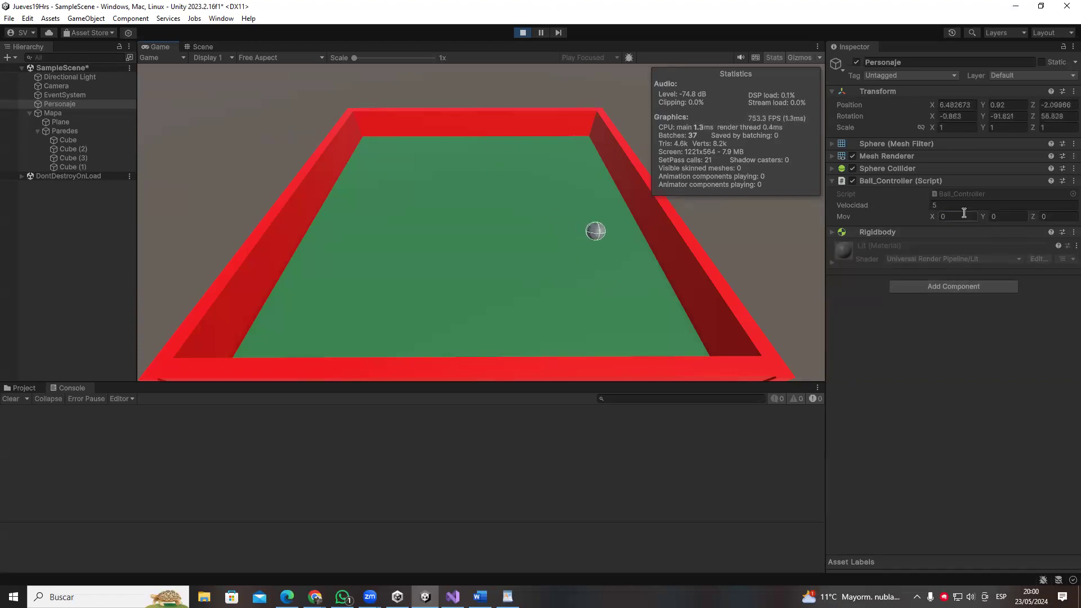
{"action": "left_click", "coordinate": [1061, 220]}
{"action": "left_click", "coordinate": [1011, 218]}
{"action": "left_click", "coordinate": [960, 218]}
{"action": "left_click", "coordinate": [1004, 219]}
{"action": "left_click_drag", "start_coordinate": [1034, 217], "coordinate": [1066, 217]}
{"action": "left_click", "coordinate": [1066, 217]}
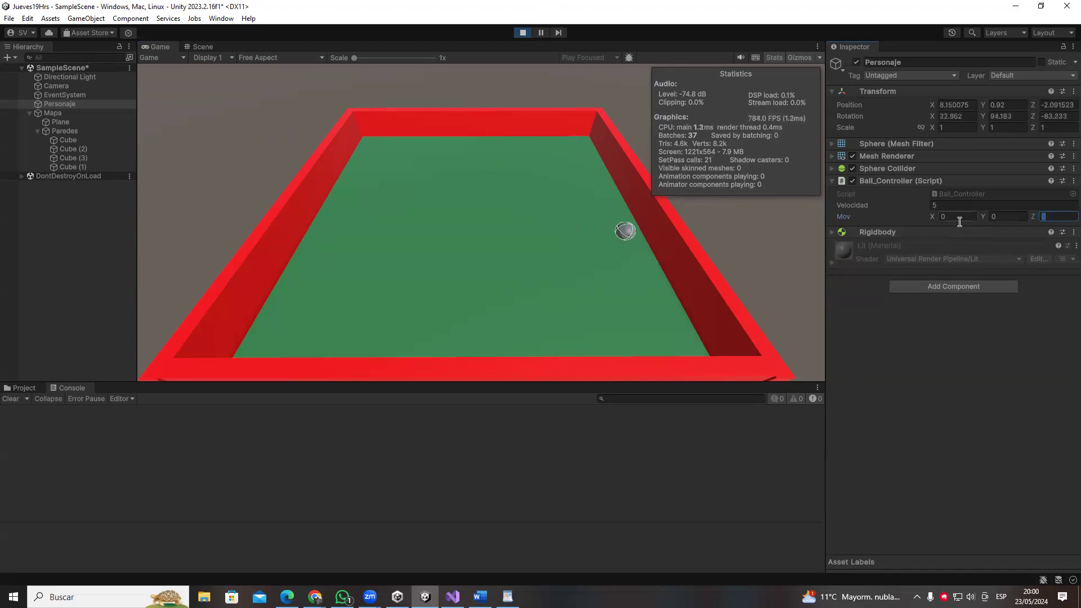
{"action": "left_click", "coordinate": [647, 272]}
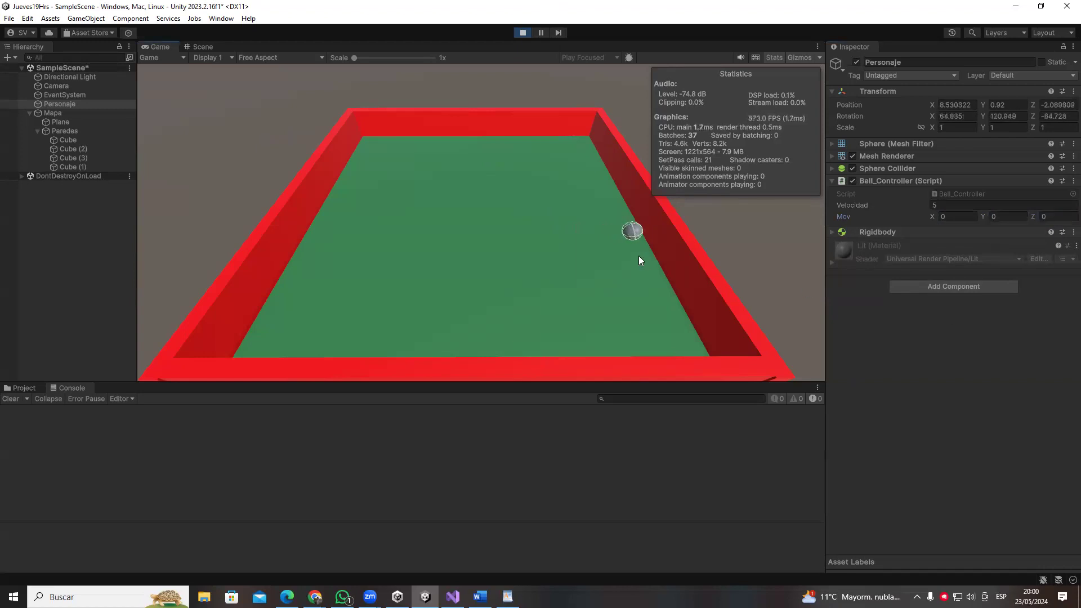
- Steer the ball diagonally and up the left wall with WASD, then stop Play mode
{"action": "key", "text": "d"}
{"action": "key", "text": "w"}
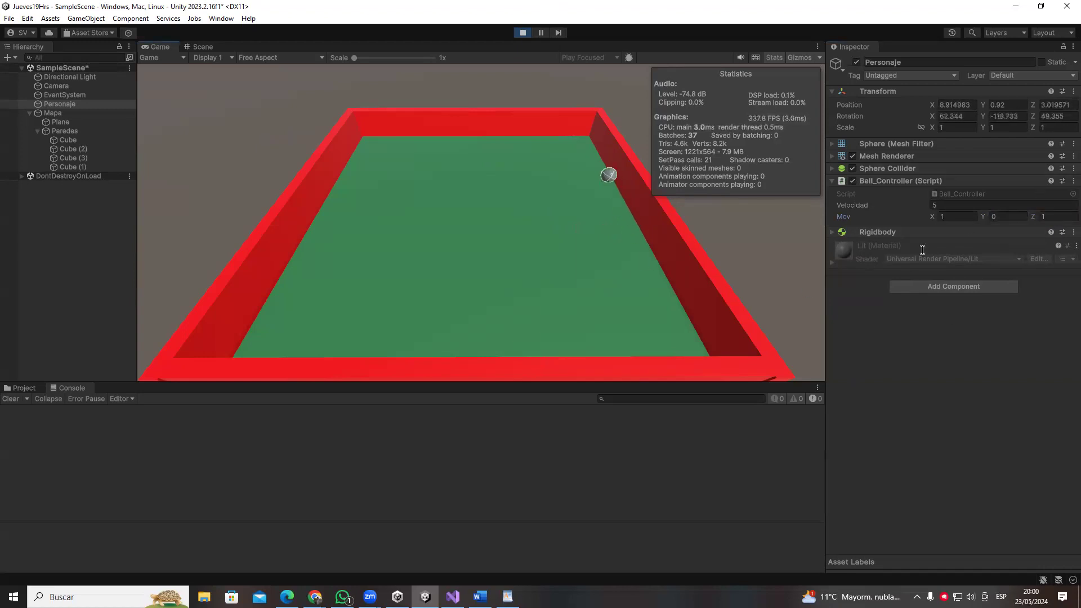
{"action": "key", "text": "s"}
{"action": "key", "text": "a"}
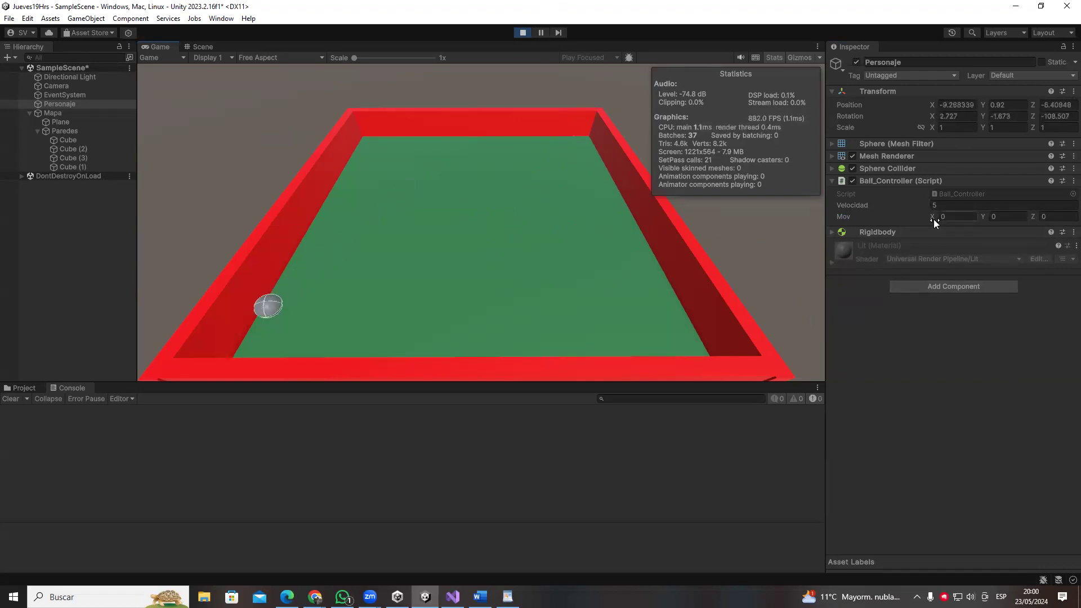
{"action": "key", "text": "a"}
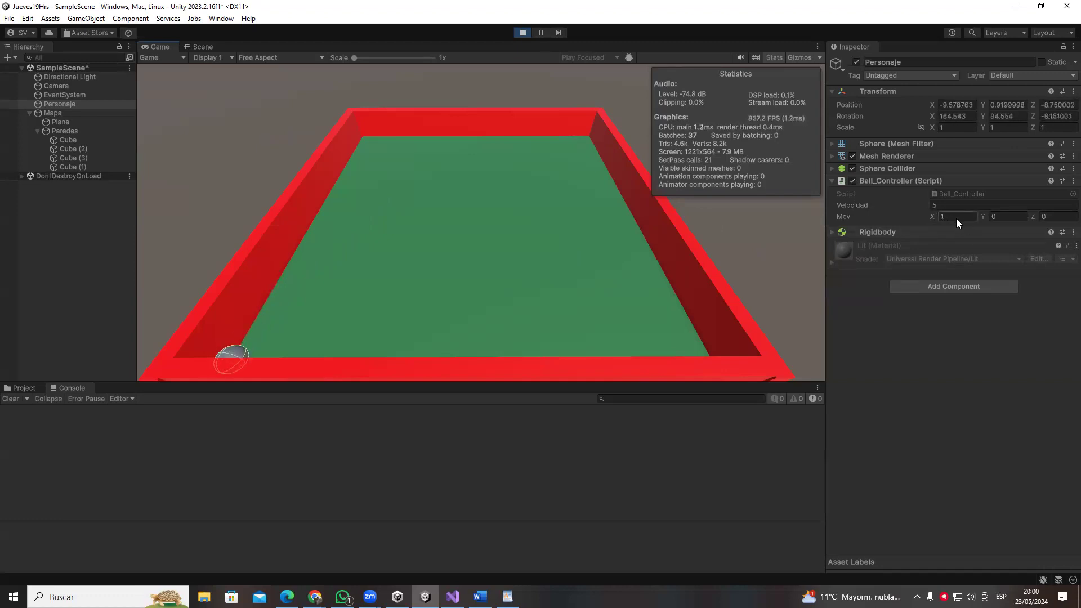
{"action": "type", "text": "a"}
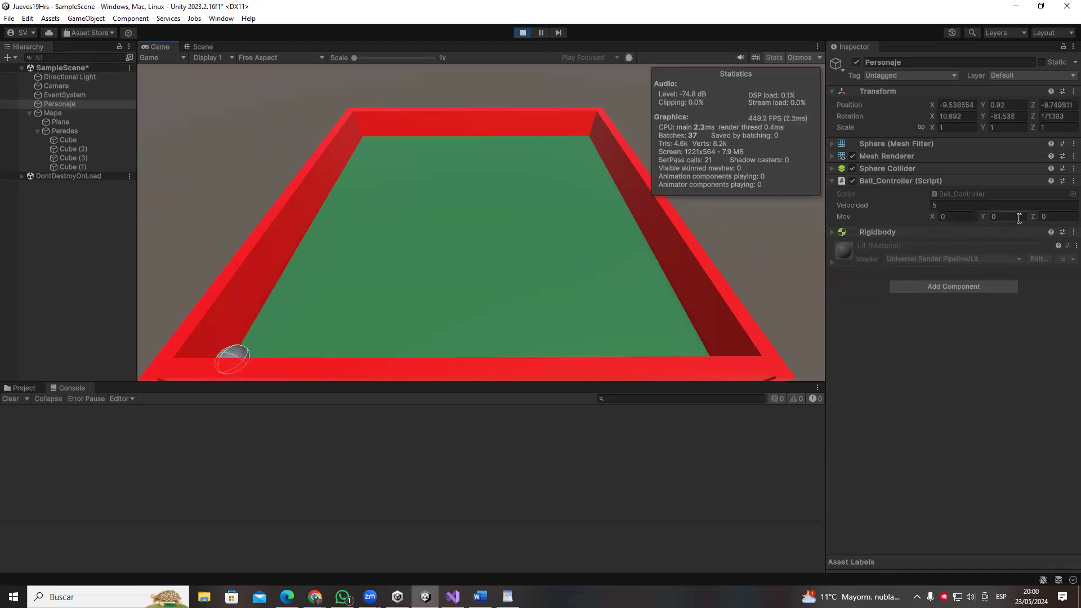
{"action": "type", "text": "1"}
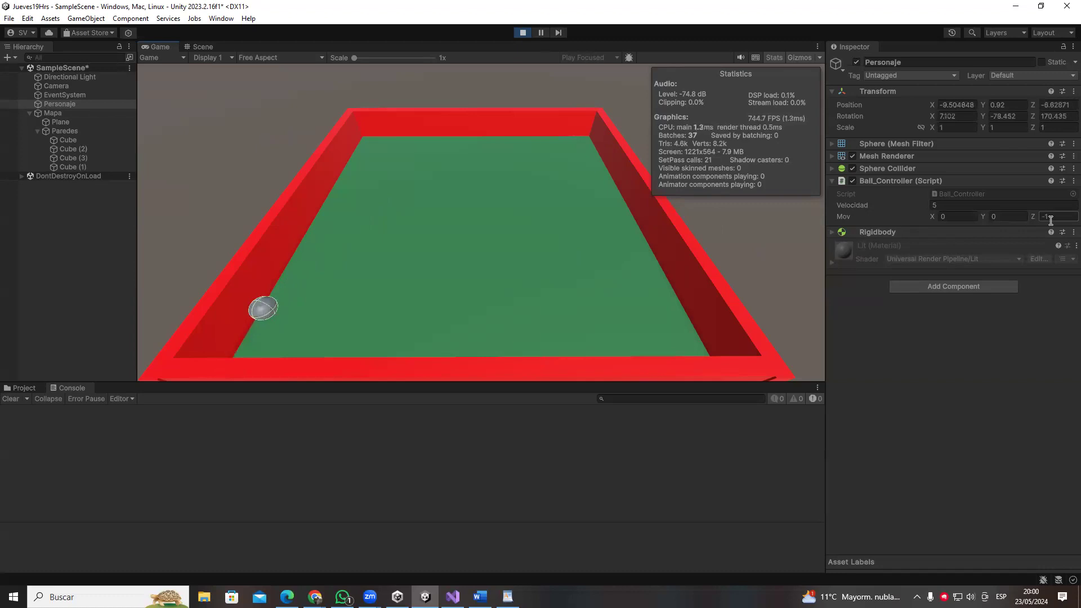
{"action": "key", "text": "w"}
{"action": "left_click", "coordinate": [524, 33]}
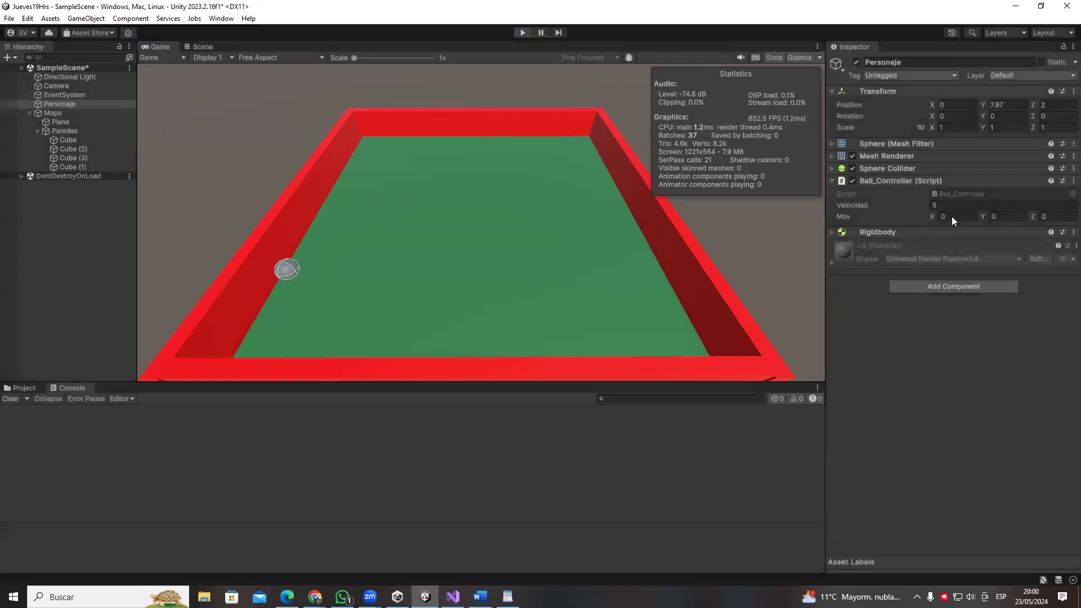
- Delete the old GetKey W block and the commented S, A and D blocks
{"action": "key", "text": "alt+Tab"}
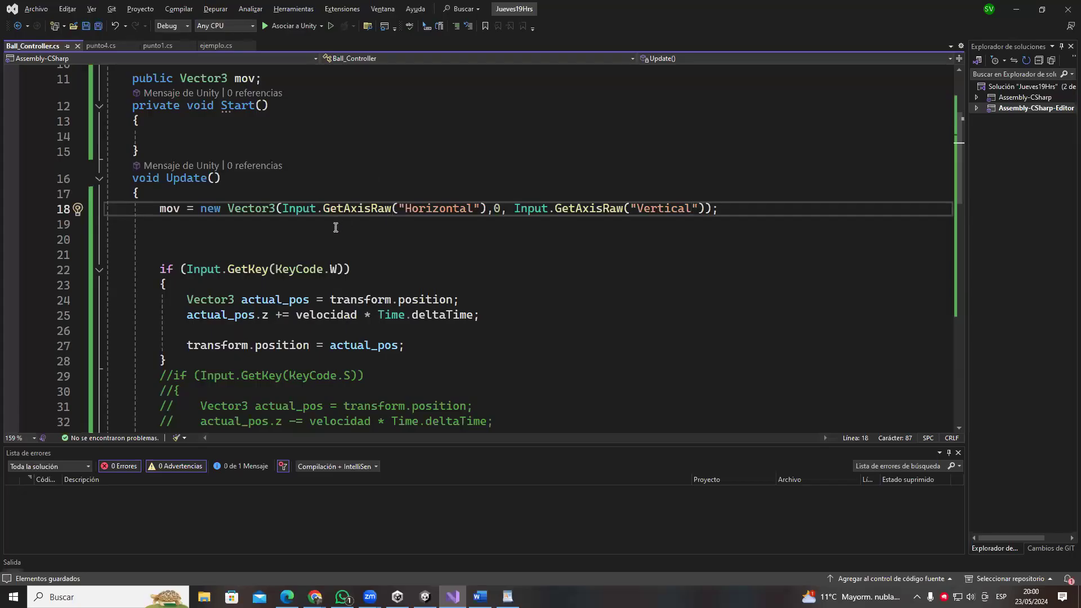
{"action": "left_click_drag", "start_coordinate": [161, 248], "coordinate": [424, 311]}
{"action": "scroll", "coordinate": [394, 282], "scroll_direction": "down", "scroll_amount": 2}
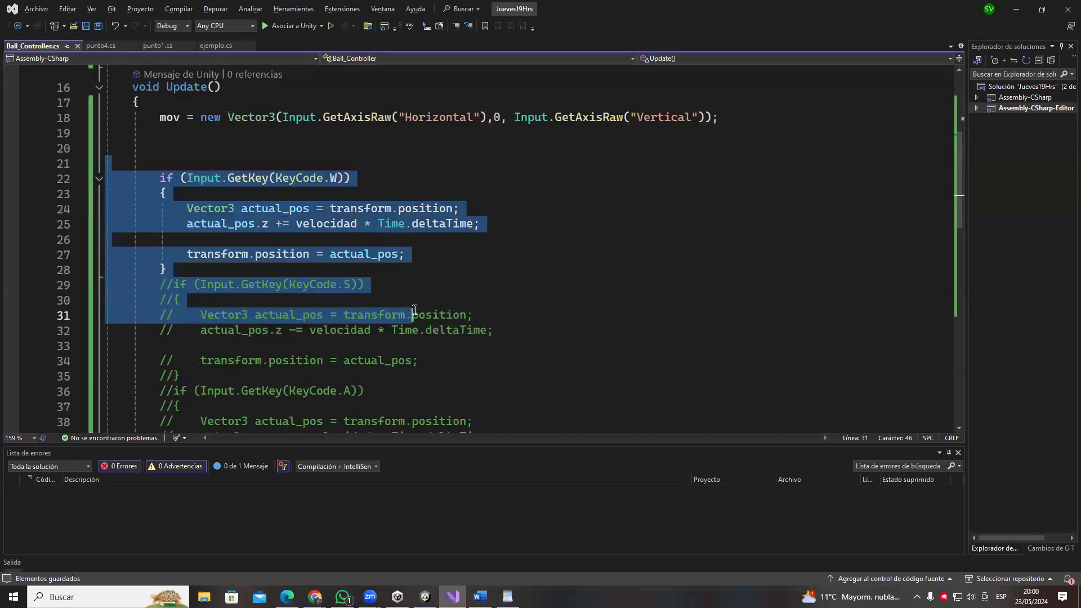
{"action": "key", "text": "shift+Up"}
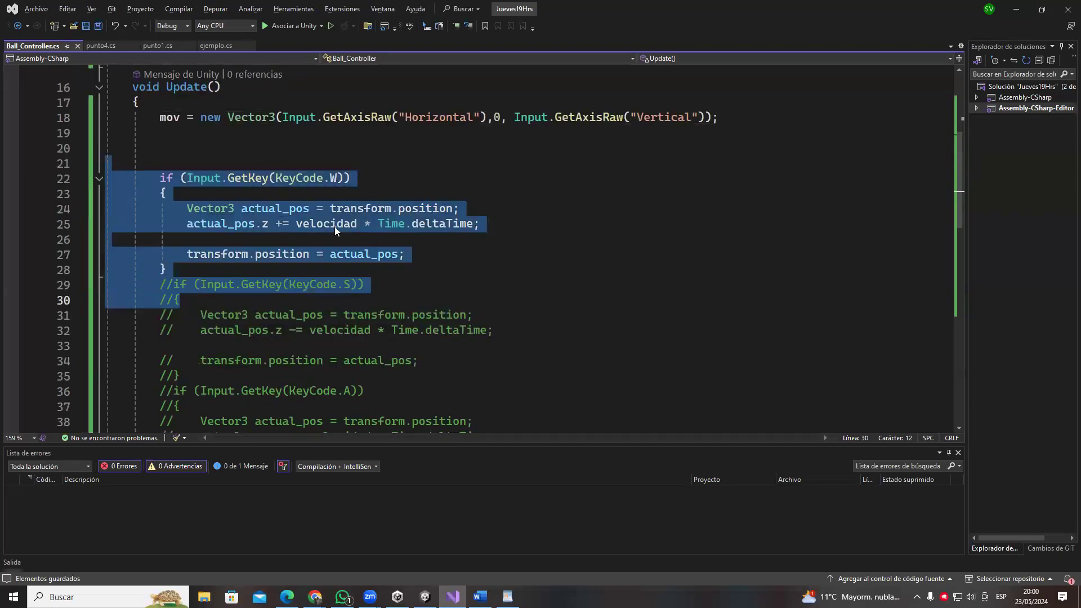
{"action": "left_click", "coordinate": [236, 139]}
{"action": "left_click_drag", "start_coordinate": [156, 179], "coordinate": [432, 372]}
{"action": "scroll", "coordinate": [415, 304], "scroll_direction": "down", "scroll_amount": 4}
{"action": "scroll", "coordinate": [434, 326], "scroll_direction": "down", "scroll_amount": 1}
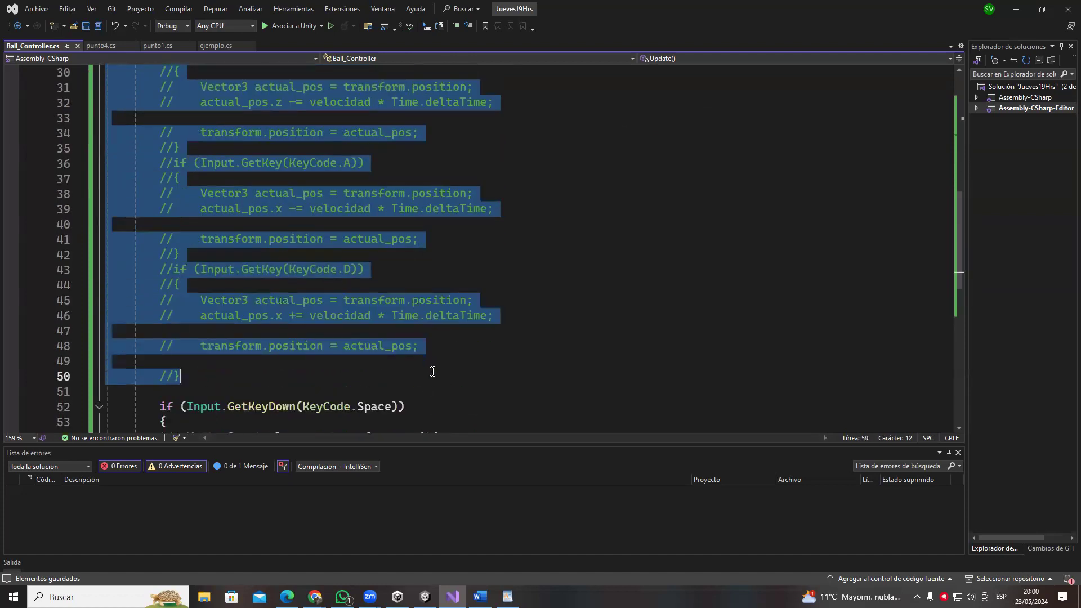
{"action": "key", "text": "Delete"}
- Review the remaining GetAxisRaw mov line on line 18 and the empty Start method
{"action": "scroll", "coordinate": [280, 342], "scroll_direction": "up", "scroll_amount": 6}
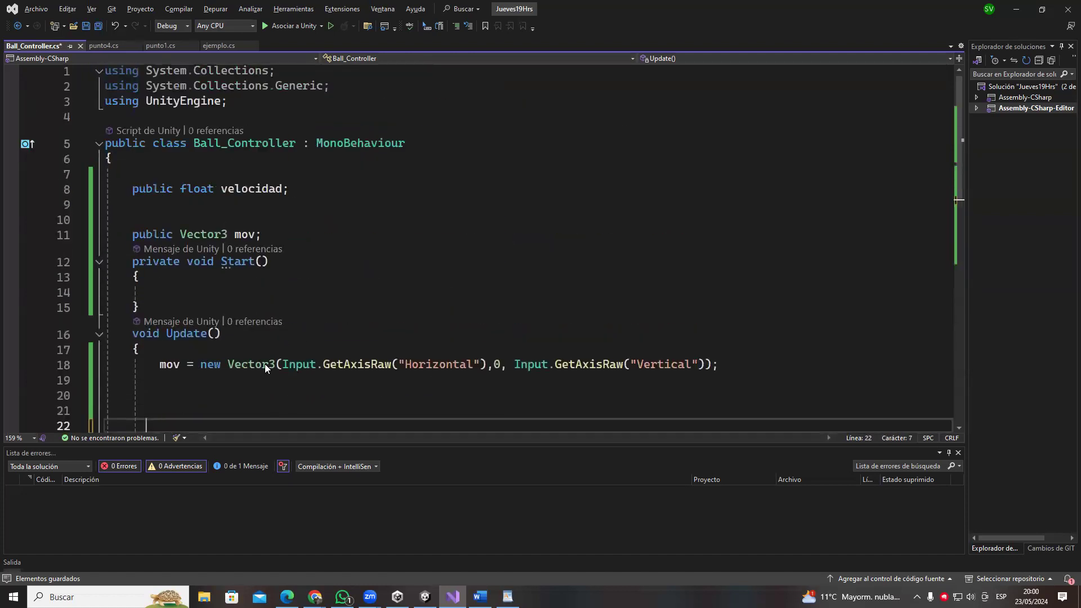
{"action": "left_click_drag", "start_coordinate": [281, 365], "coordinate": [500, 367]}
{"action": "left_click", "coordinate": [299, 365]}
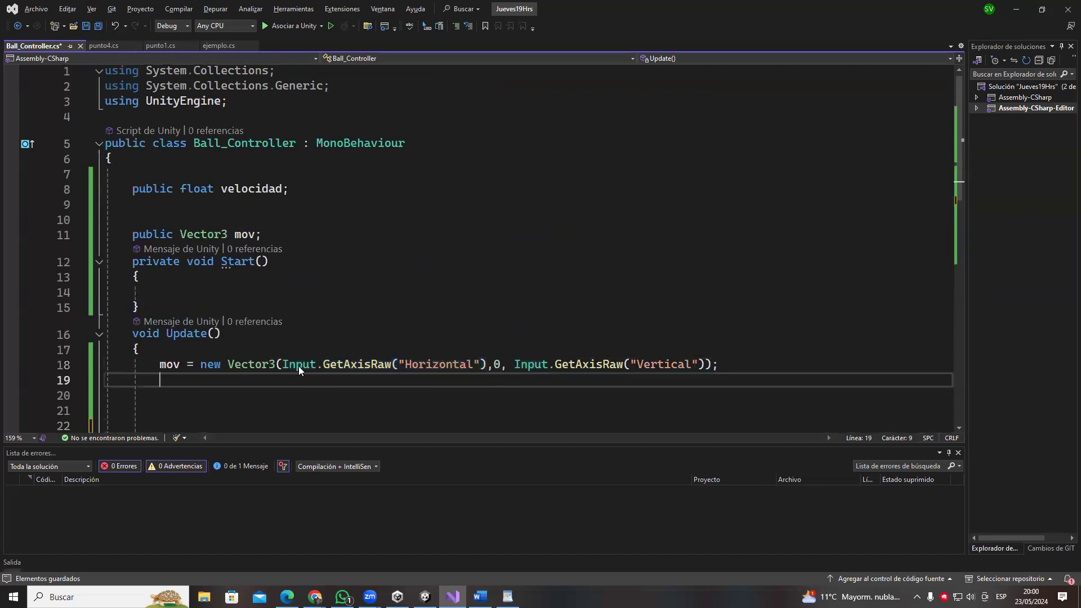
{"action": "left_click", "coordinate": [365, 294]}
{"action": "mouse_move", "coordinate": [239, 365]}
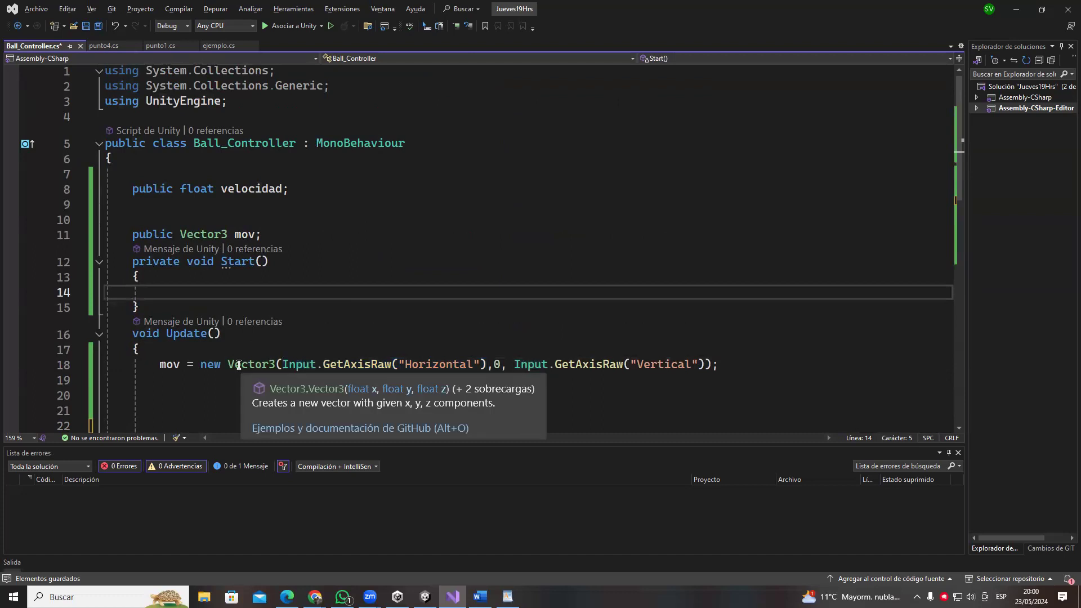
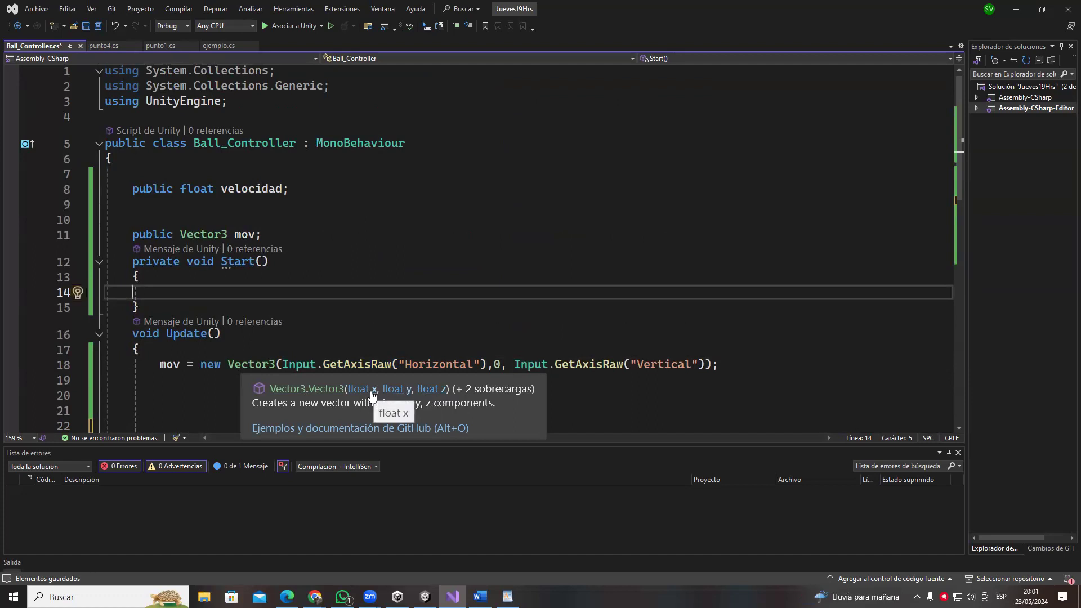
- In Chrome, search 'ees cartesianos' in a new tab and show the image results
{"action": "key", "text": "alt+Tab"}
{"action": "key", "text": "alt+Tab"}
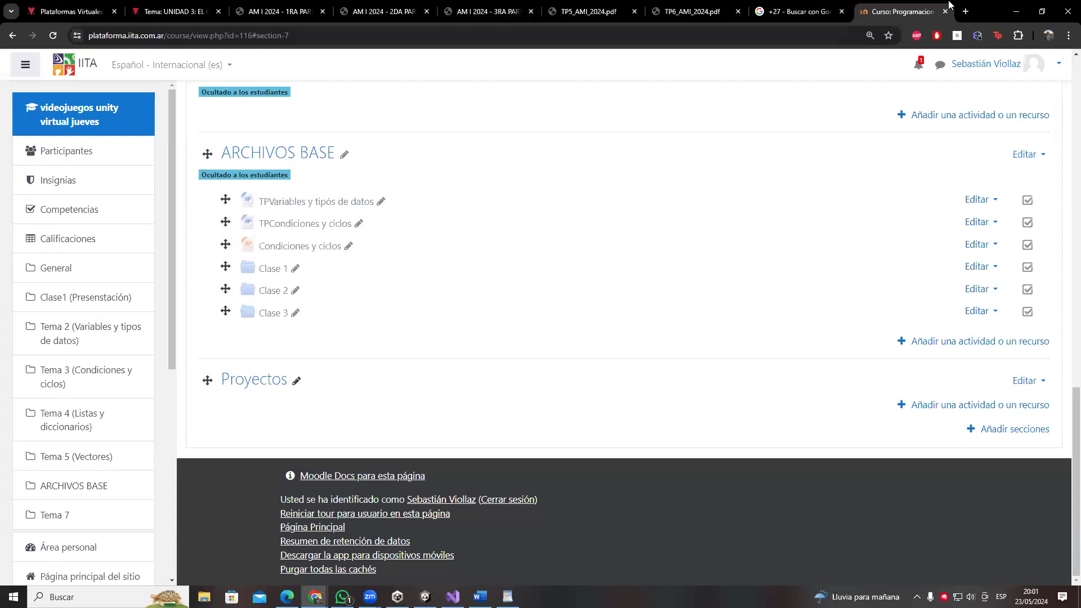
{"action": "left_click", "coordinate": [966, 16]}
{"action": "type", "text": "ees"}
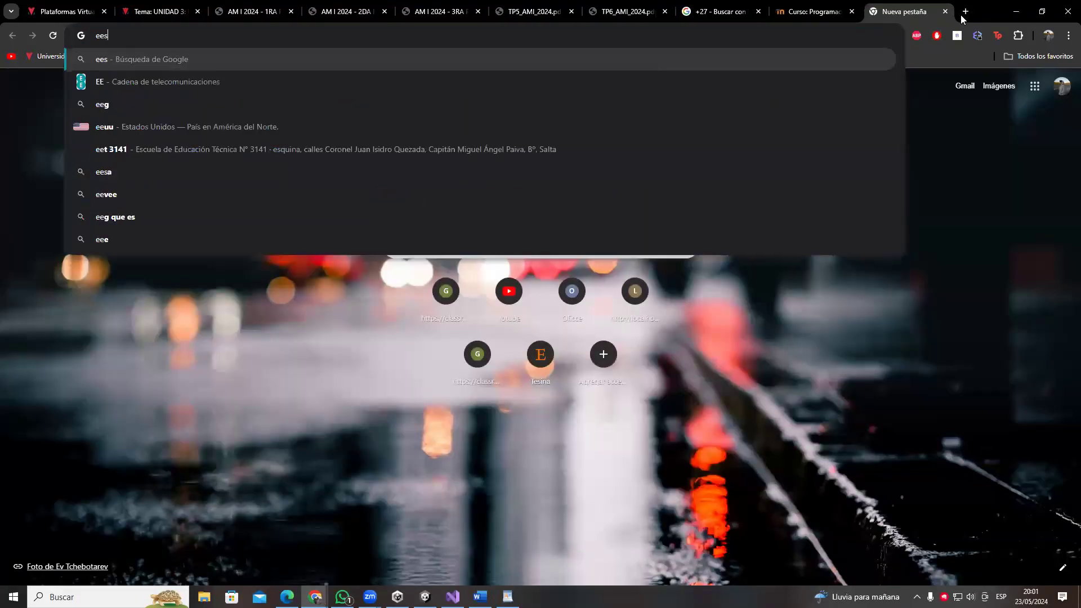
{"action": "type", "text": " cartesianos"}
{"action": "key", "text": "Return"}
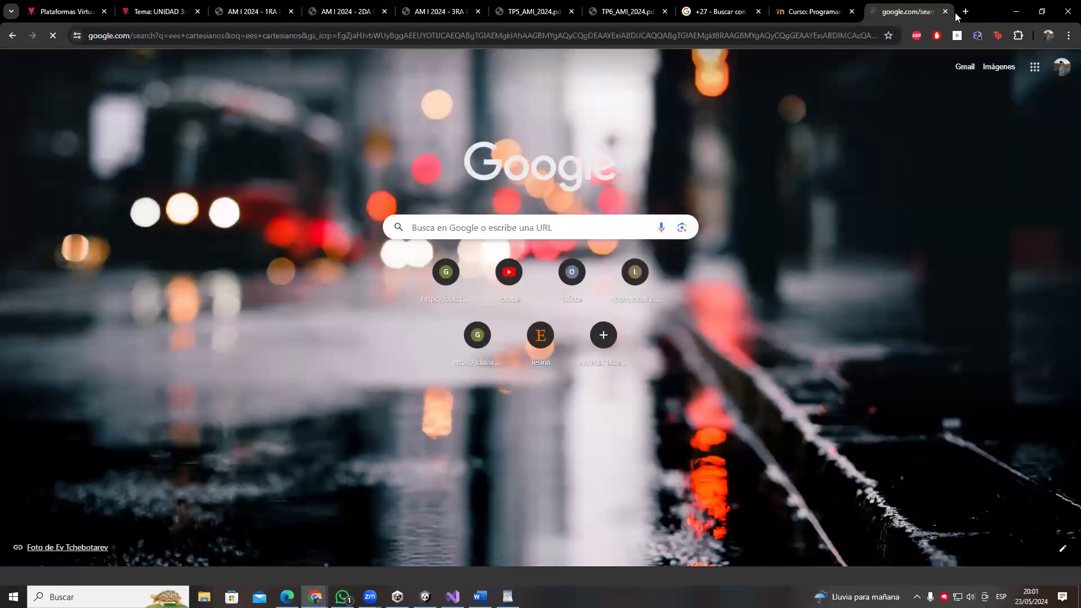
{"action": "left_click", "coordinate": [176, 110]}
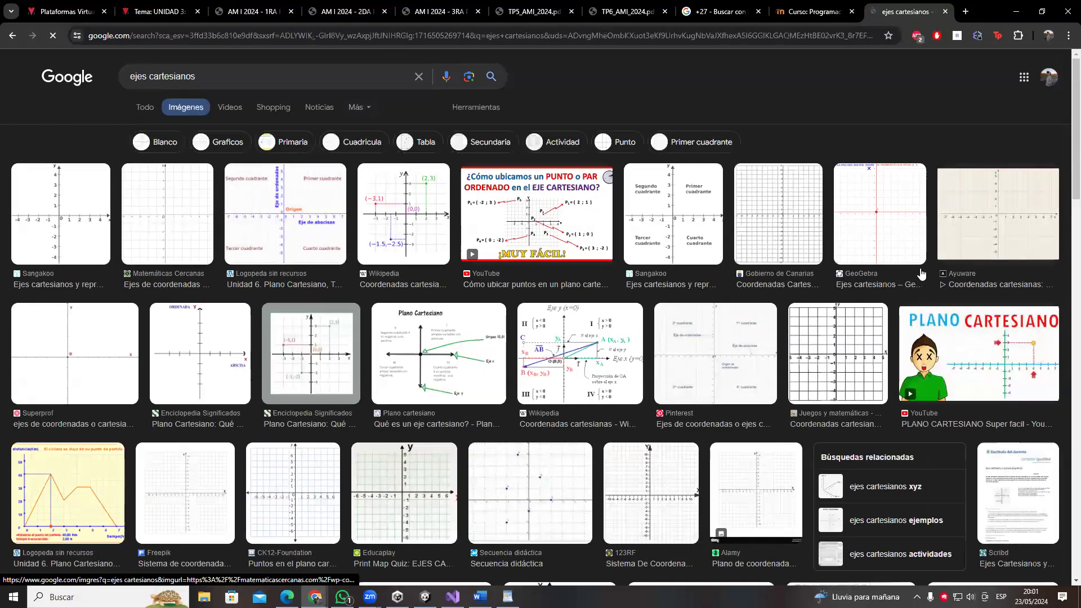
- Compare line 18's Horizontal and 0 y arguments against the Cartesian axes images
{"action": "key", "text": "alt+Tab"}
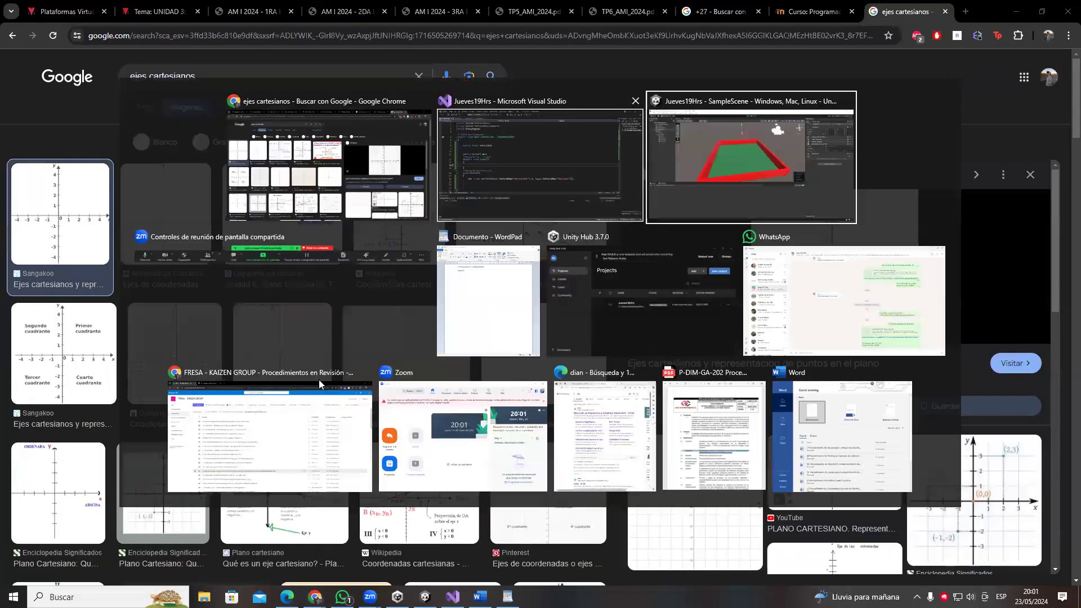
{"action": "left_click", "coordinate": [284, 365]}
{"action": "left_click_drag", "start_coordinate": [284, 365], "coordinate": [479, 367]}
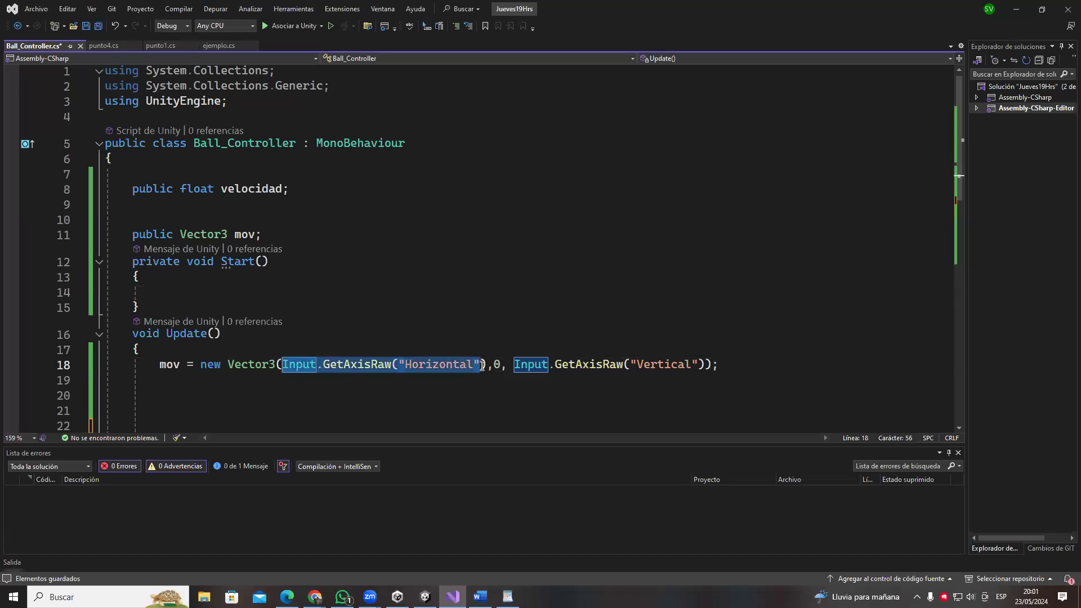
{"action": "left_click", "coordinate": [494, 365]}
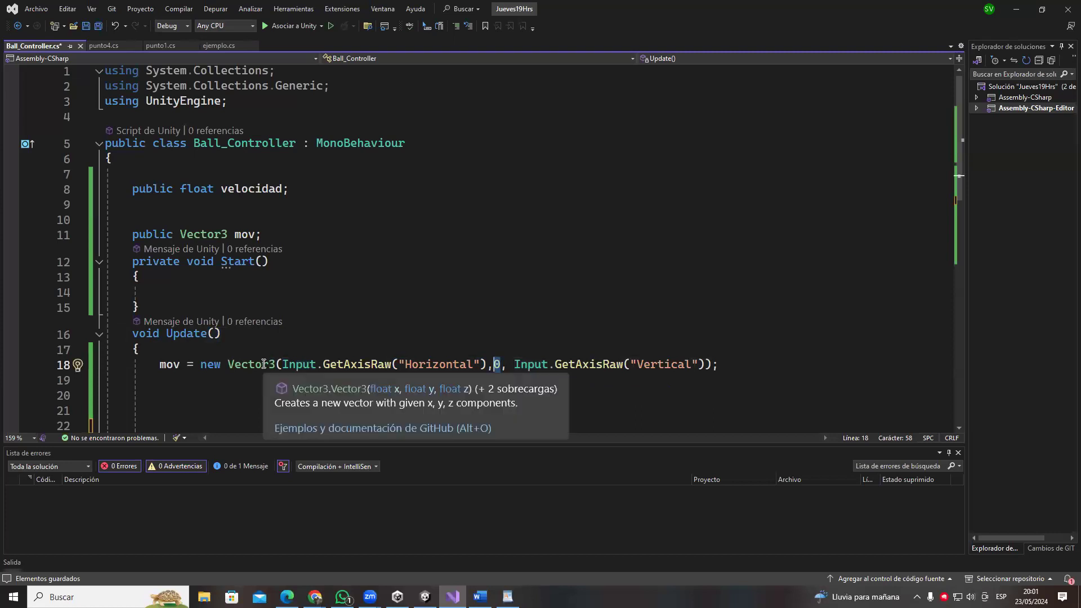
{"action": "key", "text": "alt+Tab"}
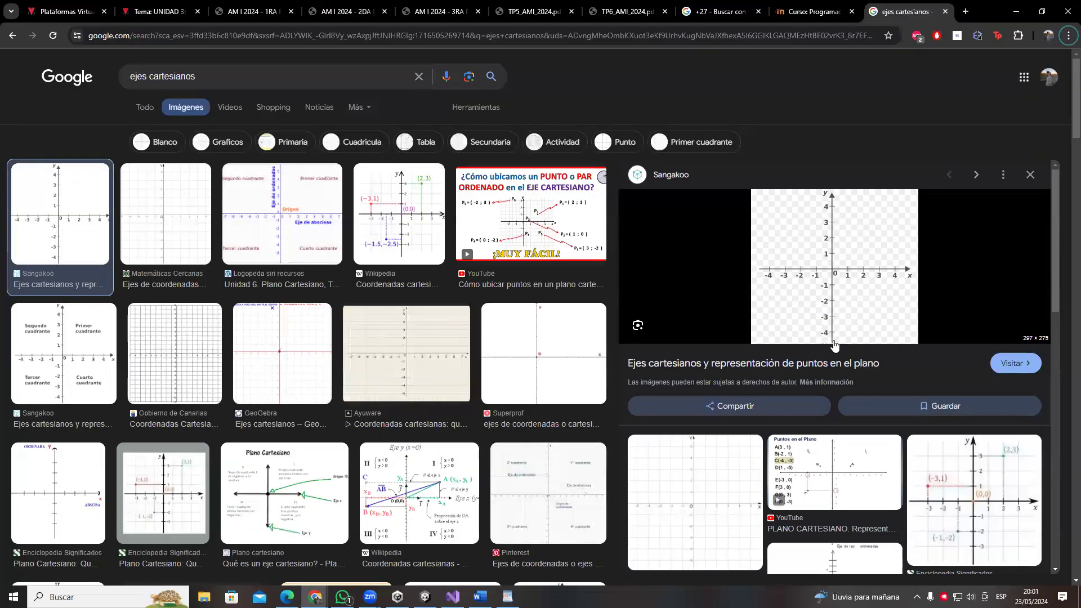
{"action": "key", "text": "alt+Tab"}
- Put the Vertical axis input in mov's y slot and set z to 0
{"action": "key", "text": "Up"}
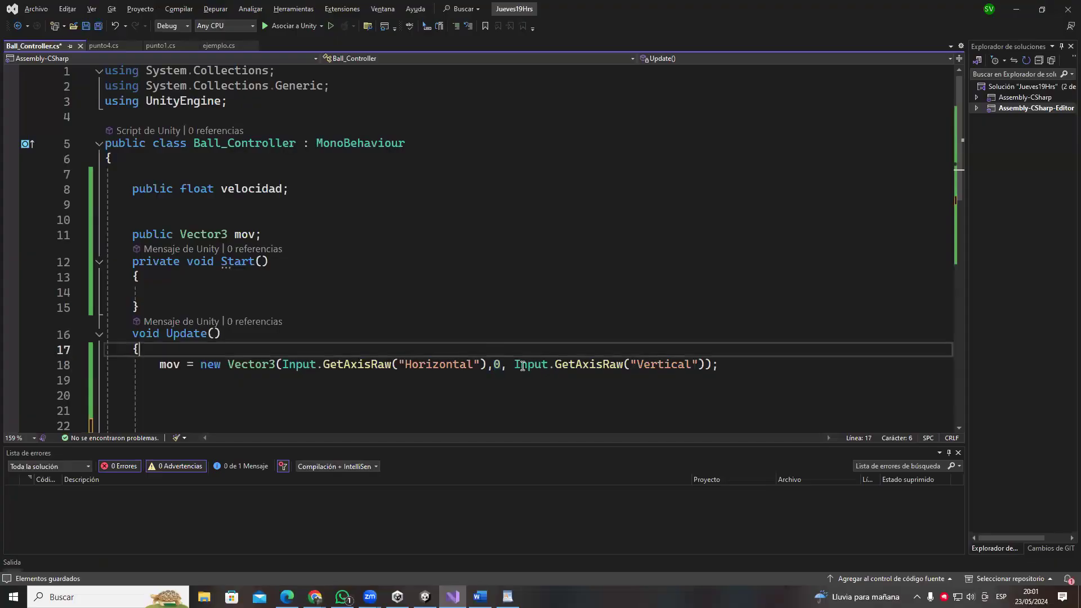
{"action": "left_click_drag", "start_coordinate": [514, 365], "coordinate": [699, 365]}
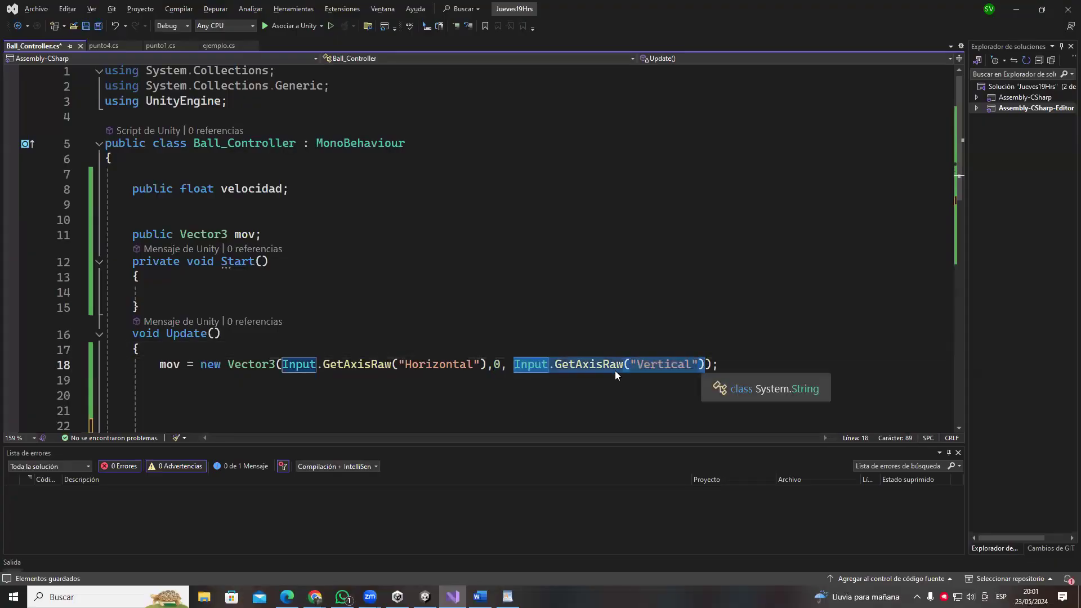
{"action": "key", "text": "BackSpace"}
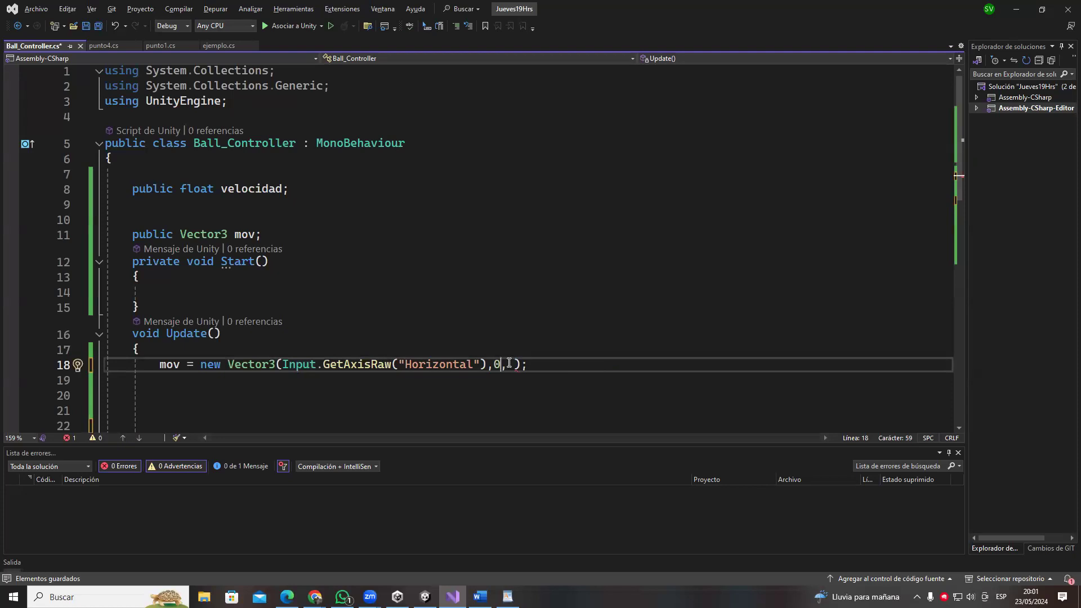
{"action": "key", "text": "ctrl+z"}
{"action": "key", "text": "ctrl+z"}
{"action": "type", "text": "0"}
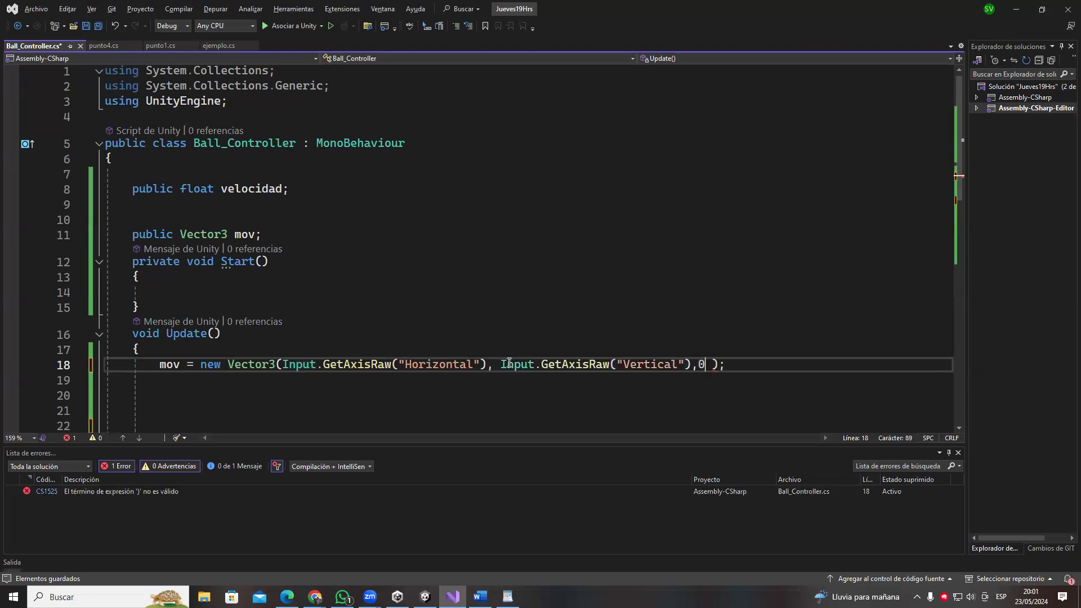
- Remove the extra blank lines below the mov assignment
{"action": "left_click", "coordinate": [377, 293]}
{"action": "scroll", "coordinate": [395, 363], "scroll_direction": "down", "scroll_amount": 2}
{"action": "left_click", "coordinate": [301, 340]}
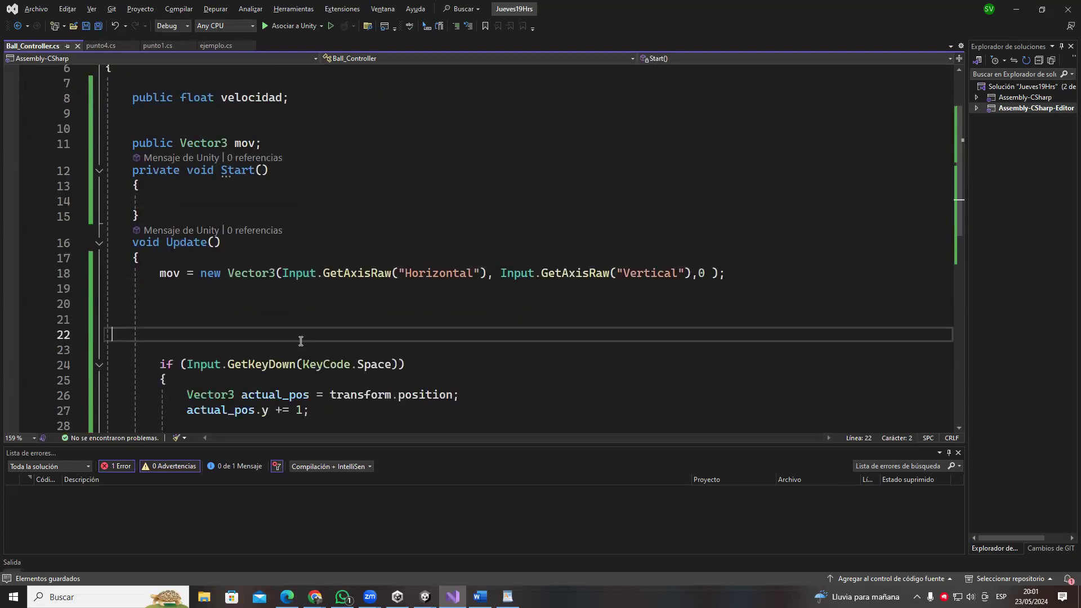
{"action": "scroll", "coordinate": [318, 342], "scroll_direction": "down", "scroll_amount": 1}
{"action": "key", "text": "BackSpace"}
{"action": "key", "text": "BackSpace"}
- Add 'transform.position = mov;' on line 19 and save the script
{"action": "left_click", "coordinate": [200, 242]}
{"action": "type", "text": "t"}
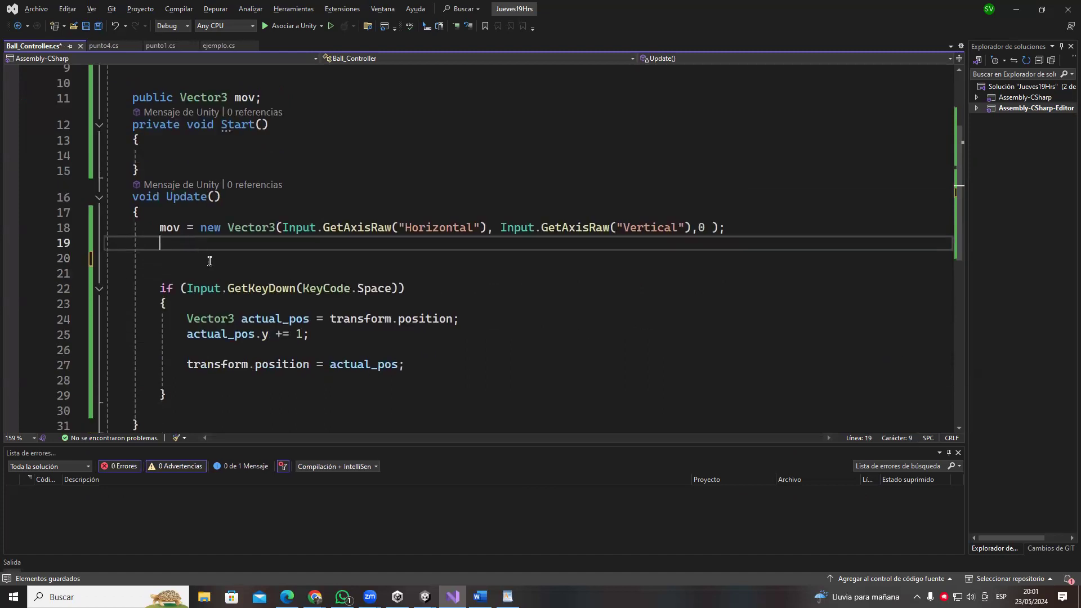
{"action": "type", "text": "r"}
{"action": "key", "text": "Tab"}
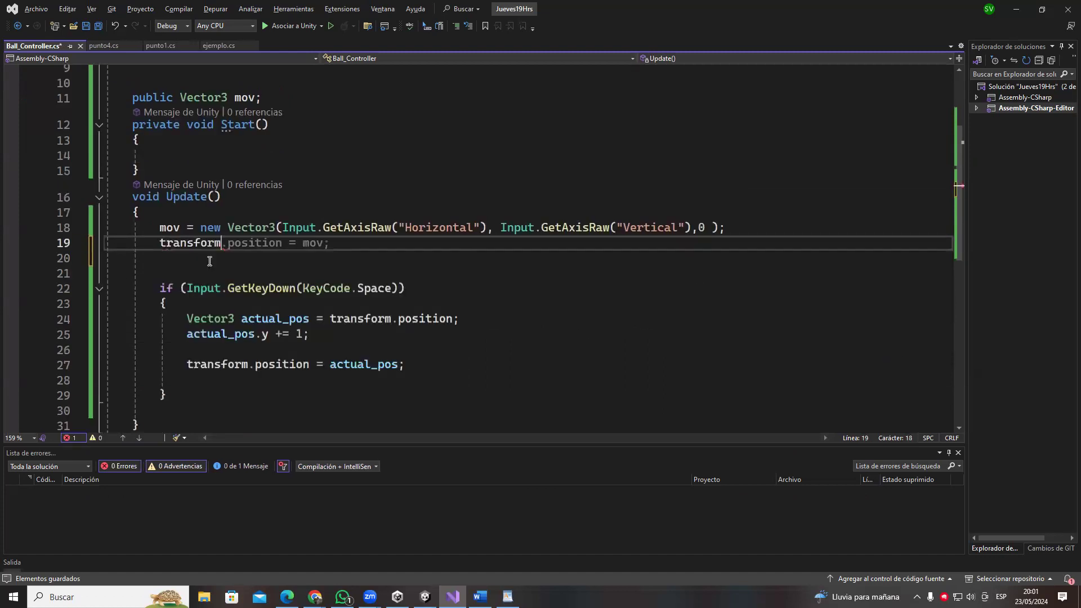
{"action": "type", "text": ".m"}
{"action": "key", "text": "BackSpace"}
{"action": "type", "text": "BroadcastMessag"}
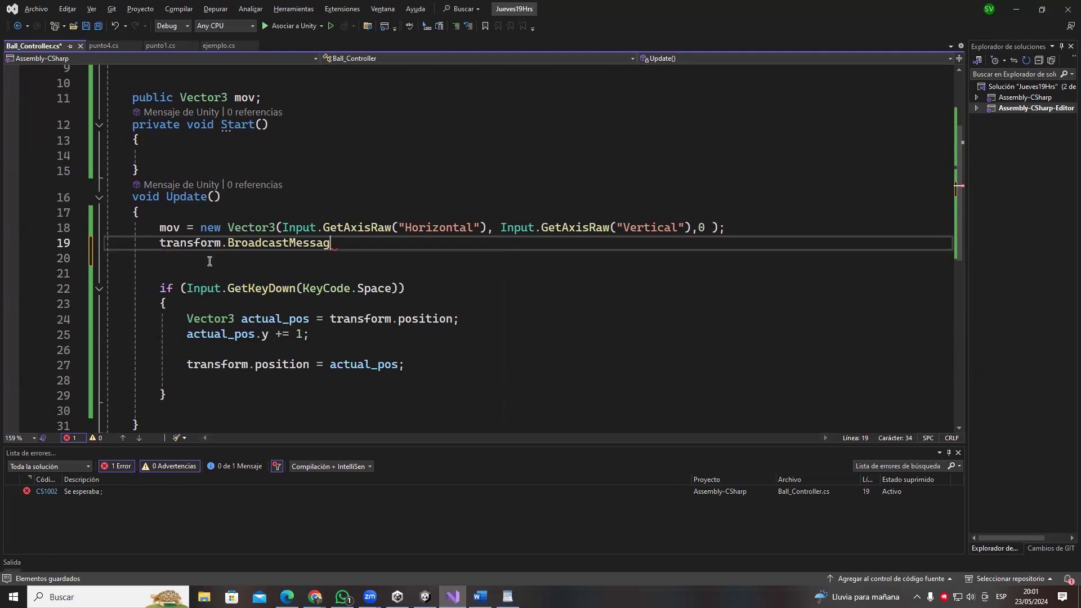
{"action": "type", "text": "pos"}
{"action": "key", "text": "Tab"}
{"action": "type", "text": "= mov;"}
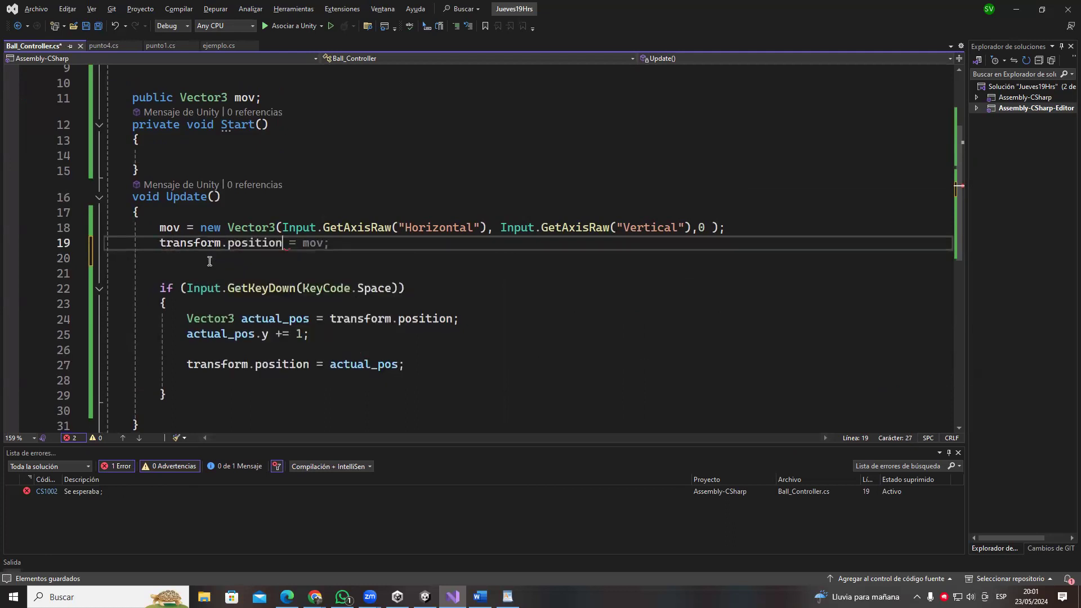
{"action": "key", "text": "ctrl+s"}
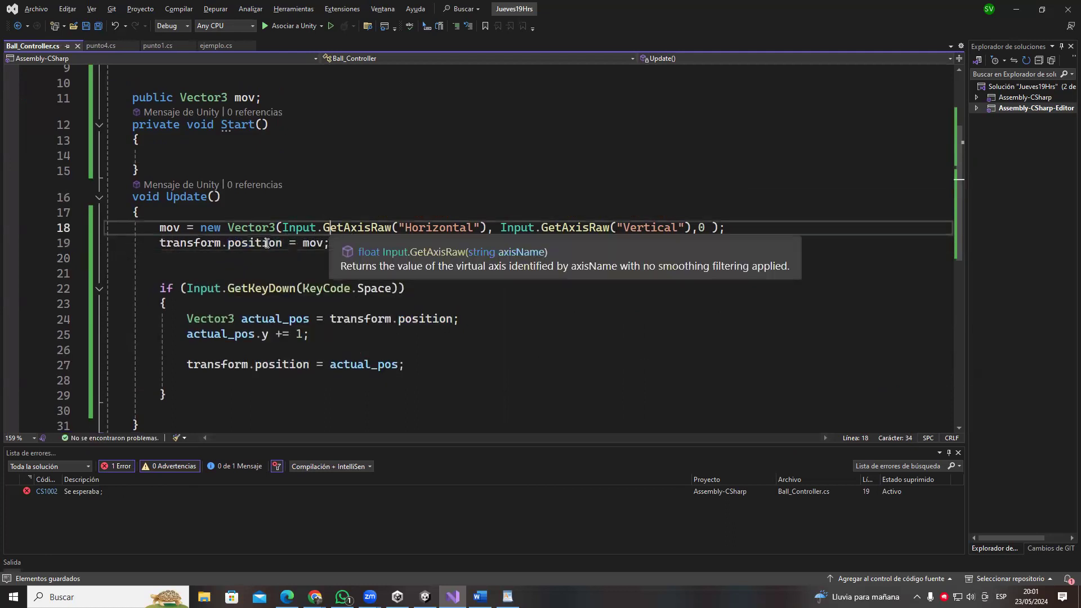
- Highlight lines 18–19, then bring the Unity editor to the front
{"action": "left_click_drag", "start_coordinate": [159, 227], "coordinate": [339, 250]}
{"action": "left_click", "coordinate": [341, 249]}
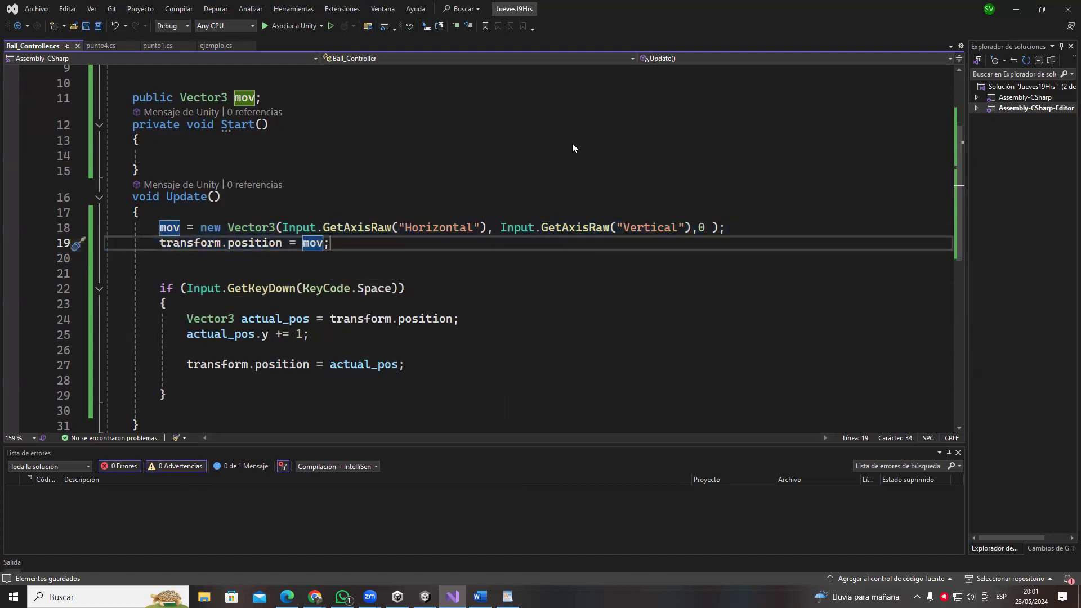
{"action": "key", "text": "alt+Tab"}
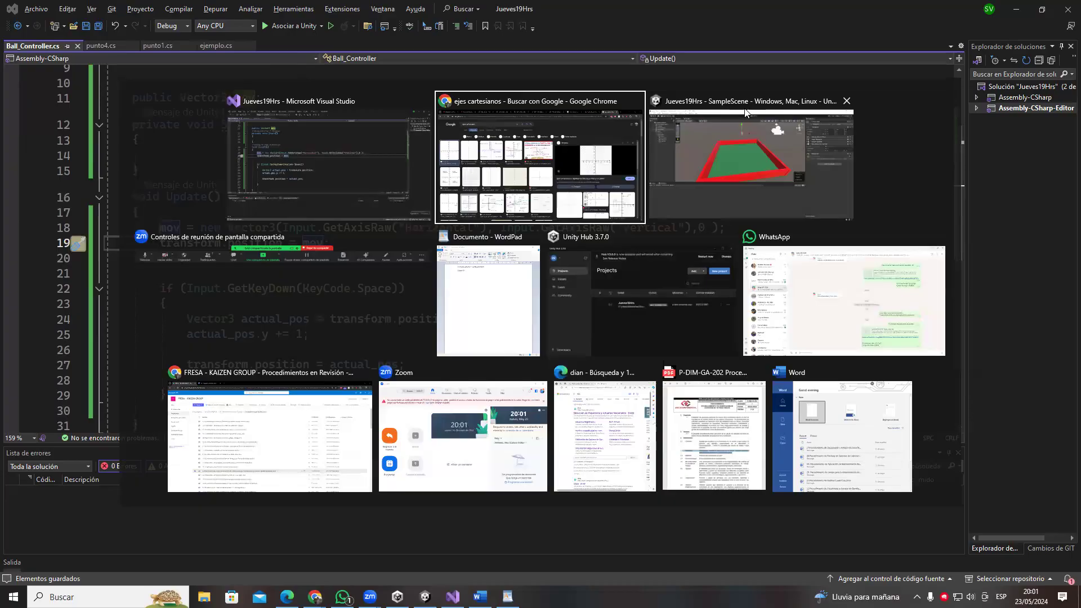
{"action": "left_click", "coordinate": [737, 151]}
{"action": "key", "text": "alt+Tab"}
{"action": "left_click", "coordinate": [417, 171]}
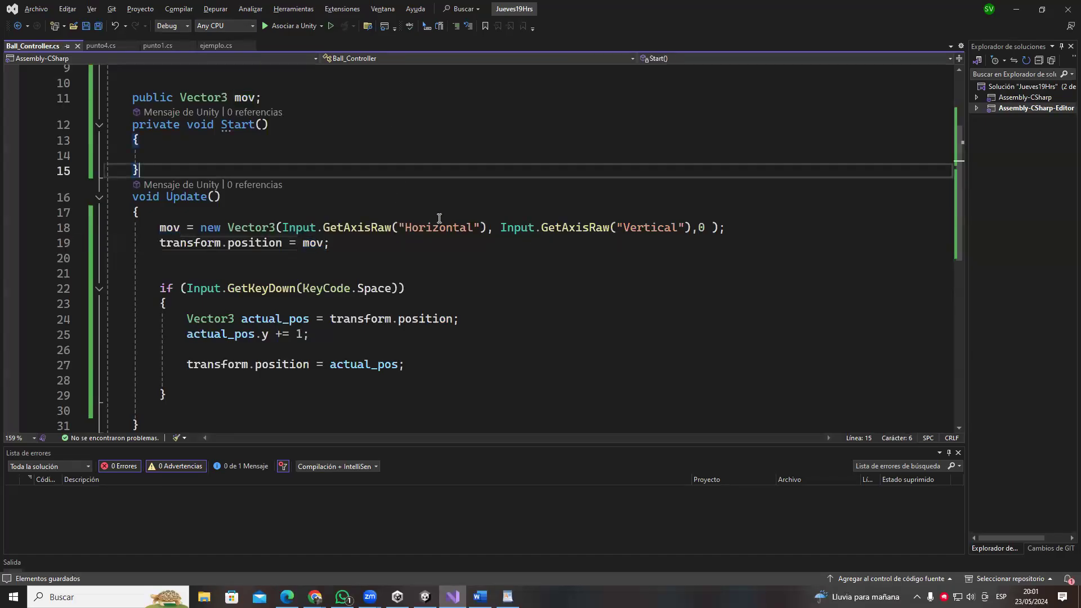
{"action": "key", "text": "alt+Tab"}
{"action": "left_click", "coordinate": [505, 172]}
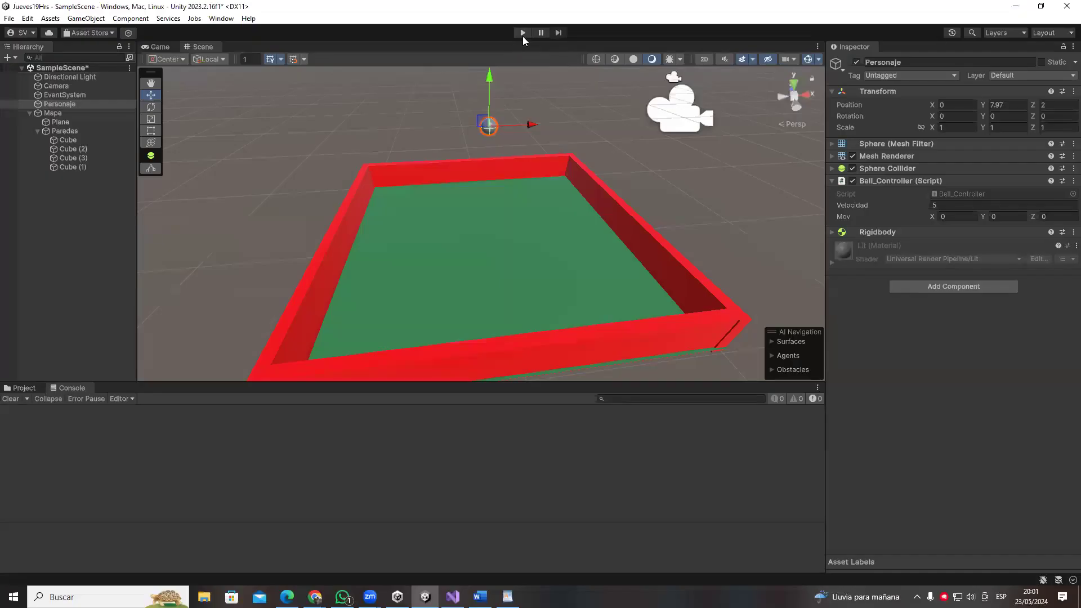
- Play the scene, move the ball right and left with D and A, then stop
{"action": "left_click", "coordinate": [523, 35]}
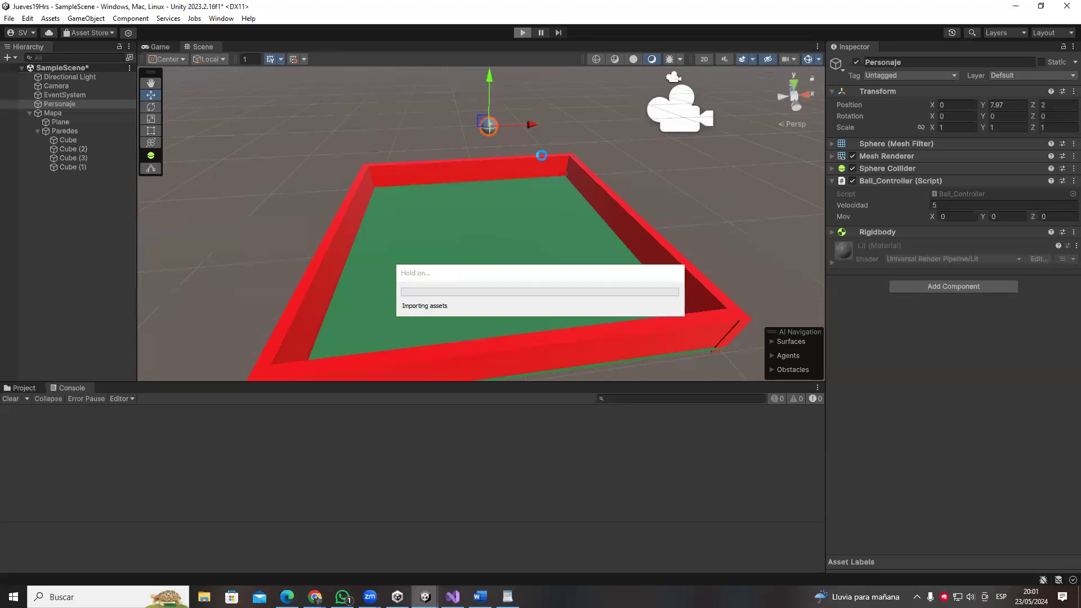
{"action": "key", "text": "d"}
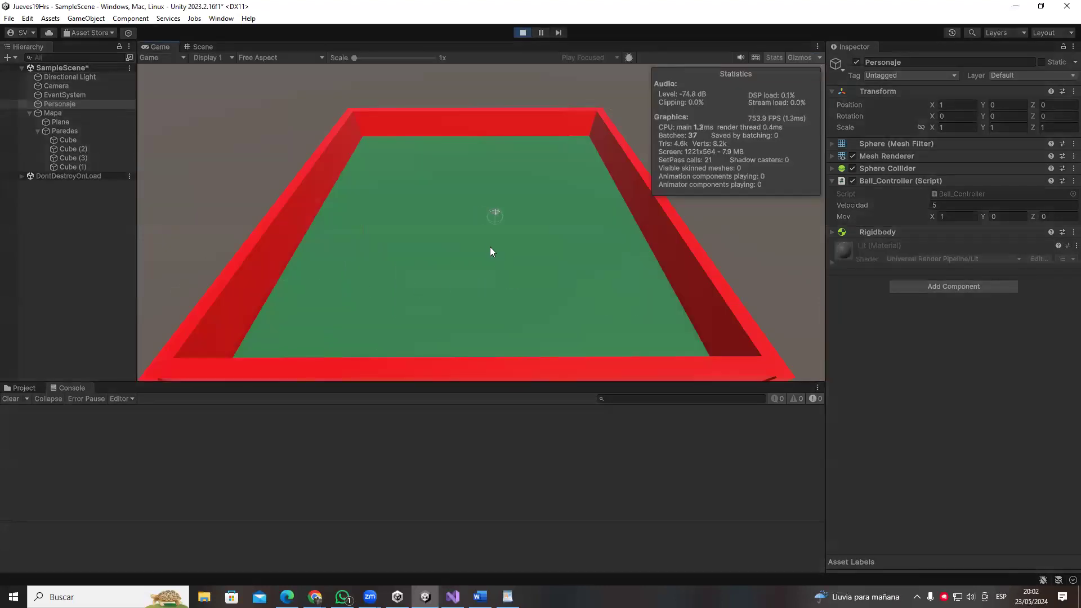
{"action": "key", "text": "a"}
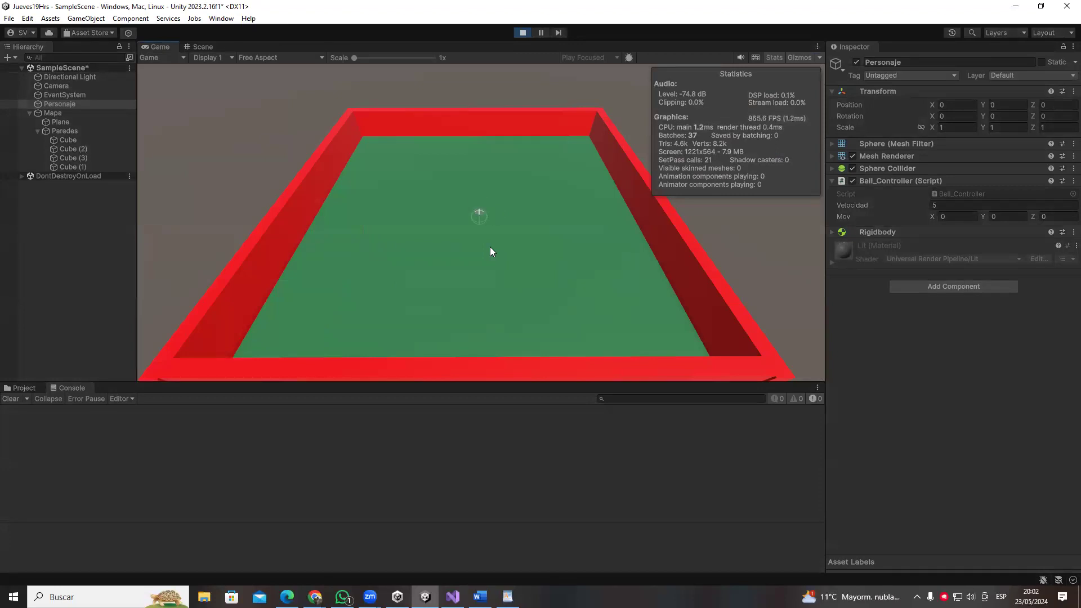
{"action": "key", "text": "d"}
{"action": "key", "text": "a"}
{"action": "key", "text": "d"}
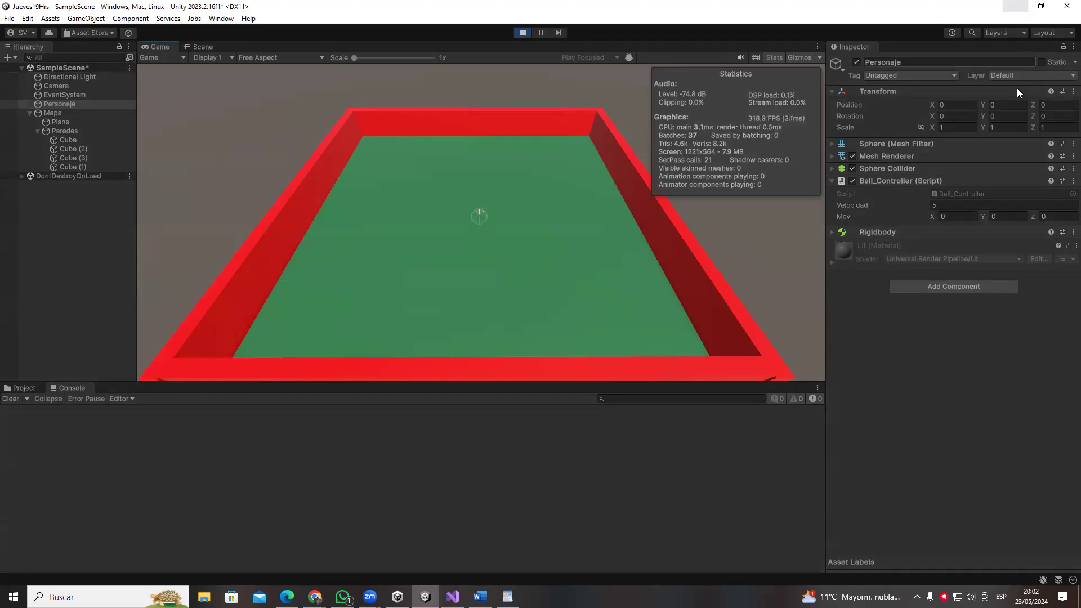
{"action": "left_click", "coordinate": [522, 32]}
- Rewrite line 18 as Vector3(Horizontal, 0, Vertical), moving Vertical to z, and save
{"action": "key", "text": "alt+Tab"}
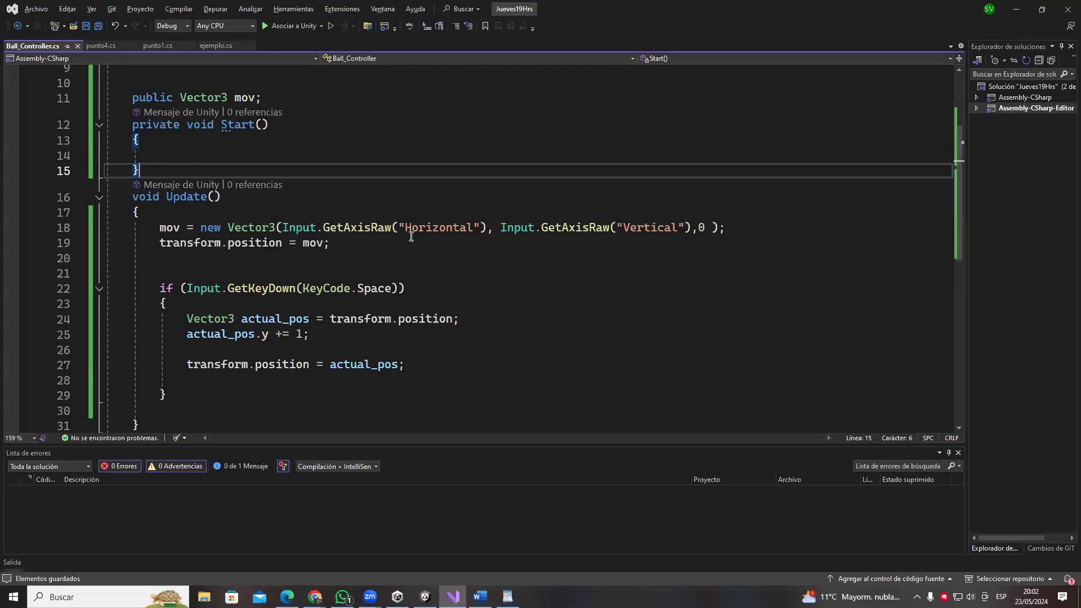
{"action": "left_click_drag", "start_coordinate": [688, 226], "coordinate": [503, 227]}
{"action": "key", "text": "ctrl+c"}
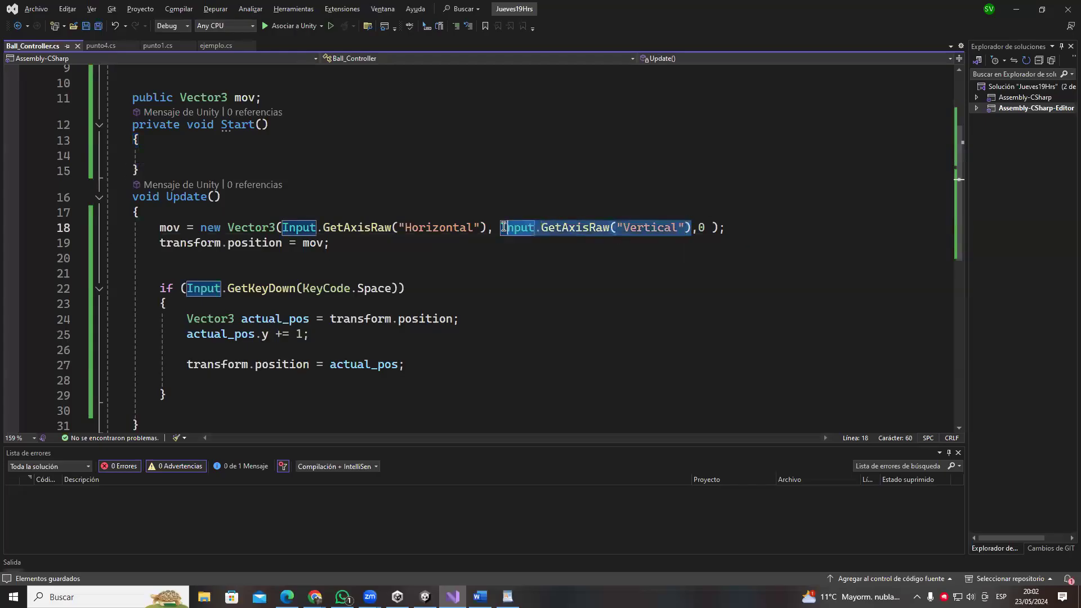
{"action": "key", "text": "BackSpace"}
{"action": "type", "text": "0"}
{"action": "key", "text": "Right"}
{"action": "key", "text": "Right"}
{"action": "key", "text": "ctrl+v"}
{"action": "key", "text": "ctrl+s"}
{"action": "left_click", "coordinate": [605, 267]}
- Relate the Horizontal argument to sliding the ball along X in Unity, then undo
{"action": "left_click_drag", "start_coordinate": [281, 227], "coordinate": [487, 227]}
{"action": "key", "text": "alt+Tab"}
{"action": "key", "text": "Escape"}
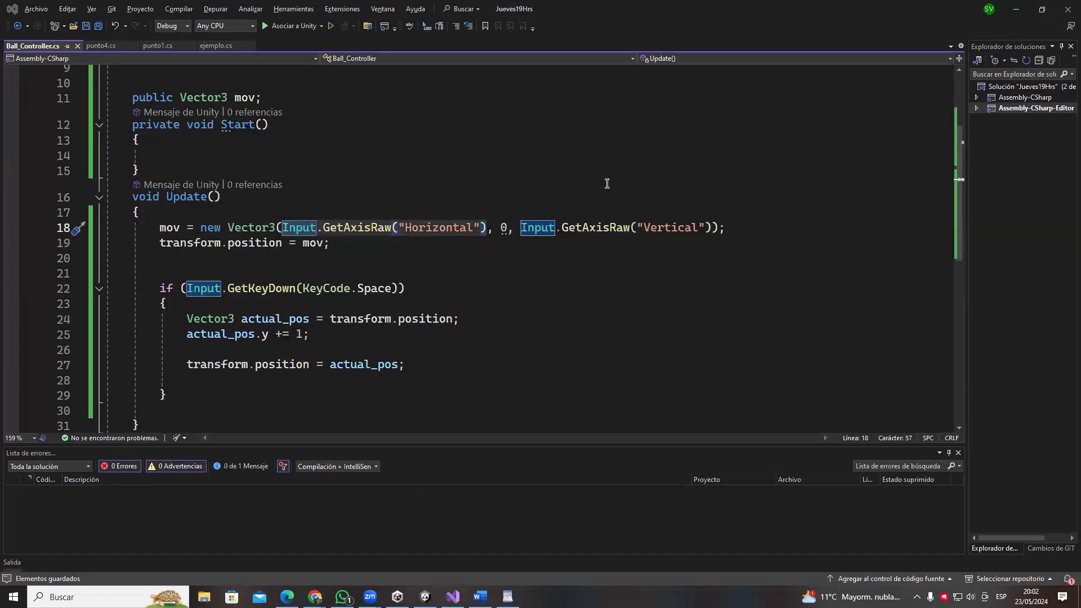
{"action": "key", "text": "alt+Tab"}
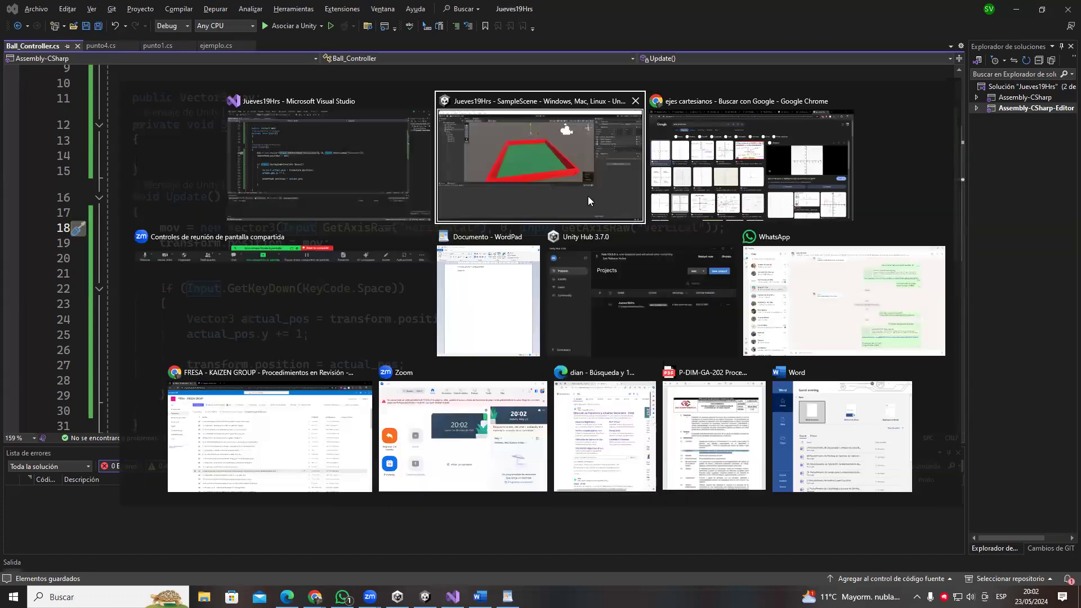
{"action": "left_click", "coordinate": [588, 196]}
{"action": "left_click_drag", "start_coordinate": [534, 126], "coordinate": [565, 171]}
{"action": "key", "text": "ctrl+z"}
{"action": "key", "text": "alt+Tab"}
- Relate the Vertical input to moving the ball along Z in the Scene, then undo
{"action": "left_click_drag", "start_coordinate": [508, 228], "coordinate": [502, 226]}
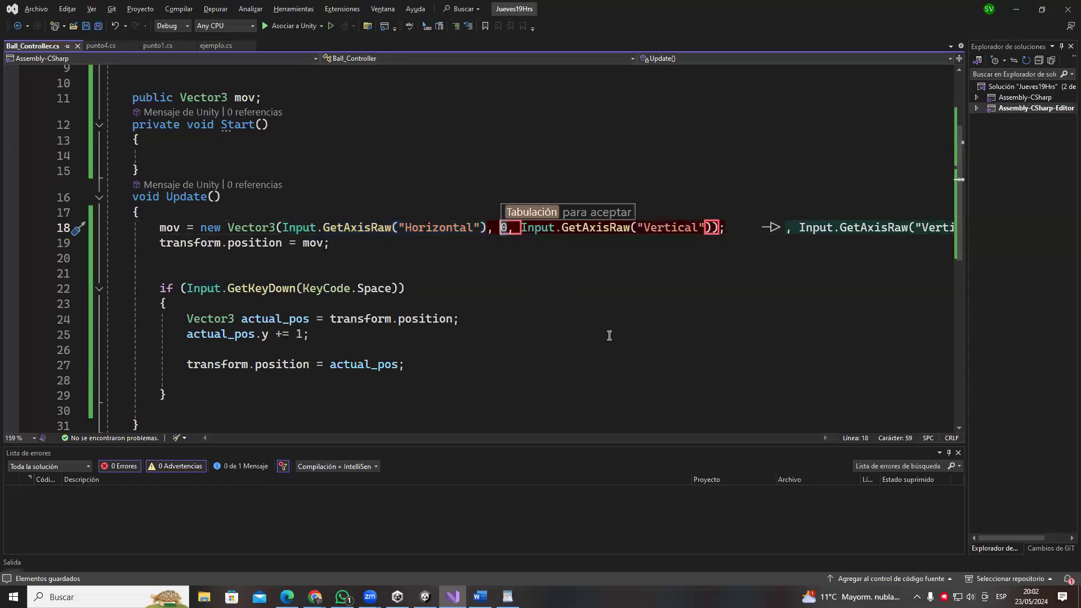
{"action": "left_click", "coordinate": [643, 332]}
{"action": "left_click_drag", "start_coordinate": [520, 229], "coordinate": [712, 230]}
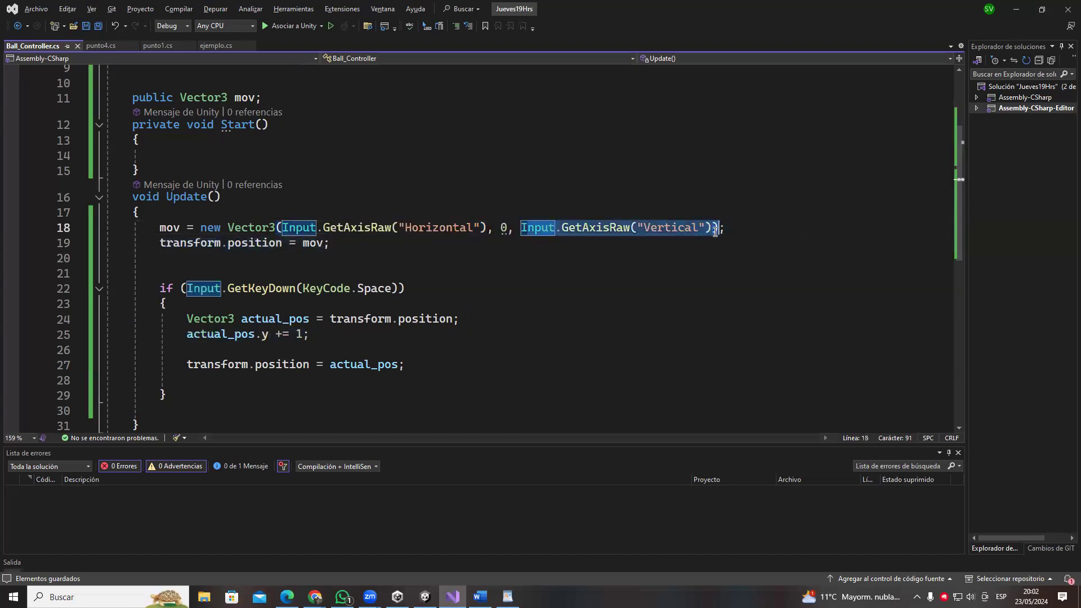
{"action": "key", "text": "alt+Tab"}
{"action": "left_click_drag", "start_coordinate": [547, 162], "coordinate": [468, 248], "text": "alt"}
{"action": "left_click_drag", "start_coordinate": [550, 287], "coordinate": [630, 221]}
{"action": "left_click_drag", "start_coordinate": [499, 308], "coordinate": [497, 308]}
{"action": "key", "text": "ctrl+z"}
{"action": "key", "text": "alt+Tab"}
- Point out the Horizontal input call again and return to Unity
{"action": "left_click", "coordinate": [263, 246]}
{"action": "left_click_drag", "start_coordinate": [283, 228], "coordinate": [489, 227]}
{"action": "left_click", "coordinate": [583, 282]}
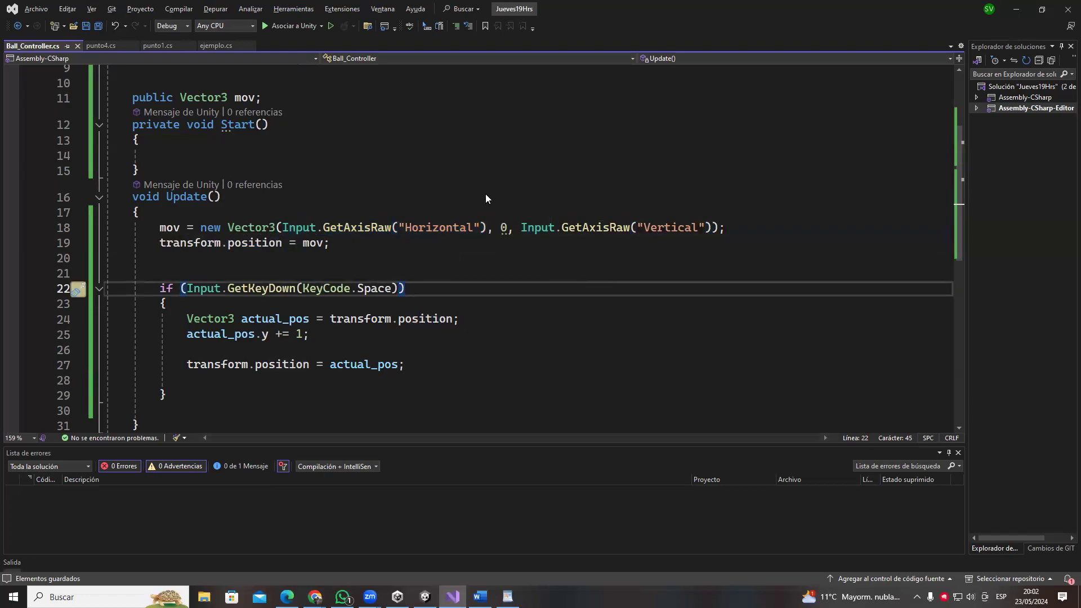
{"action": "key", "text": "alt+Tab"}
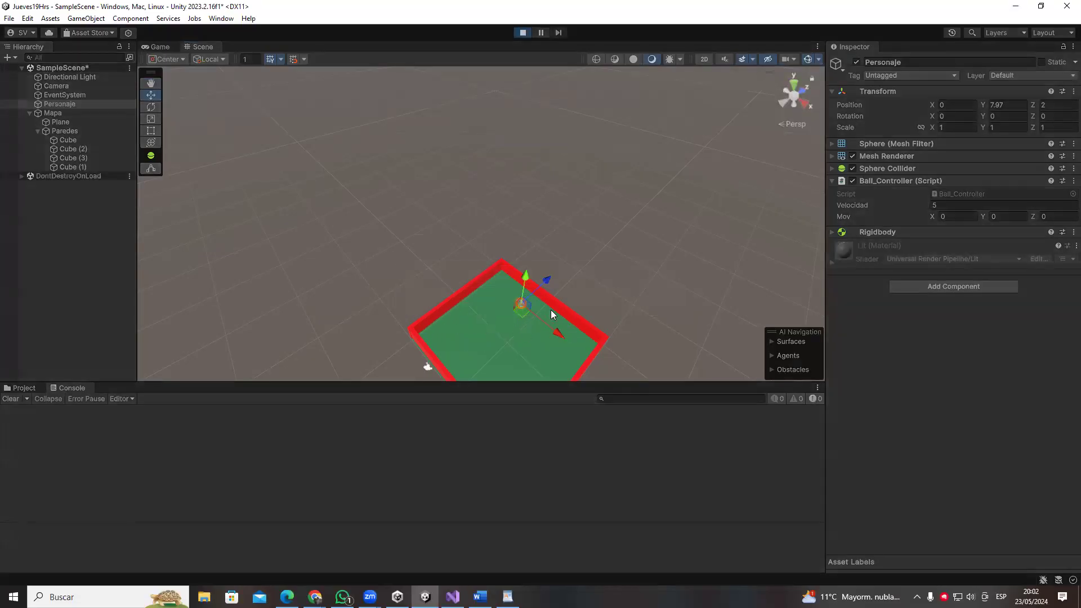
- In Play mode, move the ball along X and Z with WASD and the arrow keys
{"action": "key", "text": "w"}
{"action": "key", "text": "s"}
{"action": "key", "text": "a"}
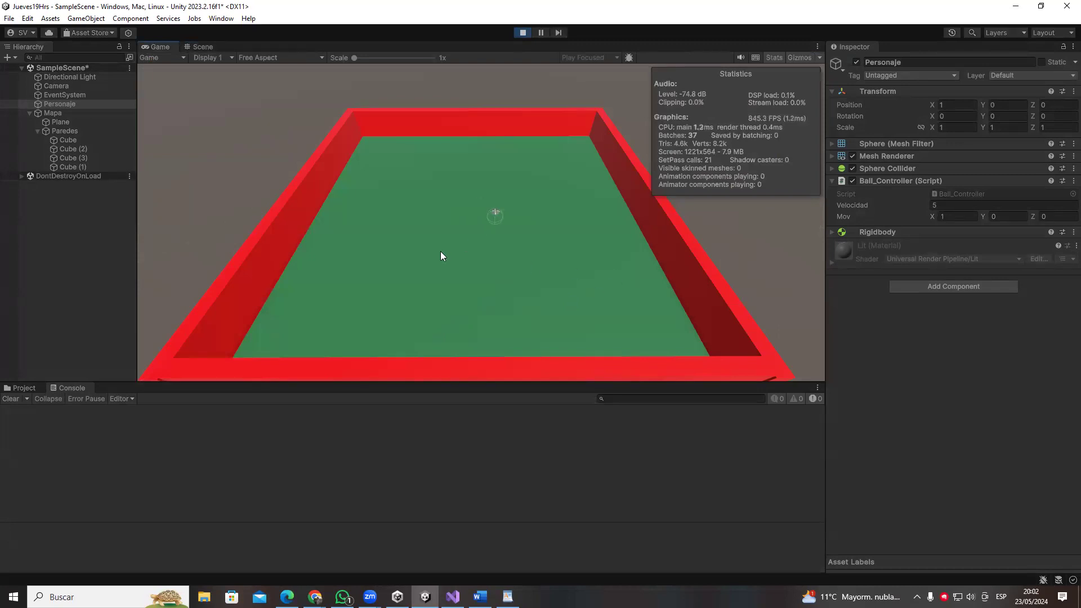
{"action": "key", "text": "Up"}
{"action": "key", "text": "Down"}
{"action": "key", "text": "Left"}
{"action": "key", "text": "Right"}
{"action": "key", "text": "Up"}
{"action": "key", "text": "Left"}
{"action": "key", "text": "Down"}
{"action": "key", "text": "Right"}
{"action": "key", "text": "Left"}
{"action": "key", "text": "Right"}
{"action": "key", "text": "Up"}
{"action": "key", "text": "Right"}
- Move the ball diagonally to X -1, Z 1 and back to Z 0 with arrow-key combinations
{"action": "key", "text": "Left"}
{"action": "key", "text": "Down"}
{"action": "key", "text": "Left"}
{"action": "key", "text": "Up"}
{"action": "key", "text": "Down"}
{"action": "key", "text": "Up"}
{"action": "key", "text": "Left"}
{"action": "key", "text": "Up"}
{"action": "key", "text": "Right"}
{"action": "key", "text": "Up"}
{"action": "key", "text": "Left"}
{"action": "key", "text": "Down"}
{"action": "key", "text": "Down"}
- Check the Mov X value in the Inspector, stop the game, and return to Visual Studio
{"action": "key", "text": "alt+Tab"}
{"action": "key", "text": "Escape"}
{"action": "left_click", "coordinate": [969, 219]}
{"action": "left_click", "coordinate": [523, 32]}
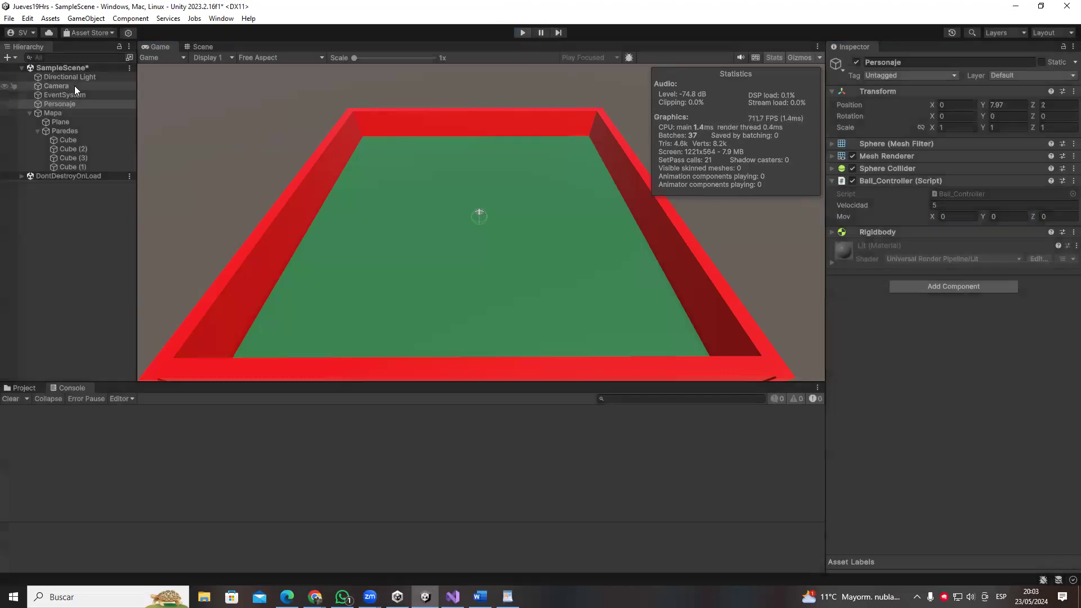
{"action": "left_click_drag", "start_coordinate": [471, 268], "coordinate": [744, 127], "text": "alt"}
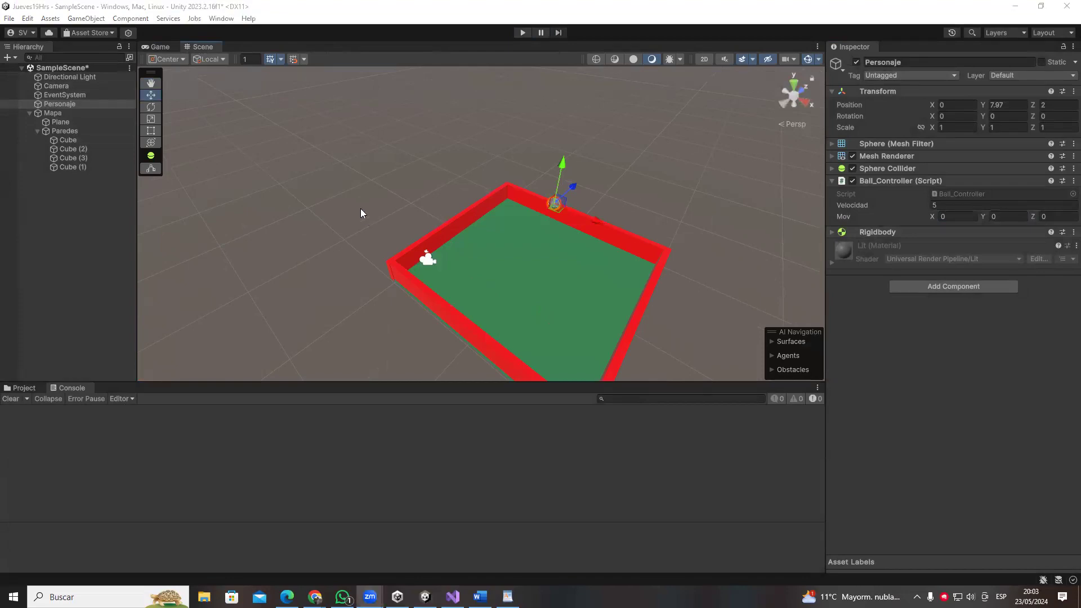
{"action": "key", "text": "alt+Tab"}
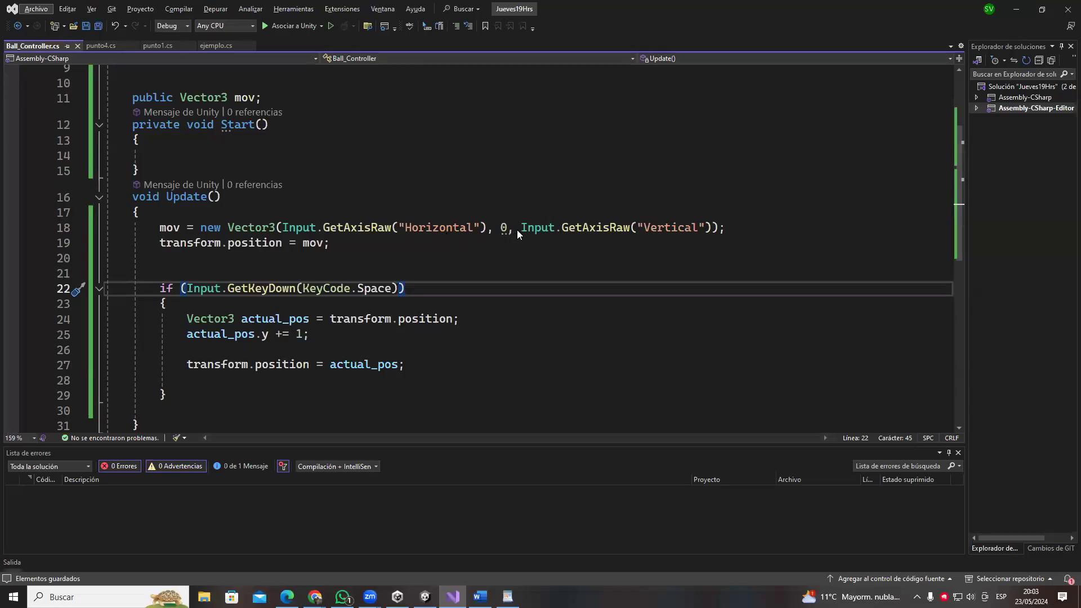
- Replace the middle 0 on line 18 with 1, giving Vector3(Horizontal, 1, Vertical), and save
{"action": "left_click", "coordinate": [512, 228]}
{"action": "key", "text": "BackSpace"}
{"action": "type", "text": "1"}
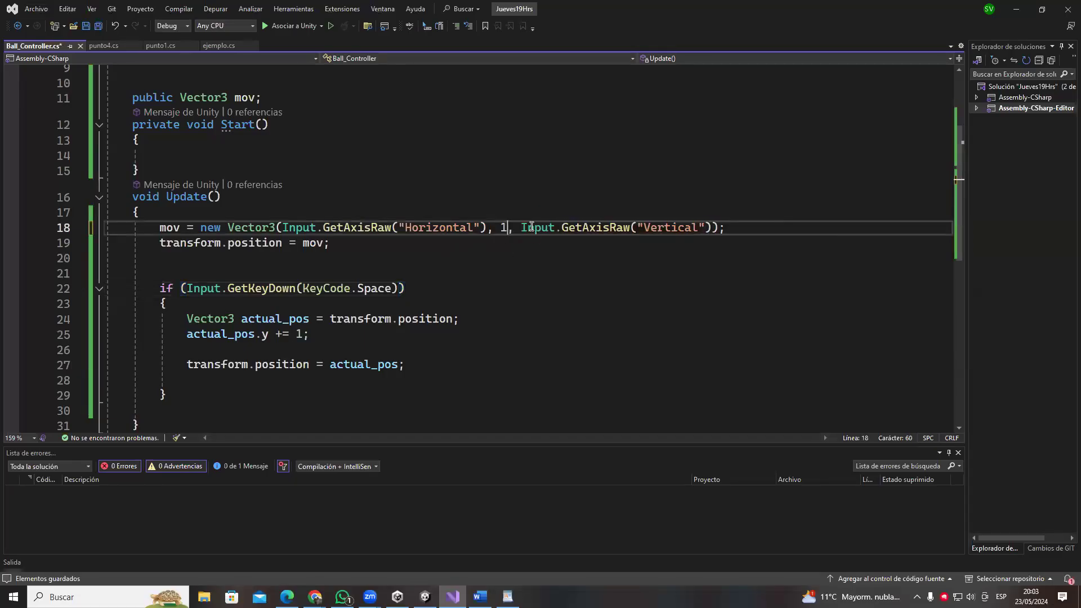
{"action": "key", "text": "alt+Tab"}
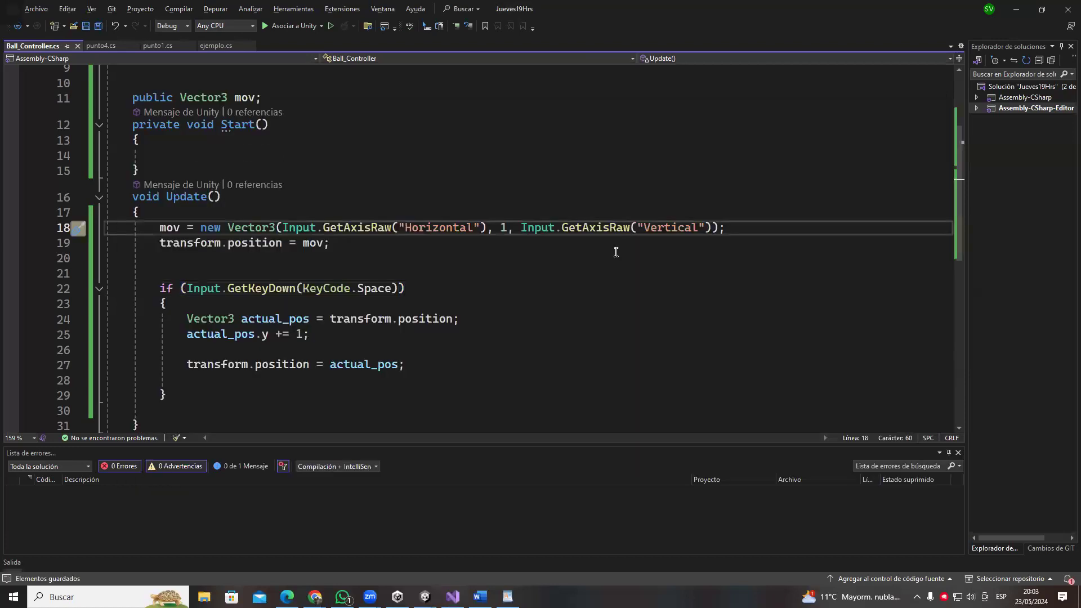
{"action": "key", "text": "alt+Tab"}
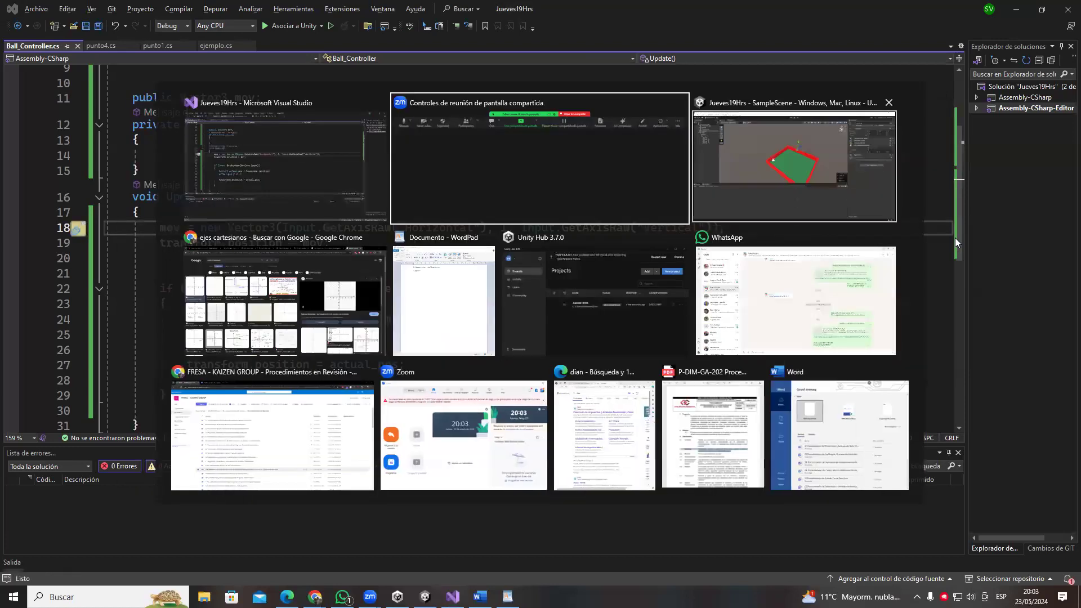
{"action": "key", "text": "alt+Tab"}
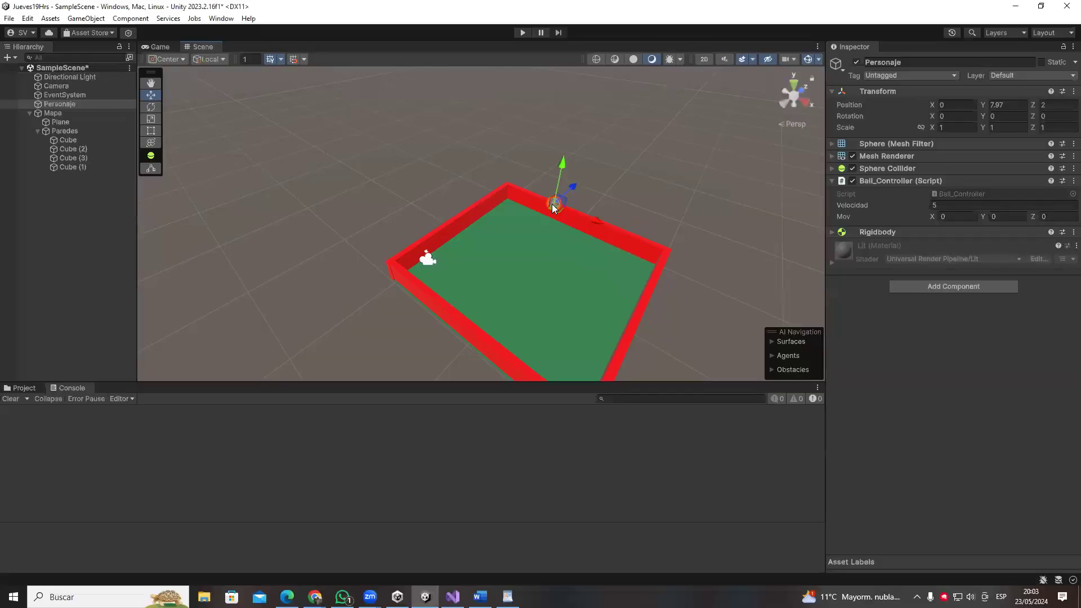
- Start the game and pull the Game view out into a floating window
{"action": "left_click", "coordinate": [522, 32]}
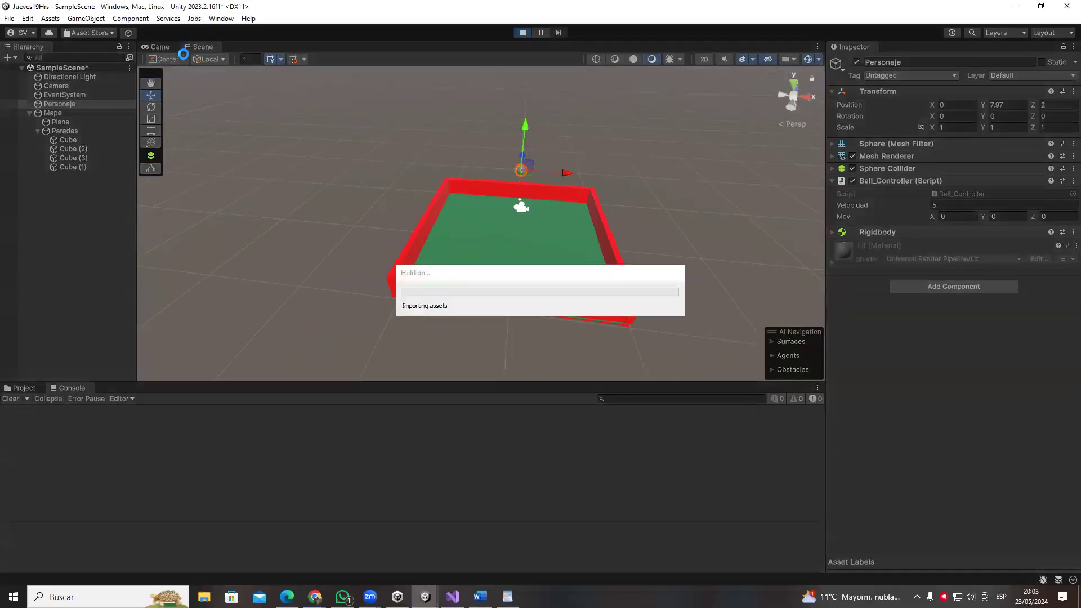
{"action": "left_click_drag", "start_coordinate": [157, 46], "coordinate": [957, 425]}
{"action": "left_click_drag", "start_coordinate": [785, 329], "coordinate": [382, 195]}
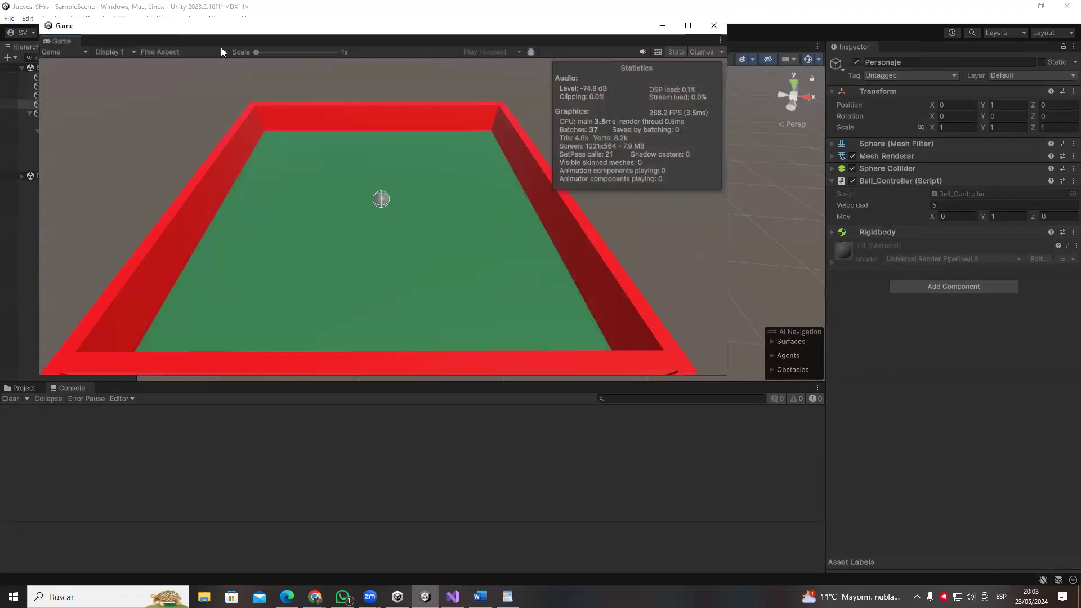
{"action": "left_click_drag", "start_coordinate": [169, 27], "coordinate": [407, 150]}
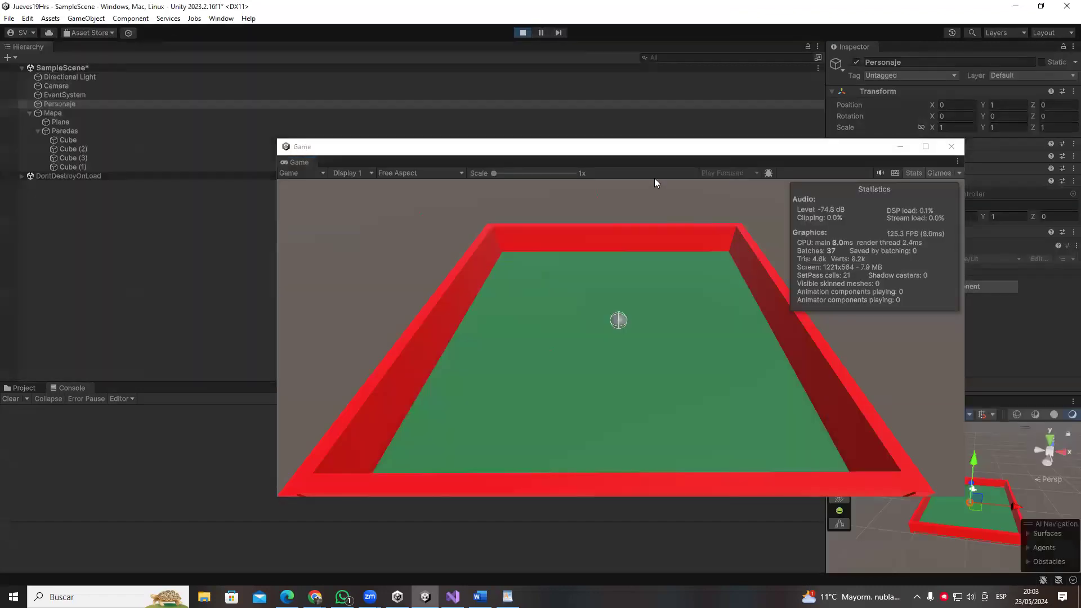
{"action": "left_click_drag", "start_coordinate": [620, 150], "coordinate": [378, 51]}
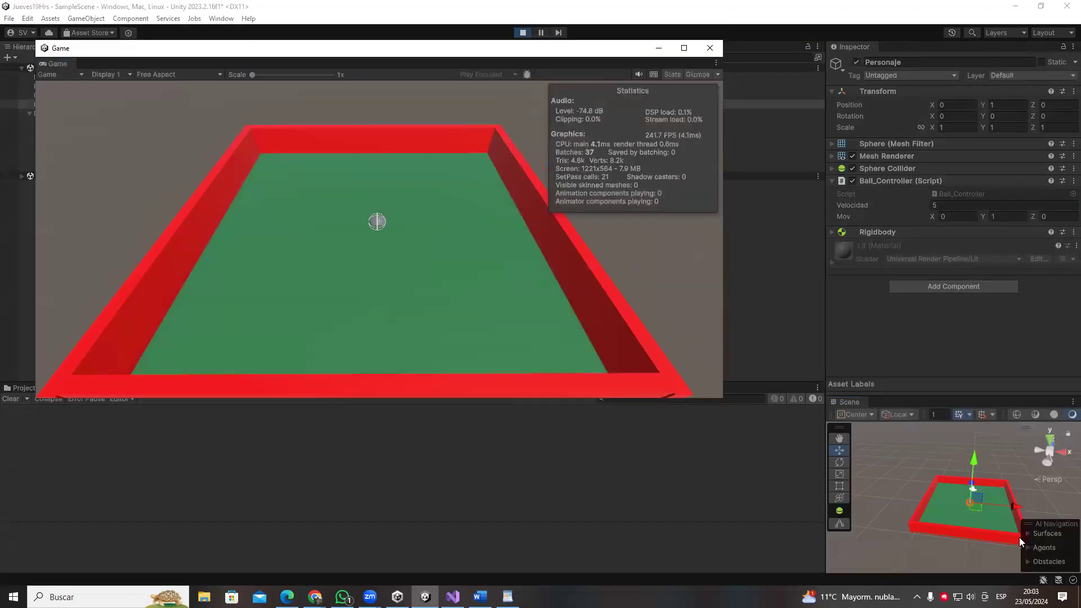
- Move the ball sideways with D and A, ending at position 0, 1, 0
{"action": "key", "text": "d"}
{"action": "key", "text": "a"}
{"action": "key", "text": "d"}
{"action": "key", "text": "a"}
{"action": "key", "text": "d"}
- Dock the Scene view into the floating Game window
{"action": "left_click", "coordinate": [983, 506]}
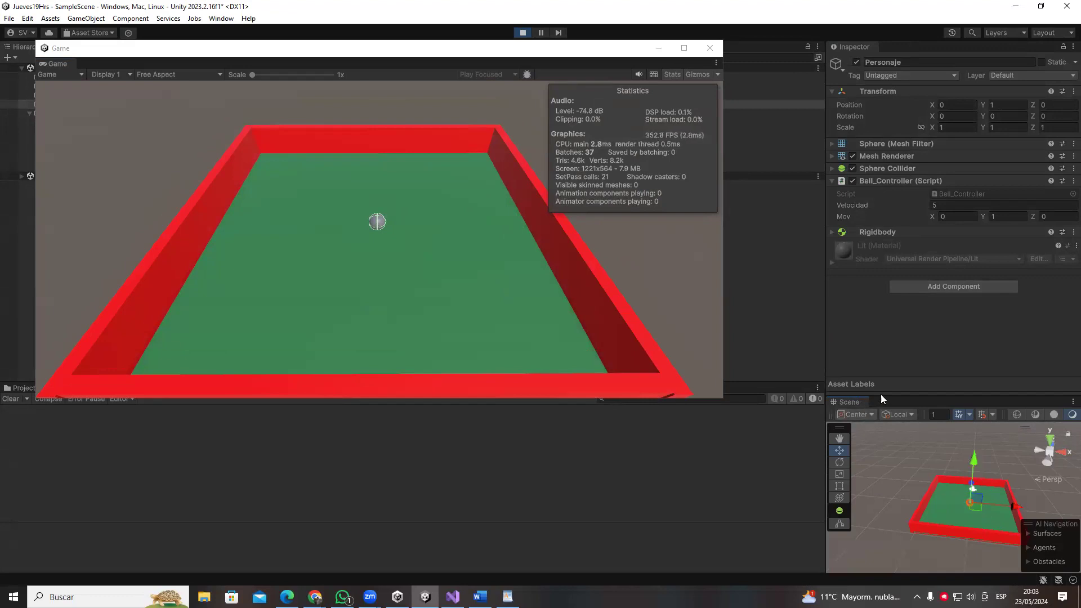
{"action": "left_click_drag", "start_coordinate": [858, 404], "coordinate": [416, 52]}
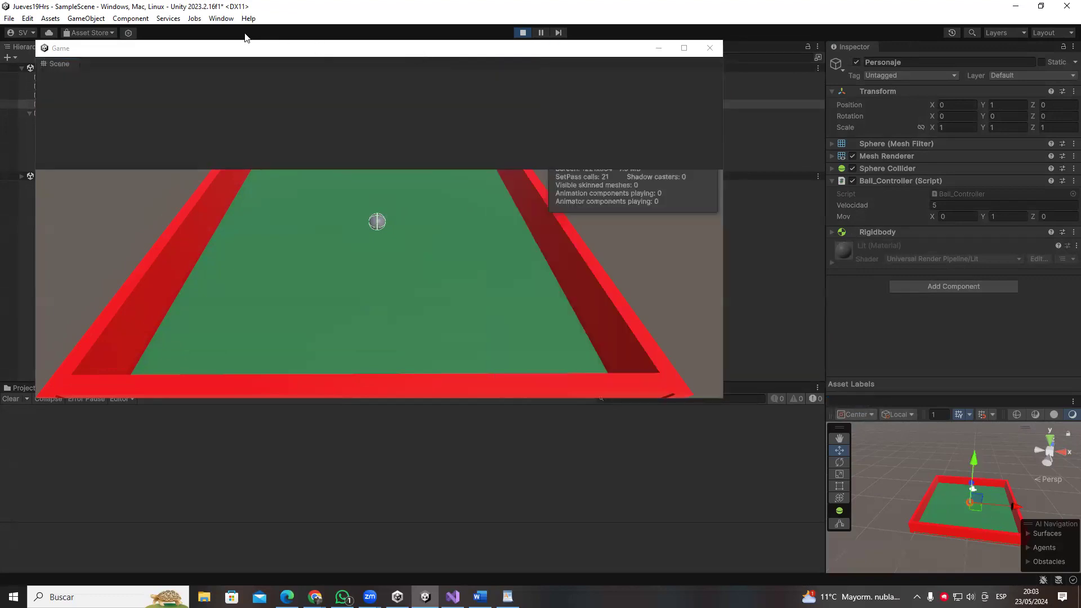
{"action": "left_click_drag", "start_coordinate": [246, 37], "coordinate": [247, 53]}
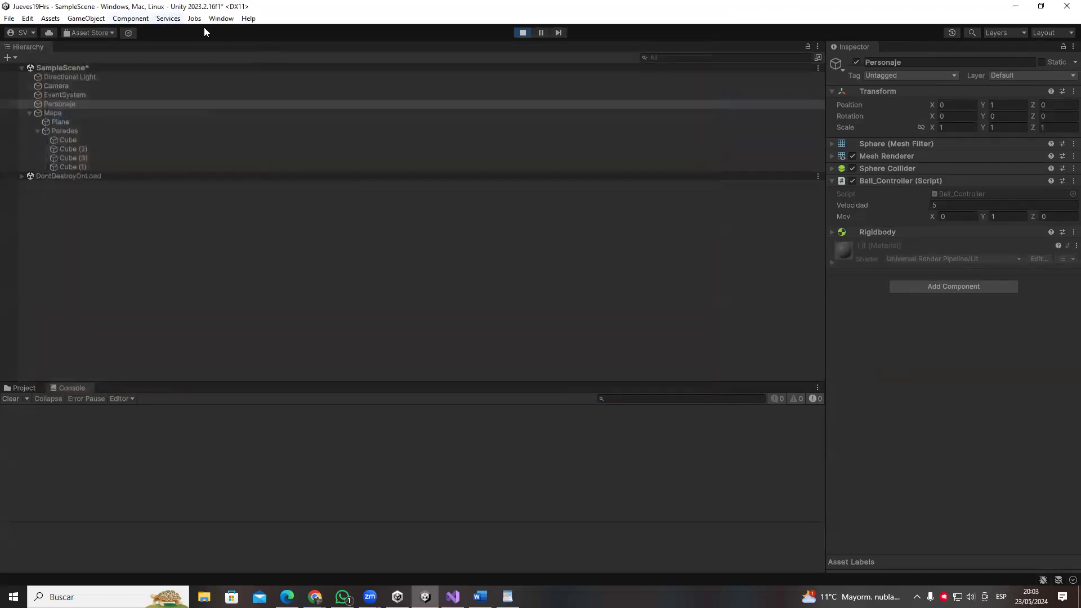
- Switch the editor layout to Tall, then back to Default
{"action": "left_click", "coordinate": [1048, 33]}
{"action": "left_click", "coordinate": [1014, 96]}
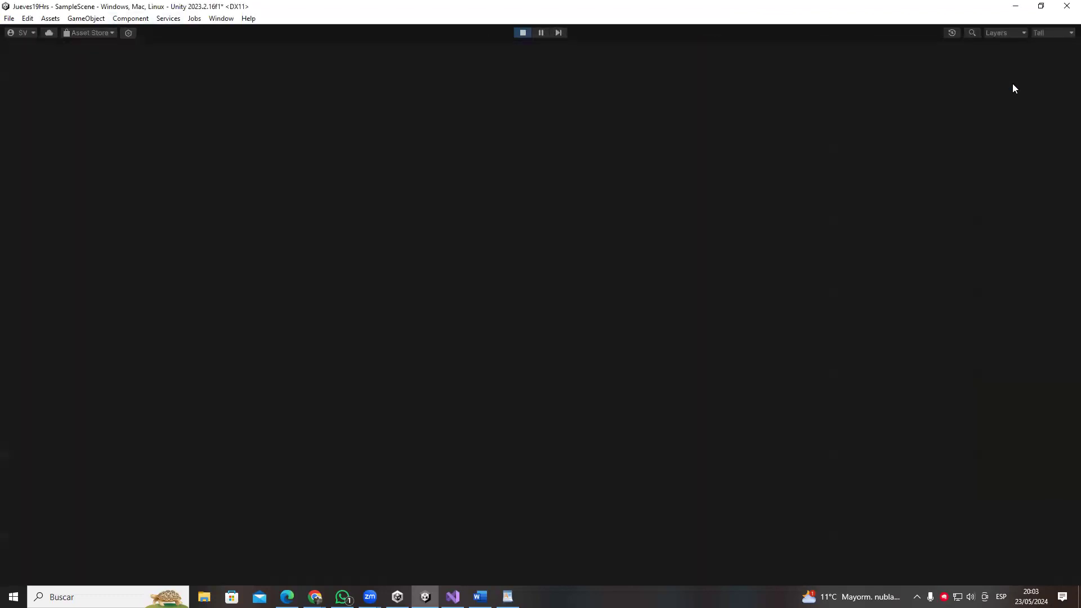
{"action": "left_click", "coordinate": [1065, 32]}
{"action": "left_click", "coordinate": [1019, 84]}
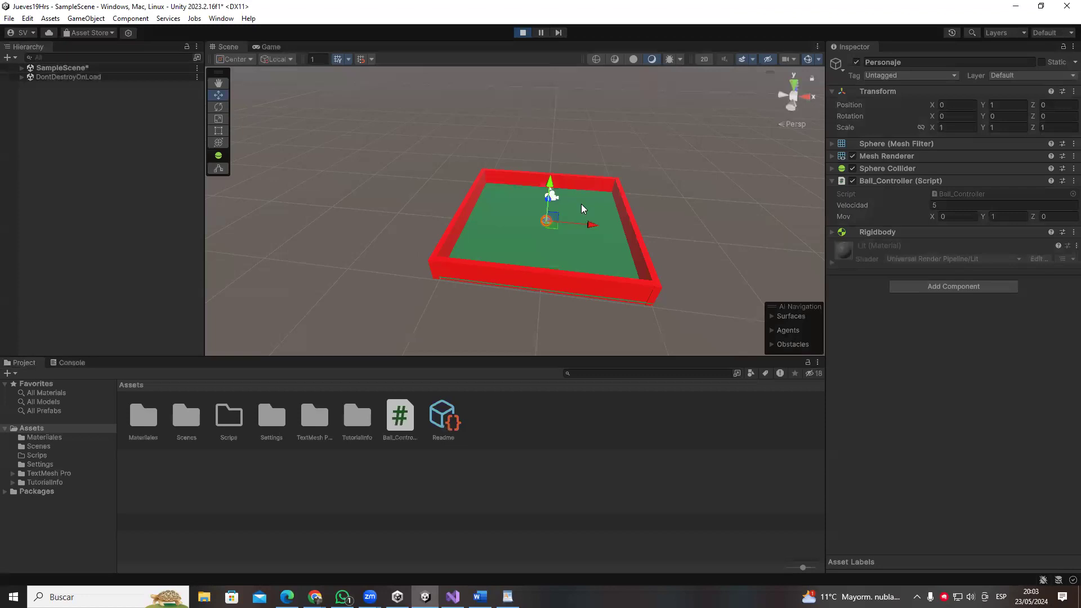
- Drag the ball in the scene and review its Position and Mov X, Y, Z values, with Mov Y at 1
{"action": "scroll", "coordinate": [624, 249], "scroll_direction": "down", "scroll_amount": 6}
{"action": "left_click_drag", "start_coordinate": [632, 251], "coordinate": [411, 244]}
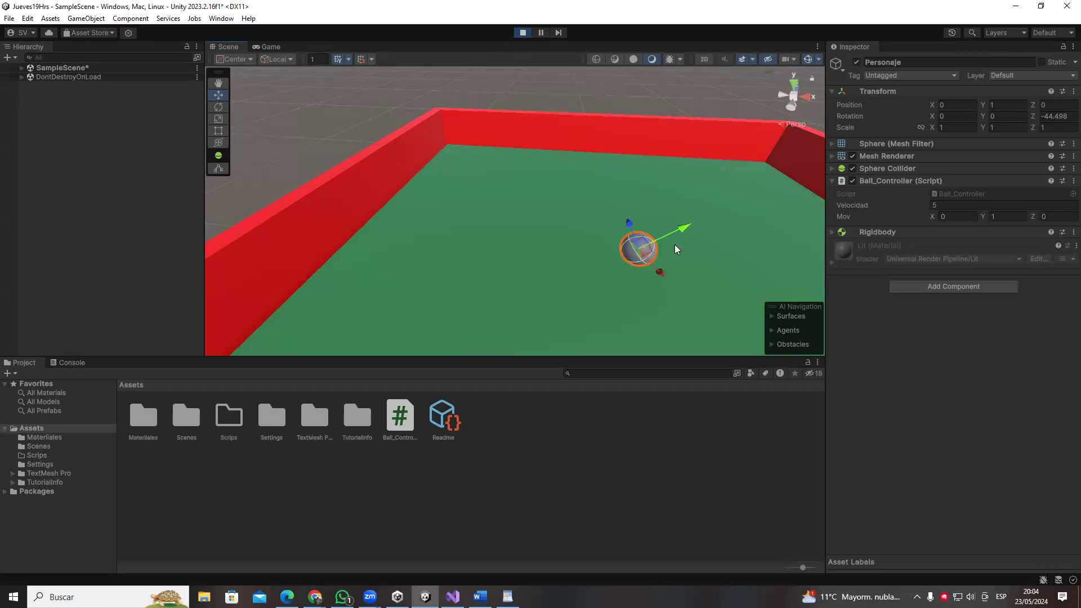
{"action": "left_click", "coordinate": [1008, 217]}
{"action": "left_click", "coordinate": [1049, 214]}
{"action": "left_click", "coordinate": [1000, 215]}
{"action": "left_click", "coordinate": [968, 216]}
{"action": "left_click", "coordinate": [933, 105]}
{"action": "left_click", "coordinate": [948, 218]}
{"action": "left_click", "coordinate": [994, 219]}
{"action": "left_click", "coordinate": [1043, 214]}
{"action": "left_click", "coordinate": [1004, 217]}
{"action": "key", "text": "Tab"}
- Stop the running game and go over the Mov X, Y and Z values
{"action": "left_click", "coordinate": [522, 33]}
{"action": "key", "text": "alt+Tab"}
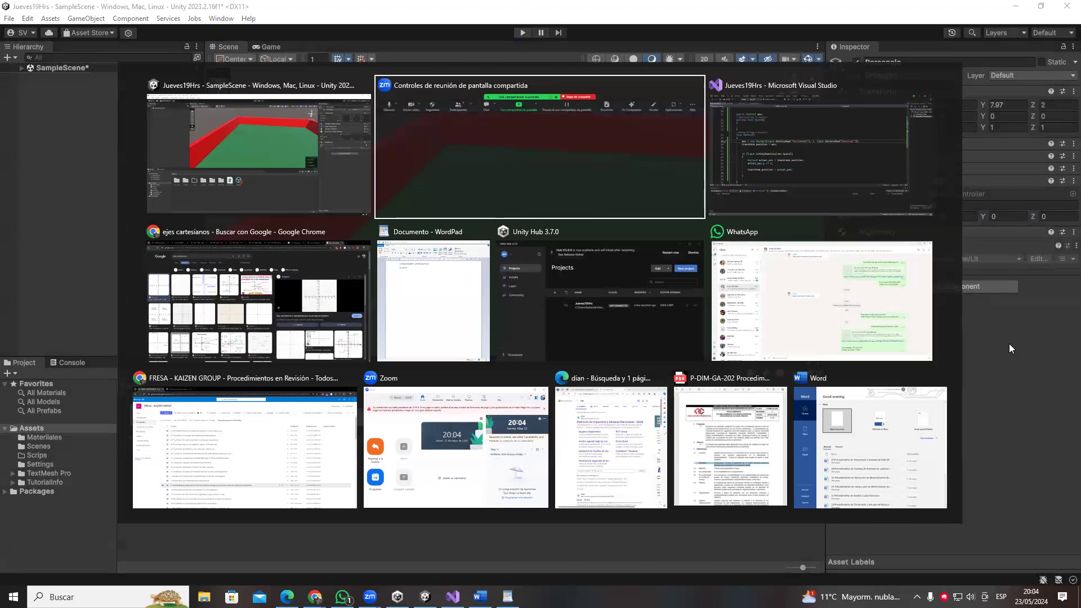
{"action": "left_click", "coordinate": [958, 219]}
{"action": "left_click", "coordinate": [1018, 218]}
{"action": "left_click", "coordinate": [1058, 216]}
- Drag the ball down onto the board and raise it slightly to Y 0.51
{"action": "right_click_drag", "start_coordinate": [555, 199], "coordinate": [516, 210]}
{"action": "scroll", "coordinate": [516, 211], "scroll_direction": "down", "scroll_amount": 6}
{"action": "middle_click_drag", "start_coordinate": [488, 133], "coordinate": [485, 172]}
{"action": "left_click_drag", "start_coordinate": [528, 130], "coordinate": [576, 203]}
{"action": "left_click_drag", "start_coordinate": [583, 164], "coordinate": [583, 161]}
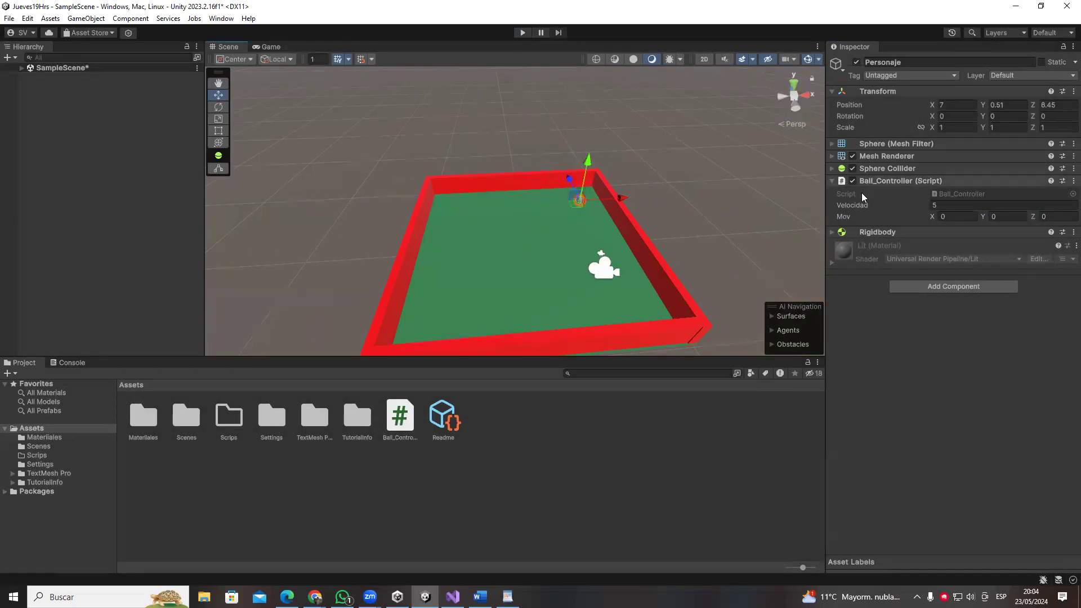
- Zero the ball's Position X and Y, then select movement line 18 in Visual Studio
{"action": "left_click", "coordinate": [954, 104]}
{"action": "type", "text": "0"}
{"action": "key", "text": "Tab"}
{"action": "type", "text": "0"}
{"action": "key", "text": "Tab"}
{"action": "type", "text": "0"}
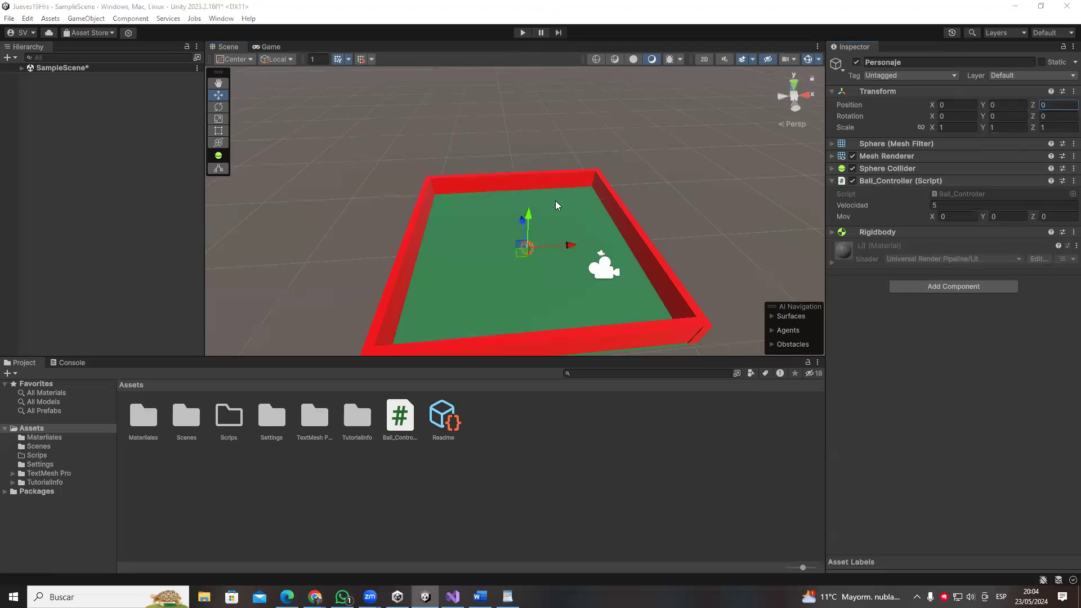
{"action": "key", "text": "alt+Tab"}
{"action": "left_click_drag", "start_coordinate": [156, 227], "coordinate": [757, 225]}
- Launch Paint and write the label (X,Y,Z) on the canvas
{"action": "key", "text": "super"}
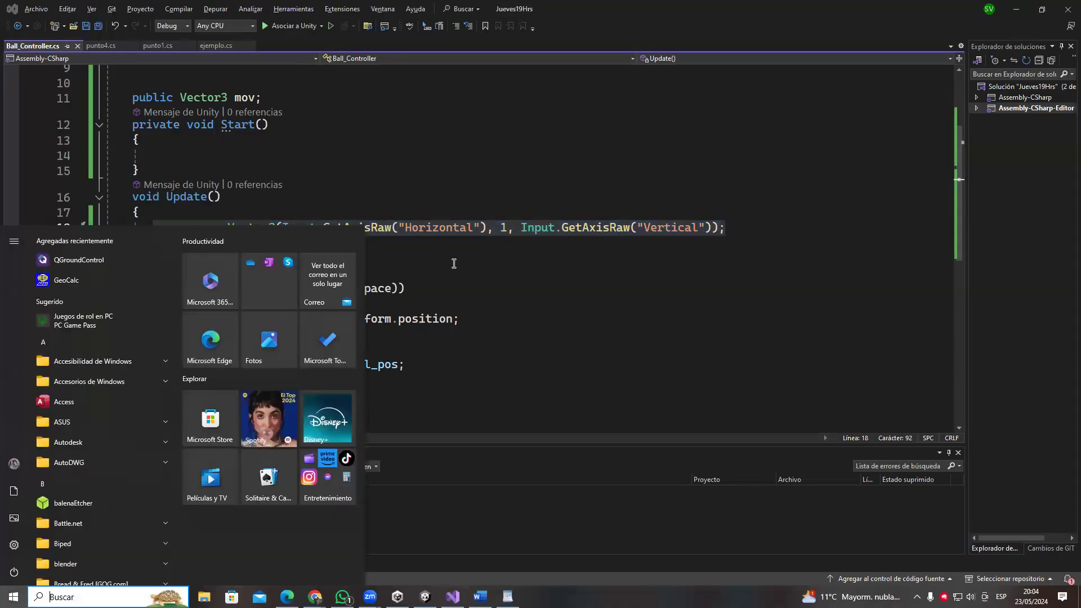
{"action": "type", "text": "P"}
{"action": "key", "text": "Return"}
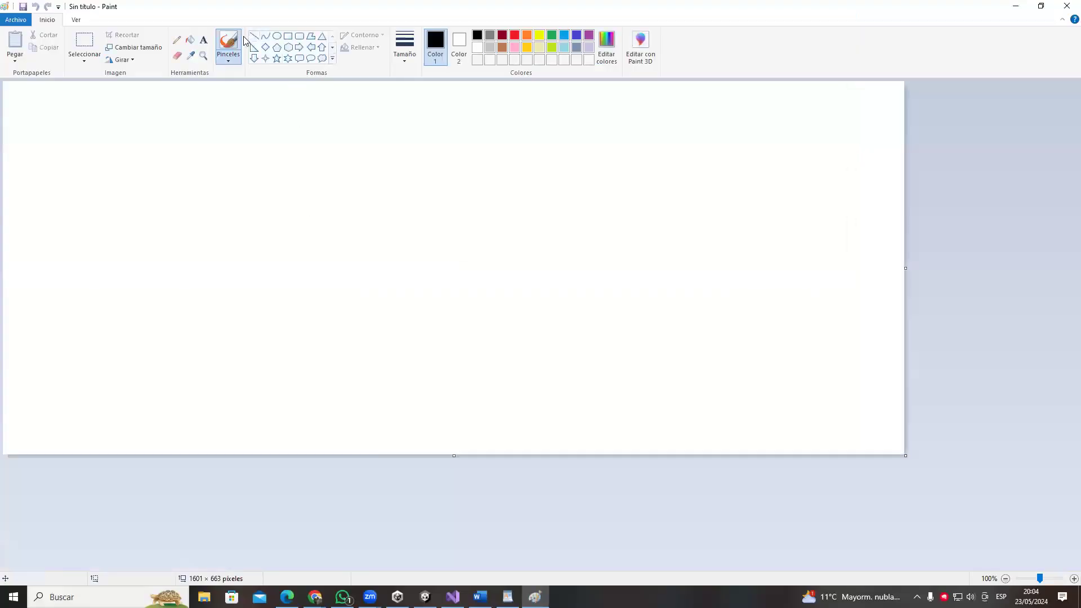
{"action": "left_click", "coordinate": [204, 42]}
{"action": "left_click", "coordinate": [253, 208]}
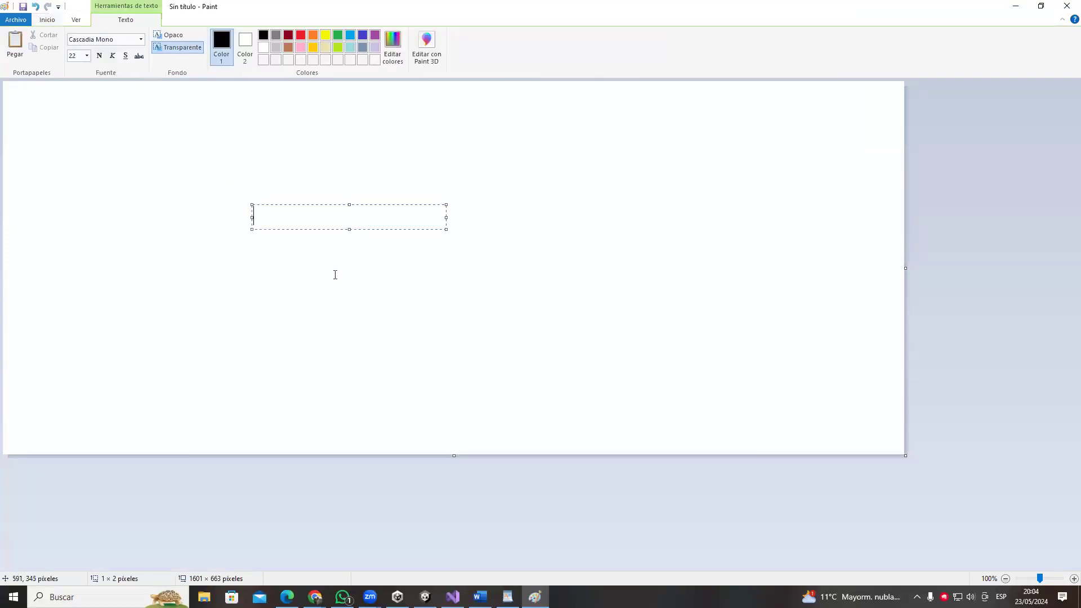
{"action": "type", "text": "(X,Y,Z"}
{"action": "left_click", "coordinate": [352, 318]}
- Add the (X1,Y1,Z1) label to the right of (X,Y,Z)
{"action": "left_click", "coordinate": [407, 209]}
{"action": "left_click", "coordinate": [403, 309]}
{"action": "left_click", "coordinate": [410, 208]}
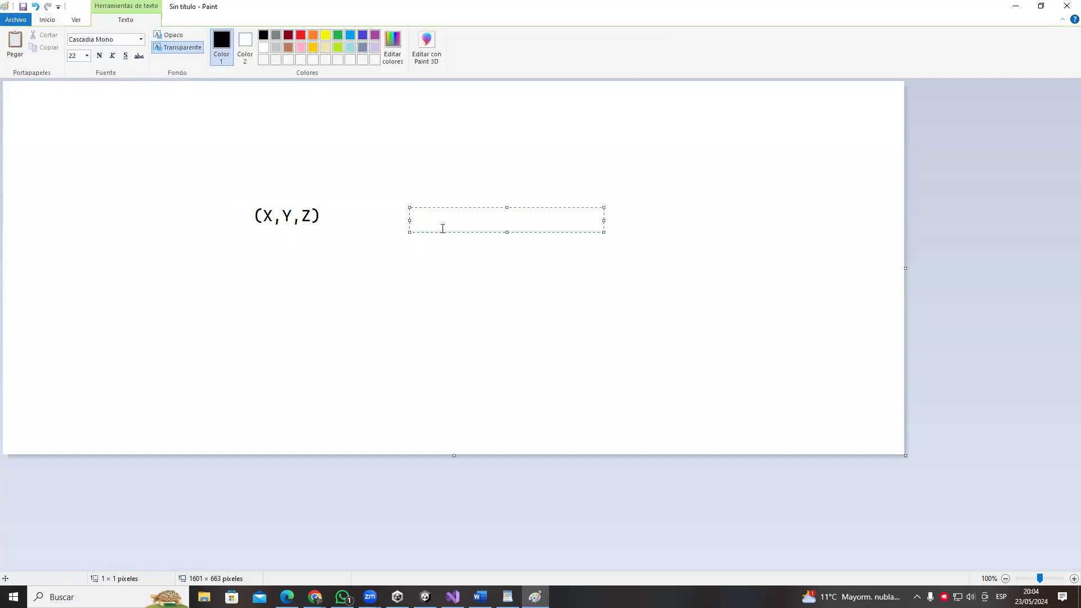
{"action": "type", "text": "(X"}
{"action": "type", "text": "X1"}
{"action": "type", "text": ",Y1,Z1"}
{"action": "left_click", "coordinate": [340, 212]}
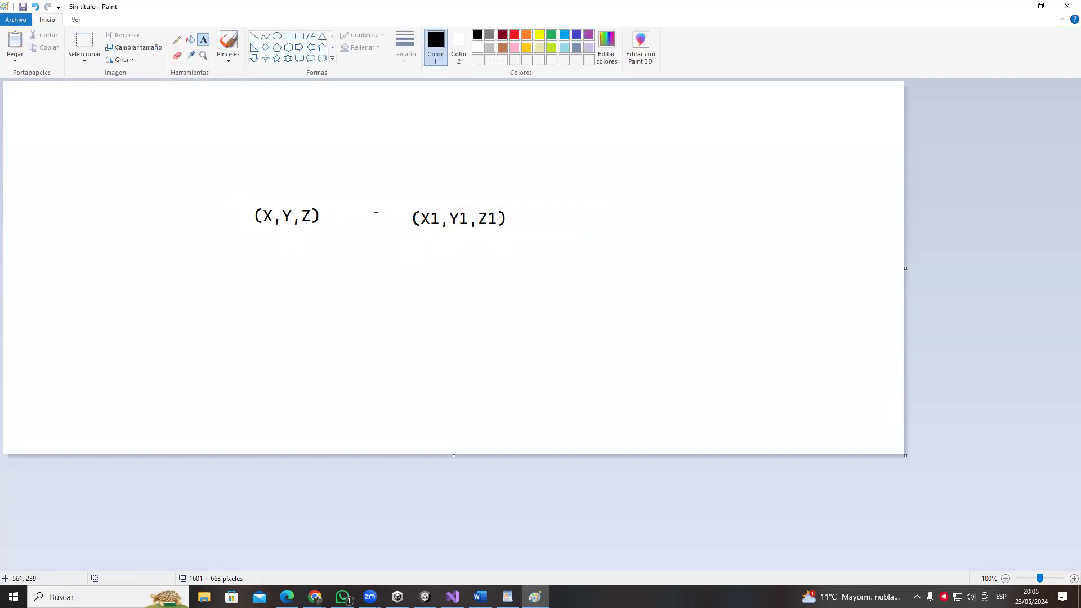
- Draw a plus sign between the two labels and an equals sign after (X1,Y1,Z1) with the pencil
{"action": "left_click", "coordinate": [352, 203]}
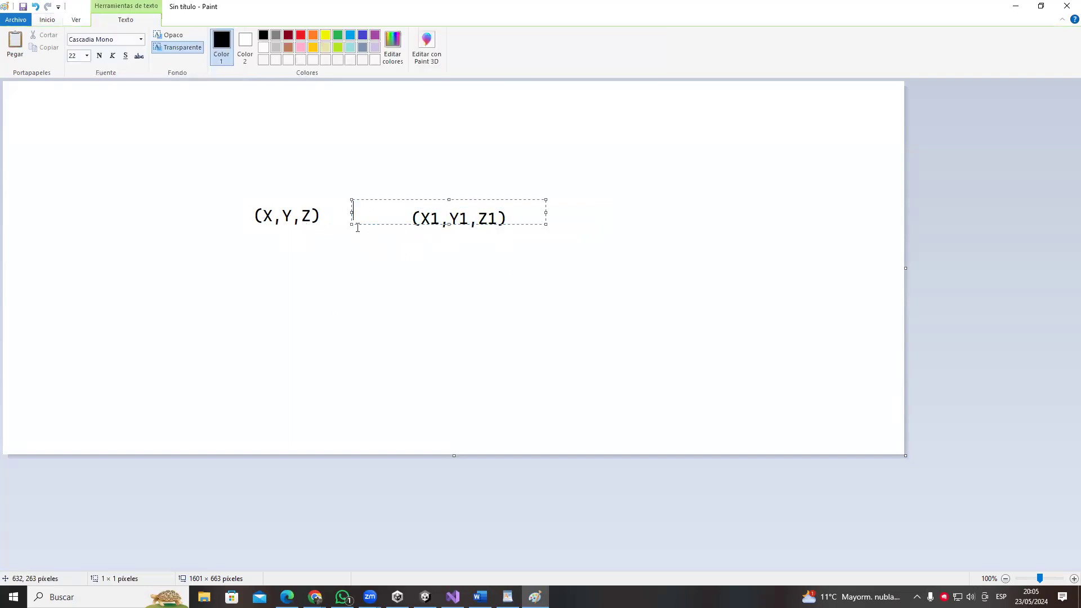
{"action": "left_click", "coordinate": [153, 114]}
{"action": "left_click", "coordinate": [48, 20]}
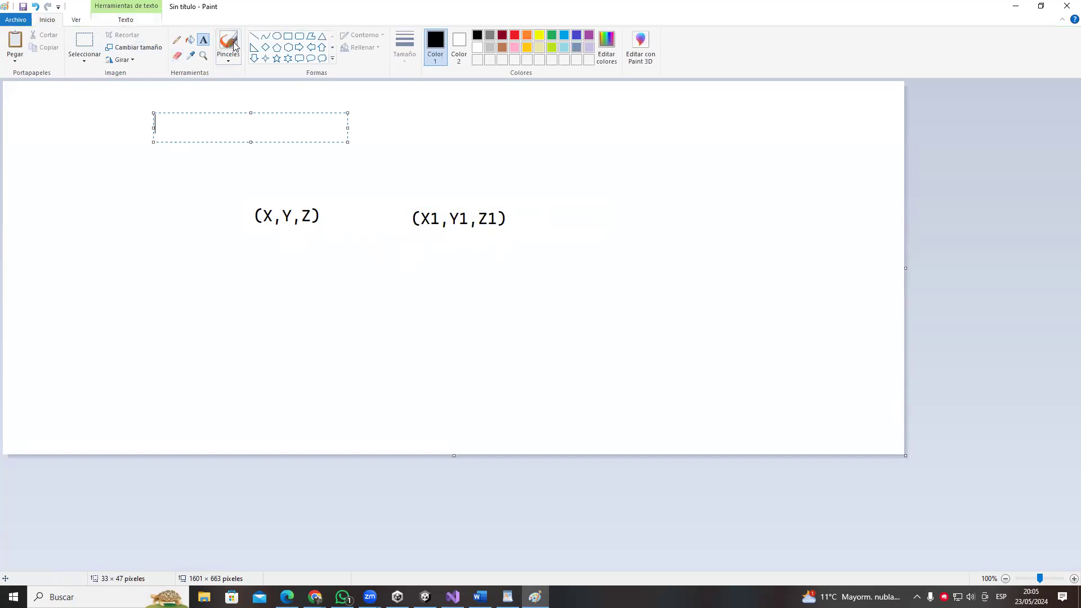
{"action": "left_click", "coordinate": [177, 39]}
{"action": "mouse_move", "coordinate": [364, 213]}
{"action": "left_mouse_down"}
{"action": "mouse_move", "coordinate": [362, 233]}
{"action": "mouse_move", "coordinate": [401, 231]}
{"action": "left_mouse_up"}
{"action": "left_click_drag", "start_coordinate": [517, 231], "coordinate": [552, 217]}
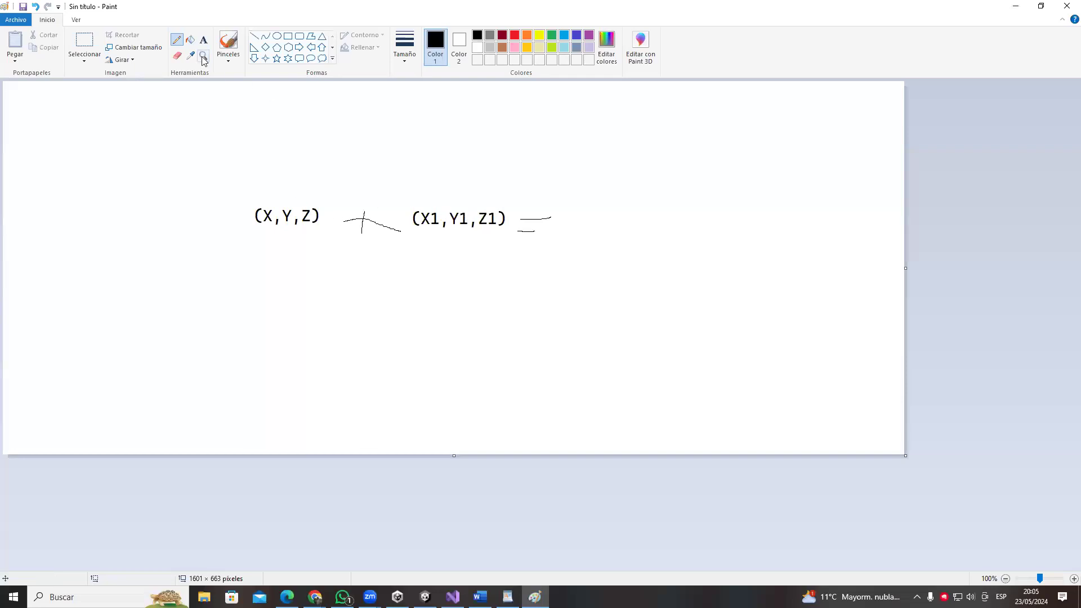
- Write '(x + x1 , y + y1 , z +z1)' after the equals sign on a single line
{"action": "left_click", "coordinate": [203, 39]}
{"action": "left_click", "coordinate": [574, 212]}
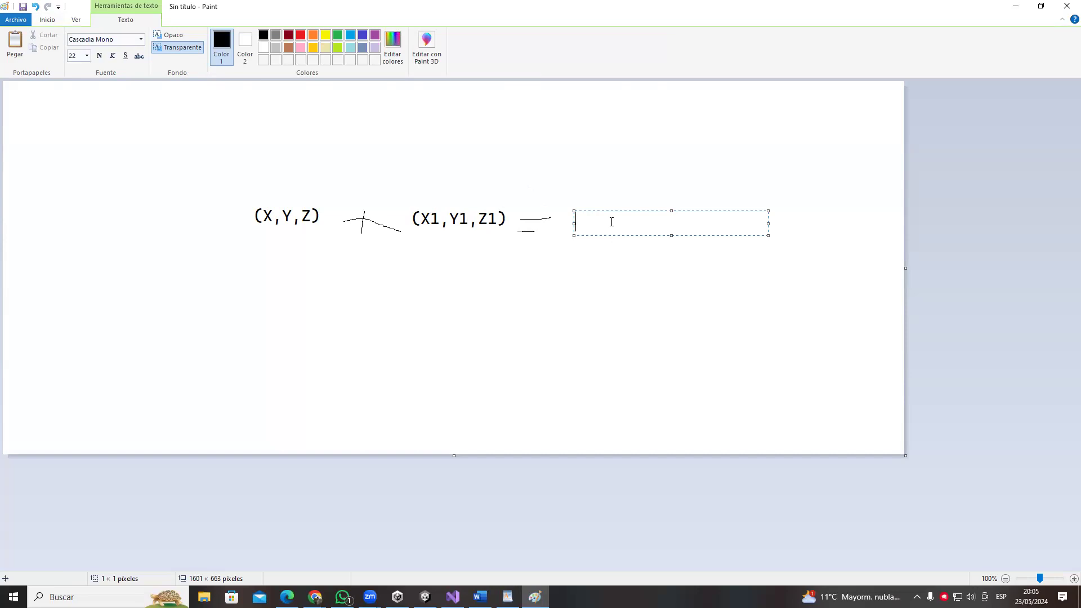
{"action": "type", "text": "(x + x1 , y +y1"}
{"action": "key", "text": "Left"}
{"action": "key", "text": "Left"}
{"action": "key", "text": "Right"}
{"action": "key", "text": "Right"}
{"action": "type", "text": ", z+z1"}
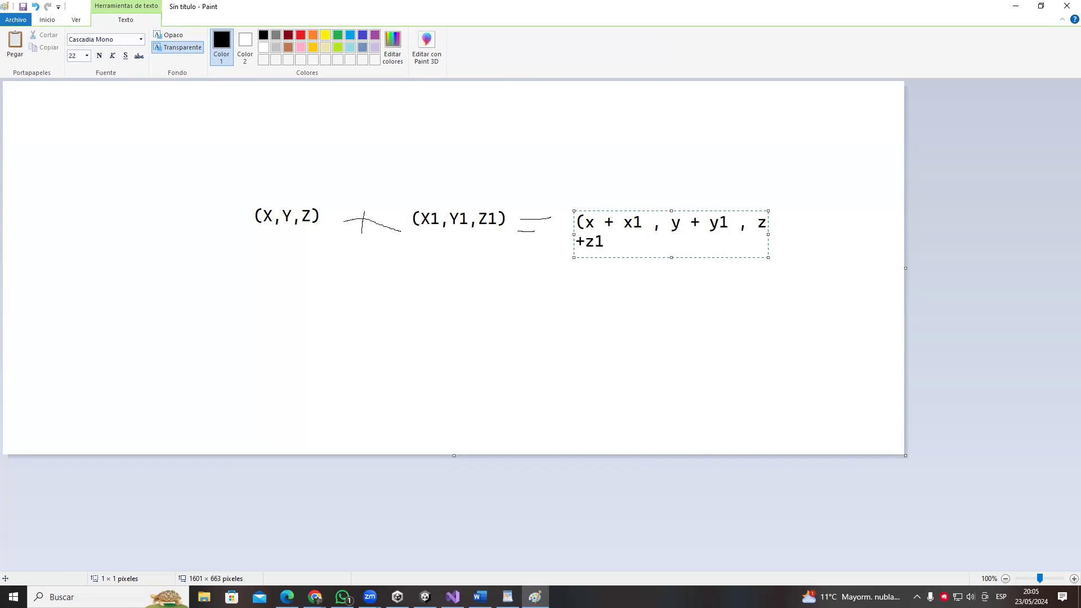
{"action": "type", "text": ")"}
{"action": "left_click_drag", "start_coordinate": [769, 234], "coordinate": [822, 234]}
{"action": "left_click", "coordinate": [529, 326]}
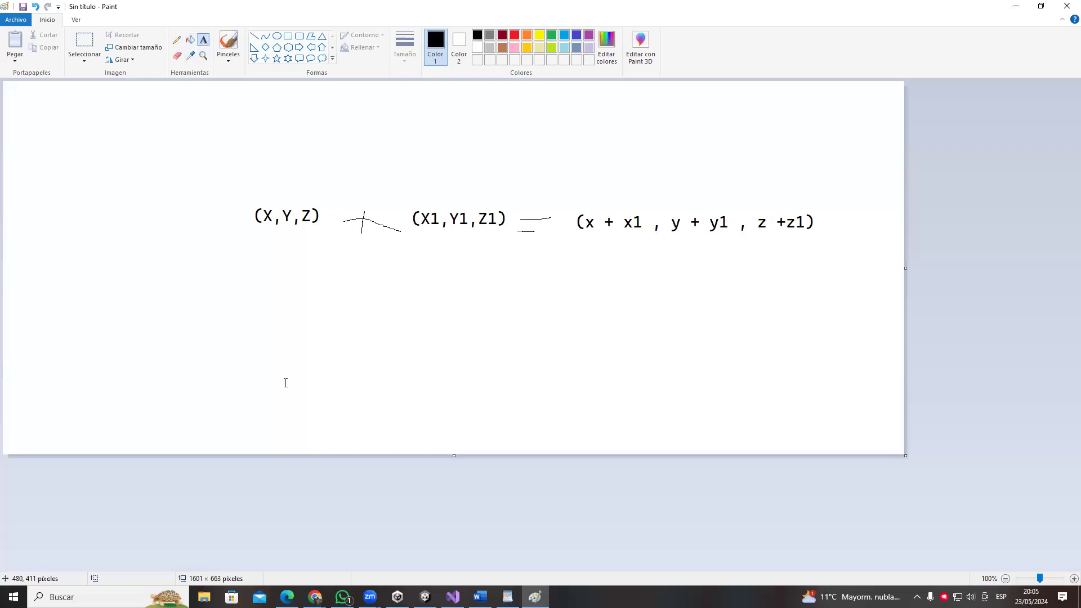
- Write the example (1,2,3) below (X,Y,Z) and clear away stray text boxes
{"action": "left_click", "coordinate": [259, 291]}
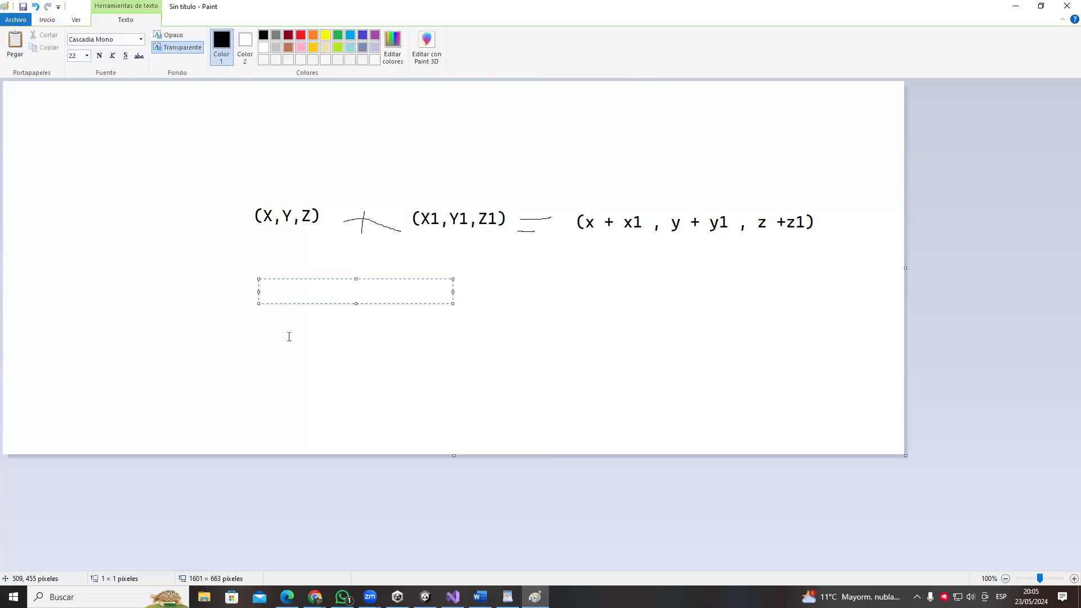
{"action": "type", "text": "(1,2,3"}
{"action": "left_click", "coordinate": [441, 330]}
{"action": "left_click", "coordinate": [363, 286]}
{"action": "left_click", "coordinate": [353, 284]}
{"action": "left_click", "coordinate": [355, 289]}
{"action": "left_click", "coordinate": [327, 362]}
{"action": "left_click", "coordinate": [309, 304]}
{"action": "left_click", "coordinate": [305, 292]}
{"action": "left_click", "coordinate": [346, 348]}
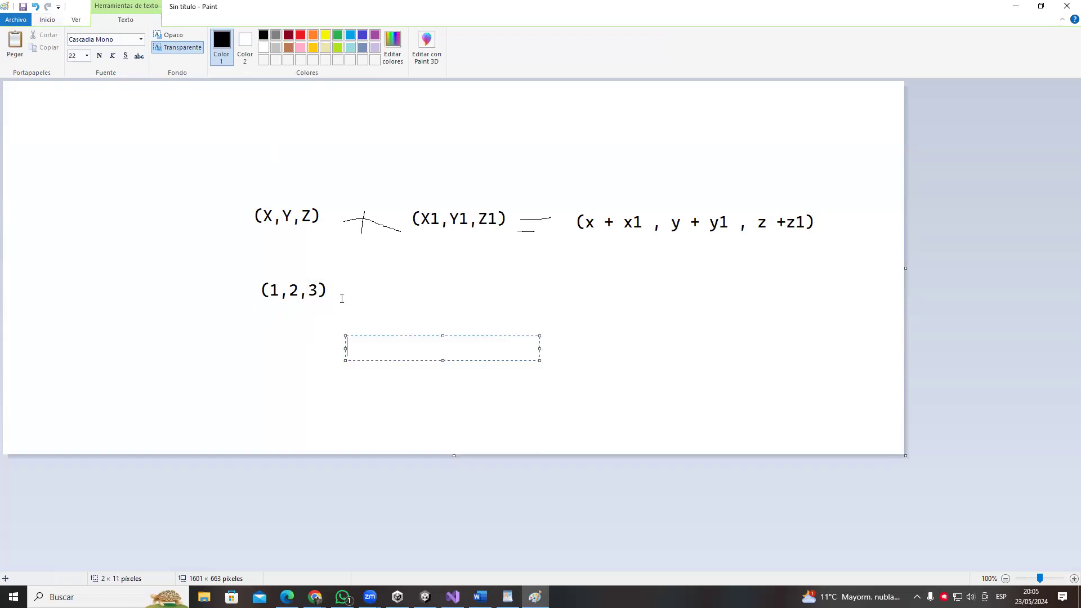
{"action": "left_click", "coordinate": [352, 289]}
- Add a plus sign beside the (1,2,3) example
{"action": "left_click", "coordinate": [356, 284]}
{"action": "type", "text": "+"}
{"action": "left_click", "coordinate": [422, 290]}
- Write '(2,4,5) = (3, 6, 8)' after the plus sign, widened to one line
{"action": "left_click", "coordinate": [417, 278]}
{"action": "type", "text": "(1,2,3"}
{"action": "key", "text": "BackSpace"}
{"action": "key", "text": "Left"}
{"action": "type", "text": "2"}
{"action": "key", "text": "Right"}
{"action": "type", "text": "4,5)"}
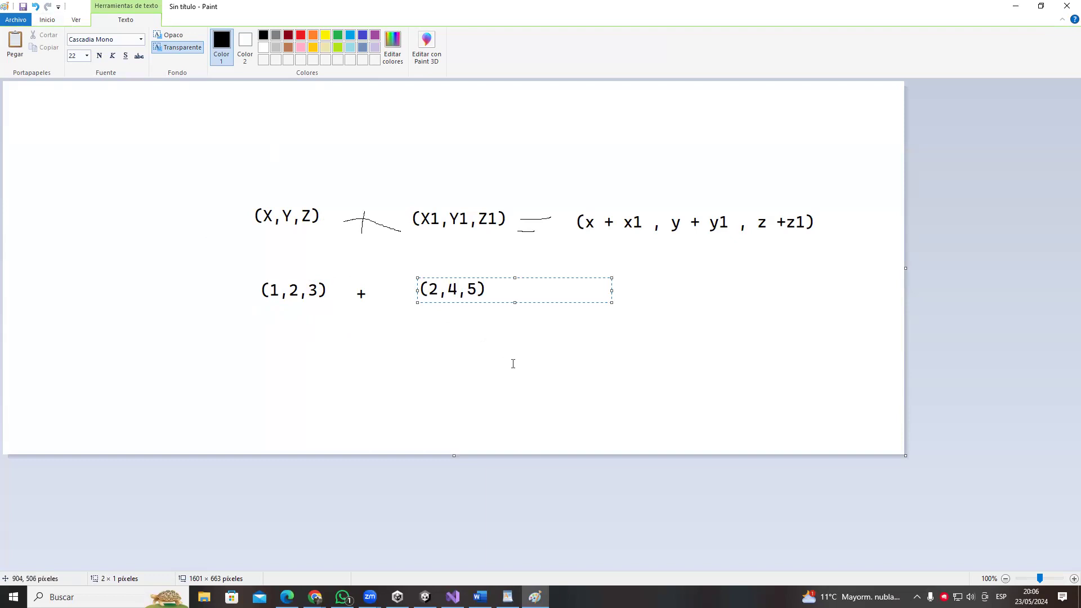
{"action": "type", "text": "  =  (   )"}
{"action": "key", "text": "Left"}
{"action": "type", "text": "=  (3"}
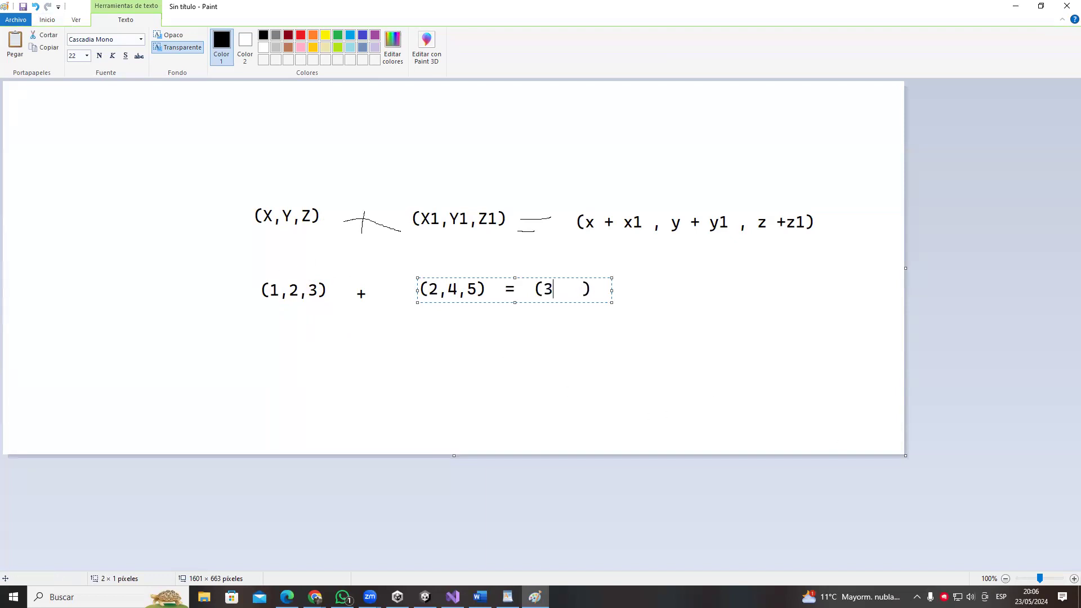
{"action": "type", "text": ", "}
{"action": "type", "text": "6"}
{"action": "type", "text": " ,"}
{"action": "type", "text": " 8"}
{"action": "left_click_drag", "start_coordinate": [611, 302], "coordinate": [687, 302]}
{"action": "left_click", "coordinate": [738, 366]}
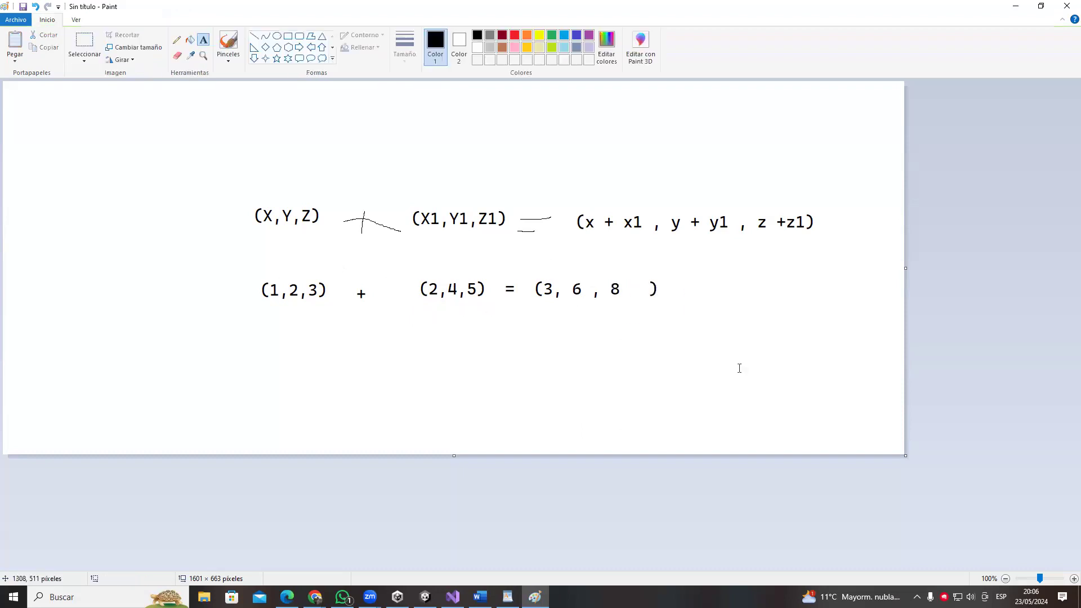
- Draw pencil arcs from (X,Y,Z) to the (X1,Y1,Z1) terms and loop around x + x1
{"action": "left_click_drag", "start_coordinate": [765, 227], "coordinate": [837, 259]}
{"action": "left_click_drag", "start_coordinate": [622, 147], "coordinate": [608, 146]}
{"action": "left_click_drag", "start_coordinate": [225, 150], "coordinate": [831, 254]}
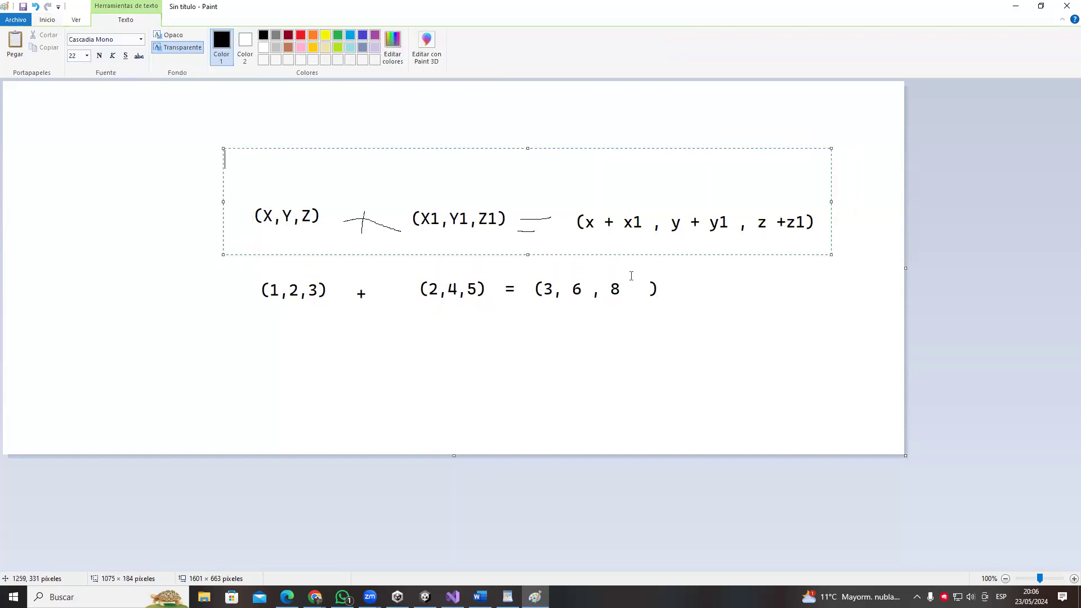
{"action": "left_click", "coordinate": [162, 127]}
{"action": "left_click", "coordinate": [177, 40]}
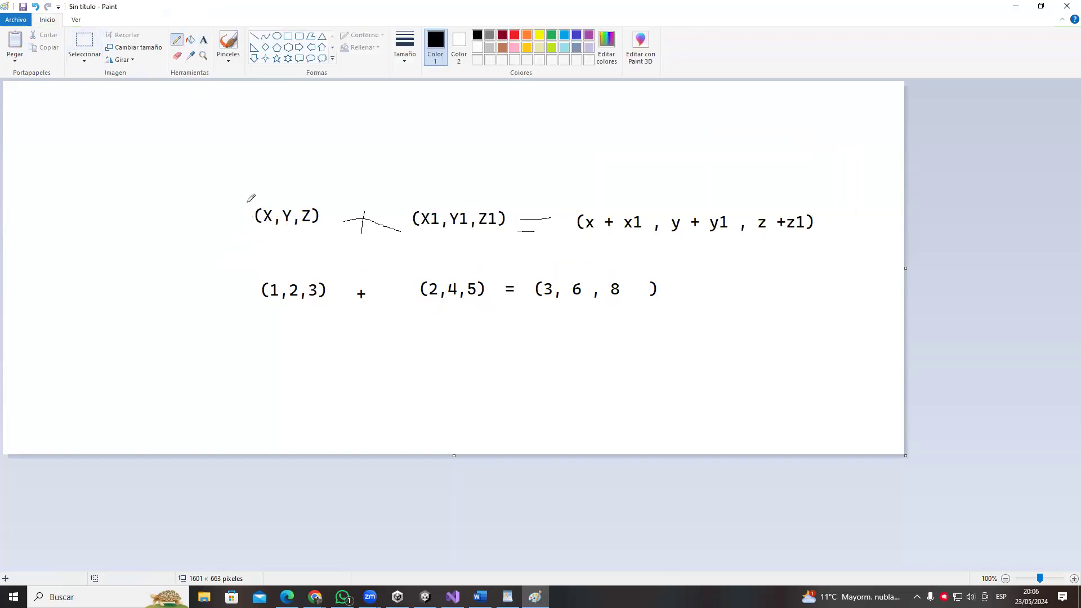
{"action": "left_click_drag", "start_coordinate": [264, 208], "coordinate": [438, 207]}
{"action": "mouse_move", "coordinate": [288, 203]}
{"action": "left_mouse_down"}
{"action": "mouse_move", "coordinate": [356, 175]}
{"action": "mouse_move", "coordinate": [469, 220]}
{"action": "left_mouse_up"}
{"action": "left_click_drag", "start_coordinate": [306, 207], "coordinate": [478, 206]}
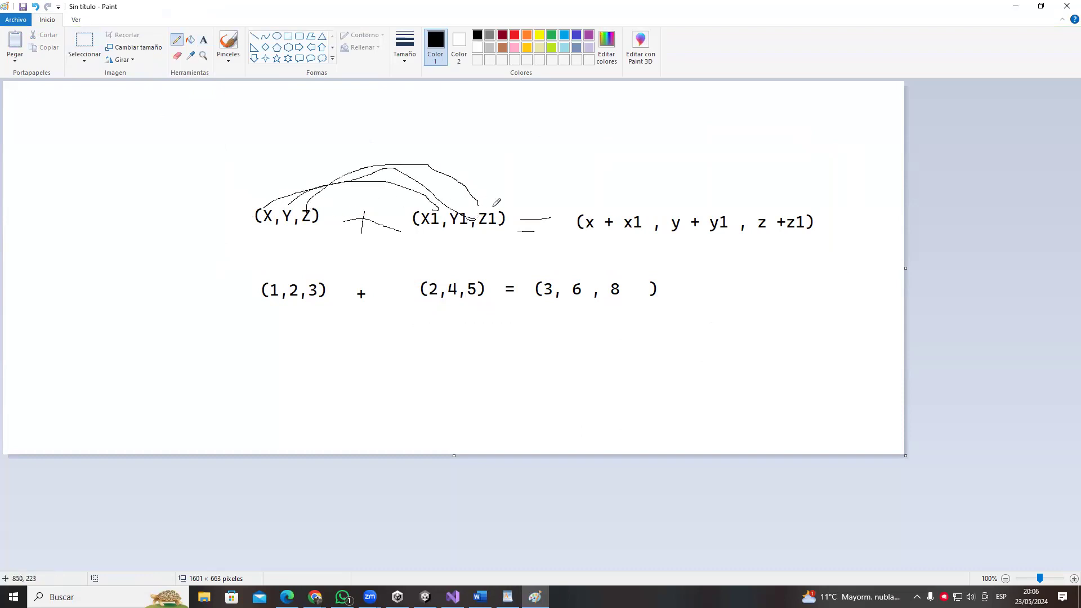
{"action": "mouse_move", "coordinate": [588, 220]}
{"action": "left_mouse_down"}
{"action": "mouse_move", "coordinate": [642, 214]}
{"action": "mouse_move", "coordinate": [596, 221]}
{"action": "left_mouse_up"}
{"action": "left_click_drag", "start_coordinate": [273, 223], "coordinate": [264, 233]}
{"action": "left_click_drag", "start_coordinate": [621, 233], "coordinate": [647, 230]}
- Undo the annotations and worked example terms, then return to Ball_Controller in Visual Studio
{"action": "key", "text": "ctrl+z"}
{"action": "key", "text": "ctrl+z"}
{"action": "key", "text": "ctrl+z"}
{"action": "key", "text": "ctrl+z"}
{"action": "key", "text": "ctrl+z"}
{"action": "key", "text": "ctrl+z"}
{"action": "key", "text": "ctrl+z"}
{"action": "key", "text": "ctrl+z"}
{"action": "key", "text": "ctrl+z"}
{"action": "key", "text": "ctrl+z"}
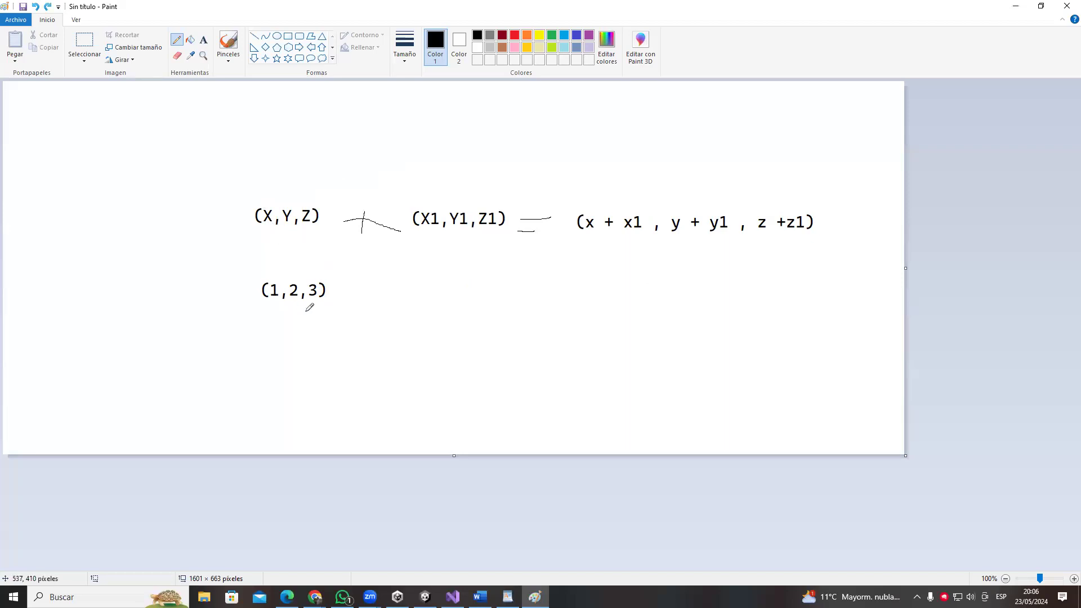
{"action": "key", "text": "alt+Tab"}
{"action": "left_click", "coordinate": [420, 183]}
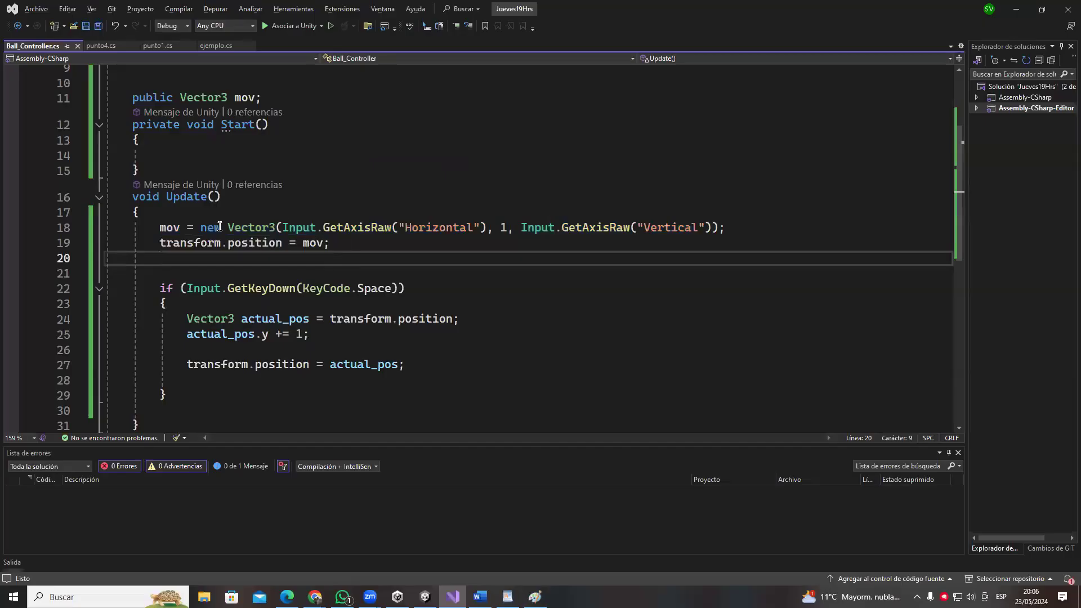
- Insert 'transform.position +' before mov on line 19, correcting the 'trasnsform' typo
{"action": "left_click_drag", "start_coordinate": [199, 226], "coordinate": [708, 218]}
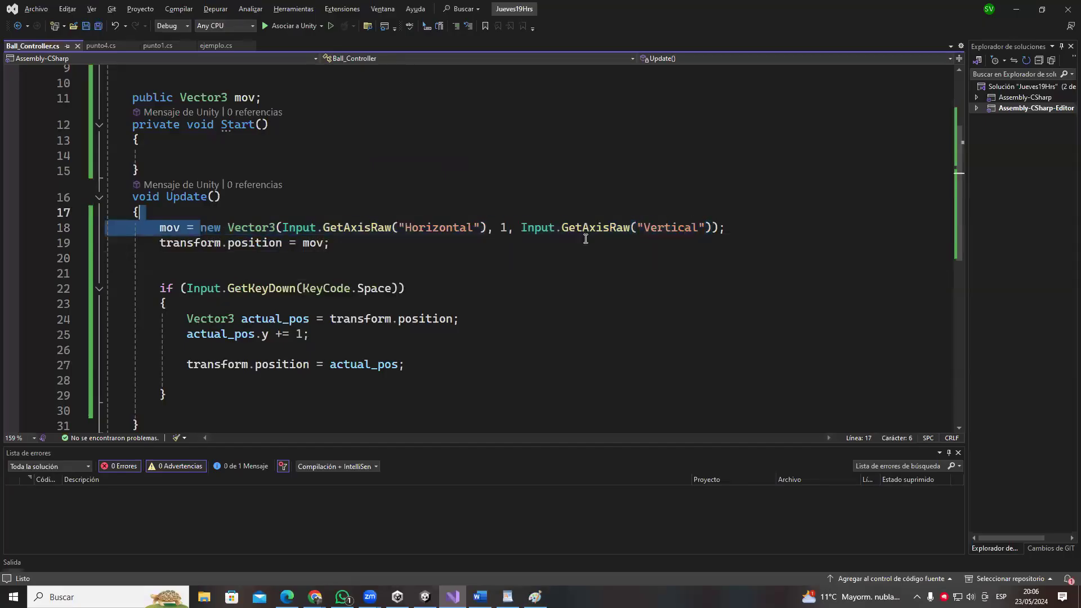
{"action": "left_click", "coordinate": [296, 266]}
{"action": "left_click", "coordinate": [300, 243]}
{"action": "type", "text": "trasn"}
{"action": "type", "text": "sform."}
{"action": "type", "text": "posi"}
{"action": "type", "text": "tion +"}
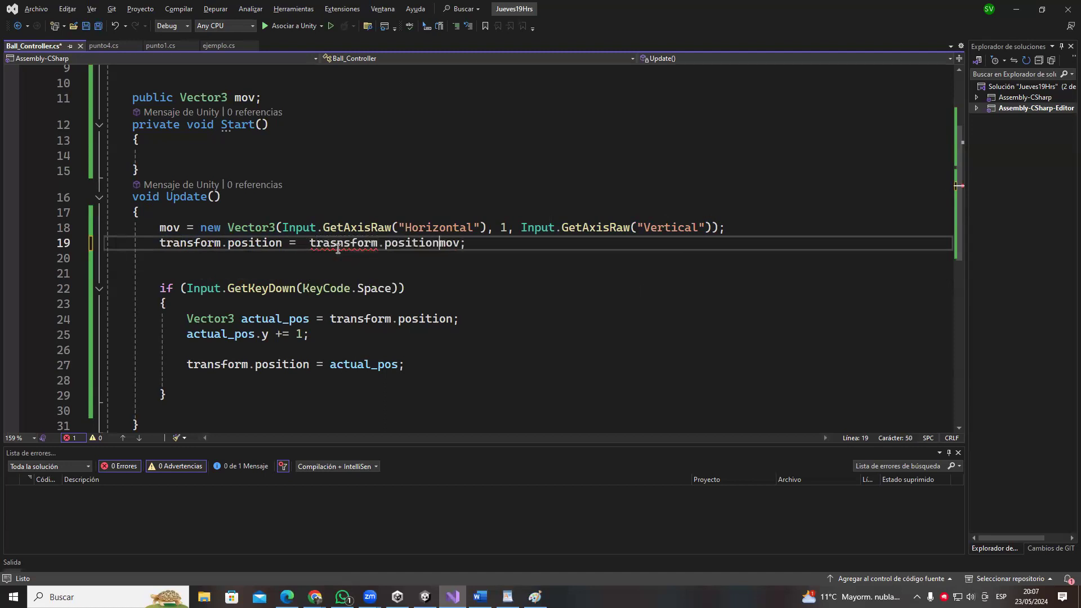
{"action": "left_click", "coordinate": [361, 175]}
{"action": "left_click", "coordinate": [343, 256]}
{"action": "double_click", "coordinate": [343, 243]}
{"action": "type", "text": "transform"}
{"action": "left_click", "coordinate": [480, 214]}
- Highlight transform.position, mov and the Vector3 expression to explain lines 18 and 19
{"action": "left_click_drag", "start_coordinate": [433, 247], "coordinate": [310, 247]}
{"action": "left_click", "coordinate": [447, 257]}
{"action": "left_click_drag", "start_coordinate": [453, 243], "coordinate": [310, 242]}
{"action": "left_click", "coordinate": [466, 268]}
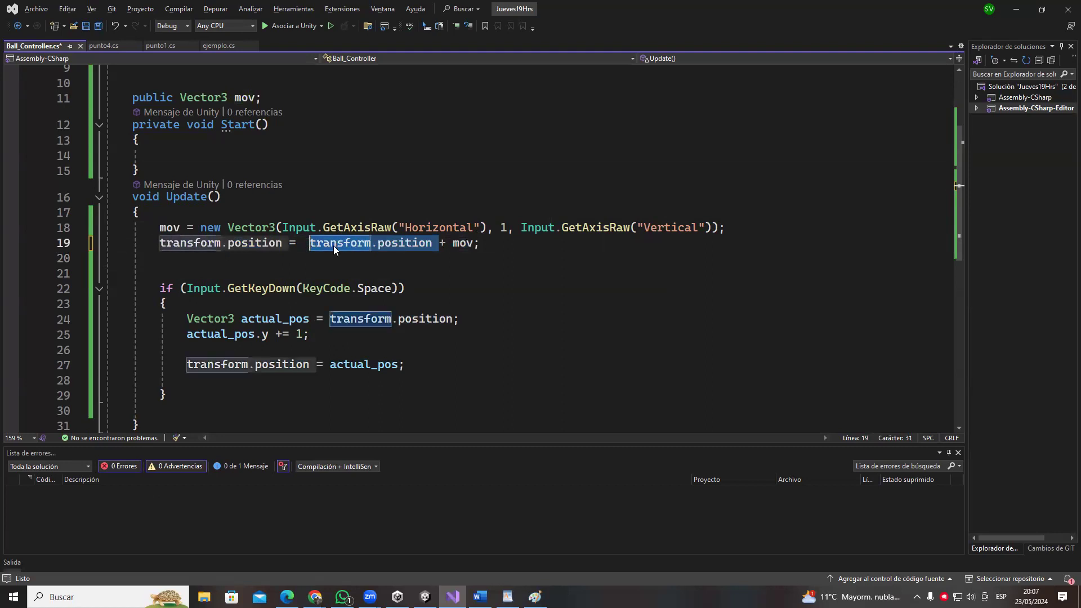
{"action": "left_click", "coordinate": [472, 271]}
{"action": "left_click_drag", "start_coordinate": [473, 243], "coordinate": [450, 242]}
{"action": "left_click_drag", "start_coordinate": [199, 227], "coordinate": [739, 233]}
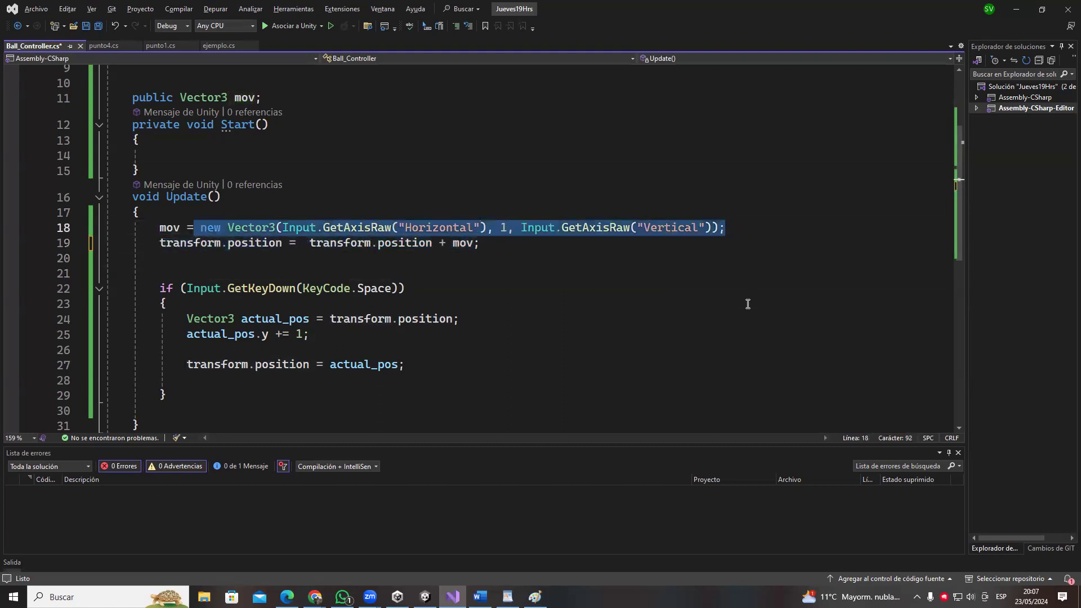
{"action": "left_click", "coordinate": [488, 197]}
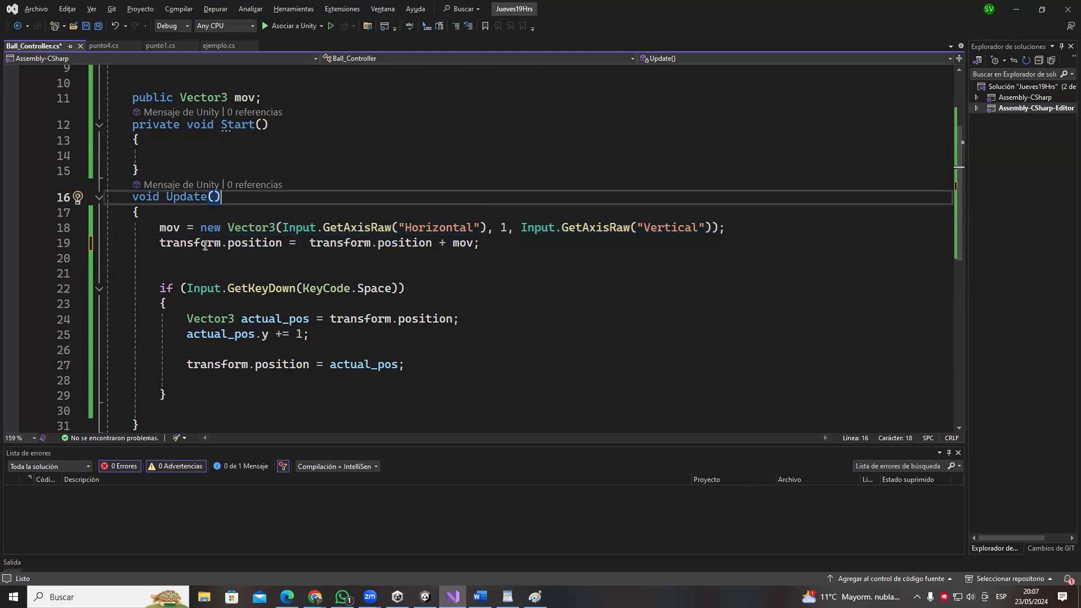
{"action": "left_click_drag", "start_coordinate": [158, 242], "coordinate": [496, 243]}
{"action": "left_click", "coordinate": [503, 244]}
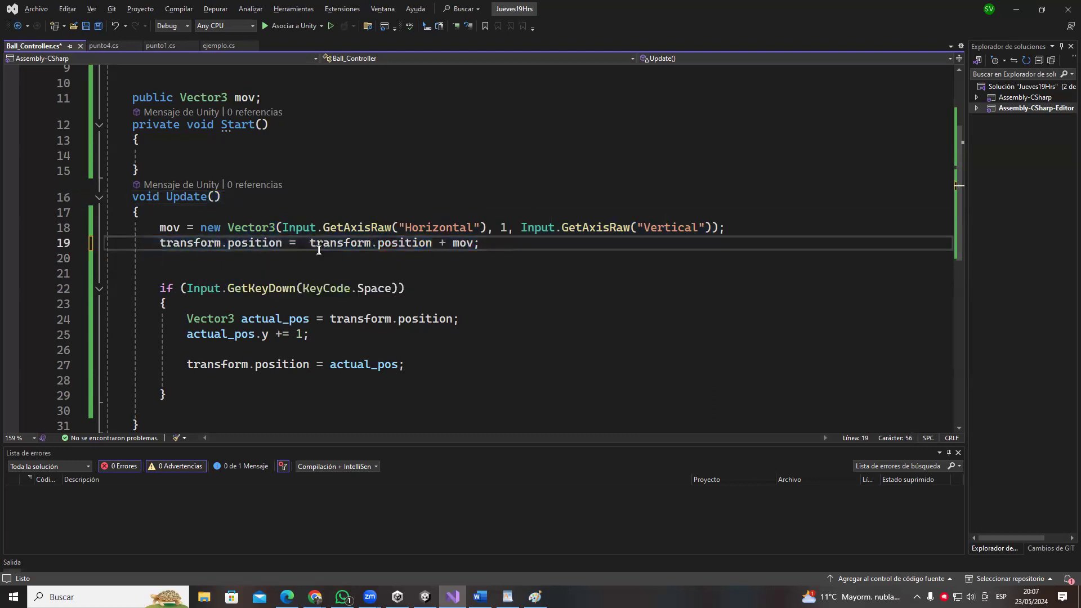
{"action": "left_click", "coordinate": [417, 229]}
{"action": "left_click", "coordinate": [470, 244]}
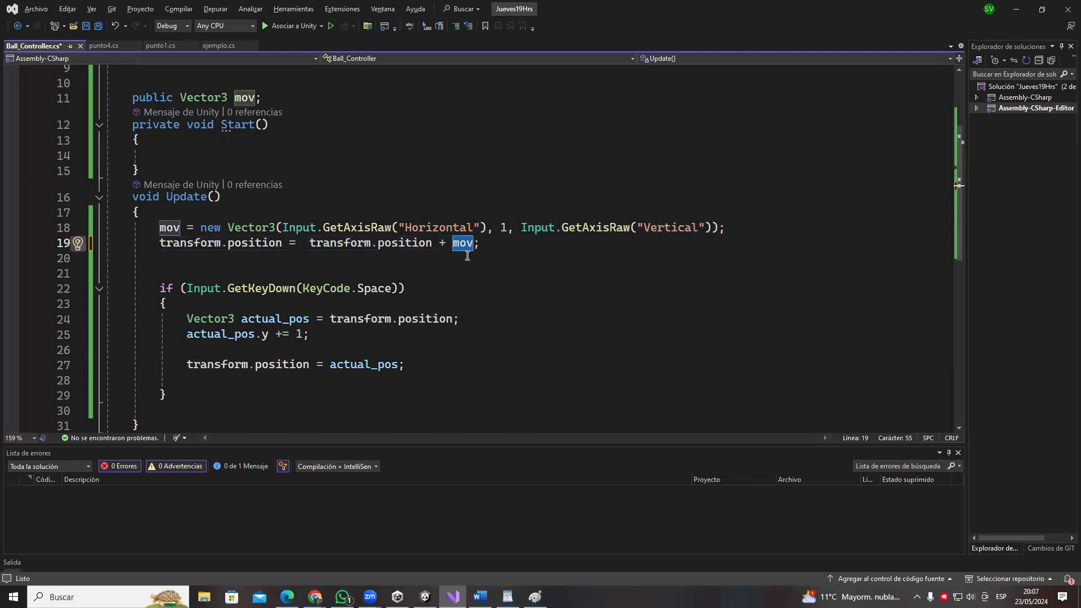
- Rewrite line 19 as 'transform.position += mov;' and save Ball_Controller.cs
{"action": "key", "text": "alt+Tab"}
{"action": "key", "text": "alt+Tab"}
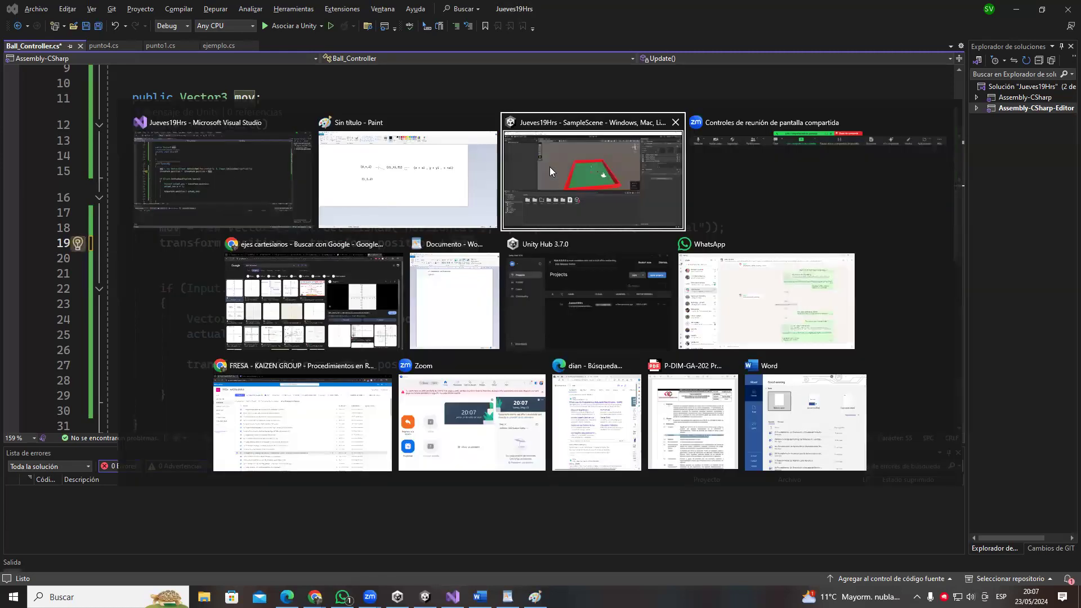
{"action": "key", "text": "alt+Tab"}
{"action": "left_click", "coordinate": [190, 256]}
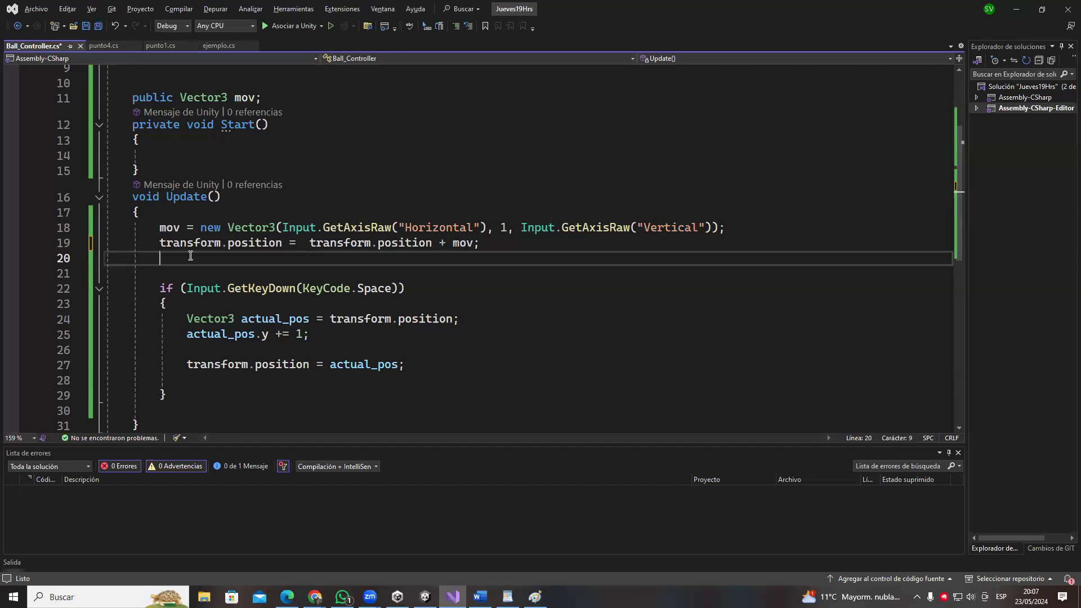
{"action": "left_click_drag", "start_coordinate": [162, 243], "coordinate": [297, 242]}
{"action": "left_click", "coordinate": [481, 276]}
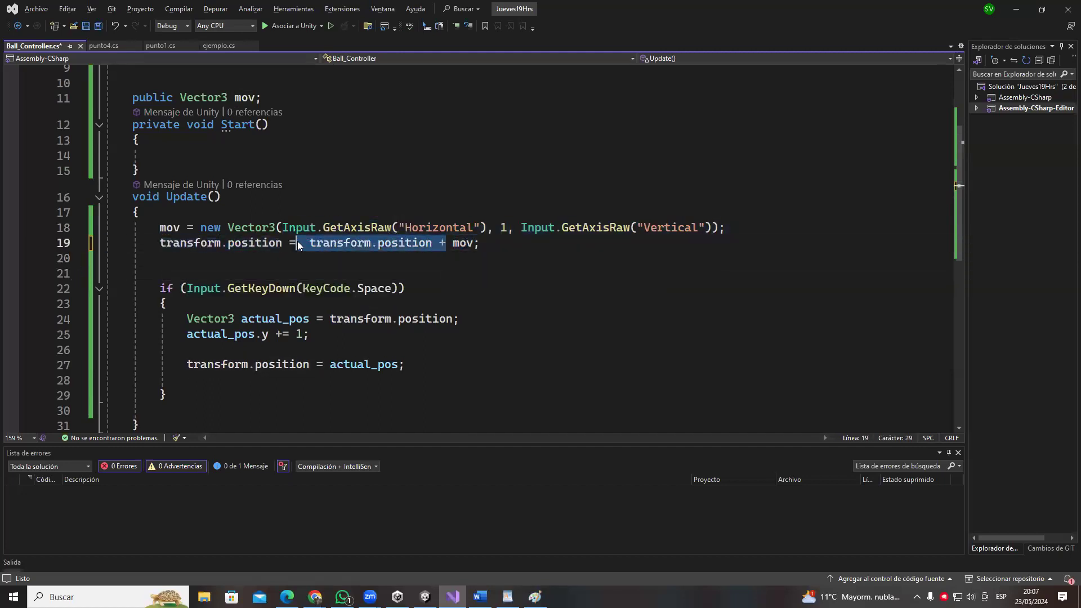
{"action": "key", "text": "BackSpace"}
{"action": "key", "text": "Left"}
{"action": "type", "text": "+"}
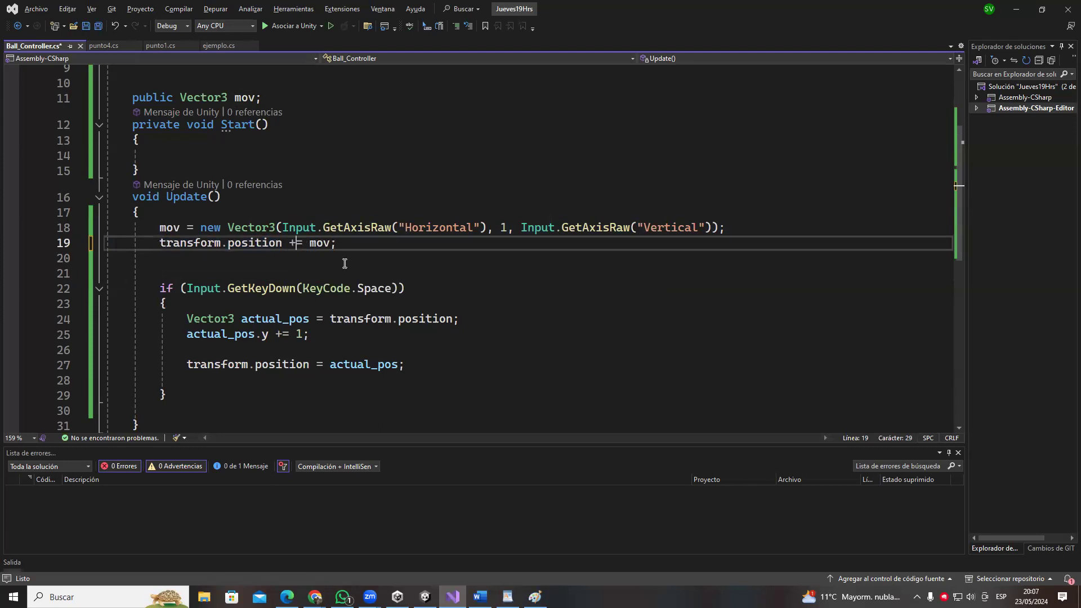
{"action": "left_click", "coordinate": [418, 268]}
{"action": "key", "text": "ctrl+s"}
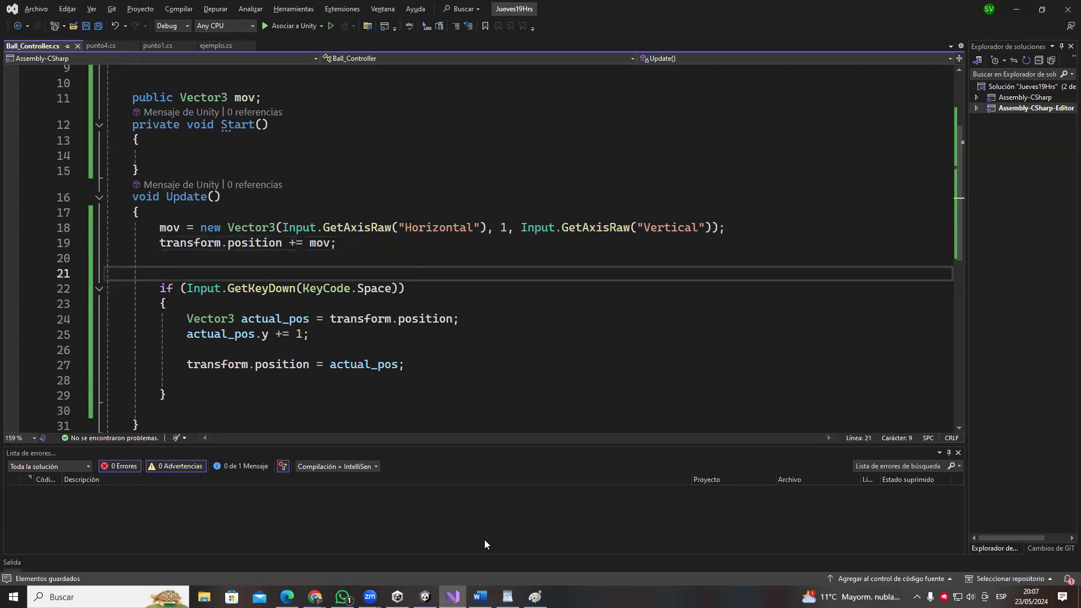
{"action": "key", "text": "alt+Tab"}
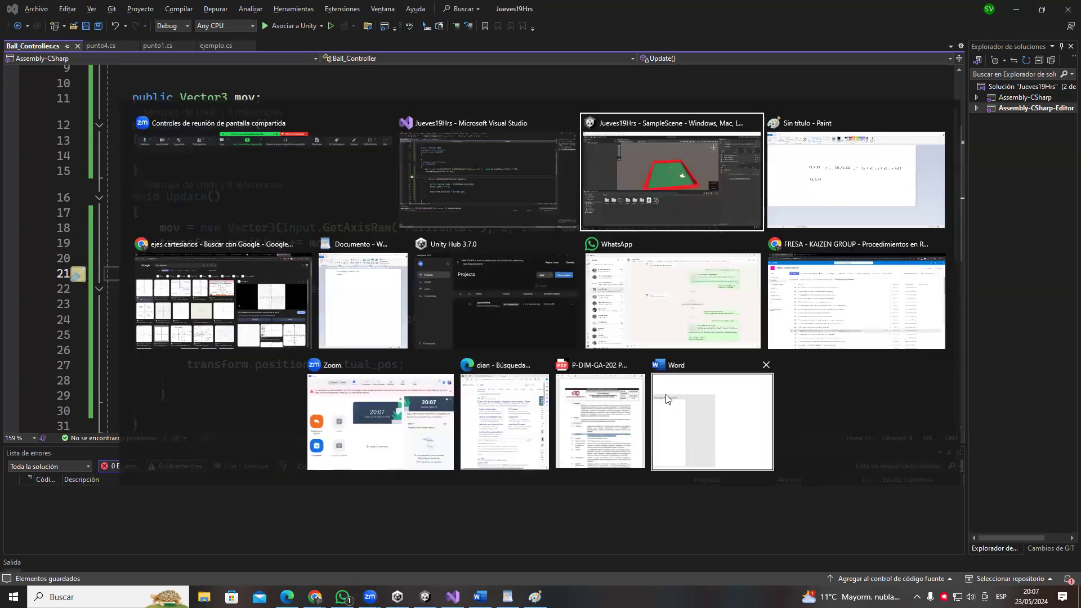
- Cycle through the open windows and return to the Ball_Controller script
{"action": "left_click", "coordinate": [505, 421]}
{"action": "key", "text": "ctrl+Tab"}
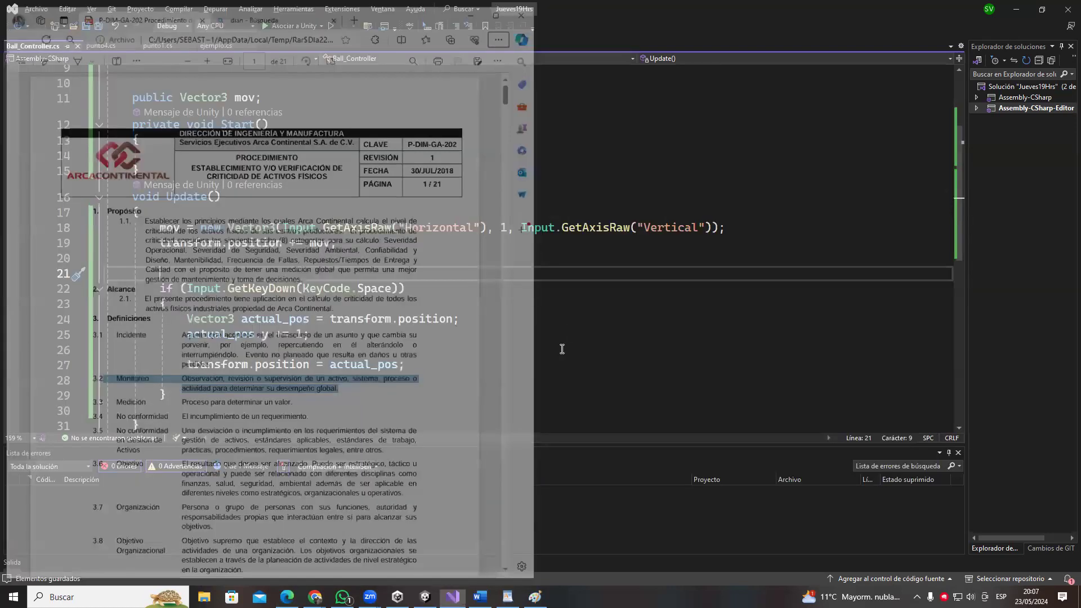
{"action": "key", "text": "alt+Tab"}
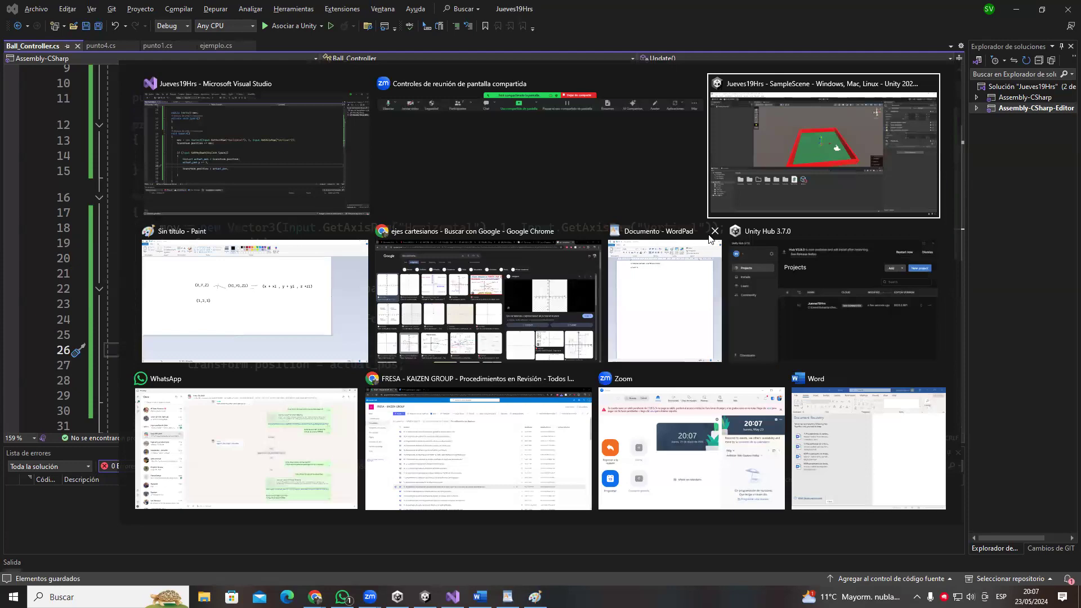
{"action": "left_click", "coordinate": [767, 165]}
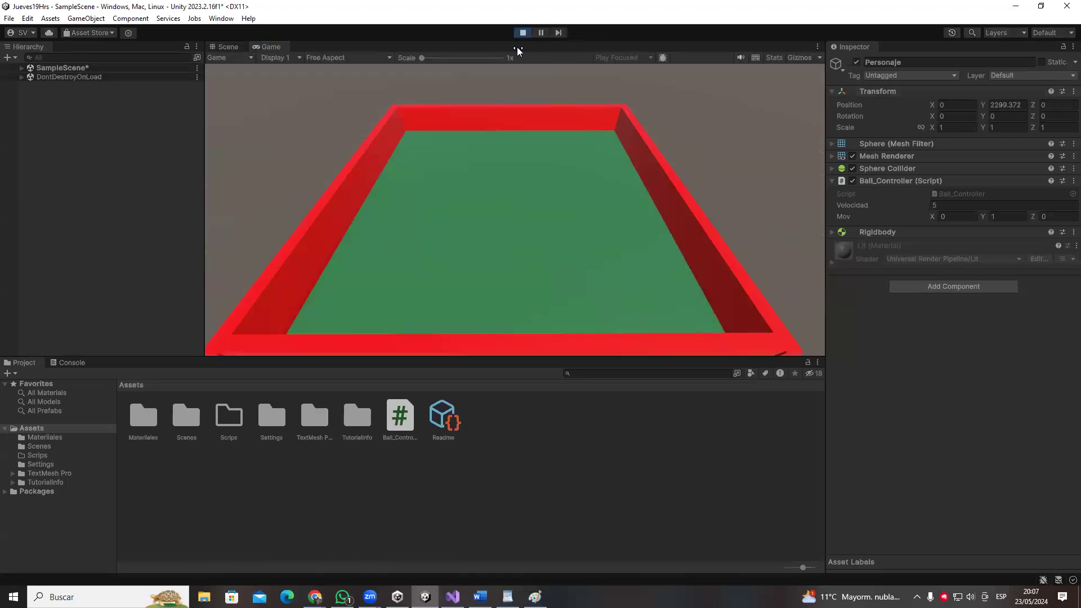
{"action": "key", "text": "alt+Tab"}
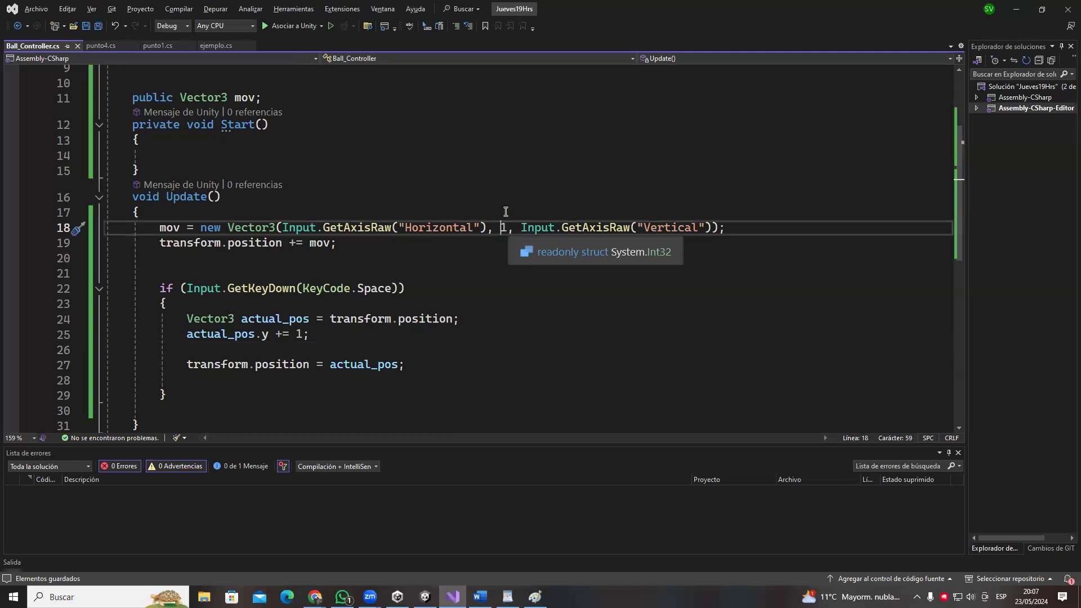
- Change the middle value of line 18's Vector3 from 1 to 0 and save the script
{"action": "double_click", "coordinate": [300, 252]}
{"action": "left_click", "coordinate": [338, 243]}
{"action": "double_click", "coordinate": [501, 228]}
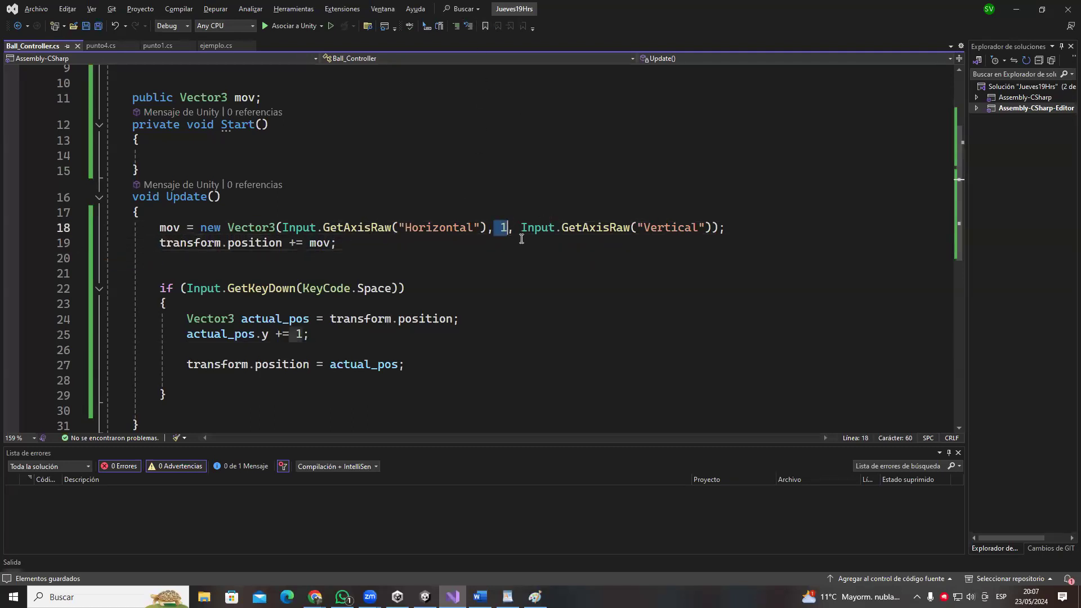
{"action": "type", "text": "0"}
{"action": "key", "text": "ctrl+s"}
- Back in Unity, run the scene in Play mode
{"action": "key", "text": "alt+Tab"}
{"action": "left_click", "coordinate": [336, 192]}
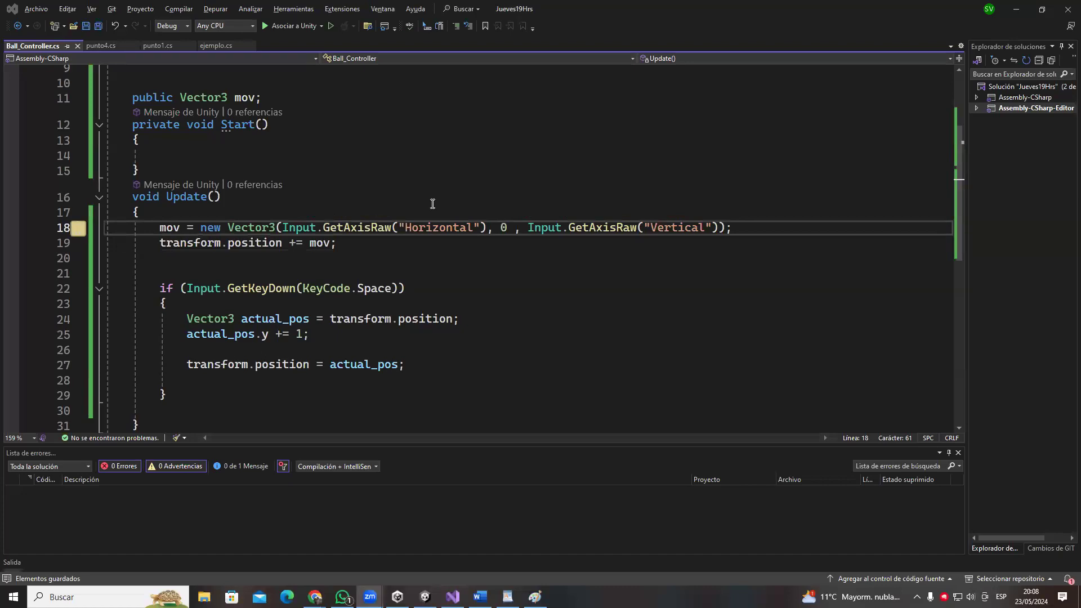
{"action": "key", "text": "alt+Tab"}
{"action": "left_click", "coordinate": [522, 32]}
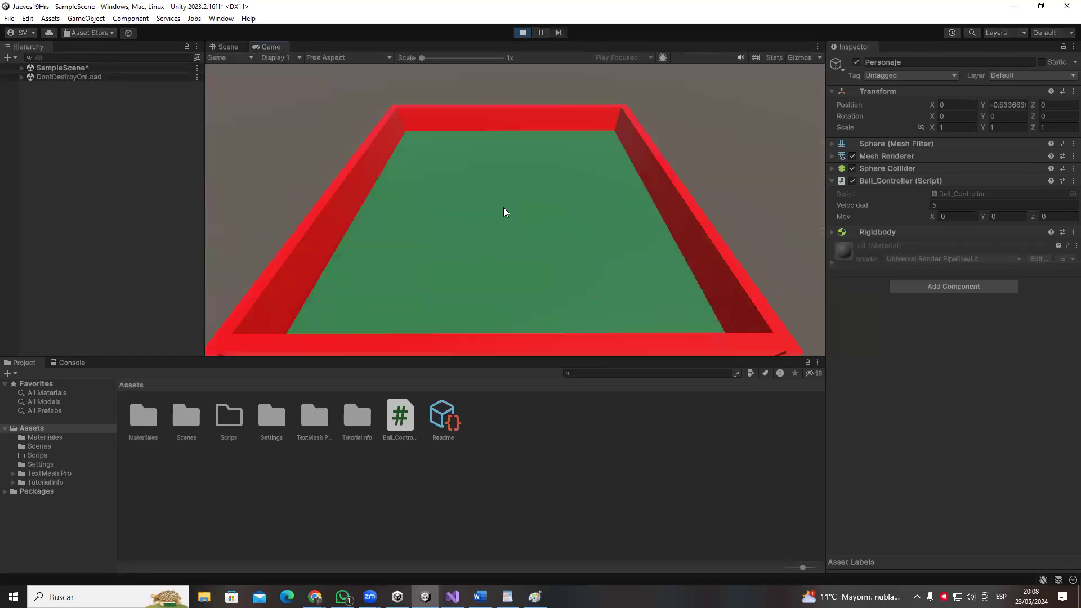
- Stop the scene and drag the Mapa object down along its Y axis
{"action": "left_click", "coordinate": [523, 33]}
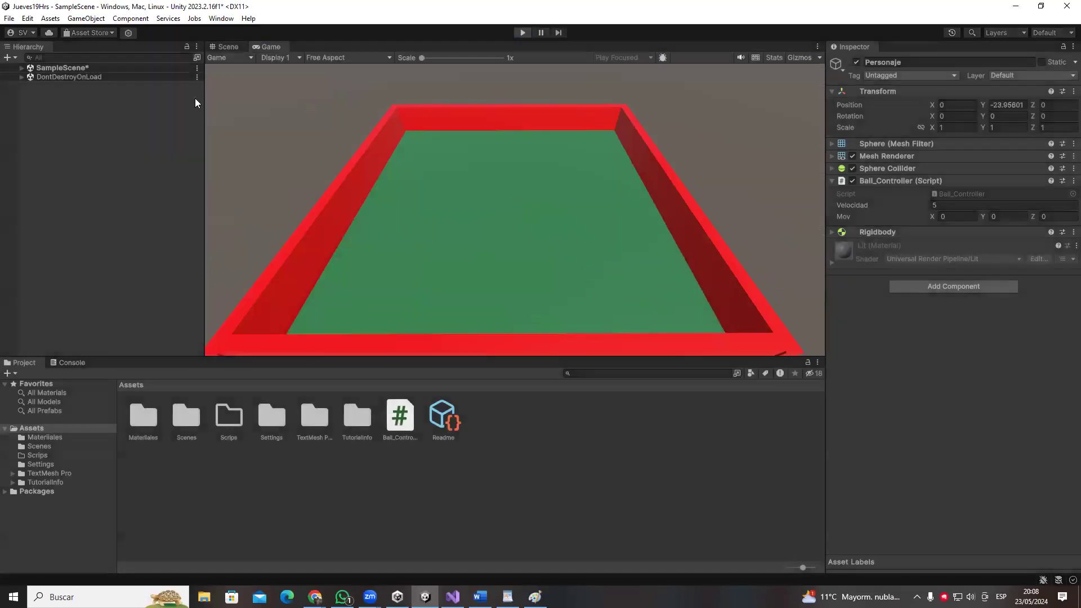
{"action": "left_click", "coordinate": [21, 67]}
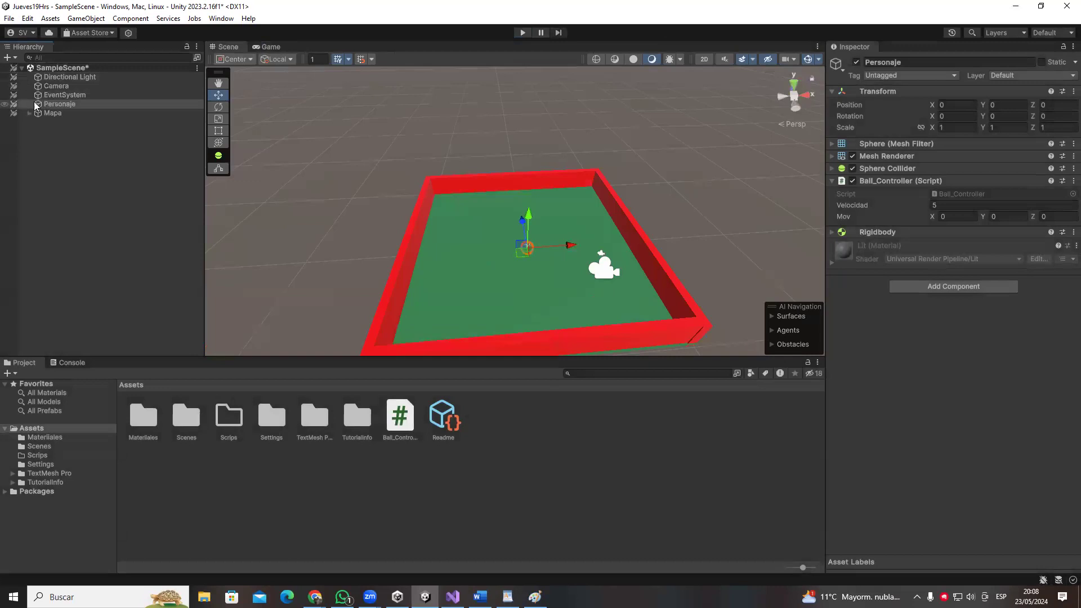
{"action": "left_click", "coordinate": [56, 114]}
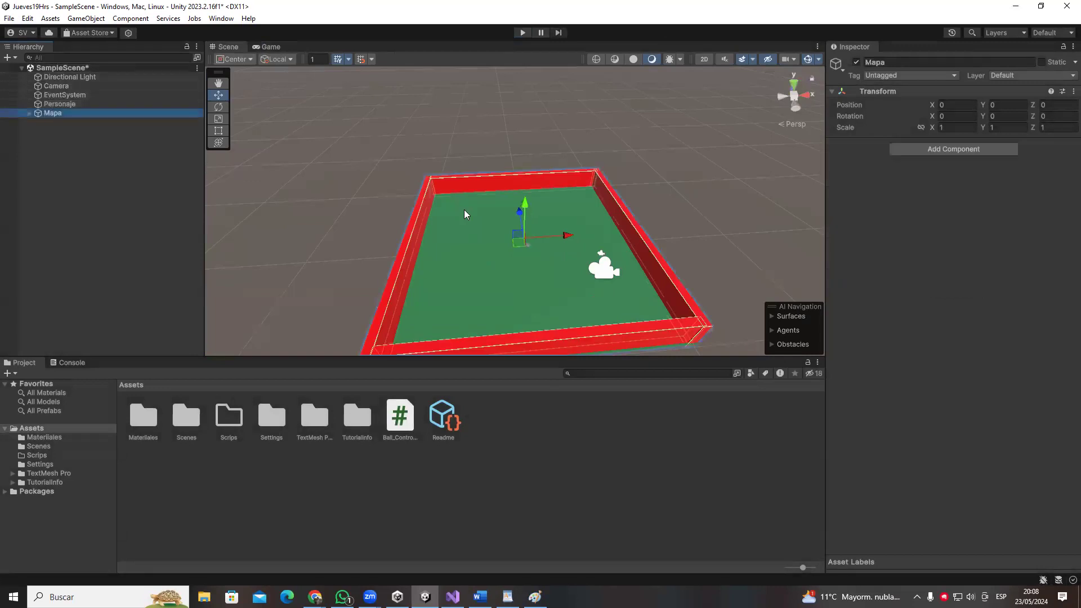
{"action": "left_click_drag", "start_coordinate": [527, 207], "coordinate": [532, 213]}
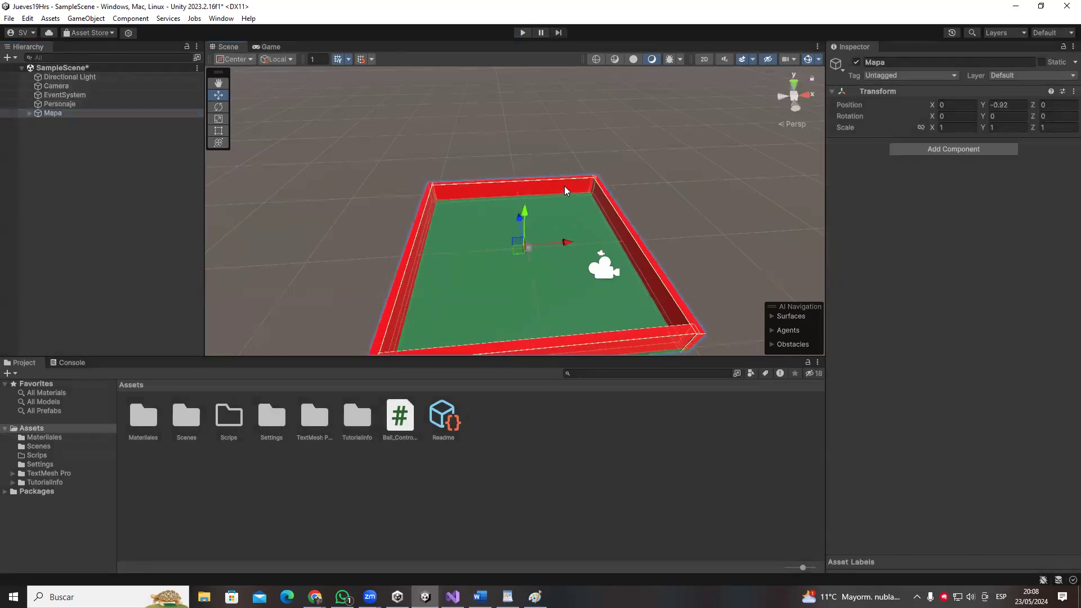
- Set Personaje's Position Y to 1 and test it with a quick Play run
{"action": "left_click", "coordinate": [63, 94]}
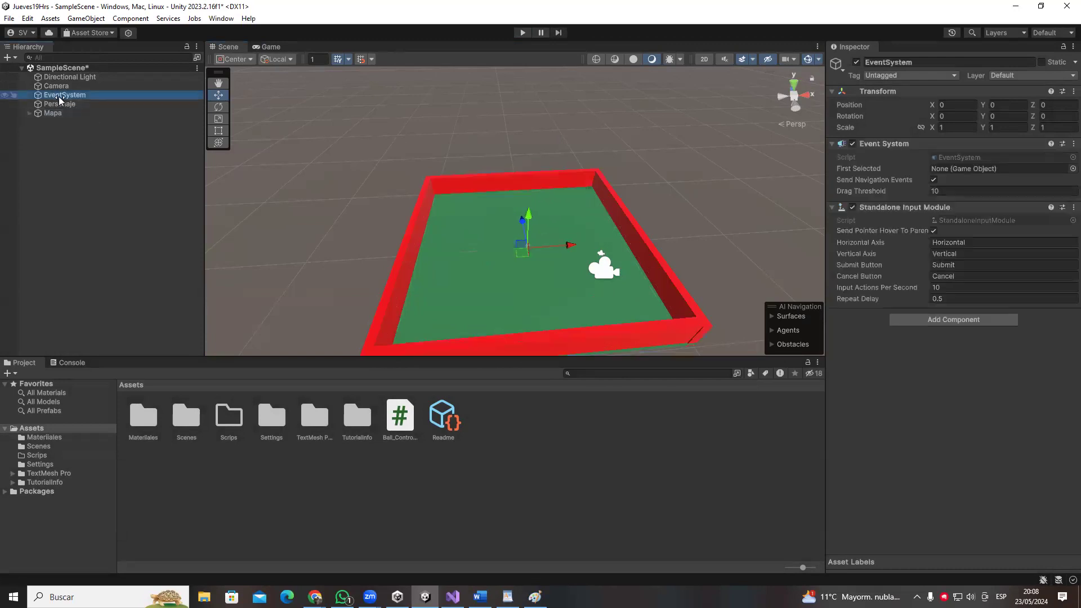
{"action": "left_click", "coordinate": [59, 103]}
{"action": "left_click", "coordinate": [1008, 105]}
{"action": "type", "text": "1"}
{"action": "left_click", "coordinate": [522, 32]}
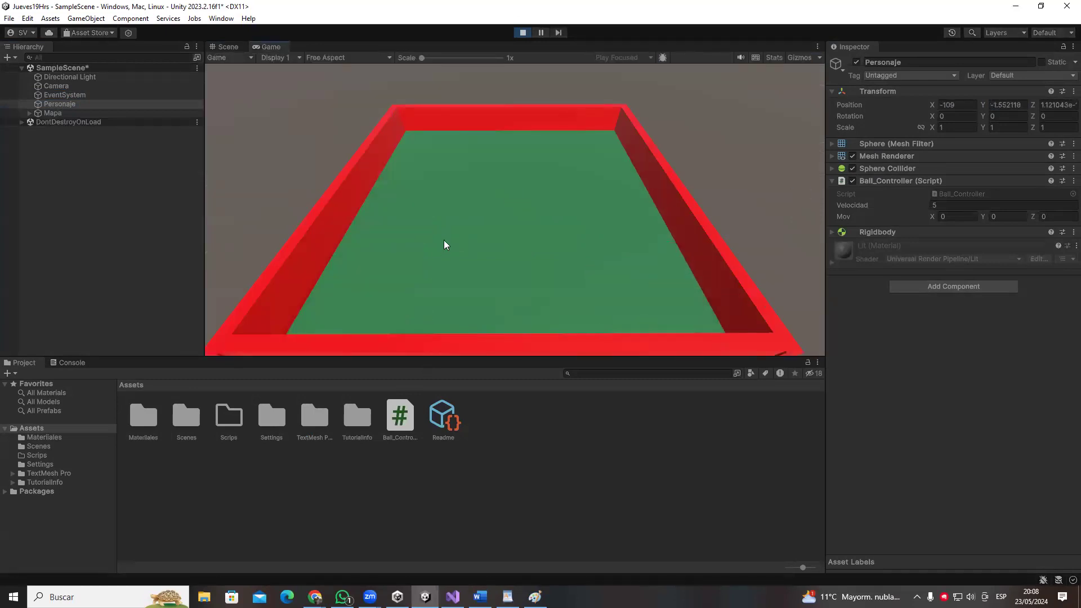
{"action": "left_click", "coordinate": [523, 32]}
- Set Mov X to 1 and return to the Ball_Controller script
{"action": "key", "text": "alt+Tab"}
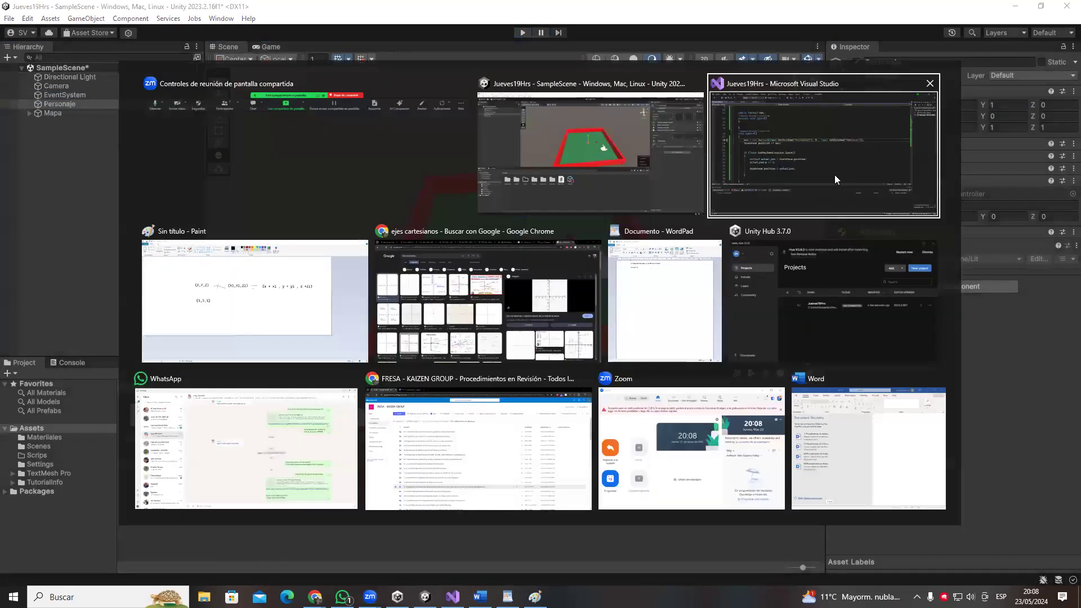
{"action": "key", "text": "Escape"}
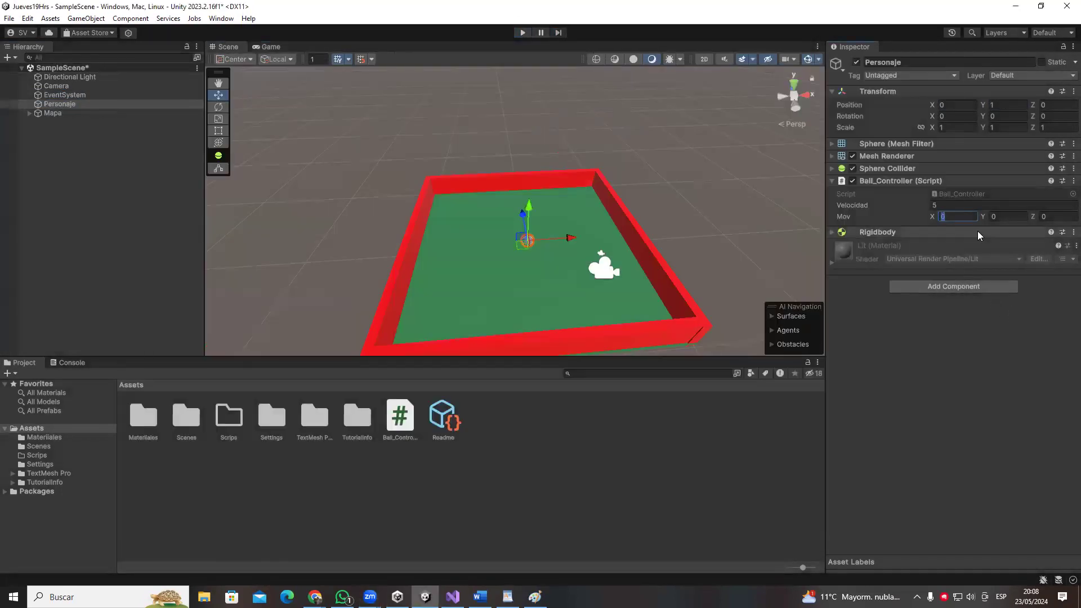
{"action": "type", "text": "1"}
{"action": "key", "text": "alt+Tab"}
{"action": "key", "text": "Escape"}
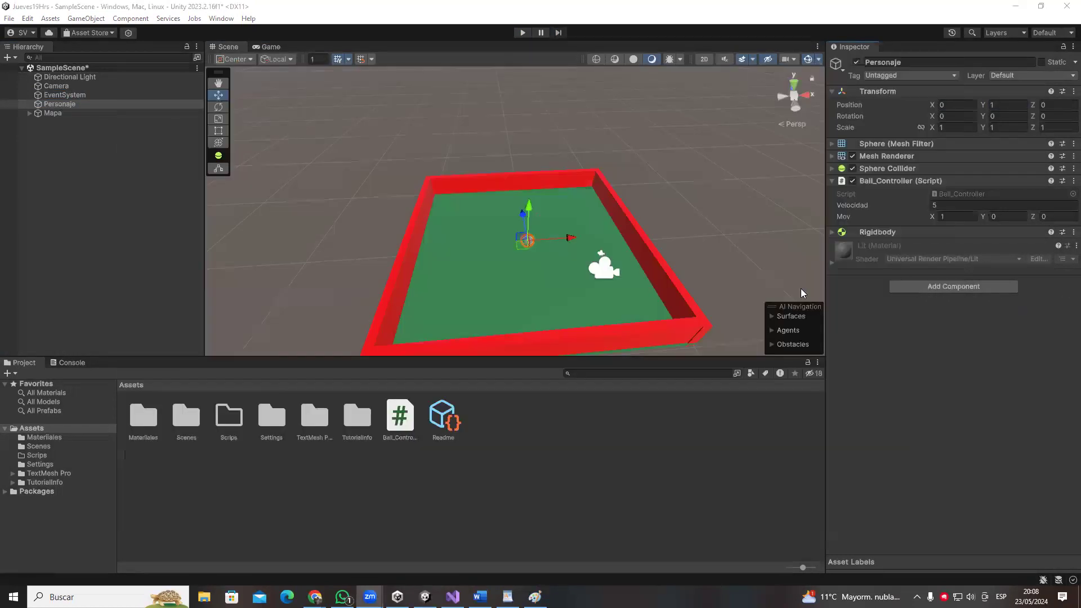
{"action": "key", "text": "alt+Tab"}
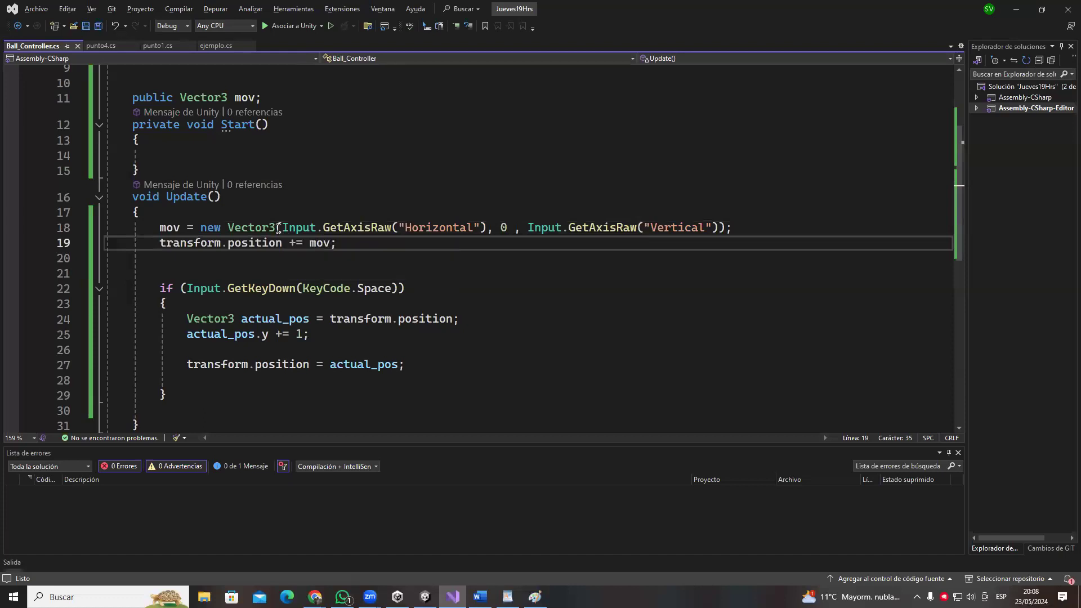
- Append ' * Time.deltaTime' to the movement on line 19 and save Ball_Controller.cs
{"action": "left_click_drag", "start_coordinate": [204, 228], "coordinate": [668, 235]}
{"action": "left_click", "coordinate": [506, 273]}
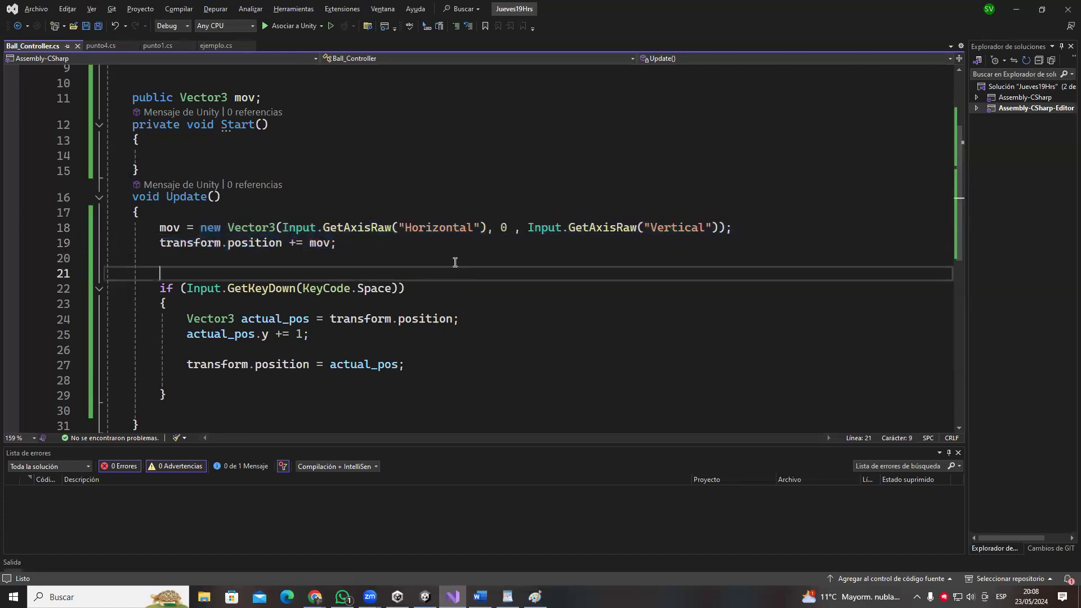
{"action": "left_click", "coordinate": [718, 225]}
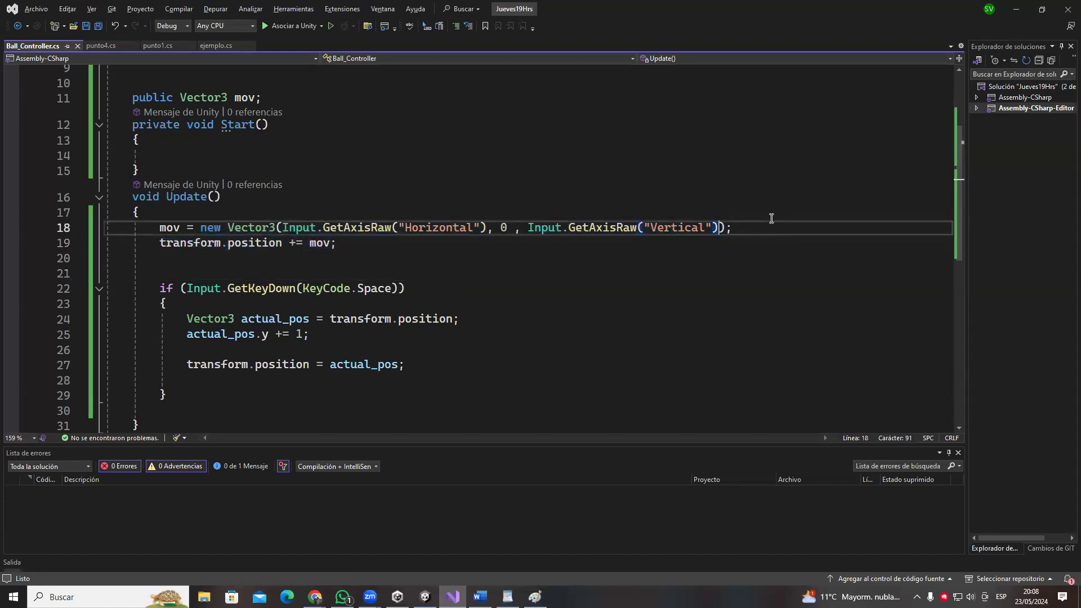
{"action": "left_click", "coordinate": [337, 243]}
{"action": "type", "text": "* T"}
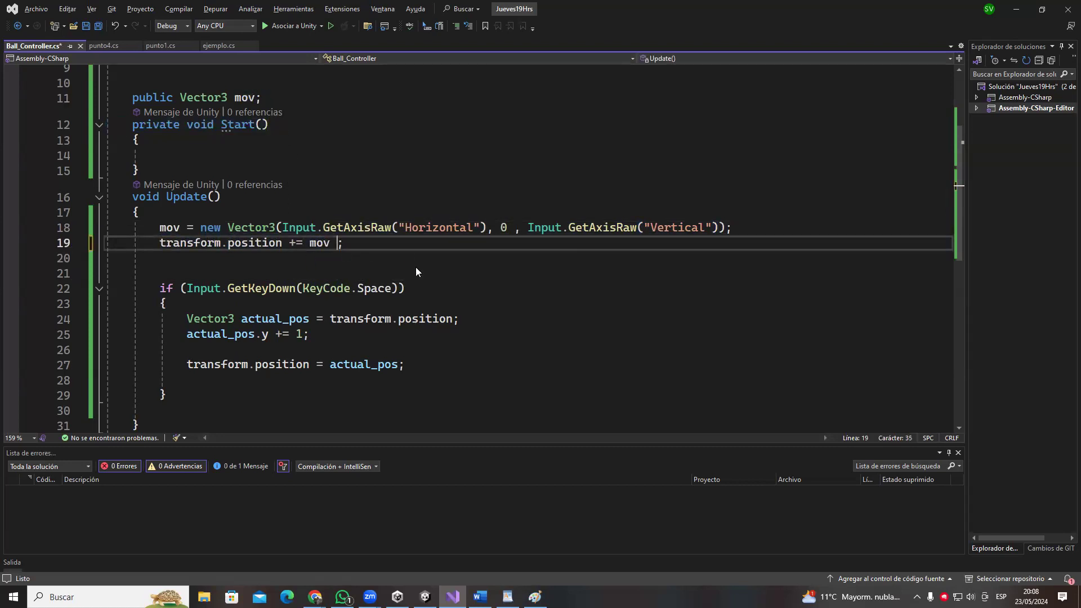
{"action": "type", "text": "ime.deltaTime"}
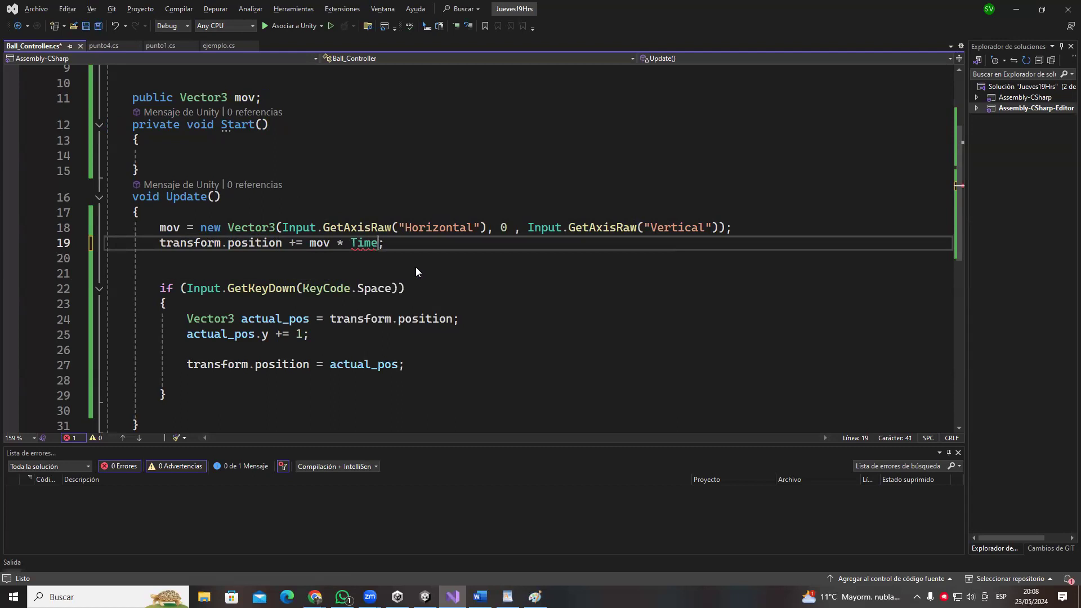
{"action": "key", "text": "ctrl+s"}
{"action": "left_click_drag", "start_coordinate": [310, 243], "coordinate": [362, 255]}
{"action": "left_click", "coordinate": [363, 256]}
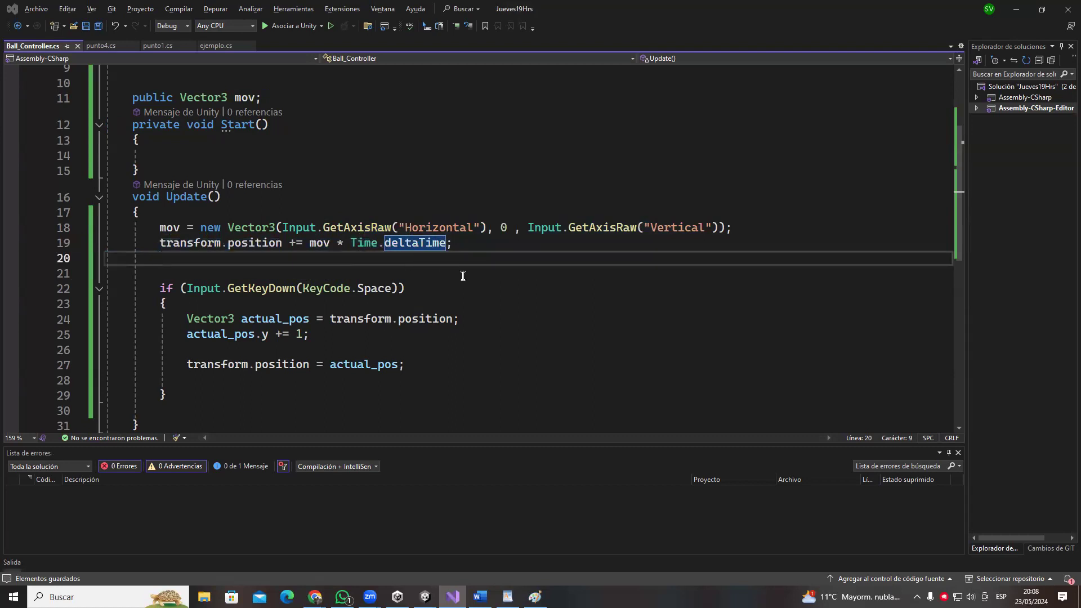
{"action": "key", "text": "alt+Tab"}
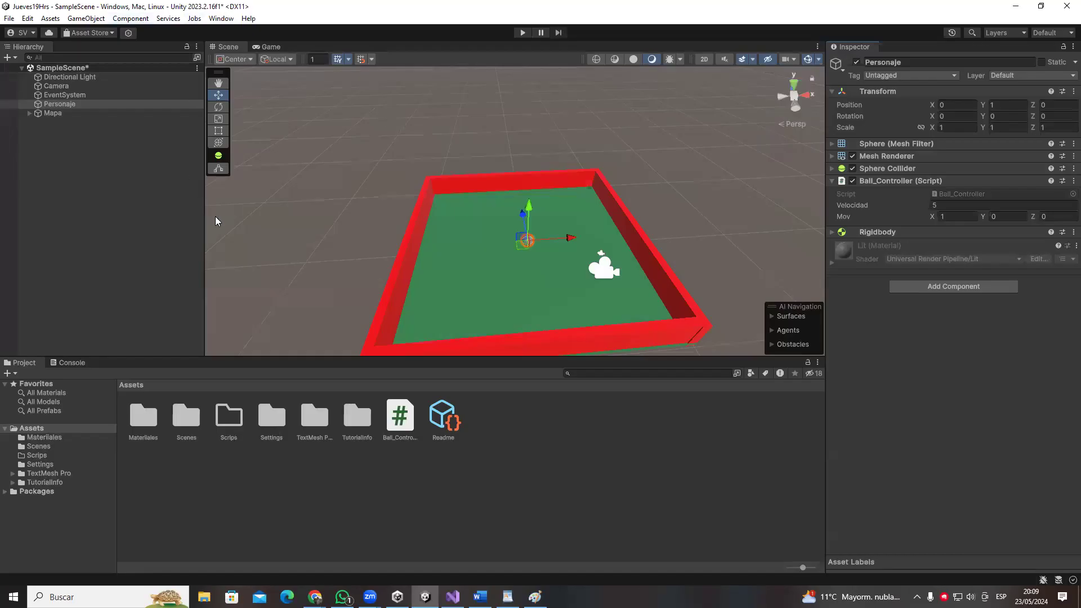
- Run the scene and steer the ball across the field with the WASD keys
{"action": "key", "text": "alt+Tab"}
{"action": "key", "text": "alt+Tab"}
{"action": "left_click", "coordinate": [523, 33]}
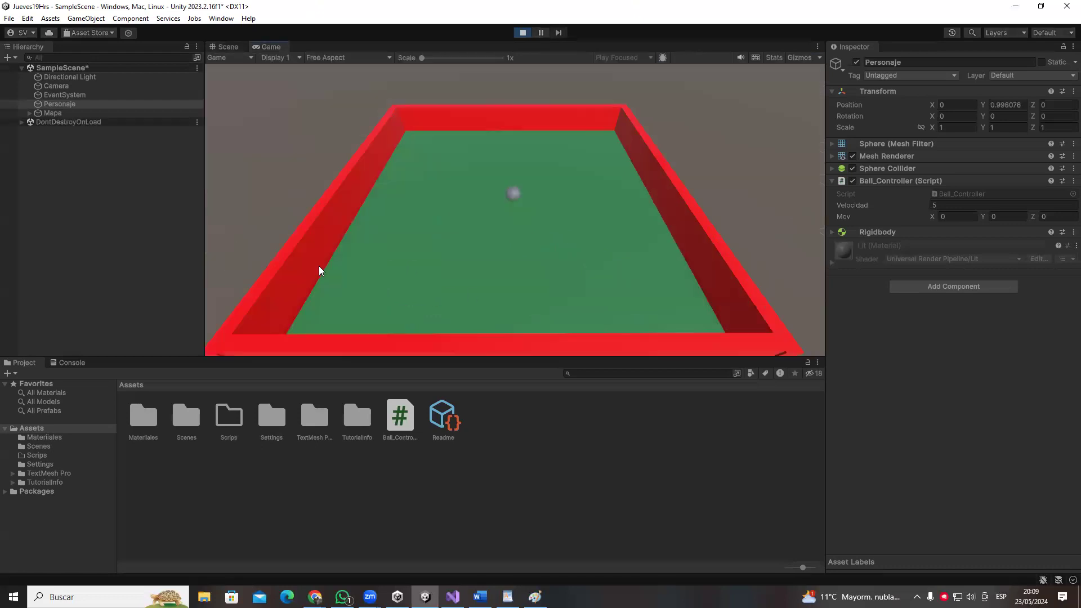
{"action": "key", "text": "a"}
{"action": "key", "text": "s"}
{"action": "key", "text": "d"}
{"action": "key", "text": "w"}
{"action": "key", "text": "a"}
{"action": "key", "text": "s"}
{"action": "key", "text": "d"}
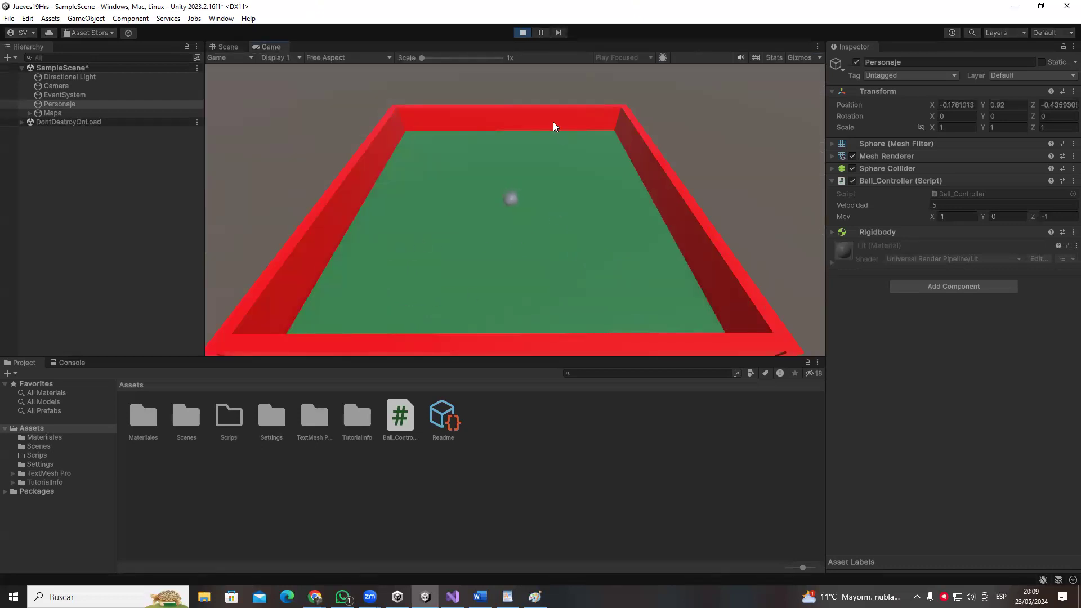
- Keep steering the ball with the arrow keys, then stop Play mode
{"action": "key", "text": "Up"}
{"action": "key", "text": "Left"}
{"action": "key", "text": "Right"}
{"action": "key", "text": "Down"}
{"action": "key", "text": "Up"}
{"action": "key", "text": "Right"}
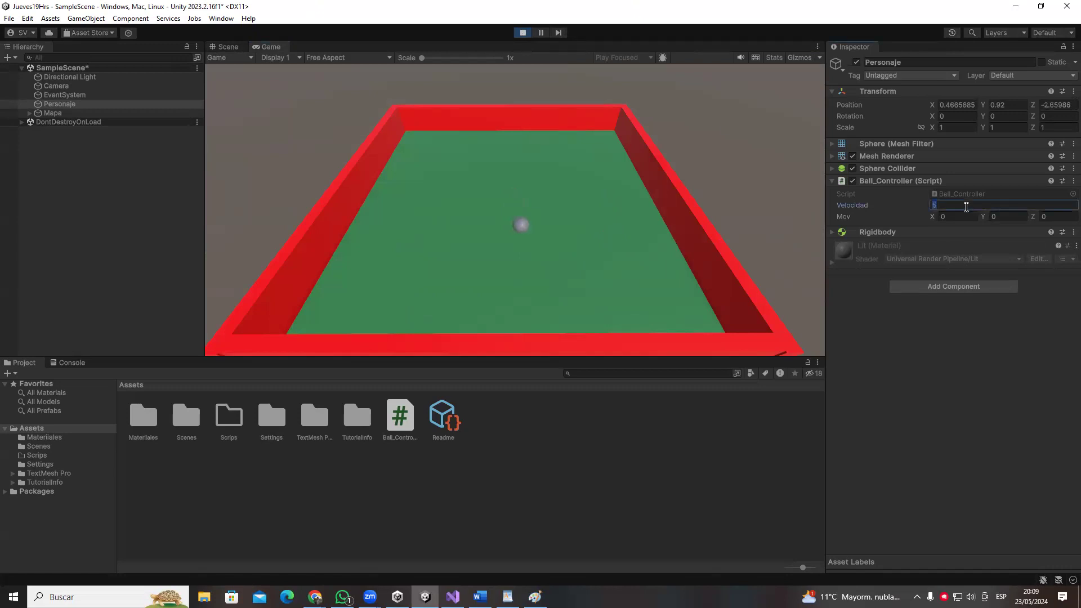
{"action": "left_click", "coordinate": [425, 205]}
{"action": "key", "text": "Up"}
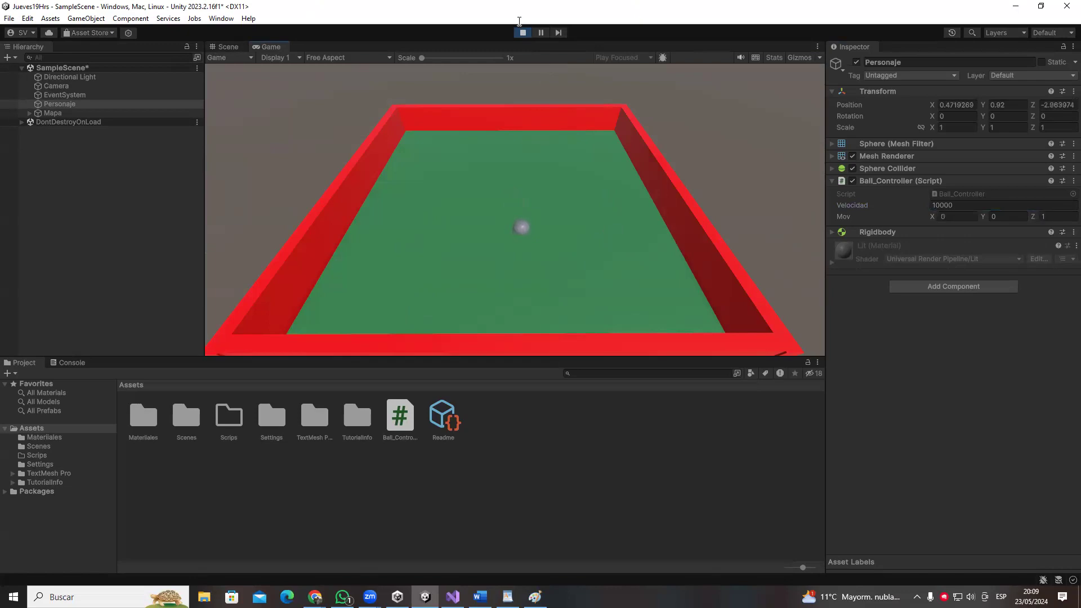
{"action": "left_click", "coordinate": [526, 34]}
{"action": "key", "text": "alt+Tab"}
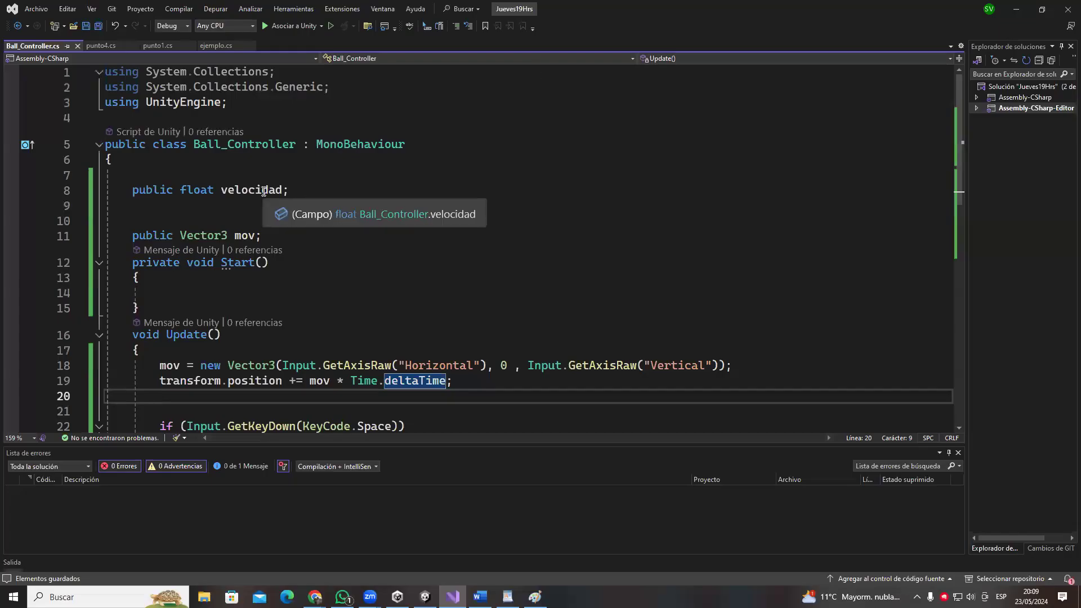
- Add ' * Velocidad' after Time.deltaTime at the end of line 19's movement
{"action": "left_click_drag", "start_coordinate": [157, 269], "coordinate": [456, 290]}
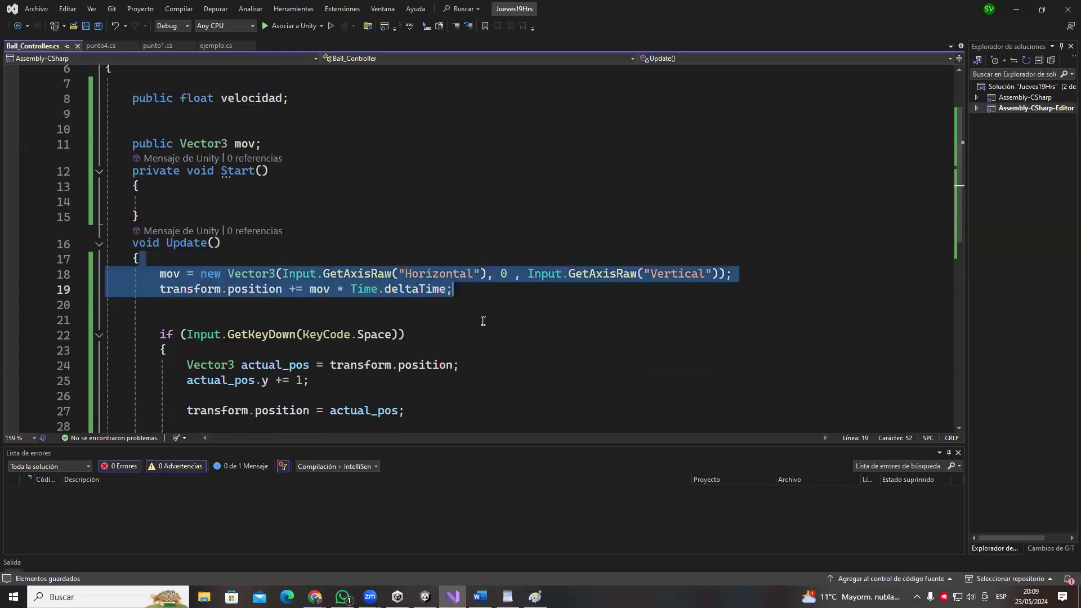
{"action": "left_click", "coordinate": [471, 306]}
{"action": "left_click", "coordinate": [449, 289]}
{"action": "type", "text": "* Velocidad"}
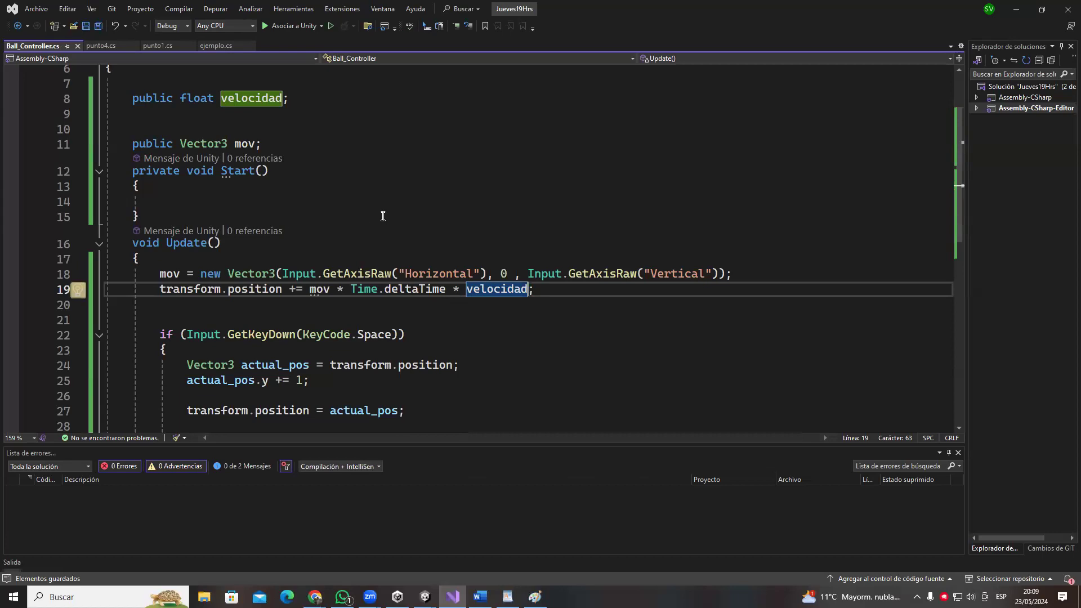
{"action": "key", "text": "alt+Tab"}
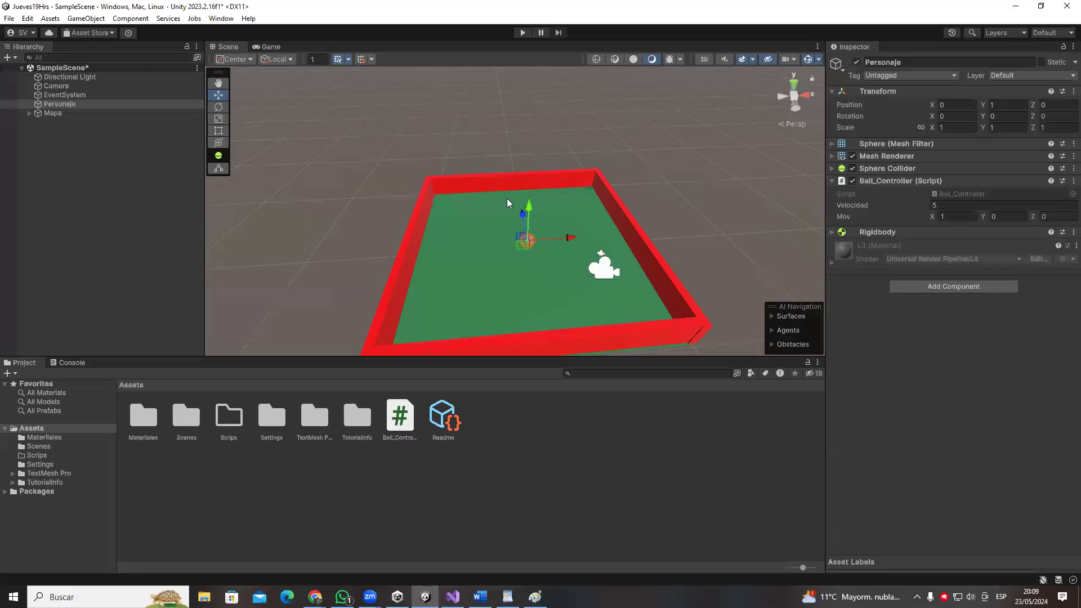
- Set Velocidad to 10, start Play mode and steer the ball with WASD
{"action": "left_click", "coordinate": [944, 206]}
{"action": "left_click", "coordinate": [523, 33]}
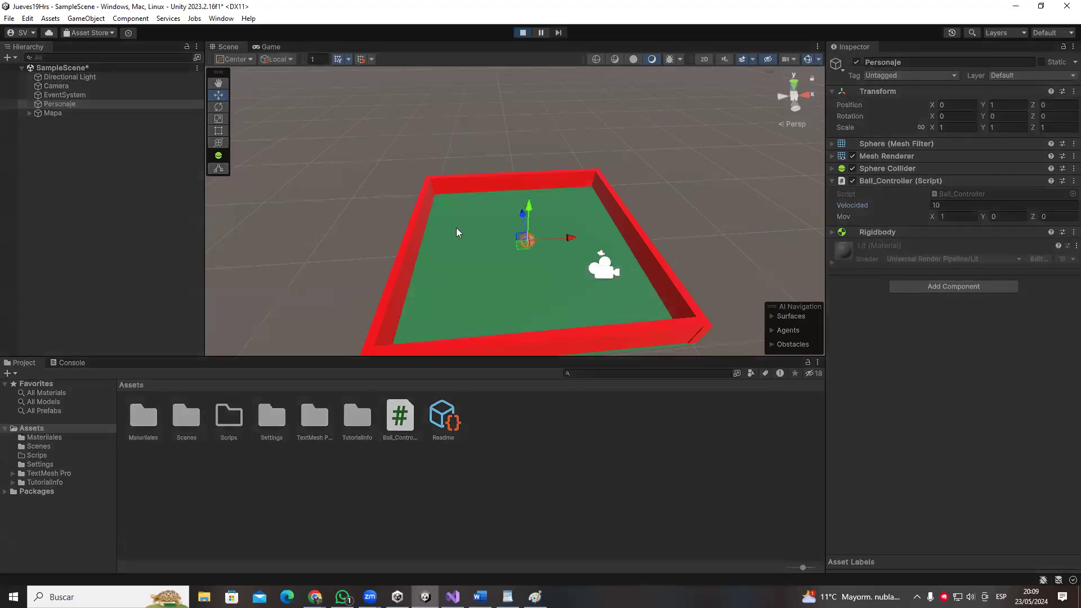
{"action": "key", "text": "s"}
{"action": "key", "text": "d"}
{"action": "key", "text": "w"}
{"action": "key", "text": "s"}
{"action": "key", "text": "d"}
{"action": "key", "text": "w"}
{"action": "key", "text": "s"}
{"action": "key", "text": "d"}
{"action": "key", "text": "a"}
{"action": "key", "text": "d"}
{"action": "key", "text": "w"}
- Keep rolling the ball around the arena and test the Space-key upward hop
{"action": "key", "text": "a"}
{"action": "key", "text": "s"}
{"action": "key", "text": "w"}
{"action": "key", "text": "a"}
{"action": "key", "text": "w"}
{"action": "key", "text": "d"}
{"action": "key", "text": "s"}
{"action": "key", "text": "a"}
{"action": "key", "text": "s"}
{"action": "key", "text": "d"}
{"action": "key", "text": "w"}
{"action": "key", "text": "a"}
{"action": "key", "text": "s"}
{"action": "key", "text": "d"}
{"action": "key", "text": "space"}
{"action": "key", "text": "a"}
{"action": "key", "text": "s"}
{"action": "key", "text": "d"}
{"action": "key", "text": "w"}
{"action": "key", "text": "space"}
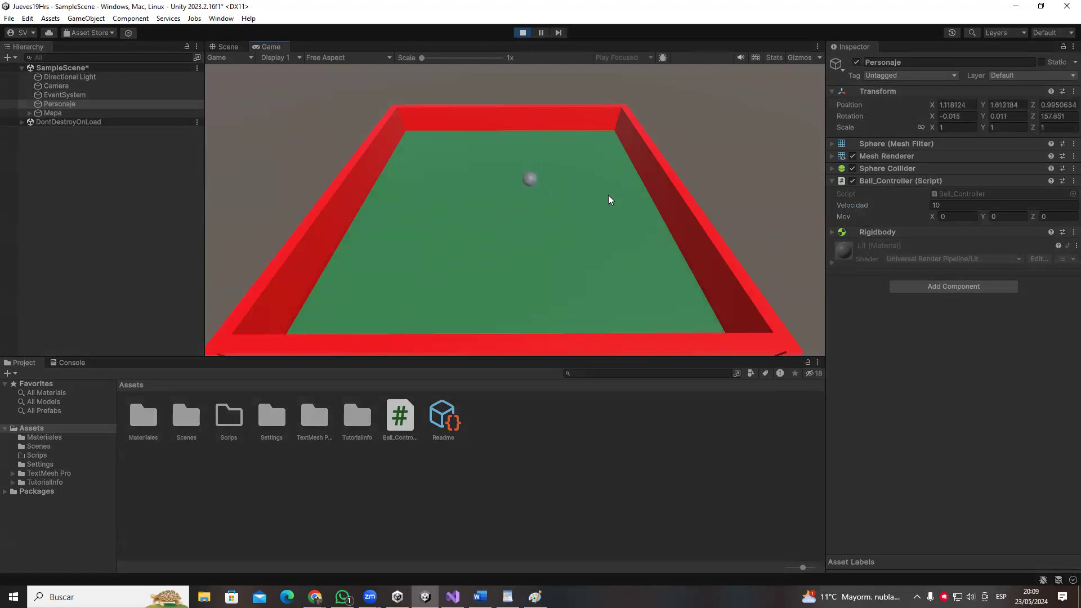
- Steer the ball in circles with the arrow keys, then stop Play mode
{"action": "key", "text": "Right"}
{"action": "key", "text": "Down"}
{"action": "key", "text": "Left"}
{"action": "key", "text": "Up"}
{"action": "key", "text": "Right"}
{"action": "key", "text": "Down"}
{"action": "key", "text": "Left"}
{"action": "key", "text": "Up"}
{"action": "key", "text": "Down"}
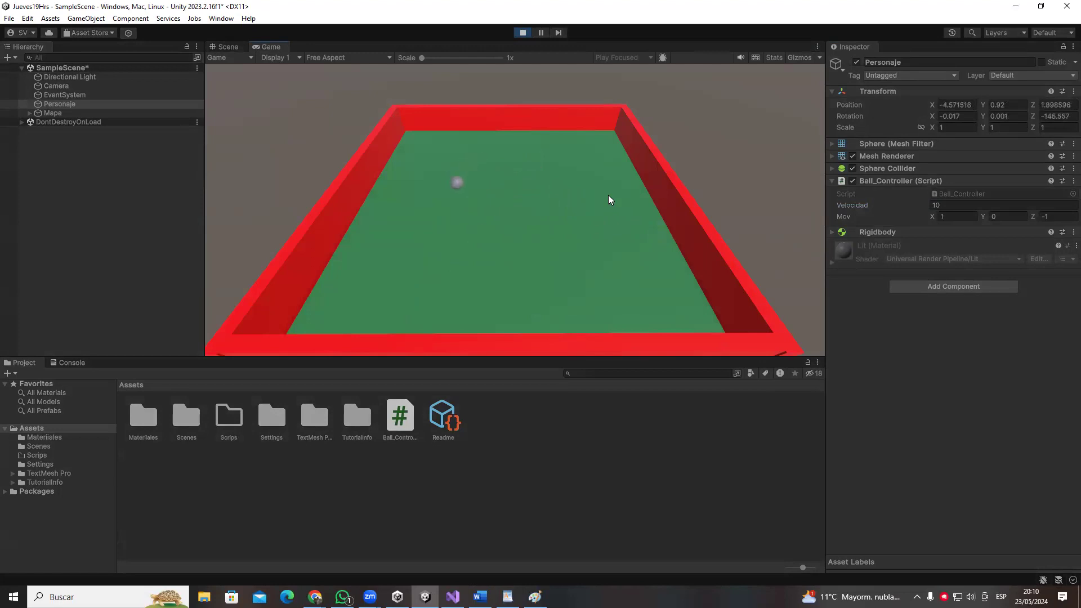
{"action": "key", "text": "Up"}
{"action": "key", "text": "Right"}
{"action": "key", "text": "Down"}
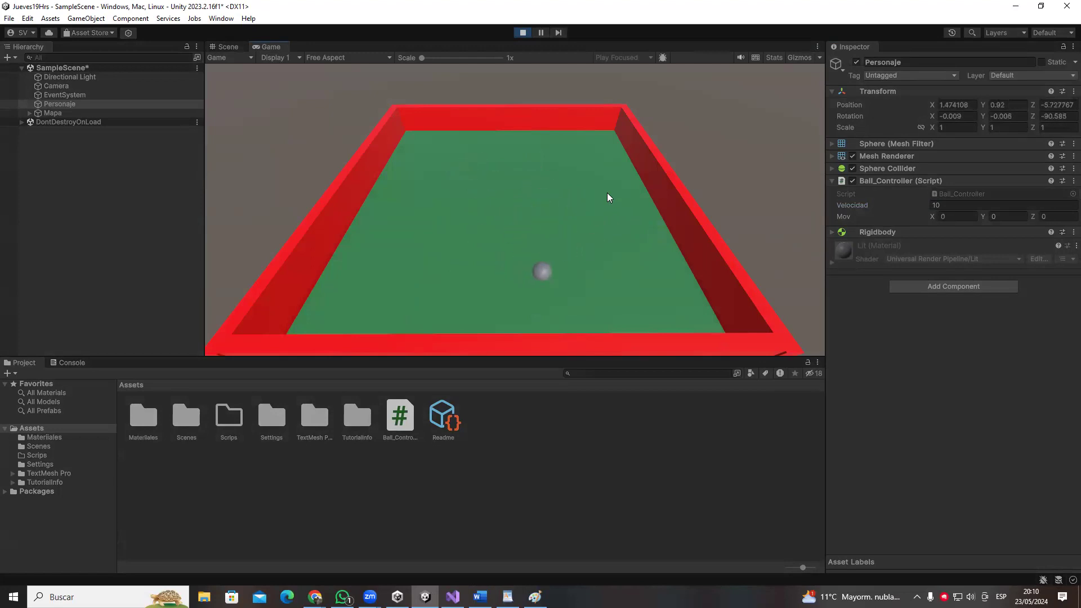
{"action": "left_click", "coordinate": [523, 33]}
{"action": "key", "text": "alt+Tab"}
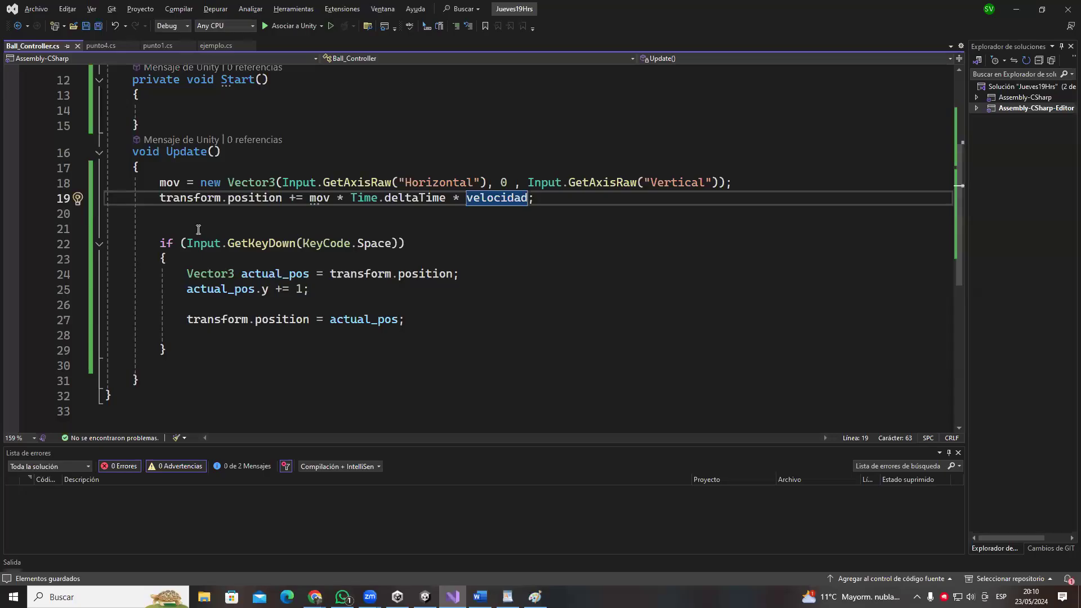
{"action": "left_click", "coordinate": [197, 229]}
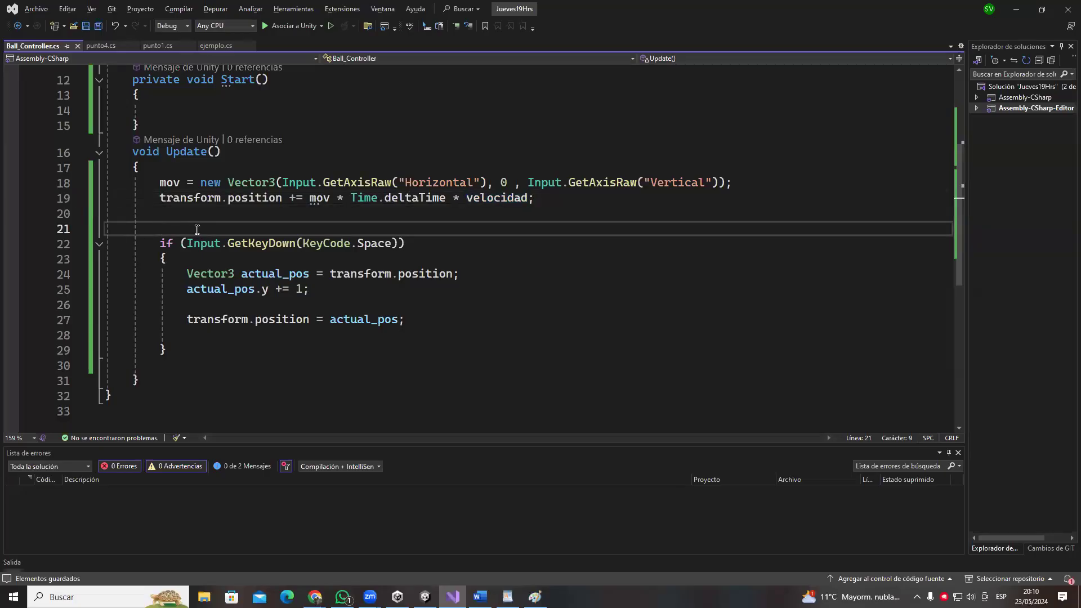
- Delete the empty line 21 in Update and check the Inspector in Unity
{"action": "key", "text": "BackSpace"}
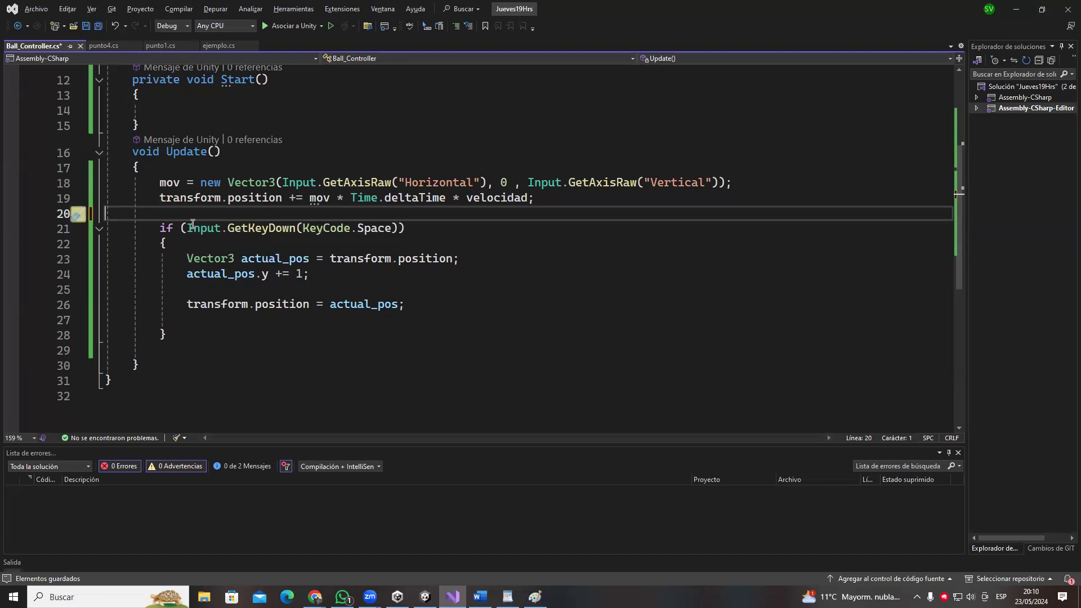
{"action": "left_click_drag", "start_coordinate": [159, 183], "coordinate": [265, 348]}
{"action": "left_click", "coordinate": [266, 348]}
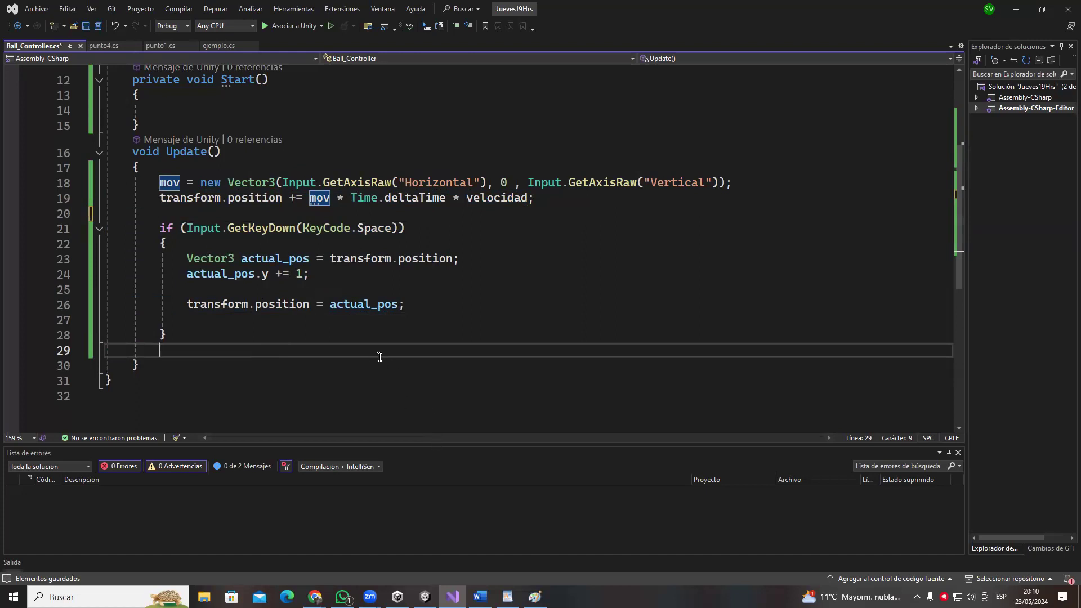
{"action": "scroll", "coordinate": [370, 326], "scroll_direction": "up", "scroll_amount": 4}
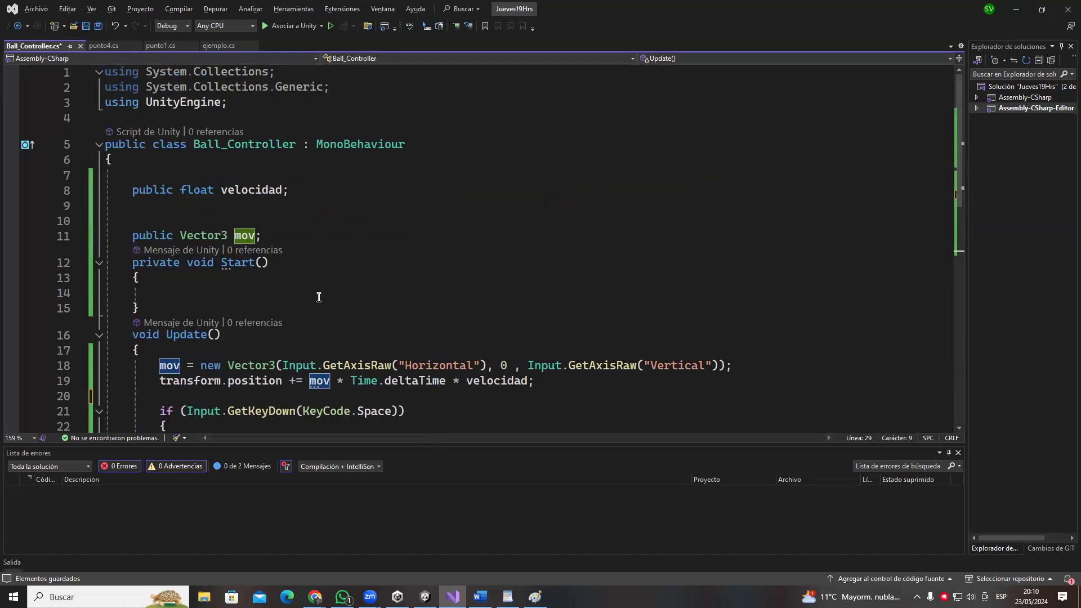
{"action": "key", "text": "alt+Tab"}
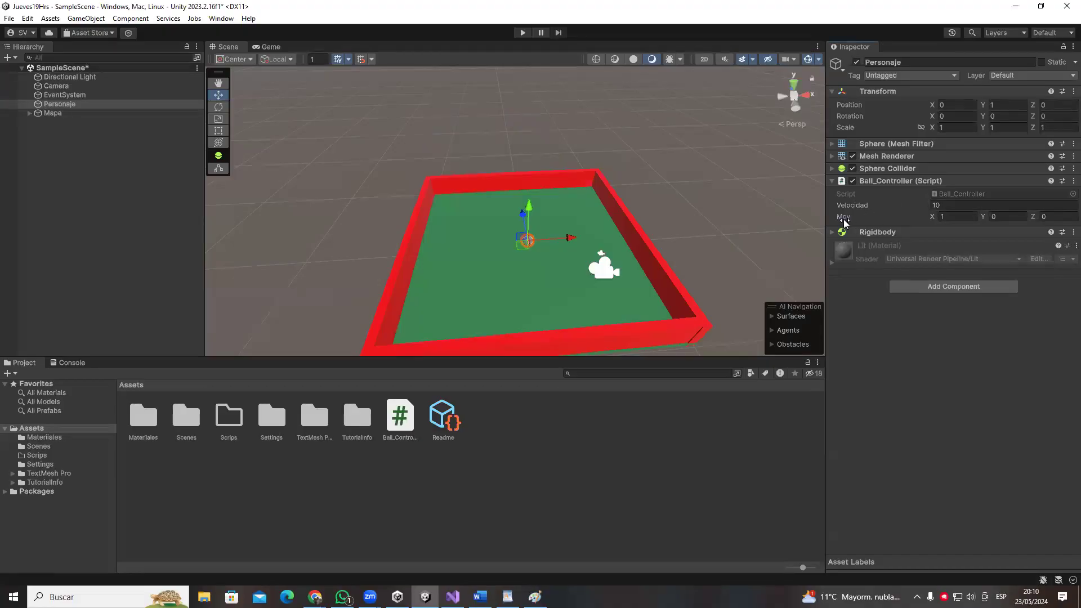
{"action": "key", "text": "alt+Tab"}
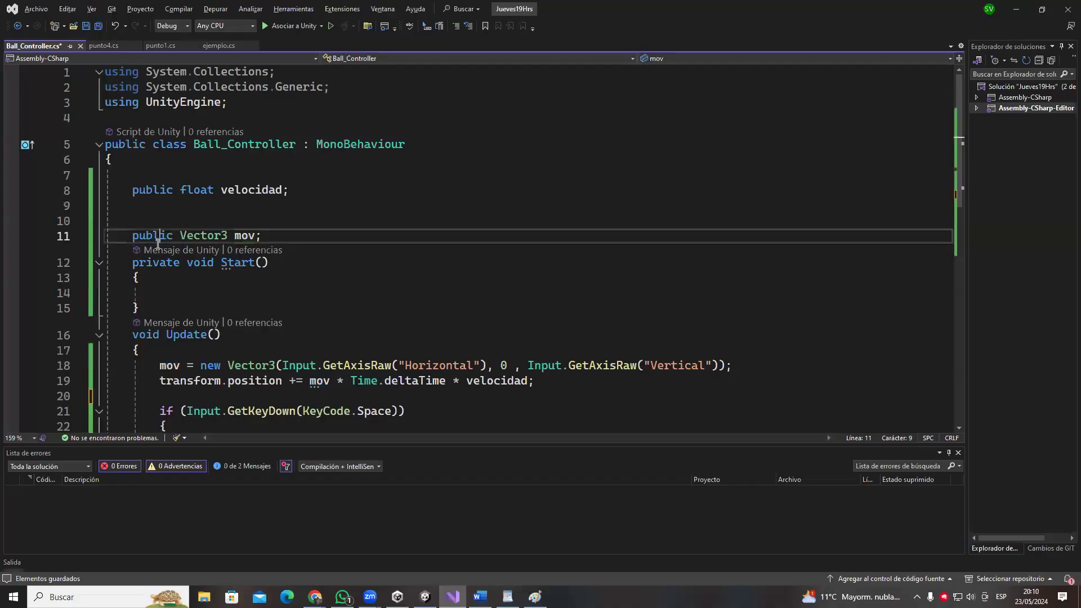
- Remove 'public' from the mov declaration on line 11, undo stray edits, and save
{"action": "double_click", "coordinate": [152, 236]}
{"action": "key", "text": "Delete"}
{"action": "key", "text": "Delete"}
{"action": "double_click", "coordinate": [188, 235]}
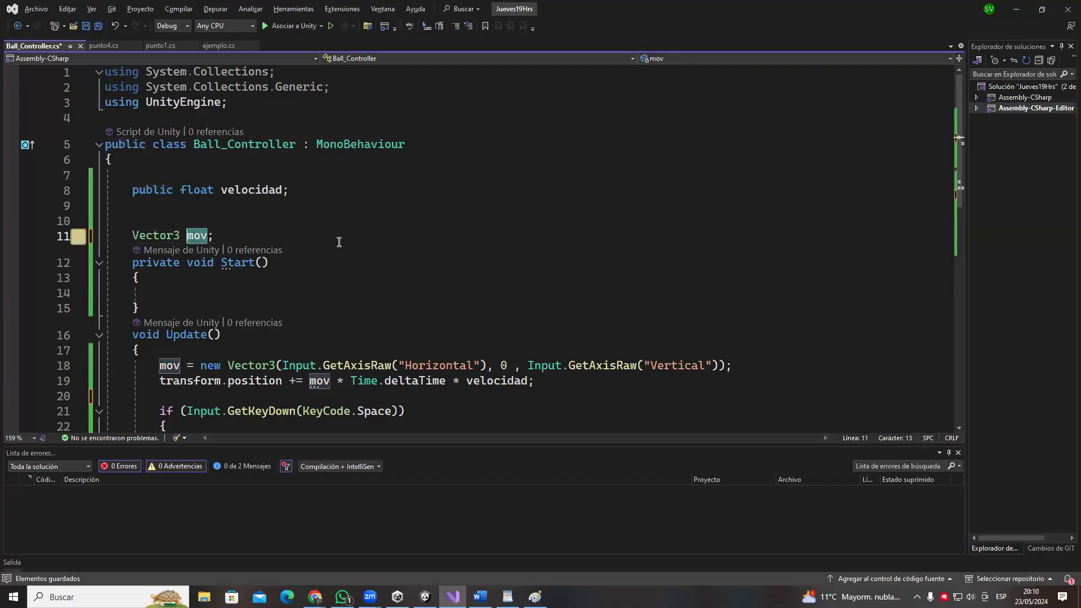
{"action": "left_click", "coordinate": [234, 233]}
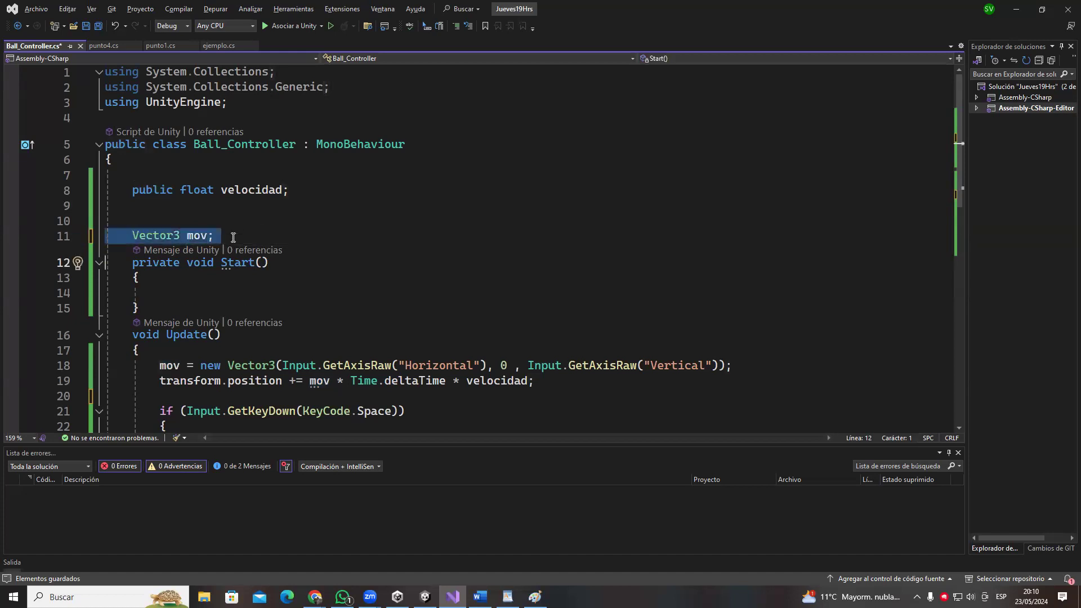
{"action": "key", "text": "BackSpace"}
{"action": "left_click", "coordinate": [161, 350]}
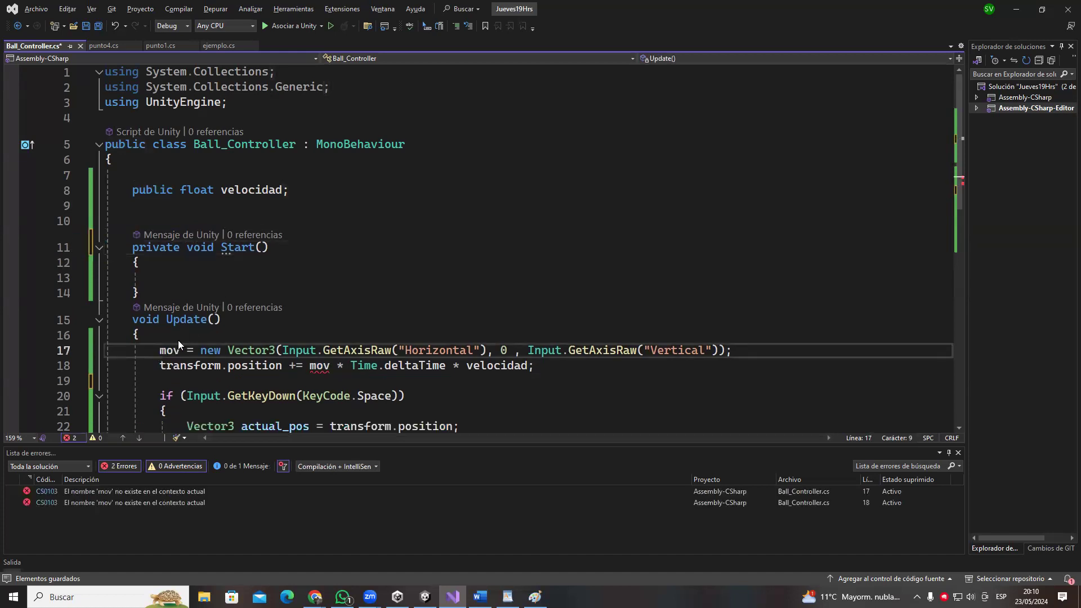
{"action": "type", "text": "Vec"}
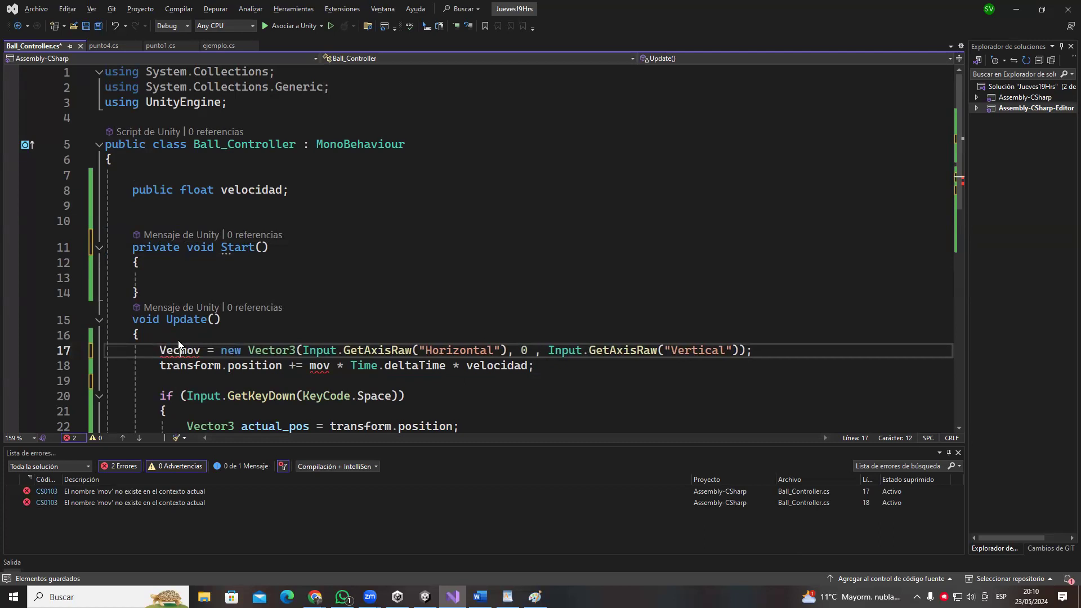
{"action": "key", "text": "ctrl+z"}
{"action": "key", "text": "ctrl+z"}
{"action": "left_click", "coordinate": [262, 262]}
{"action": "key", "text": "ctrl+s"}
{"action": "scroll", "coordinate": [274, 244], "scroll_direction": "down", "scroll_amount": 1}
{"action": "left_click", "coordinate": [210, 191]}
- Bring the Unity editor back to the front
{"action": "key", "text": "alt+Tab"}
{"action": "key", "text": "alt+Tab"}
{"action": "key", "text": "super+Tab"}
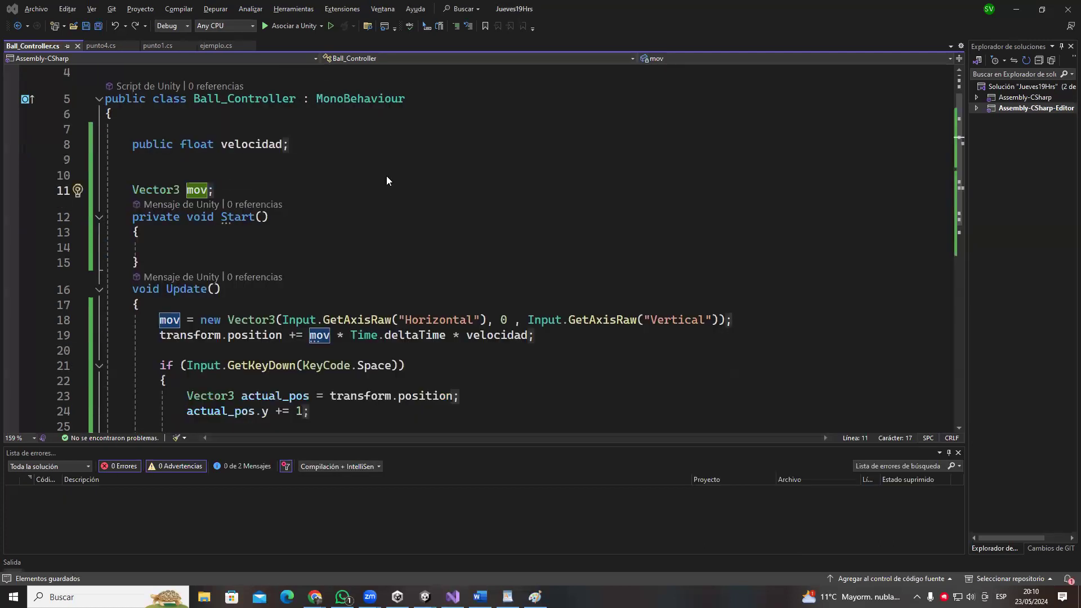
{"action": "key", "text": "super+Tab"}
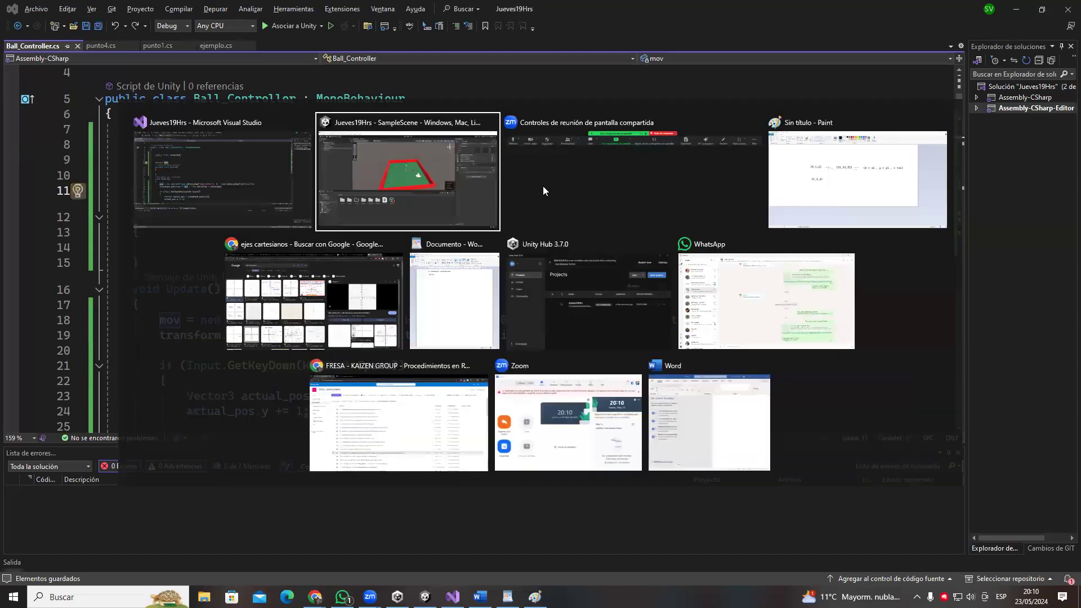
{"action": "key", "text": "Return"}
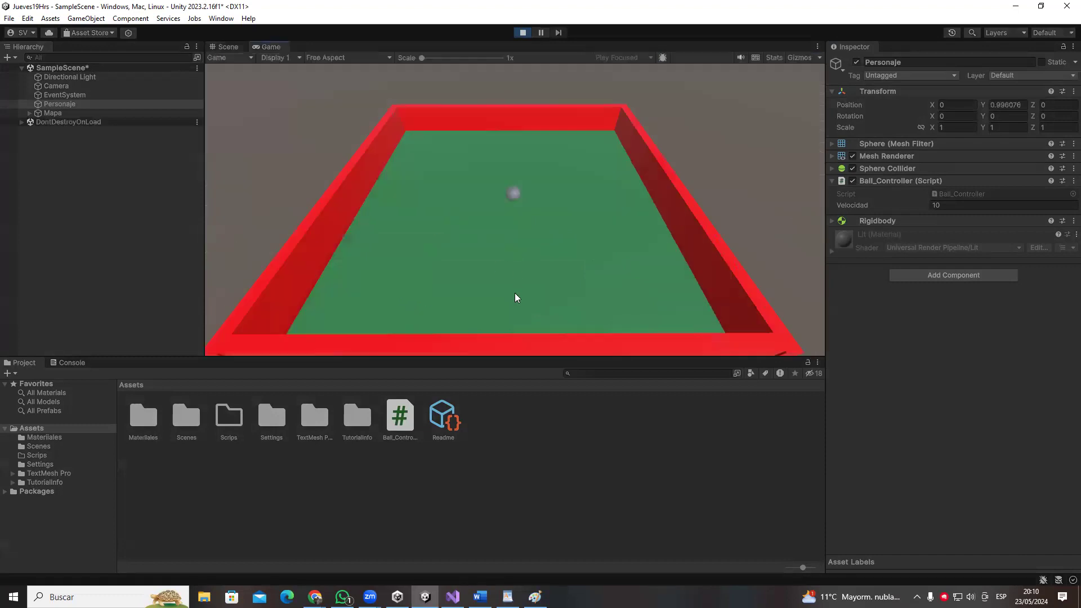
- Steer the ball around the arena with W, A, S, D, reaching the right and left walls
{"action": "key", "text": "s"}
{"action": "key", "text": "a"}
{"action": "key", "text": "d"}
{"action": "key", "text": "w"}
{"action": "key", "text": "s"}
{"action": "key", "text": "a"}
{"action": "key", "text": "s"}
{"action": "key", "text": "d"}
{"action": "key", "text": "w"}
{"action": "key", "text": "a"}
{"action": "key", "text": "s"}
{"action": "key", "text": "d"}
{"action": "key", "text": "a"}
{"action": "key", "text": "w"}
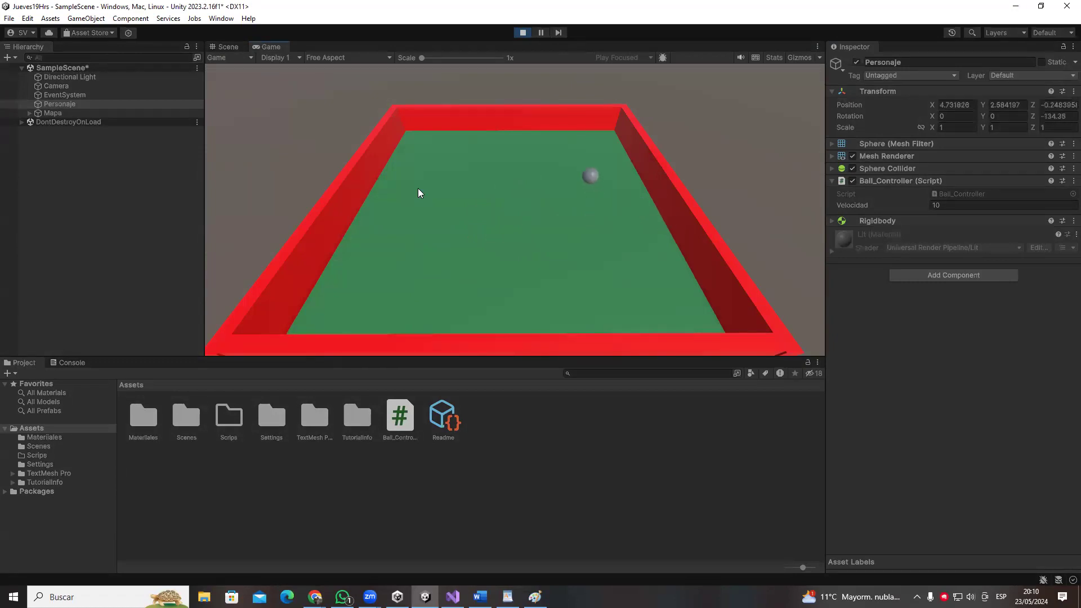
{"action": "key", "text": "s"}
{"action": "key", "text": "a"}
{"action": "key", "text": "w"}
{"action": "key", "text": "d"}
{"action": "key", "text": "s"}
{"action": "key", "text": "d"}
{"action": "key", "text": "w"}
{"action": "key", "text": "a"}
{"action": "key", "text": "s"}
{"action": "key", "text": "d"}
{"action": "key", "text": "w"}
{"action": "key", "text": "a"}
{"action": "key", "text": "s"}
{"action": "key", "text": "a"}
{"action": "key", "text": "w"}
{"action": "key", "text": "d"}
{"action": "key", "text": "d"}
{"action": "key", "text": "d"}
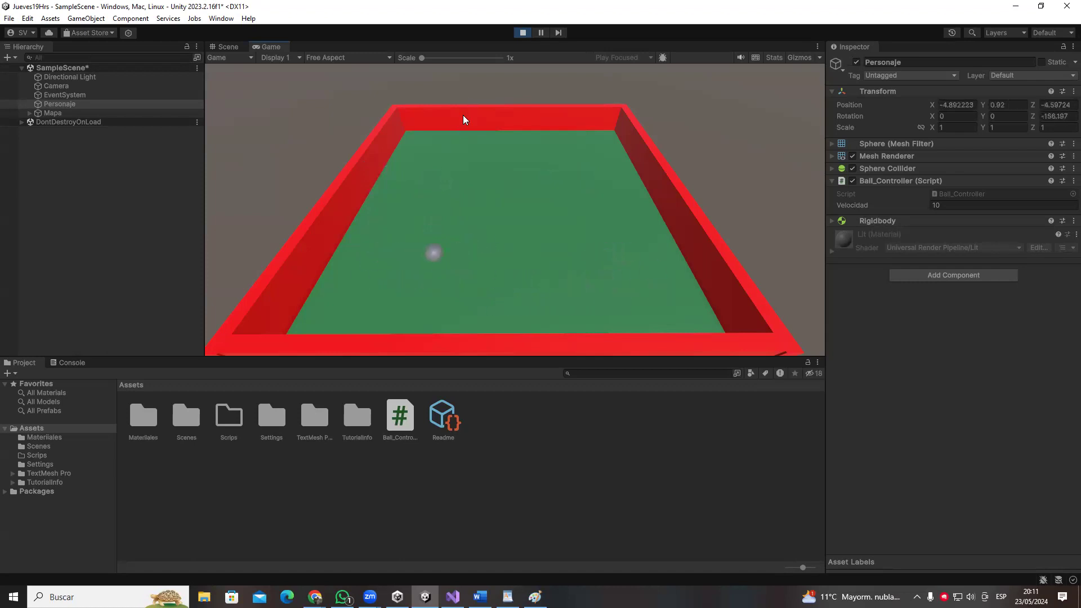
{"action": "key", "text": "a"}
{"action": "key", "text": "s"}
{"action": "key", "text": "d"}
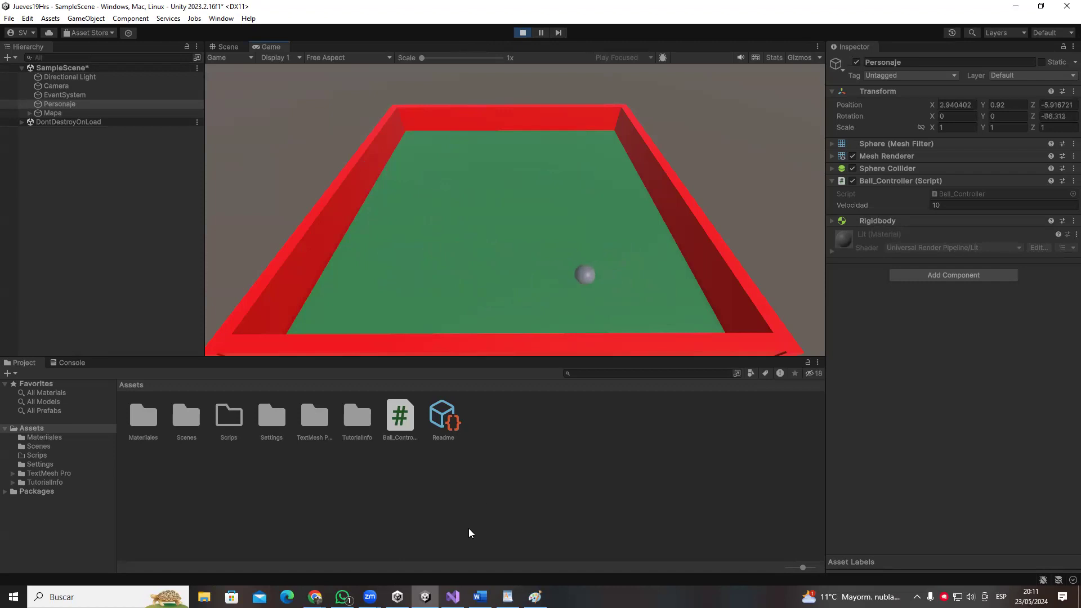
{"action": "key", "text": "a"}
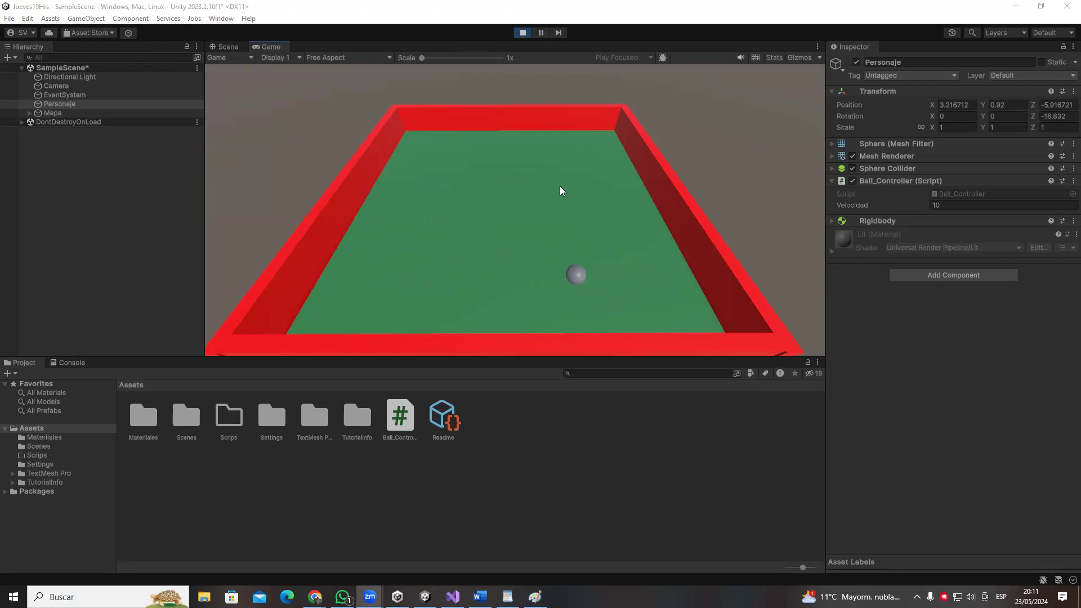
{"action": "key", "text": "alt+Tab"}
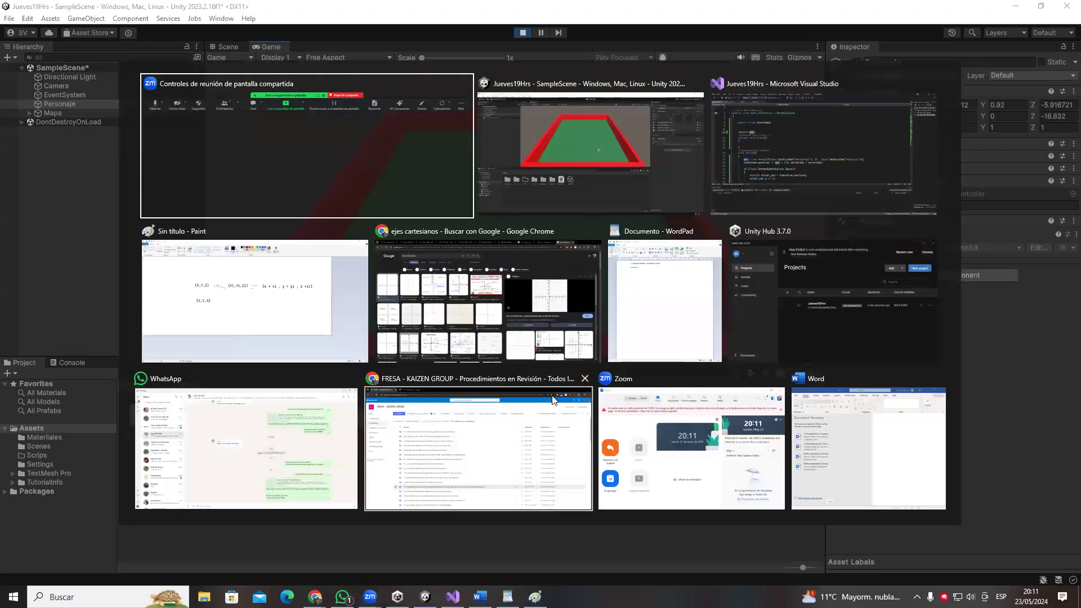
- Close WhatsApp, then glance at the WordPad task notes and minimize them
{"action": "left_click", "coordinate": [269, 439]}
{"action": "left_click", "coordinate": [1067, 6]}
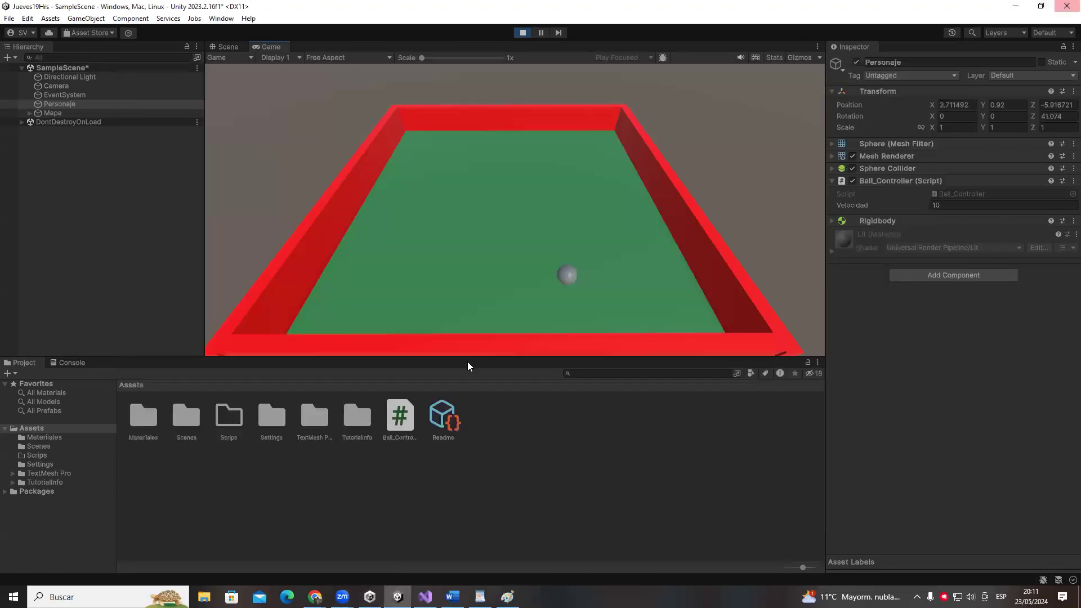
{"action": "left_click", "coordinate": [479, 597]}
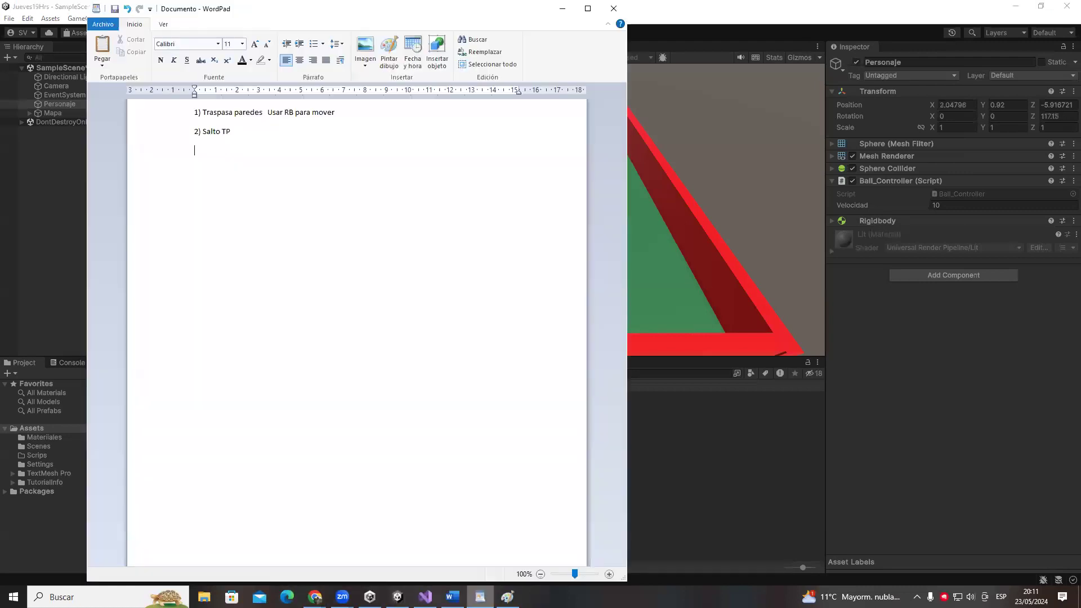
{"action": "left_click", "coordinate": [491, 591]}
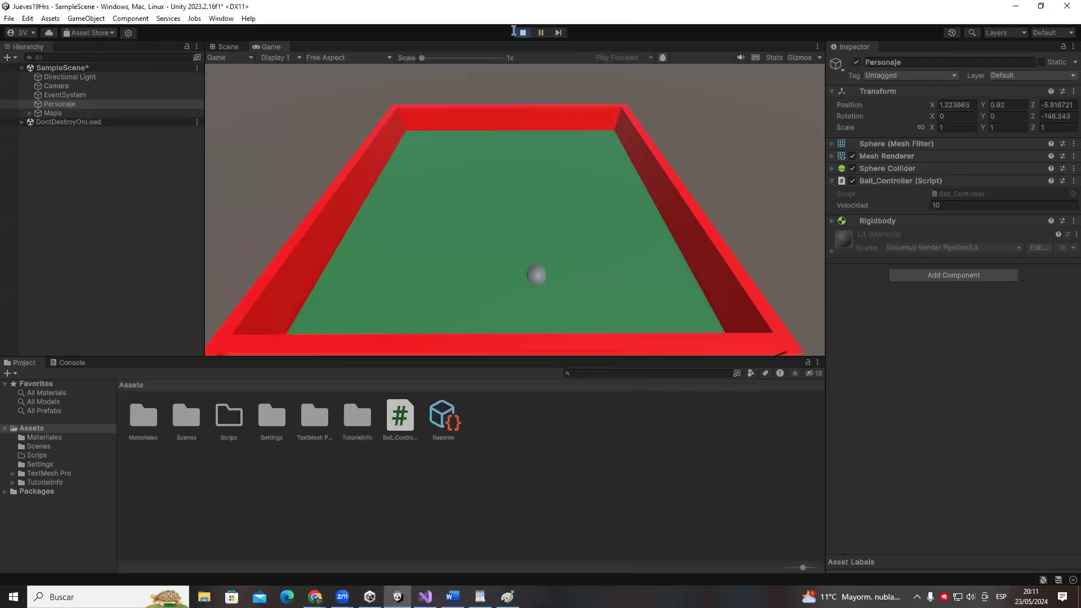
- Stop Play mode so Personaje returns to Position (0, 1, 0)
{"action": "left_click", "coordinate": [522, 32]}
{"action": "key", "text": "alt+Tab"}
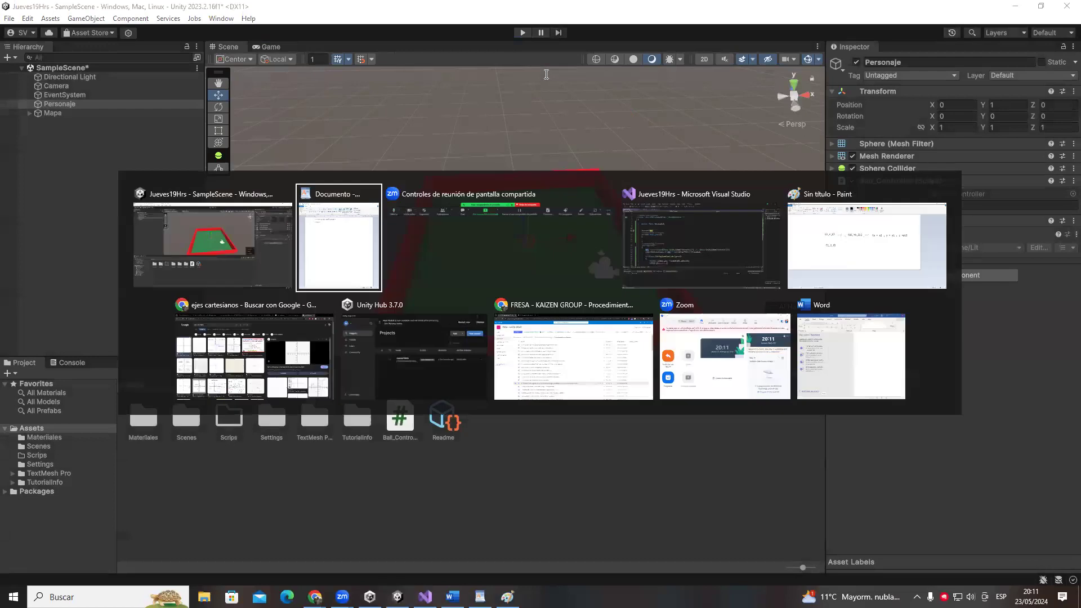
{"action": "key", "text": "Escape"}
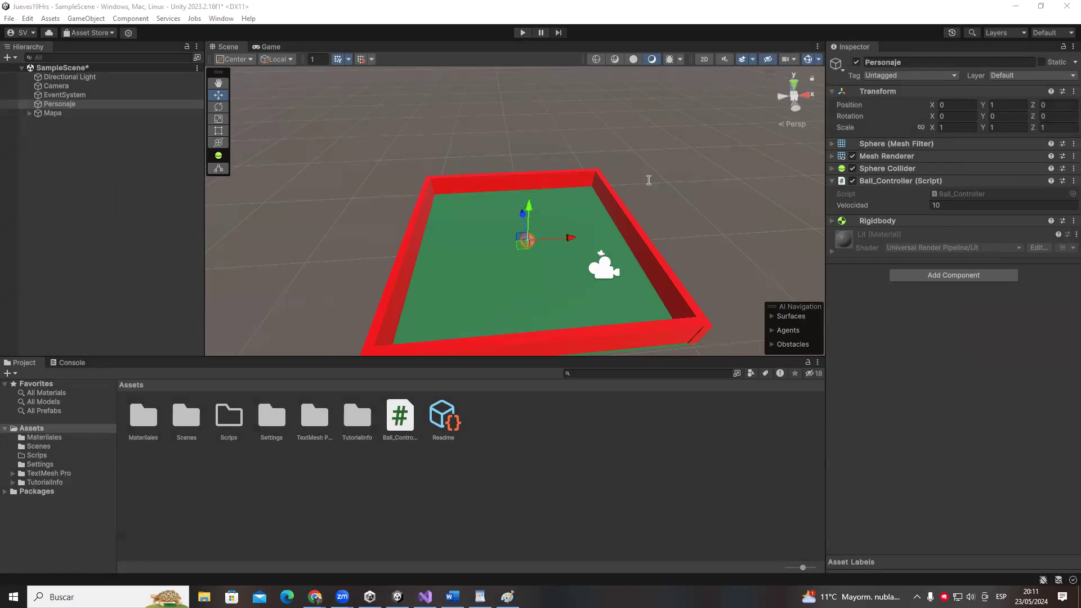
{"action": "key", "text": "alt+Tab"}
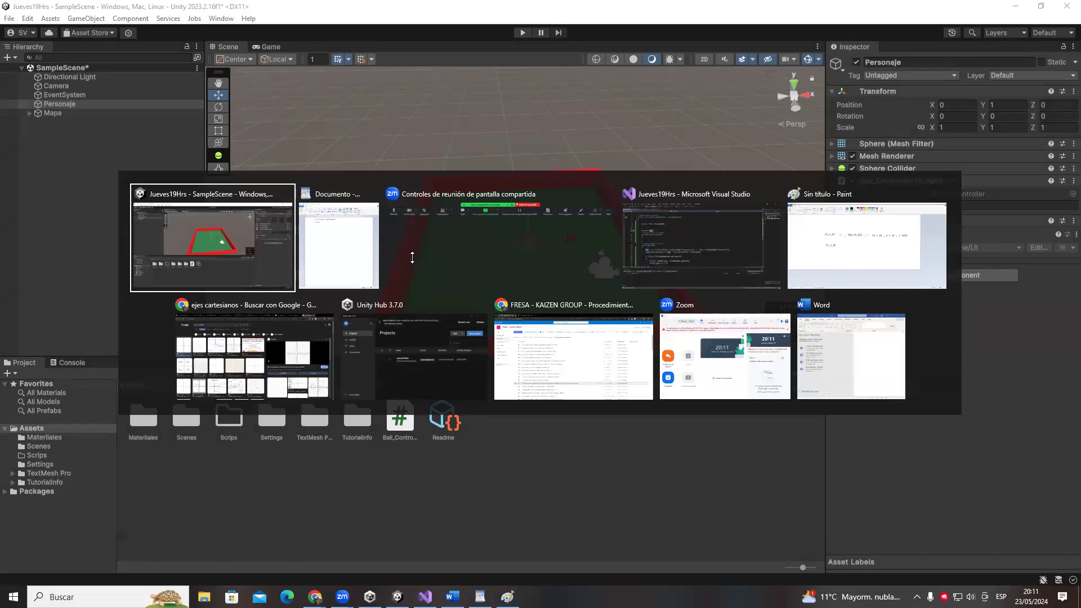
- In Paint, sketch pencil loops around the vector-addition formulas and undo them
{"action": "left_click", "coordinate": [788, 217]}
{"action": "mouse_move", "coordinate": [213, 154]}
{"action": "left_mouse_down"}
{"action": "mouse_move", "coordinate": [829, 246]}
{"action": "mouse_move", "coordinate": [133, 222]}
{"action": "mouse_move", "coordinate": [151, 258]}
{"action": "left_mouse_up"}
{"action": "key", "text": "ctrl+z"}
{"action": "left_click_drag", "start_coordinate": [251, 176], "coordinate": [282, 394]}
{"action": "mouse_move", "coordinate": [201, 331]}
{"action": "left_mouse_down"}
{"action": "mouse_move", "coordinate": [905, 274]}
{"action": "mouse_move", "coordinate": [342, 139]}
{"action": "mouse_move", "coordinate": [254, 176]}
{"action": "left_mouse_up"}
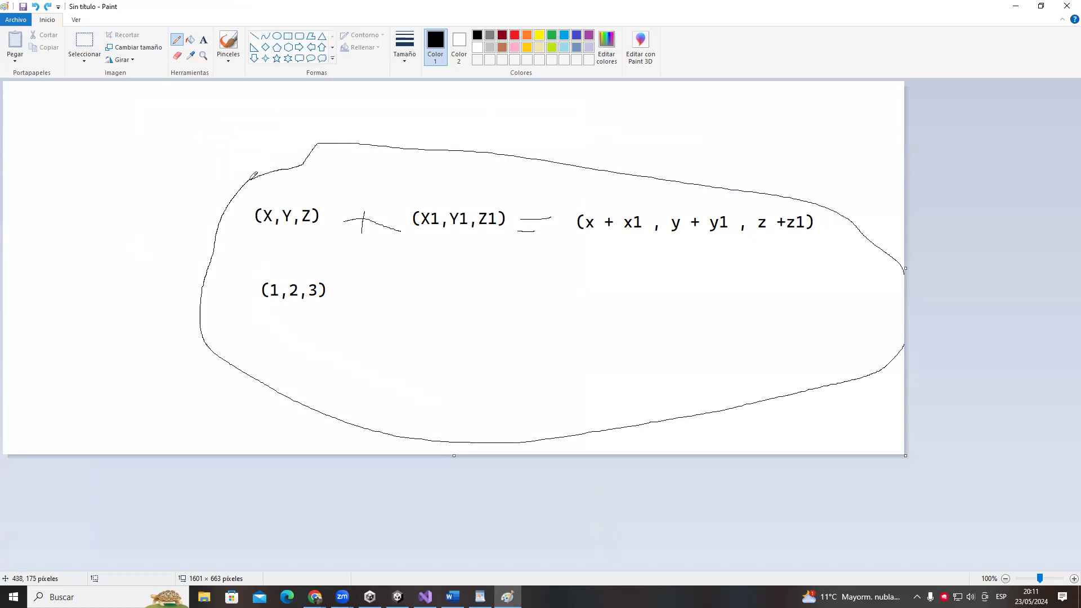
{"action": "key", "text": "ctrl+z"}
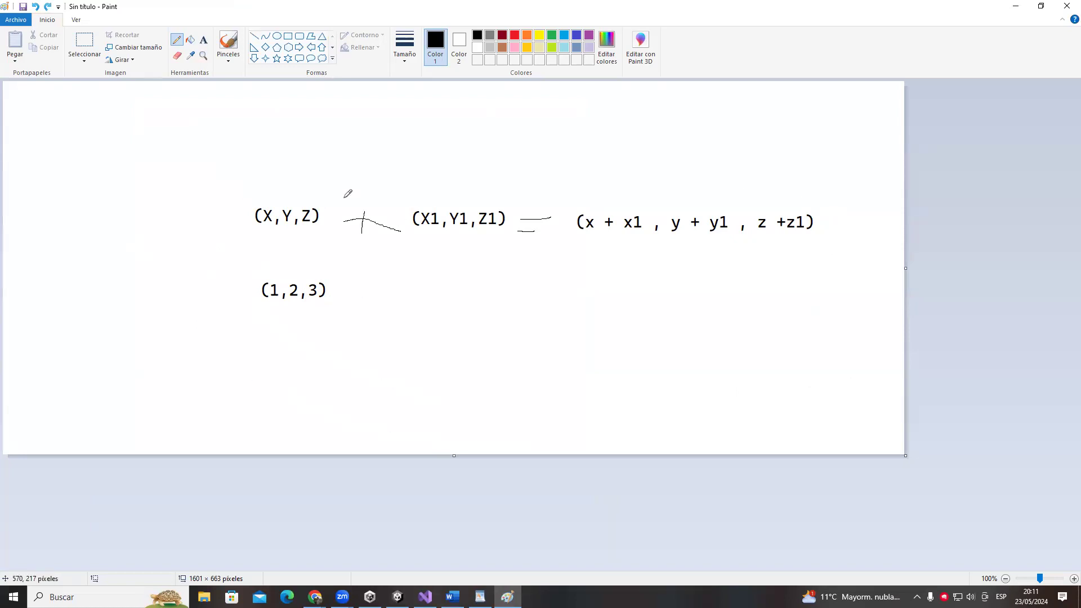
- Mark the formulas with a loop and an arrow beside (1,2,3), then undo both
{"action": "mouse_move", "coordinate": [255, 167]}
{"action": "left_mouse_down"}
{"action": "mouse_move", "coordinate": [463, 390]}
{"action": "mouse_move", "coordinate": [837, 188]}
{"action": "mouse_move", "coordinate": [265, 144]}
{"action": "mouse_move", "coordinate": [239, 173]}
{"action": "left_mouse_up"}
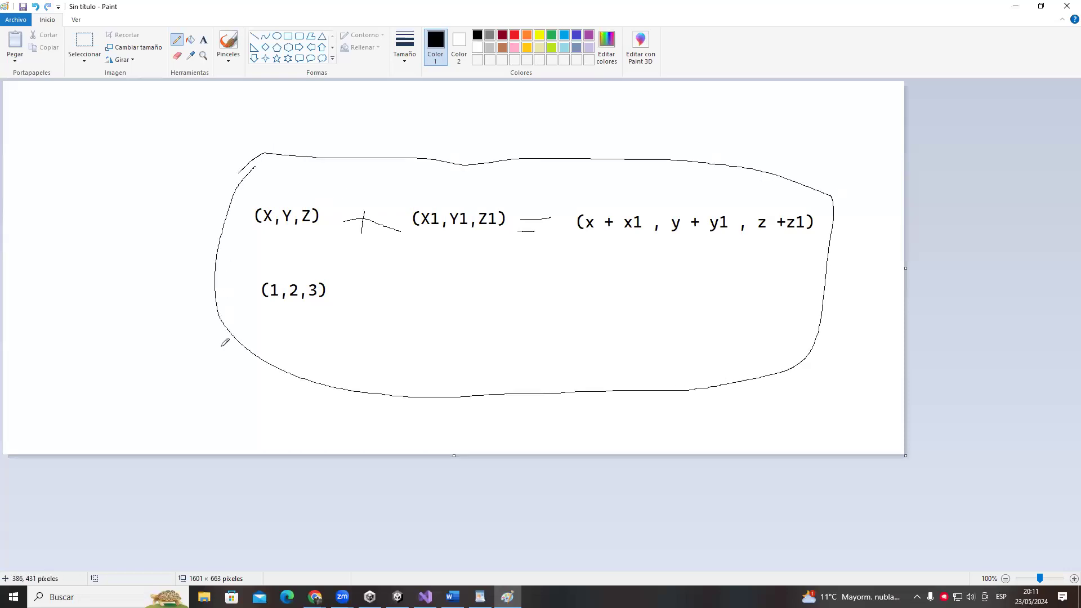
{"action": "left_click_drag", "start_coordinate": [114, 284], "coordinate": [173, 277]}
{"action": "left_click_drag", "start_coordinate": [158, 266], "coordinate": [173, 309]}
{"action": "key", "text": "ctrl+z"}
{"action": "key", "text": "ctrl+z"}
{"action": "key", "text": "ctrl+z"}
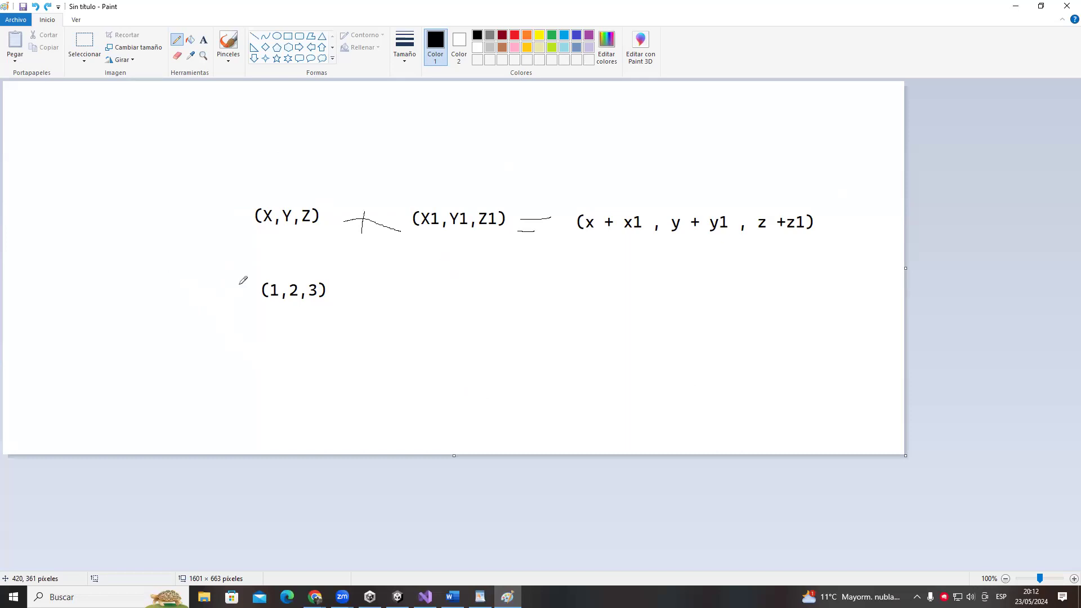
{"action": "key", "text": "alt+Tab"}
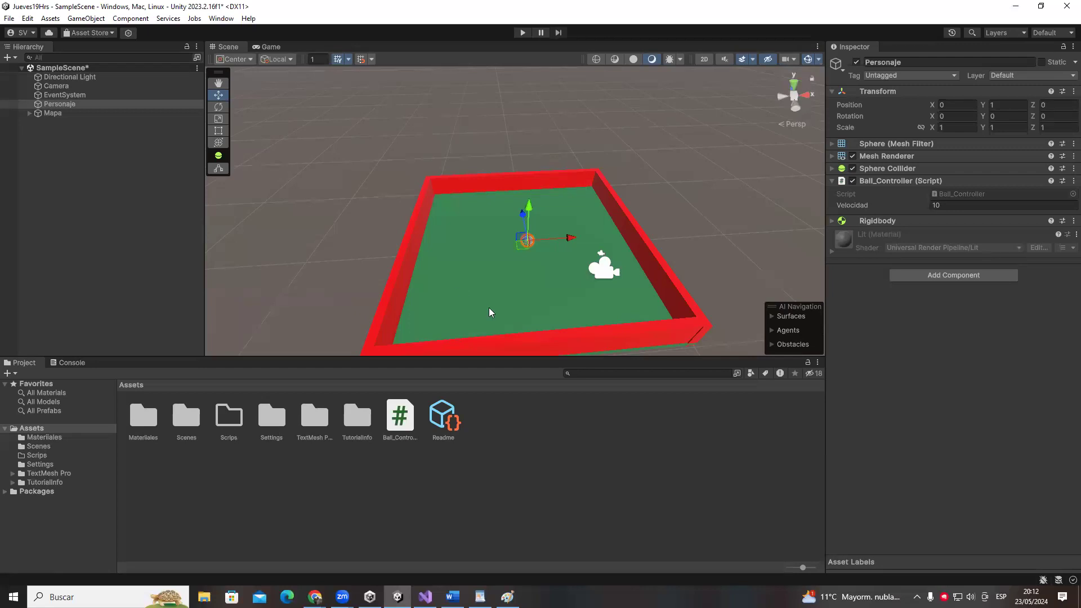
{"action": "scroll", "coordinate": [489, 307], "scroll_direction": "up", "scroll_amount": 3}
{"action": "right_click_drag", "start_coordinate": [459, 252], "coordinate": [530, 239]}
{"action": "middle_click_drag", "start_coordinate": [530, 238], "coordinate": [532, 223]}
{"action": "left_click_drag", "start_coordinate": [532, 223], "coordinate": [410, 229], "text": "alt"}
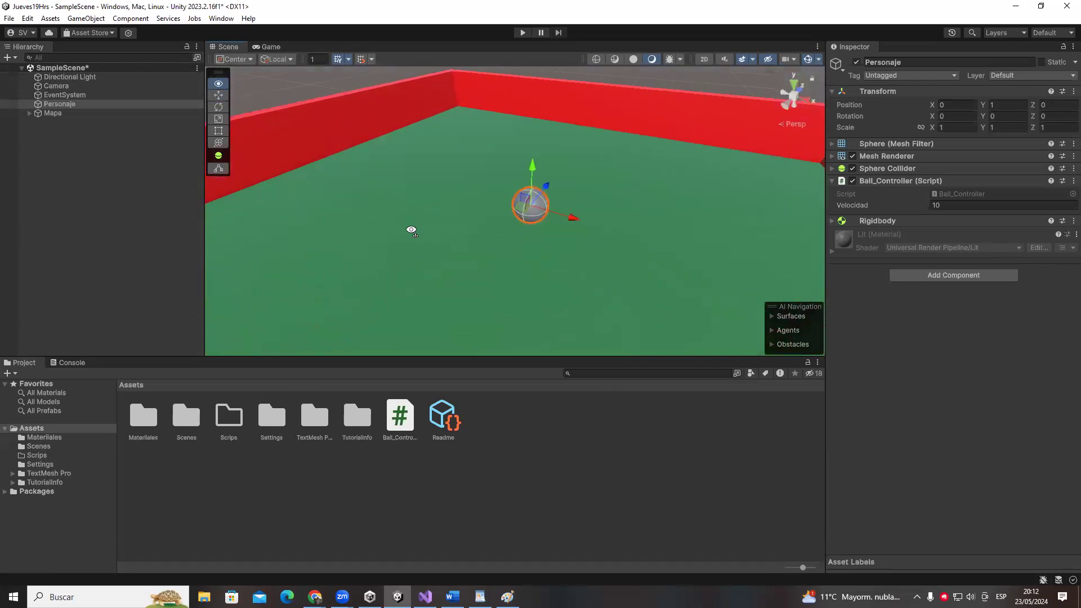
{"action": "key", "text": "s"}
{"action": "scroll", "coordinate": [503, 249], "scroll_direction": "down", "scroll_amount": 10}
{"action": "left_click", "coordinate": [416, 164]}
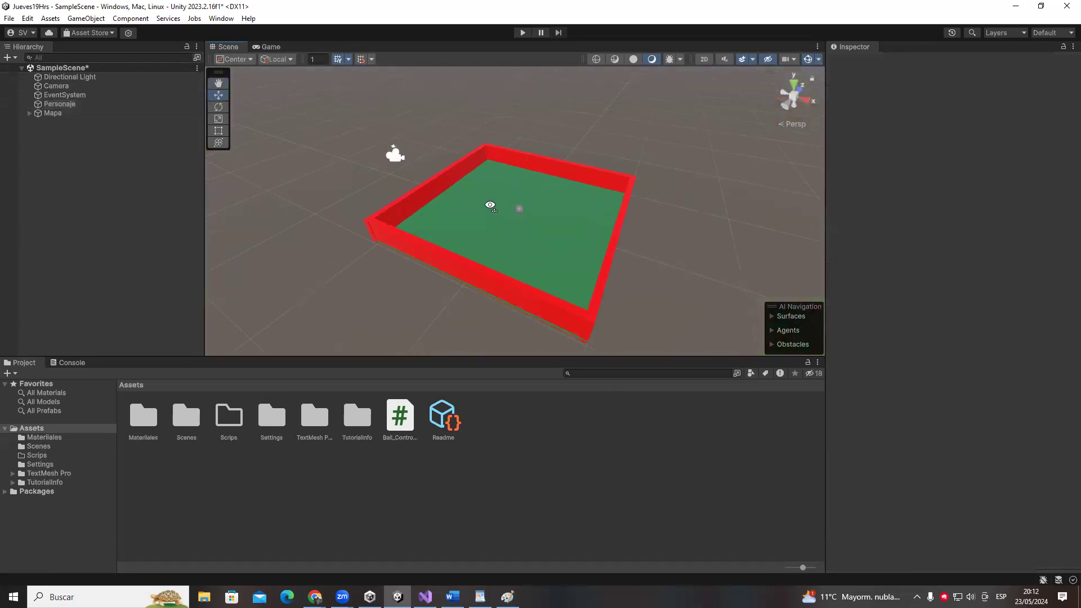
{"action": "right_click_drag", "start_coordinate": [490, 205], "coordinate": [503, 206]}
{"action": "left_click", "coordinate": [504, 207]}
{"action": "scroll", "coordinate": [540, 186], "scroll_direction": "up", "scroll_amount": 3}
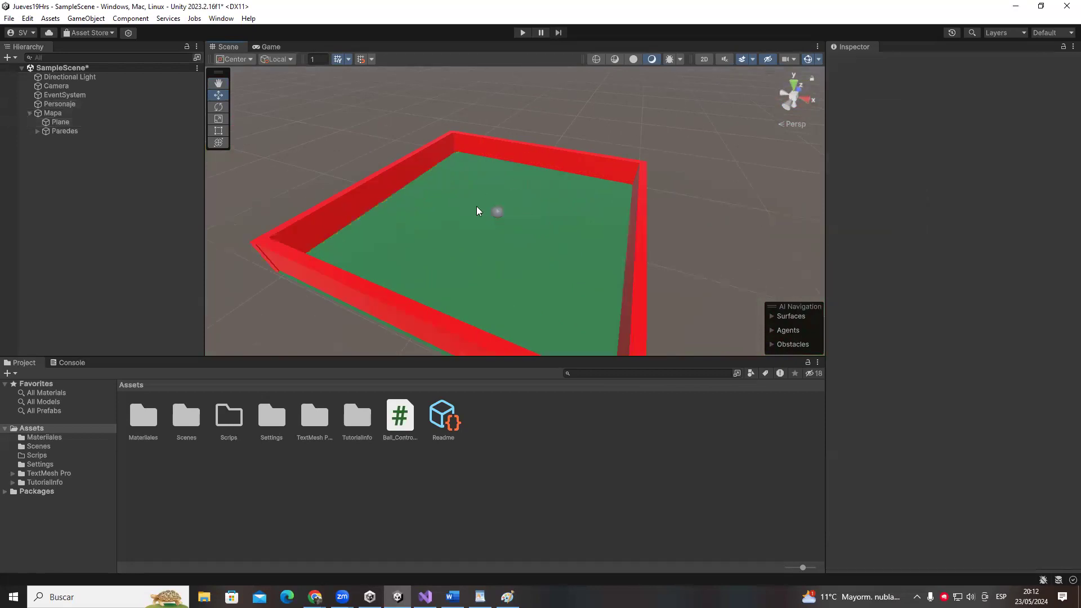
{"action": "left_click", "coordinate": [499, 213]}
{"action": "left_click", "coordinate": [586, 128]}
{"action": "left_click", "coordinate": [499, 216]}
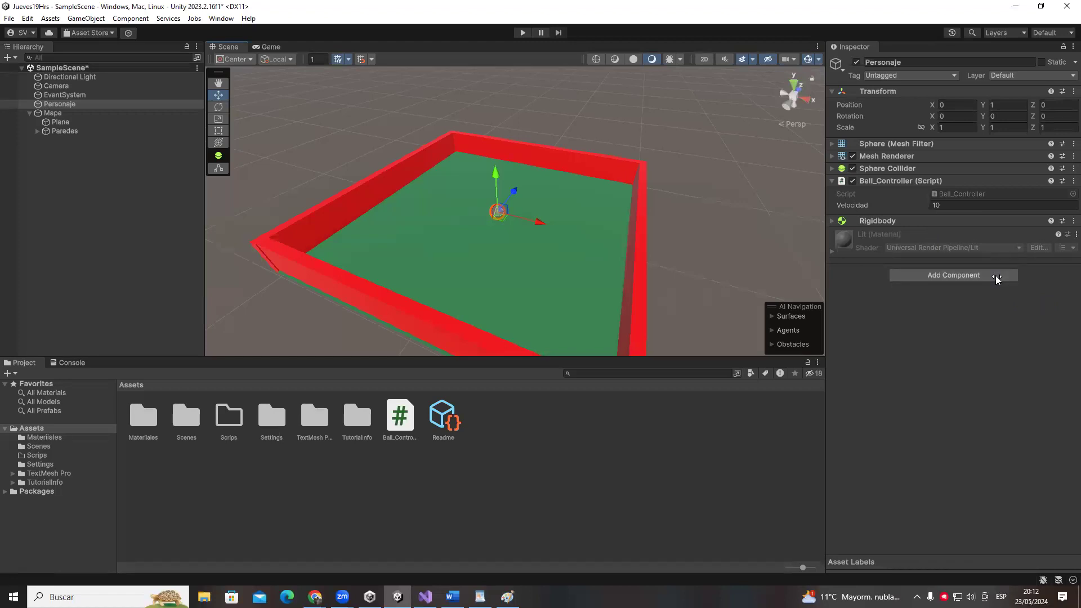
{"action": "right_click_drag", "start_coordinate": [587, 211], "coordinate": [573, 252]}
{"action": "mouse_move", "coordinate": [574, 256]}
{"action": "left_mouse_down", "text": "alt"}
{"action": "mouse_move", "coordinate": [526, 239]}
{"action": "mouse_move", "coordinate": [552, 236]}
{"action": "mouse_move", "coordinate": [464, 232]}
{"action": "mouse_move", "coordinate": [516, 213]}
{"action": "mouse_move", "coordinate": [548, 133]}
{"action": "left_mouse_up", "text": "alt"}
{"action": "key", "text": "alt+Tab"}
{"action": "key", "text": "alt+Tab"}
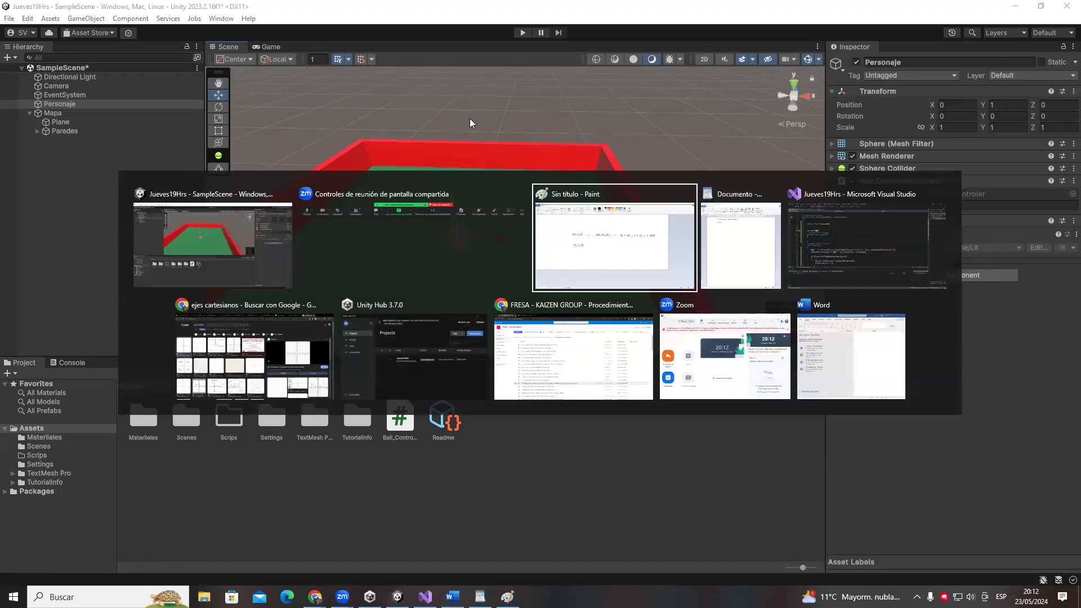
{"action": "left_click", "coordinate": [258, 49]}
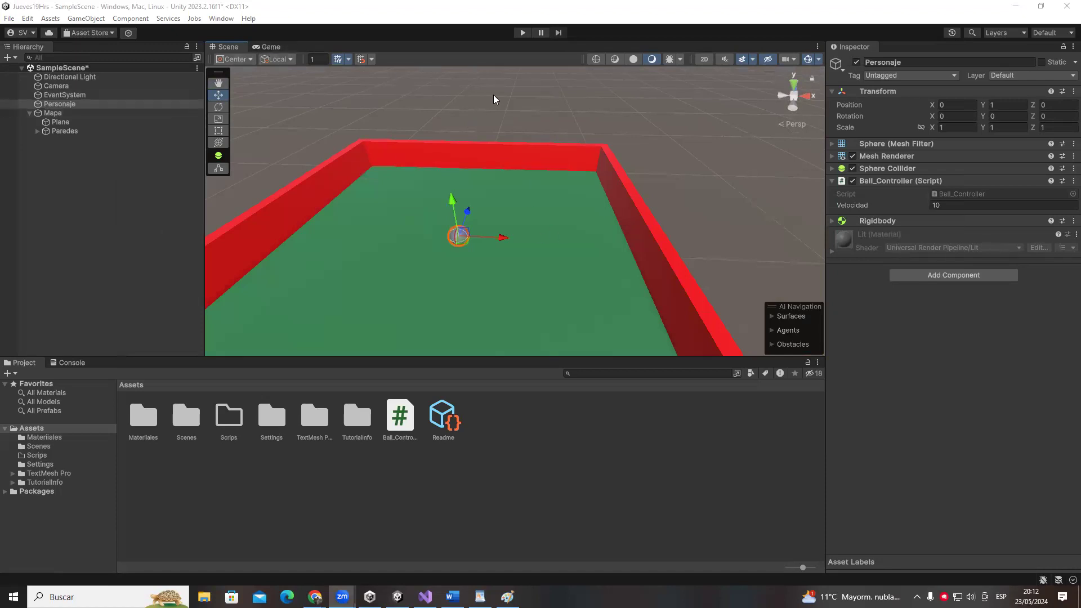
{"action": "key", "text": "alt+Tab"}
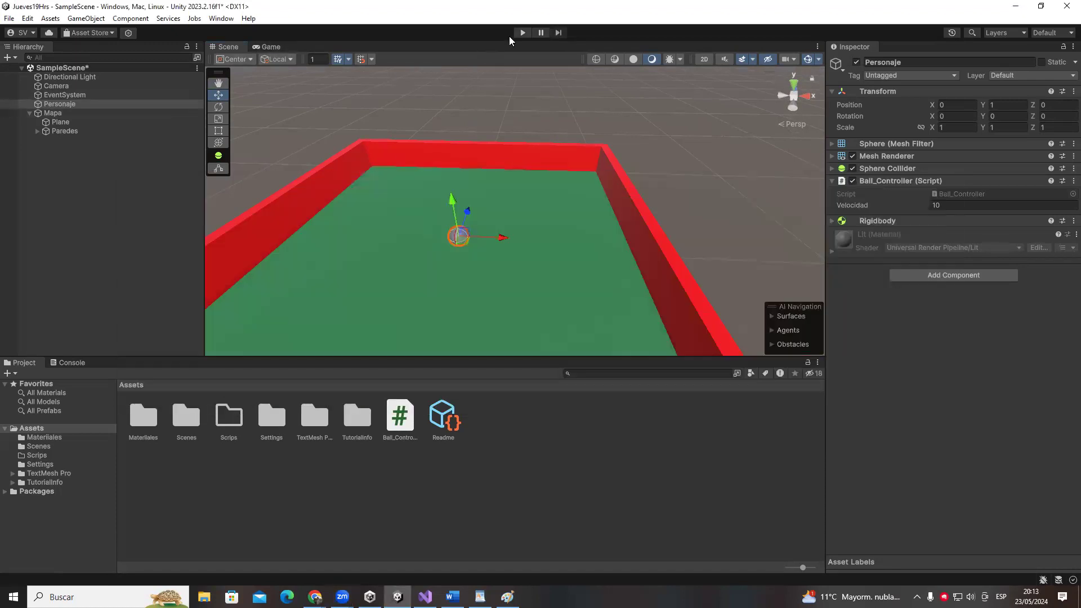
- Start Play mode, roll the ball right with D, and dock the Game view beside the Hierarchy
{"action": "left_click", "coordinate": [523, 32]}
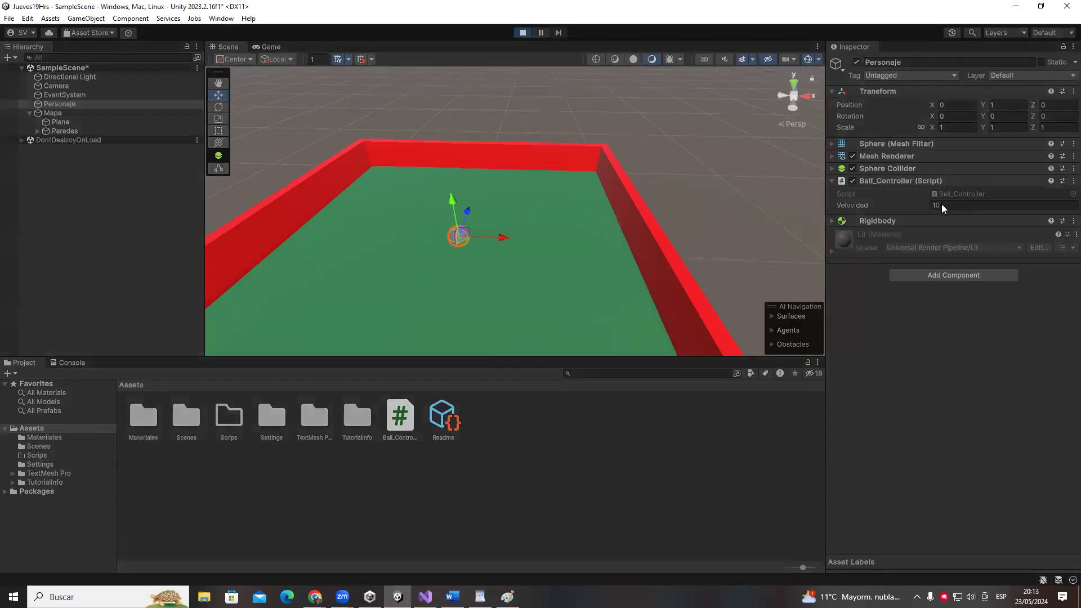
{"action": "key", "text": "d"}
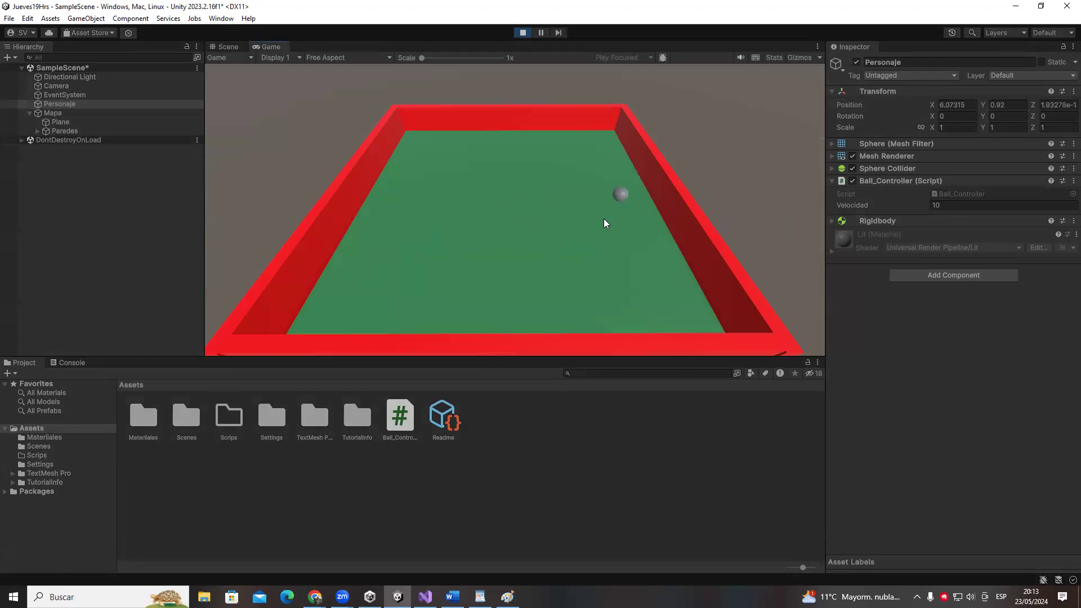
{"action": "left_click", "coordinate": [225, 47]}
{"action": "scroll", "coordinate": [585, 240], "scroll_direction": "up", "scroll_amount": 5}
{"action": "scroll", "coordinate": [598, 241], "scroll_direction": "down", "scroll_amount": 5}
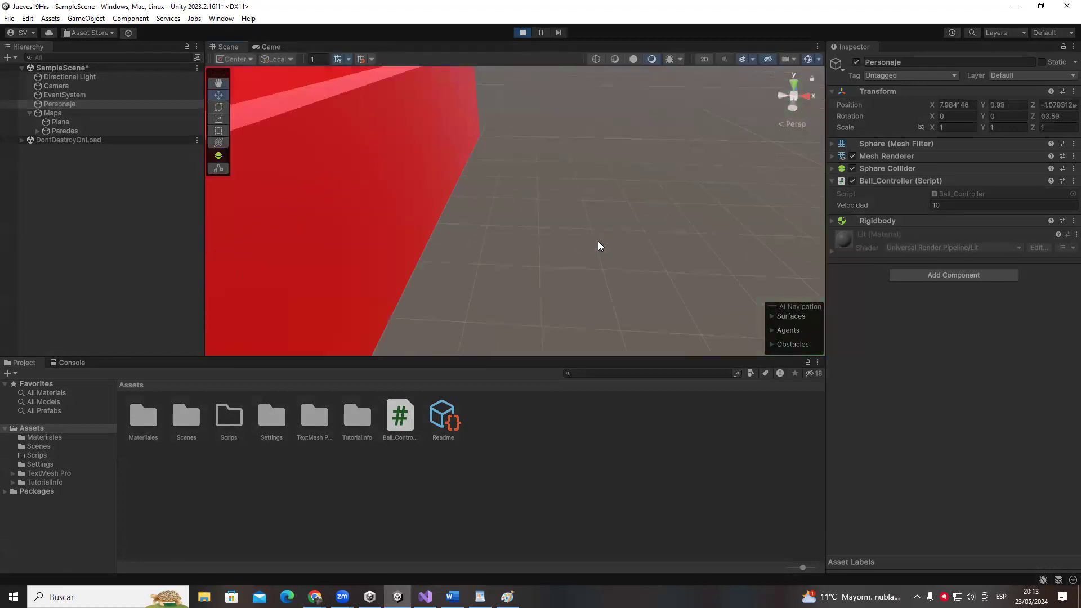
{"action": "middle_click_drag", "start_coordinate": [618, 247], "coordinate": [650, 181]}
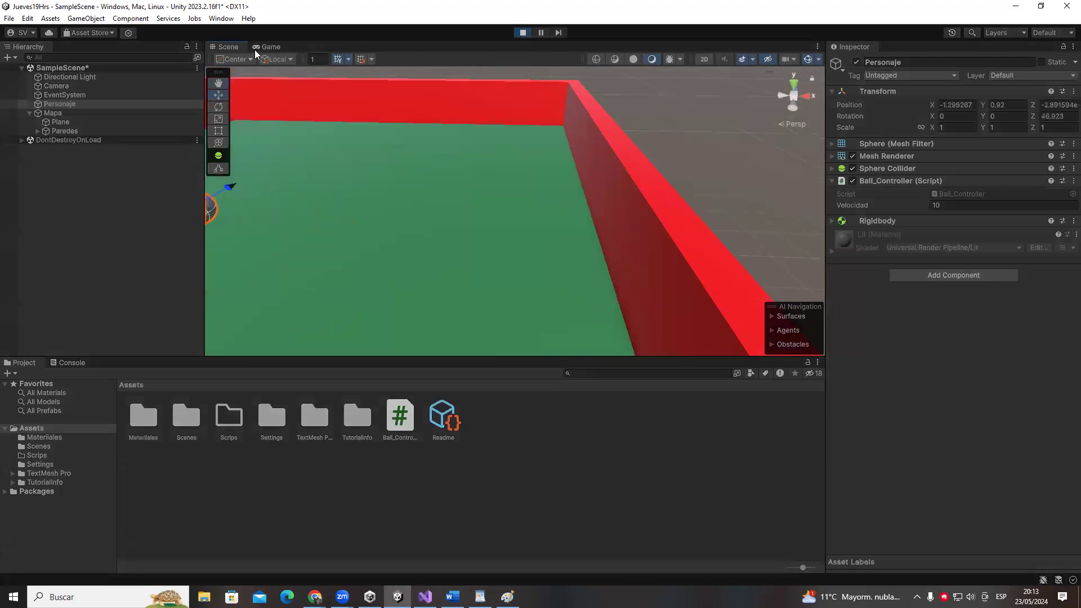
{"action": "left_click", "coordinate": [258, 48]}
{"action": "left_click_drag", "start_coordinate": [261, 156], "coordinate": [118, 269]}
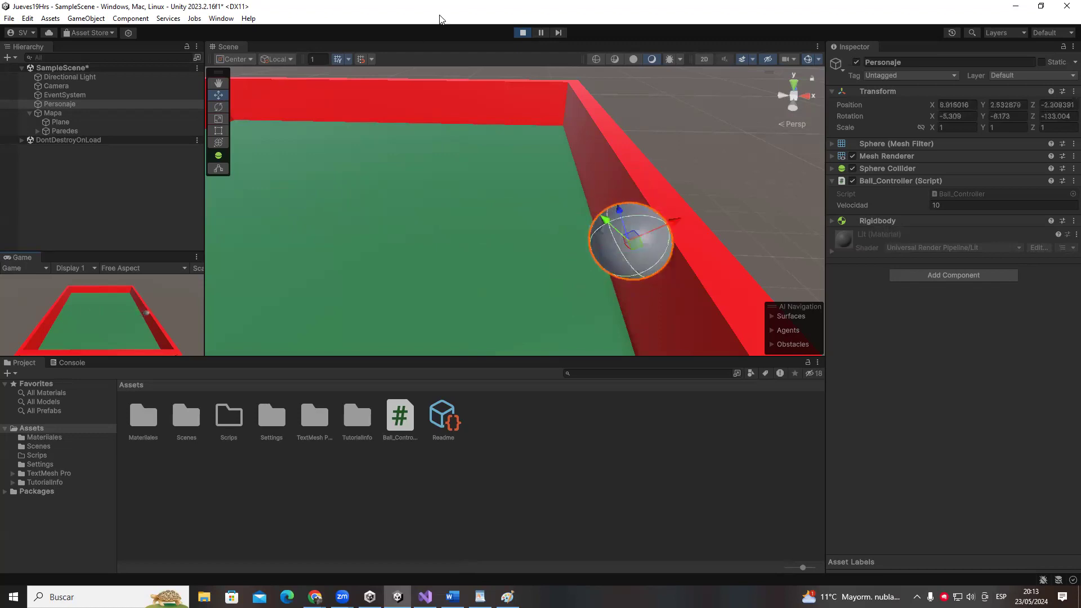
- Stop the test and rearrange the layout, keeping the Game view docked small beside the Scene view
{"action": "left_click", "coordinate": [521, 33]}
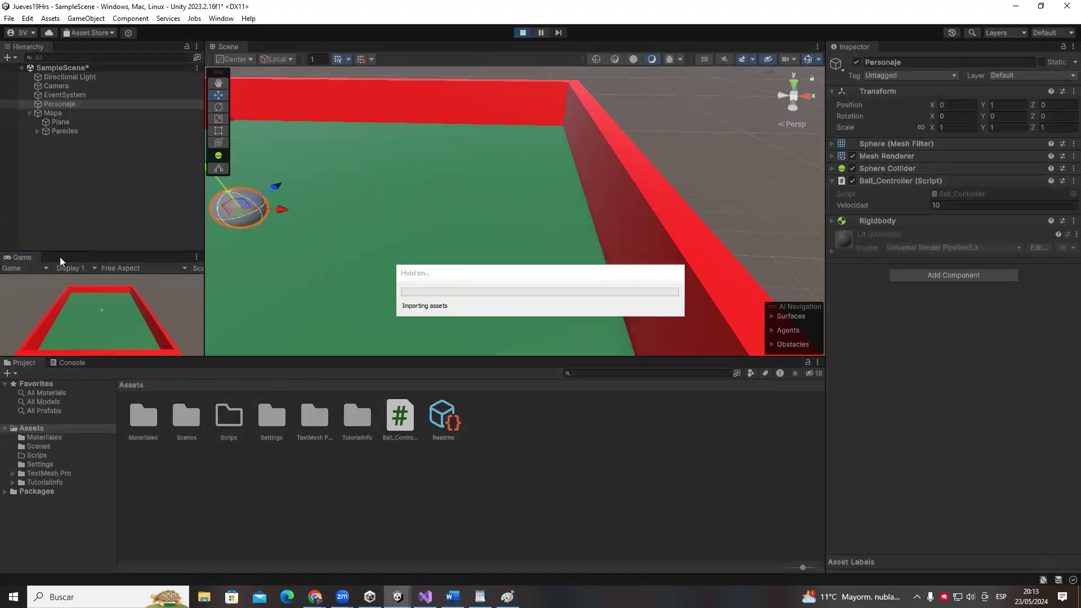
{"action": "left_click_drag", "start_coordinate": [321, 144], "coordinate": [335, 53]}
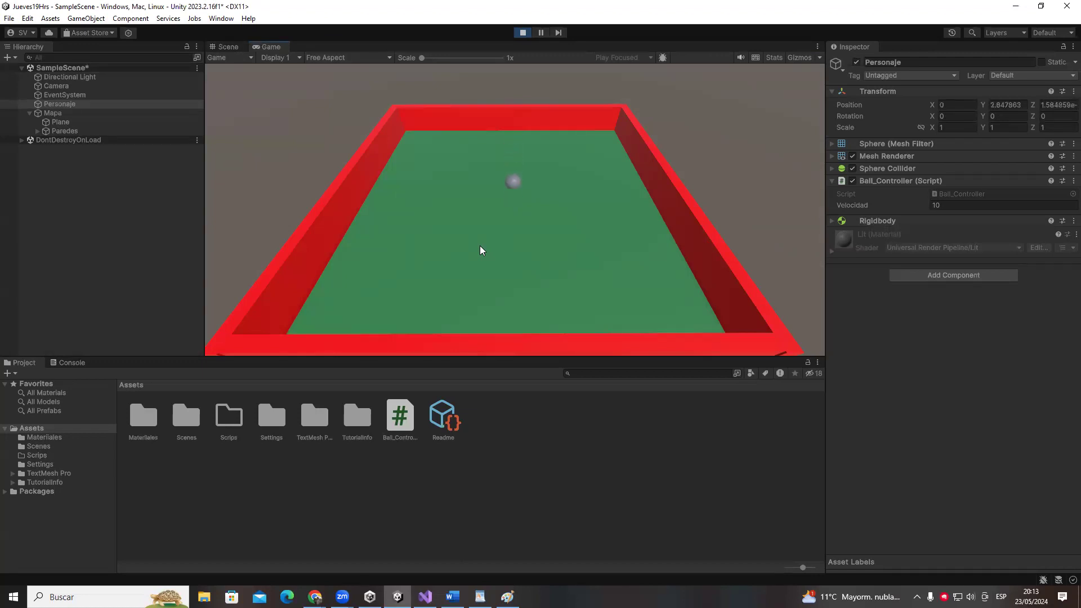
{"action": "left_click_drag", "start_coordinate": [236, 47], "coordinate": [102, 292]}
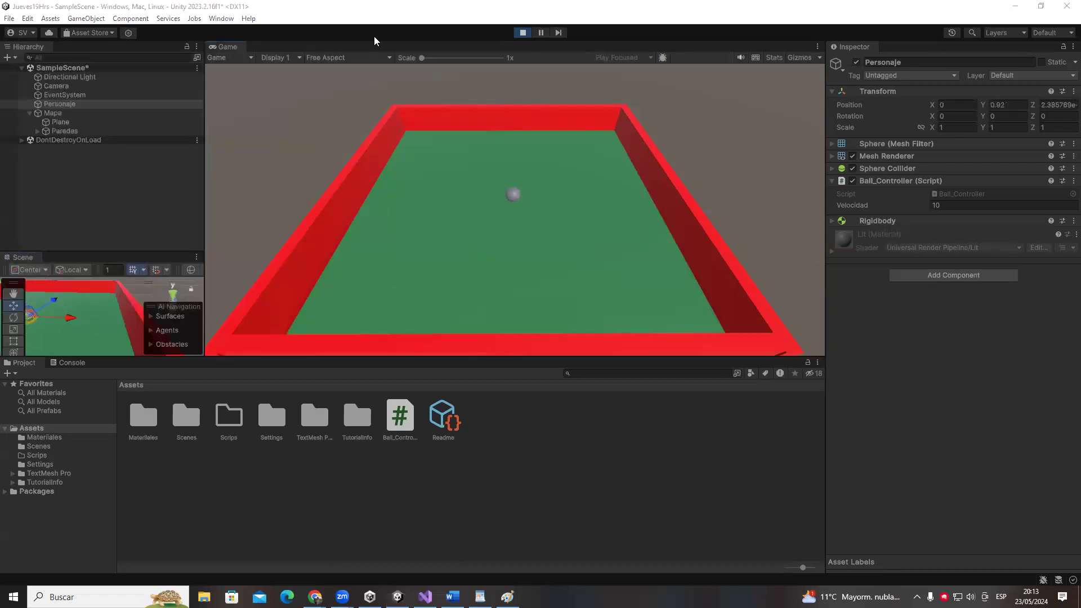
{"action": "left_click_drag", "start_coordinate": [183, 225], "coordinate": [244, 234]}
{"action": "left_click_drag", "start_coordinate": [41, 187], "coordinate": [270, 47]}
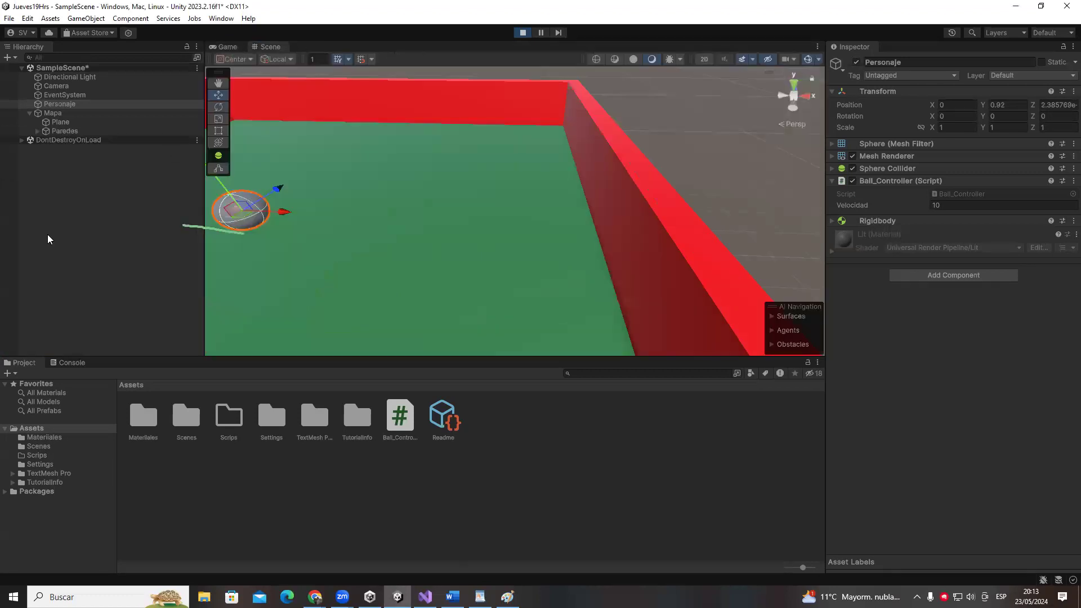
{"action": "left_click_drag", "start_coordinate": [228, 47], "coordinate": [116, 292]}
{"action": "scroll", "coordinate": [452, 256], "scroll_direction": "down", "scroll_amount": 10}
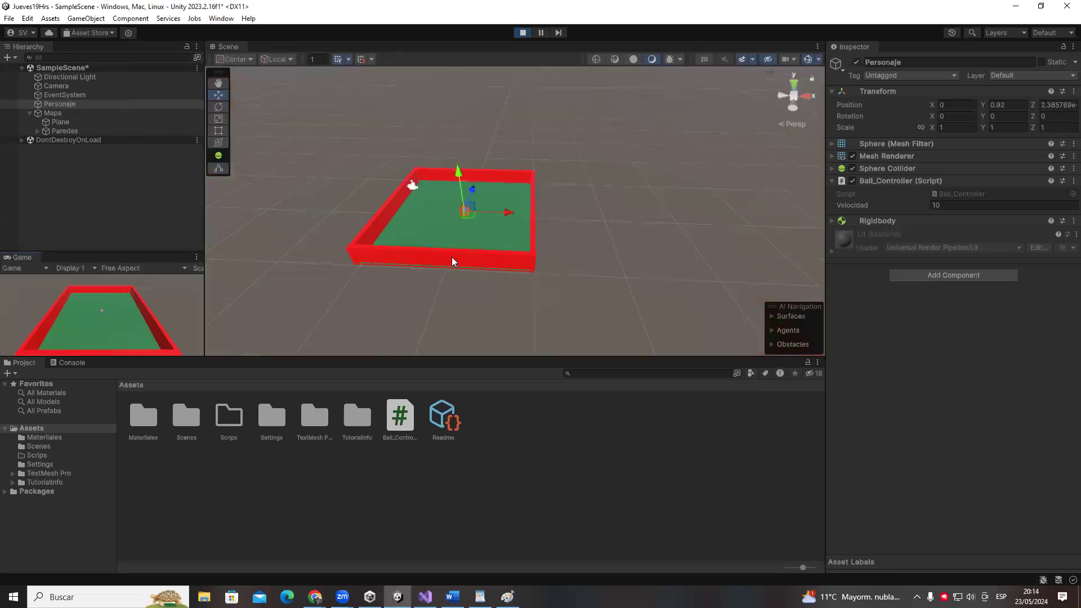
{"action": "right_click_drag", "start_coordinate": [451, 257], "coordinate": [498, 125]}
{"action": "middle_click_drag", "start_coordinate": [506, 280], "coordinate": [537, 170]}
{"action": "scroll", "coordinate": [559, 229], "scroll_direction": "up", "scroll_amount": 5}
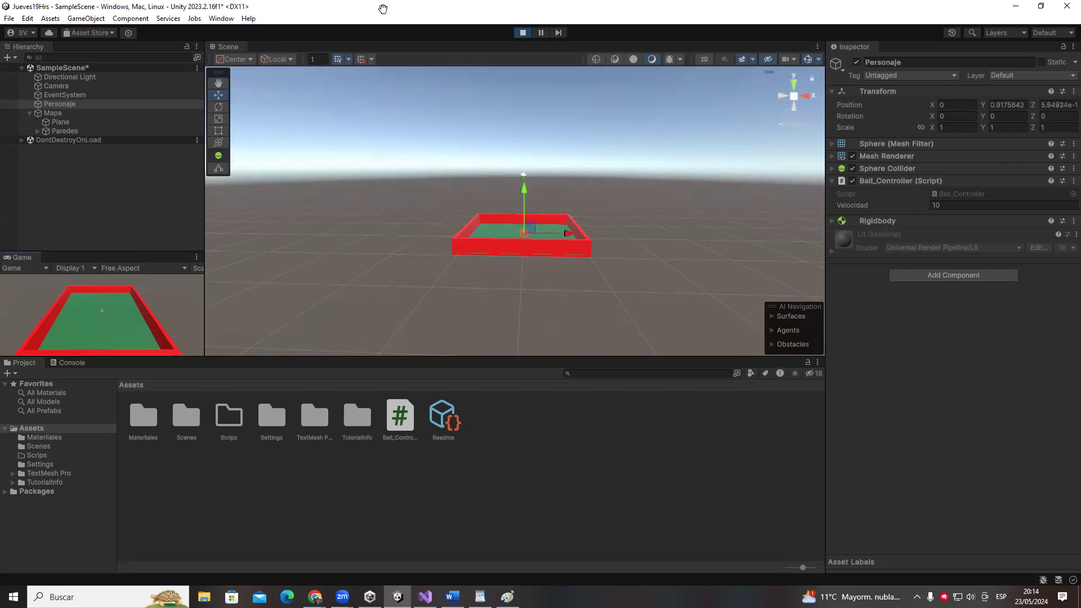
- Stop Play mode, lift the ball above the arena, and view the GetKeyDown condition in Visual Studio
{"action": "left_click", "coordinate": [522, 32]}
{"action": "left_click_drag", "start_coordinate": [529, 156], "coordinate": [539, 42]}
{"action": "key", "text": "alt+Tab"}
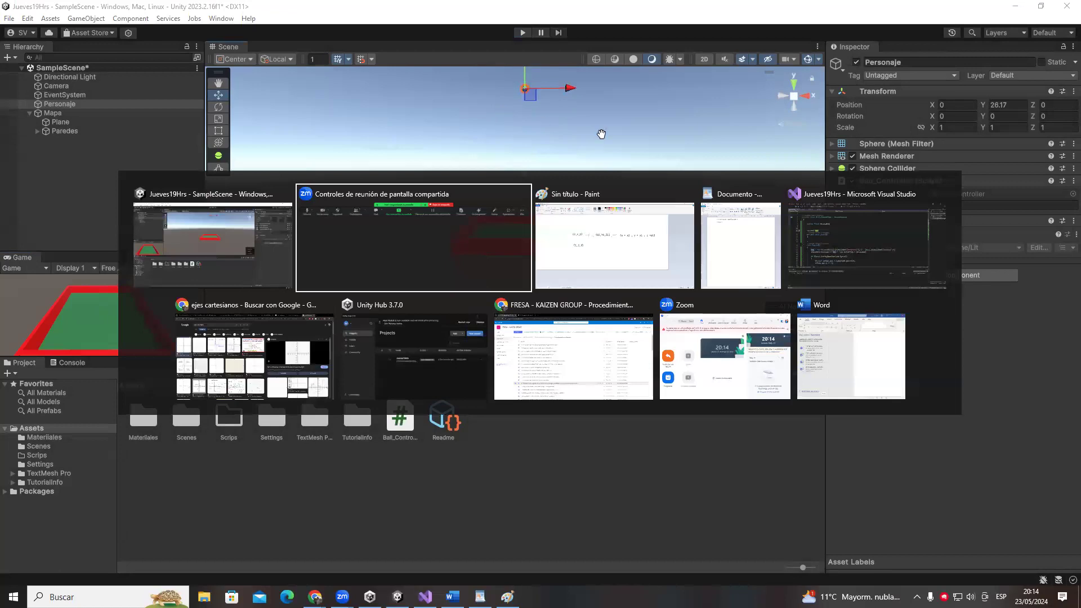
{"action": "left_click", "coordinate": [832, 226]}
{"action": "left_click", "coordinate": [332, 319]}
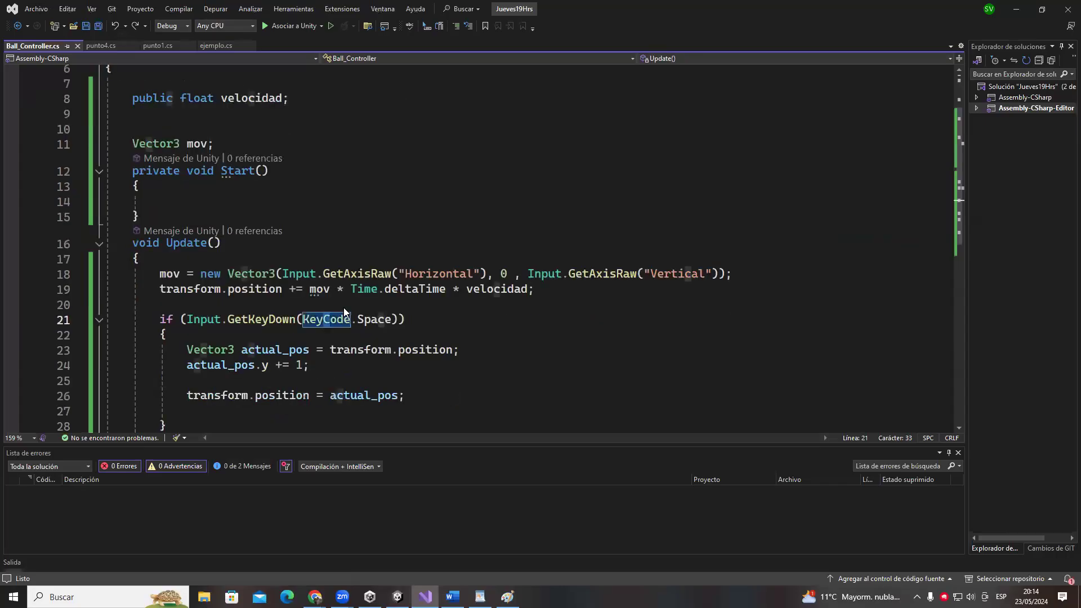
{"action": "scroll", "coordinate": [358, 299], "scroll_direction": "down", "scroll_amount": 1}
- Highlight the jump block lines that add 1 to y and assign the new position
{"action": "left_click", "coordinate": [164, 319]}
{"action": "left_click_drag", "start_coordinate": [176, 311], "coordinate": [461, 324]}
{"action": "left_click", "coordinate": [418, 325]}
{"action": "left_click_drag", "start_coordinate": [174, 307], "coordinate": [236, 294]}
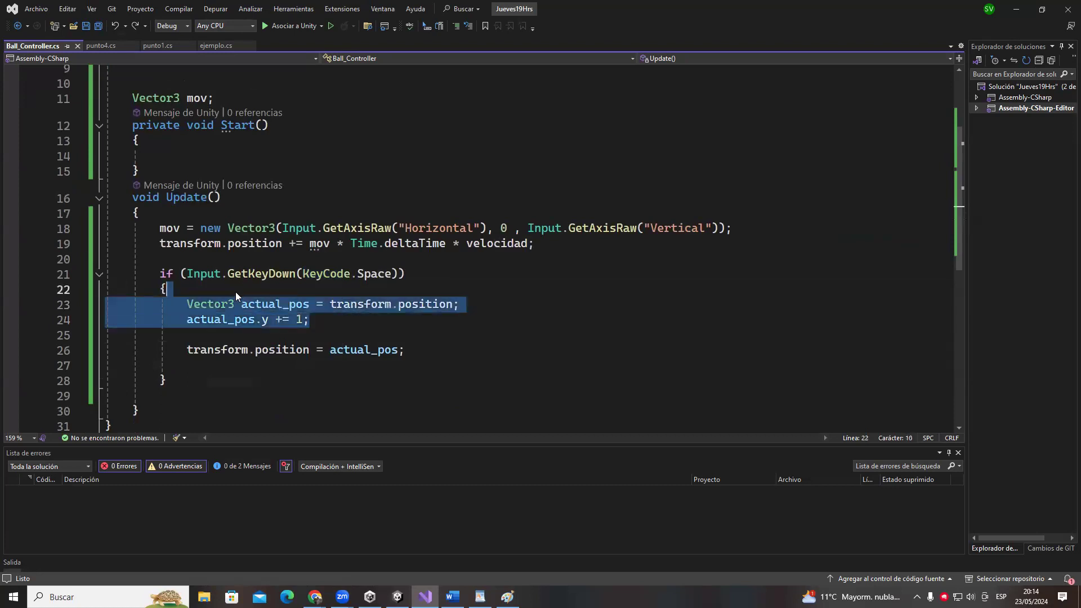
{"action": "left_click_drag", "start_coordinate": [179, 353], "coordinate": [187, 366]}
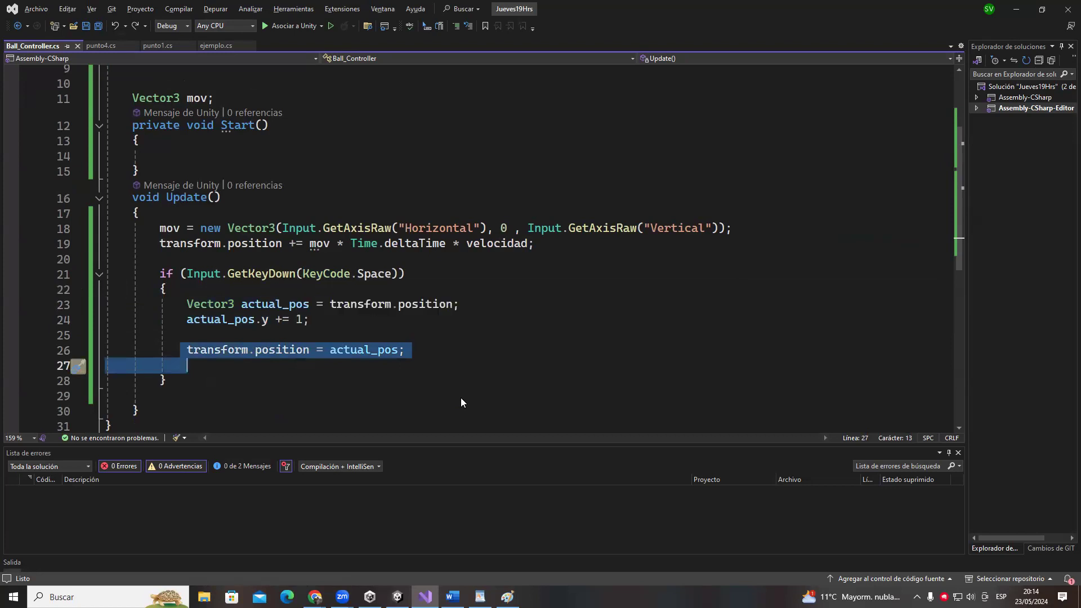
- Drag the ball up to Y 28 with the gizmo, then undo to restore its starting height
{"action": "key", "text": "alt+Tab"}
{"action": "scroll", "coordinate": [563, 236], "scroll_direction": "down", "scroll_amount": 4}
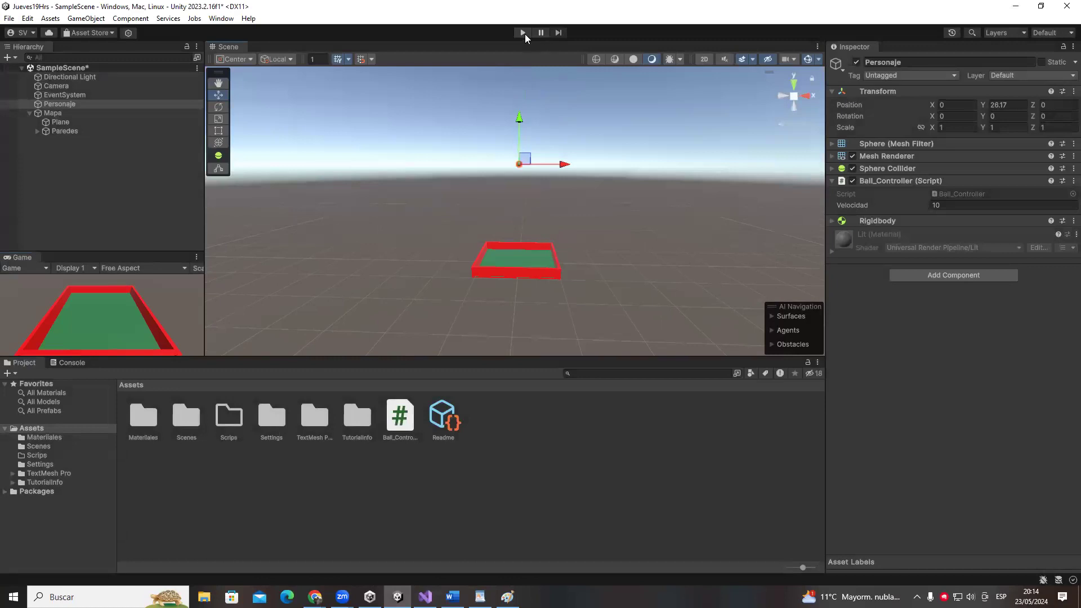
{"action": "left_click_drag", "start_coordinate": [519, 120], "coordinate": [543, 209]}
{"action": "key", "text": "ctrl+z"}
{"action": "key", "text": "ctrl+z"}
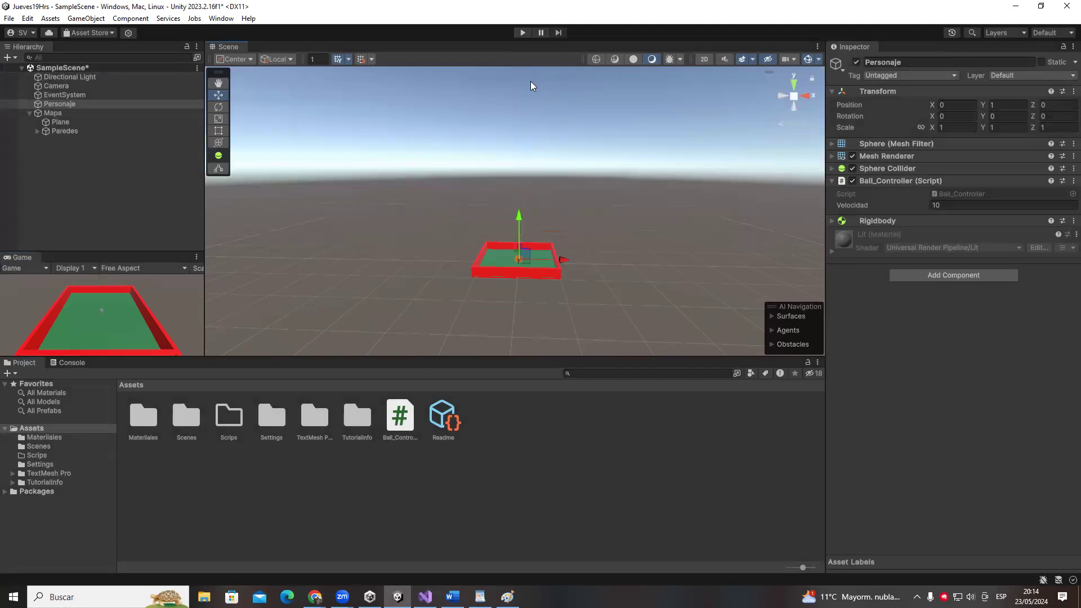
{"action": "key", "text": "alt+Tab"}
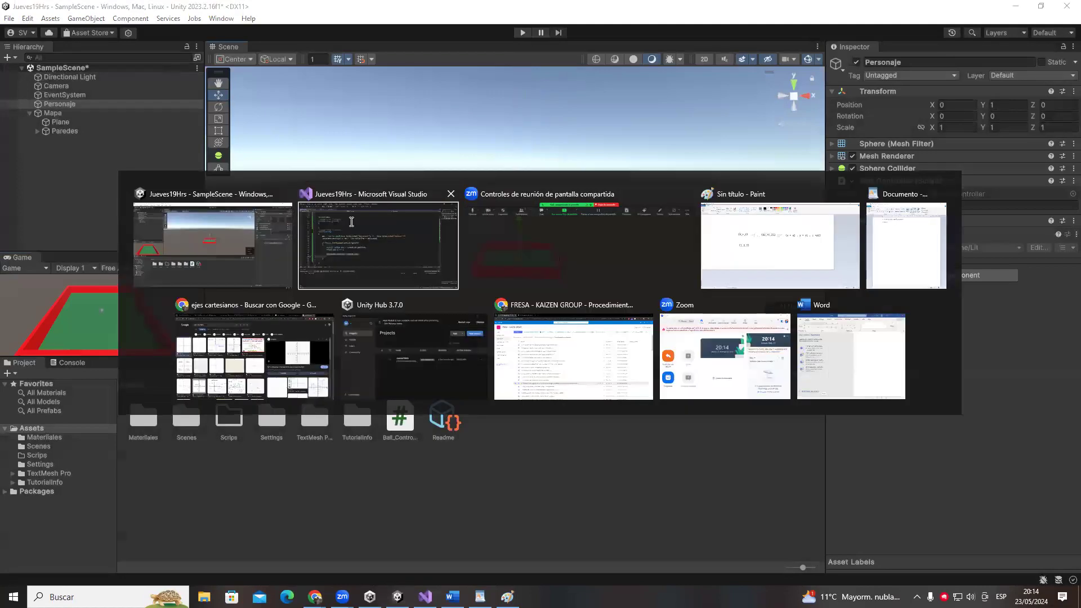
- Change line 21's condition to Input.GetKeyDown(KeyCode.Mouse0) and save Ball_Controller.cs
{"action": "left_click", "coordinate": [351, 222]}
{"action": "double_click", "coordinate": [339, 274]}
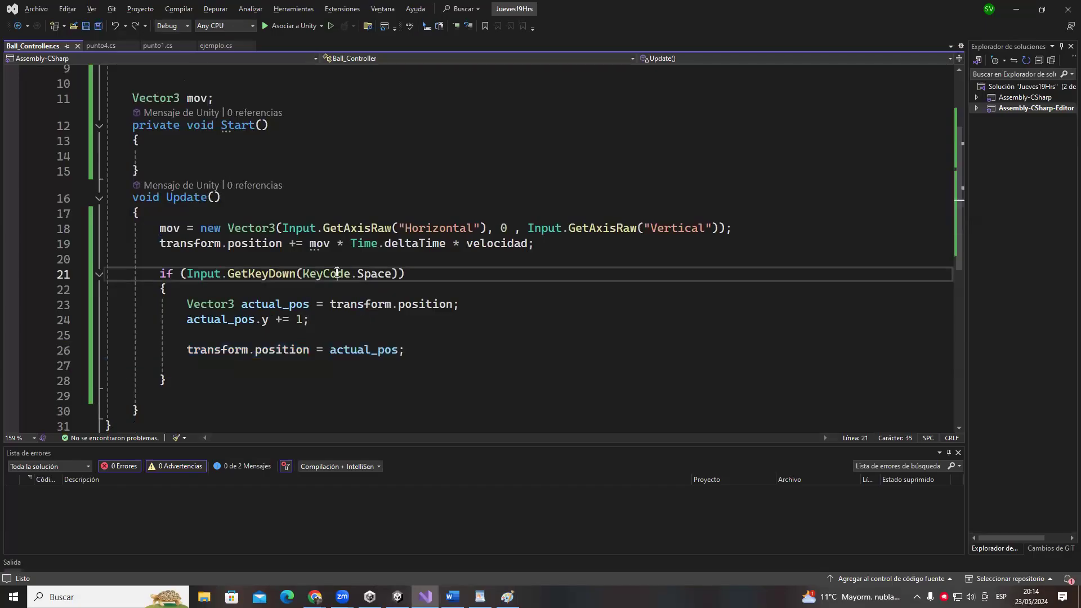
{"action": "double_click", "coordinate": [371, 274]}
{"action": "key", "text": "BackSpace"}
{"action": "key", "text": "BackSpace"}
{"action": "key", "text": "BackSpace"}
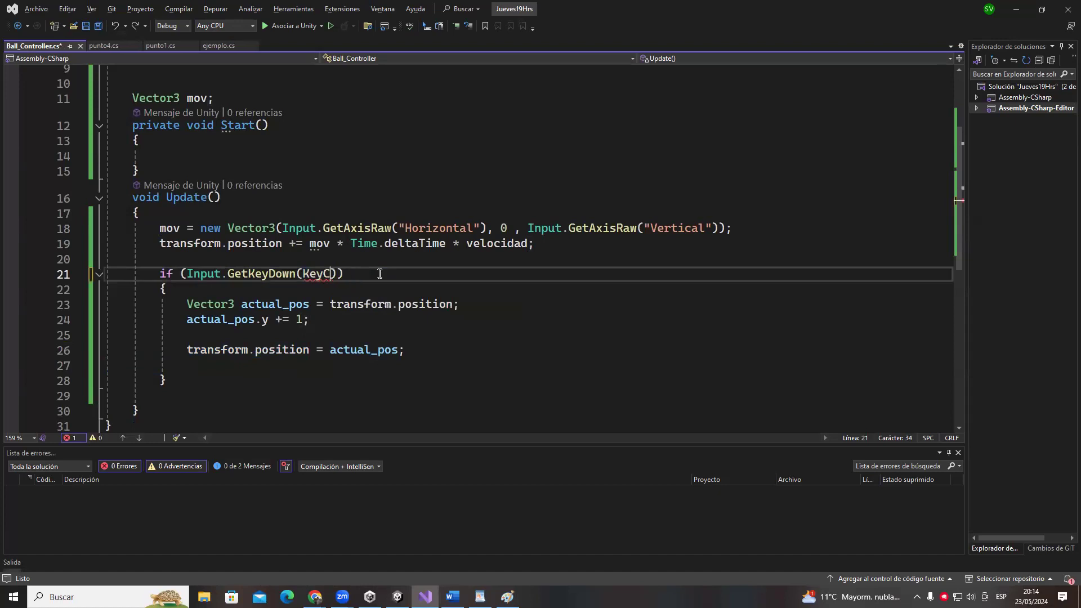
{"action": "type", "text": "ode."}
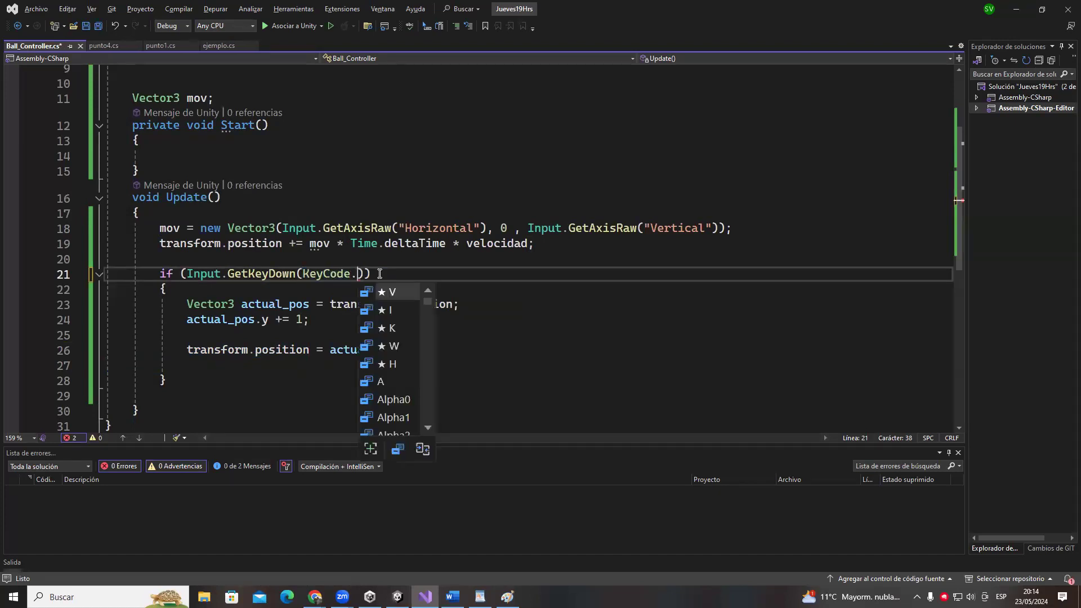
{"action": "type", "text": "Mouse"}
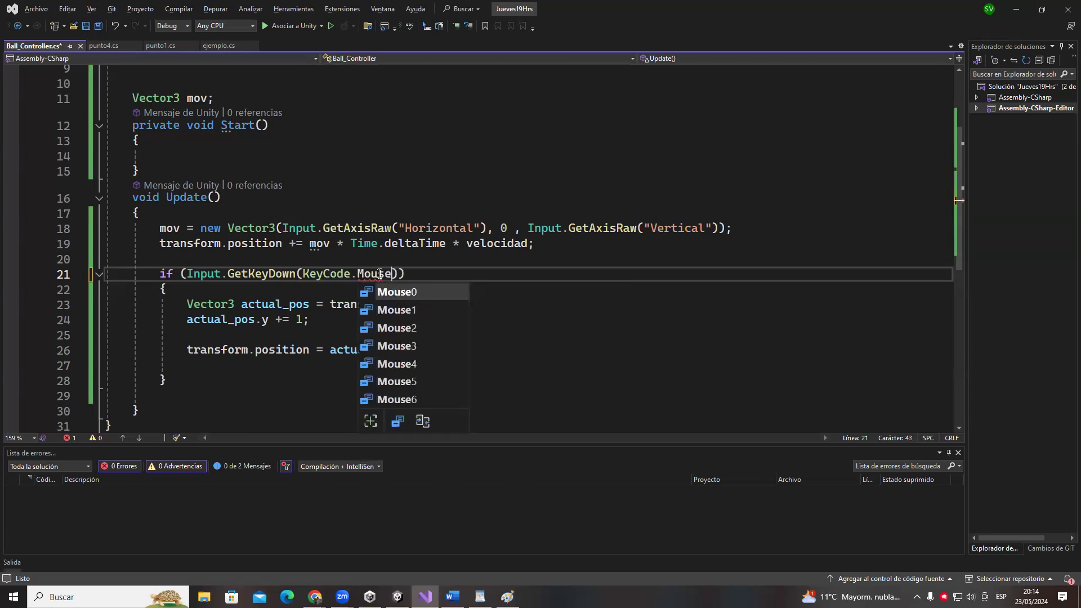
{"action": "key", "text": "Tab"}
{"action": "key", "text": "ctrl+s"}
{"action": "key", "text": "alt+Tab"}
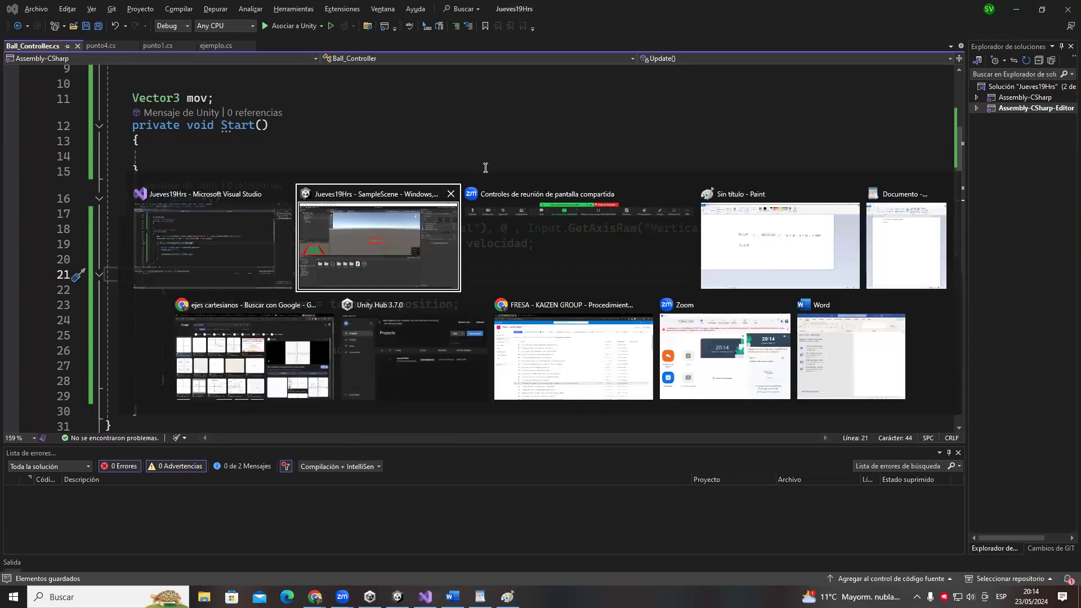
{"action": "key", "text": "alt+Tab"}
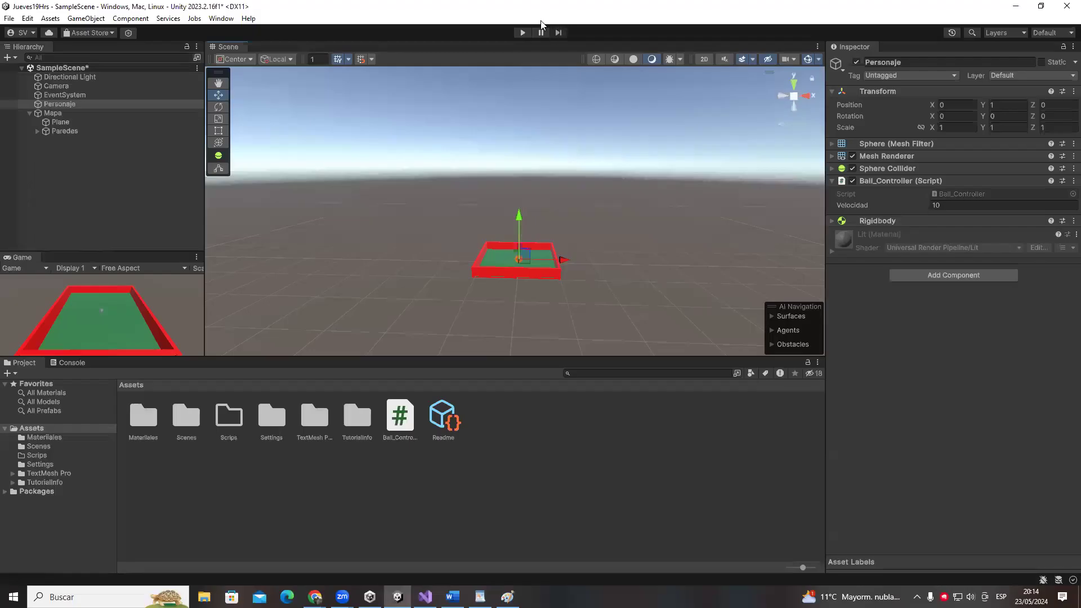
- Play the scene and trigger the jump three times, lifting the ball to about Y 4.49, then stop
{"action": "left_click", "coordinate": [522, 32]}
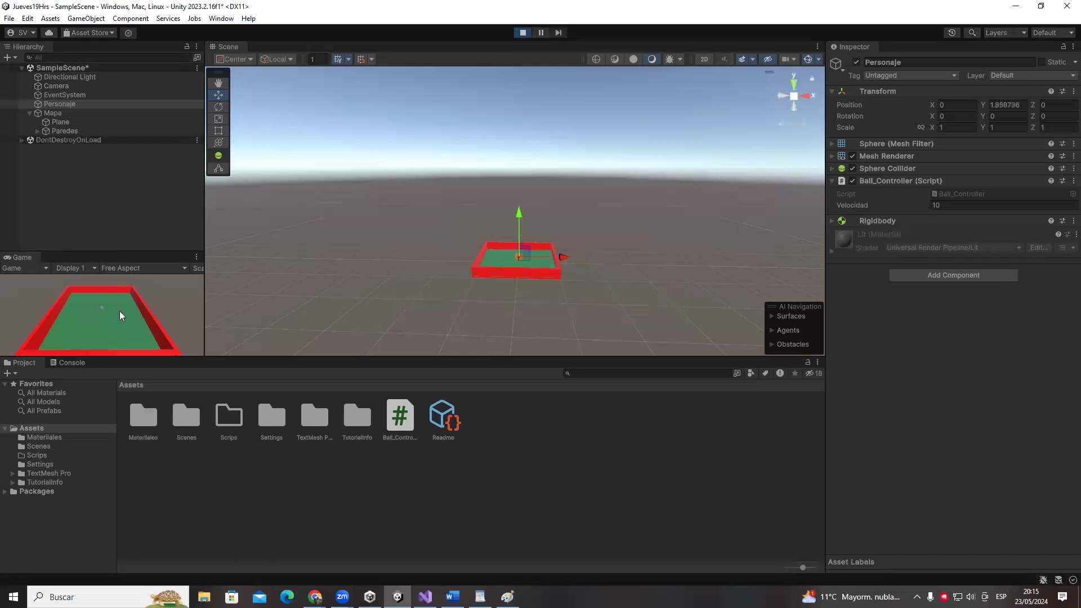
{"action": "key", "text": "space"}
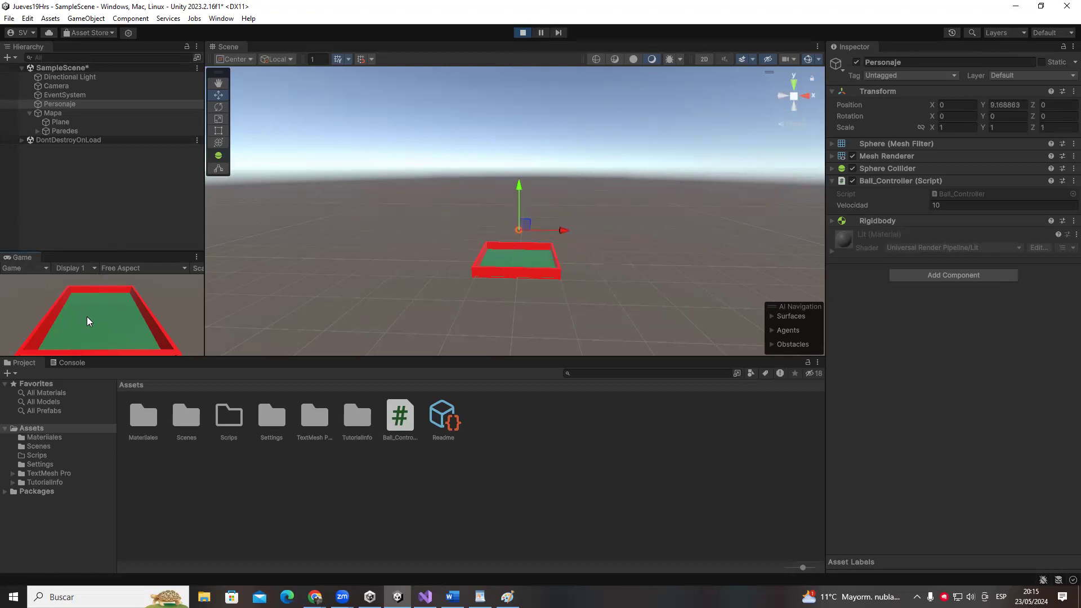
{"action": "key", "text": "space"}
{"action": "key", "text": "space"}
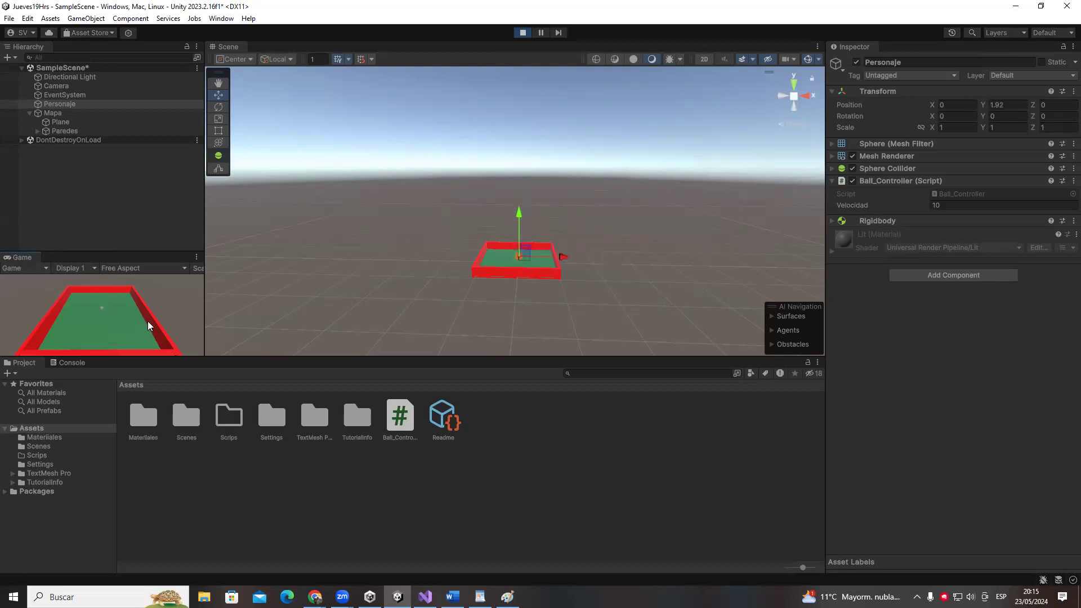
{"action": "key", "text": "space"}
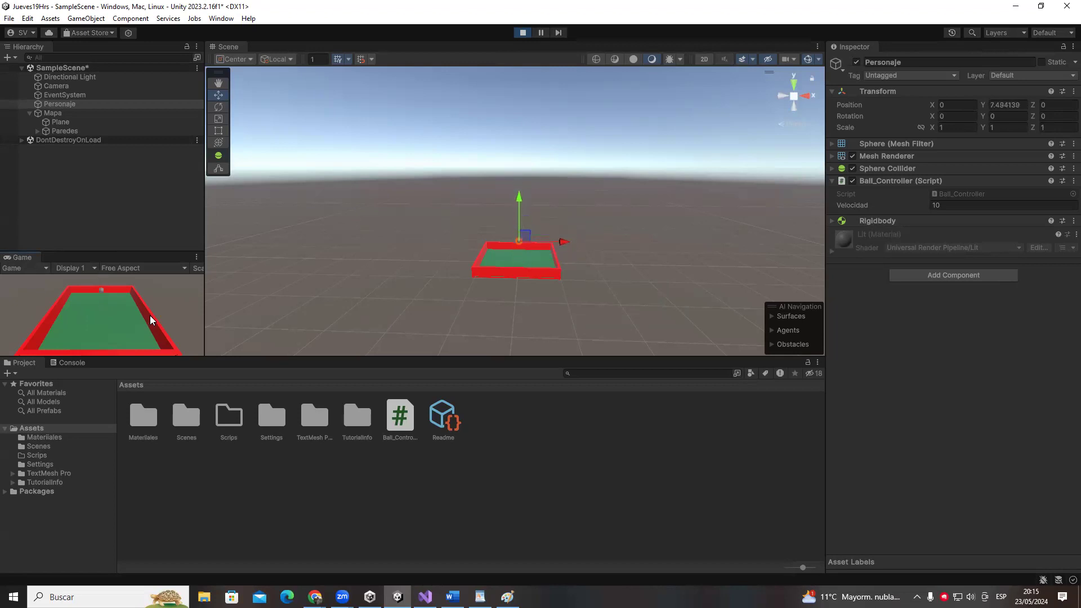
{"action": "left_click", "coordinate": [523, 32]}
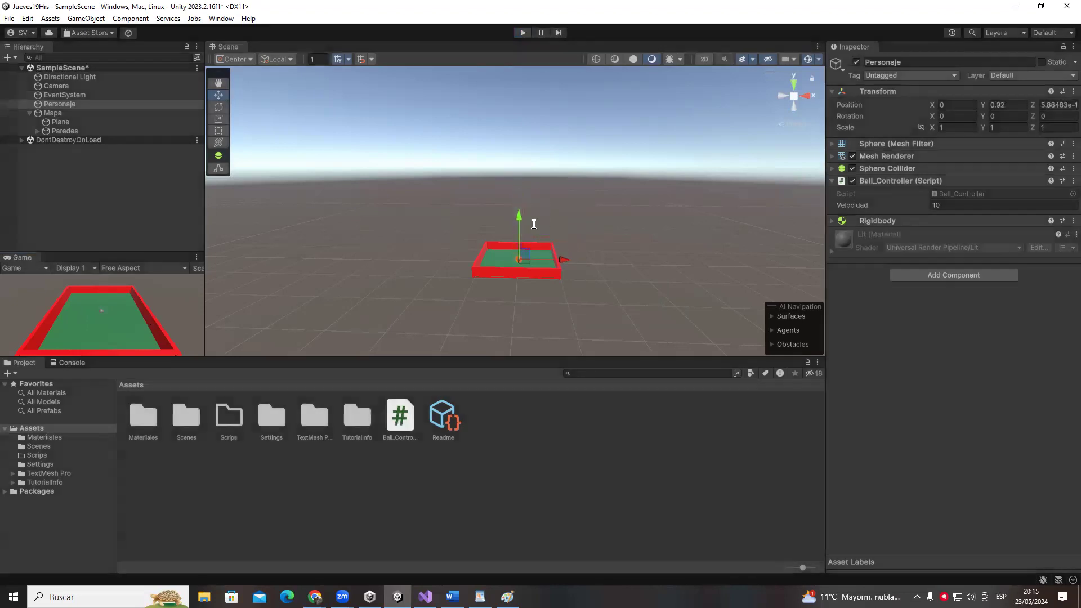
- In Visual Studio, select the whole if block on lines 21 to 28
{"action": "key", "text": "alt+Tab"}
{"action": "triple_click", "coordinate": [380, 275]}
{"action": "left_click_drag", "start_coordinate": [160, 274], "coordinate": [169, 381]}
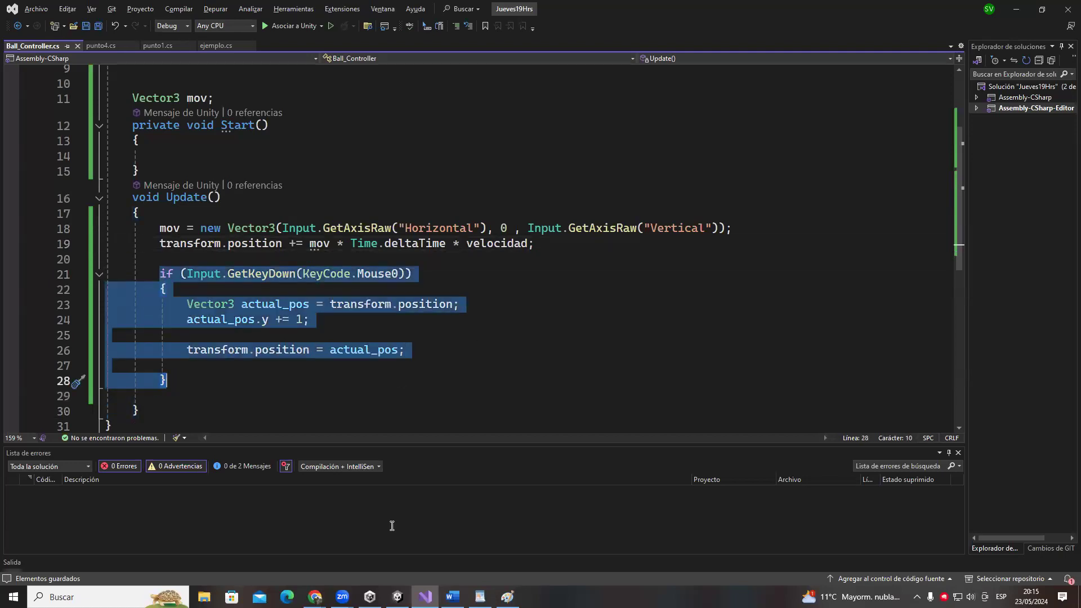
- Replace KeyCode.Mouse0 on line 21 by retyping KeyCode with autocomplete
{"action": "left_click", "coordinate": [337, 359]}
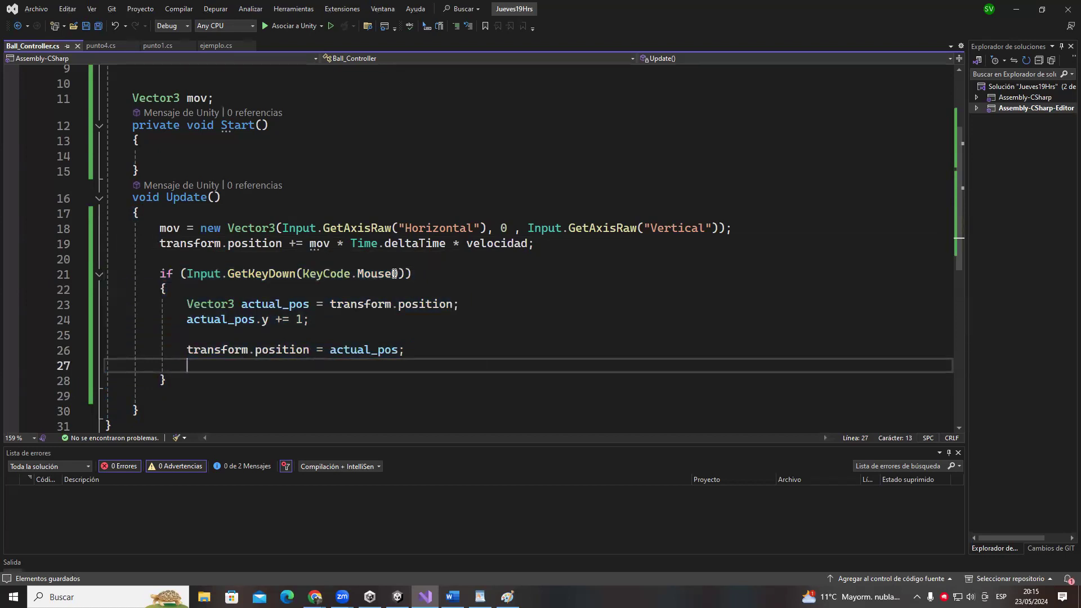
{"action": "double_click", "coordinate": [375, 275]}
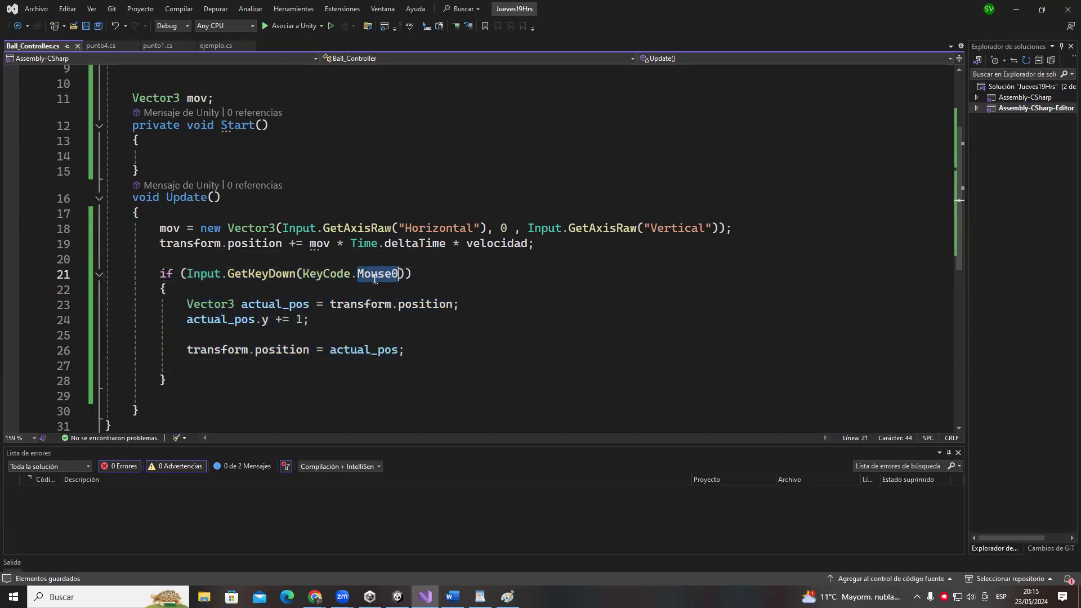
{"action": "double_click", "coordinate": [339, 275]}
{"action": "left_click", "coordinate": [335, 282]}
{"action": "left_click_drag", "start_coordinate": [303, 275], "coordinate": [401, 274]}
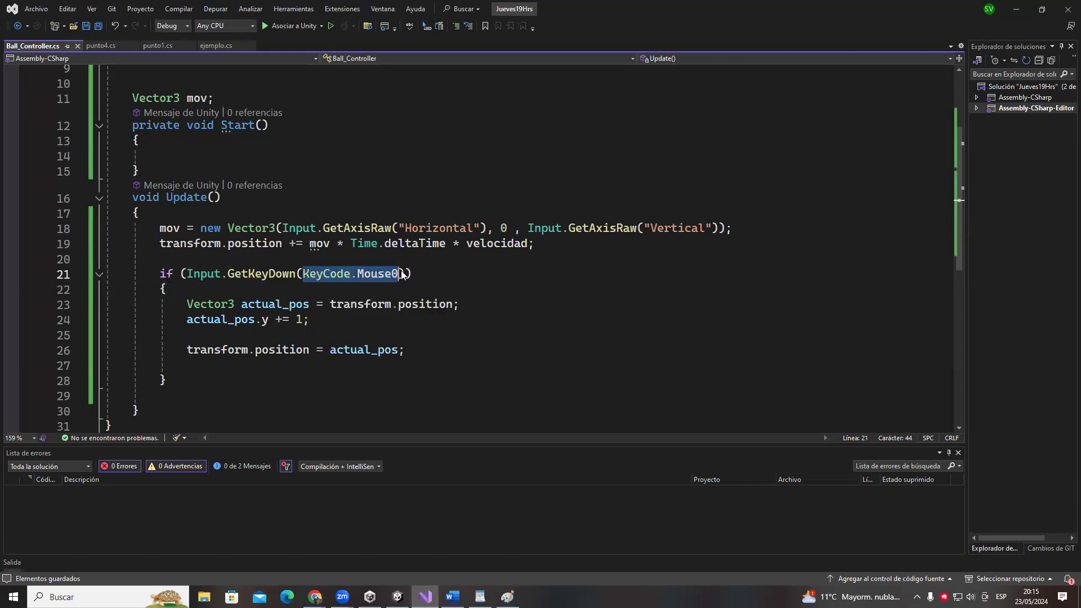
{"action": "type", "text": "Keyc"}
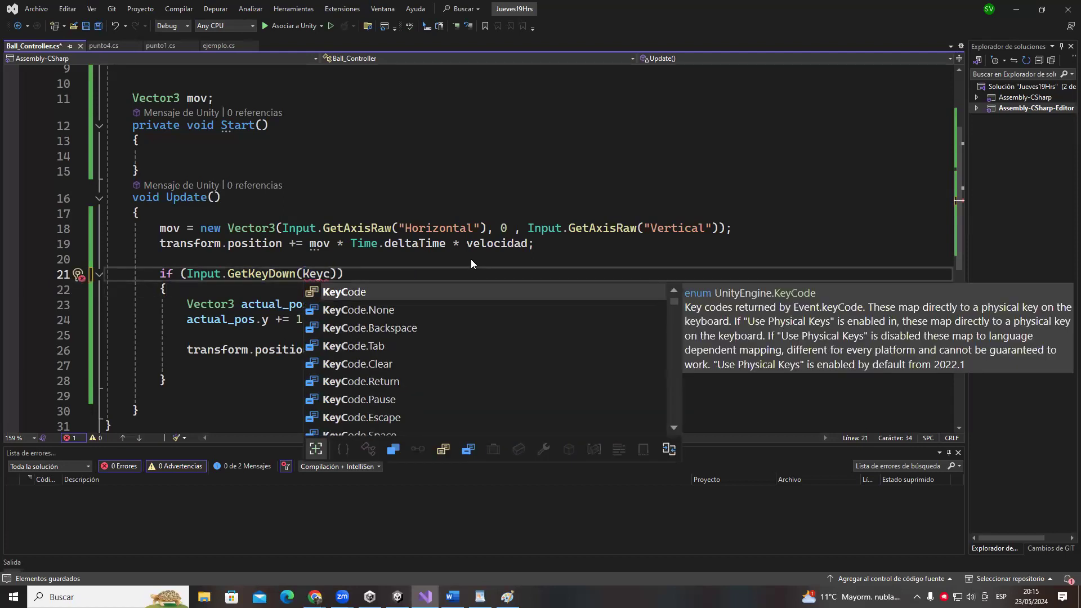
{"action": "key", "text": "Tab"}
- Complete the key as KeyCode.Alpha4 from IntelliSense and save the script
{"action": "left_click", "coordinate": [318, 277]}
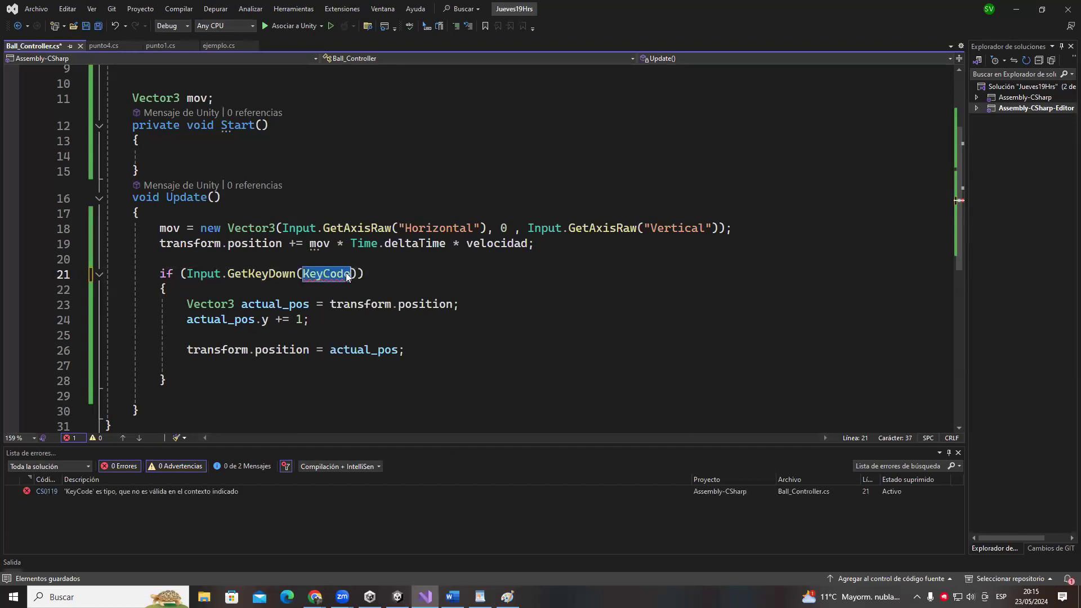
{"action": "left_click", "coordinate": [353, 274]}
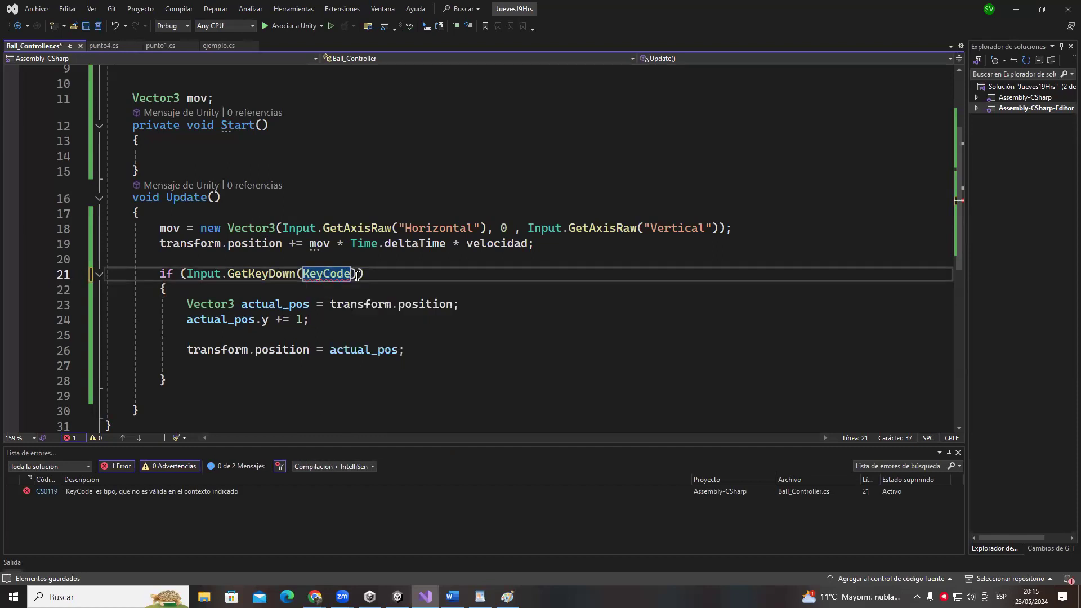
{"action": "type", "text": "."}
{"action": "key", "text": "Down"}
{"action": "key", "text": "Down"}
{"action": "key", "text": "Down"}
{"action": "key", "text": "Down"}
{"action": "key", "text": "Down"}
{"action": "key", "text": "Down"}
{"action": "key", "text": "Down"}
{"action": "key", "text": "Down"}
{"action": "key", "text": "Down"}
{"action": "key", "text": "Down"}
{"action": "key", "text": "Down"}
{"action": "key", "text": "Down"}
{"action": "key", "text": "Down"}
{"action": "key", "text": "Down"}
{"action": "key", "text": "Down"}
{"action": "key", "text": "Down"}
{"action": "key", "text": "Down"}
{"action": "key", "text": "Down"}
{"action": "key", "text": "Down"}
{"action": "key", "text": "Down"}
{"action": "key", "text": "Down"}
{"action": "key", "text": "Down"}
{"action": "key", "text": "Up"}
{"action": "key", "text": "Up"}
{"action": "key", "text": "Up"}
{"action": "key", "text": "Up"}
{"action": "key", "text": "Up"}
{"action": "key", "text": "Up"}
{"action": "key", "text": "Up"}
{"action": "key", "text": "Up"}
{"action": "key", "text": "Up"}
{"action": "key", "text": "Up"}
{"action": "key", "text": "Up"}
{"action": "key", "text": "Up"}
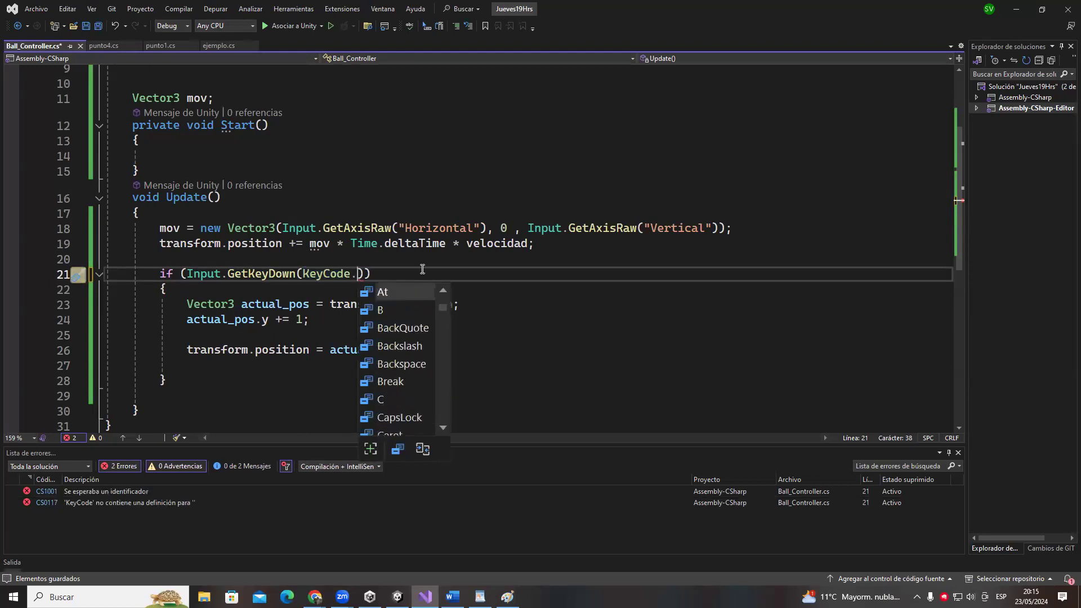
{"action": "key", "text": "Up"}
{"action": "key", "text": "Up"}
{"action": "key", "text": "Up"}
{"action": "key", "text": "Up"}
{"action": "key", "text": "Up"}
{"action": "key", "text": "Up"}
{"action": "key", "text": "Up"}
{"action": "key", "text": "Up"}
{"action": "key", "text": "Up"}
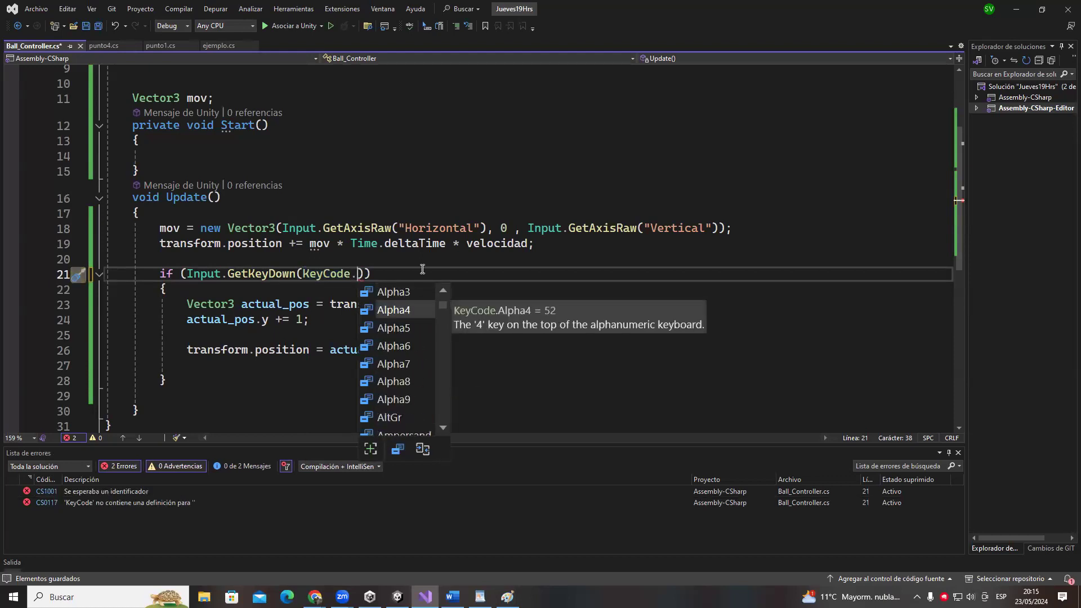
{"action": "key", "text": "Tab"}
{"action": "key", "text": "ctrl+s"}
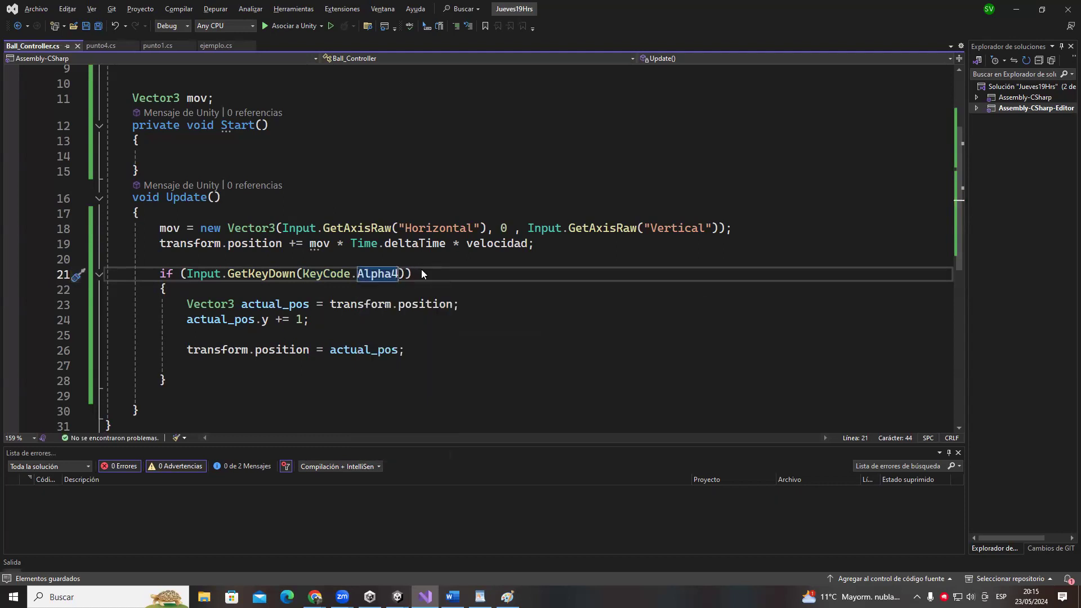
{"action": "key", "text": "alt+Tab"}
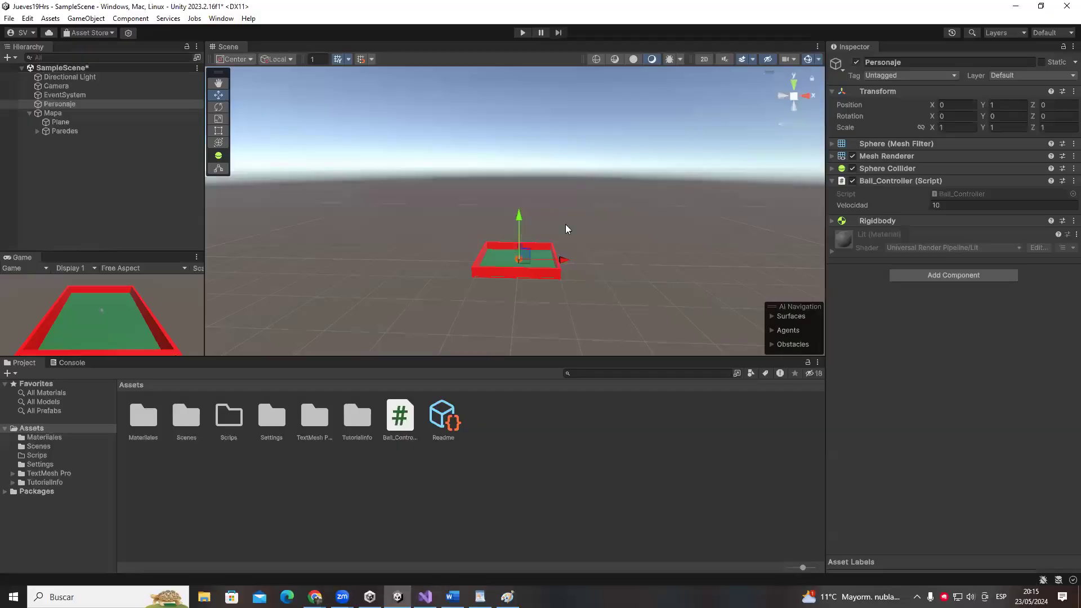
- Test the 4-key jump in Play mode, lifting the ball to about Y 1.92, then stop
{"action": "left_click", "coordinate": [528, 30]}
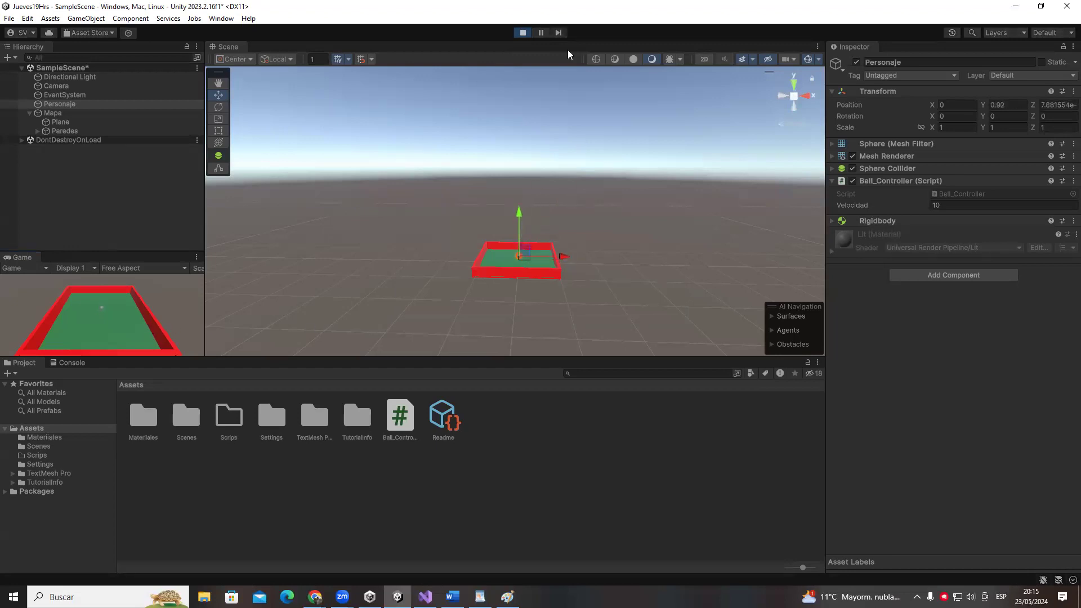
{"action": "left_click", "coordinate": [523, 32]}
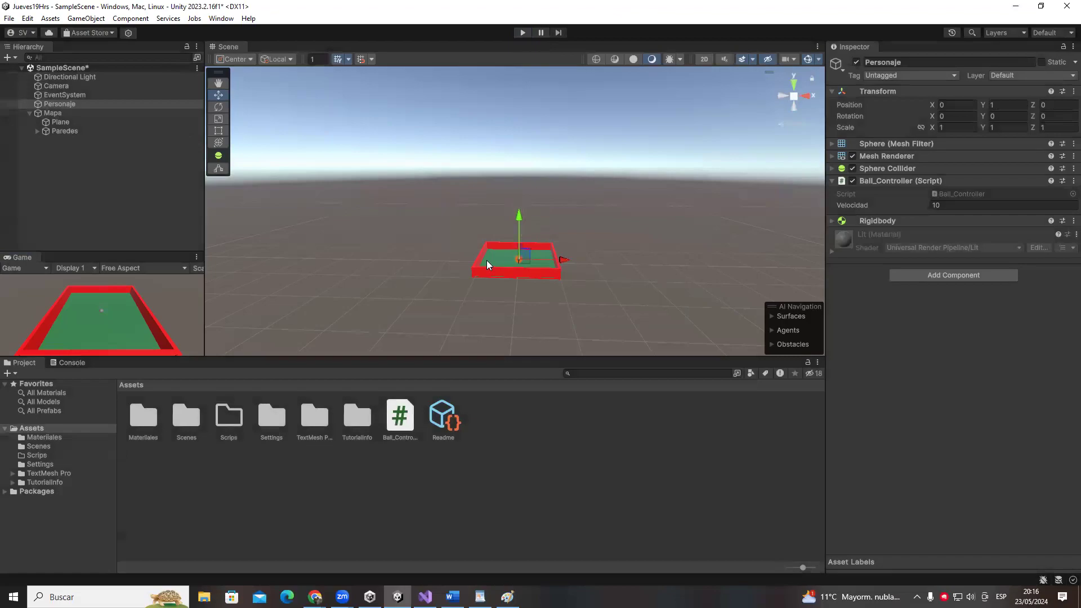
{"action": "key", "text": "alt+Tab"}
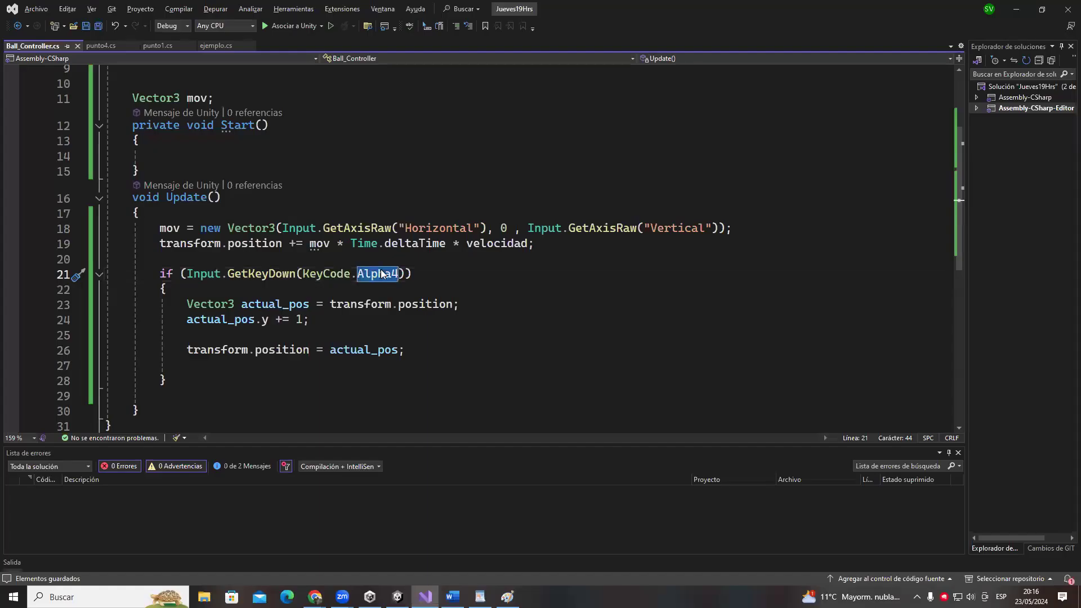
- Delete Alpha4 from line 21 and browse the KeyCode suggestion list, checking KeyCode A
{"action": "key", "text": "BackSpace"}
{"action": "key", "text": "ctrl+space"}
{"action": "key", "text": "Down"}
{"action": "key", "text": "Down"}
{"action": "key", "text": "Down"}
{"action": "key", "text": "Down"}
{"action": "key", "text": "Down"}
{"action": "key", "text": "Down"}
{"action": "key", "text": "Down"}
{"action": "key", "text": "Down"}
{"action": "key", "text": "Down"}
{"action": "key", "text": "Down"}
{"action": "key", "text": "Down"}
{"action": "key", "text": "Down"}
{"action": "key", "text": "Up"}
{"action": "key", "text": "Up"}
{"action": "key", "text": "Up"}
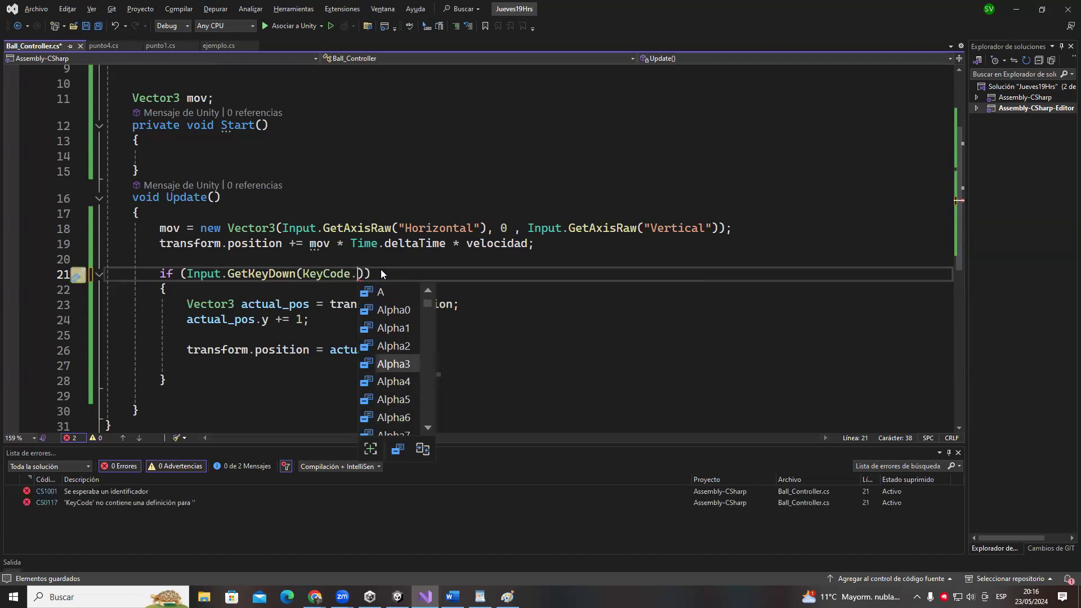
{"action": "key", "text": "Up"}
{"action": "key", "text": "Up"}
{"action": "key", "text": "Up"}
{"action": "key", "text": "Up"}
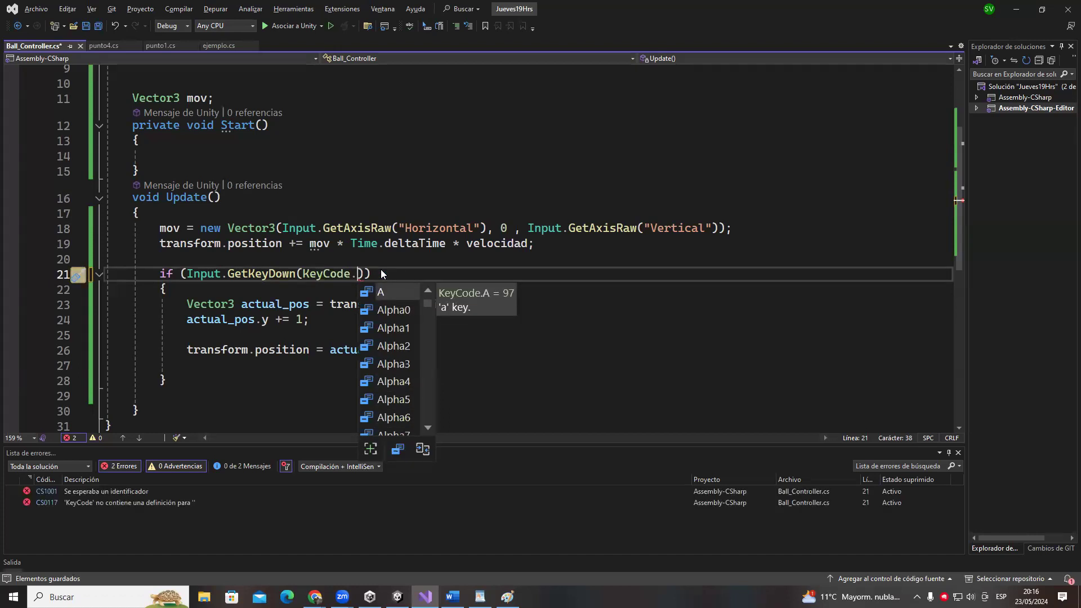
{"action": "key", "text": "Down"}
{"action": "key", "text": "Down"}
{"action": "key", "text": "Down"}
{"action": "key", "text": "Down"}
{"action": "key", "text": "Down"}
{"action": "key", "text": "Down"}
{"action": "key", "text": "Down"}
{"action": "key", "text": "Down"}
{"action": "key", "text": "Down"}
{"action": "key", "text": "Down"}
{"action": "key", "text": "Down"}
{"action": "key", "text": "Down"}
{"action": "key", "text": "Down"}
{"action": "key", "text": "Down"}
{"action": "key", "text": "Down"}
{"action": "key", "text": "Down"}
{"action": "key", "text": "Down"}
{"action": "key", "text": "Down"}
{"action": "key", "text": "Down"}
{"action": "key", "text": "Down"}
{"action": "key", "text": "Down"}
{"action": "key", "text": "Up"}
{"action": "key", "text": "Up"}
{"action": "key", "text": "Up"}
{"action": "key", "text": "Up"}
{"action": "key", "text": "Up"}
{"action": "key", "text": "Up"}
{"action": "key", "text": "Up"}
{"action": "key", "text": "Up"}
{"action": "key", "text": "Up"}
{"action": "key", "text": "Up"}
{"action": "key", "text": "Down"}
{"action": "key", "text": "Down"}
{"action": "key", "text": "Down"}
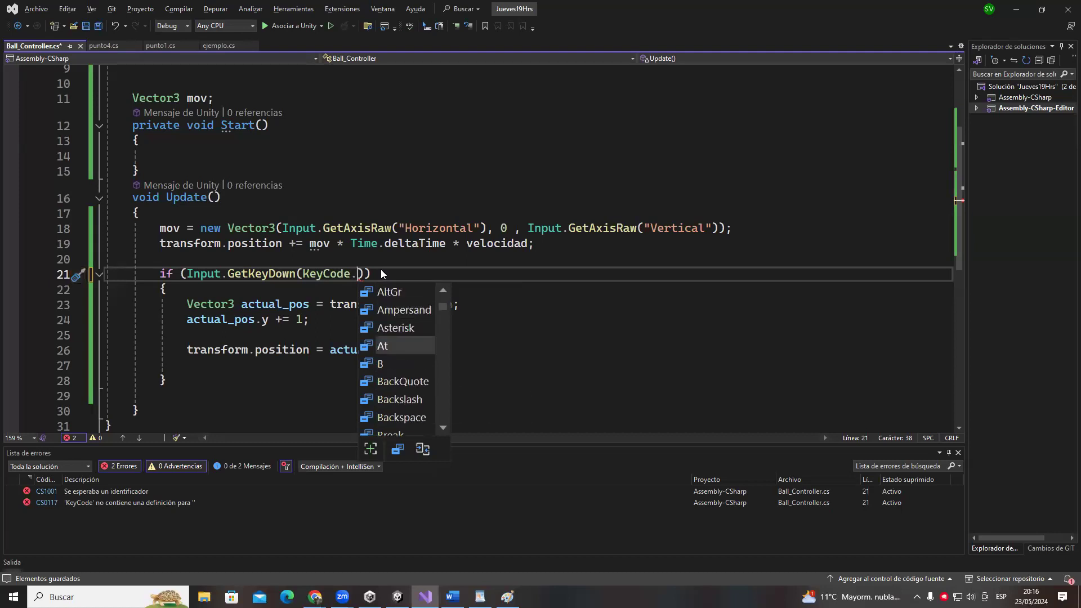
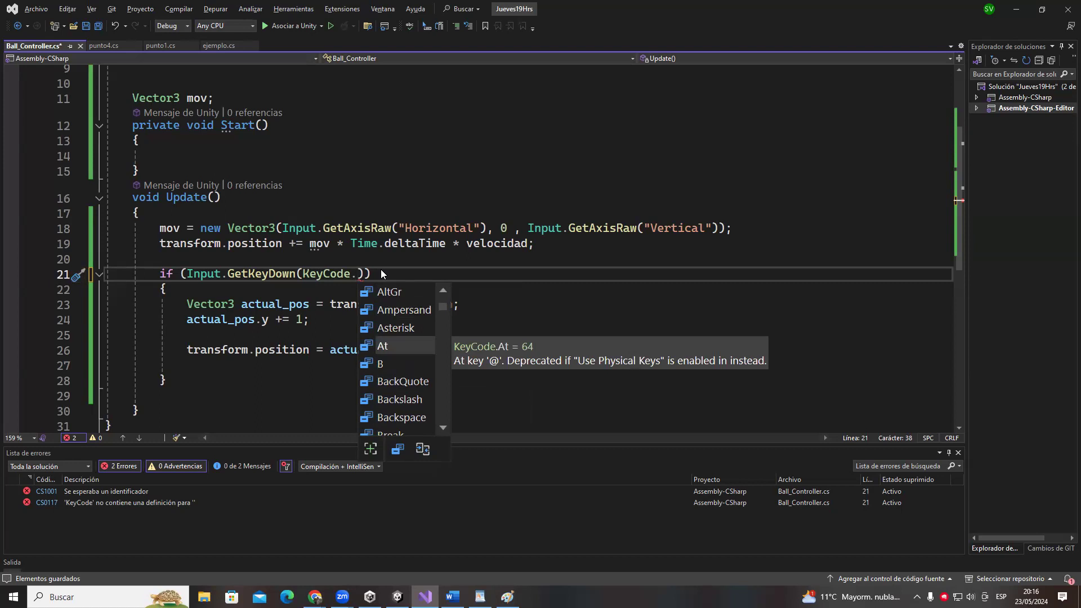
- Pick KeyCode.Mouse3 from the Mouse suggestions for the line 21 condition and save Ball_Controller.cs
{"action": "key", "text": "Up"}
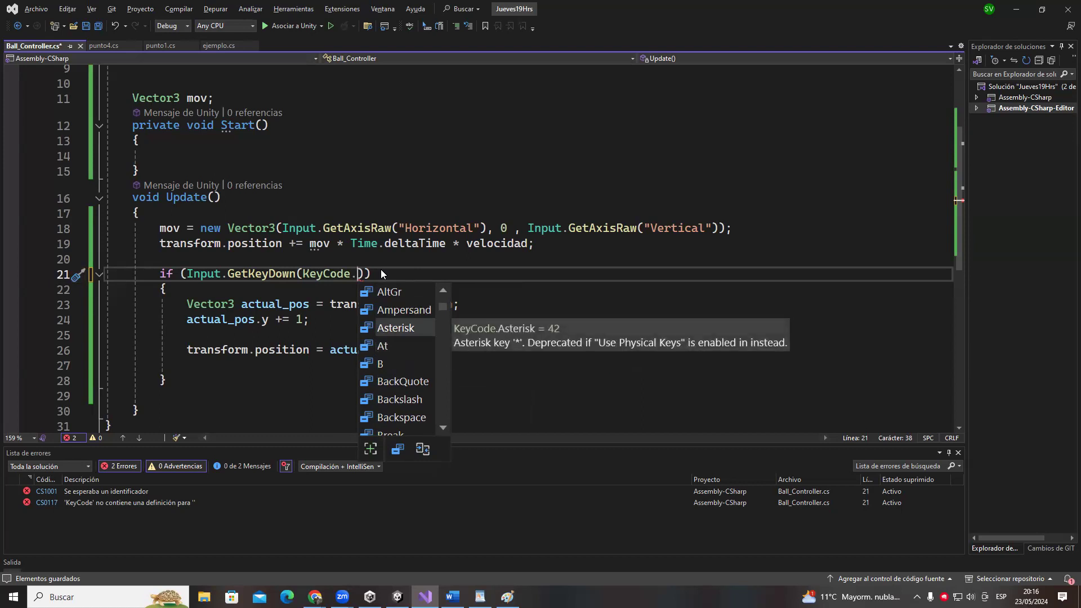
{"action": "key", "text": "Up"}
{"action": "key", "text": "Up"}
{"action": "key", "text": "Down"}
{"action": "key", "text": "Down"}
{"action": "key", "text": "Down"}
{"action": "key", "text": "Down"}
{"action": "key", "text": "Down"}
{"action": "key", "text": "Down"}
{"action": "key", "text": "Down"}
{"action": "key", "text": "Down"}
{"action": "key", "text": "Down"}
{"action": "key", "text": "Down"}
{"action": "key", "text": "Down"}
{"action": "key", "text": "Down"}
{"action": "key", "text": "Down"}
{"action": "key", "text": "Down"}
{"action": "key", "text": "Down"}
{"action": "key", "text": "Down"}
{"action": "key", "text": "Down"}
{"action": "key", "text": "Down"}
{"action": "key", "text": "Down"}
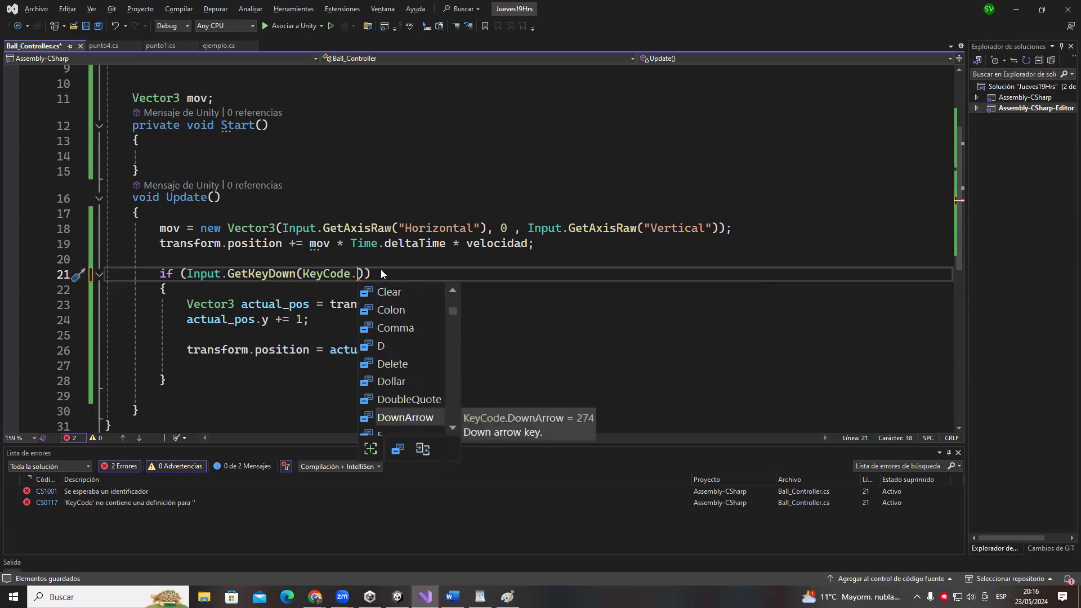
{"action": "type", "text": "Mouse"}
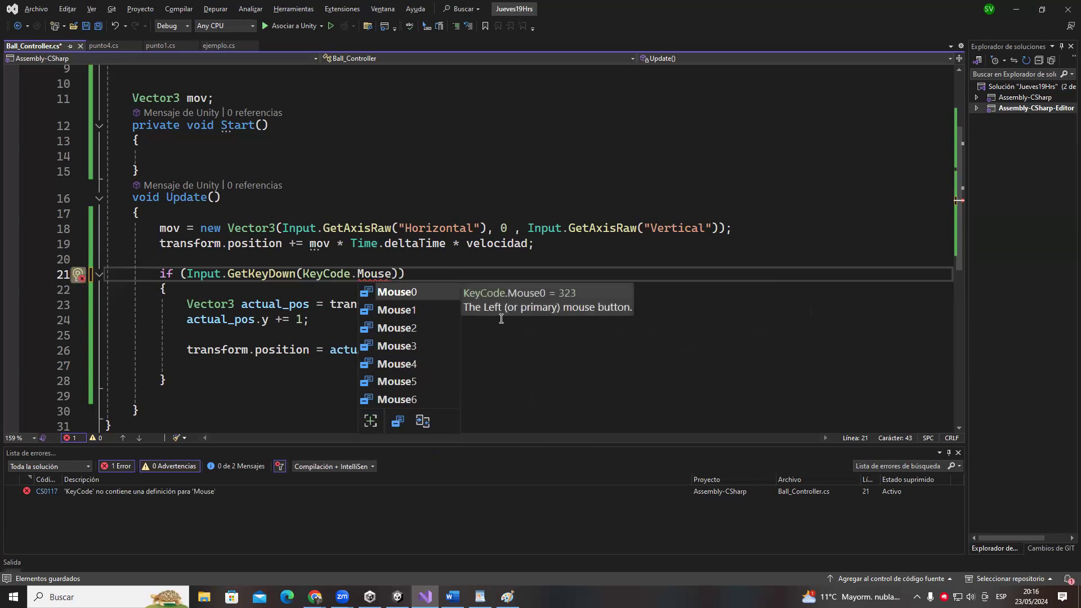
{"action": "left_click", "coordinate": [414, 304]}
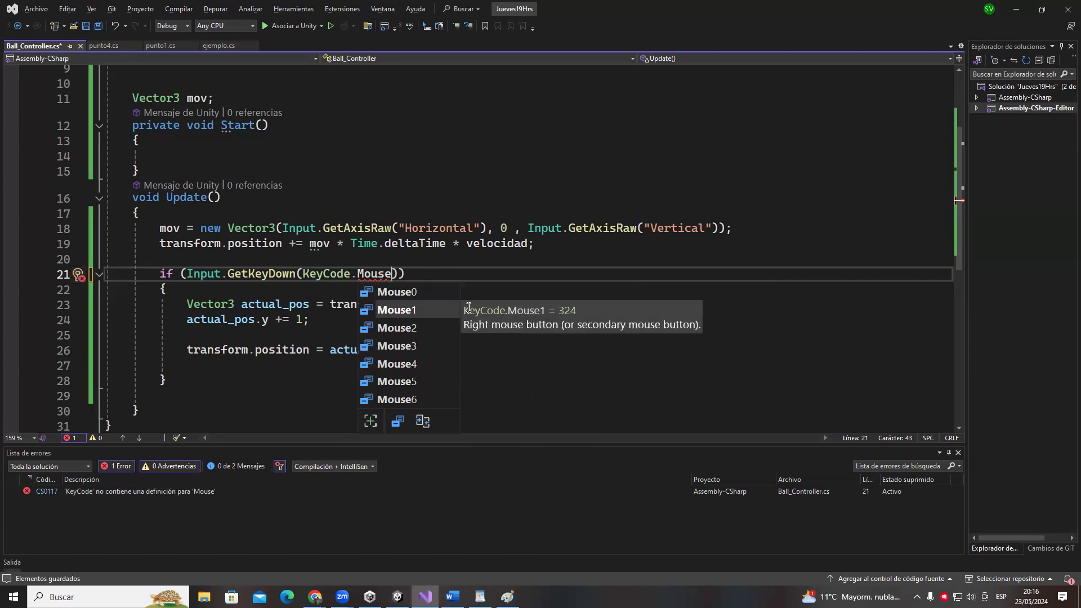
{"action": "key", "text": "Down"}
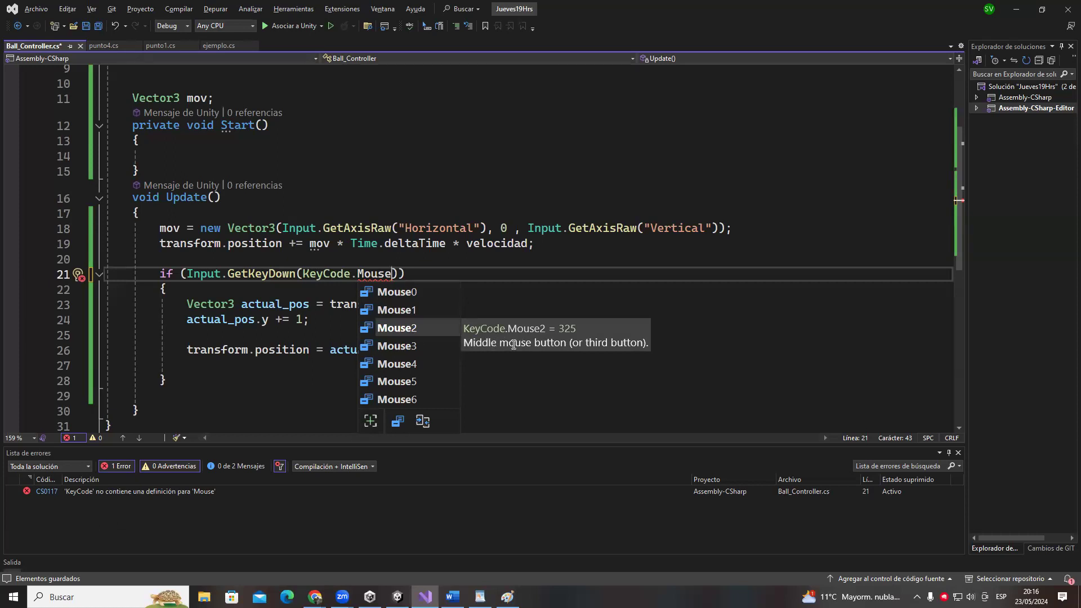
{"action": "key", "text": "Down"}
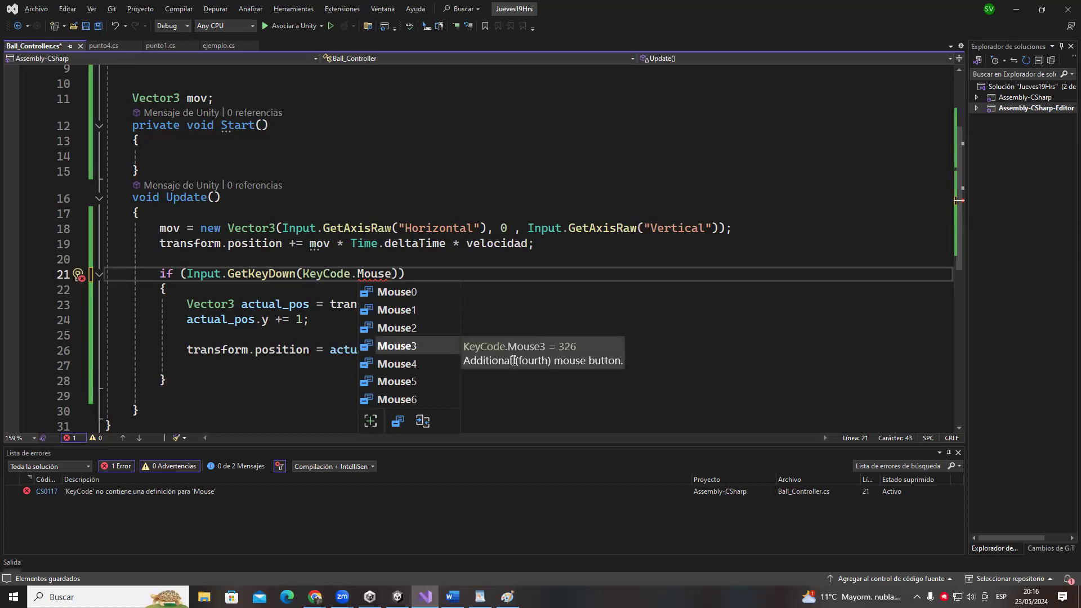
{"action": "key", "text": "Tab"}
{"action": "key", "text": "ctrl+s"}
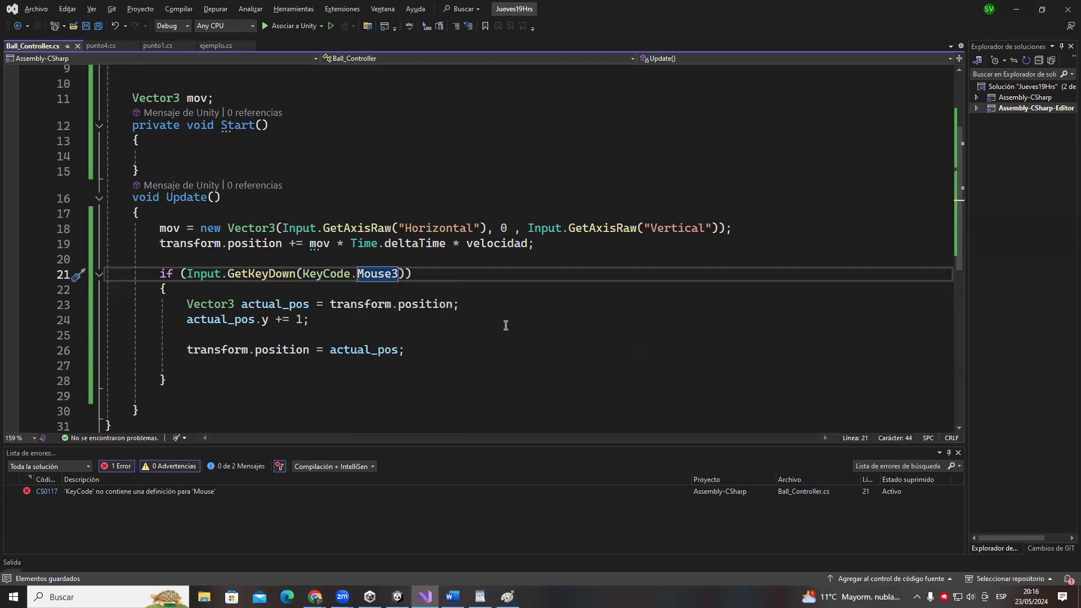
{"action": "key", "text": "alt+Tab"}
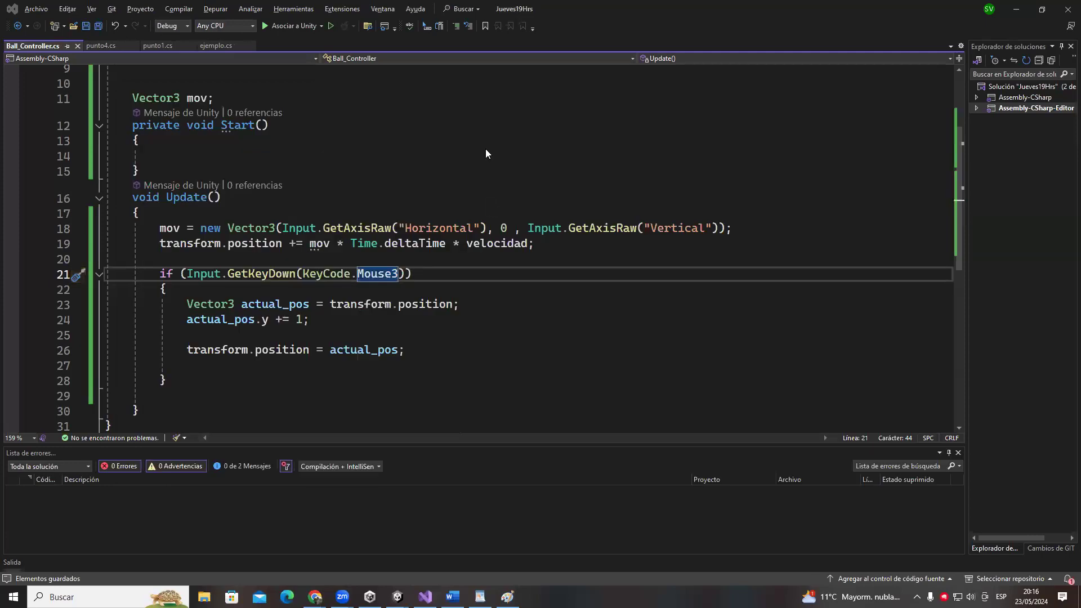
- Run the scene in Unity's Play mode and make the ball jump with the newly coded input
{"action": "key", "text": "alt+Tab"}
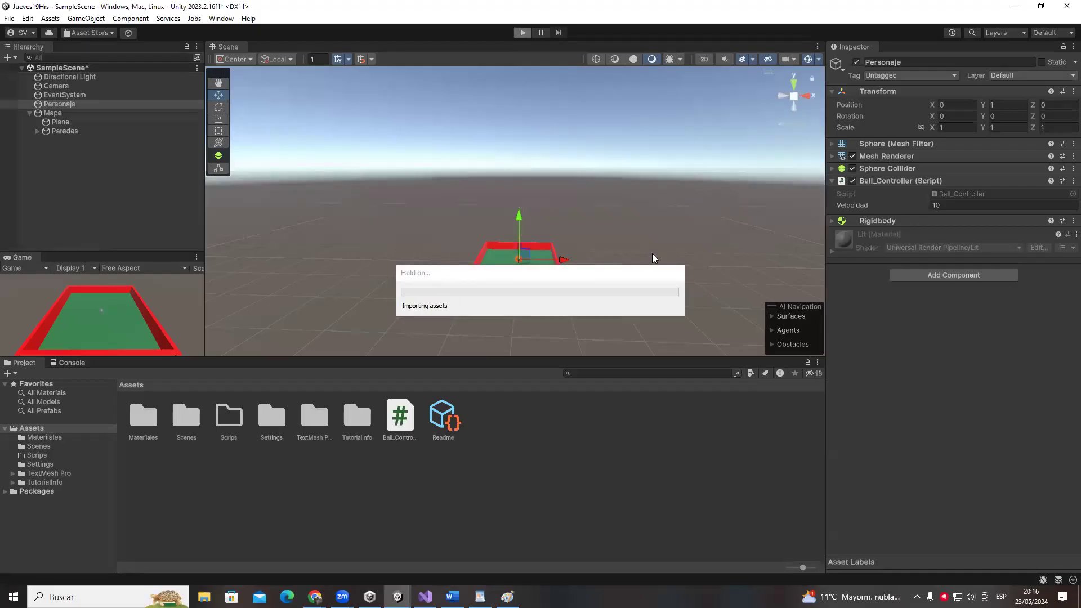
{"action": "key", "text": "ctrl+p"}
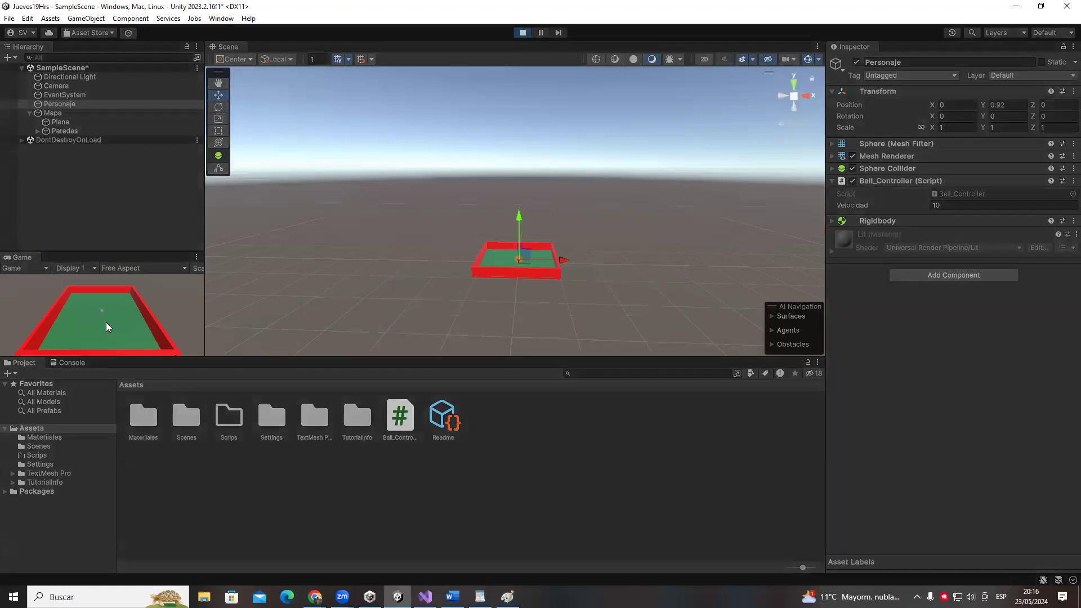
{"action": "key", "text": "space"}
{"action": "key", "text": "space"}
{"action": "key", "text": "space"}
{"action": "key", "text": "alt+Tab"}
{"action": "left_click", "coordinate": [94, 306]}
{"action": "key", "text": "alt+Tab"}
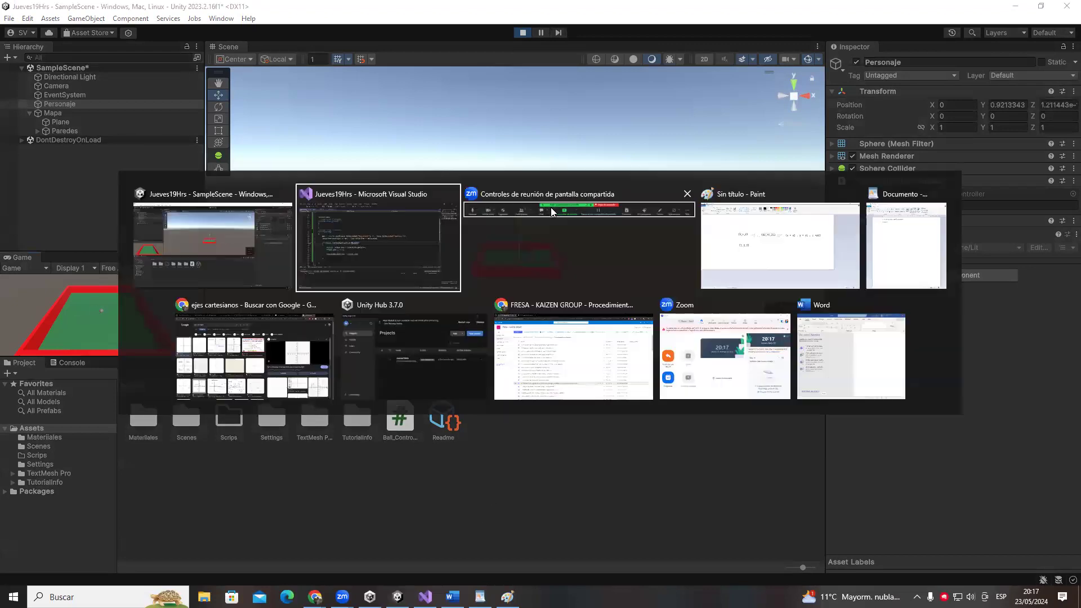
- Search 'Mouse Logitech' in a new Chrome tab and open the Logitech G203 shopping result
{"action": "left_click", "coordinate": [573, 356]}
{"action": "left_click", "coordinate": [299, 12]}
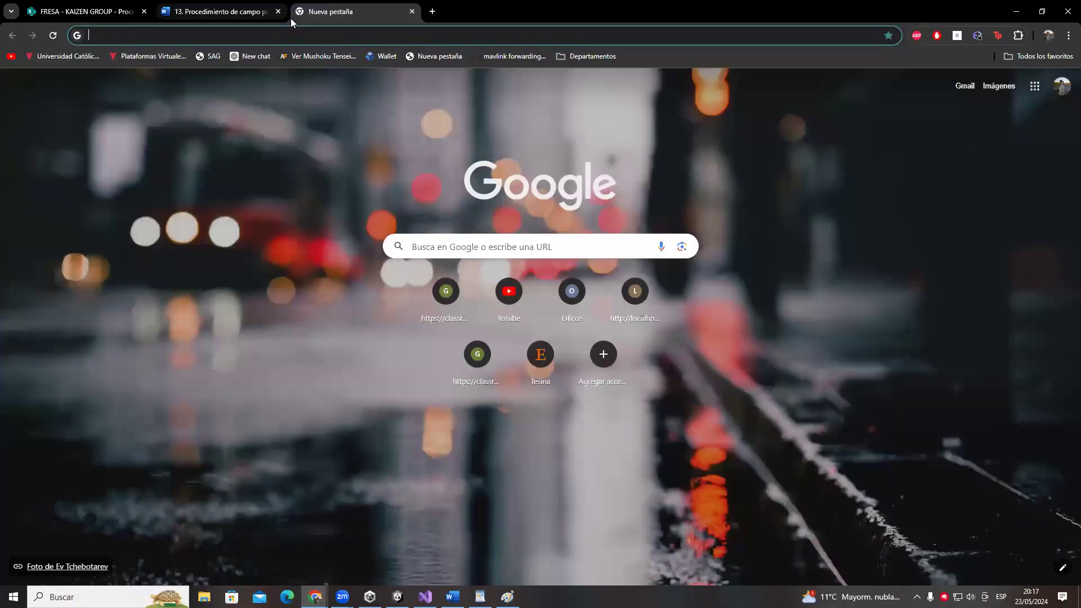
{"action": "type", "text": "Mouse Logitech"}
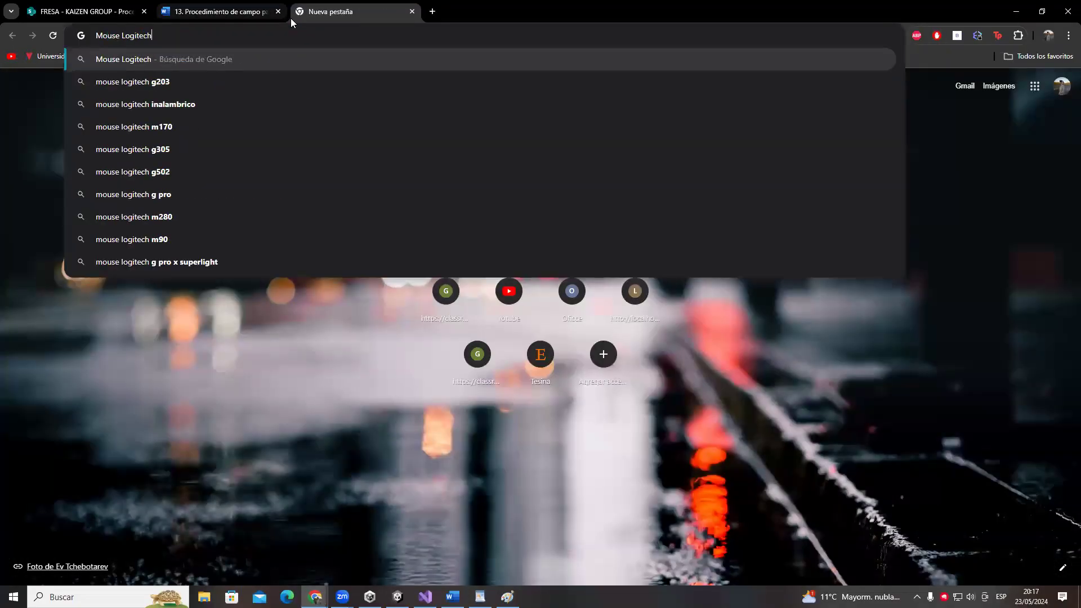
{"action": "key", "text": "Return"}
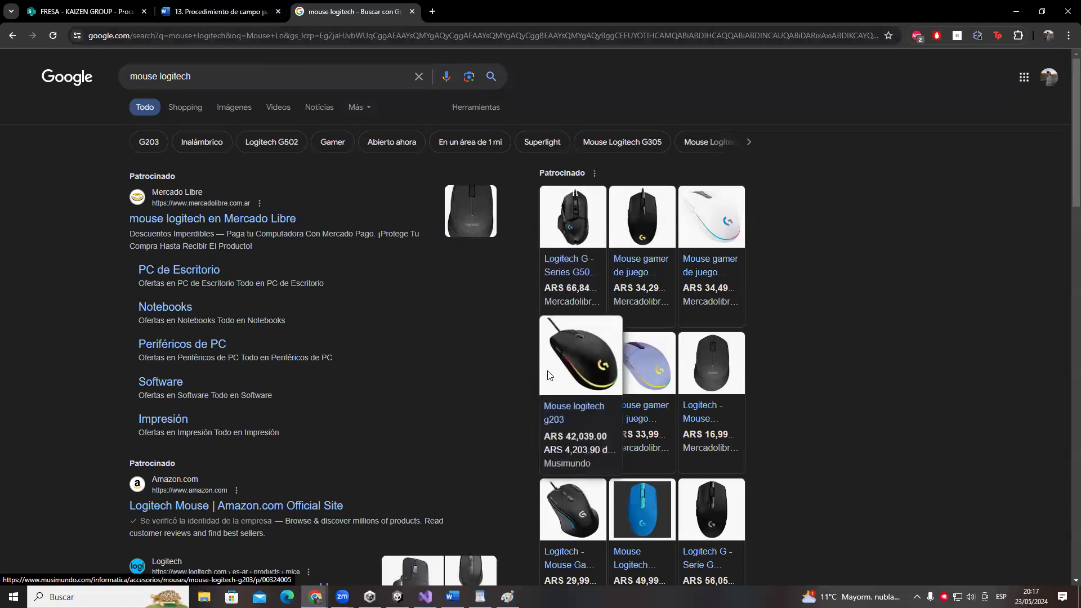
{"action": "left_click", "coordinate": [553, 376]}
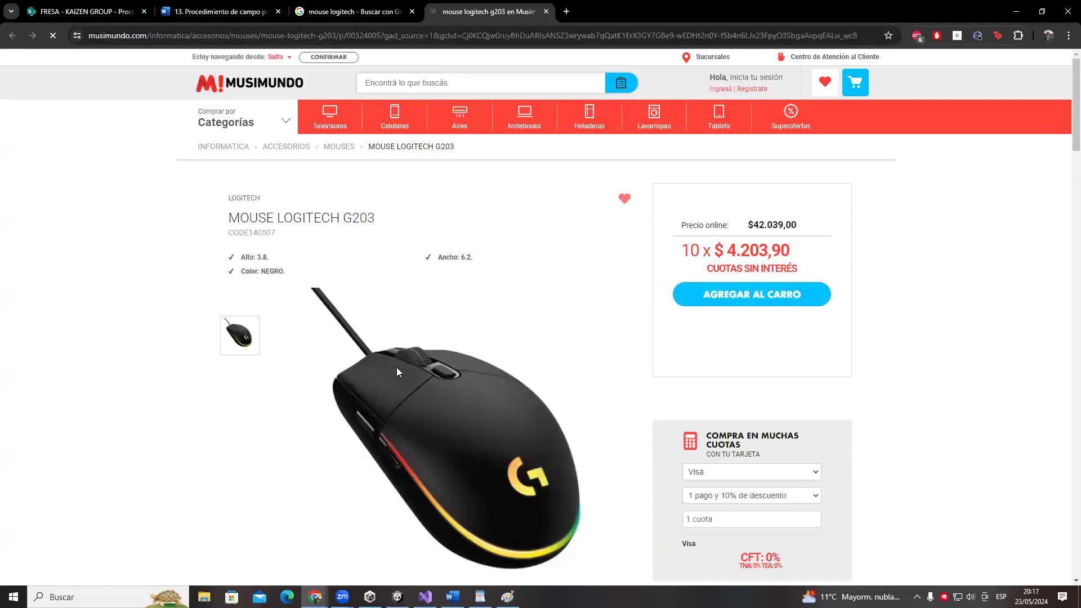
{"action": "scroll", "coordinate": [44, 354], "scroll_direction": "down", "scroll_amount": 1}
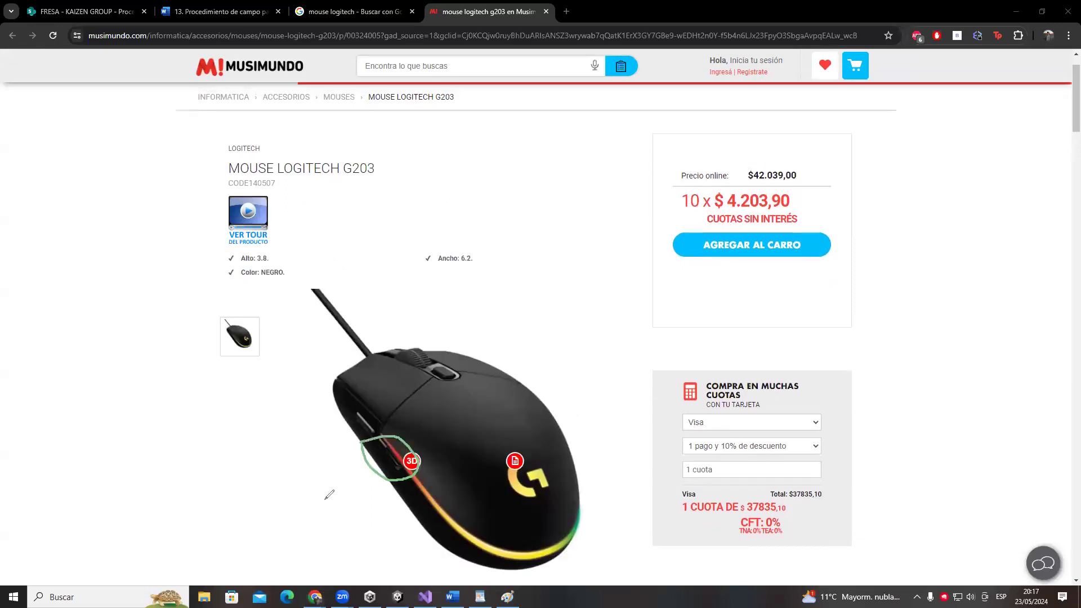
- Circle the G203's top button, scroll wheel and side buttons with green annotations, then close the tab
{"action": "left_click_drag", "start_coordinate": [318, 479], "coordinate": [335, 502]}
{"action": "left_click_drag", "start_coordinate": [361, 383], "coordinate": [357, 372]}
{"action": "mouse_move", "coordinate": [453, 357]}
{"action": "left_mouse_down"}
{"action": "mouse_move", "coordinate": [467, 359]}
{"action": "mouse_move", "coordinate": [438, 358]}
{"action": "left_mouse_up"}
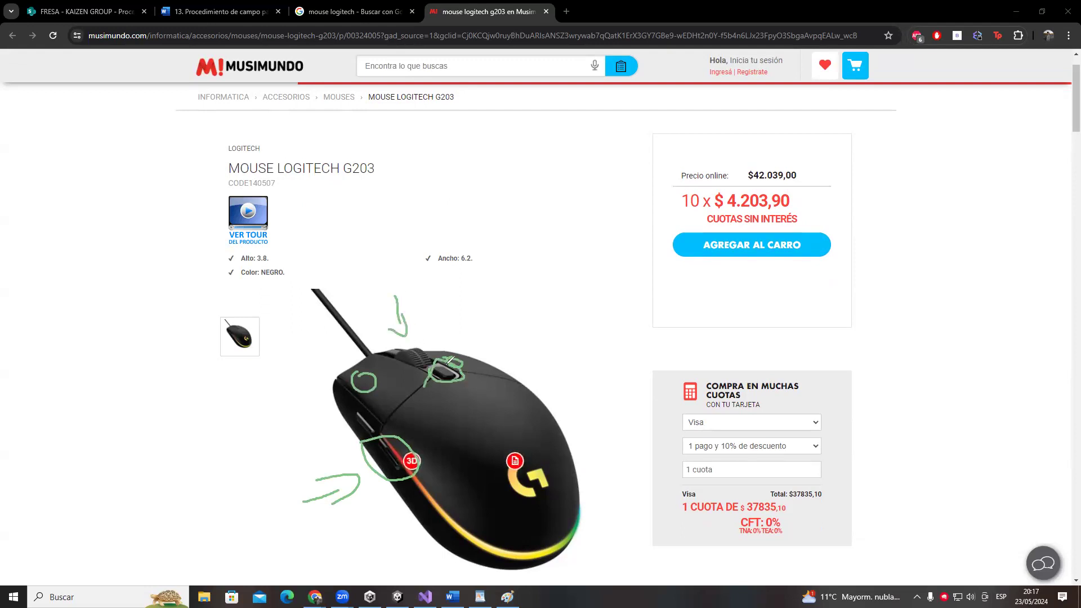
{"action": "mouse_move", "coordinate": [321, 441]}
{"action": "left_mouse_down"}
{"action": "mouse_move", "coordinate": [374, 434]}
{"action": "mouse_move", "coordinate": [363, 416]}
{"action": "mouse_move", "coordinate": [378, 476]}
{"action": "mouse_move", "coordinate": [406, 482]}
{"action": "left_mouse_up"}
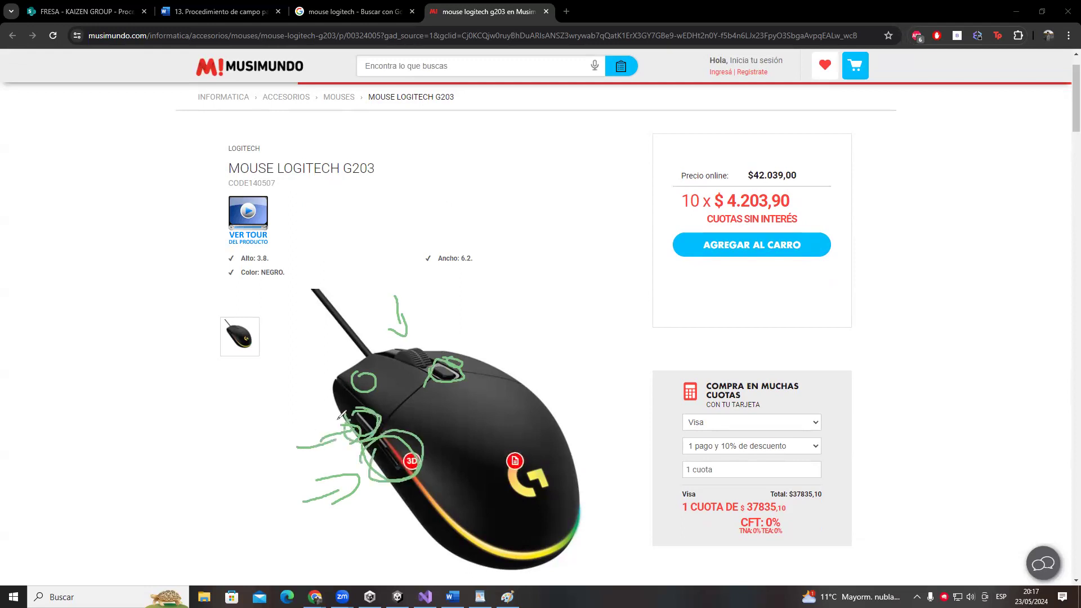
{"action": "left_click", "coordinate": [546, 11]}
- Replace KeyCode.Mouse3 with KeyCode.Mouse0 on line 21 using the IntelliSense list
{"action": "key", "text": "alt+Tab"}
{"action": "left_click", "coordinate": [540, 268]}
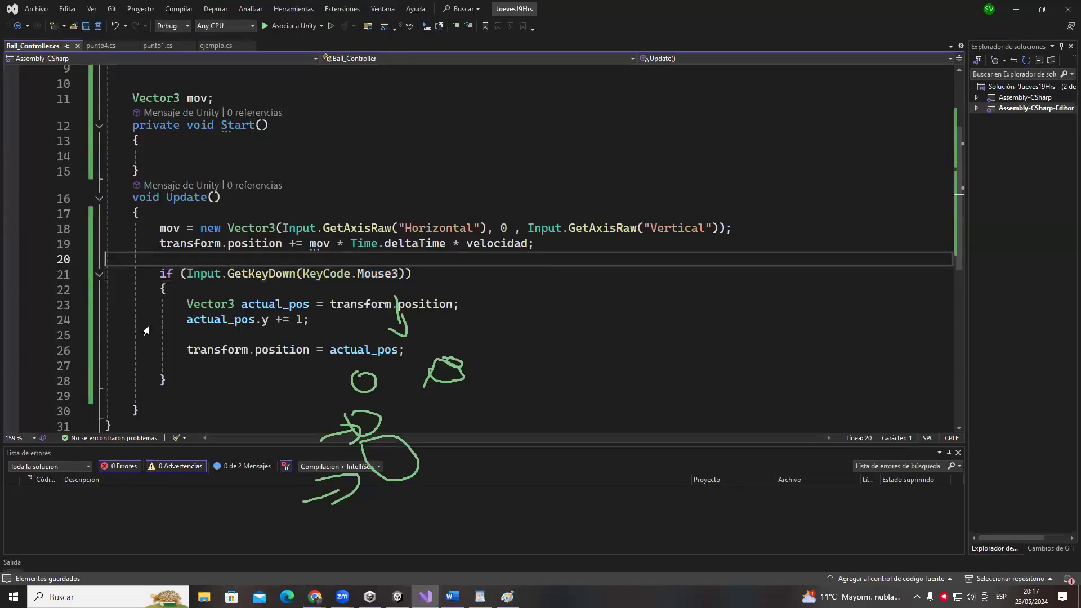
{"action": "left_click", "coordinate": [378, 274]}
{"action": "double_click", "coordinate": [378, 274]}
{"action": "type", "text": "Mouse"}
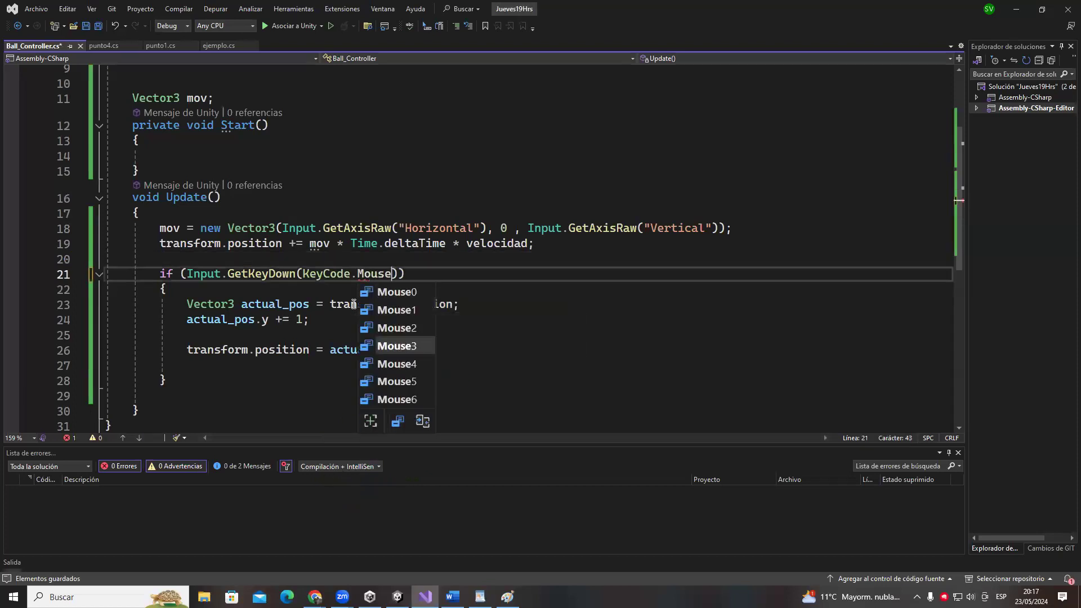
{"action": "key", "text": "Down"}
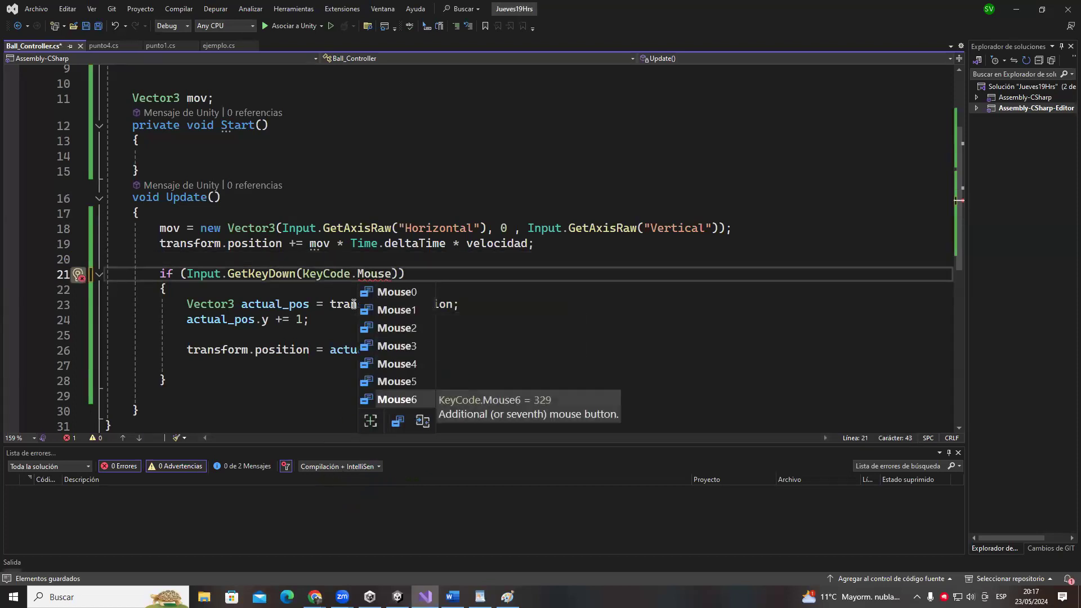
{"action": "key", "text": "Down"}
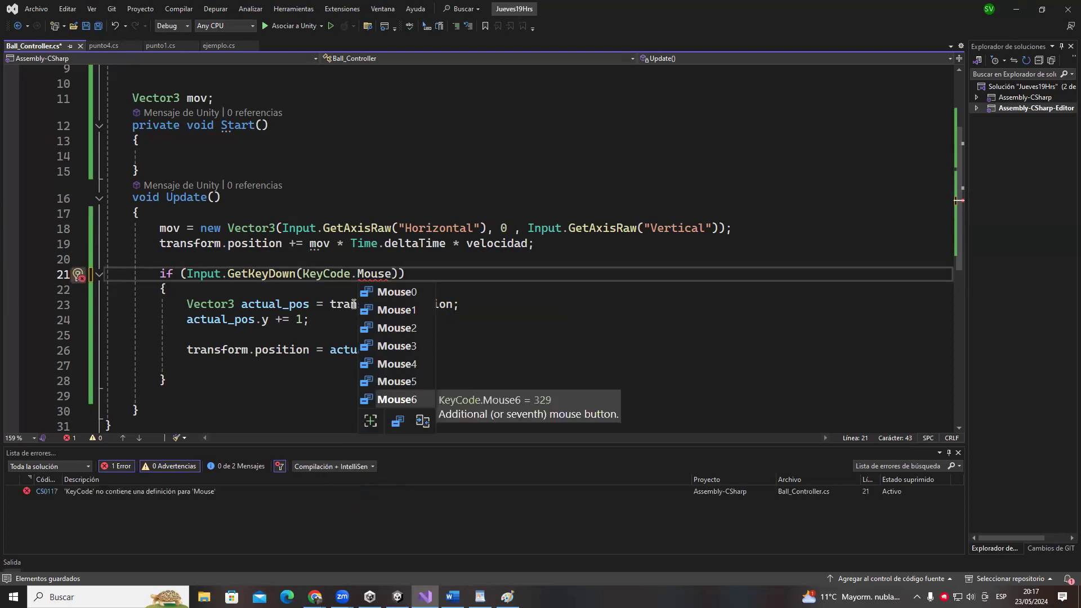
{"action": "key", "text": "Up"}
{"action": "key", "text": "Up"}
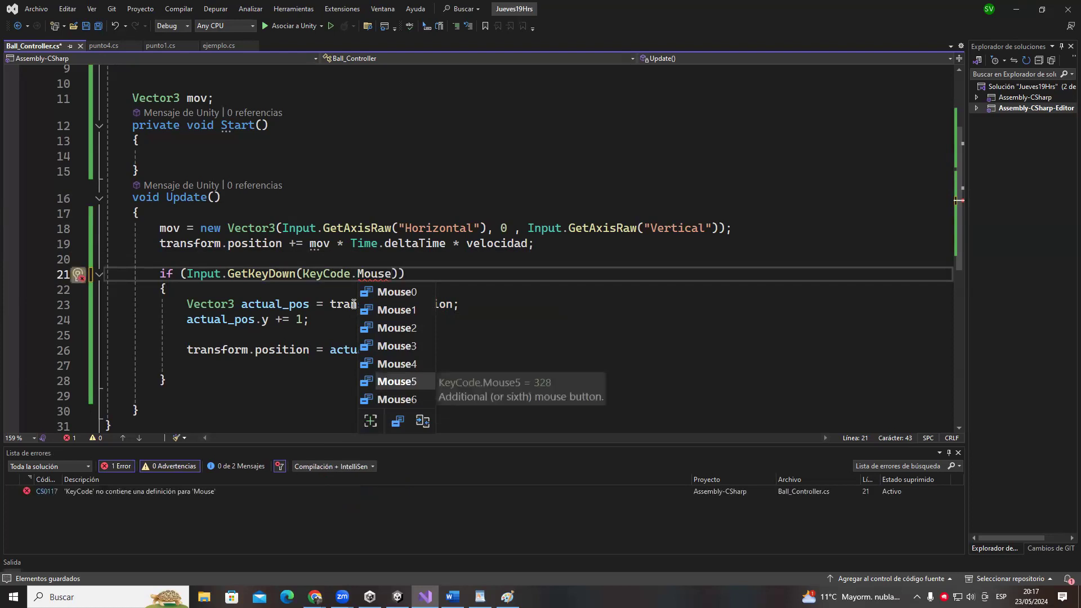
{"action": "key", "text": "Up"}
{"action": "key", "text": "Up"}
{"action": "key", "text": "Up"}
{"action": "key", "text": "Up"}
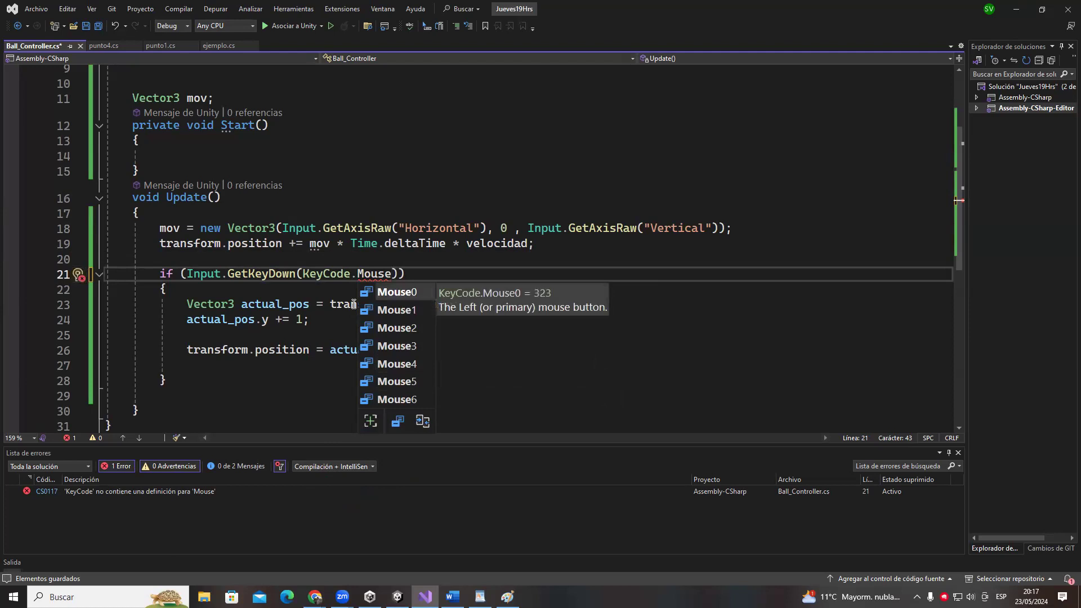
{"action": "key", "text": "Tab"}
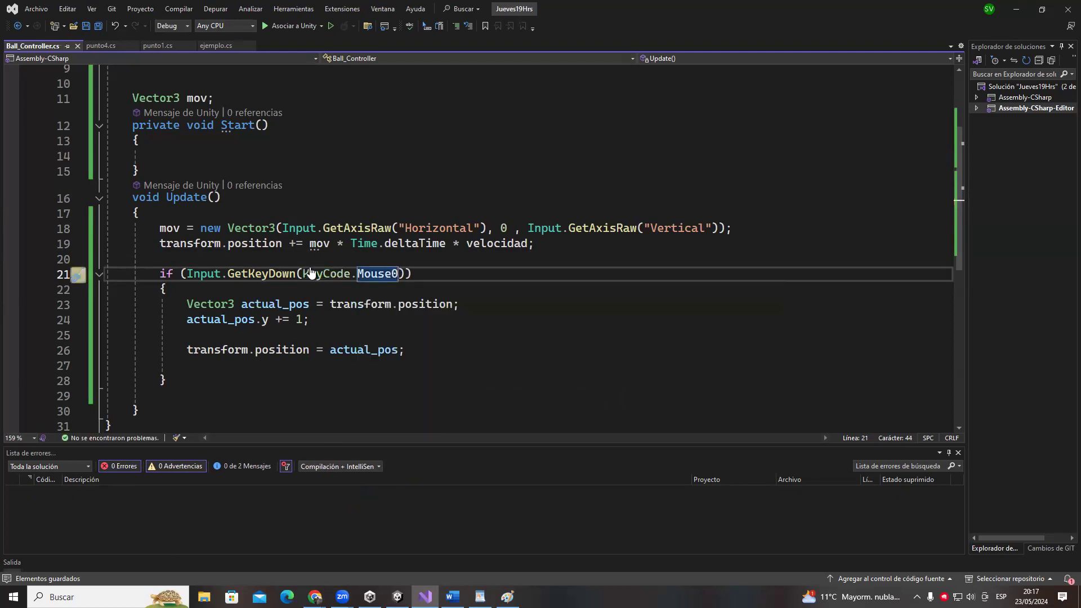
- Test the updated Mouse0 script in Unity's Play mode, then stop the game
{"action": "key", "text": "alt+Tab"}
{"action": "key", "text": "Tab"}
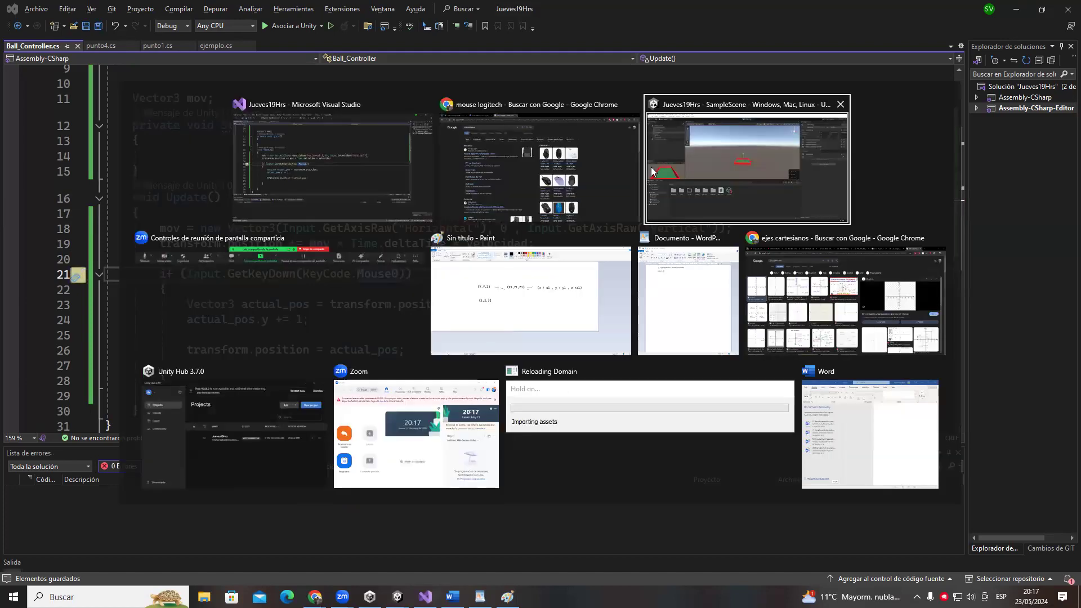
{"action": "key", "text": "Escape"}
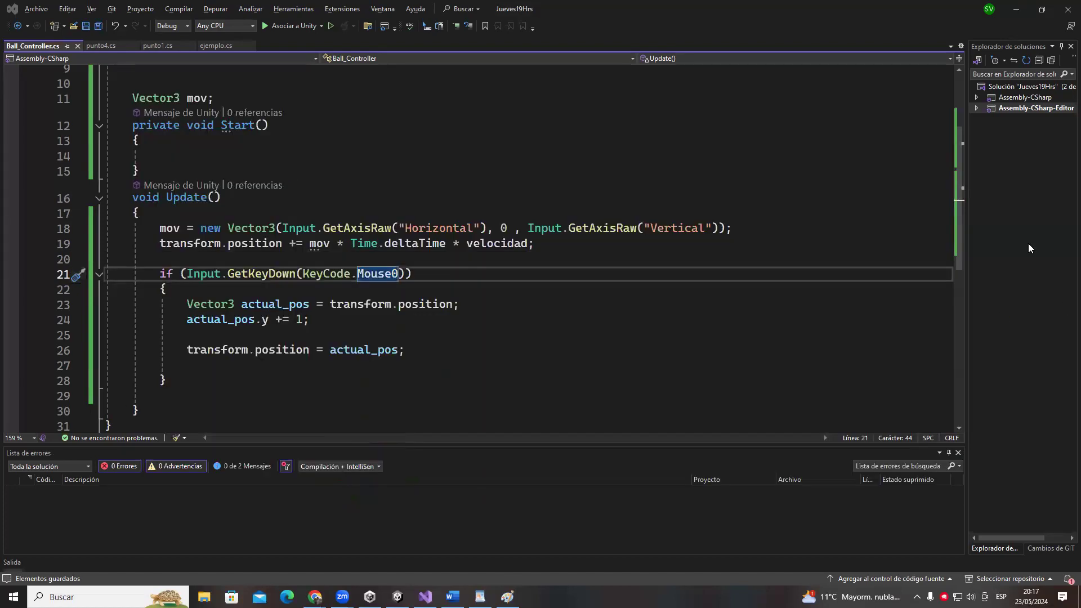
{"action": "key", "text": "alt+Tab"}
{"action": "key", "text": "Tab"}
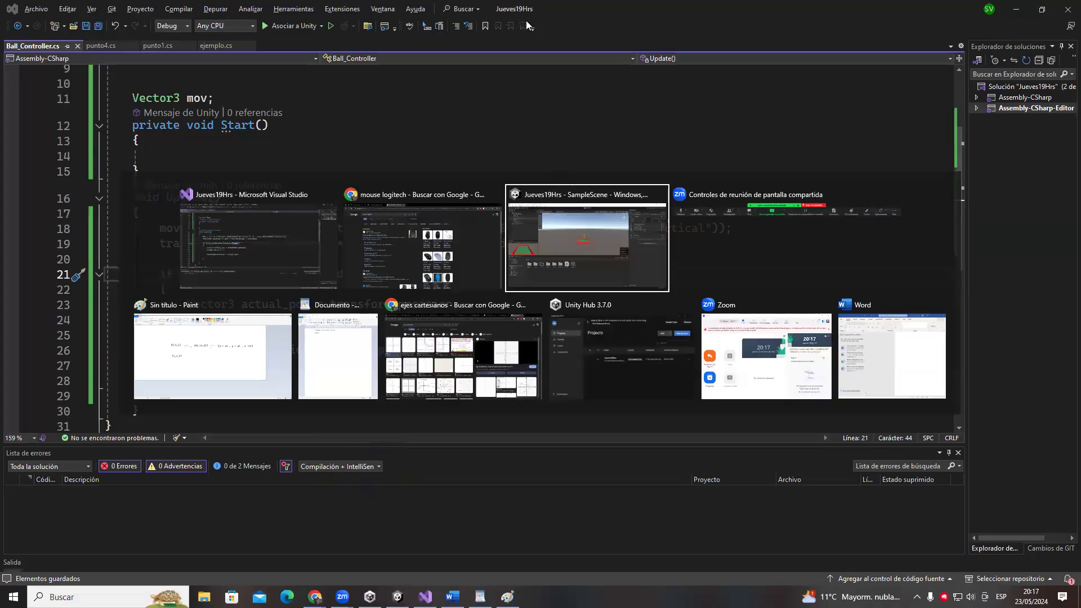
{"action": "left_click", "coordinate": [521, 39]}
{"action": "left_click", "coordinate": [521, 39]}
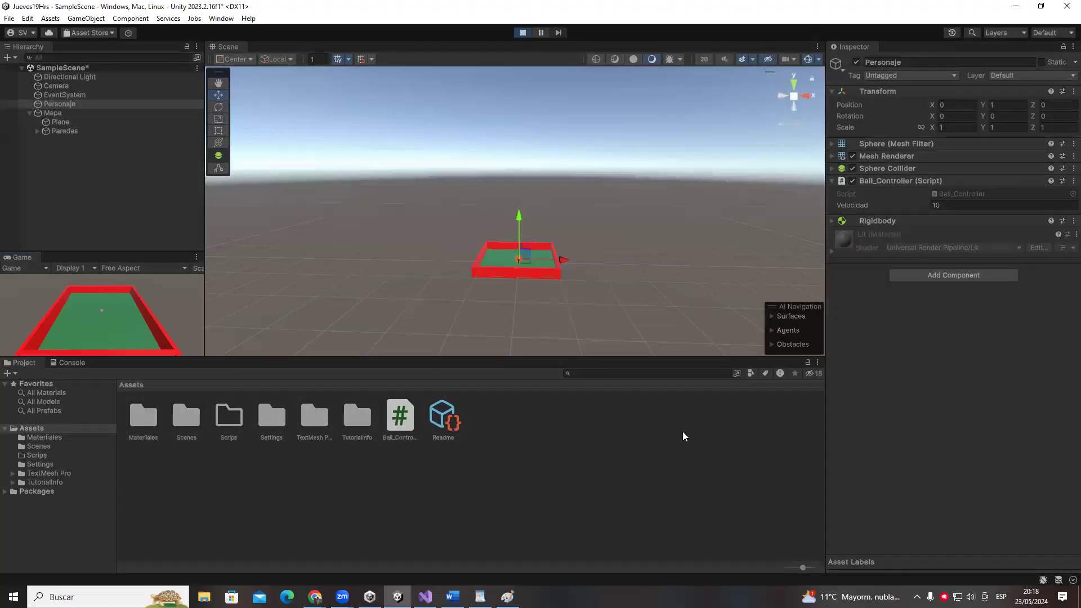
{"action": "left_click", "coordinate": [523, 32]}
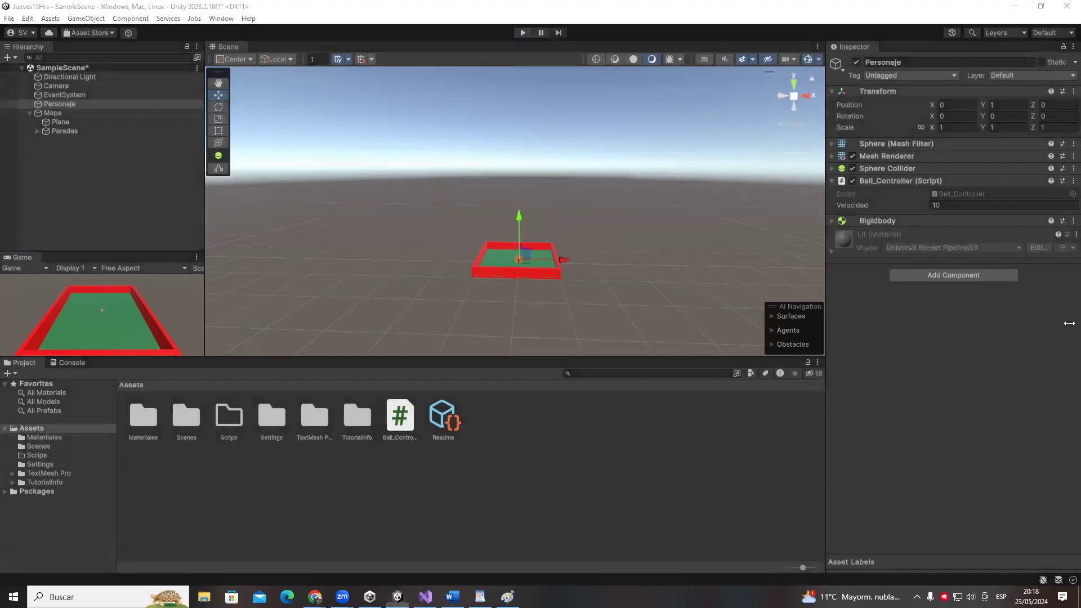
- Return to Ball_Controller.cs and select the mouse key code on line 21
{"action": "key", "text": "alt+Tab"}
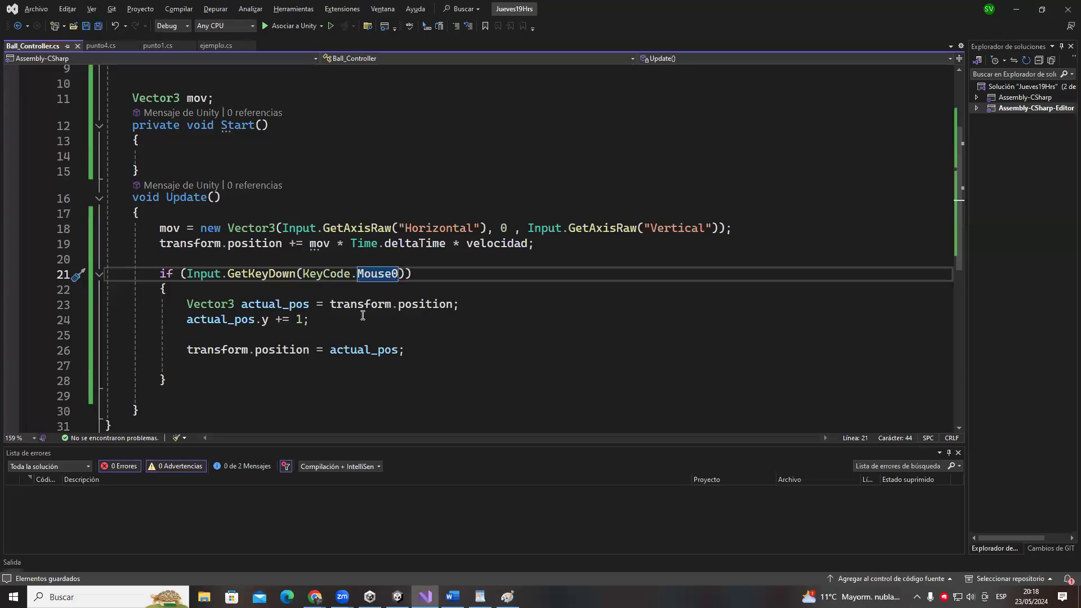
{"action": "scroll", "coordinate": [340, 322], "scroll_direction": "up", "scroll_amount": 1}
{"action": "left_click_drag", "start_coordinate": [303, 319], "coordinate": [395, 318]}
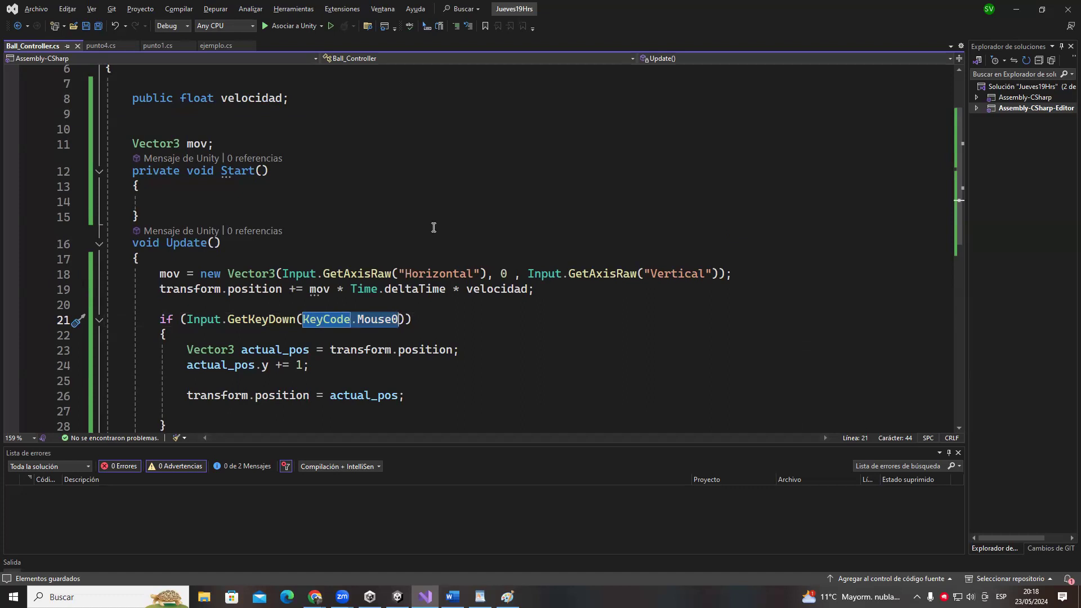
- Change line 21's key code from Mouse0 to Mouse3, then to Mouse4
{"action": "left_click", "coordinate": [570, 382]}
{"action": "left_click_drag", "start_coordinate": [303, 320], "coordinate": [398, 319]}
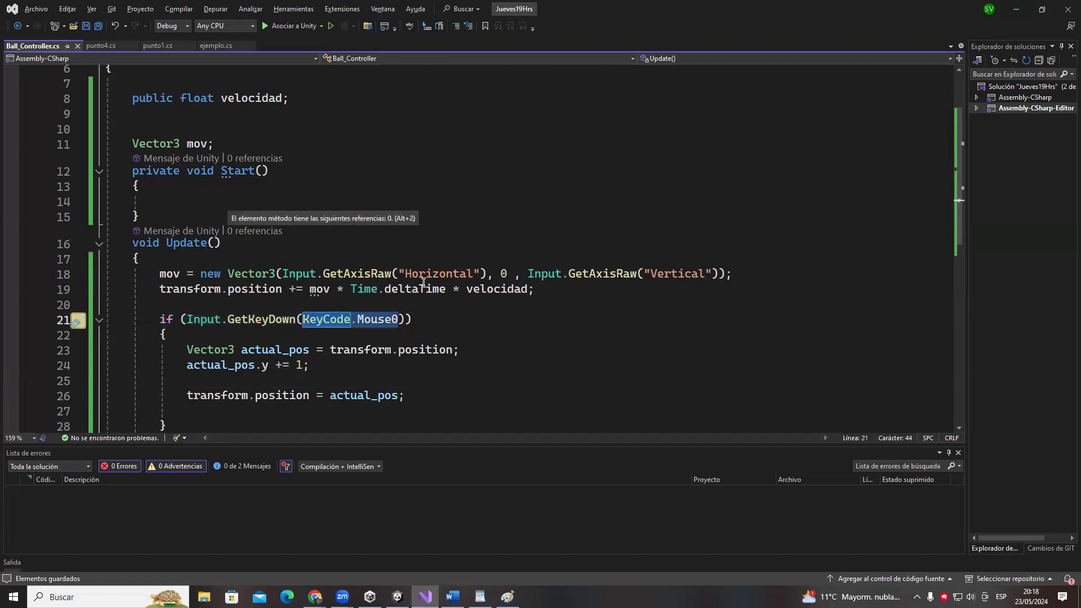
{"action": "key", "text": "Right"}
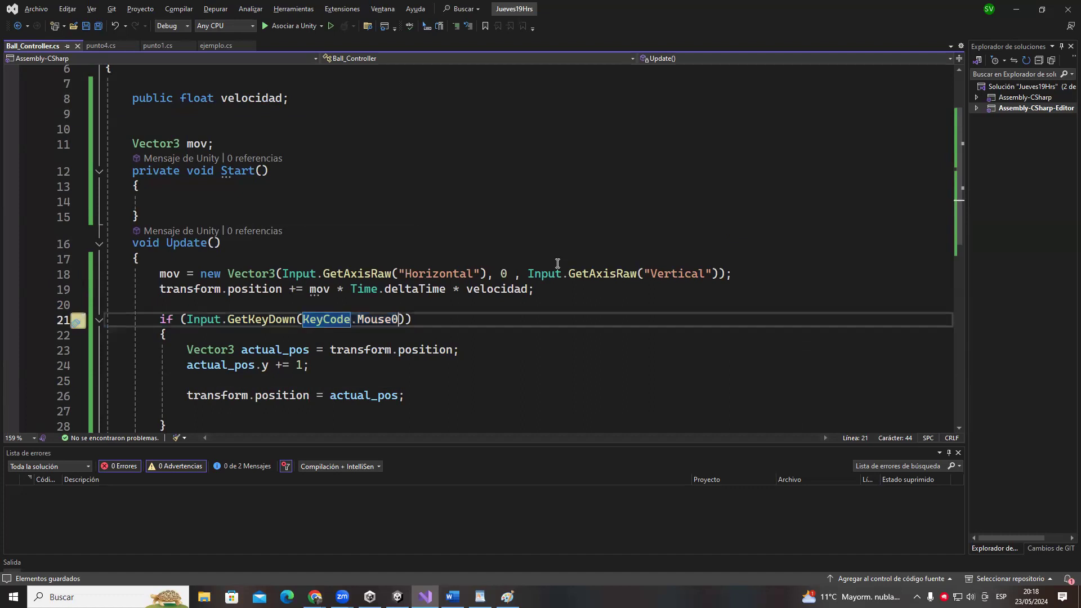
{"action": "key", "text": "BackSpace"}
{"action": "type", "text": "3"}
{"action": "left_click", "coordinate": [557, 263]}
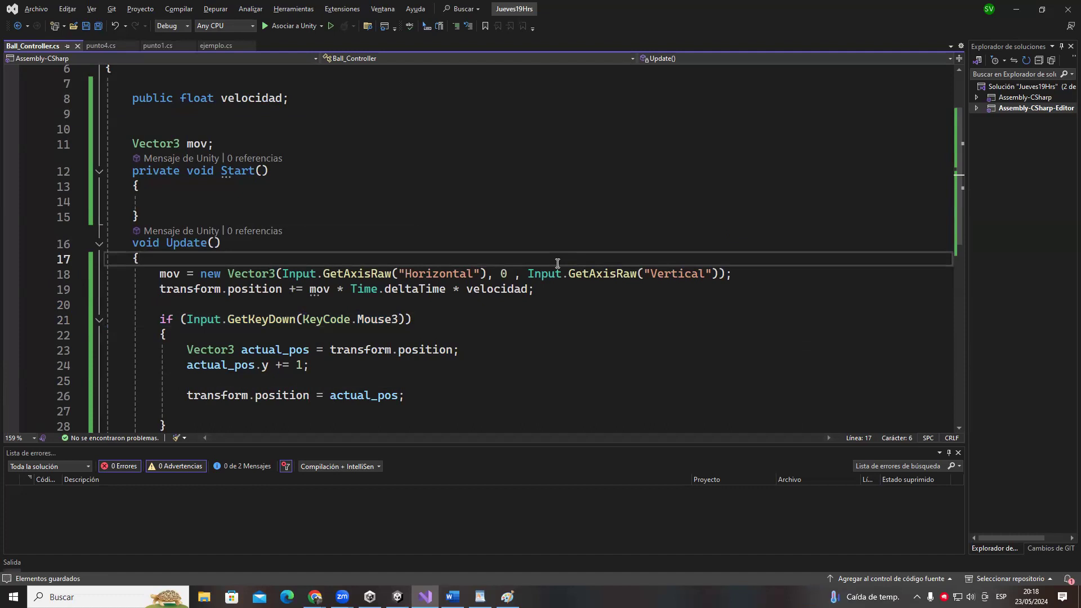
{"action": "left_click", "coordinate": [401, 319]}
{"action": "key", "text": "BackSpace"}
{"action": "type", "text": "4"}
{"action": "left_click", "coordinate": [425, 232]}
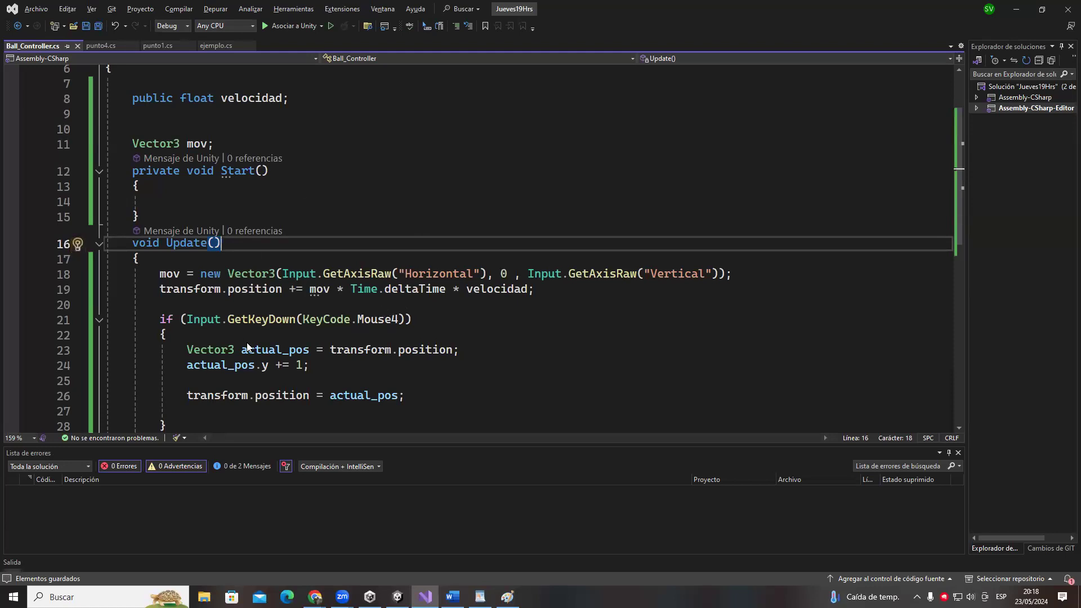
- Change the key code to KeyCode.Mouse6 and save Ball_Controller.cs
{"action": "scroll", "coordinate": [180, 329], "scroll_direction": "down", "scroll_amount": 1}
{"action": "left_click_drag", "start_coordinate": [186, 304], "coordinate": [429, 353]}
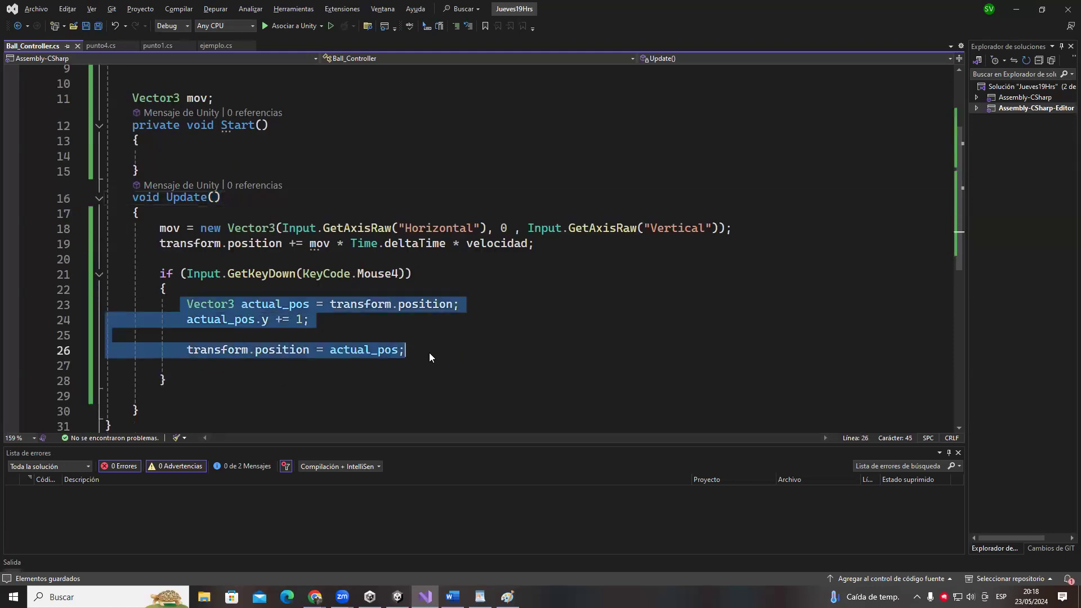
{"action": "left_click", "coordinate": [253, 322]}
{"action": "left_click_drag", "start_coordinate": [182, 305], "coordinate": [432, 349]}
{"action": "mouse_move", "coordinate": [397, 277]}
{"action": "left_click", "coordinate": [401, 277]}
{"action": "key", "text": "BackSpace"}
{"action": "type", "text": "6"}
{"action": "double_click", "coordinate": [388, 274]}
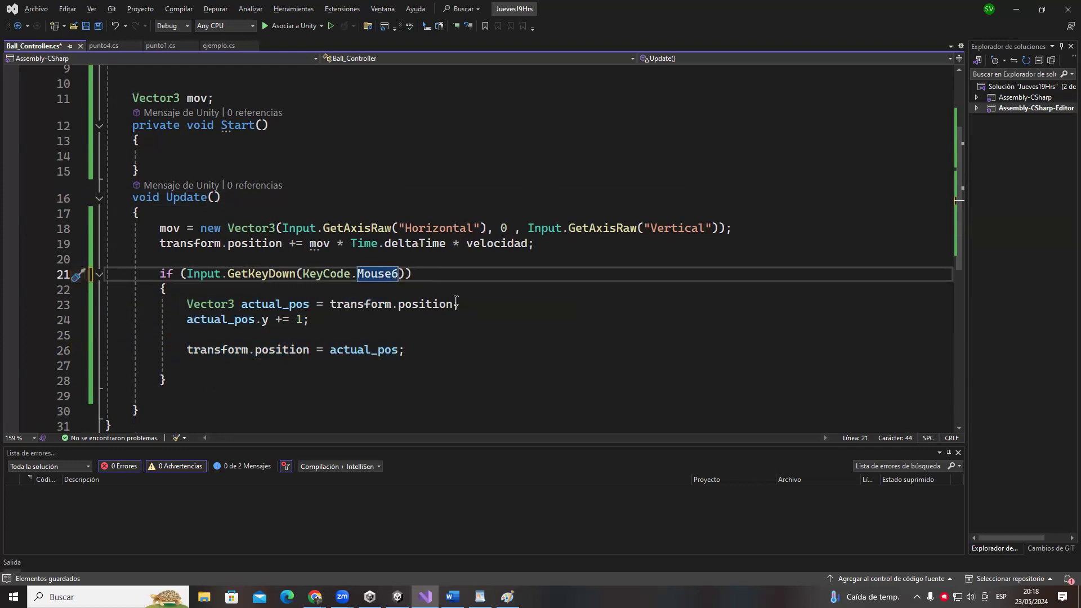
{"action": "key", "text": "ctrl+s"}
- Reselect KeyCode.Mouse6, then put the cursor on the blank line below velocidad
{"action": "left_click_drag", "start_coordinate": [395, 275], "coordinate": [303, 275]}
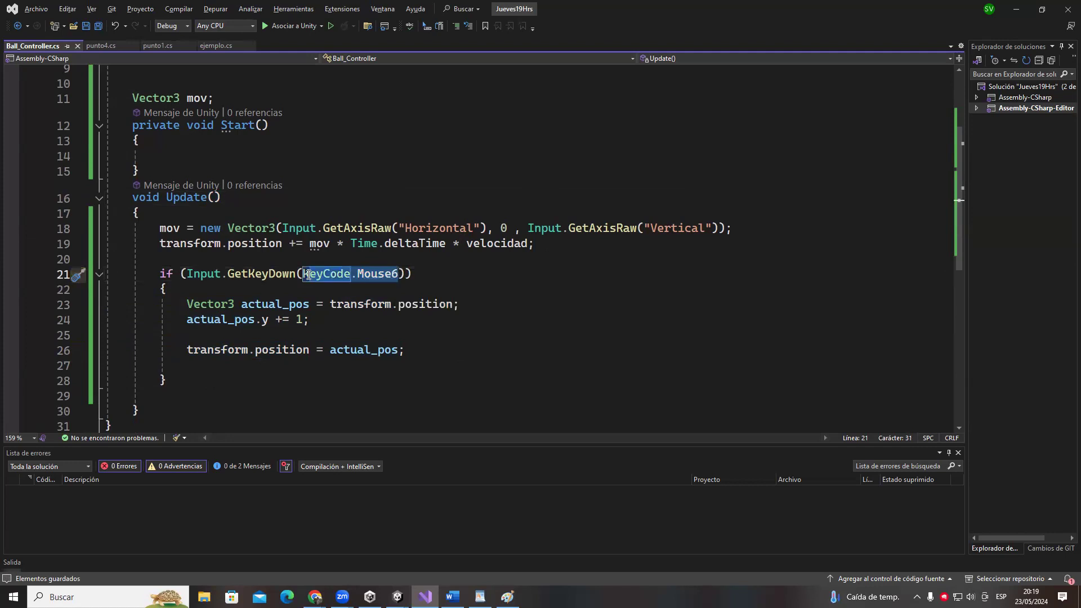
{"action": "left_click", "coordinate": [379, 304]}
{"action": "left_click_drag", "start_coordinate": [401, 276], "coordinate": [303, 276]}
{"action": "scroll", "coordinate": [362, 355], "scroll_direction": "up", "scroll_amount": 1}
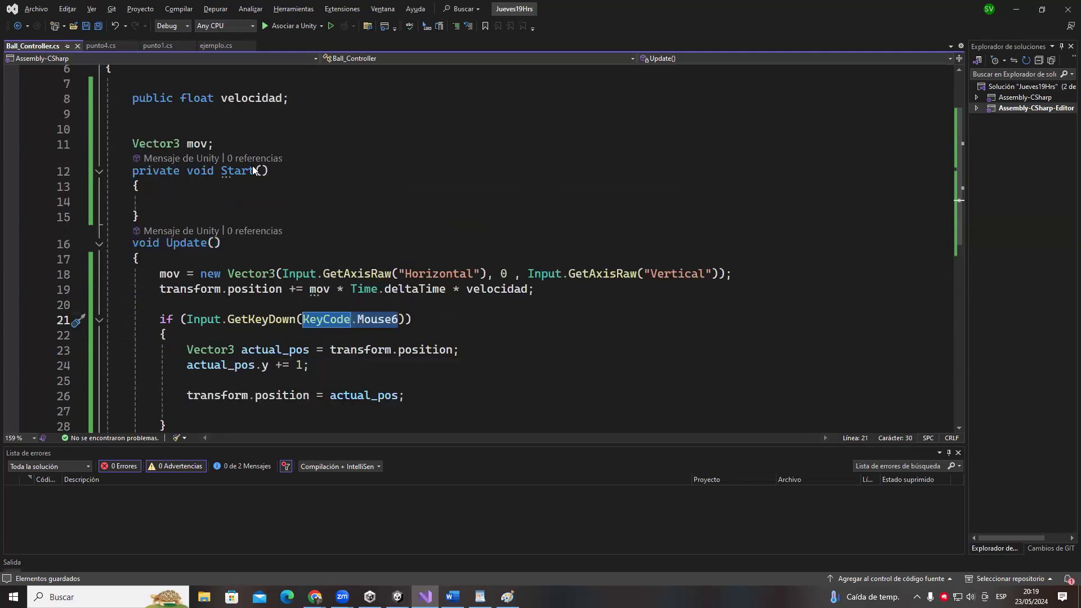
{"action": "left_click", "coordinate": [231, 137]}
{"action": "key", "text": "Up"}
{"action": "key", "text": "Up"}
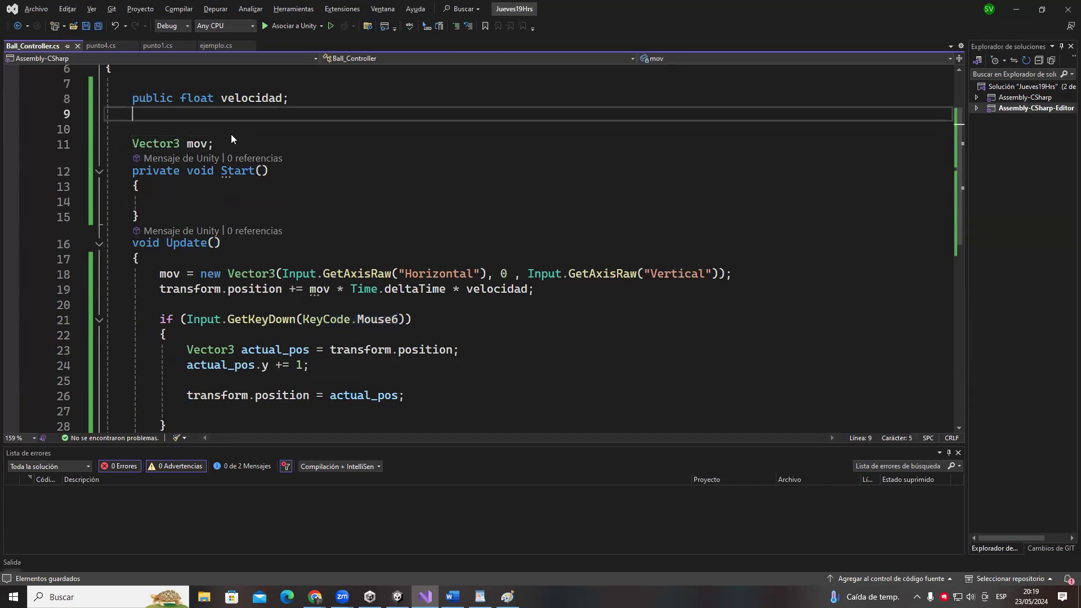
- Declare a new field 'public KeyCode JumpKey;' above mov
{"action": "key", "text": "Return"}
{"action": "key", "text": "Return"}
{"action": "type", "text": "public "}
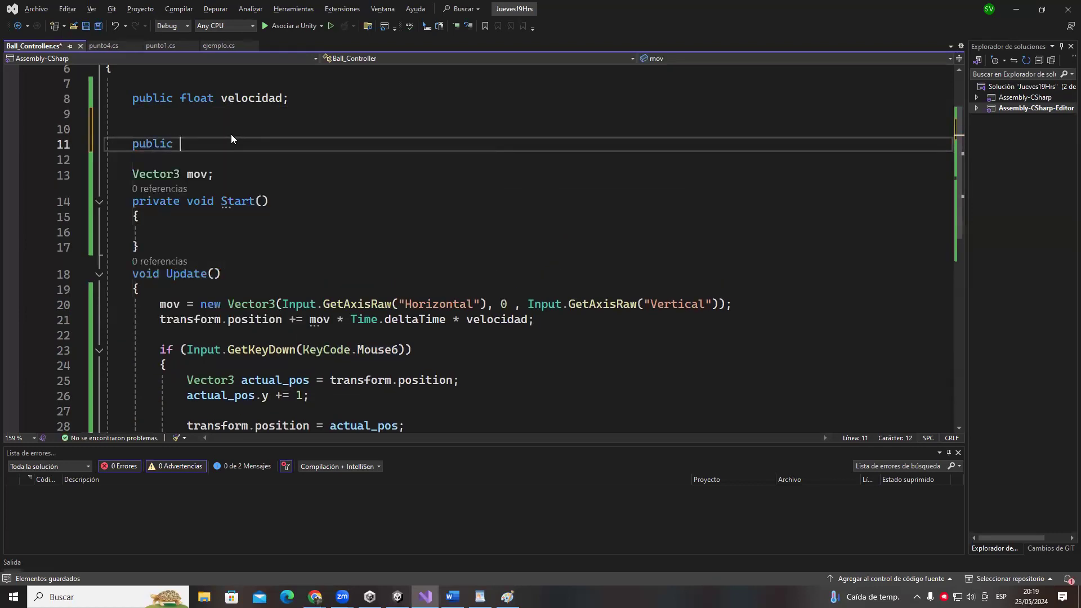
{"action": "type", "text": "KeyCode Te"}
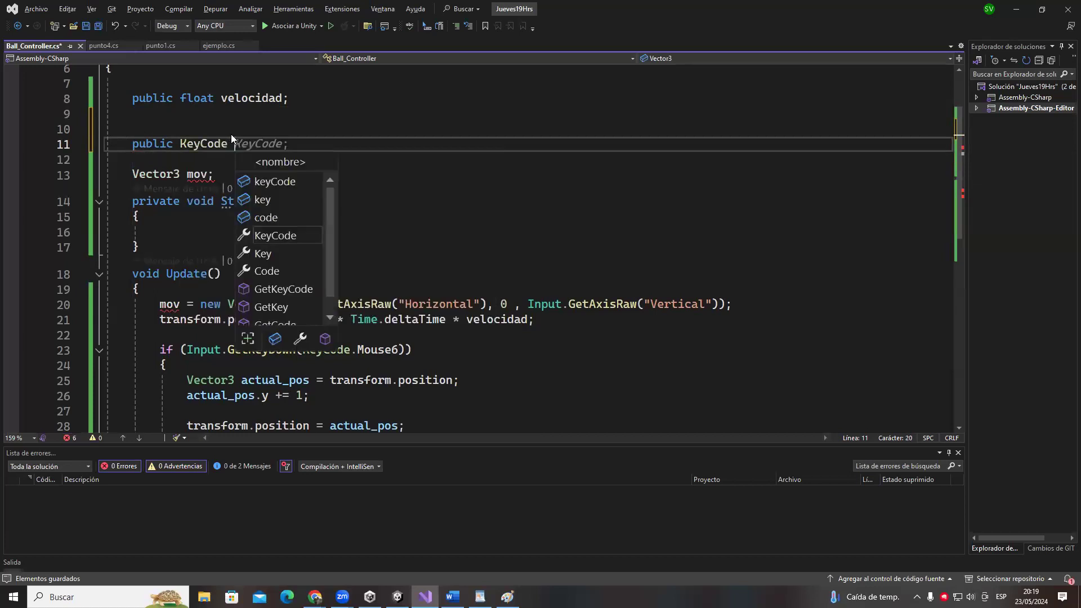
{"action": "key", "text": "BackSpace"}
{"action": "key", "text": "BackSpace"}
{"action": "type", "text": "Jum"}
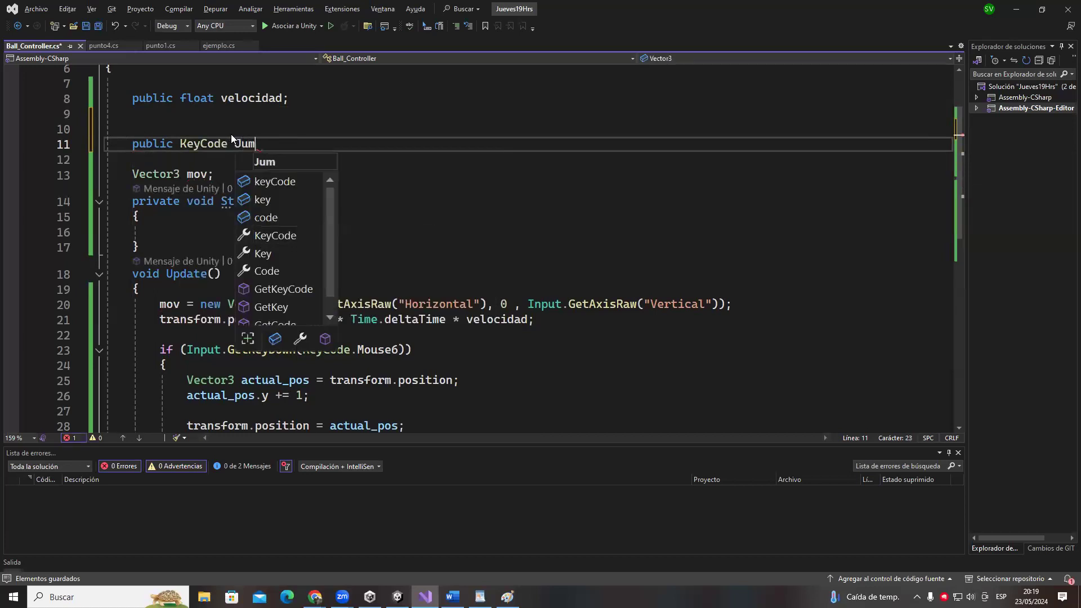
{"action": "type", "text": "pKey;"}
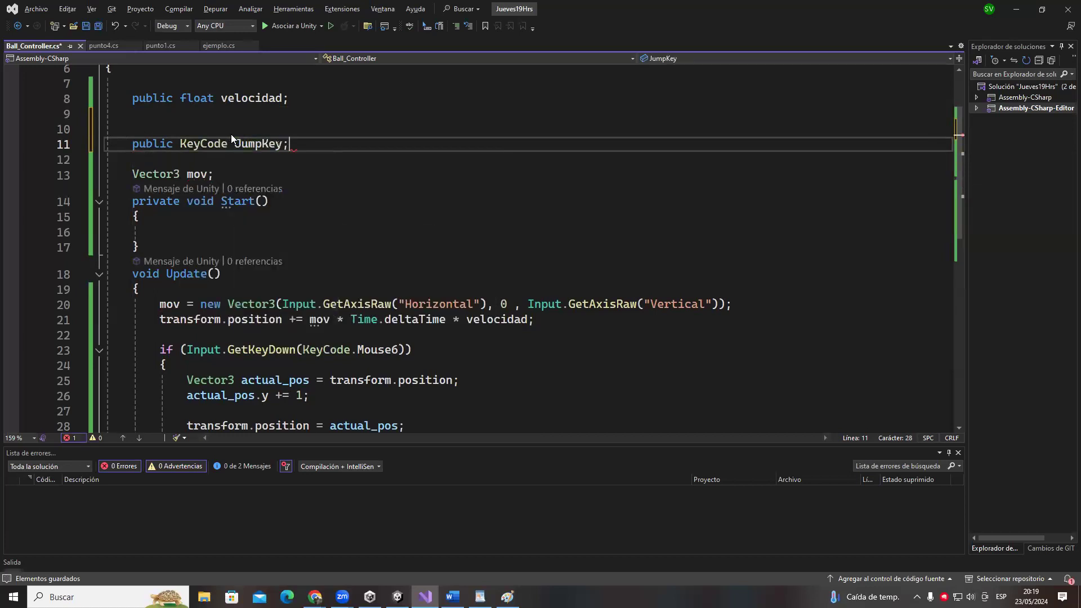
{"action": "double_click", "coordinate": [258, 144]}
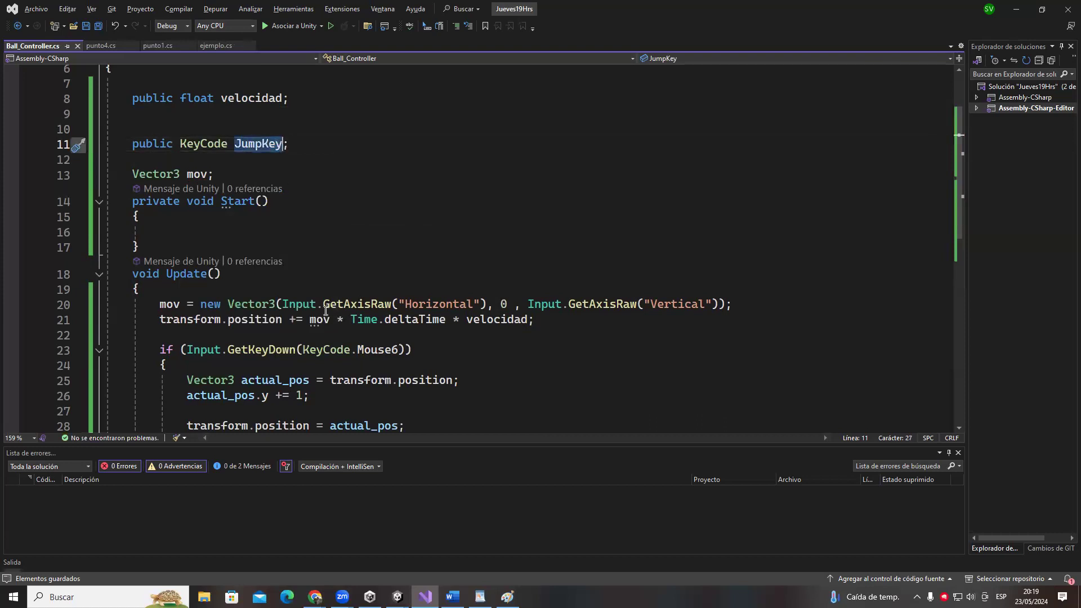
{"action": "left_click", "coordinate": [314, 358]}
- Replace KeyCode.Mouse6 in GetKeyDown with JumpKey, save, and return to Unity
{"action": "left_click_drag", "start_coordinate": [304, 350], "coordinate": [399, 351]}
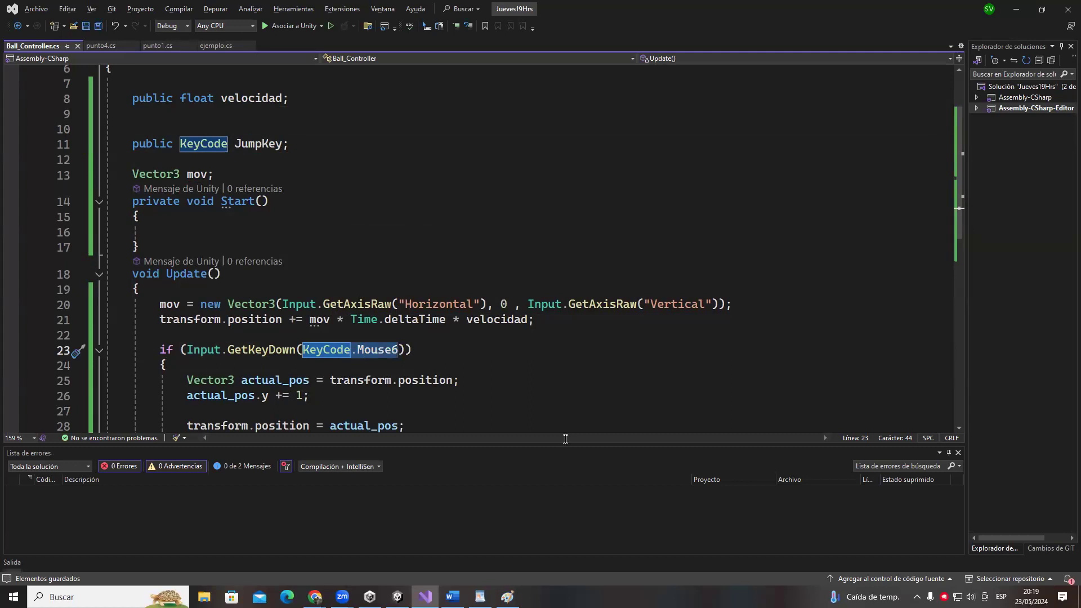
{"action": "key", "text": "BackSpace"}
{"action": "type", "text": "JumpKey"}
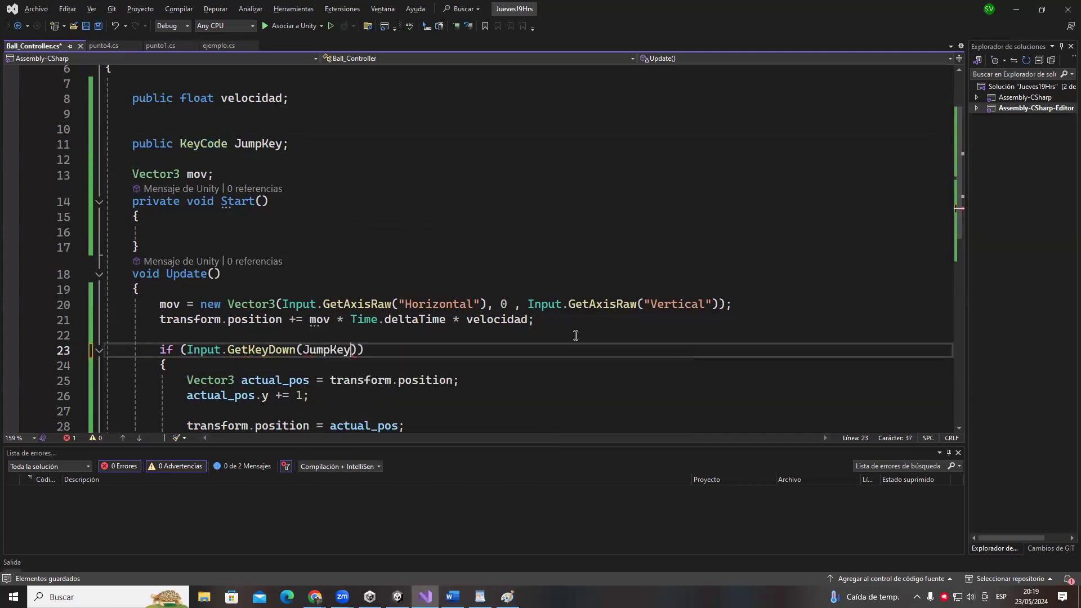
{"action": "key", "text": "ctrl+s"}
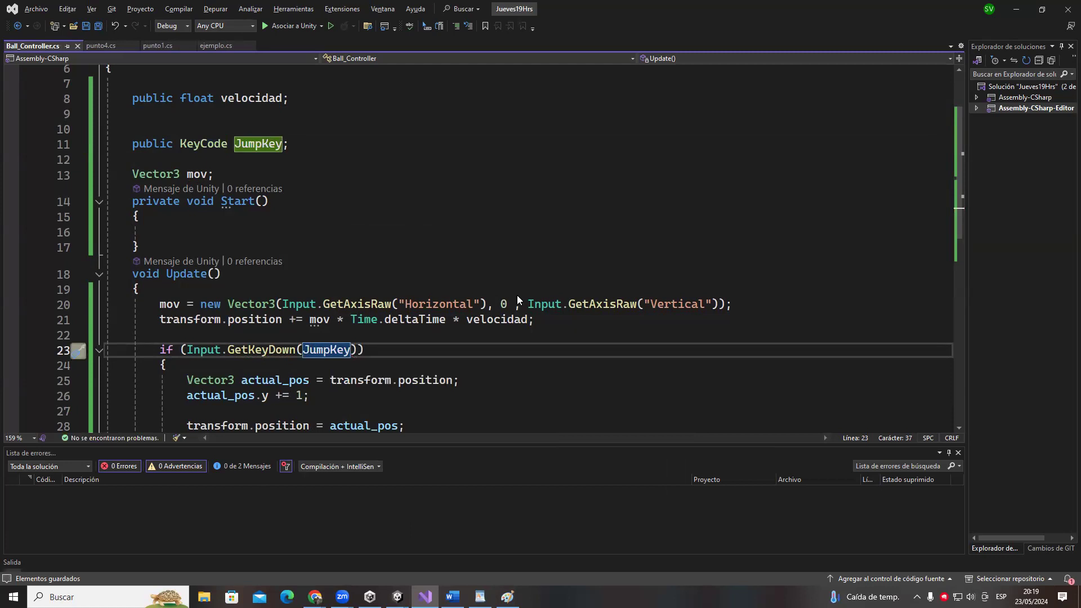
{"action": "key", "text": "alt+Tab"}
{"action": "key", "text": "alt+Tab"}
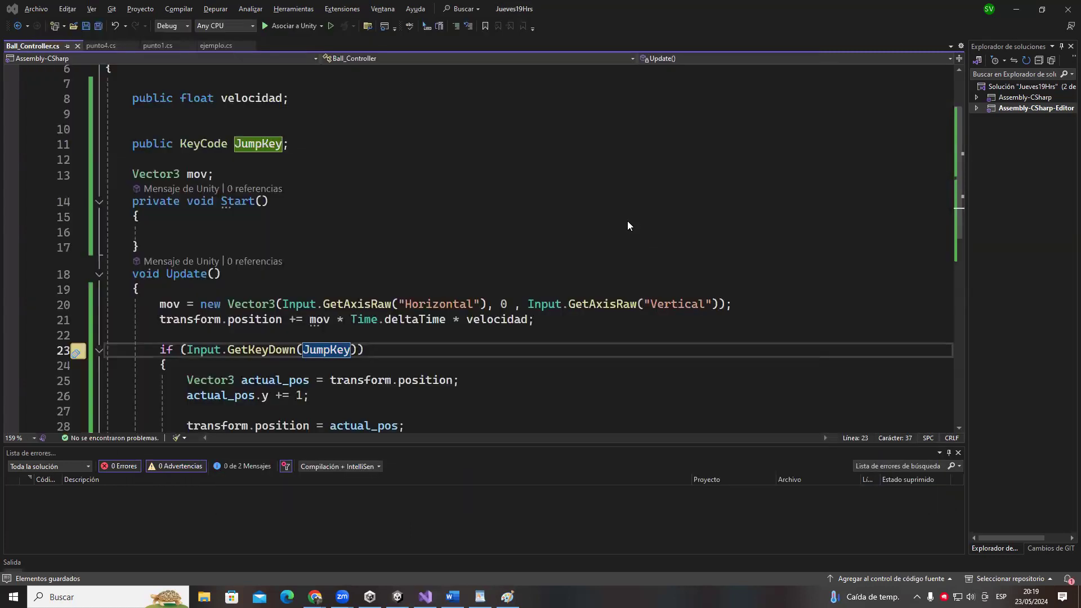
{"action": "key", "text": "alt+Tab"}
{"action": "key", "text": "alt+Tab"}
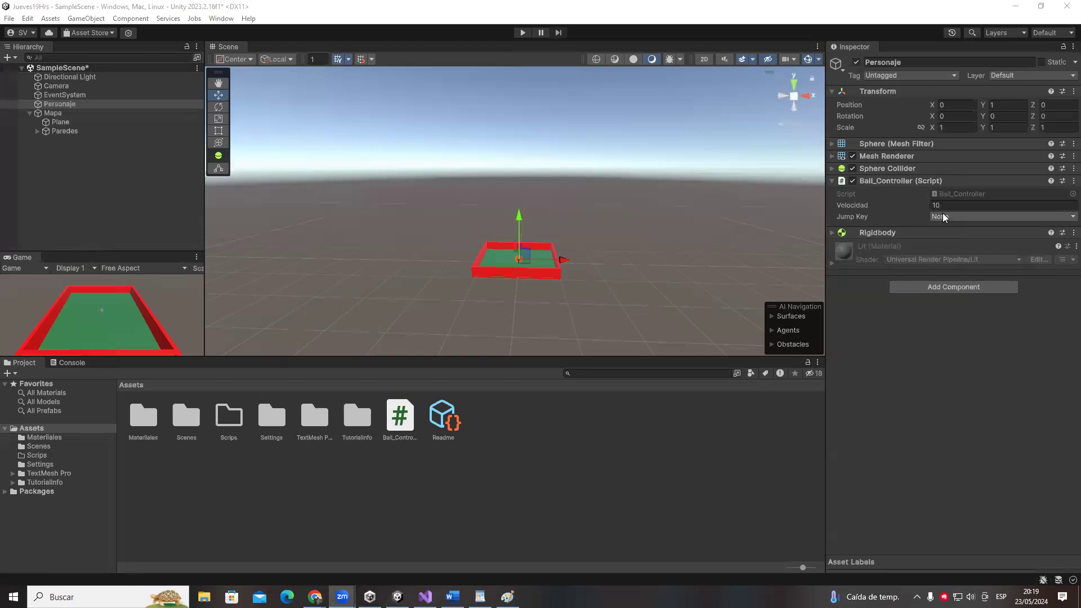
- Browse the Jump Key options on Personaje's Ball_Controller and set it to Space
{"action": "left_click", "coordinate": [944, 217]}
{"action": "left_click", "coordinate": [879, 330]}
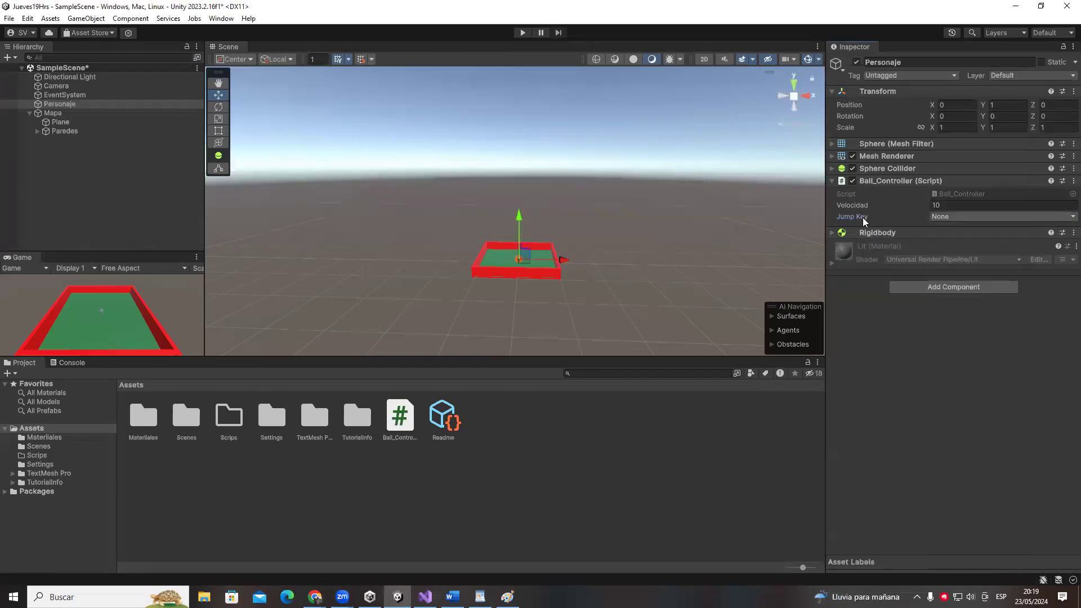
{"action": "left_click", "coordinate": [957, 218]}
{"action": "scroll", "coordinate": [957, 218], "scroll_direction": "down", "scroll_amount": 10}
{"action": "key", "text": "Down"}
{"action": "key", "text": "Down"}
{"action": "key", "text": "Down"}
{"action": "key", "text": "Down"}
{"action": "key", "text": "Down"}
{"action": "key", "text": "Down"}
{"action": "key", "text": "Down"}
{"action": "key", "text": "Down"}
{"action": "key", "text": "Down"}
{"action": "key", "text": "Down"}
{"action": "key", "text": "Down"}
{"action": "key", "text": "Down"}
{"action": "key", "text": "Down"}
{"action": "key", "text": "Down"}
{"action": "key", "text": "Down"}
{"action": "key", "text": "Down"}
{"action": "key", "text": "Down"}
{"action": "key", "text": "Down"}
{"action": "key", "text": "Down"}
{"action": "key", "text": "Down"}
{"action": "scroll", "coordinate": [963, 229], "scroll_direction": "down", "scroll_amount": 20}
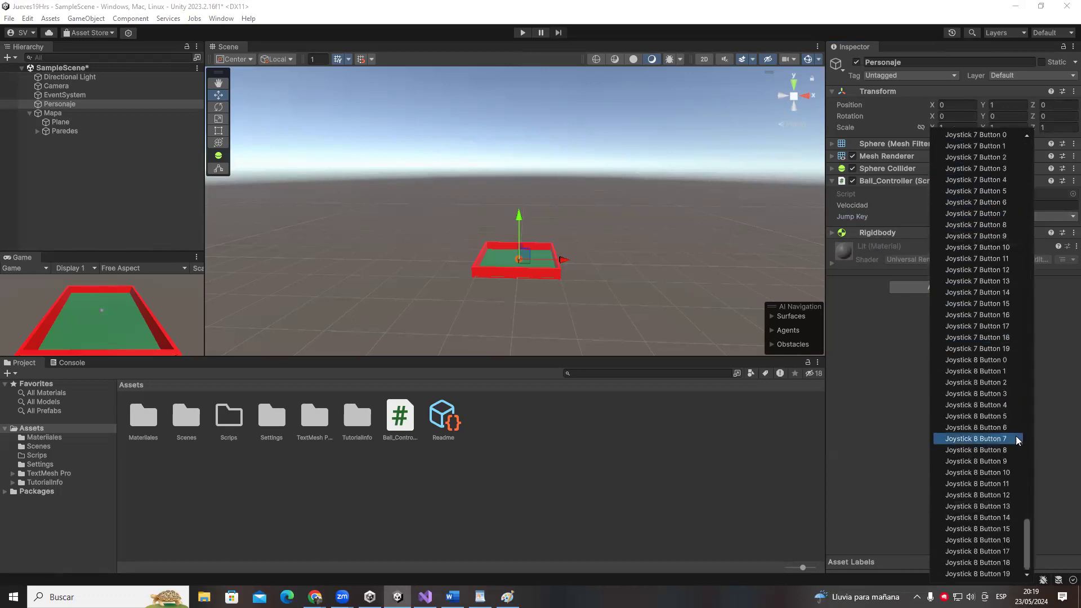
{"action": "scroll", "coordinate": [1000, 477], "scroll_direction": "up", "scroll_amount": 20}
{"action": "scroll", "coordinate": [1000, 477], "scroll_direction": "up", "scroll_amount": 20}
{"action": "scroll", "coordinate": [968, 209], "scroll_direction": "up", "scroll_amount": 20}
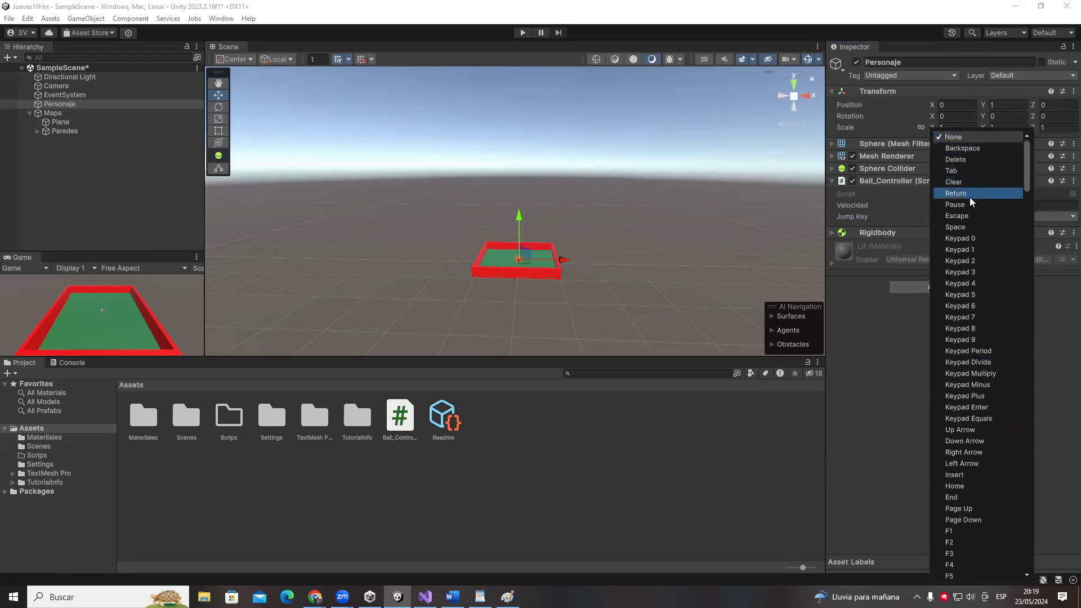
{"action": "left_click", "coordinate": [964, 227]}
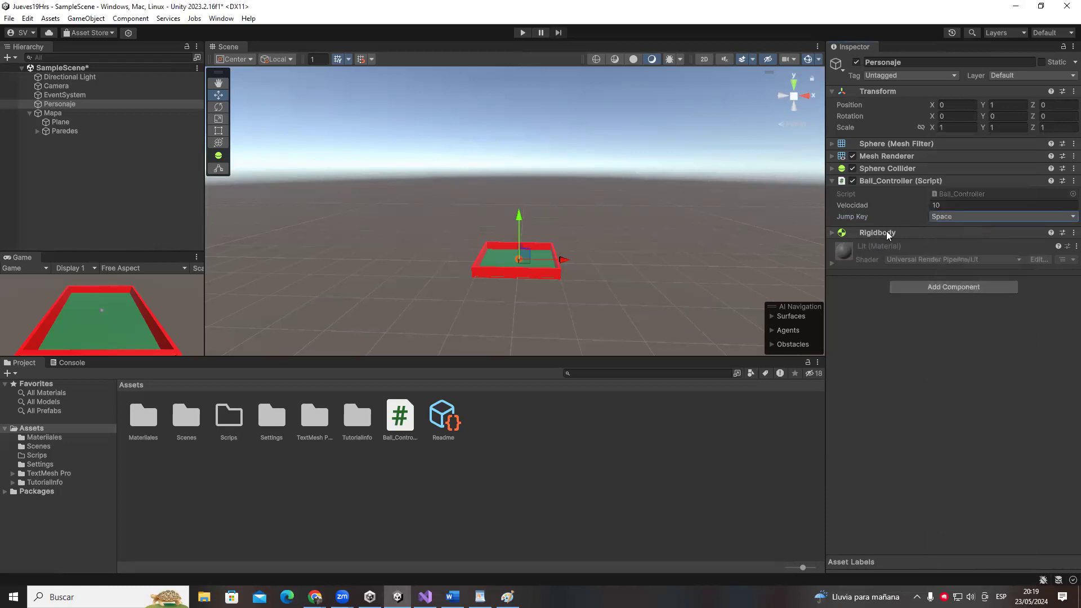
- Test the Space jump in Play mode, stop, and confirm Jump Key stays Space
{"action": "left_click", "coordinate": [523, 32]}
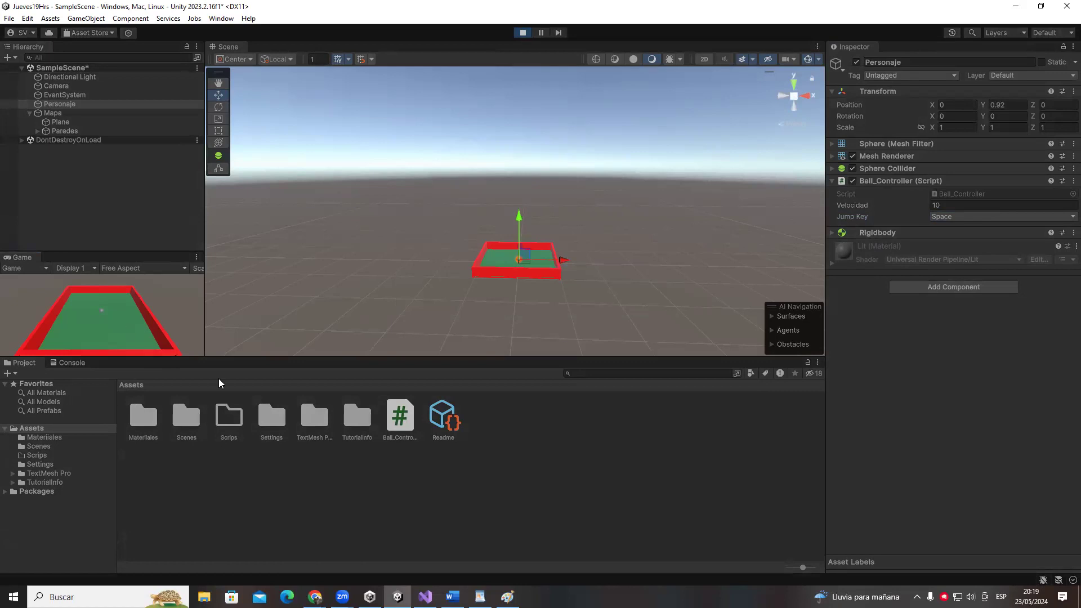
{"action": "left_click", "coordinate": [523, 32]}
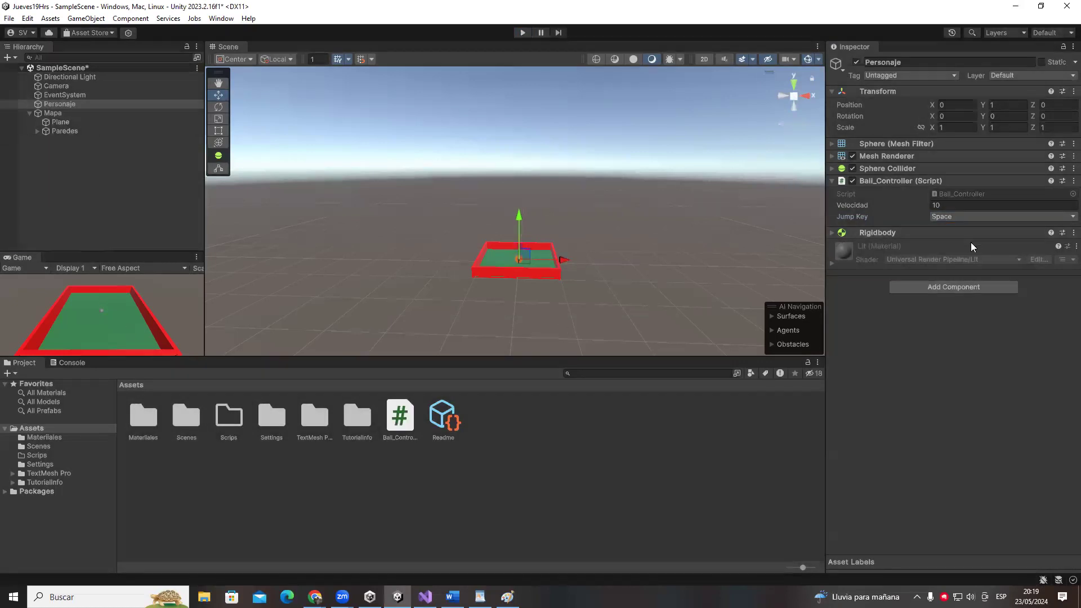
{"action": "left_click", "coordinate": [953, 217]}
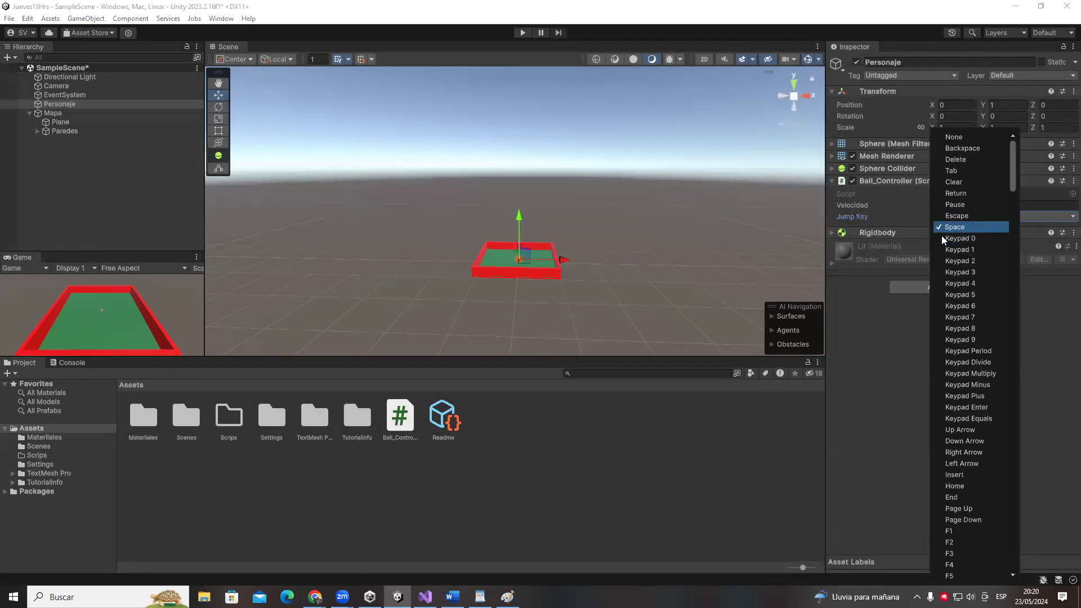
{"action": "left_click", "coordinate": [958, 228]}
- Check the jump block in Ball_Controller.cs in Visual Studio, then return to Unity
{"action": "key", "text": "alt+Tab"}
{"action": "key", "text": "Tab"}
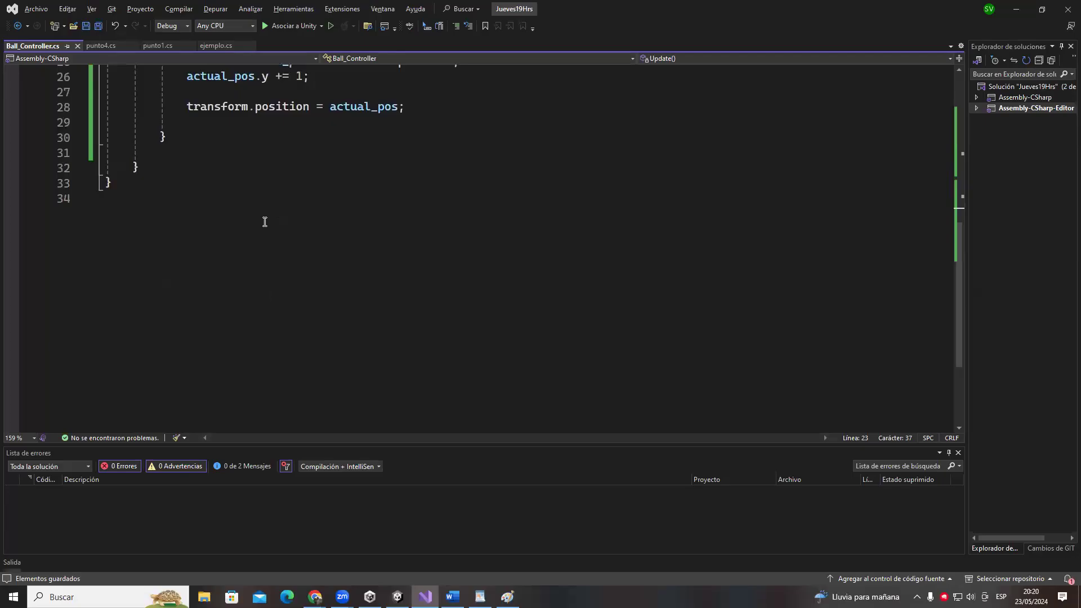
{"action": "scroll", "coordinate": [265, 221], "scroll_direction": "up", "scroll_amount": 2}
{"action": "left_click", "coordinate": [219, 229]}
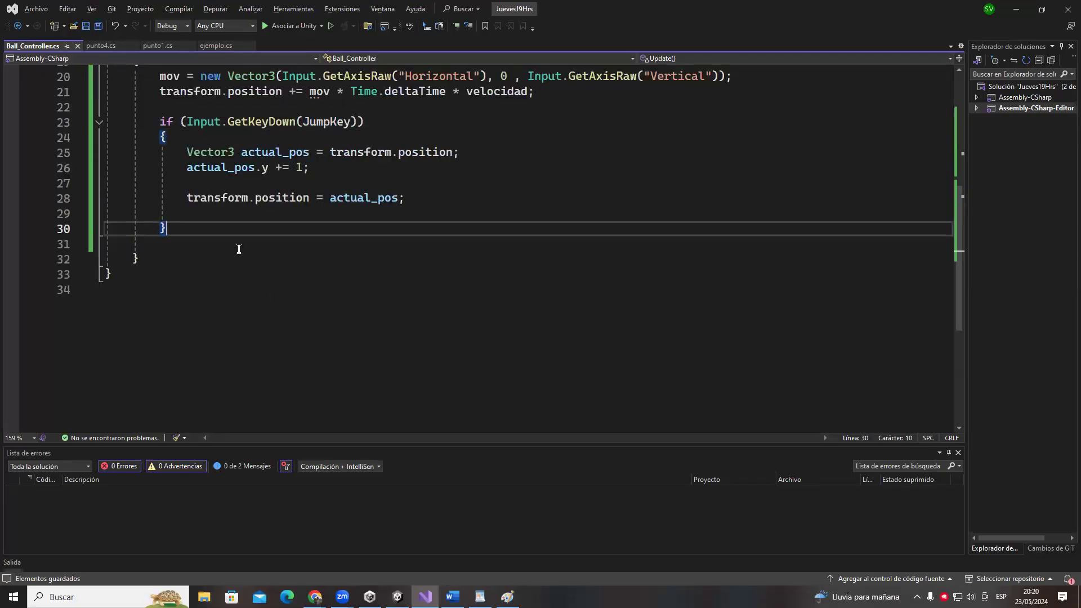
{"action": "key", "text": "alt+Tab"}
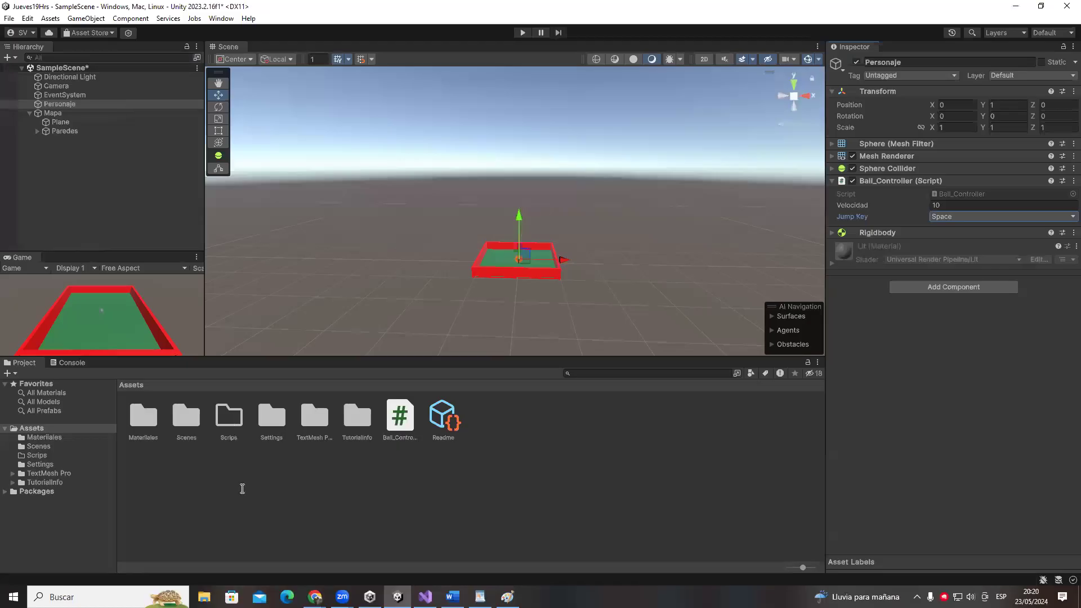
- Create a new C# script named Settings in the Assets folder
{"action": "left_click", "coordinate": [242, 489]}
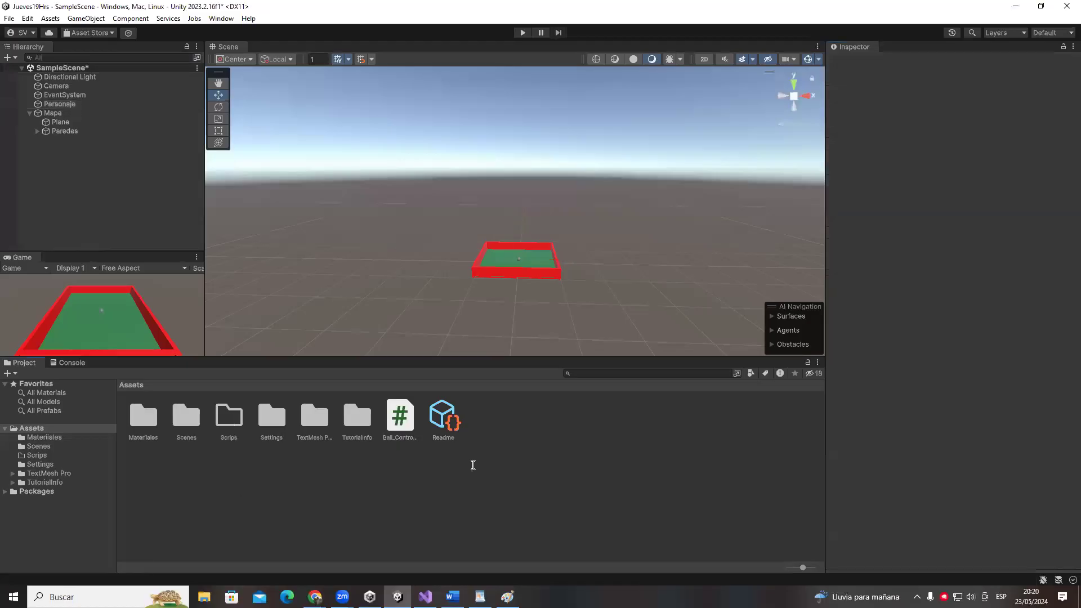
{"action": "right_click", "coordinate": [471, 464]}
{"action": "mouse_move", "coordinate": [557, 286]}
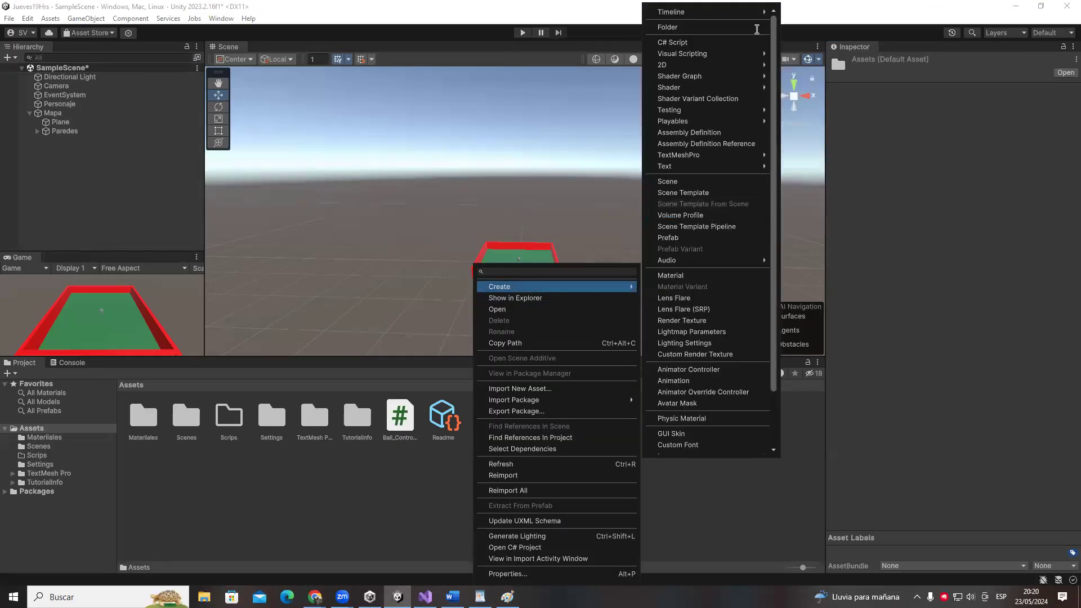
{"action": "left_click", "coordinate": [708, 38]}
{"action": "type", "text": "A"}
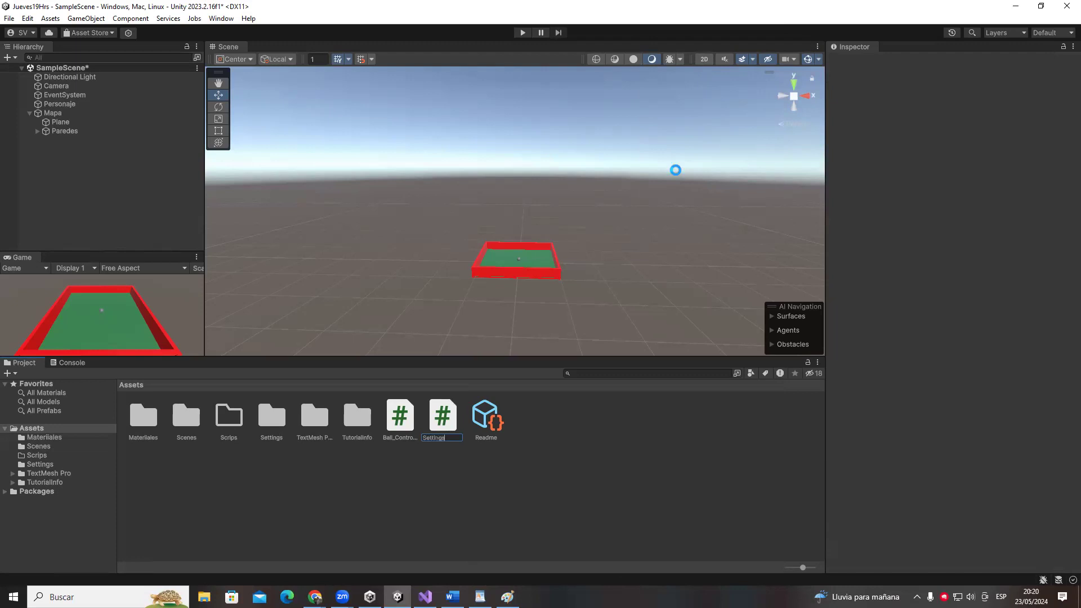
{"action": "type", "text": "ettings"}
{"action": "key", "text": "Return"}
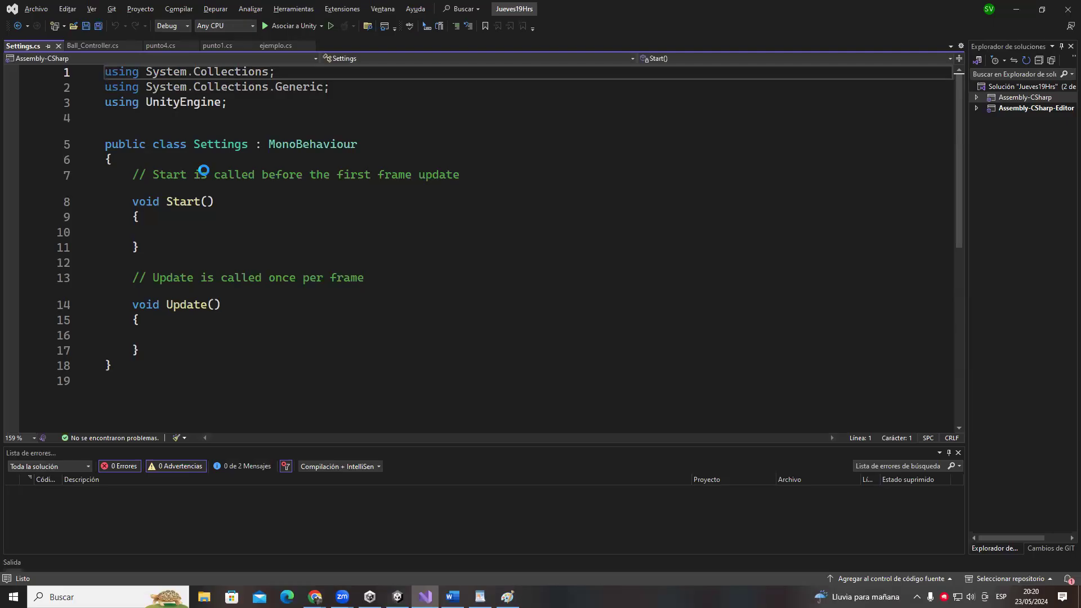
- Replace the line 7 comment with 'public Ball_Controller Player;' and save Settings.cs
{"action": "left_click_drag", "start_coordinate": [131, 175], "coordinate": [482, 175]}
{"action": "key", "text": "Delete"}
{"action": "type", "text": "public "}
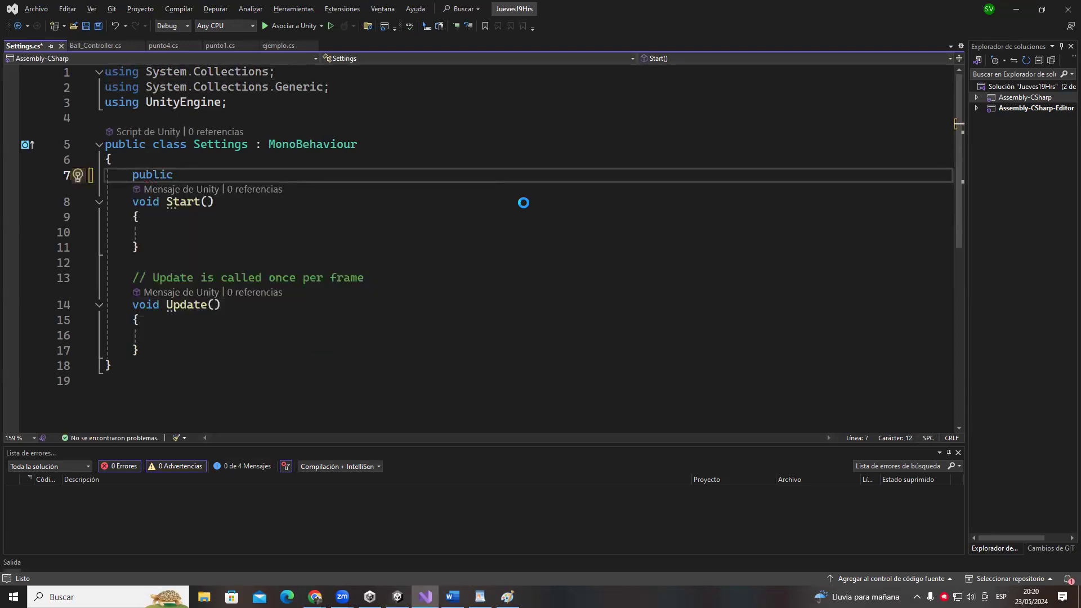
{"action": "type", "text": "Ball"}
{"action": "key", "text": "Tab"}
{"action": "type", "text": "P"}
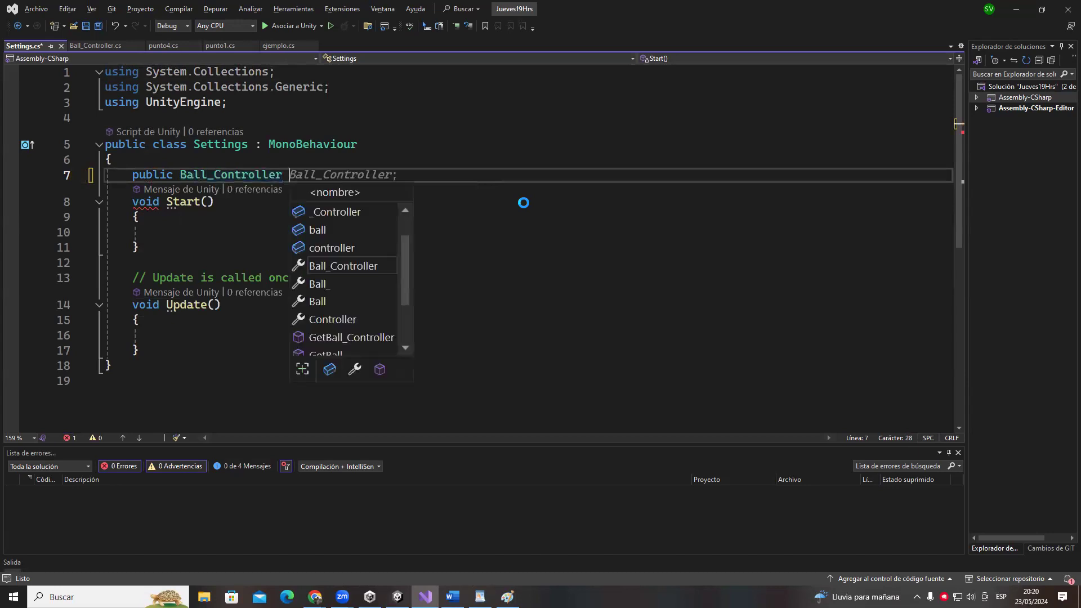
{"action": "type", "text": "yer;"}
{"action": "key", "text": "ctrl+s"}
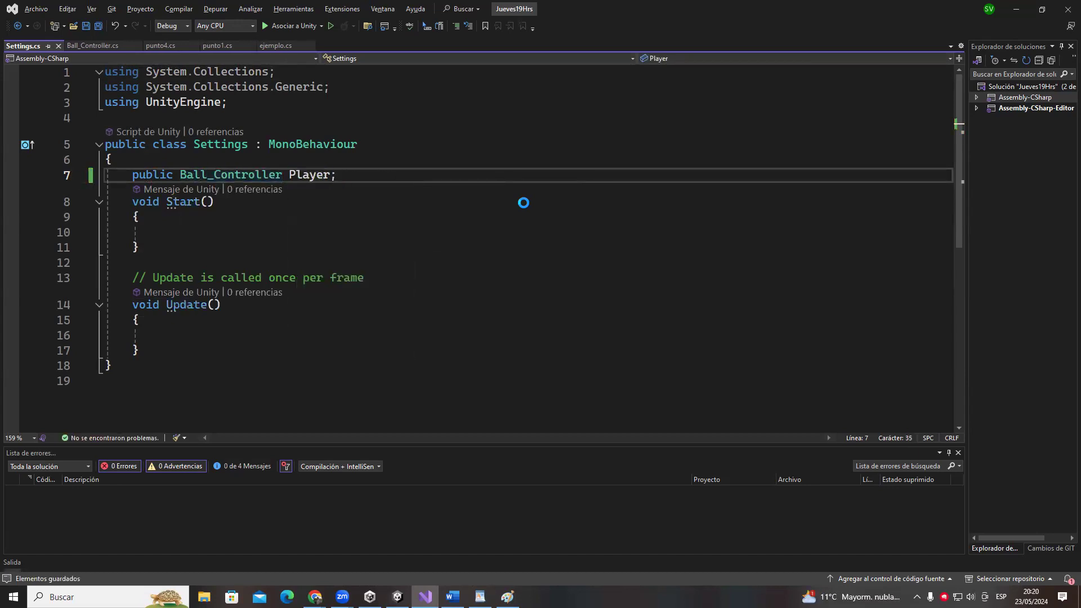
- Add an if(Input.GetKeyDown(KeyCode.Escape)) check in Update and select Escape for replacement
{"action": "left_click", "coordinate": [211, 334]}
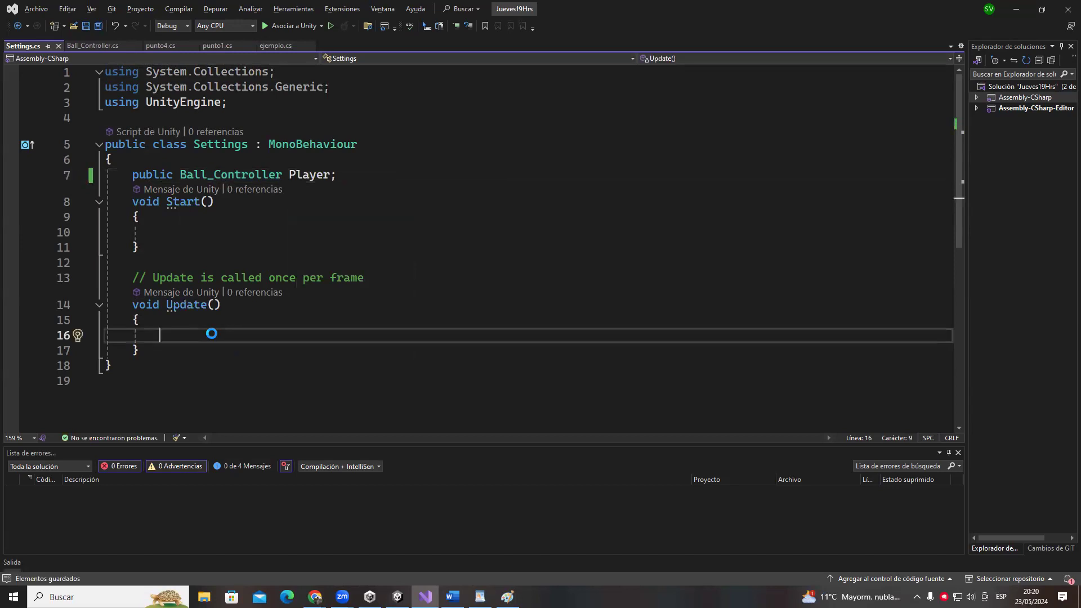
{"action": "type", "text": "if"}
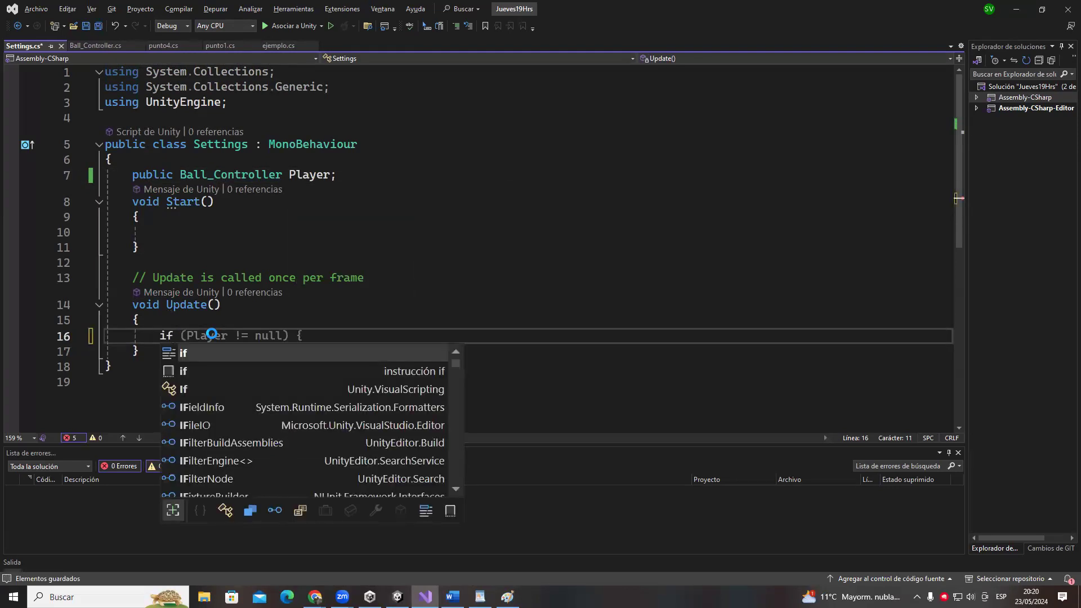
{"action": "key", "text": "Escape"}
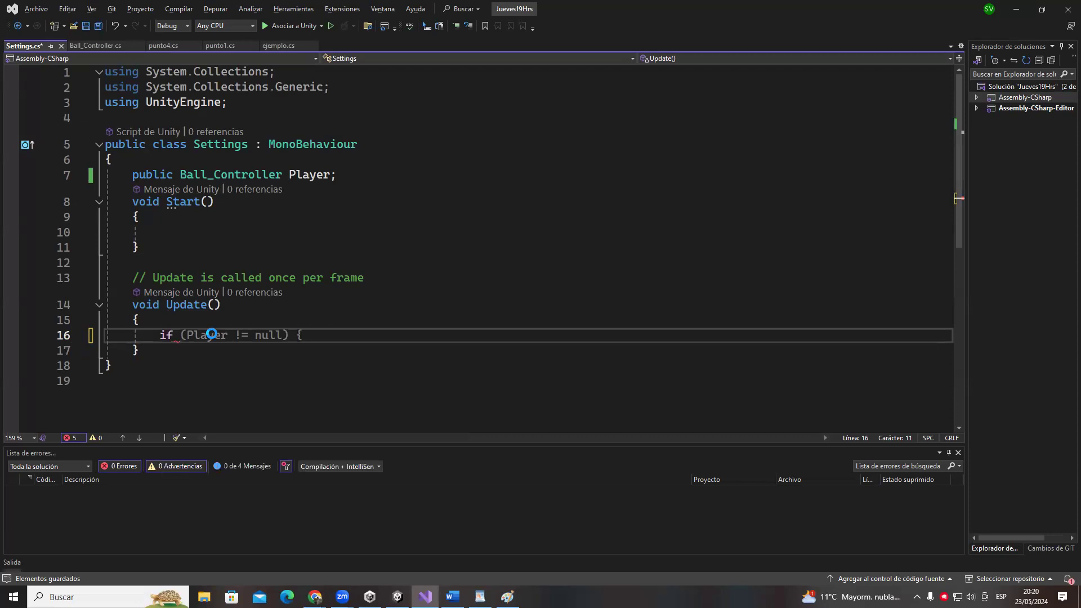
{"action": "type", "text": "("}
{"action": "type", "text": "Input"}
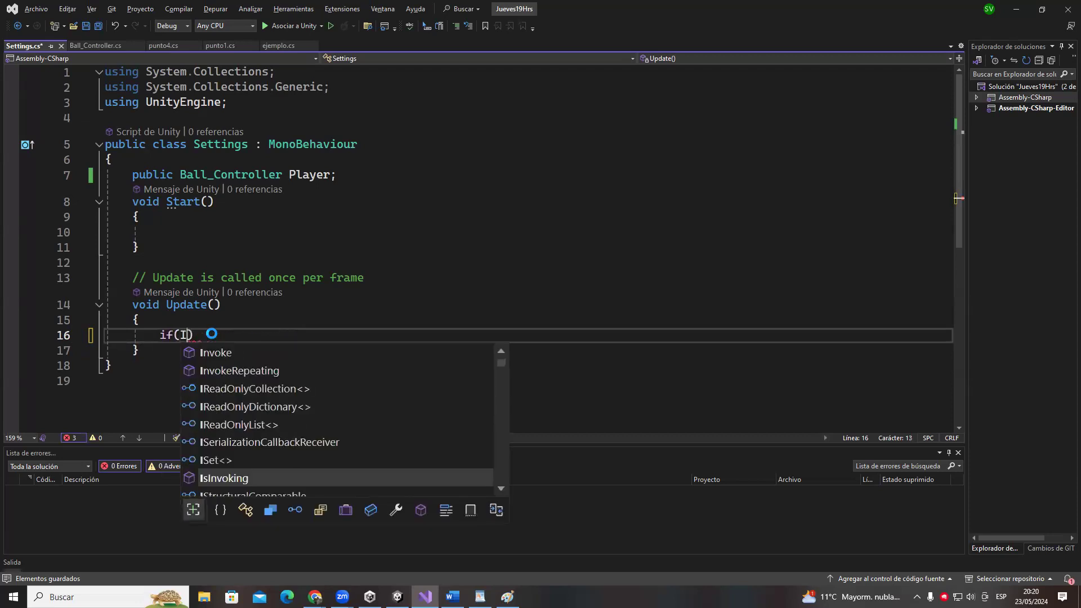
{"action": "key", "text": "Tab"}
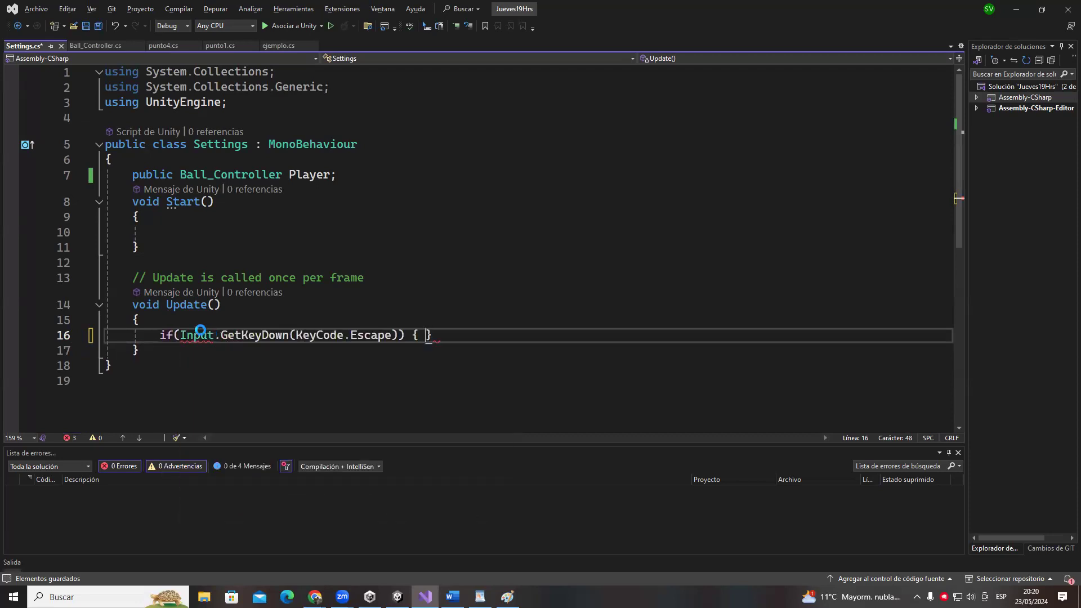
{"action": "double_click", "coordinate": [376, 339]}
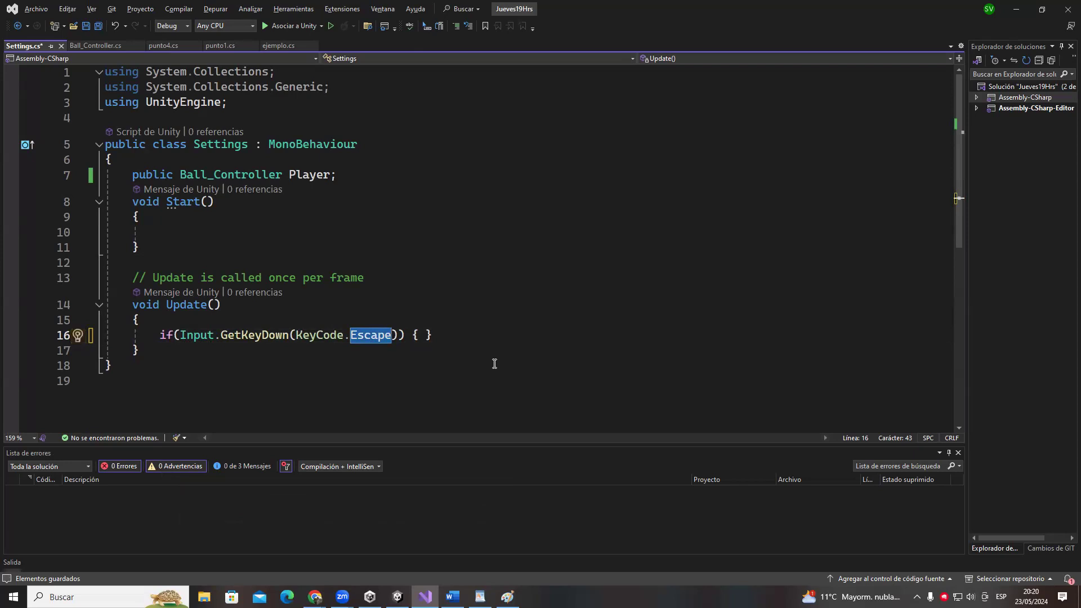
- Use IntelliSense to make the if condition check KeyCode.LeftShift
{"action": "key", "text": "BackSpace"}
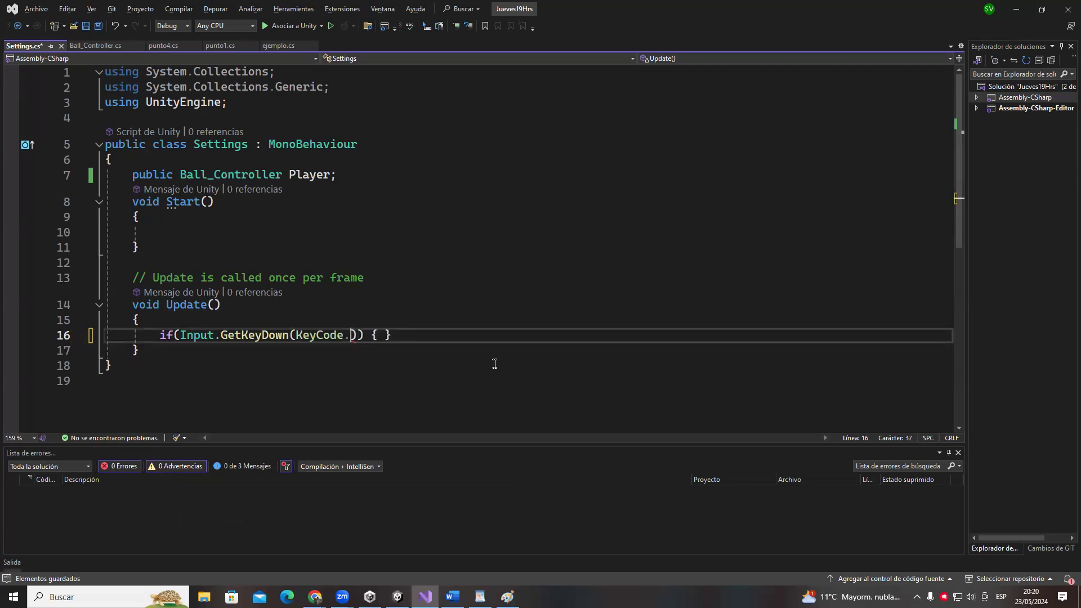
{"action": "key", "text": "ctrl+space"}
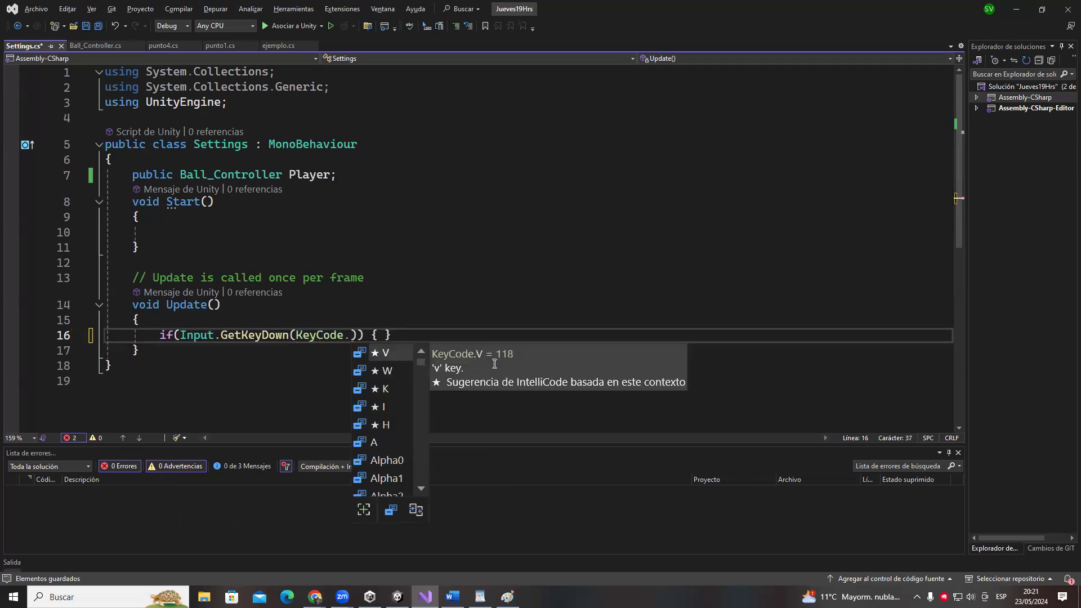
{"action": "key", "text": "Down"}
{"action": "key", "text": "Down"}
{"action": "key", "text": "Down"}
{"action": "key", "text": "Down"}
{"action": "key", "text": "Down"}
{"action": "key", "text": "Down"}
{"action": "key", "text": "Down"}
{"action": "key", "text": "Down"}
{"action": "key", "text": "Down"}
{"action": "key", "text": "Down"}
{"action": "key", "text": "Down"}
{"action": "key", "text": "Down"}
{"action": "key", "text": "Down"}
{"action": "key", "text": "Down"}
{"action": "key", "text": "Down"}
{"action": "key", "text": "Down"}
{"action": "key", "text": "Down"}
{"action": "key", "text": "Down"}
{"action": "key", "text": "Down"}
{"action": "key", "text": "Down"}
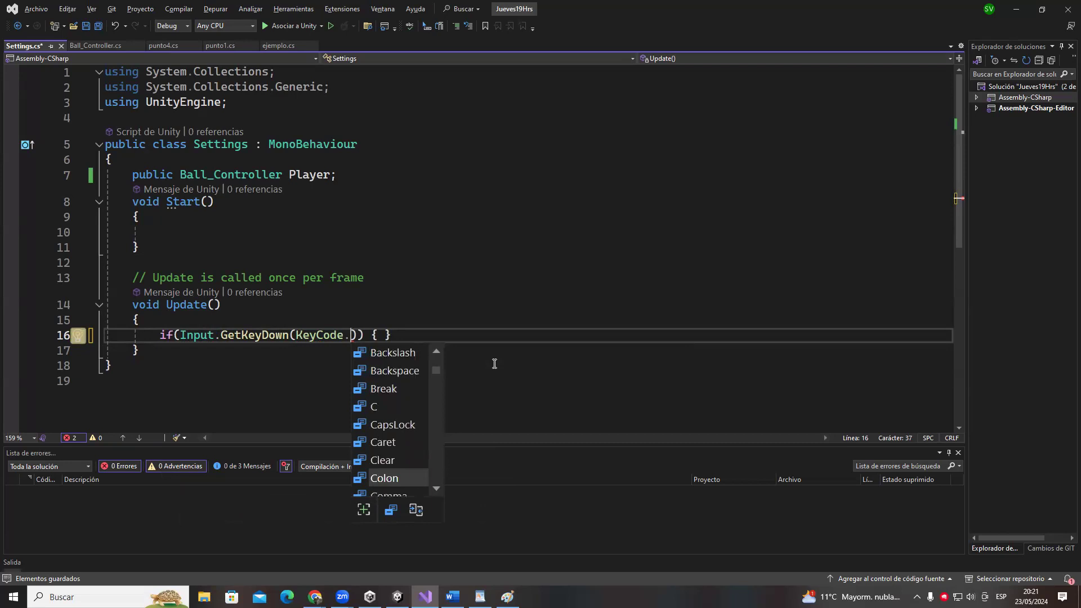
{"action": "key", "text": "Down"}
{"action": "key", "text": "Down"}
{"action": "key", "text": "Down"}
{"action": "key", "text": "Down"}
{"action": "key", "text": "Down"}
{"action": "key", "text": "Down"}
{"action": "key", "text": "Down"}
{"action": "key", "text": "Down"}
{"action": "key", "text": "Down"}
{"action": "key", "text": "Down"}
{"action": "key", "text": "Down"}
{"action": "key", "text": "Down"}
{"action": "key", "text": "Down"}
{"action": "key", "text": "Down"}
{"action": "key", "text": "Down"}
{"action": "key", "text": "Down"}
{"action": "key", "text": "Down"}
{"action": "key", "text": "Down"}
{"action": "key", "text": "Down"}
{"action": "key", "text": "Down"}
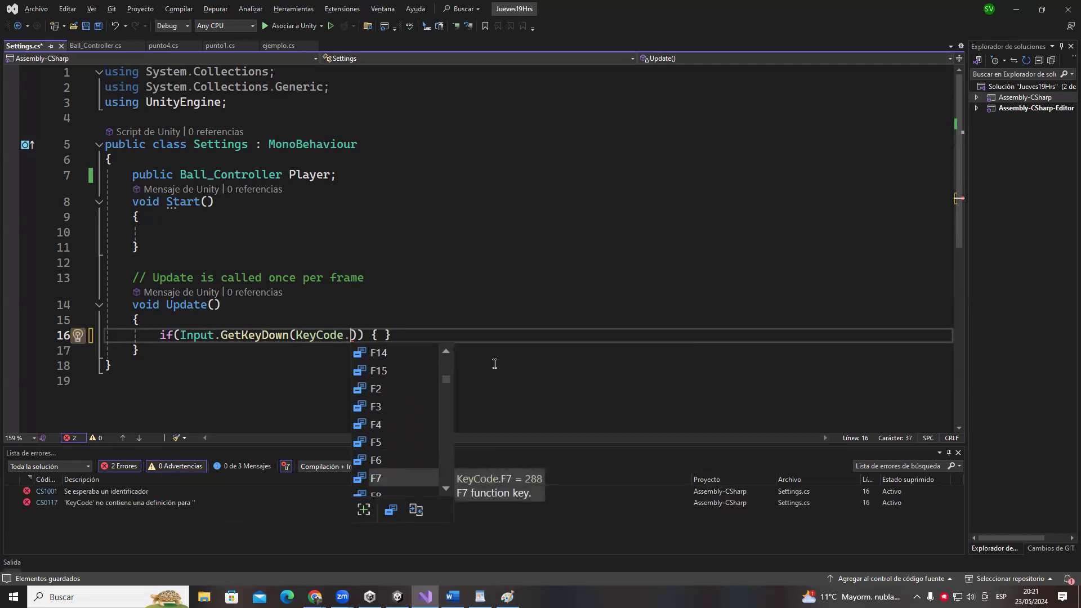
{"action": "type", "text": "De"}
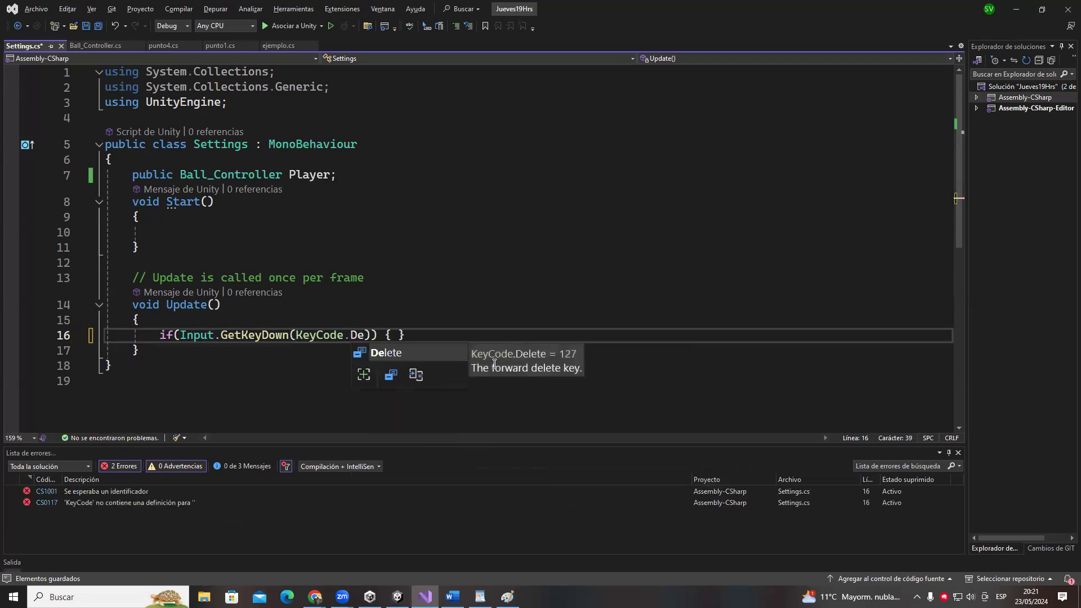
{"action": "key", "text": "BackSpace"}
{"action": "key", "text": "BackSpace"}
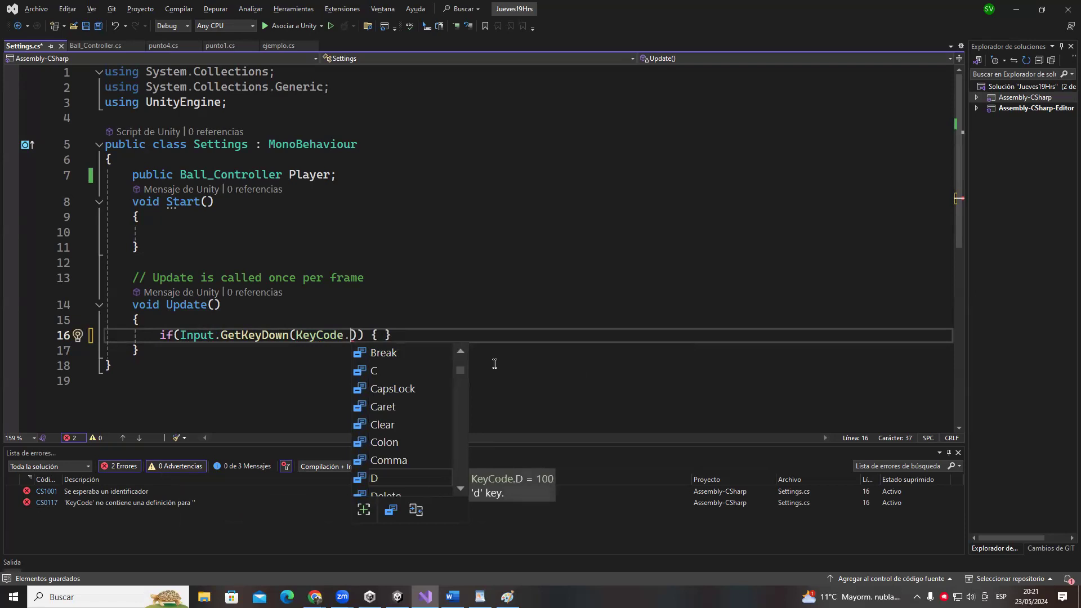
{"action": "type", "text": "Su"}
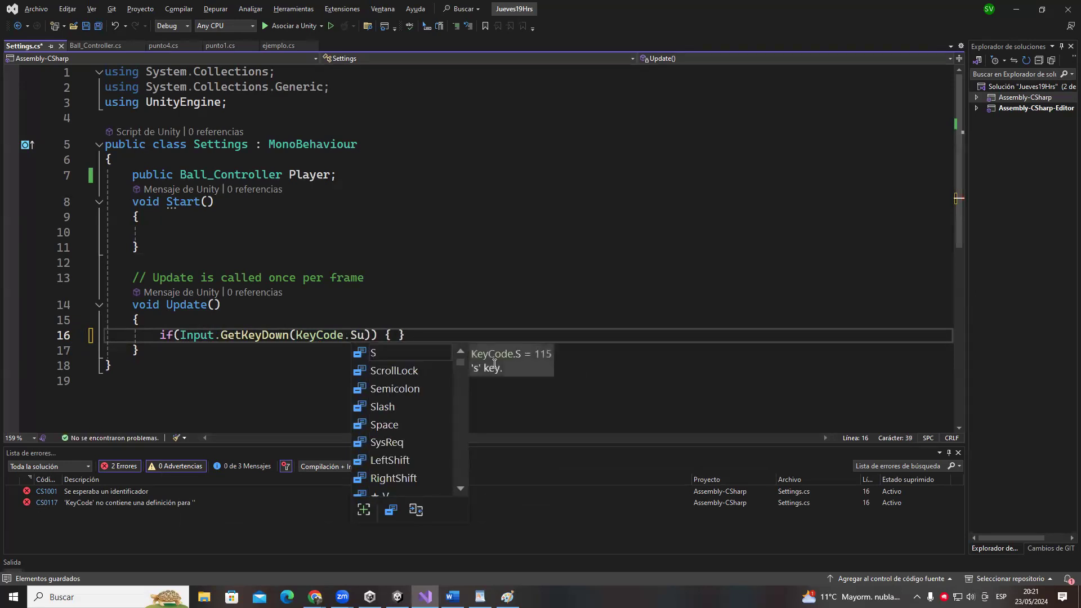
{"action": "key", "text": "Down"}
{"action": "key", "text": "Down"}
{"action": "key", "text": "Down"}
{"action": "key", "text": "Down"}
{"action": "key", "text": "Down"}
{"action": "key", "text": "Down"}
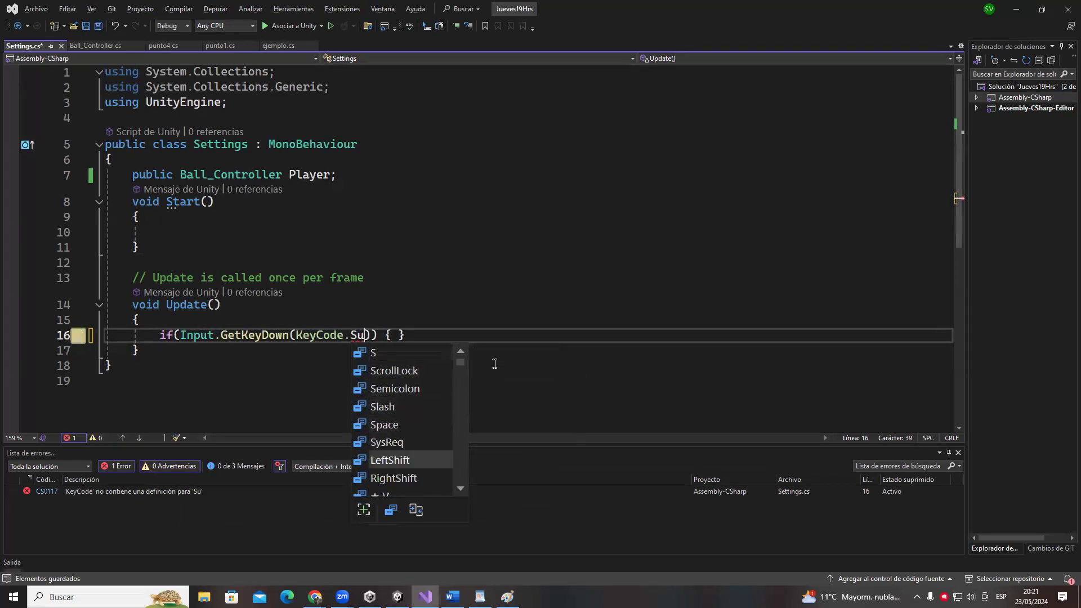
{"action": "key", "text": "Down"}
{"action": "key", "text": "Down"}
{"action": "key", "text": "Up"}
{"action": "key", "text": "Up"}
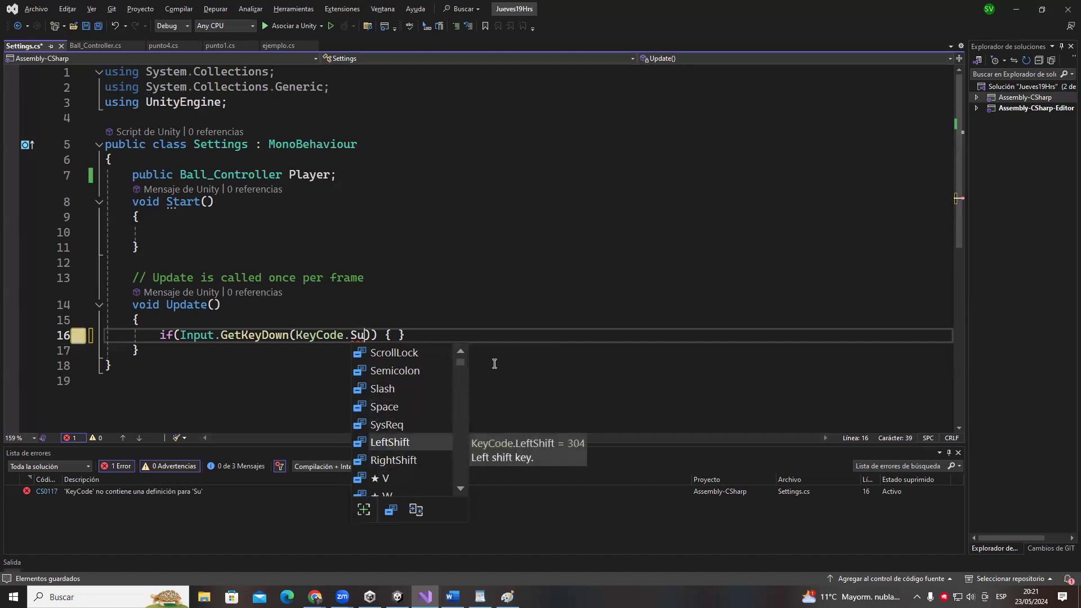
{"action": "key", "text": "Tab"}
- Add Player.JumpKey = KeyCode.Mouse0 inside the if block and save Settings.cs
{"action": "key", "text": "Right"}
{"action": "key", "text": "Right"}
{"action": "key", "text": "Right"}
{"action": "key", "text": "Return"}
{"action": "key", "text": "Return"}
{"action": "key", "text": "Up"}
{"action": "type", "text": "Player"}
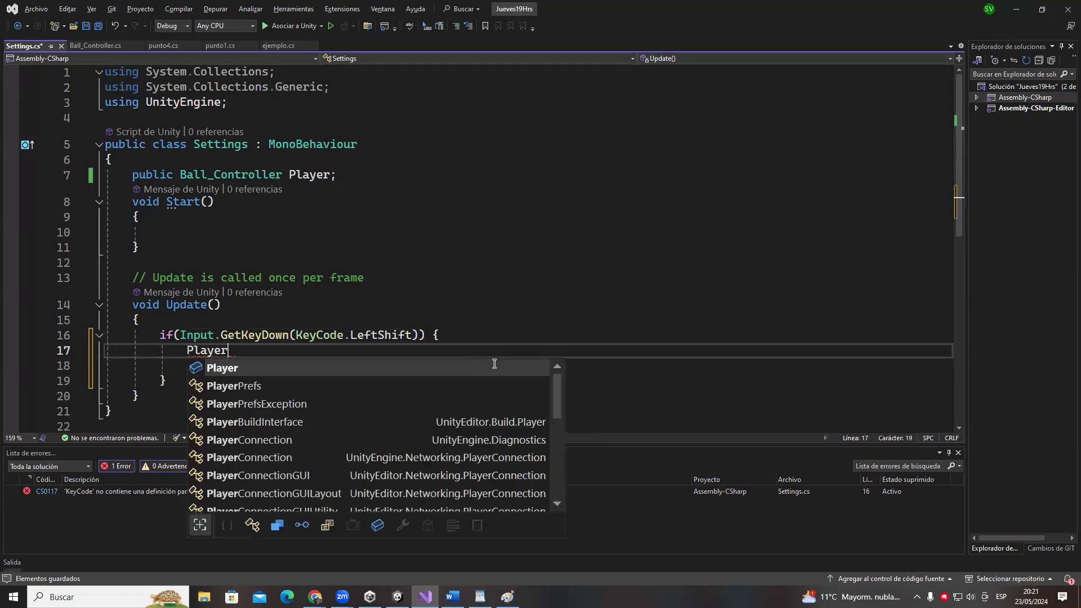
{"action": "type", "text": ".key"}
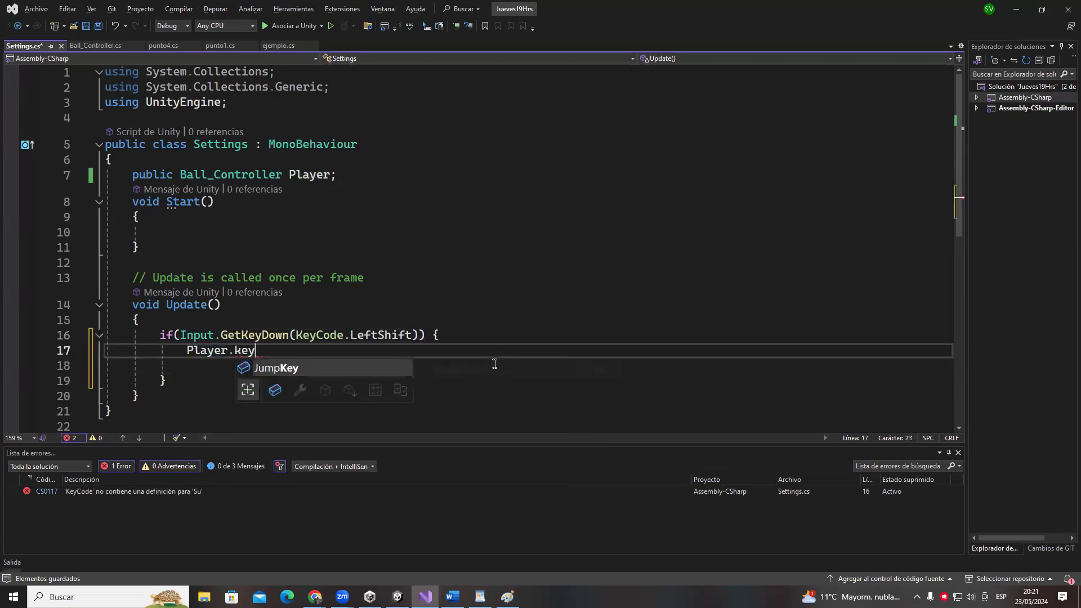
{"action": "key", "text": "Tab"}
{"action": "type", "text": "= Key"}
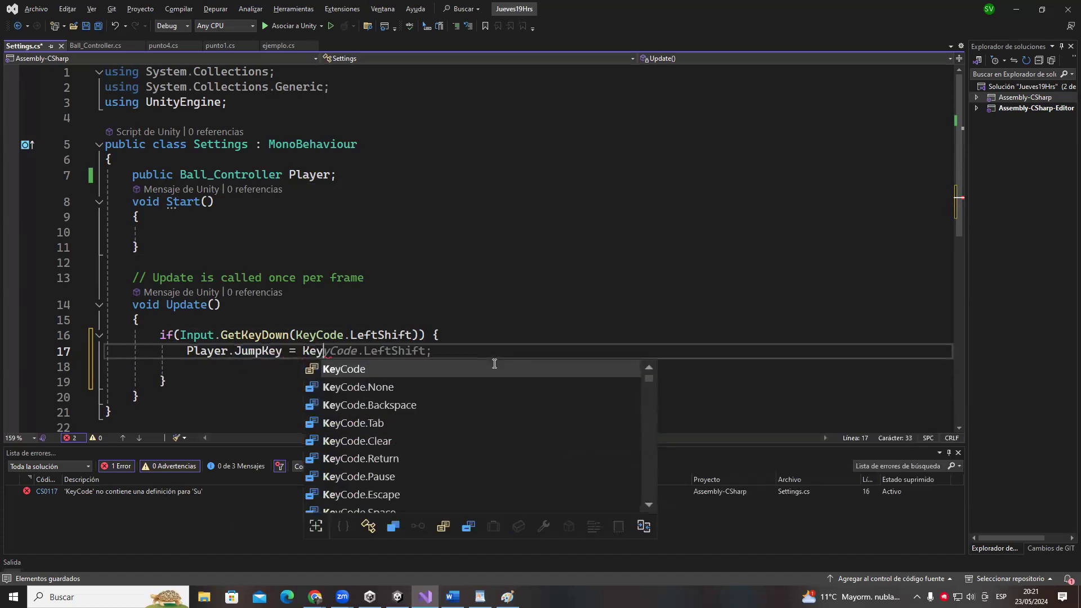
{"action": "key", "text": "Tab"}
{"action": "key", "text": "Tab"}
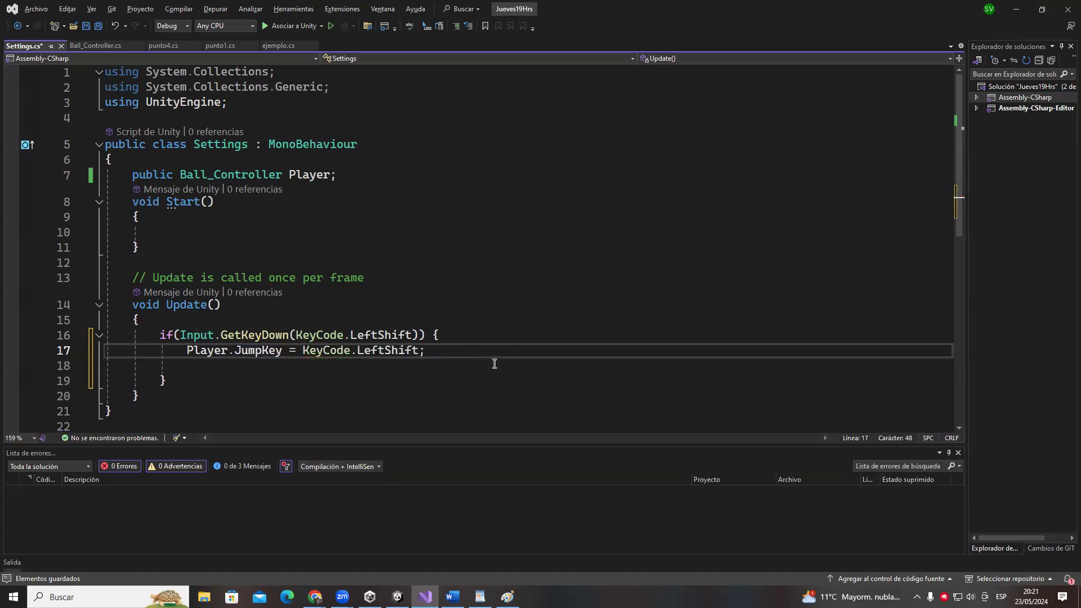
{"action": "key", "text": "BackSpace"}
{"action": "key", "text": "BackSpace"}
{"action": "key", "text": "BackSpace"}
{"action": "key", "text": "BackSpace"}
{"action": "key", "text": "BackSpace"}
{"action": "key", "text": "BackSpace"}
{"action": "key", "text": "BackSpace"}
{"action": "key", "text": "BackSpace"}
{"action": "type", "text": "Mou"}
{"action": "key", "text": "Tab"}
{"action": "key", "text": "ctrl+s"}
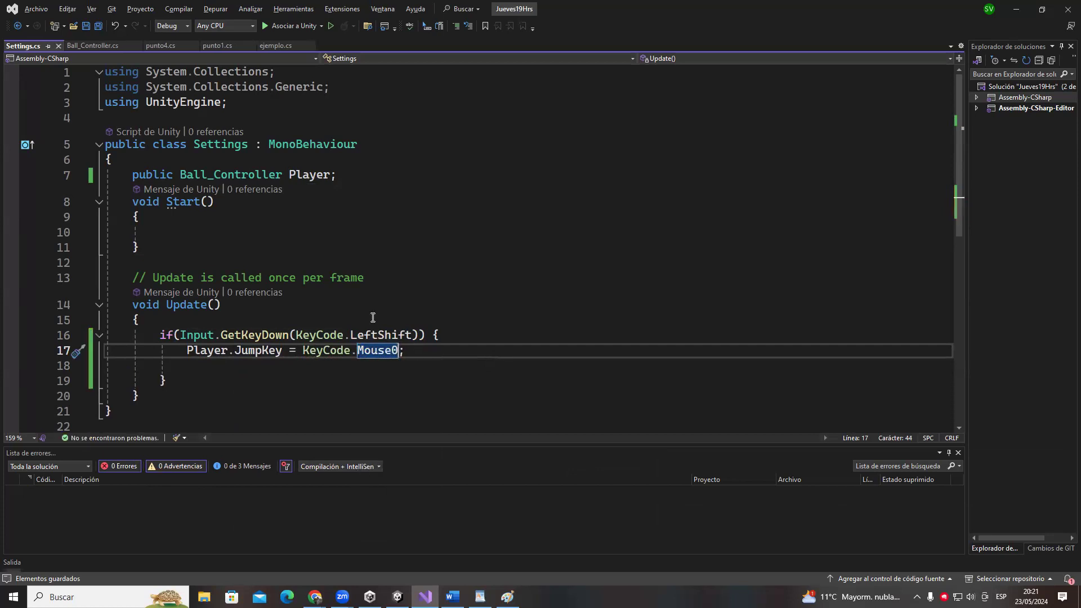
- Review the new if block and JumpKey assignment, then return to the Unity editor
{"action": "double_click", "coordinate": [388, 336]}
{"action": "left_click_drag", "start_coordinate": [174, 350], "coordinate": [468, 350]}
{"action": "left_click_drag", "start_coordinate": [400, 325], "coordinate": [209, 384]}
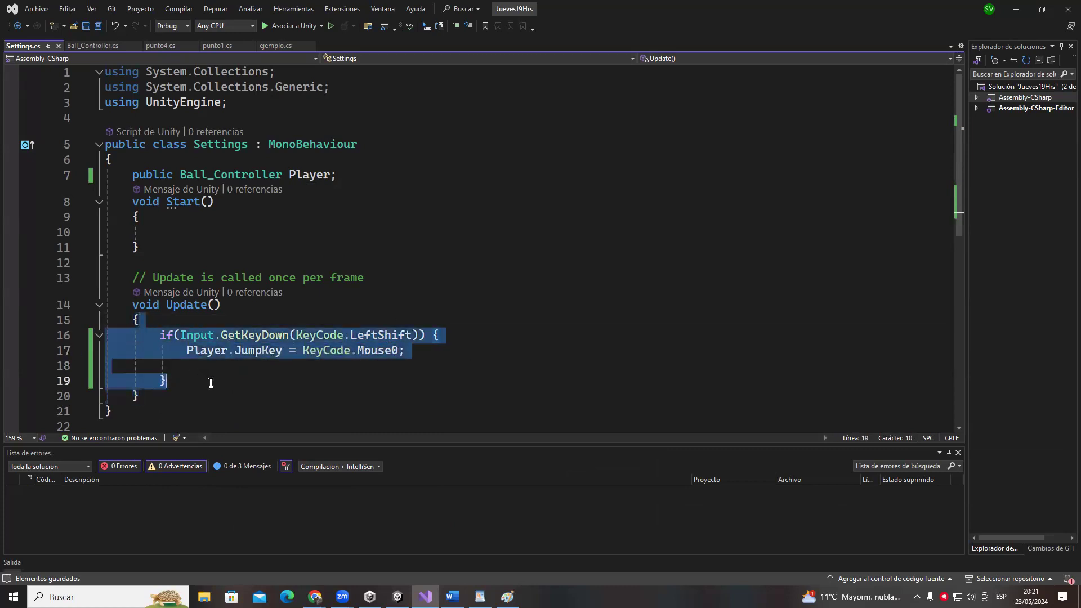
{"action": "left_click", "coordinate": [235, 325]}
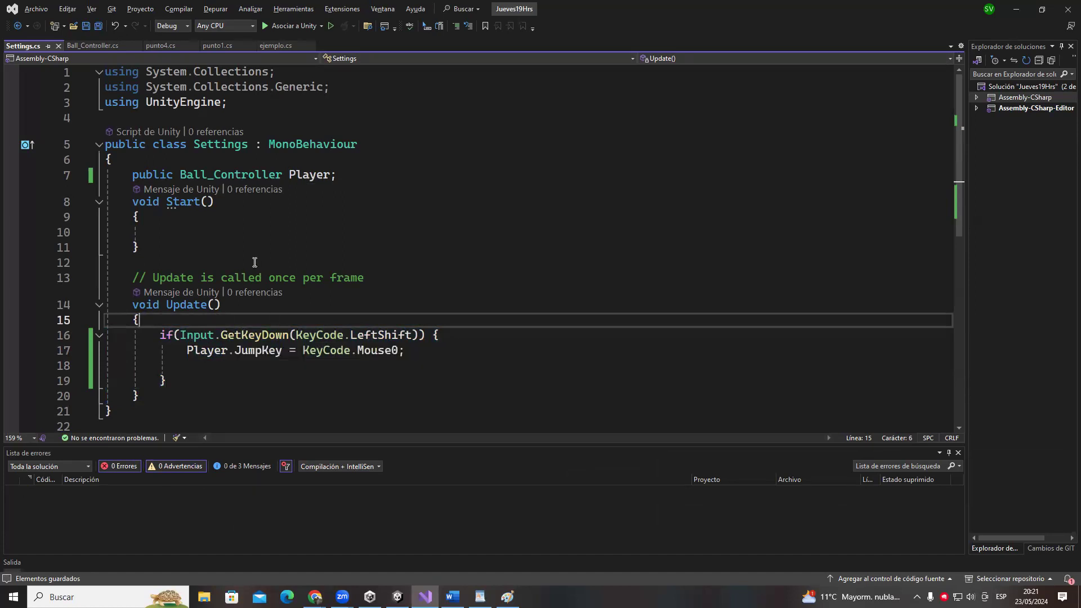
{"action": "key", "text": "alt+Tab"}
{"action": "key", "text": "Escape"}
{"action": "left_click_drag", "start_coordinate": [161, 335], "coordinate": [637, 360]}
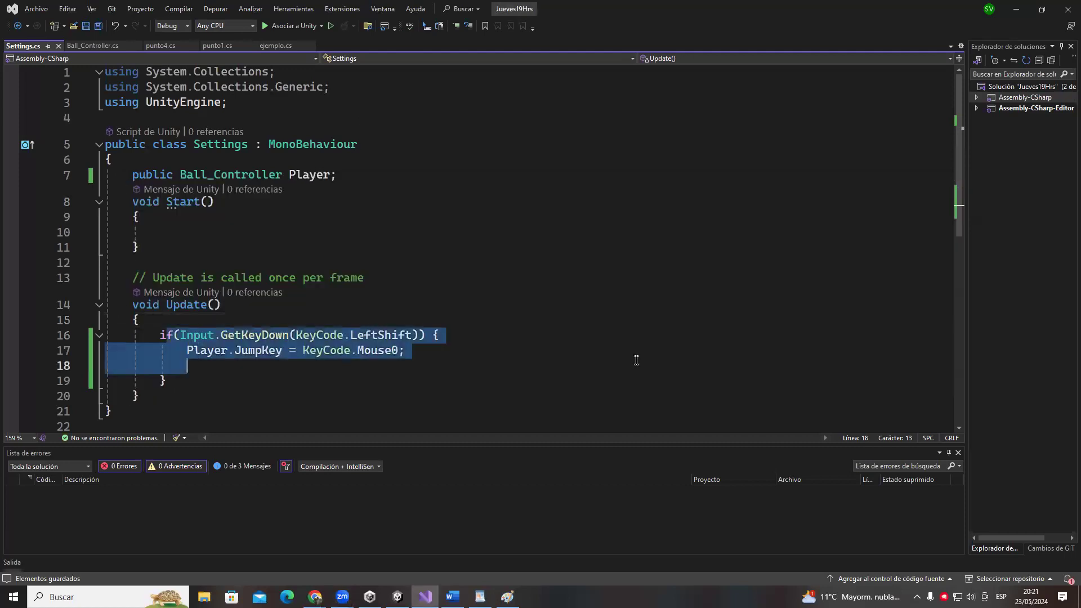
{"action": "triple_click", "coordinate": [437, 349]}
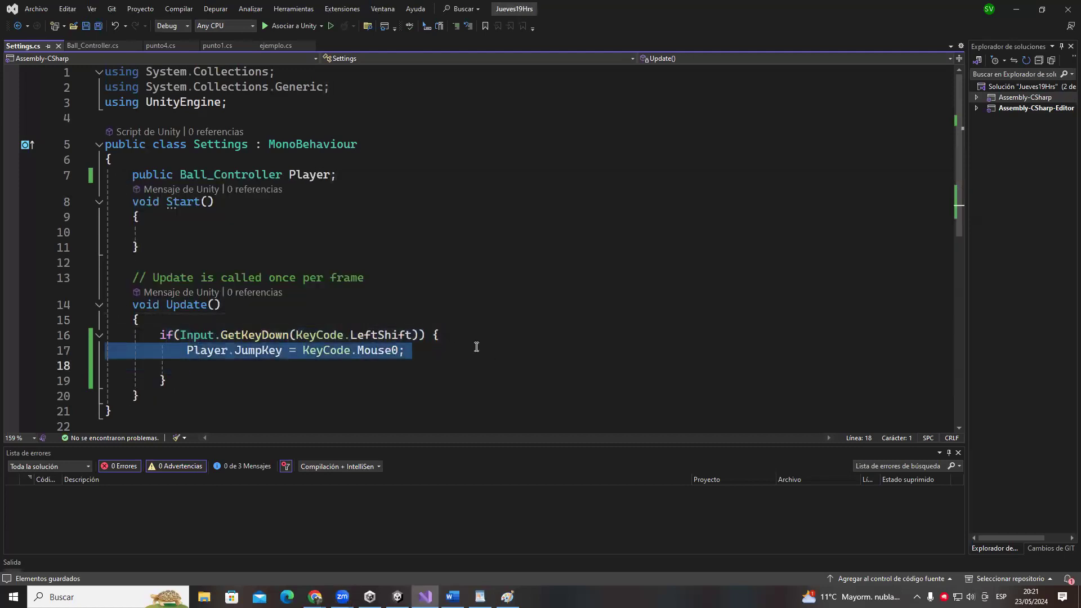
{"action": "key", "text": "alt+Tab"}
{"action": "left_click", "coordinate": [595, 142]}
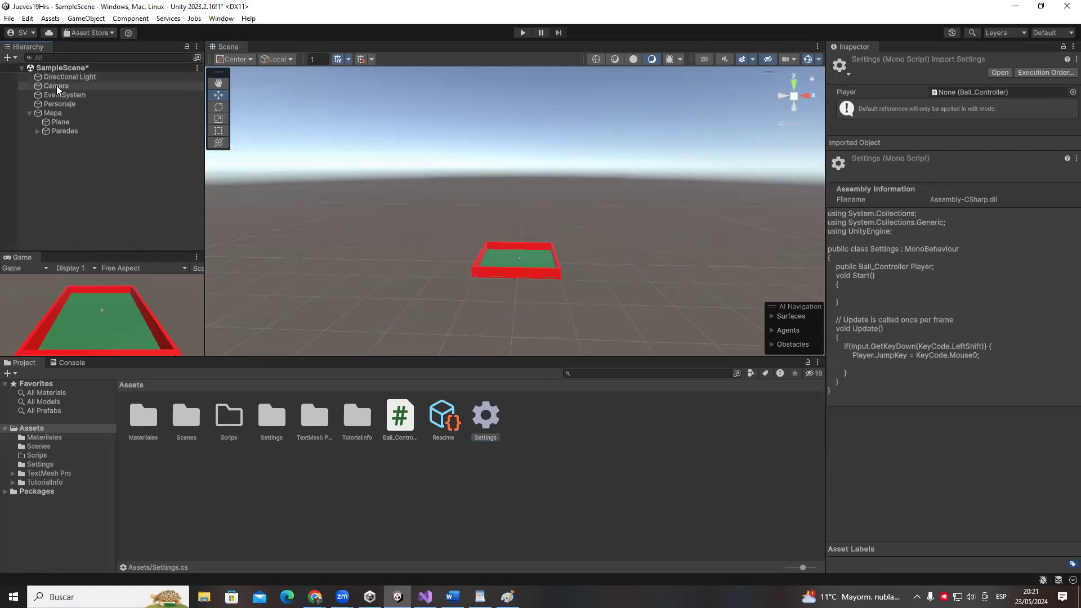
- Drag Personaje onto the Player field of the Camera's Settings script, then switch to Visual Studio
{"action": "left_click", "coordinate": [82, 86]}
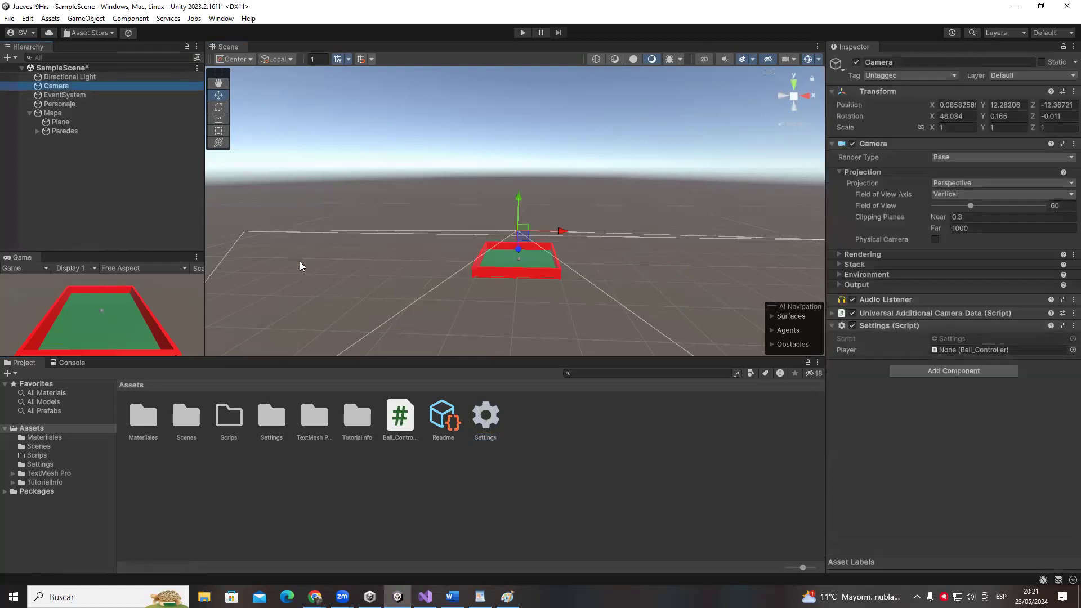
{"action": "left_click_drag", "start_coordinate": [53, 103], "coordinate": [968, 349]}
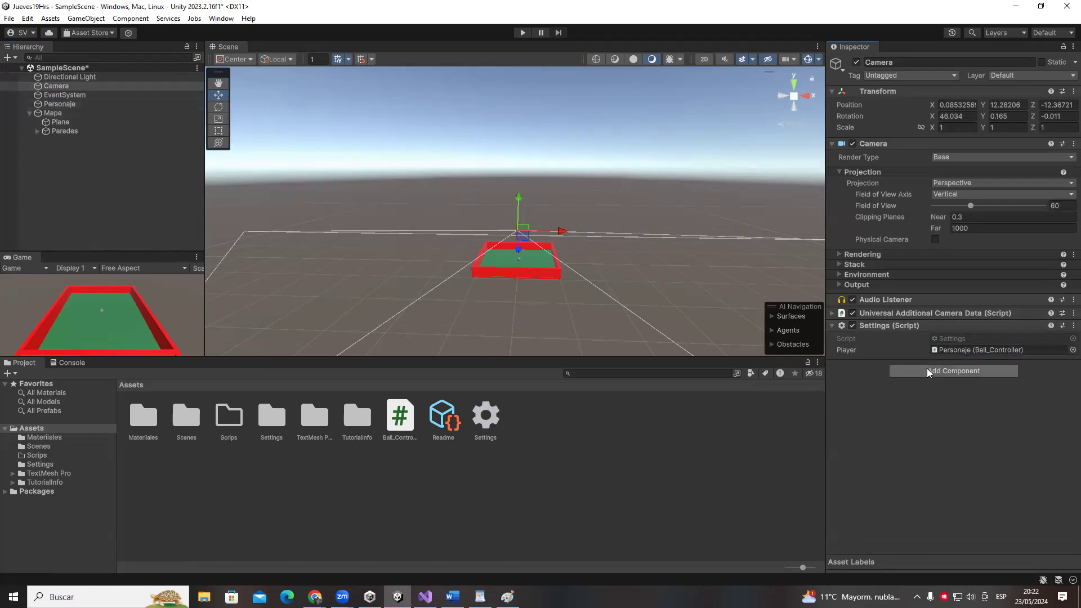
{"action": "key", "text": "alt+Tab"}
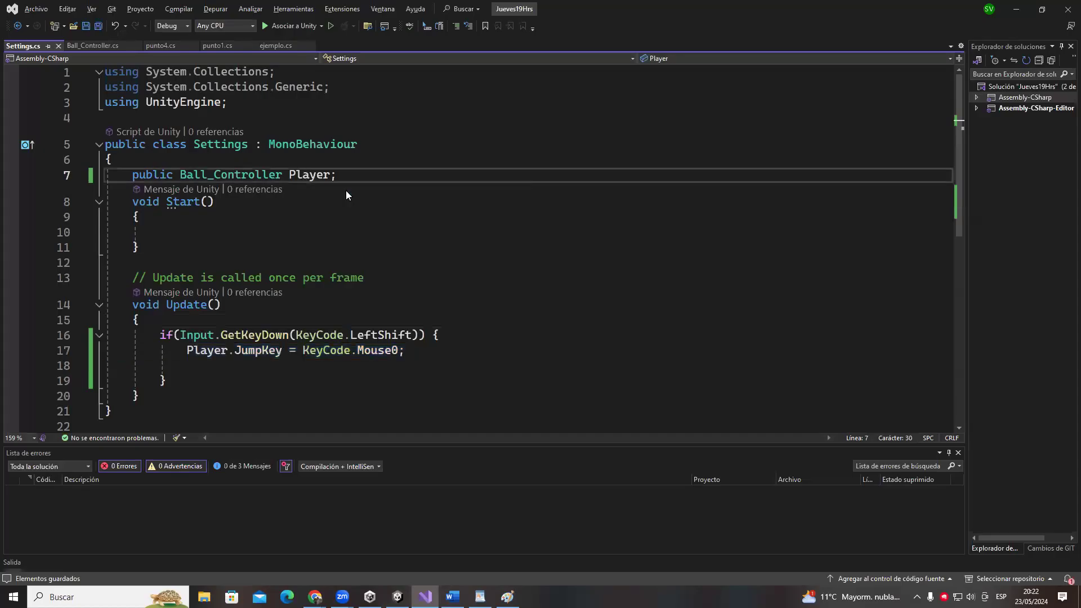
- Inspect the public Ball_Controller Player field on line 7, then switch back to Unity
{"action": "double_click", "coordinate": [311, 175]}
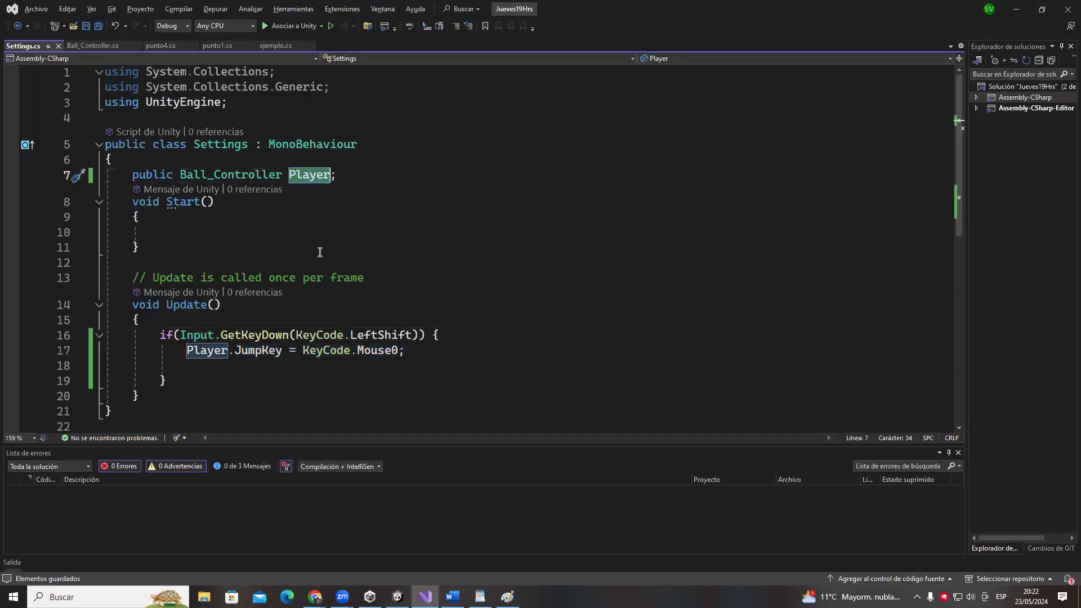
{"action": "left_click", "coordinate": [219, 175]}
{"action": "key", "text": "Down"}
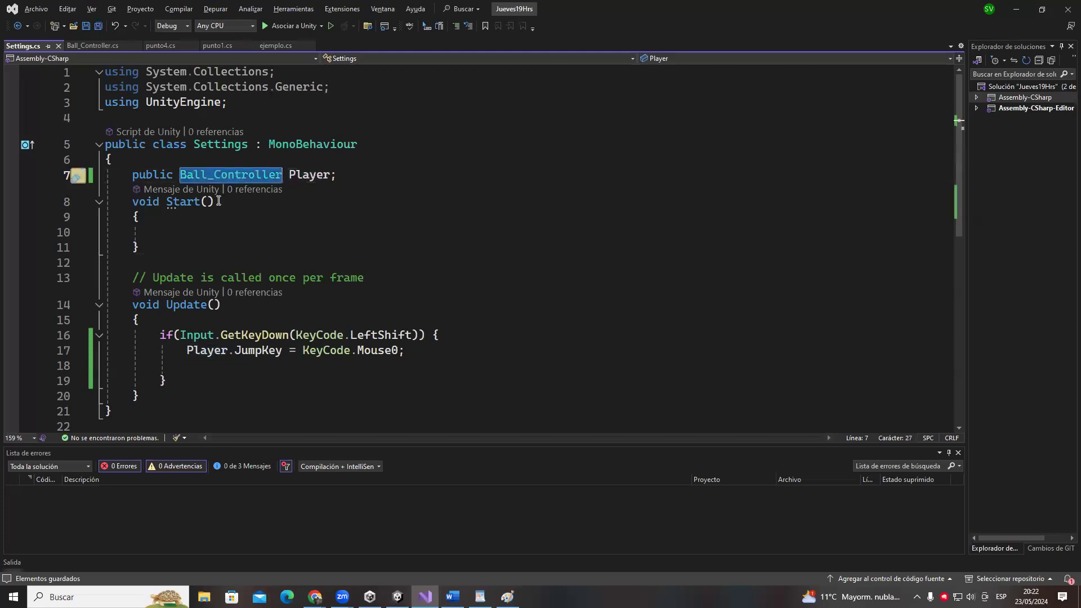
{"action": "double_click", "coordinate": [194, 175]}
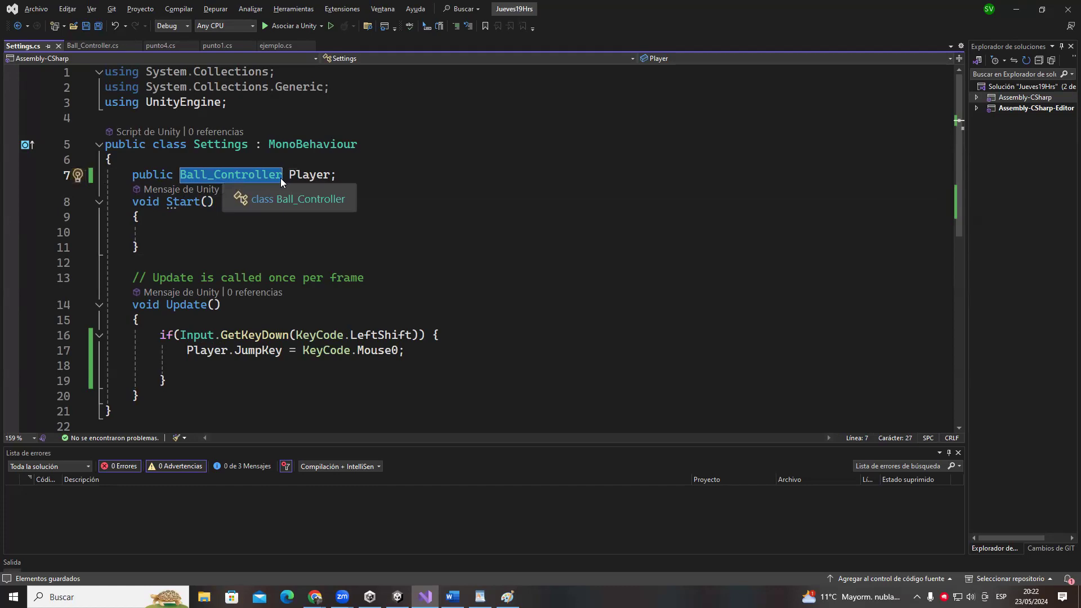
{"action": "key", "text": "alt+Tab"}
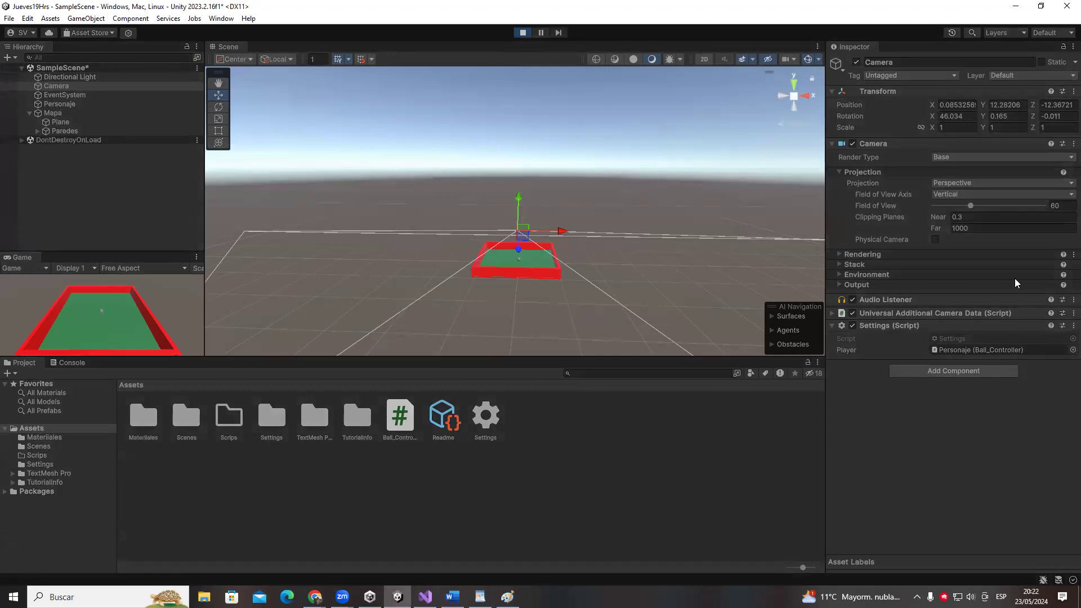
- With Personaje selected, make the ball jump in Play mode and see Jump Key become Mouse 0, then stop
{"action": "left_click", "coordinate": [62, 103]}
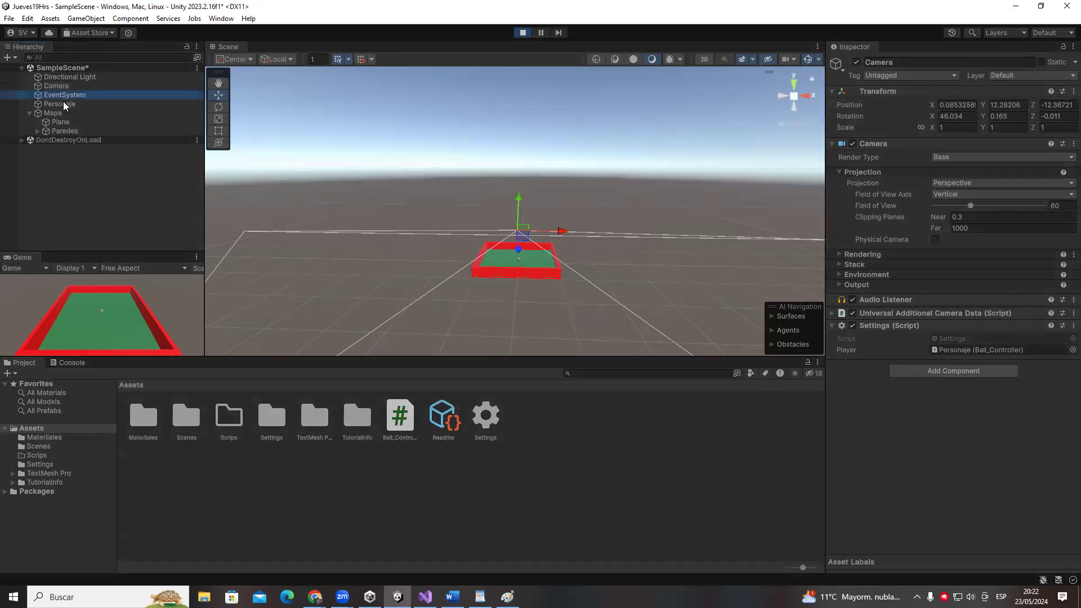
{"action": "key", "text": "space"}
{"action": "key", "text": "space"}
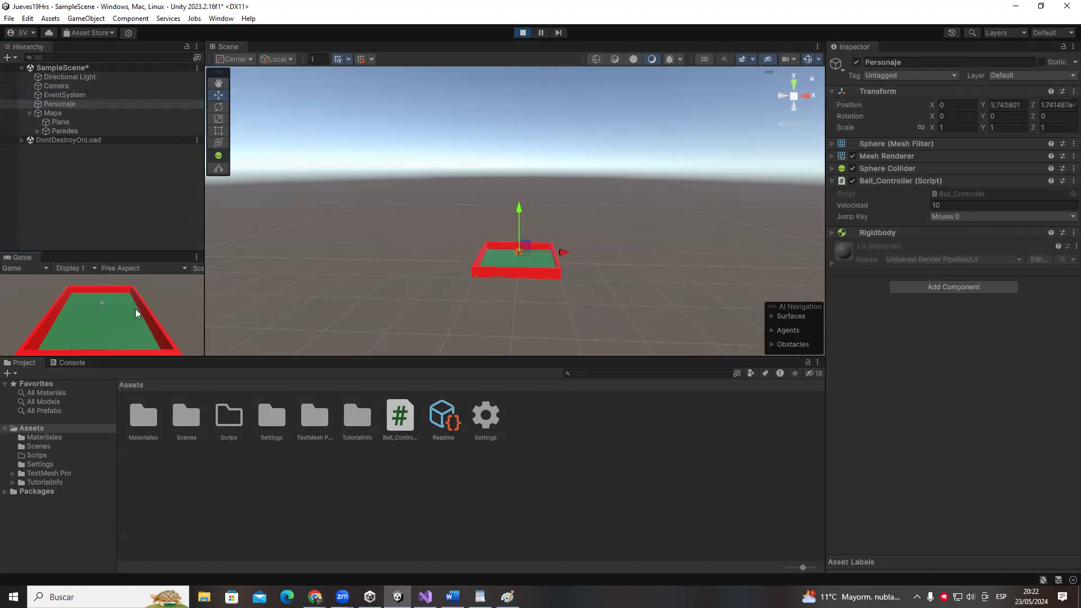
{"action": "left_click", "coordinate": [523, 32]}
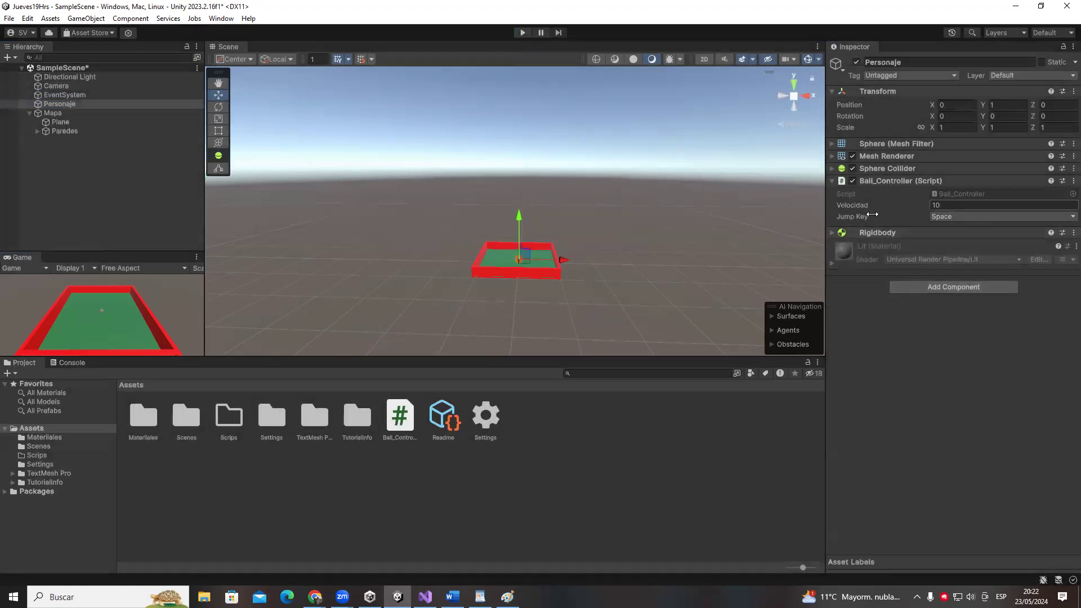
{"action": "key", "text": "alt+Tab"}
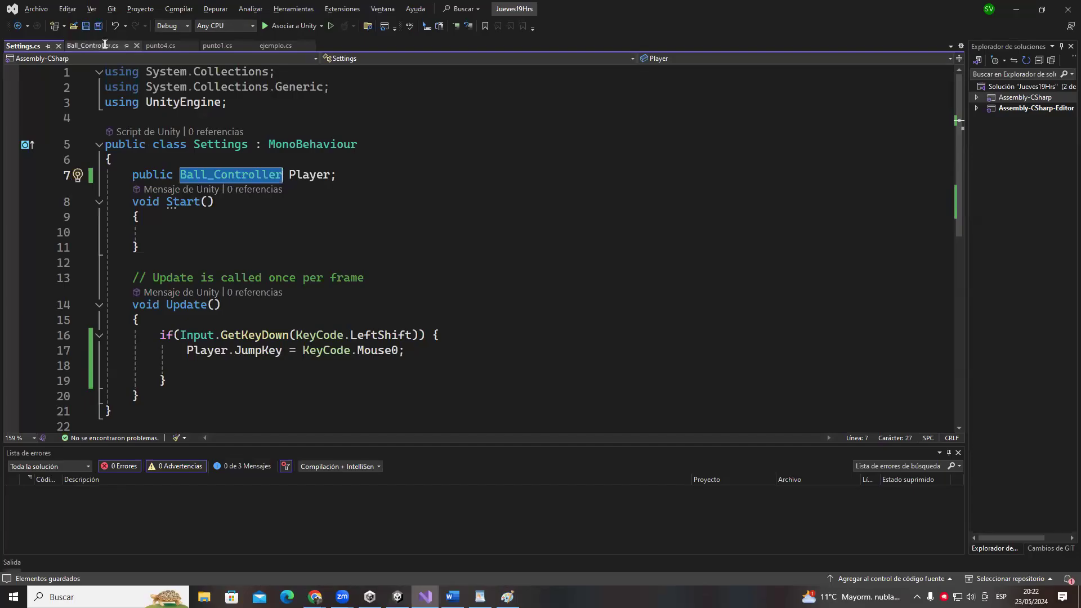
- Look at how Ball_Controller.cs checks JumpKey in its Update jump condition
{"action": "left_click", "coordinate": [85, 46]}
{"action": "scroll", "coordinate": [210, 190], "scroll_direction": "up", "scroll_amount": 6}
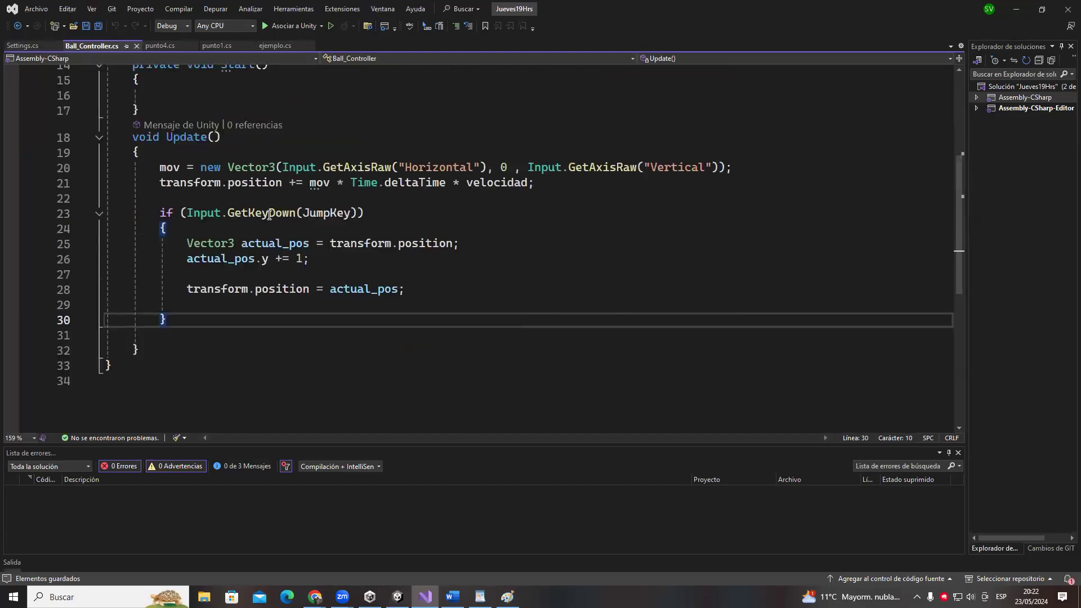
{"action": "left_click_drag", "start_coordinate": [138, 242], "coordinate": [323, 254]}
{"action": "scroll", "coordinate": [324, 255], "scroll_direction": "down", "scroll_amount": 4}
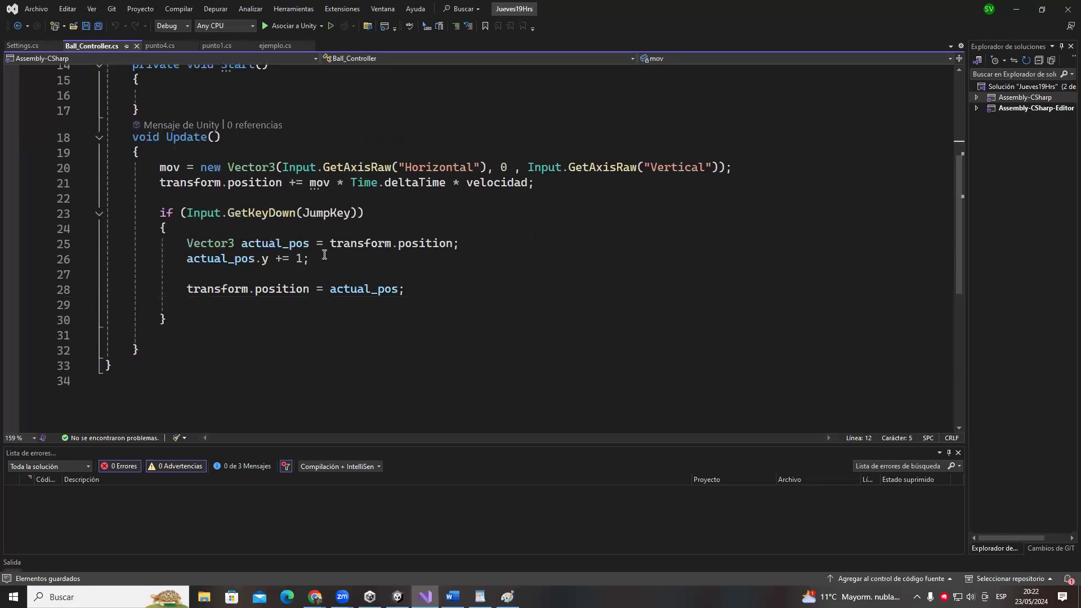
{"action": "double_click", "coordinate": [327, 213]}
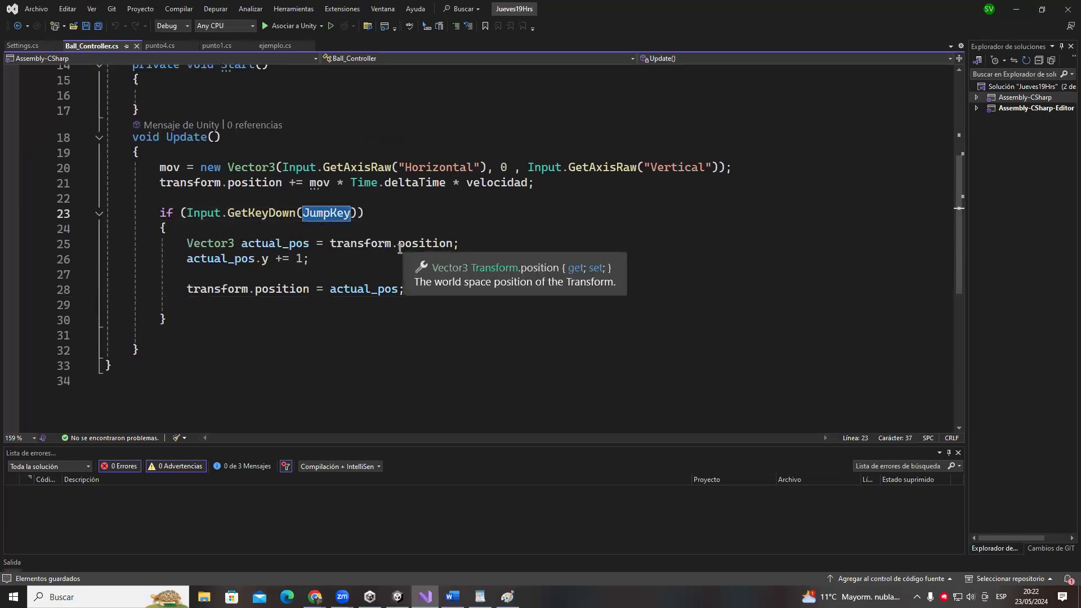
- Close the Settings.cs tab and return to Unity
{"action": "left_click", "coordinate": [49, 46]}
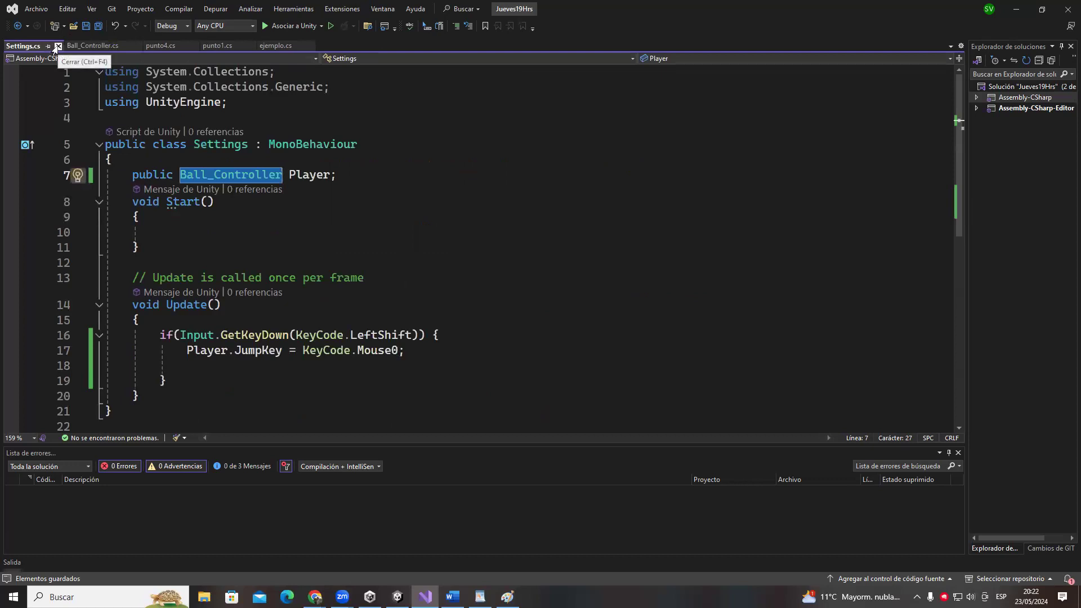
{"action": "left_click", "coordinate": [58, 46]}
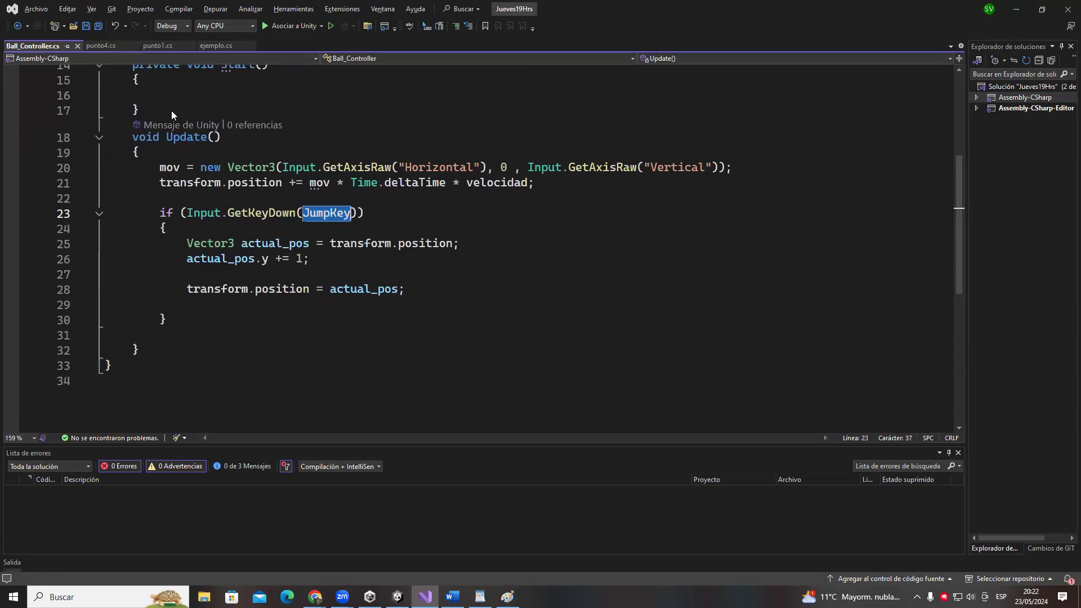
{"action": "key", "text": "alt+Tab"}
- Permanently delete Settings.cs from Assets and select Personaje
{"action": "key", "text": "Delete"}
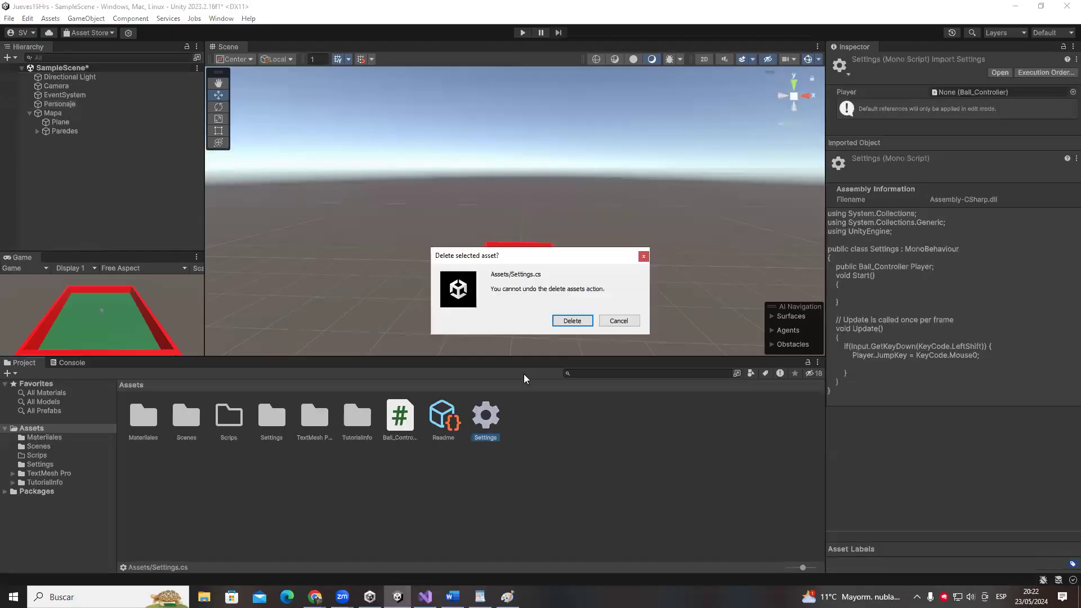
{"action": "left_click", "coordinate": [570, 320]}
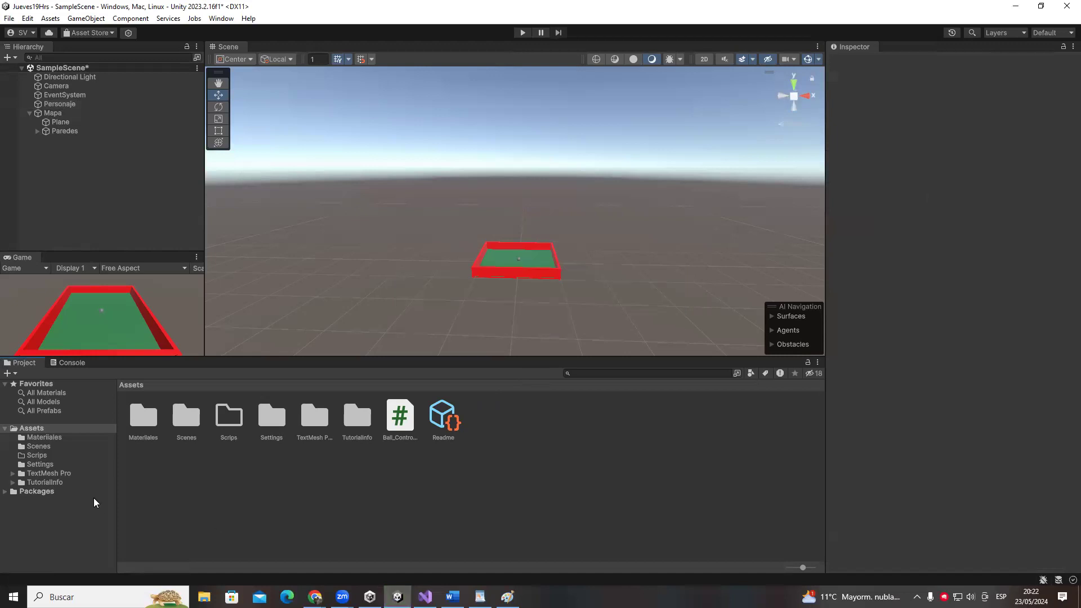
{"action": "left_click", "coordinate": [58, 103]}
- Orbit and fly the Scene view close to the arena board
{"action": "scroll", "coordinate": [641, 253], "scroll_direction": "up", "scroll_amount": 5}
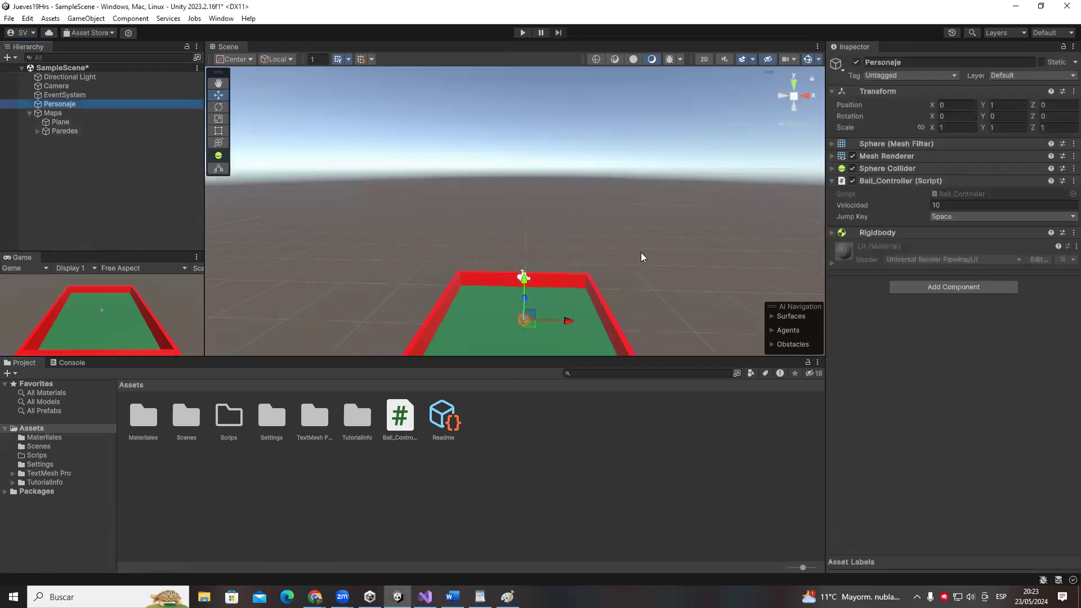
{"action": "right_click_drag", "start_coordinate": [520, 202], "coordinate": [536, 163]}
{"action": "key", "text": "alt+Tab"}
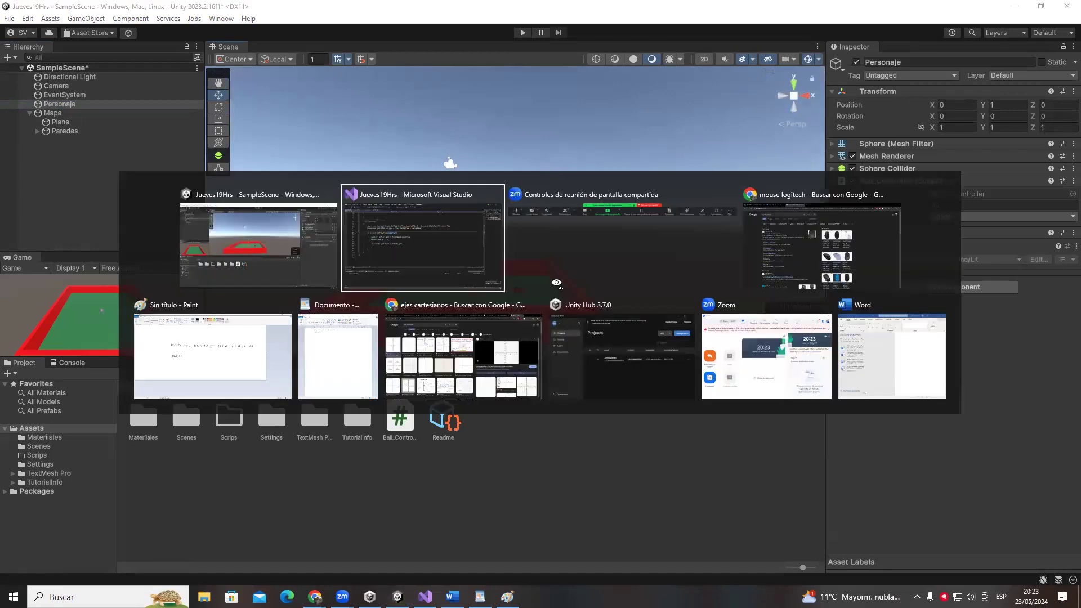
{"action": "right_click_drag", "start_coordinate": [444, 116], "coordinate": [547, 37]}
- Position the scene camera over the board and do a quick Play test moving the ball right
{"action": "key", "text": "w"}
{"action": "key", "text": "d"}
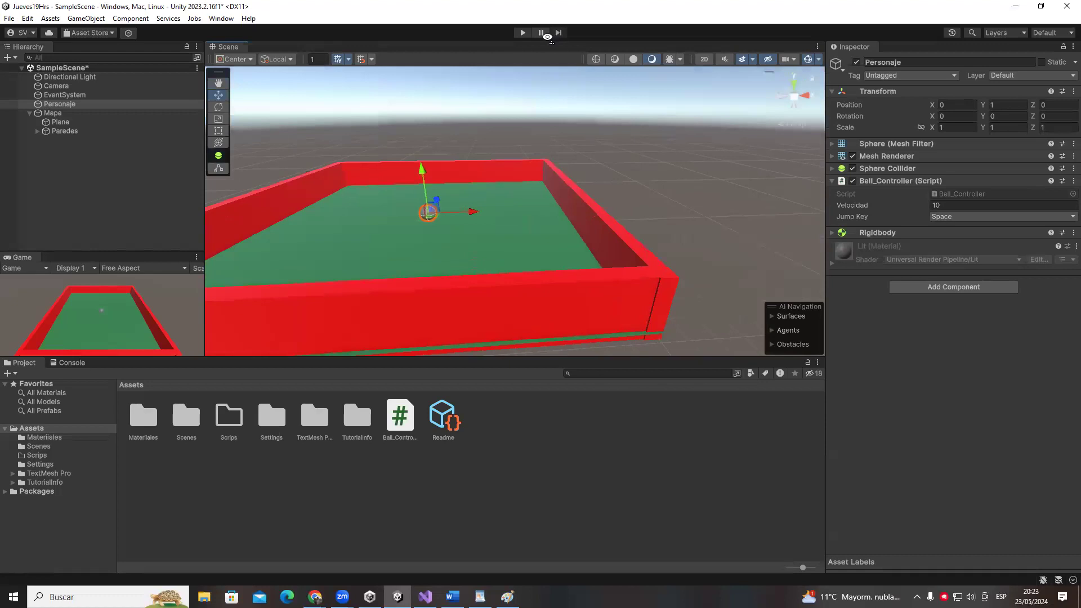
{"action": "left_click", "coordinate": [518, 32]}
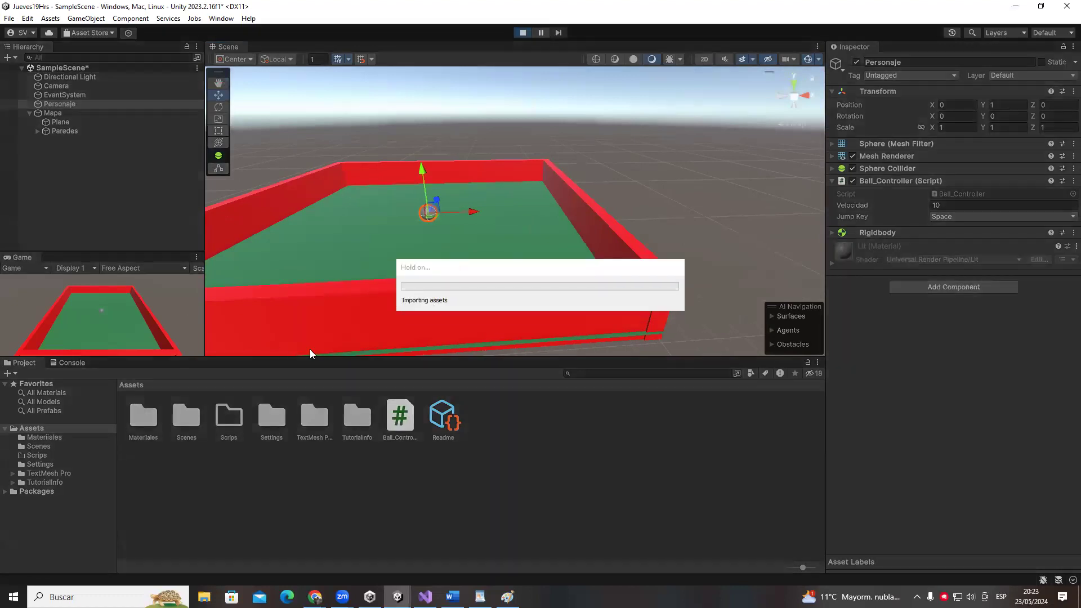
{"action": "key", "text": "d"}
{"action": "scroll", "coordinate": [564, 236], "scroll_direction": "up", "scroll_amount": 4}
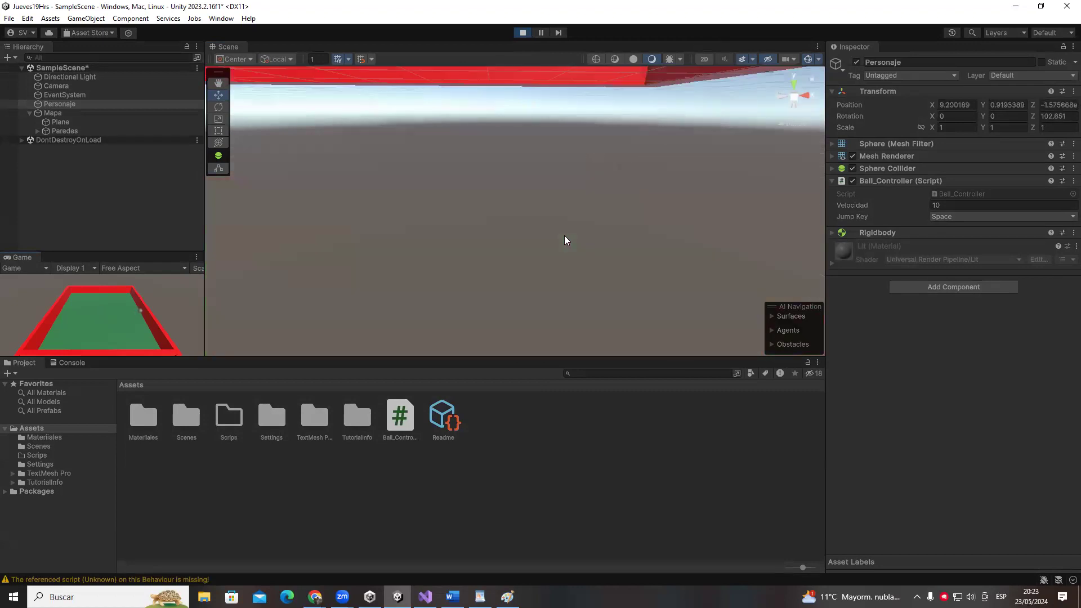
{"action": "scroll", "coordinate": [564, 236], "scroll_direction": "down", "scroll_amount": 2}
{"action": "left_click", "coordinate": [523, 33]}
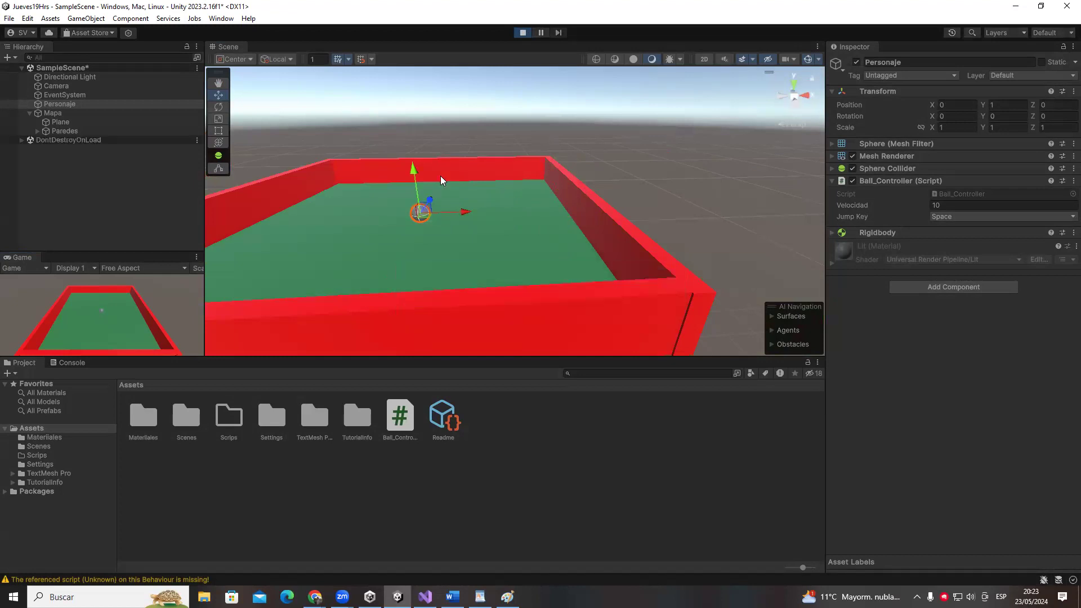
- Roll the ball around the red-walled arena with WASD, then stop Play mode to reset it
{"action": "scroll", "coordinate": [440, 175], "scroll_direction": "up", "scroll_amount": 3}
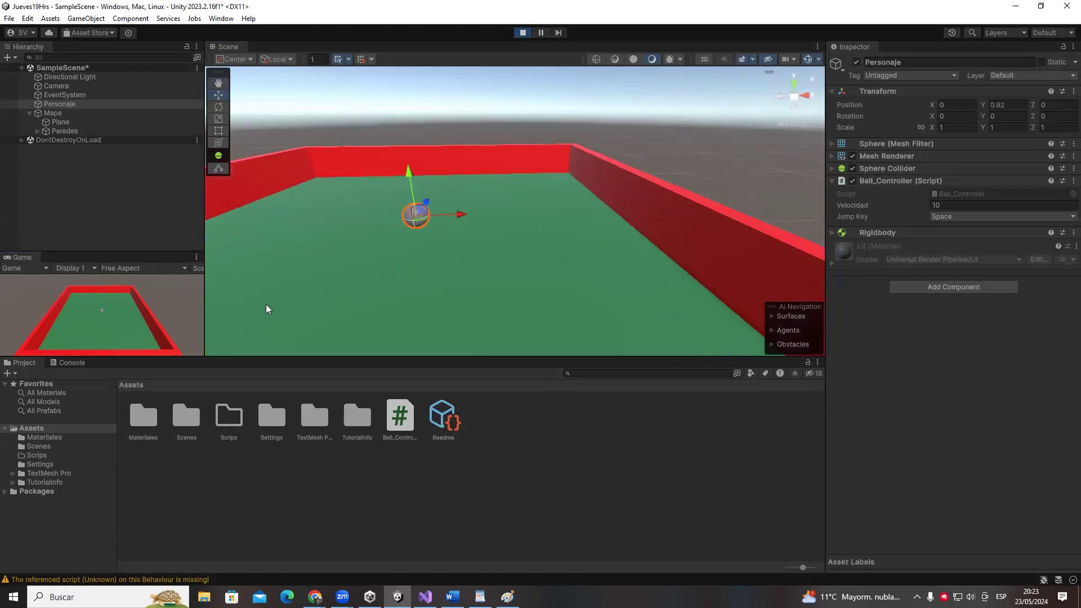
{"action": "key", "text": "a"}
{"action": "key", "text": "d"}
{"action": "key", "text": "s"}
{"action": "key", "text": "a"}
{"action": "key", "text": "w"}
{"action": "key", "text": "a"}
{"action": "key", "text": "s"}
{"action": "key", "text": "w"}
{"action": "key", "text": "d"}
{"action": "scroll", "coordinate": [401, 277], "scroll_direction": "up", "scroll_amount": 3}
{"action": "key", "text": "s"}
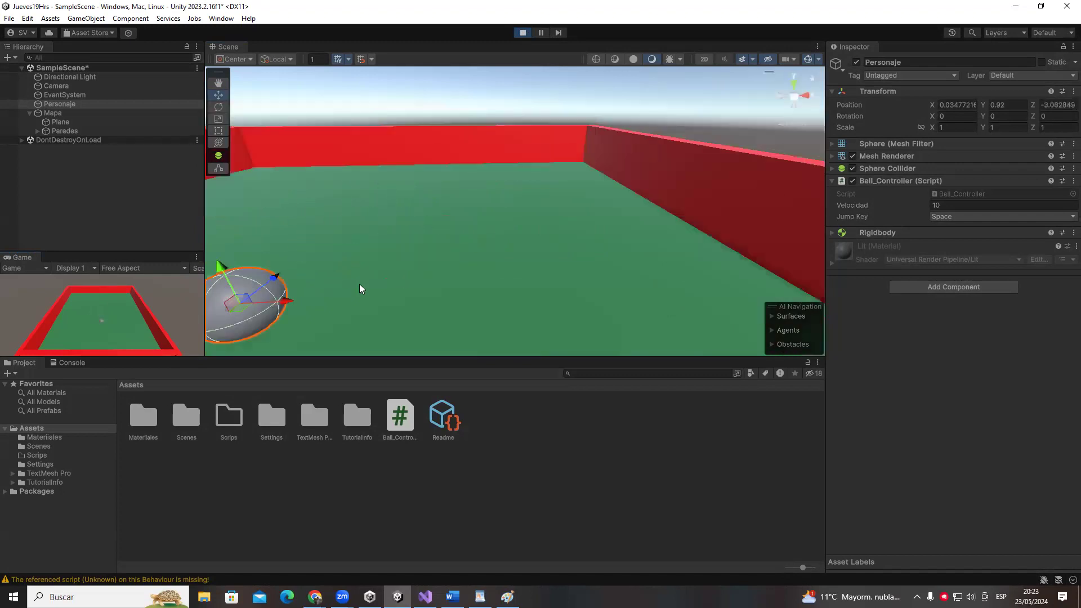
{"action": "scroll", "coordinate": [360, 284], "scroll_direction": "down", "scroll_amount": 4}
{"action": "key", "text": "a"}
{"action": "key", "text": "d"}
{"action": "key", "text": "w"}
{"action": "key", "text": "a"}
{"action": "key", "text": "d"}
{"action": "key", "text": "s"}
{"action": "key", "text": "d"}
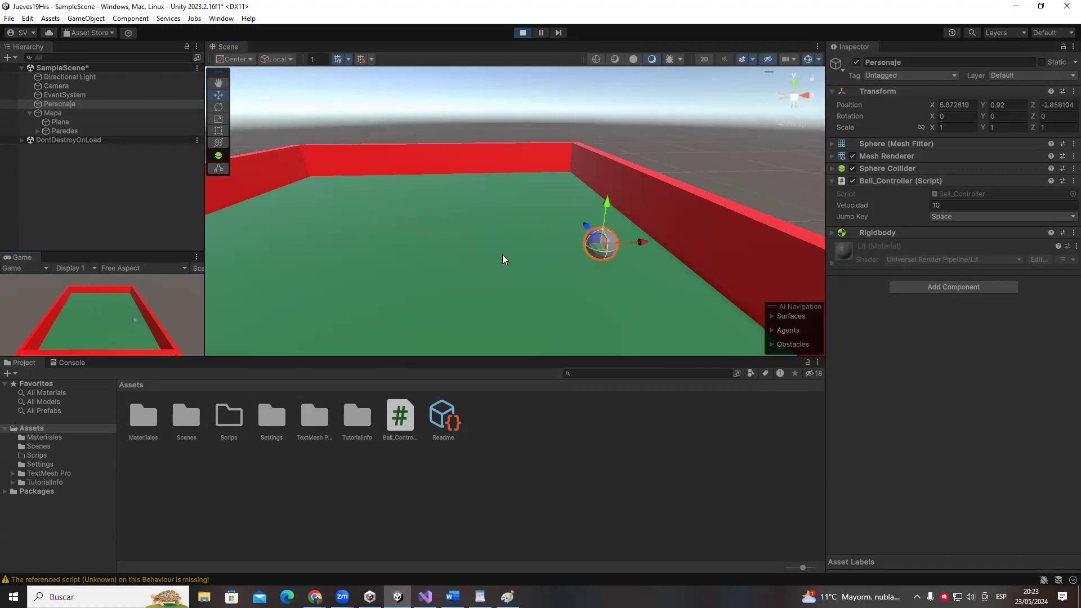
{"action": "key", "text": "a"}
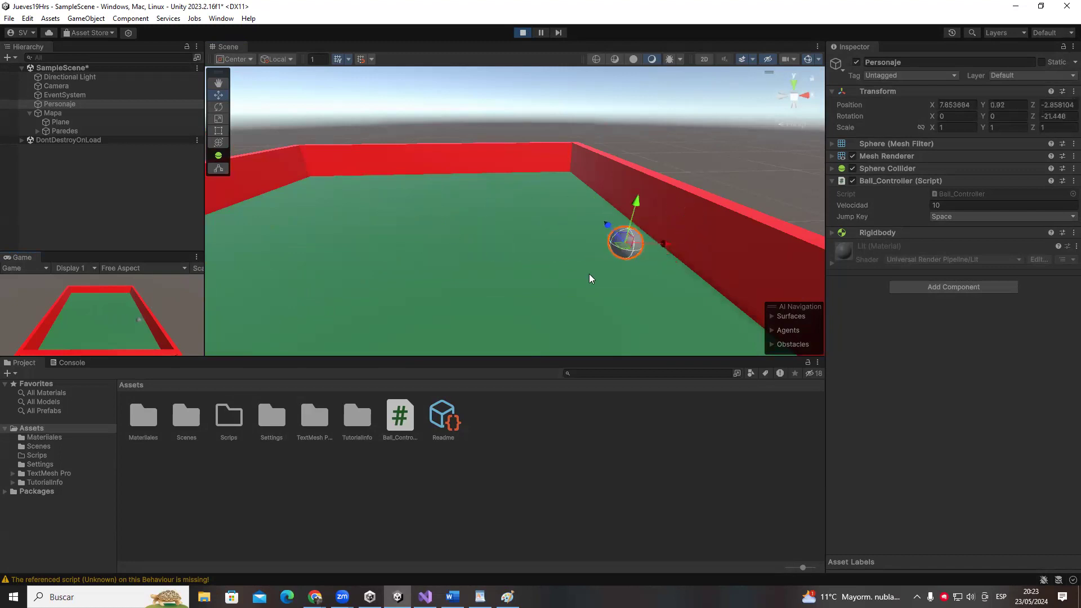
{"action": "key", "text": "w"}
{"action": "key", "text": "a"}
{"action": "key", "text": "s"}
{"action": "key", "text": "d"}
{"action": "key", "text": "w"}
{"action": "key", "text": "a"}
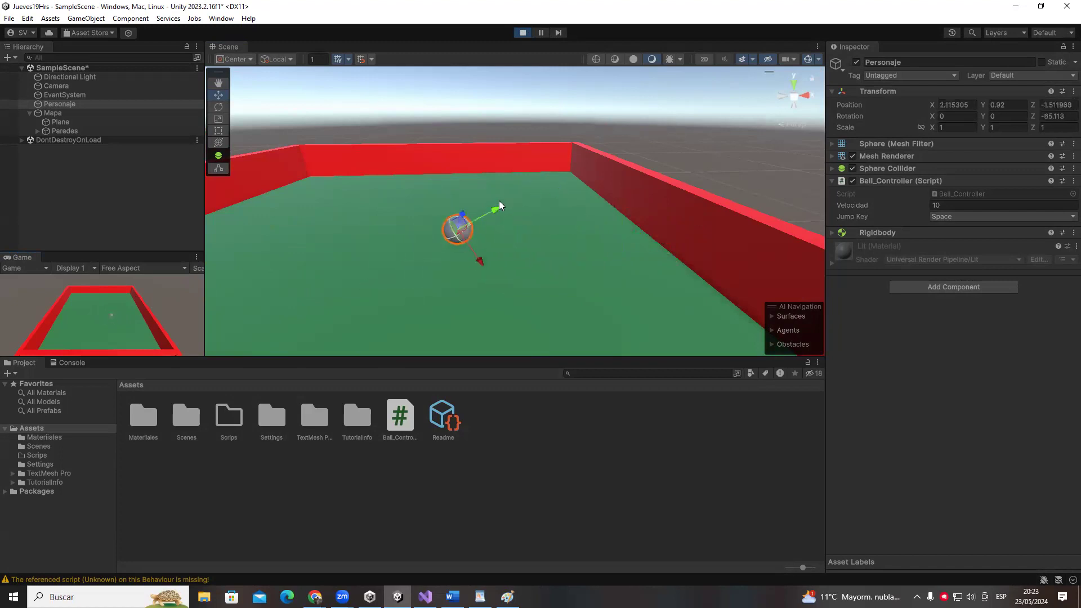
{"action": "scroll", "coordinate": [501, 217], "scroll_direction": "down", "scroll_amount": 4}
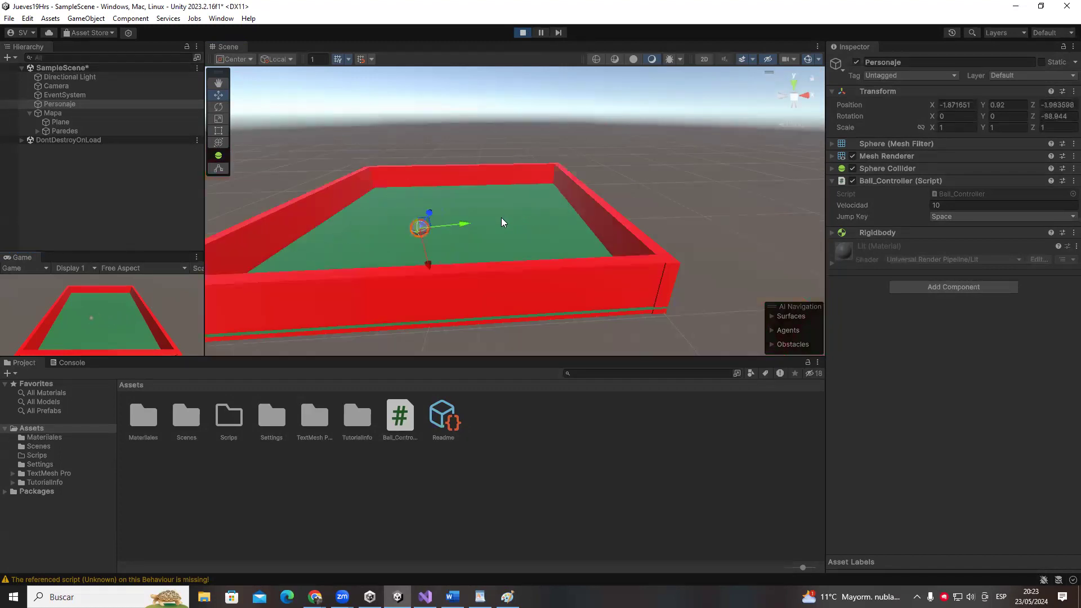
{"action": "left_click", "coordinate": [523, 32]}
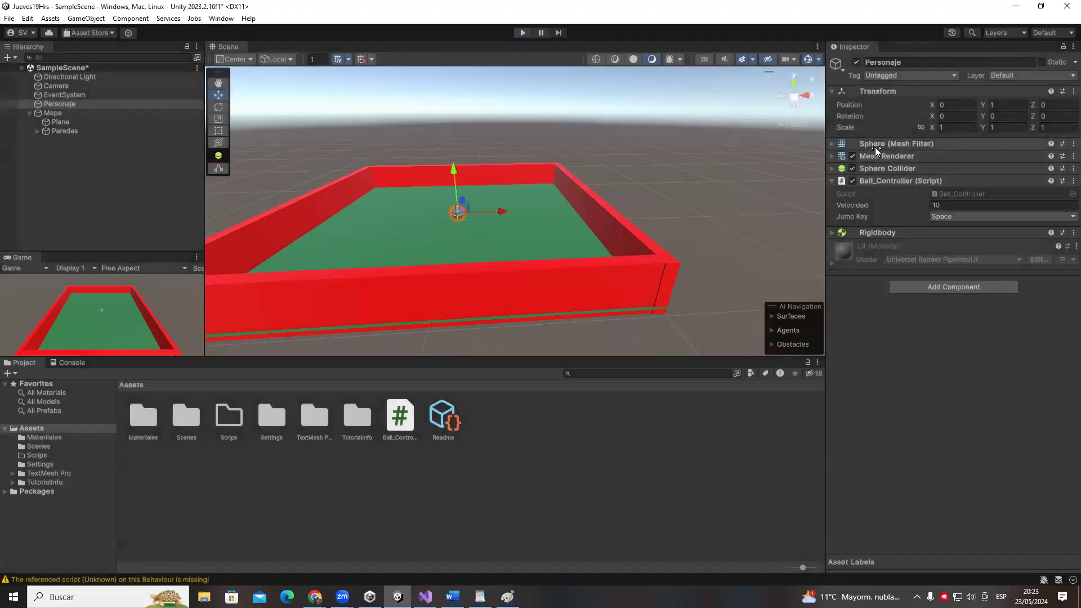
- Switch Personaje's mesh to Capsule, raise it to Y 1.93, and add a Capsule Collider
{"action": "left_click", "coordinate": [861, 156]}
{"action": "left_click", "coordinate": [907, 144]}
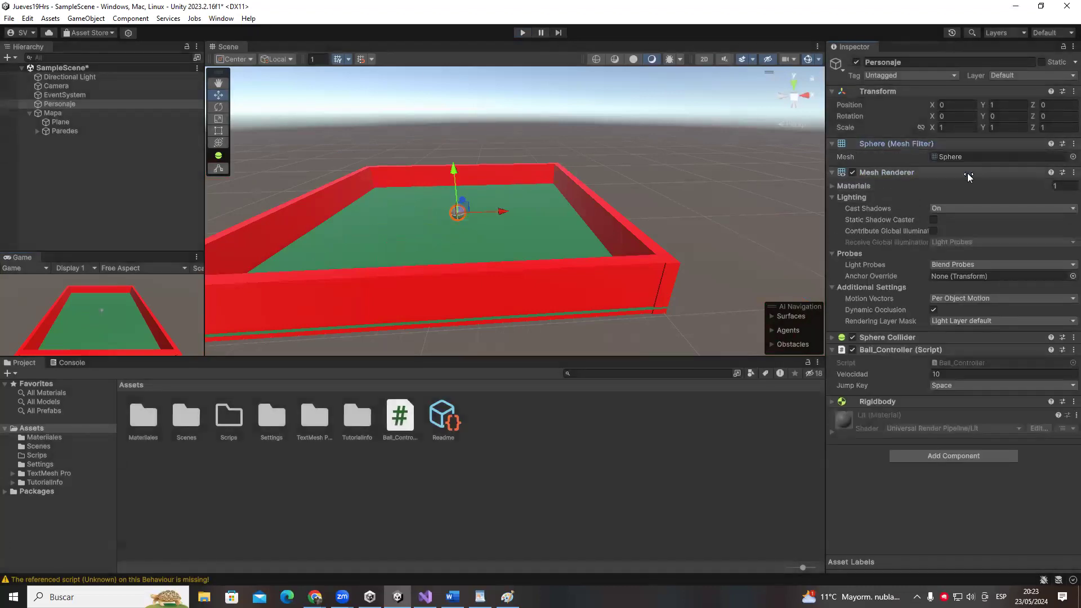
{"action": "left_click", "coordinate": [1072, 157]}
{"action": "type", "text": "C"}
{"action": "double_click", "coordinate": [1017, 202]}
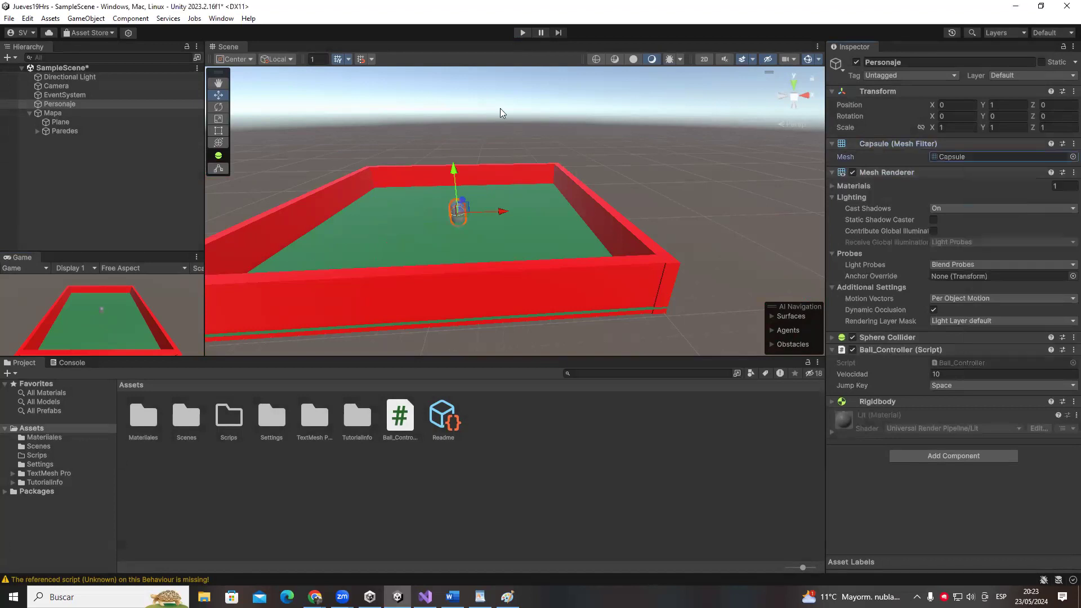
{"action": "left_click_drag", "start_coordinate": [456, 166], "coordinate": [456, 155]}
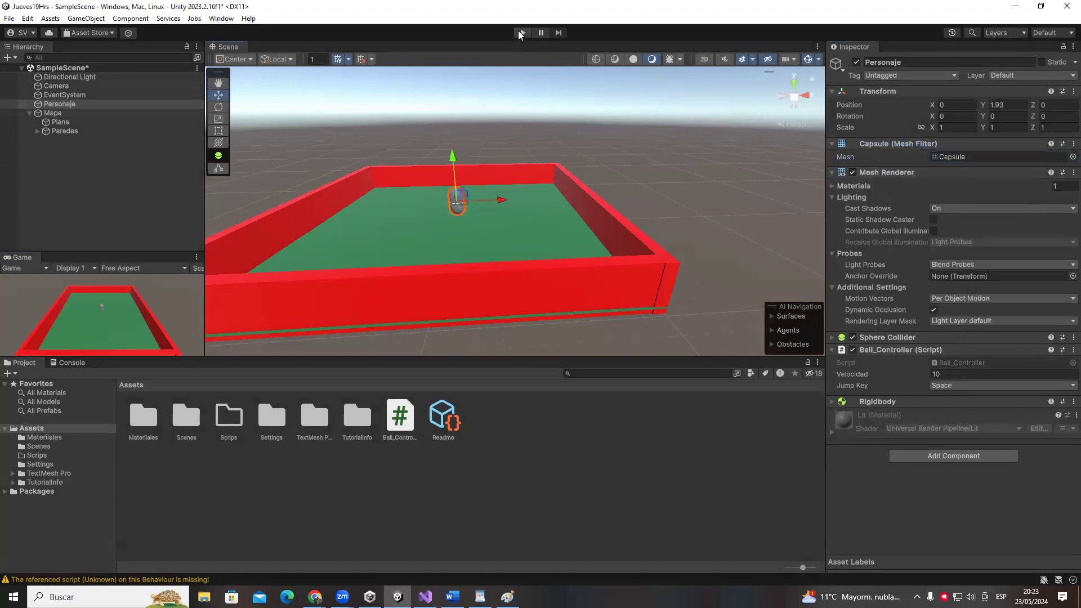
{"action": "left_click", "coordinate": [922, 458]}
{"action": "type", "text": "Ca"}
{"action": "left_click", "coordinate": [927, 497]}
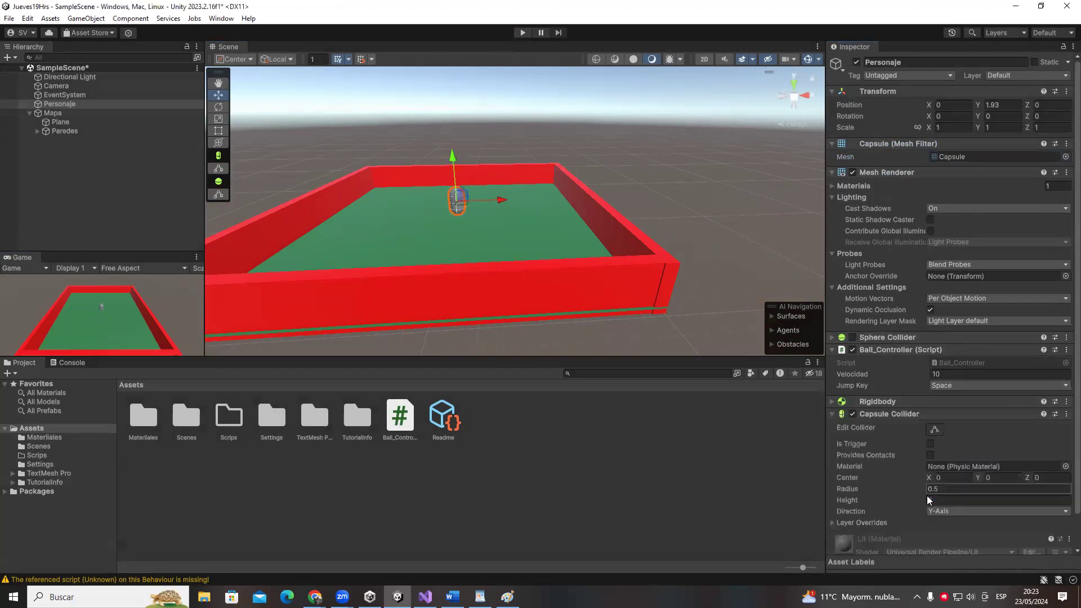
- Play-test the capsule, steering it left and right to the wall, then stop
{"action": "left_click", "coordinate": [523, 32]}
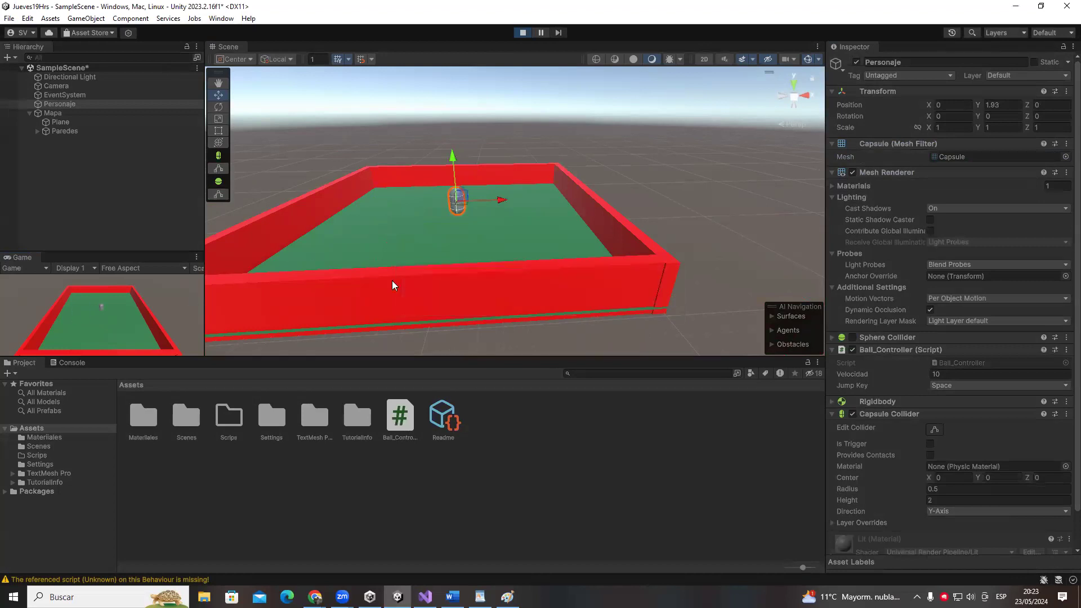
{"action": "left_click", "coordinate": [124, 322]}
{"action": "key", "text": "d"}
{"action": "key", "text": "a"}
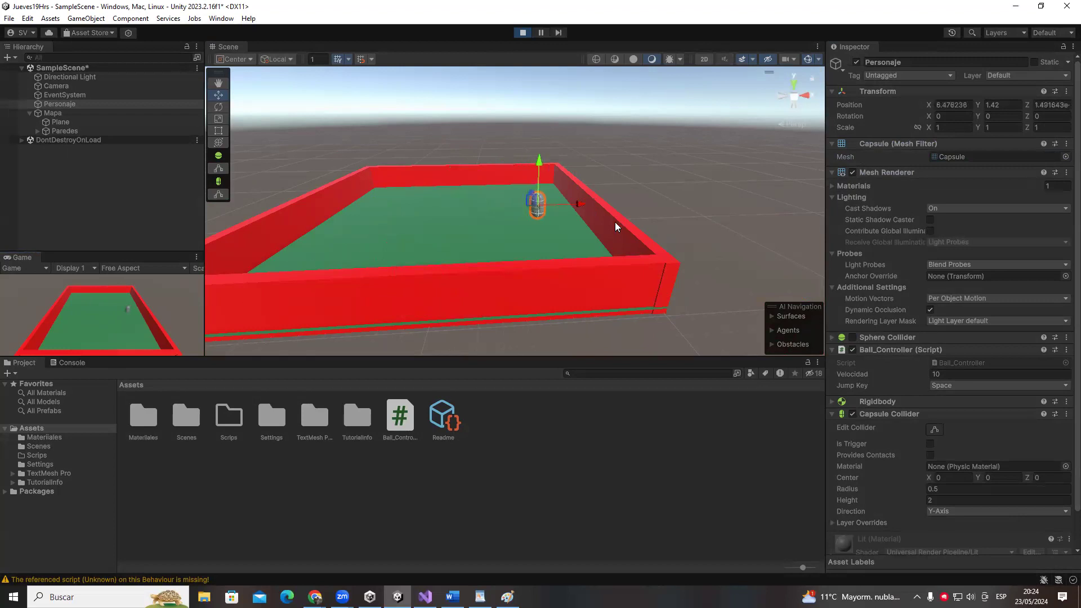
{"action": "key", "text": "d"}
{"action": "key", "text": "a"}
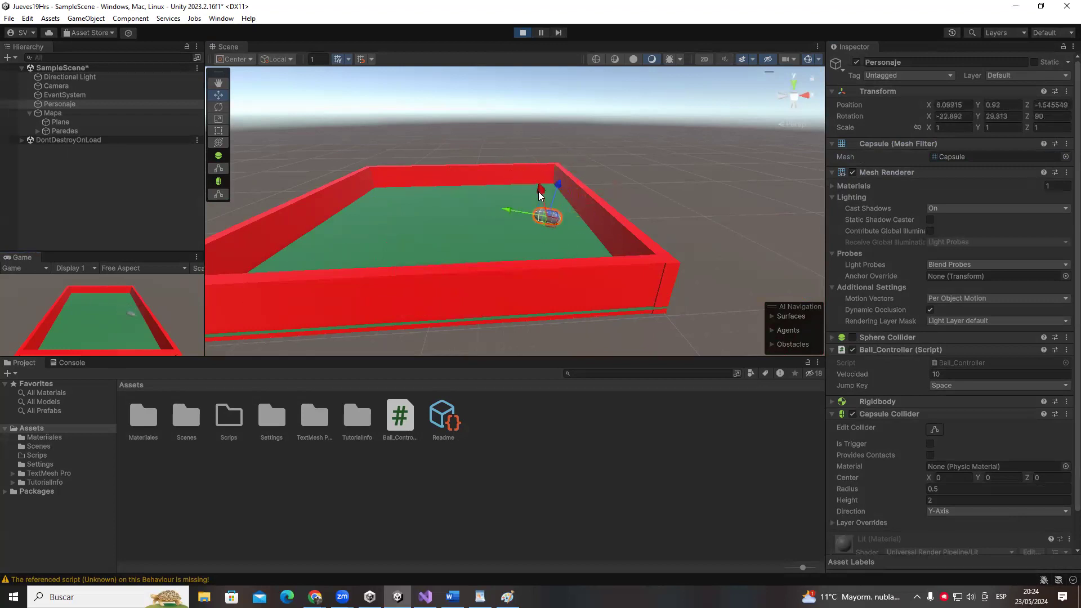
{"action": "scroll", "coordinate": [507, 162], "scroll_direction": "up", "scroll_amount": 3}
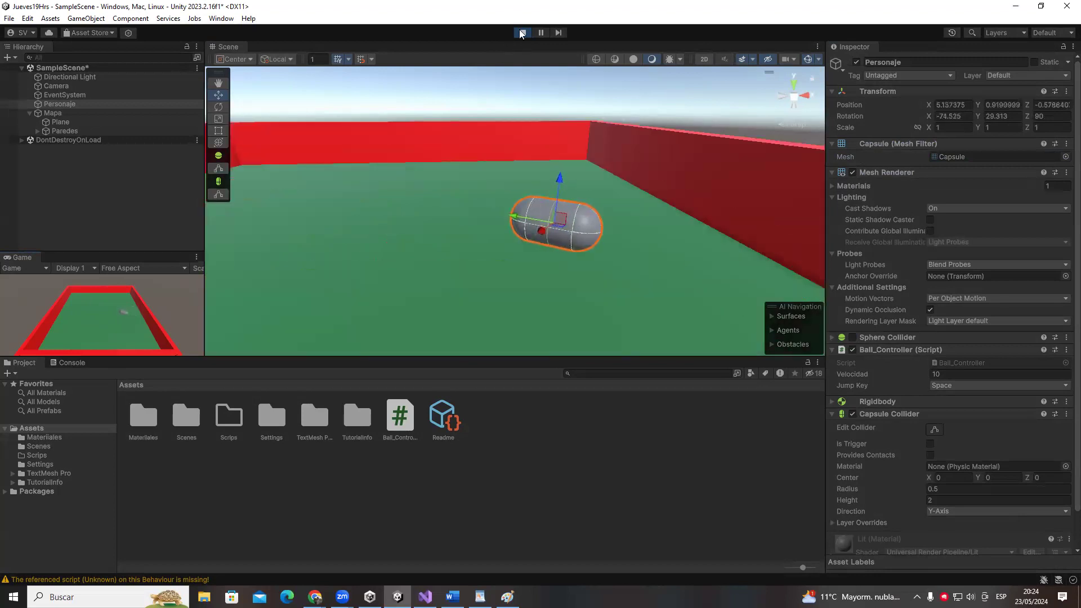
{"action": "key", "text": "ctrl+p"}
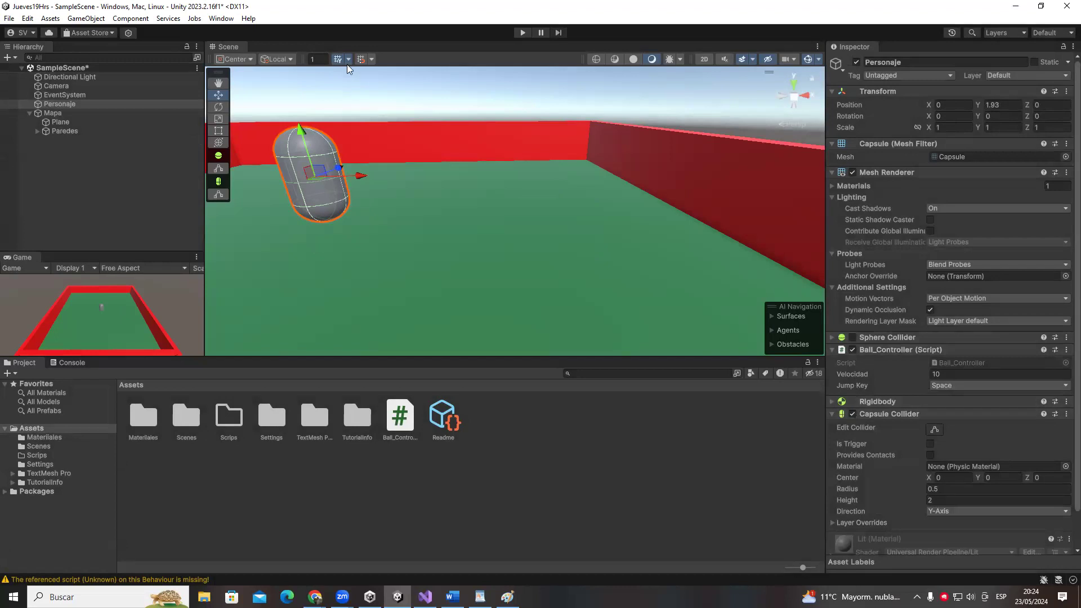
{"action": "scroll", "coordinate": [379, 265], "scroll_direction": "down", "scroll_amount": 2}
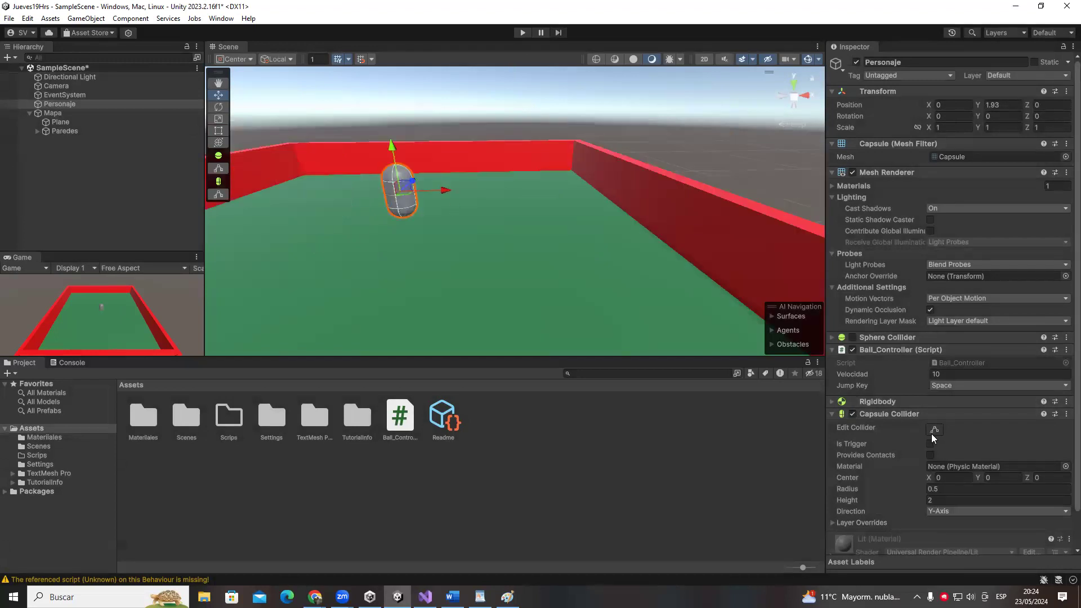
- Remove the Capsule Collider component from Personaje
{"action": "right_click", "coordinate": [982, 413]}
{"action": "left_click", "coordinate": [980, 415]}
{"action": "right_click", "coordinate": [944, 415]}
{"action": "left_click", "coordinate": [901, 394]}
{"action": "right_click", "coordinate": [875, 413]}
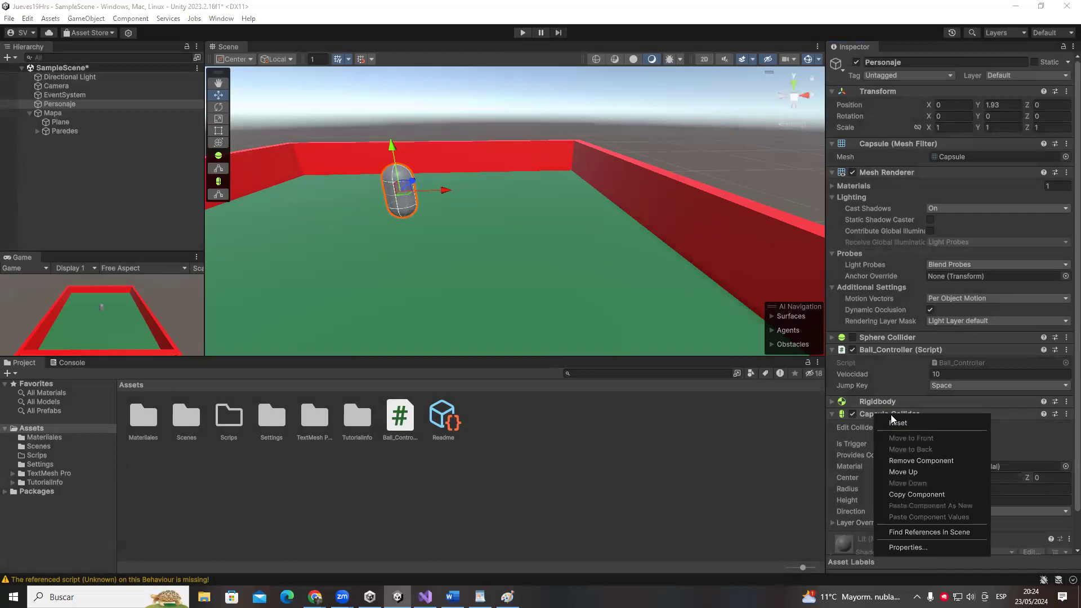
{"action": "left_click", "coordinate": [879, 412]}
{"action": "right_click", "coordinate": [880, 415]}
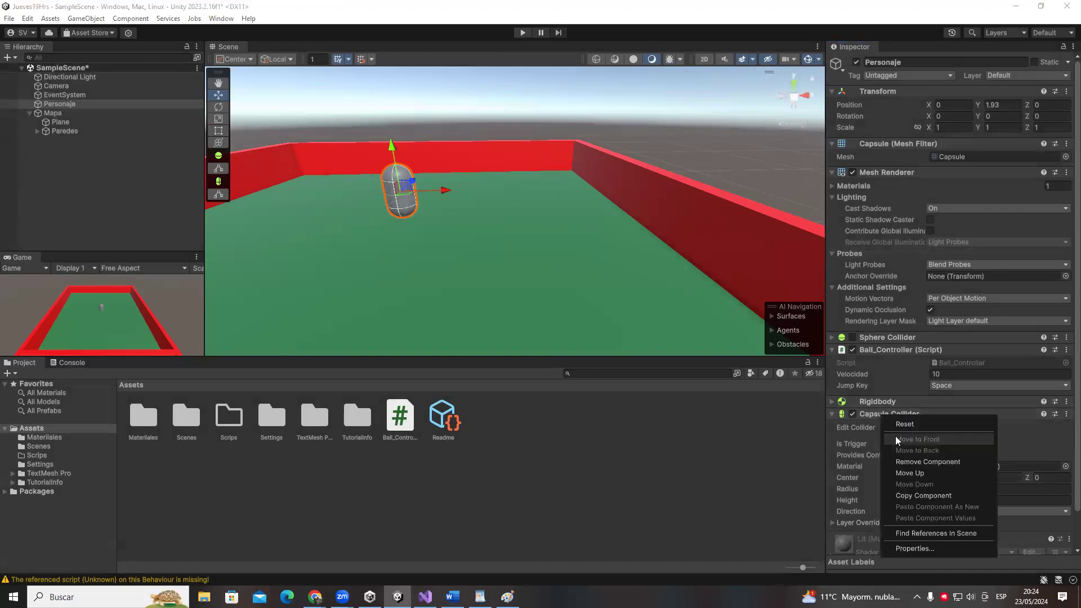
{"action": "left_click", "coordinate": [918, 462]}
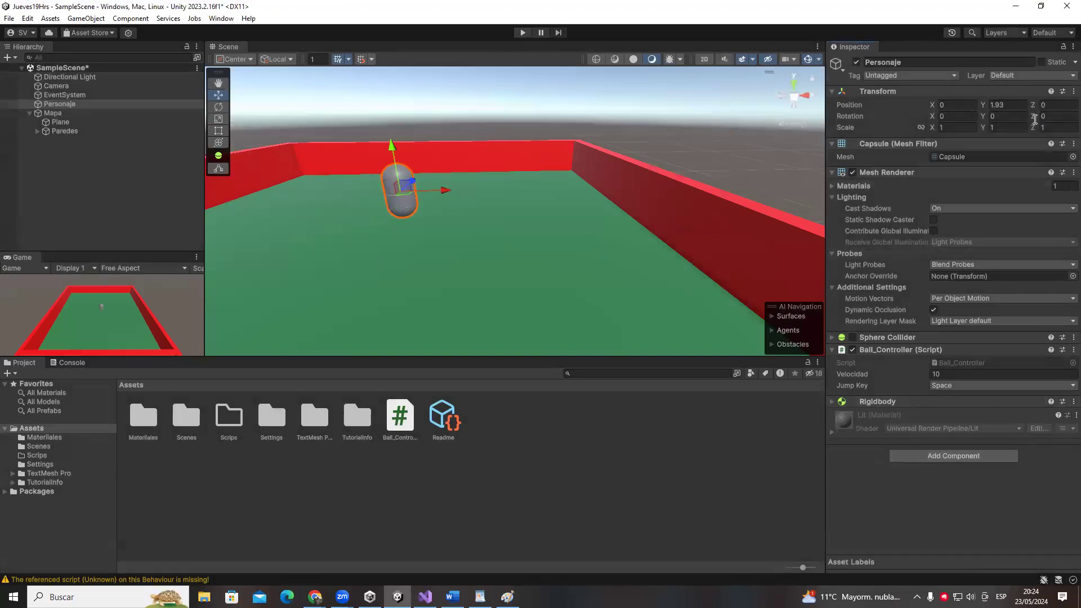
- Check the transform.position line in Ball_Controller, then return to Unity
{"action": "key", "text": "alt+Tab"}
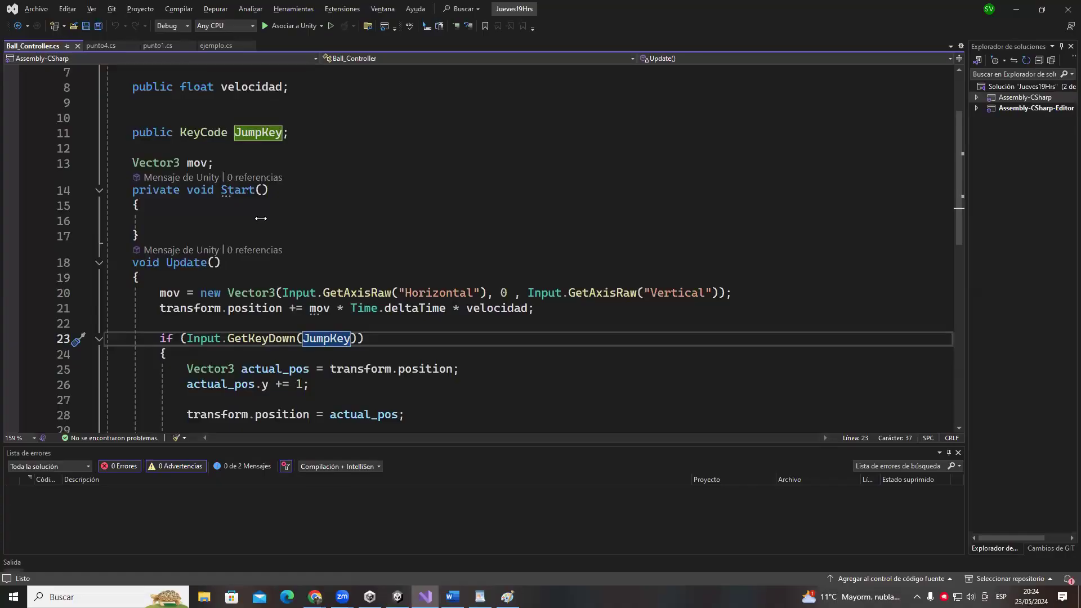
{"action": "left_click", "coordinate": [237, 262]}
{"action": "left_click_drag", "start_coordinate": [156, 311], "coordinate": [555, 310]}
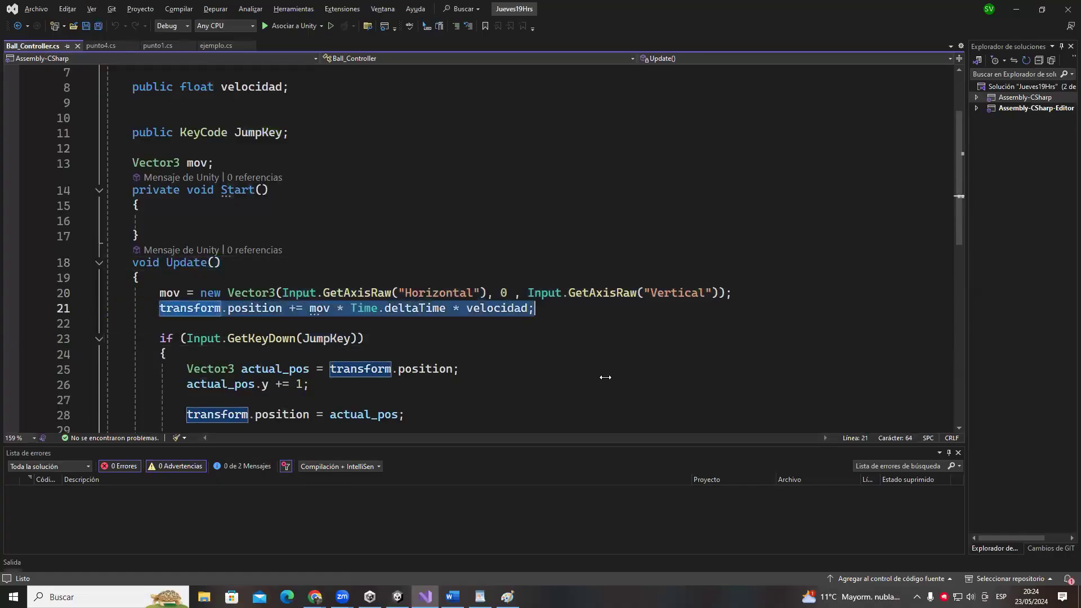
{"action": "key", "text": "alt+Tab"}
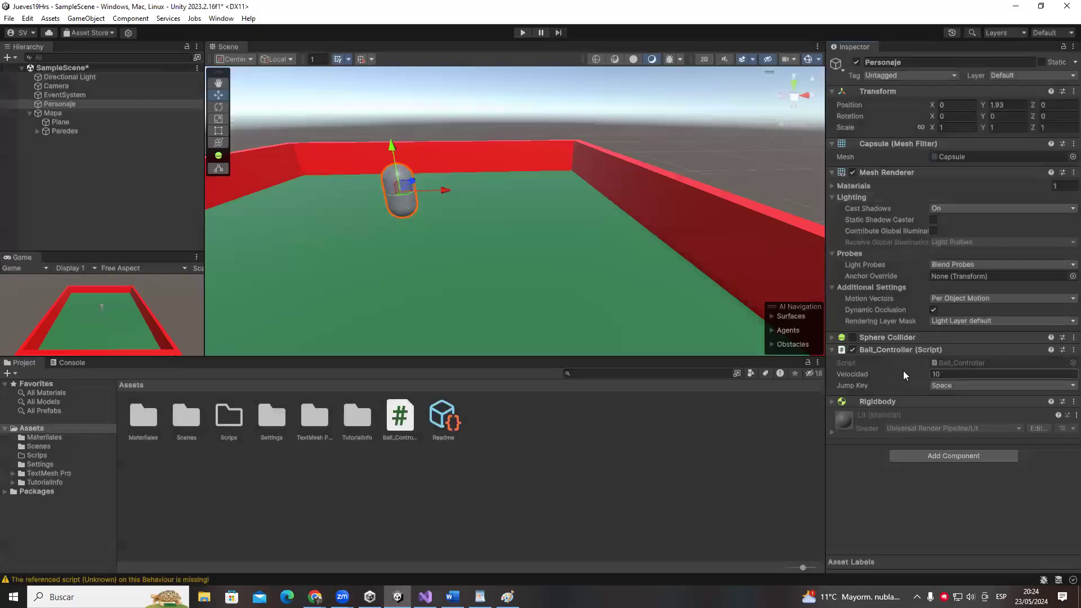
- Review the Rigidbody settings and change Personaje's mesh back to Sphere
{"action": "left_click", "coordinate": [863, 404]}
{"action": "left_click", "coordinate": [863, 405]}
{"action": "left_click", "coordinate": [863, 404]}
{"action": "left_click", "coordinate": [863, 408]}
{"action": "left_click", "coordinate": [863, 408]}
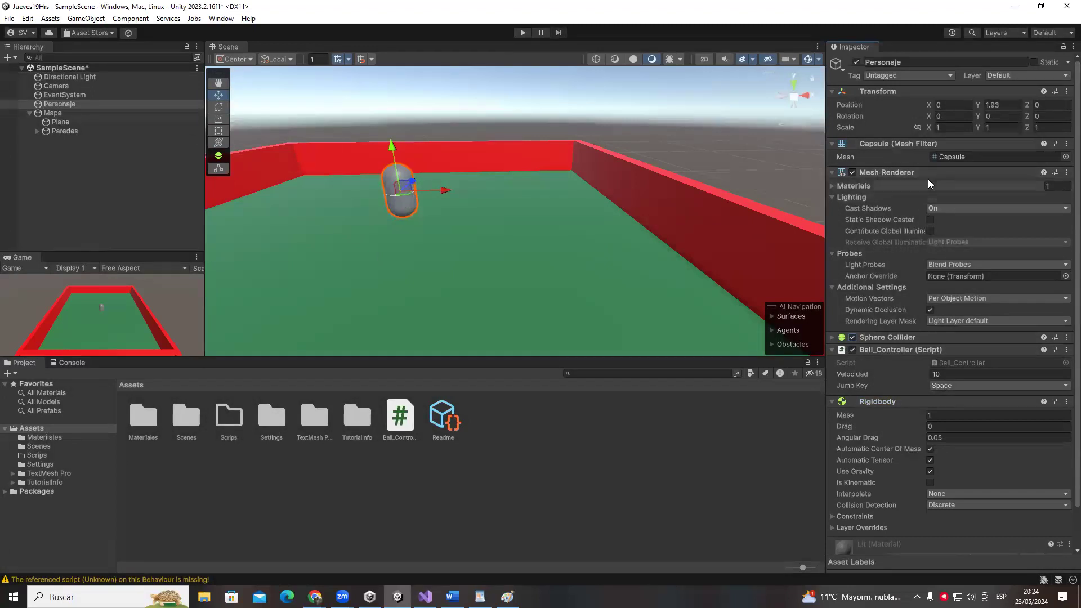
{"action": "left_click", "coordinate": [1065, 156]}
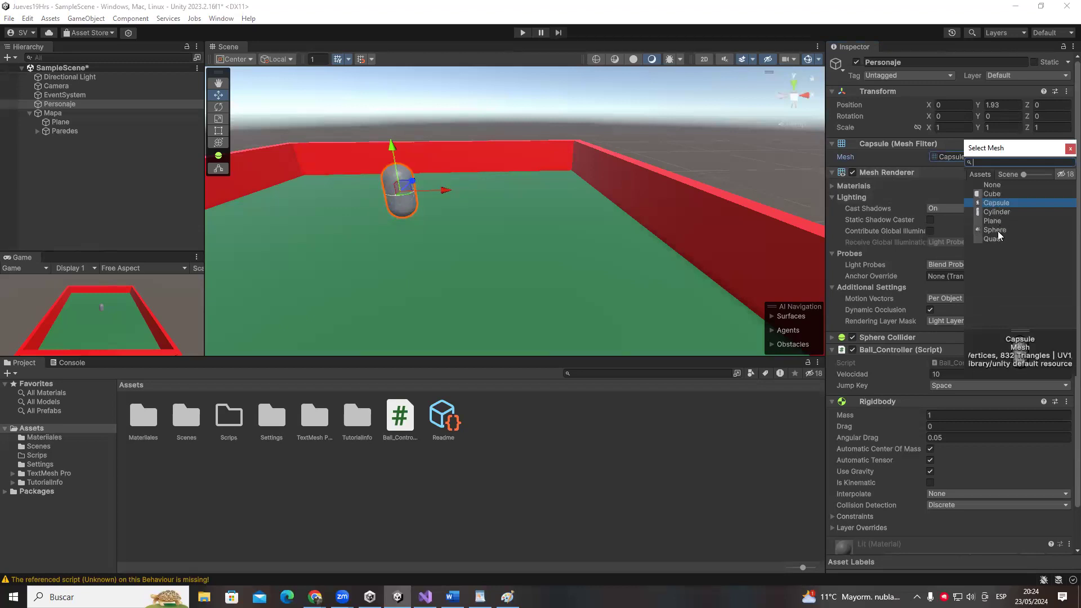
{"action": "double_click", "coordinate": [995, 230]}
- Remove the extra blank lines above JumpKey in Ball_Controller and save the script
{"action": "key", "text": "alt+Tab"}
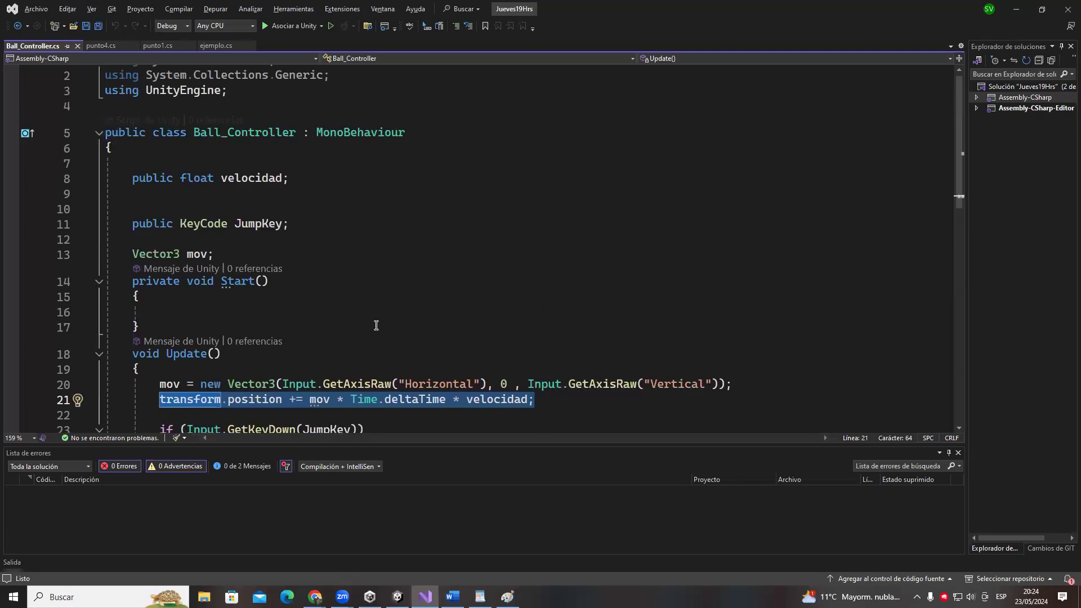
{"action": "scroll", "coordinate": [376, 326], "scroll_direction": "down", "scroll_amount": 2}
{"action": "left_click", "coordinate": [280, 155]}
{"action": "left_click", "coordinate": [310, 122]}
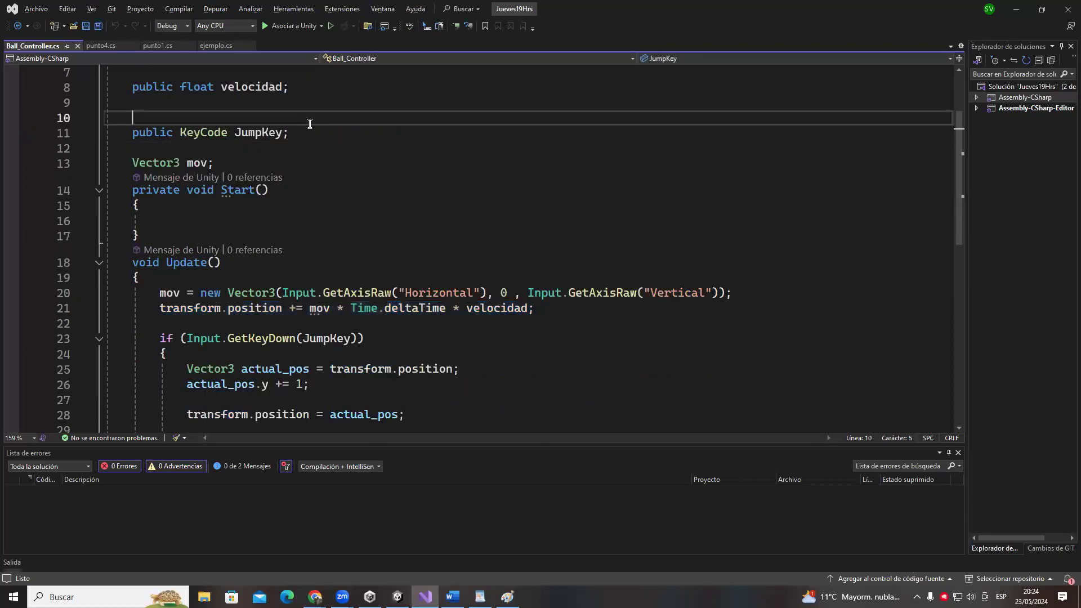
{"action": "key", "text": "Delete"}
{"action": "key", "text": "BackSpace"}
{"action": "key", "text": "ctrl+s"}
{"action": "key", "text": "alt+Tab"}
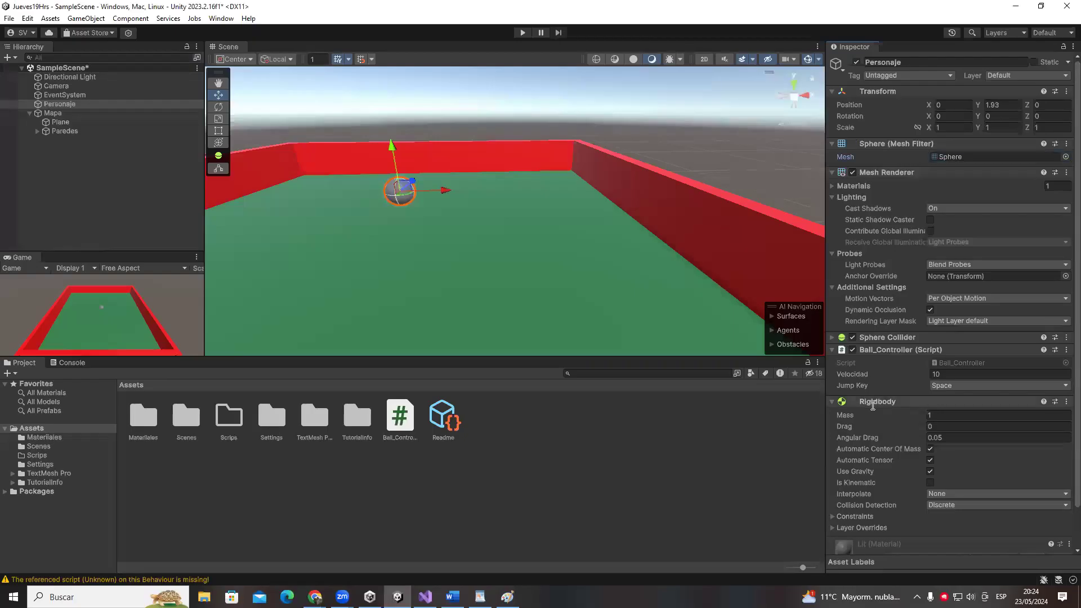
- Declare 'public Rigidbody rb;' on line 12 below JumpKey and save the script
{"action": "left_click", "coordinate": [873, 402]}
{"action": "left_click", "coordinate": [873, 402]}
{"action": "key", "text": "alt+Tab"}
{"action": "scroll", "coordinate": [812, 417], "scroll_direction": "up", "scroll_amount": 2}
{"action": "left_click", "coordinate": [318, 192]}
{"action": "key", "text": "Return"}
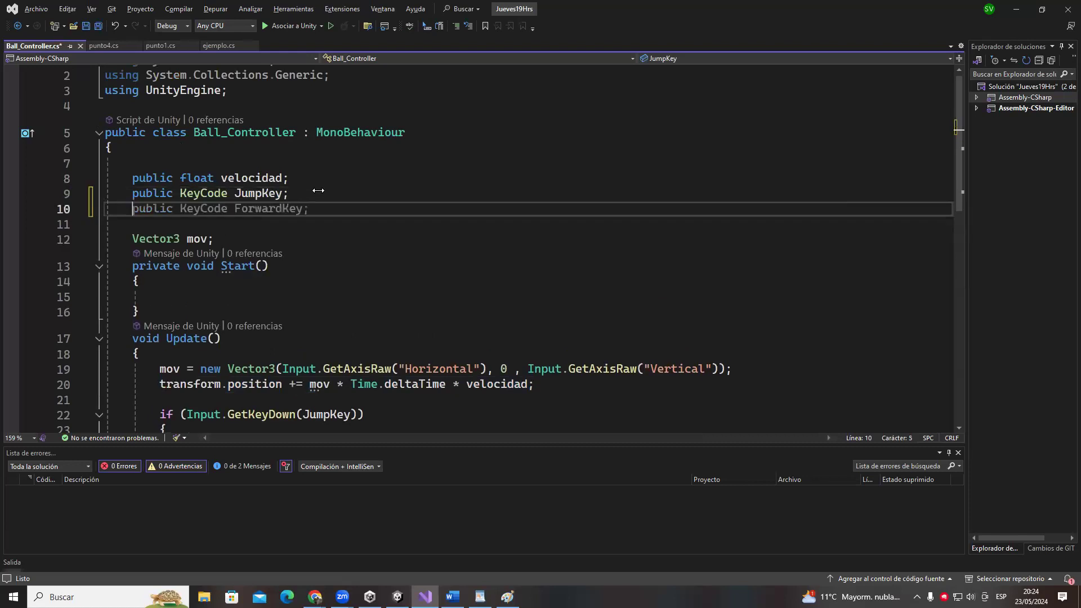
{"action": "key", "text": "Return"}
{"action": "key", "text": "Return"}
{"action": "type", "text": "public"}
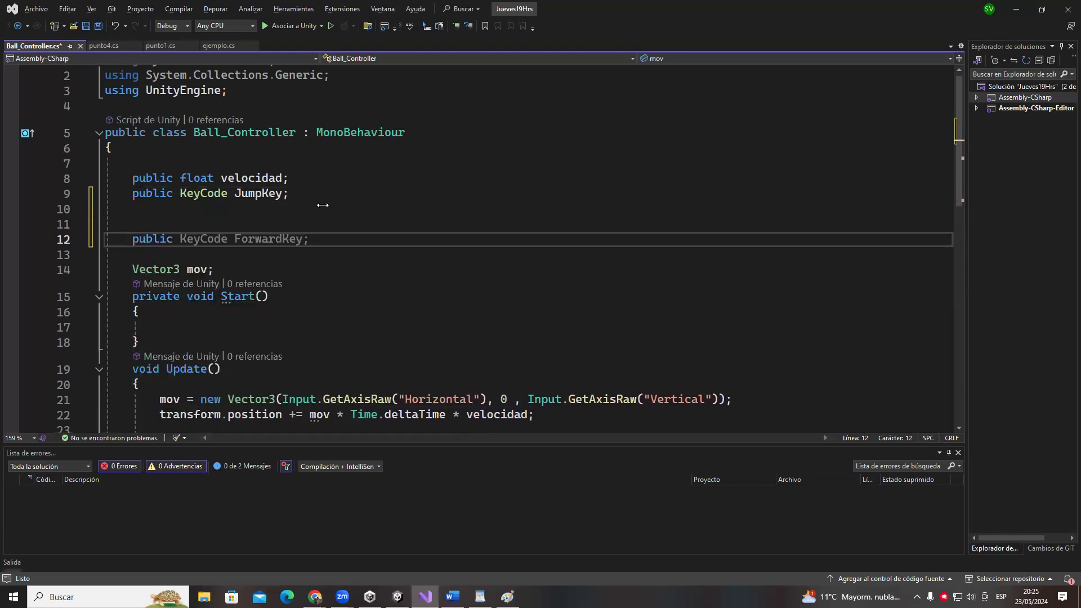
{"action": "type", "text": " Rigidbody rb;"}
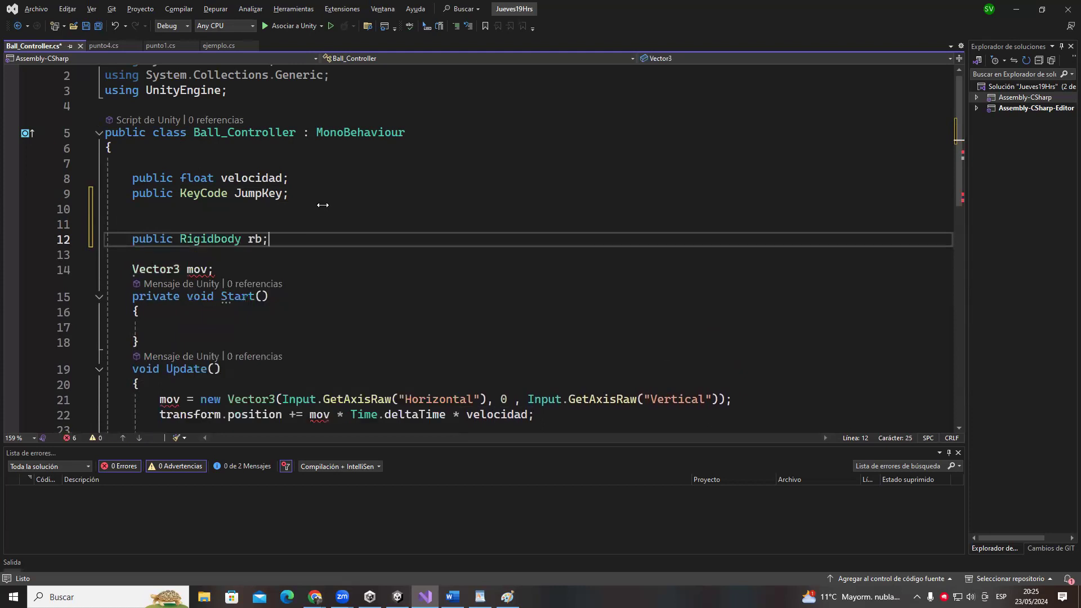
{"action": "left_click", "coordinate": [570, 268]}
{"action": "key", "text": "ctrl+s"}
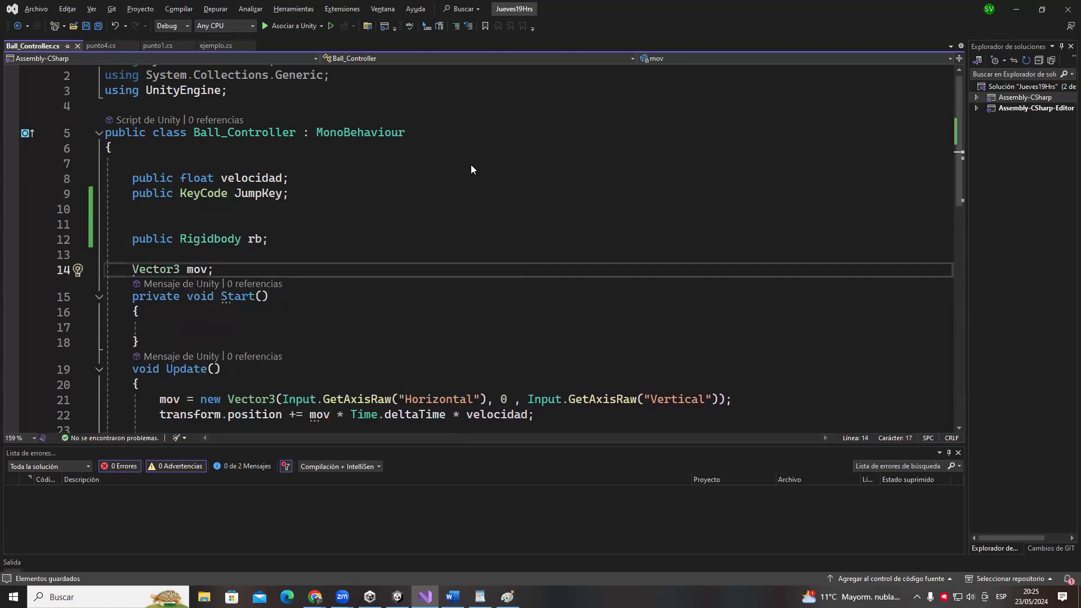
- Highlight the word Rigidbody in the new rb declaration on line 12
{"action": "key", "text": "alt+Tab"}
{"action": "key", "text": "alt+Tab"}
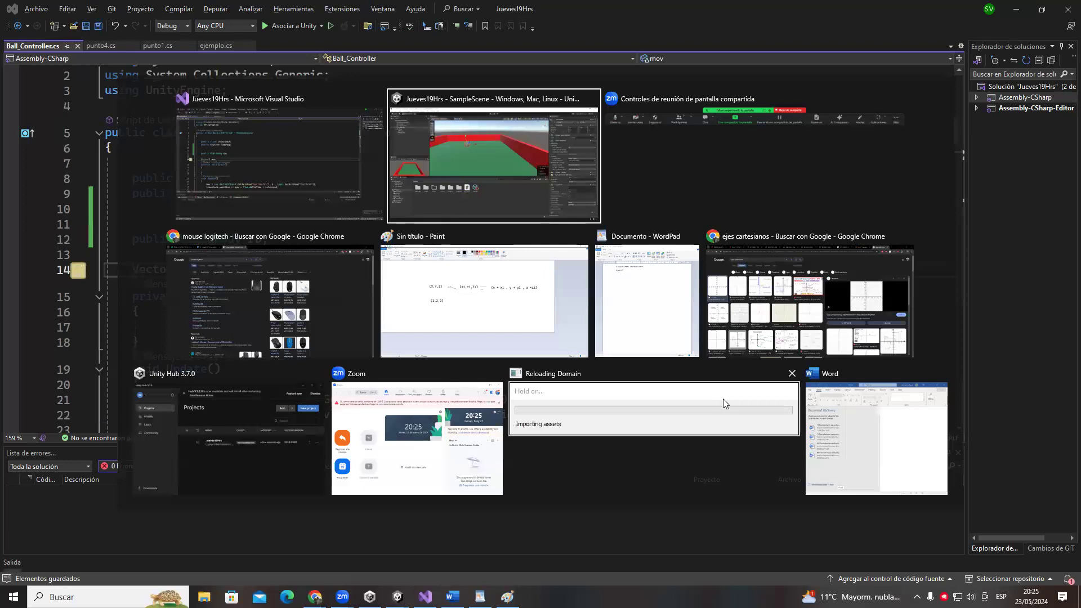
{"action": "key", "text": "alt+Tab"}
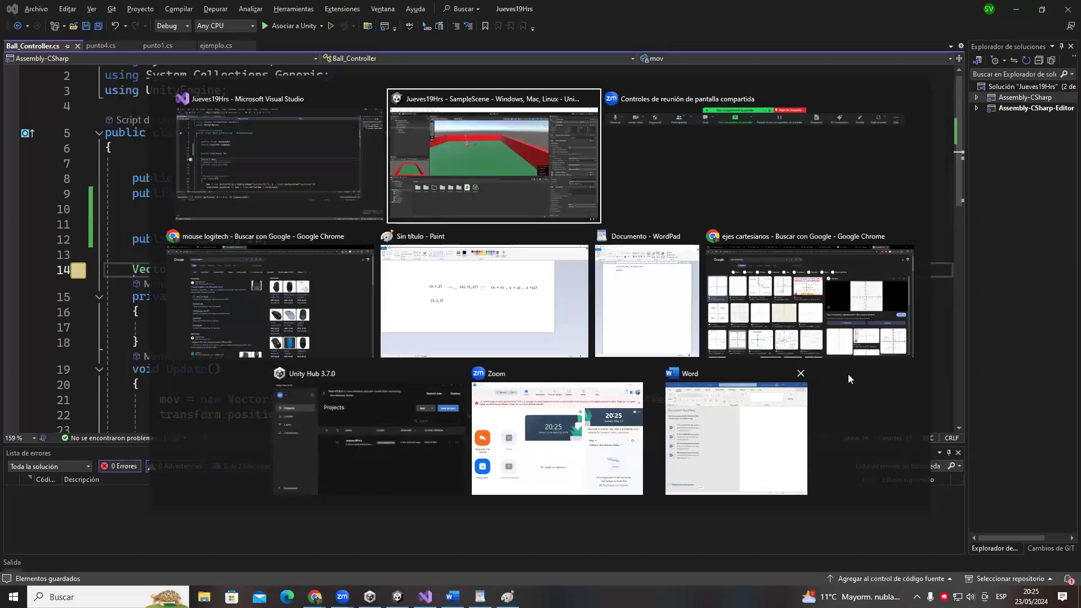
{"action": "left_click", "coordinate": [135, 202]}
{"action": "double_click", "coordinate": [200, 241]}
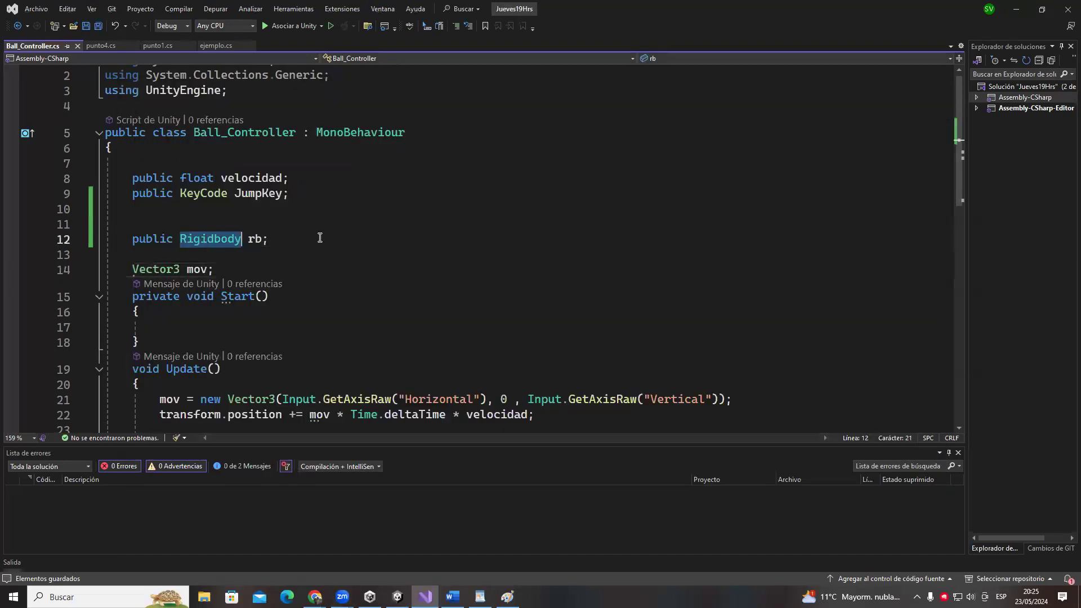
{"action": "key", "text": "alt+Tab"}
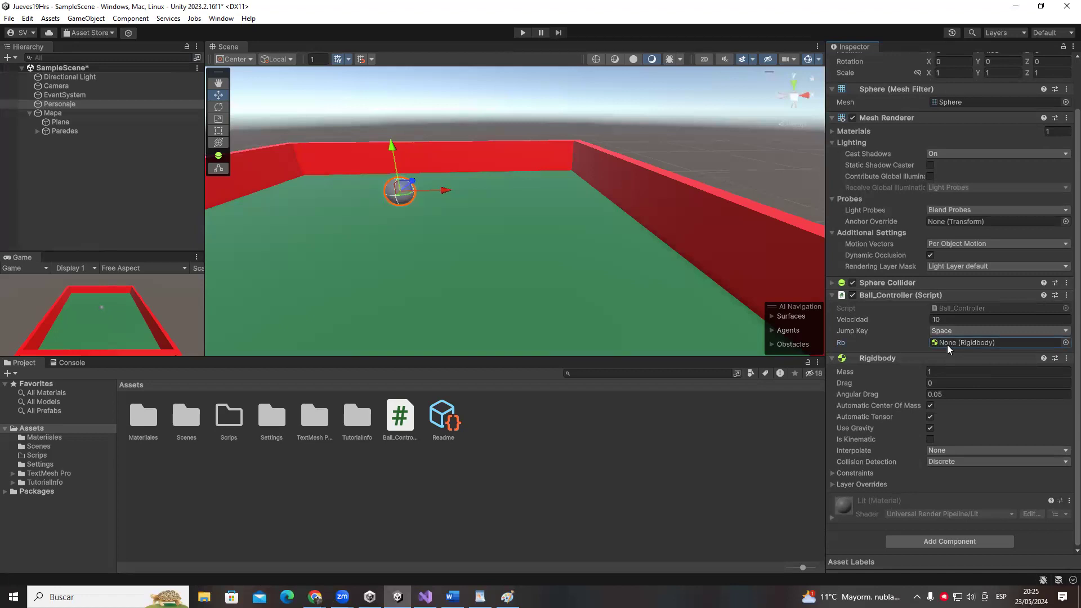
{"action": "left_click_drag", "start_coordinate": [880, 280], "coordinate": [937, 344]}
{"action": "left_click", "coordinate": [1065, 342]}
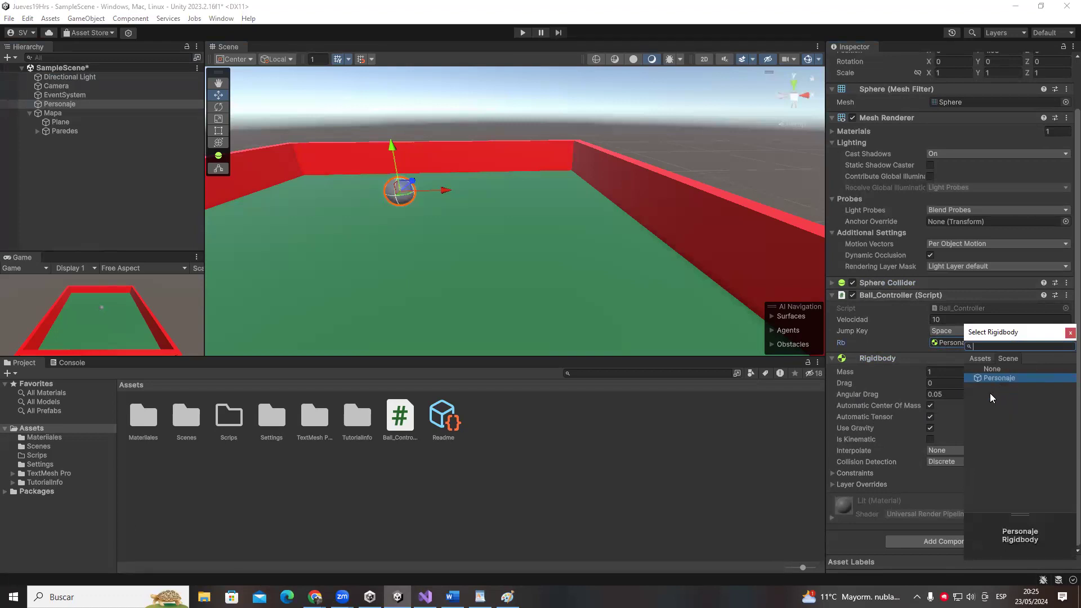
{"action": "right_click", "coordinate": [62, 156]}
{"action": "mouse_move", "coordinate": [126, 362]}
{"action": "left_click", "coordinate": [222, 347]}
{"action": "left_click", "coordinate": [73, 146]}
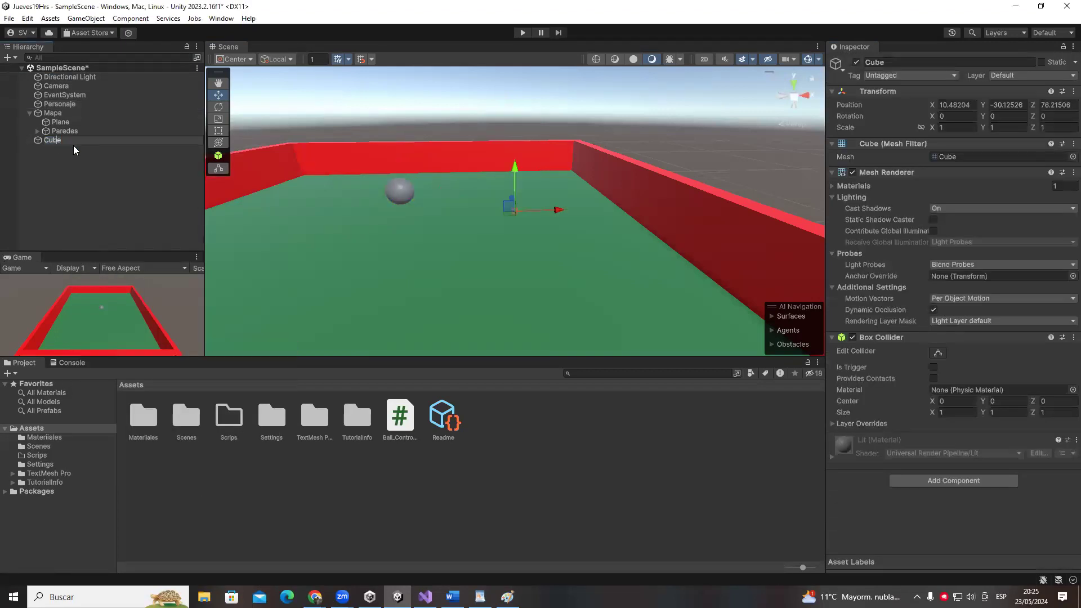
{"action": "left_click", "coordinate": [64, 136]}
{"action": "left_click", "coordinate": [72, 140]}
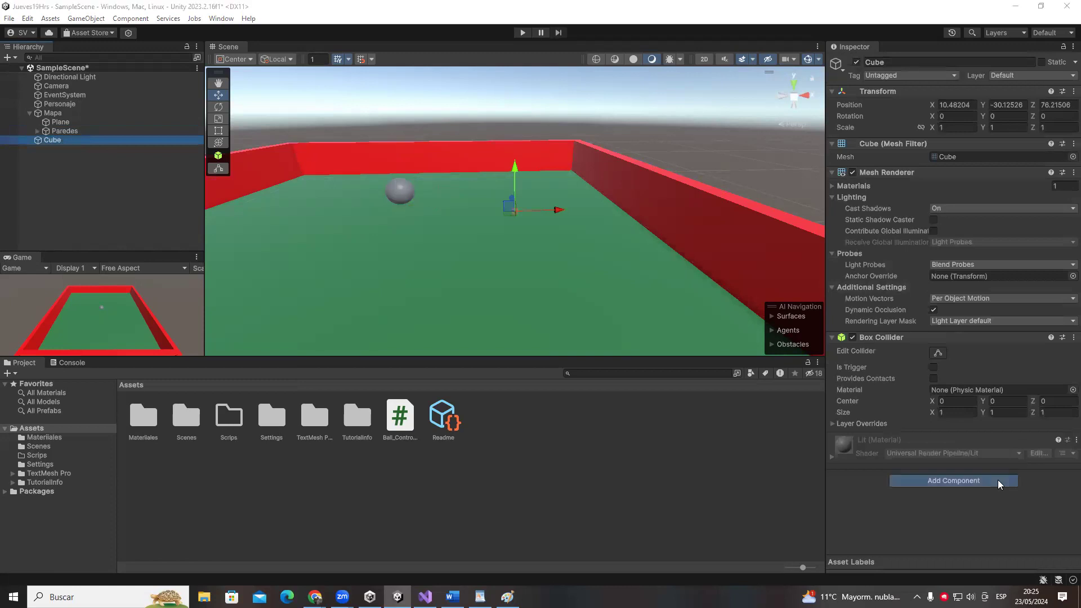
{"action": "left_click", "coordinate": [997, 479]}
{"action": "type", "text": "R"}
{"action": "left_click", "coordinate": [982, 496]}
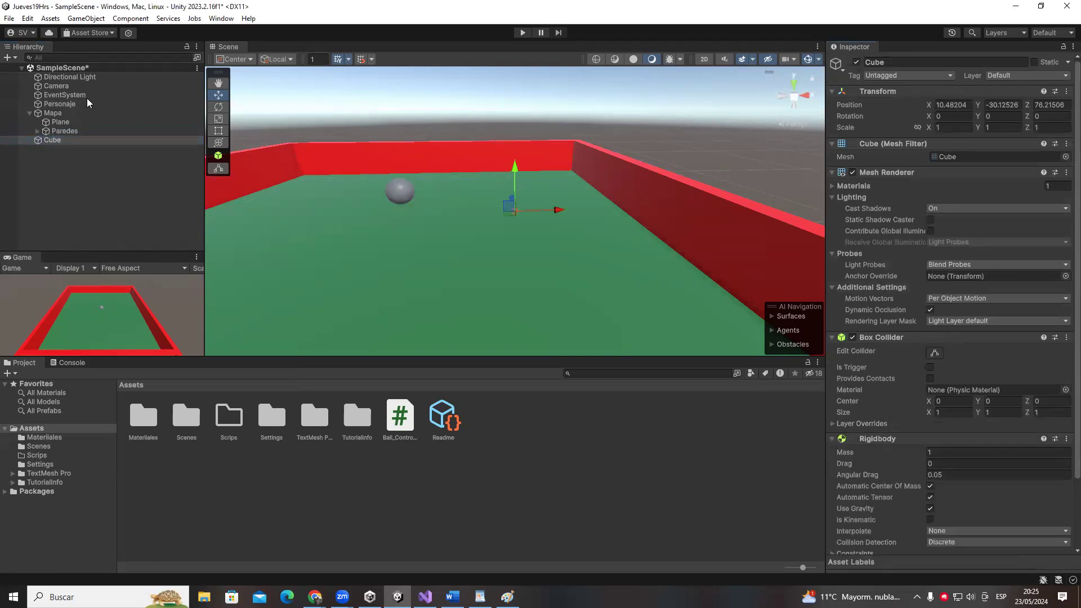
{"action": "key", "text": "ctrl+d"}
{"action": "key", "text": "ctrl+d"}
{"action": "key", "text": "ctrl+d"}
{"action": "key", "text": "ctrl+d"}
{"action": "key", "text": "ctrl+d"}
{"action": "key", "text": "ctrl+d"}
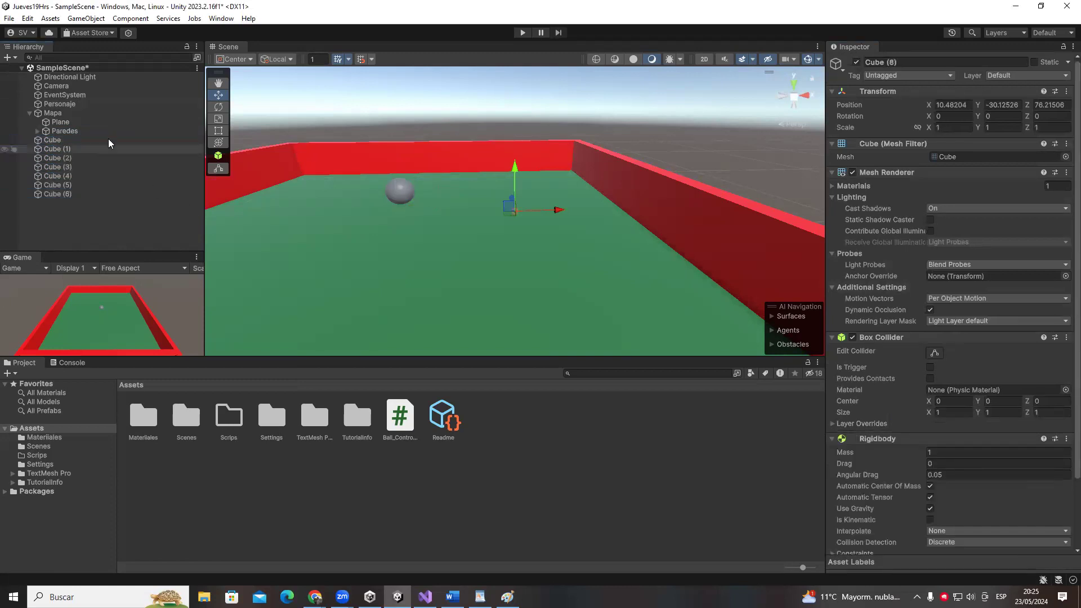
{"action": "left_click", "coordinate": [67, 103]}
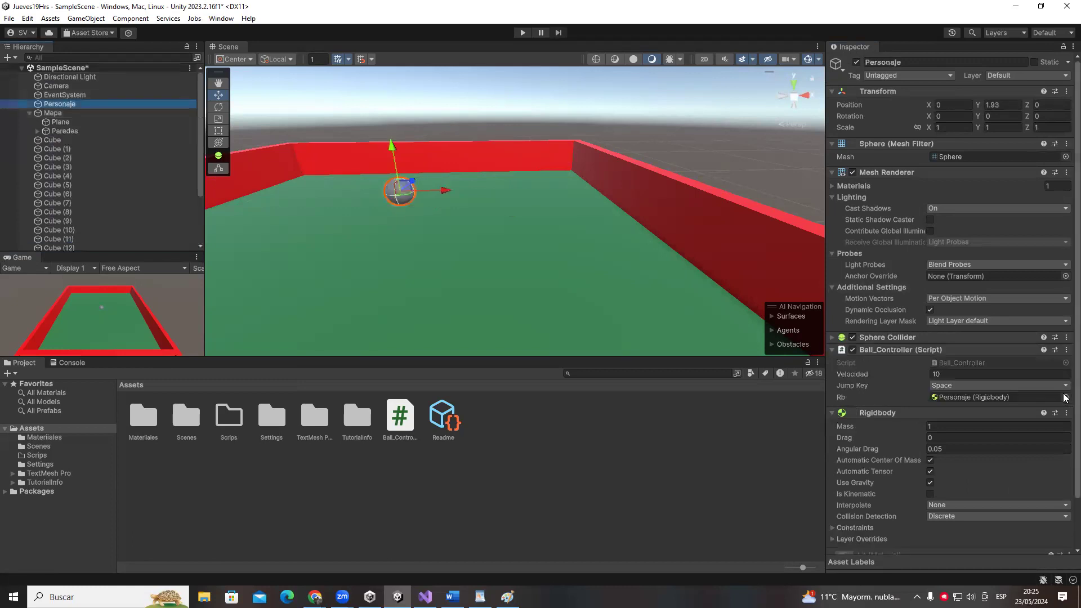
{"action": "scroll", "coordinate": [1065, 397], "scroll_direction": "down", "scroll_amount": 2}
{"action": "left_click", "coordinate": [1066, 366]}
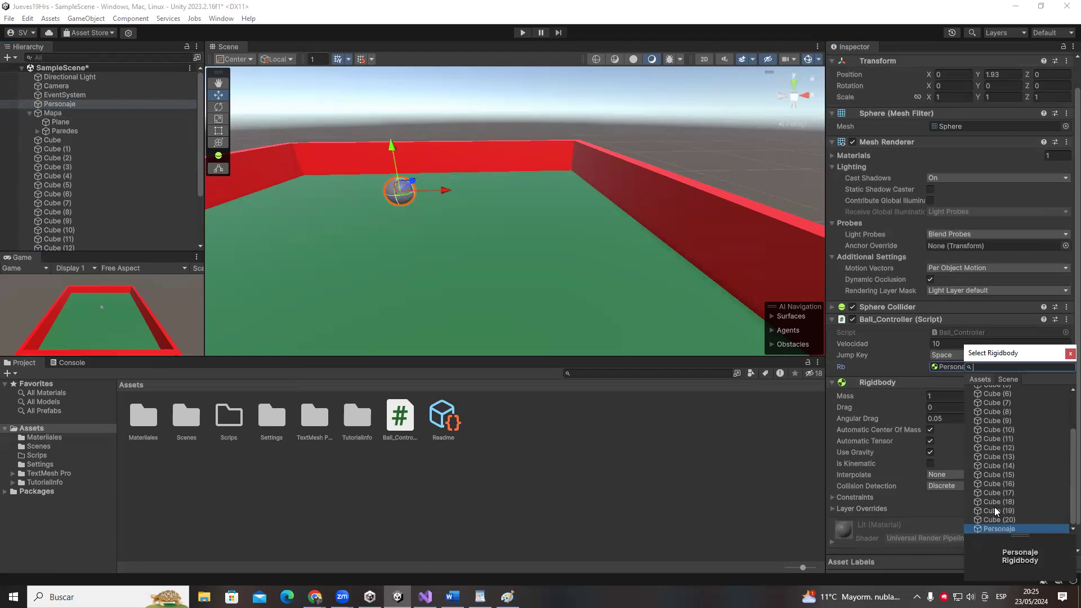
{"action": "scroll", "coordinate": [994, 497], "scroll_direction": "up", "scroll_amount": 5}
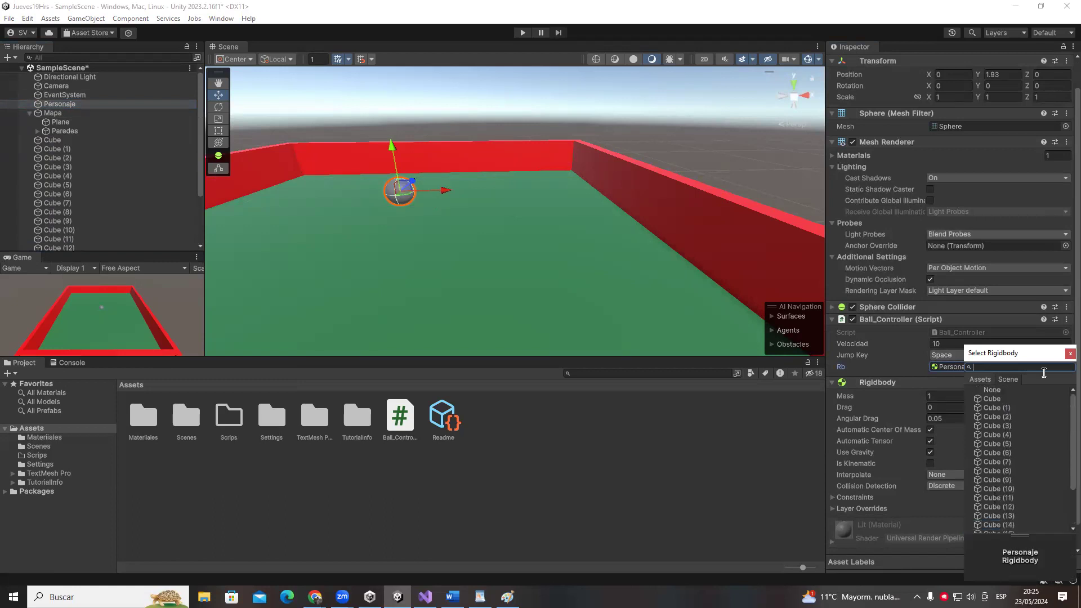
{"action": "left_click", "coordinate": [1068, 353]}
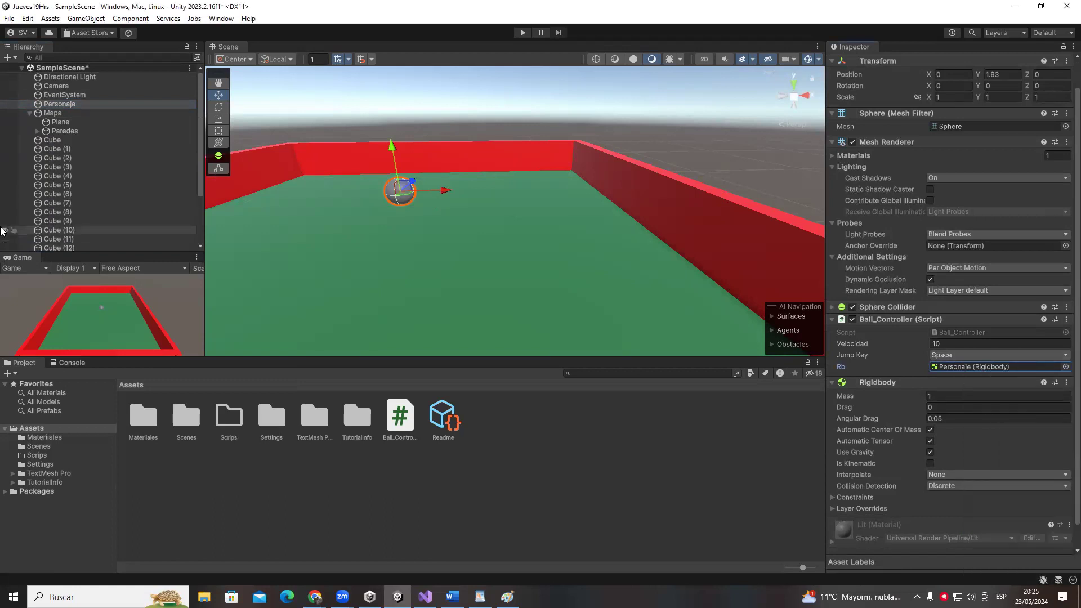
{"action": "left_click", "coordinate": [52, 140]}
{"action": "scroll", "coordinate": [45, 186], "scroll_direction": "down", "scroll_amount": 3}
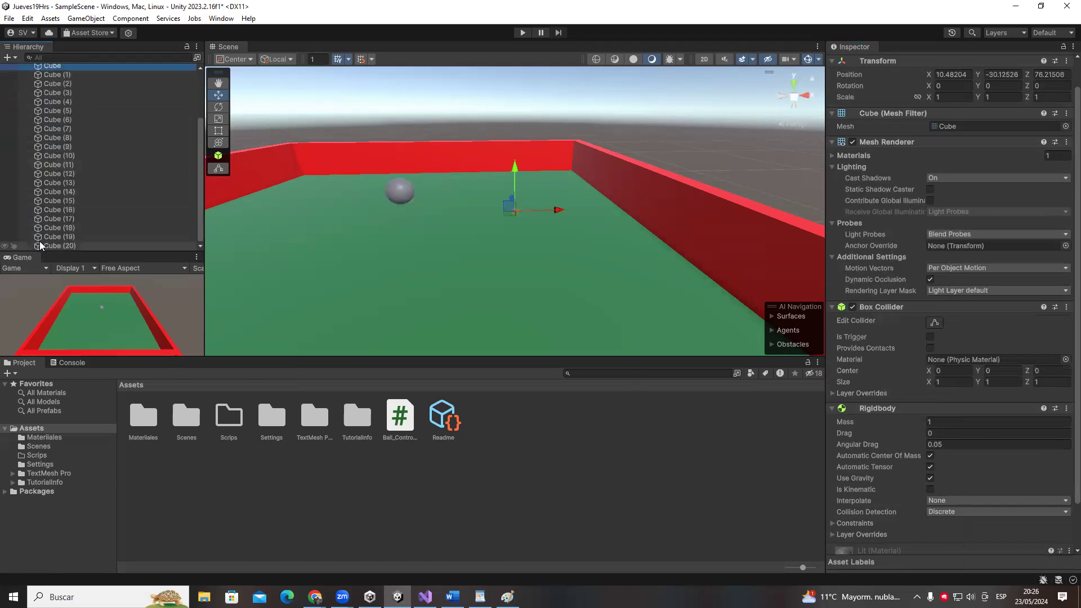
{"action": "left_click", "coordinate": [40, 243], "text": "shift"}
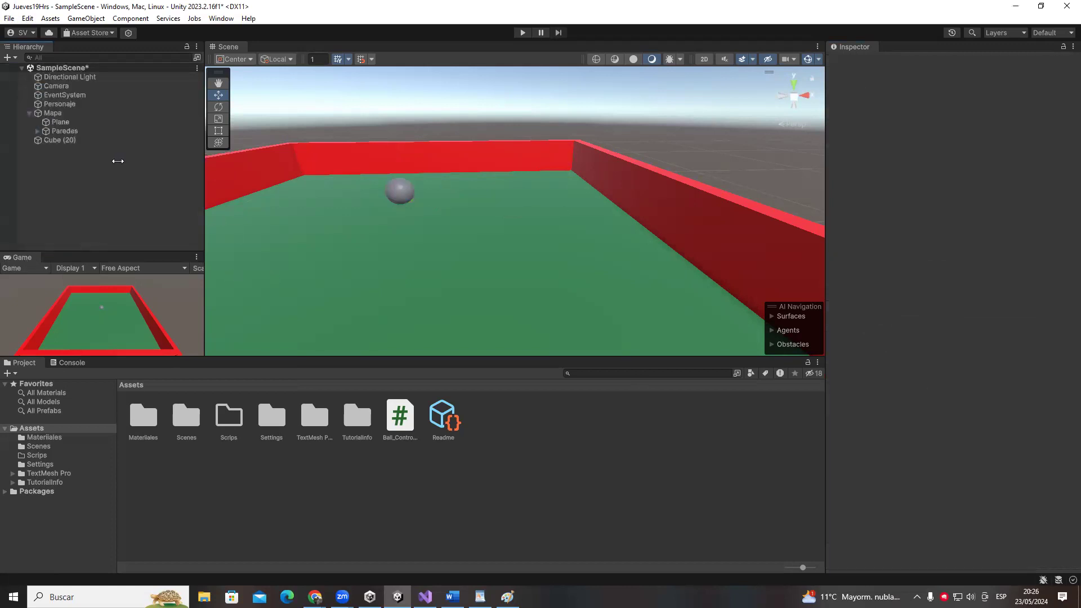
{"action": "left_click", "coordinate": [87, 141]}
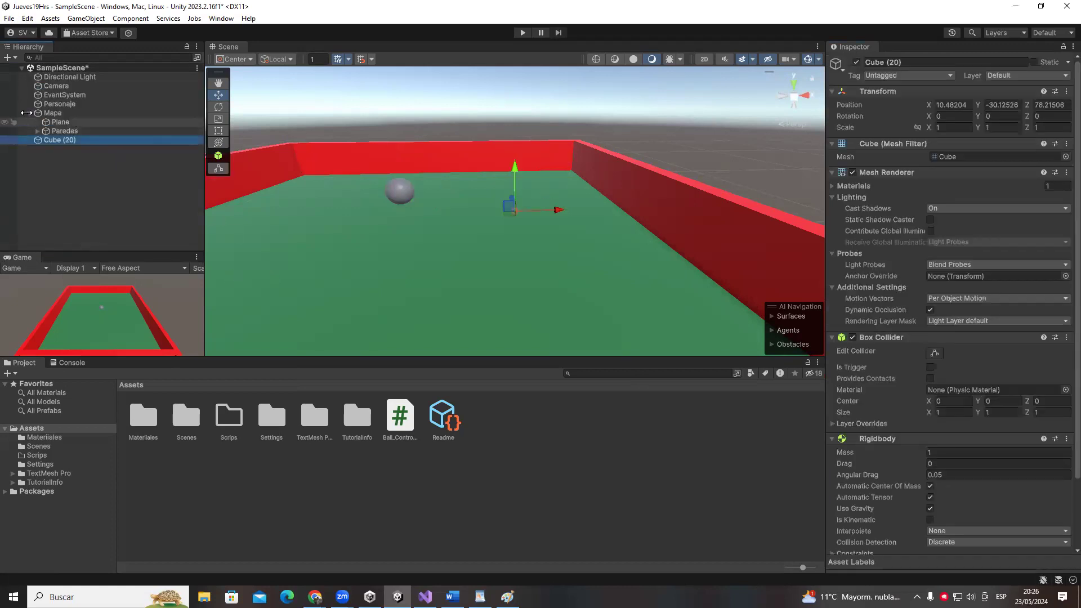
{"action": "key", "text": "Delete"}
{"action": "left_click", "coordinate": [59, 103]}
{"action": "scroll", "coordinate": [972, 320], "scroll_direction": "down", "scroll_amount": 3}
{"action": "left_click_drag", "start_coordinate": [881, 358], "coordinate": [941, 343]}
{"action": "left_click_drag", "start_coordinate": [909, 436], "coordinate": [932, 343]}
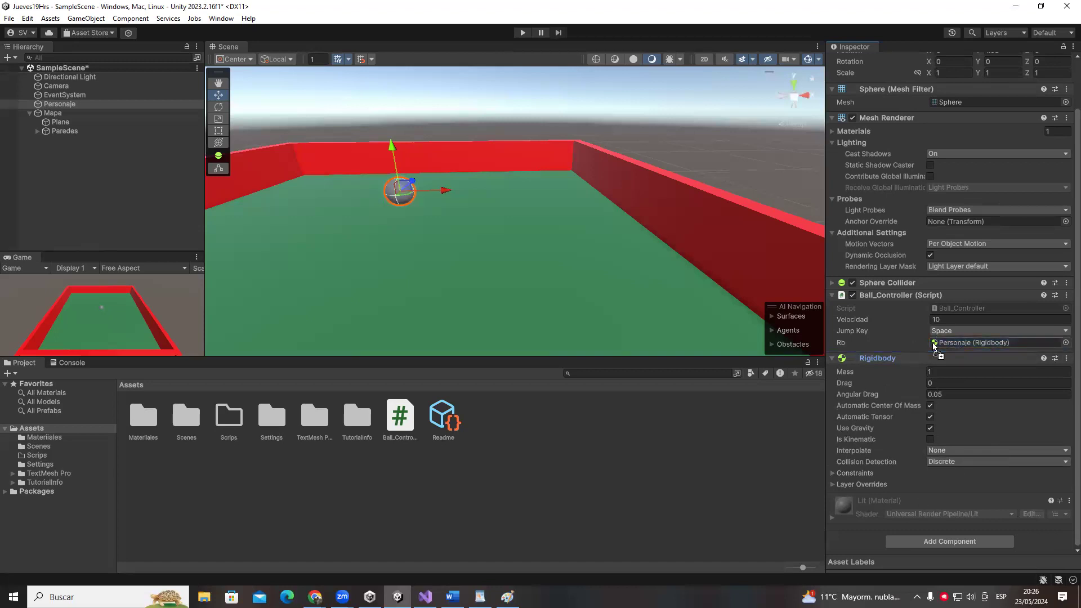
{"action": "left_click", "coordinate": [1066, 342]}
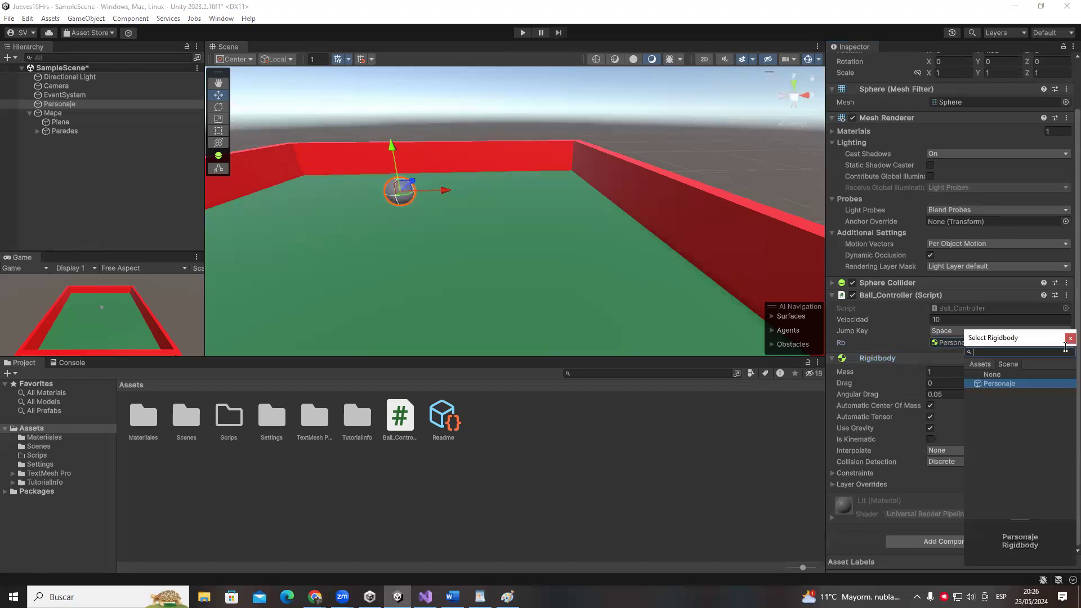
{"action": "double_click", "coordinate": [1025, 365]}
- Inside Start(), write rb = GetComponent<Rigidbody>(); by accepting the autocomplete suggestion
{"action": "key", "text": "alt+Tab"}
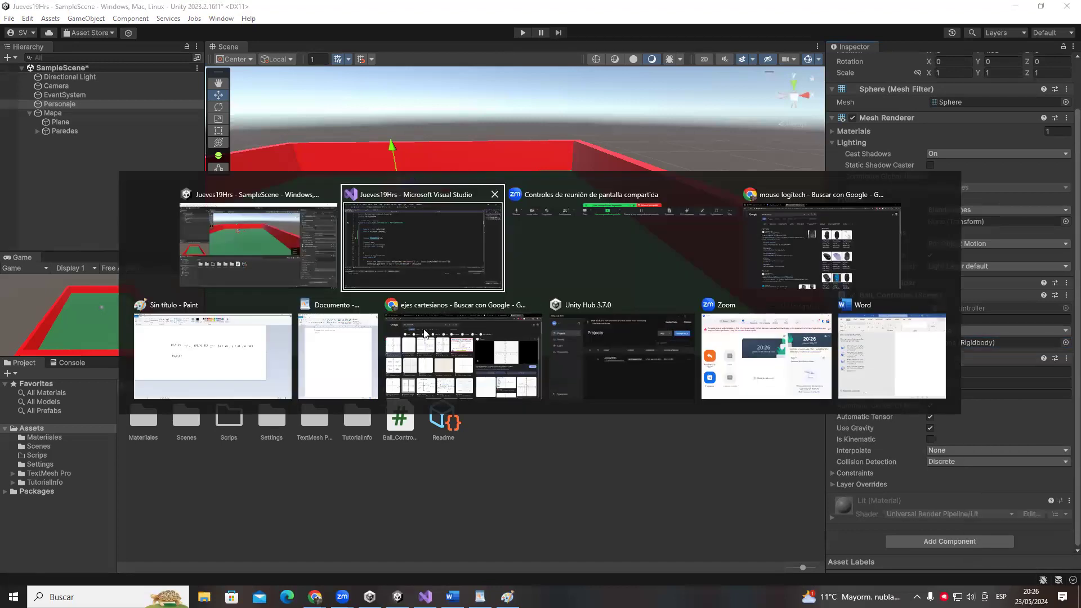
{"action": "left_click", "coordinate": [224, 323]}
{"action": "key", "text": "Tab"}
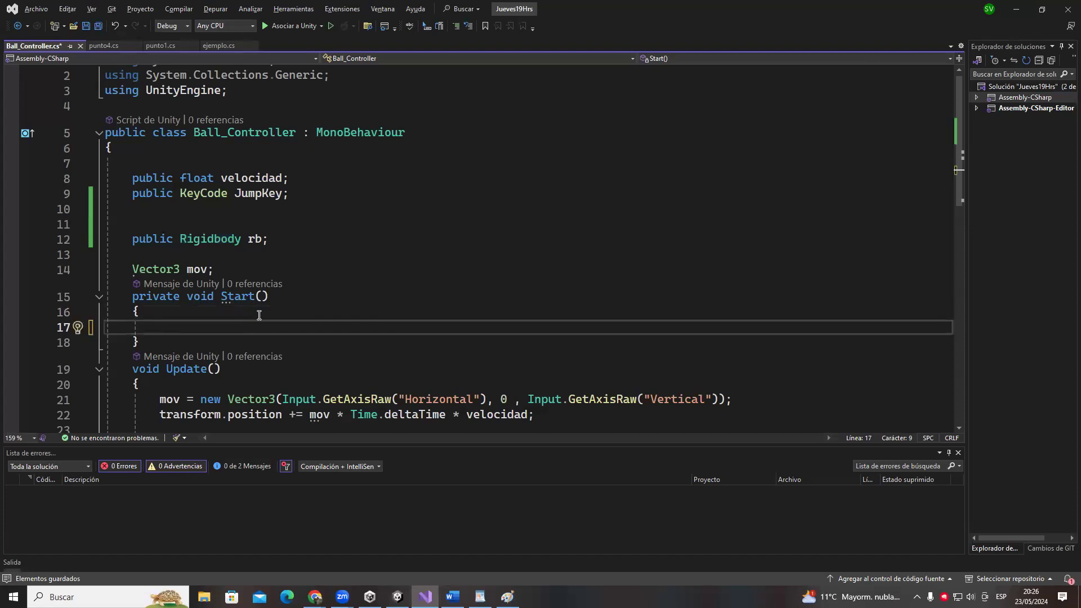
{"action": "type", "text": "rb "}
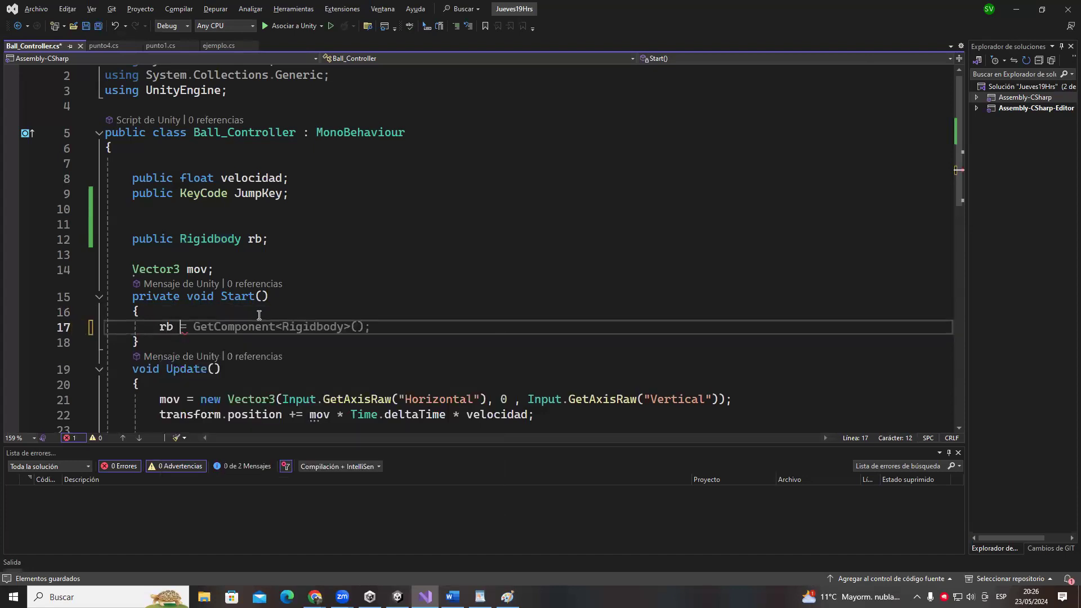
{"action": "type", "text": "="}
{"action": "key", "text": "Tab"}
- Highlight the GetComponent<Rigidbody>() call, then re-expand Ball_Controller in Unity's Inspector
{"action": "left_click_drag", "start_coordinate": [195, 326], "coordinate": [348, 327]}
{"action": "left_click", "coordinate": [343, 306]}
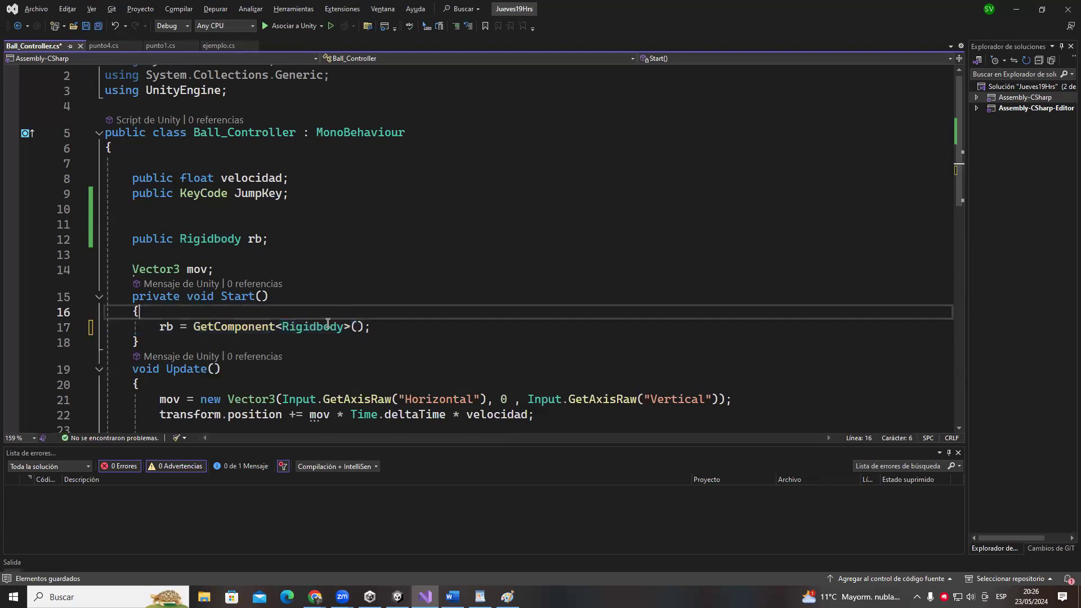
{"action": "double_click", "coordinate": [328, 325]}
{"action": "left_click_drag", "start_coordinate": [193, 327], "coordinate": [372, 326]}
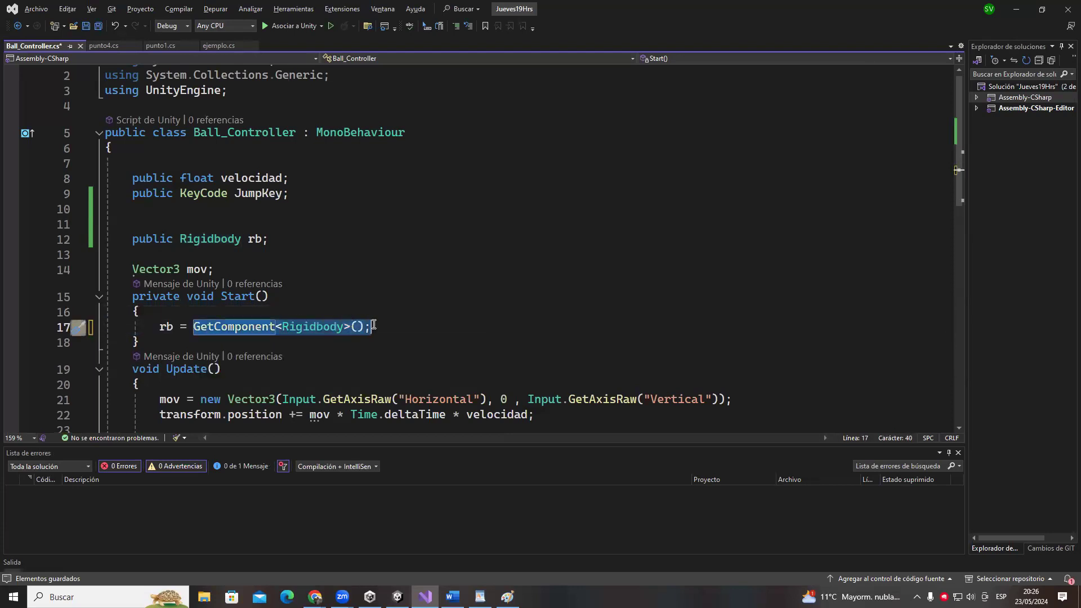
{"action": "key", "text": "alt+Tab"}
{"action": "left_click", "coordinate": [883, 291]}
{"action": "left_click", "coordinate": [879, 346]}
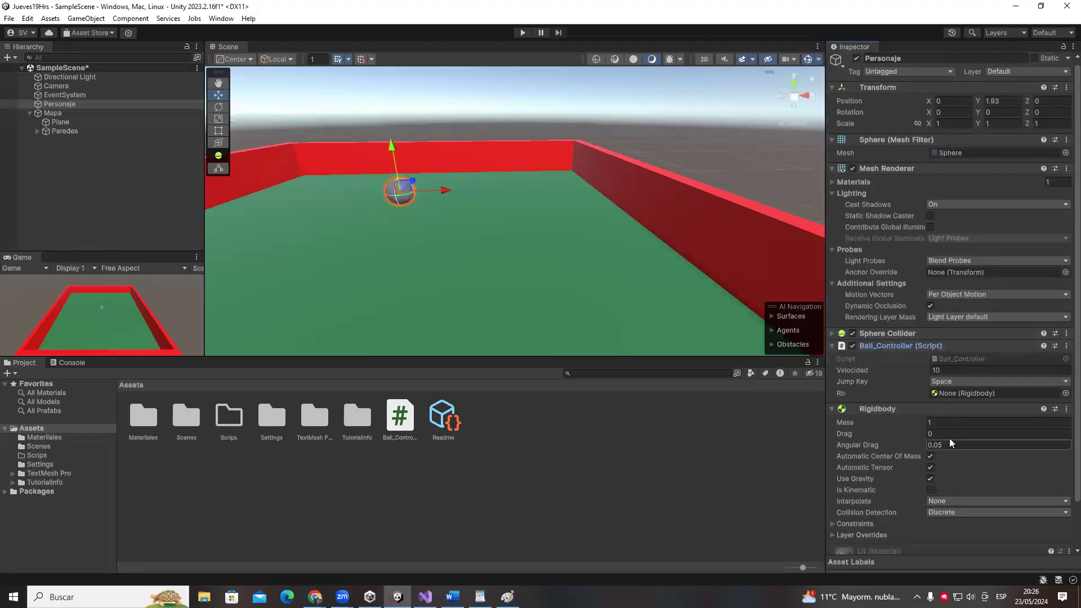
- Drag the ball's Rigidbody onto the Rb field and run a quick Play test
{"action": "left_click_drag", "start_coordinate": [881, 407], "coordinate": [526, 32]}
{"action": "left_click", "coordinate": [523, 32]}
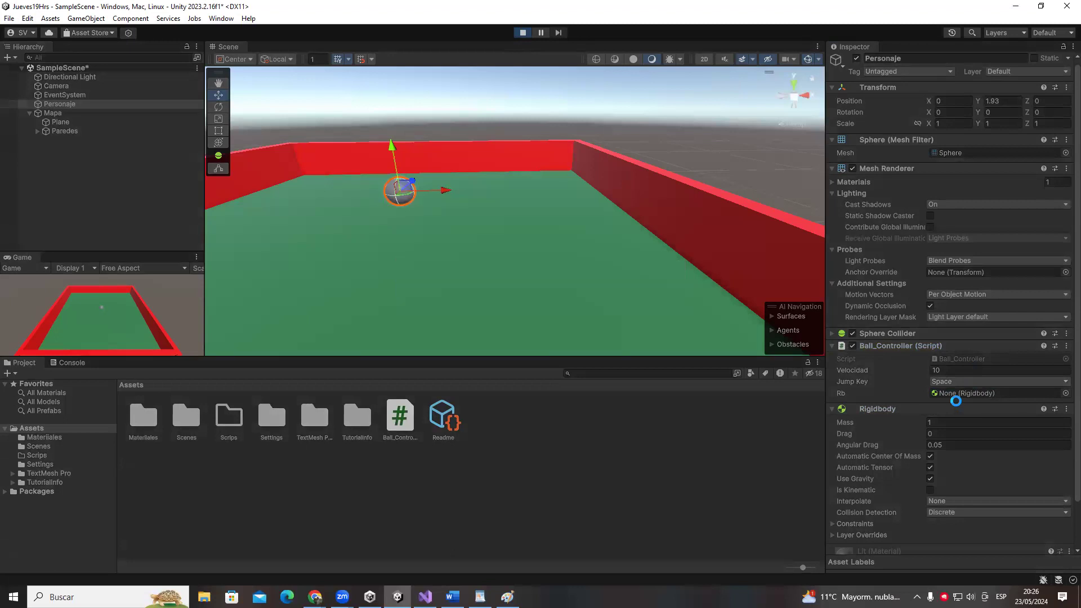
{"action": "left_click", "coordinate": [525, 34]}
- Play the scene again to confirm Rb fills in, then collapse the Rigidbody component
{"action": "key", "text": "alt+Tab"}
{"action": "left_click", "coordinate": [481, 209]}
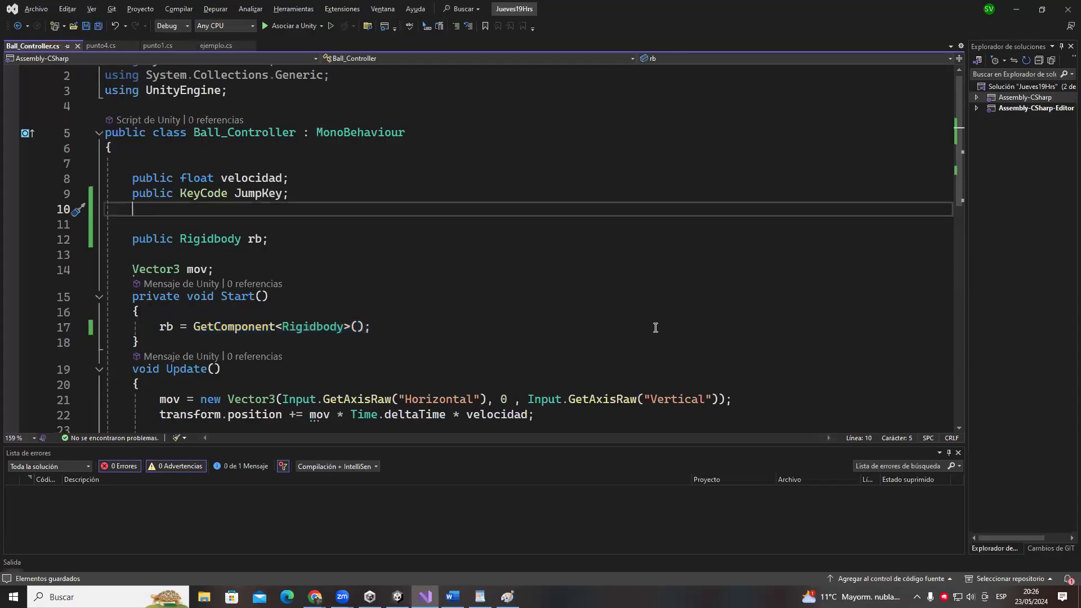
{"action": "key", "text": "alt+Tab"}
{"action": "key", "text": "Escape"}
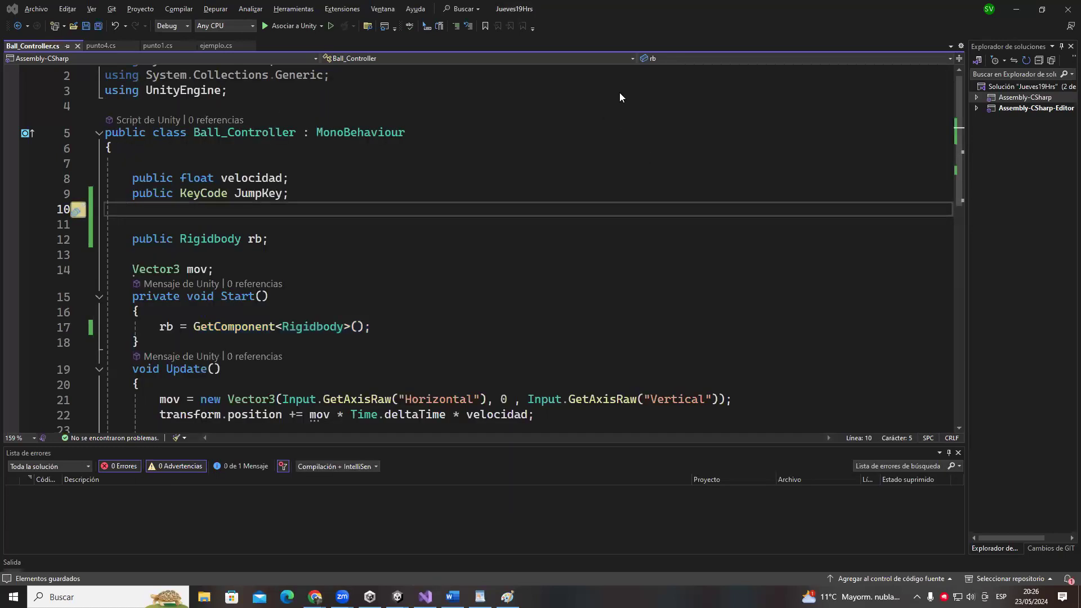
{"action": "key", "text": "alt+Tab"}
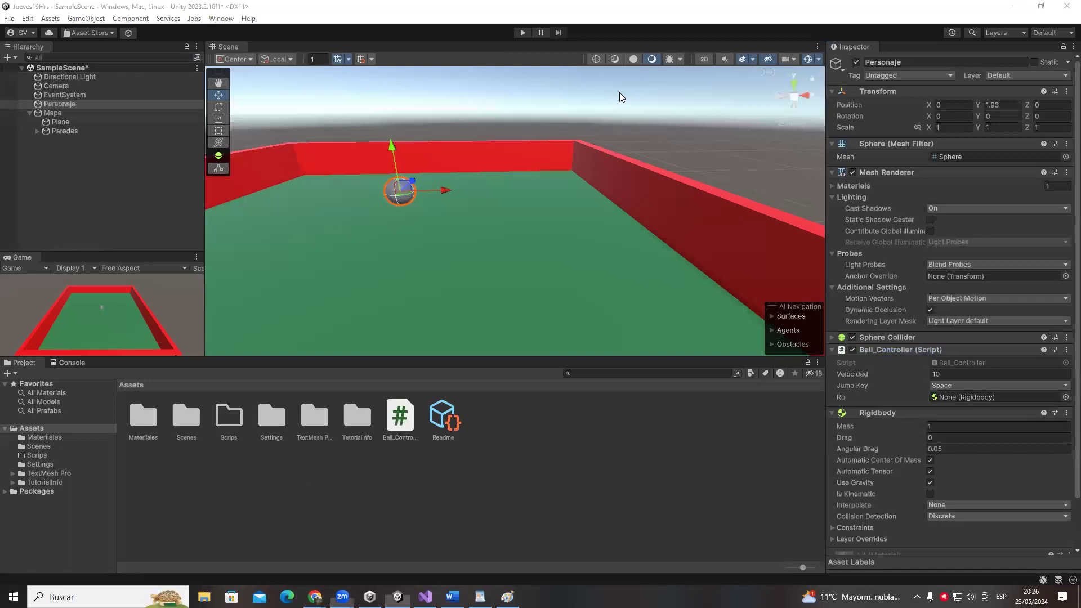
{"action": "left_click", "coordinate": [522, 33]}
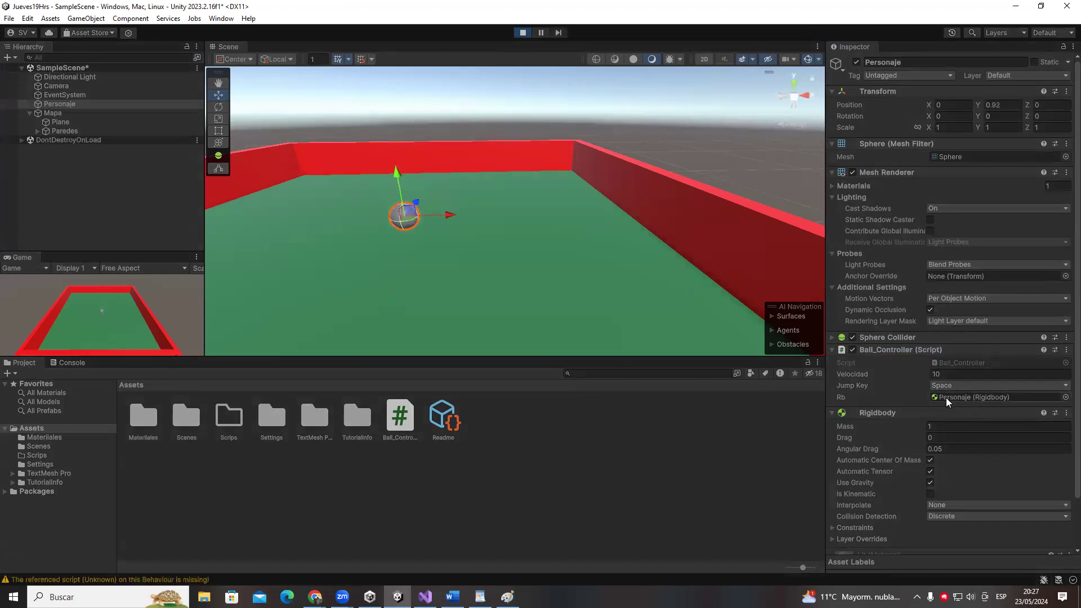
{"action": "left_click", "coordinate": [523, 34]}
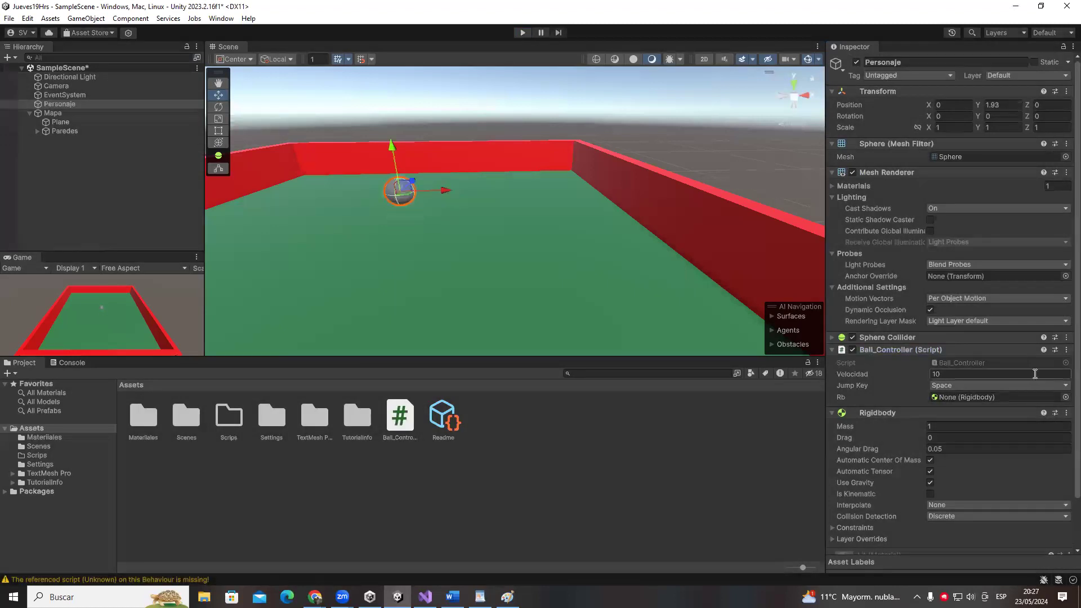
{"action": "left_click", "coordinate": [1061, 416]}
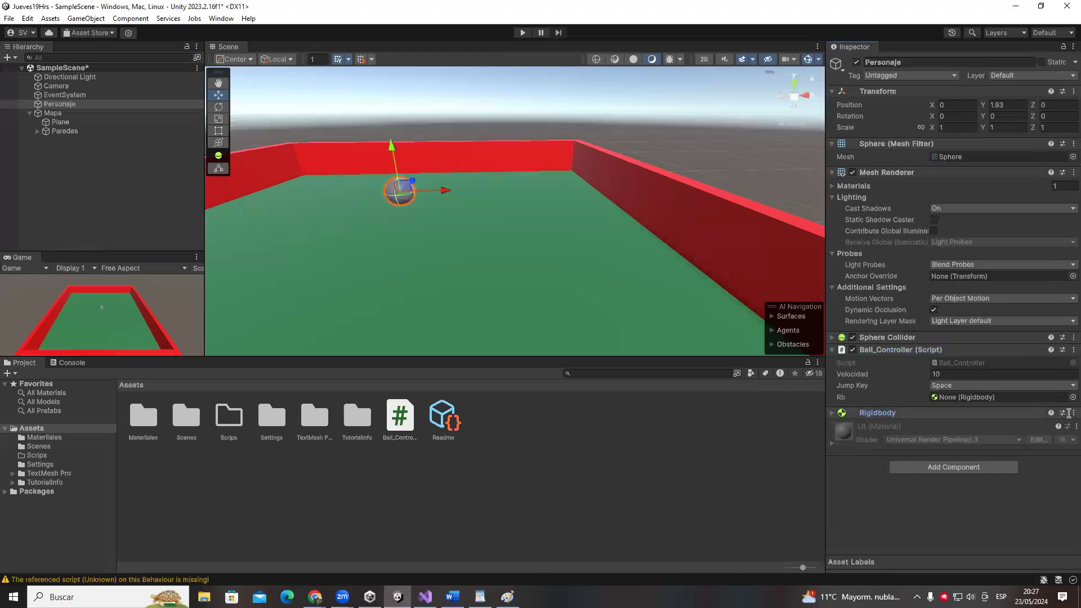
- Remove the Rigidbody component from Personaje and show the Console
{"action": "left_click", "coordinate": [1070, 413]}
{"action": "left_click", "coordinate": [993, 458]}
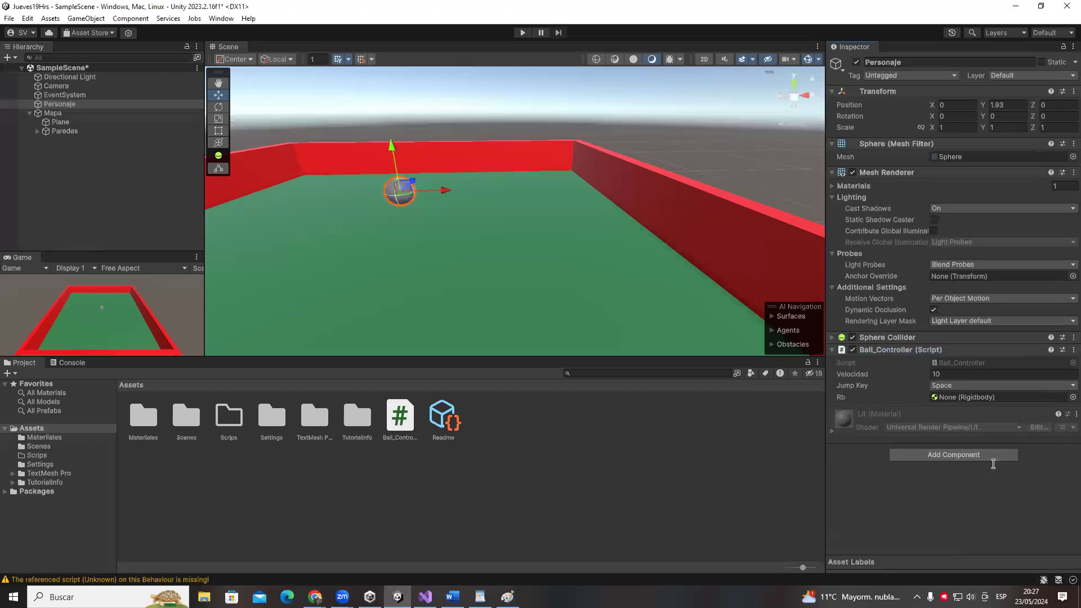
{"action": "left_click", "coordinate": [72, 363]}
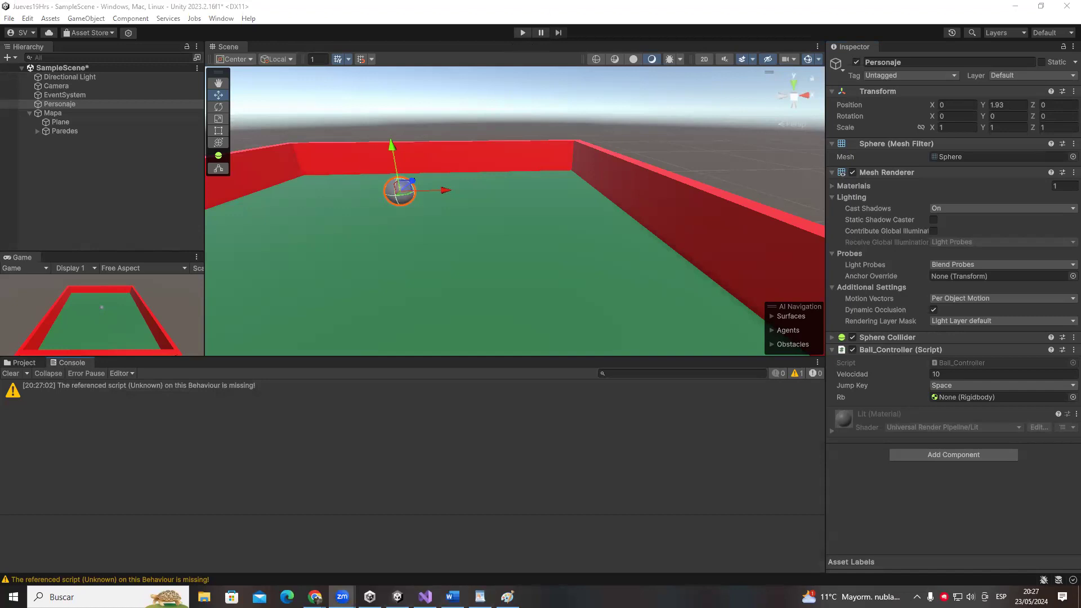
- Play and stop the scene, then select line 17's rb assignment in Visual Studio
{"action": "left_click", "coordinate": [522, 32]}
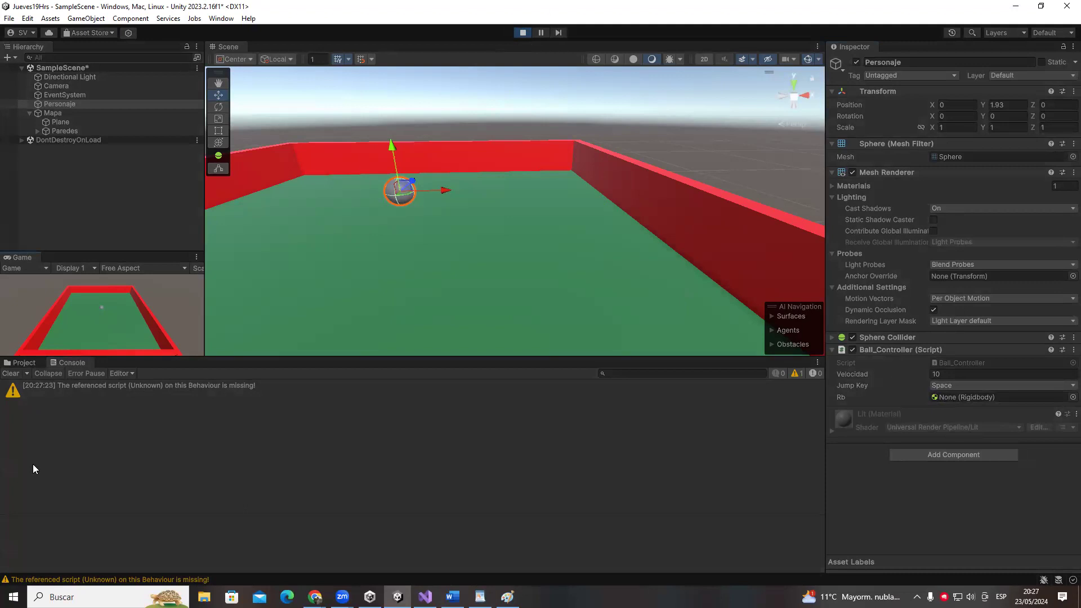
{"action": "left_click", "coordinate": [523, 34]}
{"action": "key", "text": "alt+Tab"}
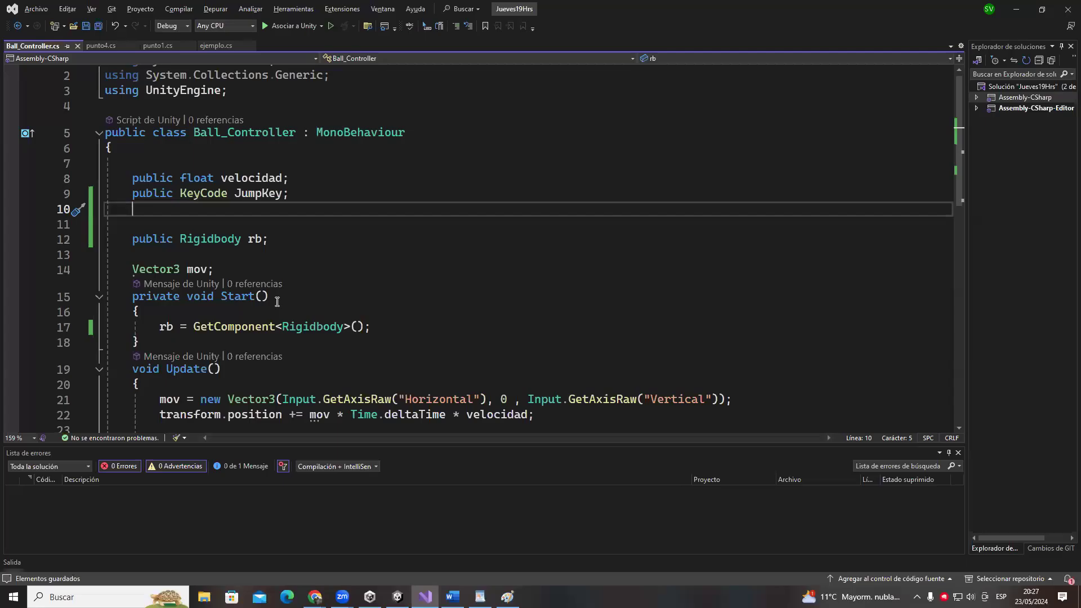
{"action": "double_click", "coordinate": [145, 322]}
{"action": "key", "text": "ctrl+c"}
- Paste the rb assignment onto a new line 23 in Update and trim it to rb;
{"action": "scroll", "coordinate": [145, 322], "scroll_direction": "down", "scroll_amount": 2}
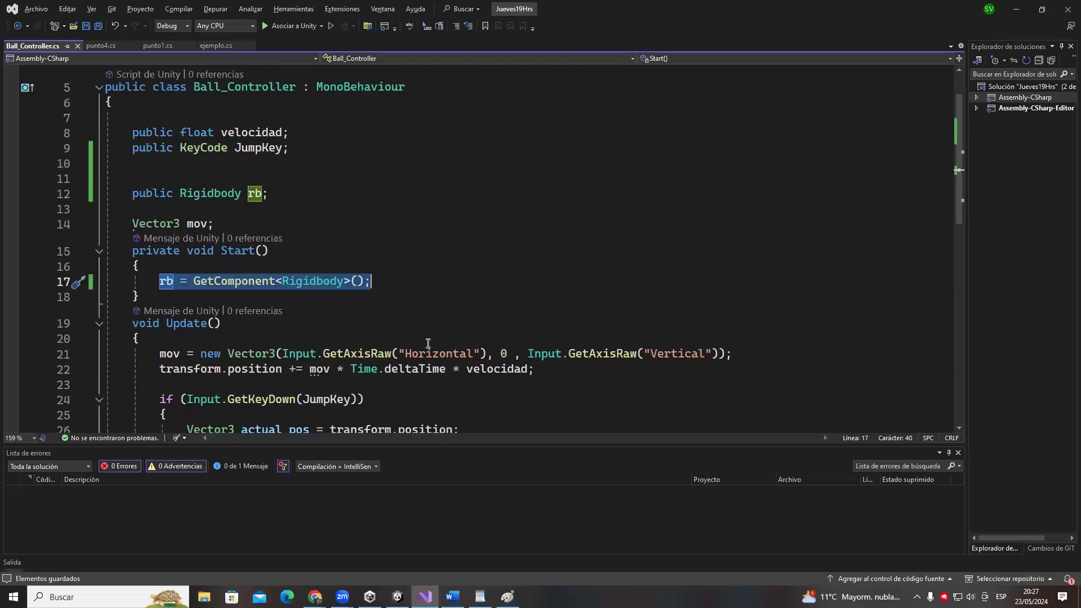
{"action": "left_click", "coordinate": [554, 332]}
{"action": "key", "text": "Return"}
{"action": "key", "text": "ctrl+v"}
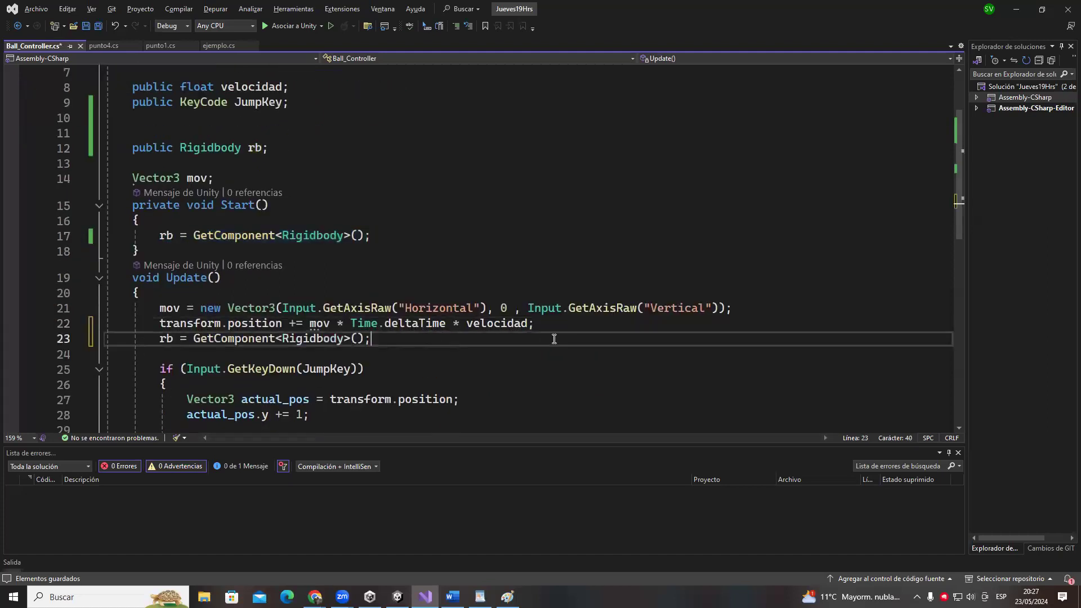
{"action": "left_click_drag", "start_coordinate": [175, 342], "coordinate": [366, 343]}
{"action": "key", "text": "BackSpace"}
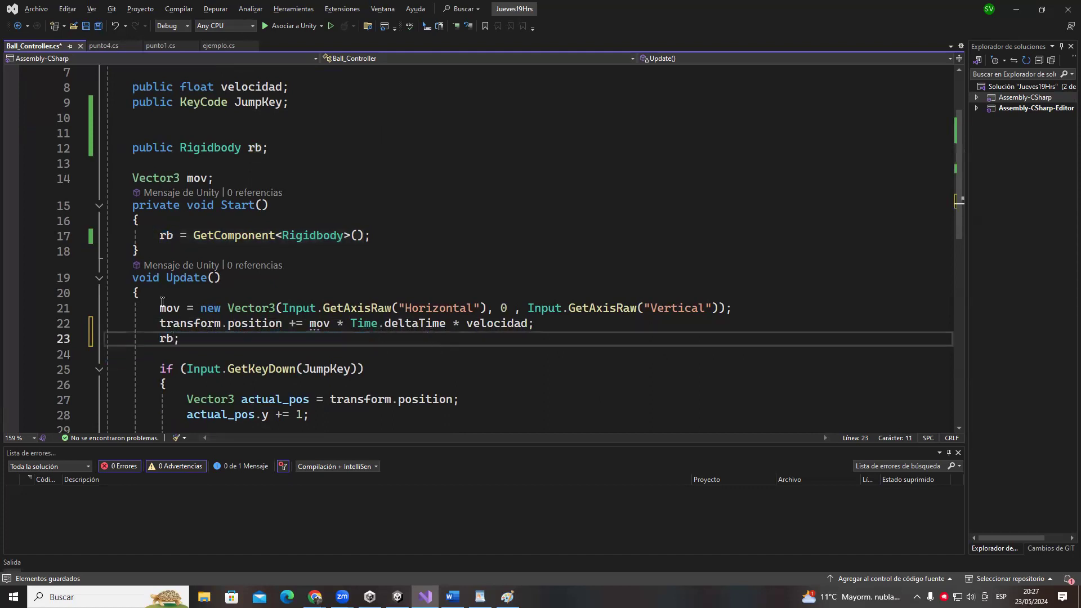
- Delete the trial rb line 23 from Update and save Ball_Controller
{"action": "left_click_drag", "start_coordinate": [159, 236], "coordinate": [383, 232]}
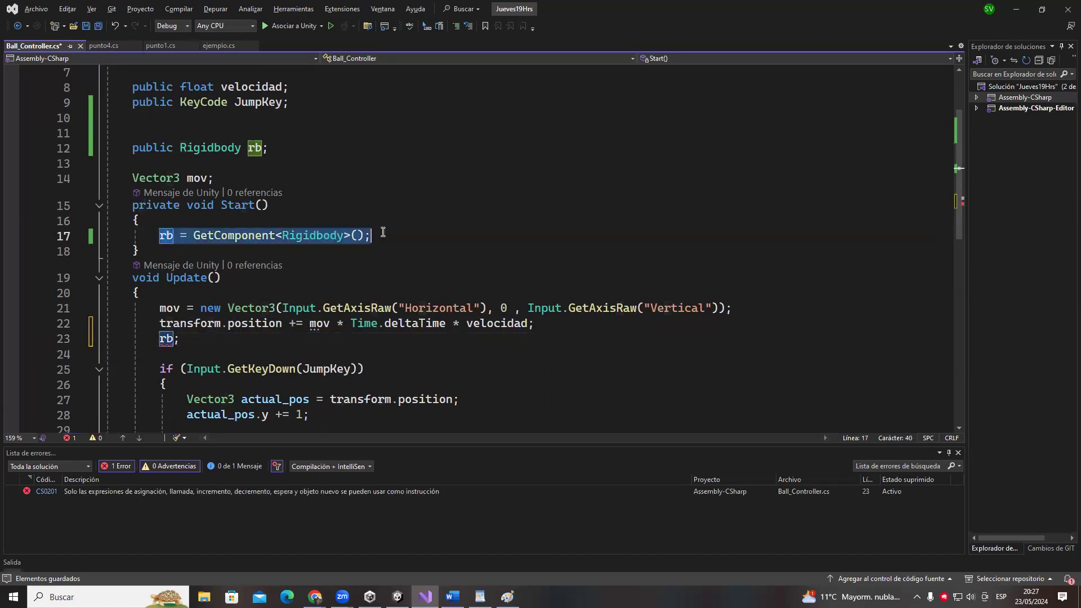
{"action": "left_click", "coordinate": [187, 340]}
{"action": "key", "text": "BackSpace"}
{"action": "key", "text": "BackSpace"}
{"action": "key", "text": "BackSpace"}
{"action": "key", "text": "BackSpace"}
{"action": "key", "text": "BackSpace"}
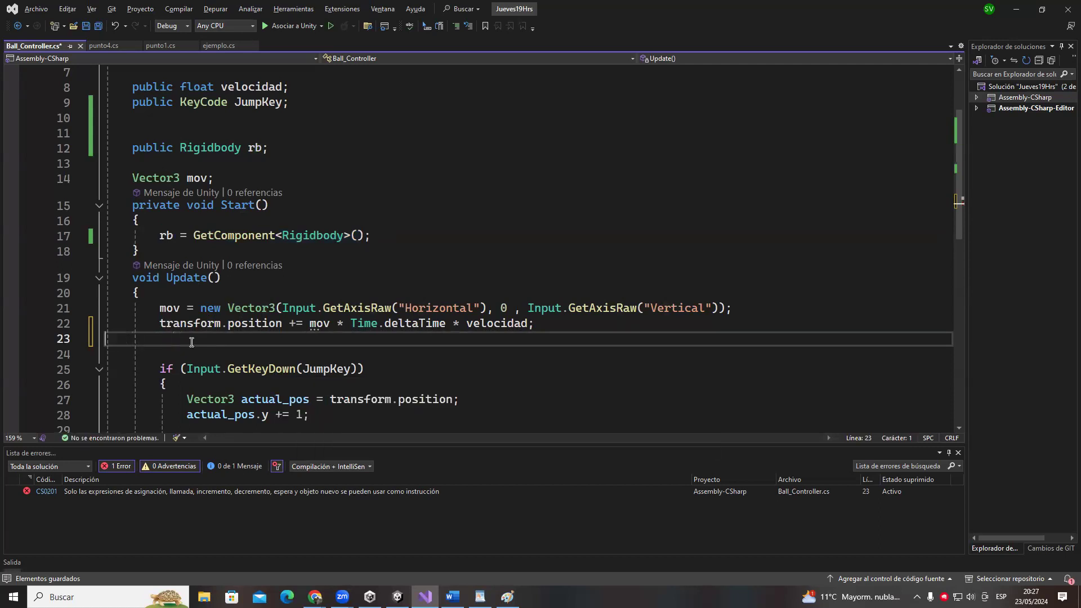
{"action": "key", "text": "BackSpace"}
{"action": "key", "text": "ctrl+s"}
{"action": "key", "text": "alt+Tab"}
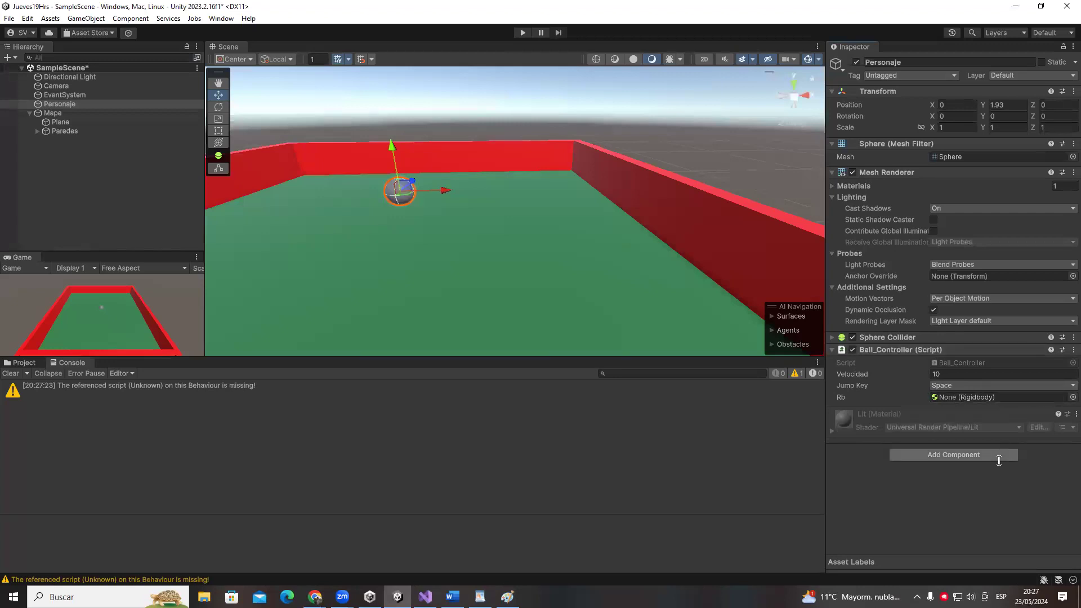
- Add a Rigidbody component back to Personaje, then select line 22 in Ball_Controller
{"action": "left_click", "coordinate": [999, 461]}
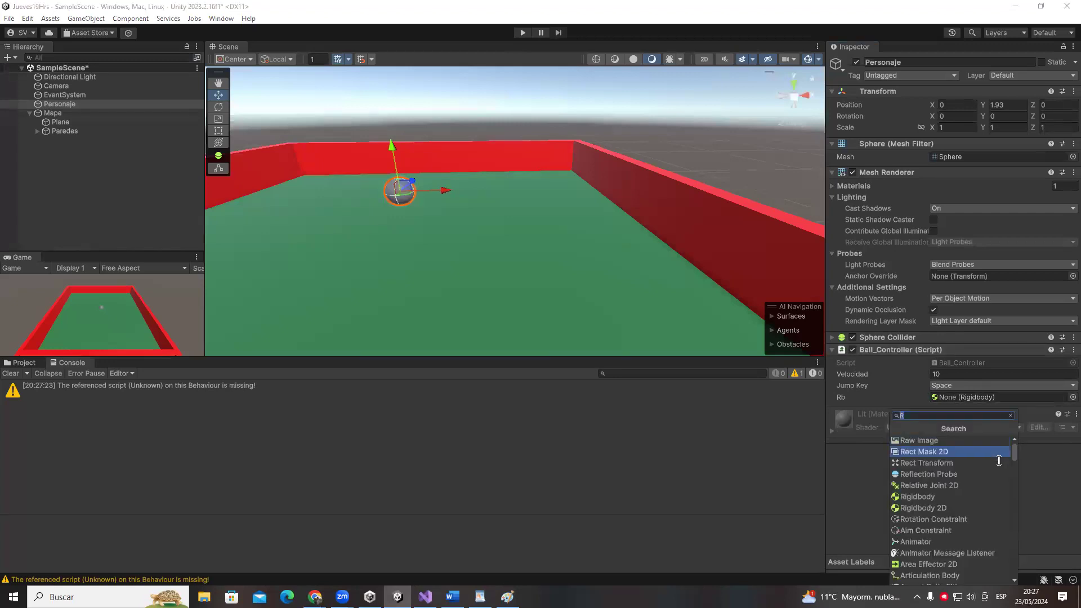
{"action": "left_click", "coordinate": [923, 497]}
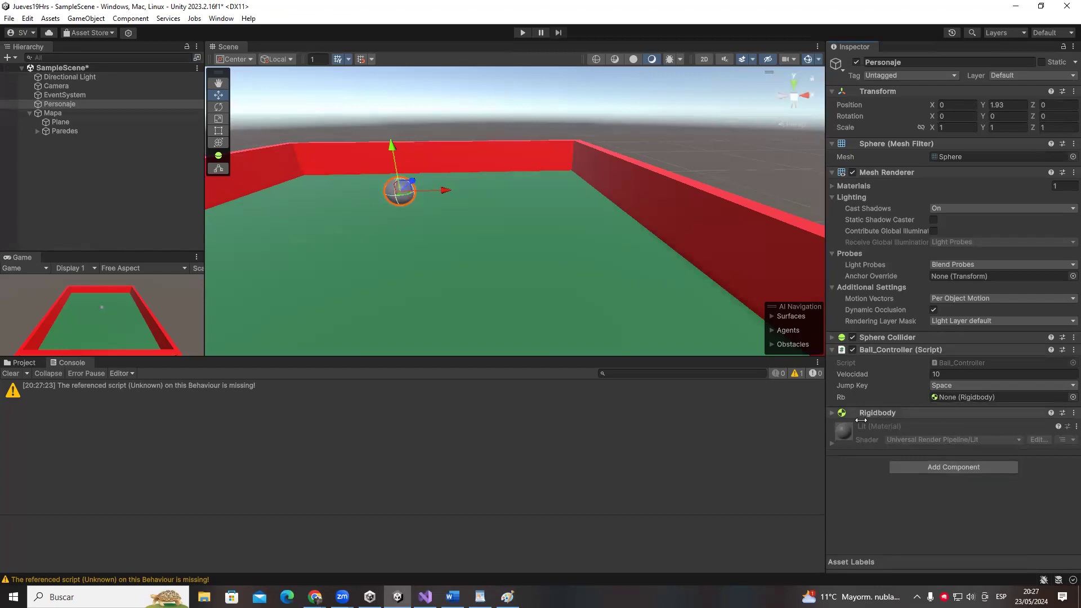
{"action": "key", "text": "alt+Tab"}
{"action": "triple_click", "coordinate": [187, 324]}
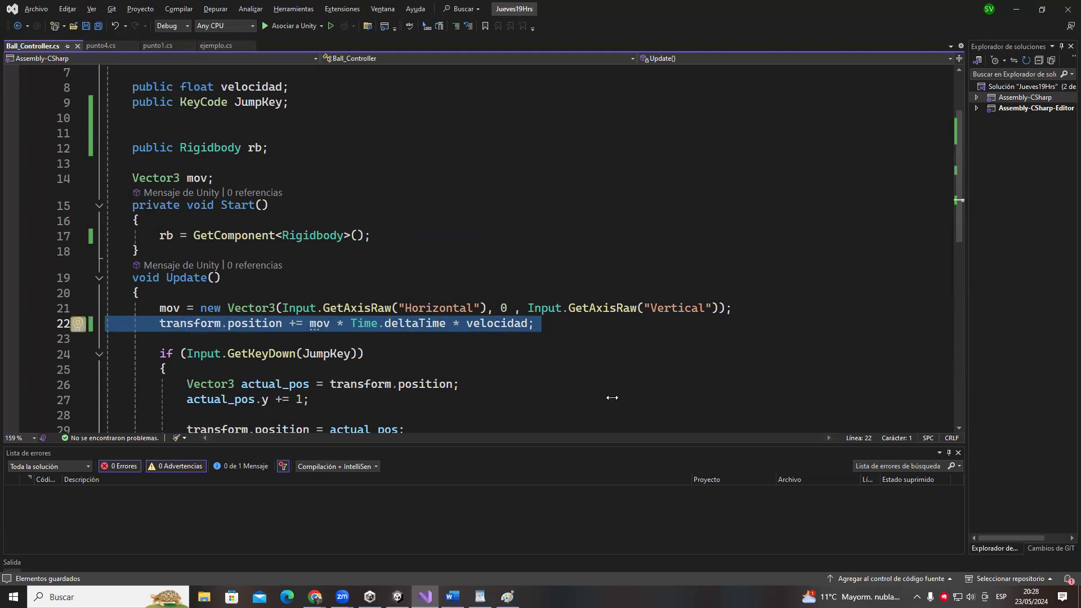
- Move the * Time.deltaTime * velocidad factor from line 22 onto line 21's mov vector
{"action": "key", "text": "ctrl+x"}
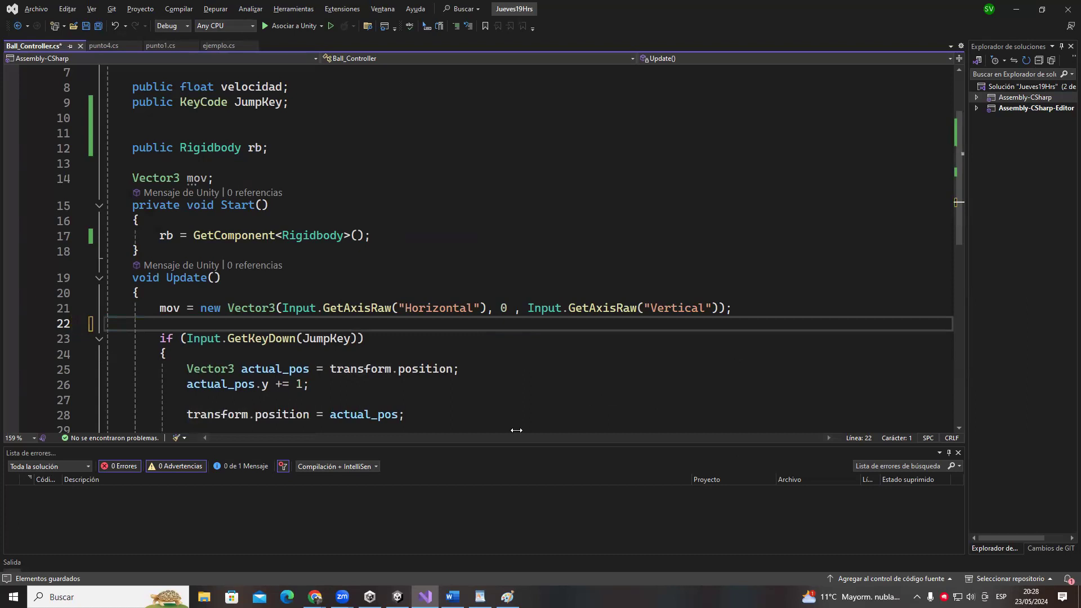
{"action": "key", "text": "ctrl+z"}
{"action": "left_click", "coordinate": [312, 367]}
{"action": "left_click_drag", "start_coordinate": [337, 325], "coordinate": [523, 327]}
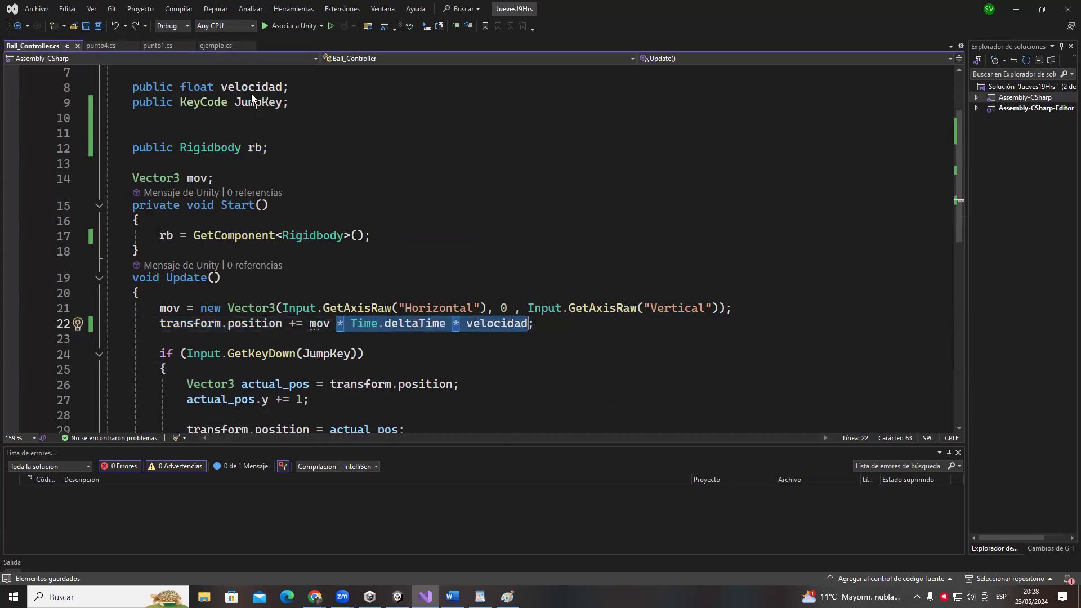
{"action": "left_click", "coordinate": [332, 337]}
{"action": "left_click", "coordinate": [188, 324]}
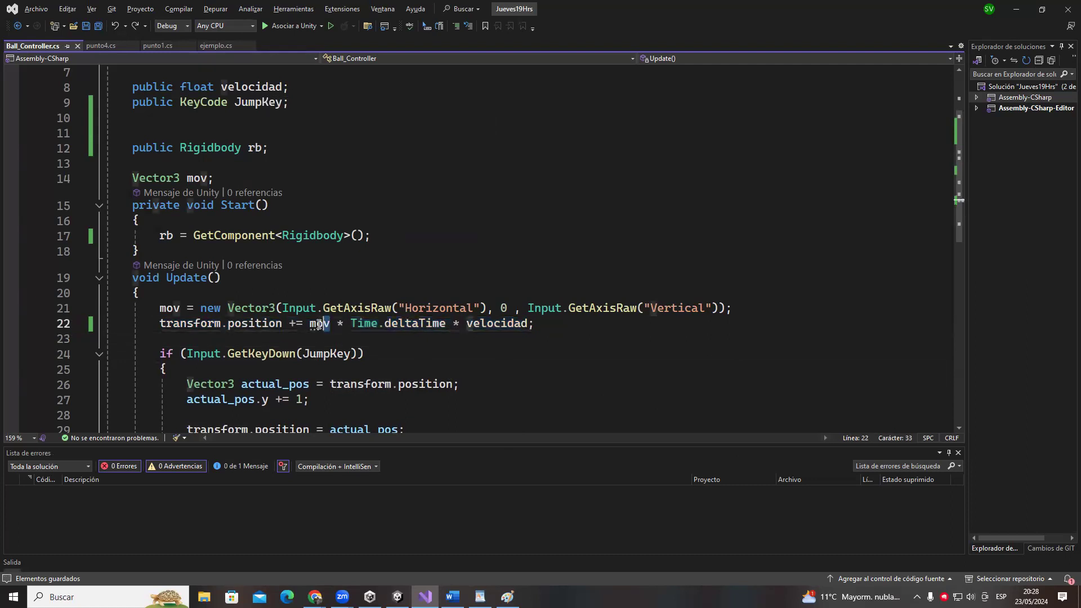
{"action": "left_click", "coordinate": [156, 311], "text": "shift"}
{"action": "left_click", "coordinate": [180, 308]}
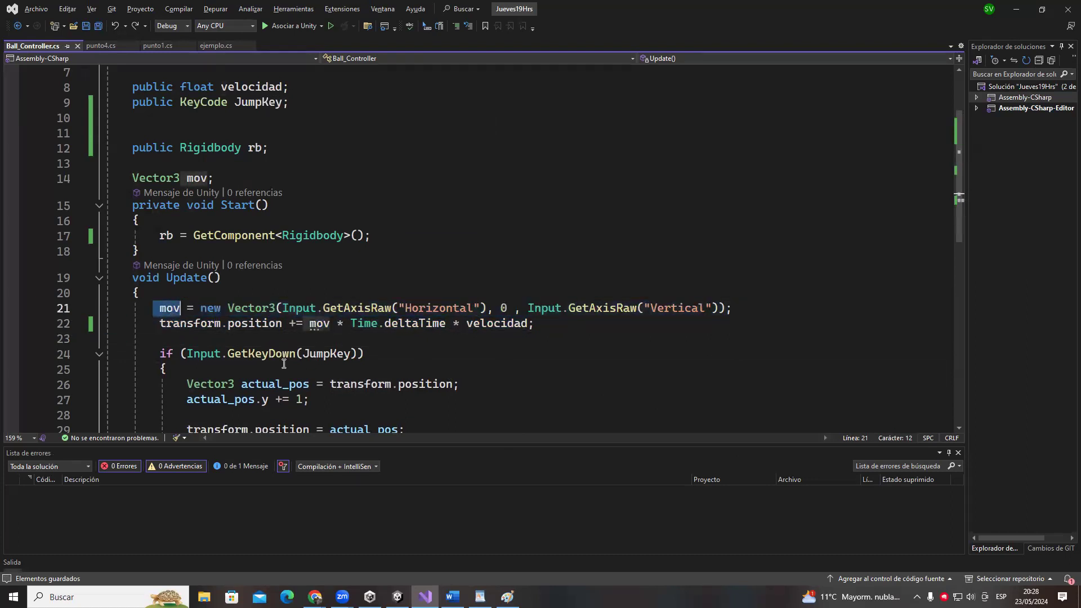
{"action": "left_click_drag", "start_coordinate": [339, 325], "coordinate": [529, 327]}
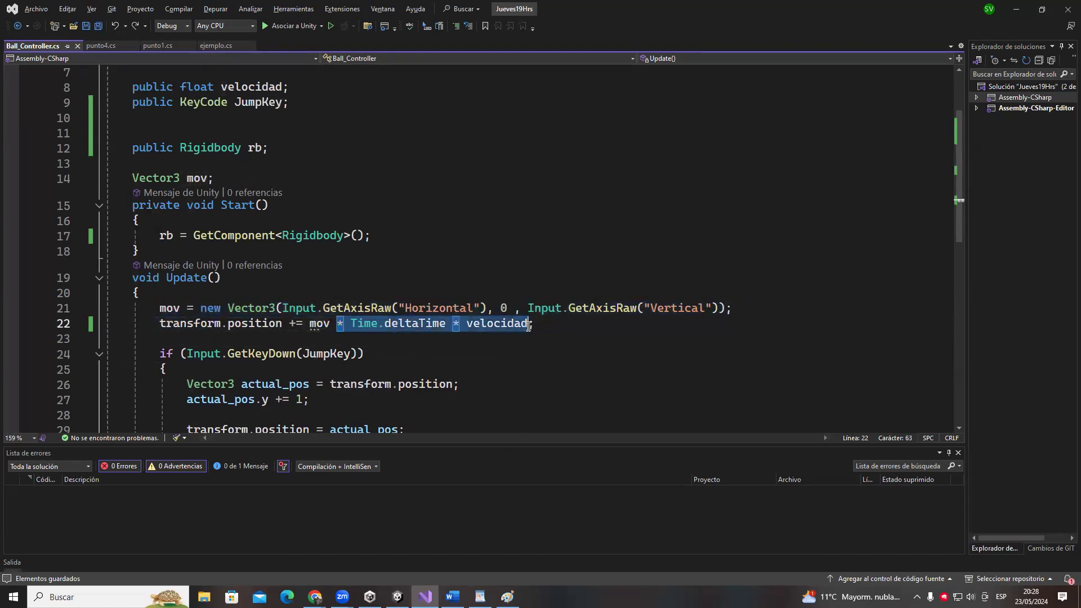
{"action": "key", "text": "BackSpace"}
{"action": "left_click", "coordinate": [727, 307]}
{"action": "key", "text": "ctrl+v"}
{"action": "left_click", "coordinate": [745, 369]}
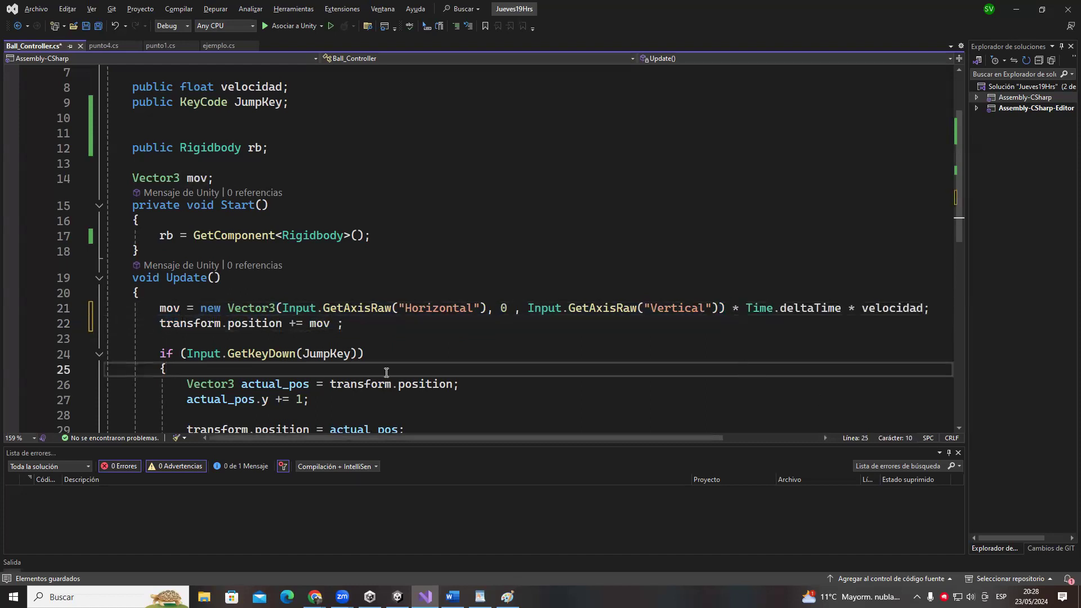
- Delete the transform.position += mov line from Update
{"action": "left_click", "coordinate": [319, 321]}
{"action": "left_click", "coordinate": [355, 327]}
{"action": "left_click_drag", "start_coordinate": [330, 320], "coordinate": [143, 339]}
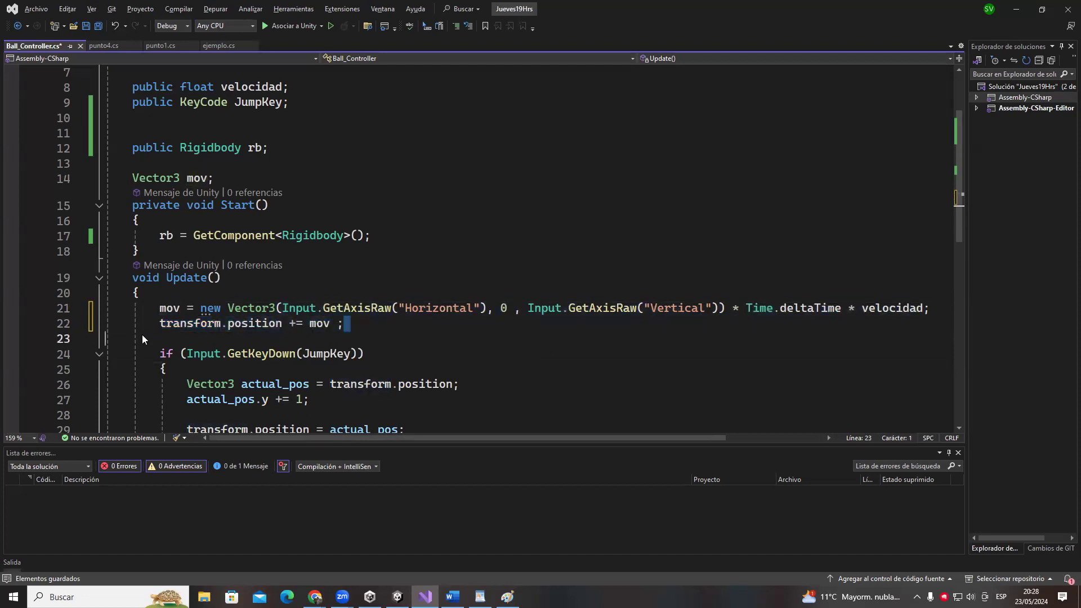
{"action": "left_click", "coordinate": [175, 312]}
{"action": "left_click_drag", "start_coordinate": [359, 325], "coordinate": [87, 333]}
{"action": "key", "text": "BackSpace"}
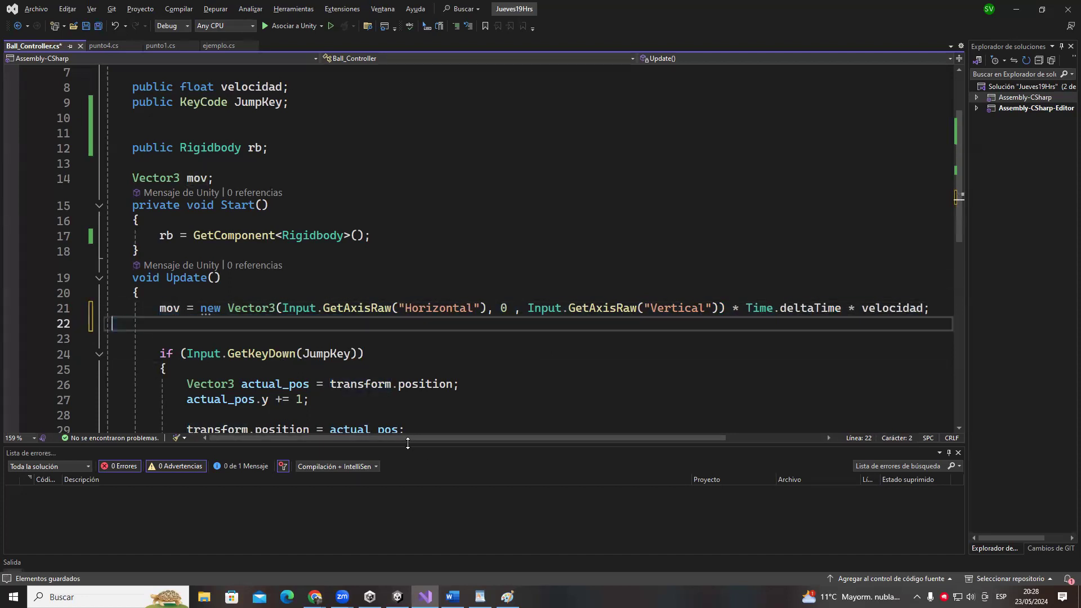
- Check the scaled mov expression on line 21, then build and start debugging with F5
{"action": "left_click_drag", "start_coordinate": [199, 308], "coordinate": [728, 304]}
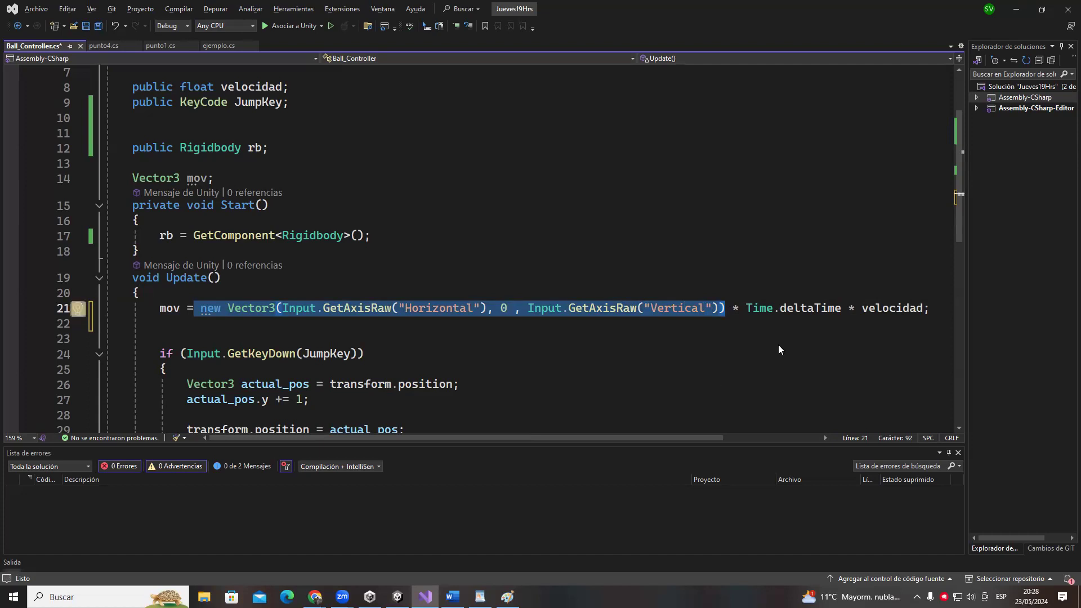
{"action": "left_click", "coordinate": [756, 346]}
{"action": "left_click_drag", "start_coordinate": [732, 310], "coordinate": [847, 311]}
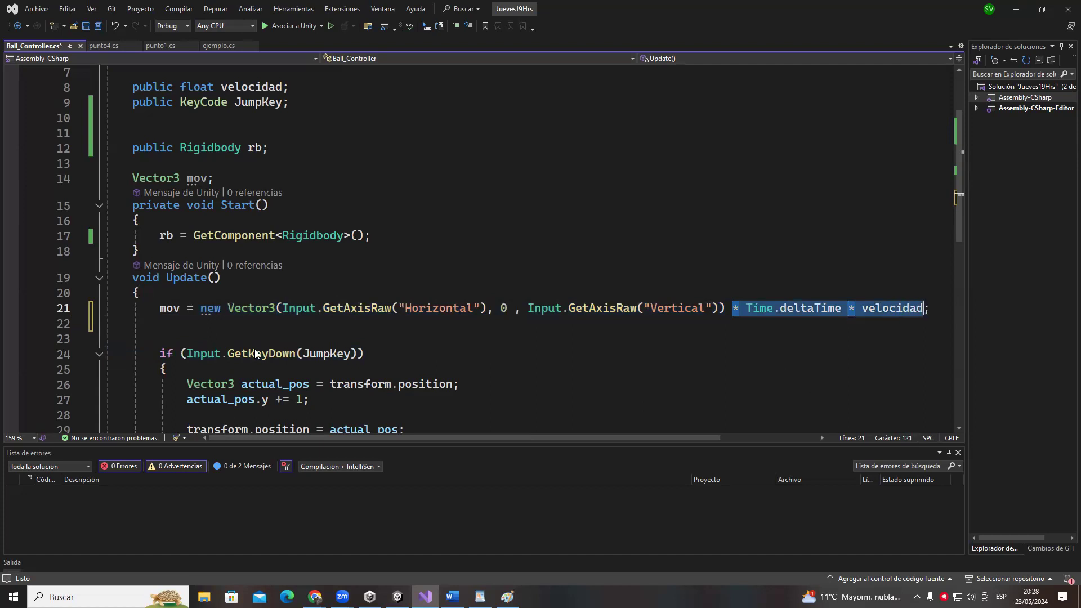
{"action": "left_click", "coordinate": [220, 333]}
{"action": "key", "text": "Up"}
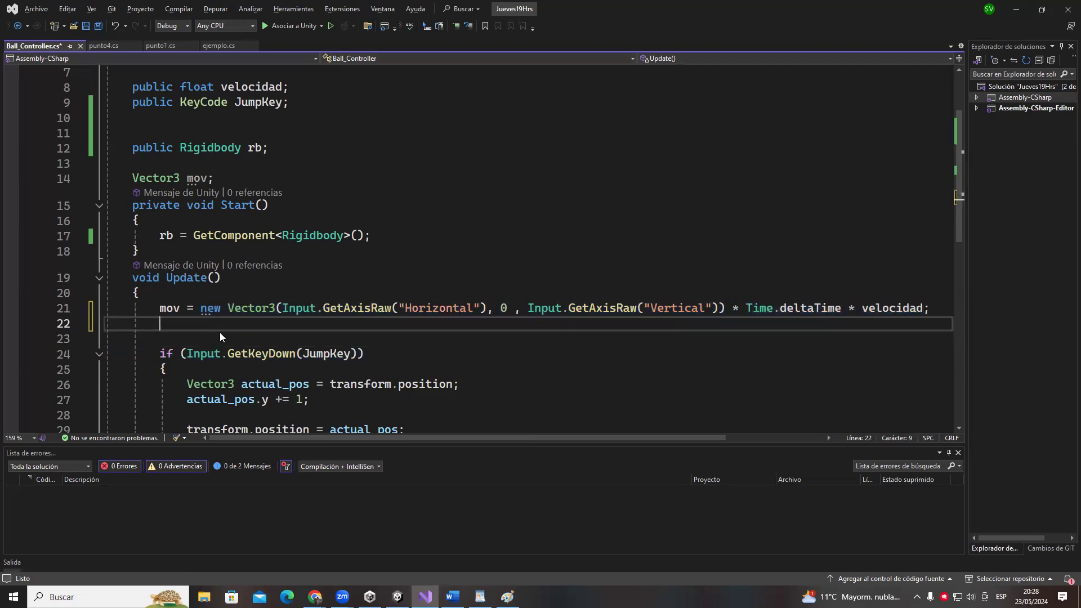
{"action": "key", "text": "Tab"}
{"action": "key", "text": "F5"}
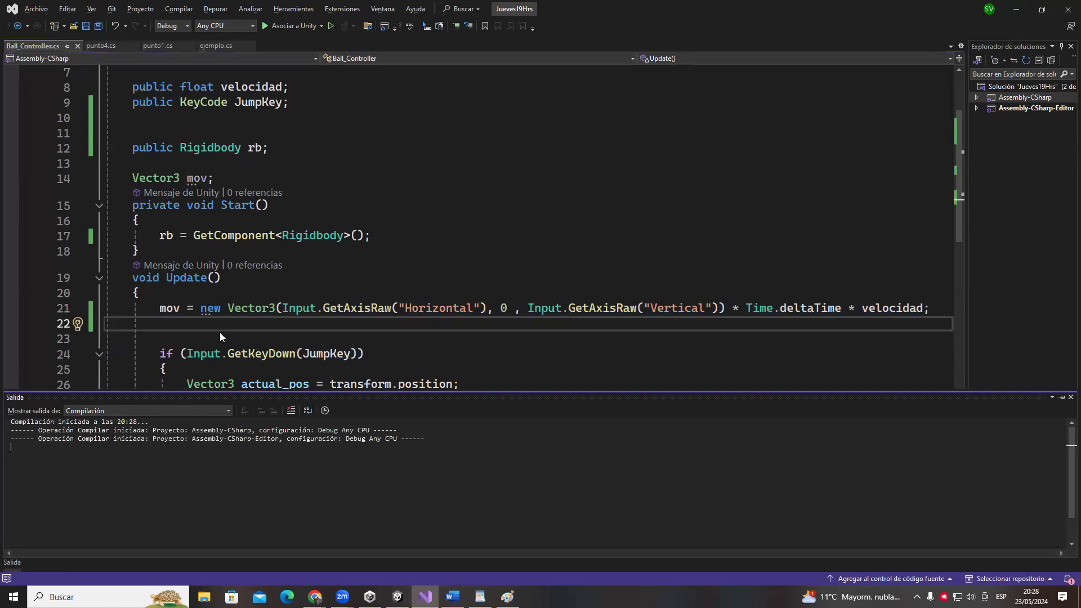
- Add an rb.AddForce(); call on line 23 below the mov line and save the script
{"action": "left_click", "coordinate": [1057, 467]}
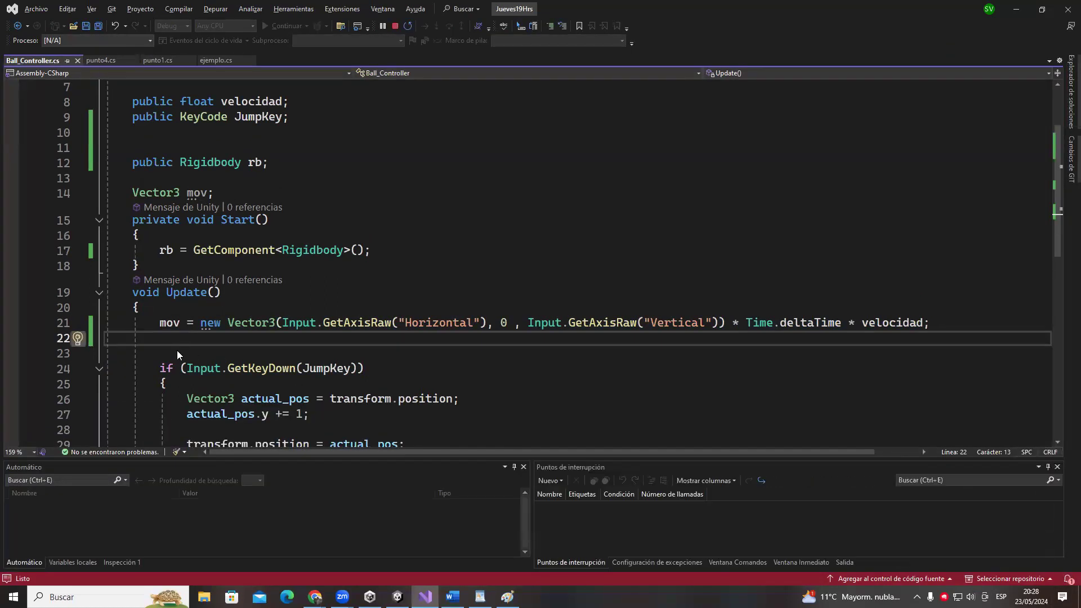
{"action": "left_click", "coordinate": [196, 352]}
{"action": "type", "text": "rb"}
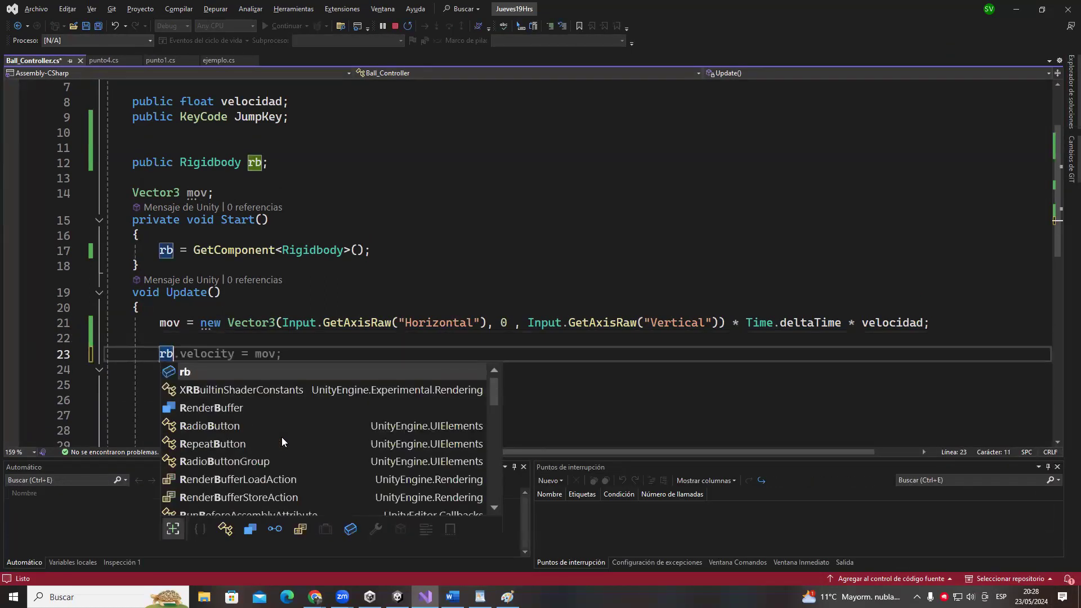
{"action": "type", "text": ".addForce"}
{"action": "key", "text": "Tab"}
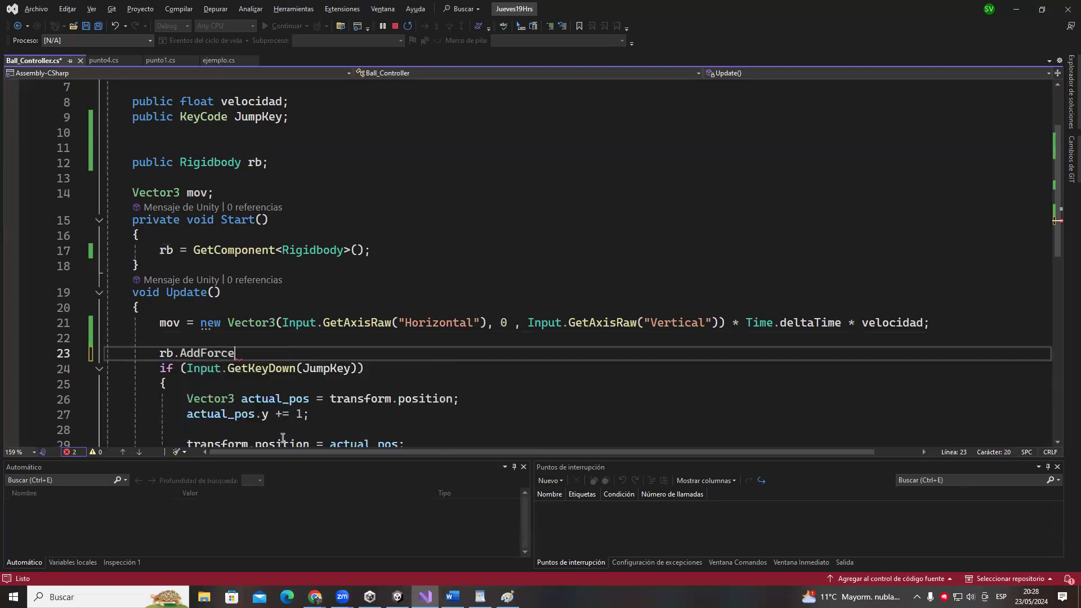
{"action": "type", "text": "("}
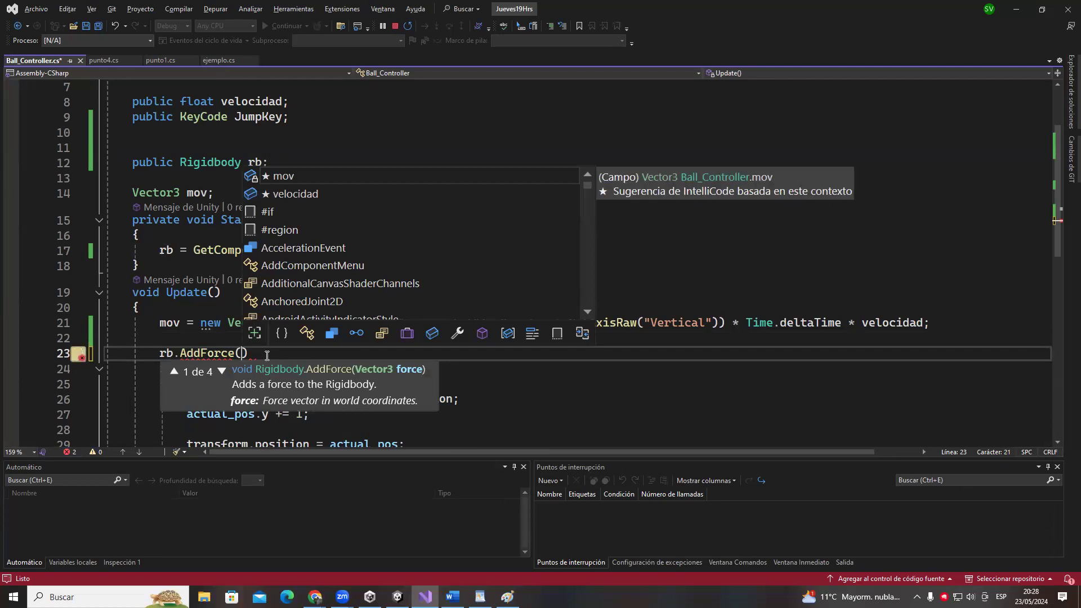
{"action": "type", "text": ");"}
{"action": "key", "text": "Return"}
{"action": "key", "text": "Return"}
{"action": "key", "text": "Return"}
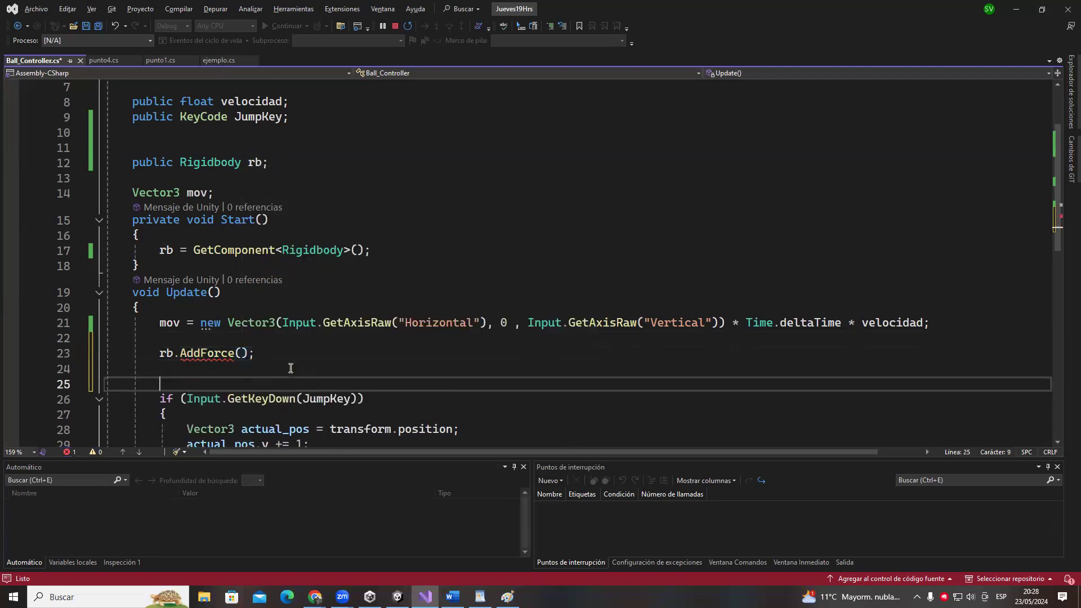
{"action": "key", "text": "Up"}
{"action": "key", "text": "Up"}
{"action": "key", "text": "Up"}
{"action": "key", "text": "Right"}
{"action": "key", "text": "Right"}
{"action": "key", "text": "Right"}
{"action": "key", "text": "Right"}
{"action": "key", "text": "Right"}
{"action": "key", "text": "Right"}
{"action": "key", "text": "Right"}
{"action": "key", "text": "Right"}
{"action": "key", "text": "Right"}
{"action": "key", "text": "Right"}
{"action": "key", "text": "Right"}
{"action": "key", "text": "ctrl+s"}
- Try a stroke on the Paint sketch, undo it, and dismiss Unity's C# debugger prompt
{"action": "key", "text": "alt+Tab"}
{"action": "left_click", "coordinate": [214, 356]}
{"action": "mouse_move", "coordinate": [123, 155]}
{"action": "left_mouse_down"}
{"action": "mouse_move", "coordinate": [452, 360]}
{"action": "mouse_move", "coordinate": [309, 354]}
{"action": "left_mouse_up"}
{"action": "key", "text": "ctrl+z"}
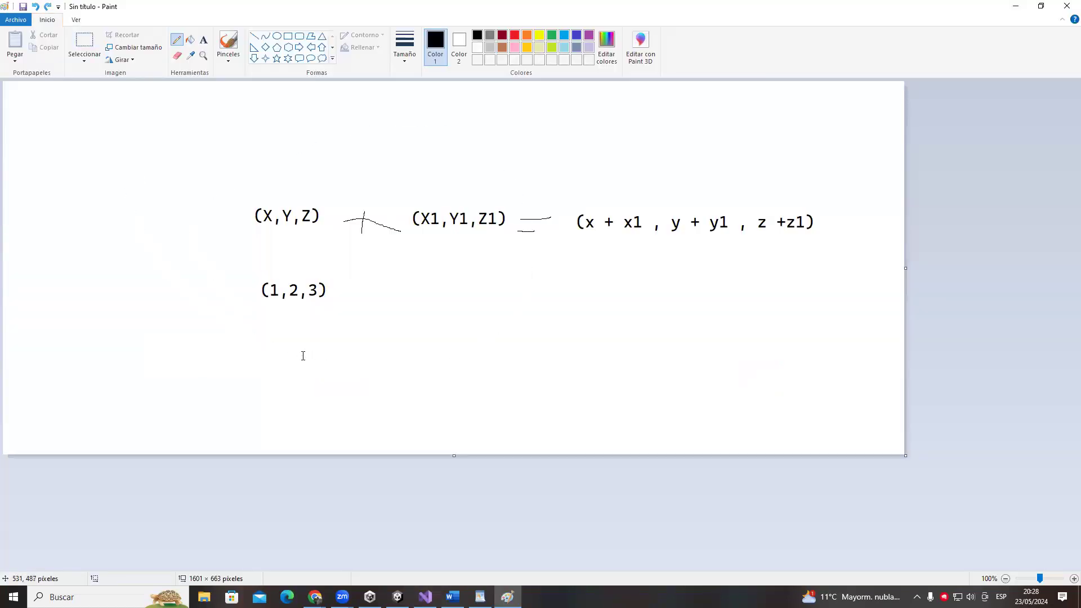
{"action": "key", "text": "alt+Tab"}
{"action": "key", "text": "Tab"}
{"action": "key", "text": "alt+Tab"}
{"action": "key", "text": "Tab"}
{"action": "key", "text": "Escape"}
{"action": "left_click", "coordinate": [667, 224]}
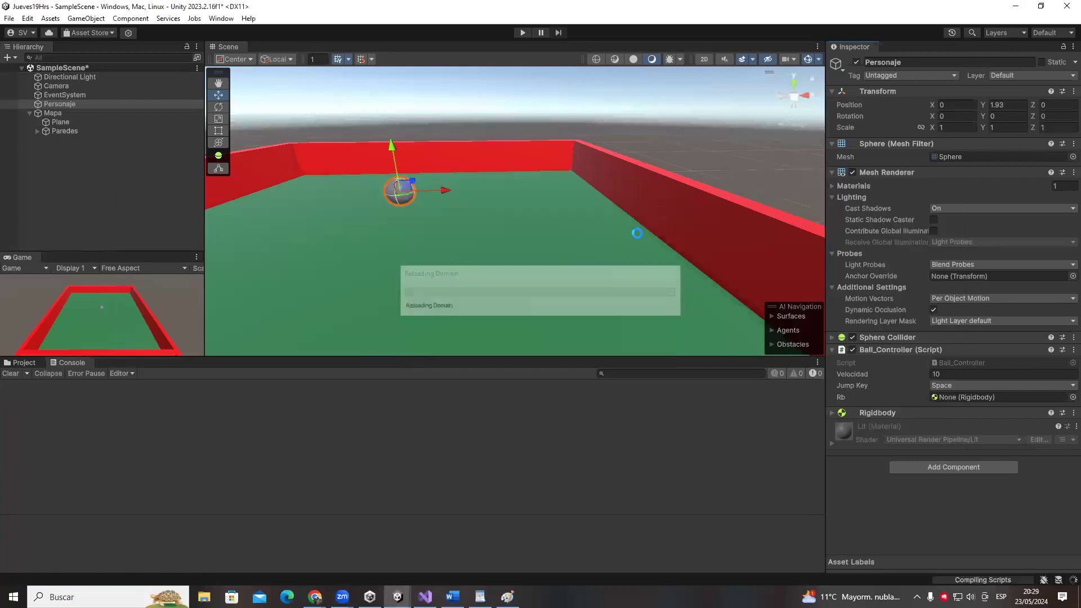
- Select the rb.AddForce(); statement and place the caret before its parentheses
{"action": "key", "text": "alt+Tab"}
{"action": "key", "text": "Tab"}
{"action": "left_click", "coordinate": [338, 326]}
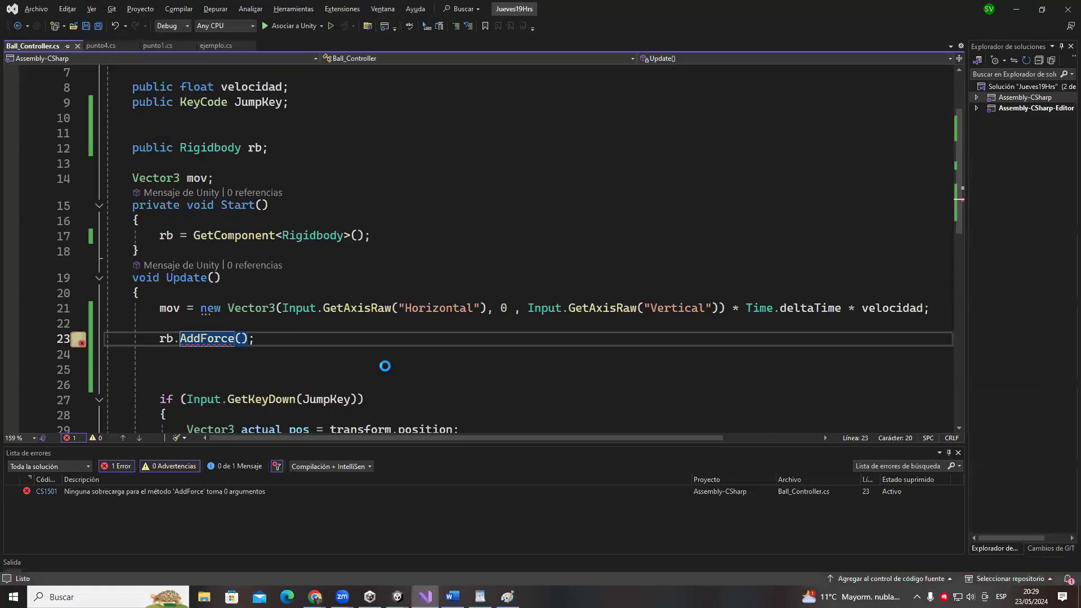
{"action": "left_click_drag", "start_coordinate": [218, 340], "coordinate": [299, 343]}
{"action": "key", "text": "alt"}
{"action": "left_click", "coordinate": [236, 339]}
{"action": "key", "text": "alt+Tab"}
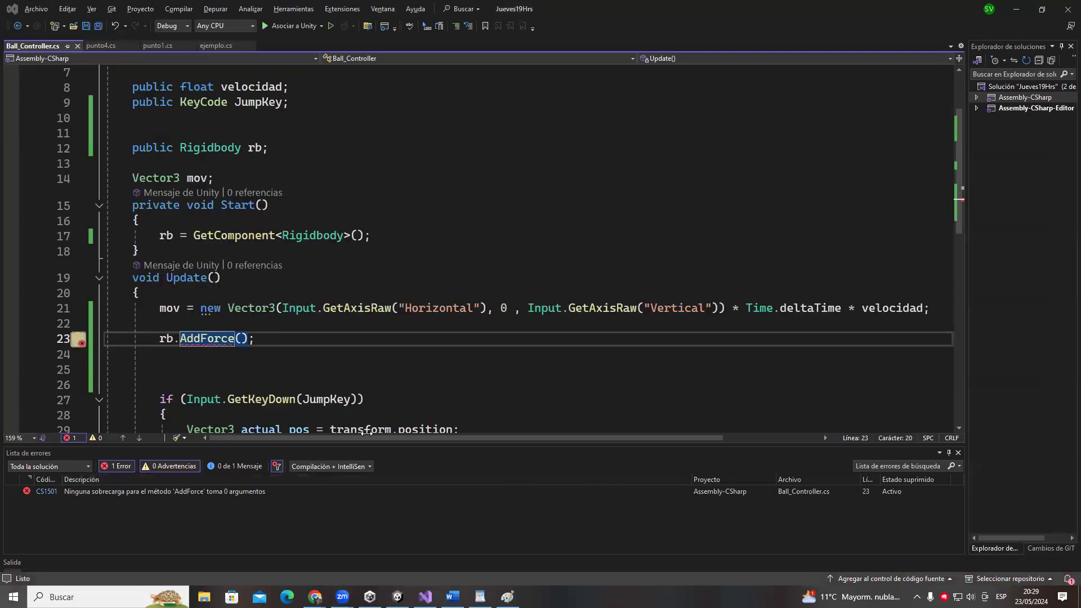
{"action": "key", "text": "super"}
{"action": "key", "text": "Escape"}
{"action": "key", "text": "alt+Tab"}
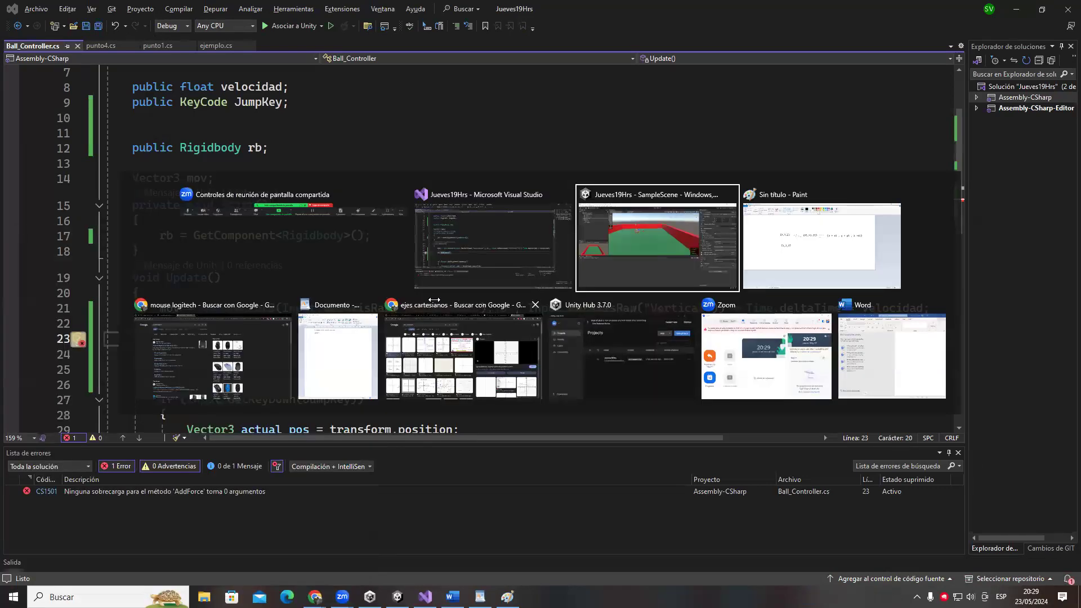
- Orbit the Scene to a diagonal view, clear the Console and show the Assets folder
{"action": "scroll", "coordinate": [466, 241], "scroll_direction": "down", "scroll_amount": 10}
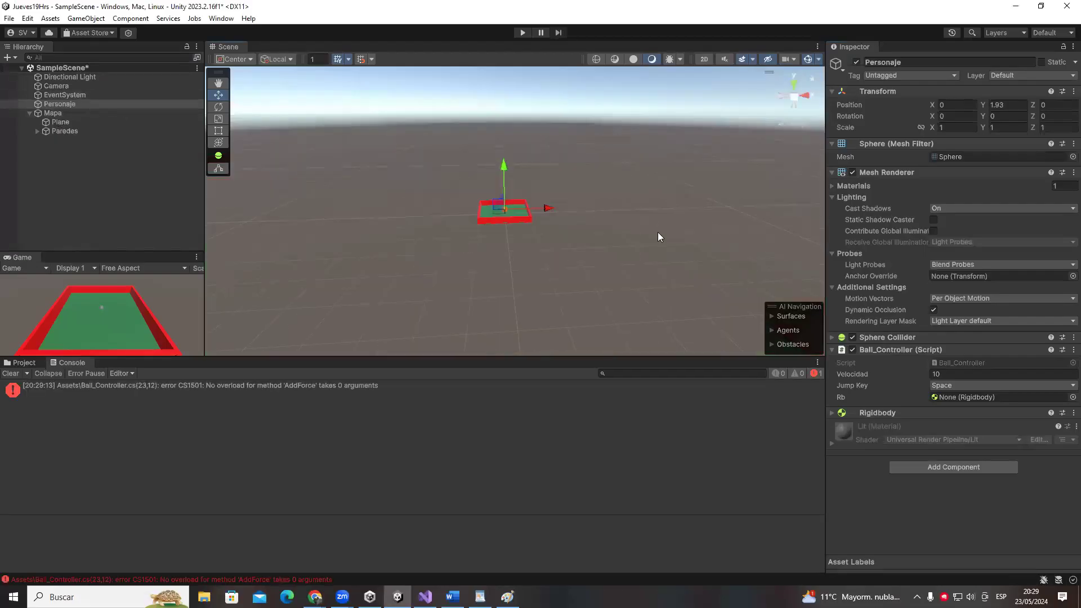
{"action": "left_click_drag", "start_coordinate": [710, 197], "coordinate": [654, 215], "text": "alt"}
{"action": "left_click", "coordinate": [653, 215]}
{"action": "right_click_drag", "start_coordinate": [653, 215], "coordinate": [629, 239]}
{"action": "scroll", "coordinate": [628, 241], "scroll_direction": "down", "scroll_amount": 1}
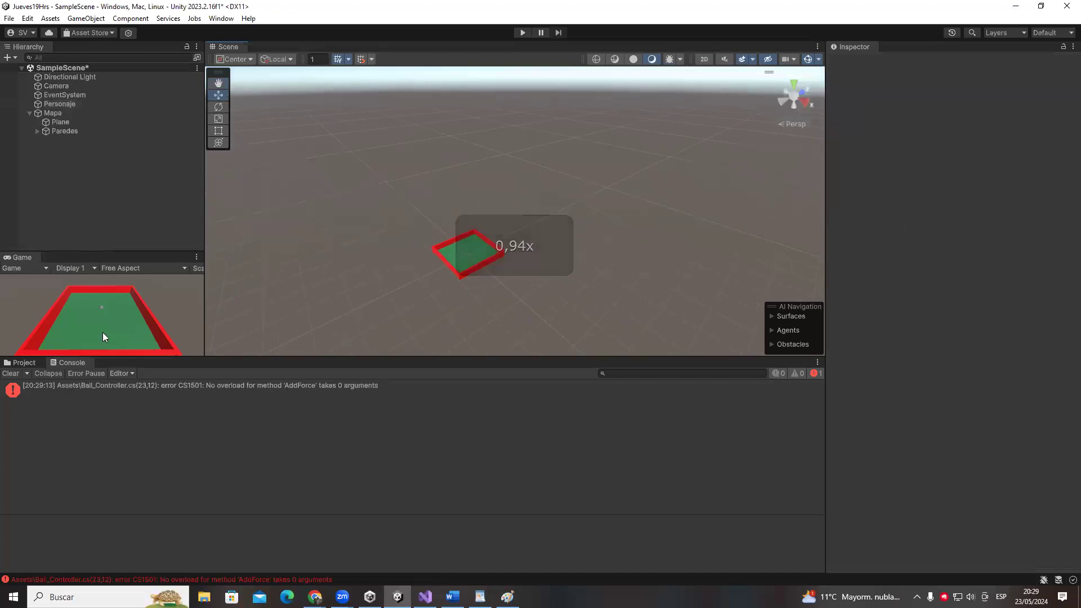
{"action": "left_click", "coordinate": [11, 375]}
{"action": "left_click", "coordinate": [21, 362]}
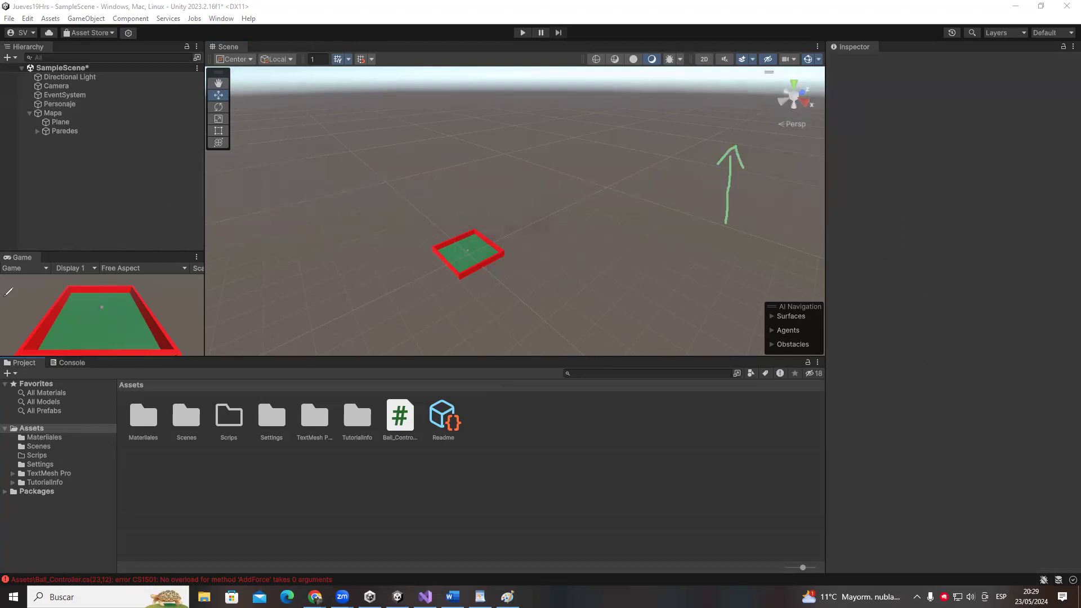
- Draw the blue and red axis arrows and annotation strokes over the Scene view
{"action": "key", "text": "b"}
{"action": "mouse_move", "coordinate": [727, 224]}
{"action": "left_mouse_down"}
{"action": "mouse_move", "coordinate": [782, 182]}
{"action": "mouse_move", "coordinate": [782, 205]}
{"action": "left_mouse_up"}
{"action": "left_click_drag", "start_coordinate": [763, 250], "coordinate": [772, 249]}
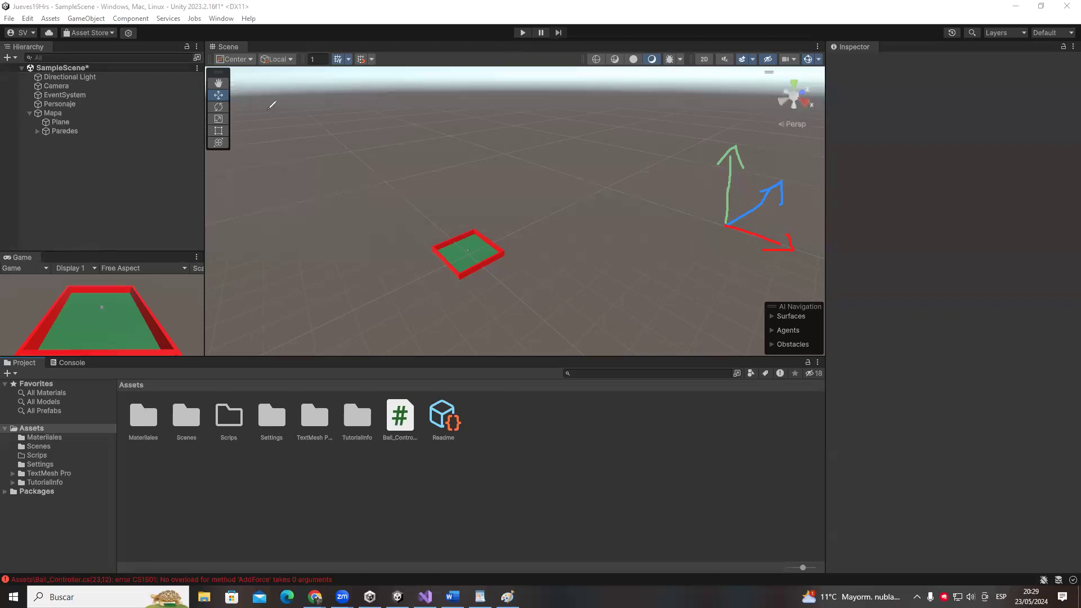
{"action": "left_click_drag", "start_coordinate": [244, 78], "coordinate": [250, 120]}
{"action": "left_click_drag", "start_coordinate": [403, 75], "coordinate": [395, 106]}
{"action": "mouse_move", "coordinate": [251, 92]}
{"action": "left_mouse_down"}
{"action": "mouse_move", "coordinate": [311, 115]}
{"action": "mouse_move", "coordinate": [356, 114]}
{"action": "mouse_move", "coordinate": [346, 97]}
{"action": "left_mouse_up"}
{"action": "left_click_drag", "start_coordinate": [256, 160], "coordinate": [259, 140]}
- Add a blue '(X,Y,Z)' text label near the upper left of the Scene view
{"action": "left_click", "coordinate": [247, 111]}
{"action": "type", "text": "(0,X"}
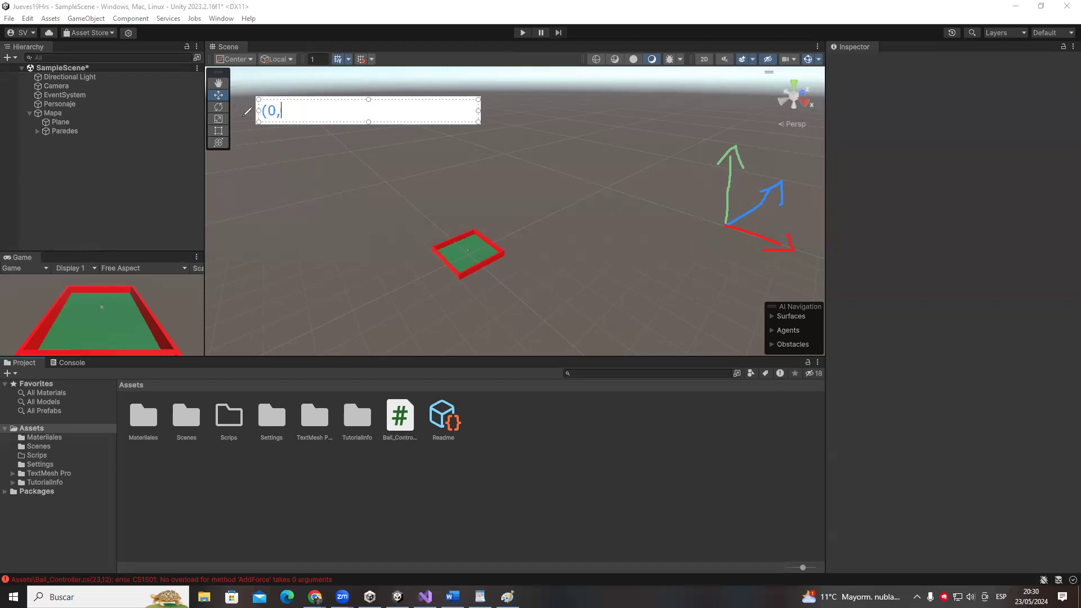
{"action": "key", "text": "BackSpace"}
{"action": "key", "text": "BackSpace"}
{"action": "key", "text": "BackSpace"}
{"action": "type", "text": "X,Y,Z)"}
{"action": "key", "text": "Return"}
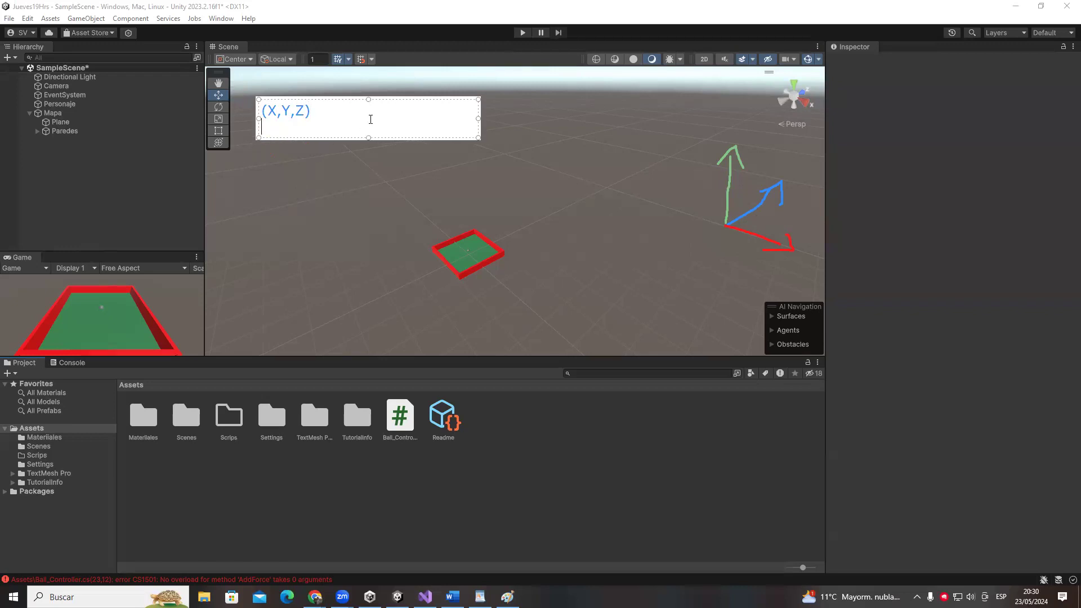
{"action": "left_click", "coordinate": [320, 126]}
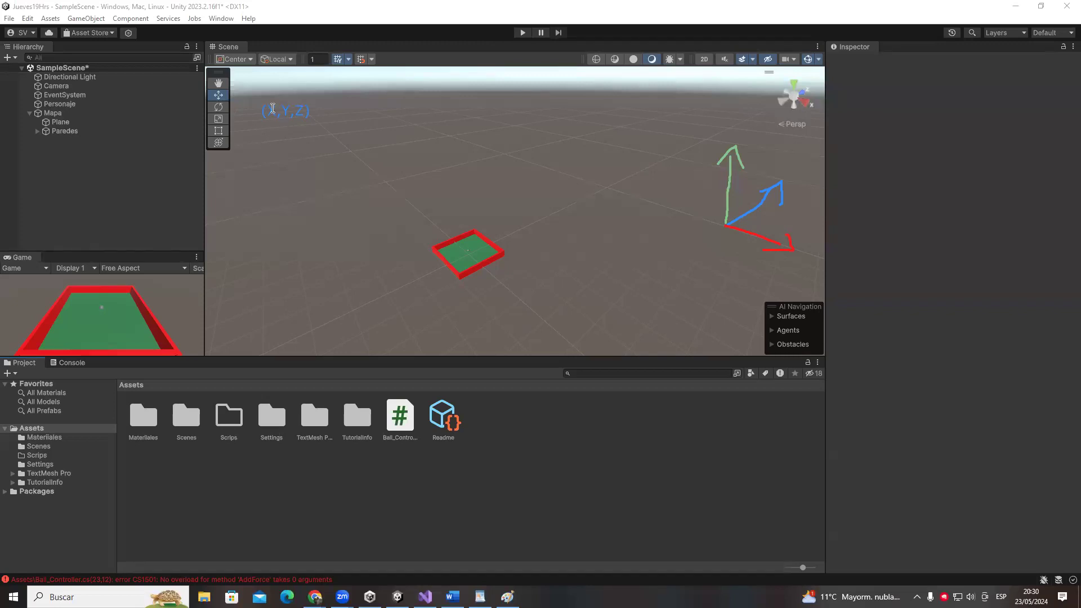
- Place a second label reading '(0,1,0)' just below the '(X,Y,Z)' label
{"action": "left_click", "coordinate": [266, 141]}
{"action": "type", "text": "("}
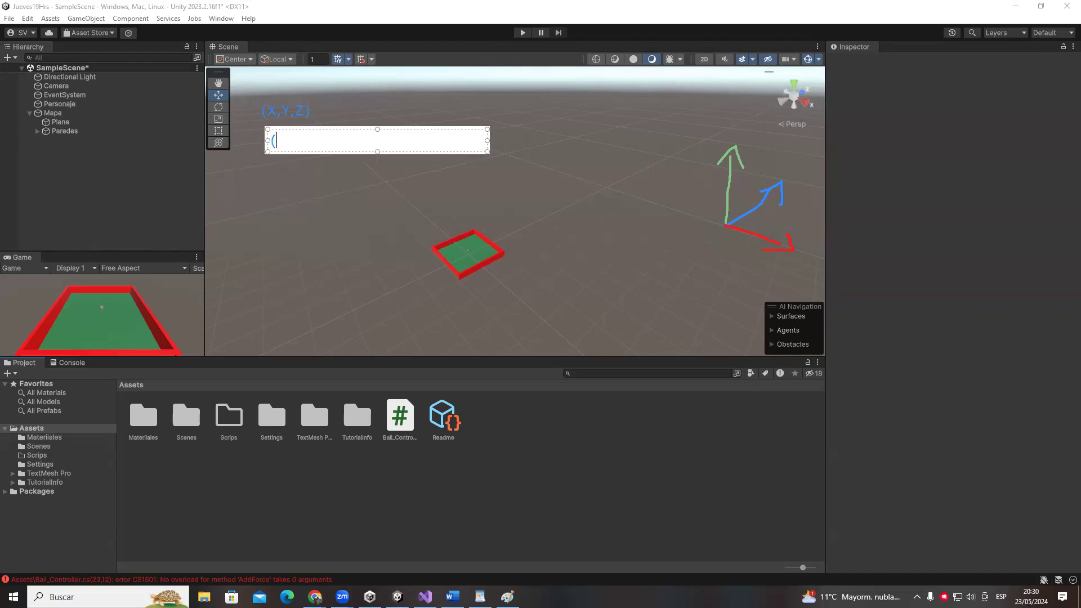
{"action": "type", "text": "0,1,0)"}
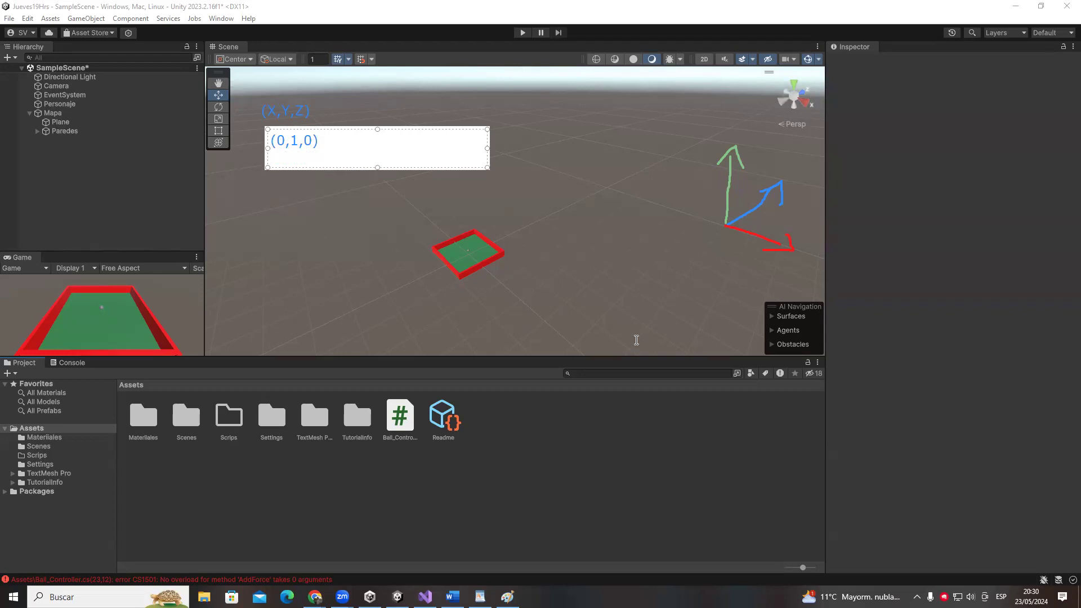
{"action": "left_click", "coordinate": [484, 275]}
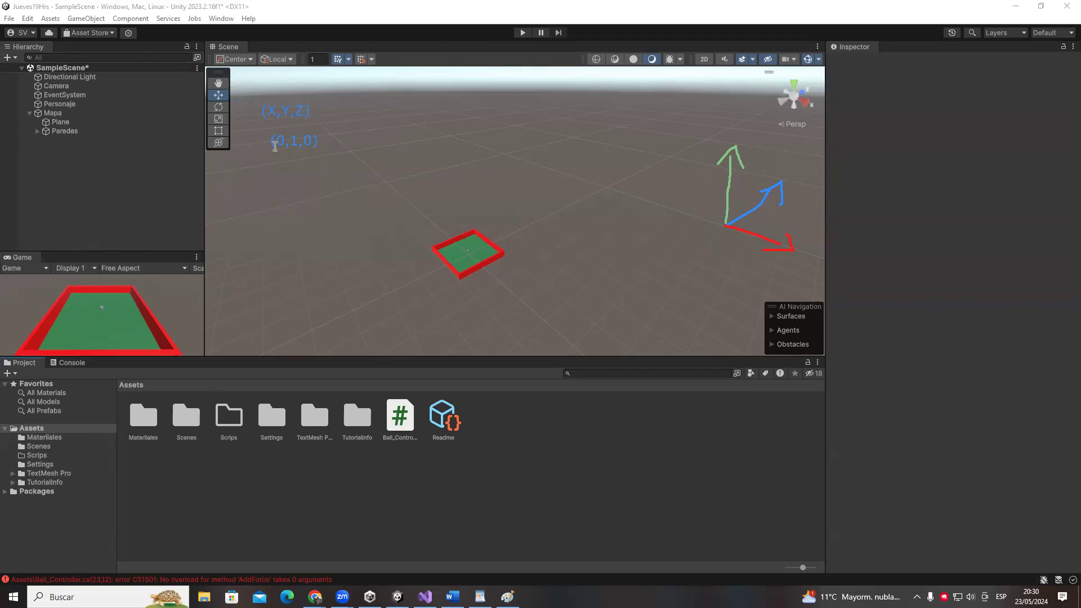
- Sketch black pen marks at the ball's spot and around the labels, then undo them
{"action": "left_click_drag", "start_coordinate": [466, 255], "coordinate": [468, 253]}
{"action": "mouse_move", "coordinate": [469, 253]}
{"action": "left_mouse_down"}
{"action": "mouse_move", "coordinate": [464, 183]}
{"action": "mouse_move", "coordinate": [478, 187]}
{"action": "left_mouse_up"}
{"action": "mouse_move", "coordinate": [265, 130]}
{"action": "left_mouse_down"}
{"action": "mouse_move", "coordinate": [311, 158]}
{"action": "mouse_move", "coordinate": [260, 129]}
{"action": "mouse_move", "coordinate": [250, 145]}
{"action": "left_mouse_up"}
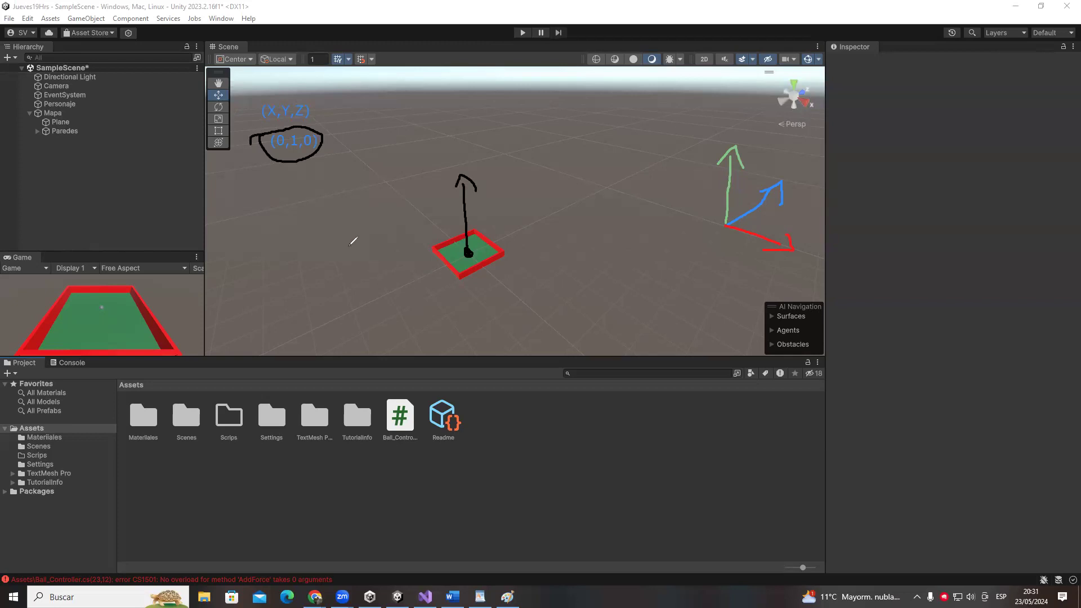
{"action": "mouse_move", "coordinate": [290, 206]}
{"action": "left_mouse_down"}
{"action": "mouse_move", "coordinate": [288, 168]}
{"action": "mouse_move", "coordinate": [294, 184]}
{"action": "left_mouse_up"}
{"action": "key", "text": "ctrl+z"}
{"action": "key", "text": "ctrl+z"}
{"action": "key", "text": "ctrl+z"}
{"action": "key", "text": "ctrl+z"}
{"action": "key", "text": "ctrl+z"}
{"action": "key", "text": "ctrl+z"}
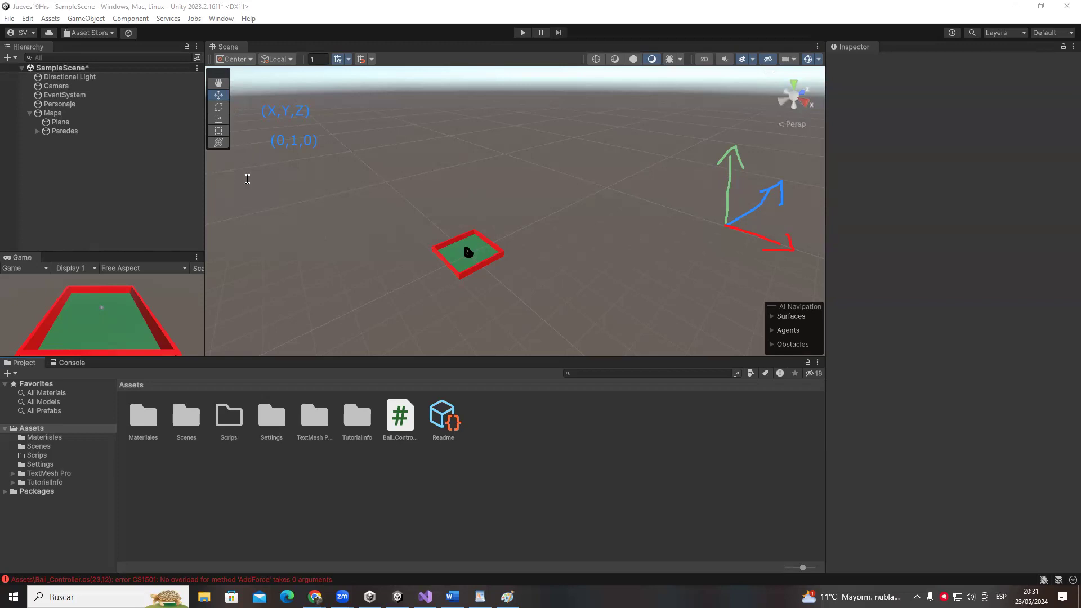
- Add a blue '(1,0,1)' label beneath the '(0,1,0)' label
{"action": "left_click", "coordinate": [247, 179]}
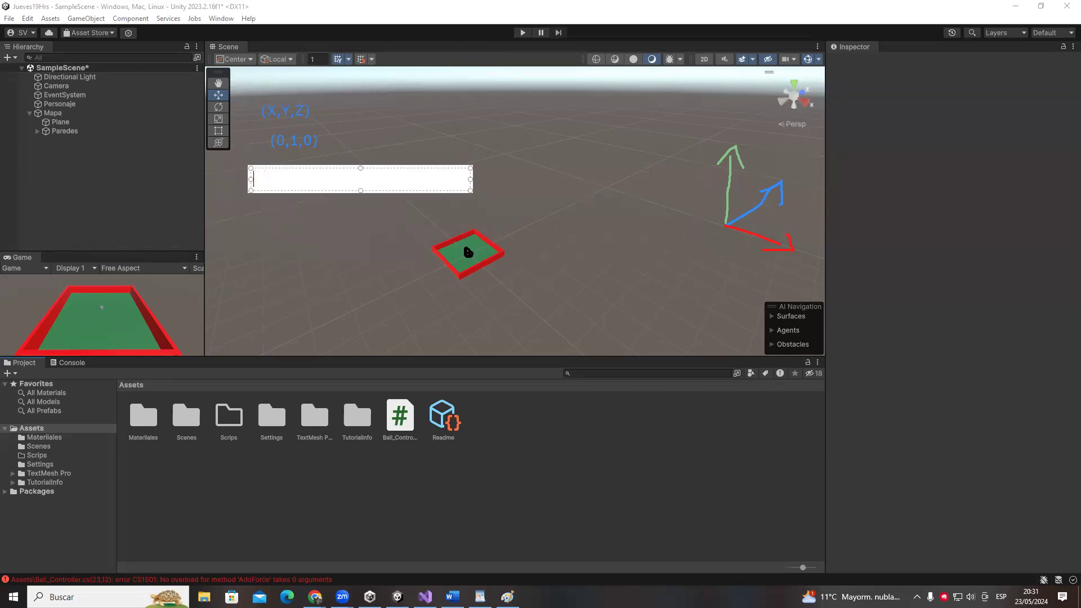
{"action": "type", "text": "(1,0,1)"}
{"action": "key", "text": "Return"}
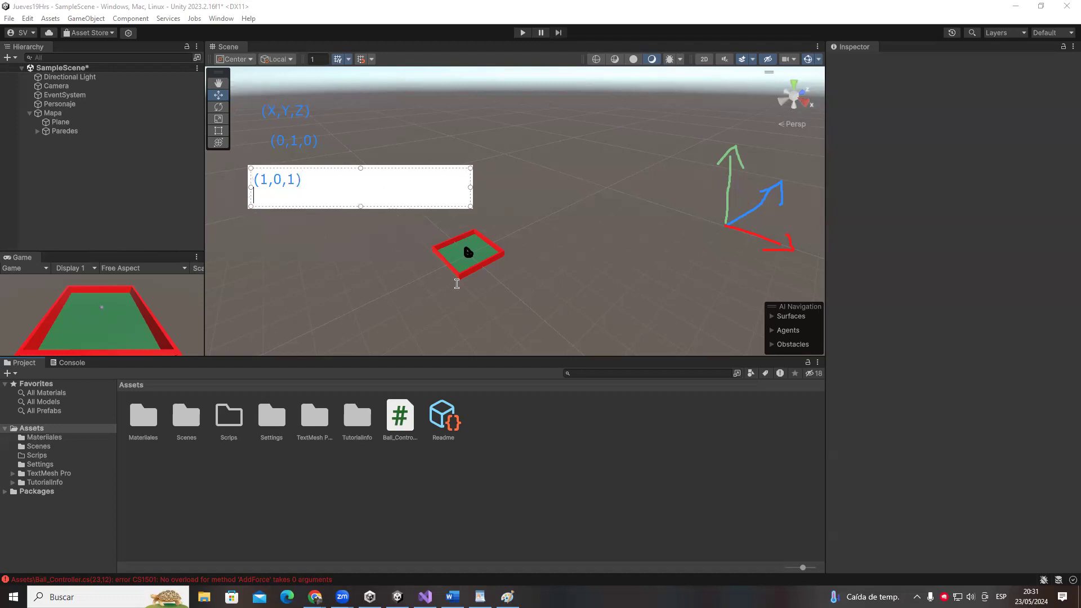
{"action": "left_click", "coordinate": [456, 284]}
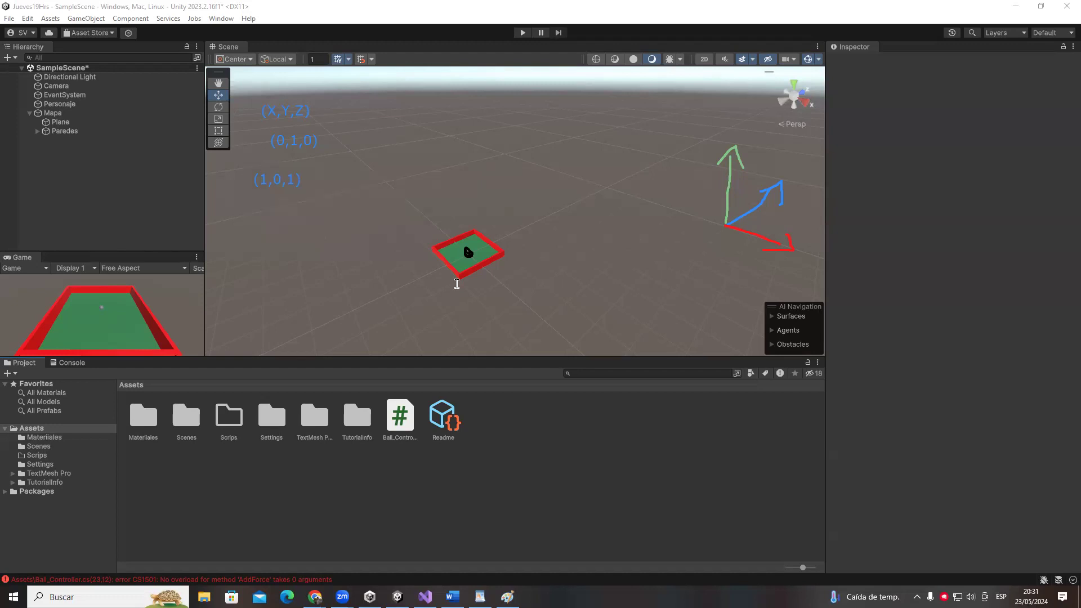
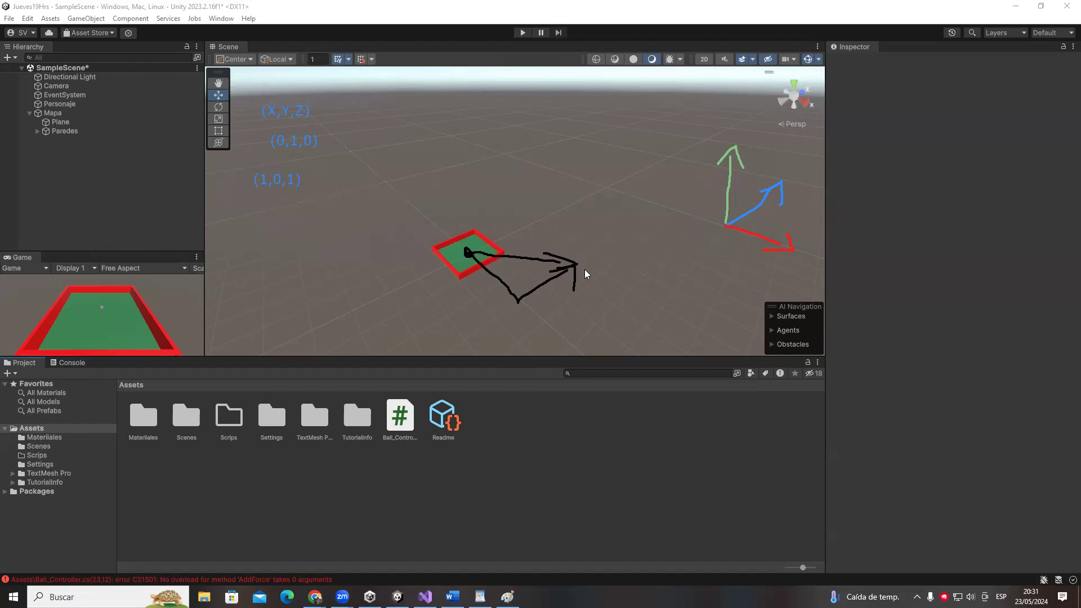
- Undo the screen sketches and draw a line out from the green board
{"action": "key", "text": "ctrl+z"}
{"action": "key", "text": "ctrl+z"}
{"action": "key", "text": "ctrl+z"}
{"action": "key", "text": "ctrl+z"}
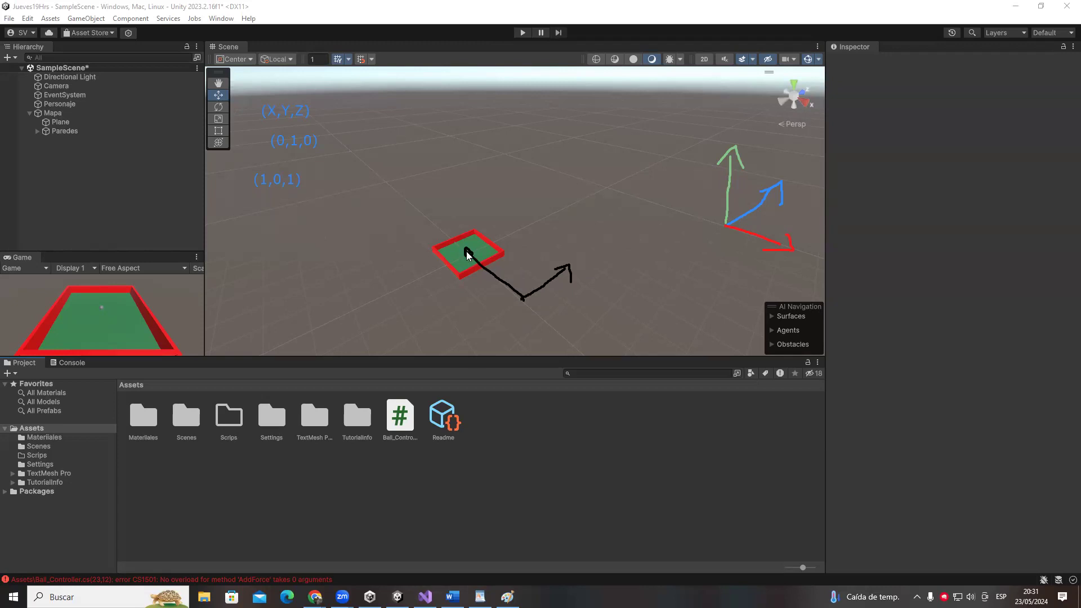
{"action": "left_click_drag", "start_coordinate": [466, 249], "coordinate": [567, 266]}
{"action": "key", "text": "ctrl+z"}
{"action": "key", "text": "ctrl+z"}
{"action": "key", "text": "ctrl+z"}
{"action": "key", "text": "ctrl+z"}
{"action": "key", "text": "ctrl+z"}
{"action": "left_click_drag", "start_coordinate": [467, 254], "coordinate": [552, 267]}
- Orbit the Scene view to look down on the board, then open the Hierarchy's create menu
{"action": "scroll", "coordinate": [529, 214], "scroll_direction": "down", "scroll_amount": 3}
{"action": "scroll", "coordinate": [452, 237], "scroll_direction": "up", "scroll_amount": 5}
{"action": "middle_click_drag", "start_coordinate": [452, 236], "coordinate": [522, 287]}
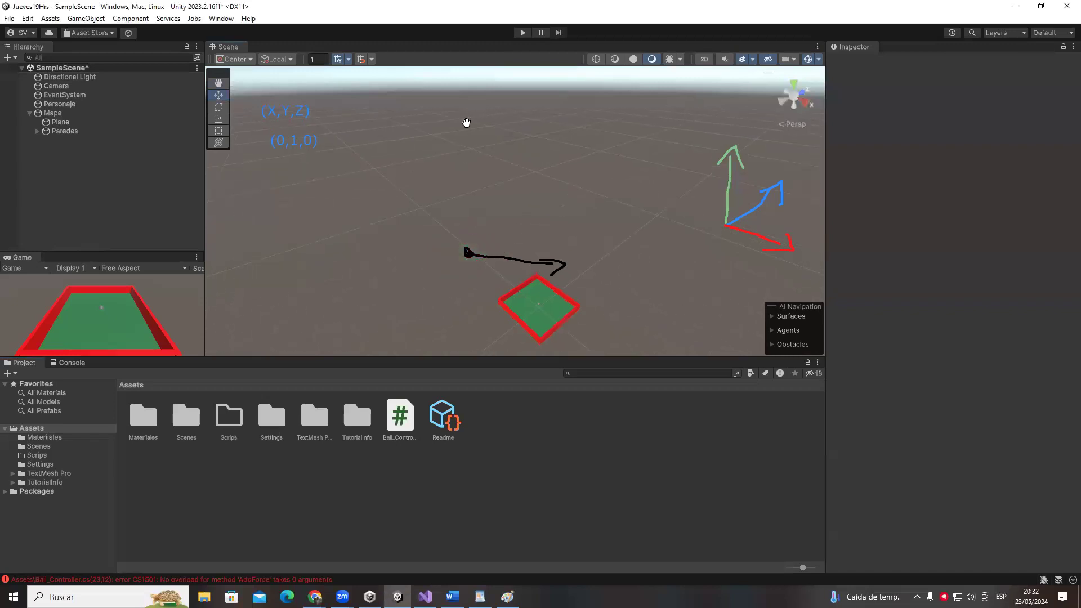
{"action": "left_click", "coordinate": [2, 401]}
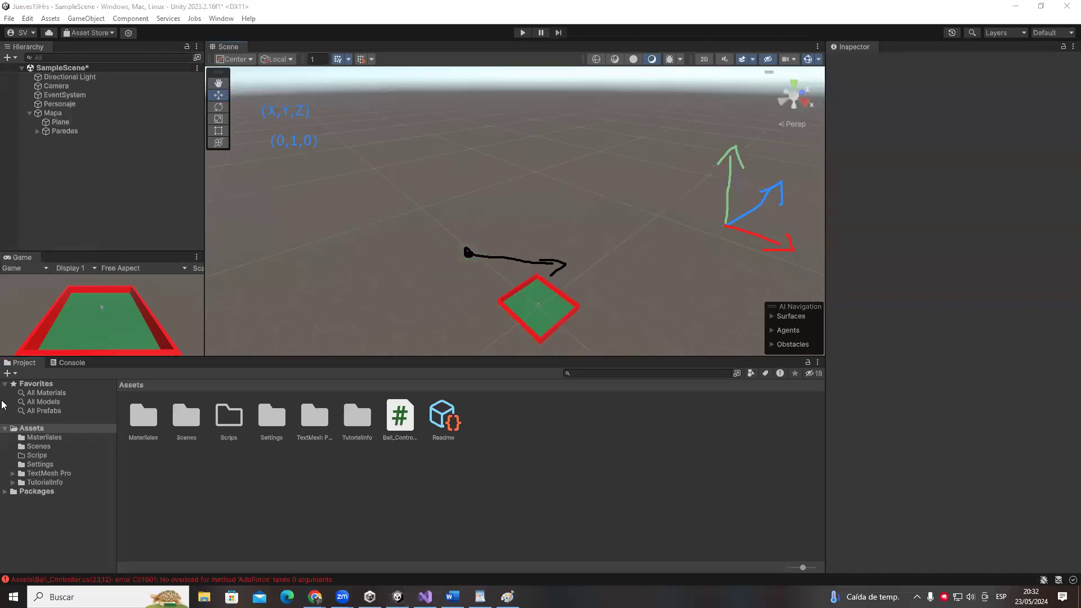
{"action": "mouse_move", "coordinate": [523, 225]}
{"action": "right_mouse_down"}
{"action": "mouse_move", "coordinate": [608, 278]}
{"action": "mouse_move", "coordinate": [630, 316]}
{"action": "mouse_move", "coordinate": [666, 326]}
{"action": "mouse_move", "coordinate": [636, 321]}
{"action": "right_mouse_up"}
{"action": "right_click", "coordinate": [87, 182]}
- Add a Cube, reset its Transform, and stretch it to a Z scale of -53.04
{"action": "mouse_move", "coordinate": [130, 372]}
{"action": "left_click", "coordinate": [236, 374]}
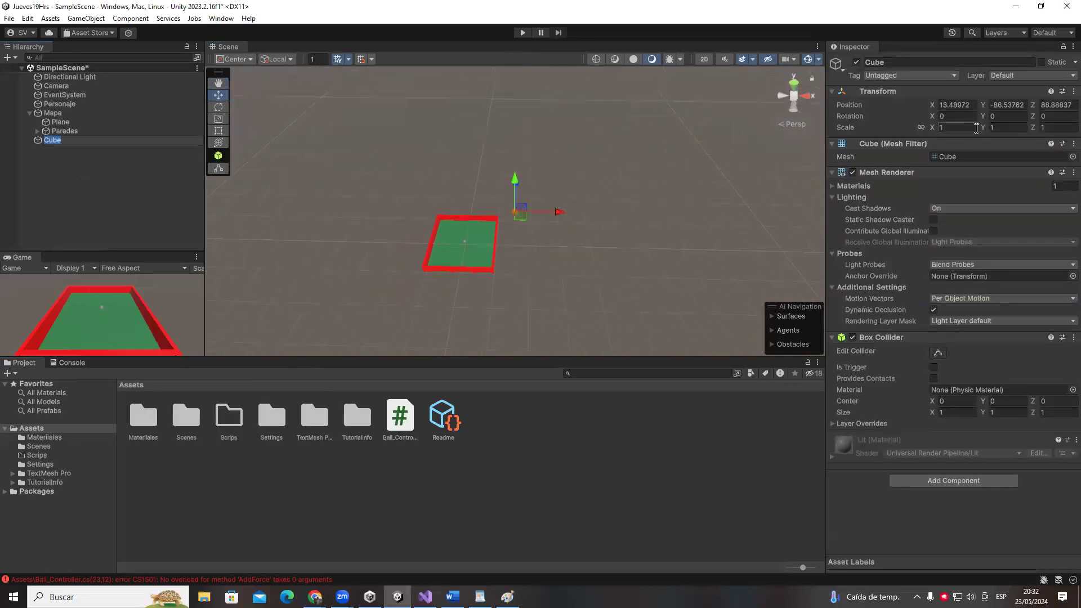
{"action": "left_click_drag", "start_coordinate": [992, 131], "coordinate": [808, 123]}
{"action": "right_click", "coordinate": [888, 91]}
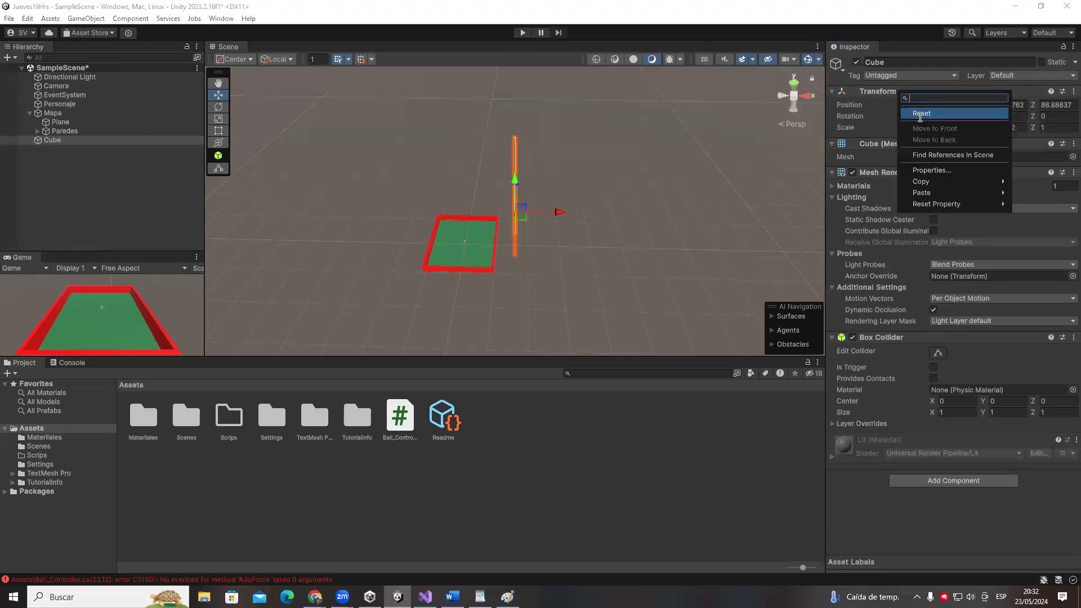
{"action": "left_click", "coordinate": [929, 114]}
{"action": "right_click_drag", "start_coordinate": [539, 199], "coordinate": [496, 193]}
{"action": "left_click_drag", "start_coordinate": [1033, 129], "coordinate": [44, 218]}
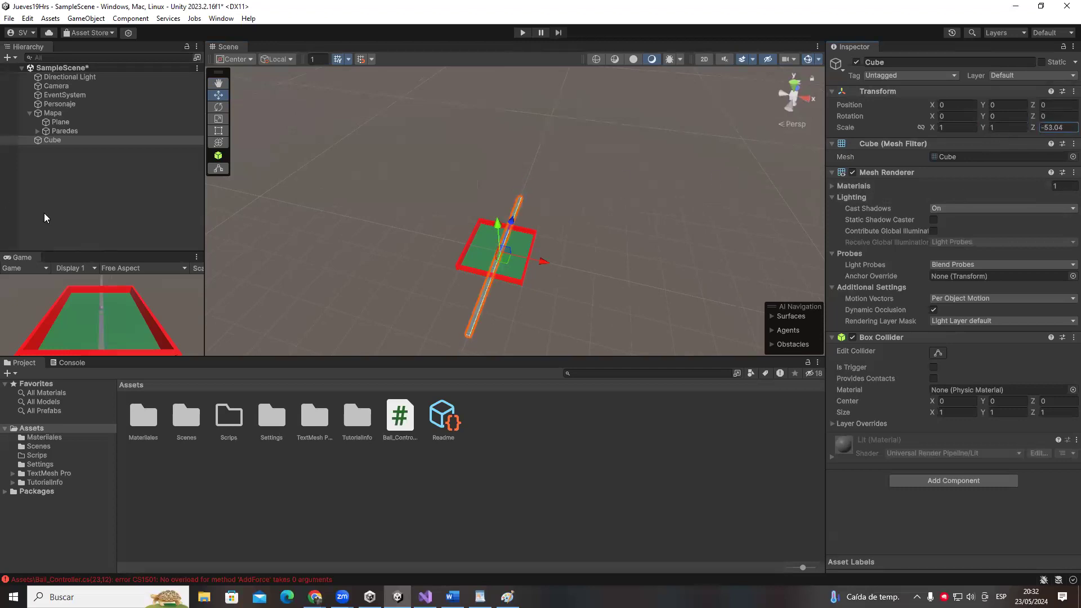
{"action": "scroll", "coordinate": [360, 217], "scroll_direction": "down", "scroll_amount": 3}
{"action": "right_click_drag", "start_coordinate": [360, 217], "coordinate": [424, 218]}
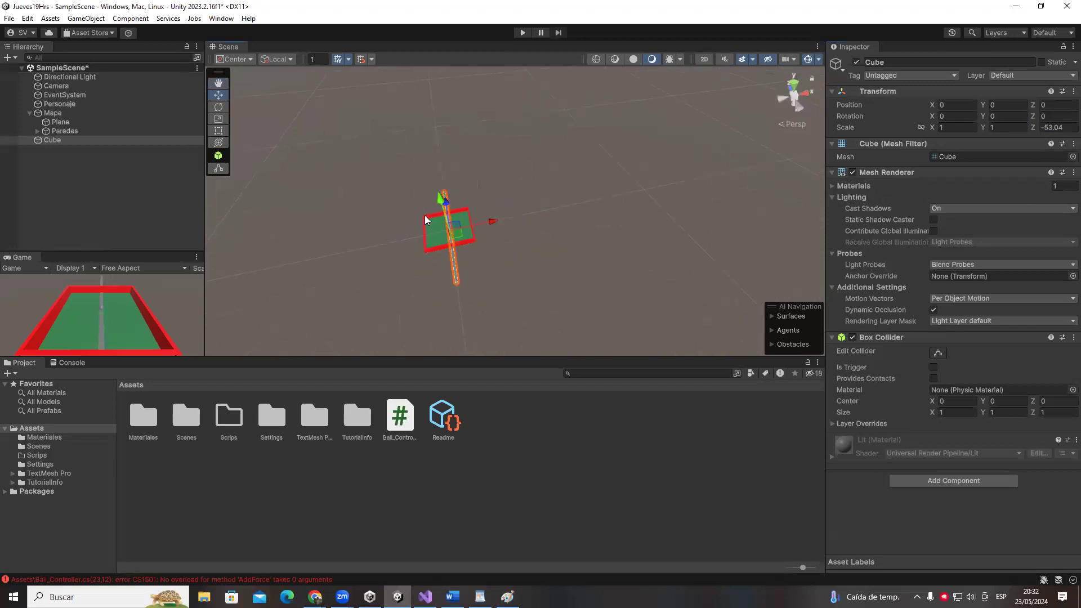
- Add a '(1,0,1)' text note over the scene
{"action": "left_click", "coordinate": [297, 119]}
{"action": "type", "text": "1"}
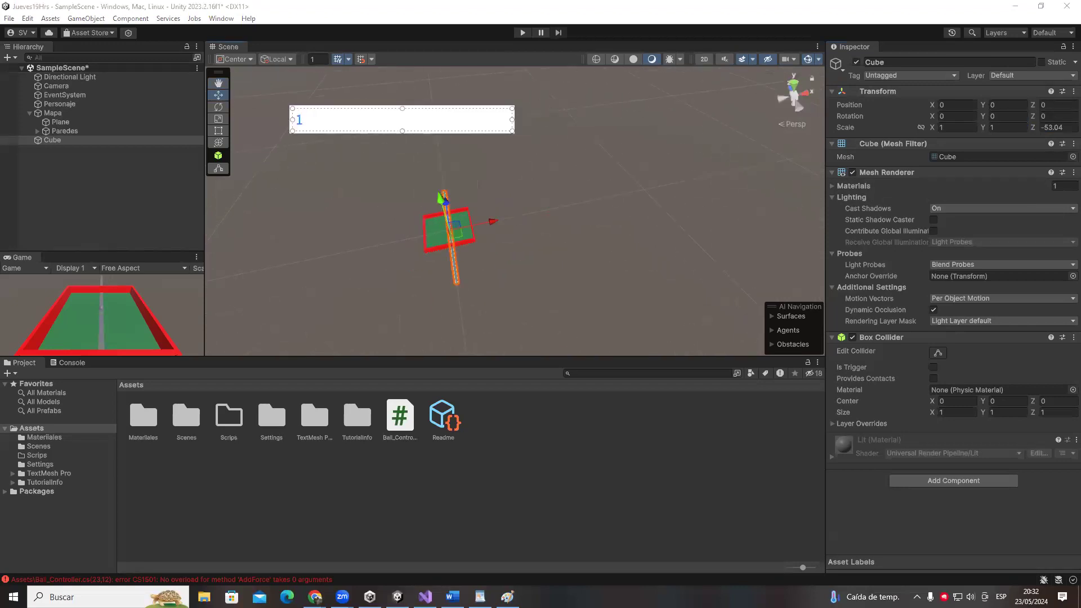
{"action": "type", "text": ",0,1"}
{"action": "key", "text": "Return"}
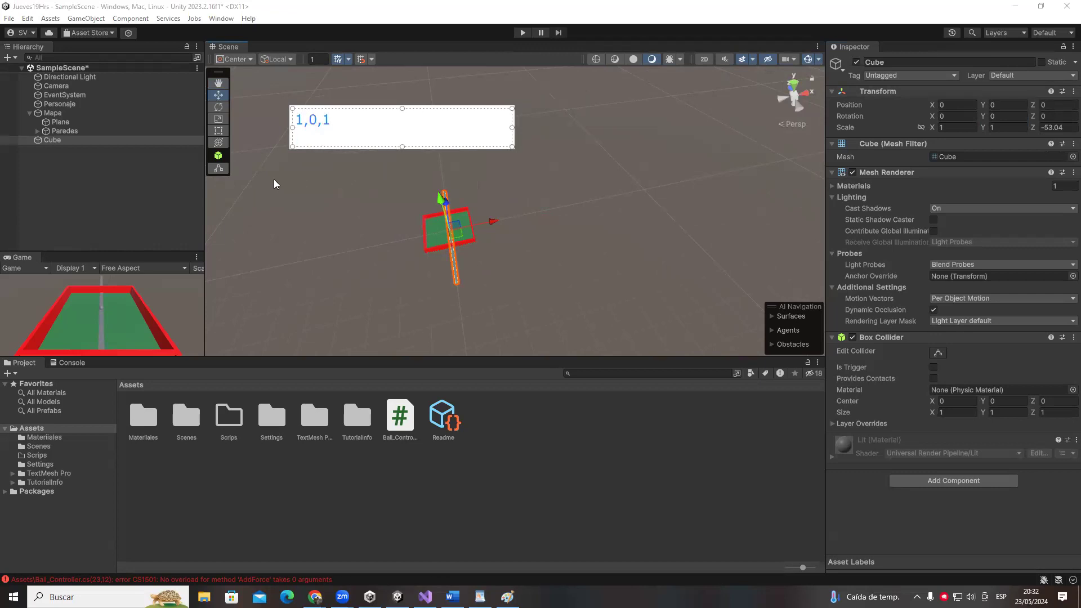
{"action": "left_click", "coordinate": [397, 245]}
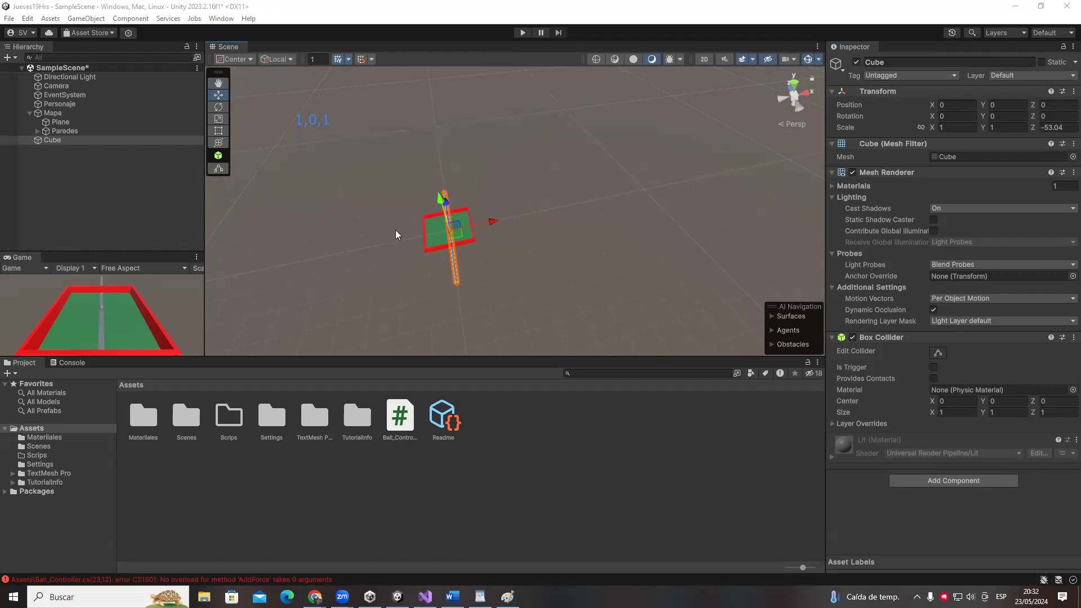
- Orbit closer so the board and long bar fill the Scene view
{"action": "right_click_drag", "start_coordinate": [509, 238], "coordinate": [485, 249]}
{"action": "scroll", "coordinate": [550, 225], "scroll_direction": "up", "scroll_amount": 3}
{"action": "scroll", "coordinate": [452, 259], "scroll_direction": "up", "scroll_amount": 5}
{"action": "left_click_drag", "start_coordinate": [486, 249], "coordinate": [439, 139], "text": "alt"}
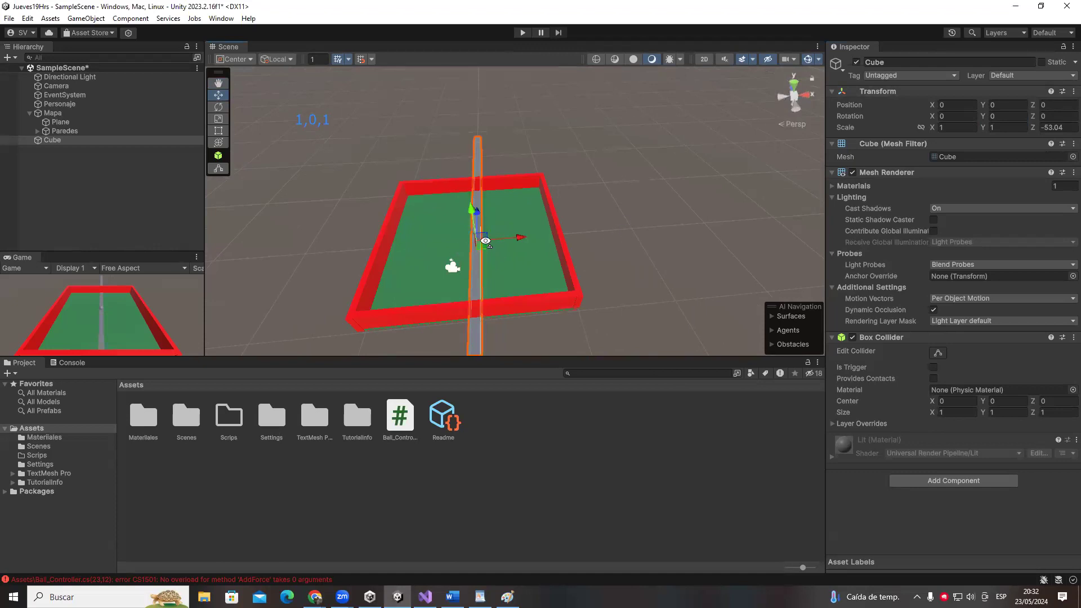
{"action": "right_click", "coordinate": [556, 232]}
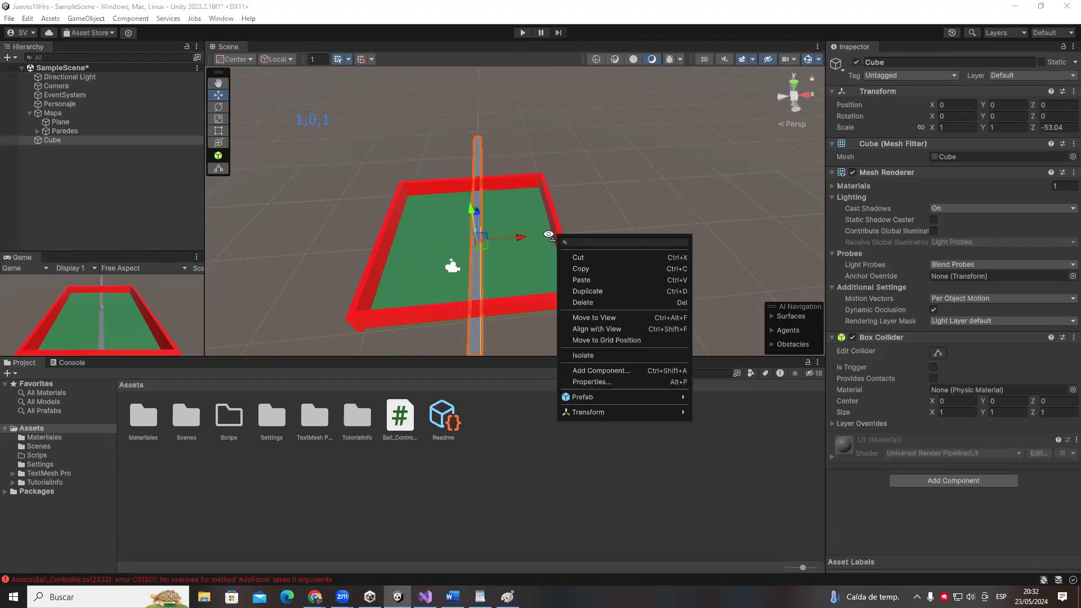
{"action": "left_click", "coordinate": [550, 233]}
{"action": "left_click", "coordinate": [590, 218]}
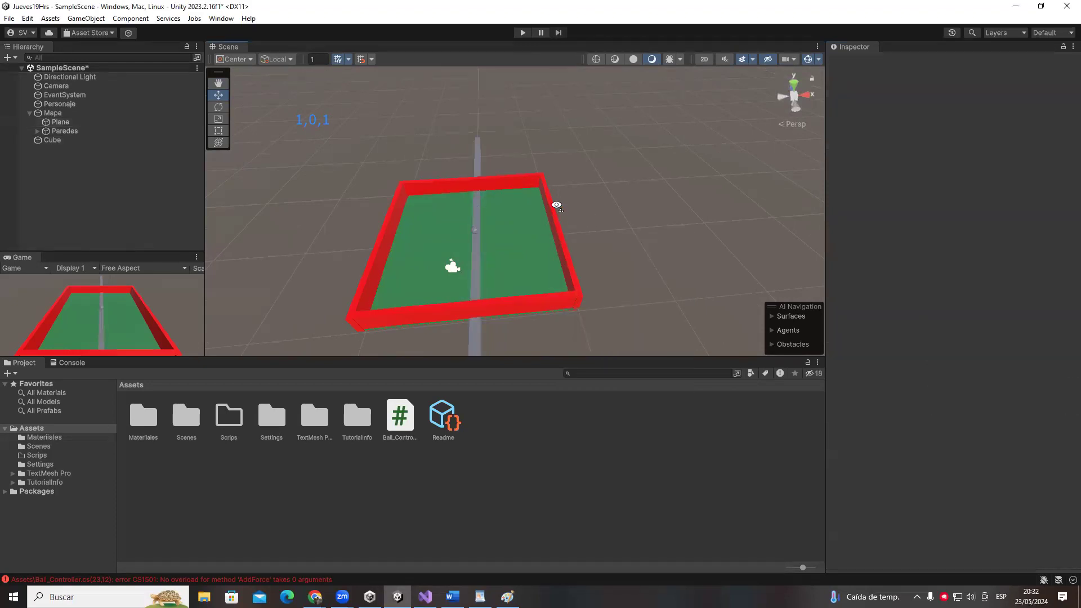
- Rotate the long bar to about 43° on Y so it lies diagonally across the board
{"action": "left_click", "coordinate": [478, 157]}
{"action": "left_click_drag", "start_coordinate": [984, 116], "coordinate": [710, 218]}
{"action": "left_click", "coordinate": [660, 231]}
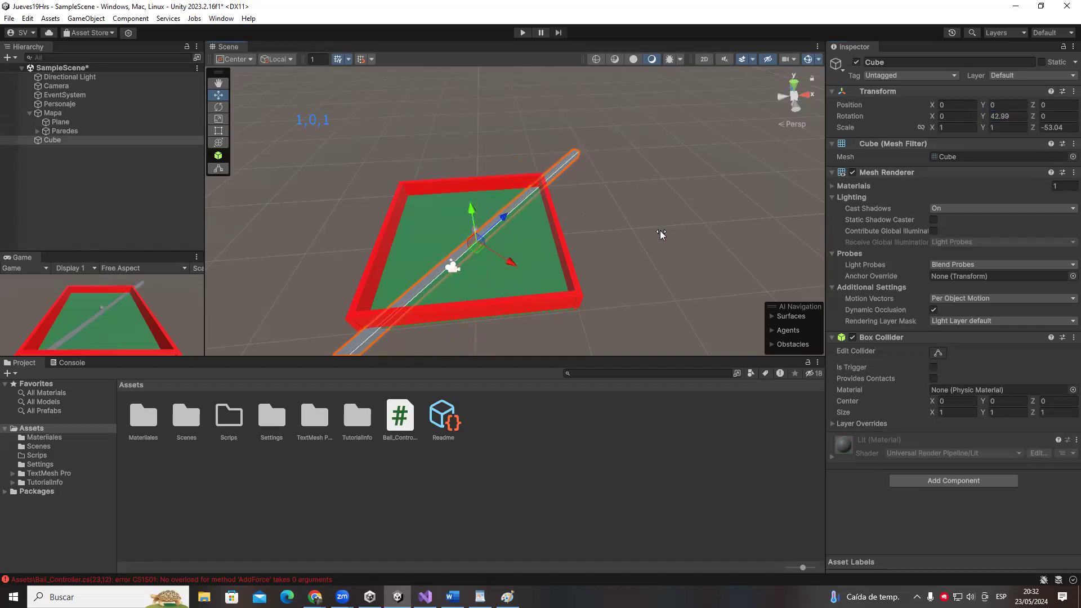
{"action": "left_click_drag", "start_coordinate": [612, 109], "coordinate": [530, 185], "text": "alt"}
{"action": "key", "text": "w"}
{"action": "right_click_drag", "start_coordinate": [531, 185], "coordinate": [537, 213]}
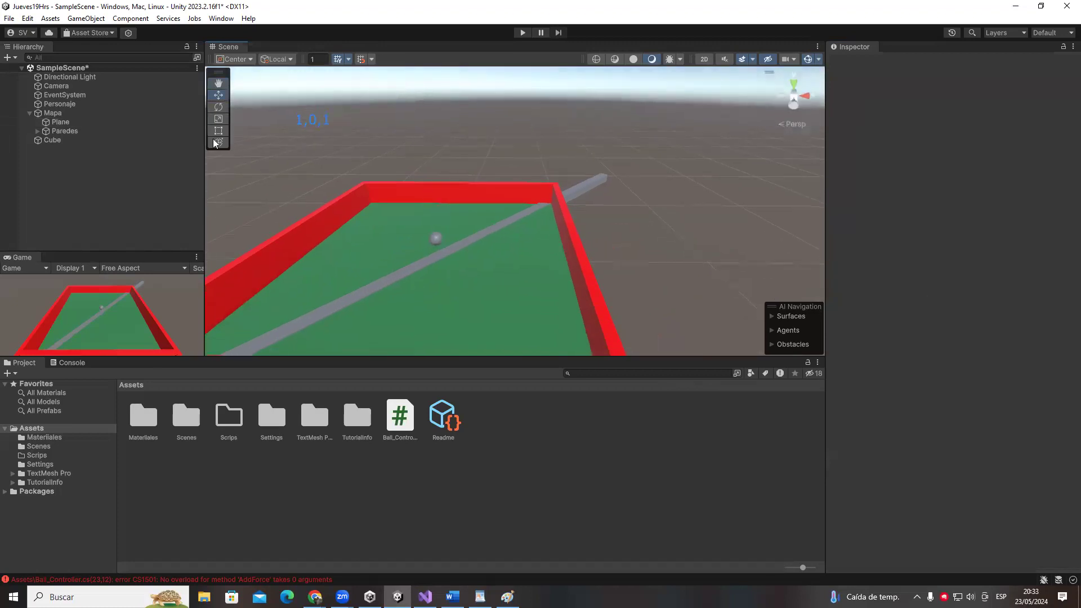
- Add a '(1,1,1)' text note over the scene
{"action": "left_click", "coordinate": [286, 174]}
{"action": "type", "text": "1,1,1"}
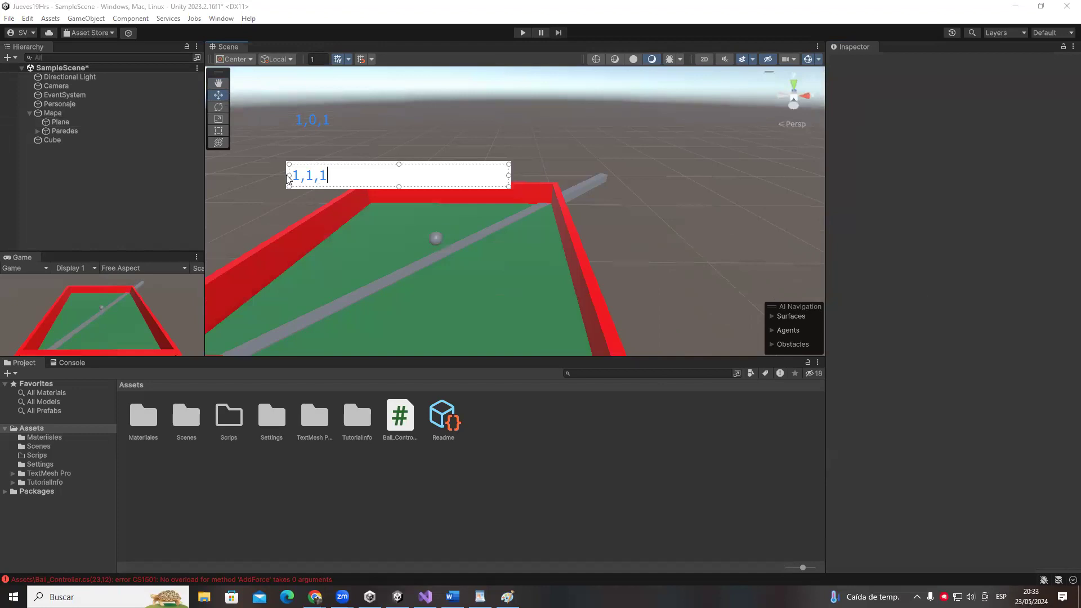
{"action": "key", "text": "Return"}
{"action": "left_click", "coordinate": [342, 153]}
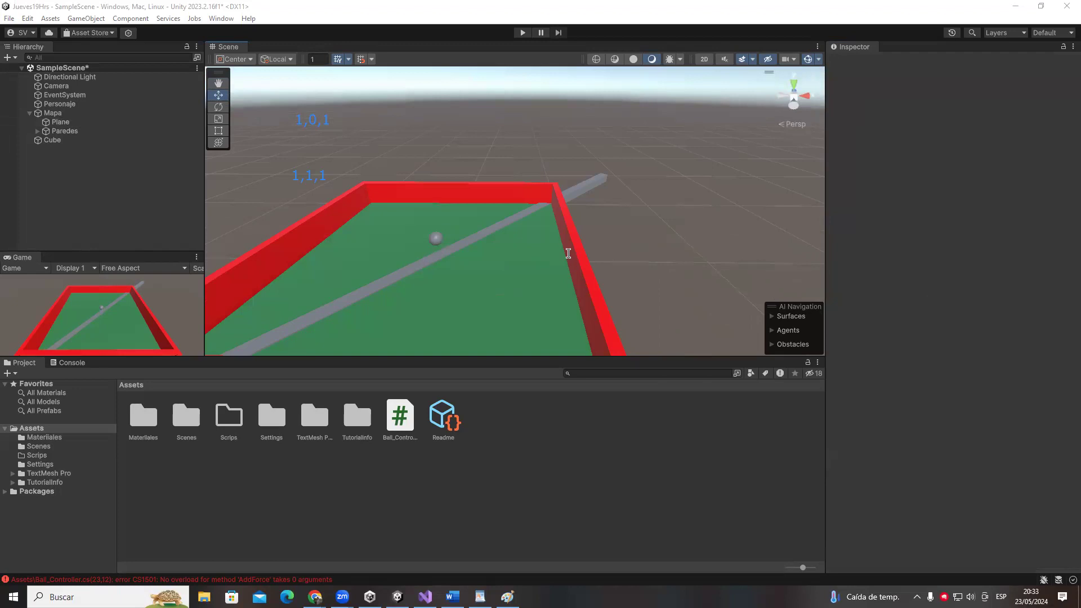
{"action": "right_click_drag", "start_coordinate": [591, 225], "coordinate": [647, 229]}
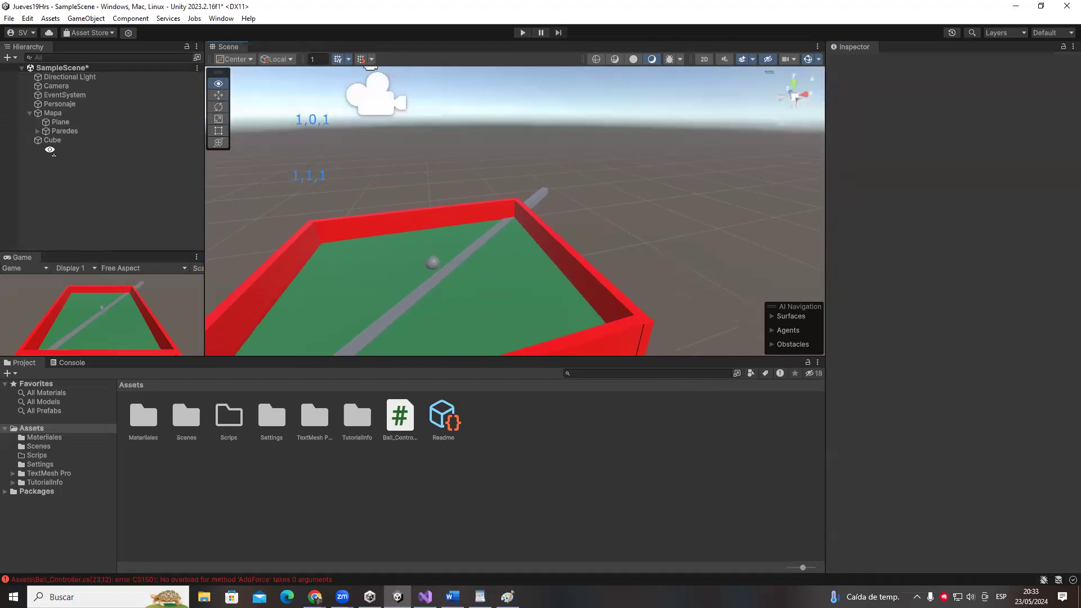
- Create a second cube, reset it, and raise it to position 9.56, 9.22, 10.58
{"action": "right_click", "coordinate": [86, 203]}
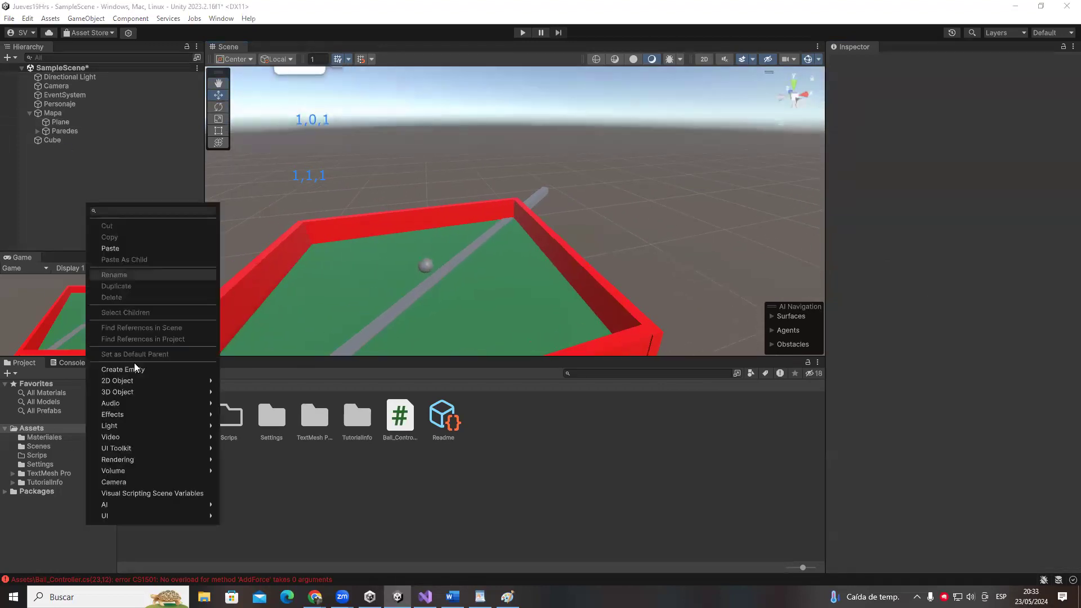
{"action": "mouse_move", "coordinate": [127, 394]}
{"action": "left_click", "coordinate": [258, 399]}
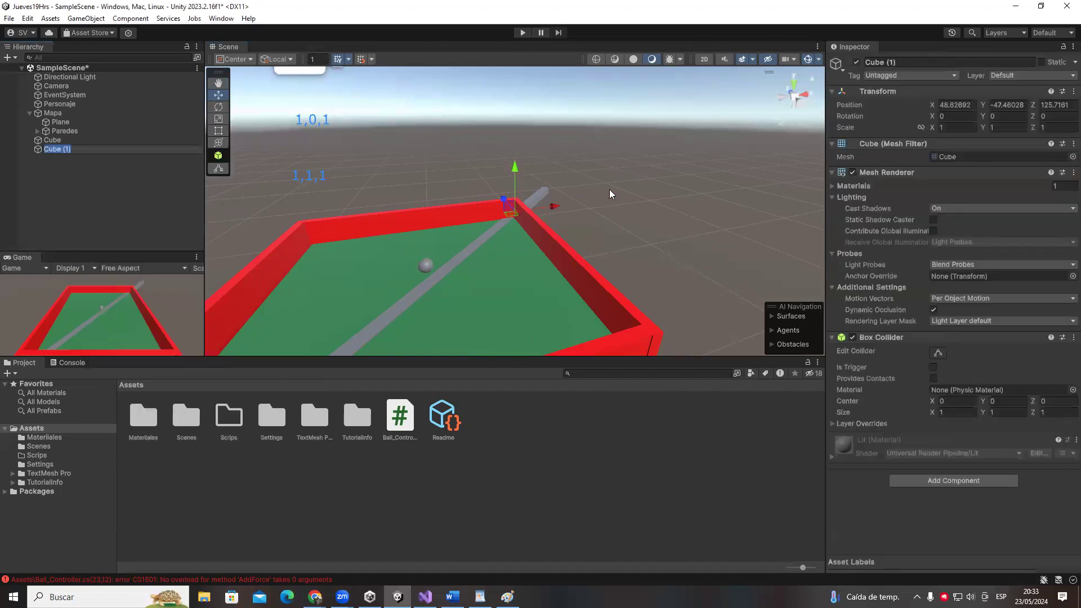
{"action": "right_click", "coordinate": [908, 98]}
{"action": "left_click", "coordinate": [922, 118]}
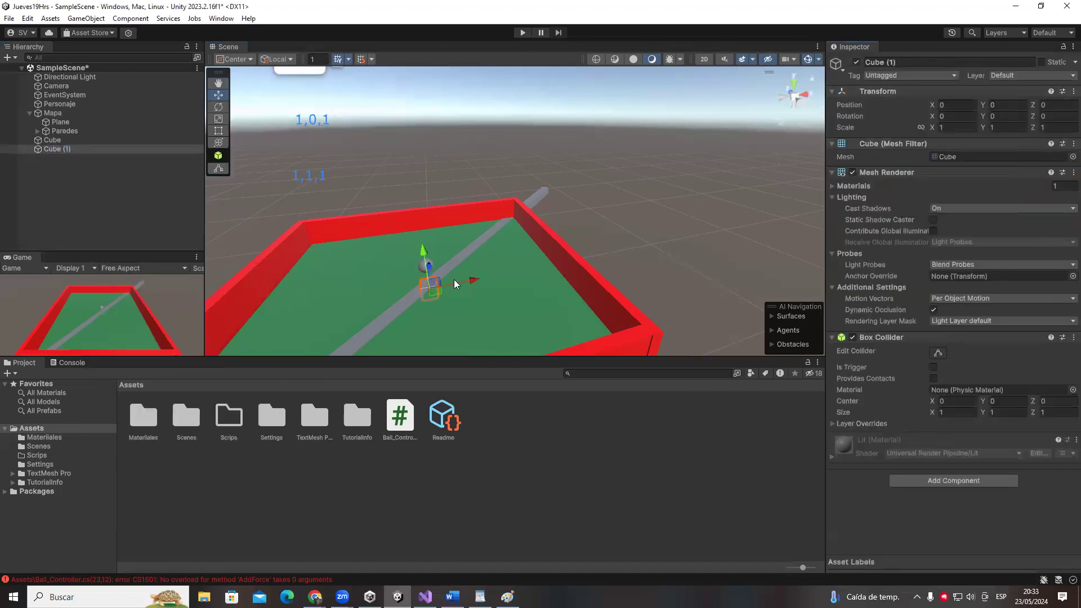
{"action": "left_click_drag", "start_coordinate": [472, 282], "coordinate": [598, 262]}
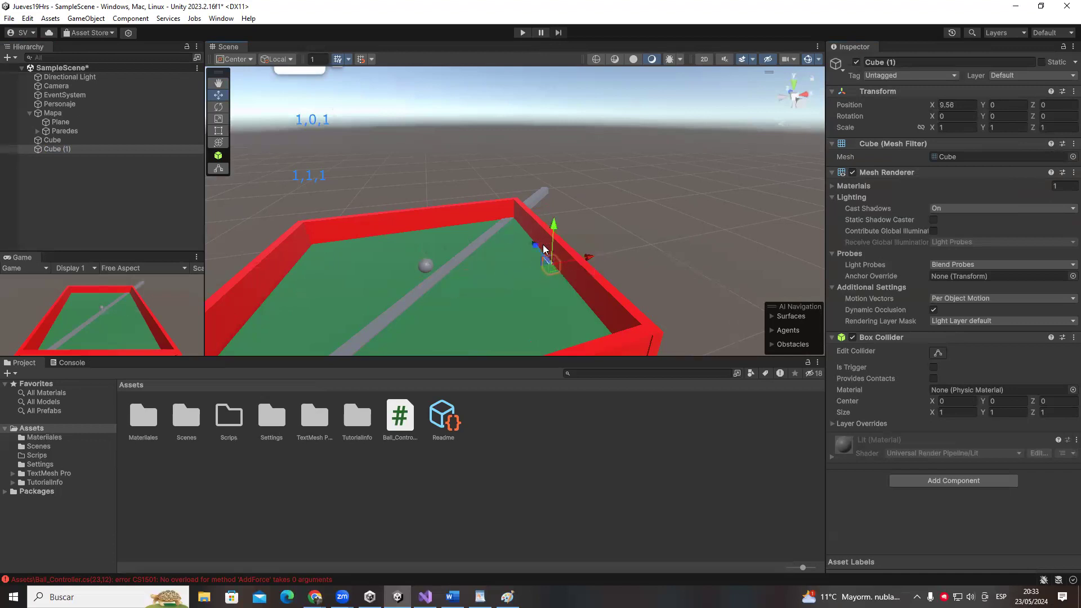
{"action": "left_click_drag", "start_coordinate": [555, 228], "coordinate": [561, 159]}
{"action": "right_click_drag", "start_coordinate": [583, 197], "coordinate": [624, 153]}
{"action": "left_click_drag", "start_coordinate": [626, 153], "coordinate": [570, 129]}
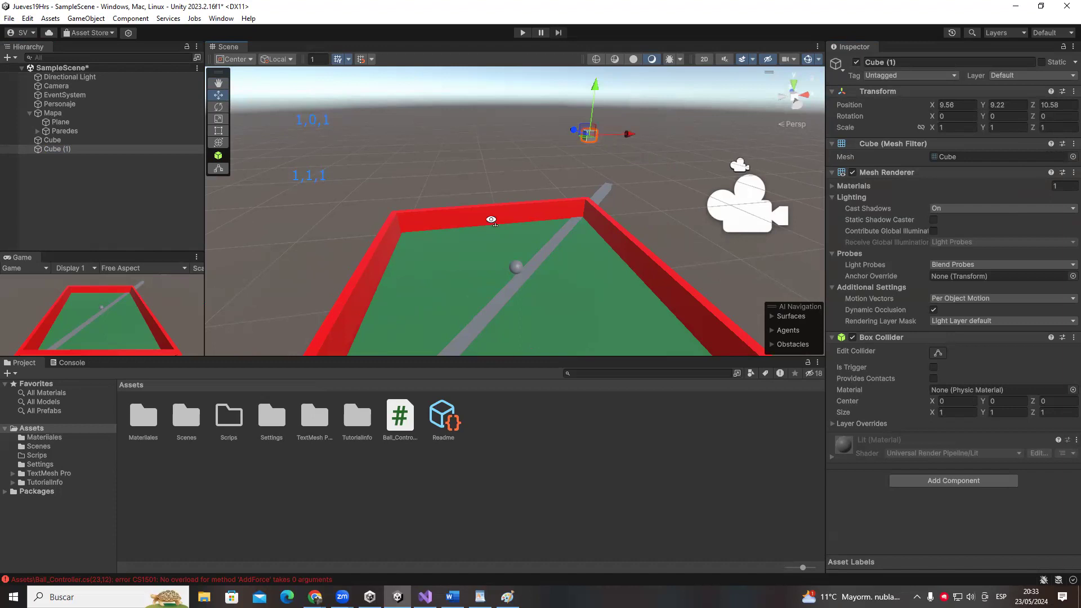
- Tilt the long bar to -83.718° on X, then switch to Visual Studio
{"action": "left_click", "coordinate": [553, 248]}
{"action": "key", "text": "e"}
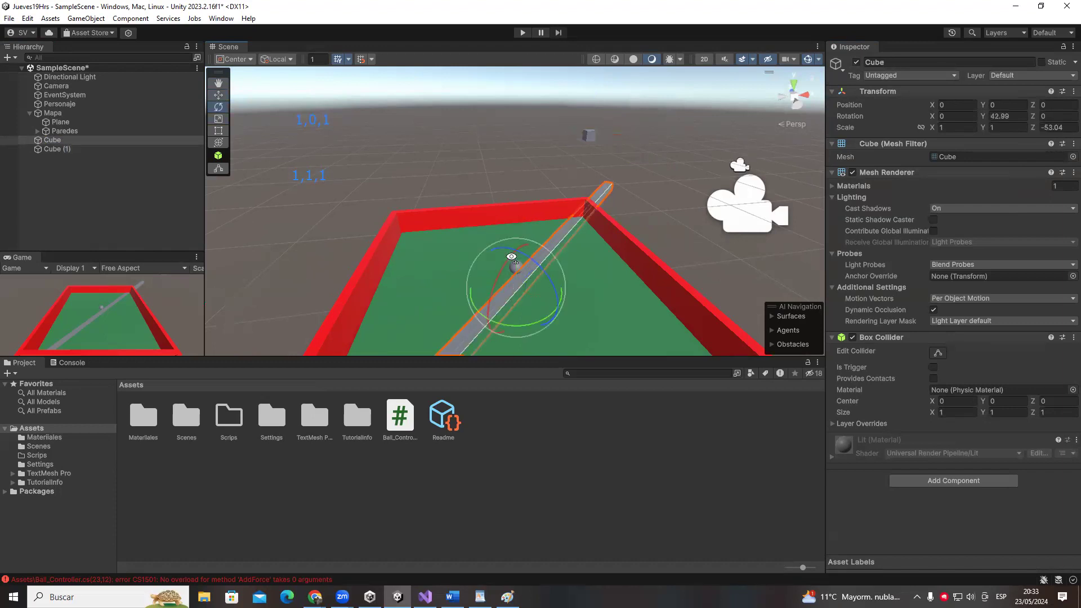
{"action": "left_click_drag", "start_coordinate": [504, 270], "coordinate": [502, 331]}
{"action": "left_click", "coordinate": [737, 209]}
{"action": "key", "text": "d"}
{"action": "right_click_drag", "start_coordinate": [737, 213], "coordinate": [515, 121]}
{"action": "key", "text": "w"}
{"action": "key", "text": "alt+Tab"}
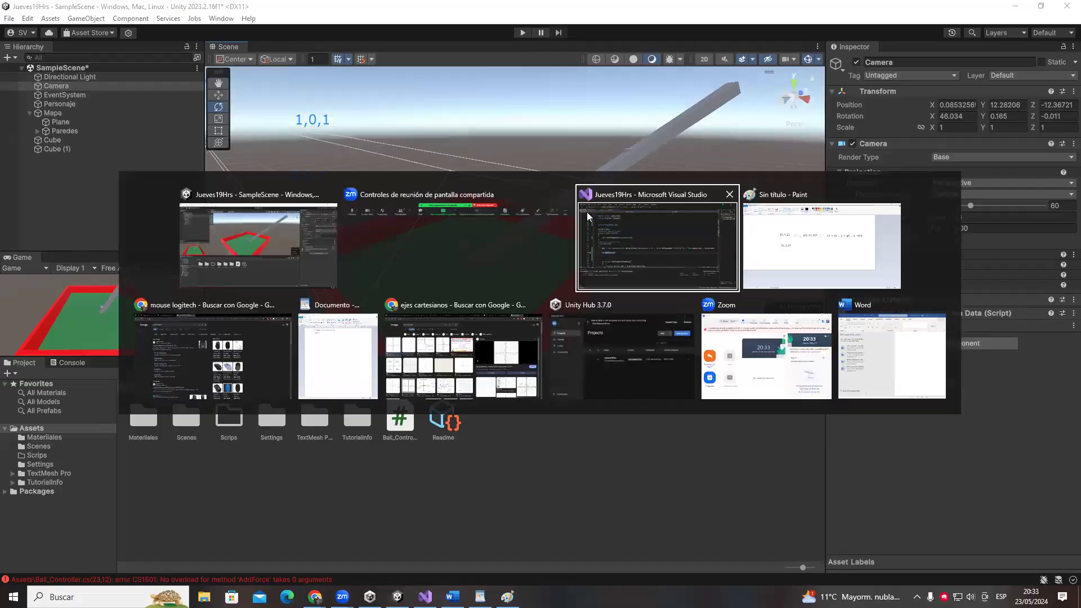
{"action": "left_click", "coordinate": [587, 212]}
- Set the AddForce argument to mov and save the script
{"action": "left_click", "coordinate": [241, 293]}
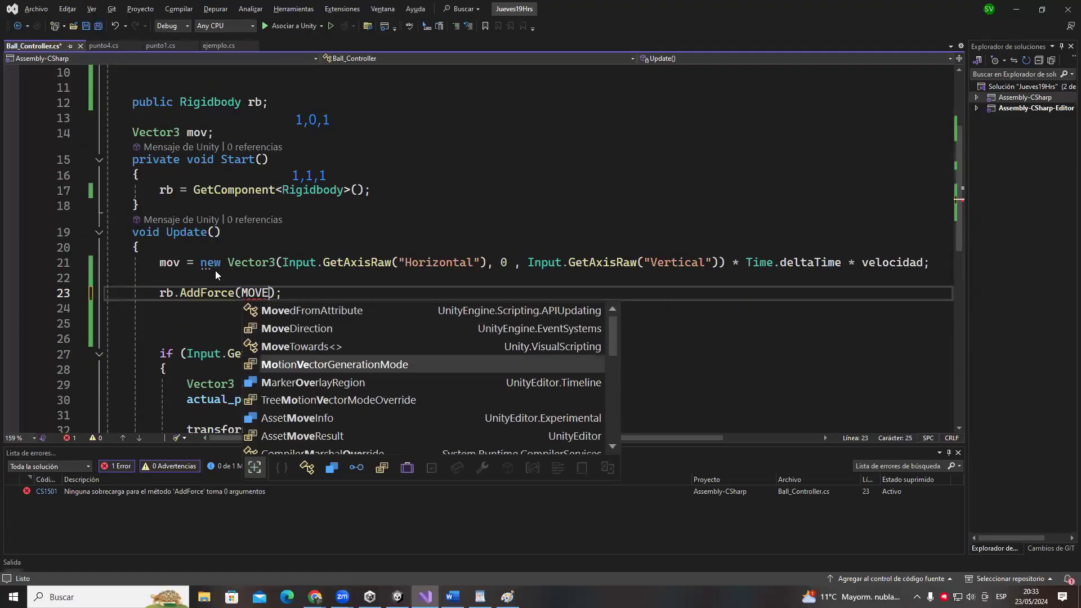
{"action": "key", "text": "BackSpace"}
{"action": "key", "text": "BackSpace"}
{"action": "key", "text": "BackSpace"}
{"action": "key", "text": "BackSpace"}
{"action": "type", "text": "move"}
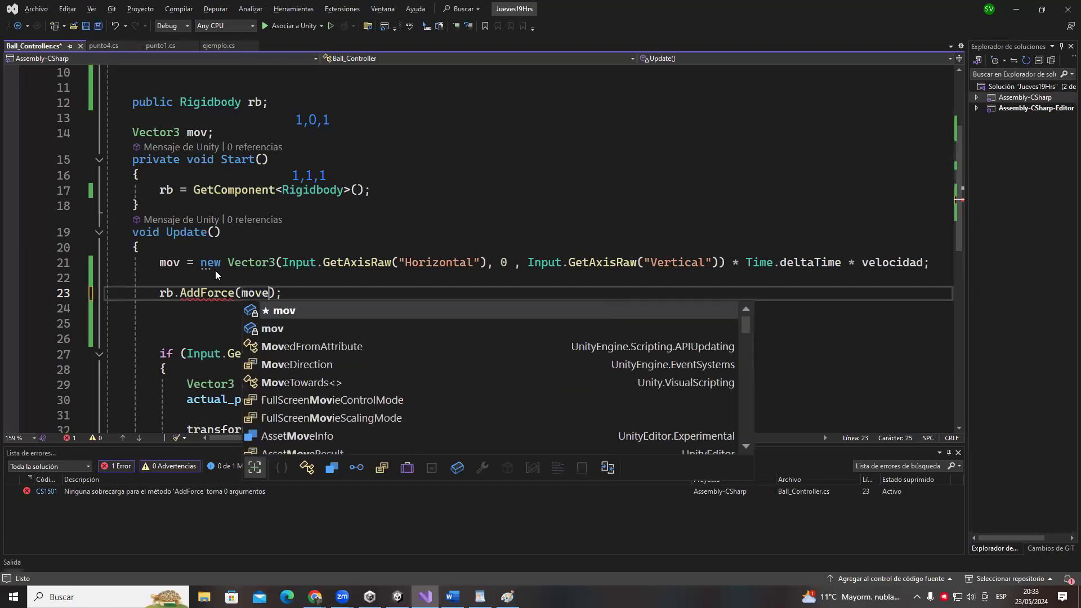
{"action": "key", "text": "BackSpace"}
{"action": "key", "text": "BackSpace"}
{"action": "key", "text": "Tab"}
{"action": "key", "text": "ctrl+s"}
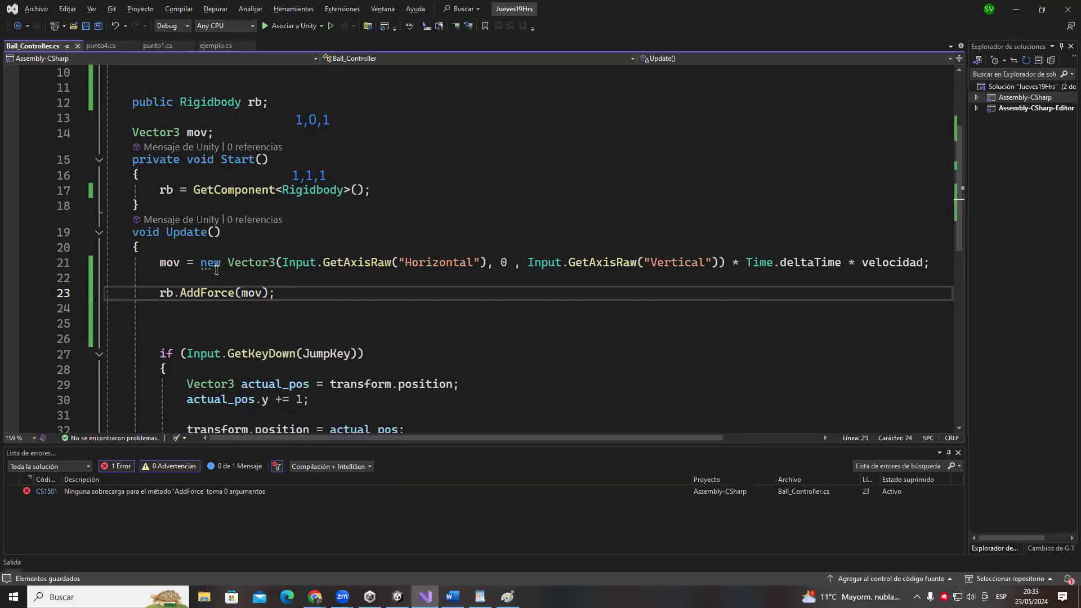
{"action": "left_click_drag", "start_coordinate": [161, 272], "coordinate": [522, 259]}
{"action": "left_click", "coordinate": [569, 309]}
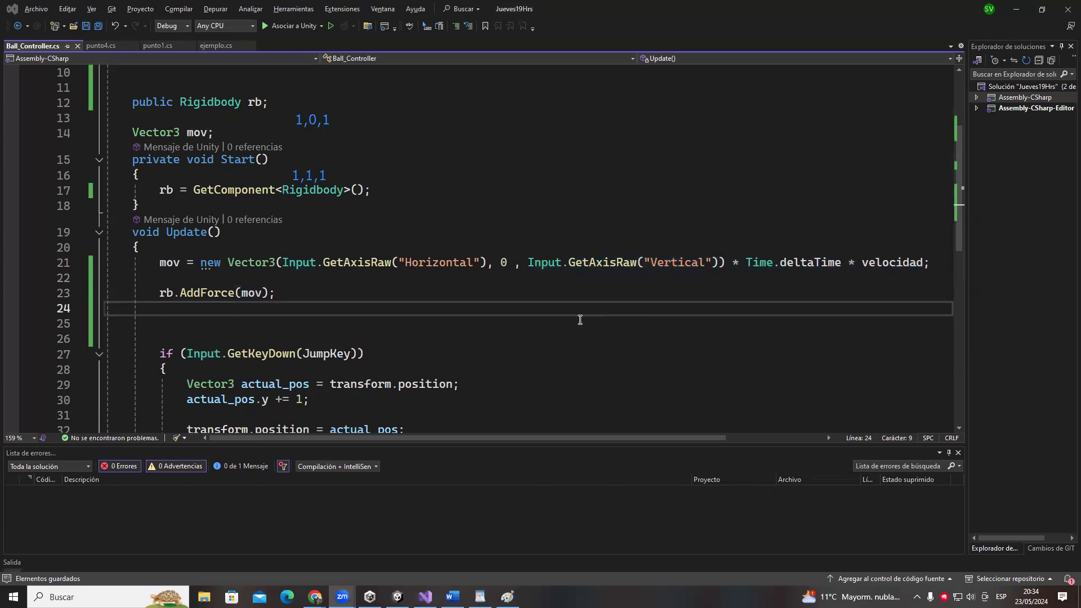
- Write the vector (0,1,0) on line 22, edit it into (1,0,1), and select it
{"action": "left_click", "coordinate": [181, 272]}
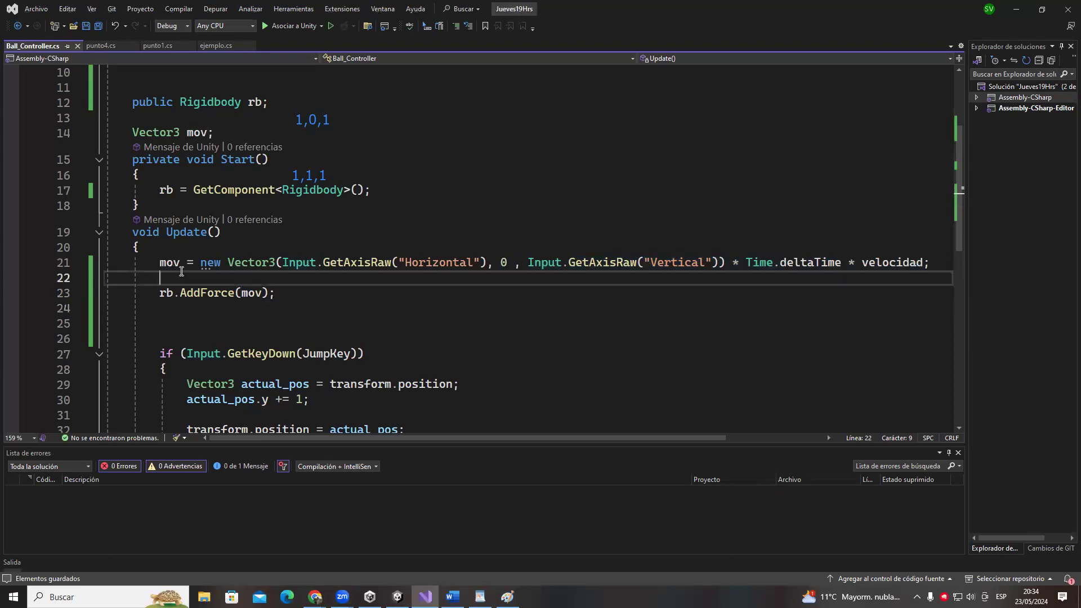
{"action": "type", "text": "("}
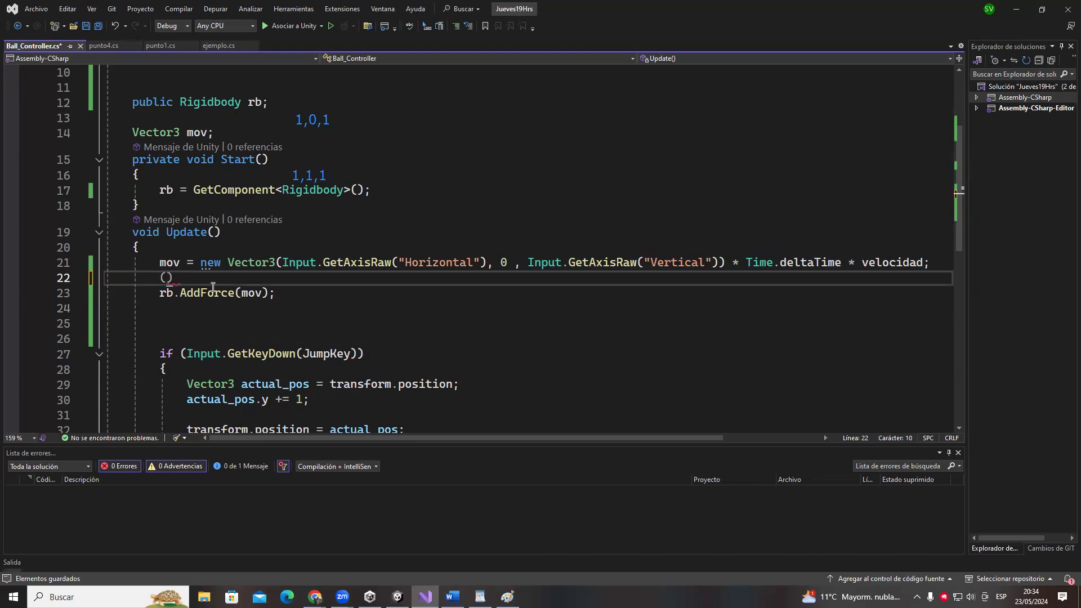
{"action": "type", "text": "0,1,"}
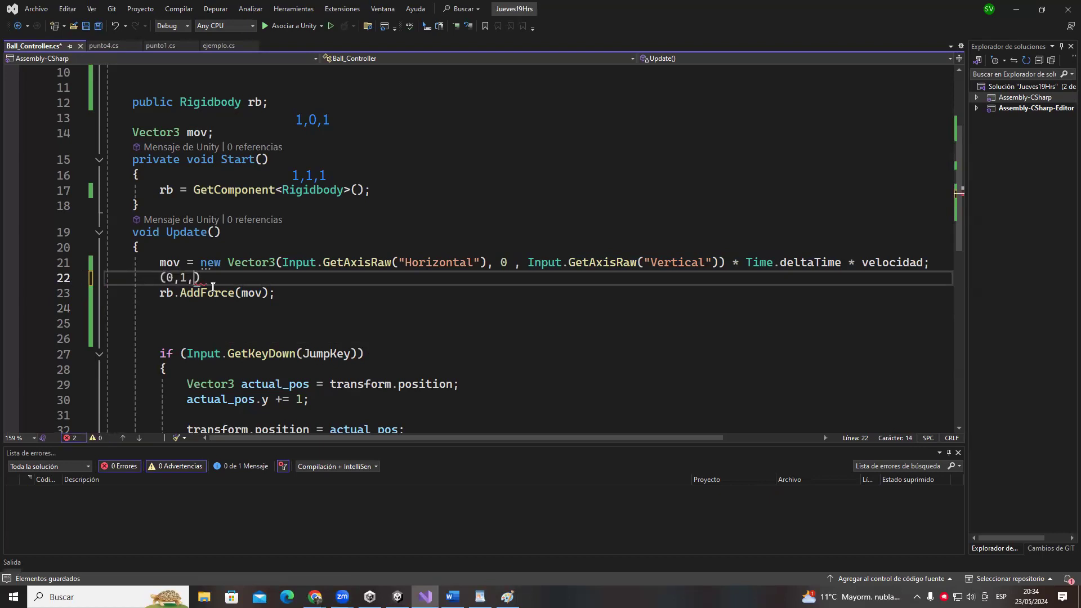
{"action": "type", "text": "0"}
{"action": "key", "text": "Right"}
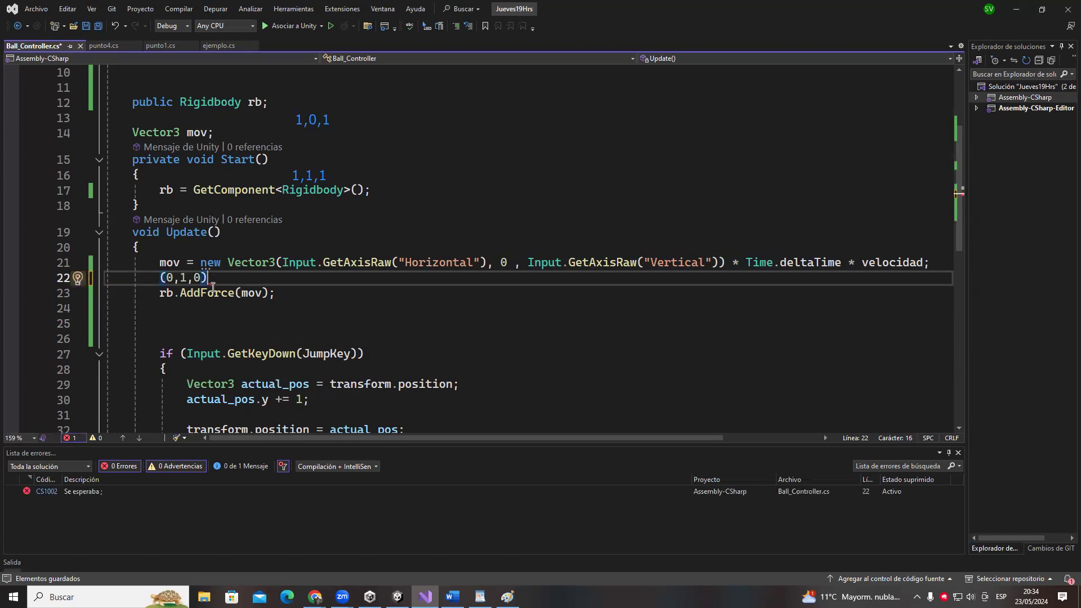
{"action": "key", "text": "Left"}
{"action": "key", "text": "Left"}
{"action": "key", "text": "Left"}
{"action": "key", "text": "BackSpace"}
{"action": "type", "text": "0"}
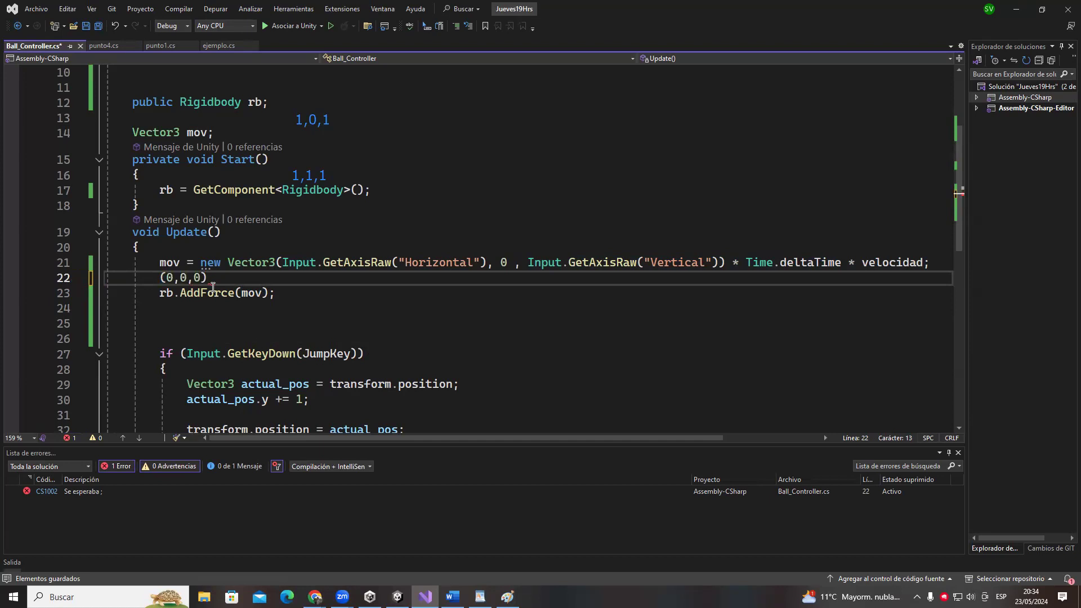
{"action": "key", "text": "BackSpace"}
{"action": "type", "text": "1"}
{"action": "key", "text": "Right"}
{"action": "key", "text": "Right"}
{"action": "key", "text": "Right"}
{"action": "key", "text": "BackSpace"}
{"action": "type", "text": "1"}
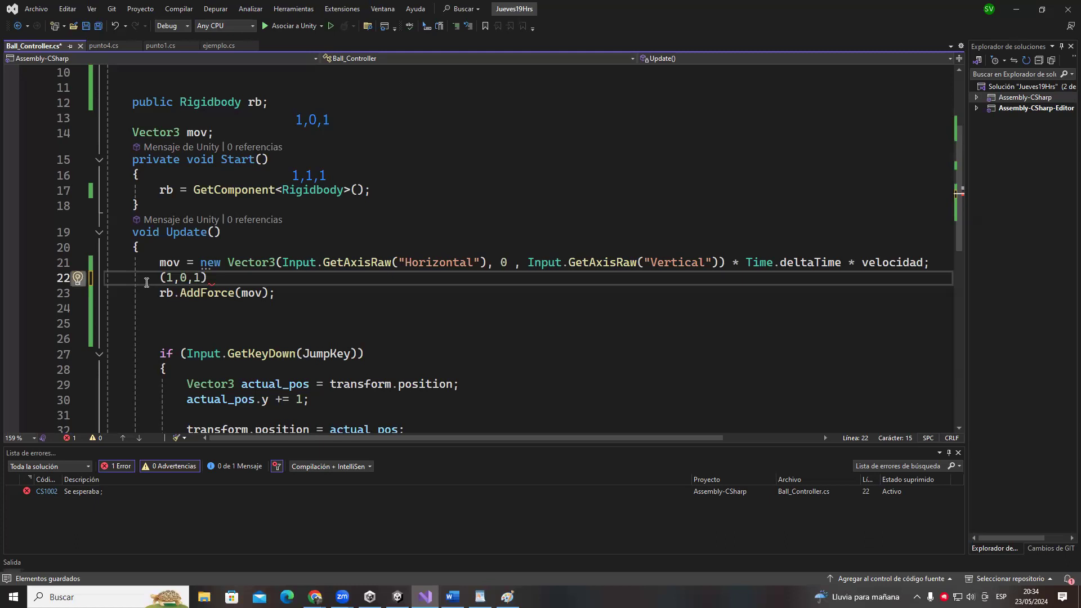
{"action": "left_click_drag", "start_coordinate": [145, 278], "coordinate": [208, 278]}
- Back in Unity, rotate the long grey cube to lie nearly horizontal
{"action": "key", "text": "alt+Tab"}
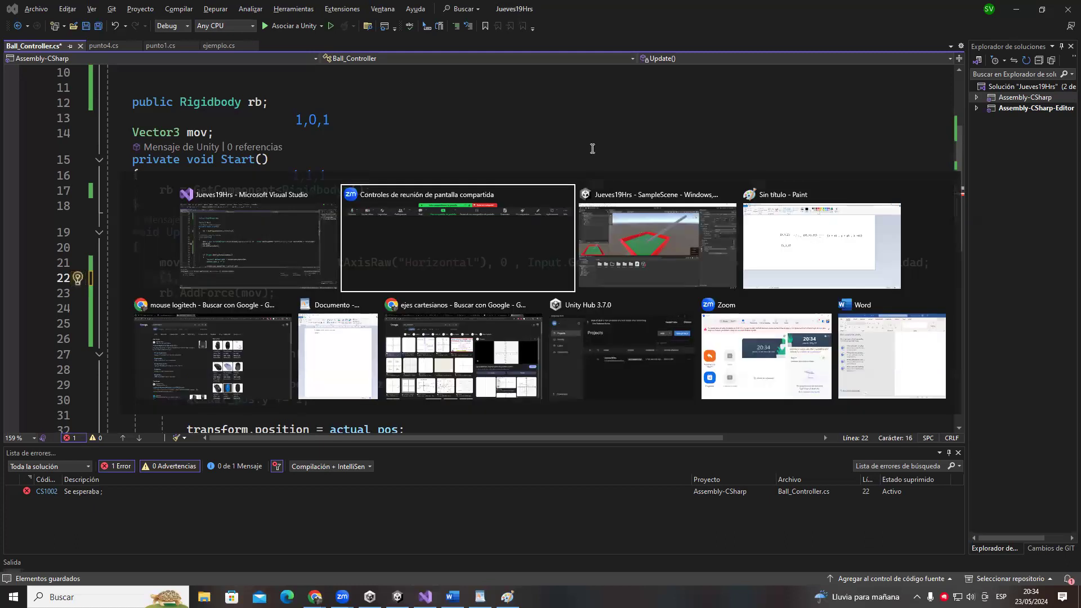
{"action": "key", "text": "alt+Tab"}
{"action": "right_click_drag", "start_coordinate": [548, 237], "coordinate": [444, 227]}
{"action": "left_click", "coordinate": [442, 227]}
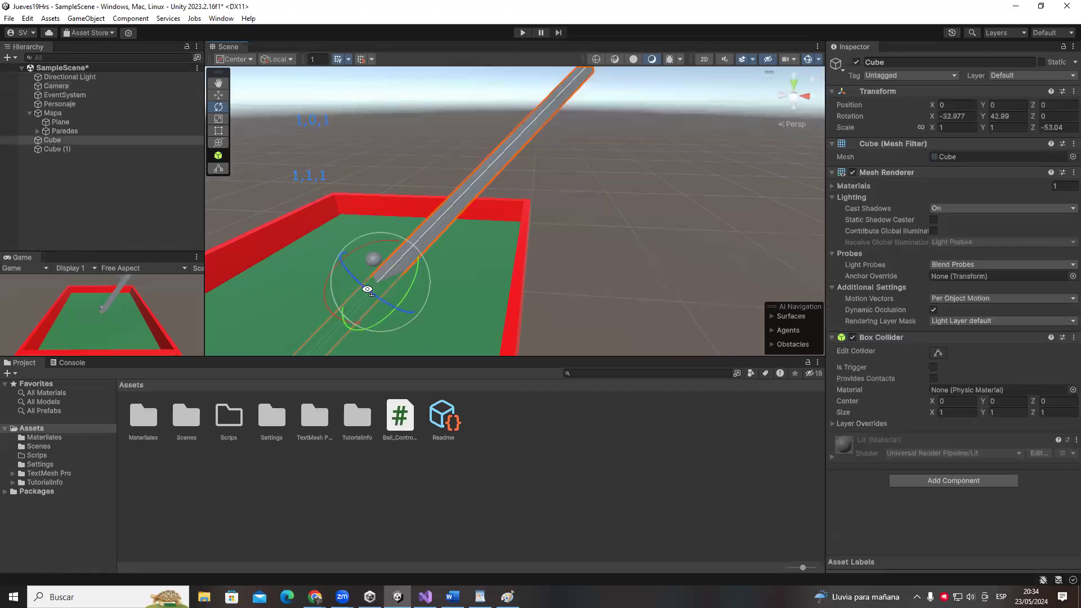
{"action": "left_click_drag", "start_coordinate": [338, 271], "coordinate": [572, 246]}
{"action": "right_click_drag", "start_coordinate": [572, 247], "coordinate": [548, 245]}
- Highlight the (1,0,1) text on line 22 in Visual Studio
{"action": "key", "text": "alt+Tab"}
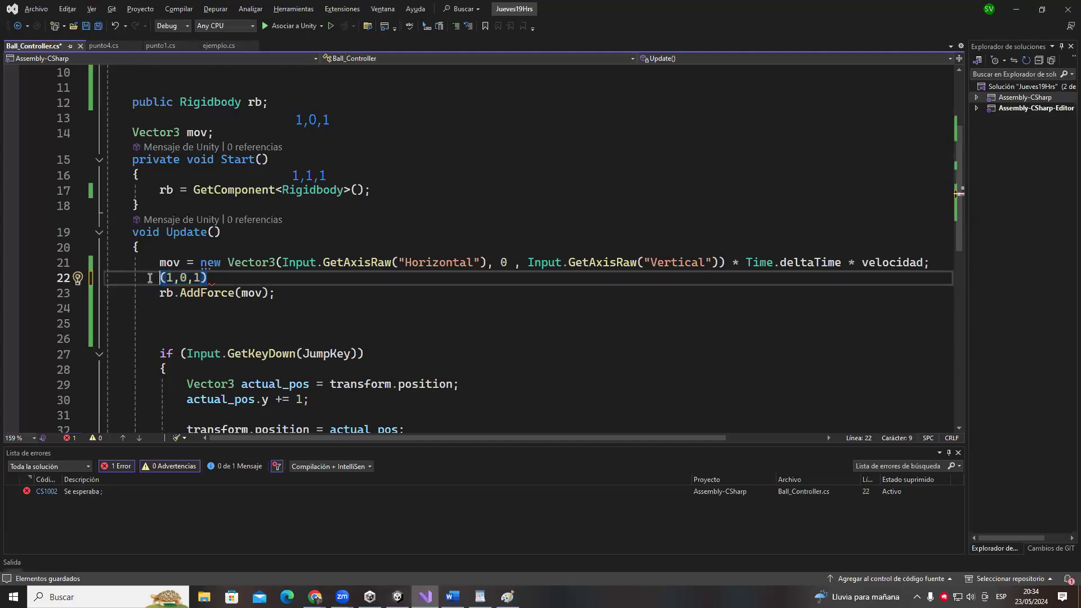
{"action": "left_click_drag", "start_coordinate": [150, 278], "coordinate": [245, 282]}
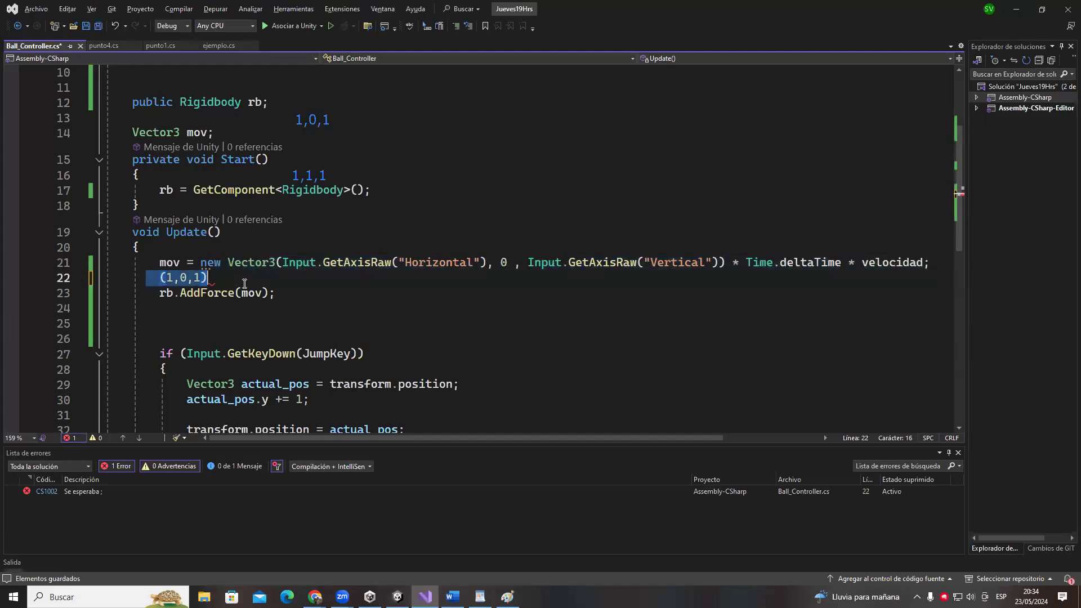
{"action": "key", "text": "alt+Tab"}
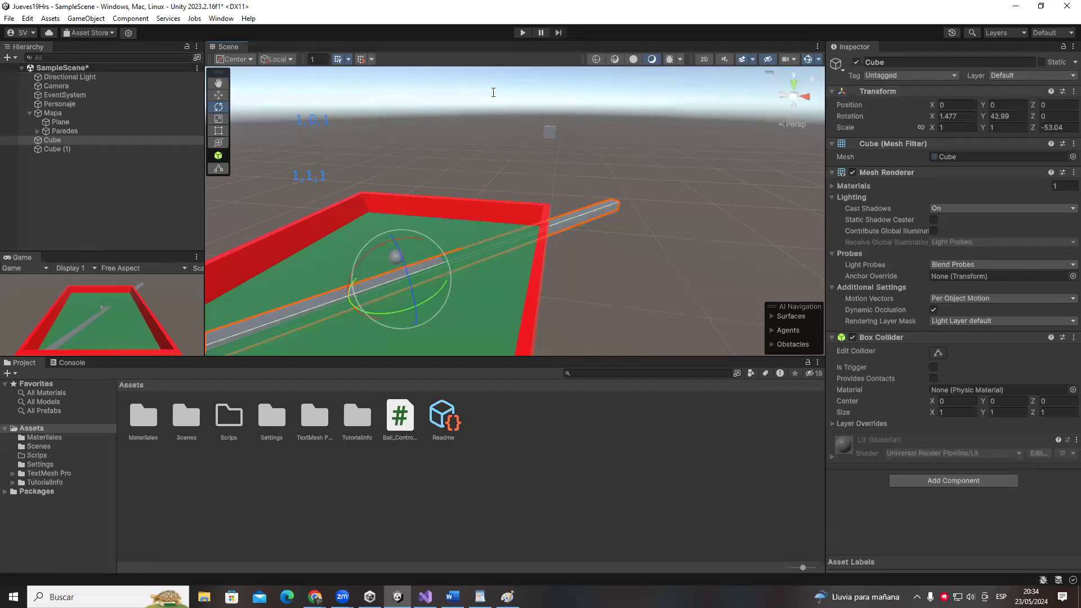
{"action": "key", "text": "alt+Tab"}
{"action": "key", "text": "alt+Tab"}
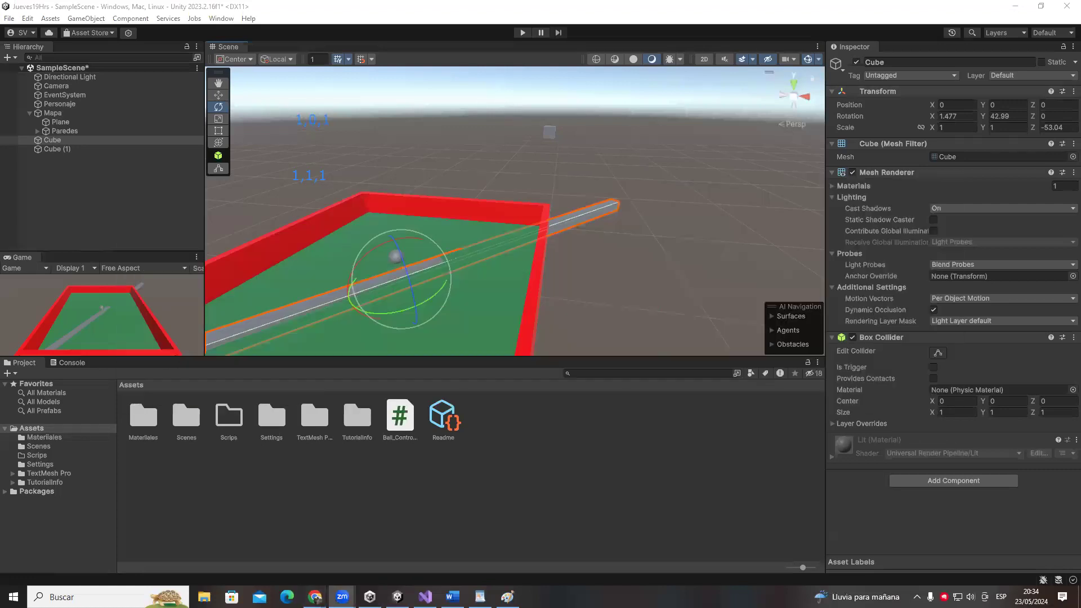
- Circle the (X,Y,Z) and (1,2,3) notes in the Paint sketch, then undo it
{"action": "key", "text": "alt+Tab"}
{"action": "key", "text": "Tab"}
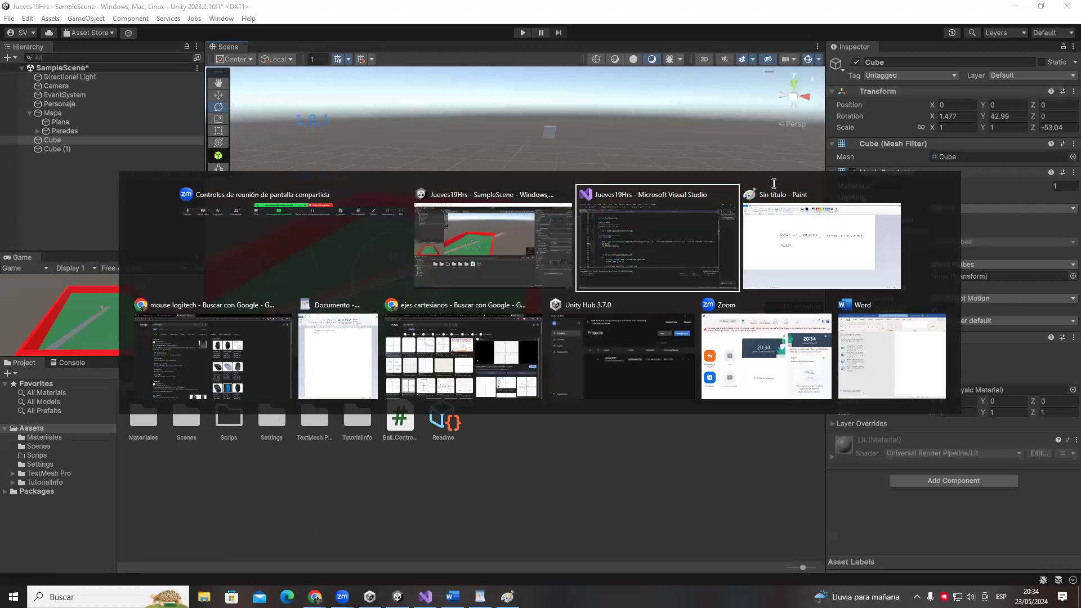
{"action": "left_click", "coordinate": [879, 205]}
{"action": "mouse_move", "coordinate": [213, 170]}
{"action": "left_mouse_down"}
{"action": "mouse_move", "coordinate": [408, 374]}
{"action": "mouse_move", "coordinate": [163, 226]}
{"action": "left_mouse_up"}
{"action": "key", "text": "ctrl+z"}
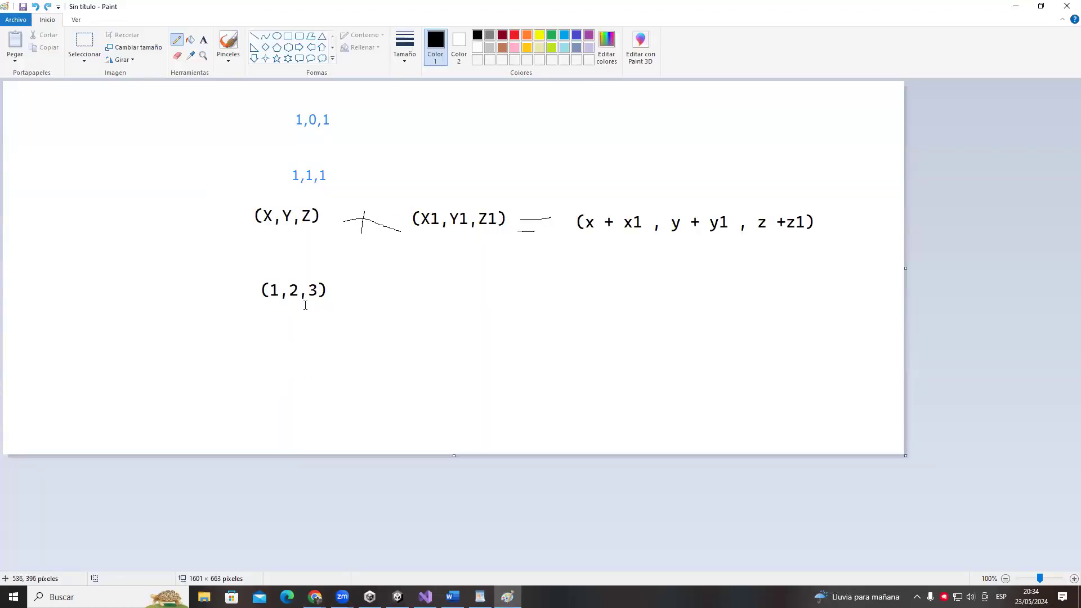
{"action": "key", "text": "alt+Tab"}
{"action": "key", "text": "Tab"}
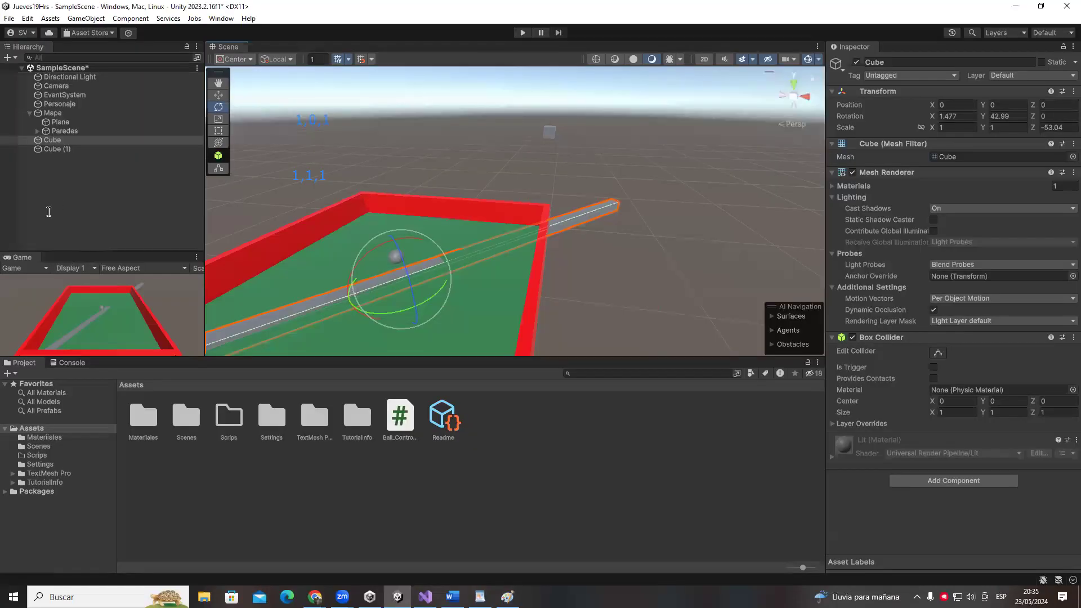
- Delete Cube (1) and the long grey bar from the scene
{"action": "right_click_drag", "start_coordinate": [393, 245], "coordinate": [422, 260]}
{"action": "left_click", "coordinate": [536, 106]}
{"action": "left_click", "coordinate": [535, 106]}
{"action": "key", "text": "Delete"}
{"action": "left_click", "coordinate": [583, 163]}
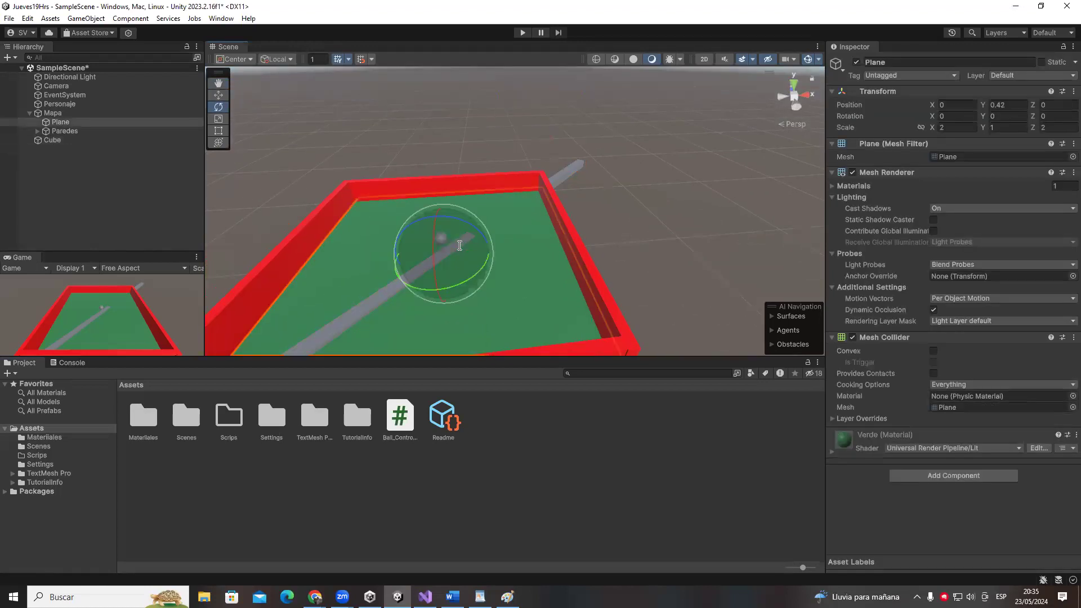
{"action": "left_click", "coordinate": [563, 167]}
{"action": "key", "text": "Delete"}
- Delete the stray (1,0,1) line so line 22 reads rb.AddForce(mov)
{"action": "key", "text": "alt+Tab"}
{"action": "key", "text": "alt+Tab"}
{"action": "key", "text": "alt+Tab"}
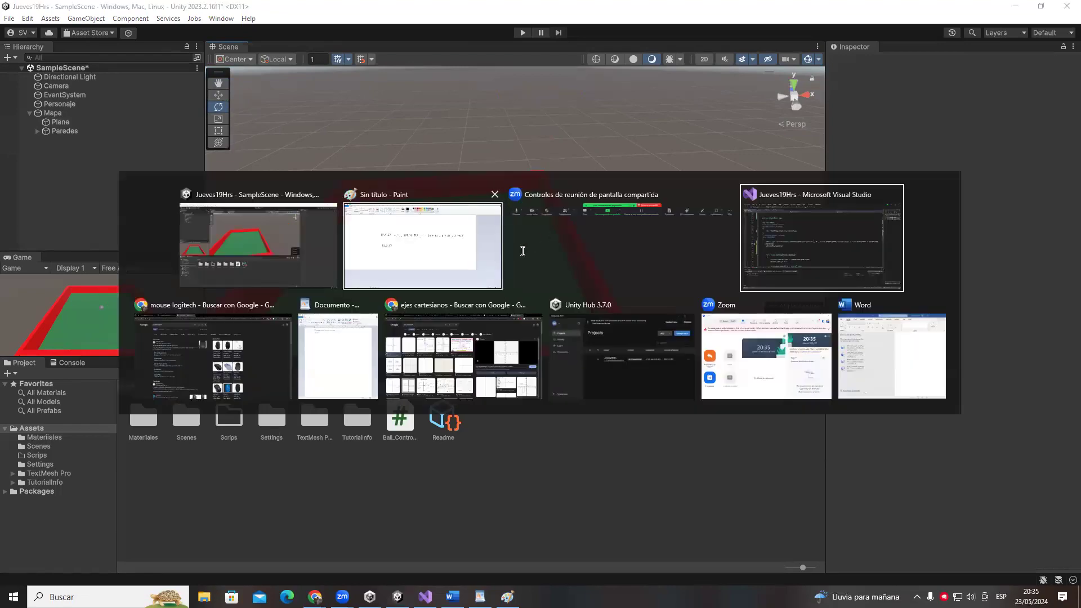
{"action": "key", "text": "shift+Home"}
{"action": "key", "text": "shift+Home"}
{"action": "key", "text": "Delete"}
{"action": "key", "text": "Delete"}
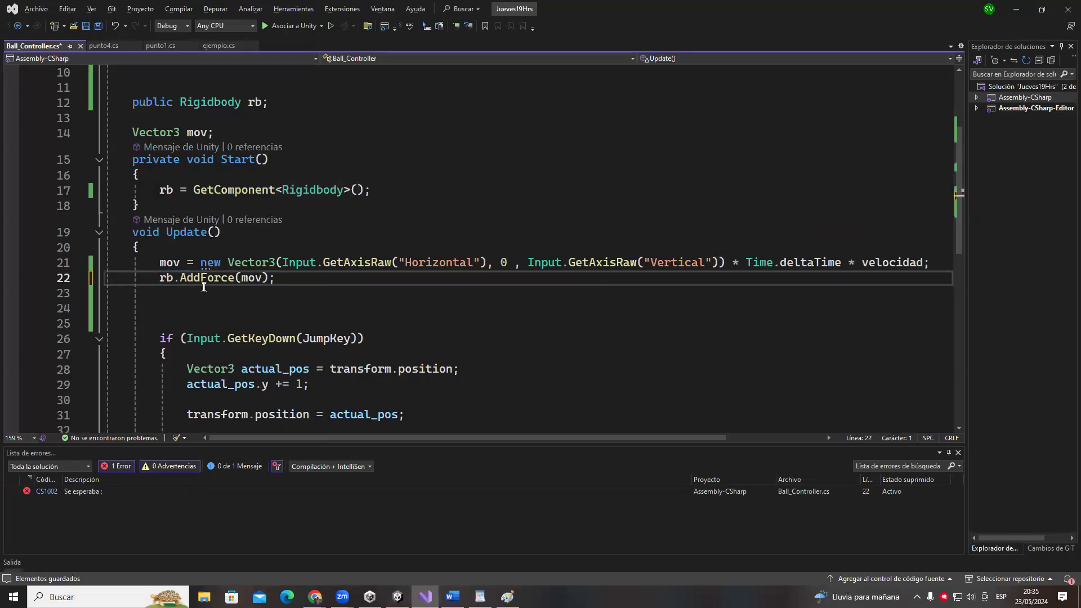
{"action": "double_click", "coordinate": [253, 284]}
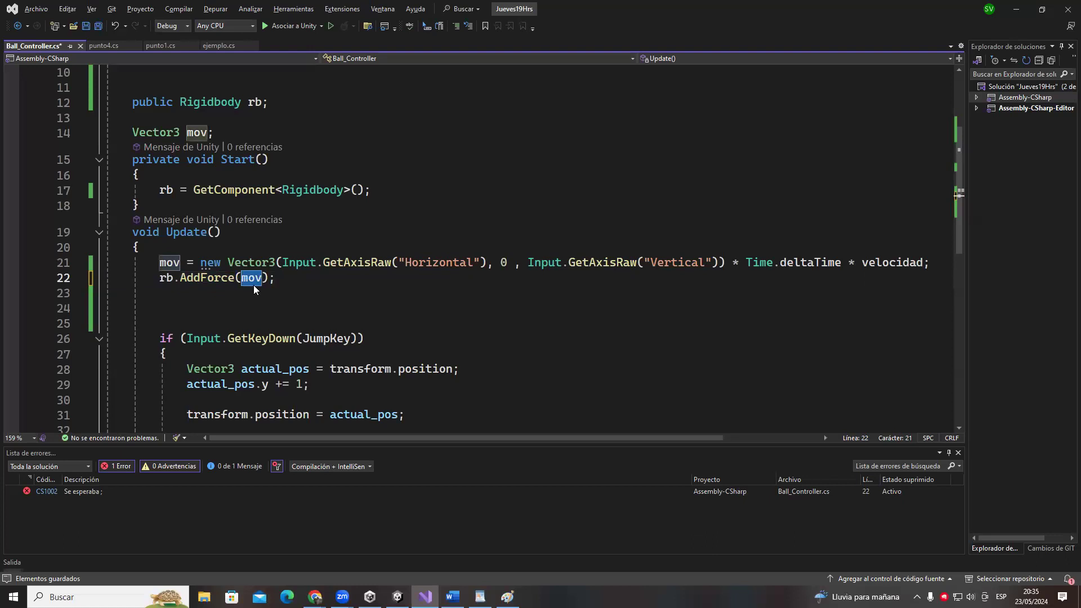
- Check the AddForce call and rb usages in the code, then return to Unity
{"action": "double_click", "coordinate": [221, 282]}
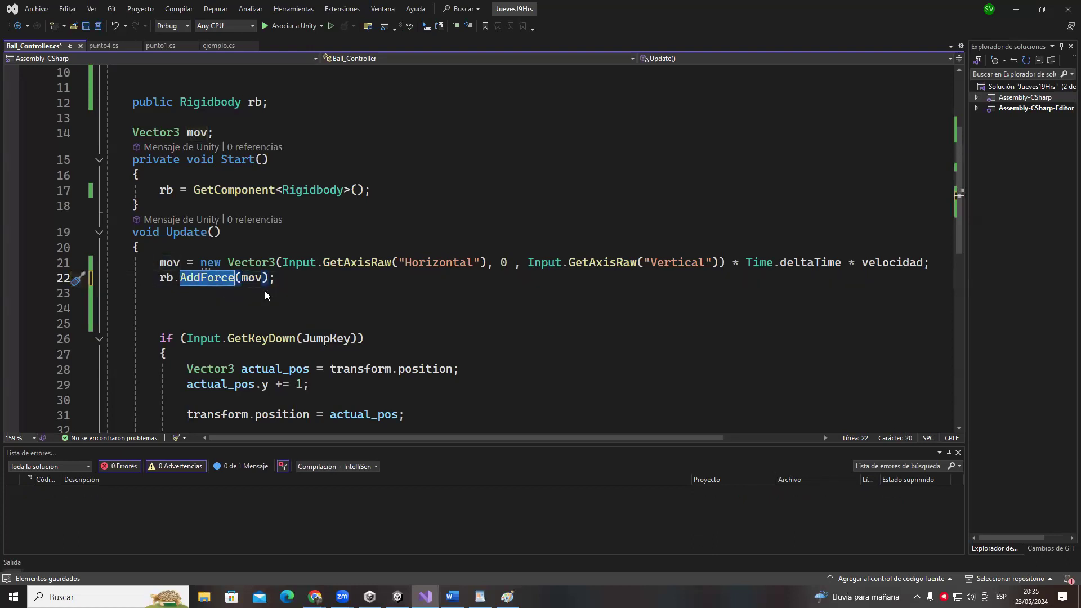
{"action": "left_click", "coordinate": [165, 280]}
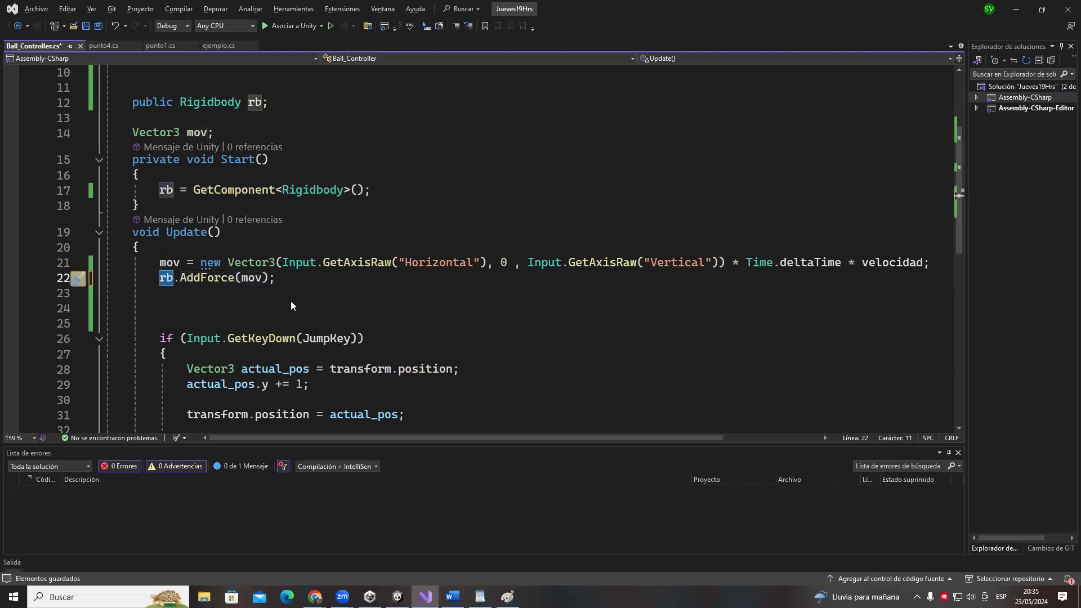
{"action": "key", "text": "alt+Tab"}
{"action": "key", "text": "Tab"}
{"action": "left_click", "coordinate": [453, 216]}
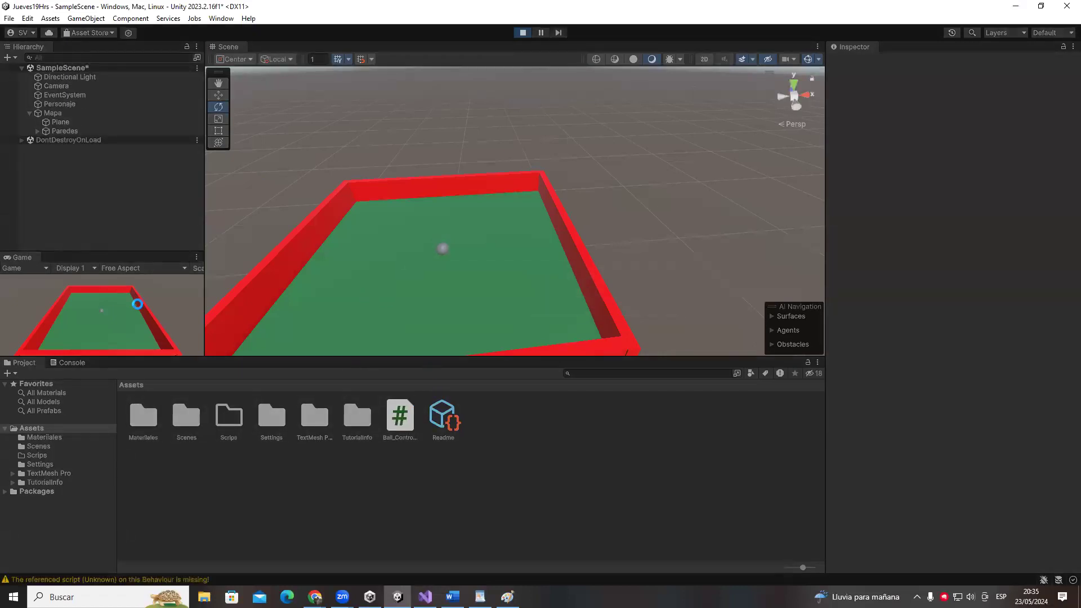
- Set the Personaje ball's Velocidad to 59 in the Inspector
{"action": "scroll", "coordinate": [493, 263], "scroll_direction": "up", "scroll_amount": 6}
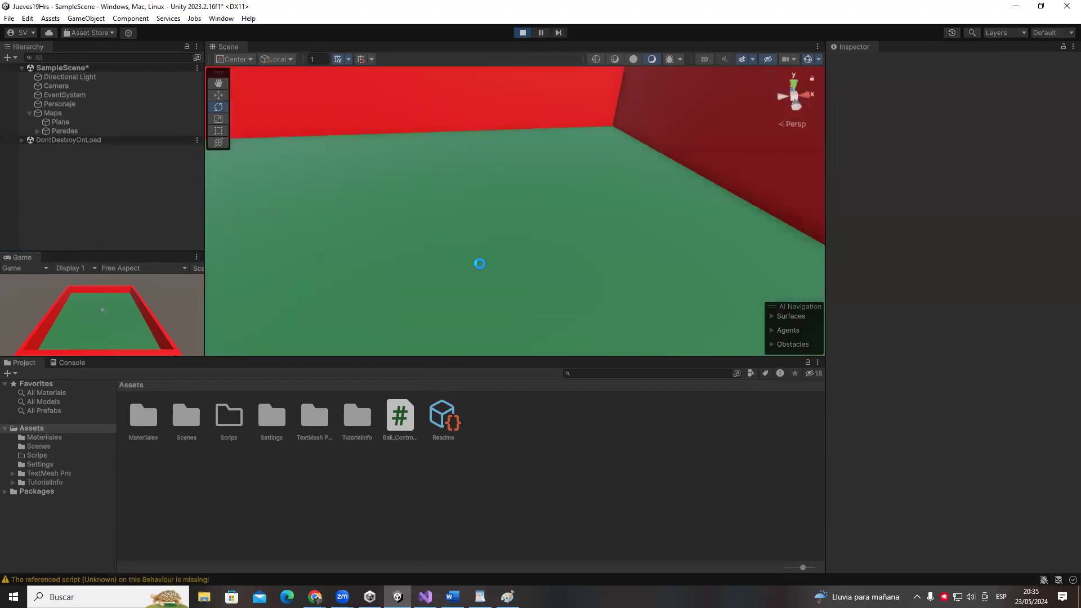
{"action": "scroll", "coordinate": [480, 263], "scroll_direction": "down", "scroll_amount": 2}
{"action": "middle_click_drag", "start_coordinate": [488, 254], "coordinate": [503, 244]}
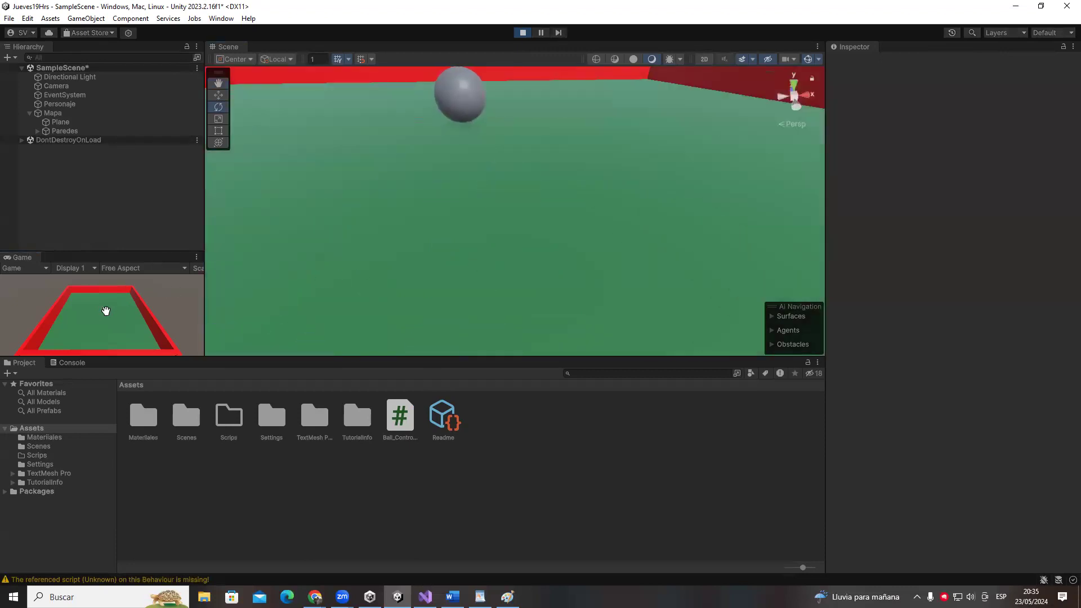
{"action": "left_click", "coordinate": [59, 103]}
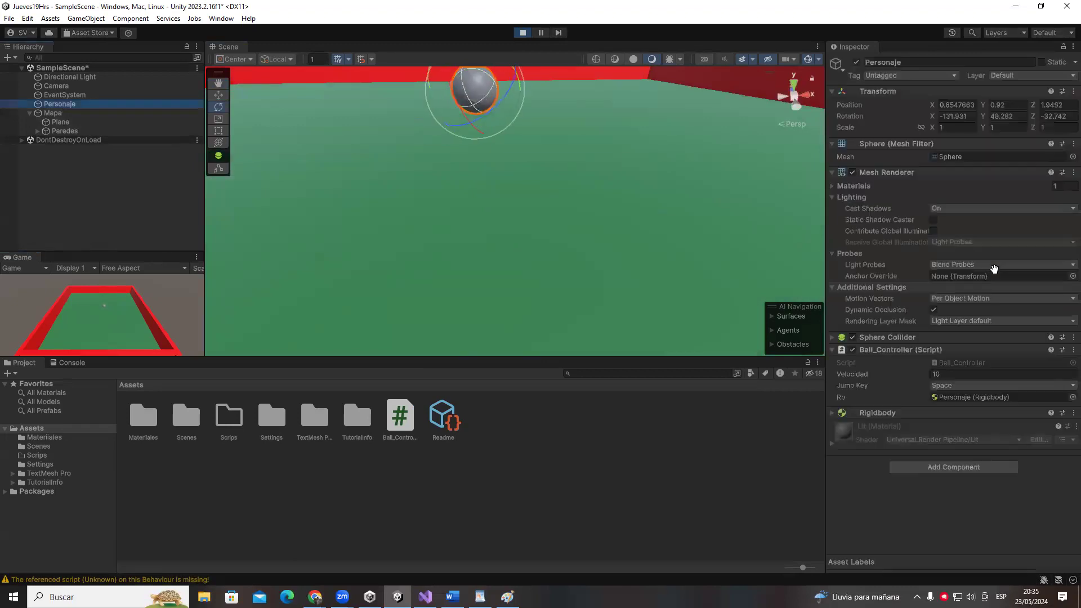
{"action": "left_click", "coordinate": [942, 373]}
{"action": "type", "text": "59"}
{"action": "scroll", "coordinate": [405, 291], "scroll_direction": "down", "scroll_amount": 5}
{"action": "key", "text": "Return"}
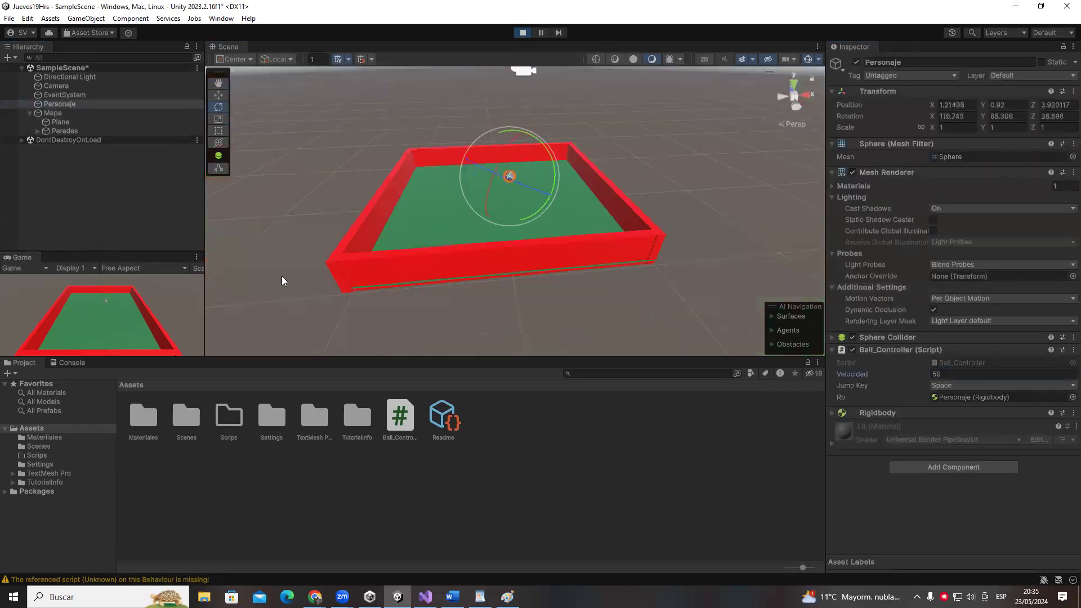
- Switch to the Move tool, stop Play mode, and return to Visual Studio
{"action": "left_click", "coordinate": [218, 95]}
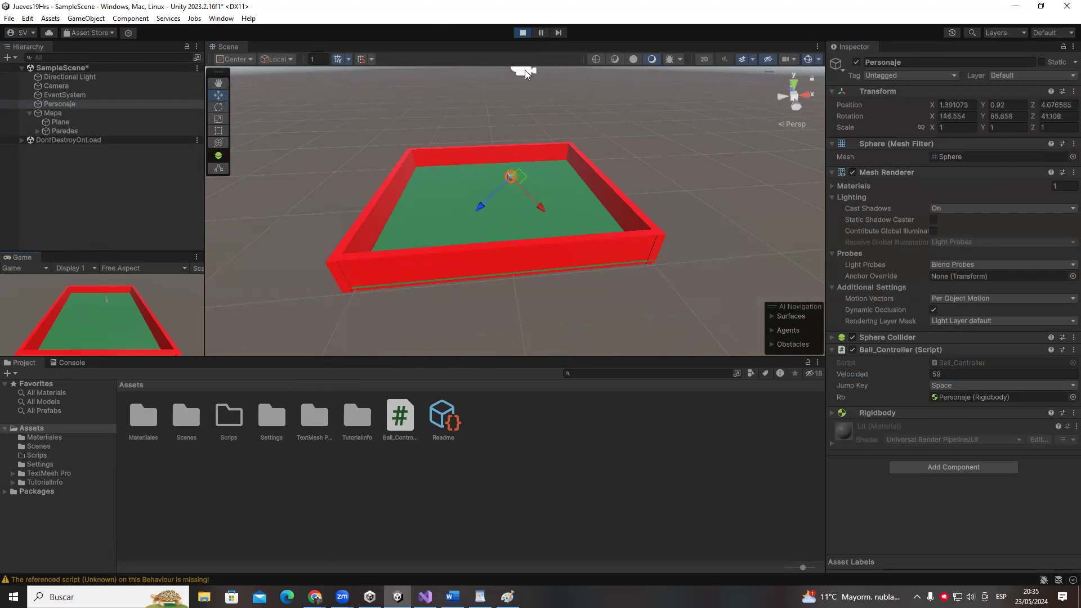
{"action": "left_click", "coordinate": [522, 34]}
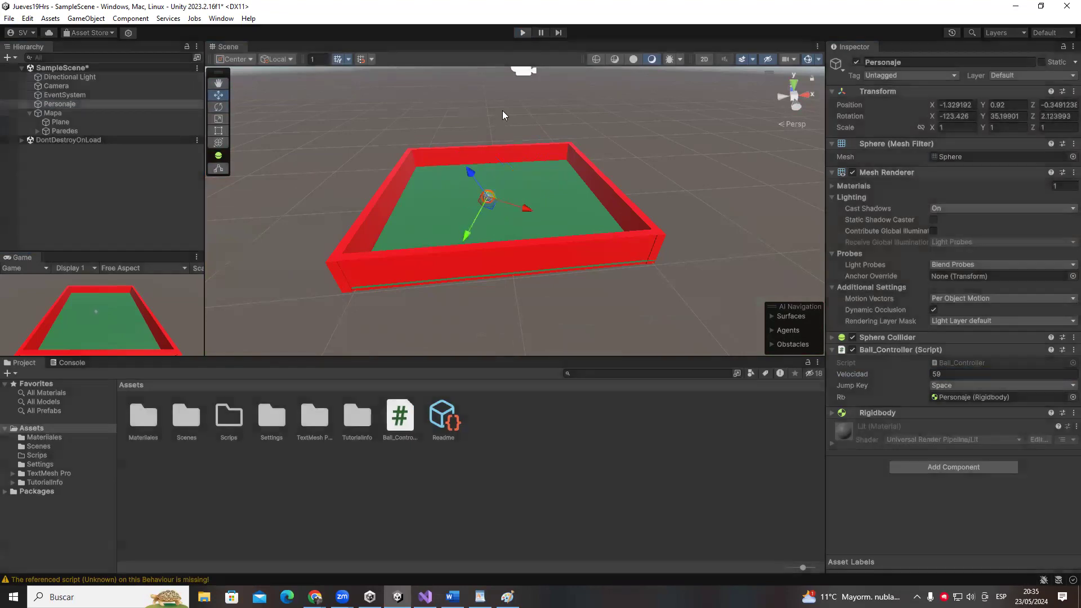
{"action": "key", "text": "alt+Tab"}
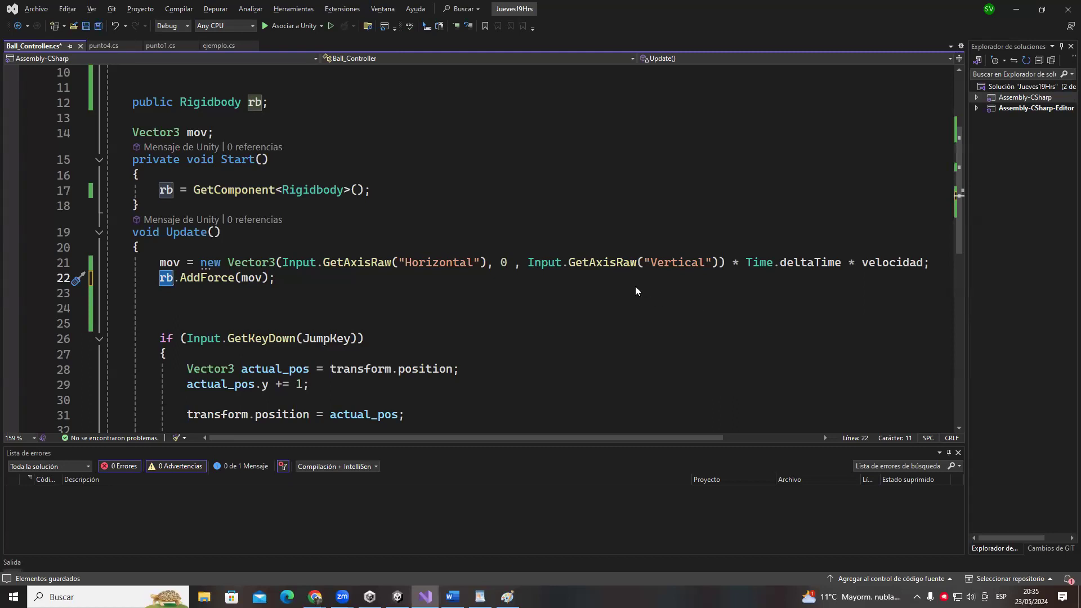
- Back in Unity, set Personaje's Velocidad to 100 and start play mode
{"action": "key", "text": "alt+Tab"}
{"action": "type", "text": "1"}
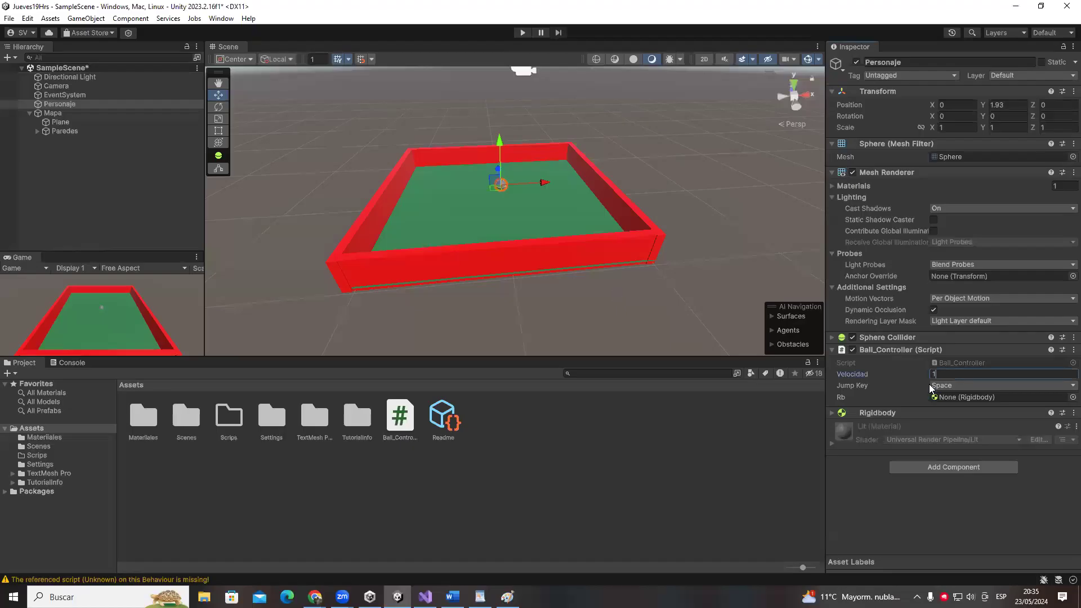
{"action": "type", "text": "00"}
{"action": "key", "text": "ctrl+p"}
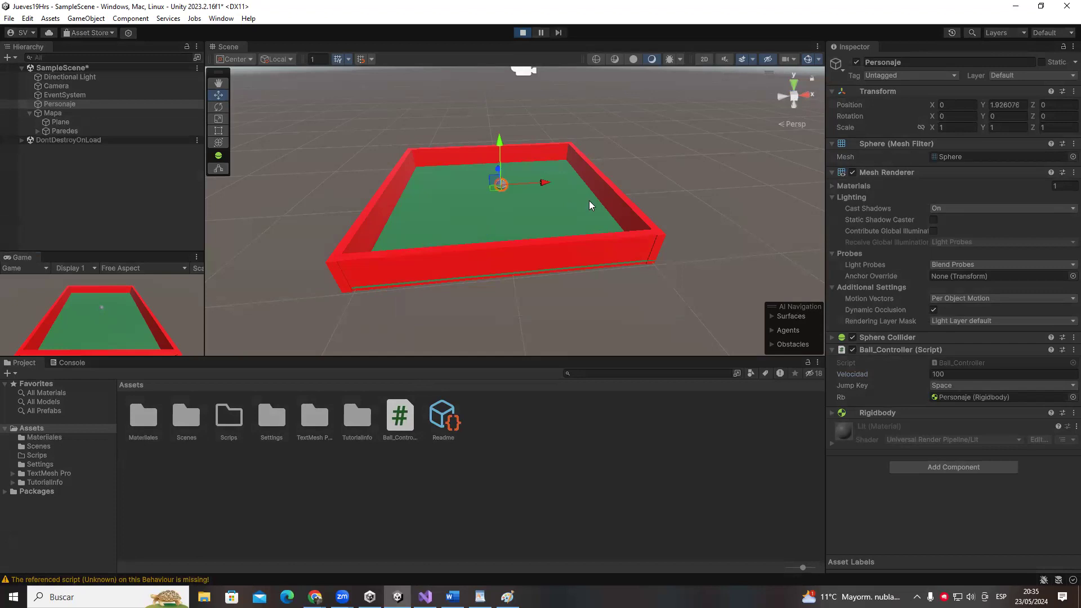
- Dock the Game view beside the Scene view and roll the ball using WASD and arrow keys
{"action": "left_click_drag", "start_coordinate": [23, 257], "coordinate": [382, 50]}
{"action": "key", "text": "w"}
{"action": "key", "text": "a"}
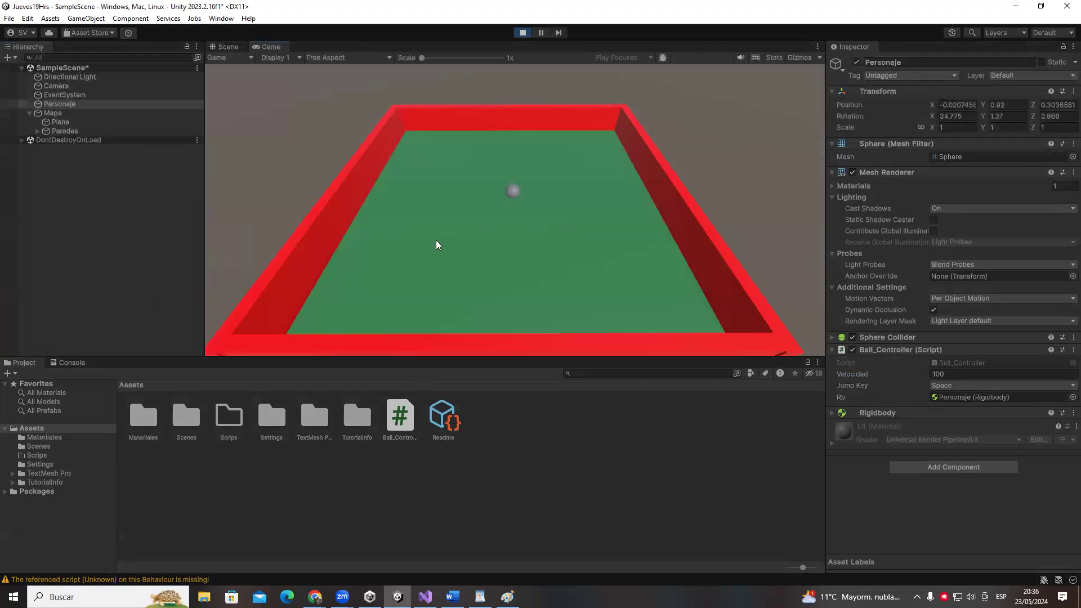
{"action": "key", "text": "s"}
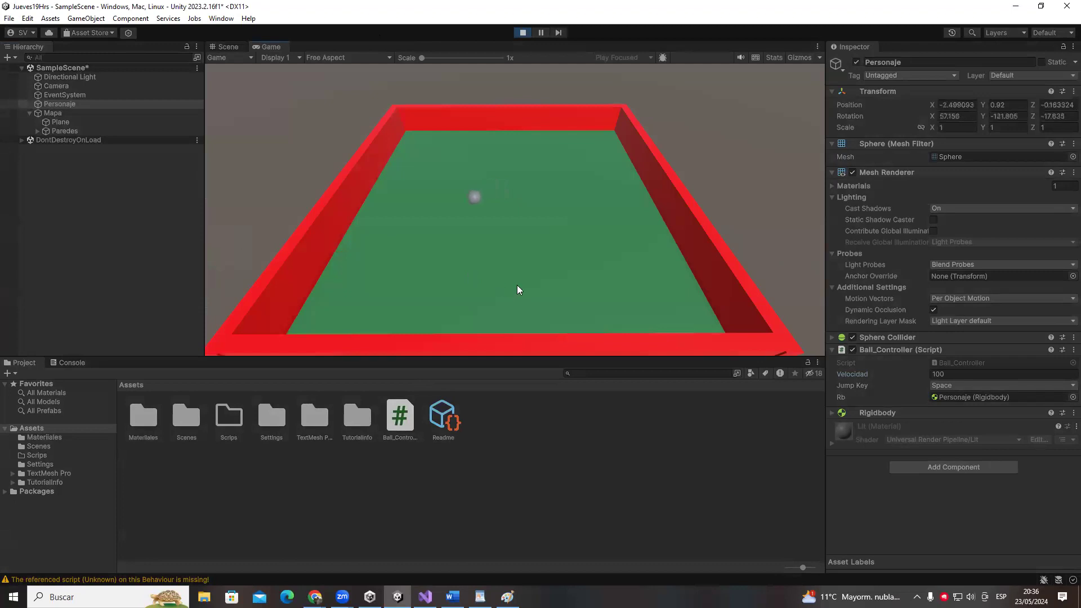
{"action": "key", "text": "Down"}
{"action": "key", "text": "Right"}
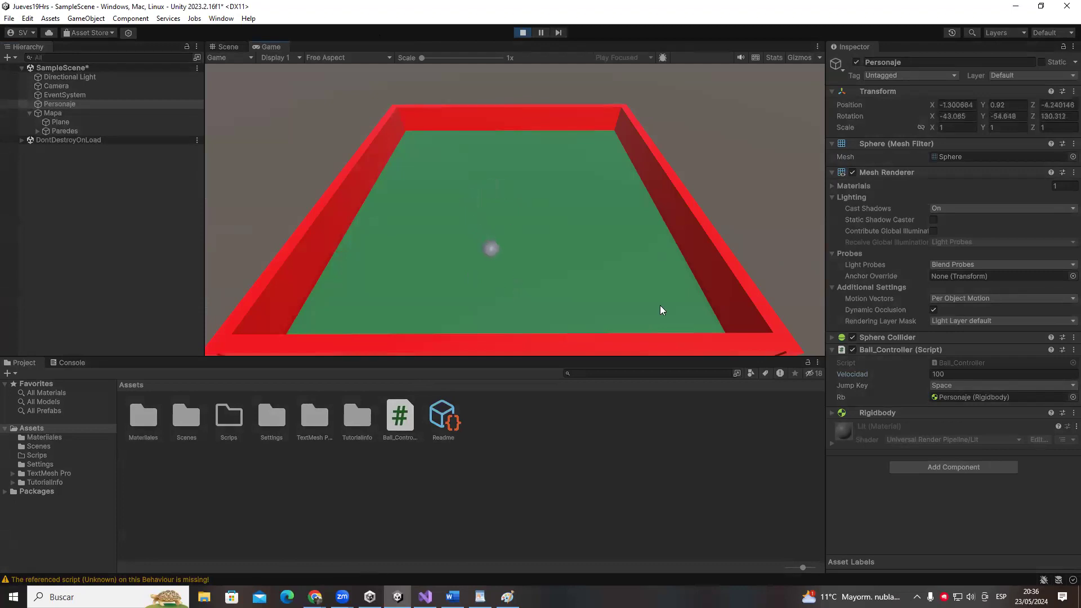
{"action": "key", "text": "Right"}
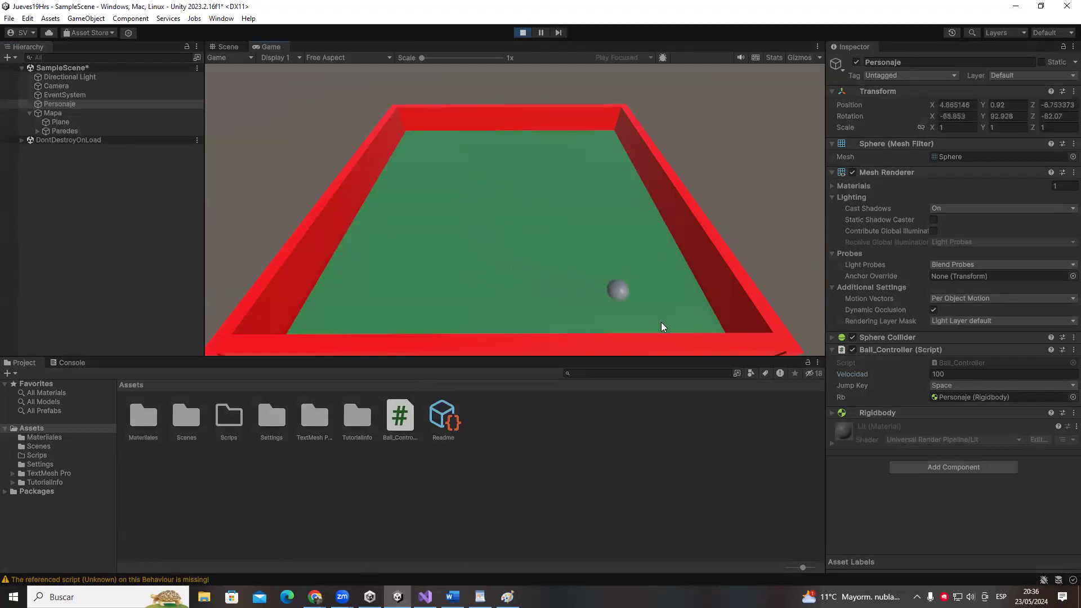
{"action": "key", "text": "Up"}
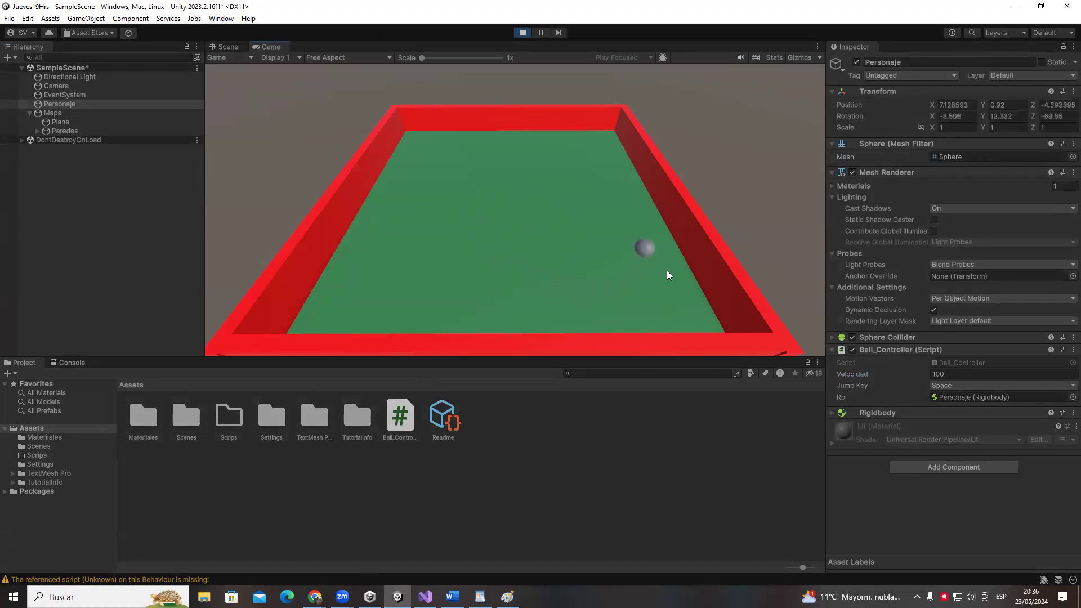
- Orbit the Scene view around the rolling ball and float the Game view as a window on the right
{"action": "left_click", "coordinate": [228, 47]}
{"action": "scroll", "coordinate": [532, 191], "scroll_direction": "up", "scroll_amount": 5}
{"action": "right_click_drag", "start_coordinate": [556, 205], "coordinate": [632, 171]}
{"action": "left_click_drag", "start_coordinate": [270, 46], "coordinate": [128, 273]}
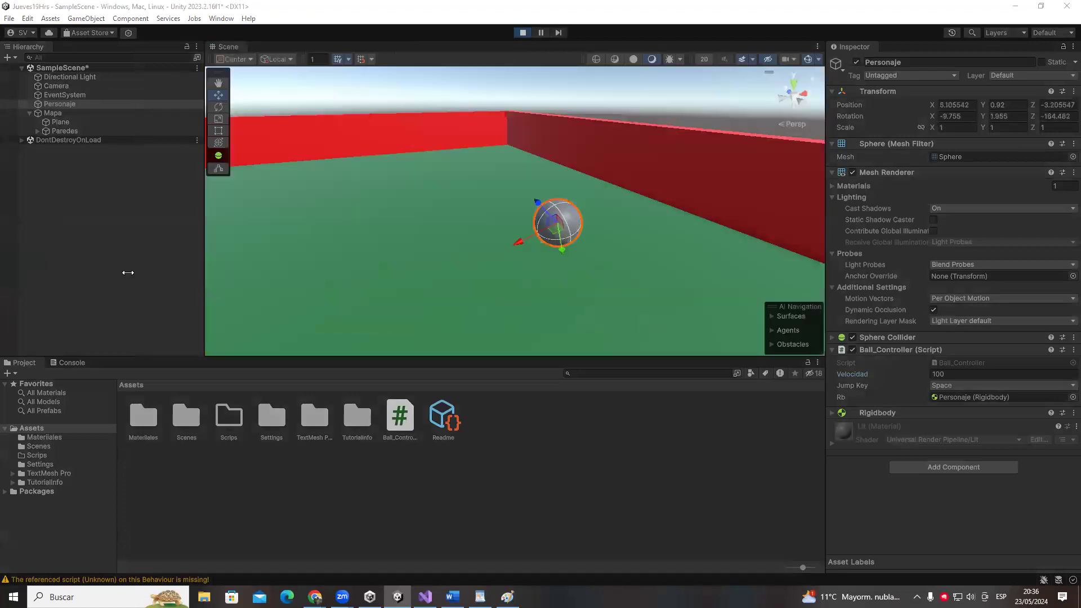
{"action": "left_click_drag", "start_coordinate": [302, 92], "coordinate": [922, 178]}
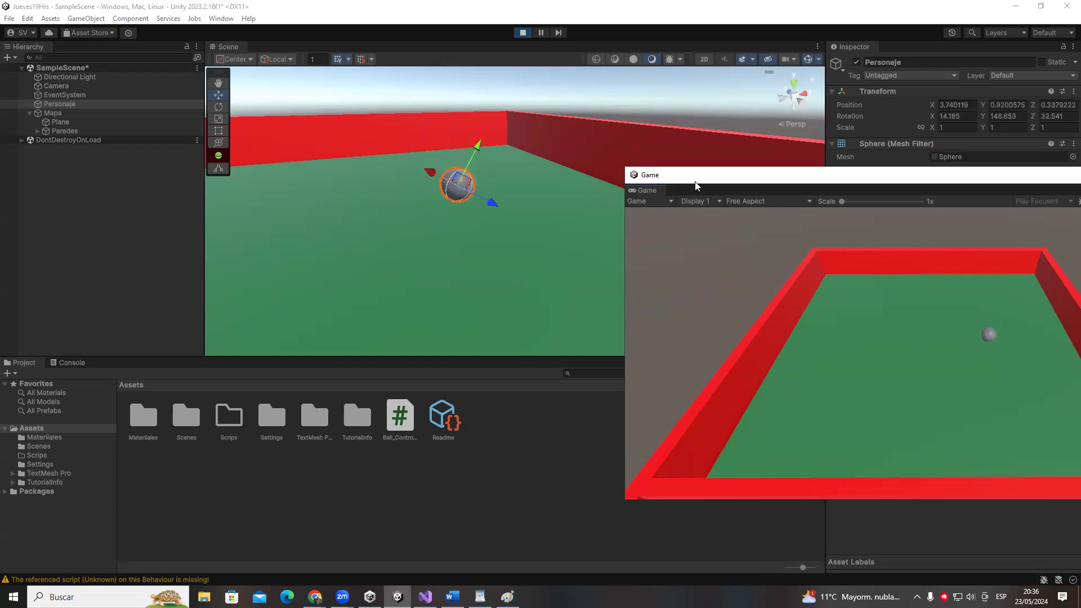
- Stop play mode, close the floating Game window, and bring Visual Studio back to the front
{"action": "left_click", "coordinate": [523, 33]}
{"action": "key", "text": "alt+Tab"}
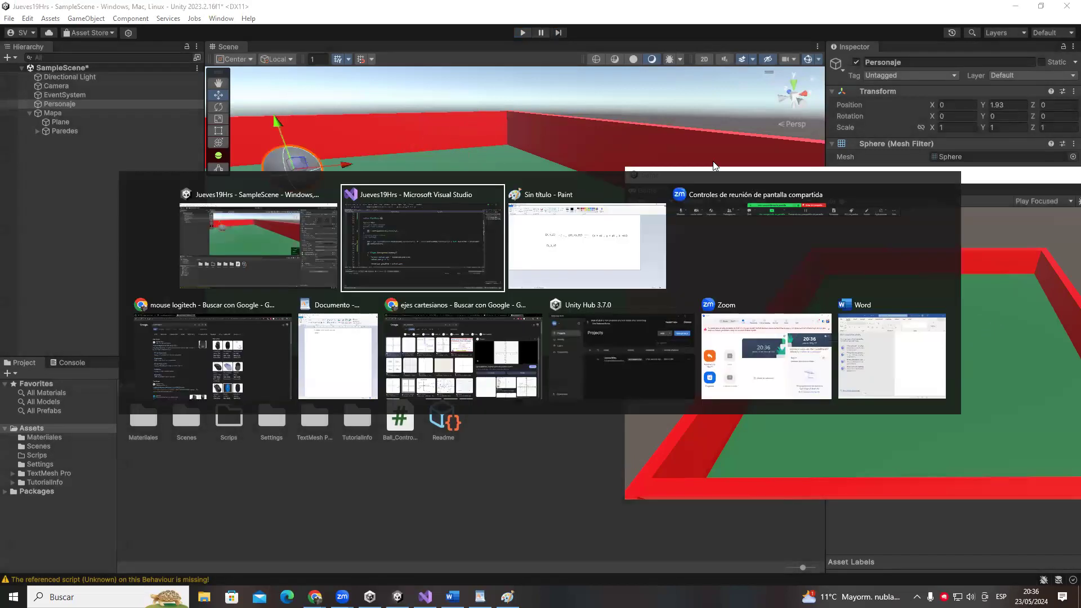
{"action": "key", "text": "Escape"}
{"action": "left_click", "coordinate": [680, 173]}
{"action": "left_click_drag", "start_coordinate": [731, 176], "coordinate": [285, 162]}
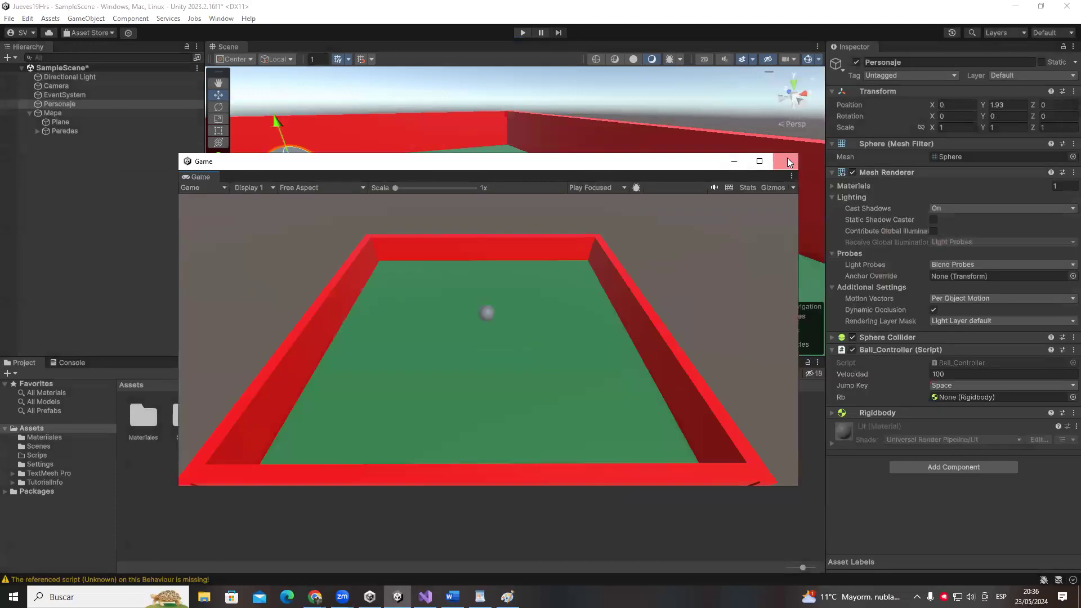
{"action": "left_click", "coordinate": [785, 163]}
{"action": "key", "text": "alt+Tab"}
{"action": "left_click", "coordinate": [597, 232]}
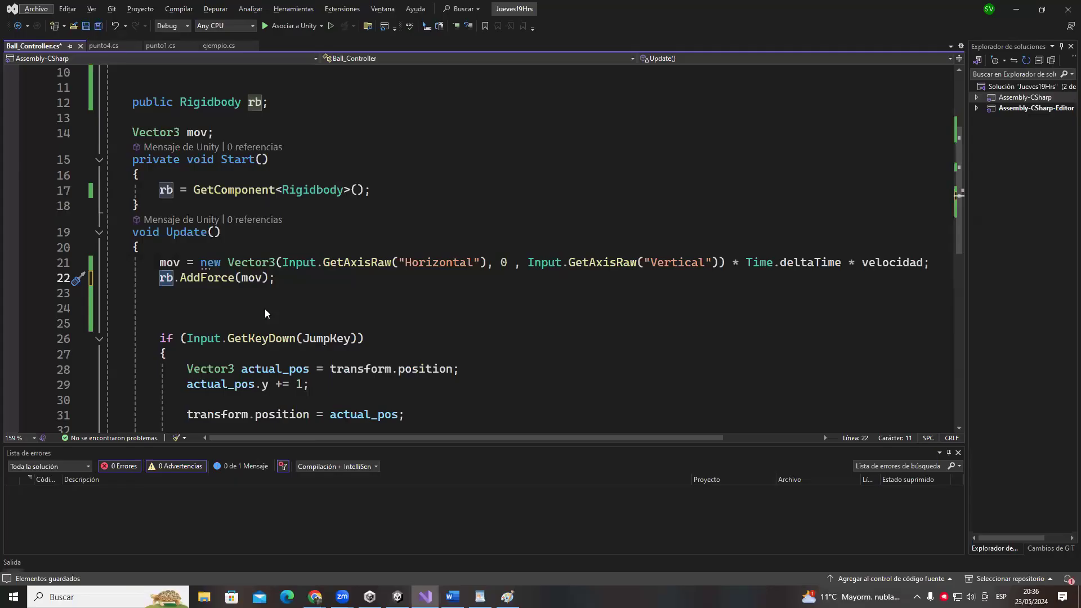
- Move the rb.AddForce(mov); line to just after the jump if block
{"action": "triple_click", "coordinate": [204, 278]}
{"action": "key", "text": "ctrl+c"}
{"action": "key", "text": "Delete"}
{"action": "scroll", "coordinate": [295, 298], "scroll_direction": "down", "scroll_amount": 2}
{"action": "left_click", "coordinate": [226, 339]}
{"action": "key", "text": "Return"}
{"action": "key", "text": "Return"}
{"action": "key", "text": "ctrl+v"}
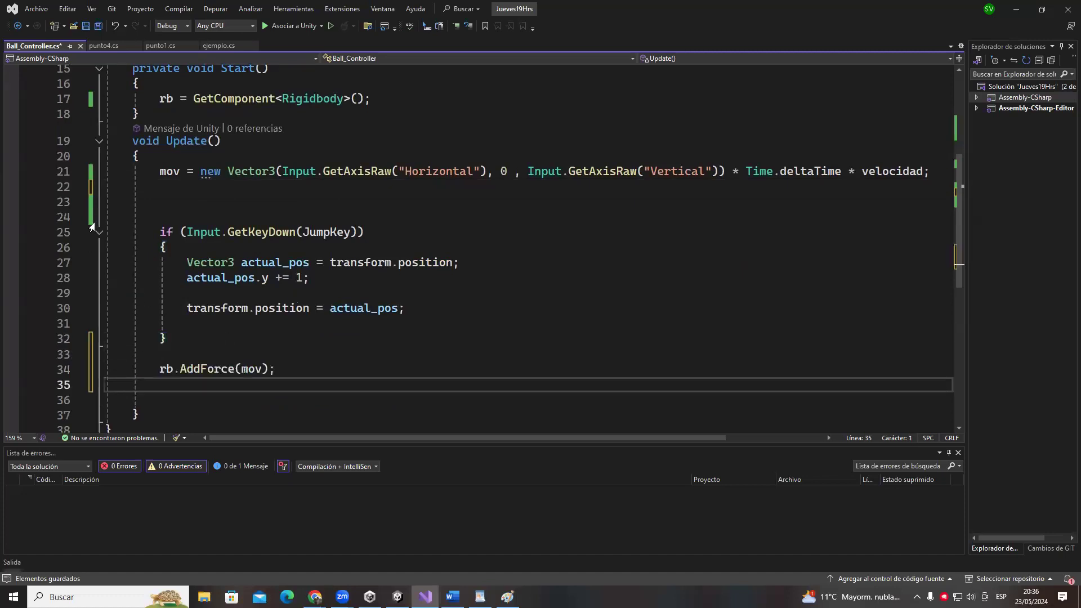
- Replace the two actual_pos lines with mov.y += 1; and save the script
{"action": "left_click_drag", "start_coordinate": [179, 262], "coordinate": [330, 268]}
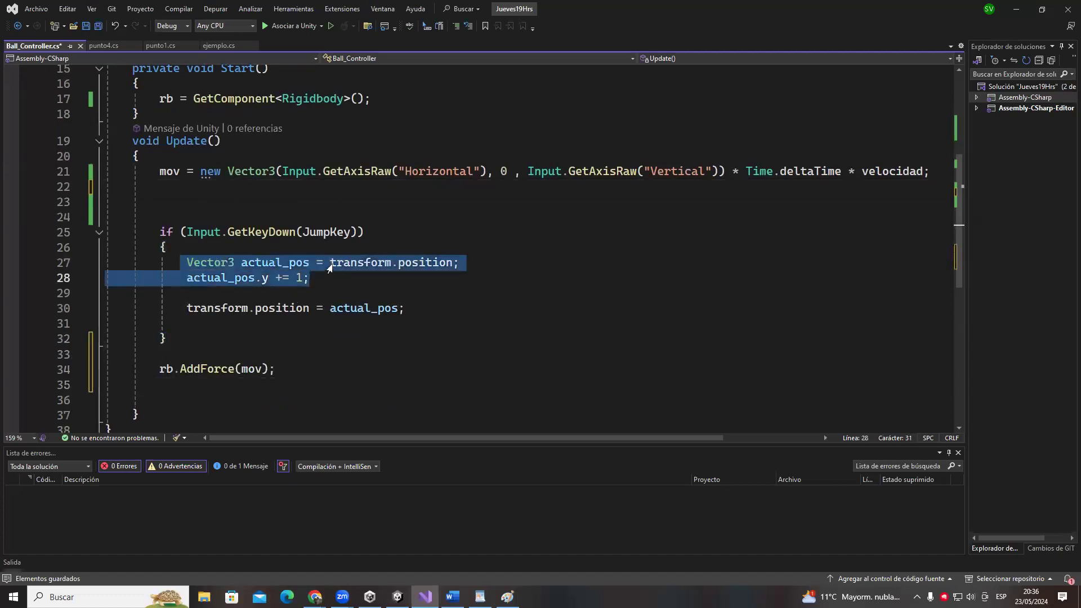
{"action": "key", "text": "ctrl+x"}
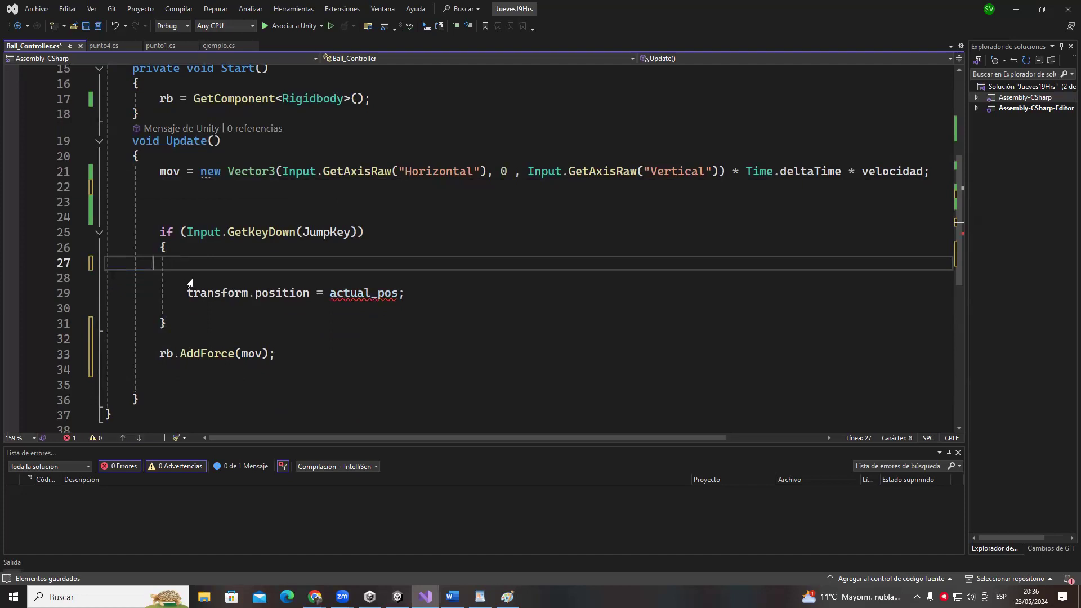
{"action": "key", "text": "Delete"}
{"action": "key", "text": "Delete"}
{"action": "key", "text": "BackSpace"}
{"action": "key", "text": "BackSpace"}
{"action": "key", "text": "BackSpace"}
{"action": "key", "text": "Delete"}
{"action": "key", "text": "Delete"}
{"action": "key", "text": "Delete"}
{"action": "left_click", "coordinate": [237, 290]}
{"action": "left_click_drag", "start_coordinate": [182, 264], "coordinate": [397, 271]}
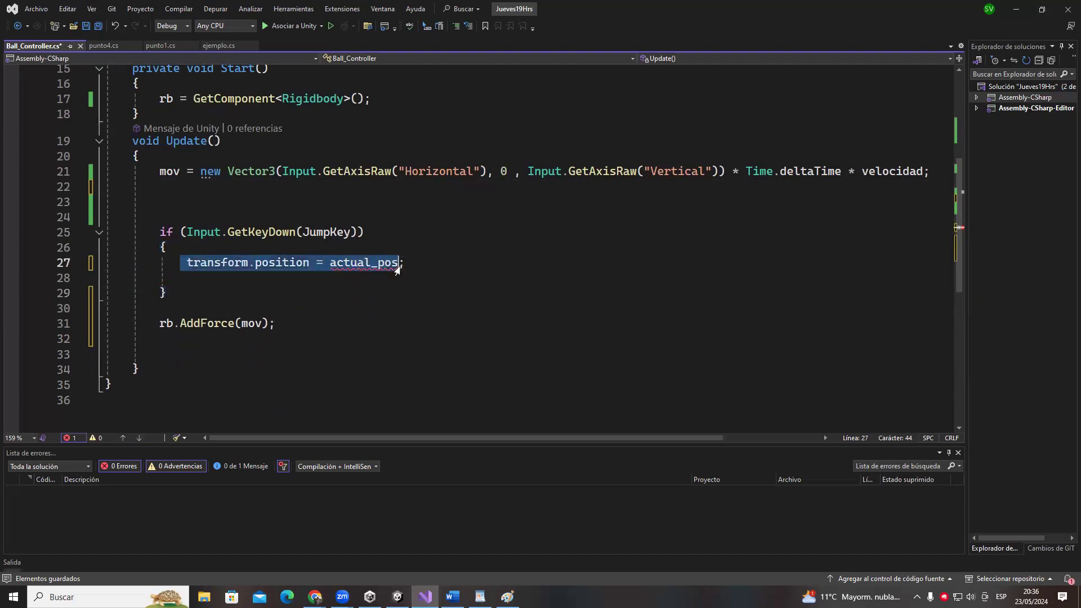
{"action": "type", "text": "mov.y"}
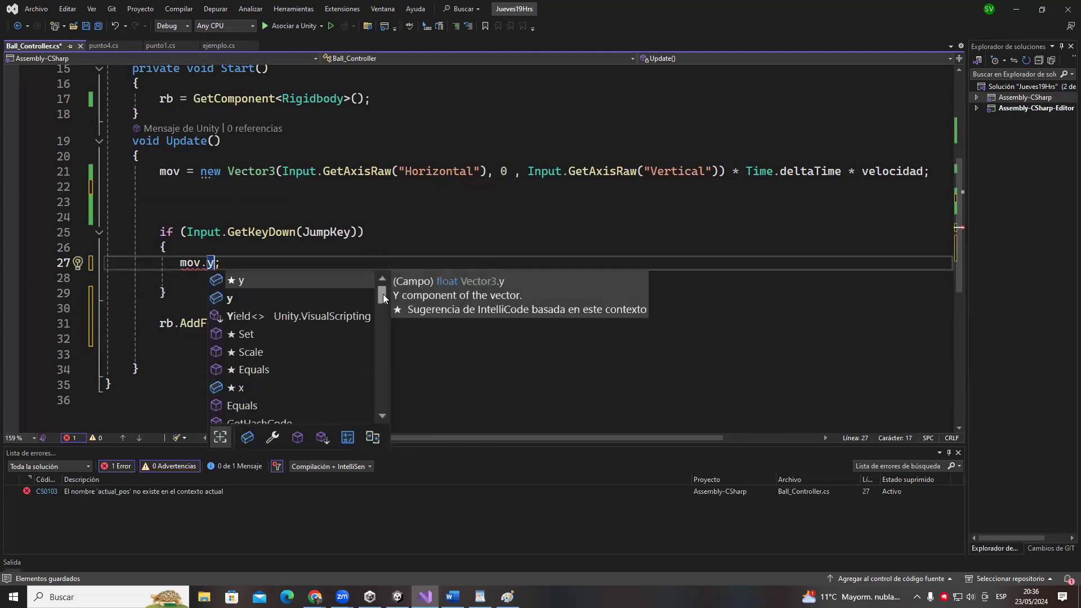
{"action": "type", "text": " = 1"}
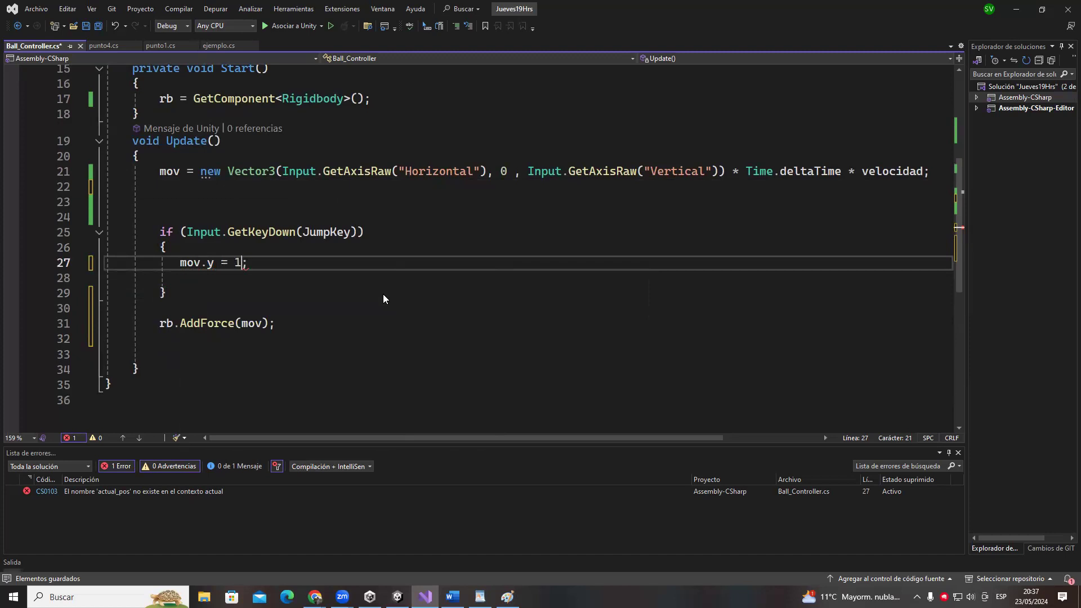
{"action": "key", "text": "Left"}
{"action": "key", "text": "Left"}
{"action": "key", "text": "Left"}
{"action": "type", "text": "+"}
{"action": "key", "text": "ctrl+s"}
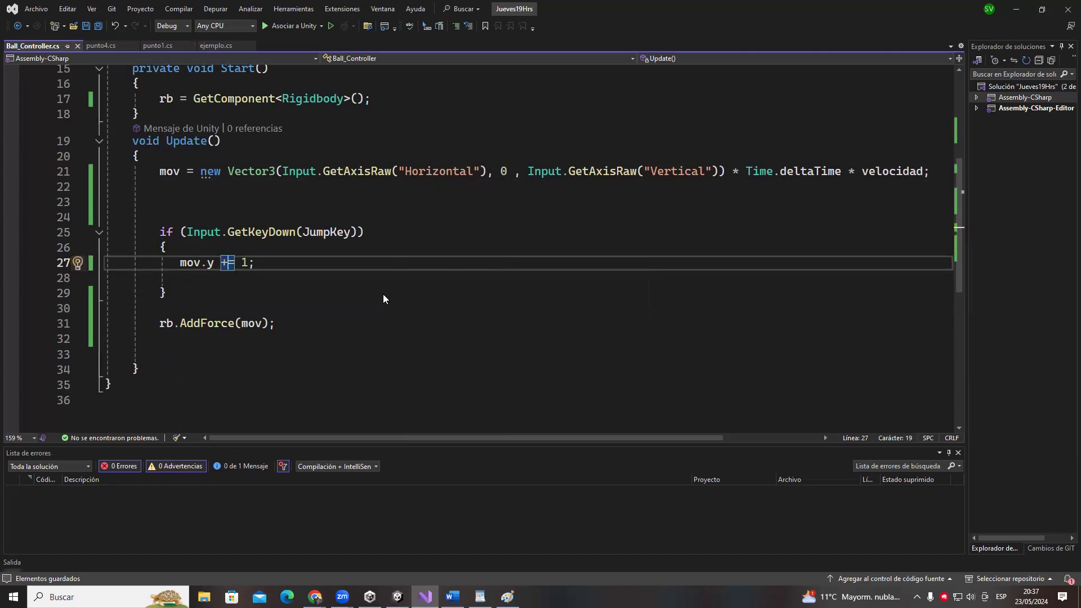
- Remove the extra blank line on line 24, save again, and return to Unity
{"action": "left_click", "coordinate": [366, 313]}
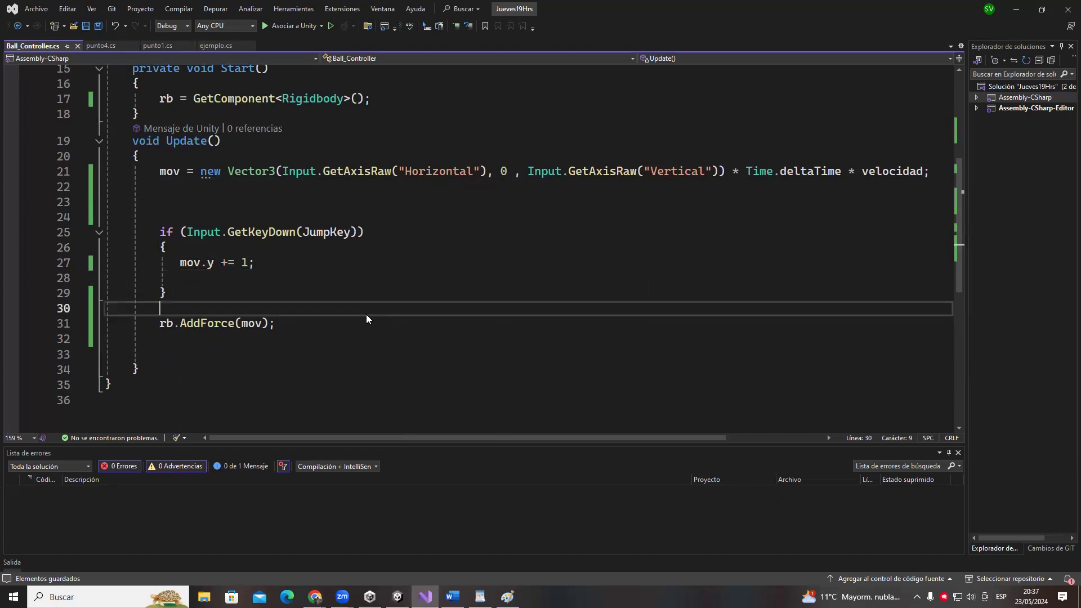
{"action": "left_click", "coordinate": [215, 213]}
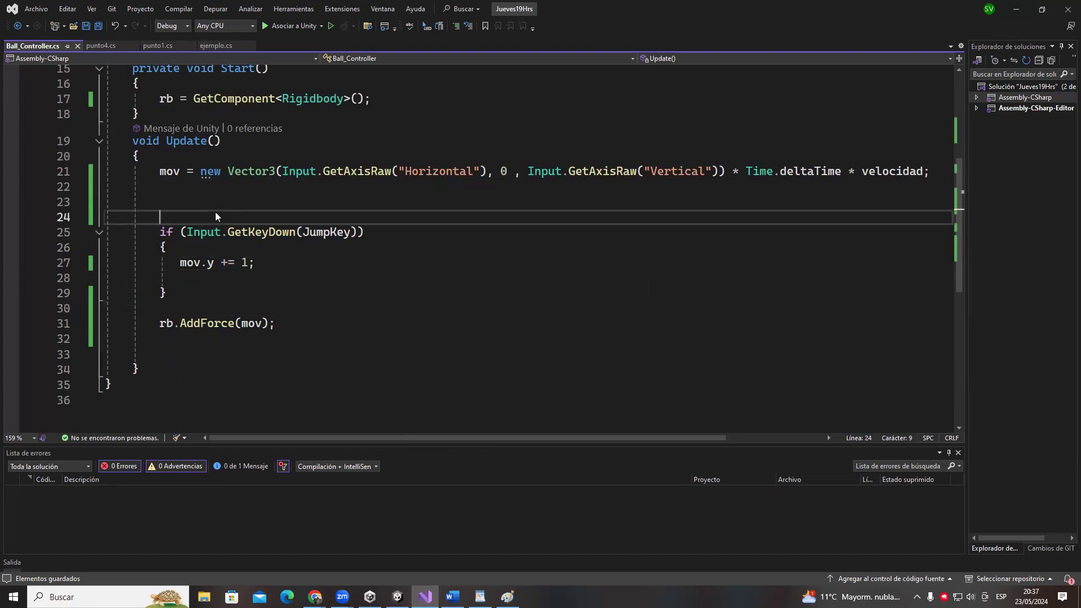
{"action": "key", "text": "BackSpace"}
{"action": "key", "text": "ctrl+s"}
{"action": "key", "text": "alt+Tab"}
{"action": "key", "text": "alt+Tab"}
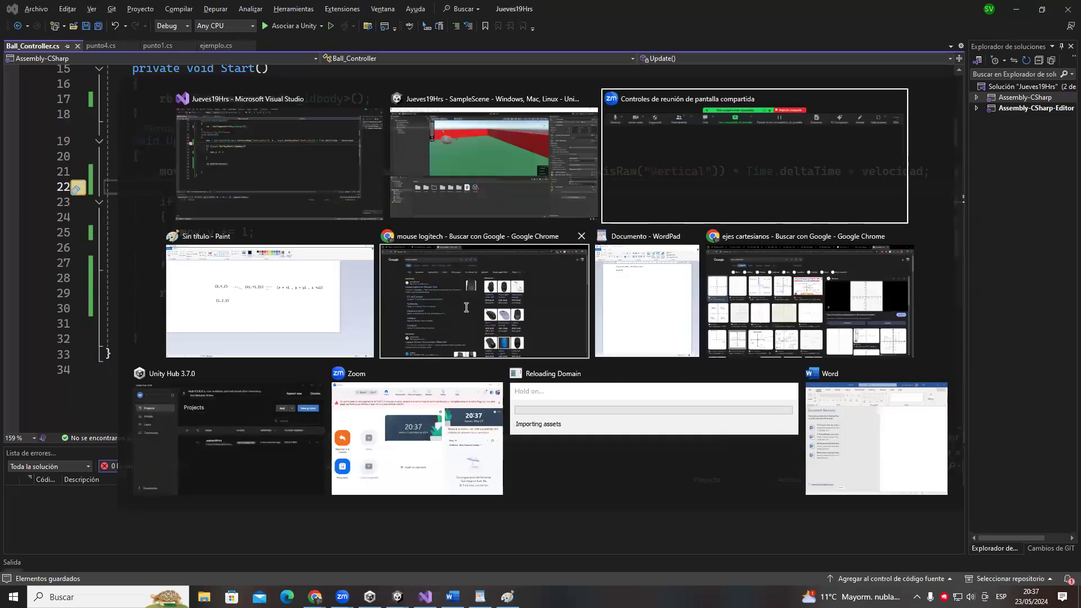
{"action": "left_click", "coordinate": [499, 167]}
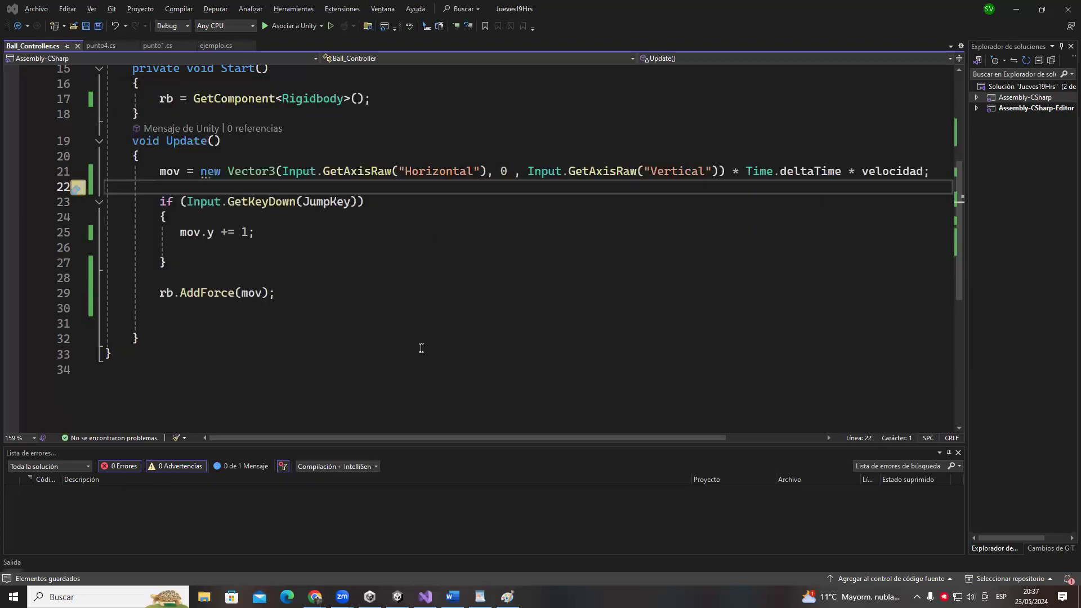
{"action": "key", "text": "alt+Tab"}
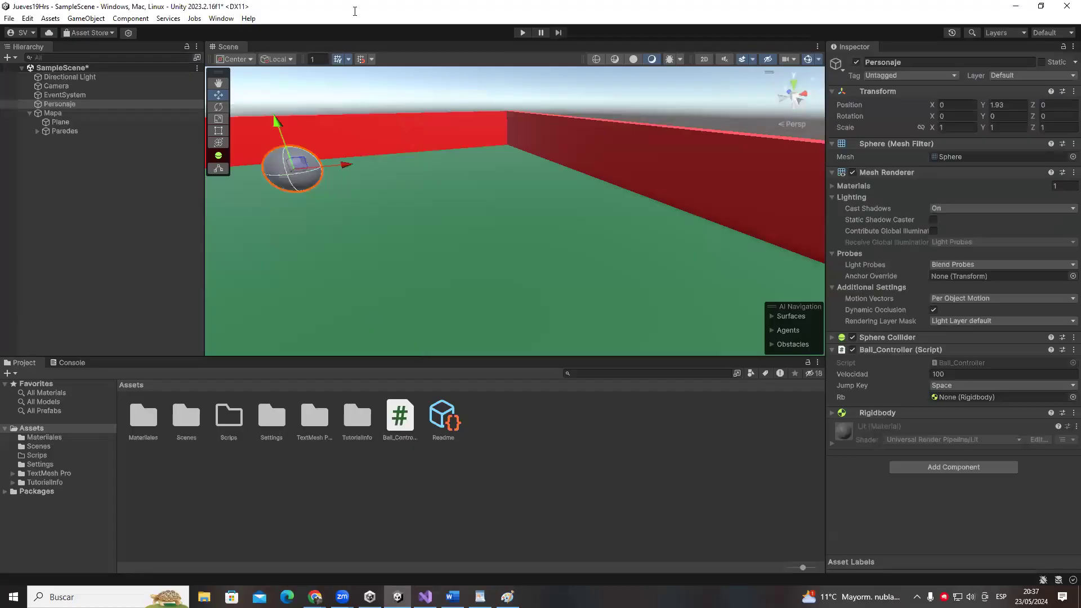
- Play-test the jump with the Game view docked under the Hierarchy, then stop play mode
{"action": "left_click", "coordinate": [521, 34]}
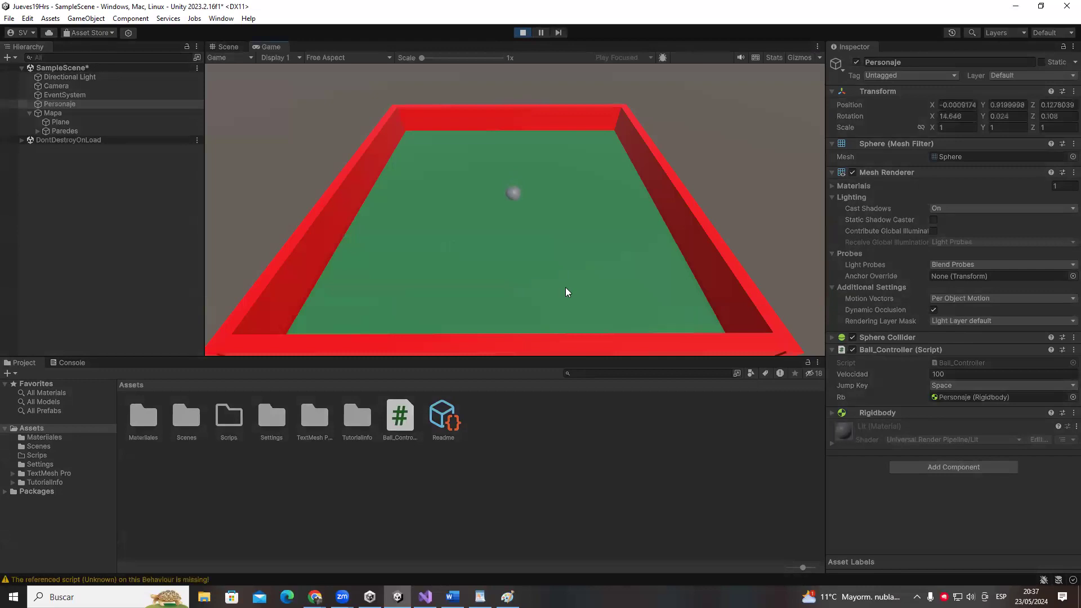
{"action": "left_click", "coordinate": [237, 49]}
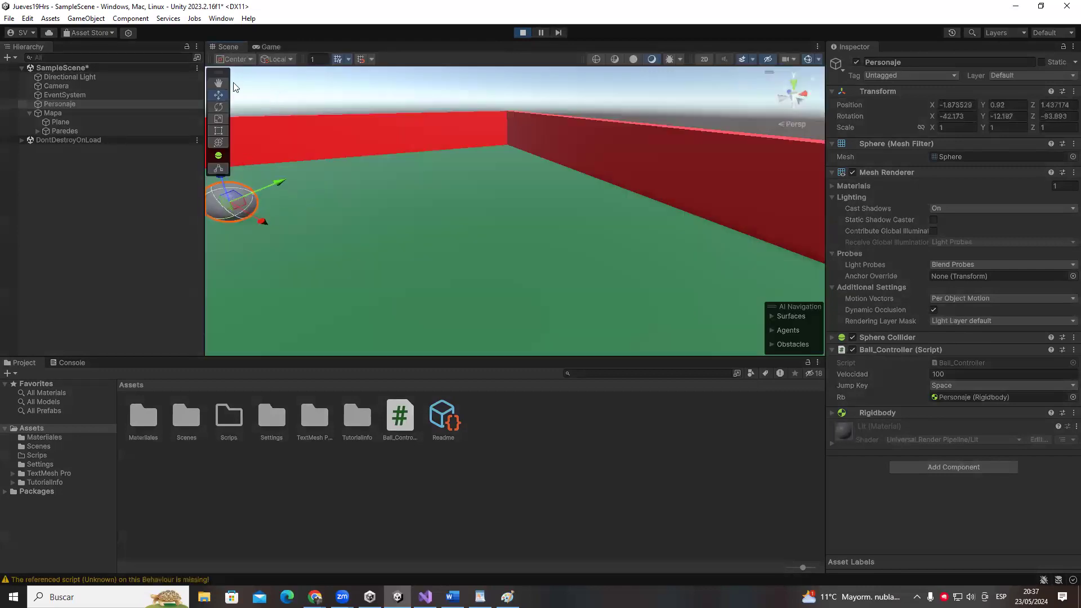
{"action": "left_click_drag", "start_coordinate": [265, 47], "coordinate": [130, 264]}
{"action": "right_click_drag", "start_coordinate": [425, 235], "coordinate": [324, 217]}
{"action": "left_click", "coordinate": [153, 335]}
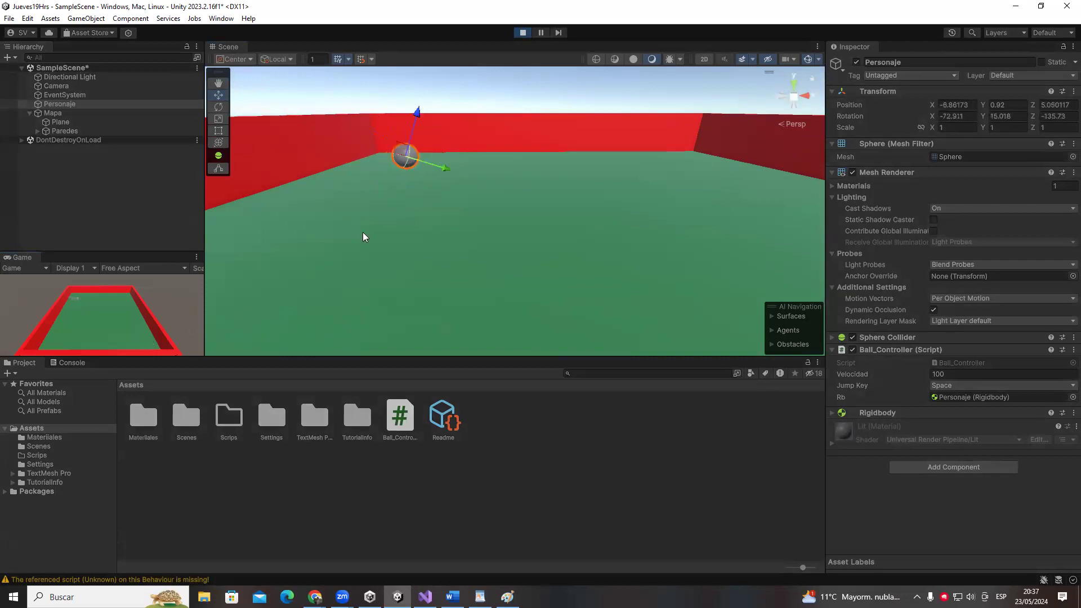
{"action": "left_click", "coordinate": [522, 32]}
- Return to Ball_Controller.cs in Visual Studio at the mov.y line
{"action": "key", "text": "alt+Tab"}
{"action": "left_click", "coordinate": [275, 234]}
{"action": "scroll", "coordinate": [276, 186], "scroll_direction": "up", "scroll_amount": 5}
- Declare 'public float jumpForce;' on a new line after the velocidad field
{"action": "left_click", "coordinate": [276, 186]}
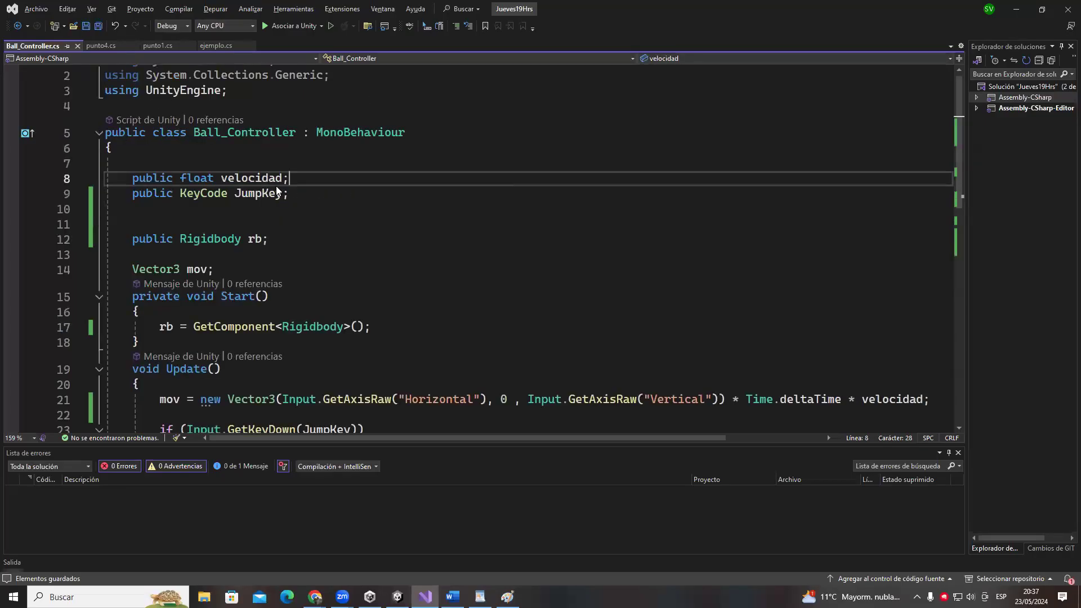
{"action": "key", "text": "Return"}
{"action": "type", "text": "public float ju"}
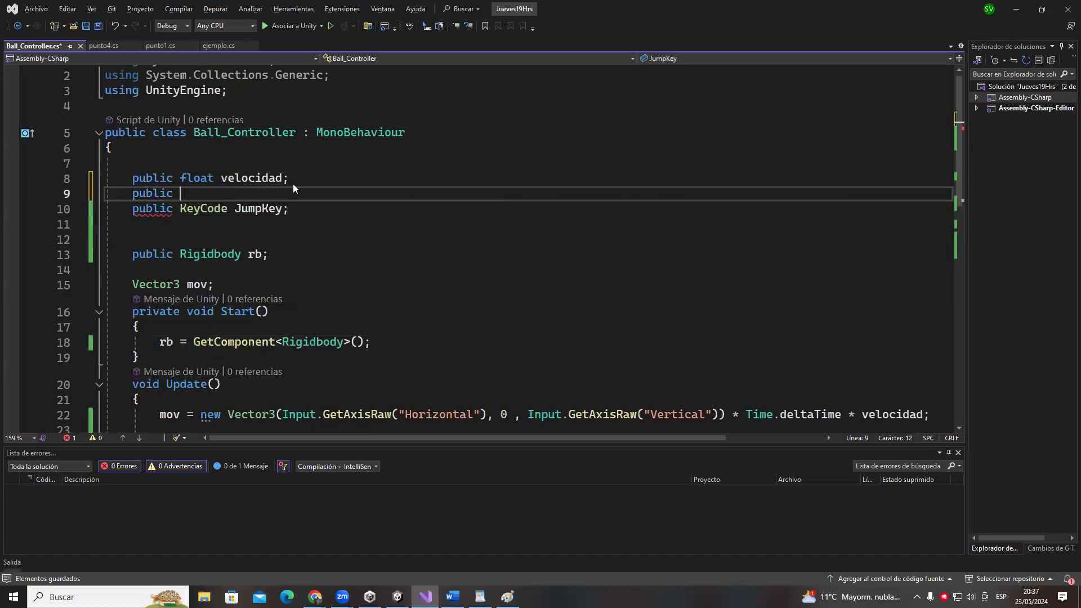
{"action": "type", "text": "mpForce;"}
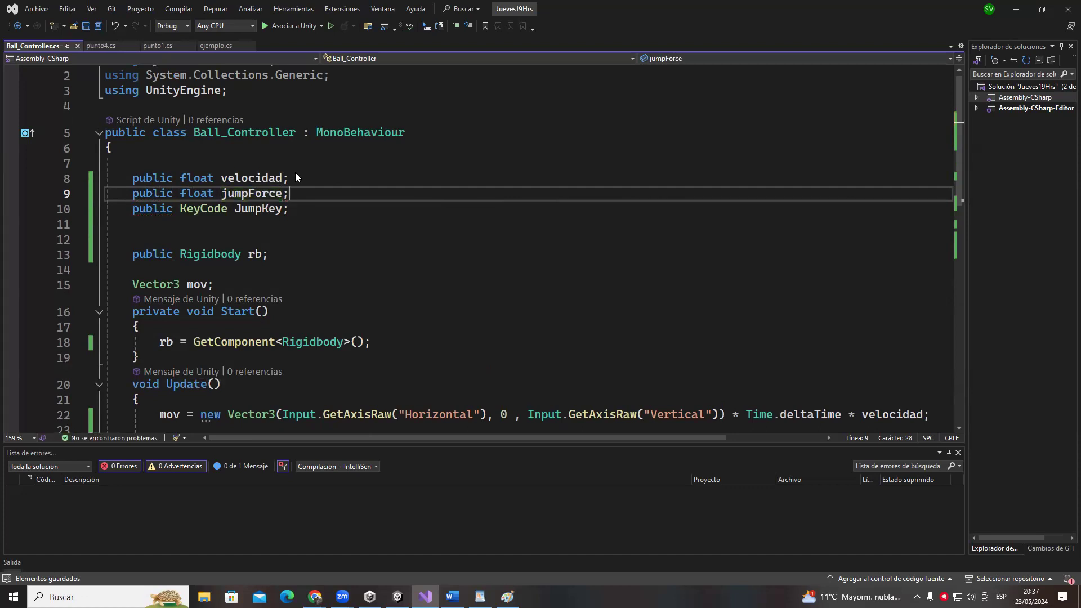
- Change 'mov.y += 1' to 'mov.y += jumpForce' and switch back to Unity
{"action": "scroll", "coordinate": [277, 312], "scroll_direction": "down", "scroll_amount": 3}
{"action": "left_click", "coordinate": [246, 340]}
{"action": "key", "text": "BackSpace"}
{"action": "type", "text": "Jump"}
{"action": "type", "text": "F"}
{"action": "key", "text": "Tab"}
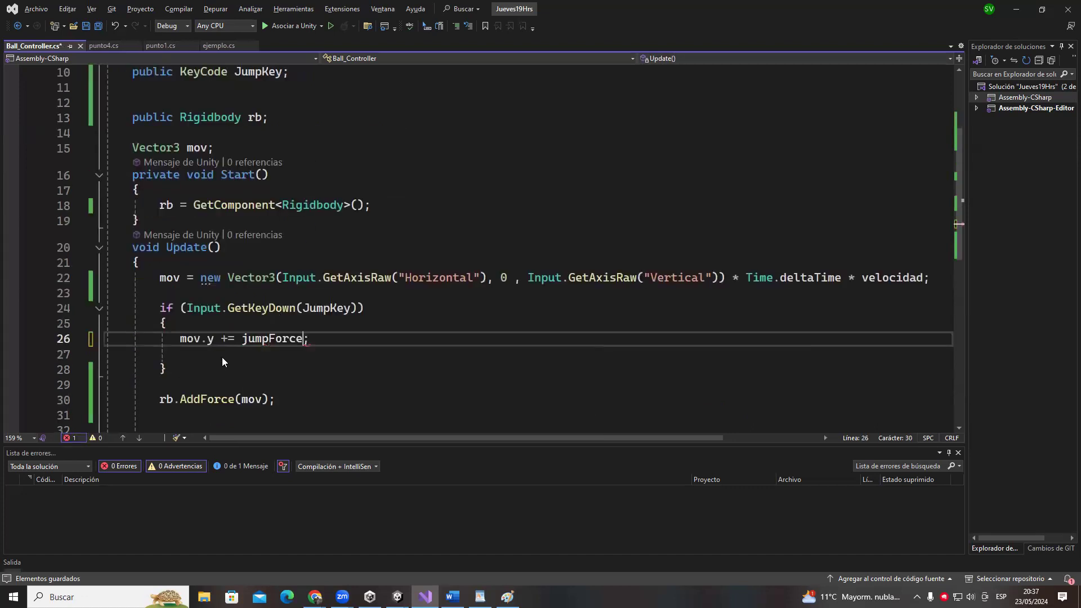
{"action": "key", "text": "alt+Tab"}
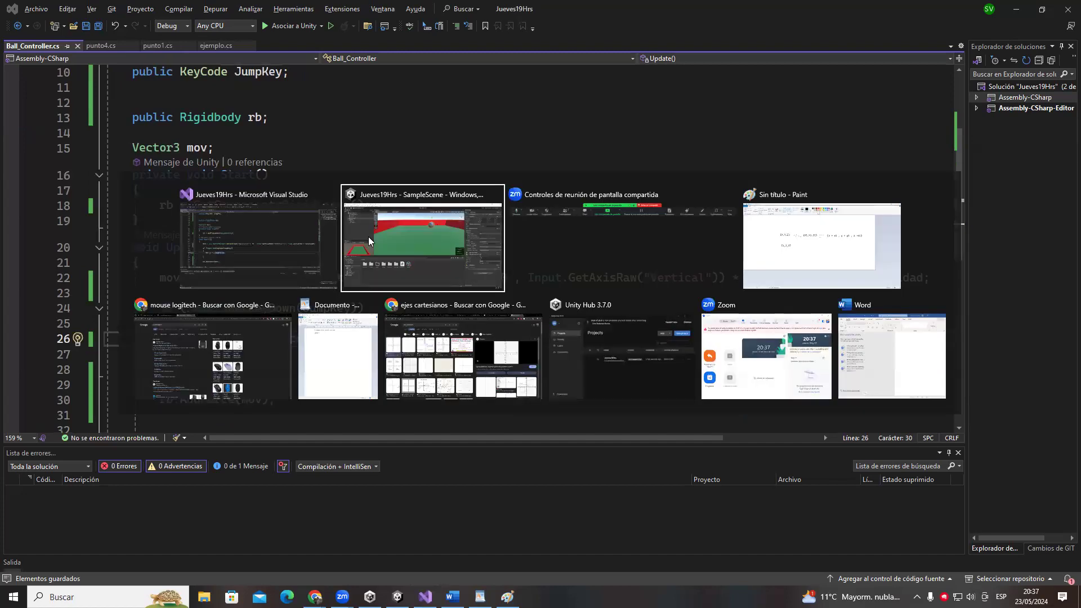
{"action": "left_click", "coordinate": [368, 236]}
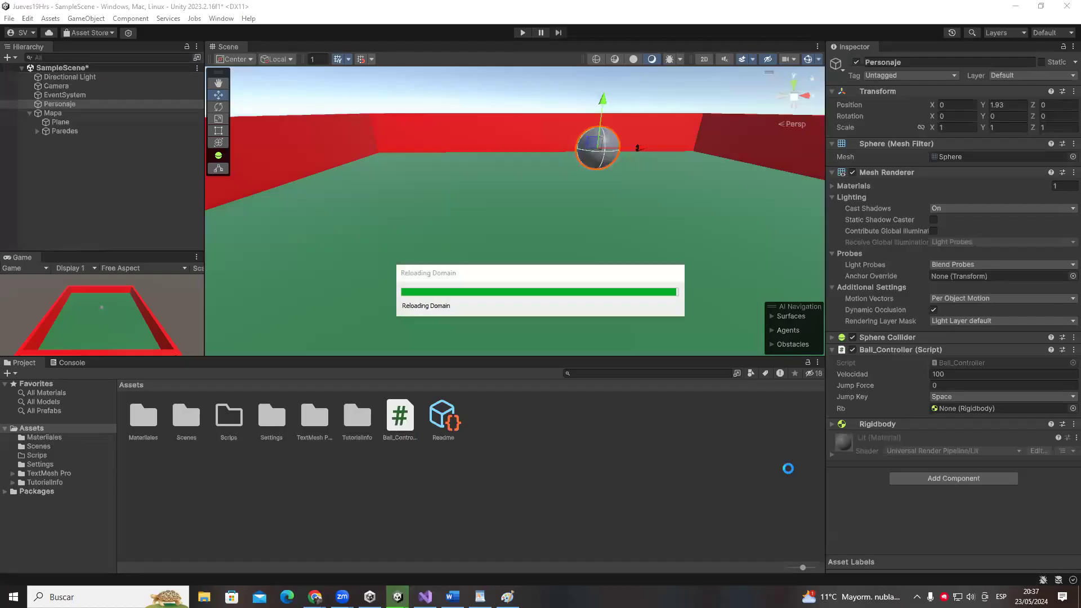
- Start play mode while trying Jump Force values of 20, 100 and 500
{"action": "left_click", "coordinate": [943, 386]}
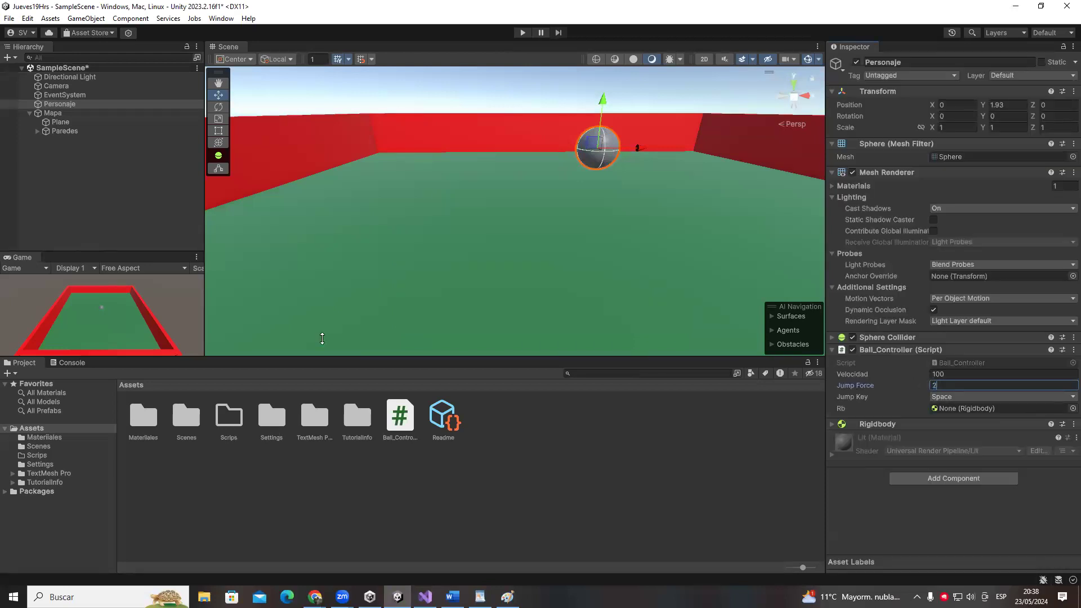
{"action": "type", "text": "20"}
{"action": "left_click", "coordinate": [523, 33]}
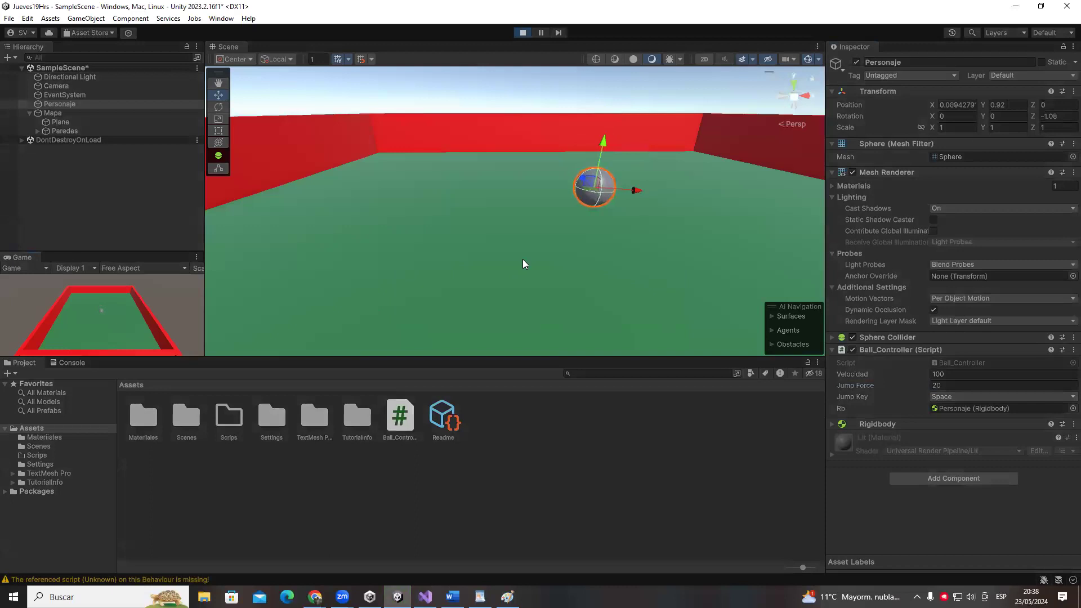
{"action": "left_click", "coordinate": [965, 385]}
{"action": "type", "text": "100"}
{"action": "key", "text": "Return"}
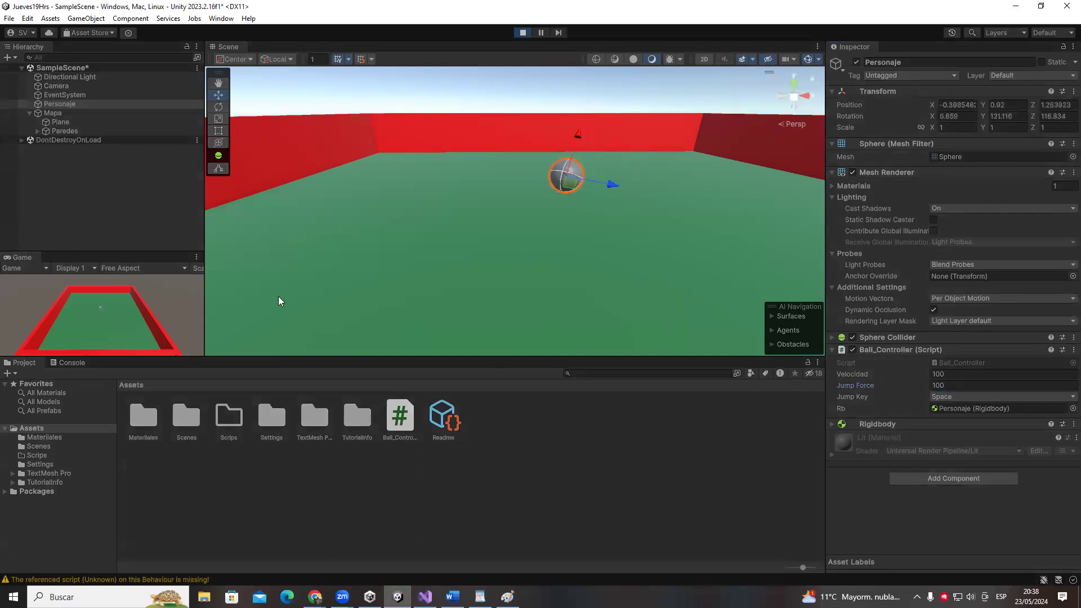
{"action": "left_click", "coordinate": [942, 385]}
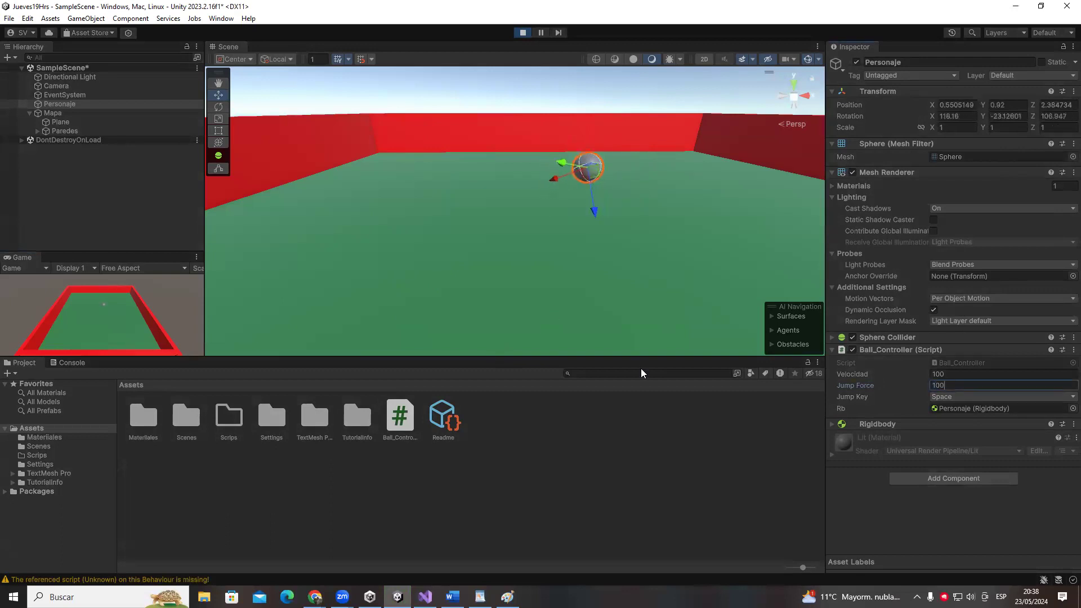
{"action": "key", "text": "BackSpace"}
{"action": "key", "text": "BackSpace"}
{"action": "key", "text": "BackSpace"}
{"action": "type", "text": "500"}
{"action": "key", "text": "Return"}
- Set Jump Force to 250 and test rolling left and jumping with Space
{"action": "scroll", "coordinate": [629, 264], "scroll_direction": "down", "scroll_amount": 10}
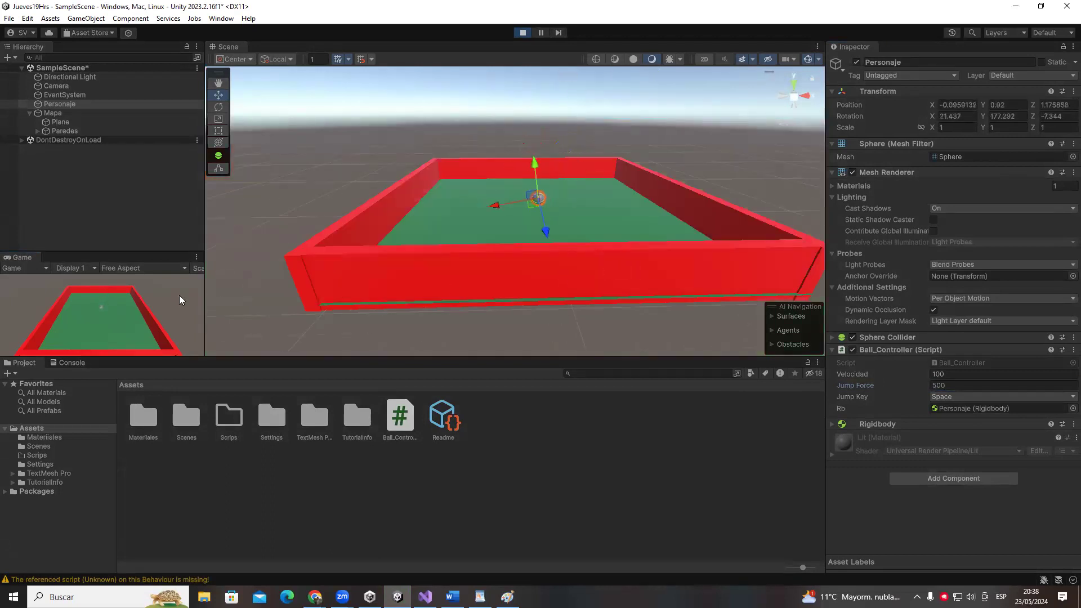
{"action": "key", "text": "space"}
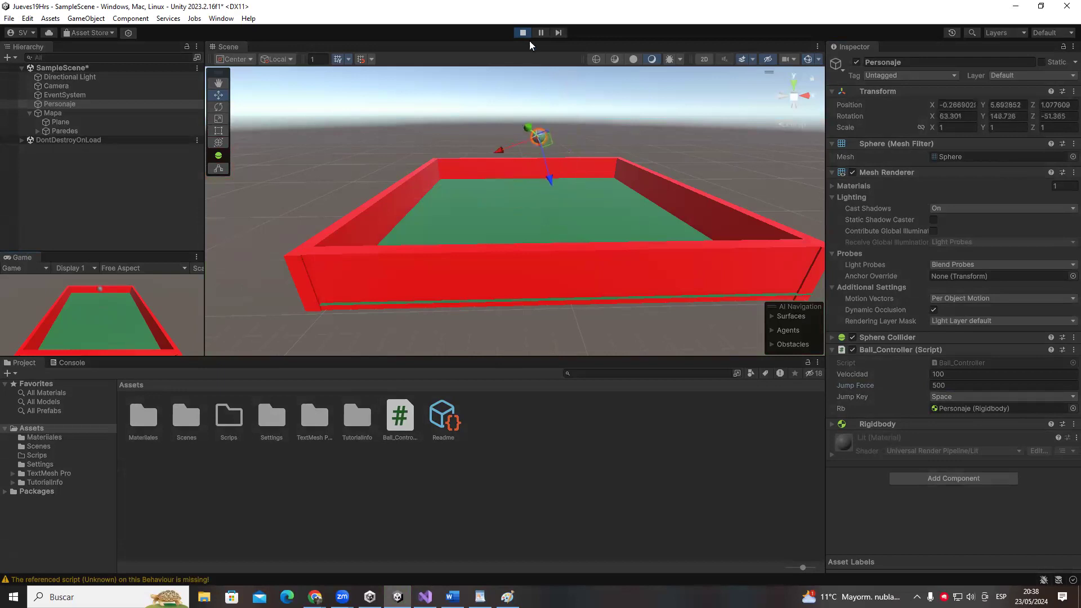
{"action": "left_click", "coordinate": [935, 385]}
{"action": "type", "text": "250"}
{"action": "left_click", "coordinate": [53, 349]}
{"action": "key", "text": "space"}
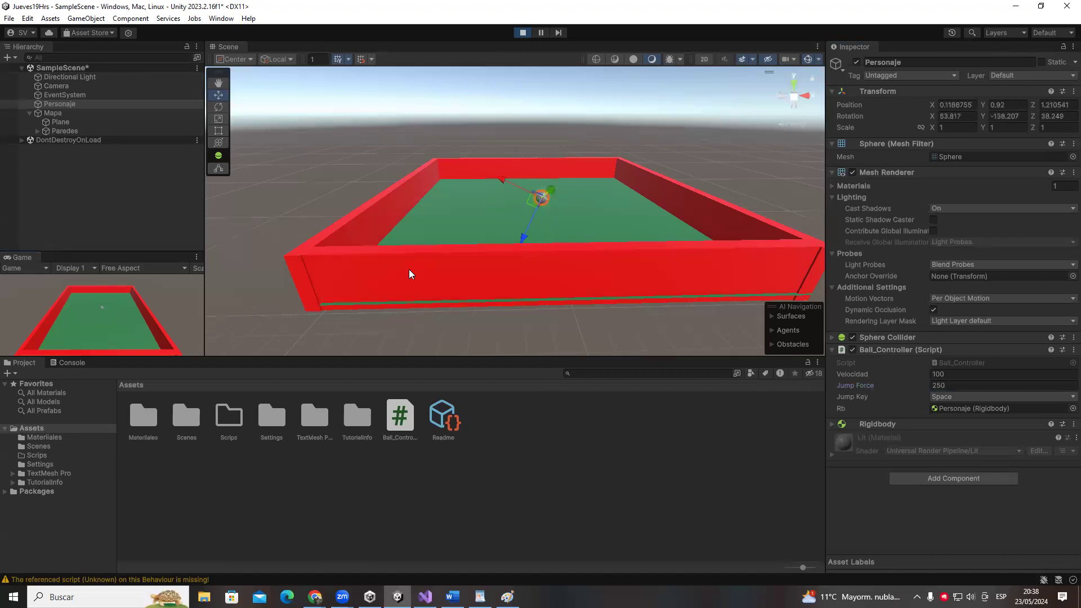
{"action": "key", "text": "a"}
{"action": "key", "text": "space"}
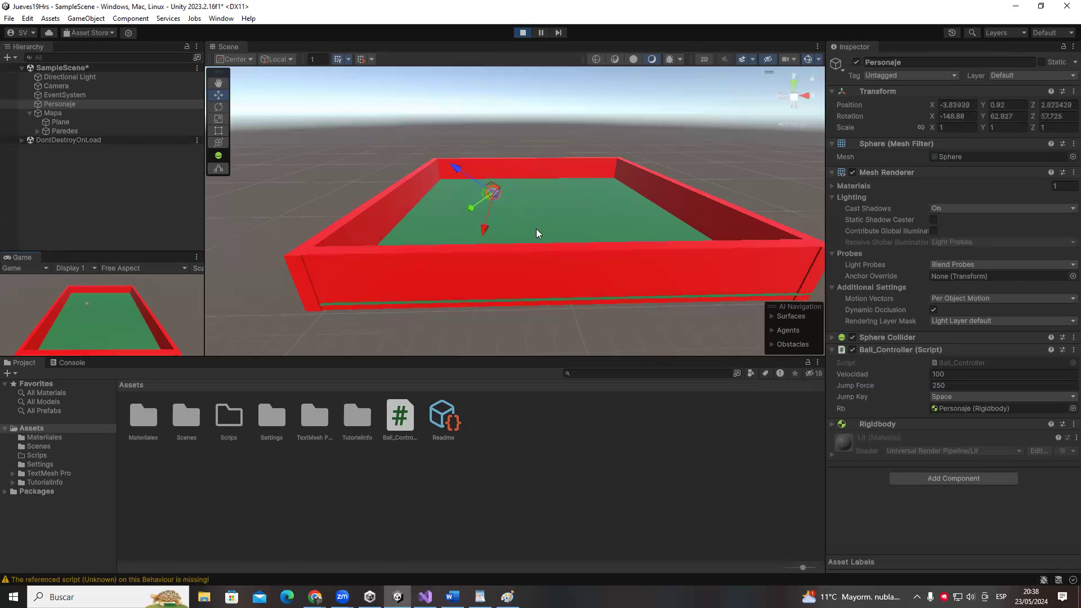
{"action": "key", "text": "space"}
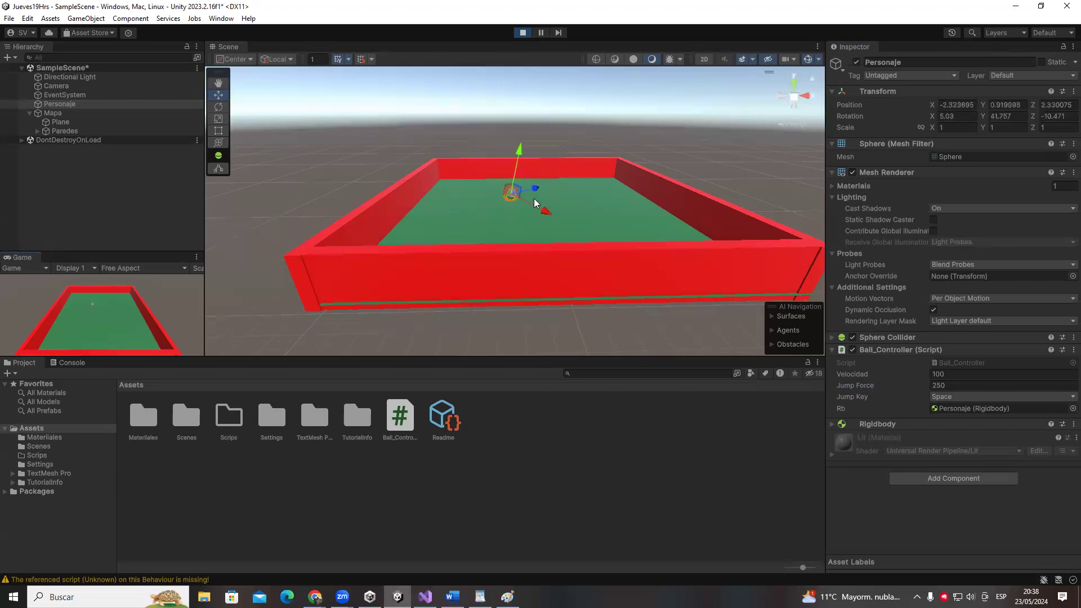
{"action": "key", "text": "space"}
- Keep jumping while redocking the Game view below the Hierarchy and following the ball upward, then stop
{"action": "left_click_drag", "start_coordinate": [22, 257], "coordinate": [442, 42]}
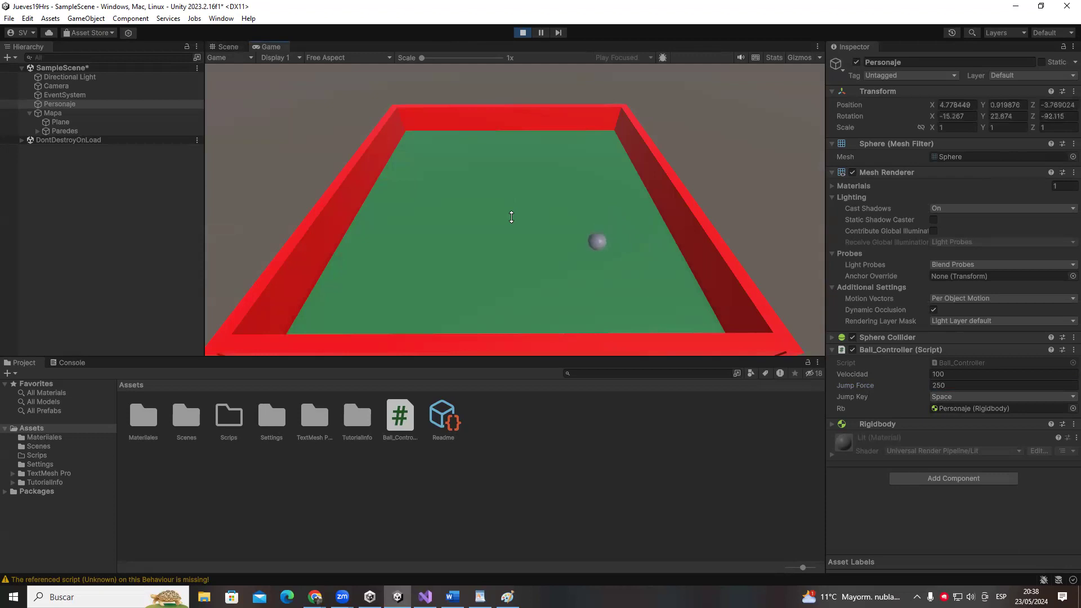
{"action": "key", "text": "space"}
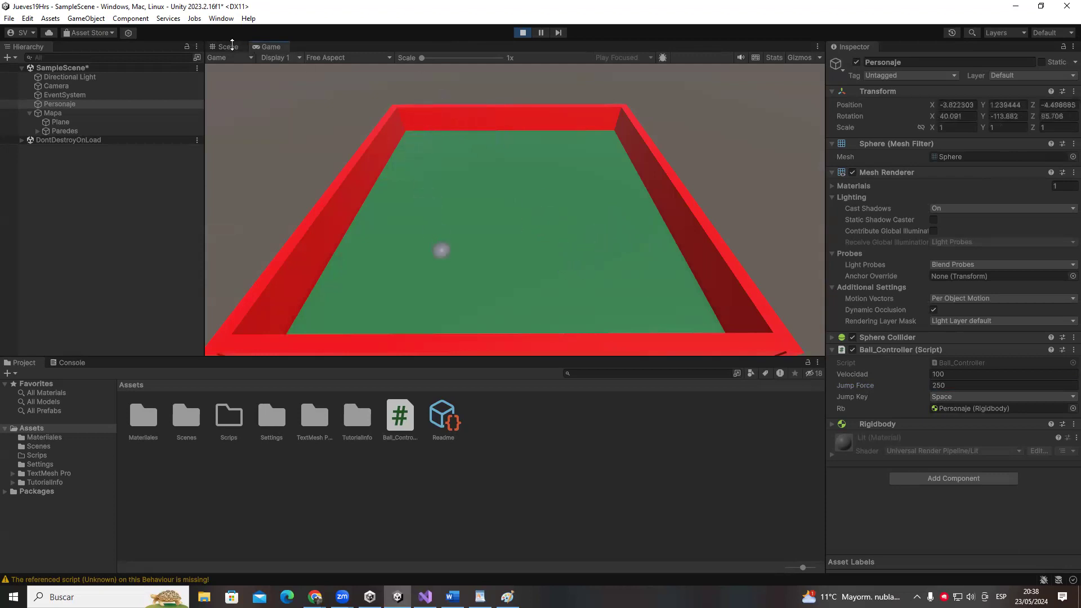
{"action": "left_click_drag", "start_coordinate": [252, 50], "coordinate": [132, 293]}
{"action": "scroll", "coordinate": [236, 278], "scroll_direction": "down", "scroll_amount": 5}
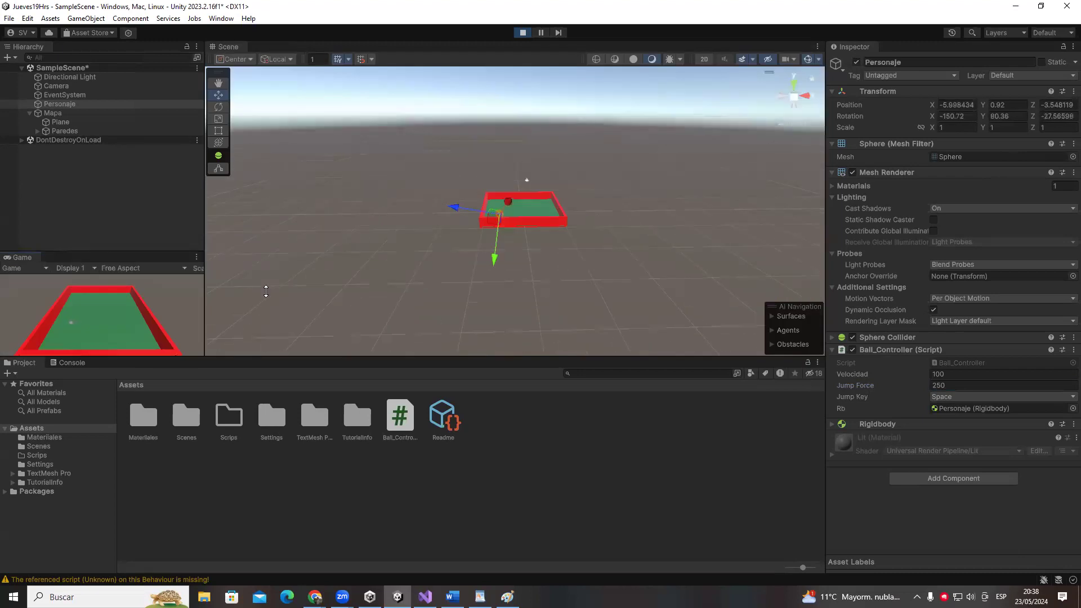
{"action": "key", "text": "space"}
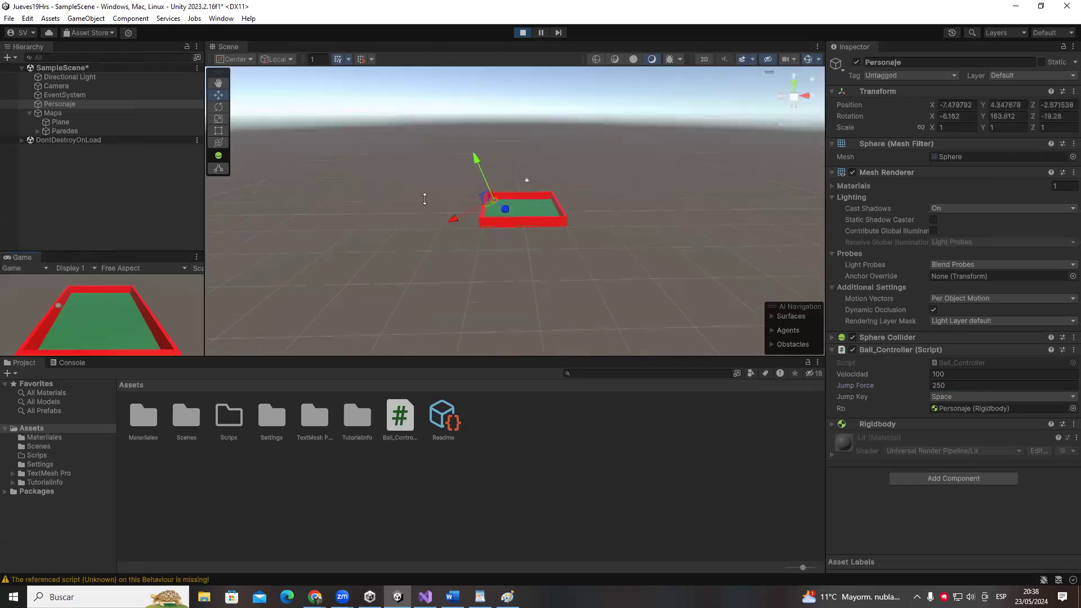
{"action": "scroll", "coordinate": [511, 261], "scroll_direction": "down", "scroll_amount": 8}
{"action": "right_click_drag", "start_coordinate": [512, 260], "coordinate": [498, 186]}
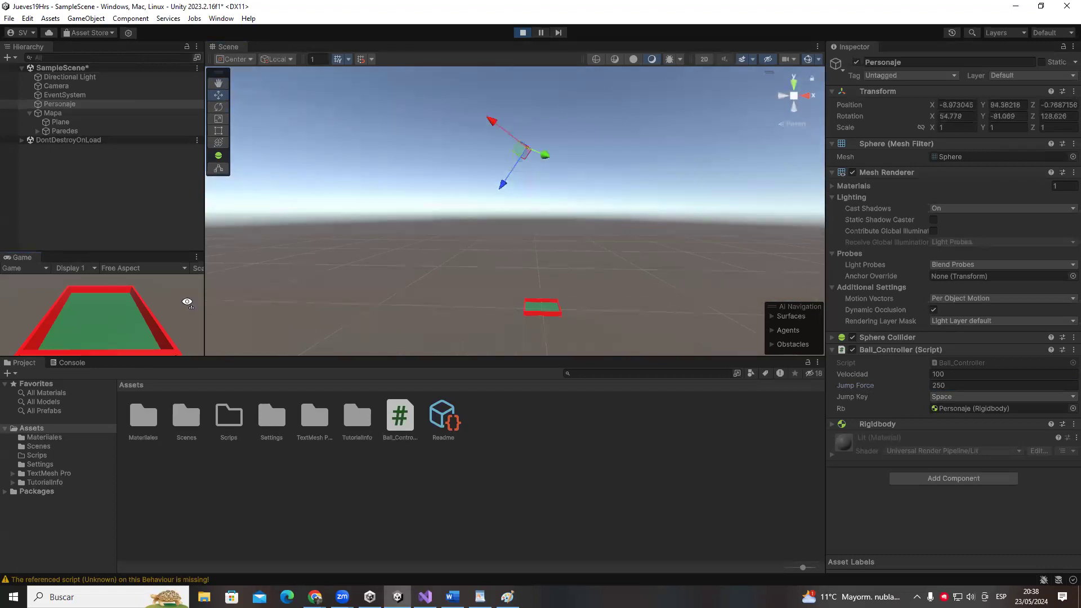
{"action": "right_click_drag", "start_coordinate": [563, 189], "coordinate": [451, 283]}
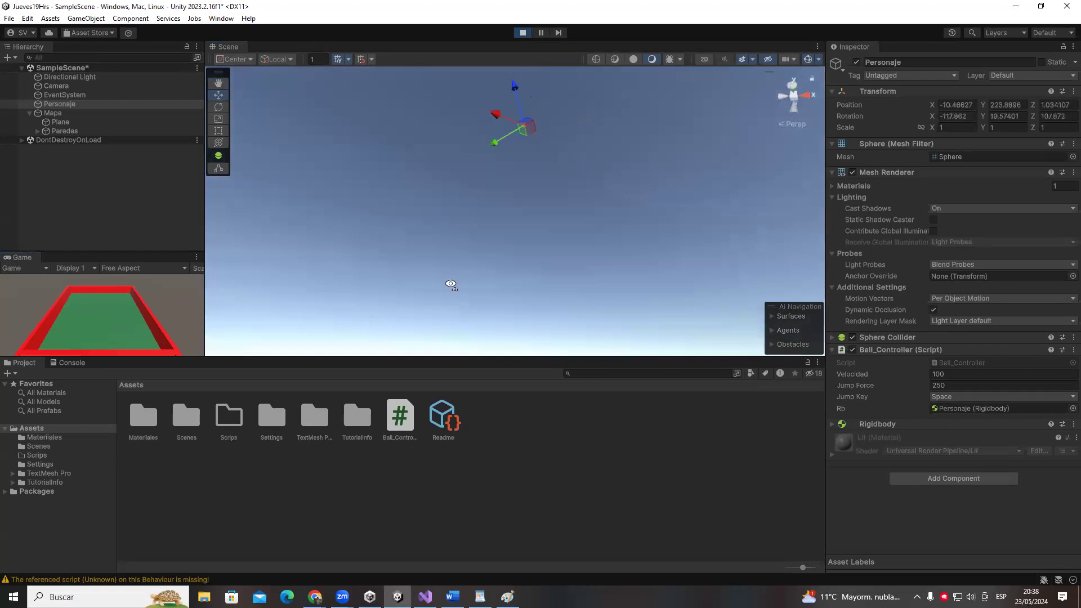
{"action": "right_click_drag", "start_coordinate": [519, 263], "coordinate": [532, 208]}
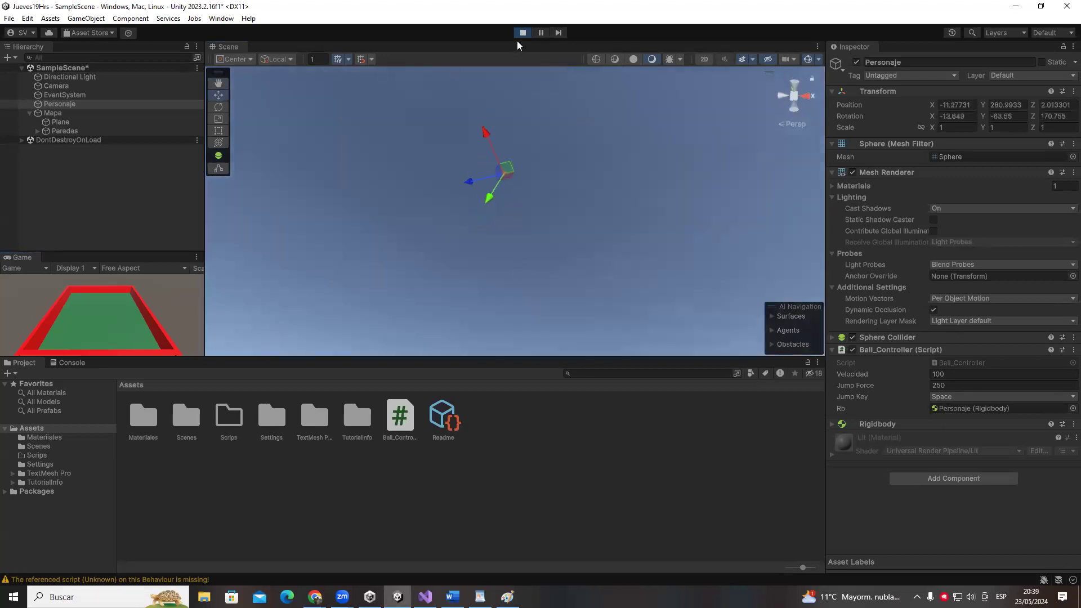
{"action": "left_click", "coordinate": [521, 33]}
- Turn Unity's Scene view down toward the ground, then go back to Visual Studio
{"action": "key", "text": "alt+Tab"}
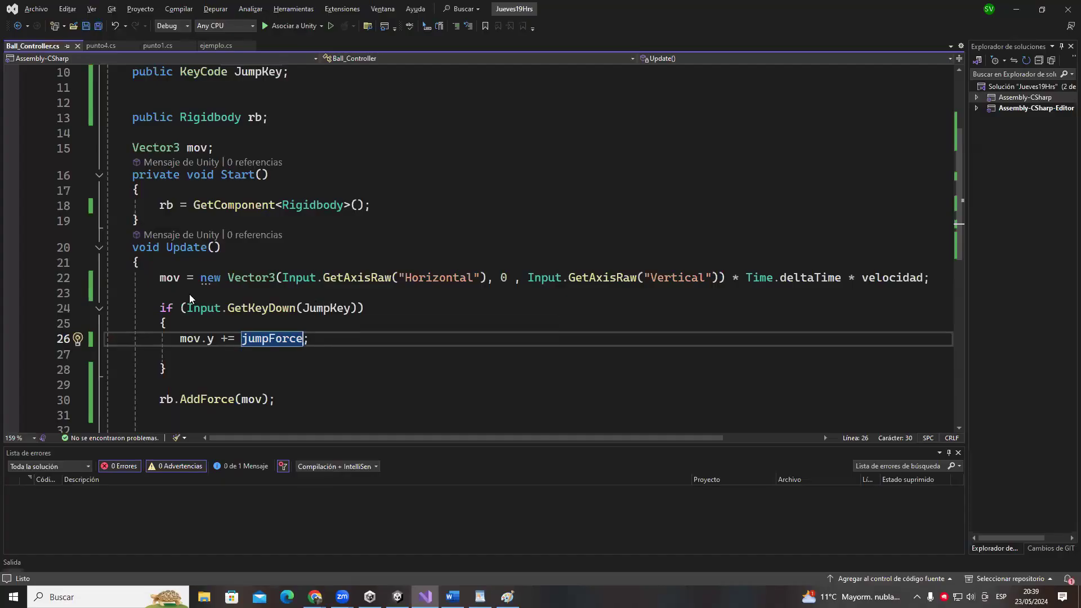
{"action": "left_click", "coordinate": [201, 290]}
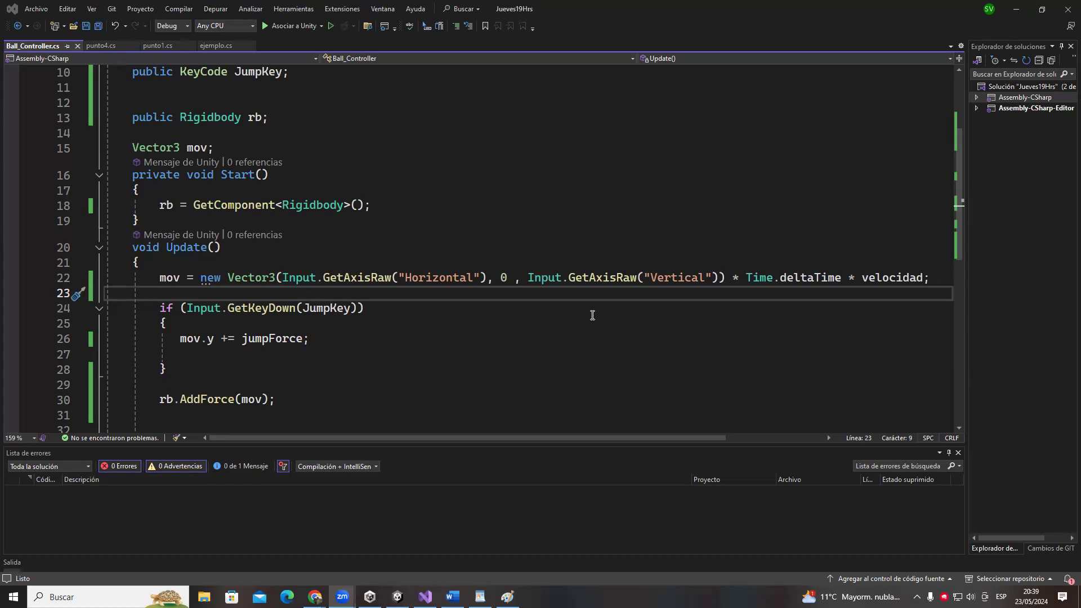
{"action": "key", "text": "alt+Tab"}
{"action": "key", "text": "alt+Tab"}
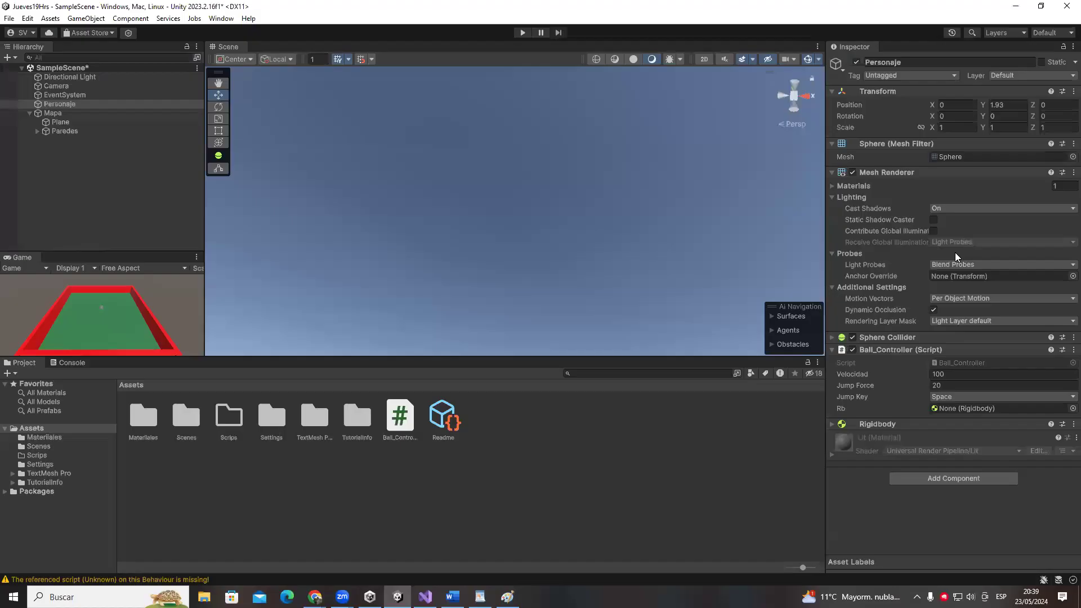
{"action": "right_click_drag", "start_coordinate": [410, 302], "coordinate": [528, 386]}
{"action": "key", "text": "alt+Tab"}
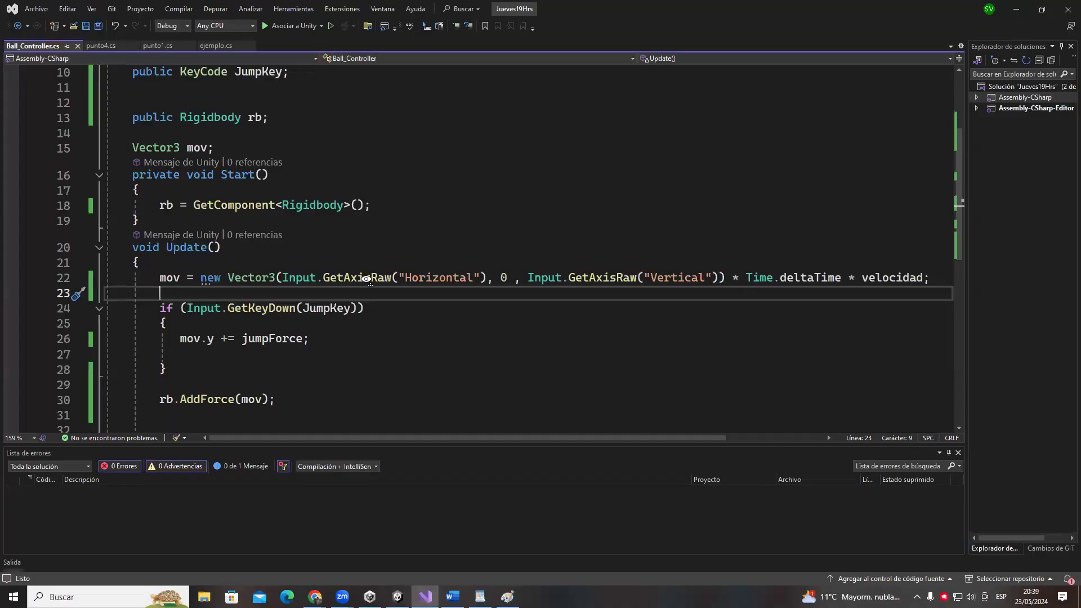
- Edit line 24 to Input.GetKey(JumpKey), save, and switch to Unity
{"action": "left_click", "coordinate": [294, 309]}
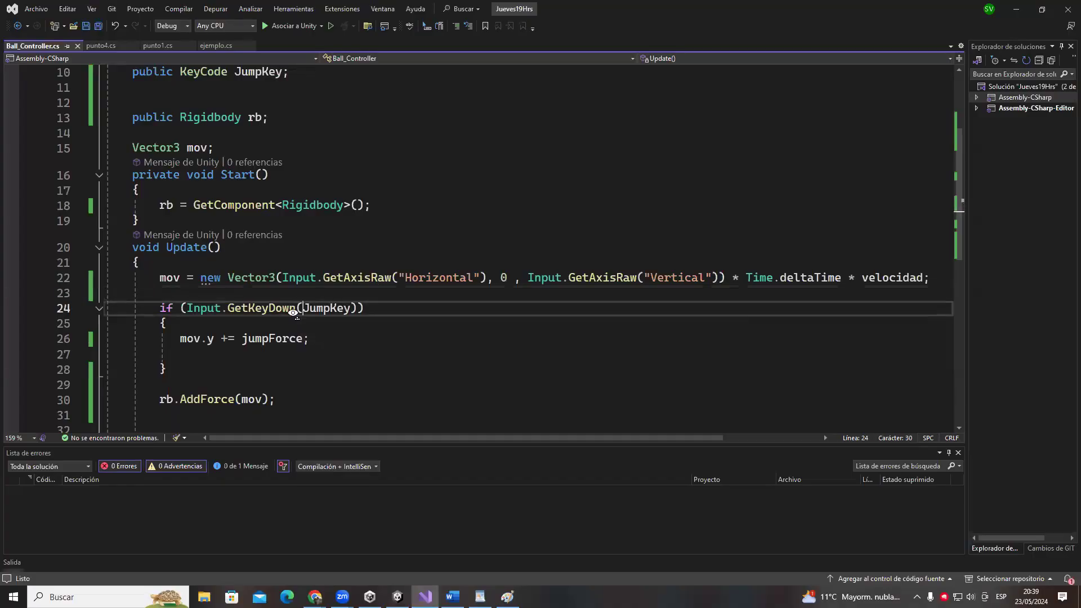
{"action": "key", "text": "BackSpace"}
{"action": "key", "text": "BackSpace"}
{"action": "key", "text": "BackSpace"}
{"action": "key", "text": "BackSpace"}
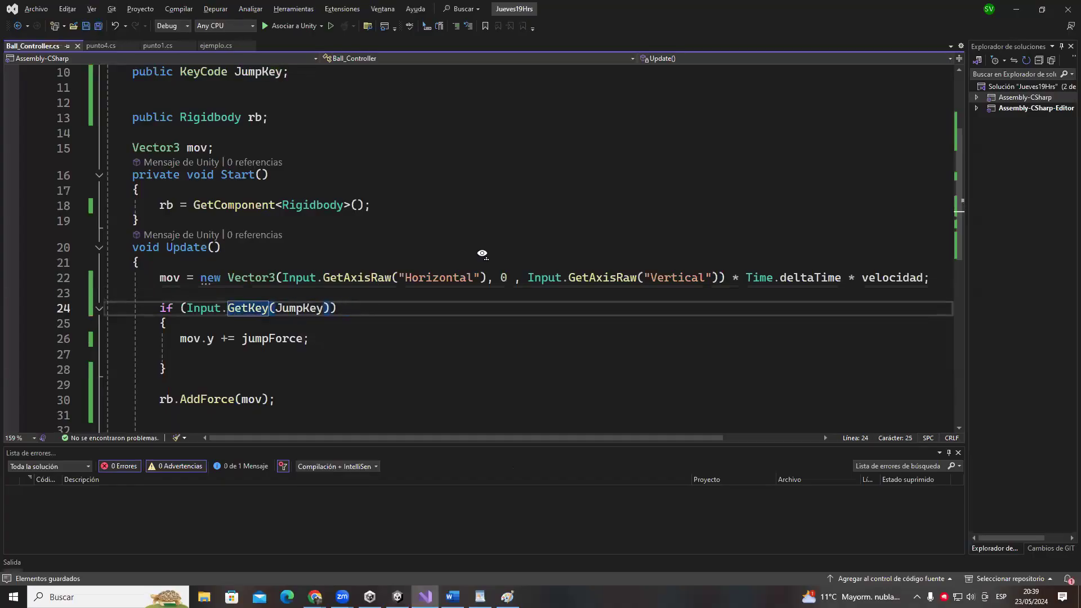
{"action": "key", "text": "ctrl+s"}
{"action": "key", "text": "alt+Tab"}
{"action": "key", "text": "Escape"}
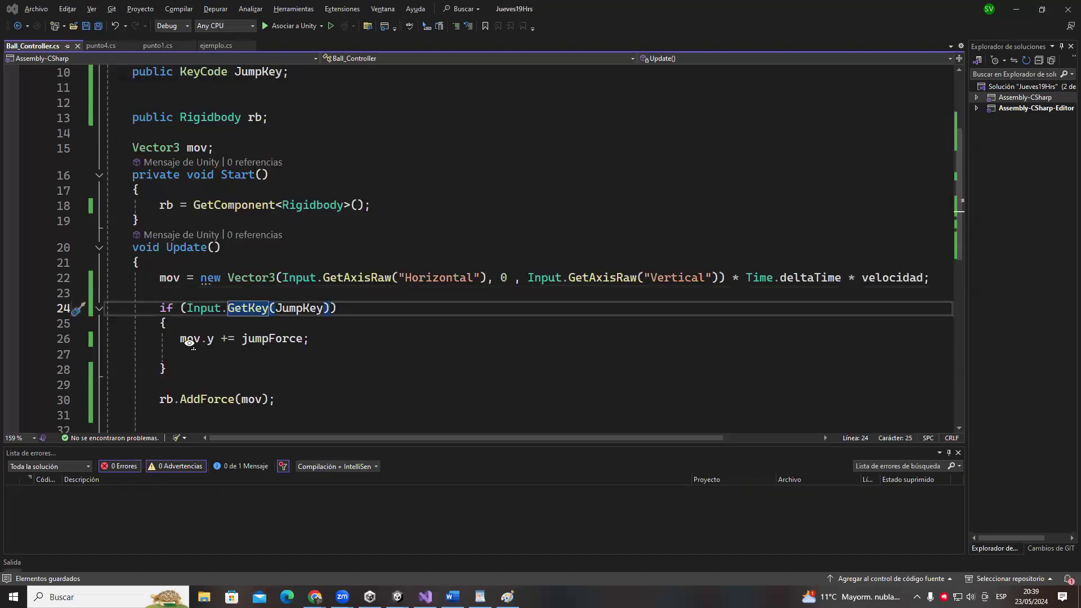
{"action": "left_click_drag", "start_coordinate": [180, 338], "coordinate": [311, 339]}
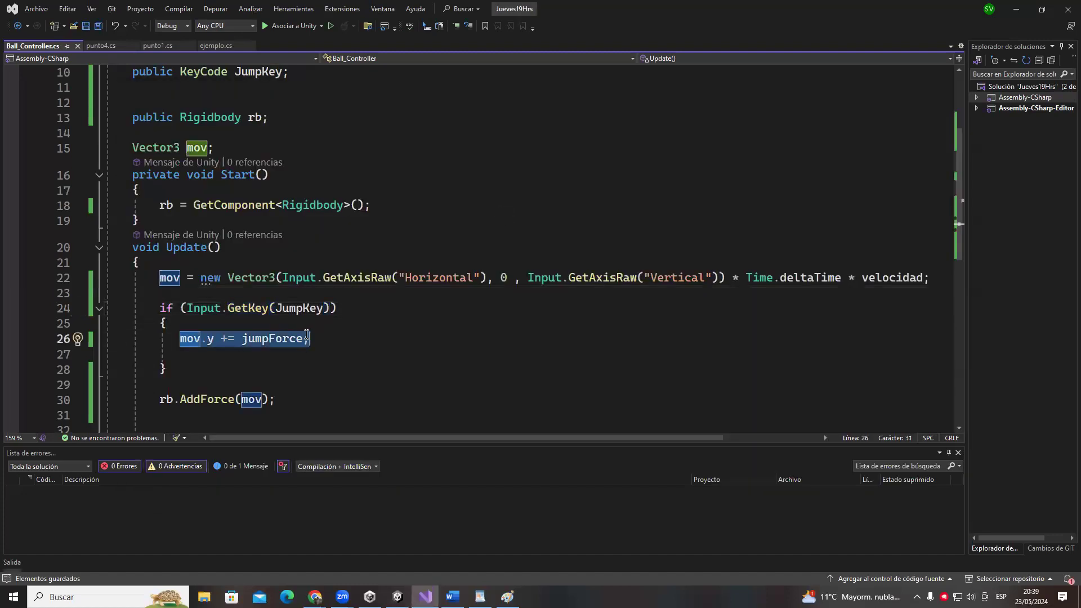
{"action": "key", "text": "alt+Tab"}
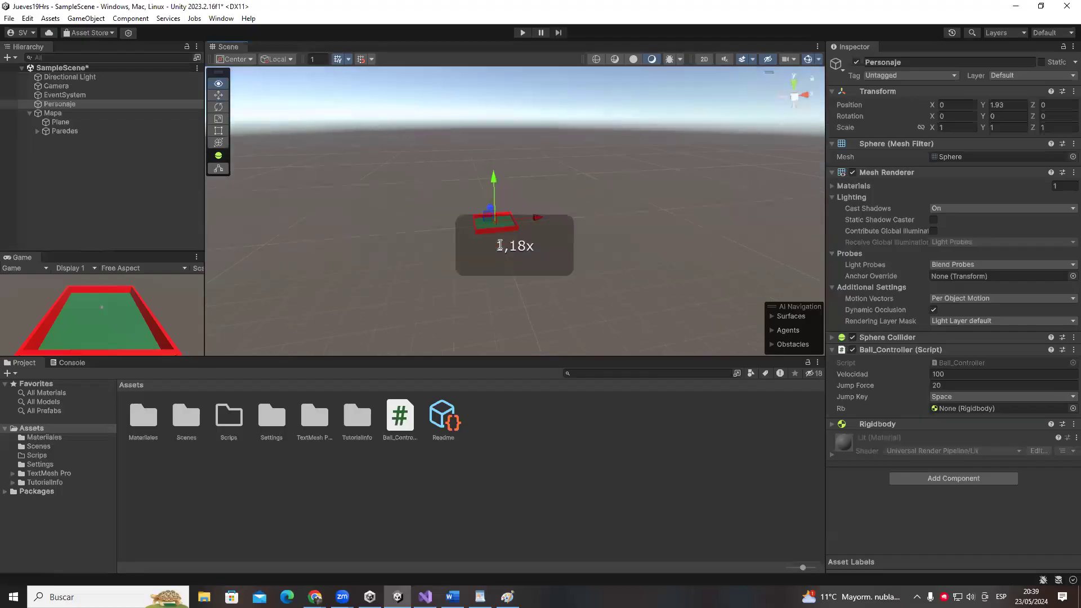
- Run a play test, orbiting the Scene view upward to follow the climbing ball, then stop
{"action": "right_click_drag", "start_coordinate": [500, 245], "coordinate": [483, 248]}
{"action": "scroll", "coordinate": [482, 249], "scroll_direction": "up", "scroll_amount": 10}
{"action": "left_click", "coordinate": [522, 32]}
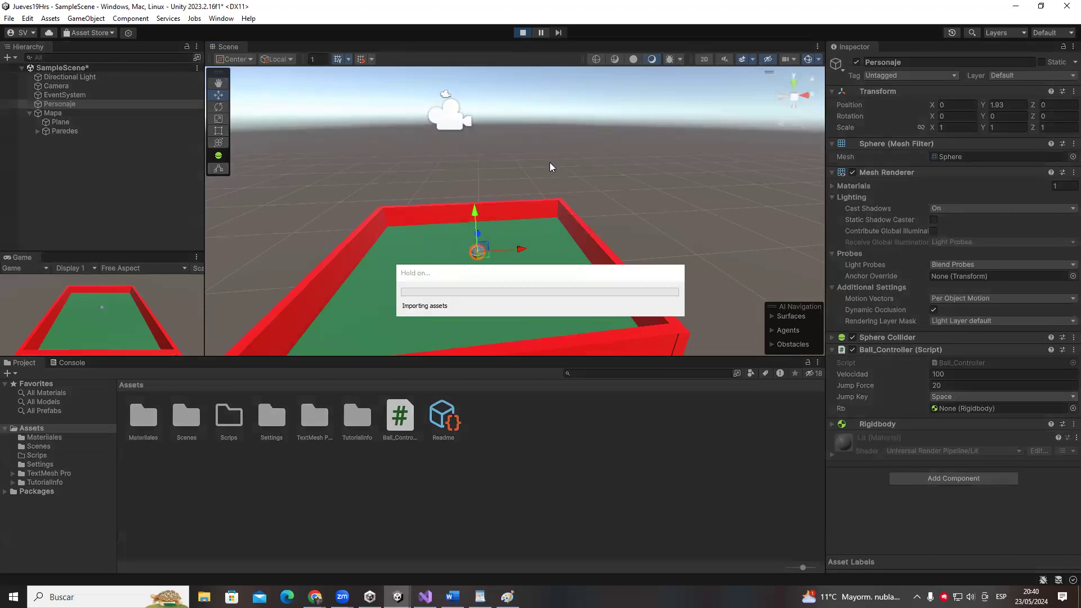
{"action": "scroll", "coordinate": [535, 244], "scroll_direction": "down", "scroll_amount": 12}
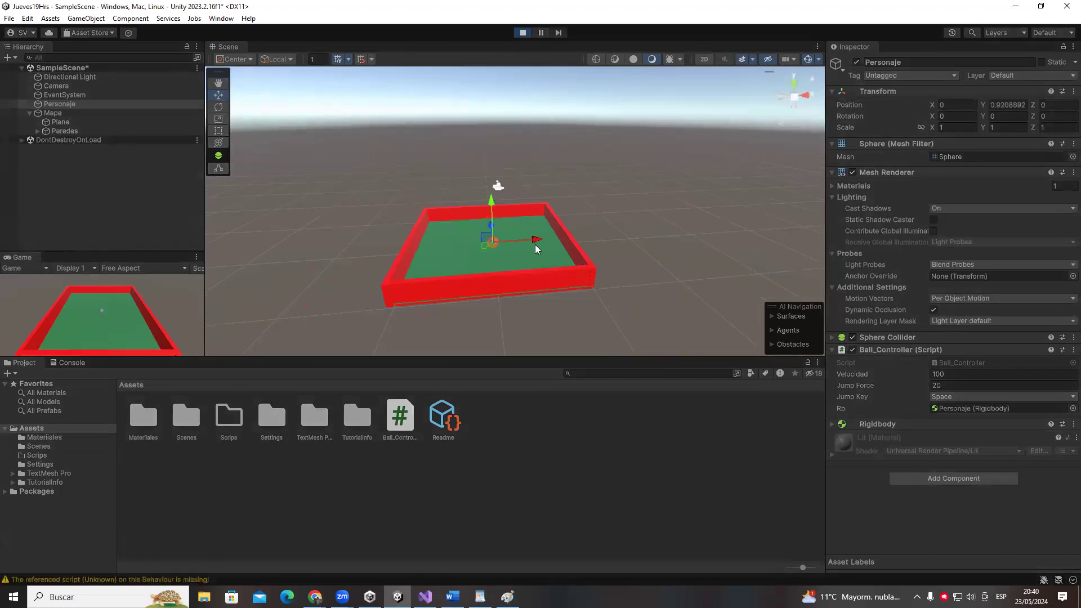
{"action": "right_click_drag", "start_coordinate": [535, 248], "coordinate": [524, 192]}
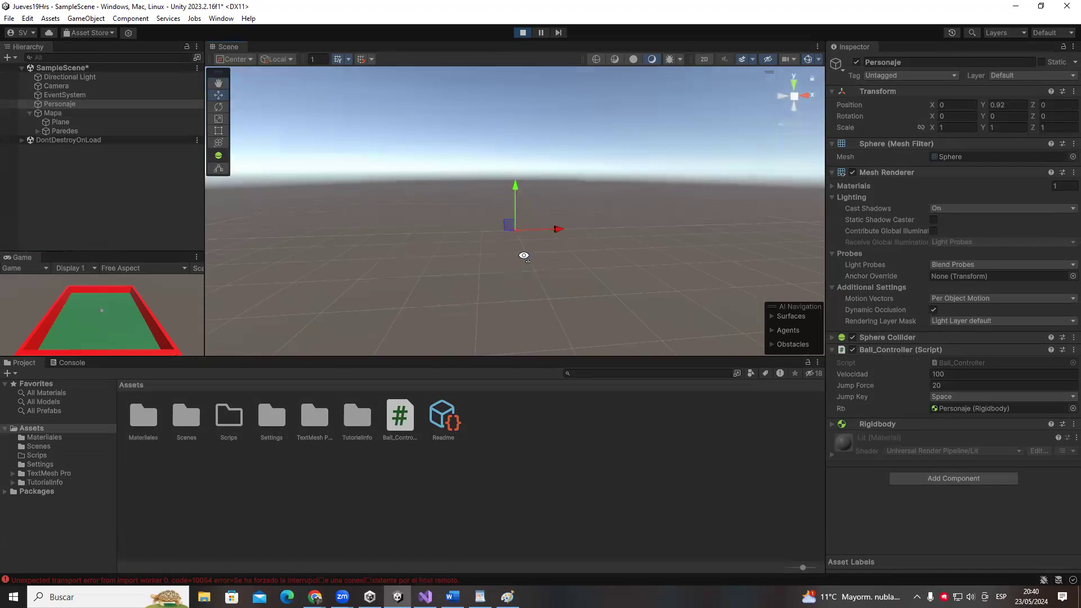
{"action": "right_click_drag", "start_coordinate": [524, 256], "coordinate": [224, 238]}
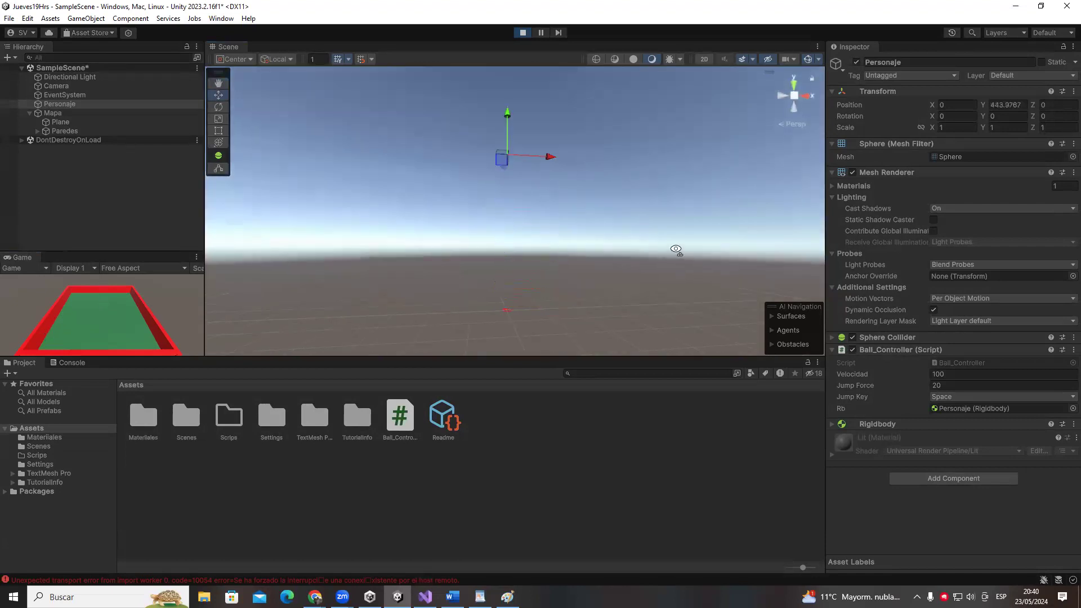
{"action": "right_click_drag", "start_coordinate": [623, 251], "coordinate": [610, 107]}
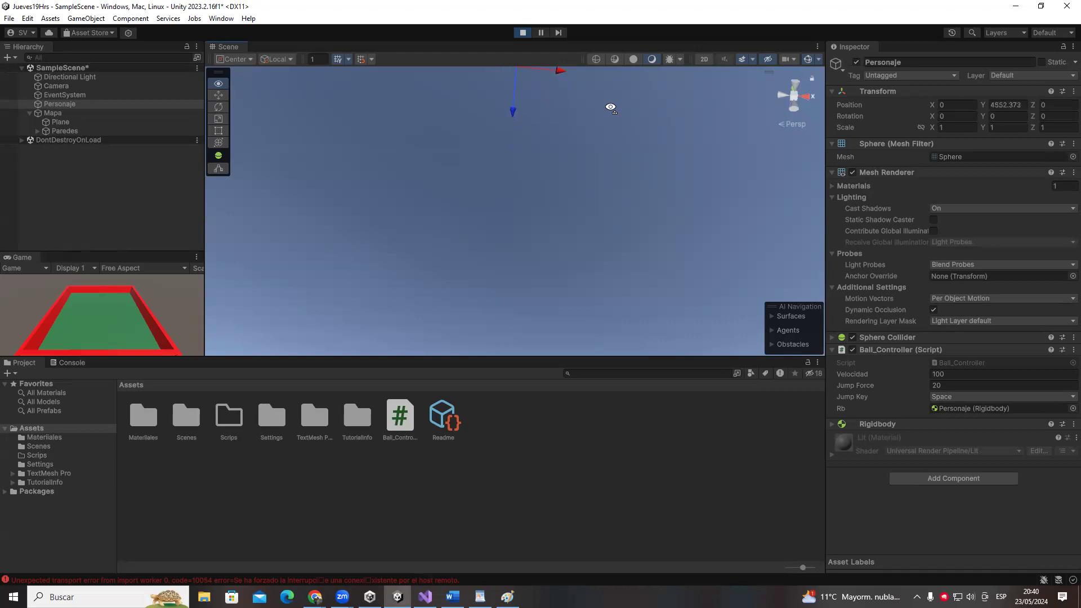
{"action": "left_click", "coordinate": [526, 30]}
- Restart play, hold Space so the ball shoots upward, then select GetKey in Visual Studio
{"action": "left_click", "coordinate": [526, 30]}
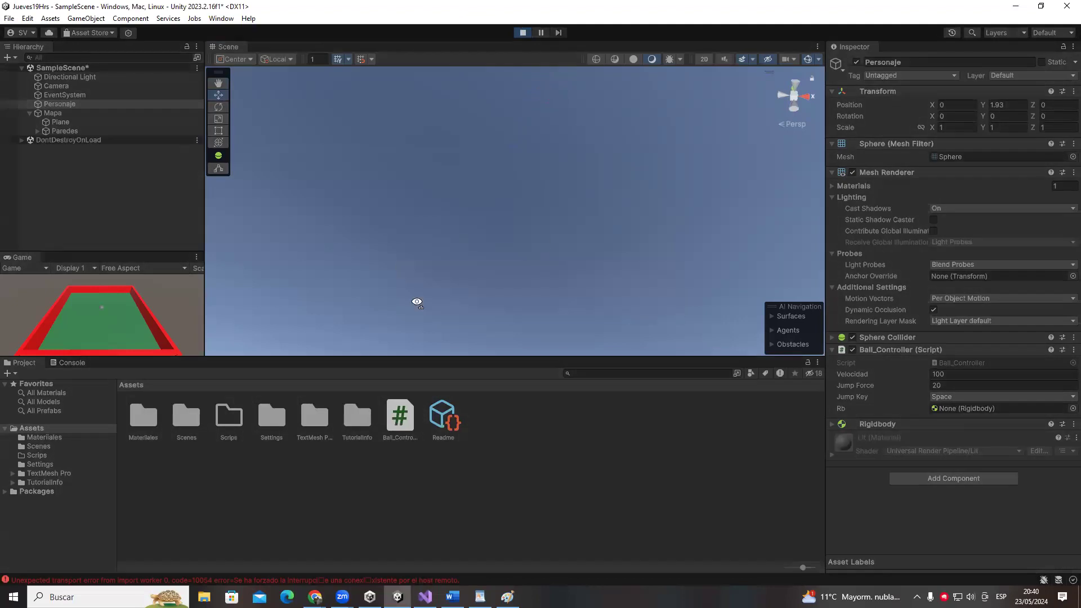
{"action": "right_click", "coordinate": [637, 270]}
{"action": "left_click", "coordinate": [113, 339]}
{"action": "right_click_drag", "start_coordinate": [387, 193], "coordinate": [228, 328]}
{"action": "key", "text": "space"}
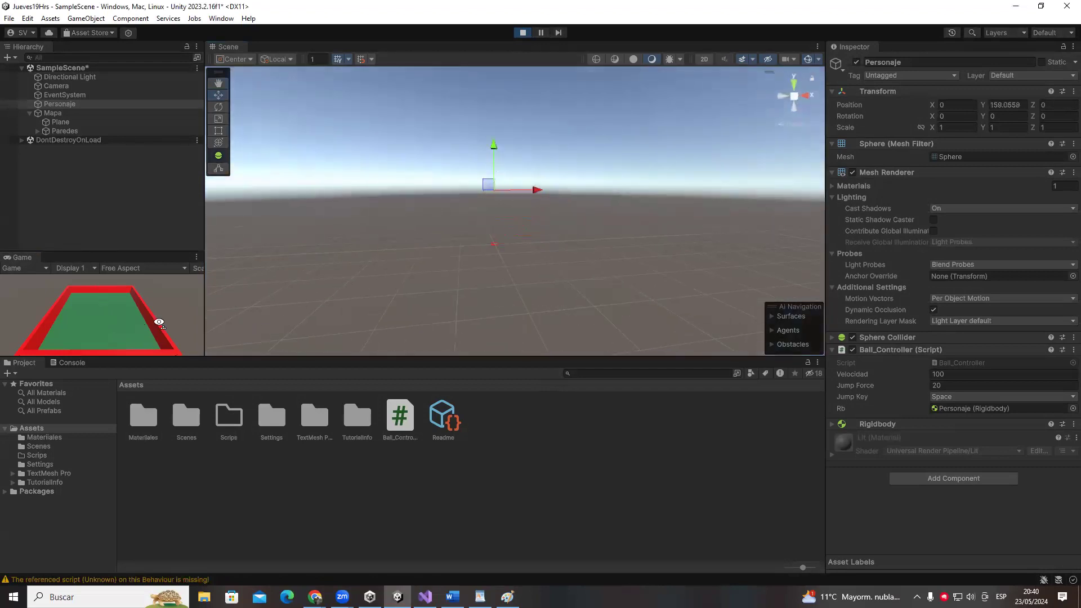
{"action": "key", "text": "alt+Tab"}
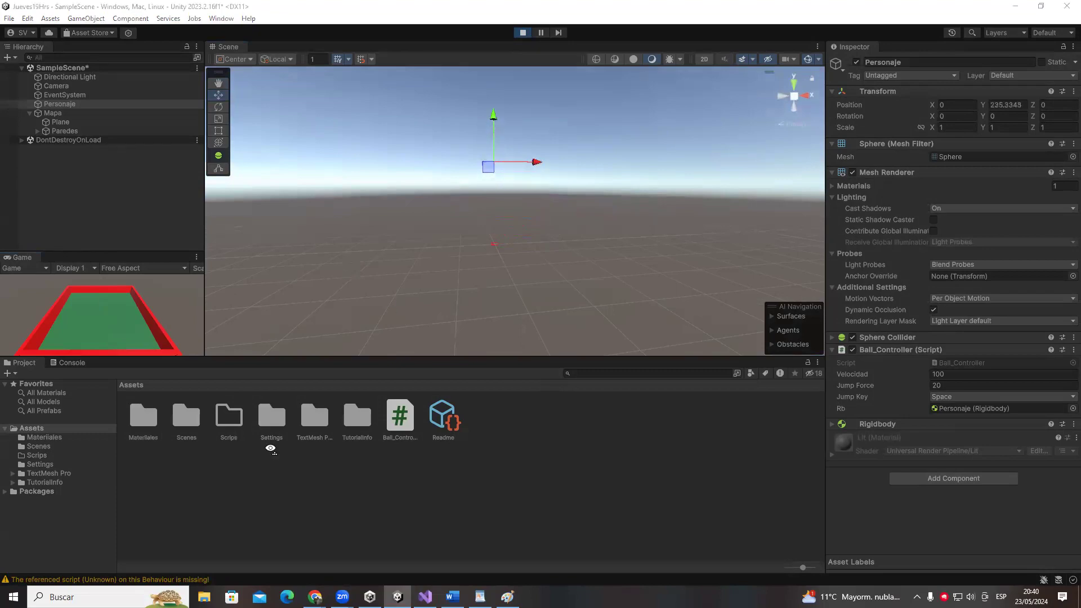
{"action": "left_click_drag", "start_coordinate": [227, 309], "coordinate": [270, 311]}
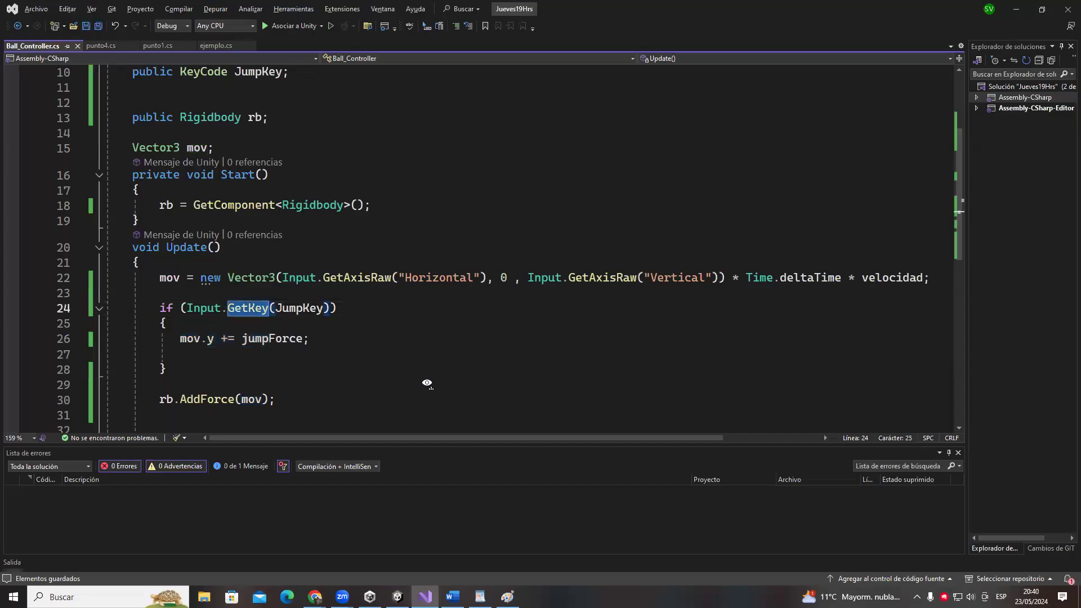
- Restore Input.GetKeyDown(JumpKey) on line 24 and save the script
{"action": "mouse_move", "coordinate": [276, 309]}
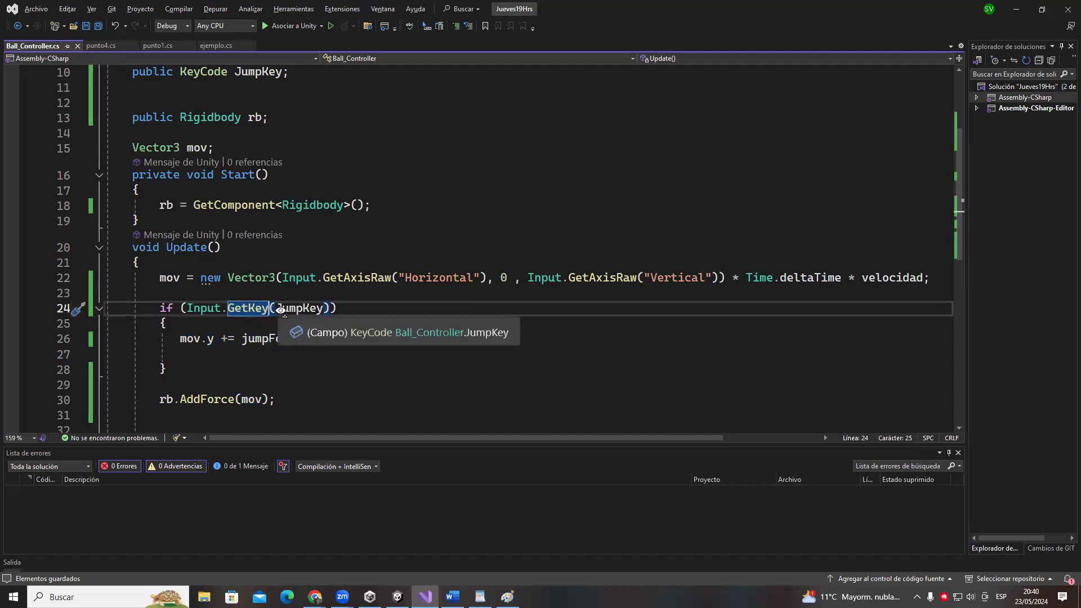
{"action": "key", "text": "Right"}
{"action": "type", "text": "Down"}
{"action": "key", "text": "ctrl+s"}
{"action": "double_click", "coordinate": [280, 309]}
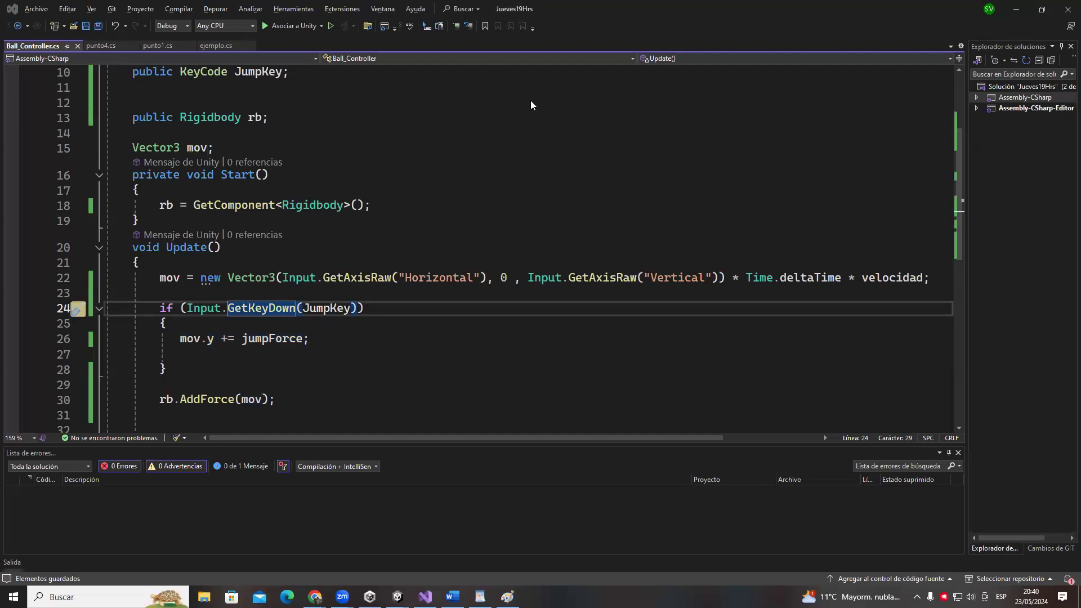
- In Paint, box-select all the coordinate notes and delete them
{"action": "key", "text": "super+Tab"}
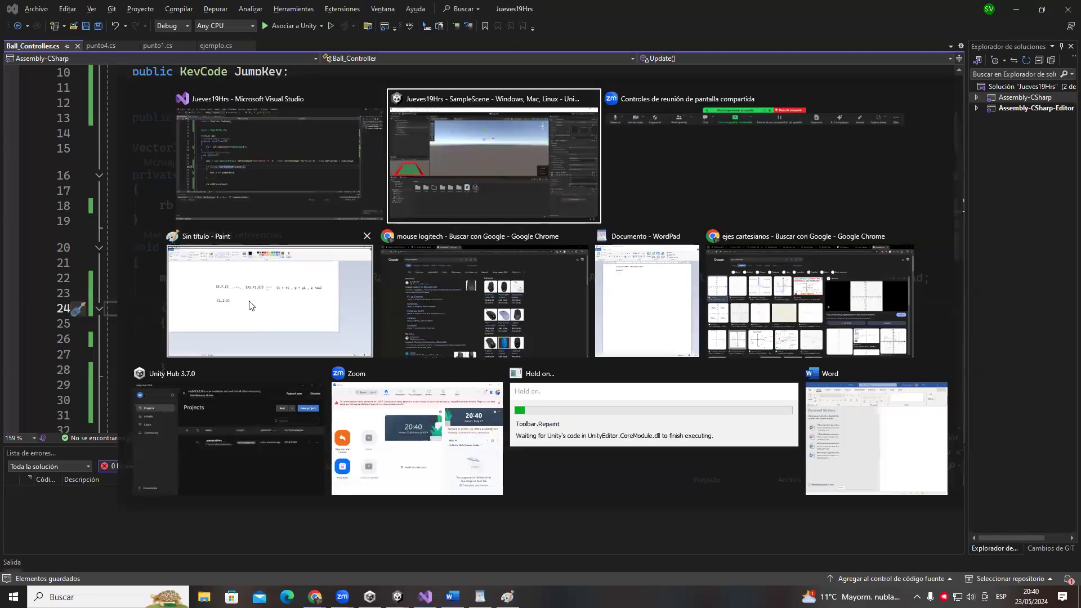
{"action": "left_click", "coordinate": [263, 299]}
{"action": "left_click", "coordinate": [79, 50]}
{"action": "left_click_drag", "start_coordinate": [167, 113], "coordinate": [894, 365]}
{"action": "key", "text": "Delete"}
- Draw a long ground line across the canvas and a round ellipse above it
{"action": "left_click", "coordinate": [254, 35]}
{"action": "mouse_move", "coordinate": [104, 349]}
{"action": "left_mouse_down"}
{"action": "mouse_move", "coordinate": [209, 364]}
{"action": "mouse_move", "coordinate": [866, 365]}
{"action": "left_mouse_up"}
{"action": "left_click", "coordinate": [277, 36]}
{"action": "left_click_drag", "start_coordinate": [290, 106], "coordinate": [452, 243]}
- Move the ellipse down until it rests on the ground line like a ball
{"action": "left_click_drag", "start_coordinate": [396, 177], "coordinate": [467, 223]}
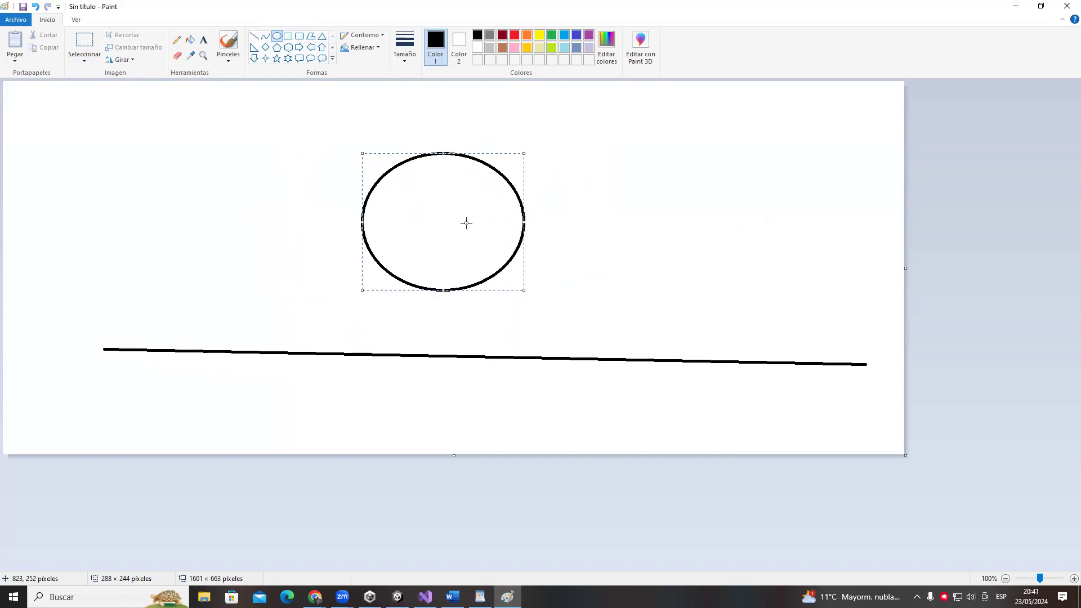
{"action": "left_click_drag", "start_coordinate": [467, 223], "coordinate": [468, 242]}
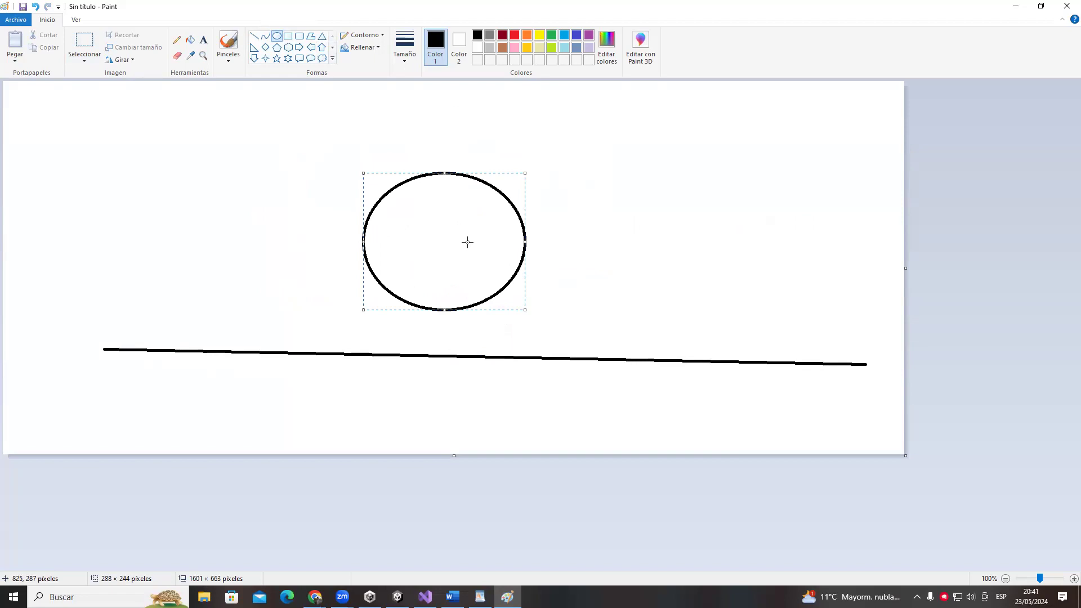
{"action": "left_click_drag", "start_coordinate": [467, 242], "coordinate": [435, 237]}
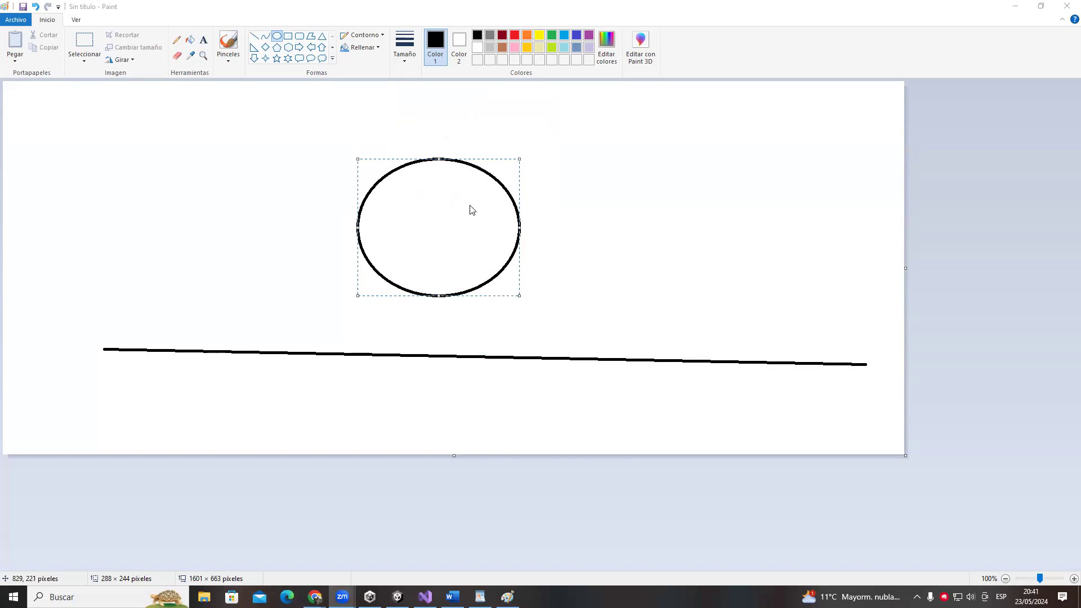
{"action": "left_click_drag", "start_coordinate": [488, 231], "coordinate": [484, 291]}
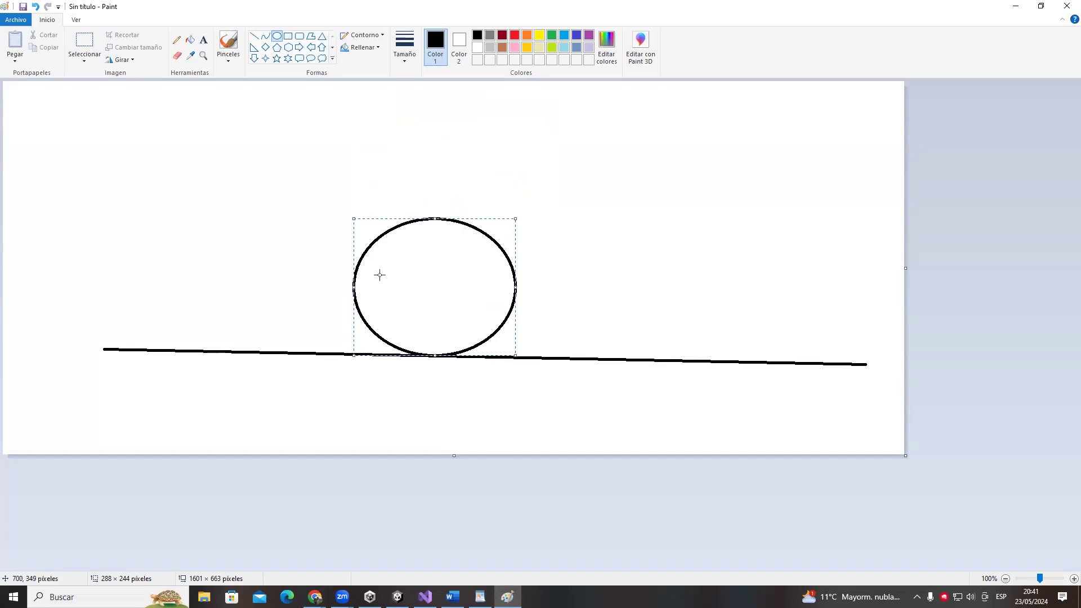
{"action": "left_click_drag", "start_coordinate": [400, 280], "coordinate": [427, 279]}
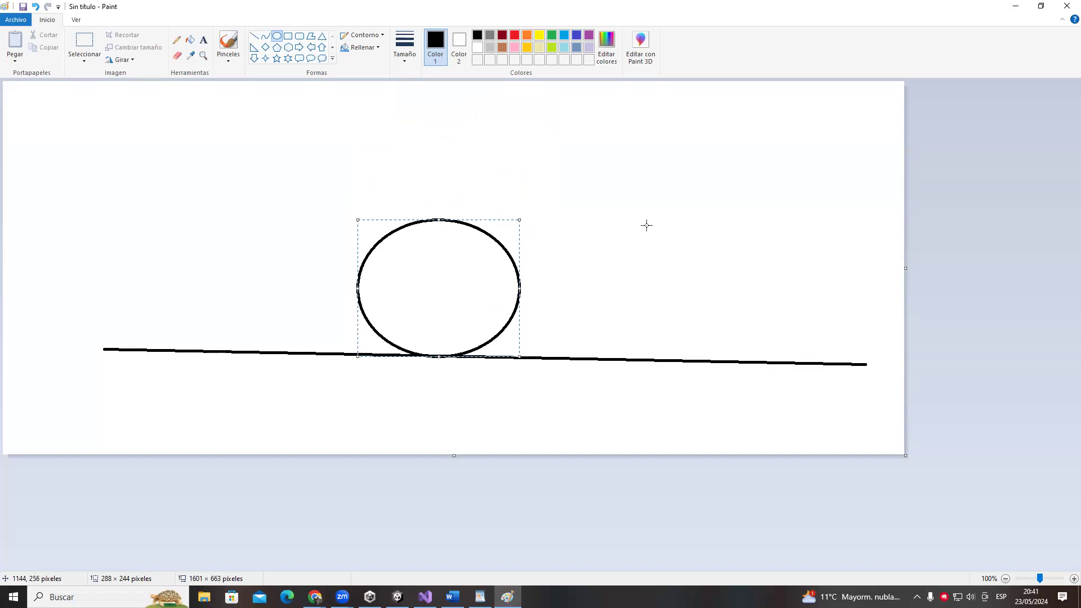
- Back in the code, add an empty 'if (tocandosuelo) {' block above the jump check in Update
{"action": "left_click", "coordinate": [1015, 6]}
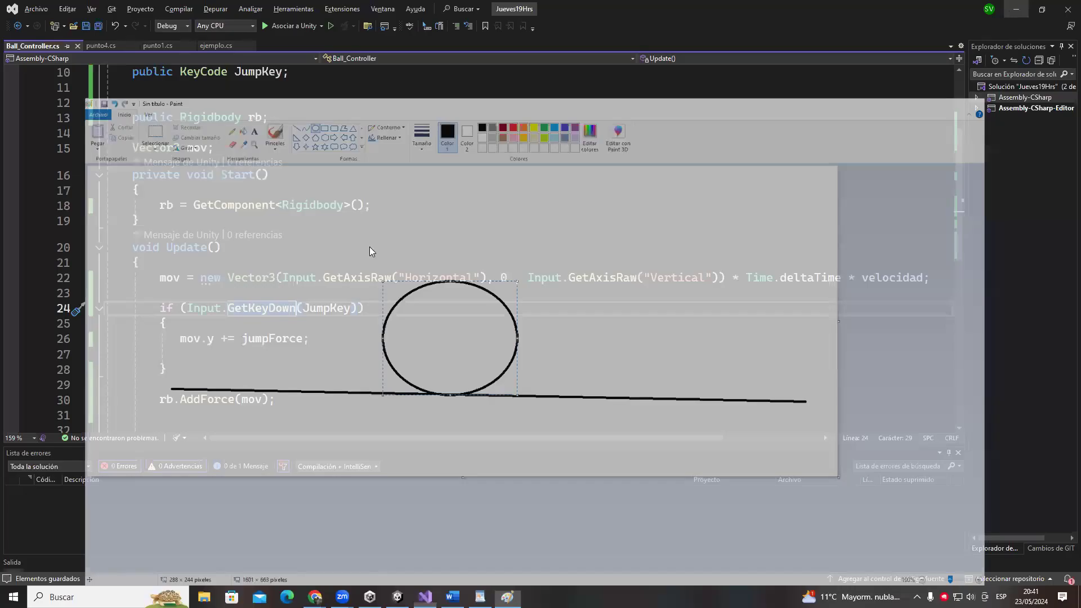
{"action": "left_click", "coordinate": [324, 278]}
{"action": "left_click_drag", "start_coordinate": [158, 304], "coordinate": [326, 376]}
{"action": "left_click", "coordinate": [255, 279]}
{"action": "left_click", "coordinate": [247, 294]}
{"action": "key", "text": "Return"}
{"action": "key", "text": "Return"}
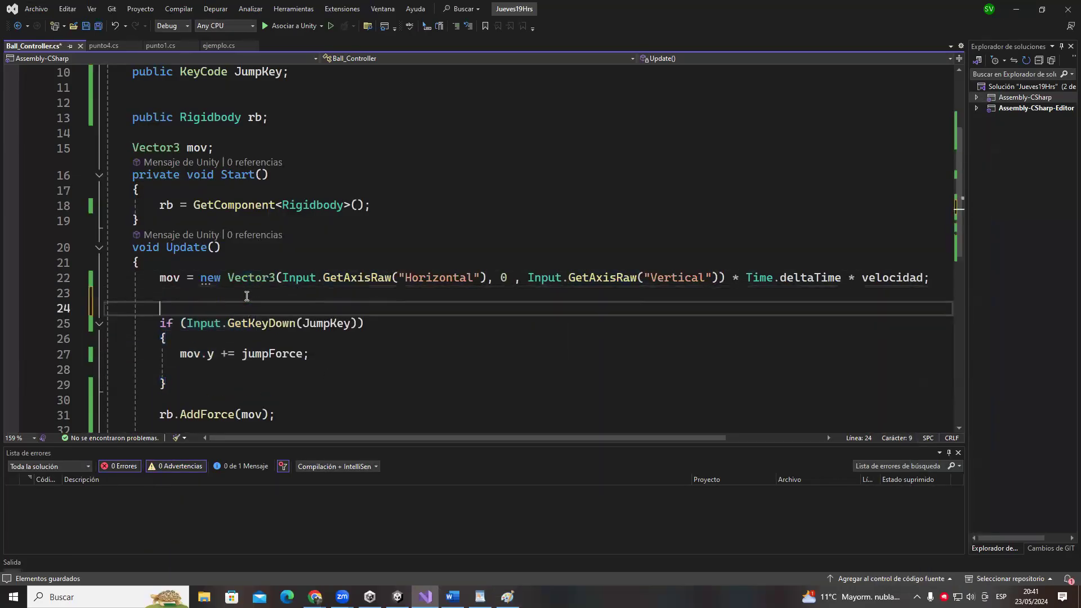
{"action": "type", "text": "if "}
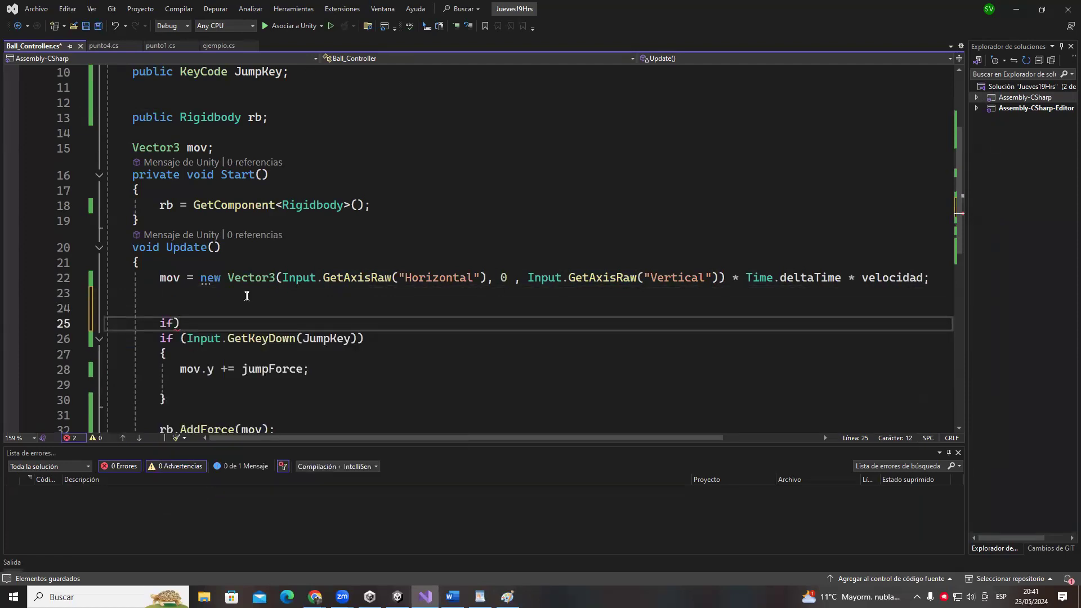
{"action": "type", "text": "("}
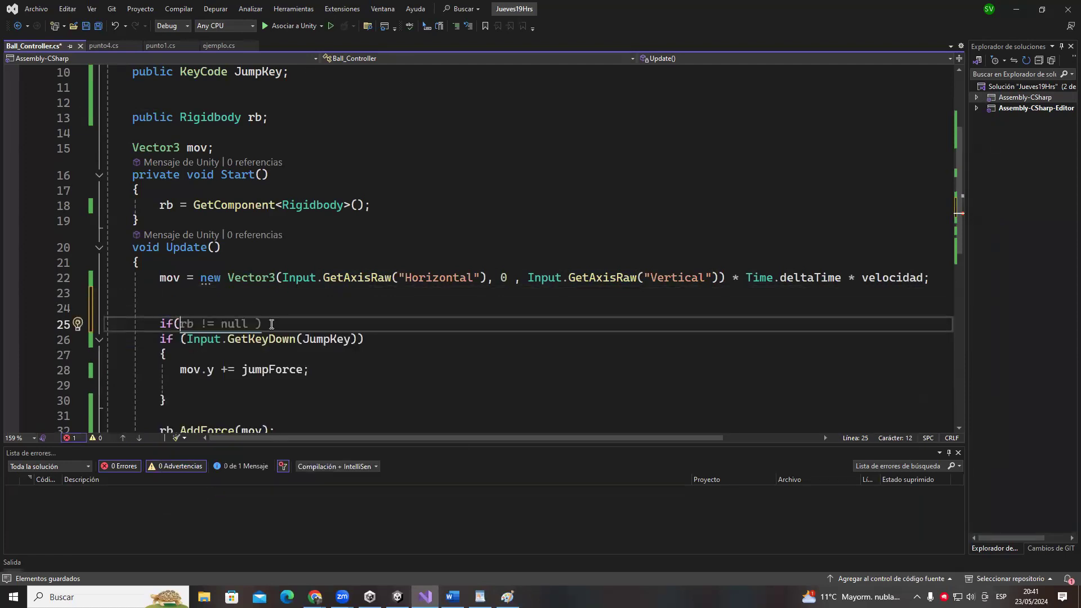
{"action": "type", "text": "tocandosuelo)"}
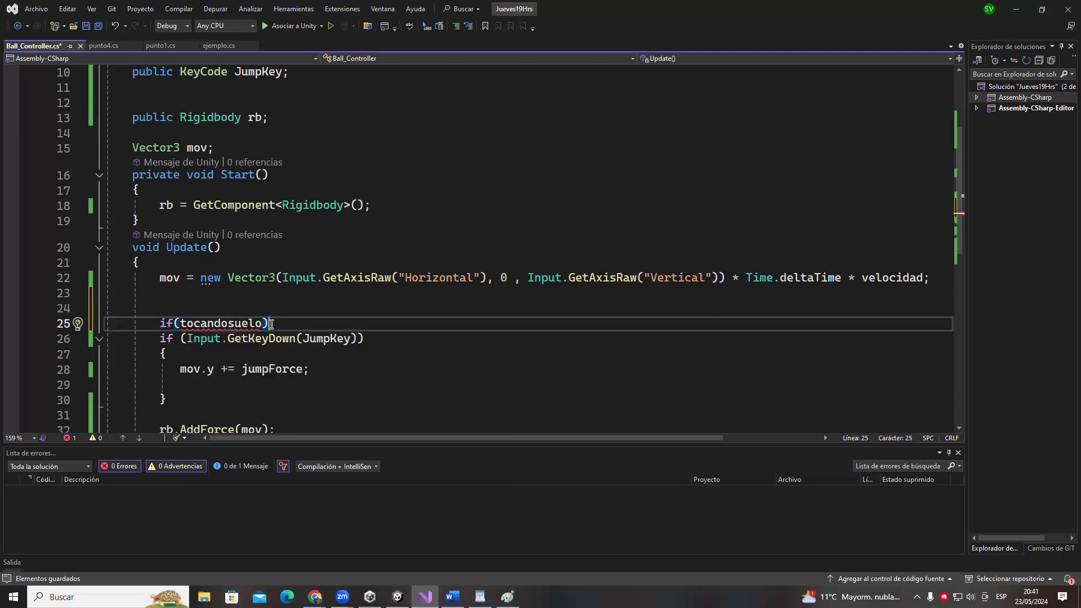
{"action": "type", "text": " {"}
{"action": "key", "text": "Return"}
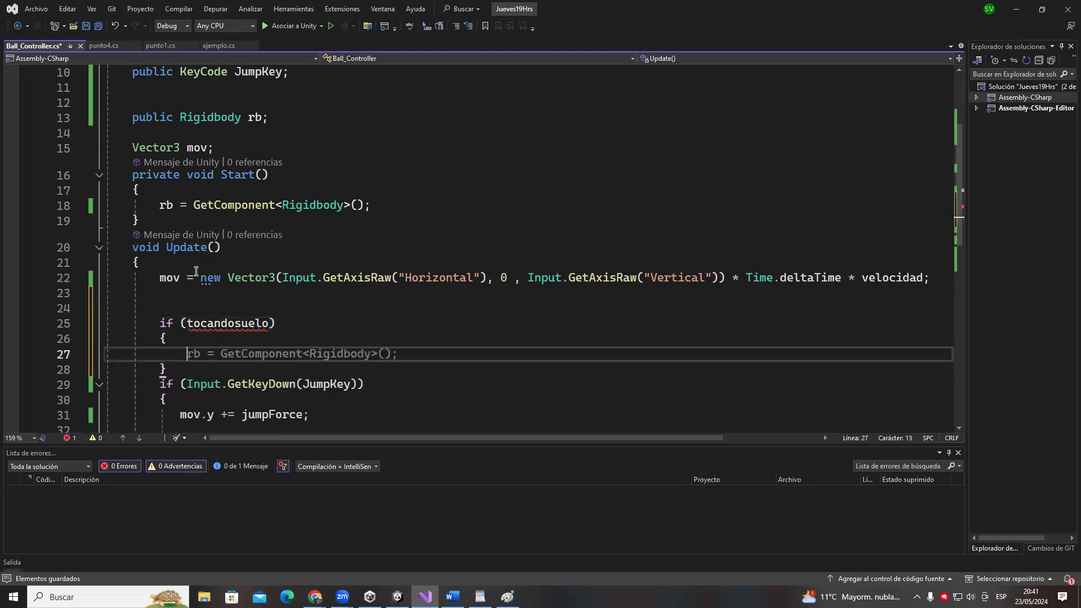
- Move the GetKeyDown jump if-block inside the new tocandosuelo block
{"action": "scroll", "coordinate": [163, 351], "scroll_direction": "down", "scroll_amount": 1}
{"action": "left_click_drag", "start_coordinate": [160, 339], "coordinate": [200, 400]}
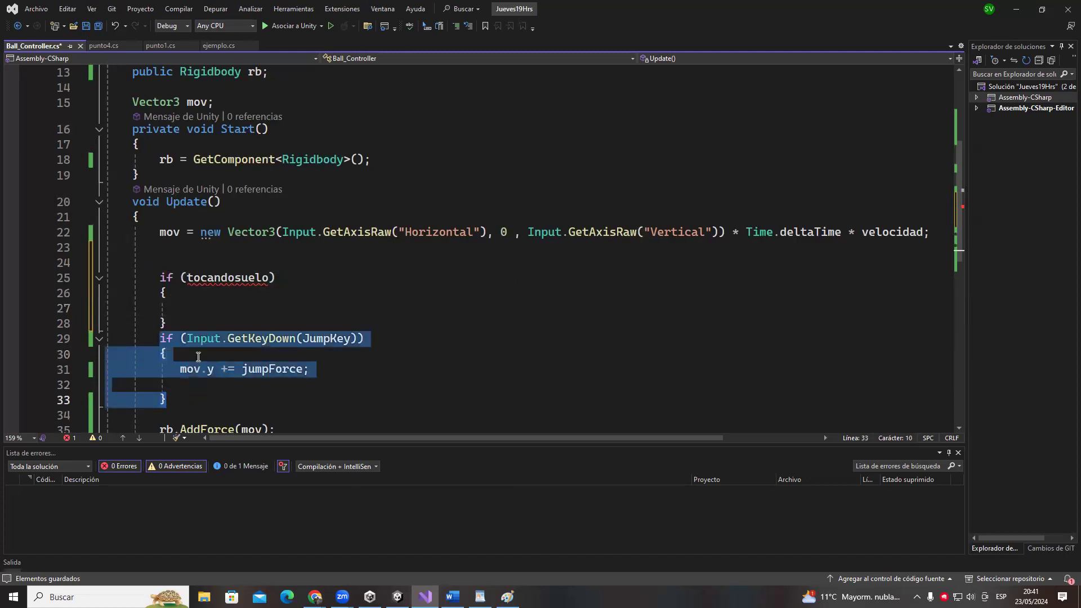
{"action": "key", "text": "ctrl+x"}
{"action": "left_click", "coordinate": [187, 313]}
{"action": "key", "text": "ctrl+v"}
{"action": "left_click_drag", "start_coordinate": [186, 307], "coordinate": [219, 373]}
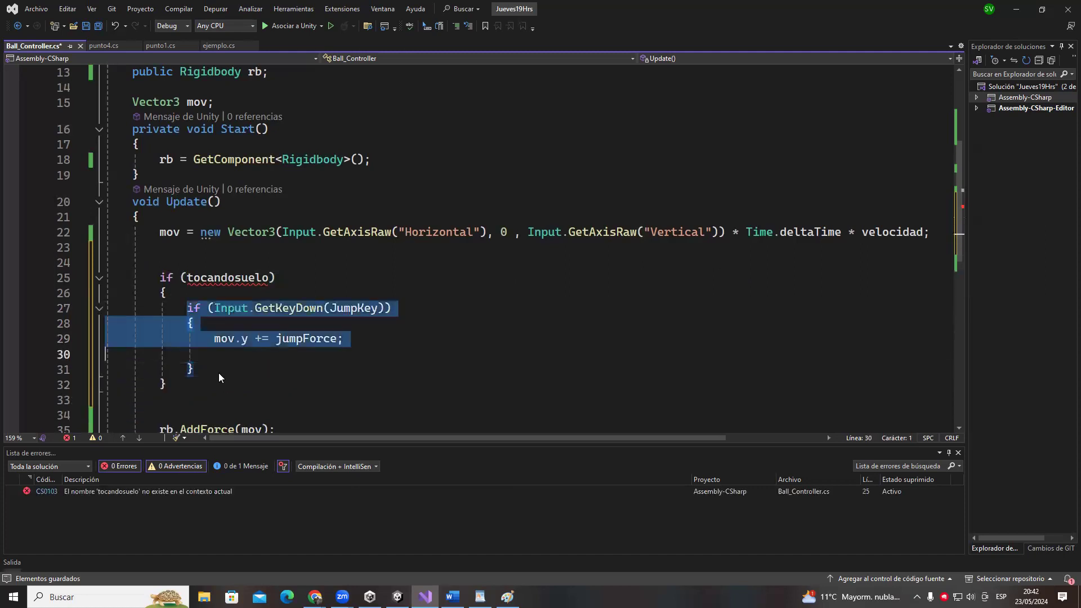
{"action": "left_click", "coordinate": [244, 401]}
- Declare a public bool field among the fields and name it GroundDead
{"action": "left_click_drag", "start_coordinate": [151, 281], "coordinate": [252, 282]}
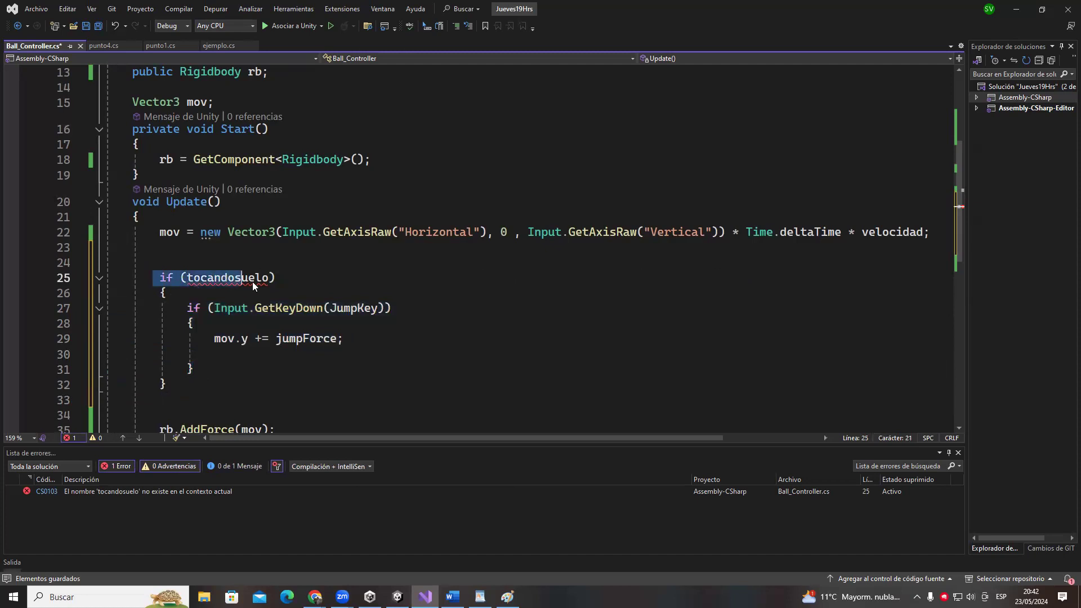
{"action": "double_click", "coordinate": [253, 278]}
{"action": "scroll", "coordinate": [253, 236], "scroll_direction": "up", "scroll_amount": 3}
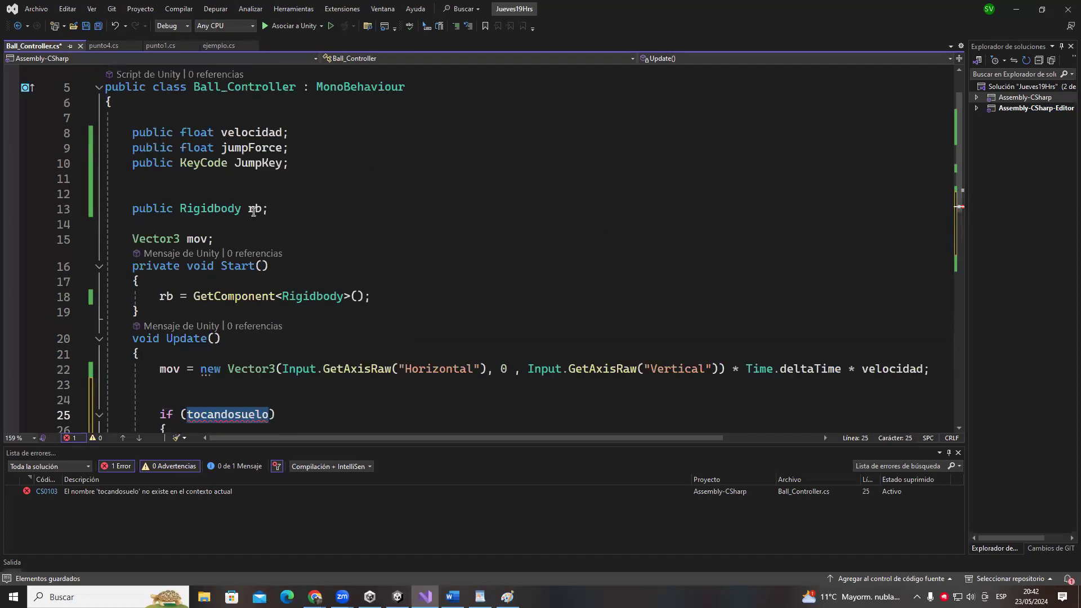
{"action": "left_click", "coordinate": [245, 179]}
{"action": "type", "text": "public bool"}
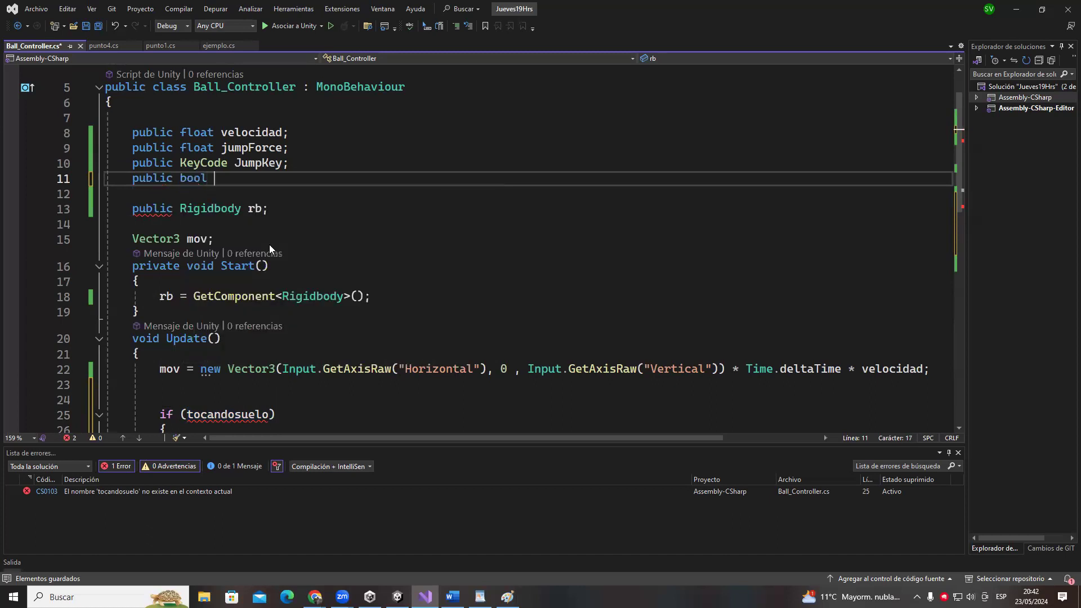
{"action": "key", "text": "ctrl+v"}
{"action": "type", "text": ";"}
{"action": "scroll", "coordinate": [310, 226], "scroll_direction": "down", "scroll_amount": 1}
{"action": "double_click", "coordinate": [259, 145]}
{"action": "type", "text": "Ground"}
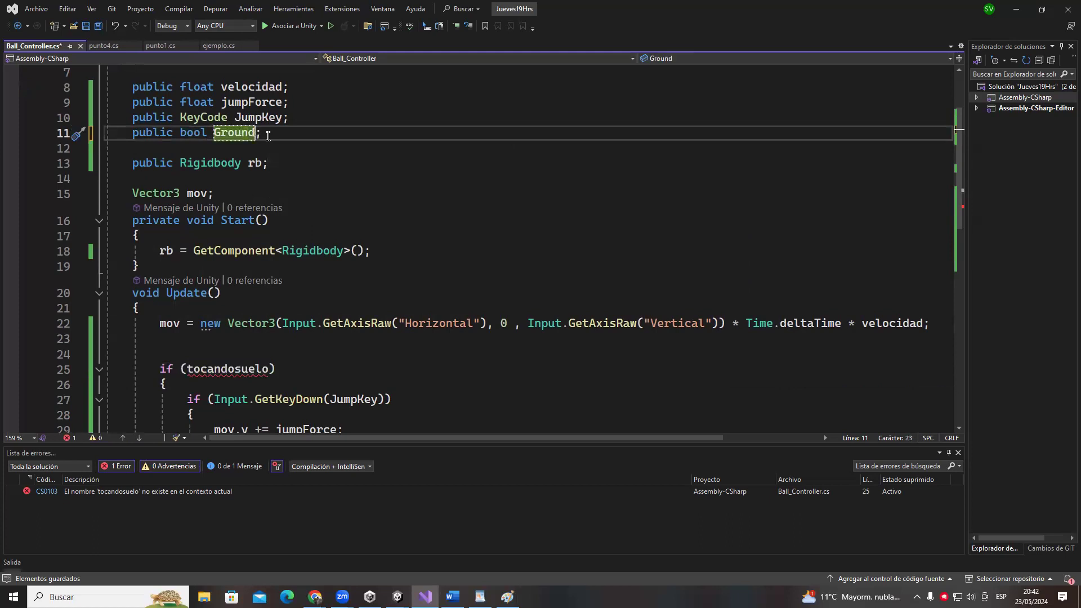
{"action": "type", "text": "Dead"}
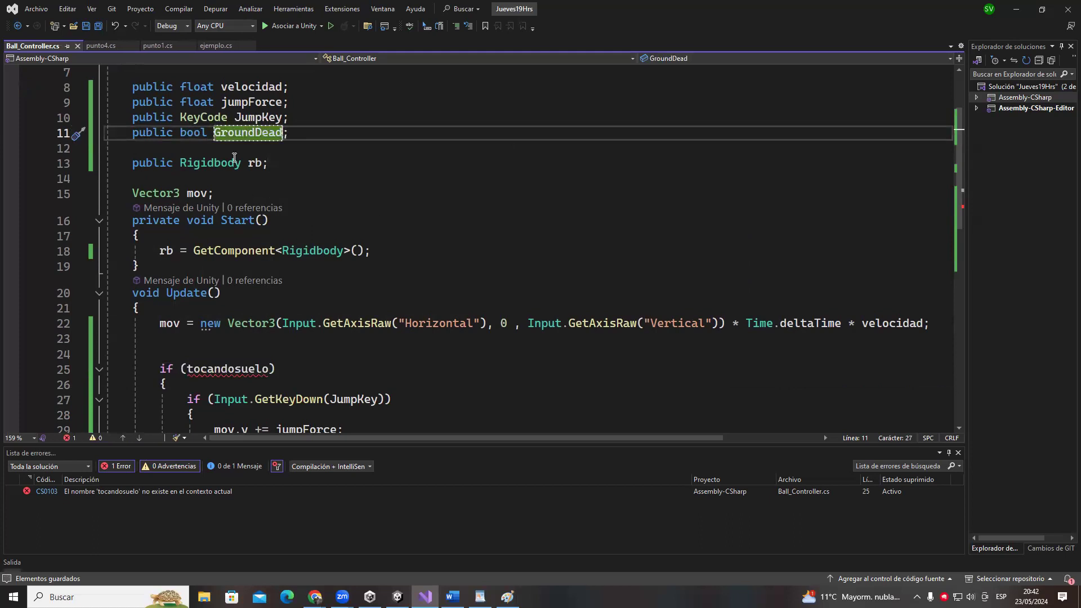
- Replace tocandosuelo in the if condition with GroundDead
{"action": "double_click", "coordinate": [242, 370]}
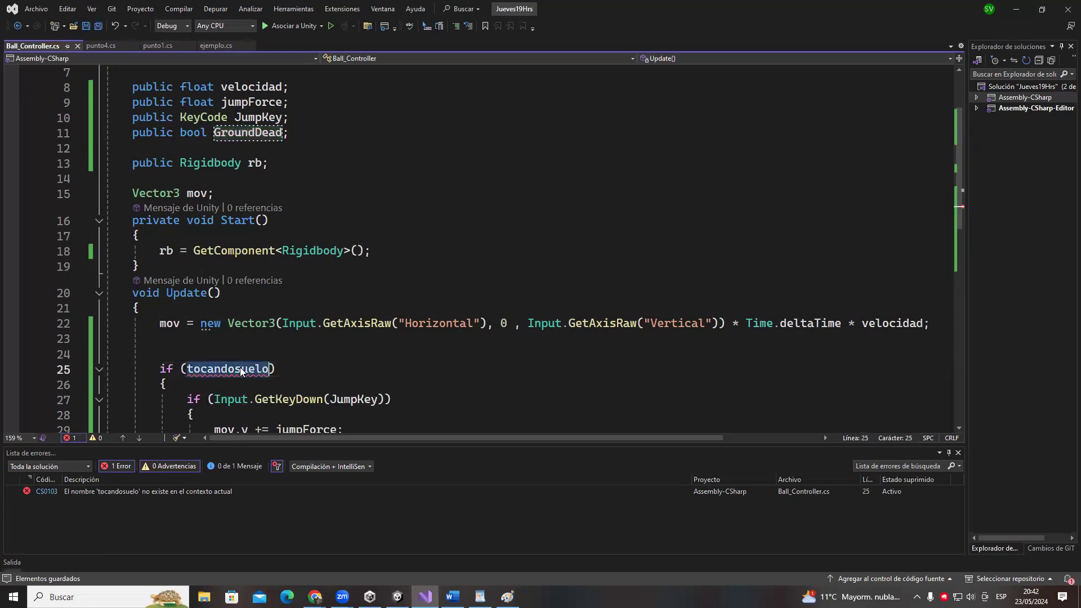
{"action": "key", "text": "ctrl+v"}
{"action": "scroll", "coordinate": [277, 341], "scroll_direction": "down", "scroll_amount": 1}
{"action": "key", "text": "End"}
{"action": "scroll", "coordinate": [442, 354], "scroll_direction": "down", "scroll_amount": 3}
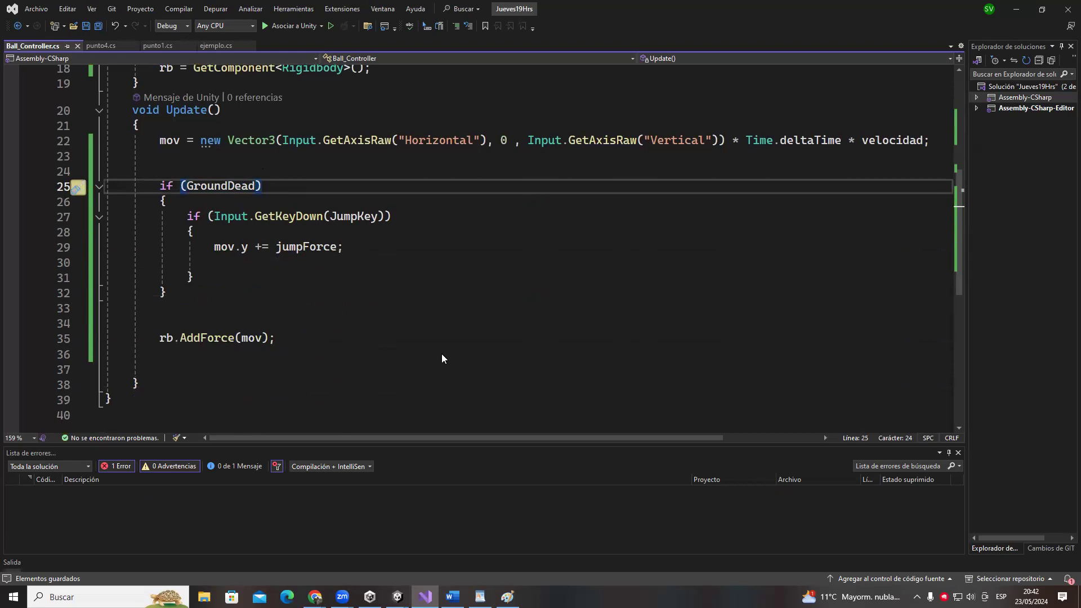
{"action": "scroll", "coordinate": [233, 255], "scroll_direction": "up", "scroll_amount": 1}
{"action": "key", "text": "Down"}
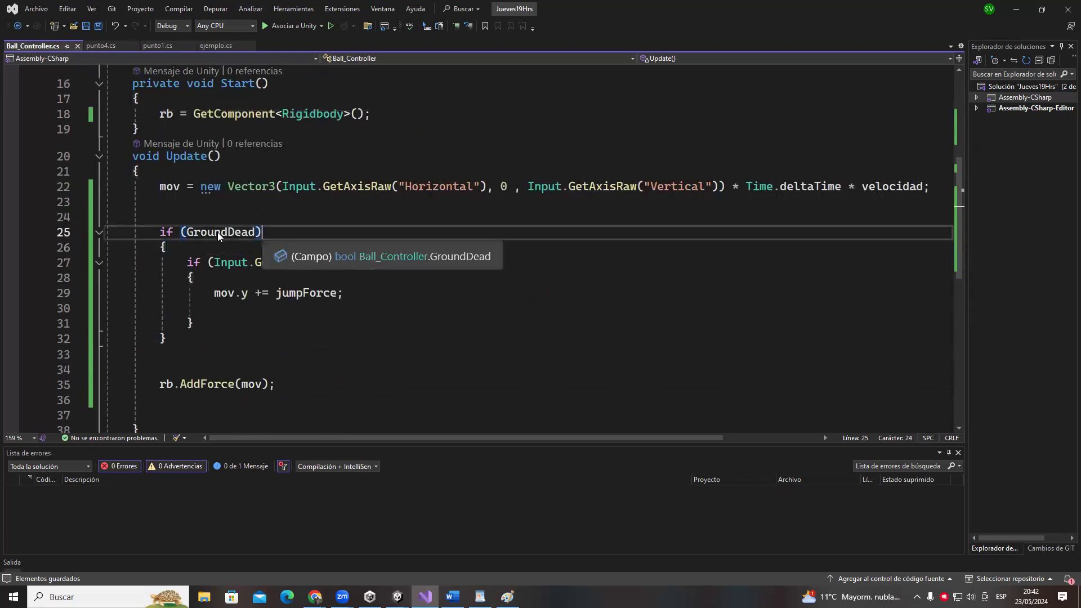
- Review the GroundDead block, its inner jump check and the jumpForce line
{"action": "left_click", "coordinate": [153, 217]}
{"action": "left_click_drag", "start_coordinate": [154, 217], "coordinate": [154, 326]}
{"action": "left_click_drag", "start_coordinate": [169, 339], "coordinate": [197, 327]}
{"action": "left_click_drag", "start_coordinate": [181, 263], "coordinate": [247, 326]}
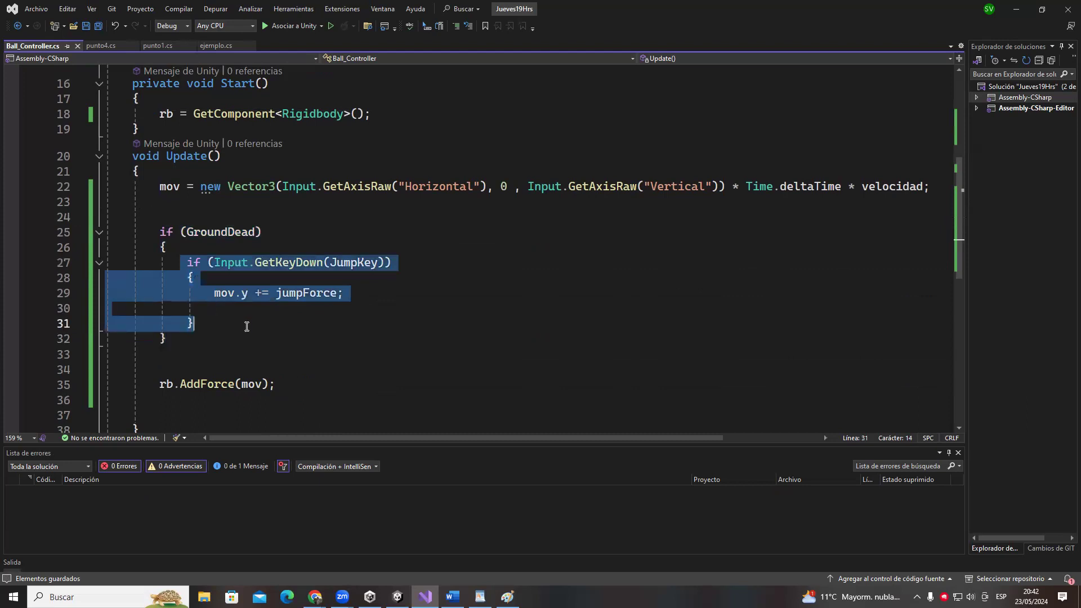
{"action": "left_click", "coordinate": [272, 344]}
{"action": "left_click_drag", "start_coordinate": [209, 293], "coordinate": [463, 309]}
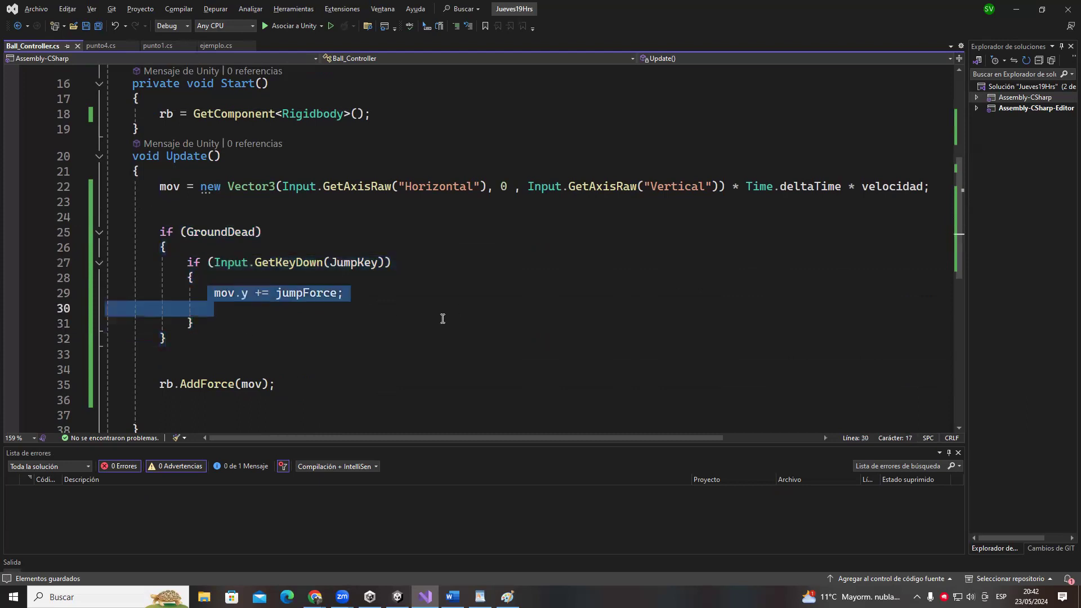
{"action": "key", "text": "alt+Tab"}
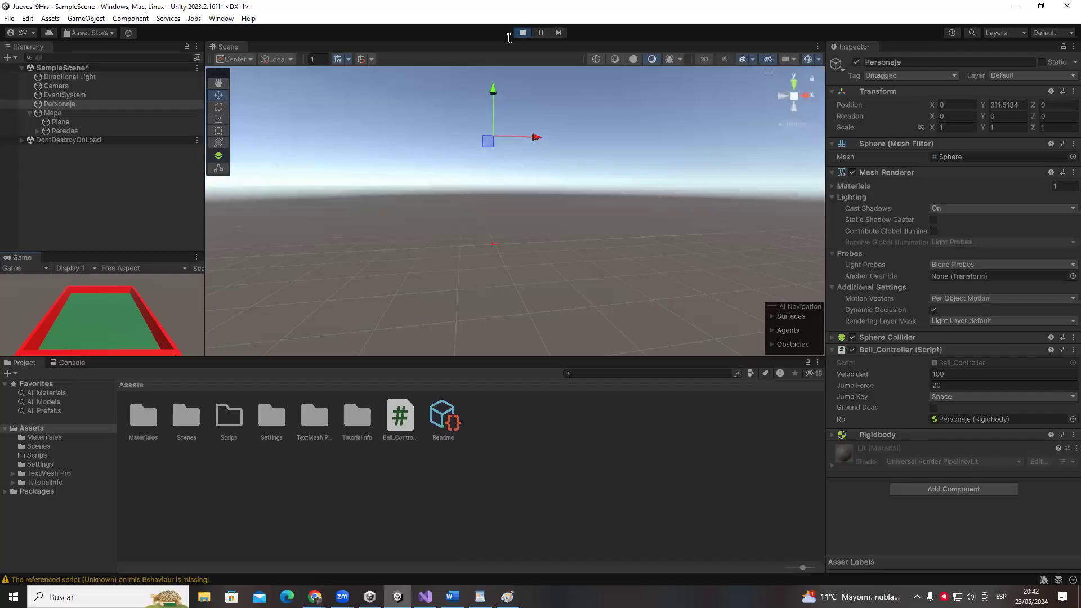
- Select Personaje, enter play mode and tick Ground Dead while watching the ball
{"action": "key", "text": "alt+Tab"}
{"action": "key", "text": "alt+Tab"}
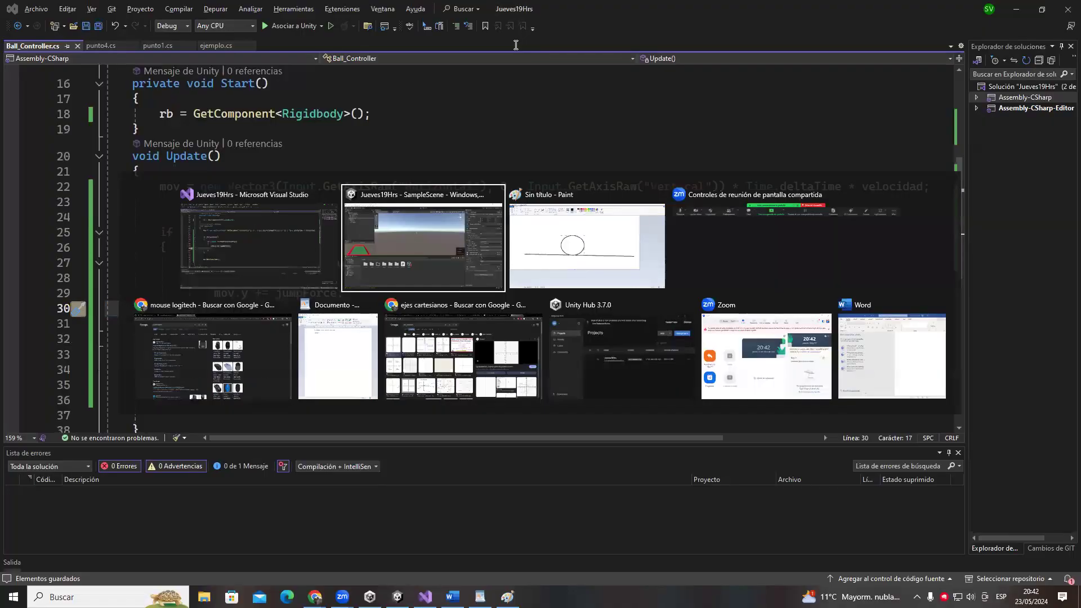
{"action": "right_click_drag", "start_coordinate": [456, 265], "coordinate": [138, 212]}
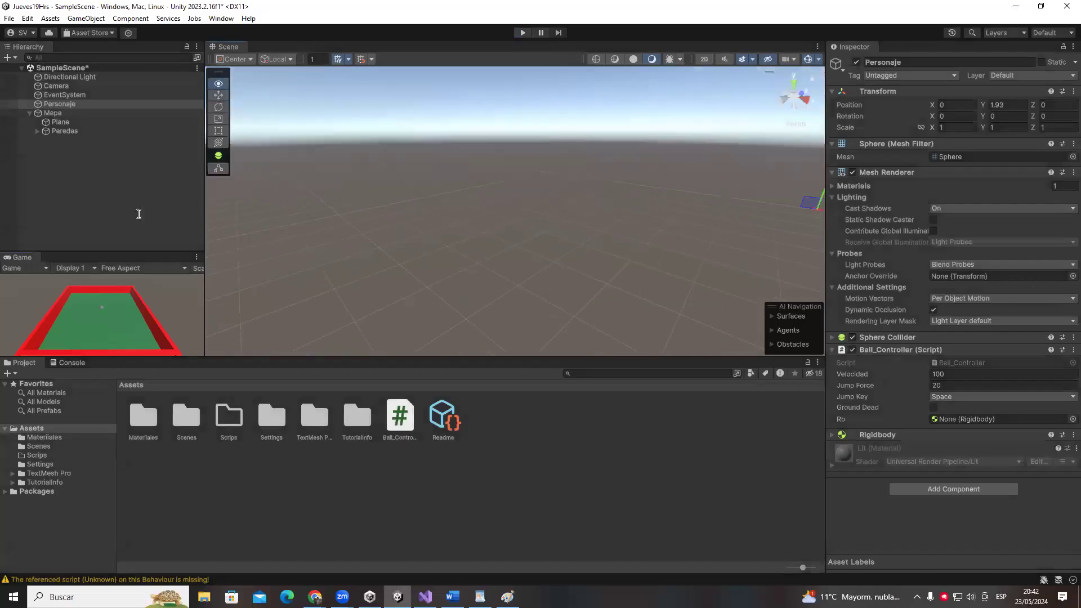
{"action": "double_click", "coordinate": [52, 104]}
{"action": "key", "text": "ctrl+p"}
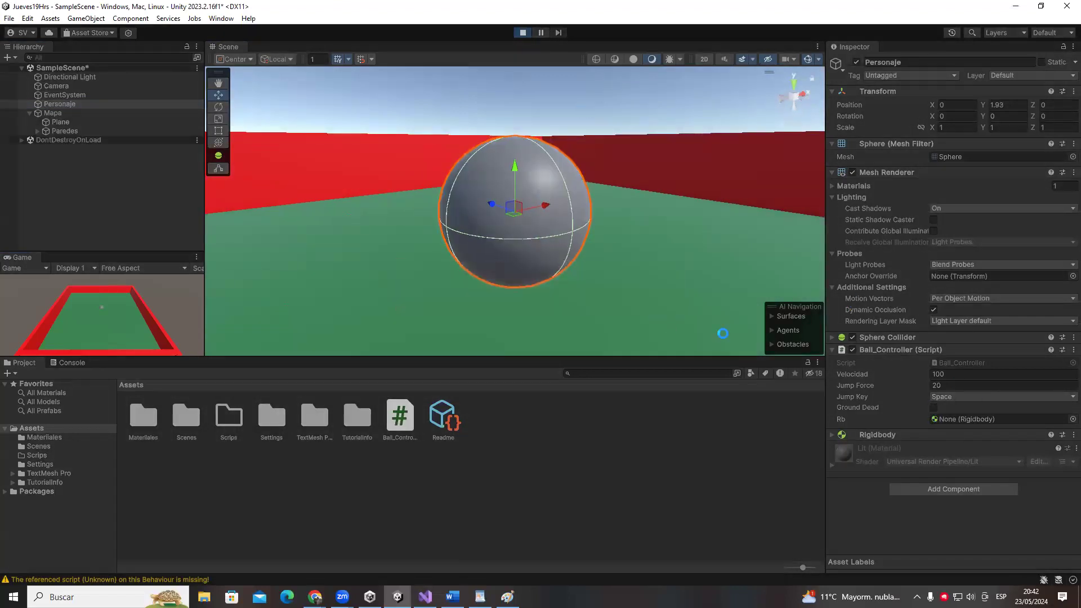
{"action": "scroll", "coordinate": [639, 256], "scroll_direction": "down", "scroll_amount": 5}
{"action": "right_click_drag", "start_coordinate": [586, 295], "coordinate": [630, 299]}
{"action": "middle_click_drag", "start_coordinate": [630, 299], "coordinate": [671, 196]}
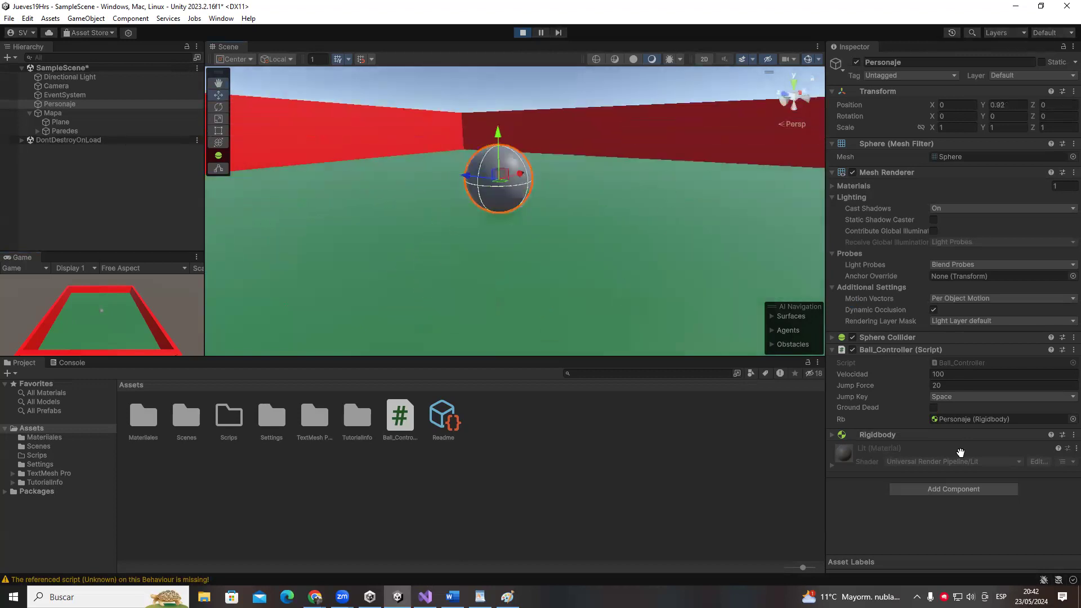
{"action": "left_click", "coordinate": [934, 408]}
- Restart play mode, jump the ball with Space, then untick Ground Dead
{"action": "left_click", "coordinate": [523, 33]}
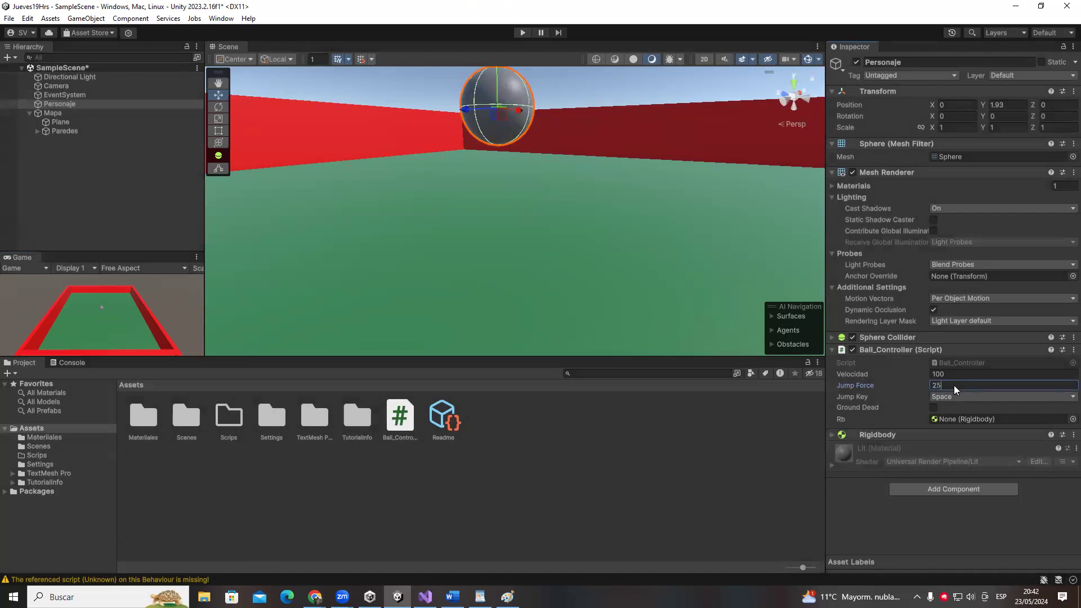
{"action": "scroll", "coordinate": [587, 254], "scroll_direction": "down", "scroll_amount": 3}
{"action": "left_click", "coordinate": [522, 33]}
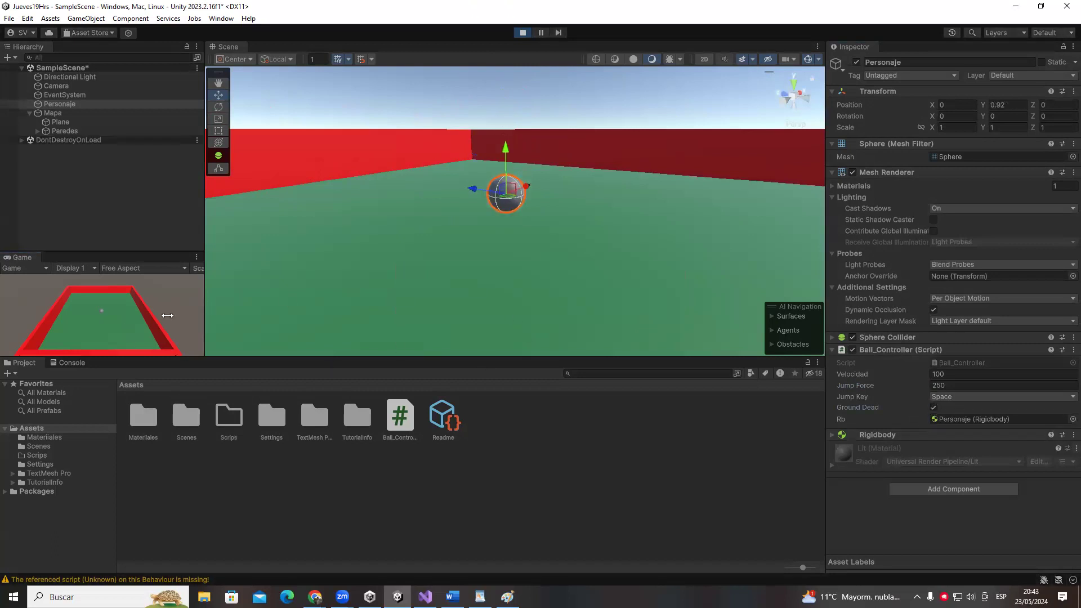
{"action": "key", "text": "space"}
{"action": "left_click", "coordinate": [920, 411]}
{"action": "key", "text": "alt+Tab"}
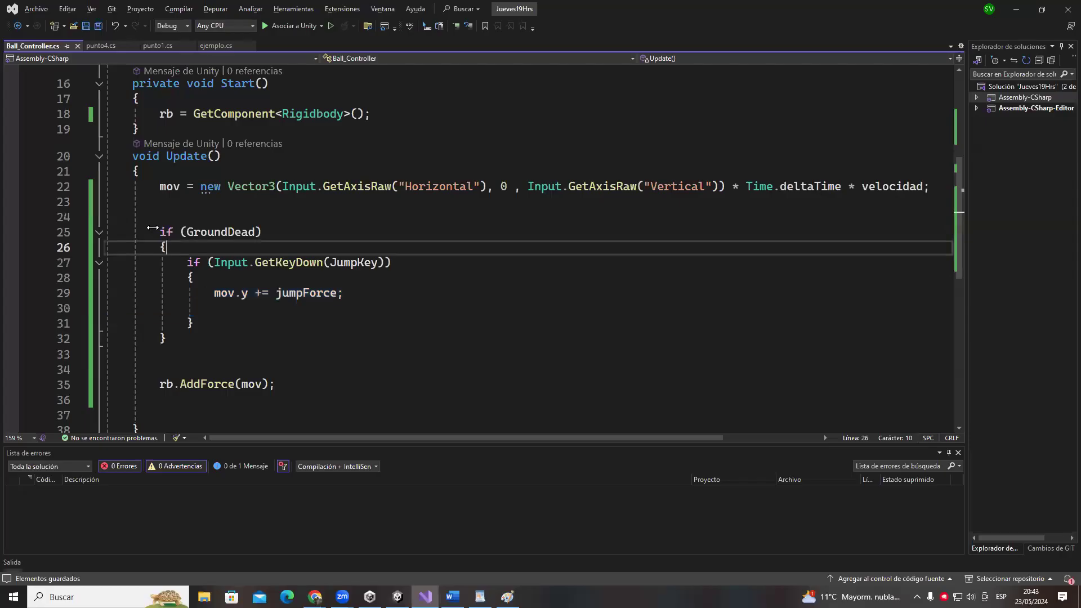
- Move the JumpKey if-block out and place it above the GroundDead check
{"action": "left_click_drag", "start_coordinate": [153, 232], "coordinate": [168, 339]}
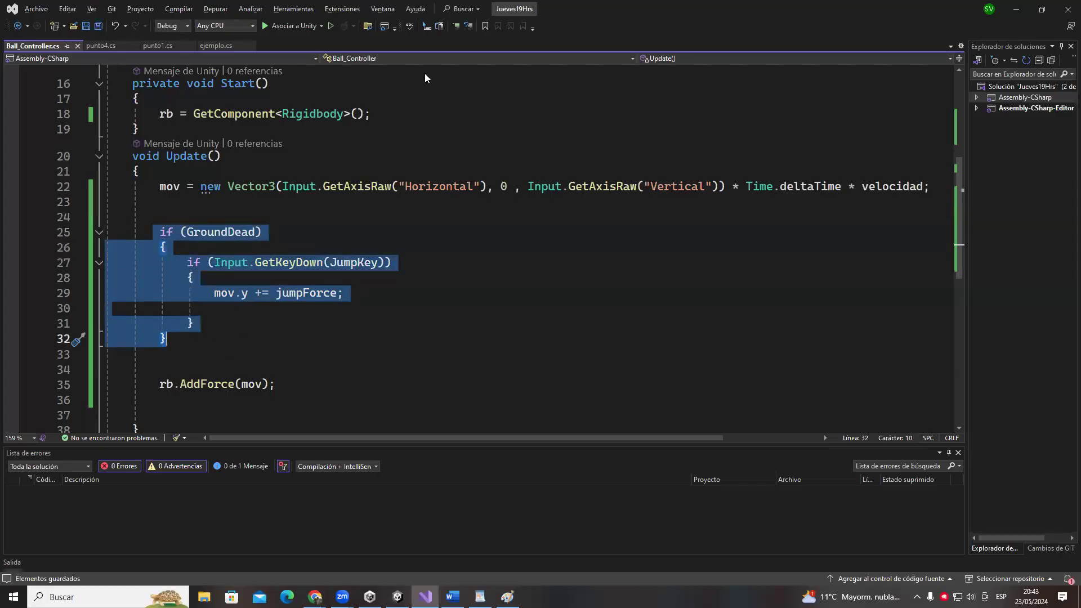
{"action": "key", "text": "alt+Tab"}
{"action": "key", "text": "alt+Tab"}
{"action": "left_click", "coordinate": [173, 277]}
{"action": "left_click_drag", "start_coordinate": [187, 263], "coordinate": [210, 325]}
{"action": "key", "text": "ctrl+c"}
{"action": "key", "text": "BackSpace"}
{"action": "left_click", "coordinate": [181, 214]}
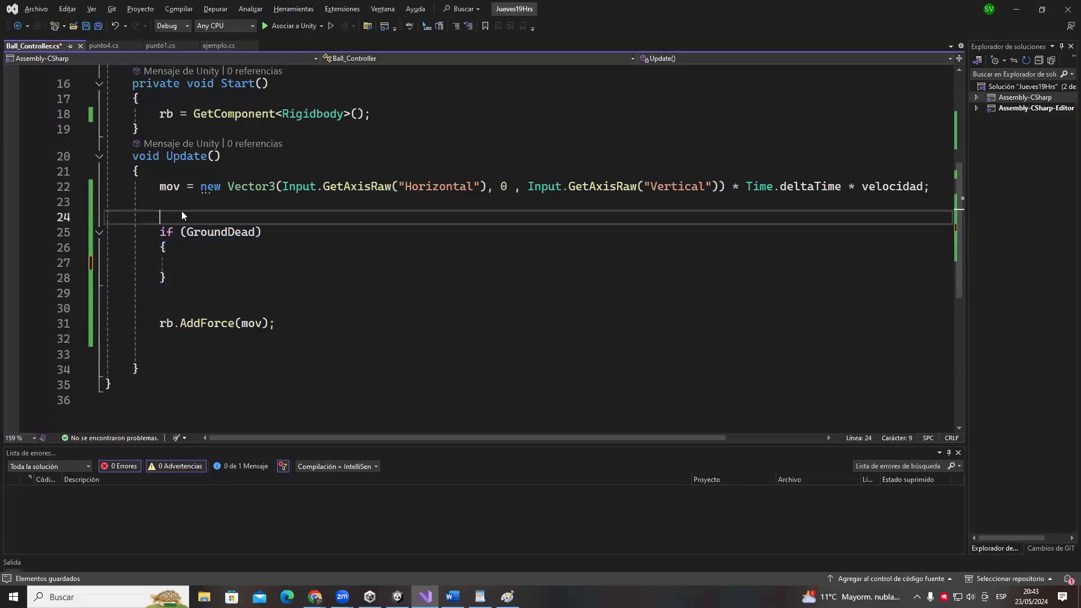
{"action": "key", "text": "ctrl+v"}
- Nest the GroundDead block inside the JumpKey if, with mov.y += jumpForce; inside GroundDead
{"action": "left_click_drag", "start_coordinate": [158, 292], "coordinate": [181, 336]}
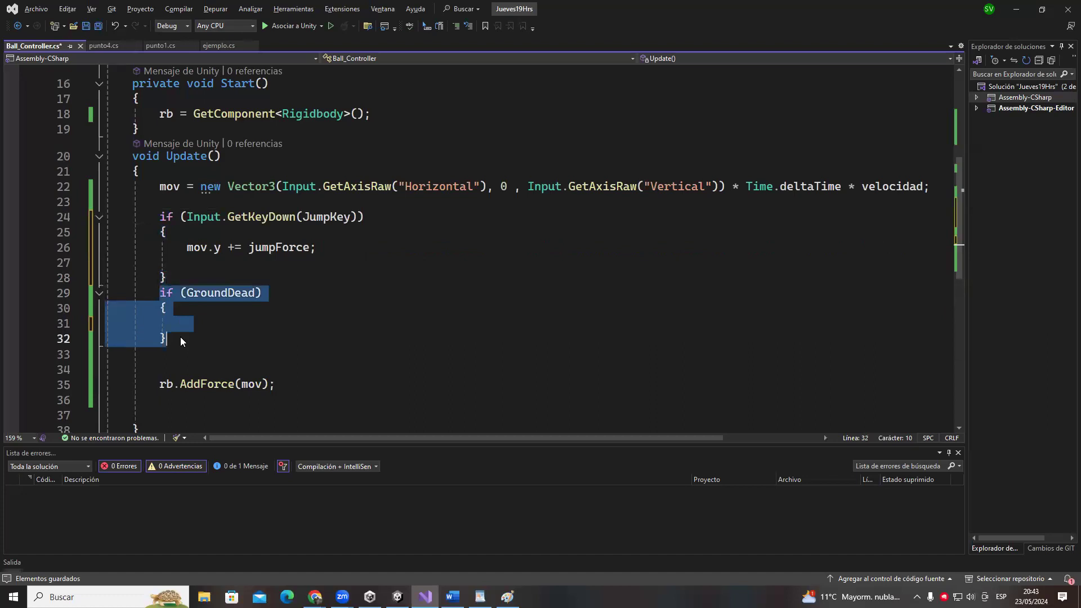
{"action": "key", "text": "ctrl+x"}
{"action": "left_click", "coordinate": [234, 232]}
{"action": "key", "text": "Return"}
{"action": "key", "text": "ctrl+v"}
{"action": "left_click_drag", "start_coordinate": [186, 309], "coordinate": [320, 309]}
{"action": "key", "text": "ctrl+x"}
{"action": "left_click", "coordinate": [251, 276]}
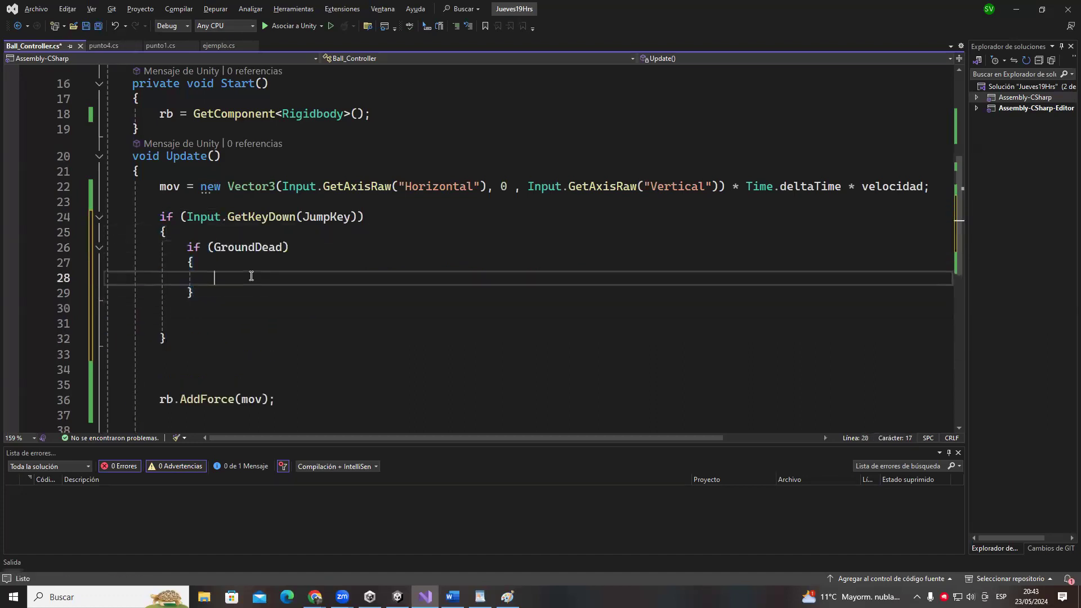
{"action": "key", "text": "ctrl+v"}
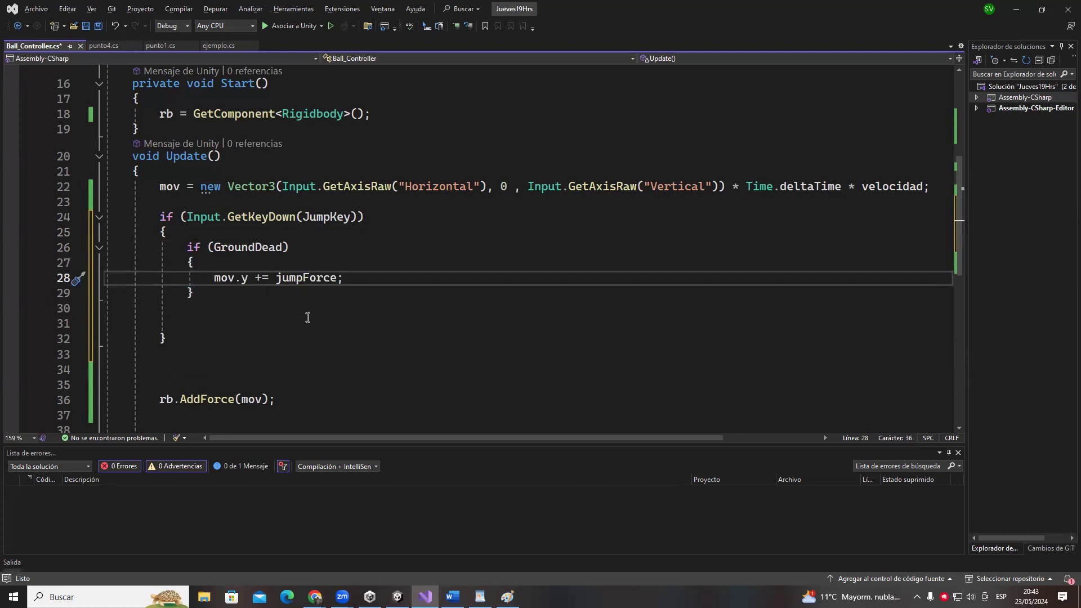
- Tidy the blank lines and indentation around the jump block and save the script
{"action": "left_click", "coordinate": [215, 210]}
{"action": "key", "text": "Return"}
{"action": "key", "text": "ctrl+s"}
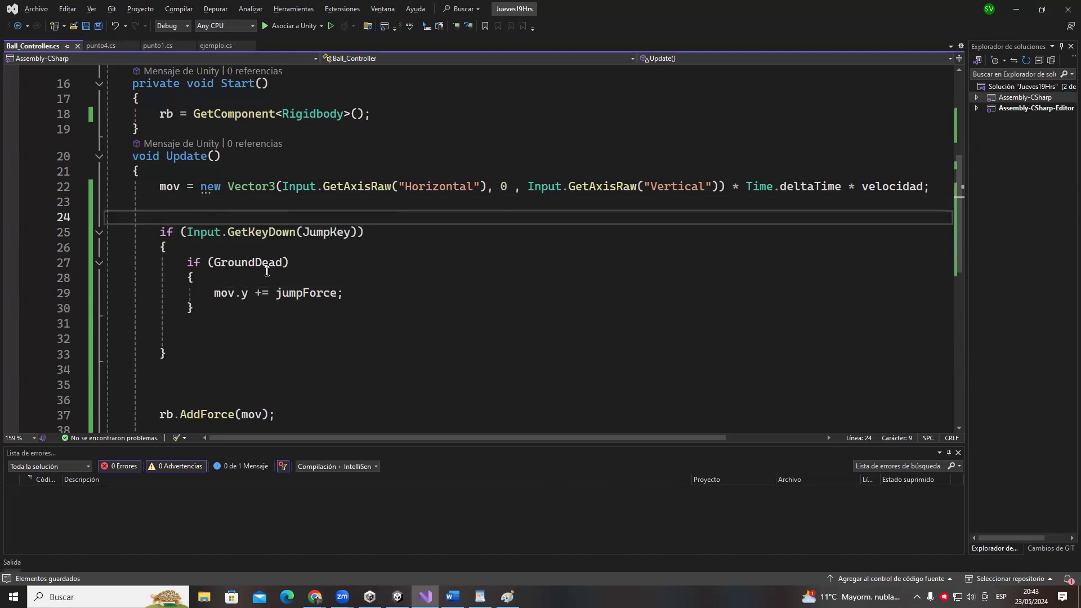
{"action": "left_click", "coordinate": [194, 340]}
{"action": "key", "text": "BackSpace"}
{"action": "key", "text": "BackSpace"}
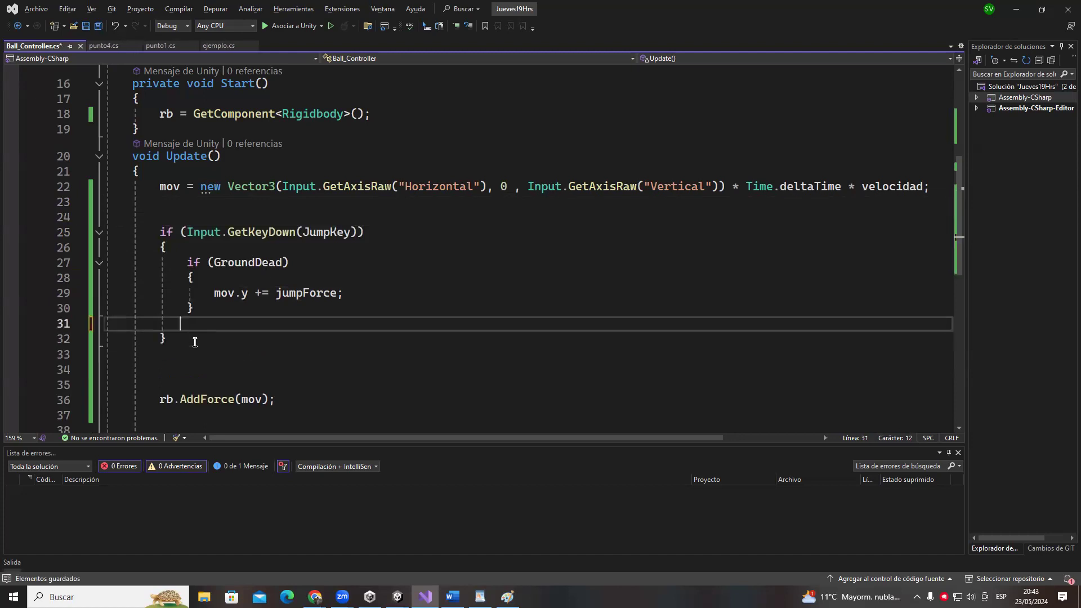
{"action": "key", "text": "BackSpace"}
{"action": "left_click", "coordinate": [235, 342]}
{"action": "key", "text": "ctrl+s"}
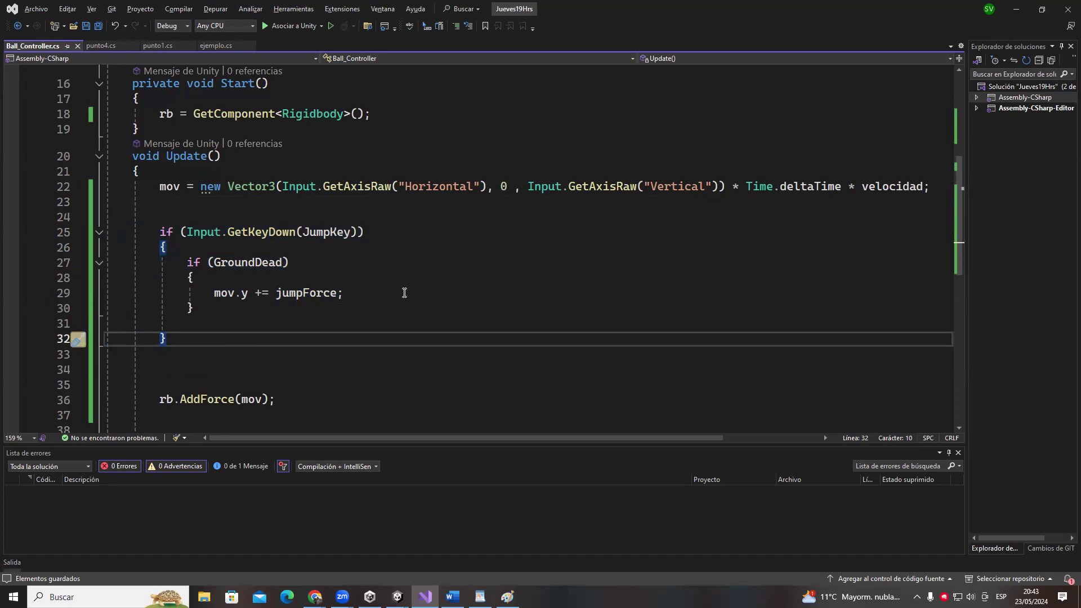
{"action": "key", "text": "alt+Tab"}
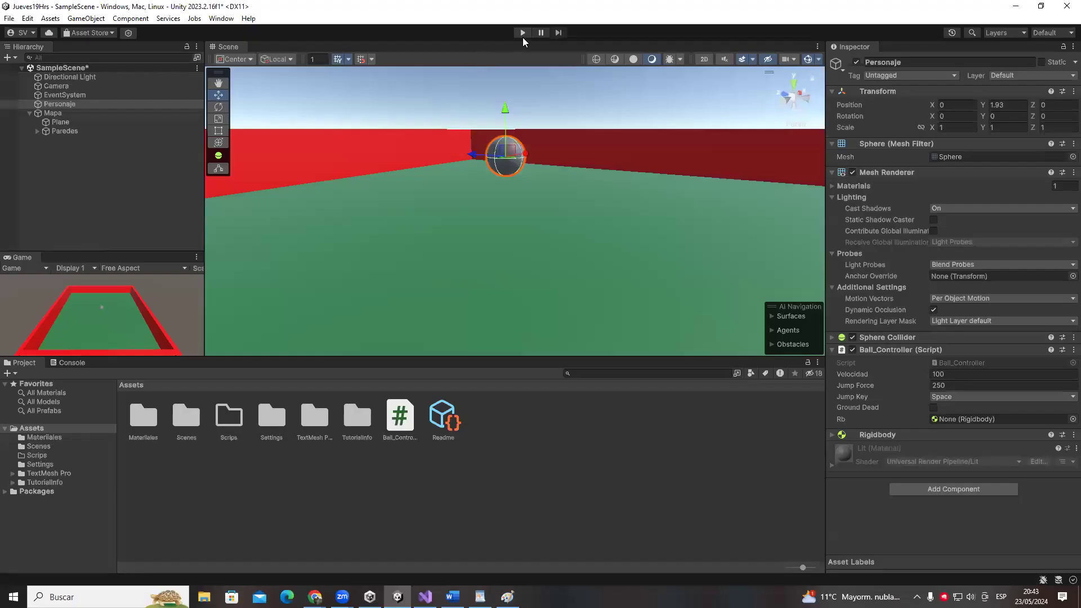
- Play the scene, turn on Ground Dead, jump the ball with Space, then stop
{"action": "left_click", "coordinate": [522, 33]}
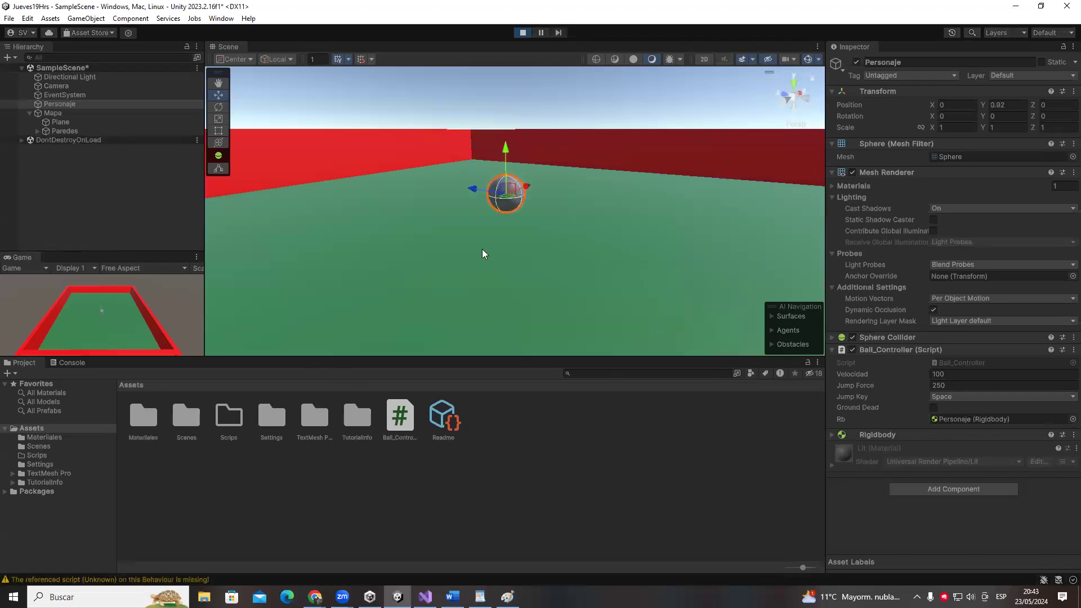
{"action": "left_click", "coordinate": [934, 408]}
{"action": "scroll", "coordinate": [449, 304], "scroll_direction": "down", "scroll_amount": 10}
{"action": "key", "text": "space"}
{"action": "key", "text": "space"}
{"action": "key", "text": "space"}
{"action": "right_click_drag", "start_coordinate": [598, 211], "coordinate": [513, 197]}
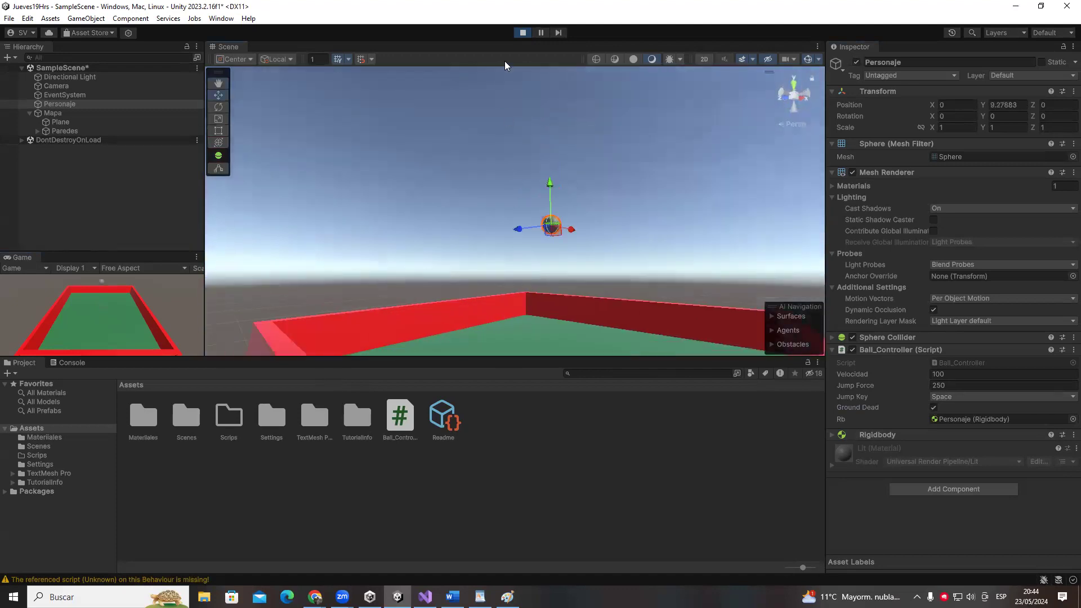
{"action": "left_click", "coordinate": [523, 32]}
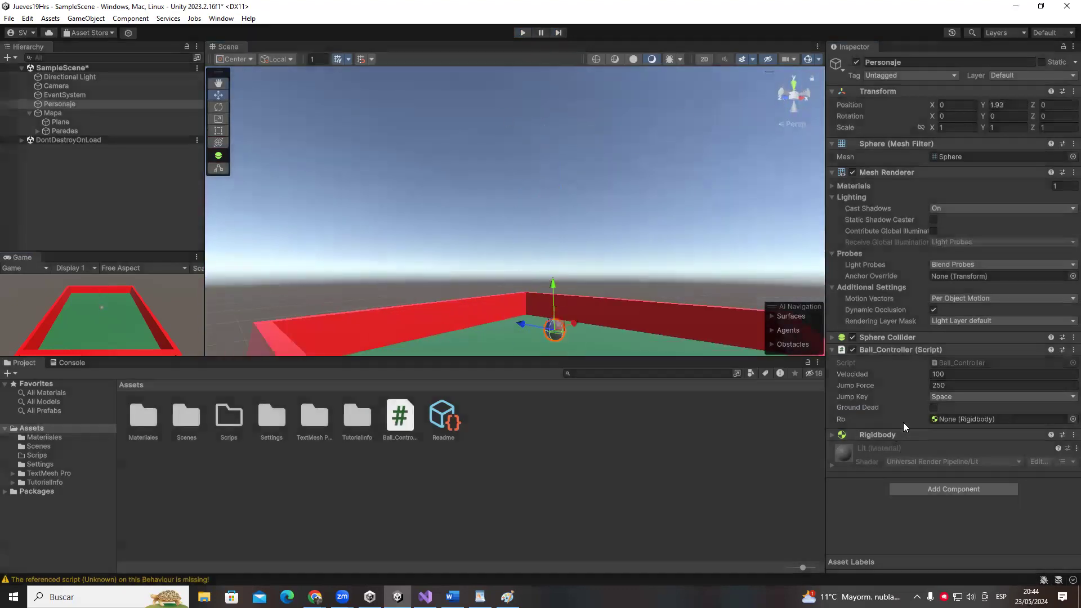
- In Ball_Controller.cs, add a new line after the Update method's closing brace
{"action": "key", "text": "alt+Tab"}
{"action": "scroll", "coordinate": [428, 400], "scroll_direction": "down", "scroll_amount": 2}
{"action": "left_click", "coordinate": [195, 358]}
{"action": "key", "text": "Return"}
{"action": "key", "text": "Return"}
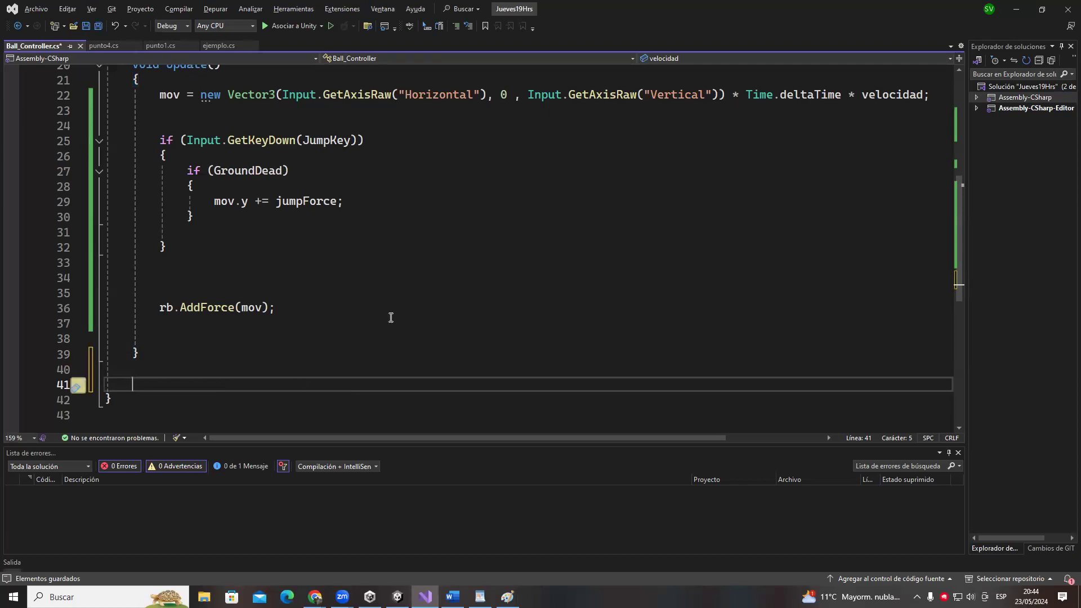
- Orbit the Unity scene view to look over the arena
{"action": "key", "text": "alt+Tab"}
{"action": "right_click_drag", "start_coordinate": [362, 283], "coordinate": [567, 105]}
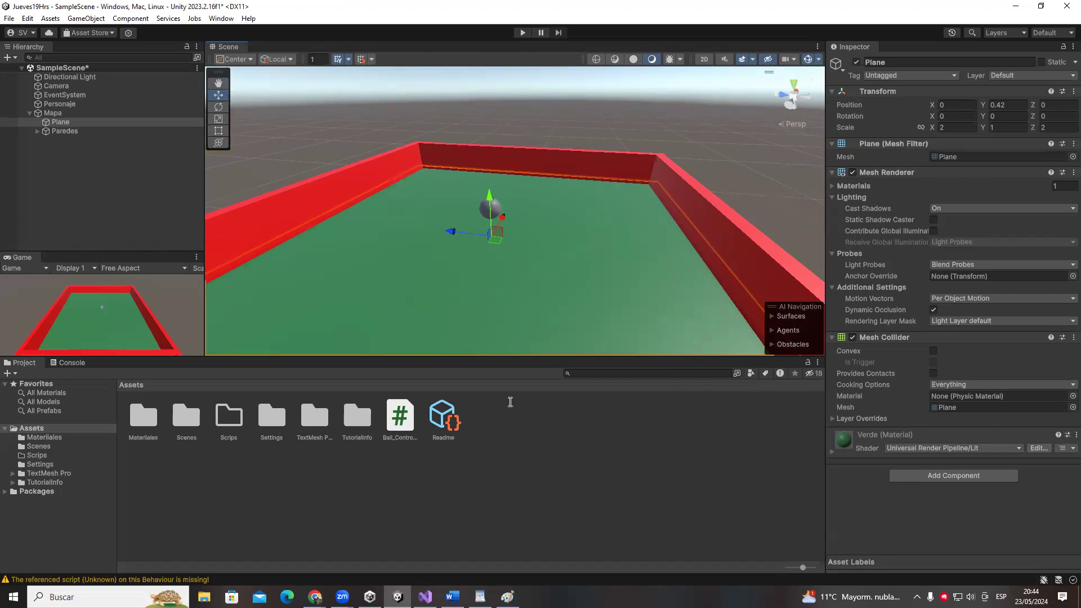
{"action": "mouse_move", "coordinate": [315, 596]}
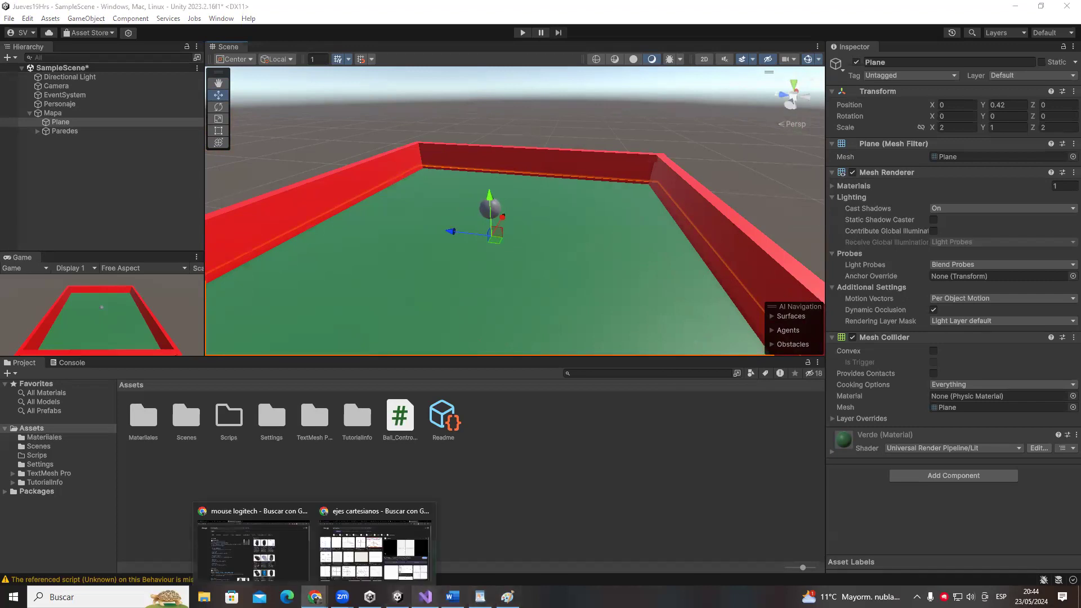
- Remove the surplus blank lines so rb.AddForce(mov); sits directly after the jump block
{"action": "key", "text": "alt+Tab"}
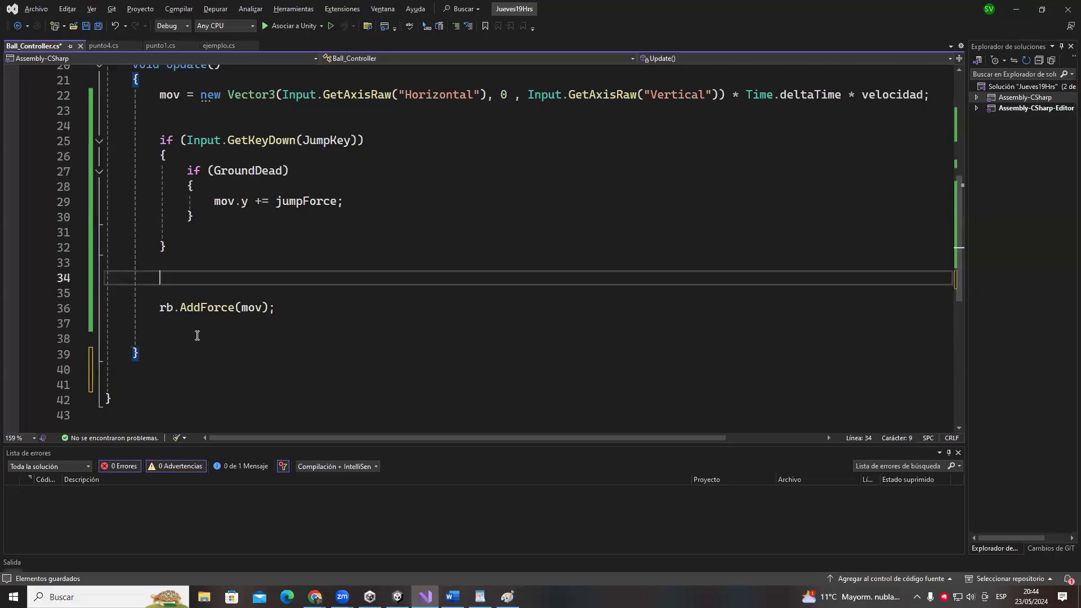
{"action": "key", "text": "Delete"}
{"action": "key", "text": "Delete"}
{"action": "key", "text": "BackSpace"}
{"action": "key", "text": "BackSpace"}
{"action": "key", "text": "Delete"}
{"action": "key", "text": "Delete"}
{"action": "key", "text": "Delete"}
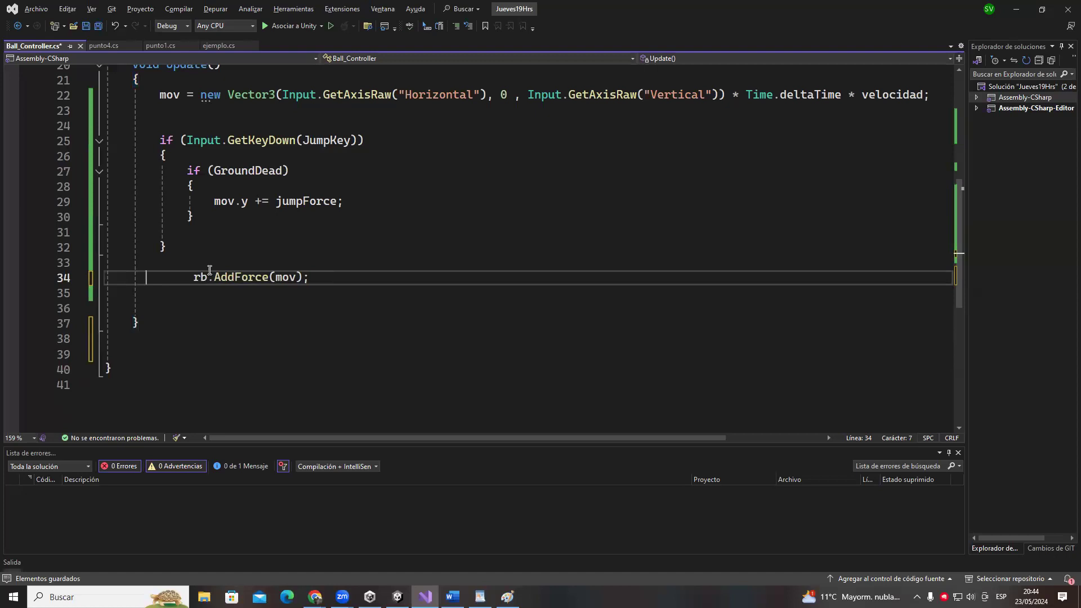
{"action": "key", "text": "Delete"}
{"action": "key", "text": "Delete"}
{"action": "key", "text": "Delete"}
{"action": "left_click", "coordinate": [178, 308]}
{"action": "key", "text": "BackSpace"}
{"action": "key", "text": "BackSpace"}
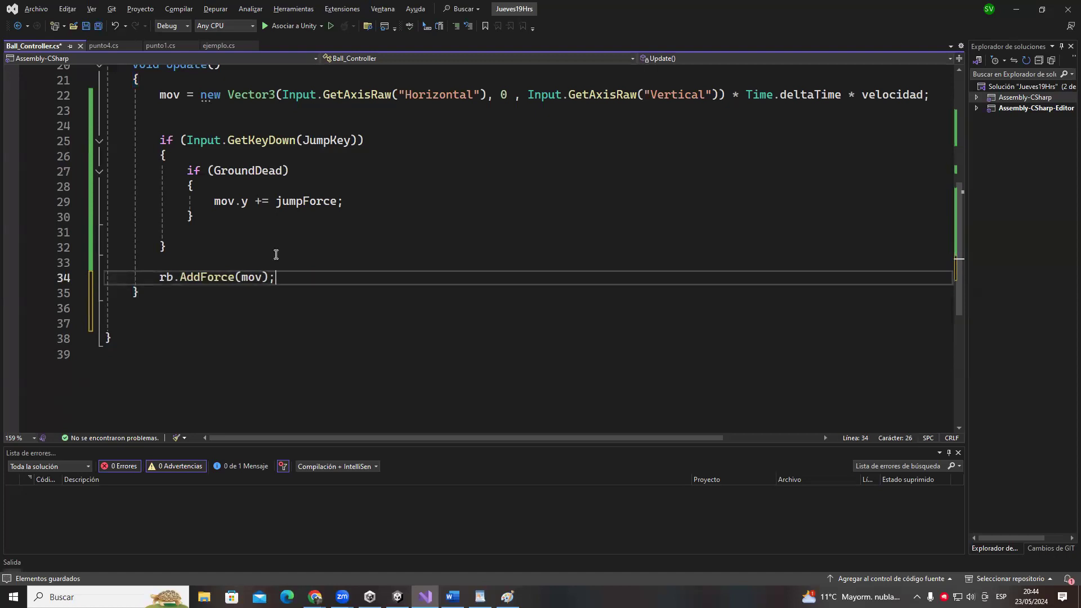
{"action": "scroll", "coordinate": [279, 256], "scroll_direction": "up", "scroll_amount": 5}
{"action": "scroll", "coordinate": [279, 276], "scroll_direction": "down", "scroll_amount": 1}
{"action": "left_click", "coordinate": [204, 306]}
{"action": "key", "text": "BackSpace"}
{"action": "key", "text": "BackSpace"}
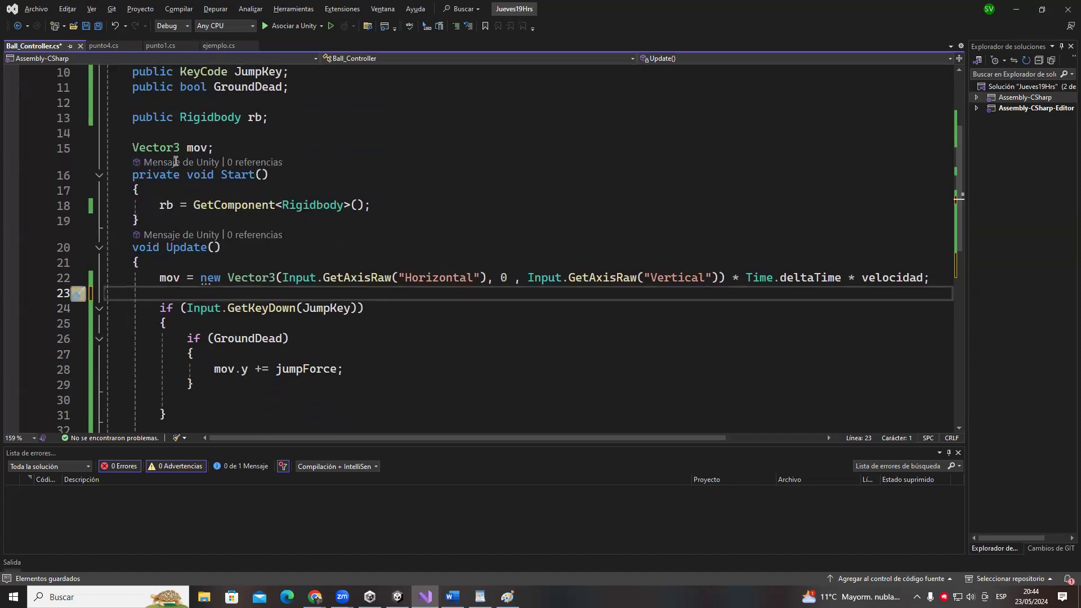
- Select the GetComponent statement in Start and bring Unity to the front
{"action": "key", "text": "alt+Tab"}
{"action": "left_click_drag", "start_coordinate": [160, 209], "coordinate": [370, 208]}
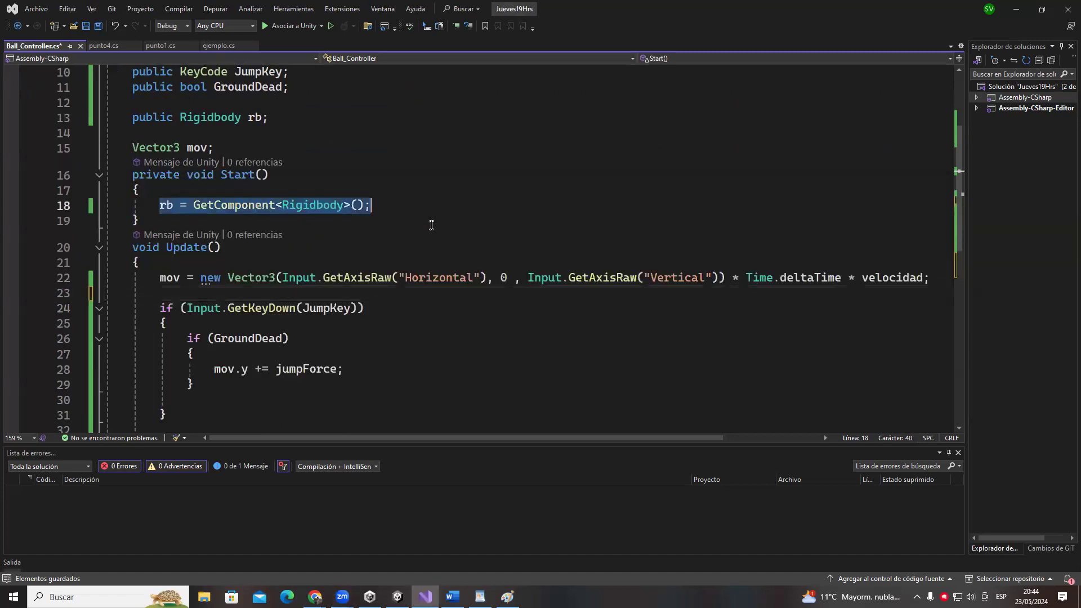
{"action": "key", "text": "alt+Tab"}
{"action": "left_click", "coordinate": [646, 237]}
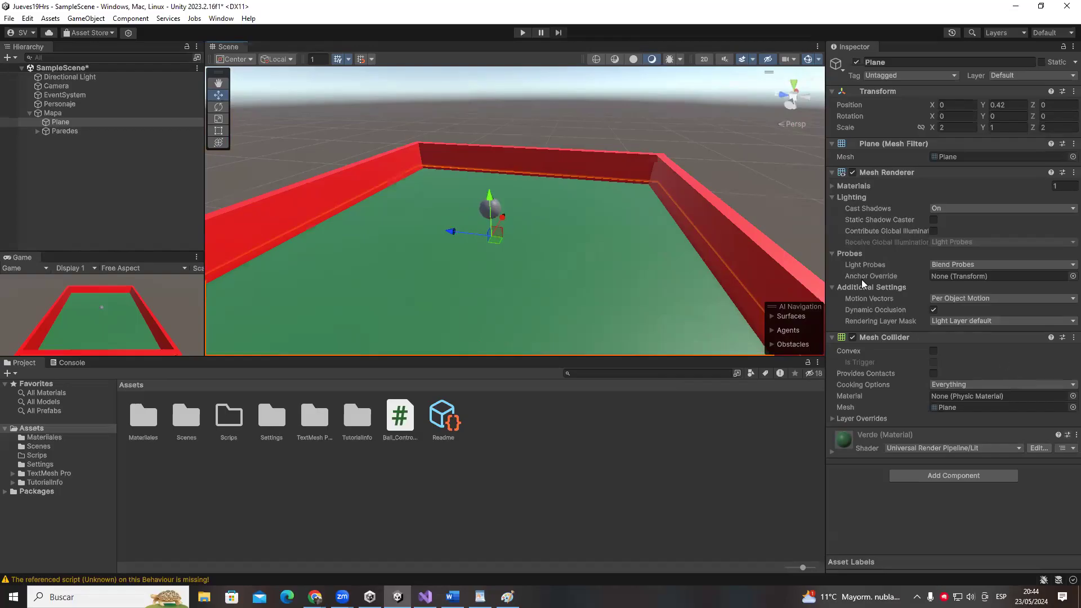
- With Personaje selected, drop 'public' from the Rigidbody rb declaration and save
{"action": "left_click", "coordinate": [59, 96]}
{"action": "left_click", "coordinate": [58, 106]}
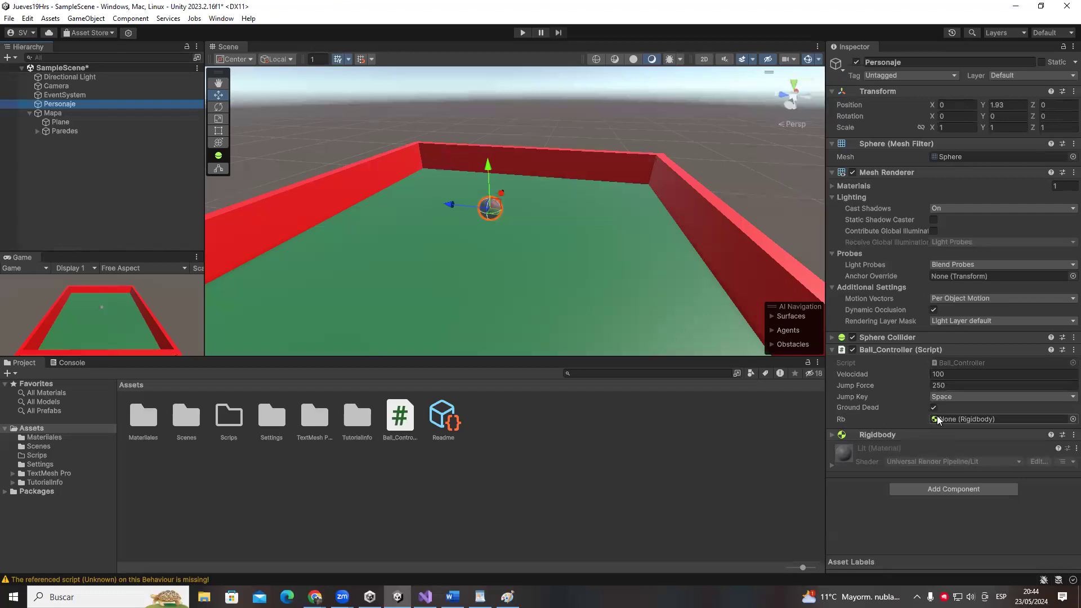
{"action": "key", "text": "alt+Tab"}
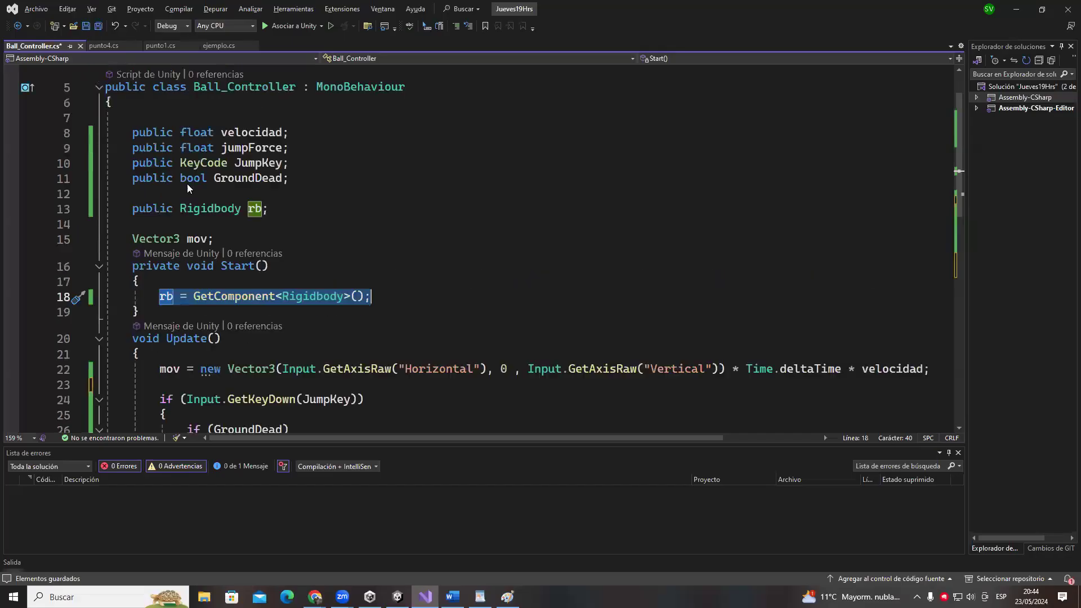
{"action": "double_click", "coordinate": [166, 212]}
{"action": "key", "text": "Delete"}
{"action": "key", "text": "Delete"}
{"action": "key", "text": "Down"}
{"action": "key", "text": "BackSpace"}
{"action": "key", "text": "ctrl+s"}
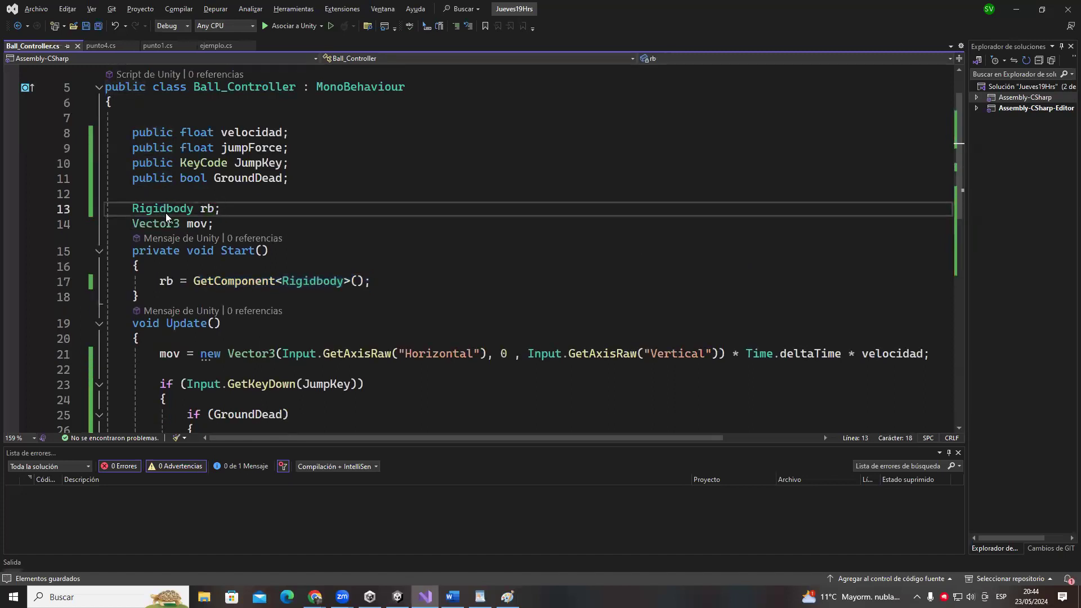
- Confirm the Rb slot is gone in the Inspector, then add blank lines after Update
{"action": "left_click_drag", "start_coordinate": [146, 283], "coordinate": [391, 288]}
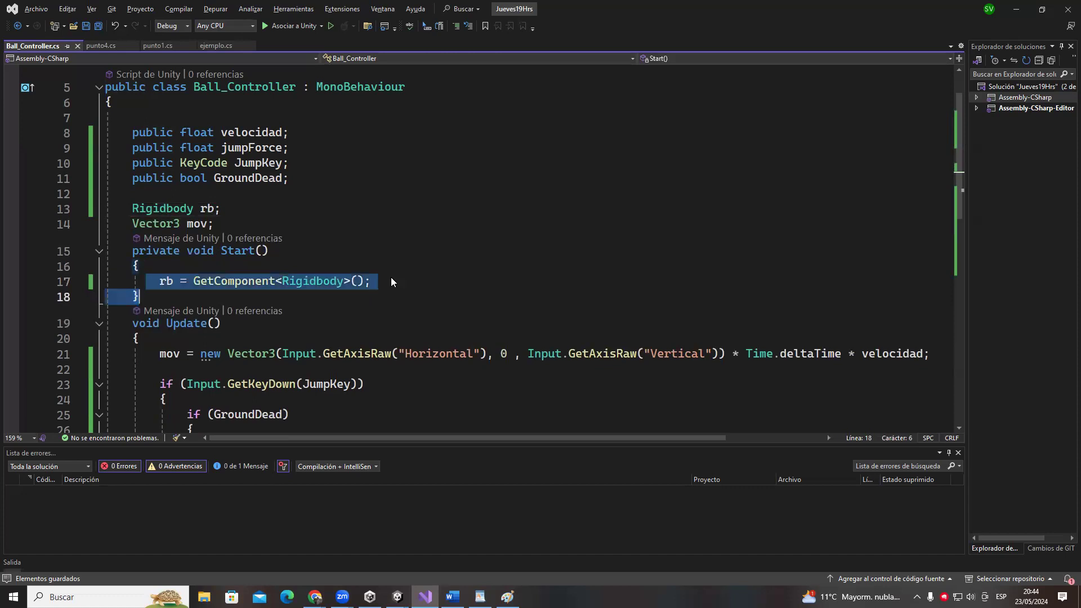
{"action": "key", "text": "alt+Tab"}
{"action": "scroll", "coordinate": [456, 258], "scroll_direction": "down", "scroll_amount": 1}
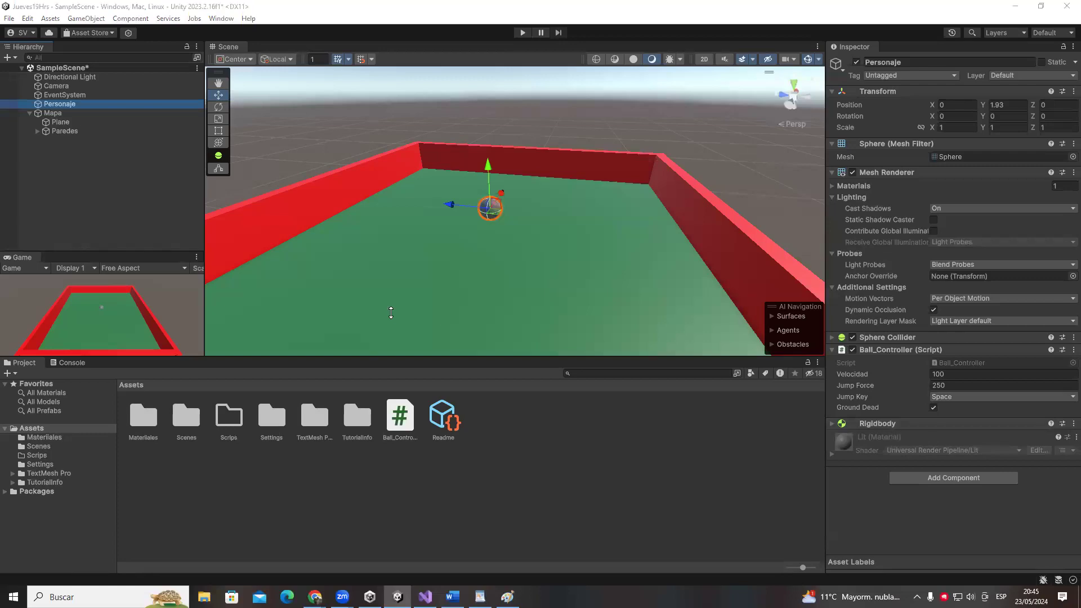
{"action": "key", "text": "alt+Tab"}
{"action": "left_click", "coordinate": [180, 363]}
{"action": "key", "text": "Return"}
{"action": "key", "text": "Return"}
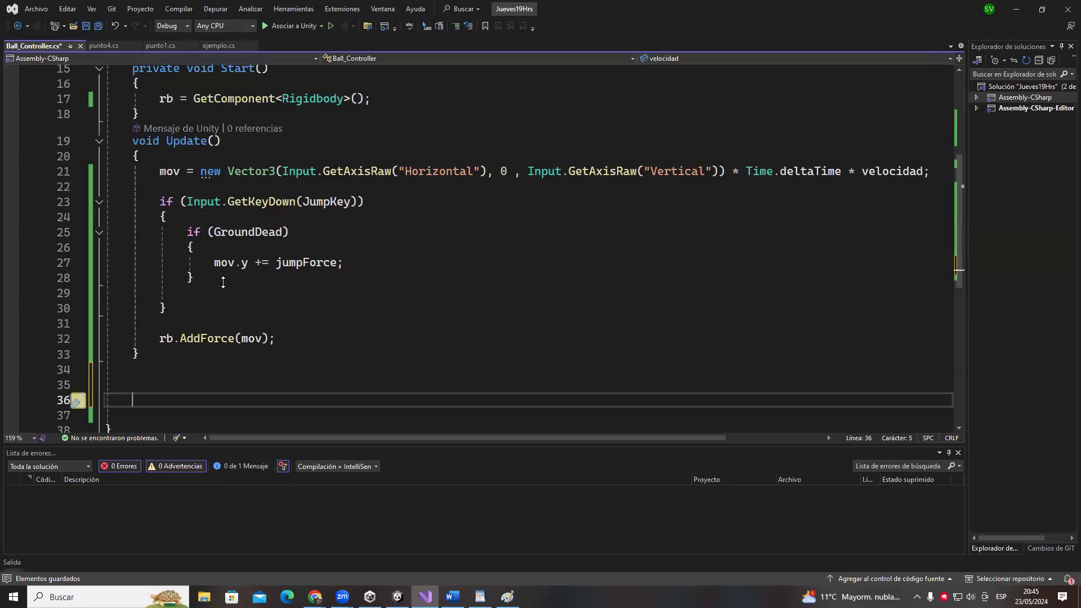
- Collapse the Start and Update method bodies and place the caret on the empty line below Update
{"action": "left_click", "coordinate": [107, 144]}
{"action": "key", "text": "ctrl+m"}
{"action": "key", "text": "ctrl+m"}
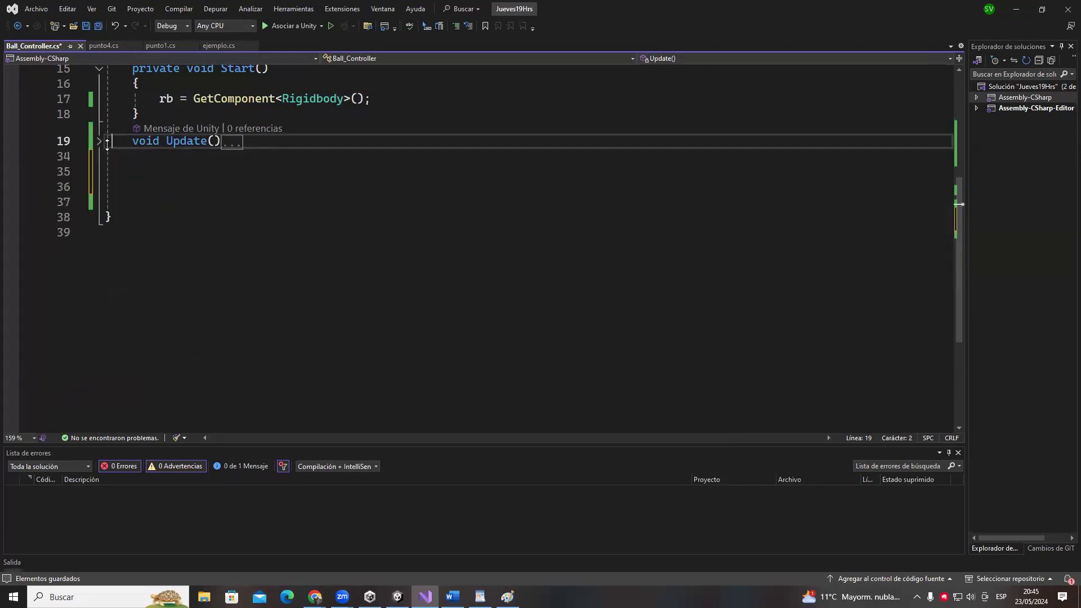
{"action": "scroll", "coordinate": [145, 199], "scroll_direction": "up", "scroll_amount": 2}
{"action": "left_click", "coordinate": [99, 160]}
{"action": "left_click", "coordinate": [134, 217]}
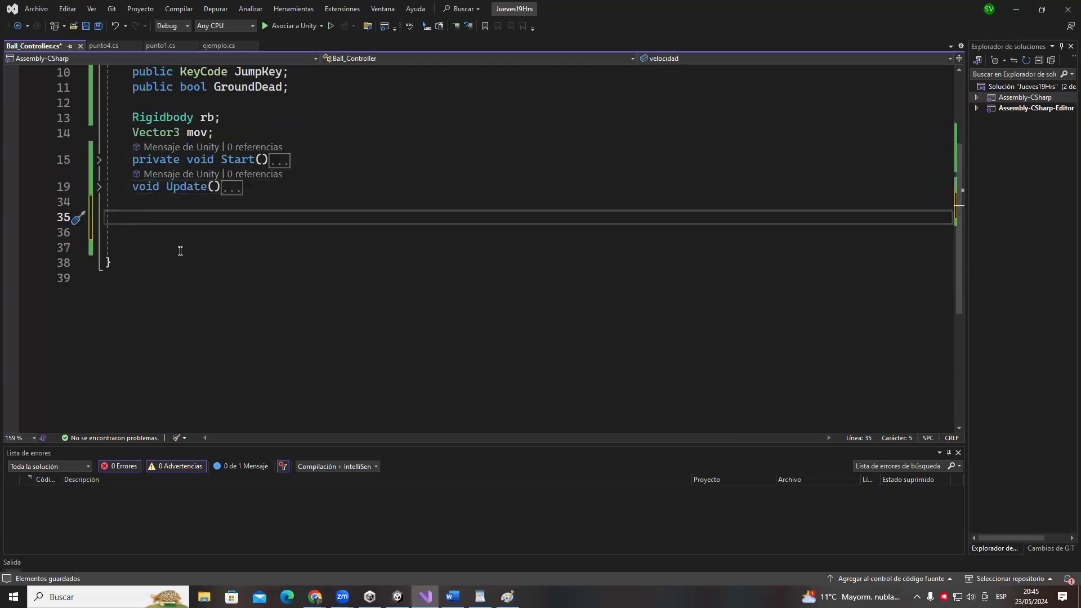
- Insert an empty OnCollisionEnter(Collision collision) method stub and save Ball_Controller.cs
{"action": "type", "text": "void "}
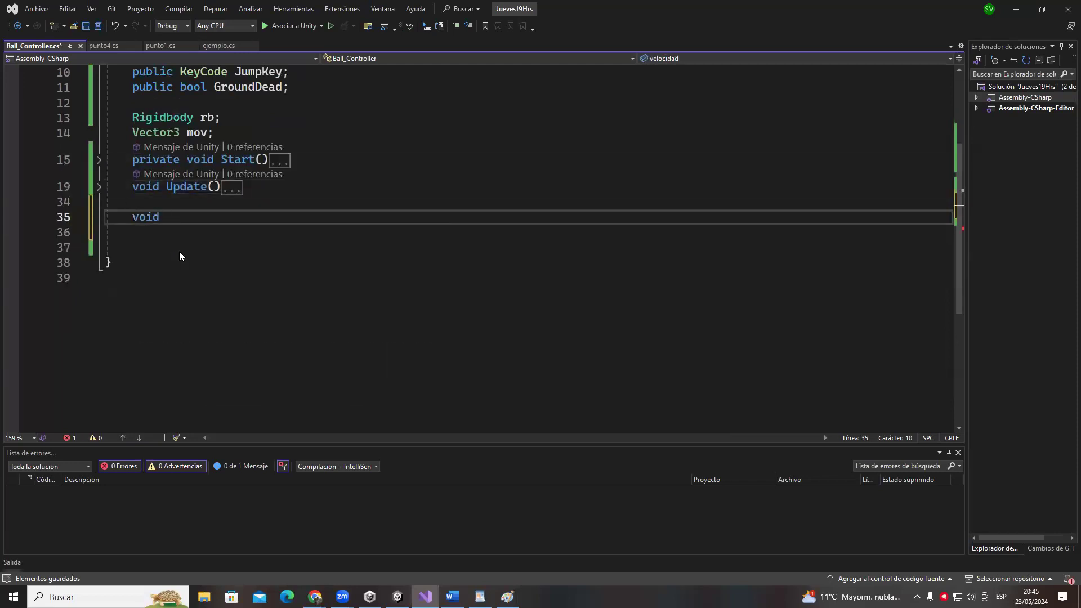
{"action": "type", "text": "Ontr"}
{"action": "key", "text": "BackSpace"}
{"action": "key", "text": "BackSpace"}
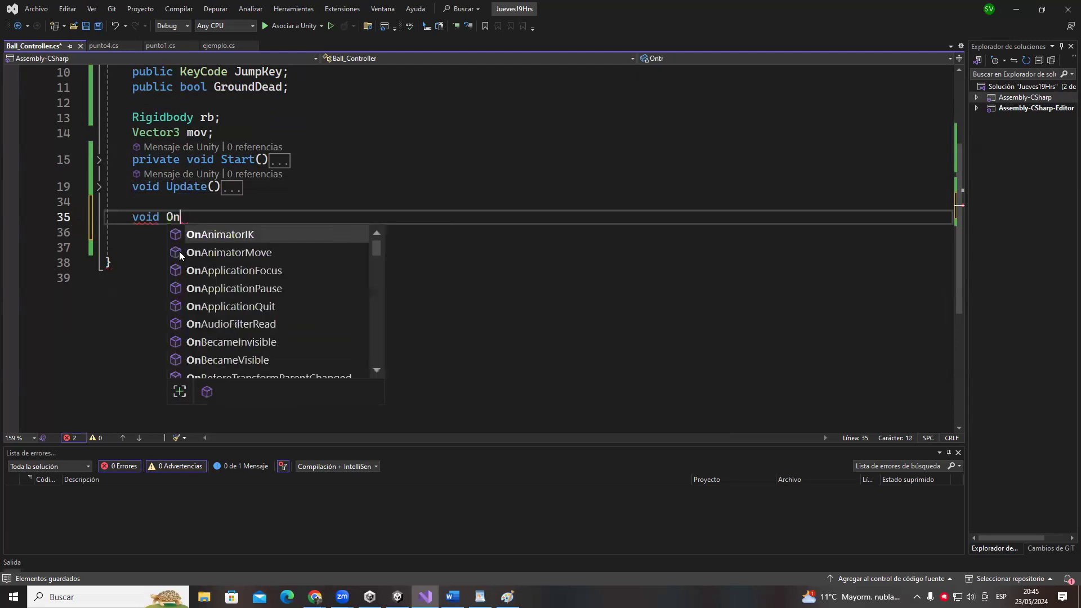
{"action": "type", "text": "Ciol"}
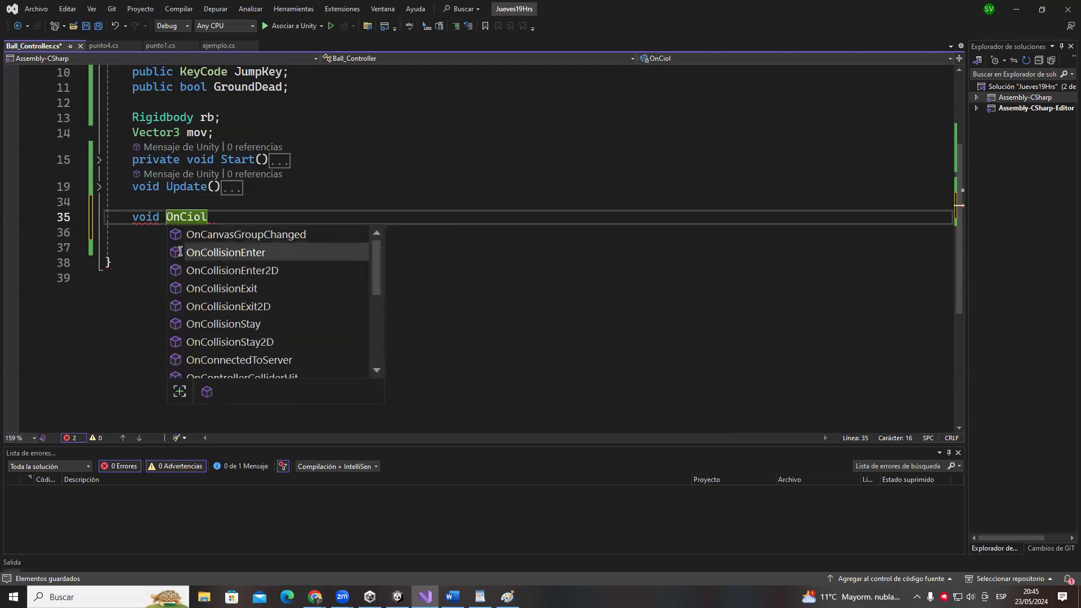
{"action": "double_click", "coordinate": [180, 252]}
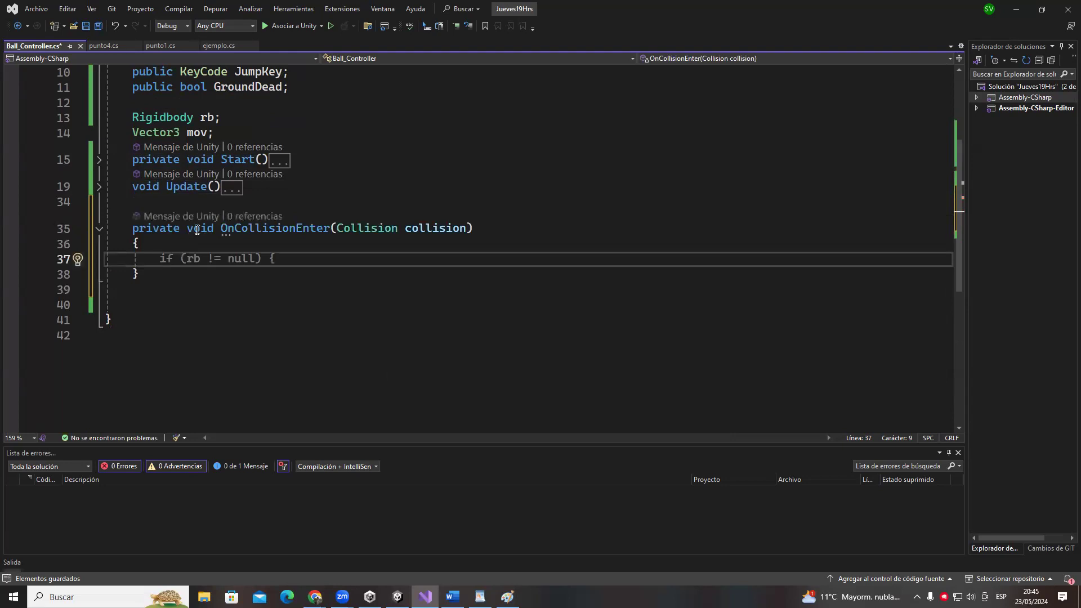
{"action": "key", "text": "Up"}
{"action": "key", "text": "Up"}
{"action": "key", "text": "Up"}
{"action": "key", "text": "Up"}
{"action": "left_click", "coordinate": [329, 267]}
{"action": "left_click_drag", "start_coordinate": [329, 267], "coordinate": [124, 224]}
{"action": "left_click", "coordinate": [188, 299]}
{"action": "key", "text": "ctrl+s"}
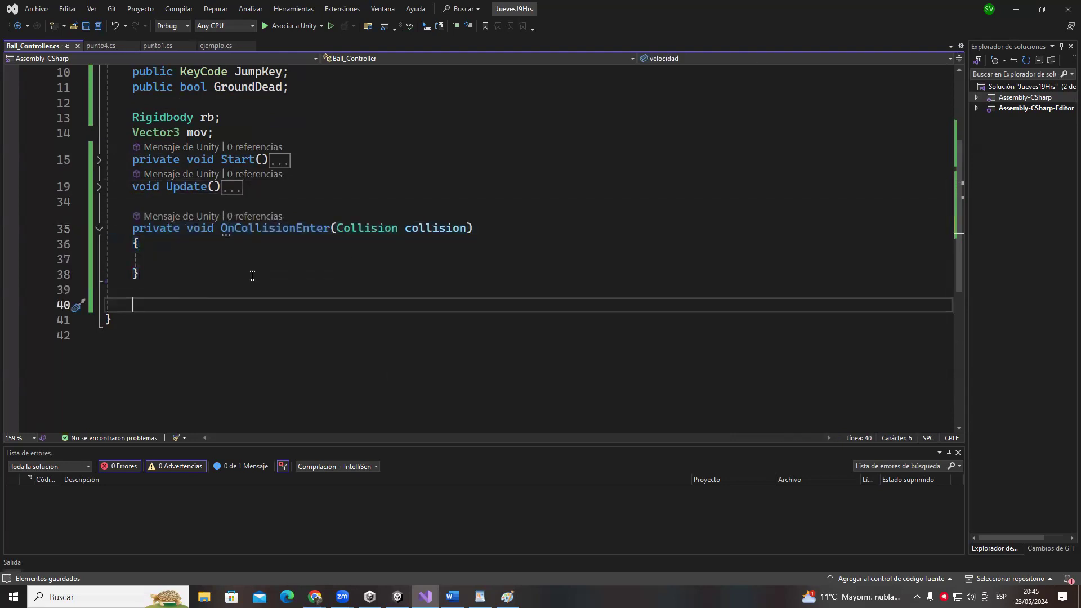
- Highlight the OnCollisionEnter signature, the void keyword and the Collision collision parameter
{"action": "left_click_drag", "start_coordinate": [221, 231], "coordinate": [423, 236]}
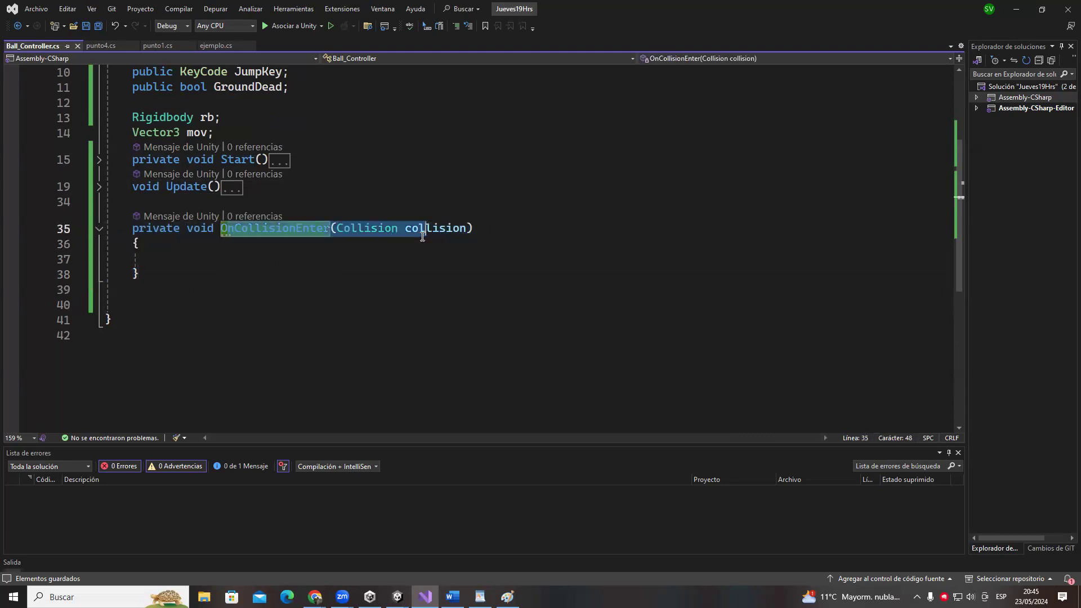
{"action": "left_click", "coordinate": [327, 245]}
{"action": "double_click", "coordinate": [193, 228]}
{"action": "left_click", "coordinate": [281, 288]}
{"action": "left_click_drag", "start_coordinate": [466, 228], "coordinate": [348, 232]}
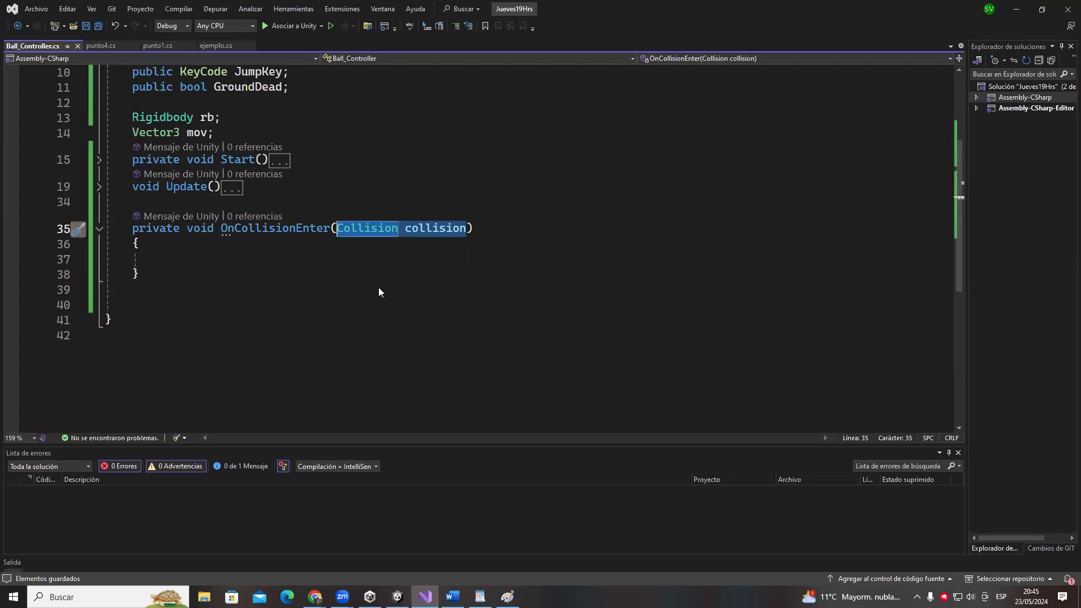
{"action": "left_click", "coordinate": [364, 289]}
- Highlight the void OnCollisionEnter declaration again and briefly check the Zoom meeting window
{"action": "left_click", "coordinate": [212, 234]}
{"action": "left_click", "coordinate": [325, 302]}
{"action": "left_click", "coordinate": [205, 253]}
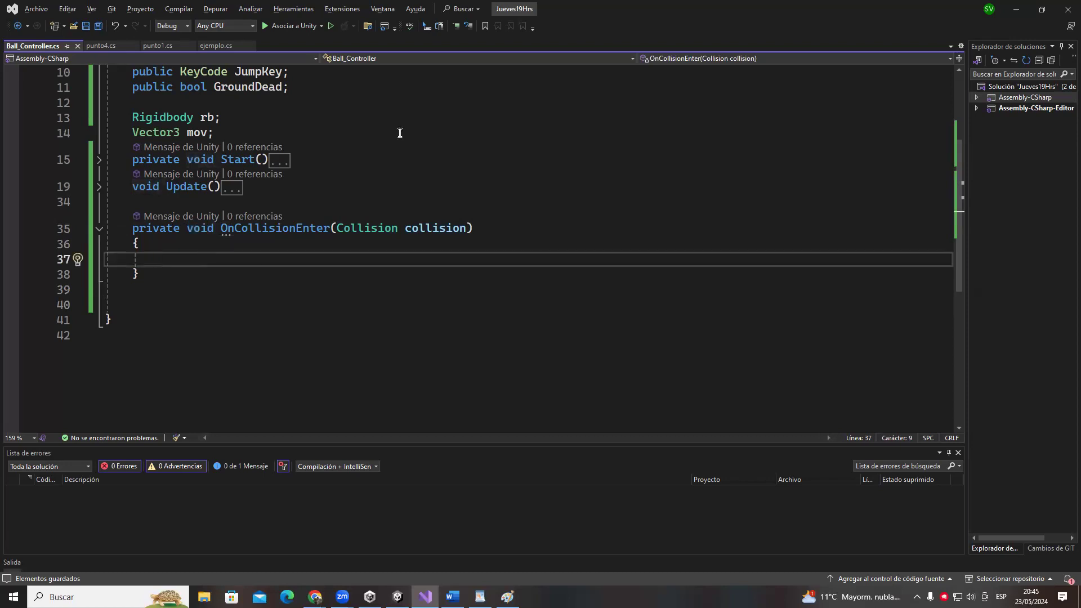
{"action": "left_click_drag", "start_coordinate": [187, 228], "coordinate": [358, 228]}
{"action": "left_click", "coordinate": [401, 280]}
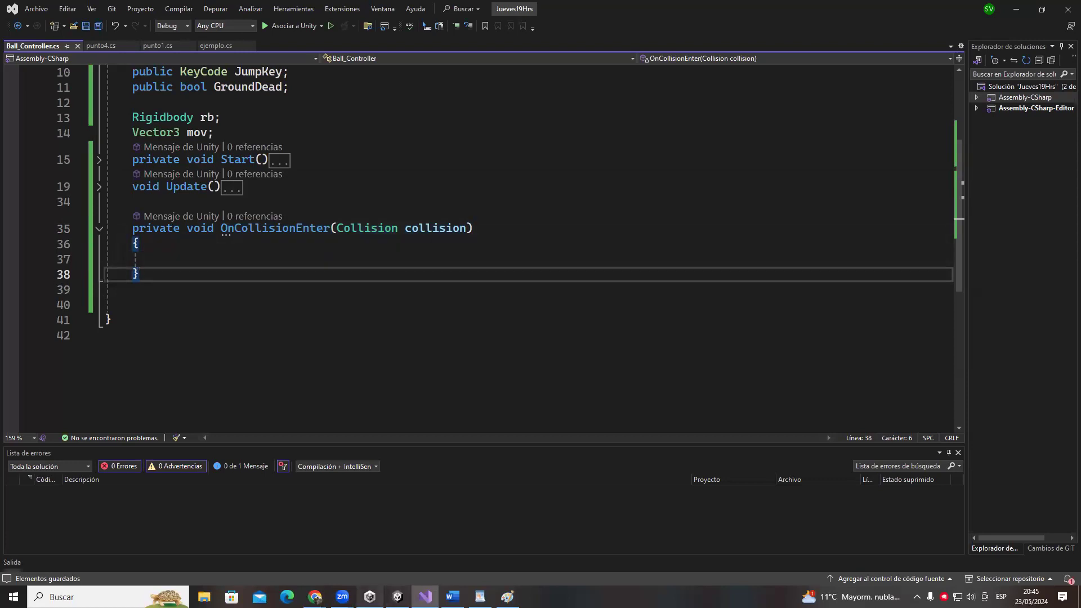
{"action": "left_click", "coordinate": [353, 592]}
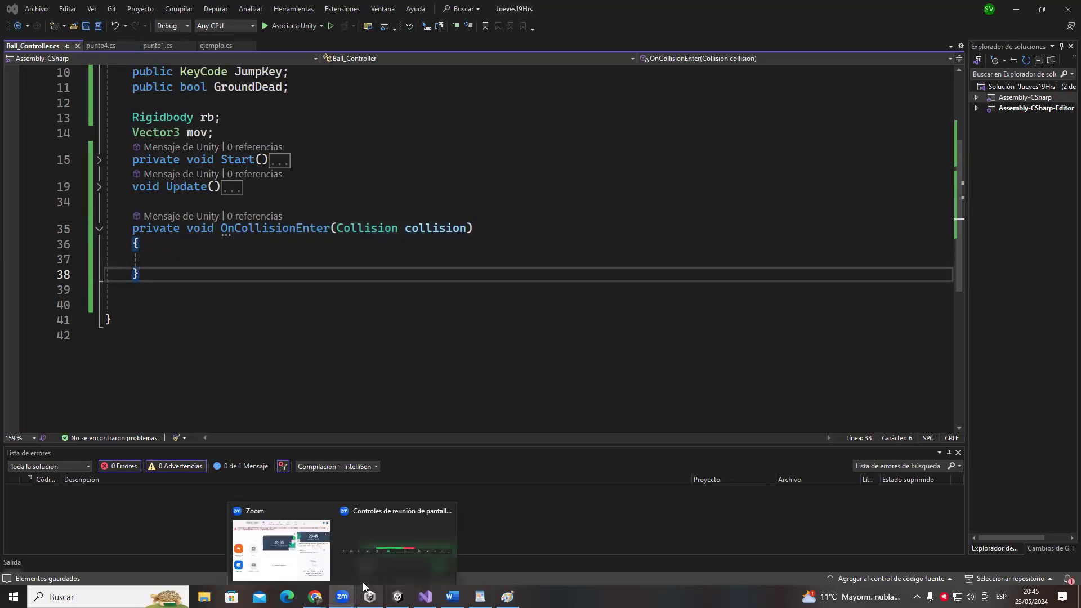
{"action": "left_click", "coordinate": [355, 304]}
- Snap Paint to the right half beside Visual Studio and set the ball ellipse onto the ground line
{"action": "key", "text": "alt+Tab"}
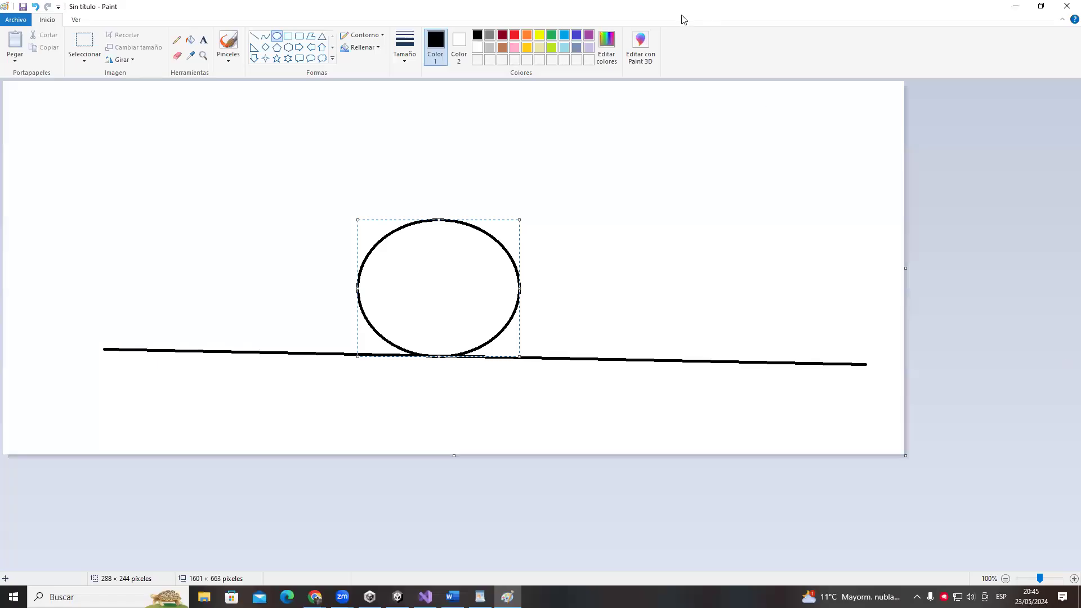
{"action": "key", "text": "super+Right"}
{"action": "key", "text": "Return"}
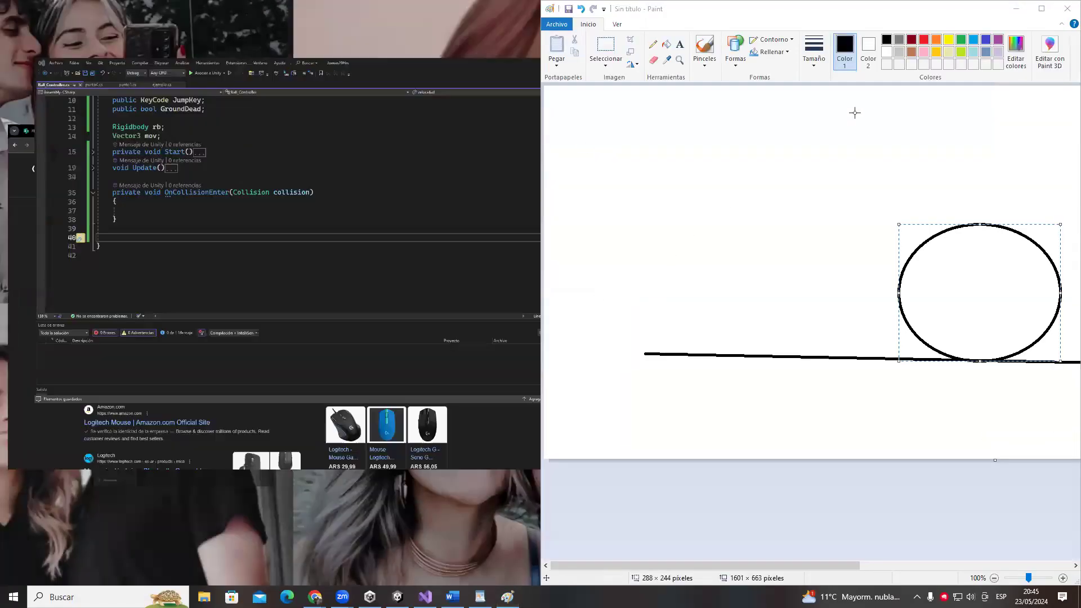
{"action": "left_click_drag", "start_coordinate": [874, 227], "coordinate": [739, 191]}
{"action": "left_click_drag", "start_coordinate": [747, 269], "coordinate": [710, 312]}
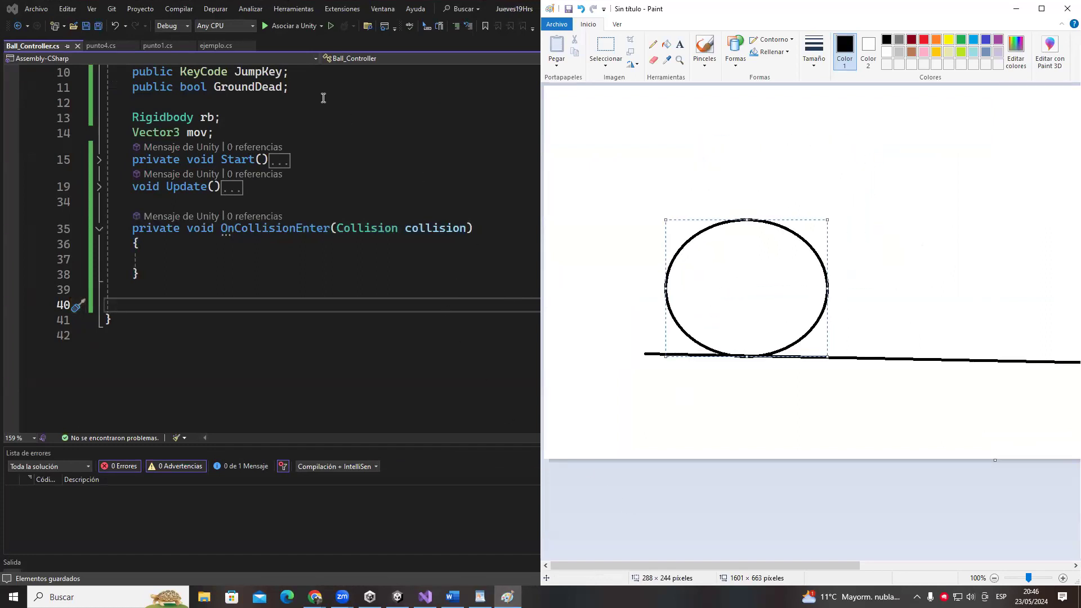
- Point out the Collision type and collision parameter, then type collision on line 37 inside OnCollisionEnter
{"action": "double_click", "coordinate": [412, 228]}
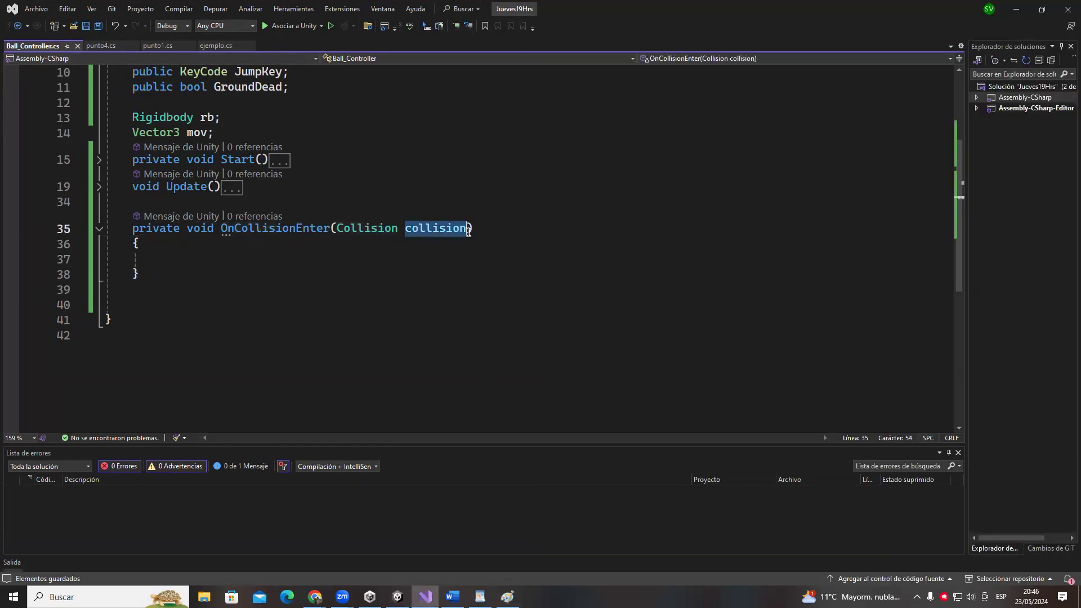
{"action": "left_click", "coordinate": [378, 228]}
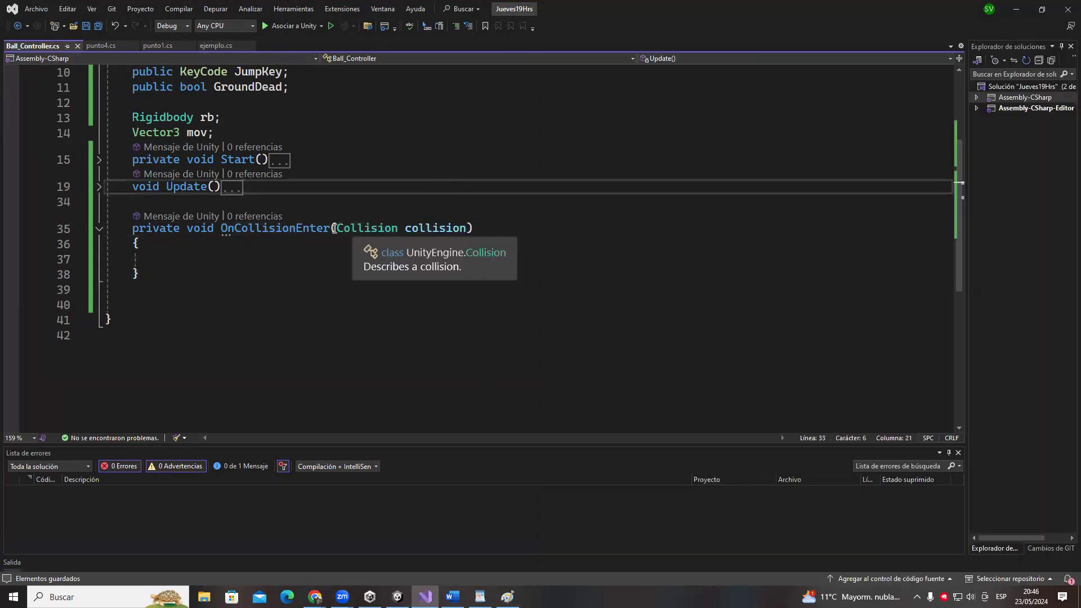
{"action": "left_click_drag", "start_coordinate": [422, 231], "coordinate": [463, 228]}
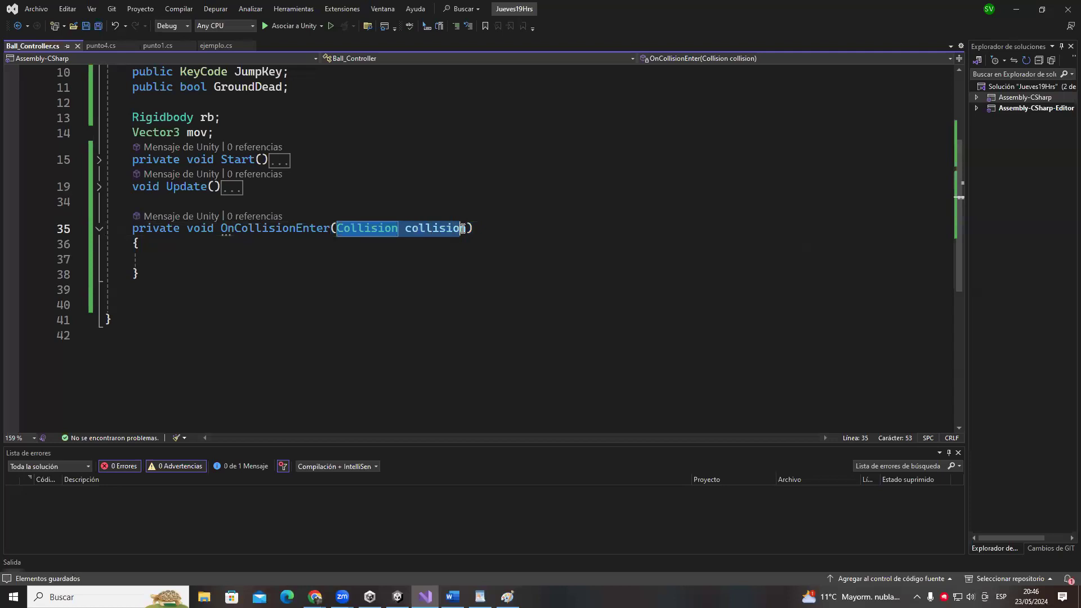
{"action": "left_click", "coordinate": [459, 182]}
{"action": "left_click_drag", "start_coordinate": [333, 228], "coordinate": [374, 231]}
{"action": "left_click", "coordinate": [426, 177]}
{"action": "double_click", "coordinate": [361, 226]}
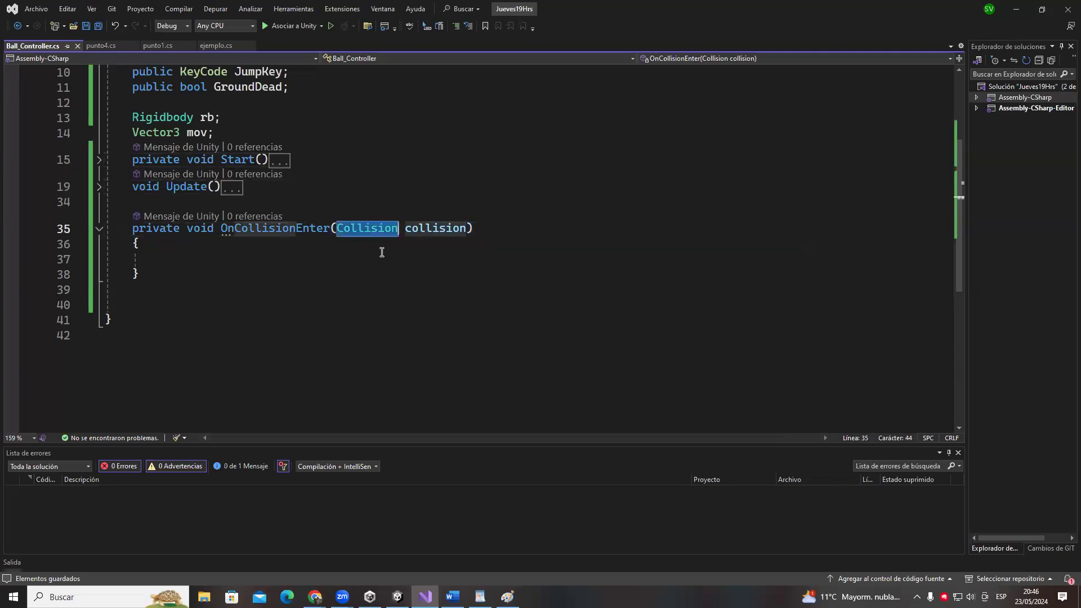
{"action": "double_click", "coordinate": [423, 228]}
{"action": "key", "text": "Up"}
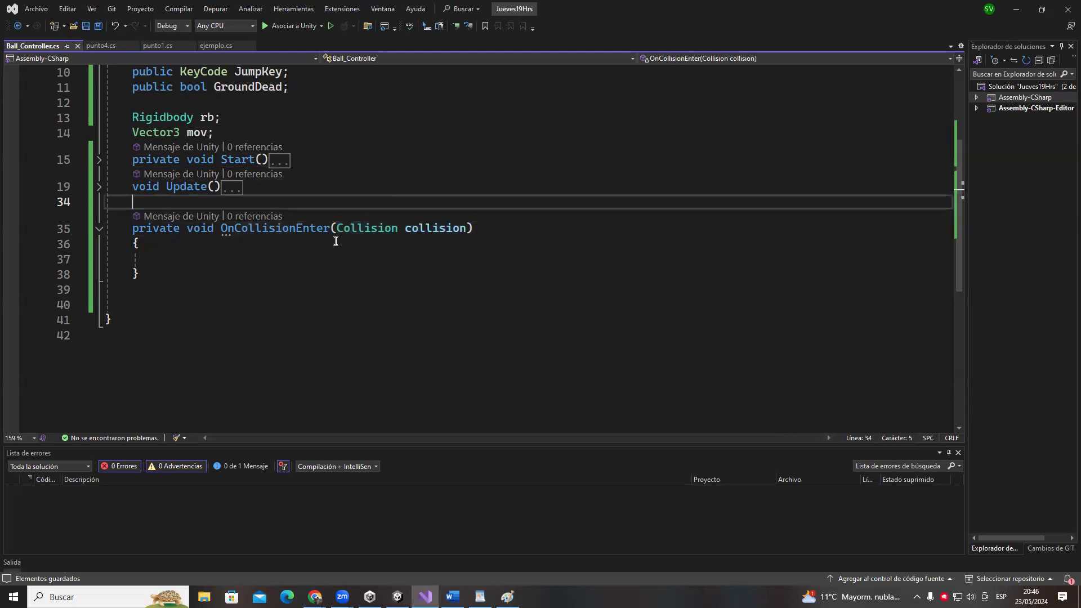
{"action": "left_click_drag", "start_coordinate": [336, 228], "coordinate": [466, 231]}
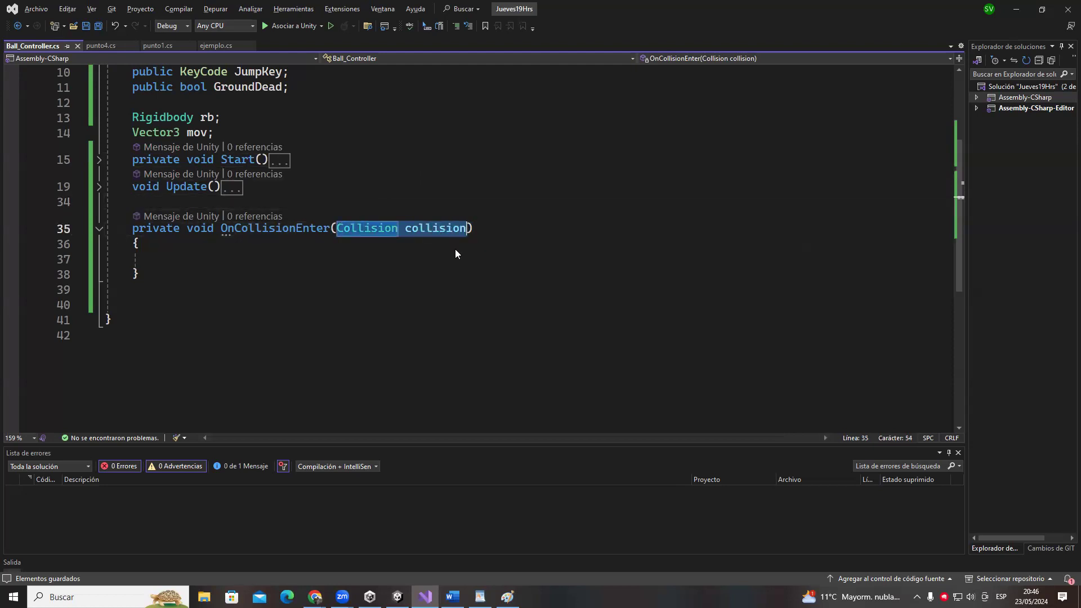
{"action": "left_click", "coordinate": [230, 263]}
{"action": "type", "text": "collision"}
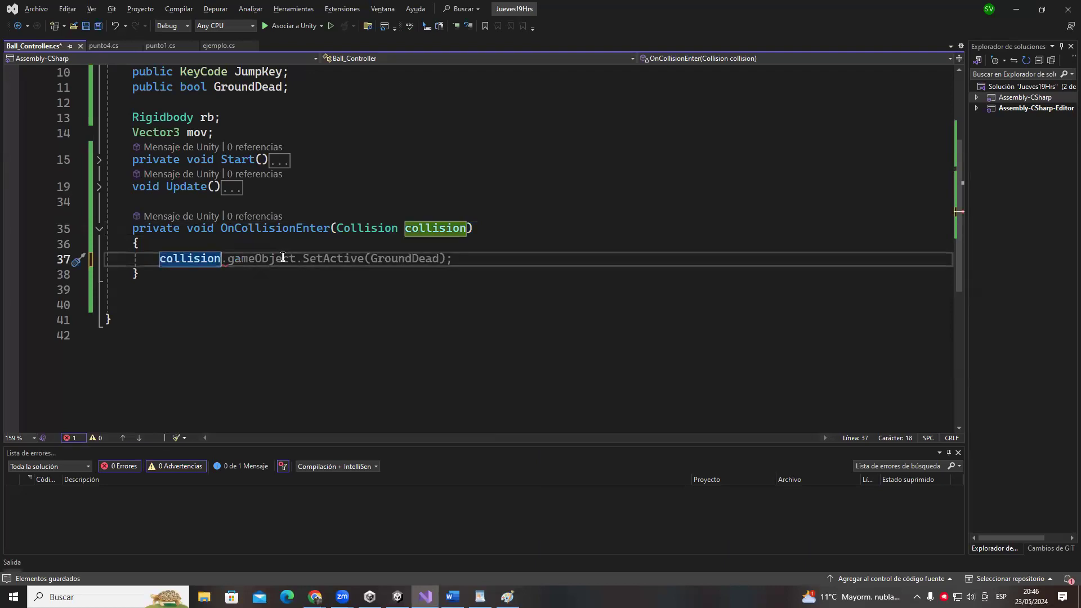
- Circle the ball's contact point with the ground line in Paint using the Pencil
{"action": "key", "text": "alt+Tab"}
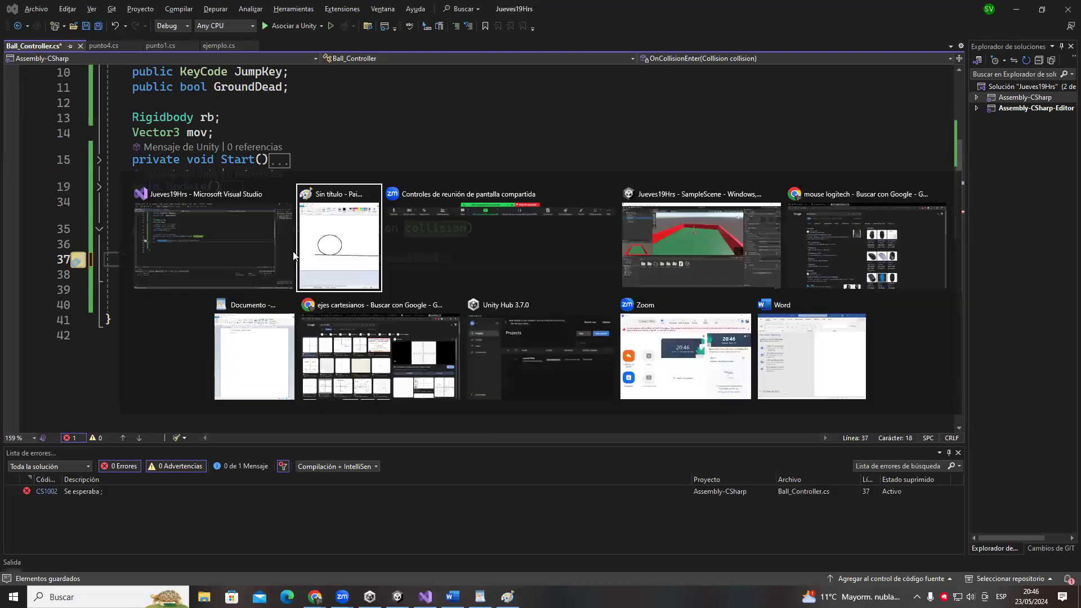
{"action": "left_click", "coordinate": [654, 44]}
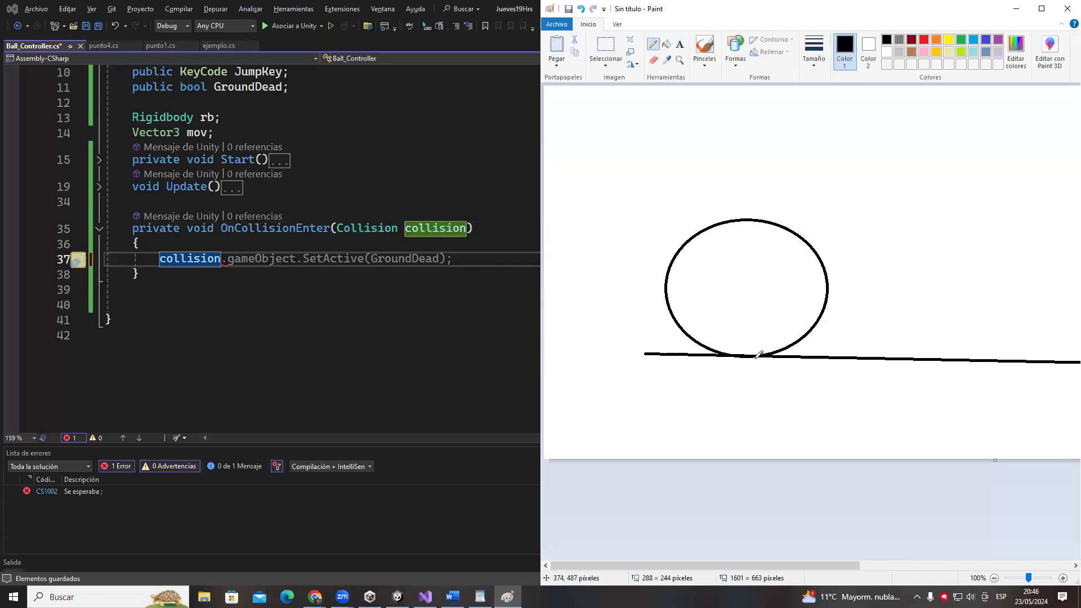
{"action": "left_click_drag", "start_coordinate": [727, 351], "coordinate": [743, 372]}
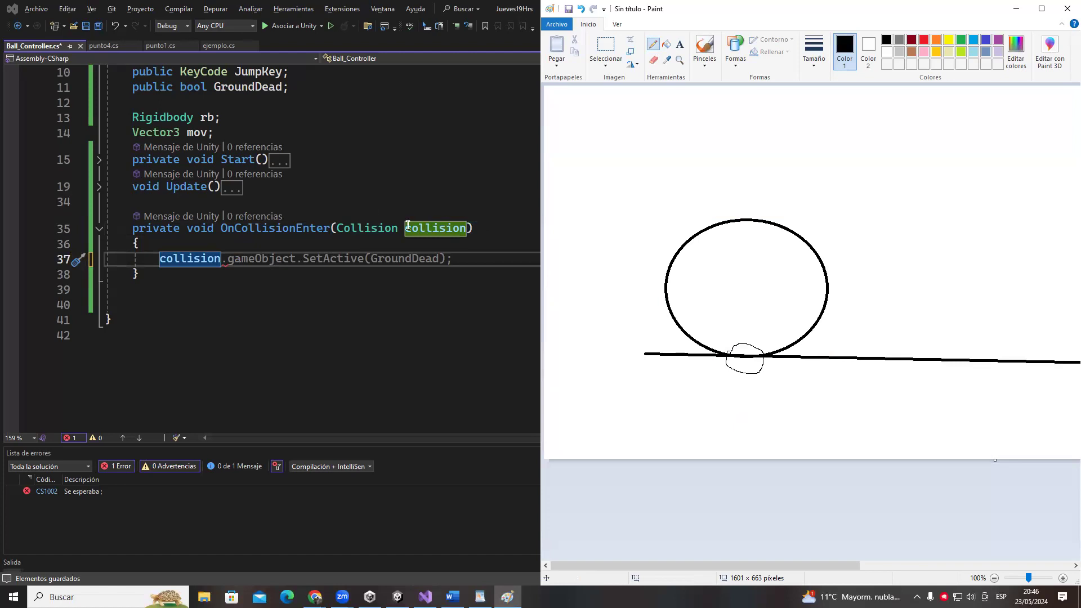
{"action": "left_click_drag", "start_coordinate": [337, 228], "coordinate": [398, 230]}
{"action": "key", "text": "alt+Tab"}
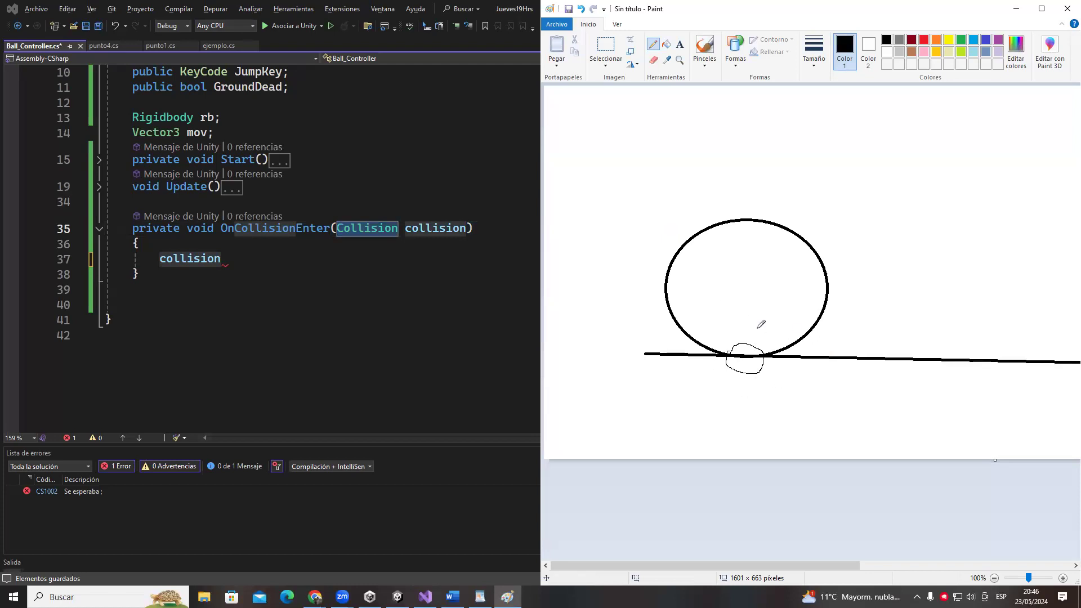
{"action": "left_click", "coordinate": [239, 260]}
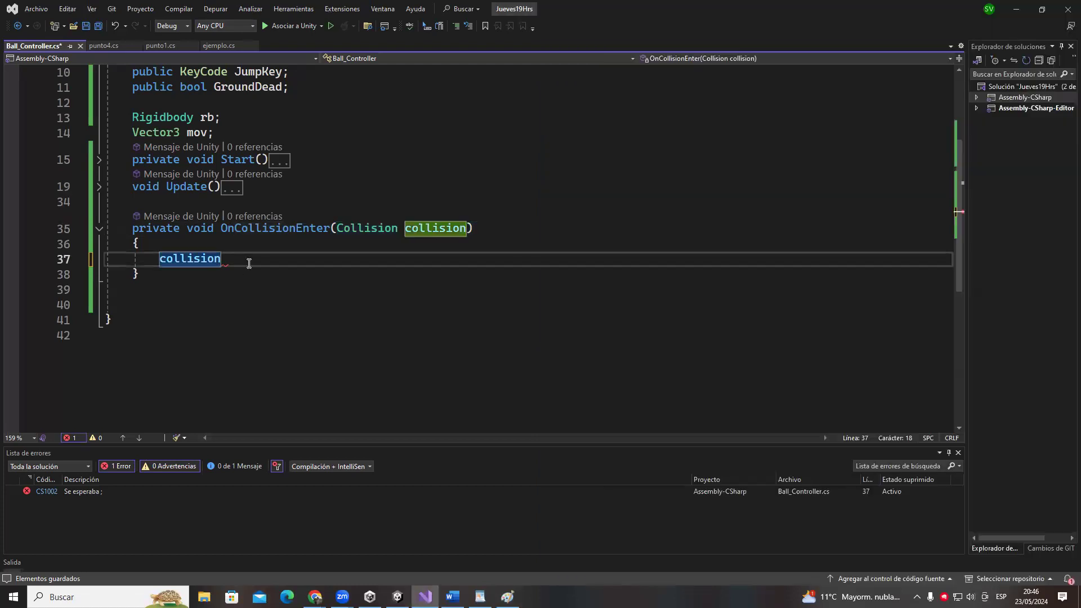
- Complete line 37 as collision.collider by choosing collider from the IntelliSense member list
{"action": "type", "text": ".gameObject."}
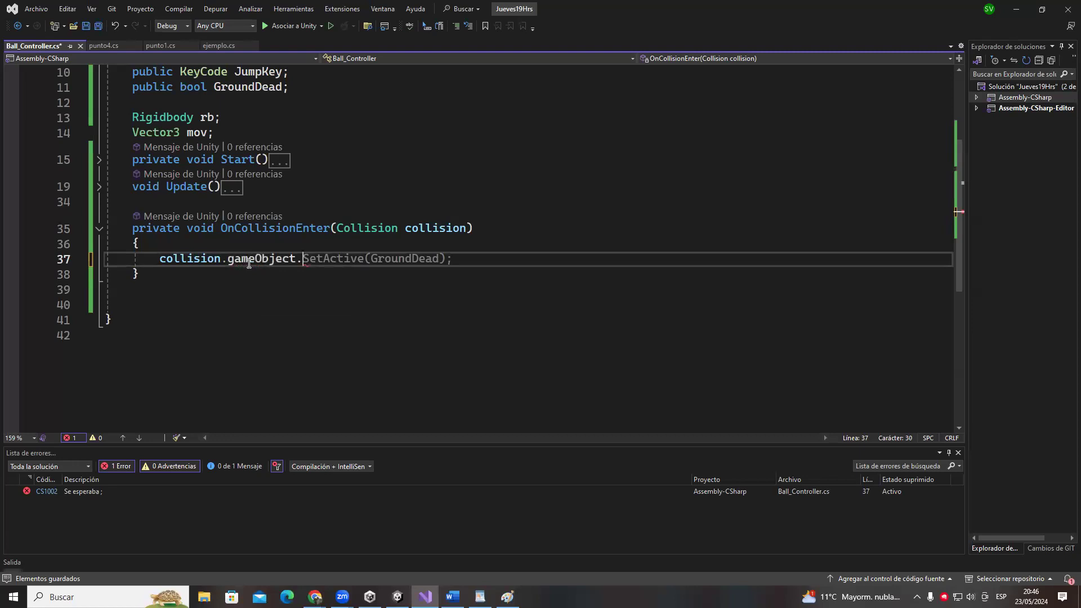
{"action": "key", "text": "BackSpace"}
{"action": "key", "text": "BackSpace"}
{"action": "key", "text": "BackSpace"}
{"action": "key", "text": "BackSpace"}
{"action": "key", "text": "BackSpace"}
{"action": "key", "text": "BackSpace"}
{"action": "key", "text": "BackSpace"}
{"action": "key", "text": "BackSpace"}
{"action": "key", "text": "BackSpace"}
{"action": "key", "text": "BackSpace"}
{"action": "key", "text": "BackSpace"}
{"action": "key", "text": "BackSpace"}
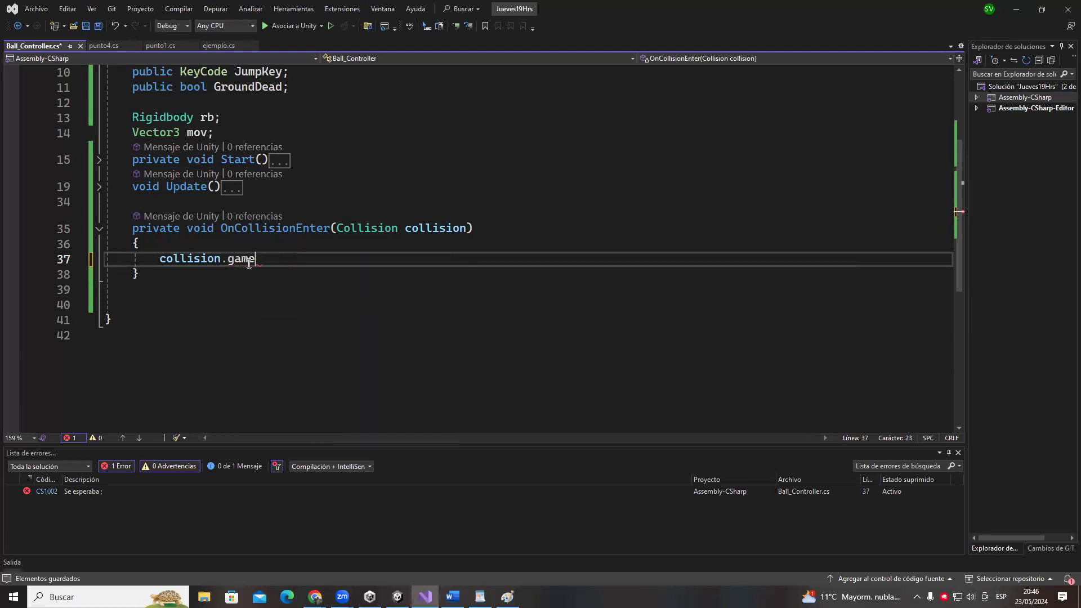
{"action": "type", "text": "."}
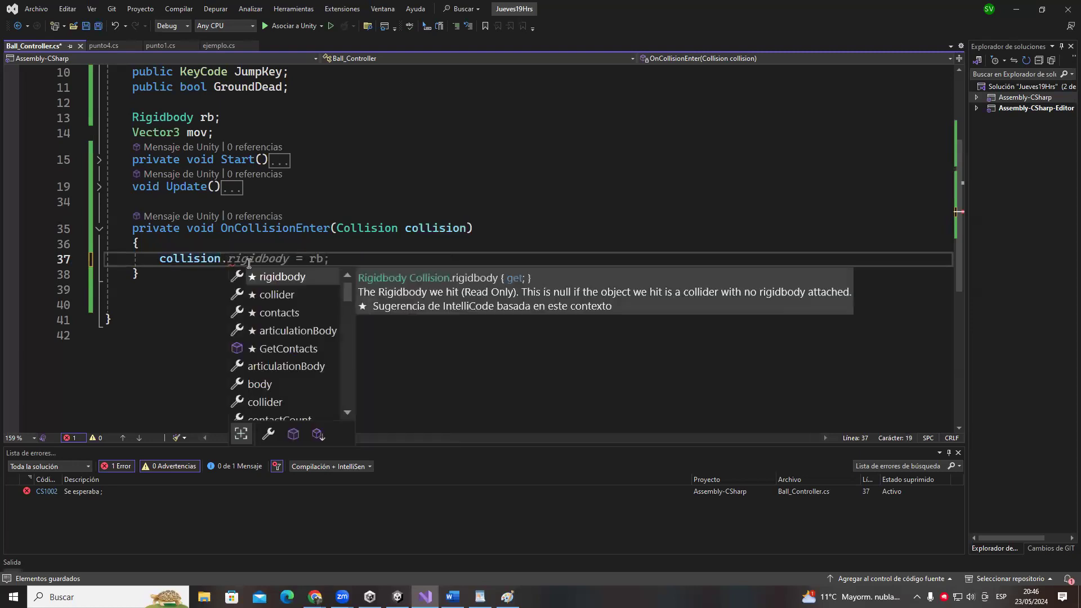
{"action": "left_click", "coordinate": [276, 293]}
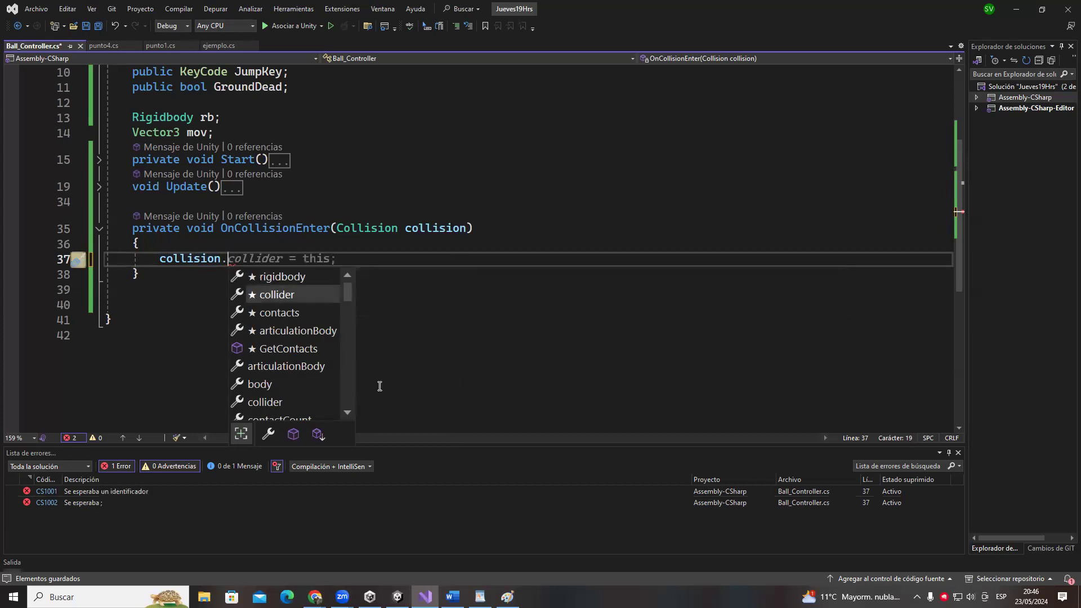
{"action": "left_click", "coordinate": [297, 312]}
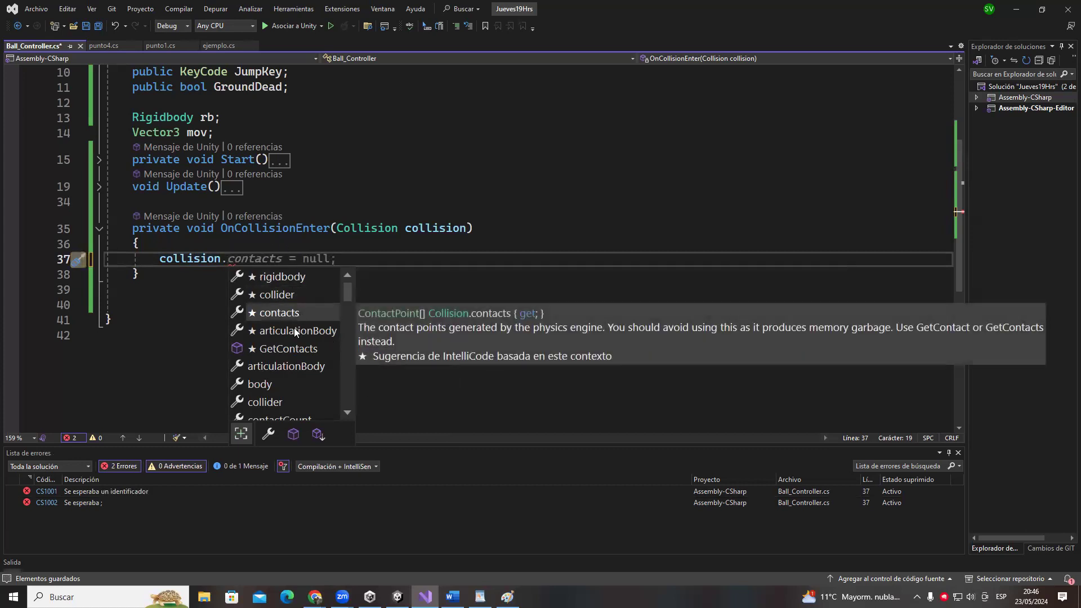
{"action": "scroll", "coordinate": [282, 360], "scroll_direction": "down", "scroll_amount": 5}
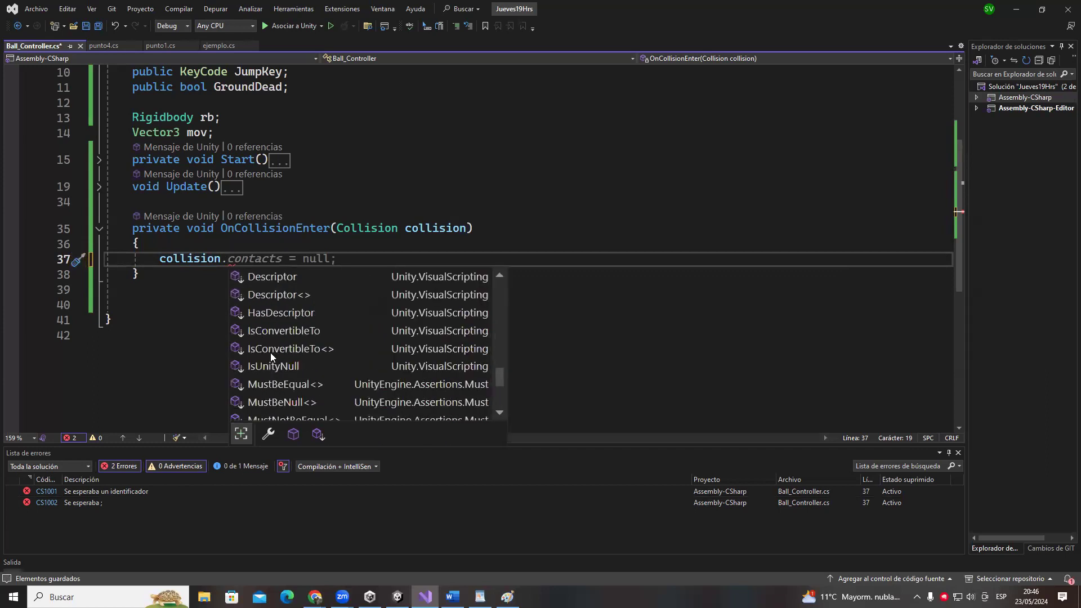
{"action": "scroll", "coordinate": [270, 353], "scroll_direction": "up", "scroll_amount": 5}
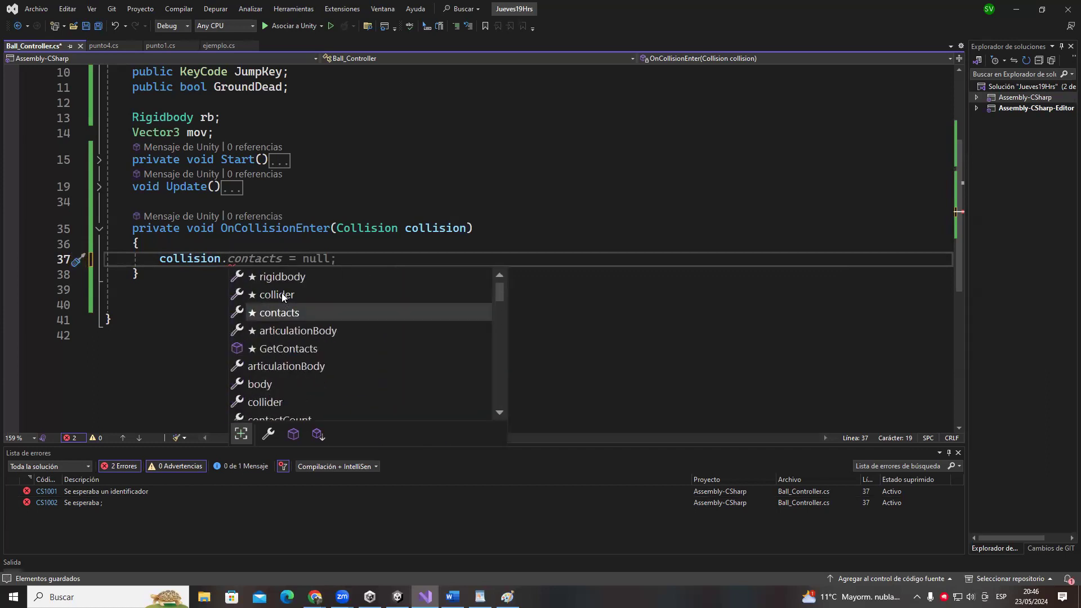
{"action": "double_click", "coordinate": [280, 292]}
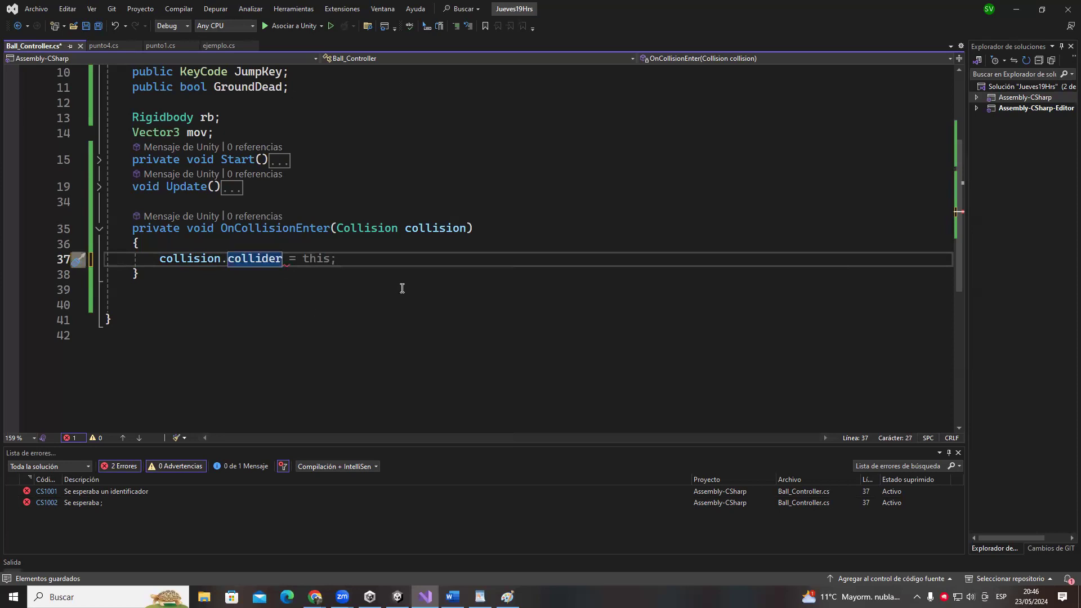
{"action": "left_click", "coordinate": [319, 135]}
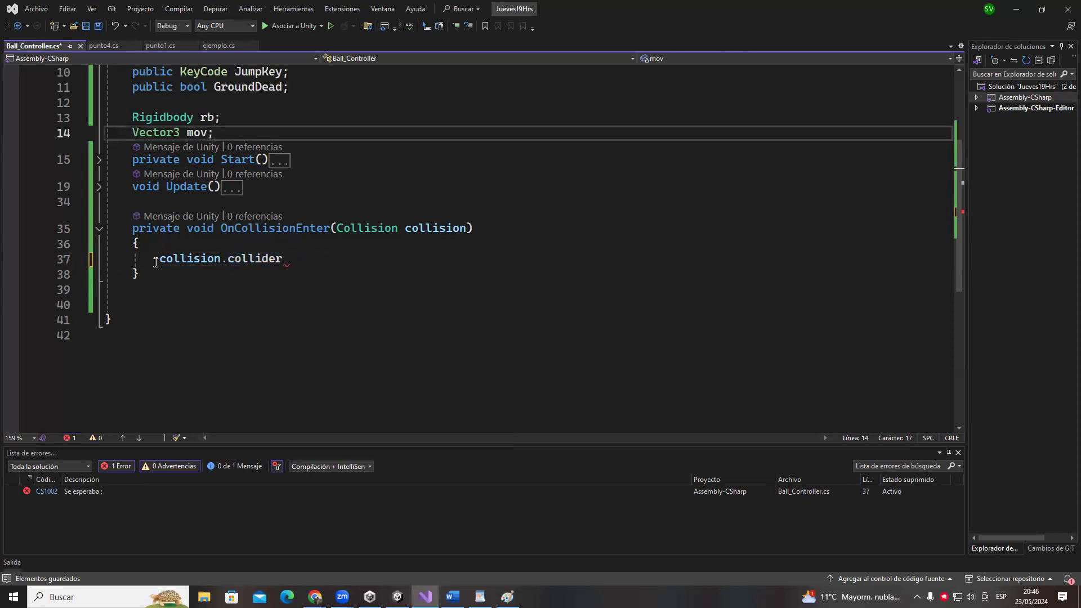
{"action": "left_click_drag", "start_coordinate": [156, 263], "coordinate": [299, 257]}
{"action": "key", "text": "alt+Tab"}
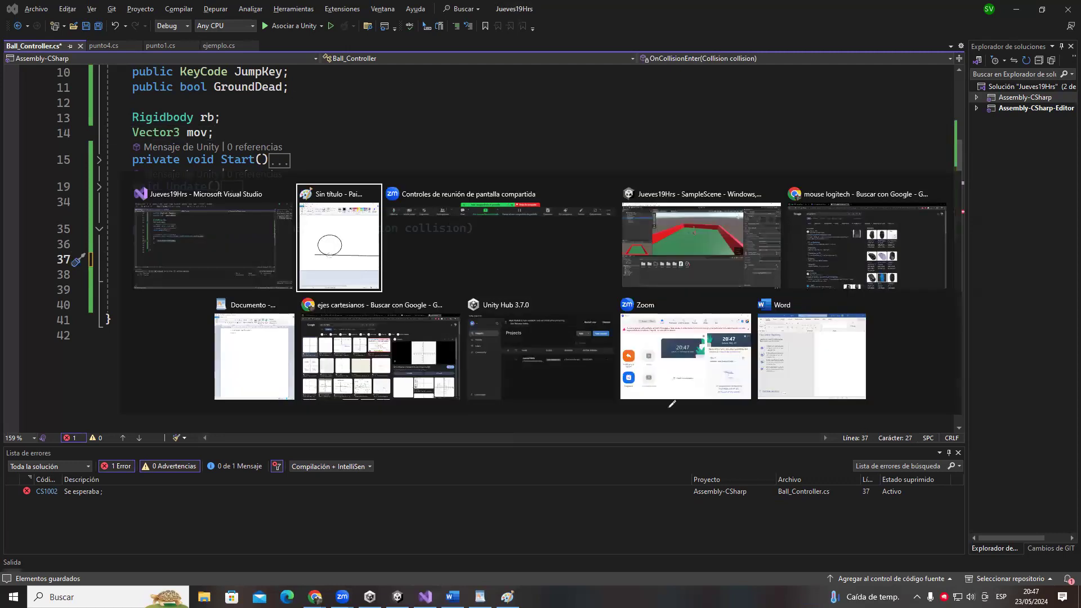
- Undo the old sketches and draw a new oval ball raised above the ground line
{"action": "key", "text": "ctrl+z"}
{"action": "key", "text": "ctrl+z"}
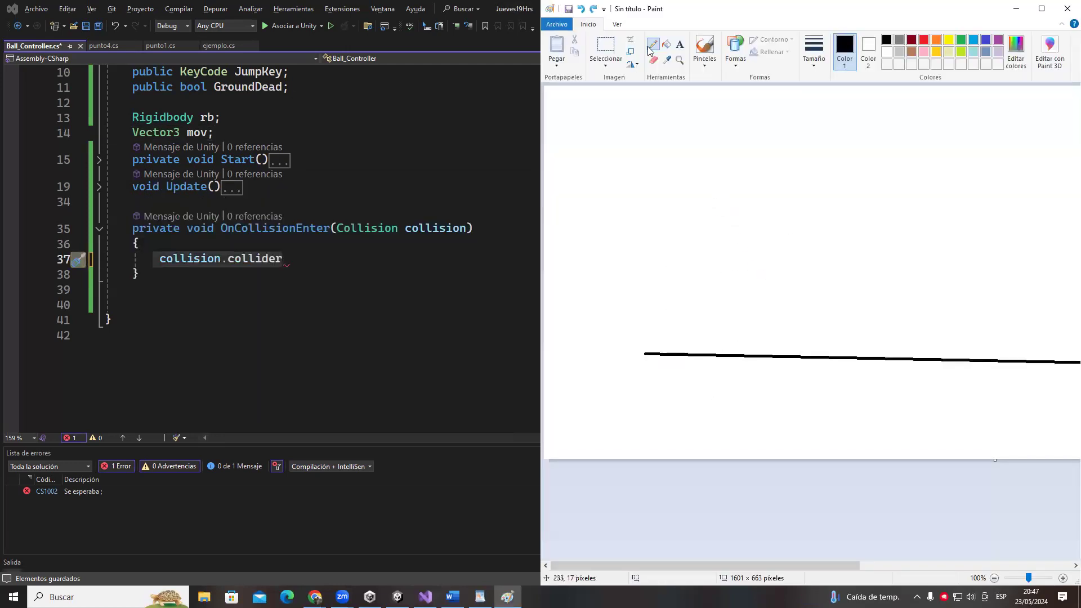
{"action": "left_click", "coordinate": [733, 48]}
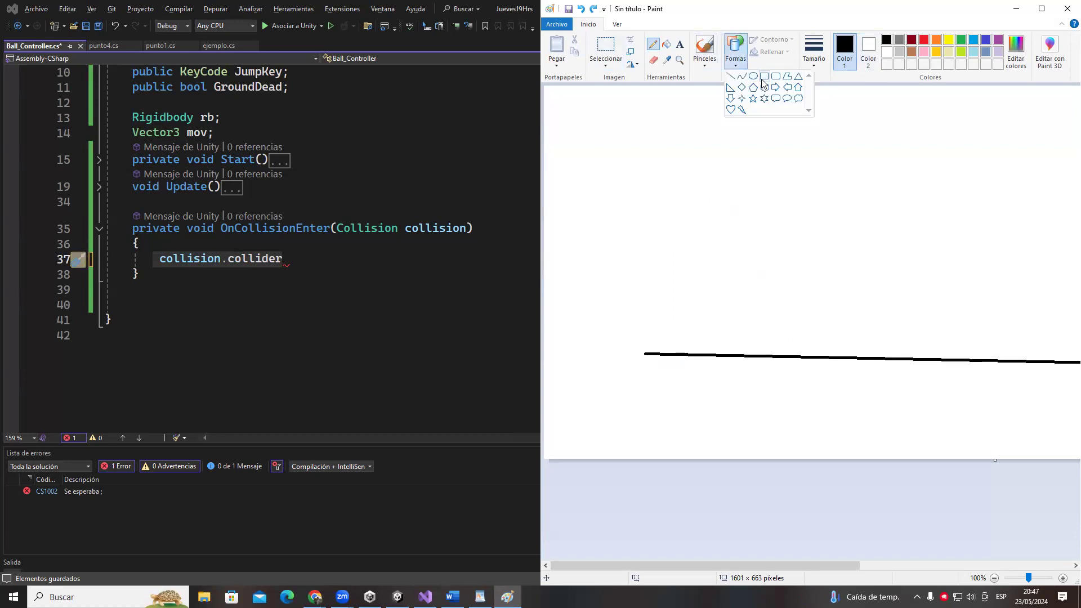
{"action": "mouse_move", "coordinate": [654, 162]}
{"action": "left_mouse_down"}
{"action": "mouse_move", "coordinate": [787, 244]}
{"action": "mouse_move", "coordinate": [771, 296]}
{"action": "left_mouse_up"}
{"action": "mouse_move", "coordinate": [740, 251]}
{"action": "left_mouse_down"}
{"action": "mouse_move", "coordinate": [736, 208]}
{"action": "mouse_move", "coordinate": [713, 315]}
{"action": "left_mouse_up"}
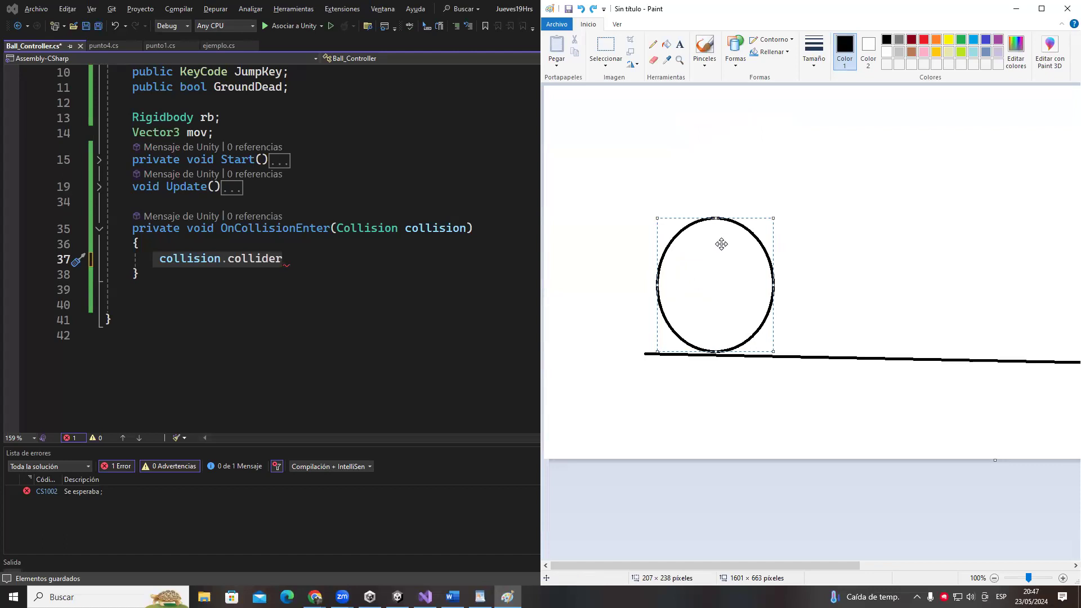
{"action": "left_click_drag", "start_coordinate": [716, 249], "coordinate": [779, 125]}
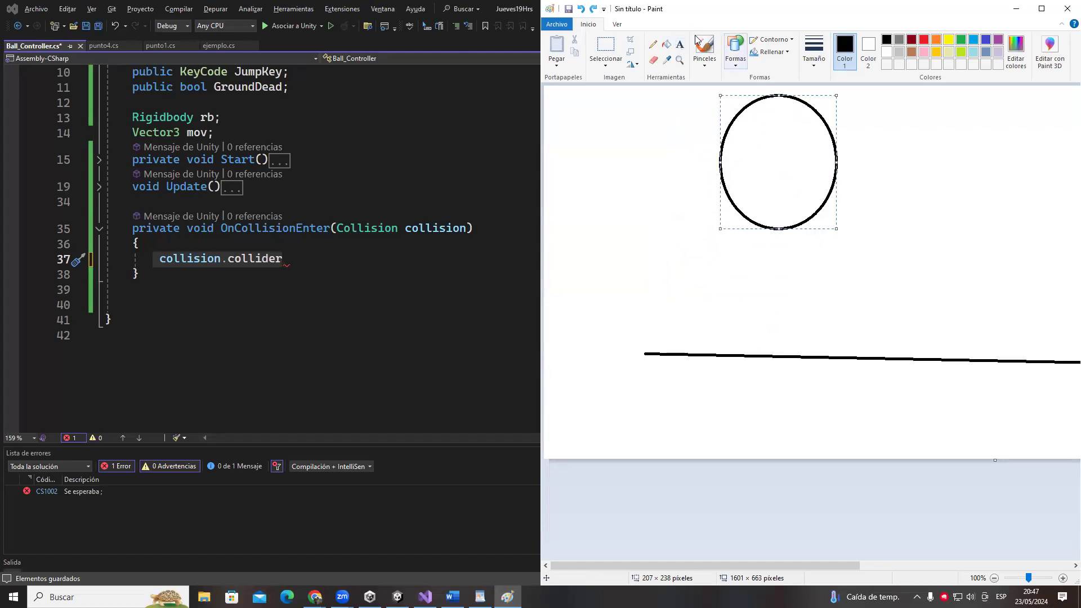
- Add the notes 'los 2 objetos tengan collider' and 'Almenos 1 objeto RIGI' below the ball
{"action": "left_click", "coordinate": [679, 43]}
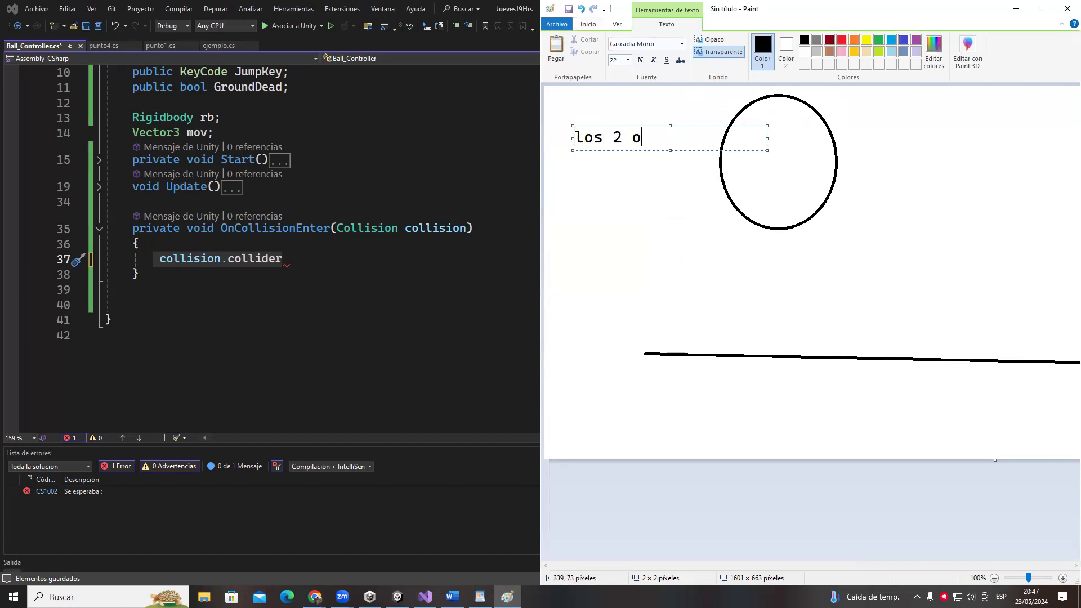
{"action": "type", "text": "tenga collider"}
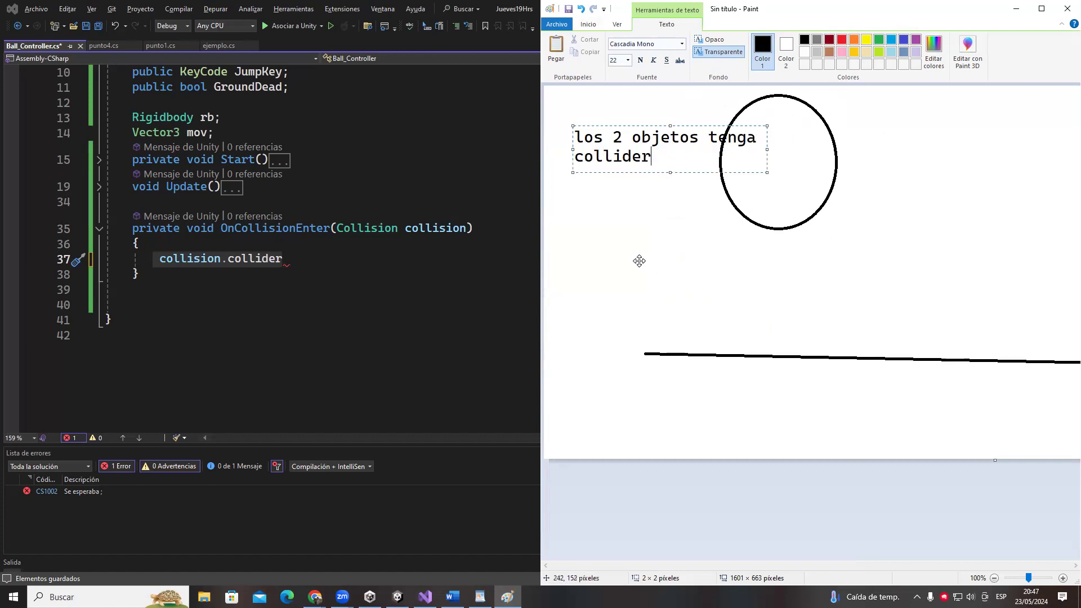
{"action": "left_click_drag", "start_coordinate": [661, 171], "coordinate": [639, 261]}
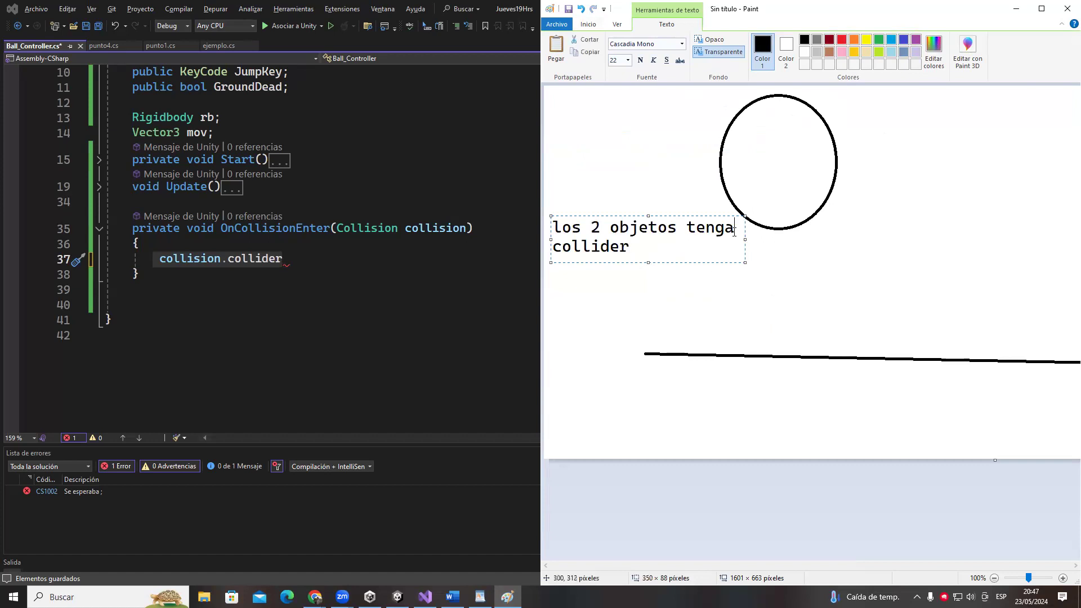
{"action": "left_click", "coordinate": [664, 306]}
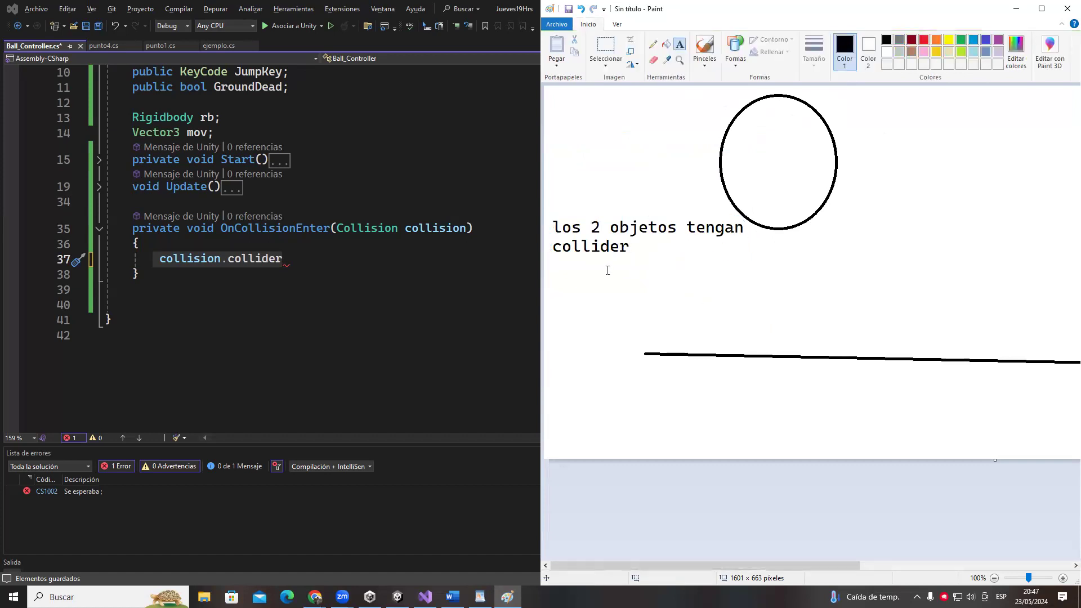
{"action": "left_click", "coordinate": [556, 274]}
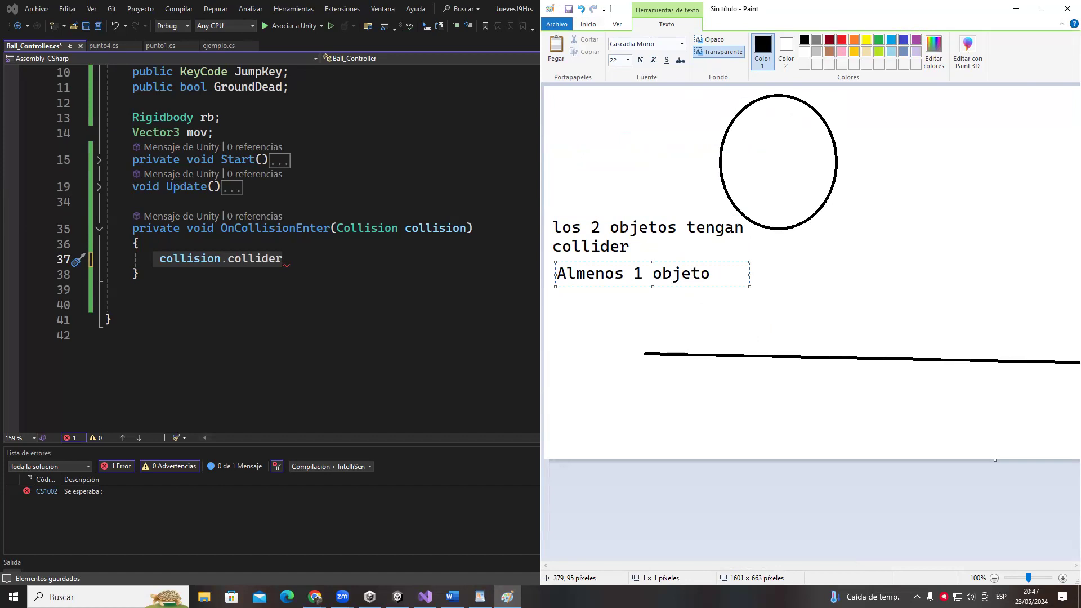
{"action": "type", "text": "Almenos 1 objeto RIGI"}
{"action": "left_click", "coordinate": [843, 362]}
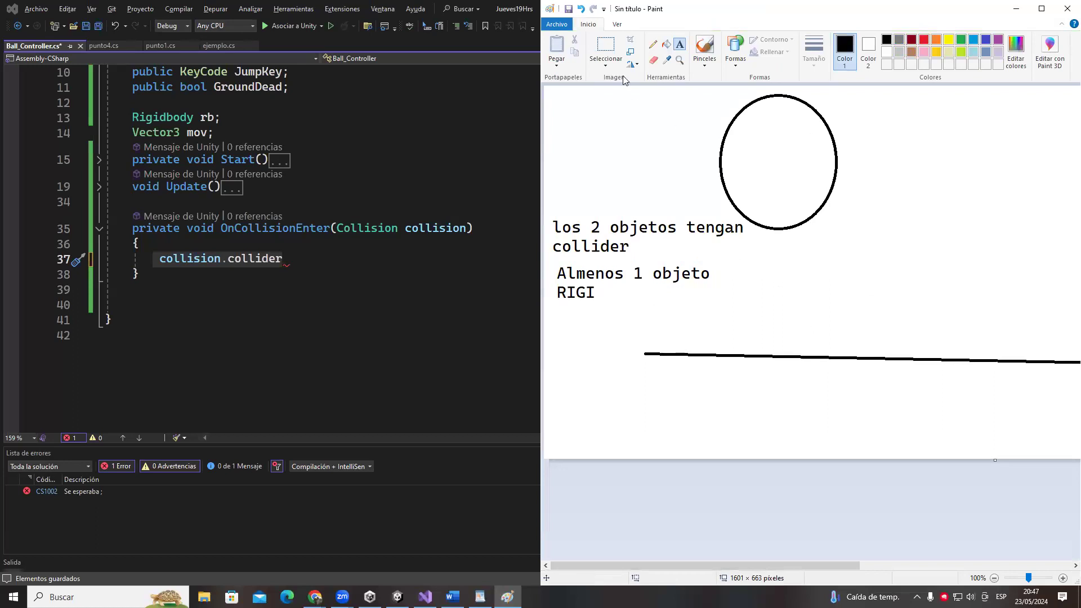
- Select the block of two notes and move it to the upper right of the canvas
{"action": "left_click", "coordinate": [606, 48]}
{"action": "left_click_drag", "start_coordinate": [887, 113], "coordinate": [847, 256]}
{"action": "left_click", "coordinate": [842, 276]}
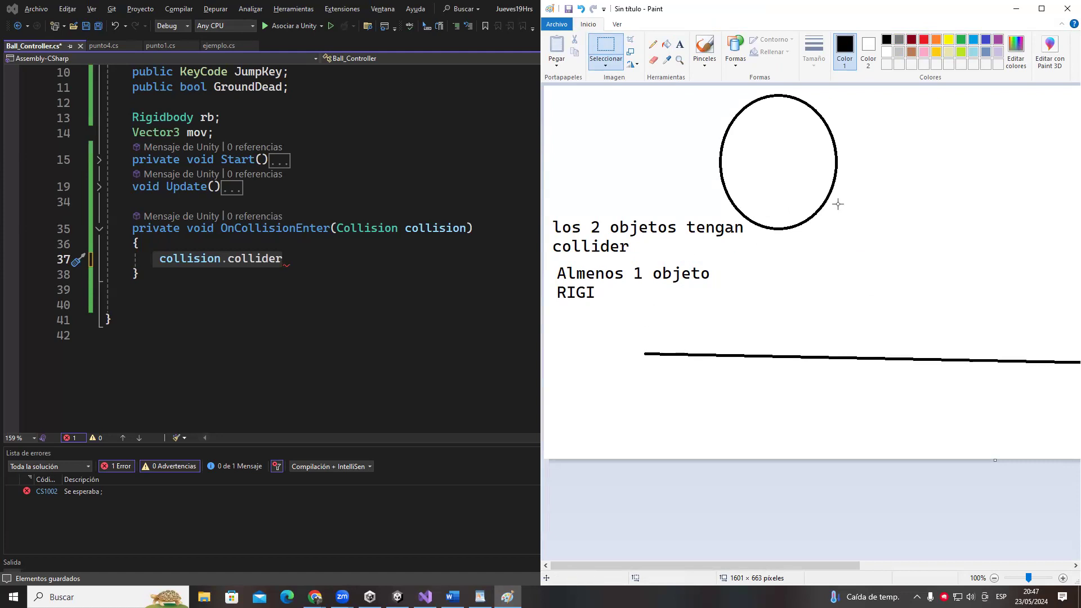
{"action": "left_click_drag", "start_coordinate": [711, 89], "coordinate": [857, 236]}
{"action": "left_click_drag", "start_coordinate": [800, 175], "coordinate": [921, 227]}
{"action": "key", "text": "ctrl+z"}
{"action": "left_click", "coordinate": [734, 55]}
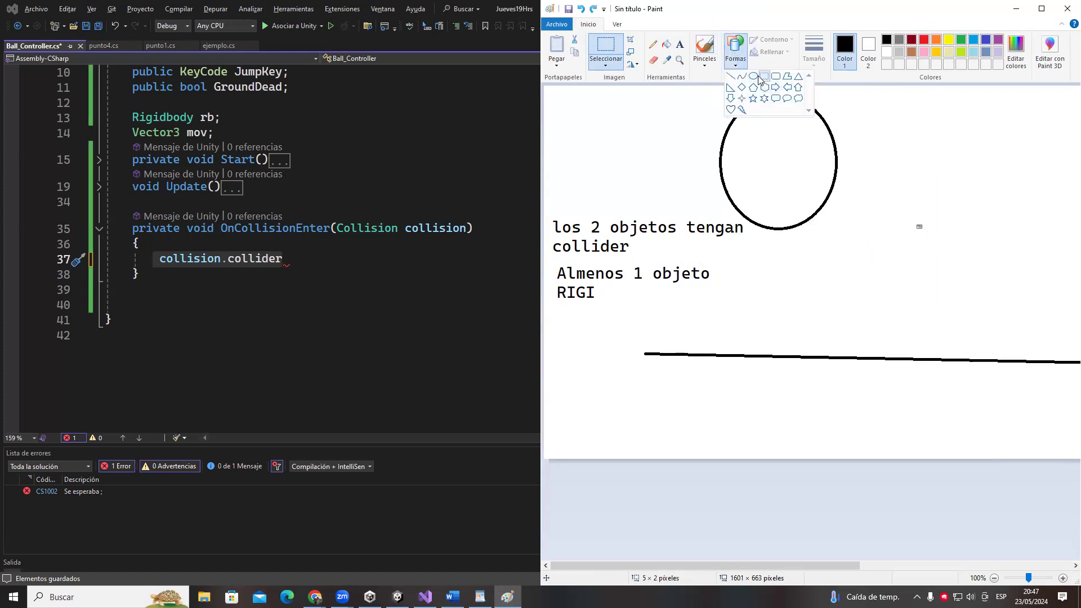
{"action": "left_click", "coordinate": [764, 76]}
{"action": "left_click", "coordinate": [735, 57]}
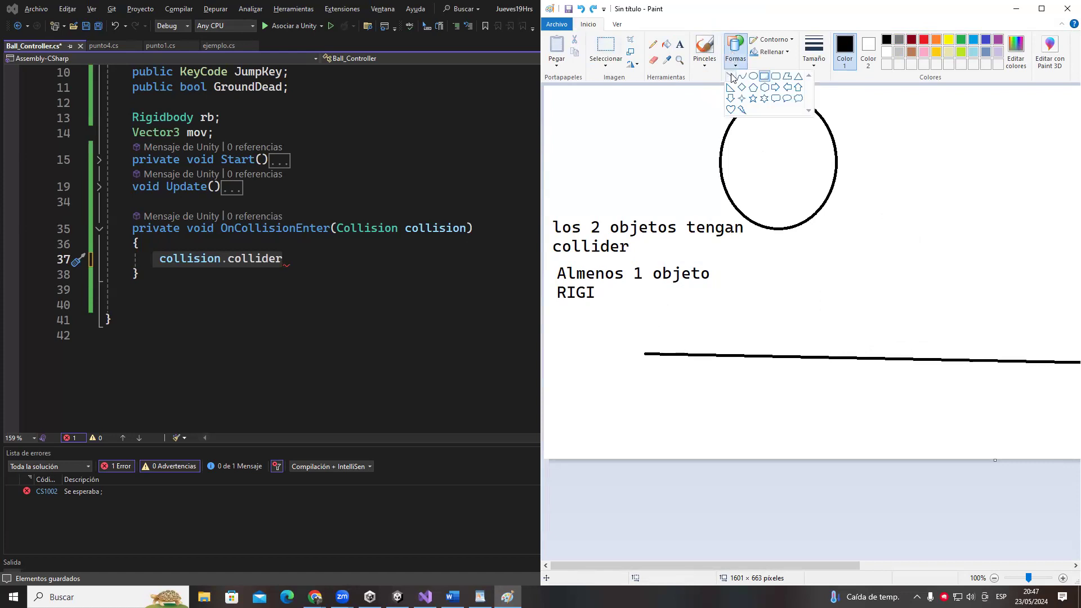
{"action": "left_click", "coordinate": [606, 43]}
{"action": "left_click_drag", "start_coordinate": [551, 218], "coordinate": [743, 335]}
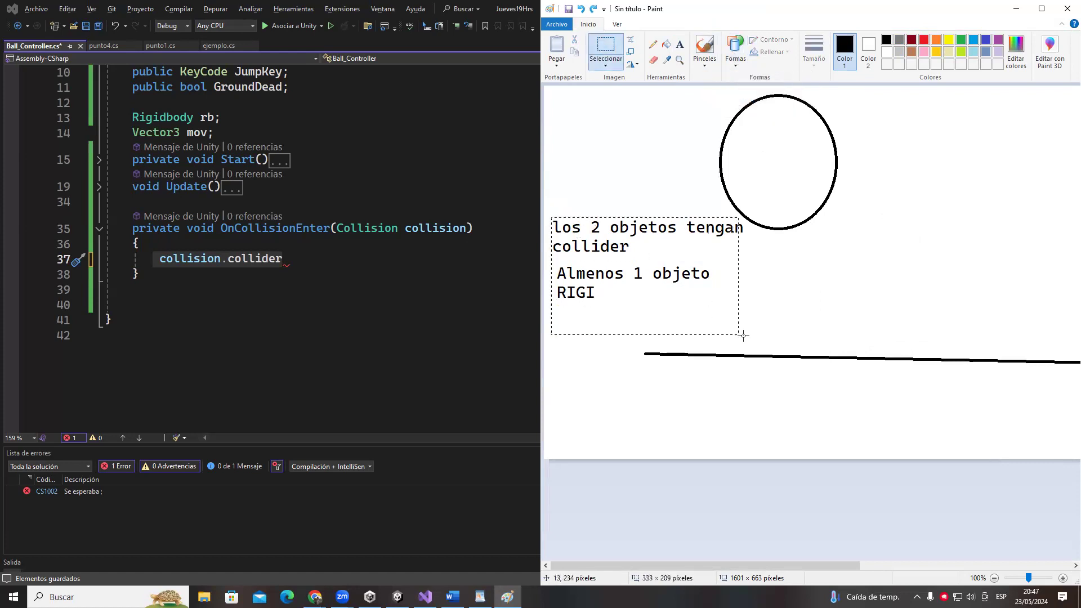
{"action": "left_click_drag", "start_coordinate": [715, 265], "coordinate": [1024, 155]}
{"action": "left_click_drag", "start_coordinate": [1043, 249], "coordinate": [1062, 254]}
- Drag the ball ellipse back down so it rests on the ground line
{"action": "left_click_drag", "start_coordinate": [712, 259], "coordinate": [854, 96]}
{"action": "left_click_drag", "start_coordinate": [811, 152], "coordinate": [707, 189]}
{"action": "left_click", "coordinate": [779, 219]}
{"action": "mouse_move", "coordinate": [587, 104]}
{"action": "left_mouse_down"}
{"action": "mouse_move", "coordinate": [623, 186]}
{"action": "mouse_move", "coordinate": [729, 264]}
{"action": "left_mouse_up"}
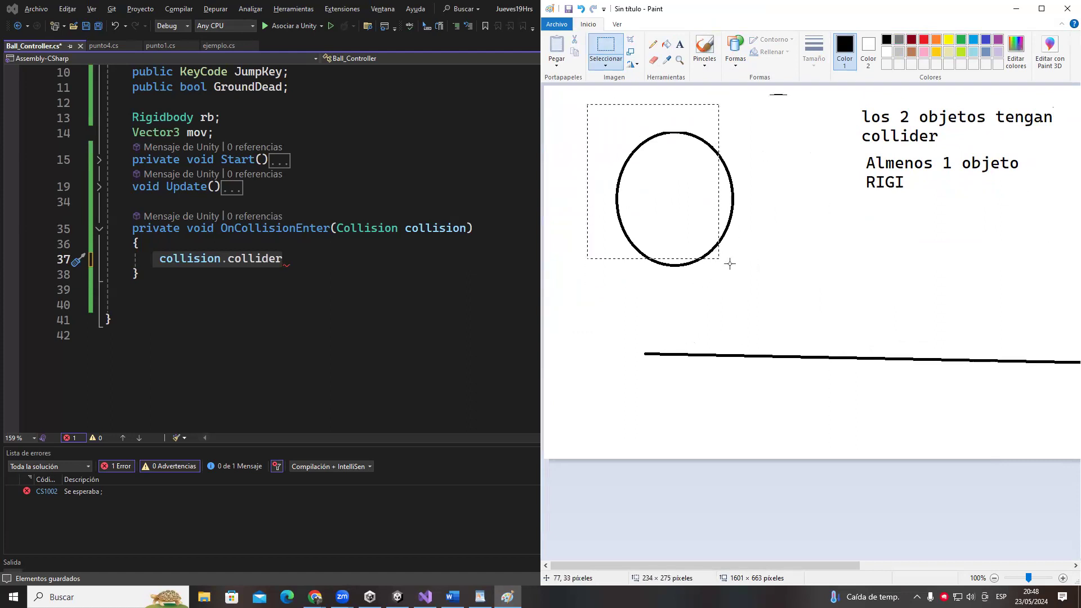
{"action": "mouse_move", "coordinate": [696, 189]}
{"action": "left_mouse_down"}
{"action": "mouse_move", "coordinate": [720, 274]}
{"action": "mouse_move", "coordinate": [864, 138]}
{"action": "mouse_move", "coordinate": [805, 174]}
{"action": "mouse_move", "coordinate": [805, 165]}
{"action": "mouse_move", "coordinate": [637, 304]}
{"action": "mouse_move", "coordinate": [710, 244]}
{"action": "mouse_move", "coordinate": [712, 276]}
{"action": "left_mouse_up"}
{"action": "left_click", "coordinate": [744, 428]}
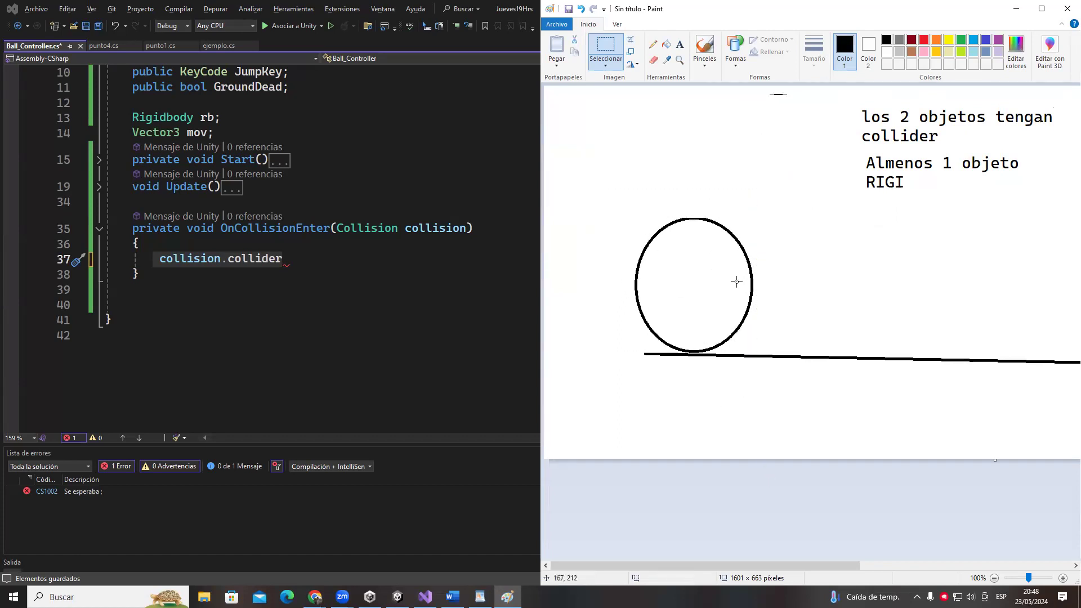
- Sketch freehand strokes around the ground line, then undo that first attempt
{"action": "key", "text": "super+Up"}
{"action": "left_click_drag", "start_coordinate": [337, 228], "coordinate": [468, 227]}
{"action": "key", "text": "alt+Tab"}
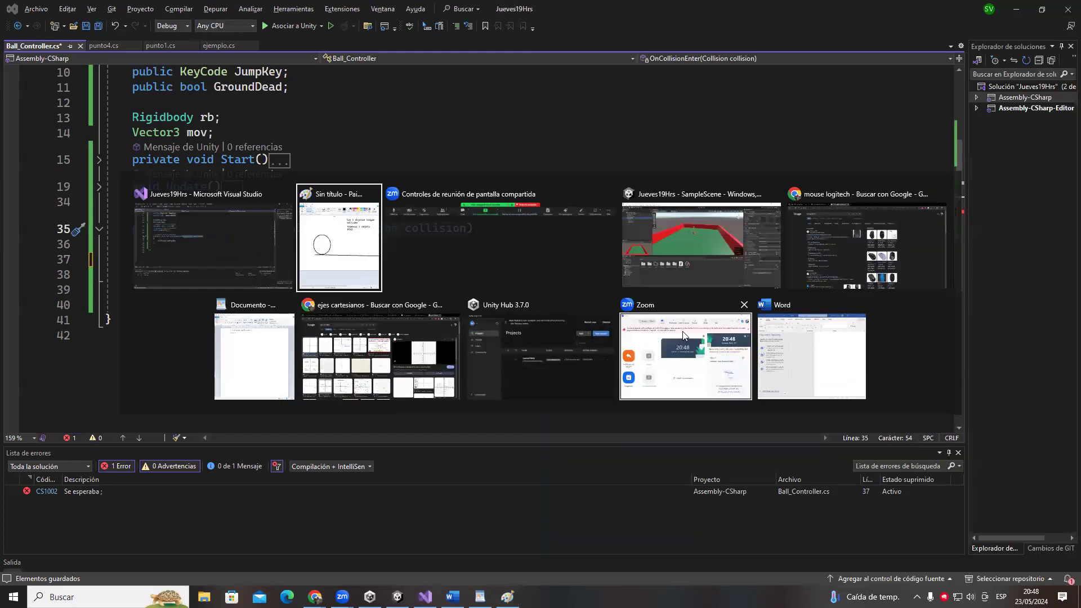
{"action": "left_click", "coordinate": [653, 44]}
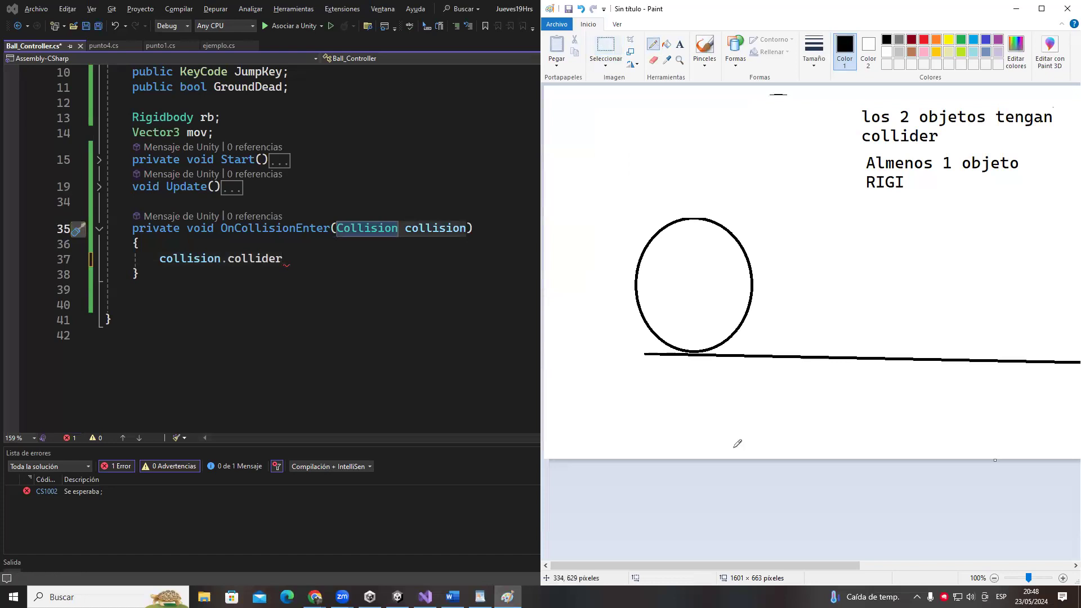
{"action": "mouse_move", "coordinate": [620, 342]}
{"action": "left_mouse_down"}
{"action": "mouse_move", "coordinate": [714, 377]}
{"action": "mouse_move", "coordinate": [1080, 409]}
{"action": "left_mouse_up"}
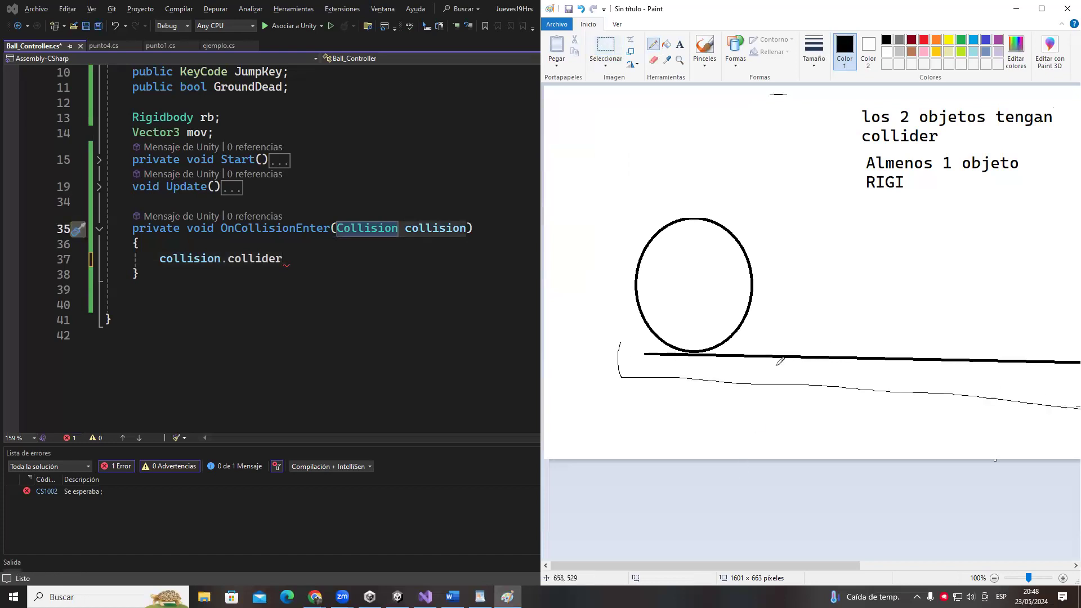
{"action": "left_click_drag", "start_coordinate": [737, 336], "coordinate": [1078, 346]}
{"action": "left_click_drag", "start_coordinate": [610, 343], "coordinate": [653, 335]}
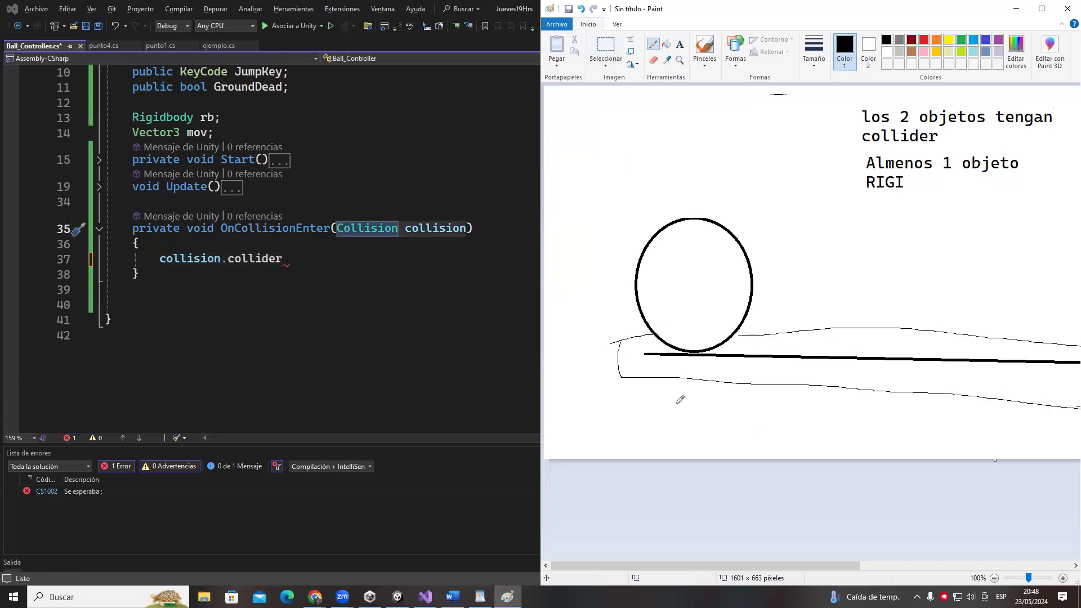
{"action": "key", "text": "ctrl+z"}
{"action": "key", "text": "ctrl+z"}
{"action": "key", "text": "ctrl+z"}
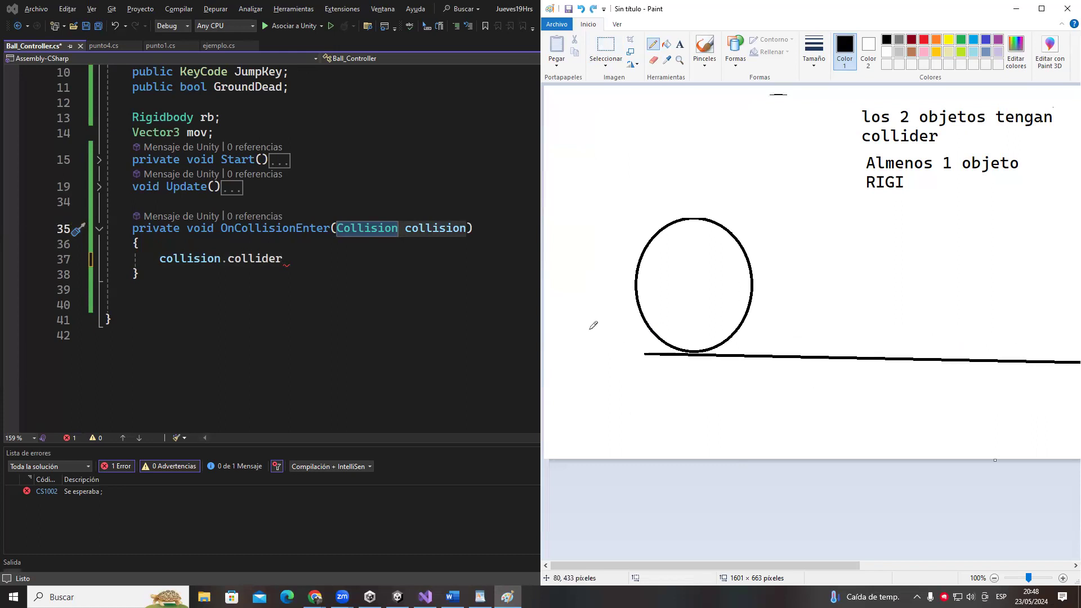
- Trace freehand lines above and below the ground line to outline the floor object
{"action": "left_click_drag", "start_coordinate": [161, 258], "coordinate": [295, 257]}
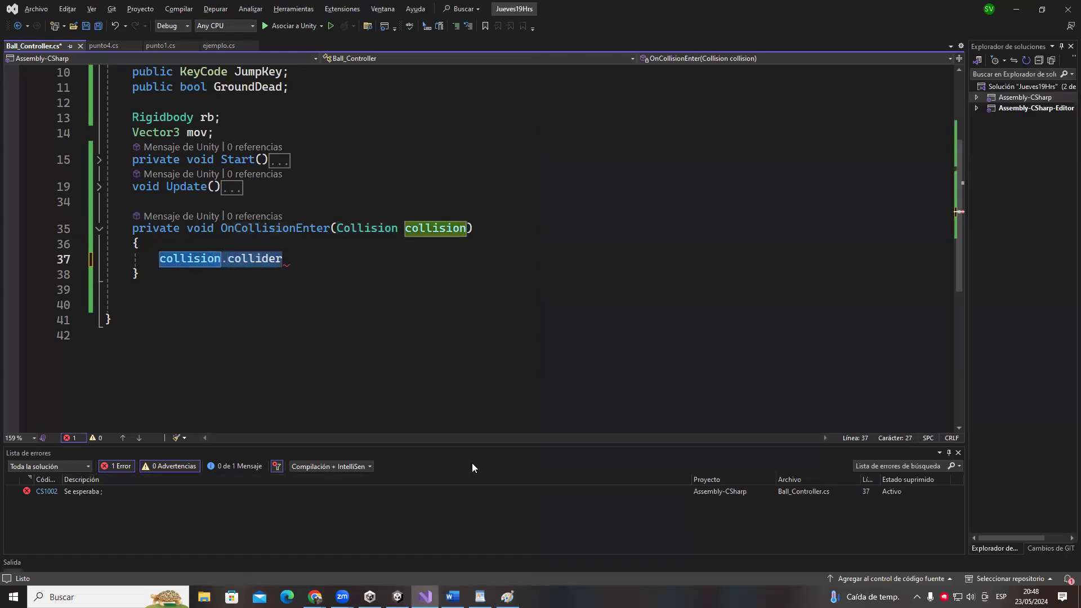
{"action": "key", "text": "alt+Tab"}
{"action": "left_click_drag", "start_coordinate": [664, 370], "coordinate": [1078, 372]}
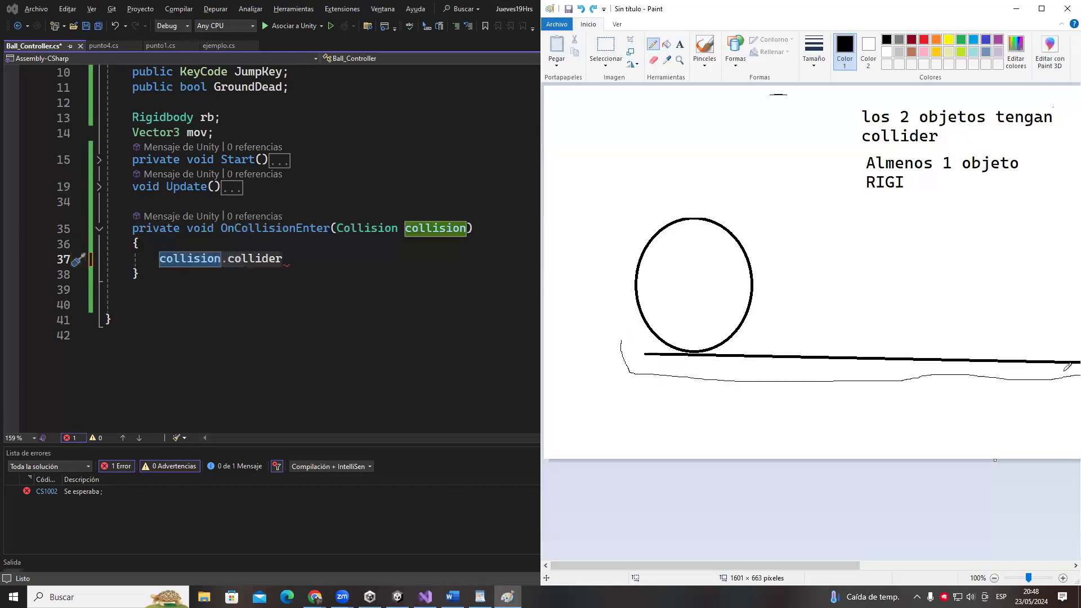
{"action": "left_click_drag", "start_coordinate": [622, 341], "coordinate": [1079, 340]}
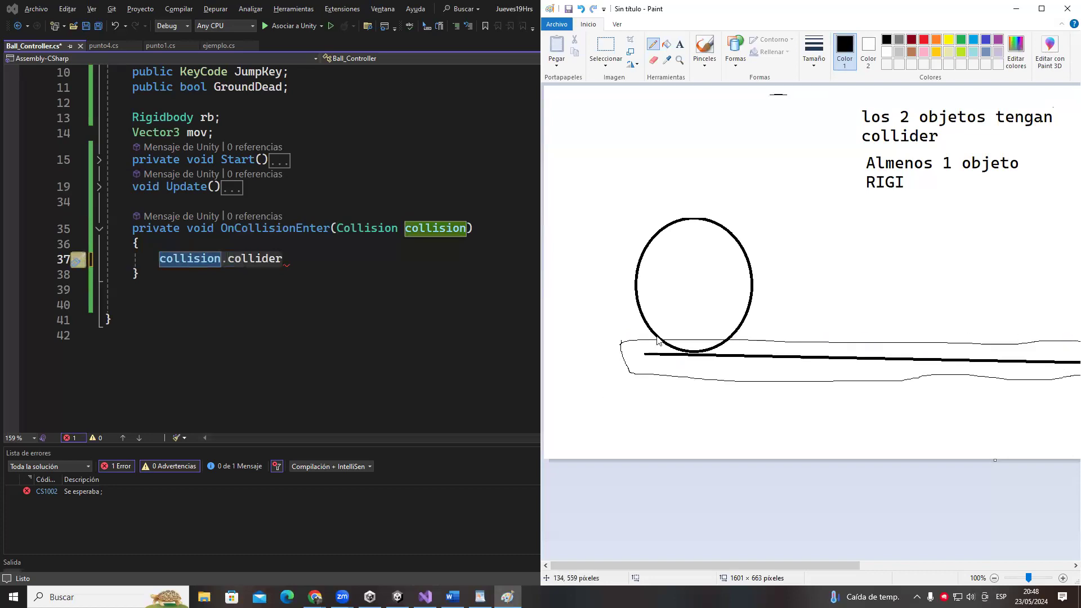
{"action": "key", "text": "alt+Tab"}
- Orbit the Scene view down onto the floor, briefly marking then unmarking the collider note
{"action": "middle_click_drag", "start_coordinate": [561, 205], "coordinate": [573, 197]}
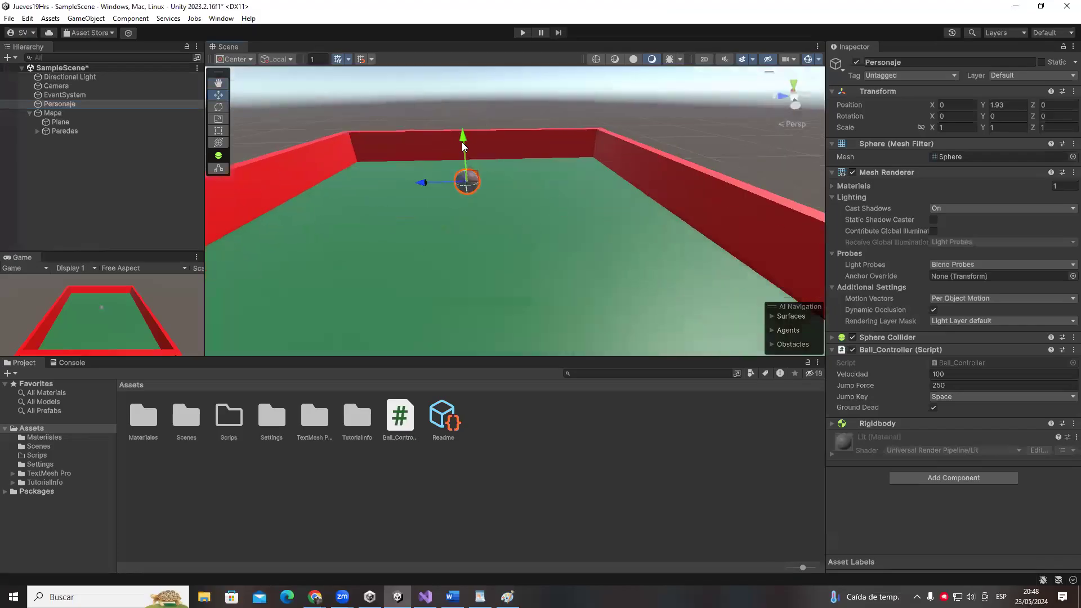
{"action": "left_click_drag", "start_coordinate": [461, 136], "coordinate": [575, 213], "text": "alt"}
{"action": "mouse_move", "coordinate": [437, 276]}
{"action": "left_mouse_down", "text": "alt"}
{"action": "mouse_move", "coordinate": [564, 251]}
{"action": "mouse_move", "coordinate": [732, 246]}
{"action": "left_mouse_up", "text": "alt"}
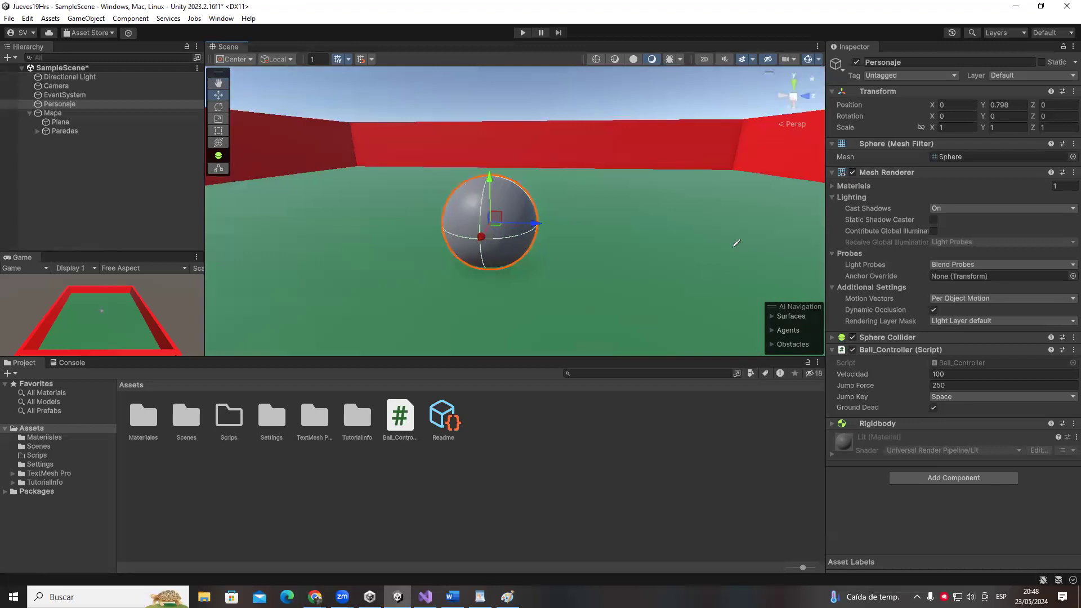
{"action": "key", "text": "alt+Tab"}
{"action": "mouse_move", "coordinate": [831, 125]}
{"action": "left_mouse_down"}
{"action": "mouse_move", "coordinate": [1066, 141]}
{"action": "mouse_move", "coordinate": [828, 108]}
{"action": "left_mouse_up"}
{"action": "key", "text": "ctrl+z"}
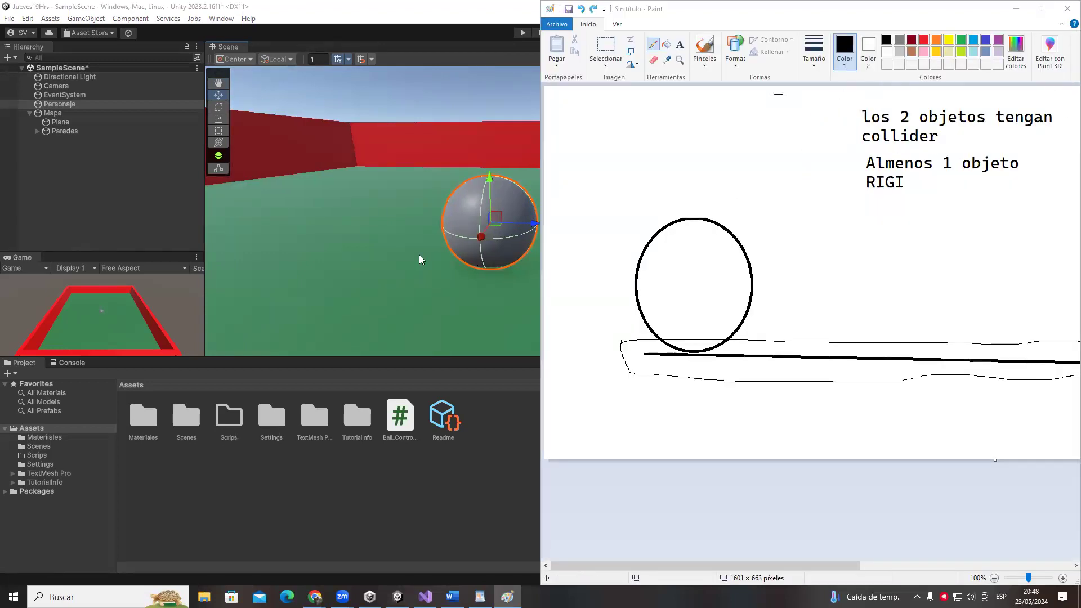
{"action": "key", "text": "alt+Tab"}
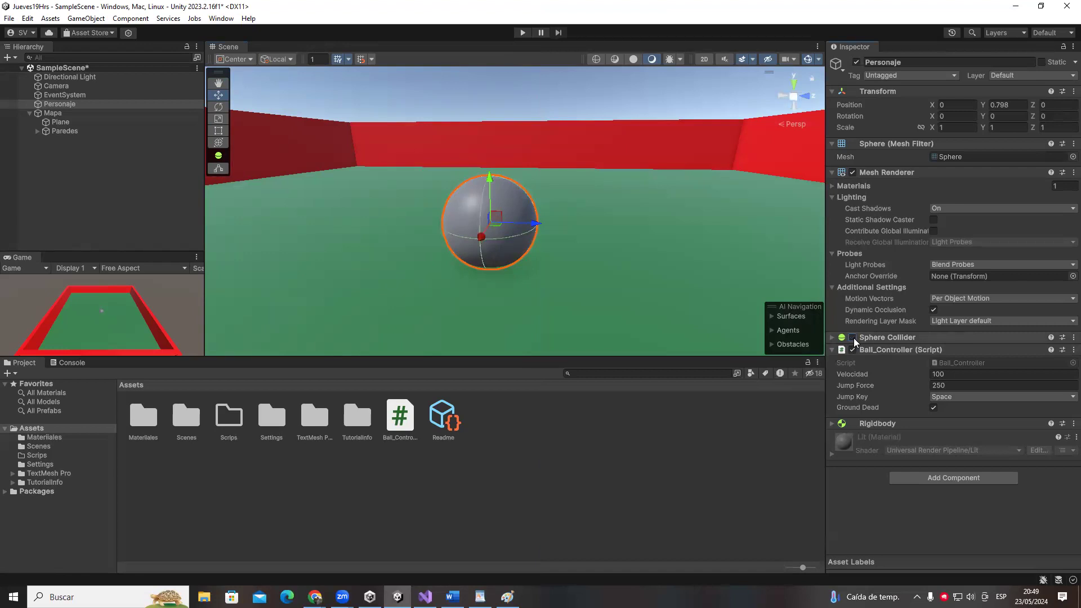
- Select the Plane, then select the Personaje sphere and nudge it slightly down
{"action": "left_click", "coordinate": [706, 271]}
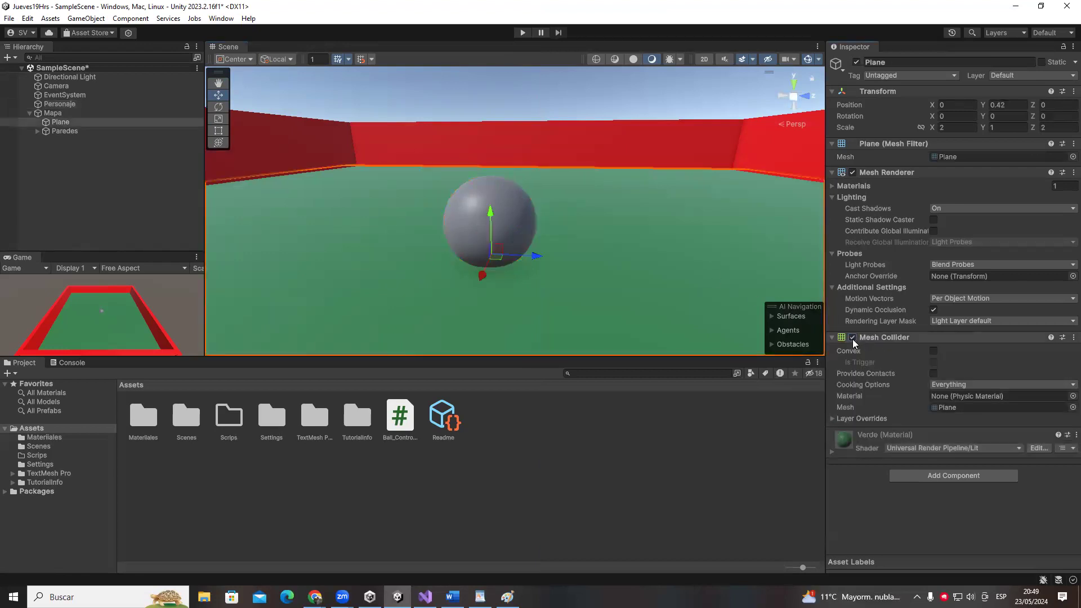
{"action": "key", "text": "alt+Tab"}
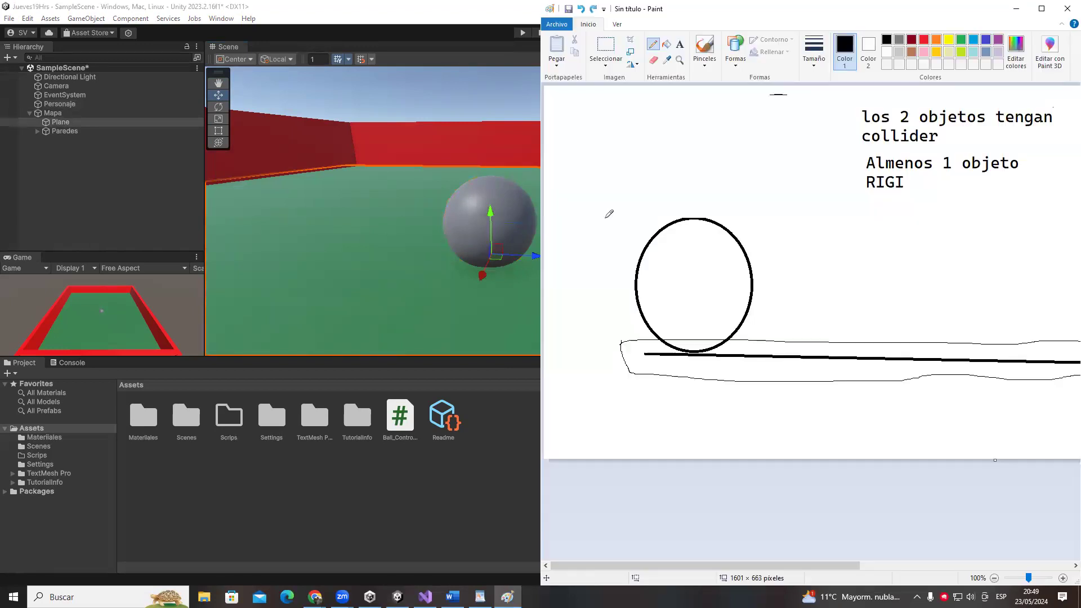
{"action": "mouse_move", "coordinate": [849, 154]}
{"action": "left_mouse_down"}
{"action": "mouse_move", "coordinate": [986, 179]}
{"action": "mouse_move", "coordinate": [850, 176]}
{"action": "left_mouse_up"}
{"action": "key", "text": "ctrl+z"}
{"action": "left_click", "coordinate": [520, 301]}
{"action": "left_click", "coordinate": [505, 194]}
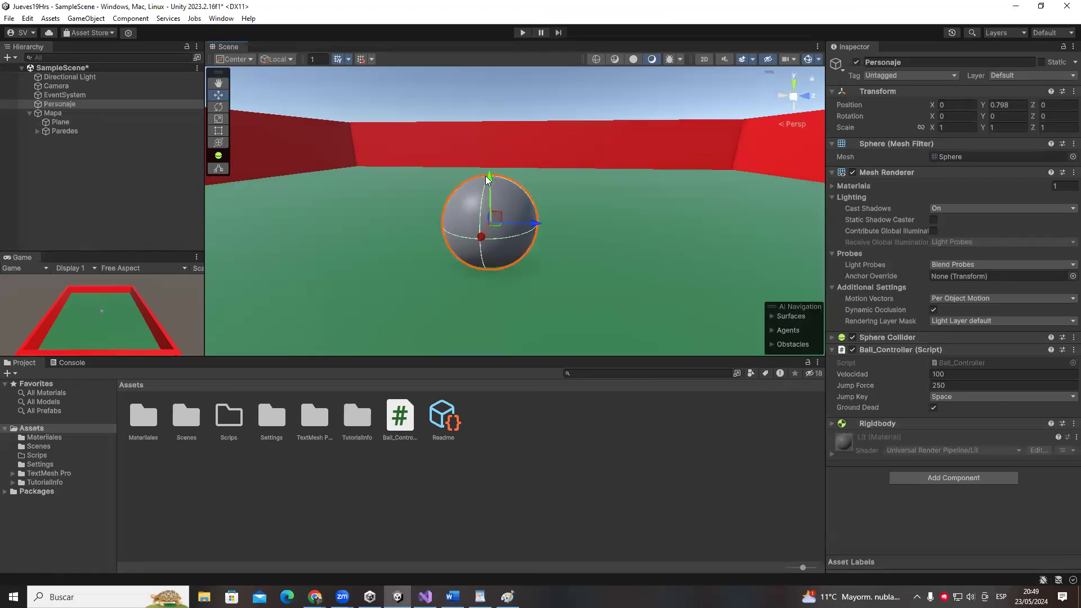
{"action": "left_click_drag", "start_coordinate": [493, 179], "coordinate": [491, 180]}
{"action": "key", "text": "alt+Tab"}
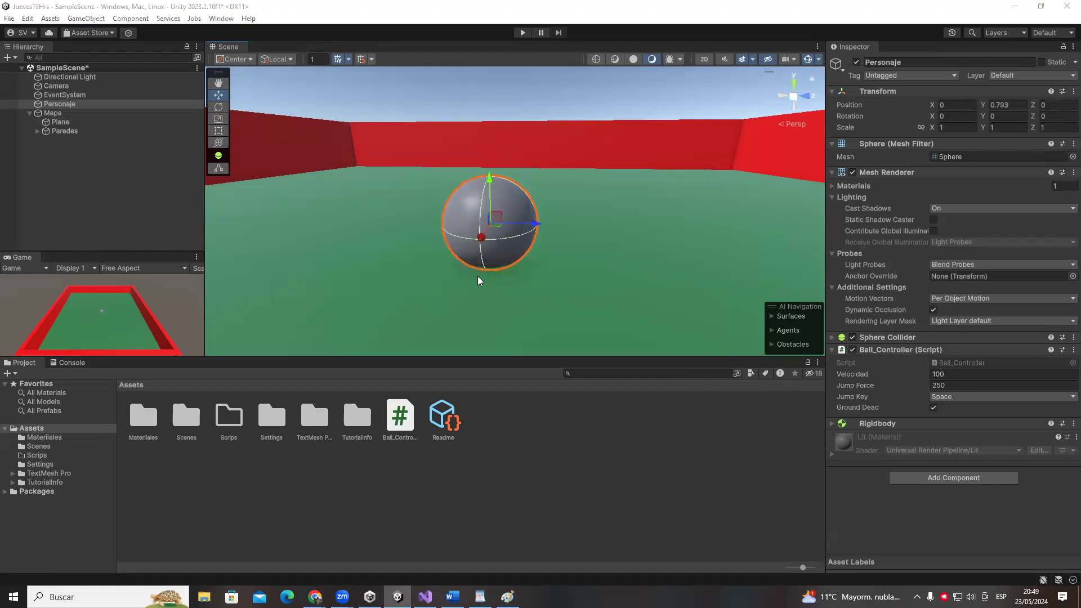
{"action": "key", "text": "alt+Tab"}
{"action": "key", "text": "alt+Tab"}
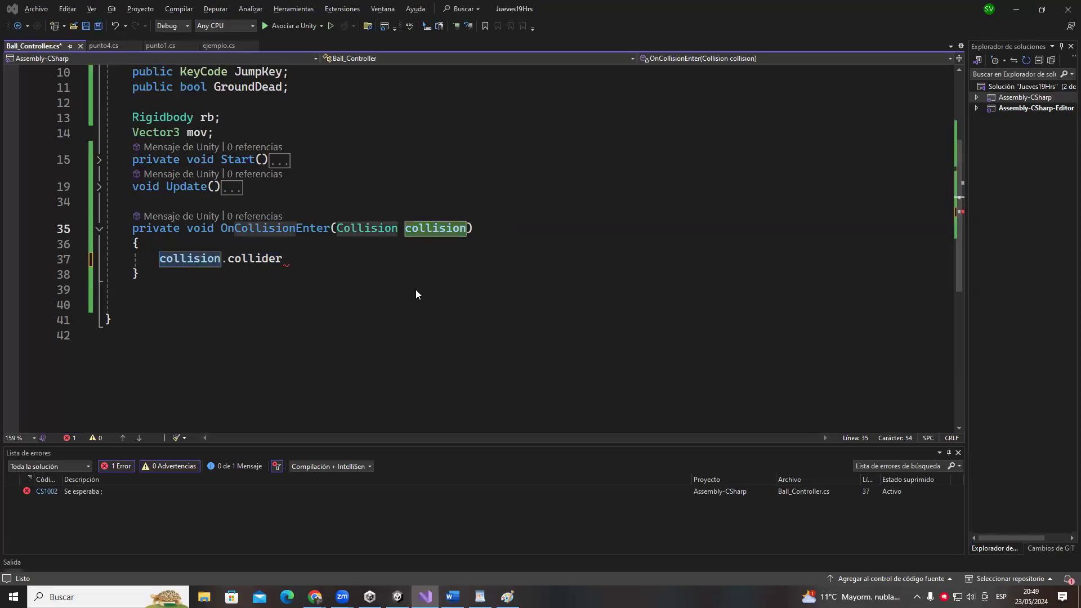
- Orbit and zoom the Scene view around the ball toward the Plane floor
{"action": "left_click", "coordinate": [367, 260]}
{"action": "right_click_drag", "start_coordinate": [342, 272], "coordinate": [427, 255]}
{"action": "middle_click_drag", "start_coordinate": [427, 256], "coordinate": [438, 251]}
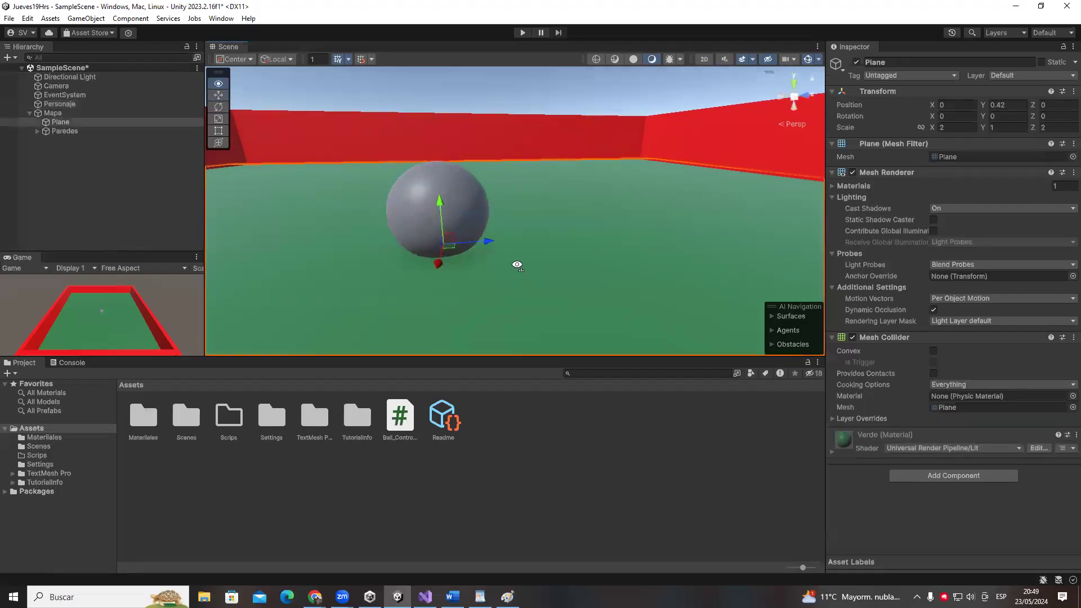
{"action": "right_click_drag", "start_coordinate": [516, 263], "coordinate": [497, 298]}
{"action": "scroll", "coordinate": [497, 298], "scroll_direction": "down", "scroll_amount": 12}
{"action": "scroll", "coordinate": [563, 266], "scroll_direction": "up", "scroll_amount": 6}
{"action": "scroll", "coordinate": [494, 257], "scroll_direction": "up", "scroll_amount": 4}
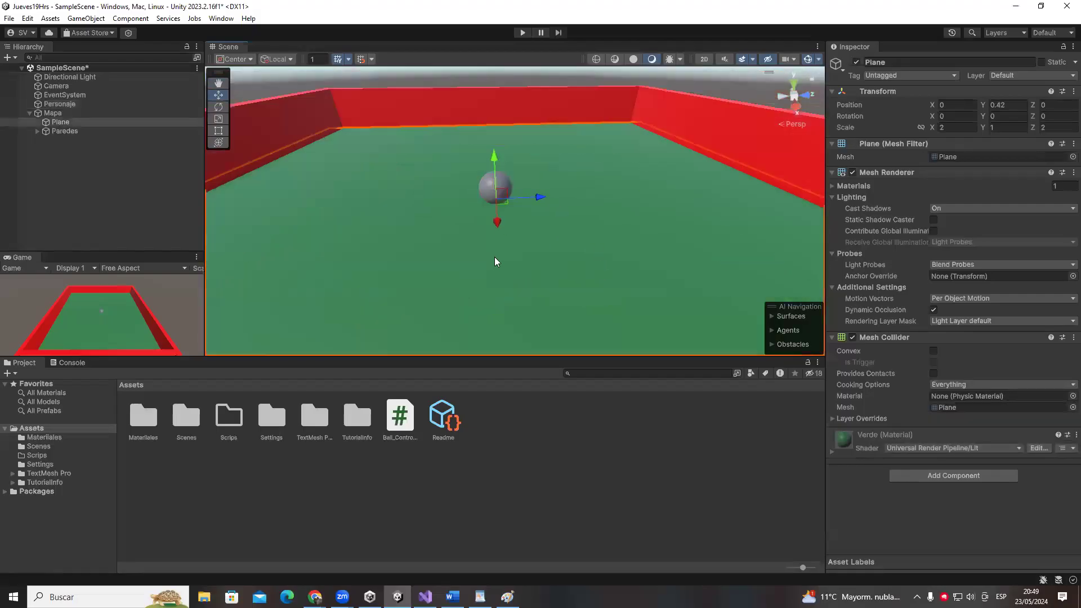
- Highlight the collision.collider expression on line 37, then just the word collision
{"action": "key", "text": "alt+Tab"}
{"action": "left_click_drag", "start_coordinate": [153, 259], "coordinate": [317, 260]}
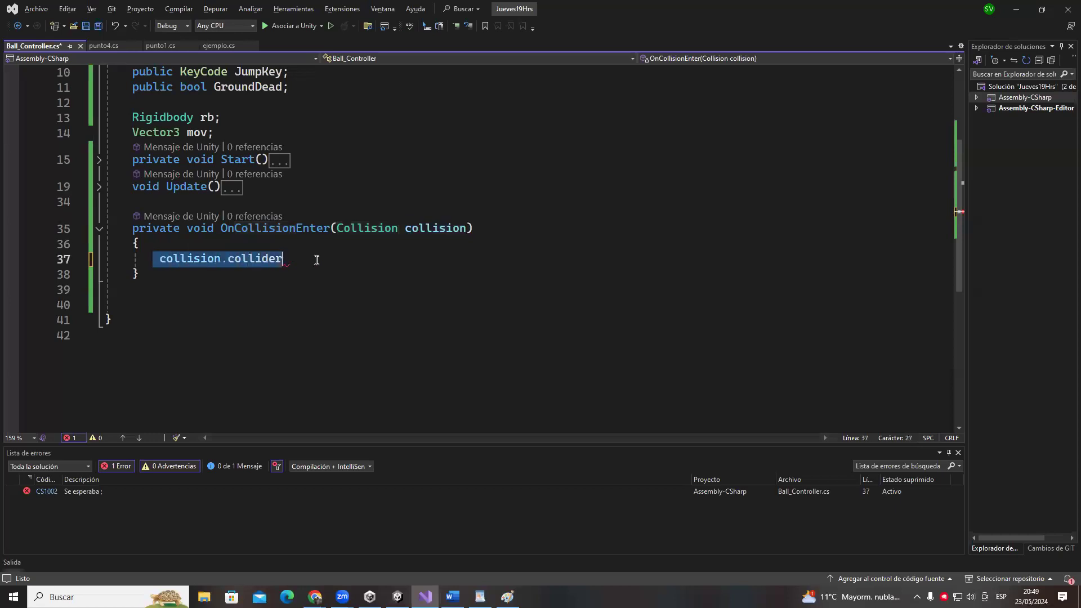
{"action": "left_click", "coordinate": [145, 318]}
{"action": "left_click_drag", "start_coordinate": [155, 259], "coordinate": [304, 261]}
{"action": "double_click", "coordinate": [197, 260]}
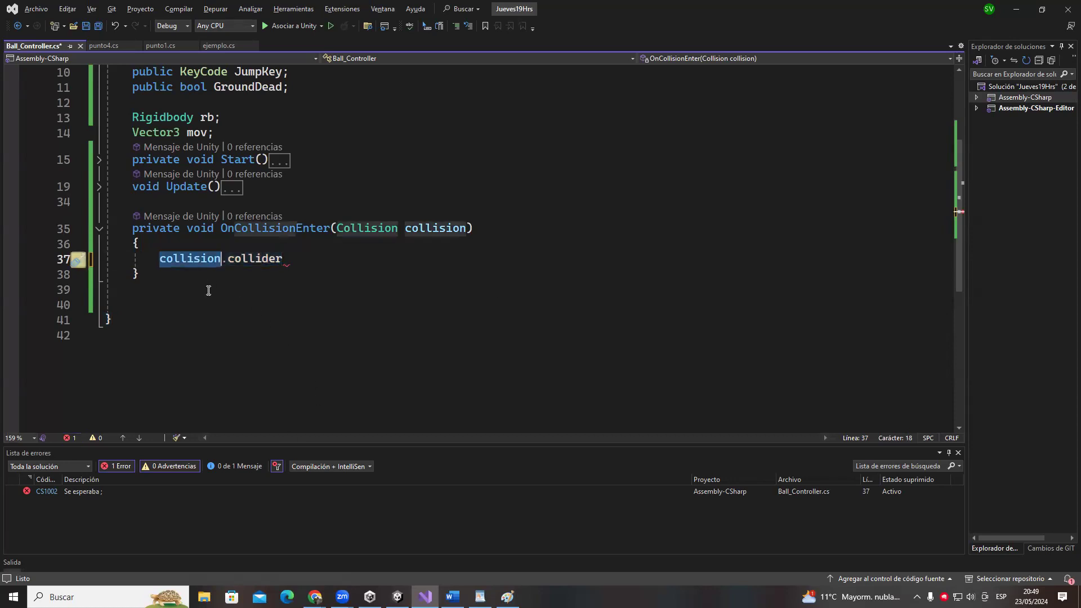
- Collapse the Plane's Mesh Collider and Mesh Renderer, keeping Transform expanded
{"action": "key", "text": "alt+Tab"}
{"action": "left_click", "coordinate": [890, 336]}
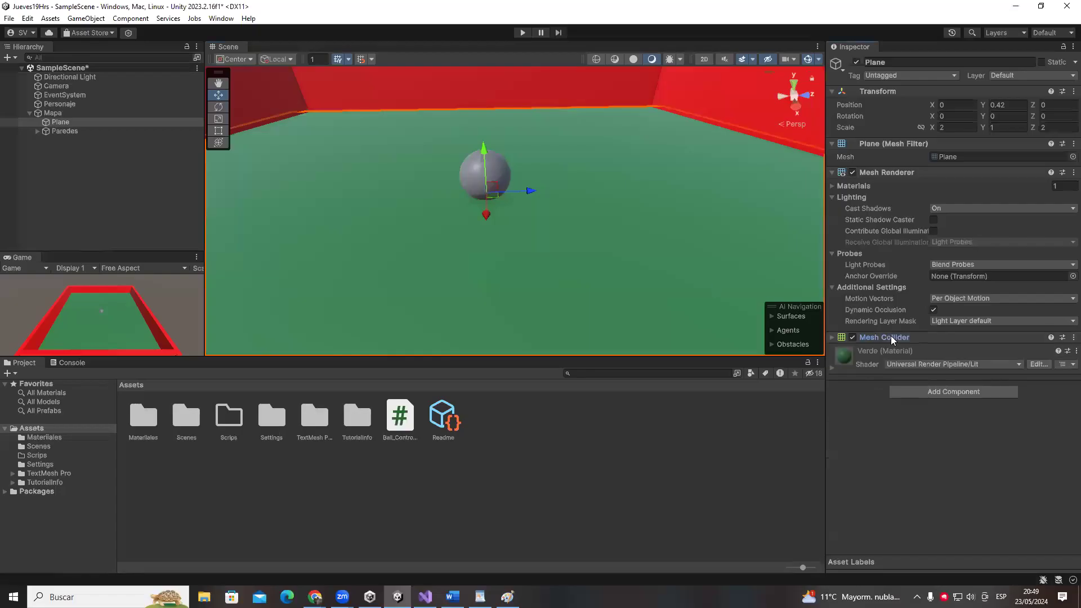
{"action": "left_click", "coordinate": [894, 337]}
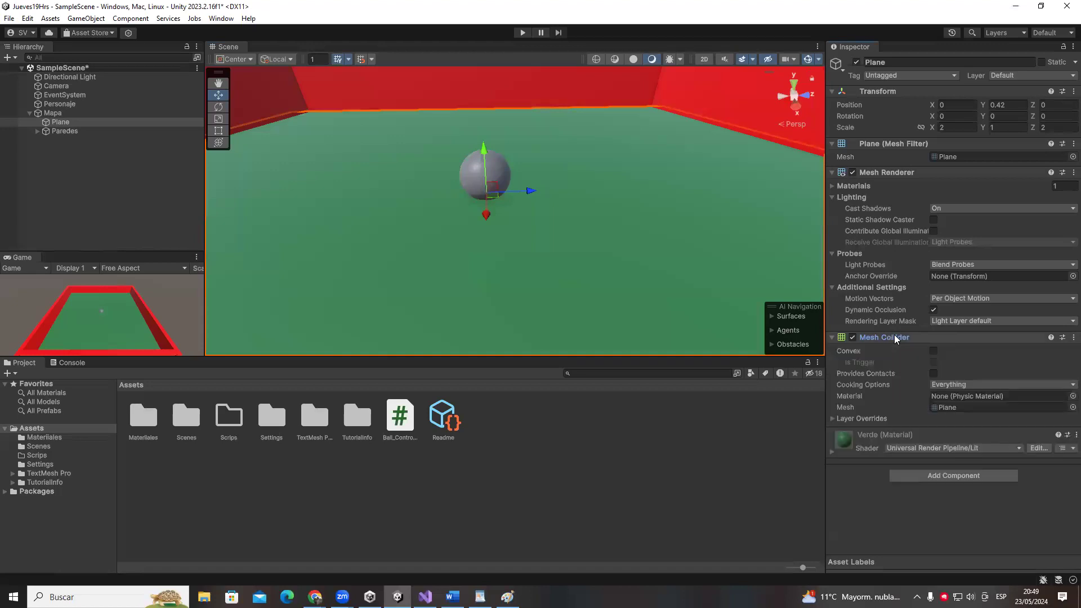
{"action": "left_click", "coordinate": [898, 336]}
{"action": "left_click", "coordinate": [898, 336]}
{"action": "left_click", "coordinate": [900, 335]}
{"action": "left_click", "coordinate": [900, 335]}
{"action": "left_click", "coordinate": [900, 335]}
{"action": "left_click", "coordinate": [869, 174]}
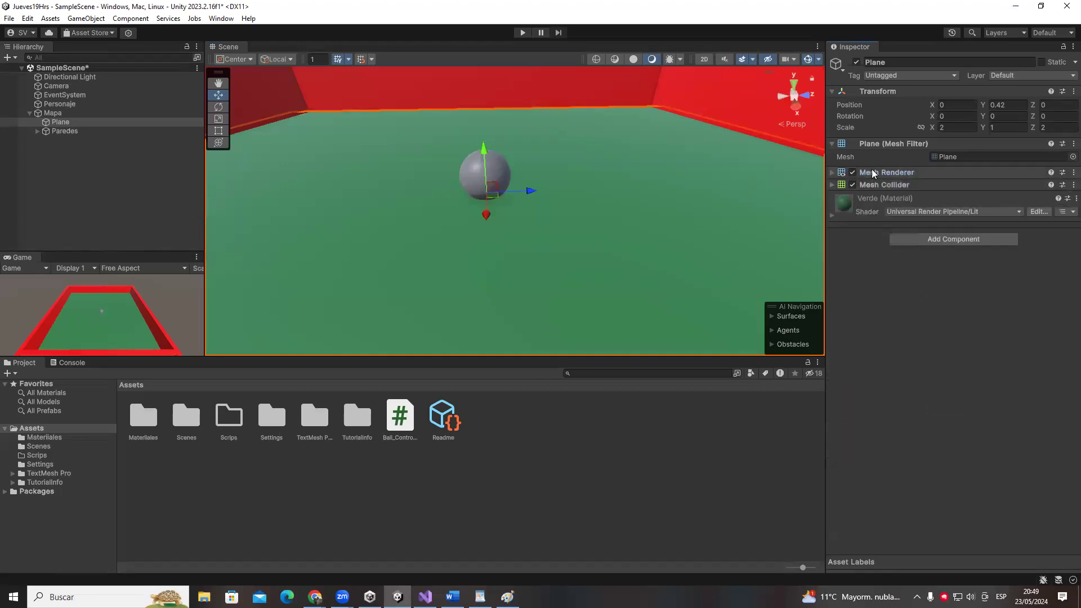
{"action": "left_click", "coordinate": [869, 91]}
{"action": "left_click", "coordinate": [869, 91]}
- Clear line 37 and start it with print( from IntelliSense
{"action": "key", "text": "alt+Tab"}
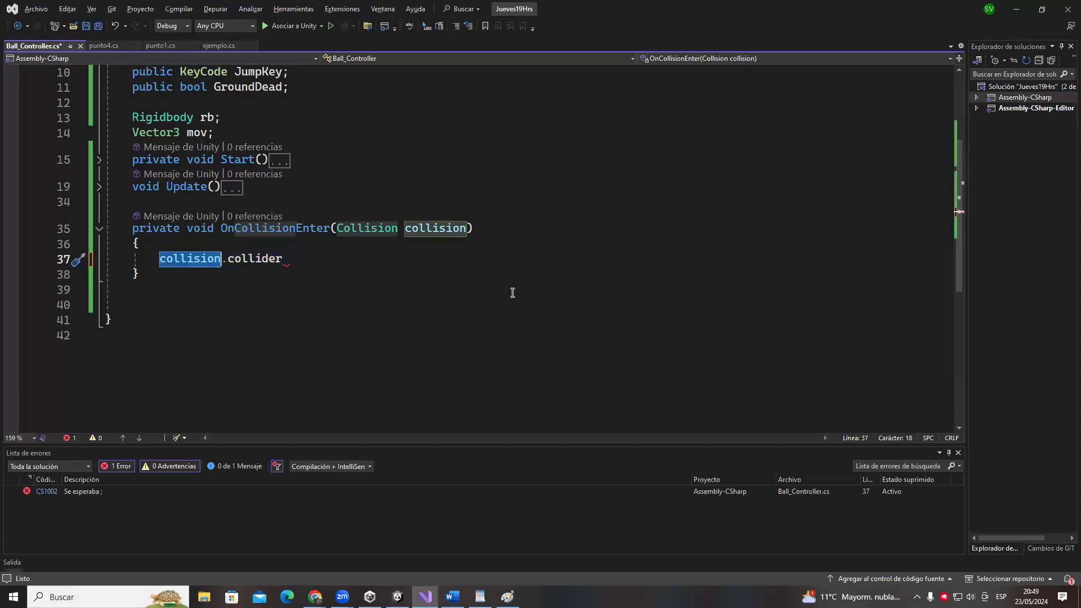
{"action": "key", "text": "End"}
{"action": "key", "text": "shift+Home"}
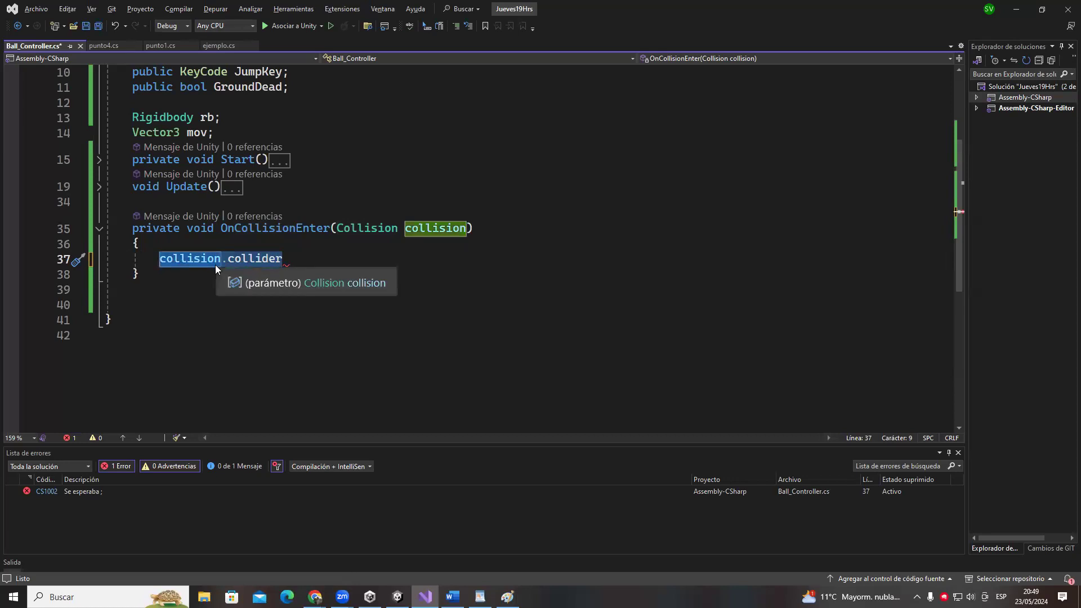
{"action": "type", "text": "pri"}
{"action": "key", "text": "Tab"}
{"action": "type", "text": "("}
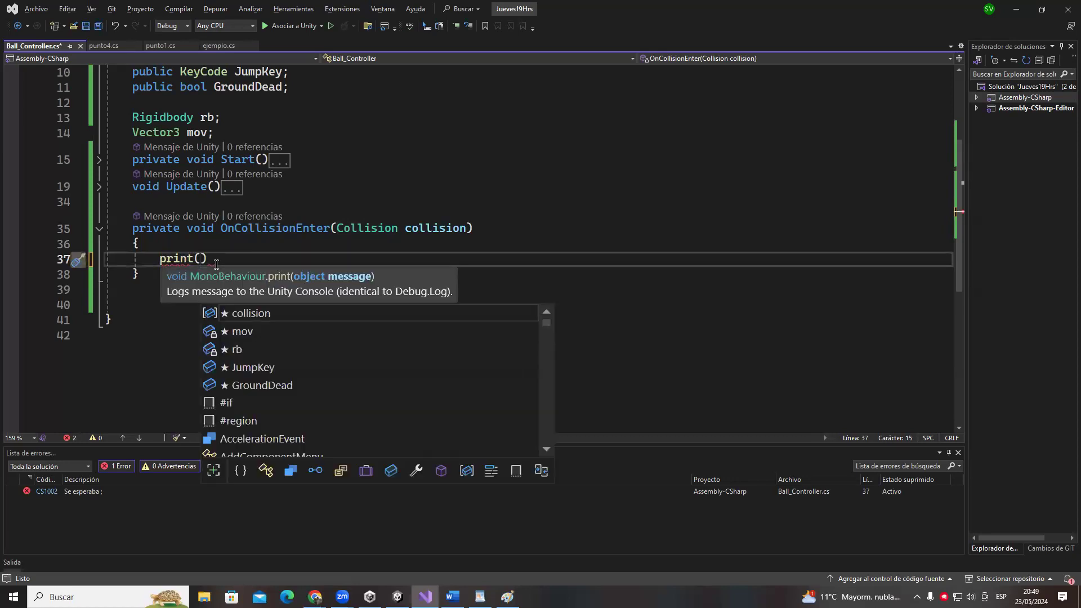
{"action": "key", "text": "Return"}
{"action": "key", "text": "ctrl+z"}
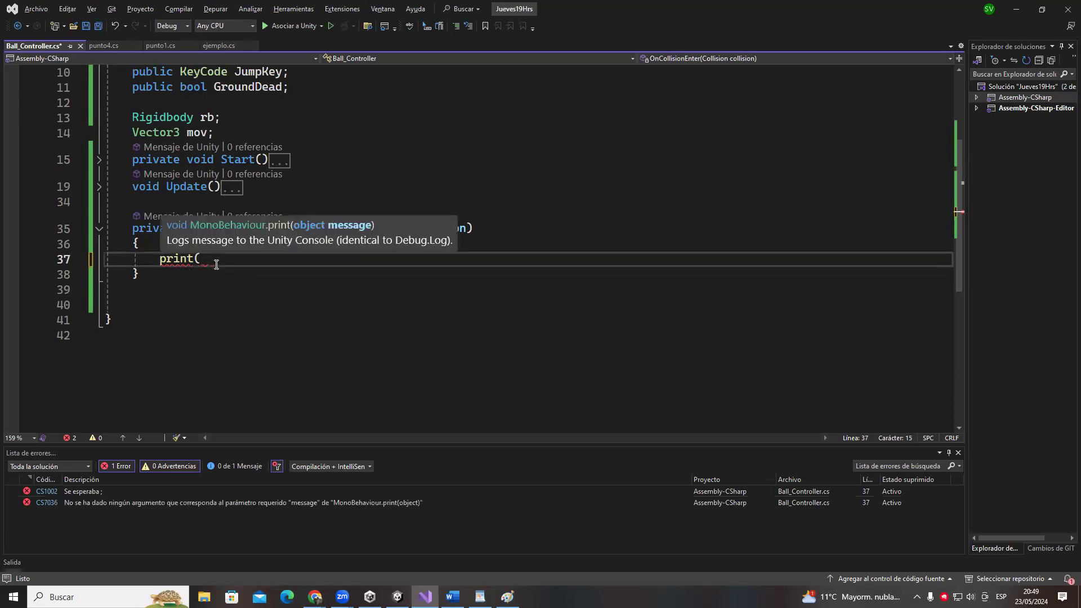
- Complete the argument as collision.gameObject.name using IntelliSense suggestions
{"action": "type", "text": "Coli"}
{"action": "key", "text": "BackSpace"}
{"action": "key", "text": "BackSpace"}
{"action": "key", "text": "BackSpace"}
{"action": "key", "text": "BackSpace"}
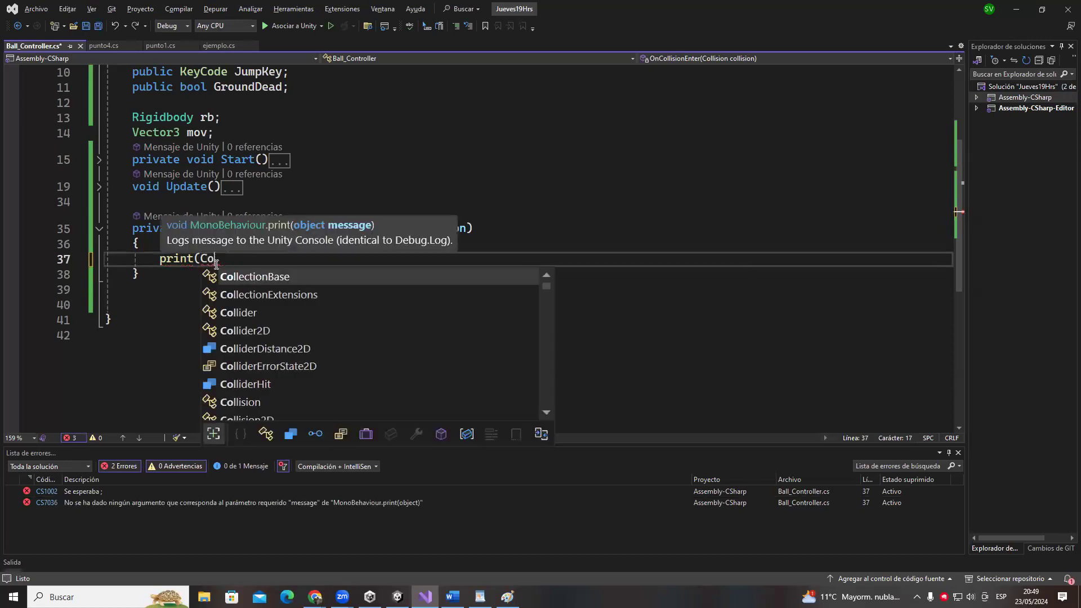
{"action": "type", "text": "colisi"}
{"action": "key", "text": "BackSpace"}
{"action": "key", "text": "BackSpace"}
{"action": "key", "text": "BackSpace"}
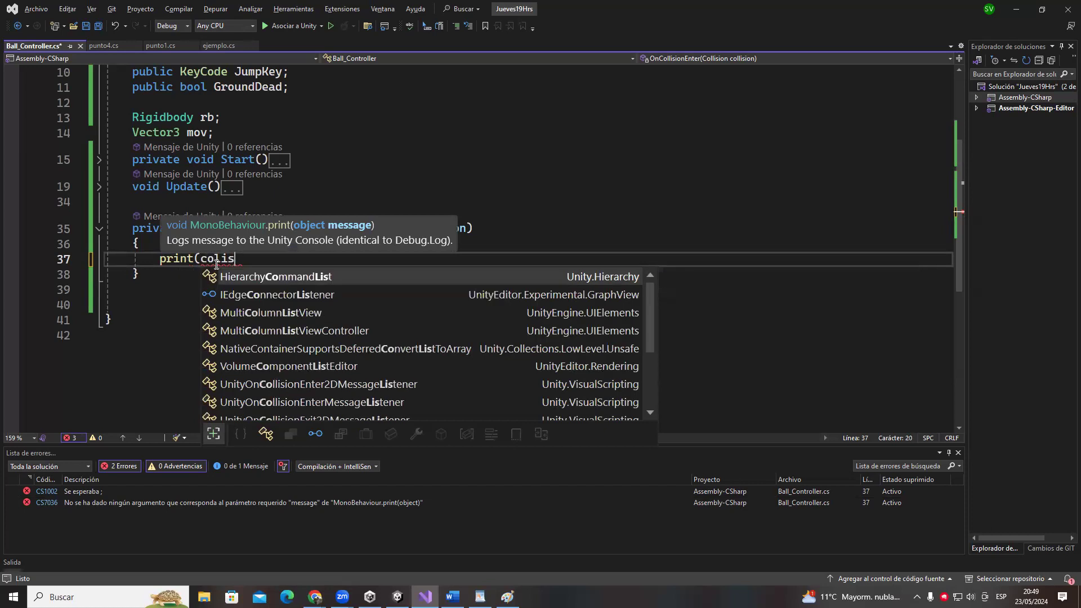
{"action": "key", "text": "Tab"}
{"action": "type", "text": "."}
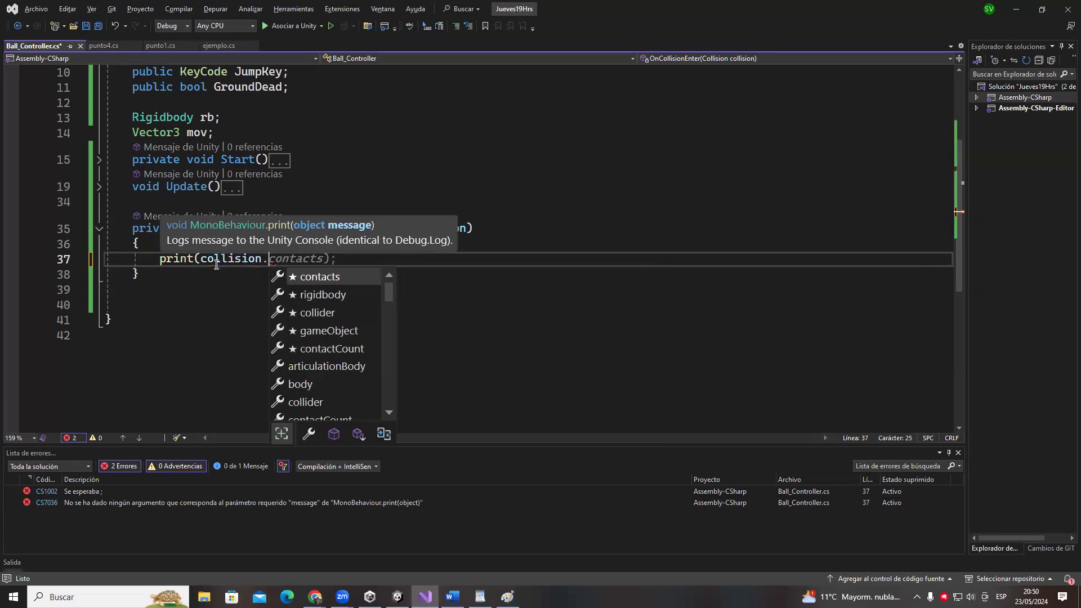
{"action": "type", "text": "ga"}
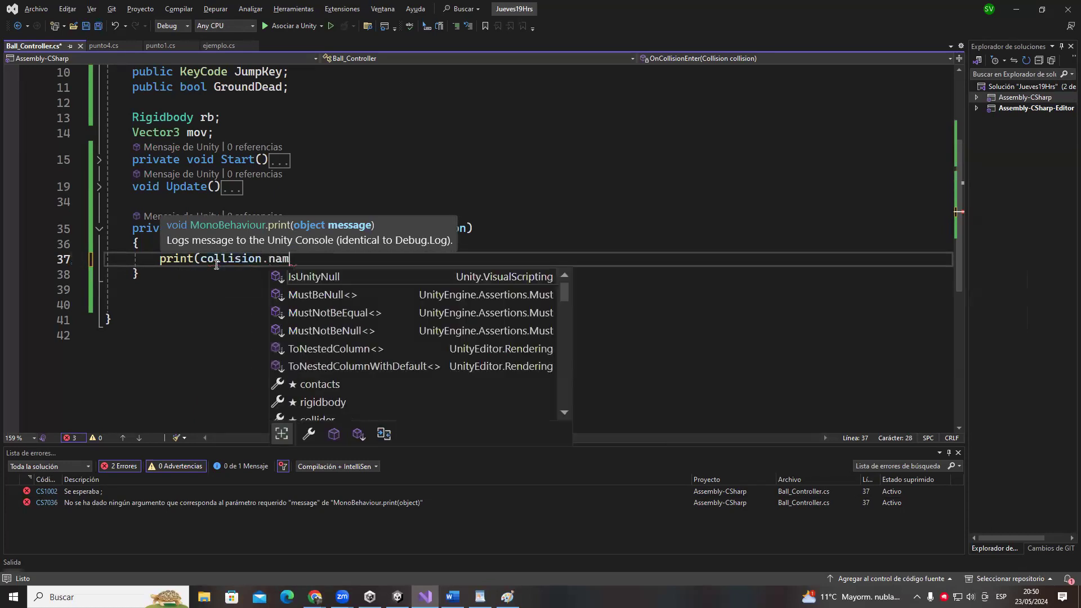
{"action": "key", "text": "Tab"}
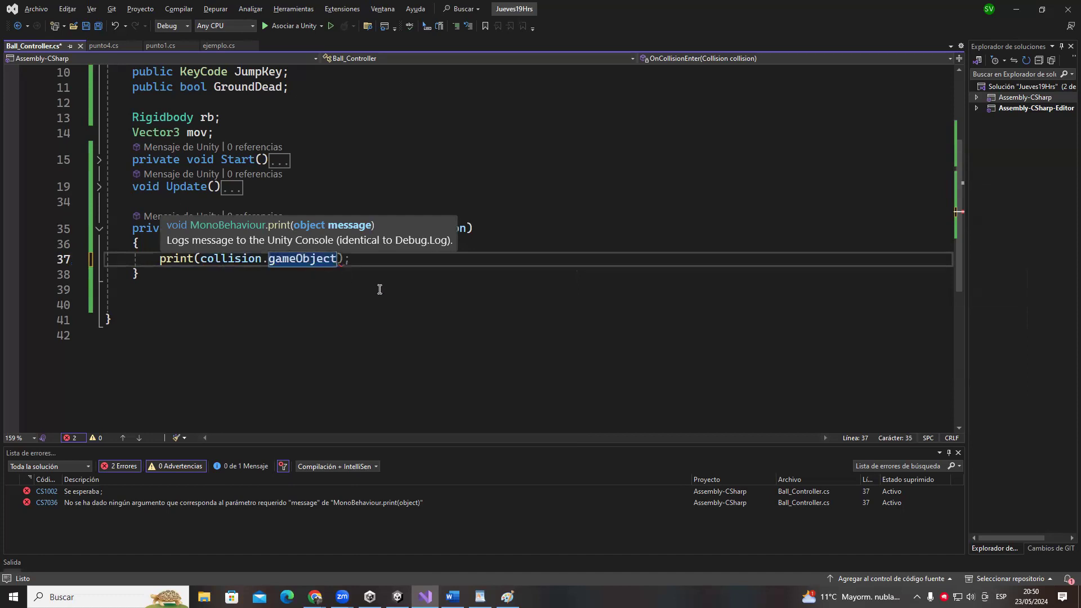
{"action": "key", "text": "alt+Tab"}
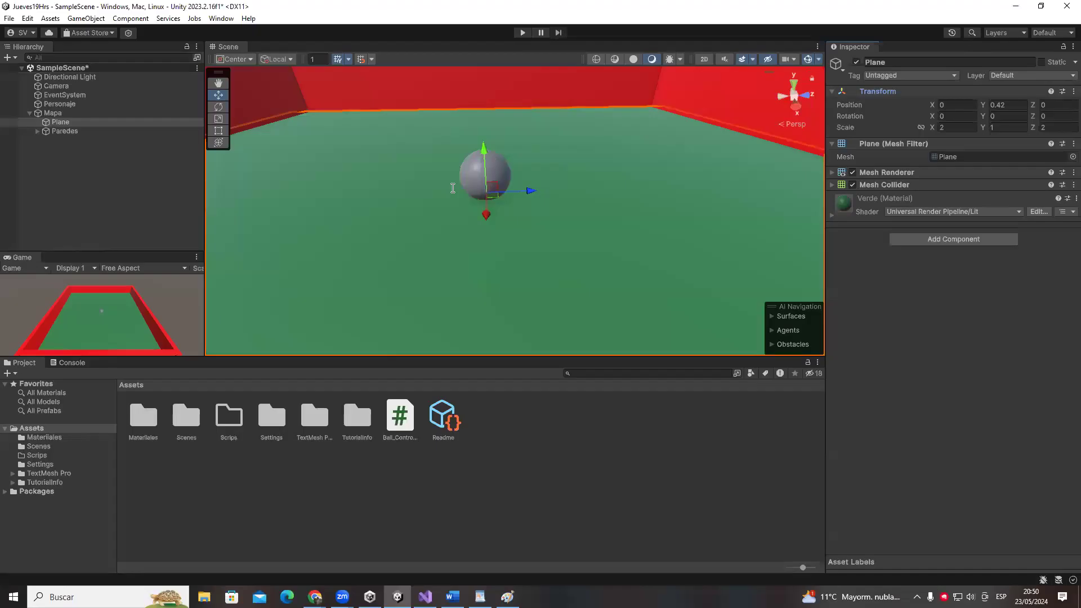
{"action": "key", "text": "alt+Tab"}
{"action": "type", "text": ".name"}
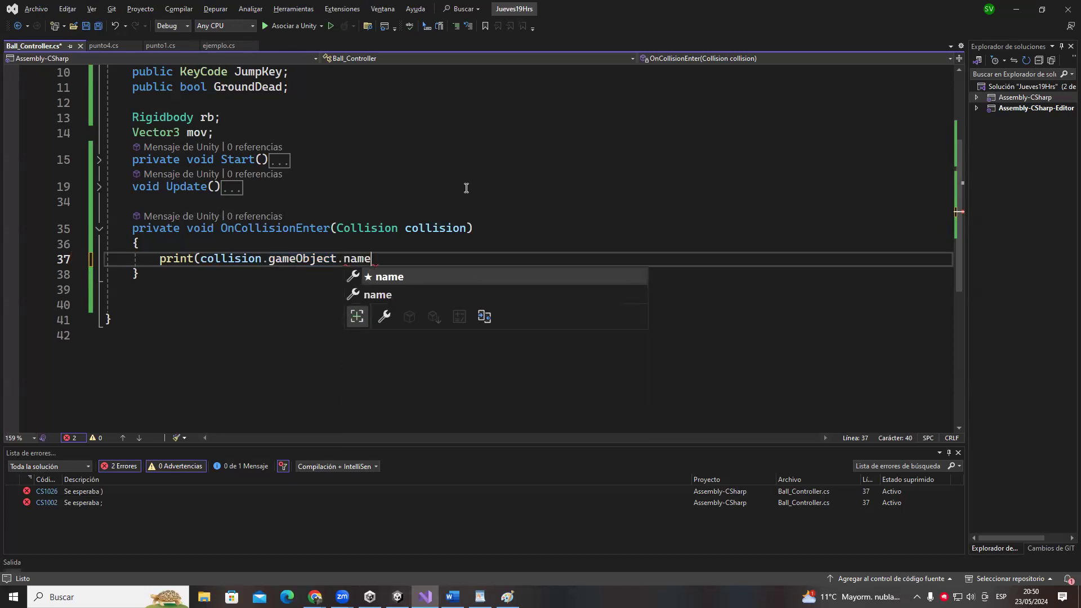
{"action": "key", "text": "Escape"}
- Close the statement with ');', save Ball_Controller.cs, and switch back to Unity
{"action": "type", "text": ")"}
{"action": "key", "text": "ctrl+s"}
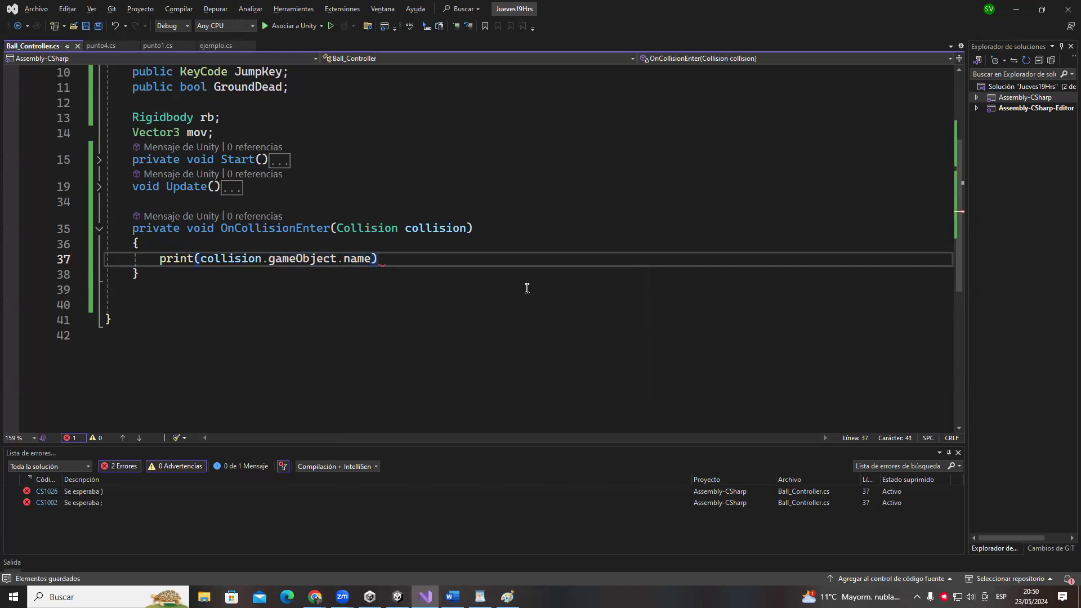
{"action": "key", "text": "alt+Tab"}
{"action": "key", "text": "alt+Tab"}
{"action": "type", "text": ";"}
{"action": "key", "text": "ctrl+s"}
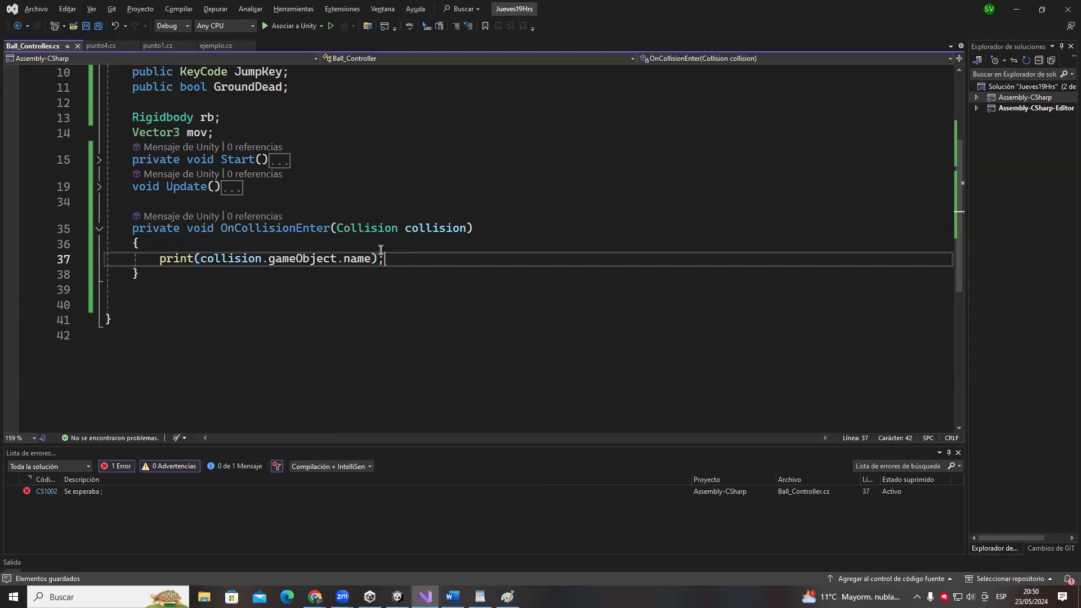
{"action": "key", "text": "alt+Tab"}
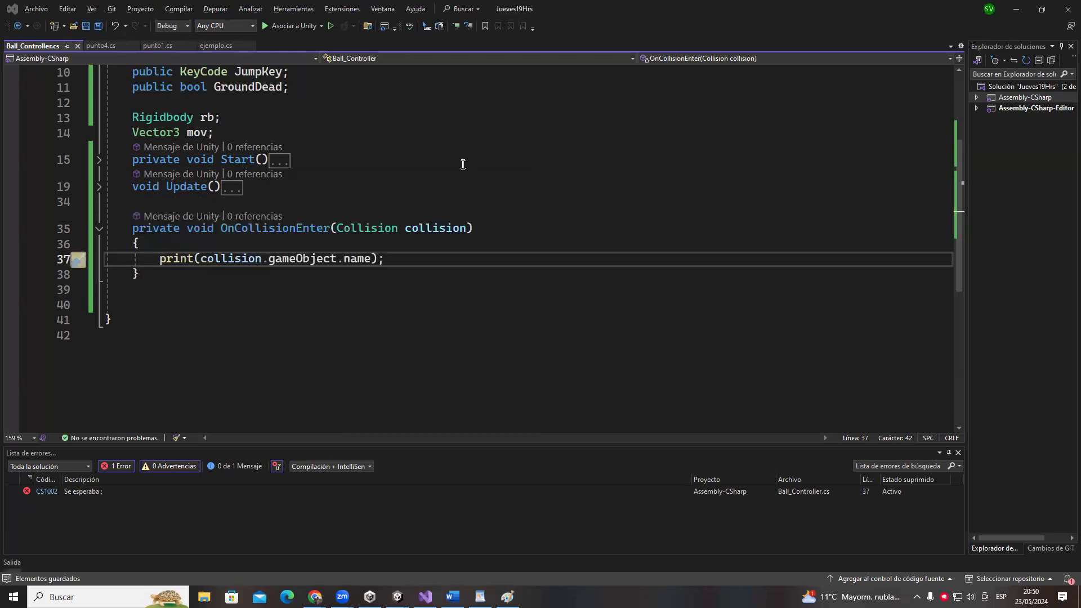
{"action": "key", "text": "alt+Tab"}
{"action": "left_click", "coordinate": [541, 169]}
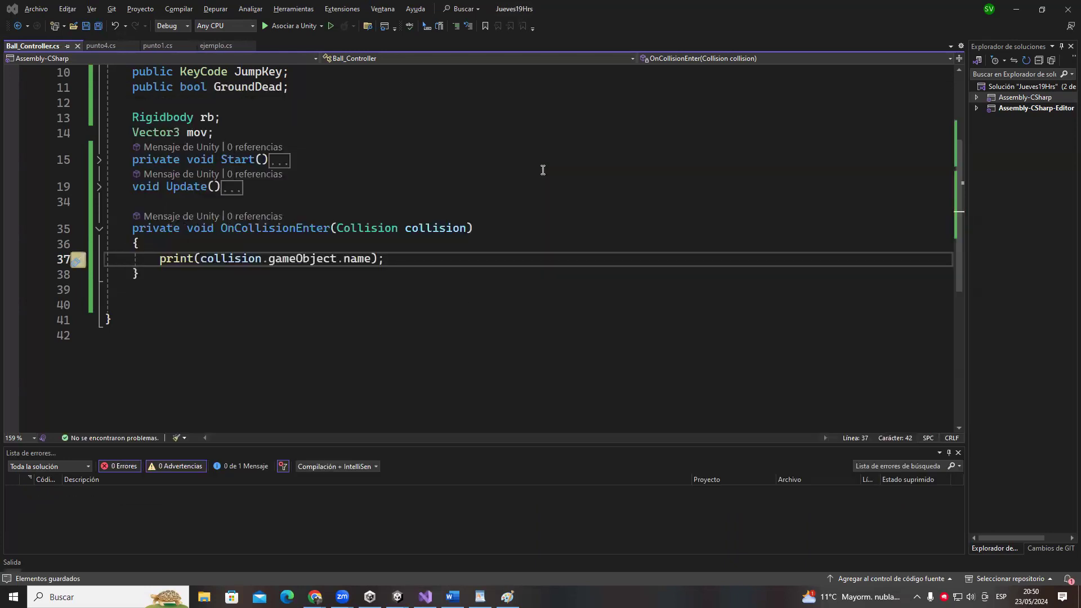
{"action": "key", "text": "alt+Tab"}
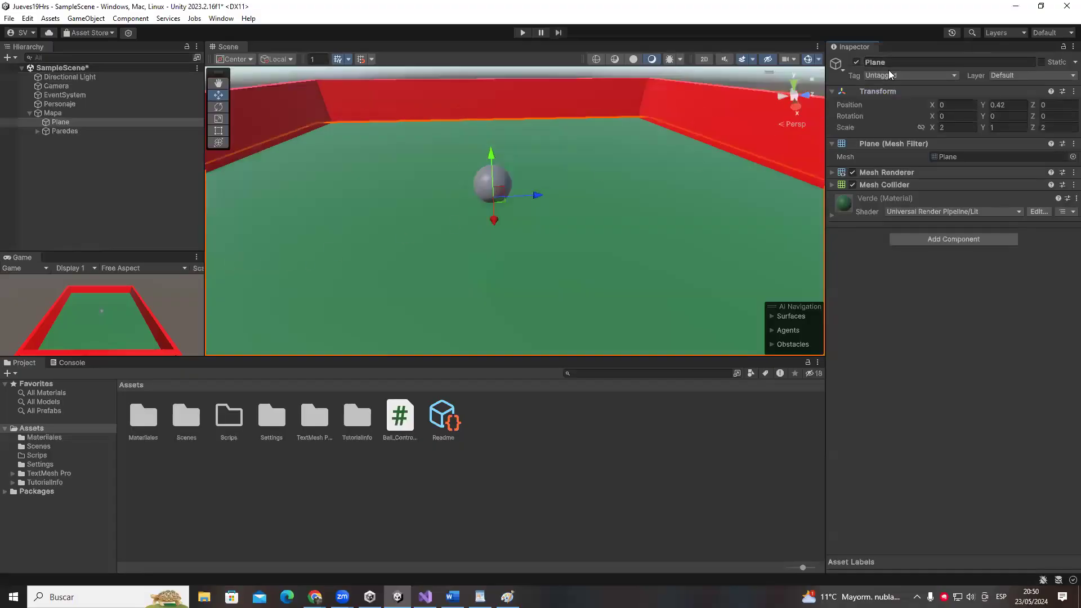
- Show the Console, enter play mode, and inspect the 'Plane' message logged on landing
{"action": "left_click", "coordinate": [73, 362]}
{"action": "scroll", "coordinate": [563, 242], "scroll_direction": "down", "scroll_amount": 6}
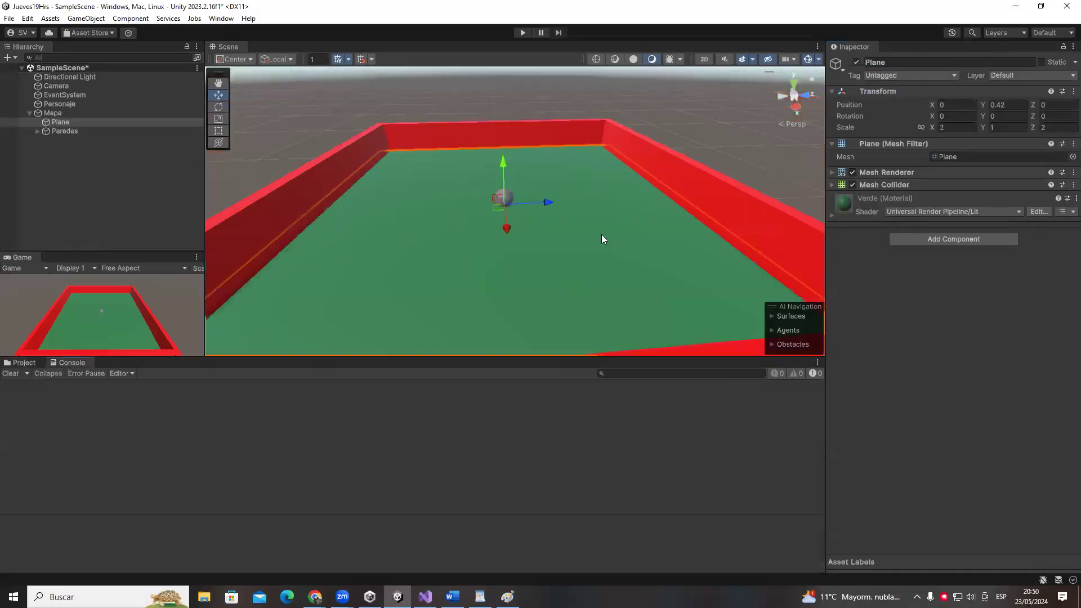
{"action": "right_click_drag", "start_coordinate": [601, 234], "coordinate": [463, 290]}
{"action": "scroll", "coordinate": [463, 289], "scroll_direction": "down", "scroll_amount": 4}
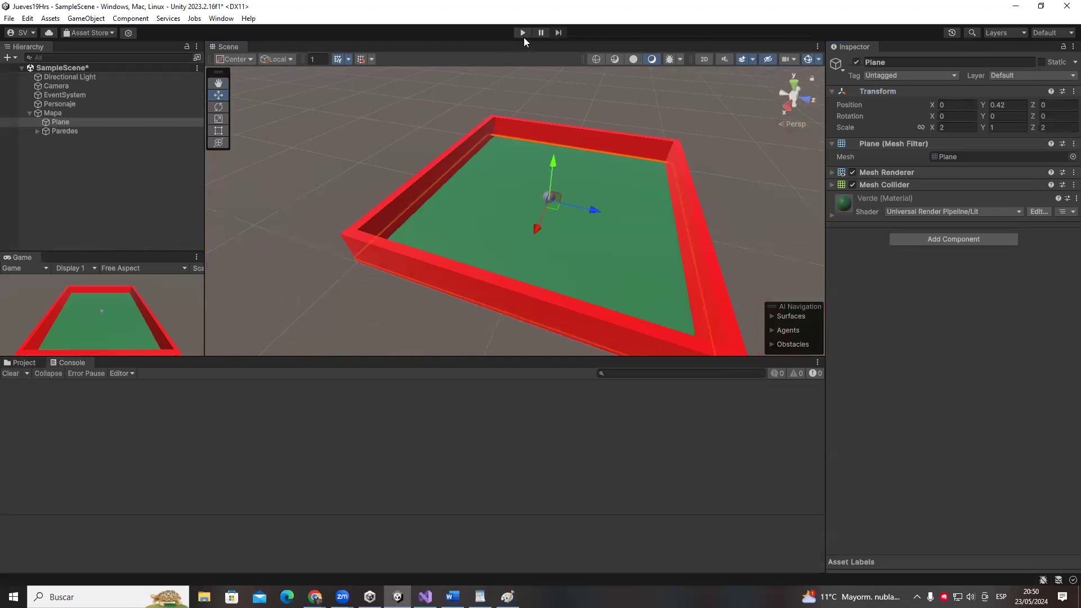
{"action": "left_click", "coordinate": [523, 33]}
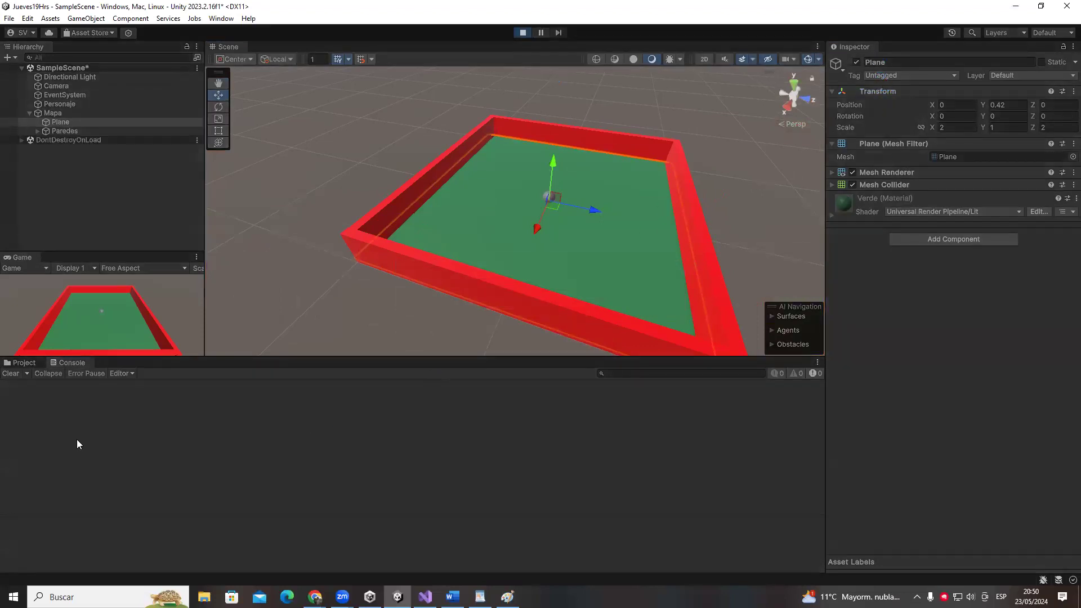
{"action": "left_click", "coordinate": [87, 415]}
{"action": "scroll", "coordinate": [482, 253], "scroll_direction": "up", "scroll_amount": 5}
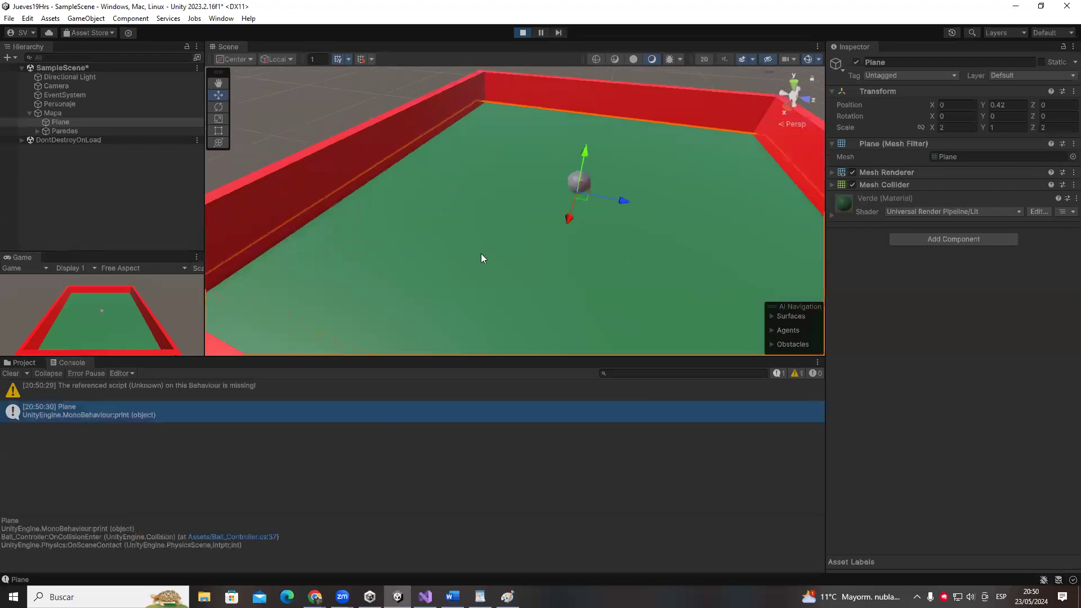
{"action": "right_click_drag", "start_coordinate": [482, 252], "coordinate": [545, 179]}
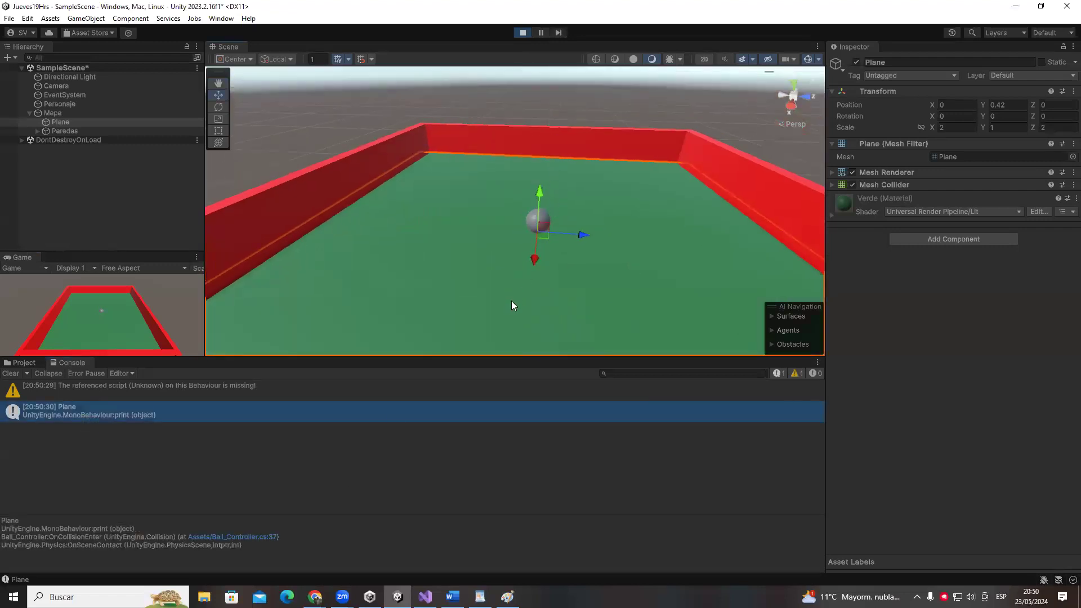
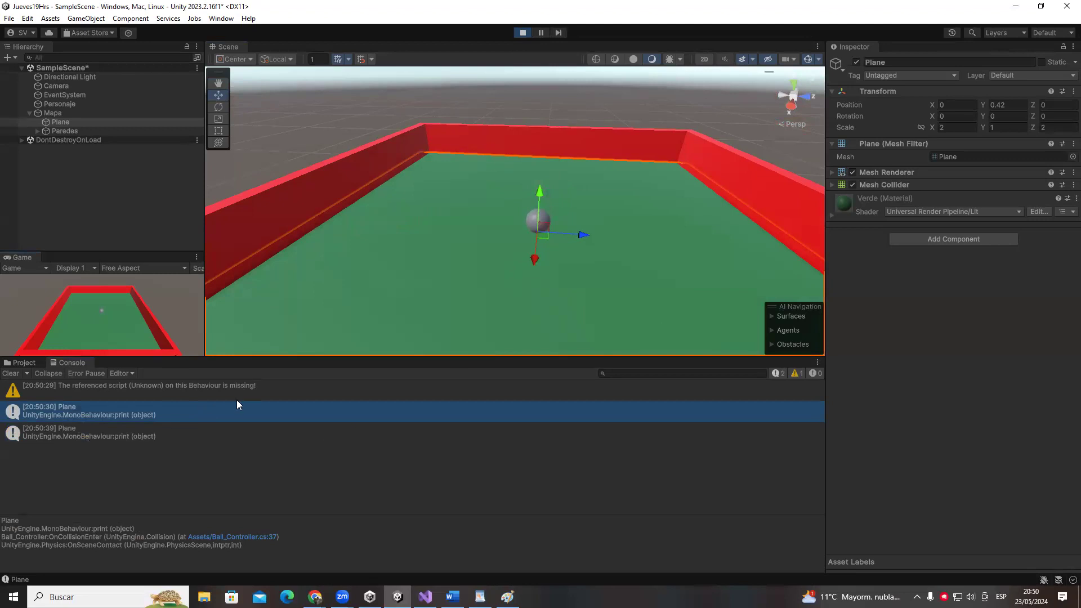
- Zoom out and orbit the Scene view around the arena, then bring the Paint sketch forward
{"action": "scroll", "coordinate": [499, 238], "scroll_direction": "down", "scroll_amount": 3}
{"action": "right_click_drag", "start_coordinate": [499, 239], "coordinate": [642, 292]}
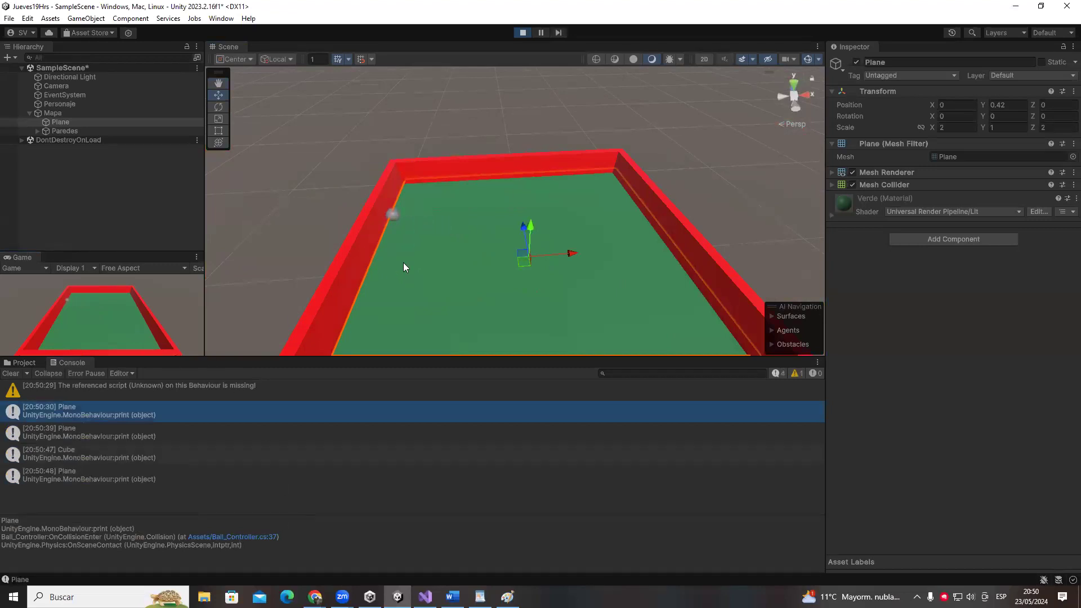
{"action": "key", "text": "alt+Tab"}
{"action": "key", "text": "Tab"}
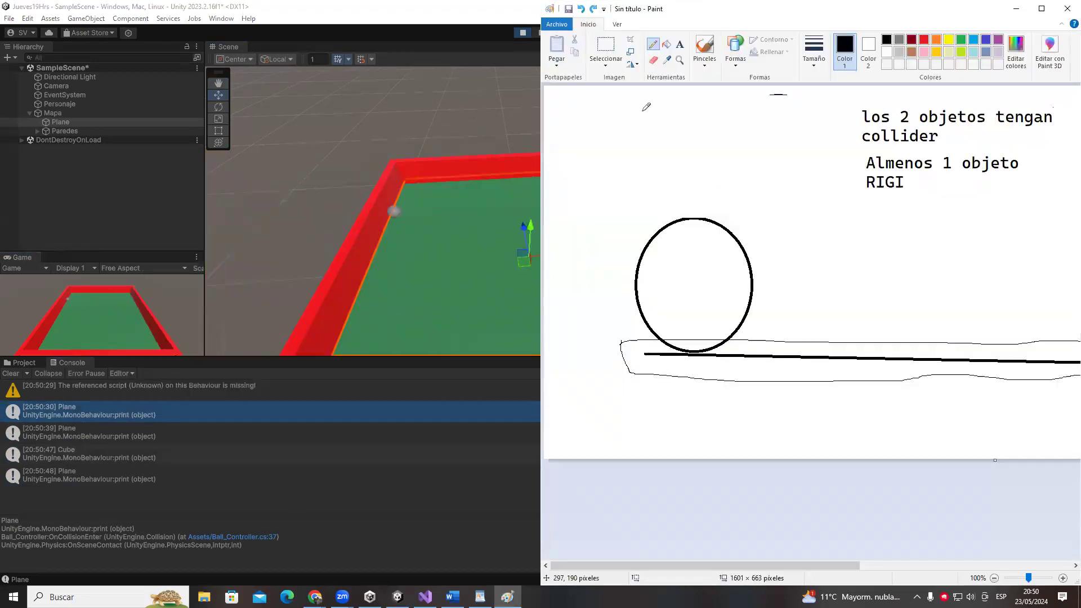
- Draw a tall wall rectangle left of the circle and nudge the circle right
{"action": "left_click", "coordinate": [735, 50]}
{"action": "left_click", "coordinate": [764, 75]}
{"action": "left_click_drag", "start_coordinate": [576, 141], "coordinate": [637, 358]}
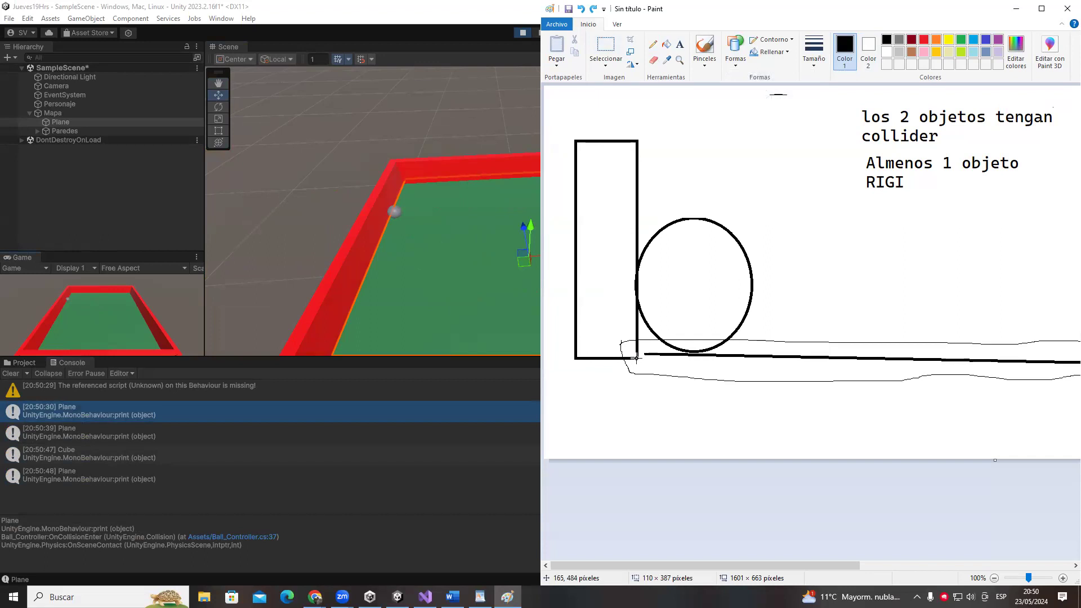
{"action": "left_click_drag", "start_coordinate": [830, 180], "coordinate": [637, 348]}
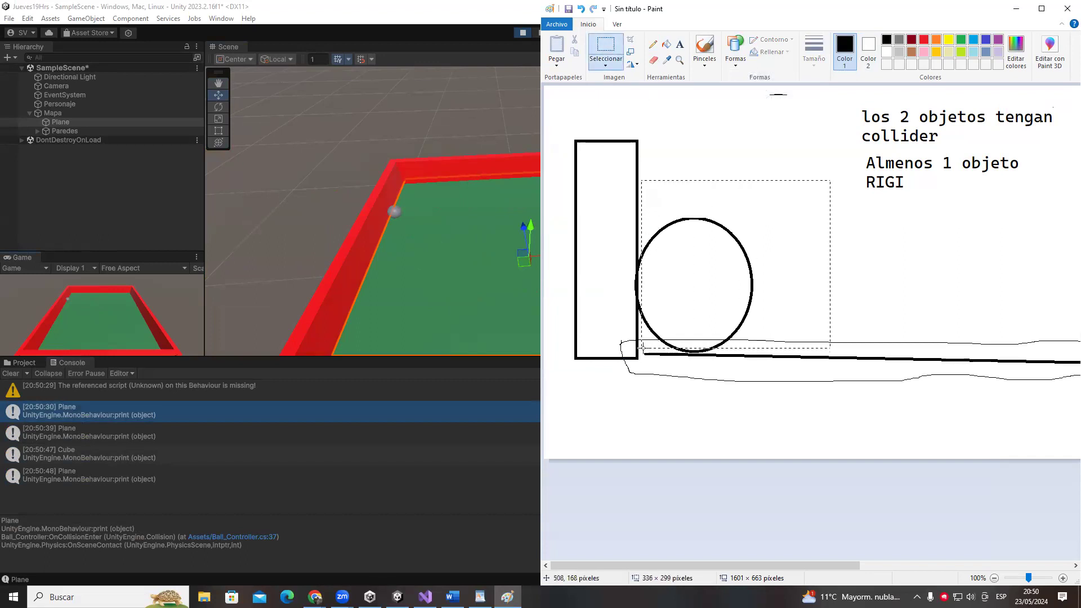
{"action": "mouse_move", "coordinate": [656, 290]}
{"action": "left_mouse_down"}
{"action": "mouse_move", "coordinate": [733, 295]}
{"action": "mouse_move", "coordinate": [675, 294]}
{"action": "mouse_move", "coordinate": [693, 294]}
{"action": "left_mouse_up"}
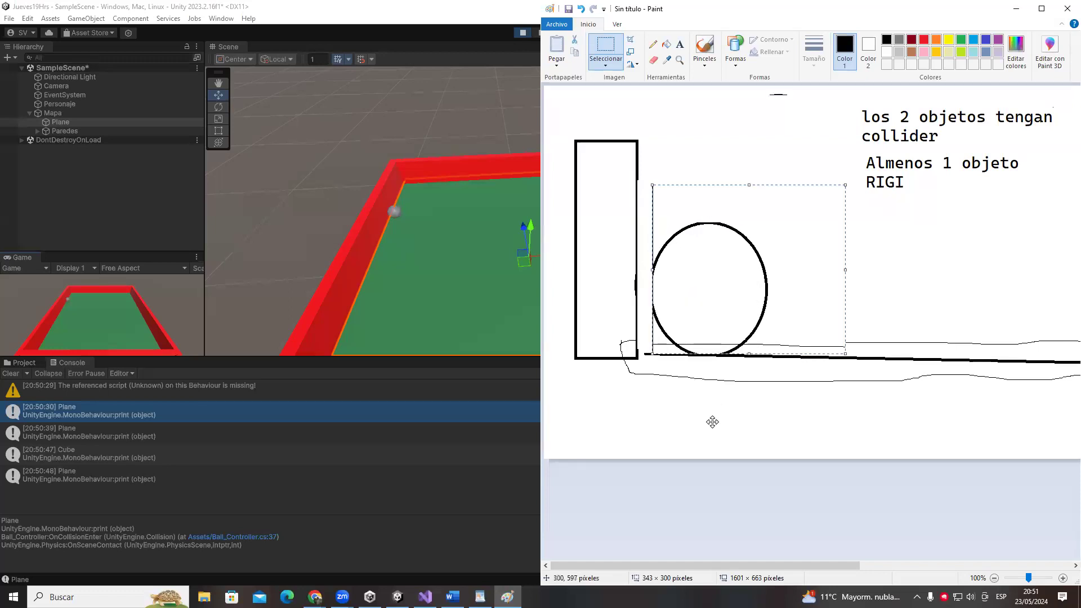
- Back in Unity, fly the Scene view through the wall up to the ball
{"action": "left_click", "coordinate": [400, 258]}
{"action": "key", "text": "a"}
{"action": "right_click_drag", "start_coordinate": [400, 258], "coordinate": [411, 138]}
{"action": "key", "text": "w"}
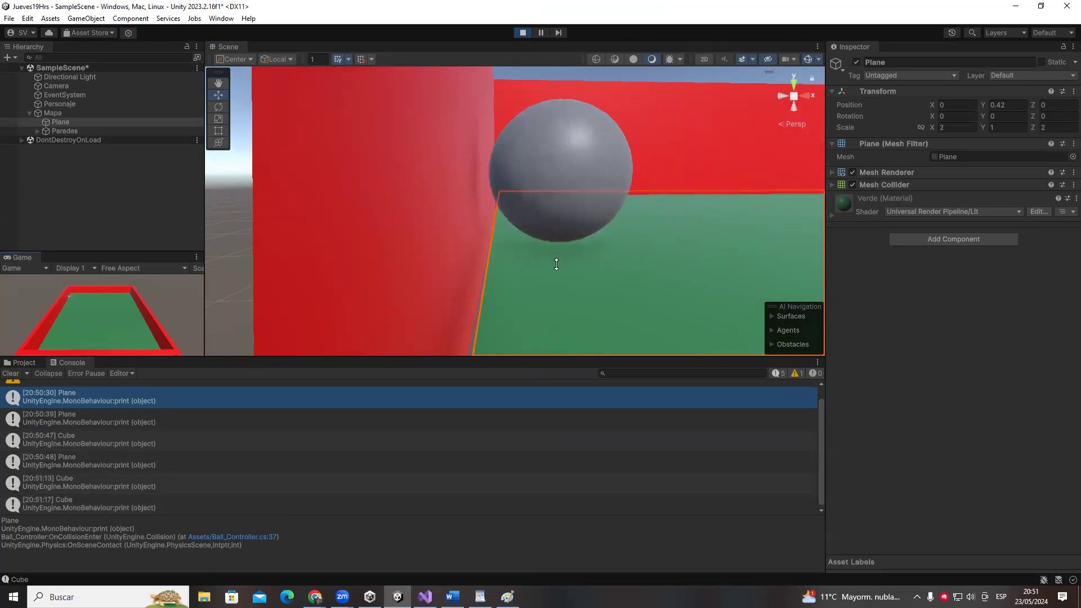
- Pan the Scene view over the whole arena and collapse the Mapa group in the Hierarchy
{"action": "scroll", "coordinate": [522, 289], "scroll_direction": "down", "scroll_amount": 10}
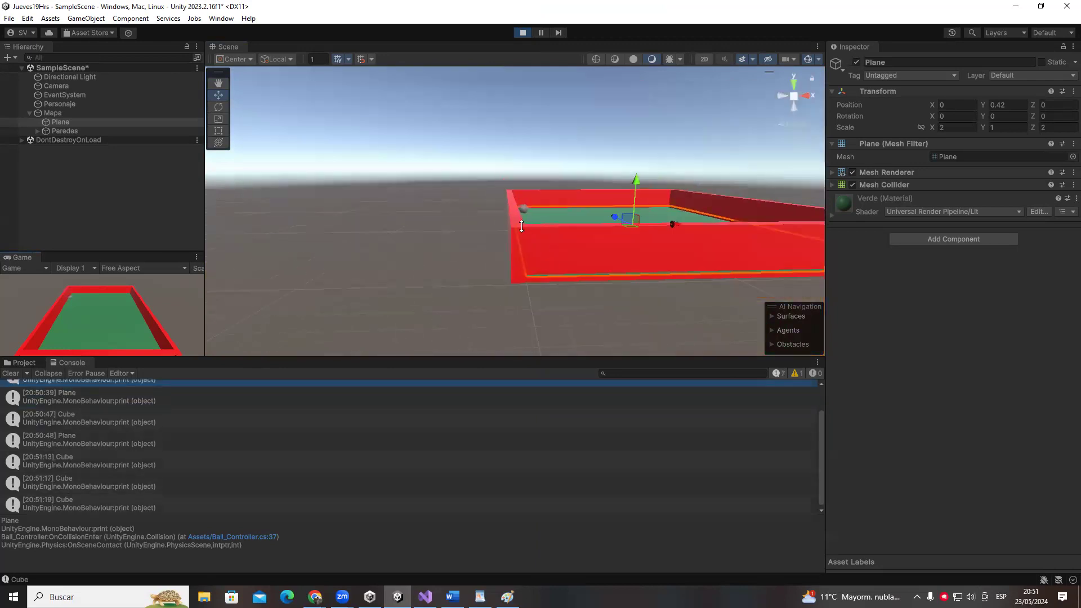
{"action": "middle_click_drag", "start_coordinate": [522, 211], "coordinate": [286, 232]}
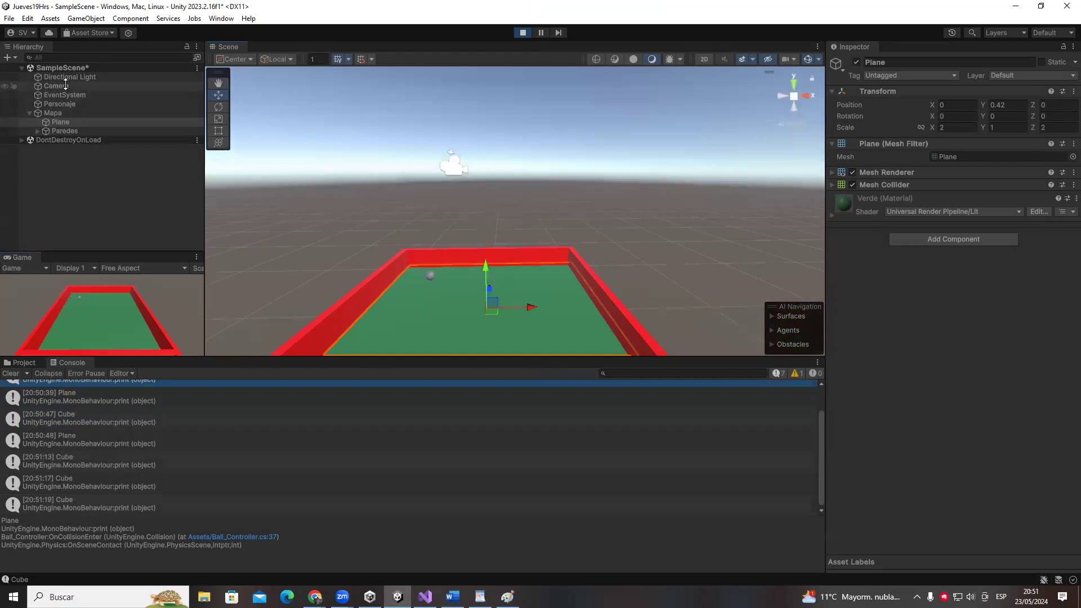
{"action": "right_click", "coordinate": [140, 214]}
{"action": "left_click", "coordinate": [370, 292]}
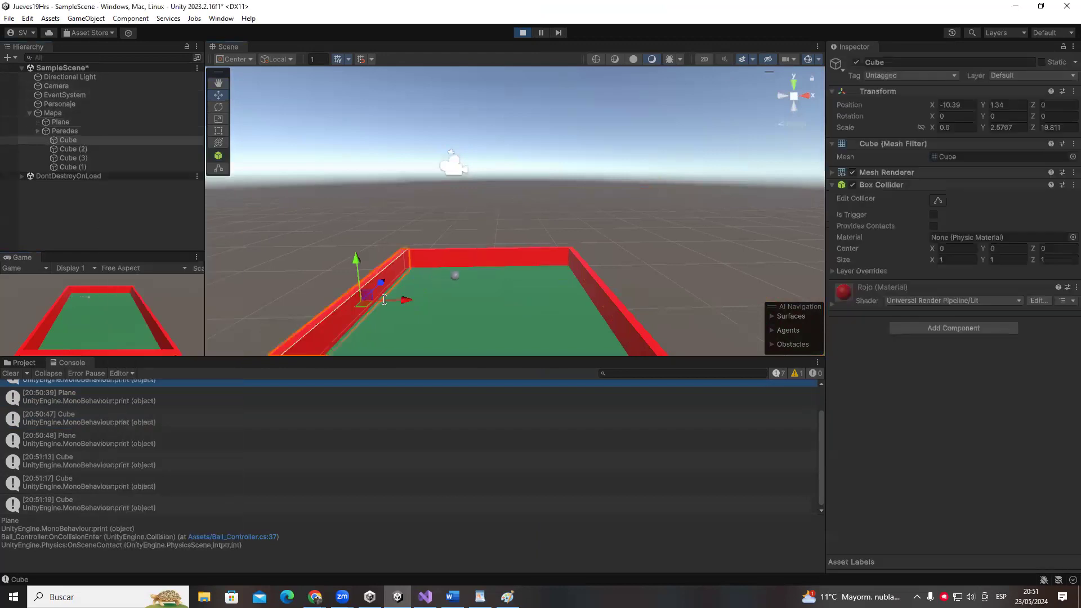
{"action": "right_click", "coordinate": [114, 131]}
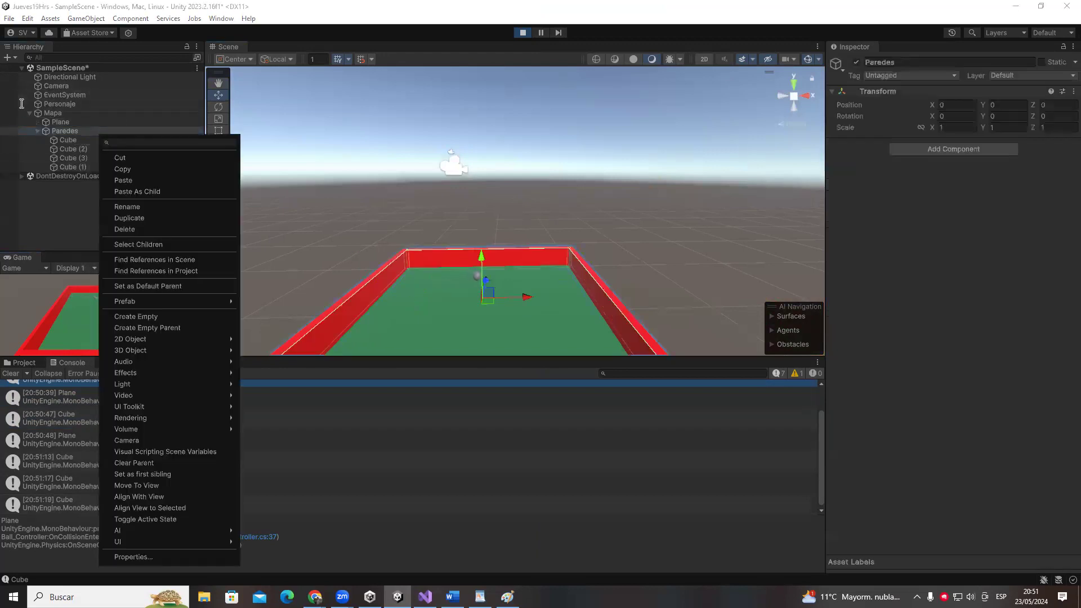
{"action": "left_click", "coordinate": [30, 113]}
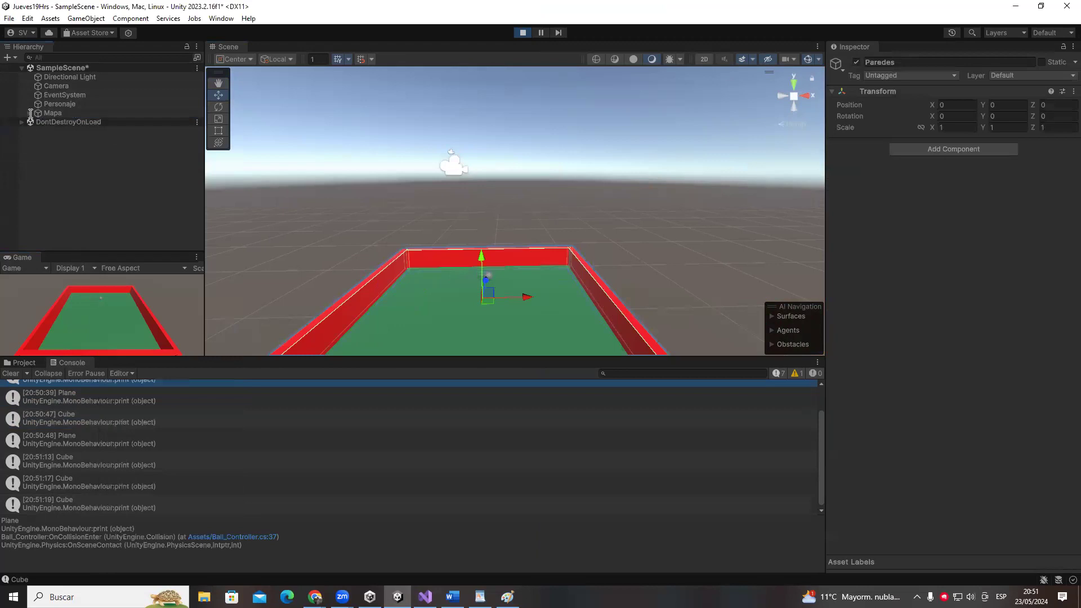
- Create a cube, reset its Transform to the origin, and disable its Box Collider
{"action": "left_click", "coordinate": [8, 58]}
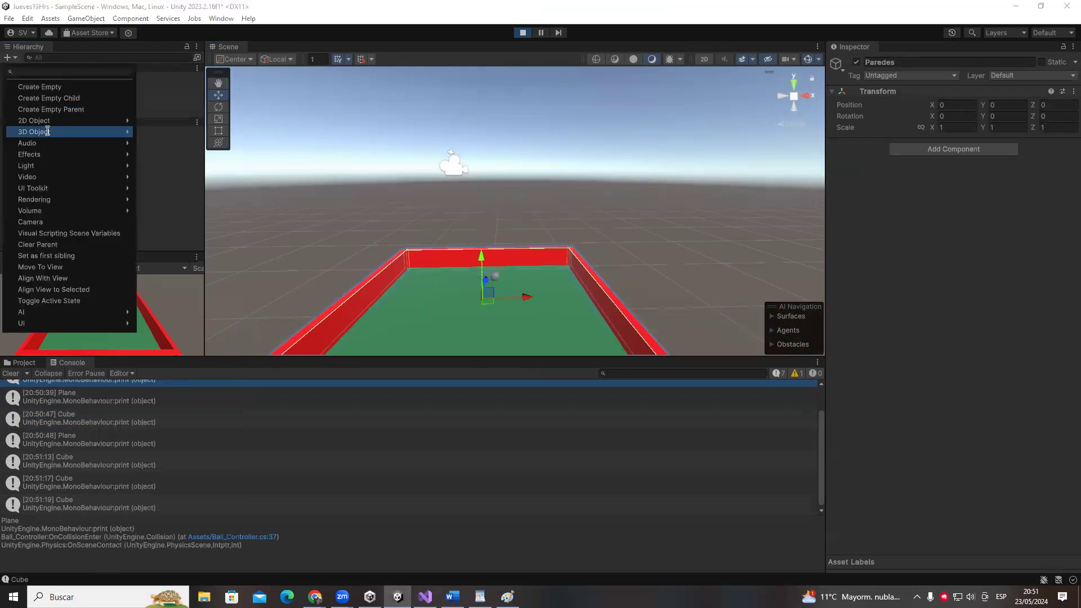
{"action": "mouse_move", "coordinate": [44, 128]}
{"action": "left_click", "coordinate": [161, 134]}
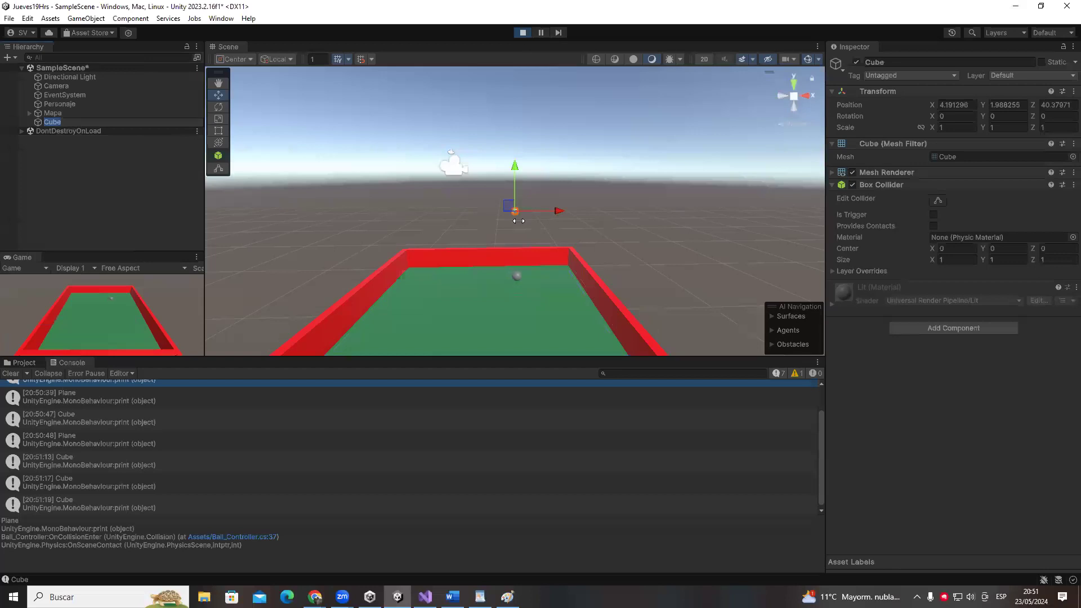
{"action": "right_click", "coordinate": [906, 95]}
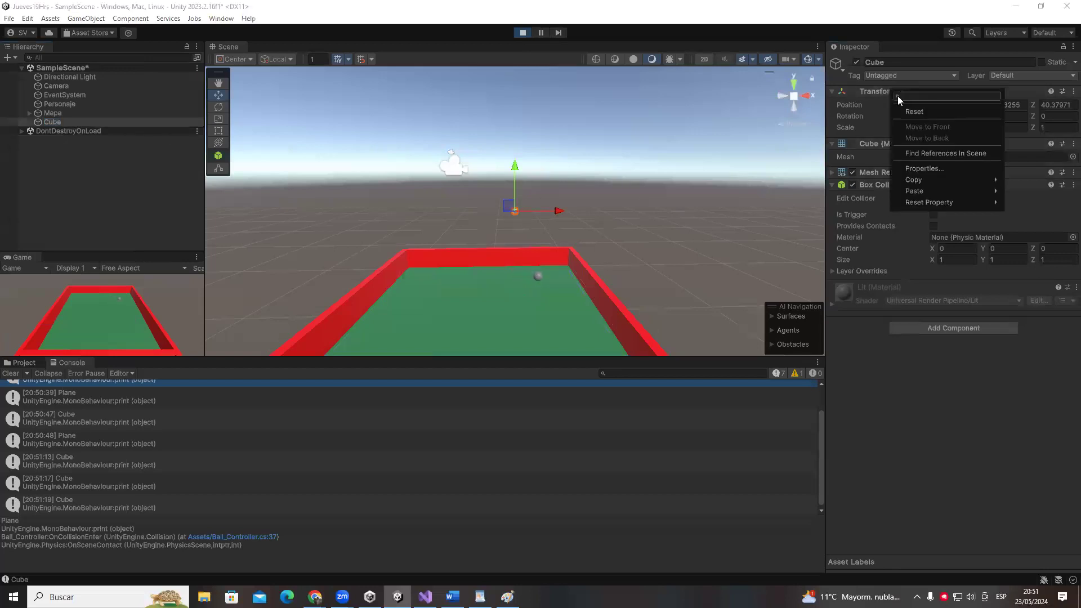
{"action": "left_click", "coordinate": [912, 113]}
{"action": "left_click", "coordinate": [852, 184]}
- Rename the new cube to asdadada
{"action": "scroll", "coordinate": [450, 316], "scroll_direction": "up", "scroll_amount": 5}
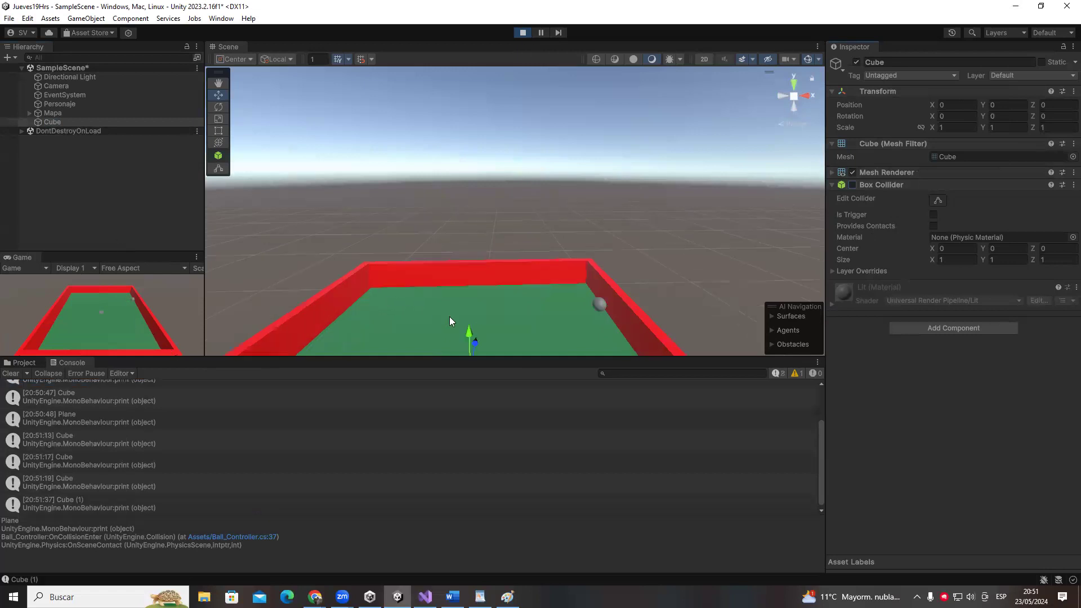
{"action": "scroll", "coordinate": [381, 306], "scroll_direction": "down", "scroll_amount": 1}
{"action": "left_click", "coordinate": [881, 63]}
{"action": "type", "text": "asdadada"}
{"action": "key", "text": "Return"}
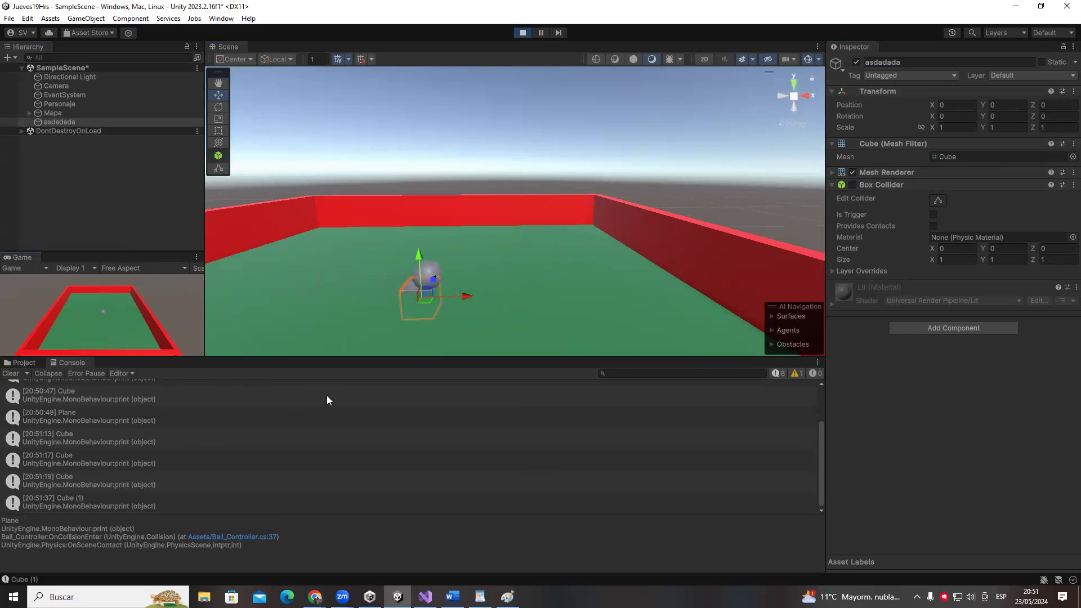
- Re-enable the Box Collider, check the asdadada collision log, and stop play mode
{"action": "left_click", "coordinate": [853, 185]}
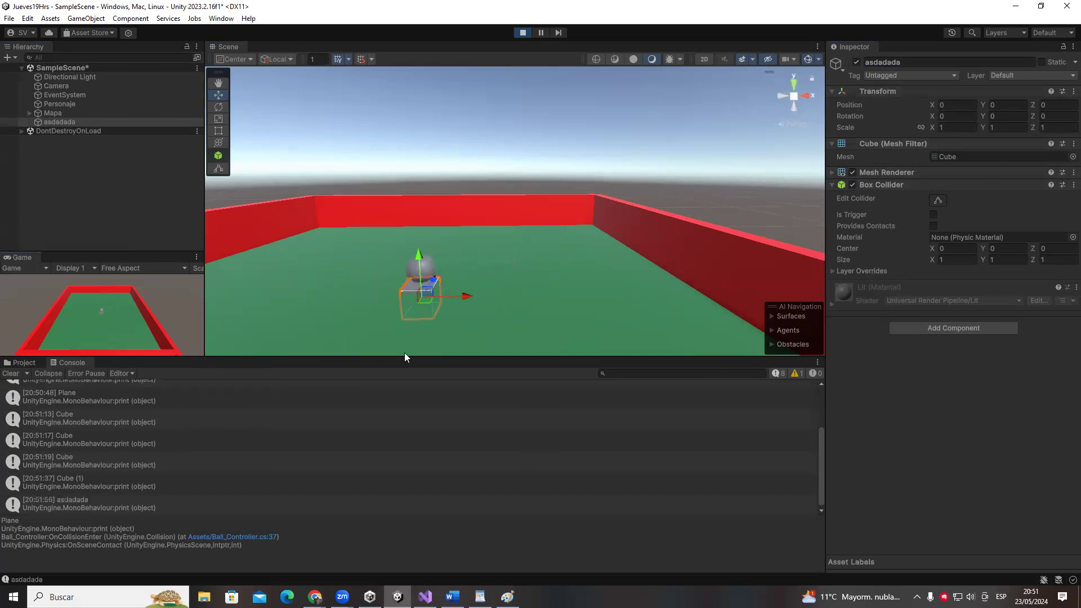
{"action": "left_click", "coordinate": [80, 483]}
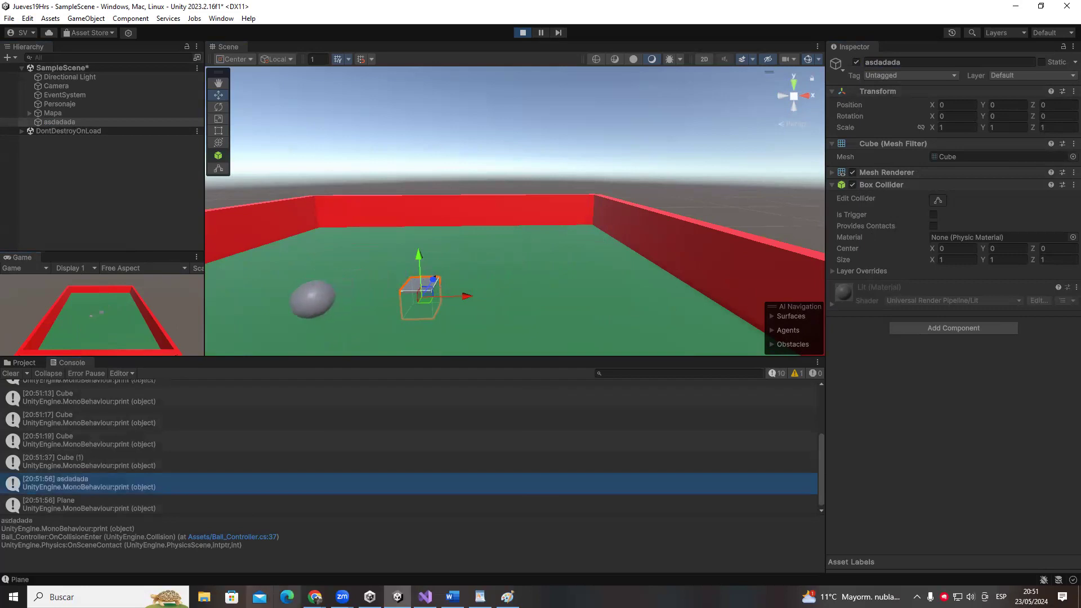
{"action": "left_click", "coordinate": [523, 32]}
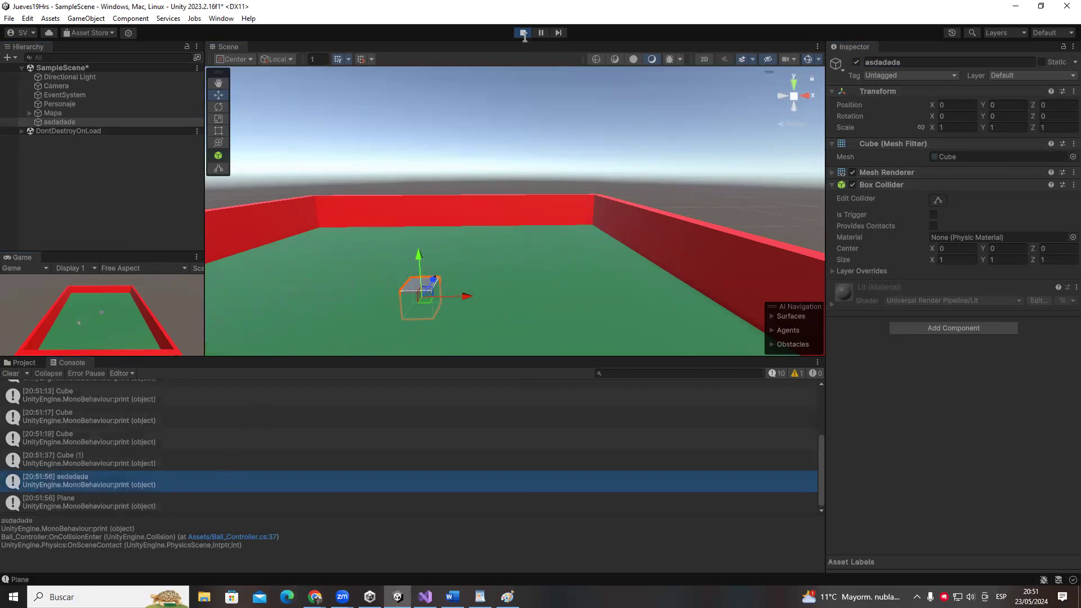
{"action": "left_click", "coordinate": [507, 597]}
- Select the whole Paint sketch, then switch to the Ball_Controller script
{"action": "left_click_drag", "start_coordinate": [565, 105], "coordinate": [781, 406]}
{"action": "mouse_move", "coordinate": [854, 395]}
{"action": "left_mouse_down"}
{"action": "mouse_move", "coordinate": [1064, 389]}
{"action": "mouse_move", "coordinate": [1017, 392]}
{"action": "left_mouse_up"}
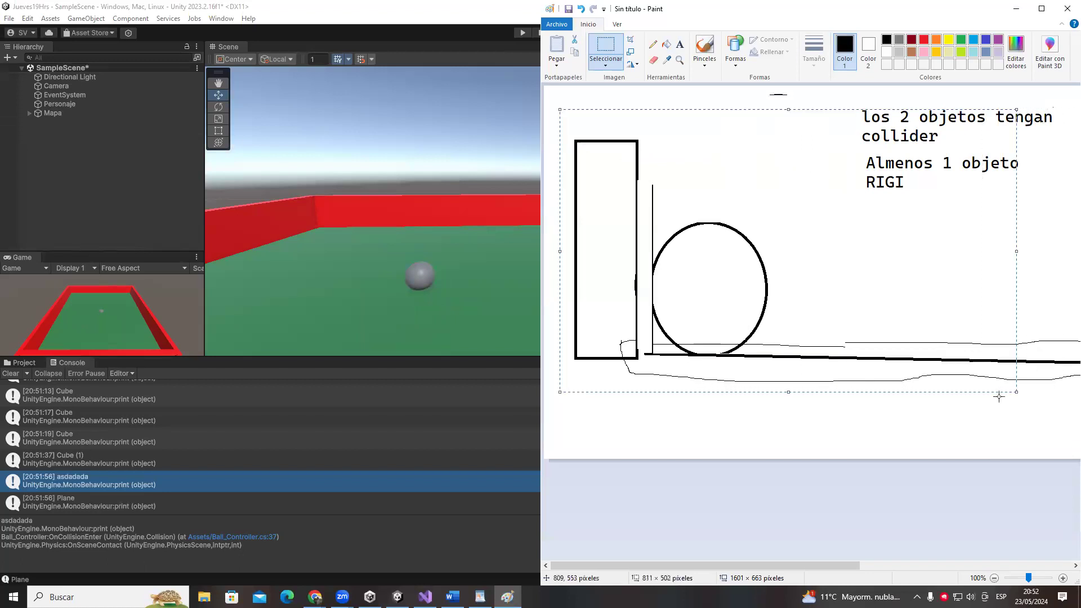
{"action": "key", "text": "alt+Tab"}
{"action": "key", "text": "alt+Tab"}
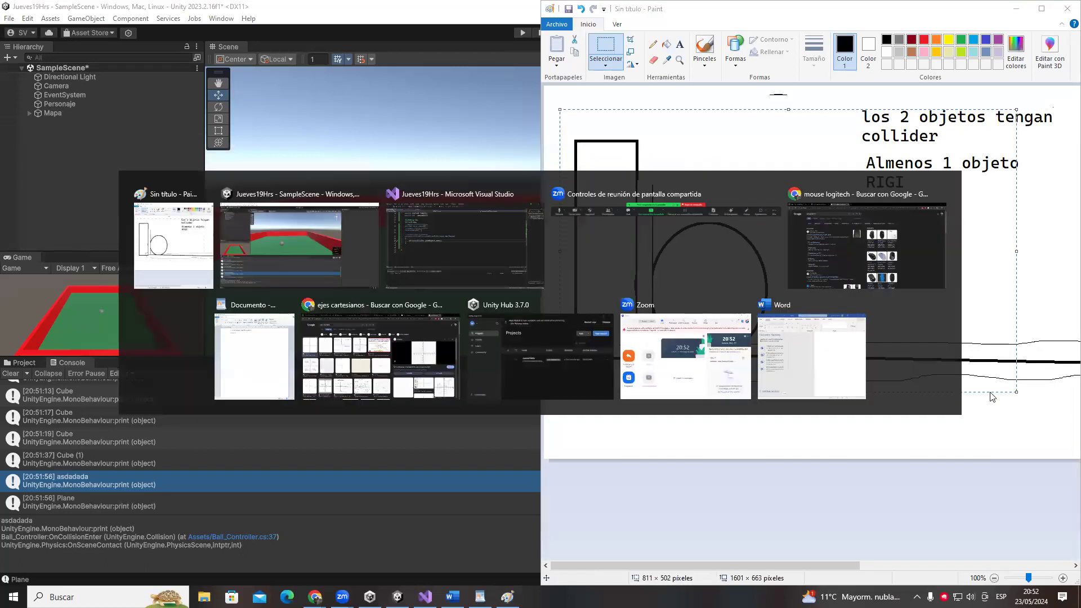
- Replace the print statement on line 37 with 'if(collision.gameObject.name' using IntelliSense
{"action": "left_click_drag", "start_coordinate": [152, 260], "coordinate": [407, 259]}
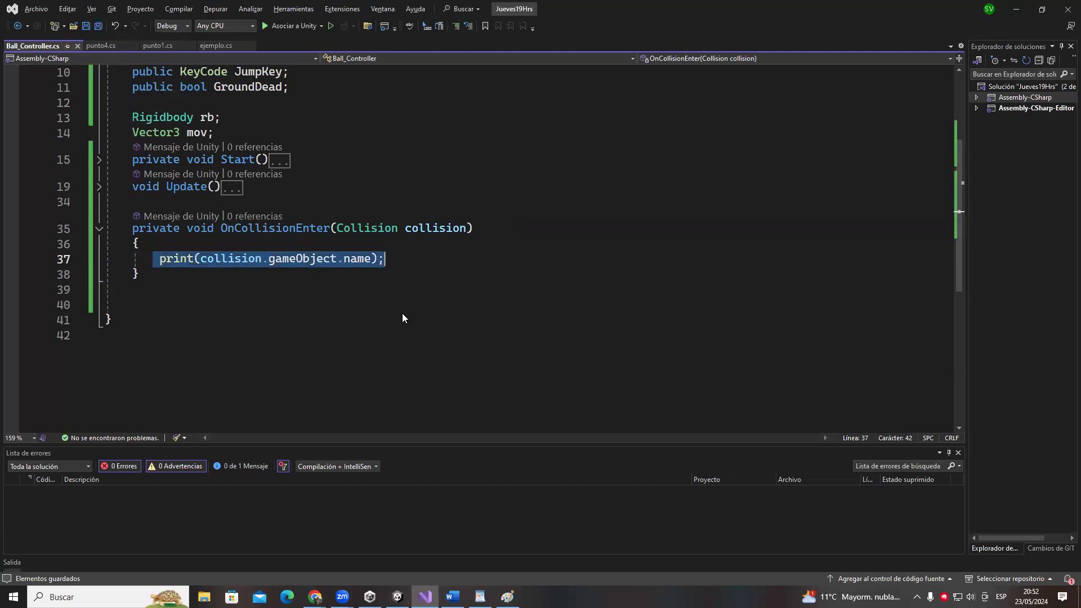
{"action": "key", "text": "Down"}
{"action": "key", "text": "Down"}
{"action": "key", "text": "Down"}
{"action": "mouse_move", "coordinate": [157, 250]}
{"action": "left_mouse_down"}
{"action": "mouse_move", "coordinate": [277, 273]}
{"action": "mouse_move", "coordinate": [388, 260]}
{"action": "mouse_move", "coordinate": [158, 264]}
{"action": "left_mouse_up"}
{"action": "type", "text": "if("}
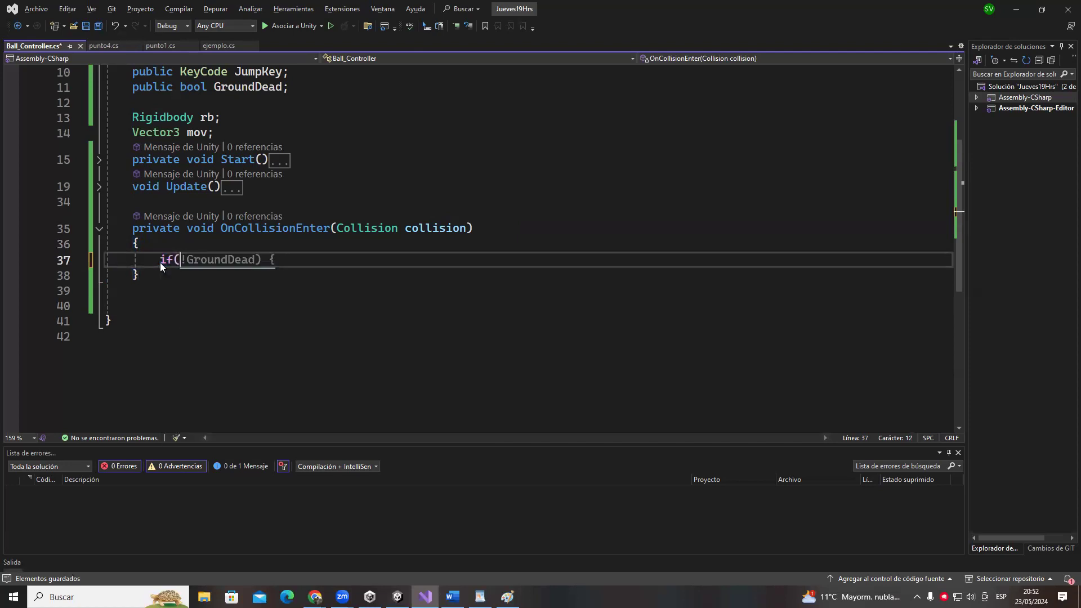
{"action": "type", "text": "ColorUtility"}
{"action": "key", "text": "BackSpace"}
{"action": "key", "text": "BackSpace"}
{"action": "key", "text": "BackSpace"}
{"action": "key", "text": "BackSpace"}
{"action": "key", "text": "BackSpace"}
{"action": "key", "text": "BackSpace"}
{"action": "key", "text": "BackSpace"}
{"action": "key", "text": "BackSpace"}
{"action": "key", "text": "BackSpace"}
{"action": "key", "text": "BackSpace"}
{"action": "key", "text": "BackSpace"}
{"action": "key", "text": "BackSpace"}
{"action": "type", "text": "col"}
{"action": "key", "text": "Tab"}
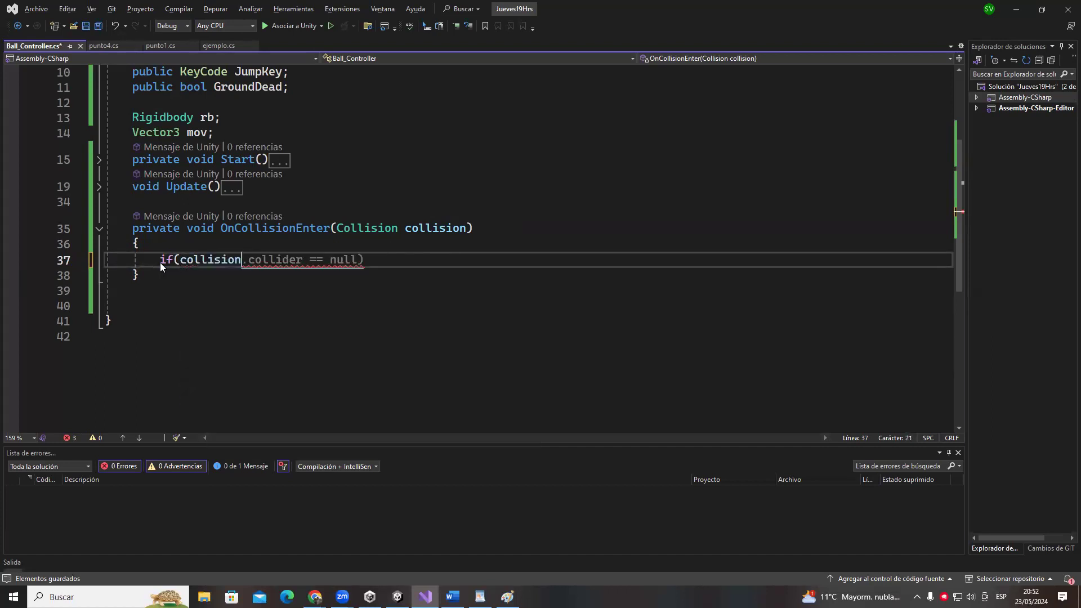
{"action": "type", "text": ".nam"}
{"action": "key", "text": "BackSpace"}
{"action": "key", "text": "BackSpace"}
{"action": "key", "text": "BackSpace"}
{"action": "type", "text": "gameObject.na"}
{"action": "key", "text": "Tab"}
{"action": "key", "text": "alt+Tab"}
{"action": "key", "text": "alt+Tab"}
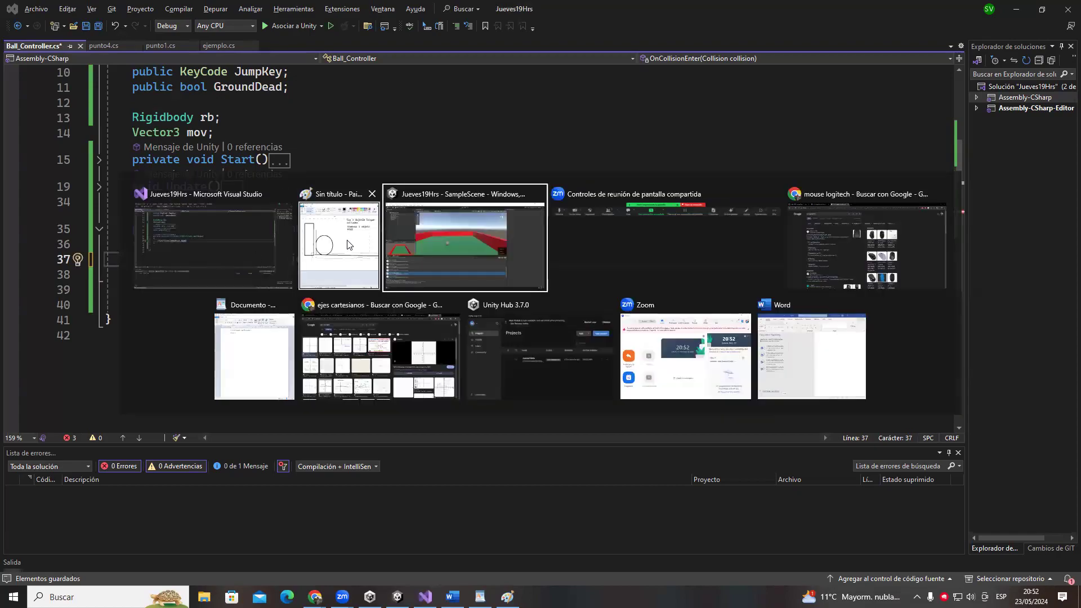
- Rename the floor Plane to PISO, then finish the condition with == "PISO")
{"action": "left_click", "coordinate": [437, 268]}
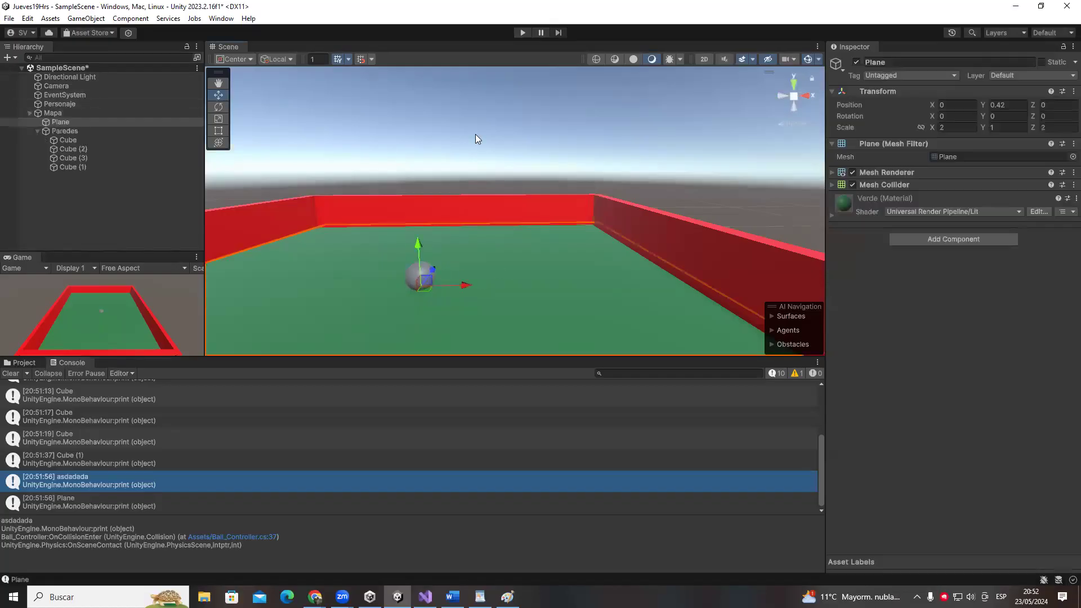
{"action": "left_click", "coordinate": [97, 121]}
{"action": "left_click", "coordinate": [887, 64]}
{"action": "type", "text": "PISO"}
{"action": "key", "text": "Return"}
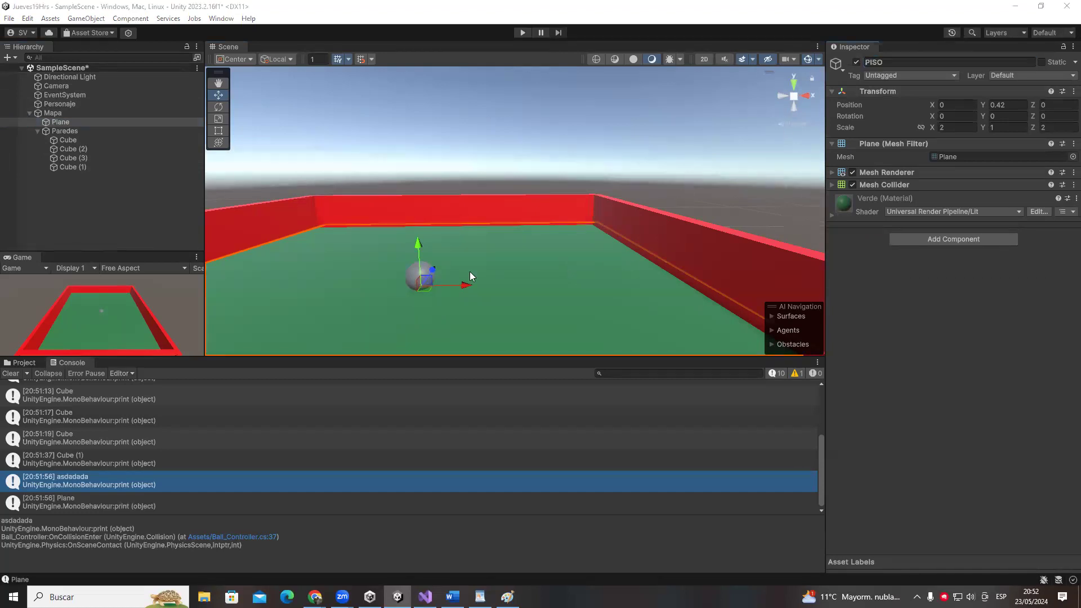
{"action": "key", "text": "alt+Tab"}
{"action": "type", "text": "== \"PIS"}
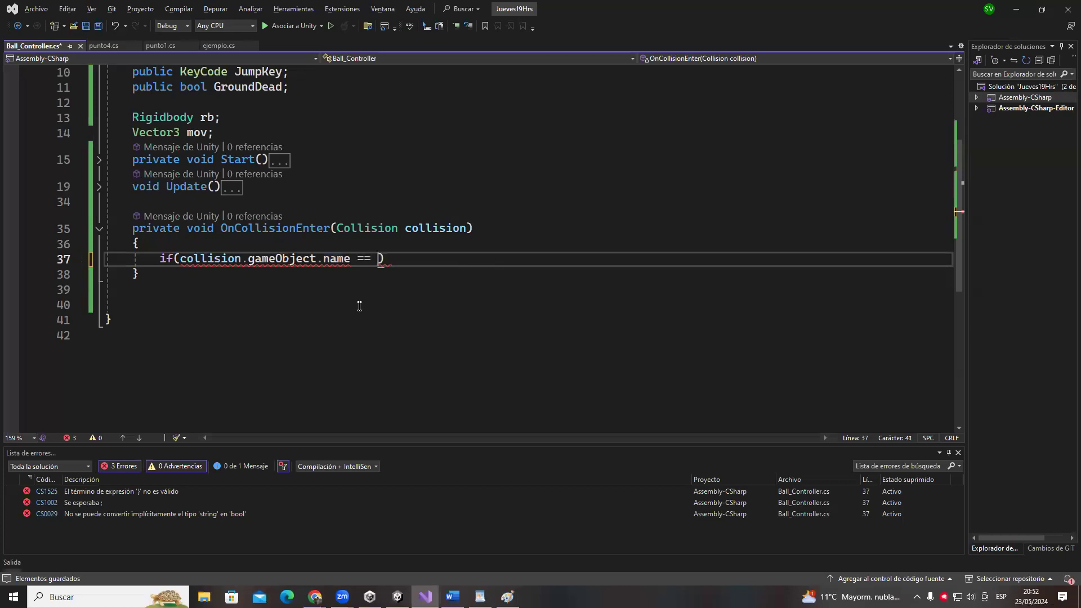
{"action": "type", "text": "O\")"}
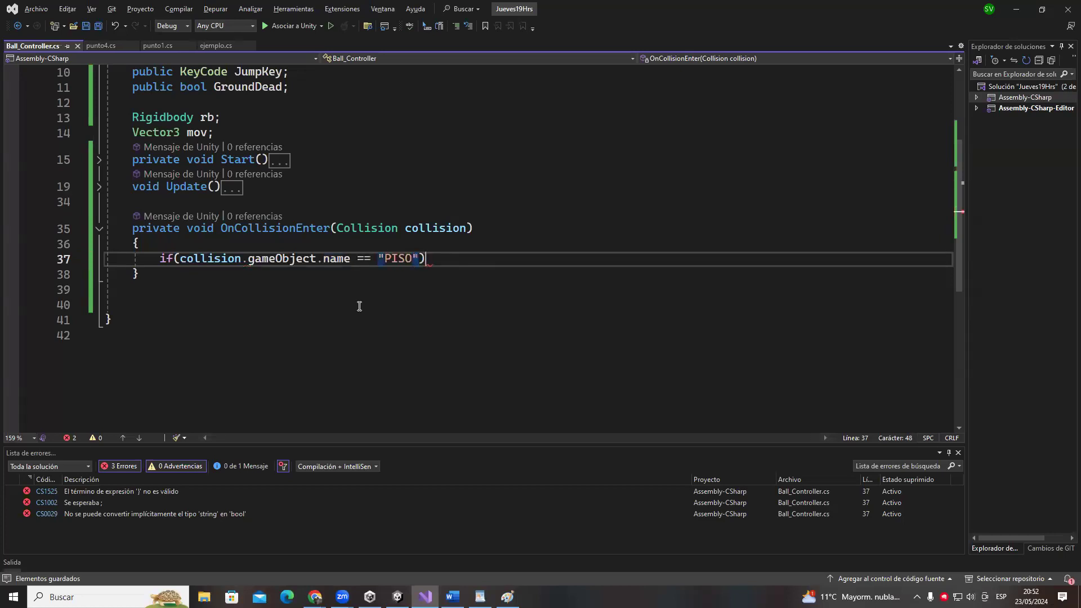
- Open the if body and set GroundDead = true;, then save the script
{"action": "key", "text": "Return"}
{"action": "type", "text": "{"}
{"action": "key", "text": "Return"}
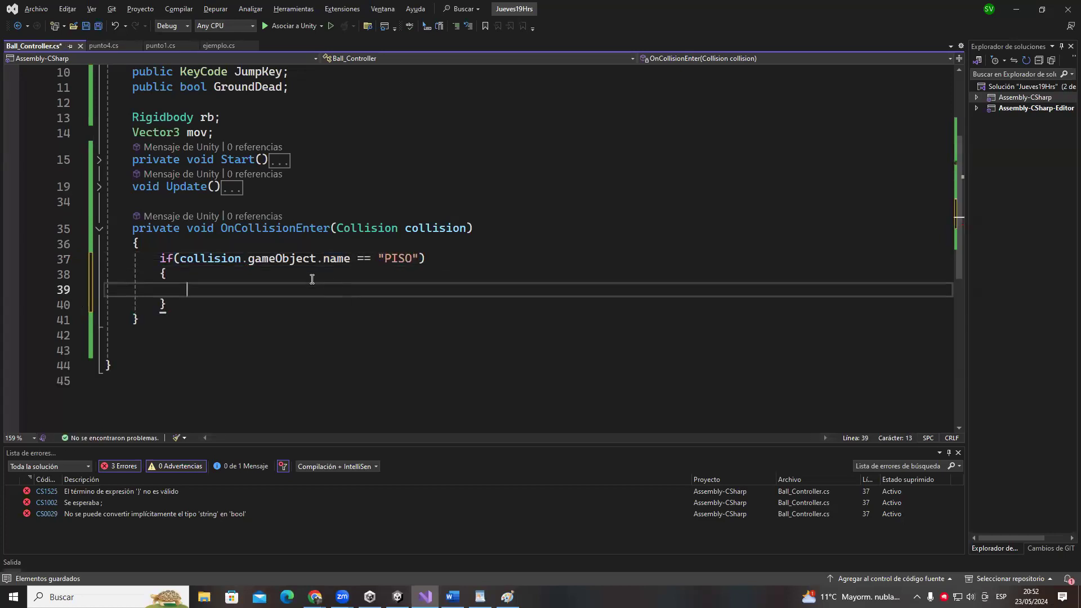
{"action": "scroll", "coordinate": [384, 271], "scroll_direction": "up", "scroll_amount": 1}
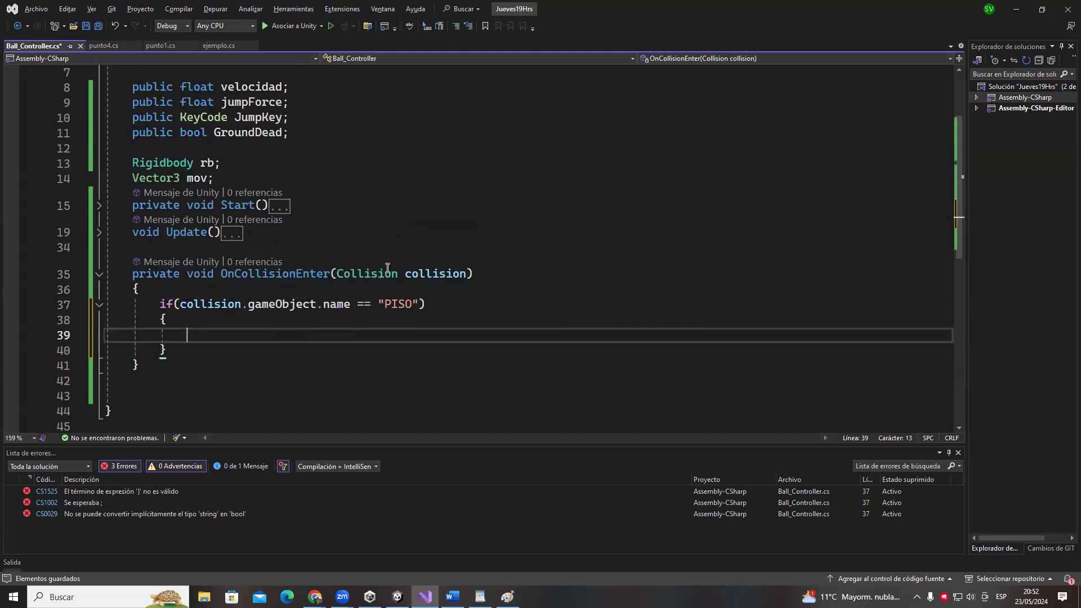
{"action": "scroll", "coordinate": [338, 253], "scroll_direction": "up", "scroll_amount": 2}
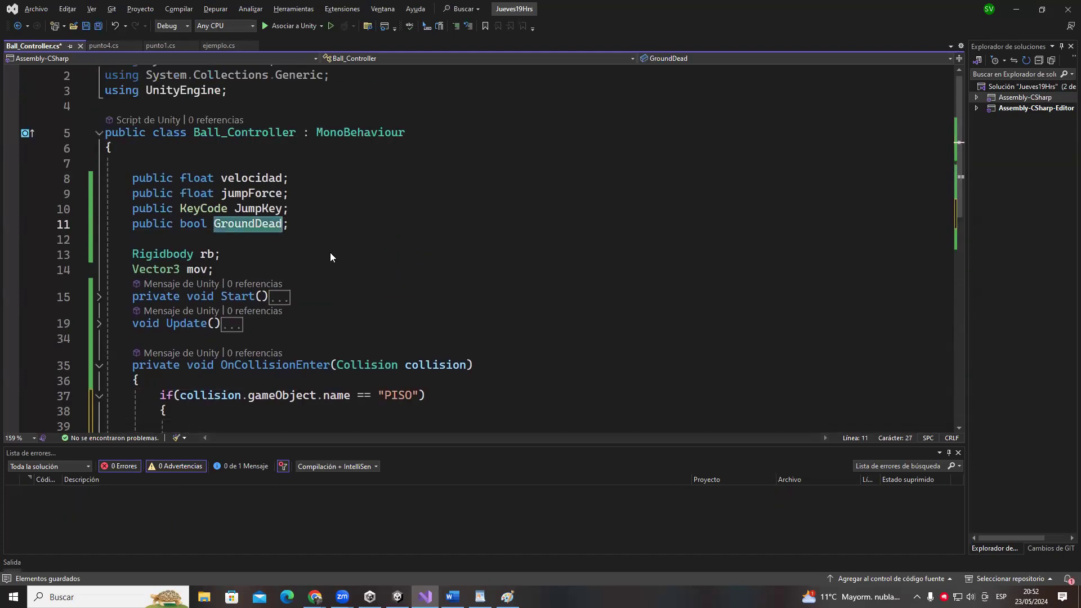
{"action": "scroll", "coordinate": [330, 252], "scroll_direction": "down", "scroll_amount": 3}
{"action": "type", "text": "= true;"}
{"action": "key", "text": "ctrl+s"}
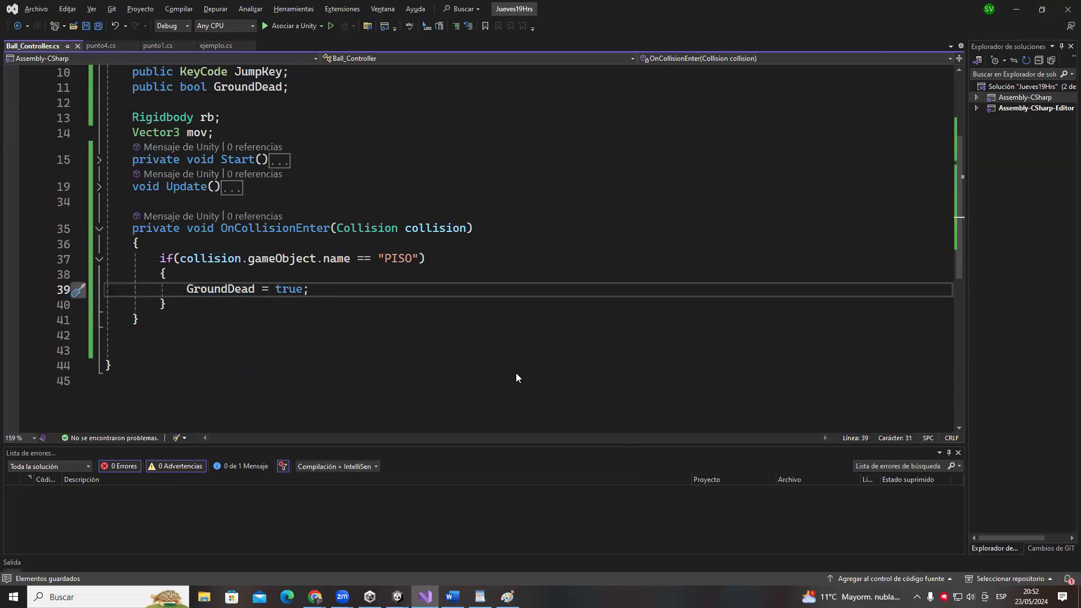
- Review the PISO check and the GroundDead line, then switch back to Unity
{"action": "left_click_drag", "start_coordinate": [153, 258], "coordinate": [381, 259]}
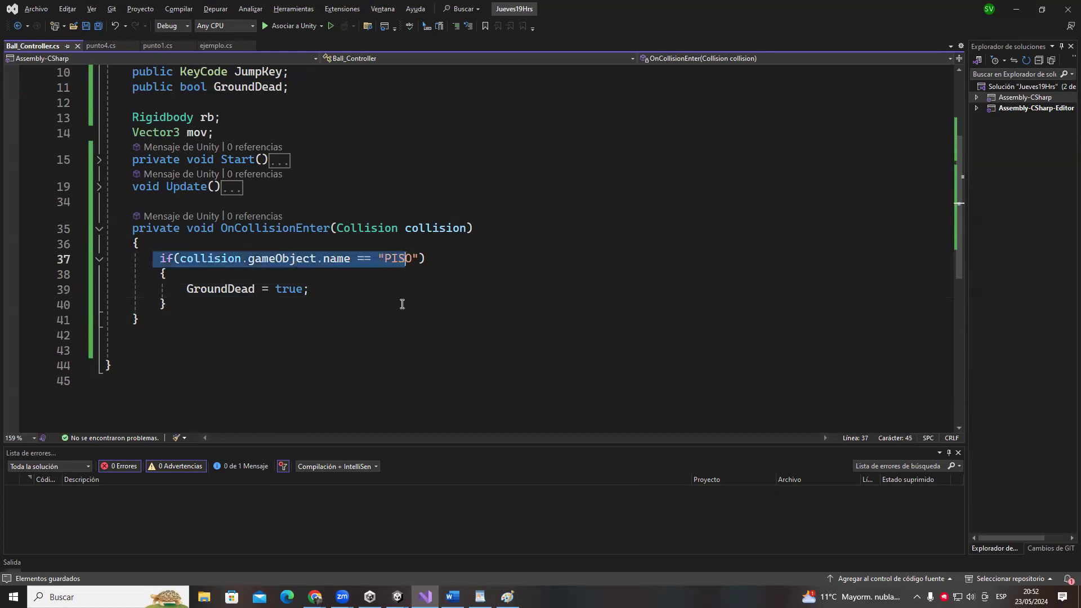
{"action": "left_click", "coordinate": [400, 304]}
{"action": "left_click", "coordinate": [399, 259]}
{"action": "left_click_drag", "start_coordinate": [186, 289], "coordinate": [314, 290]}
{"action": "left_click", "coordinate": [342, 300]}
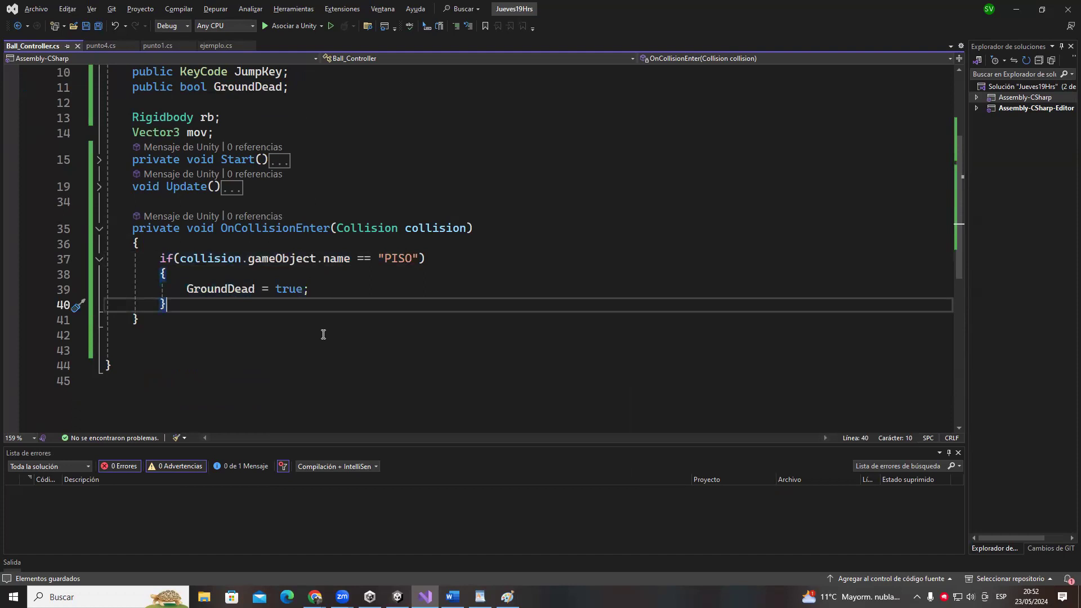
{"action": "key", "text": "alt+Tab"}
{"action": "key", "text": "alt+Tab"}
{"action": "key", "text": "alt+Tab"}
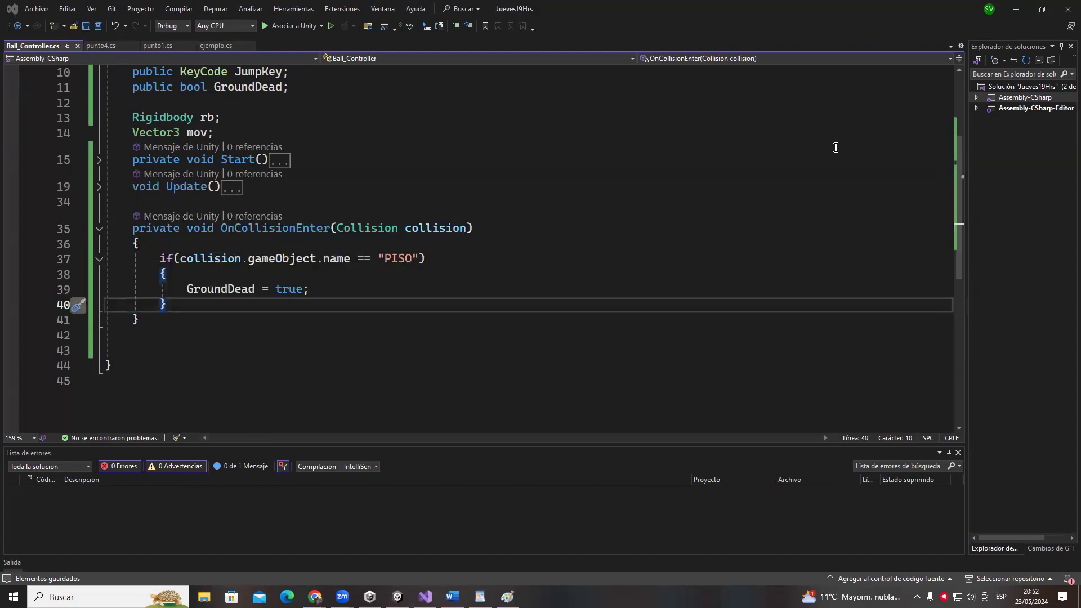
{"action": "key", "text": "alt+Tab"}
{"action": "key", "text": "alt+Tab"}
{"action": "left_click", "coordinate": [604, 232]}
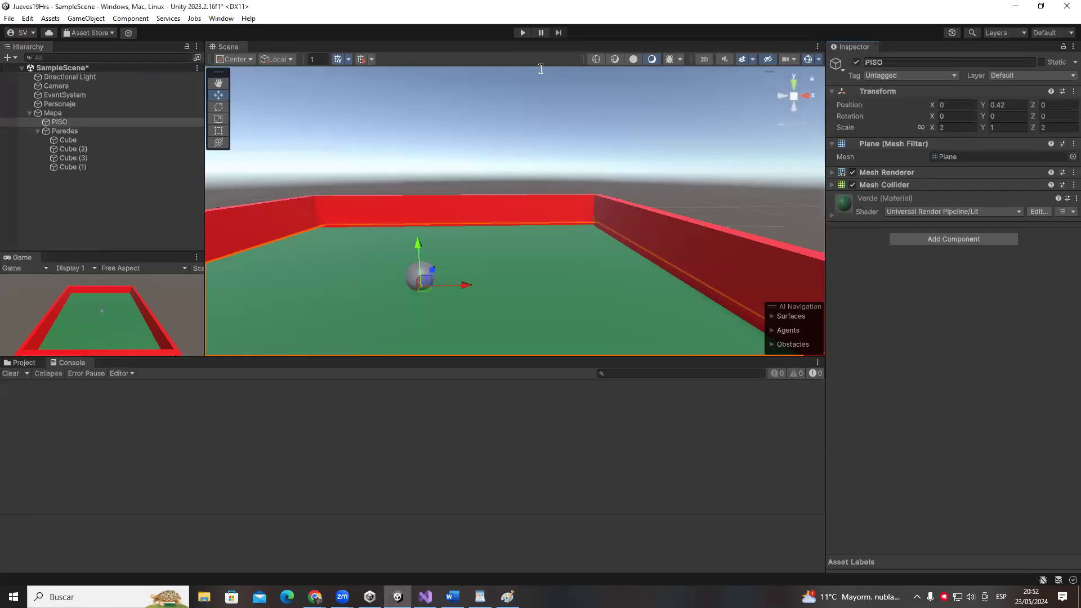
- Play-test, watching Personaje's values, then edit the floor's name and play again
{"action": "left_click", "coordinate": [521, 33]}
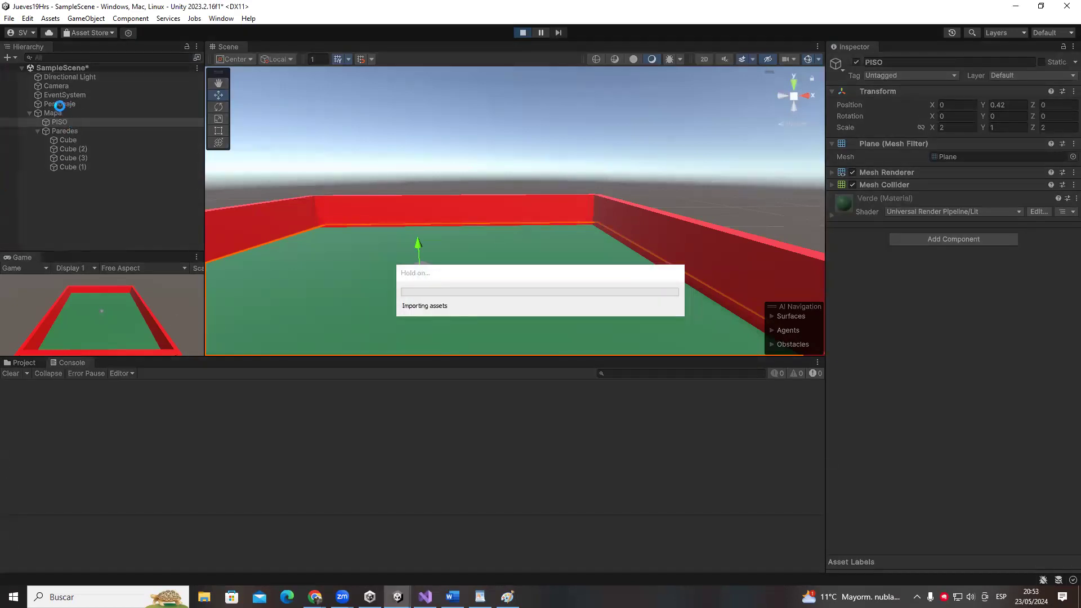
{"action": "left_click", "coordinate": [58, 105]}
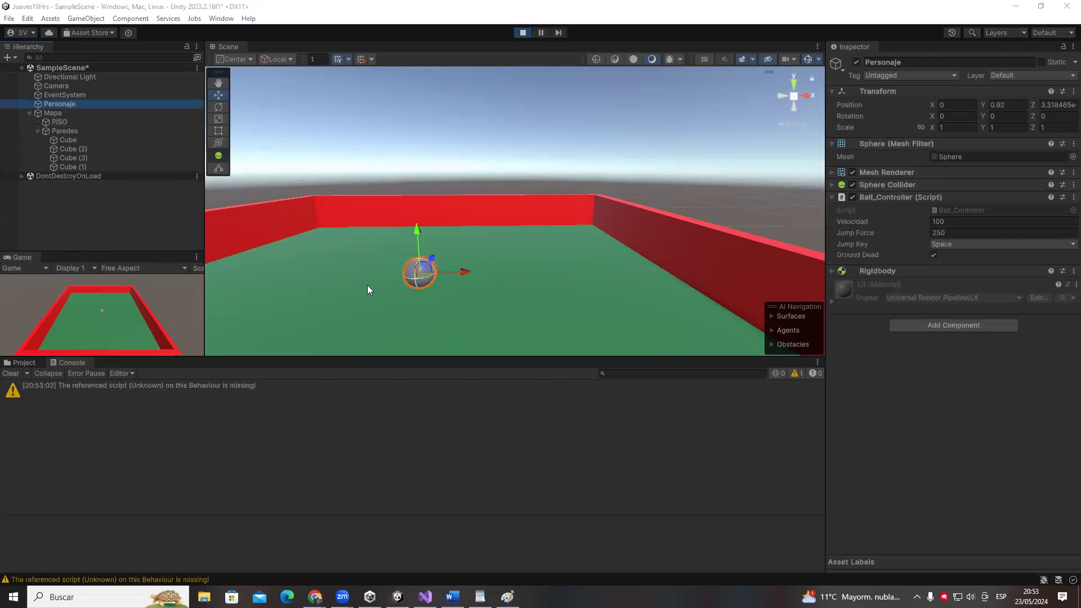
{"action": "left_click", "coordinate": [523, 33]}
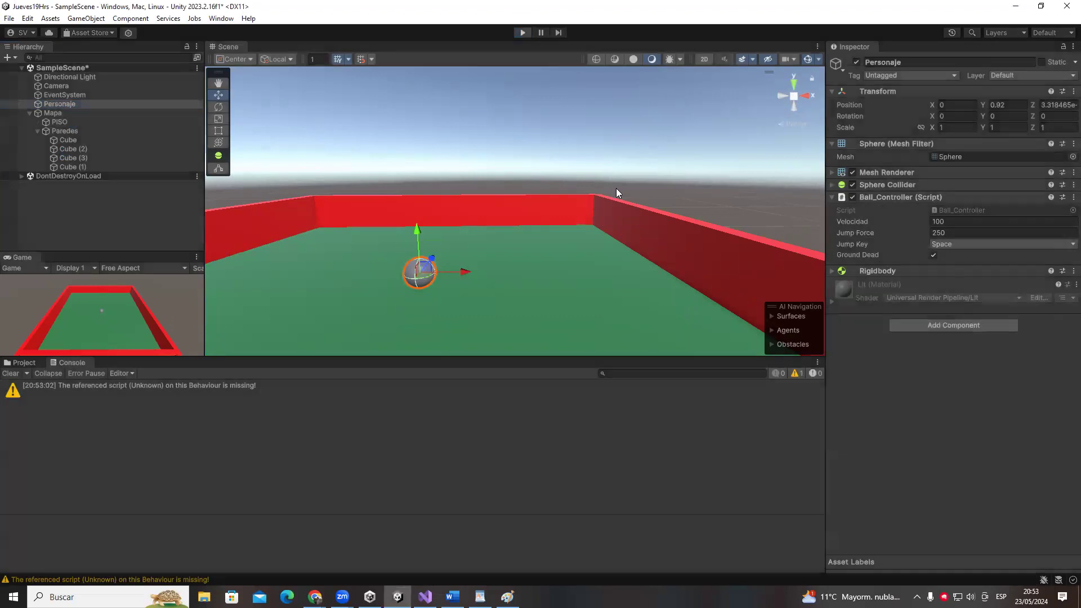
{"action": "left_click", "coordinate": [602, 266]}
{"action": "left_click", "coordinate": [890, 62]}
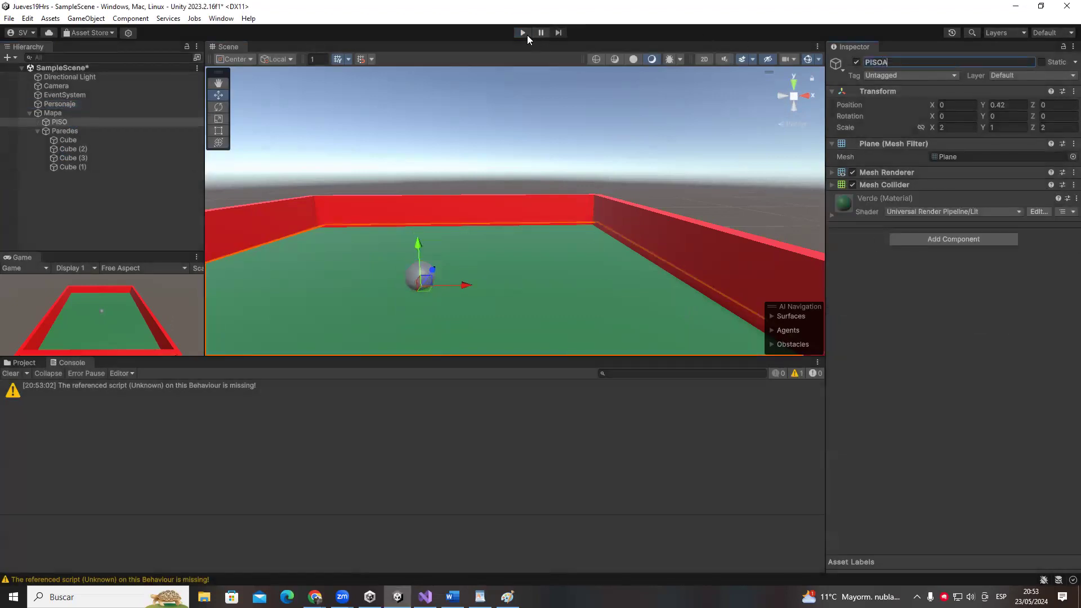
{"action": "left_click", "coordinate": [67, 105]}
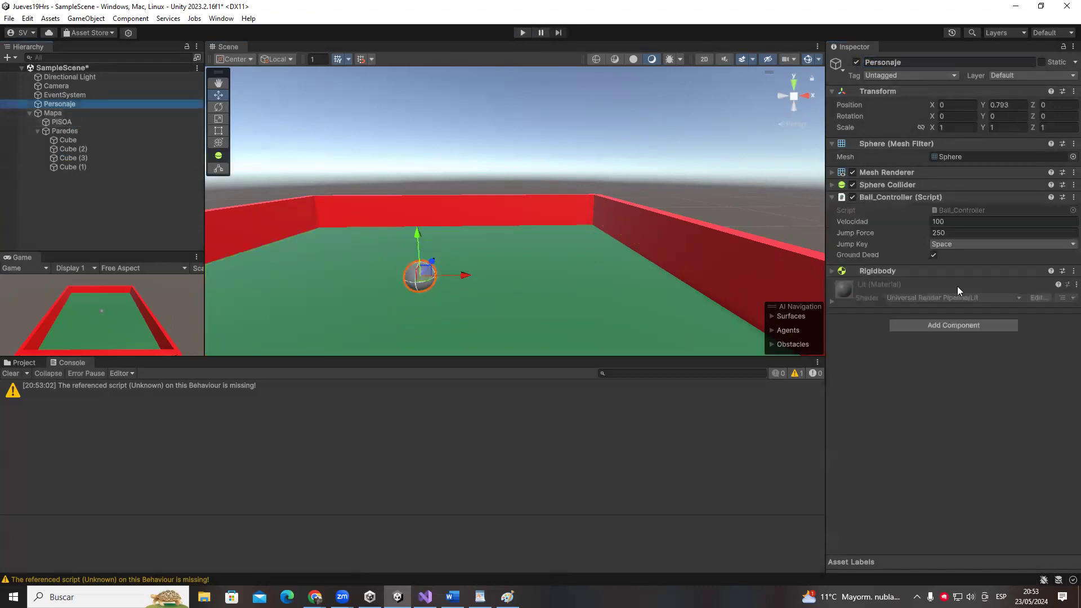
{"action": "left_click", "coordinate": [521, 33]}
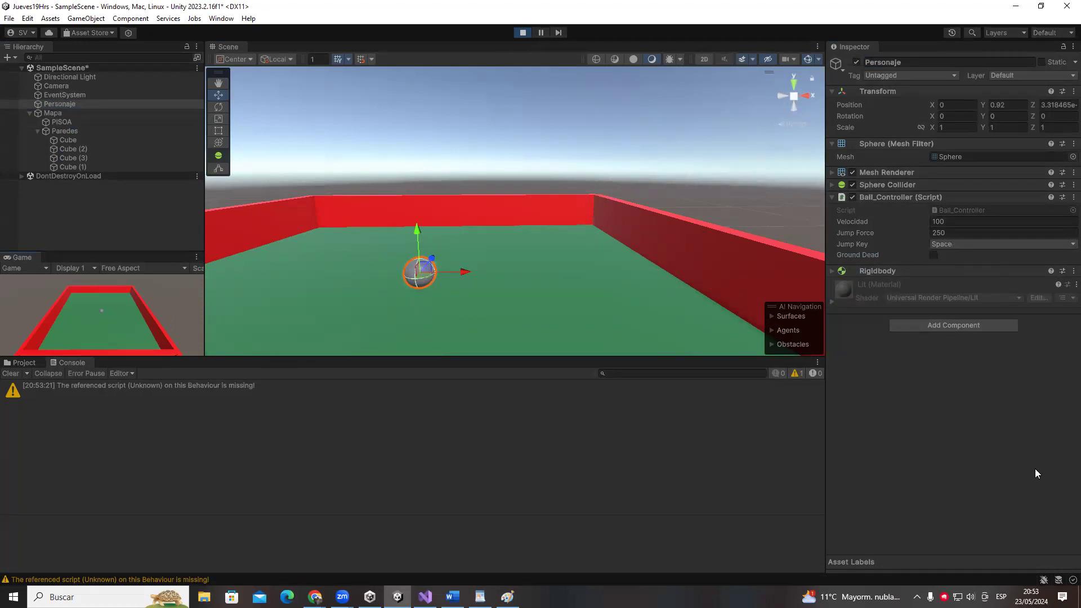
- Check Ball_Controller.cs in Visual Studio, then rename the floor from PISOA to PISO
{"action": "key", "text": "alt+Tab"}
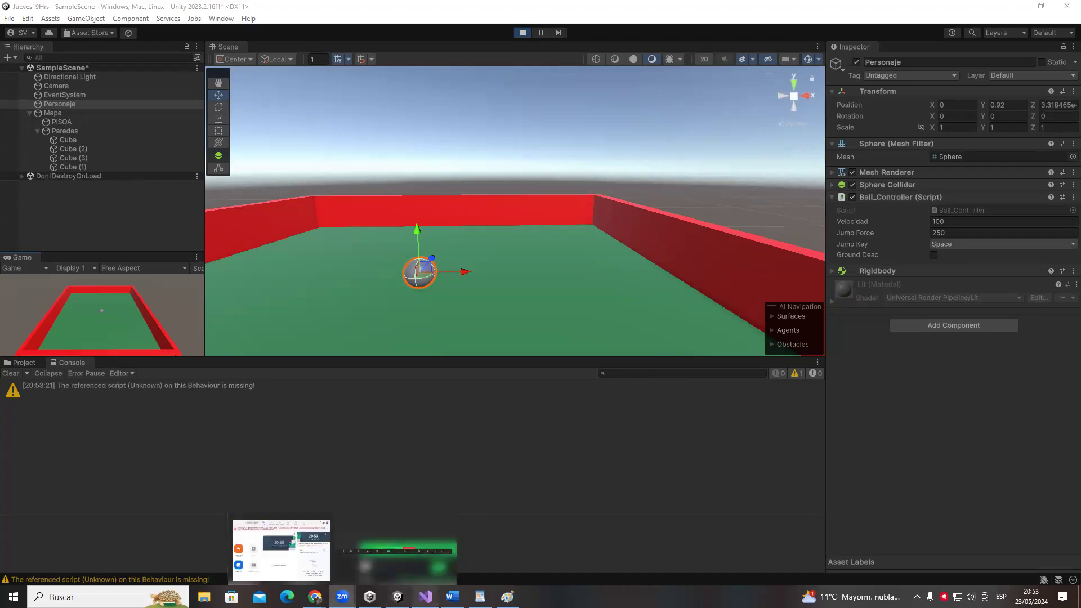
{"action": "left_click", "coordinate": [425, 597]}
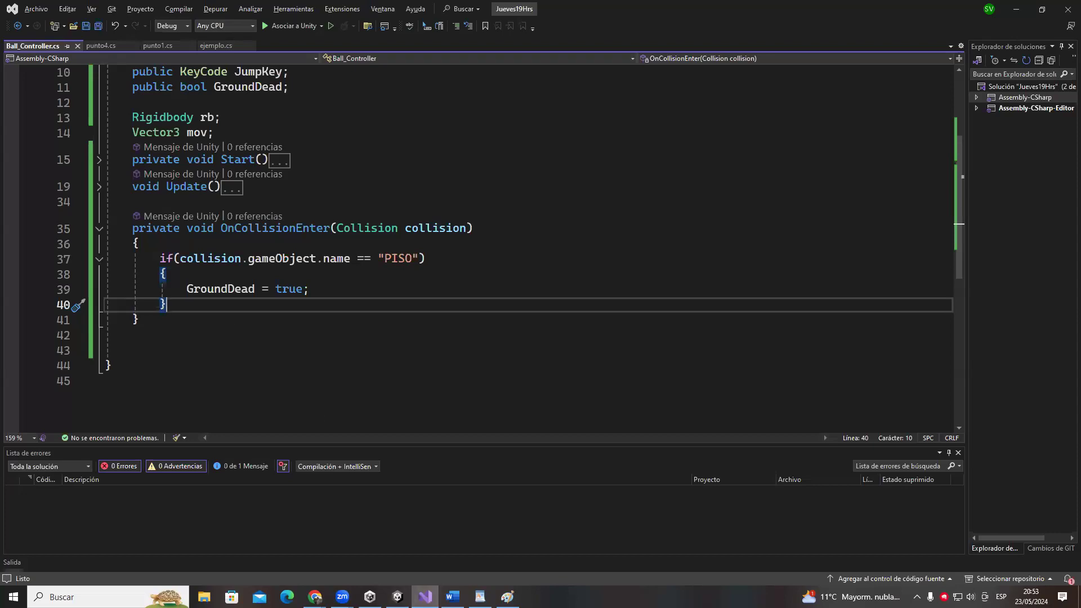
{"action": "left_click", "coordinate": [398, 597]}
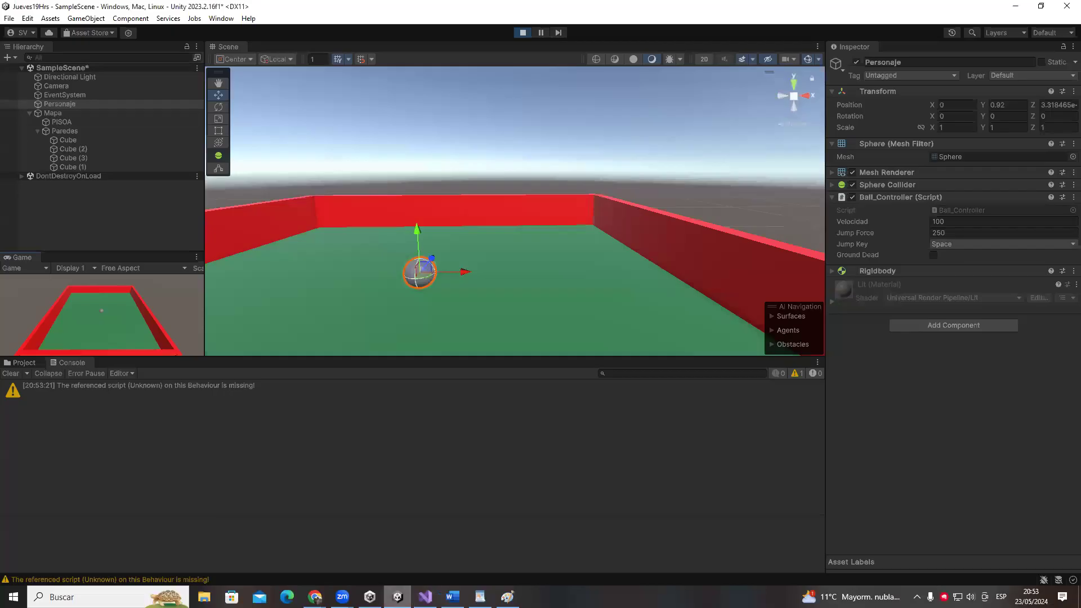
{"action": "left_click", "coordinate": [62, 121]}
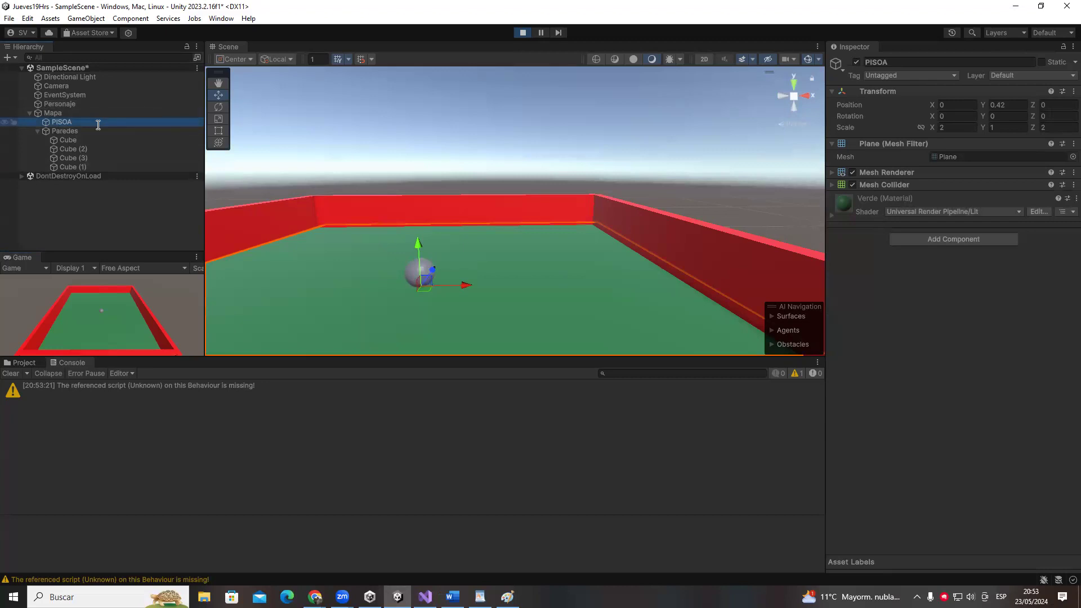
{"action": "left_click", "coordinate": [924, 63]}
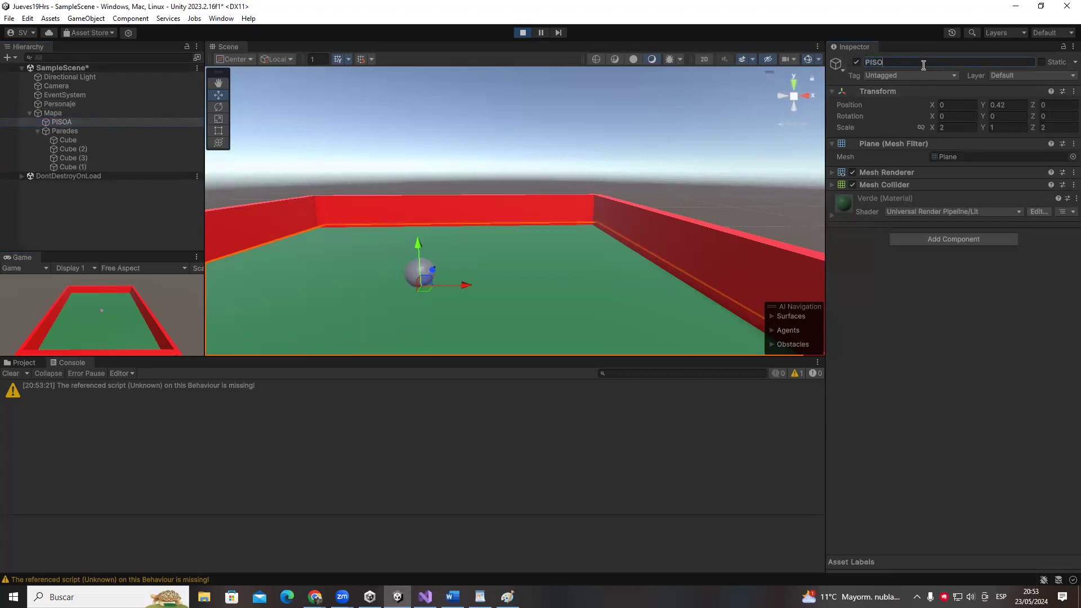
{"action": "left_click", "coordinate": [60, 104]}
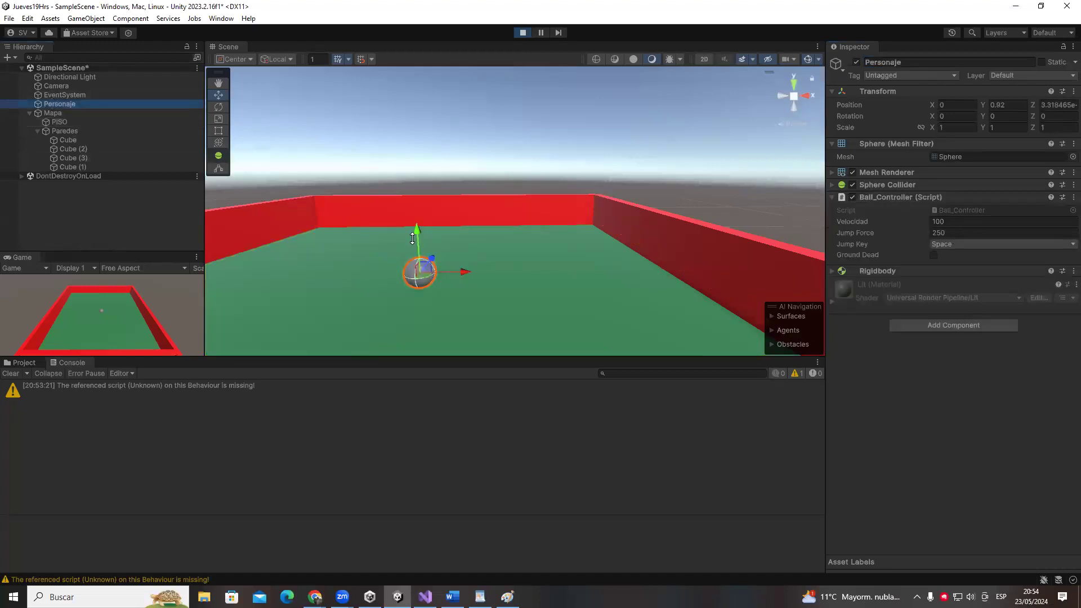
- Make the ball jump twice with Space, follow it in the view, and stop play
{"action": "left_click", "coordinate": [934, 255]}
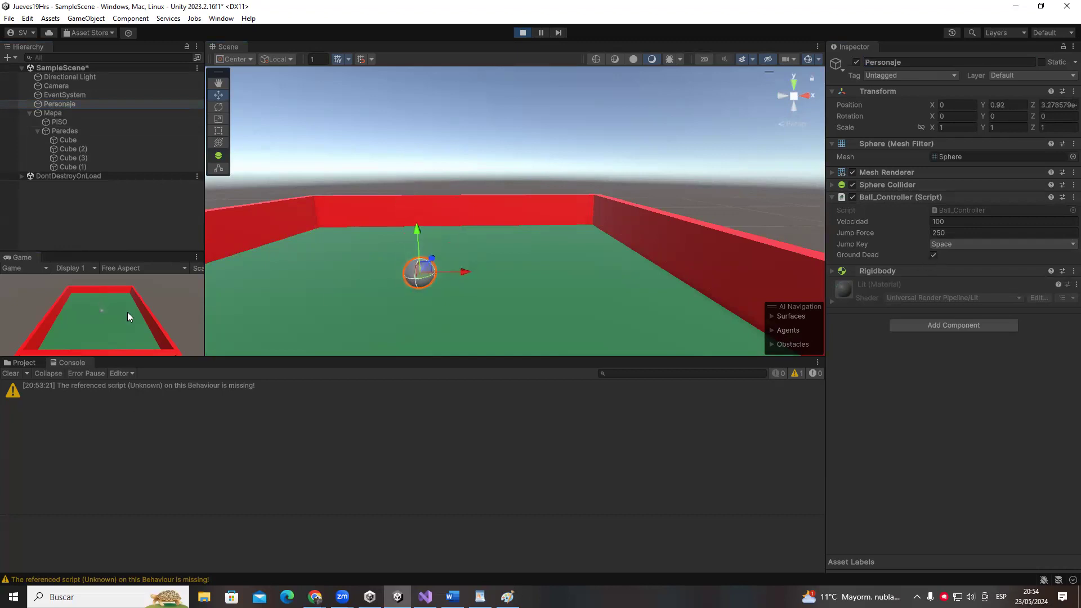
{"action": "key", "text": "space"}
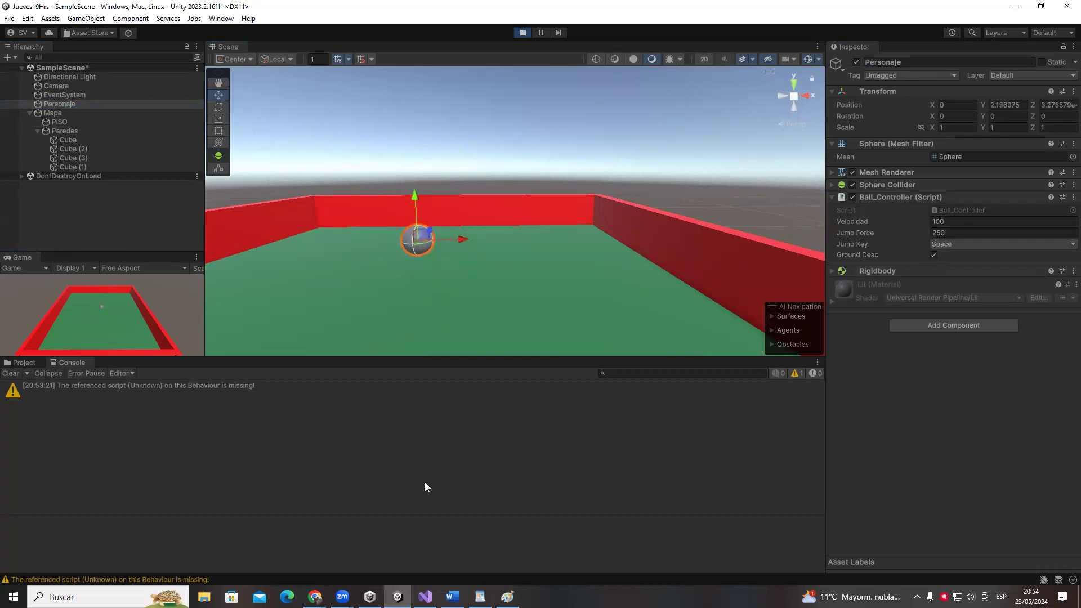
{"action": "key", "text": "space"}
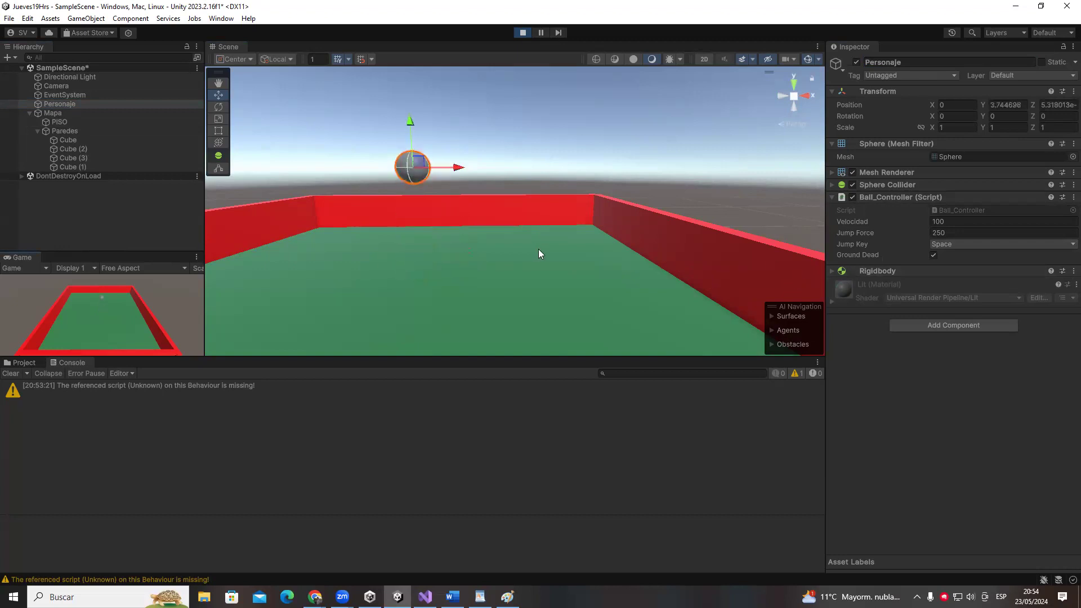
{"action": "scroll", "coordinate": [561, 278], "scroll_direction": "down", "scroll_amount": 5}
{"action": "scroll", "coordinate": [562, 276], "scroll_direction": "down", "scroll_amount": 5}
{"action": "right_click_drag", "start_coordinate": [556, 210], "coordinate": [567, 186]}
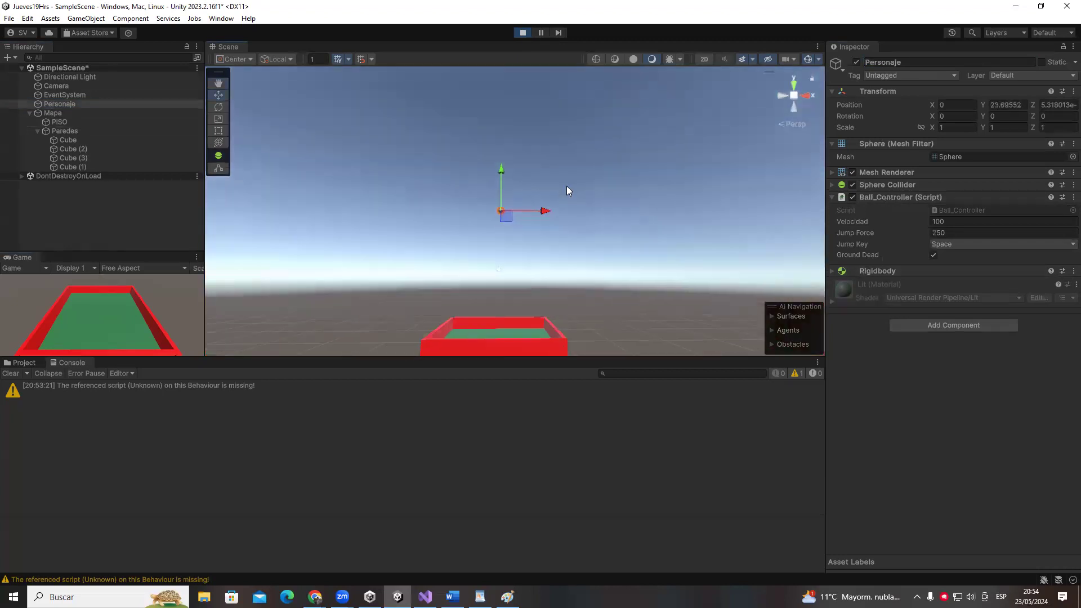
{"action": "left_click", "coordinate": [524, 32]}
{"action": "key", "text": "alt+Tab"}
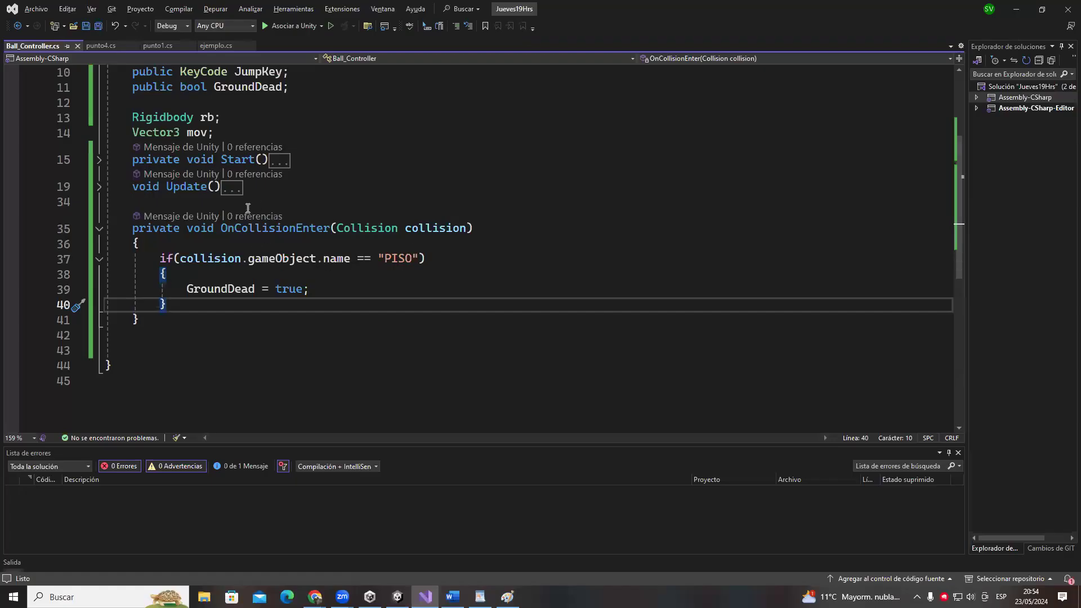
- Add an OnCollisionExit method below OnCollisionEnter via IntelliSense
{"action": "left_click", "coordinate": [99, 159]}
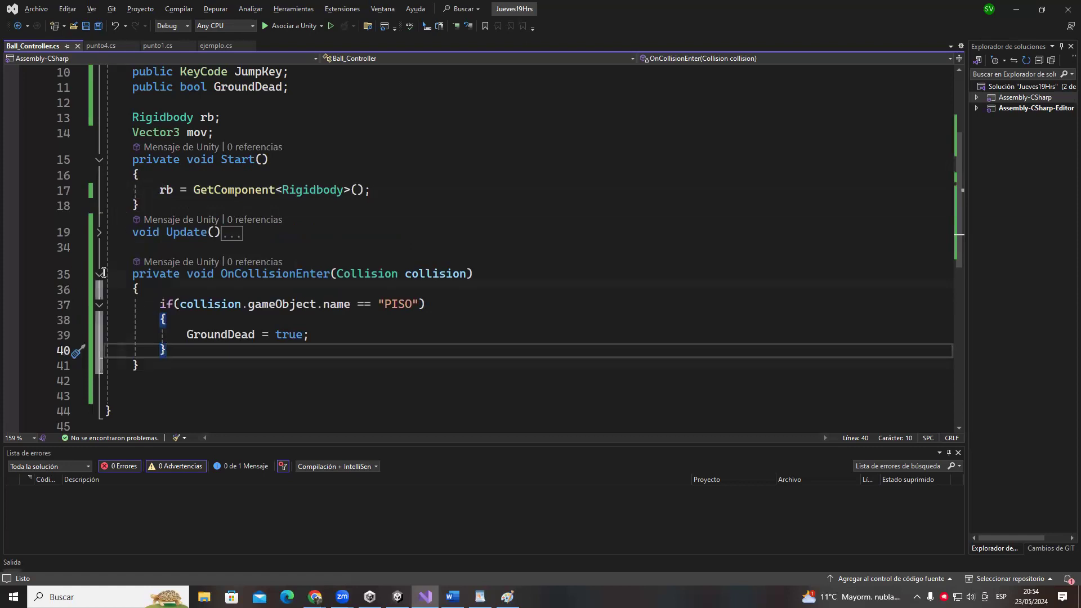
{"action": "left_click", "coordinate": [169, 371]}
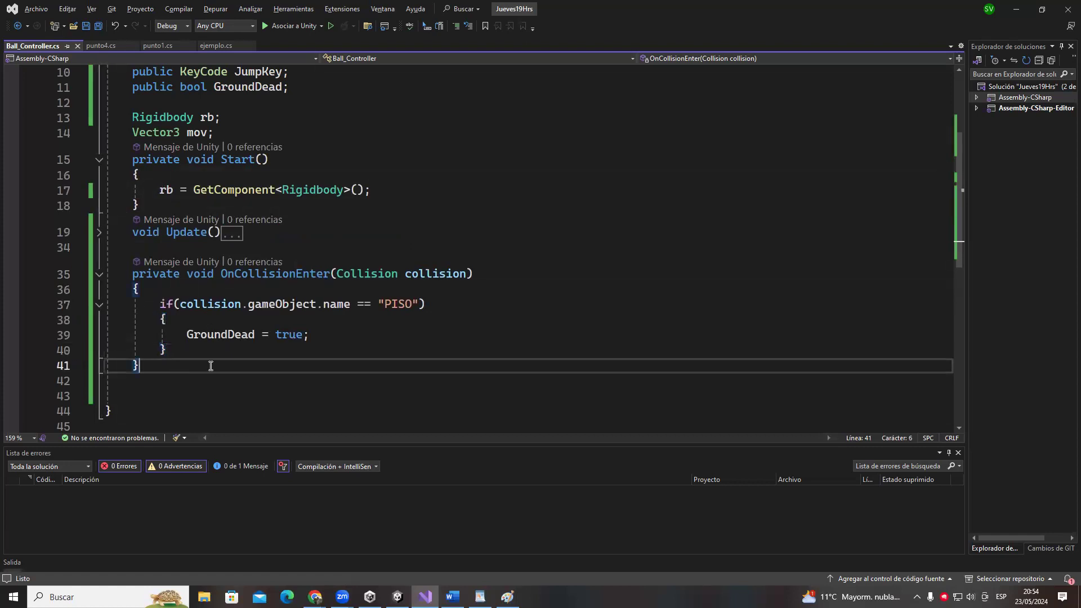
{"action": "key", "text": "Return"}
{"action": "type", "text": "Void on"}
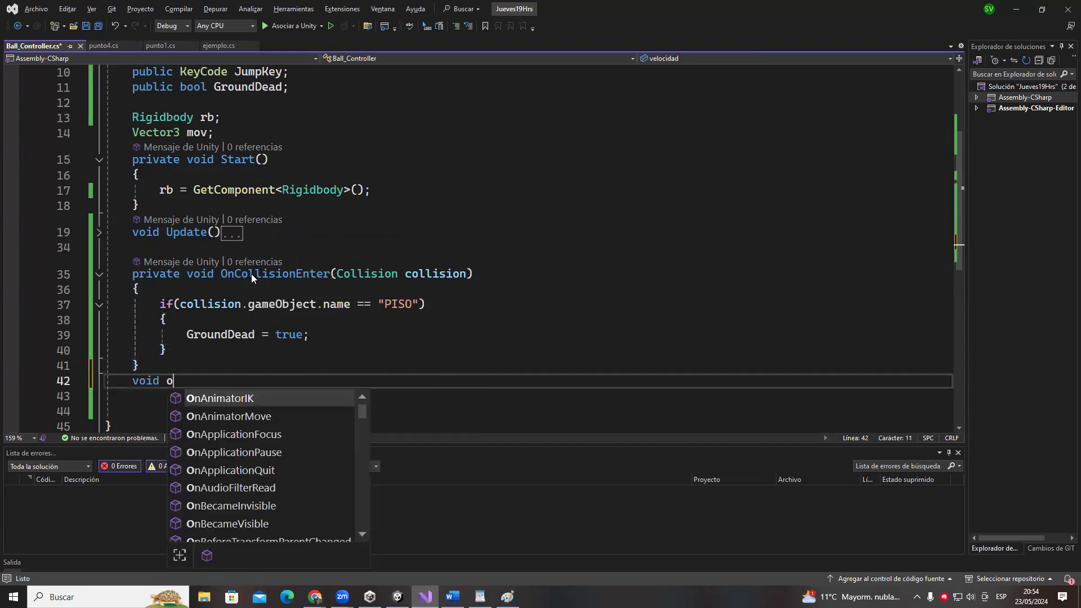
{"action": "key", "text": "BackSpace"}
{"action": "key", "text": "BackSpace"}
{"action": "type", "text": "Collid"}
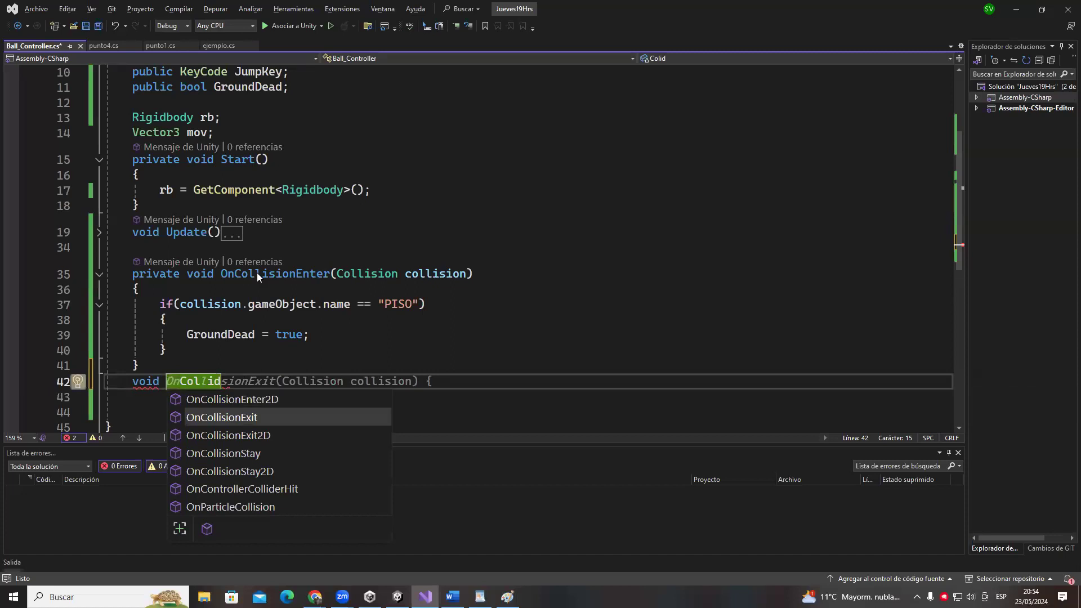
{"action": "key", "text": "Tab"}
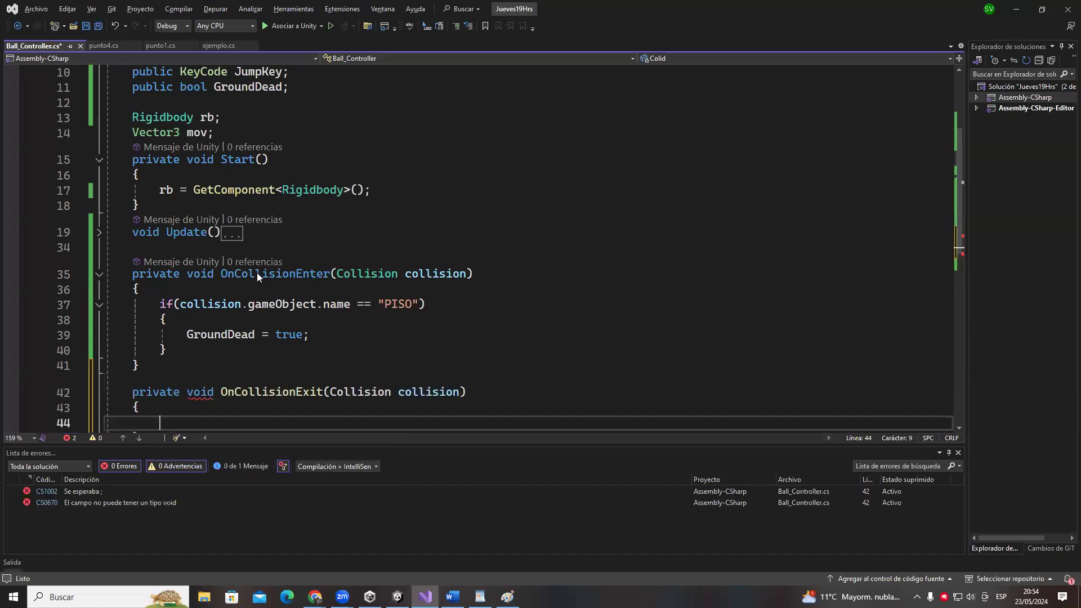
- Paste the PISO if-block into OnCollisionExit, change true to false, and save
{"action": "scroll", "coordinate": [160, 213], "scroll_direction": "down", "scroll_amount": 2}
{"action": "left_click_drag", "start_coordinate": [160, 213], "coordinate": [168, 259]}
{"action": "left_click", "coordinate": [166, 335]}
{"action": "type", "text": "if (collision.gameObject.name == \"PISO\") {     GroundDead = true; }"}
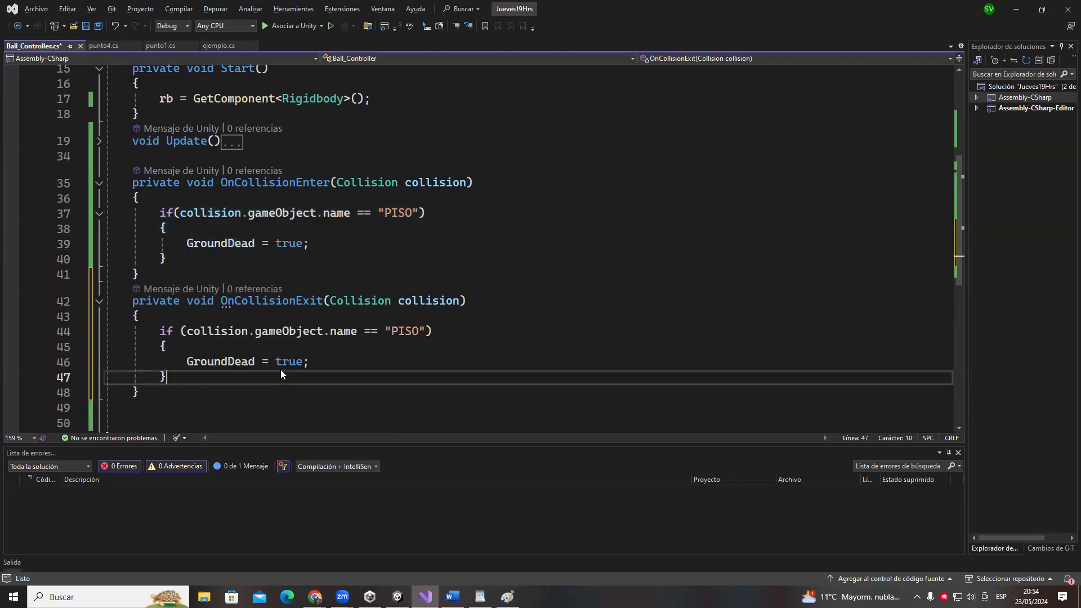
{"action": "left_click", "coordinate": [281, 363]}
{"action": "double_click", "coordinate": [282, 364]}
{"action": "type", "text": "false"}
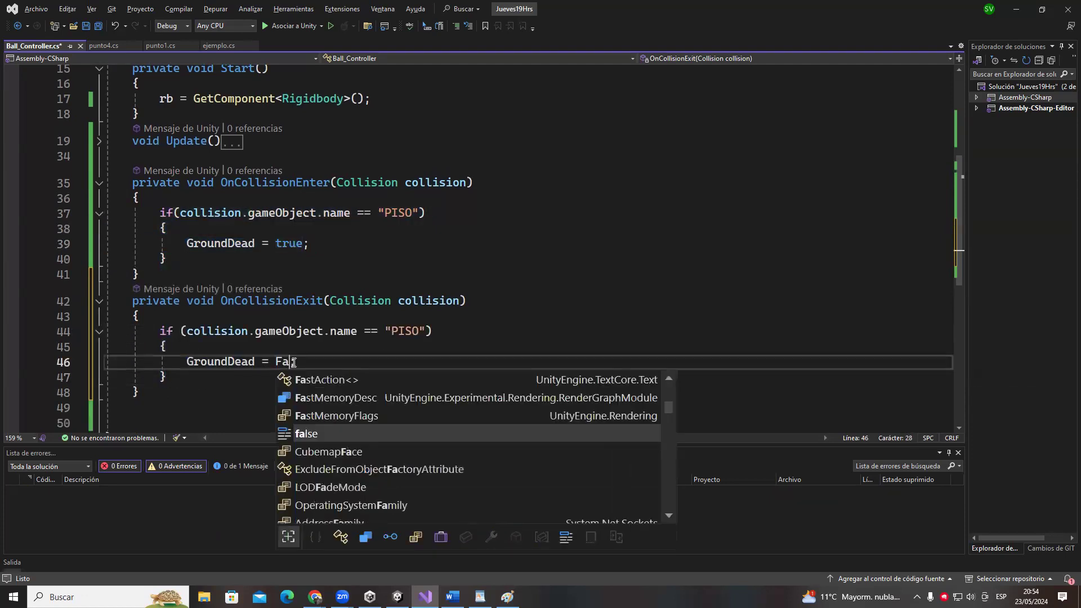
{"action": "key", "text": "ctrl+s"}
- Switch from Visual Studio back to the Unity editor
{"action": "key", "text": "alt+Tab"}
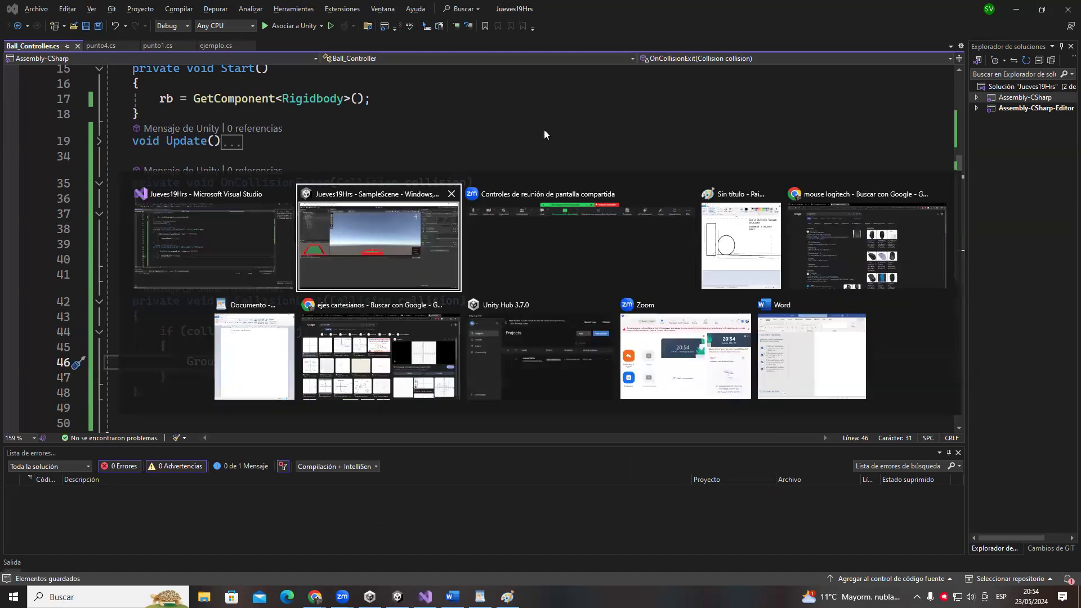
{"action": "key", "text": "alt+Tab"}
{"action": "key", "text": "alt+Tab"}
{"action": "key", "text": "alt+Tab"}
{"action": "key", "text": "alt+Tab"}
{"action": "key", "text": "alt+Tab"}
{"action": "left_click", "coordinate": [517, 171]}
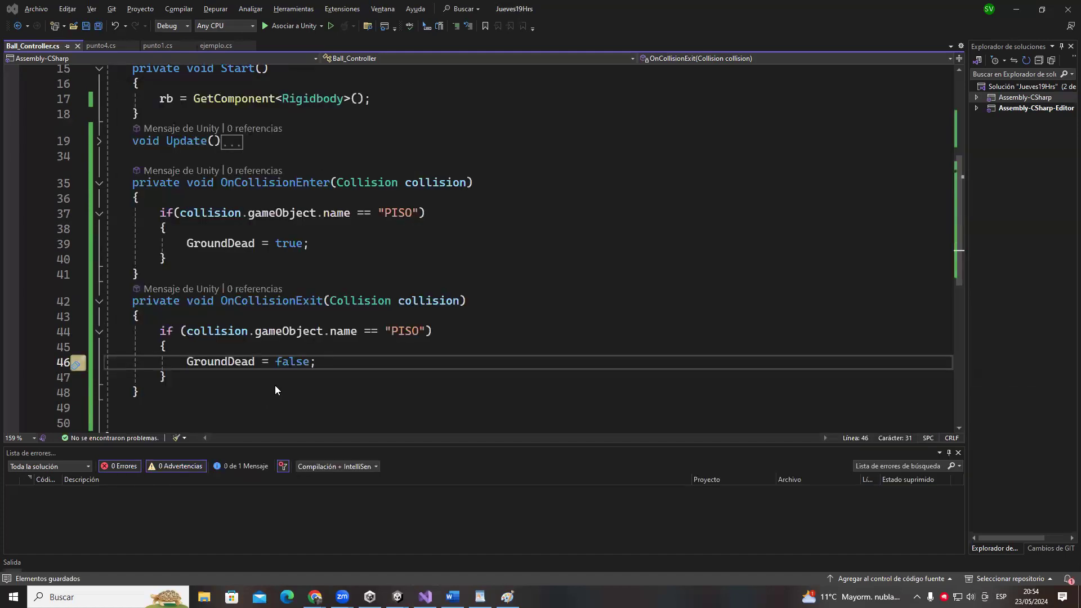
{"action": "triple_click", "coordinate": [288, 366]}
{"action": "key", "text": "alt+Tab"}
{"action": "key", "text": "alt+Tab"}
{"action": "key", "text": "alt+shift+Tab"}
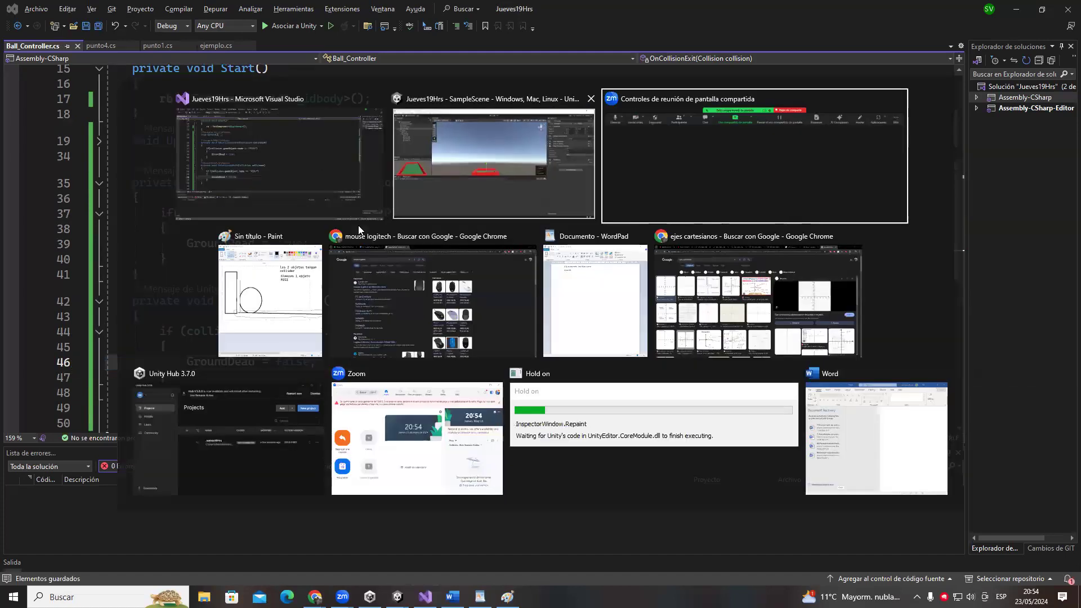
- Delete the trailing A from the PISOA floor's name so it reads PISO
{"action": "left_click", "coordinate": [526, 34]}
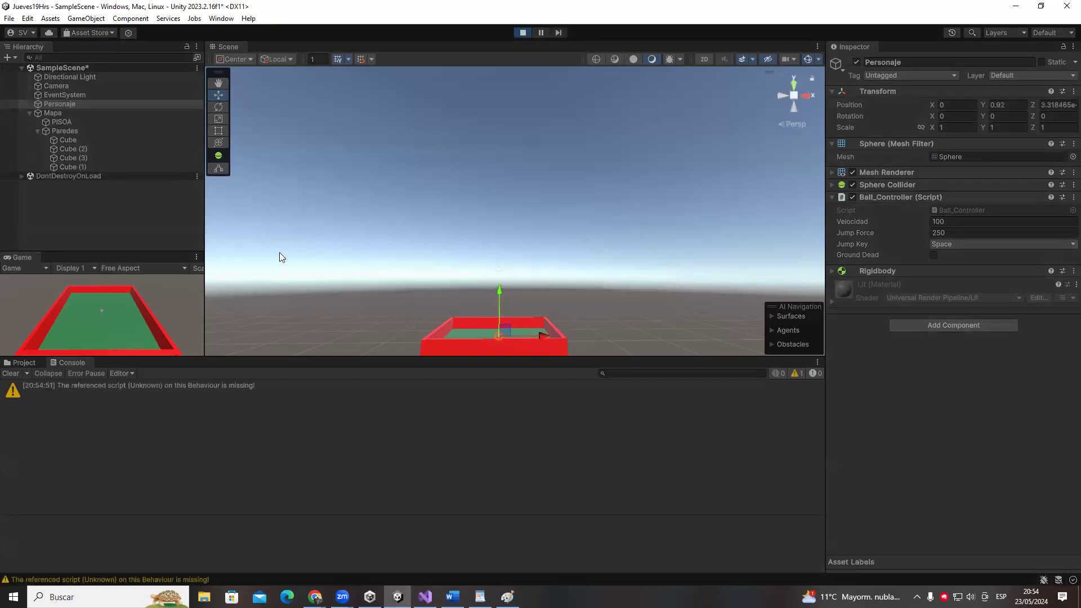
{"action": "left_click", "coordinate": [523, 33]}
{"action": "left_click", "coordinate": [62, 121]}
{"action": "left_click", "coordinate": [926, 65]}
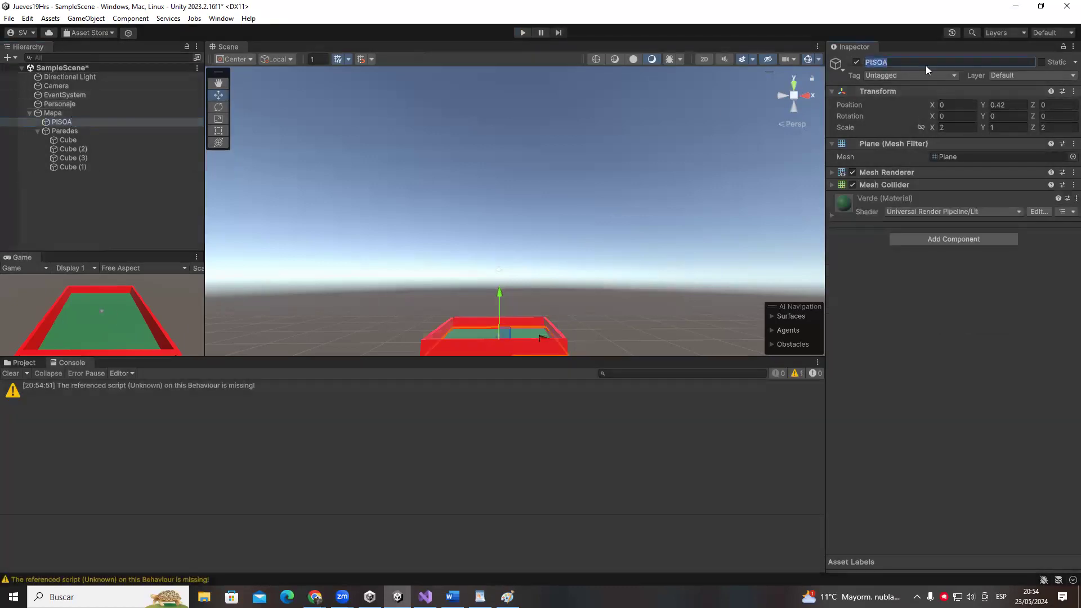
{"action": "left_click", "coordinate": [925, 66]}
{"action": "key", "text": "BackSpace"}
- Play the scene, select Personaje, and drive the ball with D, A, W, hopping with Space
{"action": "left_click", "coordinate": [521, 33]}
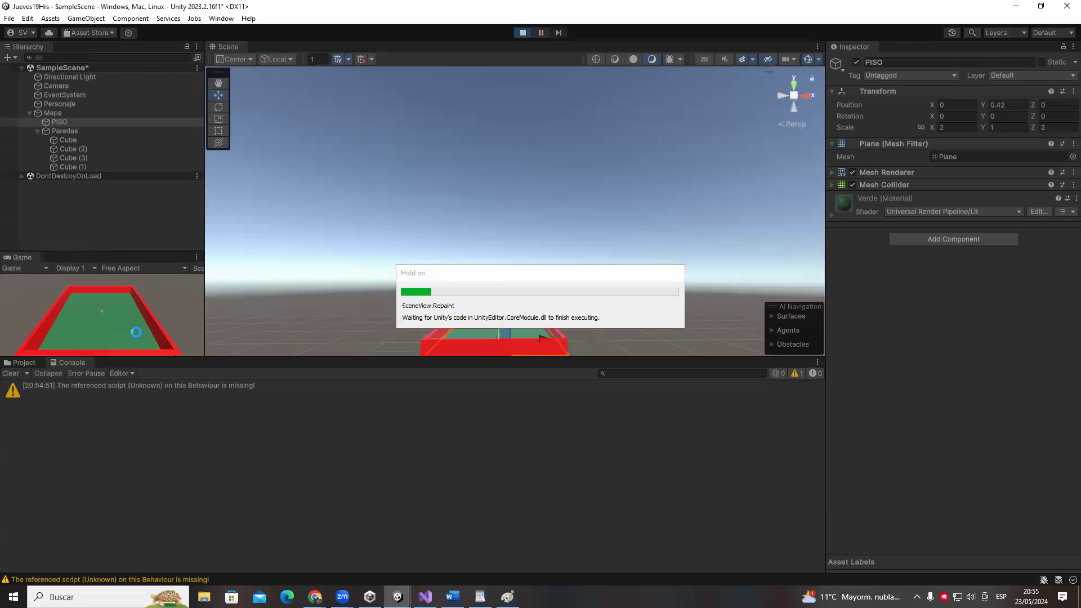
{"action": "right_click_drag", "start_coordinate": [574, 191], "coordinate": [532, 145]}
{"action": "scroll", "coordinate": [532, 145], "scroll_direction": "up", "scroll_amount": 5}
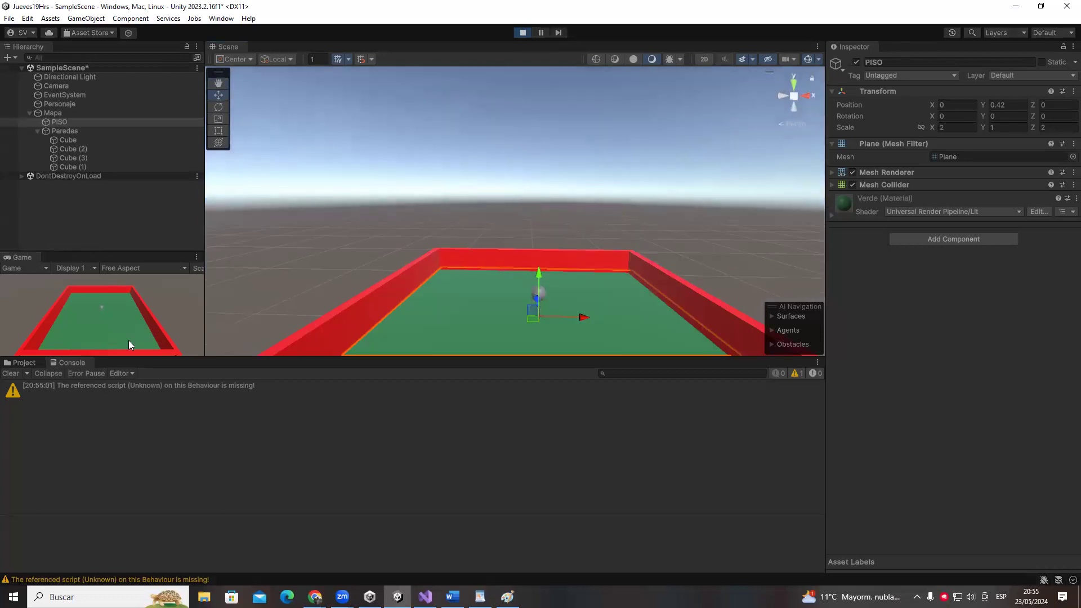
{"action": "left_click", "coordinate": [56, 105]}
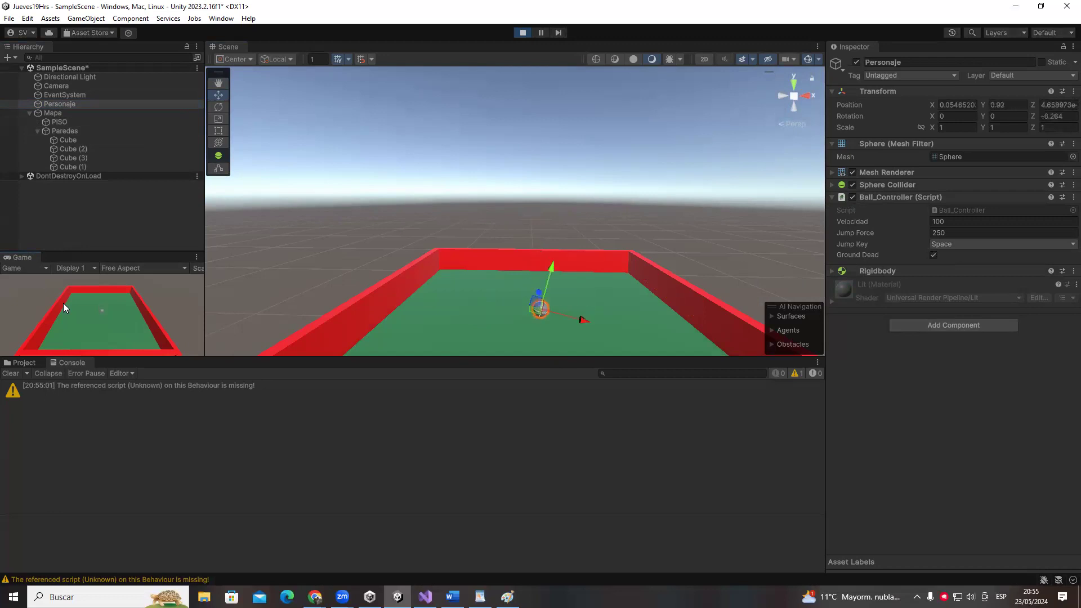
{"action": "key", "text": "d"}
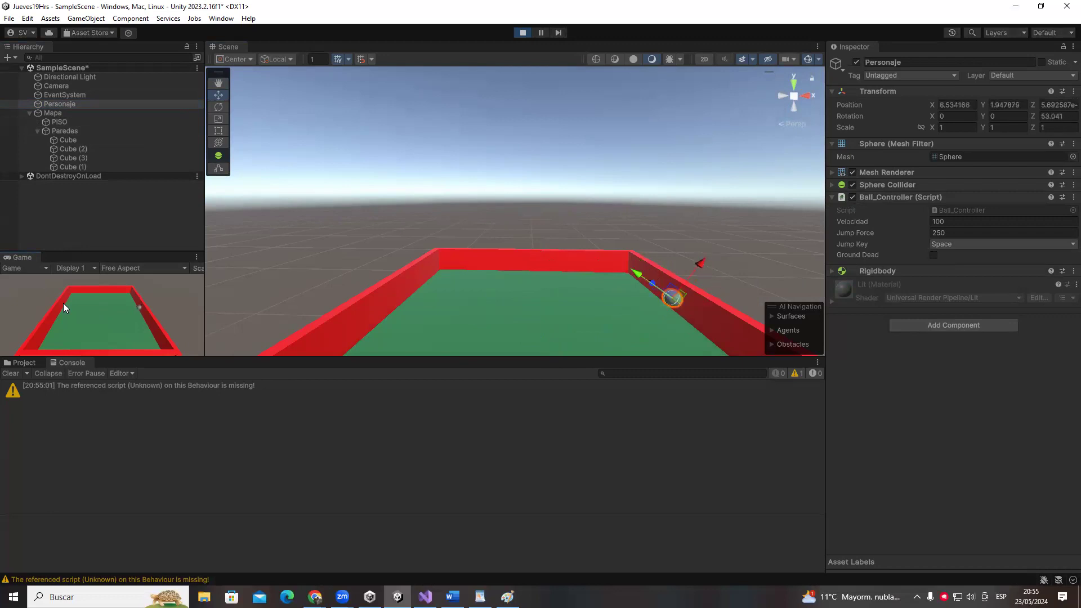
{"action": "key", "text": "d"}
{"action": "key", "text": "a"}
{"action": "key", "text": "space"}
{"action": "key", "text": "w"}
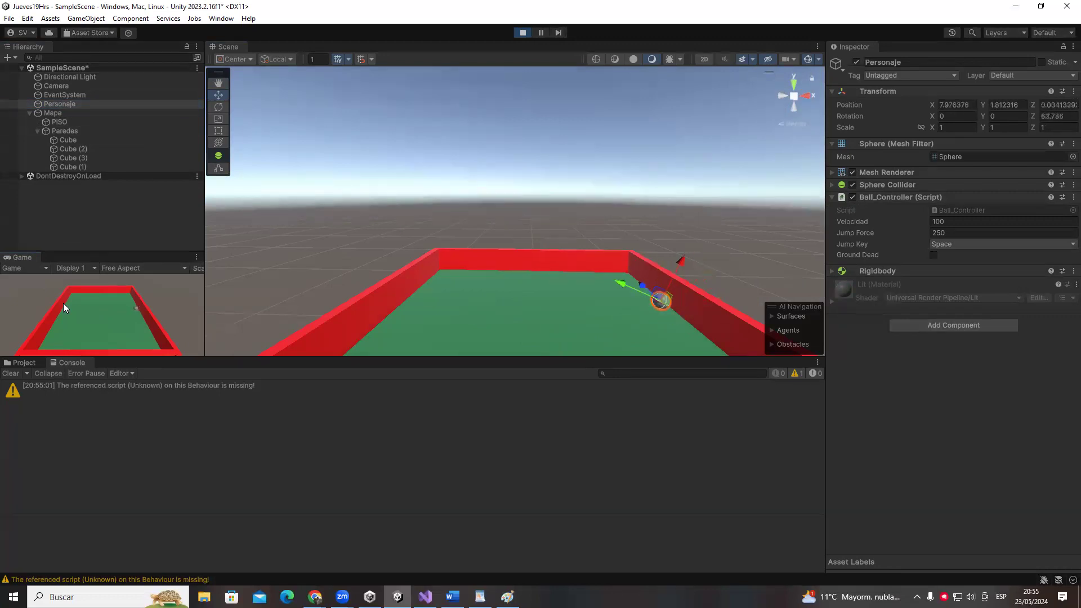
- Watch Ground Dead in the Inspector and tilt the view over the arena
{"action": "left_click", "coordinate": [935, 256]}
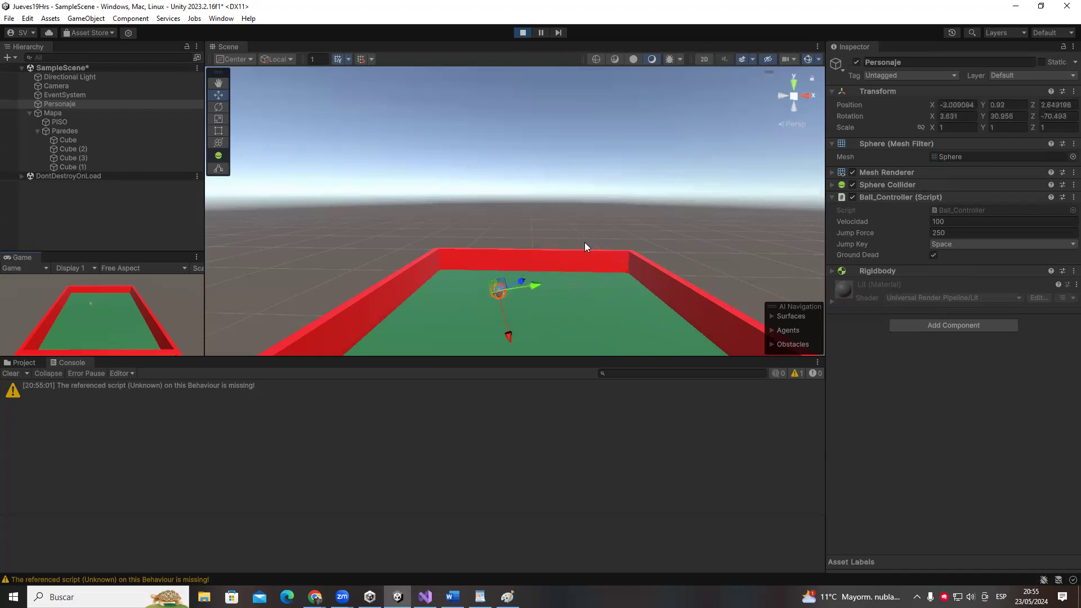
{"action": "scroll", "coordinate": [500, 225], "scroll_direction": "down", "scroll_amount": 4}
{"action": "scroll", "coordinate": [504, 198], "scroll_direction": "up", "scroll_amount": 4}
{"action": "right_click_drag", "start_coordinate": [496, 223], "coordinate": [480, 281]}
{"action": "key", "text": "alt+Tab"}
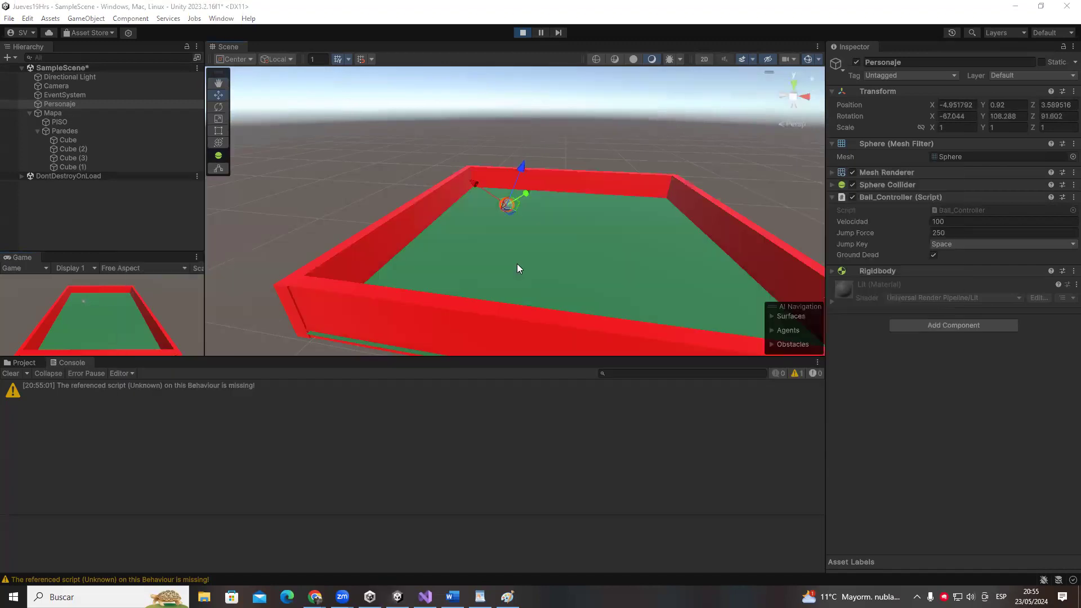
{"action": "key", "text": "alt+Tab"}
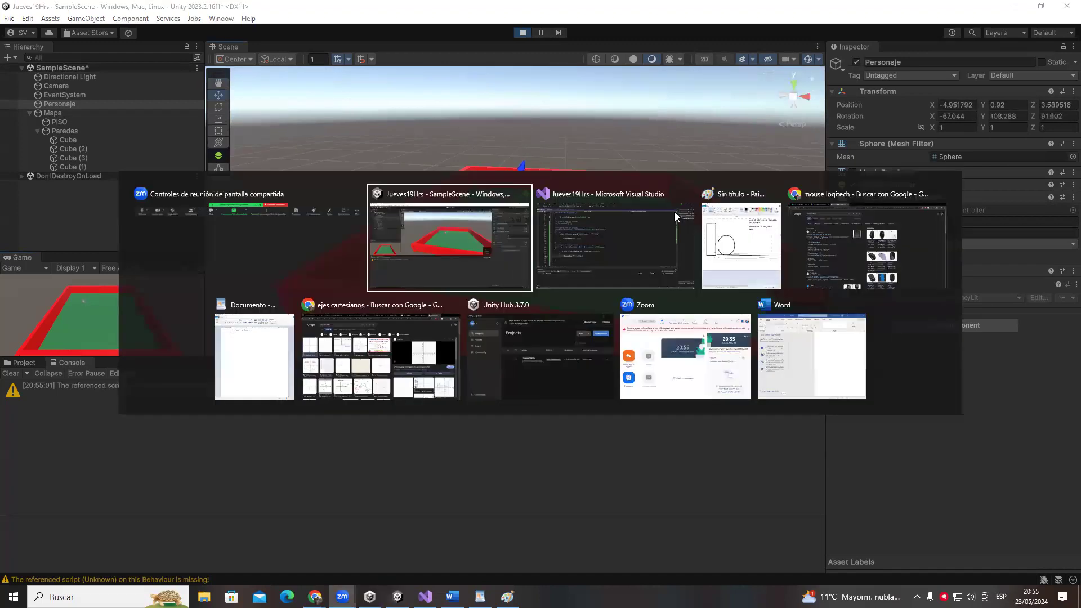
- Switch to Visual Studio and go to the collision code in Ball_Controller.cs
{"action": "left_click", "coordinate": [756, 242]}
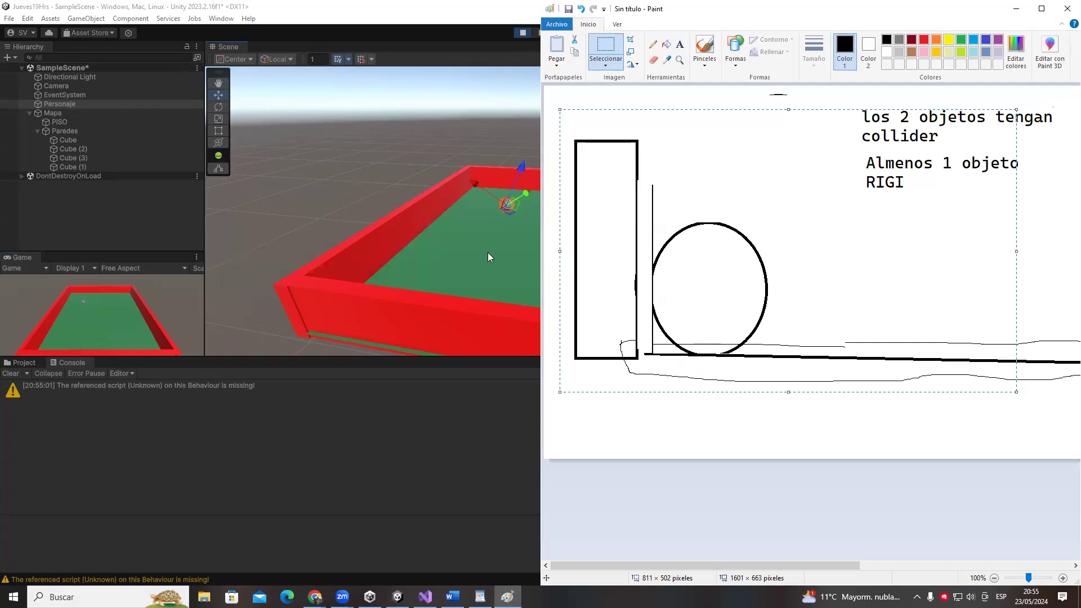
{"action": "key", "text": "alt+Tab"}
{"action": "left_click", "coordinate": [654, 242]}
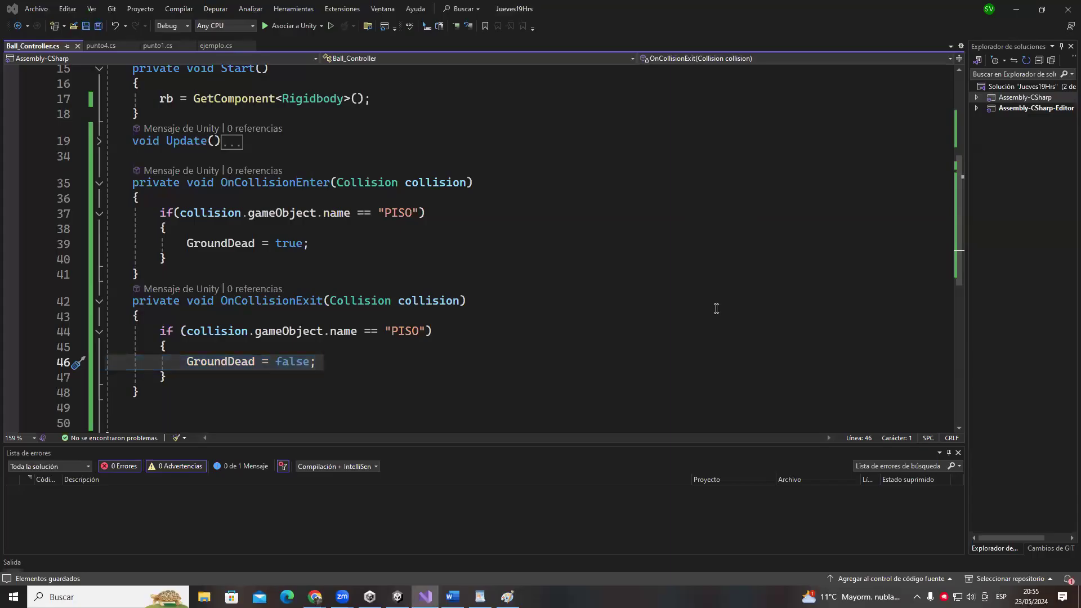
{"action": "key", "text": "alt+Tab"}
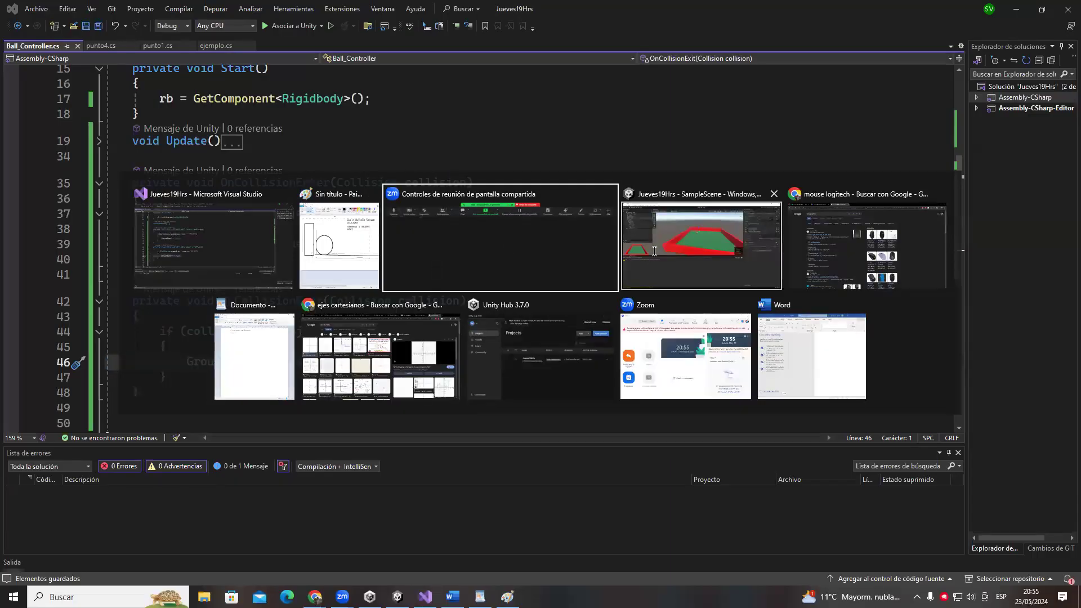
{"action": "left_click", "coordinate": [211, 233]}
{"action": "scroll", "coordinate": [211, 234], "scroll_direction": "down", "scroll_amount": 1}
- Highlight the OnCollisionExit check and its "PISO" name comparison on line 44
{"action": "left_click", "coordinate": [209, 285]}
{"action": "left_click_drag", "start_coordinate": [168, 271], "coordinate": [224, 329]}
{"action": "left_click", "coordinate": [224, 329]}
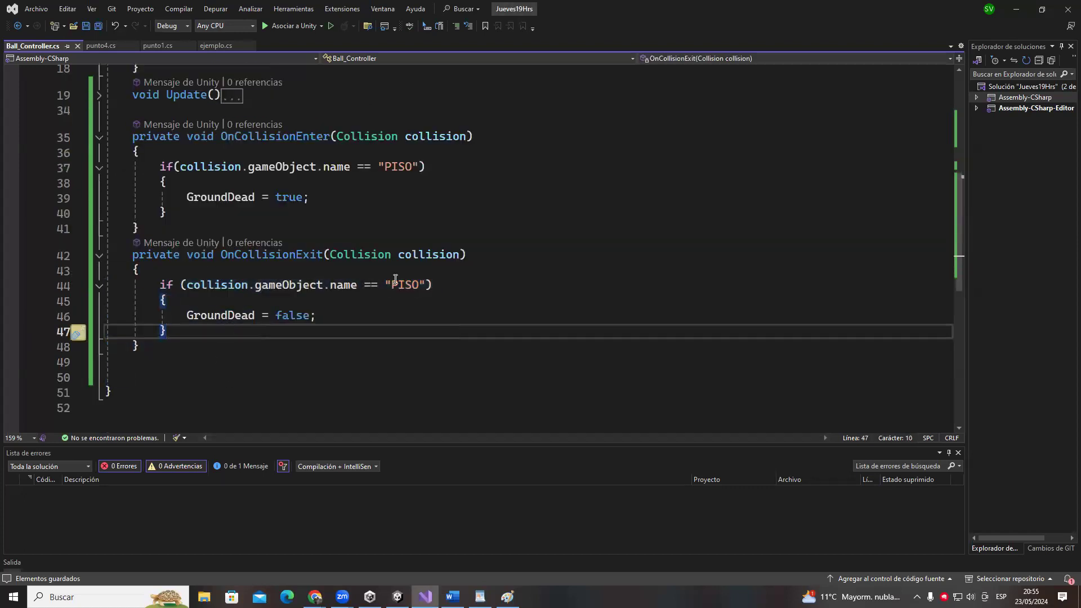
{"action": "left_click_drag", "start_coordinate": [387, 285], "coordinate": [425, 287]}
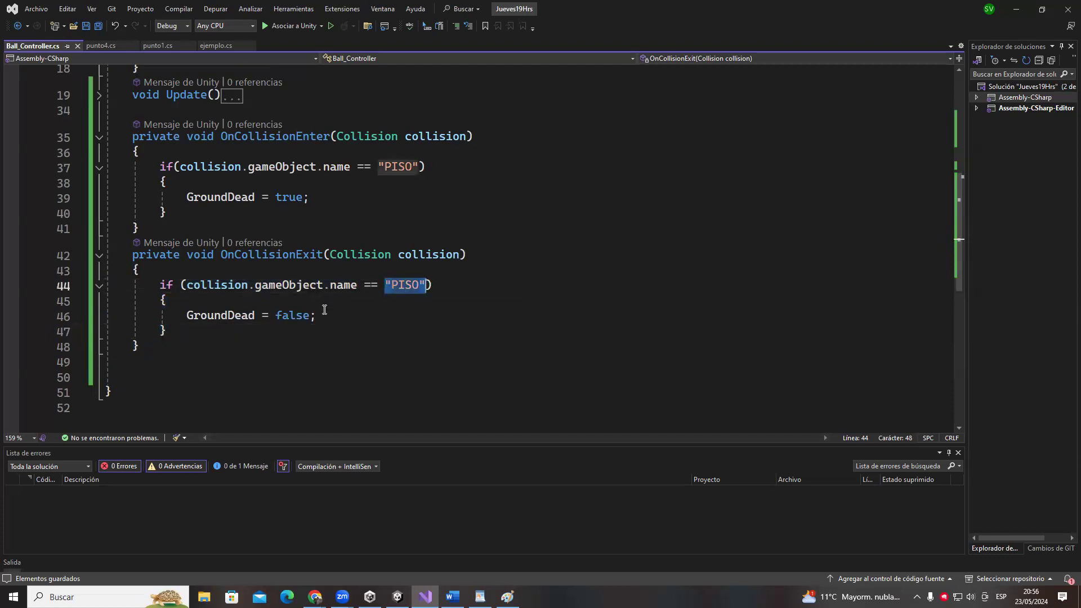
{"action": "left_click", "coordinate": [368, 329]}
{"action": "key", "text": "alt"}
- Highlight the OnCollisionEnter if block and collision.gameObject.name on line 37
{"action": "left_click_drag", "start_coordinate": [161, 167], "coordinate": [185, 211]}
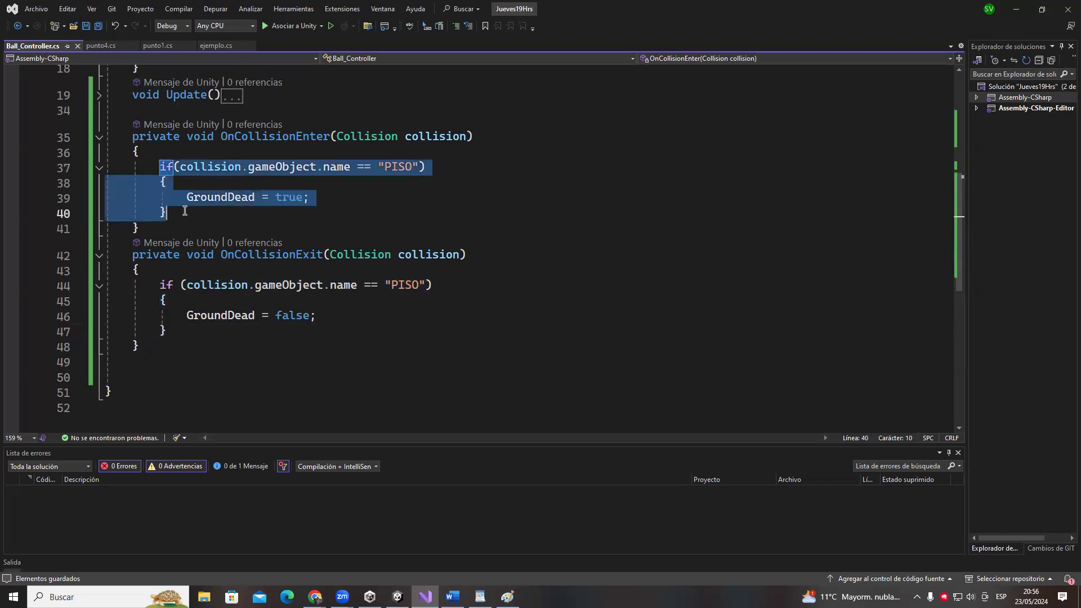
{"action": "left_click", "coordinate": [273, 192]}
{"action": "left_click_drag", "start_coordinate": [179, 166], "coordinate": [244, 174]}
{"action": "left_click", "coordinate": [303, 206]}
{"action": "left_click_drag", "start_coordinate": [179, 168], "coordinate": [321, 169]}
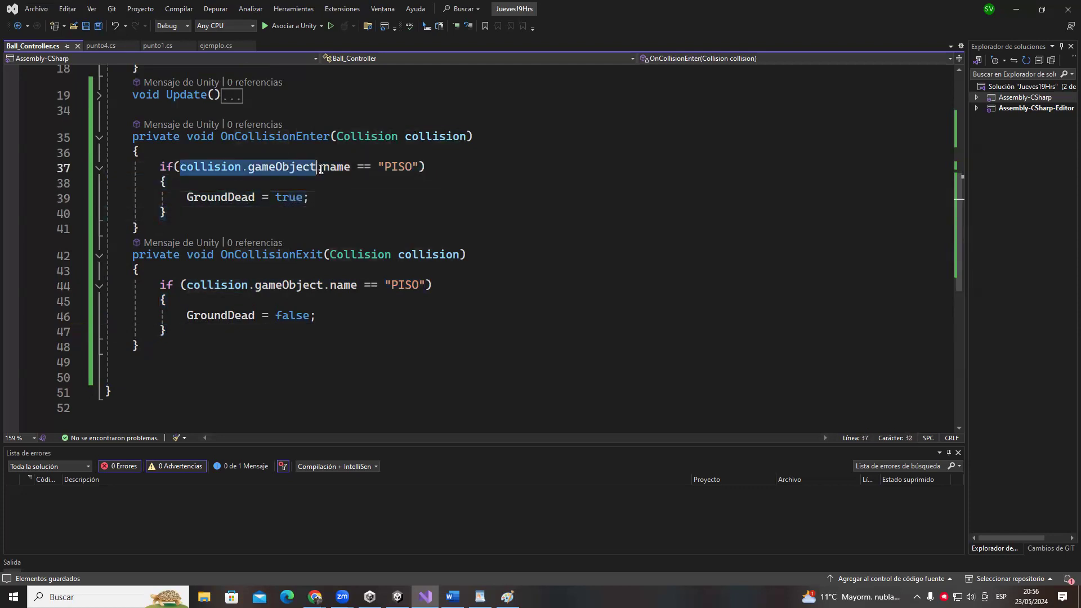
{"action": "double_click", "coordinate": [336, 167]}
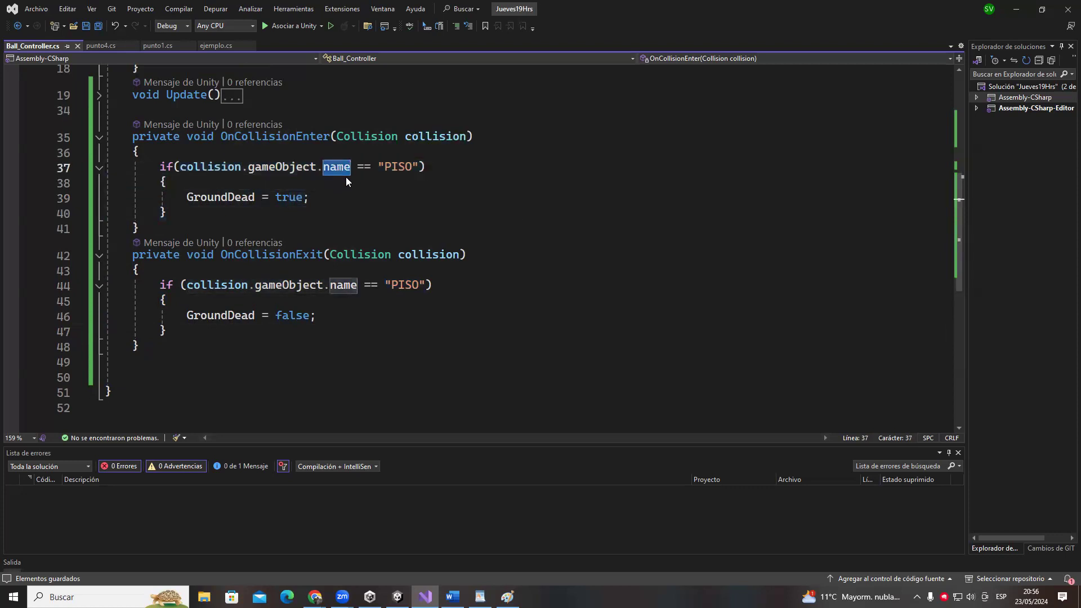
- Return to the Unity editor and select the PISO floor plane
{"action": "key", "text": "alt+Tab"}
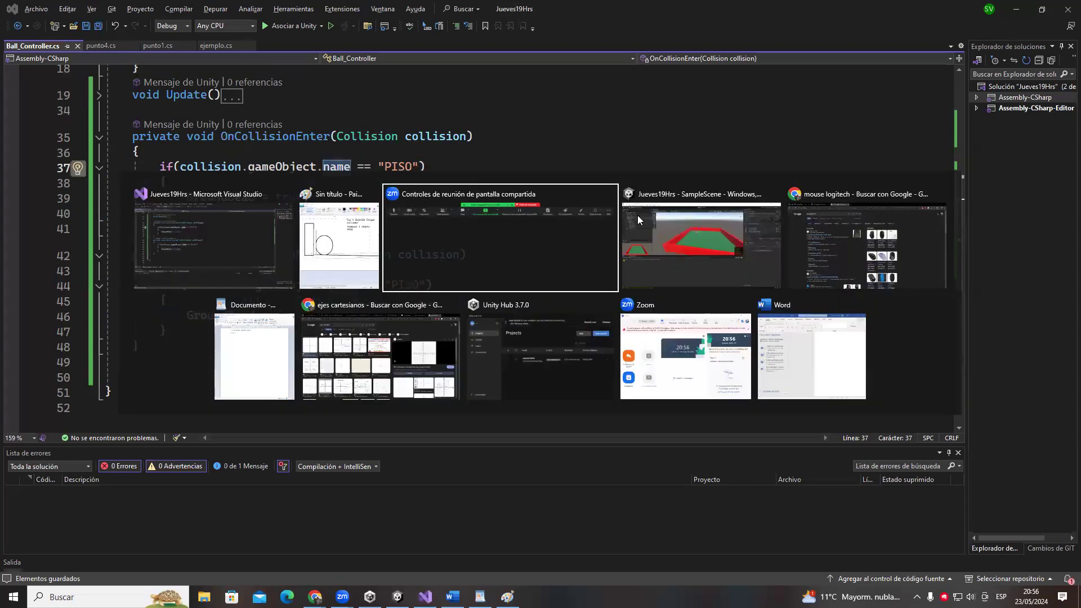
{"action": "left_click", "coordinate": [637, 215]}
{"action": "left_click", "coordinate": [677, 193]}
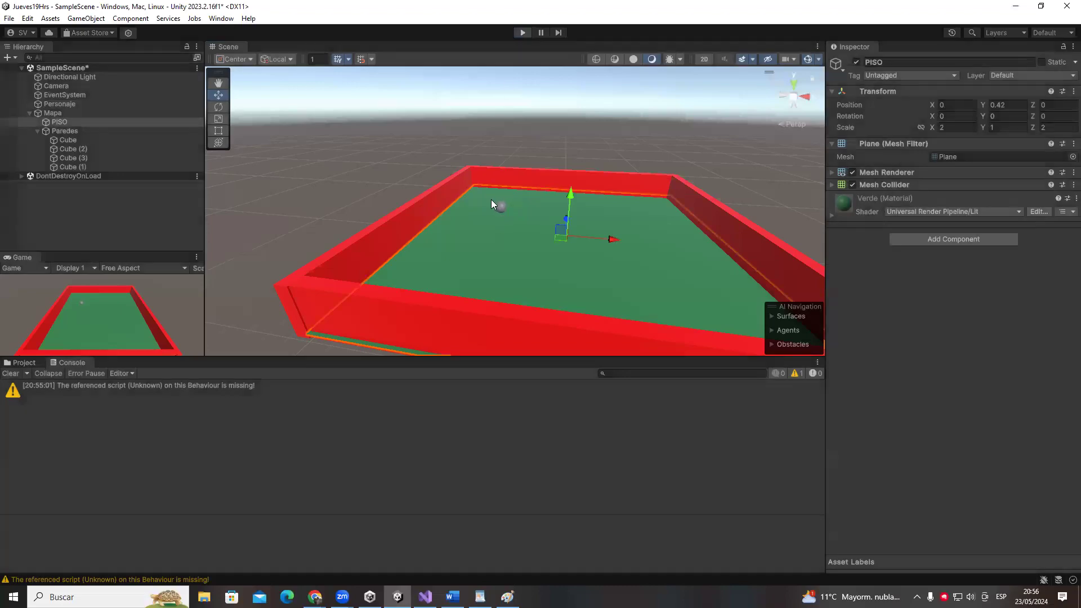
- Create a new custom tag named 'floor'
{"action": "key", "text": "alt+Tab"}
{"action": "key", "text": "alt+Tab"}
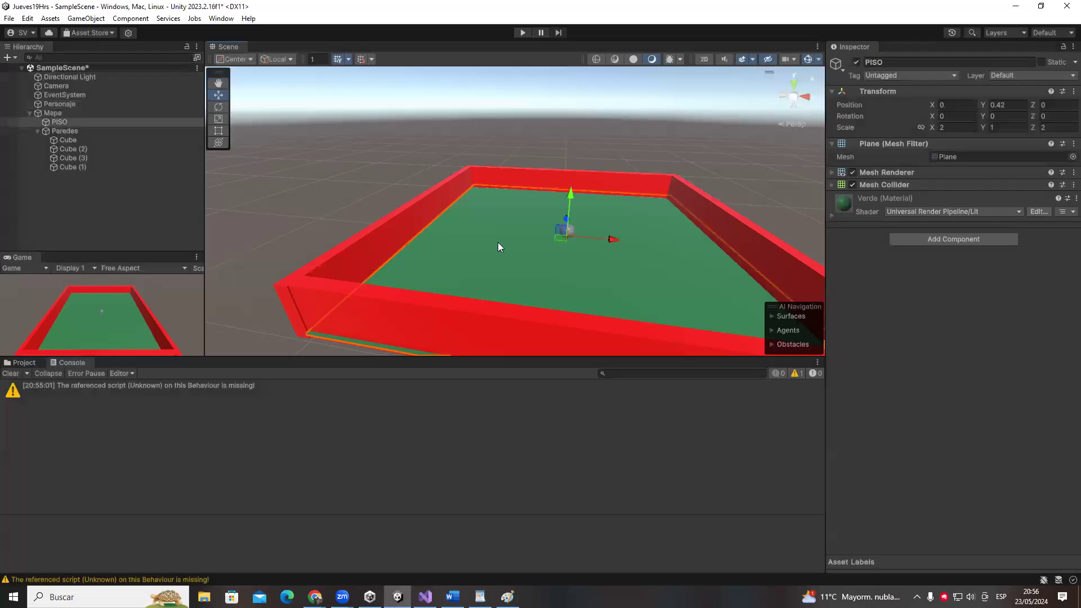
{"action": "left_click", "coordinate": [867, 75]}
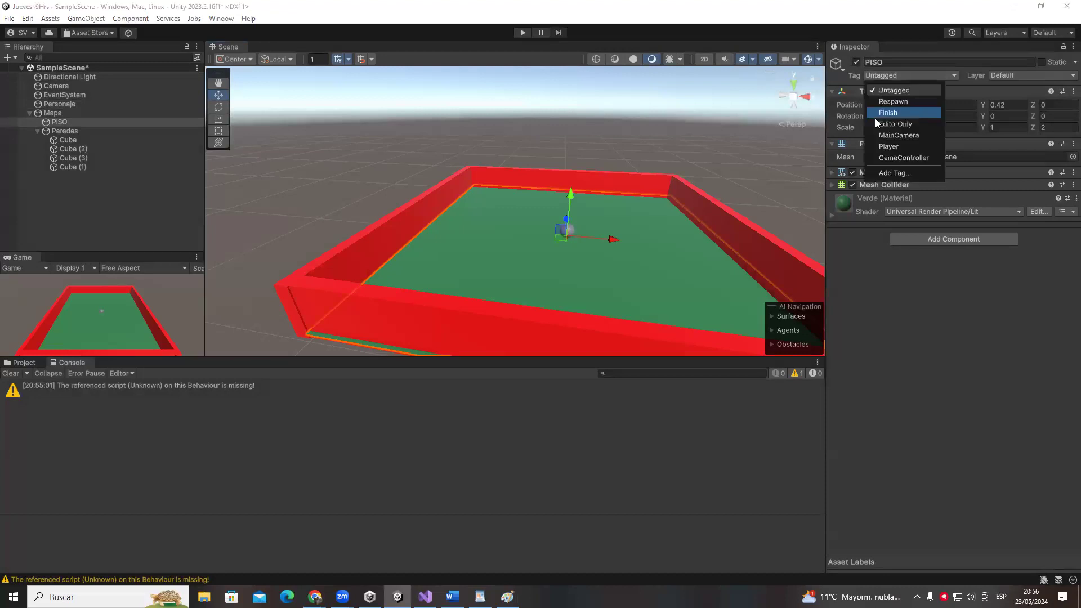
{"action": "left_click", "coordinate": [875, 175]}
{"action": "left_click", "coordinate": [1049, 114]}
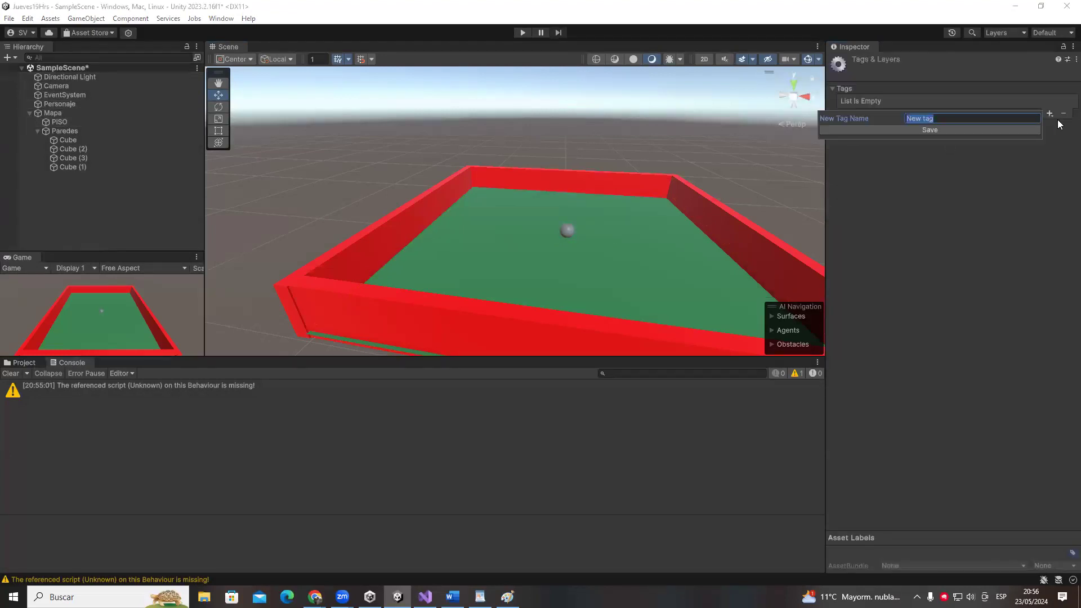
{"action": "type", "text": "pis"}
{"action": "key", "text": "BackSpace"}
{"action": "key", "text": "BackSpace"}
{"action": "key", "text": "BackSpace"}
{"action": "type", "text": "floor"}
{"action": "key", "text": "Return"}
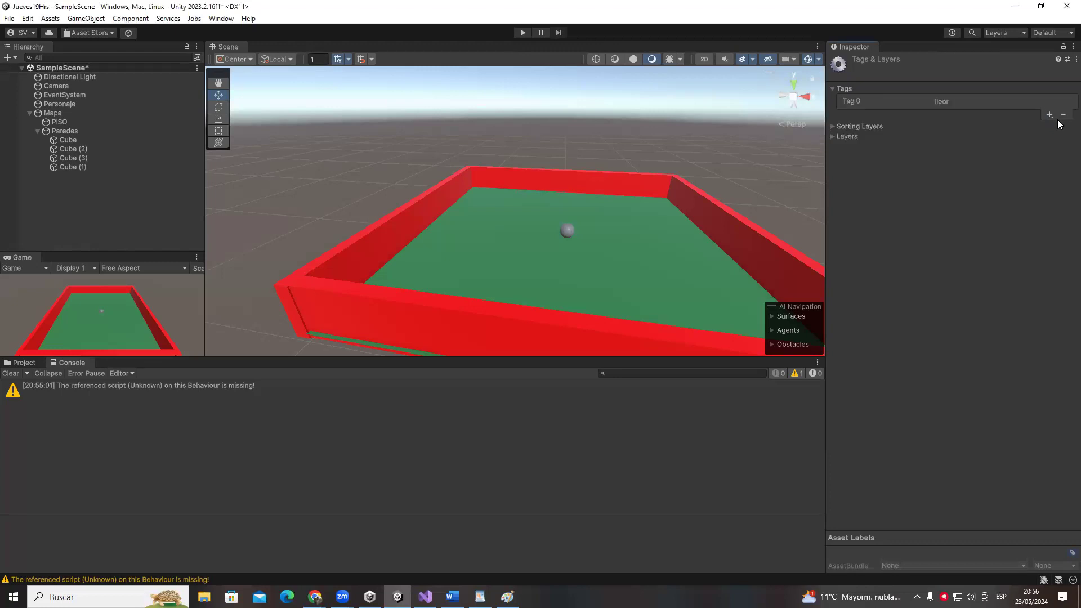
- Assign the floor tag to the PISO floor plane
{"action": "left_click", "coordinate": [507, 219]}
{"action": "left_click", "coordinate": [897, 75]}
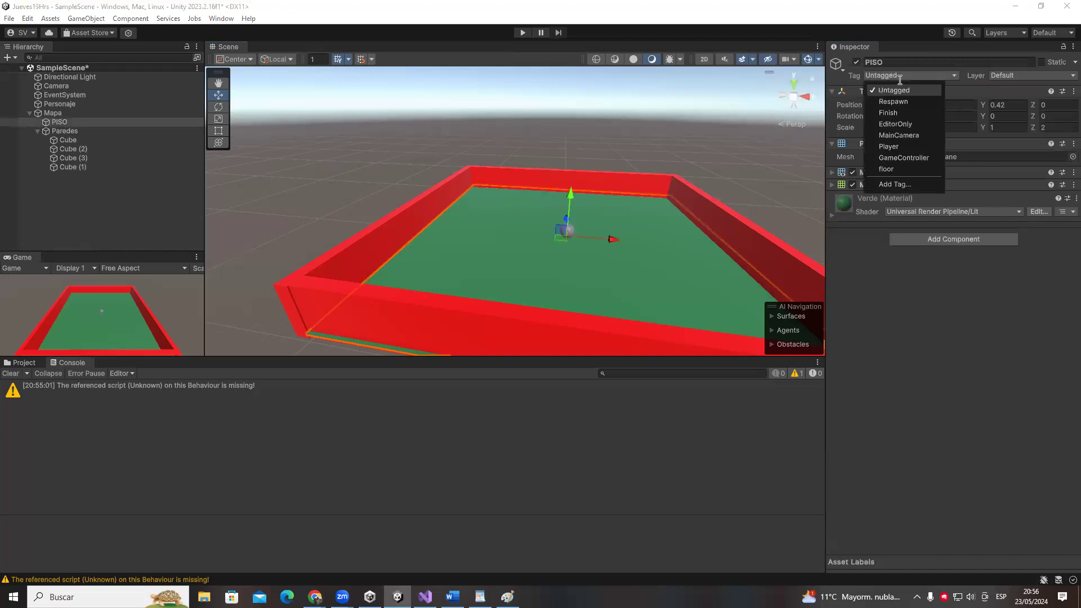
{"action": "left_click", "coordinate": [897, 167]}
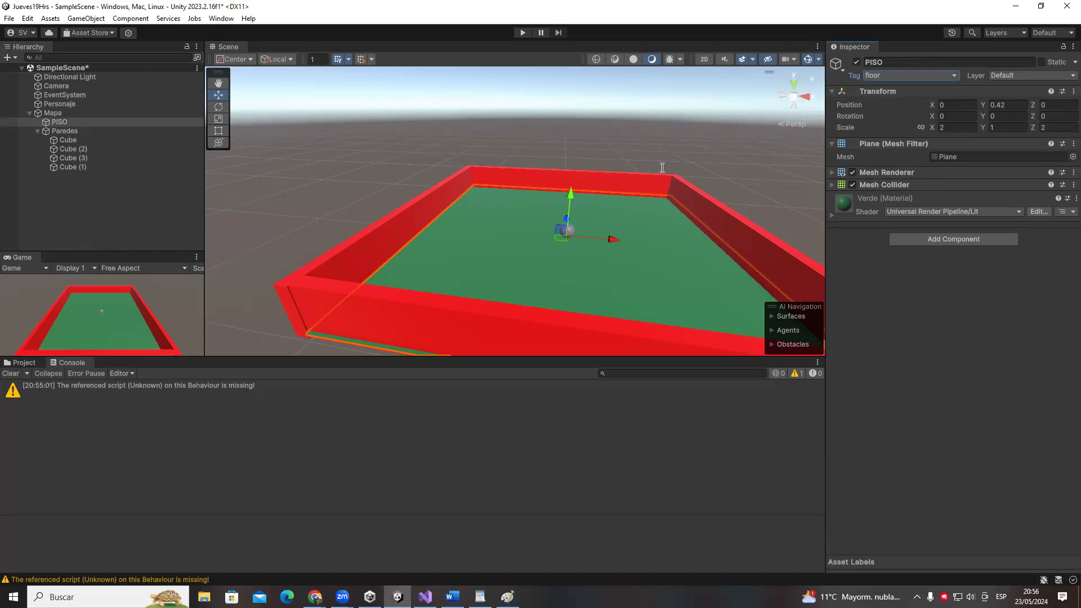
{"action": "left_click", "coordinate": [891, 73]}
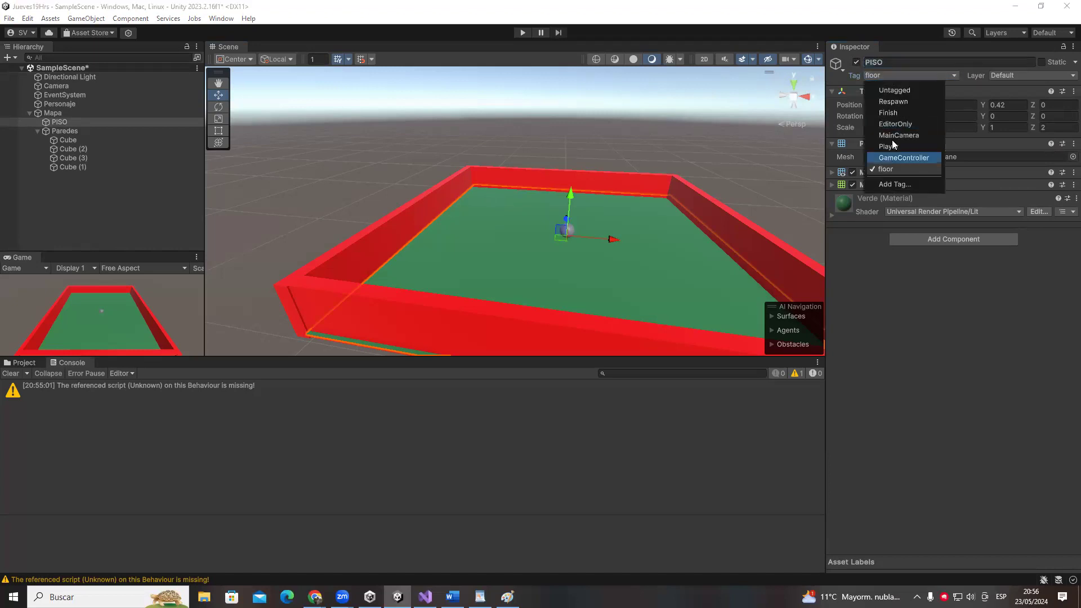
{"action": "left_click", "coordinate": [884, 170]}
{"action": "left_click", "coordinate": [879, 62]}
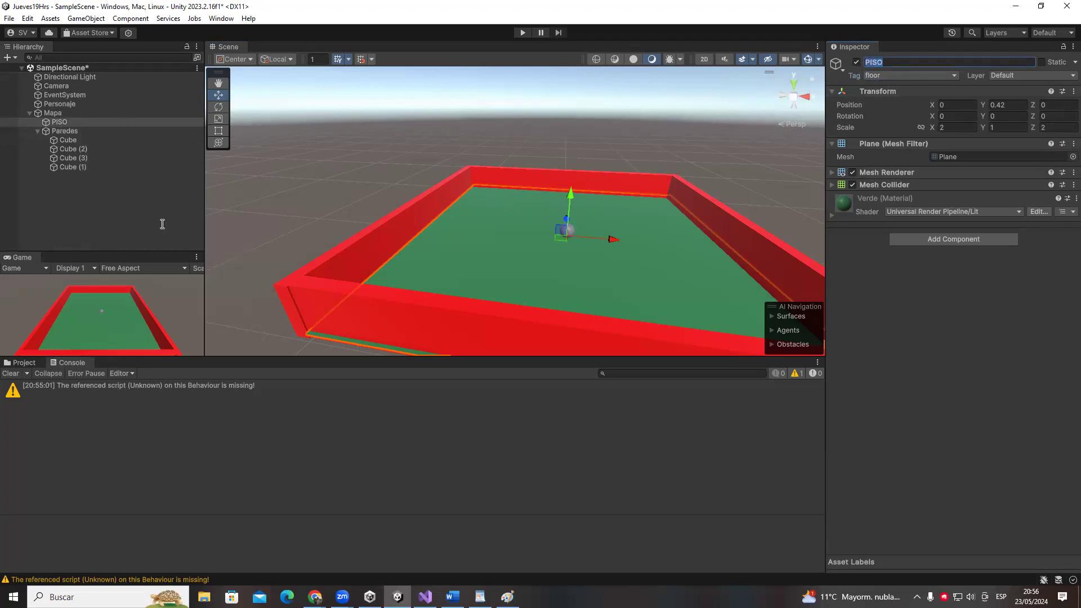
{"action": "left_click", "coordinate": [482, 261]}
- Duplicate PISO, then delete the PISO (1) copy and orbit around the arena
{"action": "left_click", "coordinate": [82, 119]}
{"action": "key", "text": "ctrl+d"}
{"action": "left_click", "coordinate": [69, 131]}
{"action": "left_click", "coordinate": [91, 196]}
{"action": "left_click", "coordinate": [82, 131]}
{"action": "left_click", "coordinate": [331, 215]}
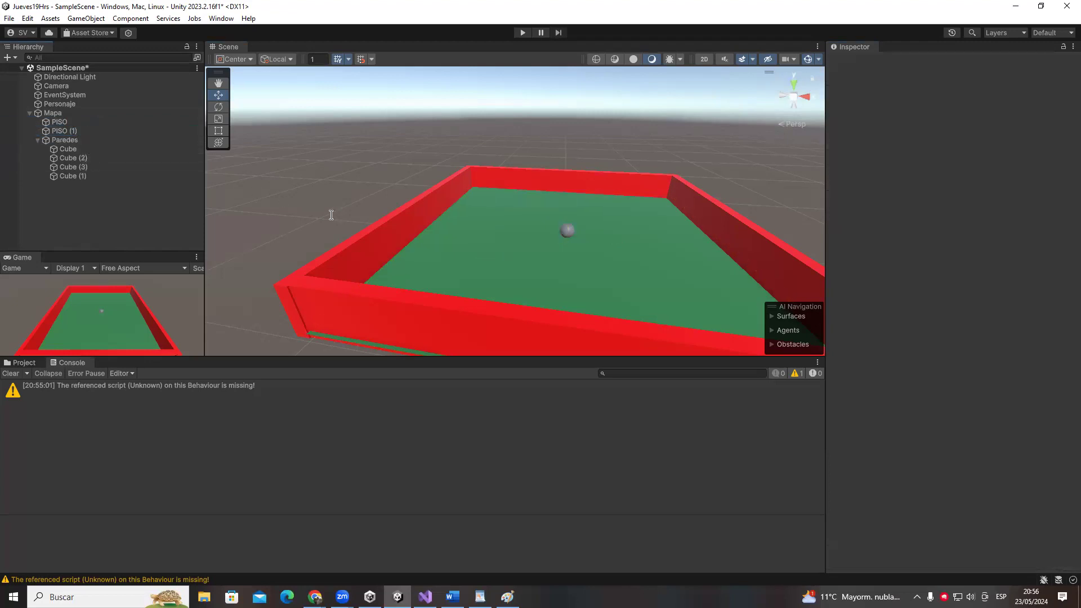
{"action": "left_click", "coordinate": [102, 129]}
{"action": "key", "text": "Delete"}
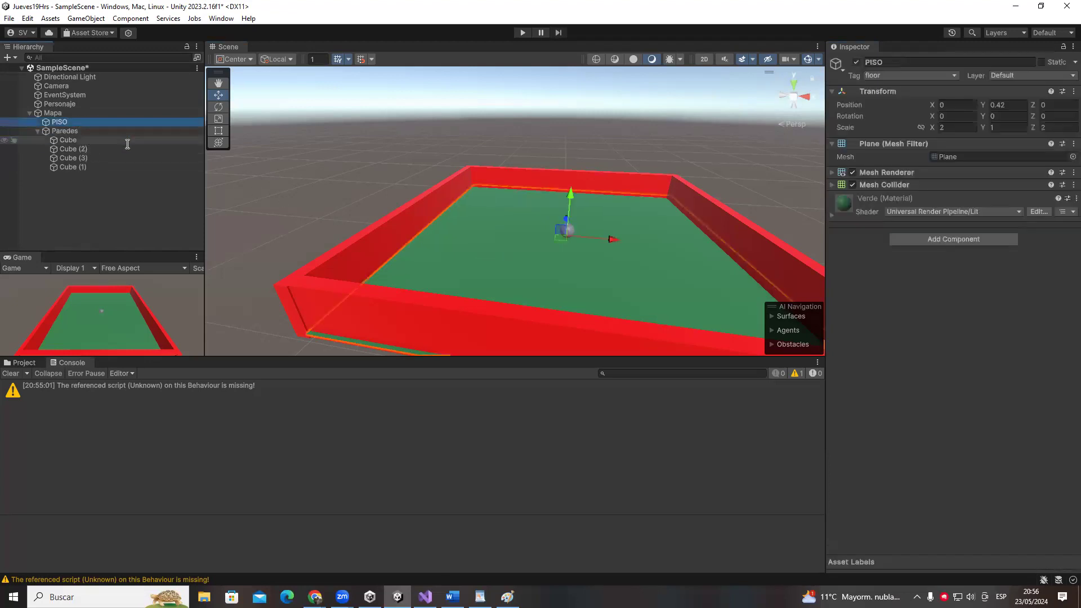
{"action": "scroll", "coordinate": [448, 218], "scroll_direction": "down", "scroll_amount": 3}
{"action": "right_click_drag", "start_coordinate": [447, 219], "coordinate": [712, 167]}
- Recheck that PISO keeps the floor tag, then switch to Visual Studio
{"action": "left_click", "coordinate": [872, 75]}
{"action": "left_click", "coordinate": [893, 168]}
{"action": "key", "text": "alt+Tab"}
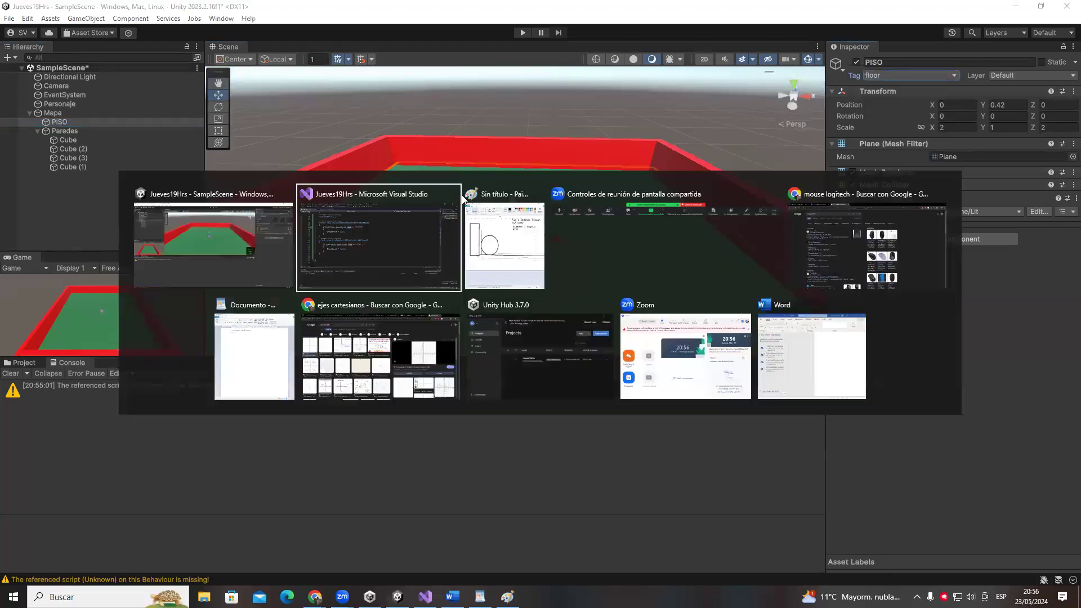
{"action": "key", "text": "alt+Tab"}
{"action": "key", "text": "alt+Tab"}
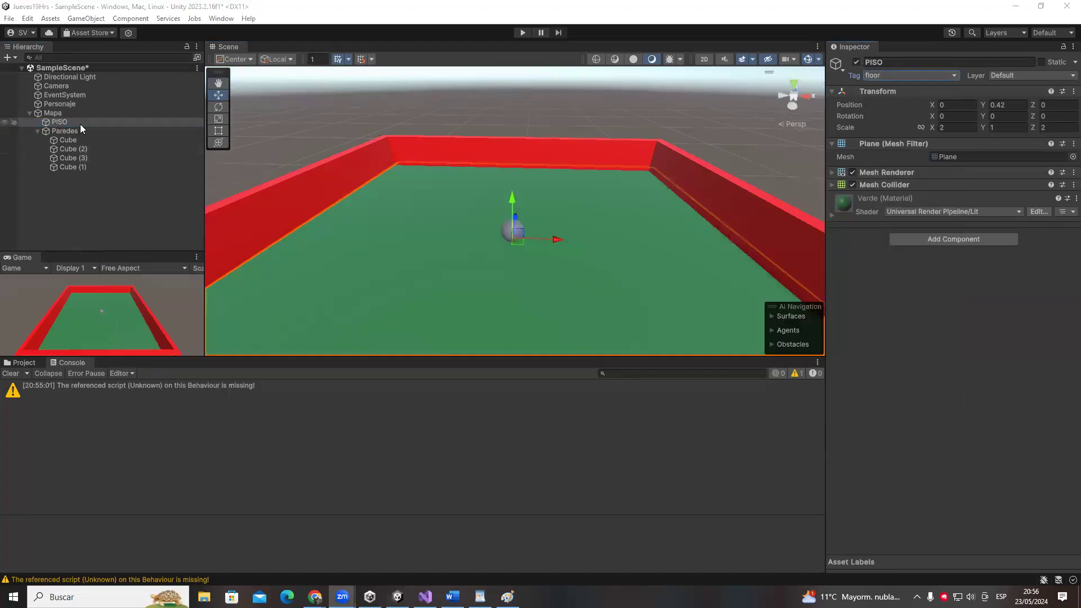
{"action": "left_click", "coordinate": [80, 124]}
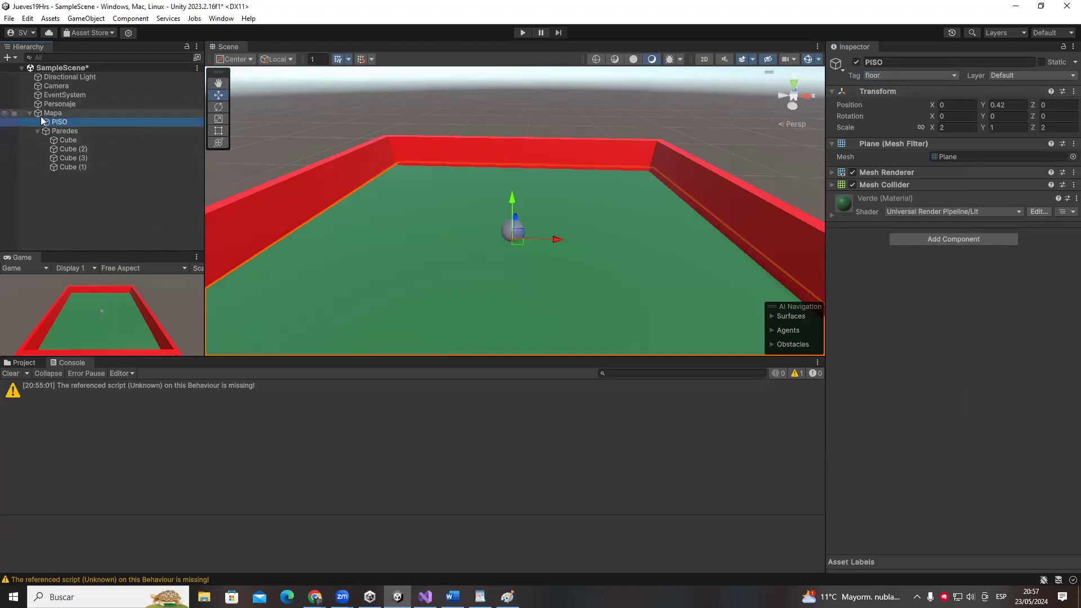
{"action": "left_click", "coordinate": [885, 78]}
{"action": "left_click", "coordinate": [837, 66]}
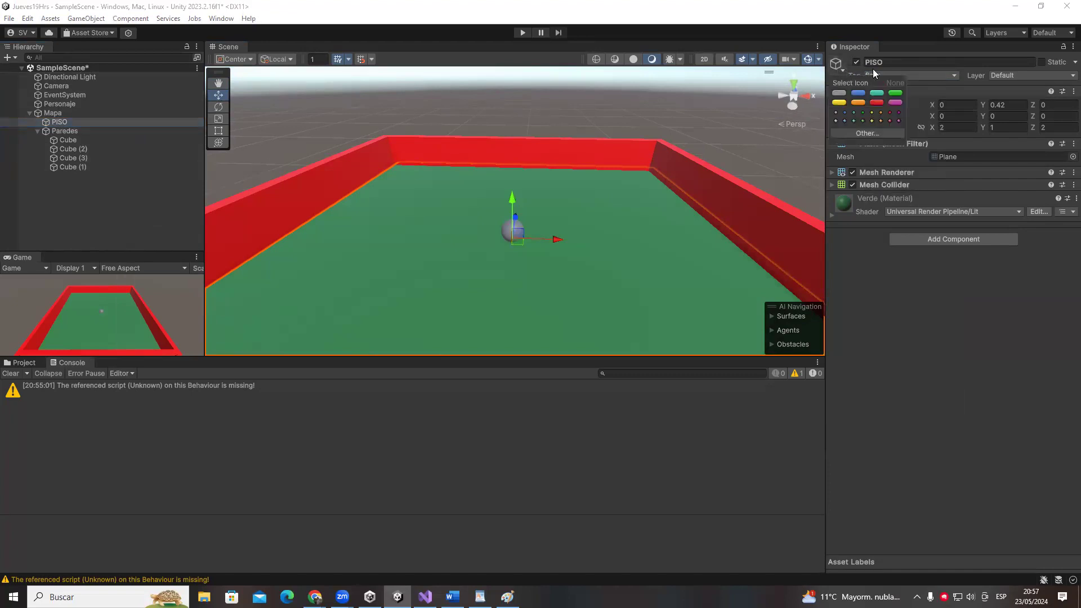
{"action": "left_click", "coordinate": [854, 67]}
{"action": "left_click", "coordinate": [885, 63]}
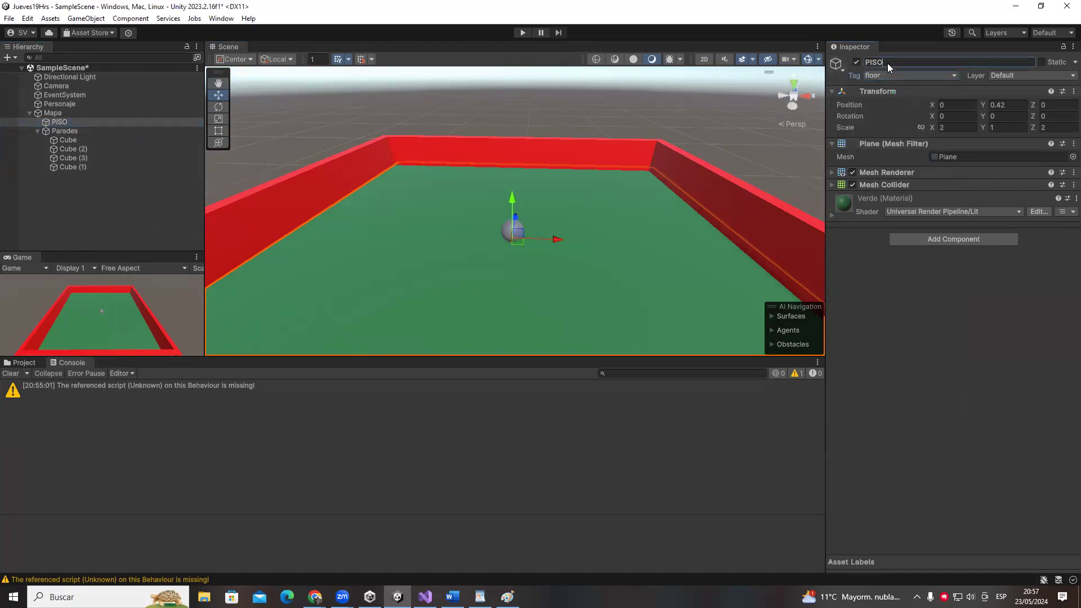
{"action": "left_click", "coordinate": [863, 76]}
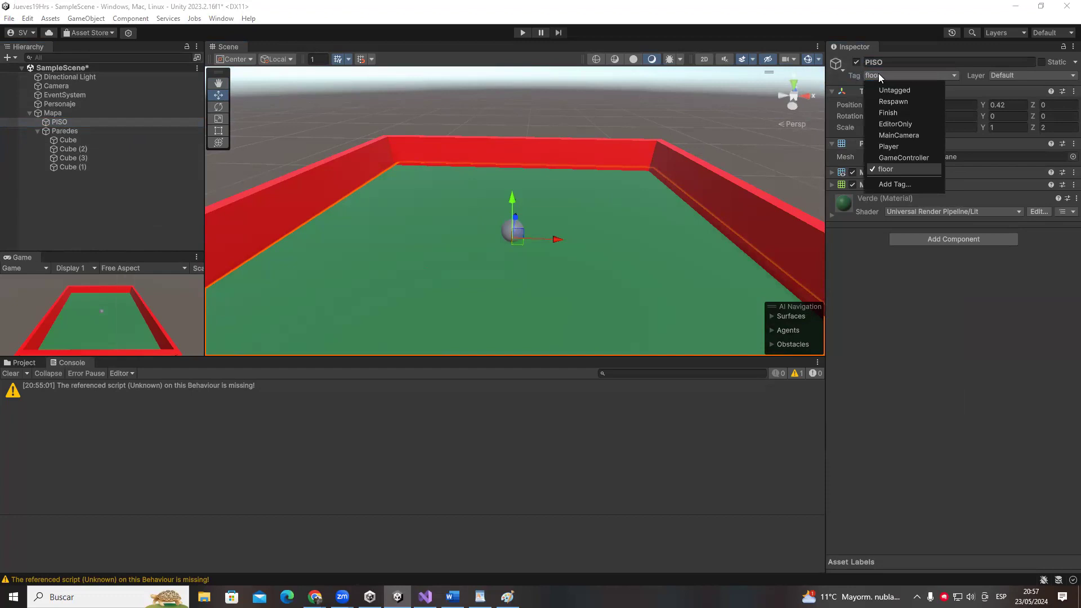
{"action": "left_click", "coordinate": [878, 74]}
{"action": "key", "text": "alt+Tab"}
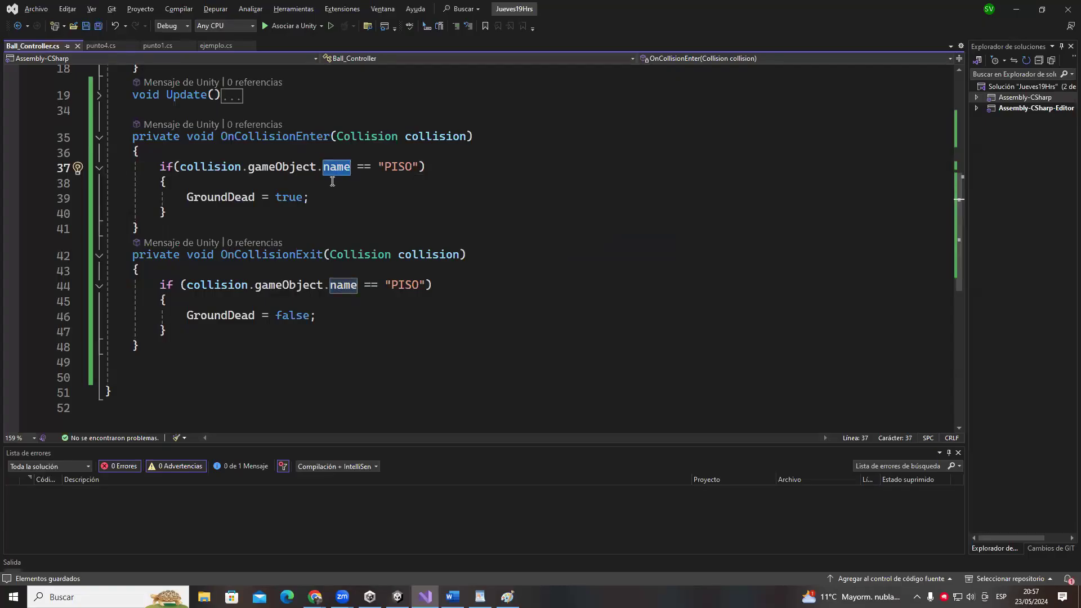
- Change .name to .tag in both collision checks on lines 37 and 44
{"action": "type", "text": "tag == \"PISO\")"}
{"action": "double_click", "coordinate": [343, 285]}
{"action": "type", "text": "tag"}
{"action": "key", "text": "Escape"}
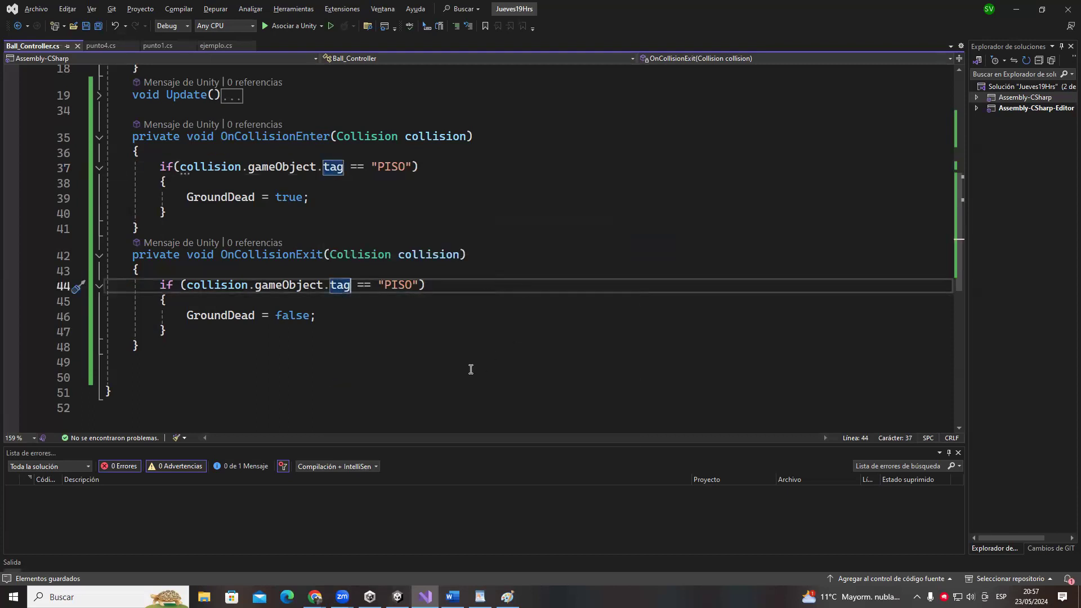
{"action": "key", "text": "Tab"}
{"action": "key", "text": "Tab"}
{"action": "left_click", "coordinate": [477, 244]}
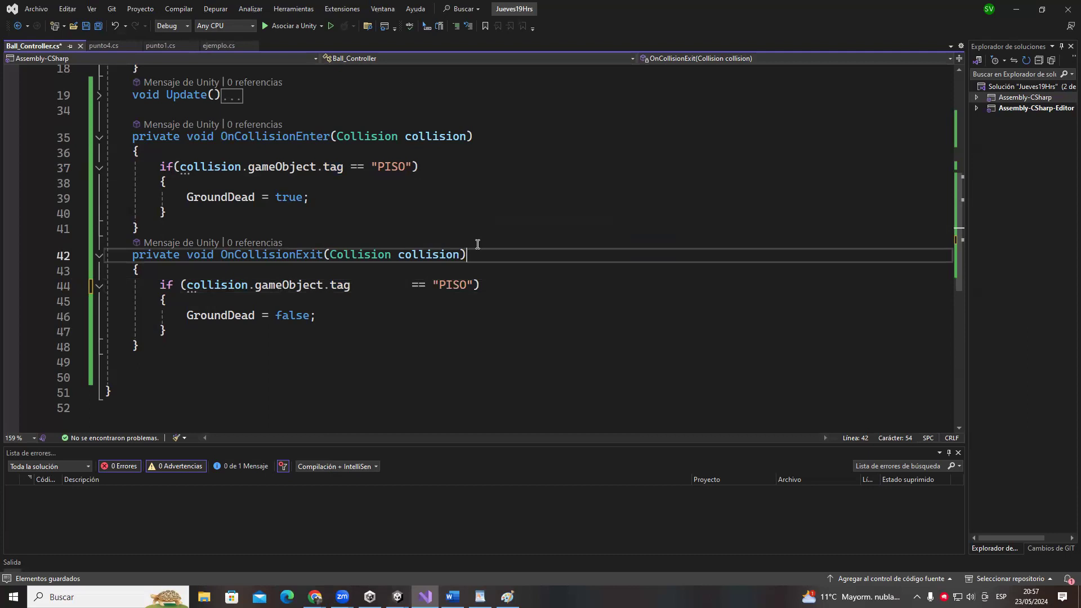
{"action": "key", "text": "ctrl+z"}
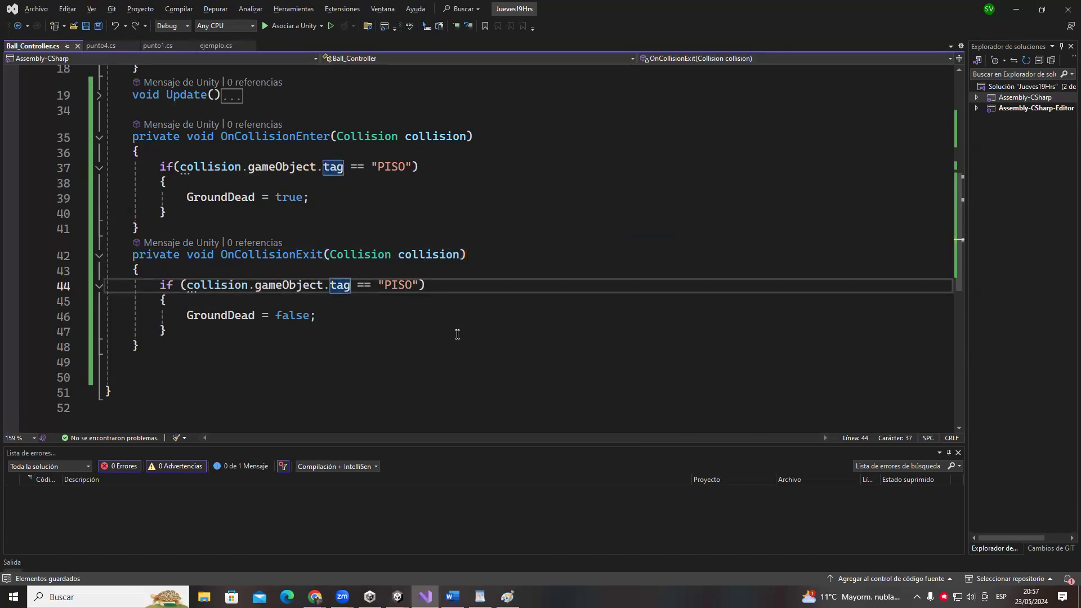
- Briefly play-test the game in Unity, then return to Visual Studio
{"action": "key", "text": "alt+Tab"}
{"action": "left_click", "coordinate": [522, 33]}
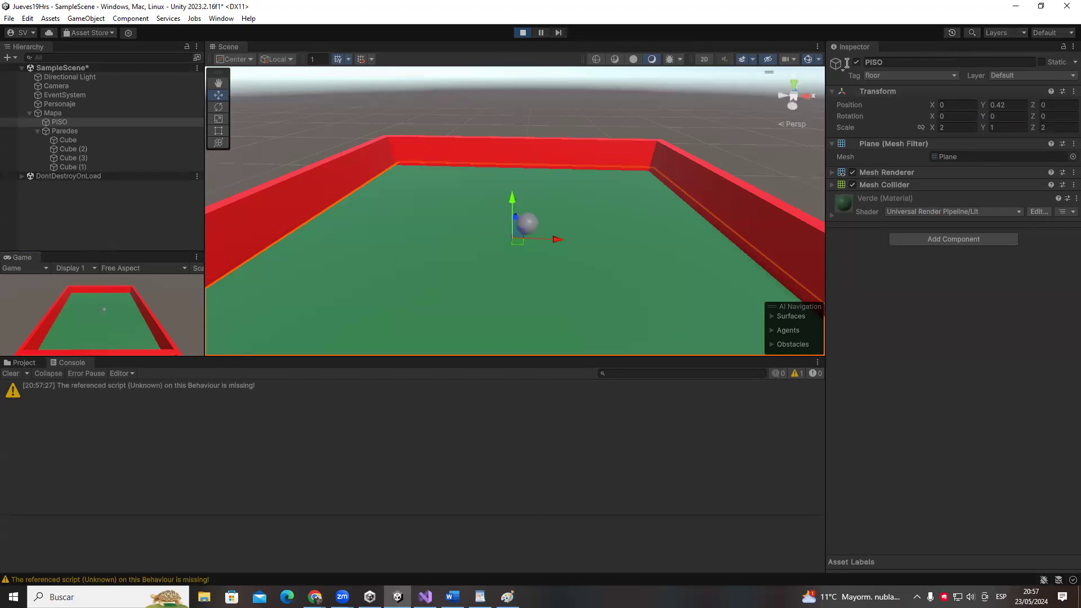
{"action": "left_click", "coordinate": [522, 36]}
{"action": "key", "text": "alt+Tab"}
- Replace "PISO" with "floor" on lines 37 and 44 and save Ball_Controller.cs
{"action": "double_click", "coordinate": [401, 167]}
{"action": "type", "text": "floo"}
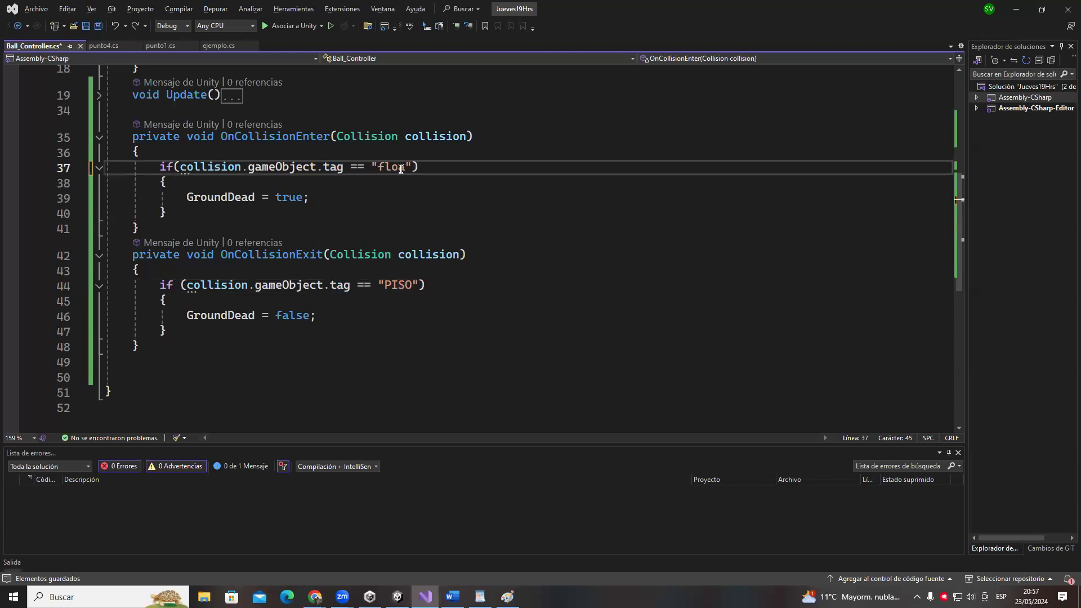
{"action": "double_click", "coordinate": [400, 285]}
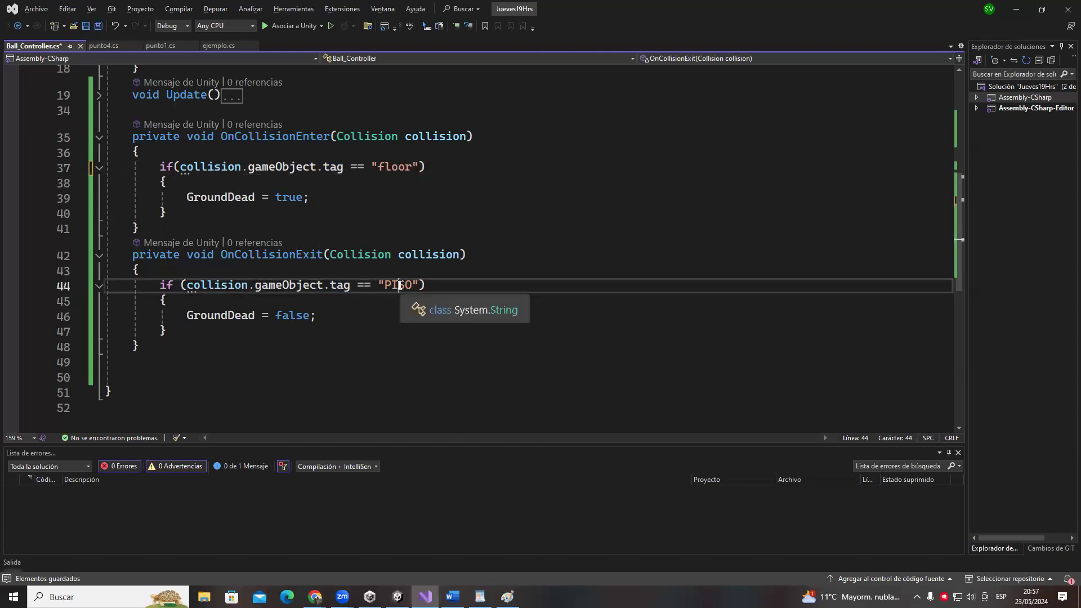
{"action": "type", "text": "floor"}
{"action": "key", "text": "ctrl+s"}
{"action": "key", "text": "alt+Tab"}
{"action": "key", "text": "Escape"}
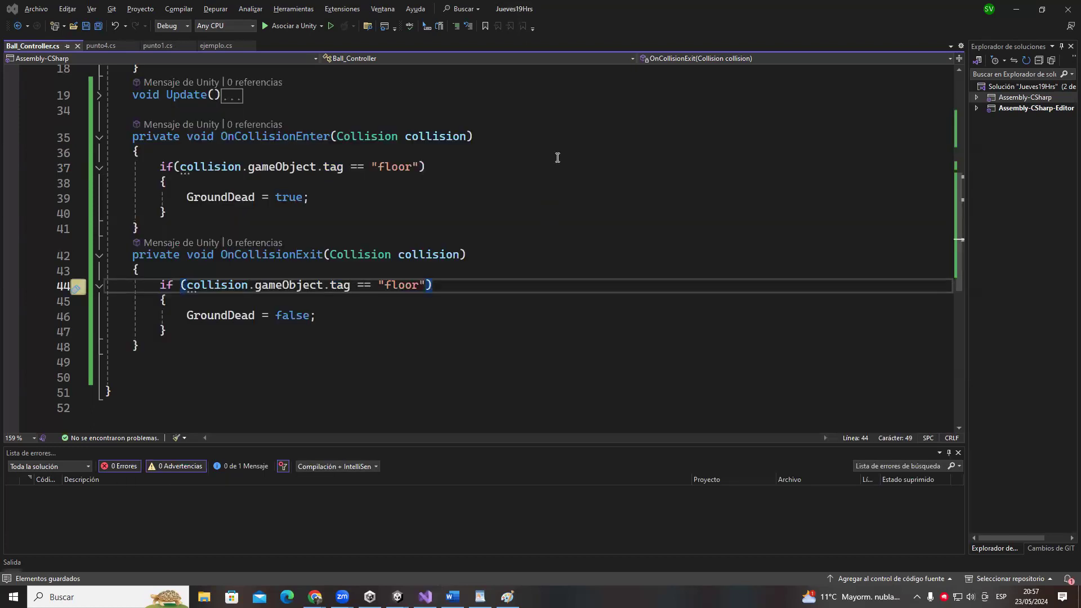
{"action": "key", "text": "alt+Tab"}
{"action": "left_click", "coordinate": [547, 188]}
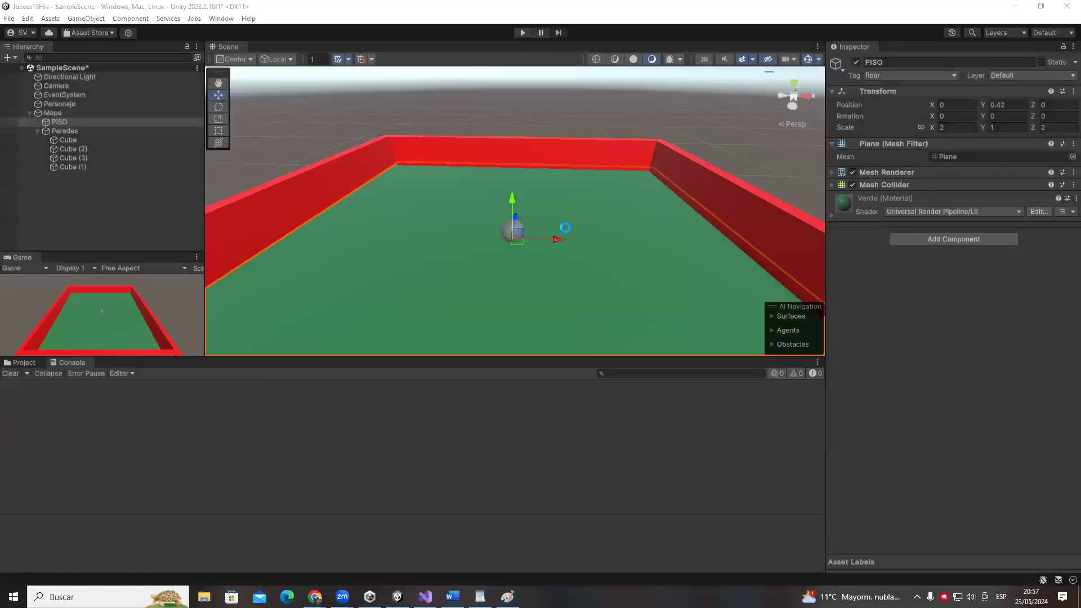
{"action": "left_click", "coordinate": [522, 33]}
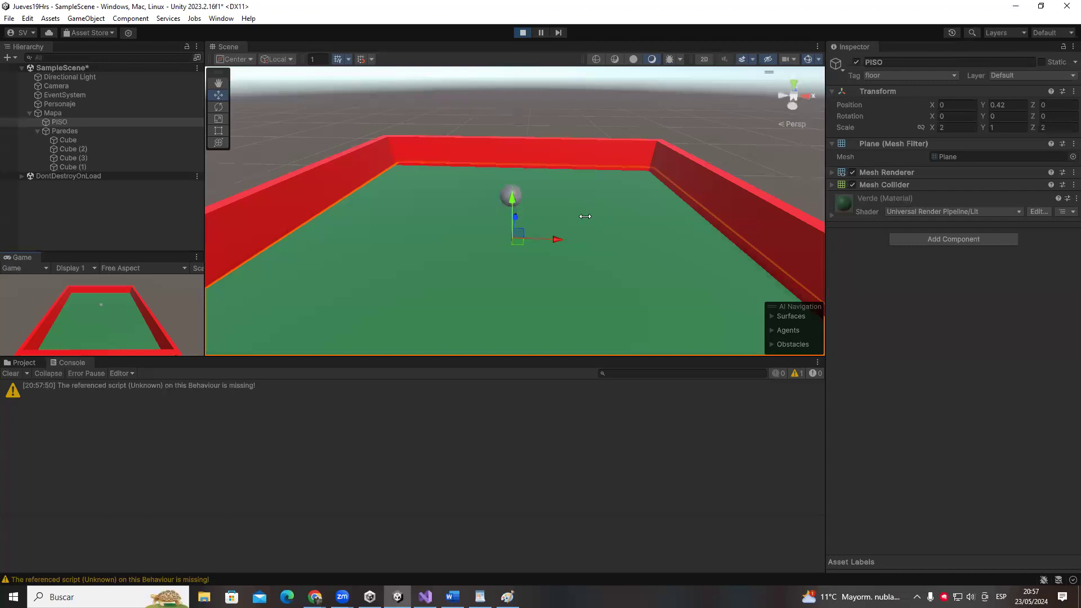
{"action": "left_click", "coordinate": [37, 391]}
{"action": "left_click", "coordinate": [62, 77]}
{"action": "left_click", "coordinate": [60, 86]}
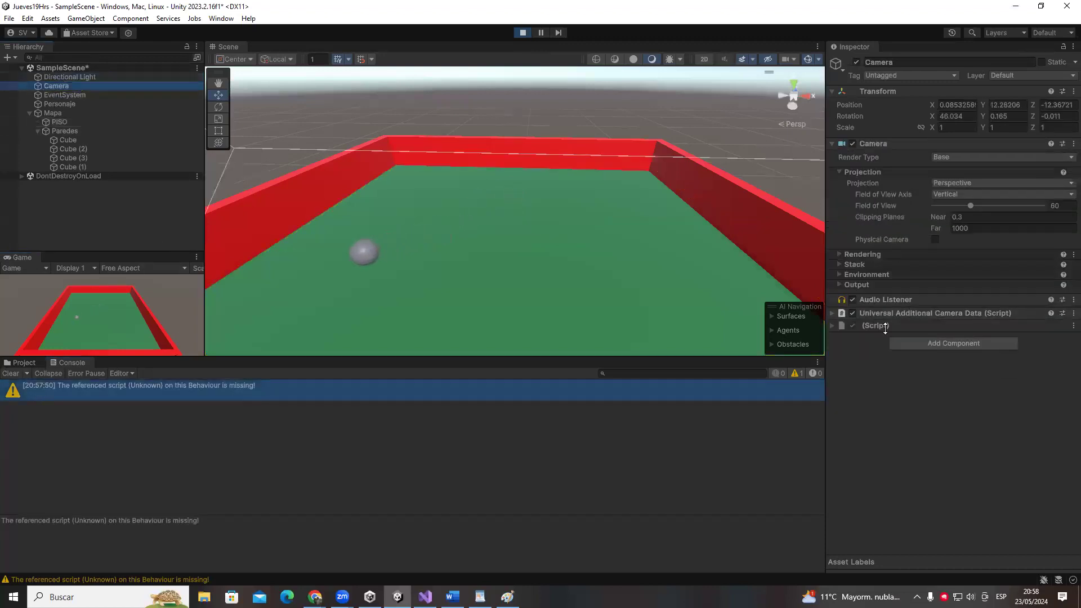
{"action": "left_click", "coordinate": [1074, 325]}
{"action": "left_click", "coordinate": [1008, 372]}
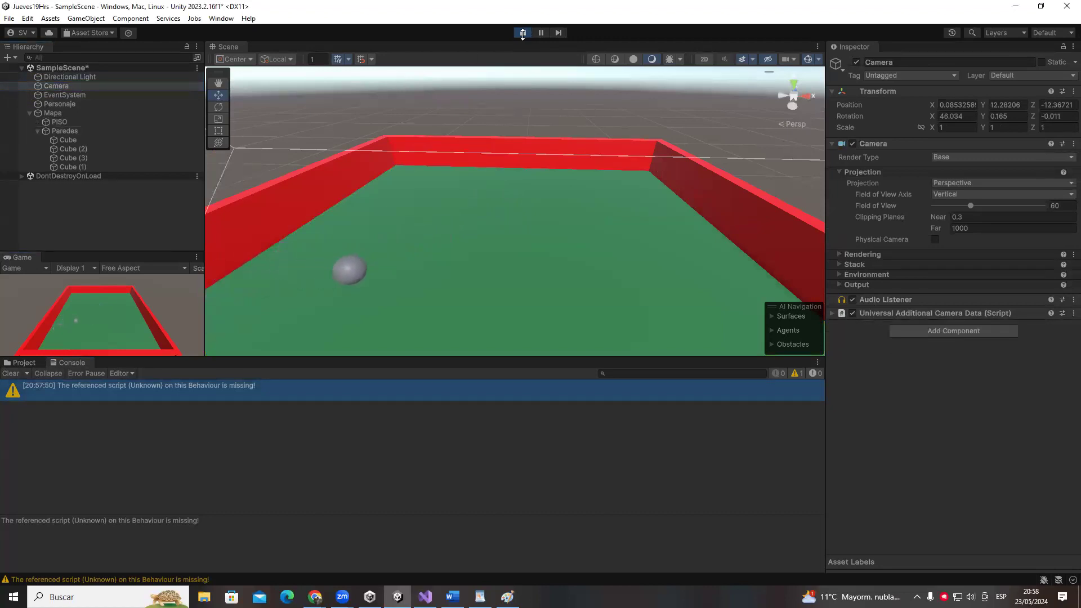
{"action": "key", "text": "ctrl+p"}
{"action": "left_click", "coordinate": [37, 130]}
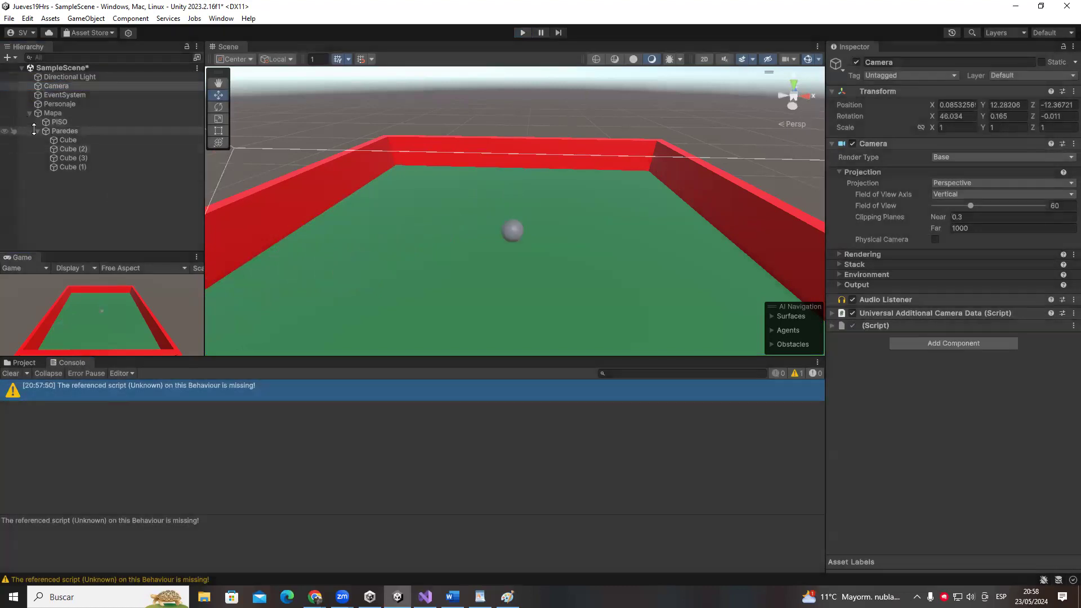
{"action": "left_click", "coordinate": [30, 113]}
- Create a 3D cube and reset its transform to the origin
{"action": "right_click", "coordinate": [86, 182]}
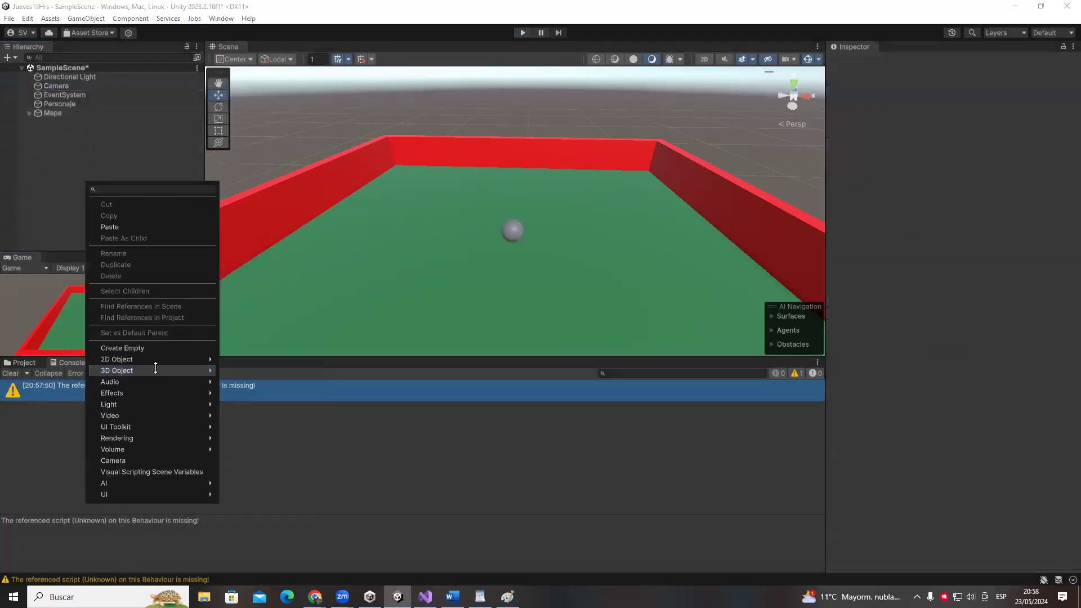
{"action": "mouse_move", "coordinate": [154, 359]}
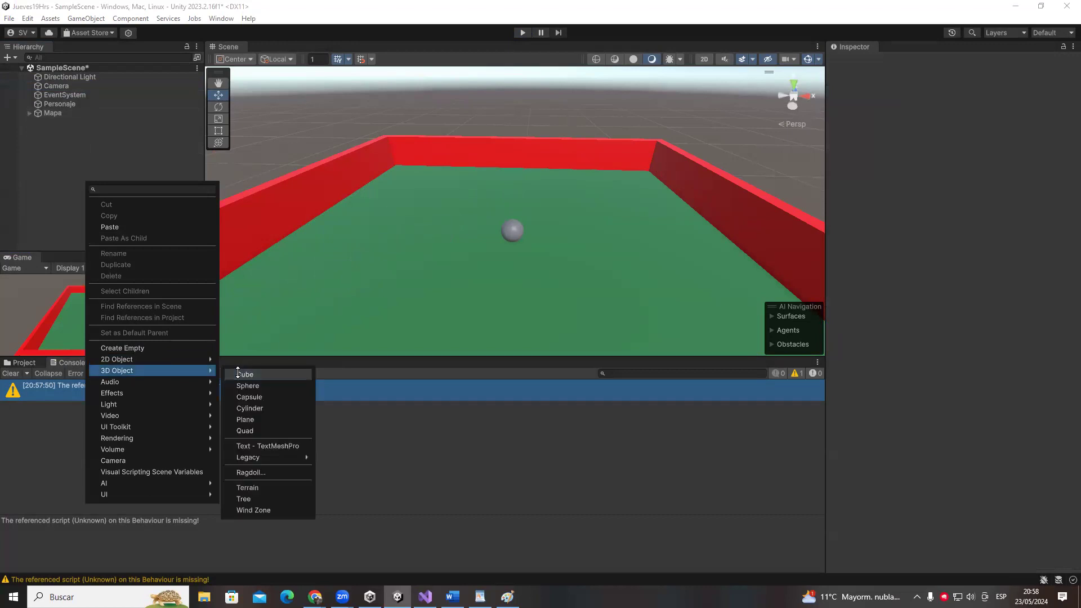
{"action": "left_click", "coordinate": [237, 374]}
{"action": "right_click", "coordinate": [882, 89]}
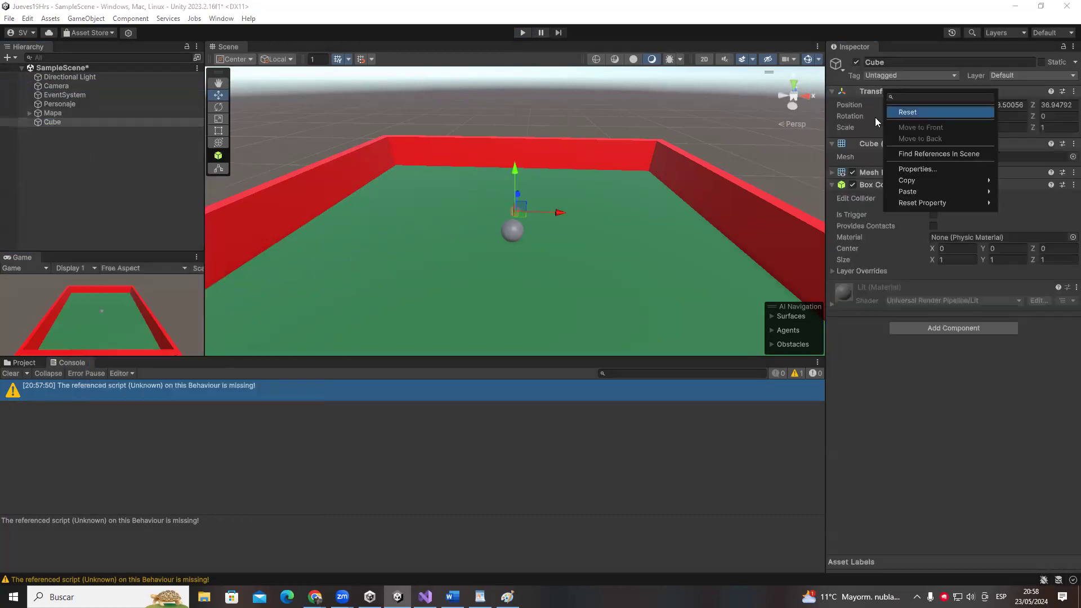
{"action": "left_click", "coordinate": [900, 112]}
- Raise, move and scale the cube into a wide flat grey slab on the right
{"action": "left_click_drag", "start_coordinate": [511, 205], "coordinate": [519, 187]}
{"action": "left_click_drag", "start_coordinate": [565, 231], "coordinate": [726, 279]}
{"action": "key", "text": "r"}
{"action": "left_click_drag", "start_coordinate": [623, 198], "coordinate": [622, 218]}
{"action": "key", "text": "e"}
{"action": "key", "text": "r"}
{"action": "left_click", "coordinate": [604, 199]}
{"action": "left_click", "coordinate": [622, 223]}
{"action": "left_click_drag", "start_coordinate": [616, 234], "coordinate": [747, 289]}
{"action": "key", "text": "w"}
{"action": "left_click", "coordinate": [585, 215]}
{"action": "left_click", "coordinate": [587, 235]}
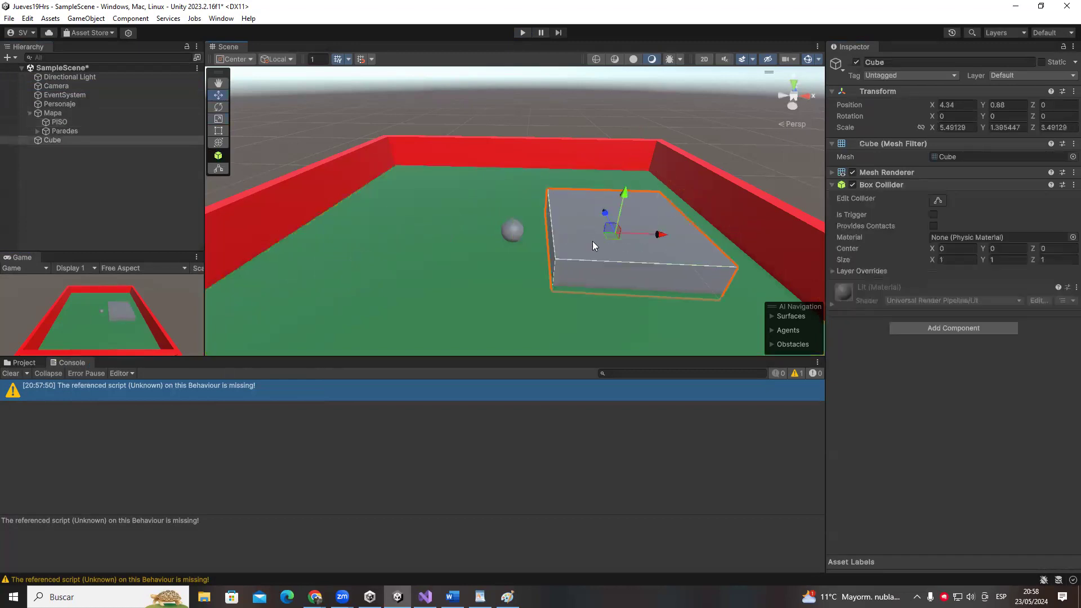
- Duplicate the slab, lift the copy to about 3.45 high, and start the game
{"action": "key", "text": "ctrl+d"}
{"action": "left_click_drag", "start_coordinate": [625, 200], "coordinate": [532, 147]}
{"action": "key", "text": "r"}
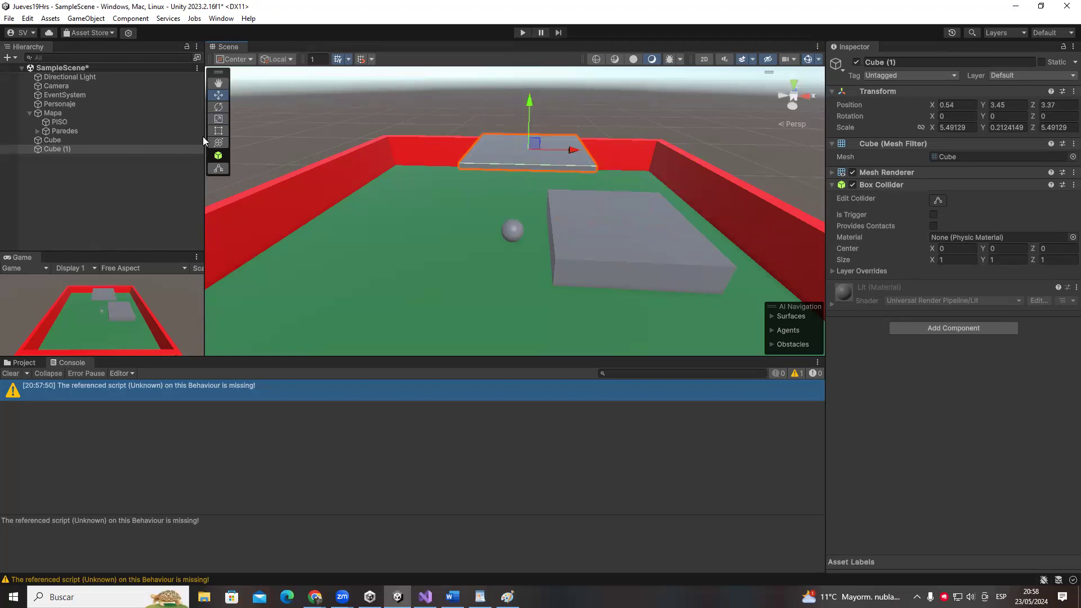
{"action": "key", "text": "ctrl+p"}
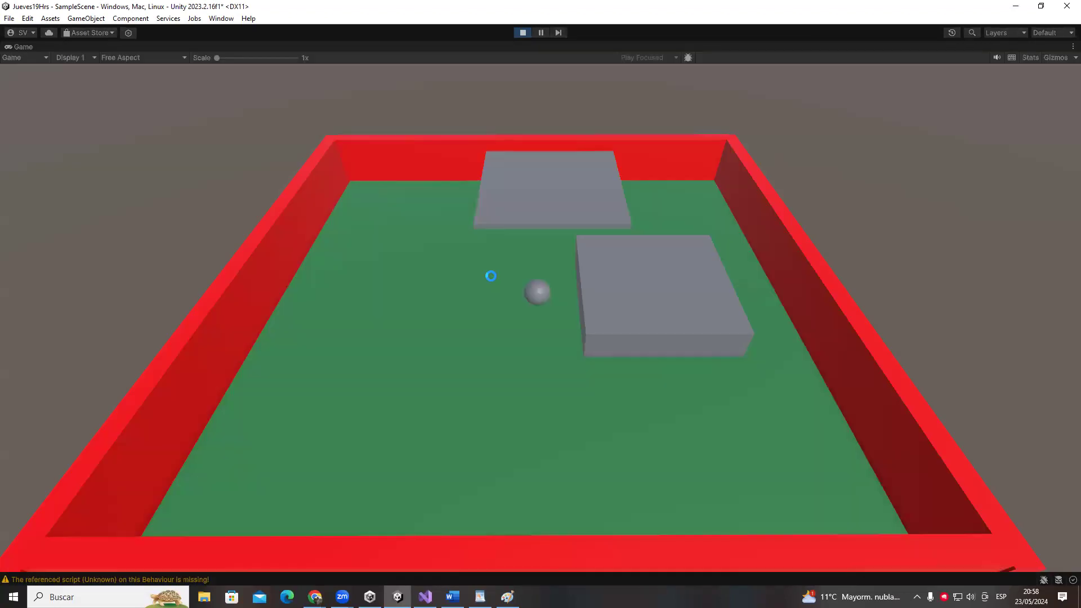
- Roll the ball right and jump toward the slab, then stop the run
{"action": "key", "text": "Right"}
{"action": "key", "text": "space"}
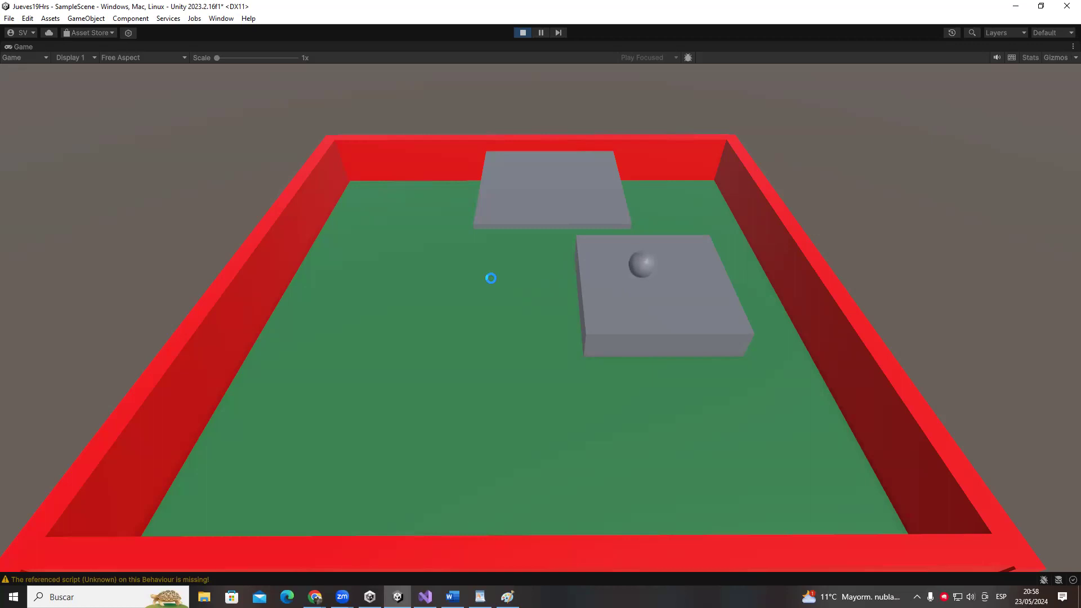
{"action": "left_click", "coordinate": [523, 33]}
- Tag both the lower slab and the raised platform as floor
{"action": "left_click", "coordinate": [647, 236]}
{"action": "left_click", "coordinate": [909, 76]}
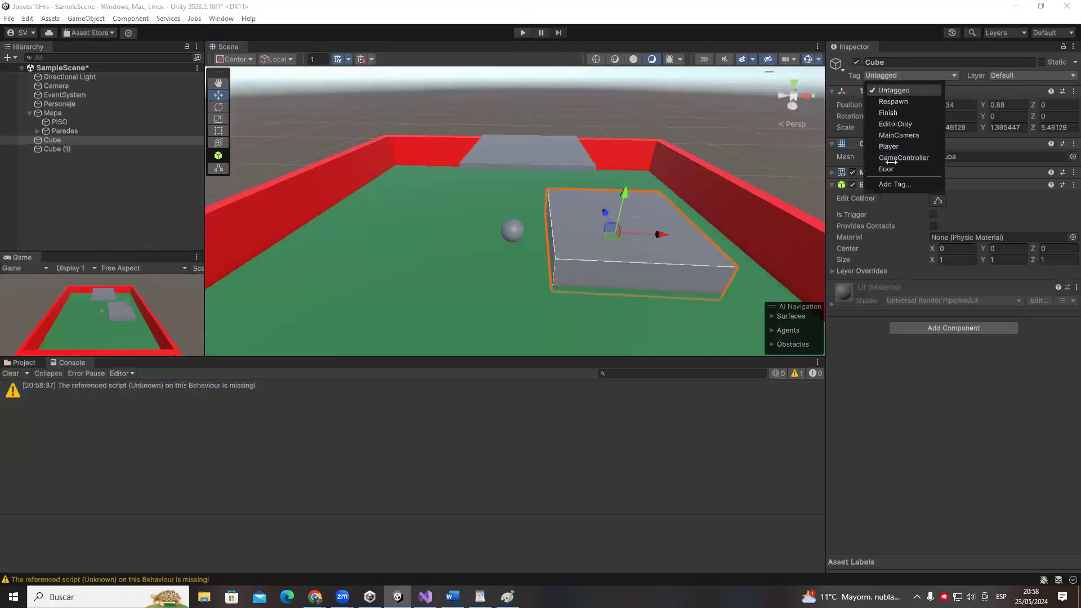
{"action": "left_click", "coordinate": [890, 167]}
{"action": "left_click", "coordinate": [881, 172]}
{"action": "left_click", "coordinate": [569, 150]}
{"action": "left_click", "coordinate": [909, 75]}
{"action": "left_click", "coordinate": [890, 163]}
- Play the game and roll and jump the ball onto the lower slab
{"action": "left_click", "coordinate": [523, 32]}
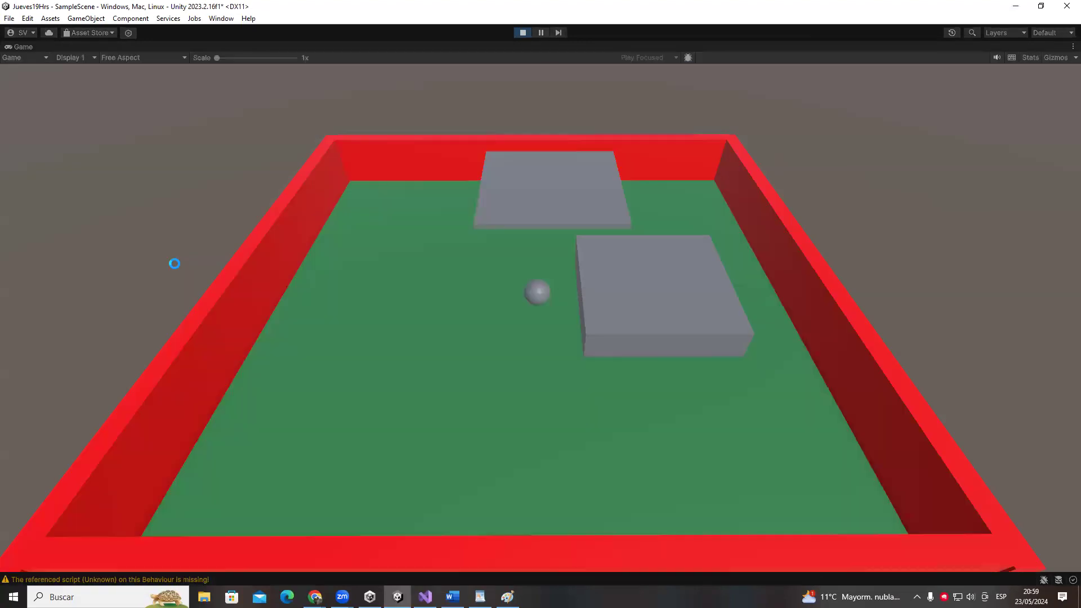
{"action": "key", "text": "Right"}
{"action": "key", "text": "space"}
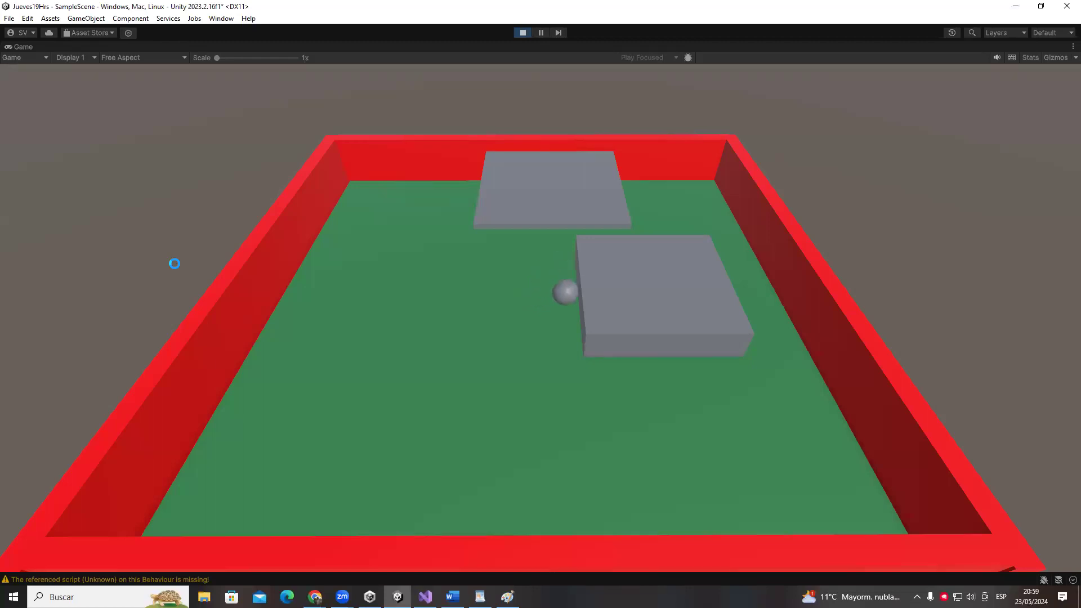
{"action": "key", "text": "space"}
{"action": "key", "text": "Left"}
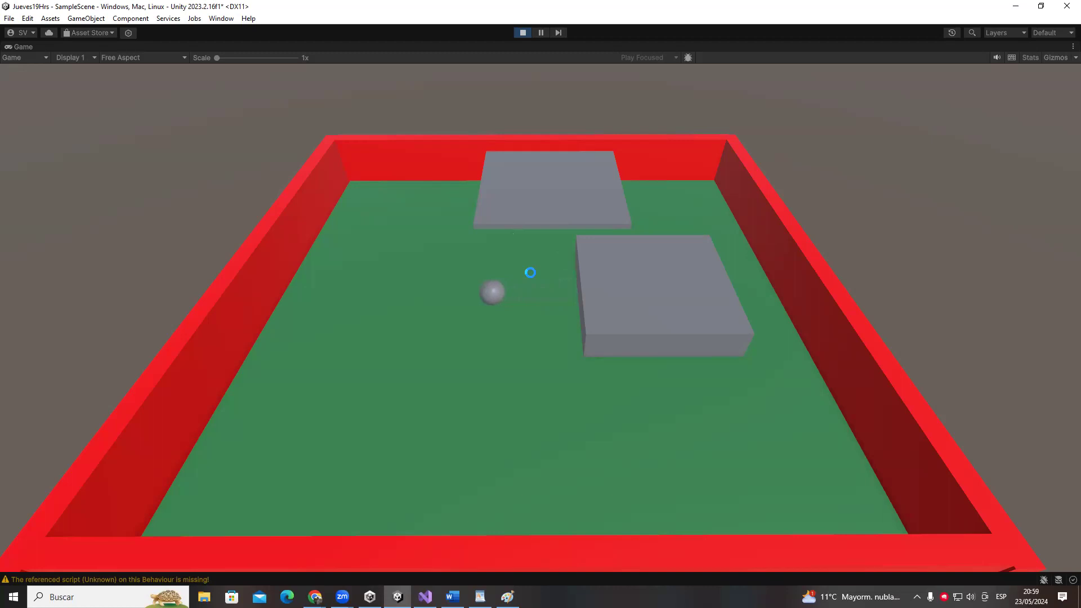
{"action": "key", "text": "Right"}
{"action": "key", "text": "space"}
{"action": "key", "text": "Right"}
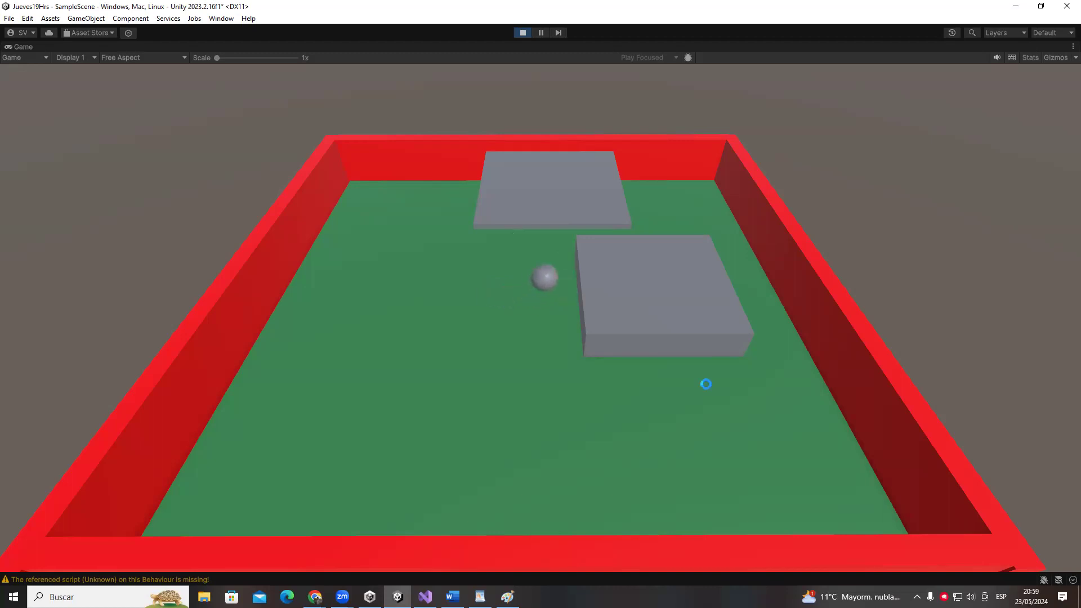
- Steer the ball around and jump toward the upper platform, then stop the run
{"action": "key", "text": "Left"}
{"action": "key", "text": "Up"}
{"action": "key", "text": "space"}
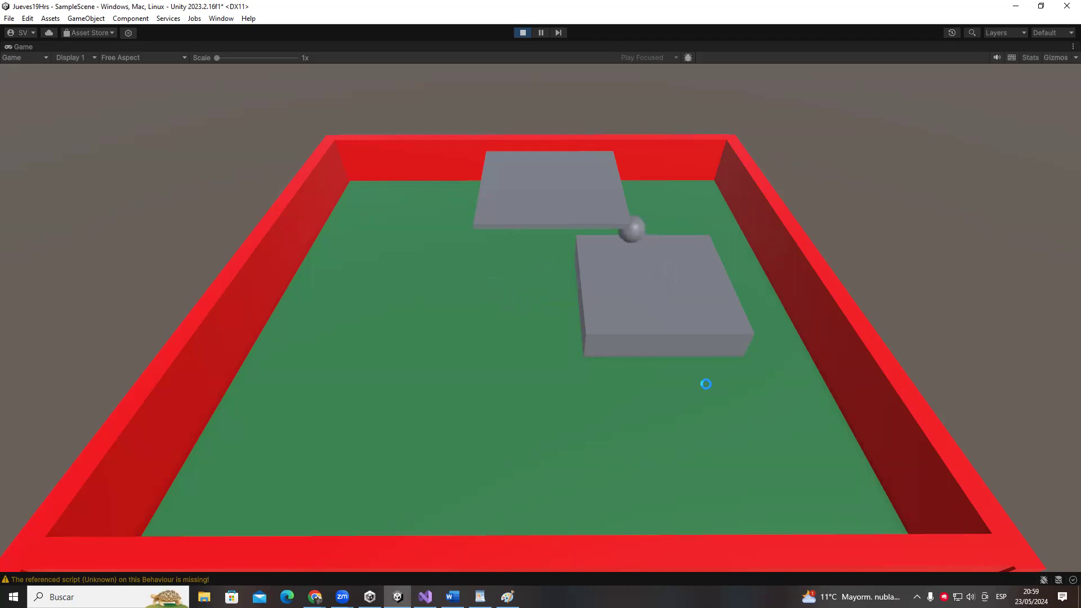
{"action": "key", "text": "Right"}
{"action": "key", "text": "Down"}
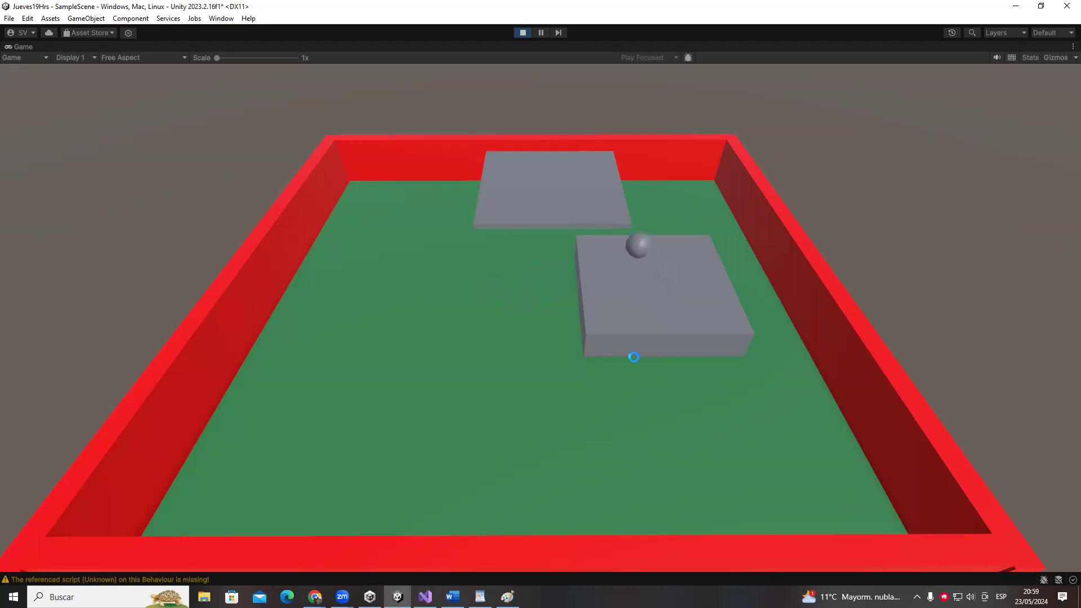
{"action": "key", "text": "Left"}
{"action": "key", "text": "Up"}
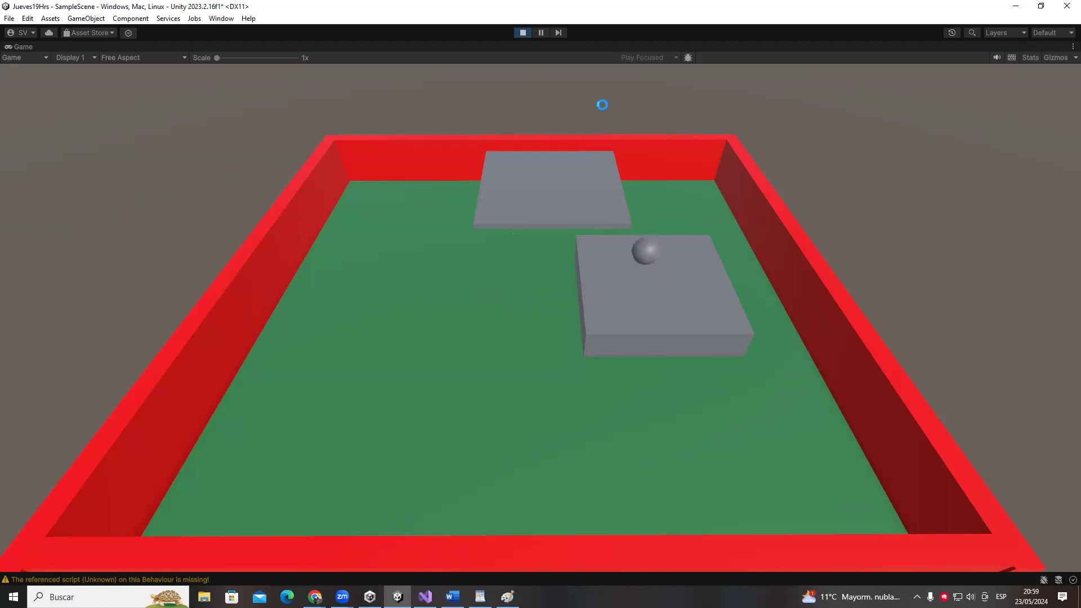
{"action": "left_click", "coordinate": [523, 33]}
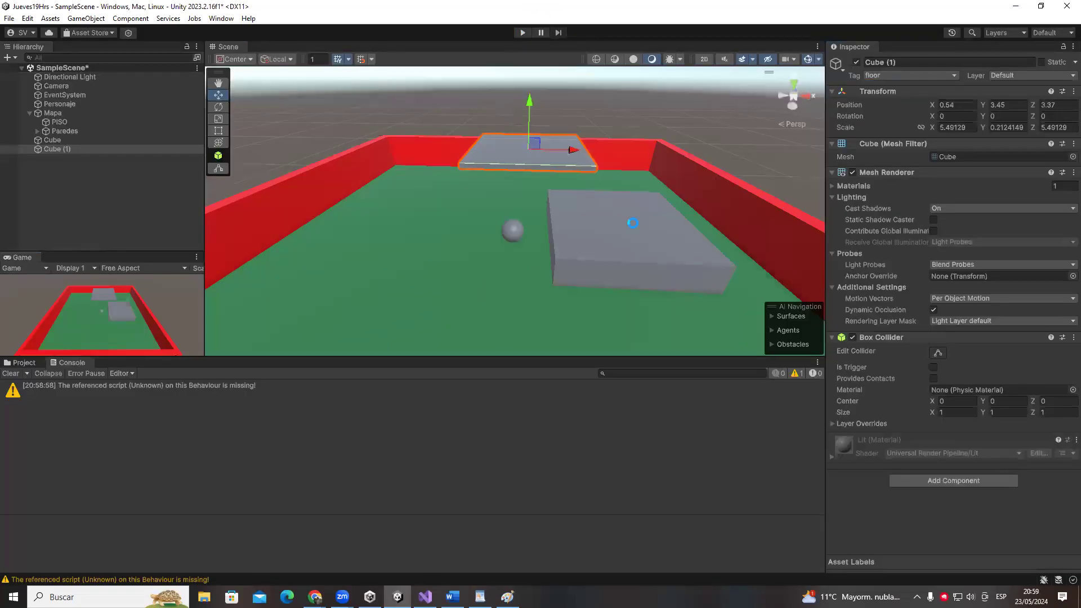
- Orbit to view the raised platform and align the Camera with the scene view
{"action": "right_click_drag", "start_coordinate": [503, 259], "coordinate": [953, 224]}
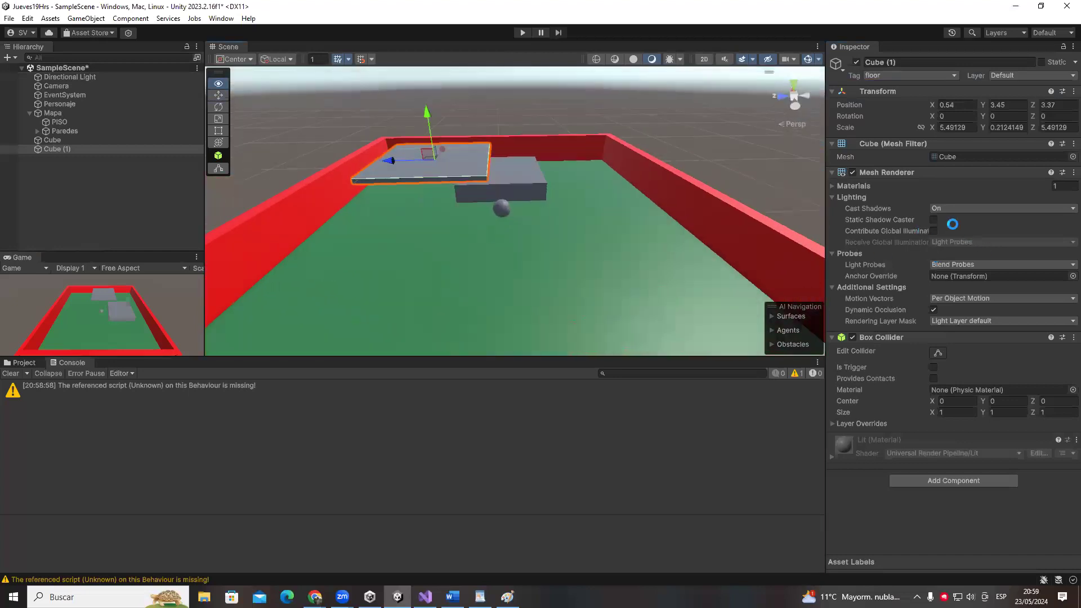
{"action": "right_click", "coordinate": [78, 88]}
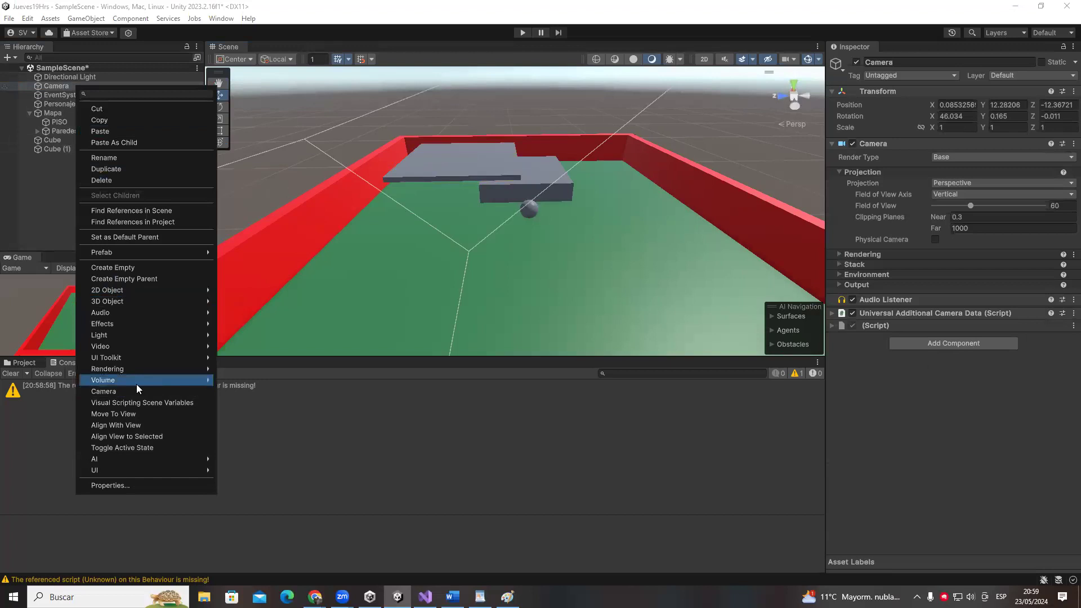
{"action": "left_click", "coordinate": [147, 426]}
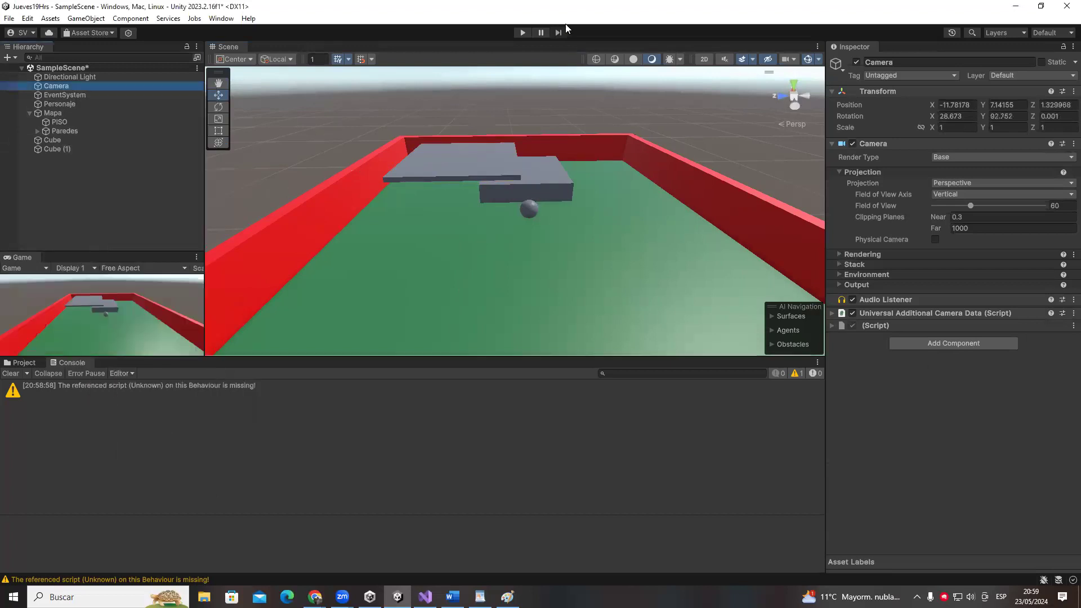
- Play the game, roll the ball left, then stop it
{"action": "left_click", "coordinate": [523, 33]}
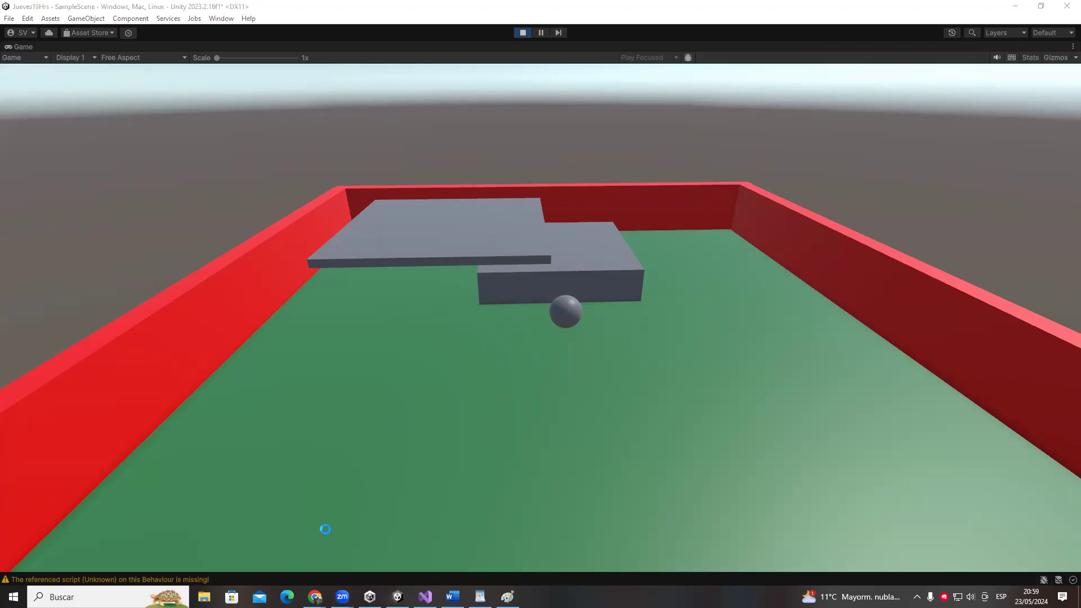
{"action": "left_click_drag", "start_coordinate": [795, 334], "coordinate": [787, 222]}
{"action": "left_click_drag", "start_coordinate": [752, 243], "coordinate": [787, 191]}
{"action": "left_click_drag", "start_coordinate": [539, 352], "coordinate": [540, 223]}
{"action": "left_click_drag", "start_coordinate": [507, 258], "coordinate": [581, 258]}
{"action": "key", "text": "ctrl+z"}
{"action": "key", "text": "ctrl+z"}
{"action": "key", "text": "ctrl+z"}
{"action": "left_click", "coordinate": [388, 385]}
{"action": "key", "text": "Left"}
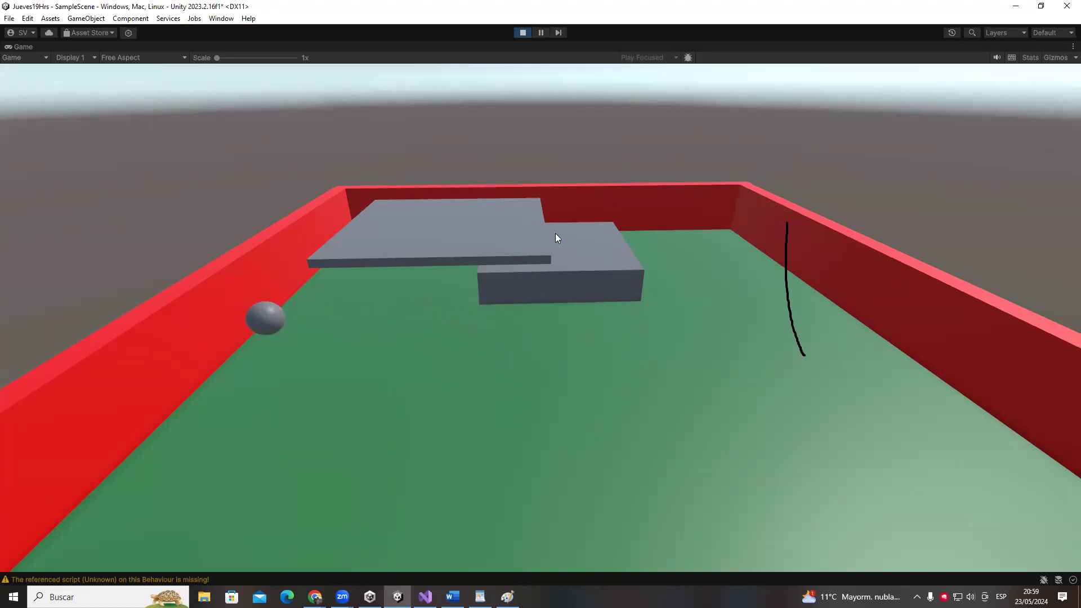
{"action": "left_click", "coordinate": [520, 31]}
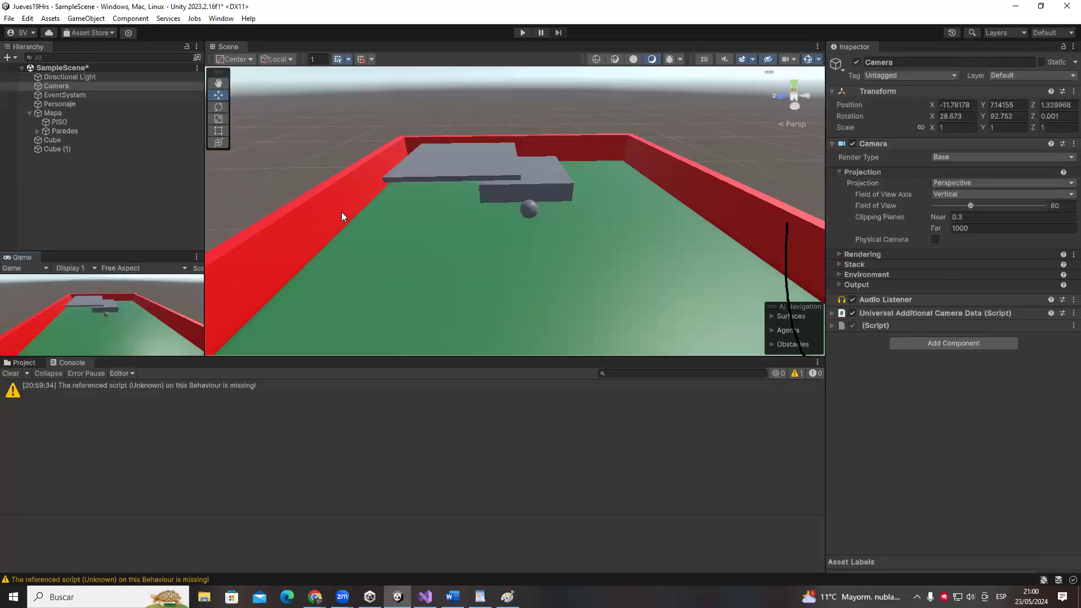
- Switch to Visual Studio and open the punto4.cs script
{"action": "key", "text": "alt+Tab"}
{"action": "left_click", "coordinate": [550, 240]}
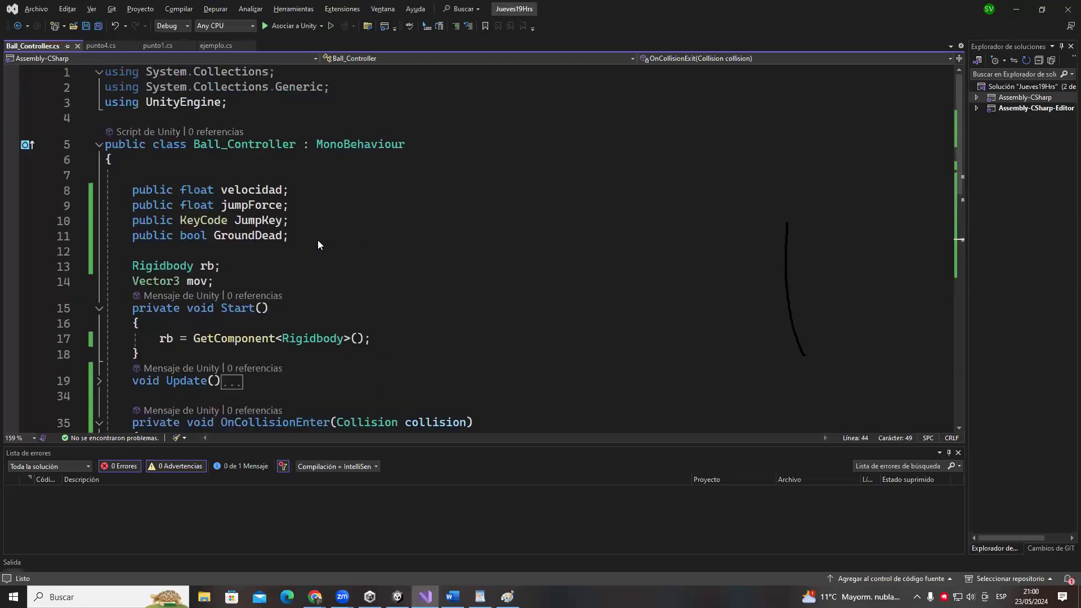
{"action": "scroll", "coordinate": [322, 251], "scroll_direction": "down", "scroll_amount": 2}
{"action": "left_click", "coordinate": [107, 47]}
- Expand Update() in Ball_Controller.cs and type (0,0,1) on blank line 22, then return to Unity
{"action": "left_click", "coordinate": [162, 46]}
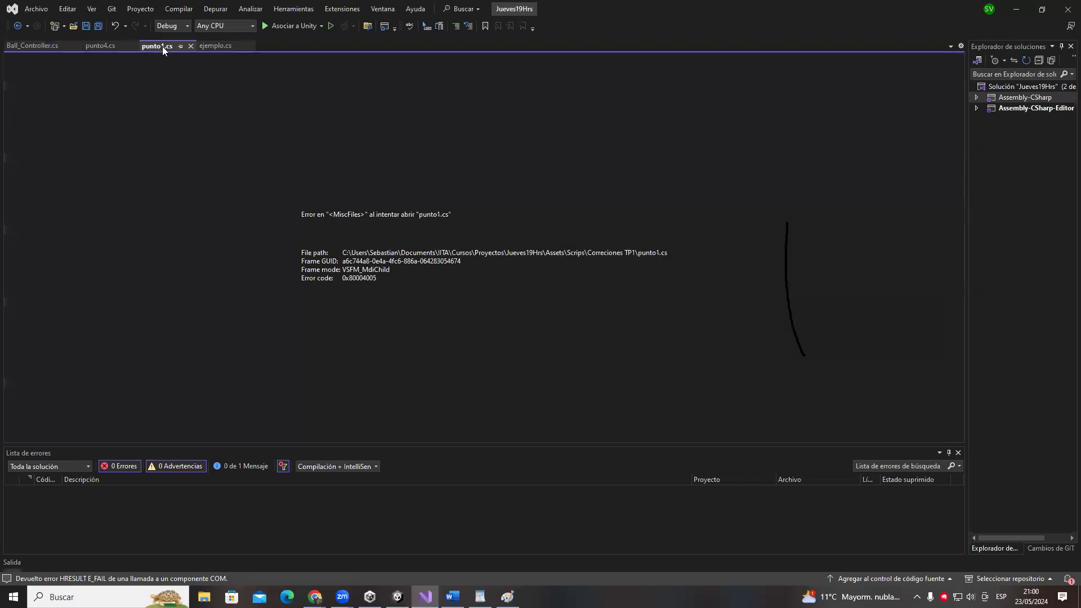
{"action": "left_click", "coordinate": [205, 48]}
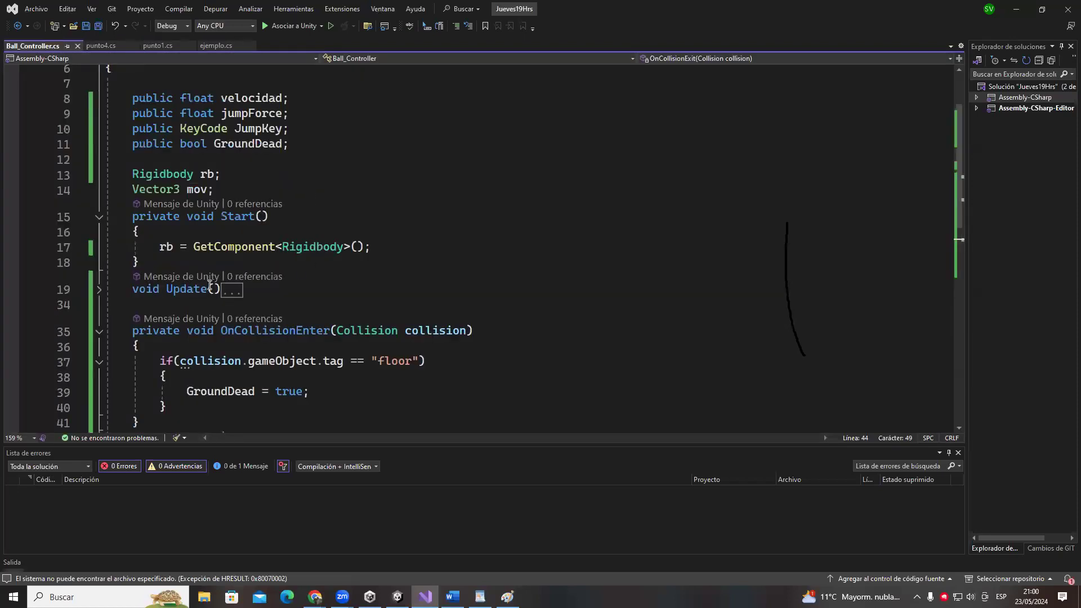
{"action": "left_click", "coordinate": [97, 292]}
{"action": "scroll", "coordinate": [241, 281], "scroll_direction": "down", "scroll_amount": 2}
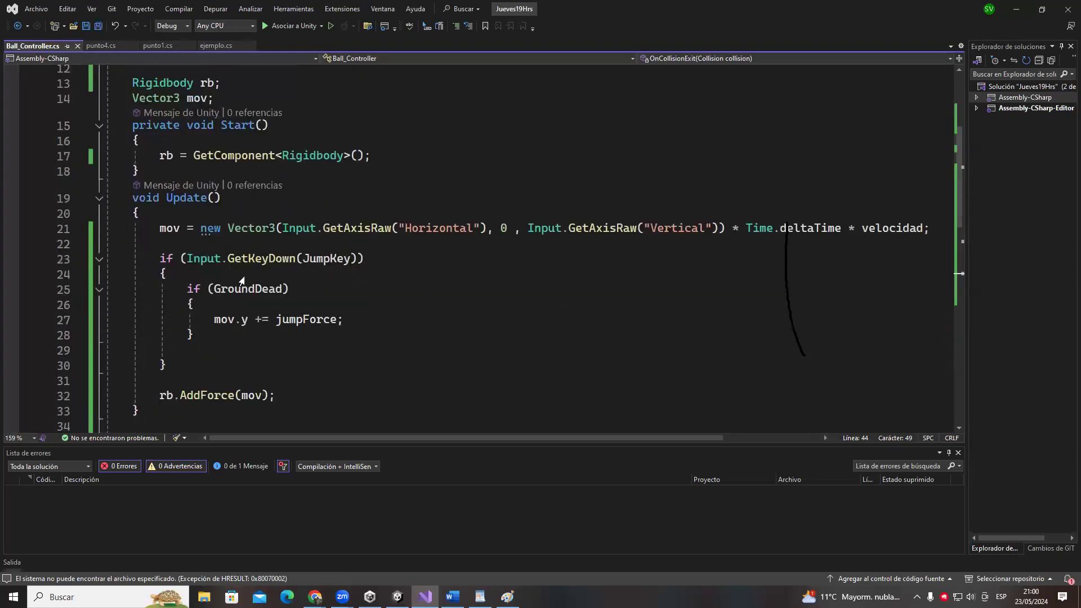
{"action": "left_click", "coordinate": [303, 245]}
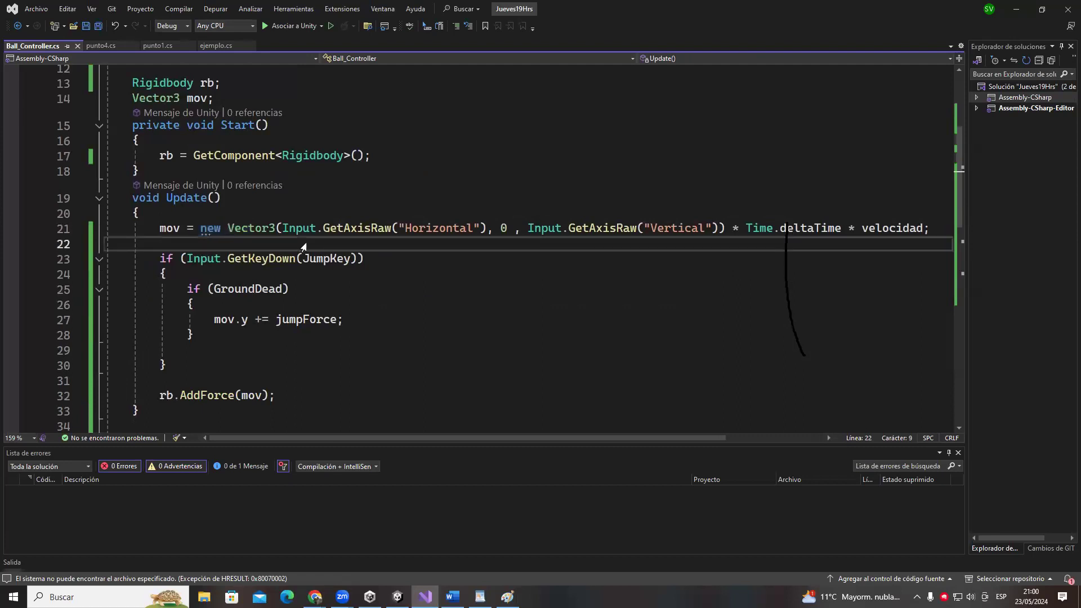
{"action": "type", "text": "("}
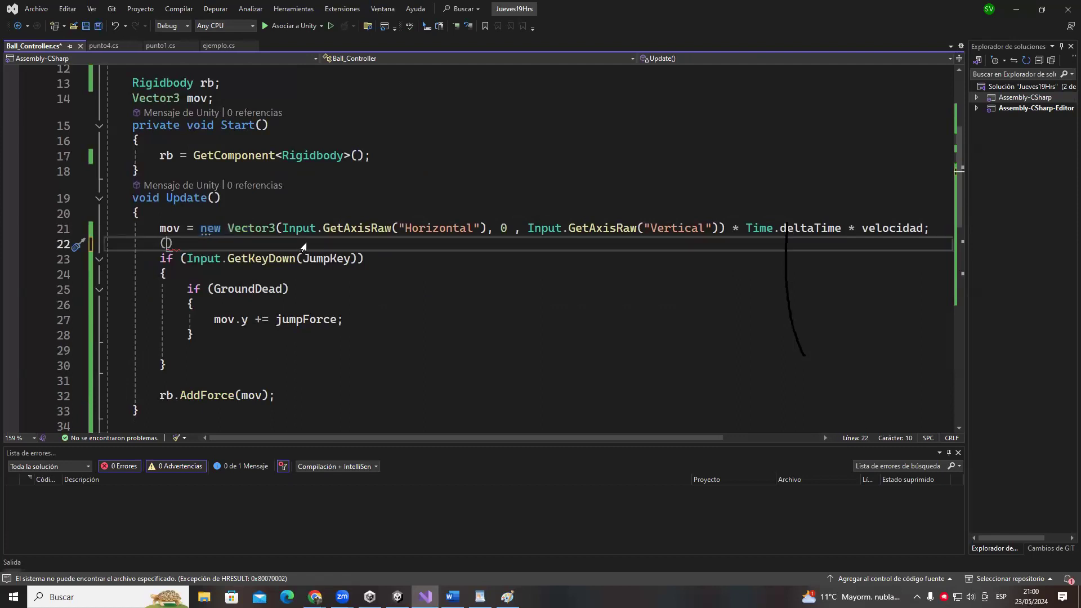
{"action": "type", "text": "0,0,"}
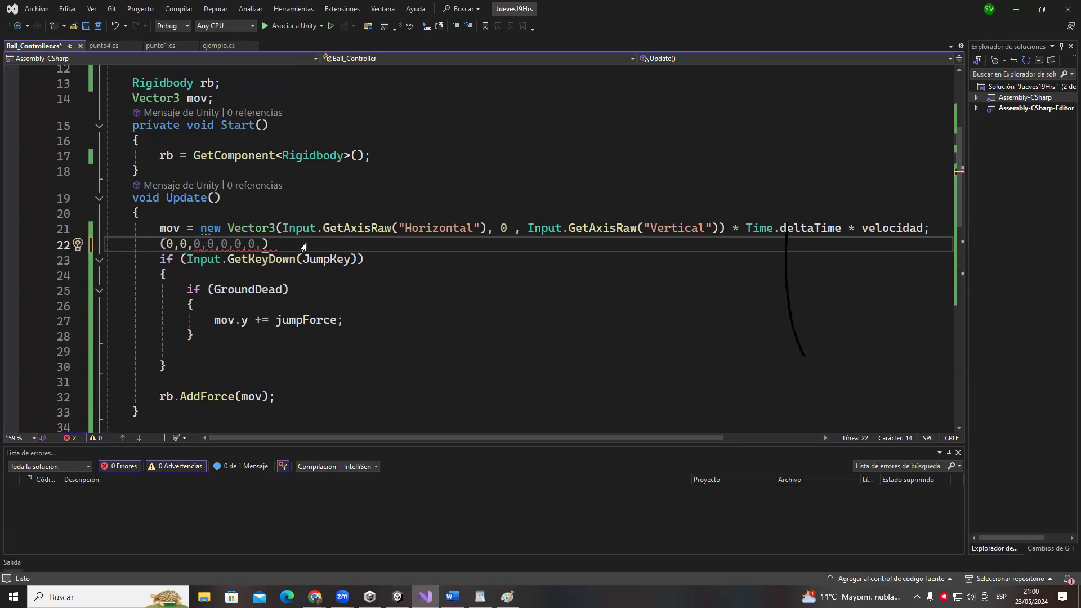
{"action": "type", "text": "1"}
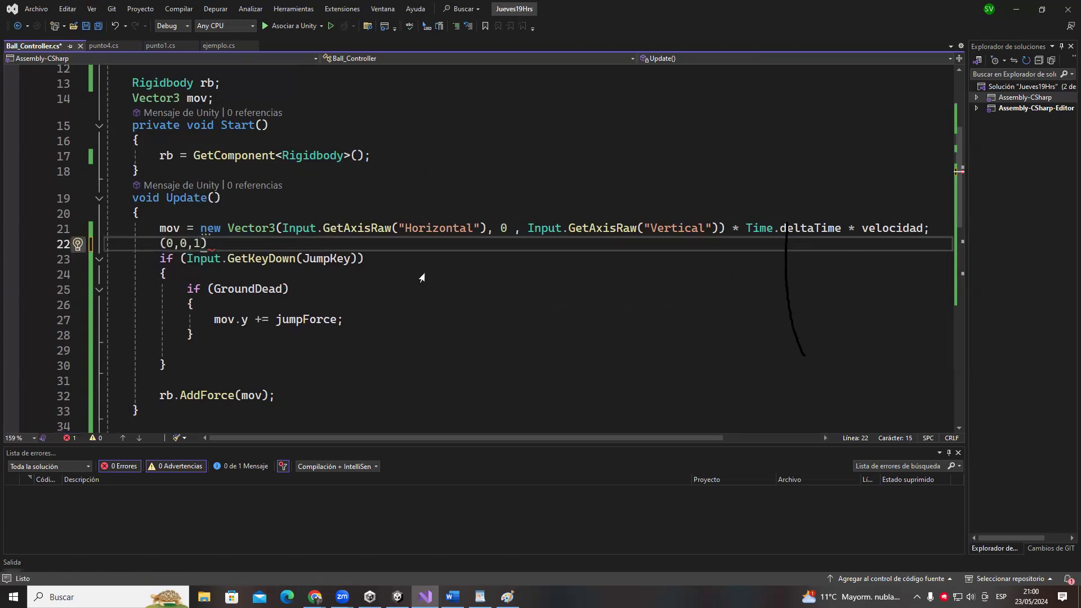
{"action": "key", "text": "alt+Tab"}
- Orbit around the arena, selecting the Personaje ball, back red wall, PISO floor and Camera in turn
{"action": "right_click_drag", "start_coordinate": [540, 184], "coordinate": [580, 140]}
{"action": "scroll", "coordinate": [580, 139], "scroll_direction": "down", "scroll_amount": 6}
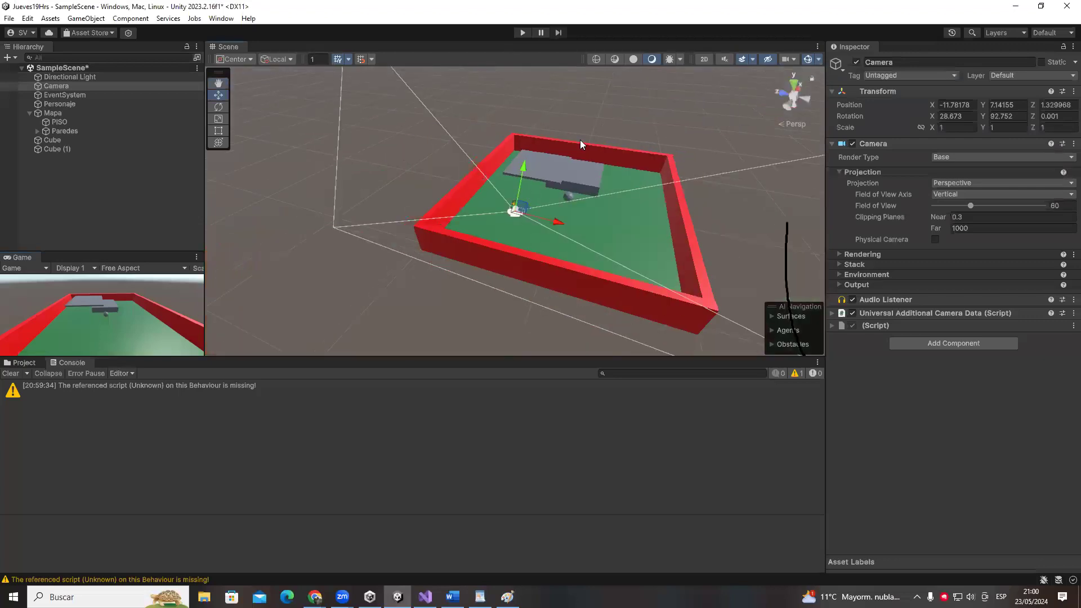
{"action": "left_click", "coordinate": [580, 140]}
{"action": "scroll", "coordinate": [530, 201], "scroll_direction": "up", "scroll_amount": 5}
{"action": "left_click", "coordinate": [532, 208]}
{"action": "scroll", "coordinate": [532, 207], "scroll_direction": "up", "scroll_amount": 3}
{"action": "left_click", "coordinate": [641, 145]}
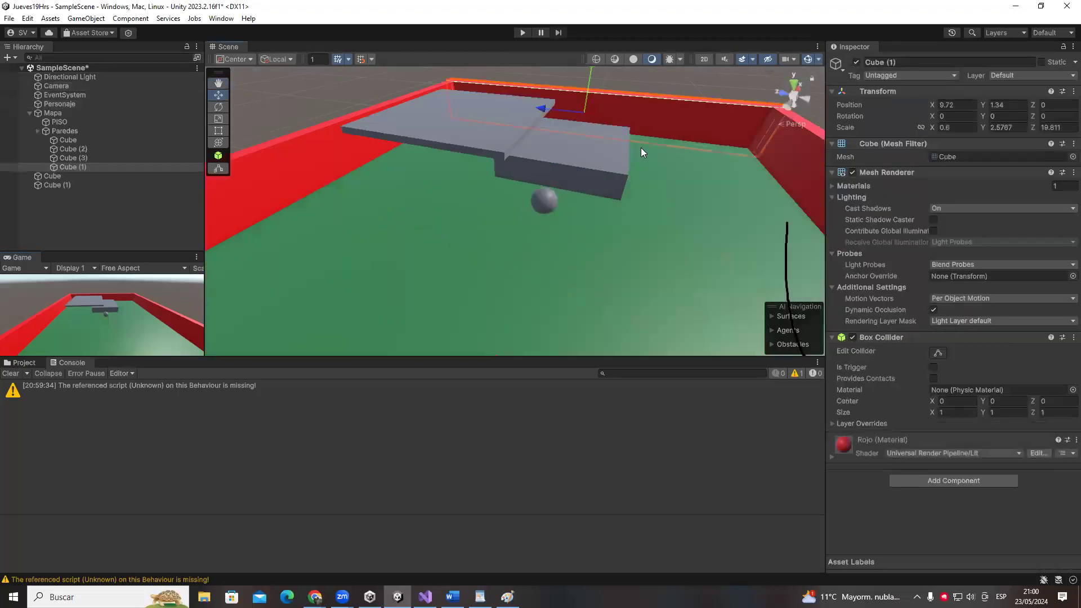
{"action": "scroll", "coordinate": [676, 138], "scroll_direction": "down", "scroll_amount": 5}
{"action": "left_click", "coordinate": [409, 117]}
{"action": "right_click_drag", "start_coordinate": [518, 152], "coordinate": [507, 240]}
{"action": "left_click", "coordinate": [627, 236]}
{"action": "scroll", "coordinate": [346, 299], "scroll_direction": "up", "scroll_amount": 4}
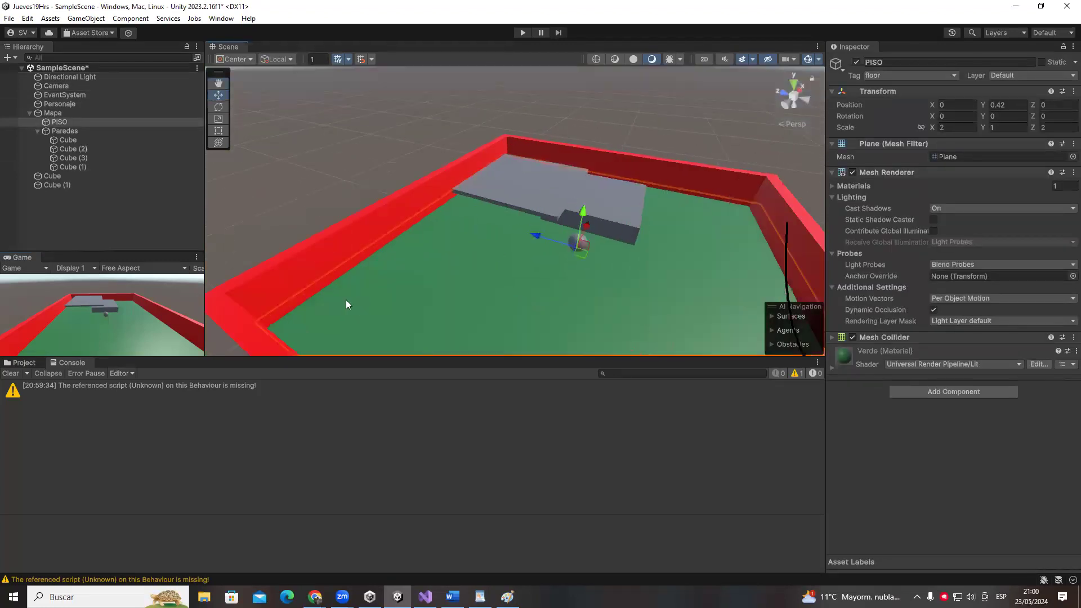
{"action": "scroll", "coordinate": [332, 298], "scroll_direction": "down", "scroll_amount": 2}
{"action": "left_click", "coordinate": [392, 282]}
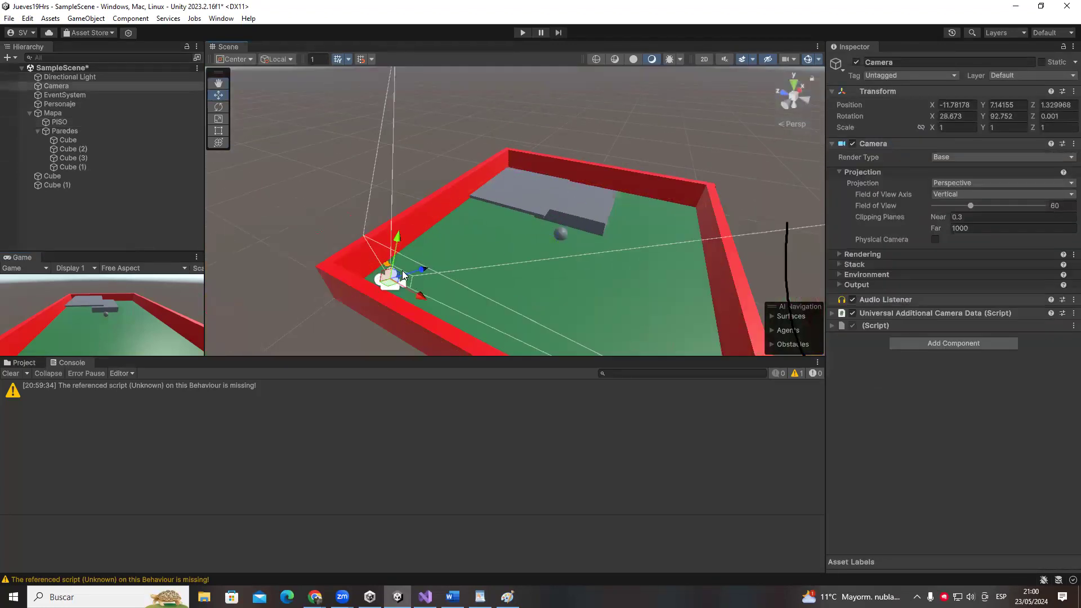
- Snap to a side view, level it with the horizon, and select the Personaje ball
{"action": "left_click", "coordinate": [783, 91]}
{"action": "right_click_drag", "start_coordinate": [561, 181], "coordinate": [293, 154]}
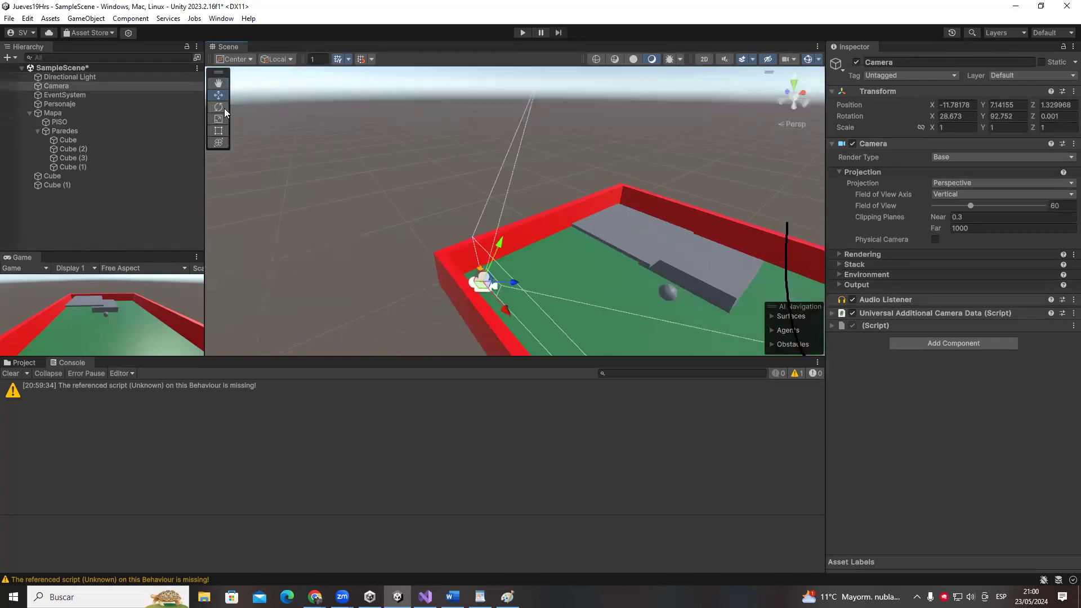
{"action": "left_click_drag", "start_coordinate": [494, 257], "coordinate": [460, 248], "text": "alt"}
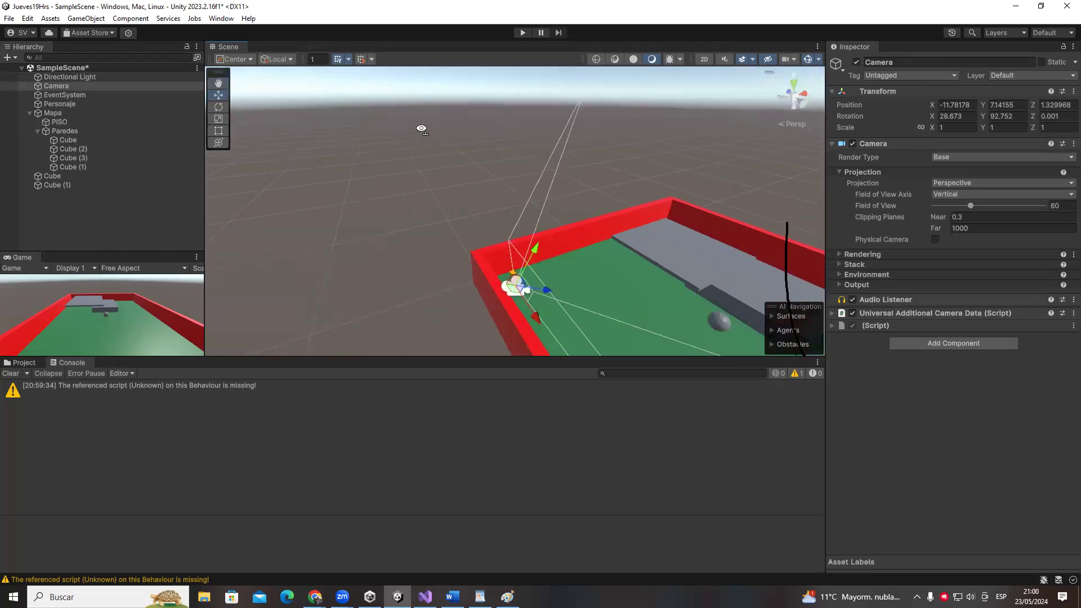
{"action": "left_click", "coordinate": [688, 310]}
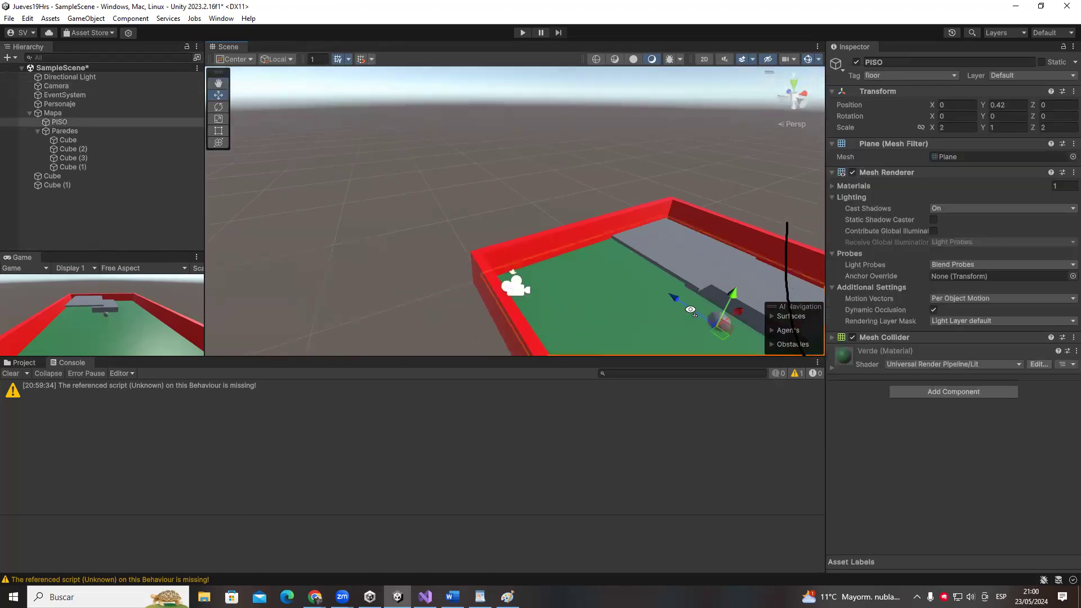
{"action": "left_click", "coordinate": [712, 316]}
- Rotate the Personaje ball about several axes, with handles set to Global orientation
{"action": "key", "text": "e"}
{"action": "key", "text": "r"}
{"action": "key", "text": "e"}
{"action": "left_click_drag", "start_coordinate": [704, 337], "coordinate": [718, 319]}
{"action": "key", "text": "w"}
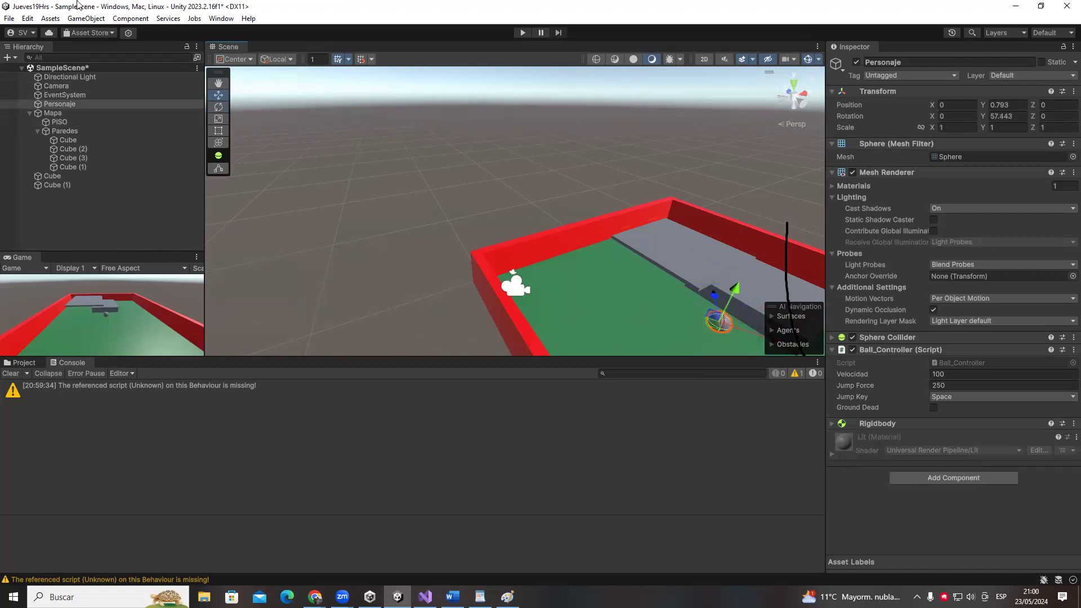
{"action": "left_click", "coordinate": [277, 58]}
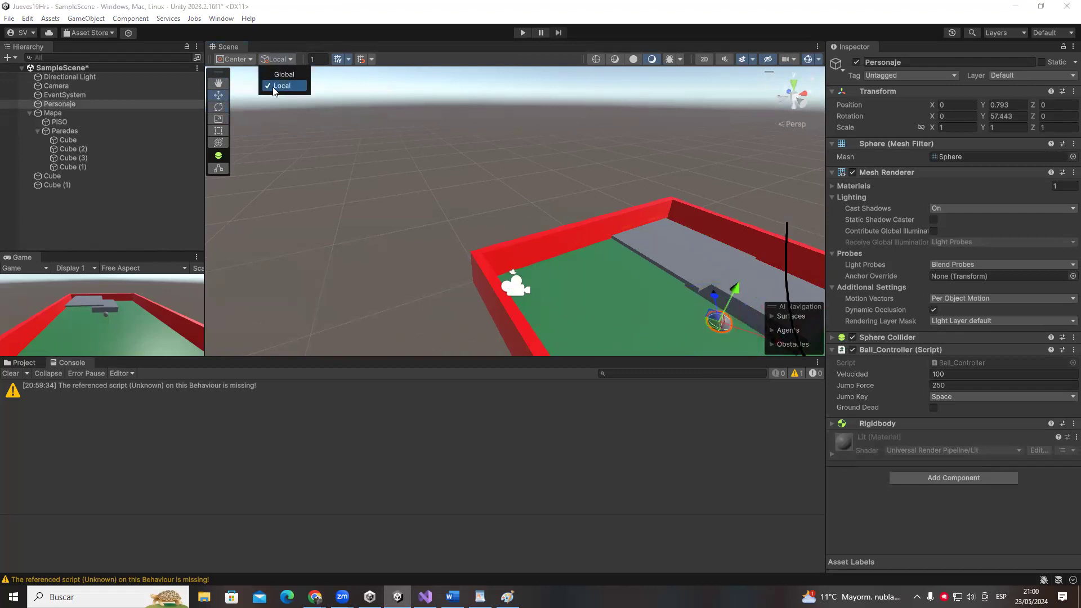
{"action": "left_click", "coordinate": [283, 75]}
{"action": "key", "text": "e"}
{"action": "key", "text": "f"}
{"action": "left_click_drag", "start_coordinate": [514, 256], "coordinate": [445, 298]}
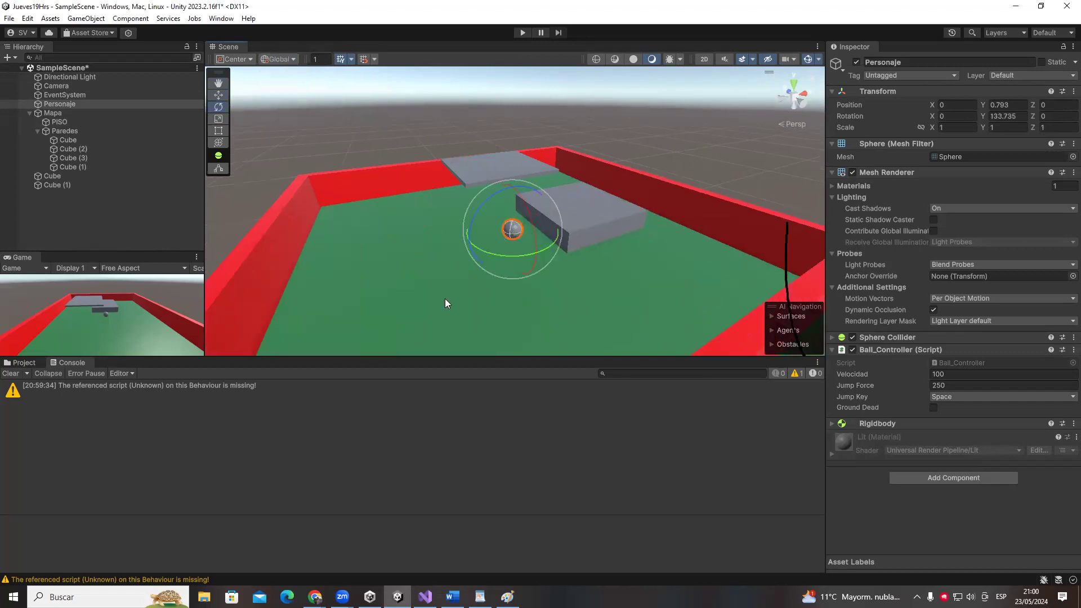
{"action": "left_click_drag", "start_coordinate": [537, 242], "coordinate": [496, 301]}
- Reselect Personaje, undo its rotation back to 0, 0, 0, and restore Global handle orientation
{"action": "left_click", "coordinate": [238, 98]}
{"action": "left_click", "coordinate": [509, 230]}
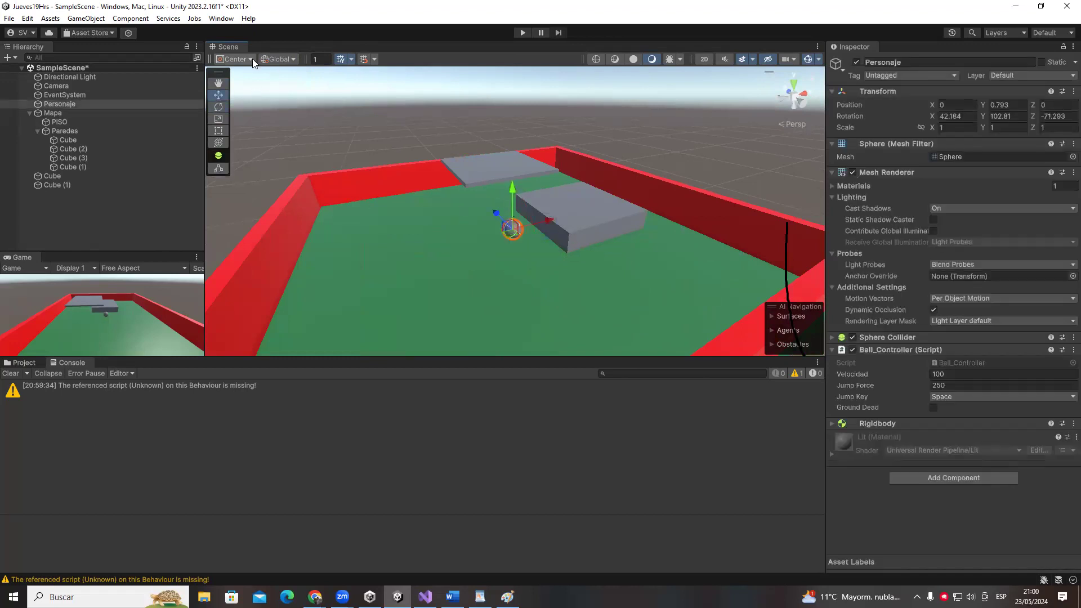
{"action": "left_click", "coordinate": [277, 59]}
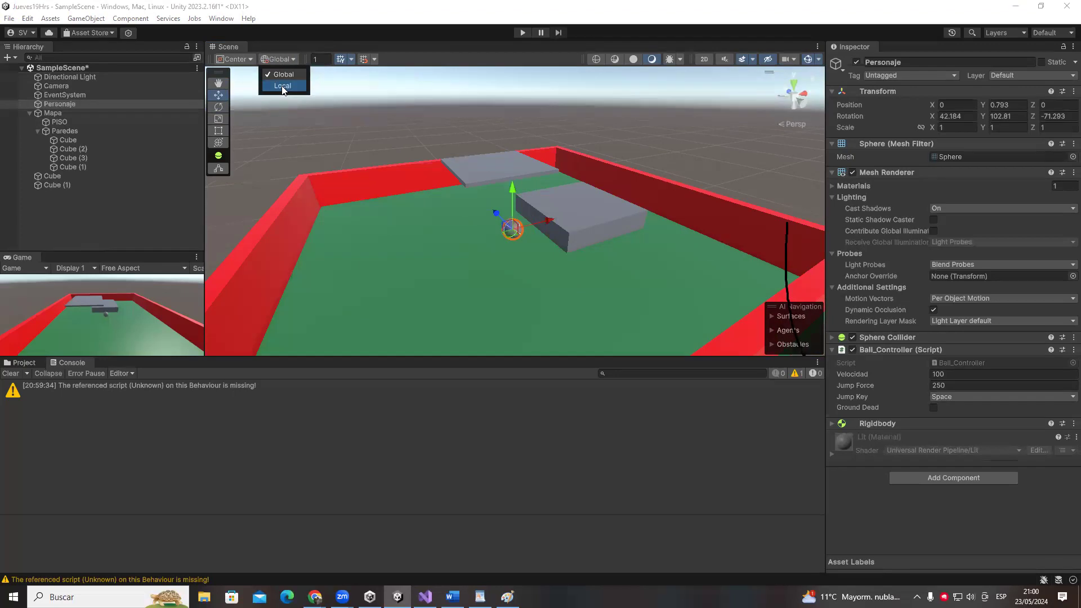
{"action": "left_click", "coordinate": [283, 86]}
{"action": "key", "text": "ctrl+z"}
{"action": "key", "text": "ctrl+z"}
{"action": "key", "text": "ctrl+z"}
{"action": "left_click", "coordinate": [273, 59]}
{"action": "left_click", "coordinate": [276, 72]}
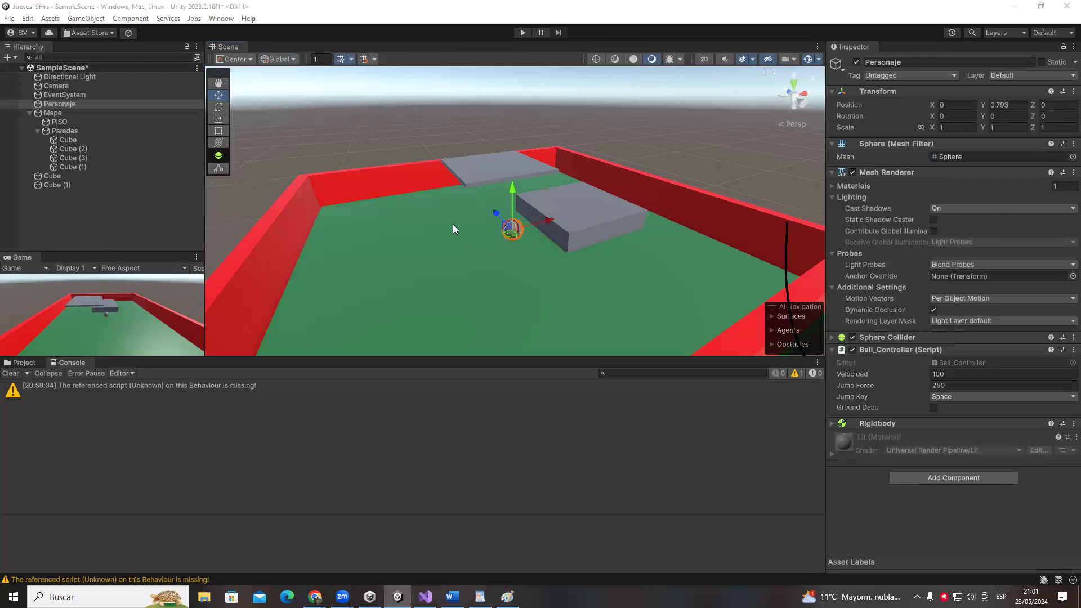
- In Visual Studio, undo the (0,0,1) line, collapse Update(), and save Ball_Controller.cs
{"action": "key", "text": "alt+Tab"}
{"action": "key", "text": "ctrl+z"}
{"action": "key", "text": "ctrl+z"}
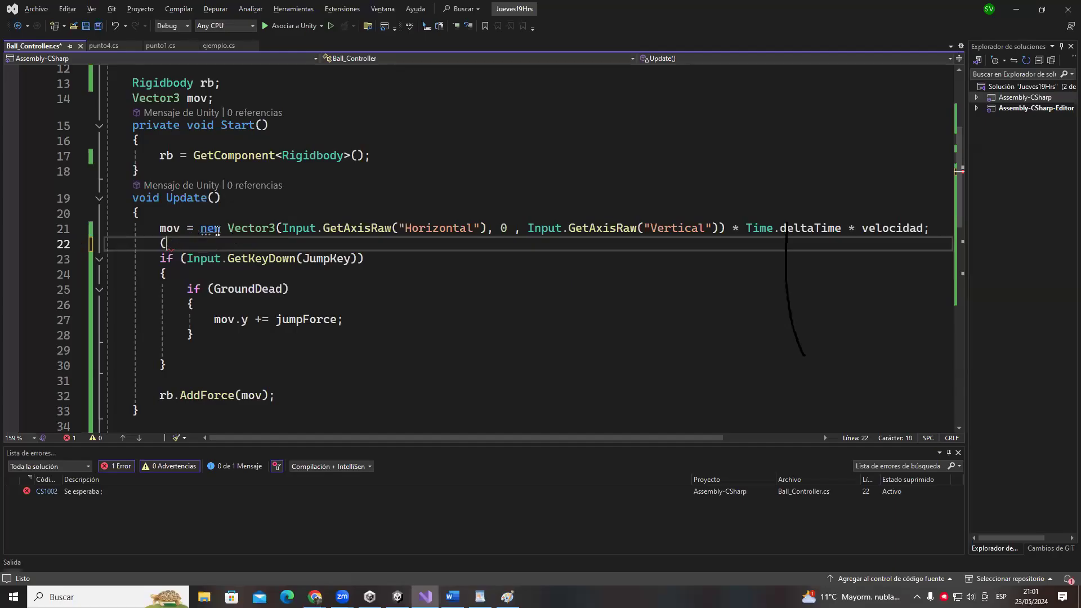
{"action": "key", "text": "ctrl+m"}
{"action": "key", "text": "ctrl+m"}
{"action": "key", "text": "ctrl+s"}
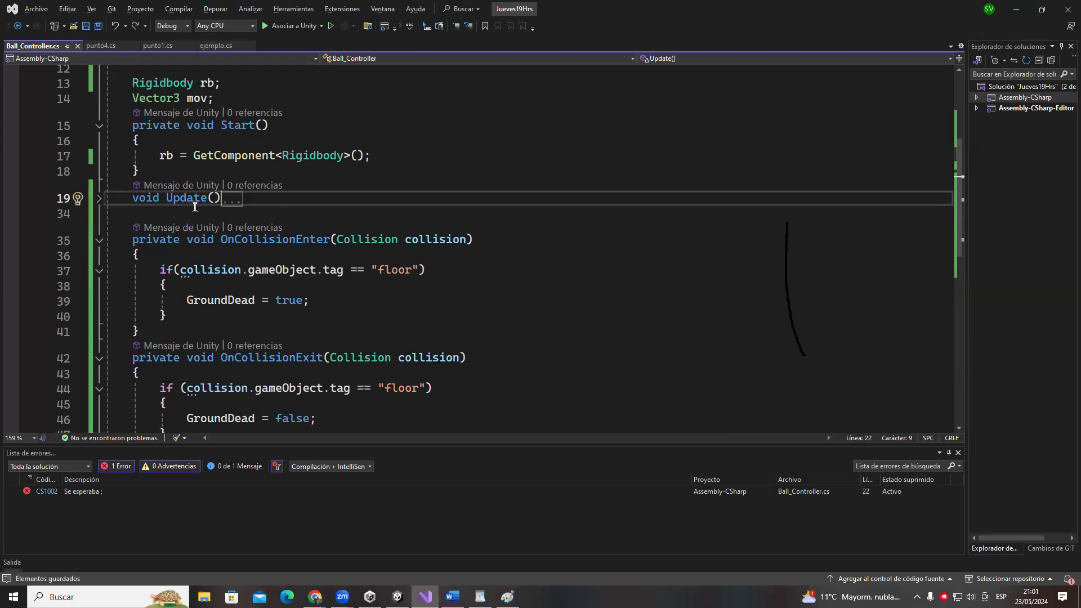
{"action": "key", "text": "alt+Tab"}
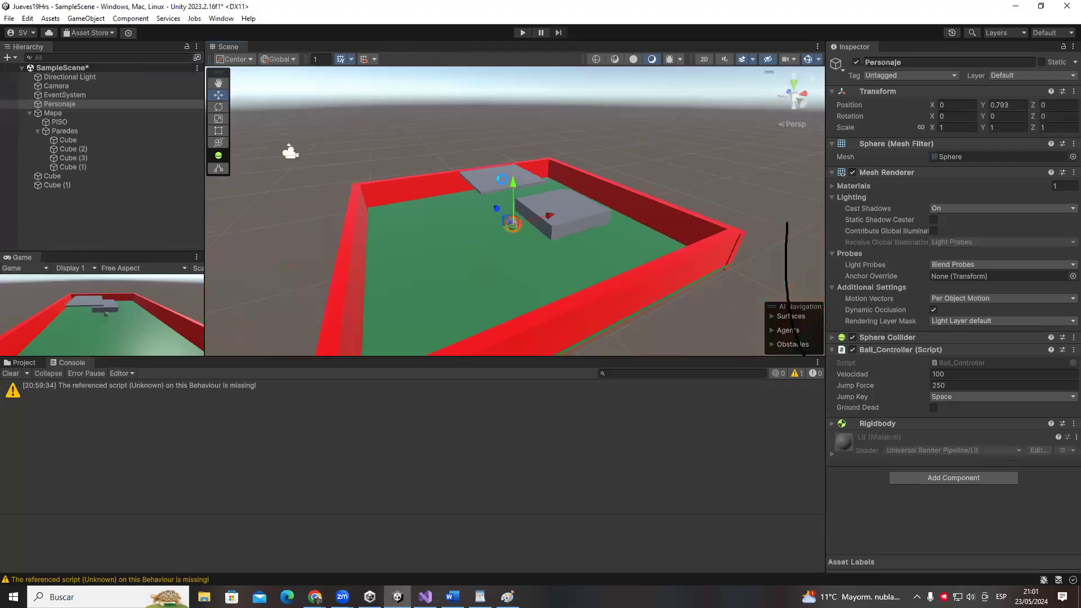
- Orbit and zoom the scene view to inspect the arena and ball from several angles
{"action": "right_click_drag", "start_coordinate": [408, 209], "coordinate": [368, 205]}
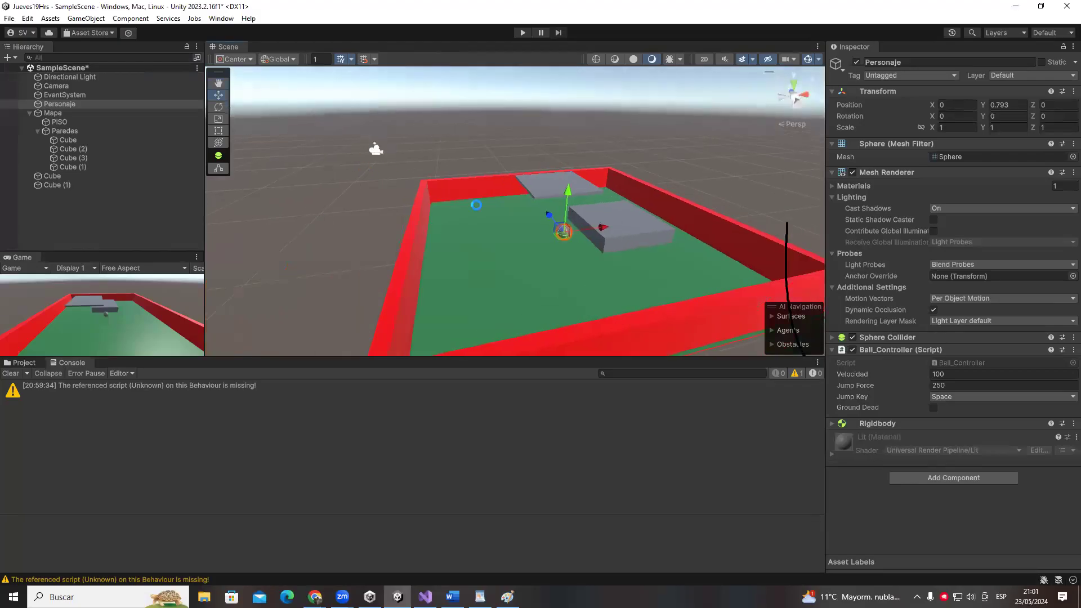
{"action": "right_click_drag", "start_coordinate": [565, 228], "coordinate": [645, 209]}
{"action": "left_click_drag", "start_coordinate": [645, 209], "coordinate": [499, 229], "text": "alt"}
{"action": "left_click_drag", "start_coordinate": [428, 232], "coordinate": [330, 185], "text": "alt"}
{"action": "key", "text": "ctrl+z"}
{"action": "scroll", "coordinate": [581, 261], "scroll_direction": "down", "scroll_amount": 12}
{"action": "left_click_drag", "start_coordinate": [581, 261], "coordinate": [542, 242], "text": "alt"}
{"action": "scroll", "coordinate": [268, 228], "scroll_direction": "up", "scroll_amount": 8, "text": "alt"}
{"action": "scroll", "coordinate": [569, 274], "scroll_direction": "down", "scroll_amount": 5, "text": "alt"}
{"action": "left_click_drag", "start_coordinate": [655, 236], "coordinate": [674, 207], "text": "alt"}
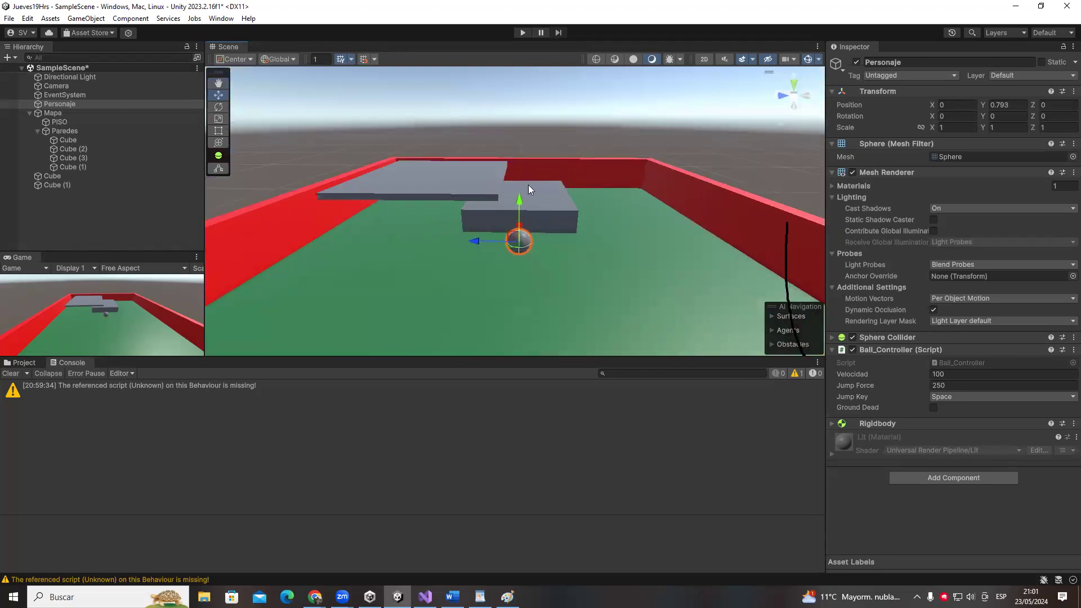
{"action": "left_click_drag", "start_coordinate": [529, 225], "coordinate": [428, 218], "text": "alt"}
- Parent Cube and Cube (1) under Mapa, then rotate the whole Mapa arena about its Y axis
{"action": "left_click", "coordinate": [111, 112]}
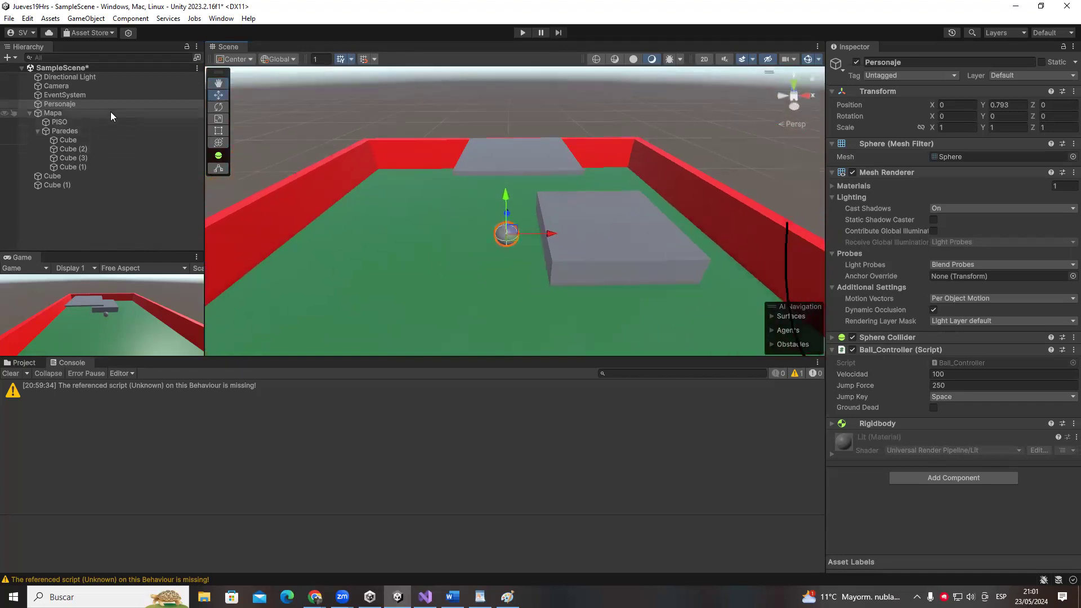
{"action": "key", "text": "e"}
{"action": "left_click_drag", "start_coordinate": [503, 248], "coordinate": [662, 221]}
{"action": "key", "text": "ctrl+z"}
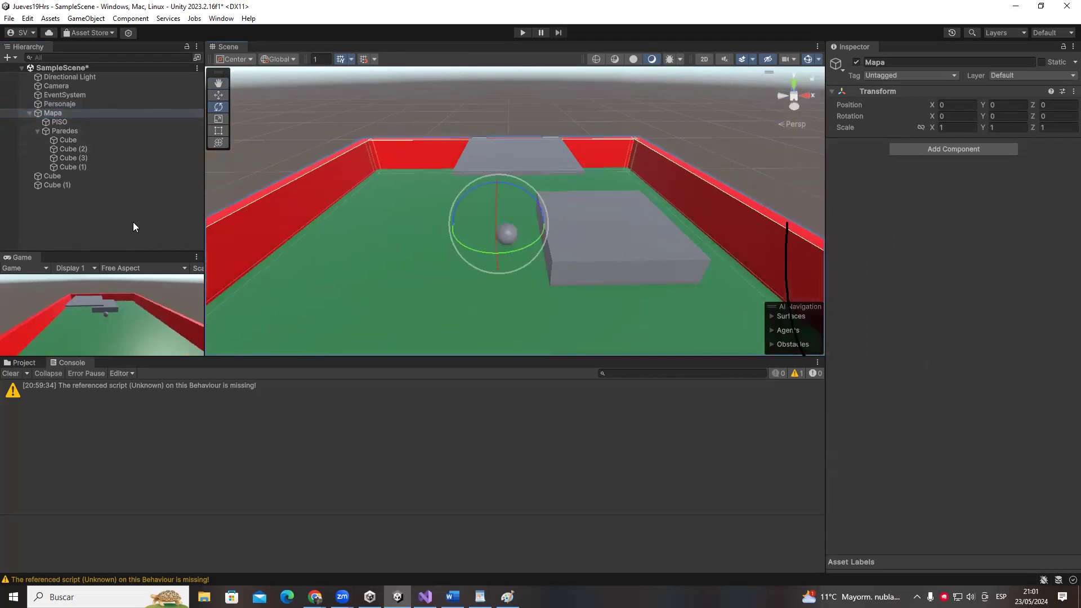
{"action": "left_click", "coordinate": [59, 177]}
{"action": "left_click", "coordinate": [61, 187], "text": "shift"}
{"action": "left_click_drag", "start_coordinate": [59, 185], "coordinate": [54, 115]}
{"action": "left_click", "coordinate": [54, 115]}
{"action": "left_click_drag", "start_coordinate": [509, 240], "coordinate": [669, 211]}
- Reposition the scene view over the arena and select the Camera object
{"action": "left_click", "coordinate": [630, 121]}
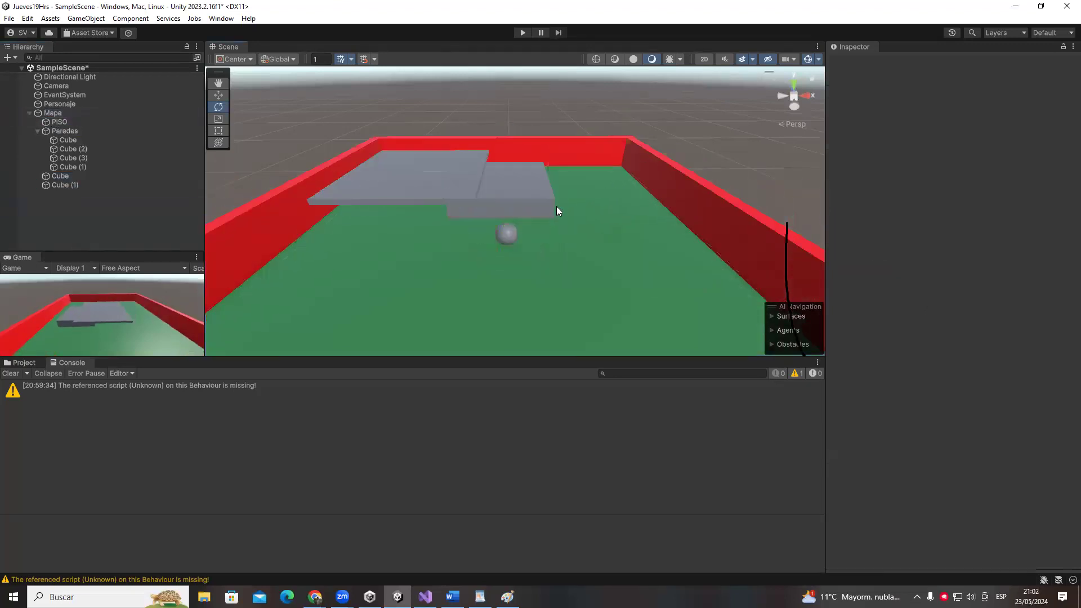
{"action": "left_click", "coordinate": [508, 235]}
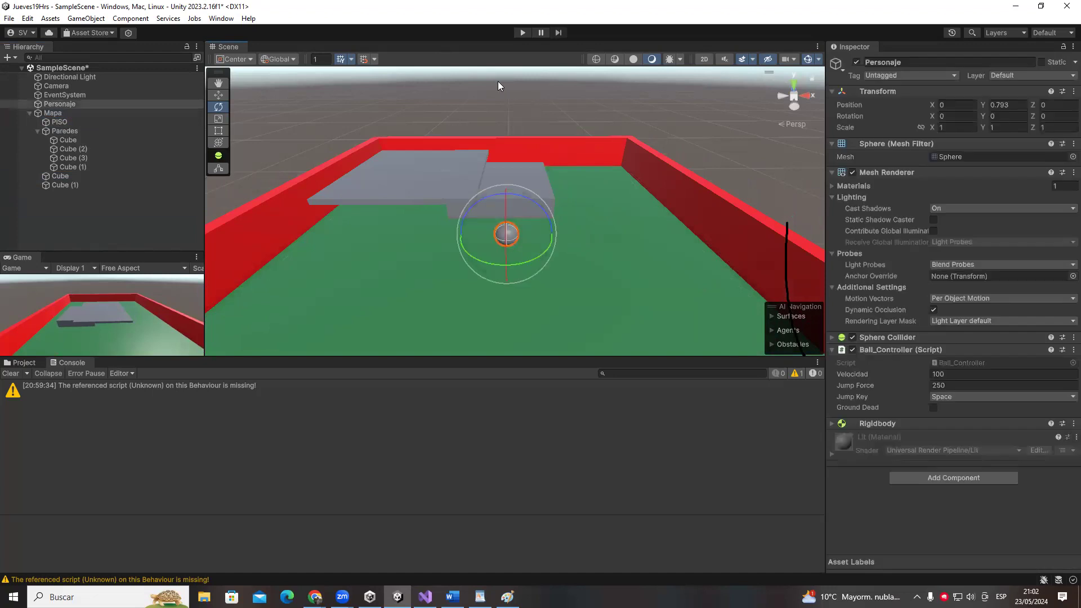
{"action": "right_click_drag", "start_coordinate": [509, 81], "coordinate": [631, 89]}
{"action": "right_click_drag", "start_coordinate": [587, 130], "coordinate": [265, 166]}
{"action": "left_click", "coordinate": [264, 167]}
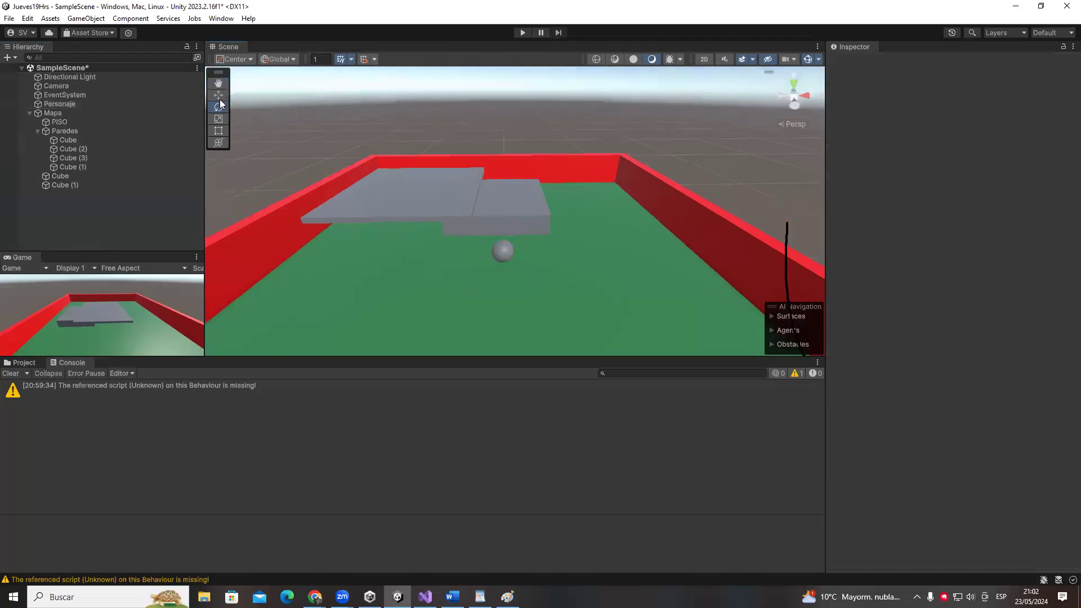
{"action": "right_click_drag", "start_coordinate": [643, 217], "coordinate": [647, 230]}
{"action": "scroll", "coordinate": [625, 228], "scroll_direction": "down", "scroll_amount": 10}
{"action": "scroll", "coordinate": [611, 222], "scroll_direction": "up", "scroll_amount": 7}
{"action": "scroll", "coordinate": [442, 195], "scroll_direction": "down", "scroll_amount": 5}
{"action": "right_click_drag", "start_coordinate": [490, 225], "coordinate": [515, 191]}
{"action": "left_click", "coordinate": [56, 85]}
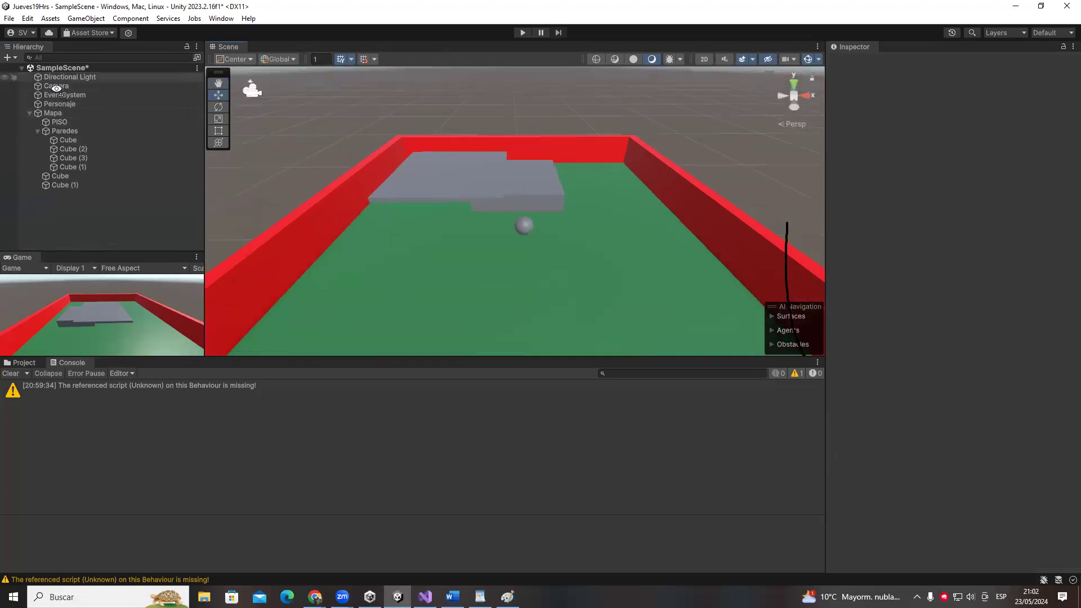
- Align the Camera with the scene view and expand Update() in Ball_Controller.cs
{"action": "right_click", "coordinate": [56, 85]}
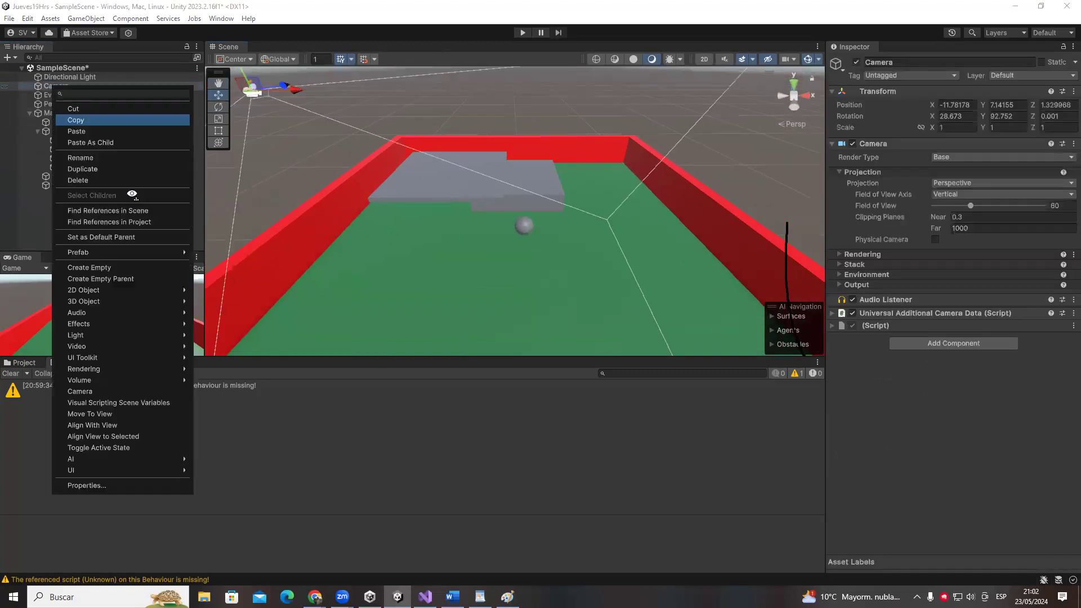
{"action": "left_click", "coordinate": [137, 422]}
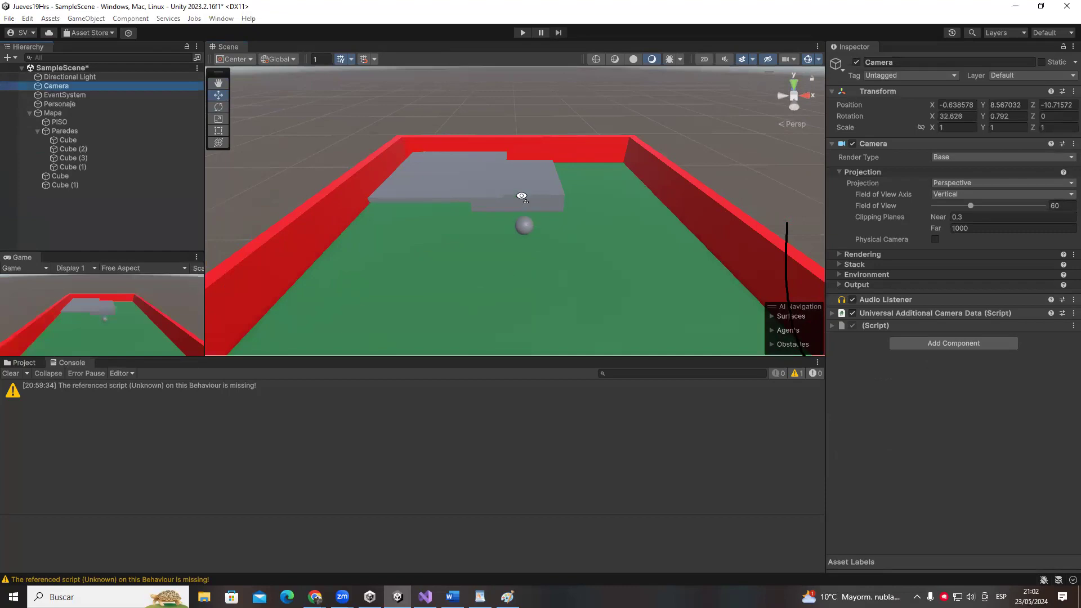
{"action": "key", "text": "alt+Tab"}
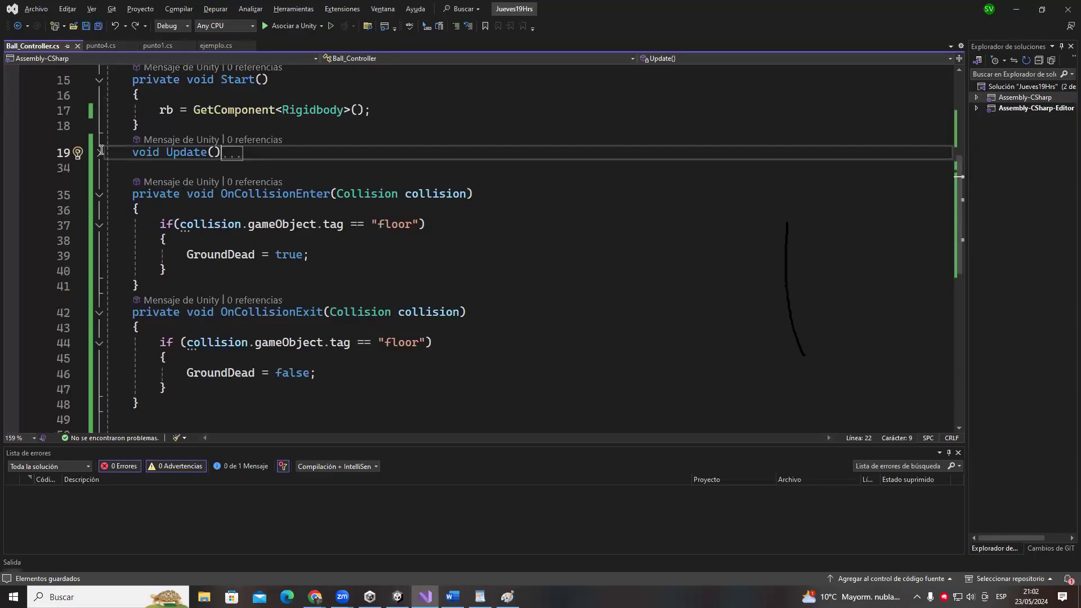
{"action": "left_click", "coordinate": [100, 152]}
{"action": "key", "text": "alt+Tab"}
- Remove the Camera's missing (Script) component, then switch to Visual Studio
{"action": "key", "text": "d"}
{"action": "right_click_drag", "start_coordinate": [469, 230], "coordinate": [310, 189]}
{"action": "left_click_drag", "start_coordinate": [310, 192], "coordinate": [395, 212], "text": "alt"}
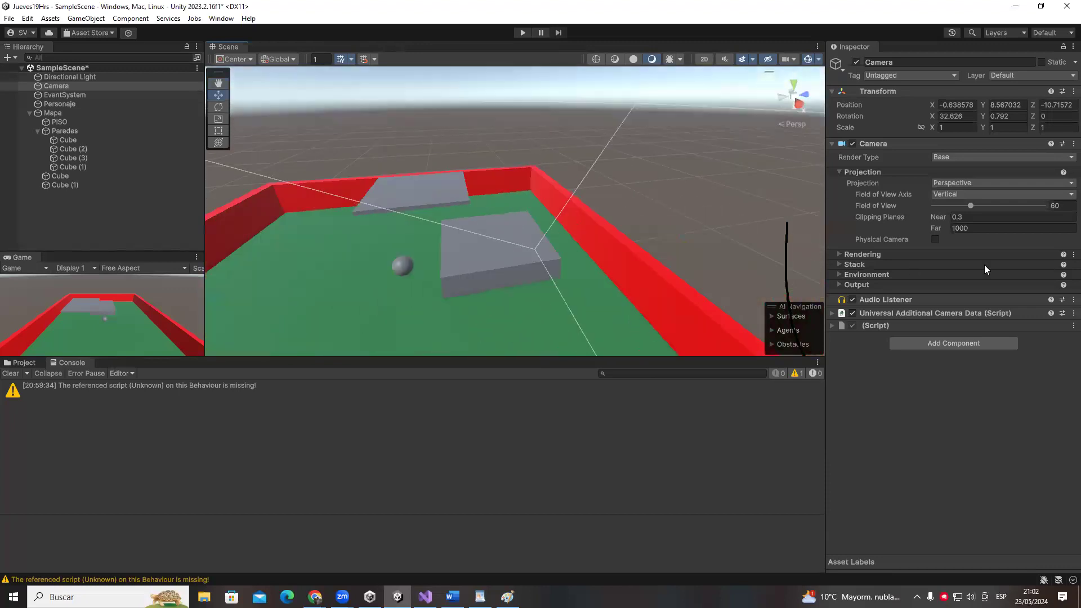
{"action": "left_click", "coordinate": [1073, 326]}
{"action": "left_click", "coordinate": [996, 371]}
{"action": "left_click_drag", "start_coordinate": [483, 198], "coordinate": [536, 250], "text": "alt"}
{"action": "scroll", "coordinate": [536, 250], "scroll_direction": "down", "scroll_amount": 1}
{"action": "key", "text": "alt+Tab"}
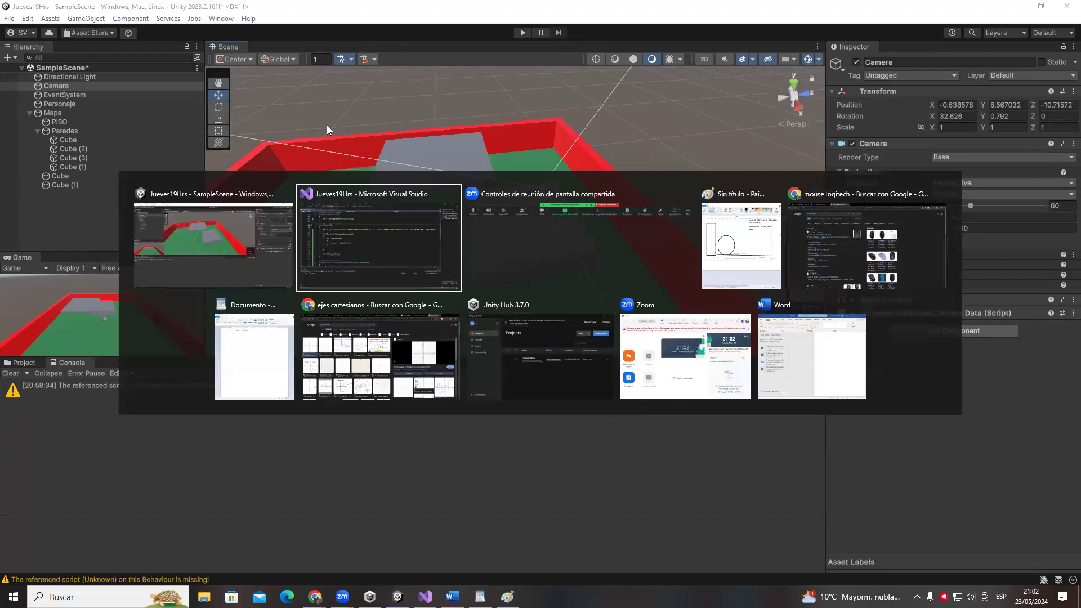
{"action": "key", "text": "Escape"}
{"action": "key", "text": "alt+Tab"}
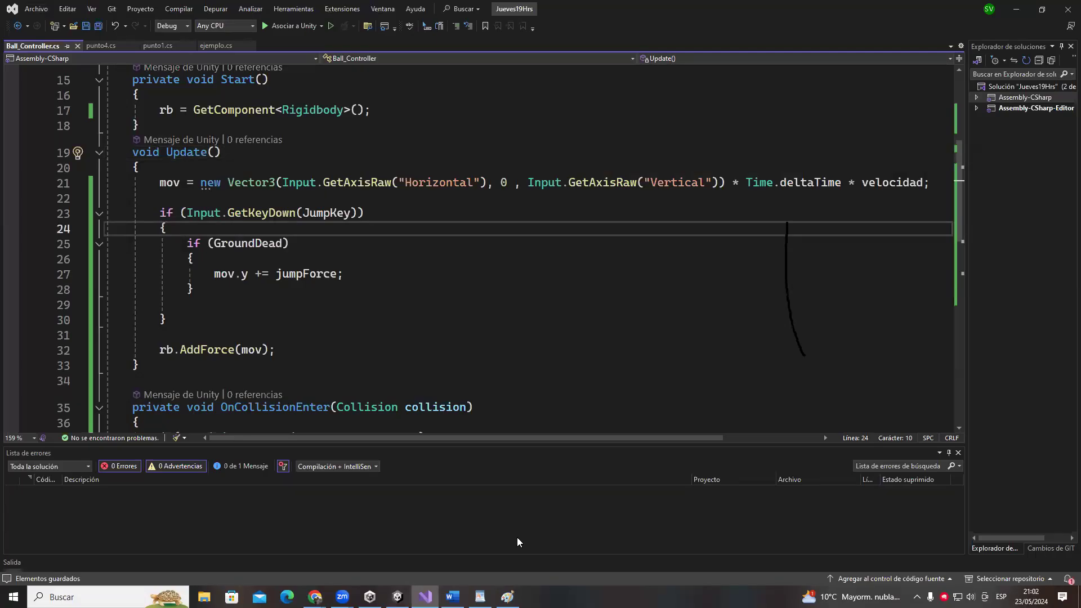
{"action": "double_click", "coordinate": [248, 186]}
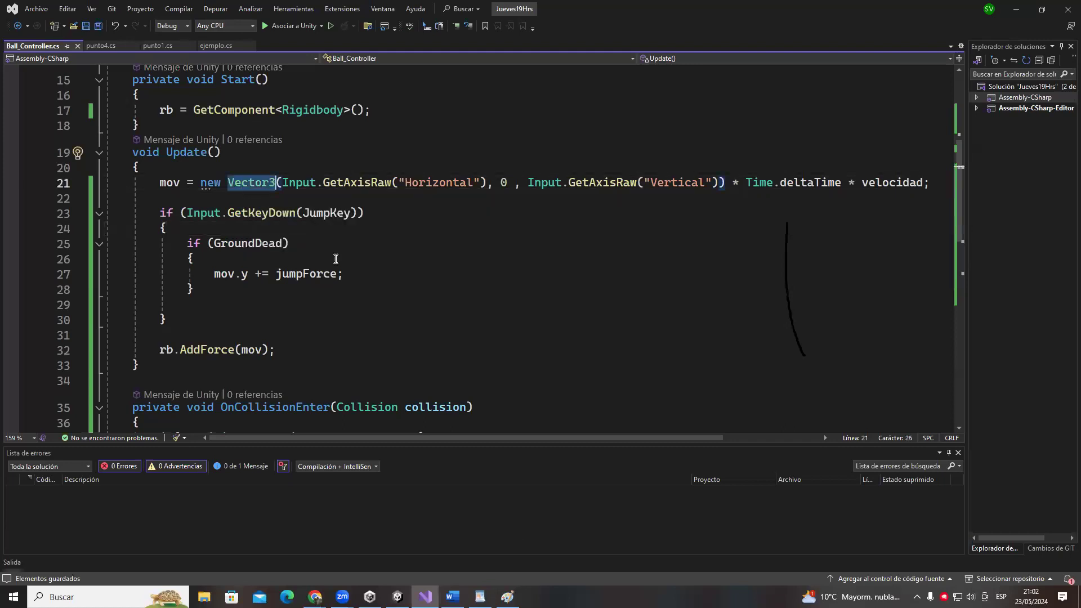
{"action": "left_click_drag", "start_coordinate": [180, 213], "coordinate": [362, 213]}
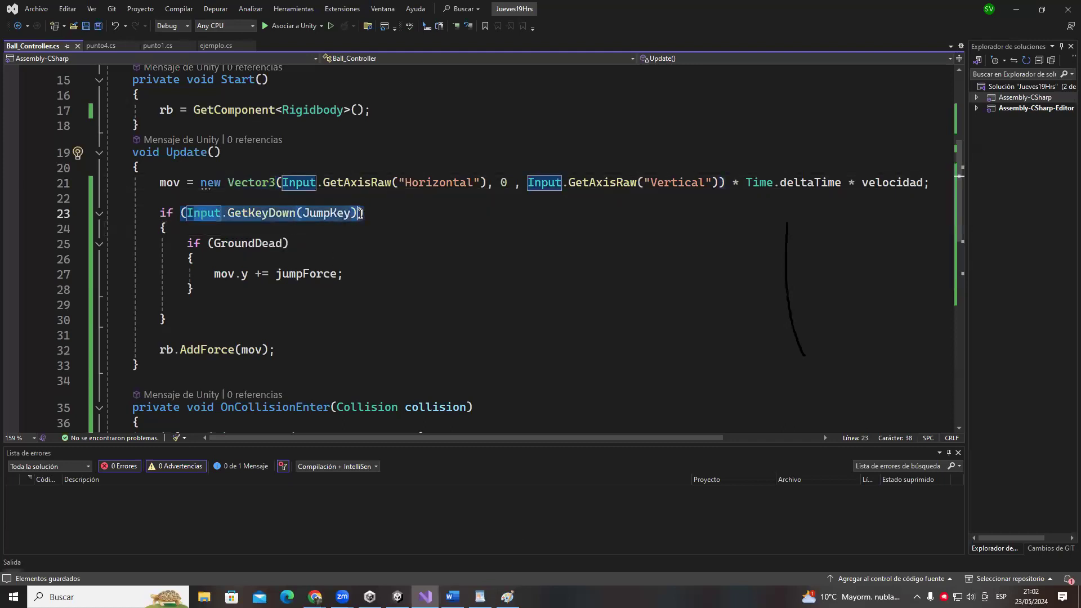
{"action": "left_click", "coordinate": [372, 261]}
{"action": "left_click_drag", "start_coordinate": [180, 212], "coordinate": [290, 248]}
{"action": "scroll", "coordinate": [248, 325], "scroll_direction": "down", "scroll_amount": 2}
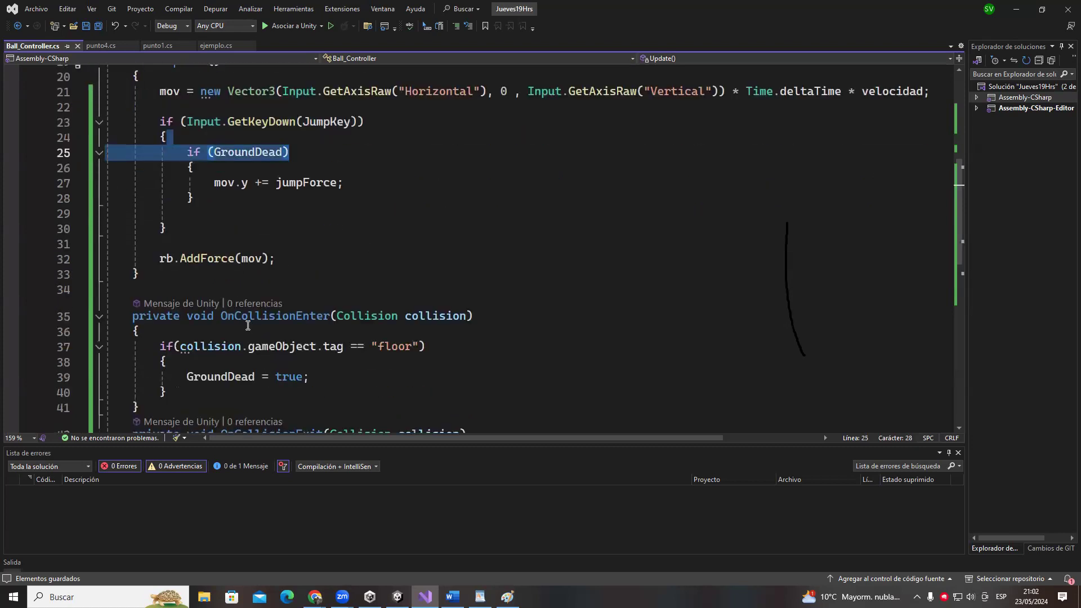
{"action": "scroll", "coordinate": [221, 329], "scroll_direction": "down", "scroll_amount": 2}
{"action": "left_click_drag", "start_coordinate": [136, 226], "coordinate": [353, 316]}
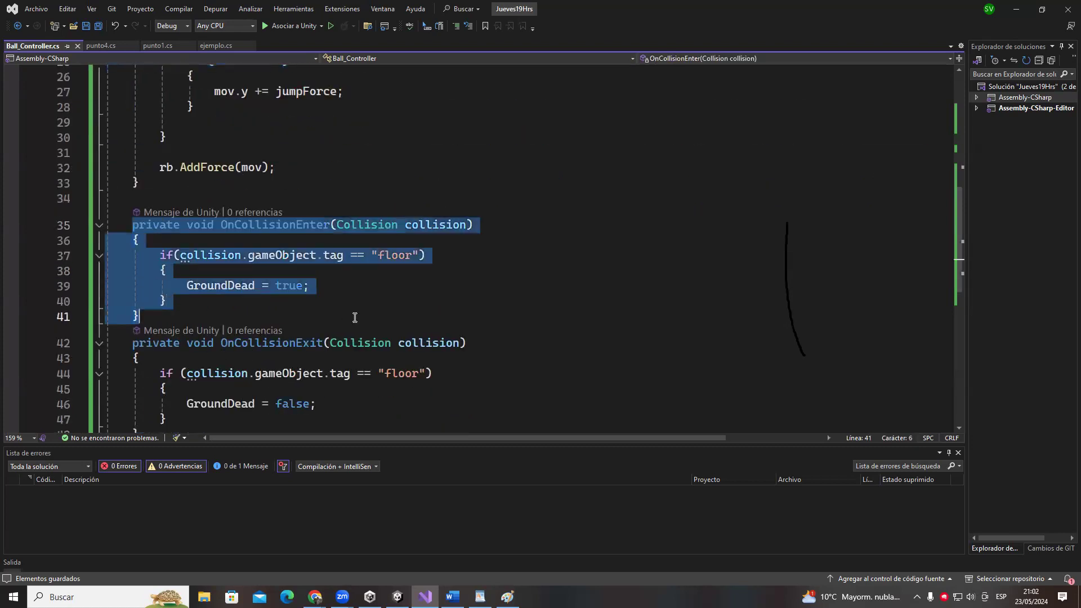
{"action": "scroll", "coordinate": [401, 328], "scroll_direction": "down", "scroll_amount": 2}
{"action": "left_click_drag", "start_coordinate": [160, 281], "coordinate": [331, 331]}
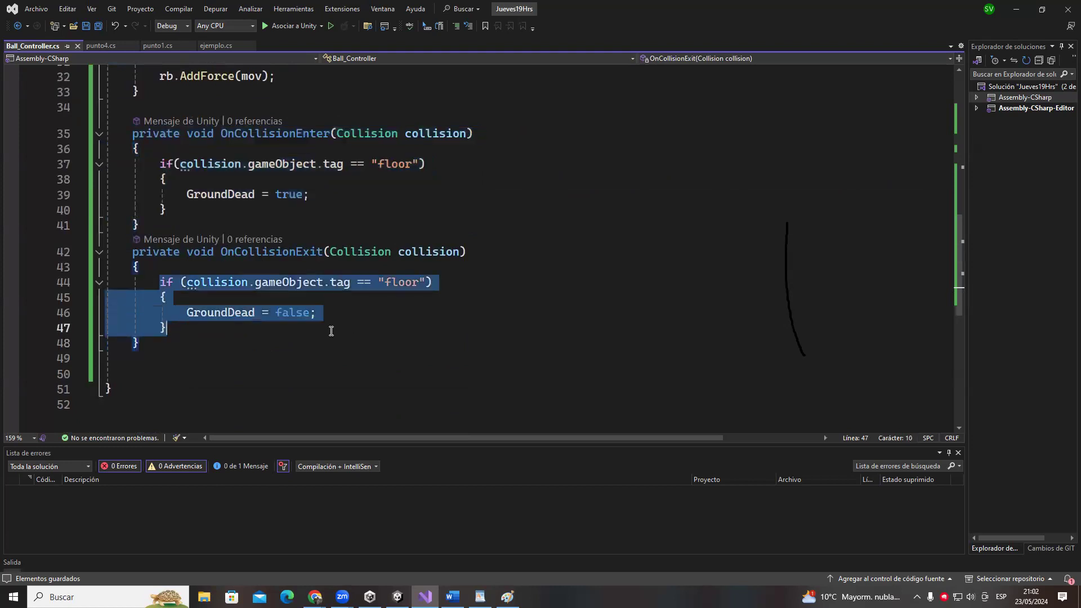
{"action": "scroll", "coordinate": [514, 285], "scroll_direction": "up", "scroll_amount": 10}
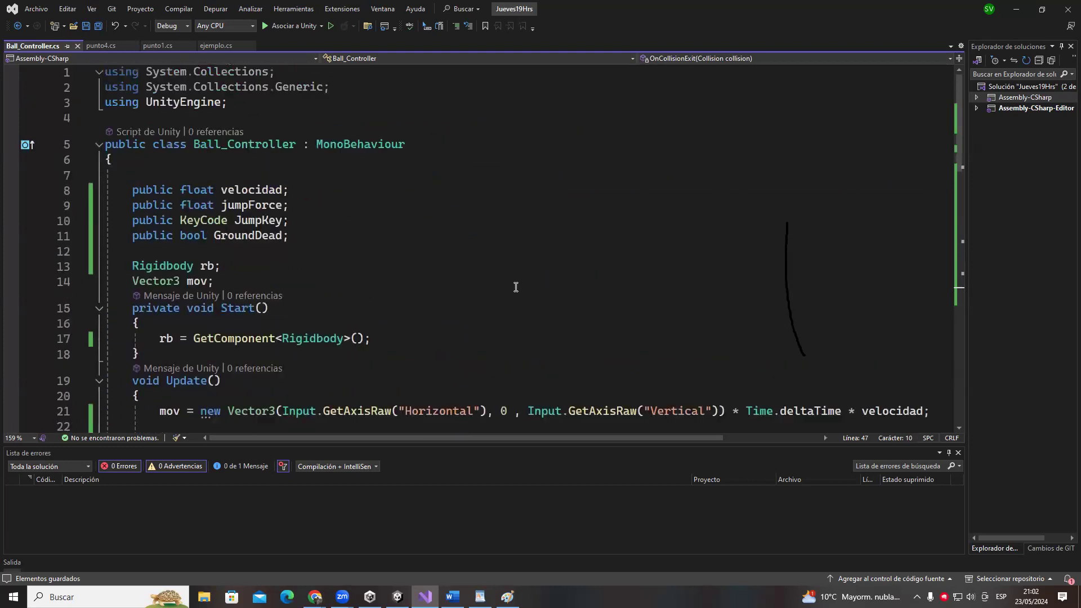
{"action": "scroll", "coordinate": [516, 288], "scroll_direction": "down", "scroll_amount": 2}
{"action": "left_click_drag", "start_coordinate": [283, 320], "coordinate": [487, 319]}
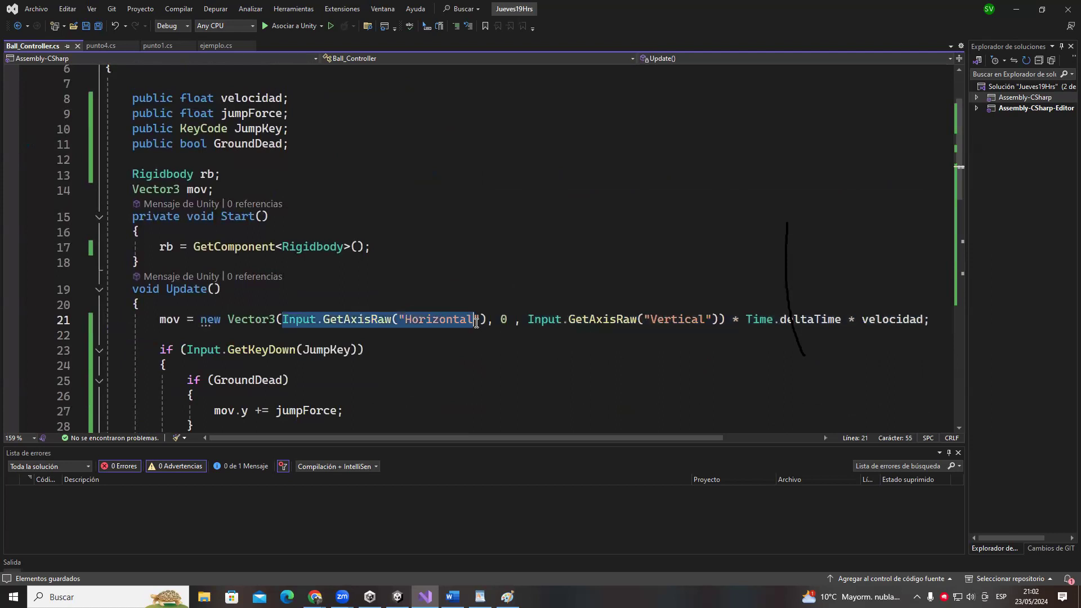
{"action": "left_click", "coordinate": [484, 239]}
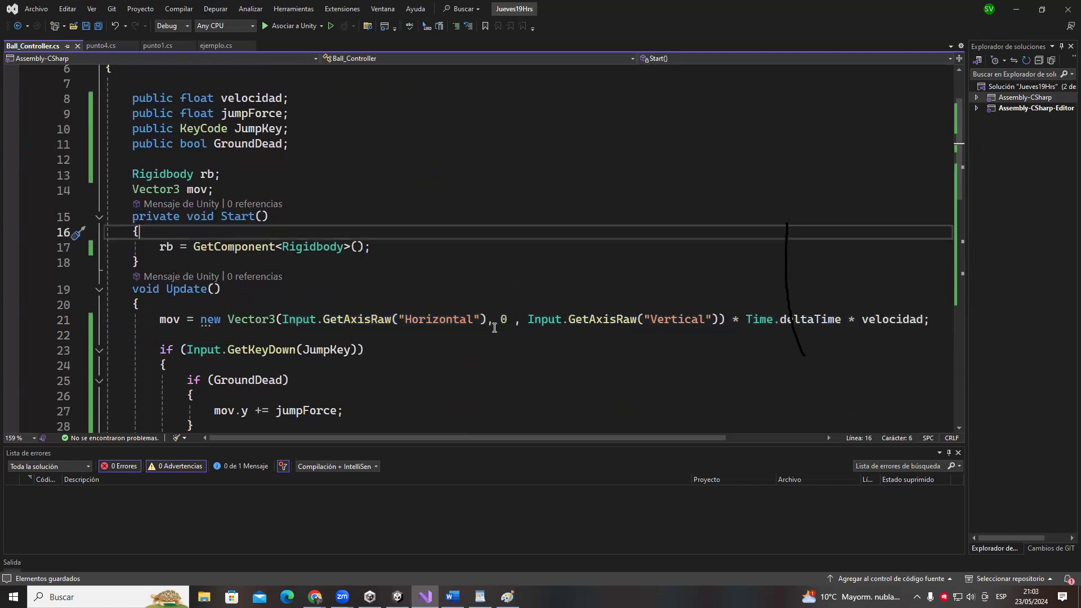
{"action": "double_click", "coordinate": [439, 319]}
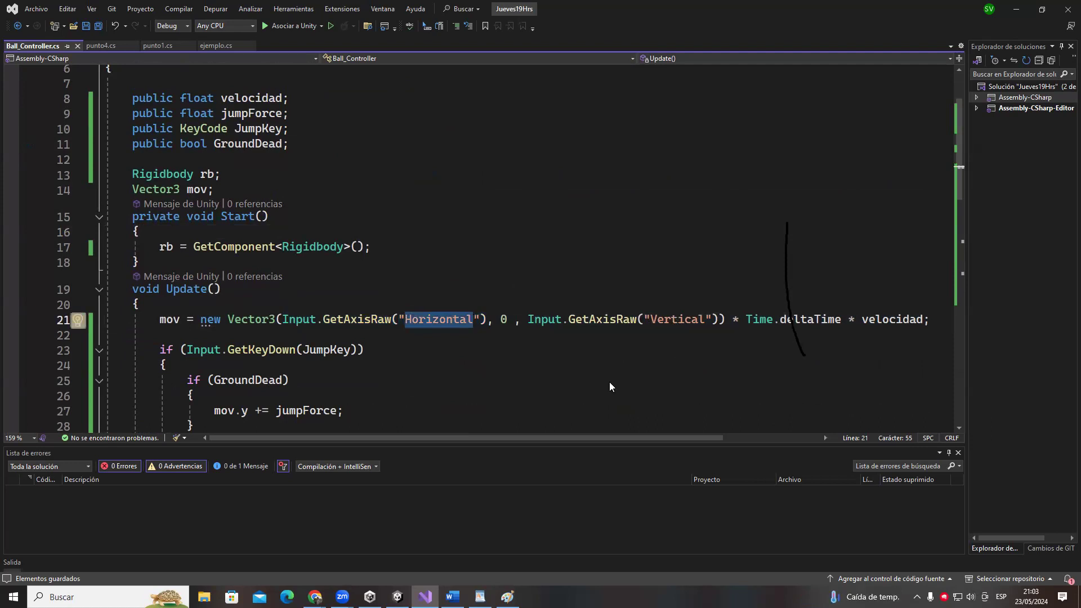
{"action": "key", "text": "alt+Tab"}
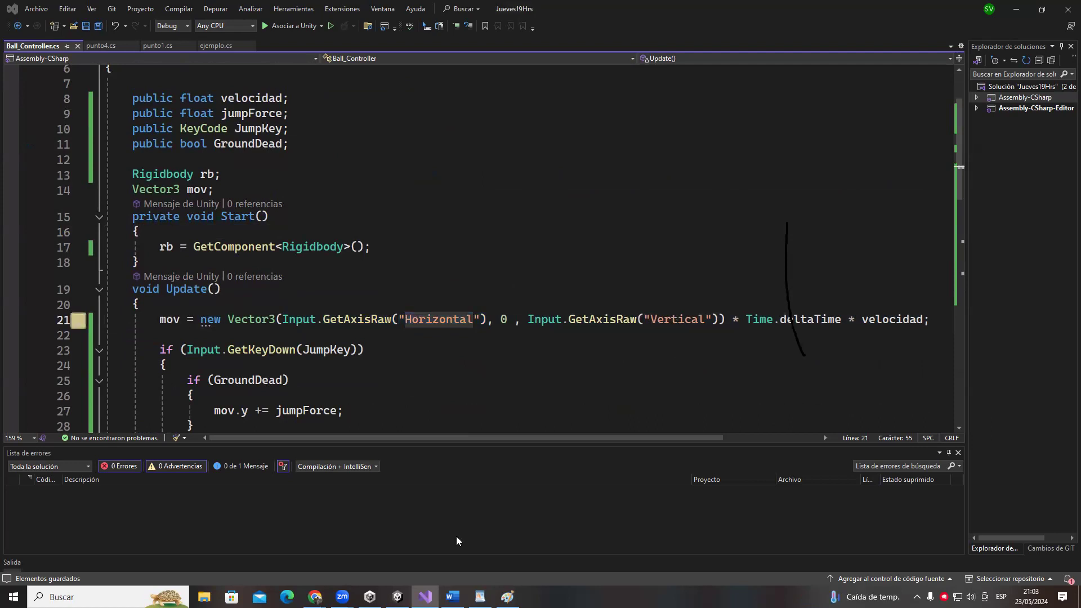
{"action": "mouse_move", "coordinate": [606, 212]}
{"action": "left_mouse_down"}
{"action": "mouse_move", "coordinate": [523, 215]}
{"action": "mouse_move", "coordinate": [549, 226]}
{"action": "left_mouse_up"}
{"action": "left_click_drag", "start_coordinate": [594, 187], "coordinate": [577, 244]}
{"action": "left_click_drag", "start_coordinate": [345, 269], "coordinate": [353, 155]}
{"action": "left_click_drag", "start_coordinate": [290, 185], "coordinate": [398, 195]}
{"action": "left_click_drag", "start_coordinate": [303, 261], "coordinate": [360, 242]}
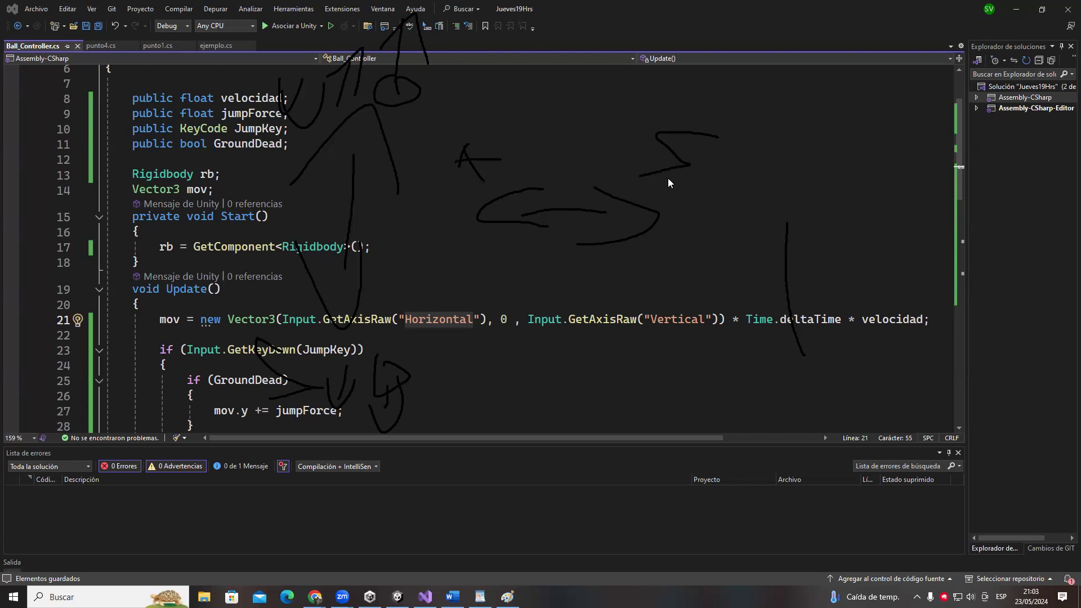
{"action": "left_click_drag", "start_coordinate": [654, 139], "coordinate": [648, 162]}
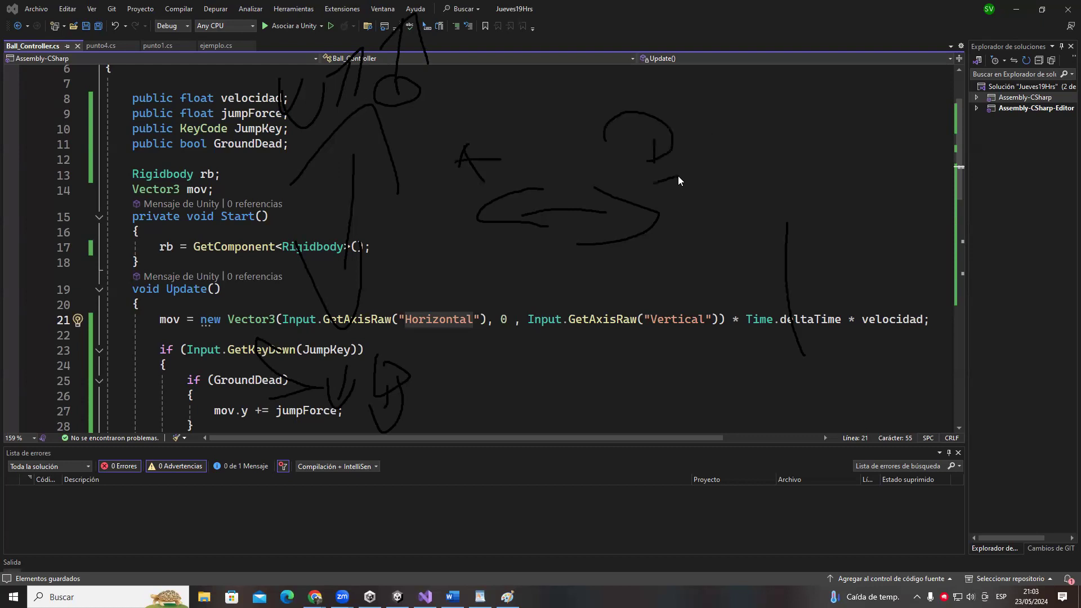
{"action": "key", "text": "ctrl+z"}
{"action": "key", "text": "ctrl+z"}
{"action": "key", "text": "ctrl+z"}
{"action": "key", "text": "ctrl+z"}
{"action": "key", "text": "ctrl+z"}
{"action": "key", "text": "ctrl+z"}
{"action": "key", "text": "ctrl+z"}
{"action": "key", "text": "ctrl+z"}
{"action": "key", "text": "ctrl+z"}
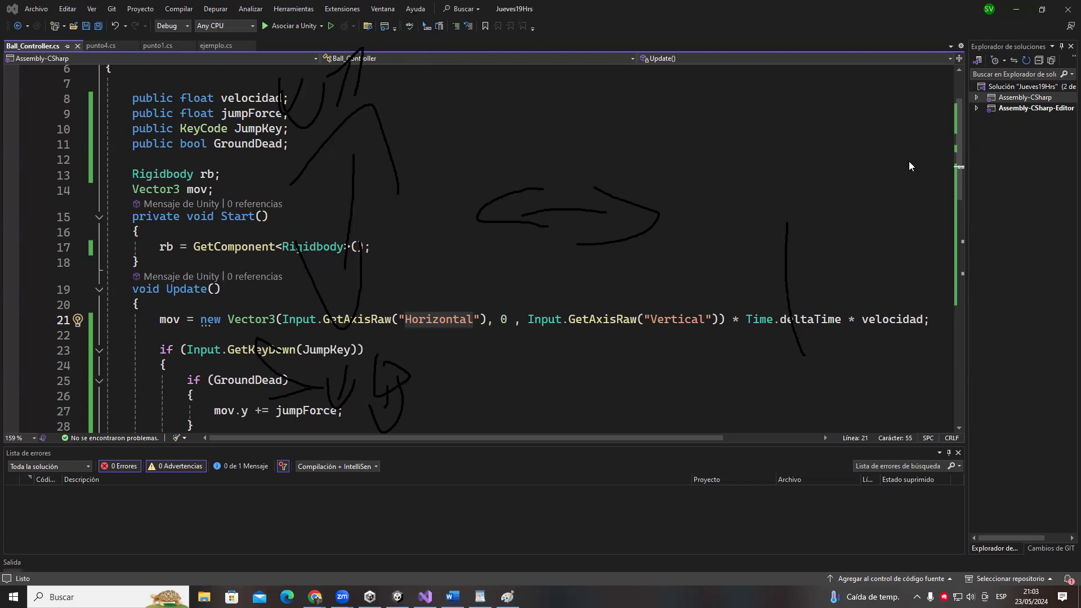
{"action": "key", "text": "ctrl+z"}
{"action": "key", "text": "ctrl+z"}
{"action": "key", "text": "ctrl+z"}
{"action": "key", "text": "ctrl+z"}
{"action": "key", "text": "ctrl+z"}
{"action": "key", "text": "ctrl+z"}
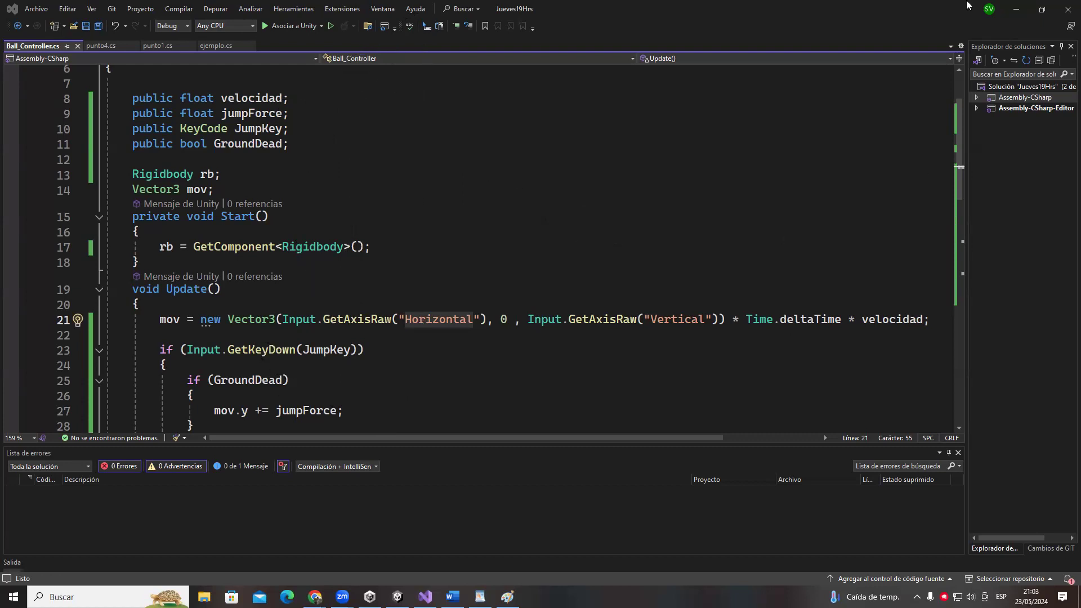
{"action": "double_click", "coordinate": [432, 318]}
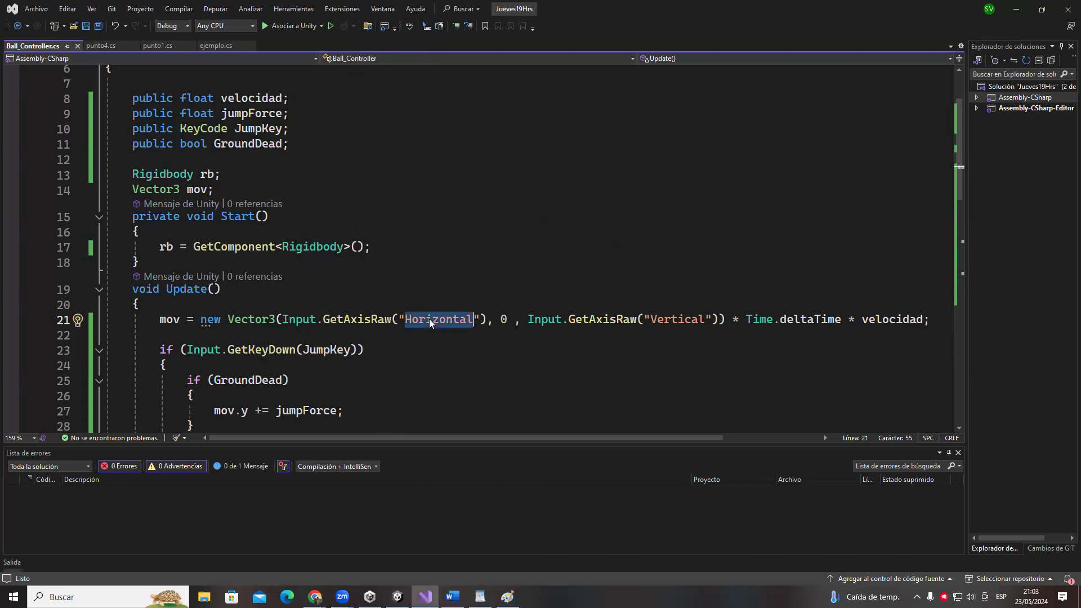
- Back in Unity, open Project Settings at the Input Manager page
{"action": "left_click", "coordinate": [1018, 10]}
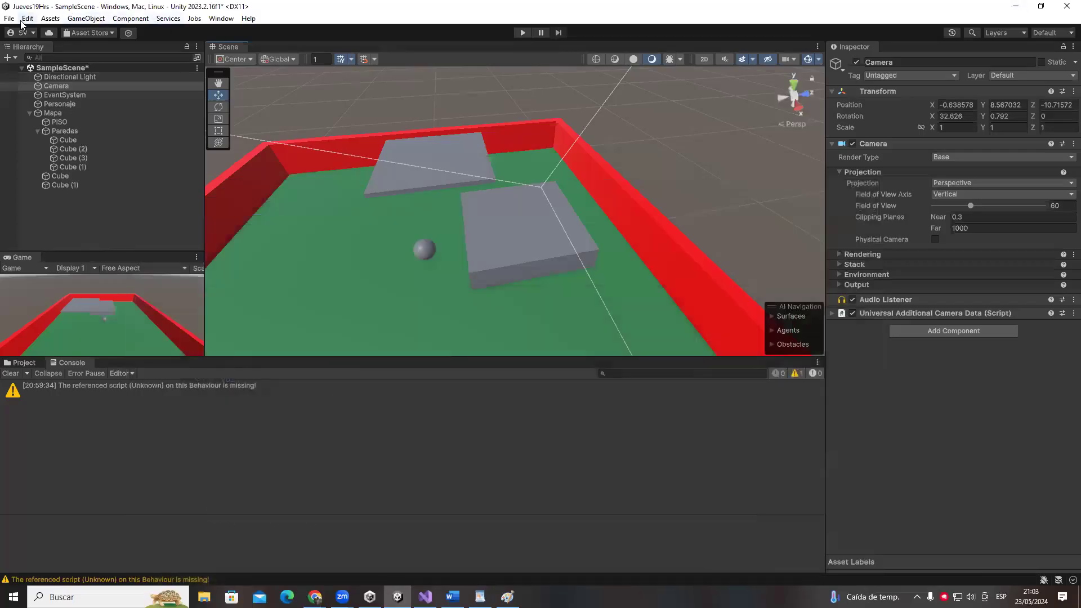
{"action": "left_click", "coordinate": [36, 20]}
{"action": "mouse_move", "coordinate": [49, 21]}
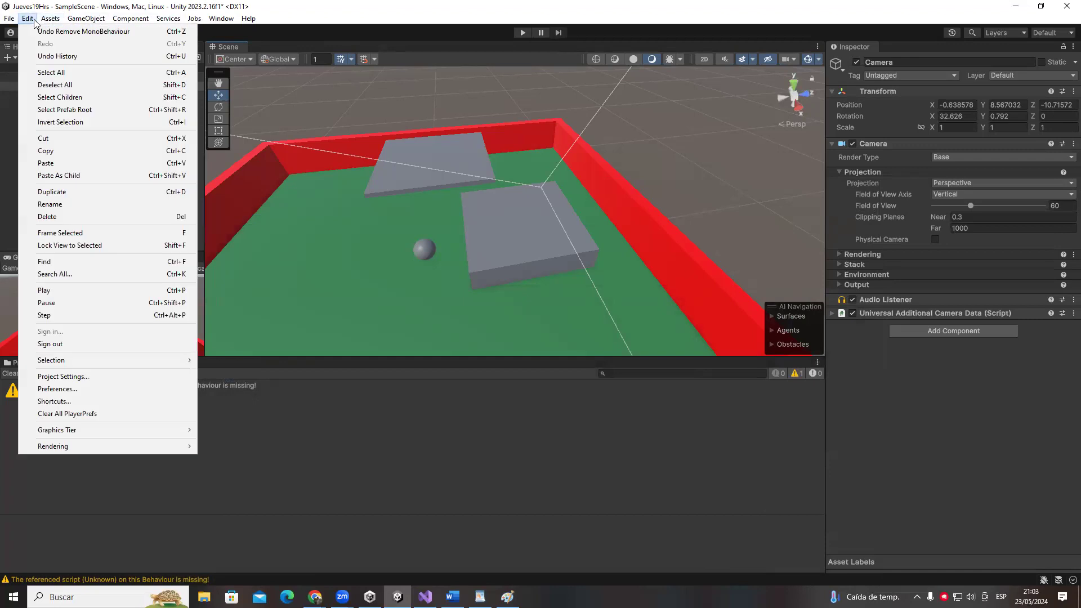
{"action": "left_click", "coordinate": [65, 389]}
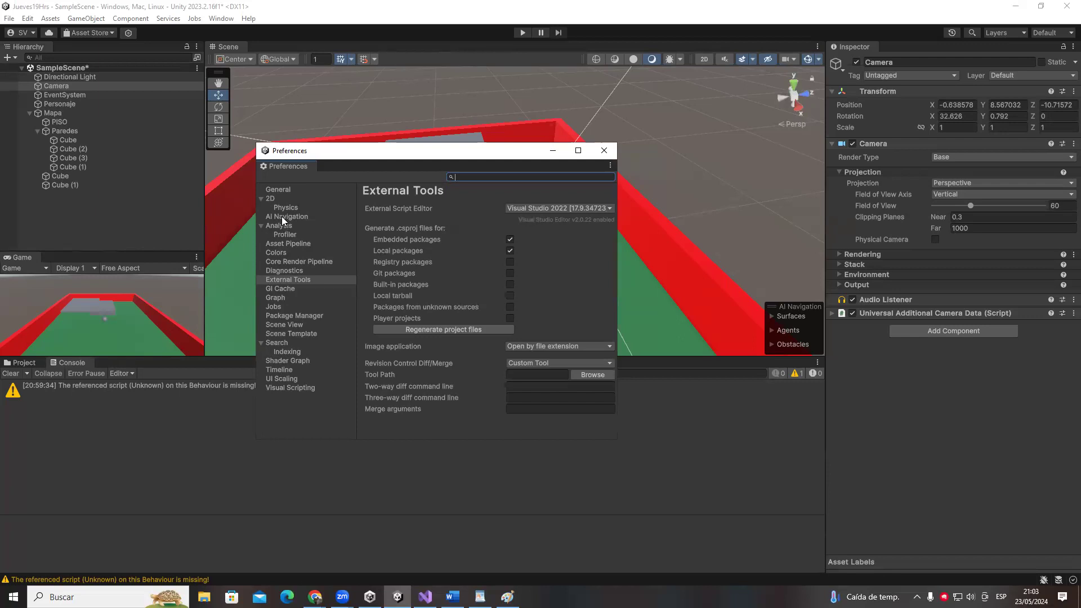
{"action": "left_click", "coordinate": [604, 151]}
{"action": "left_click", "coordinate": [27, 18]}
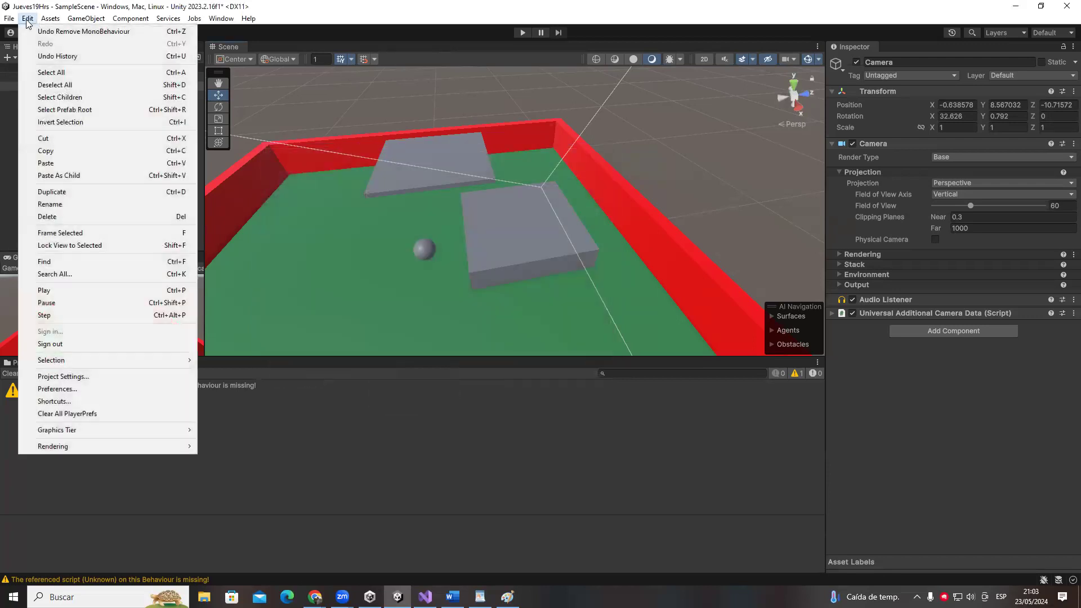
{"action": "left_click", "coordinate": [60, 376]}
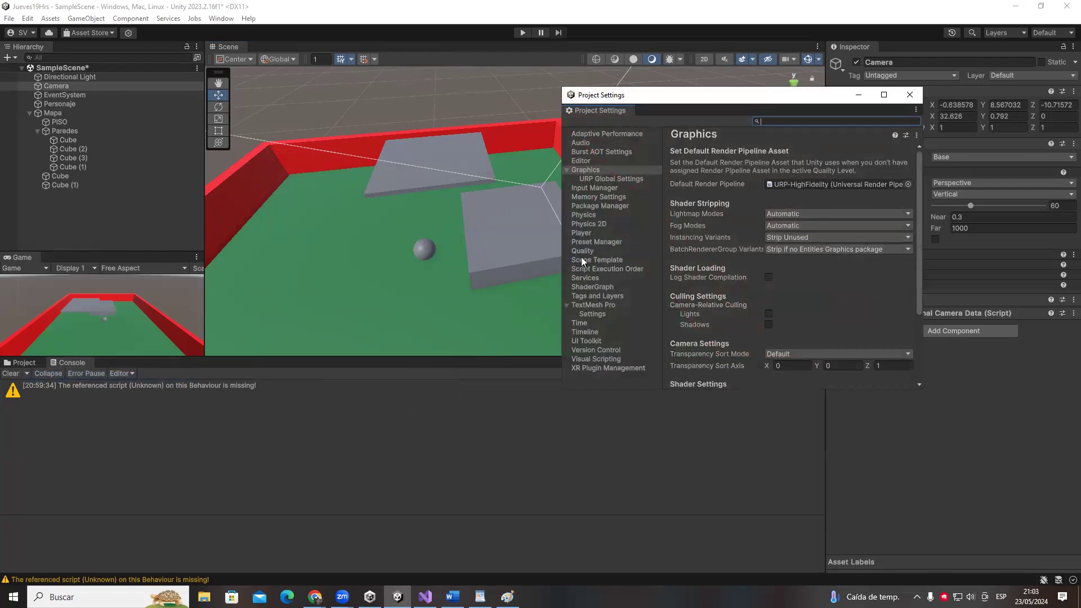
{"action": "left_click", "coordinate": [586, 233]}
{"action": "scroll", "coordinate": [817, 306], "scroll_direction": "down", "scroll_amount": 5}
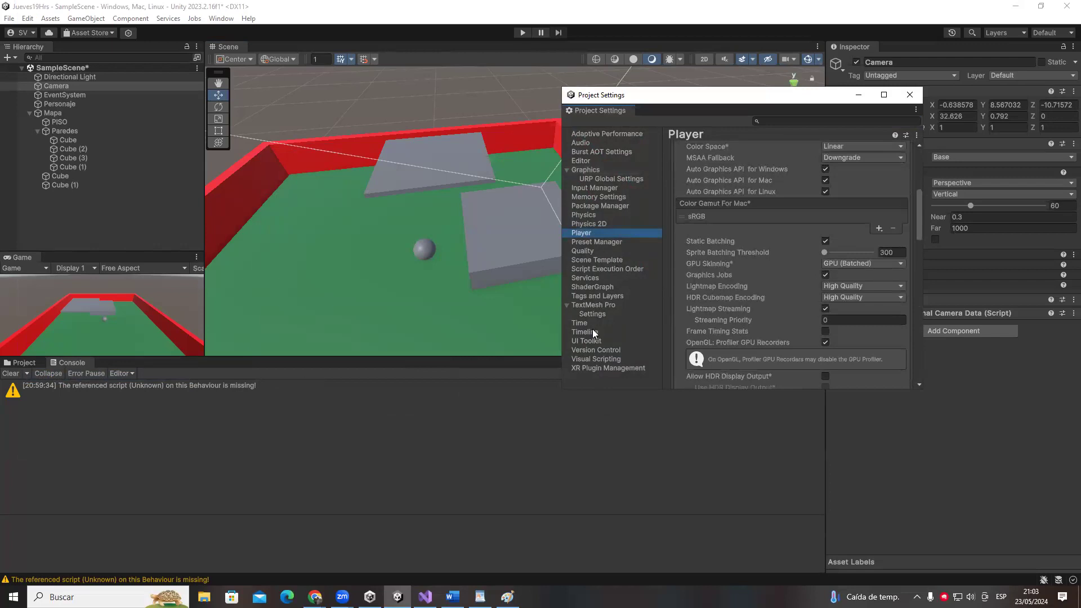
{"action": "left_click", "coordinate": [586, 243]}
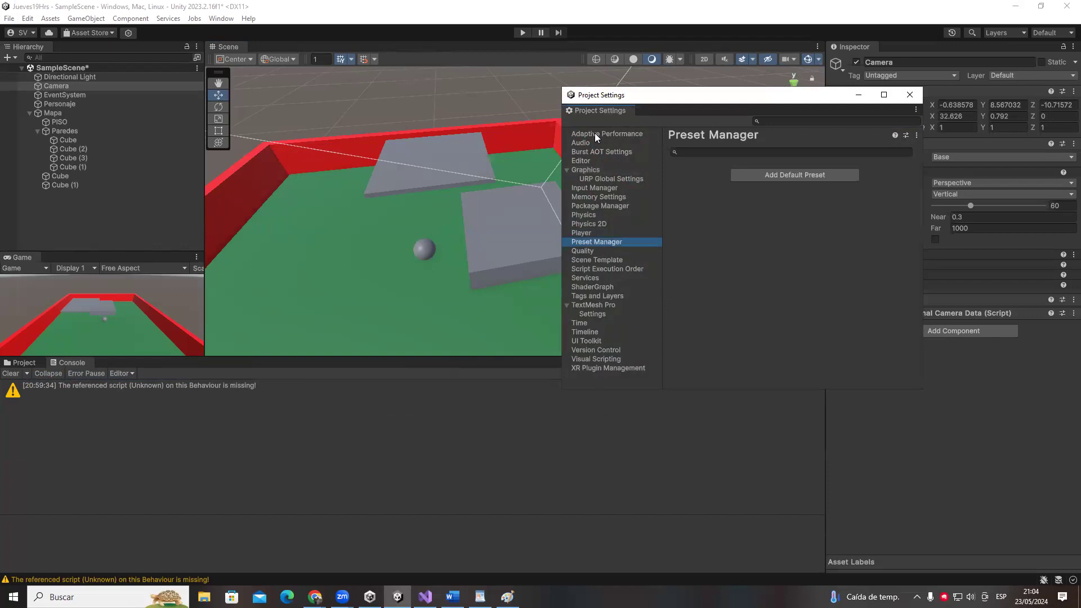
{"action": "left_click", "coordinate": [595, 187]}
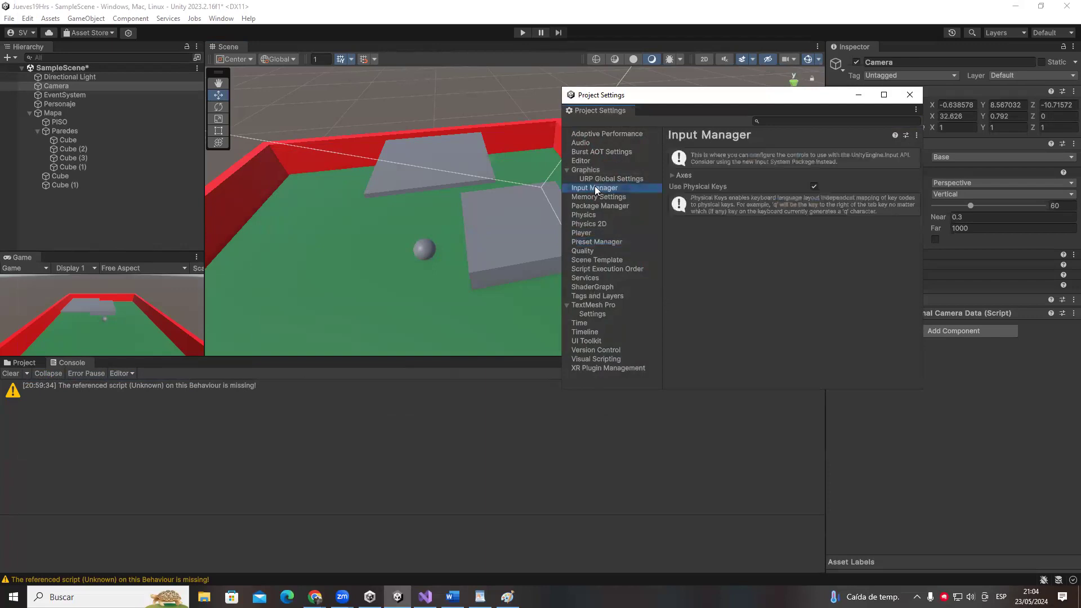
- Expand the Input Manager's Axes list and the Fire1 axis definition
{"action": "left_click_drag", "start_coordinate": [827, 93], "coordinate": [450, 117]}
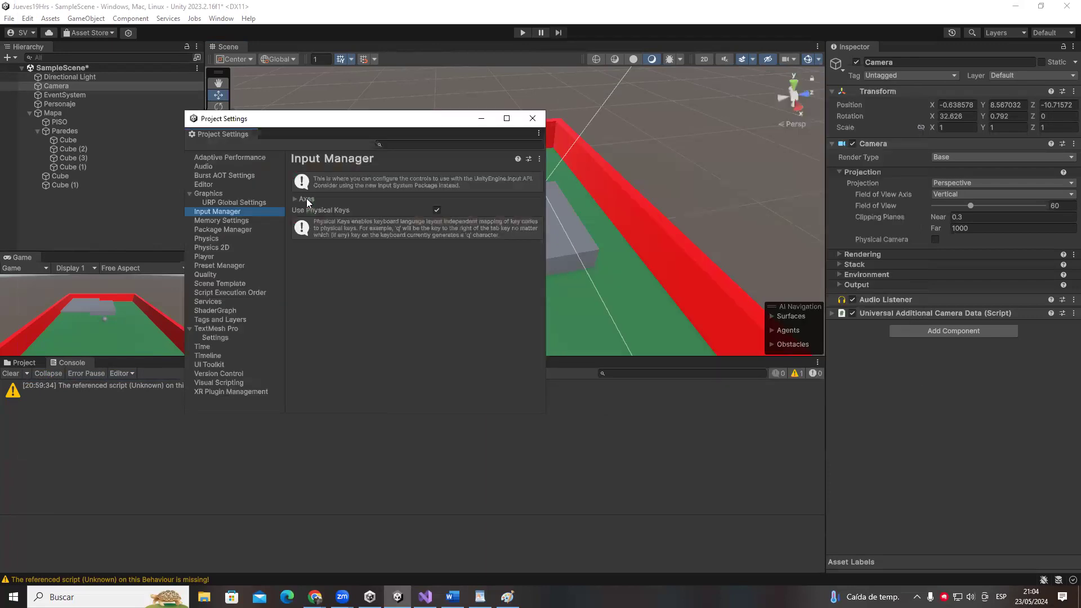
{"action": "left_click", "coordinate": [295, 200]}
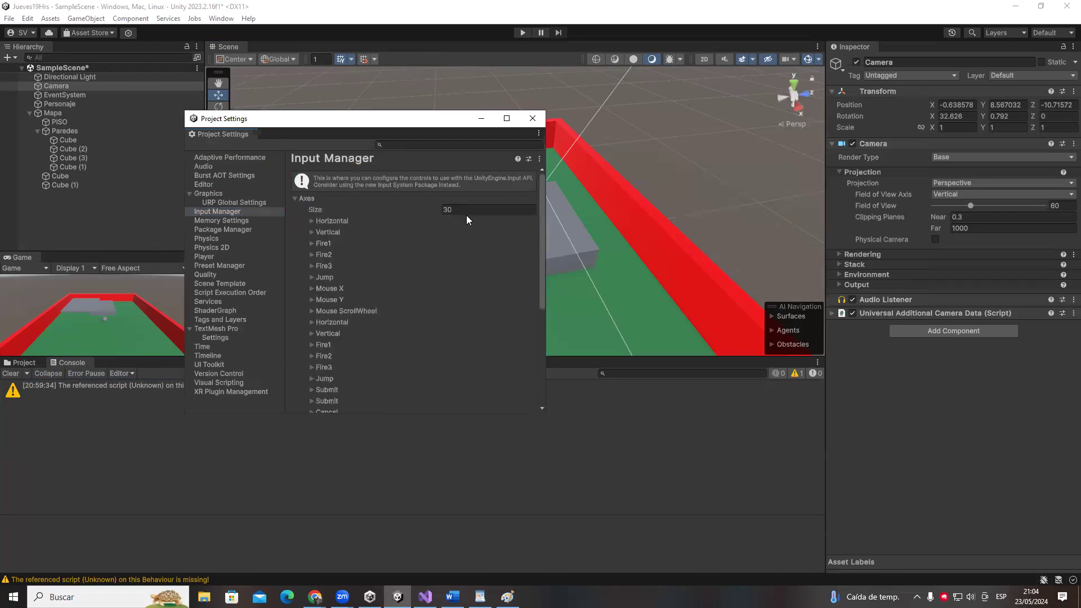
{"action": "scroll", "coordinate": [320, 229], "scroll_direction": "down", "scroll_amount": 5}
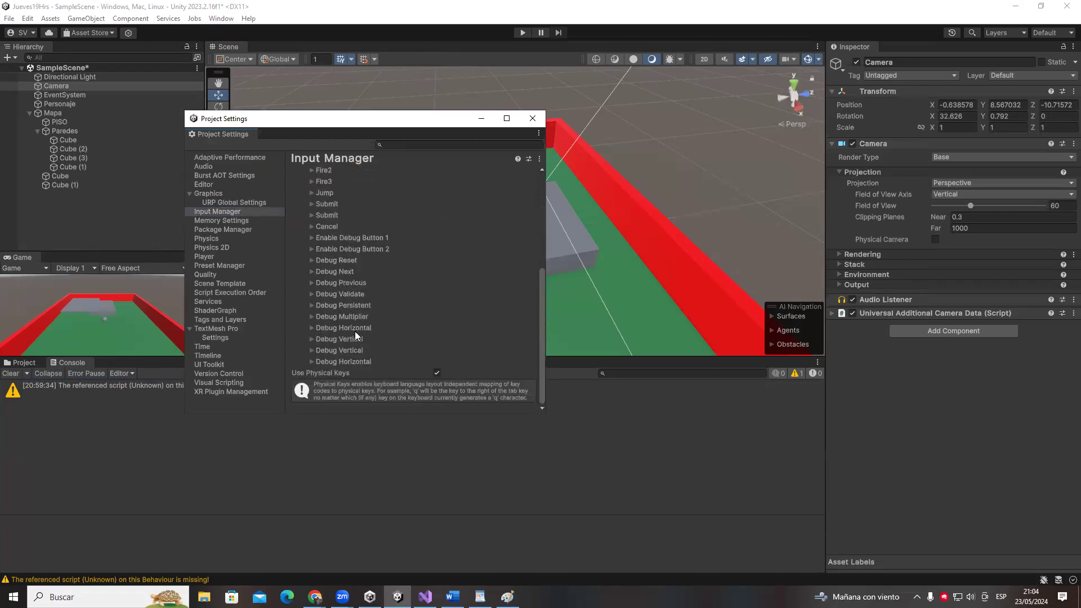
{"action": "scroll", "coordinate": [319, 319], "scroll_direction": "up", "scroll_amount": 5}
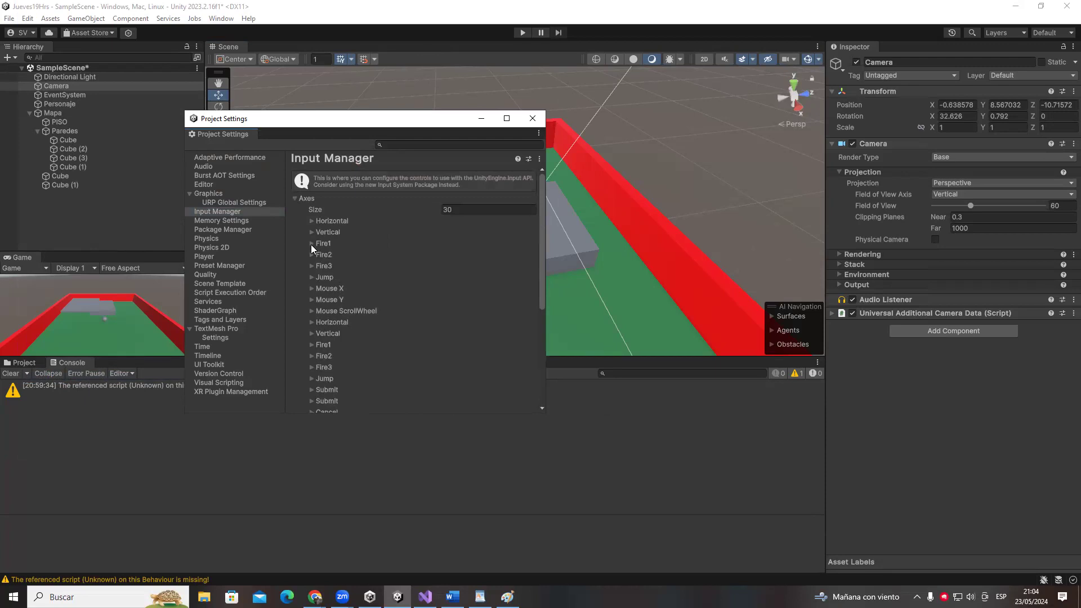
{"action": "left_click", "coordinate": [312, 243]}
{"action": "left_click", "coordinate": [321, 245]}
{"action": "left_click", "coordinate": [321, 245]}
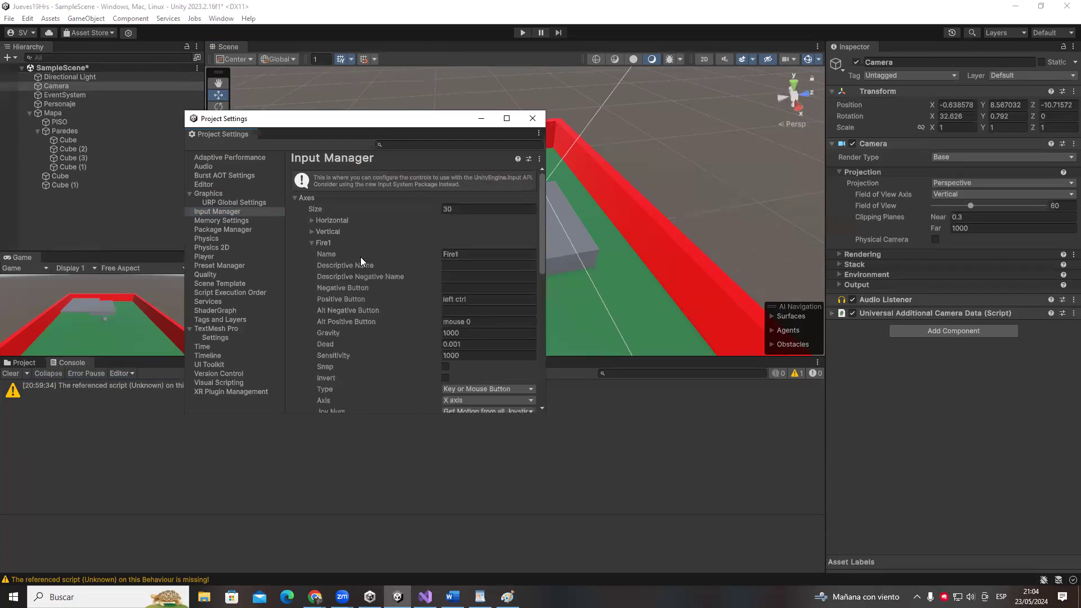
- Replace the Horizontal axis name in the code with Fire1
{"action": "key", "text": "alt+Tab"}
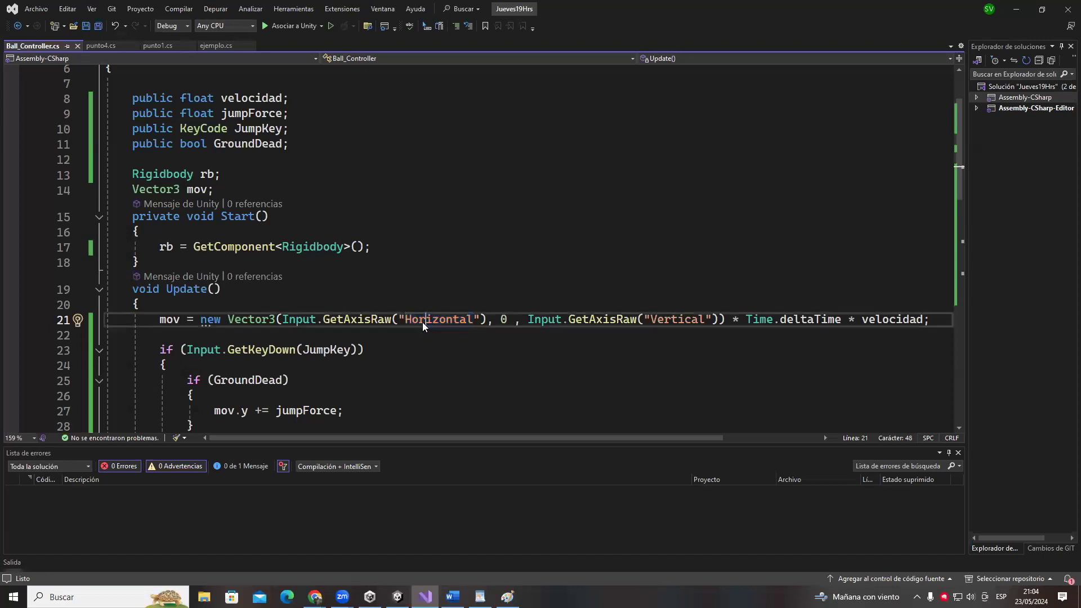
{"action": "double_click", "coordinate": [422, 322]}
{"action": "type", "text": "F"}
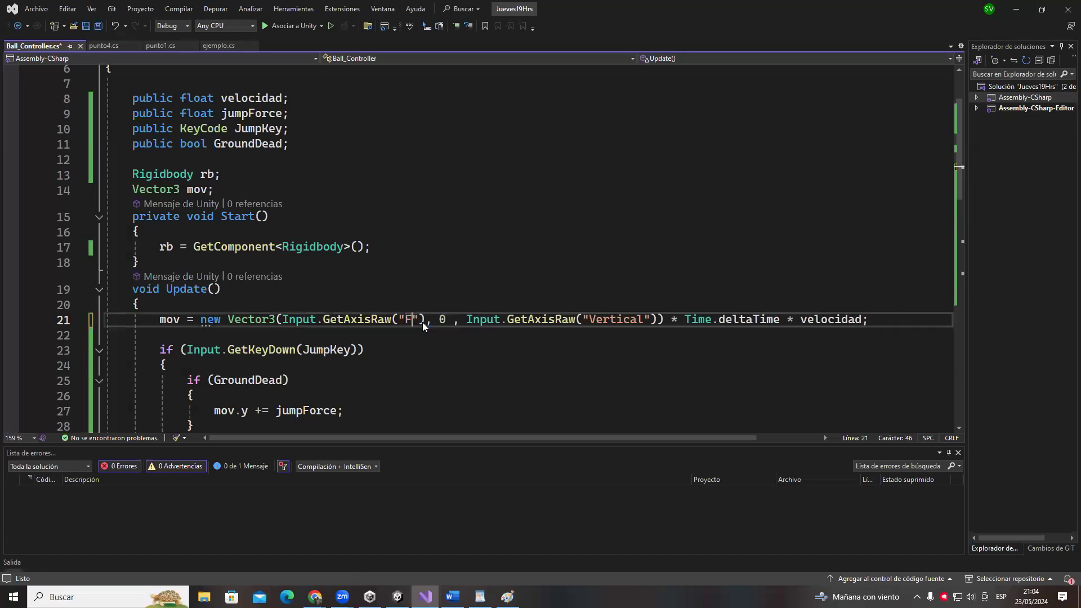
{"action": "type", "text": "ire1"}
{"action": "key", "text": "alt+Tab"}
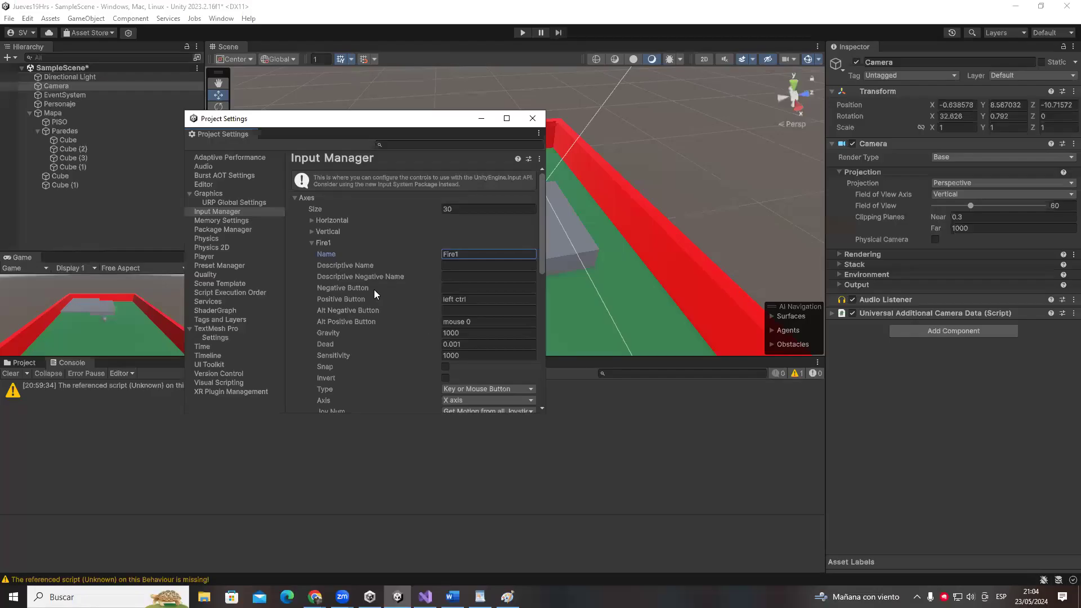
- Examine Fire1's left ctrl positive button and mouse 0 alternate button bindings
{"action": "scroll", "coordinate": [425, 298], "scroll_direction": "down", "scroll_amount": 3}
{"action": "double_click", "coordinate": [465, 231]}
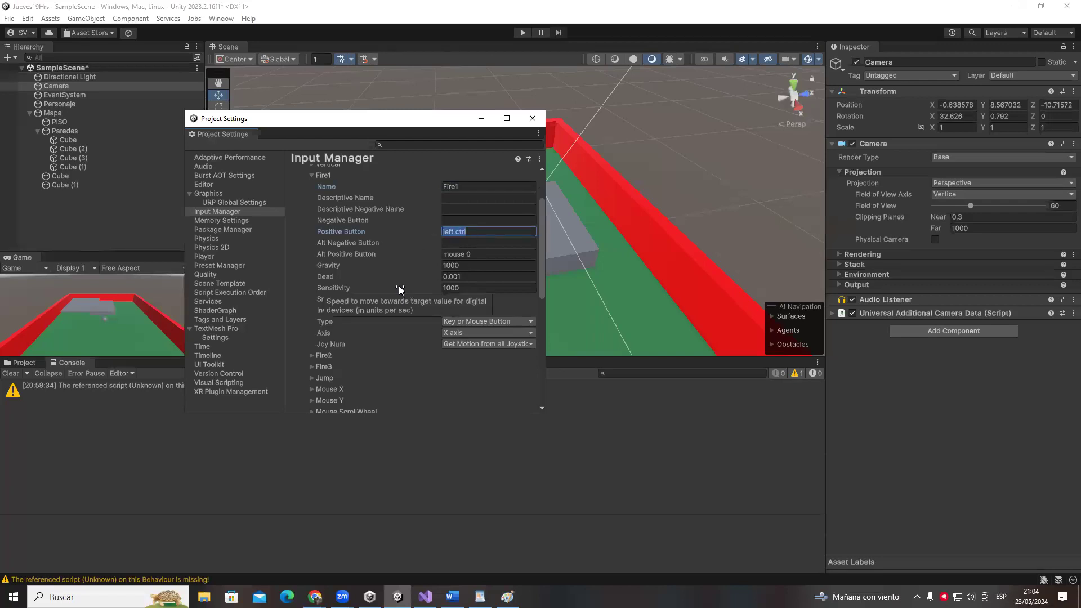
{"action": "left_click", "coordinate": [465, 254]}
{"action": "triple_click", "coordinate": [466, 253]}
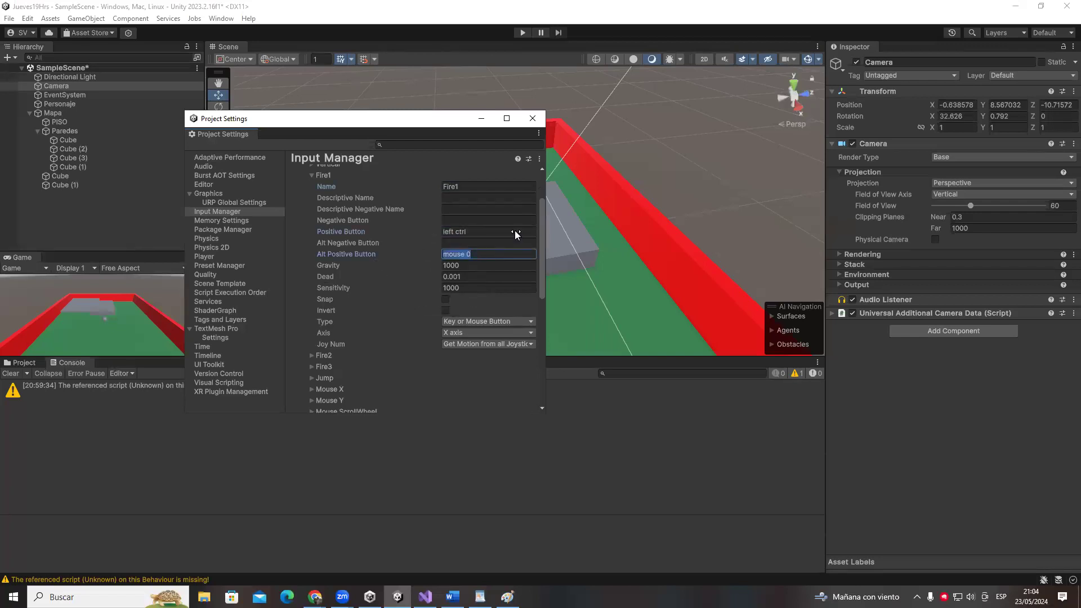
{"action": "triple_click", "coordinate": [481, 232]}
{"action": "triple_click", "coordinate": [474, 254]}
{"action": "scroll", "coordinate": [388, 248], "scroll_direction": "up", "scroll_amount": 2}
- Collapse Fire1, expand Horizontal, and highlight its left/right and a/d button bindings
{"action": "left_click", "coordinate": [326, 209]}
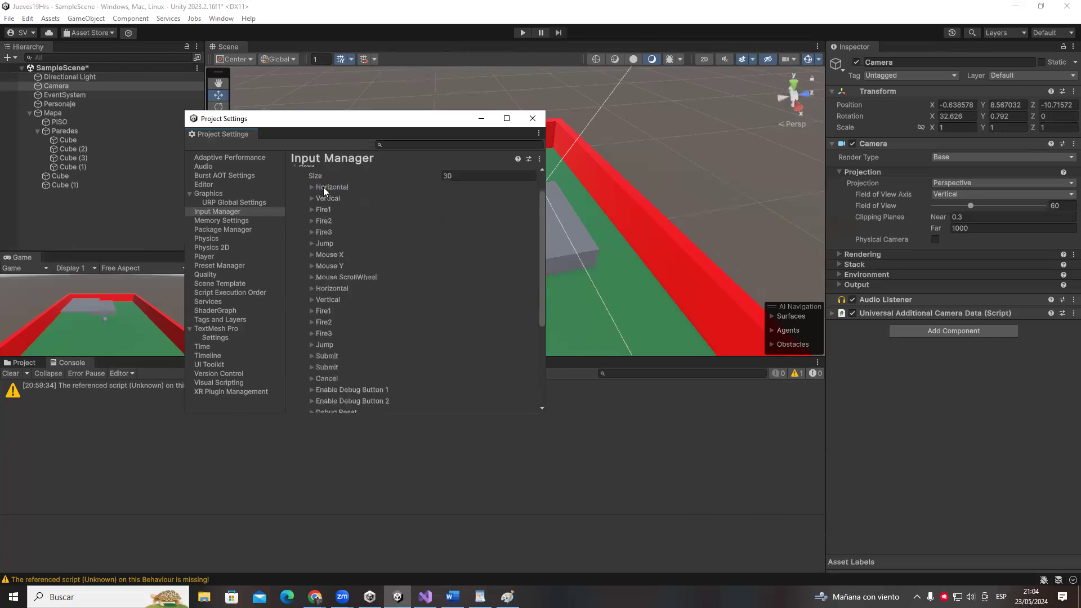
{"action": "left_click", "coordinate": [324, 187]}
{"action": "left_click_drag", "start_coordinate": [483, 199], "coordinate": [432, 222]}
{"action": "left_click", "coordinate": [376, 232]}
{"action": "left_click", "coordinate": [476, 232]}
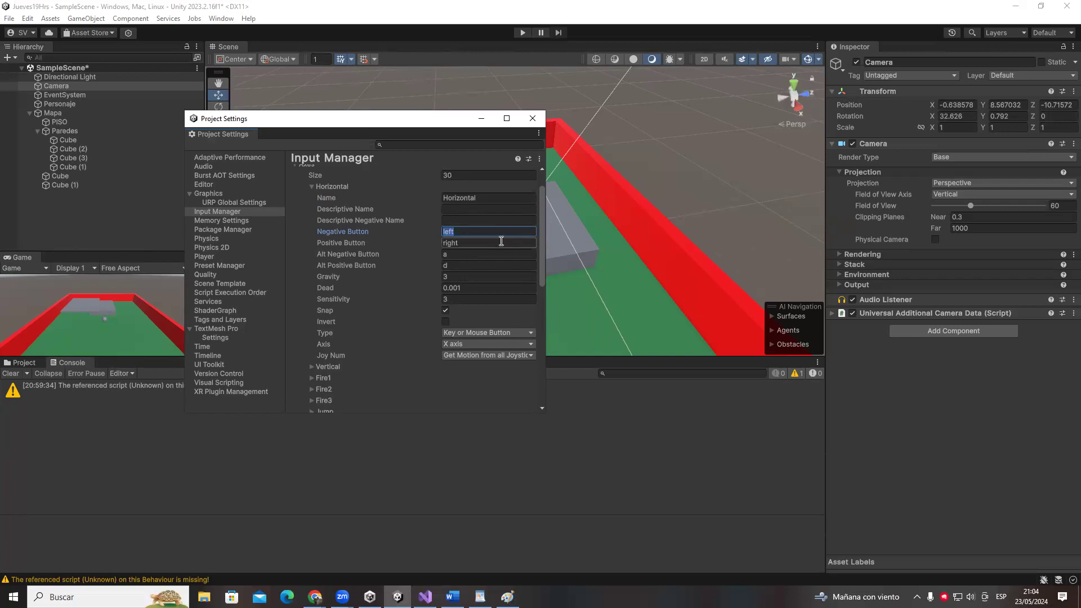
{"action": "left_click", "coordinate": [476, 245]}
{"action": "left_click", "coordinate": [466, 255]}
{"action": "left_click", "coordinate": [461, 265]}
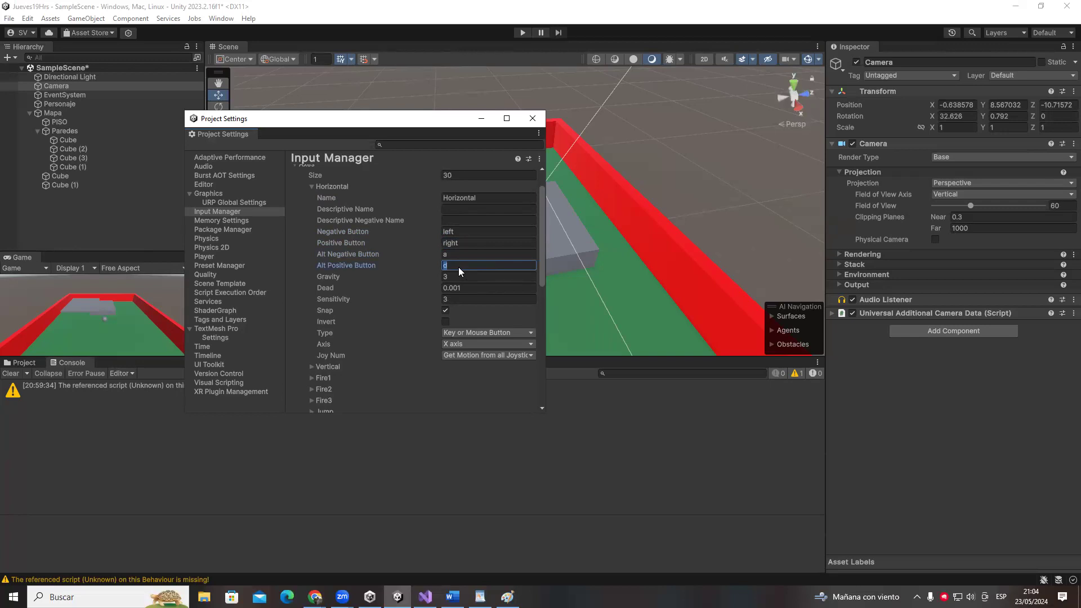
- Draw on-screen arrows and circles marking the A and D alternate keys
{"action": "key", "text": "alt+Tab"}
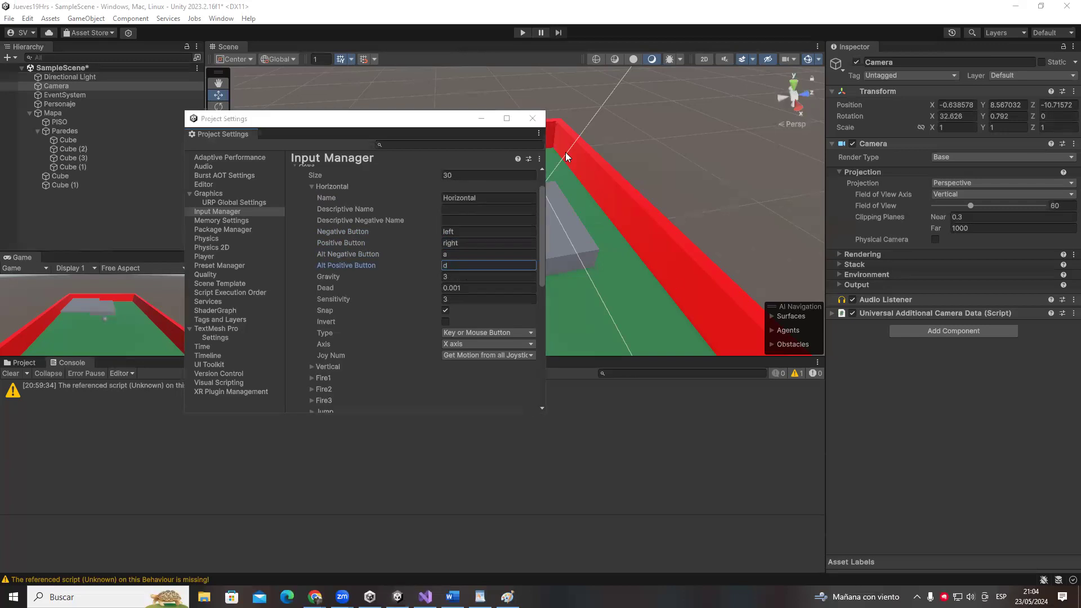
{"action": "left_click", "coordinate": [709, 279]}
{"action": "mouse_move", "coordinate": [740, 266]}
{"action": "left_mouse_down"}
{"action": "mouse_move", "coordinate": [478, 249]}
{"action": "mouse_move", "coordinate": [495, 276]}
{"action": "mouse_move", "coordinate": [505, 262]}
{"action": "left_mouse_up"}
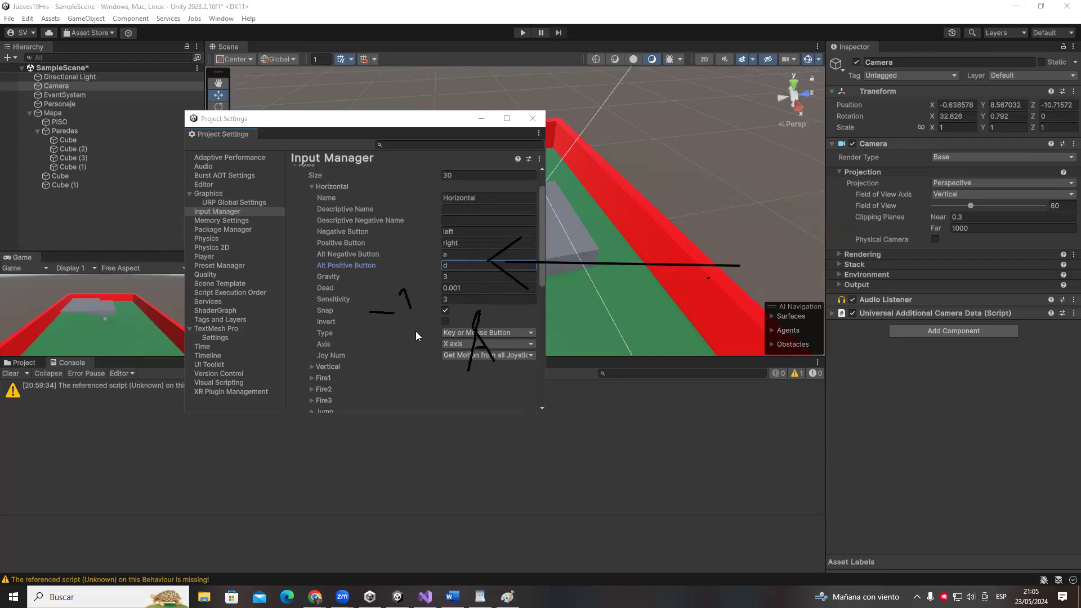
{"action": "mouse_move", "coordinate": [732, 307]}
{"action": "left_mouse_down"}
{"action": "mouse_move", "coordinate": [730, 350]}
{"action": "mouse_move", "coordinate": [772, 321]}
{"action": "left_mouse_up"}
{"action": "left_click_drag", "start_coordinate": [835, 259], "coordinate": [841, 338]}
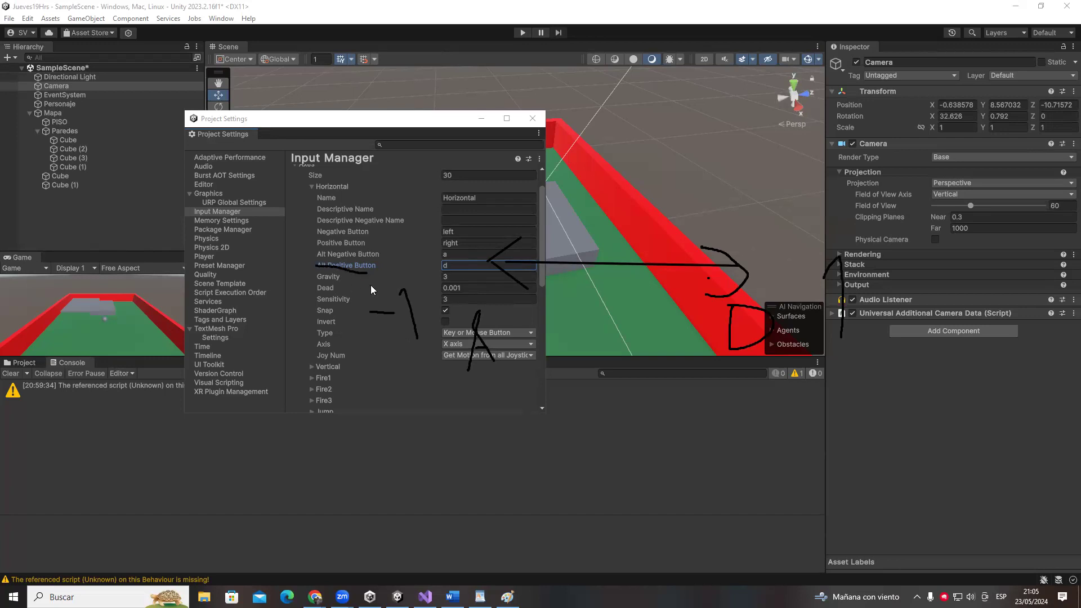
{"action": "mouse_move", "coordinate": [685, 338]}
{"action": "left_mouse_down"}
{"action": "mouse_move", "coordinate": [693, 372]}
{"action": "mouse_move", "coordinate": [842, 344]}
{"action": "mouse_move", "coordinate": [816, 389]}
{"action": "left_mouse_up"}
{"action": "left_click", "coordinate": [546, 360]}
{"action": "left_click_drag", "start_coordinate": [328, 256], "coordinate": [409, 255]}
{"action": "left_click", "coordinate": [555, 364]}
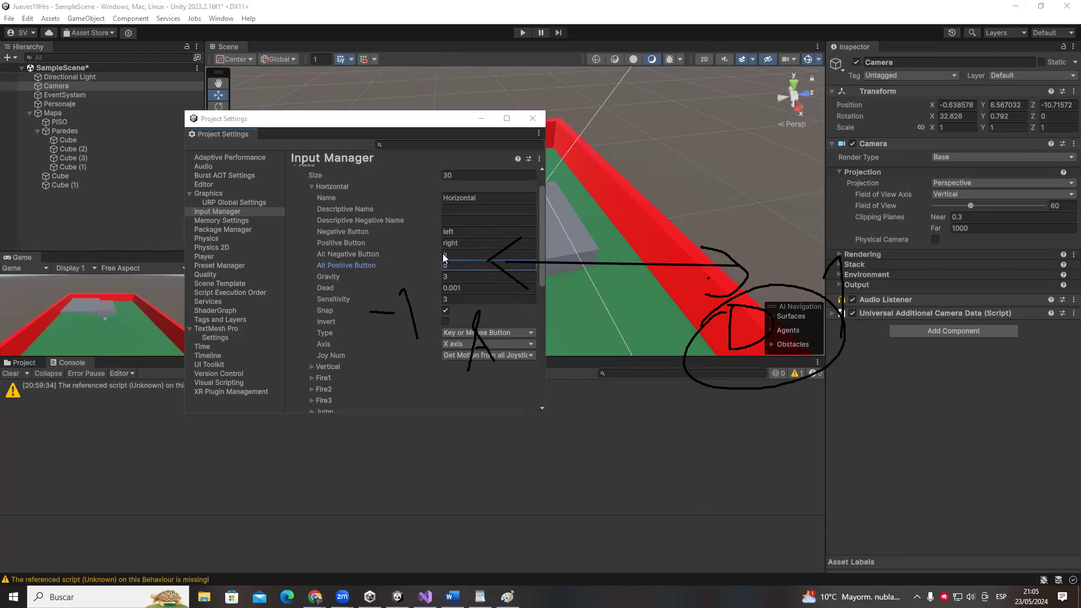
{"action": "left_click_drag", "start_coordinate": [449, 351], "coordinate": [453, 366]}
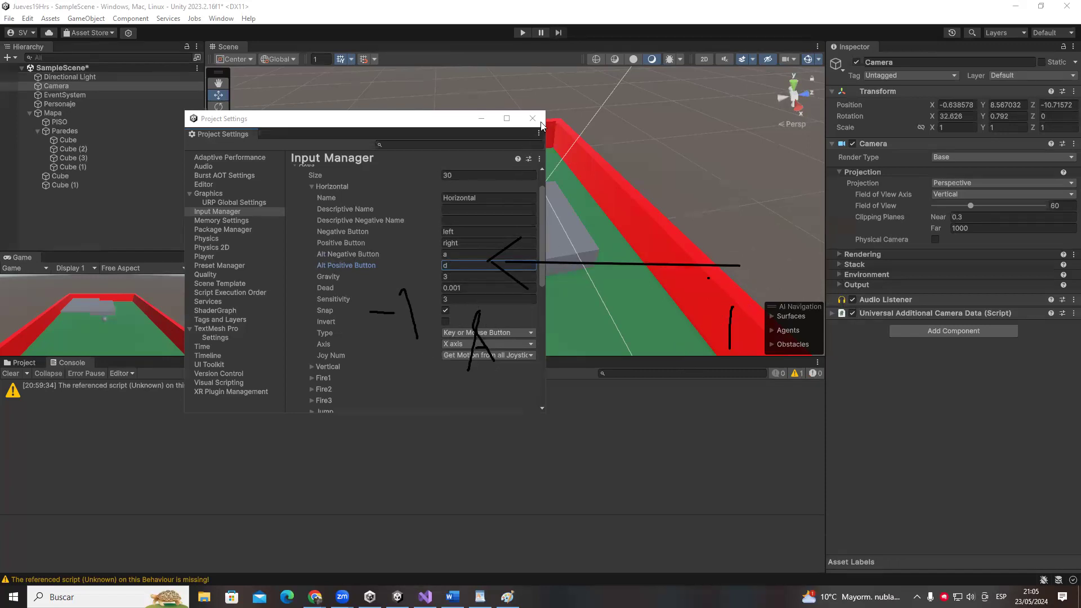
{"action": "scroll", "coordinate": [449, 254], "scroll_direction": "down", "scroll_amount": 3}
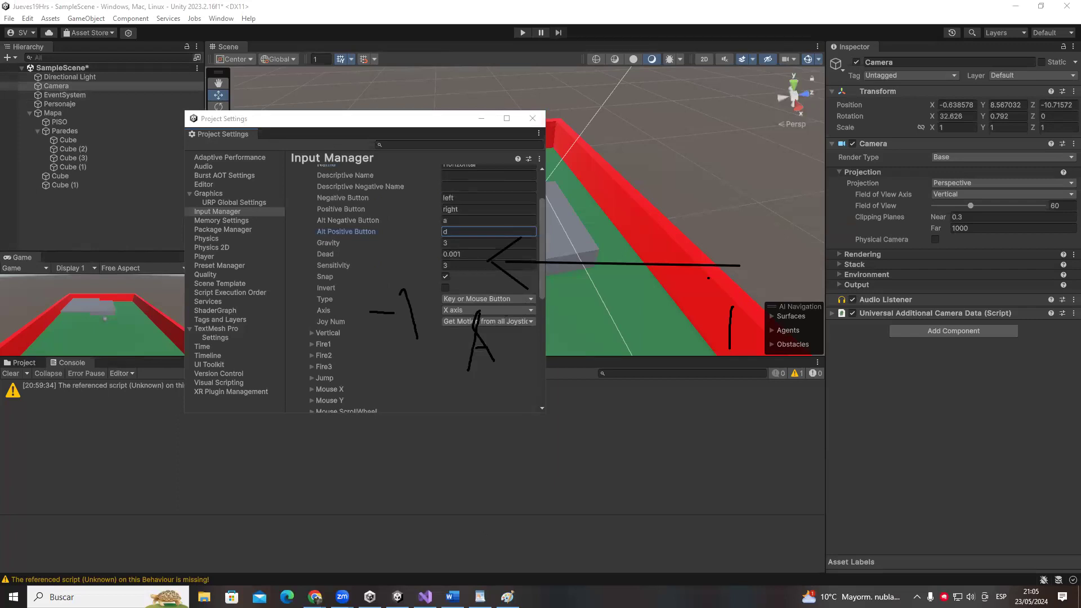
{"action": "scroll", "coordinate": [444, 262], "scroll_direction": "down", "scroll_amount": 3}
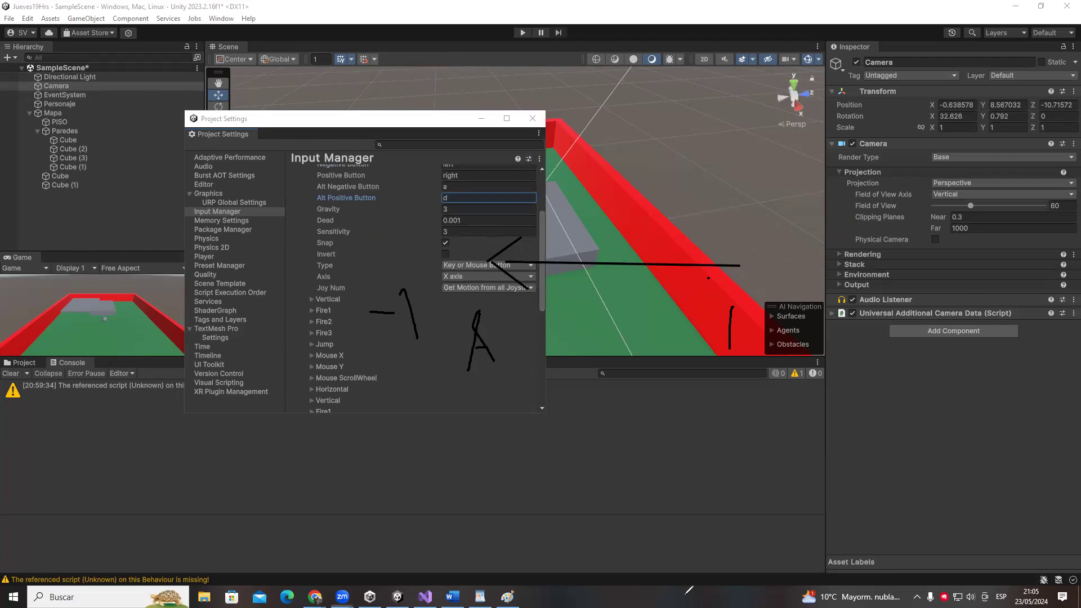
- Check the Horizontal axis Type, keeping Key or Mouse Button, and review the joystick choices
{"action": "left_click", "coordinate": [446, 254]}
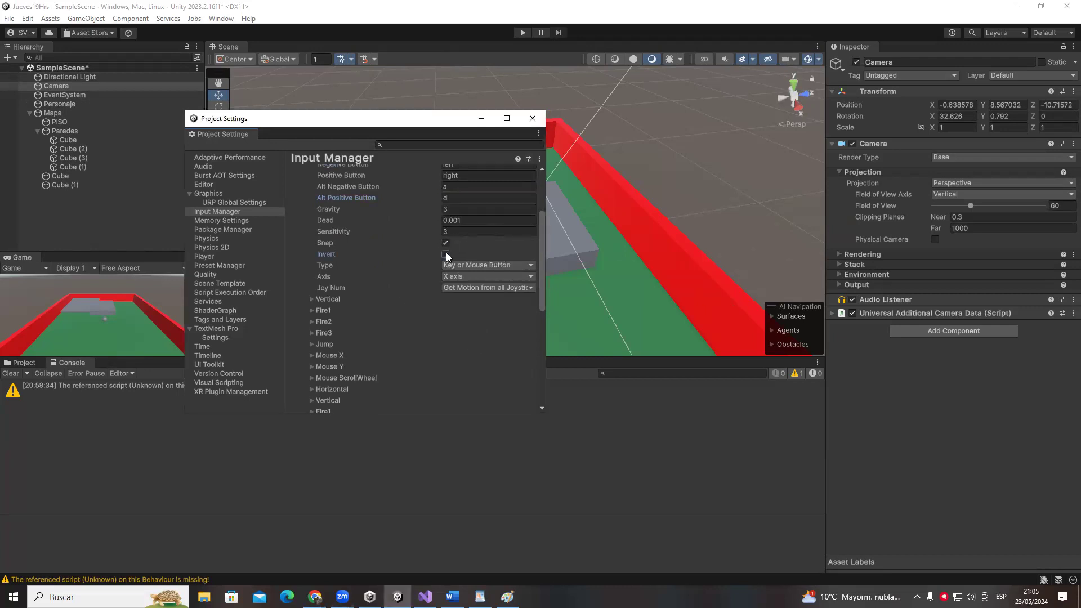
{"action": "left_click", "coordinate": [455, 264]}
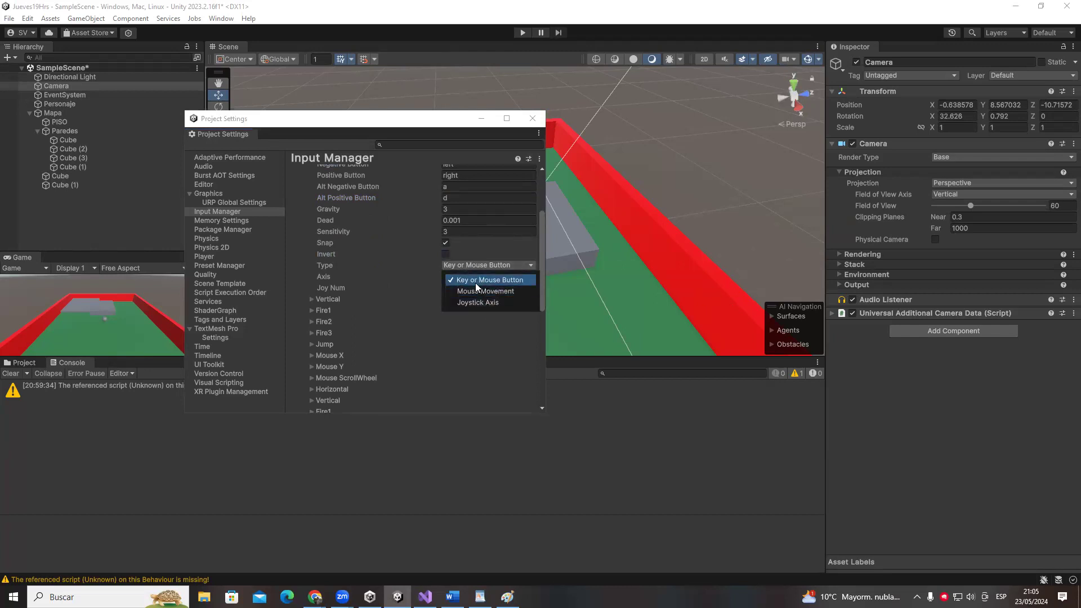
{"action": "left_click", "coordinate": [475, 283]}
{"action": "left_click", "coordinate": [457, 287]}
{"action": "left_click", "coordinate": [607, 236]}
{"action": "scroll", "coordinate": [422, 248], "scroll_direction": "up", "scroll_amount": 3}
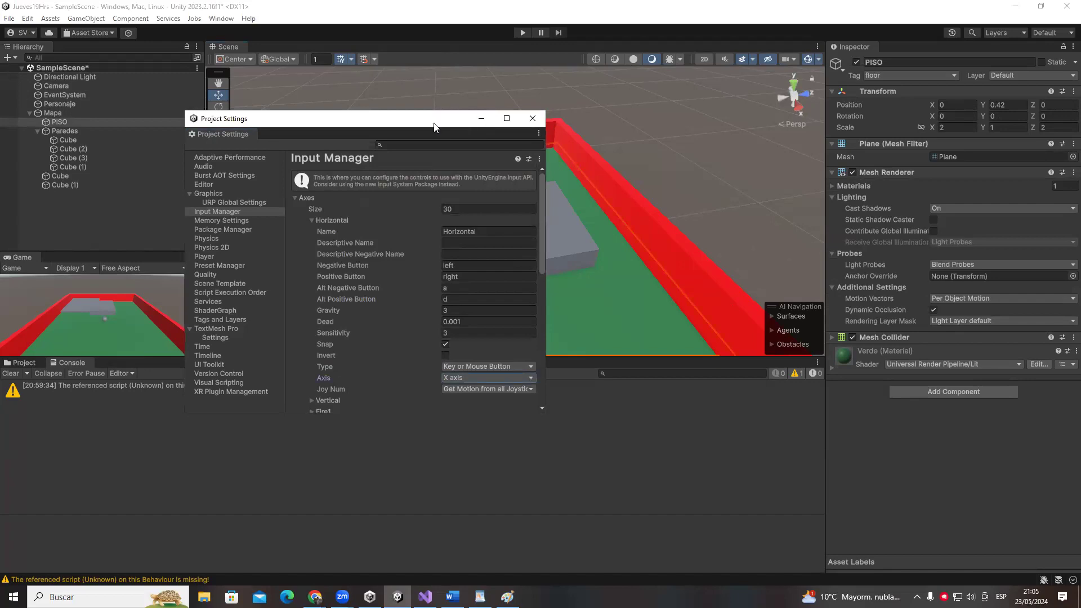
- Replace "Fire1" with "Horizontal" on line 21 of Ball_Controller.cs and save it
{"action": "left_click_drag", "start_coordinate": [521, 118], "coordinate": [473, 160]}
{"action": "left_click", "coordinate": [479, 160]}
{"action": "key", "text": "alt+Tab"}
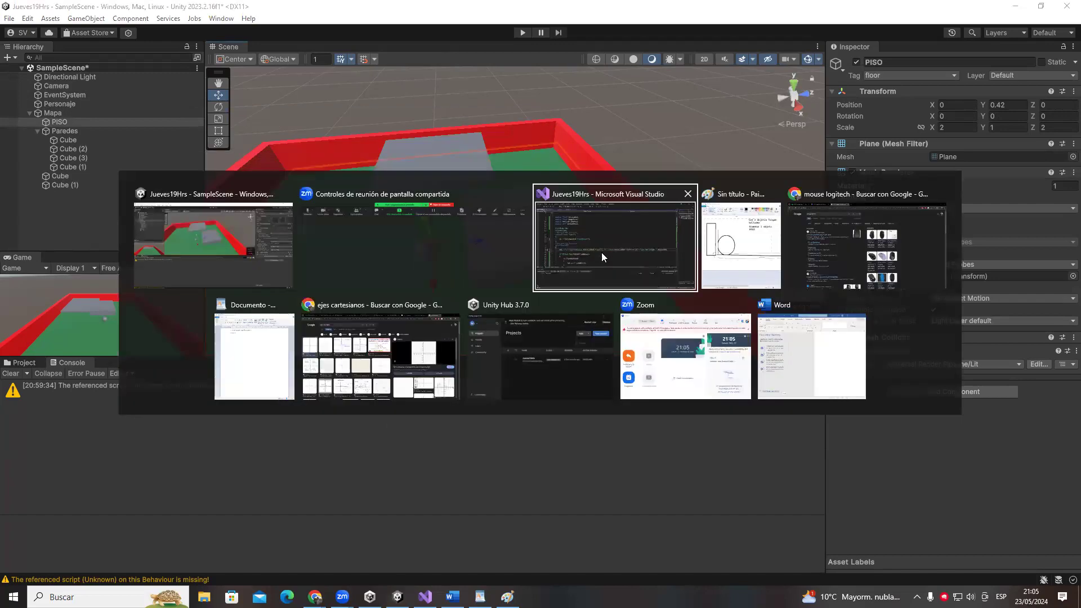
{"action": "left_click", "coordinate": [601, 252]}
{"action": "double_click", "coordinate": [420, 319]}
{"action": "type", "text": "Horiz"}
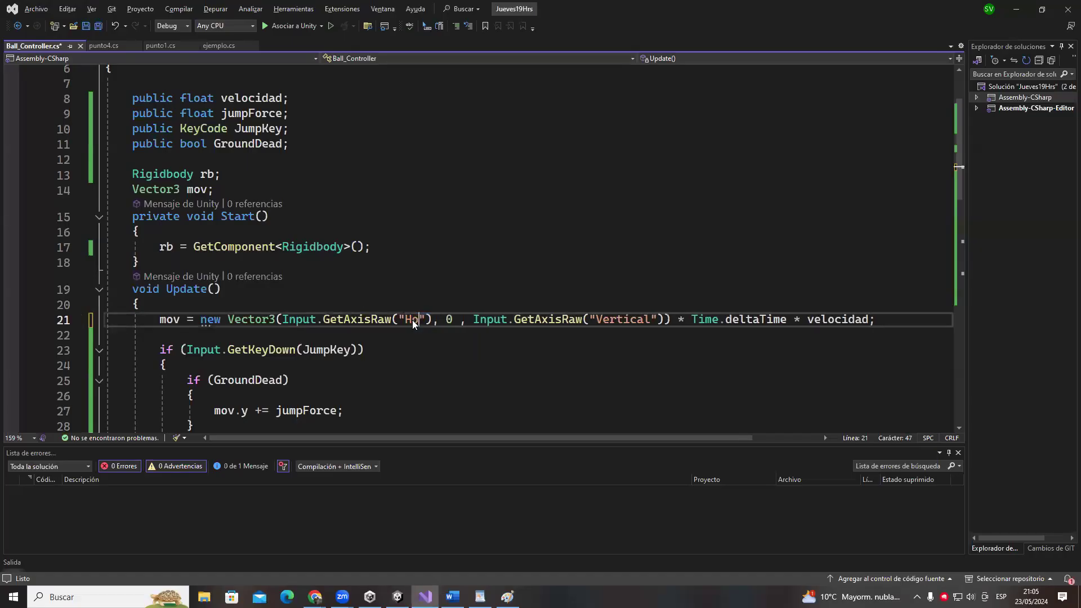
{"action": "type", "text": "aln"}
{"action": "key", "text": "BackSpace"}
{"action": "key", "text": "BackSpace"}
{"action": "key", "text": "BackSpace"}
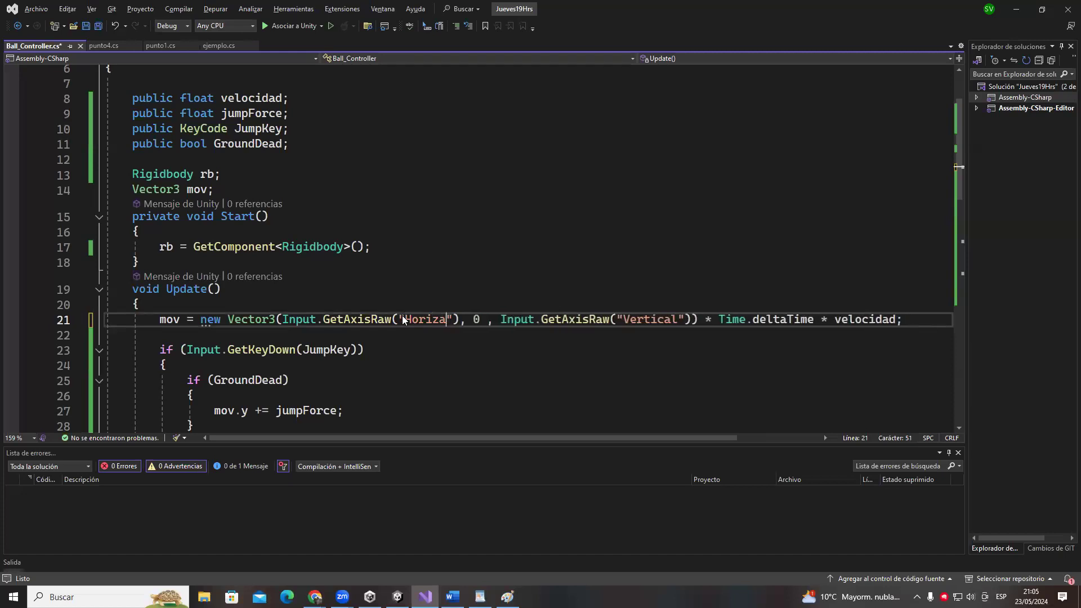
{"action": "type", "text": "ontal"}
{"action": "key", "text": "ctrl+s"}
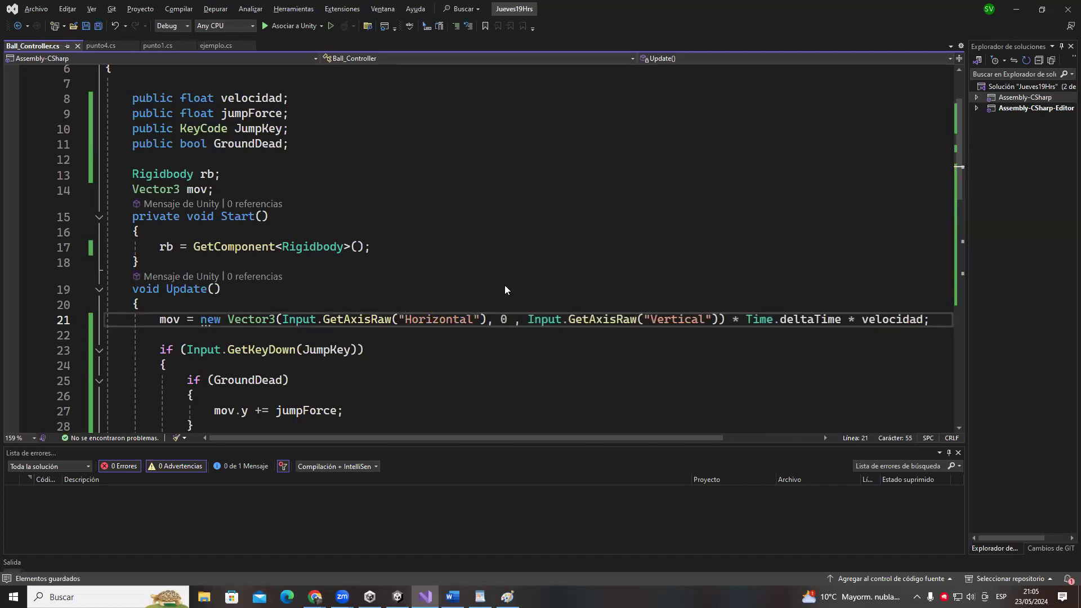
{"action": "key", "text": "alt+Tab"}
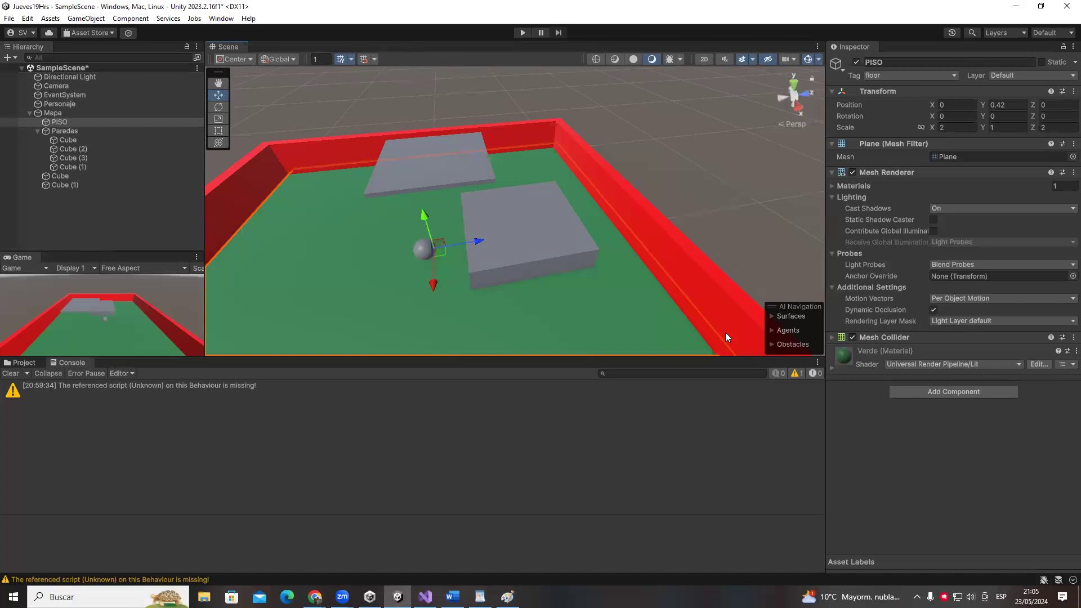
{"action": "scroll", "coordinate": [506, 309], "scroll_direction": "down", "scroll_amount": 5}
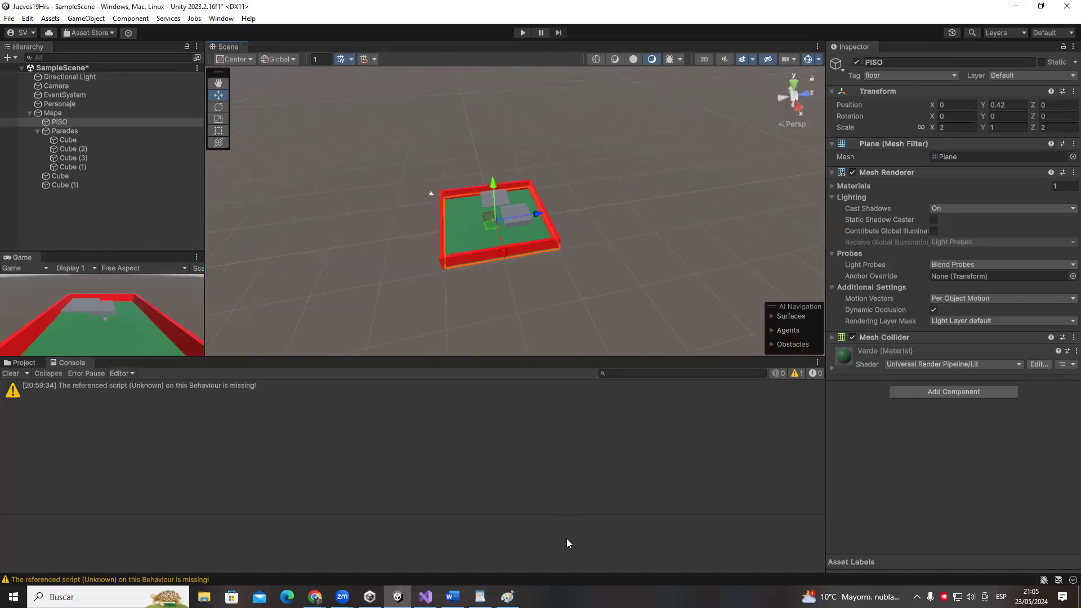